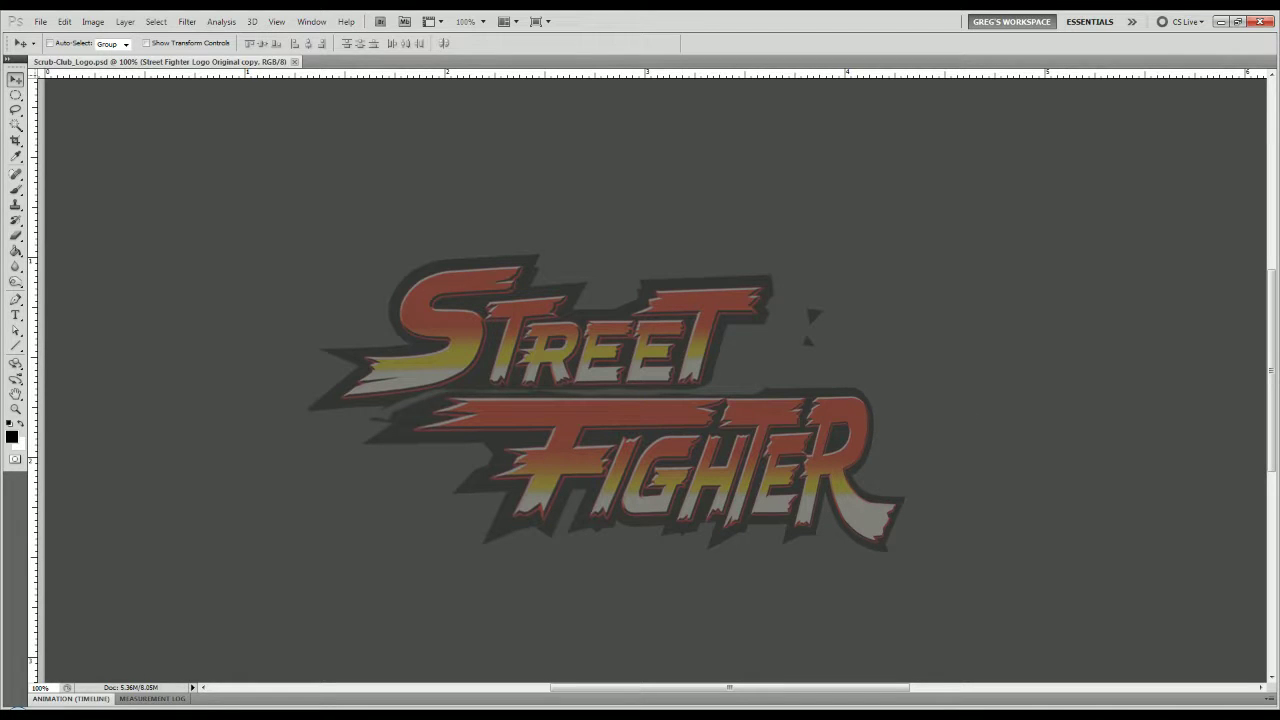
# Add a new empty layer above the Street Fighter logo copy and bring the letter S into close view.
pyautogui.hotkey('ctrl', 'shift', 'alt', 'n')
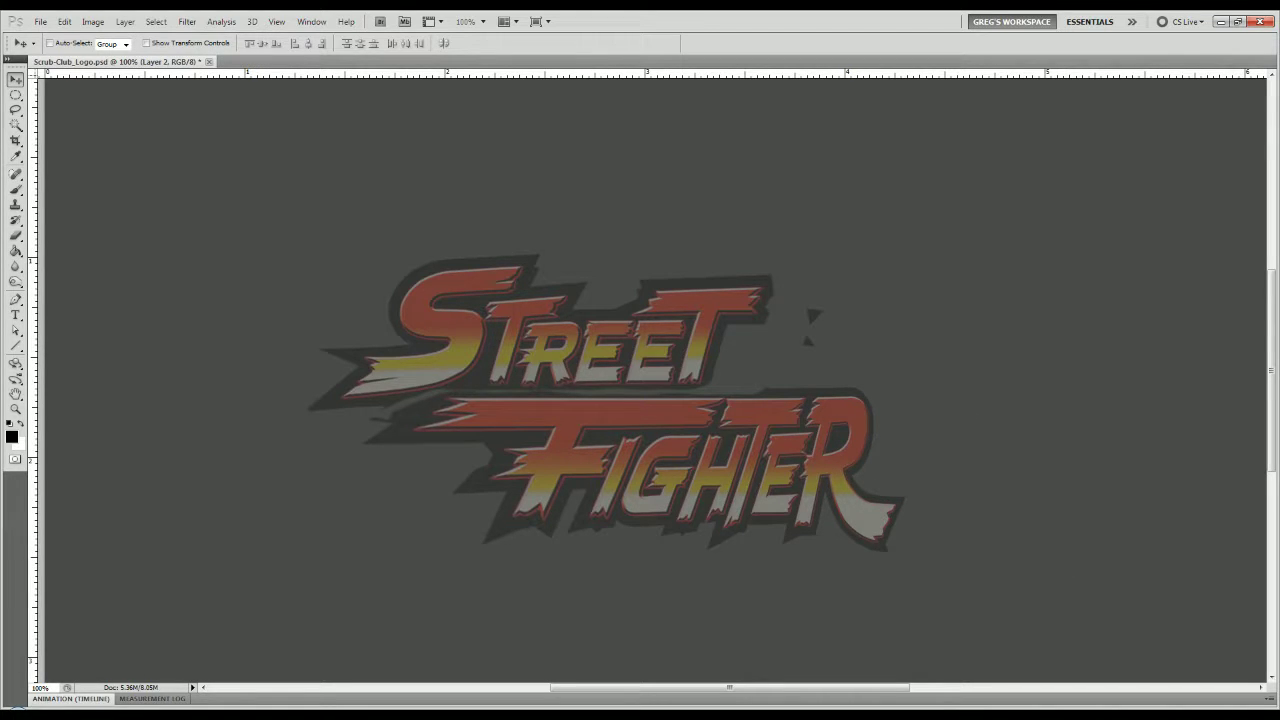
pyautogui.hotkey('ctrl', '+')
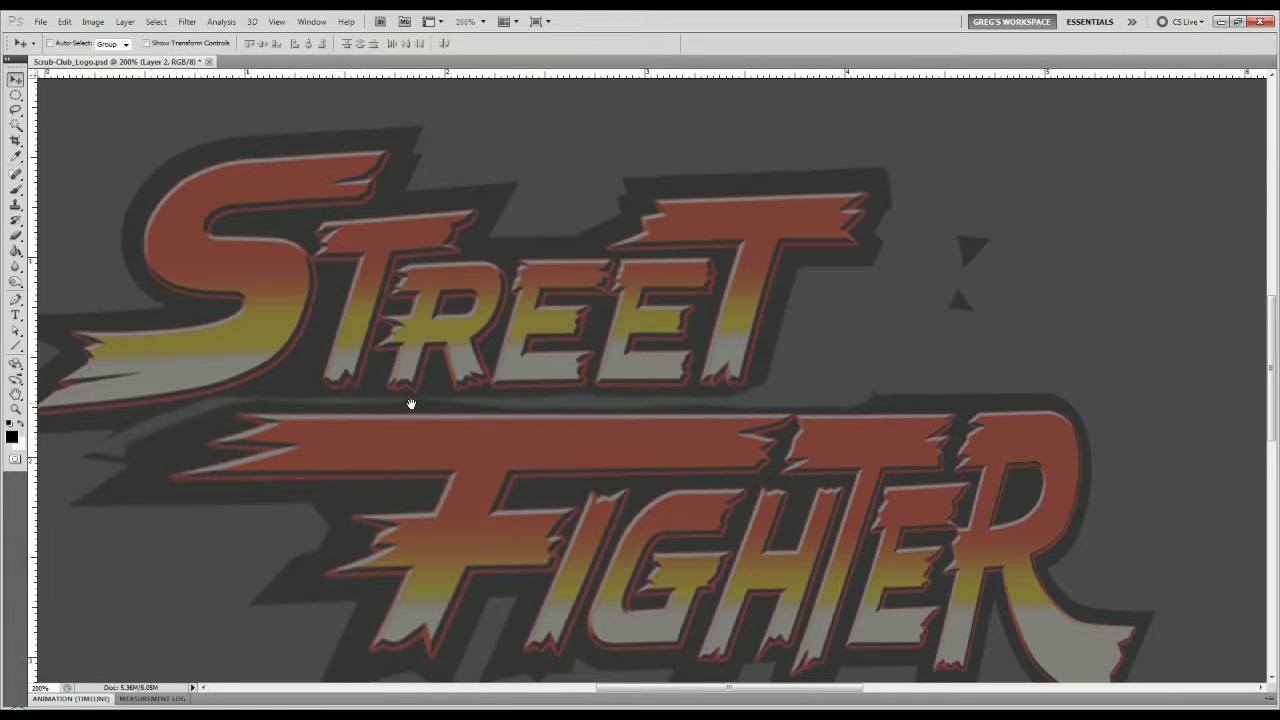
pyautogui.moveTo(411, 404); pyautogui.dragTo(626, 449)
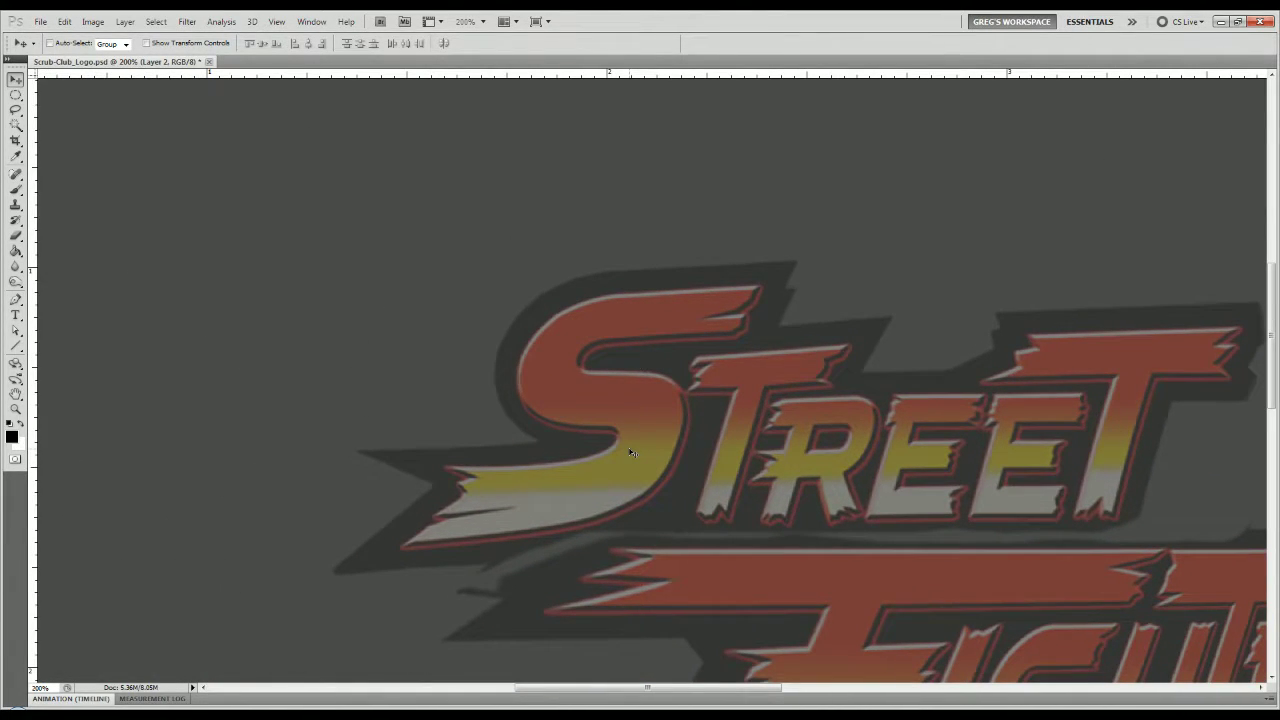
# Set up the Brush tool with a smaller hard round tip and 50% opacity.
pyautogui.press('b')
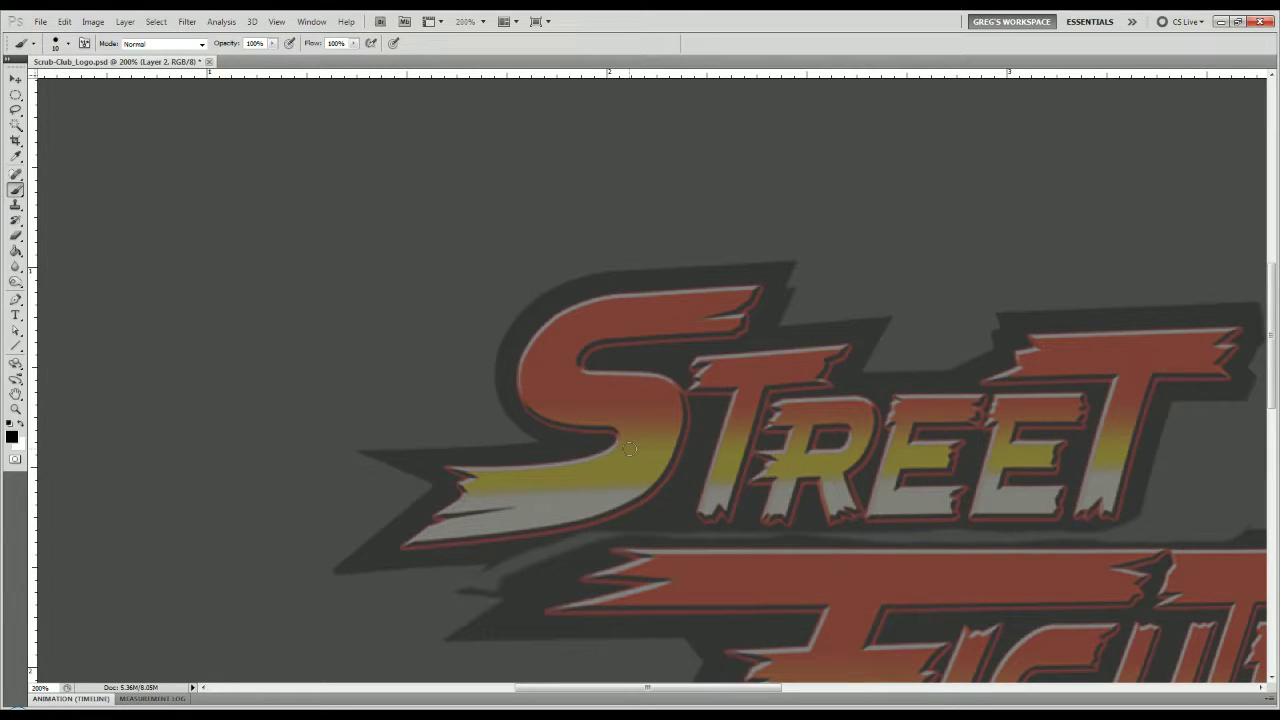
pyautogui.click(68, 44)
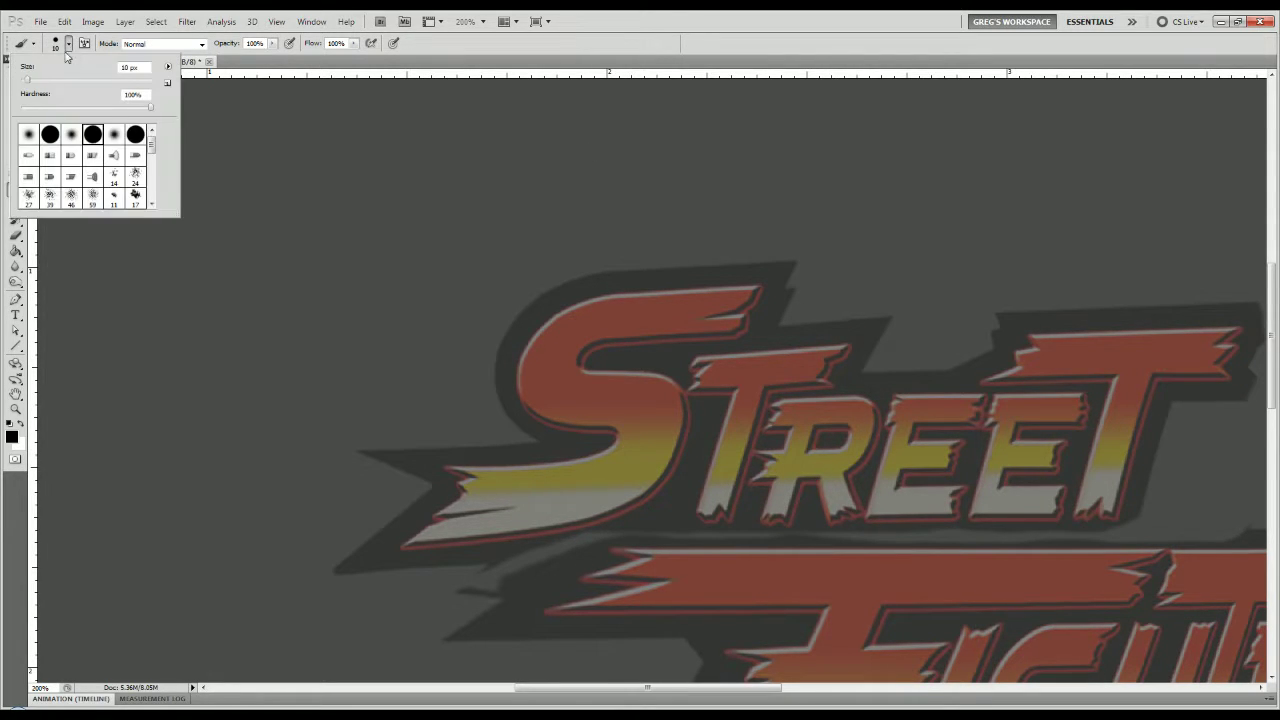
pyautogui.click(757, 36)
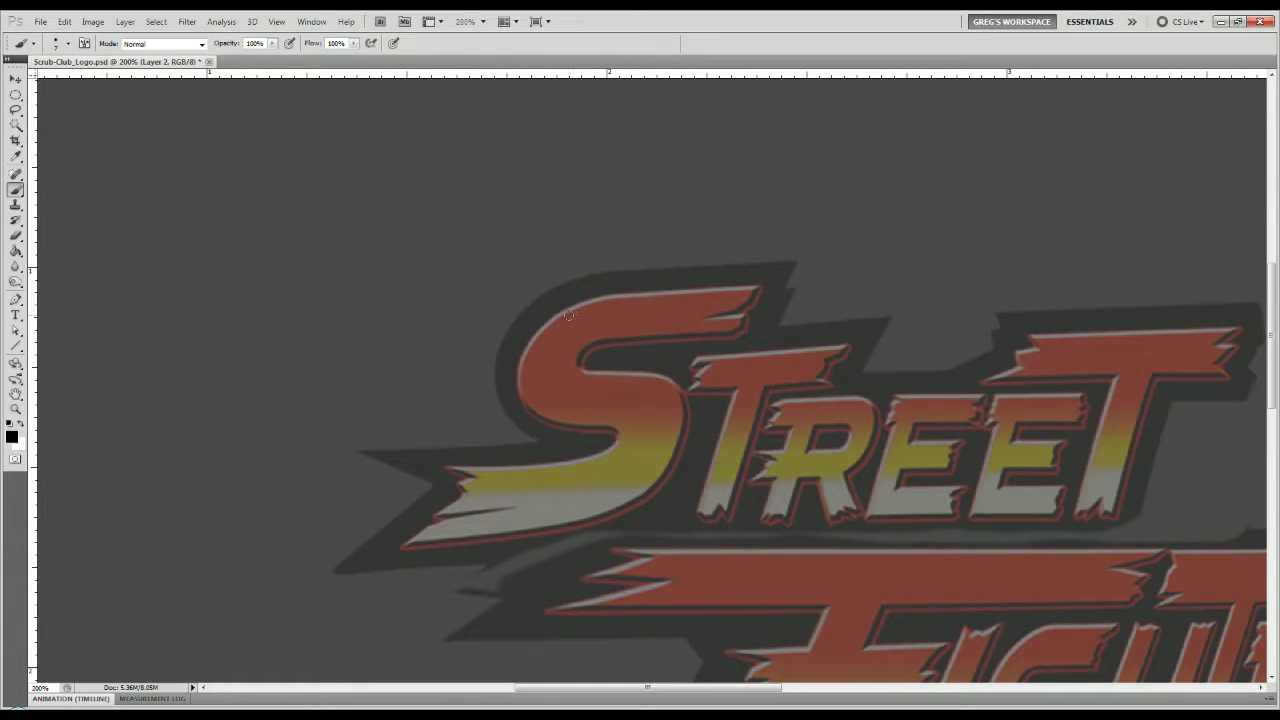
pyautogui.moveTo(652, 402)
pyautogui.mouseDown()
pyautogui.moveTo(631, 457)
pyautogui.moveTo(663, 391)
pyautogui.mouseUp()
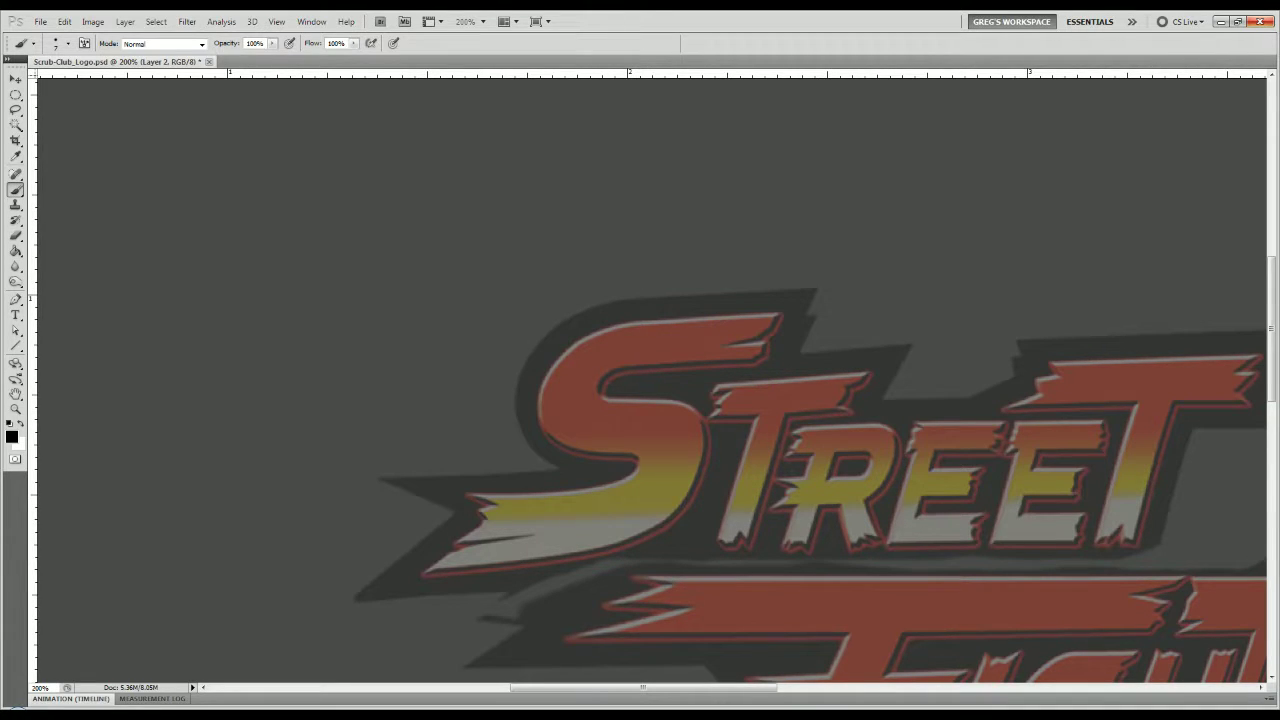
pyautogui.click(254, 43)
pyautogui.write('50')
pyautogui.press('Return')
# Trace the torn upper tip of the S on the new layer and fade the reference logo layer beneath it.
pyautogui.moveTo(671, 323); pyautogui.dragTo(714, 288)
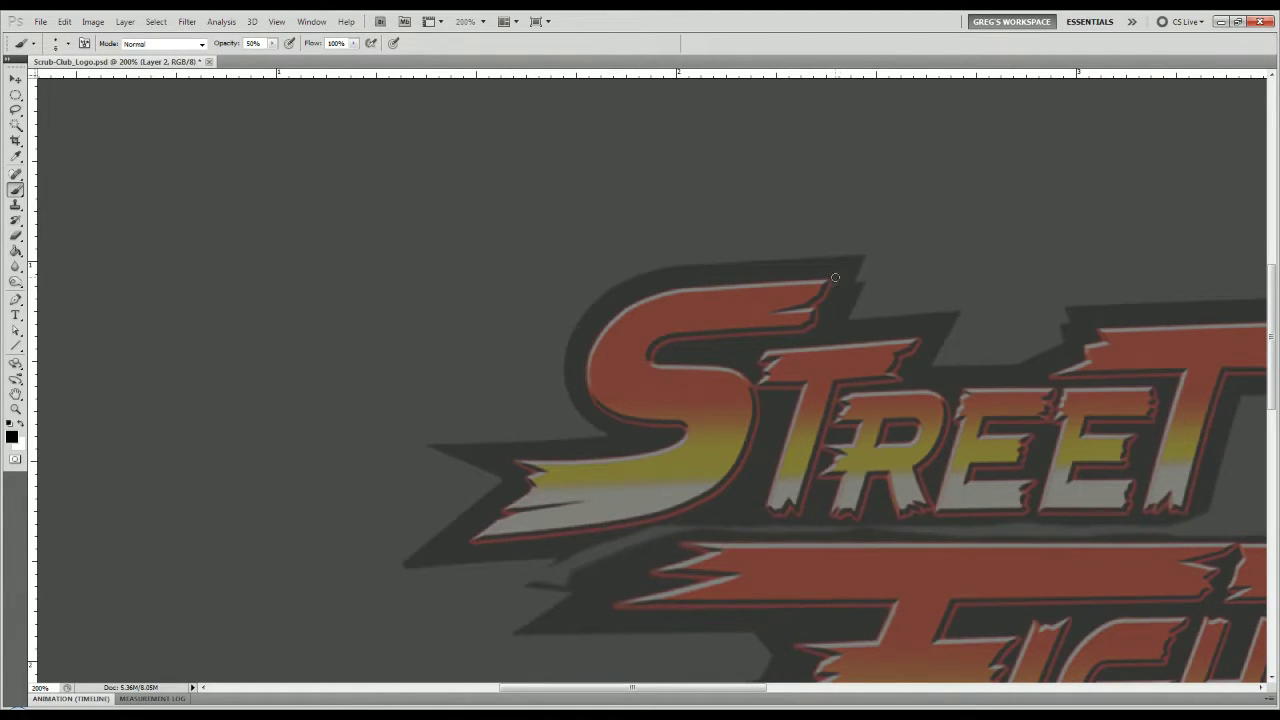
pyautogui.moveTo(828, 282); pyautogui.dragTo(803, 307)
pyautogui.hotkey('alt', '[')
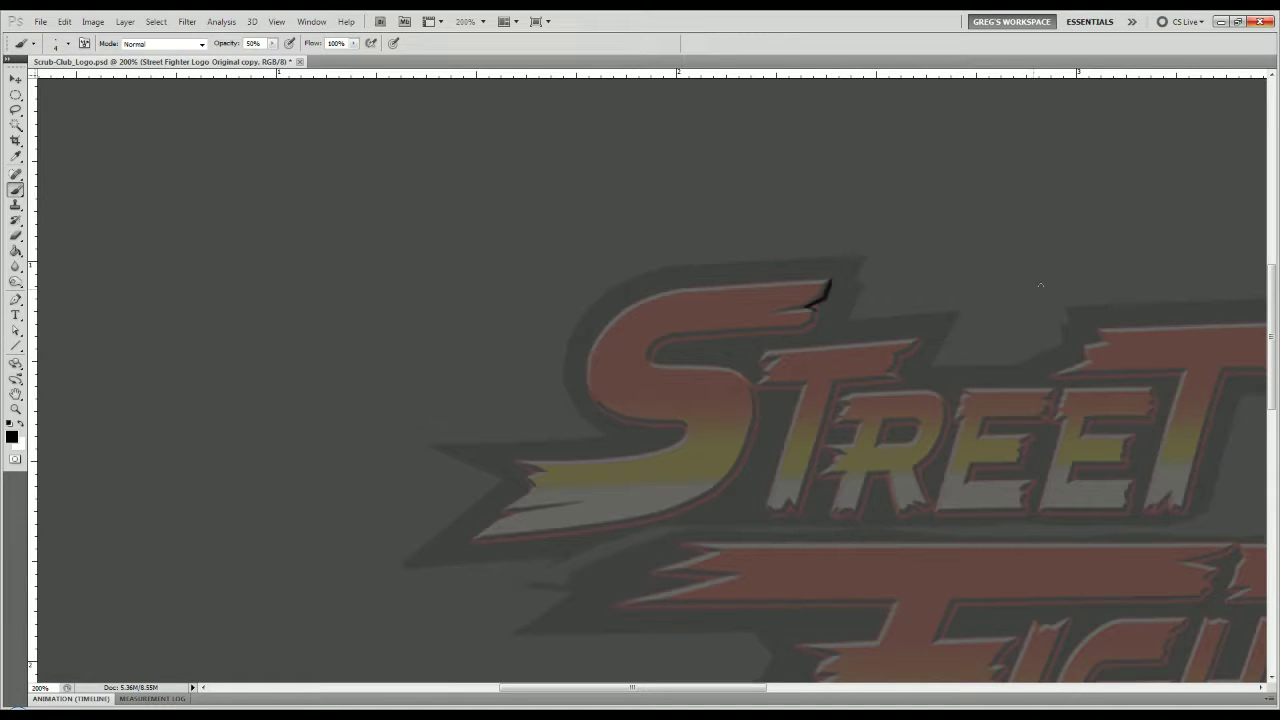
pyautogui.hotkey('alt', ']')
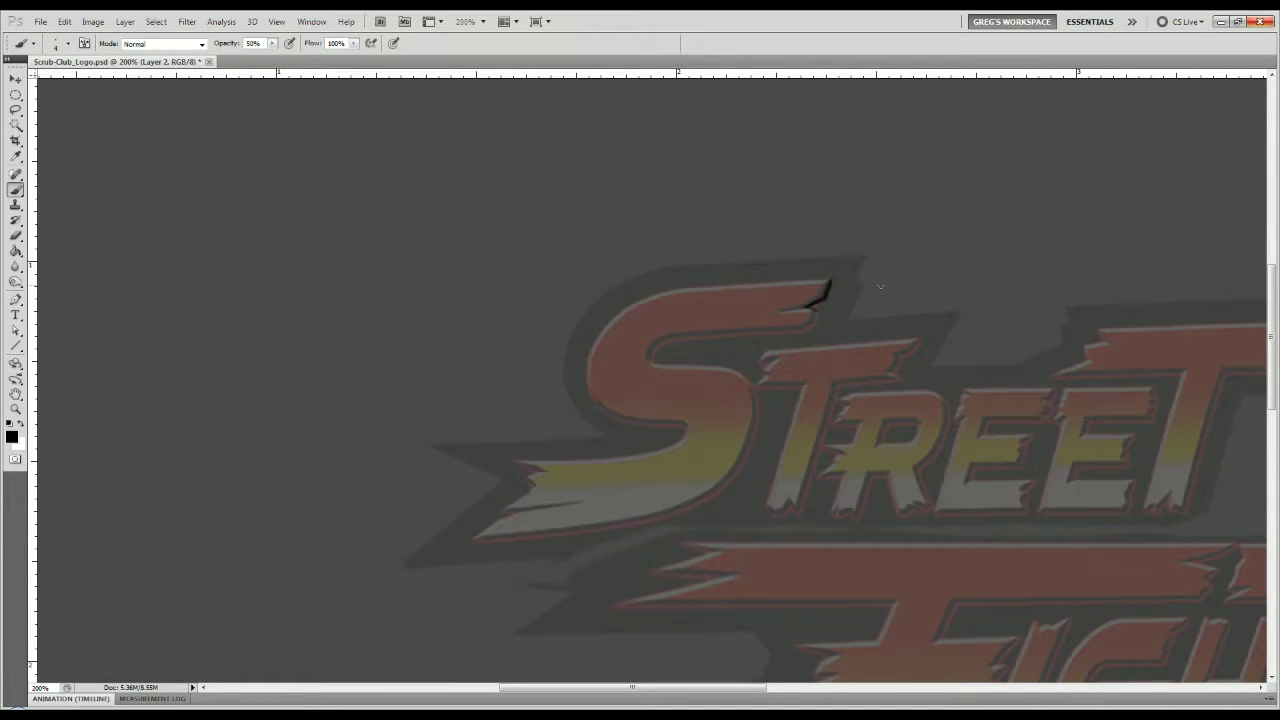
# Trace the rest of the S outline in black, including its inner curve, lower sweep, ragged tail and upper edge.
pyautogui.moveTo(815, 313)
pyautogui.mouseDown()
pyautogui.moveTo(660, 345)
pyautogui.moveTo(657, 363)
pyautogui.moveTo(740, 375)
pyautogui.moveTo(699, 364)
pyautogui.moveTo(751, 399)
pyautogui.moveTo(734, 375)
pyautogui.moveTo(747, 441)
pyautogui.moveTo(750, 395)
pyautogui.moveTo(726, 483)
pyautogui.moveTo(754, 433)
pyautogui.moveTo(695, 501)
pyautogui.moveTo(619, 528)
pyautogui.moveTo(468, 543)
pyautogui.mouseUp()
pyautogui.moveTo(554, 536); pyautogui.dragTo(476, 542)
pyautogui.moveTo(700, 508)
pyautogui.mouseDown()
pyautogui.moveTo(453, 542)
pyautogui.moveTo(569, 501)
pyautogui.moveTo(516, 498)
pyautogui.mouseUp()
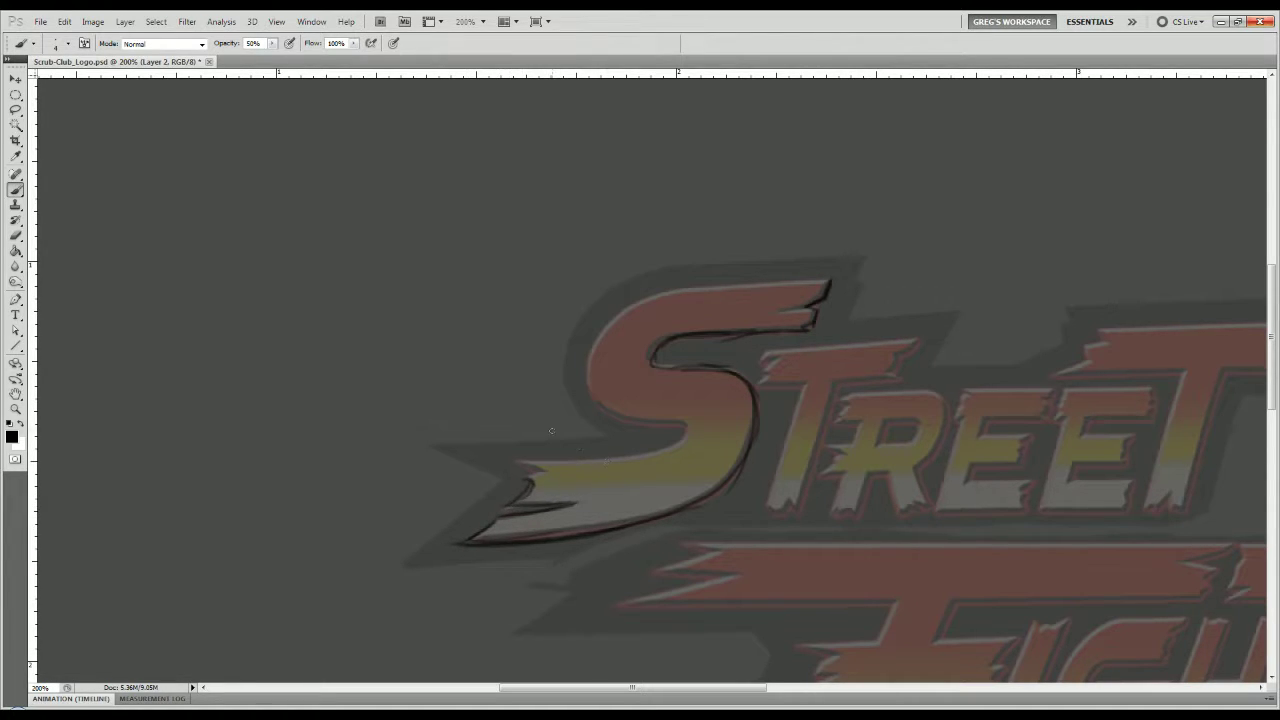
pyautogui.moveTo(528, 483)
pyautogui.mouseDown()
pyautogui.moveTo(572, 448)
pyautogui.moveTo(575, 490)
pyautogui.moveTo(518, 464)
pyautogui.moveTo(652, 451)
pyautogui.moveTo(684, 428)
pyautogui.moveTo(637, 452)
pyautogui.moveTo(676, 440)
pyautogui.moveTo(540, 462)
pyautogui.mouseUp()
pyautogui.moveTo(683, 431)
pyautogui.mouseDown()
pyautogui.moveTo(603, 408)
pyautogui.moveTo(583, 361)
pyautogui.moveTo(594, 381)
pyautogui.moveTo(602, 318)
pyautogui.moveTo(657, 284)
pyautogui.moveTo(598, 320)
pyautogui.moveTo(593, 343)
pyautogui.moveTo(652, 296)
pyautogui.moveTo(618, 313)
pyautogui.moveTo(720, 284)
pyautogui.moveTo(805, 296)
pyautogui.moveTo(827, 278)
pyautogui.moveTo(639, 298)
pyautogui.moveTo(797, 284)
pyautogui.mouseUp()
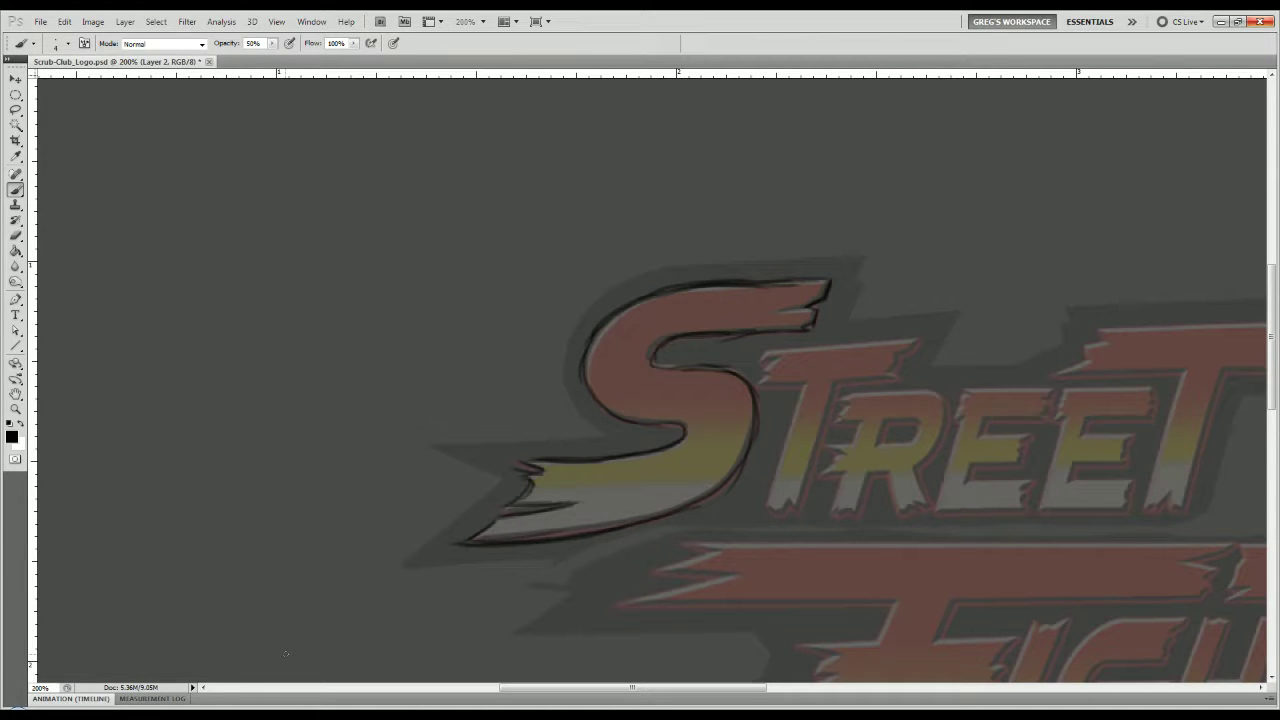
# Place a horizontal guide along the baseline of the word STREET.
pyautogui.moveTo(787, 422); pyautogui.dragTo(420, 440)
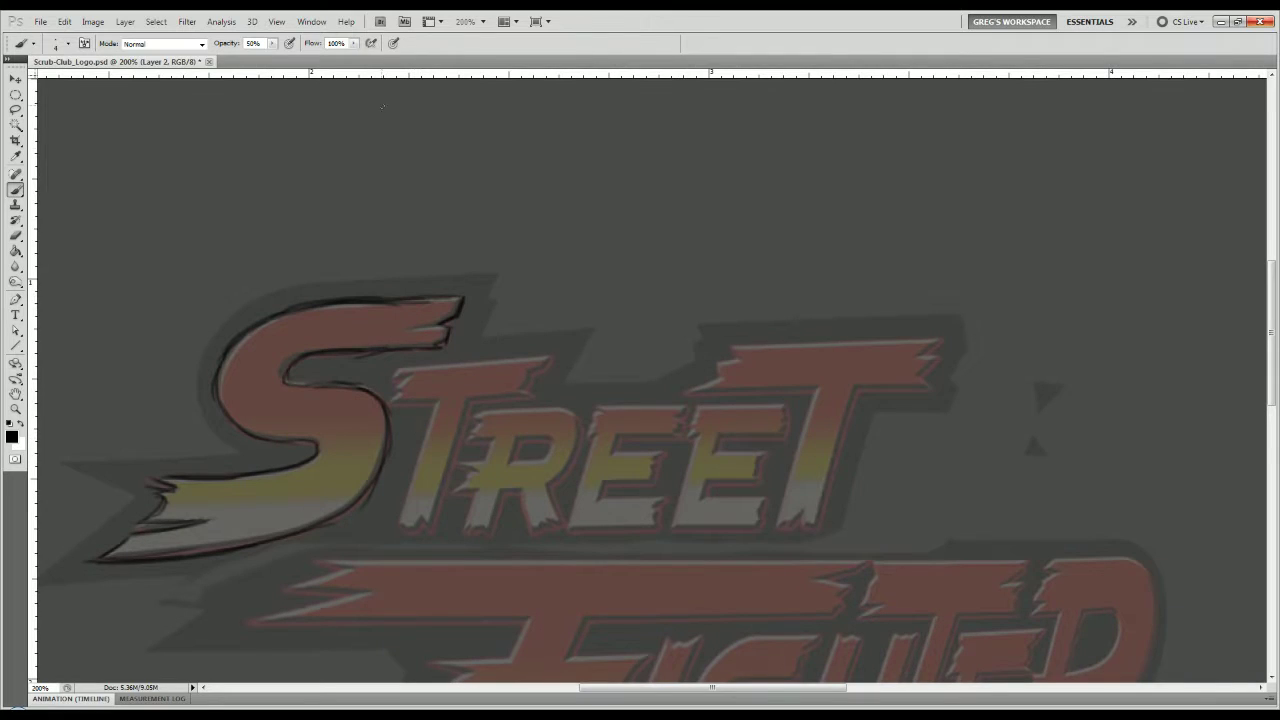
pyautogui.moveTo(396, 76); pyautogui.dragTo(365, 531)
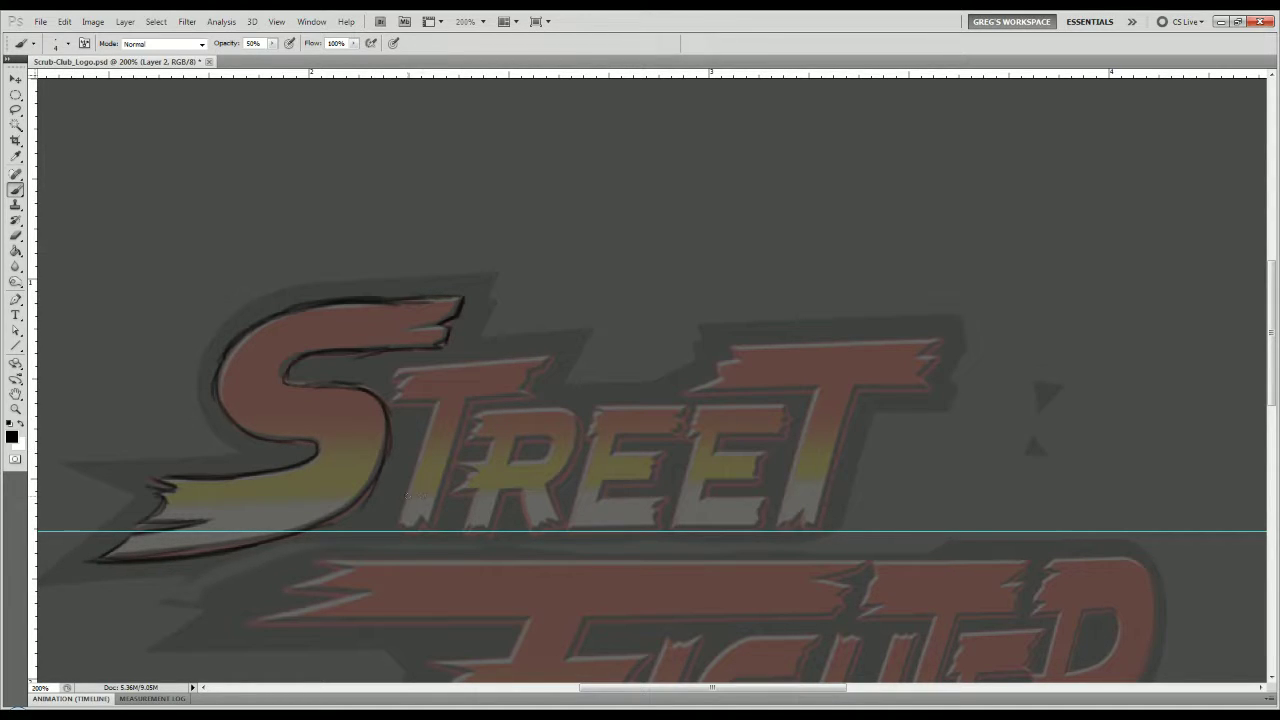
# Open SF_Logo.png to examine the original lettering, and return to Scrub-Club_Logo.psd.
pyautogui.hotkey('ctrl', 'o')
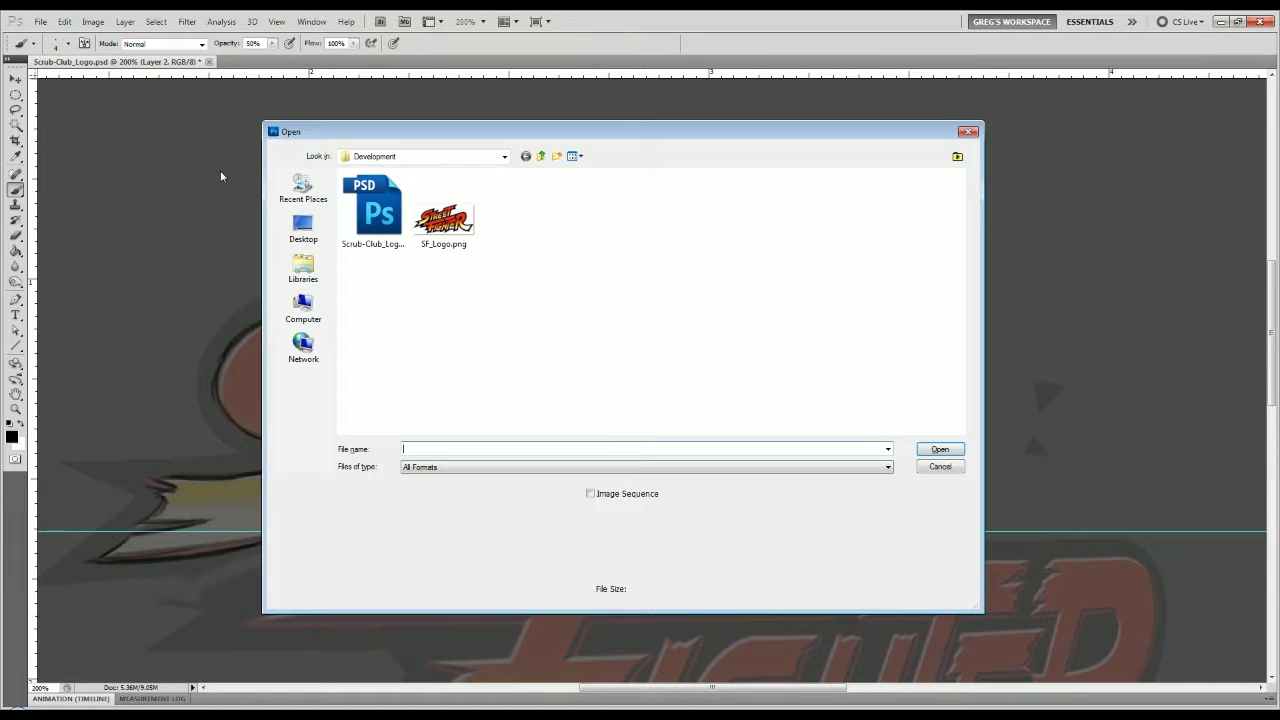
pyautogui.click(437, 219)
pyautogui.doubleClick(437, 220)
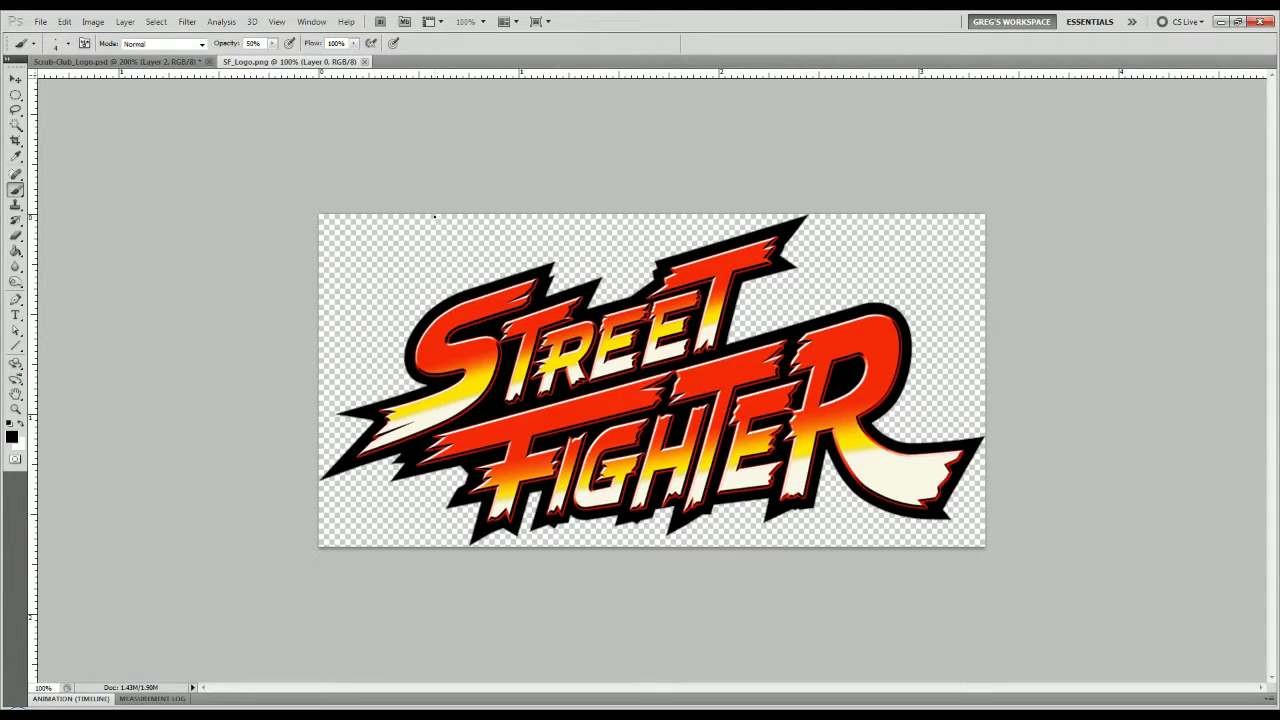
pyautogui.click(112, 62)
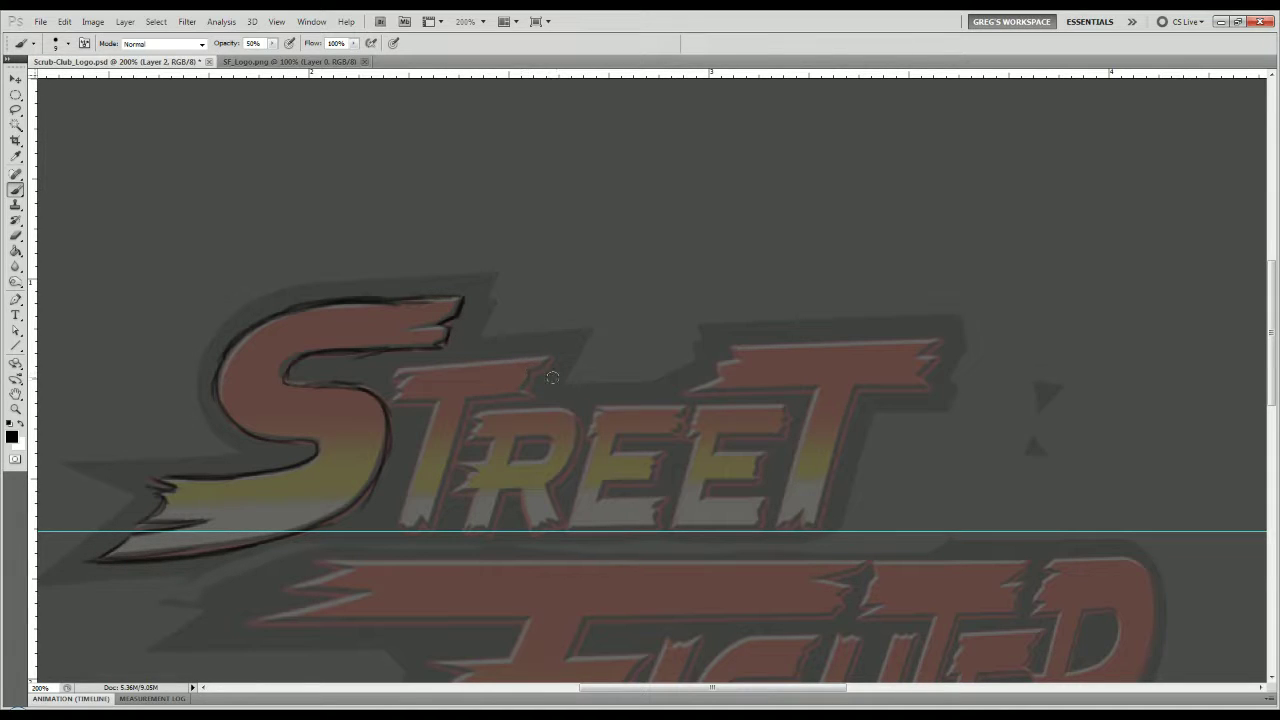
# Enlarge the brush to 25 px and rough in a large letter C beside the traced S.
pyautogui.press(']')
pyautogui.press(']')
pyautogui.press(']')
pyautogui.press(']')
pyautogui.moveTo(548, 366)
pyautogui.mouseDown()
pyautogui.moveTo(454, 380)
pyautogui.moveTo(516, 362)
pyautogui.moveTo(414, 473)
pyautogui.moveTo(428, 426)
pyautogui.moveTo(560, 512)
pyautogui.mouseUp()
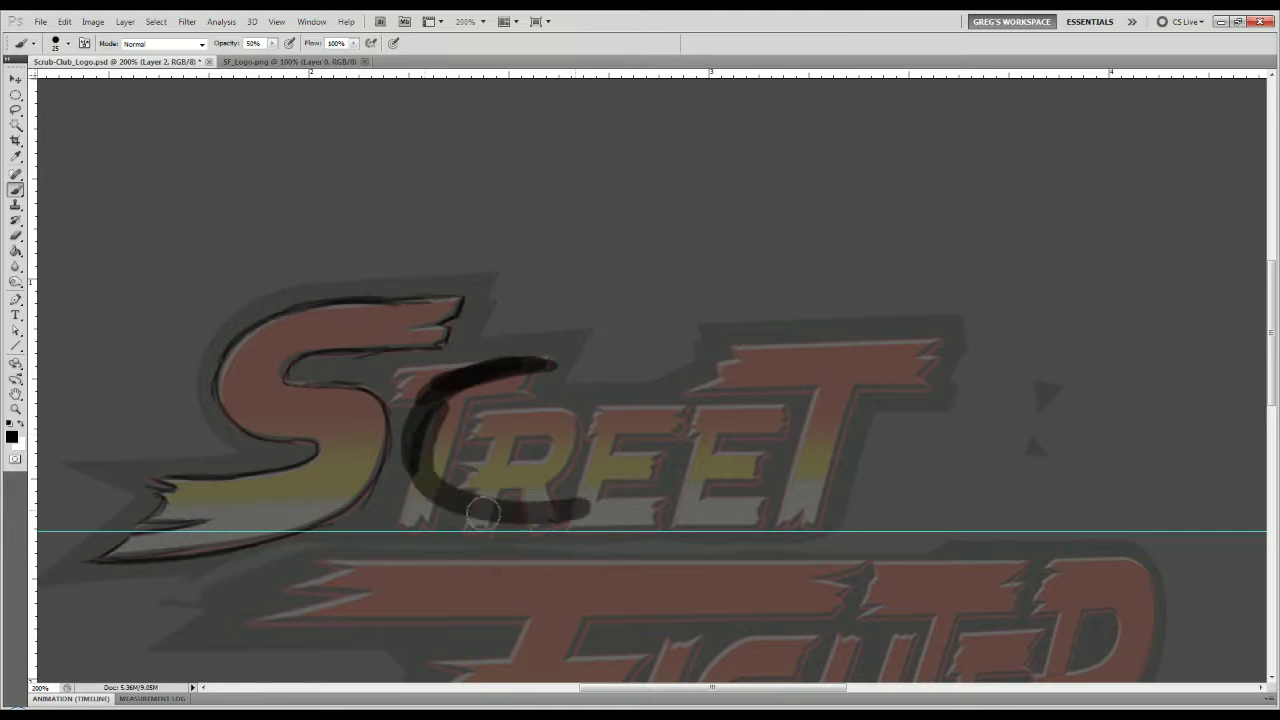
pyautogui.moveTo(510, 400); pyautogui.dragTo(438, 466)
pyautogui.moveTo(540, 368)
pyautogui.mouseDown()
pyautogui.moveTo(420, 451)
pyautogui.moveTo(573, 500)
pyautogui.moveTo(435, 474)
pyautogui.moveTo(522, 492)
pyautogui.moveTo(571, 349)
pyautogui.moveTo(600, 349)
pyautogui.mouseUp()
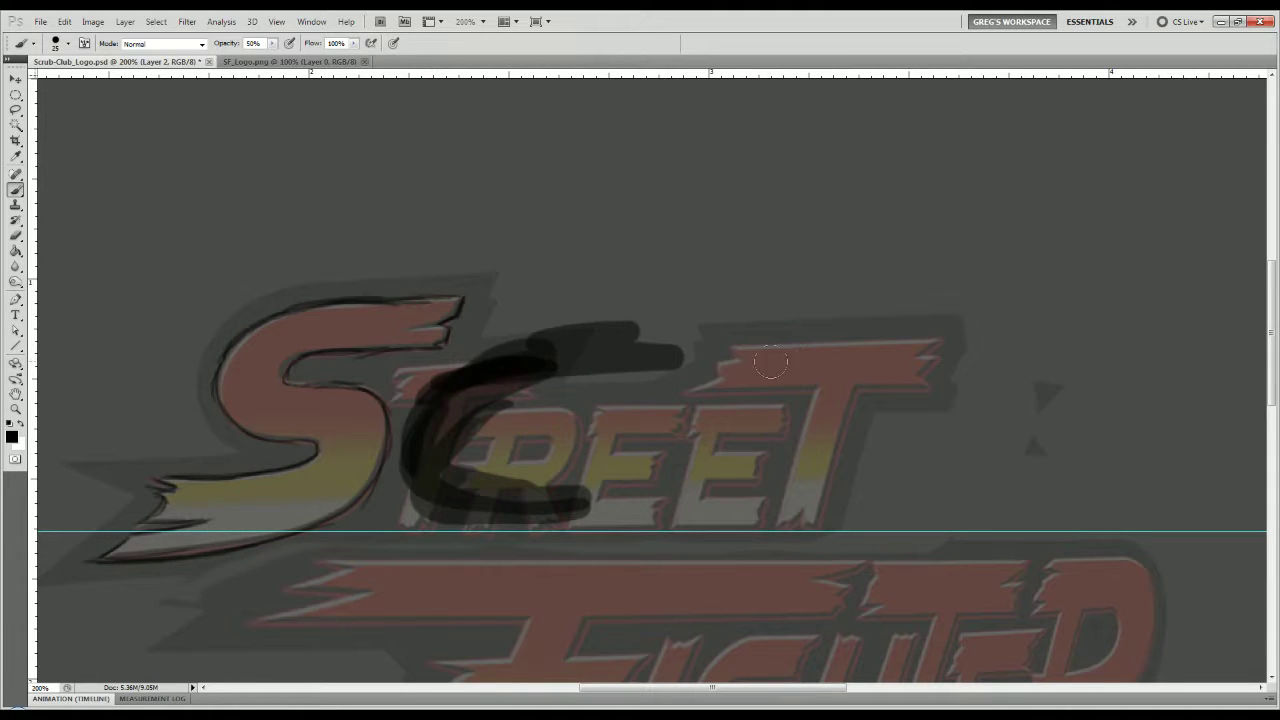
# Rough in a large letter B over the last T of STREET, with two bowls and a slanted stem.
pyautogui.moveTo(746, 352)
pyautogui.mouseDown()
pyautogui.moveTo(888, 337)
pyautogui.moveTo(742, 353)
pyautogui.moveTo(861, 353)
pyautogui.moveTo(897, 338)
pyautogui.mouseUp()
pyautogui.moveTo(744, 354); pyautogui.dragTo(926, 343)
pyautogui.moveTo(806, 346)
pyautogui.mouseDown()
pyautogui.moveTo(936, 366)
pyautogui.moveTo(840, 446)
pyautogui.mouseUp()
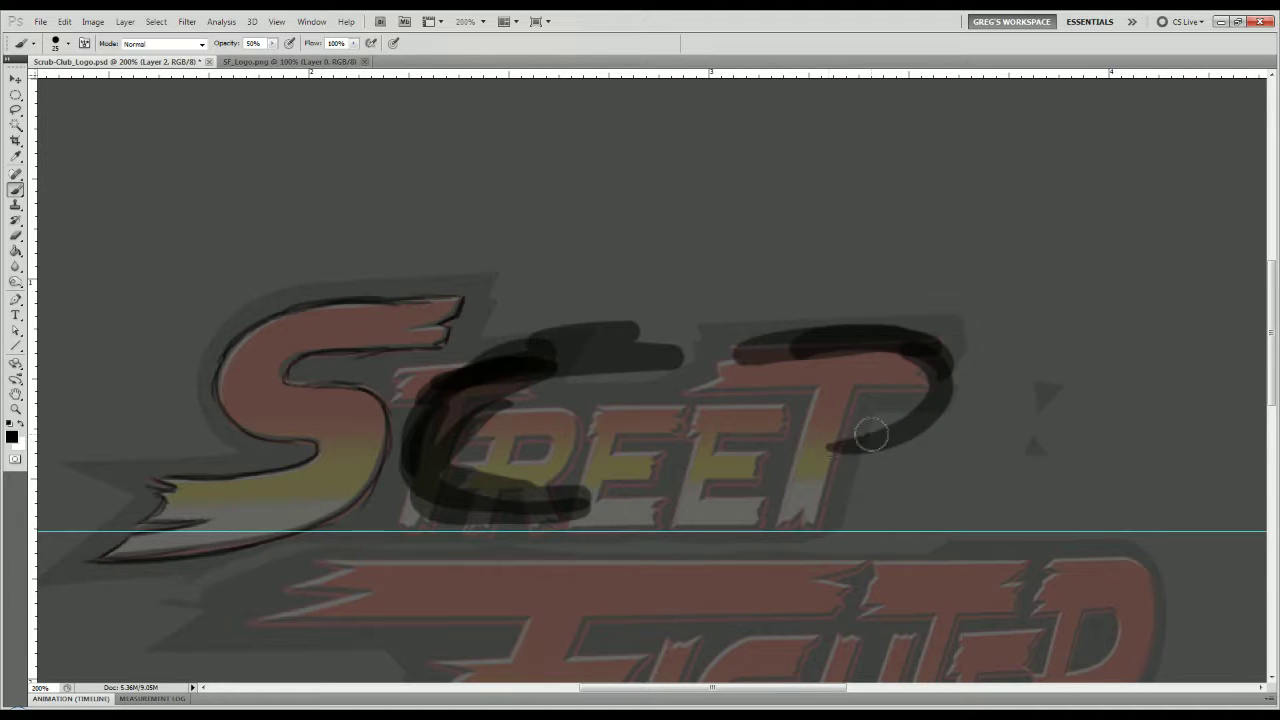
pyautogui.moveTo(938, 376)
pyautogui.mouseDown()
pyautogui.moveTo(852, 438)
pyautogui.moveTo(902, 518)
pyautogui.mouseUp()
pyautogui.moveTo(845, 445); pyautogui.dragTo(895, 545)
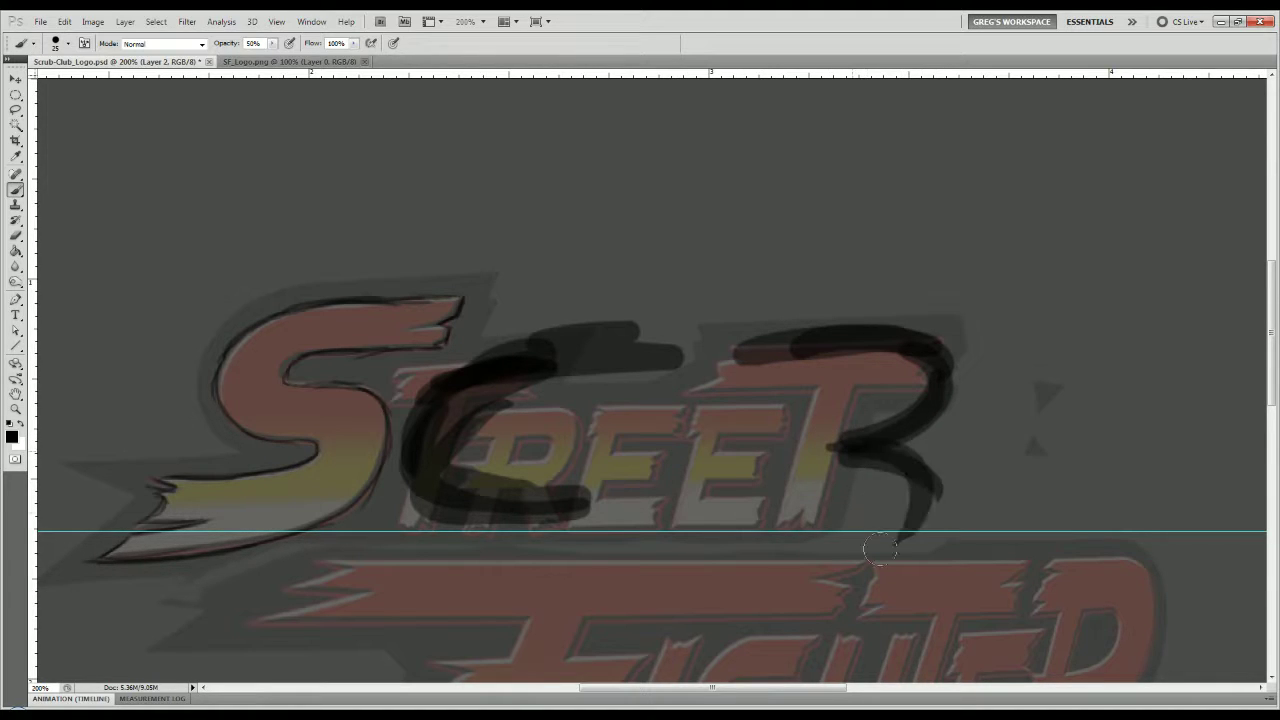
pyautogui.moveTo(882, 456)
pyautogui.mouseDown()
pyautogui.moveTo(899, 508)
pyautogui.moveTo(762, 539)
pyautogui.mouseUp()
pyautogui.moveTo(884, 522); pyautogui.dragTo(778, 534)
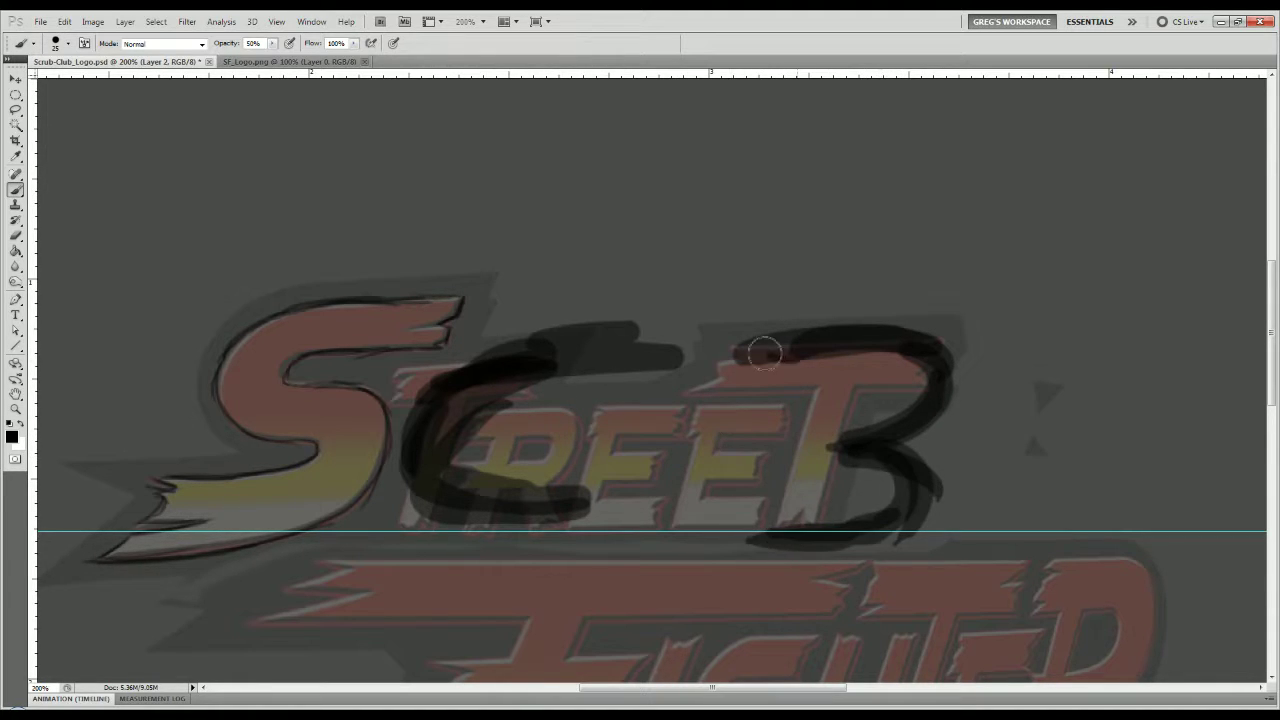
pyautogui.moveTo(763, 354)
pyautogui.mouseDown()
pyautogui.moveTo(842, 349)
pyautogui.moveTo(780, 562)
pyautogui.moveTo(848, 396)
pyautogui.moveTo(825, 495)
pyautogui.mouseUp()
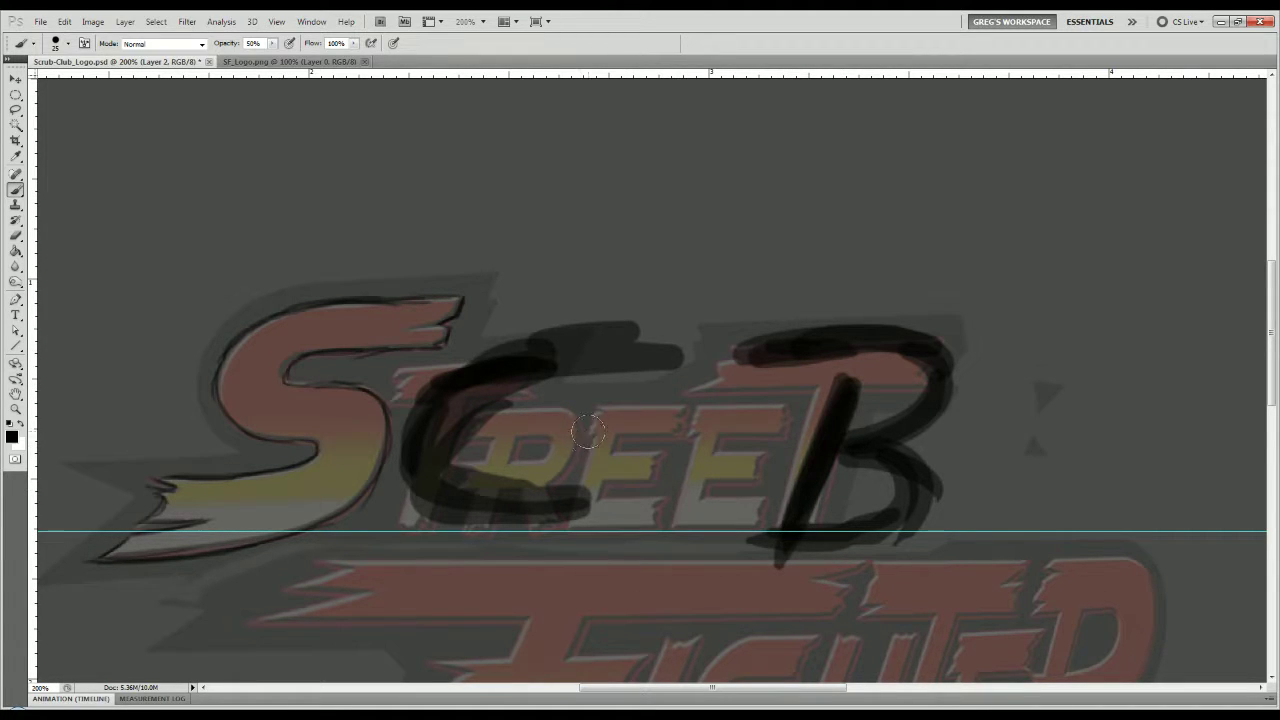
# Darken the C and rough in smaller letters R and U between the C and the B.
pyautogui.moveTo(470, 410)
pyautogui.mouseDown()
pyautogui.moveTo(630, 357)
pyautogui.moveTo(461, 406)
pyautogui.moveTo(470, 385)
pyautogui.moveTo(430, 482)
pyautogui.mouseUp()
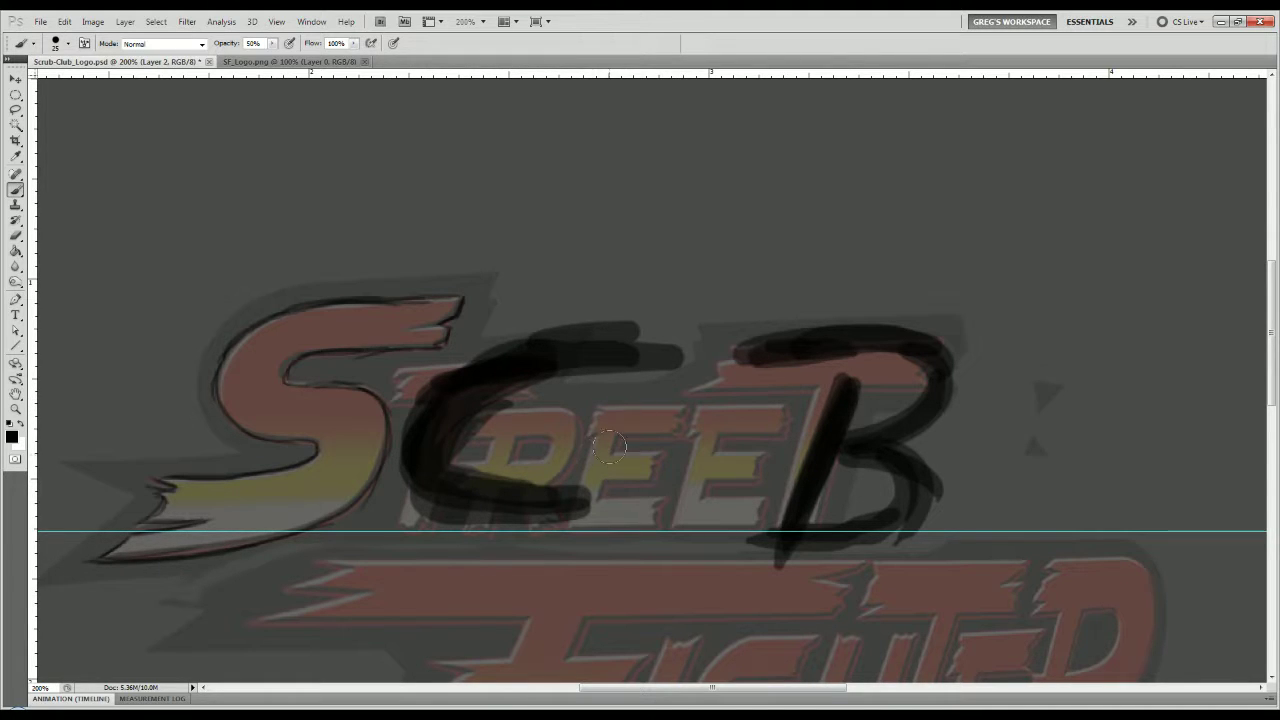
pyautogui.moveTo(607, 427)
pyautogui.mouseDown()
pyautogui.moveTo(607, 459)
pyautogui.moveTo(617, 409)
pyautogui.moveTo(635, 396)
pyautogui.moveTo(605, 456)
pyautogui.moveTo(680, 515)
pyautogui.mouseUp()
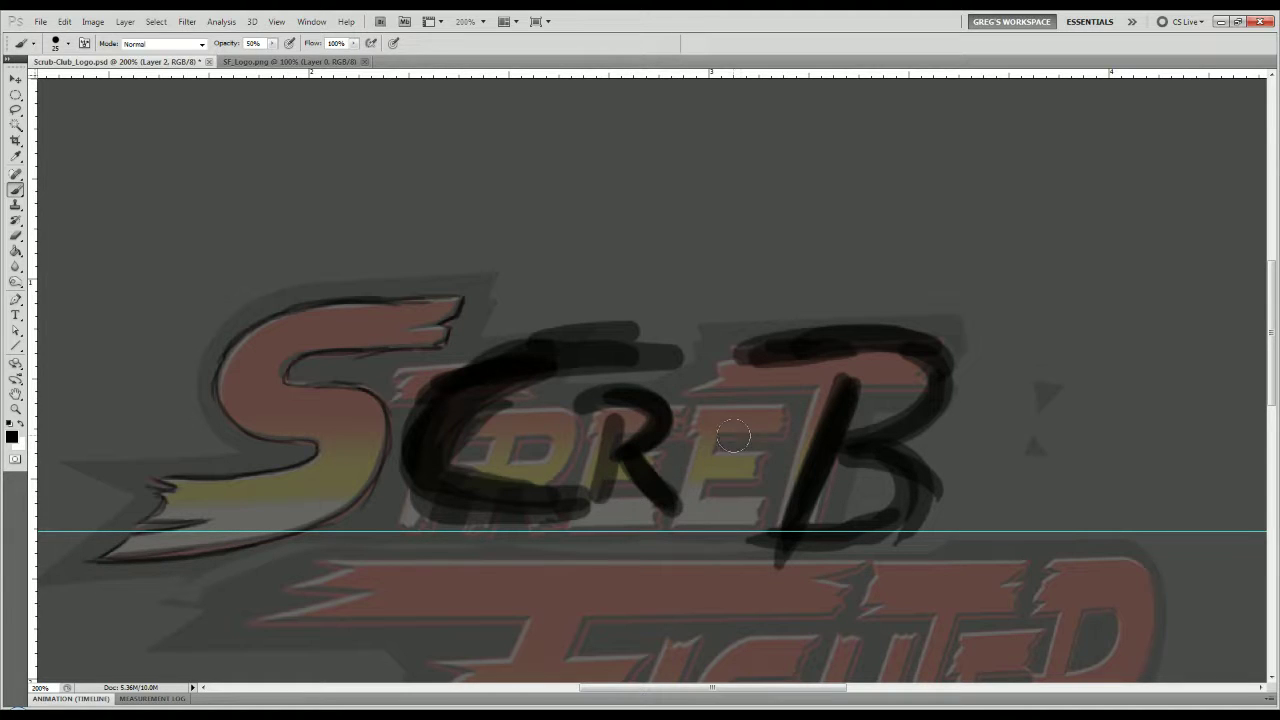
pyautogui.moveTo(704, 425)
pyautogui.mouseDown()
pyautogui.moveTo(742, 481)
pyautogui.moveTo(778, 400)
pyautogui.mouseUp()
pyautogui.moveTo(700, 392)
pyautogui.mouseDown()
pyautogui.moveTo(762, 474)
pyautogui.moveTo(777, 417)
pyautogui.moveTo(688, 435)
pyautogui.moveTo(731, 489)
pyautogui.mouseUp()
pyautogui.moveTo(788, 404); pyautogui.dragTo(742, 470)
# Thicken the top bar and both bowls of the sketched B.
pyautogui.moveTo(515, 460); pyautogui.dragTo(675, 156)
pyautogui.moveTo(511, 206); pyautogui.dragTo(531, 502)
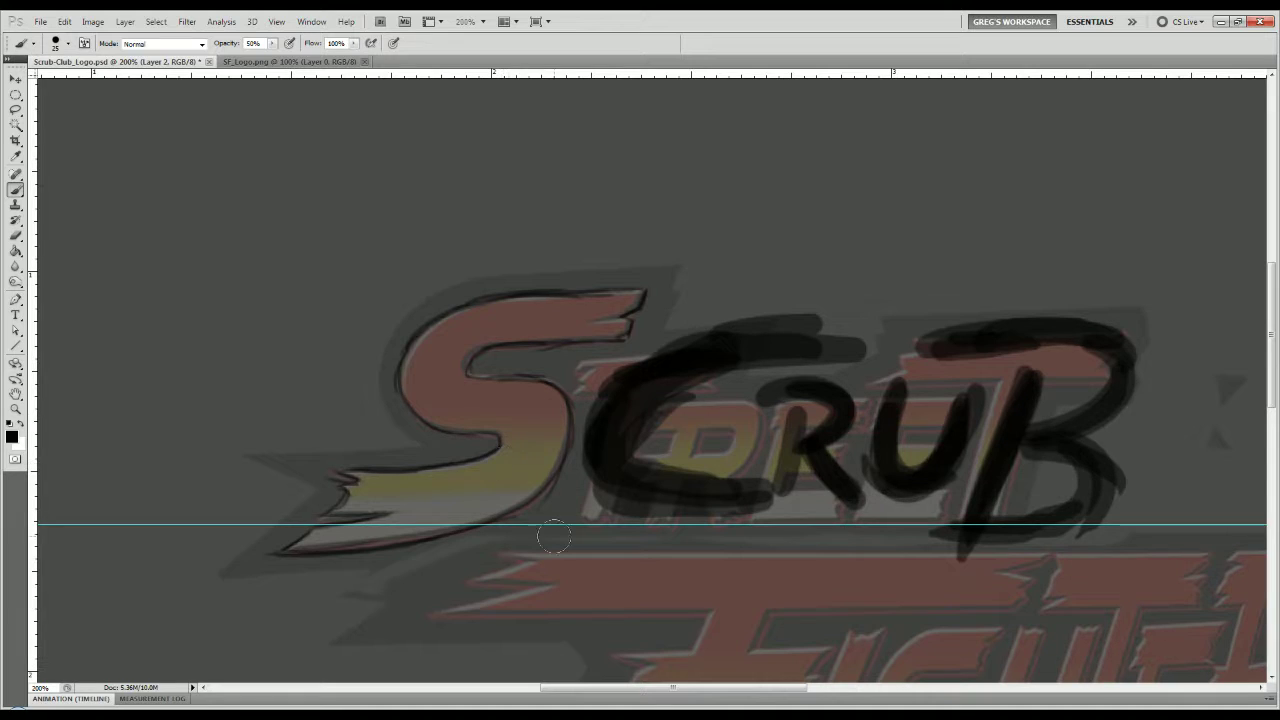
pyautogui.moveTo(935, 333)
pyautogui.mouseDown()
pyautogui.moveTo(903, 354)
pyautogui.moveTo(1108, 354)
pyautogui.moveTo(954, 344)
pyautogui.moveTo(1088, 346)
pyautogui.moveTo(910, 359)
pyautogui.moveTo(904, 334)
pyautogui.moveTo(967, 324)
pyautogui.moveTo(897, 331)
pyautogui.moveTo(1086, 322)
pyautogui.mouseUp()
pyautogui.moveTo(1068, 427)
pyautogui.mouseDown()
pyautogui.moveTo(1093, 334)
pyautogui.moveTo(1101, 395)
pyautogui.moveTo(1090, 325)
pyautogui.moveTo(1134, 346)
pyautogui.moveTo(1104, 348)
pyautogui.moveTo(1135, 367)
pyautogui.moveTo(1014, 428)
pyautogui.moveTo(1117, 391)
pyautogui.moveTo(1022, 416)
pyautogui.moveTo(1077, 428)
pyautogui.moveTo(1042, 441)
pyautogui.moveTo(1080, 450)
pyautogui.moveTo(1066, 524)
pyautogui.moveTo(959, 529)
pyautogui.moveTo(1072, 528)
pyautogui.moveTo(1095, 457)
pyautogui.moveTo(1112, 486)
pyautogui.moveTo(978, 497)
pyautogui.mouseUp()
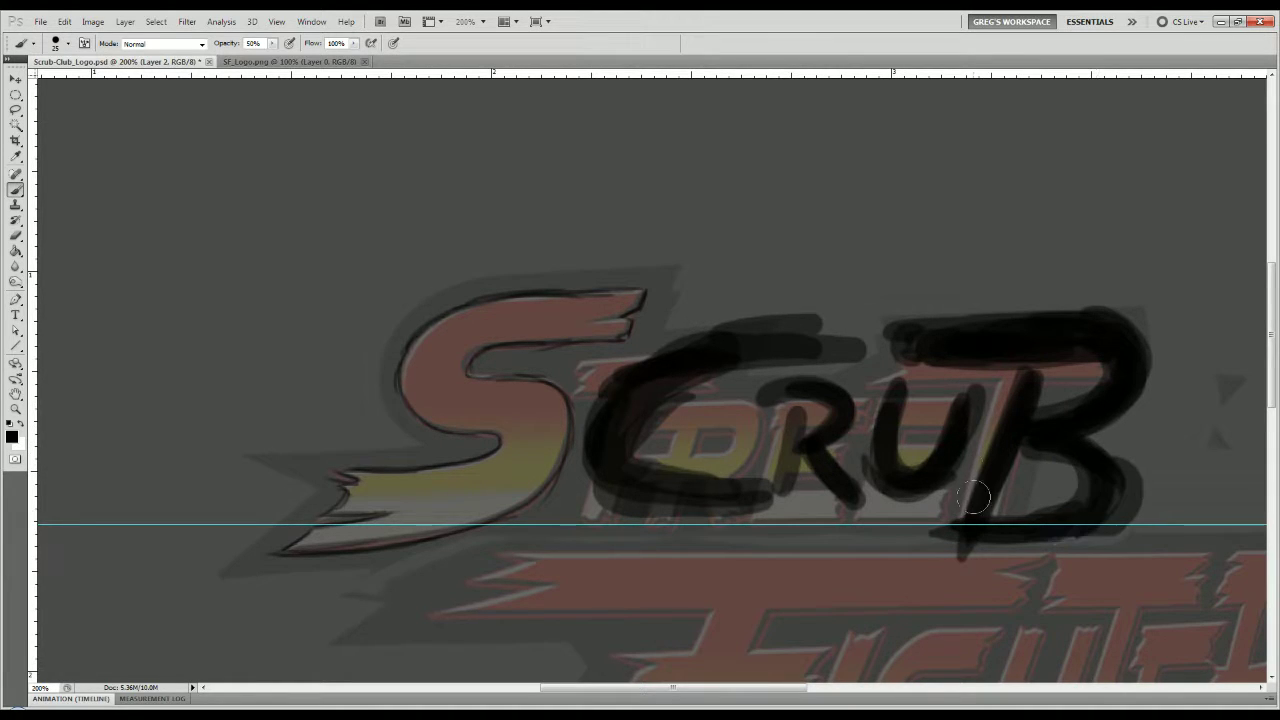
# Try brush strokes near the guide while switching snapping off and on, and undo the test strokes.
pyautogui.click(276, 21)
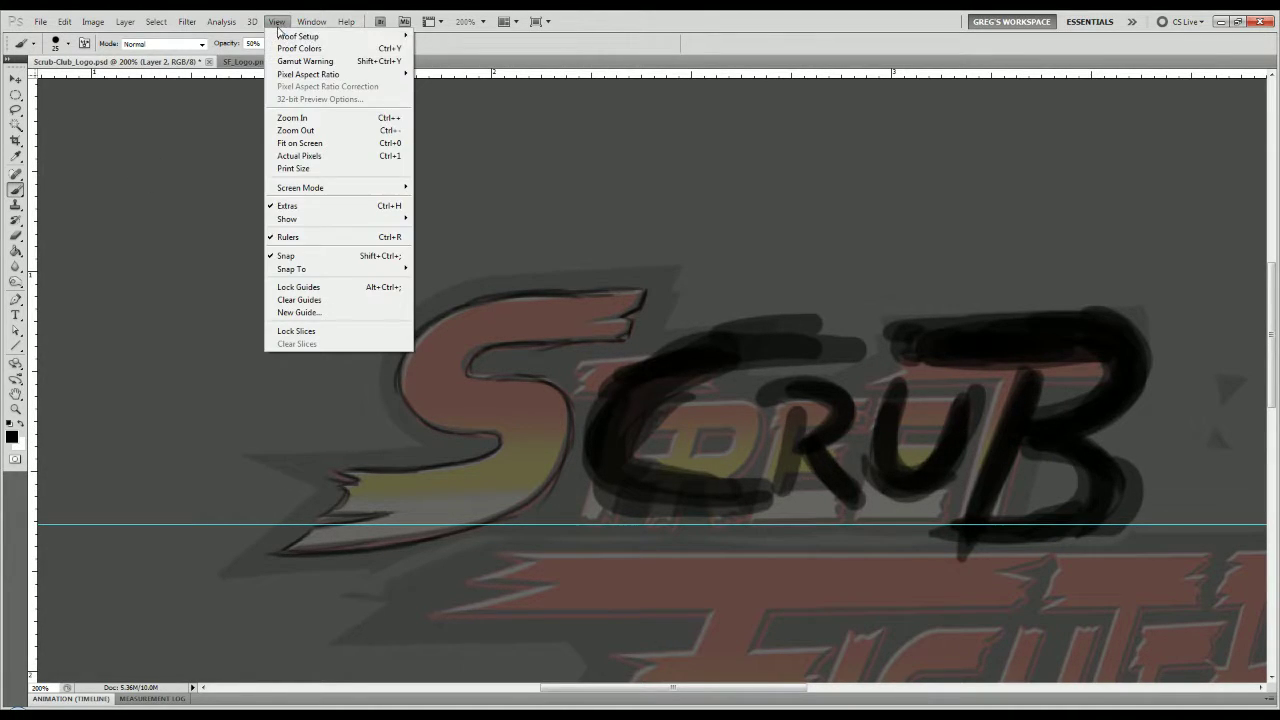
pyautogui.click(285, 258)
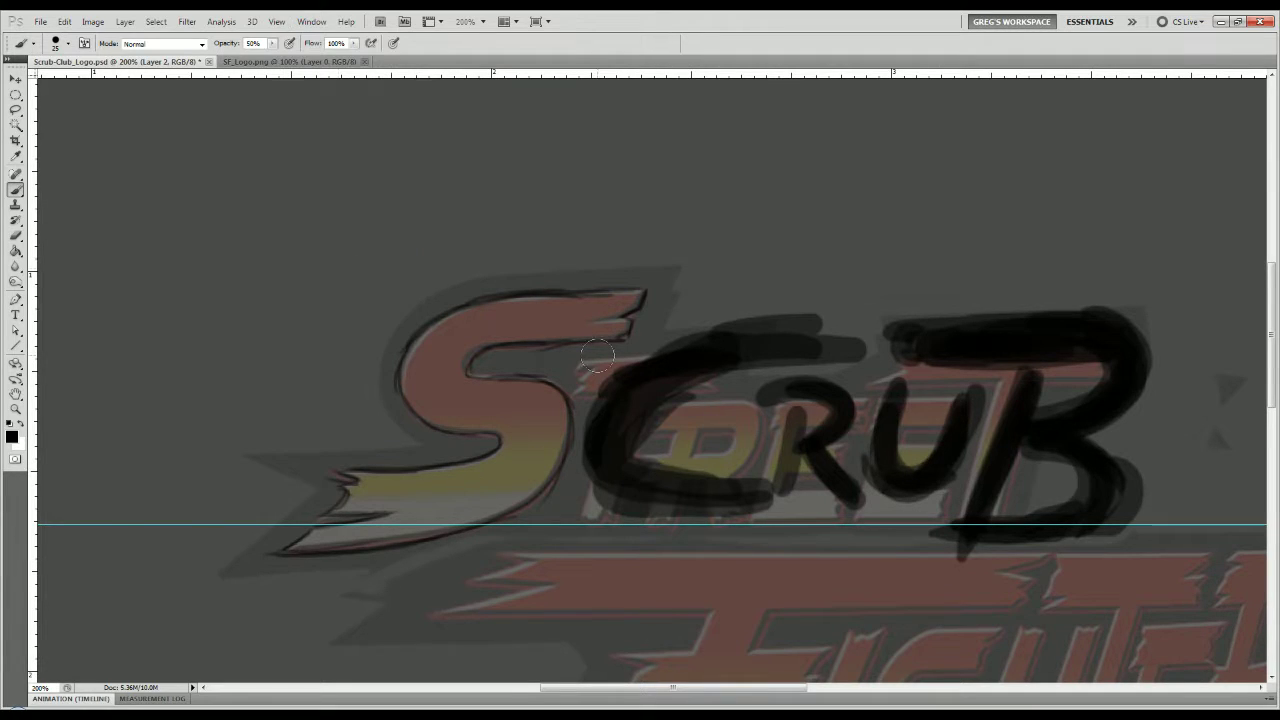
pyautogui.click(155, 521)
pyautogui.click(276, 21)
pyautogui.click(296, 256)
pyautogui.moveTo(104, 462)
pyautogui.mouseDown()
pyautogui.moveTo(103, 523)
pyautogui.moveTo(147, 562)
pyautogui.moveTo(162, 598)
pyautogui.mouseUp()
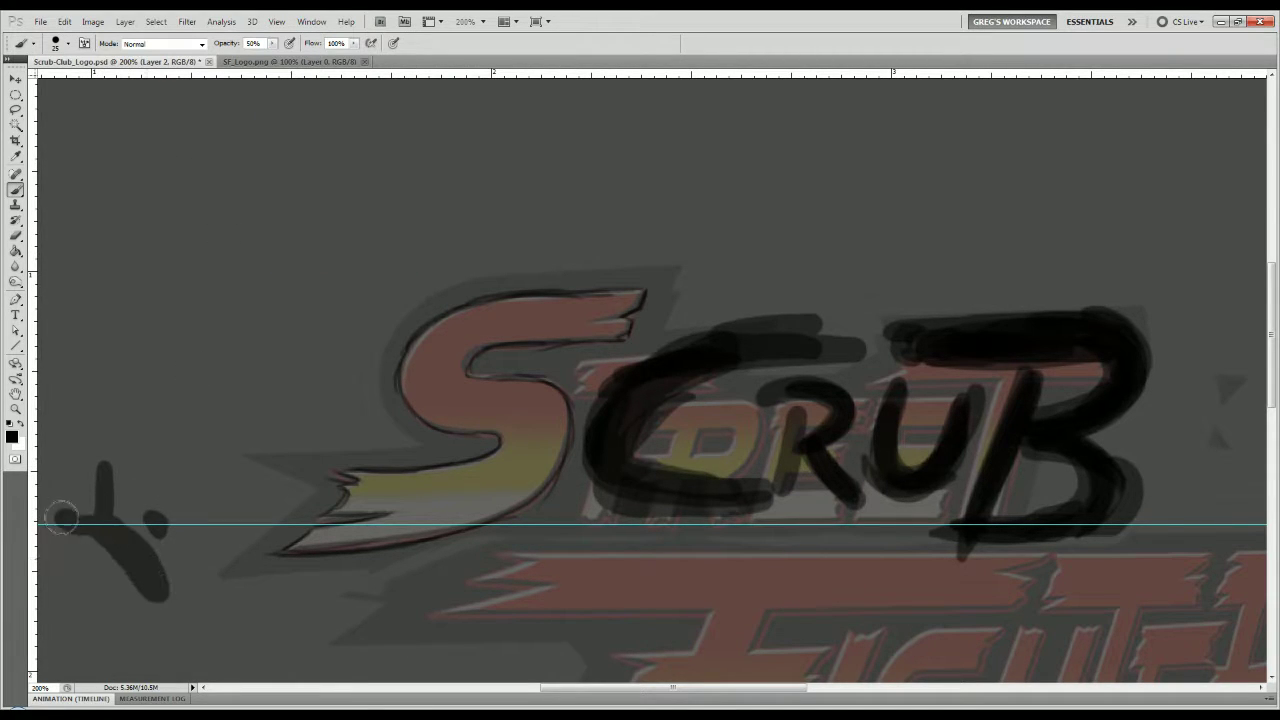
pyautogui.moveTo(62, 516)
pyautogui.mouseDown()
pyautogui.moveTo(215, 512)
pyautogui.moveTo(251, 552)
pyautogui.moveTo(185, 545)
pyautogui.mouseUp()
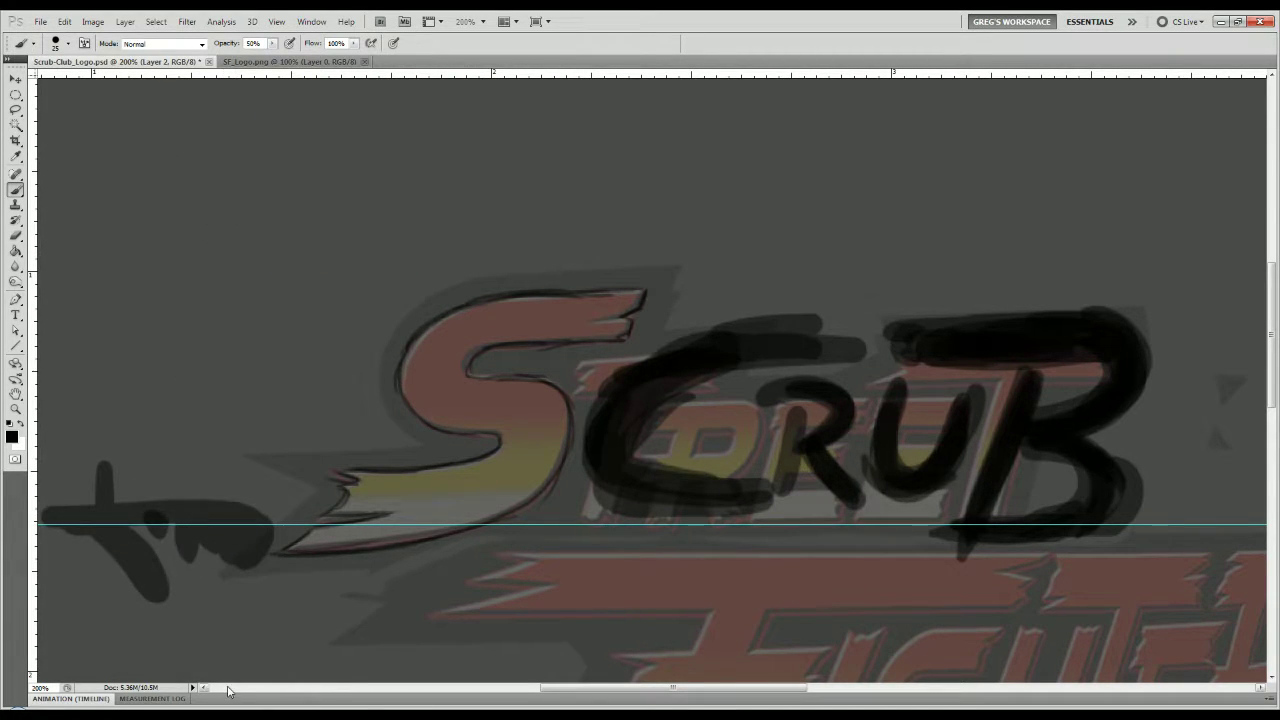
pyautogui.hotkey('ctrl', 'alt', 'z')
pyautogui.hotkey('ctrl', 'alt', 'z')
pyautogui.hotkey('ctrl', 'alt', 'z')
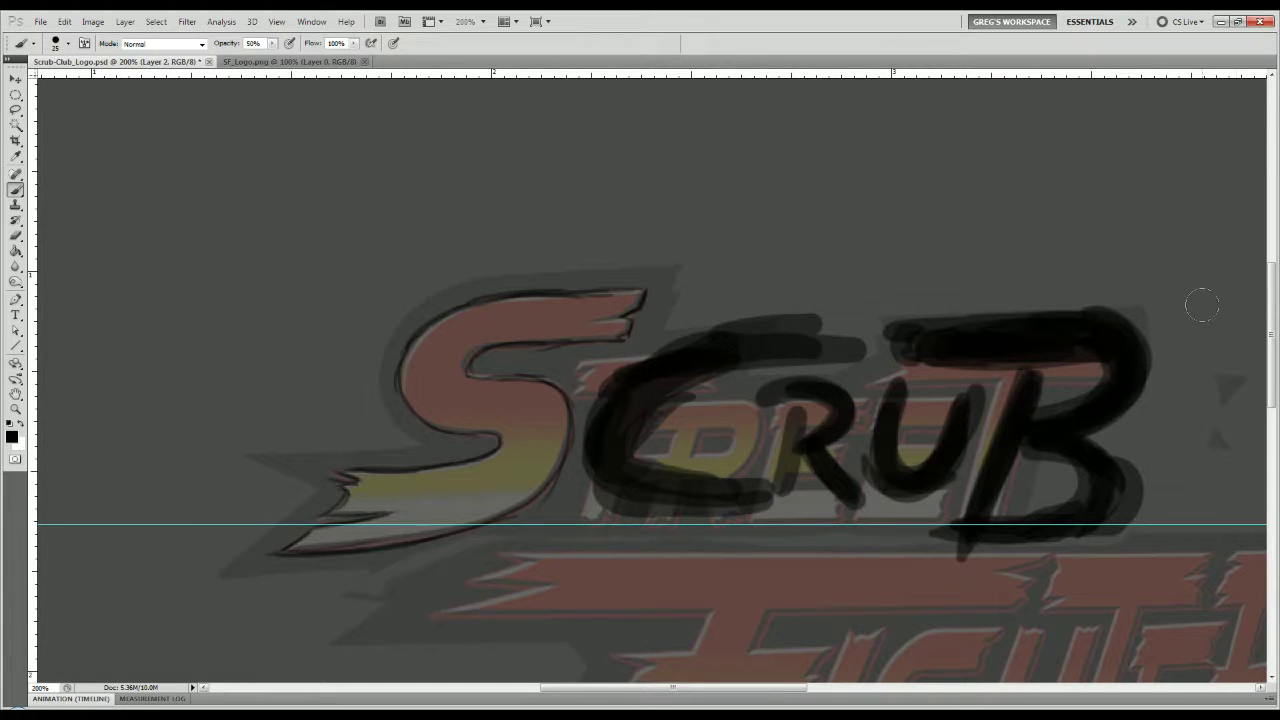
# Turn off snapping for the document and check that setting.
pyautogui.click(276, 21)
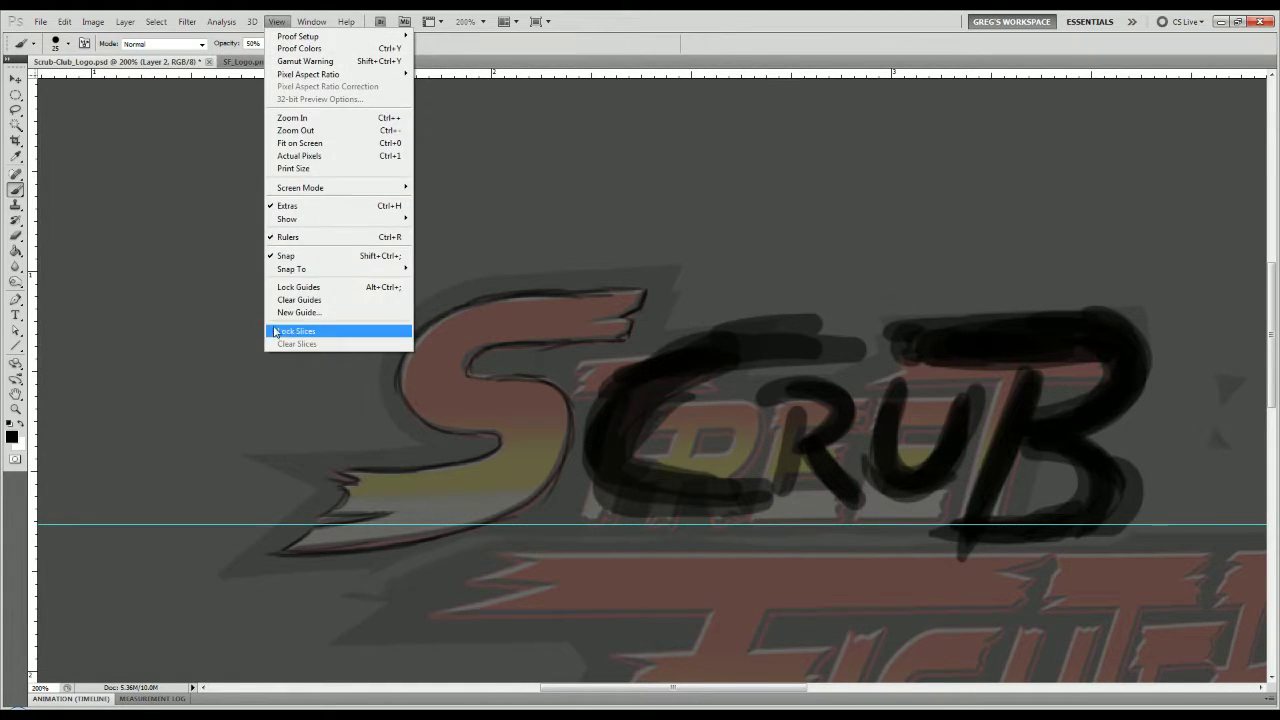
pyautogui.click(285, 255)
pyautogui.click(276, 21)
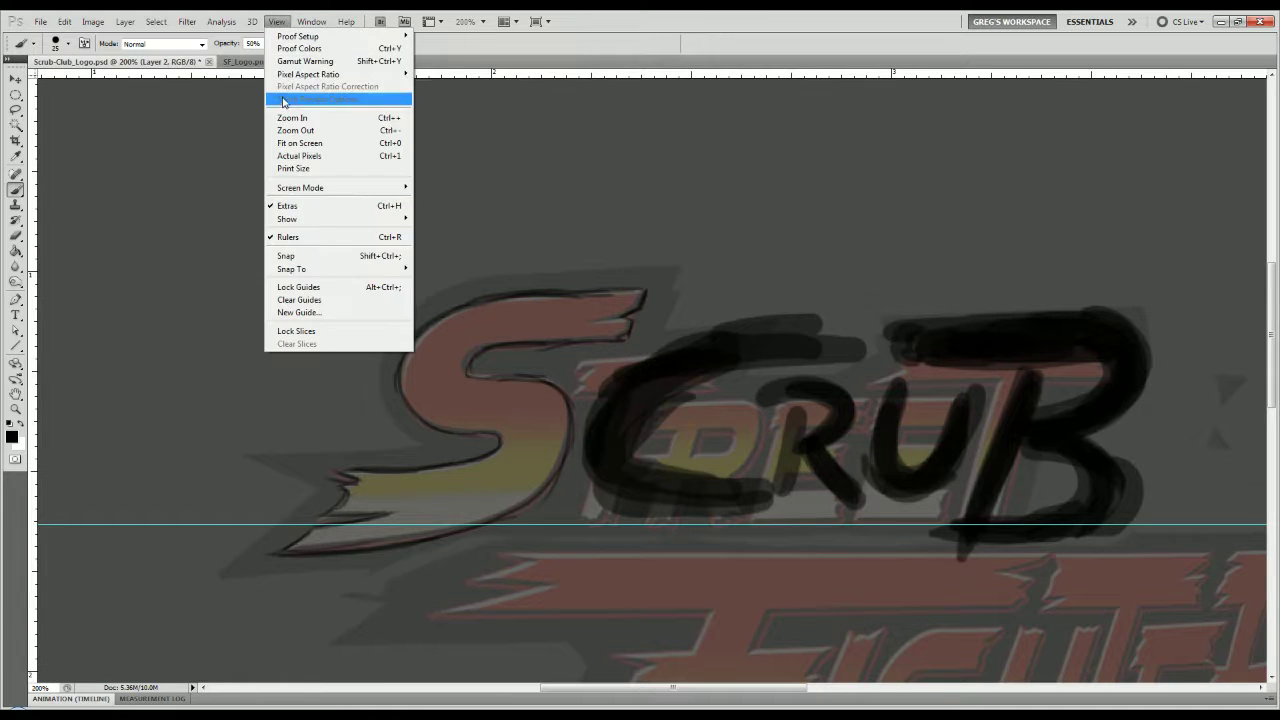
pyautogui.click(682, 31)
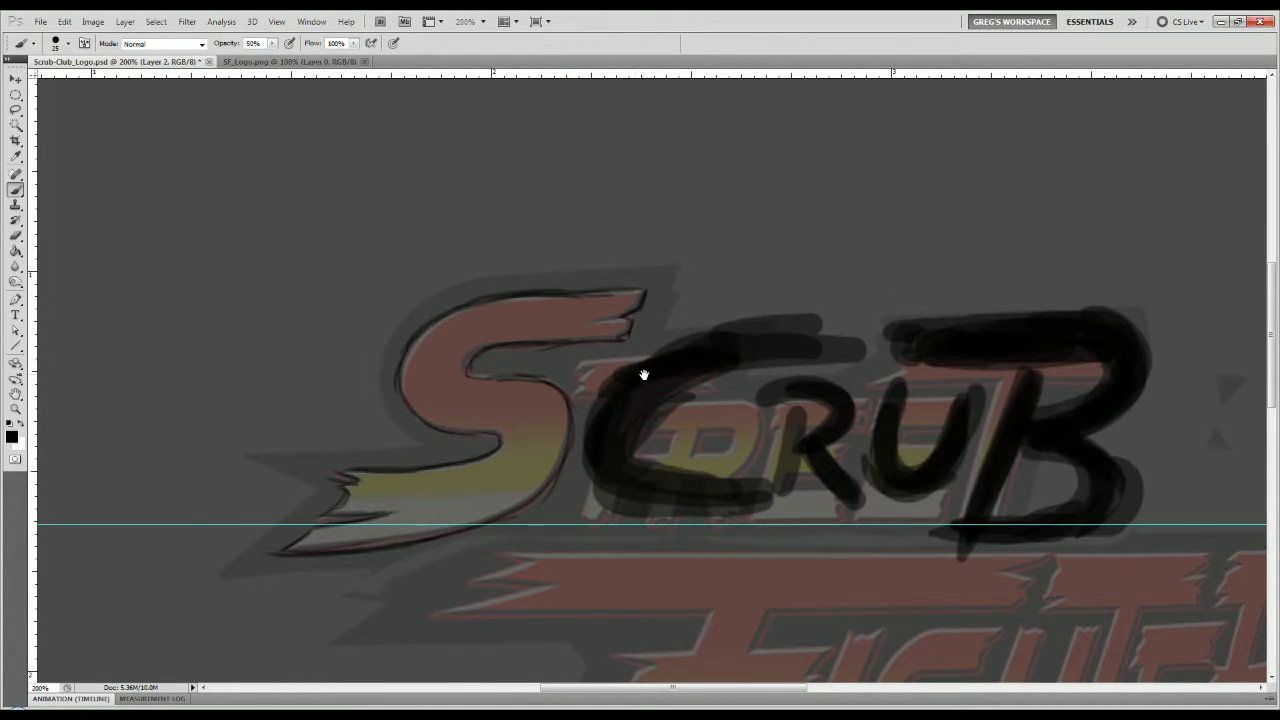
# Darken the top of the rough R and thicken the curve of the rough C.
pyautogui.moveTo(596, 458); pyautogui.dragTo(413, 395)
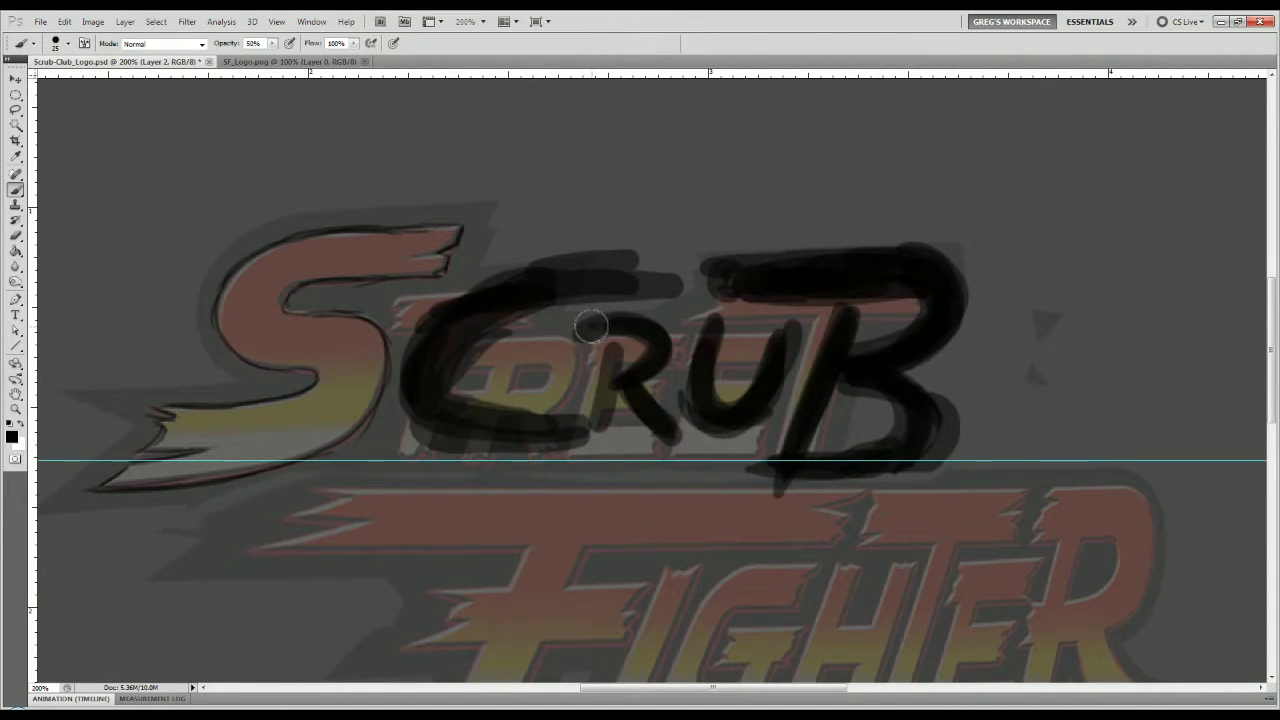
pyautogui.moveTo(592, 326)
pyautogui.mouseDown()
pyautogui.moveTo(669, 321)
pyautogui.moveTo(628, 375)
pyautogui.mouseUp()
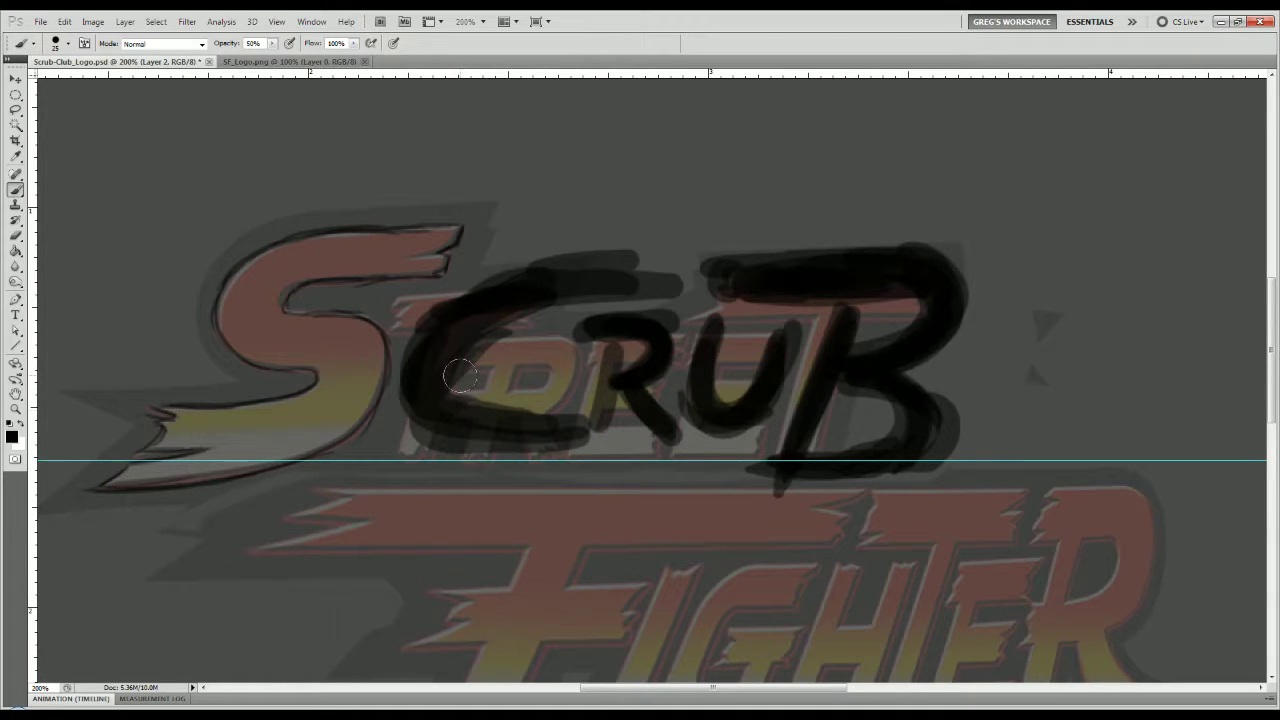
pyautogui.moveTo(505, 287)
pyautogui.mouseDown()
pyautogui.moveTo(593, 282)
pyautogui.moveTo(448, 343)
pyautogui.moveTo(465, 317)
pyautogui.moveTo(456, 423)
pyautogui.moveTo(445, 357)
pyautogui.moveTo(497, 453)
pyautogui.moveTo(443, 413)
pyautogui.moveTo(508, 436)
pyautogui.moveTo(435, 454)
pyautogui.moveTo(470, 439)
pyautogui.moveTo(415, 418)
pyautogui.moveTo(425, 375)
pyautogui.mouseUp()
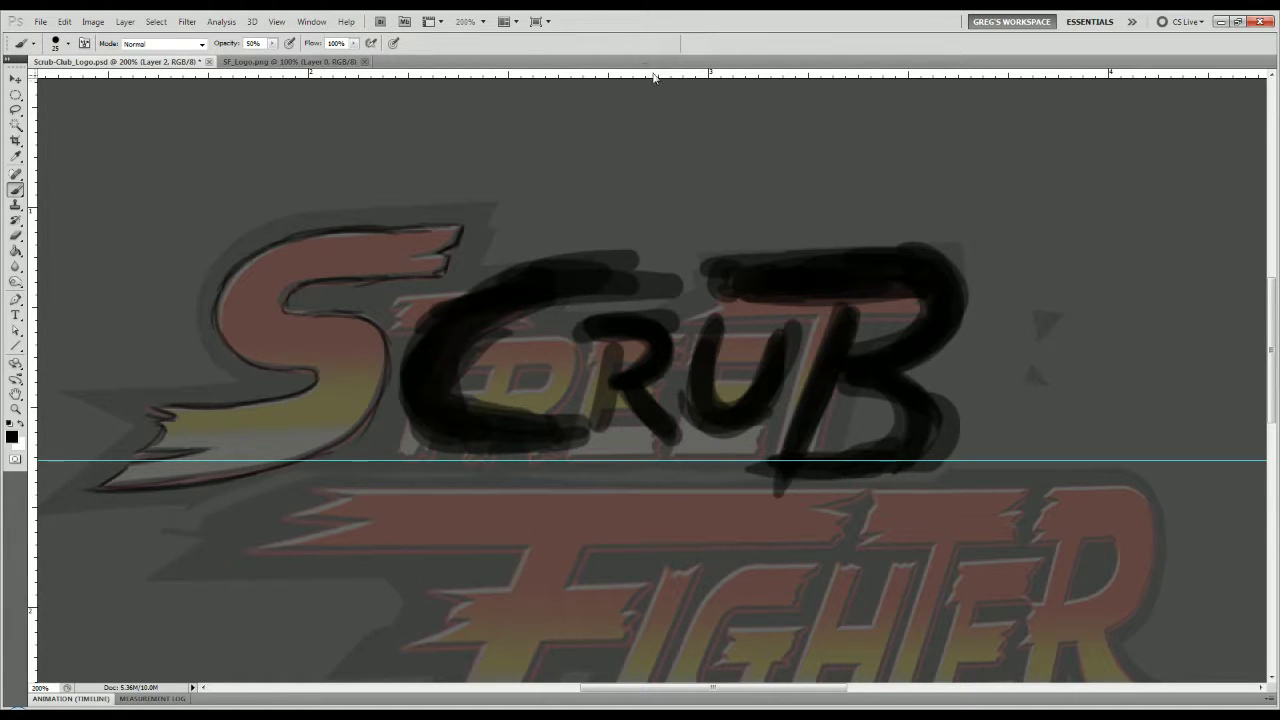
# Add a horizontal guide across the upper part of the lettering, level with the upper arm of the C.
pyautogui.hotkey('ctrl', 'z')
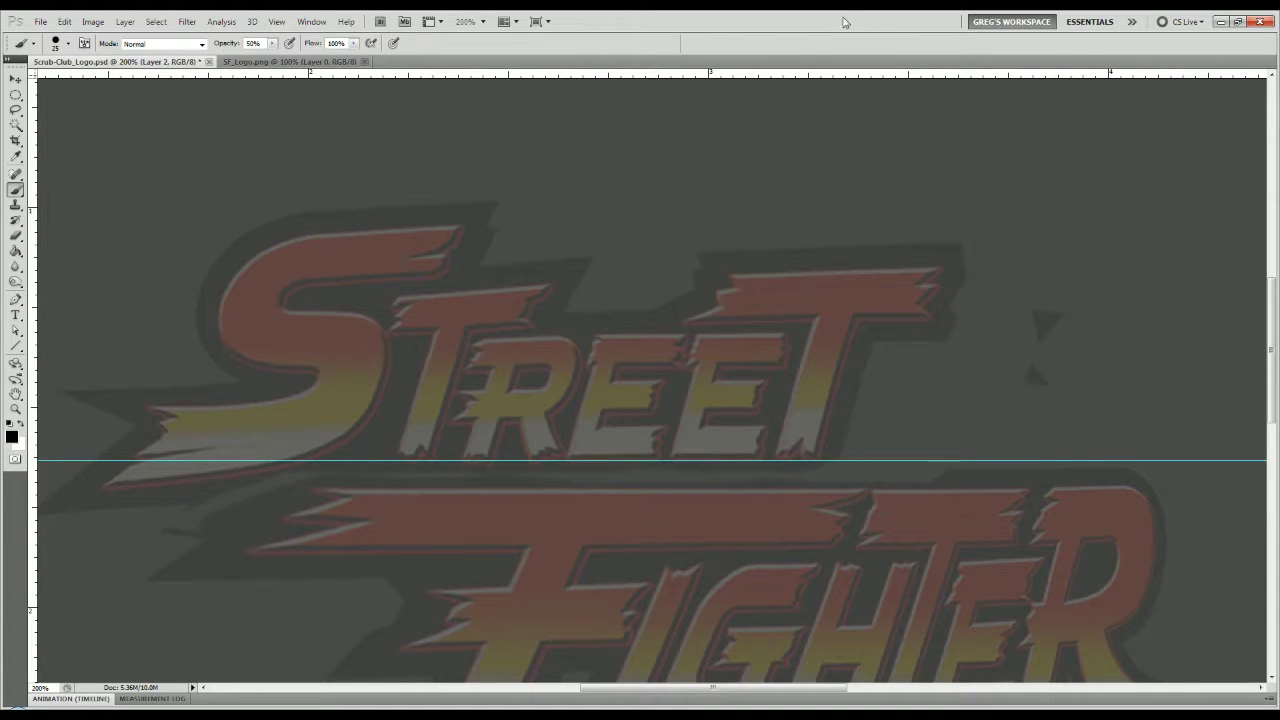
pyautogui.moveTo(776, 75); pyautogui.dragTo(743, 283)
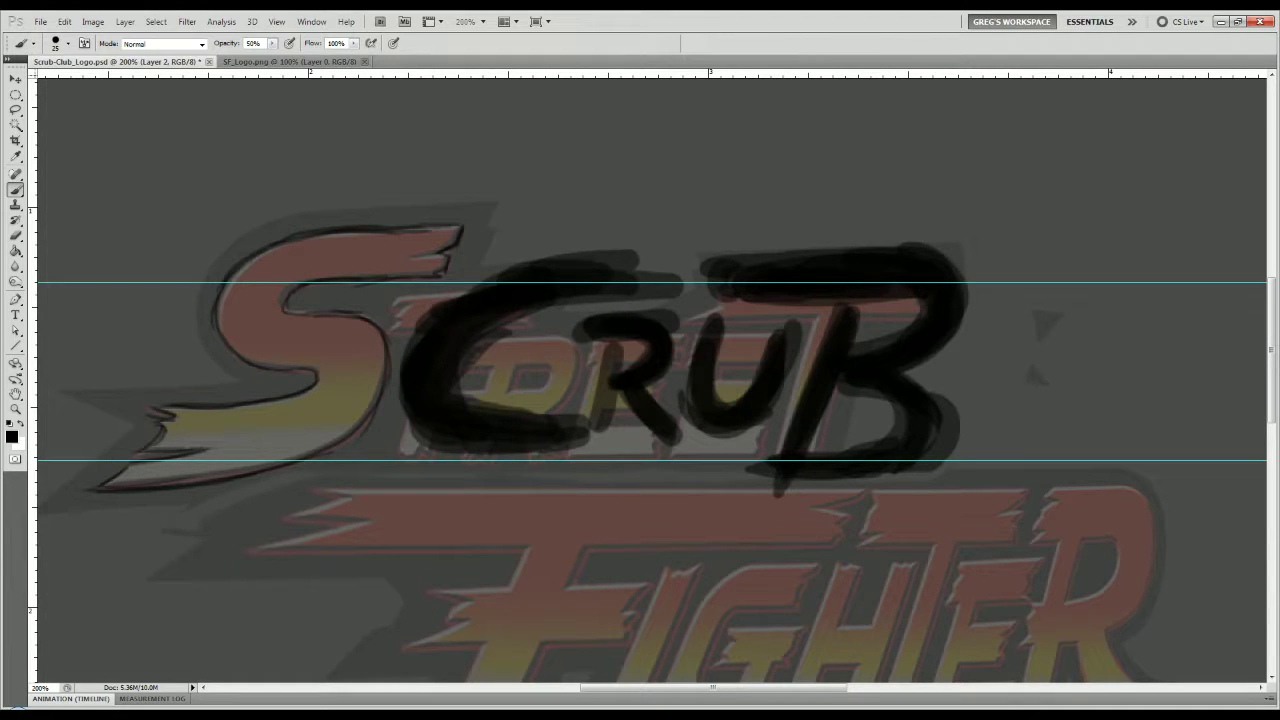
# Set the eraser to Brush mode and choose a hard round tip.
pyautogui.click(16, 235)
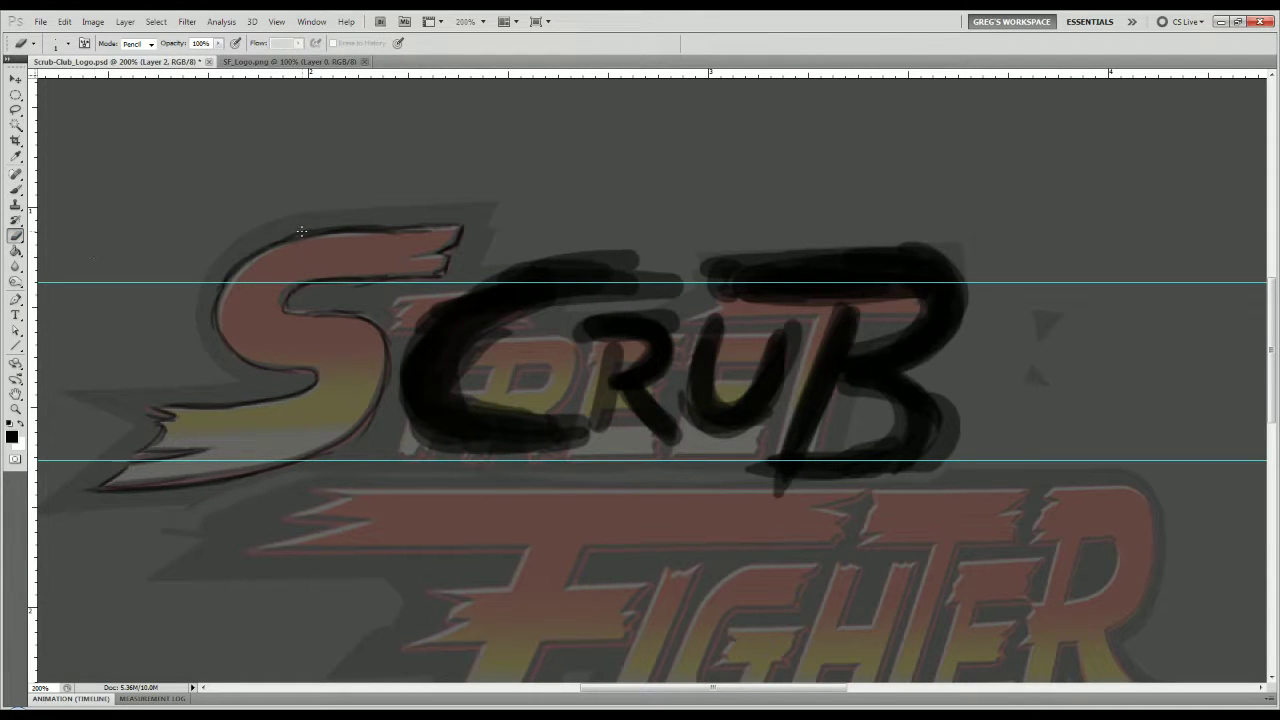
pyautogui.click(140, 44)
pyautogui.click(137, 60)
pyautogui.click(67, 44)
pyautogui.click(93, 140)
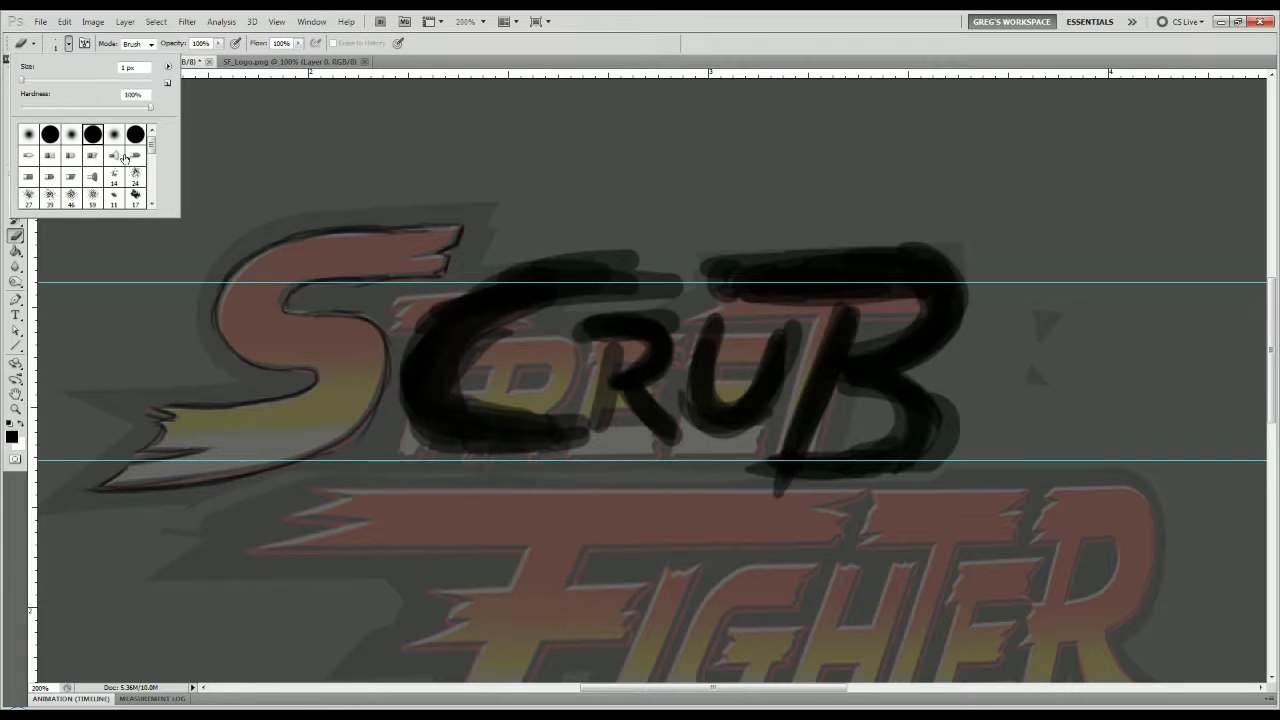
pyautogui.click(629, 383)
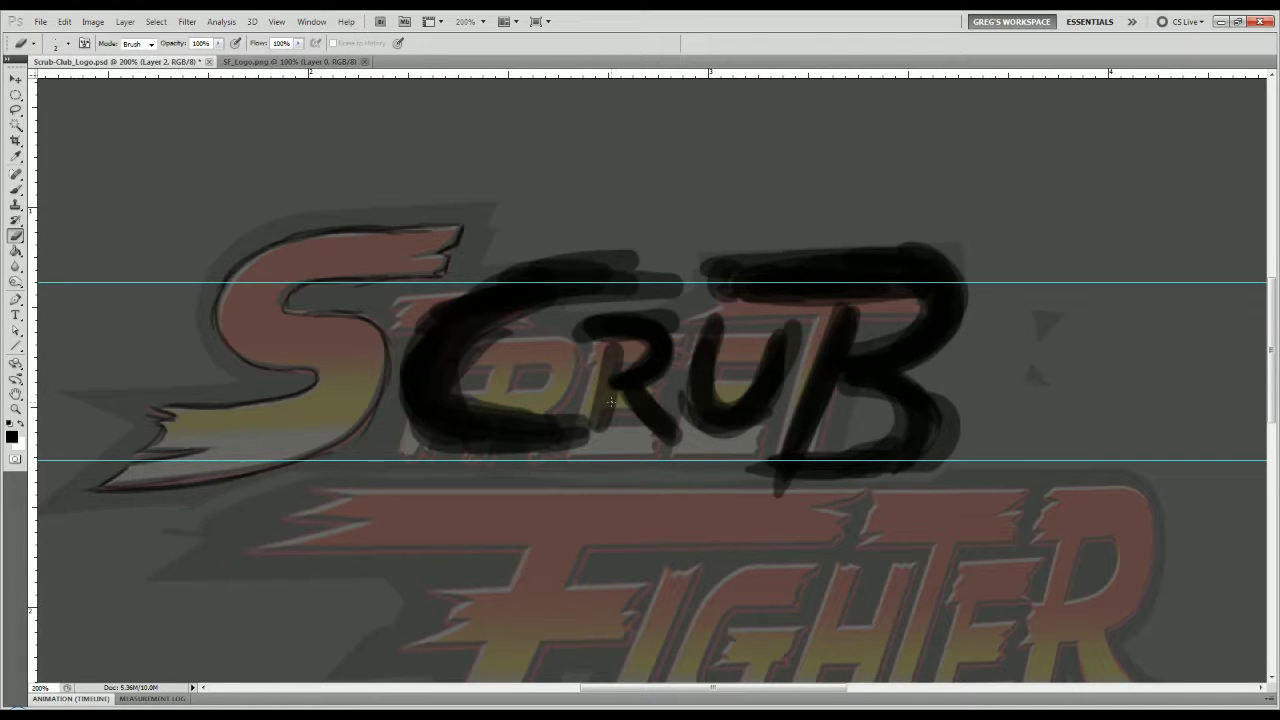
# Enlarge the eraser to 40 px and erase the rough C, R, U and B, keeping the S outline.
pyautogui.press(']')
pyautogui.press(']')
pyautogui.press(']')
pyautogui.press(']')
pyautogui.press(']')
pyautogui.press(']')
pyautogui.press(']')
pyautogui.press(']')
pyautogui.press(']')
pyautogui.press(']')
pyautogui.press(']')
pyautogui.press(']')
pyautogui.moveTo(726, 268)
pyautogui.mouseDown()
pyautogui.moveTo(969, 251)
pyautogui.moveTo(945, 353)
pyautogui.moveTo(924, 363)
pyautogui.moveTo(895, 355)
pyautogui.moveTo(861, 294)
pyautogui.moveTo(817, 278)
pyautogui.moveTo(768, 317)
pyautogui.moveTo(702, 276)
pyautogui.moveTo(748, 290)
pyautogui.moveTo(791, 368)
pyautogui.moveTo(947, 395)
pyautogui.moveTo(903, 458)
pyautogui.mouseUp()
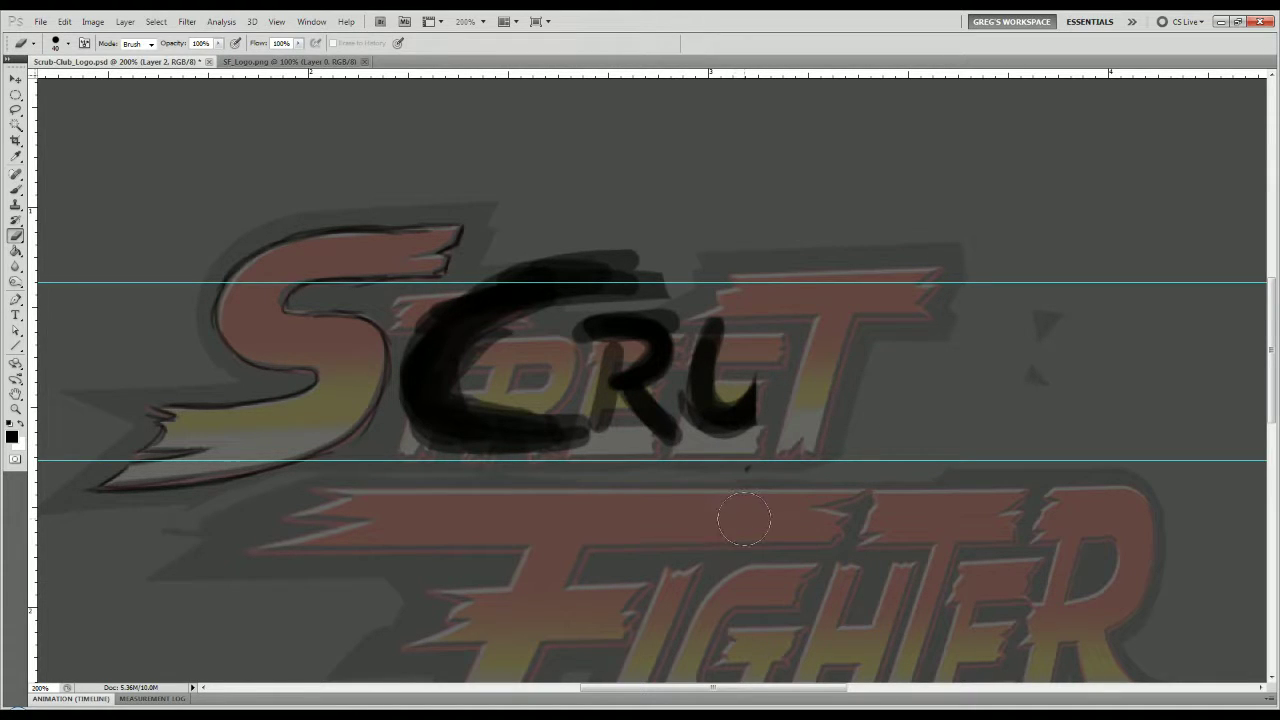
pyautogui.moveTo(725, 365)
pyautogui.mouseDown()
pyautogui.moveTo(679, 422)
pyautogui.moveTo(695, 411)
pyautogui.moveTo(733, 478)
pyautogui.moveTo(686, 435)
pyautogui.moveTo(641, 429)
pyautogui.moveTo(597, 328)
pyautogui.moveTo(655, 457)
pyautogui.moveTo(504, 427)
pyautogui.moveTo(521, 467)
pyautogui.moveTo(473, 460)
pyautogui.moveTo(435, 421)
pyautogui.moveTo(444, 353)
pyautogui.moveTo(419, 417)
pyautogui.moveTo(447, 311)
pyautogui.moveTo(447, 322)
pyautogui.moveTo(568, 253)
pyautogui.moveTo(459, 382)
pyautogui.moveTo(562, 318)
pyautogui.moveTo(694, 297)
pyautogui.mouseUp()
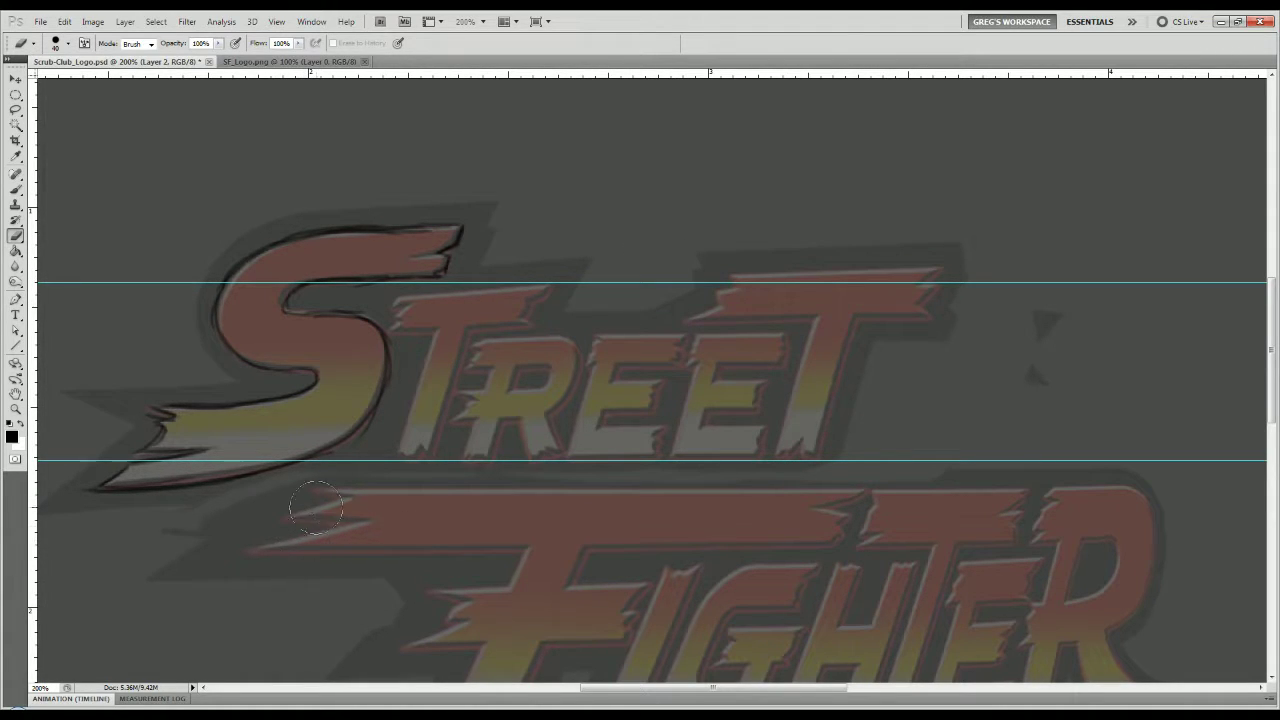
# Outline a new C beside the S with a thin brush, fitting it between the two guides, and hide the guides.
pyautogui.press('b')
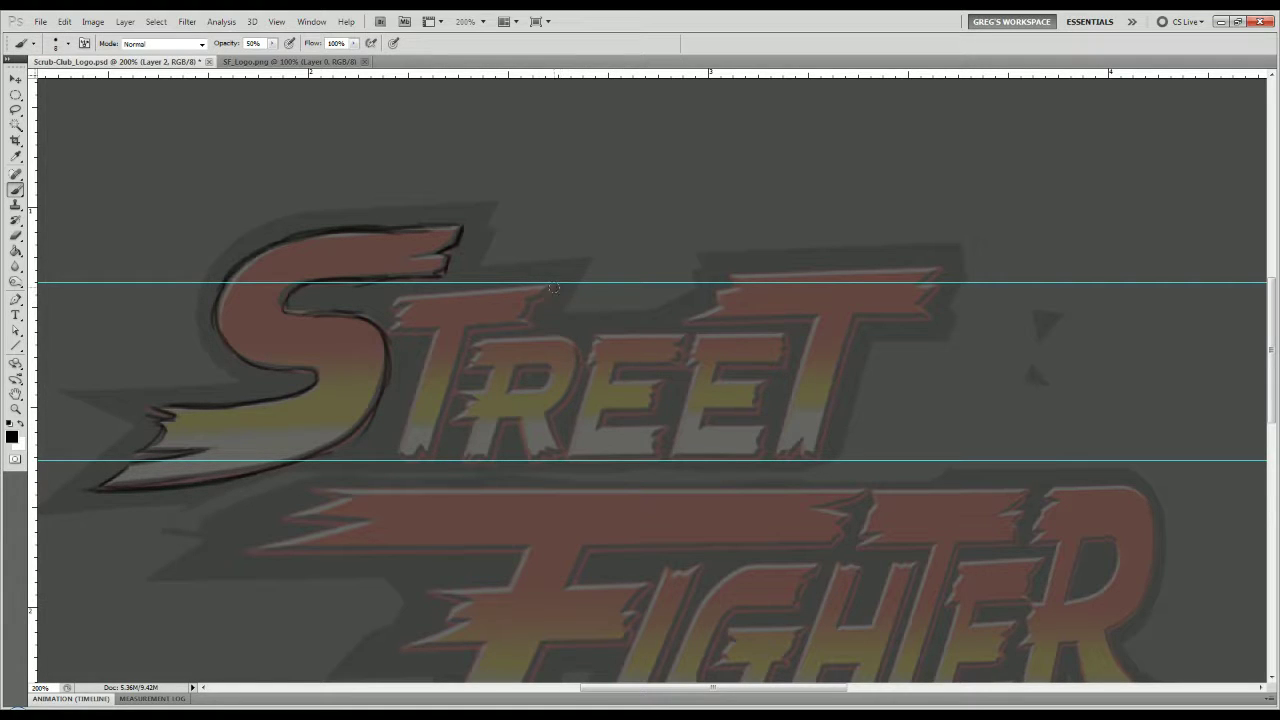
pyautogui.moveTo(549, 286)
pyautogui.mouseDown()
pyautogui.moveTo(457, 287)
pyautogui.moveTo(580, 286)
pyautogui.moveTo(542, 321)
pyautogui.moveTo(473, 334)
pyautogui.moveTo(457, 352)
pyautogui.moveTo(478, 408)
pyautogui.moveTo(530, 413)
pyautogui.mouseUp()
pyautogui.moveTo(431, 295)
pyautogui.mouseDown()
pyautogui.moveTo(403, 344)
pyautogui.moveTo(413, 339)
pyautogui.moveTo(410, 413)
pyautogui.moveTo(401, 376)
pyautogui.moveTo(419, 416)
pyautogui.moveTo(518, 459)
pyautogui.moveTo(552, 448)
pyautogui.moveTo(426, 324)
pyautogui.moveTo(445, 308)
pyautogui.moveTo(580, 291)
pyautogui.moveTo(566, 311)
pyautogui.moveTo(581, 282)
pyautogui.moveTo(578, 304)
pyautogui.moveTo(559, 308)
pyautogui.moveTo(572, 310)
pyautogui.moveTo(547, 314)
pyautogui.moveTo(569, 320)
pyautogui.moveTo(548, 322)
pyautogui.moveTo(491, 410)
pyautogui.moveTo(558, 410)
pyautogui.moveTo(541, 423)
pyautogui.moveTo(556, 430)
pyautogui.moveTo(532, 432)
pyautogui.moveTo(556, 441)
pyautogui.moveTo(409, 411)
pyautogui.mouseUp()
pyautogui.moveTo(506, 290)
pyautogui.mouseDown()
pyautogui.moveTo(559, 276)
pyautogui.moveTo(520, 277)
pyautogui.moveTo(611, 281)
pyautogui.mouseUp()
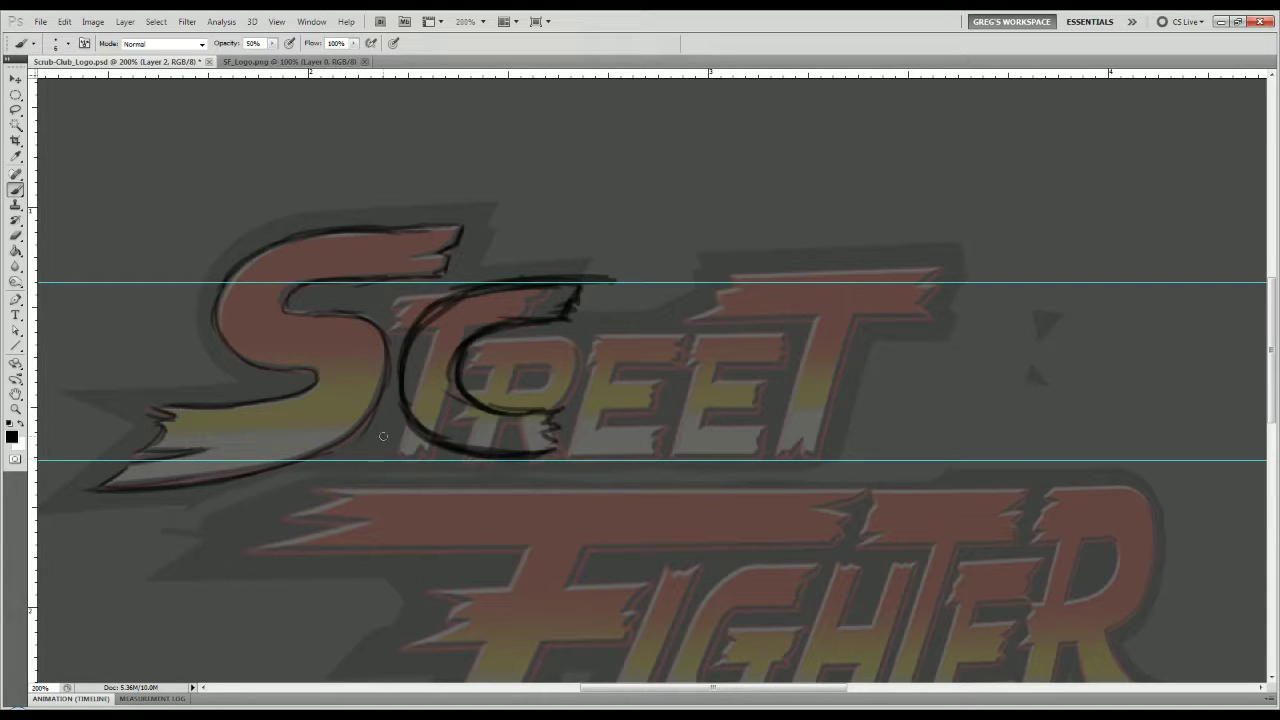
pyautogui.hotkey('ctrl', ';')
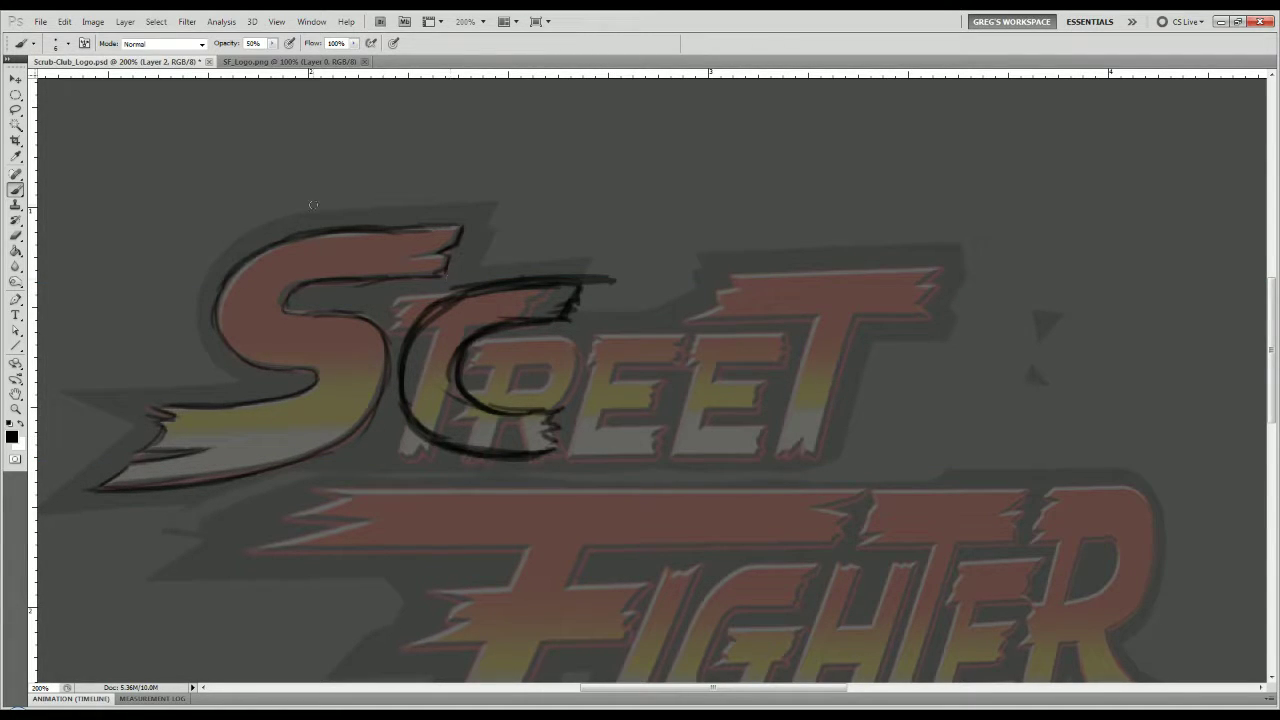
# Erase the jagged tip of the C's upper arm, redraw both torn ends slightly longer and firm up the inner curve.
pyautogui.press('e')
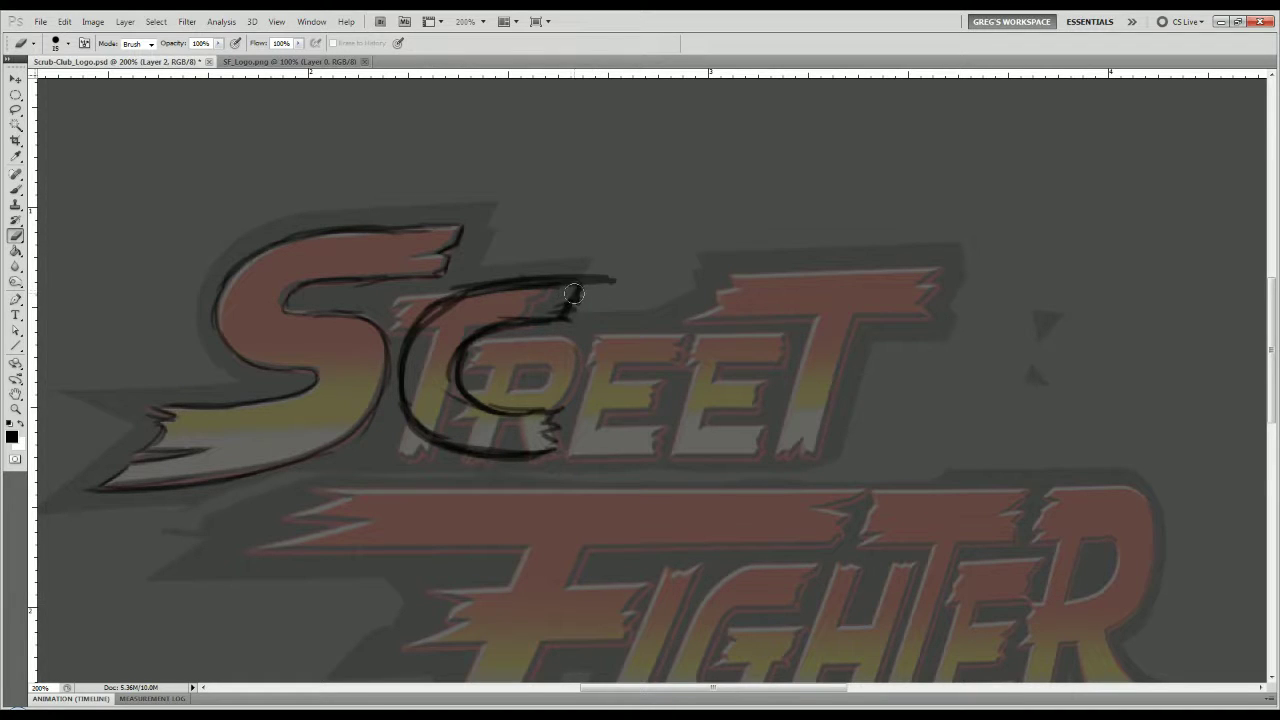
pyautogui.press('[')
pyautogui.press('b')
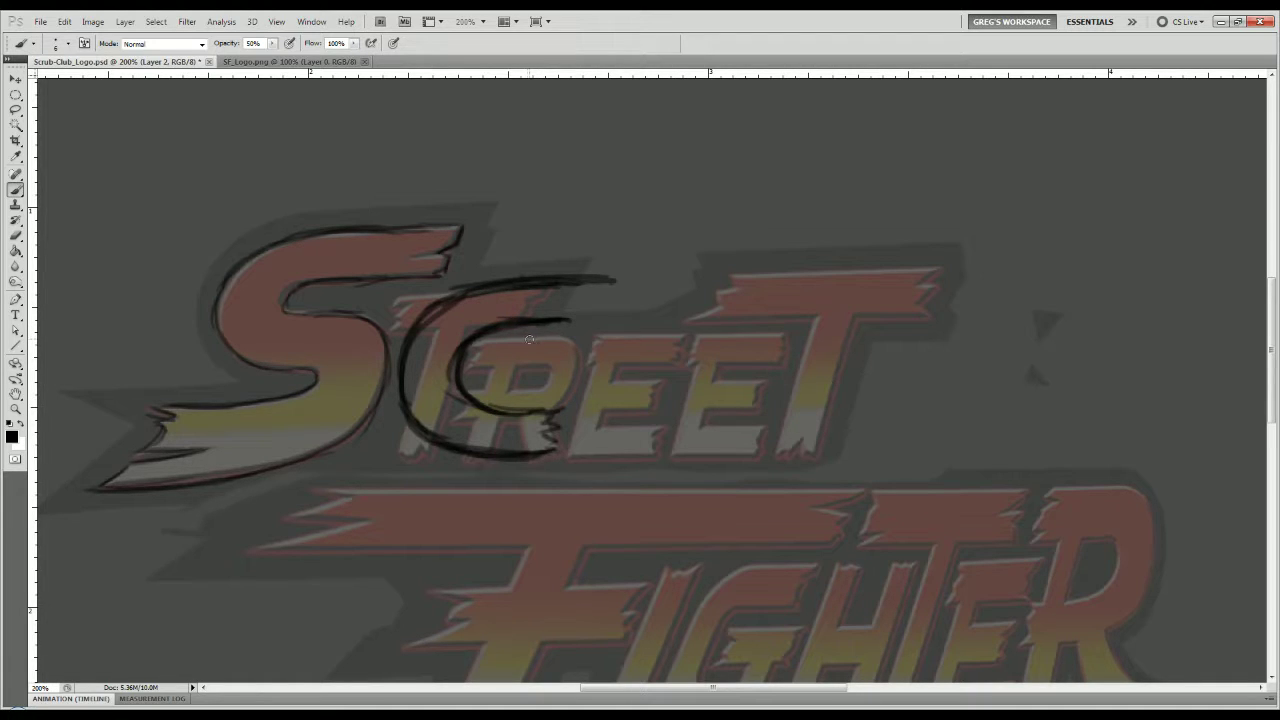
pyautogui.moveTo(510, 335); pyautogui.dragTo(567, 320)
pyautogui.moveTo(594, 289)
pyautogui.mouseDown()
pyautogui.moveTo(624, 285)
pyautogui.moveTo(596, 322)
pyautogui.moveTo(568, 322)
pyautogui.mouseUp()
pyautogui.moveTo(522, 413)
pyautogui.mouseDown()
pyautogui.moveTo(575, 409)
pyautogui.moveTo(512, 410)
pyautogui.moveTo(569, 411)
pyautogui.moveTo(550, 445)
pyautogui.mouseUp()
pyautogui.moveTo(463, 388)
pyautogui.mouseDown()
pyautogui.moveTo(463, 347)
pyautogui.moveTo(528, 323)
pyautogui.mouseUp()
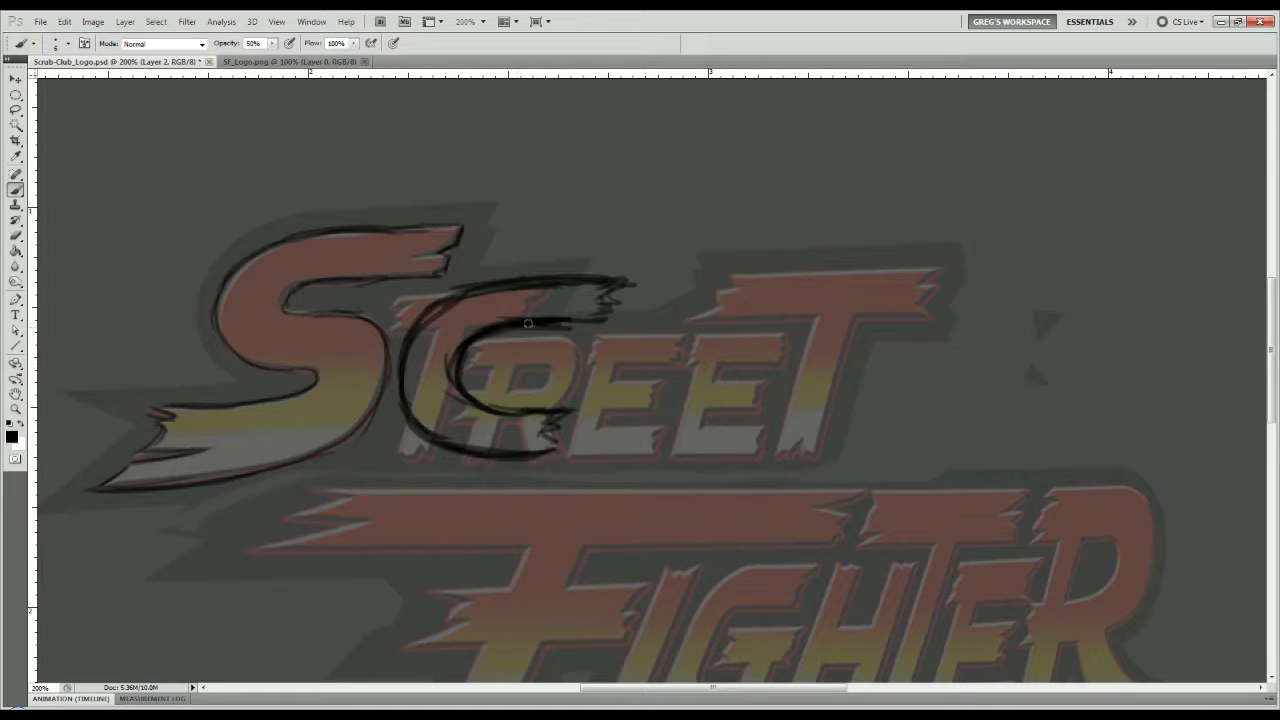
# Thicken the C's outer curve, raise the upper arm's top edge and extend its jagged tip.
pyautogui.moveTo(451, 298)
pyautogui.mouseDown()
pyautogui.moveTo(399, 375)
pyautogui.moveTo(429, 437)
pyautogui.mouseUp()
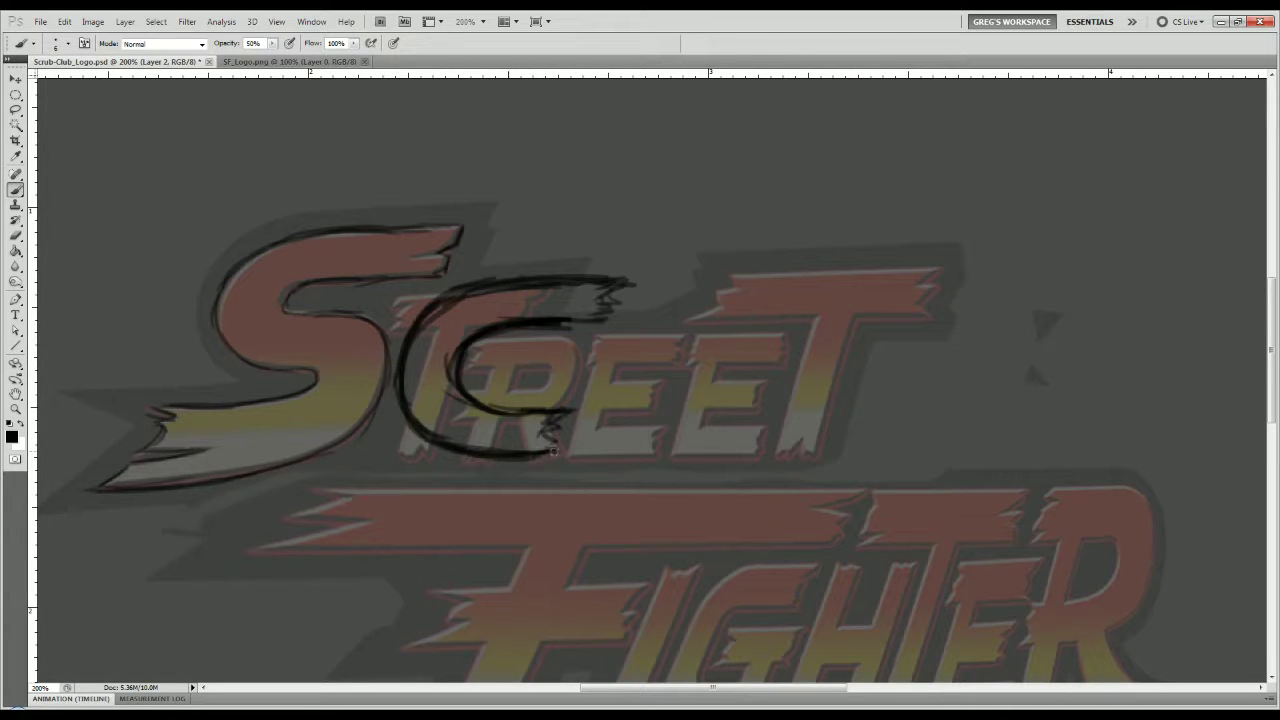
pyautogui.moveTo(557, 456); pyautogui.dragTo(411, 438)
pyautogui.moveTo(484, 282); pyautogui.dragTo(614, 268)
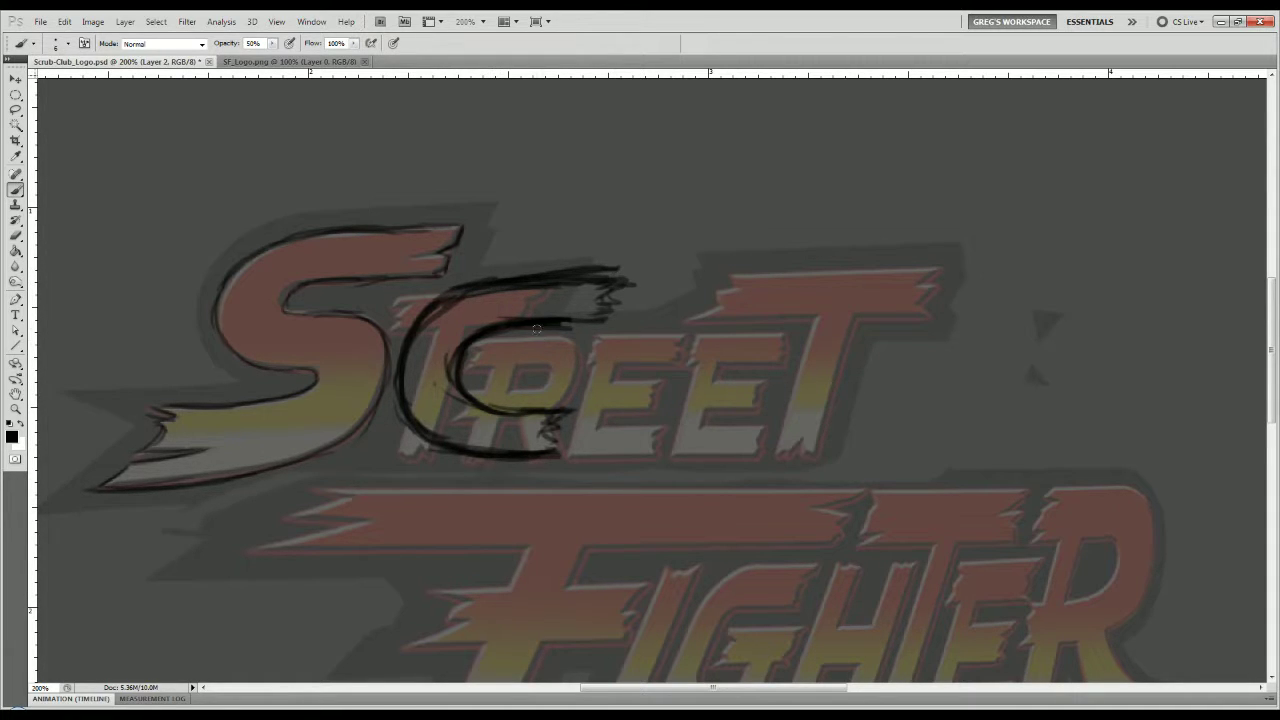
pyautogui.moveTo(573, 322)
pyautogui.mouseDown()
pyautogui.moveTo(514, 330)
pyautogui.moveTo(606, 294)
pyautogui.moveTo(621, 255)
pyautogui.moveTo(606, 325)
pyautogui.moveTo(620, 280)
pyautogui.moveTo(608, 288)
pyautogui.moveTo(619, 310)
pyautogui.moveTo(608, 292)
pyautogui.moveTo(634, 262)
pyautogui.moveTo(612, 280)
pyautogui.moveTo(609, 314)
pyautogui.moveTo(622, 308)
pyautogui.moveTo(595, 282)
pyautogui.mouseUp()
pyautogui.press('e')
pyautogui.press('b')
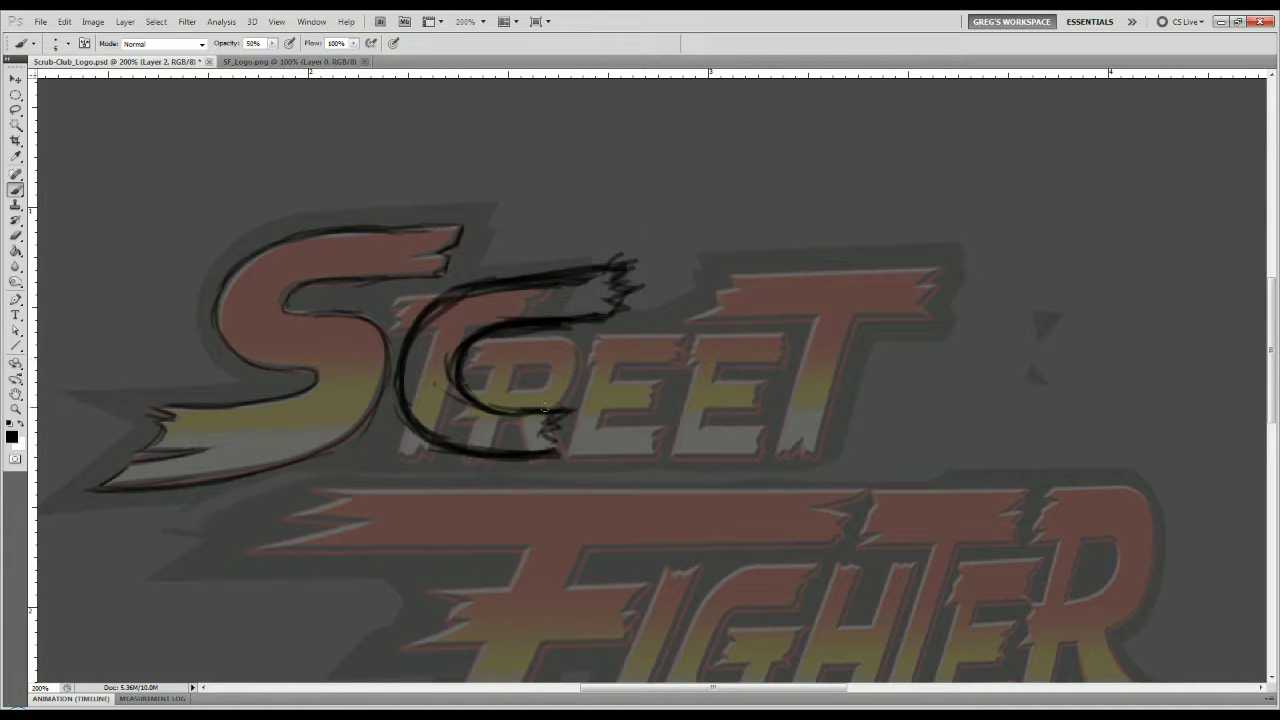
# Reinforce the C's torn lower end, outer curve and the underside of its upper arm.
pyautogui.moveTo(545, 407)
pyautogui.mouseDown()
pyautogui.moveTo(570, 414)
pyautogui.moveTo(548, 440)
pyautogui.moveTo(556, 448)
pyautogui.moveTo(503, 457)
pyautogui.mouseUp()
pyautogui.moveTo(415, 432)
pyautogui.mouseDown()
pyautogui.moveTo(406, 340)
pyautogui.moveTo(434, 307)
pyautogui.moveTo(480, 280)
pyautogui.moveTo(451, 294)
pyautogui.moveTo(618, 259)
pyautogui.mouseUp()
pyautogui.moveTo(598, 329)
pyautogui.mouseDown()
pyautogui.moveTo(628, 316)
pyautogui.moveTo(610, 306)
pyautogui.mouseUp()
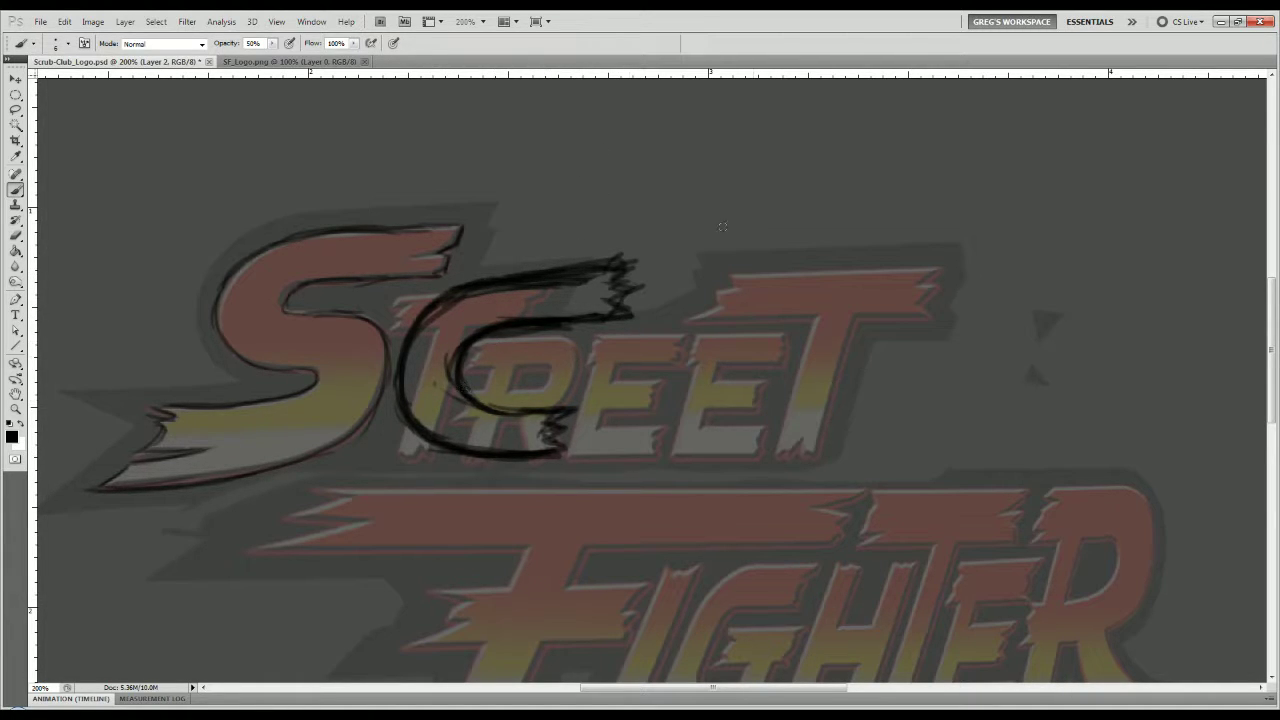
# Sketch the outer contour of the B over the last T of Street, with a top edge, two bowls and a bottom edge.
pyautogui.moveTo(715, 264)
pyautogui.mouseDown()
pyautogui.moveTo(898, 258)
pyautogui.moveTo(865, 246)
pyautogui.moveTo(948, 312)
pyautogui.mouseUp()
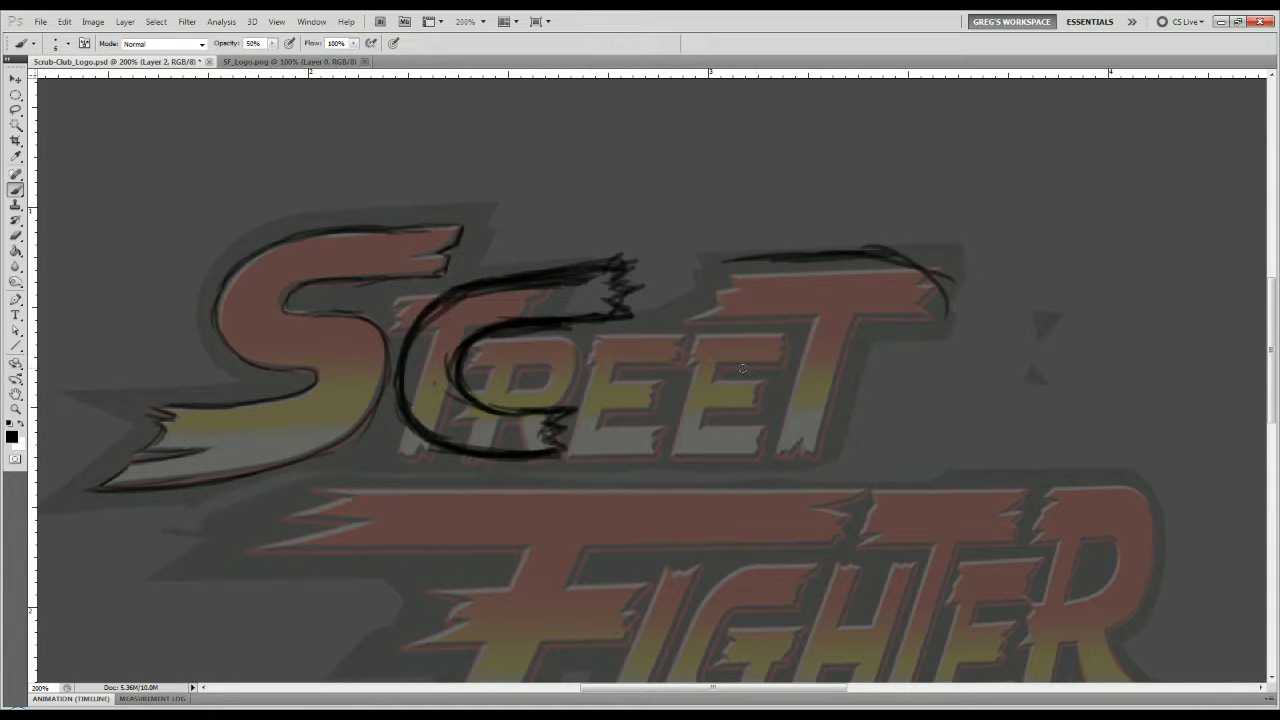
pyautogui.moveTo(936, 301); pyautogui.dragTo(886, 366)
pyautogui.moveTo(936, 305)
pyautogui.mouseDown()
pyautogui.moveTo(926, 335)
pyautogui.moveTo(885, 367)
pyautogui.mouseUp()
pyautogui.moveTo(890, 367); pyautogui.dragTo(939, 318)
pyautogui.moveTo(886, 255)
pyautogui.mouseDown()
pyautogui.moveTo(879, 365)
pyautogui.moveTo(938, 416)
pyautogui.mouseUp()
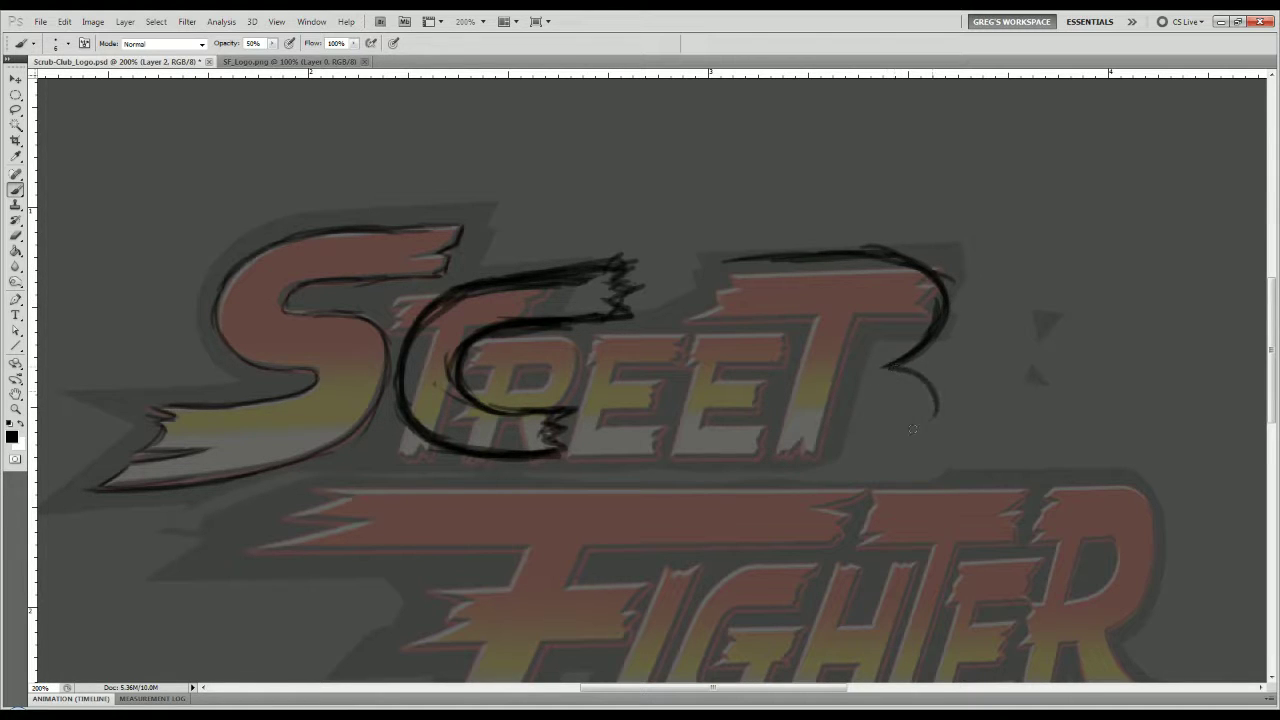
pyautogui.moveTo(890, 368)
pyautogui.mouseDown()
pyautogui.moveTo(932, 451)
pyautogui.moveTo(923, 431)
pyautogui.moveTo(932, 441)
pyautogui.moveTo(833, 481)
pyautogui.moveTo(891, 476)
pyautogui.moveTo(726, 485)
pyautogui.mouseUp()
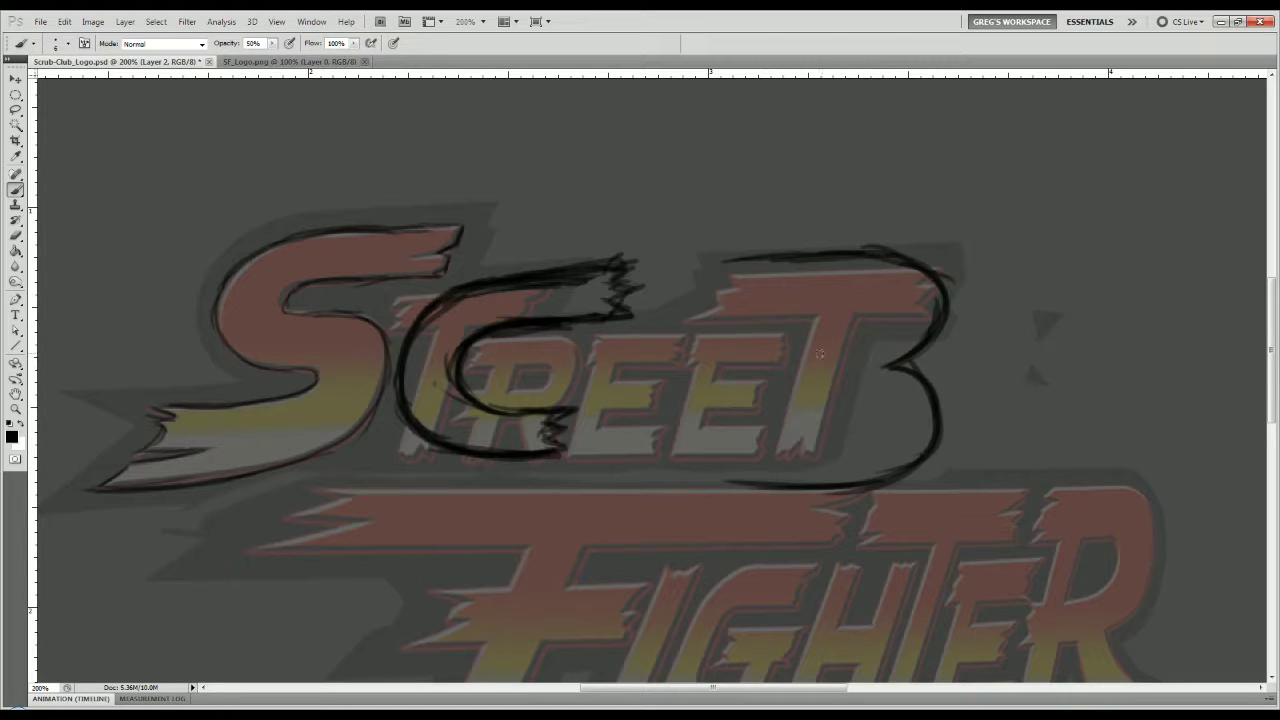
# Sketch the B's slanted stem, close the start of its top bar and draw the inner edges of both bowls.
pyautogui.moveTo(818, 318)
pyautogui.mouseDown()
pyautogui.moveTo(765, 510)
pyautogui.moveTo(787, 507)
pyautogui.mouseUp()
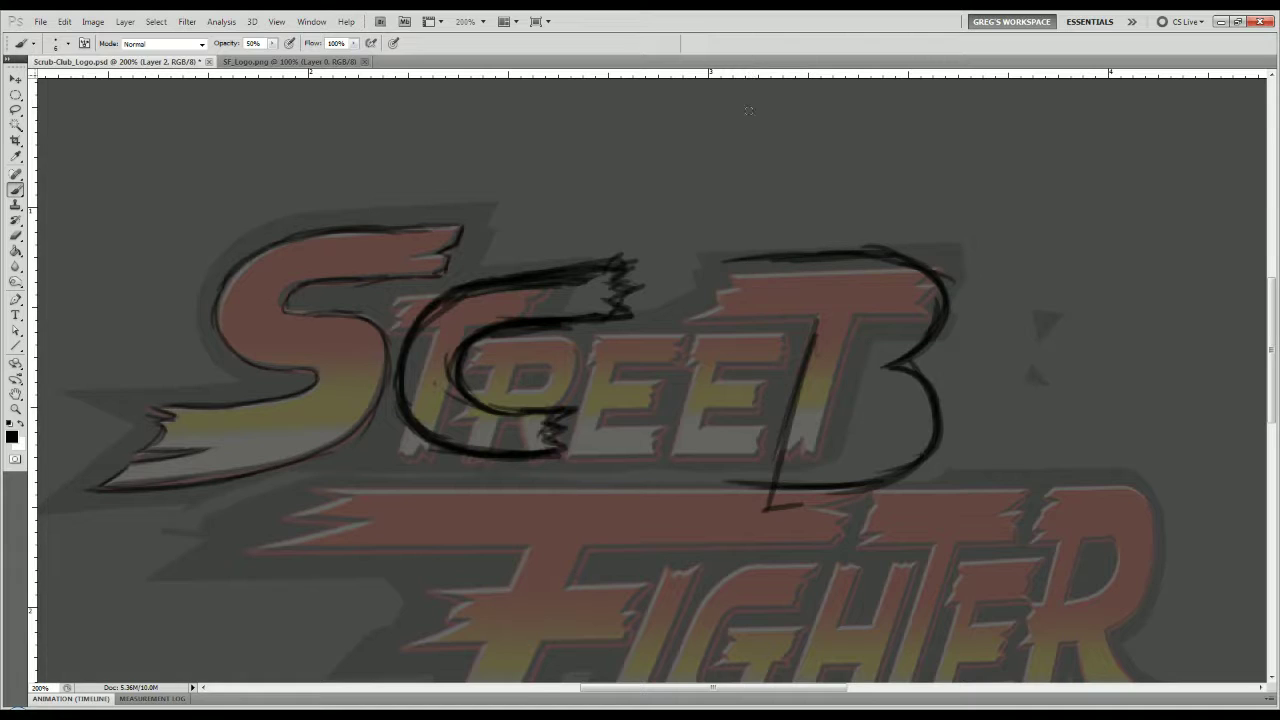
pyautogui.moveTo(787, 257)
pyautogui.mouseDown()
pyautogui.moveTo(918, 268)
pyautogui.moveTo(890, 252)
pyautogui.moveTo(949, 306)
pyautogui.moveTo(930, 284)
pyautogui.moveTo(911, 361)
pyautogui.moveTo(931, 338)
pyautogui.moveTo(889, 373)
pyautogui.moveTo(925, 385)
pyautogui.moveTo(919, 374)
pyautogui.moveTo(908, 471)
pyautogui.moveTo(857, 491)
pyautogui.mouseUp()
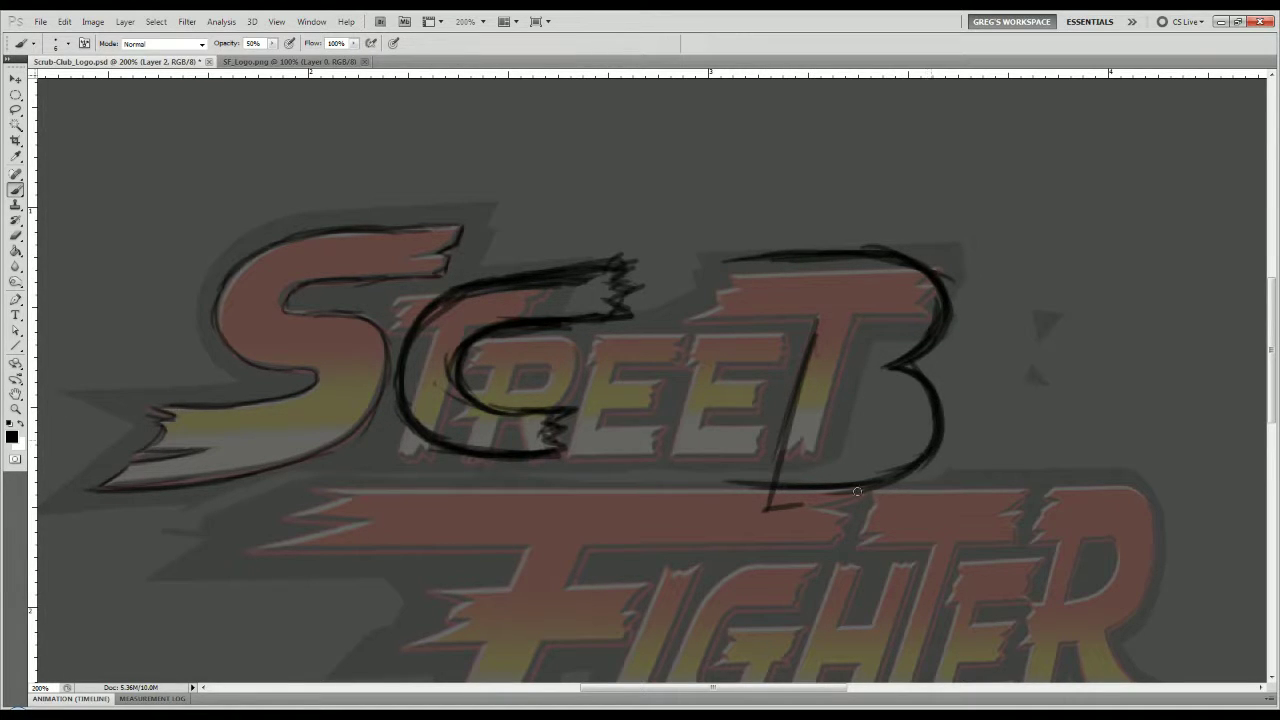
pyautogui.moveTo(724, 268)
pyautogui.mouseDown()
pyautogui.moveTo(784, 254)
pyautogui.moveTo(718, 263)
pyautogui.moveTo(711, 297)
pyautogui.moveTo(712, 271)
pyautogui.moveTo(729, 265)
pyautogui.moveTo(706, 307)
pyautogui.moveTo(860, 296)
pyautogui.moveTo(791, 300)
pyautogui.moveTo(870, 331)
pyautogui.moveTo(875, 309)
pyautogui.moveTo(862, 349)
pyautogui.moveTo(875, 335)
pyautogui.moveTo(798, 358)
pyautogui.mouseUp()
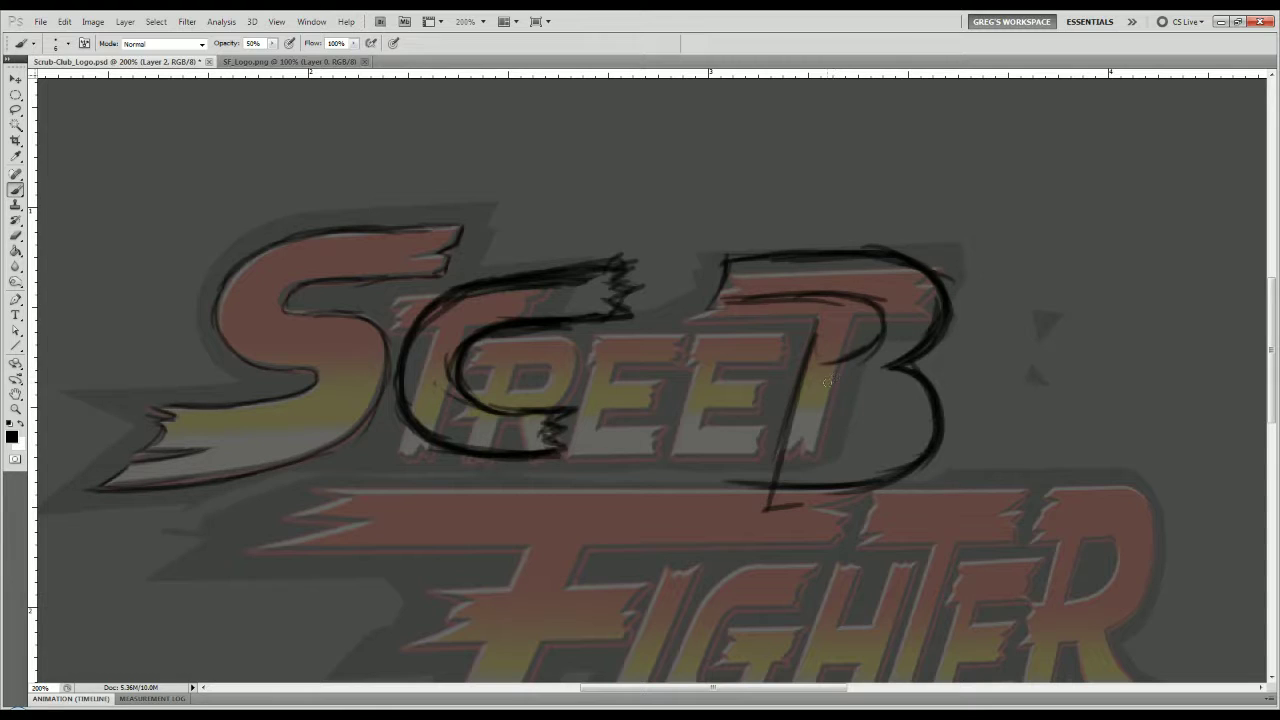
pyautogui.moveTo(765, 509)
pyautogui.mouseDown()
pyautogui.moveTo(806, 504)
pyautogui.moveTo(811, 489)
pyautogui.mouseUp()
pyautogui.moveTo(834, 389)
pyautogui.mouseDown()
pyautogui.moveTo(882, 433)
pyautogui.moveTo(882, 400)
pyautogui.moveTo(859, 448)
pyautogui.moveTo(824, 450)
pyautogui.moveTo(850, 425)
pyautogui.mouseUp()
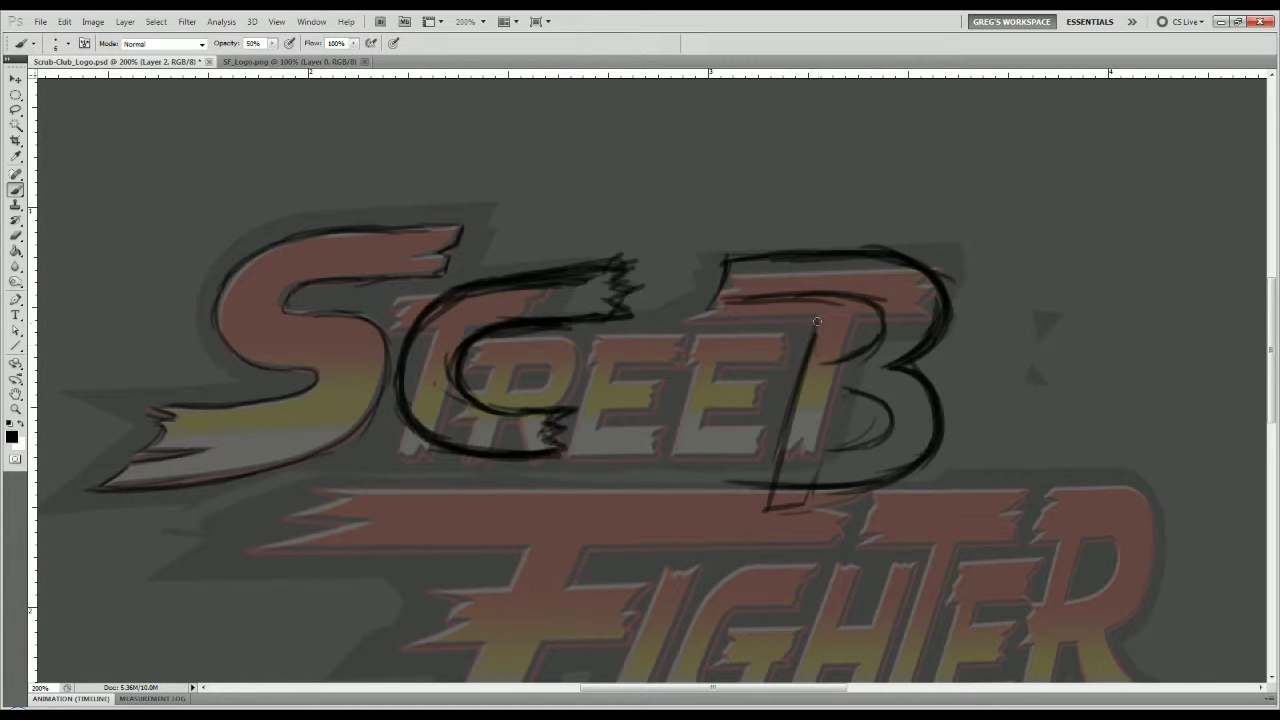
# Darken both edges of the B's slanted stem.
pyautogui.moveTo(817, 325); pyautogui.dragTo(774, 470)
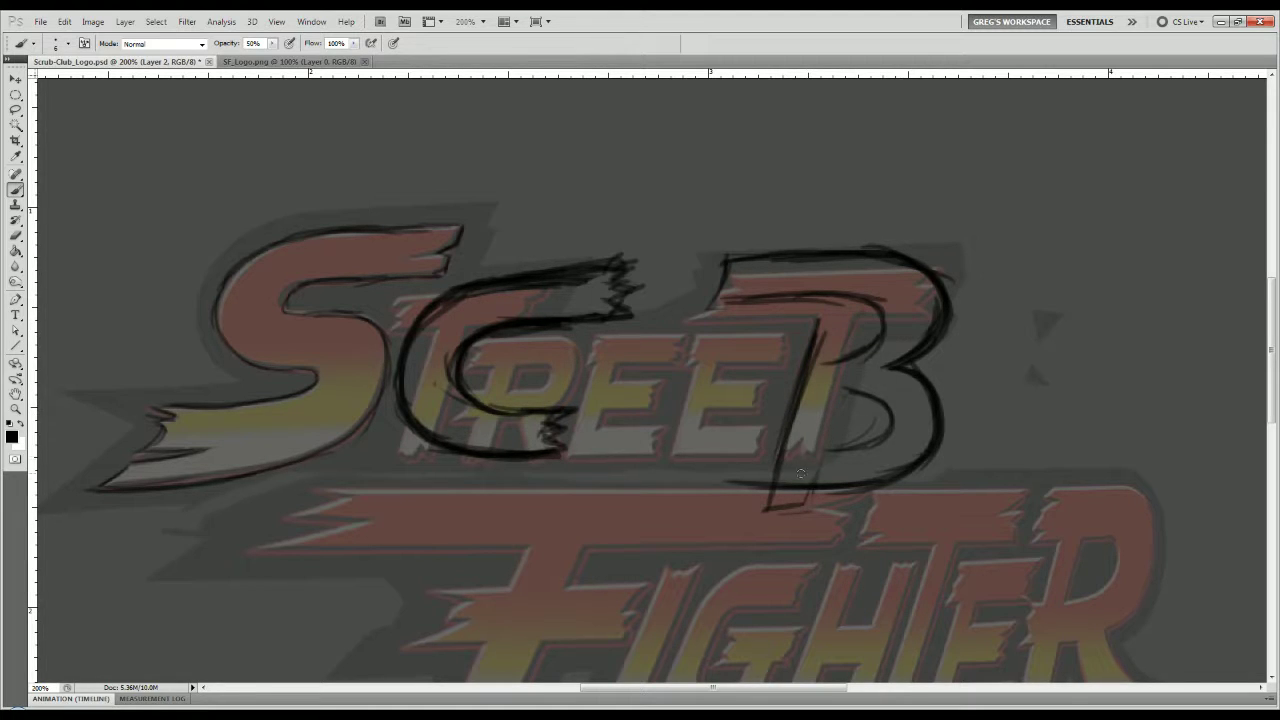
pyautogui.moveTo(838, 334); pyautogui.dragTo(818, 484)
pyautogui.moveTo(843, 372); pyautogui.dragTo(818, 486)
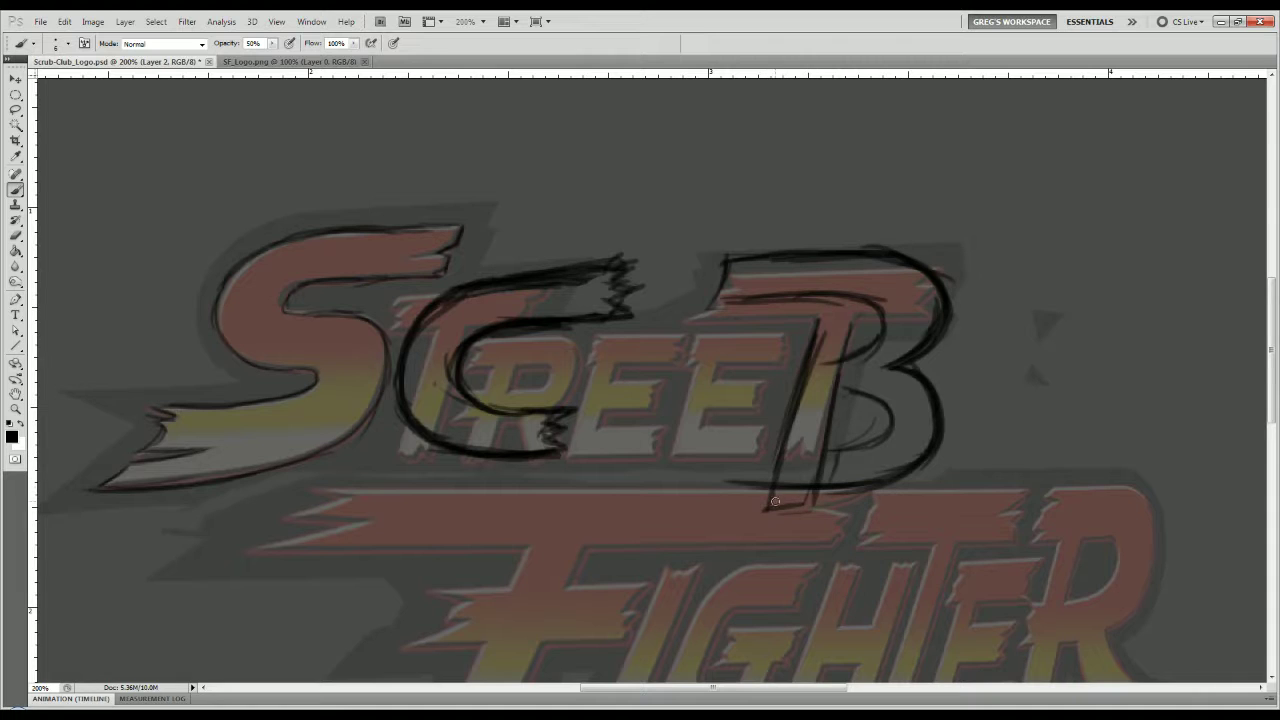
# Select the sketched B with the Lasso, move it slightly to the right, away from the C, and clear the selection.
pyautogui.scroll(-5, 440, 585)
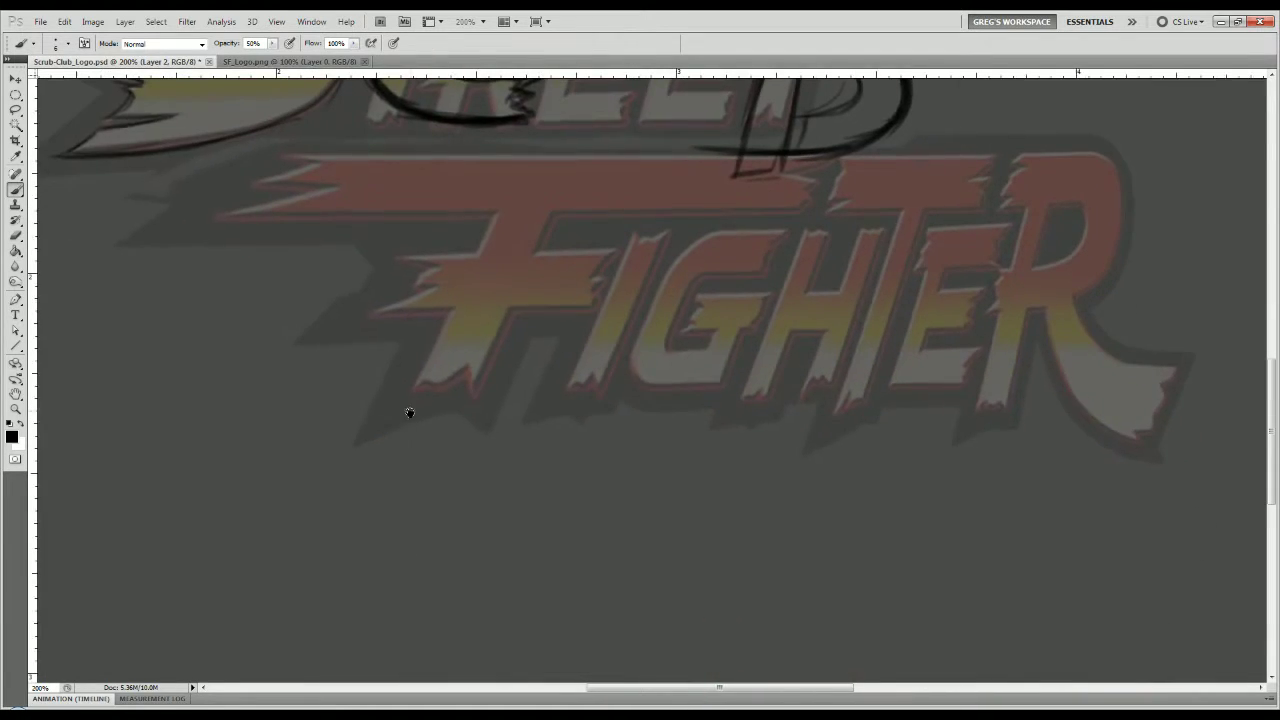
pyautogui.moveTo(410, 413); pyautogui.dragTo(372, 564)
pyautogui.moveTo(1001, 329); pyautogui.dragTo(957, 590)
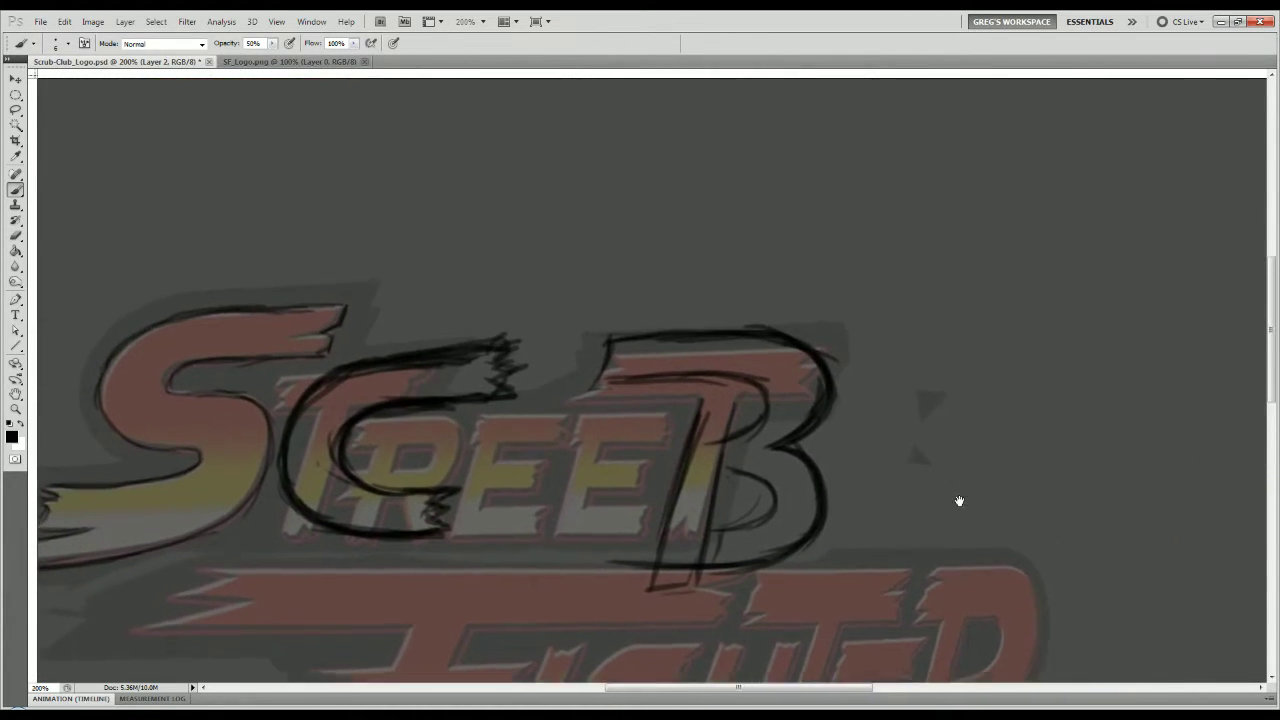
pyautogui.moveTo(959, 501); pyautogui.dragTo(966, 313)
pyautogui.moveTo(657, 394); pyautogui.dragTo(710, 468)
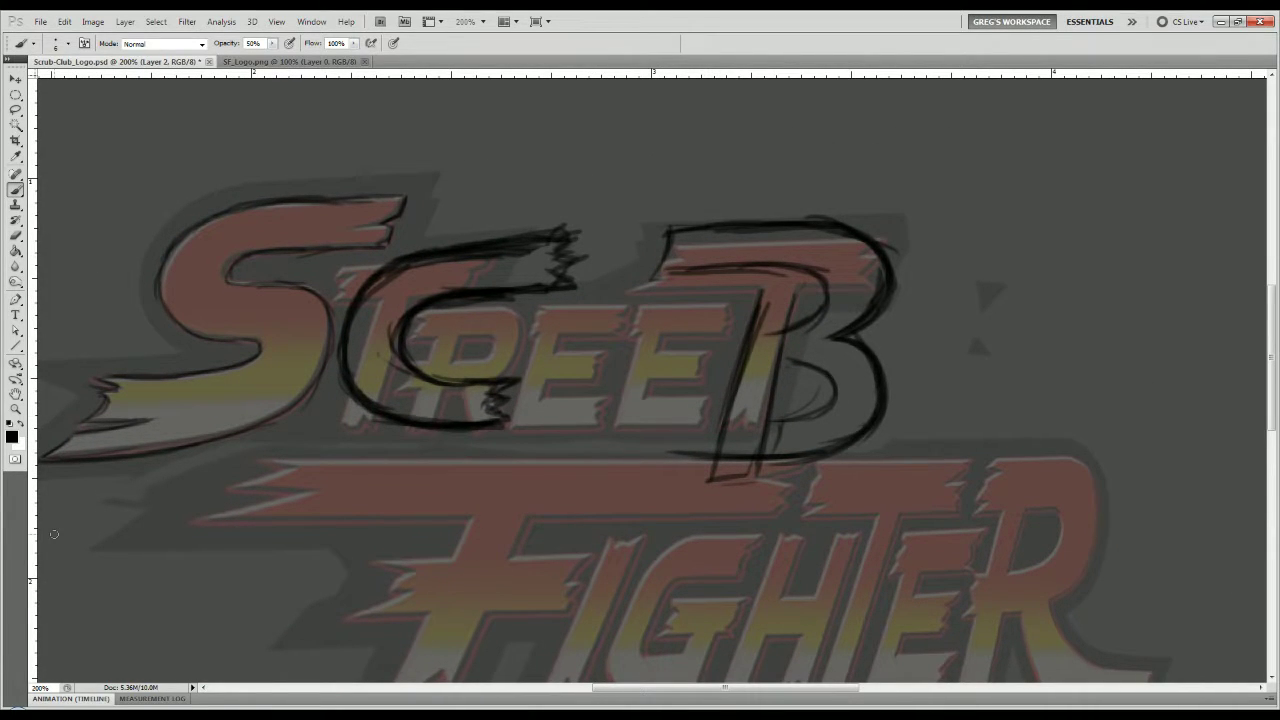
pyautogui.press('l')
pyautogui.moveTo(657, 181)
pyautogui.mouseDown()
pyautogui.moveTo(812, 510)
pyautogui.moveTo(960, 359)
pyautogui.moveTo(893, 207)
pyautogui.moveTo(665, 180)
pyautogui.mouseUp()
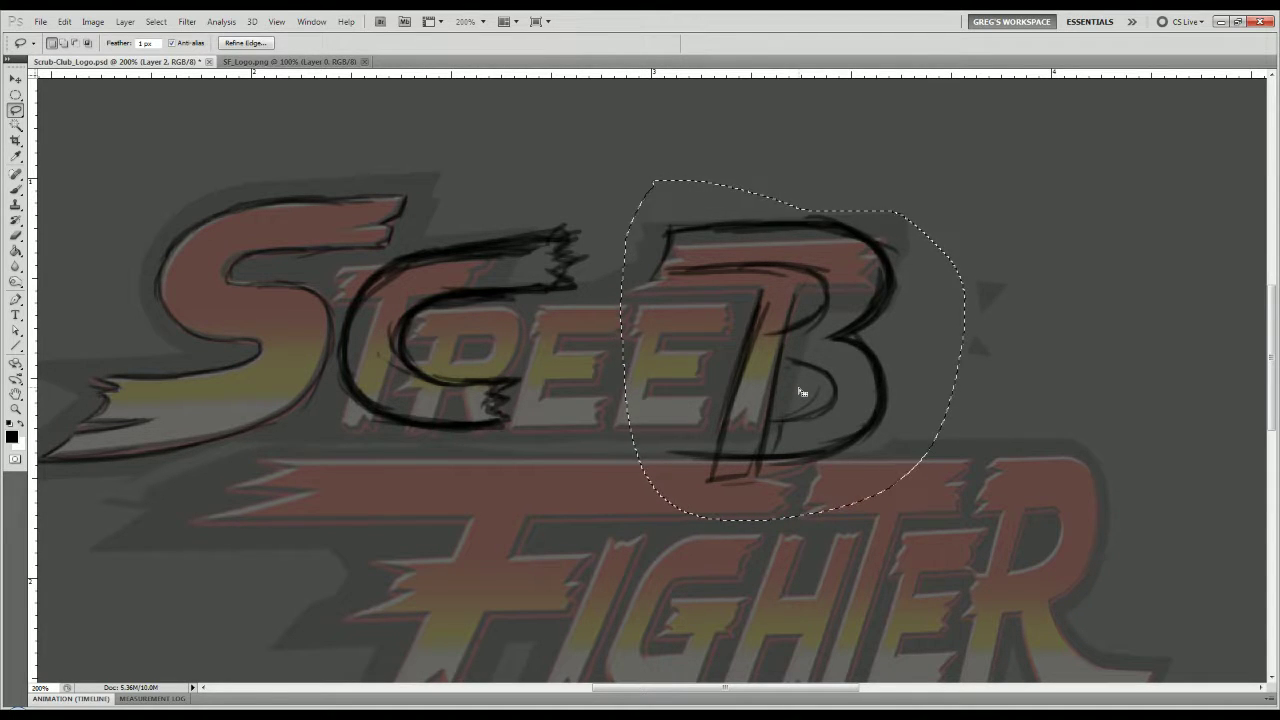
pyautogui.press('v')
pyautogui.moveTo(755, 395); pyautogui.dragTo(809, 383)
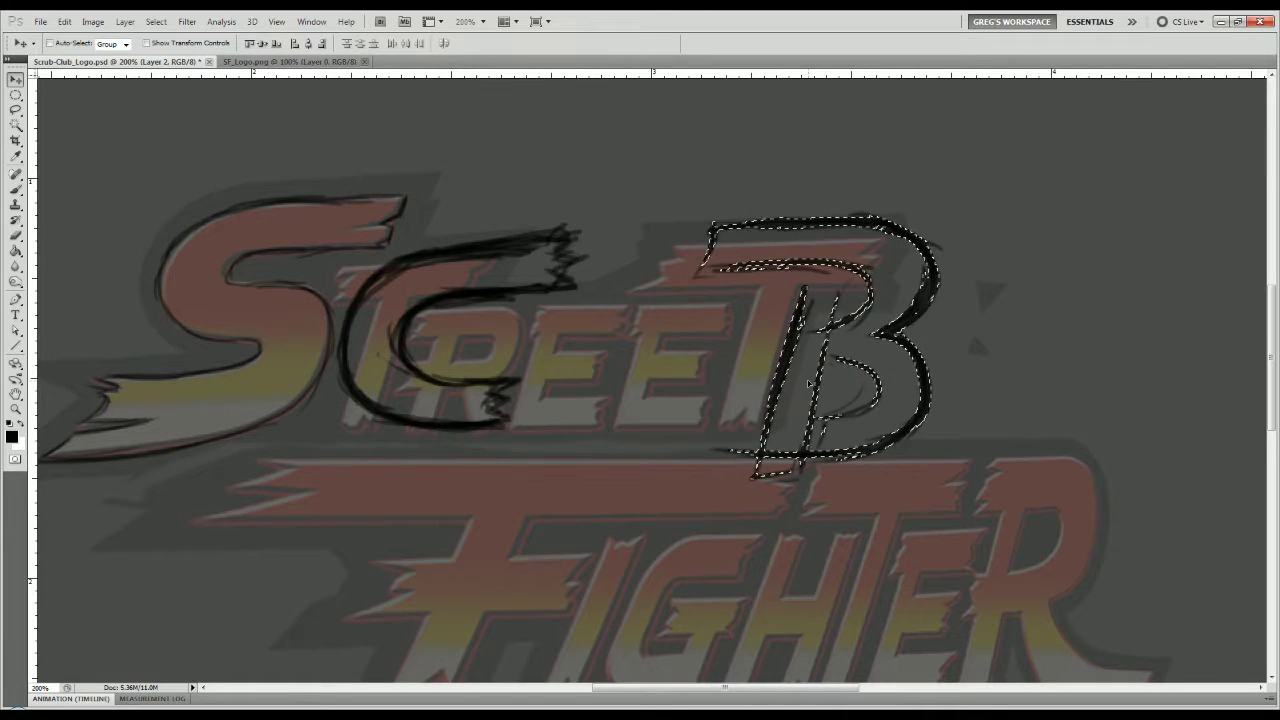
pyautogui.hotkey('ctrl', 'd')
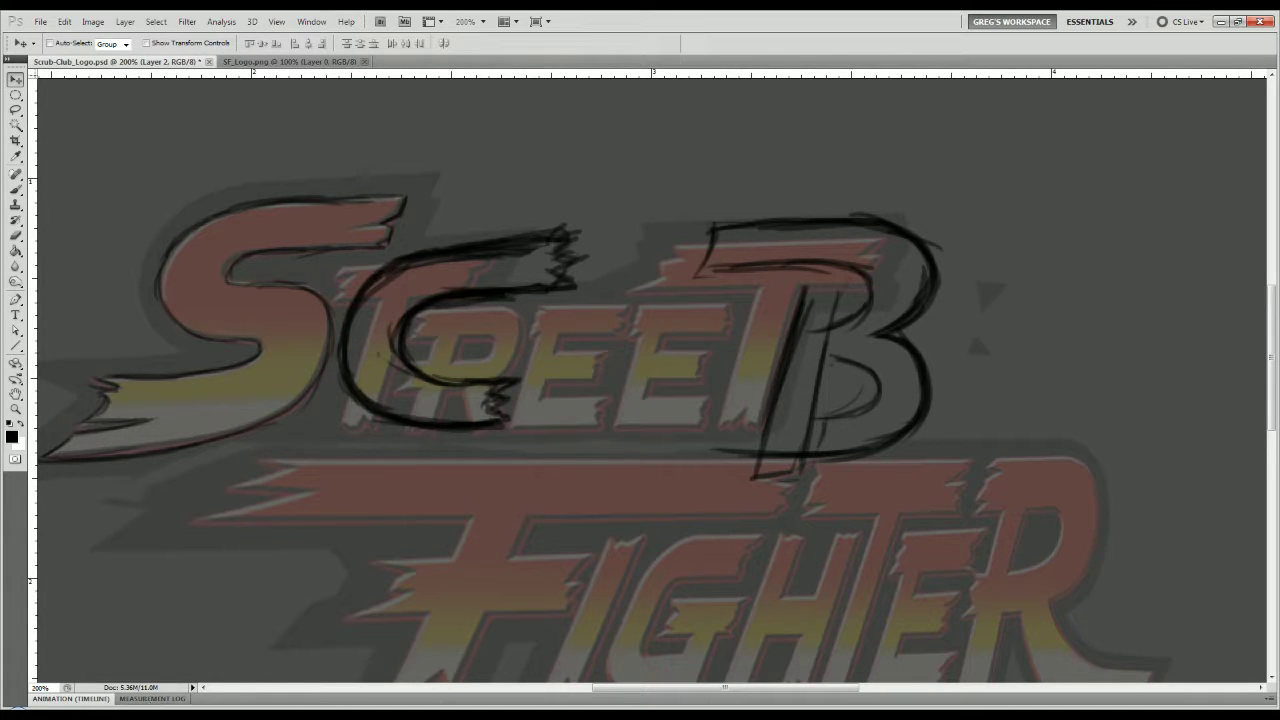
pyautogui.hotkey('alt', 'Tab')
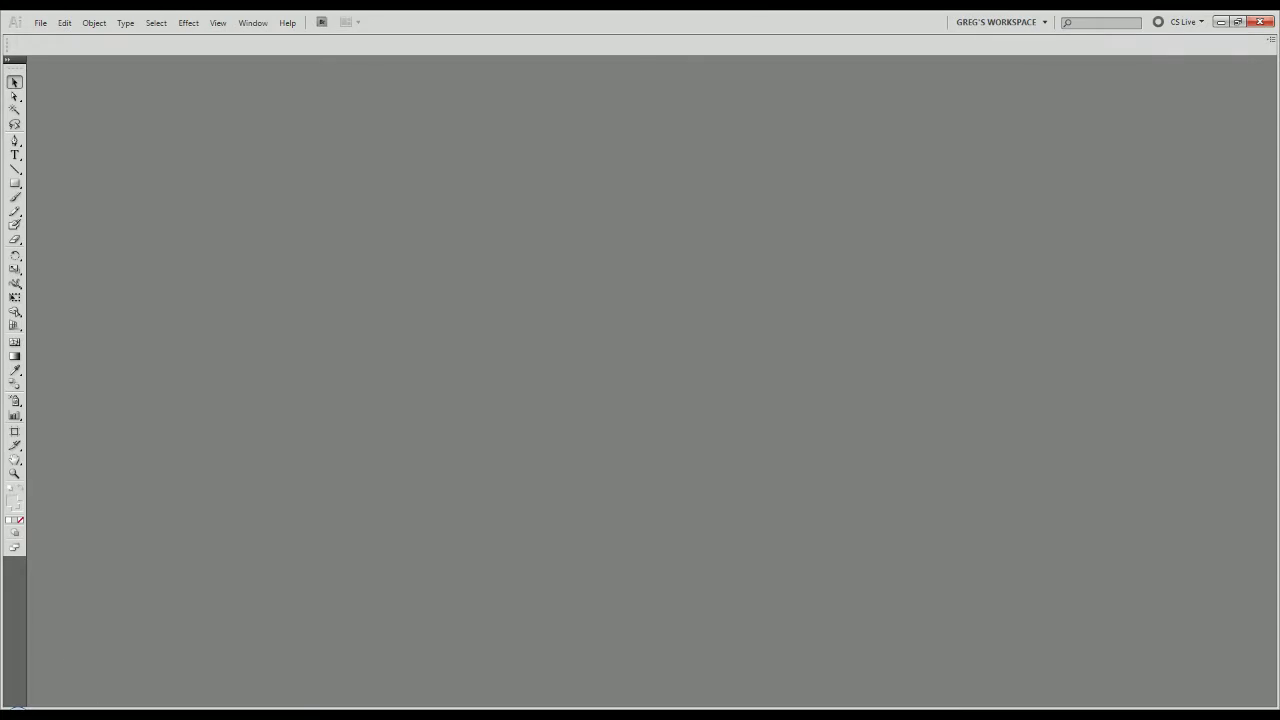
pyautogui.hotkey('alt', 'Tab')
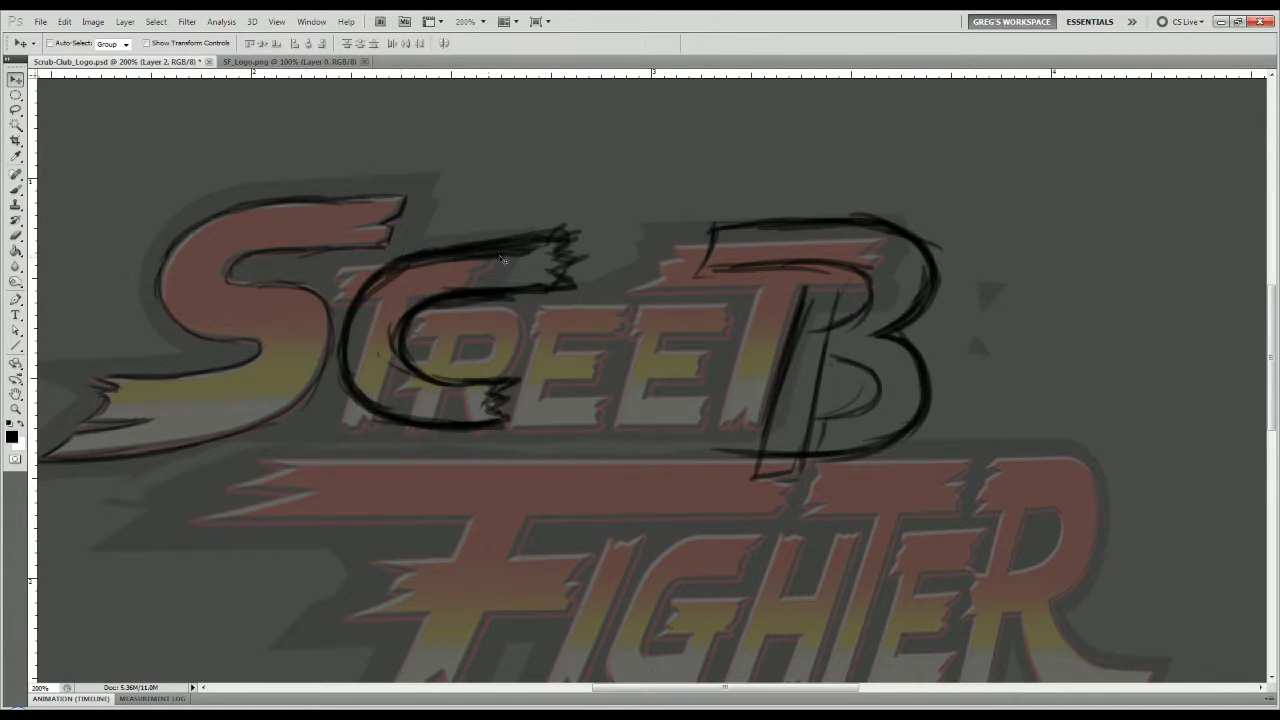
# Erase the B's slanted stem, the slanted closing edge of its top bar and the start of its bottom edge.
pyautogui.press('b')
pyautogui.moveTo(840, 286); pyautogui.dragTo(826, 324)
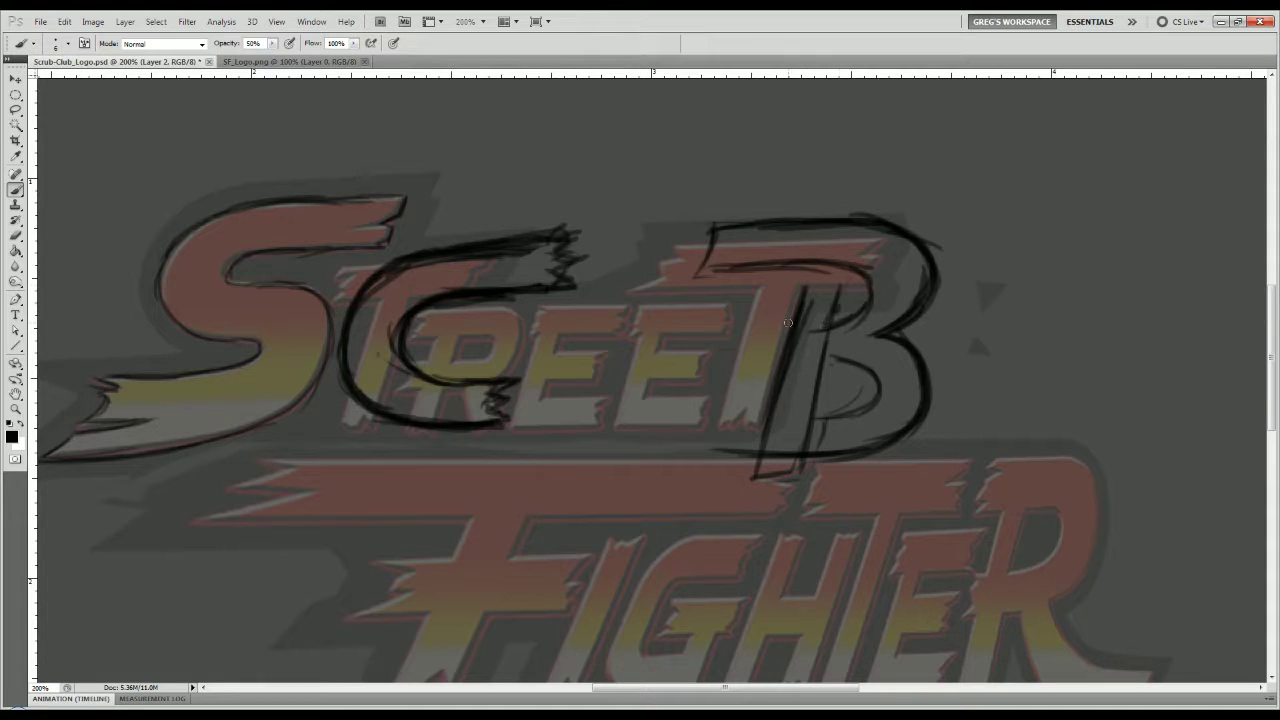
pyautogui.press('e')
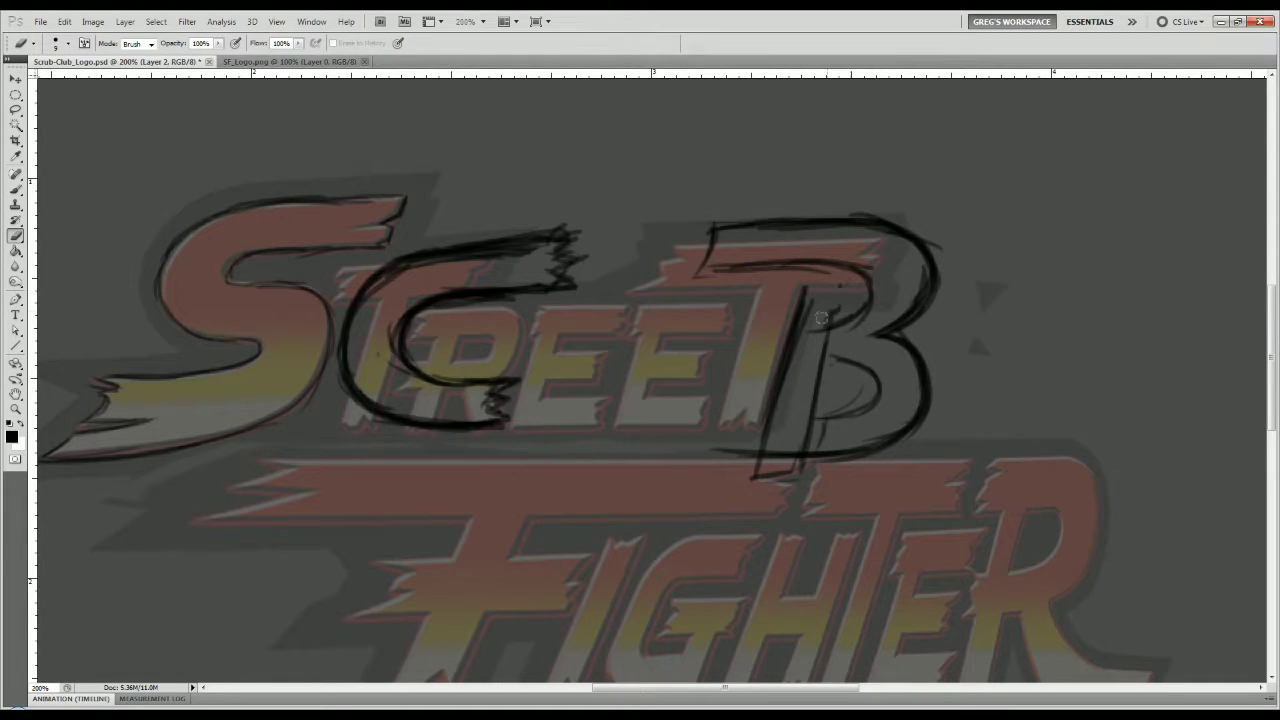
pyautogui.moveTo(826, 321)
pyautogui.mouseDown()
pyautogui.moveTo(778, 374)
pyautogui.moveTo(823, 355)
pyautogui.moveTo(809, 431)
pyautogui.moveTo(822, 439)
pyautogui.moveTo(795, 458)
pyautogui.moveTo(750, 461)
pyautogui.moveTo(777, 358)
pyautogui.moveTo(806, 292)
pyautogui.moveTo(822, 290)
pyautogui.moveTo(772, 382)
pyautogui.moveTo(797, 454)
pyautogui.moveTo(784, 469)
pyautogui.moveTo(735, 466)
pyautogui.moveTo(735, 451)
pyautogui.moveTo(764, 494)
pyautogui.mouseUp()
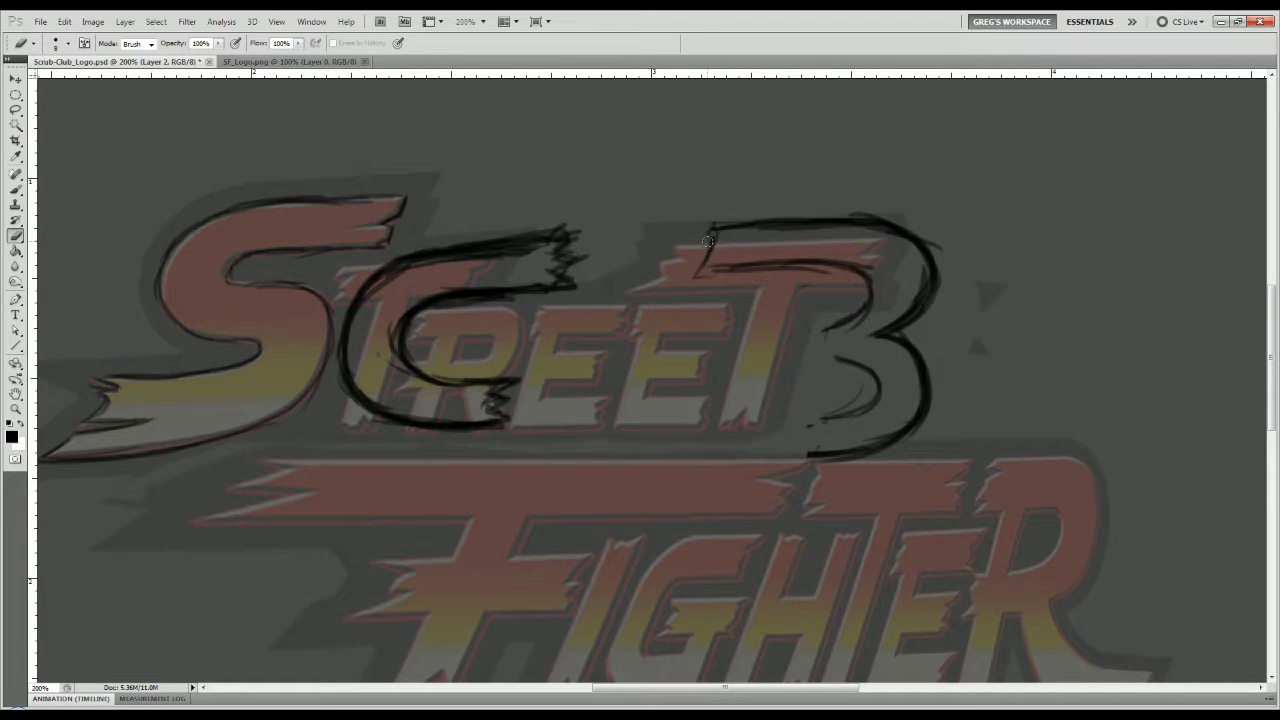
pyautogui.press(']')
pyautogui.press('[')
pyautogui.moveTo(712, 246); pyautogui.dragTo(703, 270)
# Sketch a jagged end on the B's top bar and extend the upper bowl into a middle bar with a jagged end.
pyautogui.press('b')
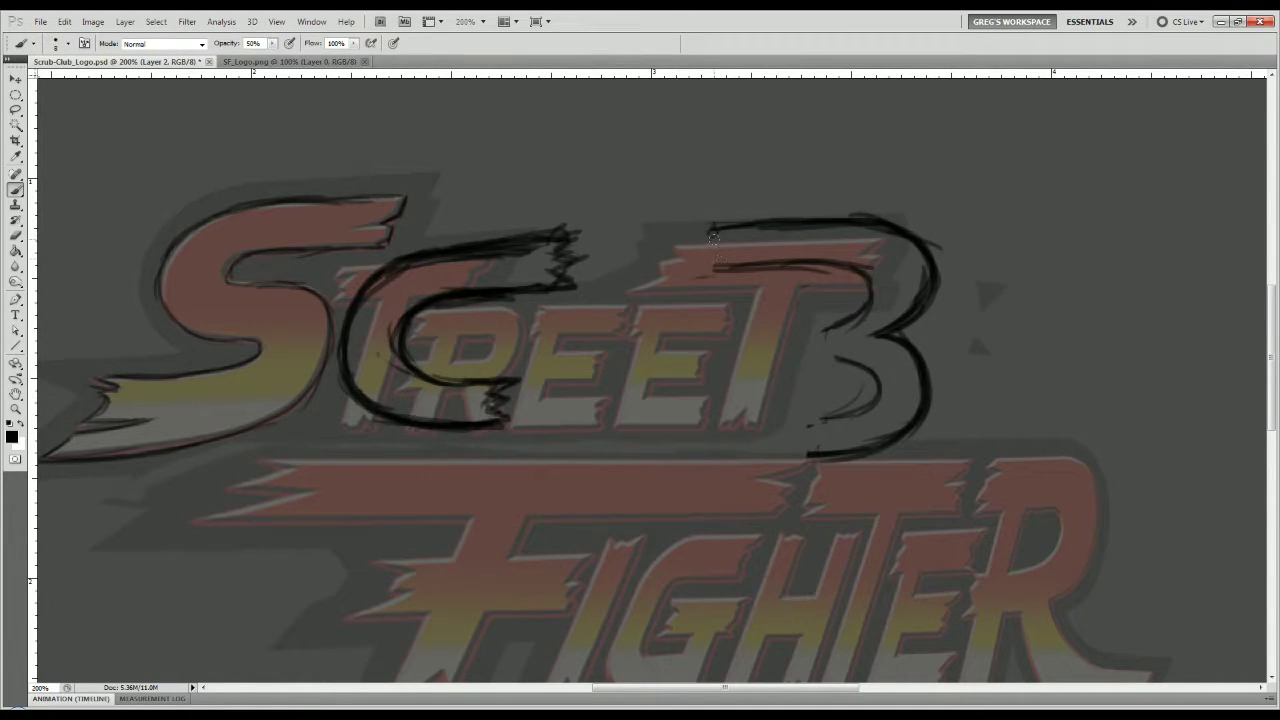
pyautogui.moveTo(709, 234)
pyautogui.mouseDown()
pyautogui.moveTo(713, 260)
pyautogui.moveTo(695, 272)
pyautogui.moveTo(850, 267)
pyautogui.mouseUp()
pyautogui.moveTo(799, 327)
pyautogui.mouseDown()
pyautogui.moveTo(855, 307)
pyautogui.moveTo(865, 272)
pyautogui.moveTo(824, 322)
pyautogui.moveTo(909, 315)
pyautogui.moveTo(778, 357)
pyautogui.moveTo(806, 350)
pyautogui.moveTo(728, 348)
pyautogui.moveTo(745, 329)
pyautogui.moveTo(729, 318)
pyautogui.moveTo(830, 307)
pyautogui.moveTo(893, 242)
pyautogui.moveTo(818, 306)
pyautogui.moveTo(787, 312)
pyautogui.moveTo(845, 273)
pyautogui.mouseUp()
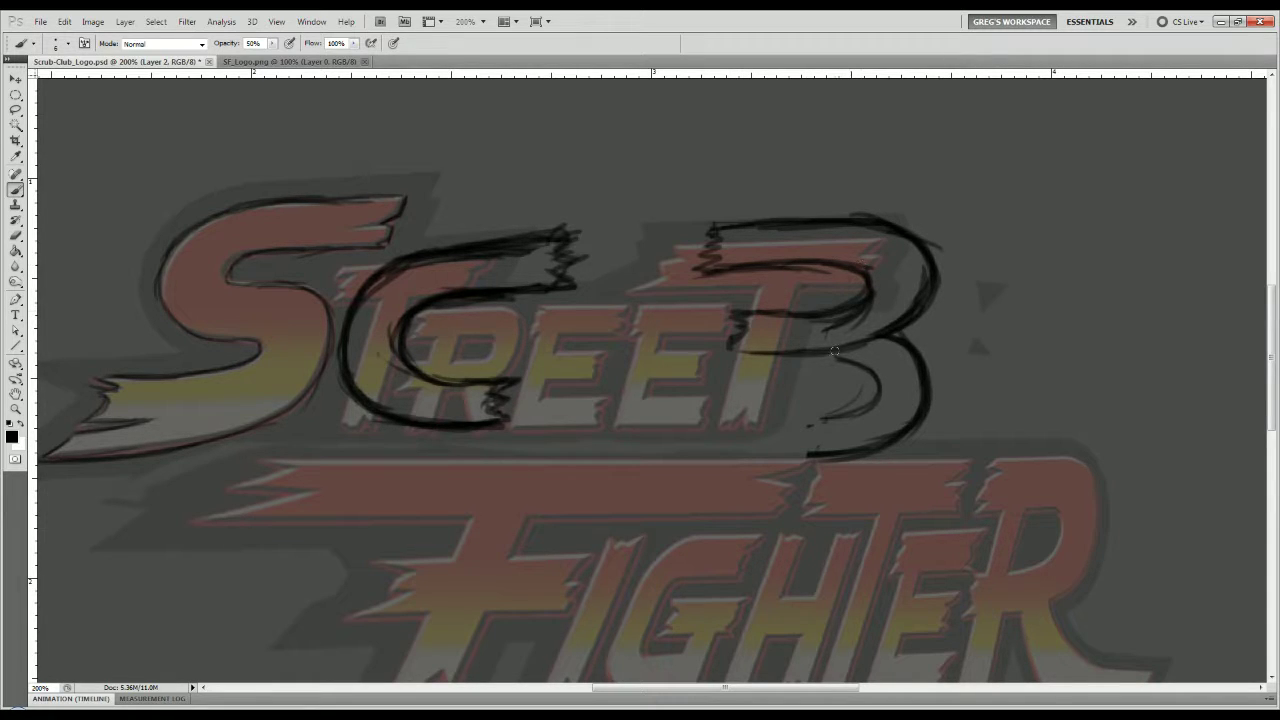
# Extend the inner and outer edges of the B's lower bowl into a bottom bar with a jagged end.
pyautogui.moveTo(898, 353)
pyautogui.mouseDown()
pyautogui.moveTo(911, 407)
pyautogui.moveTo(698, 423)
pyautogui.mouseUp()
pyautogui.moveTo(845, 453); pyautogui.dragTo(675, 451)
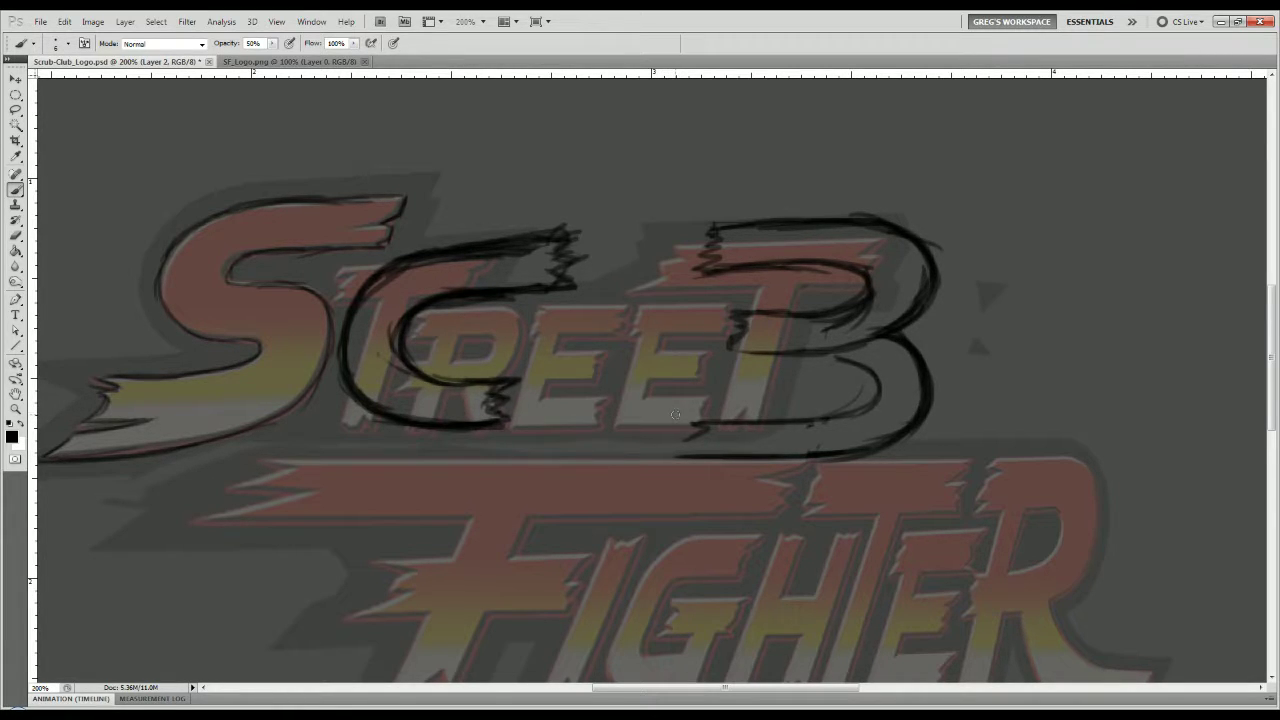
pyautogui.moveTo(846, 360); pyautogui.dragTo(818, 355)
pyautogui.moveTo(818, 353)
pyautogui.mouseDown()
pyautogui.moveTo(868, 400)
pyautogui.moveTo(762, 410)
pyautogui.mouseUp()
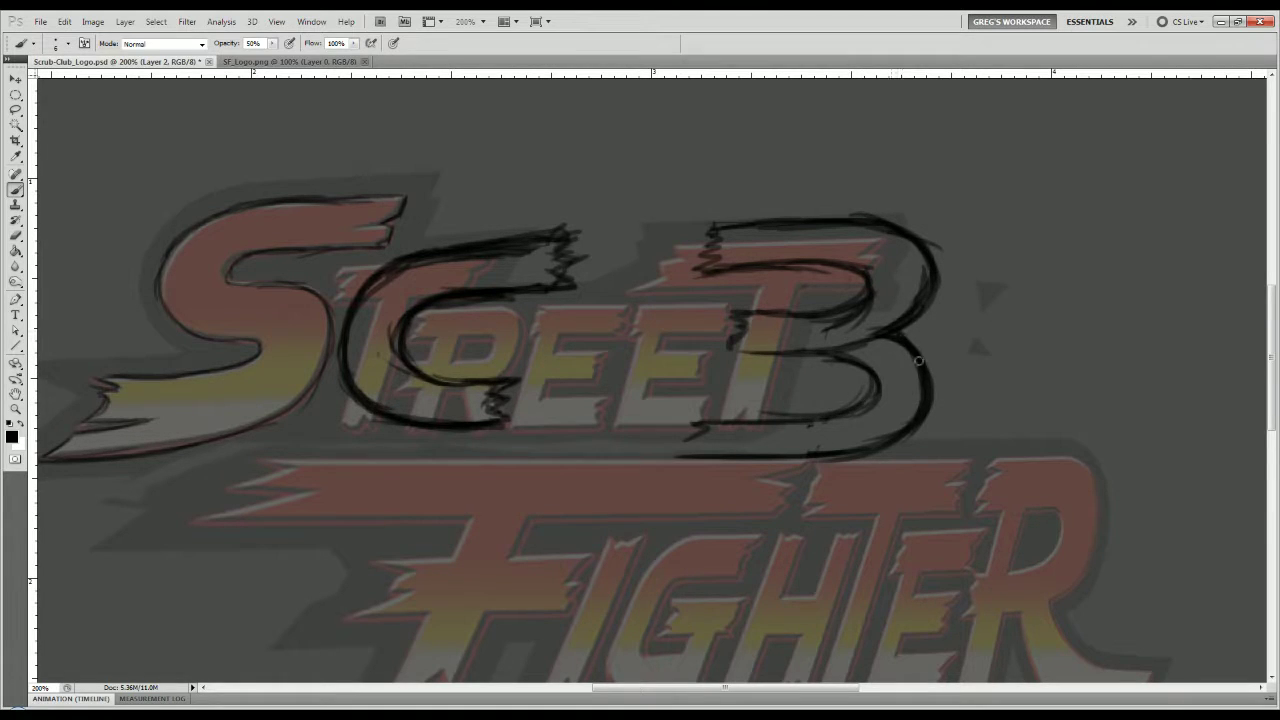
pyautogui.moveTo(918, 361)
pyautogui.mouseDown()
pyautogui.moveTo(898, 430)
pyautogui.moveTo(831, 453)
pyautogui.moveTo(671, 455)
pyautogui.moveTo(697, 434)
pyautogui.moveTo(668, 452)
pyautogui.mouseUp()
# Sketch a new slanted stem for the B with two straight edges and a jagged foot below the bottom bar.
pyautogui.moveTo(765, 278)
pyautogui.mouseDown()
pyautogui.moveTo(706, 483)
pyautogui.moveTo(752, 468)
pyautogui.mouseUp()
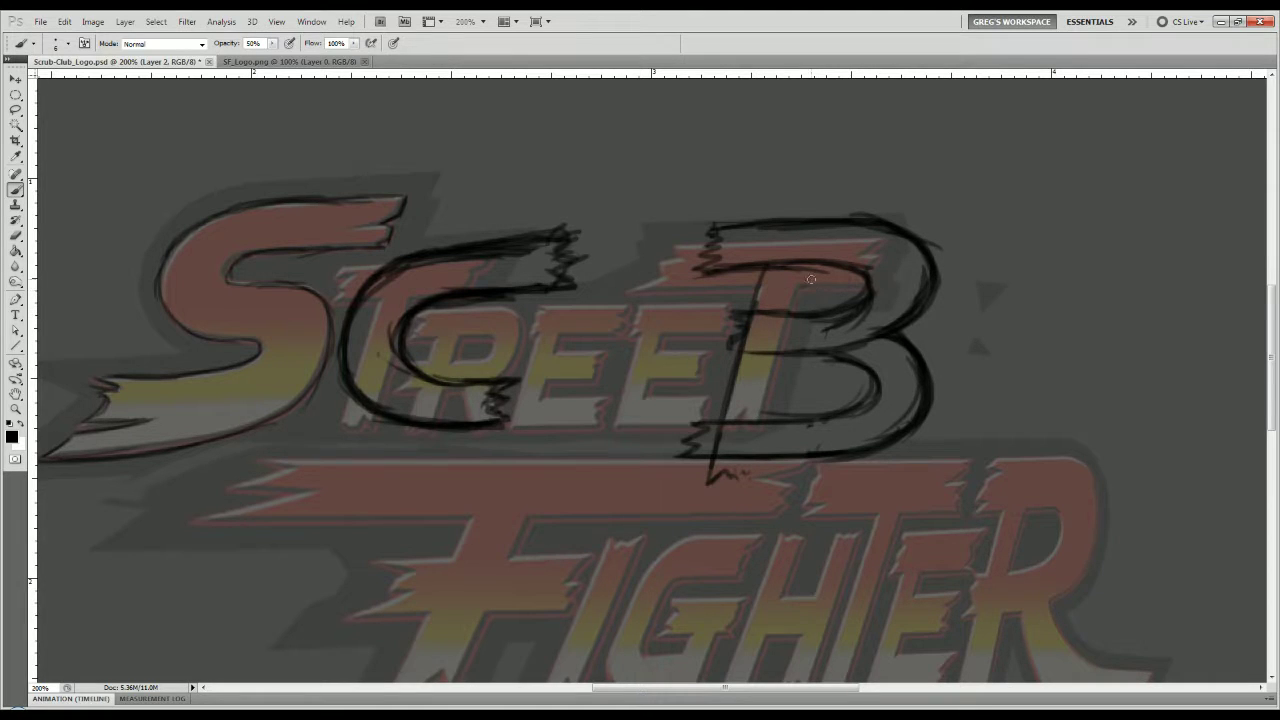
pyautogui.moveTo(813, 264); pyautogui.dragTo(770, 414)
pyautogui.moveTo(803, 312)
pyautogui.mouseDown()
pyautogui.moveTo(756, 476)
pyautogui.moveTo(698, 490)
pyautogui.mouseUp()
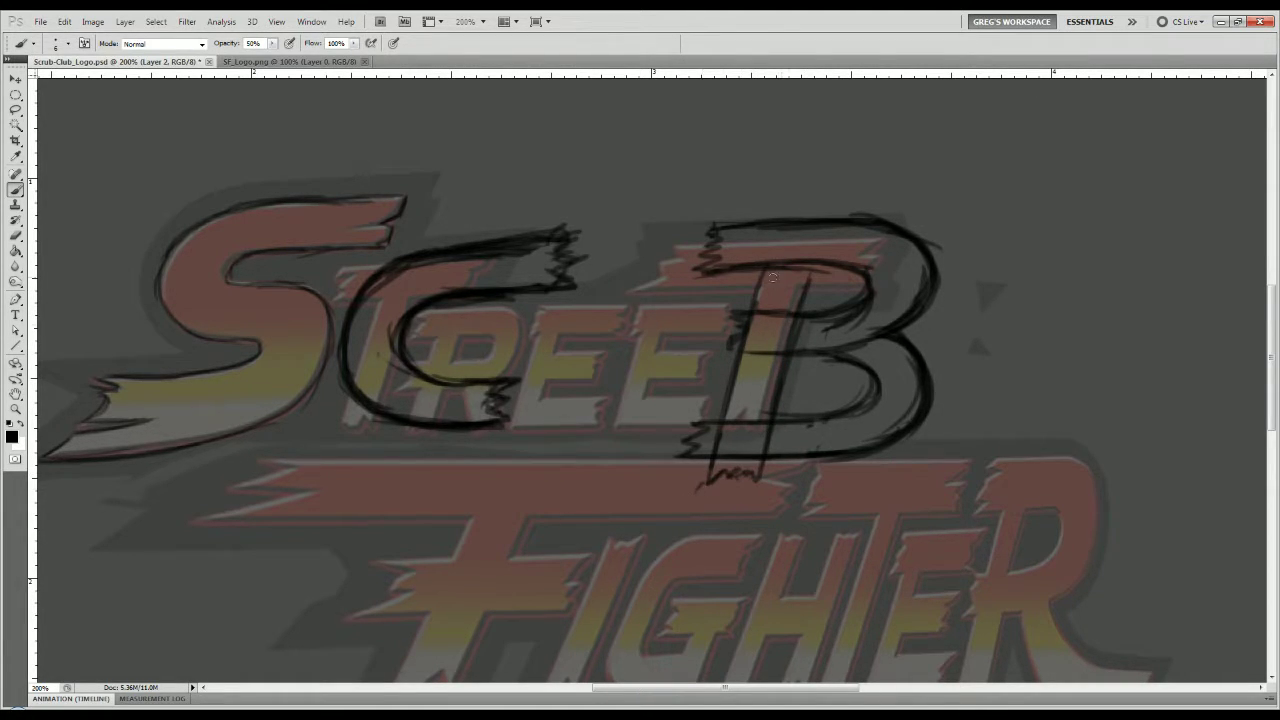
pyautogui.moveTo(812, 268); pyautogui.dragTo(780, 410)
pyautogui.moveTo(747, 309); pyautogui.dragTo(723, 346)
# Erase the overlapping lines where the B's stem crosses its bars, leaving two clean bowl openings.
pyautogui.press('e')
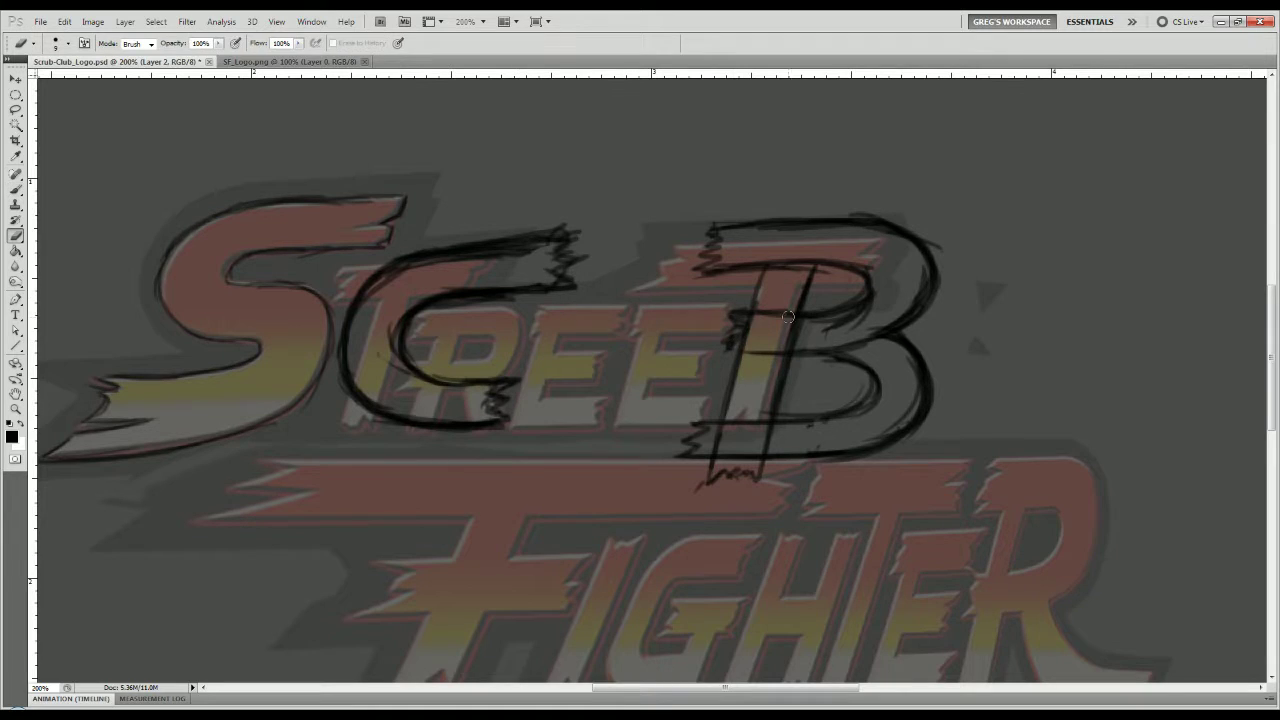
pyautogui.moveTo(781, 316); pyautogui.dragTo(757, 313)
pyautogui.moveTo(772, 266)
pyautogui.mouseDown()
pyautogui.moveTo(783, 251)
pyautogui.moveTo(807, 267)
pyautogui.mouseUp()
pyautogui.moveTo(780, 341); pyautogui.dragTo(773, 357)
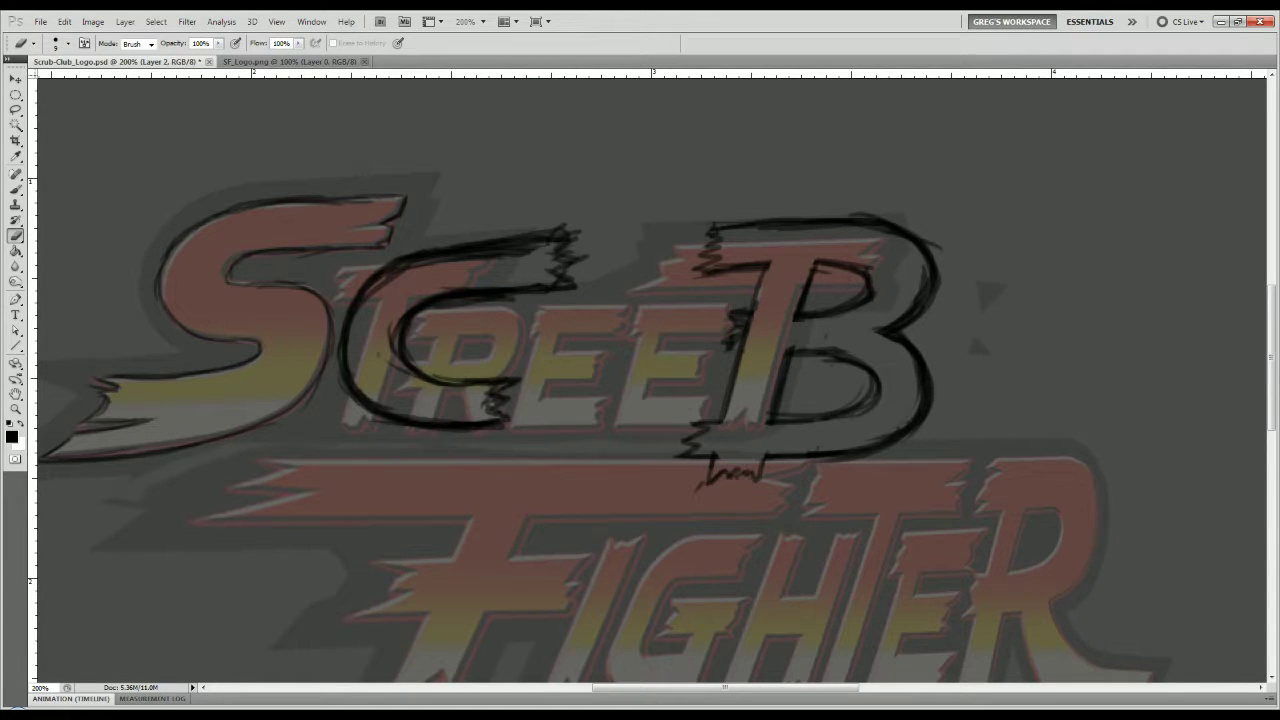
# Move the faded original logo to the right beneath the sketch and make Layer 2 active again.
pyautogui.press('v')
pyautogui.moveTo(704, 399)
pyautogui.mouseDown()
pyautogui.moveTo(777, 376)
pyautogui.moveTo(819, 387)
pyautogui.moveTo(803, 385)
pyautogui.mouseUp()
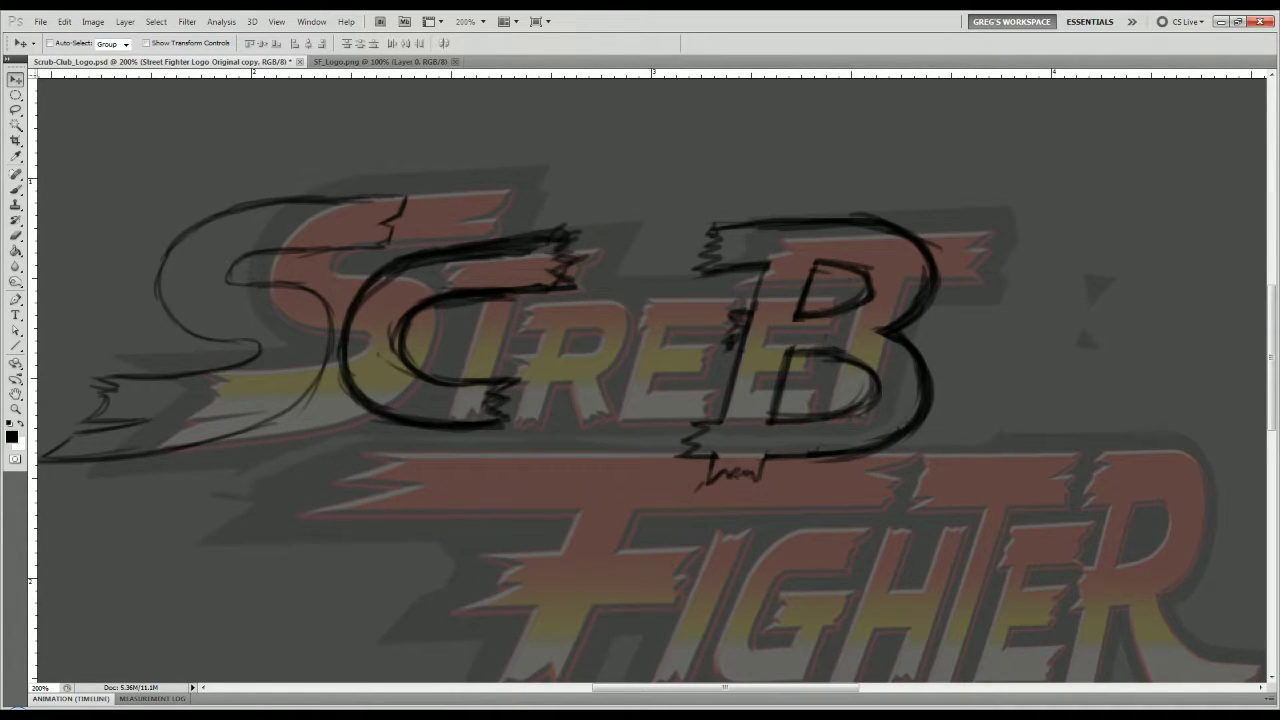
pyautogui.hotkey('alt', ']')
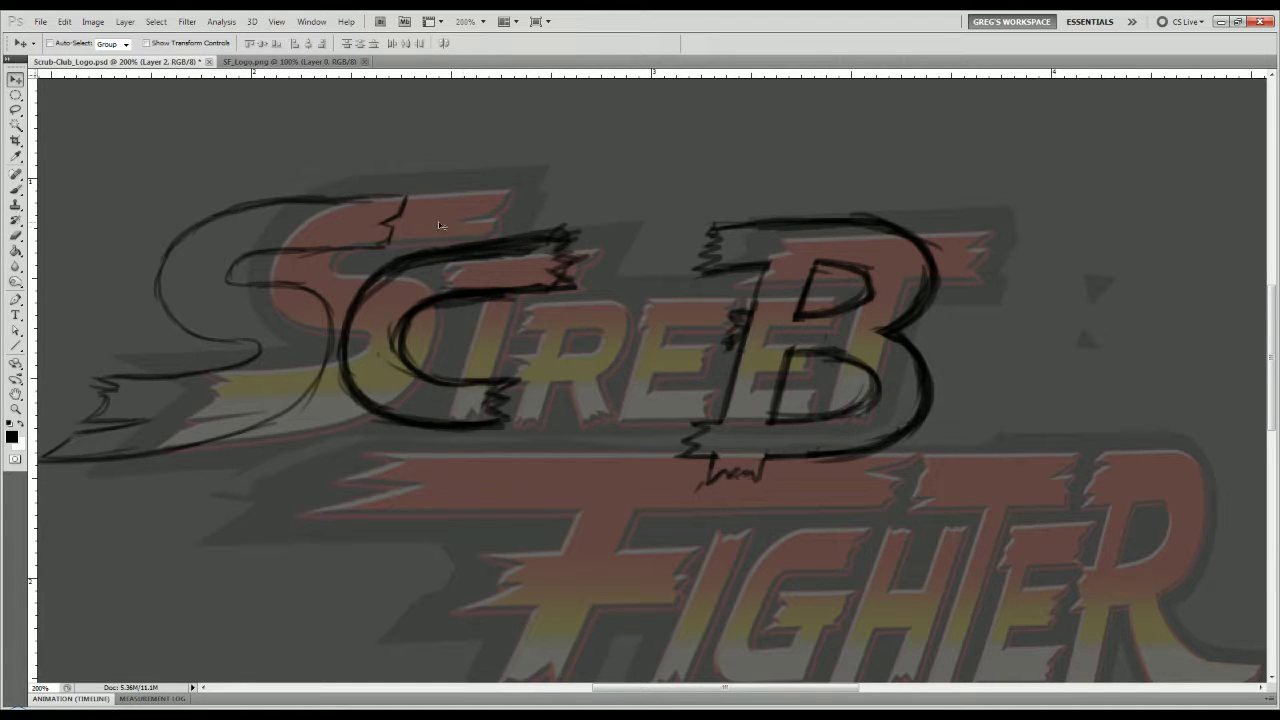
# Try sketching the R over the faded R of Street, and step back through its strokes.
pyautogui.press('b')
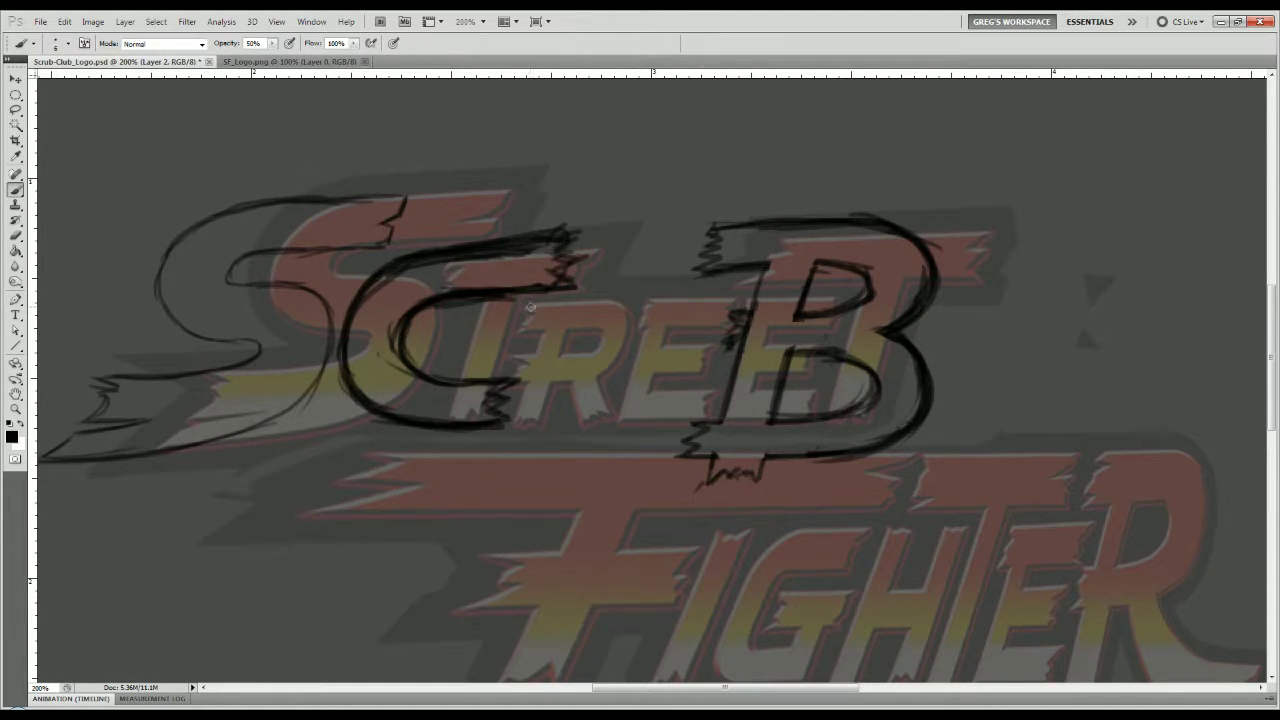
pyautogui.moveTo(530, 308)
pyautogui.mouseDown()
pyautogui.moveTo(627, 311)
pyautogui.moveTo(615, 361)
pyautogui.moveTo(558, 385)
pyautogui.moveTo(654, 337)
pyautogui.moveTo(590, 400)
pyautogui.moveTo(595, 377)
pyautogui.moveTo(614, 419)
pyautogui.moveTo(591, 410)
pyautogui.moveTo(598, 425)
pyautogui.moveTo(589, 416)
pyautogui.moveTo(585, 431)
pyautogui.moveTo(569, 384)
pyautogui.moveTo(548, 384)
pyautogui.moveTo(541, 426)
pyautogui.moveTo(554, 376)
pyautogui.moveTo(507, 424)
pyautogui.mouseUp()
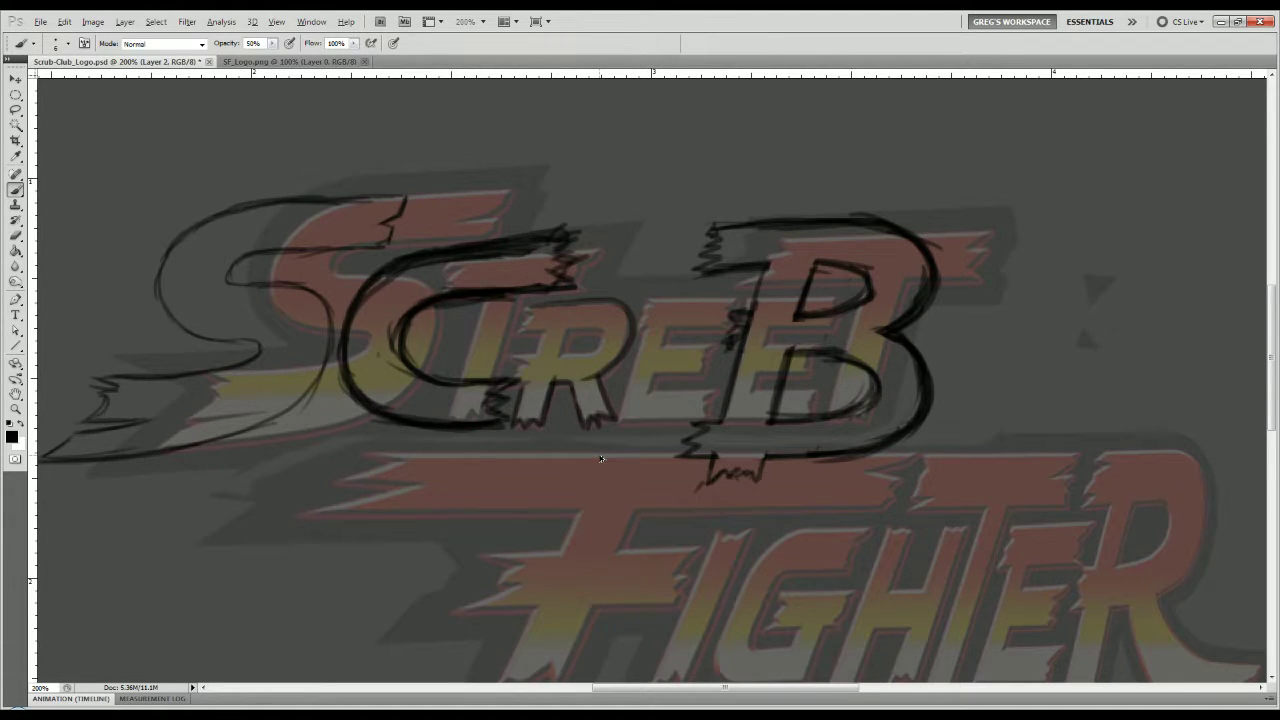
pyautogui.hotkey('ctrl', 'alt', 'z')
pyautogui.hotkey('ctrl', 'alt', 'z')
pyautogui.hotkey('ctrl', 'alt', 'z')
pyautogui.hotkey('ctrl', 'alt', 'z')
pyautogui.hotkey('ctrl', 'alt', 'z')
pyautogui.hotkey('ctrl', 'alt', 'z')
pyautogui.hotkey('ctrl', 'alt', 'z')
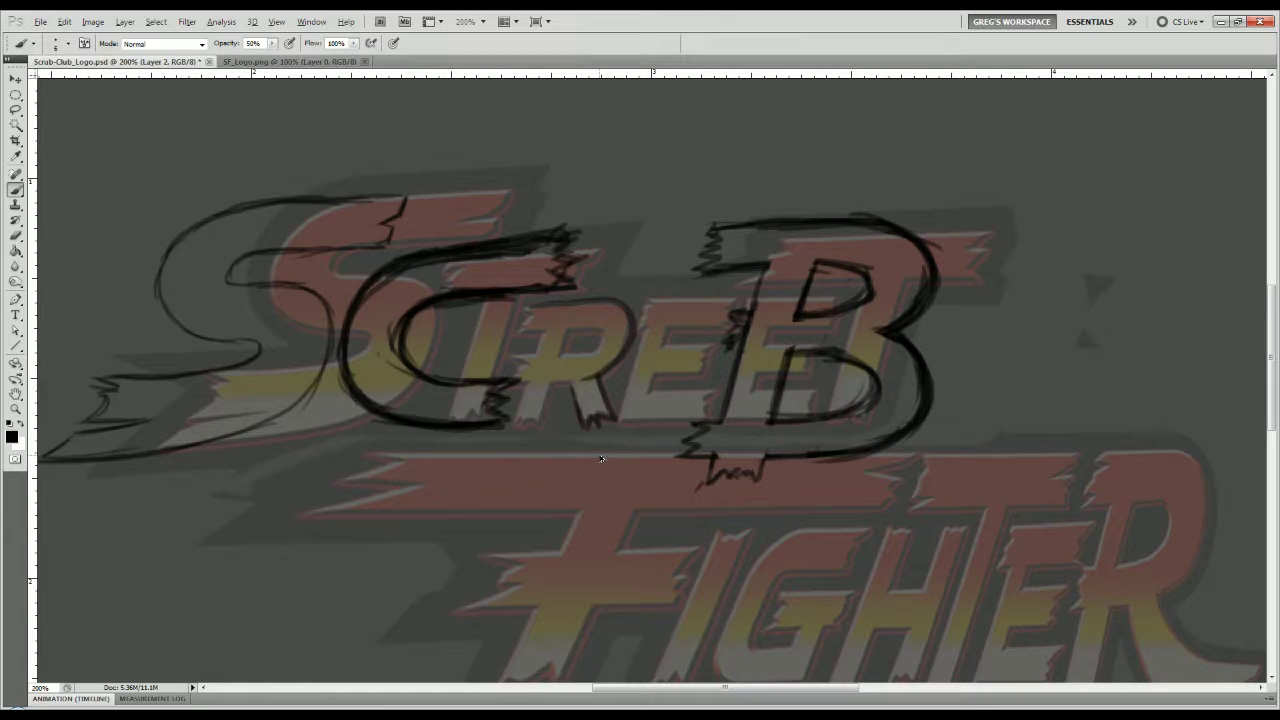
# Erase the remaining strokes of the R attempt.
pyautogui.moveTo(600, 422); pyautogui.dragTo(614, 416)
pyautogui.press('e')
pyautogui.hotkey('alt', 'e')
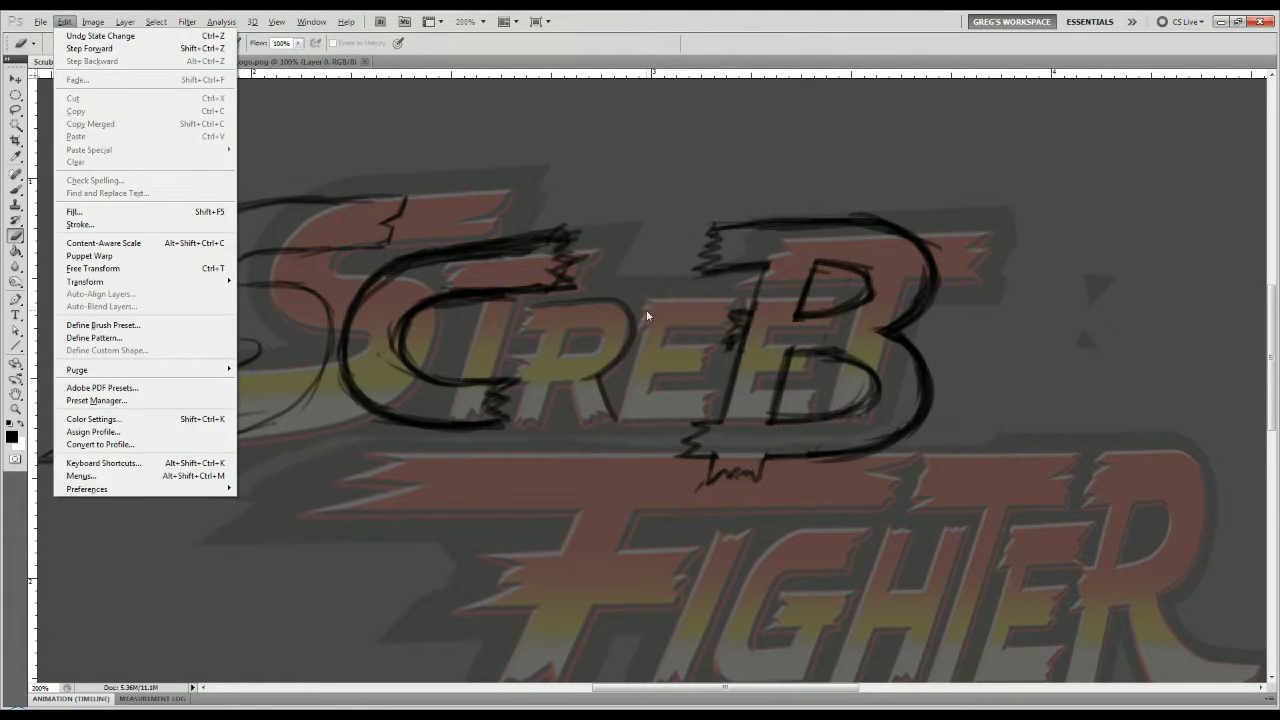
pyautogui.press('Escape')
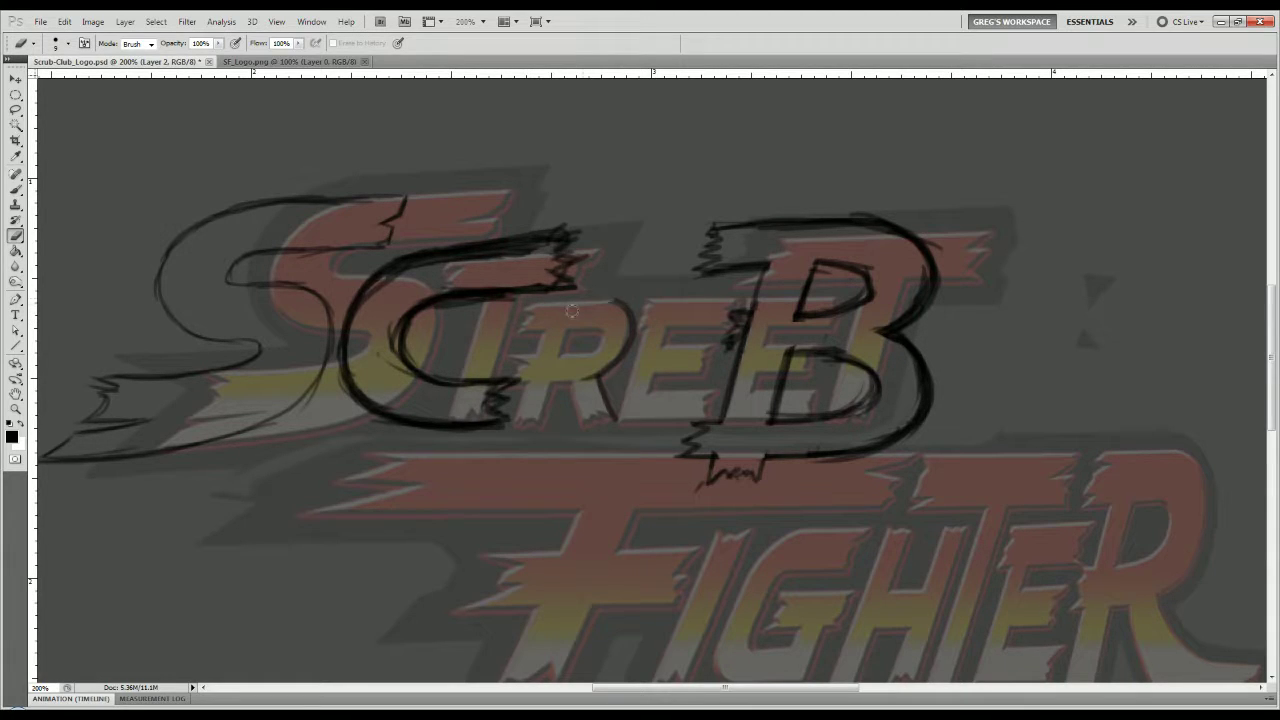
pyautogui.moveTo(612, 414); pyautogui.dragTo(599, 382)
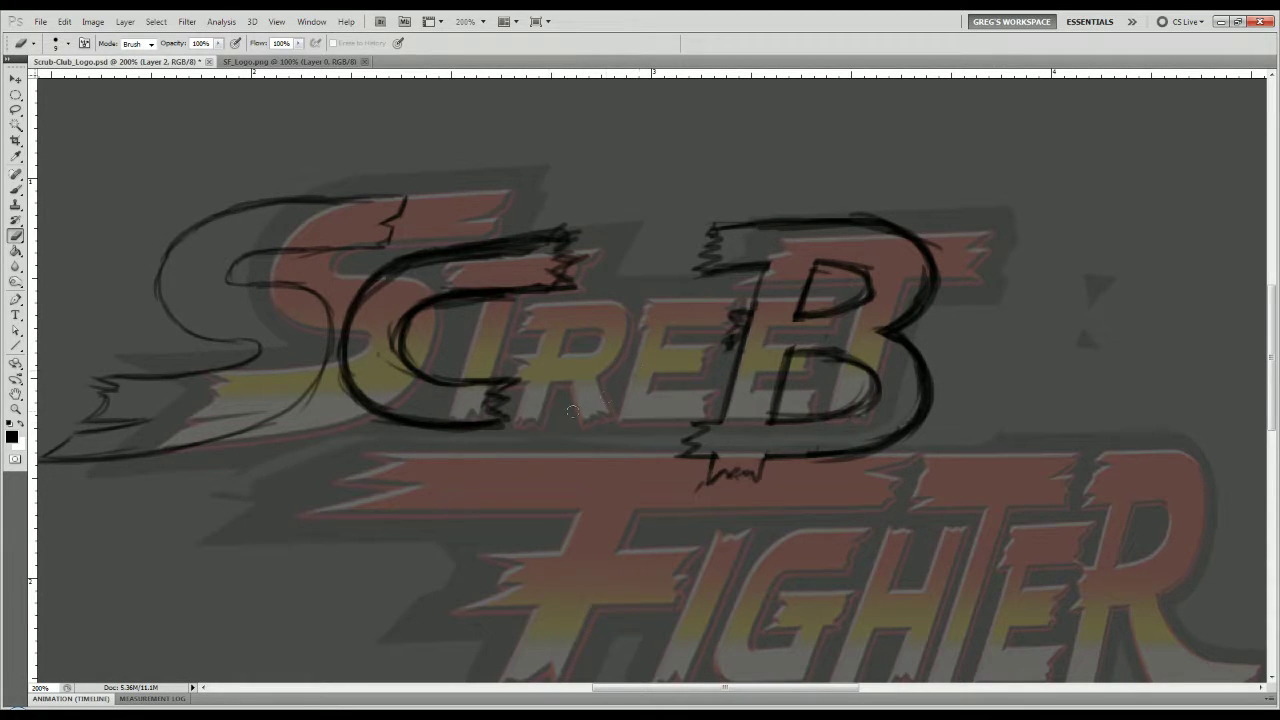
pyautogui.press('b')
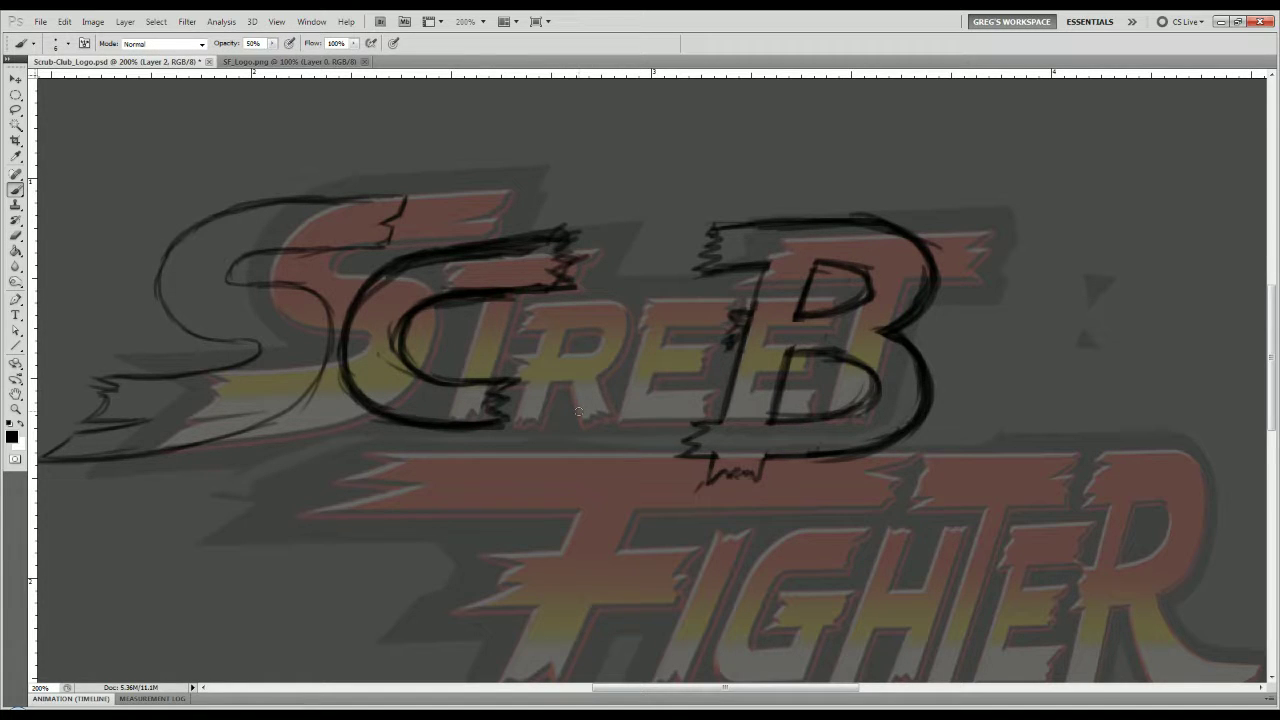
pyautogui.press('v')
pyautogui.press('Right')
pyautogui.press('Right')
pyautogui.press('Right')
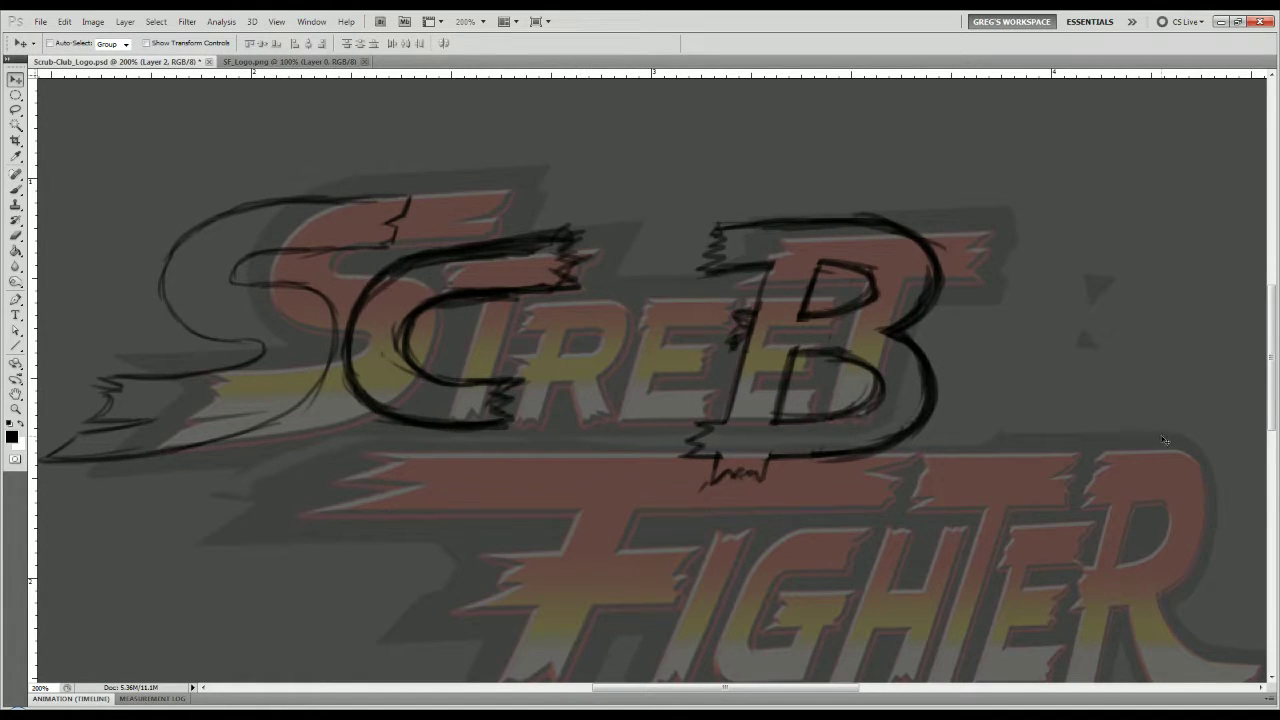
pyautogui.hotkey('ctrl', 'z')
# Shift the faded original logo slightly further right so its R clears the sketched C, and return to Layer 2.
pyautogui.hotkey('alt', '[')
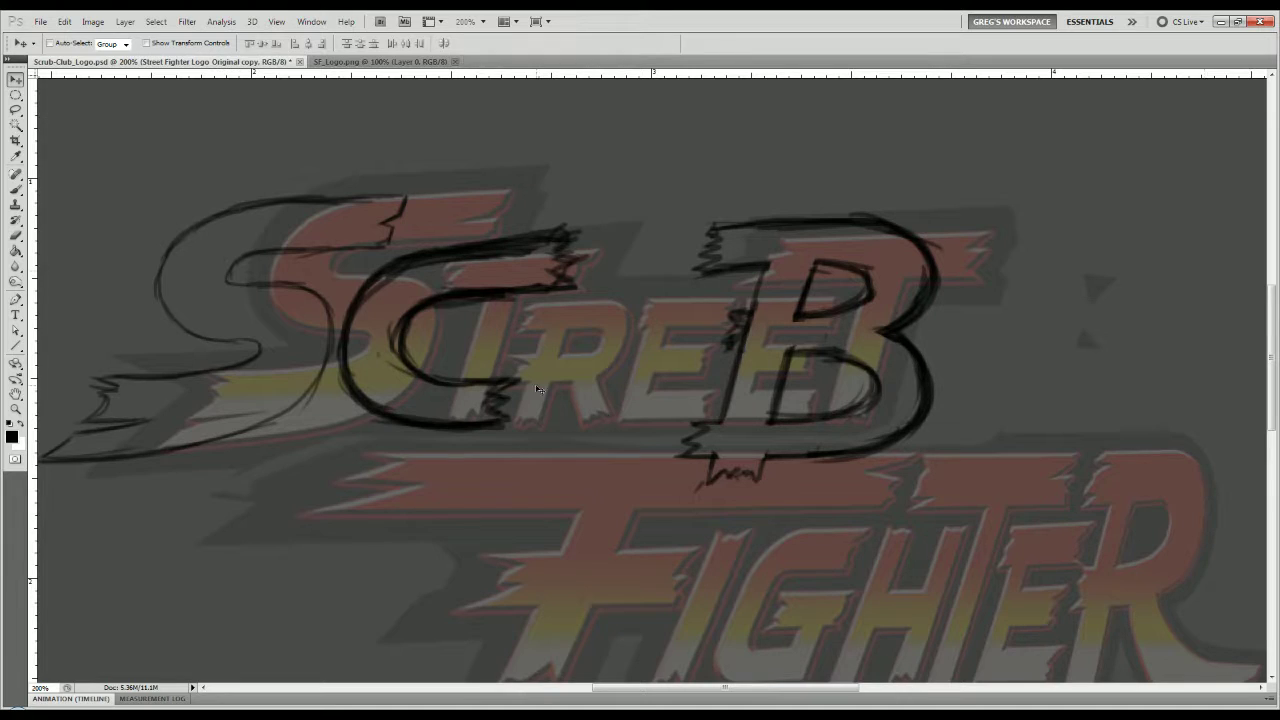
pyautogui.moveTo(537, 389); pyautogui.dragTo(565, 385)
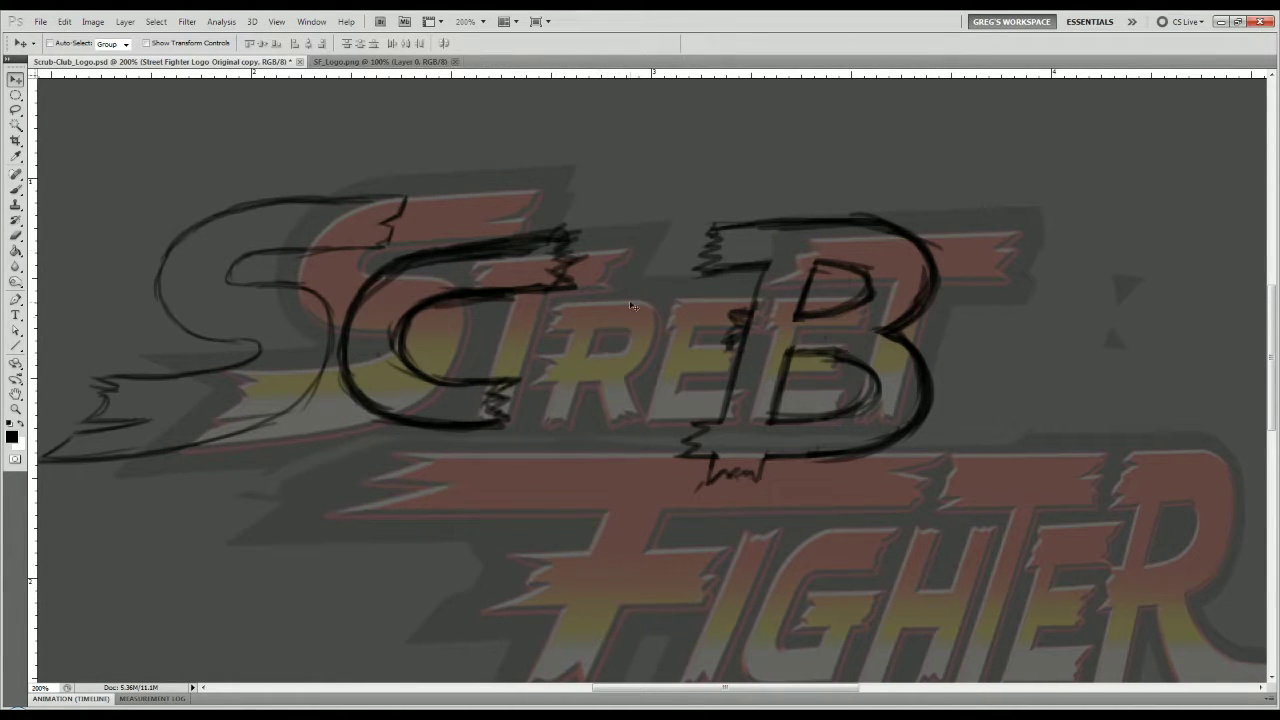
pyautogui.hotkey('alt', ']')
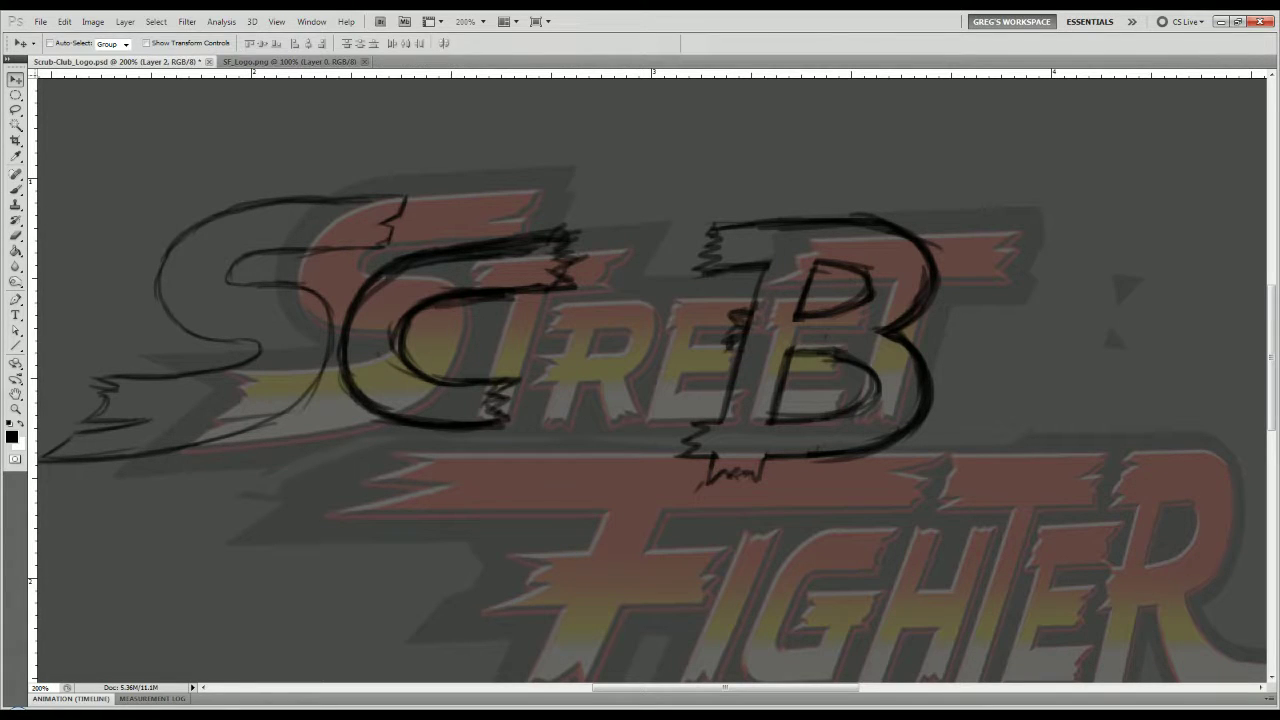
# Select the sketched B with the Lasso, move it right to the last T of Street and clear the selection.
pyautogui.press('l')
pyautogui.moveTo(688, 168)
pyautogui.mouseDown()
pyautogui.moveTo(674, 478)
pyautogui.moveTo(1008, 300)
pyautogui.moveTo(712, 165)
pyautogui.moveTo(688, 168)
pyautogui.mouseUp()
pyautogui.press('v')
pyautogui.moveTo(770, 372); pyautogui.dragTo(878, 368)
pyautogui.hotkey('ctrl', 'd')
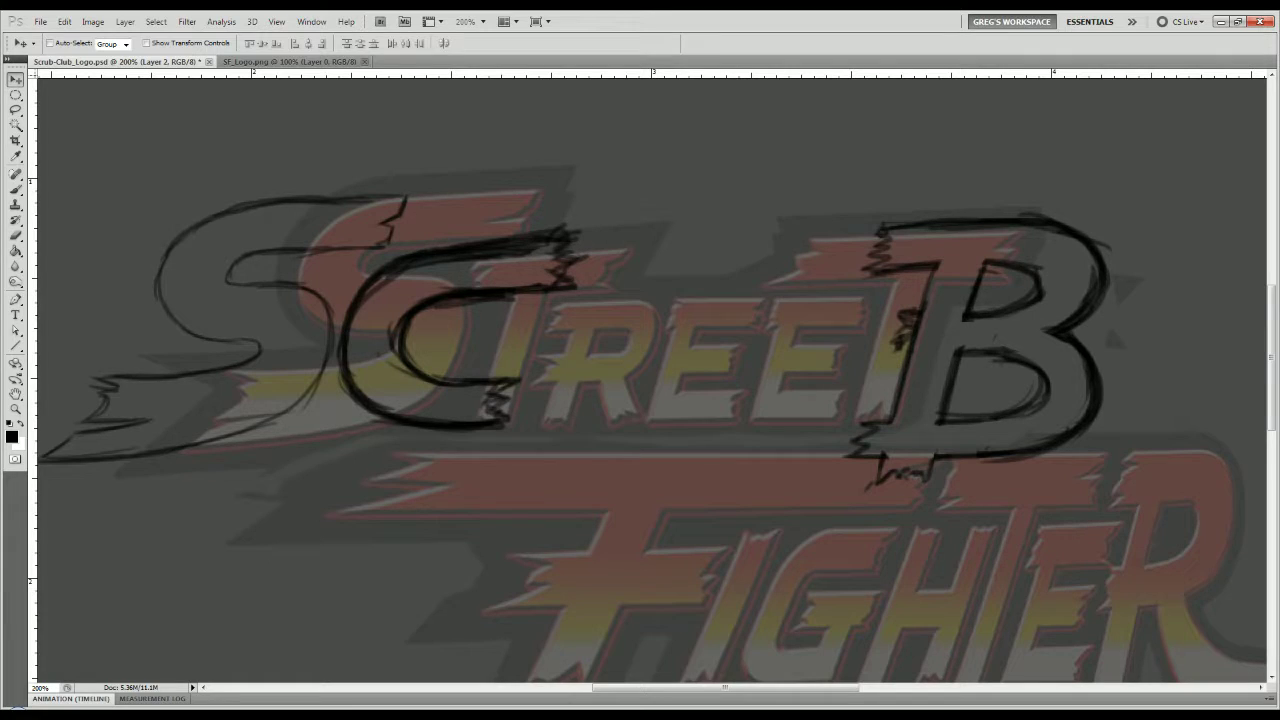
# Sketch the R over the faded R of Street, with jagged bar ends and feet and an inner opening.
pyautogui.press('b')
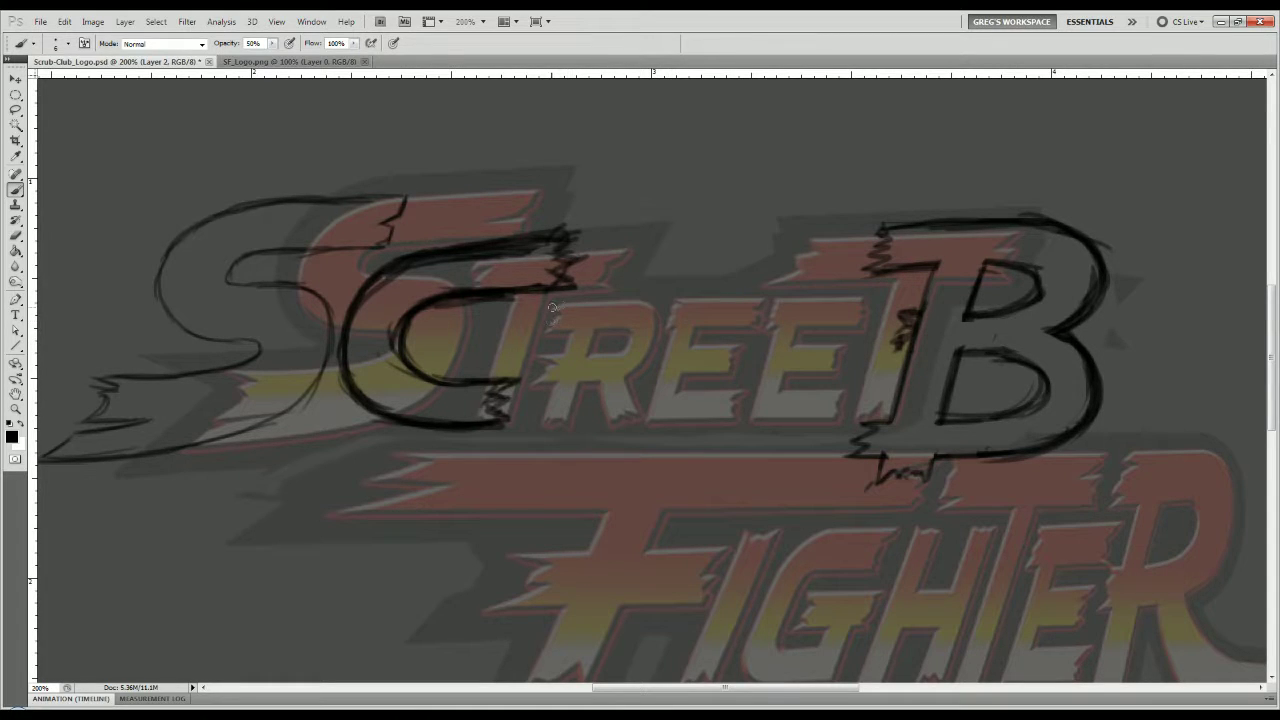
pyautogui.moveTo(553, 309)
pyautogui.mouseDown()
pyautogui.moveTo(652, 304)
pyautogui.moveTo(652, 356)
pyautogui.moveTo(629, 380)
pyautogui.moveTo(640, 420)
pyautogui.moveTo(613, 423)
pyautogui.moveTo(597, 382)
pyautogui.moveTo(534, 431)
pyautogui.moveTo(556, 387)
pyautogui.moveTo(527, 386)
pyautogui.moveTo(554, 363)
pyautogui.moveTo(534, 351)
pyautogui.moveTo(563, 354)
pyautogui.moveTo(573, 327)
pyautogui.moveTo(539, 332)
pyautogui.moveTo(558, 312)
pyautogui.moveTo(535, 314)
pyautogui.moveTo(538, 330)
pyautogui.moveTo(548, 320)
pyautogui.moveTo(590, 354)
pyautogui.moveTo(601, 329)
pyautogui.moveTo(623, 326)
pyautogui.moveTo(632, 346)
pyautogui.moveTo(588, 352)
pyautogui.moveTo(630, 350)
pyautogui.moveTo(600, 330)
pyautogui.mouseUp()
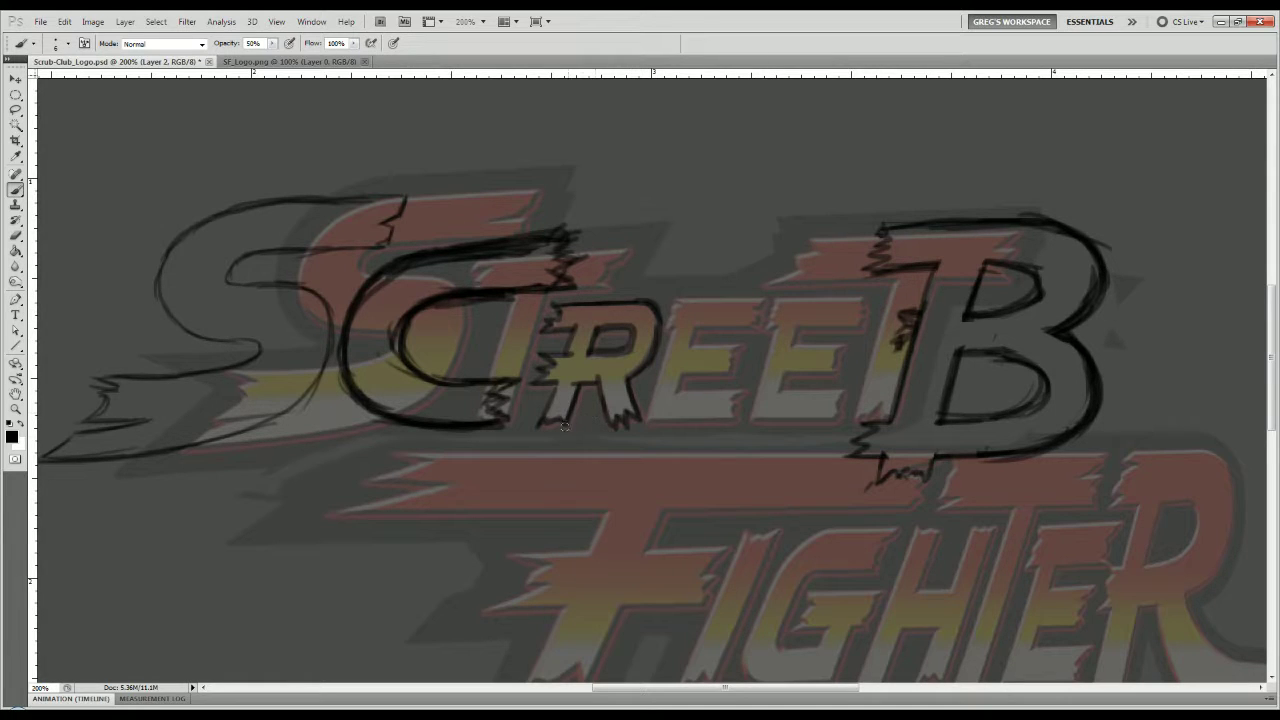
pyautogui.moveTo(567, 419)
pyautogui.mouseDown()
pyautogui.moveTo(554, 388)
pyautogui.moveTo(540, 419)
pyautogui.moveTo(534, 386)
pyautogui.moveTo(553, 383)
pyautogui.moveTo(530, 384)
pyautogui.moveTo(550, 365)
pyautogui.moveTo(541, 352)
pyautogui.moveTo(566, 354)
pyautogui.moveTo(574, 327)
pyautogui.moveTo(536, 323)
pyautogui.mouseUp()
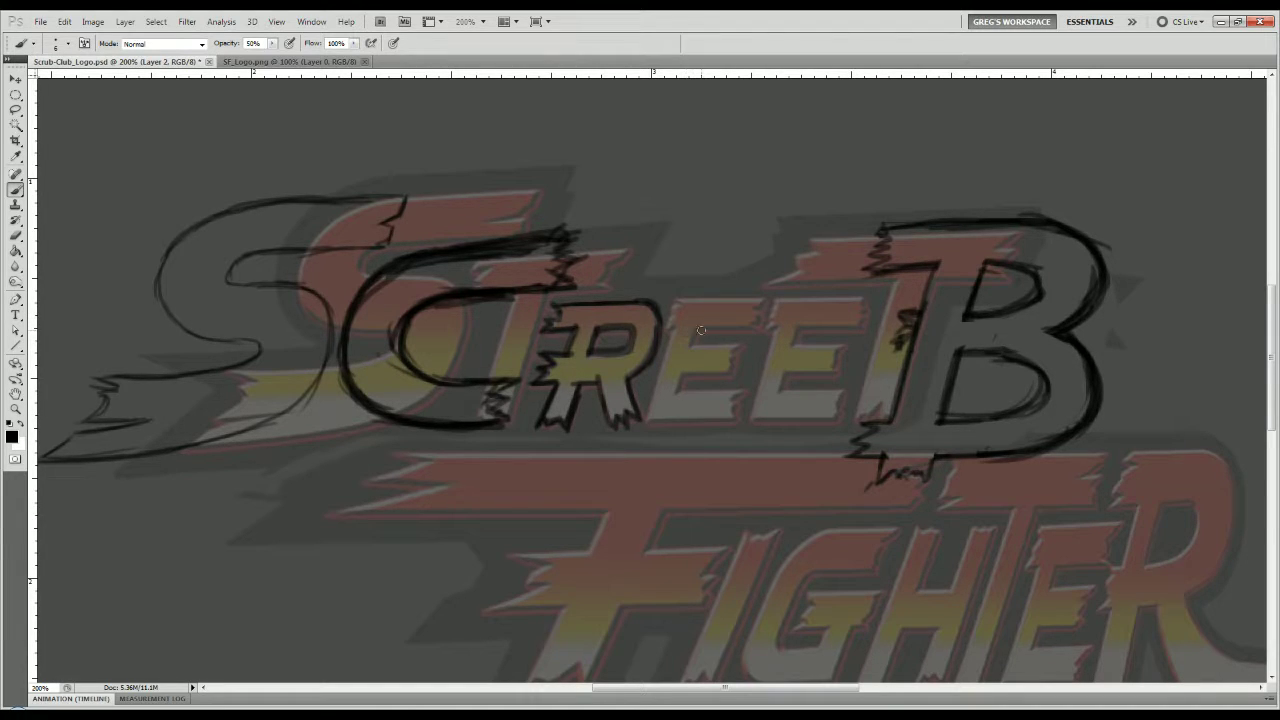
# Sketch a U with jagged tops over the first E of Street, between the R and the B.
pyautogui.moveTo(697, 309)
pyautogui.mouseDown()
pyautogui.moveTo(675, 371)
pyautogui.moveTo(700, 296)
pyautogui.moveTo(680, 362)
pyautogui.moveTo(698, 412)
pyautogui.moveTo(675, 389)
pyautogui.moveTo(725, 411)
pyautogui.moveTo(692, 413)
pyautogui.moveTo(759, 380)
pyautogui.moveTo(721, 412)
pyautogui.moveTo(771, 342)
pyautogui.moveTo(746, 400)
pyautogui.moveTo(783, 298)
pyautogui.moveTo(756, 312)
pyautogui.moveTo(754, 294)
pyautogui.moveTo(715, 371)
pyautogui.moveTo(732, 308)
pyautogui.moveTo(715, 358)
pyautogui.moveTo(730, 300)
pyautogui.moveTo(703, 311)
pyautogui.moveTo(700, 295)
pyautogui.moveTo(668, 367)
pyautogui.moveTo(699, 303)
pyautogui.moveTo(667, 392)
pyautogui.moveTo(673, 368)
pyautogui.moveTo(718, 412)
pyautogui.mouseUp()
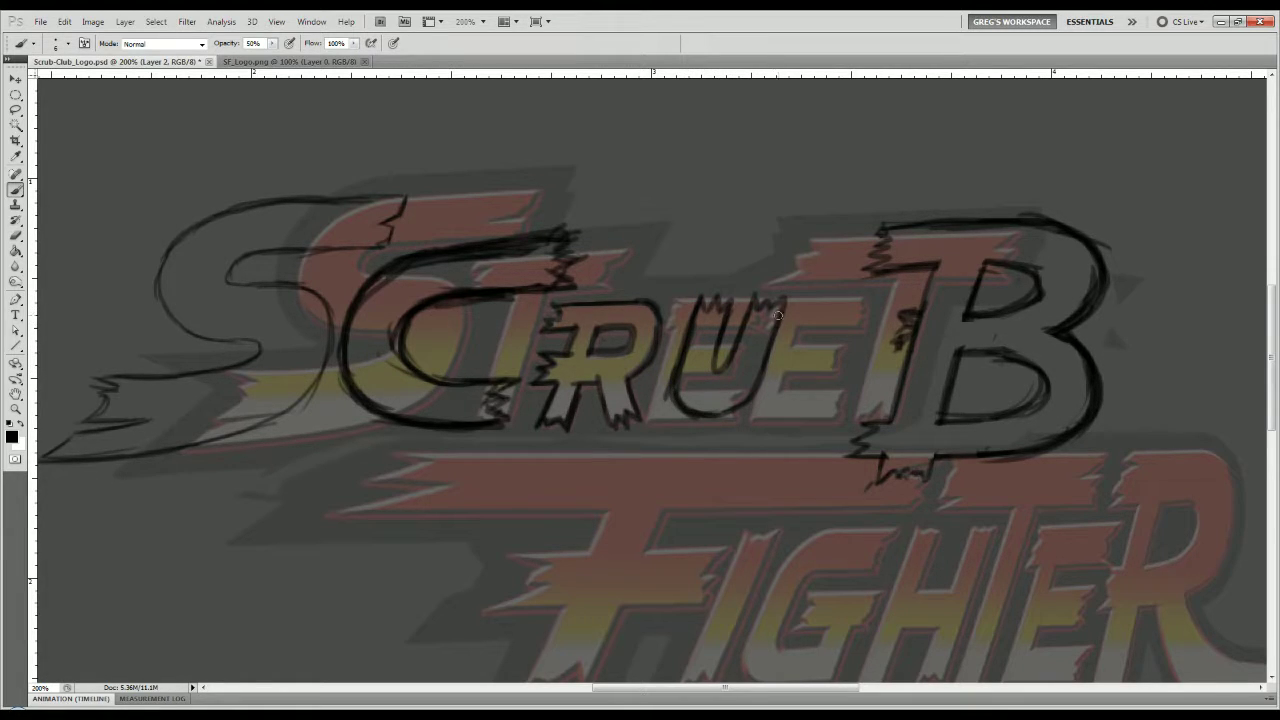
pyautogui.moveTo(778, 312)
pyautogui.mouseDown()
pyautogui.moveTo(746, 395)
pyautogui.moveTo(704, 420)
pyautogui.moveTo(669, 401)
pyautogui.moveTo(742, 366)
pyautogui.moveTo(670, 357)
pyautogui.mouseUp()
# Select the sketched R with the Lasso, move it slightly left toward the C and clear the selection.
pyautogui.press('l')
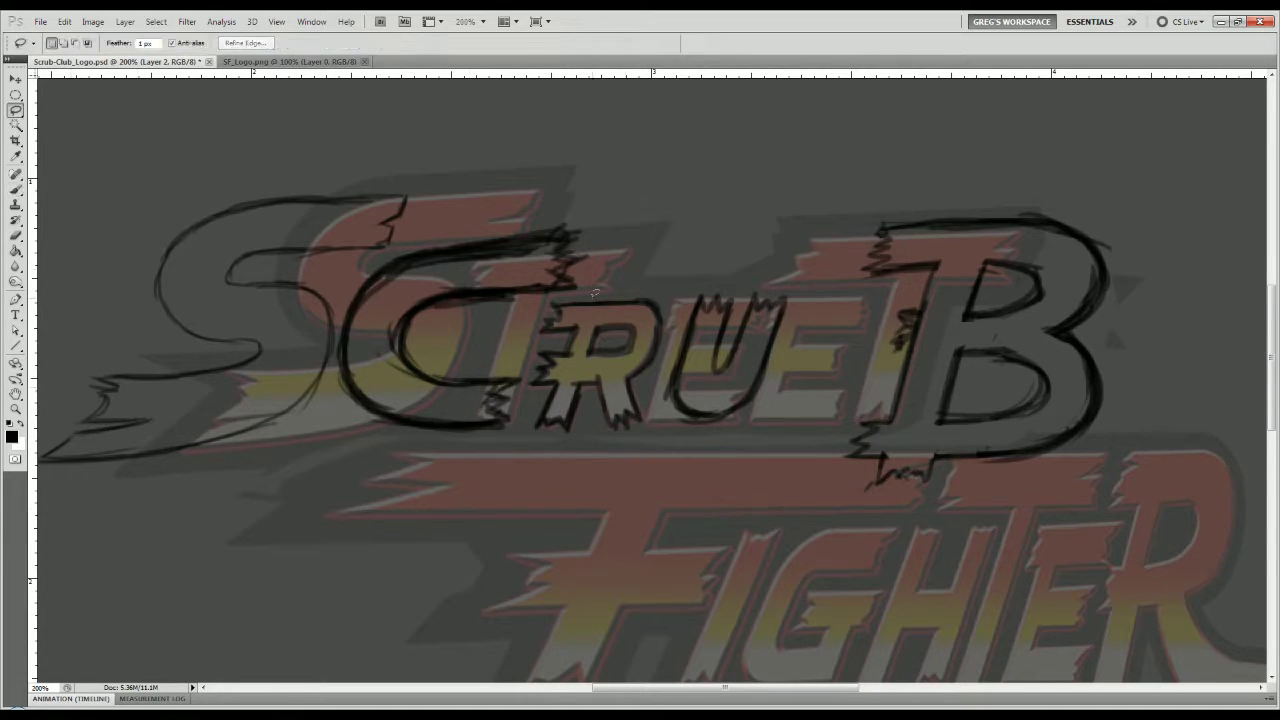
pyautogui.moveTo(536, 316)
pyautogui.mouseDown()
pyautogui.moveTo(560, 292)
pyautogui.moveTo(650, 282)
pyautogui.moveTo(675, 304)
pyautogui.moveTo(650, 440)
pyautogui.moveTo(520, 446)
pyautogui.moveTo(546, 306)
pyautogui.mouseUp()
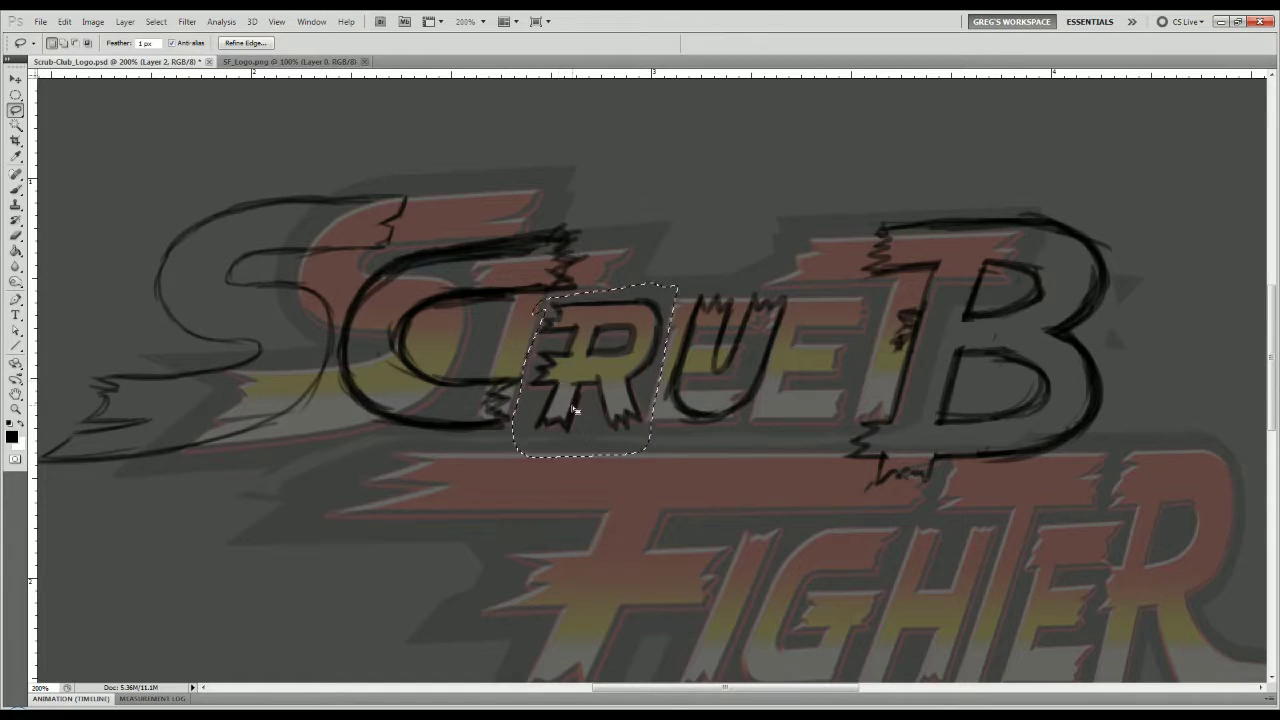
pyautogui.press('v')
pyautogui.moveTo(572, 408); pyautogui.dragTo(566, 410)
pyautogui.hotkey('ctrl', 'd')
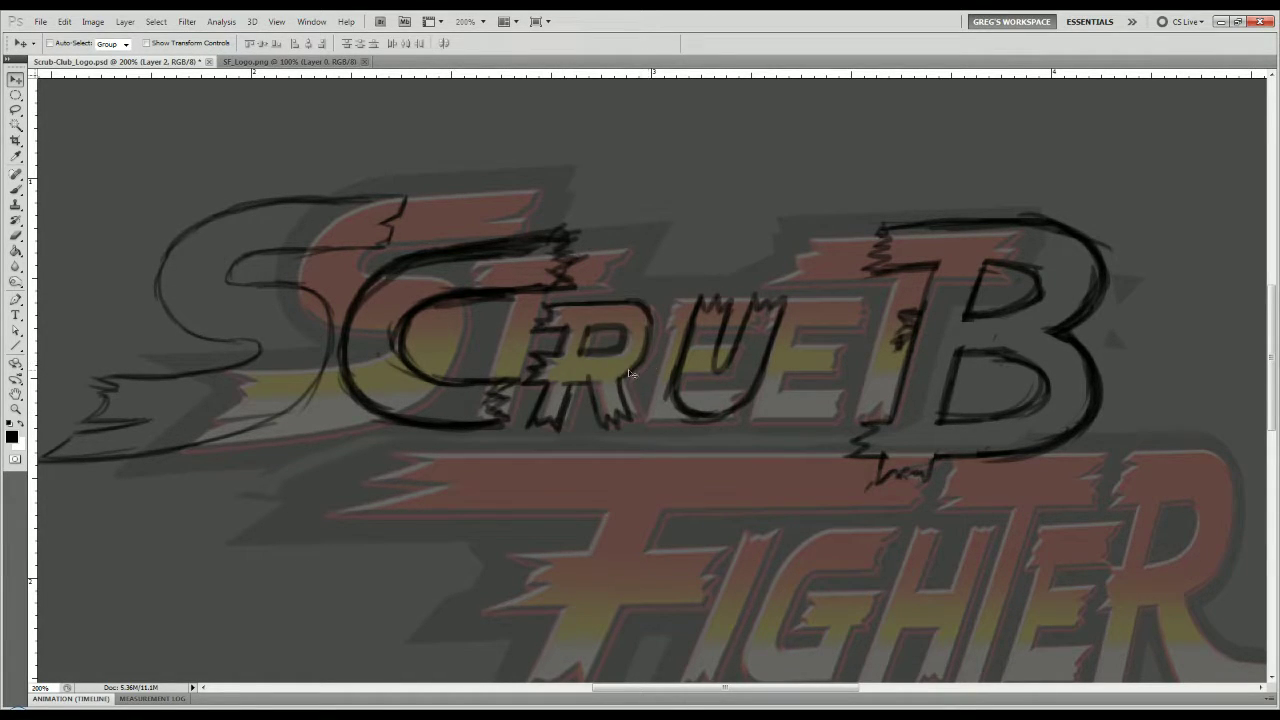
# Select the sketched U with the Lasso and move it left, close to the R.
pyautogui.press('l')
pyautogui.moveTo(677, 265)
pyautogui.mouseDown()
pyautogui.moveTo(647, 409)
pyautogui.moveTo(672, 450)
pyautogui.moveTo(800, 388)
pyautogui.moveTo(805, 259)
pyautogui.moveTo(694, 270)
pyautogui.mouseUp()
pyautogui.press('v')
pyautogui.moveTo(719, 371); pyautogui.dragTo(698, 371)
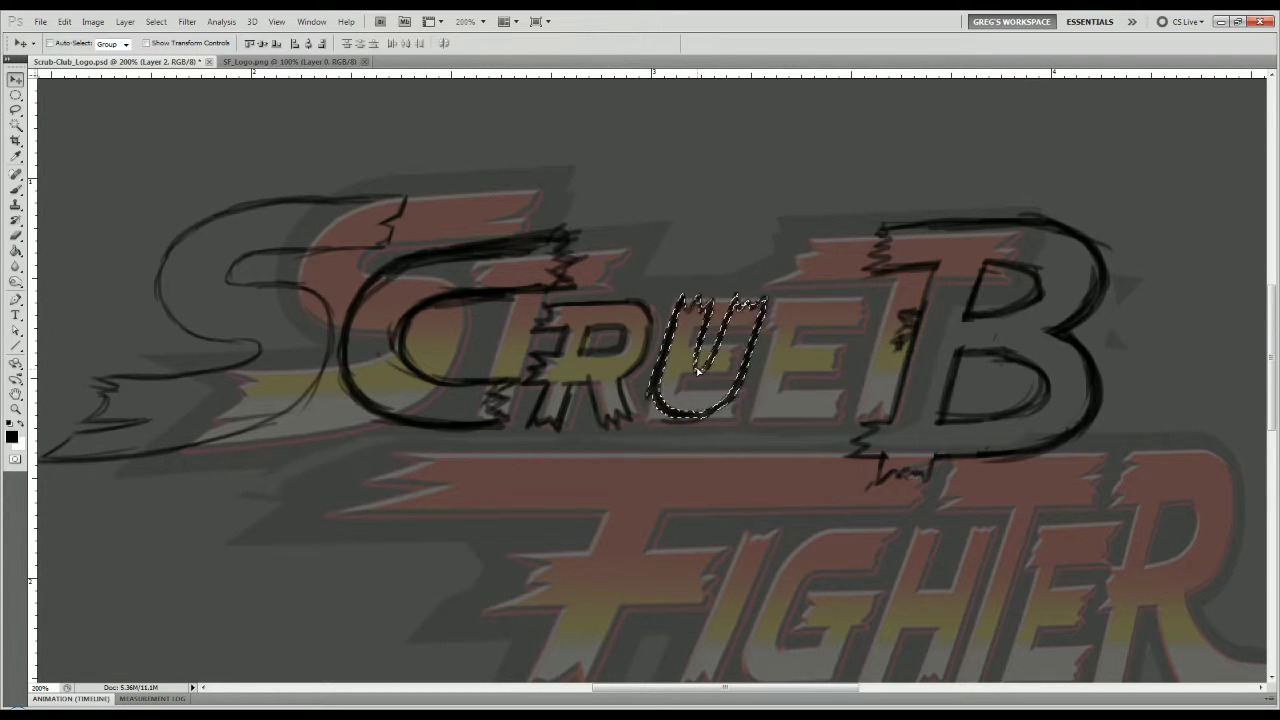
# Try moving the sketched B left against the U with a Lasso selection, clearing selections before and after the move.
pyautogui.hotkey('ctrl', 'd')
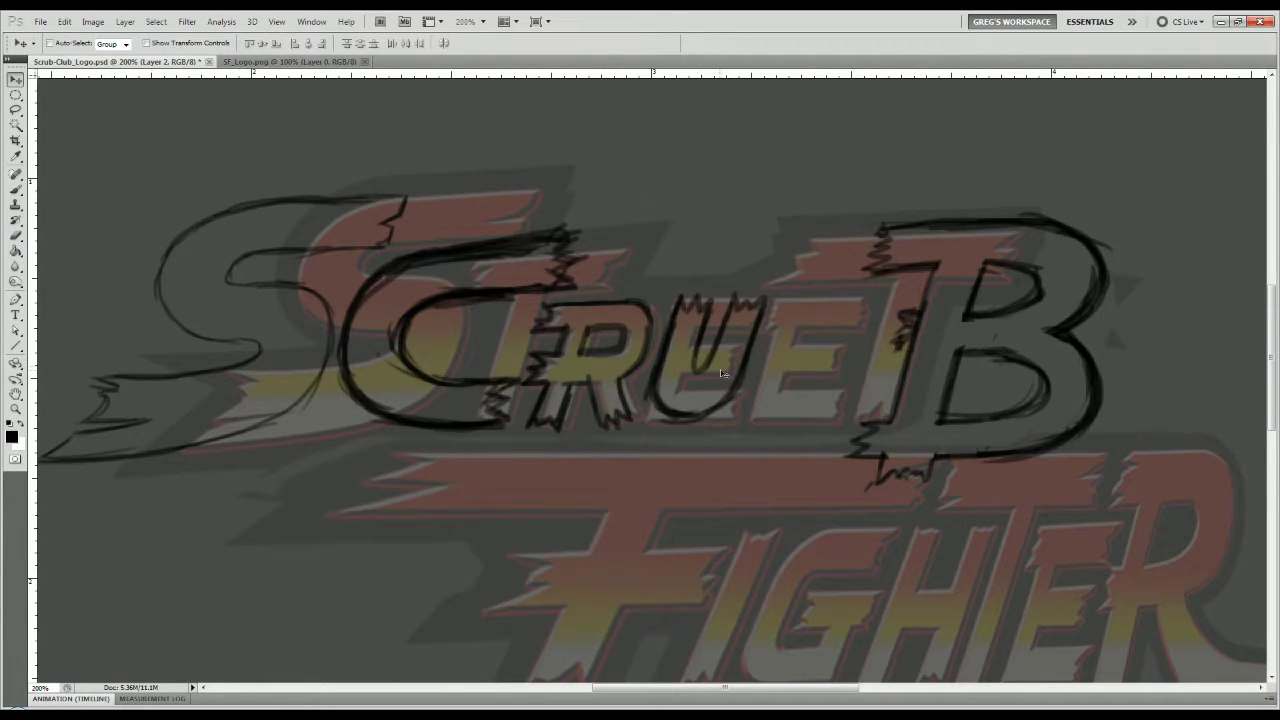
pyautogui.press('l')
pyautogui.moveTo(866, 181)
pyautogui.mouseDown()
pyautogui.moveTo(801, 446)
pyautogui.moveTo(1106, 412)
pyautogui.moveTo(1060, 148)
pyautogui.moveTo(866, 183)
pyautogui.mouseUp()
pyautogui.press('v')
pyautogui.moveTo(966, 380)
pyautogui.mouseDown()
pyautogui.moveTo(856, 380)
pyautogui.moveTo(917, 378)
pyautogui.moveTo(898, 365)
pyautogui.mouseUp()
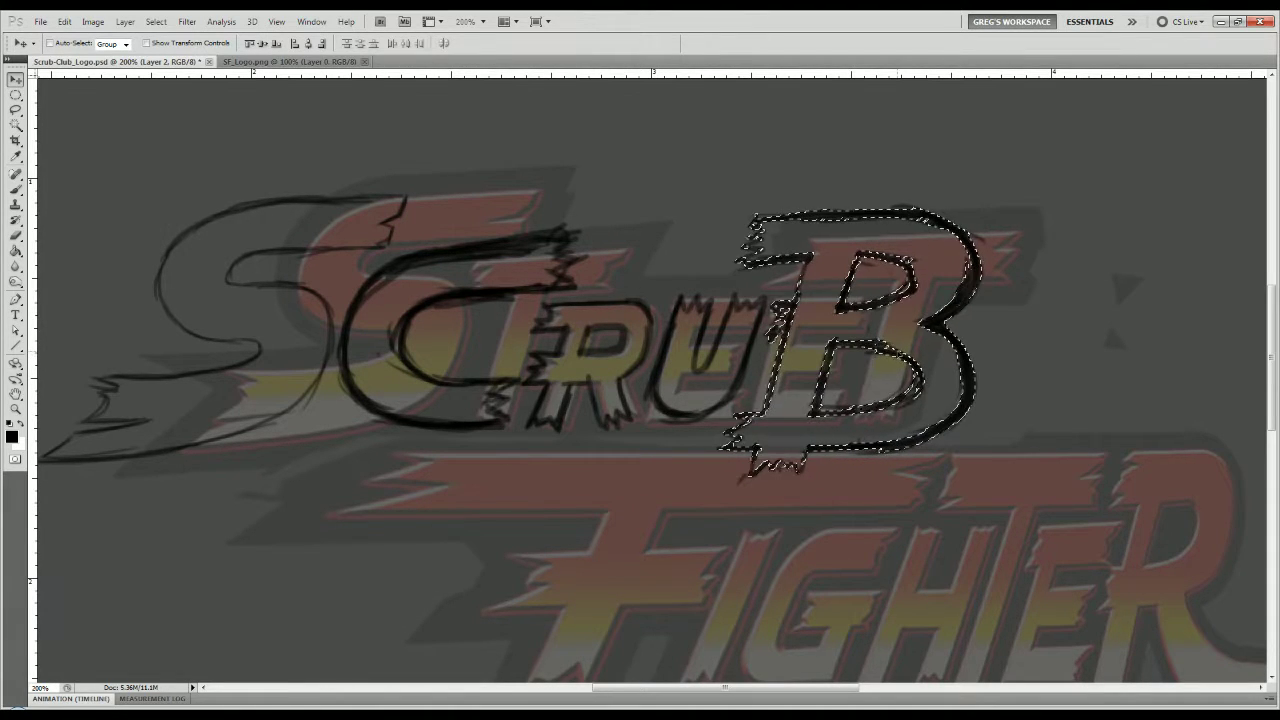
pyautogui.hotkey('ctrl', 'd')
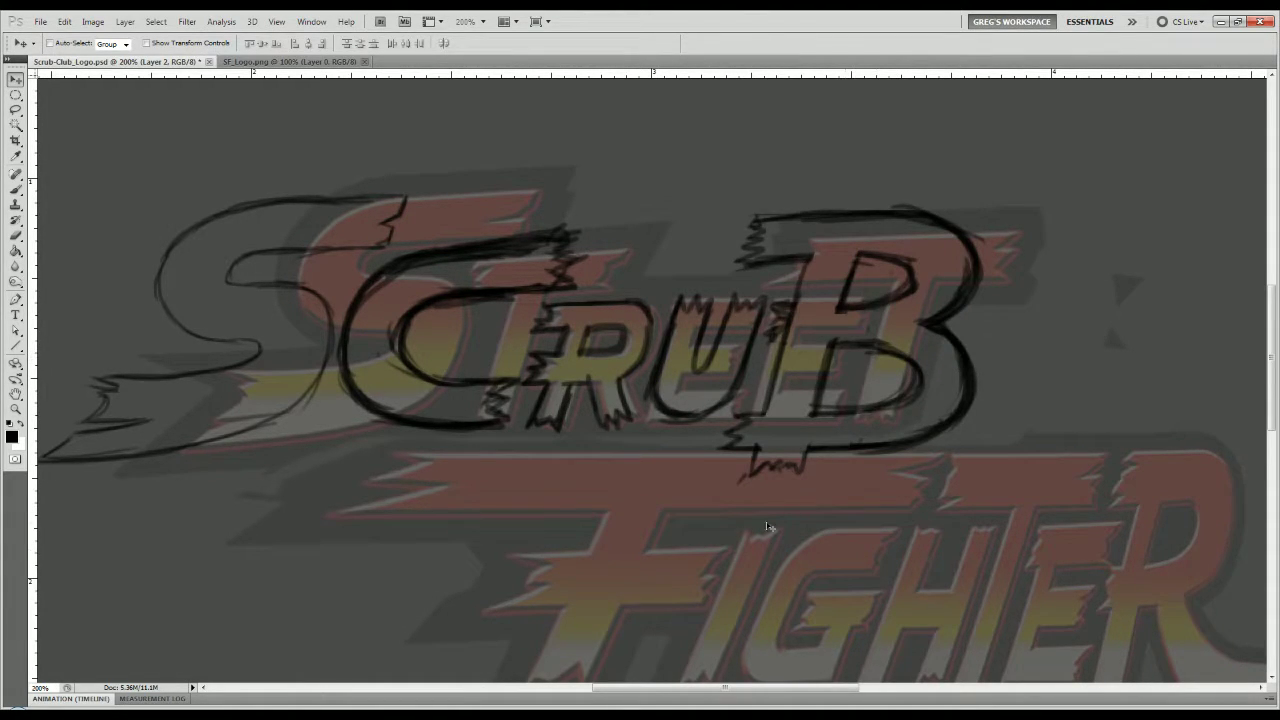
# Put the sketched B back in its earlier place away from the U, leaving nothing selected.
pyautogui.moveTo(871, 503)
pyautogui.mouseDown()
pyautogui.moveTo(960, 403)
pyautogui.moveTo(875, 527)
pyautogui.mouseUp()
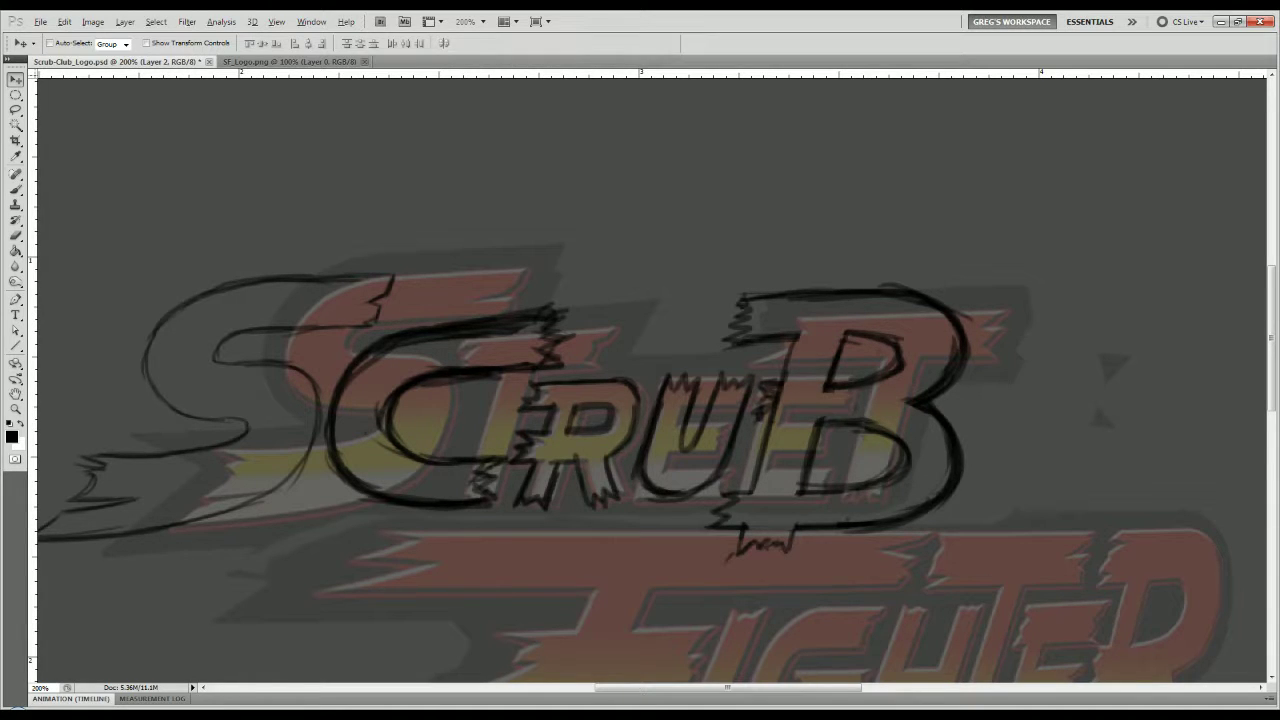
pyautogui.moveTo(885, 508); pyautogui.dragTo(1010, 513)
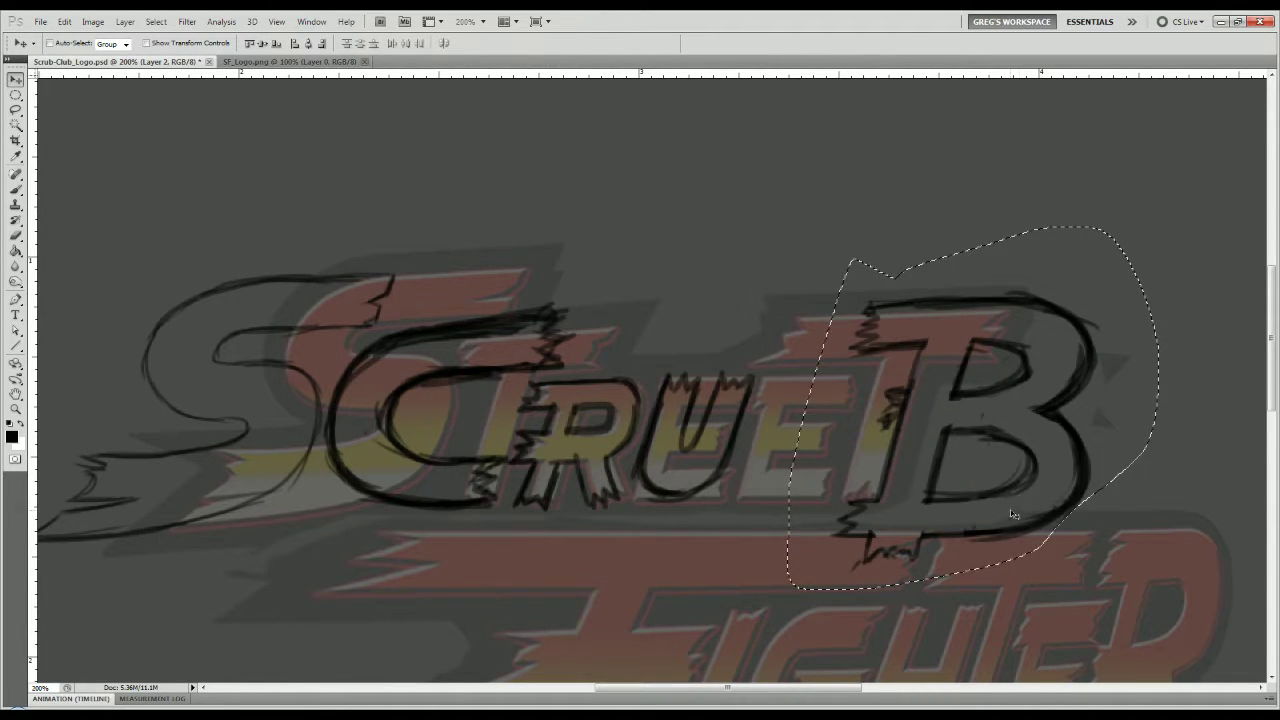
pyautogui.hotkey('ctrl', 'd')
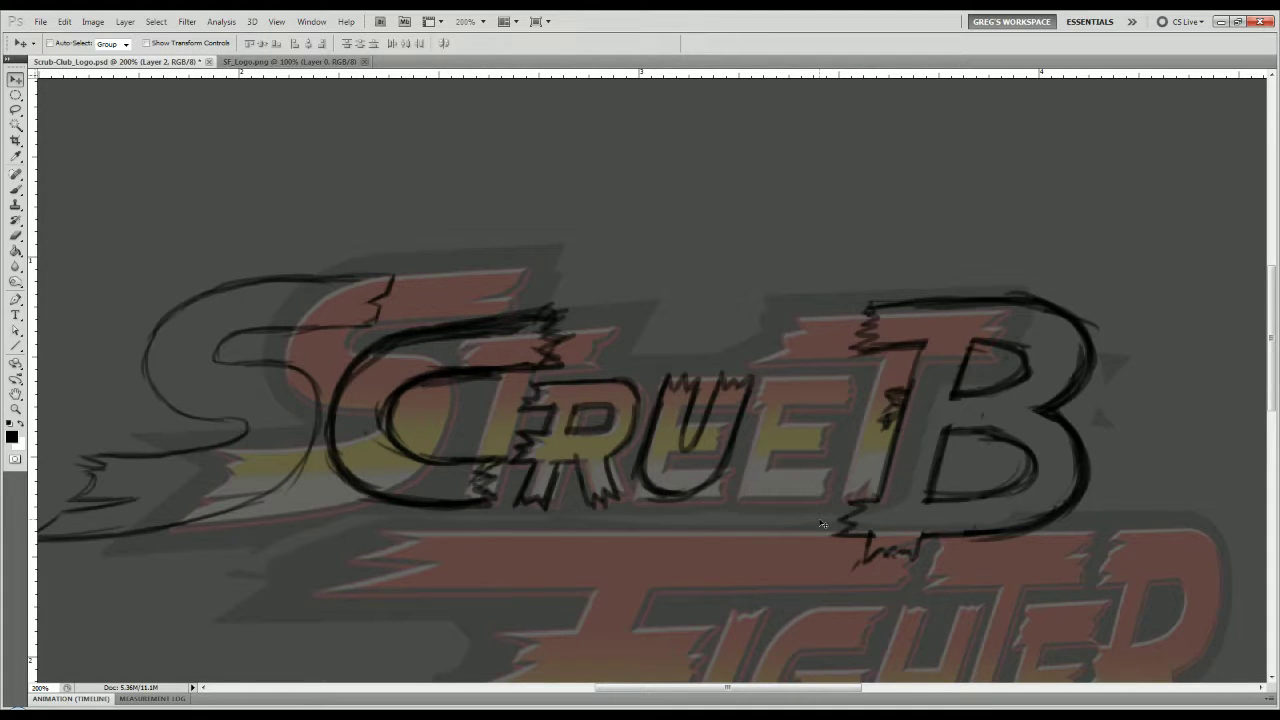
pyautogui.press('l')
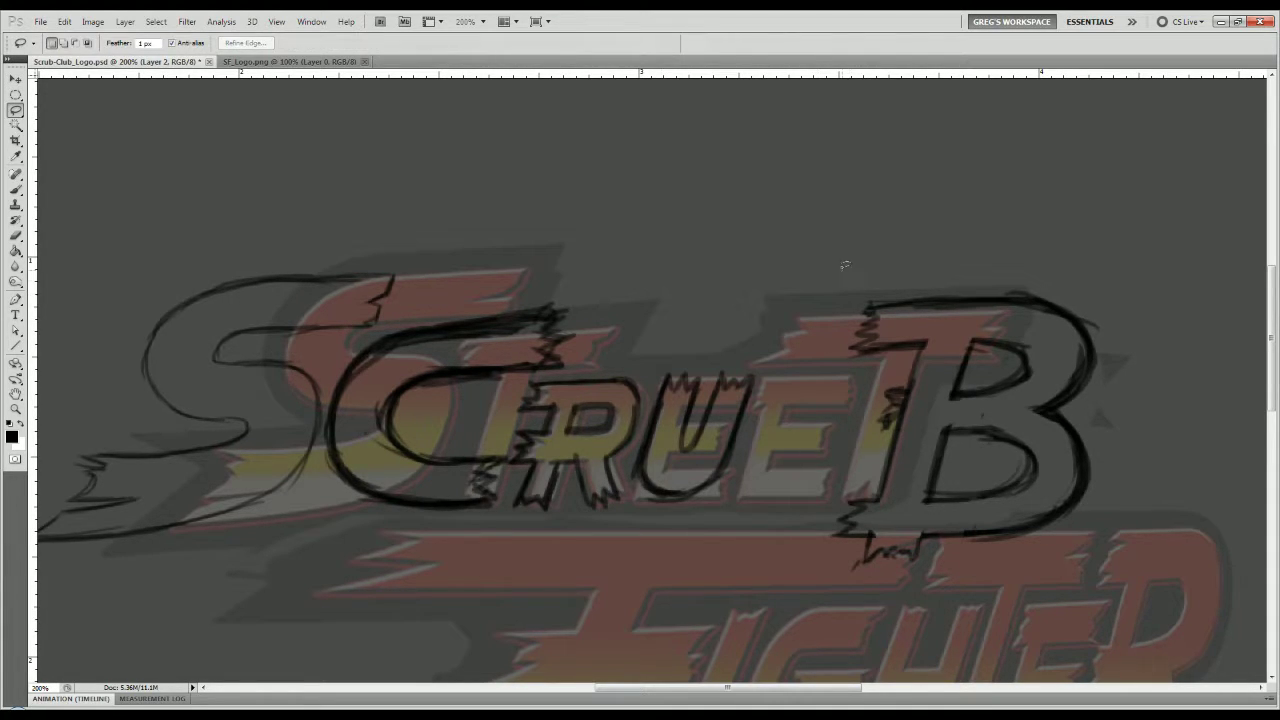
pyautogui.moveTo(843, 266)
pyautogui.mouseDown()
pyautogui.moveTo(842, 608)
pyautogui.moveTo(1075, 581)
pyautogui.moveTo(1136, 390)
pyautogui.moveTo(1131, 278)
pyautogui.moveTo(1030, 251)
pyautogui.mouseUp()
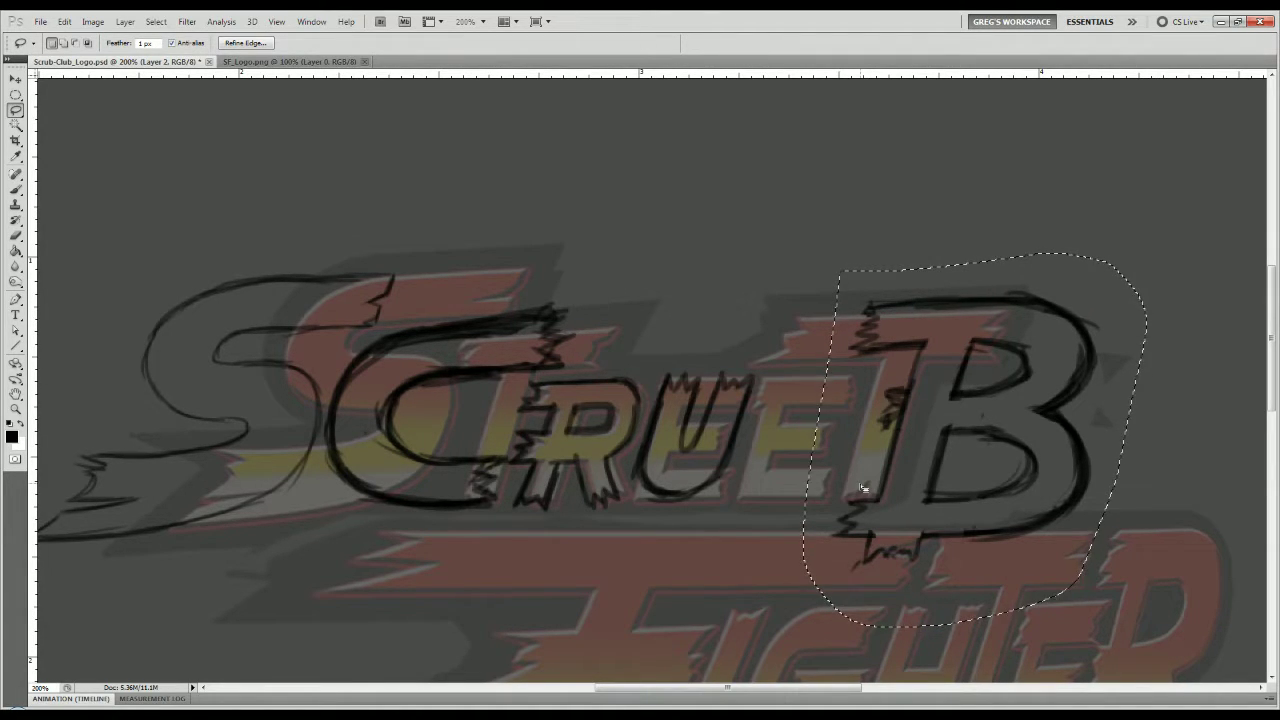
pyautogui.hotkey('ctrl', 'd')
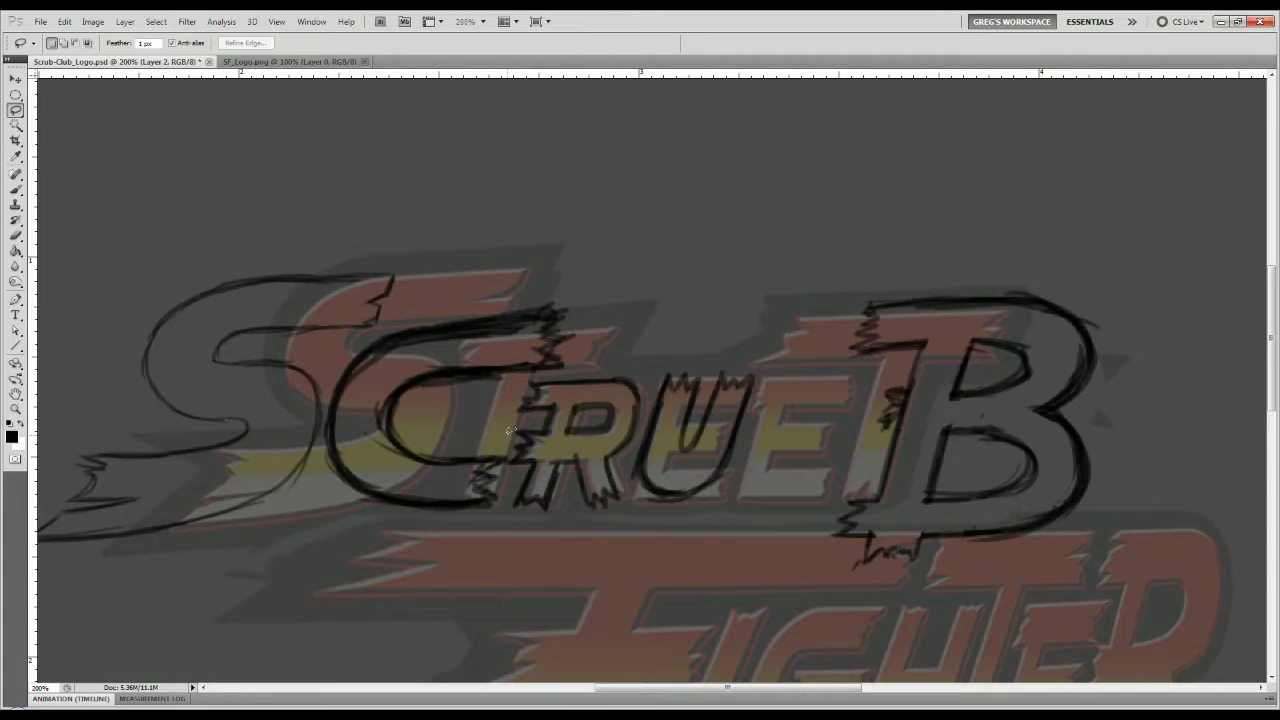
# Select the end of the C's upper arm with the Lasso, stretch it to about 146% width over the R and clear the selection.
pyautogui.moveTo(466, 277)
pyautogui.mouseDown()
pyautogui.moveTo(453, 368)
pyautogui.moveTo(587, 365)
pyautogui.moveTo(618, 311)
pyautogui.moveTo(531, 259)
pyautogui.moveTo(469, 274)
pyautogui.mouseUp()
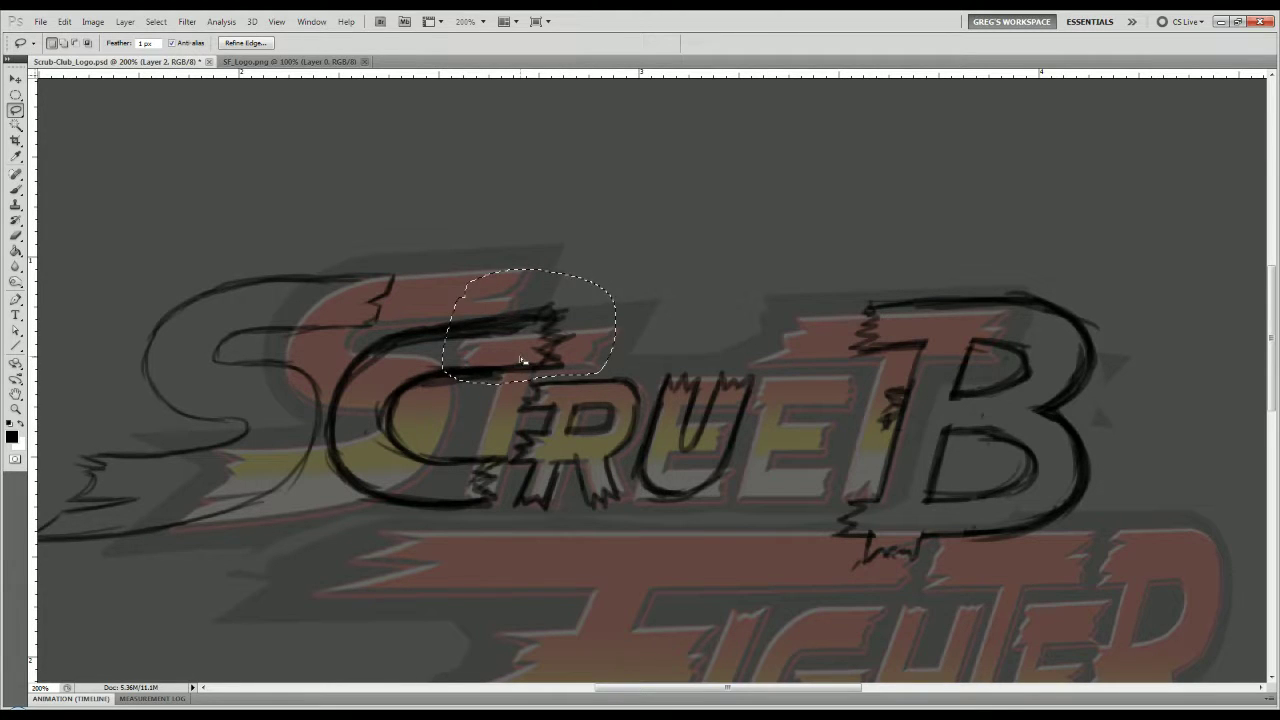
pyautogui.hotkey('ctrl', 't')
pyautogui.moveTo(621, 326); pyautogui.dragTo(708, 311)
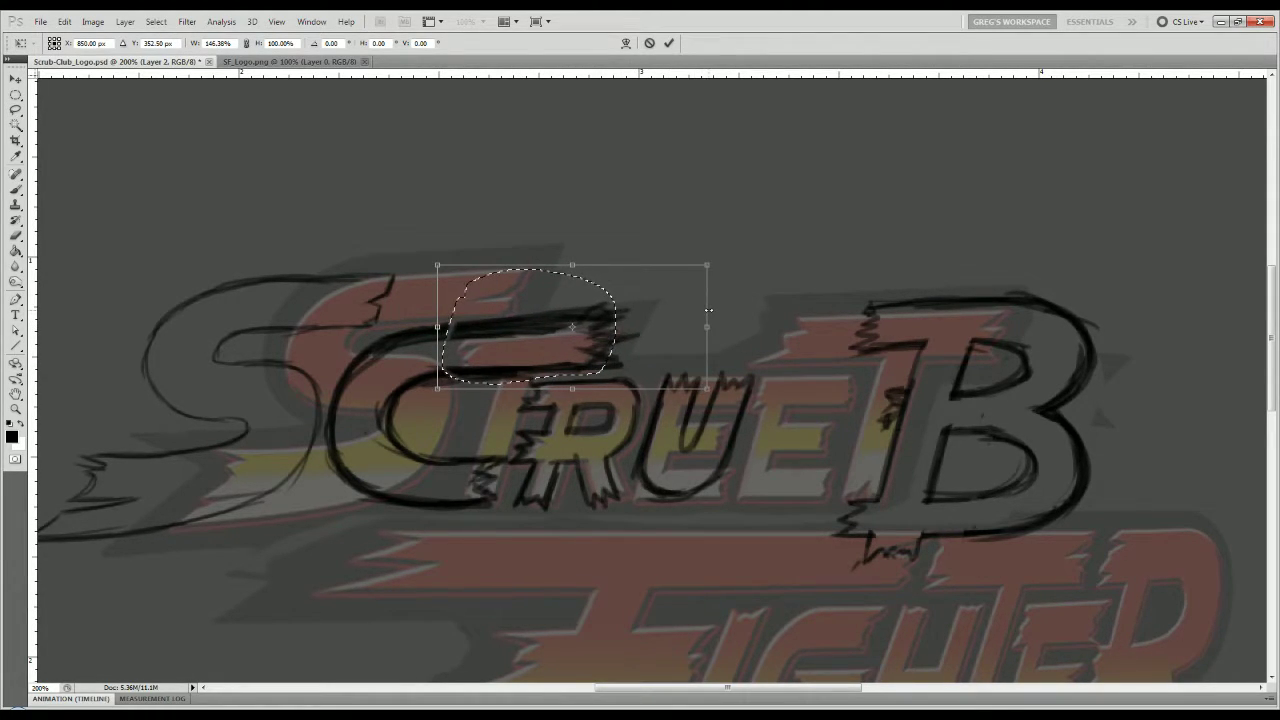
pyautogui.press('Return')
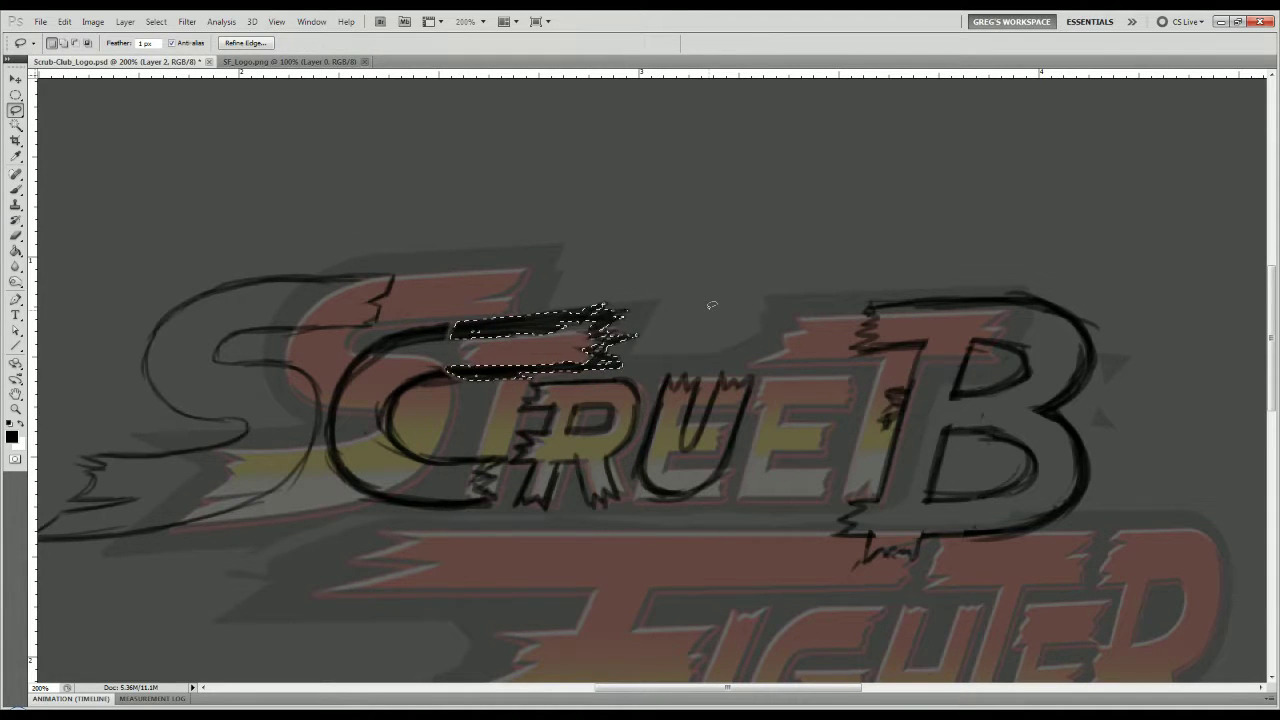
pyautogui.hotkey('ctrl', 'd')
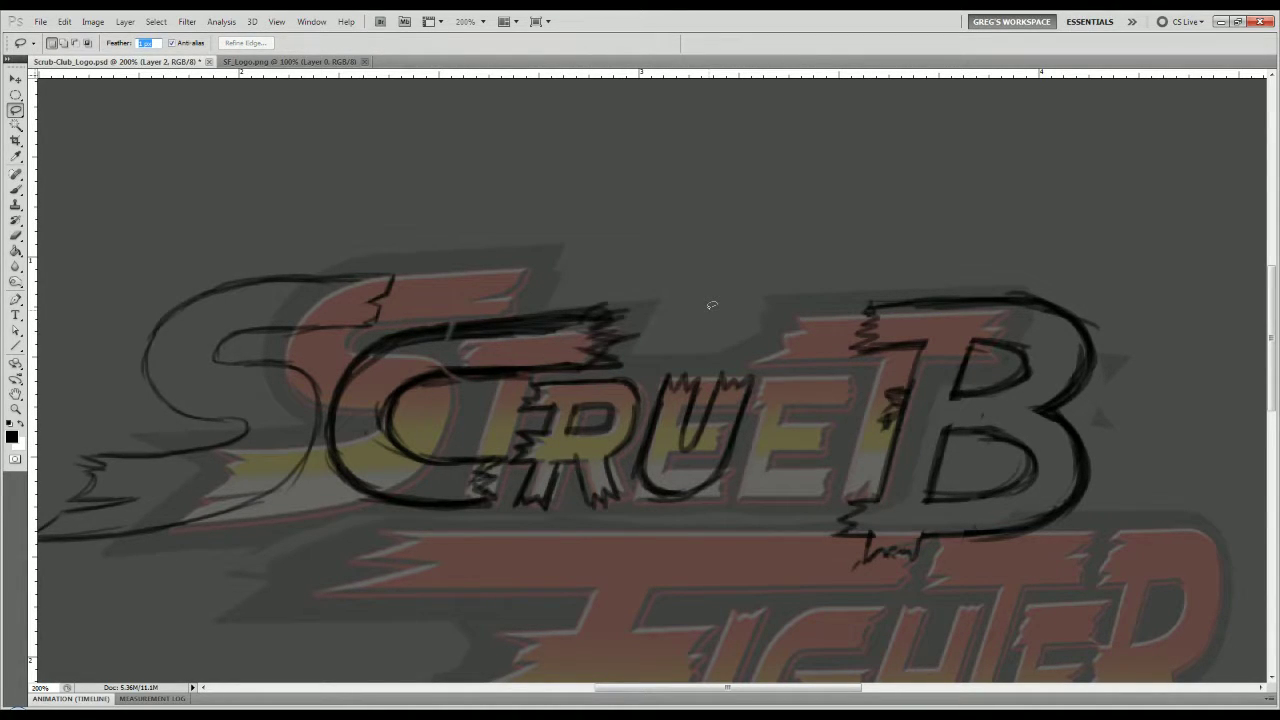
# Brush over the break in the C's upper arm where the stretched piece meets the curve.
pyautogui.write('bb')
pyautogui.moveTo(156, 45); pyautogui.dragTo(91, 51)
pyautogui.click(388, 212)
pyautogui.click(620, 277)
pyautogui.press('b')
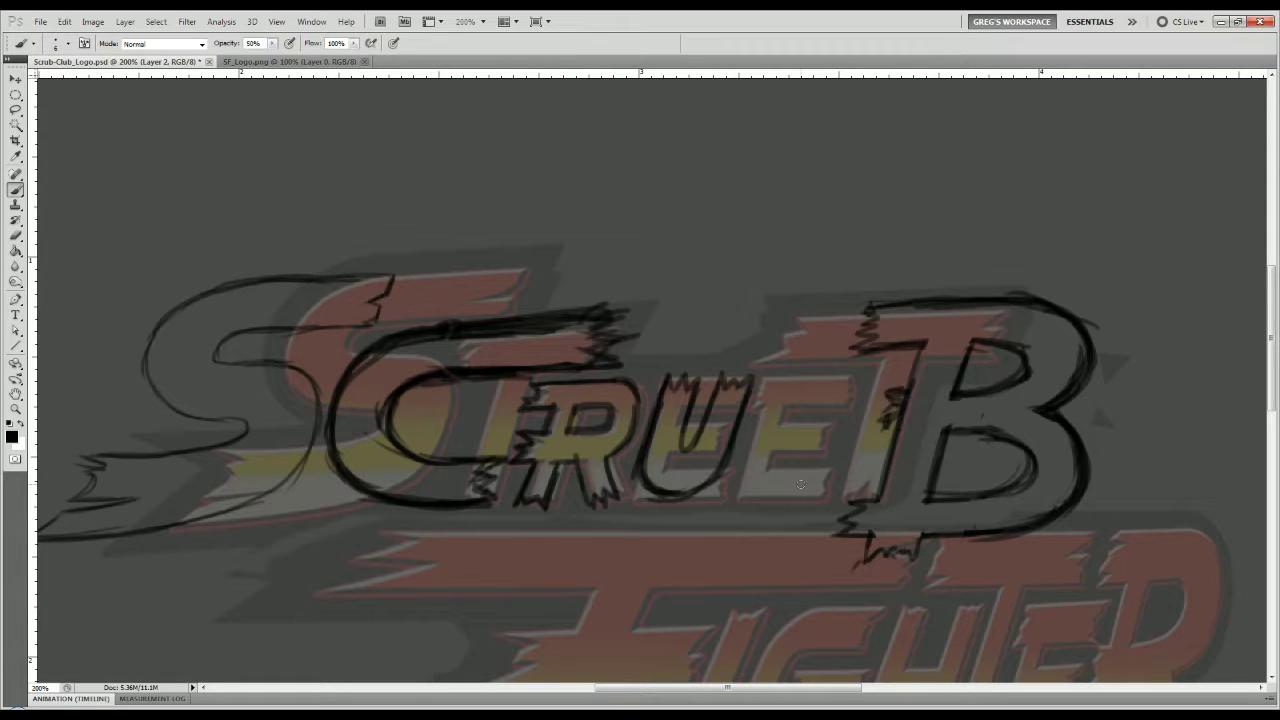
# Select the sketched B with the Lasso, move it onto its own new layer and place it close beside the U.
pyautogui.press('l')
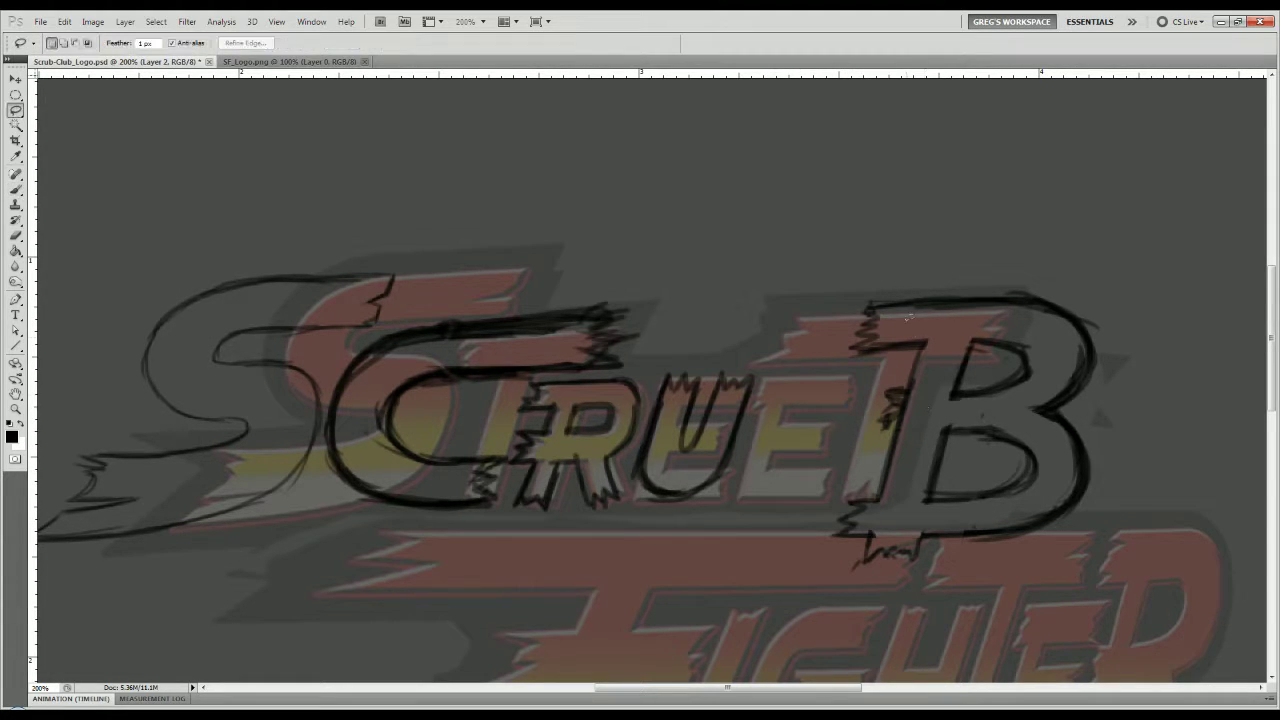
pyautogui.moveTo(856, 291)
pyautogui.mouseDown()
pyautogui.moveTo(1167, 281)
pyautogui.moveTo(1156, 562)
pyautogui.moveTo(1053, 626)
pyautogui.moveTo(850, 657)
pyautogui.moveTo(810, 491)
pyautogui.moveTo(824, 364)
pyautogui.moveTo(862, 290)
pyautogui.mouseUp()
pyautogui.moveTo(999, 473); pyautogui.dragTo(1001, 449)
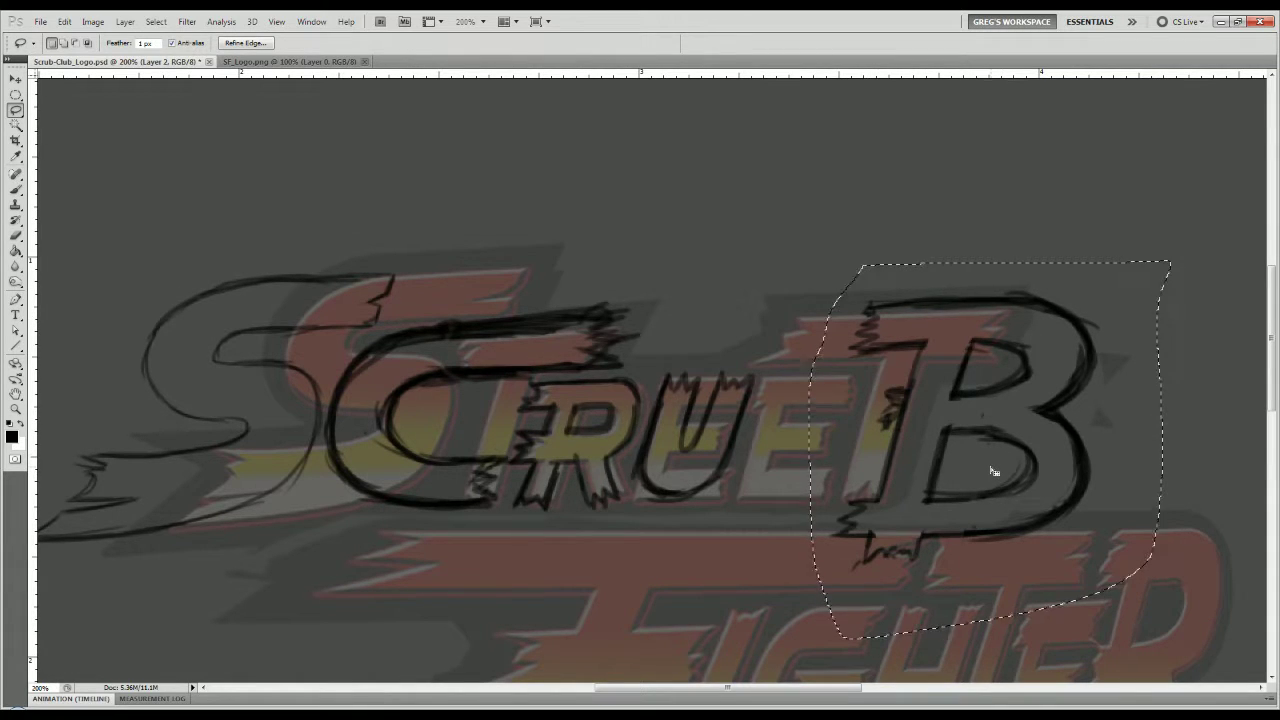
pyautogui.press('b')
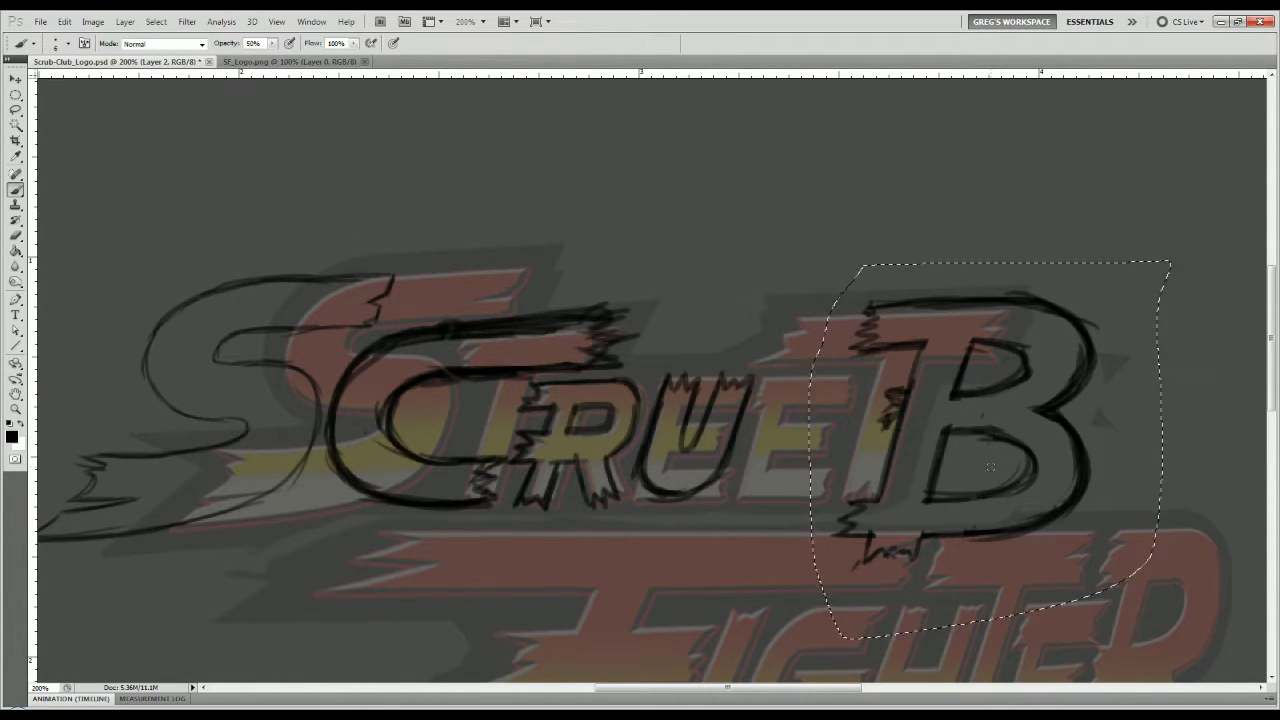
pyautogui.press('v')
pyautogui.moveTo(994, 465)
pyautogui.mouseDown()
pyautogui.moveTo(862, 454)
pyautogui.moveTo(883, 454)
pyautogui.mouseUp()
pyautogui.press('Delete')
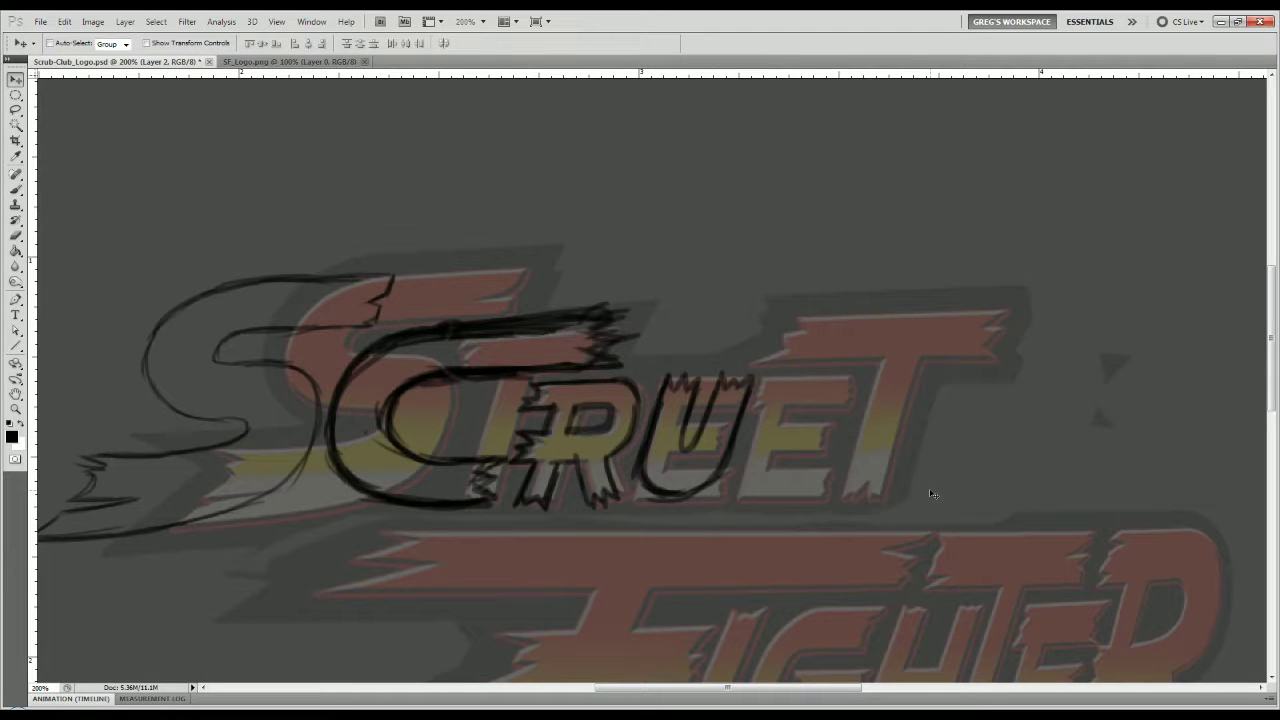
pyautogui.hotkey('ctrl', 'v')
pyautogui.moveTo(754, 458)
pyautogui.mouseDown()
pyautogui.moveTo(948, 474)
pyautogui.moveTo(932, 469)
pyautogui.mouseUp()
# Scale the B to about 88% width and 86% height, aligning it with the other letters against the horizontal guides.
pyautogui.hotkey('ctrl', 't')
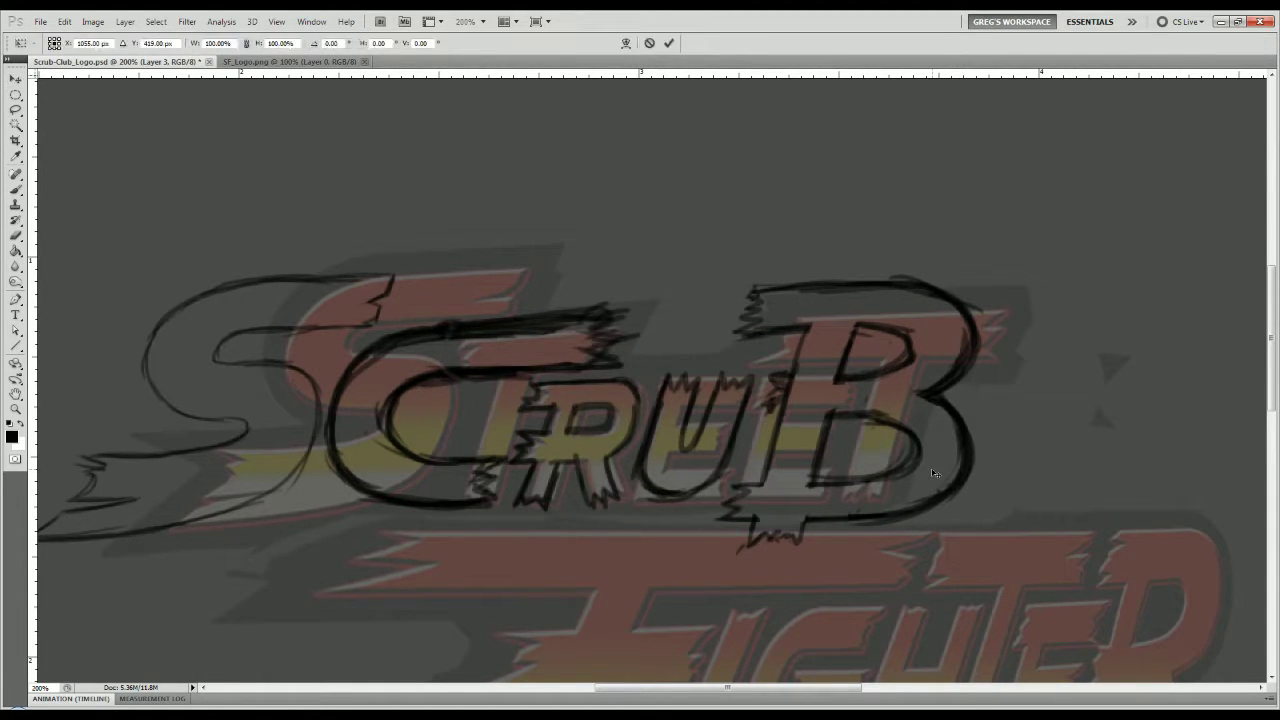
pyautogui.moveTo(985, 556); pyautogui.dragTo(964, 538)
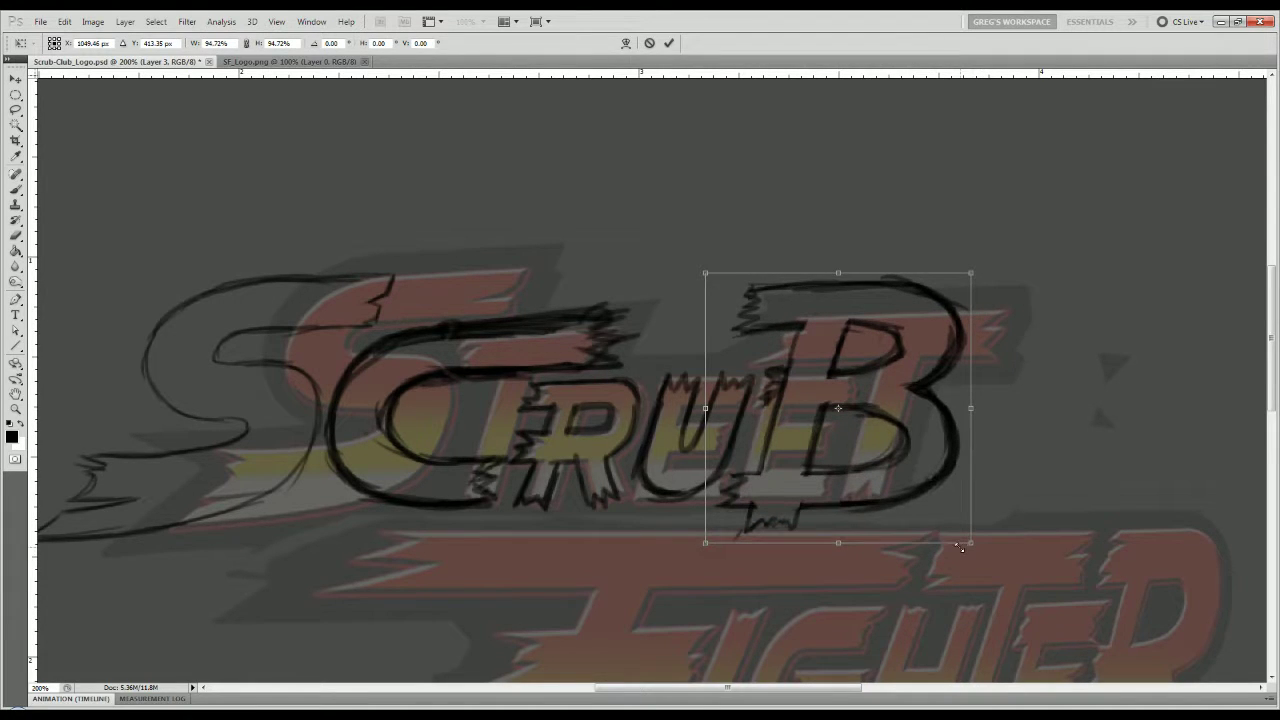
pyautogui.moveTo(973, 275)
pyautogui.mouseDown()
pyautogui.moveTo(950, 301)
pyautogui.moveTo(958, 294)
pyautogui.mouseUp()
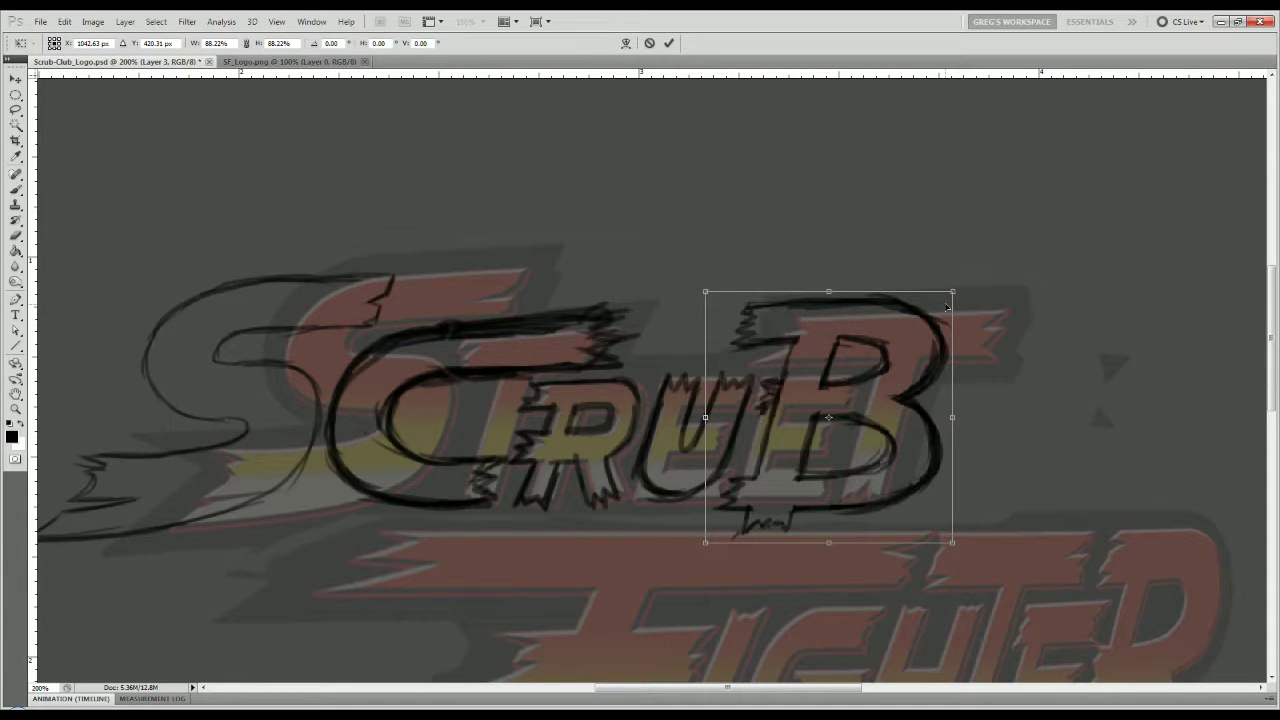
pyautogui.moveTo(894, 420); pyautogui.dragTo(896, 404)
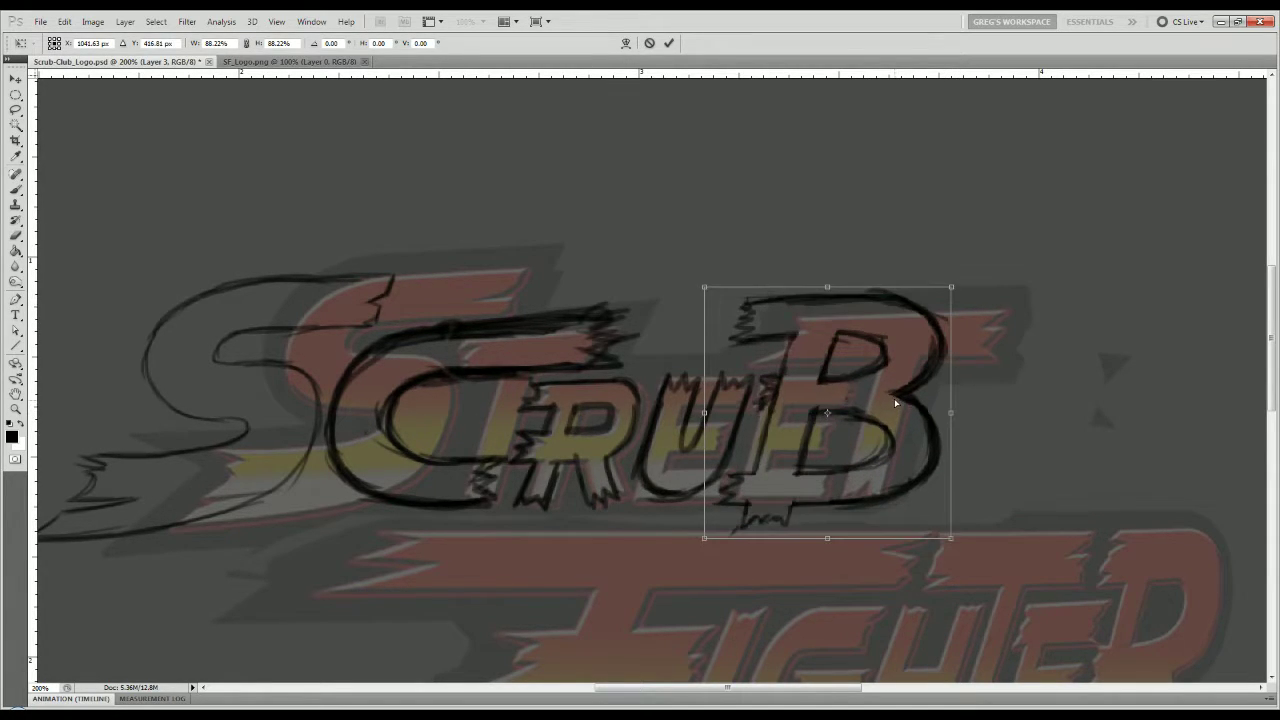
pyautogui.hotkey('ctrl', ';')
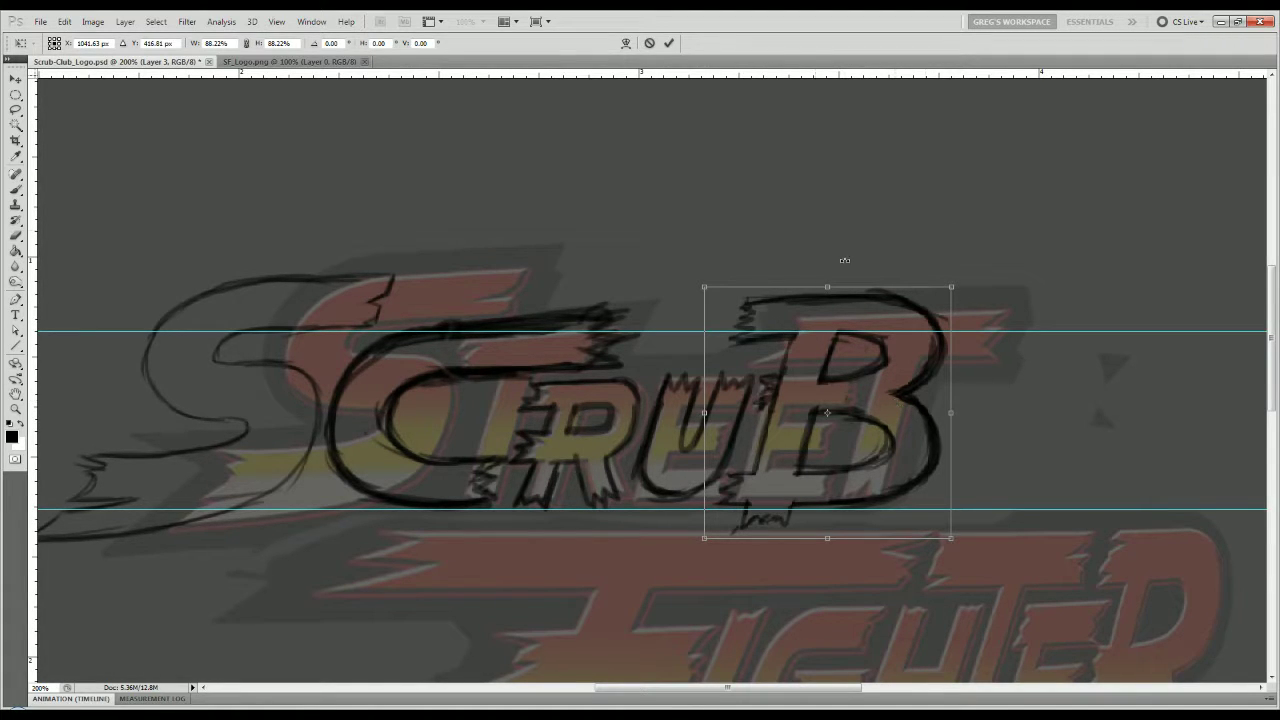
pyautogui.moveTo(827, 287); pyautogui.dragTo(827, 293)
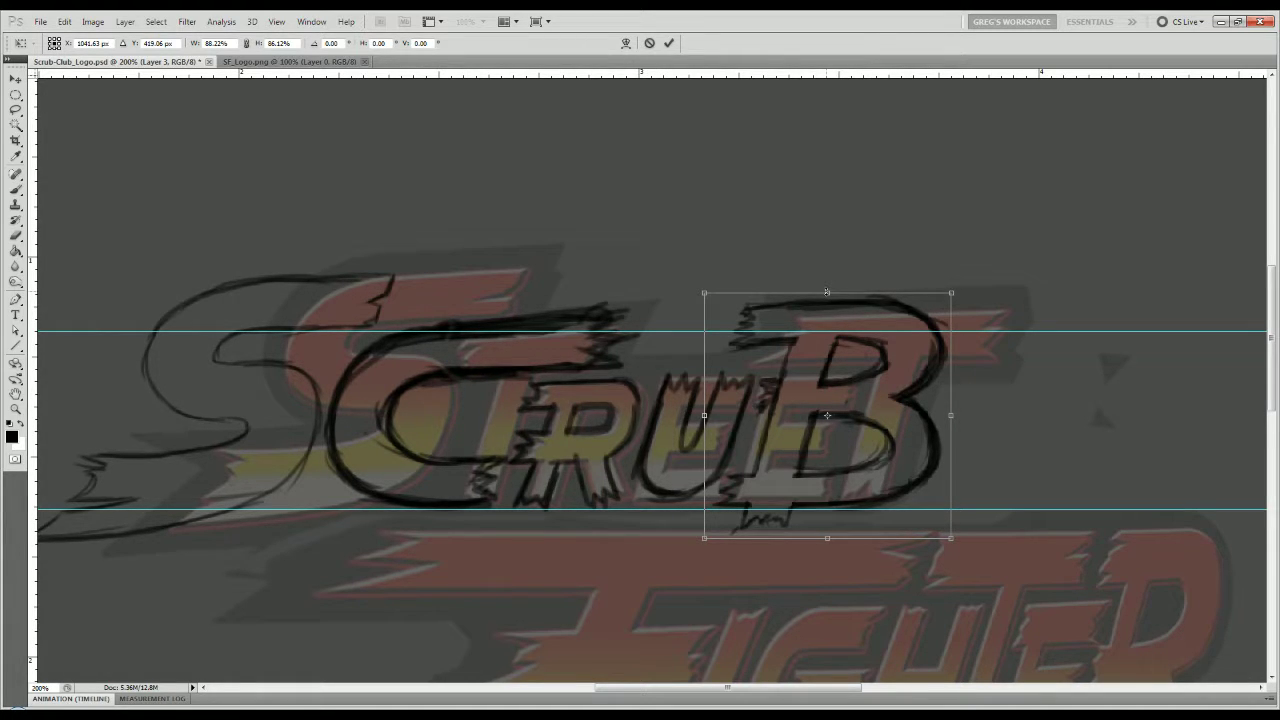
pyautogui.press('Return')
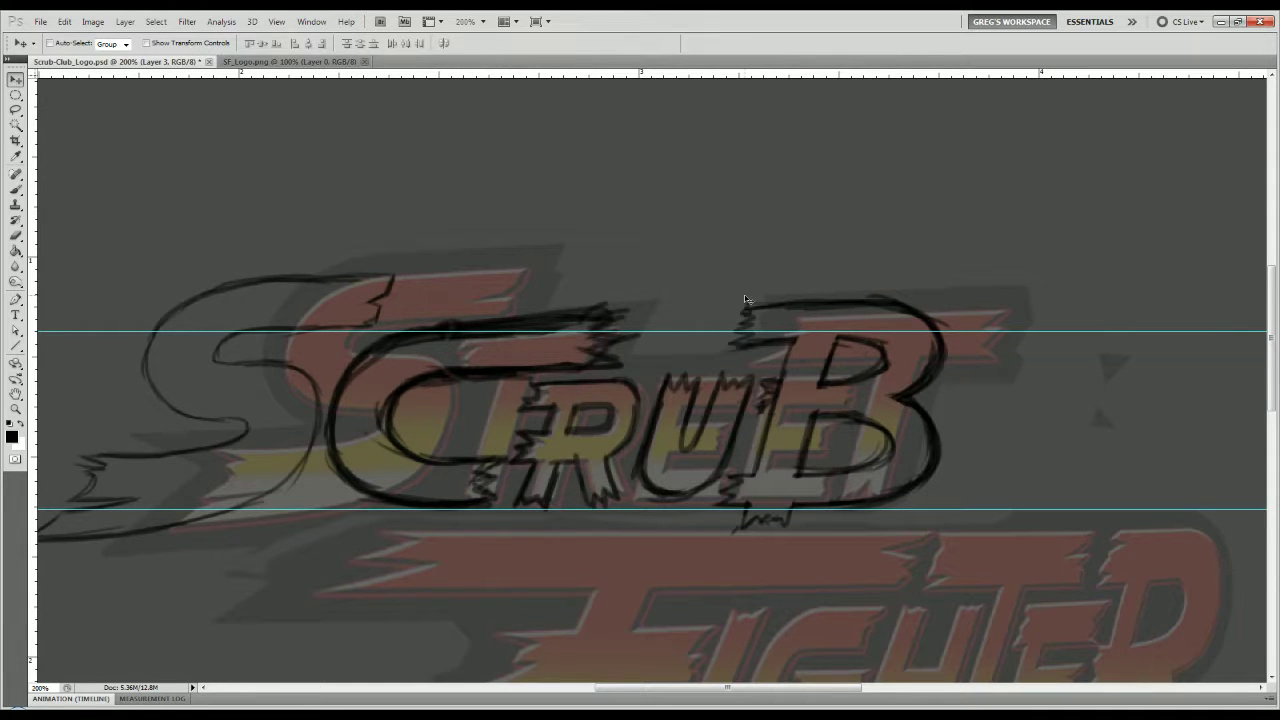
# Hide the guides, extend the B's top bar over the U with a jagged end, and erase its old end and the upper opening's top edge.
pyautogui.press('b')
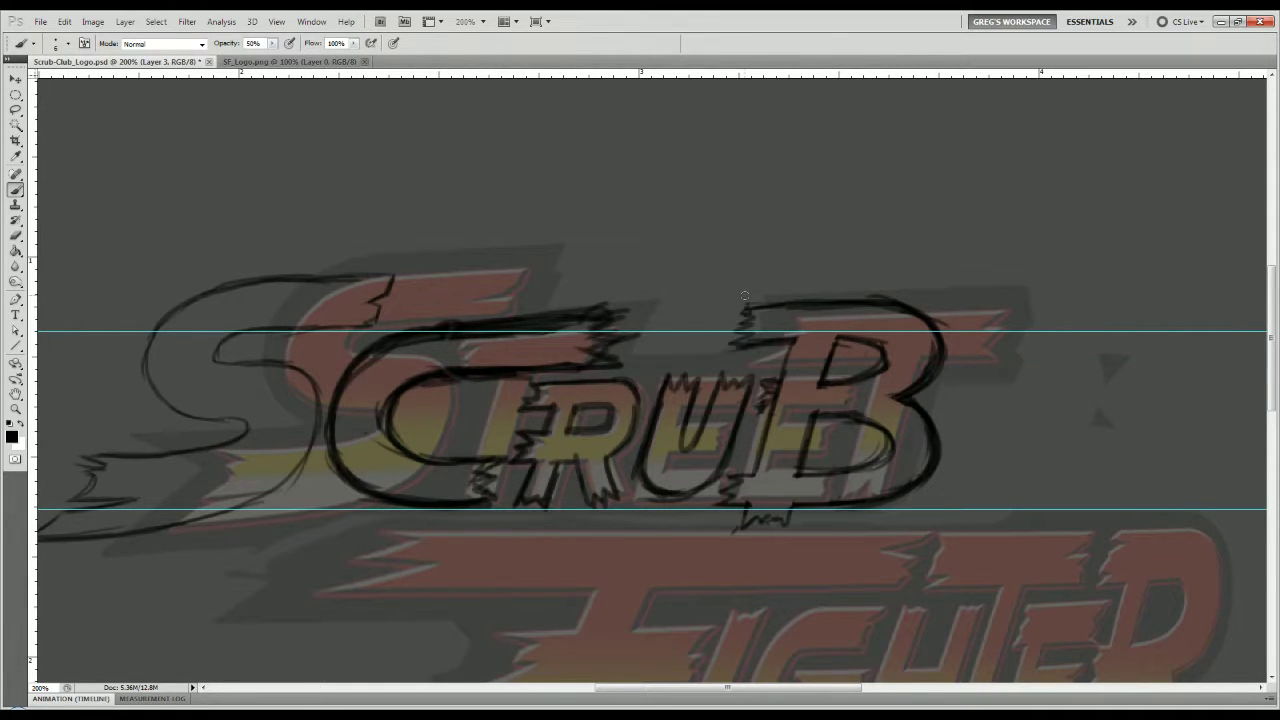
pyautogui.hotkey('ctrl', ';')
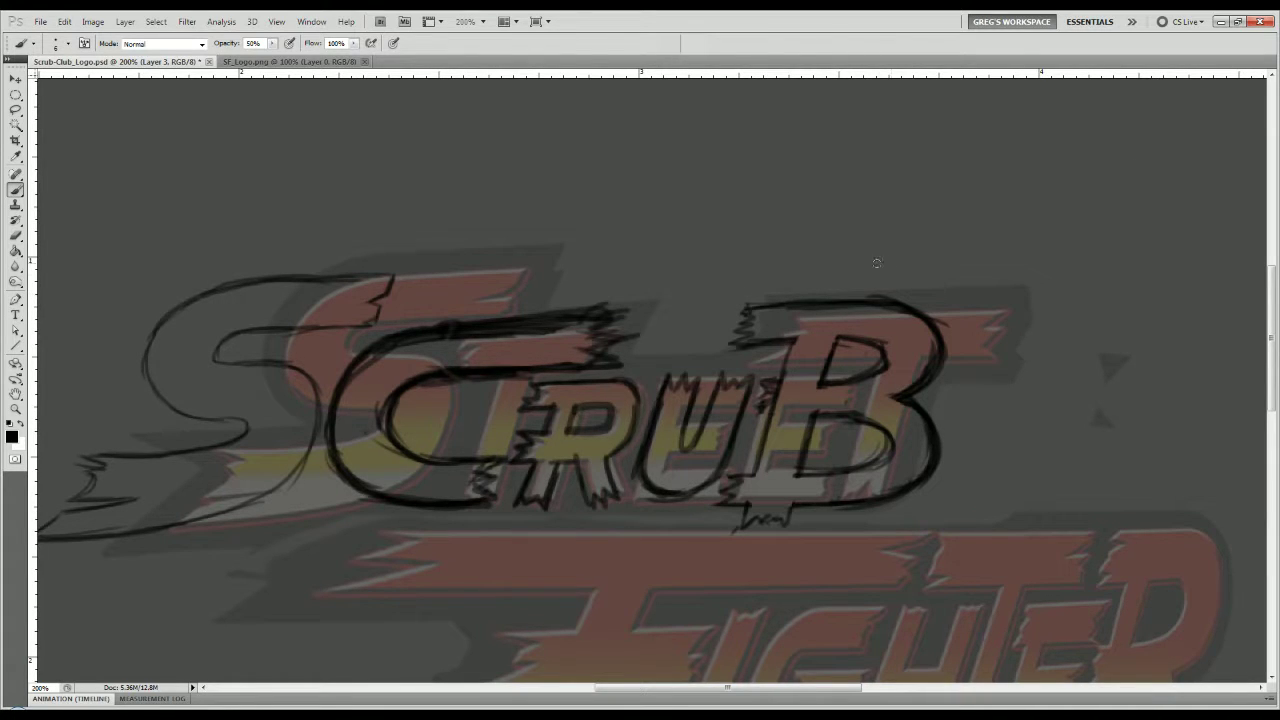
pyautogui.moveTo(788, 355)
pyautogui.mouseDown()
pyautogui.moveTo(704, 359)
pyautogui.moveTo(716, 328)
pyautogui.moveTo(699, 318)
pyautogui.moveTo(719, 303)
pyautogui.moveTo(800, 304)
pyautogui.mouseUp()
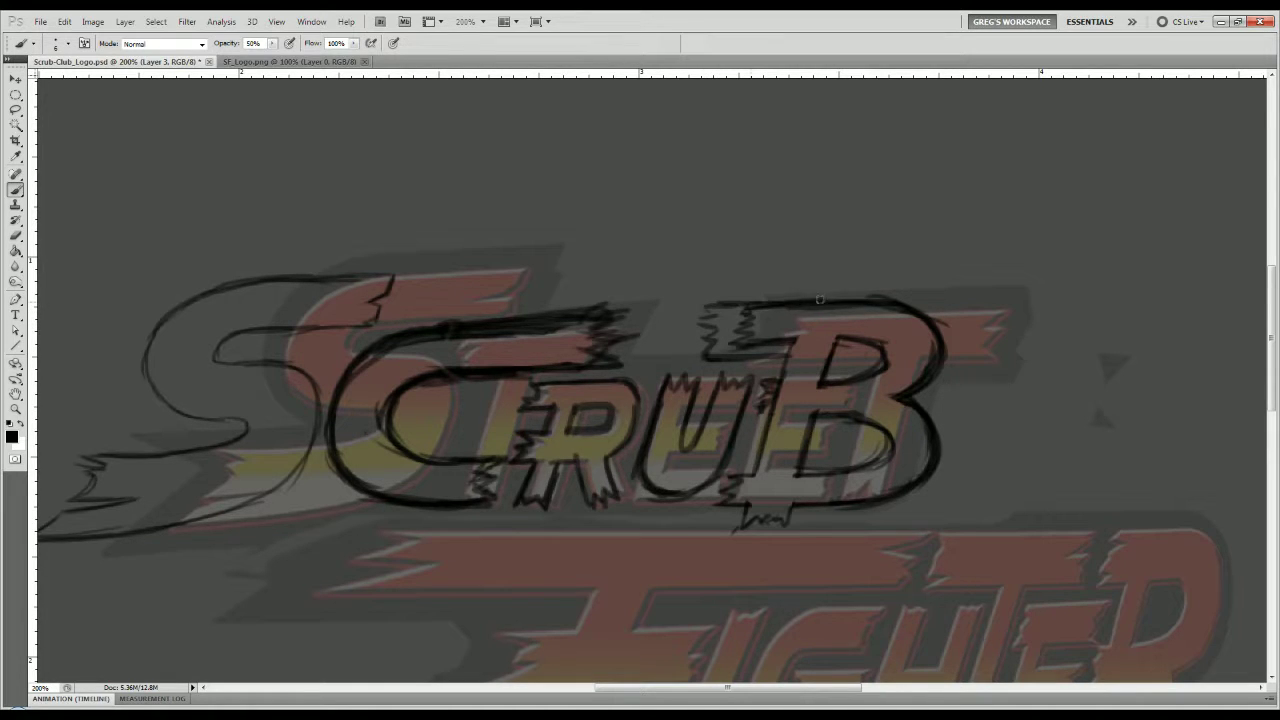
pyautogui.moveTo(761, 347); pyautogui.dragTo(786, 358)
pyautogui.press('e')
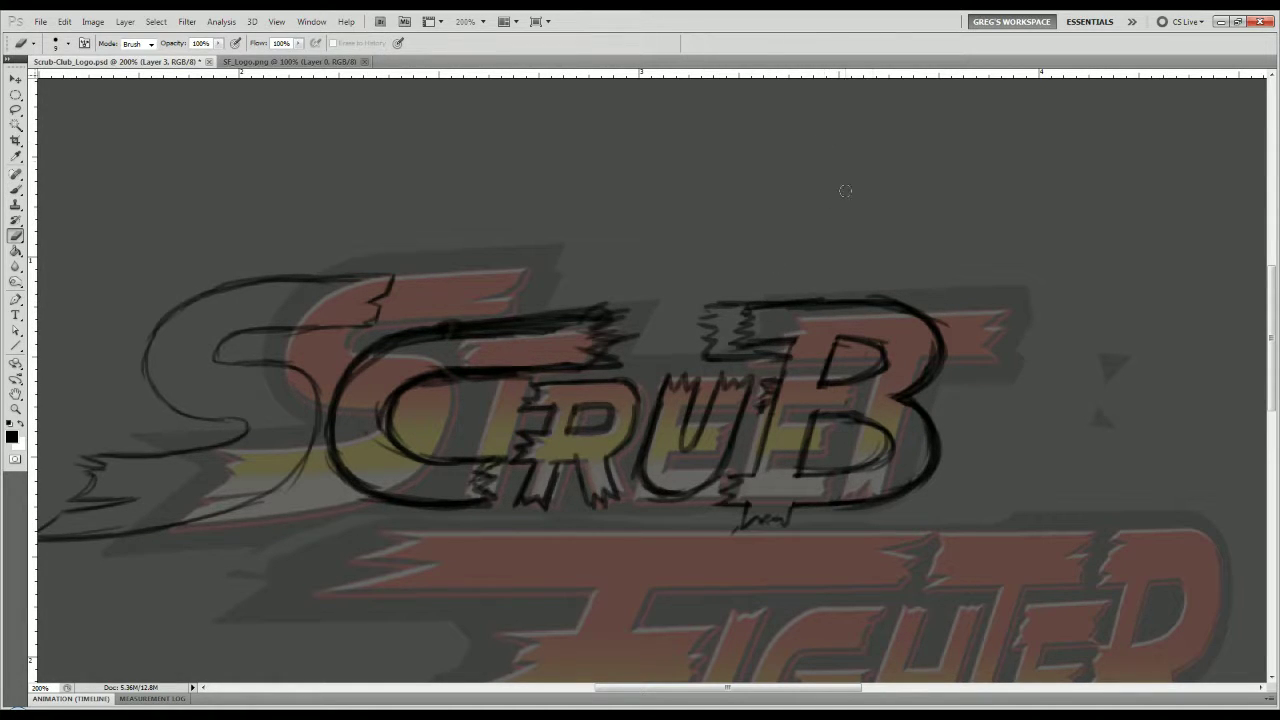
pyautogui.moveTo(749, 319)
pyautogui.mouseDown()
pyautogui.moveTo(740, 340)
pyautogui.moveTo(870, 345)
pyautogui.moveTo(845, 335)
pyautogui.moveTo(896, 362)
pyautogui.mouseUp()
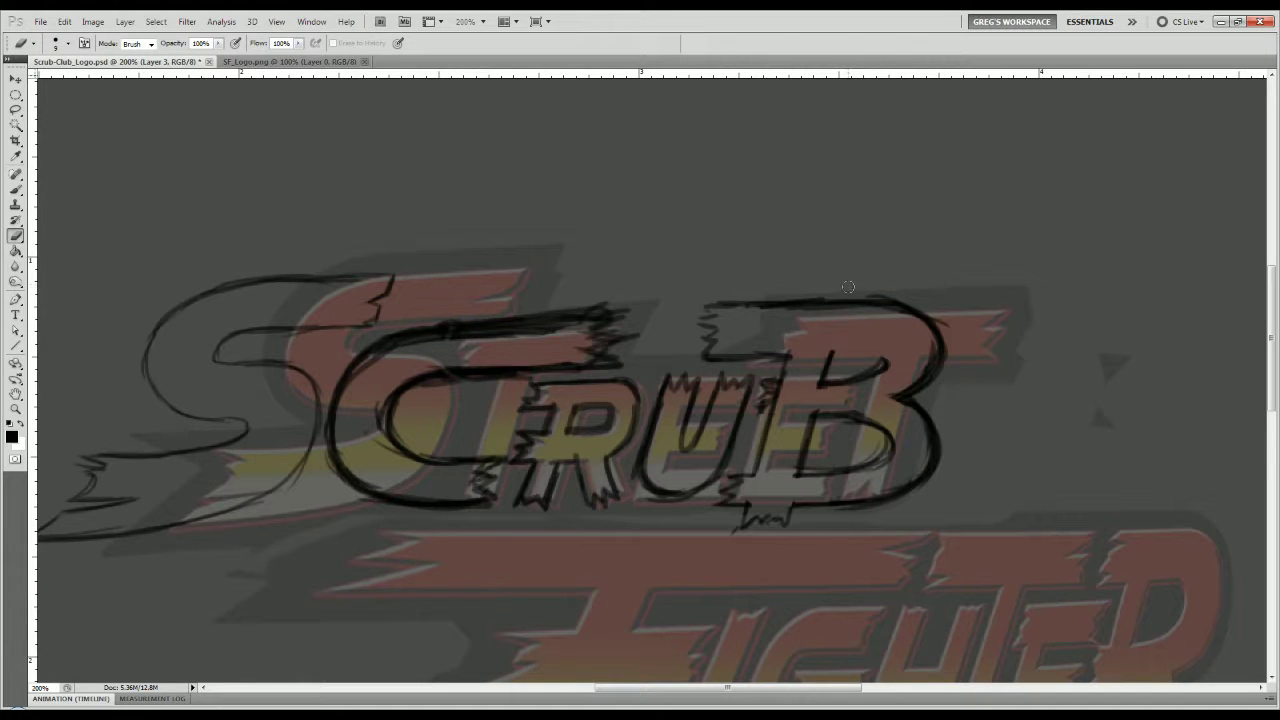
# Redraw the top of the B's upper opening slightly lower, darken both inner openings and rework its jagged foot.
pyautogui.press('b')
pyautogui.moveTo(842, 355)
pyautogui.mouseDown()
pyautogui.moveTo(881, 365)
pyautogui.moveTo(821, 391)
pyautogui.moveTo(835, 416)
pyautogui.moveTo(871, 419)
pyautogui.moveTo(886, 454)
pyautogui.moveTo(795, 470)
pyautogui.mouseUp()
pyautogui.moveTo(778, 520); pyautogui.dragTo(735, 514)
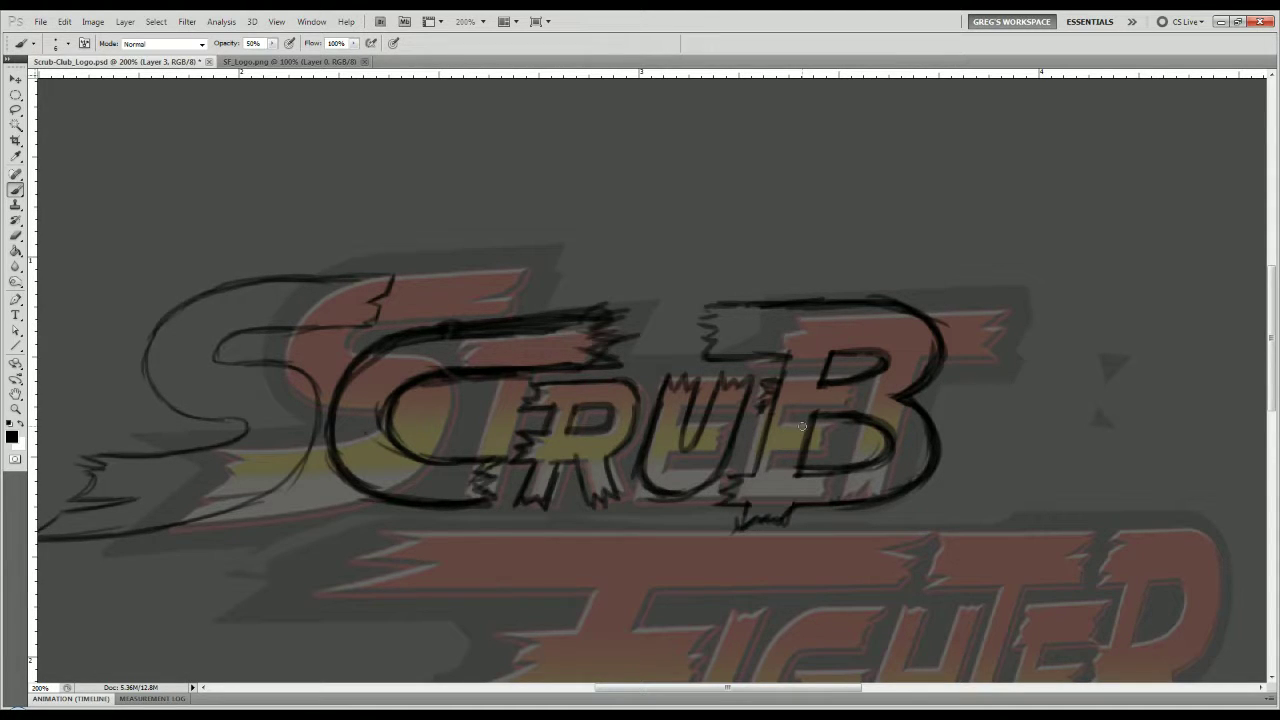
# Erase the jagged end of the B's top bar and redraw it with larger teeth slanting down toward the U.
pyautogui.moveTo(784, 353)
pyautogui.mouseDown()
pyautogui.moveTo(705, 356)
pyautogui.moveTo(751, 307)
pyautogui.moveTo(709, 346)
pyautogui.moveTo(739, 315)
pyautogui.moveTo(718, 320)
pyautogui.moveTo(720, 304)
pyautogui.moveTo(680, 353)
pyautogui.moveTo(727, 305)
pyautogui.moveTo(721, 347)
pyautogui.mouseUp()
pyautogui.press('e')
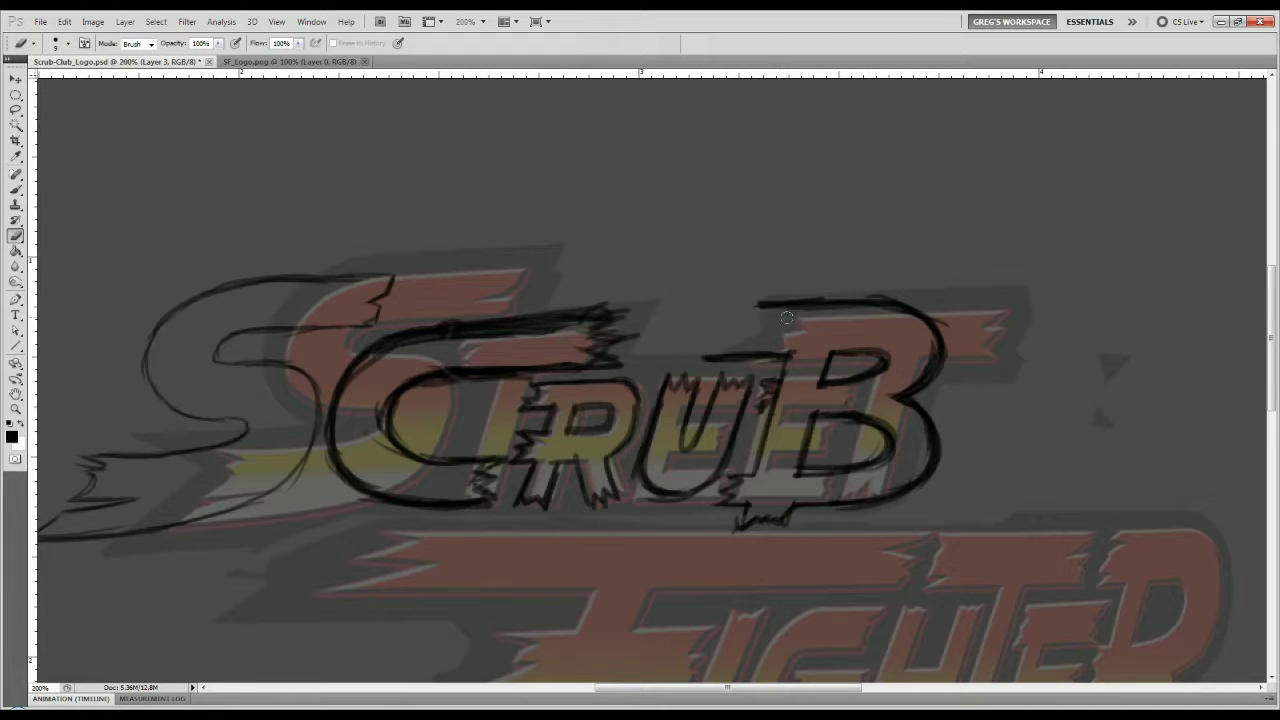
pyautogui.press('b')
pyautogui.moveTo(761, 305)
pyautogui.mouseDown()
pyautogui.moveTo(736, 309)
pyautogui.moveTo(745, 318)
pyautogui.moveTo(722, 330)
pyautogui.moveTo(738, 336)
pyautogui.moveTo(700, 356)
pyautogui.mouseUp()
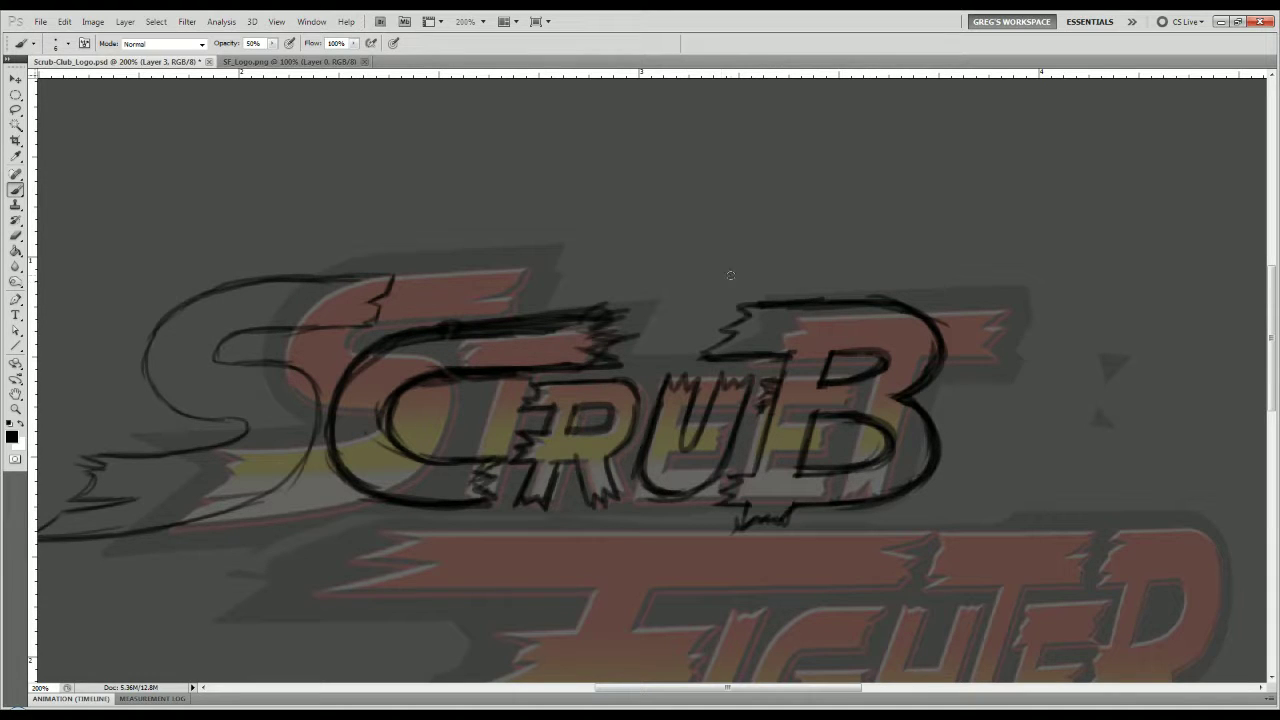
# Erase the B's old stem edge and stray marks beside the U, and redraw it as one clean slanted line.
pyautogui.moveTo(831, 356); pyautogui.dragTo(886, 360)
pyautogui.moveTo(808, 302)
pyautogui.mouseDown()
pyautogui.moveTo(907, 305)
pyautogui.moveTo(889, 303)
pyautogui.moveTo(920, 322)
pyautogui.moveTo(915, 367)
pyautogui.moveTo(934, 357)
pyautogui.moveTo(883, 398)
pyautogui.moveTo(925, 417)
pyautogui.moveTo(933, 455)
pyautogui.moveTo(809, 508)
pyautogui.moveTo(843, 500)
pyautogui.moveTo(785, 504)
pyautogui.mouseUp()
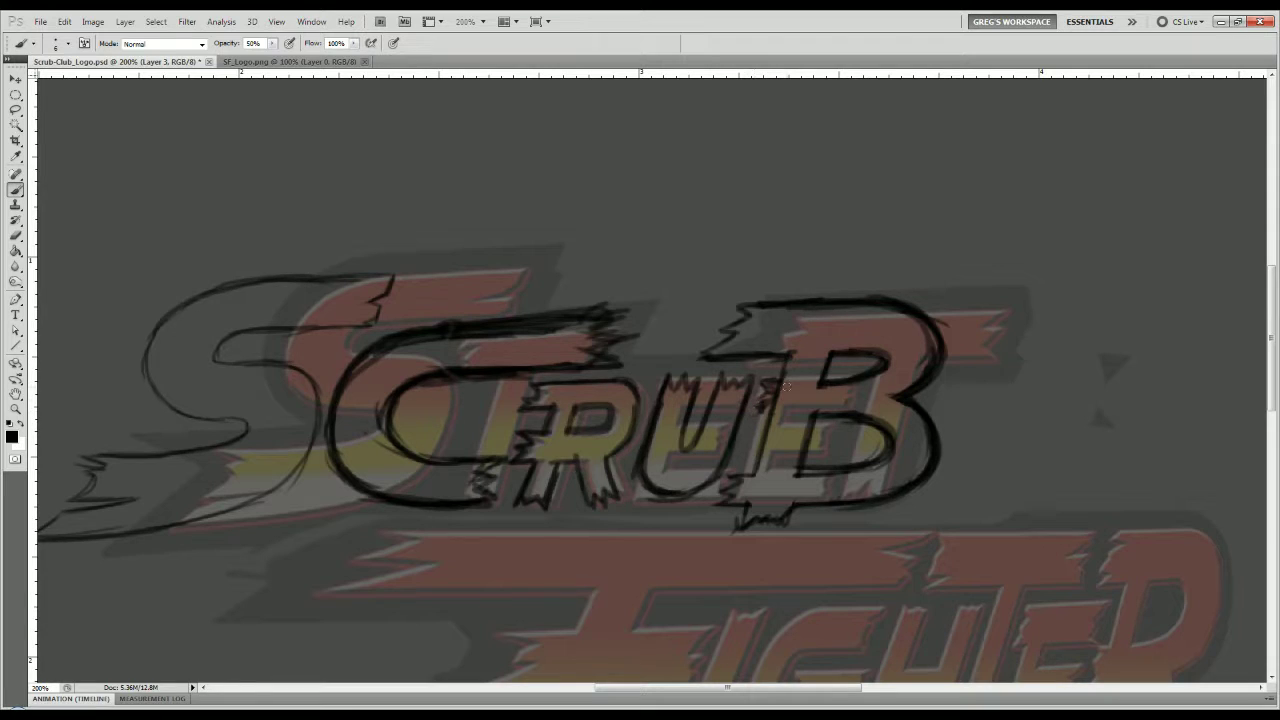
pyautogui.press('e')
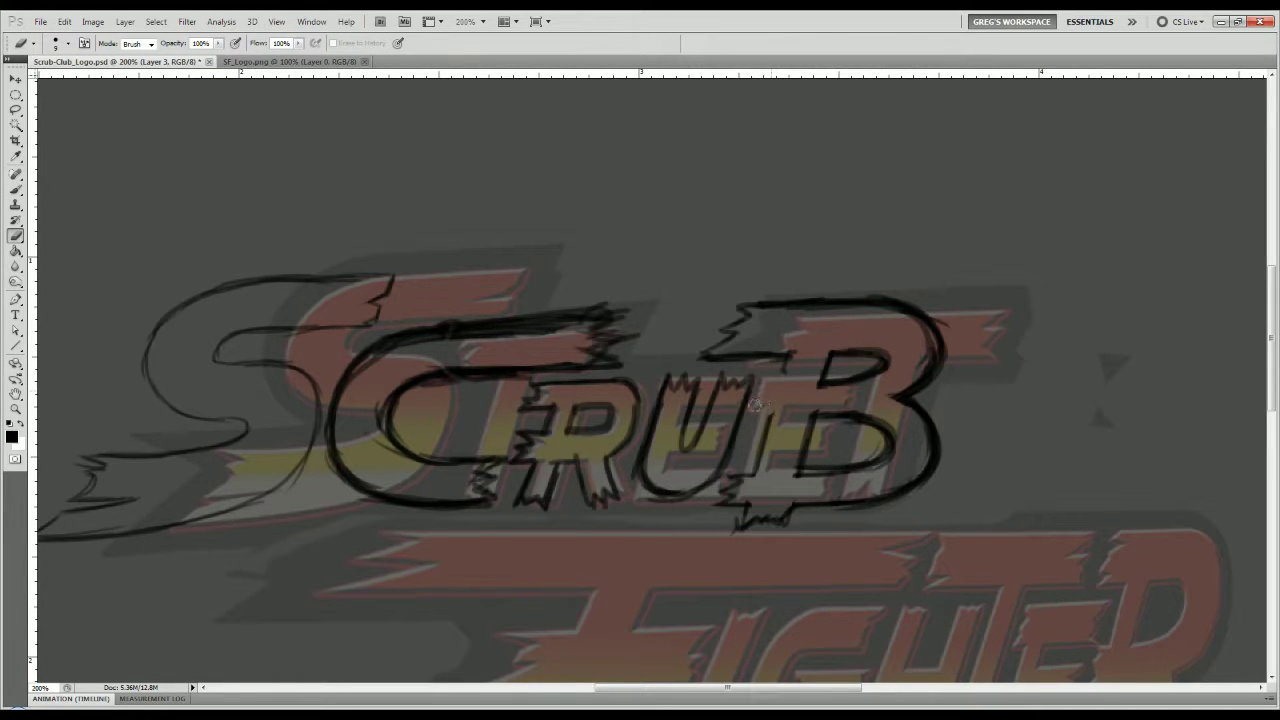
pyautogui.press('space')
pyautogui.moveTo(710, 632)
pyautogui.mouseDown()
pyautogui.moveTo(786, 403)
pyautogui.moveTo(647, 482)
pyautogui.mouseUp()
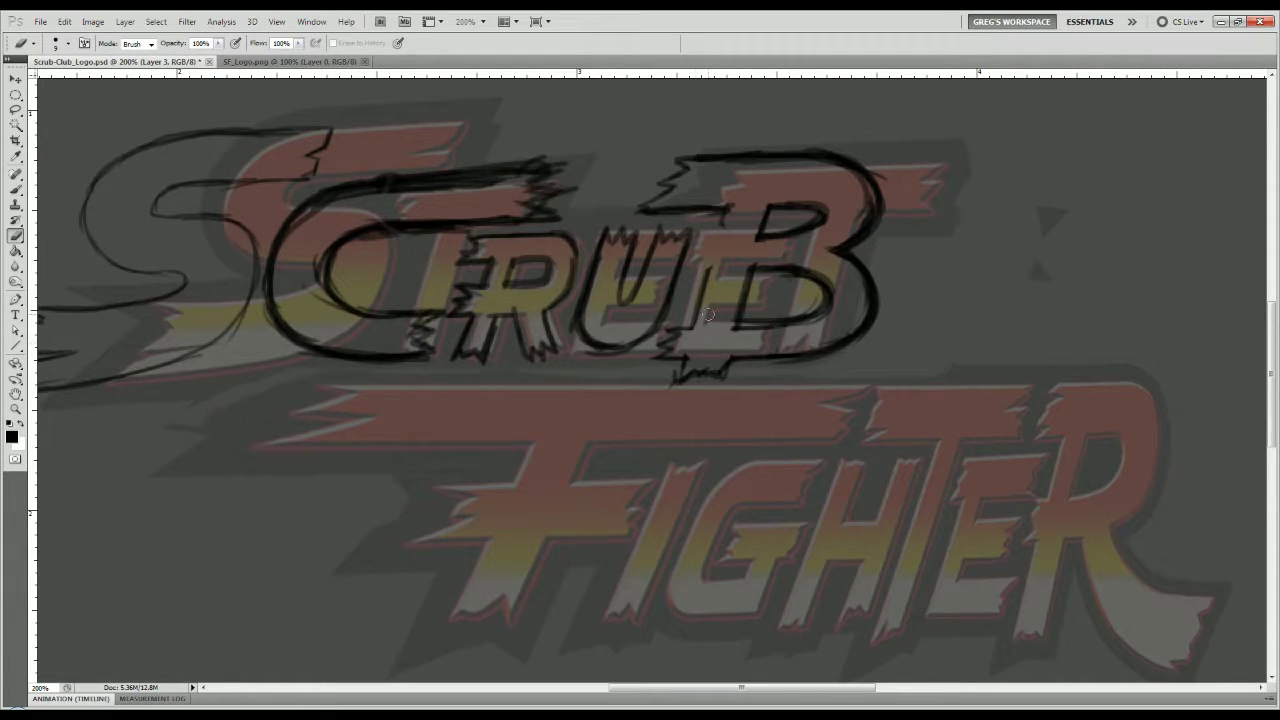
pyautogui.scroll(3, 708, 314)
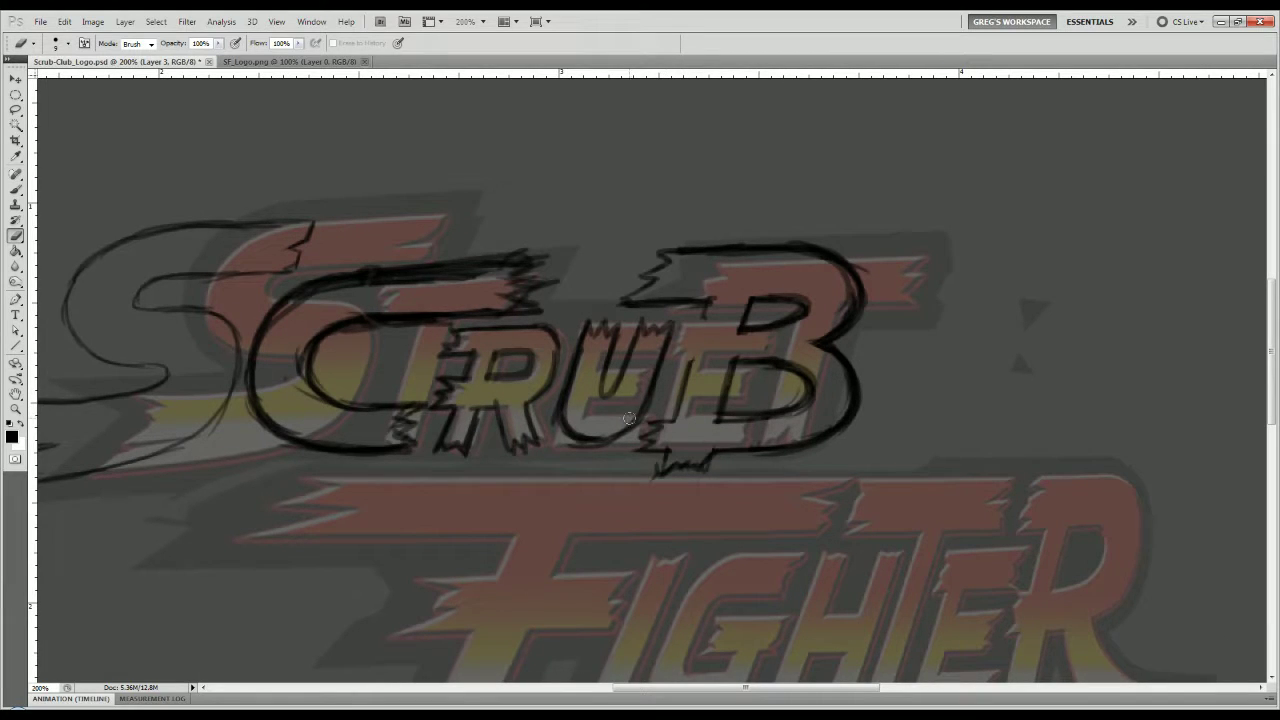
pyautogui.press('b')
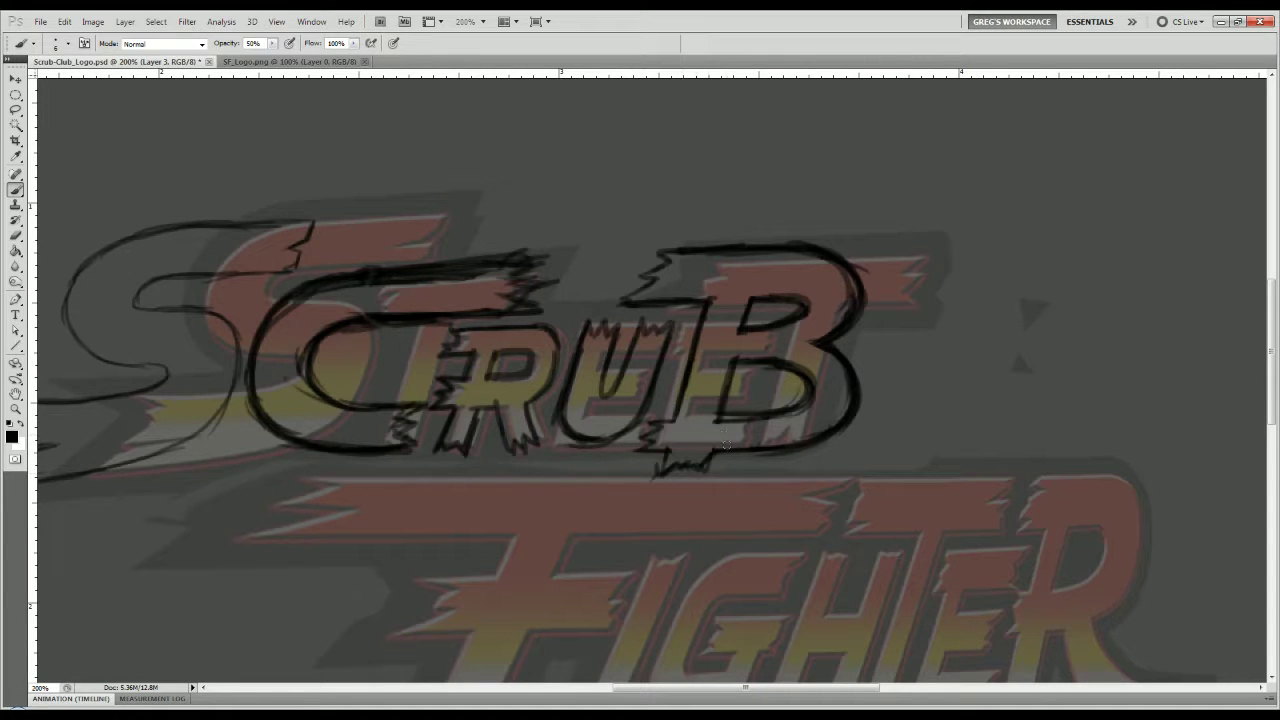
# Erase the B's jagged foot below the baseline and close its base with a straight edge ending in a point toward the U.
pyautogui.press('e')
pyautogui.moveTo(710, 464)
pyautogui.mouseDown()
pyautogui.moveTo(666, 470)
pyautogui.moveTo(660, 457)
pyautogui.mouseUp()
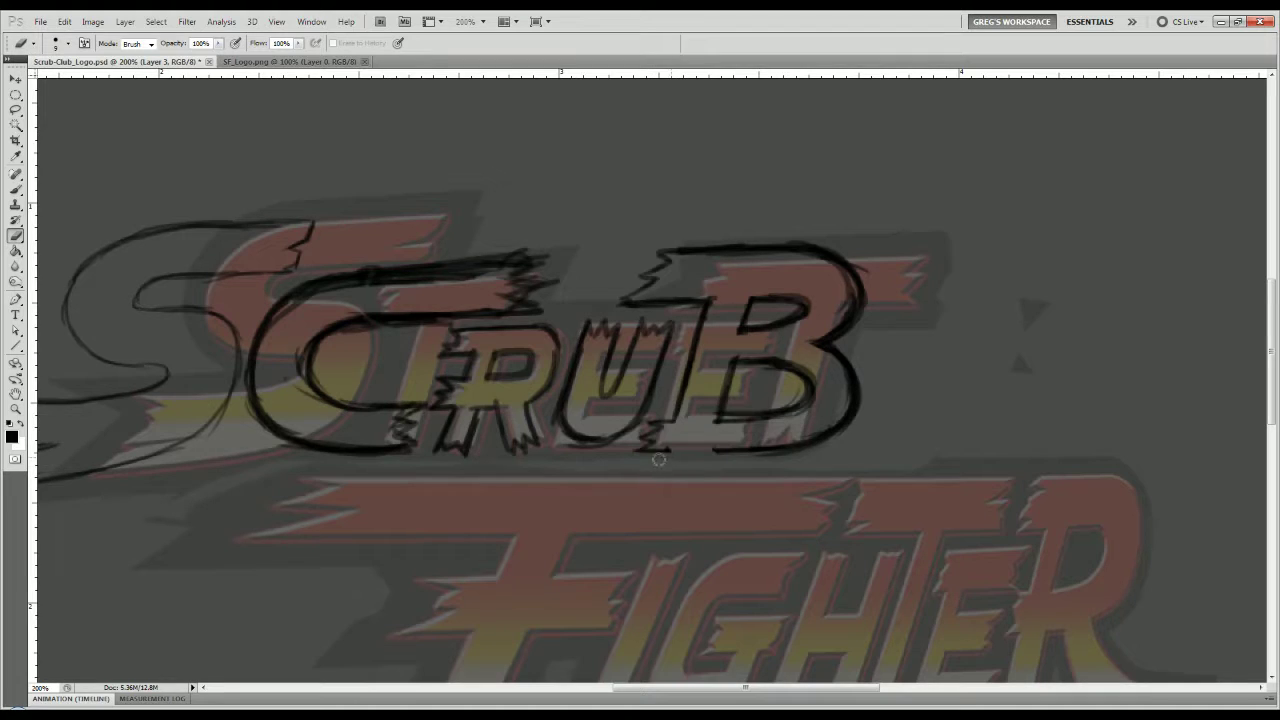
pyautogui.press('b')
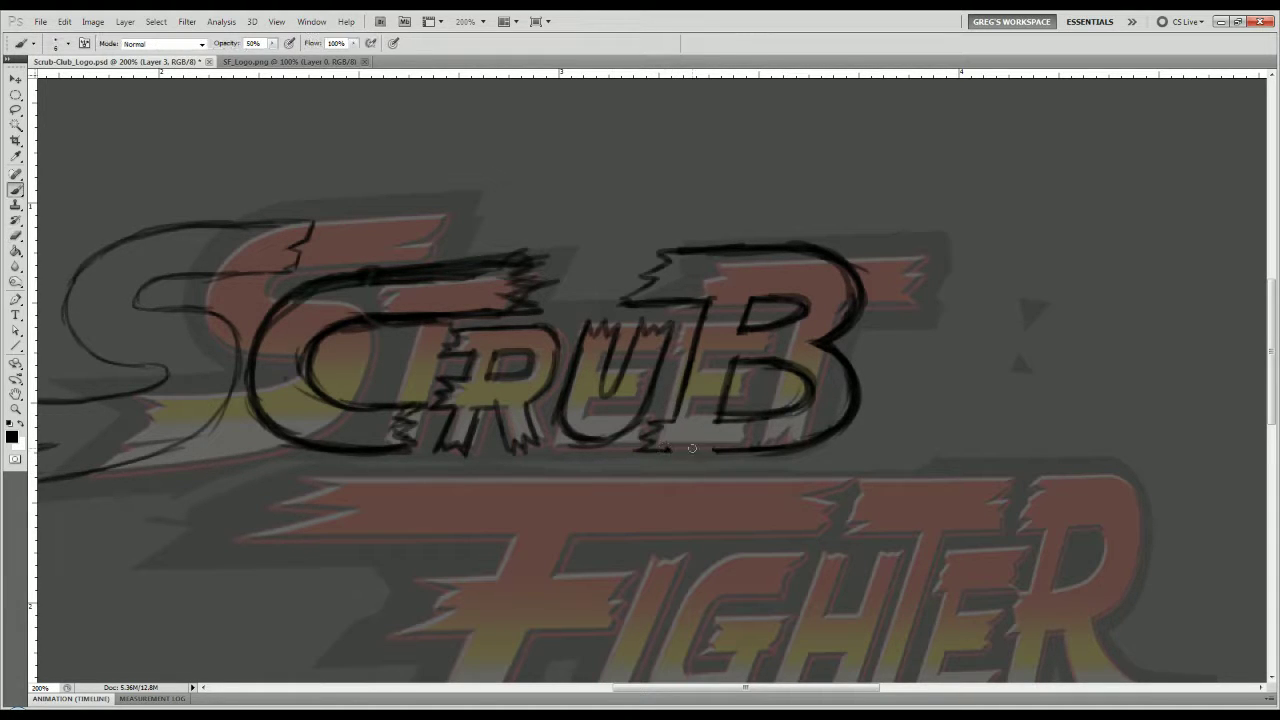
pyautogui.moveTo(645, 448)
pyautogui.mouseDown()
pyautogui.moveTo(668, 445)
pyautogui.moveTo(645, 436)
pyautogui.moveTo(616, 457)
pyautogui.mouseUp()
pyautogui.press('e')
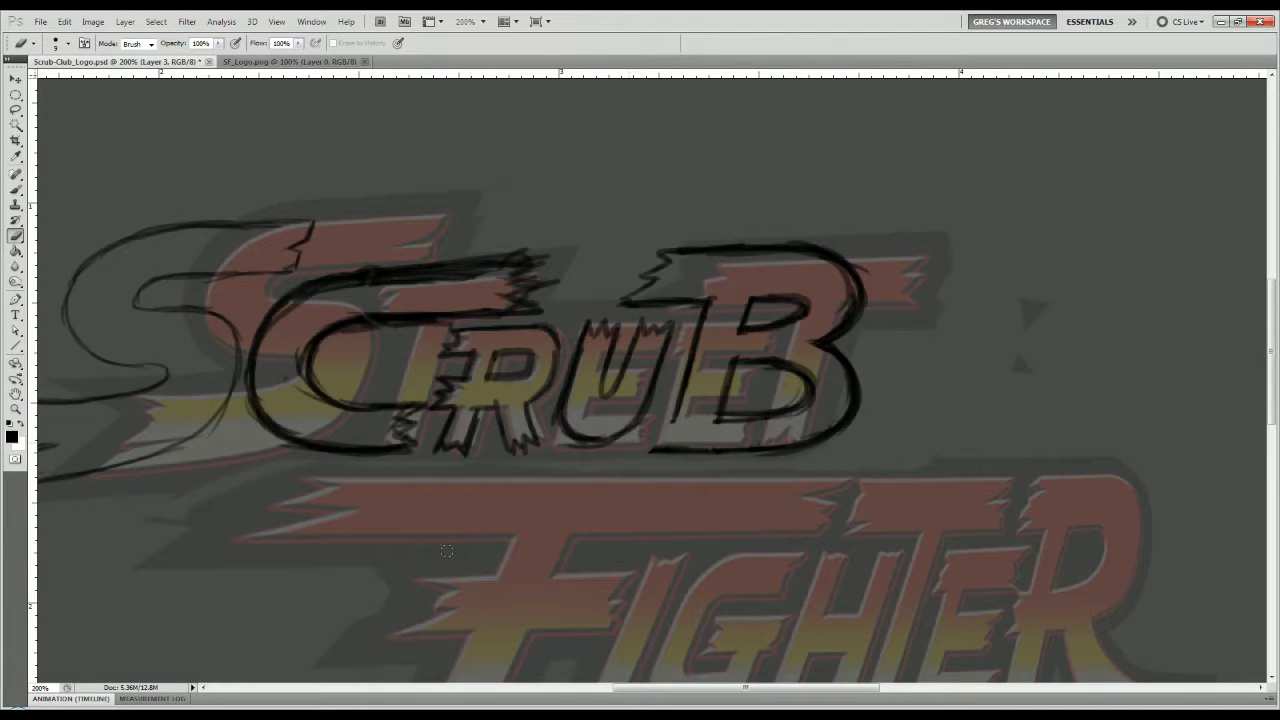
pyautogui.press('b')
pyautogui.moveTo(659, 450)
pyautogui.mouseDown()
pyautogui.moveTo(617, 452)
pyautogui.moveTo(670, 420)
pyautogui.mouseUp()
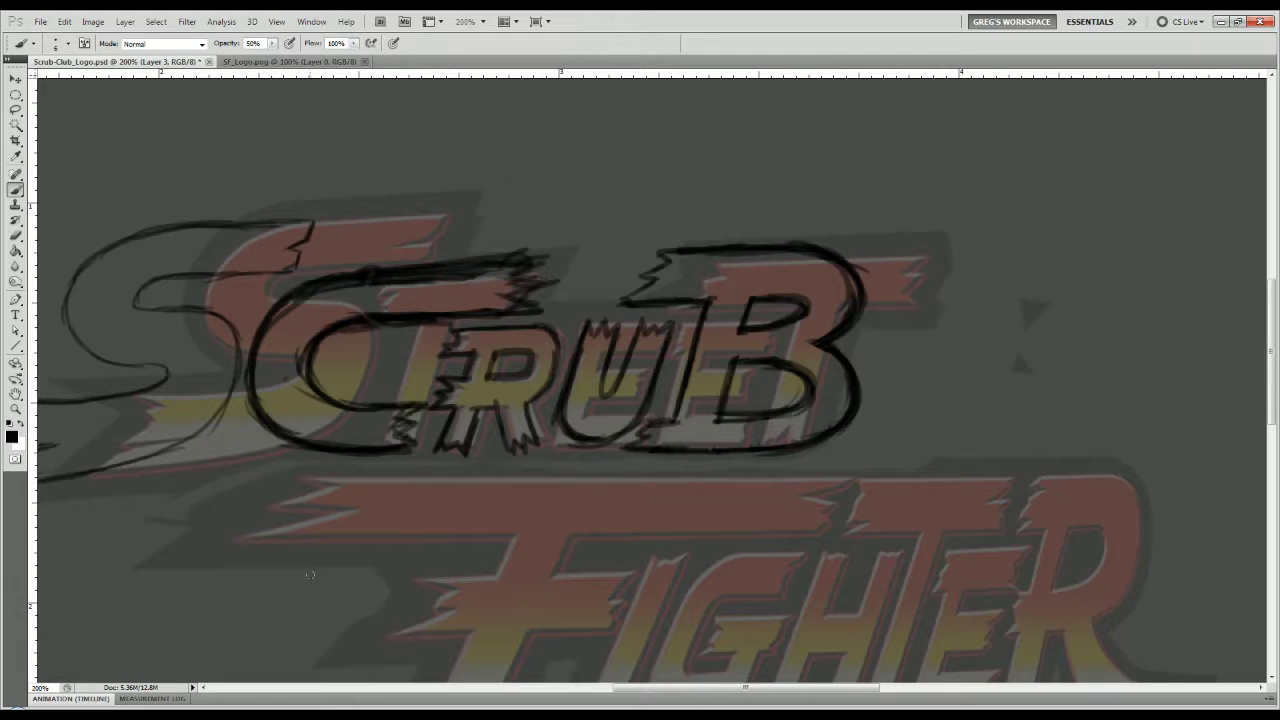
# Redraw the B's lower opening and foot top slightly higher, giving the foot a jagged end beside the U.
pyautogui.press('e')
pyautogui.moveTo(790, 360)
pyautogui.mouseDown()
pyautogui.moveTo(799, 408)
pyautogui.moveTo(772, 423)
pyautogui.moveTo(764, 407)
pyautogui.moveTo(714, 425)
pyautogui.moveTo(652, 440)
pyautogui.mouseUp()
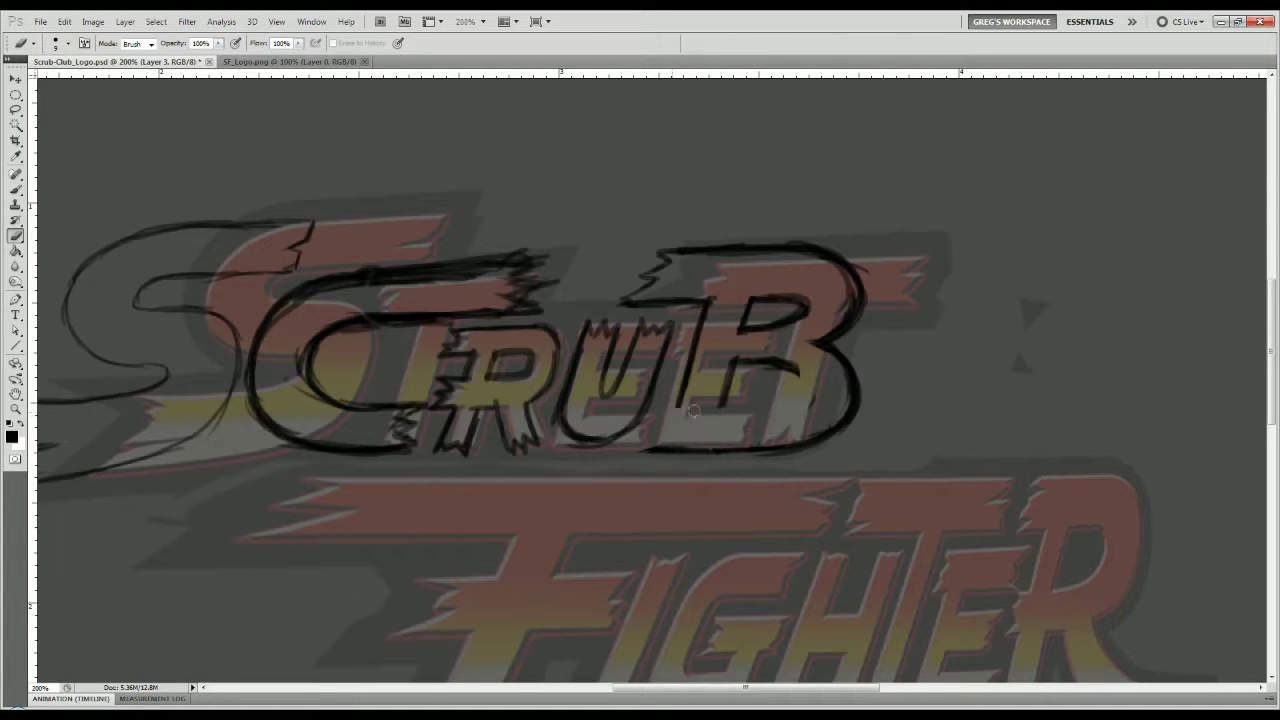
pyautogui.press('b')
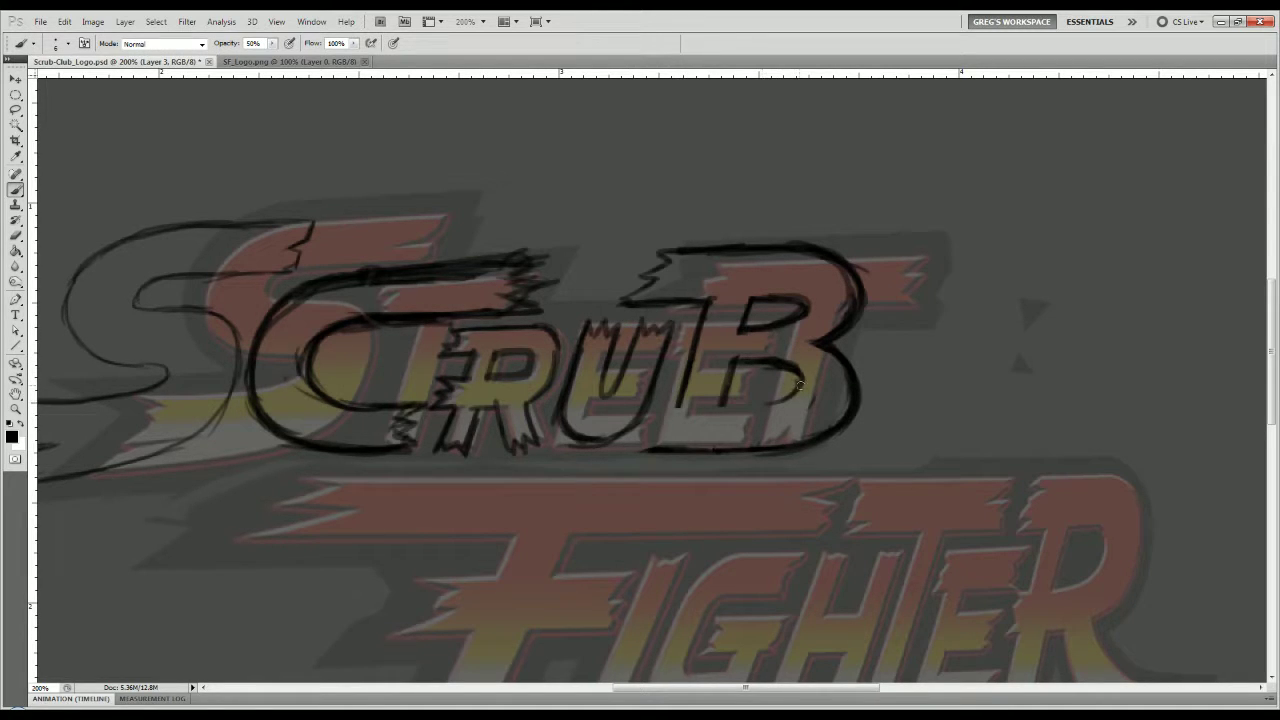
pyautogui.moveTo(784, 366)
pyautogui.mouseDown()
pyautogui.moveTo(800, 386)
pyautogui.moveTo(718, 404)
pyautogui.mouseUp()
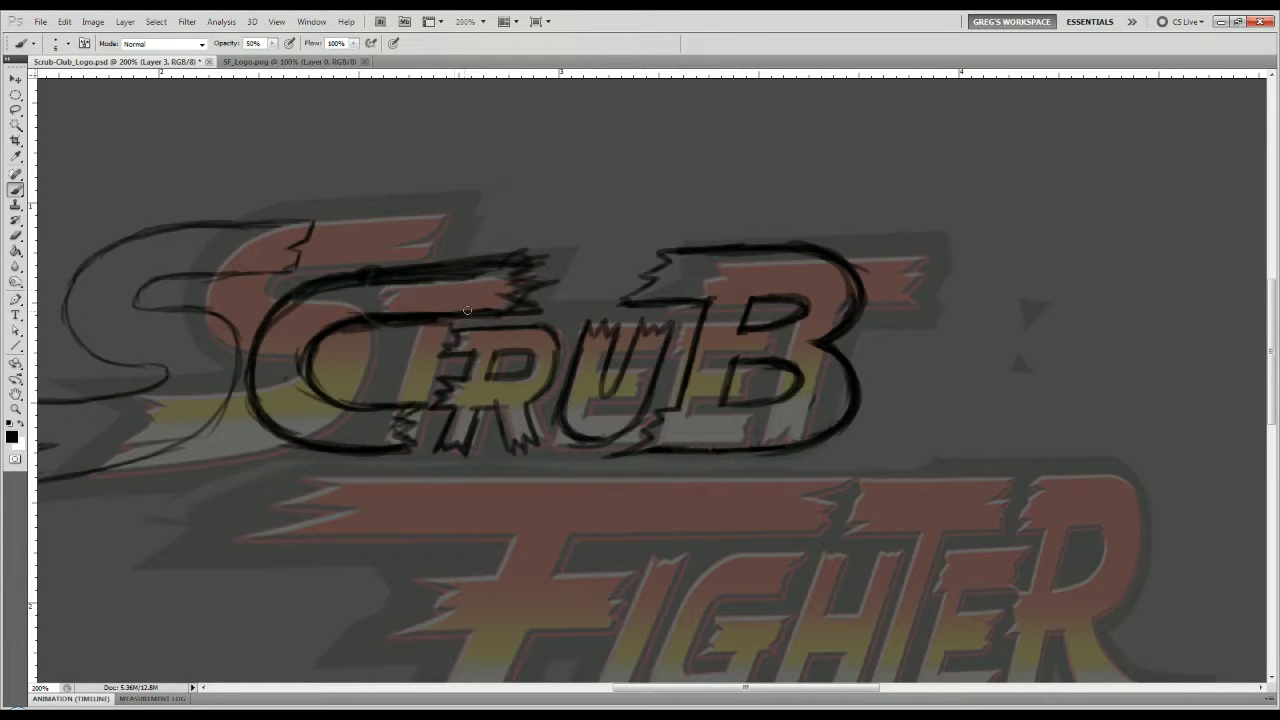
# Name the lettering layer Scrub Sketch and add a new layer for the emblem above the U.
pyautogui.moveTo(587, 217)
pyautogui.mouseDown()
pyautogui.moveTo(540, 300)
pyautogui.moveTo(633, 240)
pyautogui.moveTo(650, 208)
pyautogui.mouseUp()
pyautogui.hotkey('ctrl', 'z')
pyautogui.press('Return')
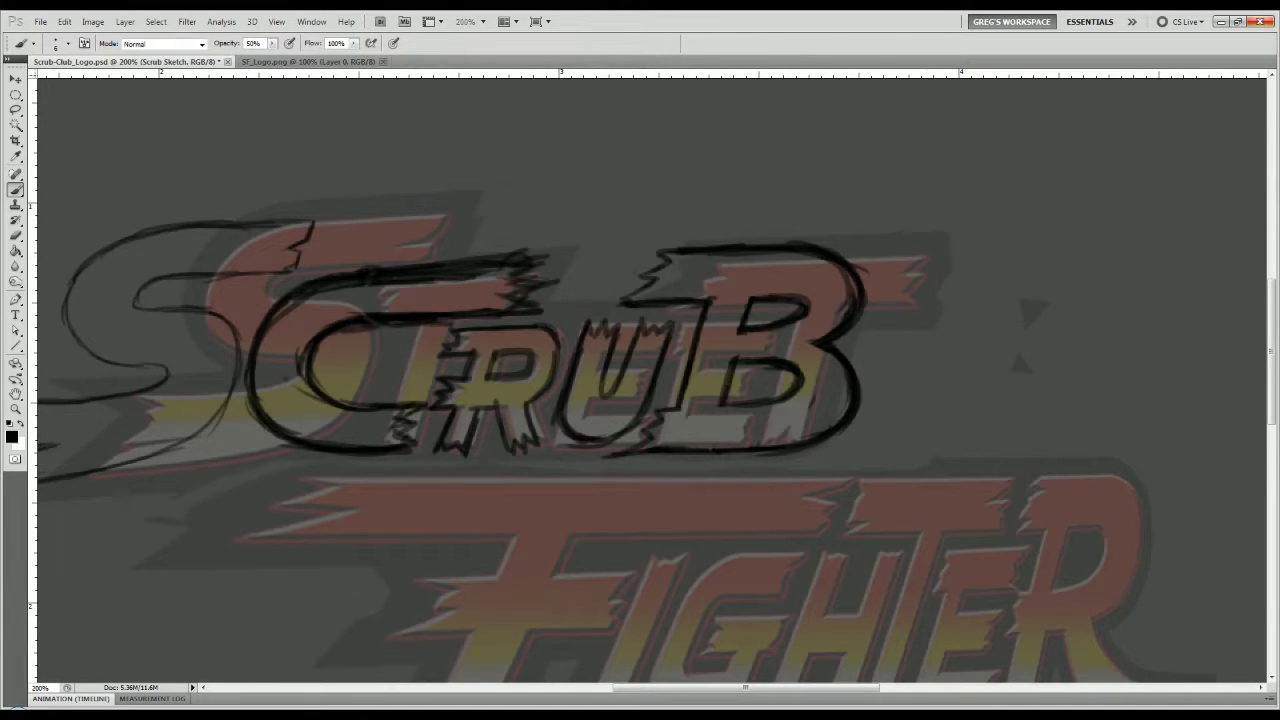
pyautogui.hotkey('ctrl', 'shift', 'alt', 'n')
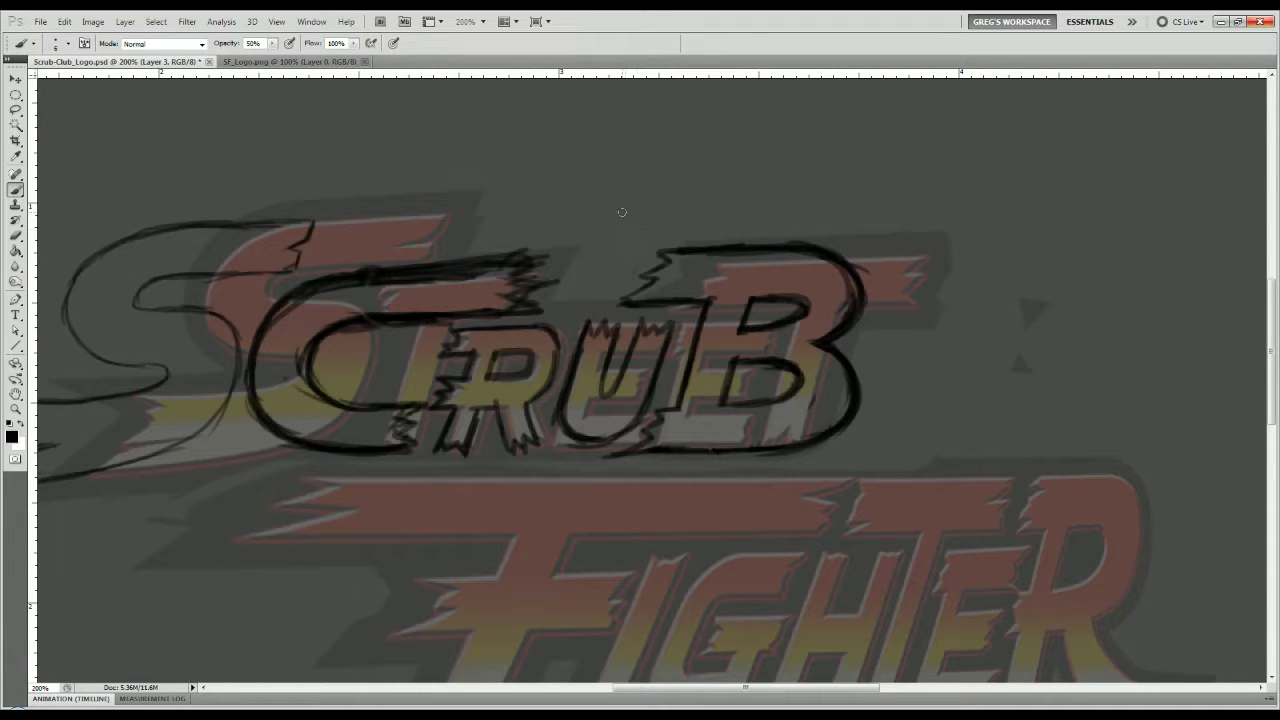
# Sketch a clenched fist surrounded by a spiky burst above the U, and hide that drawing.
pyautogui.moveTo(626, 200)
pyautogui.mouseDown()
pyautogui.moveTo(645, 242)
pyautogui.moveTo(632, 262)
pyautogui.mouseUp()
pyautogui.moveTo(606, 188)
pyautogui.mouseDown()
pyautogui.moveTo(660, 234)
pyautogui.moveTo(621, 283)
pyautogui.moveTo(649, 254)
pyautogui.moveTo(626, 279)
pyautogui.moveTo(606, 274)
pyautogui.moveTo(641, 234)
pyautogui.moveTo(606, 276)
pyautogui.mouseUp()
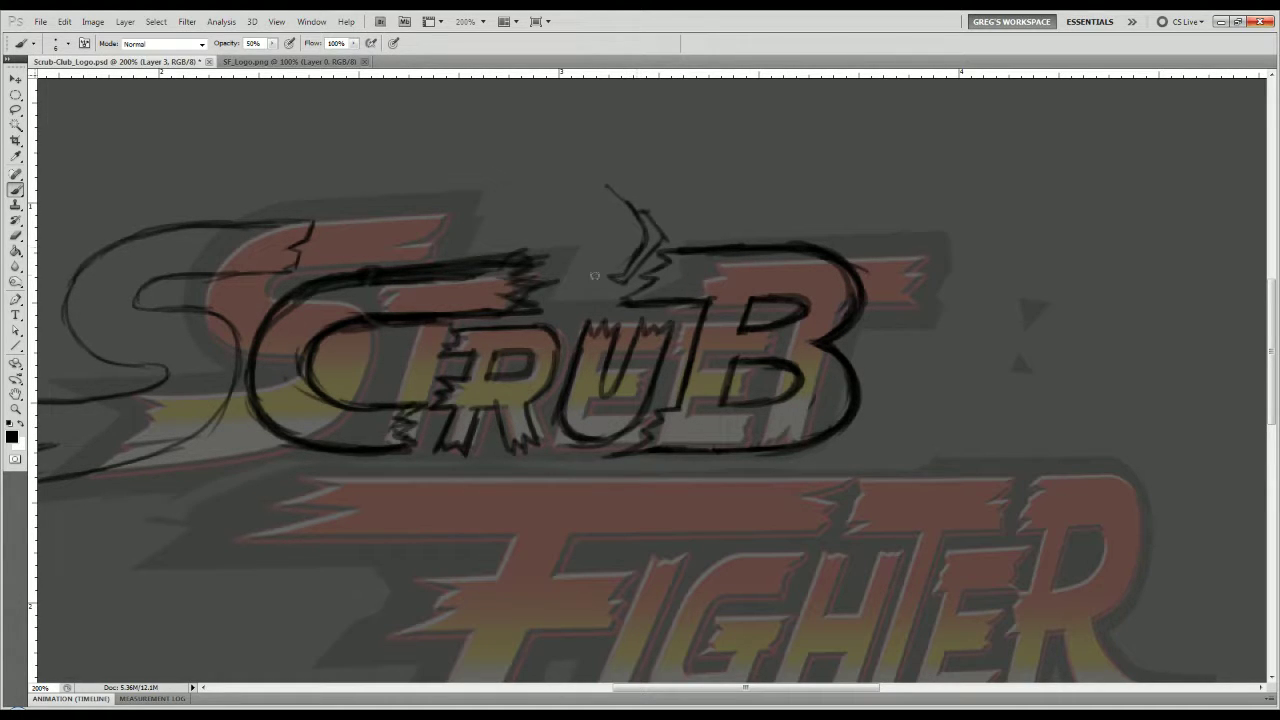
pyautogui.moveTo(588, 212)
pyautogui.mouseDown()
pyautogui.moveTo(611, 262)
pyautogui.moveTo(520, 232)
pyautogui.moveTo(600, 188)
pyautogui.moveTo(615, 264)
pyautogui.moveTo(605, 281)
pyautogui.mouseUp()
pyautogui.moveTo(597, 251); pyautogui.dragTo(602, 270)
pyautogui.moveTo(574, 228)
pyautogui.mouseDown()
pyautogui.moveTo(590, 277)
pyautogui.moveTo(547, 250)
pyautogui.moveTo(527, 257)
pyautogui.moveTo(566, 300)
pyautogui.mouseUp()
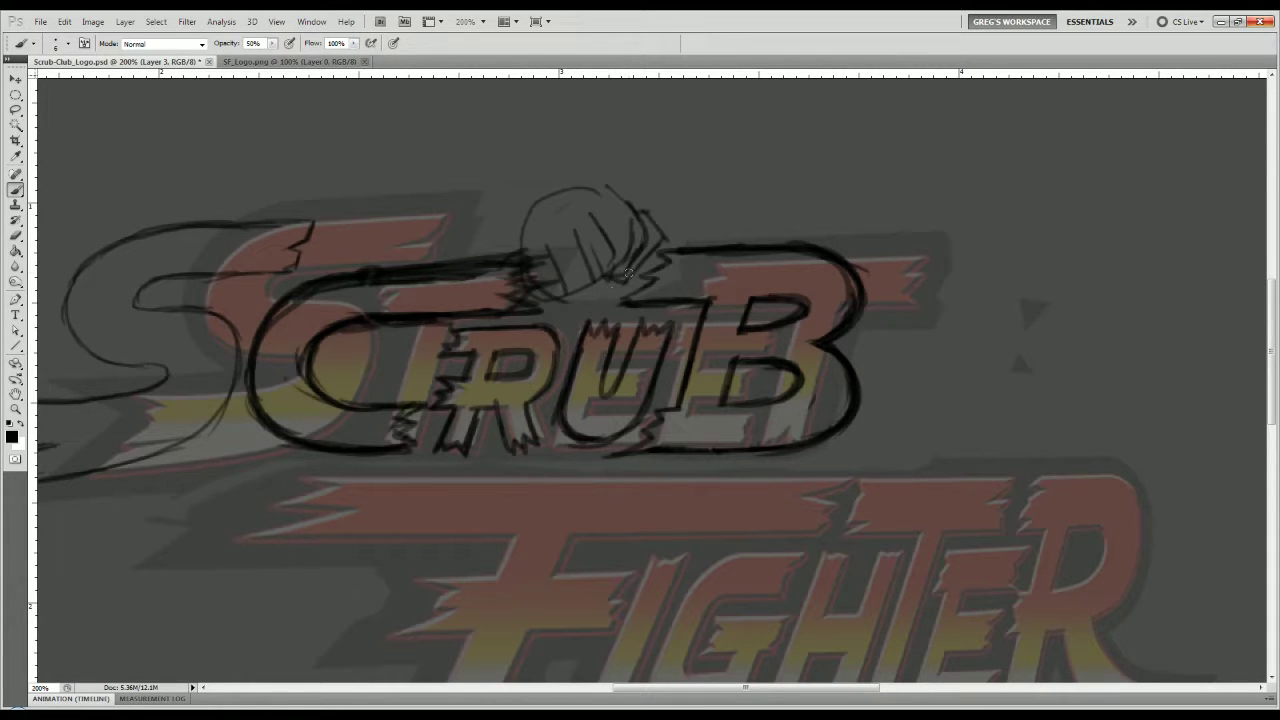
pyautogui.moveTo(632, 268); pyautogui.dragTo(602, 288)
pyautogui.moveTo(576, 174)
pyautogui.mouseDown()
pyautogui.moveTo(693, 186)
pyautogui.moveTo(712, 246)
pyautogui.mouseUp()
pyautogui.moveTo(556, 176); pyautogui.dragTo(446, 262)
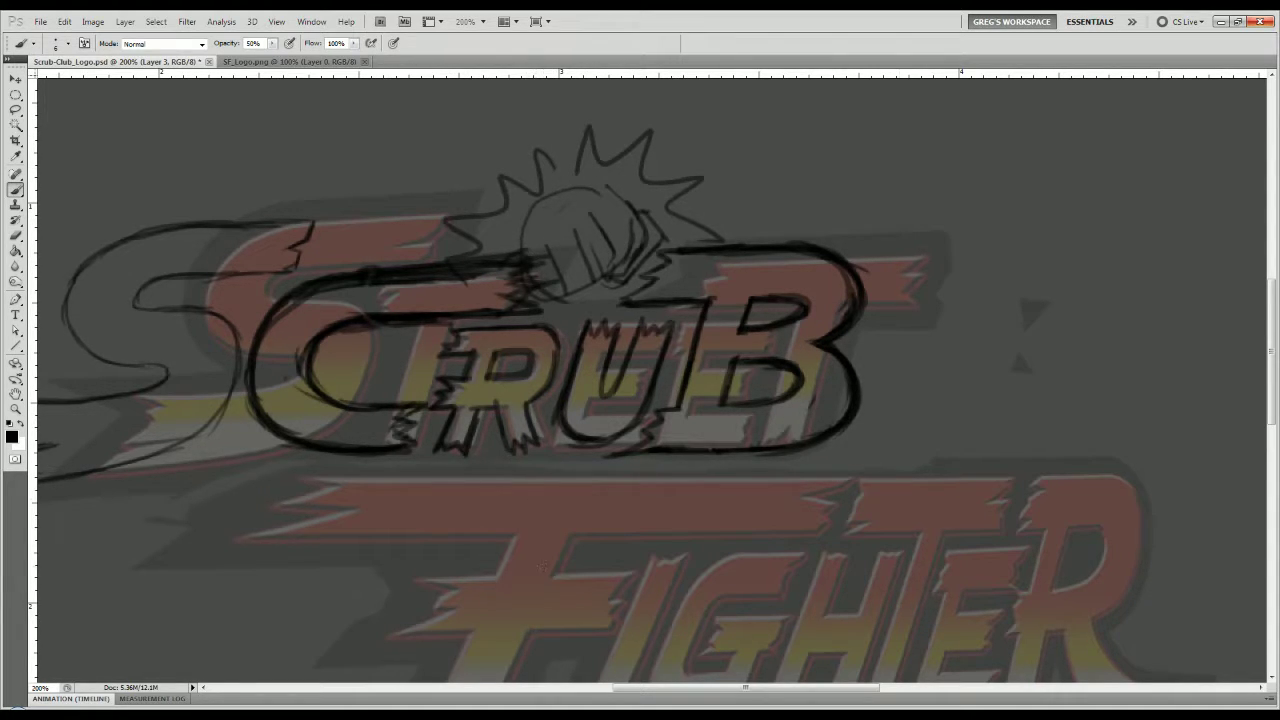
pyautogui.hotkey('ctrl', ',')
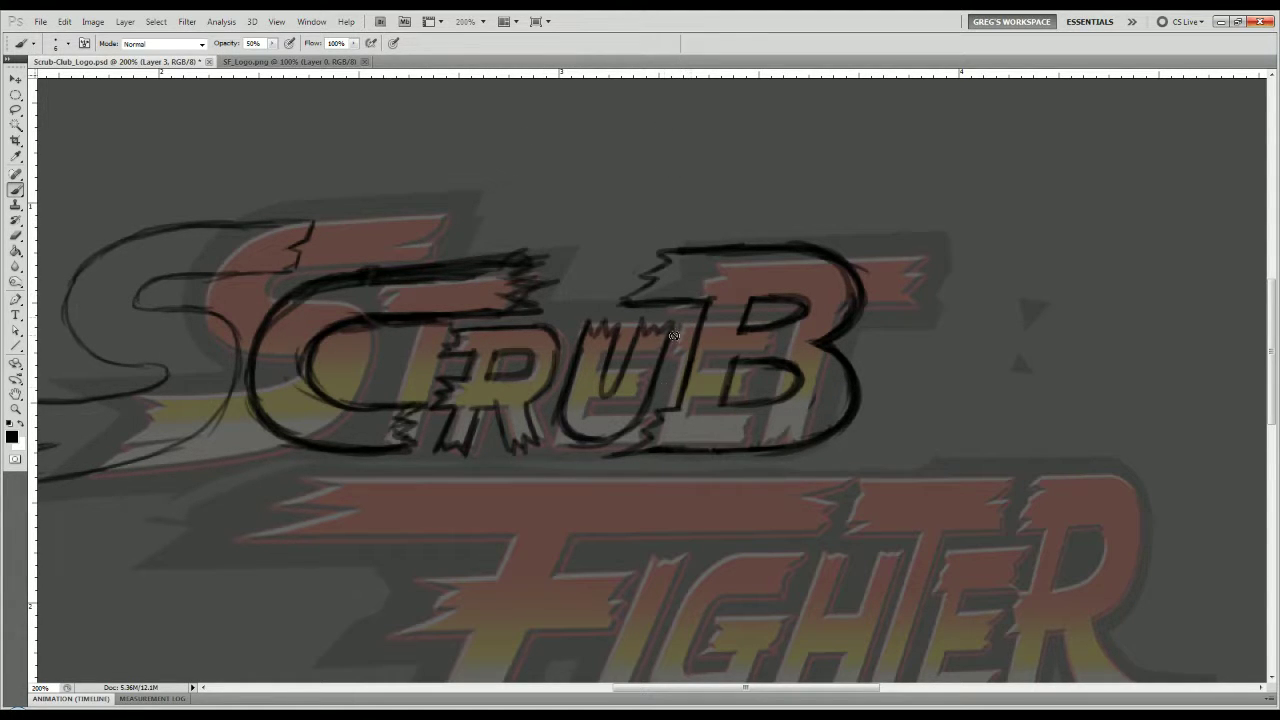
# Try a stacked cluster of small squares above the U on another new layer, and return to the Scrub Sketch layer.
pyautogui.moveTo(575, 495)
pyautogui.mouseDown()
pyautogui.moveTo(638, 346)
pyautogui.moveTo(611, 589)
pyautogui.mouseUp()
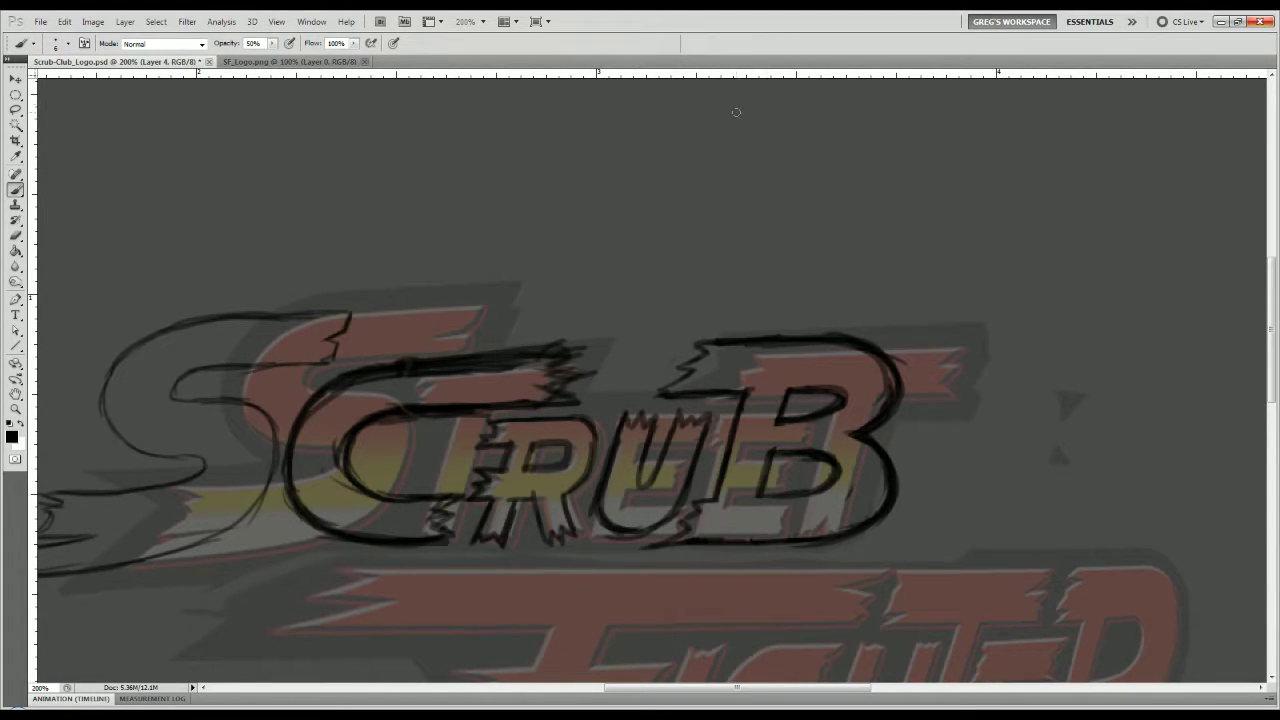
pyautogui.moveTo(672, 278)
pyautogui.mouseDown()
pyautogui.moveTo(653, 302)
pyautogui.moveTo(651, 286)
pyautogui.moveTo(661, 281)
pyautogui.moveTo(652, 325)
pyautogui.moveTo(628, 309)
pyautogui.moveTo(646, 304)
pyautogui.moveTo(616, 348)
pyautogui.moveTo(609, 327)
pyautogui.moveTo(646, 342)
pyautogui.moveTo(628, 348)
pyautogui.moveTo(652, 347)
pyautogui.moveTo(657, 368)
pyautogui.moveTo(626, 348)
pyautogui.moveTo(652, 333)
pyautogui.moveTo(652, 349)
pyautogui.moveTo(649, 328)
pyautogui.moveTo(672, 331)
pyautogui.moveTo(625, 372)
pyautogui.moveTo(628, 392)
pyautogui.moveTo(596, 383)
pyautogui.moveTo(620, 364)
pyautogui.mouseUp()
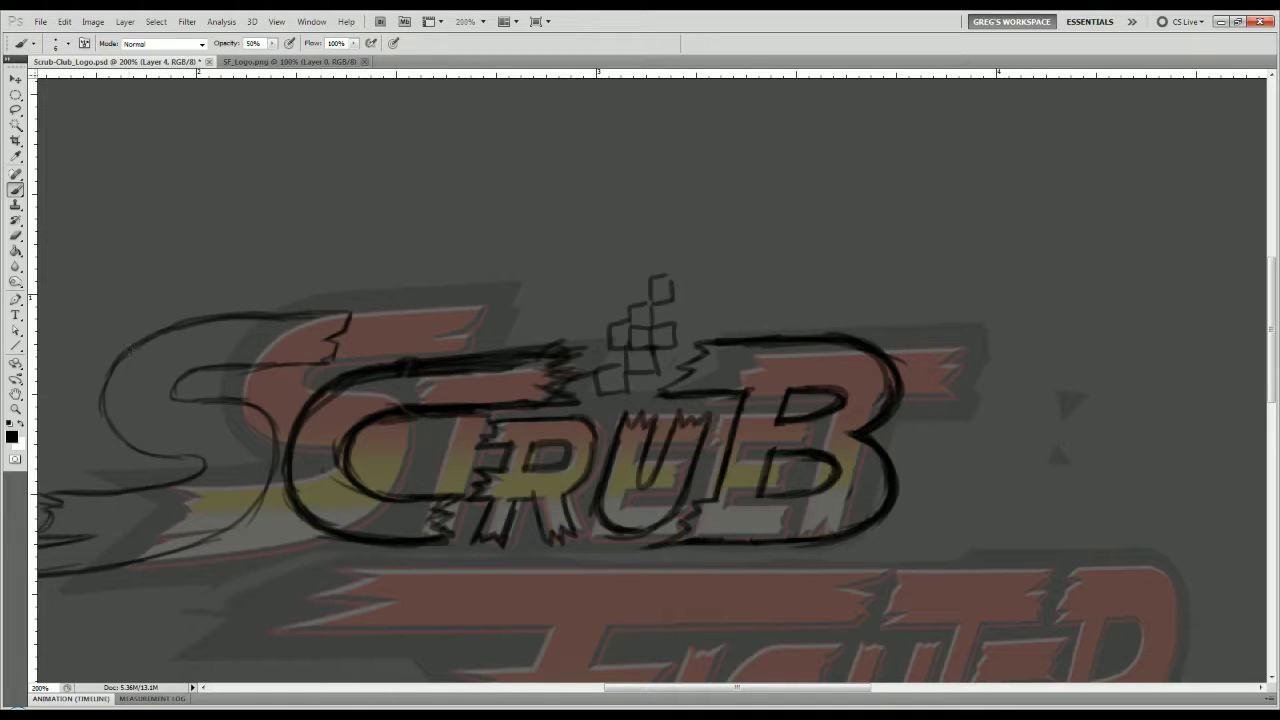
pyautogui.hotkey('ctrl', 'z')
pyautogui.hotkey('ctrl', 'z')
pyautogui.hotkey('ctrl', 'z')
pyautogui.hotkey('ctrl', 'z')
pyautogui.hotkey('ctrl', 'z')
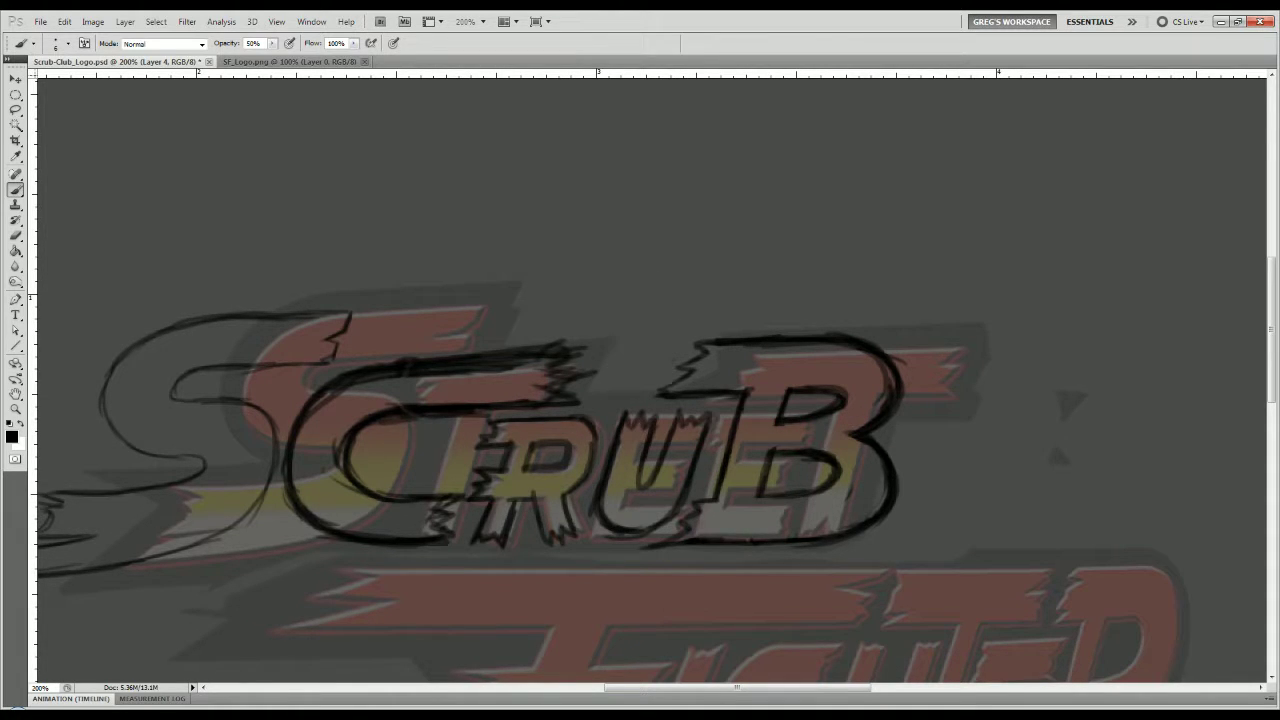
pyautogui.hotkey('ctrl', 'alt', 'z')
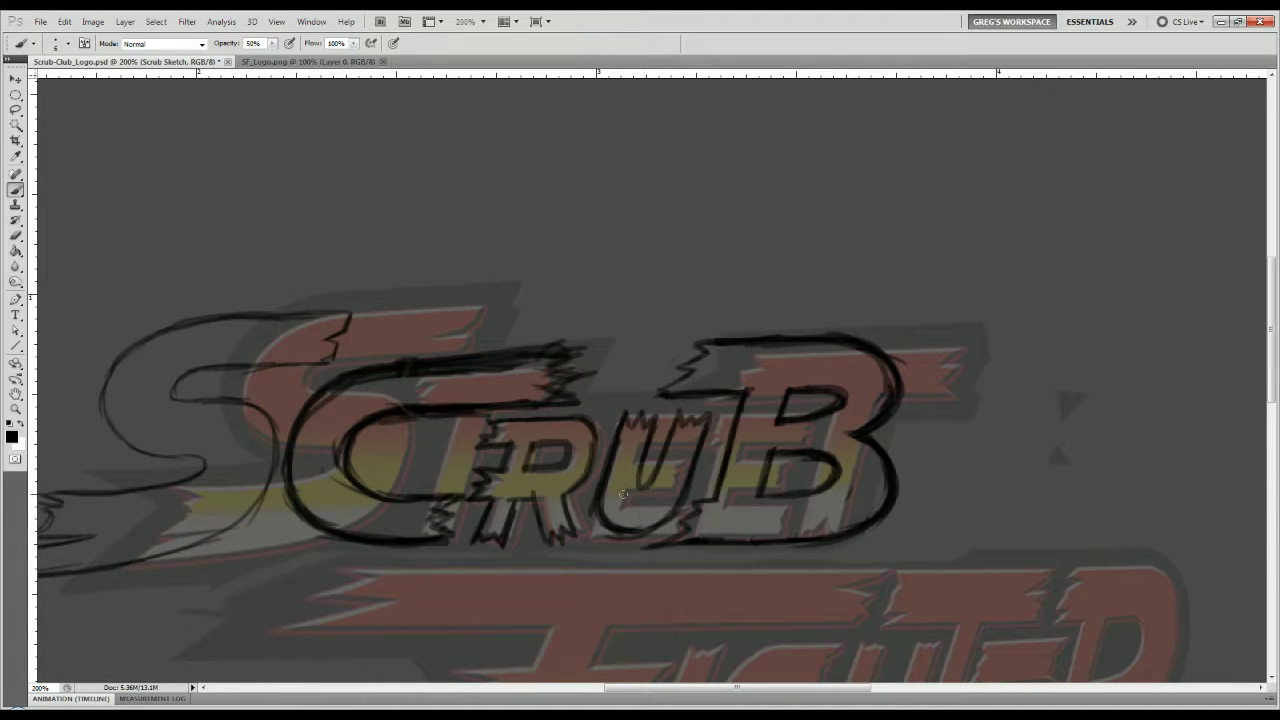
# Darken the S's whole outline and rework the jagged end of its top bar.
pyautogui.press('space')
pyautogui.moveTo(587, 482)
pyautogui.mouseDown()
pyautogui.moveTo(480, 480)
pyautogui.moveTo(540, 414)
pyautogui.moveTo(631, 417)
pyautogui.moveTo(587, 468)
pyautogui.moveTo(571, 463)
pyautogui.mouseUp()
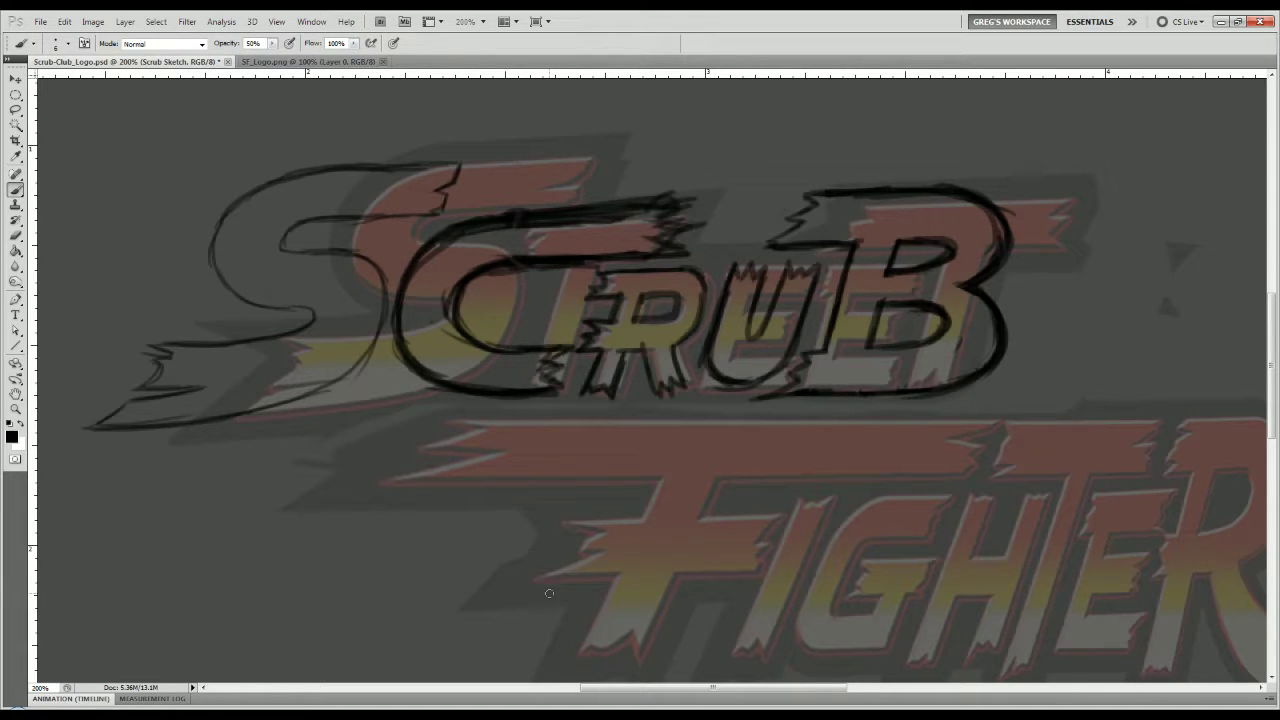
pyautogui.moveTo(672, 349)
pyautogui.mouseDown()
pyautogui.moveTo(690, 384)
pyautogui.moveTo(686, 370)
pyautogui.mouseUp()
pyautogui.press('e')
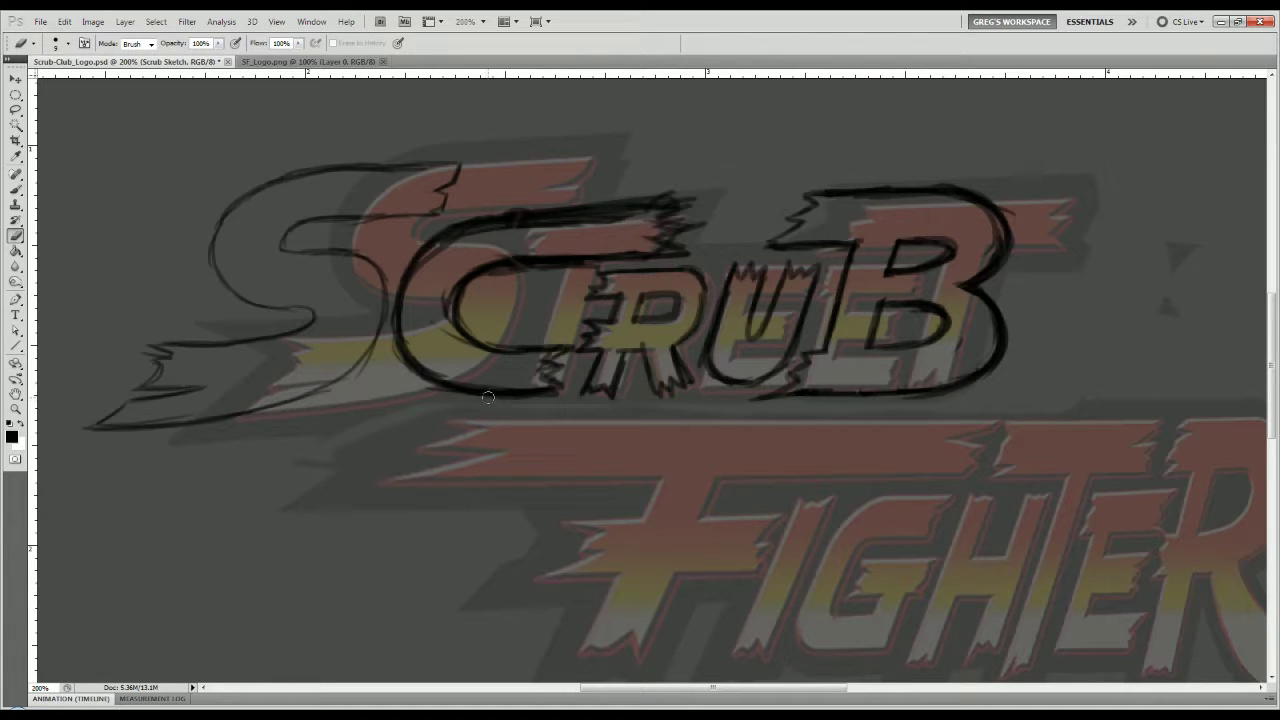
pyautogui.press('b')
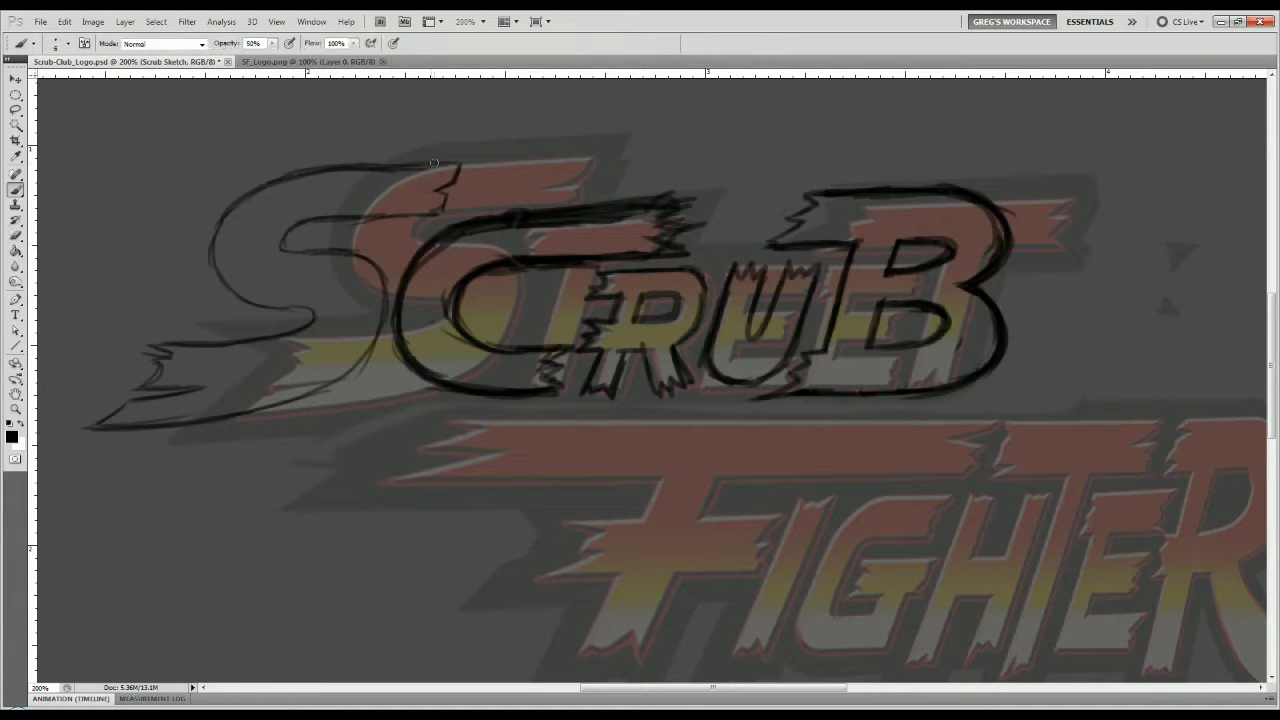
pyautogui.moveTo(449, 180)
pyautogui.mouseDown()
pyautogui.moveTo(439, 214)
pyautogui.moveTo(347, 220)
pyautogui.moveTo(284, 242)
pyautogui.moveTo(371, 258)
pyautogui.moveTo(332, 245)
pyautogui.moveTo(380, 291)
pyautogui.moveTo(371, 257)
pyautogui.moveTo(357, 361)
pyautogui.moveTo(378, 291)
pyautogui.moveTo(295, 396)
pyautogui.moveTo(357, 354)
pyautogui.moveTo(322, 386)
pyautogui.moveTo(164, 432)
pyautogui.moveTo(71, 428)
pyautogui.moveTo(183, 390)
pyautogui.moveTo(137, 389)
pyautogui.moveTo(152, 358)
pyautogui.moveTo(174, 355)
pyautogui.moveTo(152, 345)
pyautogui.moveTo(304, 324)
pyautogui.moveTo(313, 311)
pyautogui.moveTo(237, 295)
pyautogui.moveTo(209, 267)
pyautogui.moveTo(205, 236)
pyautogui.moveTo(227, 203)
pyautogui.moveTo(275, 182)
pyautogui.moveTo(457, 164)
pyautogui.moveTo(432, 180)
pyautogui.moveTo(451, 179)
pyautogui.moveTo(435, 210)
pyautogui.mouseUp()
pyautogui.moveTo(337, 523)
pyautogui.mouseDown()
pyautogui.moveTo(177, 546)
pyautogui.moveTo(270, 492)
pyautogui.mouseUp()
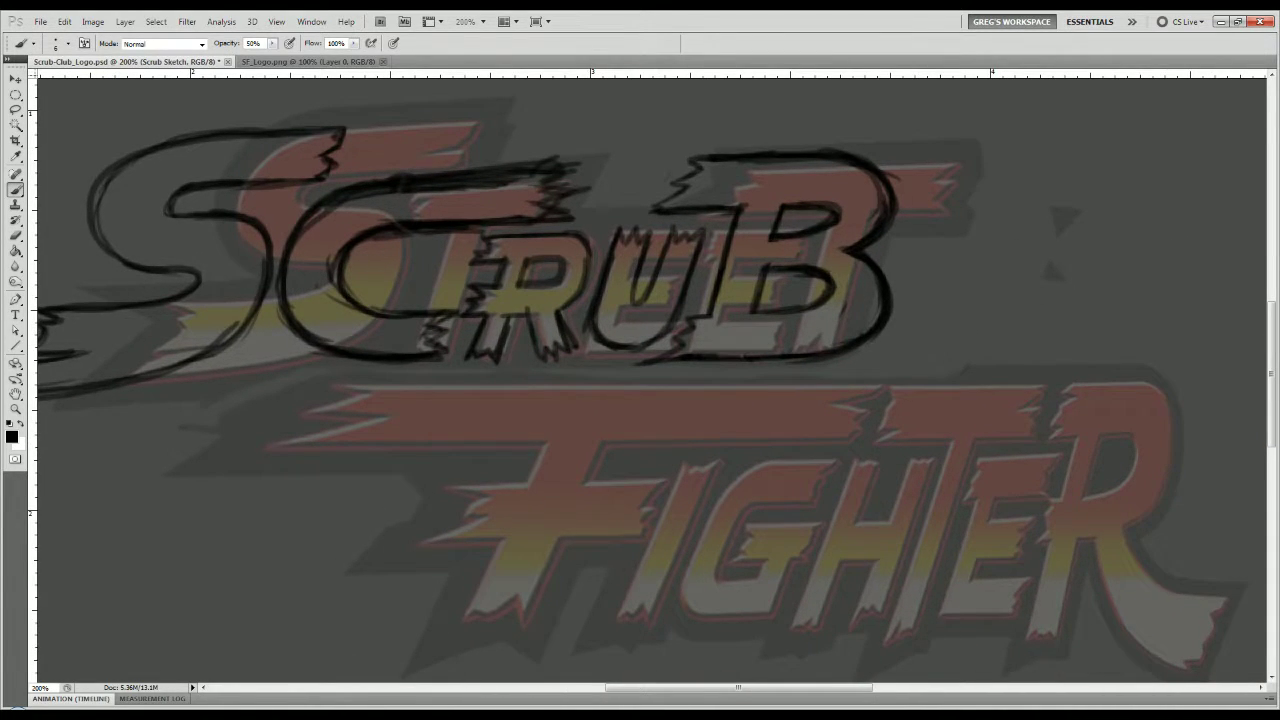
# Hide the faded original logo and check the wordmark on the full canvas.
pyautogui.hotkey('ctrl', ',')
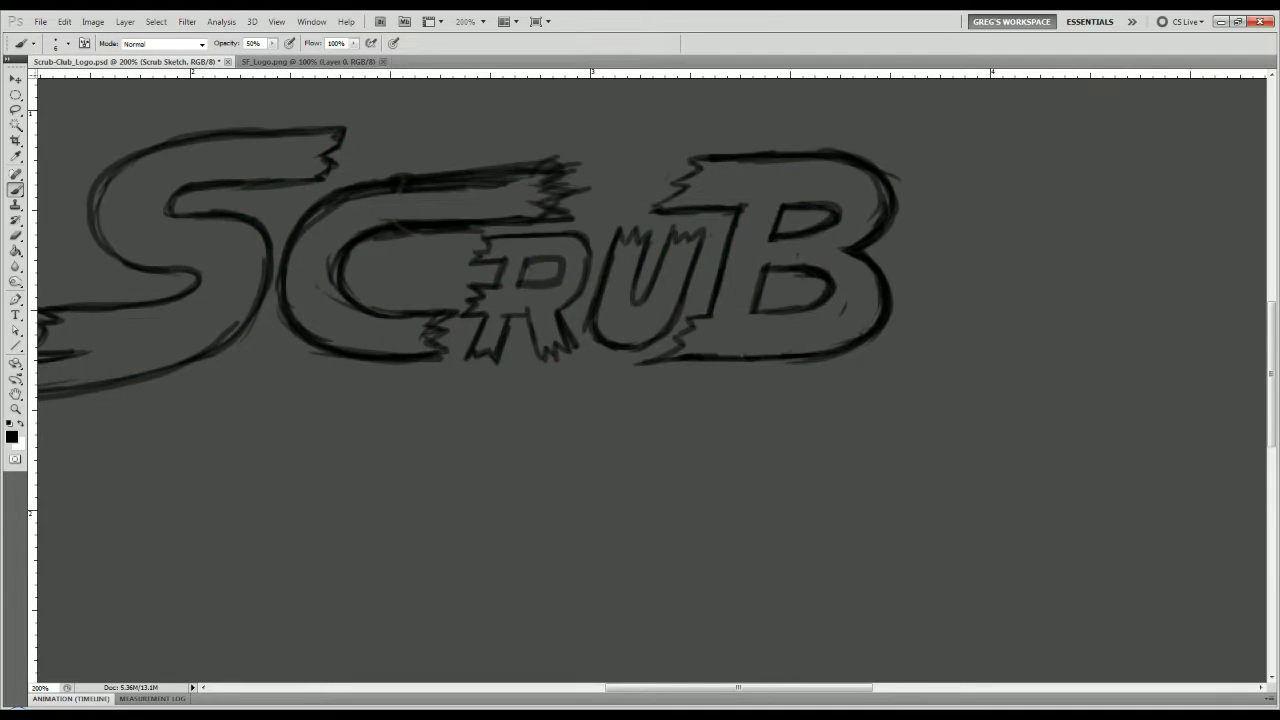
pyautogui.hotkey('ctrl', '-')
pyautogui.hotkey('ctrl', '-')
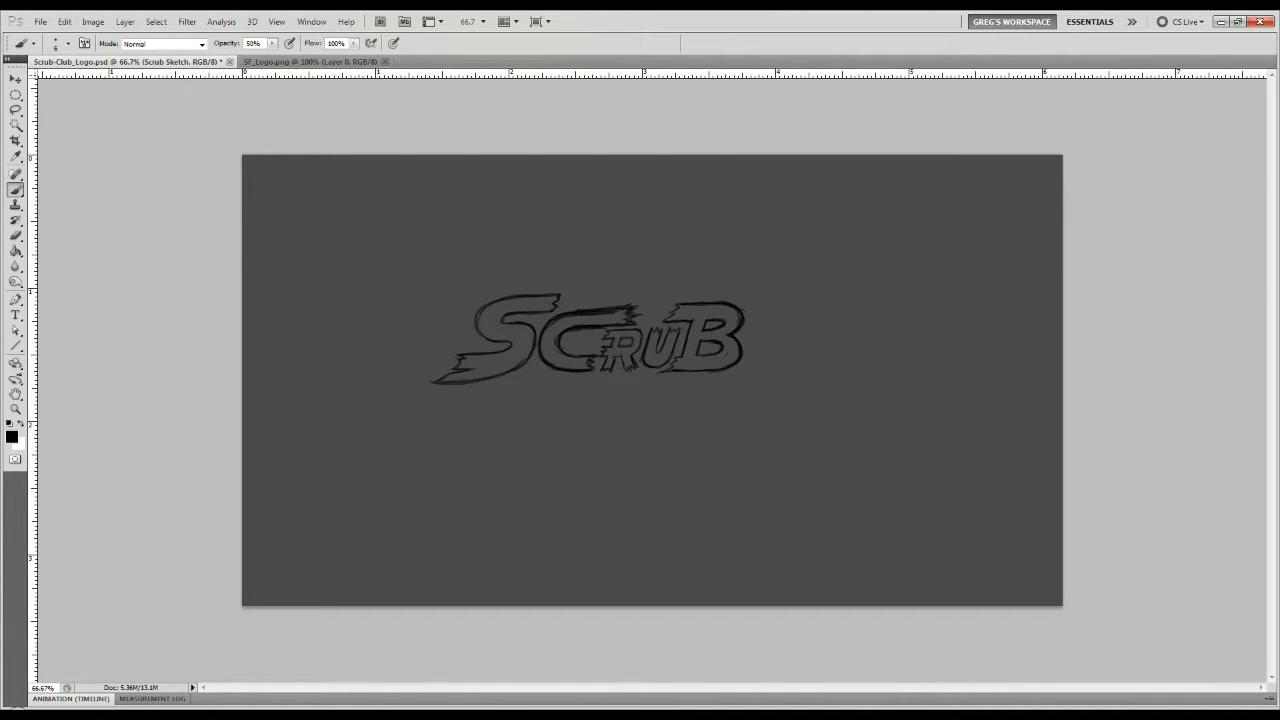
pyautogui.hotkey('ctrl', '+')
pyautogui.hotkey('ctrl', '+')
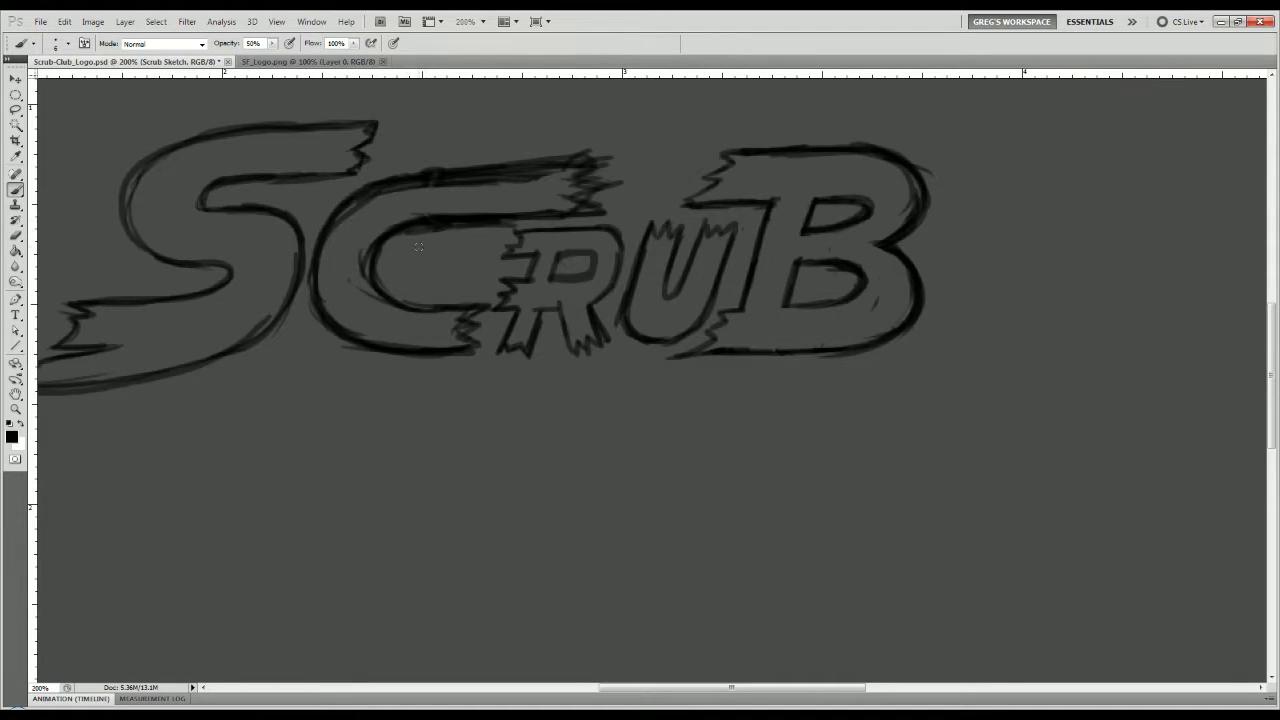
# Darken the outlines of the C, R and U and the jagged foot of the B.
pyautogui.moveTo(410, 186)
pyautogui.mouseDown()
pyautogui.moveTo(425, 182)
pyautogui.moveTo(368, 196)
pyautogui.moveTo(329, 230)
pyautogui.moveTo(315, 287)
pyautogui.moveTo(453, 351)
pyautogui.moveTo(474, 348)
pyautogui.moveTo(456, 334)
pyautogui.moveTo(474, 323)
pyautogui.moveTo(458, 318)
pyautogui.moveTo(480, 310)
pyautogui.mouseUp()
pyautogui.moveTo(517, 242)
pyautogui.mouseDown()
pyautogui.moveTo(585, 256)
pyautogui.moveTo(574, 253)
pyautogui.moveTo(589, 274)
pyautogui.moveTo(591, 260)
pyautogui.moveTo(551, 277)
pyautogui.moveTo(538, 313)
pyautogui.moveTo(558, 311)
pyautogui.moveTo(575, 353)
pyautogui.moveTo(602, 346)
pyautogui.moveTo(594, 305)
pyautogui.moveTo(628, 240)
pyautogui.mouseUp()
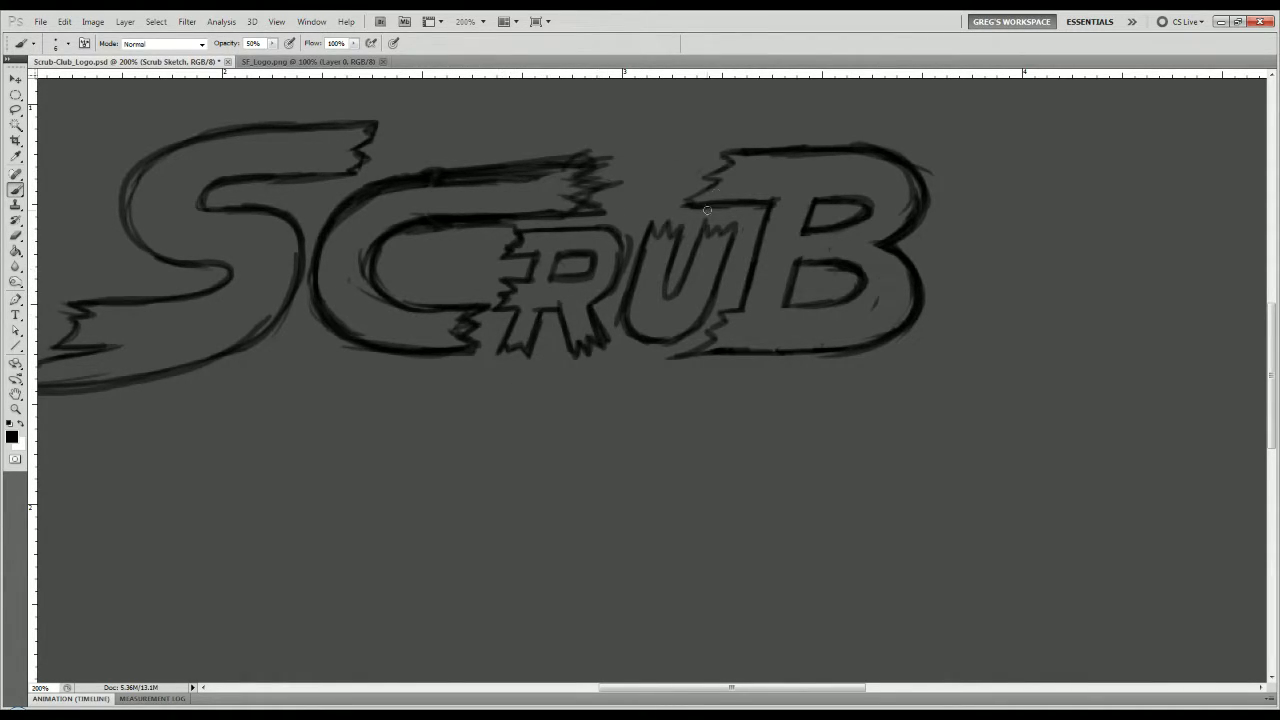
pyautogui.moveTo(656, 237)
pyautogui.mouseDown()
pyautogui.moveTo(673, 296)
pyautogui.moveTo(704, 225)
pyautogui.moveTo(709, 239)
pyautogui.moveTo(733, 224)
pyautogui.moveTo(713, 281)
pyautogui.moveTo(728, 253)
pyautogui.moveTo(691, 326)
pyautogui.moveTo(635, 313)
pyautogui.mouseUp()
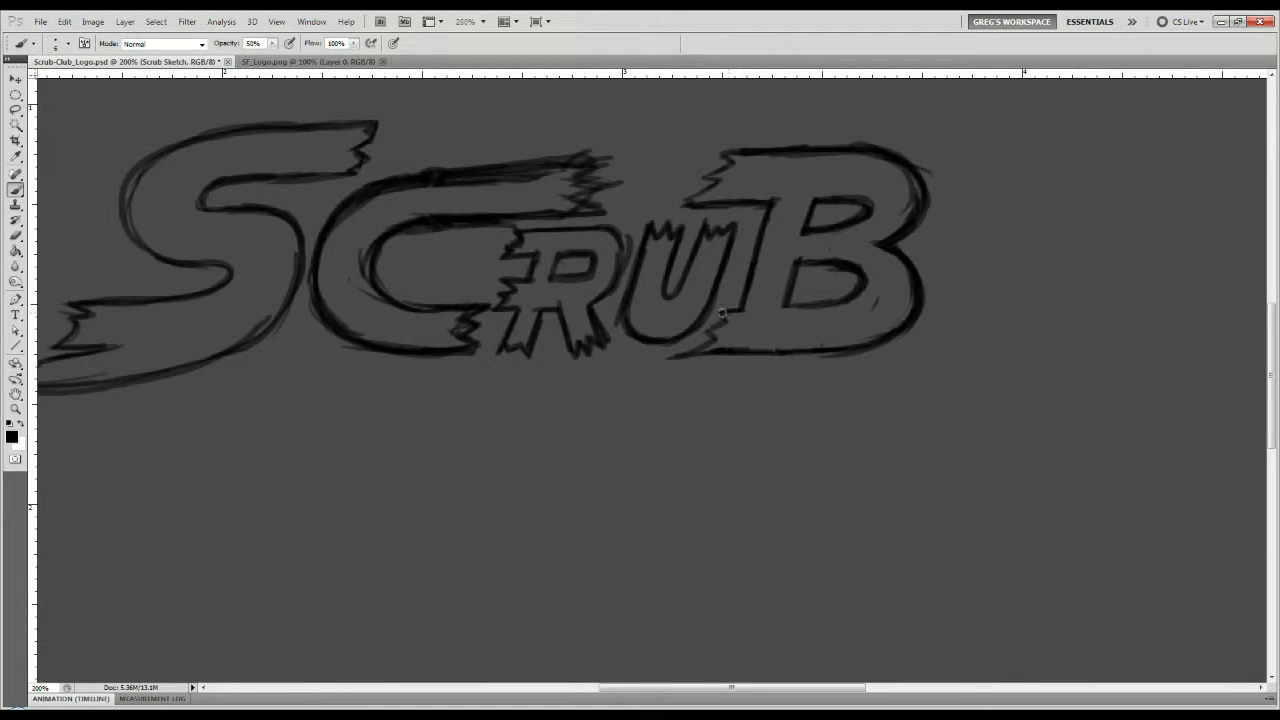
pyautogui.moveTo(721, 312); pyautogui.dragTo(699, 347)
# Clean up the C by erasing its doubled inner and outer lines and the messy jagged end of its top bar.
pyautogui.press('e')
pyautogui.moveTo(355, 246); pyautogui.dragTo(363, 290)
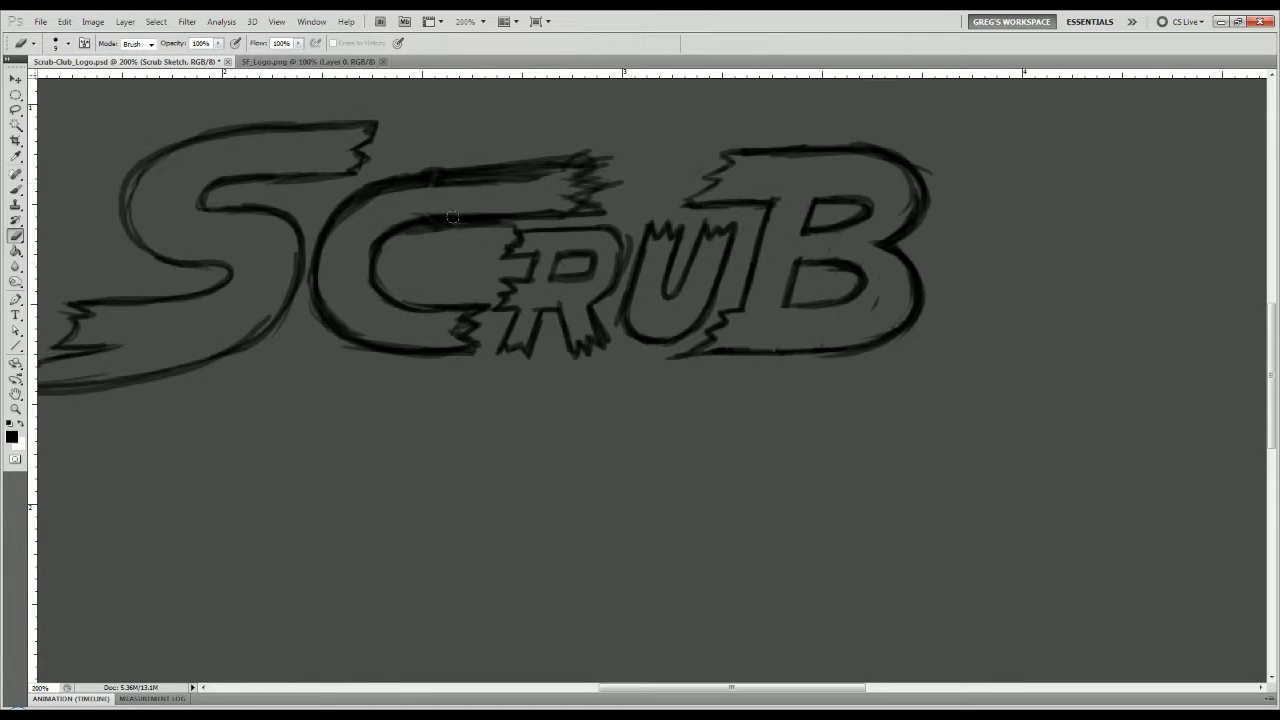
pyautogui.moveTo(572, 158)
pyautogui.mouseDown()
pyautogui.moveTo(607, 198)
pyautogui.moveTo(585, 181)
pyautogui.moveTo(590, 162)
pyautogui.moveTo(615, 172)
pyautogui.moveTo(602, 162)
pyautogui.moveTo(430, 193)
pyautogui.moveTo(482, 185)
pyautogui.mouseUp()
pyautogui.moveTo(378, 209)
pyautogui.mouseDown()
pyautogui.moveTo(343, 226)
pyautogui.moveTo(410, 191)
pyautogui.moveTo(480, 193)
pyautogui.moveTo(401, 247)
pyautogui.moveTo(432, 227)
pyautogui.moveTo(509, 224)
pyautogui.moveTo(407, 242)
pyautogui.moveTo(484, 225)
pyautogui.mouseUp()
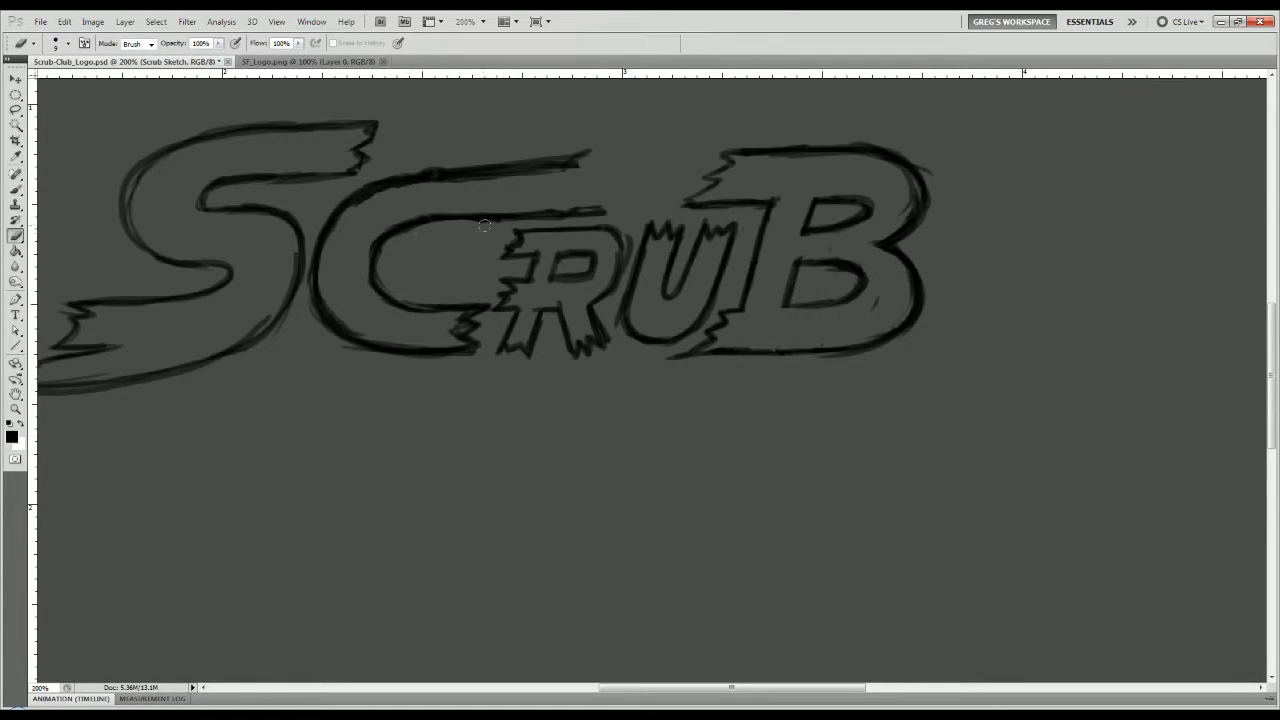
# Redraw the end of the C's top bar with a few clear jagged teeth joining its upper and lower edges.
pyautogui.press('b')
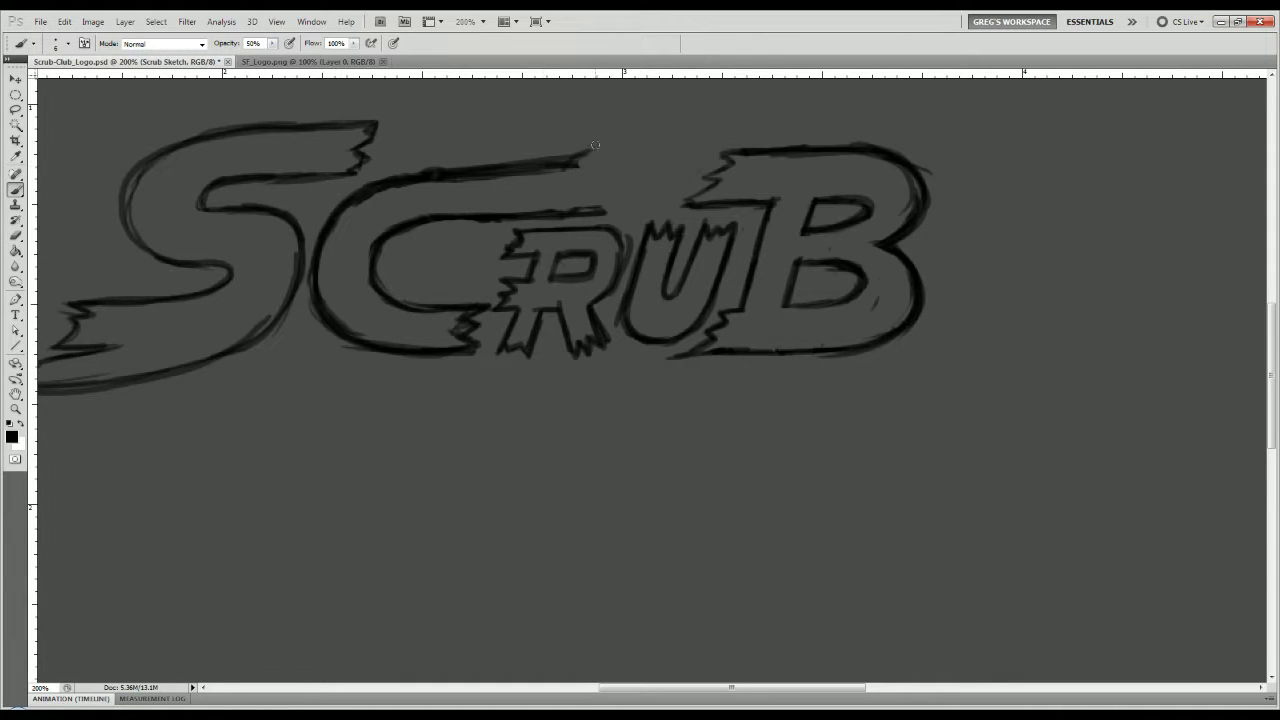
pyautogui.moveTo(570, 157); pyautogui.dragTo(604, 158)
pyautogui.moveTo(598, 162)
pyautogui.mouseDown()
pyautogui.moveTo(614, 160)
pyautogui.moveTo(586, 187)
pyautogui.moveTo(598, 211)
pyautogui.moveTo(571, 205)
pyautogui.mouseUp()
pyautogui.press('e')
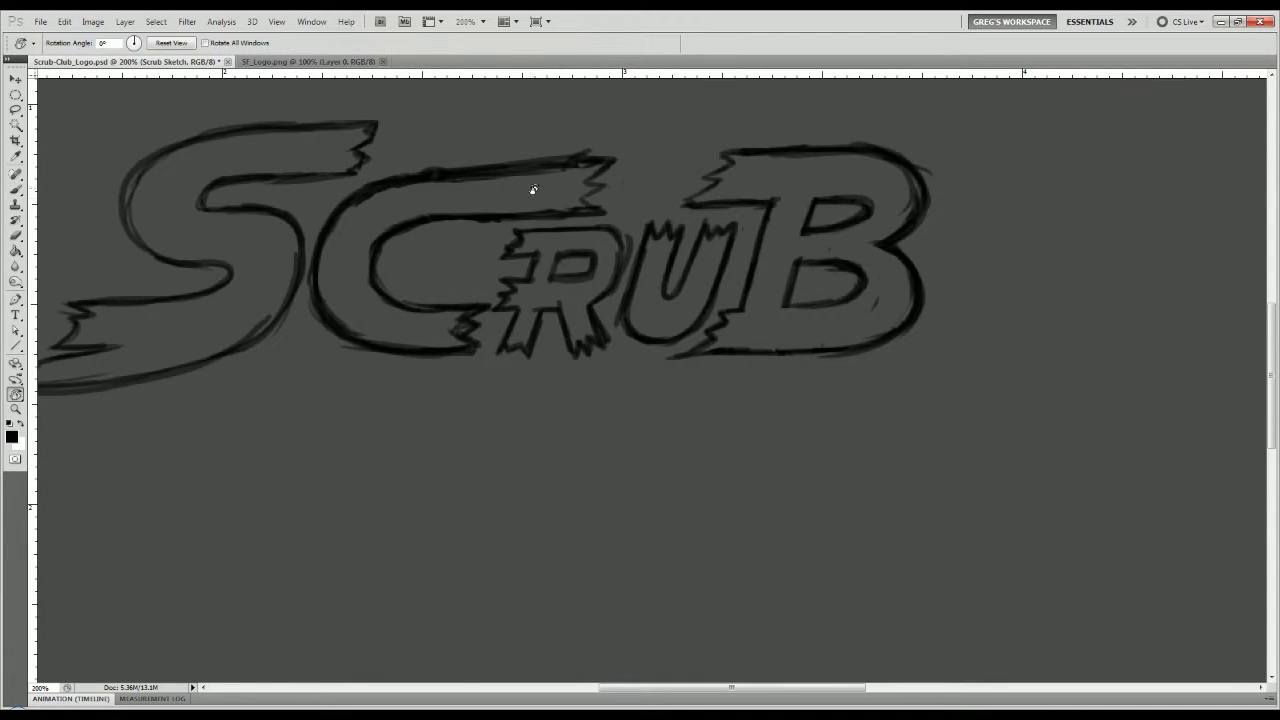
# Clean up the lower edge of the C's top bar.
pyautogui.moveTo(598, 205); pyautogui.dragTo(464, 226)
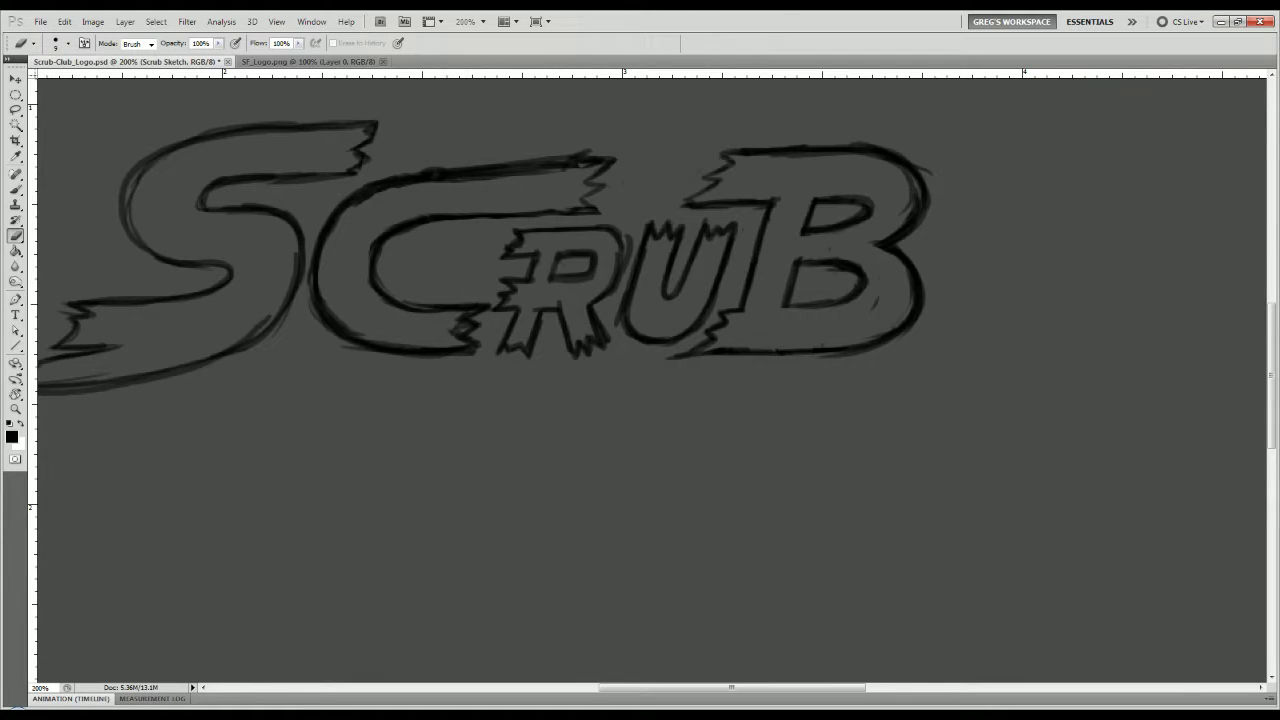
# Try the checkered-squares emblem on its own layer inside the C, scaled to 63.31% and rotated 5.65 degrees.
pyautogui.hotkey('ctrl', 'z')
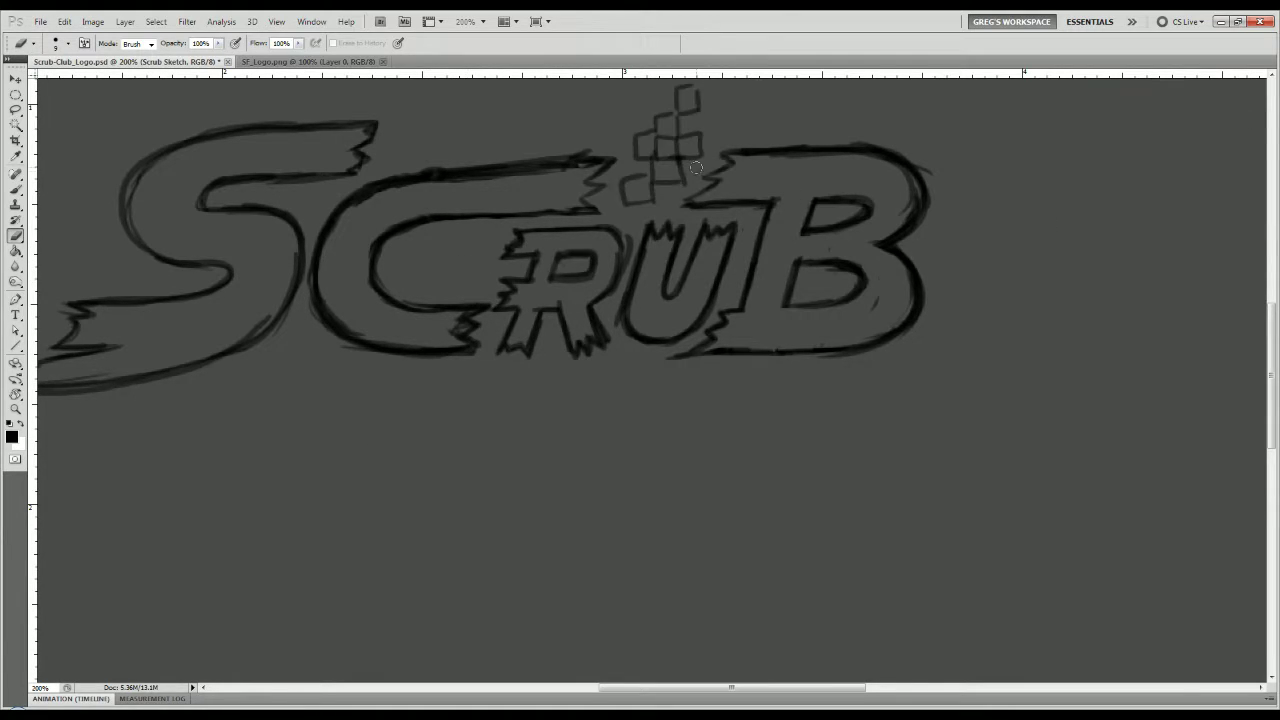
pyautogui.hotkey('ctrl', 't')
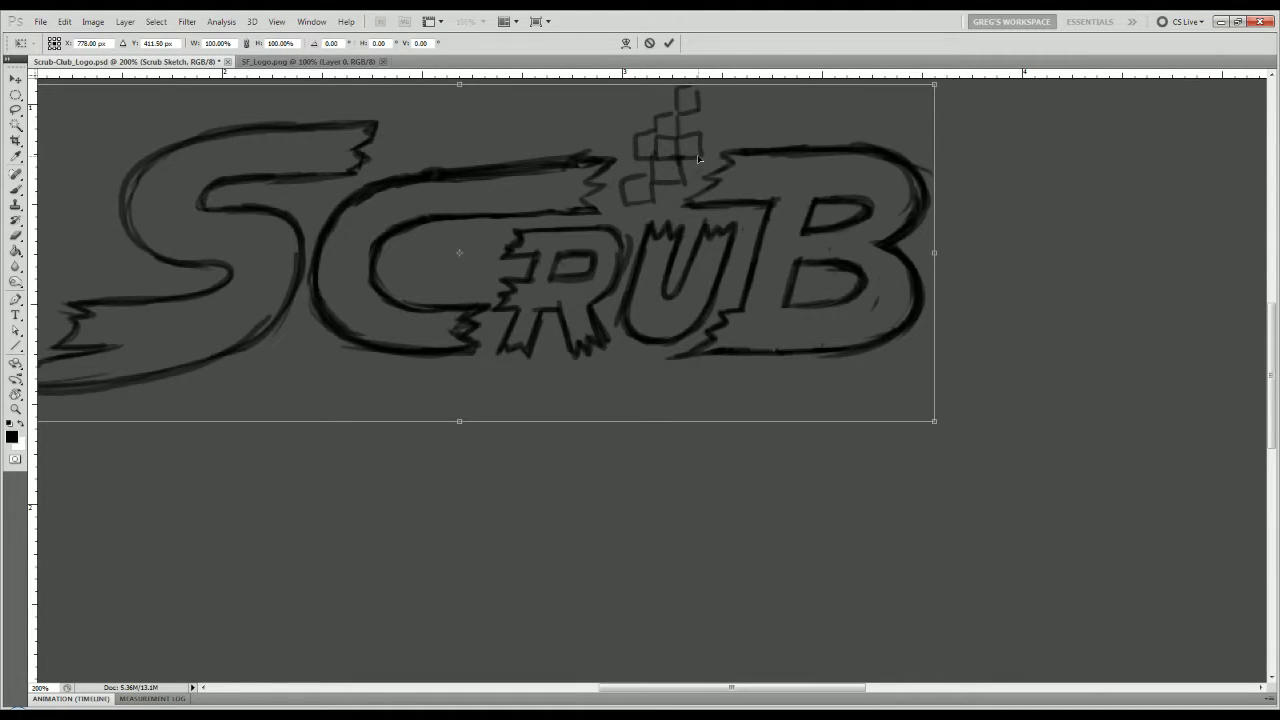
pyautogui.press('Return')
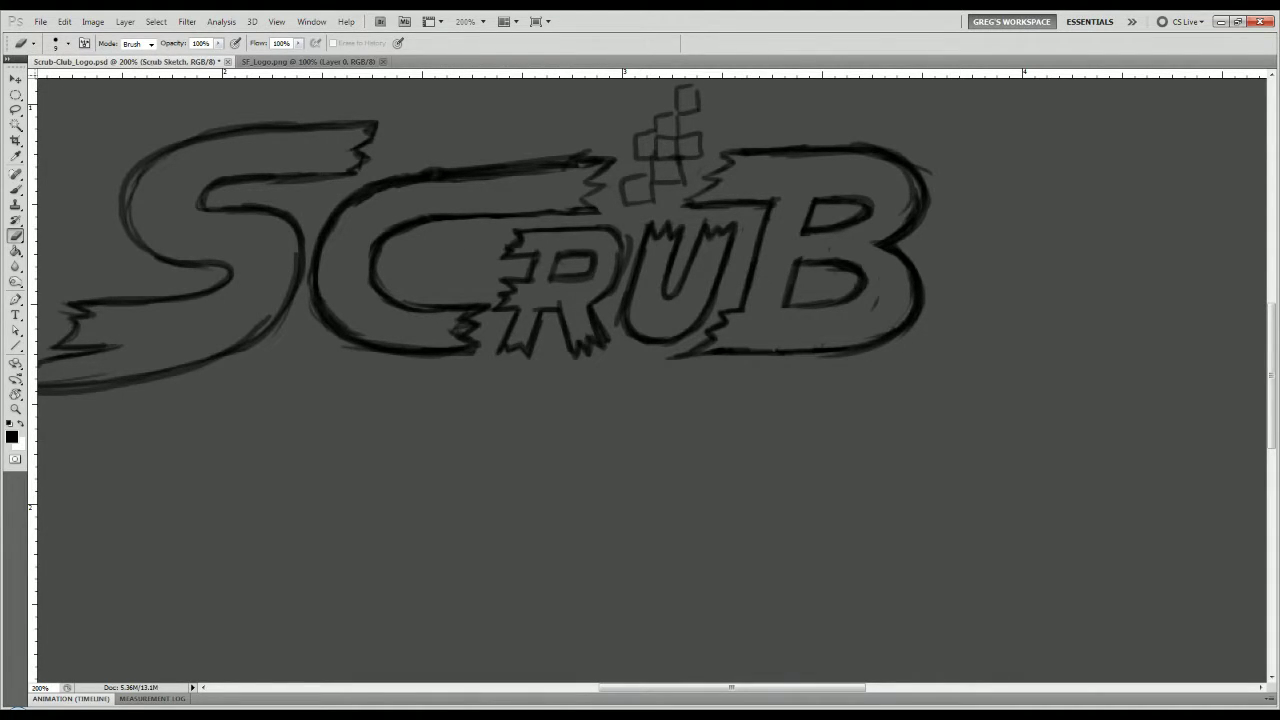
pyautogui.hotkey('ctrl', 'shift', 'alt', 'n')
pyautogui.press('v')
pyautogui.moveTo(751, 176)
pyautogui.mouseDown()
pyautogui.moveTo(600, 270)
pyautogui.moveTo(521, 257)
pyautogui.mouseUp()
pyautogui.hotkey('ctrl', 't')
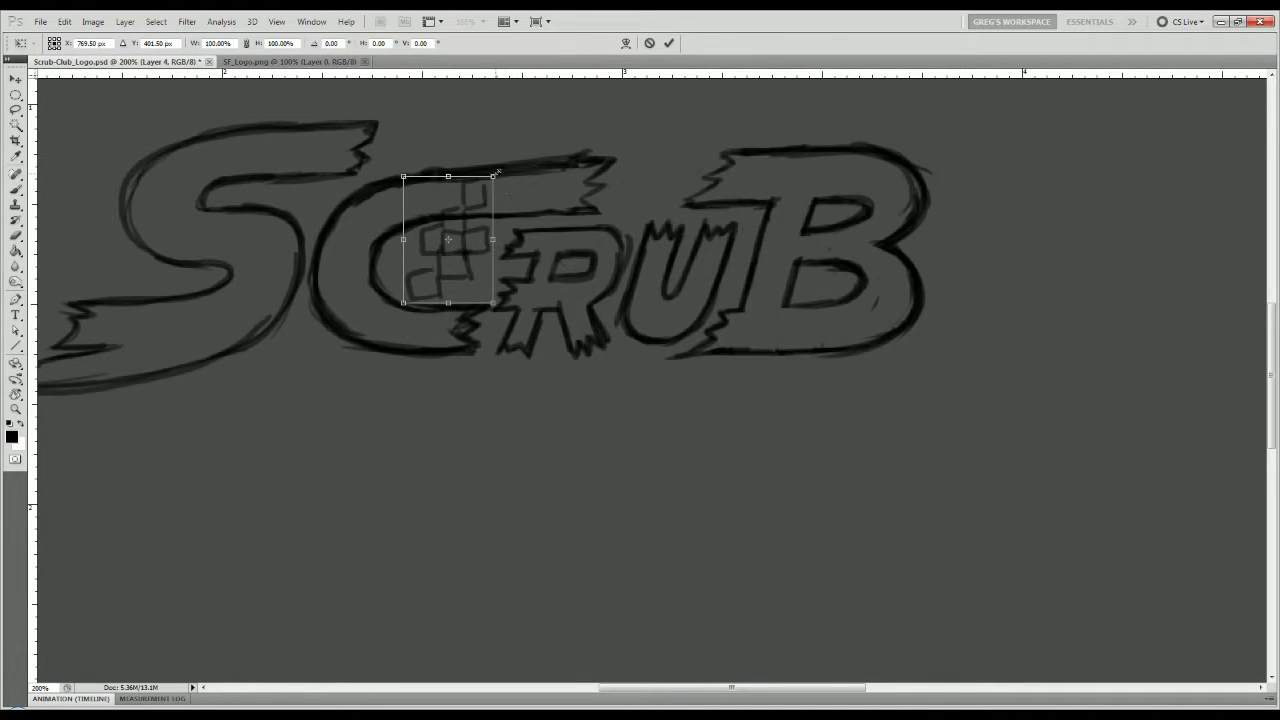
pyautogui.moveTo(496, 174); pyautogui.dragTo(462, 246)
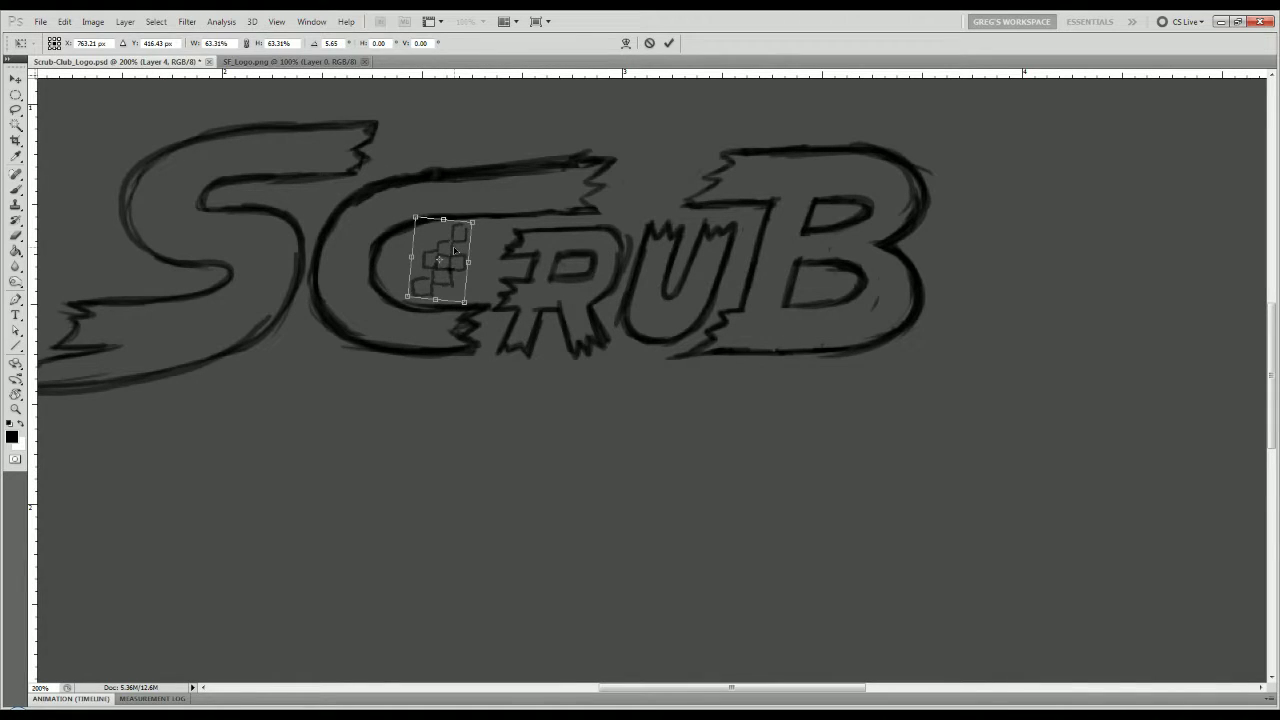
pyautogui.press('Return')
pyautogui.hotkey('ctrl', '-')
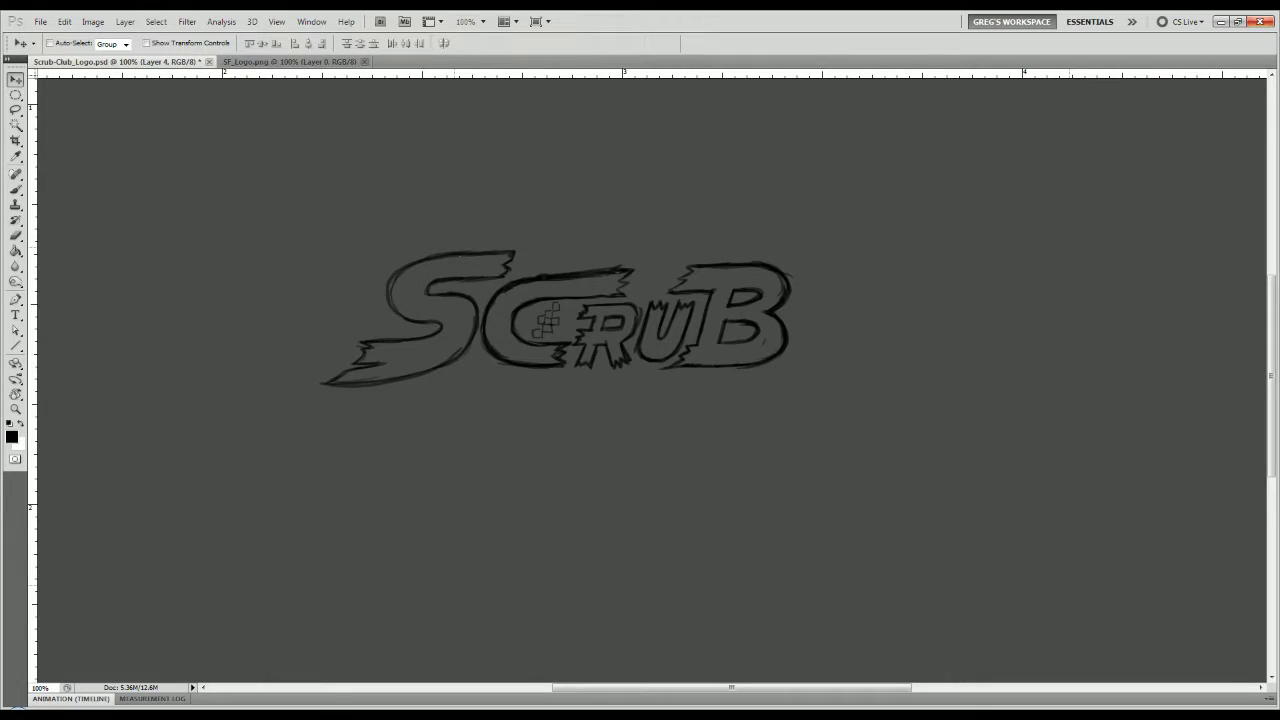
pyautogui.hotkey('ctrl', 'z')
# Return to the Scrub Sketch layer and erase the jagged upper-left end of the R.
pyautogui.hotkey('ctrl', '+')
pyautogui.hotkey('ctrl', '+')
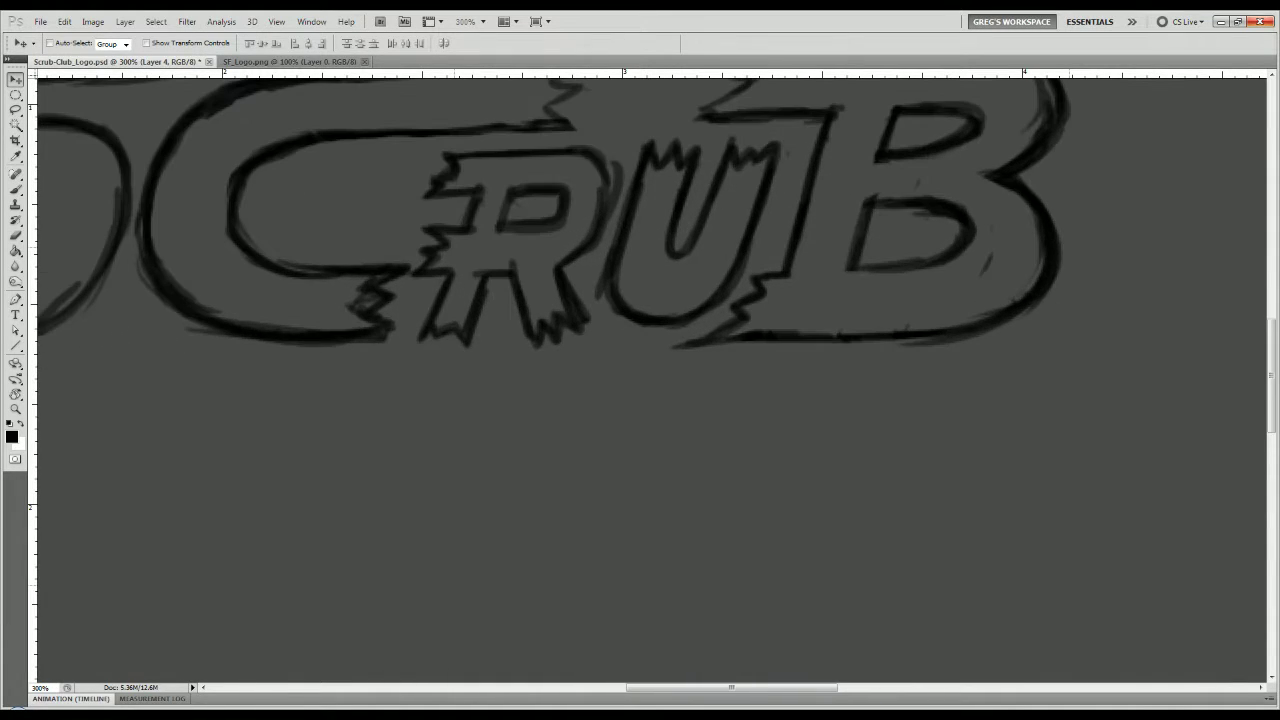
pyautogui.press('b')
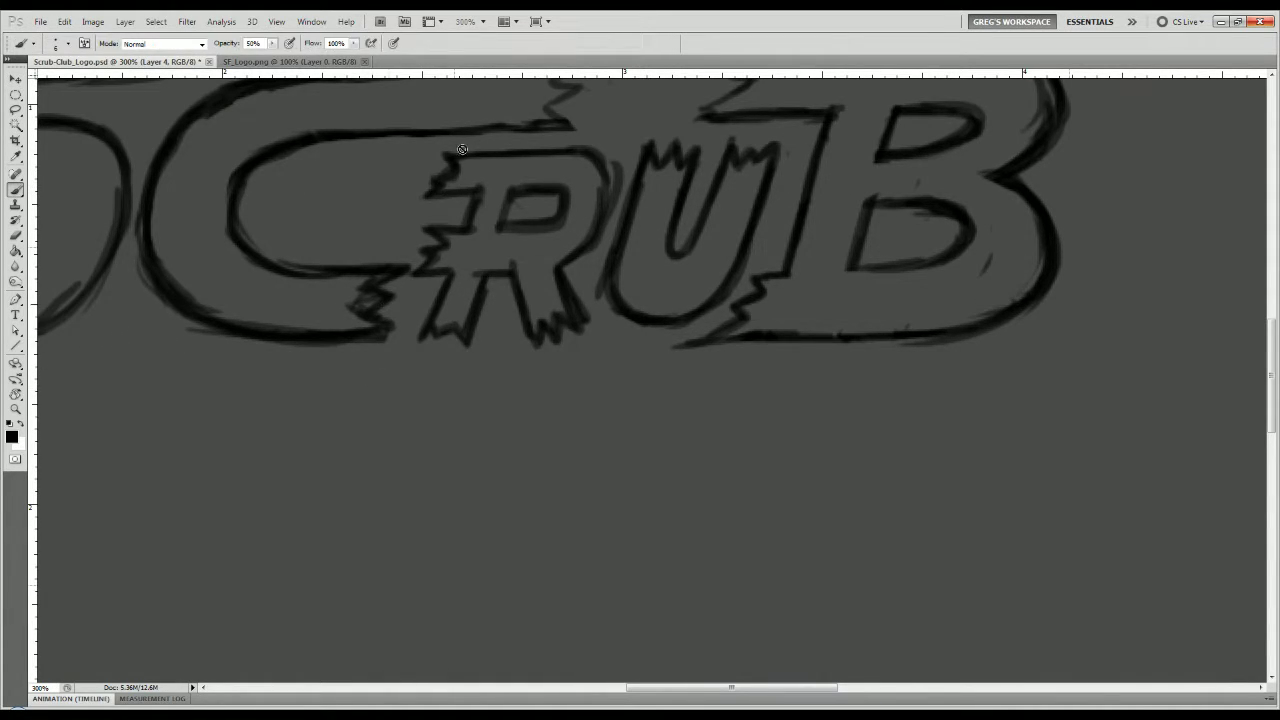
pyautogui.click(438, 166)
pyautogui.press('Return')
pyautogui.hotkey('alt', '[')
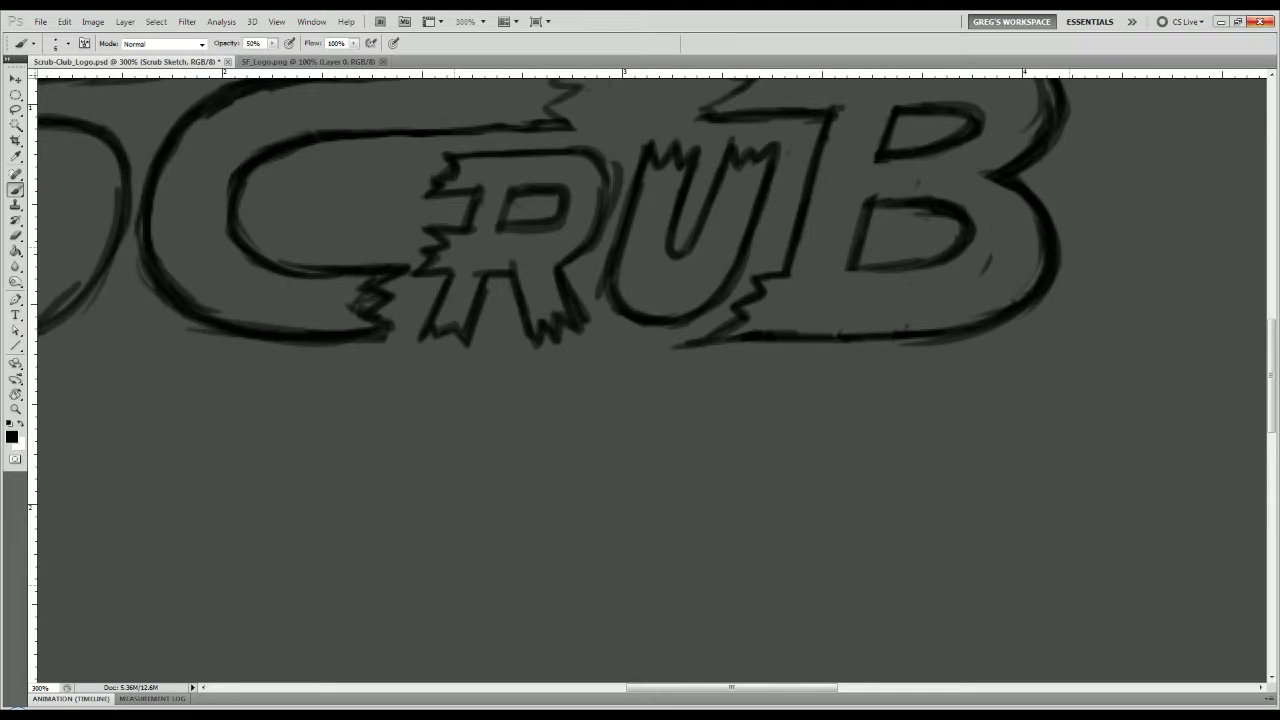
pyautogui.hotkey('ctrl', '+')
pyautogui.press('e')
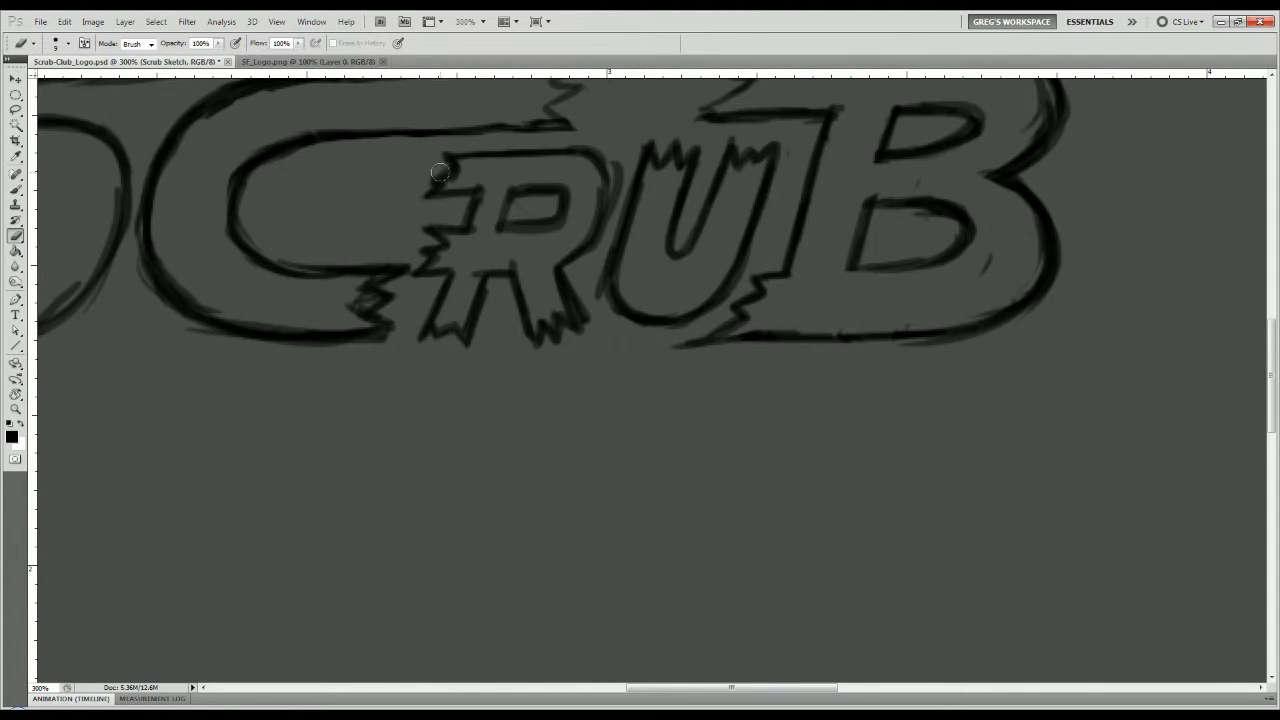
pyautogui.moveTo(448, 173)
pyautogui.mouseDown()
pyautogui.moveTo(435, 169)
pyautogui.moveTo(437, 183)
pyautogui.mouseUp()
pyautogui.moveTo(389, 341); pyautogui.dragTo(419, 501)
# Redraw the R's upper-left end with jagged teeth, extending its bar further into the opening of the C.
pyautogui.press('b')
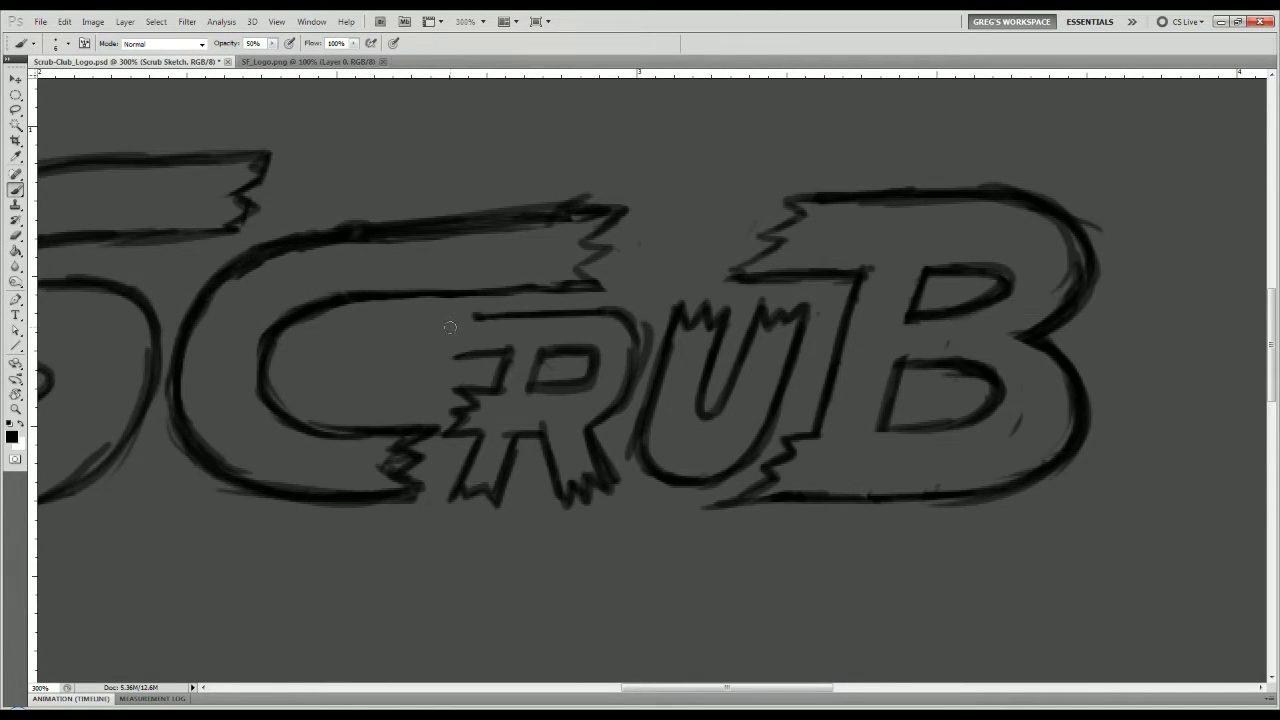
pyautogui.moveTo(445, 319)
pyautogui.mouseDown()
pyautogui.moveTo(424, 318)
pyautogui.moveTo(478, 313)
pyautogui.mouseUp()
pyautogui.moveTo(434, 352)
pyautogui.mouseDown()
pyautogui.moveTo(461, 348)
pyautogui.moveTo(433, 352)
pyautogui.moveTo(418, 336)
pyautogui.moveTo(403, 355)
pyautogui.moveTo(448, 353)
pyautogui.mouseUp()
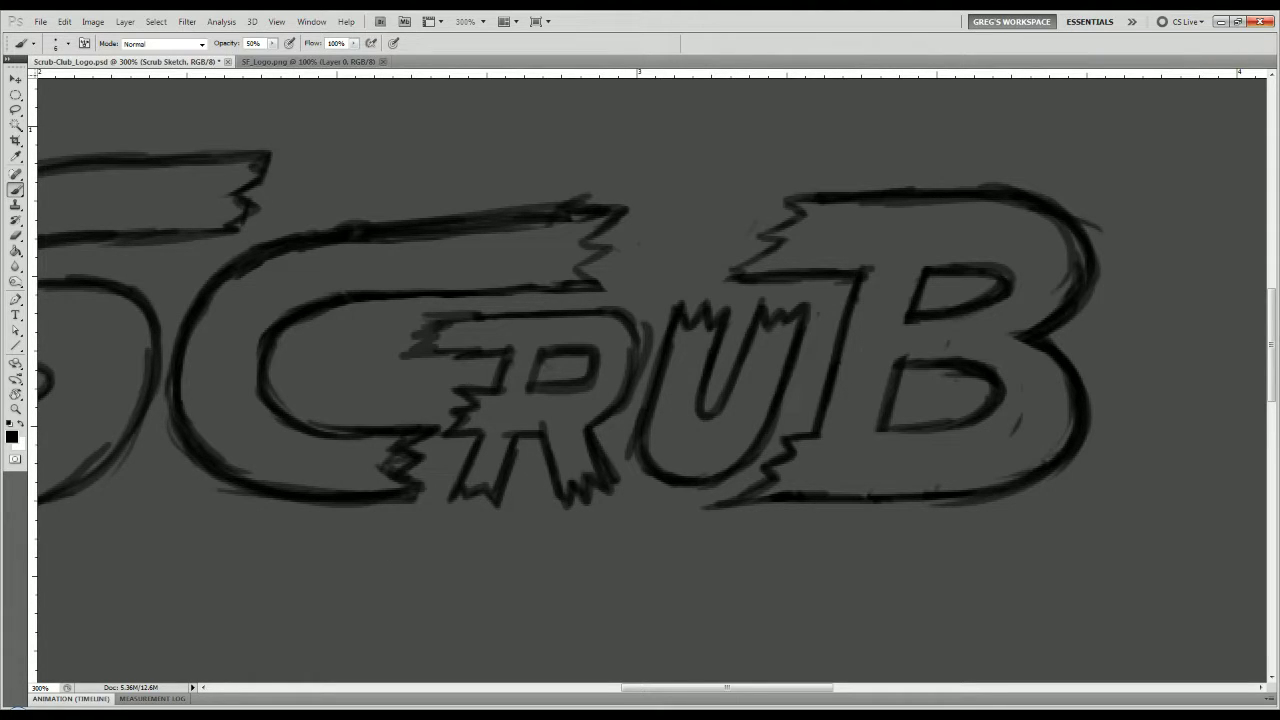
# Show the faded Street Fighter logo and the horizontal guides together with the wordmark.
pyautogui.hotkey('ctrl', '-')
pyautogui.hotkey('ctrl', '-')
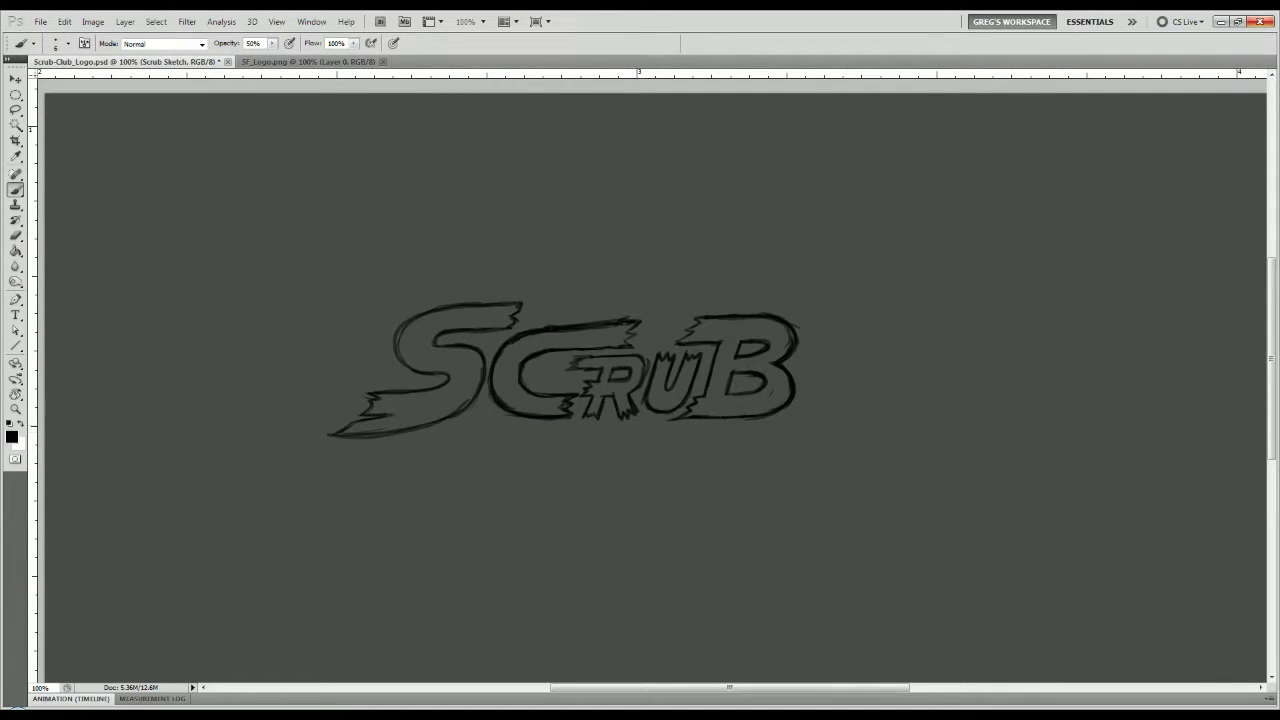
pyautogui.press('e')
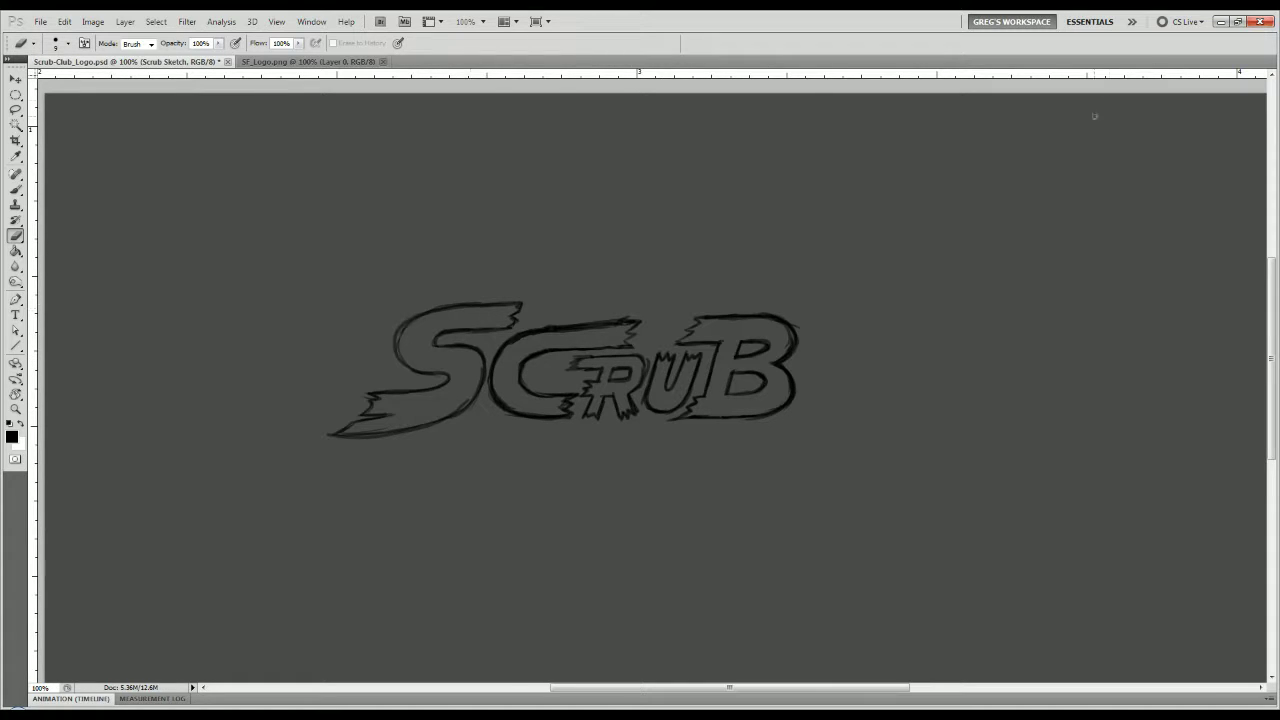
pyautogui.hotkey('ctrl', 'e')
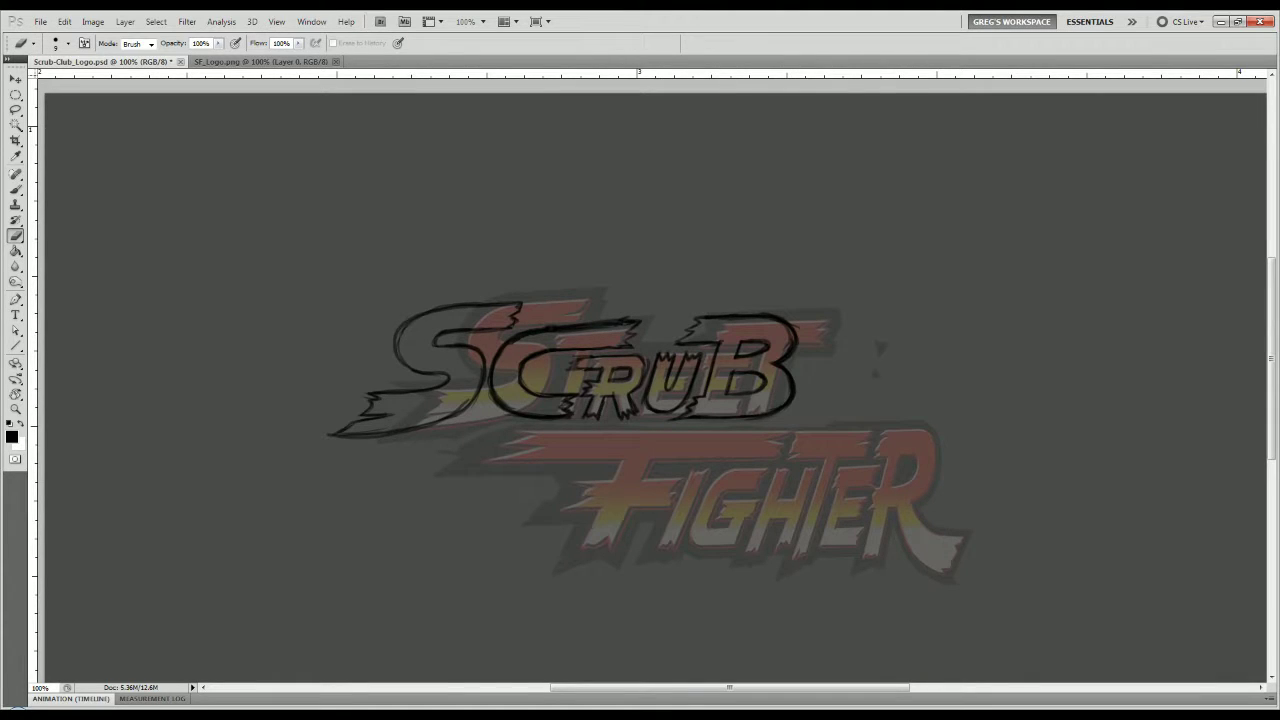
pyautogui.hotkey('ctrl', ';')
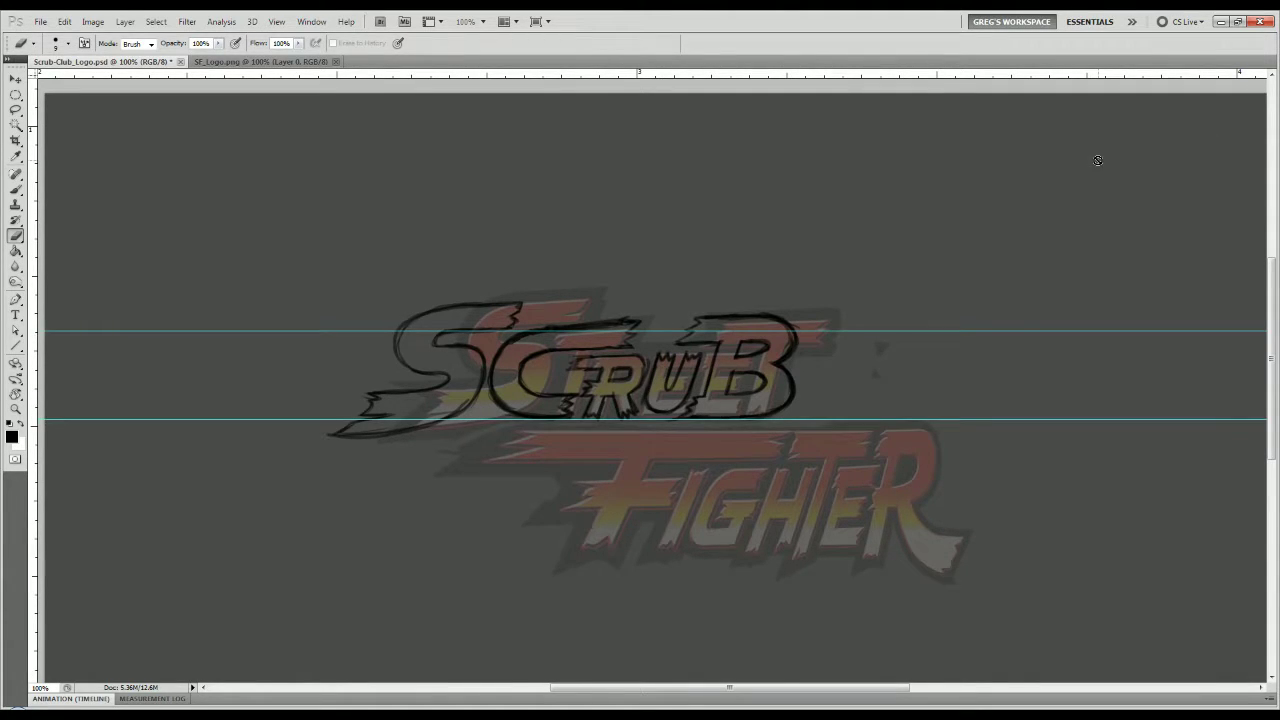
# Move the lower guide to the top edge of FIGHTER and add a horizontal guide along the base of its letters.
pyautogui.hotkey('ctrl', '+')
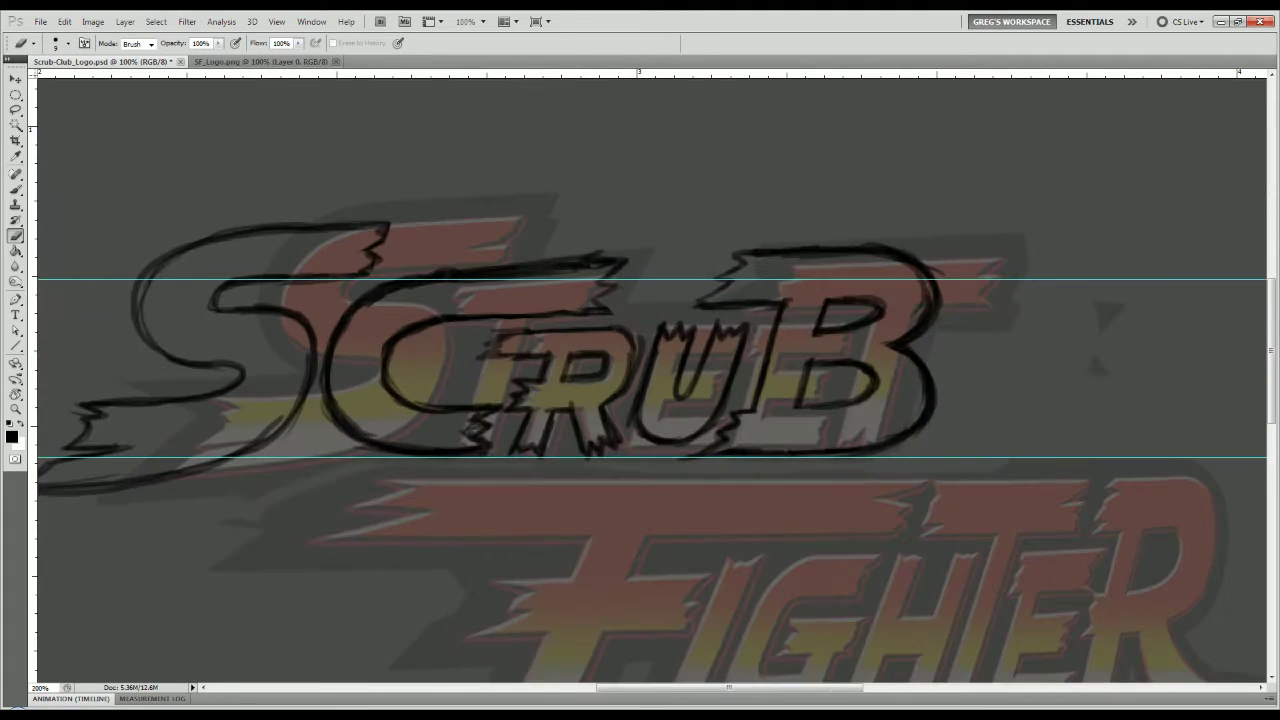
pyautogui.moveTo(777, 516)
pyautogui.mouseDown()
pyautogui.moveTo(751, 440)
pyautogui.moveTo(743, 461)
pyautogui.mouseUp()
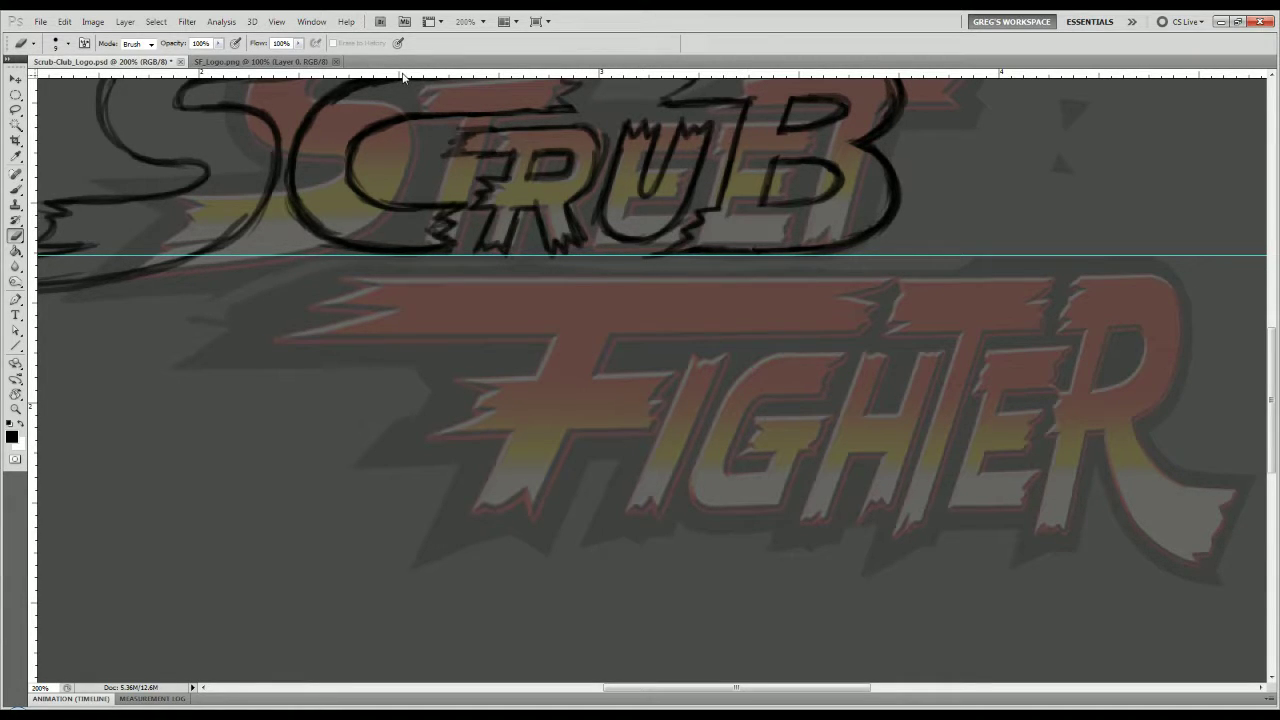
pyautogui.press('v')
pyautogui.moveTo(340, 255); pyautogui.dragTo(328, 277)
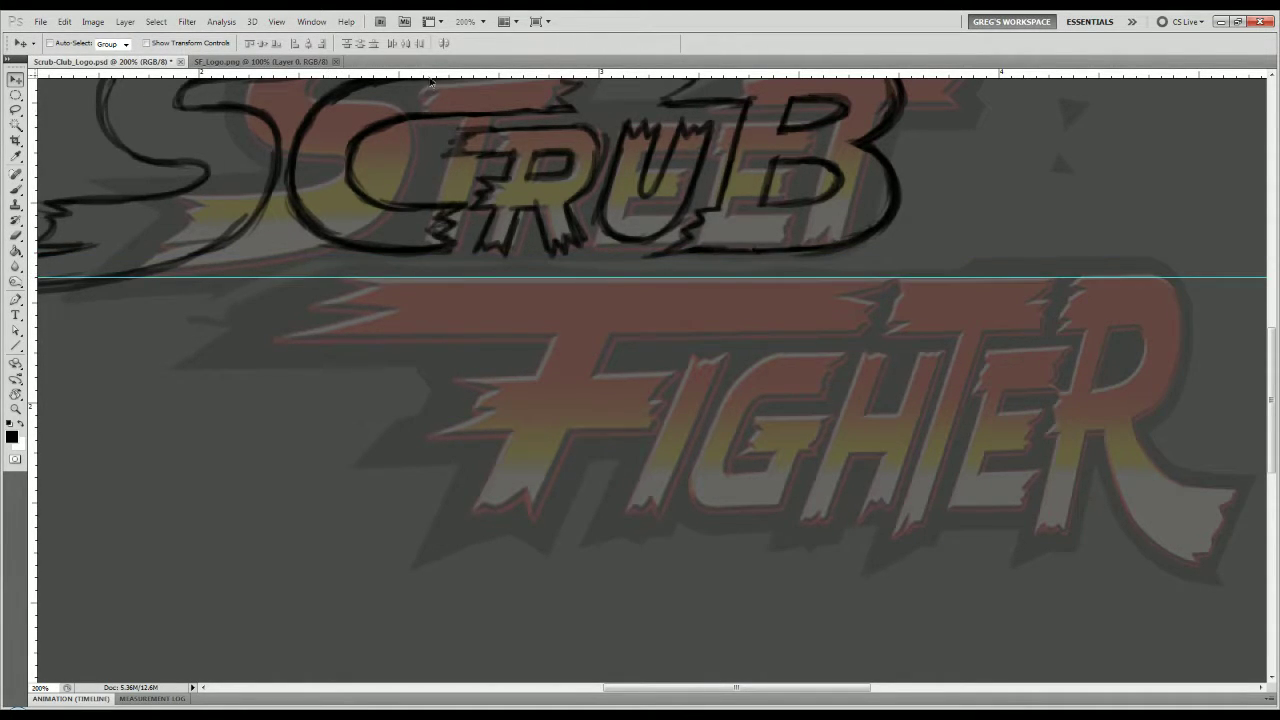
pyautogui.moveTo(430, 76); pyautogui.dragTo(295, 517)
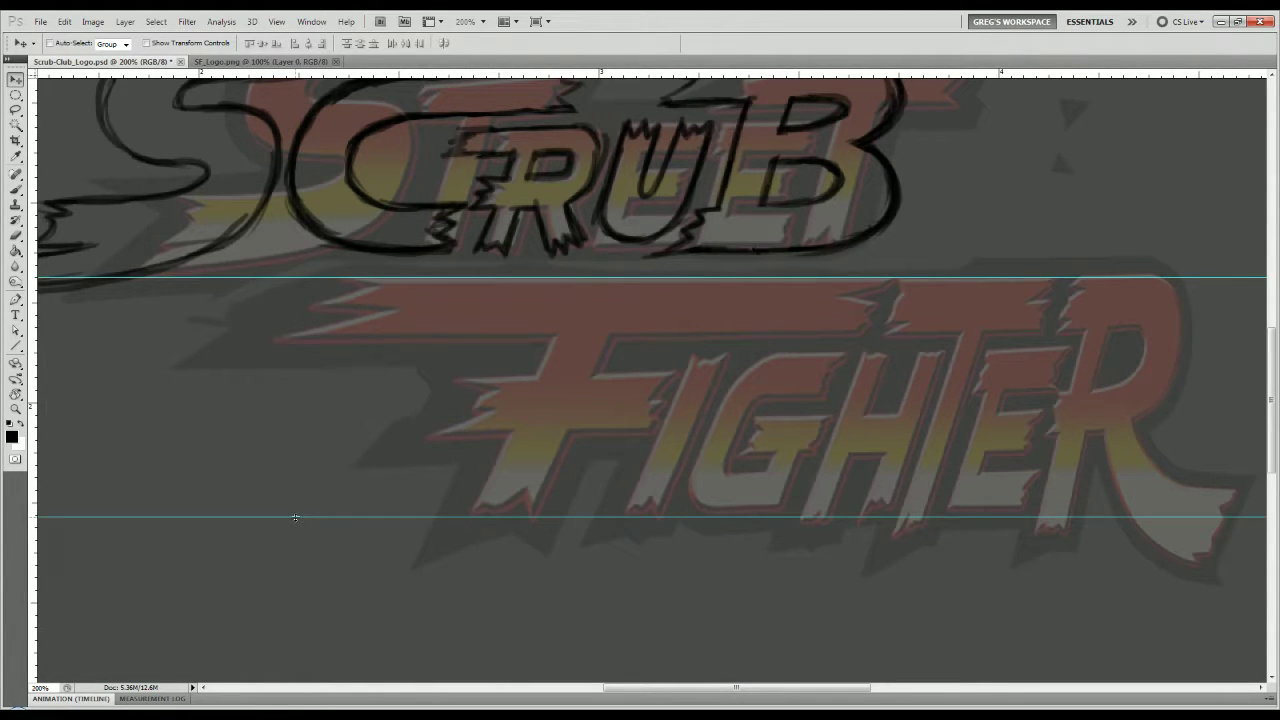
# On the Scrub Sketch layer, rough in a wide C for the second word between the two guides, with a slanted top end.
pyautogui.press('b')
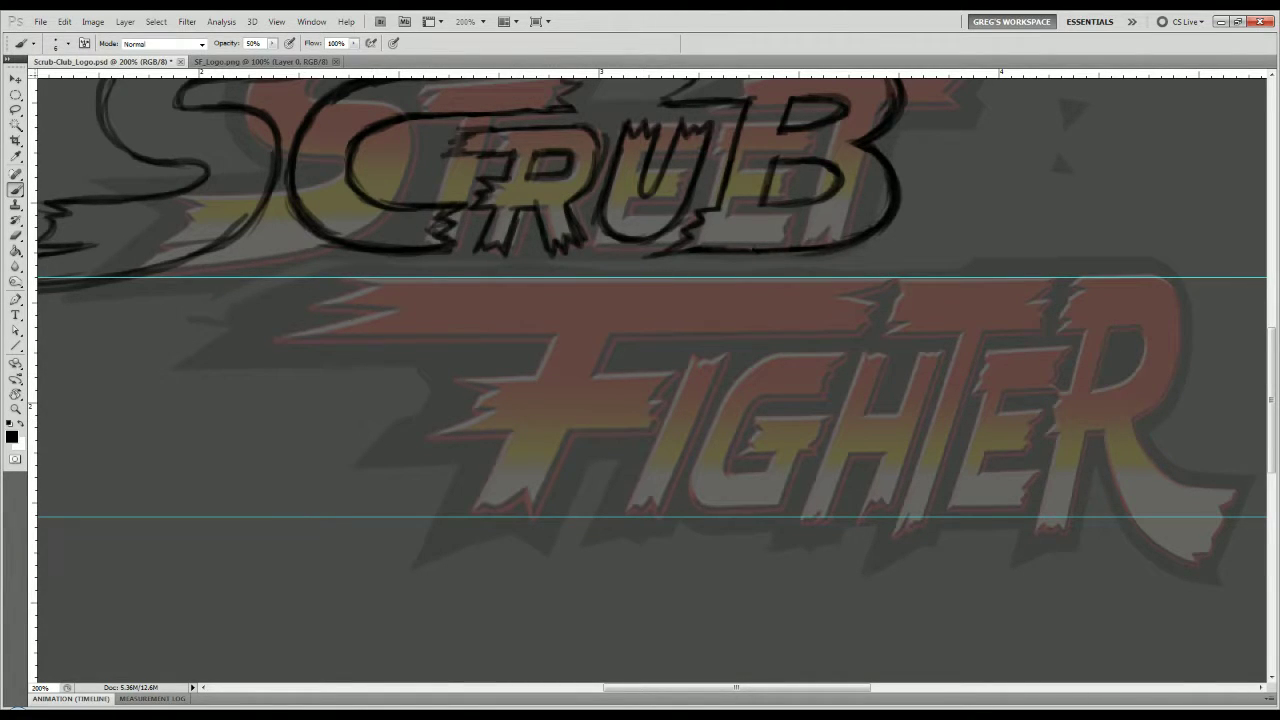
pyautogui.hotkey('alt', ']')
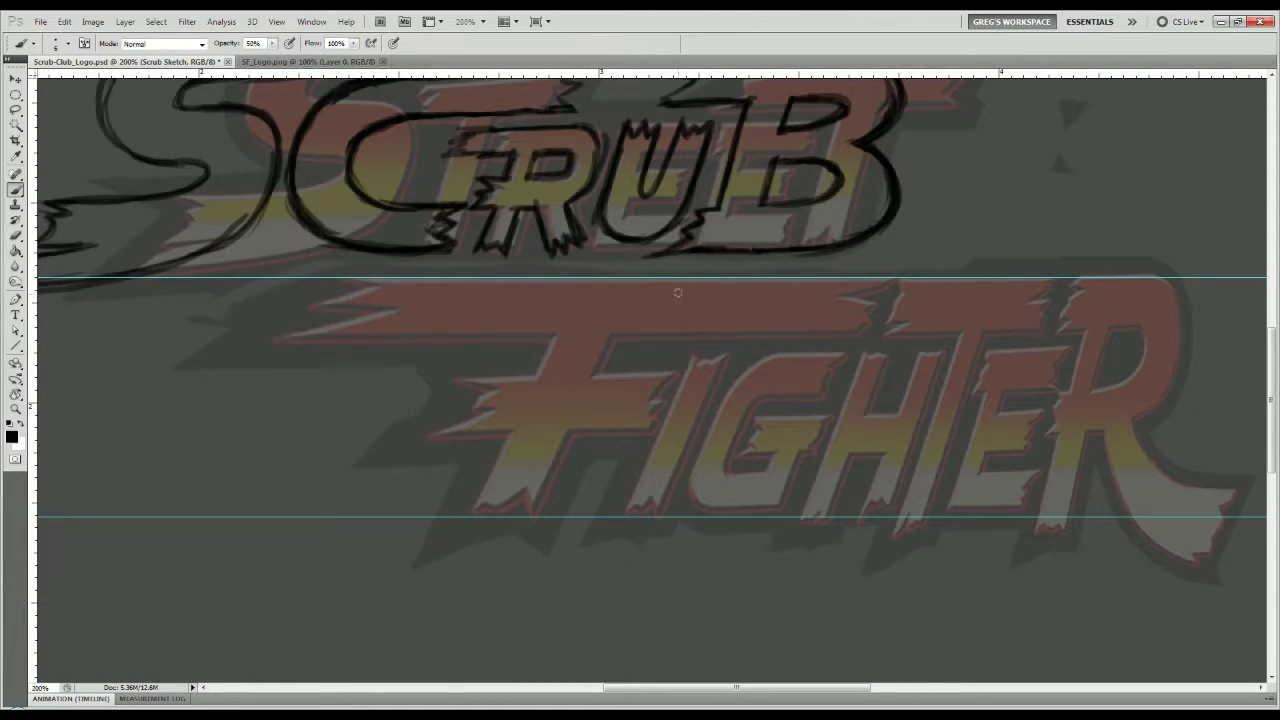
pyautogui.moveTo(697, 285)
pyautogui.mouseDown()
pyautogui.moveTo(664, 332)
pyautogui.moveTo(428, 339)
pyautogui.moveTo(409, 407)
pyautogui.moveTo(419, 430)
pyautogui.moveTo(410, 417)
pyautogui.moveTo(537, 447)
pyautogui.moveTo(480, 441)
pyautogui.moveTo(579, 444)
pyautogui.moveTo(570, 521)
pyautogui.moveTo(602, 502)
pyautogui.mouseUp()
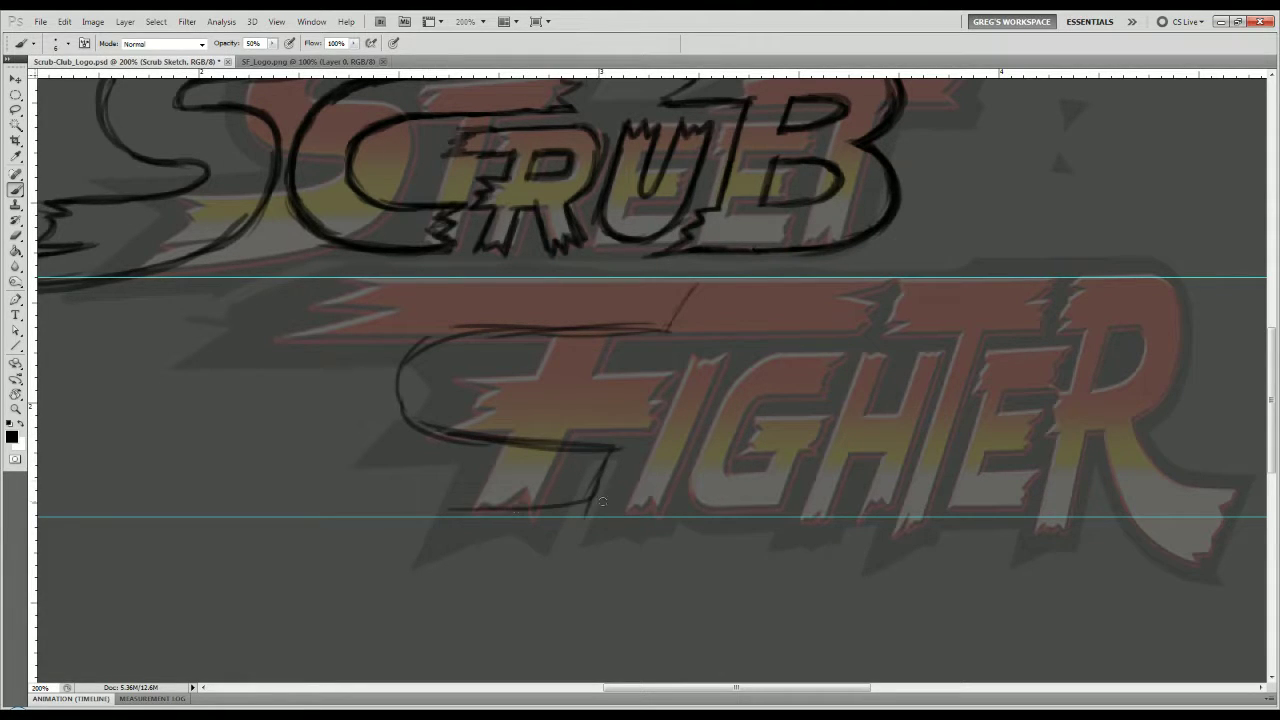
pyautogui.moveTo(390, 417)
pyautogui.mouseDown()
pyautogui.moveTo(518, 450)
pyautogui.moveTo(582, 444)
pyautogui.moveTo(491, 441)
pyautogui.moveTo(630, 450)
pyautogui.mouseUp()
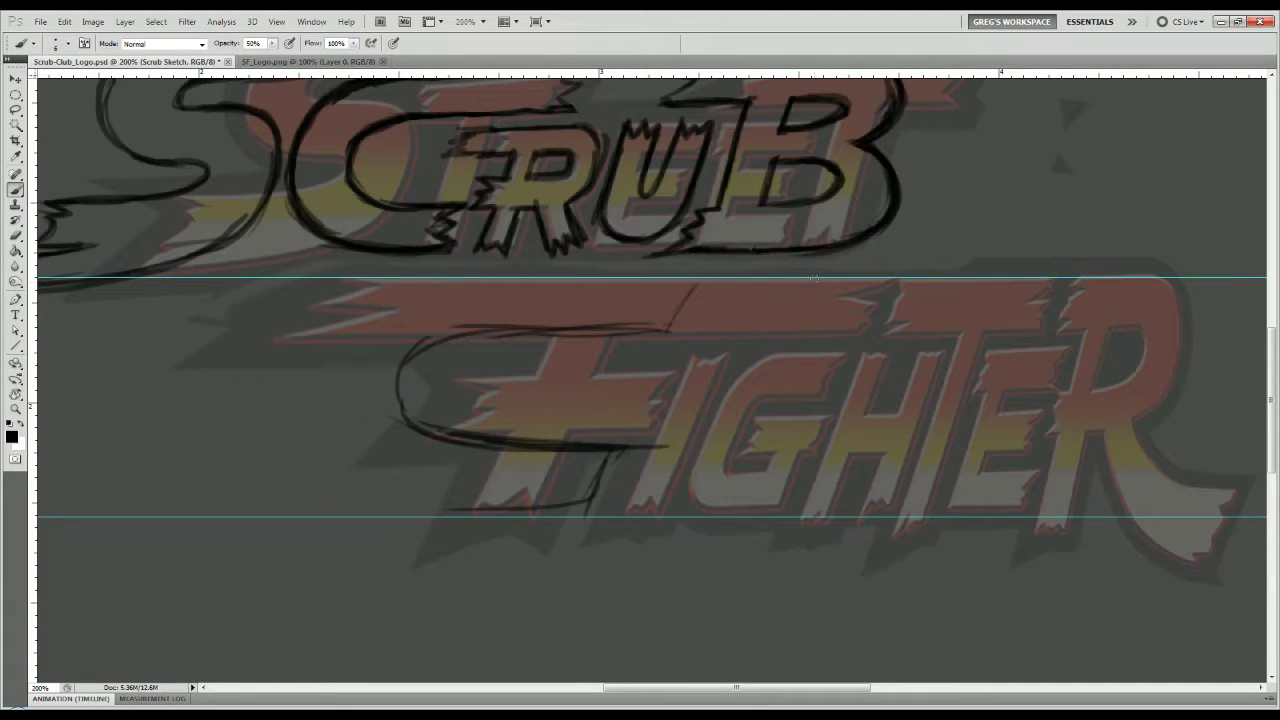
pyautogui.moveTo(690, 287)
pyautogui.mouseDown()
pyautogui.moveTo(802, 280)
pyautogui.moveTo(683, 285)
pyautogui.moveTo(763, 339)
pyautogui.moveTo(428, 350)
pyautogui.moveTo(434, 417)
pyautogui.mouseUp()
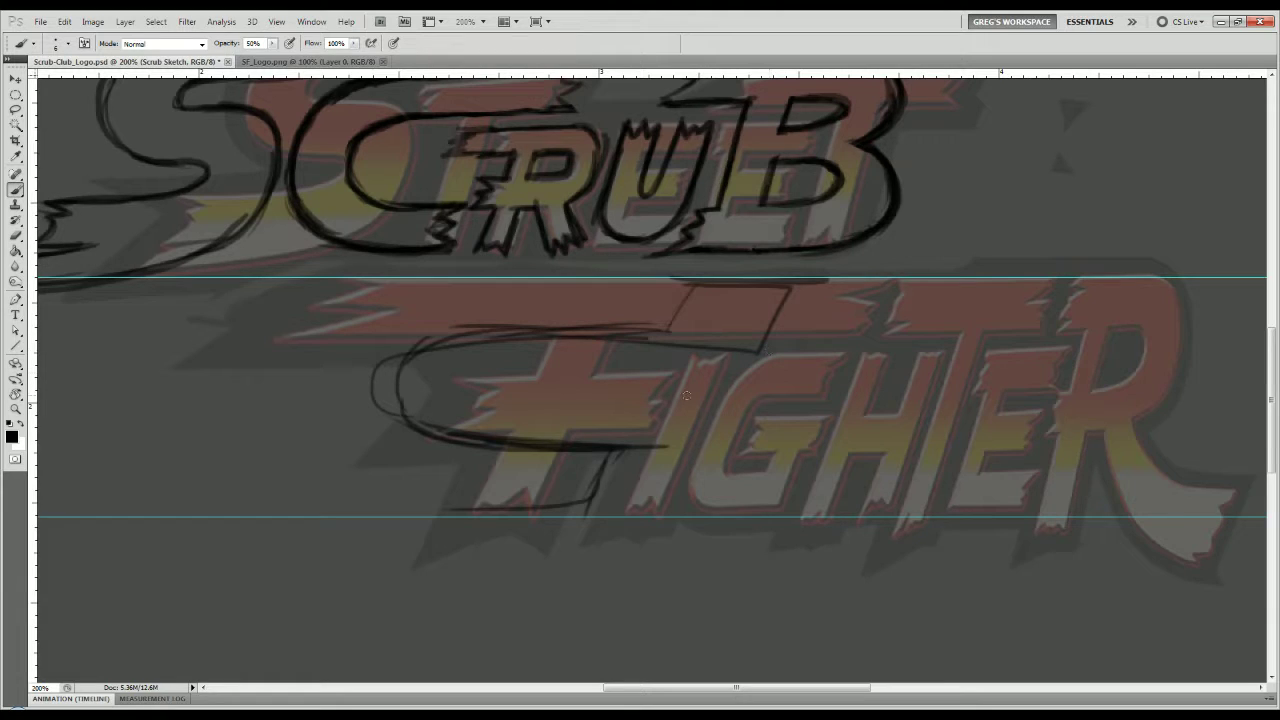
# Rough in a small L and U beside the second word's C, and start the B with its slanted upper-left edge.
pyautogui.moveTo(697, 380)
pyautogui.mouseDown()
pyautogui.moveTo(668, 504)
pyautogui.moveTo(795, 505)
pyautogui.moveTo(806, 451)
pyautogui.moveTo(715, 454)
pyautogui.moveTo(745, 370)
pyautogui.moveTo(684, 380)
pyautogui.mouseUp()
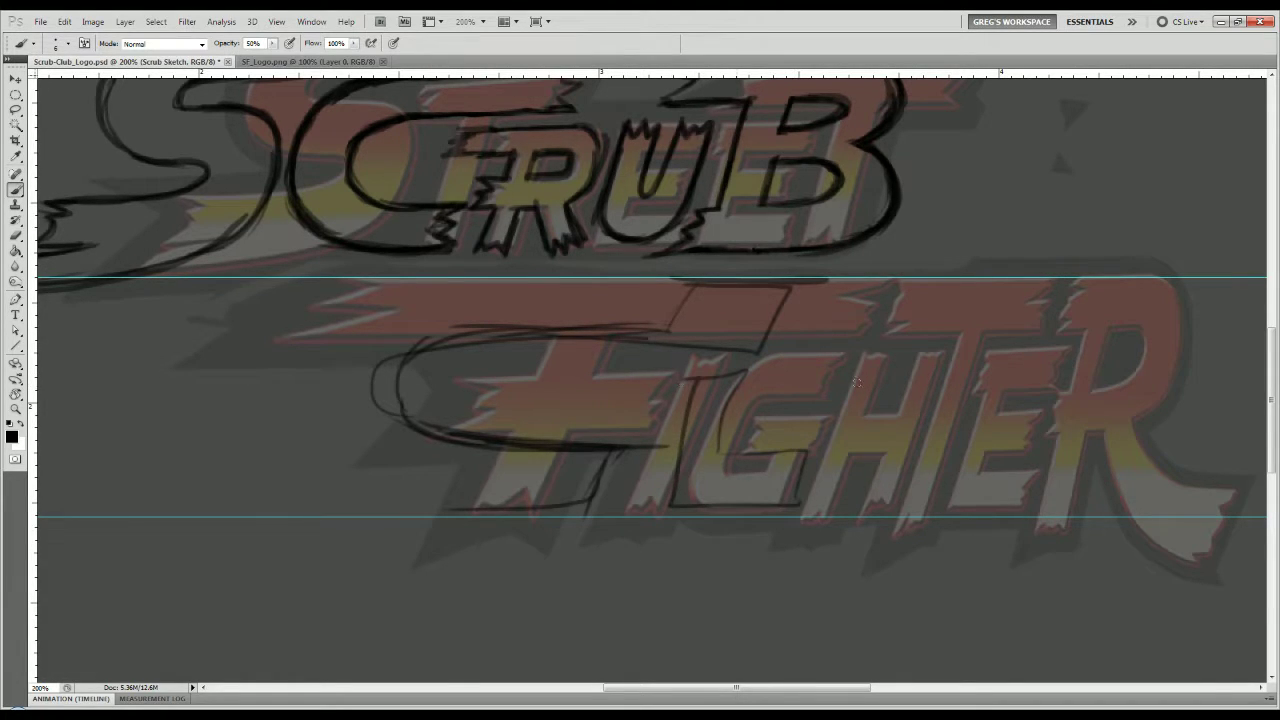
pyautogui.moveTo(833, 378)
pyautogui.mouseDown()
pyautogui.moveTo(896, 494)
pyautogui.moveTo(925, 378)
pyautogui.moveTo(845, 400)
pyautogui.moveTo(841, 373)
pyautogui.mouseUp()
pyautogui.moveTo(846, 286)
pyautogui.mouseDown()
pyautogui.moveTo(832, 341)
pyautogui.moveTo(911, 346)
pyautogui.mouseUp()
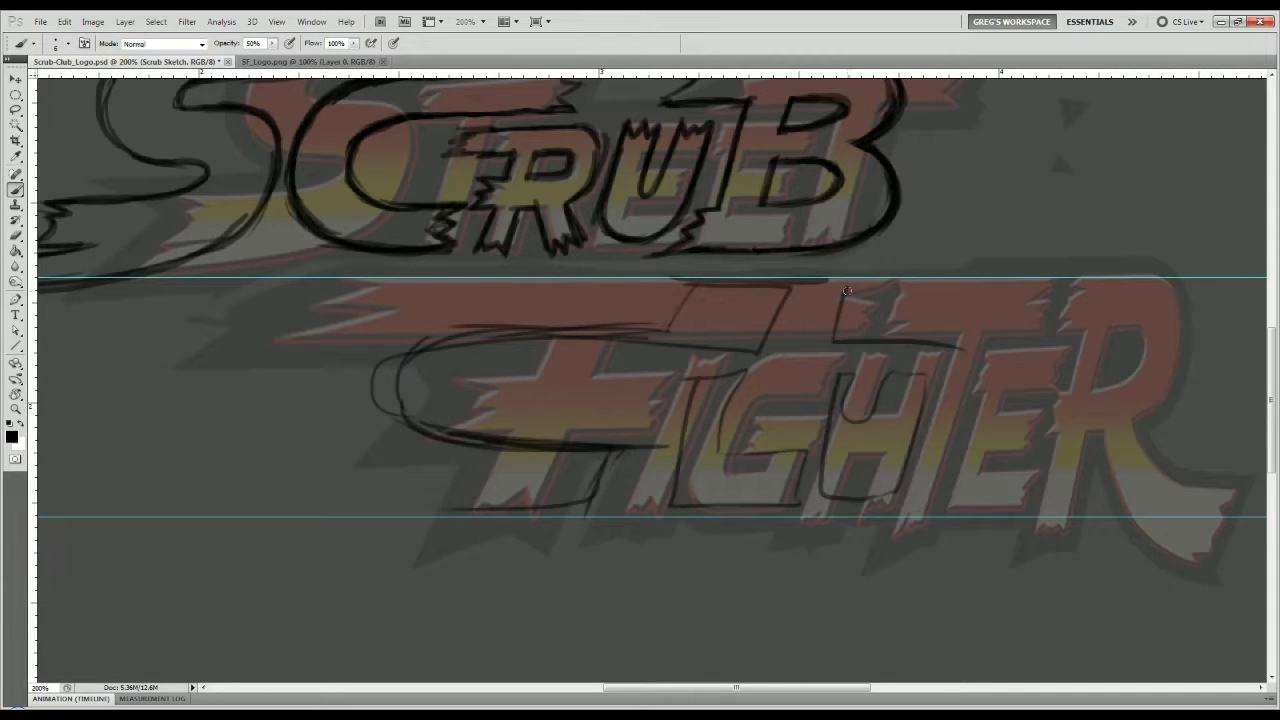
# Try a rounded upper bowl for the B of the second word.
pyautogui.moveTo(847, 290)
pyautogui.mouseDown()
pyautogui.moveTo(889, 277)
pyautogui.moveTo(1031, 311)
pyautogui.moveTo(1066, 363)
pyautogui.moveTo(1015, 394)
pyautogui.mouseUp()
pyautogui.moveTo(905, 272)
pyautogui.mouseDown()
pyautogui.moveTo(1038, 291)
pyautogui.moveTo(1067, 357)
pyautogui.moveTo(1045, 385)
pyautogui.mouseUp()
pyautogui.moveTo(1062, 312); pyautogui.dragTo(1016, 392)
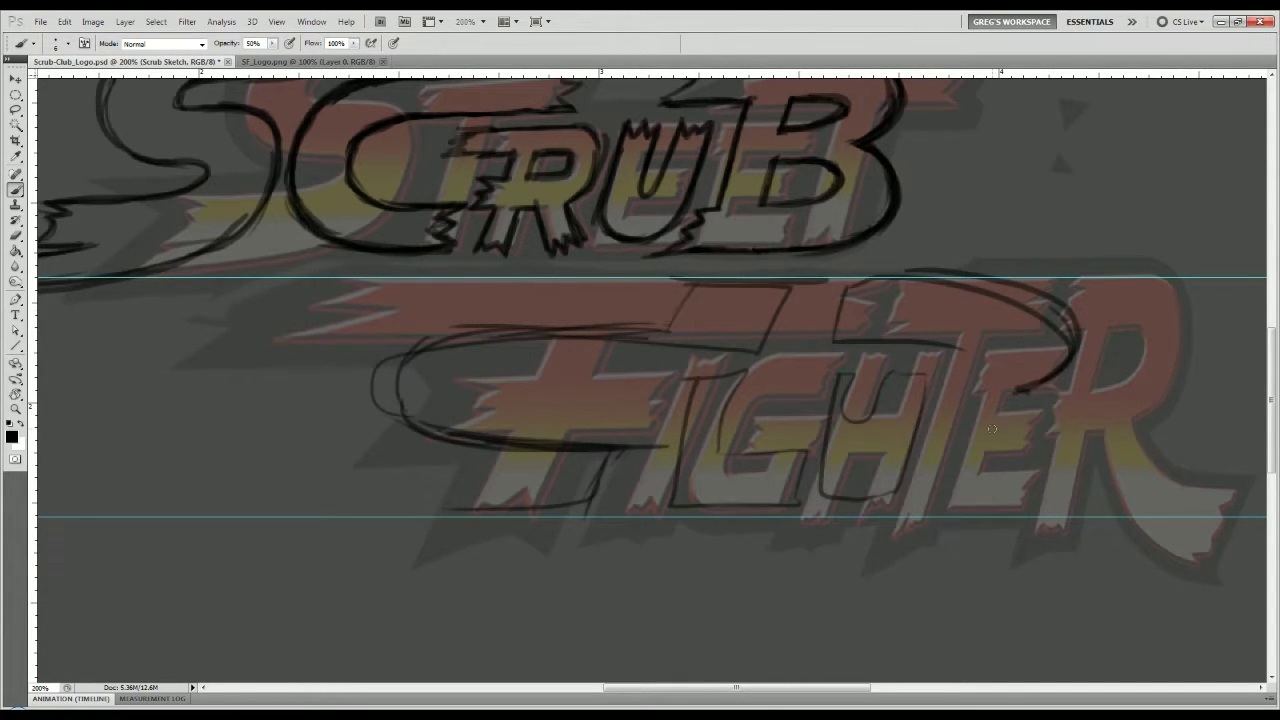
pyautogui.hotkey('ctrl', 'alt', 'z')
pyautogui.hotkey('ctrl', 'alt', 'z')
pyautogui.hotkey('ctrl', 'alt', 'z')
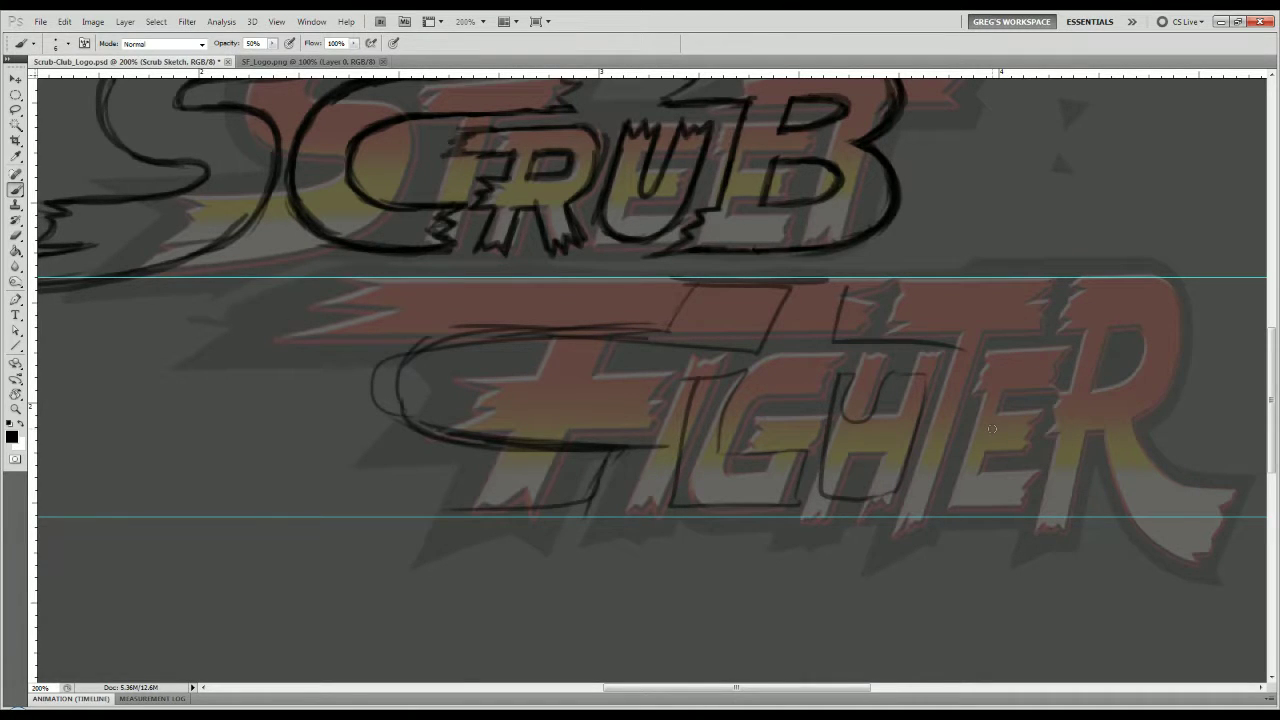
# Sketch the B's outer outline with a wider upper bowl, a lower bowl and a tail sweeping below the lower guide.
pyautogui.moveTo(849, 304)
pyautogui.mouseDown()
pyautogui.moveTo(998, 276)
pyautogui.moveTo(1089, 298)
pyautogui.moveTo(1050, 288)
pyautogui.moveTo(1085, 391)
pyautogui.moveTo(1099, 338)
pyautogui.moveTo(1010, 417)
pyautogui.mouseUp()
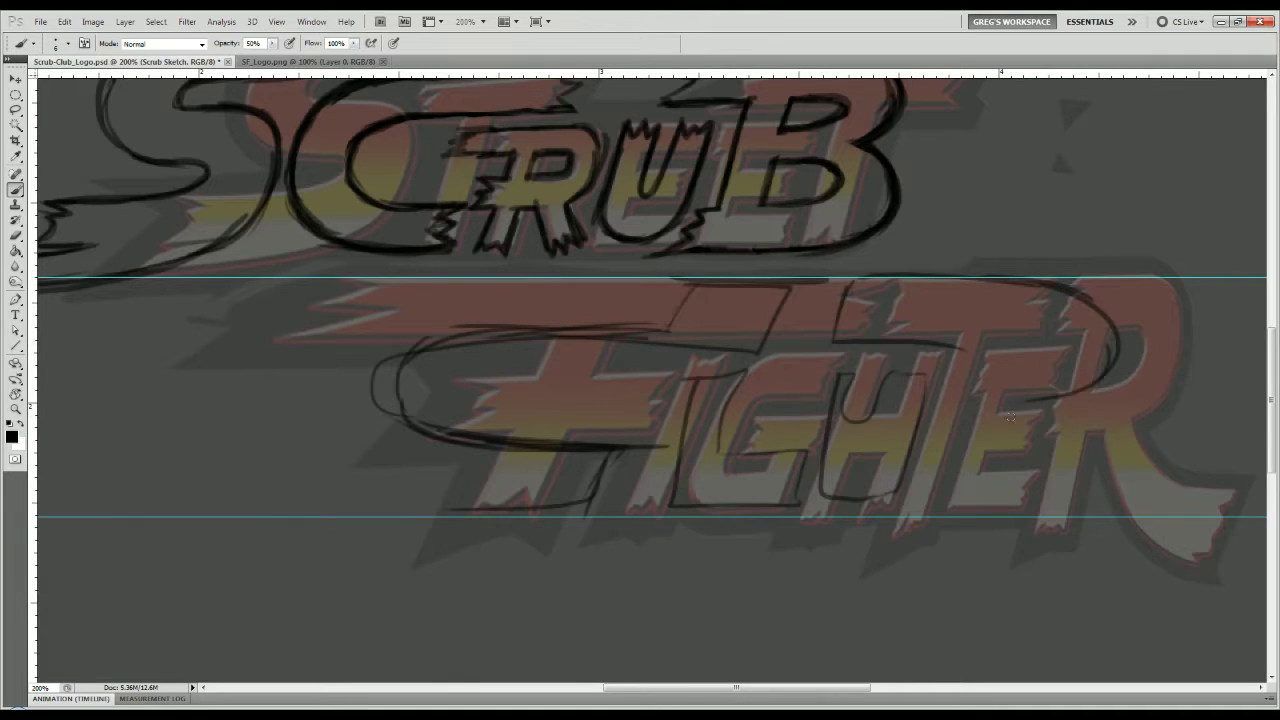
pyautogui.moveTo(1070, 291)
pyautogui.mouseDown()
pyautogui.moveTo(1057, 397)
pyautogui.moveTo(1033, 405)
pyautogui.moveTo(1108, 462)
pyautogui.moveTo(1100, 496)
pyautogui.moveTo(1040, 552)
pyautogui.mouseUp()
pyautogui.moveTo(1095, 505); pyautogui.dragTo(934, 556)
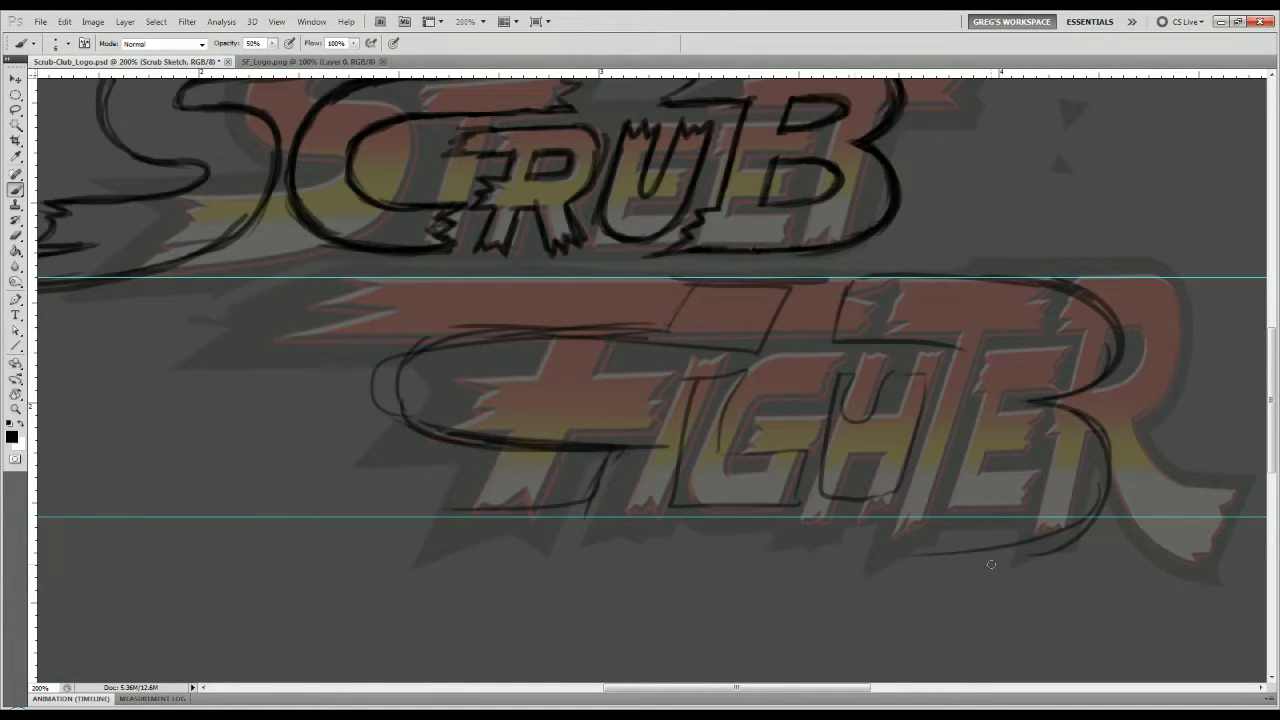
pyautogui.moveTo(1056, 542)
pyautogui.mouseDown()
pyautogui.moveTo(875, 579)
pyautogui.moveTo(884, 538)
pyautogui.moveTo(926, 531)
pyautogui.moveTo(1019, 449)
pyautogui.moveTo(1012, 488)
pyautogui.moveTo(984, 433)
pyautogui.mouseUp()
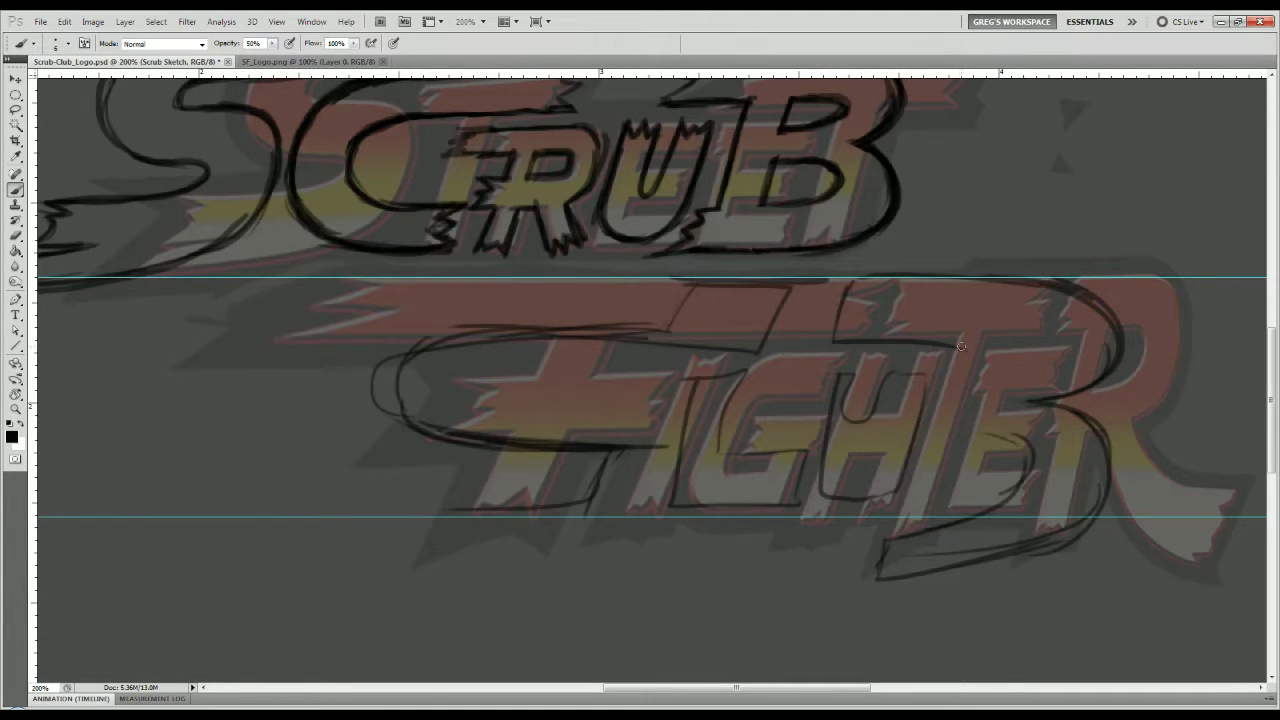
# Draw the B's stem and inner counters, and reinforce the outer curves of its bowls and tail.
pyautogui.moveTo(944, 340); pyautogui.dragTo(995, 346)
pyautogui.moveTo(882, 338)
pyautogui.mouseDown()
pyautogui.moveTo(989, 338)
pyautogui.moveTo(993, 378)
pyautogui.moveTo(1027, 355)
pyautogui.moveTo(946, 402)
pyautogui.mouseUp()
pyautogui.moveTo(957, 345); pyautogui.dragTo(920, 528)
pyautogui.moveTo(946, 420)
pyautogui.mouseDown()
pyautogui.moveTo(960, 350)
pyautogui.moveTo(1000, 344)
pyautogui.mouseUp()
pyautogui.moveTo(1000, 344); pyautogui.dragTo(975, 500)
pyautogui.moveTo(1004, 372); pyautogui.dragTo(986, 466)
pyautogui.moveTo(984, 334)
pyautogui.mouseDown()
pyautogui.moveTo(1048, 366)
pyautogui.moveTo(1012, 380)
pyautogui.mouseUp()
pyautogui.moveTo(1088, 284)
pyautogui.mouseDown()
pyautogui.moveTo(1033, 417)
pyautogui.moveTo(1028, 407)
pyautogui.moveTo(981, 439)
pyautogui.moveTo(1029, 458)
pyautogui.moveTo(1022, 482)
pyautogui.moveTo(889, 527)
pyautogui.moveTo(868, 576)
pyautogui.mouseUp()
pyautogui.moveTo(1060, 406)
pyautogui.mouseDown()
pyautogui.moveTo(1045, 558)
pyautogui.moveTo(898, 580)
pyautogui.mouseUp()
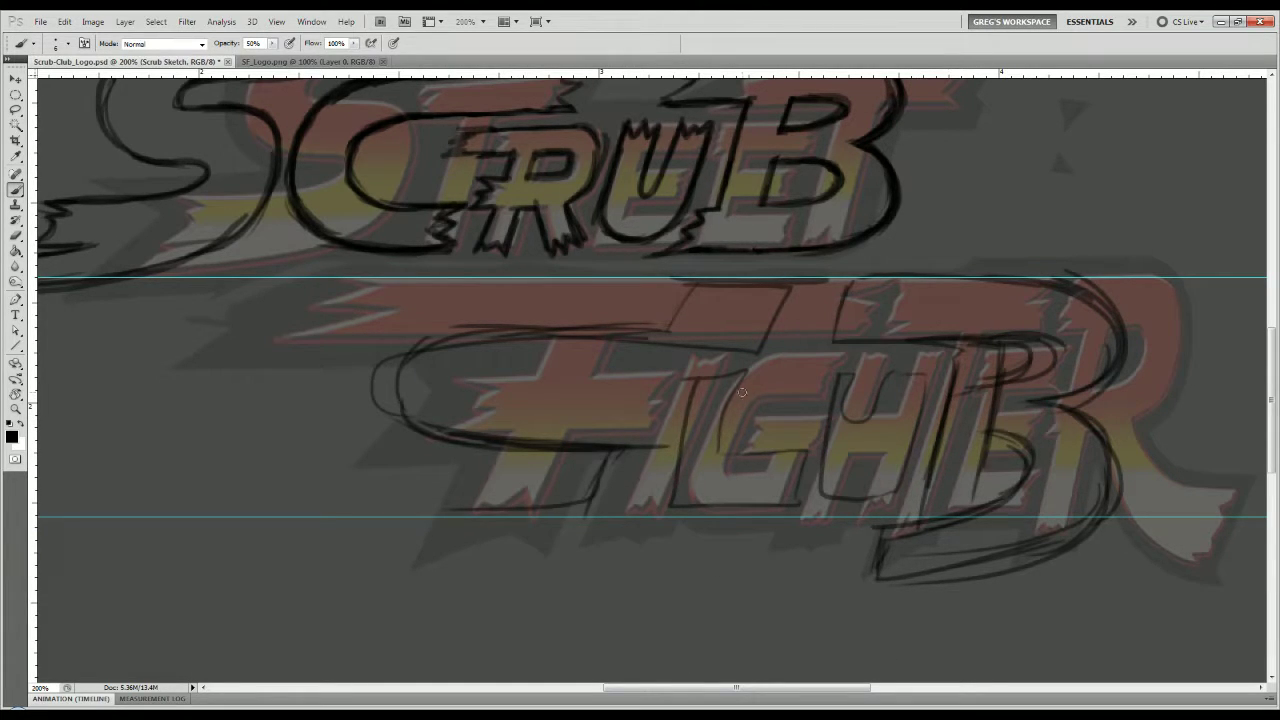
# Darken the L with jagged ends and add jagged teeth to the lower end of the second word's C.
pyautogui.moveTo(686, 383)
pyautogui.mouseDown()
pyautogui.moveTo(742, 366)
pyautogui.moveTo(720, 462)
pyautogui.moveTo(800, 448)
pyautogui.moveTo(775, 465)
pyautogui.moveTo(805, 472)
pyautogui.moveTo(795, 493)
pyautogui.moveTo(740, 505)
pyautogui.moveTo(684, 507)
pyautogui.moveTo(672, 488)
pyautogui.mouseUp()
pyautogui.moveTo(595, 454)
pyautogui.mouseDown()
pyautogui.moveTo(652, 447)
pyautogui.moveTo(610, 476)
pyautogui.moveTo(592, 515)
pyautogui.mouseUp()
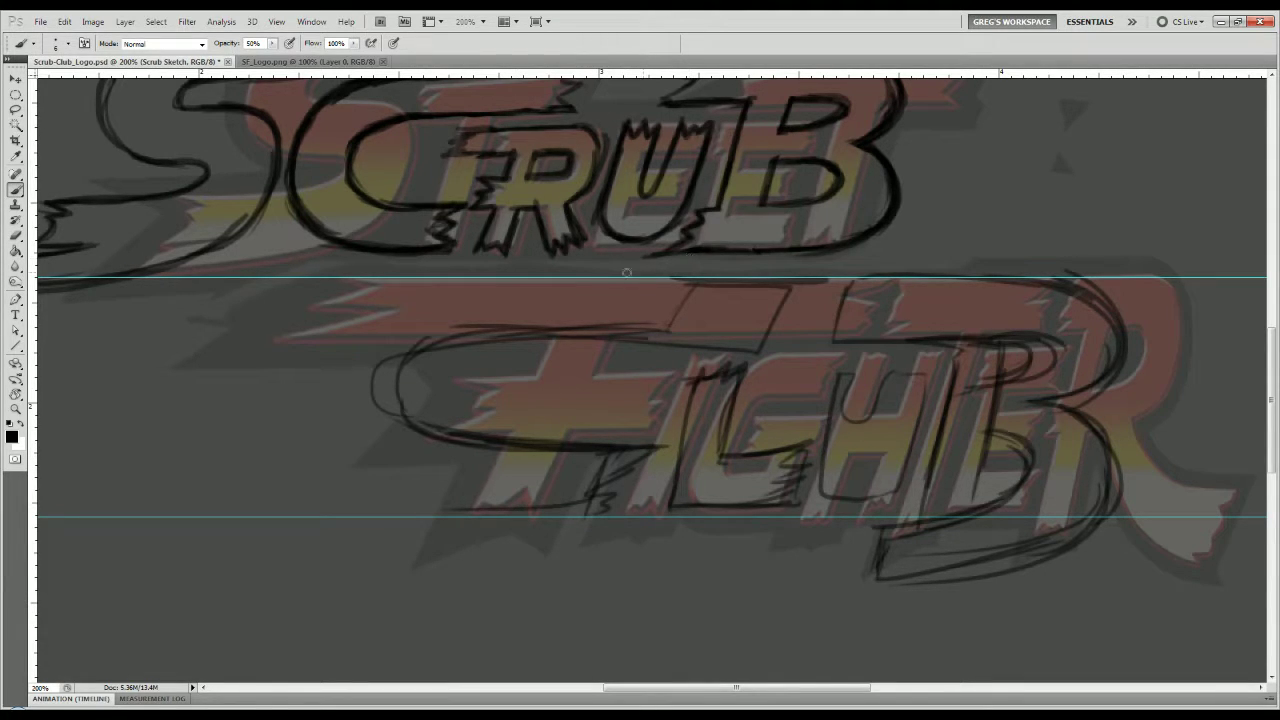
# Redraw the second word's C with a wider outer curve and a rounder inner curve.
pyautogui.moveTo(333, 320)
pyautogui.mouseDown()
pyautogui.moveTo(318, 462)
pyautogui.moveTo(530, 510)
pyautogui.moveTo(330, 410)
pyautogui.mouseUp()
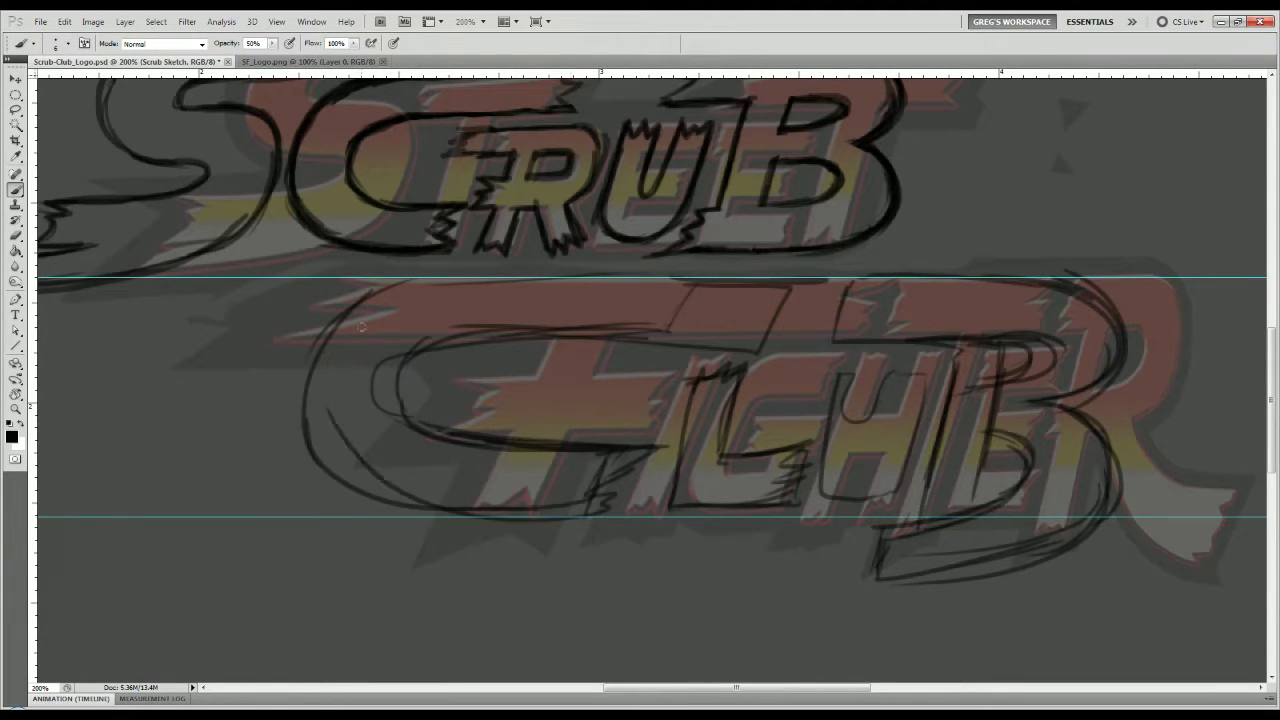
pyautogui.moveTo(376, 290)
pyautogui.mouseDown()
pyautogui.moveTo(730, 271)
pyautogui.moveTo(783, 294)
pyautogui.moveTo(761, 339)
pyautogui.moveTo(543, 355)
pyautogui.mouseUp()
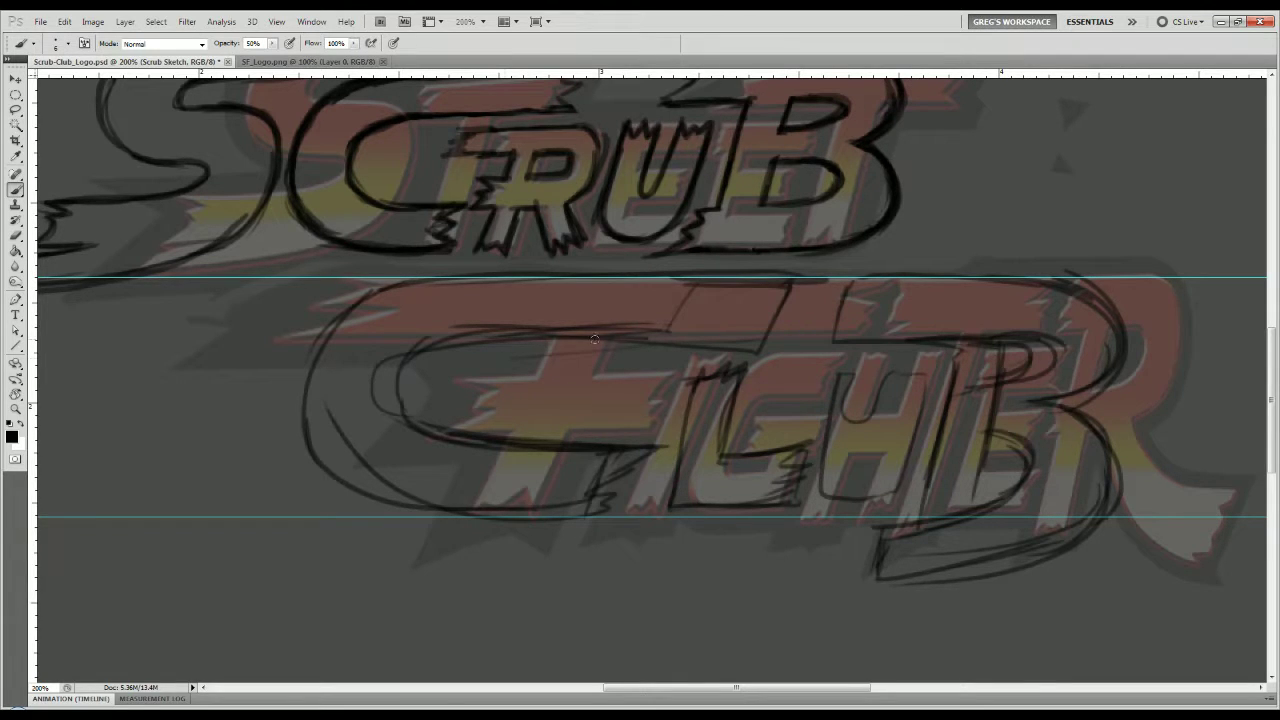
pyautogui.moveTo(632, 326); pyautogui.dragTo(406, 434)
pyautogui.moveTo(455, 392); pyautogui.dragTo(442, 443)
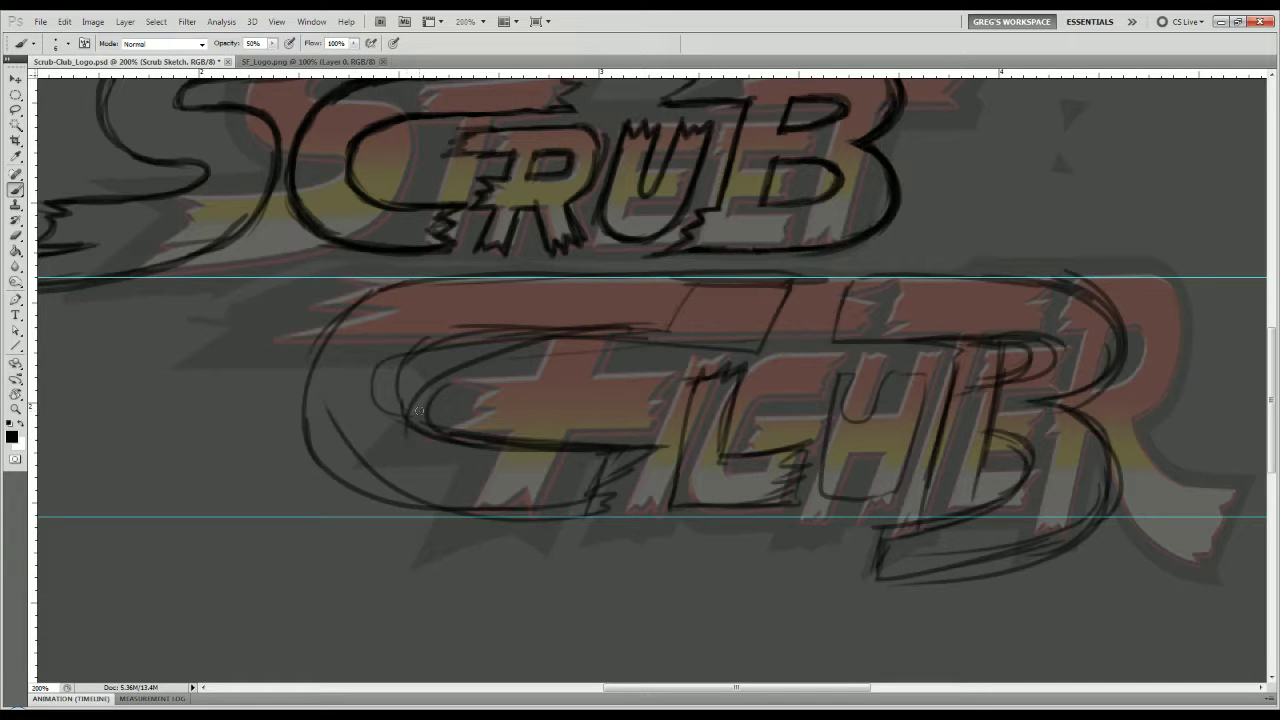
pyautogui.hotkey('ctrl', '-')
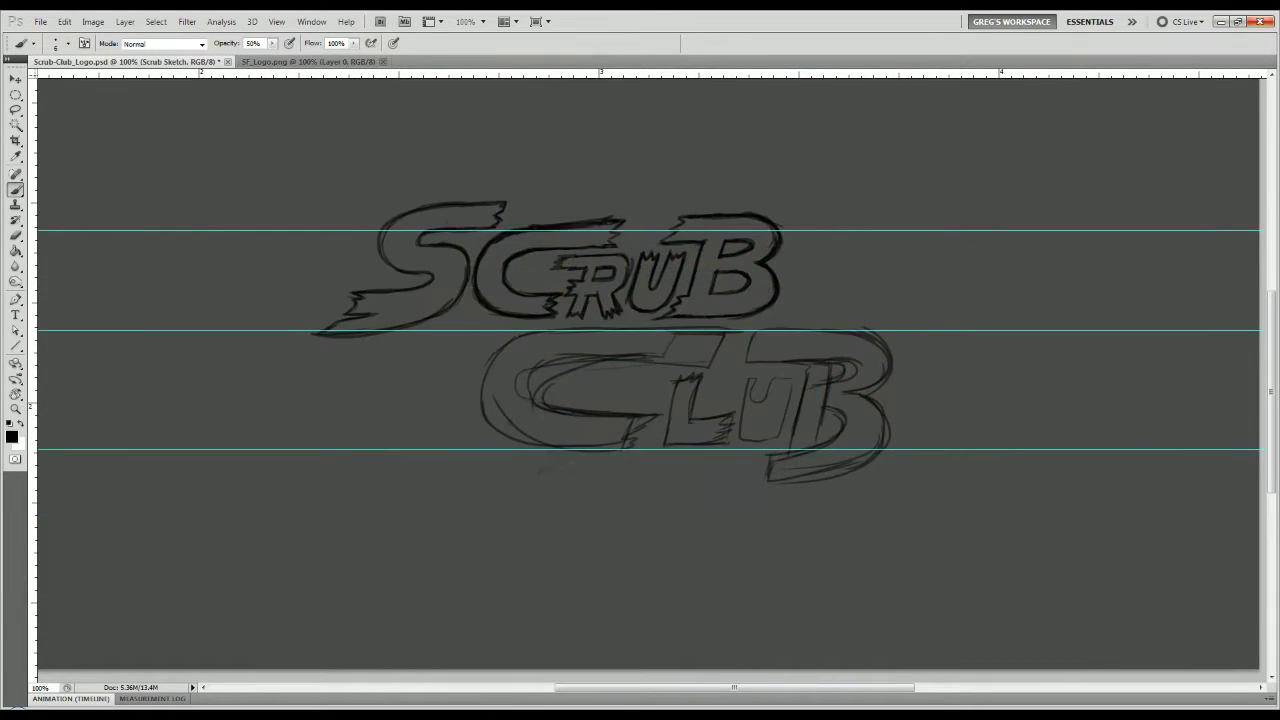
pyautogui.hotkey('ctrl', '+')
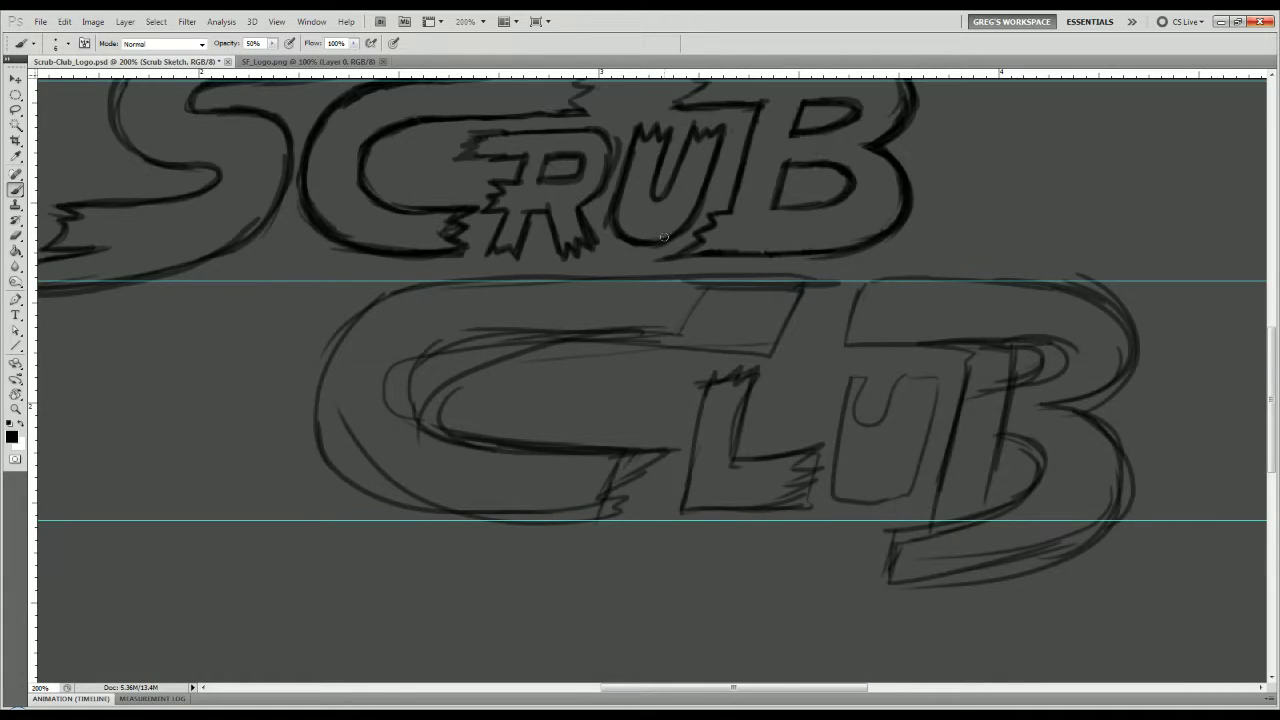
# Select the whole rough second word with a rectangular marquee and delete it from the Scrub Sketch layer.
pyautogui.press('m')
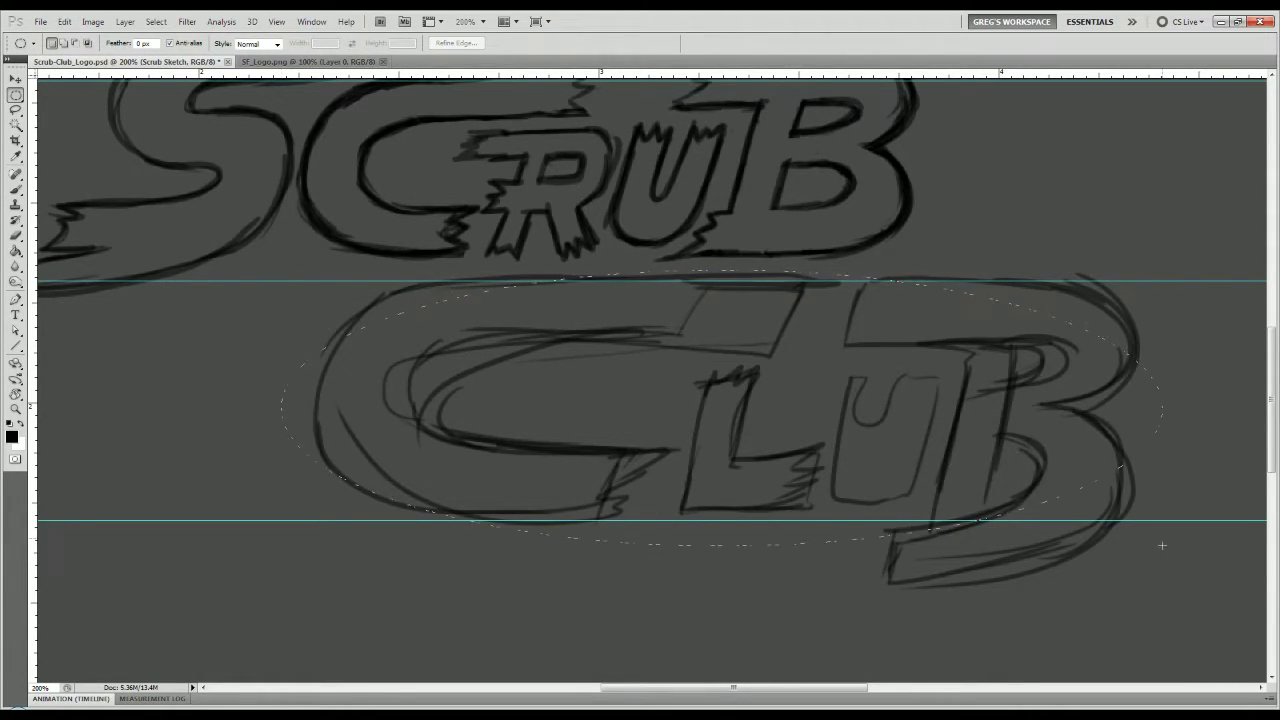
pyautogui.hotkey('ctrl', 'd')
pyautogui.hotkey('shift', 'm')
pyautogui.moveTo(1065, 440); pyautogui.dragTo(1063, 626)
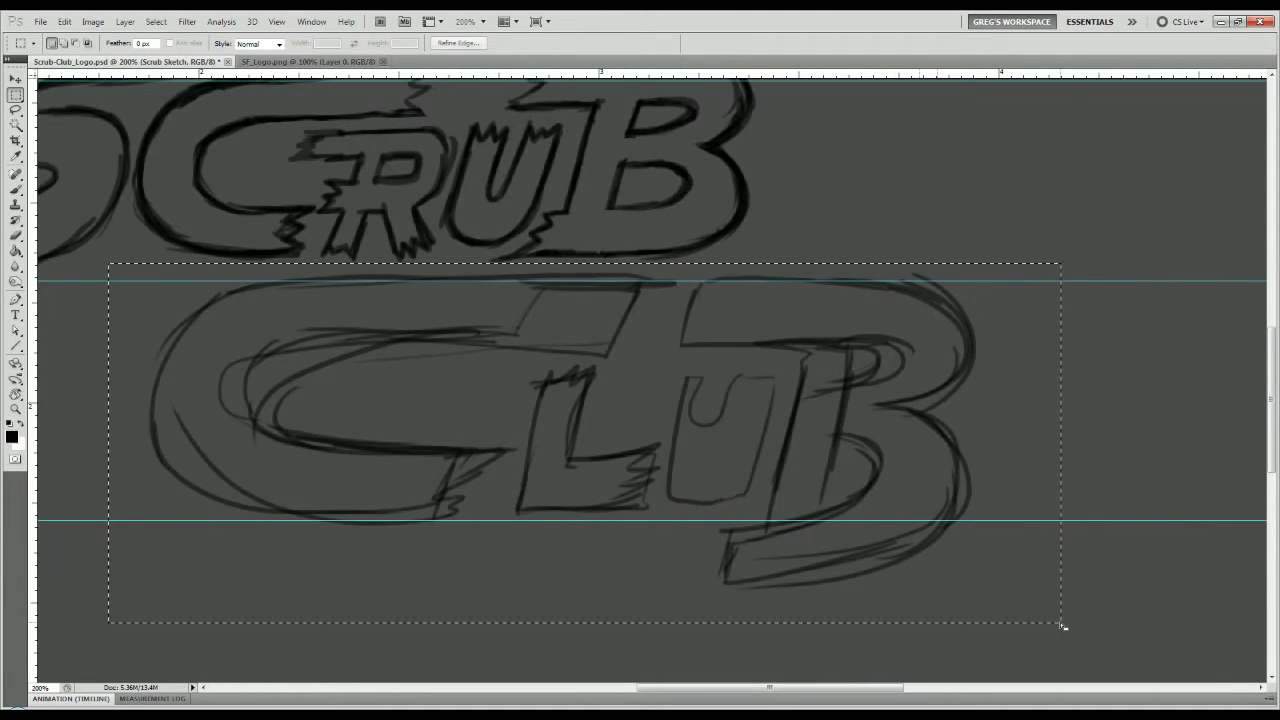
pyautogui.press('Delete')
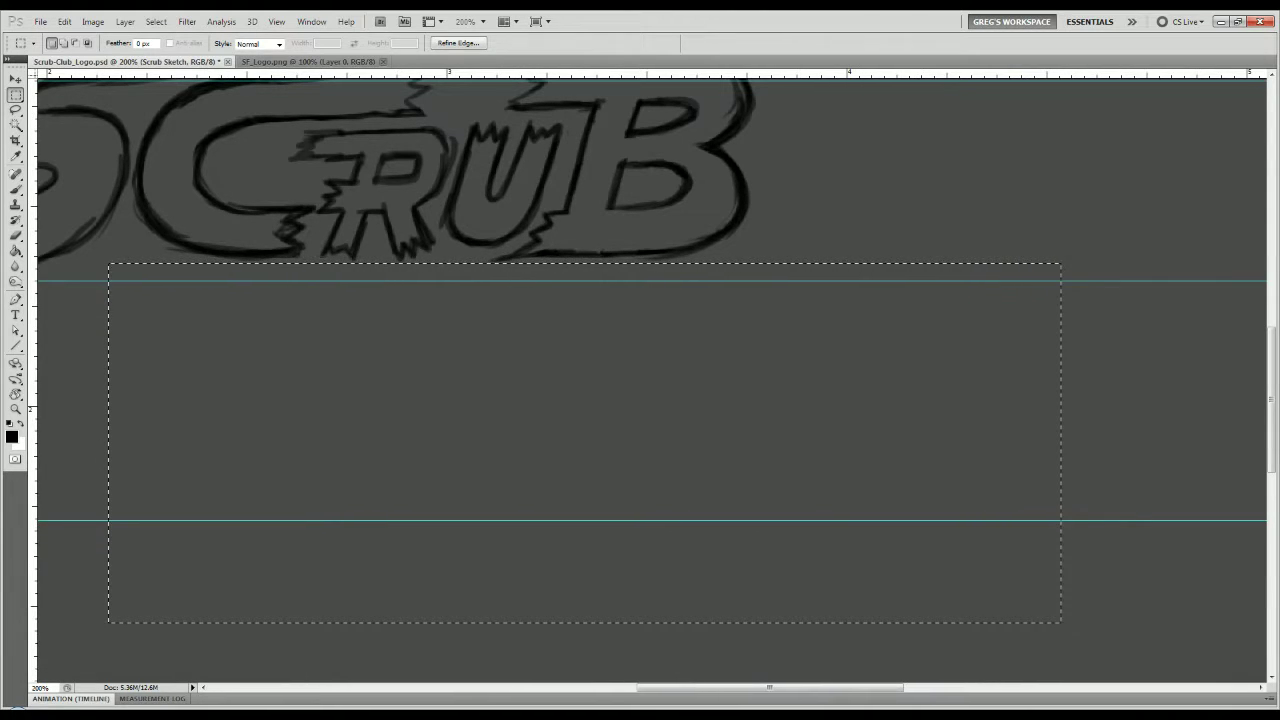
# Create a new layer named "Club Sketch", clear the selection and ready the Brush tool over the faded original logo.
pyautogui.hotkey('ctrl', 'shift', 'alt', 'n')
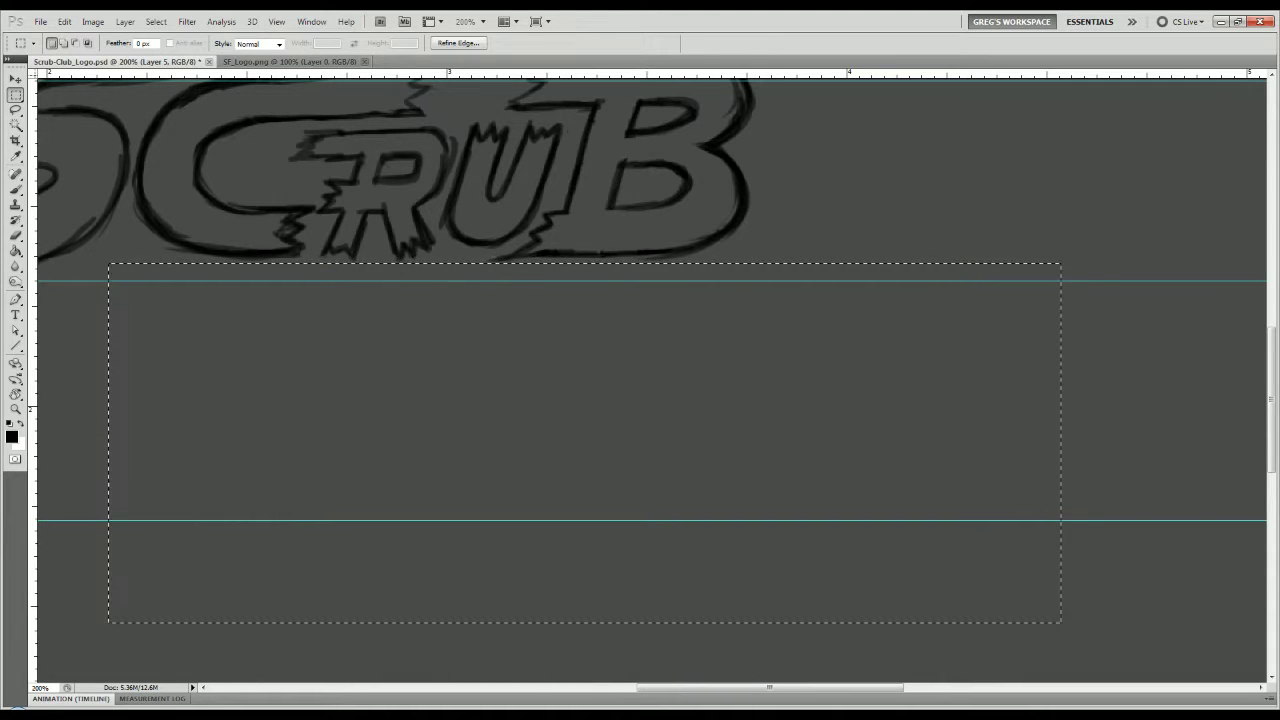
pyautogui.write('Club')
pyautogui.press('Return')
pyautogui.hotkey('ctrl', 'd')
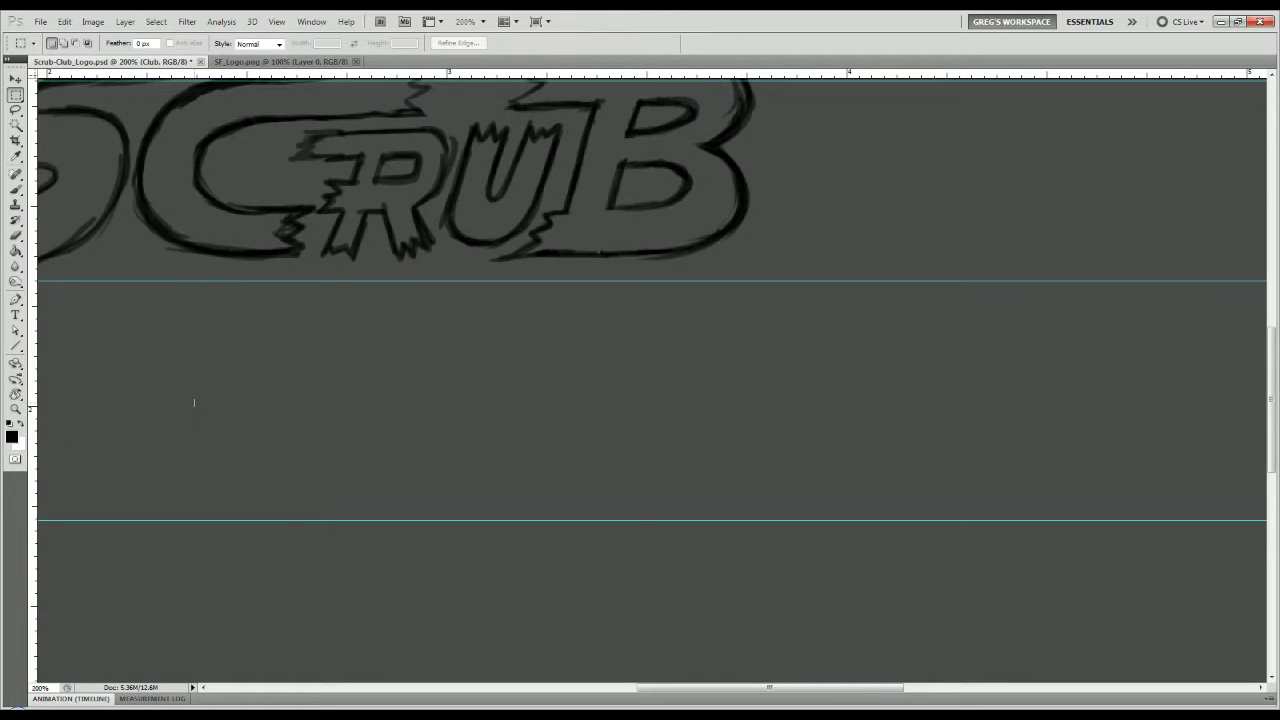
pyautogui.press('b')
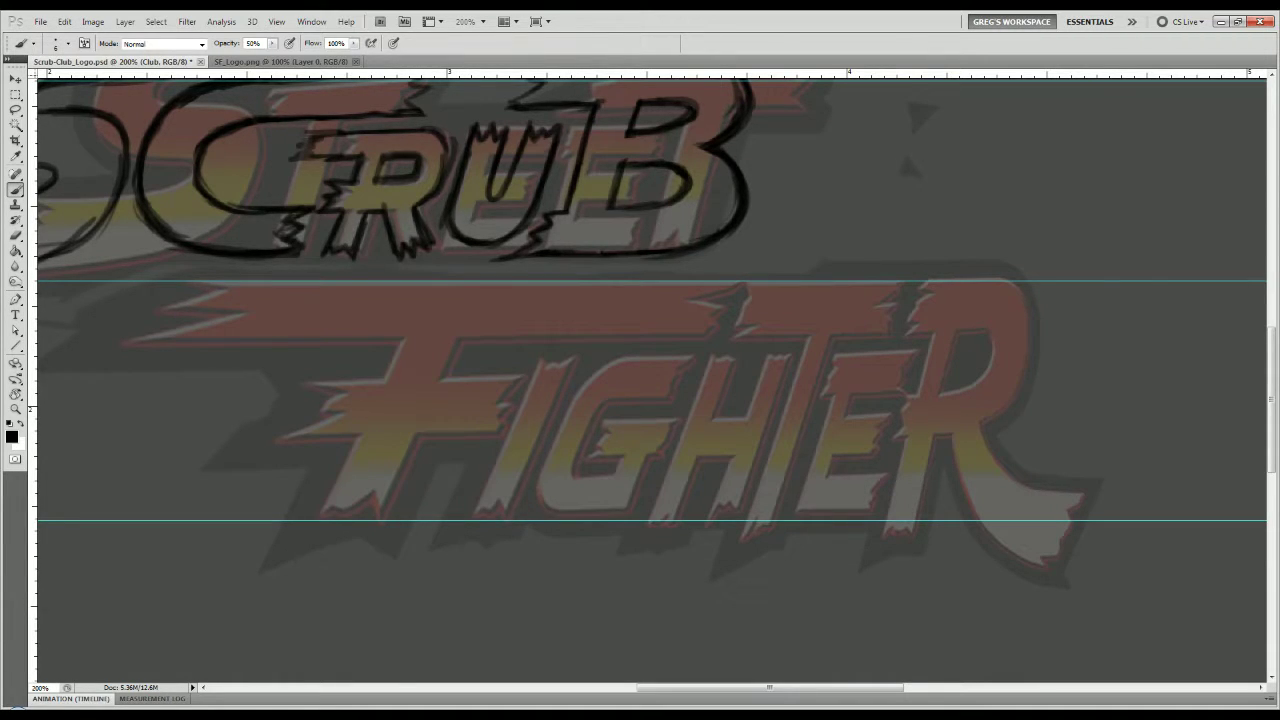
pyautogui.hotkey('alt', '[')
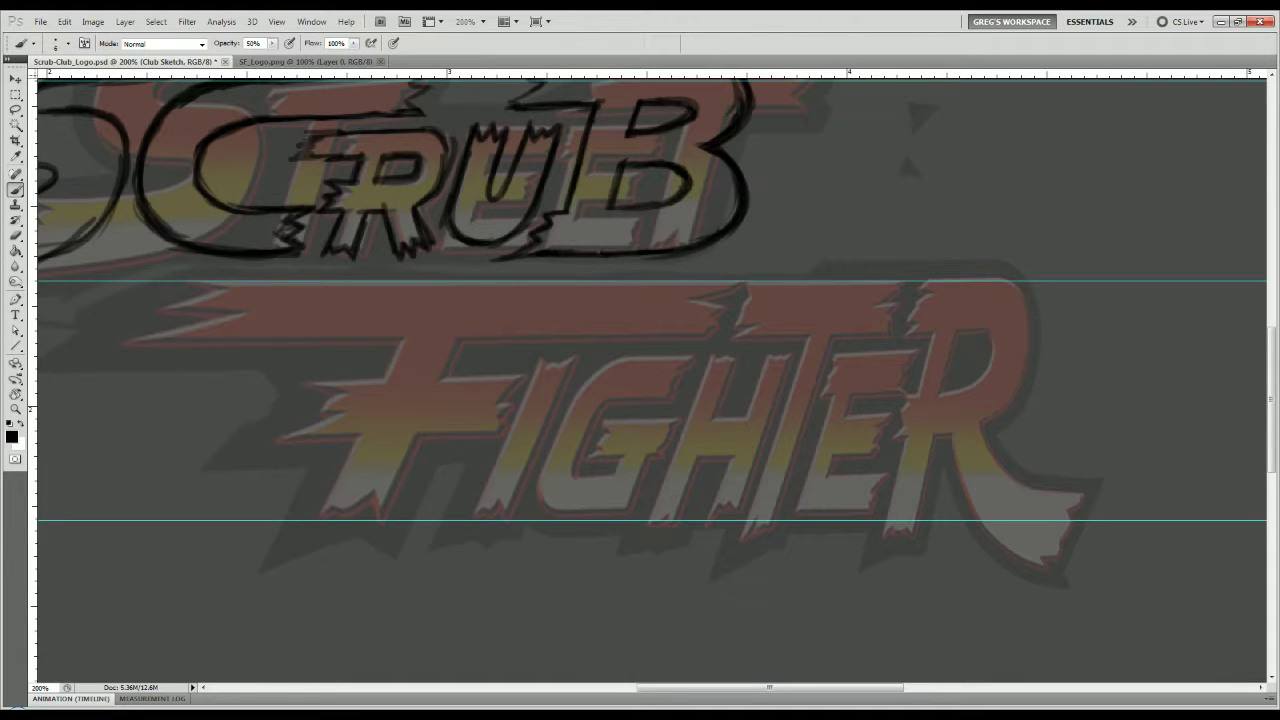
# Sketch an oversized C extending below the lower guide, with a small L and U nested inside it.
pyautogui.moveTo(612, 284)
pyautogui.mouseDown()
pyautogui.moveTo(587, 335)
pyautogui.moveTo(429, 337)
pyautogui.moveTo(331, 385)
pyautogui.moveTo(291, 478)
pyautogui.moveTo(470, 554)
pyautogui.moveTo(516, 564)
pyautogui.moveTo(545, 551)
pyautogui.moveTo(496, 611)
pyautogui.moveTo(278, 595)
pyautogui.mouseUp()
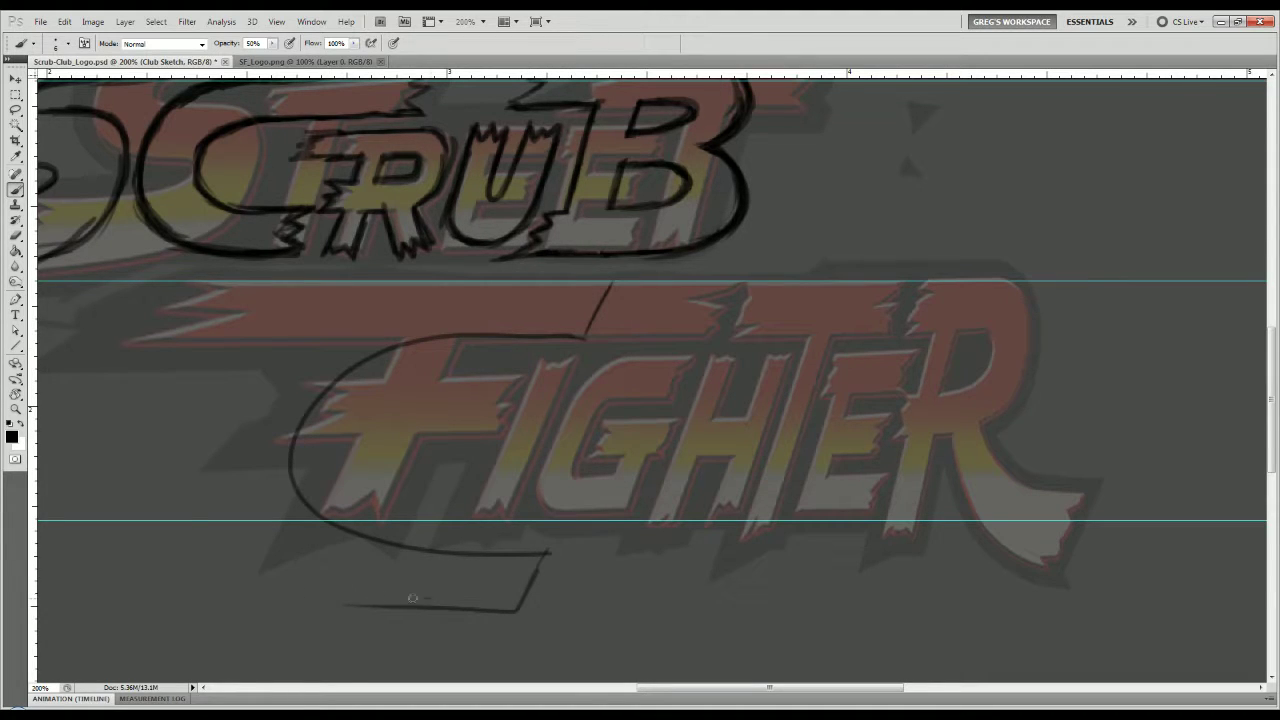
pyautogui.moveTo(413, 598)
pyautogui.mouseDown()
pyautogui.moveTo(162, 481)
pyautogui.moveTo(282, 312)
pyautogui.moveTo(586, 268)
pyautogui.mouseUp()
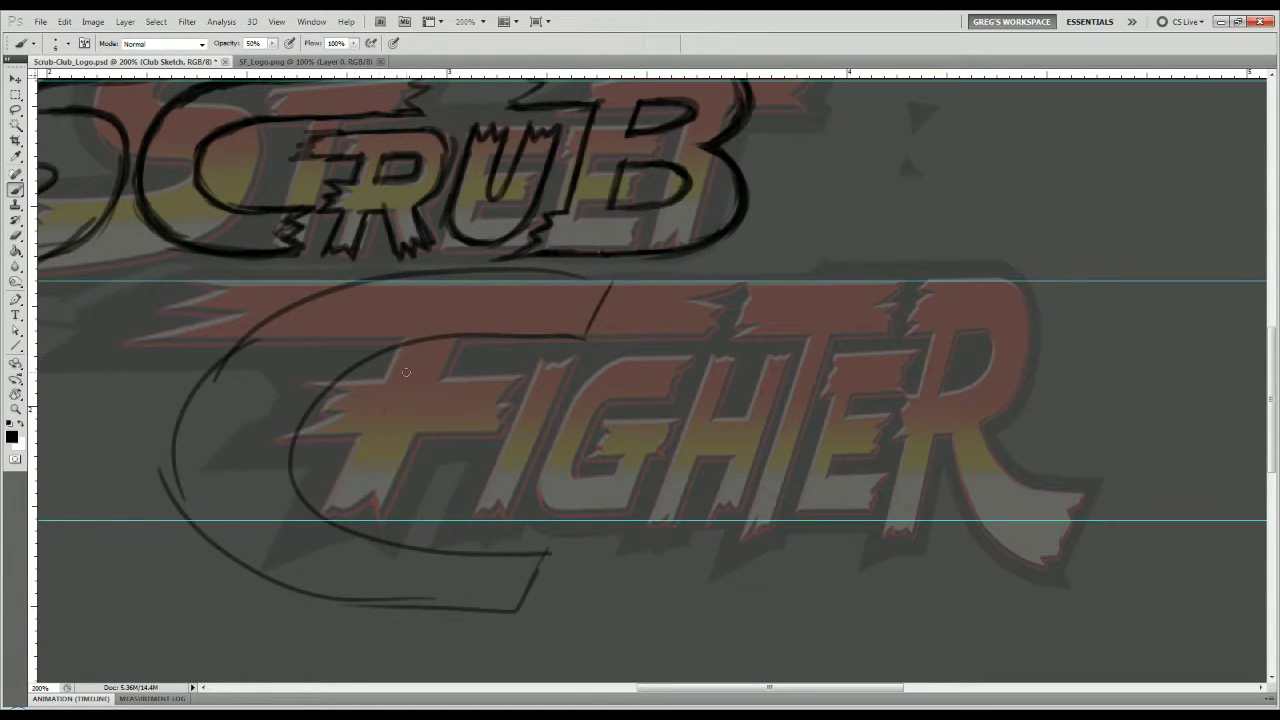
pyautogui.moveTo(410, 360)
pyautogui.mouseDown()
pyautogui.moveTo(430, 509)
pyautogui.moveTo(455, 458)
pyautogui.moveTo(430, 456)
pyautogui.moveTo(440, 358)
pyautogui.mouseUp()
pyautogui.moveTo(518, 356)
pyautogui.mouseDown()
pyautogui.moveTo(525, 498)
pyautogui.moveTo(625, 343)
pyautogui.moveTo(522, 356)
pyautogui.mouseUp()
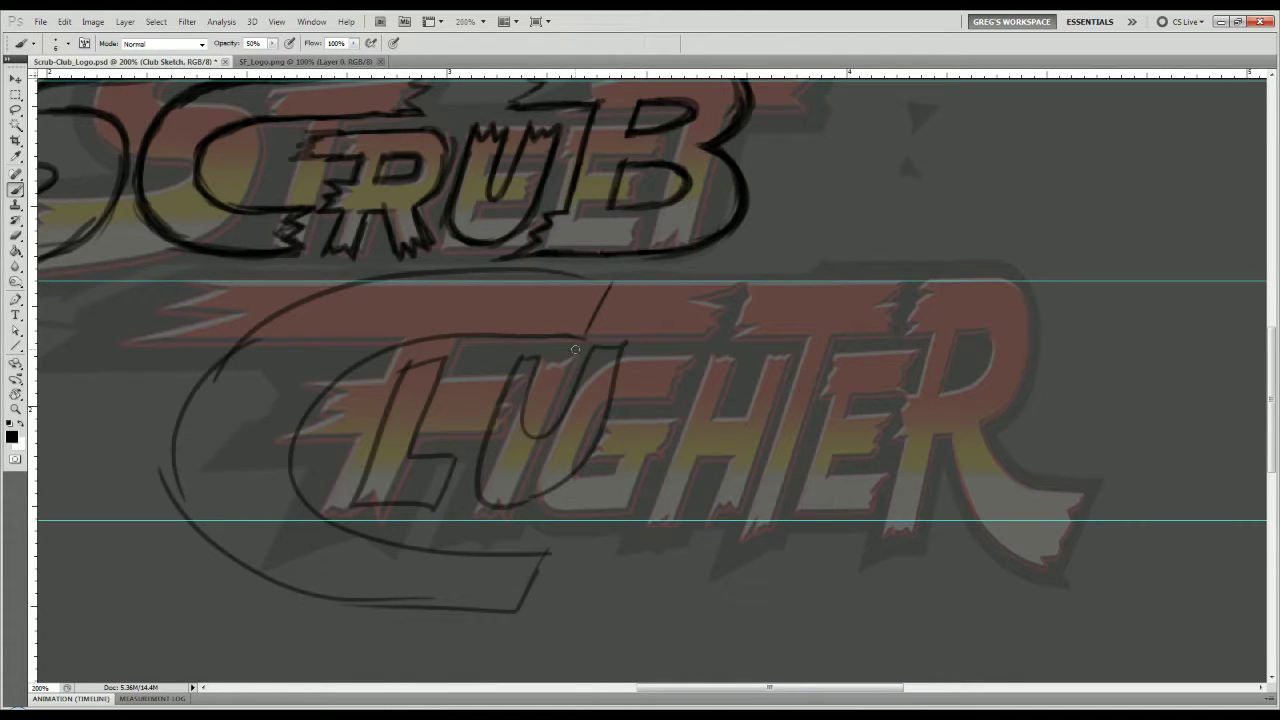
# Sketch a tall B beside the U, with a slanted stem, two bowls and a base below the lower guide.
pyautogui.moveTo(672, 268)
pyautogui.mouseDown()
pyautogui.moveTo(643, 337)
pyautogui.moveTo(698, 340)
pyautogui.mouseUp()
pyautogui.moveTo(666, 263)
pyautogui.mouseDown()
pyautogui.moveTo(892, 321)
pyautogui.moveTo(724, 442)
pyautogui.moveTo(783, 431)
pyautogui.moveTo(748, 591)
pyautogui.moveTo(591, 604)
pyautogui.moveTo(603, 550)
pyautogui.moveTo(686, 469)
pyautogui.mouseUp()
pyautogui.moveTo(675, 352)
pyautogui.mouseDown()
pyautogui.moveTo(626, 590)
pyautogui.moveTo(720, 349)
pyautogui.moveTo(679, 431)
pyautogui.mouseUp()
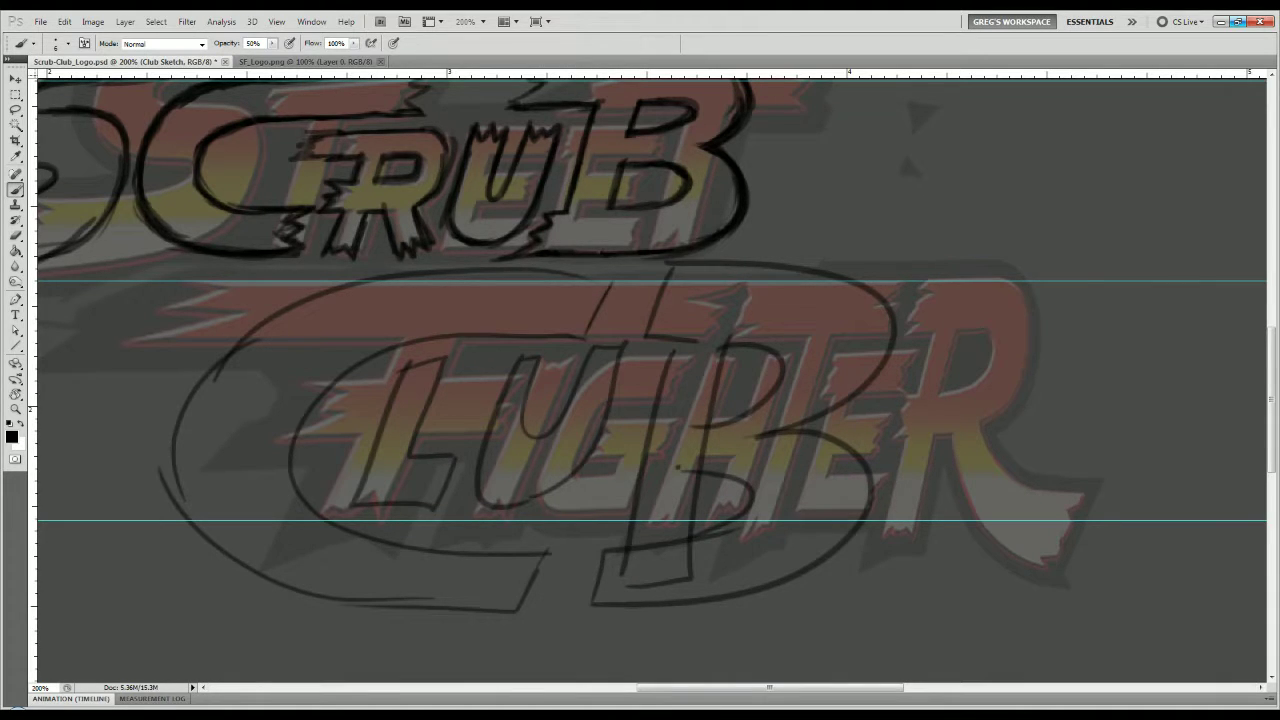
# Review both sketched words at reduced zoom with the guides and the reference logo hidden.
pyautogui.hotkey('ctrl', '-')
pyautogui.hotkey('ctrl', '-')
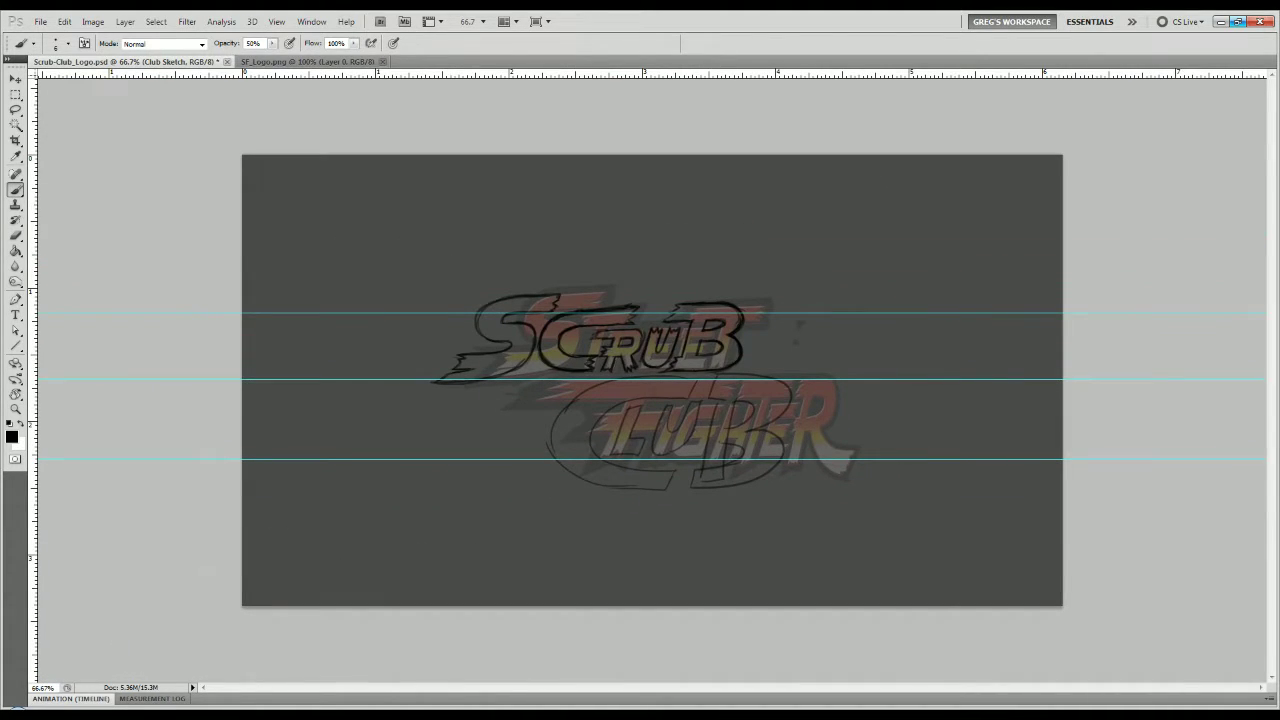
pyautogui.hotkey('ctrl', 'l')
pyautogui.press('Escape')
pyautogui.hotkey('ctrl', ';')
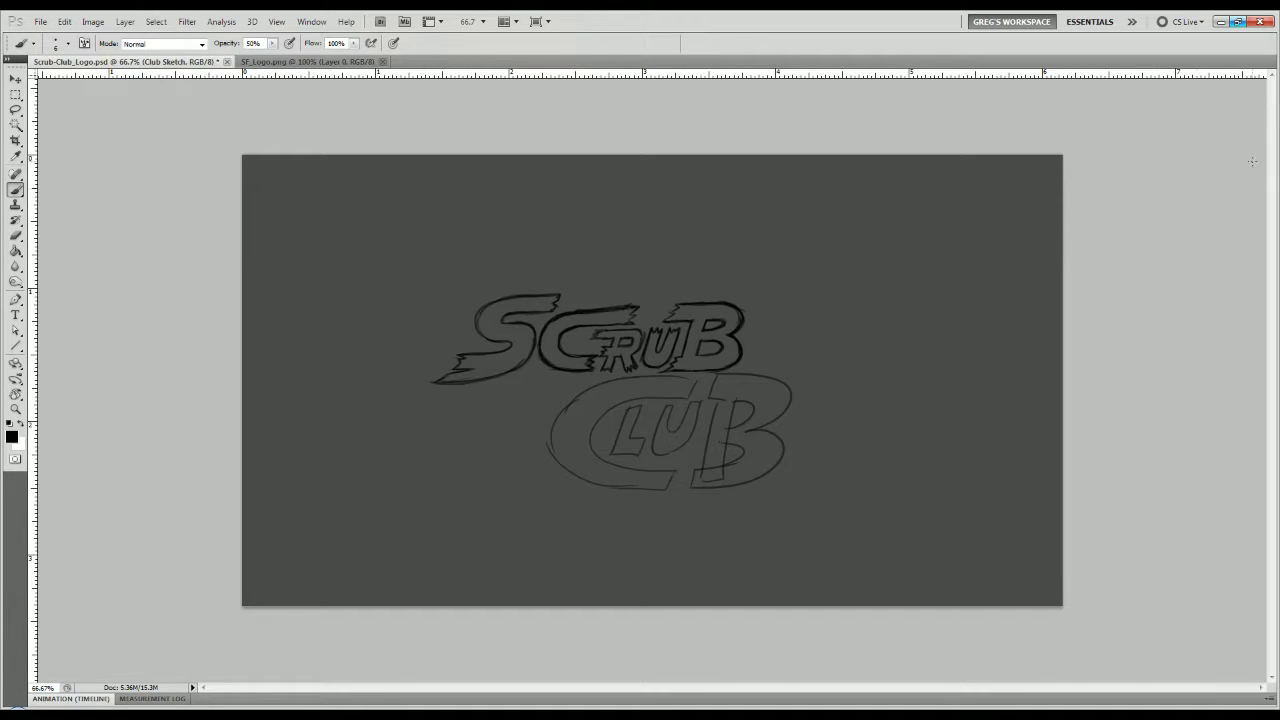
pyautogui.hotkey('ctrl', '1')
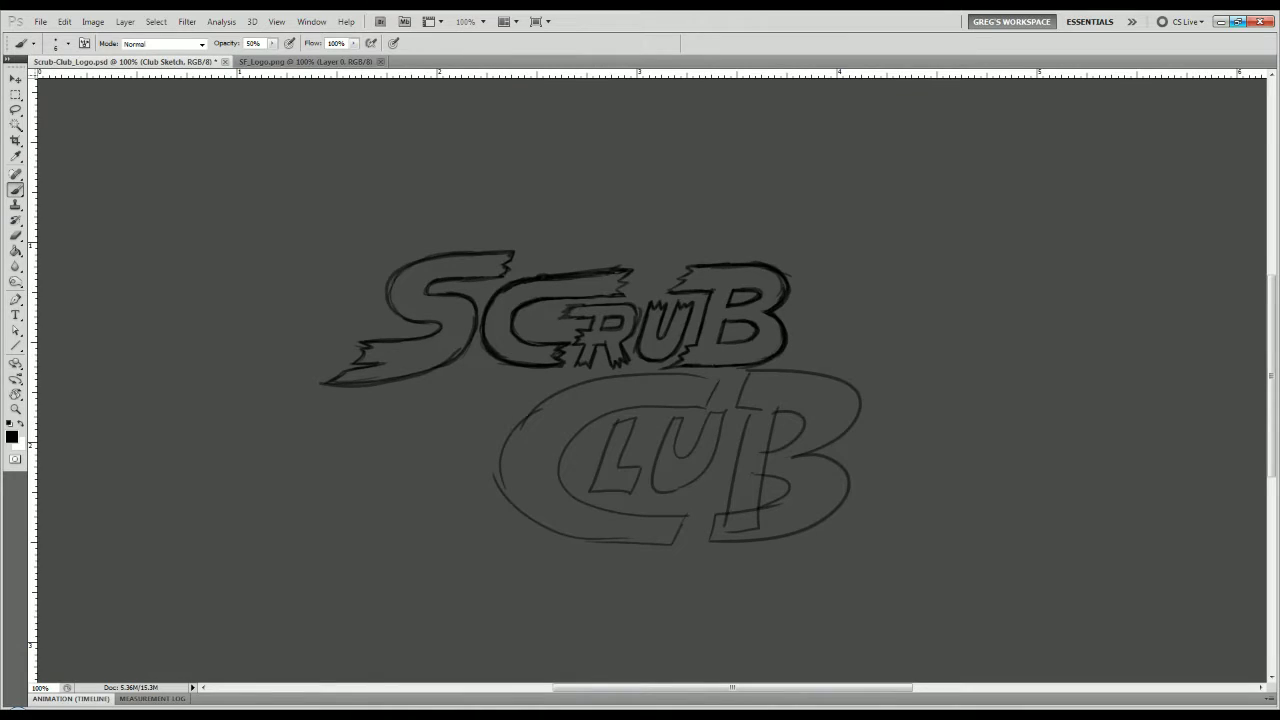
# Undo the strokes of the B, U and L and the outer outline of the oversized C.
pyautogui.hotkey('ctrl', 'alt', 'z')
pyautogui.hotkey('ctrl', 'alt', 'z')
pyautogui.hotkey('ctrl', 'alt', 'z')
pyautogui.hotkey('ctrl', 'alt', 'z')
pyautogui.hotkey('ctrl', 'alt', 'z')
pyautogui.hotkey('ctrl', 'alt', 'z')
pyautogui.hotkey('ctrl', 'alt', 'z')
pyautogui.hotkey('ctrl', 'alt', 'z')
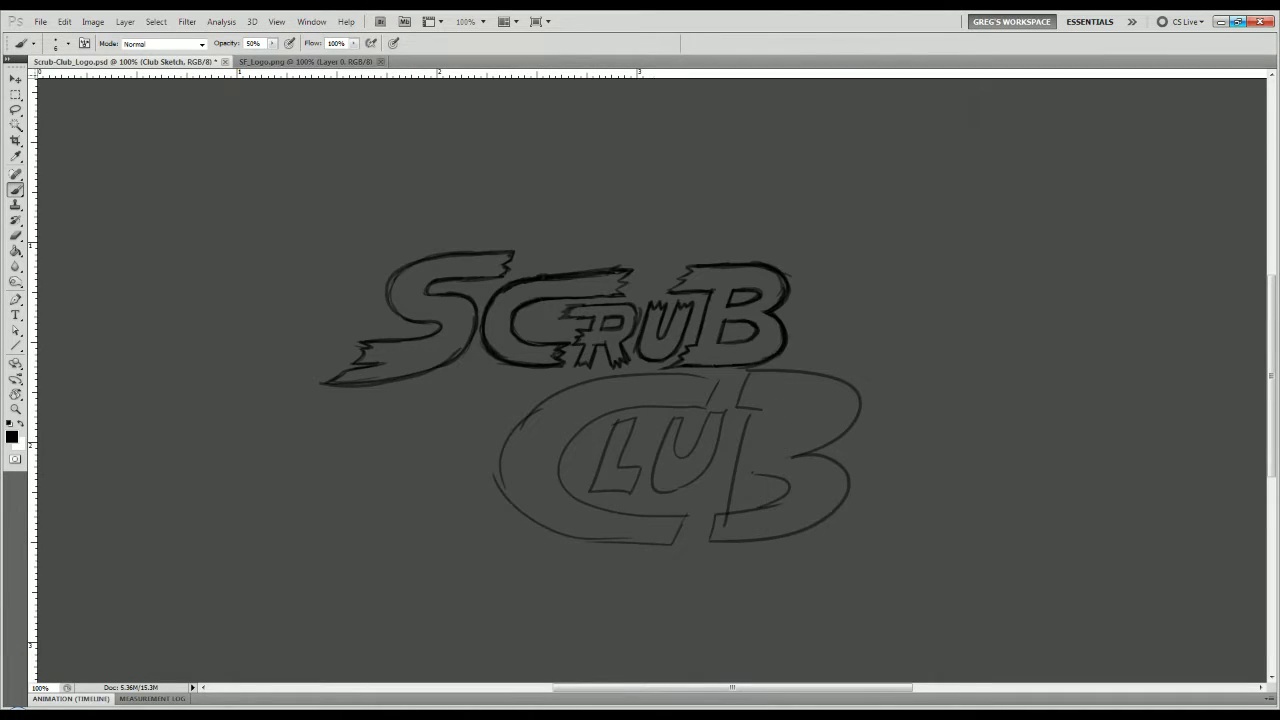
pyautogui.hotkey('ctrl', 'alt', 'z')
pyautogui.hotkey('ctrl', 'alt', 'z')
pyautogui.hotkey('ctrl', 'alt', 'z')
pyautogui.hotkey('ctrl', 'alt', 'z')
pyautogui.hotkey('ctrl', 'alt', 'z')
pyautogui.hotkey('ctrl', 'alt', 'z')
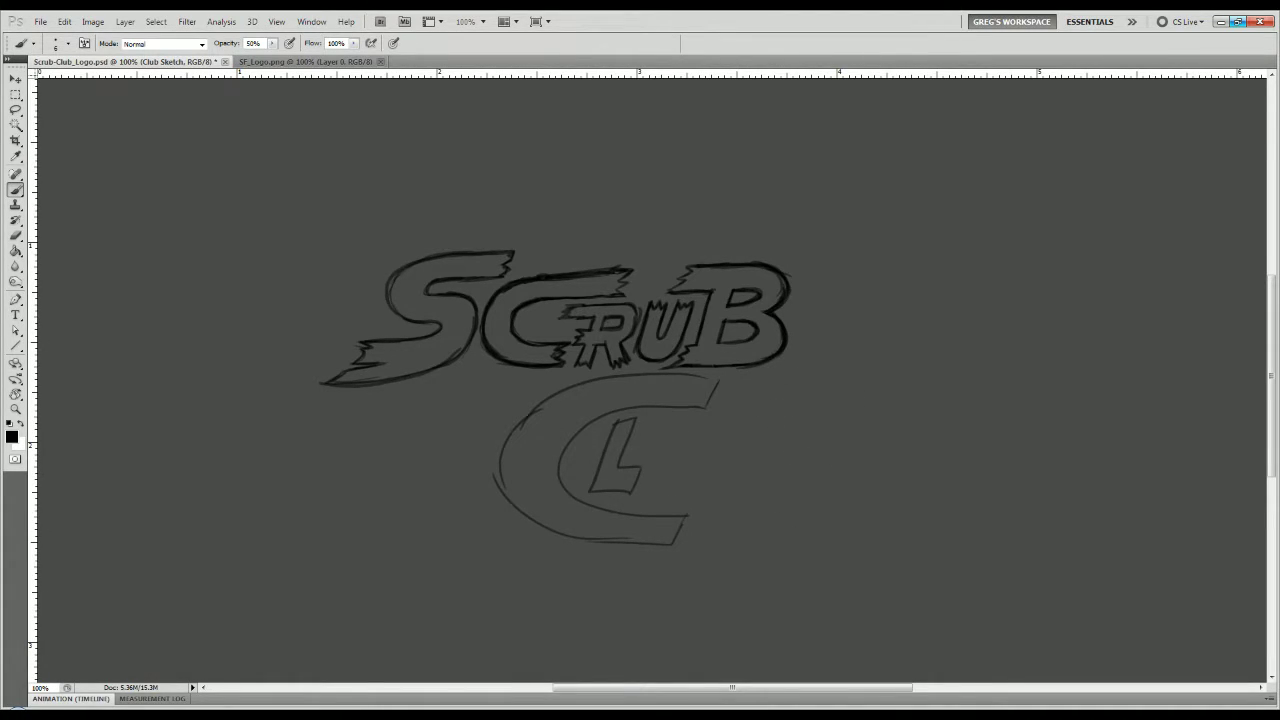
pyautogui.hotkey('ctrl', 'alt', 'z')
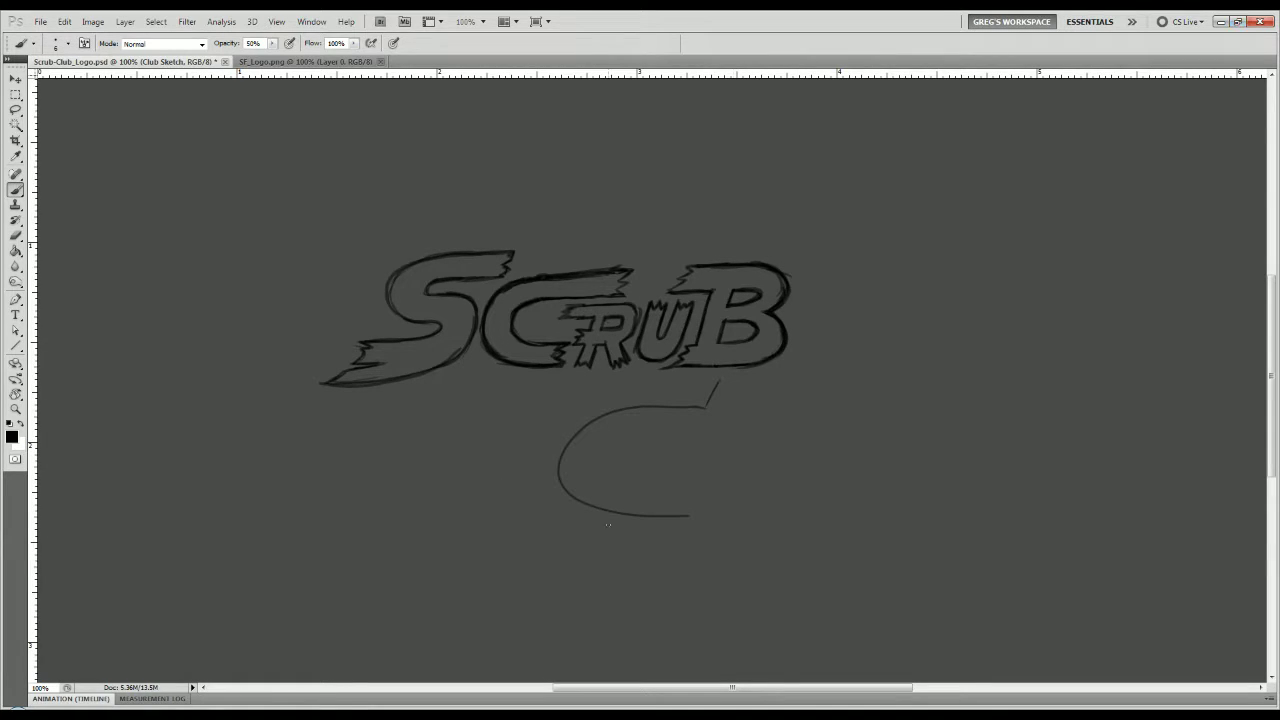
# Select and delete the remaining C strokes on the Club Sketch layer, and clear the selection.
pyautogui.press('m')
pyautogui.moveTo(841, 367); pyautogui.dragTo(839, 373)
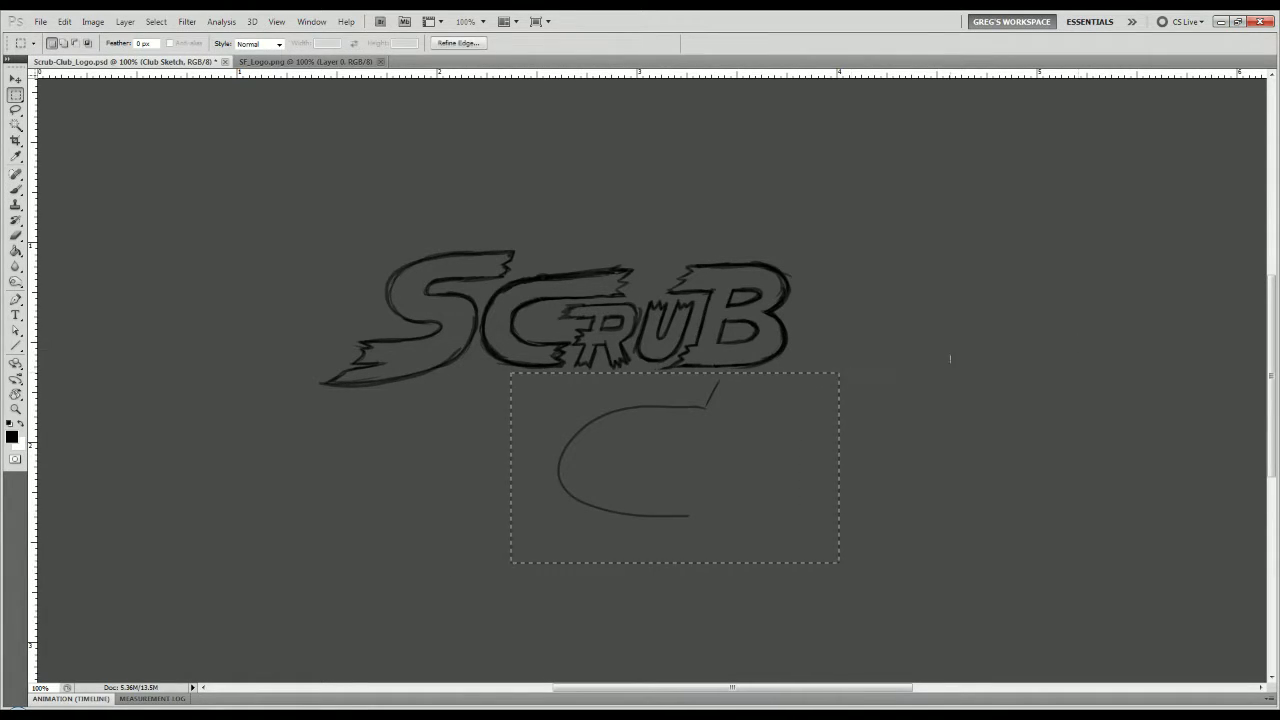
pyautogui.press('Delete')
pyautogui.hotkey('ctrl', 'd')
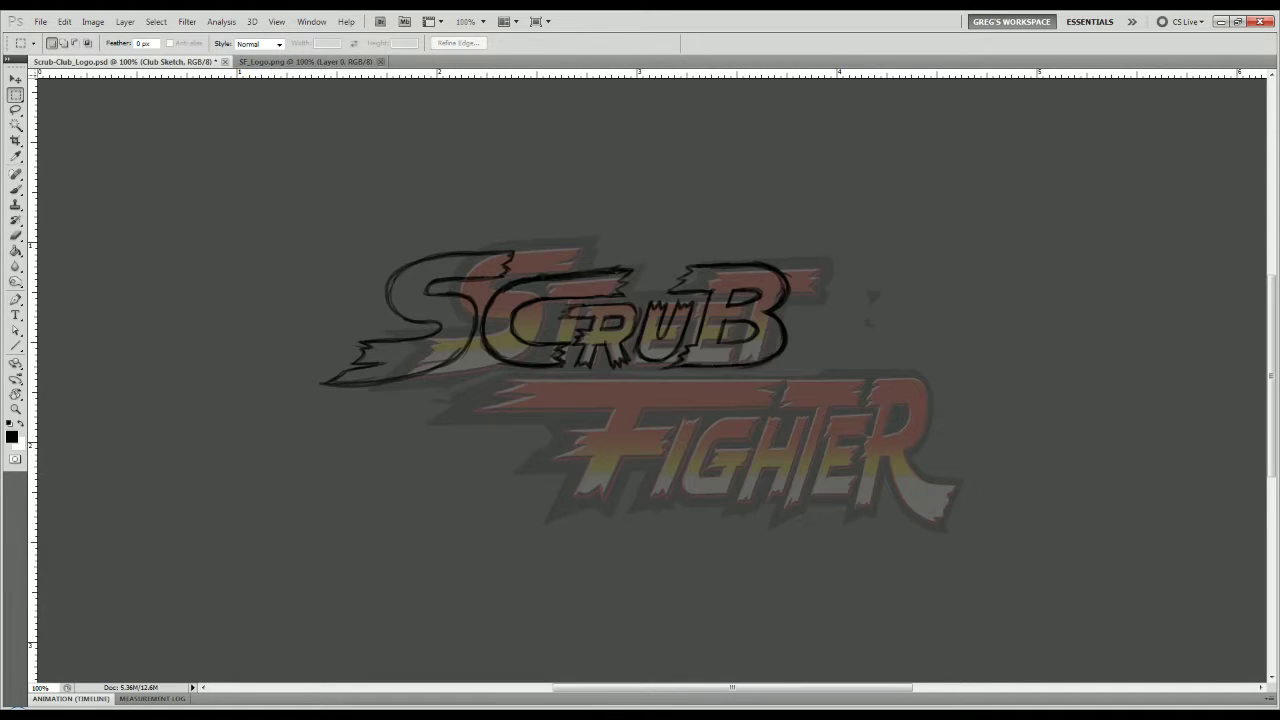
# Show the guides again and sketch the inner curve and slanted upper end of a new C between the lower two guides.
pyautogui.hotkey('ctrl', ';')
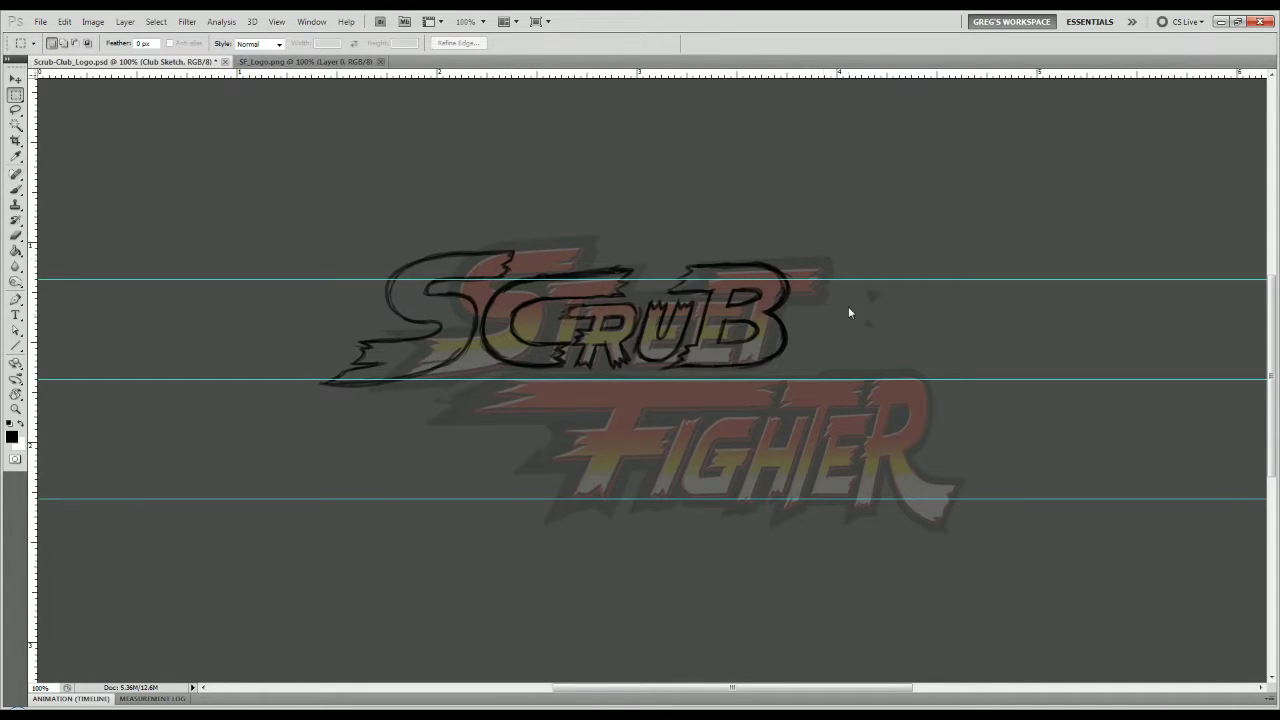
pyautogui.hotkey('ctrl', '+')
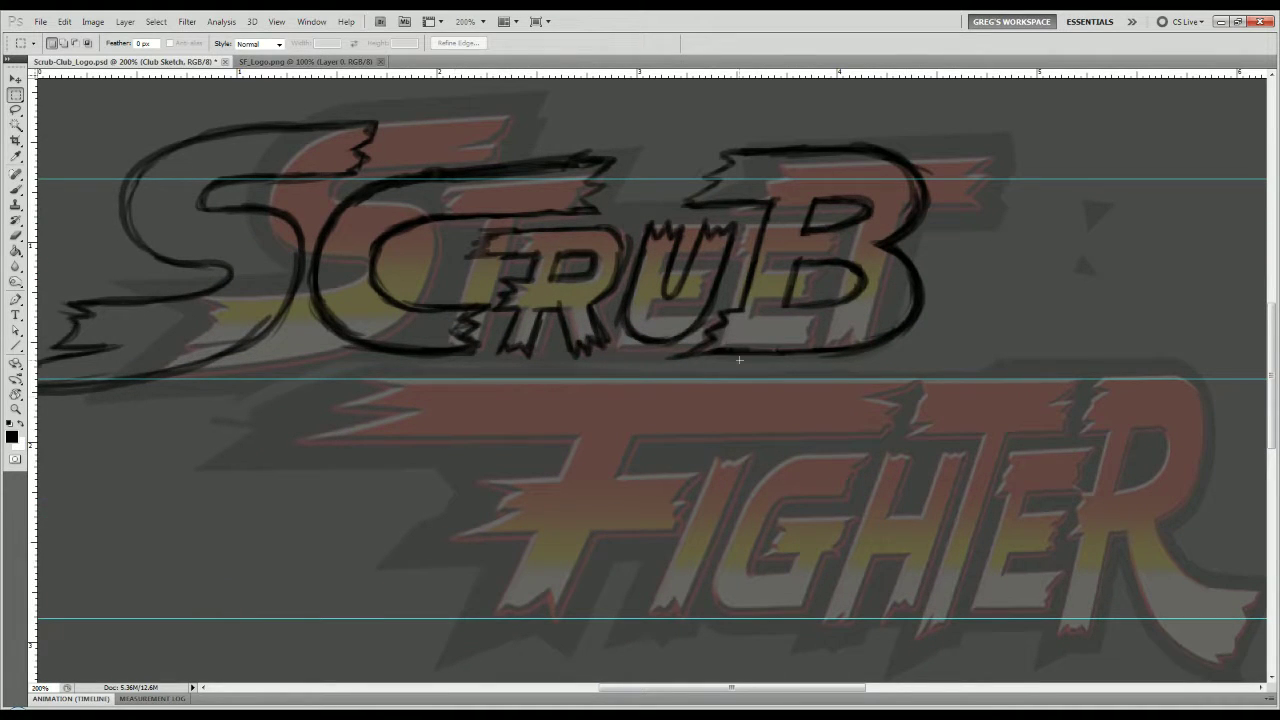
pyautogui.press('b')
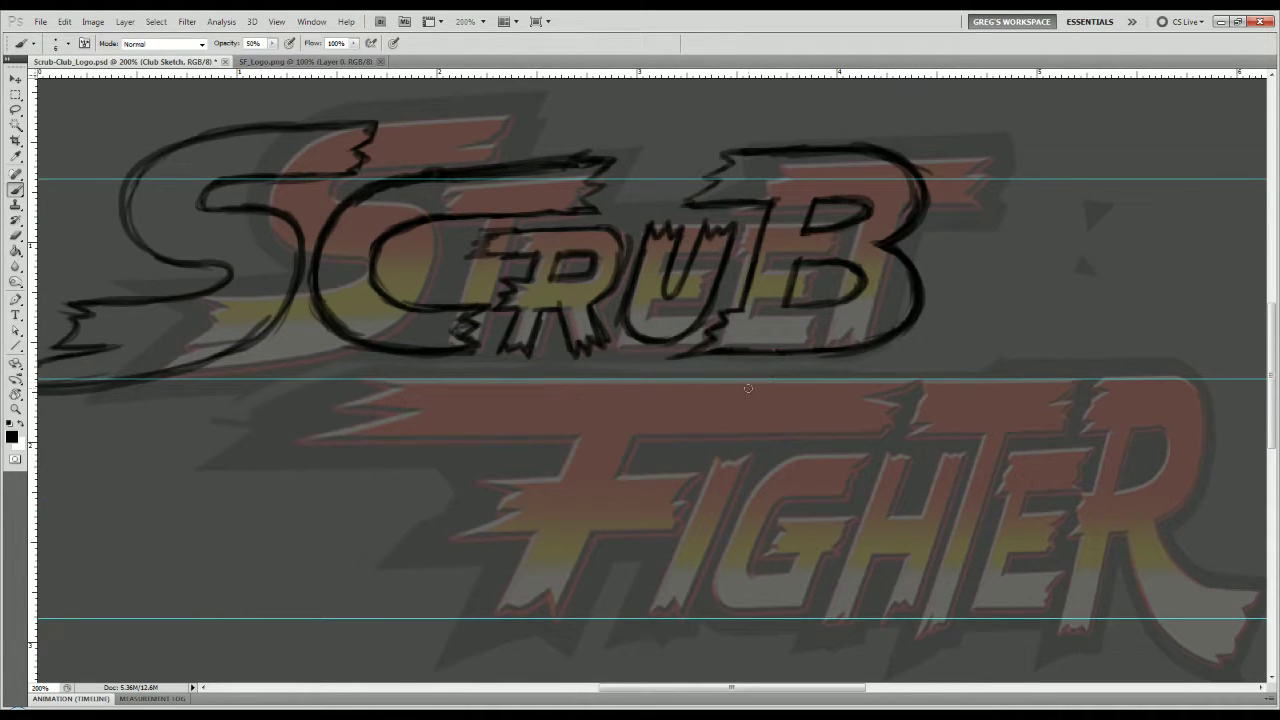
pyautogui.moveTo(752, 380)
pyautogui.mouseDown()
pyautogui.moveTo(725, 433)
pyautogui.moveTo(626, 437)
pyautogui.moveTo(677, 438)
pyautogui.moveTo(506, 477)
pyautogui.moveTo(541, 466)
pyautogui.moveTo(513, 465)
pyautogui.moveTo(479, 519)
pyautogui.moveTo(590, 564)
pyautogui.mouseUp()
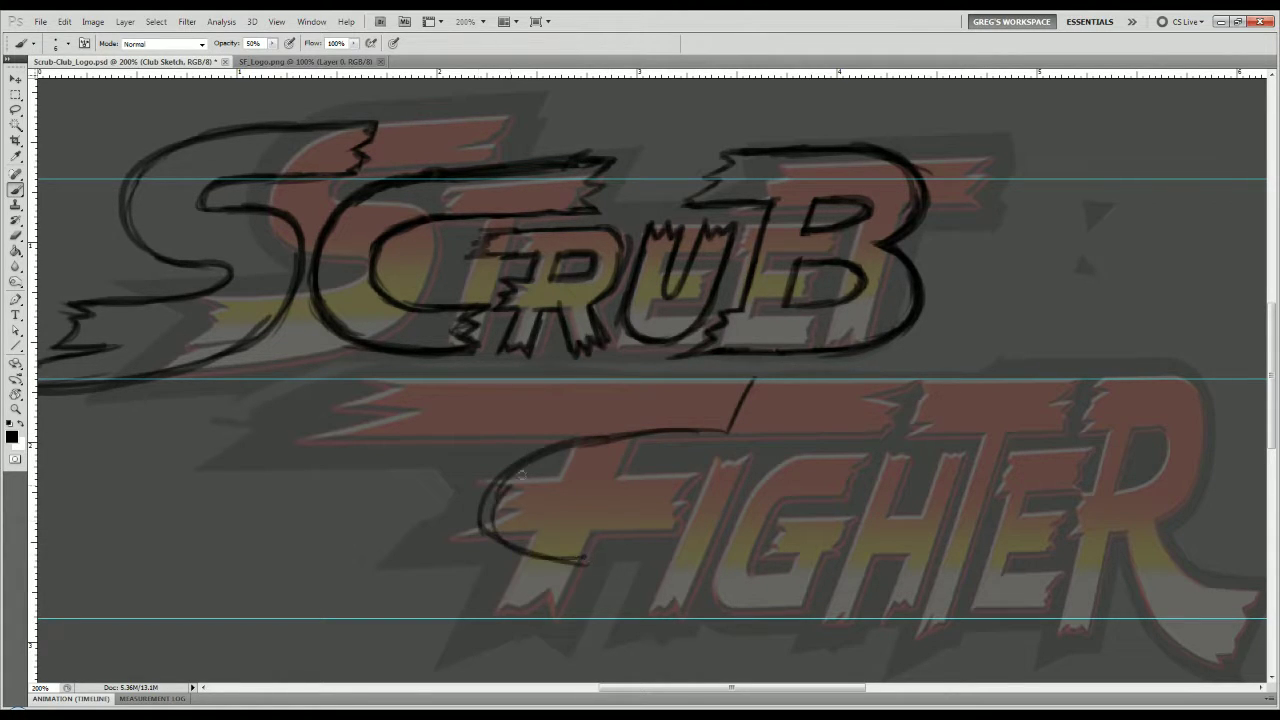
pyautogui.moveTo(521, 475); pyautogui.dragTo(554, 456)
pyautogui.moveTo(634, 433)
pyautogui.mouseDown()
pyautogui.moveTo(559, 438)
pyautogui.moveTo(558, 537)
pyautogui.mouseUp()
pyautogui.moveTo(650, 432); pyautogui.dragTo(550, 447)
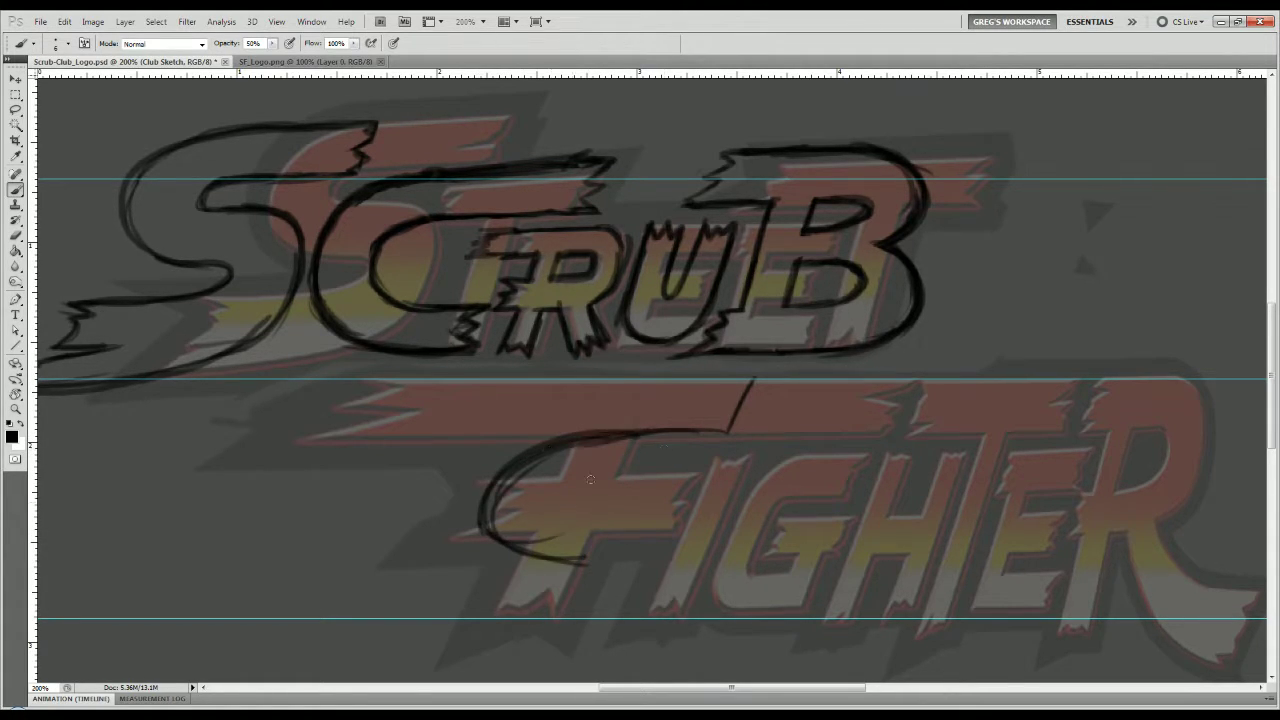
# Draw the C's outer outline and lower end, extend its upper arm, and add the L's slanted left edge.
pyautogui.moveTo(535, 556)
pyautogui.mouseDown()
pyautogui.moveTo(619, 558)
pyautogui.moveTo(606, 584)
pyautogui.moveTo(619, 565)
pyautogui.moveTo(592, 611)
pyautogui.moveTo(466, 609)
pyautogui.moveTo(539, 605)
pyautogui.moveTo(411, 556)
pyautogui.moveTo(370, 516)
pyautogui.moveTo(541, 391)
pyautogui.moveTo(674, 368)
pyautogui.moveTo(766, 393)
pyautogui.moveTo(466, 418)
pyautogui.mouseUp()
pyautogui.moveTo(752, 372)
pyautogui.mouseDown()
pyautogui.moveTo(660, 376)
pyautogui.moveTo(462, 424)
pyautogui.mouseUp()
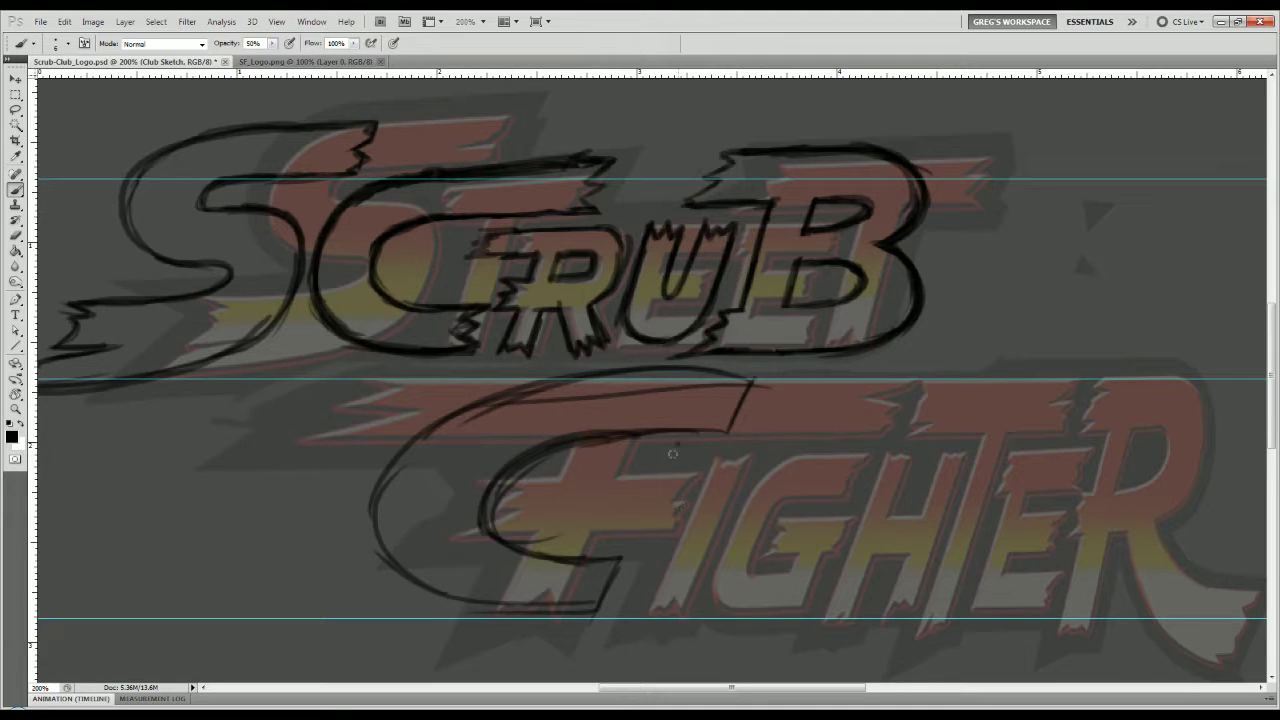
pyautogui.moveTo(672, 446); pyautogui.dragTo(615, 610)
pyautogui.moveTo(668, 368)
pyautogui.mouseDown()
pyautogui.moveTo(853, 374)
pyautogui.moveTo(826, 422)
pyautogui.moveTo(612, 434)
pyautogui.mouseUp()
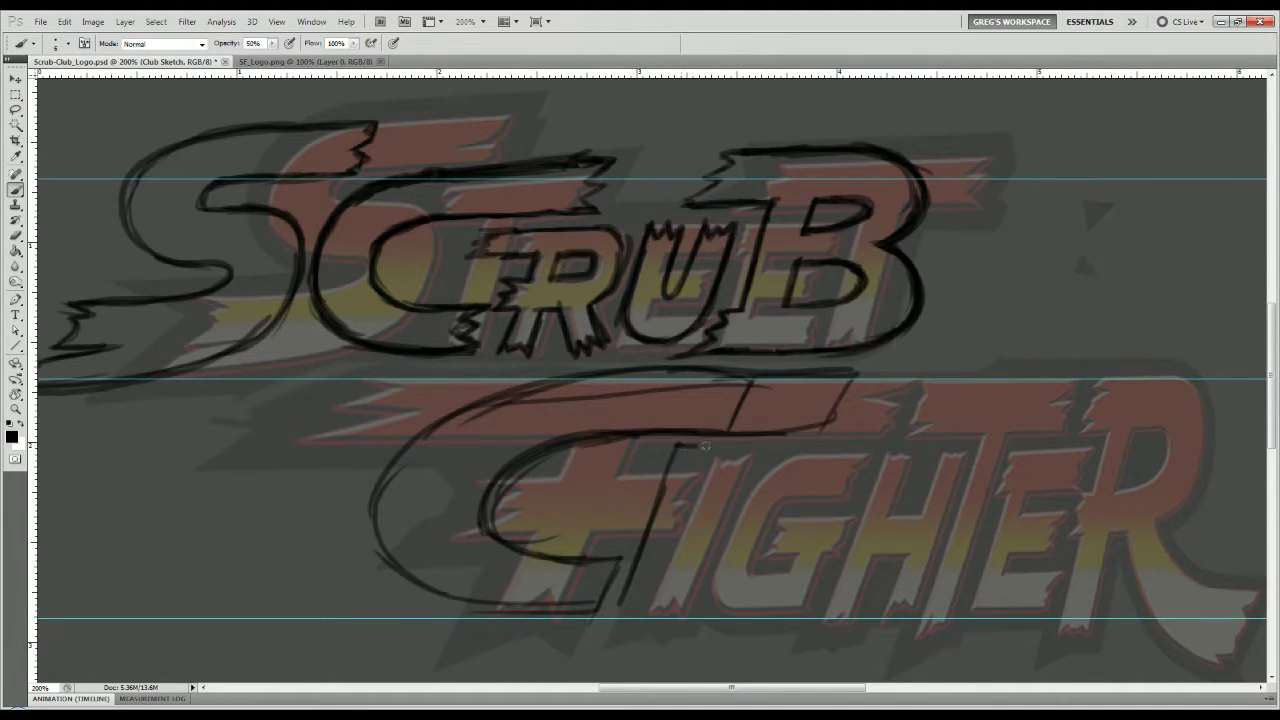
# Complete the L's outline and sketch a U with a narrow inner counter beside it.
pyautogui.moveTo(705, 446)
pyautogui.mouseDown()
pyautogui.moveTo(680, 569)
pyautogui.moveTo(683, 552)
pyautogui.moveTo(688, 575)
pyautogui.moveTo(742, 564)
pyautogui.moveTo(737, 590)
pyautogui.moveTo(634, 607)
pyautogui.moveTo(691, 607)
pyautogui.moveTo(626, 583)
pyautogui.mouseUp()
pyautogui.moveTo(781, 453)
pyautogui.mouseDown()
pyautogui.moveTo(758, 572)
pyautogui.moveTo(838, 600)
pyautogui.mouseUp()
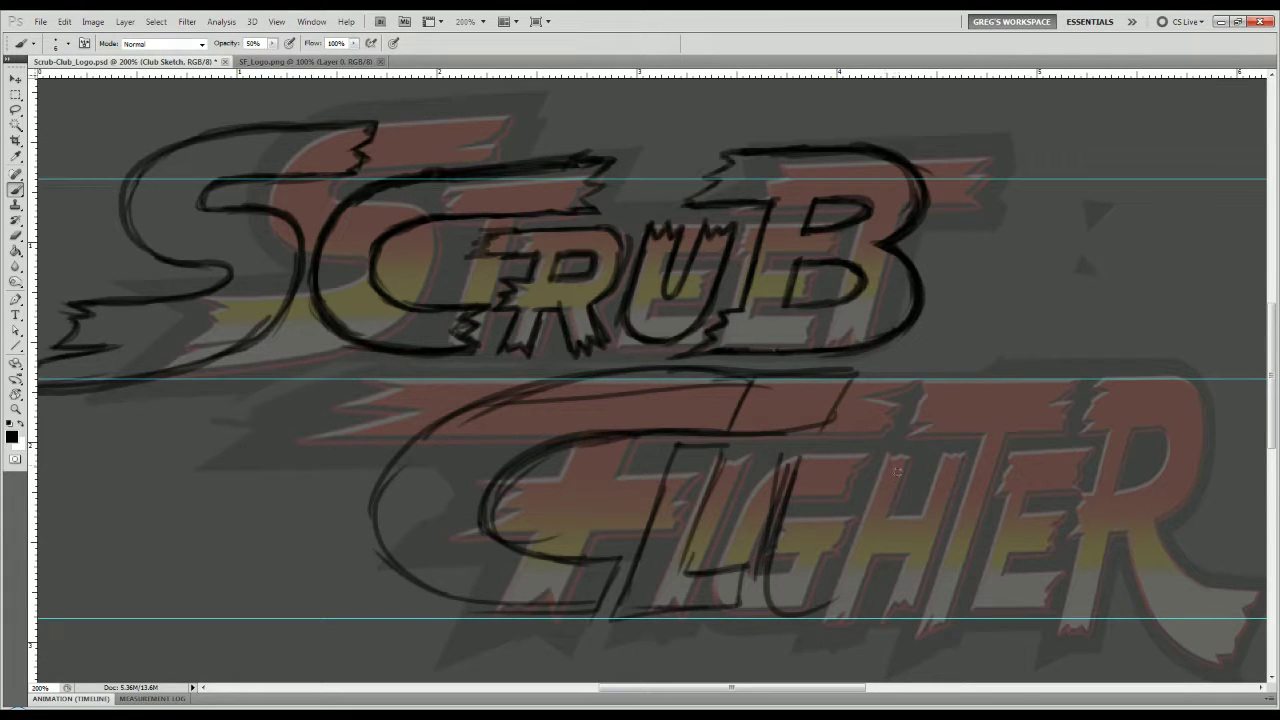
pyautogui.moveTo(897, 470)
pyautogui.mouseDown()
pyautogui.moveTo(818, 605)
pyautogui.moveTo(898, 497)
pyautogui.moveTo(899, 473)
pyautogui.moveTo(863, 471)
pyautogui.moveTo(848, 517)
pyautogui.moveTo(849, 489)
pyautogui.moveTo(825, 466)
pyautogui.moveTo(809, 534)
pyautogui.mouseUp()
pyautogui.moveTo(846, 461)
pyautogui.mouseDown()
pyautogui.moveTo(811, 533)
pyautogui.moveTo(791, 464)
pyautogui.mouseUp()
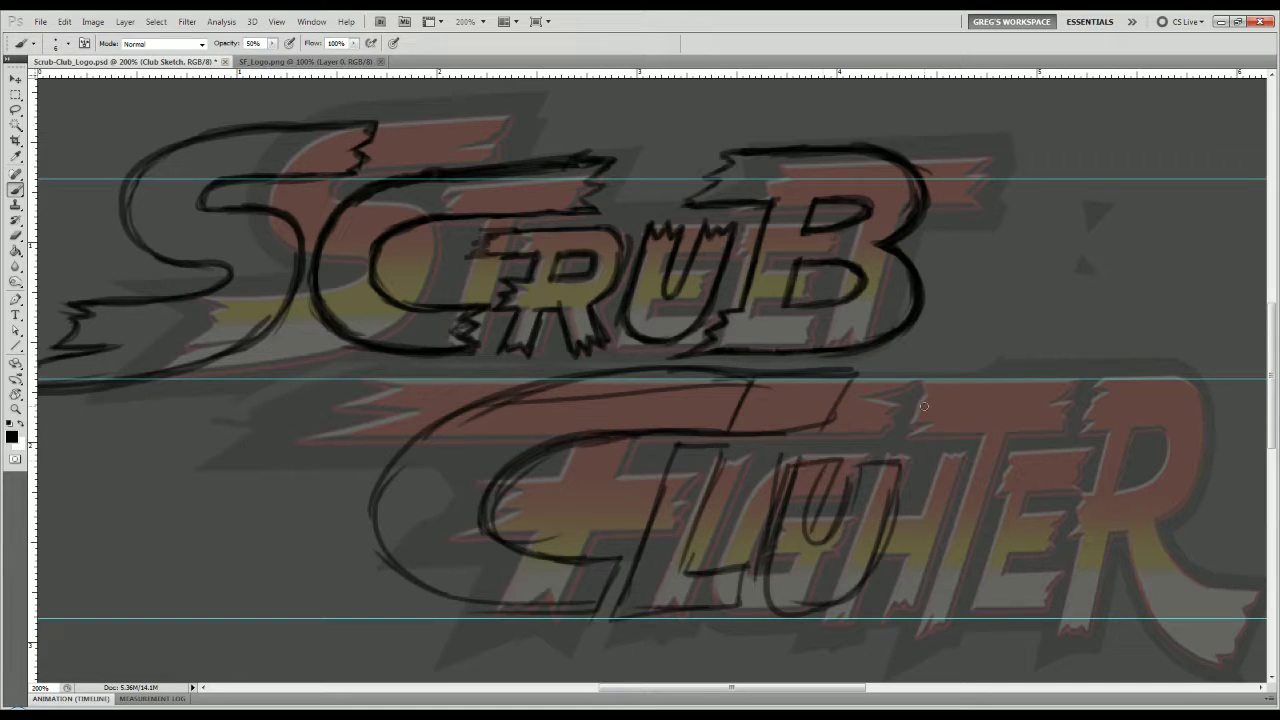
# Sketch the B's slanted left end, top edge and rounded upper bowl beside the U, along the middle guide.
pyautogui.moveTo(888, 418)
pyautogui.mouseDown()
pyautogui.moveTo(885, 380)
pyautogui.moveTo(905, 440)
pyautogui.mouseUp()
pyautogui.moveTo(890, 378)
pyautogui.mouseDown()
pyautogui.moveTo(1032, 386)
pyautogui.moveTo(1010, 376)
pyautogui.moveTo(1007, 467)
pyautogui.moveTo(1049, 378)
pyautogui.moveTo(1083, 439)
pyautogui.moveTo(1020, 494)
pyautogui.mouseUp()
pyautogui.moveTo(888, 430)
pyautogui.mouseDown()
pyautogui.moveTo(940, 429)
pyautogui.moveTo(888, 436)
pyautogui.moveTo(1032, 446)
pyautogui.mouseUp()
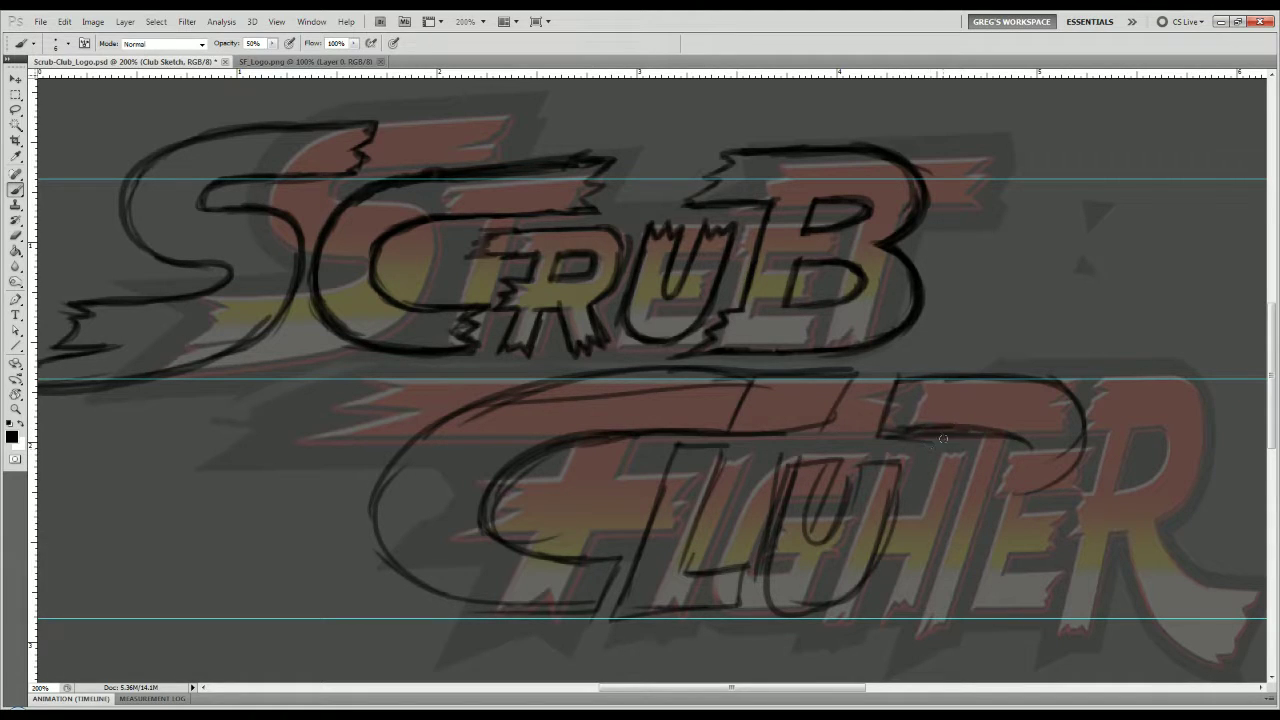
pyautogui.moveTo(958, 422)
pyautogui.mouseDown()
pyautogui.moveTo(995, 477)
pyautogui.moveTo(1003, 440)
pyautogui.moveTo(966, 434)
pyautogui.moveTo(1019, 423)
pyautogui.moveTo(993, 437)
pyautogui.moveTo(996, 485)
pyautogui.mouseUp()
pyautogui.moveTo(1078, 412); pyautogui.dragTo(1050, 496)
pyautogui.moveTo(1085, 450); pyautogui.dragTo(1042, 503)
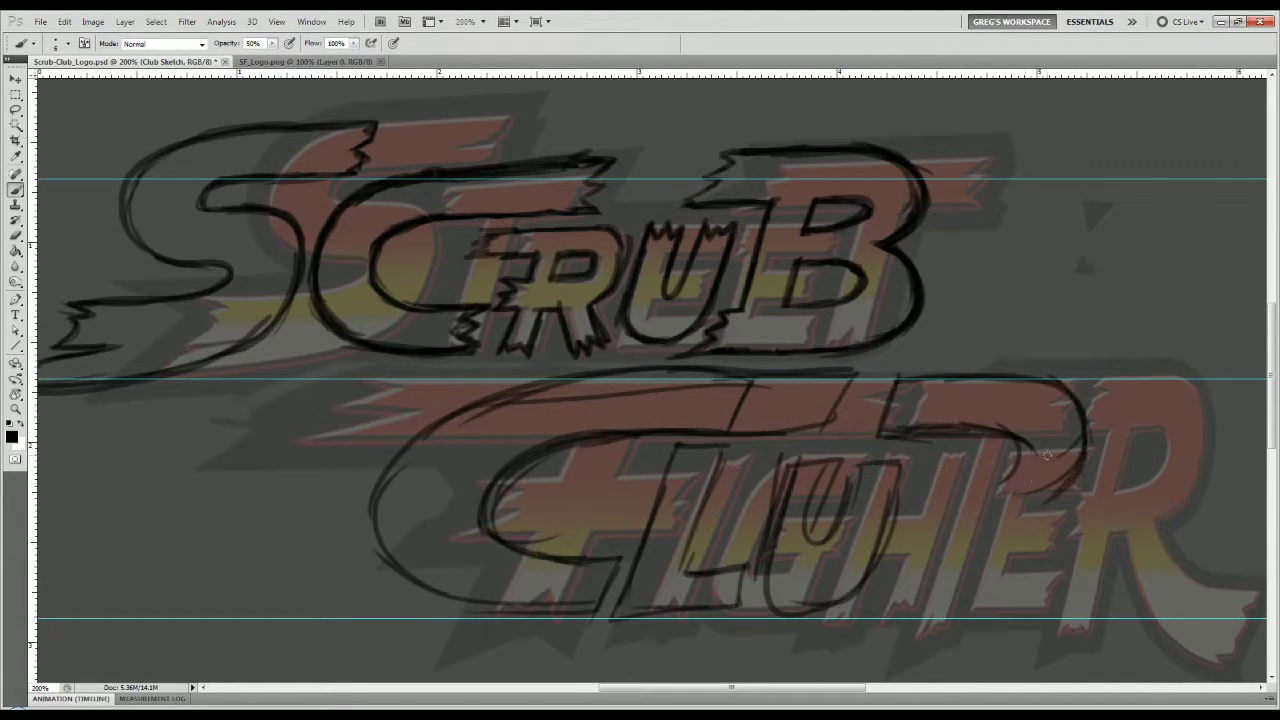
pyautogui.moveTo(1082, 415); pyautogui.dragTo(1030, 512)
pyautogui.moveTo(1032, 382)
pyautogui.mouseDown()
pyautogui.moveTo(1065, 378)
pyautogui.moveTo(1064, 478)
pyautogui.mouseUp()
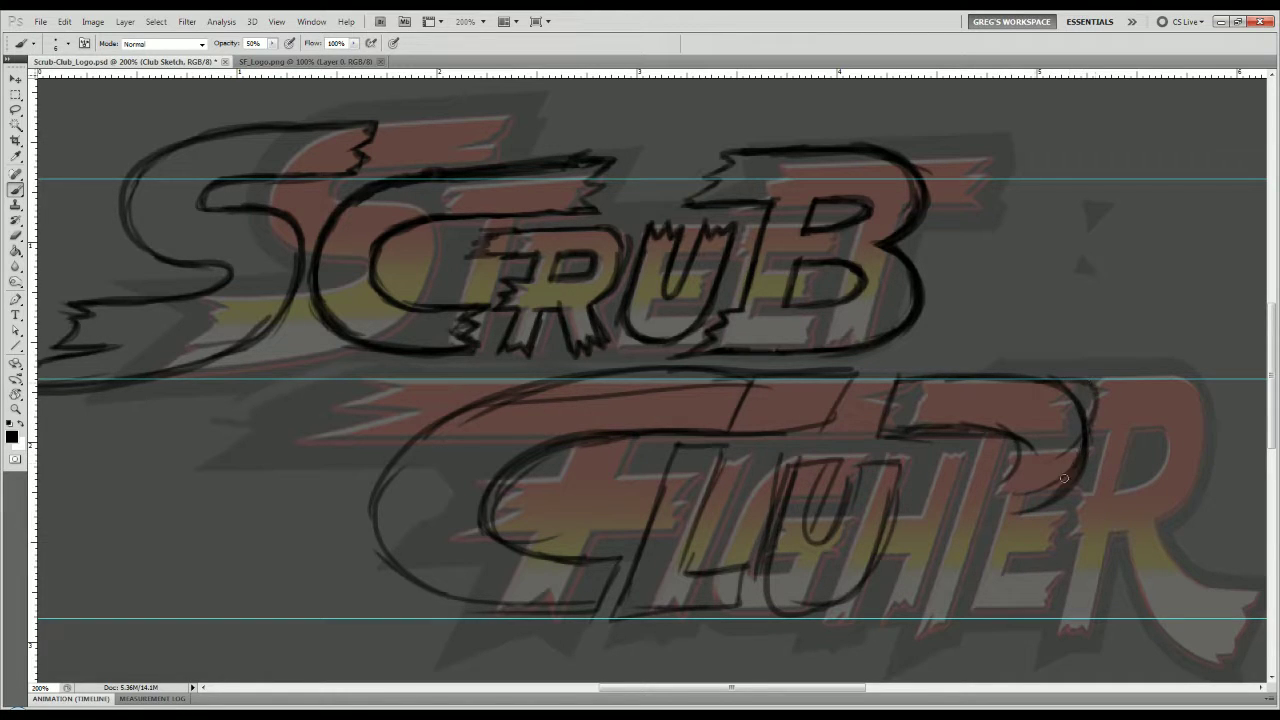
# Sketch the B's lower bowl, sweep it into a long tail below the lowest guide, and add the slanted stem and upper counter.
pyautogui.moveTo(1030, 379)
pyautogui.mouseDown()
pyautogui.moveTo(1088, 444)
pyautogui.moveTo(1072, 485)
pyautogui.moveTo(1021, 516)
pyautogui.moveTo(1045, 522)
pyautogui.moveTo(1058, 578)
pyautogui.moveTo(995, 636)
pyautogui.mouseUp()
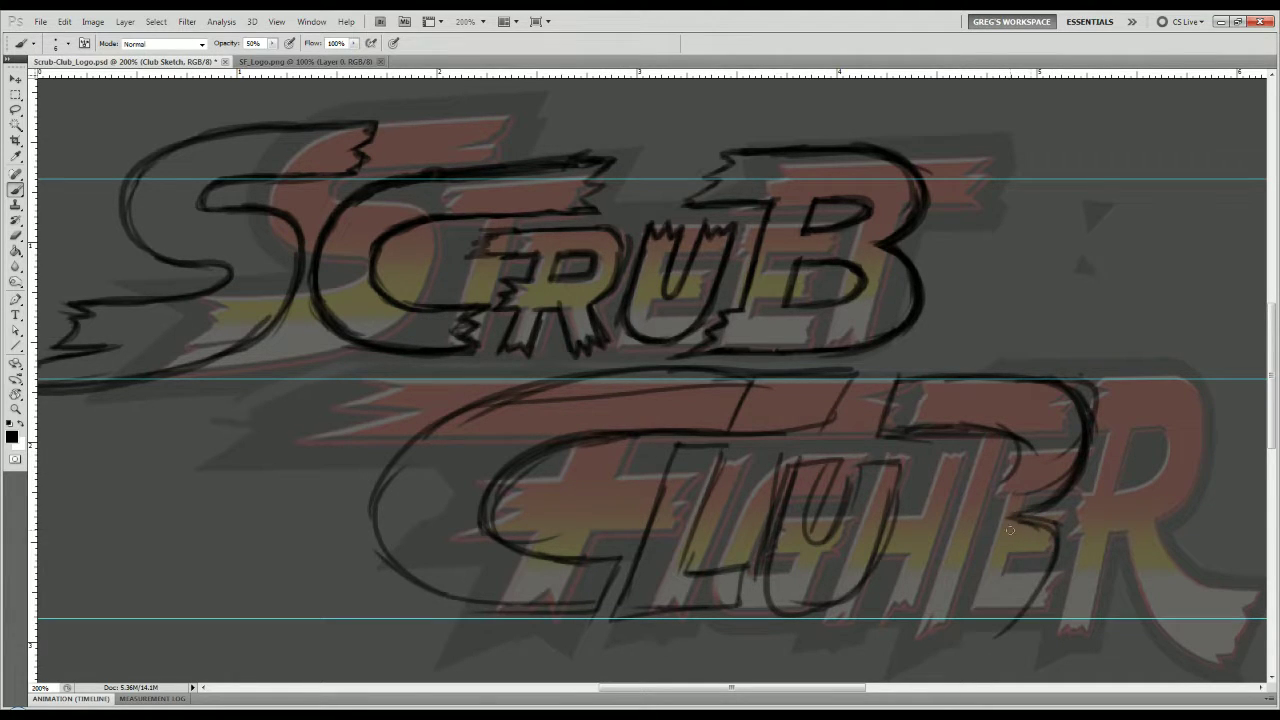
pyautogui.moveTo(614, 560)
pyautogui.mouseDown()
pyautogui.moveTo(603, 392)
pyautogui.moveTo(480, 359)
pyautogui.moveTo(319, 441)
pyautogui.mouseUp()
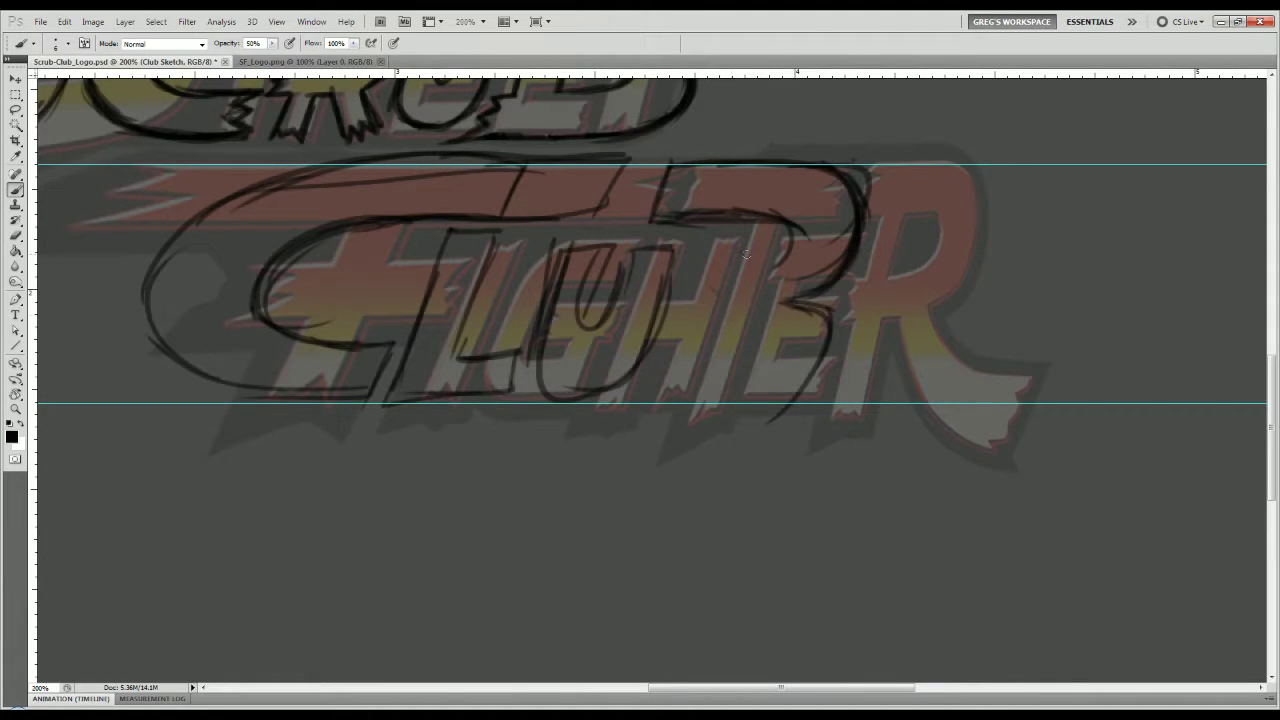
pyautogui.moveTo(718, 217)
pyautogui.mouseDown()
pyautogui.moveTo(671, 374)
pyautogui.moveTo(699, 374)
pyautogui.moveTo(752, 288)
pyautogui.moveTo(790, 306)
pyautogui.moveTo(814, 393)
pyautogui.moveTo(792, 430)
pyautogui.mouseUp()
pyautogui.moveTo(786, 292)
pyautogui.mouseDown()
pyautogui.moveTo(828, 359)
pyautogui.moveTo(820, 315)
pyautogui.moveTo(730, 468)
pyautogui.mouseUp()
pyautogui.moveTo(816, 396); pyautogui.dragTo(538, 488)
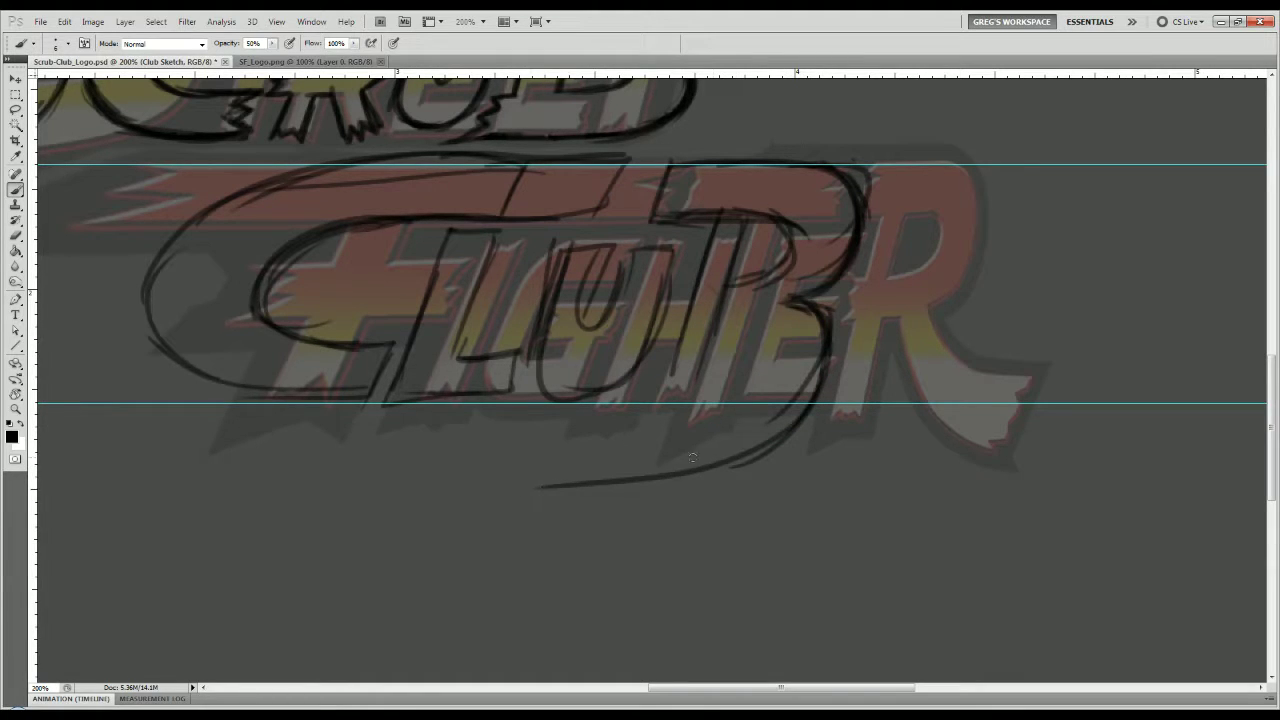
# Complete the B's stem and lower counter, and close its tail with an upper edge and a jagged end.
pyautogui.moveTo(686, 342); pyautogui.dragTo(662, 404)
pyautogui.moveTo(738, 252); pyautogui.dragTo(696, 382)
pyautogui.moveTo(722, 316)
pyautogui.mouseDown()
pyautogui.moveTo(732, 387)
pyautogui.moveTo(746, 379)
pyautogui.moveTo(538, 428)
pyautogui.mouseUp()
pyautogui.moveTo(670, 396)
pyautogui.mouseDown()
pyautogui.moveTo(520, 432)
pyautogui.moveTo(562, 433)
pyautogui.moveTo(520, 458)
pyautogui.moveTo(536, 482)
pyautogui.mouseUp()
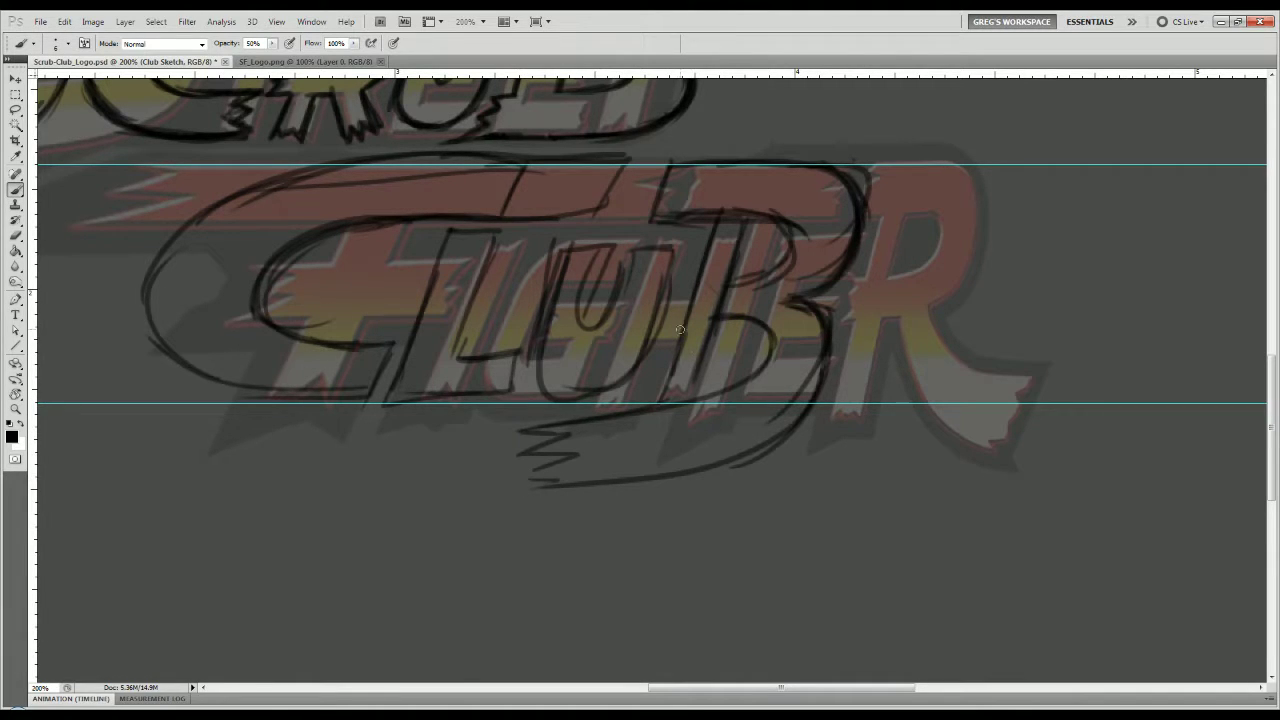
# Darken the C's inner and outer curves and give both of its ends jagged edges.
pyautogui.moveTo(375, 542); pyautogui.dragTo(614, 534)
pyautogui.moveTo(514, 245)
pyautogui.mouseDown()
pyautogui.moveTo(434, 589)
pyautogui.moveTo(337, 420)
pyautogui.mouseUp()
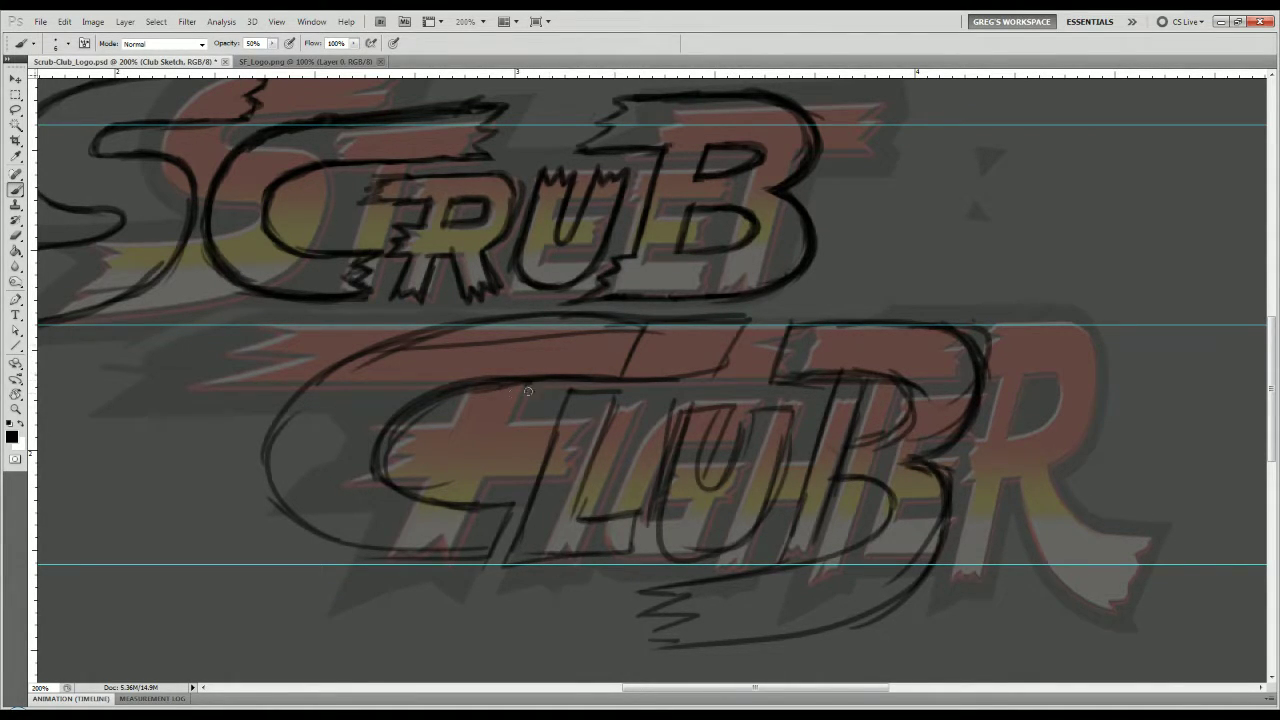
pyautogui.moveTo(384, 466)
pyautogui.mouseDown()
pyautogui.moveTo(472, 504)
pyautogui.moveTo(507, 501)
pyautogui.moveTo(468, 515)
pyautogui.moveTo(508, 510)
pyautogui.moveTo(467, 522)
pyautogui.moveTo(497, 538)
pyautogui.moveTo(463, 561)
pyautogui.moveTo(281, 535)
pyautogui.moveTo(329, 550)
pyautogui.moveTo(281, 523)
pyautogui.moveTo(299, 403)
pyautogui.moveTo(313, 384)
pyautogui.moveTo(315, 406)
pyautogui.moveTo(407, 340)
pyautogui.moveTo(597, 320)
pyautogui.moveTo(507, 318)
pyautogui.moveTo(751, 321)
pyautogui.moveTo(719, 340)
pyautogui.moveTo(747, 349)
pyautogui.moveTo(667, 382)
pyautogui.moveTo(447, 381)
pyautogui.moveTo(557, 419)
pyautogui.mouseUp()
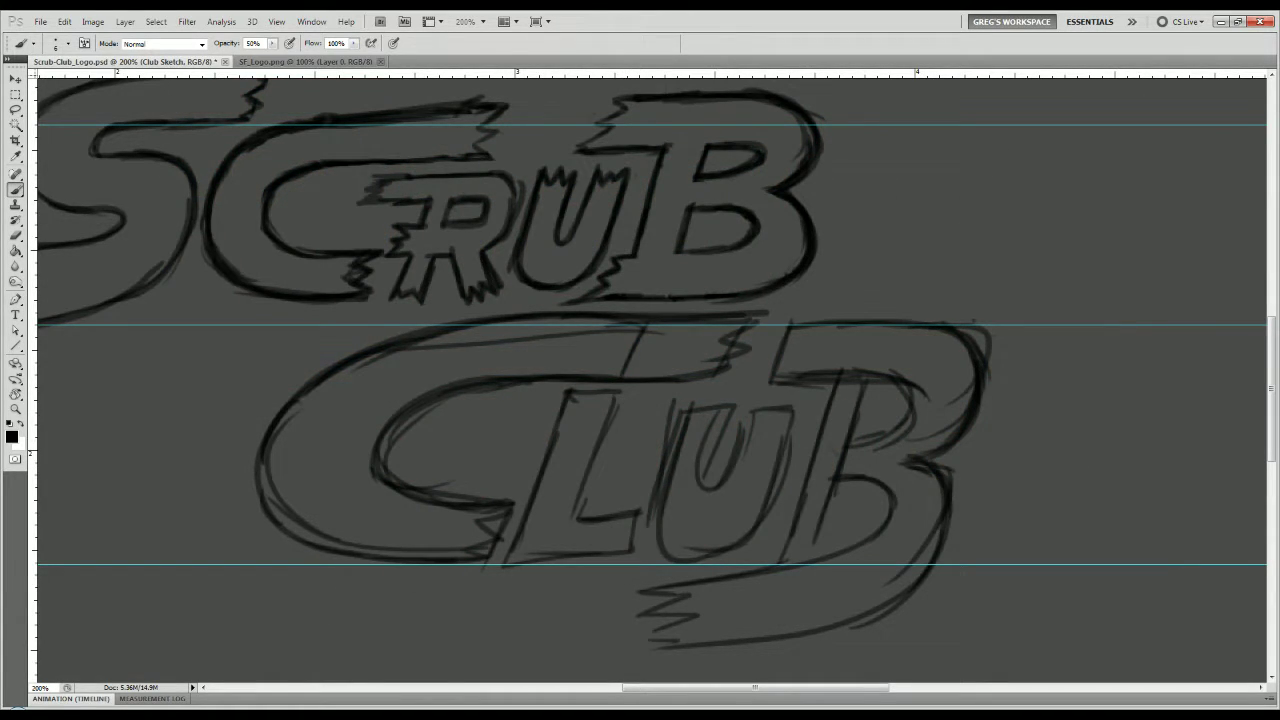
# Hide the guides and shift the Club sketch left so that it sits beneath "Scrub".
pyautogui.hotkey('ctrl', '-')
pyautogui.hotkey('ctrl', ';')
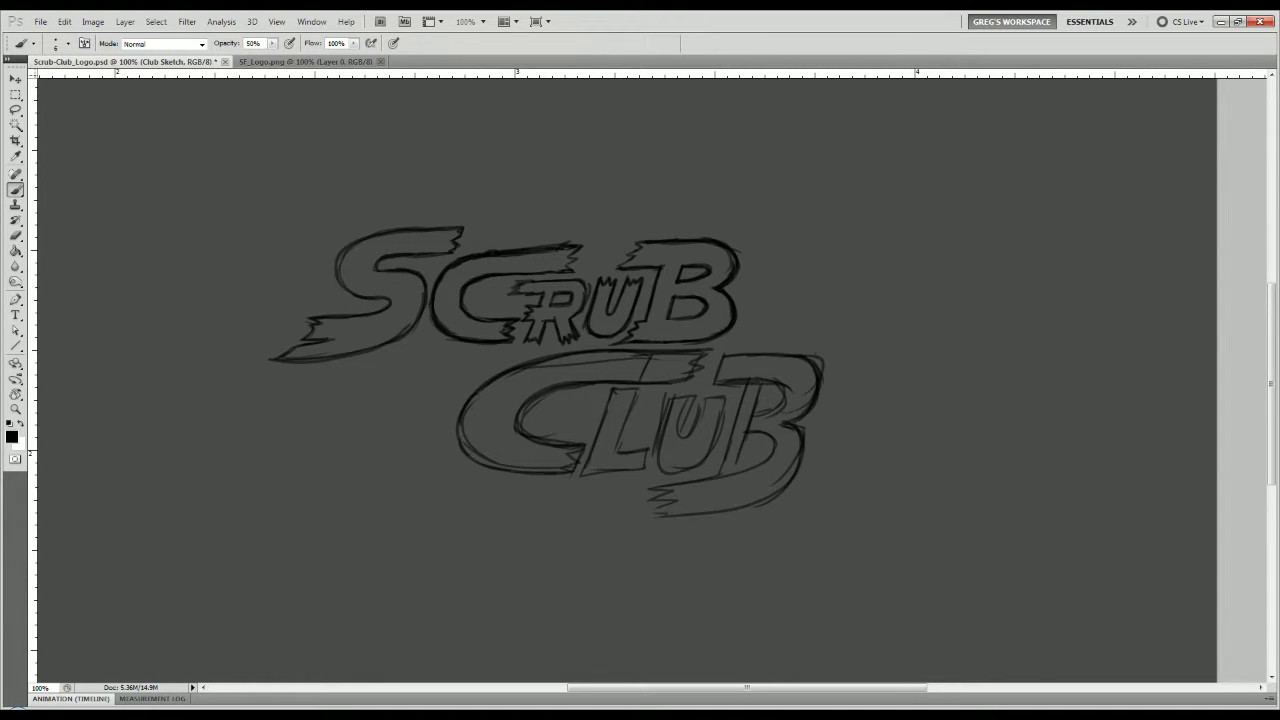
pyautogui.press('v')
pyautogui.moveTo(835, 471)
pyautogui.mouseDown()
pyautogui.moveTo(749, 491)
pyautogui.moveTo(768, 487)
pyautogui.mouseUp()
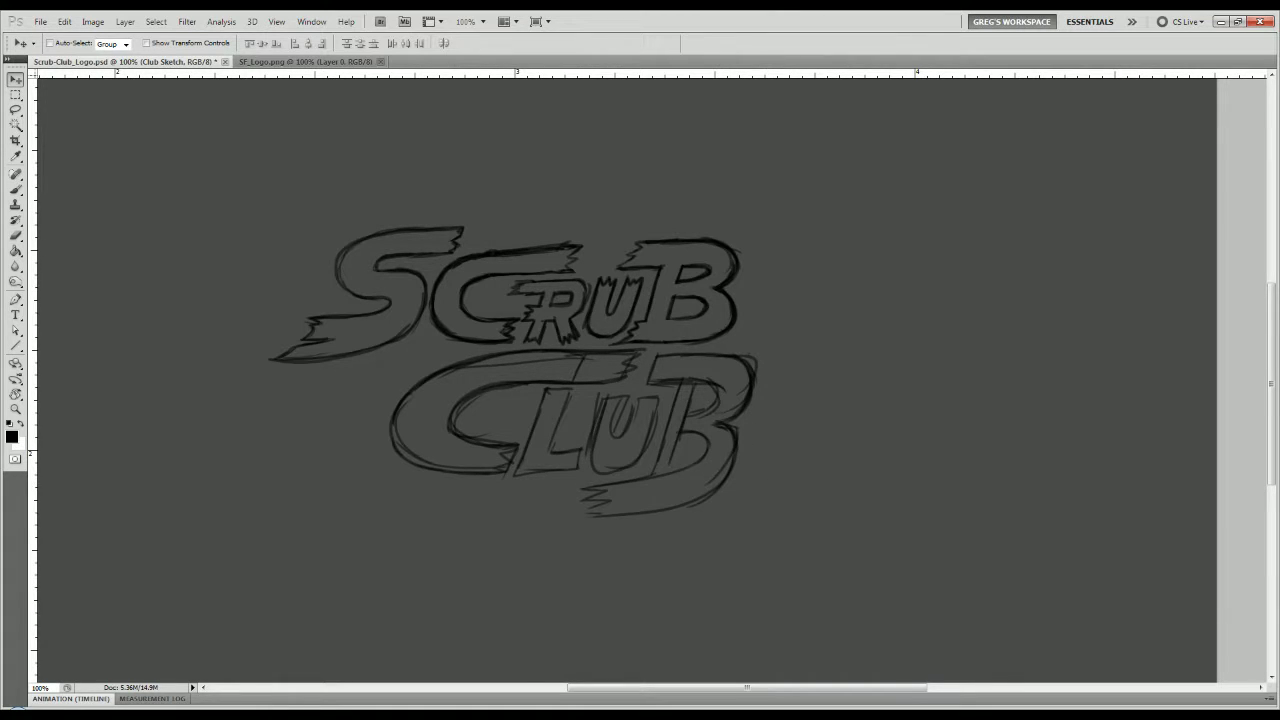
# Darken the B's stem and counter edges with the brush, and draw a jagged end on its upper arm.
pyautogui.hotkey('ctrl', '+')
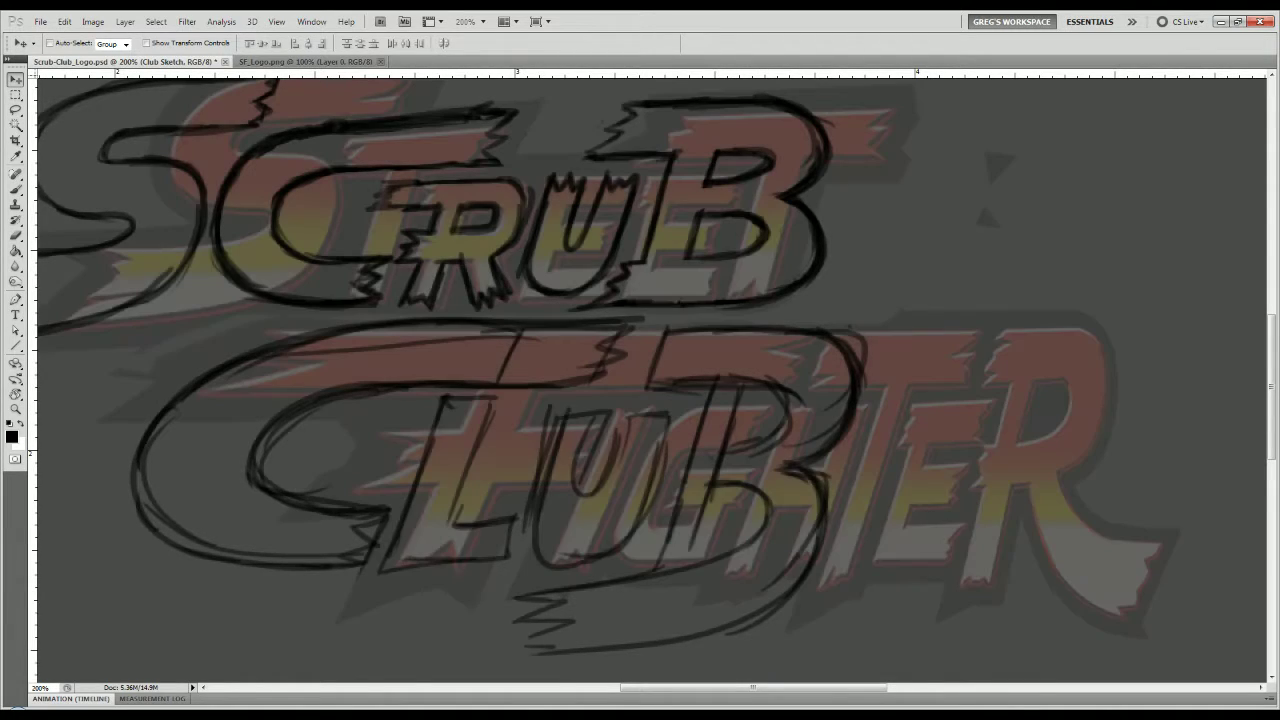
pyautogui.press('b')
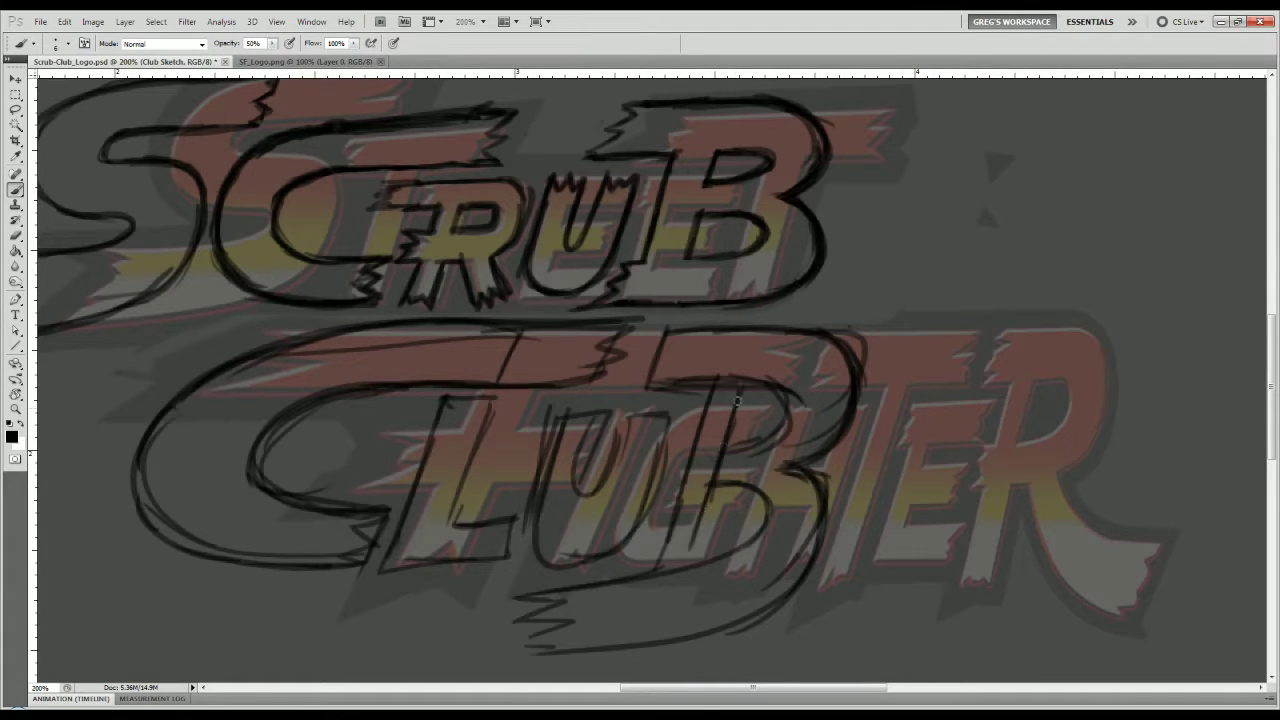
pyautogui.moveTo(738, 399); pyautogui.dragTo(694, 556)
pyautogui.moveTo(731, 404)
pyautogui.mouseDown()
pyautogui.moveTo(690, 583)
pyautogui.moveTo(693, 466)
pyautogui.mouseUp()
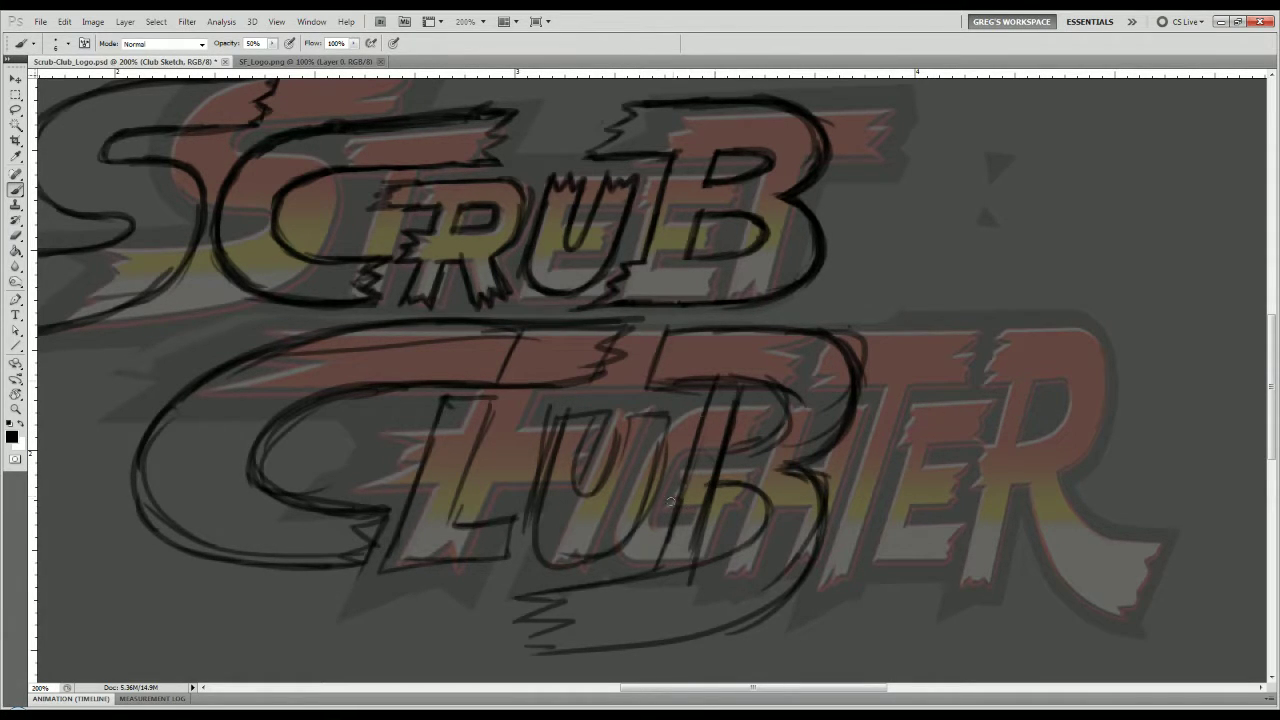
pyautogui.moveTo(688, 327)
pyautogui.mouseDown()
pyautogui.moveTo(657, 328)
pyautogui.moveTo(740, 328)
pyautogui.moveTo(838, 413)
pyautogui.moveTo(730, 374)
pyautogui.moveTo(782, 394)
pyautogui.moveTo(773, 380)
pyautogui.moveTo(694, 479)
pyautogui.mouseUp()
pyautogui.moveTo(701, 413)
pyautogui.mouseDown()
pyautogui.moveTo(682, 380)
pyautogui.moveTo(634, 383)
pyautogui.moveTo(672, 345)
pyautogui.moveTo(645, 341)
pyautogui.moveTo(682, 328)
pyautogui.mouseUp()
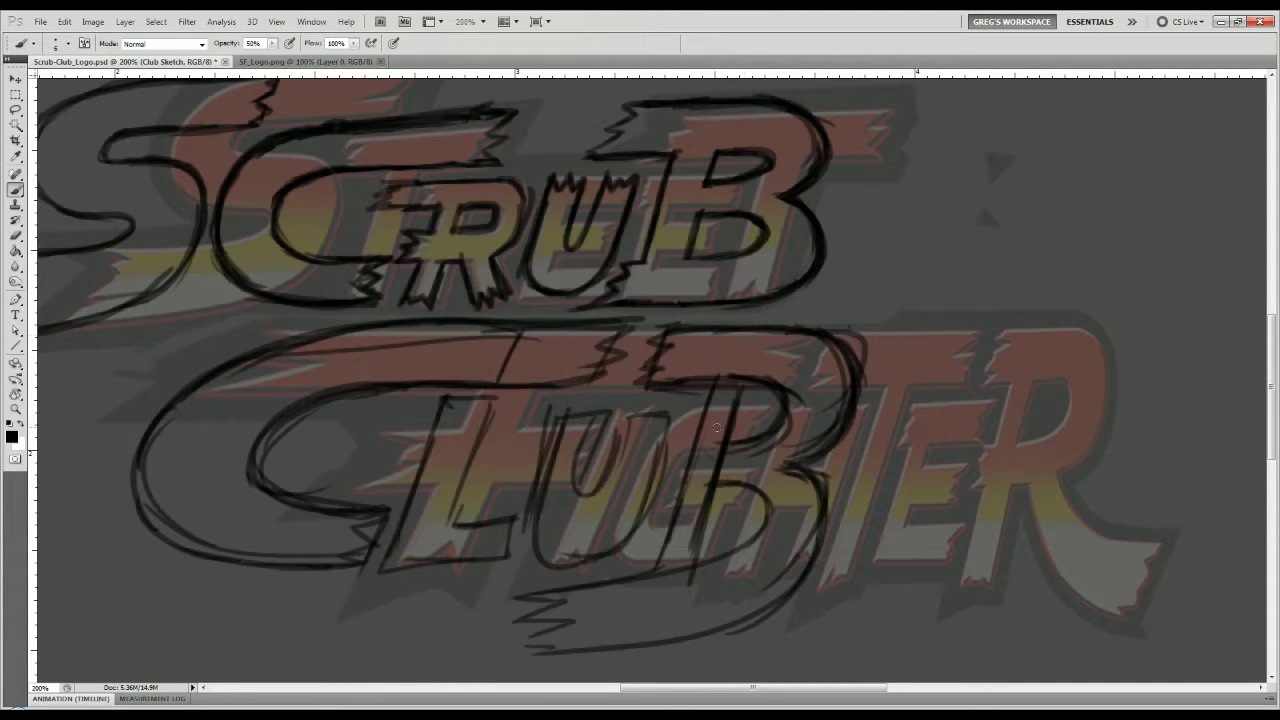
# Erase the overlapping lines inside the B's stem and the stray strokes along its outer right curve.
pyautogui.press('e')
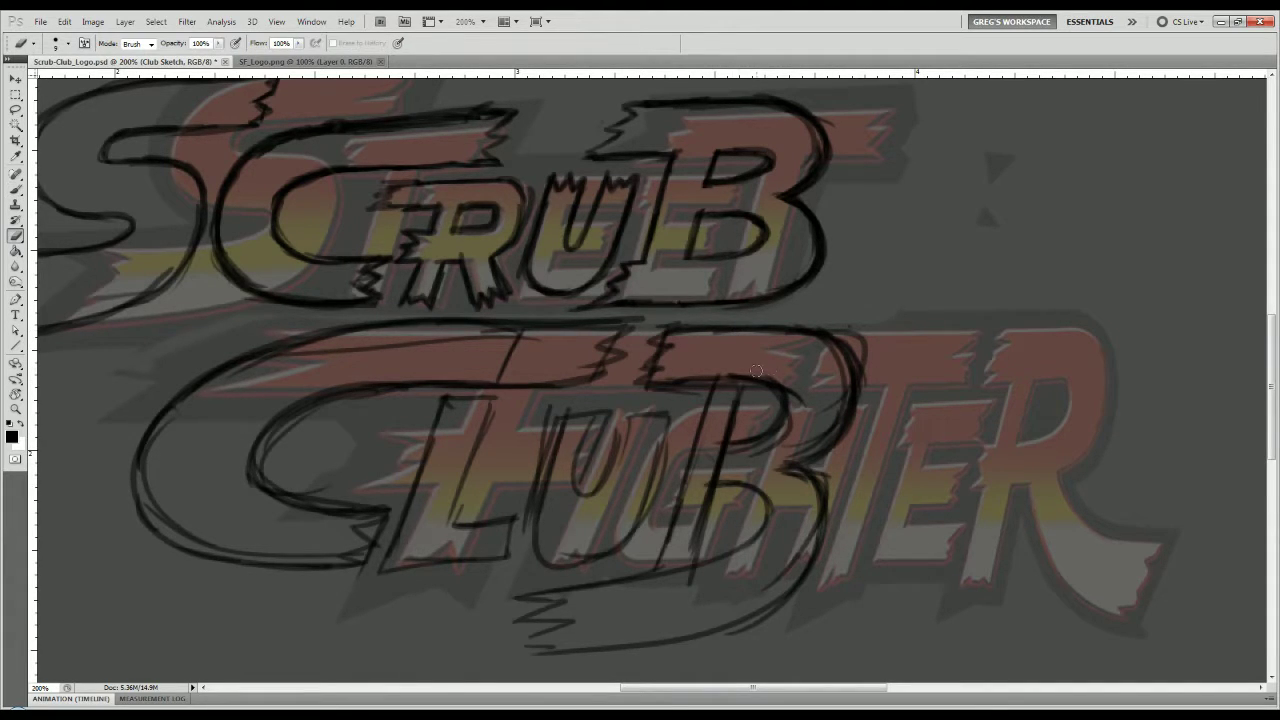
pyautogui.moveTo(716, 444)
pyautogui.mouseDown()
pyautogui.moveTo(726, 466)
pyautogui.moveTo(710, 479)
pyautogui.mouseUp()
pyautogui.moveTo(660, 576)
pyautogui.mouseDown()
pyautogui.moveTo(677, 584)
pyautogui.moveTo(667, 591)
pyautogui.moveTo(655, 576)
pyautogui.moveTo(691, 583)
pyautogui.mouseUp()
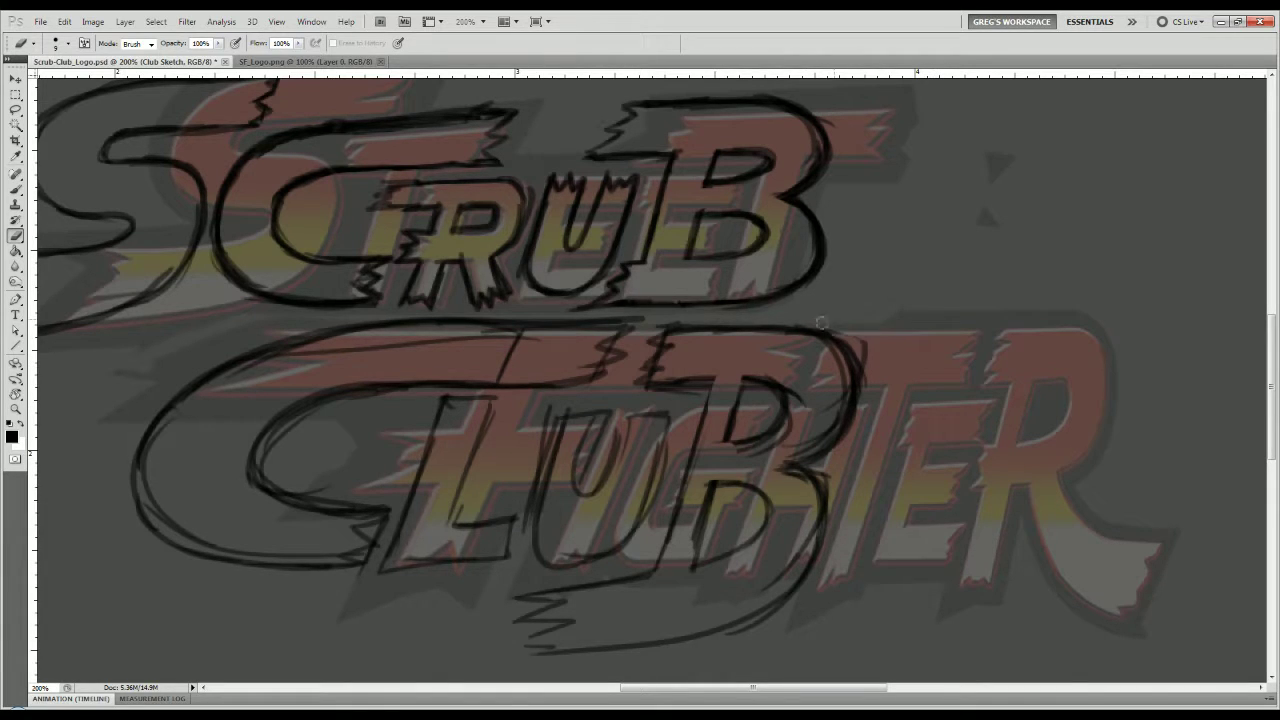
pyautogui.moveTo(859, 380); pyautogui.dragTo(839, 449)
pyautogui.moveTo(850, 352)
pyautogui.mouseDown()
pyautogui.moveTo(812, 468)
pyautogui.moveTo(835, 497)
pyautogui.mouseUp()
pyautogui.moveTo(798, 602); pyautogui.dragTo(731, 631)
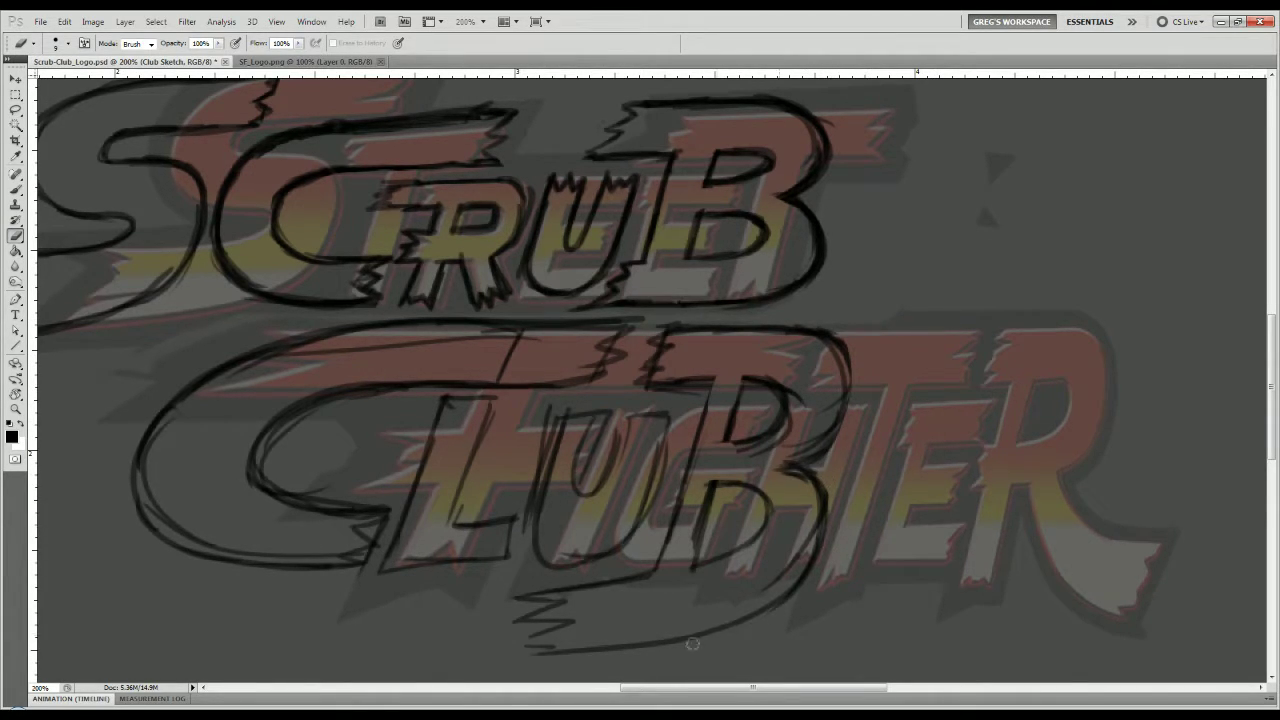
# Darken the jagged end of the B's tail, and replace the tail's lower curve with a cleaner, slightly higher stroke.
pyautogui.press('b')
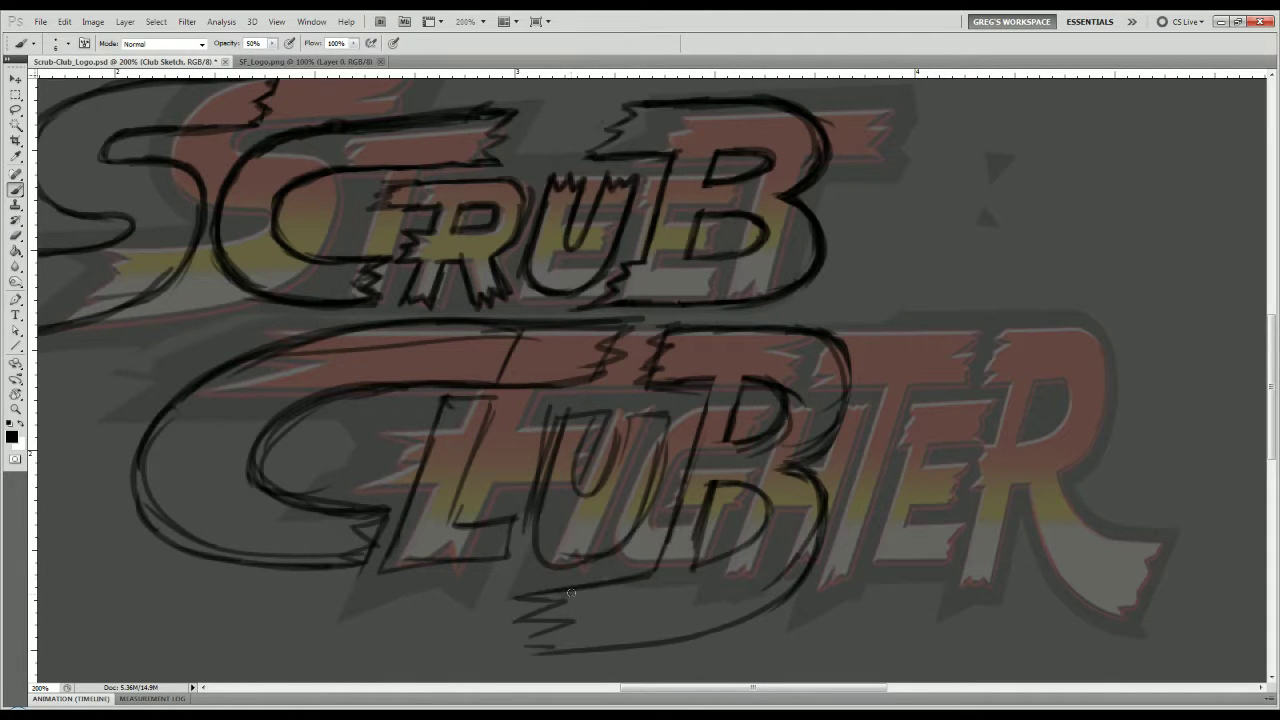
pyautogui.moveTo(524, 596)
pyautogui.mouseDown()
pyautogui.moveTo(560, 600)
pyautogui.moveTo(557, 627)
pyautogui.moveTo(531, 635)
pyautogui.mouseUp()
pyautogui.moveTo(454, 664)
pyautogui.mouseDown()
pyautogui.moveTo(558, 555)
pyautogui.moveTo(543, 546)
pyautogui.moveTo(520, 609)
pyautogui.mouseUp()
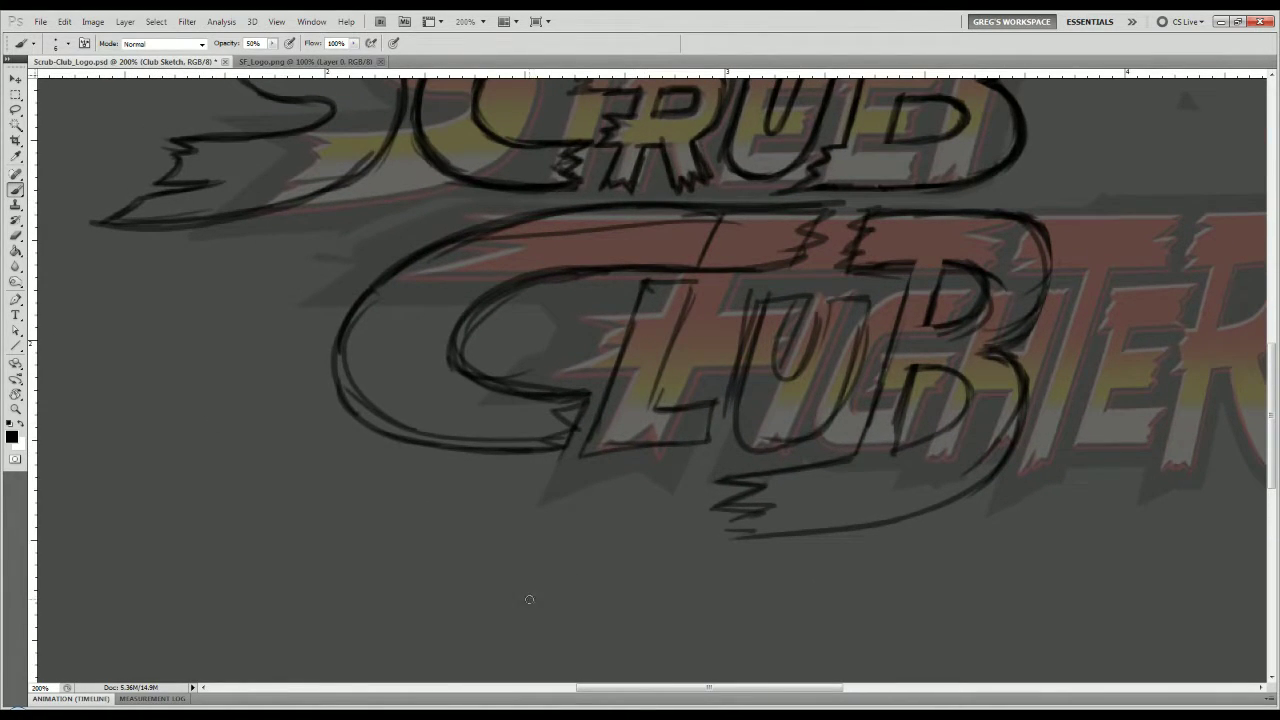
pyautogui.press('e')
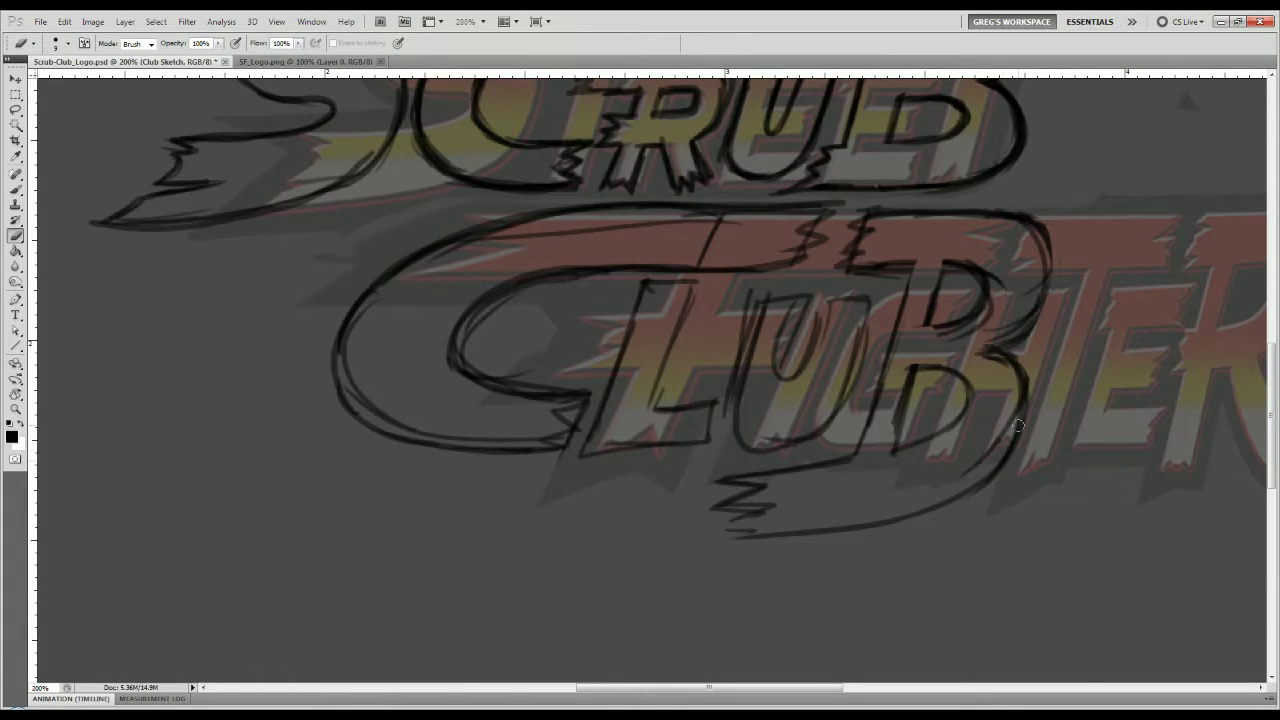
pyautogui.moveTo(1008, 452)
pyautogui.mouseDown()
pyautogui.moveTo(950, 500)
pyautogui.moveTo(1002, 456)
pyautogui.moveTo(850, 533)
pyautogui.moveTo(745, 536)
pyautogui.mouseUp()
pyautogui.press('b')
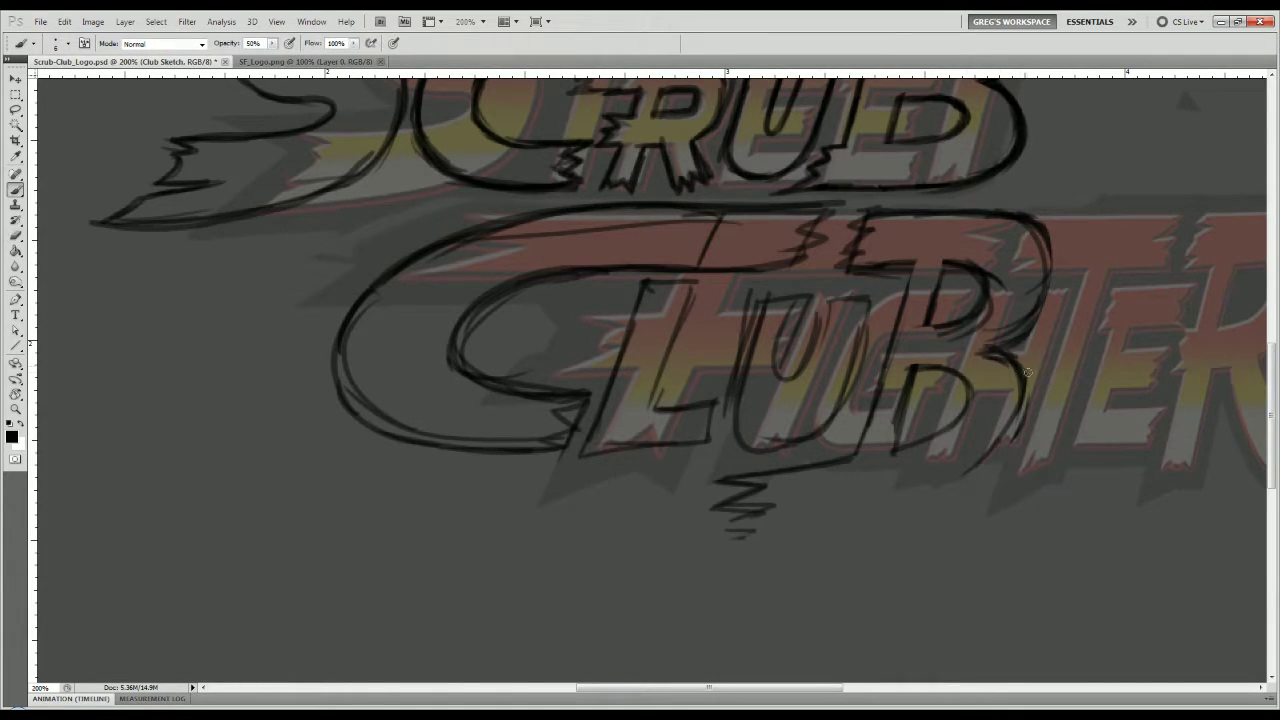
pyautogui.moveTo(1027, 372)
pyautogui.mouseDown()
pyautogui.moveTo(975, 452)
pyautogui.moveTo(1018, 365)
pyautogui.moveTo(905, 502)
pyautogui.moveTo(810, 528)
pyautogui.mouseUp()
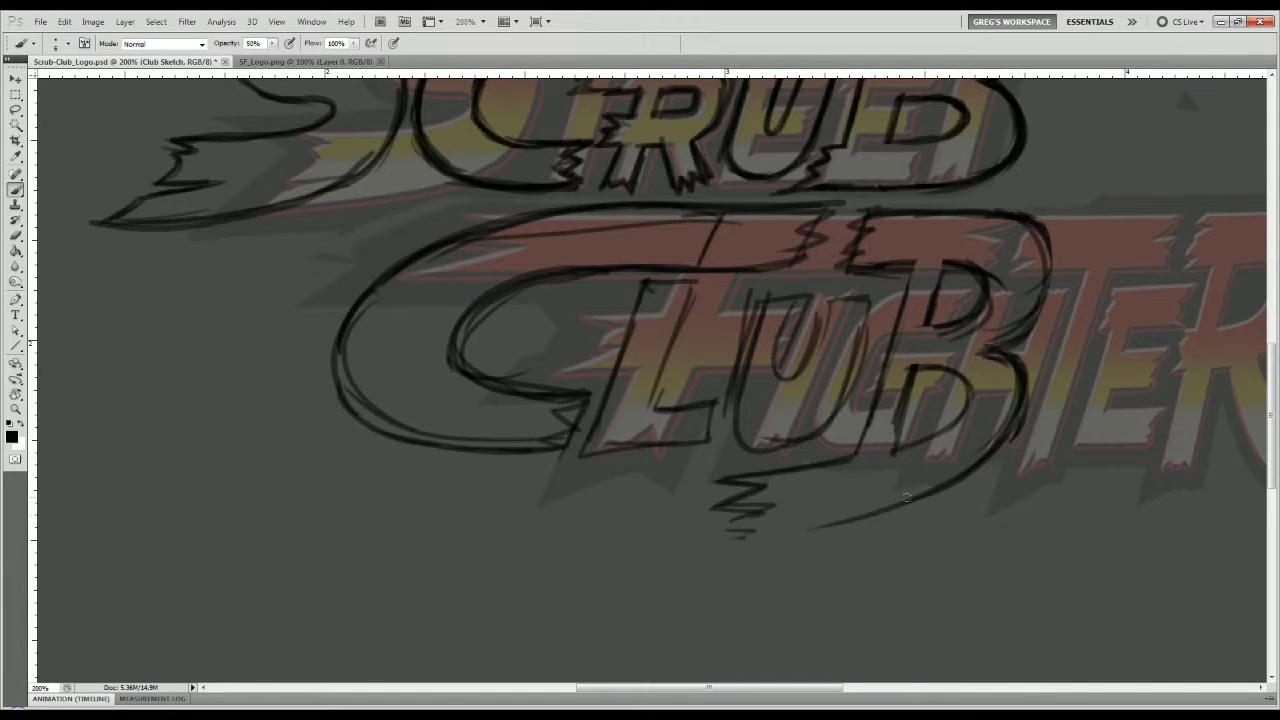
pyautogui.moveTo(972, 458); pyautogui.dragTo(746, 530)
pyautogui.moveTo(896, 508)
pyautogui.mouseDown()
pyautogui.moveTo(738, 529)
pyautogui.moveTo(952, 483)
pyautogui.mouseUp()
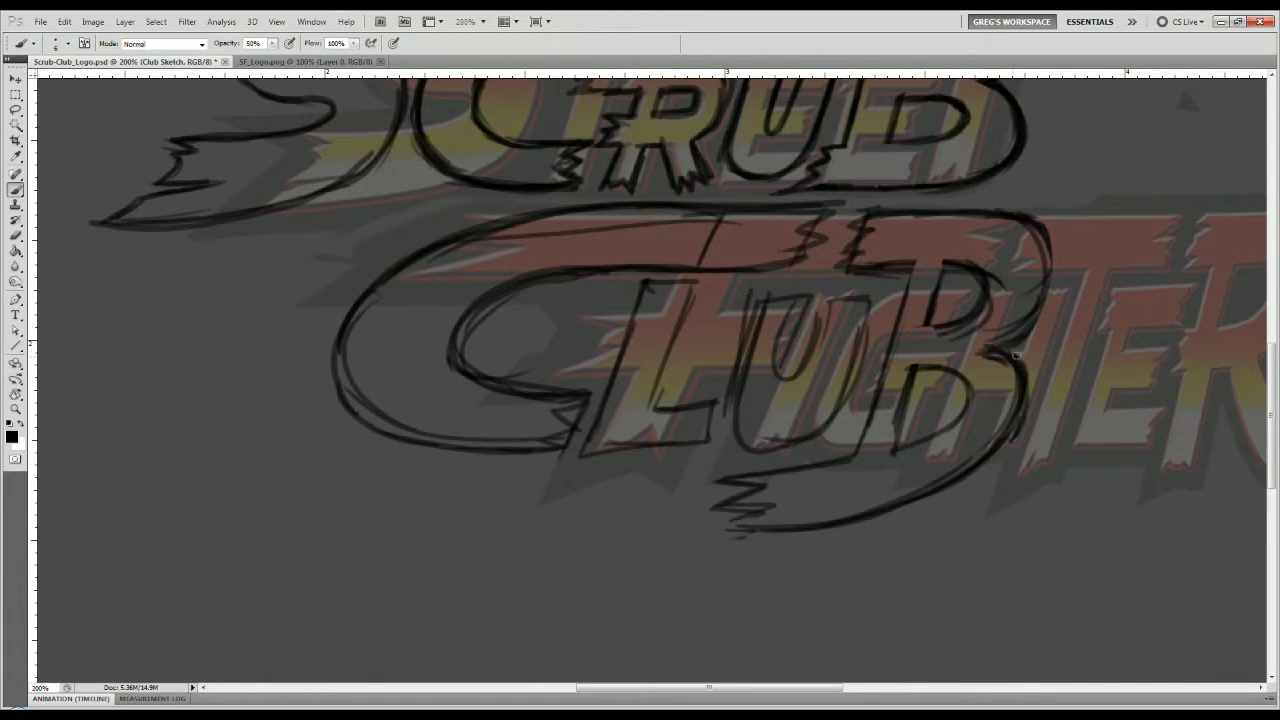
# Thicken the B's lower bowl and lower counter, and reinforce the tail's jagged end.
pyautogui.moveTo(1015, 355); pyautogui.dragTo(880, 512)
pyautogui.moveTo(978, 385)
pyautogui.mouseDown()
pyautogui.moveTo(878, 396)
pyautogui.moveTo(919, 375)
pyautogui.moveTo(894, 440)
pyautogui.mouseUp()
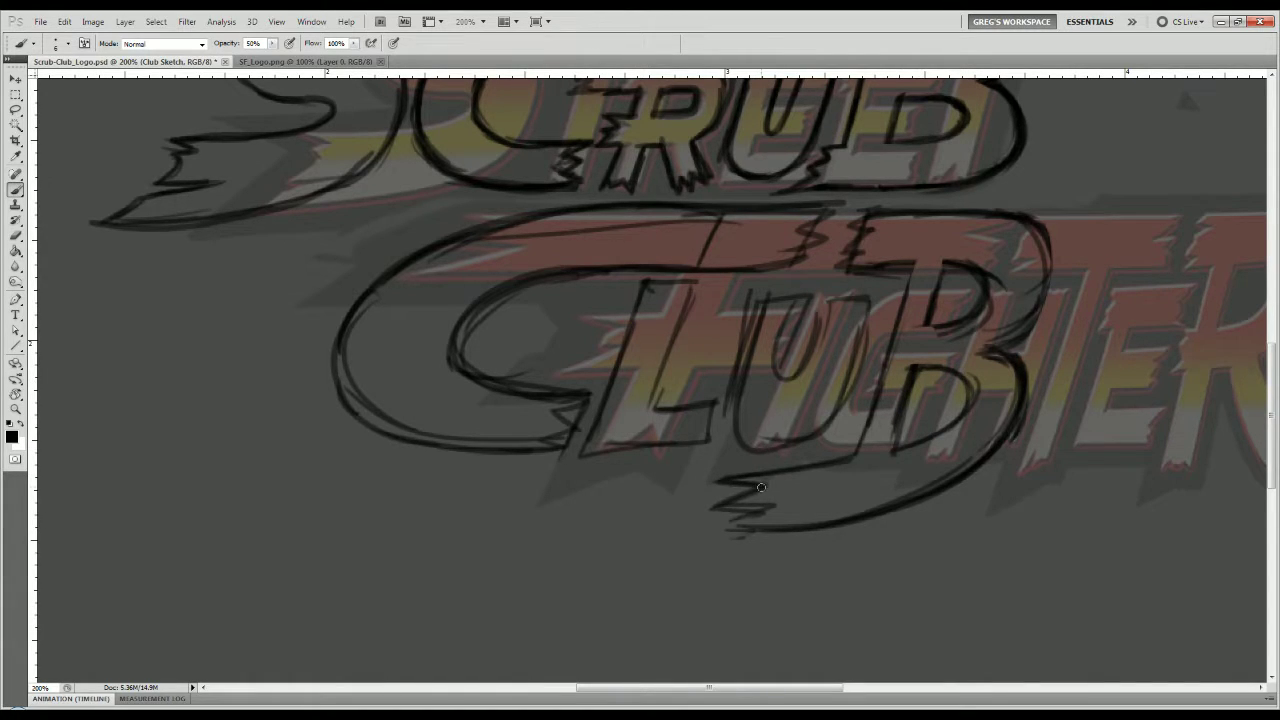
pyautogui.moveTo(729, 481)
pyautogui.mouseDown()
pyautogui.moveTo(761, 487)
pyautogui.moveTo(717, 511)
pyautogui.moveTo(742, 530)
pyautogui.mouseUp()
# Erase the top of the B's lower counter and redraw it lower, and strengthen the upper bowl's outer curve.
pyautogui.moveTo(911, 266)
pyautogui.mouseDown()
pyautogui.moveTo(855, 448)
pyautogui.moveTo(914, 381)
pyautogui.moveTo(686, 400)
pyautogui.moveTo(722, 381)
pyautogui.mouseUp()
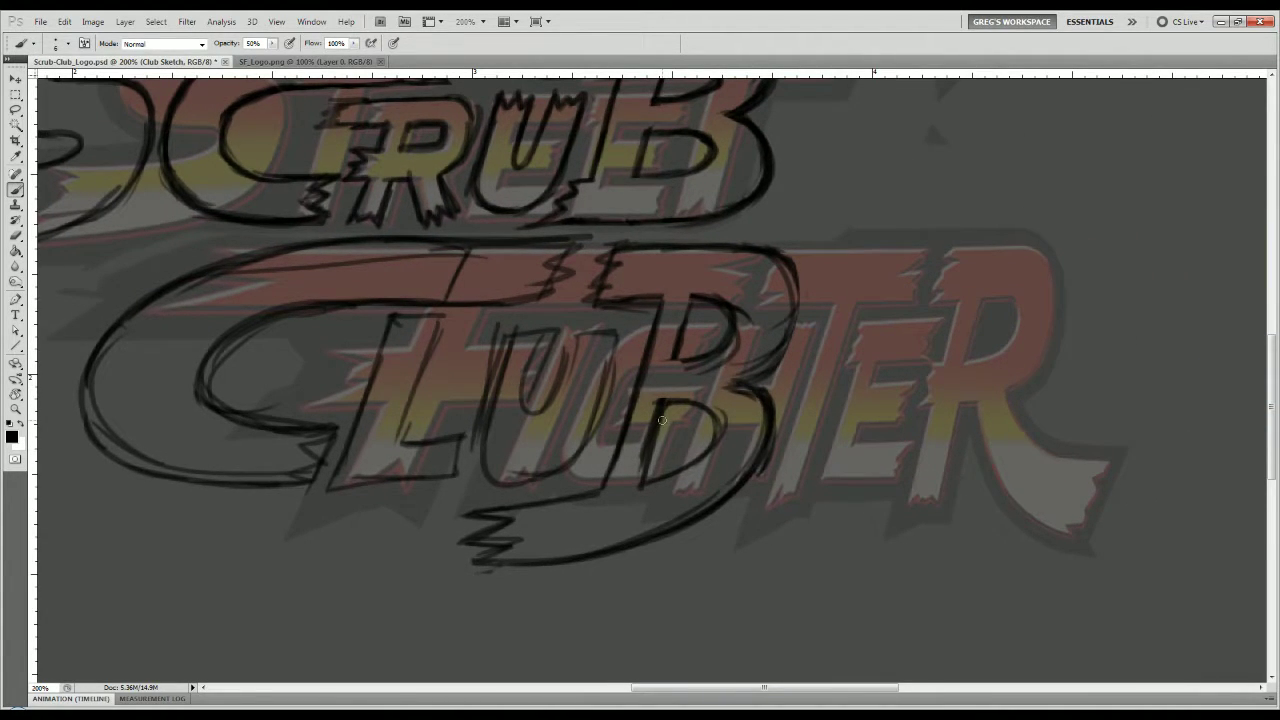
pyautogui.press('e')
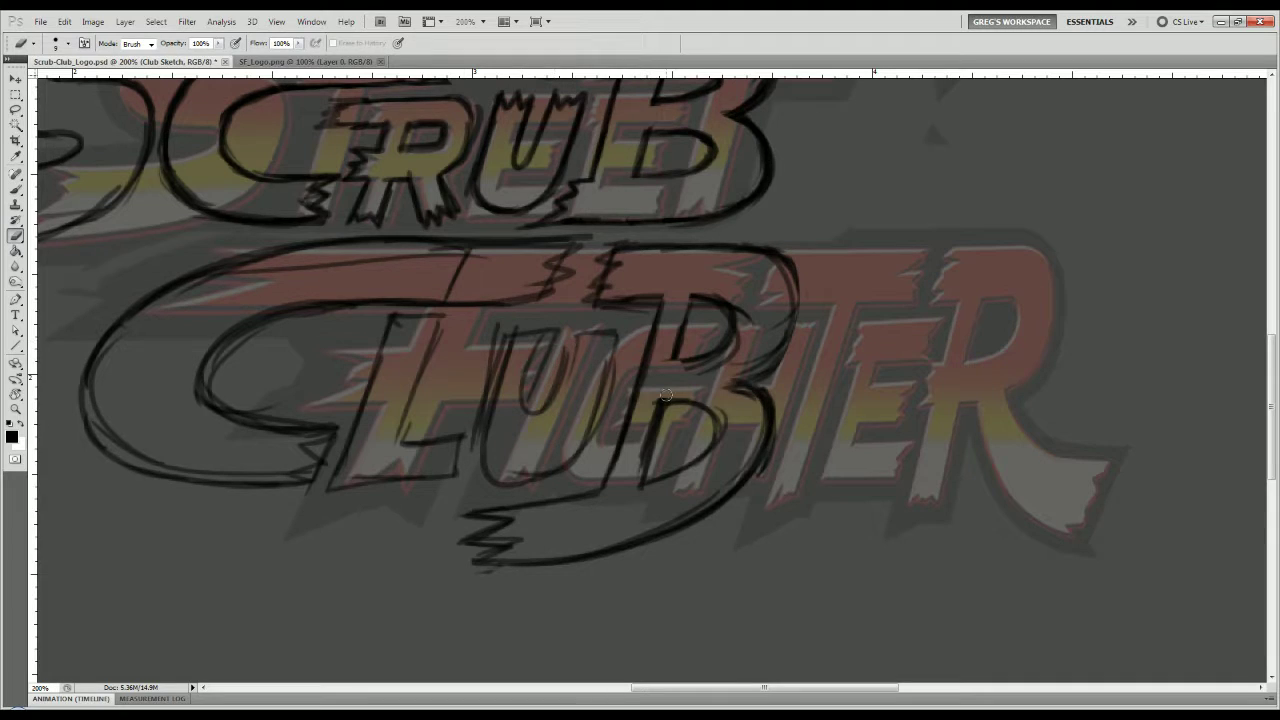
pyautogui.moveTo(666, 395)
pyautogui.mouseDown()
pyautogui.moveTo(690, 405)
pyautogui.moveTo(660, 416)
pyautogui.moveTo(660, 393)
pyautogui.mouseUp()
pyautogui.press('b')
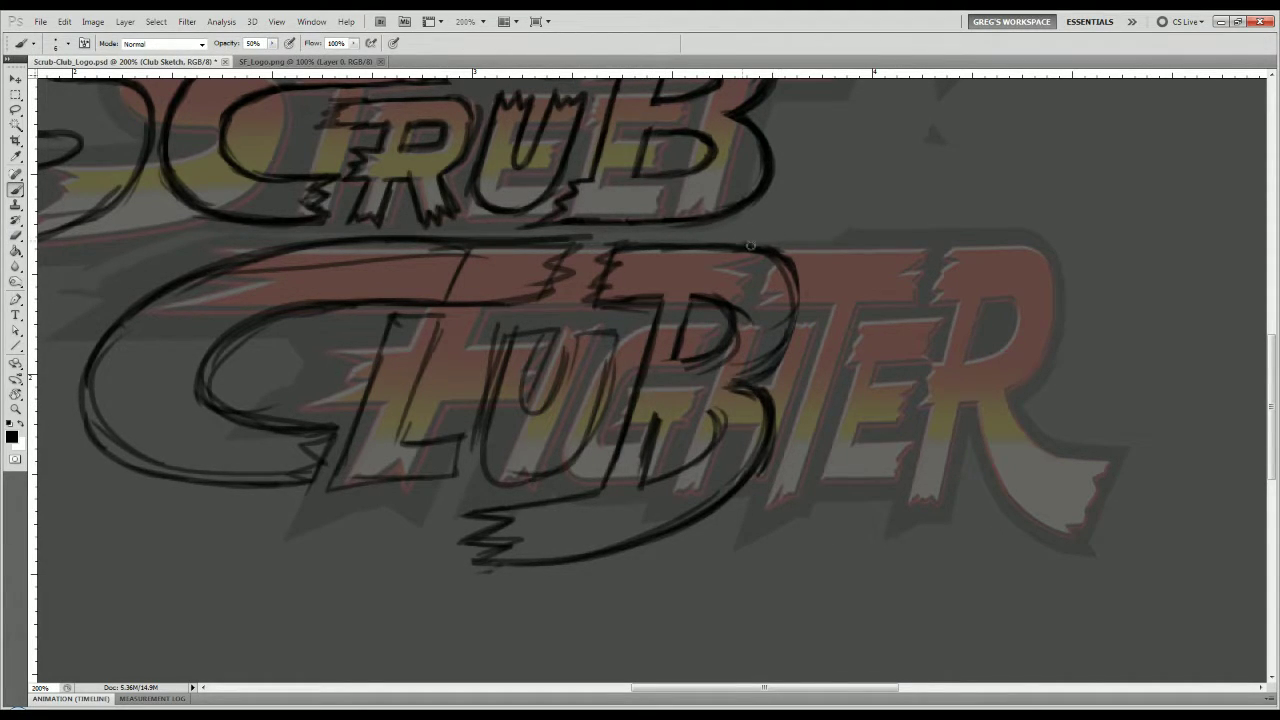
pyautogui.moveTo(750, 245)
pyautogui.mouseDown()
pyautogui.moveTo(792, 271)
pyautogui.moveTo(796, 335)
pyautogui.moveTo(738, 396)
pyautogui.moveTo(649, 418)
pyautogui.moveTo(704, 395)
pyautogui.moveTo(680, 415)
pyautogui.moveTo(707, 408)
pyautogui.moveTo(654, 416)
pyautogui.moveTo(708, 409)
pyautogui.moveTo(711, 437)
pyautogui.moveTo(709, 423)
pyautogui.moveTo(638, 479)
pyautogui.moveTo(653, 416)
pyautogui.moveTo(700, 405)
pyautogui.moveTo(636, 420)
pyautogui.moveTo(700, 410)
pyautogui.moveTo(676, 469)
pyautogui.mouseUp()
# Erase the rough strokes around the B's bowls and lower counter, and darken the upper counter's outline.
pyautogui.press('e')
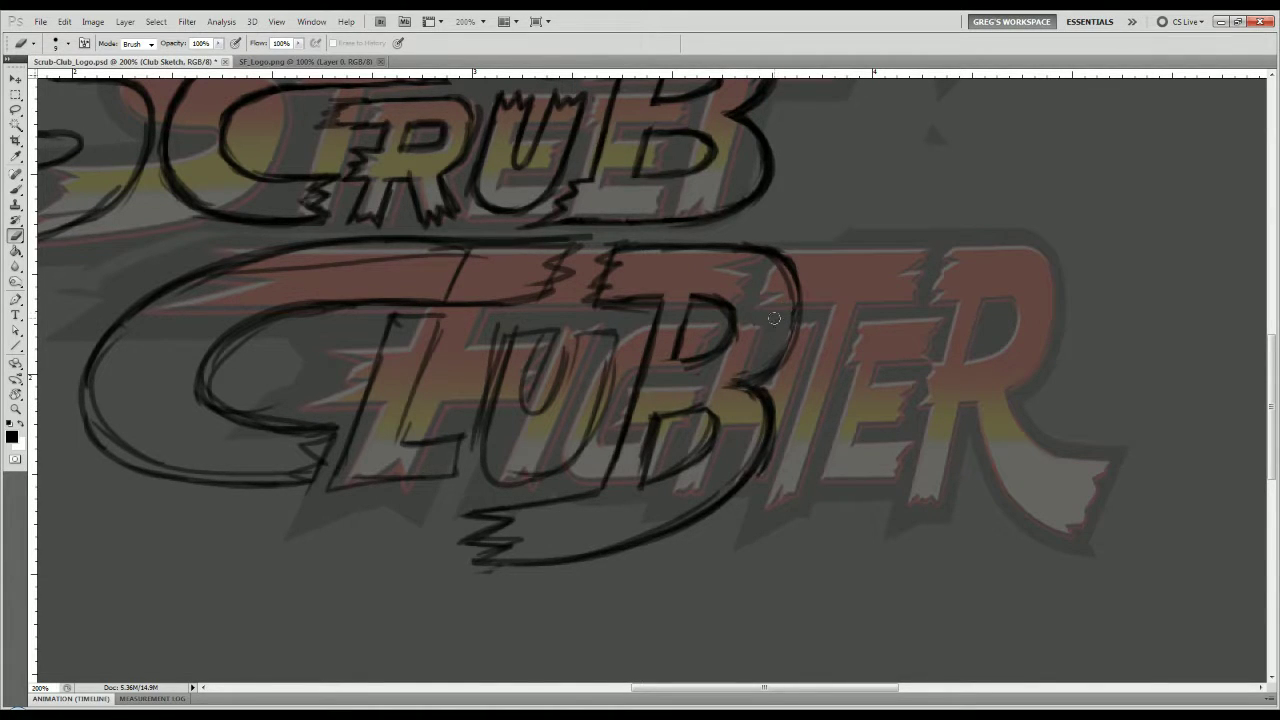
pyautogui.moveTo(624, 473)
pyautogui.mouseDown()
pyautogui.moveTo(631, 371)
pyautogui.moveTo(653, 517)
pyautogui.mouseUp()
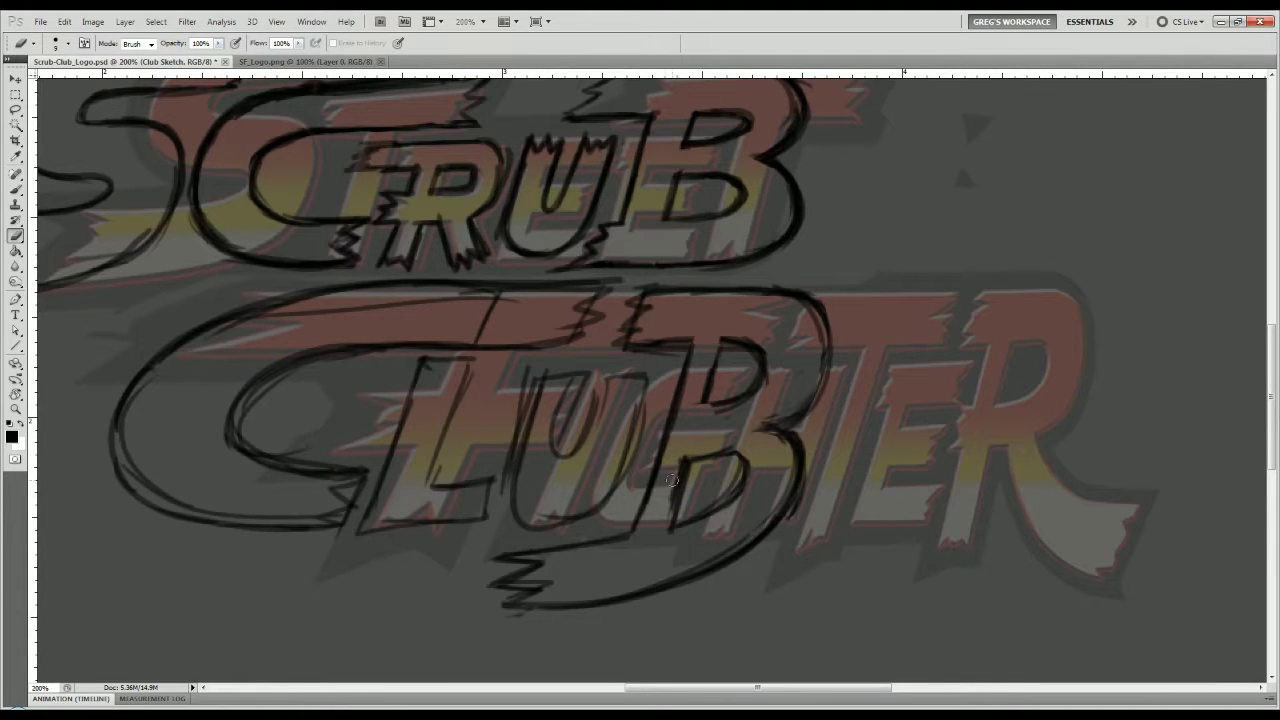
pyautogui.moveTo(677, 447); pyautogui.dragTo(662, 525)
pyautogui.press('b')
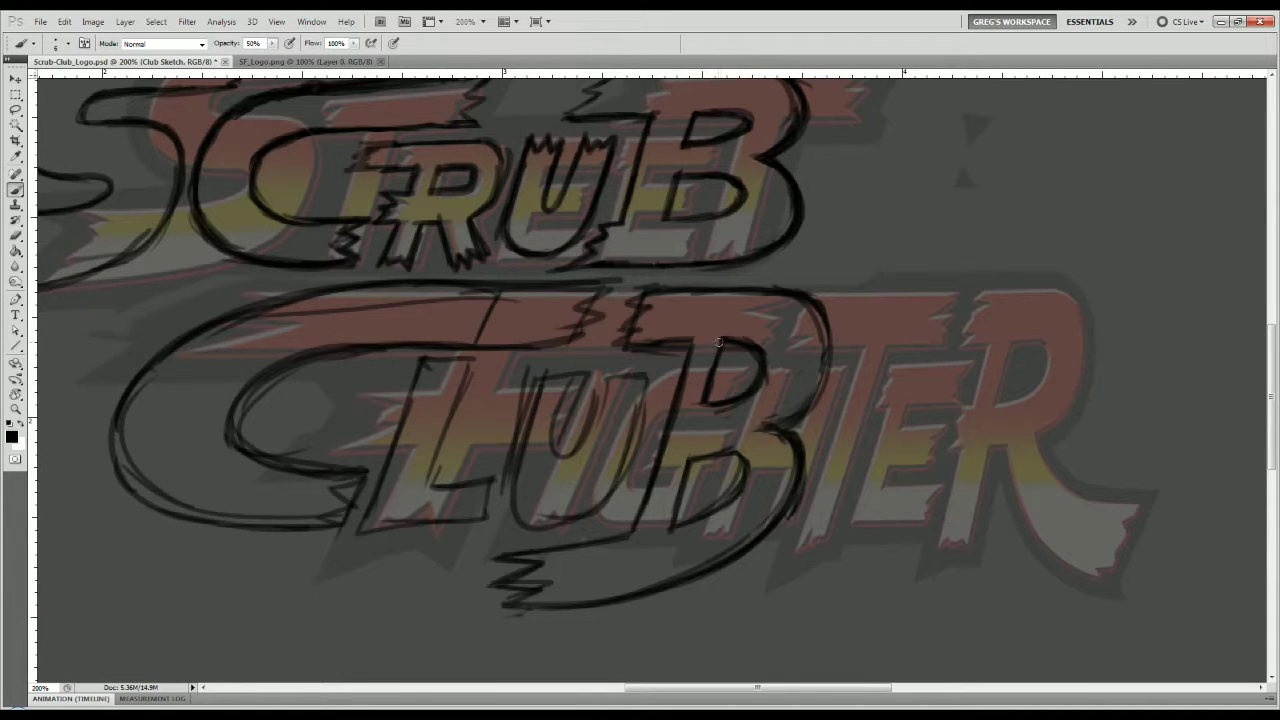
pyautogui.moveTo(722, 343); pyautogui.dragTo(714, 376)
# Erase the left edge of the B's stem and redraw it slightly farther left to widen the stem.
pyautogui.press('e')
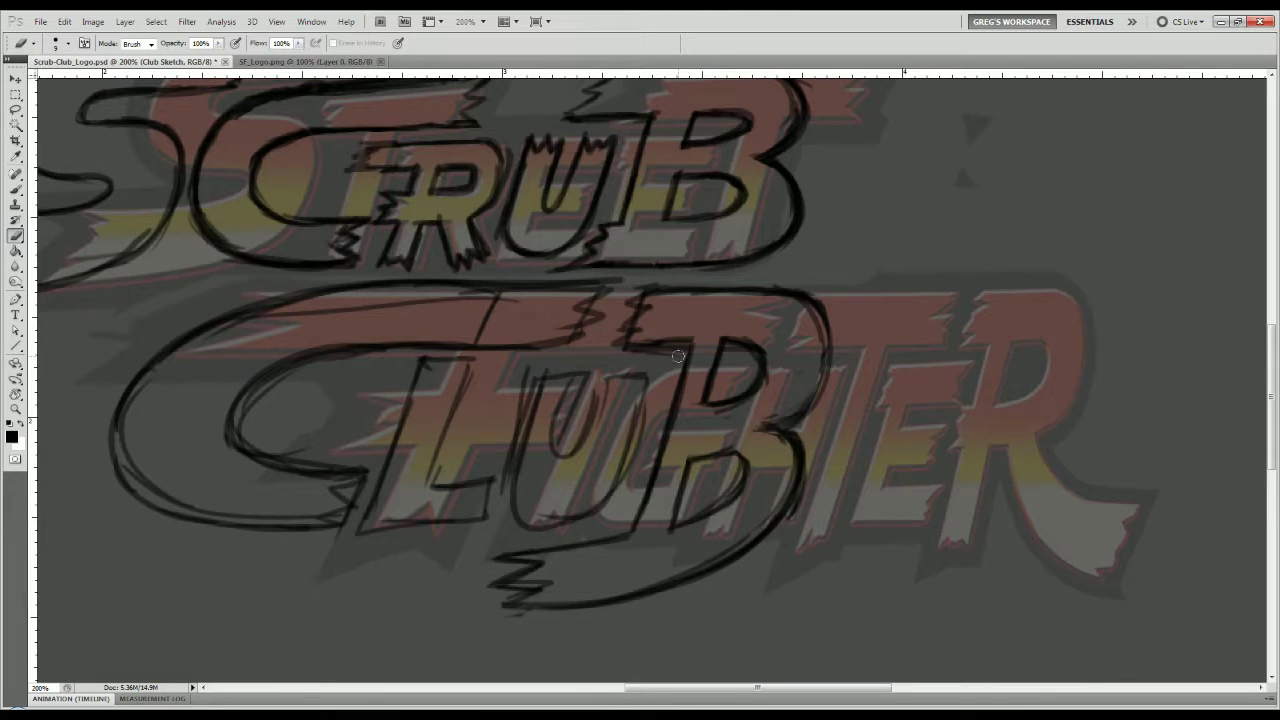
pyautogui.moveTo(686, 360); pyautogui.dragTo(640, 505)
pyautogui.press('b')
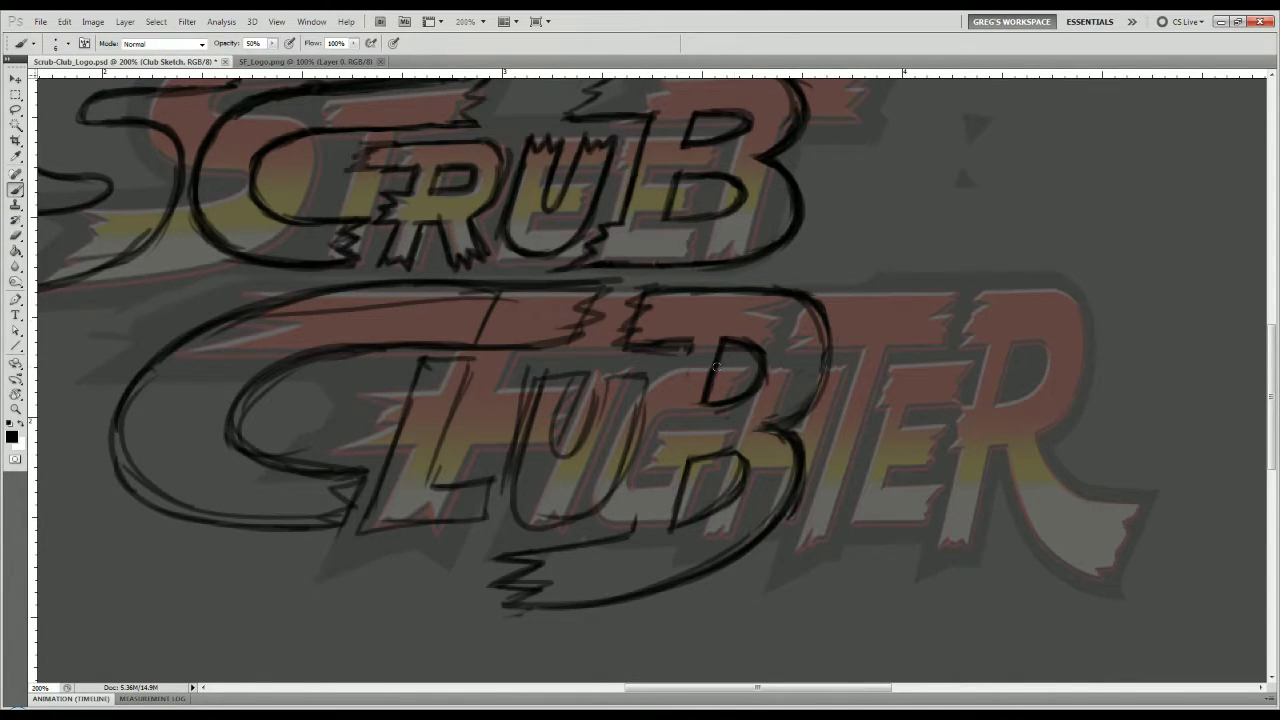
pyautogui.moveTo(670, 376)
pyautogui.mouseDown()
pyautogui.moveTo(650, 461)
pyautogui.moveTo(680, 336)
pyautogui.moveTo(624, 536)
pyautogui.moveTo(664, 362)
pyautogui.mouseUp()
pyautogui.press('e')
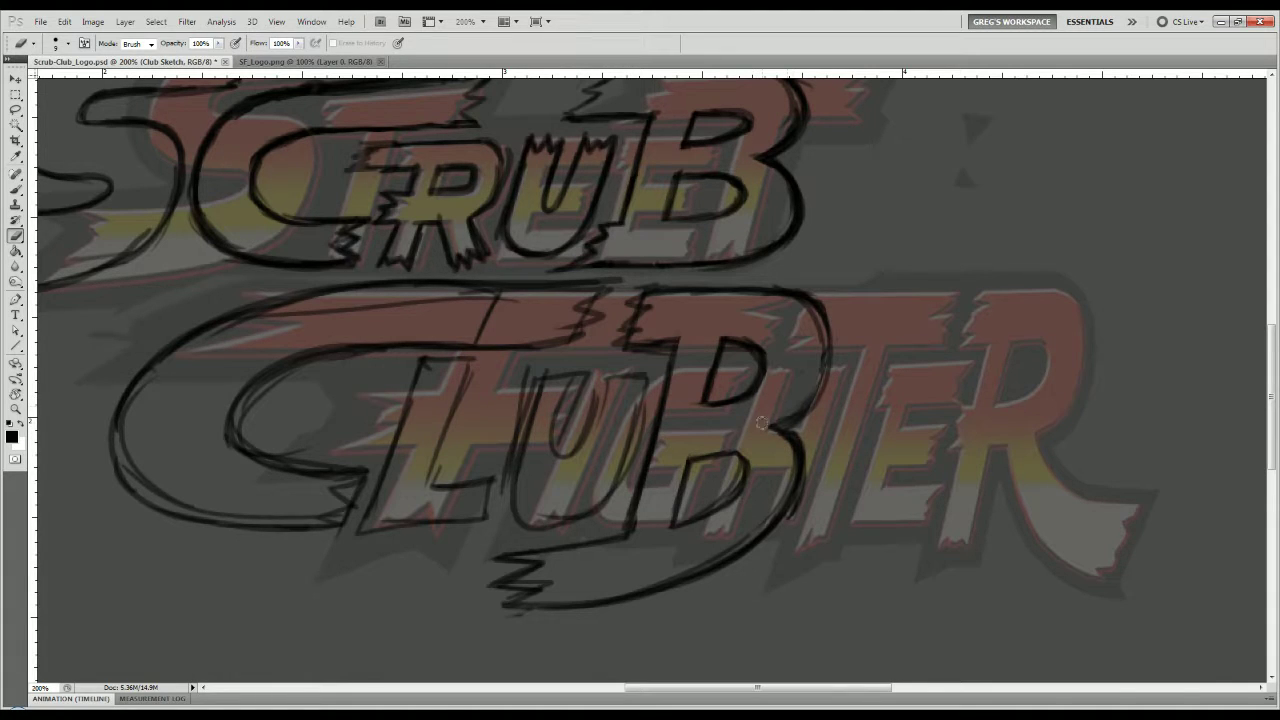
pyautogui.press('b')
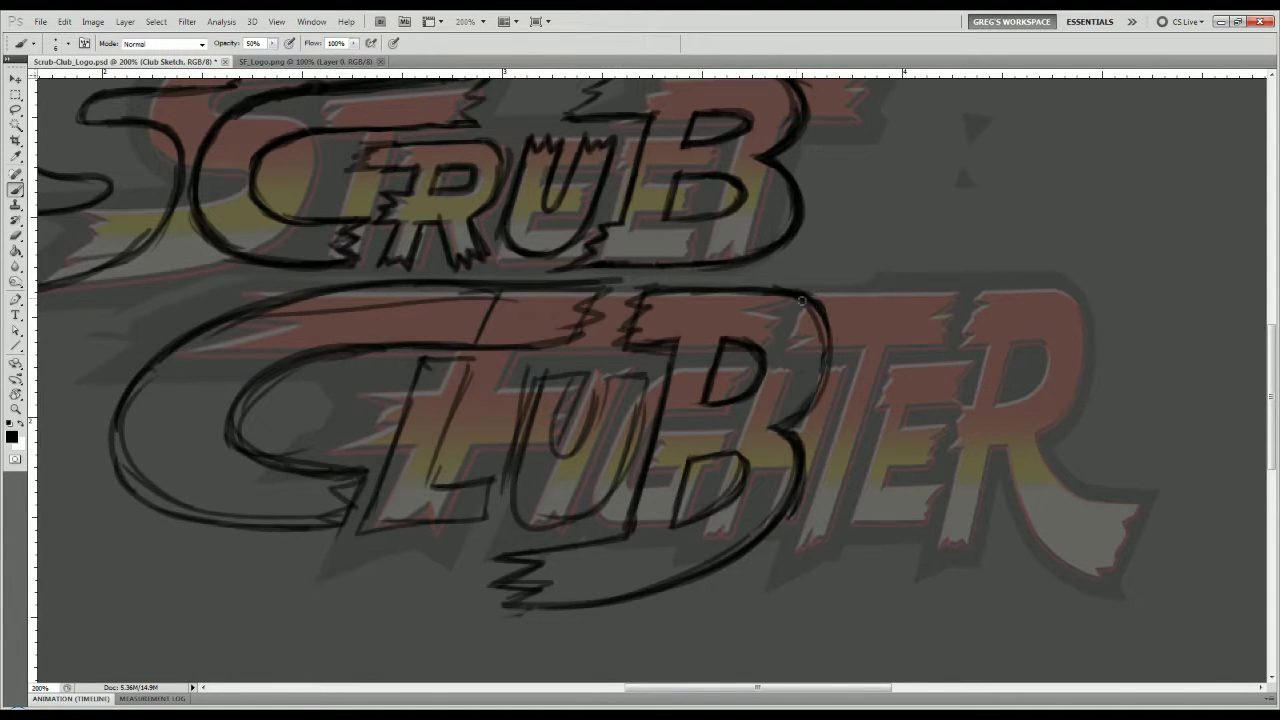
# Darken the outer curve of the B's upper bowl and erase the rough edges along both bowls and the tail.
pyautogui.moveTo(801, 300)
pyautogui.mouseDown()
pyautogui.moveTo(831, 338)
pyautogui.moveTo(823, 383)
pyautogui.moveTo(824, 318)
pyautogui.moveTo(818, 362)
pyautogui.mouseUp()
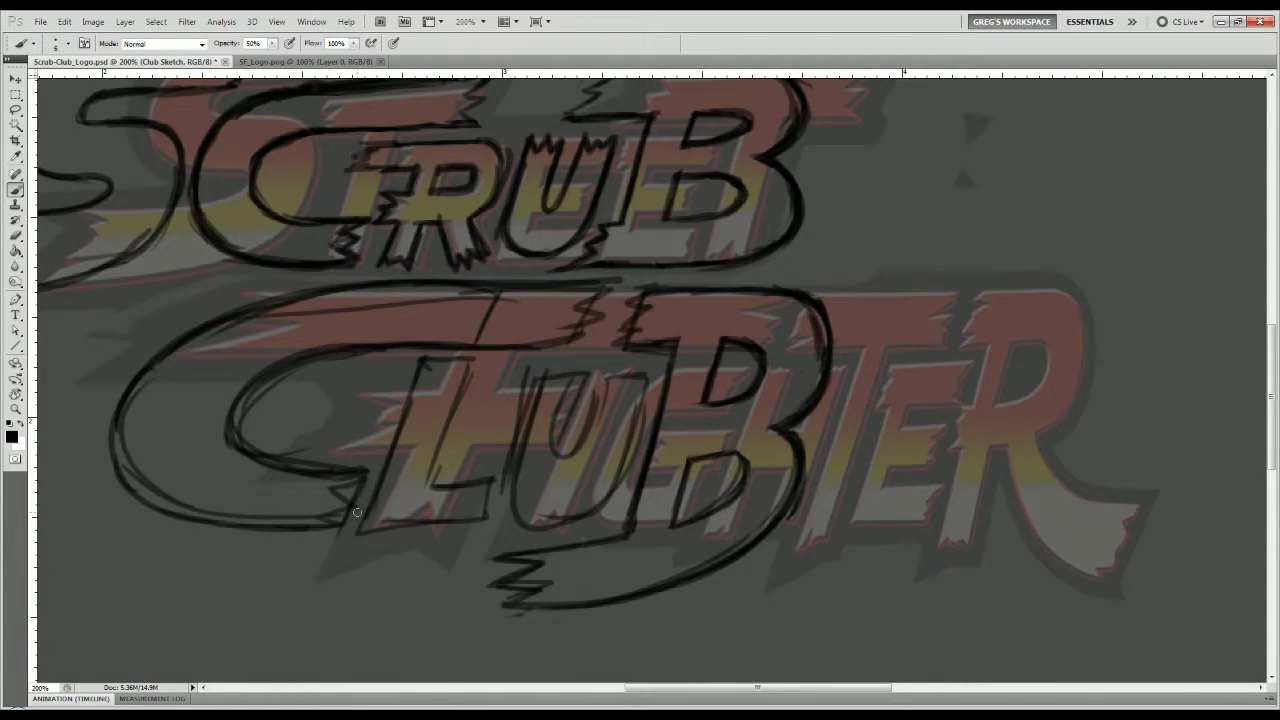
pyautogui.press('e')
pyautogui.moveTo(798, 307)
pyautogui.mouseDown()
pyautogui.moveTo(815, 330)
pyautogui.moveTo(815, 370)
pyautogui.moveTo(821, 340)
pyautogui.mouseUp()
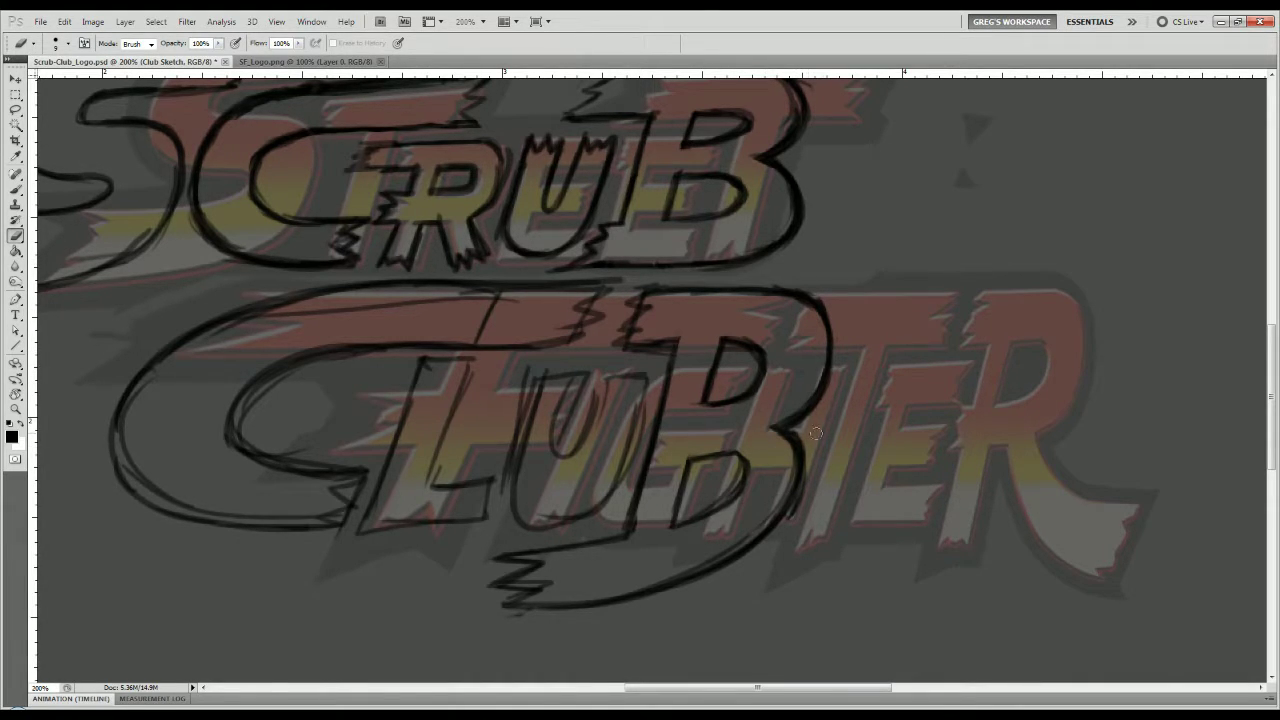
pyautogui.moveTo(807, 481)
pyautogui.mouseDown()
pyautogui.moveTo(792, 514)
pyautogui.moveTo(683, 571)
pyautogui.mouseUp()
pyautogui.moveTo(739, 539); pyautogui.dragTo(653, 580)
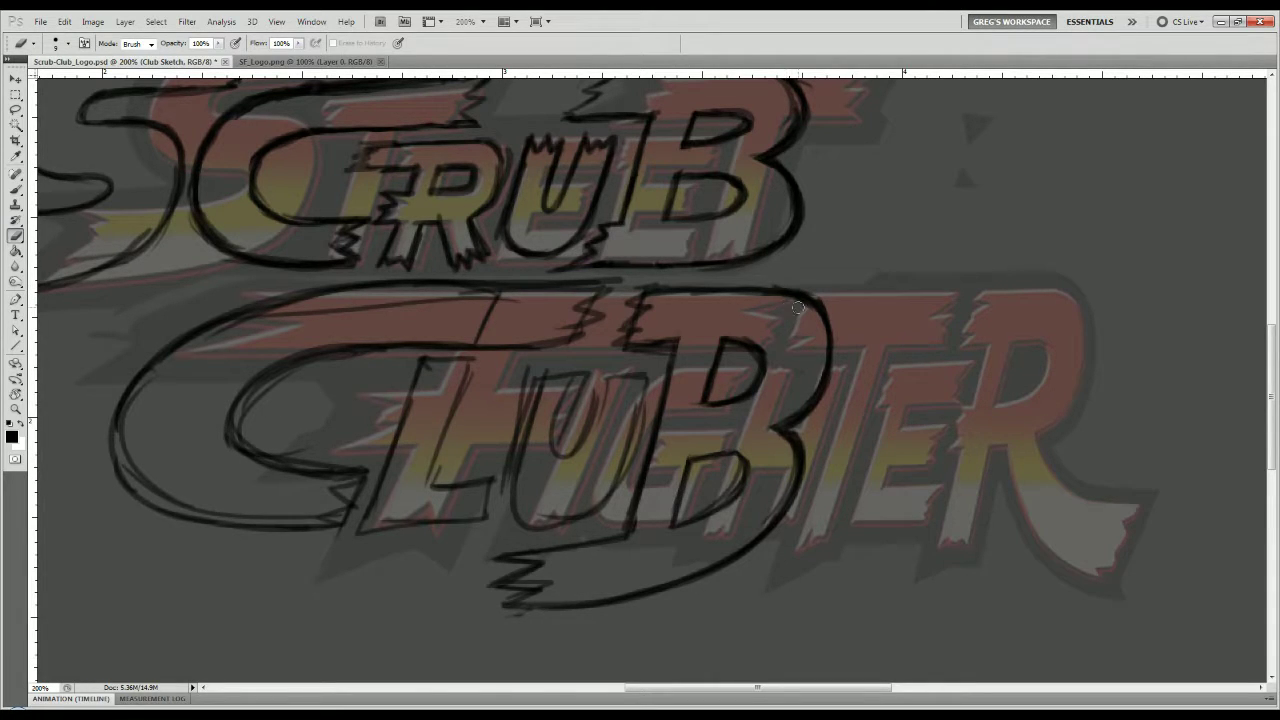
# Erase the B's bowls, counters and tail, and sketch a new arc for the top of the upper bowl.
pyautogui.moveTo(800, 298)
pyautogui.mouseDown()
pyautogui.moveTo(780, 290)
pyautogui.moveTo(815, 298)
pyautogui.moveTo(822, 392)
pyautogui.moveTo(811, 344)
pyautogui.moveTo(812, 412)
pyautogui.moveTo(782, 414)
pyautogui.moveTo(780, 327)
pyautogui.moveTo(800, 355)
pyautogui.mouseUp()
pyautogui.press('b')
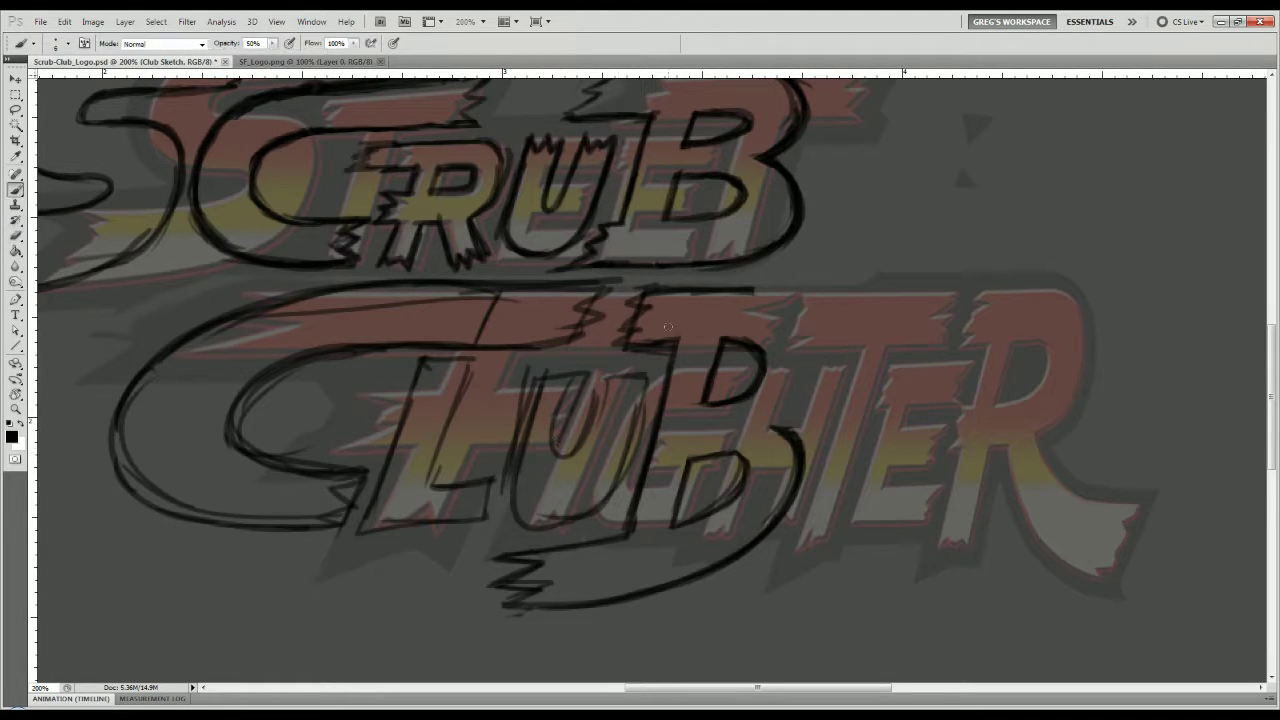
pyautogui.moveTo(728, 289)
pyautogui.mouseDown()
pyautogui.moveTo(770, 295)
pyautogui.moveTo(816, 325)
pyautogui.mouseUp()
pyautogui.press('e')
pyautogui.moveTo(715, 358)
pyautogui.mouseDown()
pyautogui.moveTo(728, 322)
pyautogui.moveTo(735, 350)
pyautogui.moveTo(749, 331)
pyautogui.mouseUp()
pyautogui.moveTo(714, 405)
pyautogui.mouseDown()
pyautogui.moveTo(688, 460)
pyautogui.moveTo(722, 438)
pyautogui.moveTo(740, 449)
pyautogui.moveTo(698, 435)
pyautogui.moveTo(704, 425)
pyautogui.moveTo(717, 515)
pyautogui.mouseUp()
pyautogui.moveTo(785, 430)
pyautogui.mouseDown()
pyautogui.moveTo(800, 500)
pyautogui.moveTo(691, 583)
pyautogui.moveTo(540, 600)
pyautogui.mouseUp()
pyautogui.moveTo(688, 582)
pyautogui.mouseDown()
pyautogui.moveTo(467, 618)
pyautogui.moveTo(537, 557)
pyautogui.mouseUp()
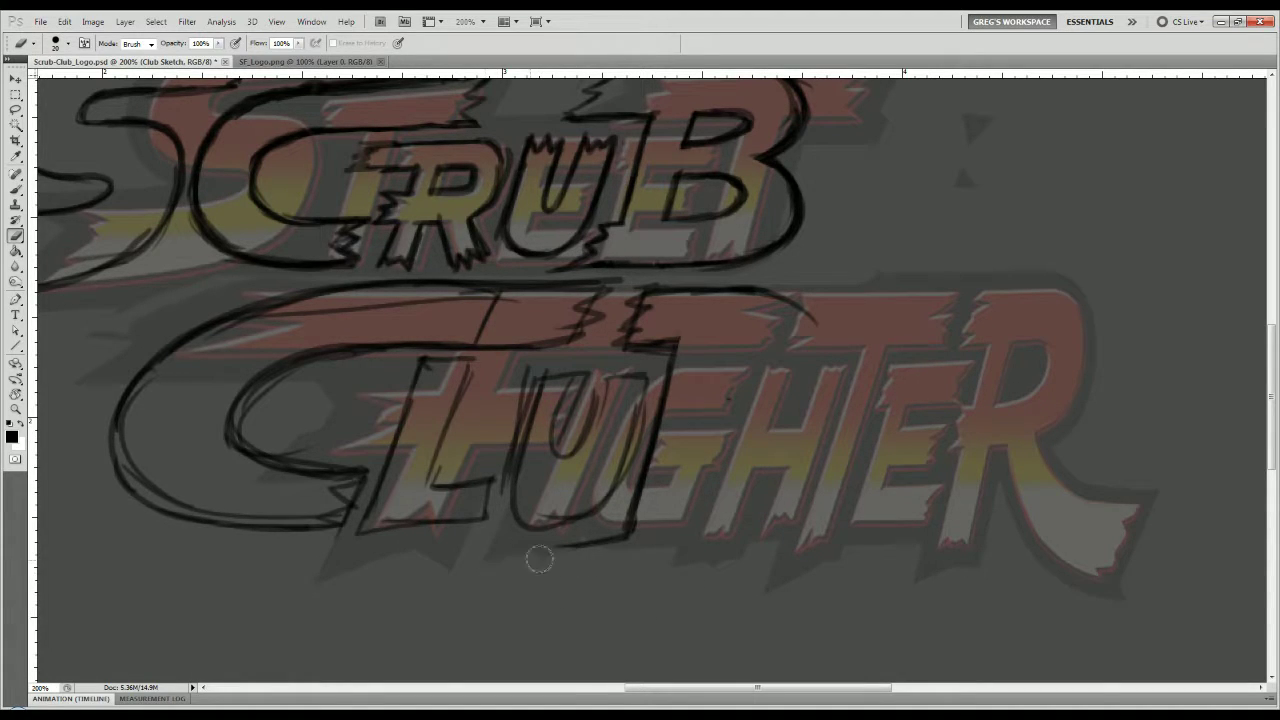
# Redraw the B's upper bowl and a wider lower bowl that sweeps down into a long tail beneath the U.
pyautogui.press('b')
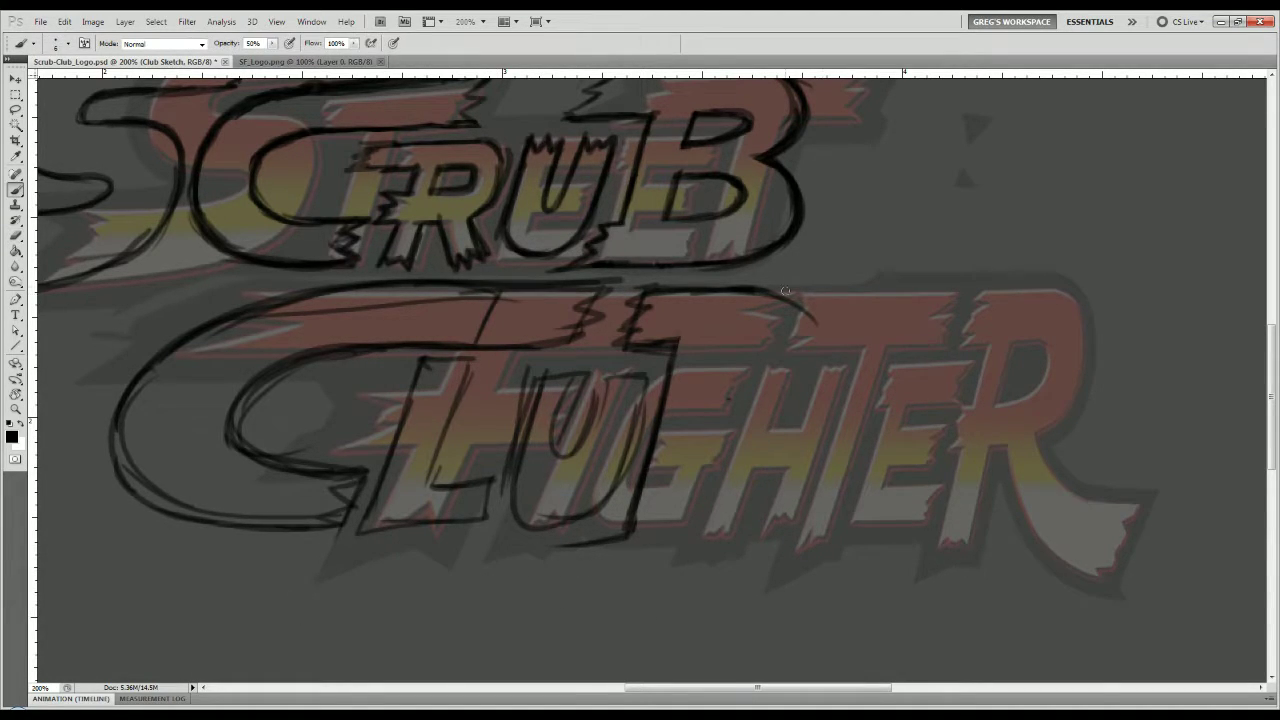
pyautogui.moveTo(755, 288); pyautogui.dragTo(808, 302)
pyautogui.moveTo(672, 288)
pyautogui.mouseDown()
pyautogui.moveTo(763, 284)
pyautogui.moveTo(801, 319)
pyautogui.moveTo(766, 293)
pyautogui.moveTo(803, 373)
pyautogui.mouseUp()
pyautogui.moveTo(807, 315)
pyautogui.mouseDown()
pyautogui.moveTo(811, 370)
pyautogui.moveTo(795, 378)
pyautogui.moveTo(780, 293)
pyautogui.moveTo(763, 383)
pyautogui.moveTo(820, 402)
pyautogui.moveTo(852, 465)
pyautogui.mouseUp()
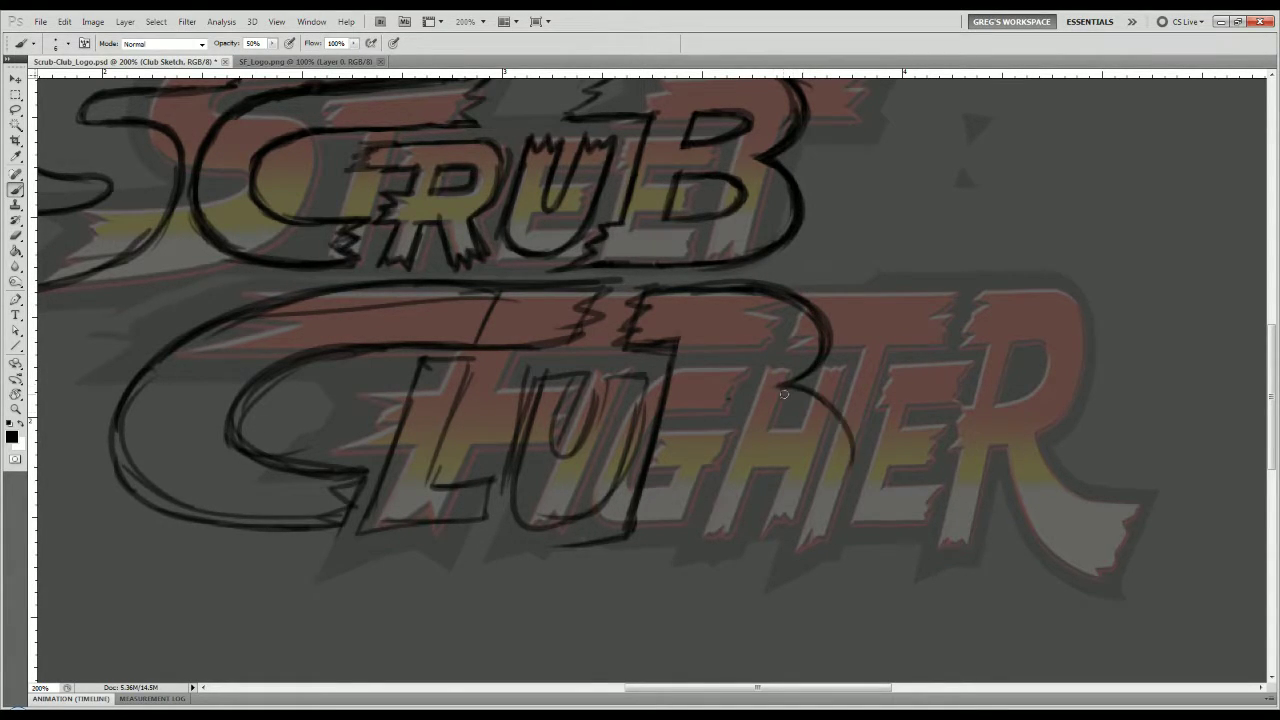
pyautogui.moveTo(778, 385)
pyautogui.mouseDown()
pyautogui.moveTo(853, 461)
pyautogui.moveTo(800, 532)
pyautogui.mouseUp()
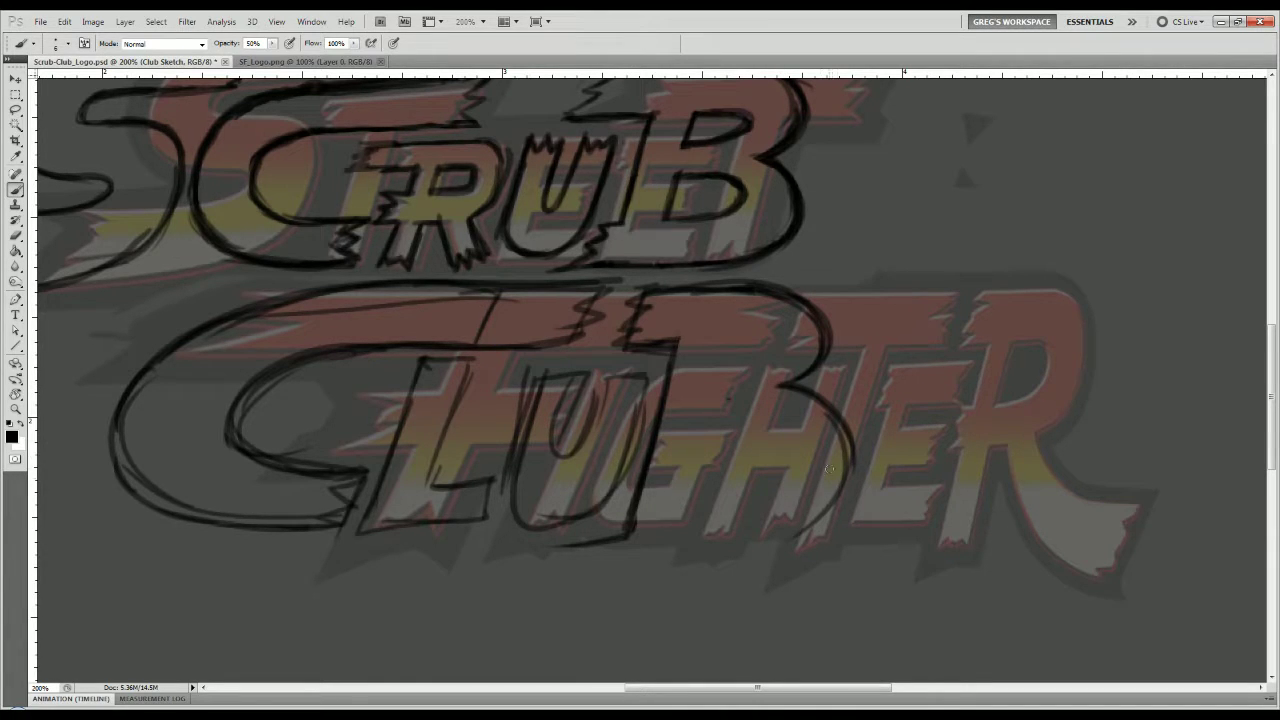
pyautogui.moveTo(849, 433)
pyautogui.mouseDown()
pyautogui.moveTo(732, 565)
pyautogui.moveTo(578, 589)
pyautogui.mouseUp()
pyautogui.moveTo(816, 401)
pyautogui.mouseDown()
pyautogui.moveTo(845, 423)
pyautogui.moveTo(682, 542)
pyautogui.mouseUp()
pyautogui.moveTo(846, 446); pyautogui.dragTo(570, 605)
pyautogui.moveTo(662, 582); pyautogui.dragTo(508, 599)
pyautogui.moveTo(628, 588); pyautogui.dragTo(560, 598)
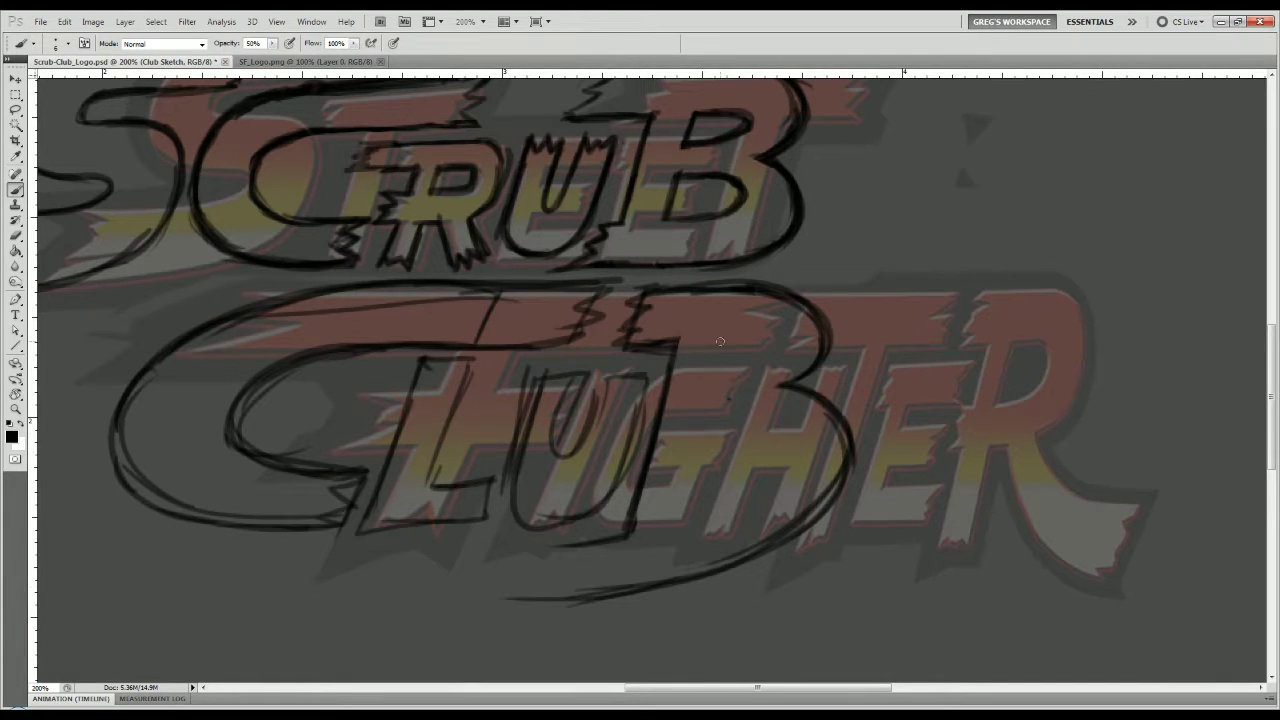
# Sketch the curves of the B's upper counter and lower counter, and thicken the notch between the bowls.
pyautogui.moveTo(679, 337)
pyautogui.mouseDown()
pyautogui.moveTo(712, 335)
pyautogui.moveTo(667, 338)
pyautogui.moveTo(752, 353)
pyautogui.moveTo(707, 336)
pyautogui.moveTo(744, 371)
pyautogui.moveTo(722, 369)
pyautogui.moveTo(754, 350)
pyautogui.moveTo(709, 382)
pyautogui.mouseUp()
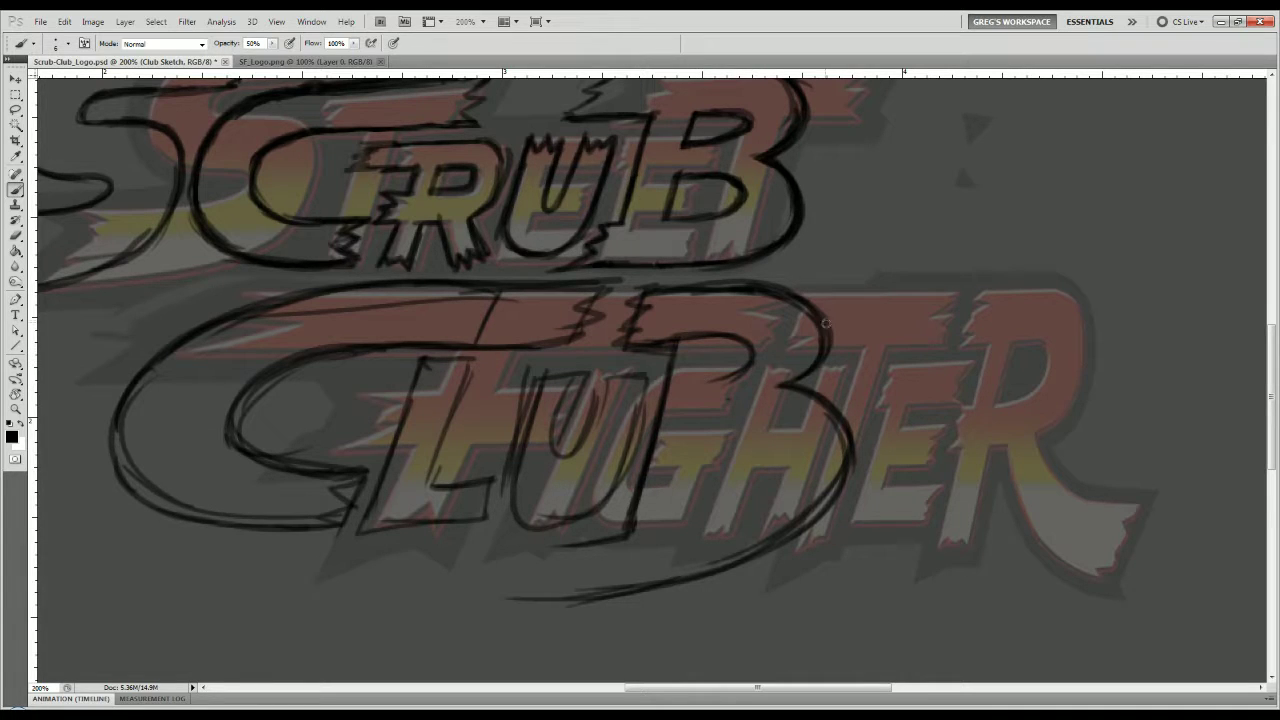
pyautogui.moveTo(792, 386); pyautogui.dragTo(703, 418)
pyautogui.moveTo(746, 366); pyautogui.dragTo(694, 371)
pyautogui.moveTo(741, 367)
pyautogui.mouseDown()
pyautogui.moveTo(699, 372)
pyautogui.moveTo(757, 352)
pyautogui.moveTo(790, 375)
pyautogui.moveTo(824, 315)
pyautogui.moveTo(793, 403)
pyautogui.moveTo(825, 328)
pyautogui.moveTo(735, 405)
pyautogui.moveTo(784, 396)
pyautogui.moveTo(703, 401)
pyautogui.mouseUp()
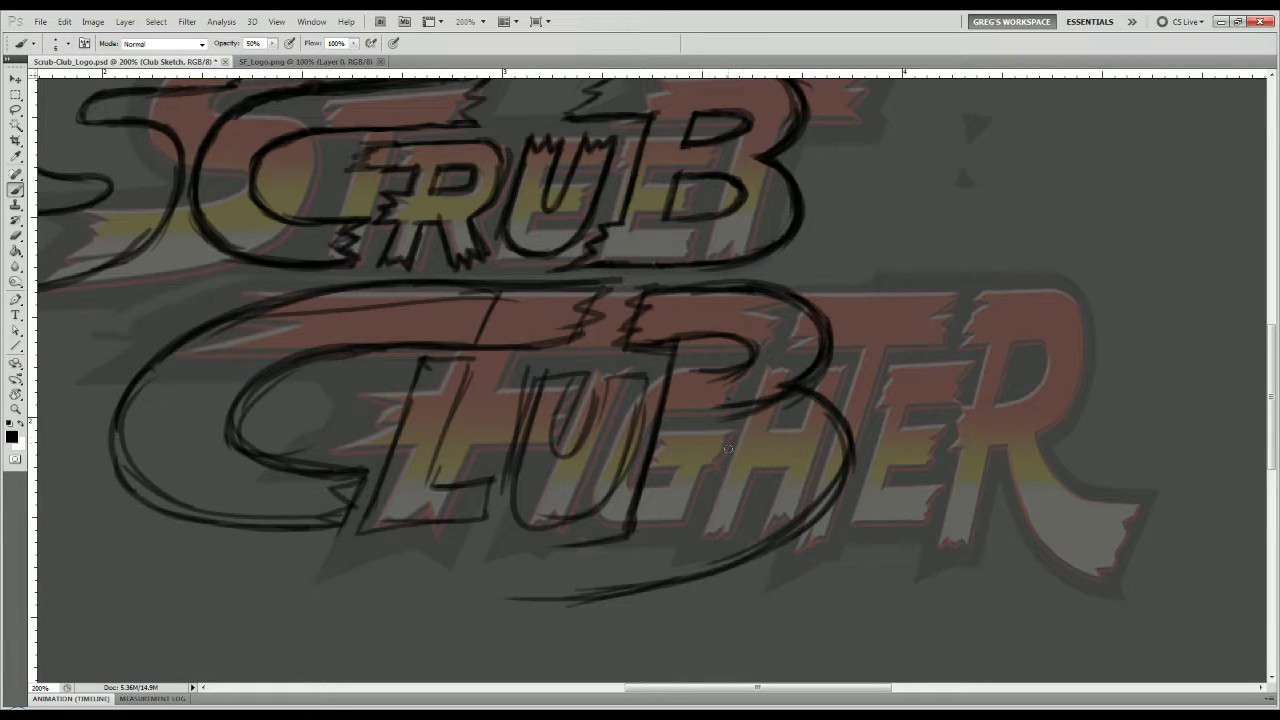
pyautogui.moveTo(614, 434)
pyautogui.mouseDown()
pyautogui.moveTo(574, 357)
pyautogui.moveTo(576, 405)
pyautogui.mouseUp()
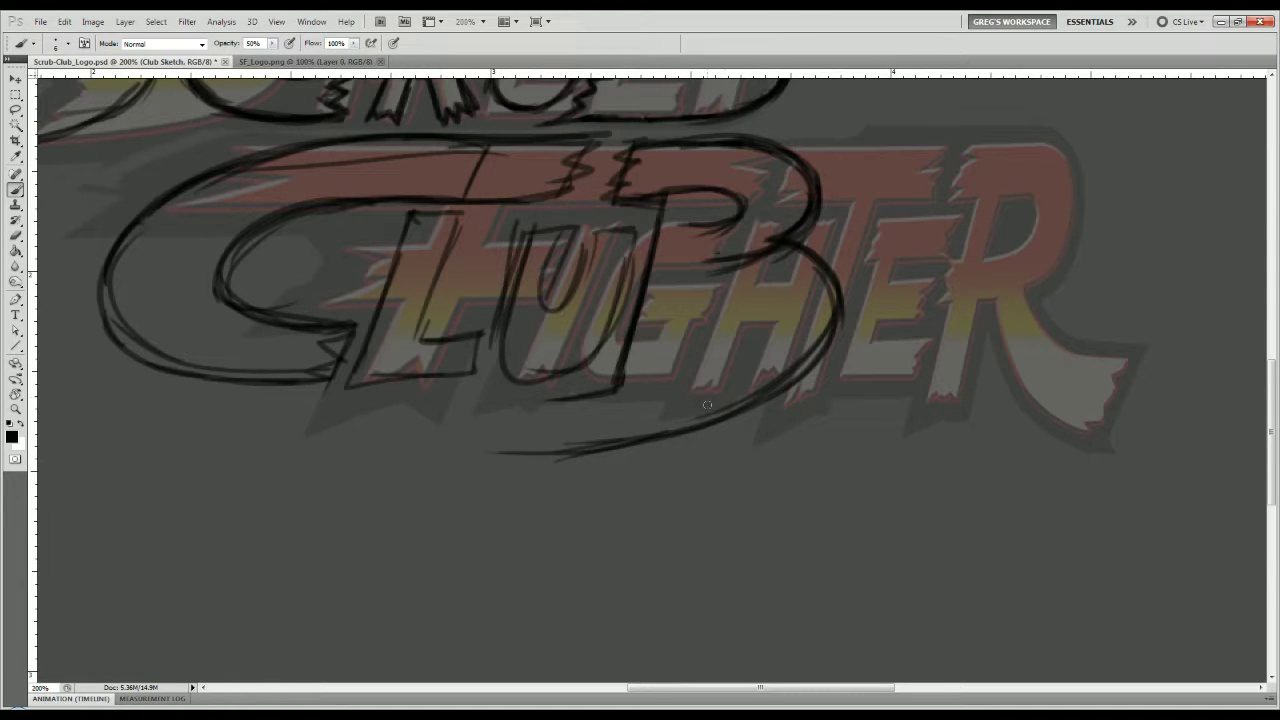
pyautogui.moveTo(642, 360)
pyautogui.mouseDown()
pyautogui.moveTo(580, 510)
pyautogui.moveTo(622, 485)
pyautogui.mouseUp()
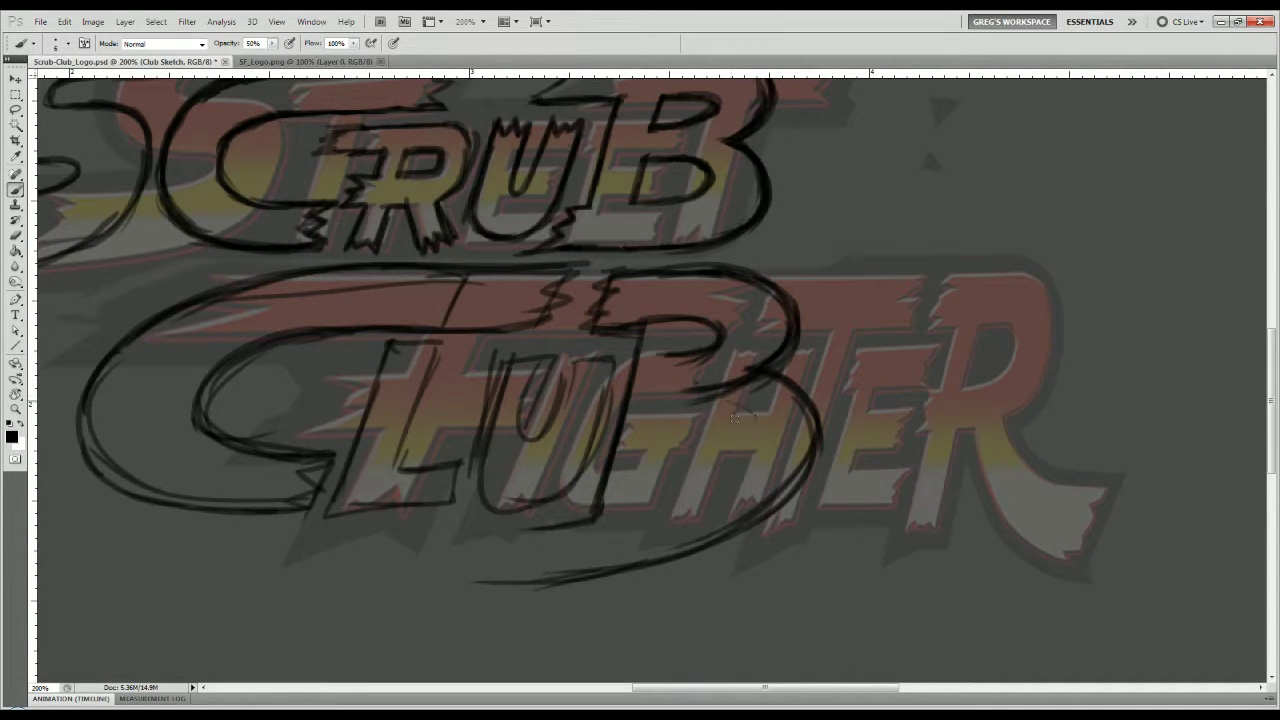
pyautogui.moveTo(735, 419)
pyautogui.mouseDown()
pyautogui.moveTo(752, 451)
pyautogui.moveTo(729, 393)
pyautogui.moveTo(742, 412)
pyautogui.moveTo(732, 472)
pyautogui.moveTo(720, 436)
pyautogui.moveTo(712, 471)
pyautogui.moveTo(742, 453)
pyautogui.moveTo(736, 467)
pyautogui.moveTo(744, 459)
pyautogui.moveTo(602, 517)
pyautogui.moveTo(658, 505)
pyautogui.moveTo(614, 514)
pyautogui.mouseUp()
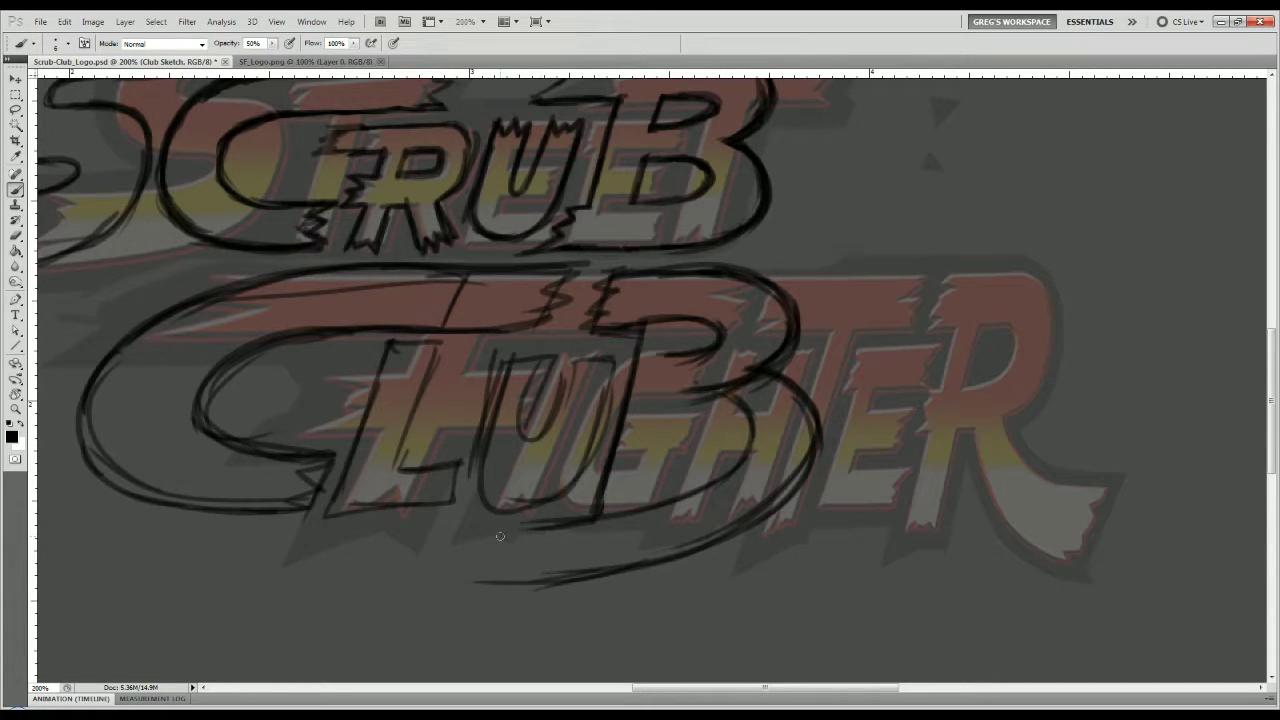
# Draw the tail's slanted edge and the straight stem-side edges of the B's counters, and erase the overlap between the counters.
pyautogui.moveTo(515, 528); pyautogui.dragTo(422, 590)
pyautogui.moveTo(678, 313); pyautogui.dragTo(648, 524)
pyautogui.moveTo(674, 330); pyautogui.dragTo(644, 498)
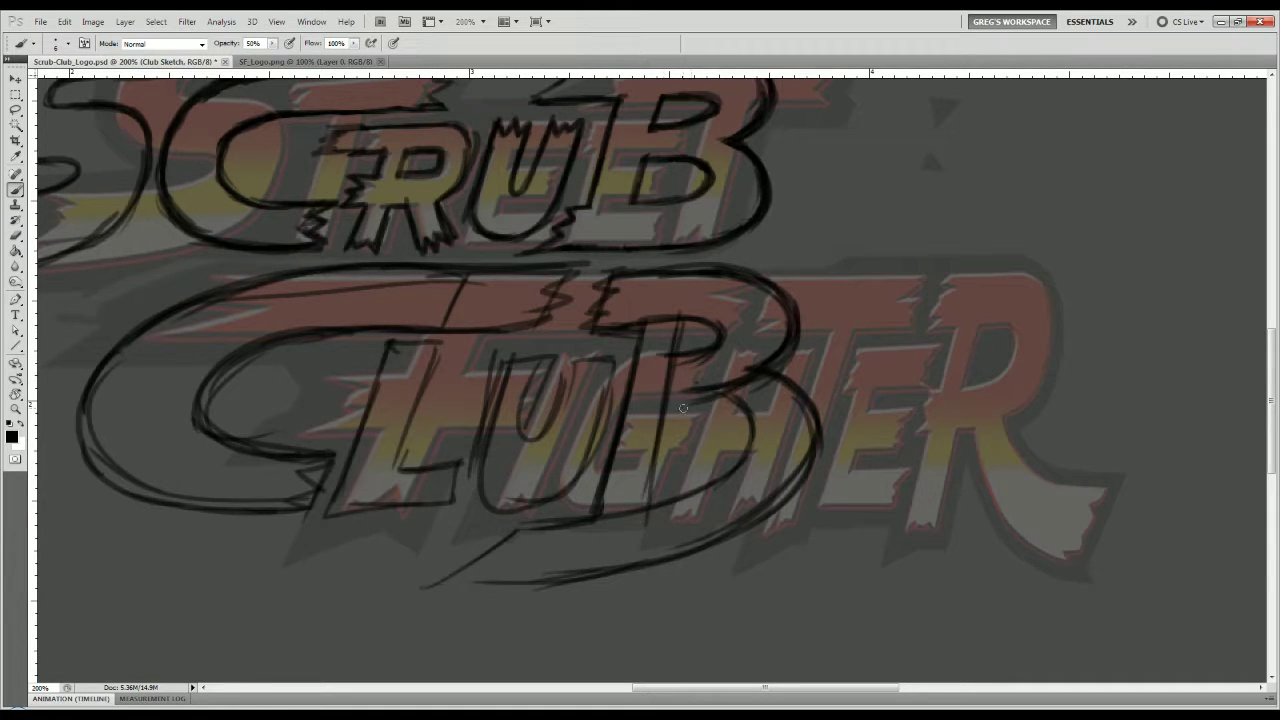
pyautogui.moveTo(680, 408); pyautogui.dragTo(742, 393)
pyautogui.press('e')
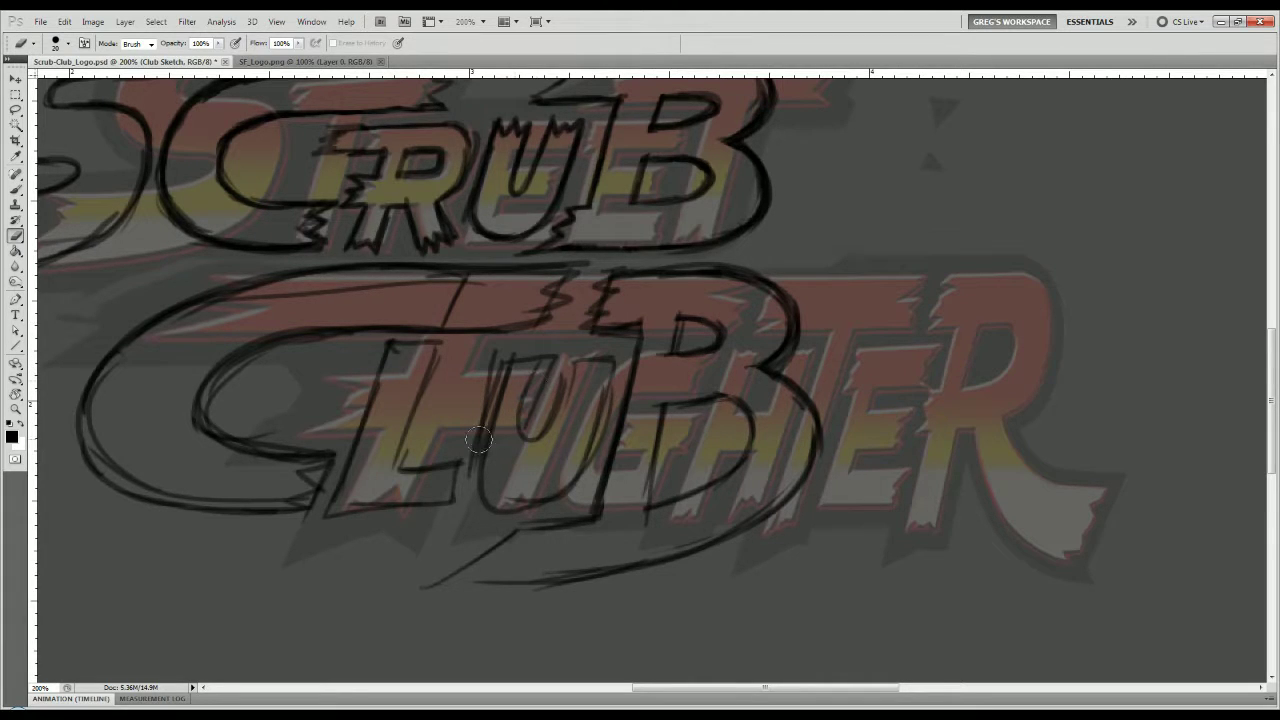
# Extend the tail's lower edge to meet its slanted end, and darken the lower bowl's outer curve.
pyautogui.press('b')
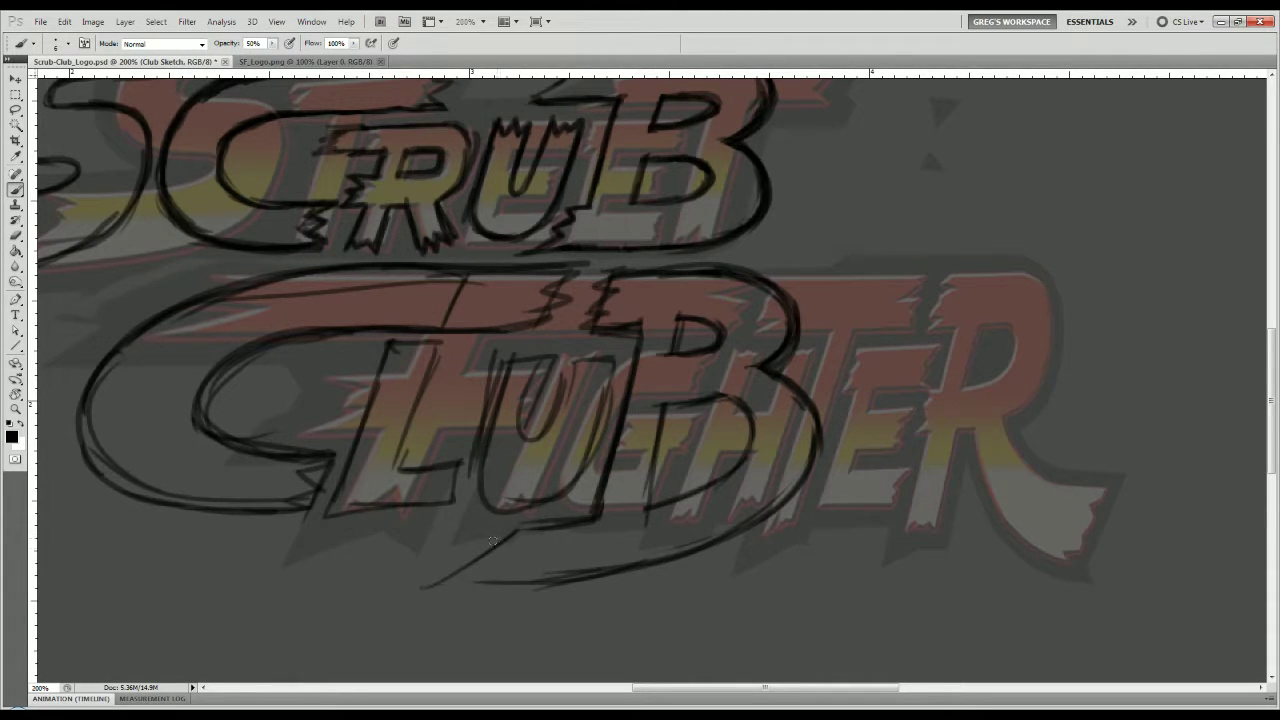
pyautogui.moveTo(690, 548)
pyautogui.mouseDown()
pyautogui.moveTo(453, 581)
pyautogui.moveTo(532, 580)
pyautogui.mouseUp()
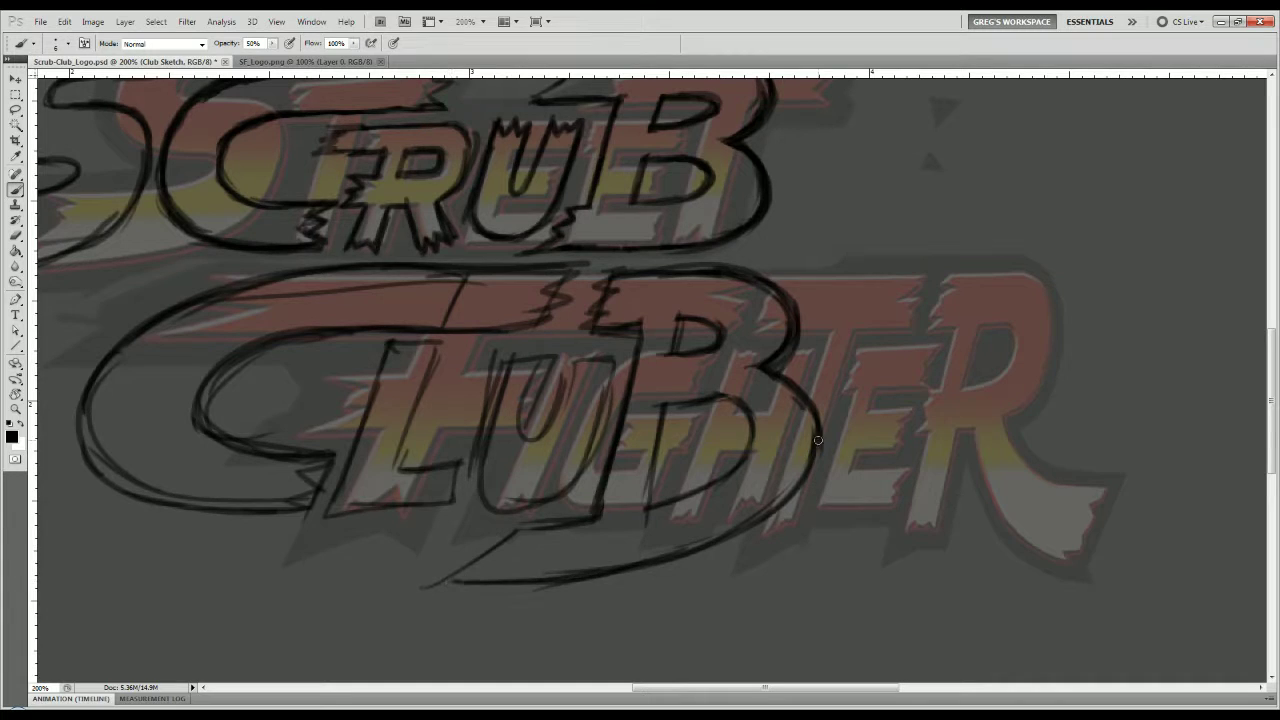
pyautogui.moveTo(763, 371); pyautogui.dragTo(799, 509)
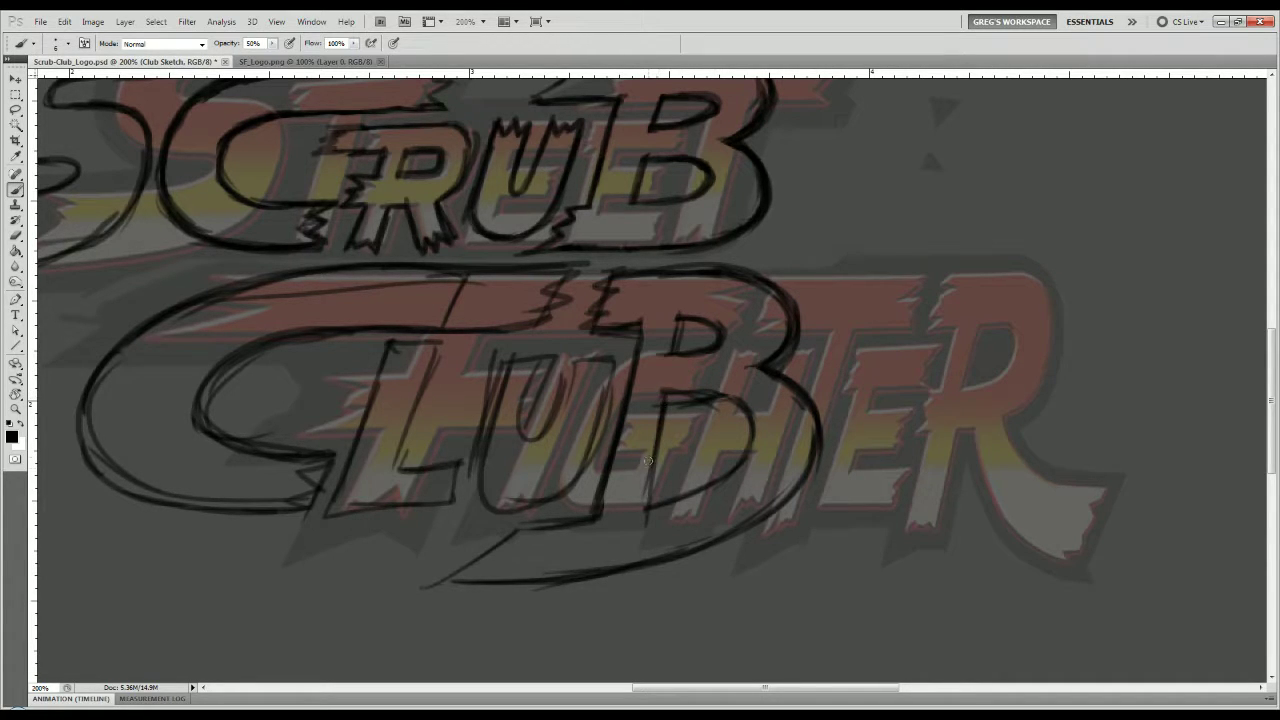
# Redraw the B's lower counter with a tighter curve and erase its old outer line.
pyautogui.moveTo(668, 393); pyautogui.dragTo(757, 470)
pyautogui.moveTo(668, 398)
pyautogui.mouseDown()
pyautogui.moveTo(701, 401)
pyautogui.moveTo(734, 471)
pyautogui.mouseUp()
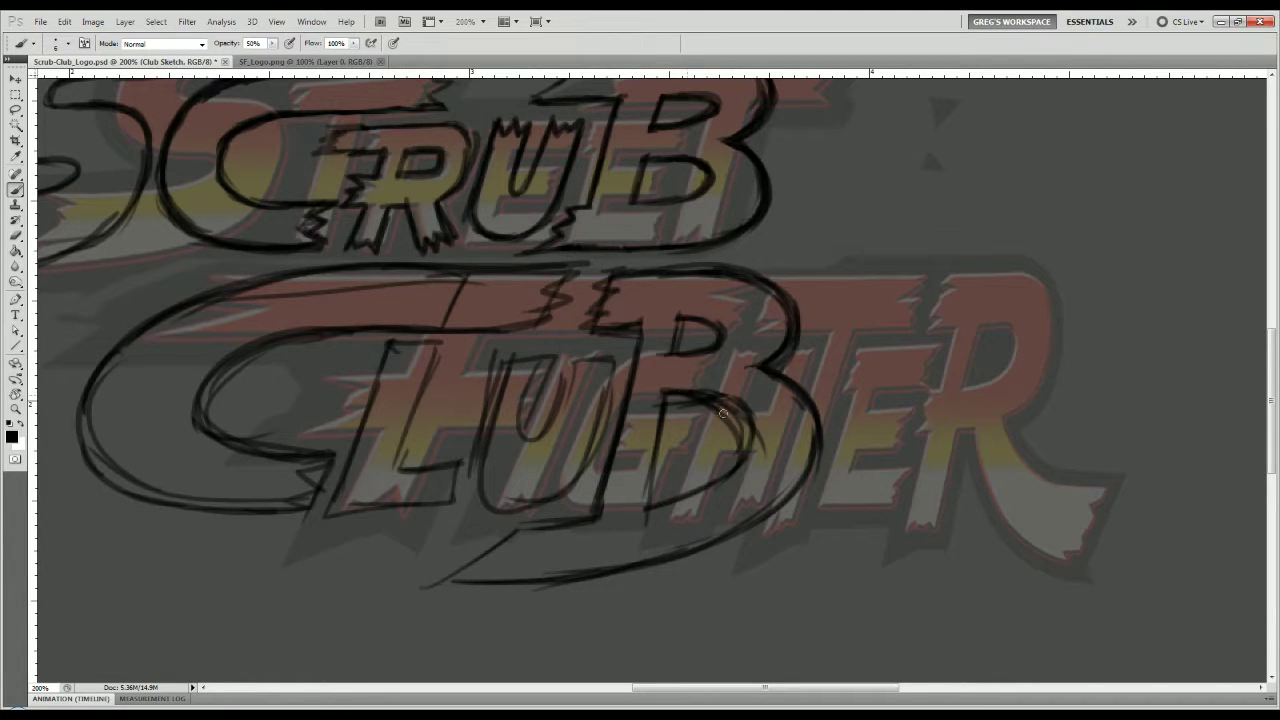
pyautogui.moveTo(718, 410); pyautogui.dragTo(706, 500)
pyautogui.press('e')
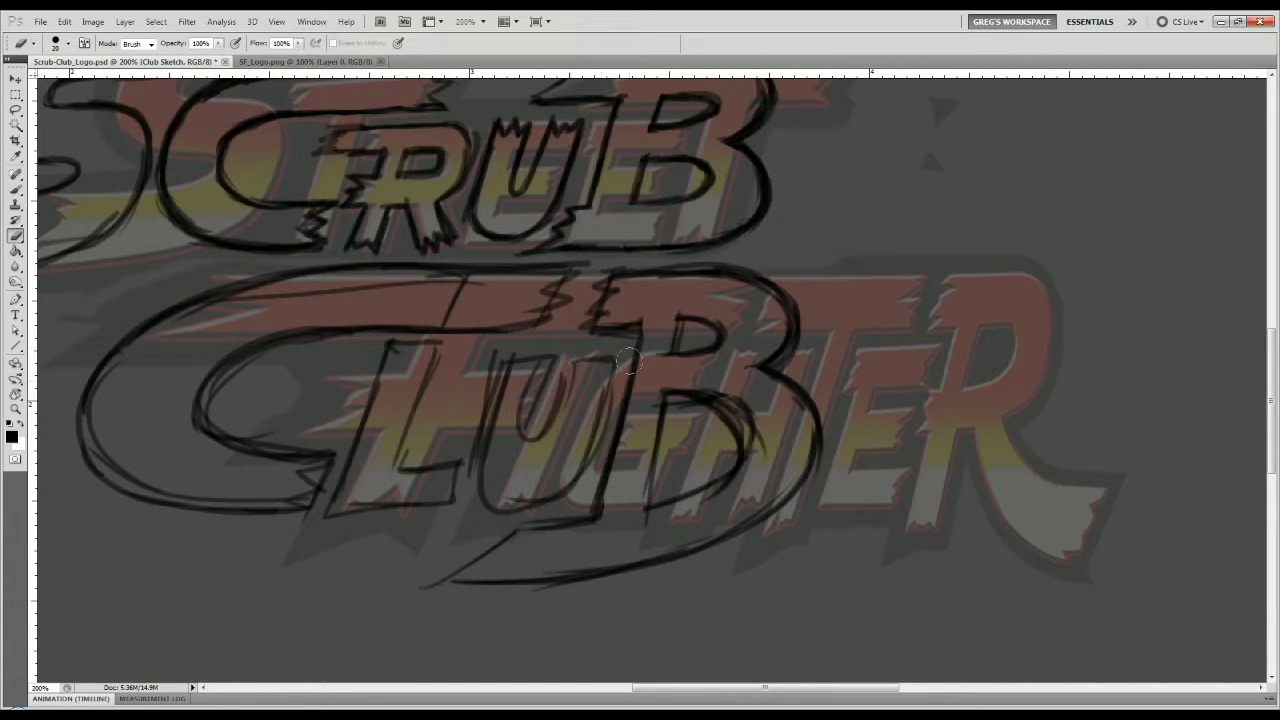
pyautogui.moveTo(750, 405)
pyautogui.mouseDown()
pyautogui.moveTo(752, 428)
pyautogui.moveTo(694, 376)
pyautogui.moveTo(750, 452)
pyautogui.moveTo(636, 520)
pyautogui.mouseUp()
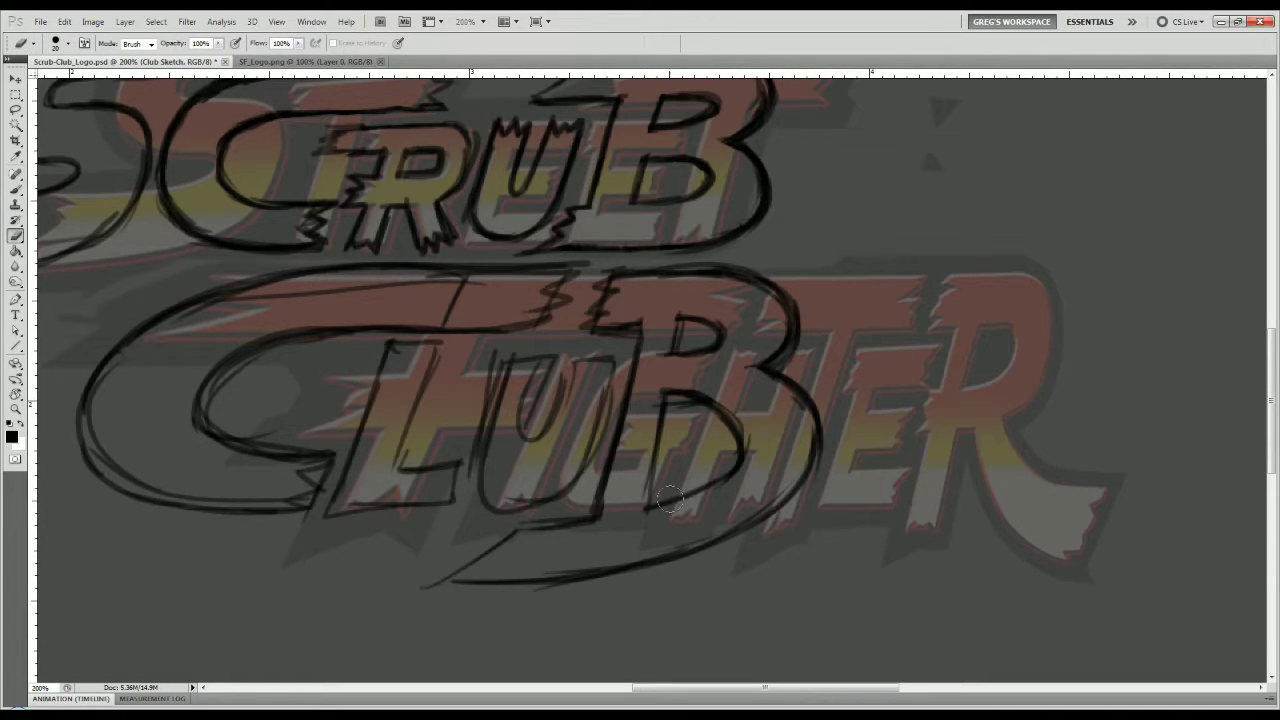
pyautogui.moveTo(715, 460)
pyautogui.mouseDown()
pyautogui.moveTo(711, 497)
pyautogui.moveTo(725, 472)
pyautogui.moveTo(660, 505)
pyautogui.mouseUp()
pyautogui.press('b')
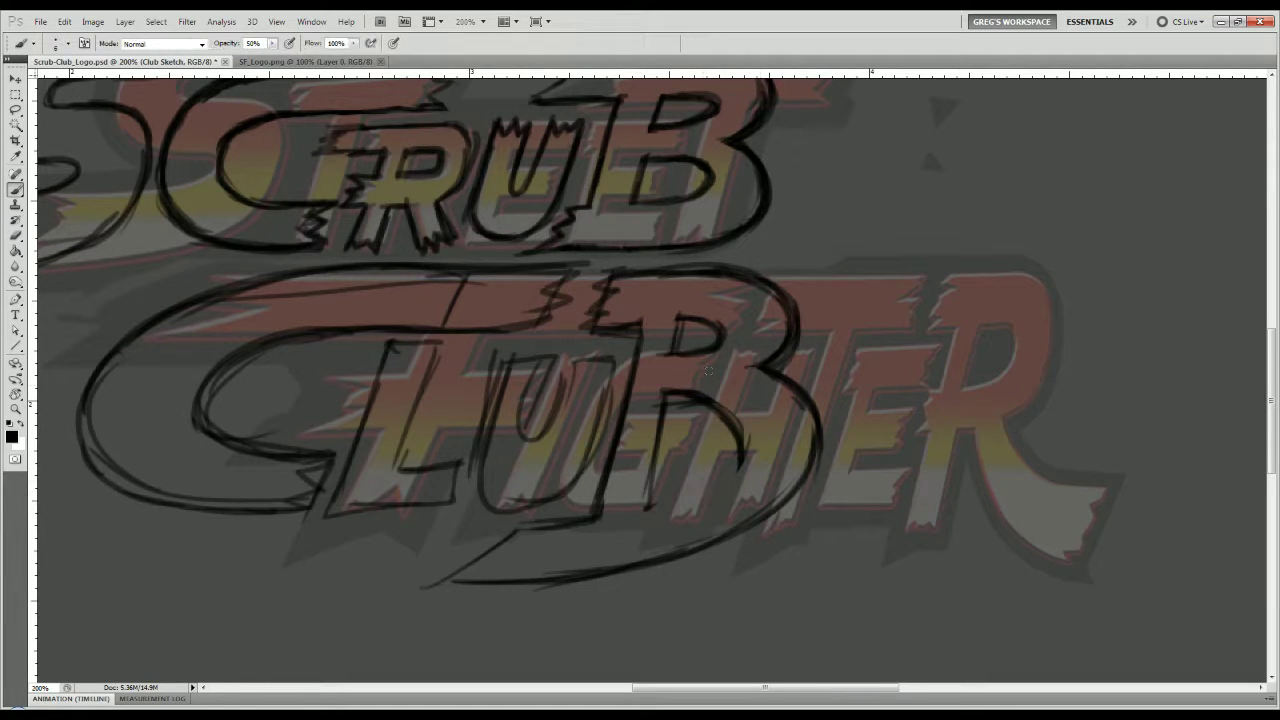
pyautogui.moveTo(732, 428)
pyautogui.mouseDown()
pyautogui.moveTo(730, 463)
pyautogui.moveTo(687, 492)
pyautogui.moveTo(638, 500)
pyautogui.moveTo(679, 494)
pyautogui.moveTo(714, 411)
pyautogui.moveTo(682, 489)
pyautogui.mouseUp()
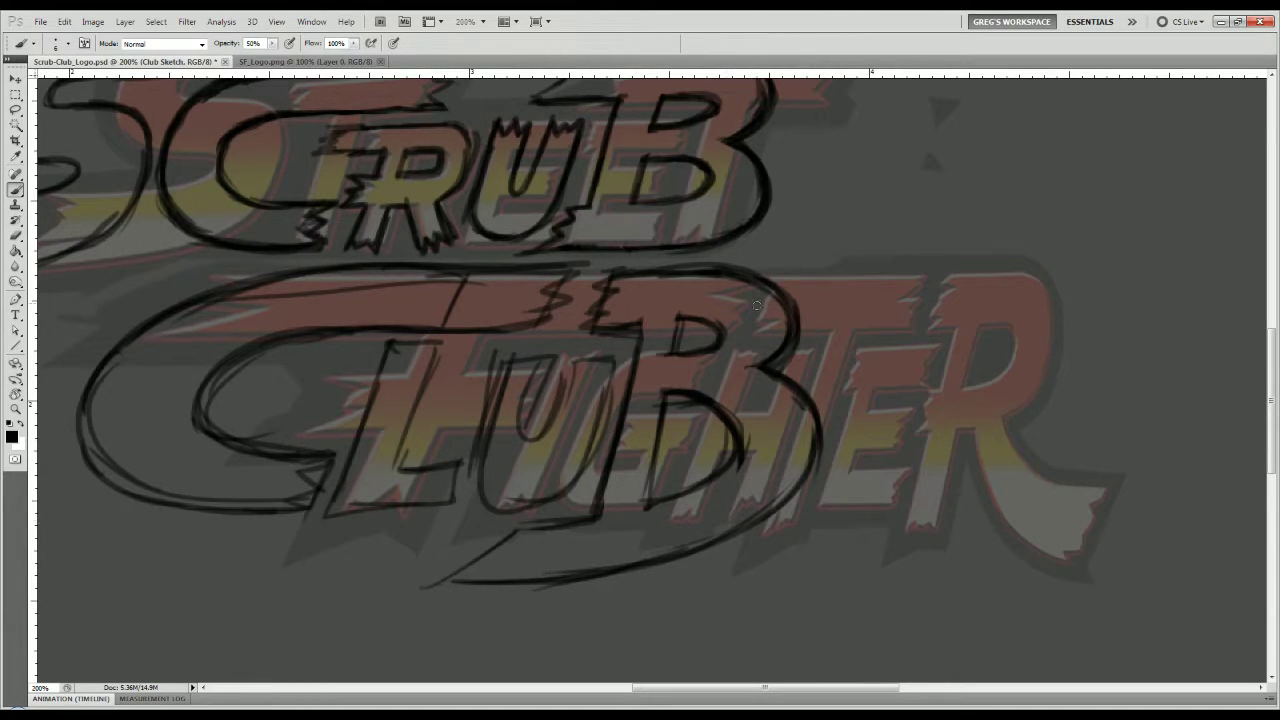
# Erase the stem-side edges of the B's counters and redraw the lower counter's edge farther right to widen the stem.
pyautogui.press('e')
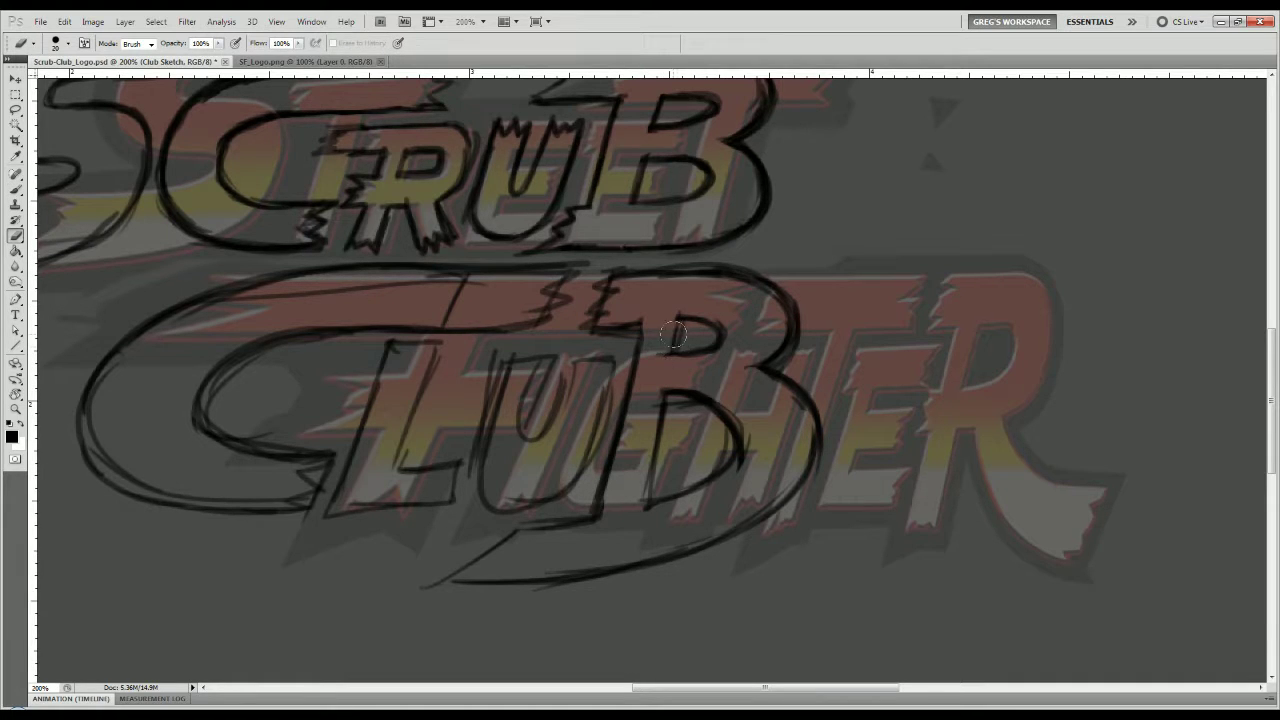
pyautogui.moveTo(674, 350)
pyautogui.mouseDown()
pyautogui.moveTo(670, 340)
pyautogui.moveTo(650, 460)
pyautogui.mouseUp()
pyautogui.moveTo(663, 322)
pyautogui.mouseDown()
pyautogui.moveTo(640, 444)
pyautogui.moveTo(732, 344)
pyautogui.moveTo(707, 361)
pyautogui.moveTo(689, 317)
pyautogui.moveTo(680, 350)
pyautogui.moveTo(687, 319)
pyautogui.moveTo(656, 488)
pyautogui.mouseUp()
pyautogui.press('b')
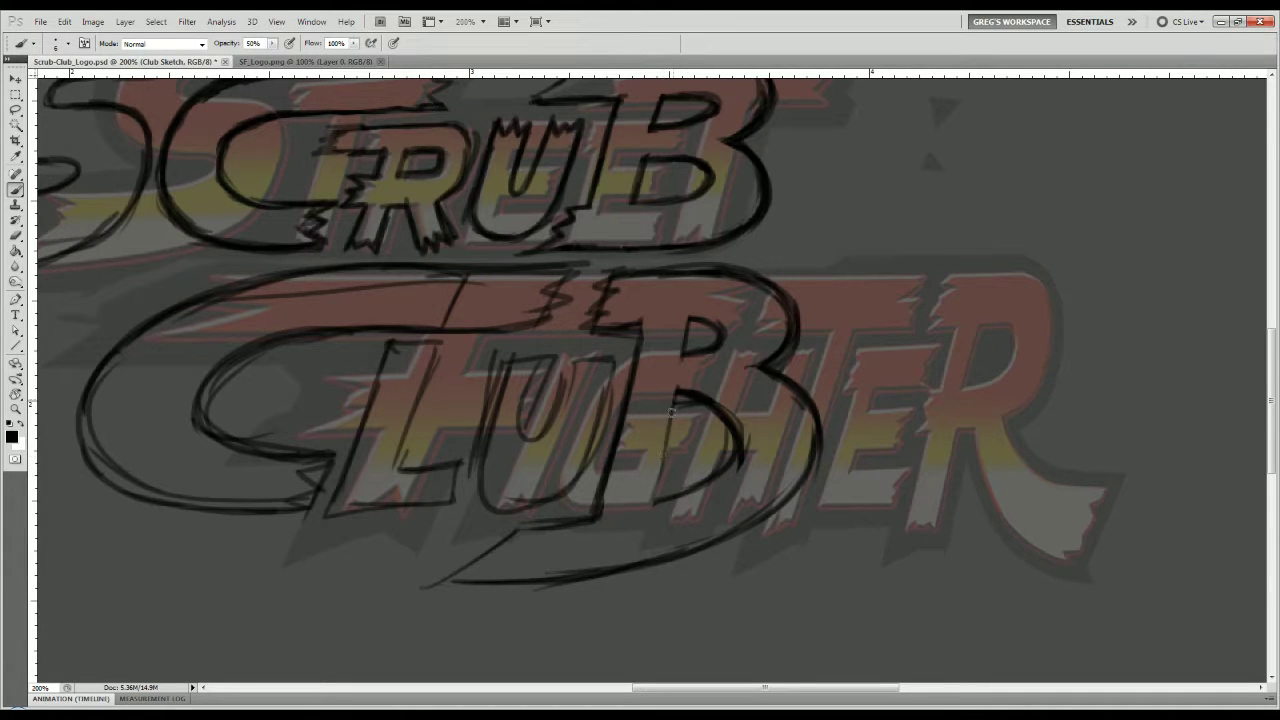
pyautogui.moveTo(674, 409); pyautogui.dragTo(656, 497)
pyautogui.moveTo(675, 406); pyautogui.dragTo(655, 489)
# Darken the left edge of the B's stem, the tail's slanted edge and the bottom of the lower counter.
pyautogui.moveTo(639, 338); pyautogui.dragTo(605, 492)
pyautogui.moveTo(629, 380)
pyautogui.mouseDown()
pyautogui.moveTo(602, 504)
pyautogui.moveTo(501, 541)
pyautogui.moveTo(440, 587)
pyautogui.mouseUp()
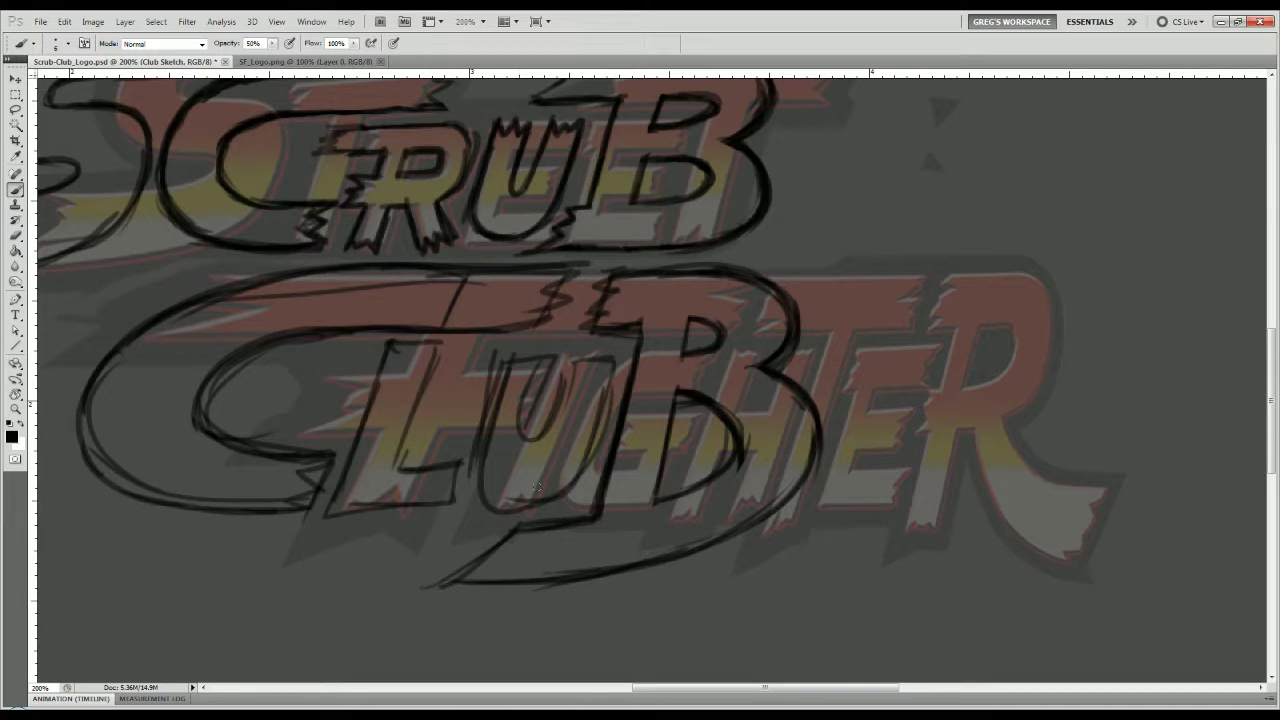
pyautogui.moveTo(658, 504); pyautogui.dragTo(738, 456)
# Erase the slanted line across the C's top arm, and darken the arm's lower edge and the B's upper counter.
pyautogui.press('e')
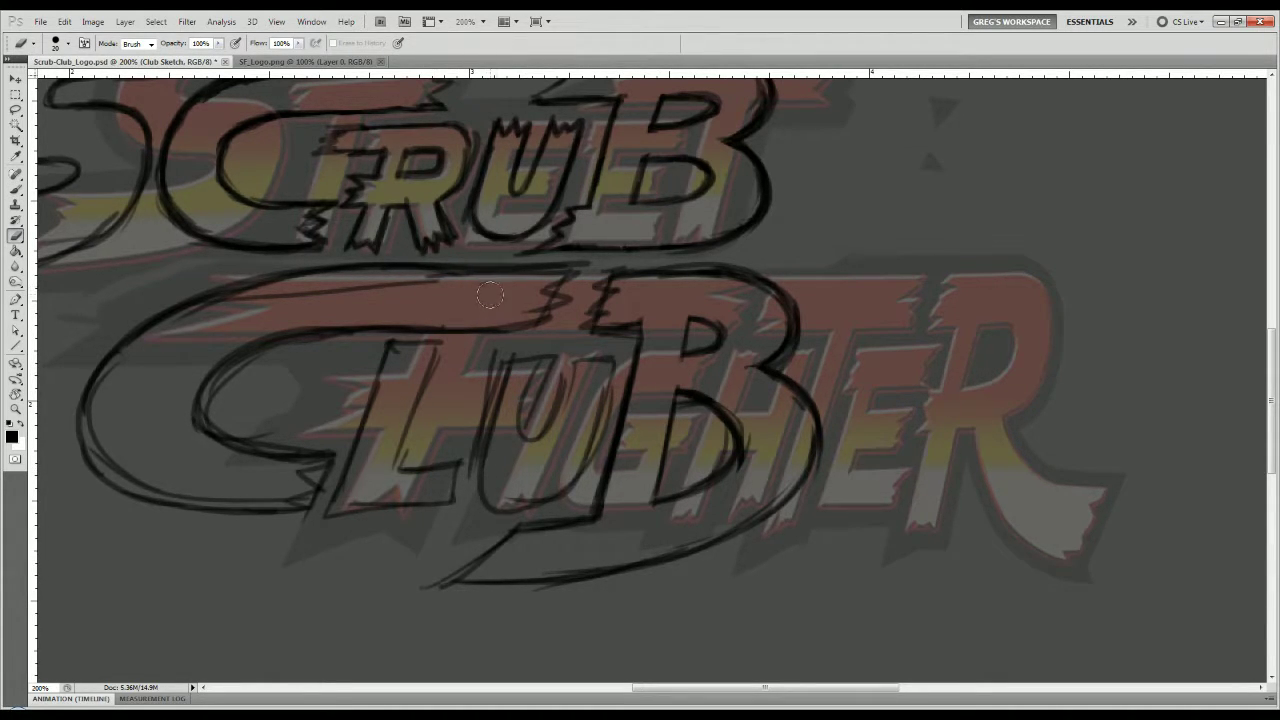
pyautogui.press('b')
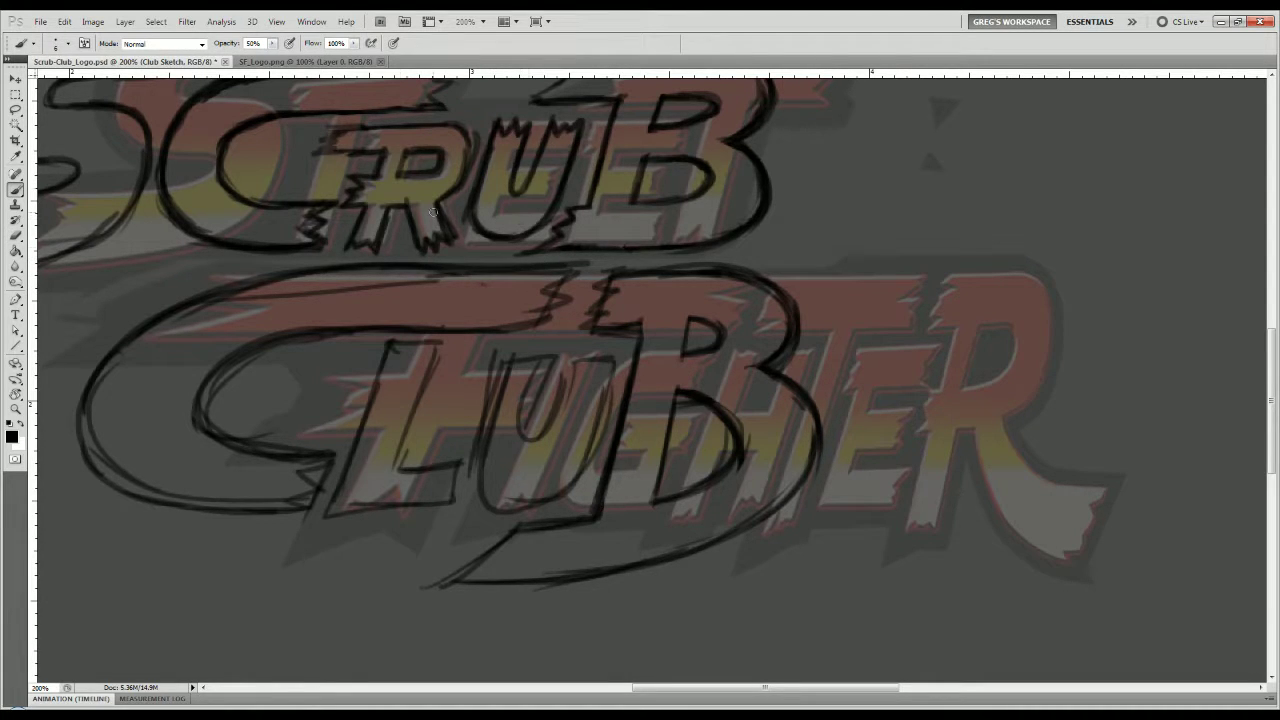
pyautogui.moveTo(330, 337)
pyautogui.mouseDown()
pyautogui.moveTo(545, 330)
pyautogui.moveTo(537, 314)
pyautogui.mouseUp()
pyautogui.moveTo(696, 313); pyautogui.dragTo(683, 360)
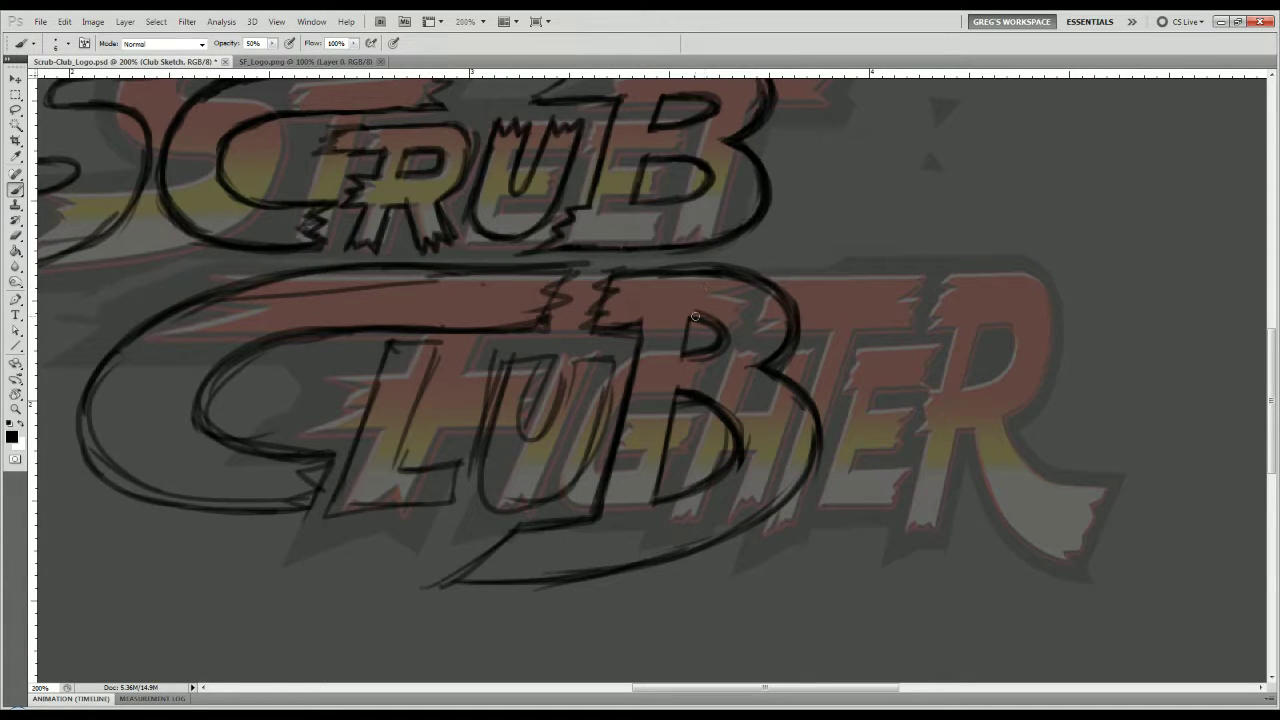
pyautogui.moveTo(718, 320); pyautogui.dragTo(692, 351)
# Lasso the B, cut and paste it onto its own layer near its former place, and name that layer "B".
pyautogui.press('l')
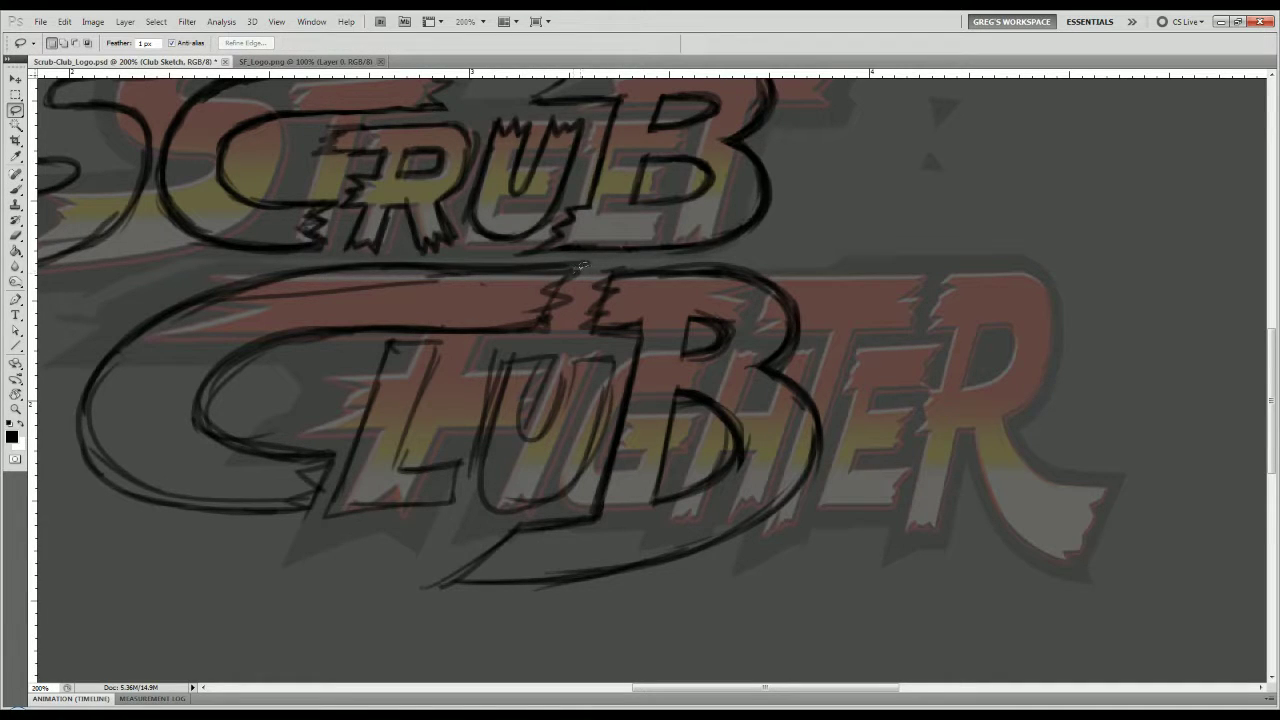
pyautogui.moveTo(599, 257)
pyautogui.mouseDown()
pyautogui.moveTo(572, 318)
pyautogui.moveTo(628, 354)
pyautogui.moveTo(593, 486)
pyautogui.moveTo(568, 512)
pyautogui.moveTo(489, 523)
pyautogui.moveTo(428, 601)
pyautogui.moveTo(482, 607)
pyautogui.moveTo(729, 568)
pyautogui.moveTo(792, 509)
pyautogui.moveTo(857, 404)
pyautogui.moveTo(824, 269)
pyautogui.moveTo(757, 238)
pyautogui.moveTo(670, 262)
pyautogui.moveTo(599, 260)
pyautogui.moveTo(748, 240)
pyautogui.moveTo(736, 262)
pyautogui.moveTo(600, 268)
pyautogui.mouseUp()
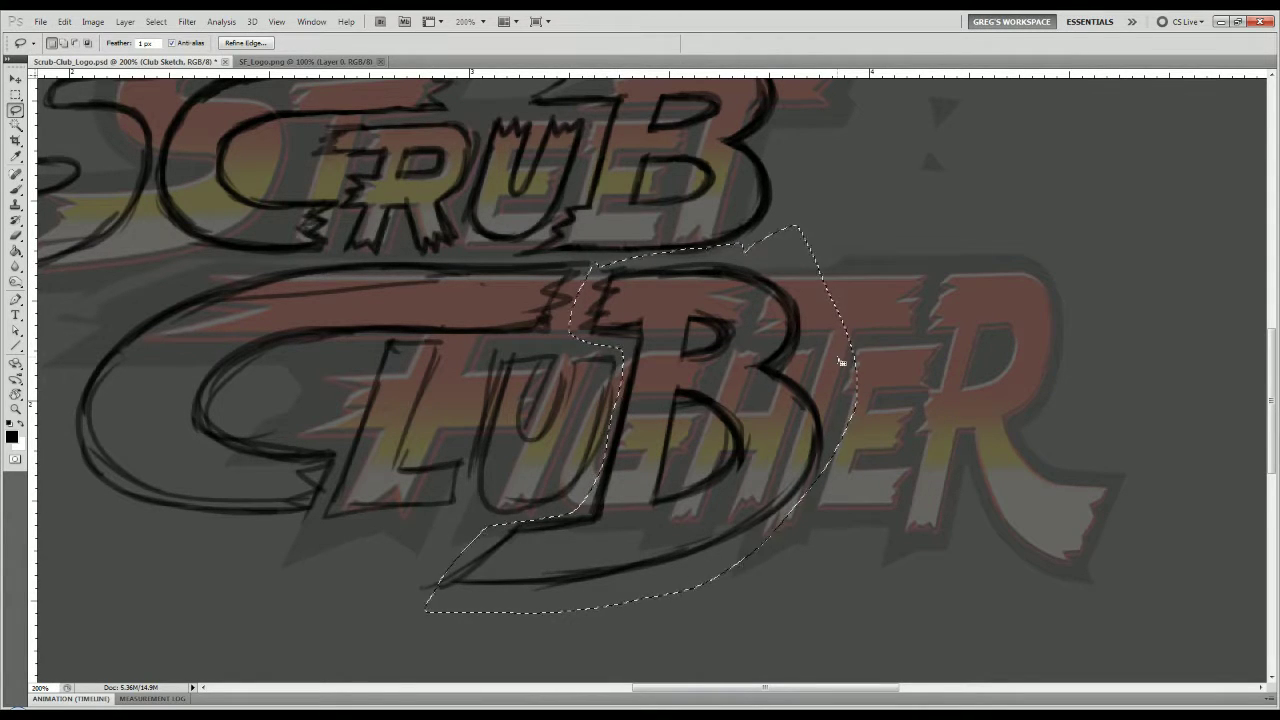
pyautogui.hotkey('ctrl', 'x')
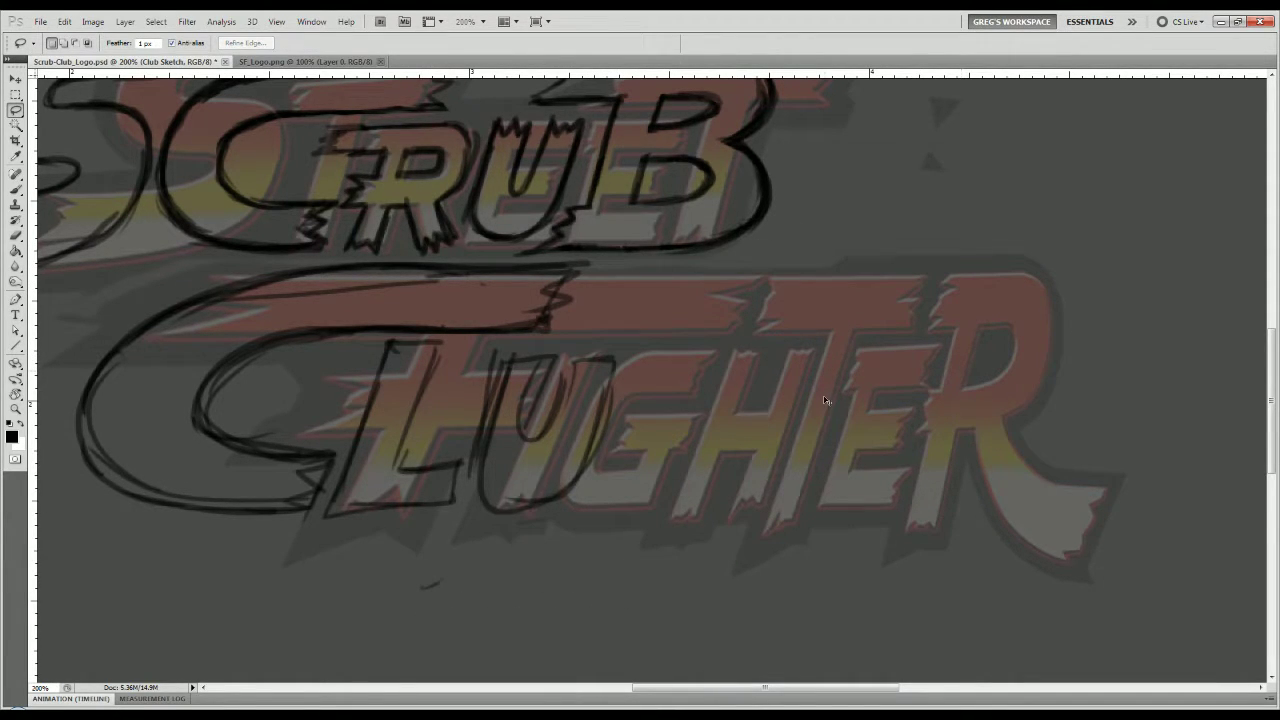
pyautogui.hotkey('ctrl', 'v')
pyautogui.press('v')
pyautogui.moveTo(703, 413); pyautogui.dragTo(685, 456)
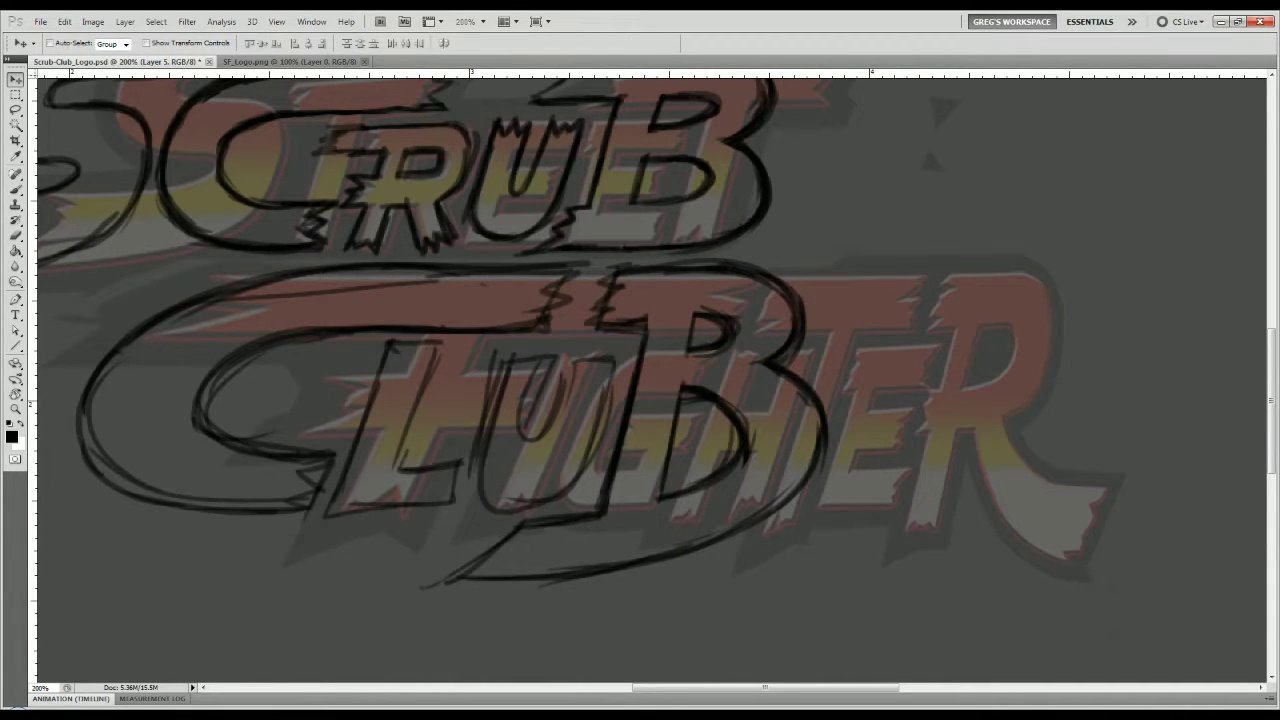
pyautogui.write('B')
pyautogui.press('Return')
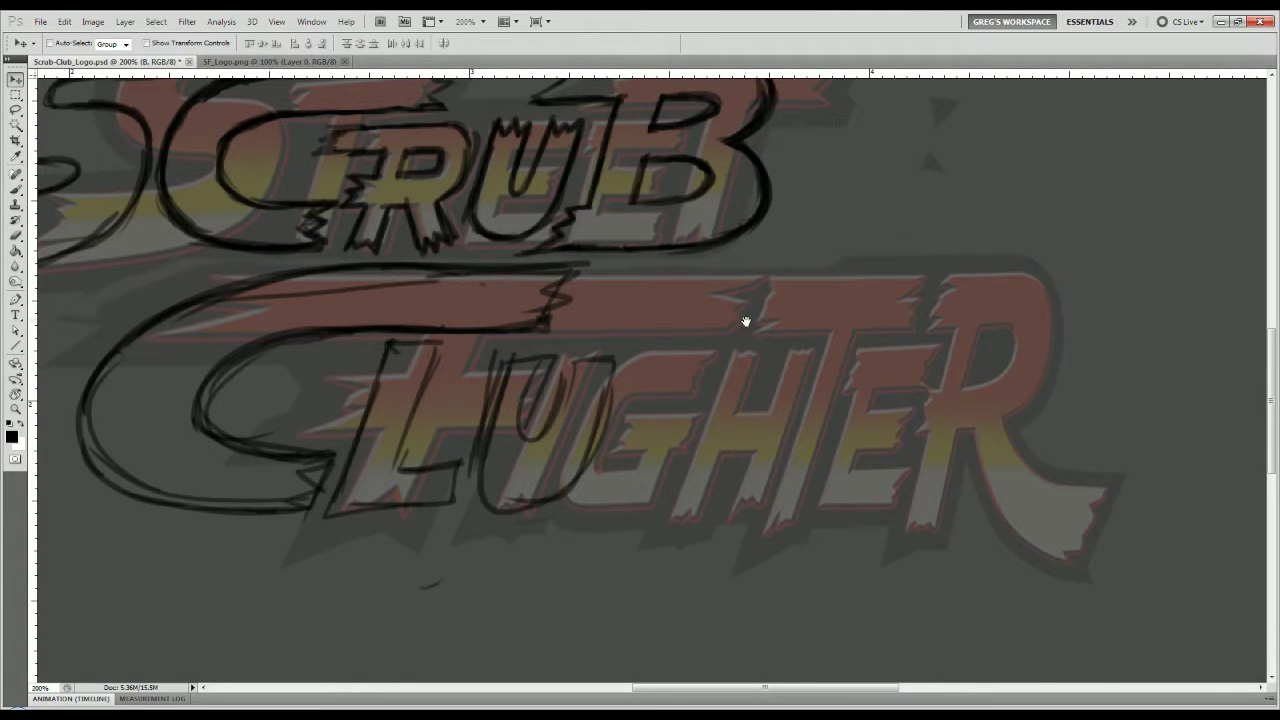
# Lasso the B of "Scrub" and paste a copy above the Club Sketch layer, placing it after the U of "Club".
pyautogui.moveTo(745, 321); pyautogui.dragTo(753, 362)
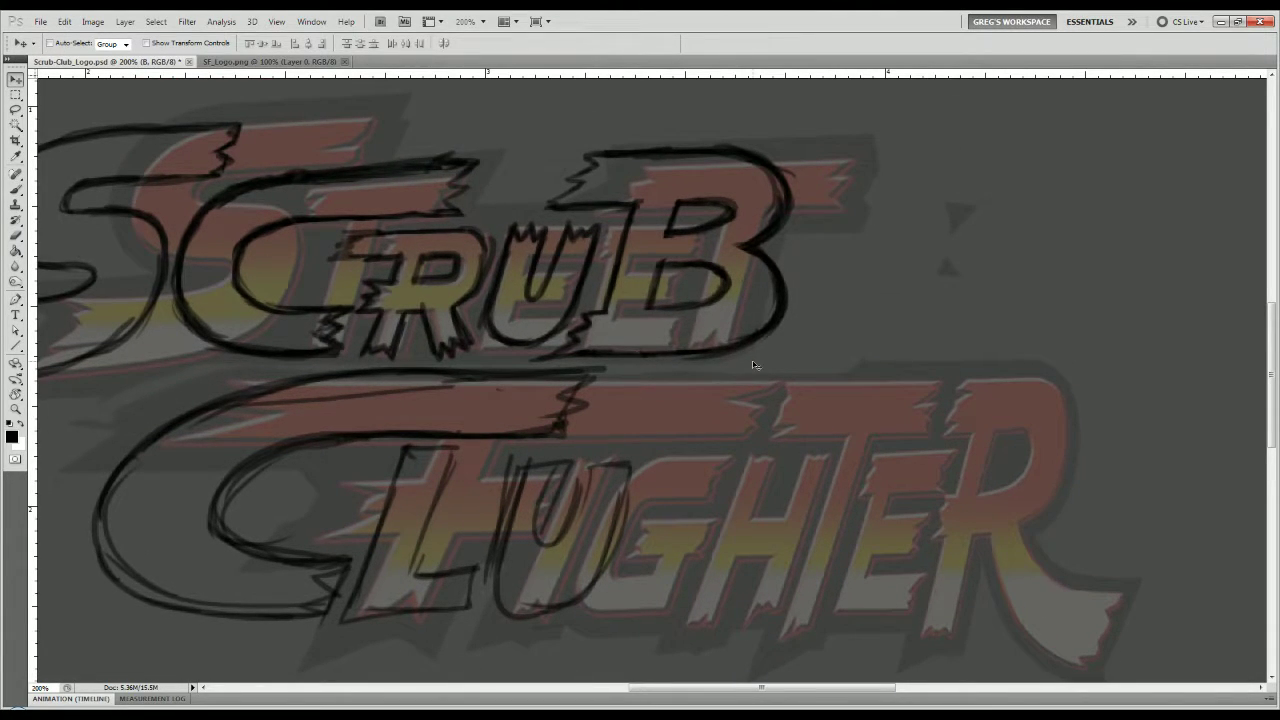
pyautogui.press('l')
pyautogui.moveTo(578, 140)
pyautogui.mouseDown()
pyautogui.moveTo(531, 208)
pyautogui.moveTo(609, 207)
pyautogui.moveTo(610, 243)
pyautogui.moveTo(583, 309)
pyautogui.moveTo(534, 358)
pyautogui.moveTo(770, 352)
pyautogui.moveTo(841, 293)
pyautogui.moveTo(856, 180)
pyautogui.moveTo(773, 126)
pyautogui.moveTo(618, 119)
pyautogui.moveTo(580, 136)
pyautogui.mouseUp()
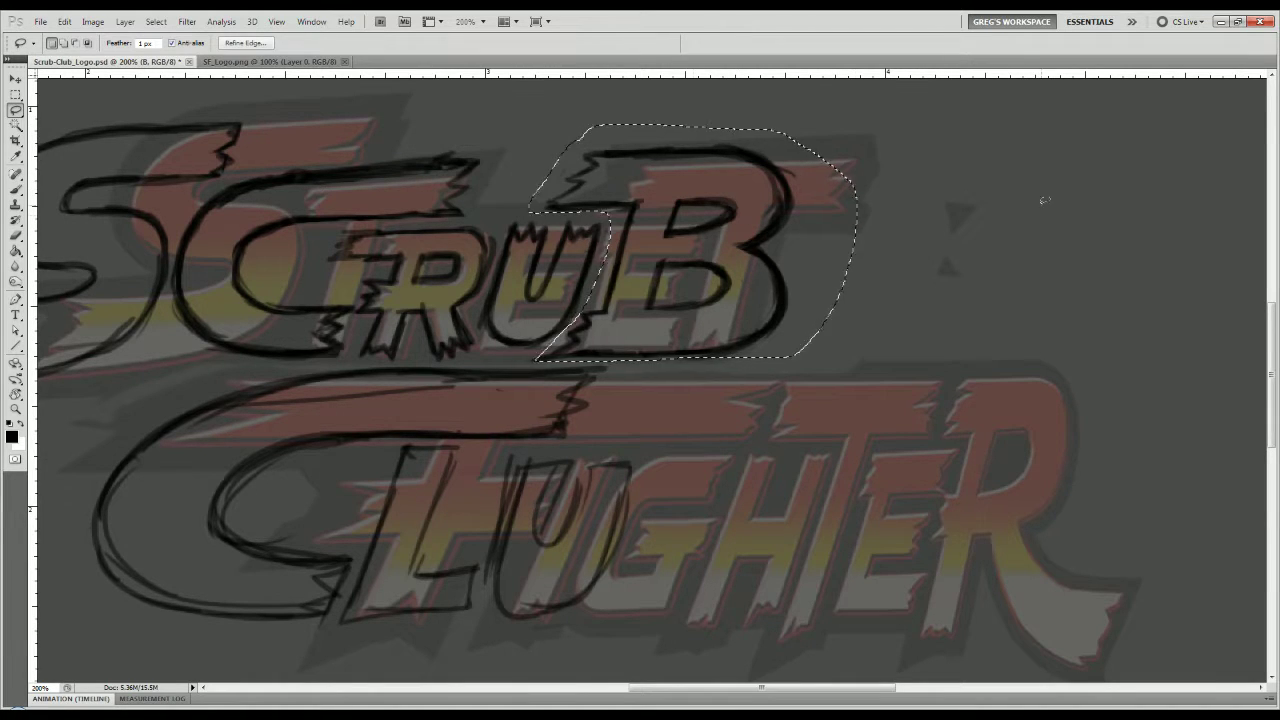
pyautogui.hotkey('alt', '[')
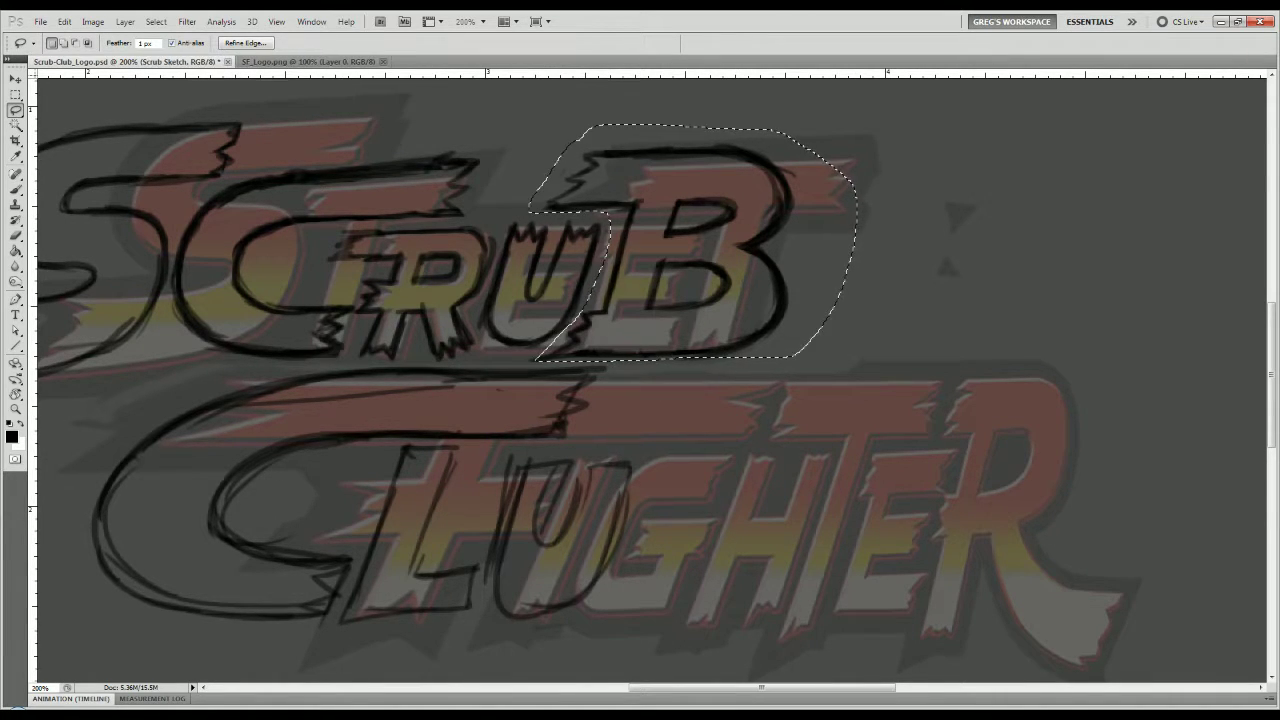
pyautogui.hotkey('alt', '[')
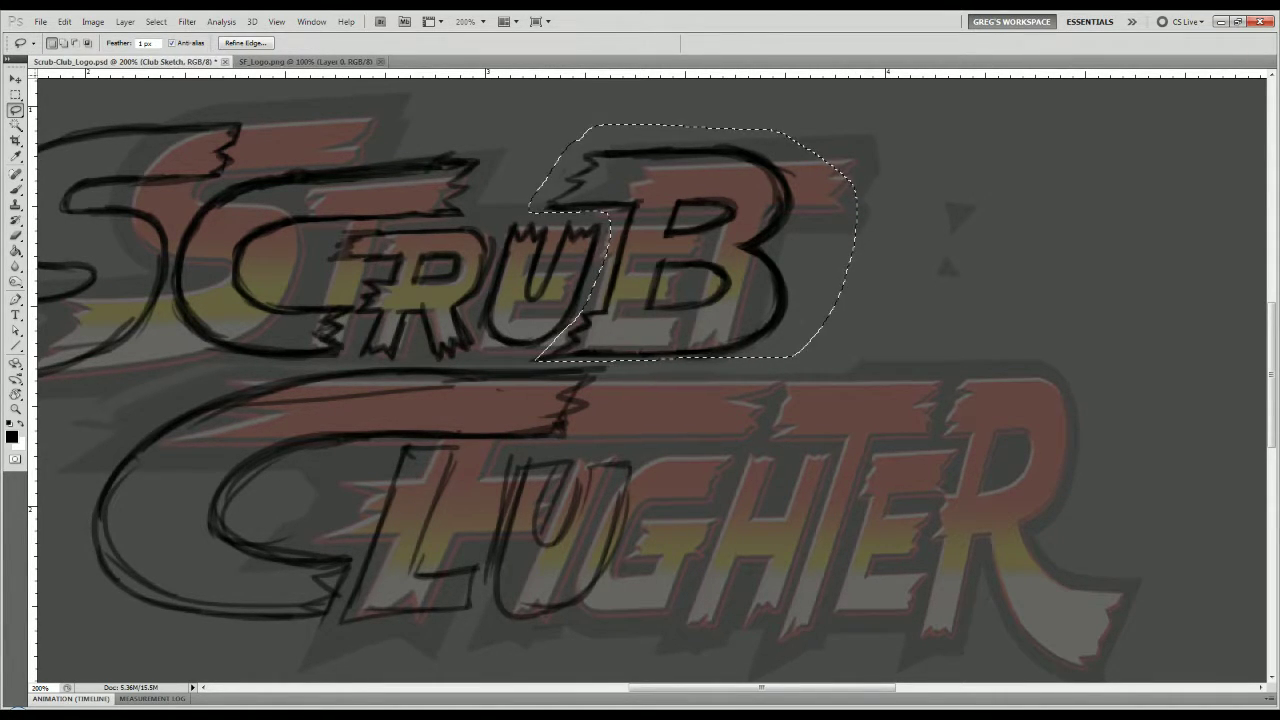
pyautogui.hotkey('ctrl', 'v')
pyautogui.press('v')
pyautogui.moveTo(778, 247); pyautogui.dragTo(786, 447)
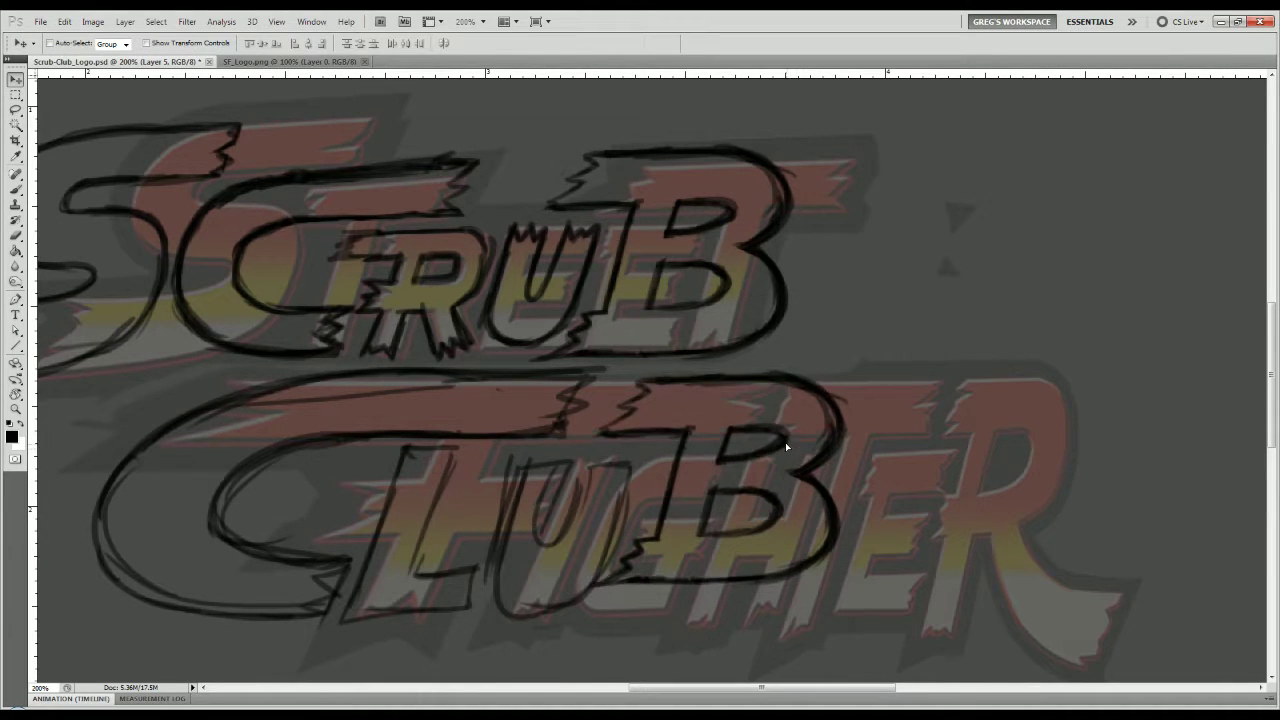
# Scale the pasted B up proportionally to about 152% and position its upper edge near the top of the C.
pyautogui.scroll(-5, 778, 358)
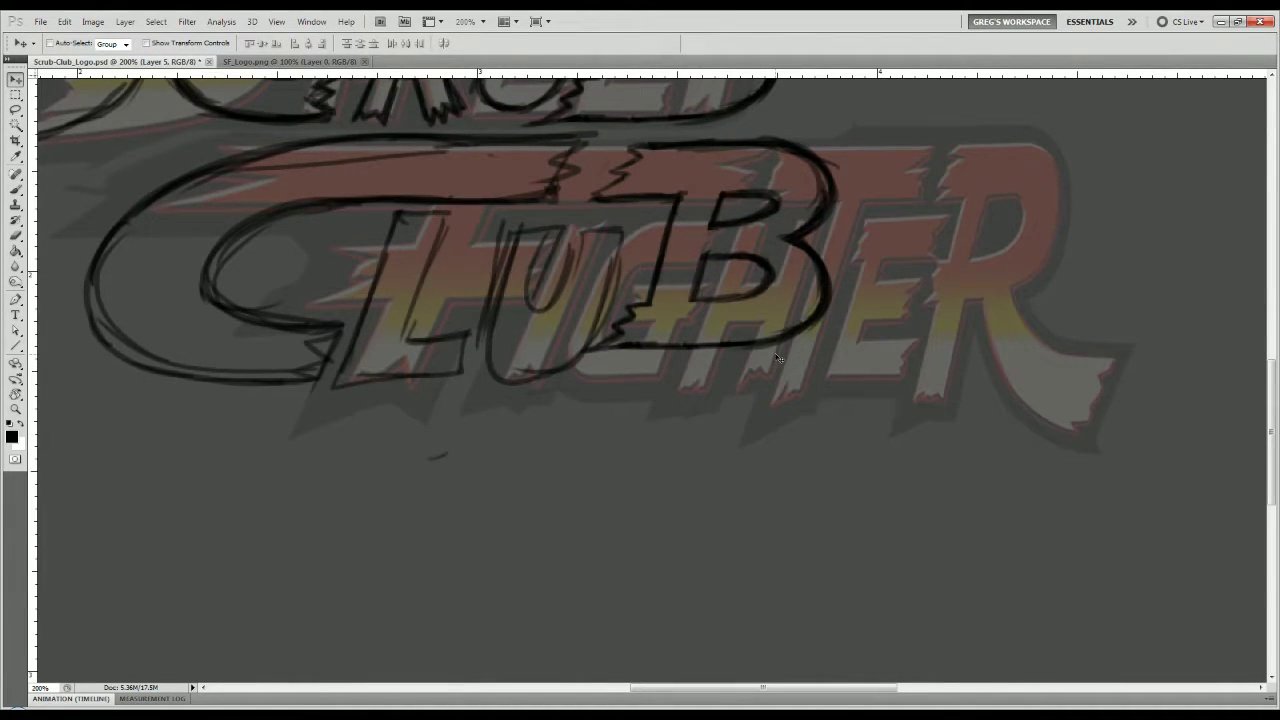
pyautogui.hotkey('ctrl', 't')
pyautogui.moveTo(838, 353); pyautogui.dragTo(867, 420)
pyautogui.moveTo(771, 352); pyautogui.dragTo(749, 347)
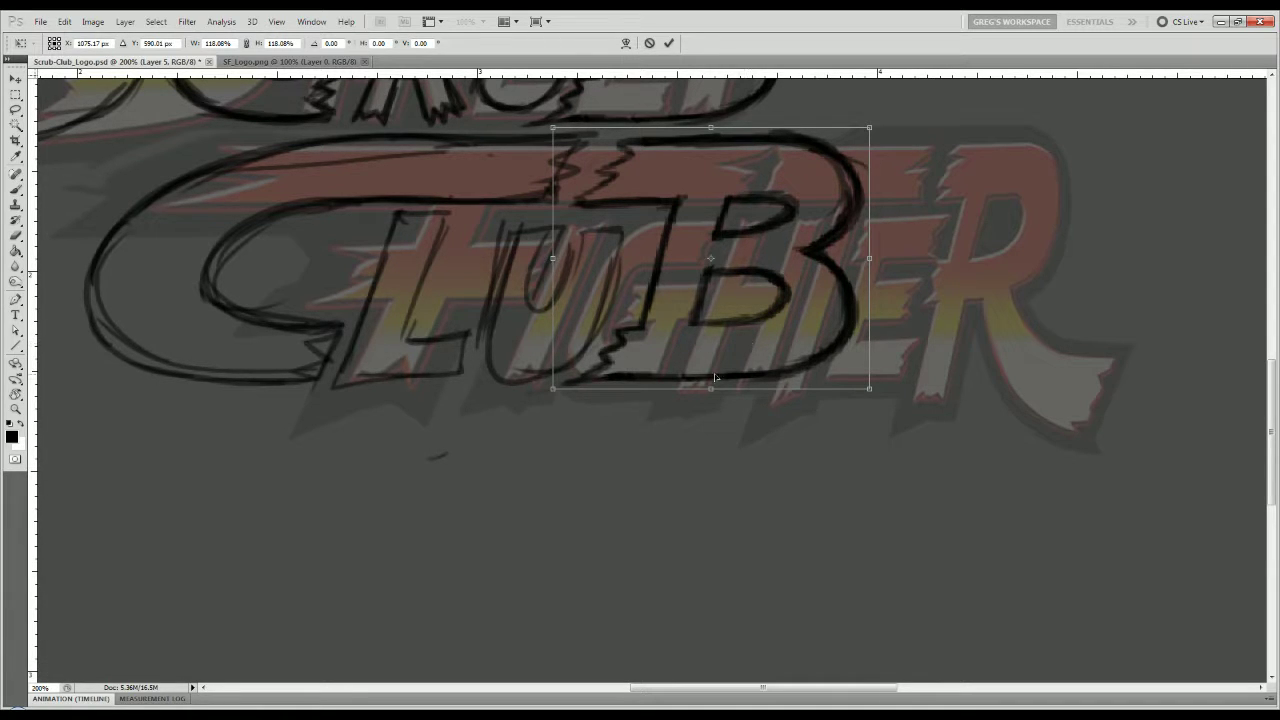
pyautogui.moveTo(556, 395); pyautogui.dragTo(457, 465)
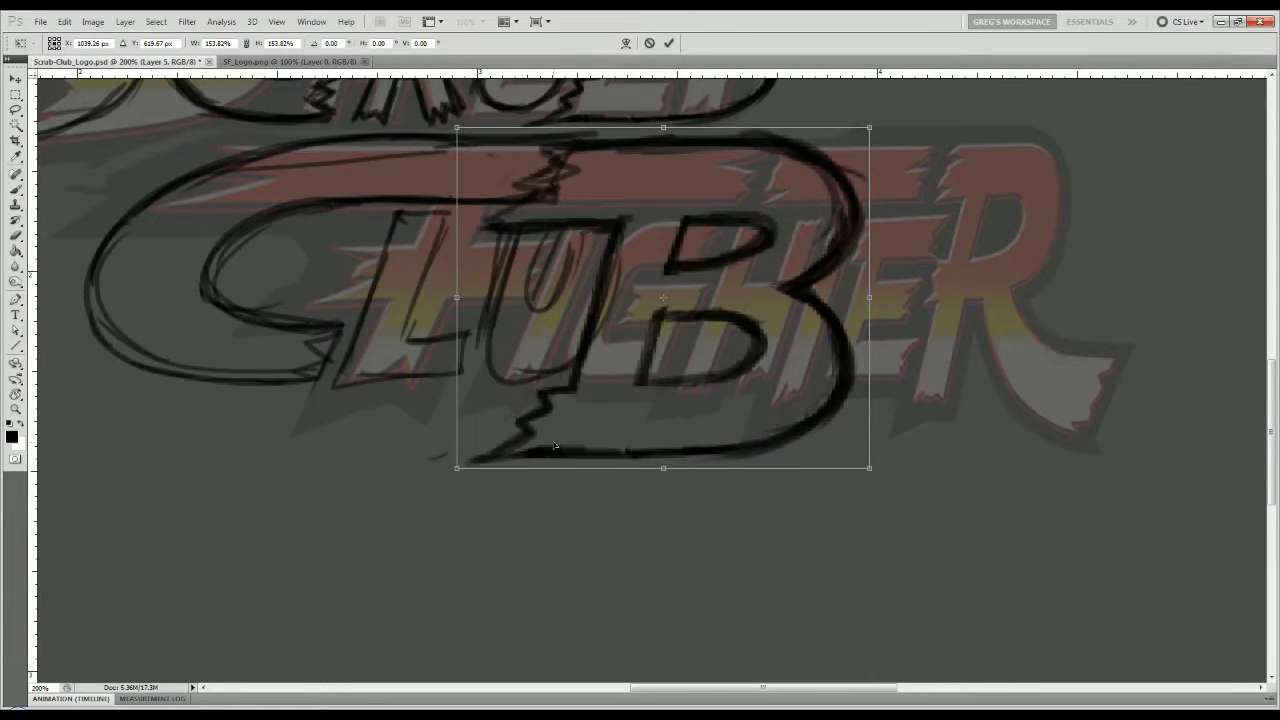
pyautogui.moveTo(586, 419)
pyautogui.mouseDown()
pyautogui.moveTo(640, 406)
pyautogui.moveTo(651, 421)
pyautogui.mouseUp()
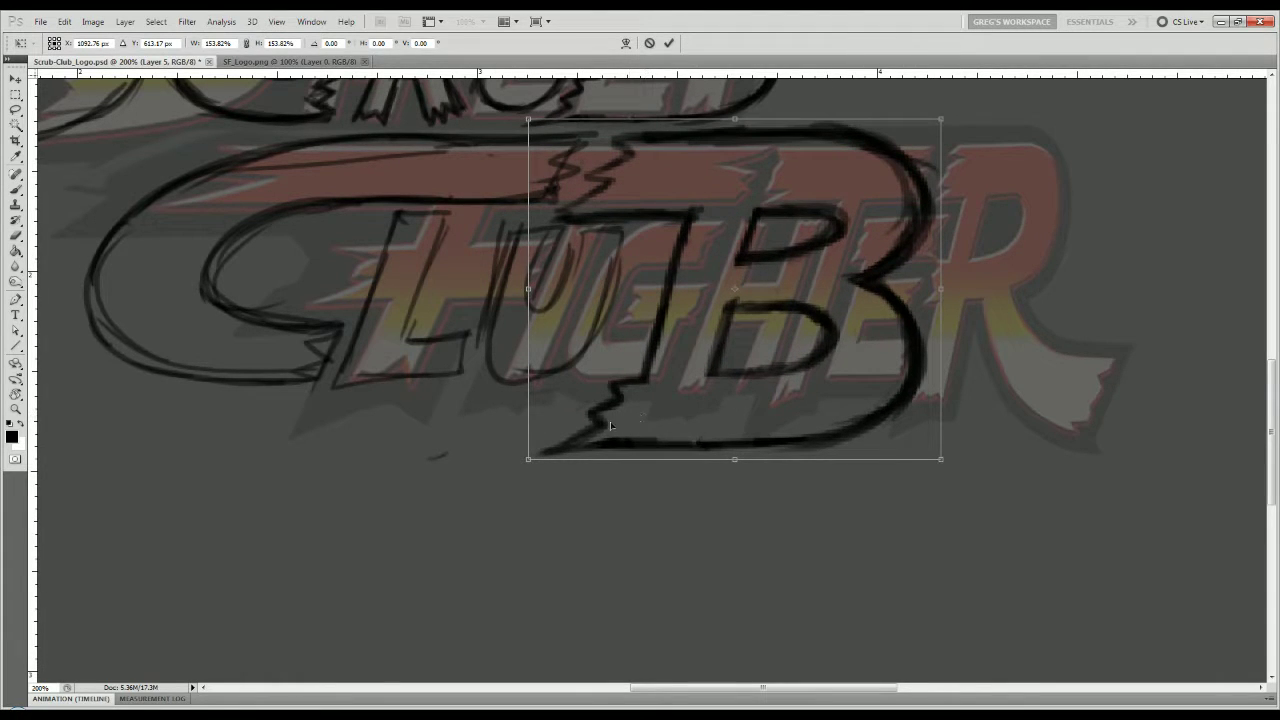
pyautogui.moveTo(522, 464); pyautogui.dragTo(527, 458)
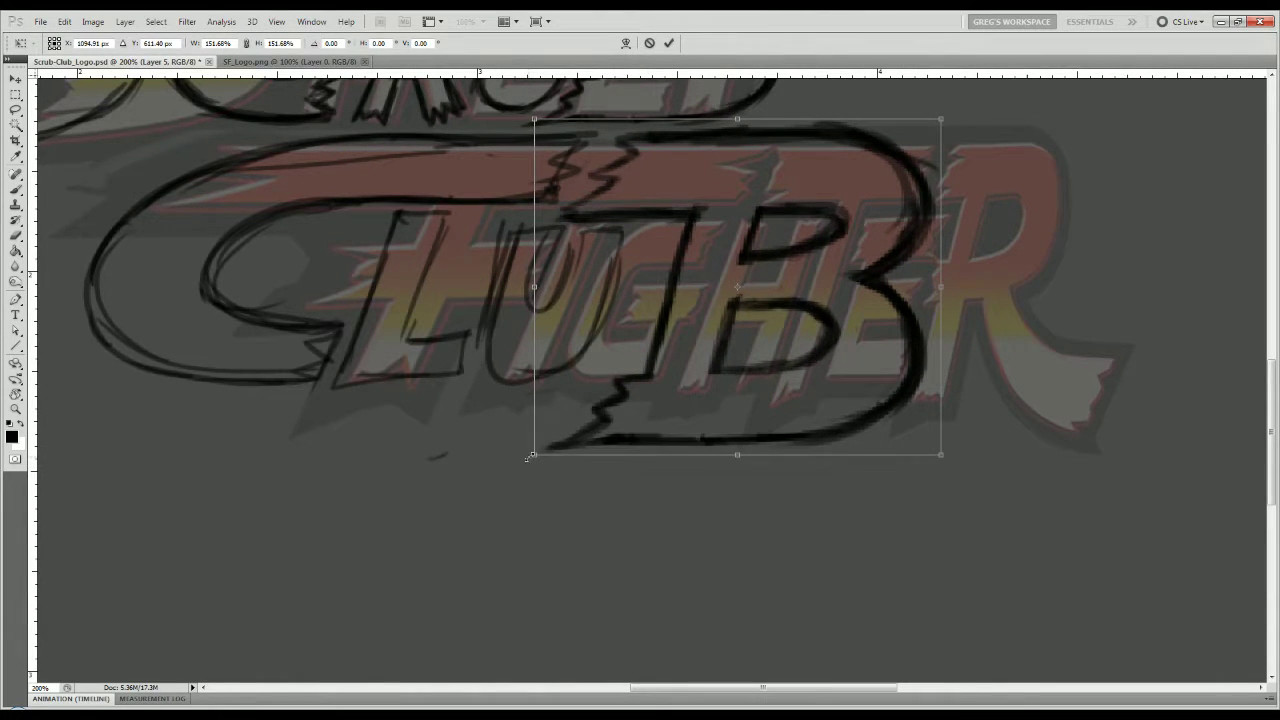
pyautogui.moveTo(700, 358); pyautogui.dragTo(693, 351)
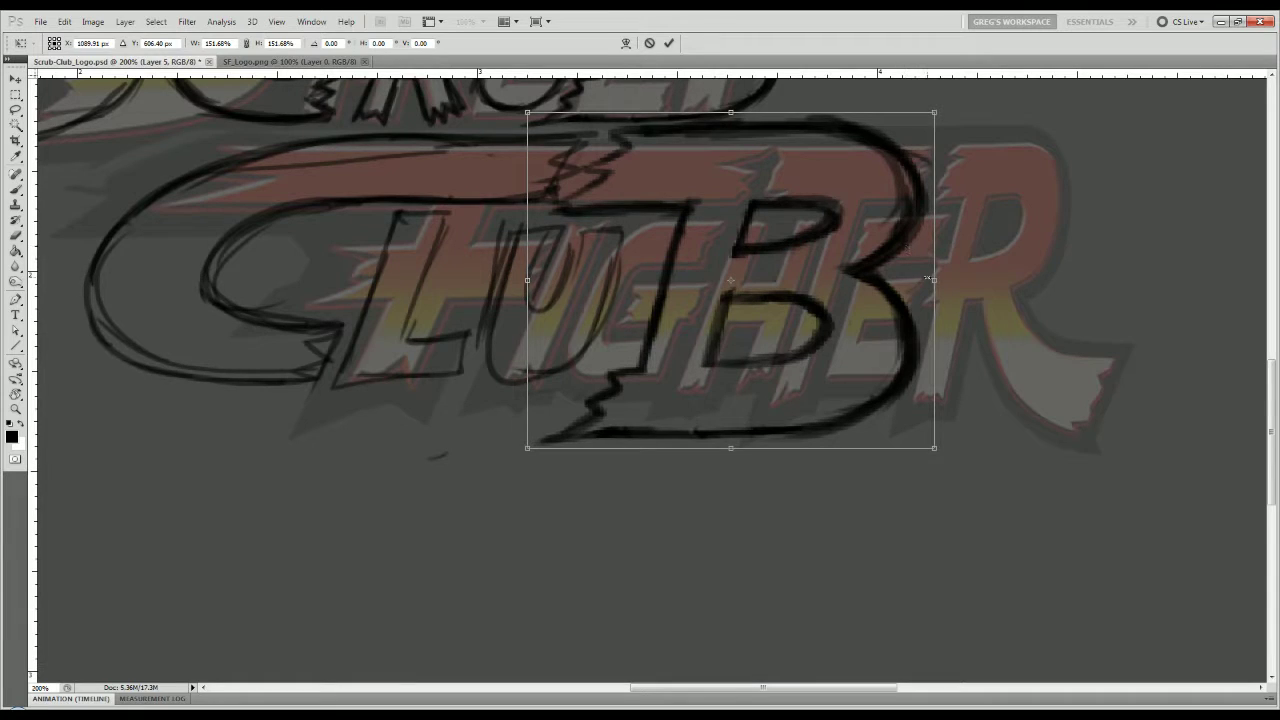
# Narrow the pasted B to about 130% width, skew it horizontally about -3.75°, apply the transform and shift it slightly down.
pyautogui.moveTo(928, 279); pyautogui.dragTo(877, 284)
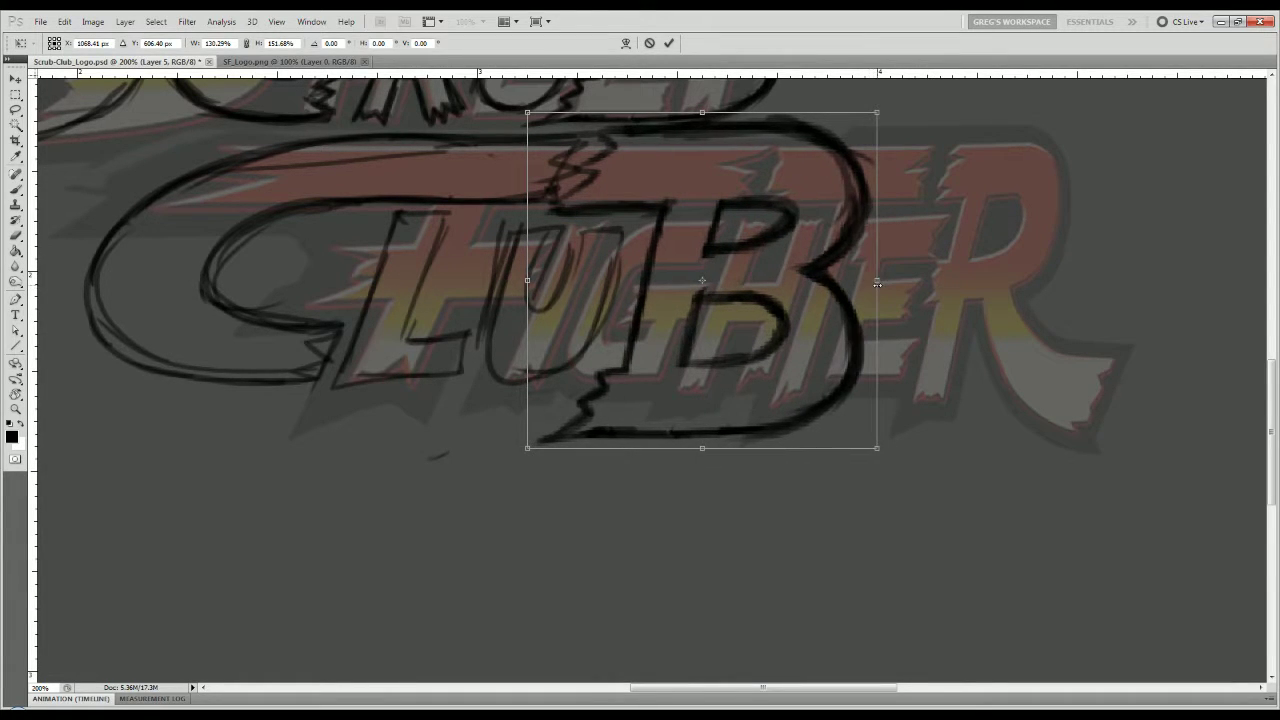
pyautogui.moveTo(701, 450); pyautogui.dragTo(680, 451)
pyautogui.moveTo(687, 377)
pyautogui.mouseDown()
pyautogui.moveTo(697, 397)
pyautogui.moveTo(727, 392)
pyautogui.mouseUp()
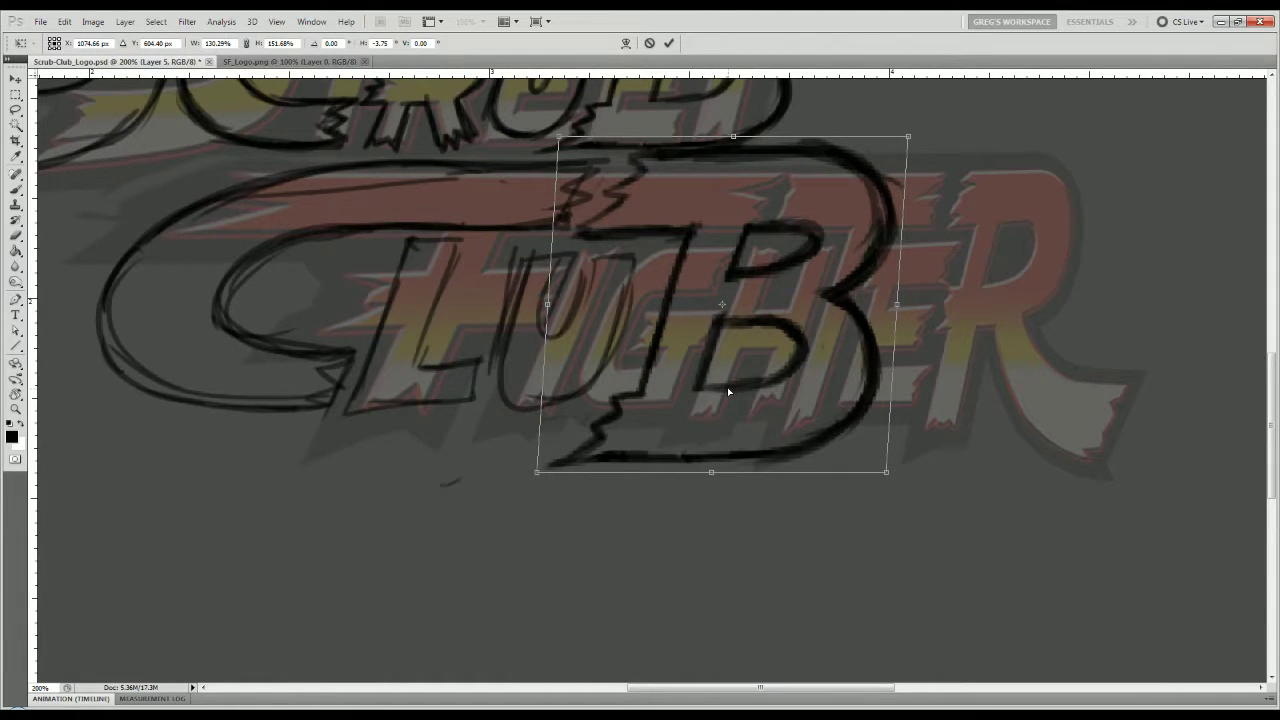
pyautogui.press('Return')
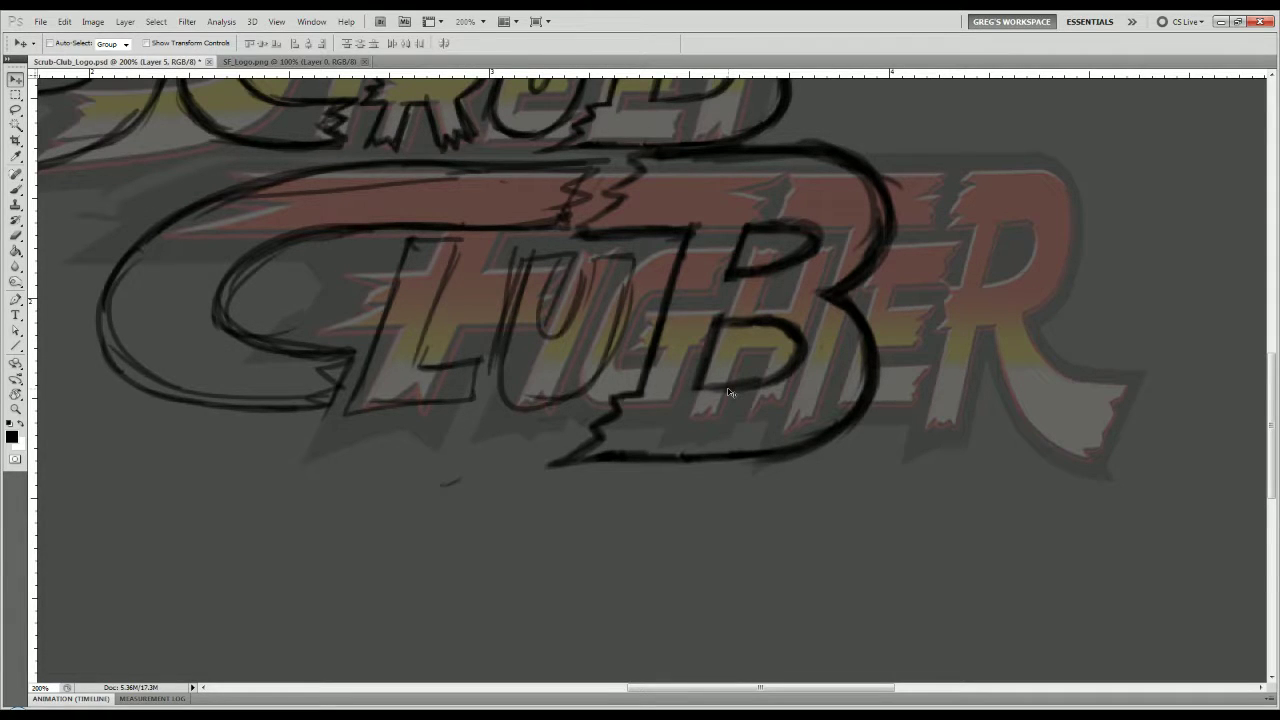
pyautogui.moveTo(743, 380); pyautogui.dragTo(745, 390)
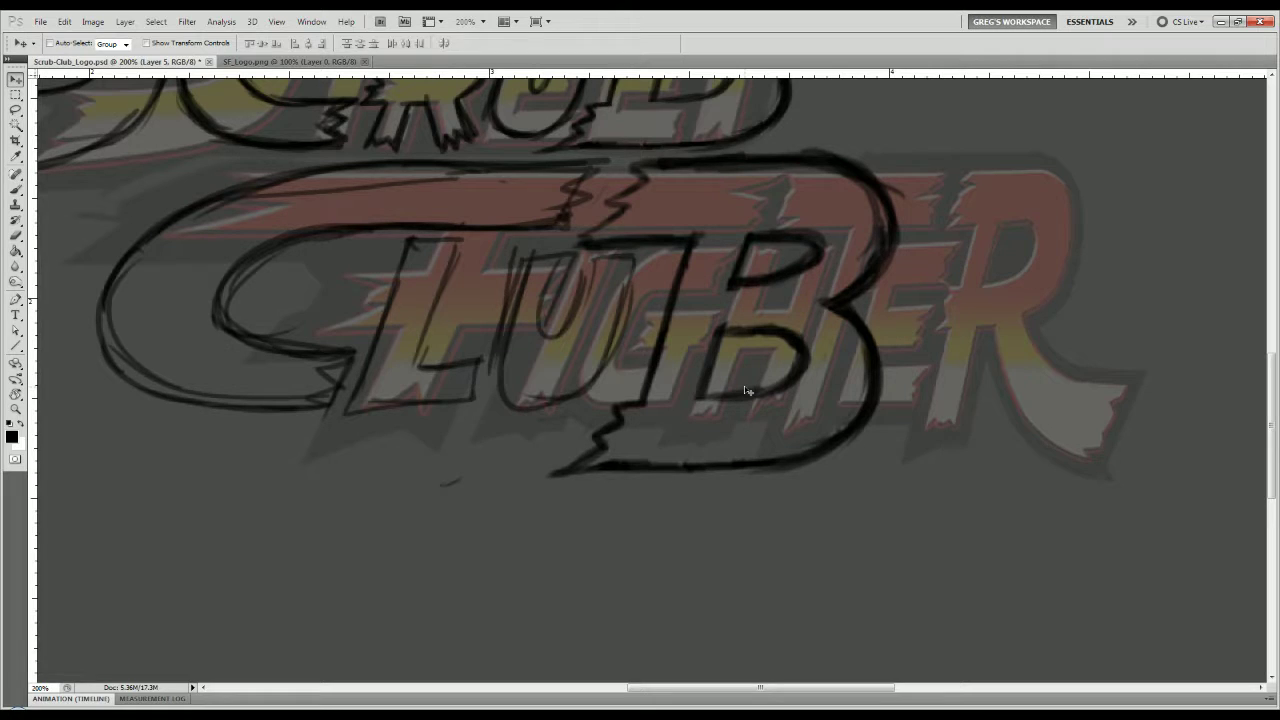
# Erase the lower edge of the B's upper-left arm and redraw it shorter and level with the C's arm.
pyautogui.press('b')
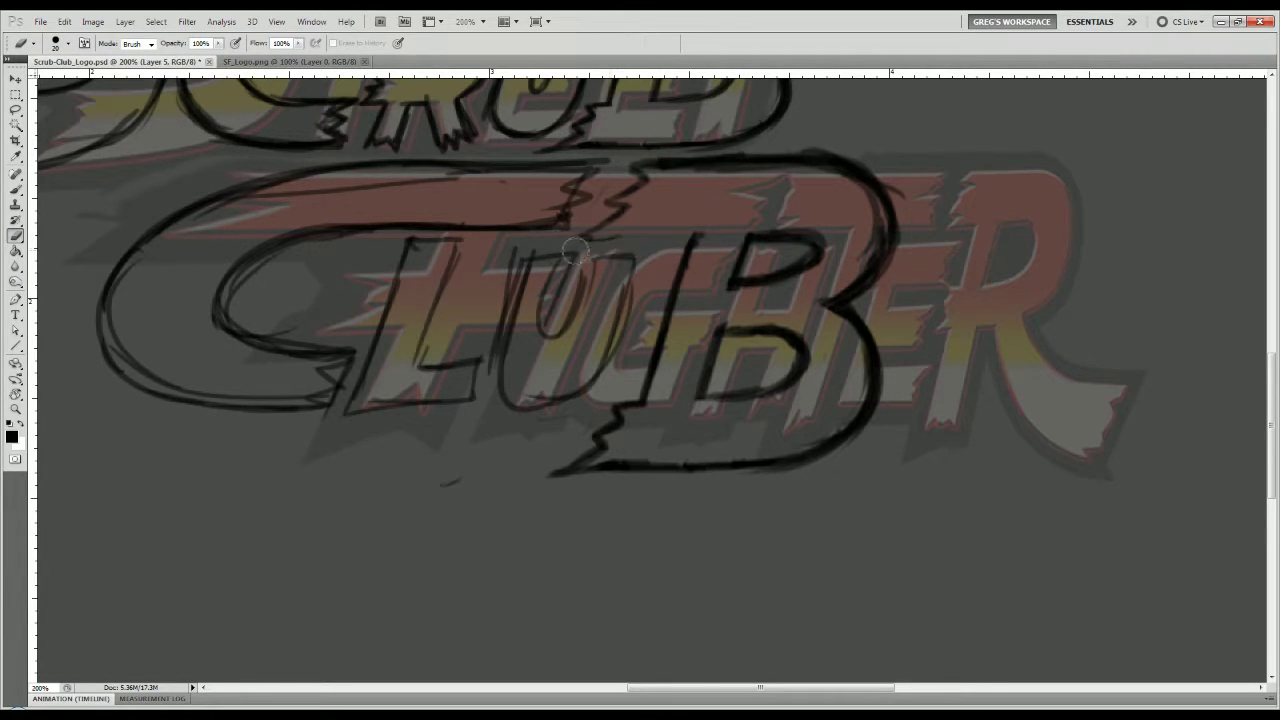
pyautogui.press('b')
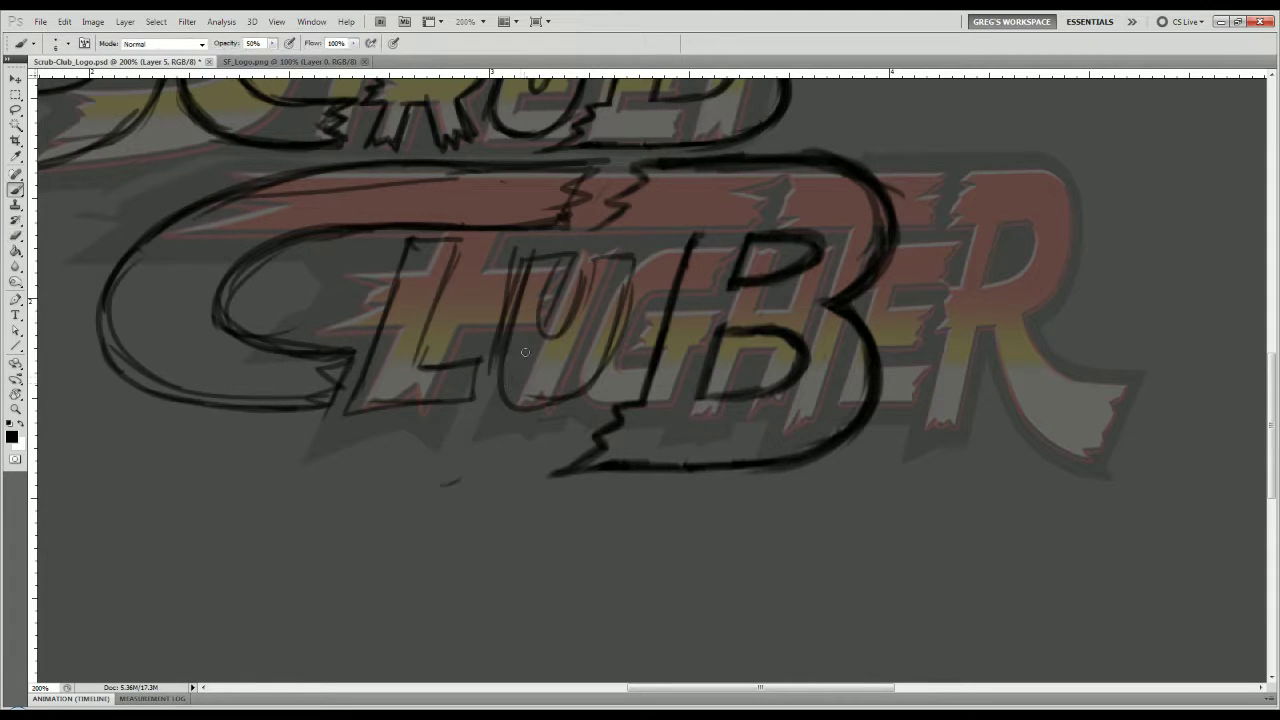
pyautogui.moveTo(687, 234)
pyautogui.mouseDown()
pyautogui.moveTo(590, 228)
pyautogui.moveTo(692, 232)
pyautogui.moveTo(640, 232)
pyautogui.moveTo(691, 239)
pyautogui.moveTo(637, 389)
pyautogui.mouseUp()
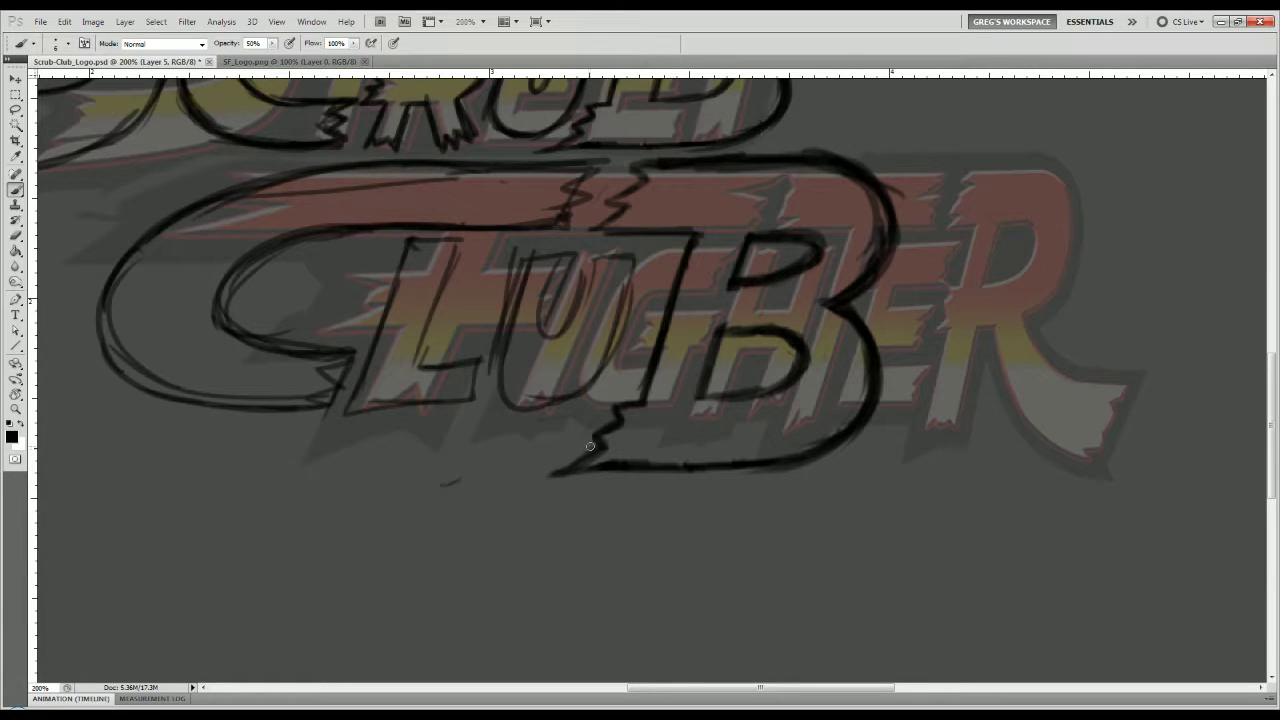
# Erase the left edge of the B's stem with a larger eraser and redraw it as a thinner slanted line.
pyautogui.press('e')
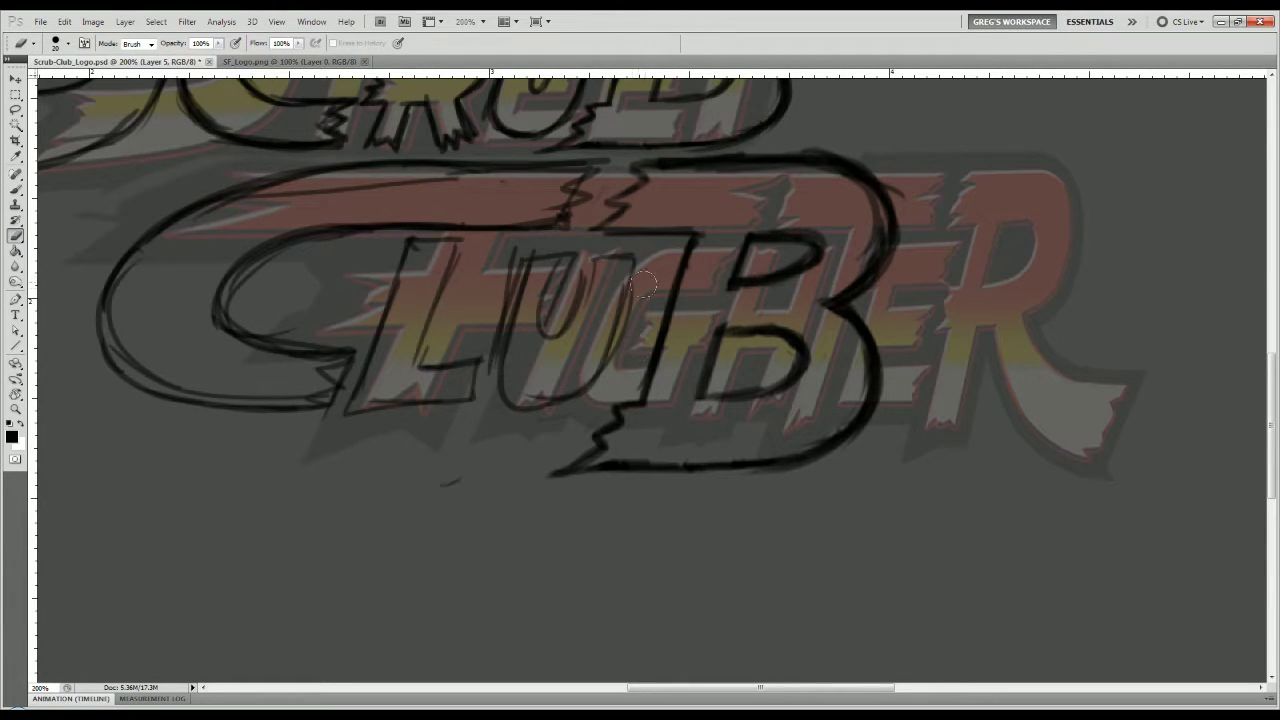
pyautogui.press('[')
pyautogui.press(']')
pyautogui.press(']')
pyautogui.moveTo(690, 255)
pyautogui.mouseDown()
pyautogui.moveTo(638, 396)
pyautogui.moveTo(652, 383)
pyautogui.mouseUp()
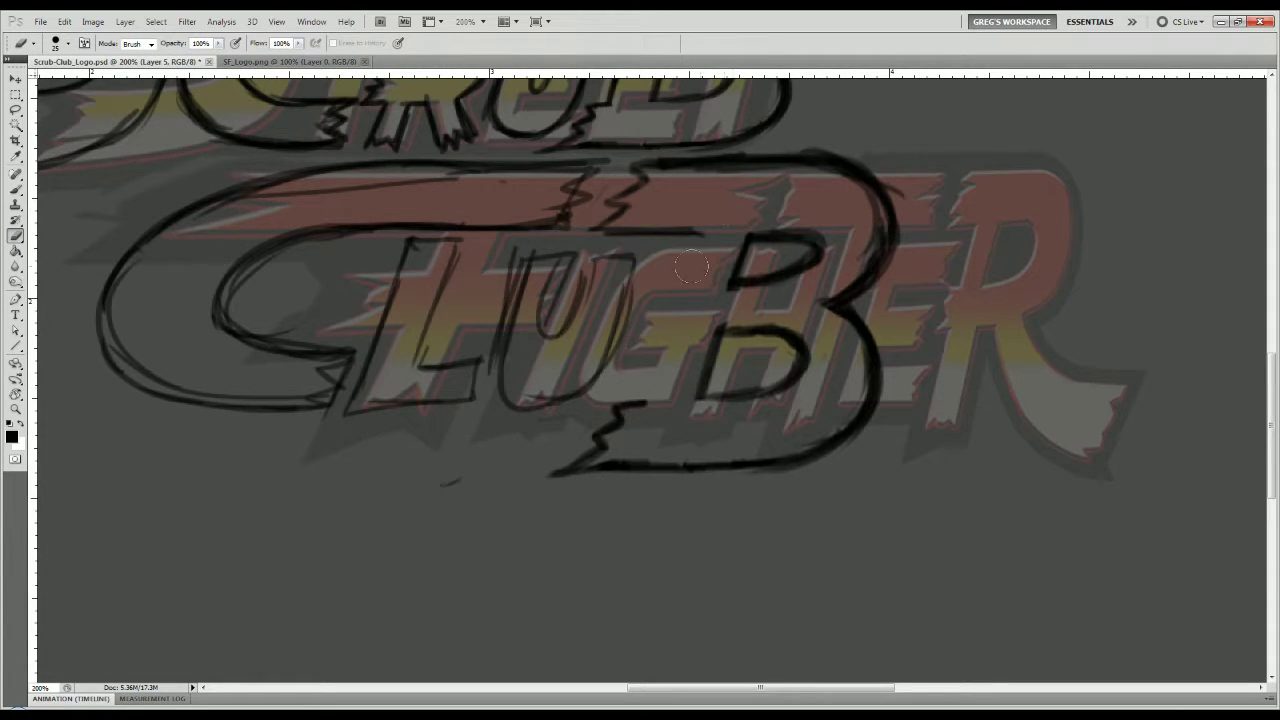
pyautogui.press('b')
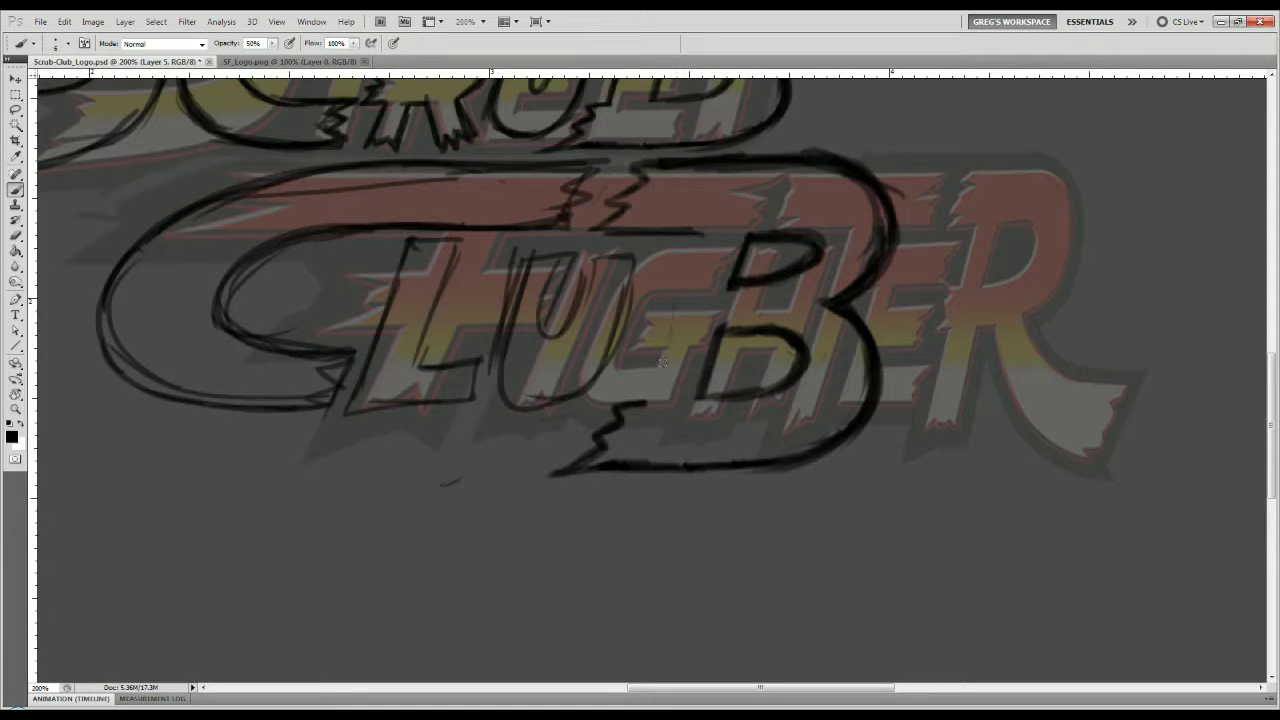
pyautogui.moveTo(691, 232); pyautogui.dragTo(643, 397)
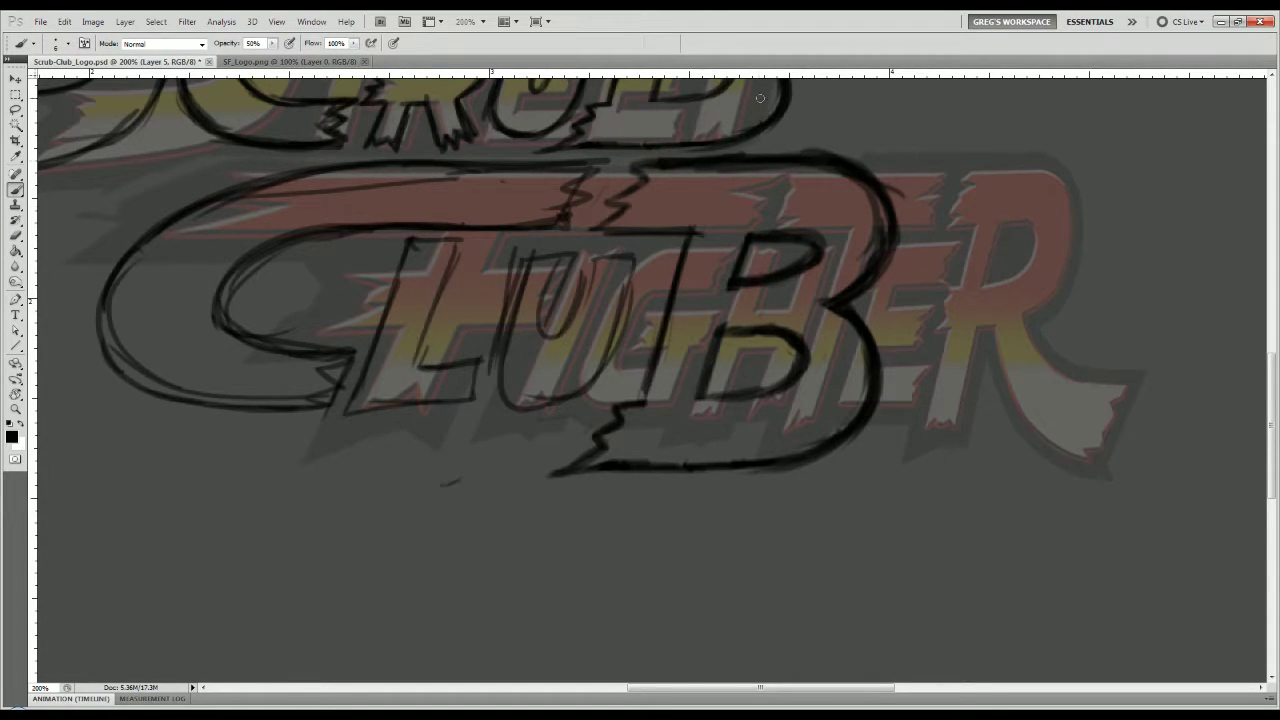
# Thin the B's outer bowl outlines and bottom edge with the eraser, then reduce the eraser to 10 px for the counters.
pyautogui.press('e')
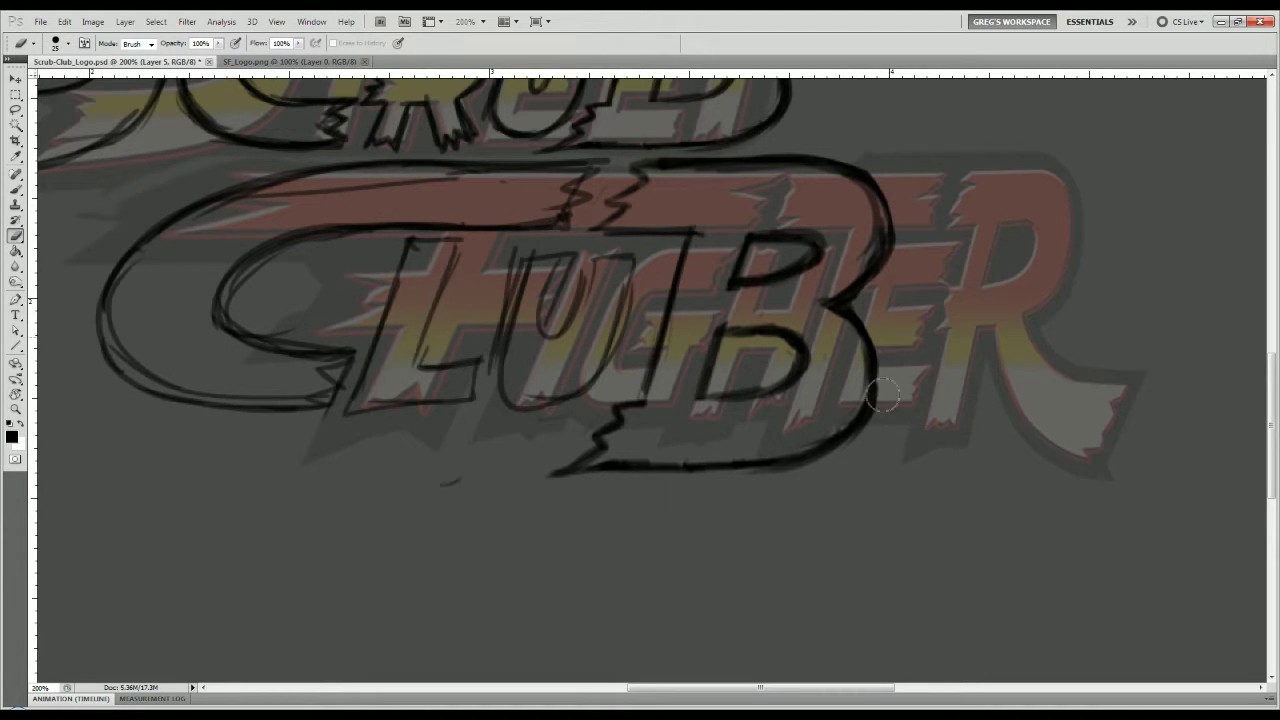
pyautogui.rightClick(844, 432)
pyautogui.click(933, 366)
pyautogui.moveTo(880, 410); pyautogui.dragTo(783, 468)
pyautogui.moveTo(872, 442); pyautogui.dragTo(720, 480)
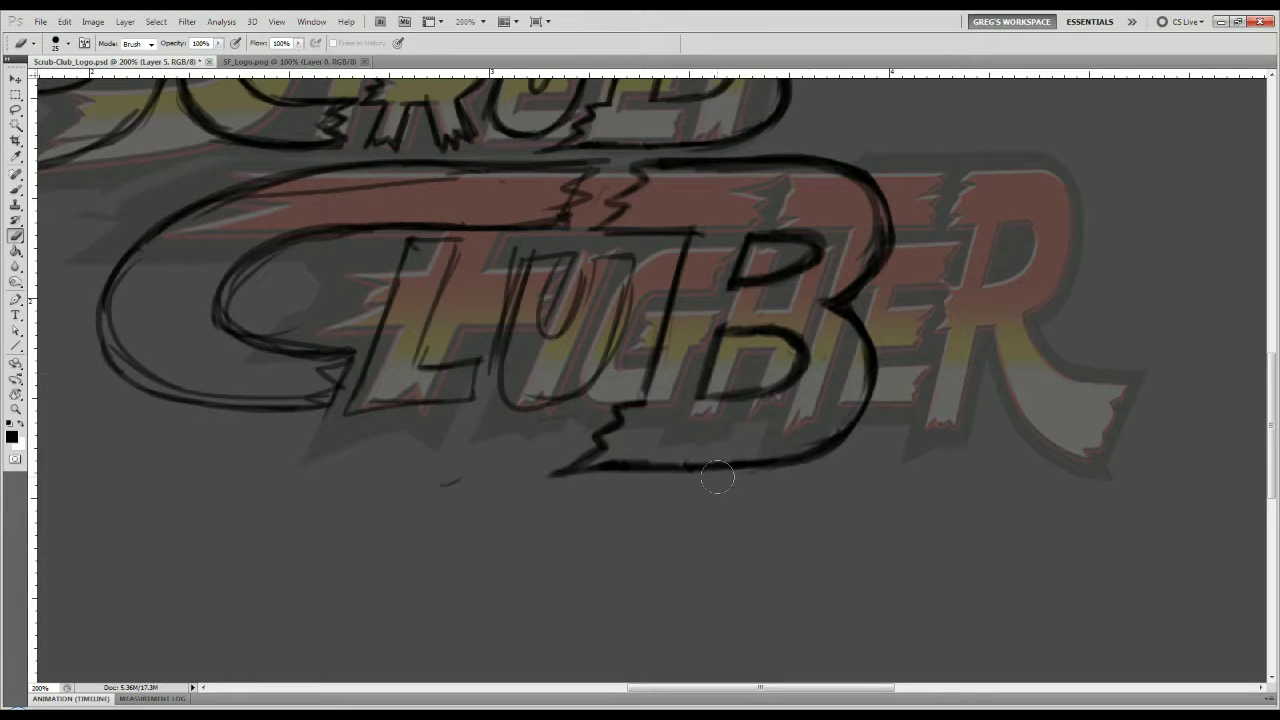
pyautogui.moveTo(842, 462); pyautogui.dragTo(718, 480)
pyautogui.press('[')
pyautogui.press('[')
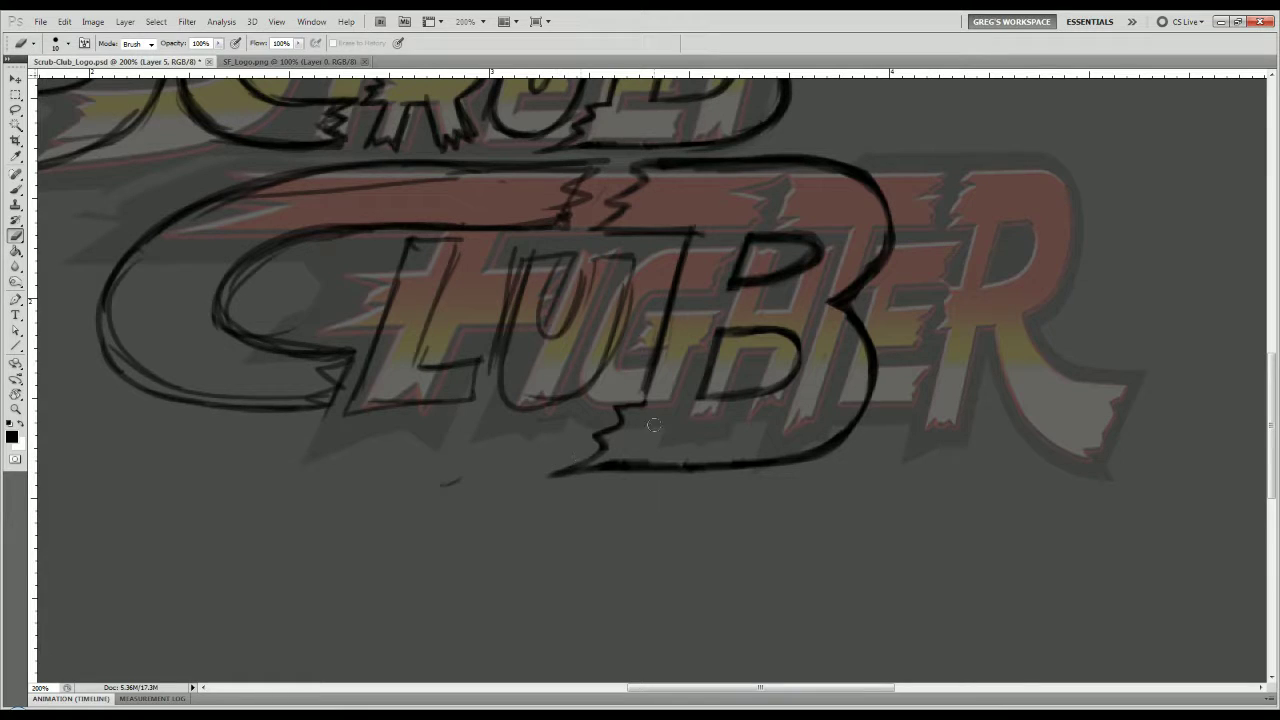
# Erase the B's jagged lower-left end, bottom edge and lower bowl outline, keeping both counters.
pyautogui.moveTo(636, 406)
pyautogui.mouseDown()
pyautogui.moveTo(594, 463)
pyautogui.moveTo(612, 418)
pyautogui.moveTo(581, 465)
pyautogui.moveTo(557, 474)
pyautogui.moveTo(578, 456)
pyautogui.moveTo(762, 427)
pyautogui.moveTo(653, 464)
pyautogui.moveTo(606, 457)
pyautogui.mouseUp()
pyautogui.press(']')
pyautogui.press(']')
pyautogui.press(']')
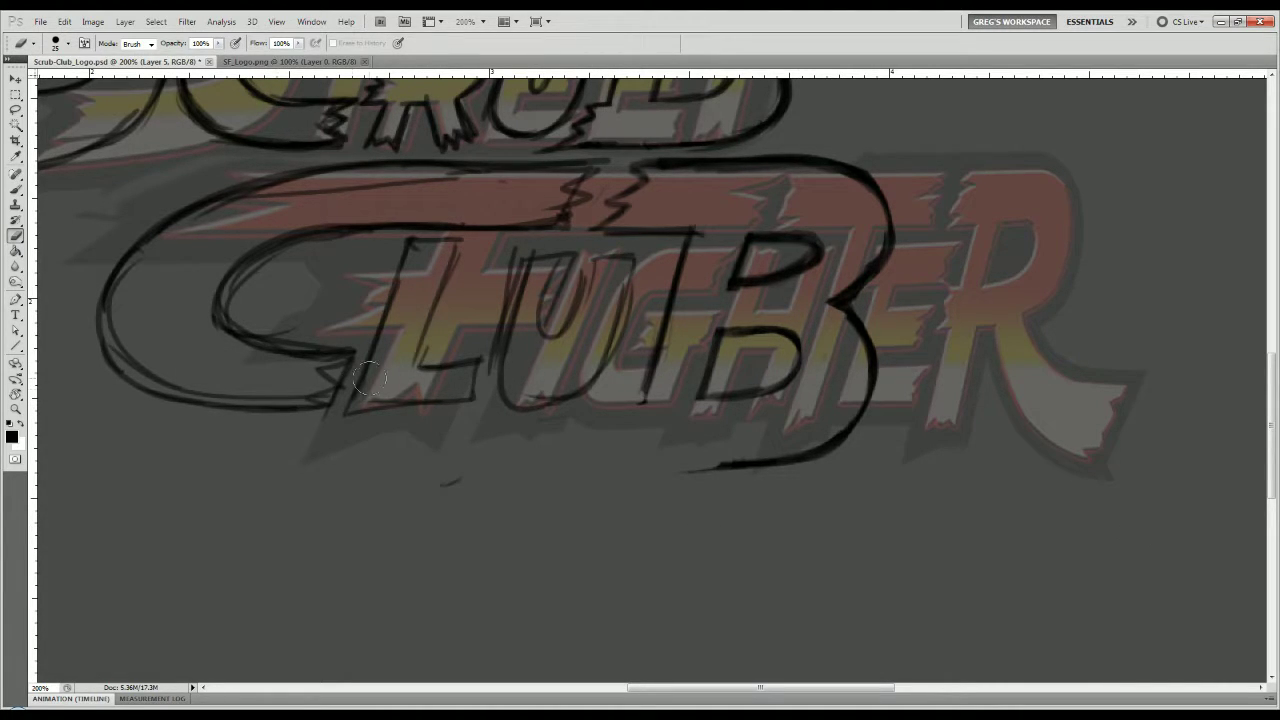
pyautogui.moveTo(855, 315)
pyautogui.mouseDown()
pyautogui.moveTo(871, 364)
pyautogui.moveTo(751, 477)
pyautogui.moveTo(569, 482)
pyautogui.moveTo(751, 453)
pyautogui.moveTo(675, 474)
pyautogui.mouseUp()
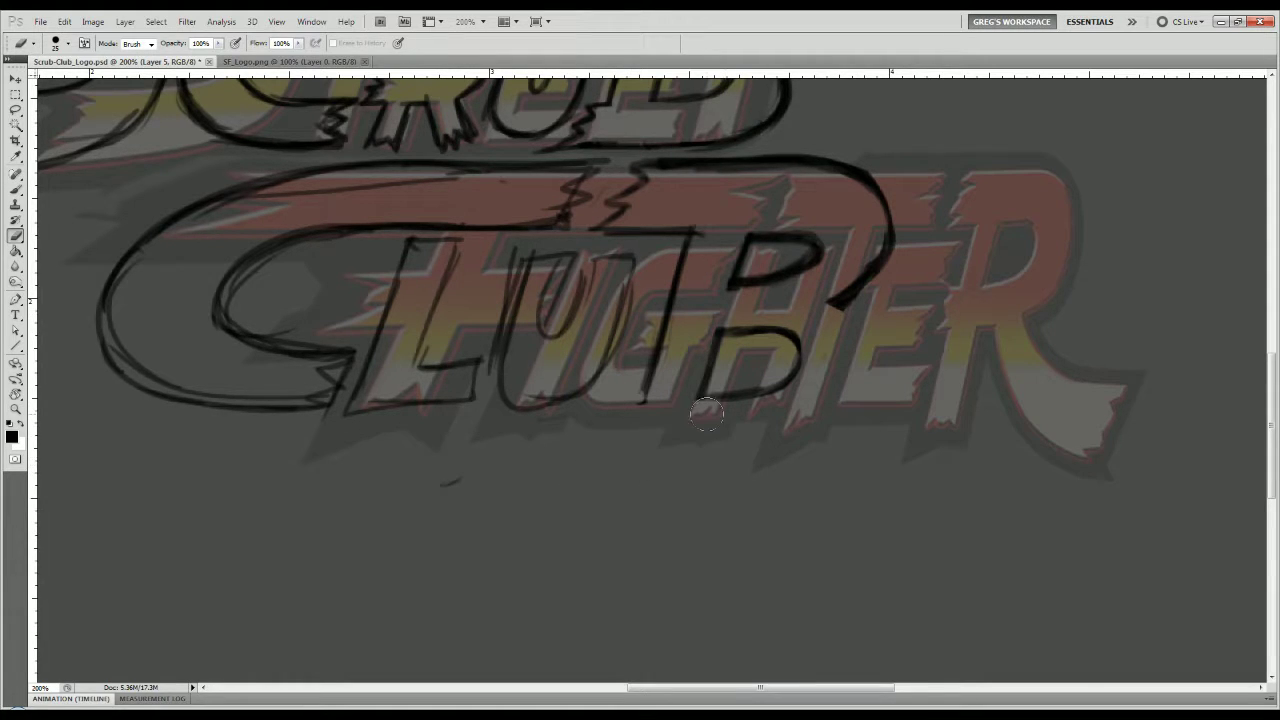
# Sketch two long curves for the B's lower bowl, sweeping from the notch between the bowls to below the U.
pyautogui.press('b')
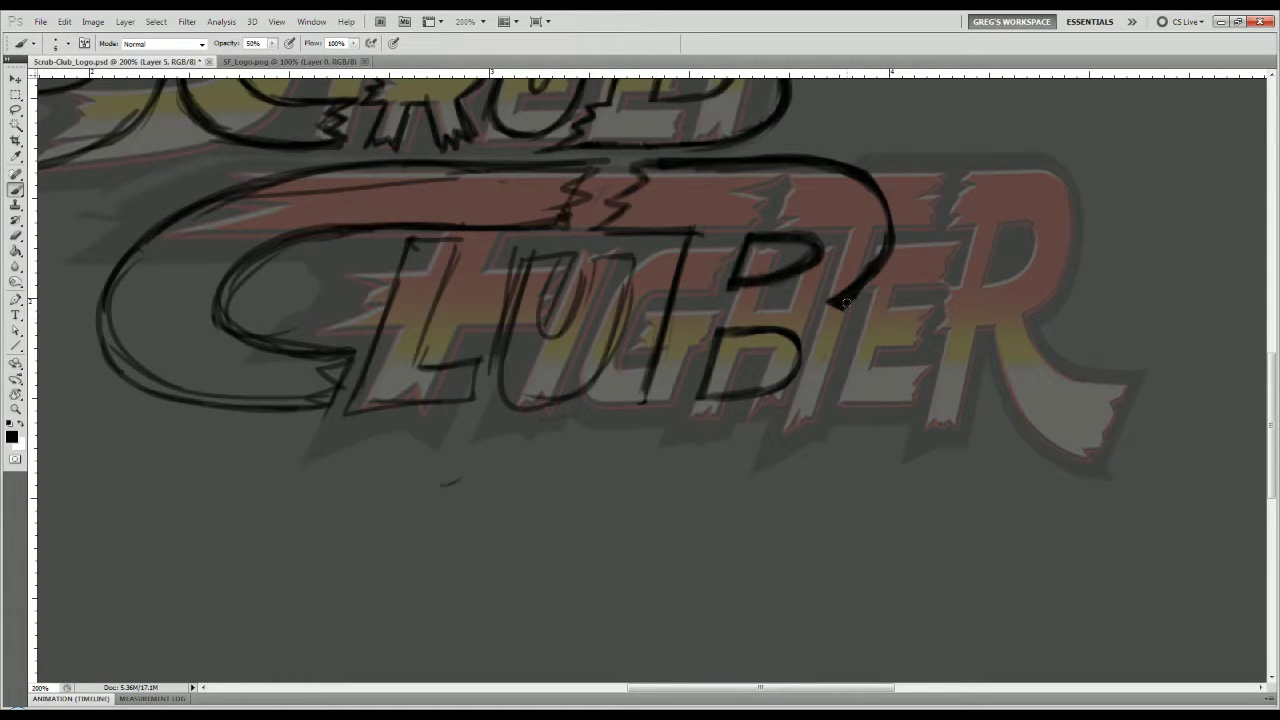
pyautogui.moveTo(846, 303)
pyautogui.mouseDown()
pyautogui.moveTo(790, 455)
pyautogui.moveTo(532, 496)
pyautogui.mouseUp()
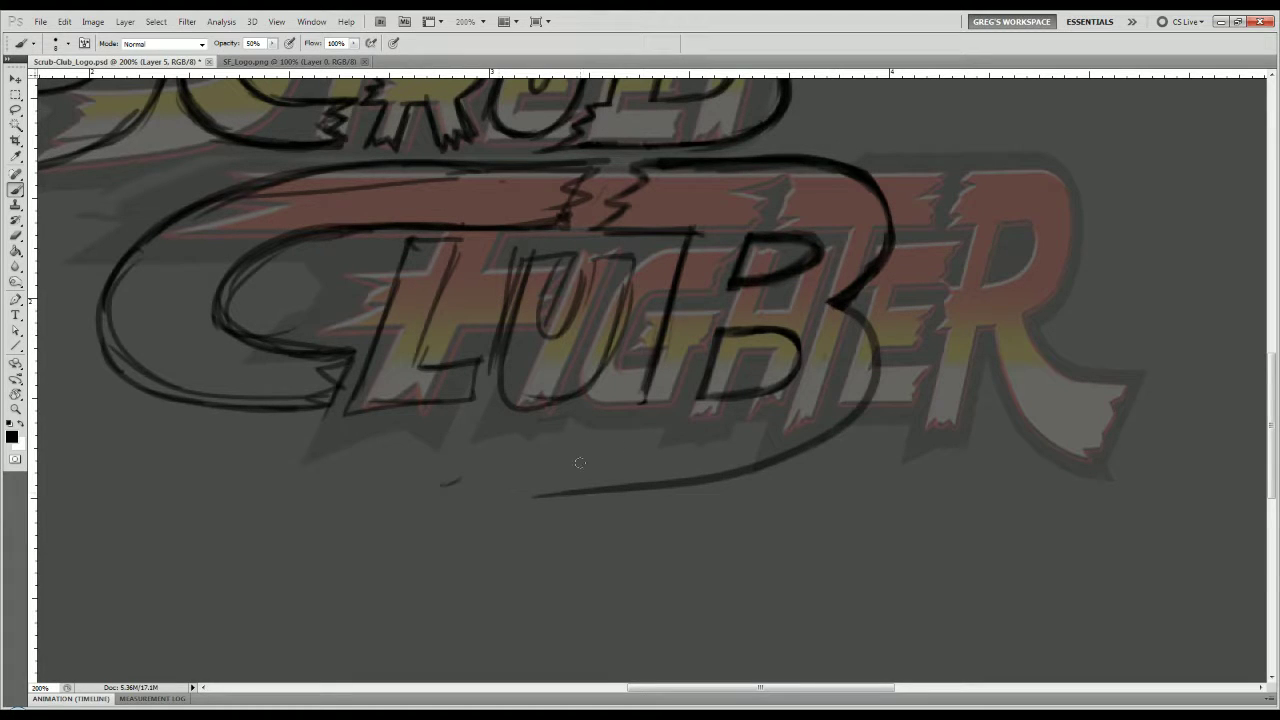
pyautogui.moveTo(844, 303)
pyautogui.mouseDown()
pyautogui.moveTo(885, 384)
pyautogui.moveTo(677, 504)
pyautogui.moveTo(502, 522)
pyautogui.mouseUp()
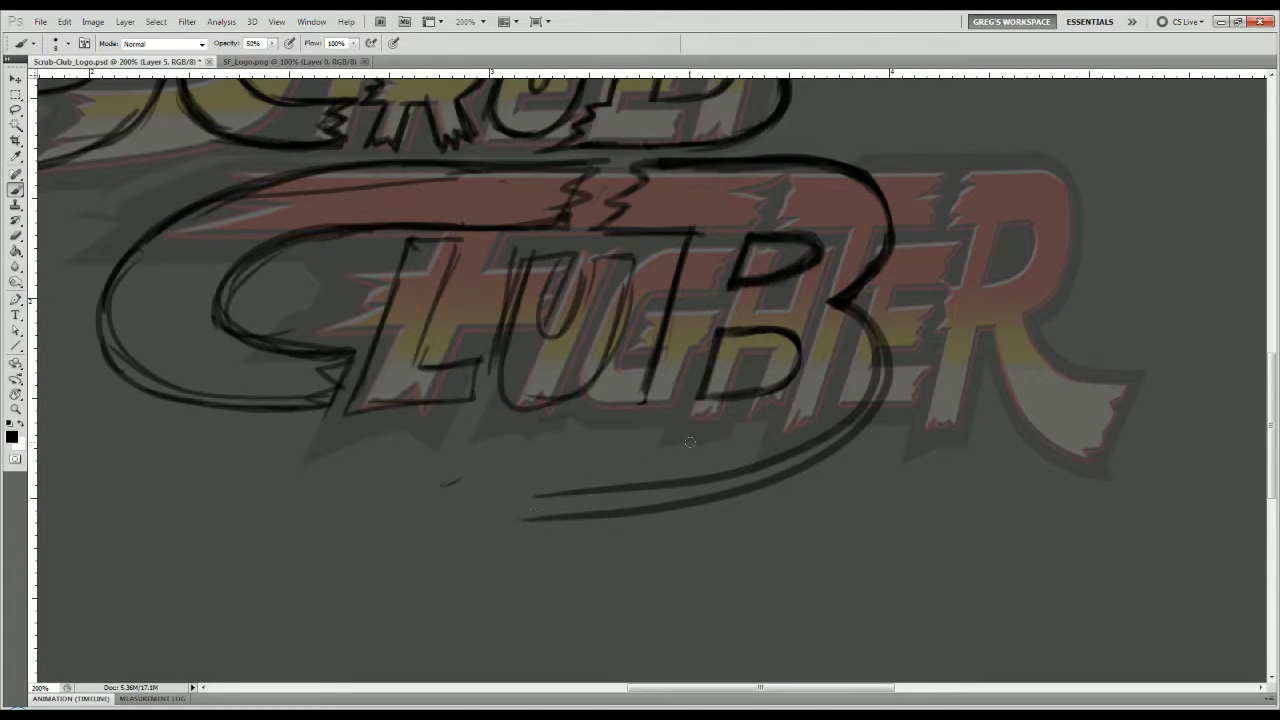
# Extend the B's stem and draw the tail's upper edge, darken the outer sweep and close the tail with a jagged end.
pyautogui.moveTo(723, 328)
pyautogui.mouseDown()
pyautogui.moveTo(745, 396)
pyautogui.moveTo(545, 436)
pyautogui.mouseUp()
pyautogui.moveTo(660, 358)
pyautogui.mouseDown()
pyautogui.moveTo(614, 452)
pyautogui.moveTo(520, 436)
pyautogui.mouseUp()
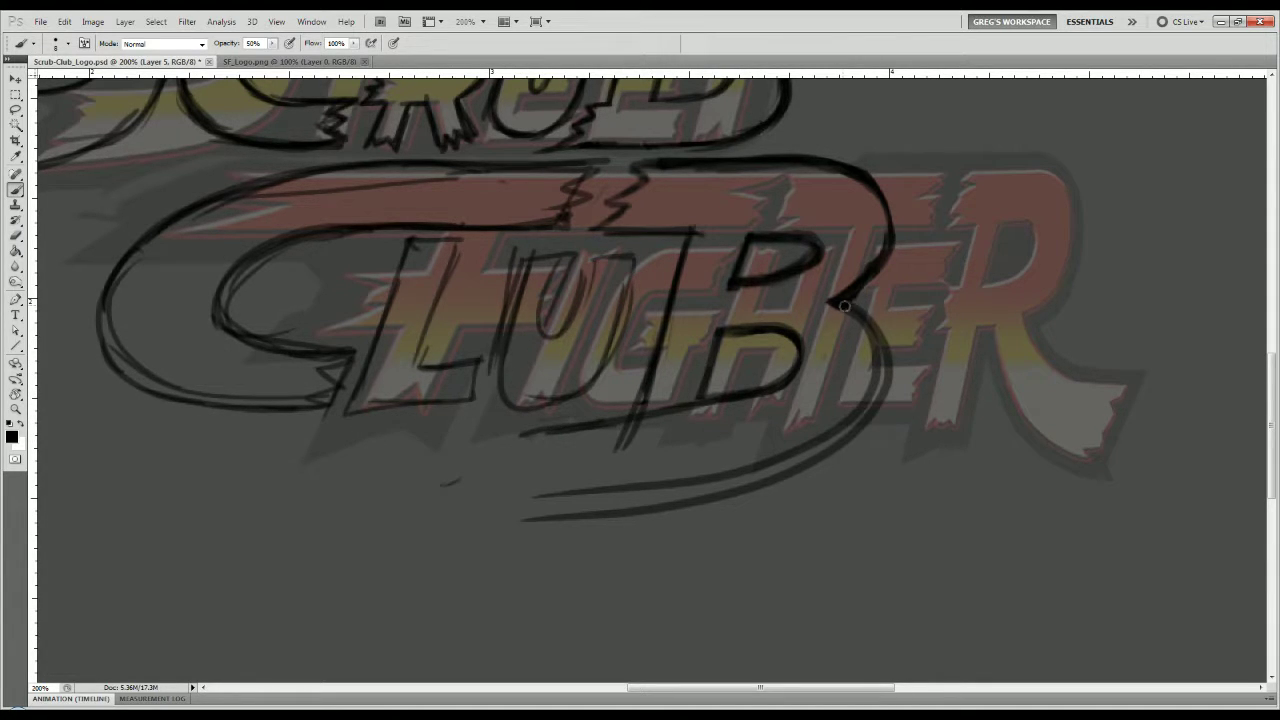
pyautogui.moveTo(848, 302)
pyautogui.mouseDown()
pyautogui.moveTo(867, 402)
pyautogui.moveTo(456, 520)
pyautogui.mouseUp()
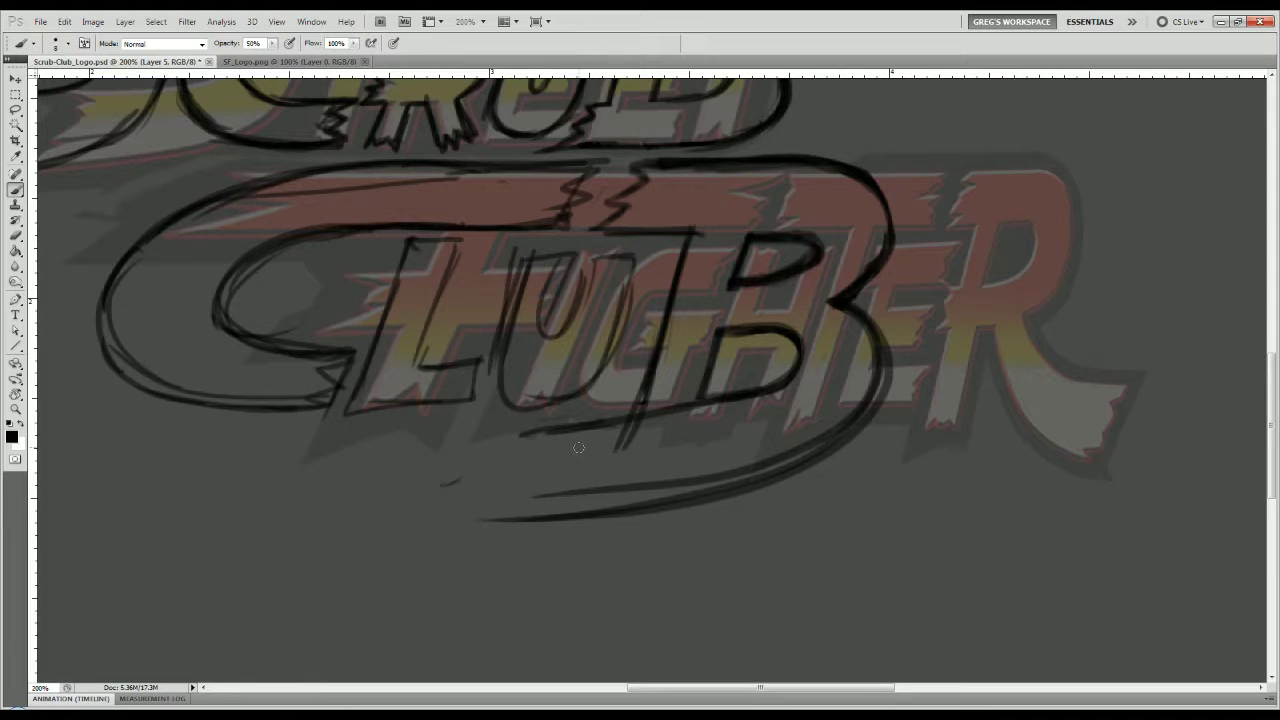
pyautogui.moveTo(547, 428)
pyautogui.mouseDown()
pyautogui.moveTo(558, 438)
pyautogui.moveTo(545, 460)
pyautogui.moveTo(473, 507)
pyautogui.moveTo(492, 516)
pyautogui.mouseUp()
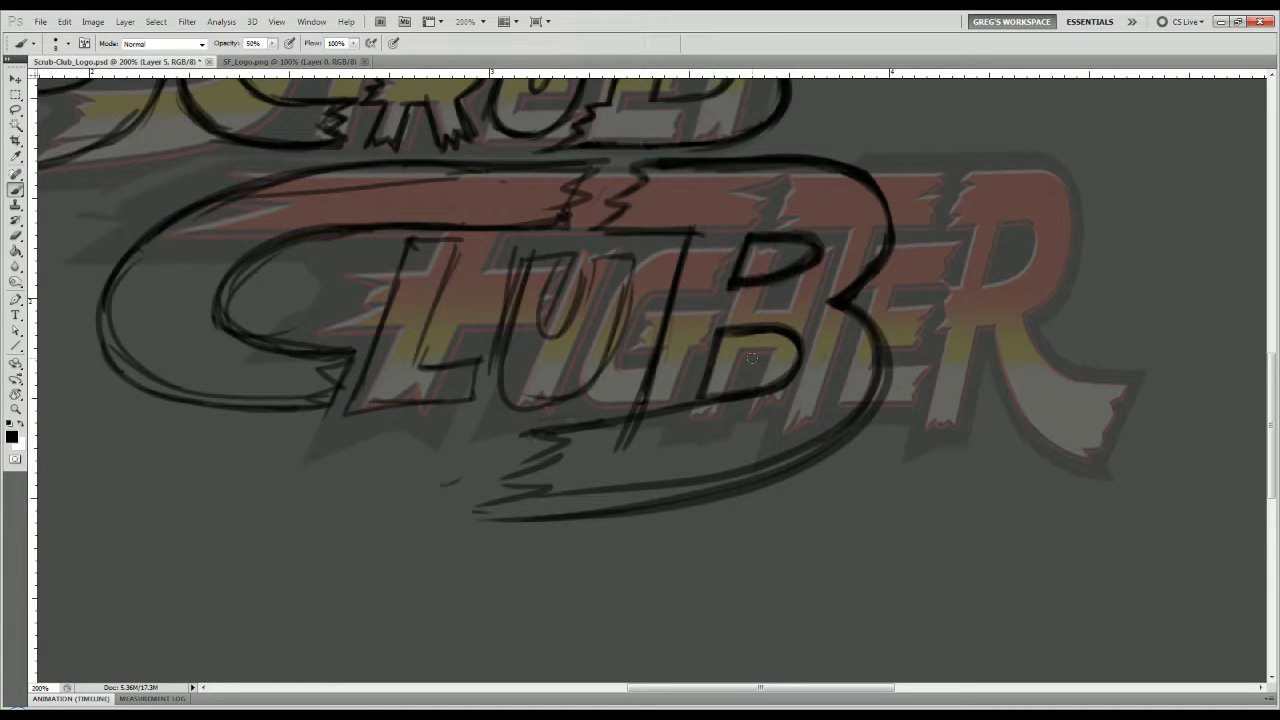
# Erase the stem's overshoot below the tail, the line joining it to the lower counter, and the inner bowl curve.
pyautogui.press('e')
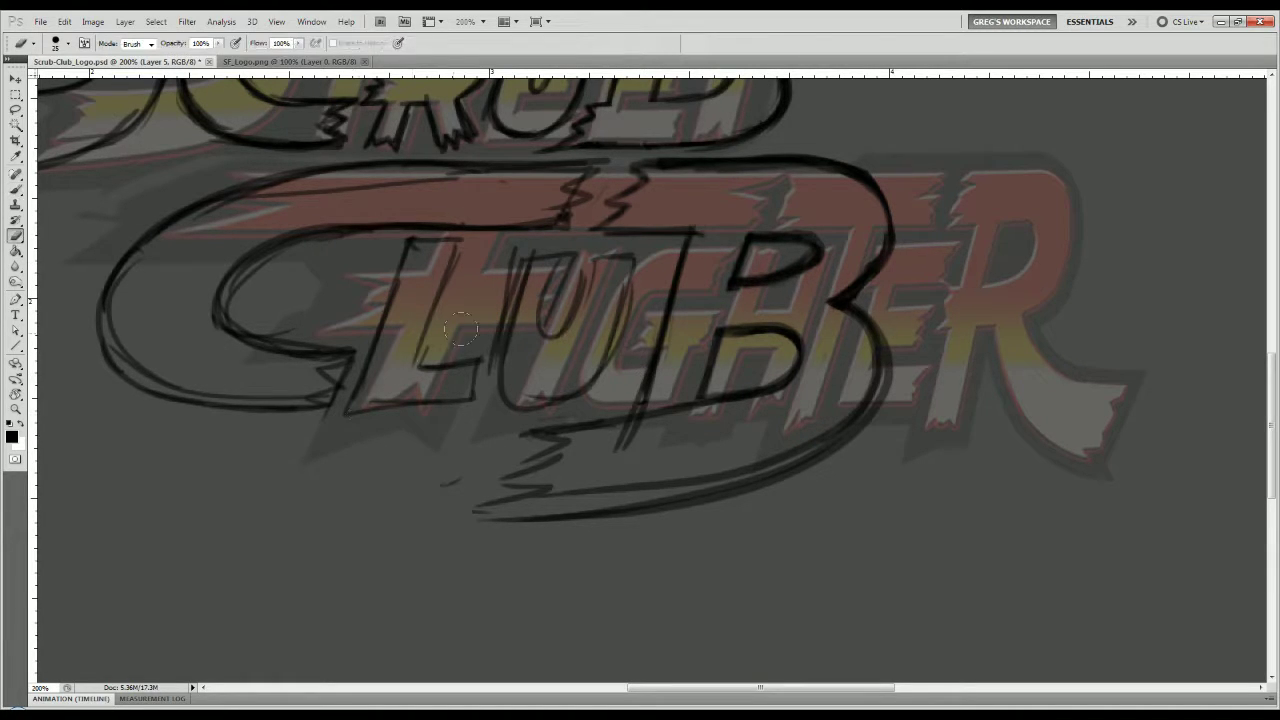
pyautogui.moveTo(659, 426); pyautogui.dragTo(635, 436)
pyautogui.moveTo(840, 320)
pyautogui.mouseDown()
pyautogui.moveTo(862, 387)
pyautogui.moveTo(808, 434)
pyautogui.moveTo(716, 469)
pyautogui.moveTo(566, 486)
pyautogui.mouseUp()
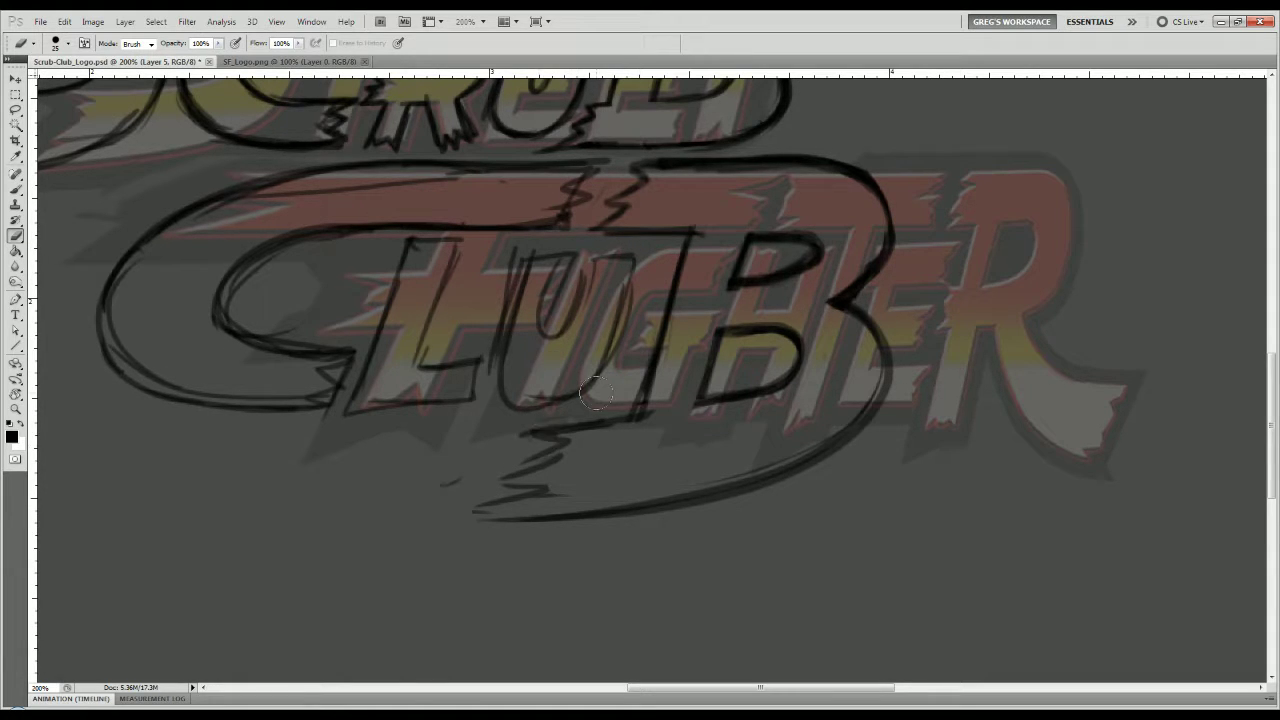
# Erase the jagged end of the B's tail and redraw it as a zigzag reaching a longer point at the lower edge.
pyautogui.press('[')
pyautogui.press('[')
pyautogui.moveTo(537, 460)
pyautogui.mouseDown()
pyautogui.moveTo(554, 454)
pyautogui.moveTo(511, 496)
pyautogui.moveTo(569, 446)
pyautogui.moveTo(547, 451)
pyautogui.mouseUp()
pyautogui.click(559, 495)
pyautogui.click(437, 478)
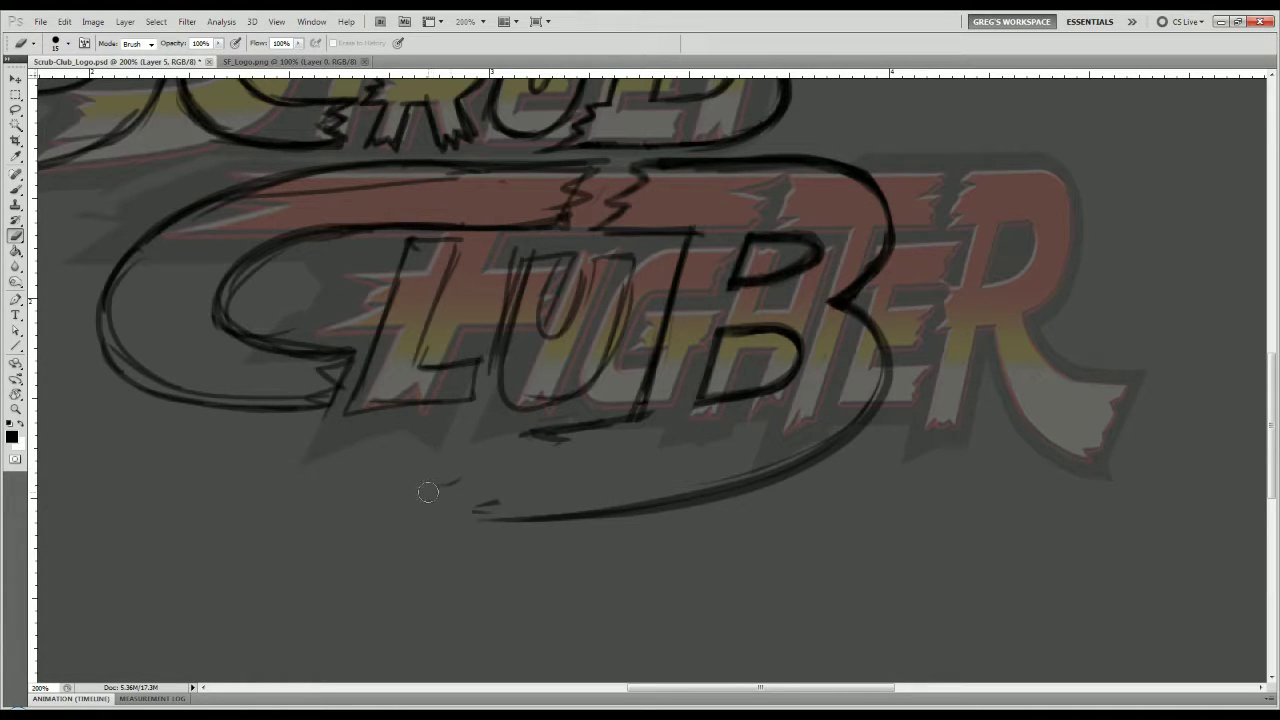
pyautogui.press('b')
pyautogui.moveTo(566, 438)
pyautogui.mouseDown()
pyautogui.moveTo(527, 455)
pyautogui.moveTo(554, 466)
pyautogui.moveTo(479, 493)
pyautogui.moveTo(509, 499)
pyautogui.moveTo(443, 523)
pyautogui.moveTo(527, 518)
pyautogui.moveTo(488, 519)
pyautogui.mouseUp()
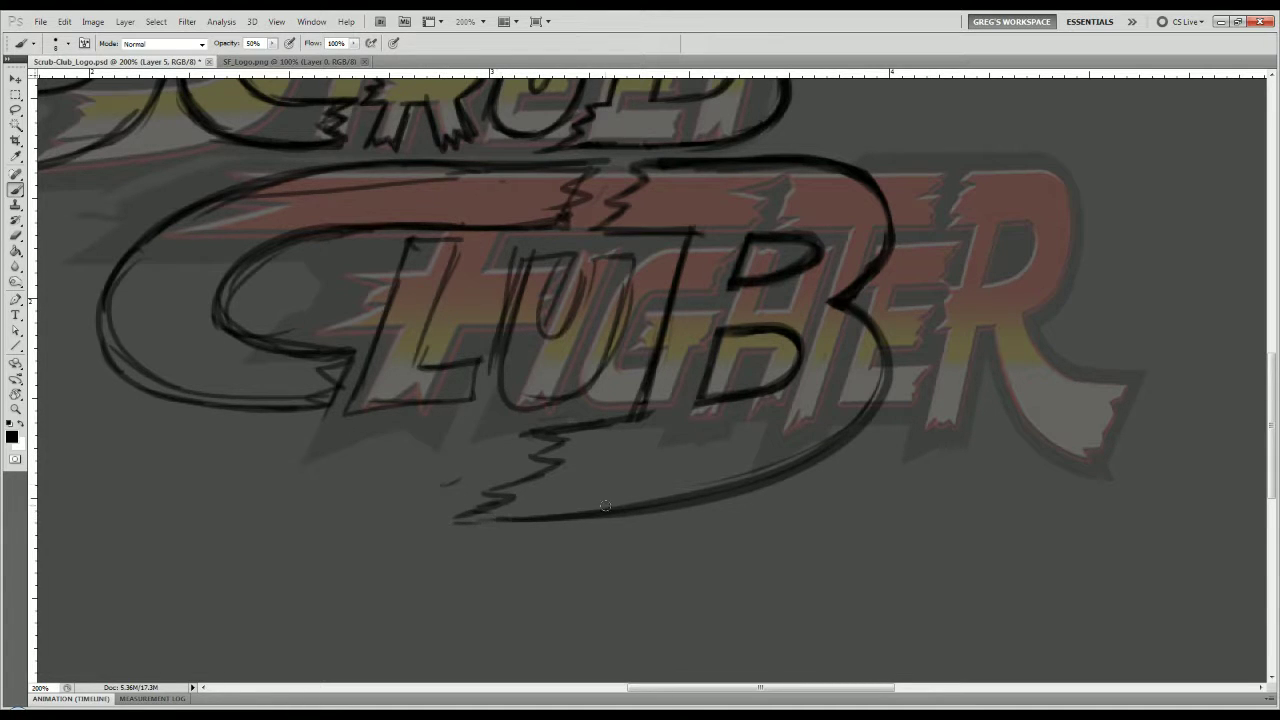
# Darken and thicken the B's lower bowl outline from the notch between the bowls along the sweep to the tail's tip.
pyautogui.moveTo(874, 328); pyautogui.dragTo(877, 415)
pyautogui.moveTo(875, 327)
pyautogui.mouseDown()
pyautogui.moveTo(877, 400)
pyautogui.moveTo(790, 474)
pyautogui.mouseUp()
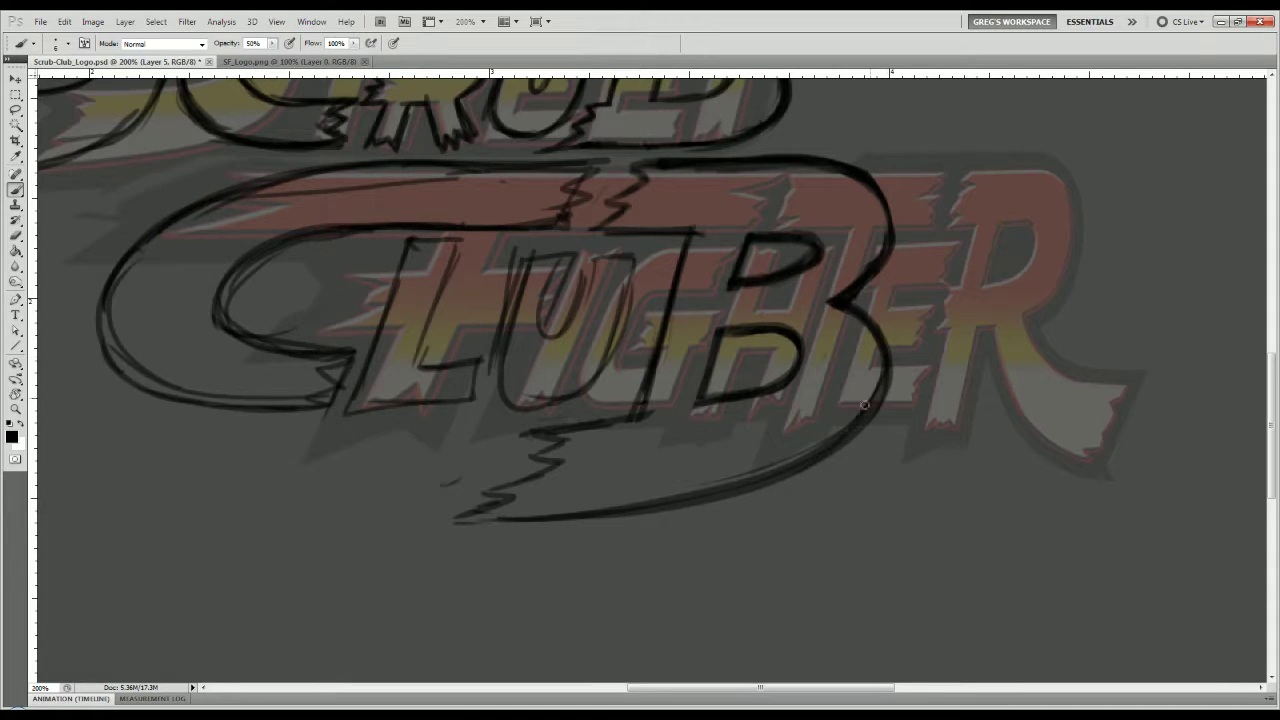
pyautogui.moveTo(865, 406)
pyautogui.mouseDown()
pyautogui.moveTo(781, 469)
pyautogui.moveTo(710, 494)
pyautogui.moveTo(497, 513)
pyautogui.mouseUp()
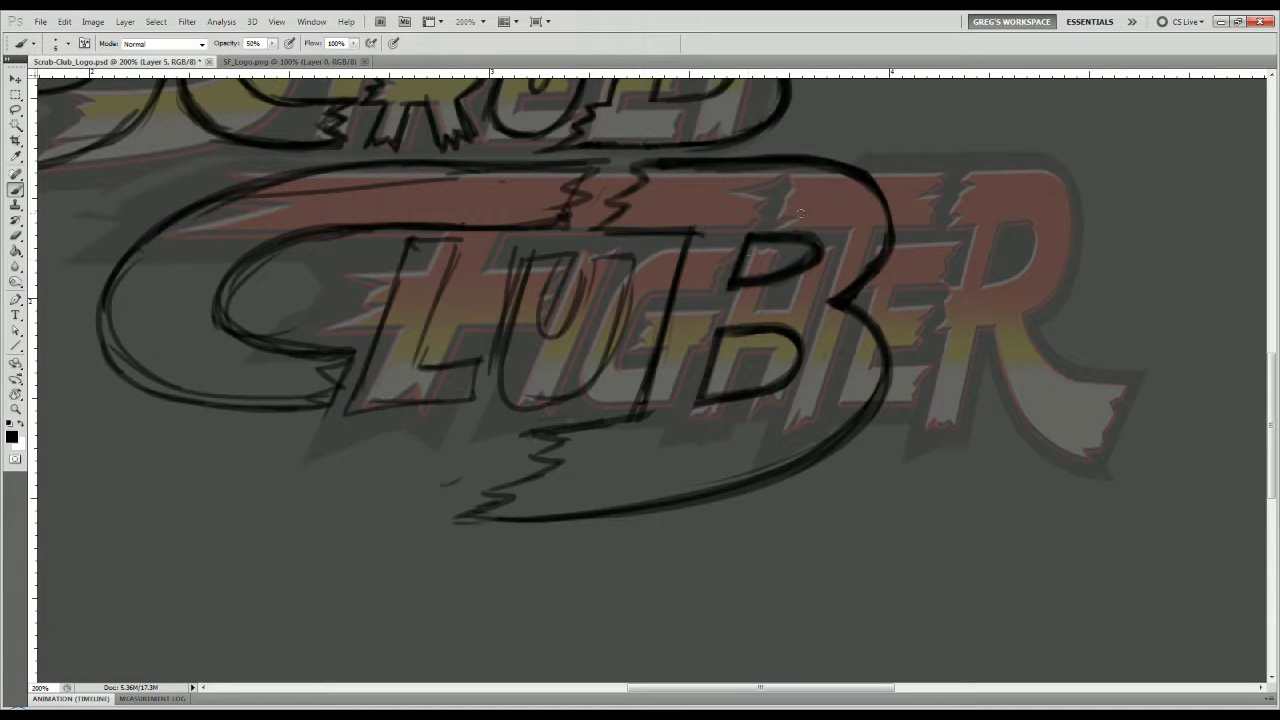
# Thin the B's upper bowl outline by erasing along its outer edge from the top curve down to the notch.
pyautogui.press('e')
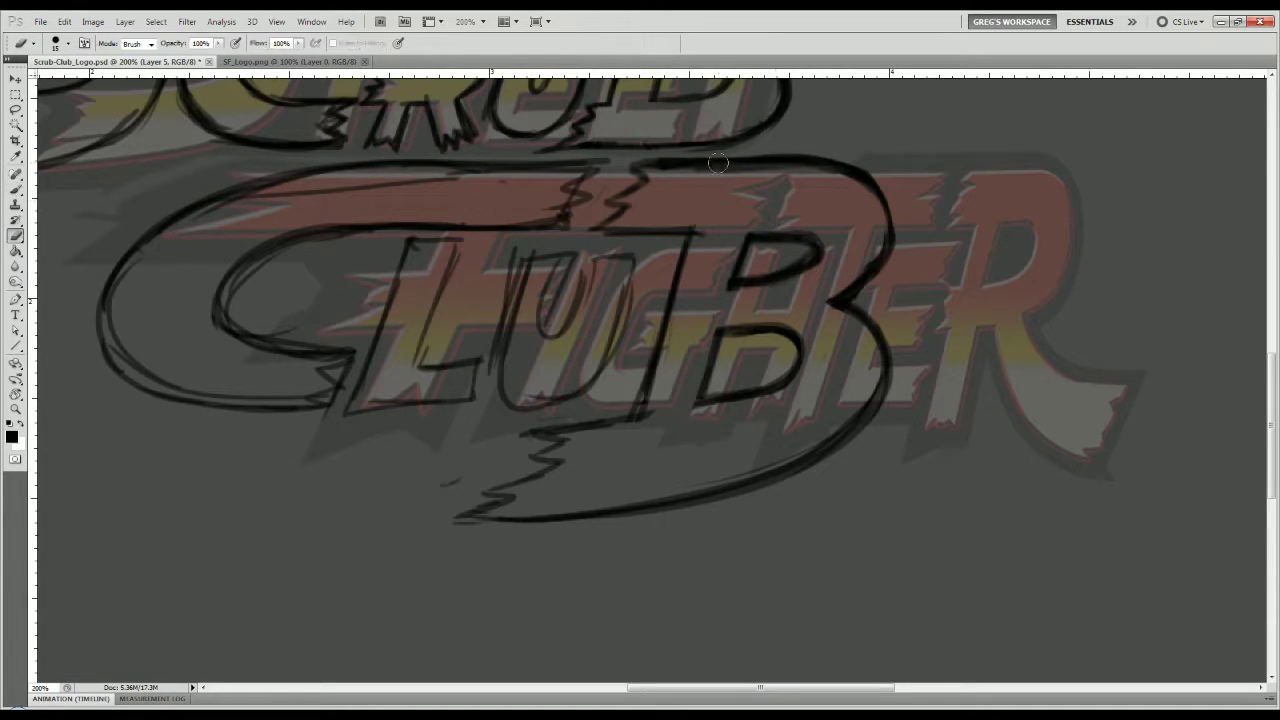
pyautogui.moveTo(755, 155)
pyautogui.mouseDown()
pyautogui.moveTo(838, 151)
pyautogui.moveTo(871, 173)
pyautogui.mouseUp()
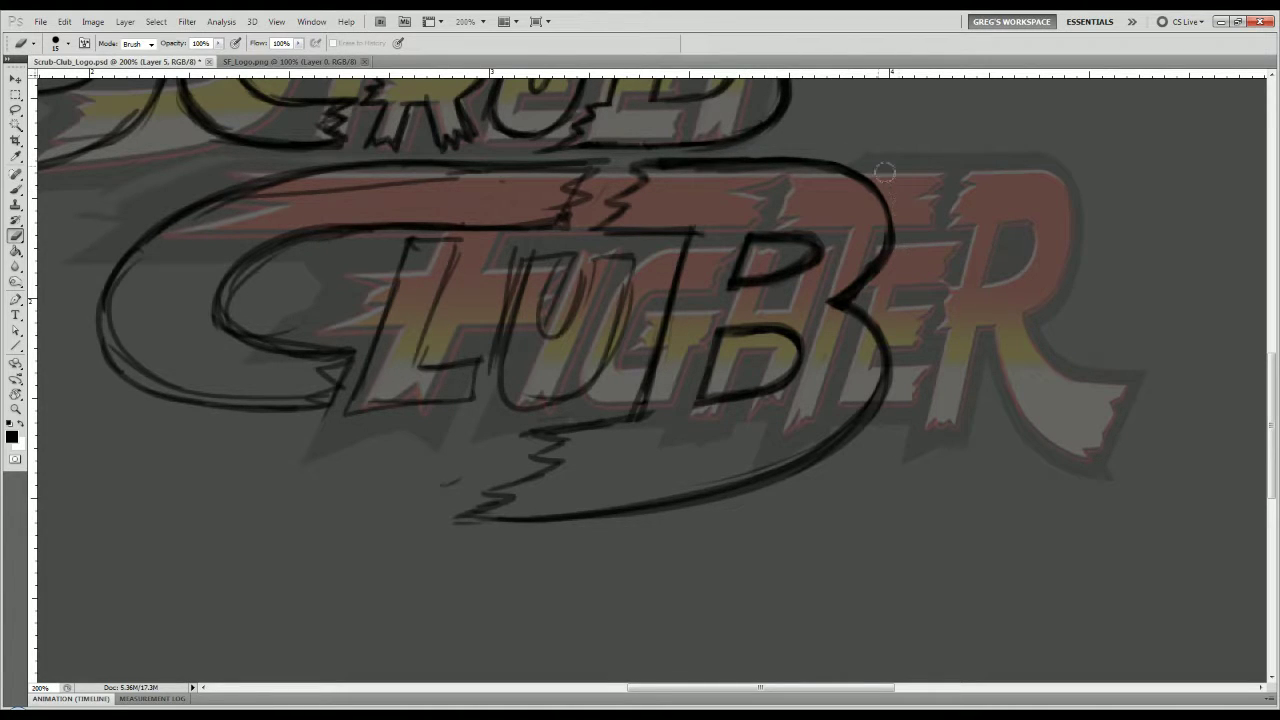
pyautogui.moveTo(886, 251)
pyautogui.mouseDown()
pyautogui.moveTo(889, 267)
pyautogui.moveTo(861, 292)
pyautogui.mouseUp()
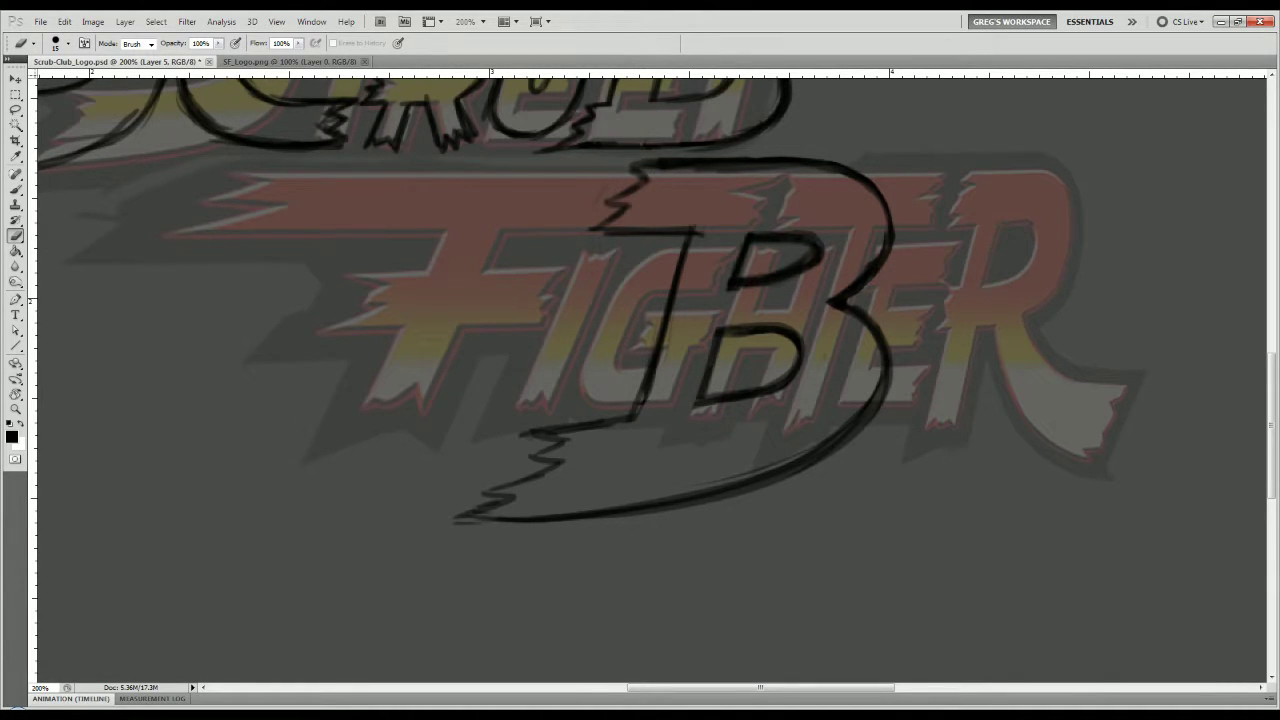
# Show the C, L and U sketch again and erase the stray mark beside the B's tail on the Club Sketch layer.
pyautogui.hotkey('ctrl', 'z')
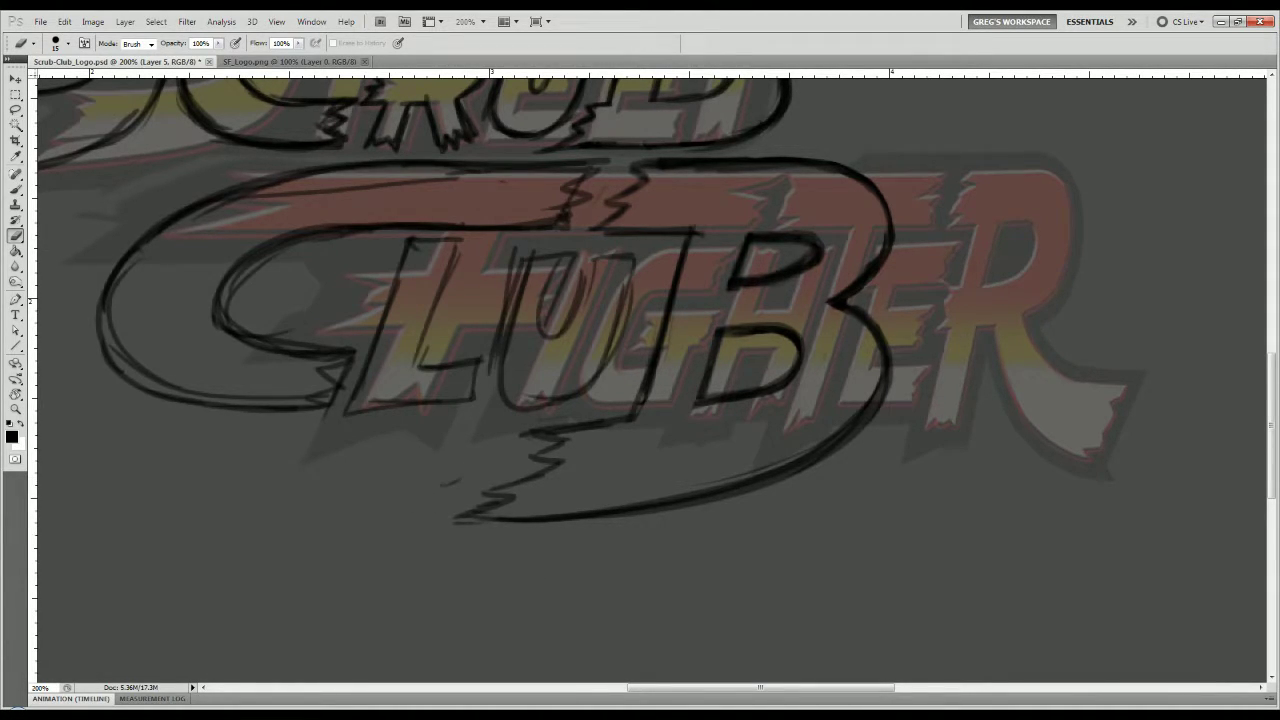
pyautogui.press('Return')
pyautogui.moveTo(462, 477); pyautogui.dragTo(434, 486)
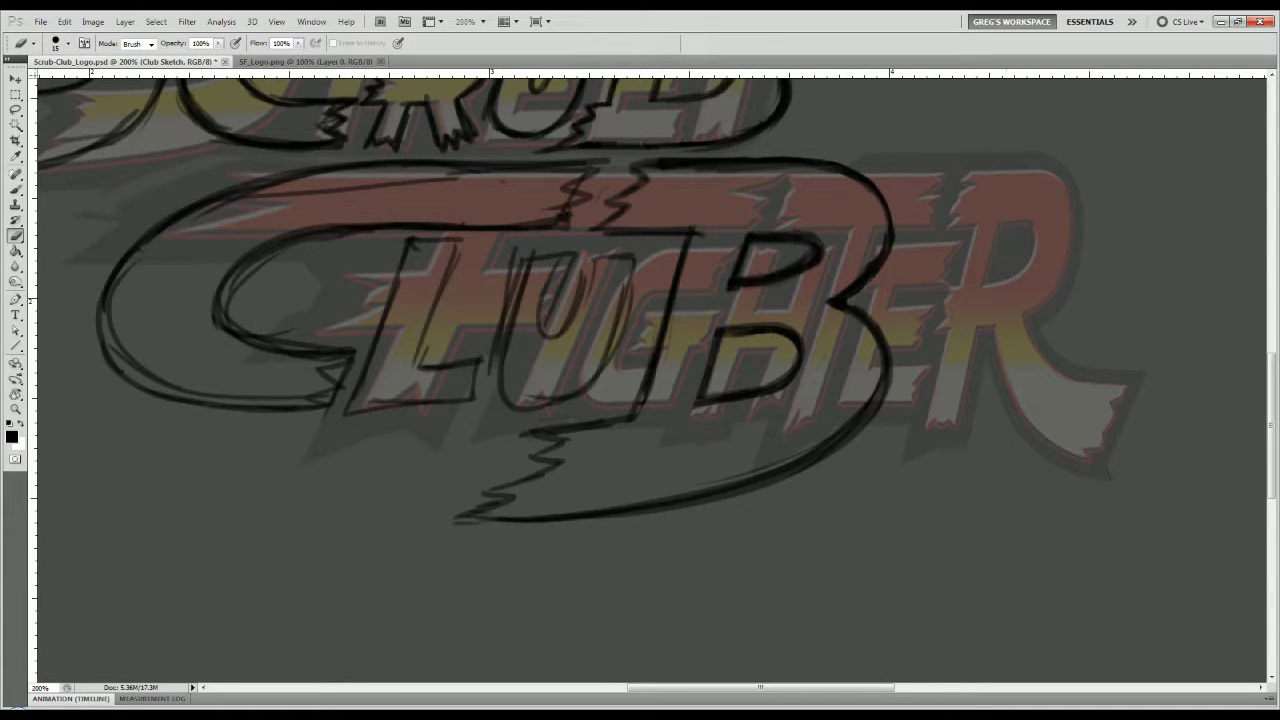
# On the B redraw layer, erase the bottom stroke of the lower counter in CLUB's B and redraw it slightly lower and more curved.
pyautogui.hotkey('alt', ']')
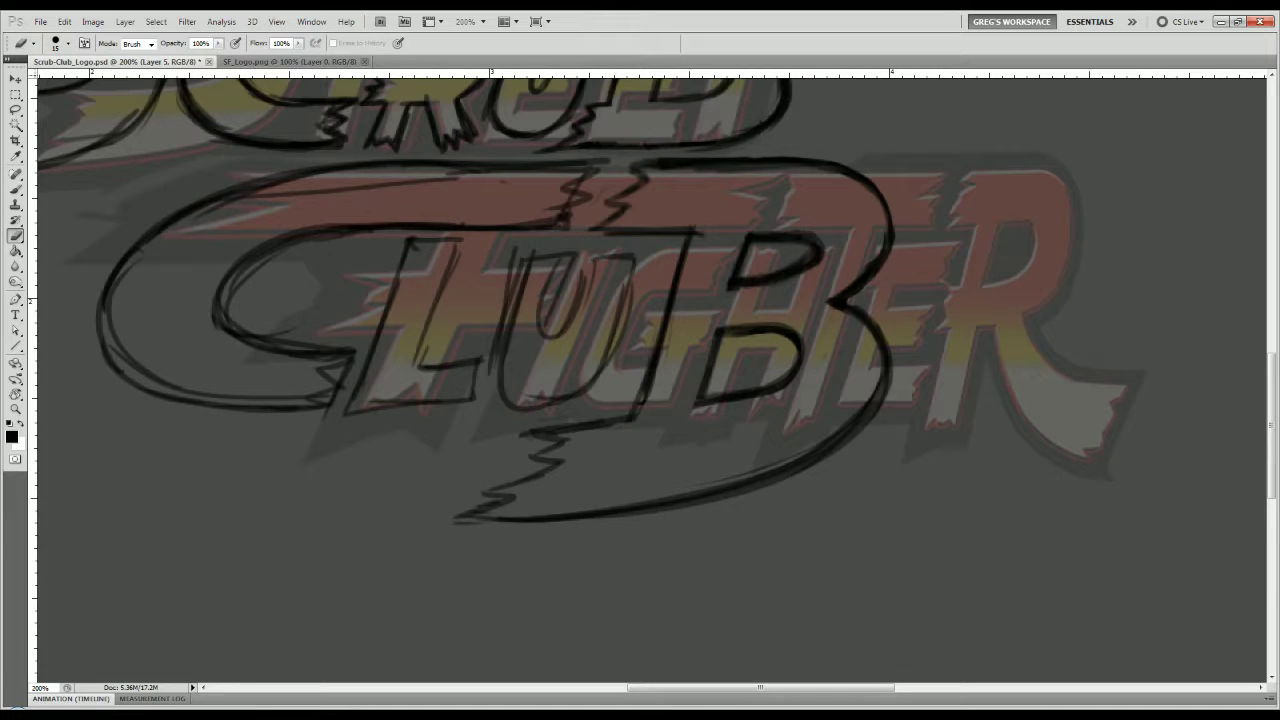
pyautogui.hotkey('alt', ']')
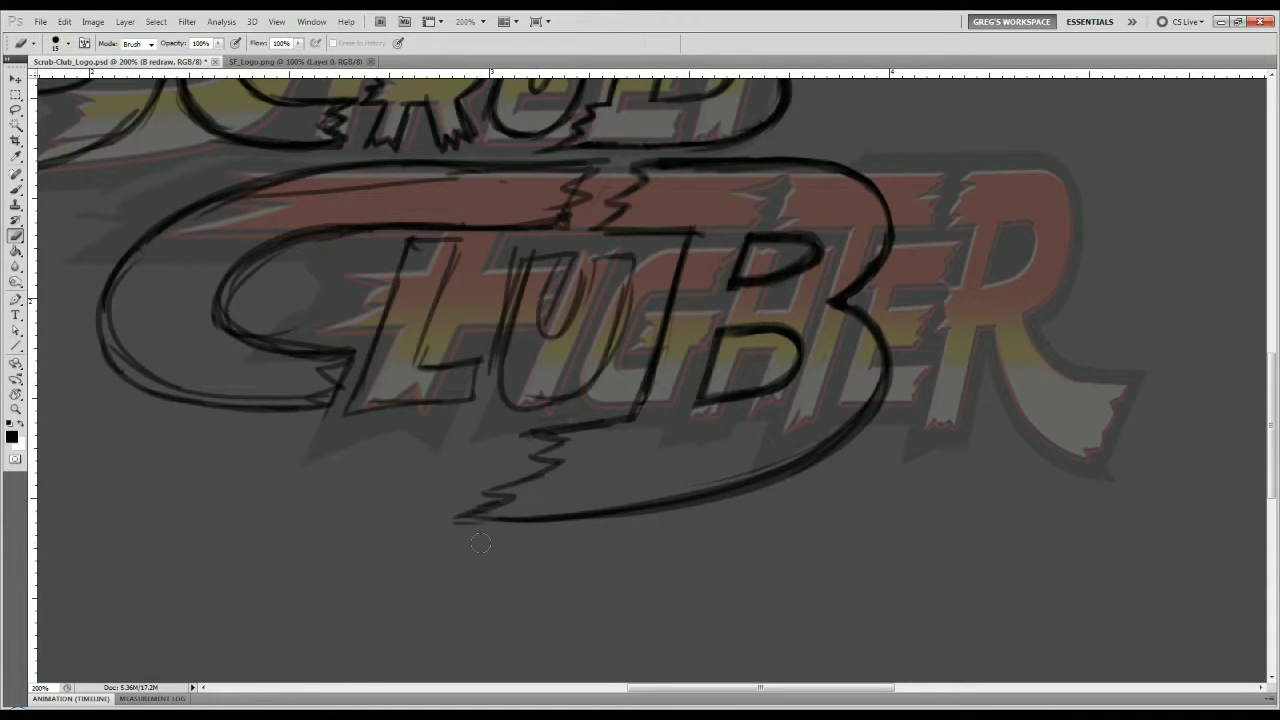
pyautogui.moveTo(786, 348)
pyautogui.mouseDown()
pyautogui.moveTo(754, 398)
pyautogui.moveTo(737, 400)
pyautogui.moveTo(759, 383)
pyautogui.moveTo(703, 401)
pyautogui.mouseUp()
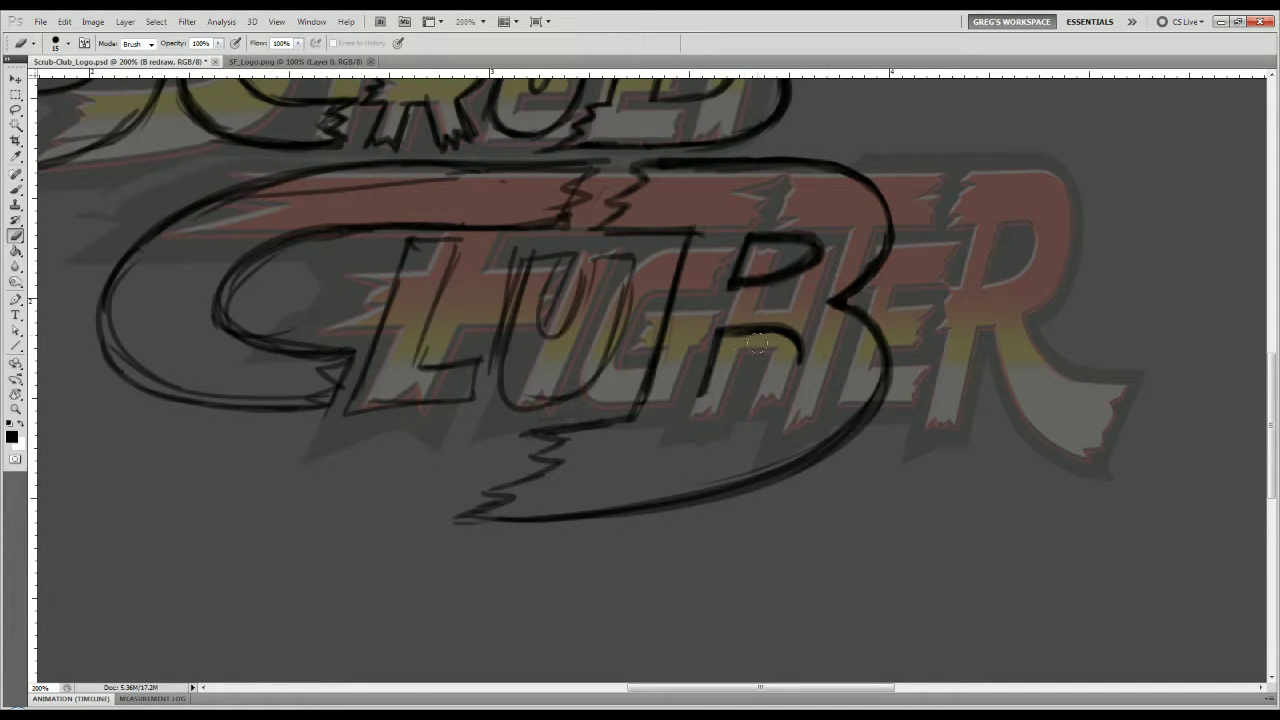
pyautogui.press('b')
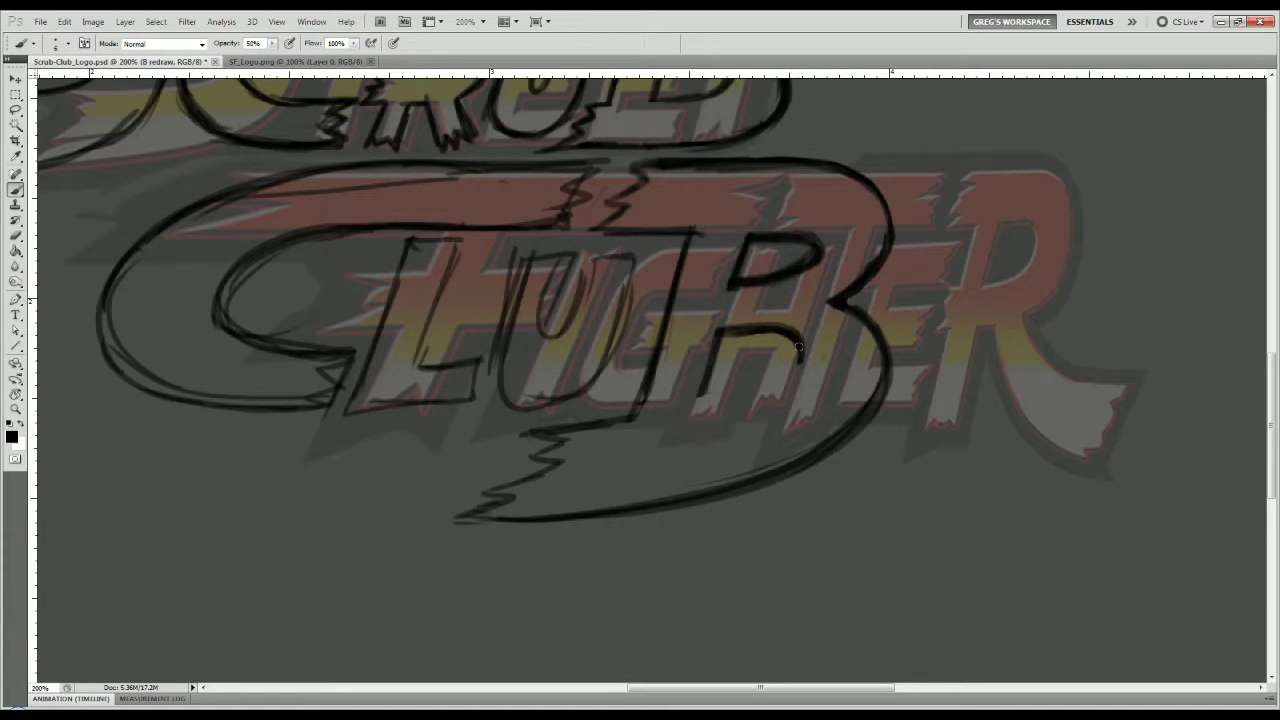
pyautogui.moveTo(800, 343)
pyautogui.mouseDown()
pyautogui.moveTo(721, 411)
pyautogui.moveTo(778, 390)
pyautogui.moveTo(697, 408)
pyautogui.mouseUp()
pyautogui.moveTo(806, 345)
pyautogui.mouseDown()
pyautogui.moveTo(710, 372)
pyautogui.moveTo(685, 419)
pyautogui.moveTo(713, 367)
pyautogui.moveTo(695, 411)
pyautogui.mouseUp()
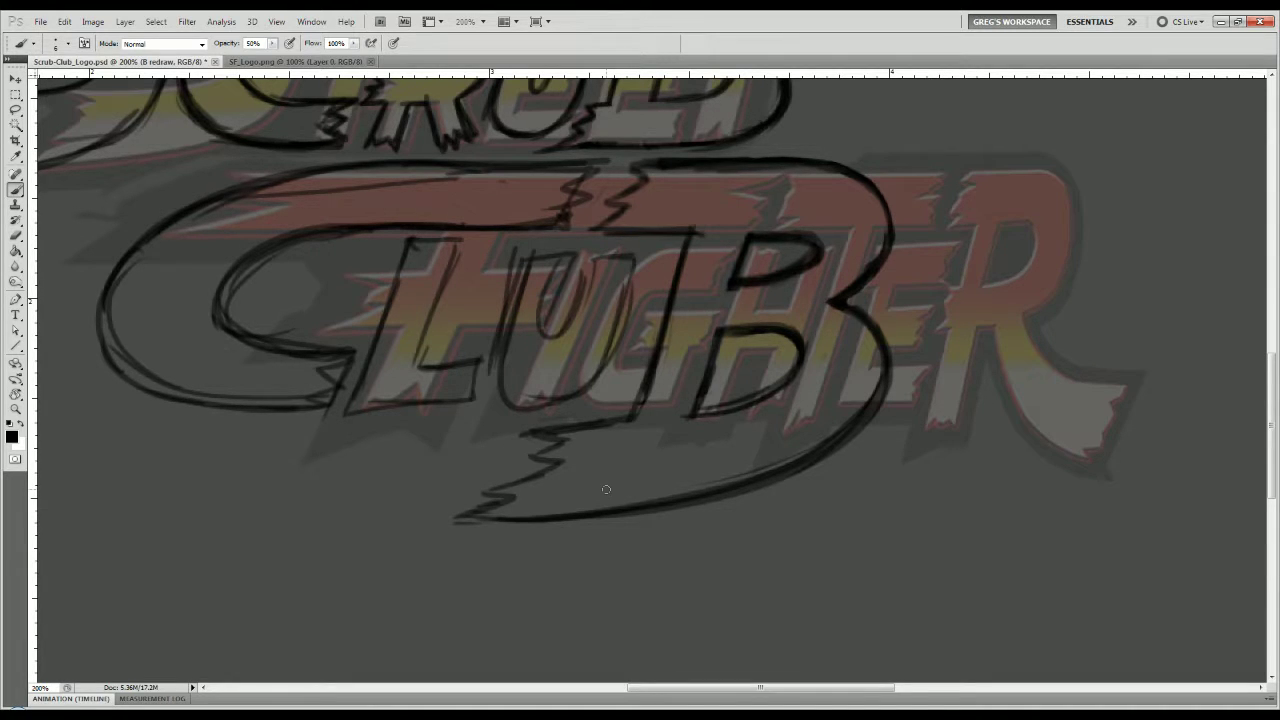
# Replace the jagged lower-left end of CLUB's B with a steeper torn edge, and make the Club Sketch layer active.
pyautogui.press('e')
pyautogui.moveTo(560, 470)
pyautogui.mouseDown()
pyautogui.moveTo(540, 445)
pyautogui.moveTo(503, 480)
pyautogui.moveTo(517, 489)
pyautogui.mouseUp()
pyautogui.moveTo(522, 443)
pyautogui.mouseDown()
pyautogui.moveTo(490, 486)
pyautogui.moveTo(493, 504)
pyautogui.moveTo(449, 523)
pyautogui.mouseUp()
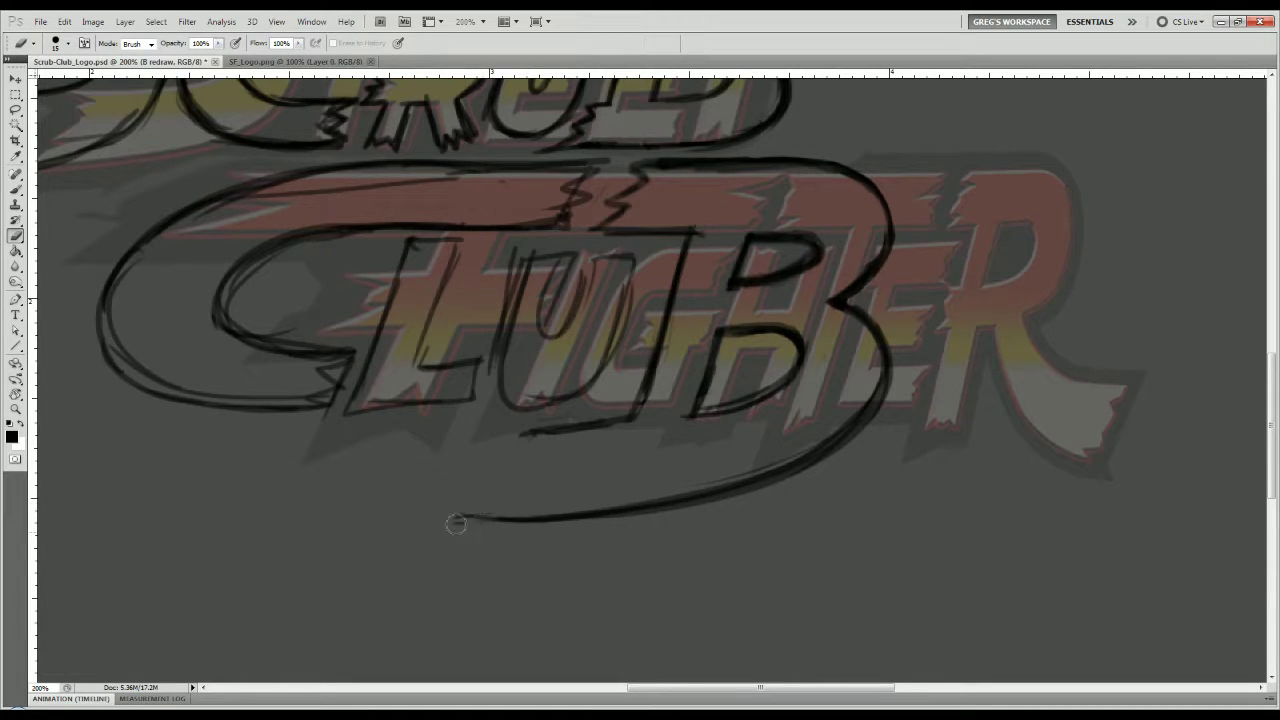
pyautogui.press('b')
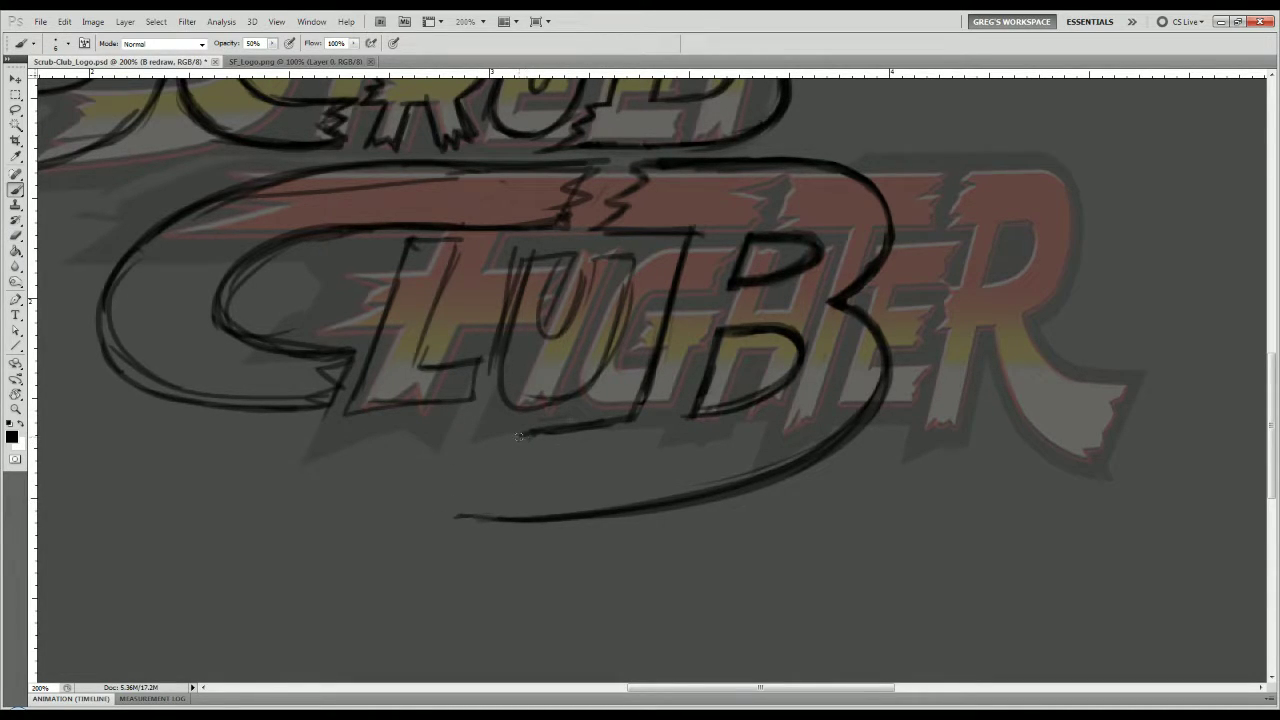
pyautogui.moveTo(524, 445)
pyautogui.mouseDown()
pyautogui.moveTo(494, 508)
pyautogui.moveTo(456, 520)
pyautogui.mouseUp()
pyautogui.moveTo(488, 517)
pyautogui.mouseDown()
pyautogui.moveTo(457, 517)
pyautogui.moveTo(506, 486)
pyautogui.moveTo(522, 432)
pyautogui.moveTo(542, 432)
pyautogui.mouseUp()
pyautogui.hotkey('ctrl', 'e')
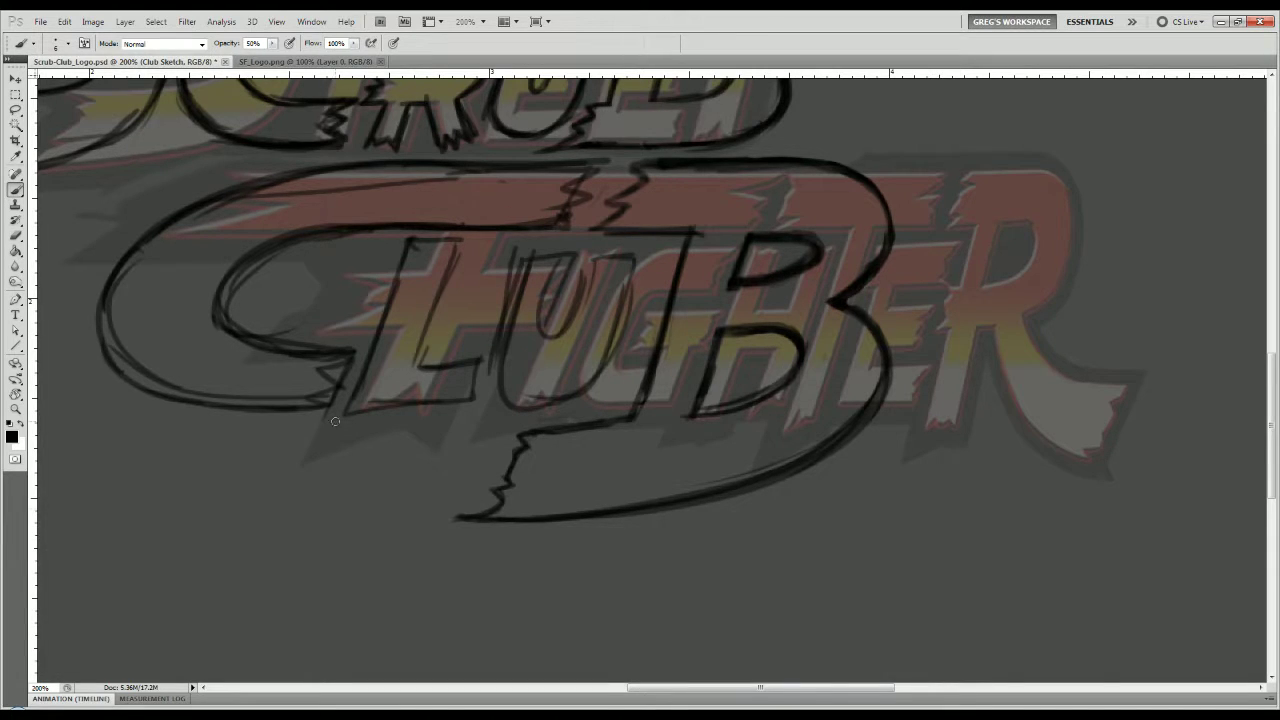
# On the B redraw layer, redraw the torn upper-left edge of CLUB's B, and return to the Club Sketch layer.
pyautogui.moveTo(357, 284)
pyautogui.mouseDown()
pyautogui.moveTo(400, 417)
pyautogui.moveTo(456, 470)
pyautogui.mouseUp()
pyautogui.press('e')
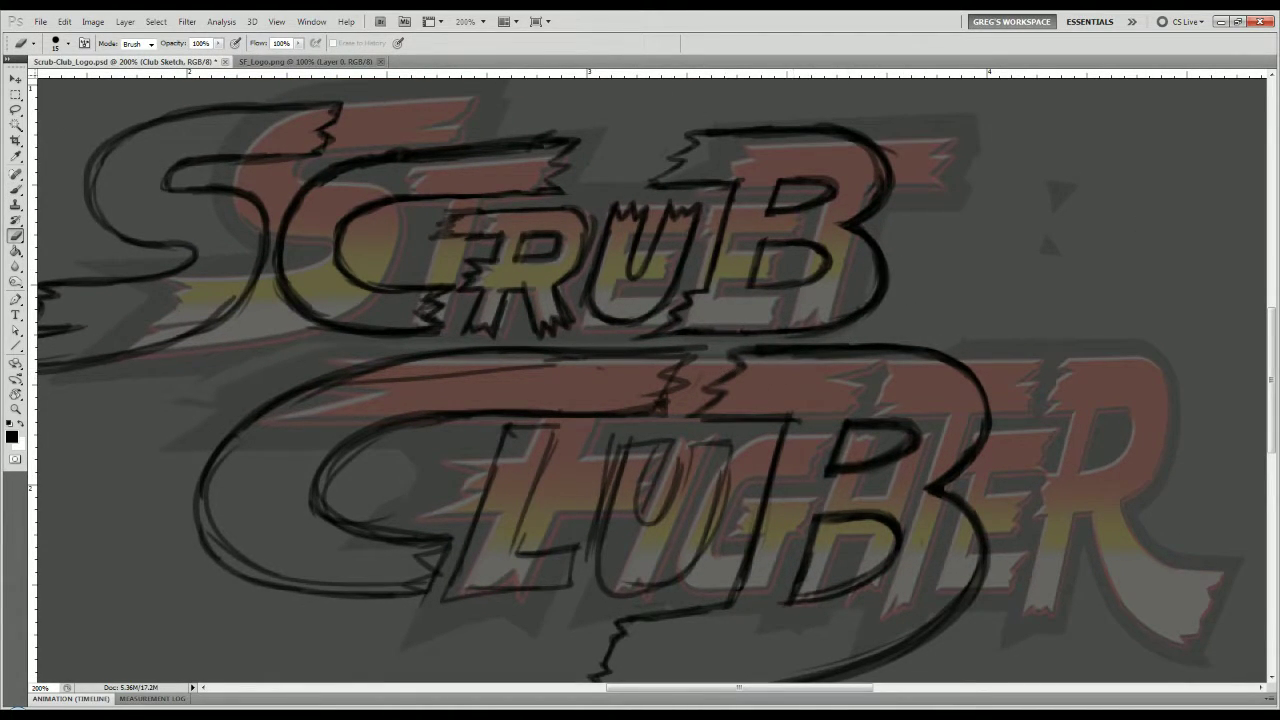
pyautogui.hotkey('alt', ']')
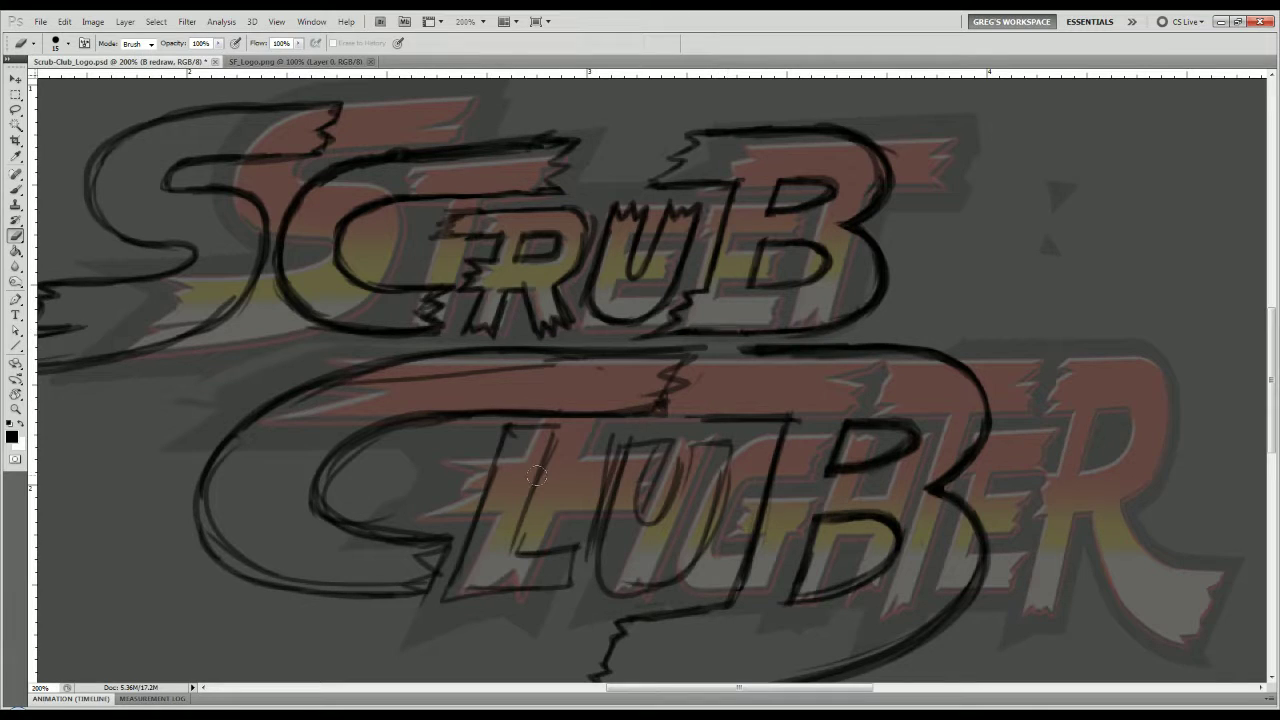
pyautogui.press('b')
pyautogui.moveTo(753, 349)
pyautogui.mouseDown()
pyautogui.moveTo(728, 350)
pyautogui.moveTo(738, 364)
pyautogui.moveTo(711, 392)
pyautogui.mouseUp()
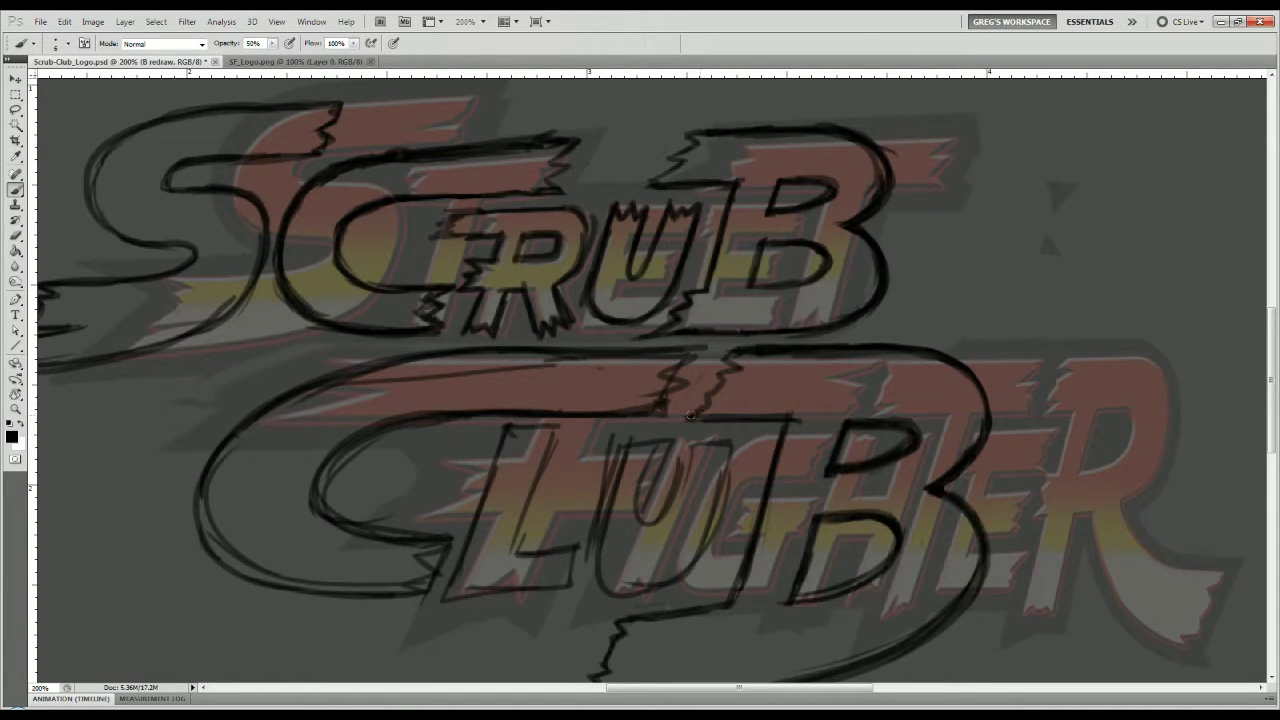
pyautogui.moveTo(703, 392); pyautogui.dragTo(742, 342)
pyautogui.hotkey('alt', '[')
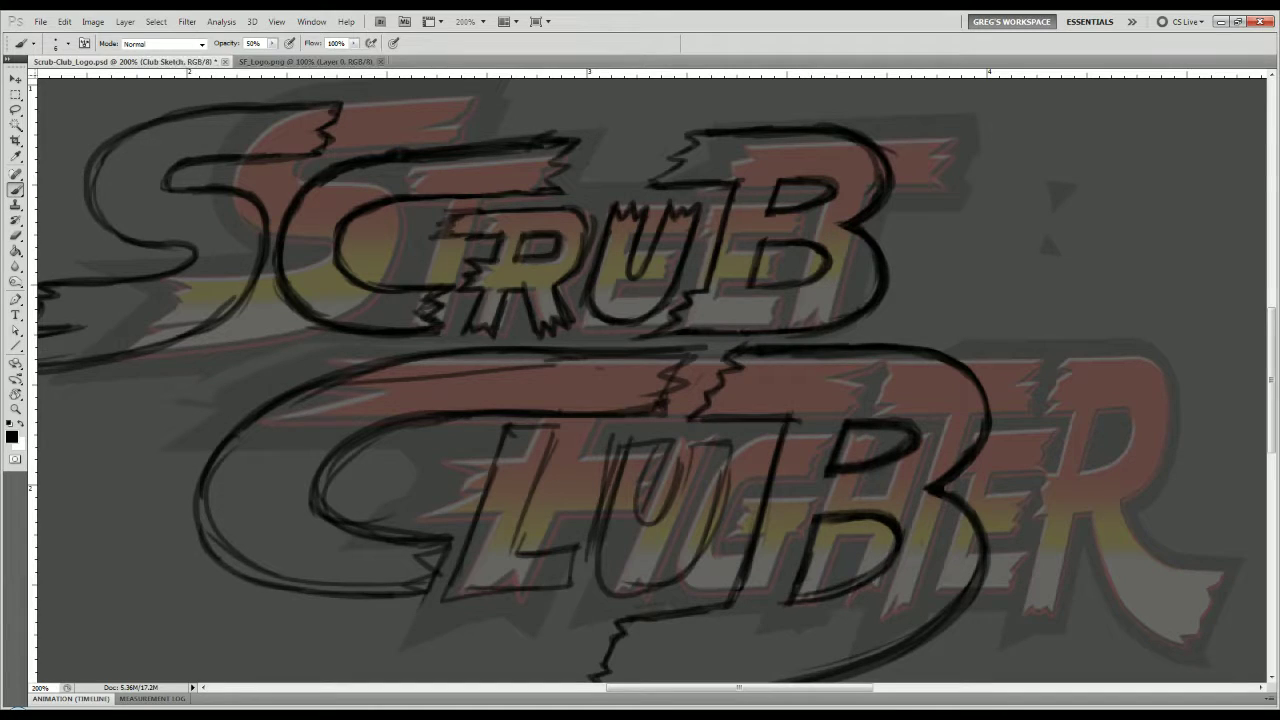
# Erase the ragged upper tip of CLUB's C, draw a cleaner torn edge, and retrace the C's outer and inner curves.
pyautogui.press('e')
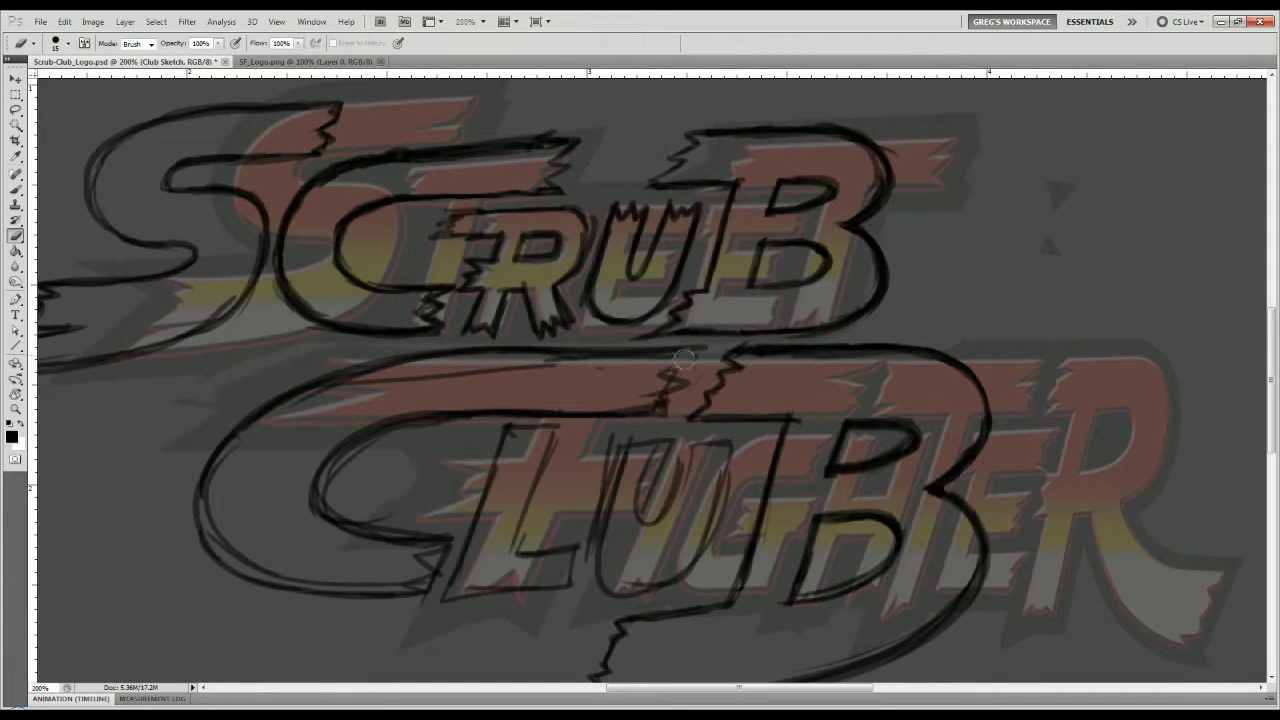
pyautogui.moveTo(695, 351)
pyautogui.mouseDown()
pyautogui.moveTo(650, 383)
pyautogui.moveTo(670, 391)
pyautogui.moveTo(665, 405)
pyautogui.moveTo(684, 379)
pyautogui.moveTo(674, 396)
pyautogui.moveTo(620, 406)
pyautogui.mouseUp()
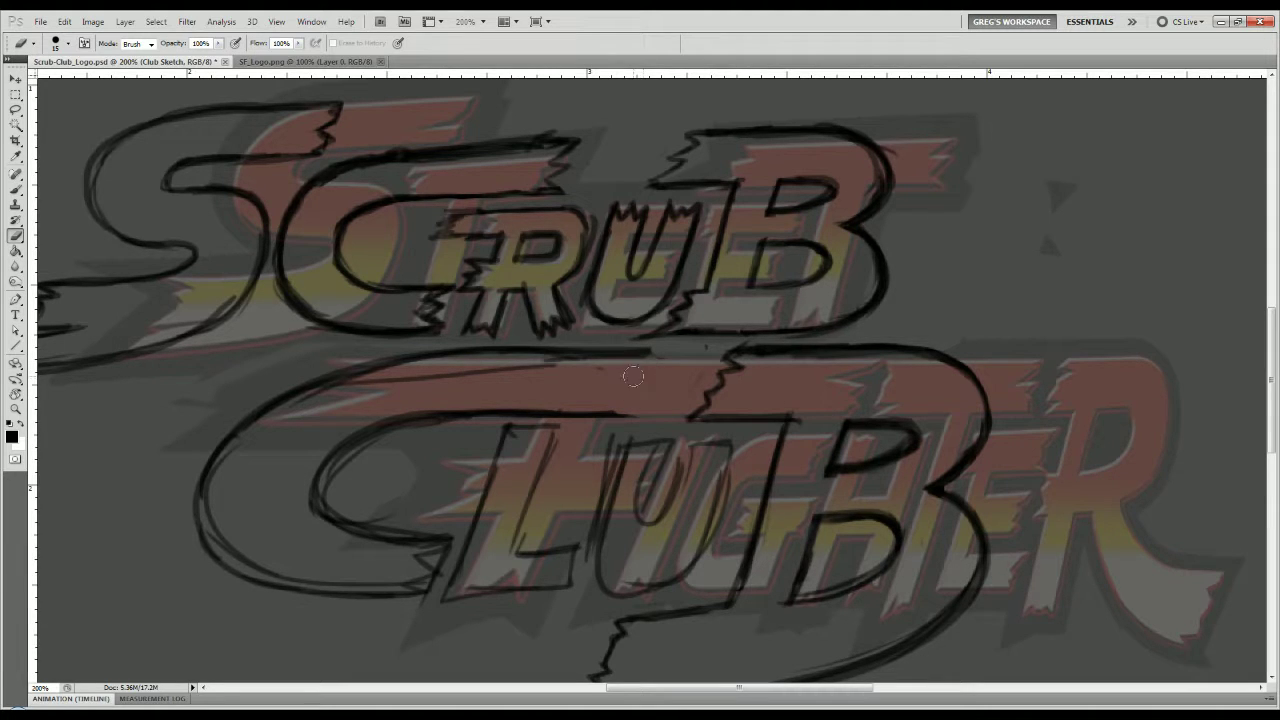
pyautogui.moveTo(556, 457); pyautogui.dragTo(606, 396)
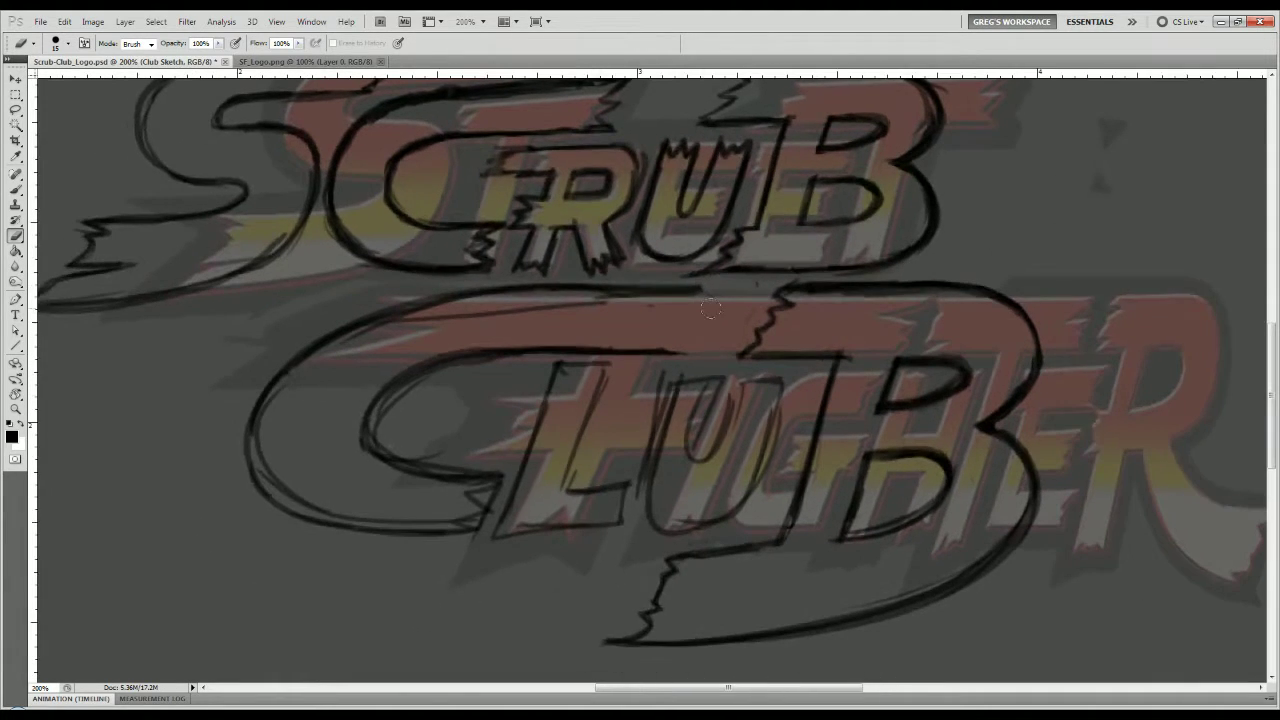
pyautogui.press('b')
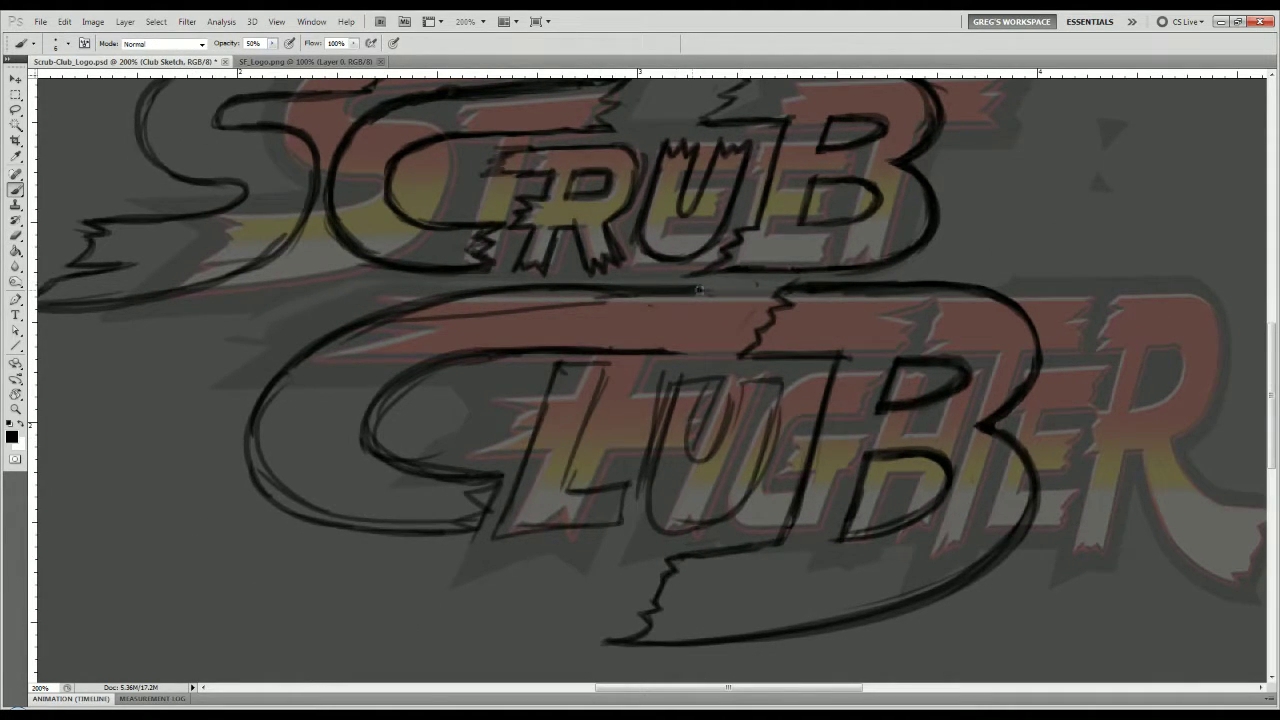
pyautogui.moveTo(699, 290)
pyautogui.mouseDown()
pyautogui.moveTo(662, 310)
pyautogui.moveTo(690, 322)
pyautogui.moveTo(663, 332)
pyautogui.moveTo(676, 342)
pyautogui.moveTo(654, 360)
pyautogui.moveTo(684, 322)
pyautogui.moveTo(665, 305)
pyautogui.moveTo(575, 284)
pyautogui.moveTo(400, 298)
pyautogui.moveTo(292, 356)
pyautogui.moveTo(250, 427)
pyautogui.moveTo(292, 508)
pyautogui.mouseUp()
pyautogui.moveTo(570, 349)
pyautogui.mouseDown()
pyautogui.moveTo(436, 354)
pyautogui.moveTo(358, 394)
pyautogui.moveTo(351, 427)
pyautogui.moveTo(377, 452)
pyautogui.moveTo(451, 465)
pyautogui.moveTo(476, 458)
pyautogui.moveTo(439, 463)
pyautogui.moveTo(505, 456)
pyautogui.mouseUp()
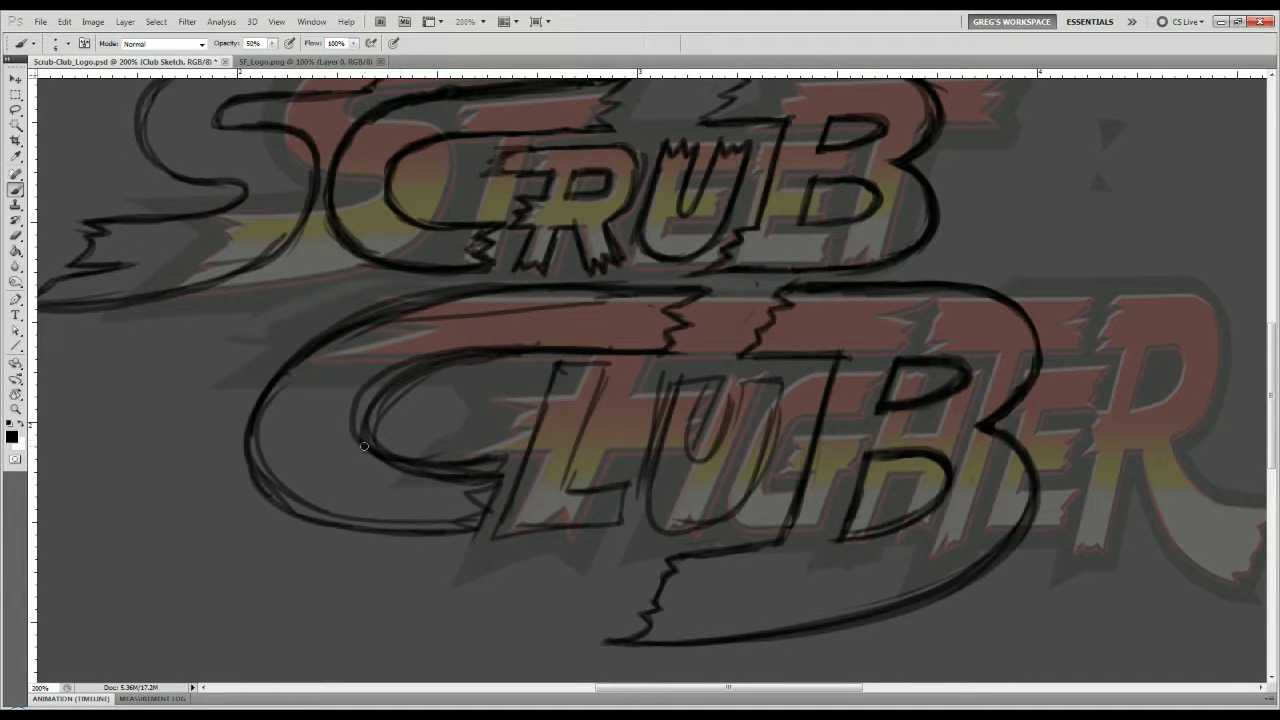
# Erase the doubled and stray sketch lines along CLUB's C to leave a single clean outline.
pyautogui.press('e')
pyautogui.moveTo(423, 373)
pyautogui.mouseDown()
pyautogui.moveTo(494, 363)
pyautogui.moveTo(376, 395)
pyautogui.moveTo(429, 376)
pyautogui.moveTo(380, 426)
pyautogui.moveTo(366, 416)
pyautogui.moveTo(428, 446)
pyautogui.moveTo(362, 424)
pyautogui.mouseUp()
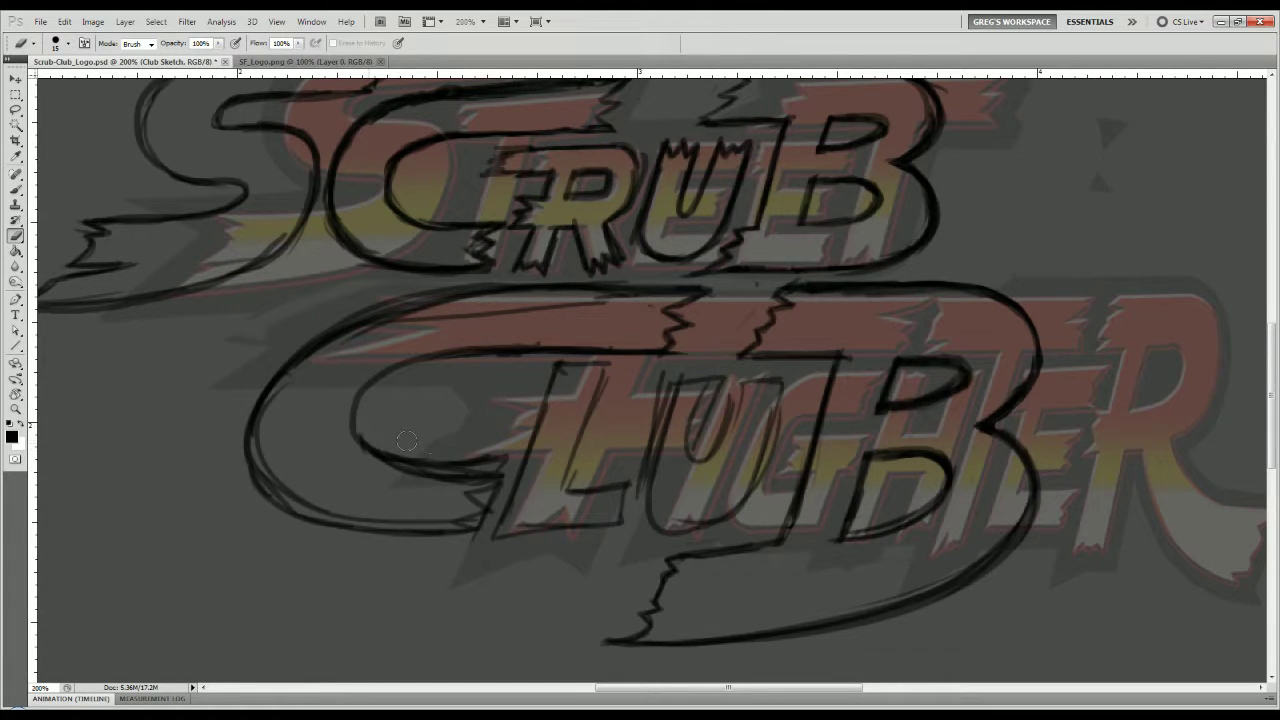
pyautogui.moveTo(474, 473)
pyautogui.mouseDown()
pyautogui.moveTo(371, 463)
pyautogui.moveTo(487, 470)
pyautogui.moveTo(430, 484)
pyautogui.moveTo(492, 496)
pyautogui.moveTo(502, 482)
pyautogui.moveTo(477, 535)
pyautogui.mouseUp()
pyautogui.moveTo(302, 376)
pyautogui.mouseDown()
pyautogui.moveTo(276, 403)
pyautogui.moveTo(265, 462)
pyautogui.moveTo(344, 507)
pyautogui.moveTo(447, 514)
pyautogui.moveTo(340, 516)
pyautogui.moveTo(264, 465)
pyautogui.moveTo(261, 427)
pyautogui.moveTo(255, 455)
pyautogui.moveTo(325, 508)
pyautogui.moveTo(310, 504)
pyautogui.moveTo(266, 458)
pyautogui.moveTo(294, 496)
pyautogui.moveTo(391, 517)
pyautogui.mouseUp()
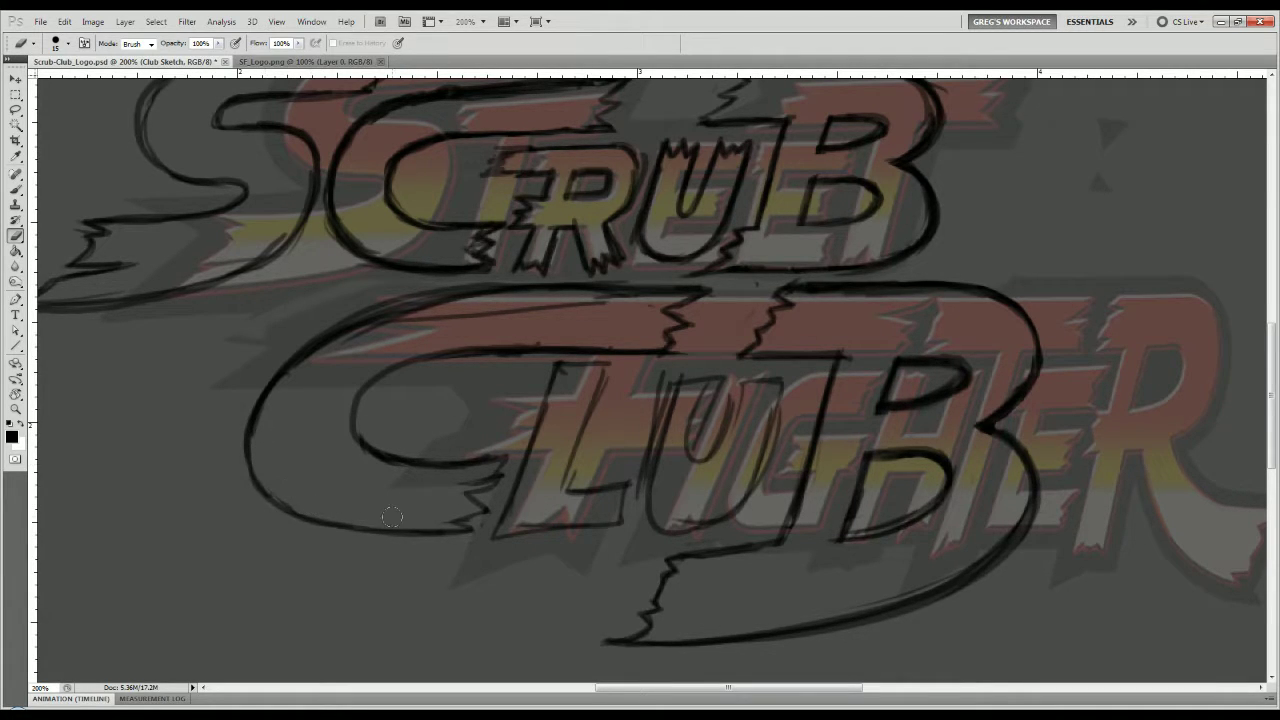
pyautogui.moveTo(459, 480)
pyautogui.mouseDown()
pyautogui.moveTo(489, 476)
pyautogui.moveTo(453, 485)
pyautogui.mouseUp()
pyautogui.moveTo(365, 336); pyautogui.dragTo(645, 302)
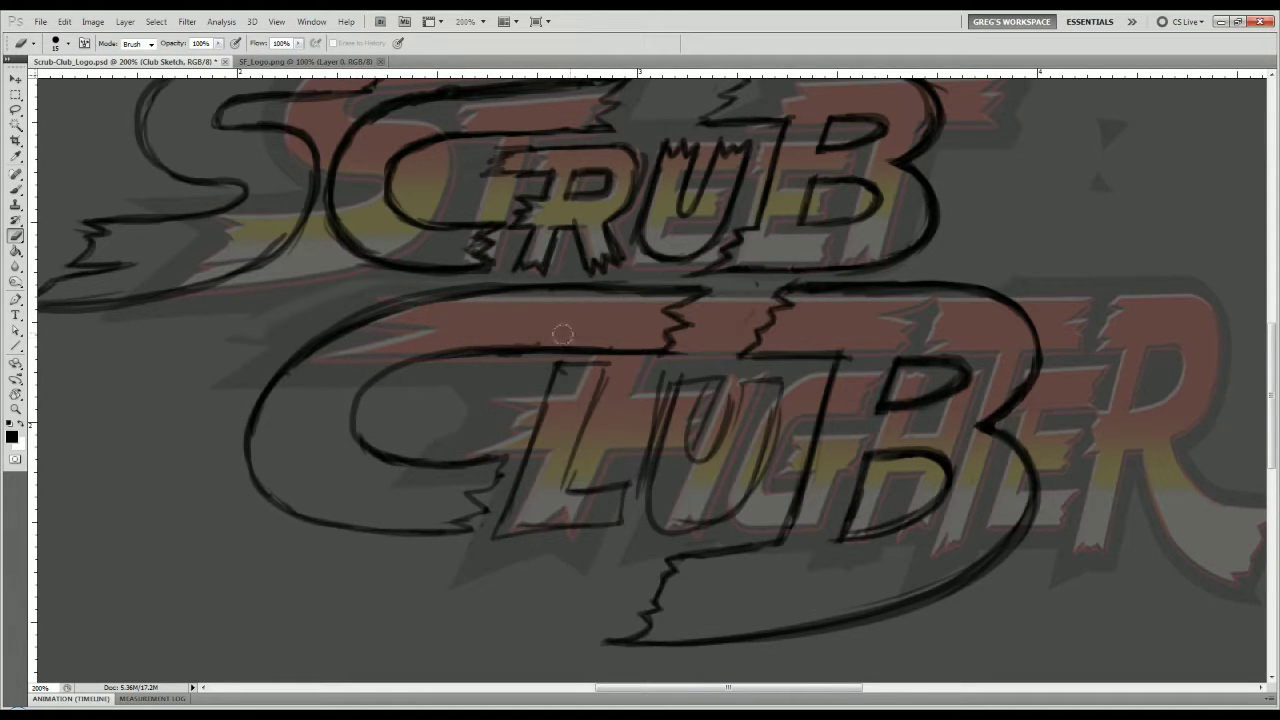
pyautogui.moveTo(525, 333); pyautogui.dragTo(383, 361)
pyautogui.moveTo(352, 444); pyautogui.dragTo(457, 473)
pyautogui.moveTo(423, 307)
pyautogui.mouseDown()
pyautogui.moveTo(307, 364)
pyautogui.moveTo(273, 413)
pyautogui.moveTo(265, 459)
pyautogui.moveTo(283, 383)
pyautogui.moveTo(258, 443)
pyautogui.moveTo(303, 503)
pyautogui.mouseUp()
pyautogui.moveTo(440, 302)
pyautogui.mouseDown()
pyautogui.moveTo(408, 313)
pyautogui.moveTo(668, 298)
pyautogui.moveTo(590, 298)
pyautogui.mouseUp()
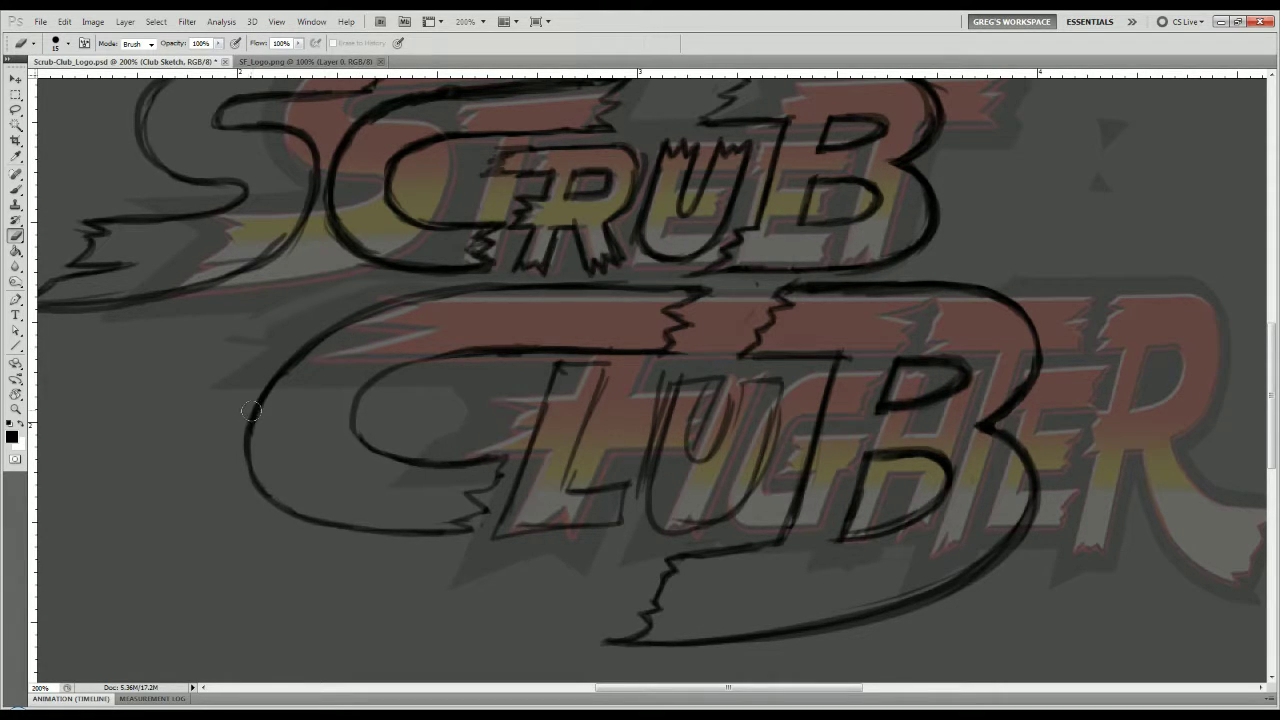
# Darken the inner curve of CLUB's C with brush strokes along its upper and lower parts.
pyautogui.press('b')
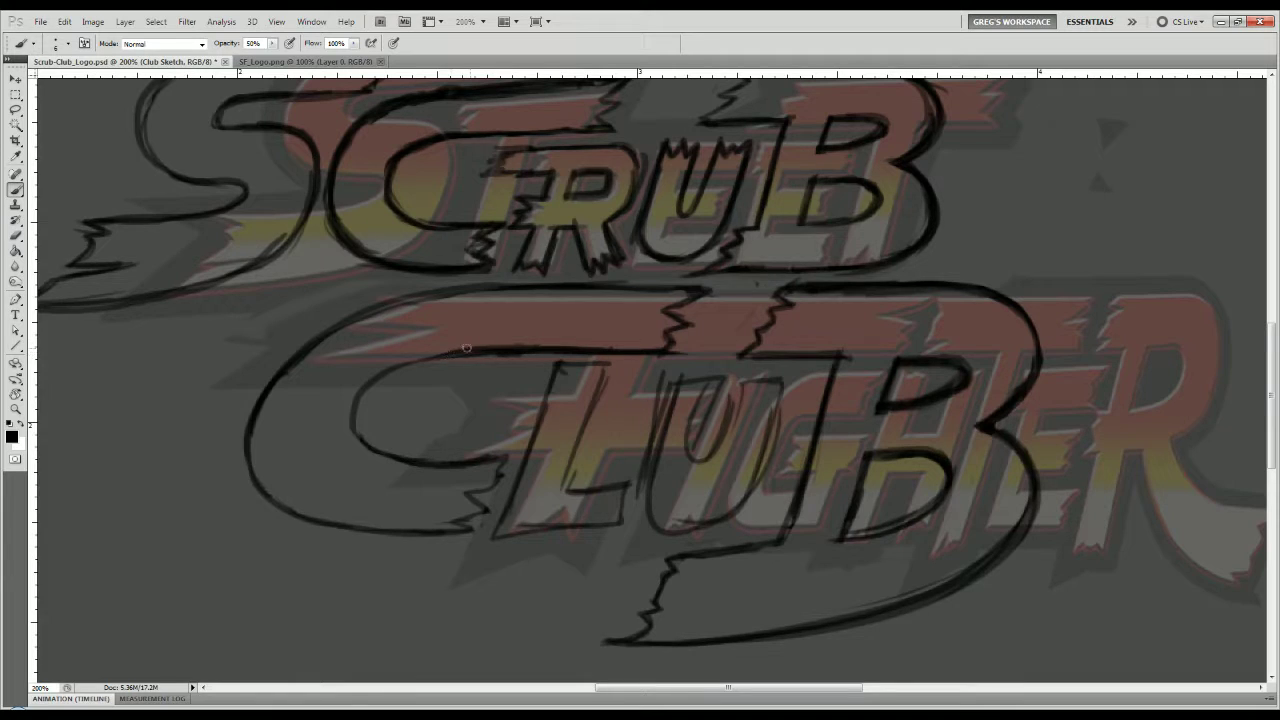
pyautogui.moveTo(466, 348)
pyautogui.mouseDown()
pyautogui.moveTo(373, 377)
pyautogui.moveTo(405, 359)
pyautogui.moveTo(349, 408)
pyautogui.moveTo(403, 455)
pyautogui.moveTo(538, 447)
pyautogui.mouseUp()
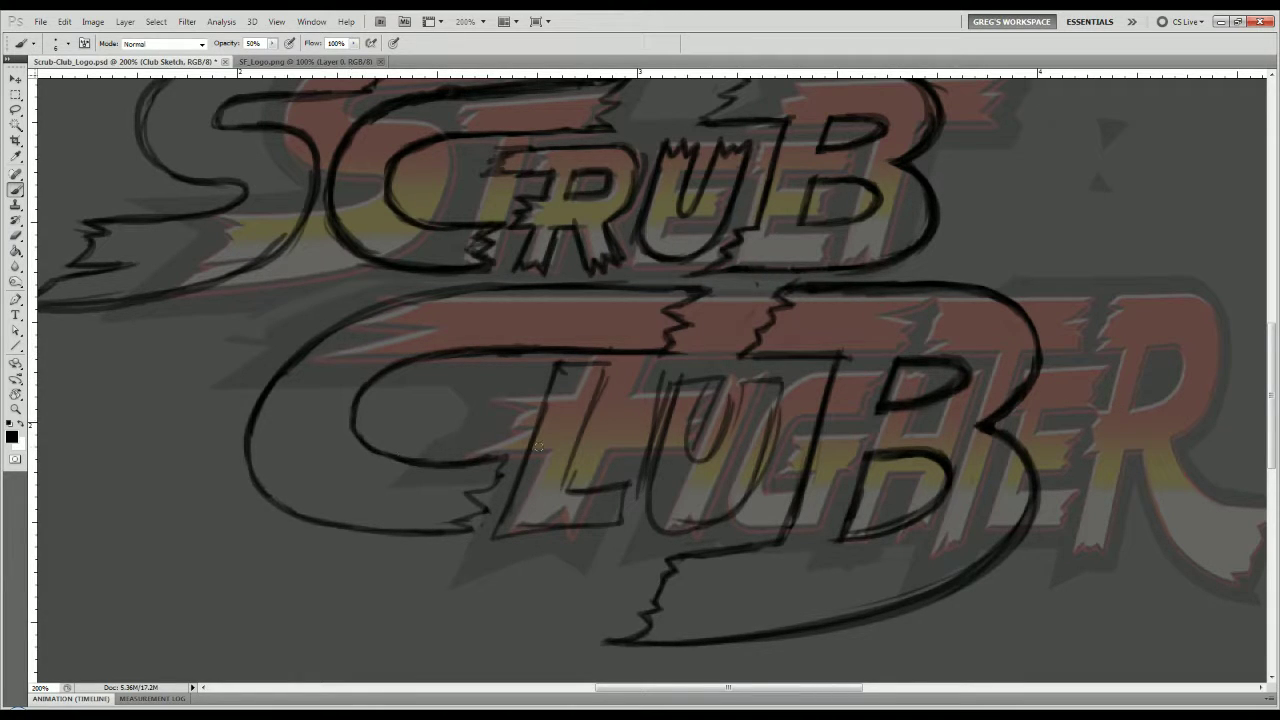
pyautogui.moveTo(356, 436)
pyautogui.mouseDown()
pyautogui.moveTo(438, 467)
pyautogui.moveTo(485, 462)
pyautogui.mouseUp()
# Erase the jagged lower end of CLUB's C and redraw it as a steeper torn edge.
pyautogui.press('e')
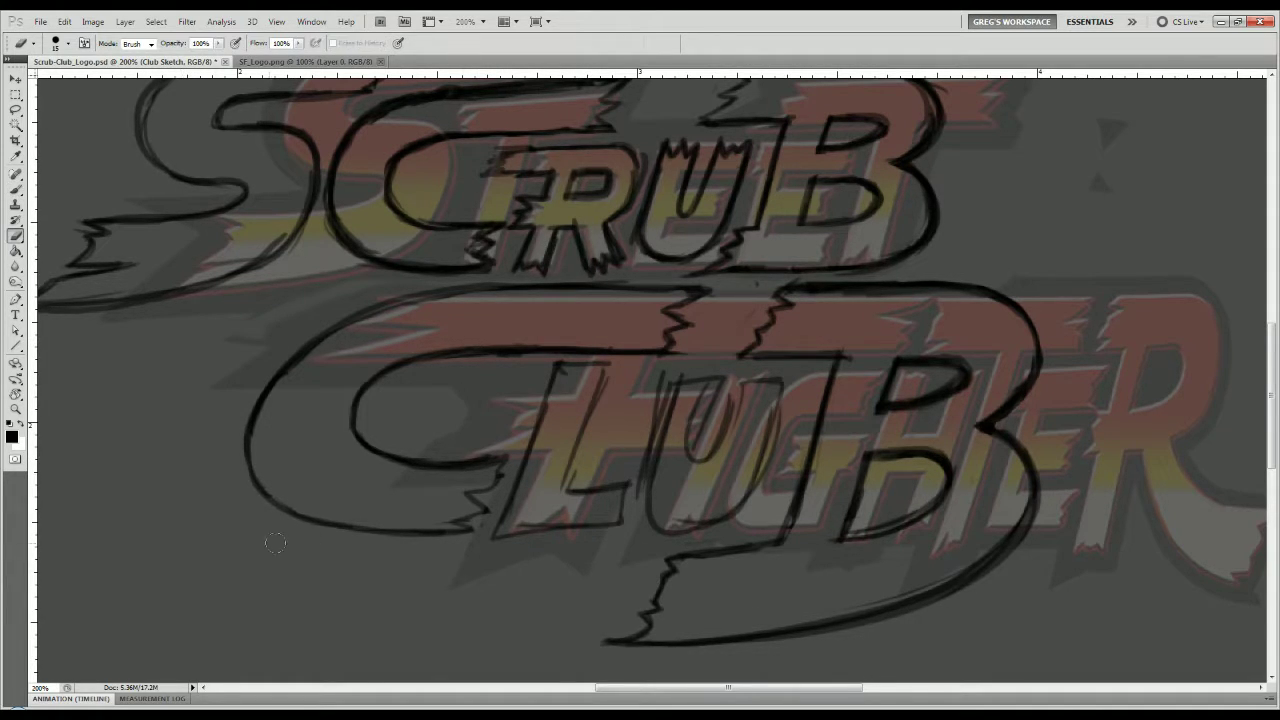
pyautogui.moveTo(494, 482)
pyautogui.mouseDown()
pyautogui.moveTo(463, 522)
pyautogui.moveTo(486, 484)
pyautogui.mouseUp()
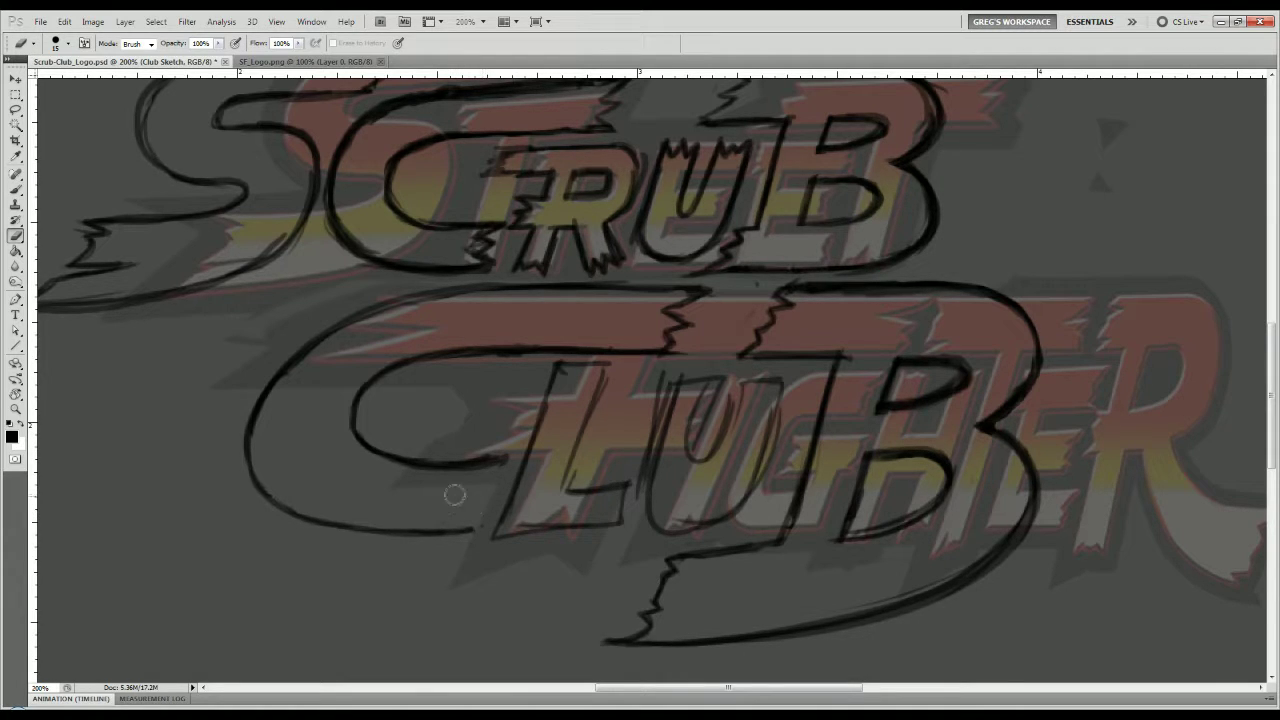
pyautogui.press('b')
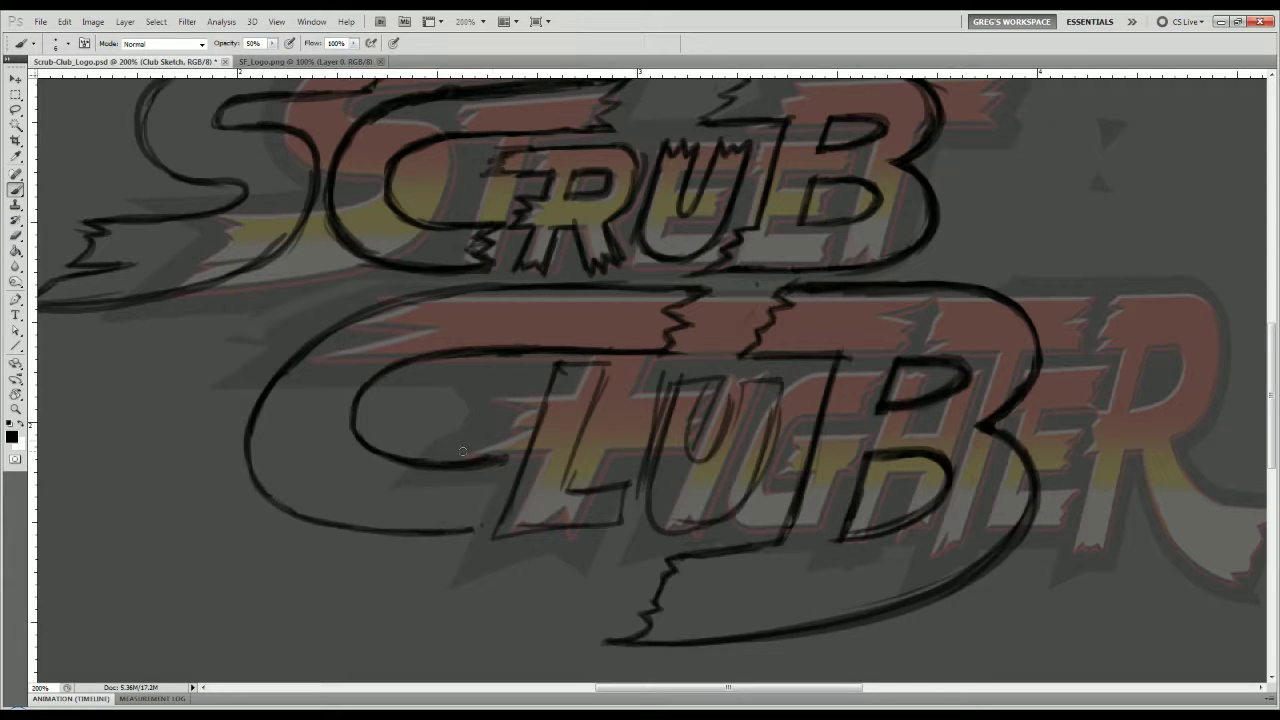
pyautogui.moveTo(506, 459)
pyautogui.mouseDown()
pyautogui.moveTo(479, 480)
pyautogui.moveTo(480, 519)
pyautogui.moveTo(455, 531)
pyautogui.mouseUp()
pyautogui.moveTo(328, 522)
pyautogui.mouseDown()
pyautogui.moveTo(267, 495)
pyautogui.moveTo(243, 449)
pyautogui.moveTo(273, 375)
pyautogui.moveTo(255, 436)
pyautogui.moveTo(300, 515)
pyautogui.mouseUp()
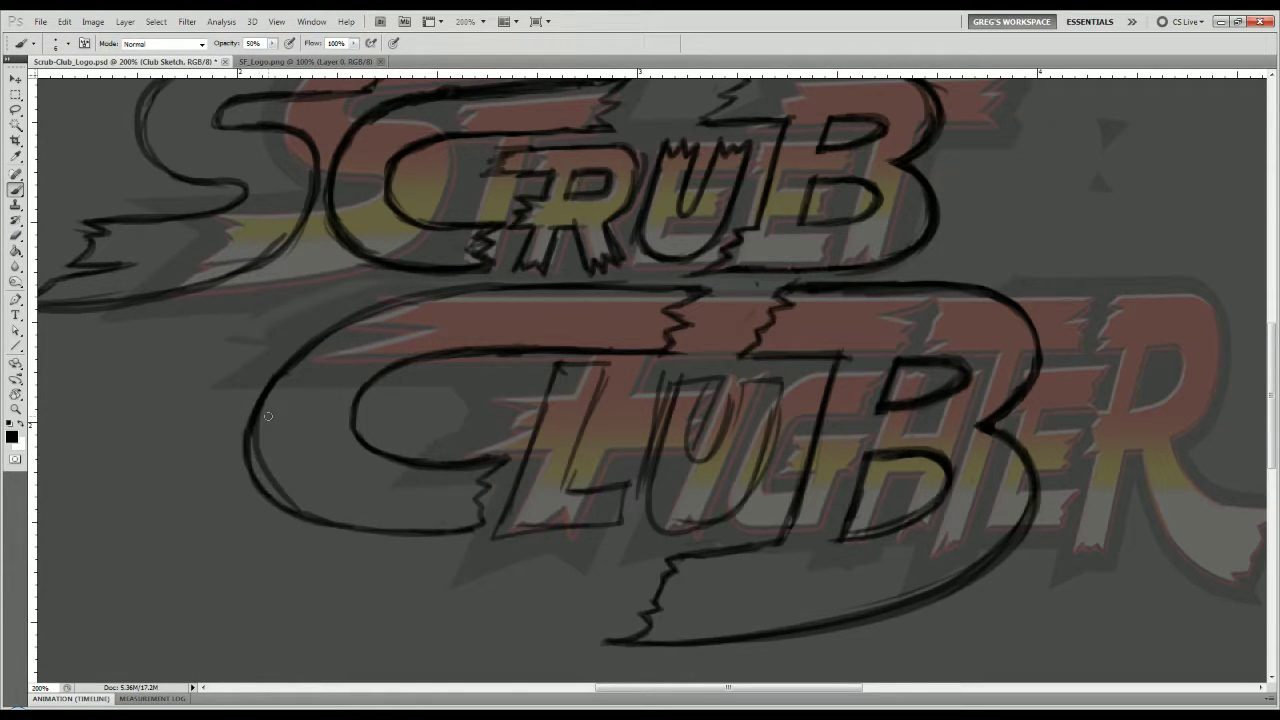
pyautogui.hotkey('ctrl', 'z')
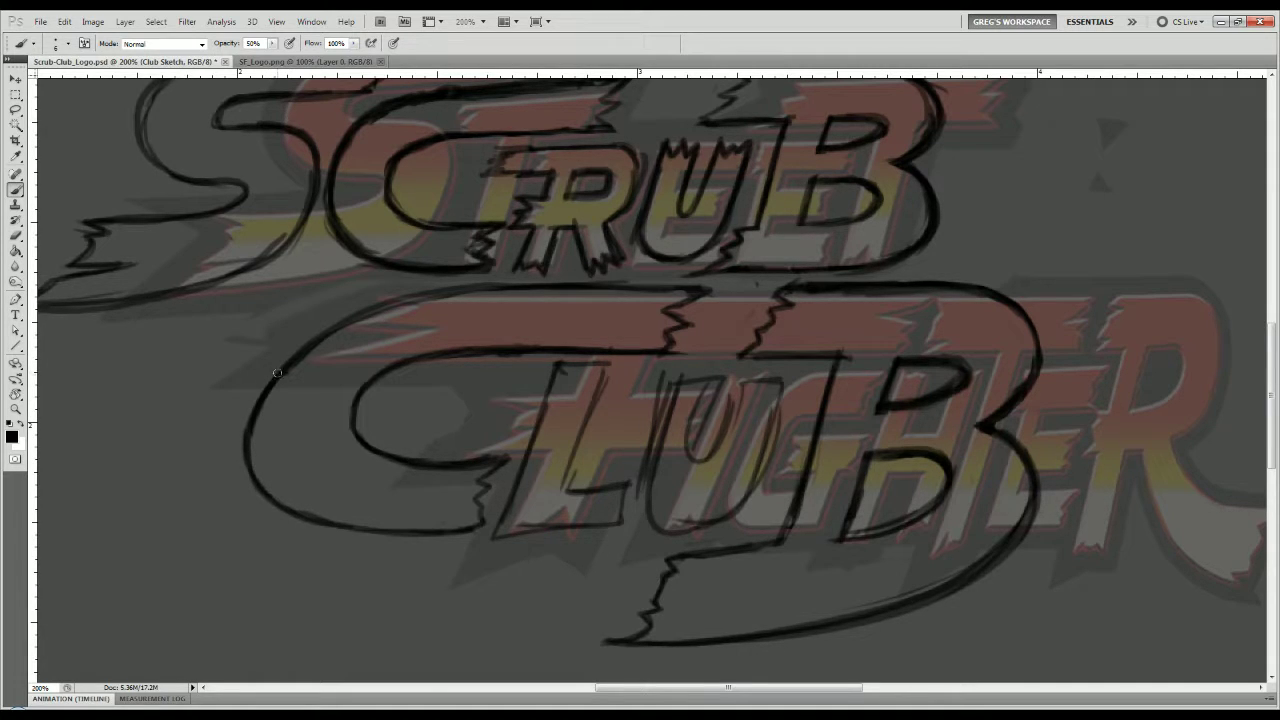
pyautogui.moveTo(285, 488)
pyautogui.mouseDown()
pyautogui.moveTo(257, 426)
pyautogui.moveTo(352, 528)
pyautogui.moveTo(384, 526)
pyautogui.mouseUp()
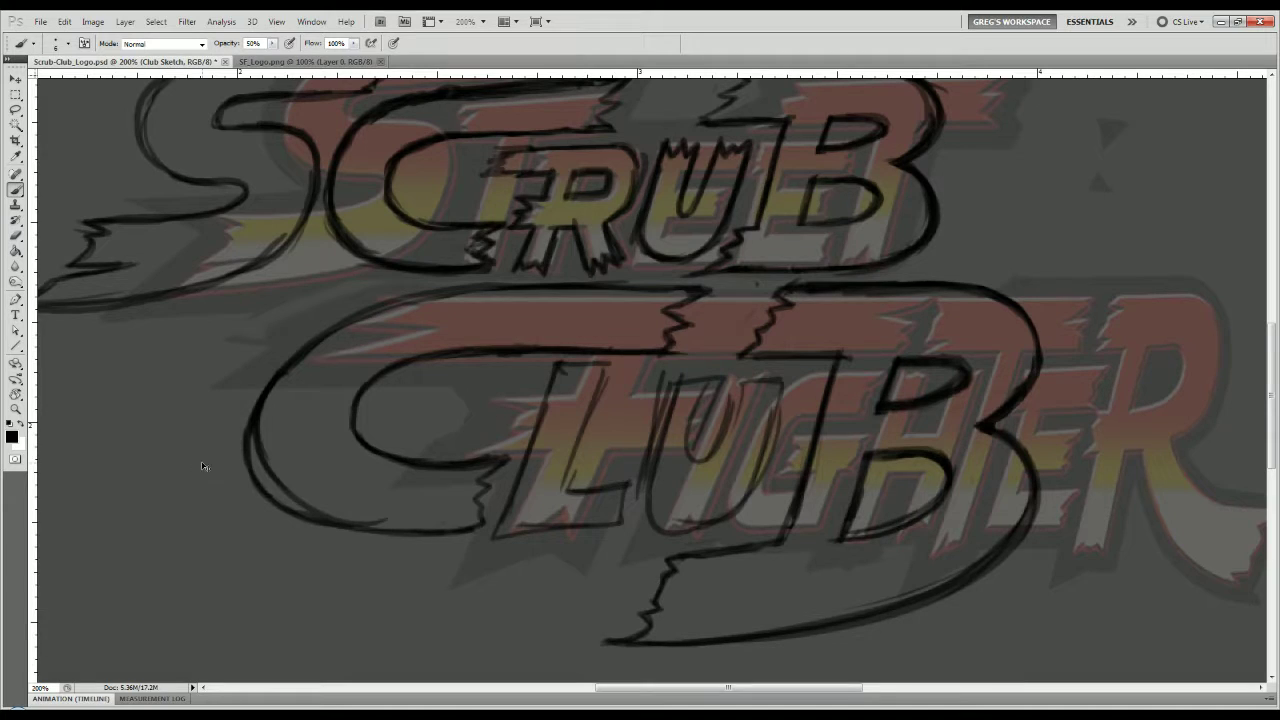
pyautogui.hotkey('ctrl', 'z')
pyautogui.moveTo(255, 410)
pyautogui.mouseDown()
pyautogui.moveTo(290, 491)
pyautogui.moveTo(338, 521)
pyautogui.moveTo(398, 530)
pyautogui.mouseUp()
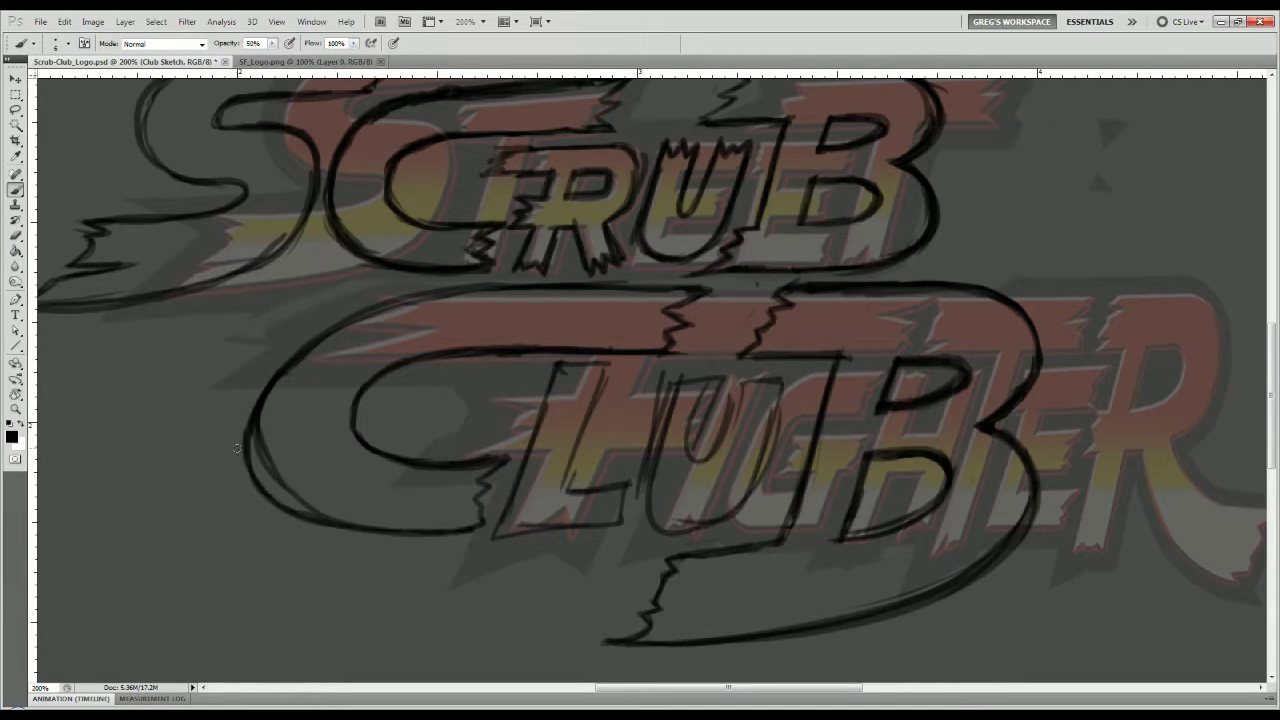
pyautogui.hotkey('ctrl', 'z')
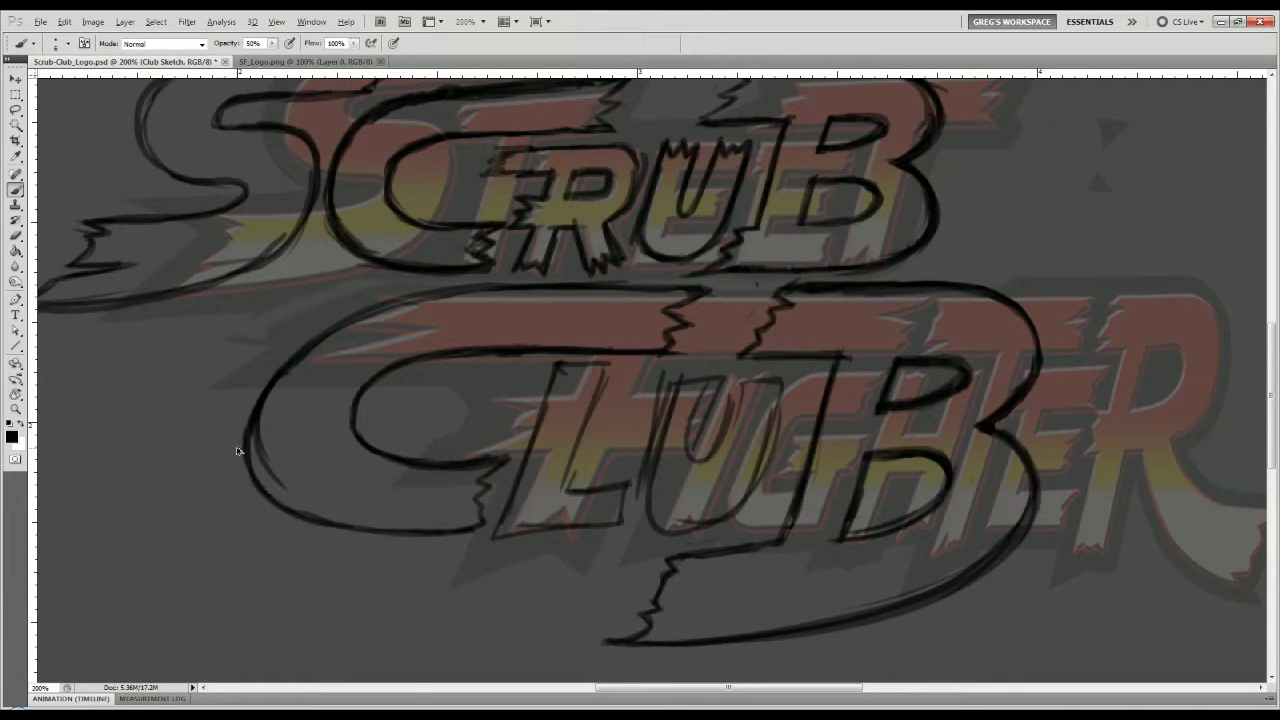
pyautogui.hotkey('ctrl', 'alt', 'z')
# Redraw the lower-left outer curve of CLUB's C slightly further inward and erase the old line outside it.
pyautogui.click(255, 415)
pyautogui.moveTo(257, 408)
pyautogui.mouseDown()
pyautogui.moveTo(265, 460)
pyautogui.moveTo(256, 406)
pyautogui.moveTo(288, 487)
pyautogui.moveTo(354, 524)
pyautogui.moveTo(267, 486)
pyautogui.moveTo(245, 424)
pyautogui.moveTo(251, 449)
pyautogui.moveTo(313, 510)
pyautogui.mouseUp()
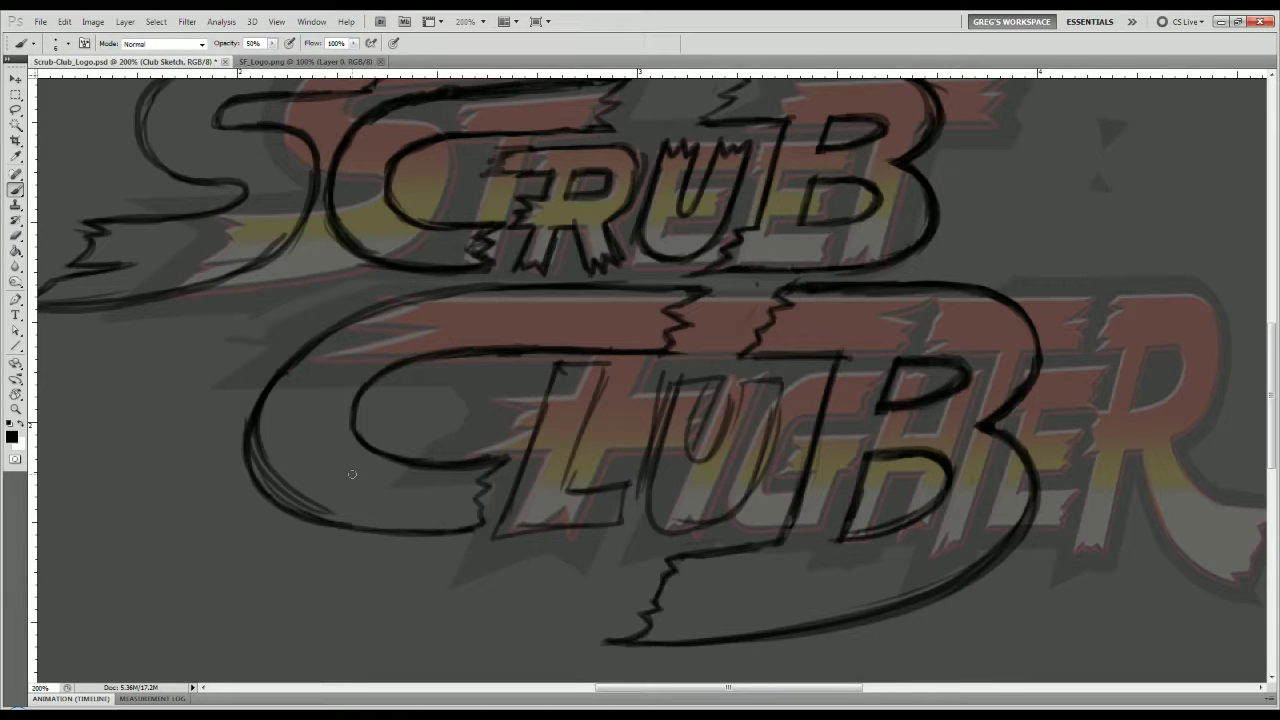
pyautogui.moveTo(253, 402)
pyautogui.mouseDown()
pyautogui.moveTo(253, 450)
pyautogui.moveTo(271, 480)
pyautogui.moveTo(398, 534)
pyautogui.mouseUp()
pyautogui.press('e')
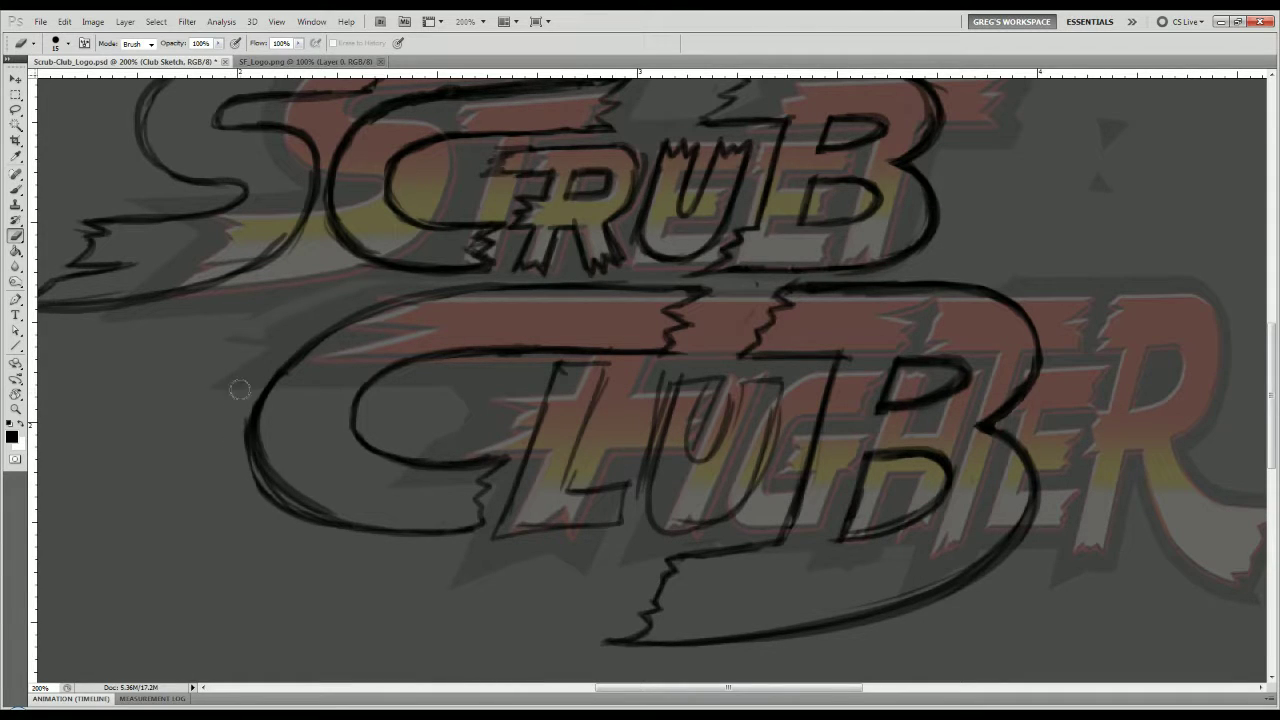
pyautogui.moveTo(238, 394)
pyautogui.mouseDown()
pyautogui.moveTo(247, 499)
pyautogui.moveTo(265, 500)
pyautogui.moveTo(244, 462)
pyautogui.moveTo(306, 534)
pyautogui.mouseUp()
pyautogui.moveTo(275, 493); pyautogui.dragTo(356, 530)
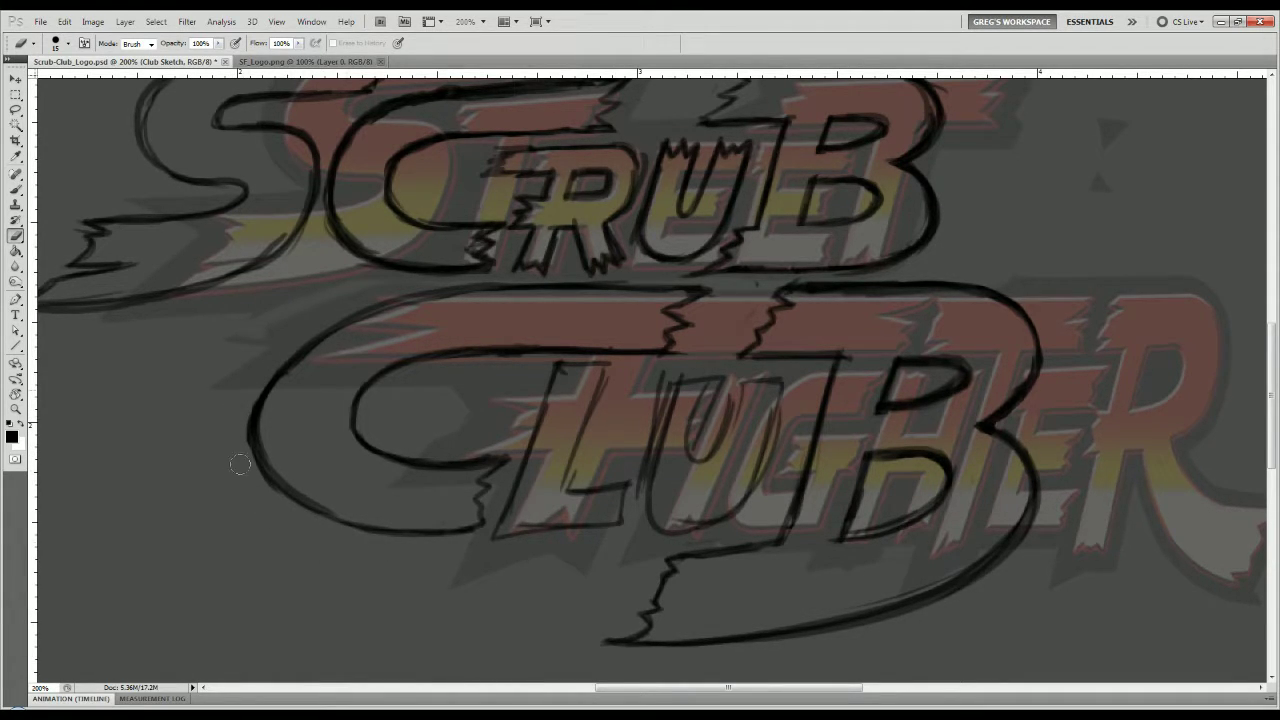
pyautogui.moveTo(240, 464)
pyautogui.mouseDown()
pyautogui.moveTo(245, 386)
pyautogui.moveTo(253, 494)
pyautogui.moveTo(237, 359)
pyautogui.moveTo(243, 469)
pyautogui.moveTo(251, 378)
pyautogui.moveTo(248, 482)
pyautogui.moveTo(262, 364)
pyautogui.moveTo(252, 500)
pyautogui.mouseUp()
pyautogui.hotkey('ctrl', 'z')
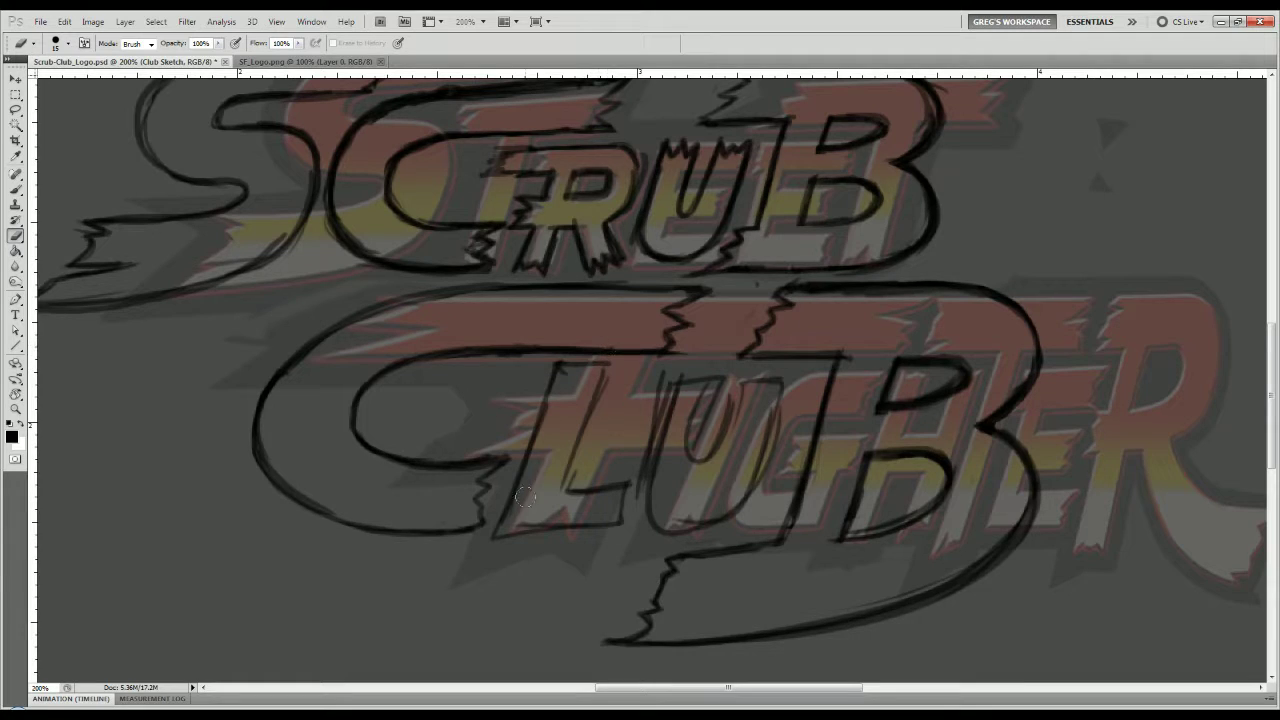
# Darken the outline of CLUB's L with brush strokes along its base, left side, top and the inner edge of its stem.
pyautogui.moveTo(546, 351)
pyautogui.mouseDown()
pyautogui.moveTo(594, 370)
pyautogui.moveTo(546, 377)
pyautogui.moveTo(493, 545)
pyautogui.moveTo(522, 523)
pyautogui.moveTo(619, 507)
pyautogui.moveTo(586, 490)
pyautogui.moveTo(595, 391)
pyautogui.moveTo(555, 476)
pyautogui.moveTo(611, 394)
pyautogui.moveTo(603, 366)
pyautogui.moveTo(563, 473)
pyautogui.moveTo(579, 461)
pyautogui.moveTo(604, 478)
pyautogui.moveTo(615, 377)
pyautogui.moveTo(499, 517)
pyautogui.mouseUp()
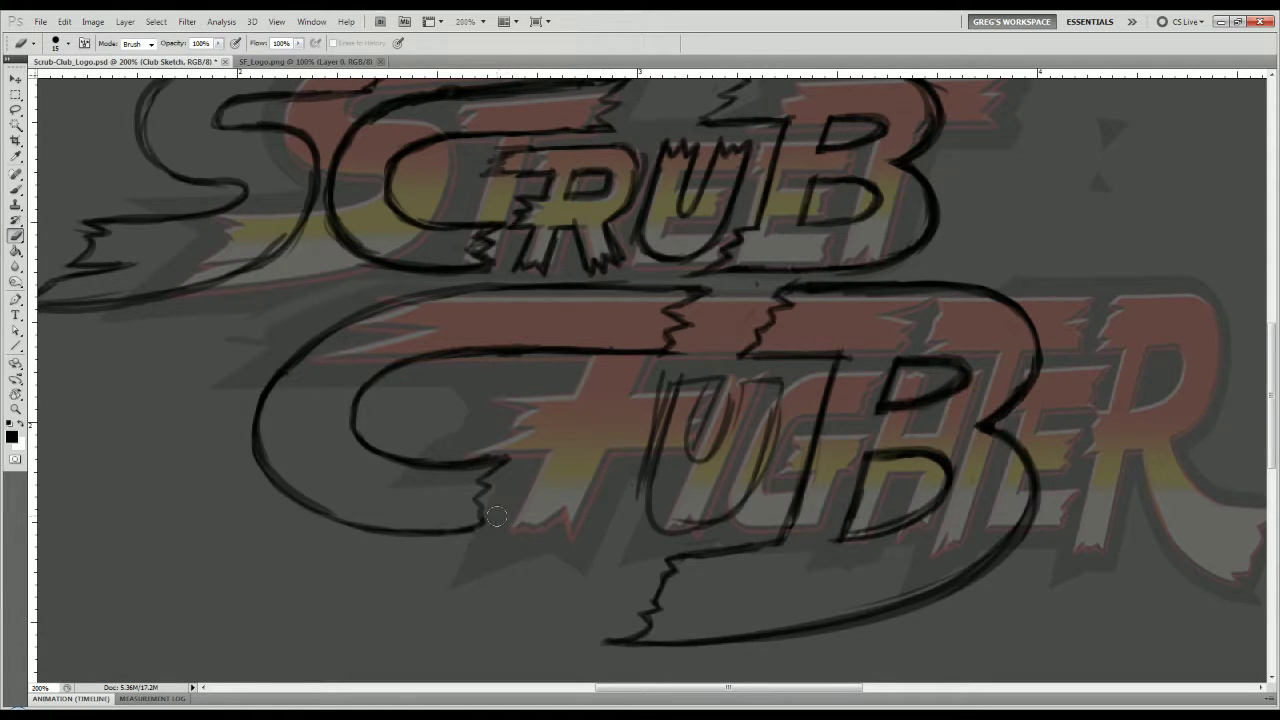
pyautogui.hotkey('ctrl', 'alt', 'z')
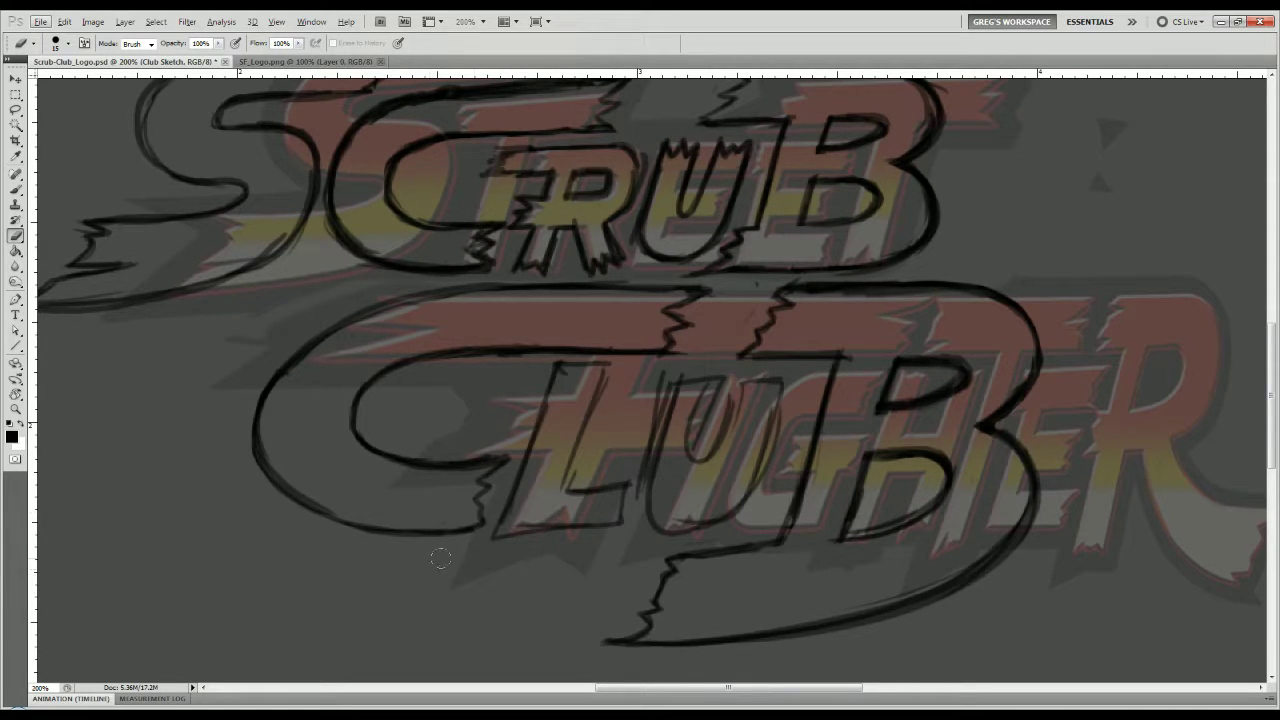
pyautogui.press('b')
pyautogui.moveTo(503, 521)
pyautogui.mouseDown()
pyautogui.moveTo(602, 530)
pyautogui.moveTo(608, 488)
pyautogui.moveTo(565, 480)
pyautogui.moveTo(606, 484)
pyautogui.mouseUp()
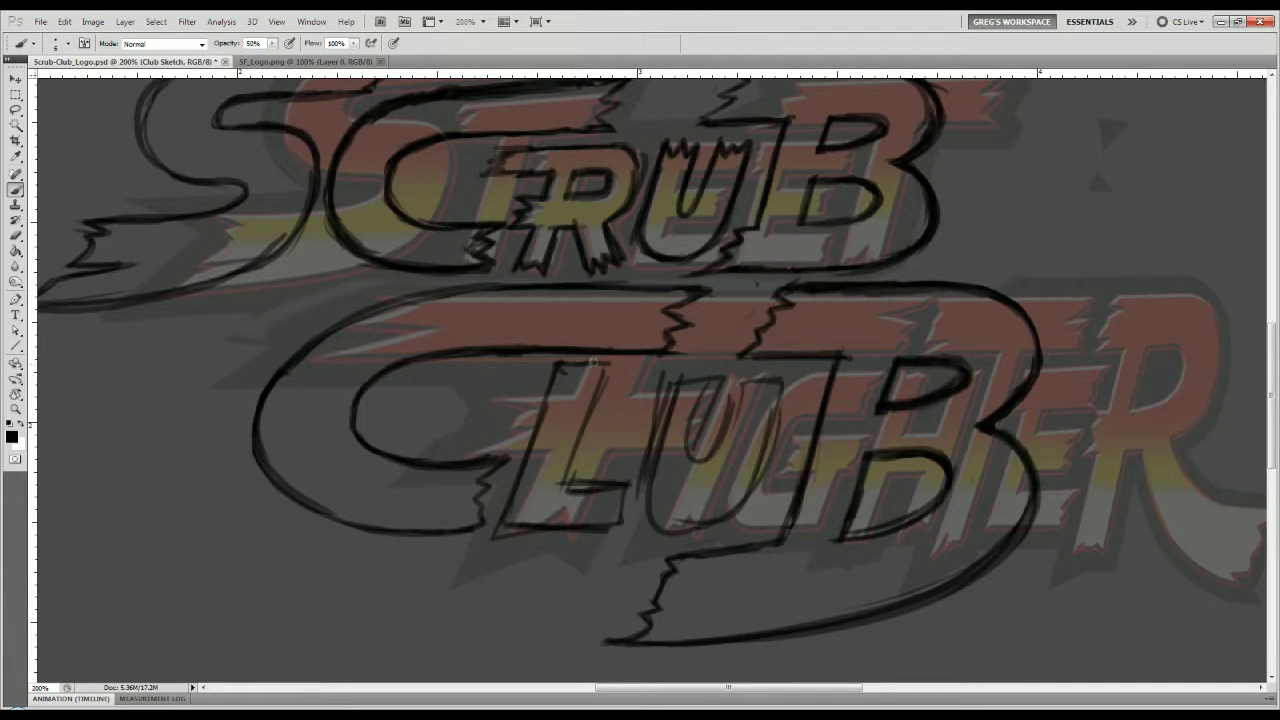
pyautogui.moveTo(584, 363); pyautogui.dragTo(607, 364)
pyautogui.moveTo(608, 366); pyautogui.dragTo(566, 480)
pyautogui.moveTo(552, 366); pyautogui.dragTo(522, 466)
# Erase and redraw the inner edges of the L's stem and foot, and extend its base to the lower guide with guides shown.
pyautogui.press('e')
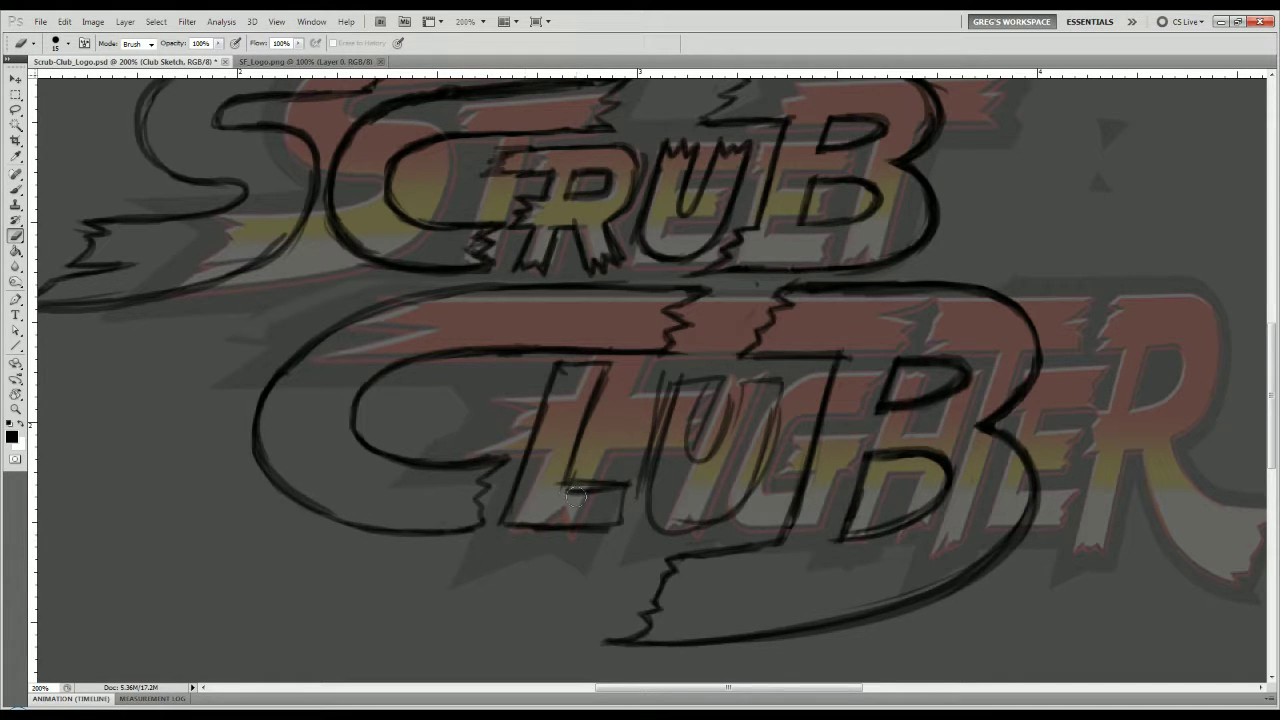
pyautogui.moveTo(571, 492); pyautogui.dragTo(609, 492)
pyautogui.moveTo(595, 488)
pyautogui.mouseDown()
pyautogui.moveTo(603, 435)
pyautogui.moveTo(594, 472)
pyautogui.moveTo(626, 482)
pyautogui.moveTo(539, 471)
pyautogui.moveTo(552, 485)
pyautogui.moveTo(554, 464)
pyautogui.moveTo(557, 490)
pyautogui.moveTo(602, 372)
pyautogui.moveTo(558, 487)
pyautogui.moveTo(580, 424)
pyautogui.moveTo(532, 480)
pyautogui.mouseUp()
pyautogui.press('b')
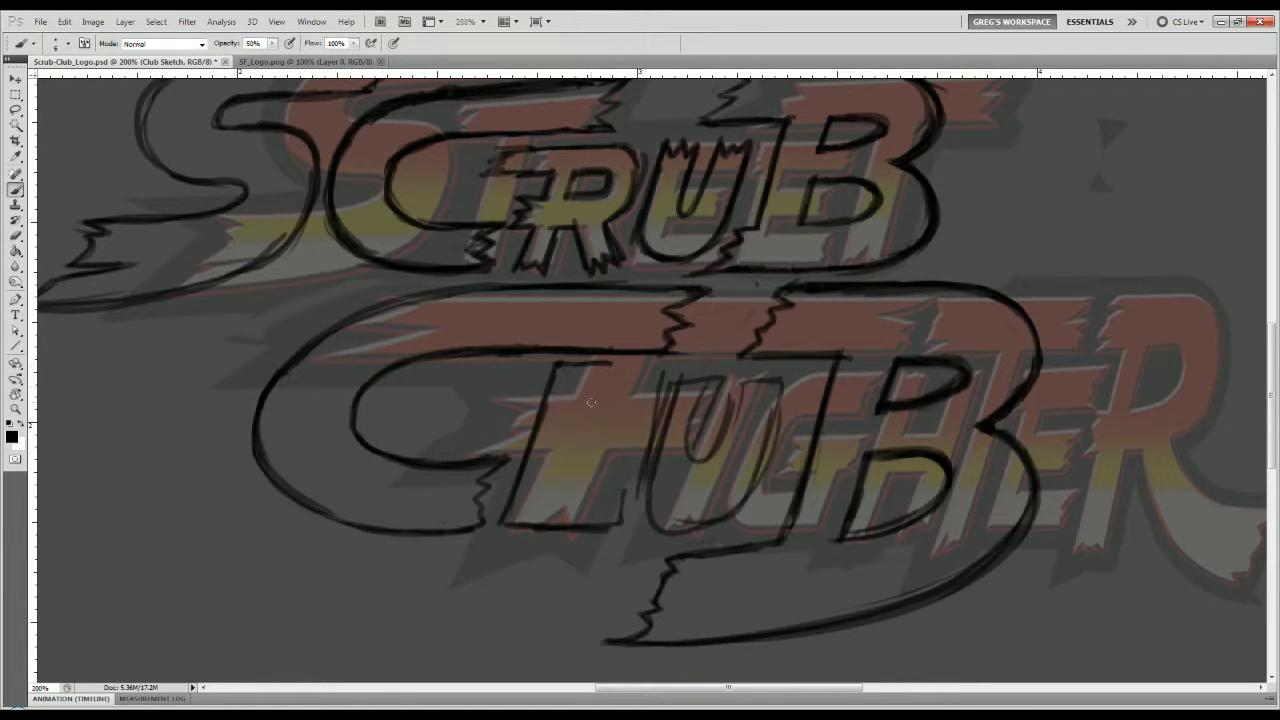
pyautogui.moveTo(591, 402)
pyautogui.mouseDown()
pyautogui.moveTo(600, 367)
pyautogui.moveTo(561, 481)
pyautogui.mouseUp()
pyautogui.hotkey('ctrl', ';')
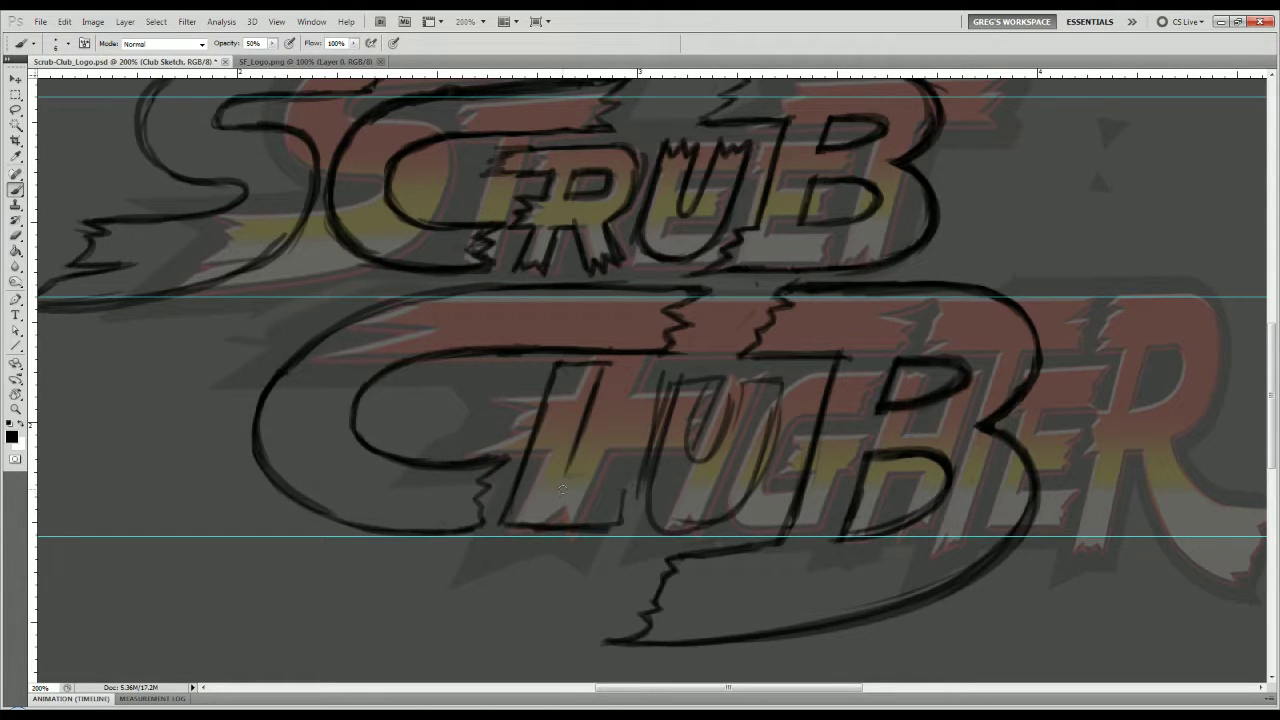
pyautogui.moveTo(617, 493)
pyautogui.mouseDown()
pyautogui.moveTo(622, 515)
pyautogui.moveTo(600, 532)
pyautogui.moveTo(494, 528)
pyautogui.moveTo(542, 393)
pyautogui.moveTo(602, 383)
pyautogui.moveTo(569, 482)
pyautogui.moveTo(621, 490)
pyautogui.mouseUp()
pyautogui.moveTo(577, 445); pyautogui.dragTo(613, 487)
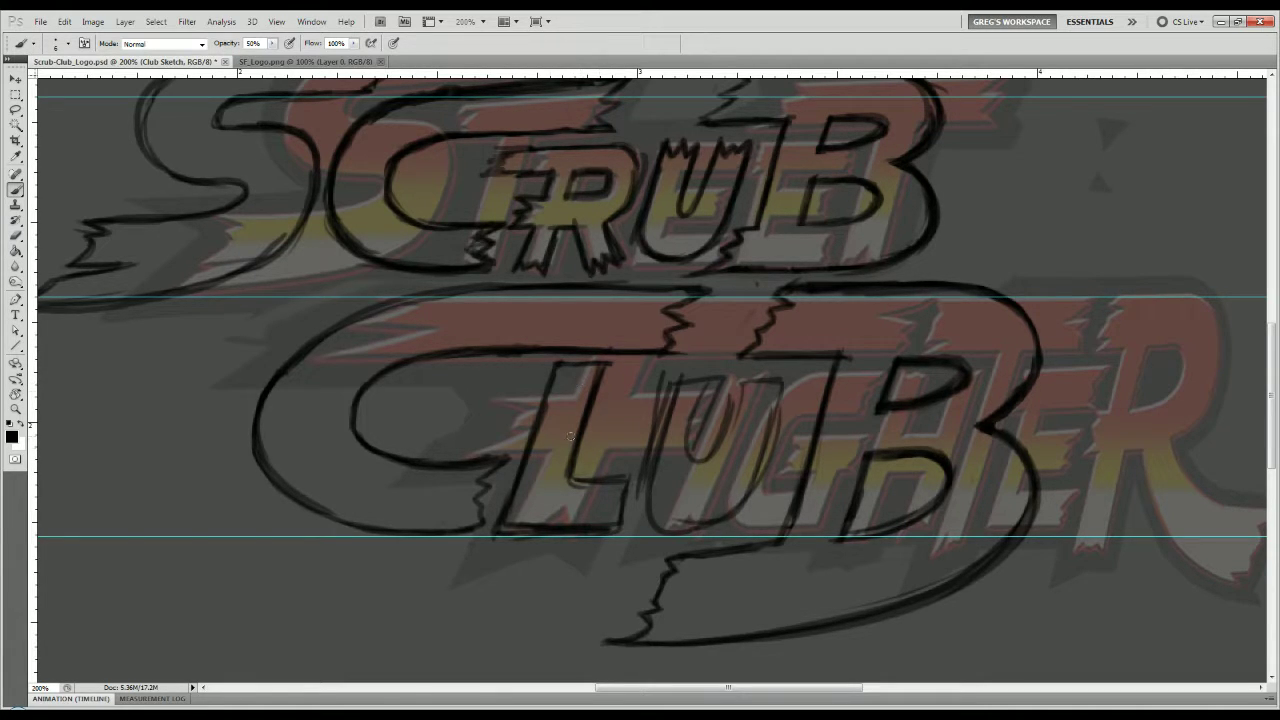
# Erase the flat top of CLUB's L and replace it with a jagged torn edge.
pyautogui.press('e')
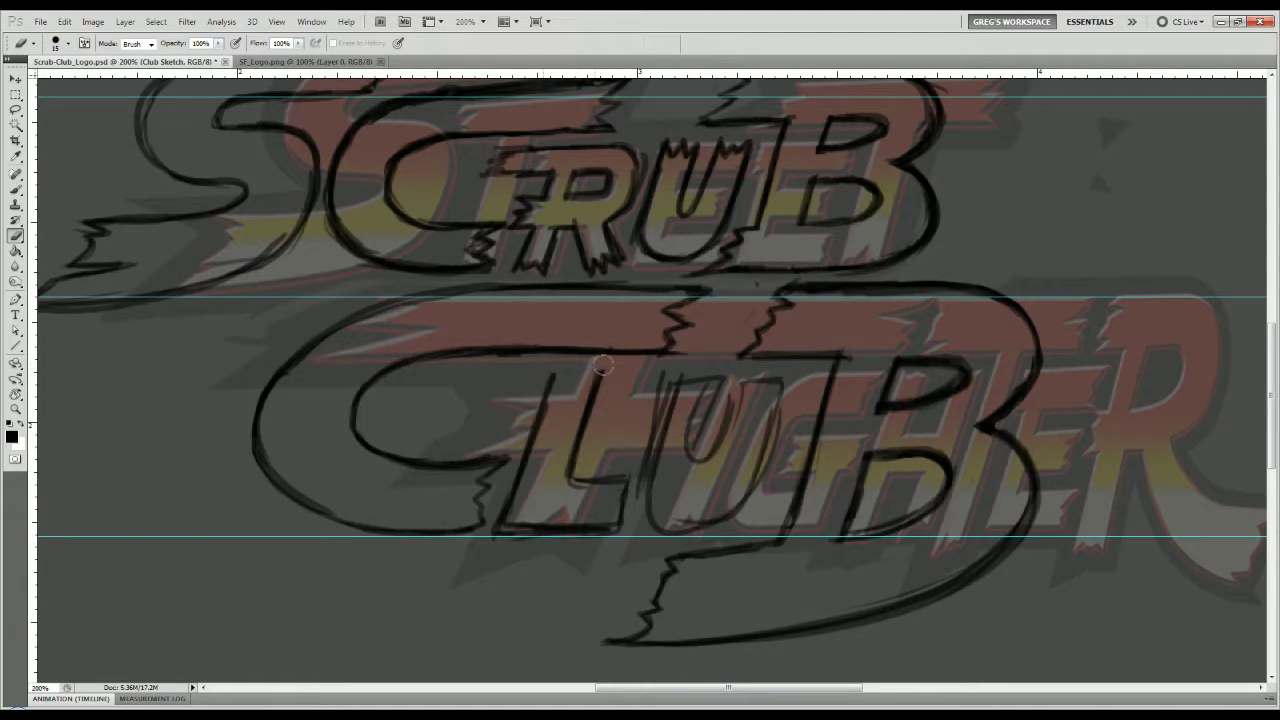
pyautogui.press('b')
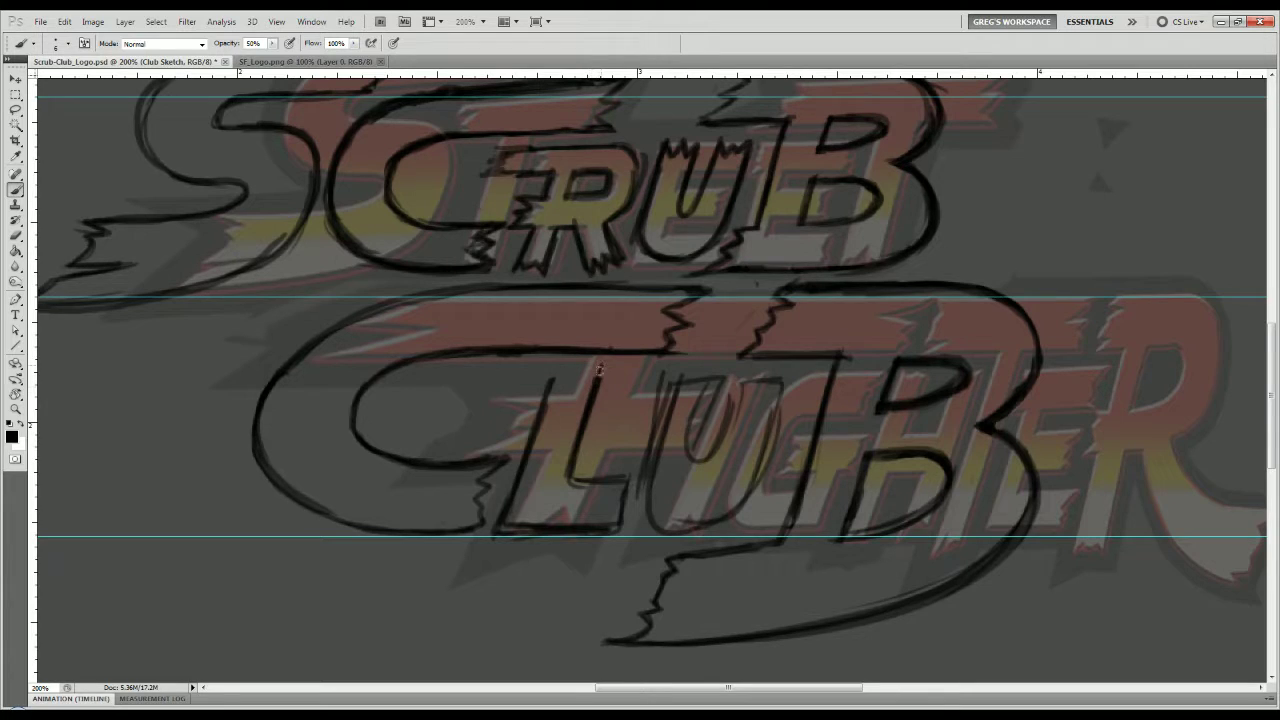
pyautogui.moveTo(593, 371)
pyautogui.mouseDown()
pyautogui.moveTo(560, 383)
pyautogui.moveTo(559, 364)
pyautogui.moveTo(543, 398)
pyautogui.moveTo(558, 364)
pyautogui.moveTo(551, 381)
pyautogui.moveTo(560, 369)
pyautogui.moveTo(589, 379)
pyautogui.moveTo(622, 342)
pyautogui.moveTo(586, 387)
pyautogui.mouseUp()
# Erase the straight right end of the L's foot and redraw it as a jagged torn edge.
pyautogui.press('e')
pyautogui.moveTo(612, 480)
pyautogui.mouseDown()
pyautogui.moveTo(628, 488)
pyautogui.moveTo(612, 520)
pyautogui.moveTo(643, 465)
pyautogui.mouseUp()
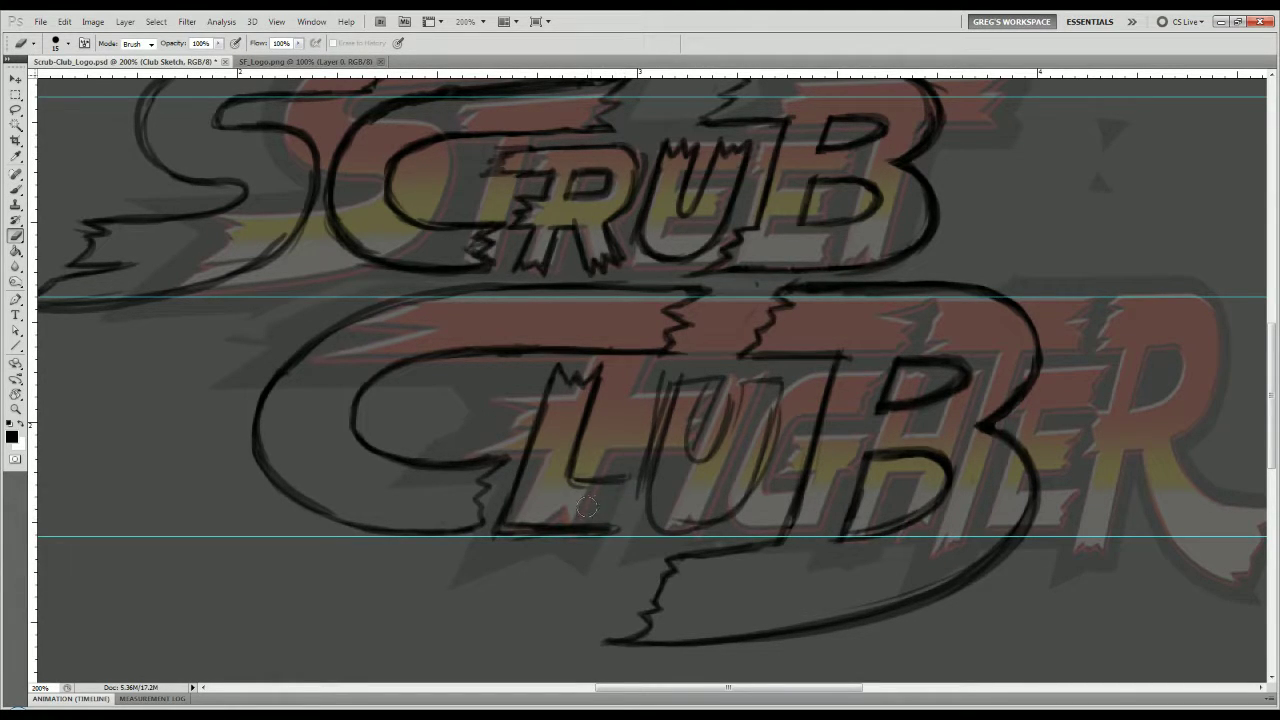
pyautogui.press('b')
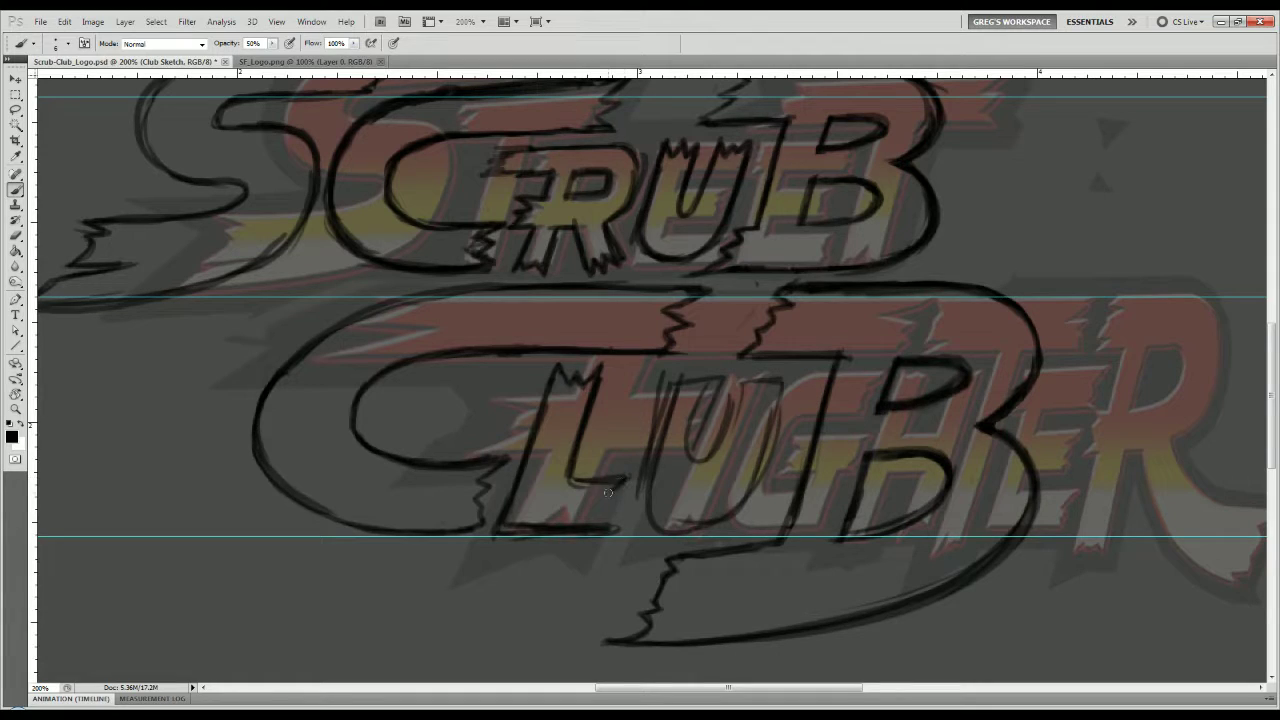
pyautogui.moveTo(620, 497); pyautogui.dragTo(610, 533)
pyautogui.moveTo(568, 474)
pyautogui.mouseDown()
pyautogui.moveTo(615, 479)
pyautogui.moveTo(614, 520)
pyautogui.mouseUp()
# Erase the stray lines left of CLUB's U and the outer curve along its right side.
pyautogui.press('e')
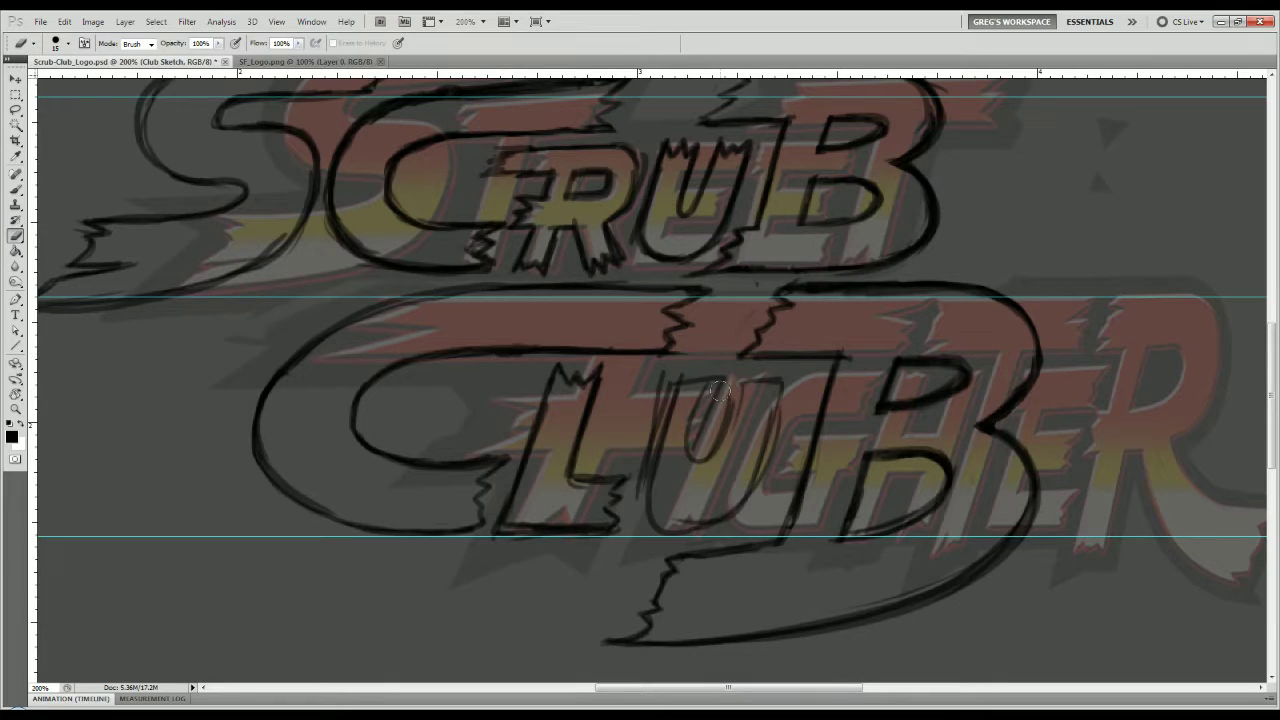
pyautogui.moveTo(718, 390)
pyautogui.mouseDown()
pyautogui.moveTo(692, 429)
pyautogui.moveTo(696, 406)
pyautogui.moveTo(656, 391)
pyautogui.moveTo(641, 494)
pyautogui.mouseUp()
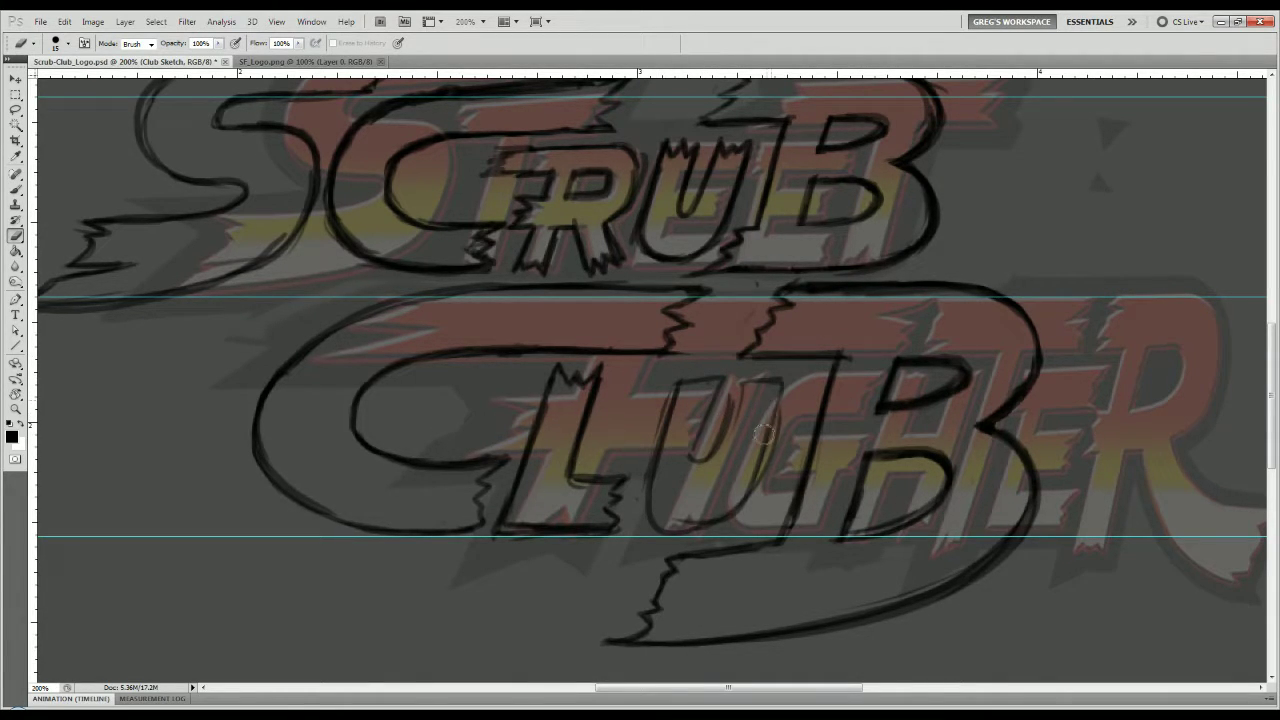
pyautogui.moveTo(762, 432)
pyautogui.mouseDown()
pyautogui.moveTo(772, 388)
pyautogui.moveTo(736, 504)
pyautogui.moveTo(716, 504)
pyautogui.moveTo(732, 486)
pyautogui.mouseUp()
# Lasso and copy the U of SCRUB from the Scrub Sketch layer, deselect, and return to the Club Sketch layer.
pyautogui.hotkey('alt', '[')
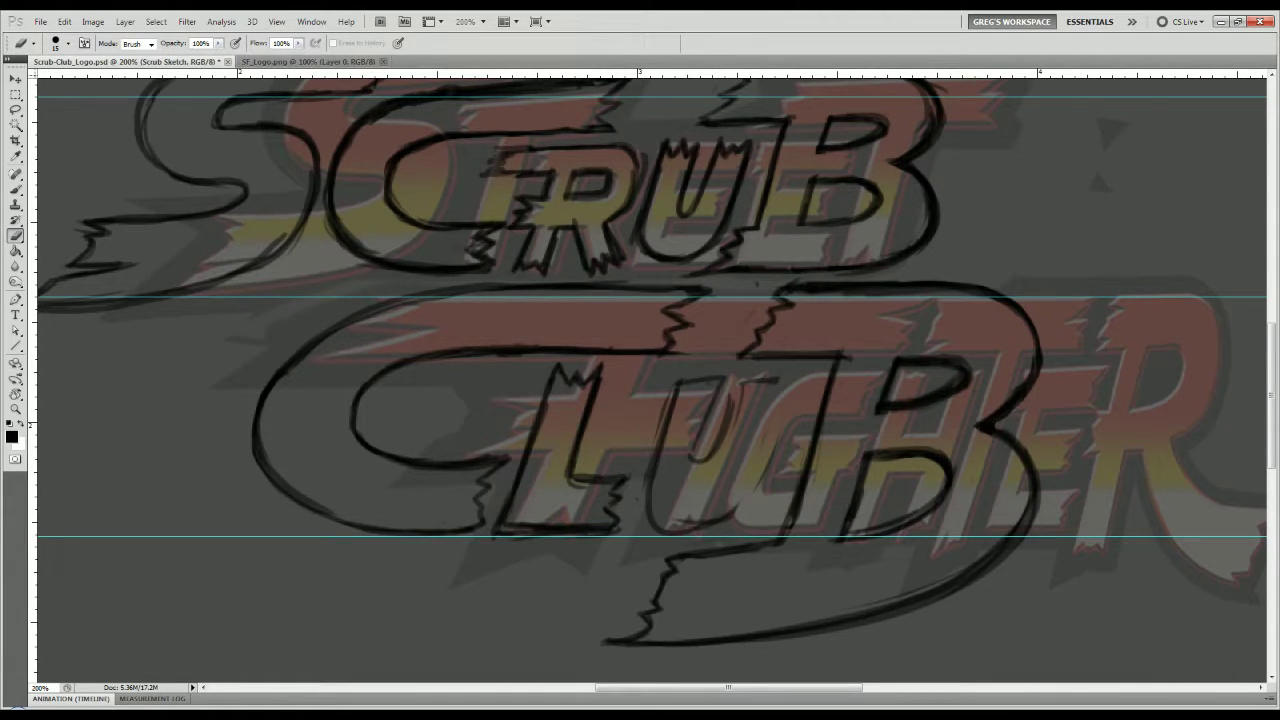
pyautogui.press('l')
pyautogui.moveTo(654, 132)
pyautogui.mouseDown()
pyautogui.moveTo(627, 242)
pyautogui.moveTo(639, 260)
pyautogui.moveTo(694, 262)
pyautogui.moveTo(747, 212)
pyautogui.moveTo(772, 131)
pyautogui.mouseUp()
pyautogui.click(712, 160)
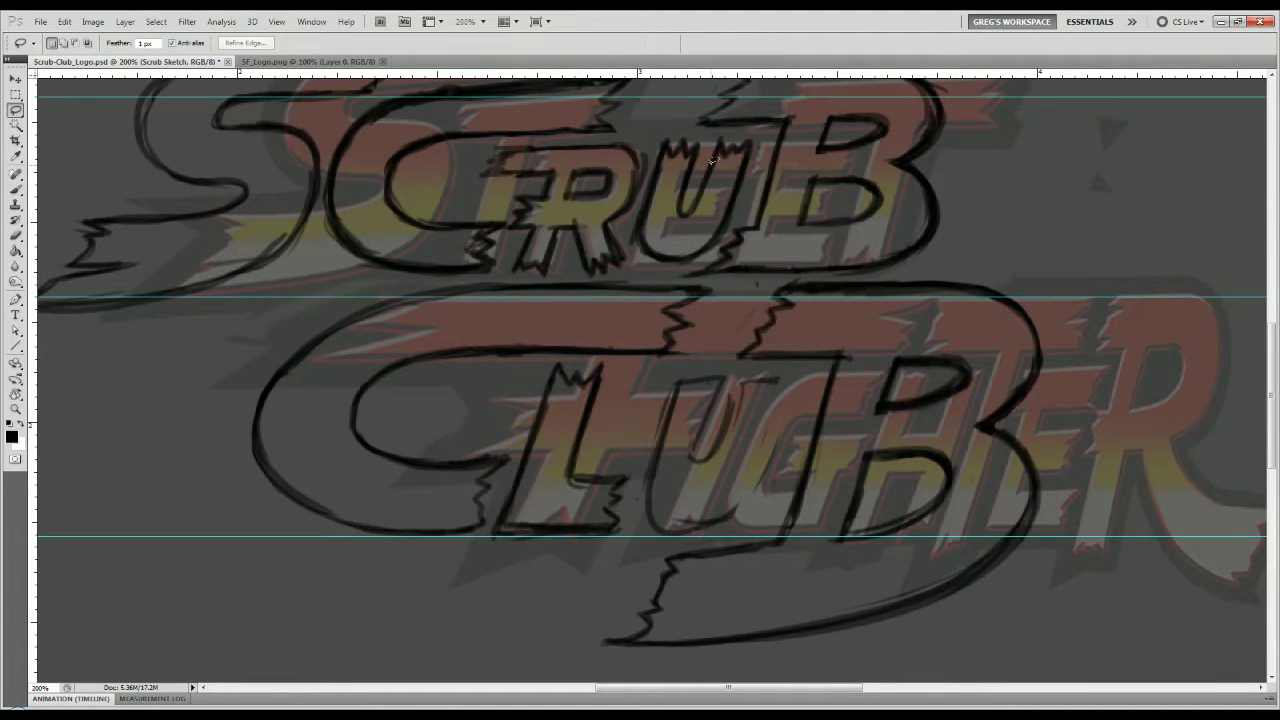
pyautogui.moveTo(657, 133)
pyautogui.mouseDown()
pyautogui.moveTo(630, 228)
pyautogui.moveTo(655, 272)
pyautogui.moveTo(718, 250)
pyautogui.moveTo(750, 203)
pyautogui.moveTo(763, 133)
pyautogui.moveTo(652, 127)
pyautogui.mouseUp()
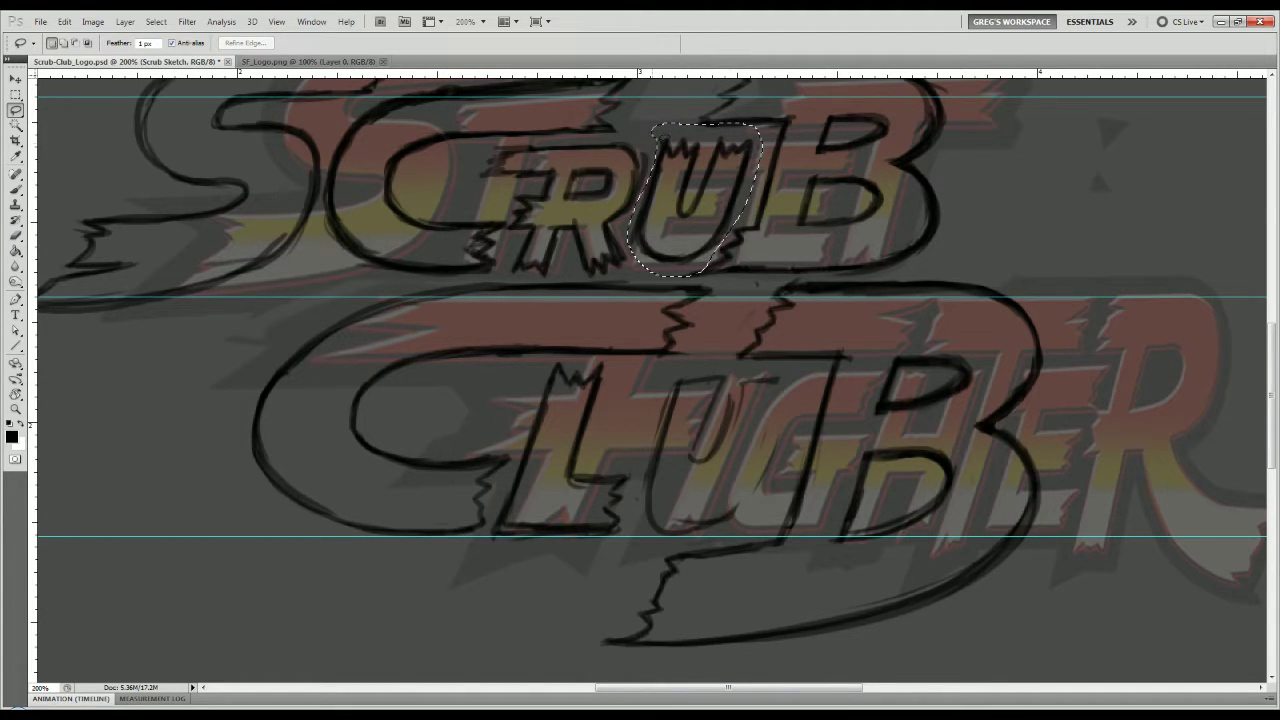
pyautogui.click(634, 129)
pyautogui.moveTo(654, 141)
pyautogui.mouseDown()
pyautogui.moveTo(670, 124)
pyautogui.moveTo(750, 128)
pyautogui.moveTo(758, 146)
pyautogui.mouseUp()
pyautogui.moveTo(745, 192)
pyautogui.mouseDown()
pyautogui.moveTo(719, 244)
pyautogui.moveTo(669, 269)
pyautogui.moveTo(628, 238)
pyautogui.moveTo(655, 148)
pyautogui.mouseUp()
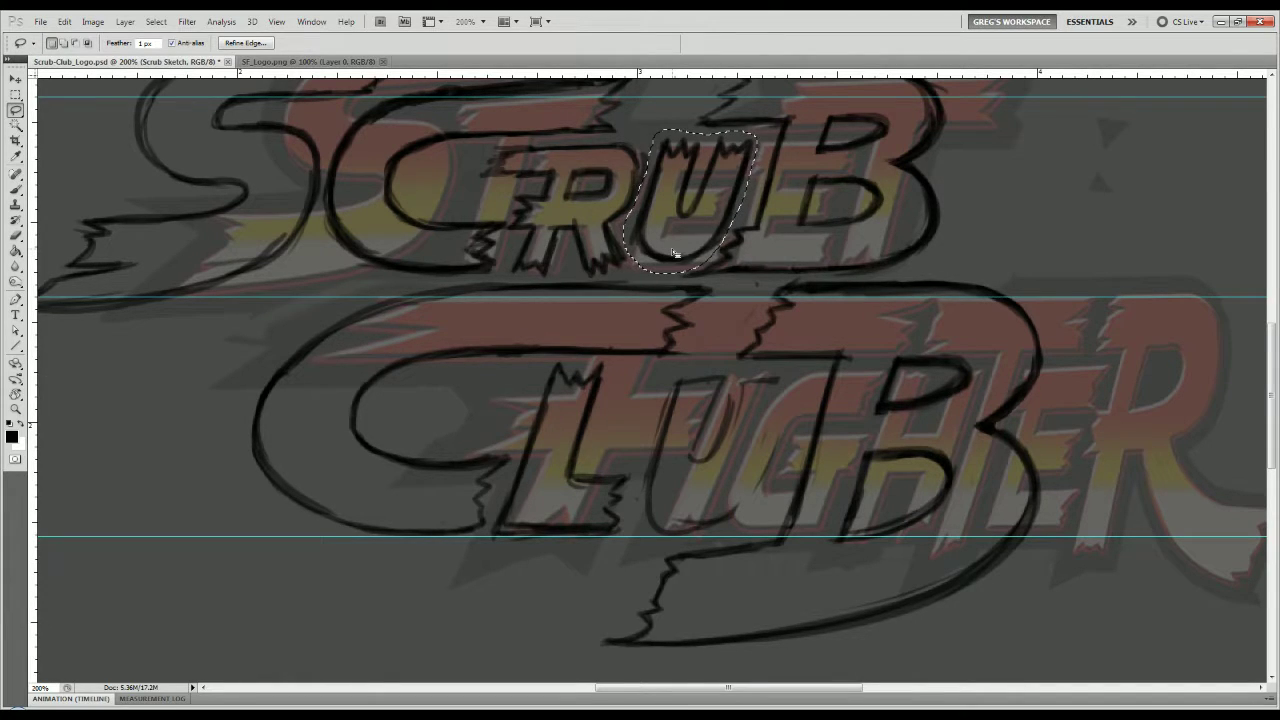
pyautogui.hotkey('ctrl', 'd')
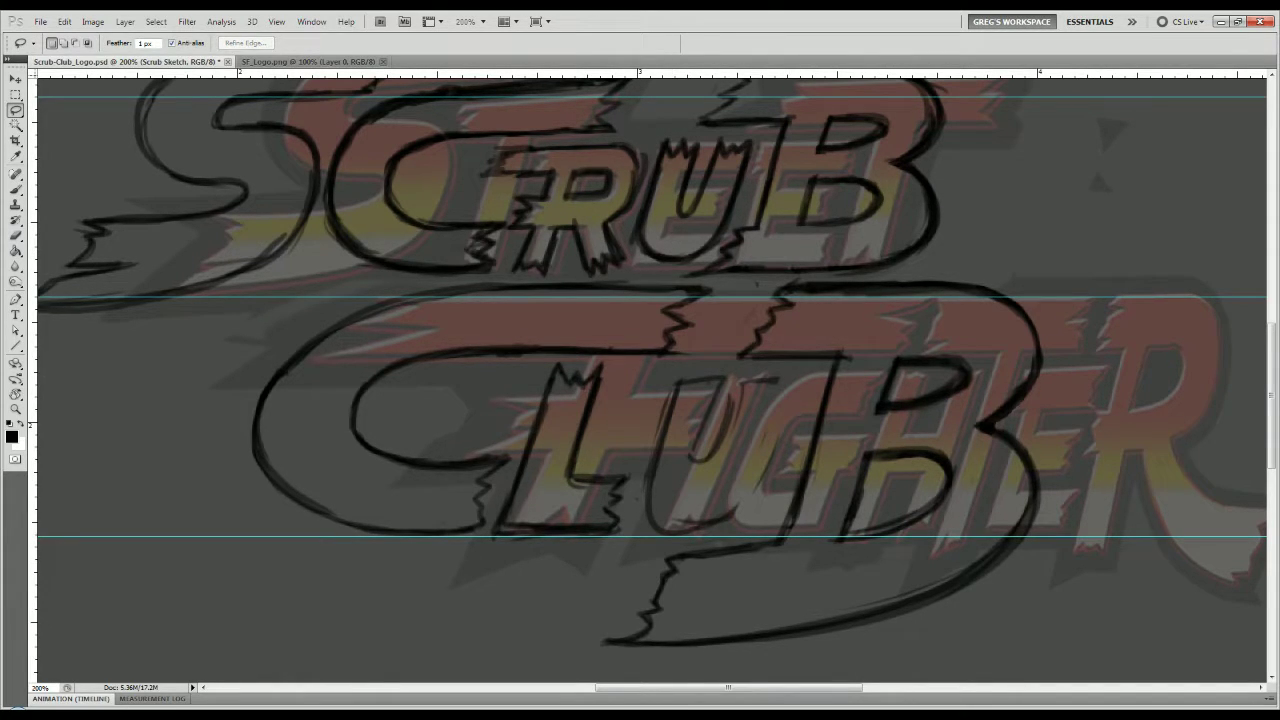
pyautogui.hotkey('alt', '[')
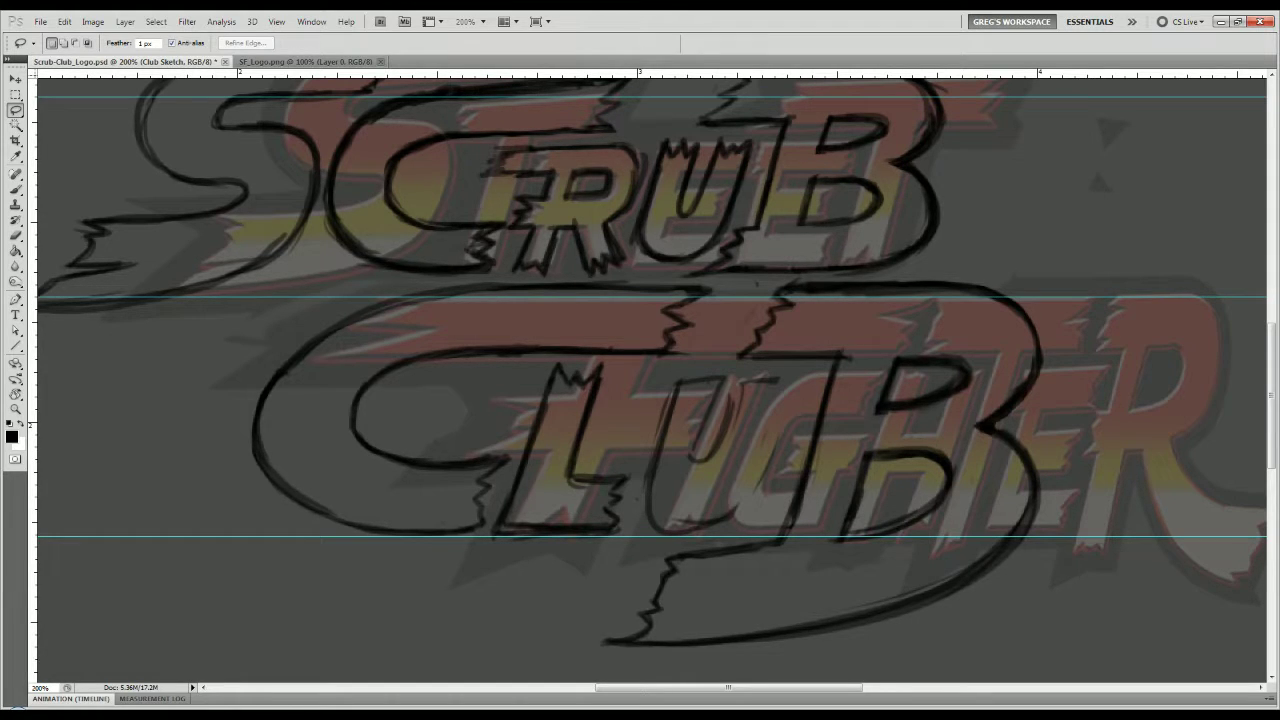
pyautogui.press('b')
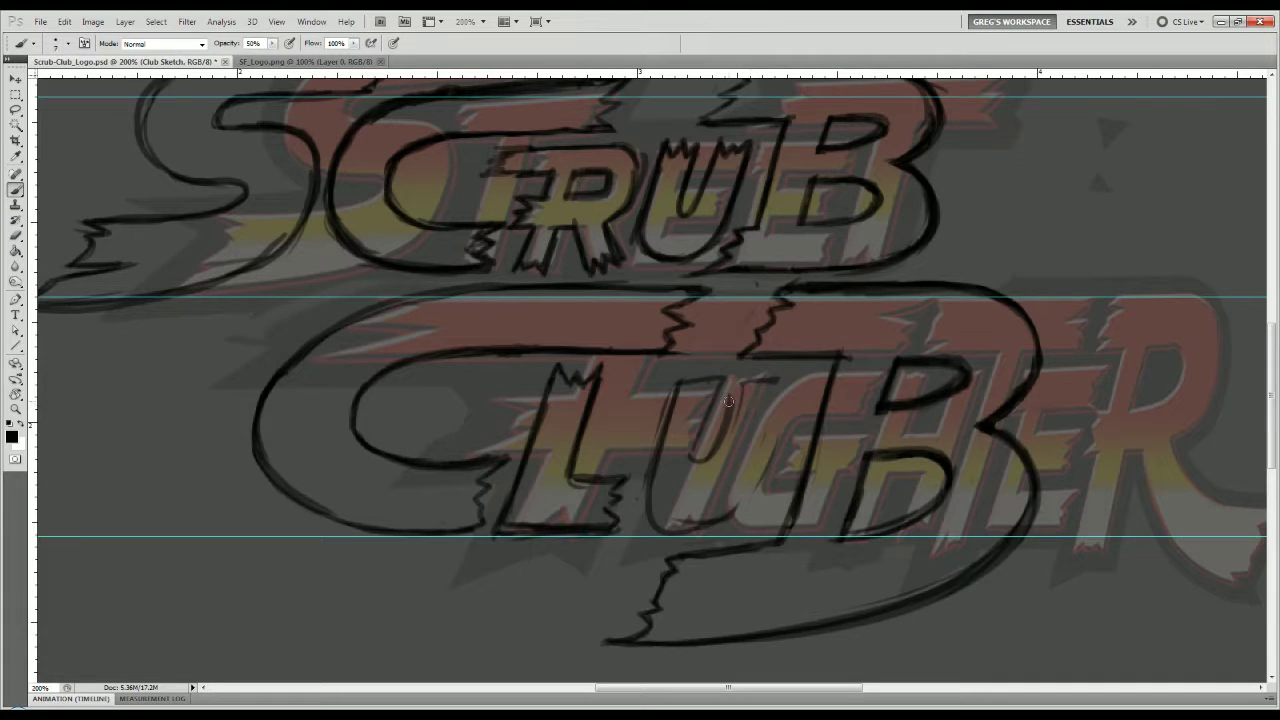
pyautogui.press(']')
pyautogui.press(']')
pyautogui.press(']')
pyautogui.press(']')
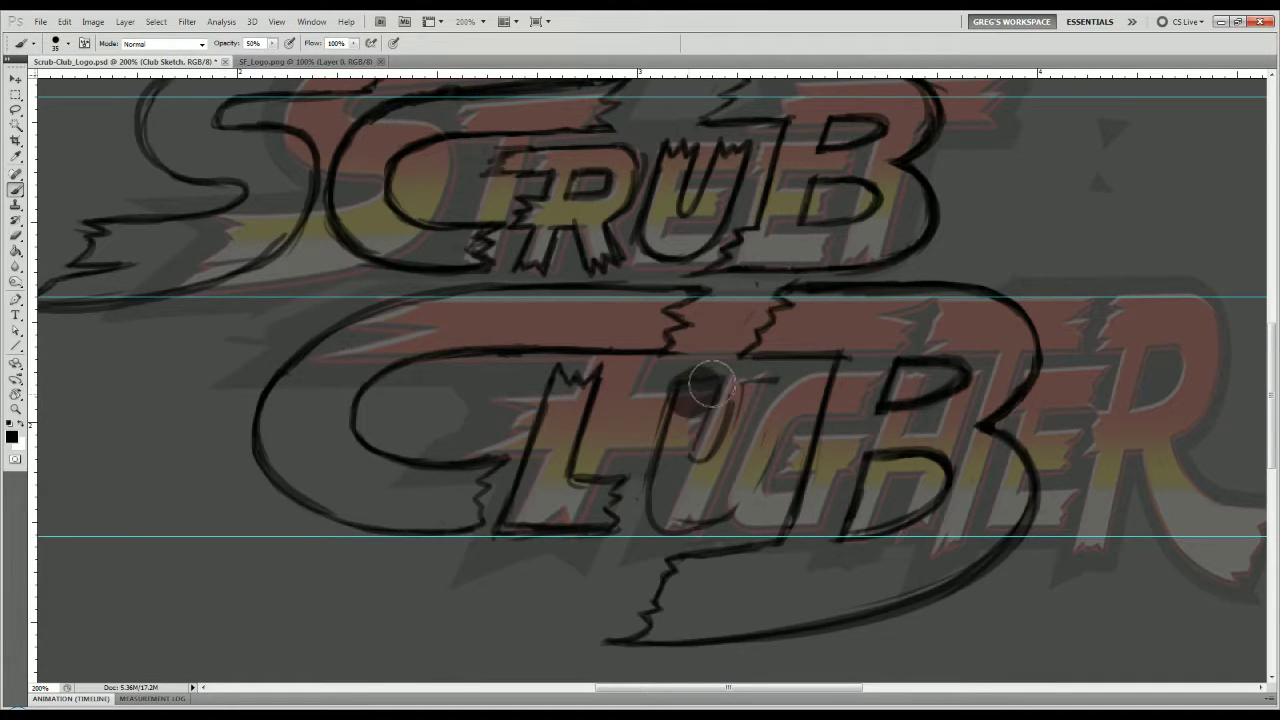
# Erase all remaining lines of the rough U in CLUB.
pyautogui.press('e')
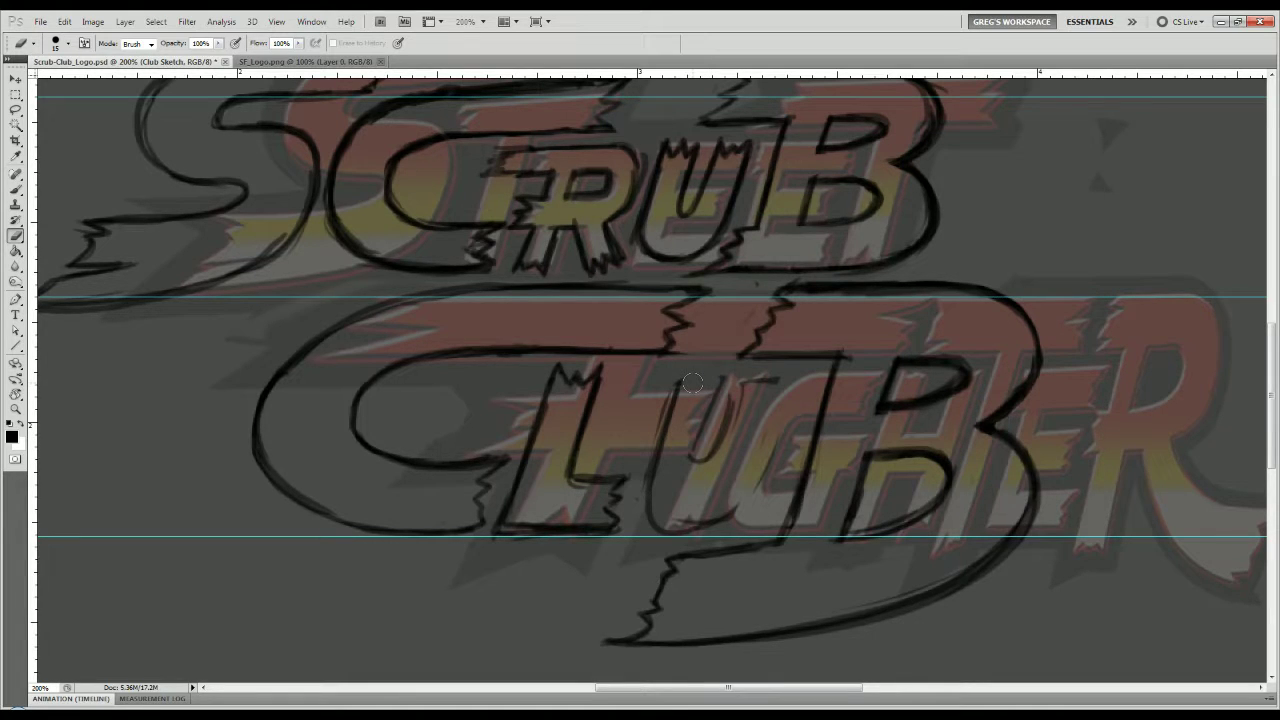
pyautogui.moveTo(731, 391); pyautogui.dragTo(731, 396)
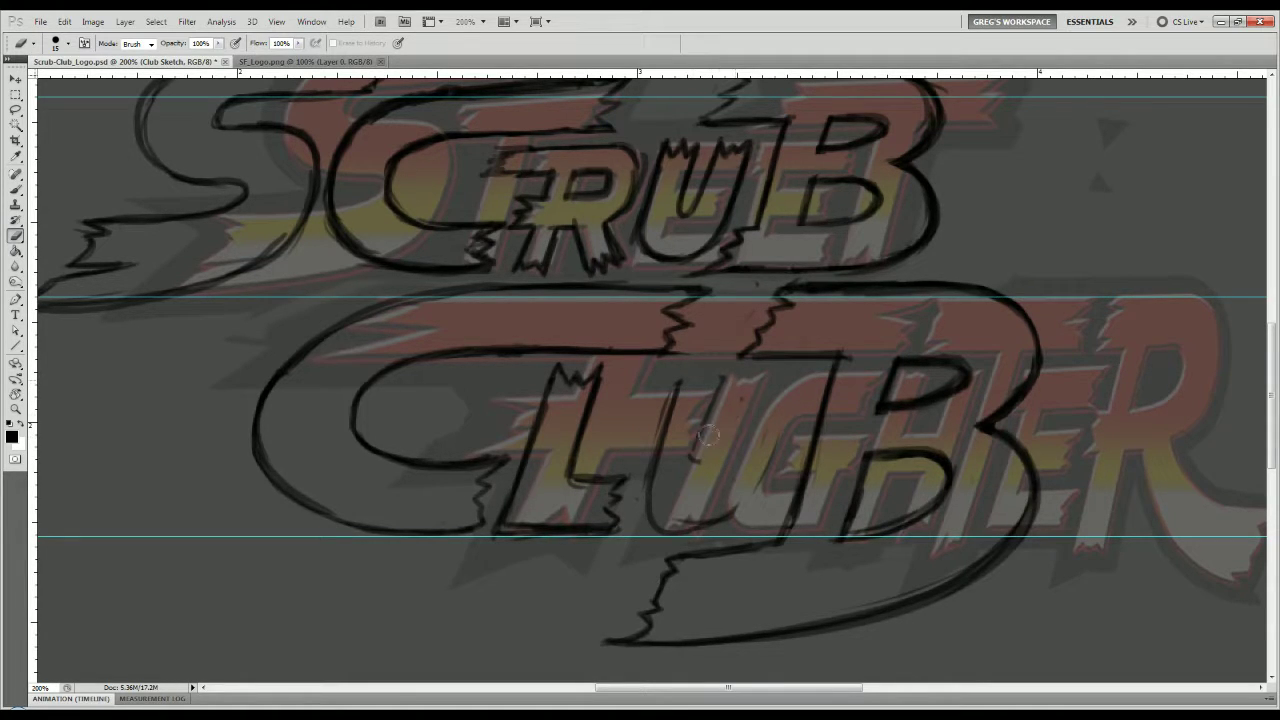
pyautogui.moveTo(748, 492)
pyautogui.mouseDown()
pyautogui.moveTo(693, 530)
pyautogui.moveTo(661, 481)
pyautogui.moveTo(688, 379)
pyautogui.moveTo(646, 475)
pyautogui.moveTo(650, 460)
pyautogui.moveTo(690, 511)
pyautogui.mouseUp()
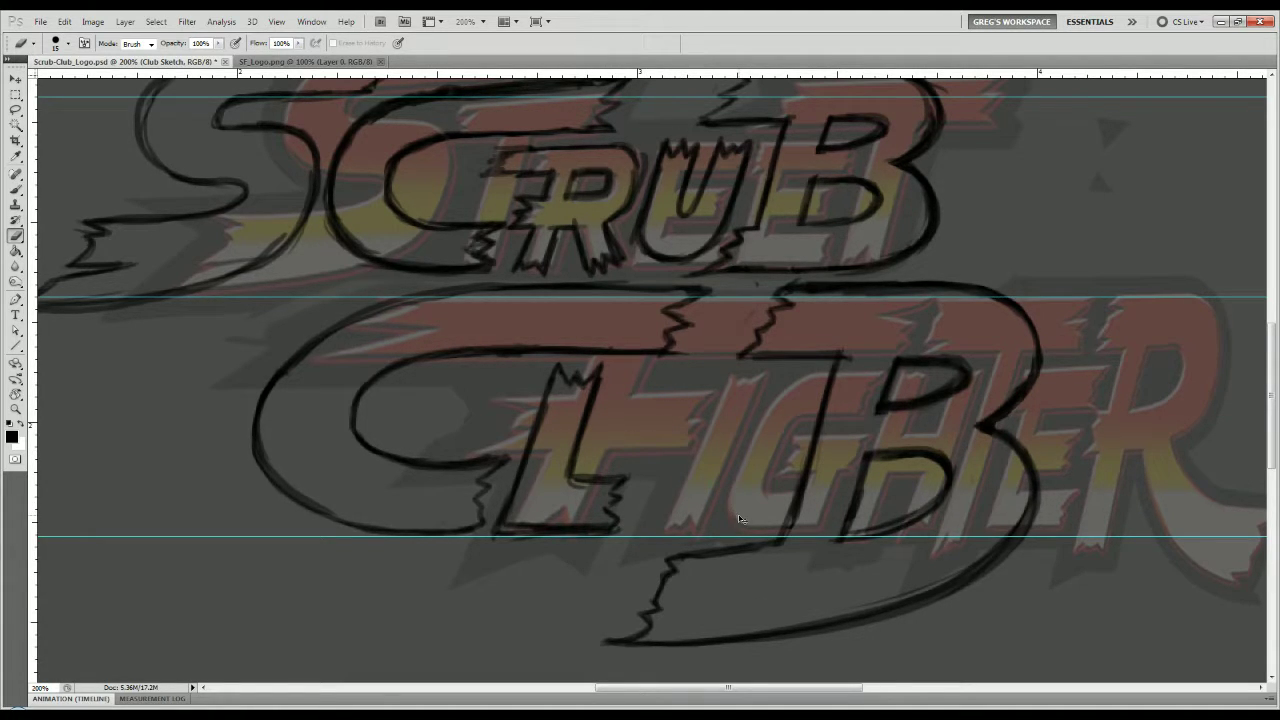
# Paste the copied U on a new layer and move it into the gap between CLUB's L and B.
pyautogui.hotkey('ctrl', 'v')
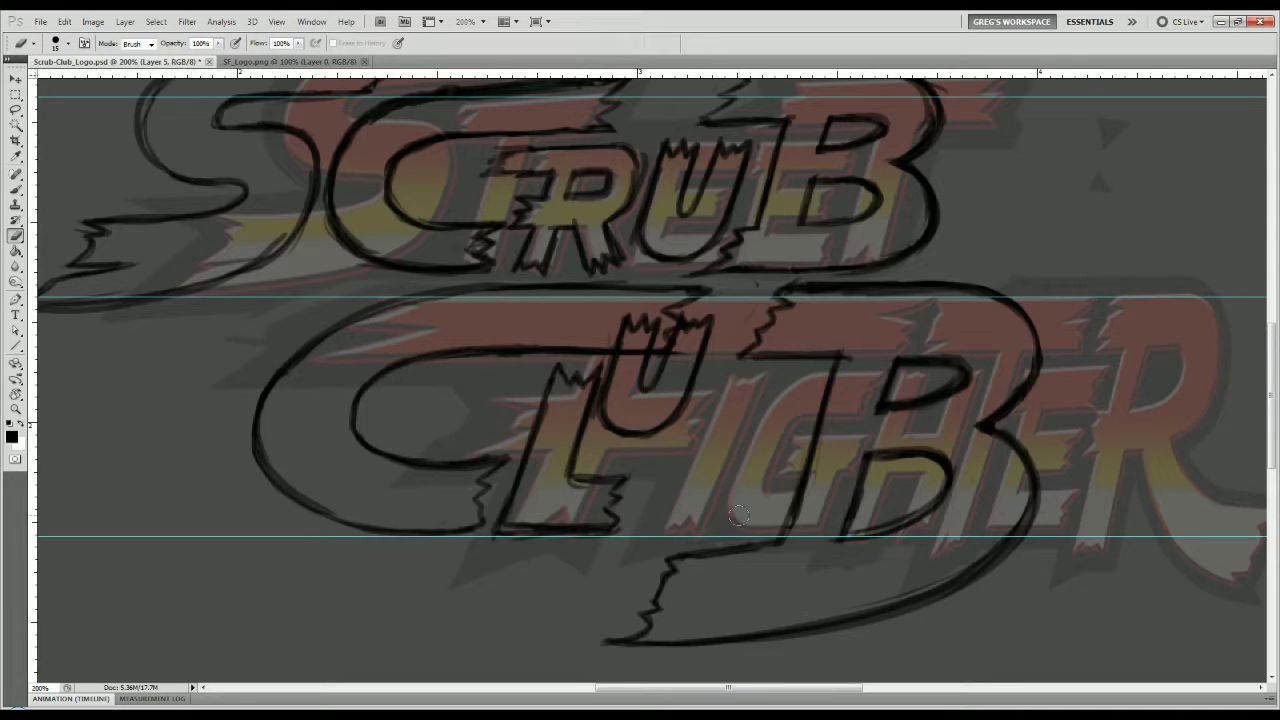
pyautogui.press('v')
pyautogui.moveTo(670, 418); pyautogui.dragTo(706, 468)
pyautogui.moveTo(727, 419); pyautogui.dragTo(723, 414)
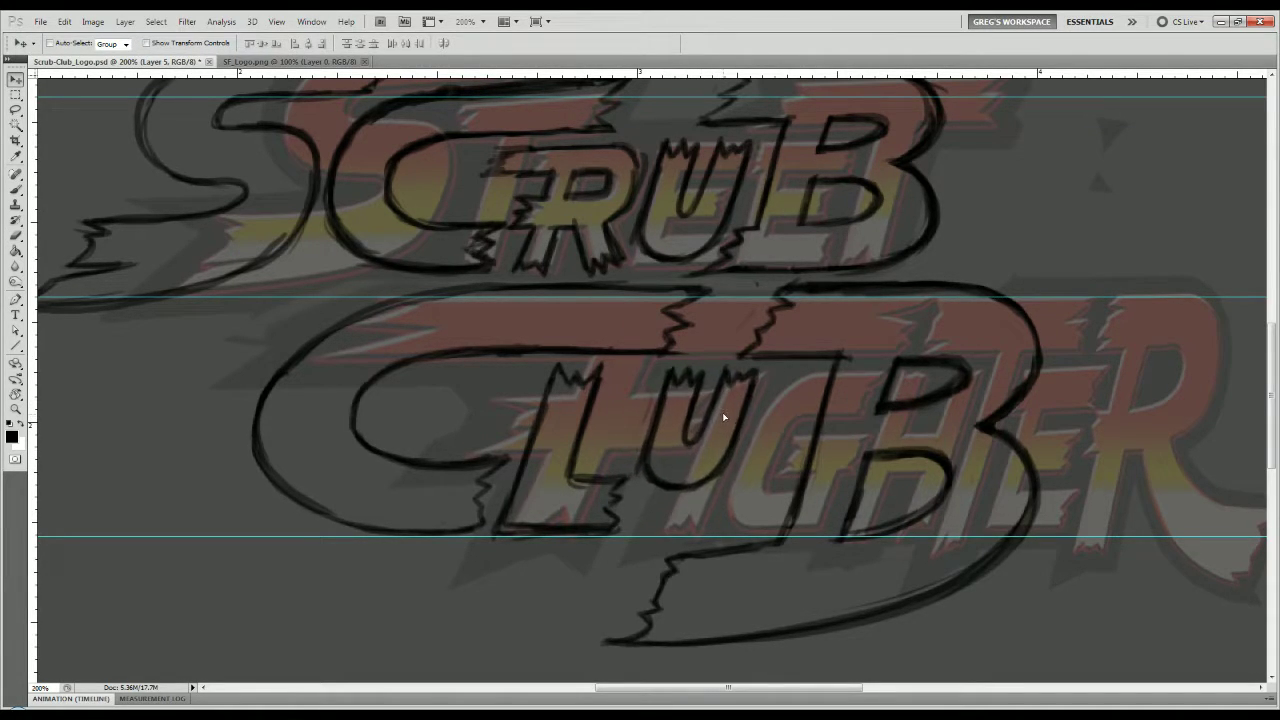
# Scale the pasted U up proportionally to 136.12% and skew it horizontally by 1.57 degrees.
pyautogui.hotkey('ctrl', 't')
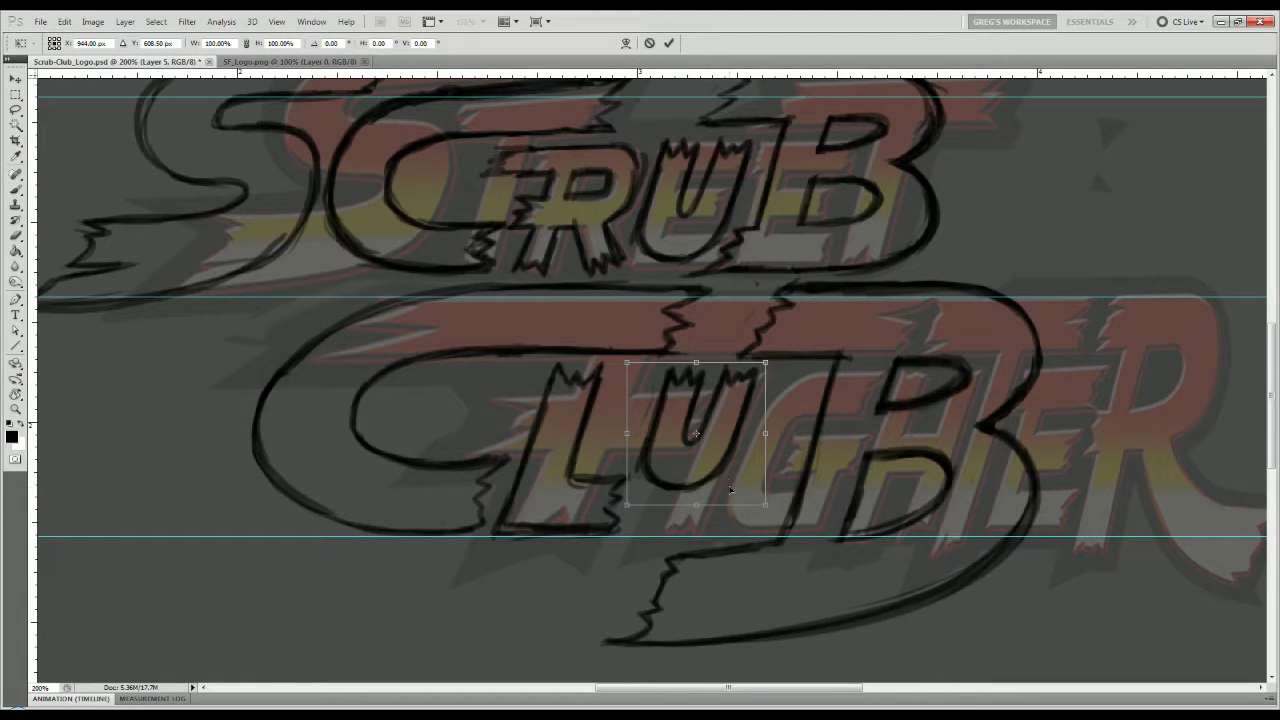
pyautogui.moveTo(765, 505); pyautogui.dragTo(815, 557)
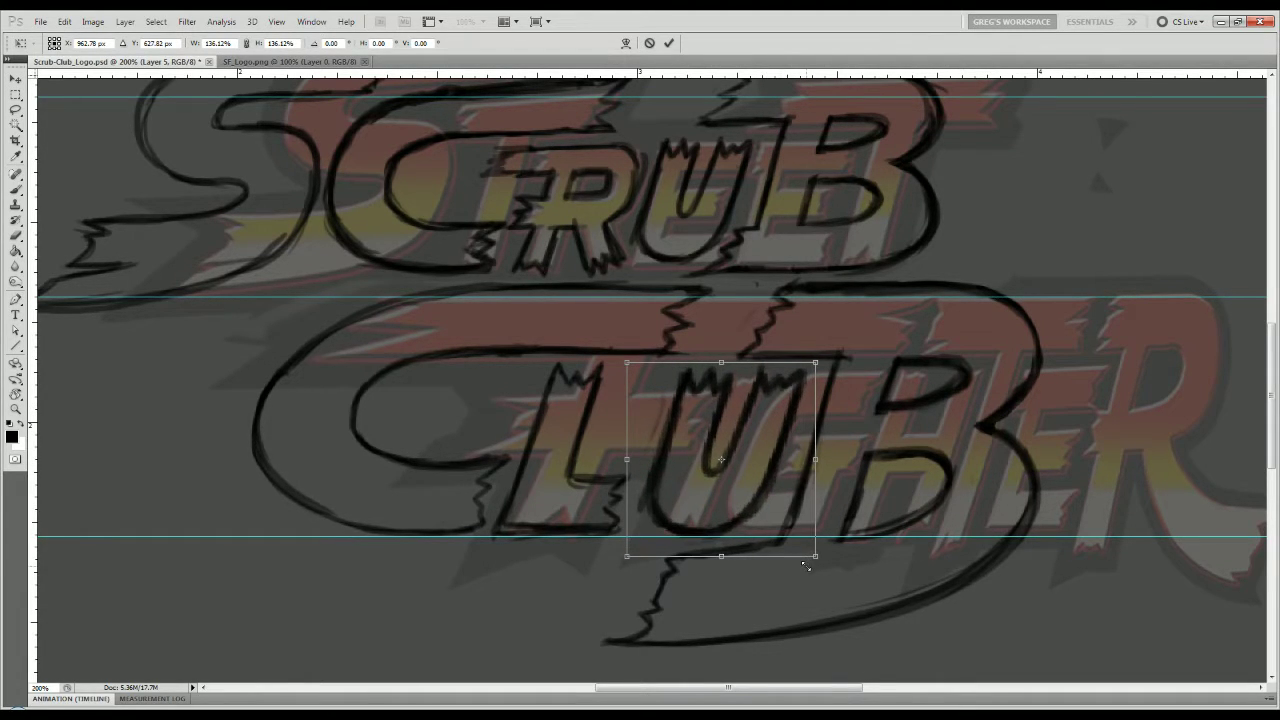
pyautogui.moveTo(722, 363); pyautogui.dragTo(718, 364)
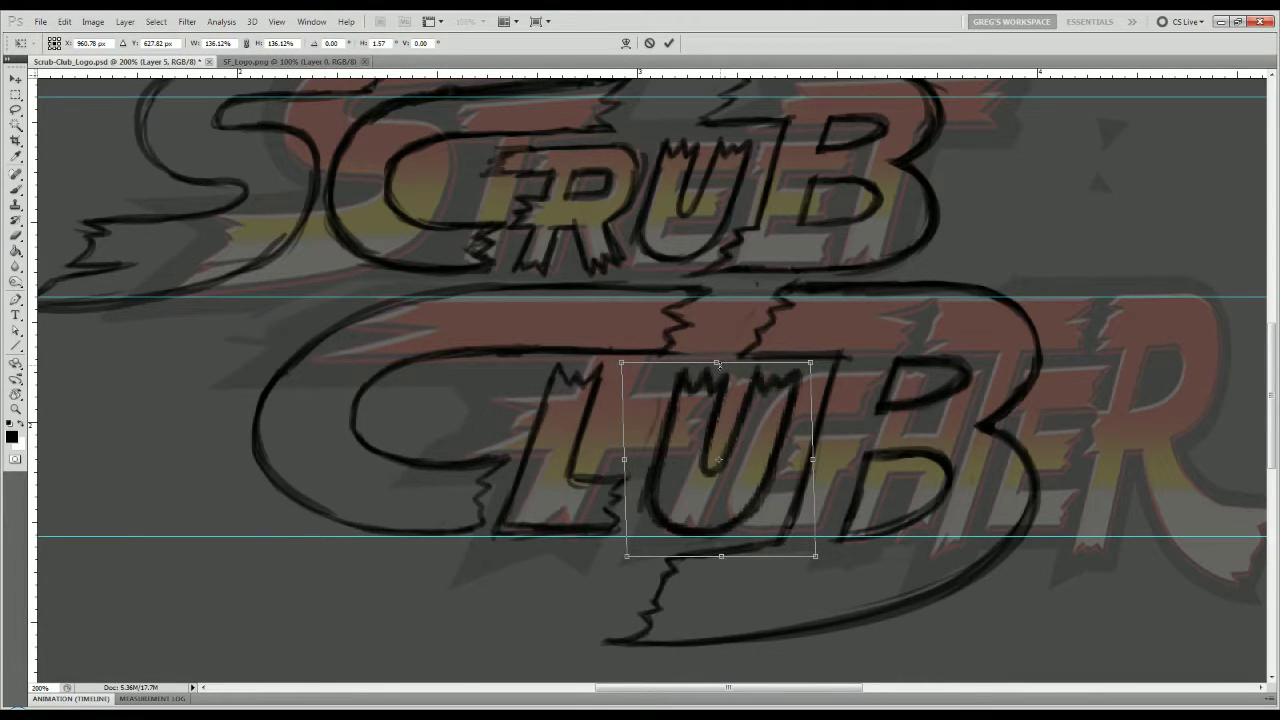
pyautogui.press('Return')
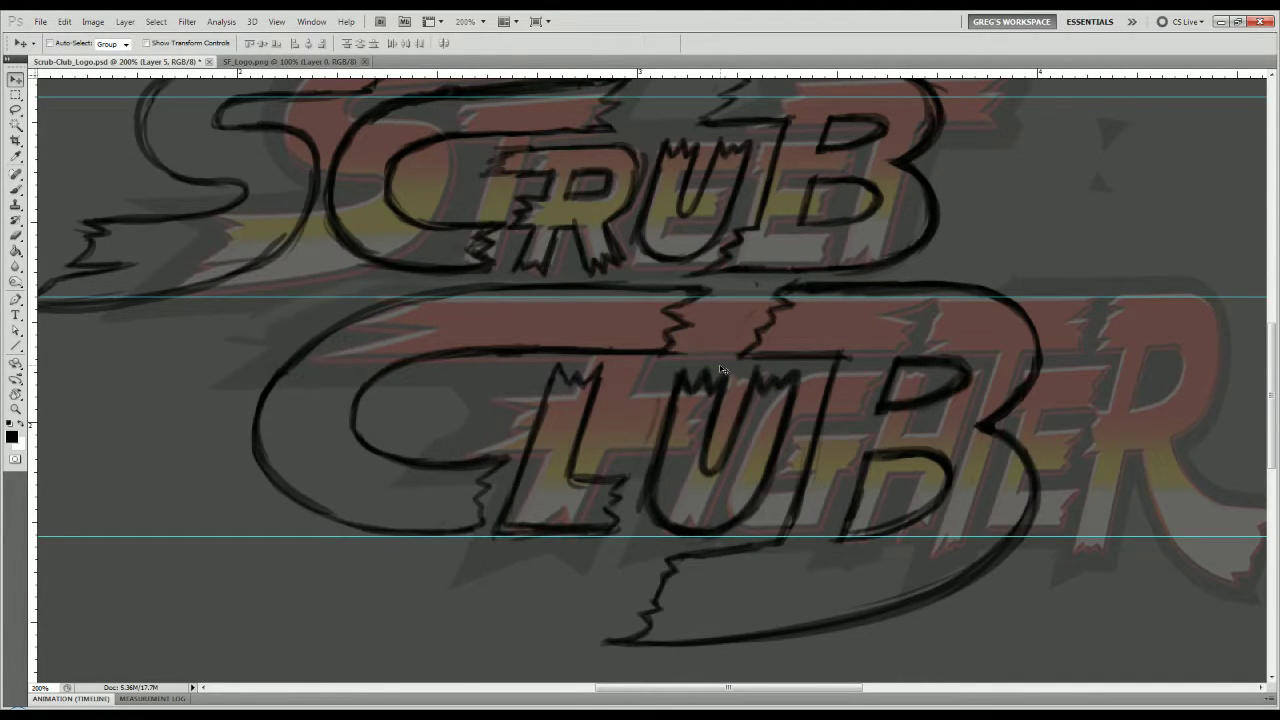
pyautogui.moveTo(720, 370); pyautogui.dragTo(742, 342)
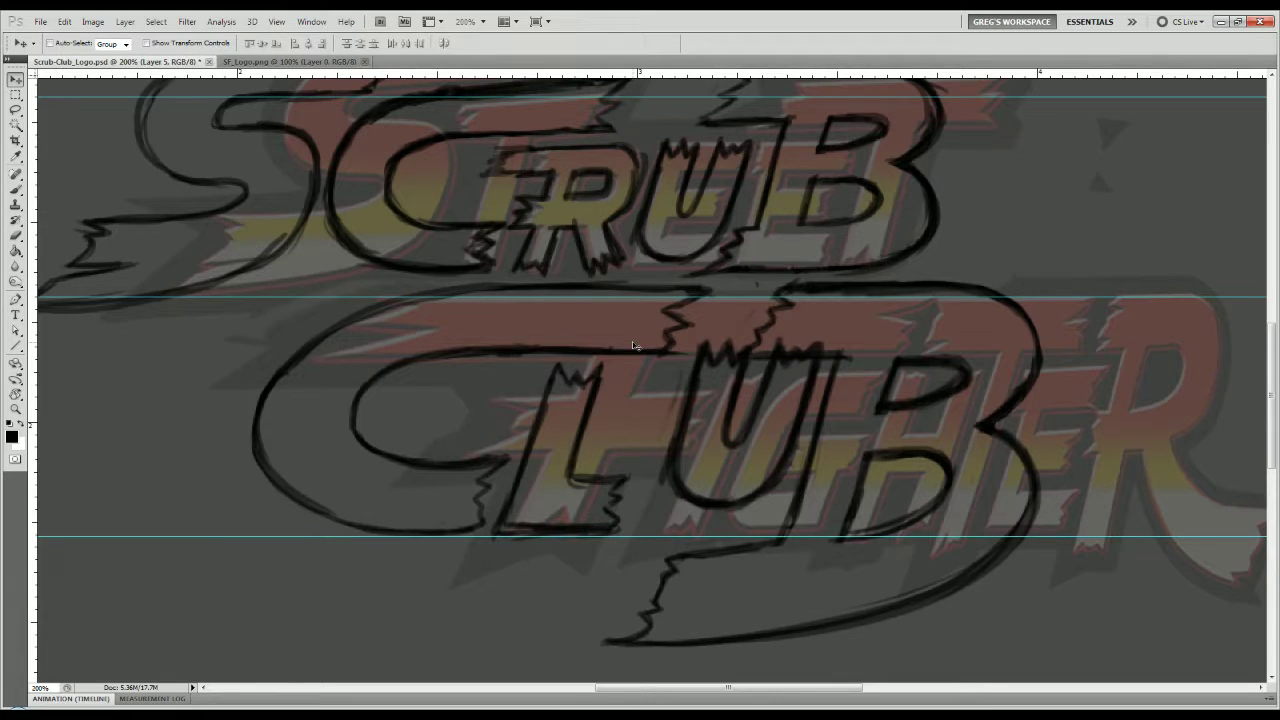
pyautogui.hotkey('ctrl', 'z')
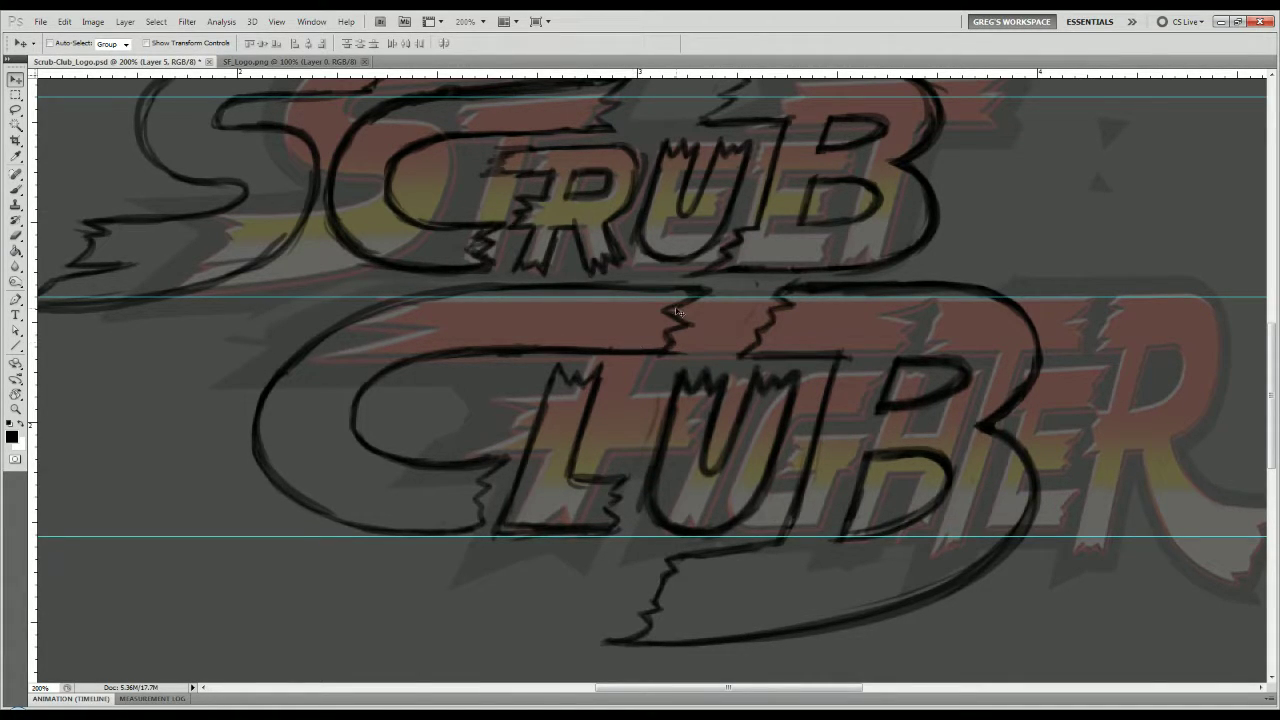
# Widen the pasted U to 106.83% and skew its top slightly to the left to fit between L and B.
pyautogui.hotkey('ctrl', 't')
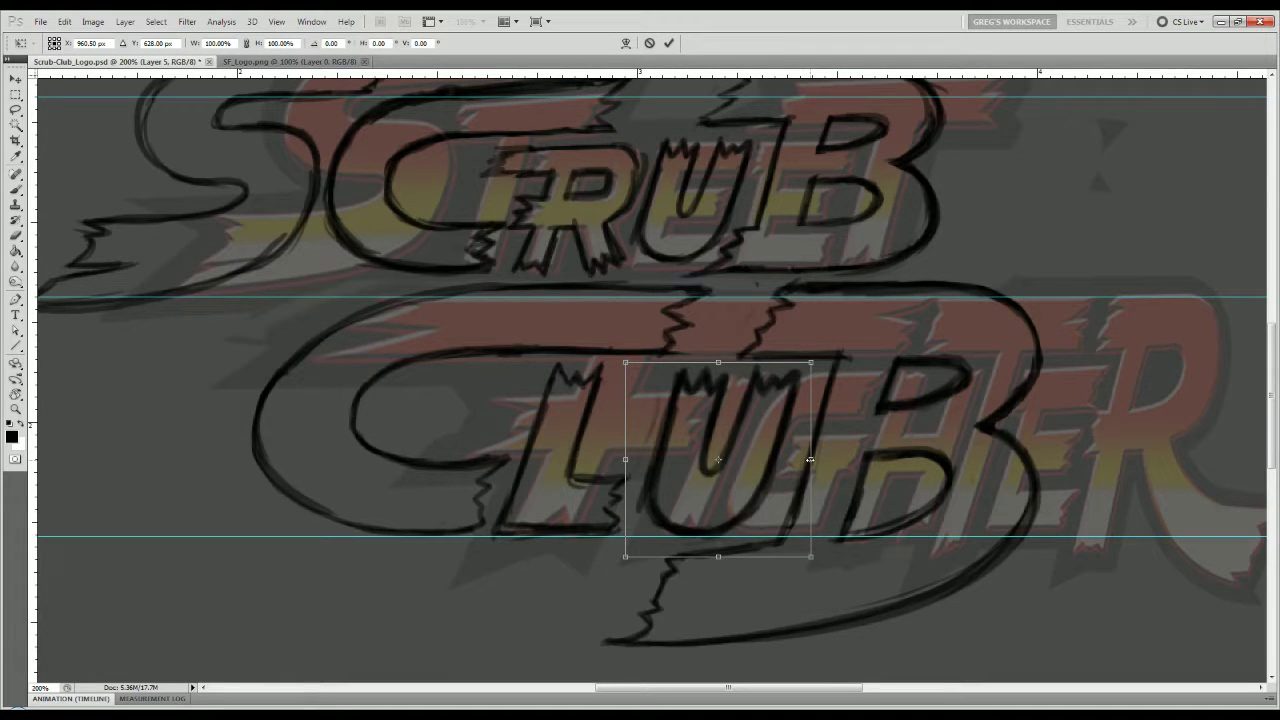
pyautogui.moveTo(811, 459); pyautogui.dragTo(823, 459)
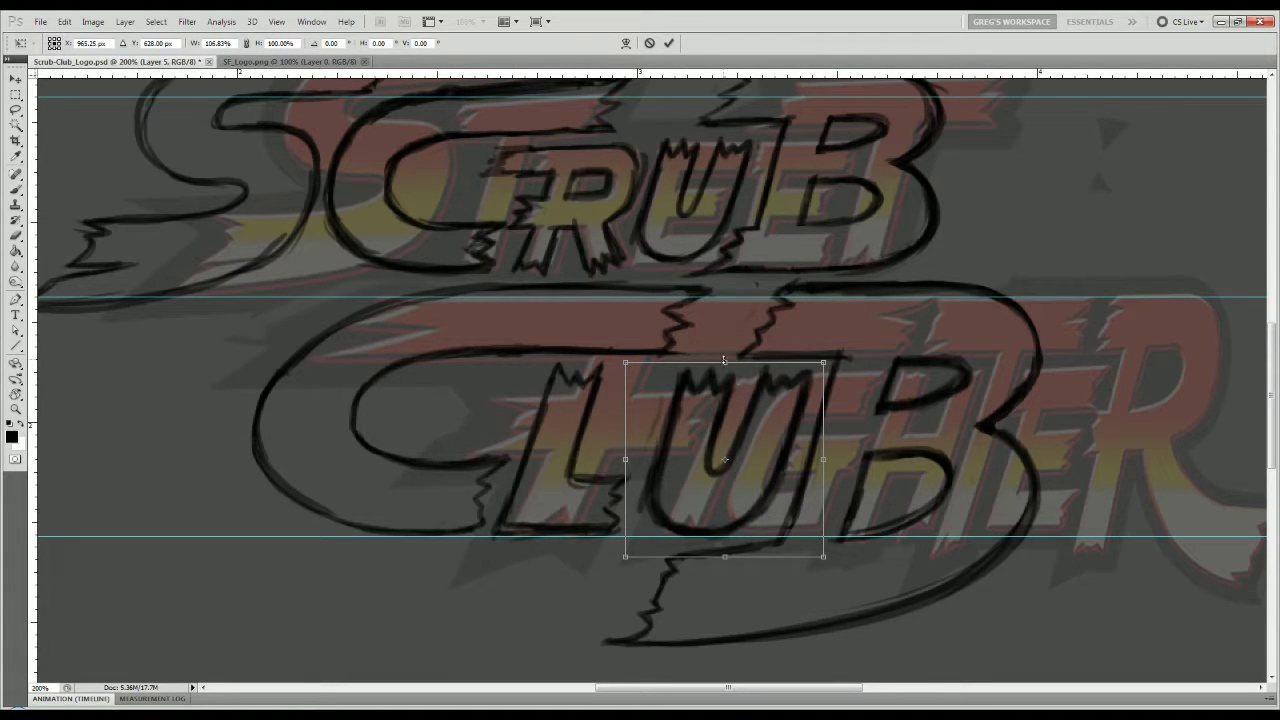
pyautogui.moveTo(725, 363); pyautogui.dragTo(716, 390)
pyautogui.press('Return')
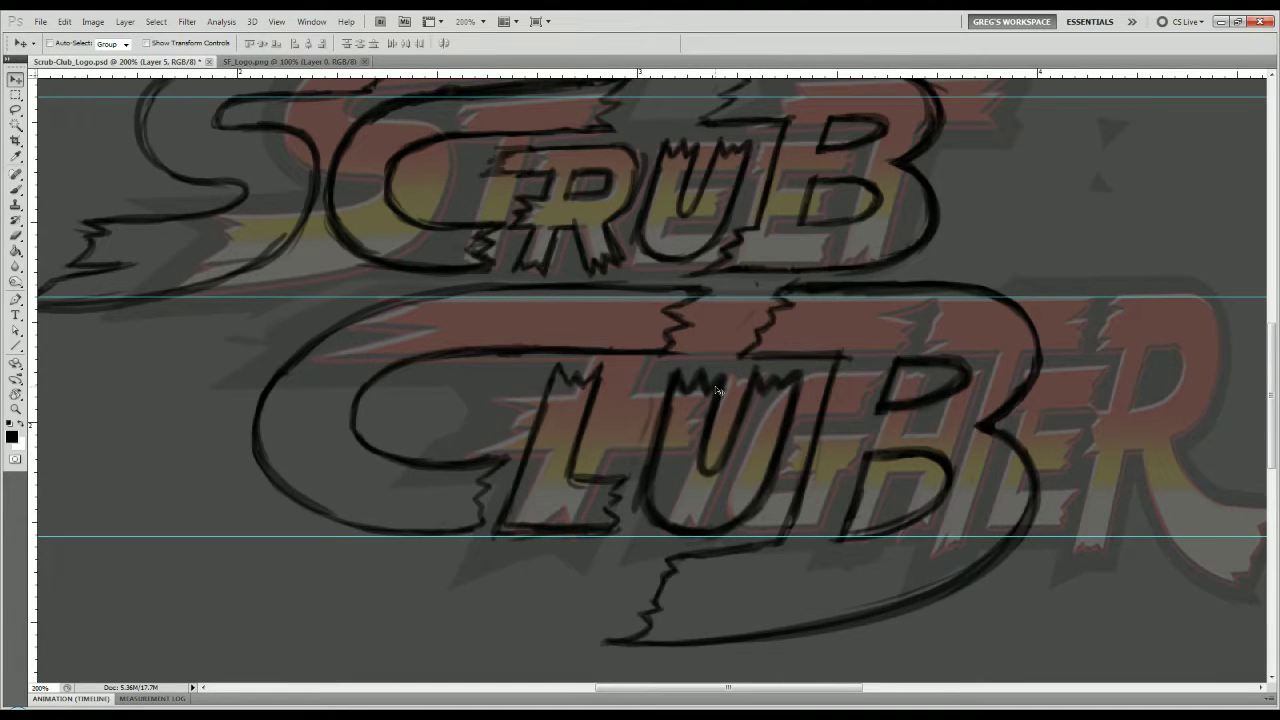
# Hide the Street Fighter logo reference and the guides, and save the document.
pyautogui.hotkey('ctrl', '-')
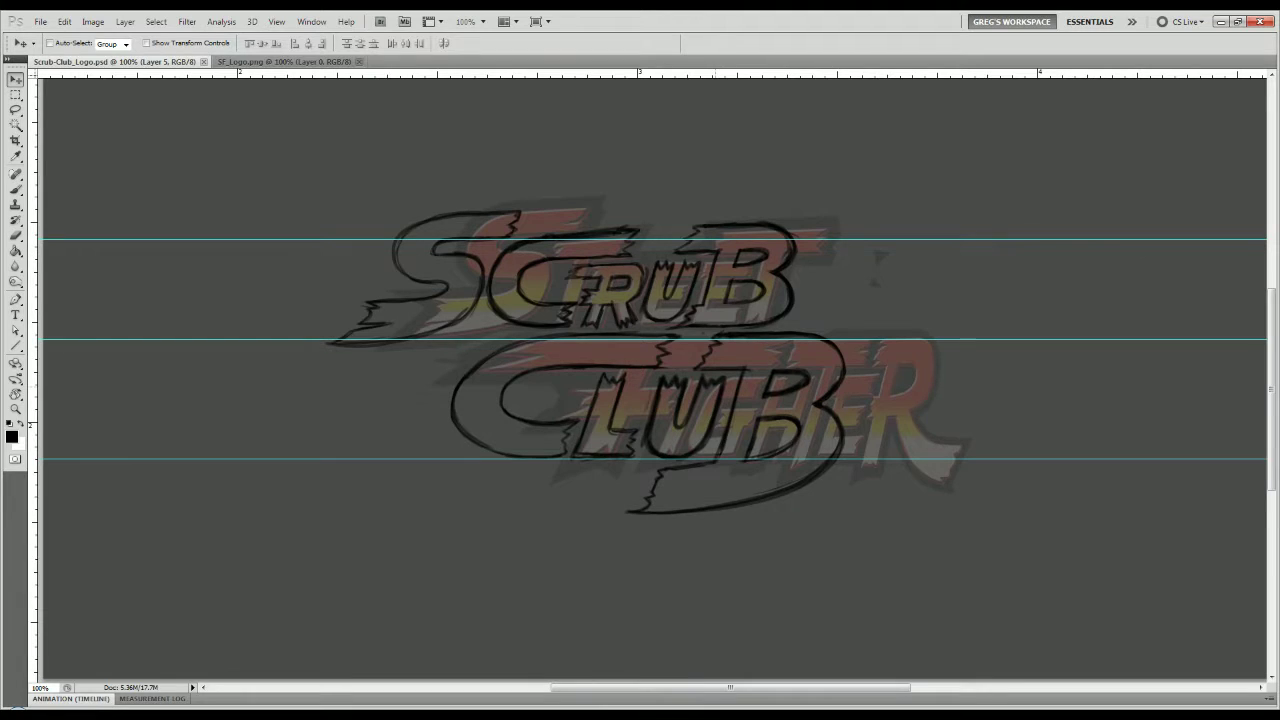
pyautogui.press('Delete')
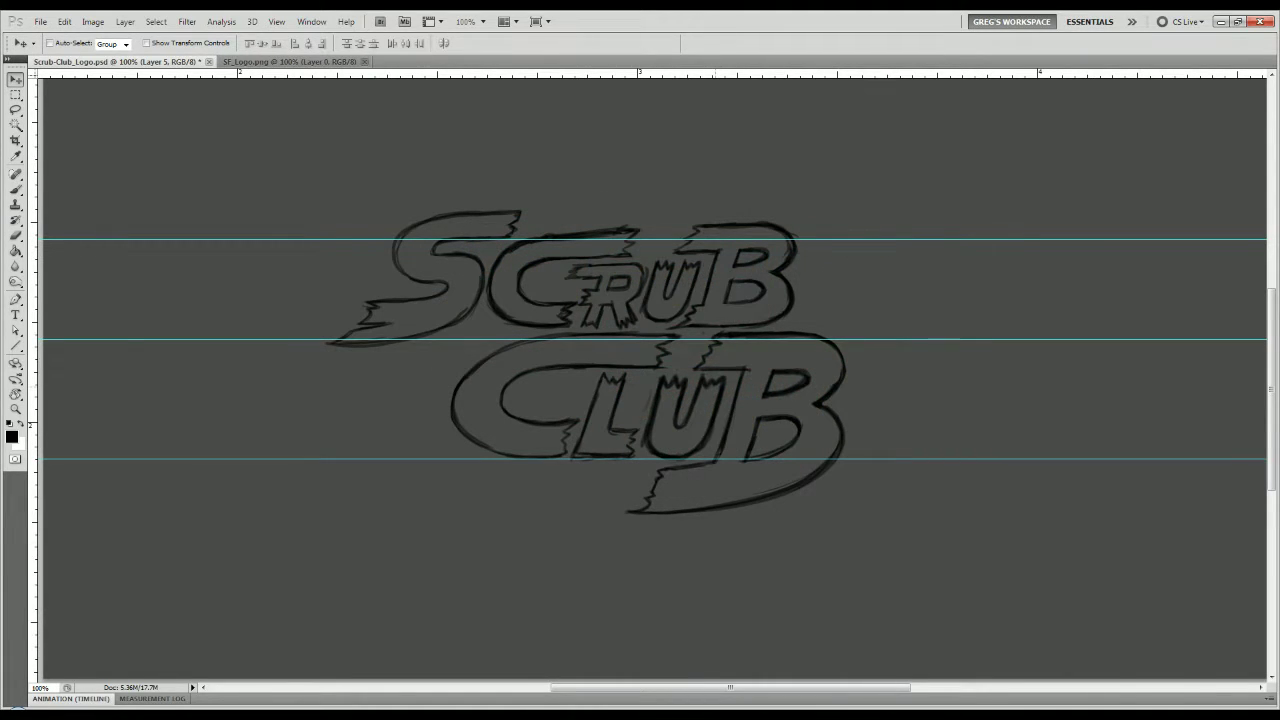
pyautogui.hotkey('ctrl', ';')
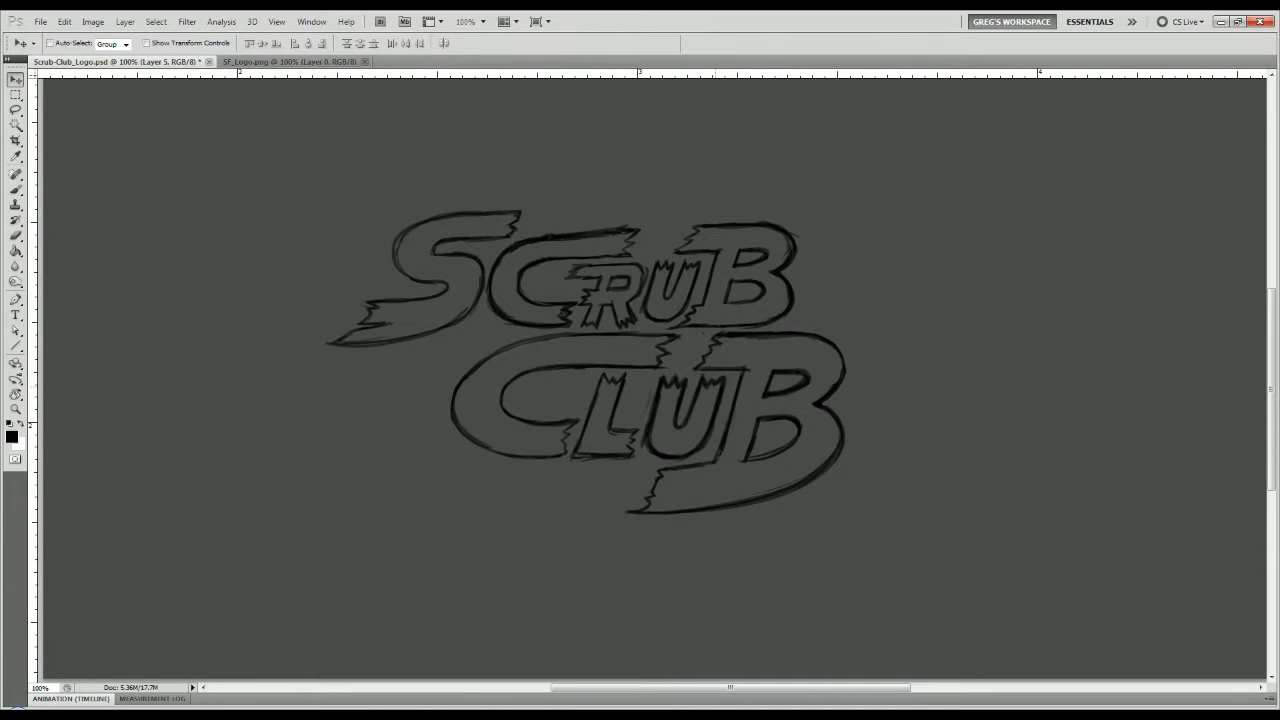
pyautogui.hotkey('ctrl', 's')
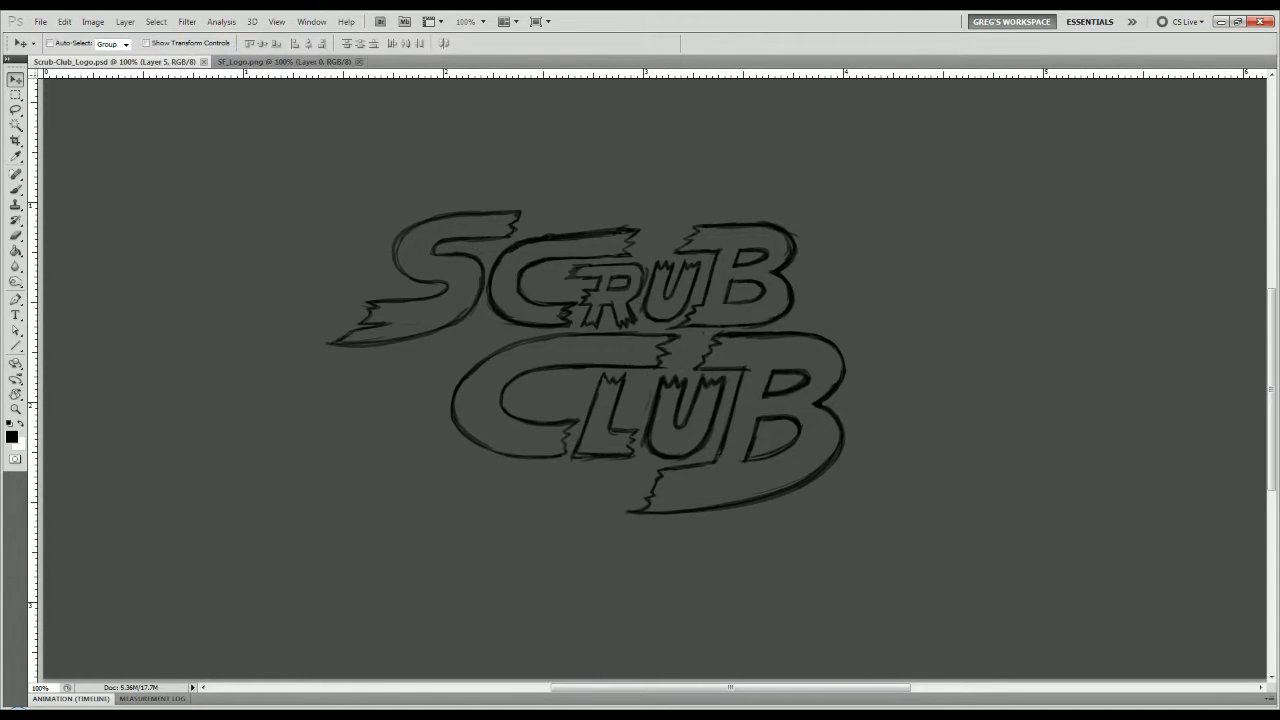
# Darken the strokes of CLUB's U by duplicating its layer and merging the copy down, twice.
pyautogui.hotkey('ctrl', 'z')
pyautogui.hotkey('ctrl', 'z')
pyautogui.hotkey('ctrl', '+')
pyautogui.hotkey('ctrl', '+')
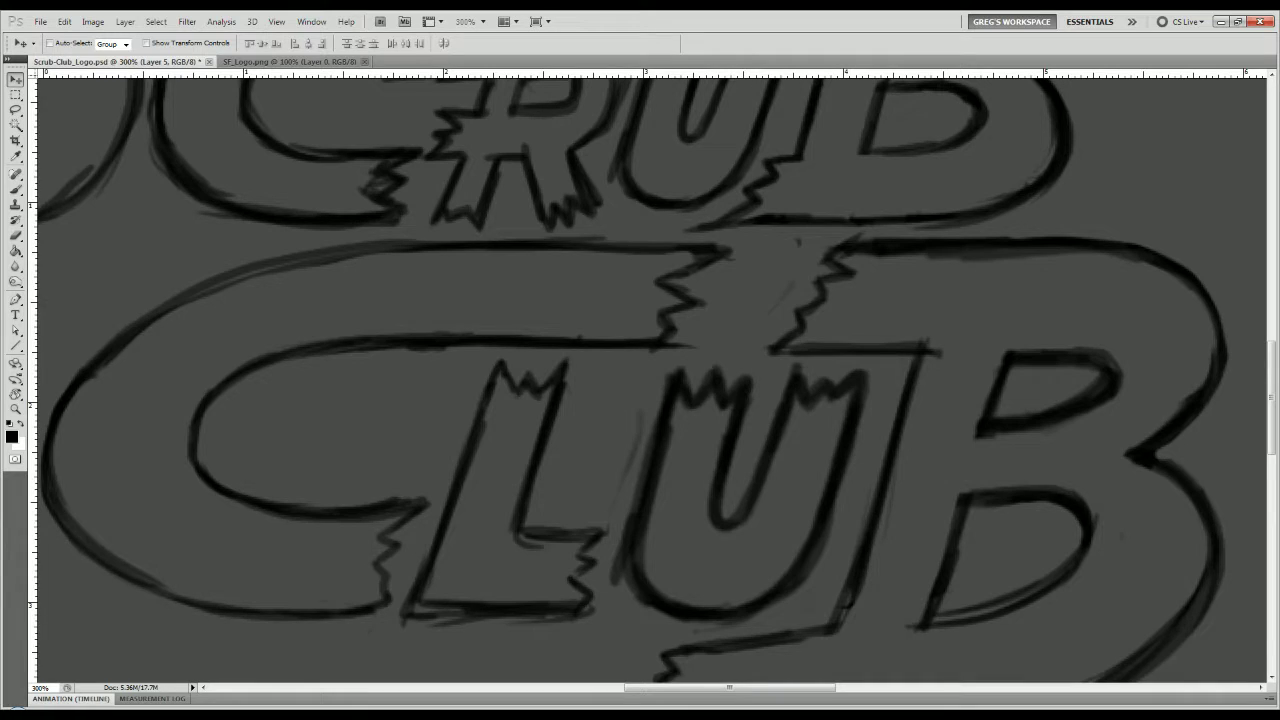
pyautogui.hotkey('ctrl', '-')
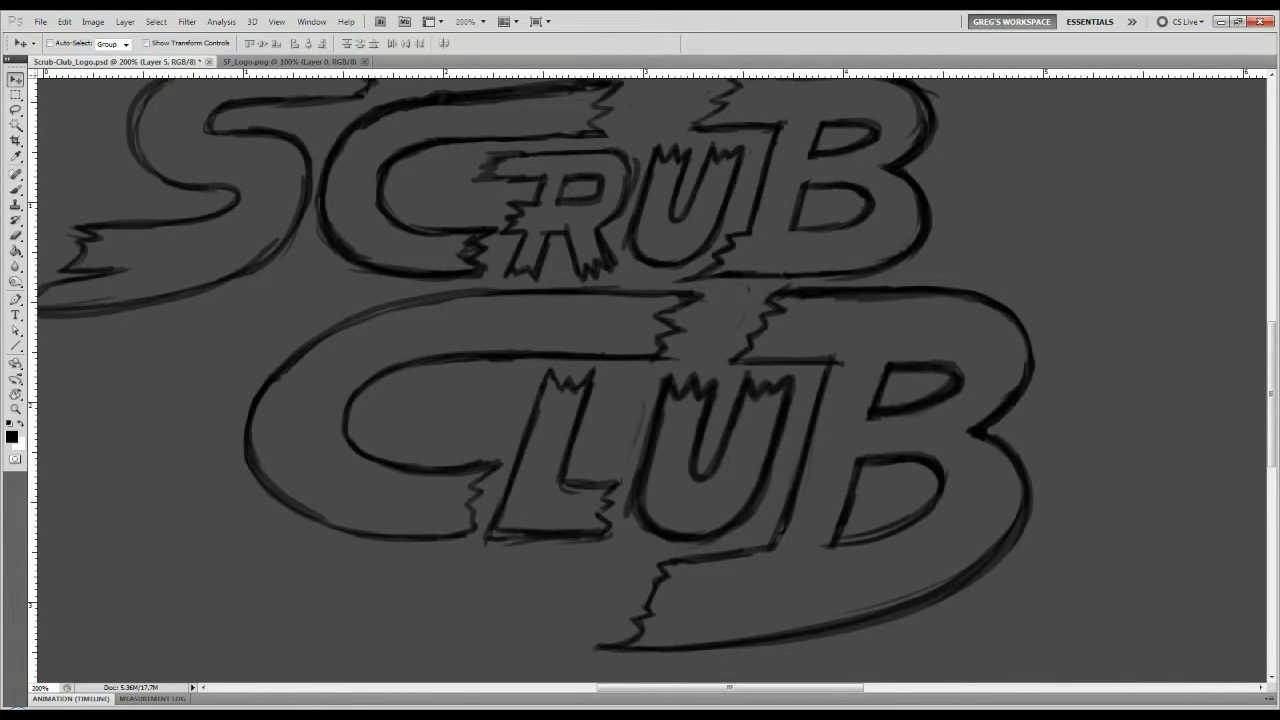
pyautogui.hotkey('ctrl', 'j')
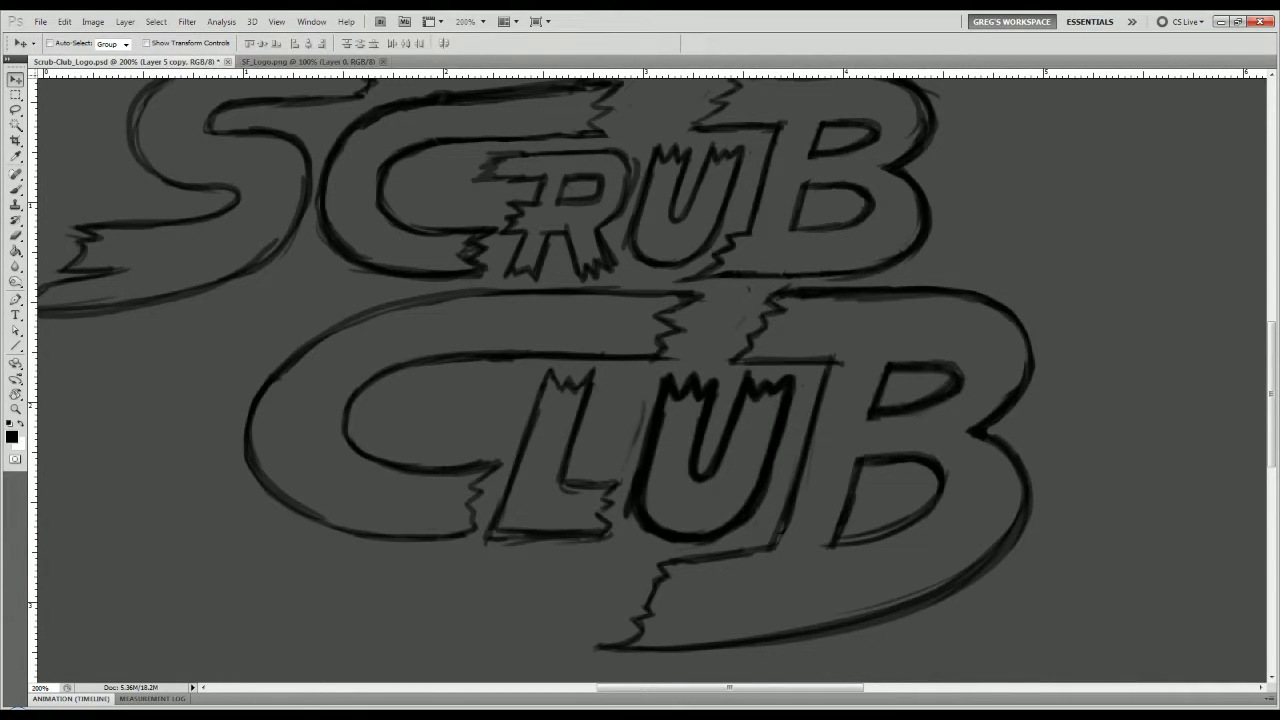
pyautogui.hotkey('ctrl', 'z')
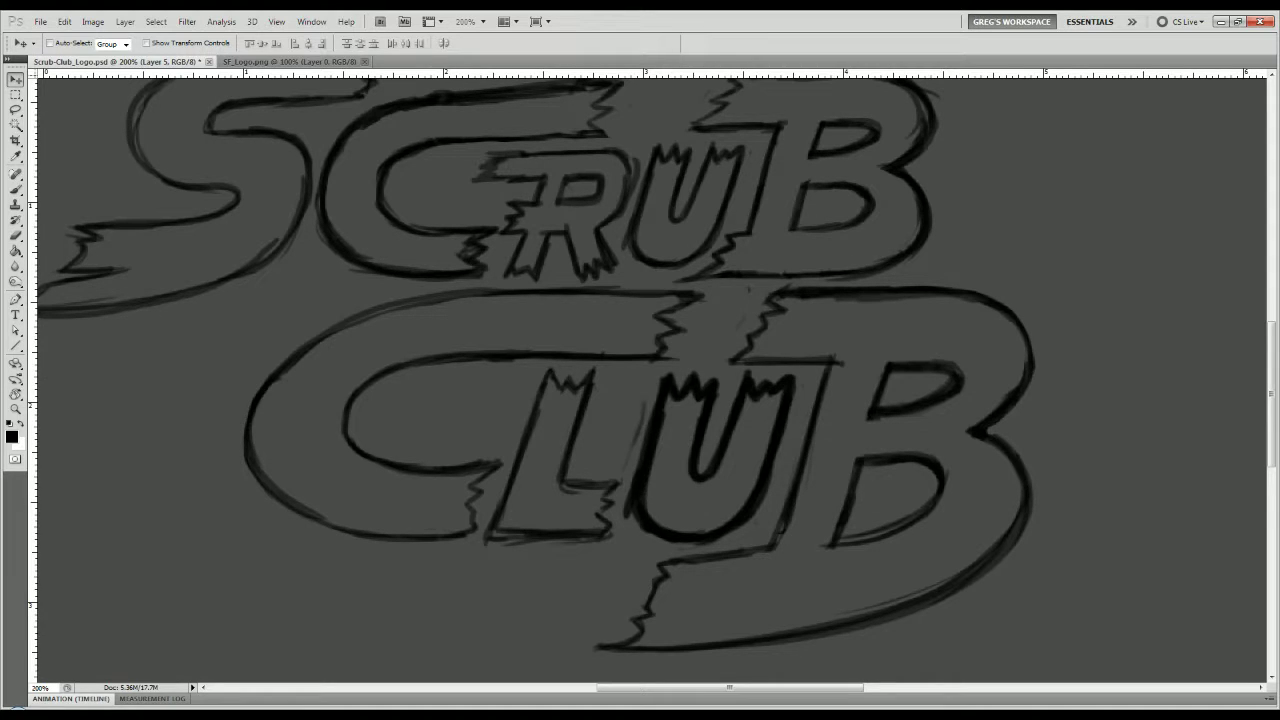
pyautogui.hotkey('ctrl', 'j')
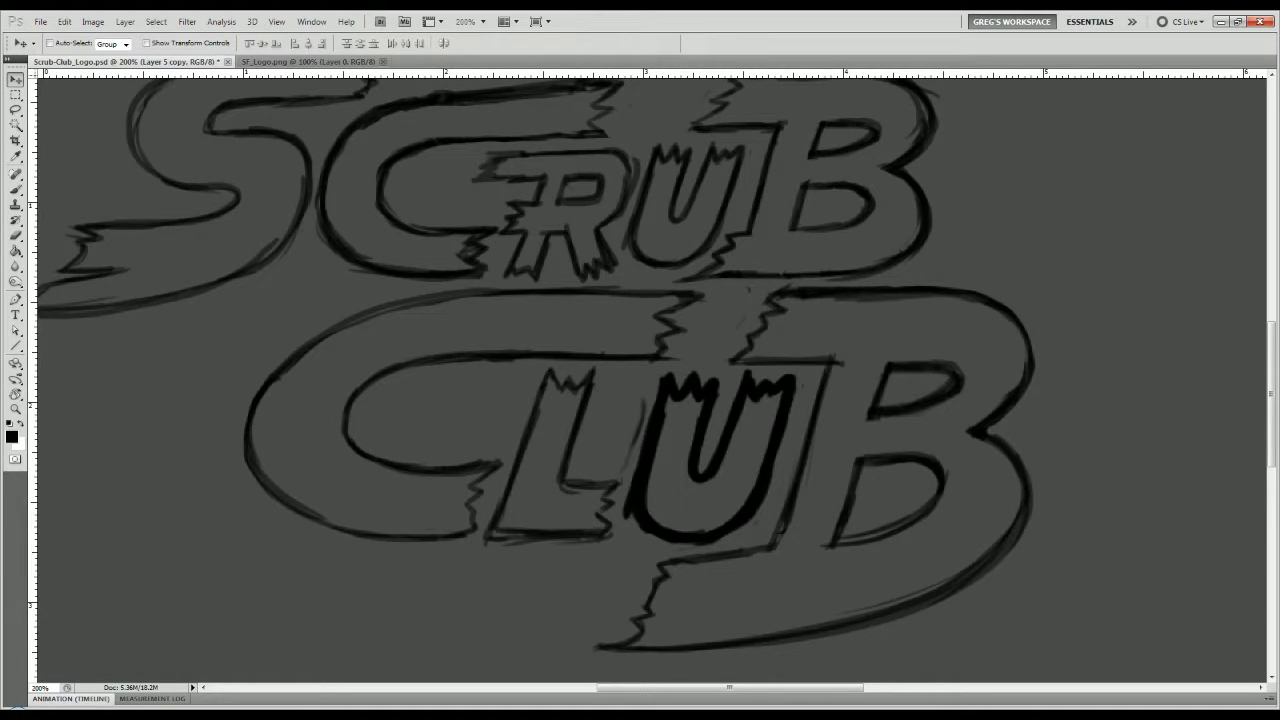
pyautogui.hotkey('ctrl', 'e')
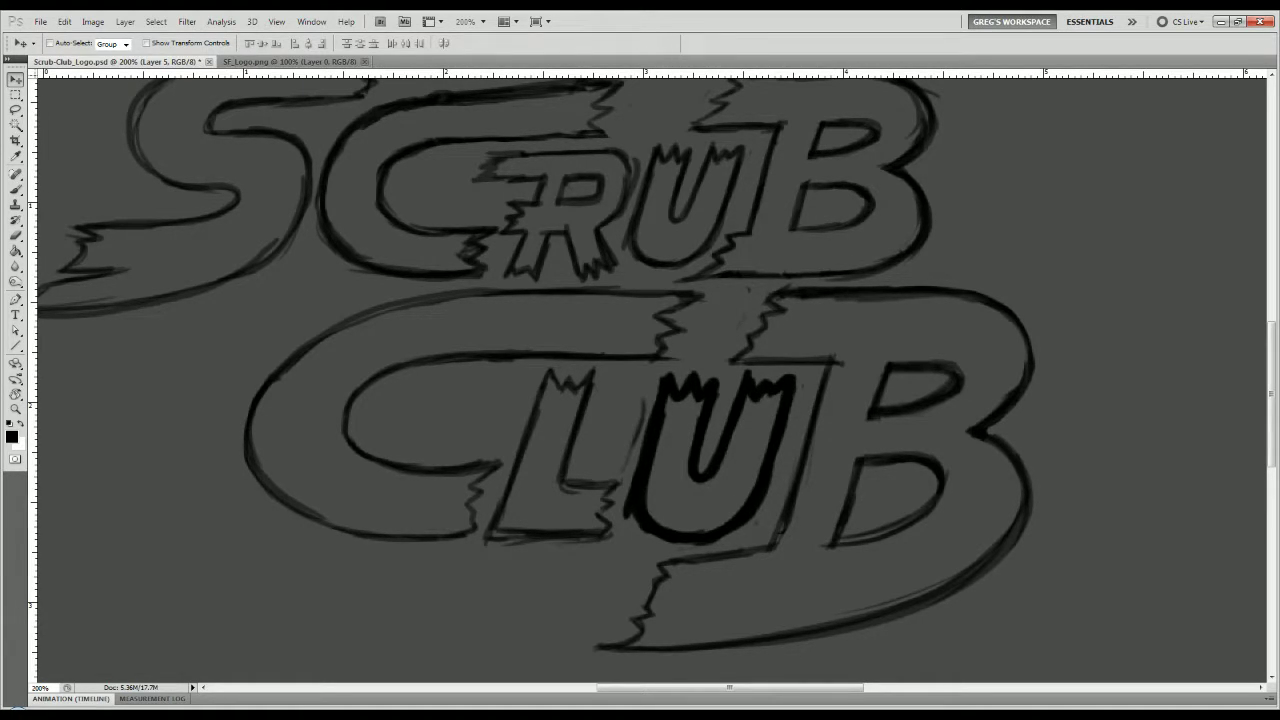
# Thin the heavy outline of CLUB's U with a small eraser and erase its jagged tops with a larger one.
pyautogui.press('b')
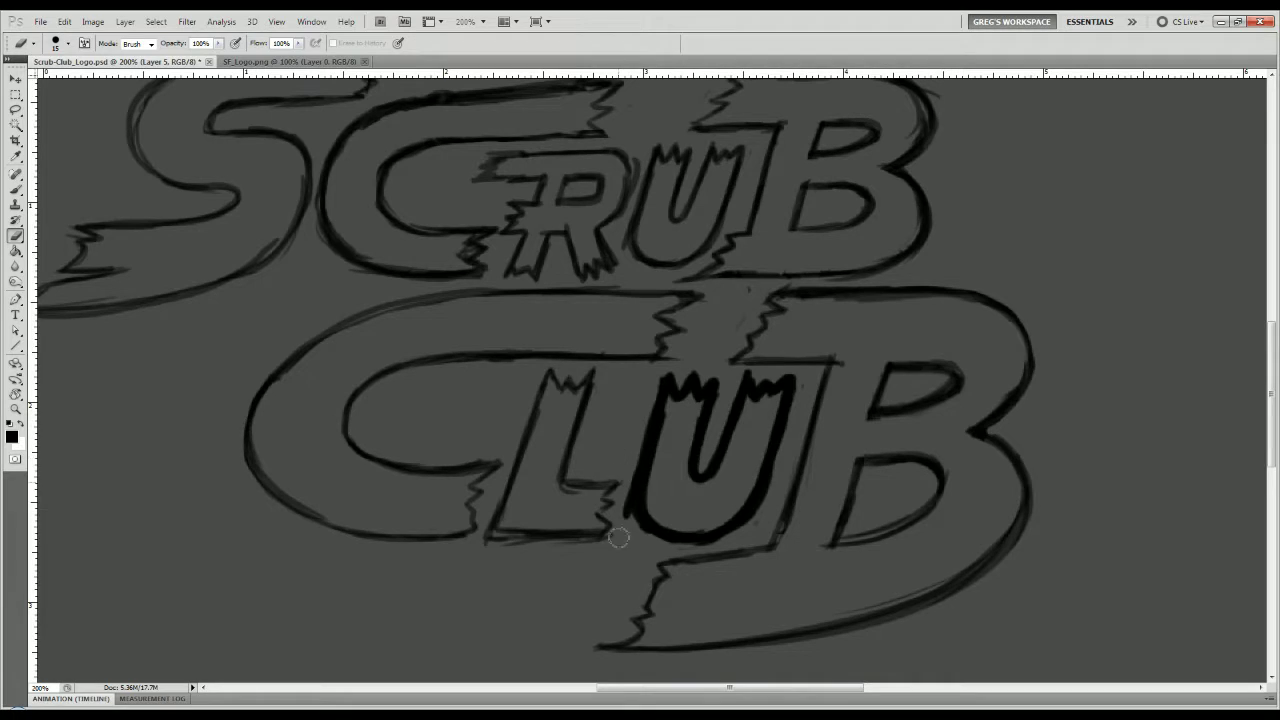
pyautogui.press('[')
pyautogui.press('[')
pyautogui.press('[')
pyautogui.press('[')
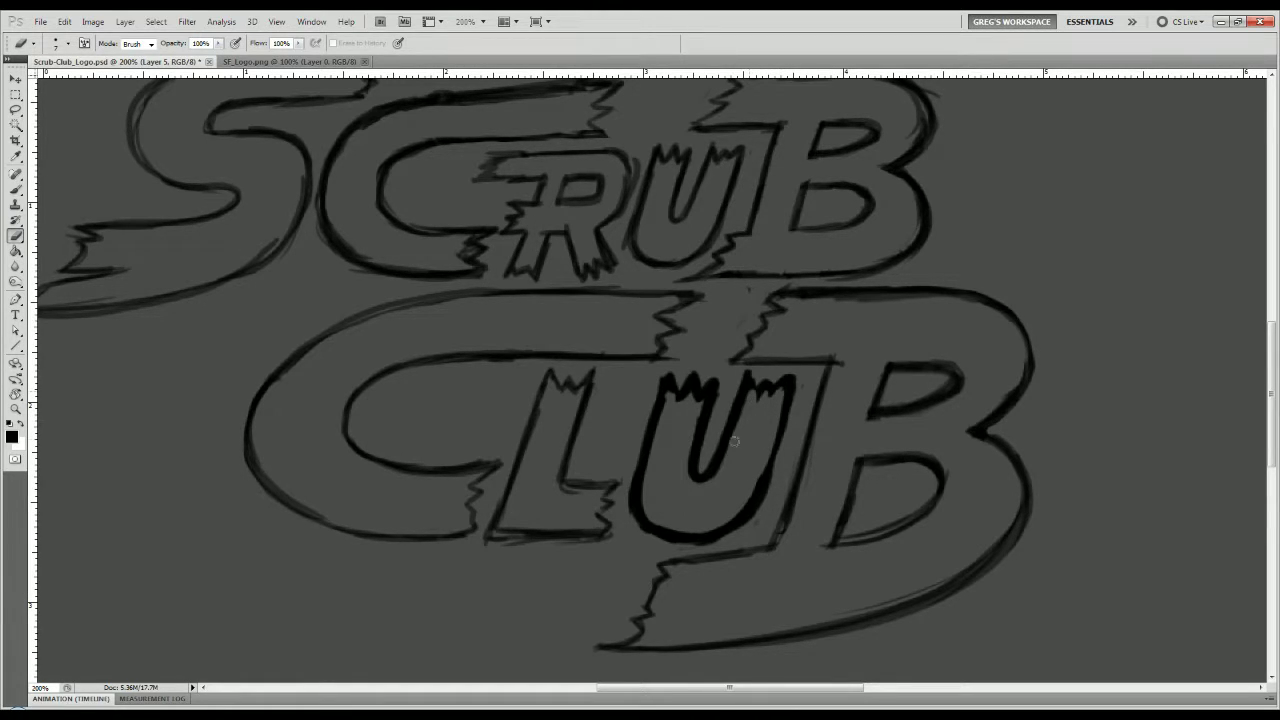
pyautogui.moveTo(736, 434); pyautogui.dragTo(704, 480)
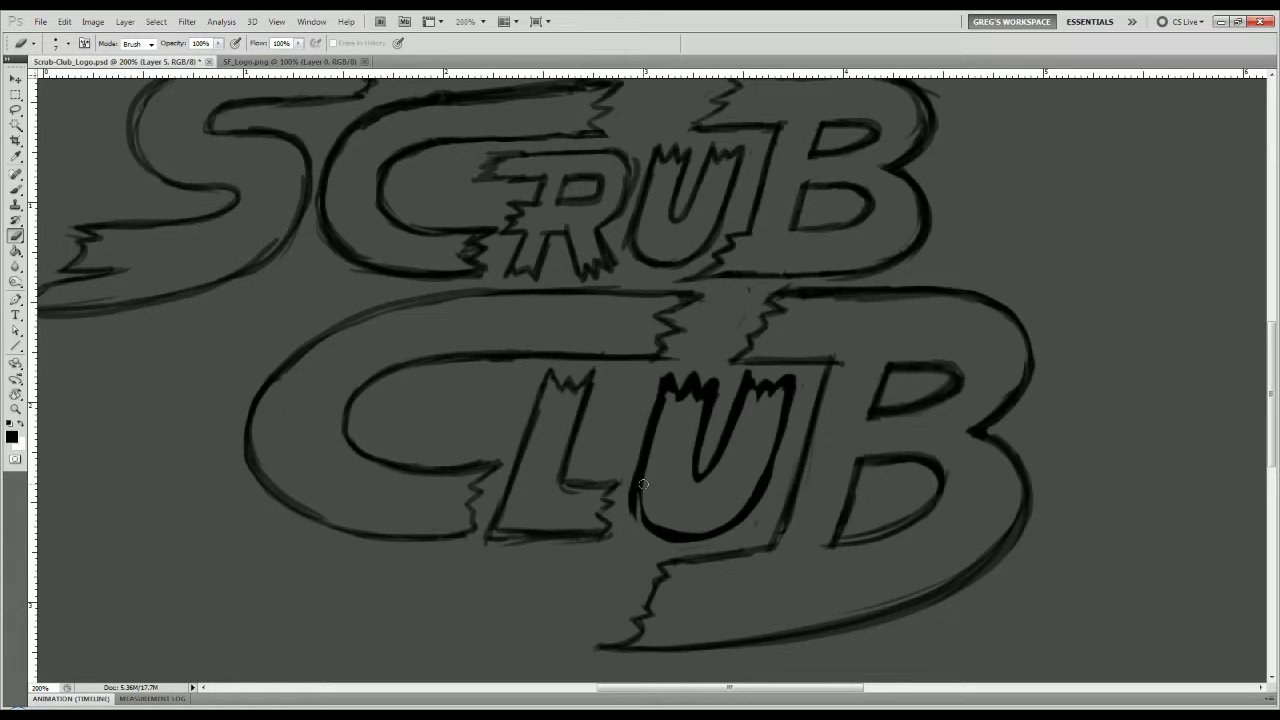
pyautogui.hotkey('ctrl', 'z')
pyautogui.press(']')
pyautogui.moveTo(750, 386)
pyautogui.mouseDown()
pyautogui.moveTo(665, 385)
pyautogui.moveTo(695, 392)
pyautogui.moveTo(681, 400)
pyautogui.mouseUp()
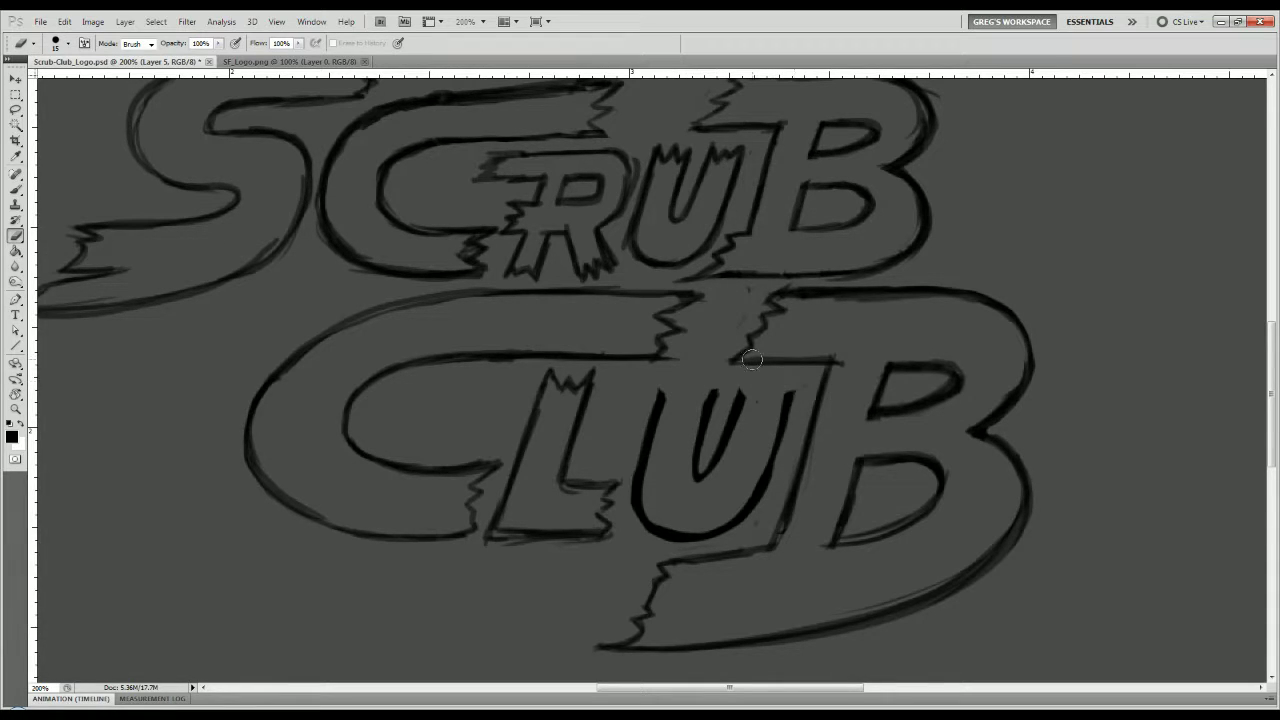
# Redraw jagged torn edges across both tops of CLUB's U with a small black brush at 50% opacity.
pyautogui.press('b')
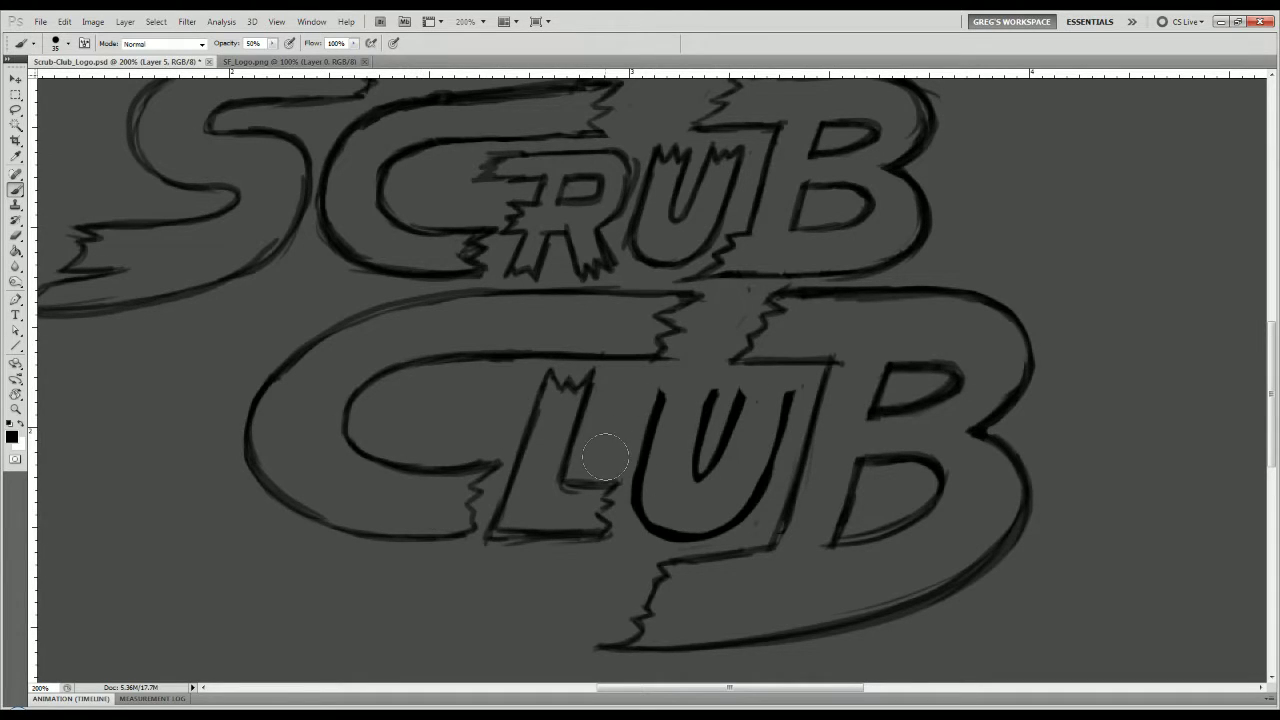
pyautogui.click(153, 427)
pyautogui.press('[')
pyautogui.hotkey('ctrl', 'z')
pyautogui.press('[')
pyautogui.press('[')
pyautogui.press('[')
pyautogui.moveTo(791, 382)
pyautogui.mouseDown()
pyautogui.moveTo(745, 372)
pyautogui.moveTo(735, 411)
pyautogui.moveTo(748, 341)
pyautogui.moveTo(694, 392)
pyautogui.moveTo(713, 391)
pyautogui.moveTo(667, 381)
pyautogui.moveTo(653, 409)
pyautogui.moveTo(673, 339)
pyautogui.moveTo(708, 287)
pyautogui.moveTo(710, 365)
pyautogui.moveTo(676, 386)
pyautogui.moveTo(697, 384)
pyautogui.moveTo(665, 380)
pyautogui.mouseUp()
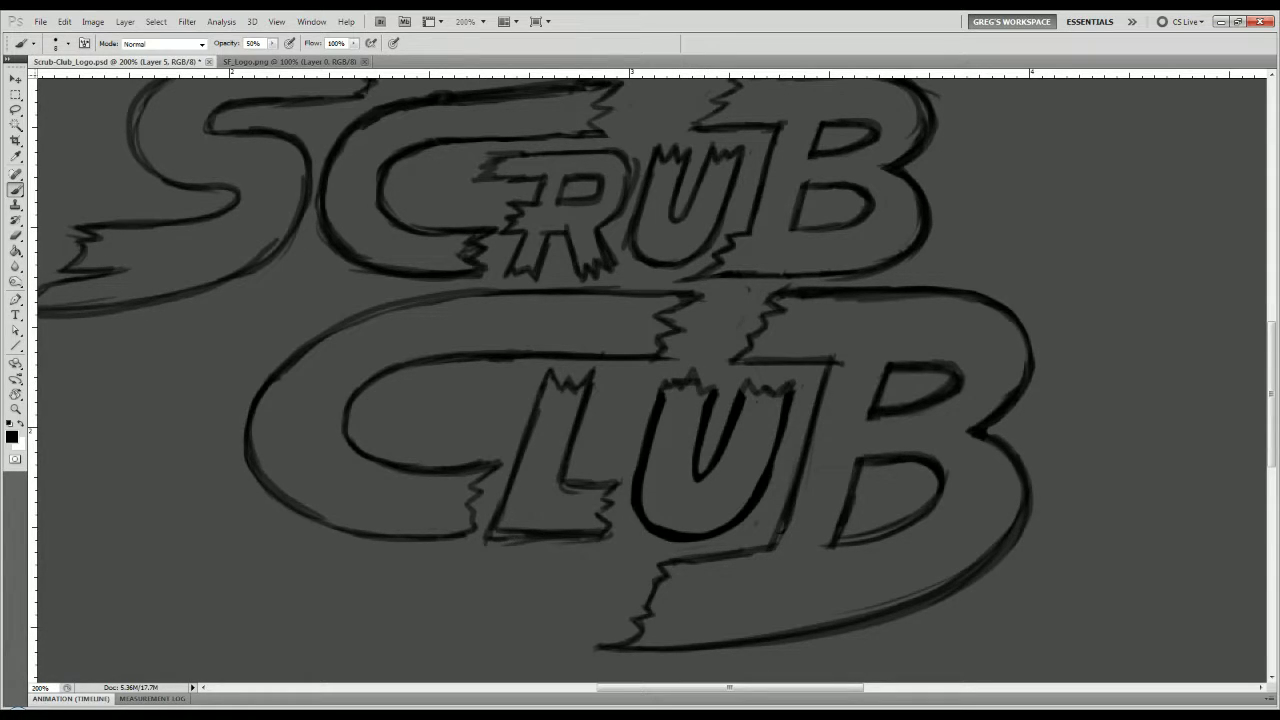
# Merge the layer of CLUB's U down into the Club Sketch layer and save the document.
pyautogui.hotkey('ctrl', '-')
pyautogui.hotkey('ctrl', '-')
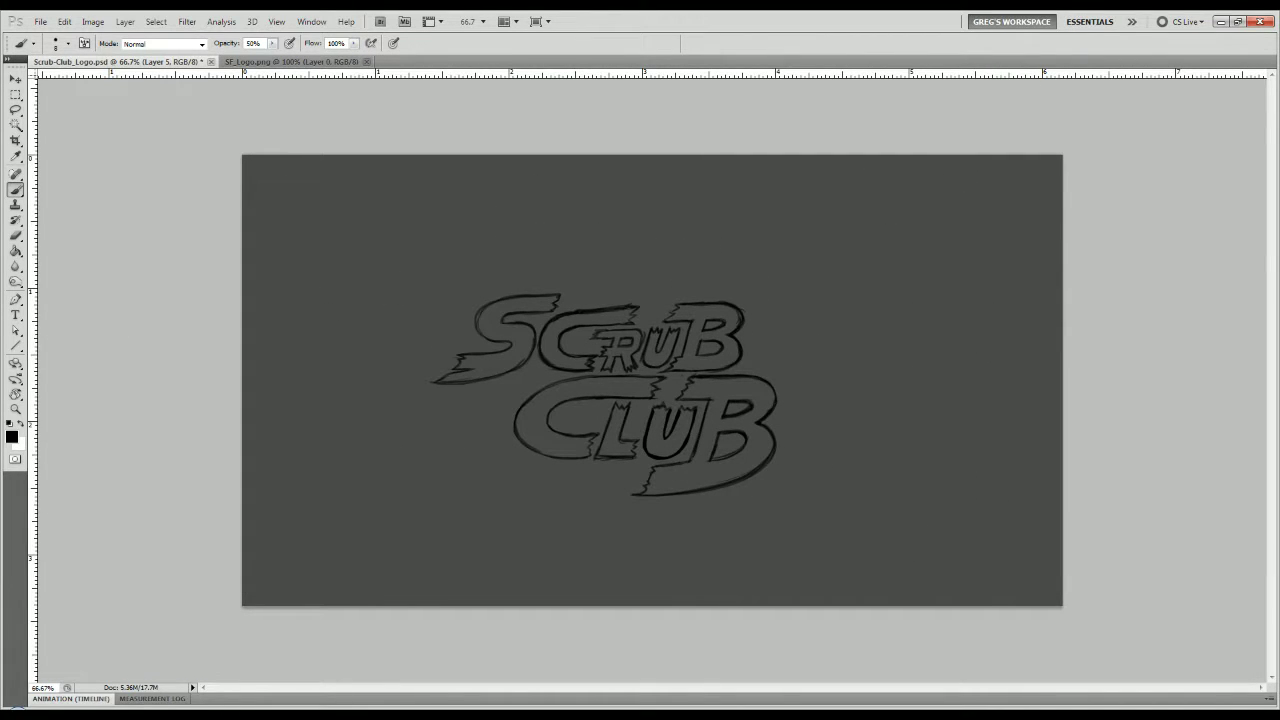
pyautogui.hotkey('ctrl', '+')
pyautogui.hotkey('ctrl', '+')
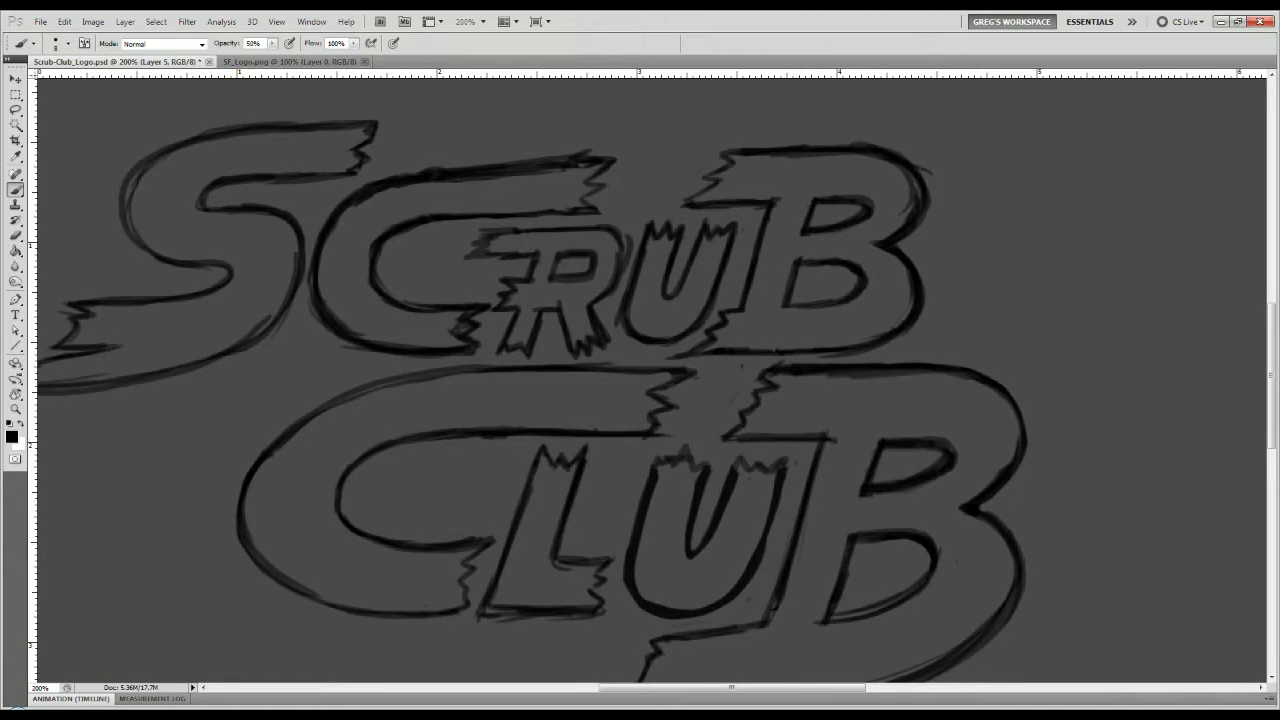
pyautogui.hotkey('ctrl', 'e')
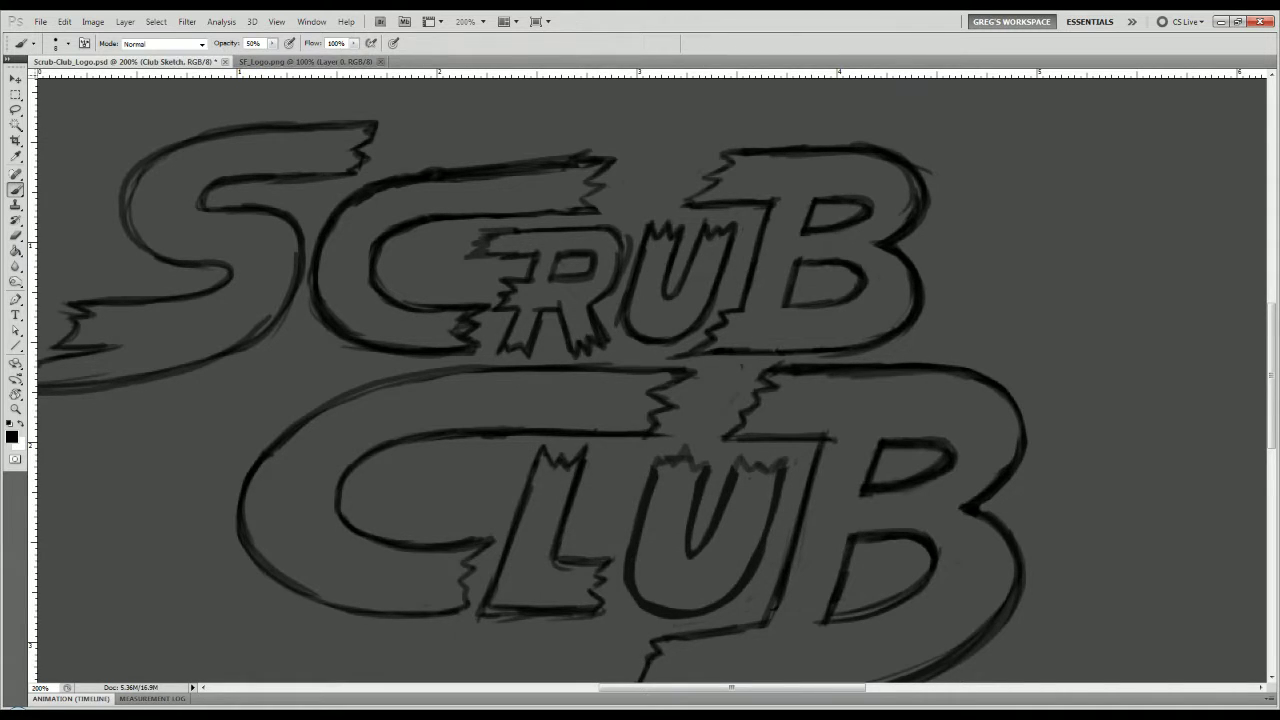
pyautogui.hotkey('ctrl', 'z')
pyautogui.hotkey('ctrl', 'z')
pyautogui.hotkey('alt', '[')
pyautogui.hotkey('ctrl', 'e')
pyautogui.hotkey('ctrl', 'z')
pyautogui.hotkey('ctrl', 'z')
pyautogui.hotkey('ctrl', '-')
pyautogui.hotkey('ctrl', '-')
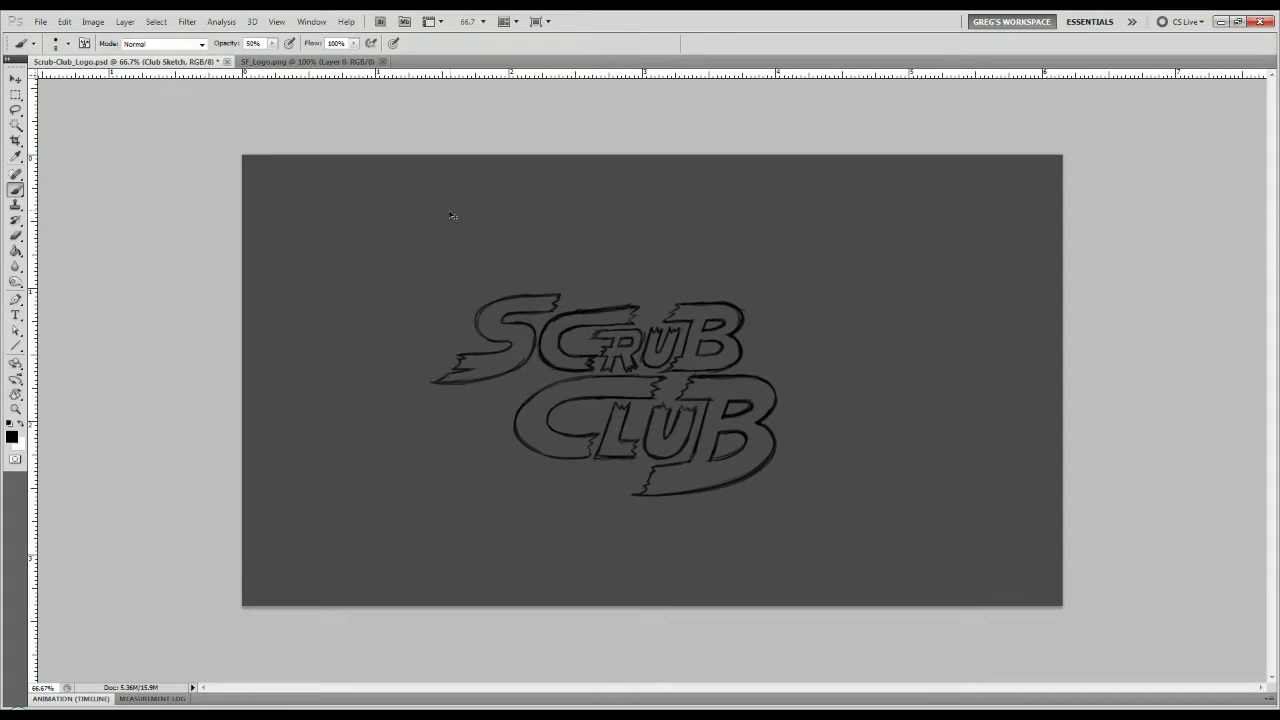
pyautogui.hotkey('ctrl', 's')
# Duplicate the SCRUB and CLUB sketch layers together and skew the copies vertically so the lettering slants upward to the right.
pyautogui.hotkey('alt', '[')
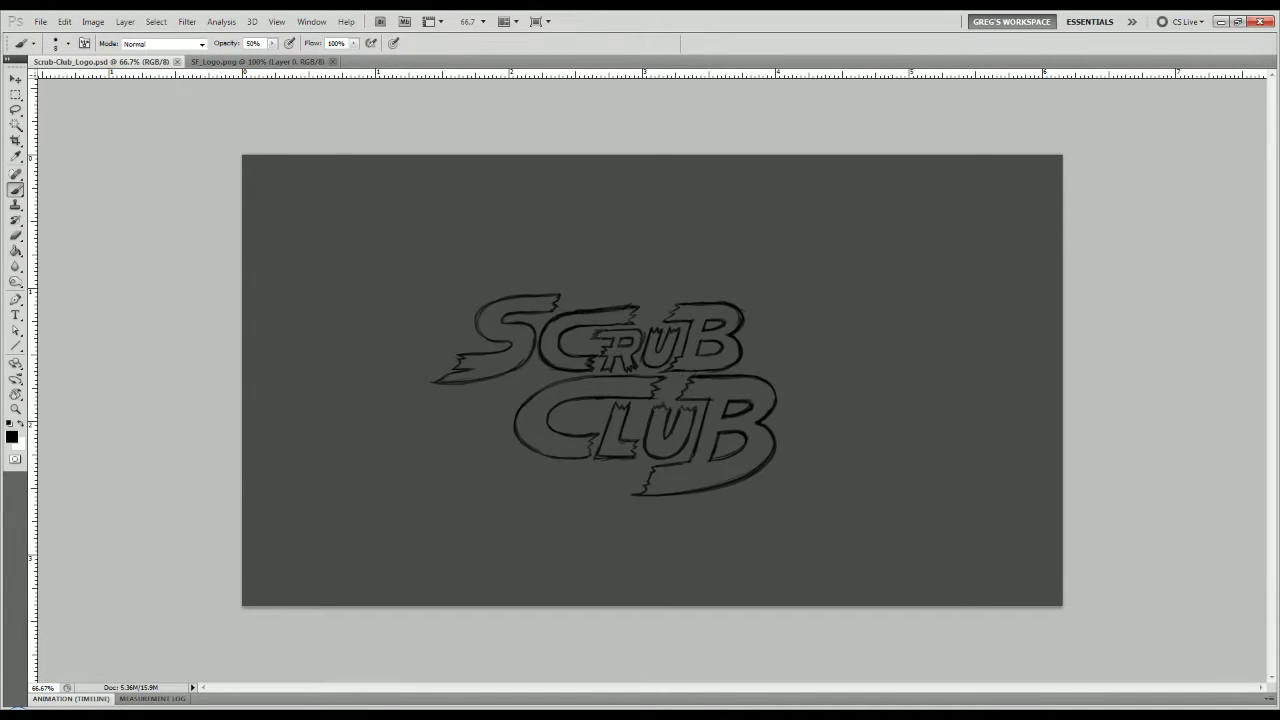
pyautogui.hotkey('ctrl', 'j')
pyautogui.hotkey('ctrl', 'z')
pyautogui.hotkey('ctrl', 'j')
pyautogui.hotkey('ctrl', 't')
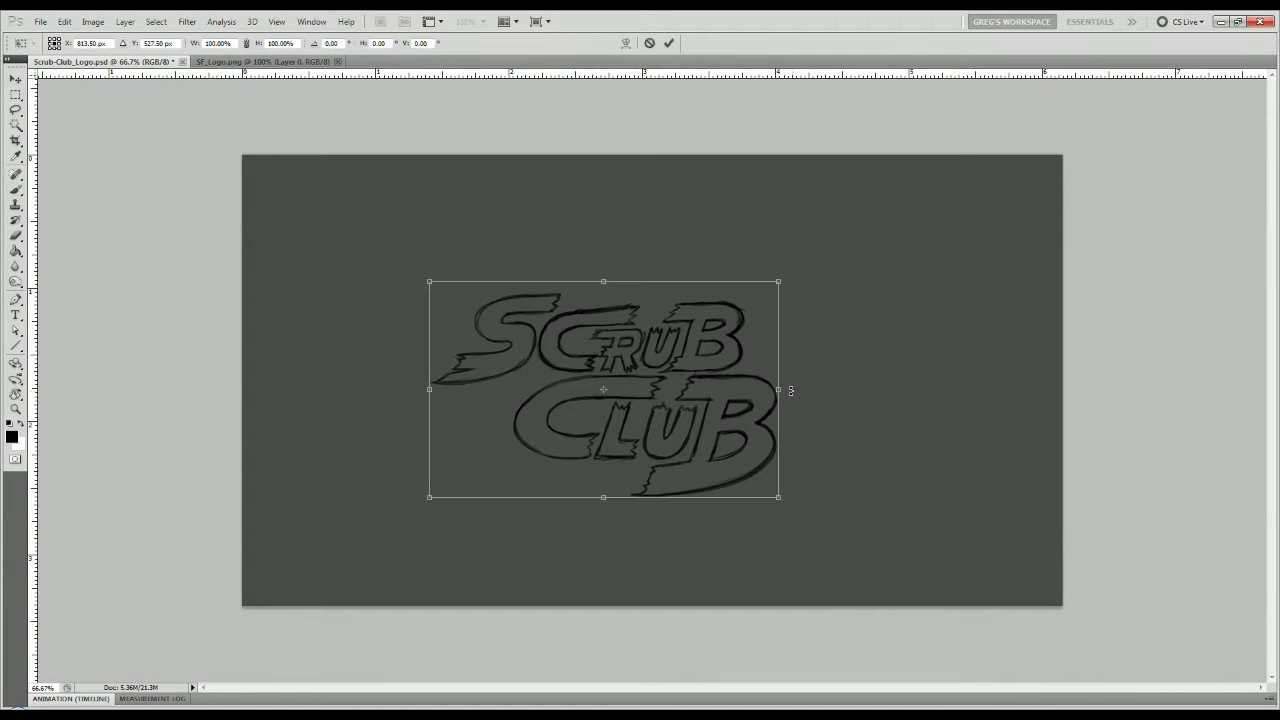
pyautogui.moveTo(779, 389); pyautogui.dragTo(785, 305)
pyautogui.moveTo(717, 396); pyautogui.dragTo(731, 429)
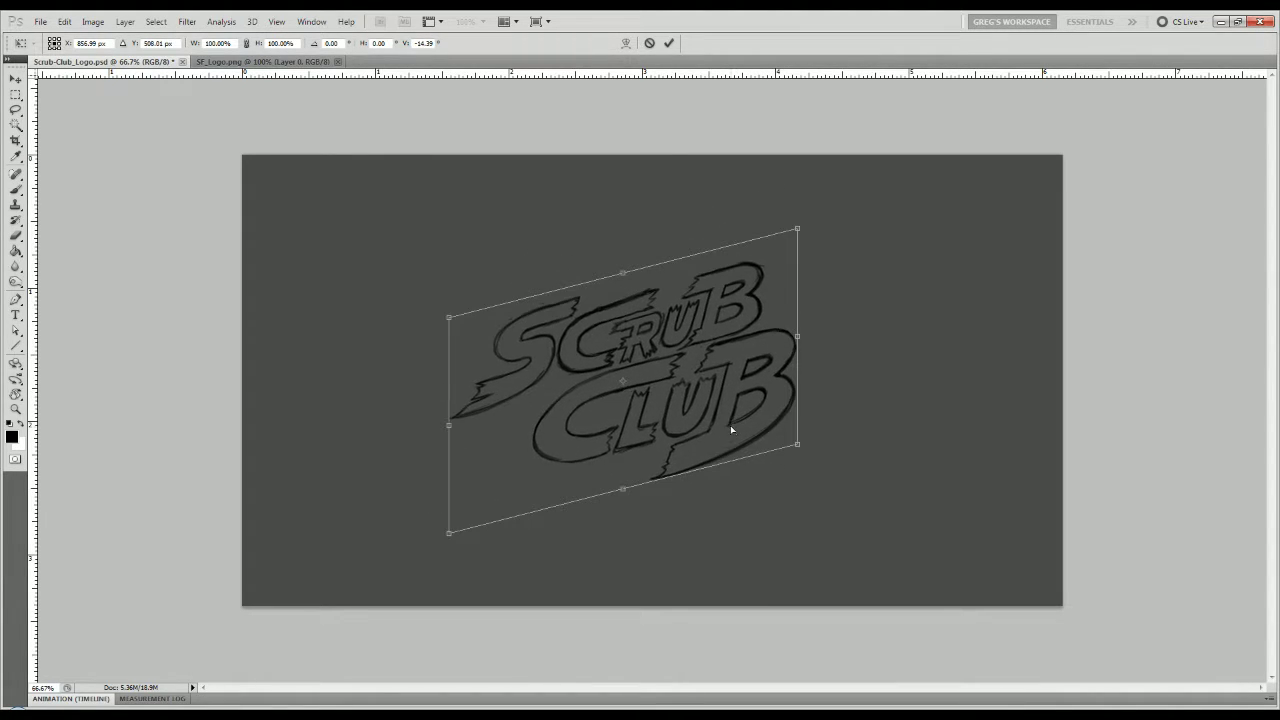
pyautogui.moveTo(850, 226)
pyautogui.mouseDown()
pyautogui.moveTo(840, 209)
pyautogui.moveTo(847, 222)
pyautogui.mouseUp()
pyautogui.press('Return')
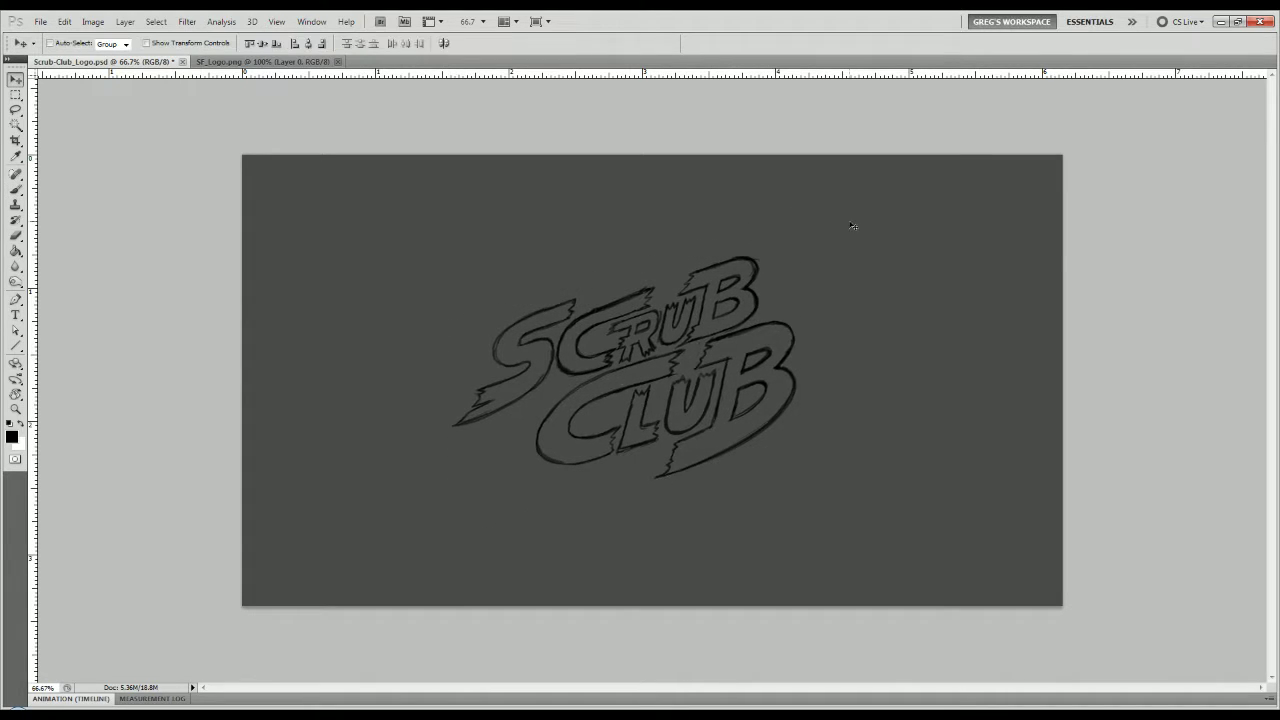
# Move the skewed CLUB copy straight down to open a wide gap beneath SCRUB.
pyautogui.moveTo(746, 419)
pyautogui.mouseDown()
pyautogui.moveTo(742, 471)
pyautogui.moveTo(745, 425)
pyautogui.moveTo(739, 437)
pyautogui.mouseUp()
pyautogui.hotkey('alt', '[')
pyautogui.moveTo(814, 468); pyautogui.dragTo(816, 551)
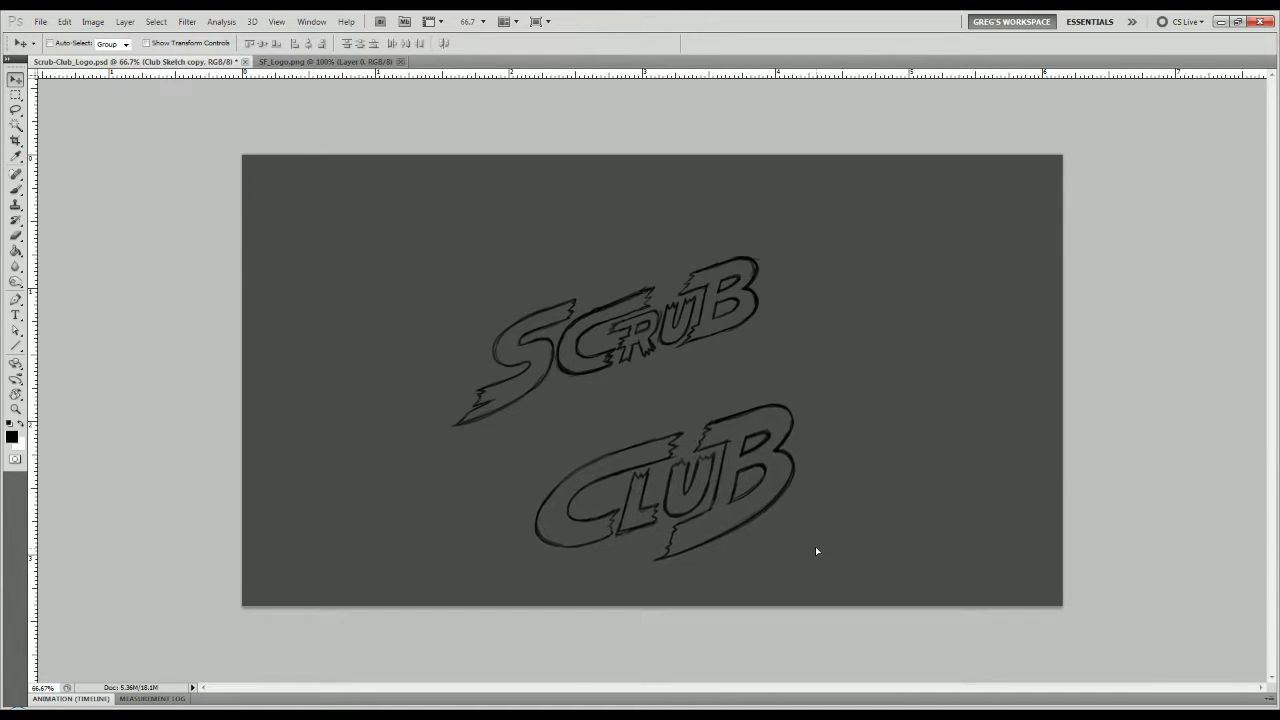
# Show the old spiky fist sketch on Layer 3 and rename that layer "Fisdl".
pyautogui.press('b')
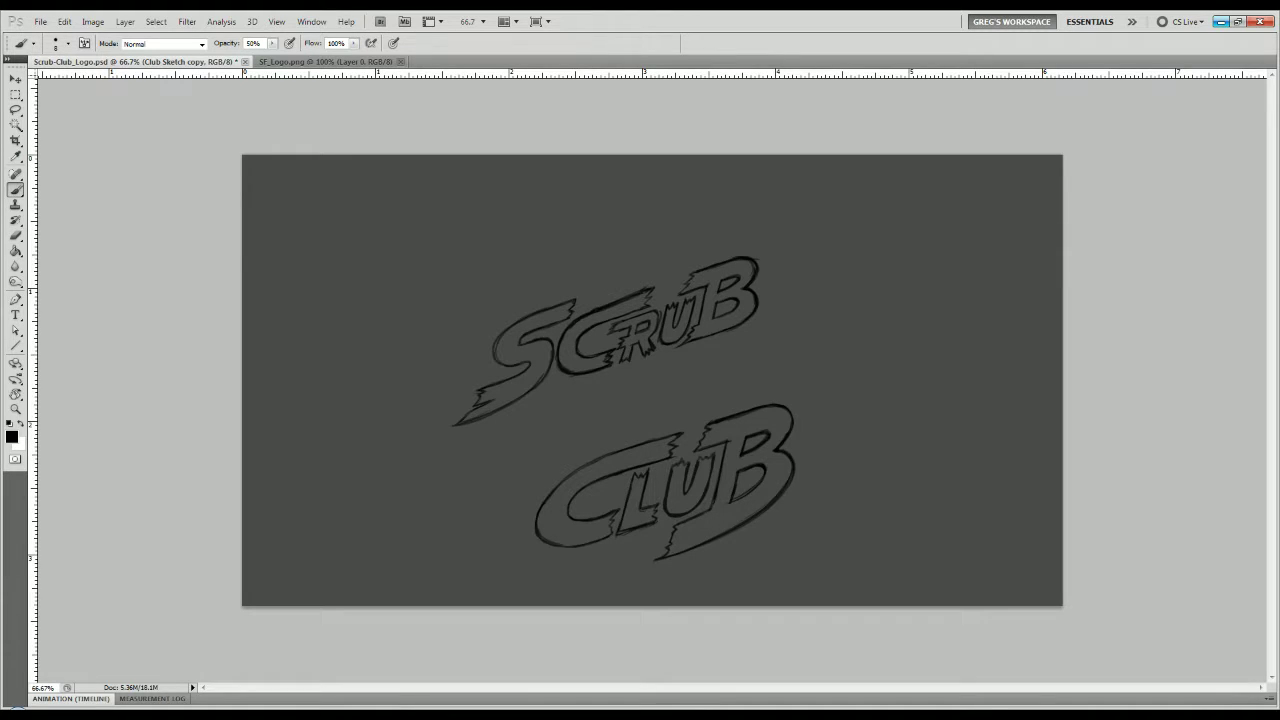
pyautogui.hotkey('alt', '[')
pyautogui.hotkey('alt', ']')
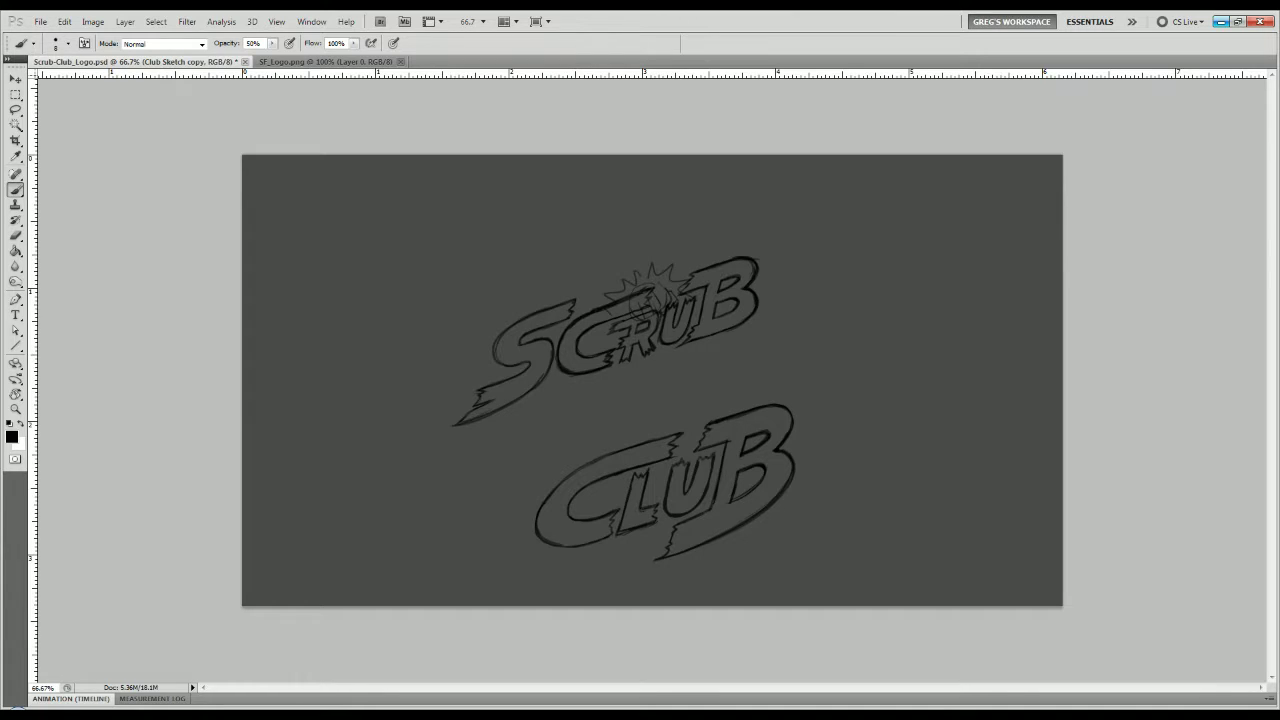
pyautogui.hotkey('ctrl', 'shift', 'alt', 'n')
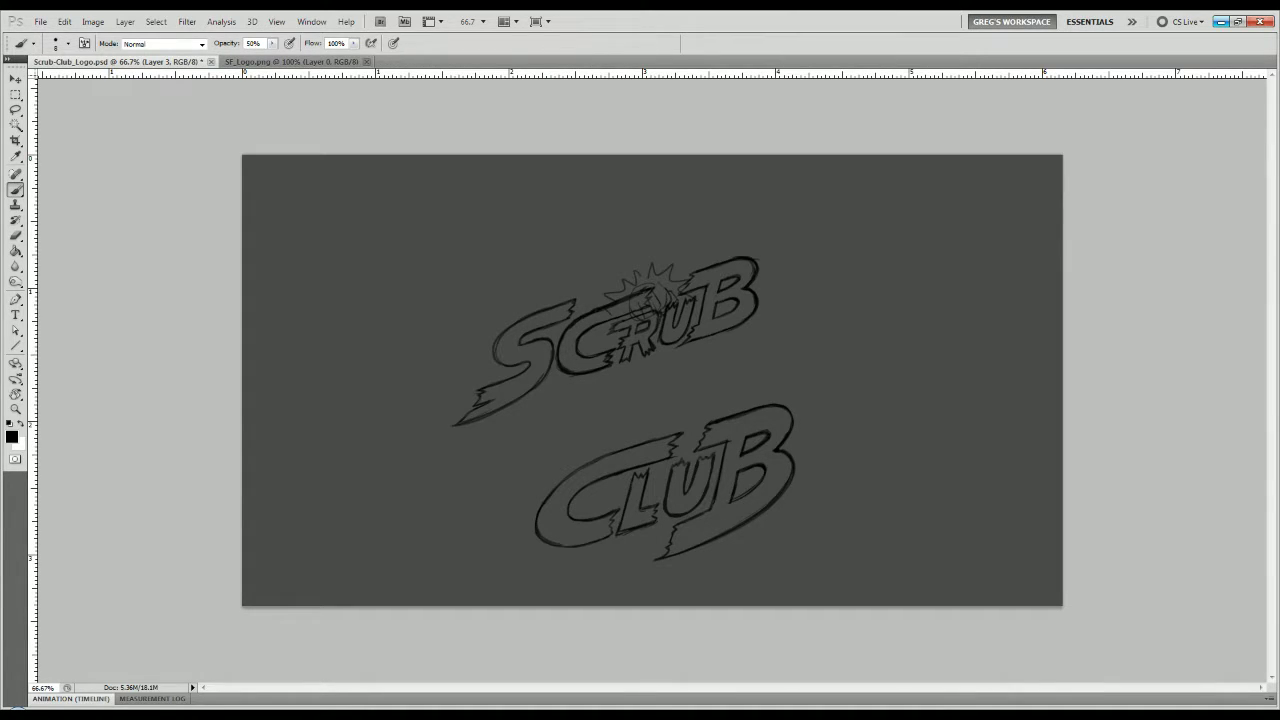
pyautogui.click(381, 161)
pyautogui.press('Return')
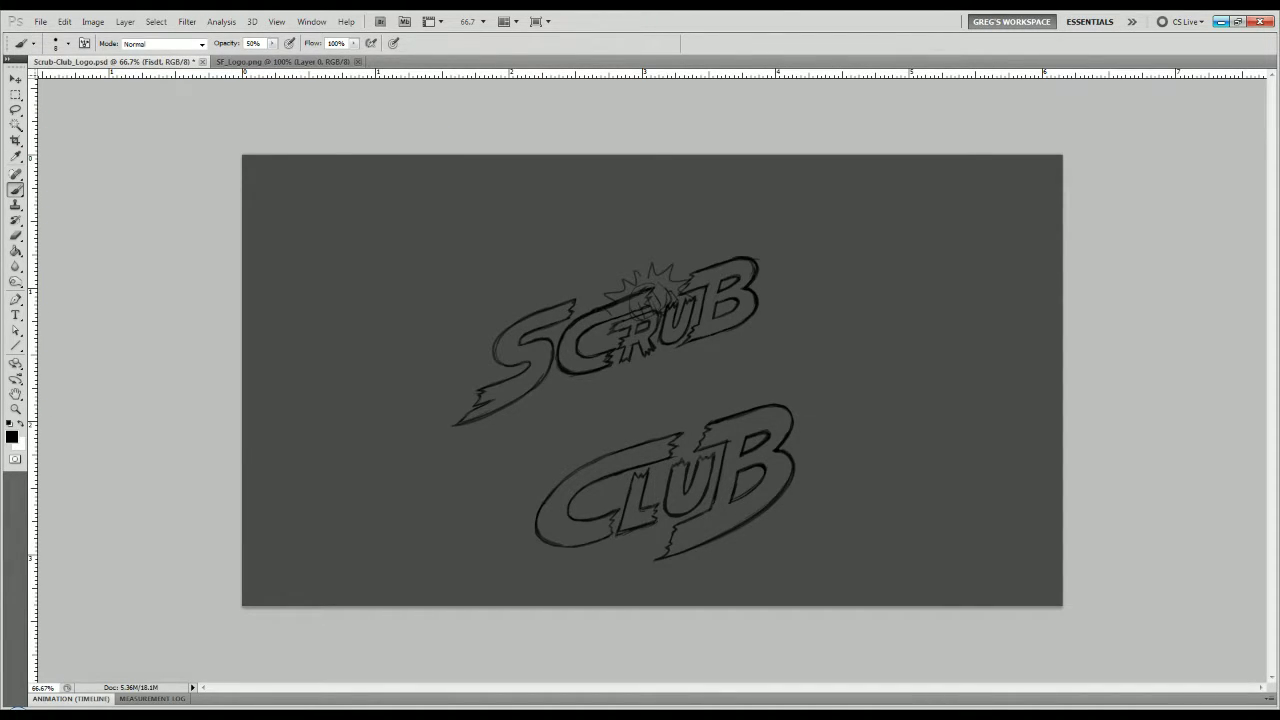
# Clear the entire contents of the old fist sketch layer and deselect.
pyautogui.hotkey('ctrl', 'a')
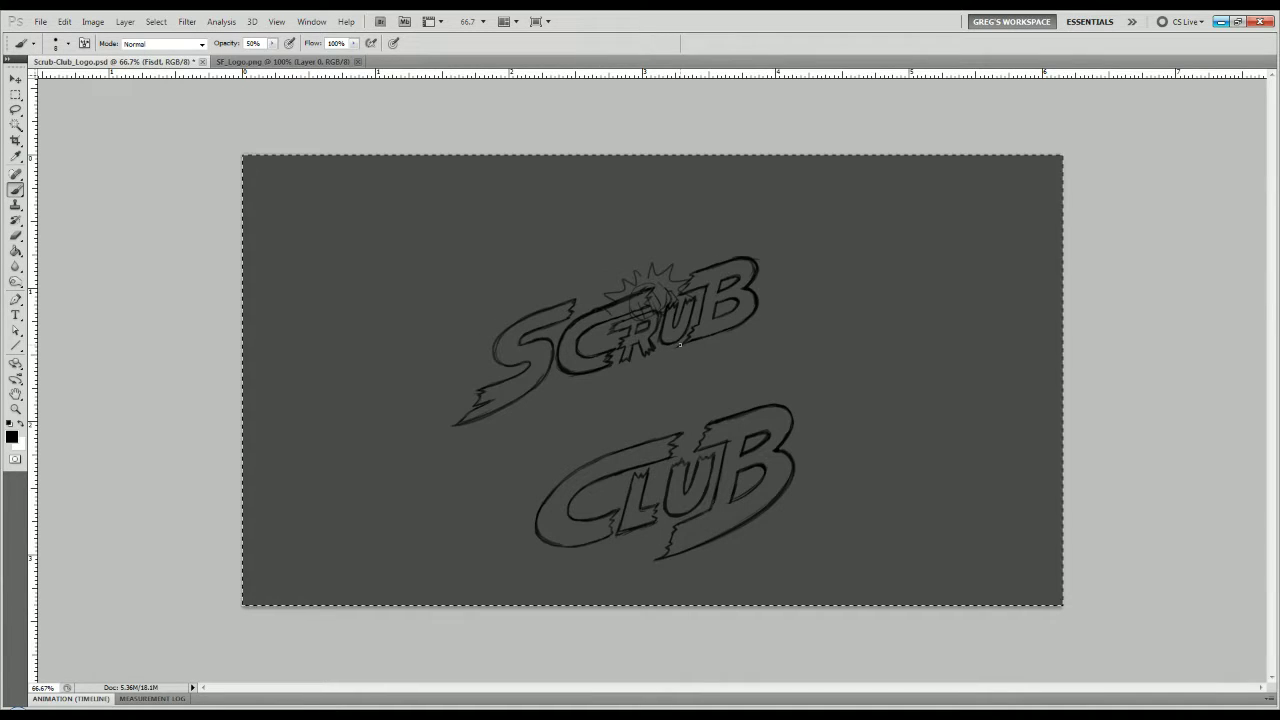
pyautogui.press('Delete')
pyautogui.hotkey('ctrl', 'd')
pyautogui.press('v')
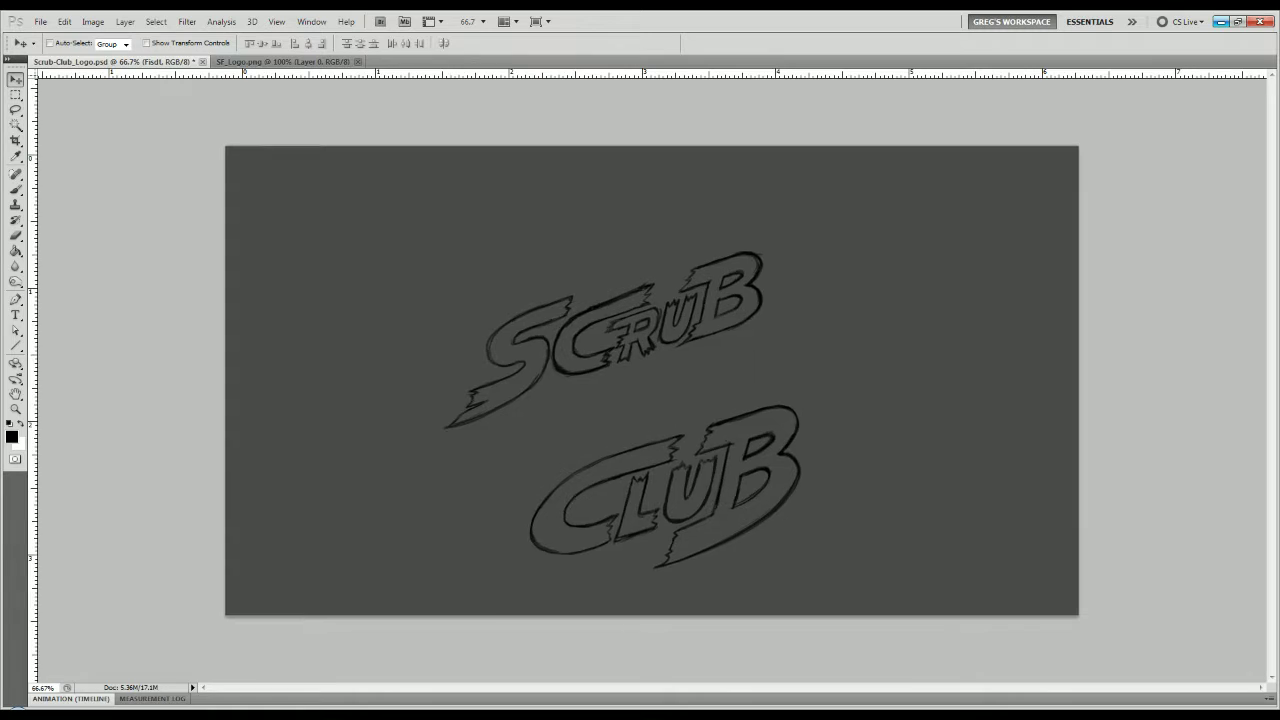
# Sketch a rough clenched fist with separate fingers and a thumb in the gap between SCRUB and CLUB.
pyautogui.hotkey('ctrl', '1')
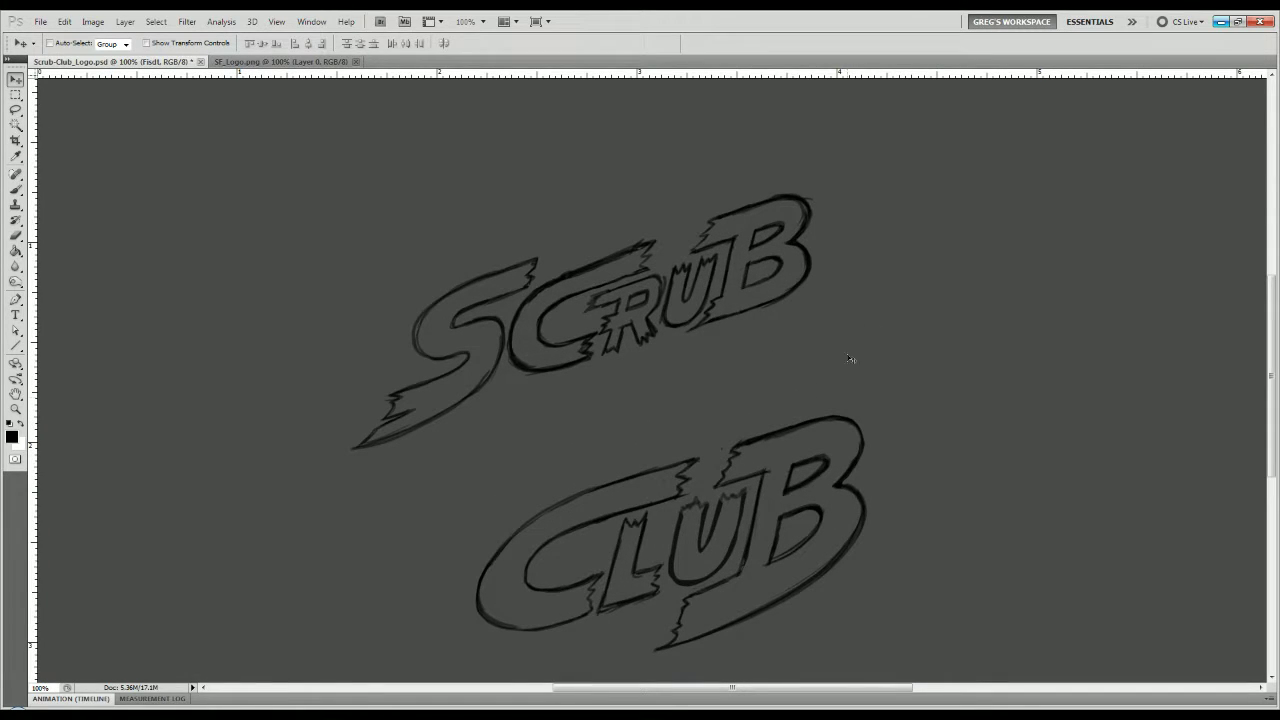
pyautogui.press('b')
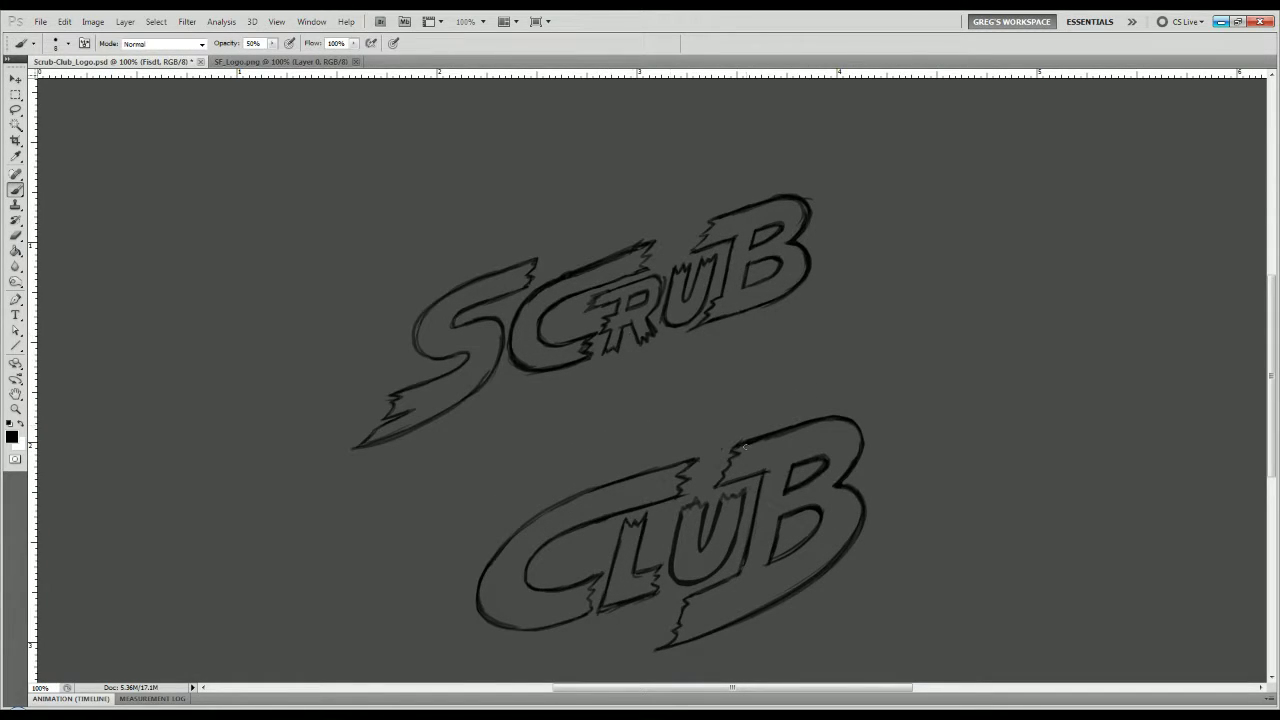
pyautogui.moveTo(668, 358)
pyautogui.mouseDown()
pyautogui.moveTo(704, 384)
pyautogui.moveTo(685, 424)
pyautogui.moveTo(692, 397)
pyautogui.moveTo(626, 383)
pyautogui.moveTo(645, 368)
pyautogui.moveTo(593, 402)
pyautogui.mouseUp()
pyautogui.moveTo(706, 386)
pyautogui.mouseDown()
pyautogui.moveTo(686, 428)
pyautogui.moveTo(714, 398)
pyautogui.moveTo(678, 438)
pyautogui.moveTo(660, 444)
pyautogui.moveTo(656, 428)
pyautogui.mouseUp()
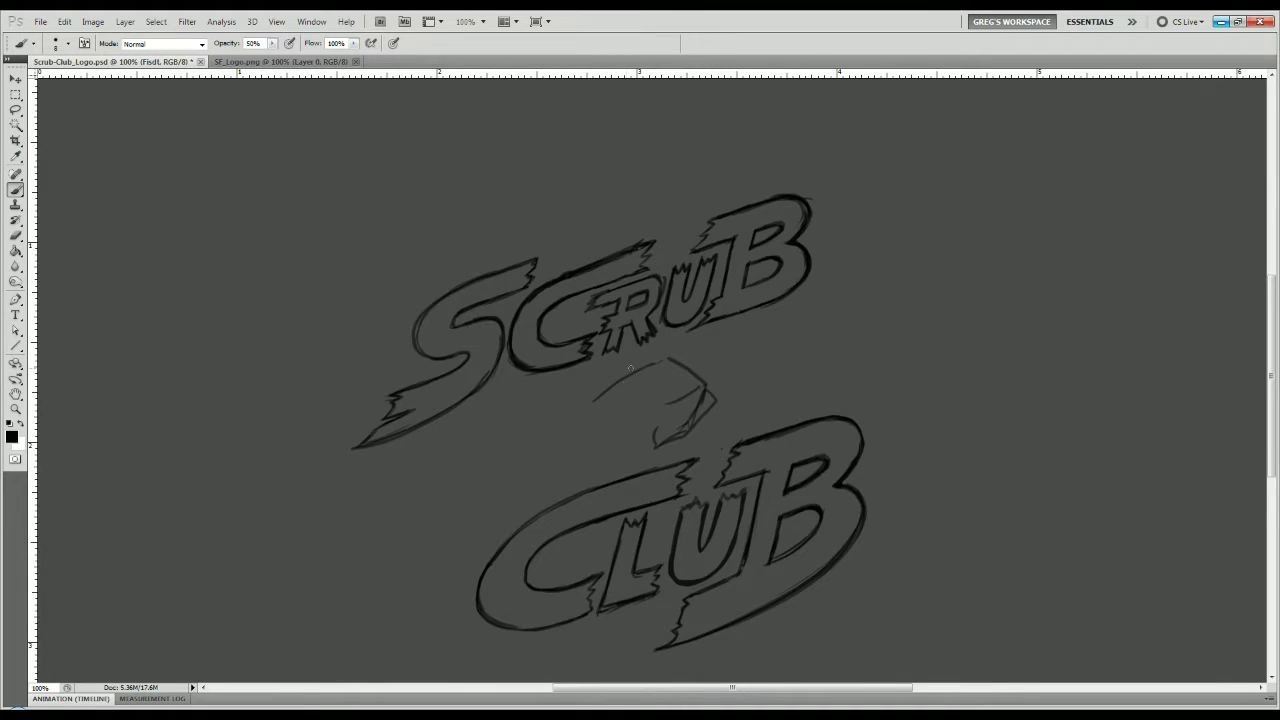
pyautogui.moveTo(651, 368)
pyautogui.mouseDown()
pyautogui.moveTo(676, 404)
pyautogui.moveTo(698, 402)
pyautogui.moveTo(637, 445)
pyautogui.mouseUp()
pyautogui.moveTo(595, 402)
pyautogui.mouseDown()
pyautogui.moveTo(604, 435)
pyautogui.moveTo(629, 443)
pyautogui.moveTo(620, 453)
pyautogui.moveTo(687, 433)
pyautogui.mouseUp()
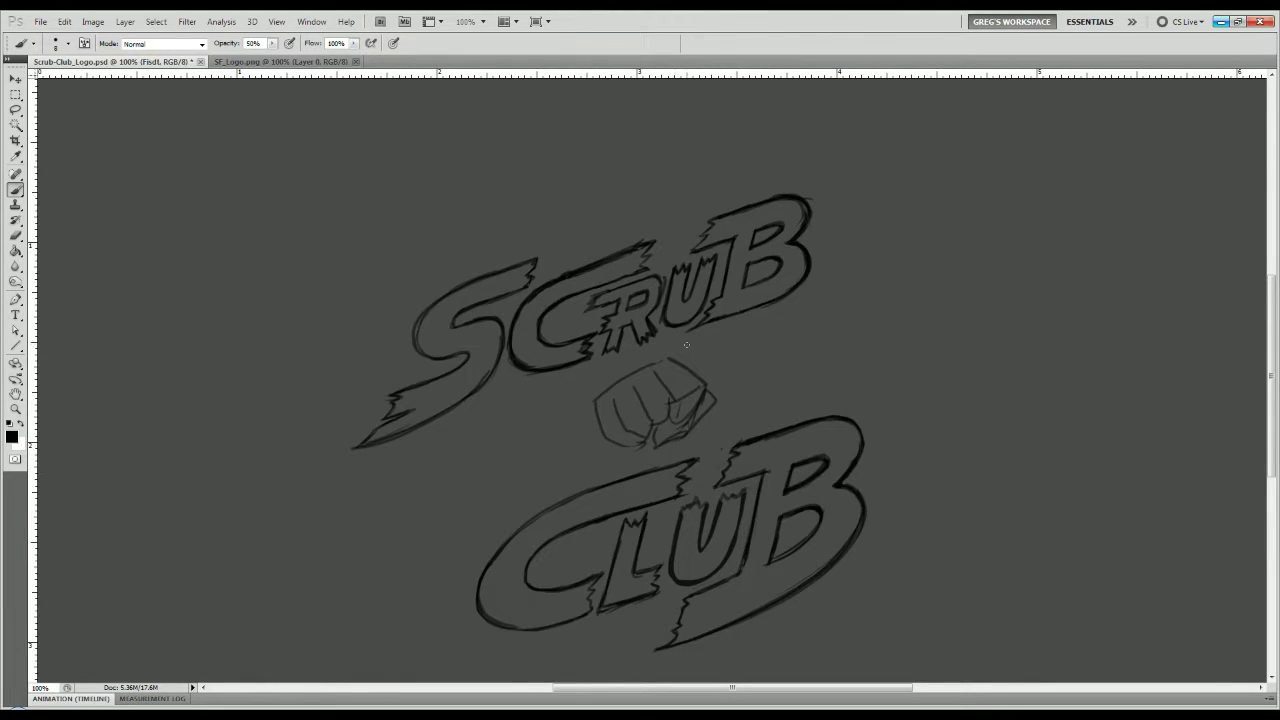
# Sketch a jagged starburst of spikes all the way around the fist, between SCRUB and CLUB.
pyautogui.moveTo(668, 341)
pyautogui.mouseDown()
pyautogui.moveTo(702, 318)
pyautogui.moveTo(692, 338)
pyautogui.moveTo(720, 313)
pyautogui.moveTo(761, 334)
pyautogui.moveTo(733, 360)
pyautogui.moveTo(777, 375)
pyautogui.moveTo(788, 421)
pyautogui.moveTo(718, 440)
pyautogui.moveTo(634, 328)
pyautogui.moveTo(588, 379)
pyautogui.moveTo(518, 386)
pyautogui.moveTo(519, 420)
pyautogui.moveTo(550, 439)
pyautogui.moveTo(524, 460)
pyautogui.moveTo(551, 463)
pyautogui.moveTo(565, 502)
pyautogui.mouseUp()
pyautogui.moveTo(614, 472); pyautogui.dragTo(613, 505)
pyautogui.moveTo(723, 446)
pyautogui.mouseDown()
pyautogui.moveTo(695, 491)
pyautogui.moveTo(620, 481)
pyautogui.moveTo(562, 502)
pyautogui.moveTo(618, 482)
pyautogui.moveTo(563, 500)
pyautogui.mouseUp()
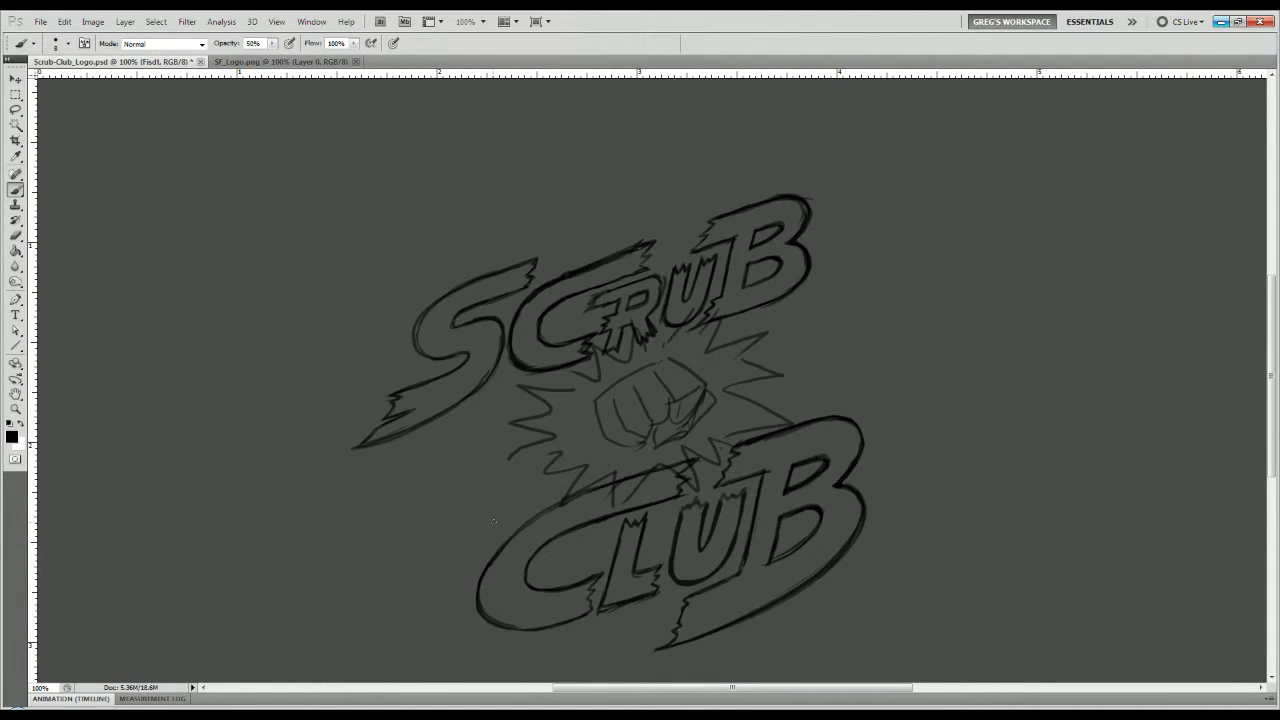
pyautogui.moveTo(580, 374); pyautogui.dragTo(553, 401)
pyautogui.moveTo(556, 452)
pyautogui.mouseDown()
pyautogui.moveTo(532, 484)
pyautogui.moveTo(578, 473)
pyautogui.moveTo(562, 507)
pyautogui.moveTo(610, 512)
pyautogui.mouseUp()
pyautogui.moveTo(612, 464); pyautogui.dragTo(614, 518)
pyautogui.moveTo(626, 508); pyautogui.dragTo(664, 464)
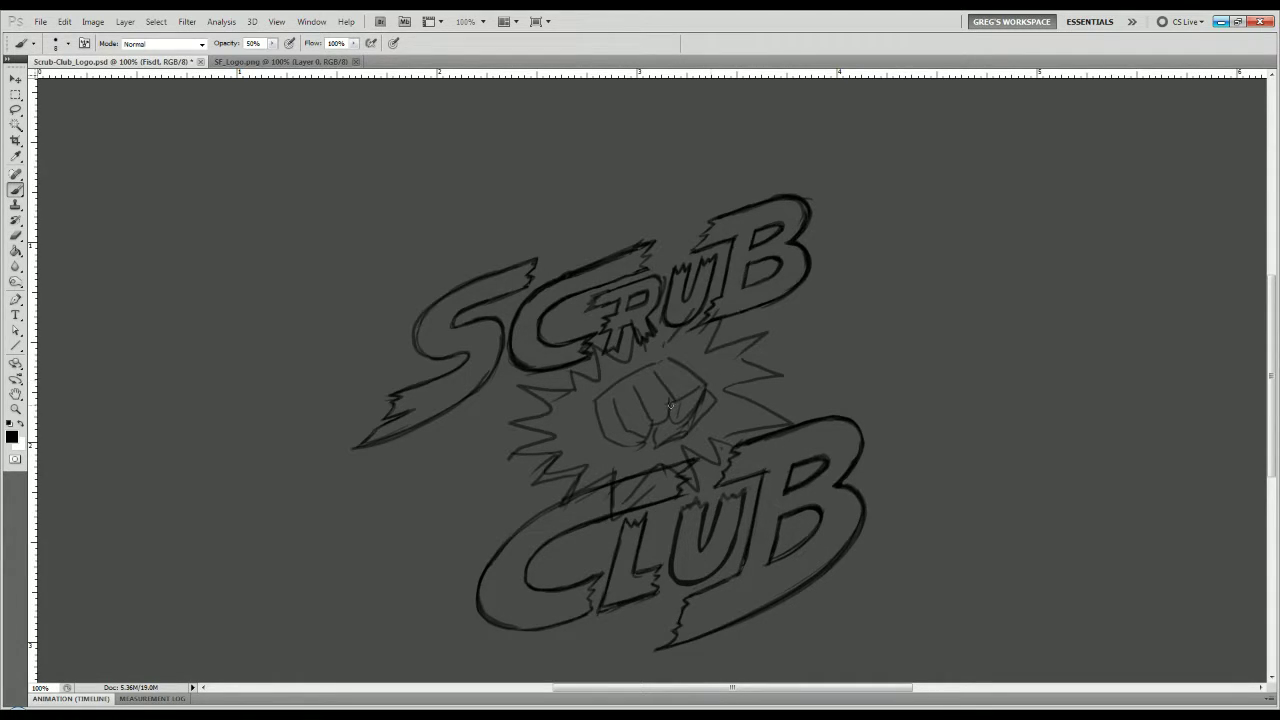
# Reinforce the fist's outline, knuckles and finger divisions with darker brush strokes.
pyautogui.moveTo(670, 358)
pyautogui.mouseDown()
pyautogui.moveTo(709, 385)
pyautogui.moveTo(682, 421)
pyautogui.moveTo(662, 409)
pyautogui.moveTo(656, 373)
pyautogui.moveTo(665, 422)
pyautogui.moveTo(644, 419)
pyautogui.moveTo(663, 407)
pyautogui.moveTo(618, 428)
pyautogui.moveTo(663, 428)
pyautogui.moveTo(620, 434)
pyautogui.mouseUp()
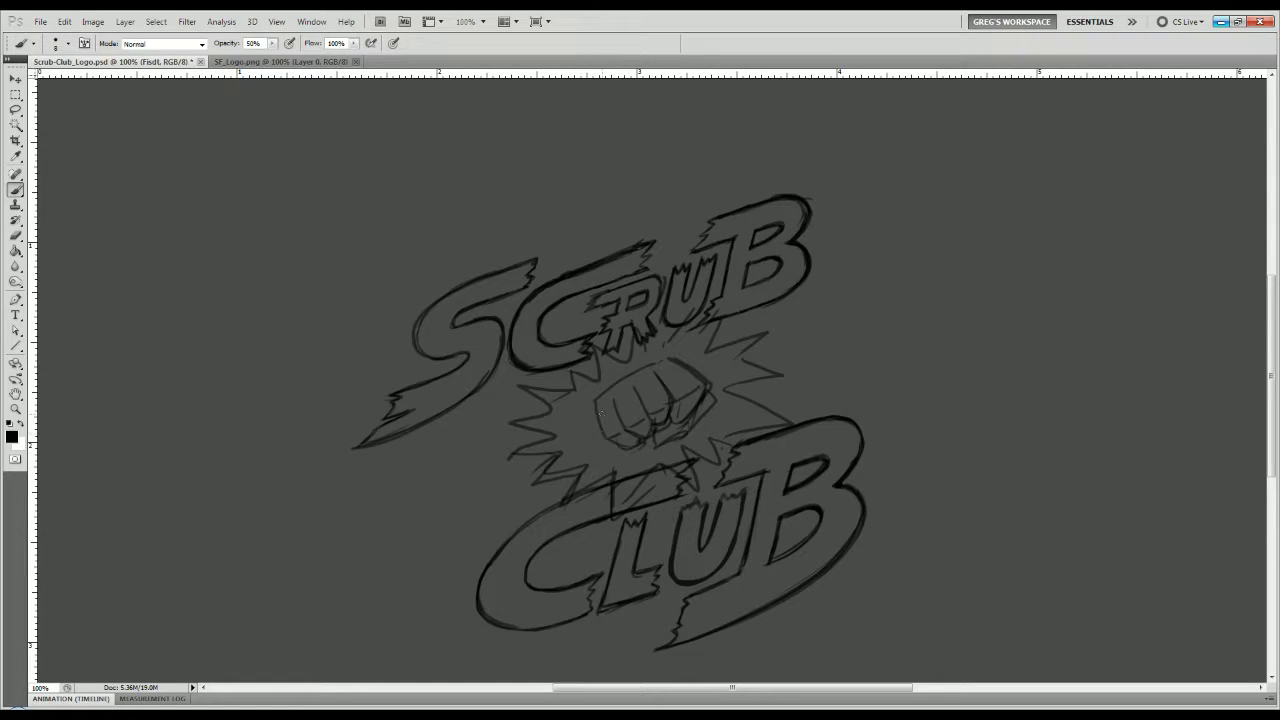
pyautogui.moveTo(667, 352)
pyautogui.mouseDown()
pyautogui.moveTo(593, 396)
pyautogui.moveTo(588, 427)
pyautogui.moveTo(592, 410)
pyautogui.moveTo(619, 445)
pyautogui.mouseUp()
pyautogui.moveTo(712, 402)
pyautogui.mouseDown()
pyautogui.moveTo(693, 433)
pyautogui.moveTo(654, 444)
pyautogui.mouseUp()
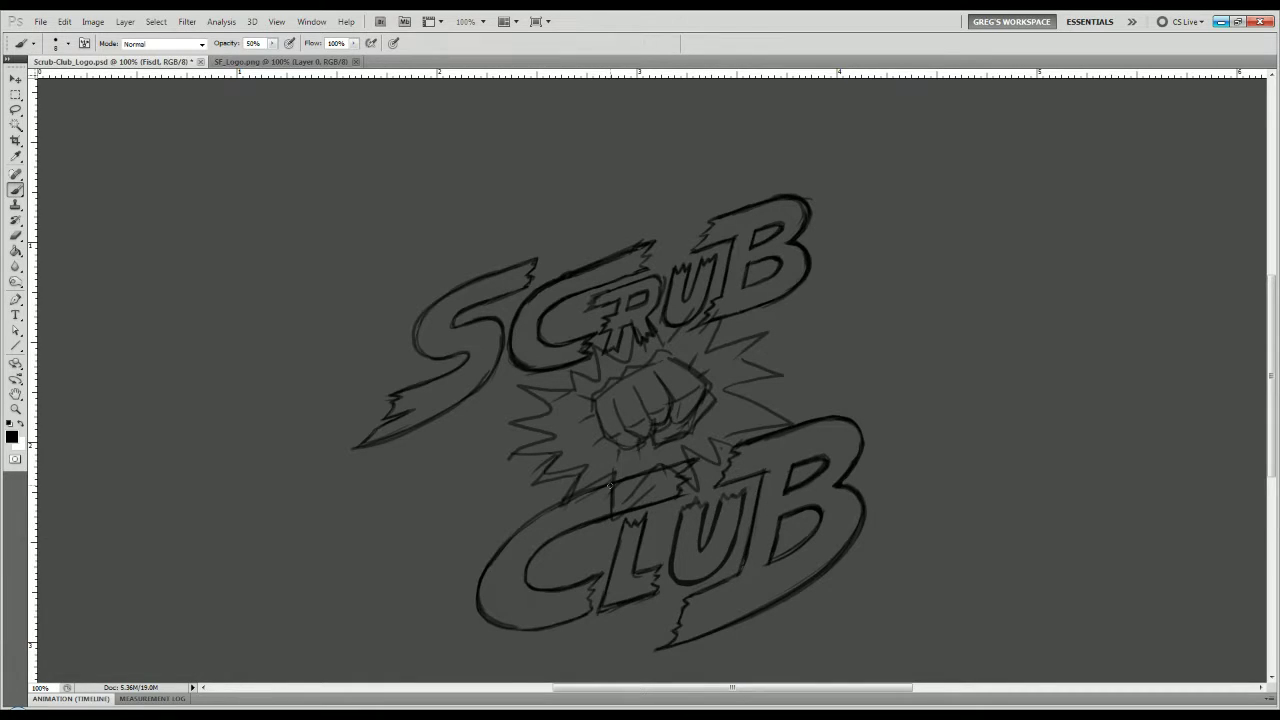
# Hide the fist and skewed lettering, bring back the original unskewed SCRUB and CLUB sketches, and save the document.
pyautogui.click(1221, 21)
pyautogui.hotkey('ctrl', 'z')
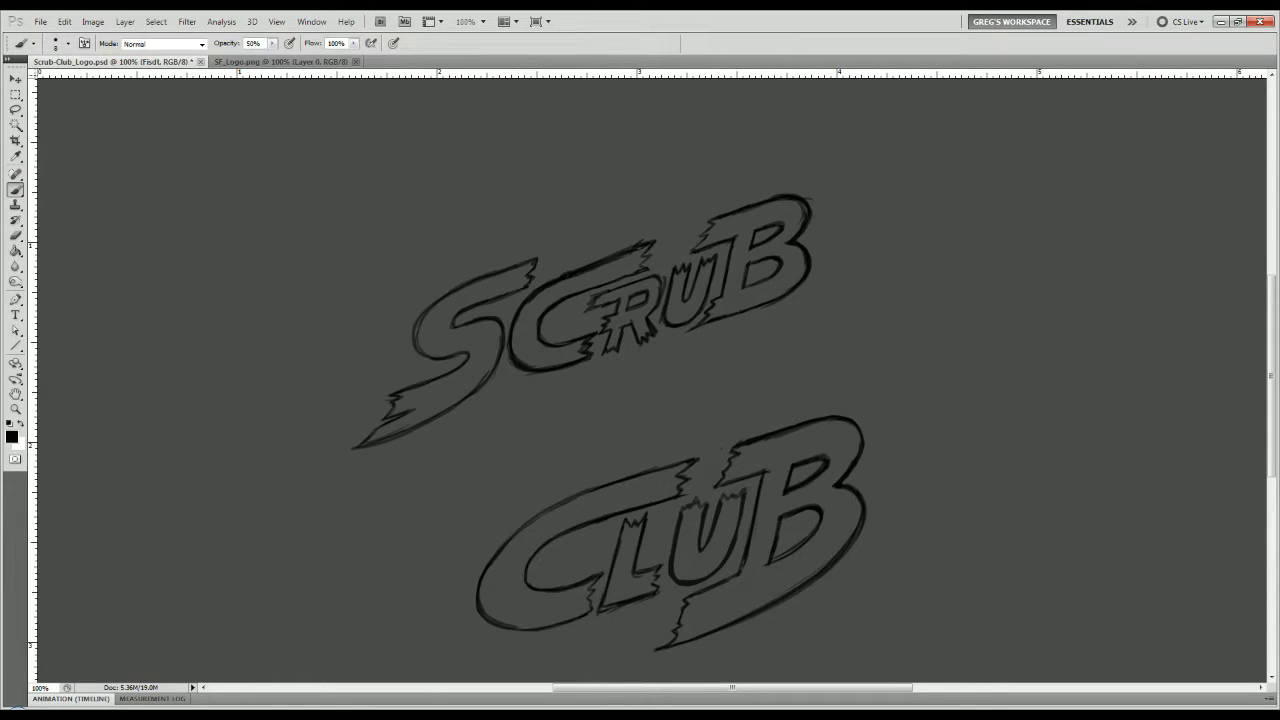
pyautogui.hotkey('ctrl', 'alt', 'z')
pyautogui.hotkey('ctrl', 'shift', 'z')
pyautogui.hotkey('ctrl', 'shift', 'z')
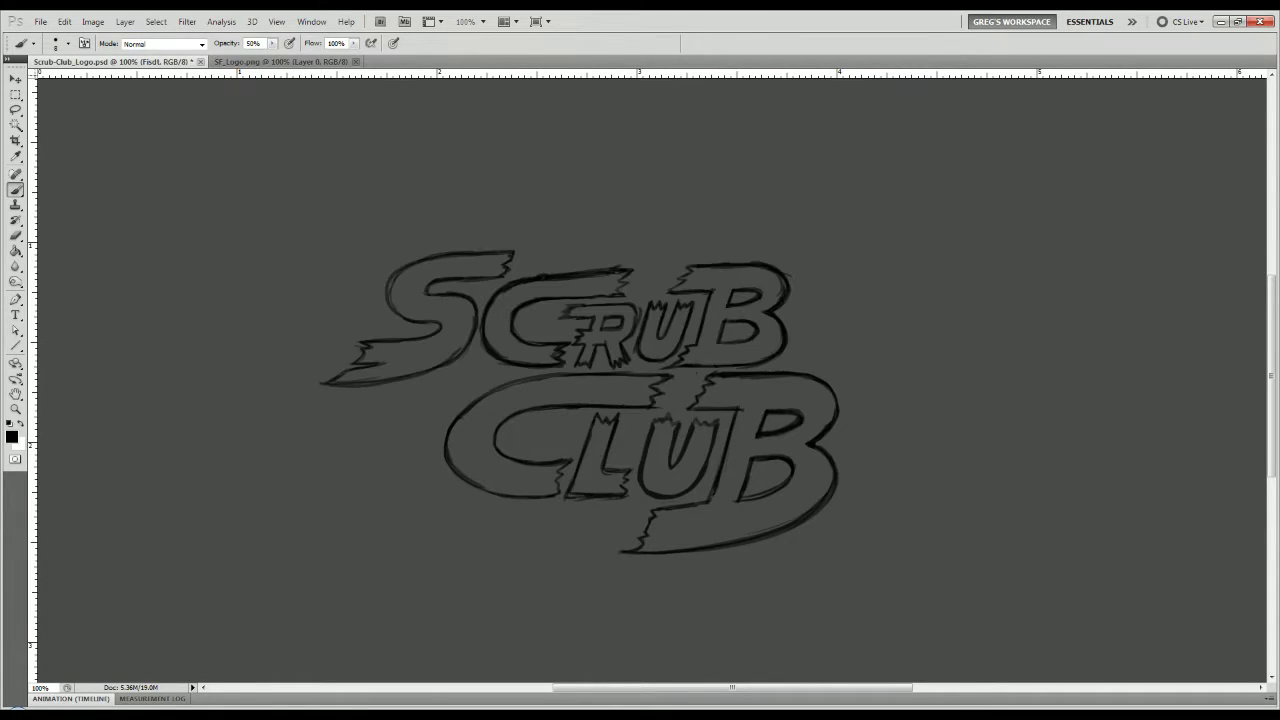
pyautogui.press('v')
pyautogui.hotkey('ctrl', 's')
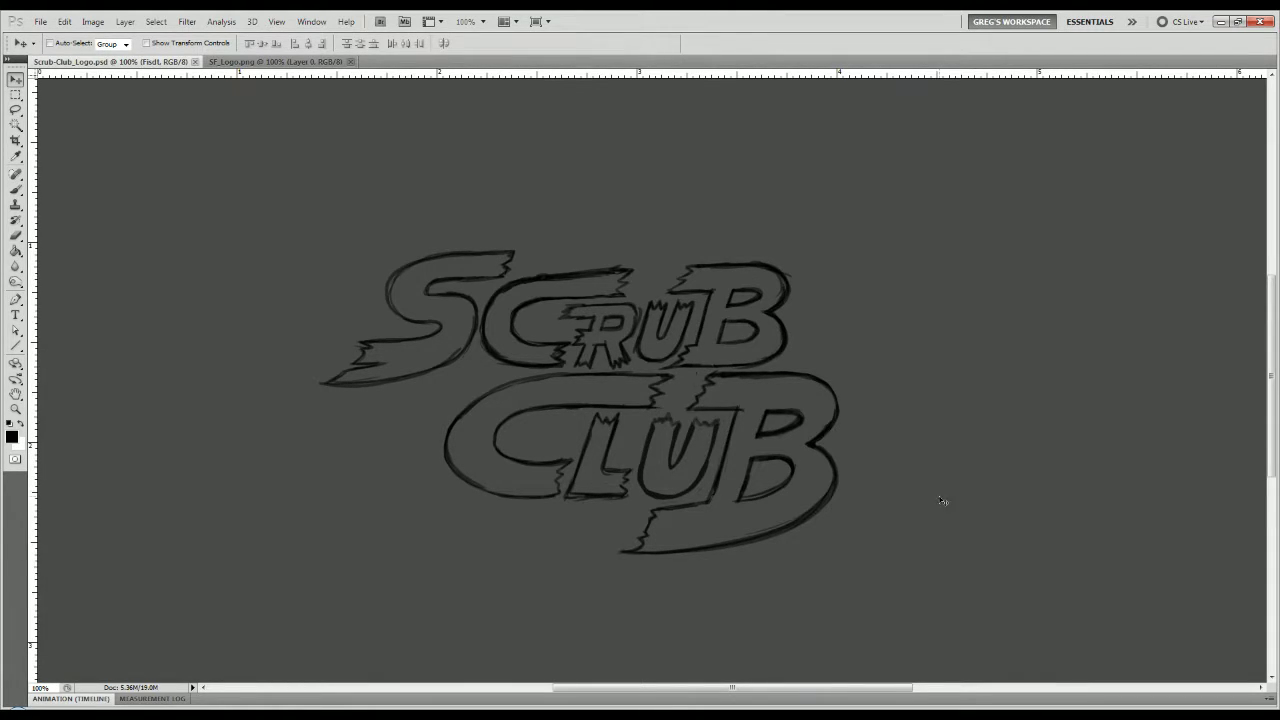
# Copy the unskewed SCRUB CLUB sketch, switch to Illustrator and create a new Letter-size portrait document.
pyautogui.hotkey('alt', '[')
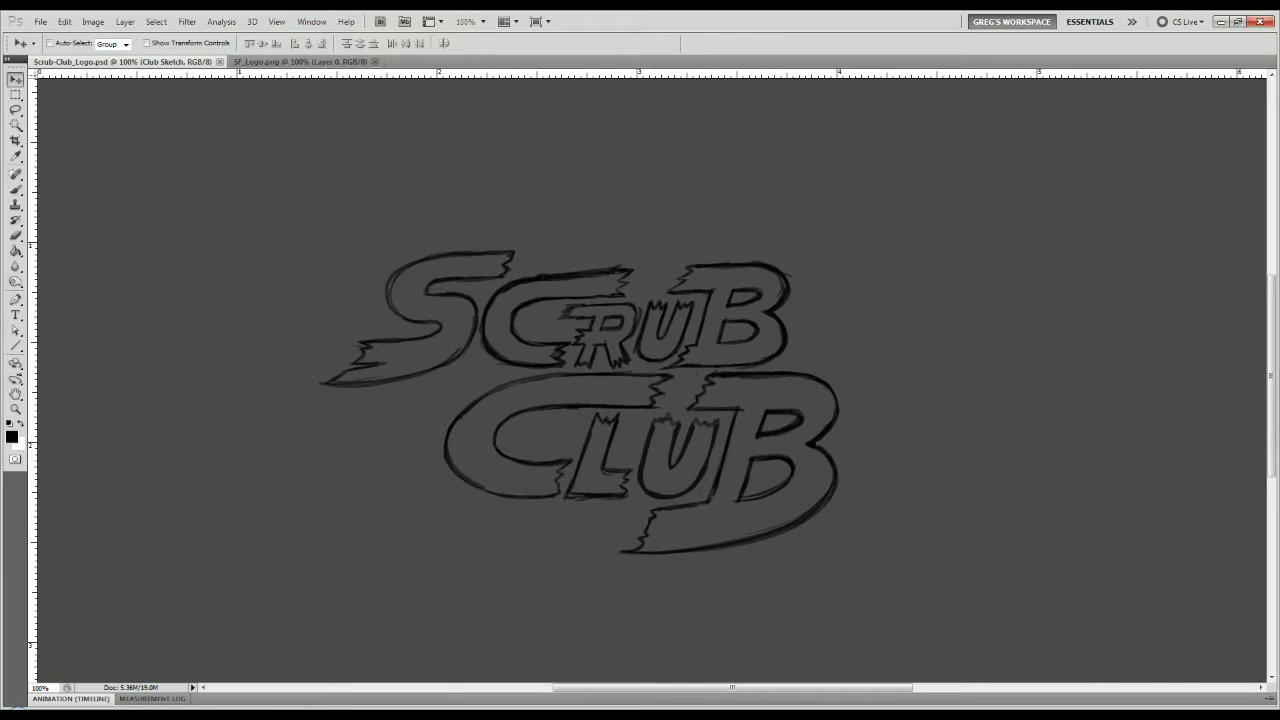
pyautogui.hotkey('alt', '[')
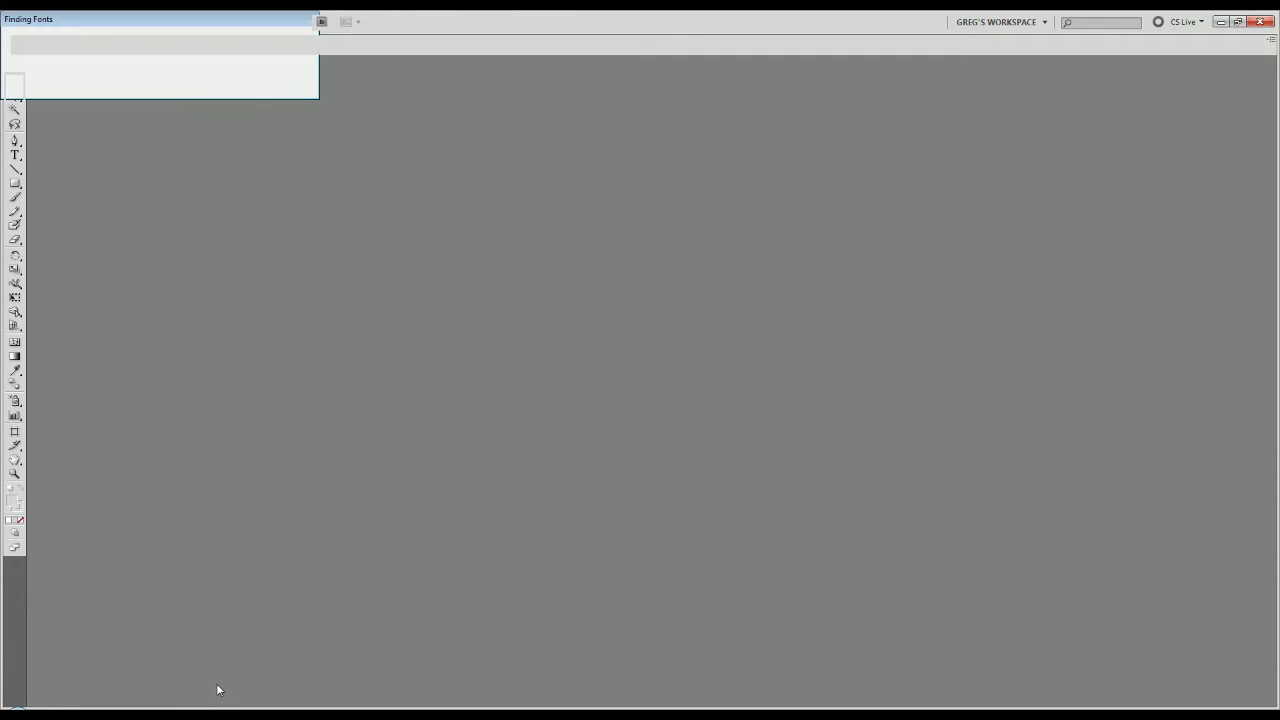
pyautogui.hotkey('ctrl', 'n')
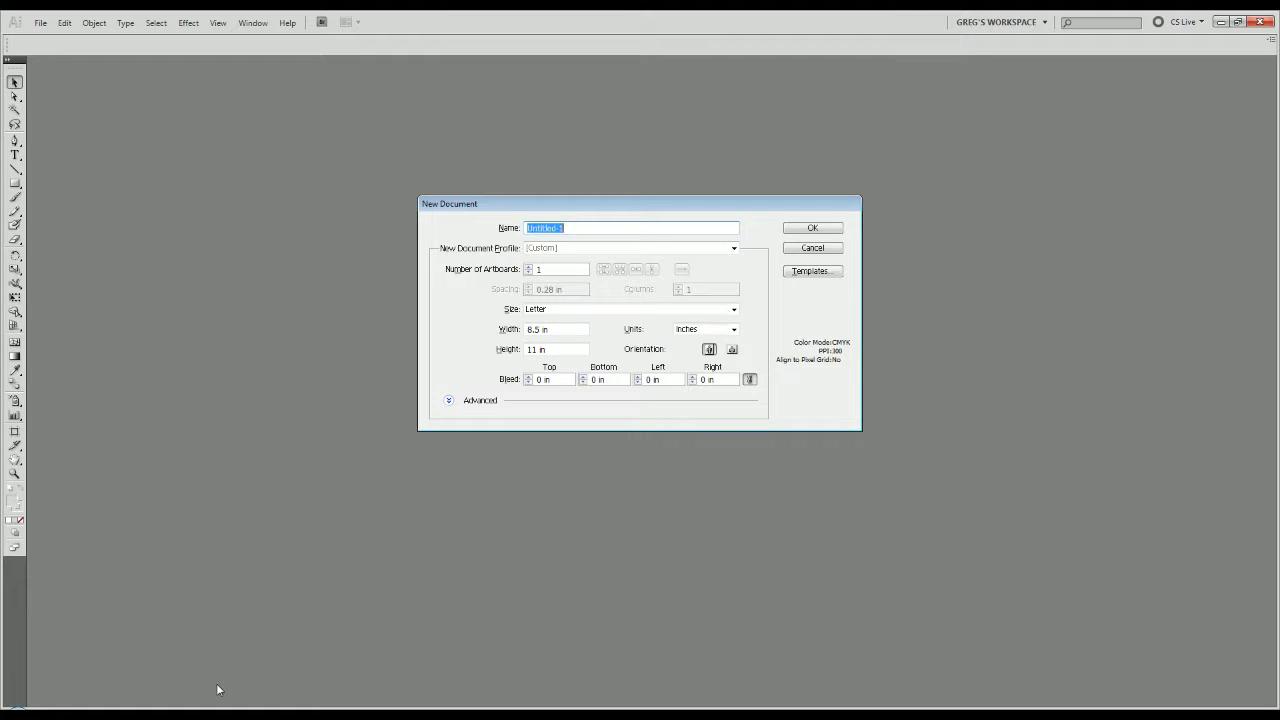
pyautogui.press('Return')
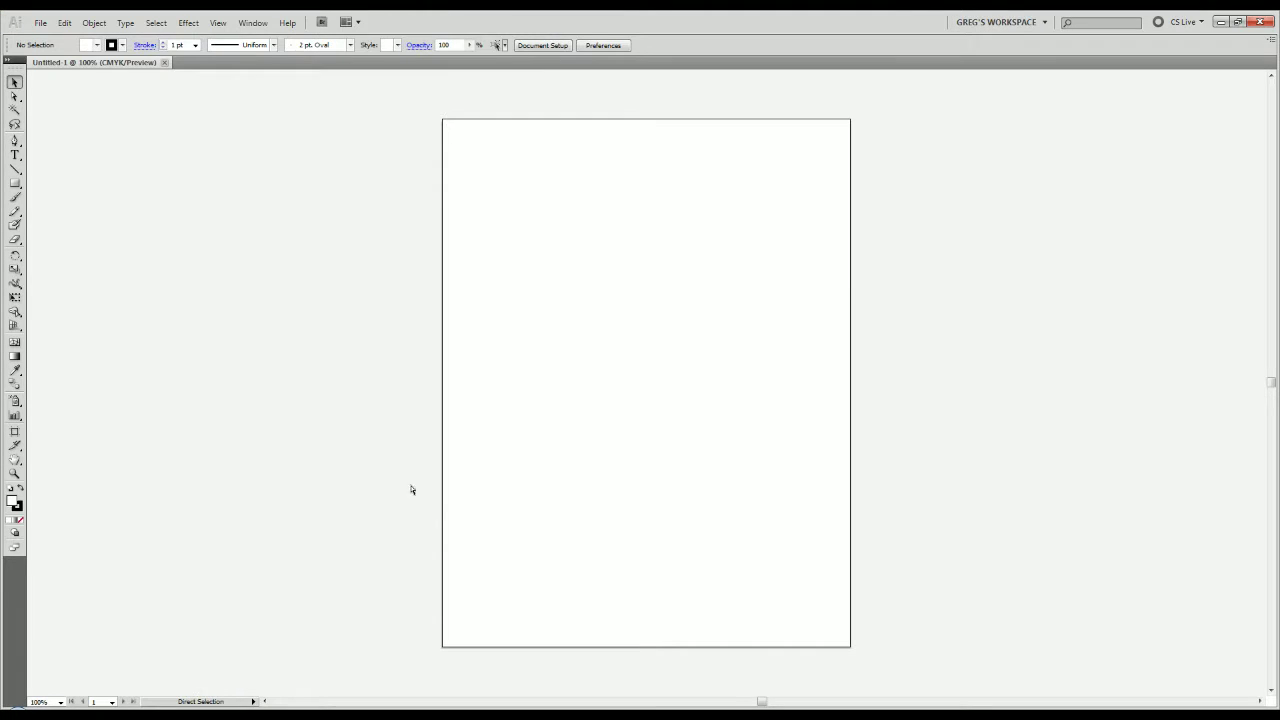
# Paste the SCRUB CLUB sketch, enlarge it to about 27.3 in wide and place it above the artboard.
pyautogui.hotkey('ctrl', 'v')
pyautogui.moveTo(709, 421); pyautogui.dragTo(896, 616)
pyautogui.scroll(-3, 734, 530)
pyautogui.moveTo(723, 503); pyautogui.dragTo(720, 178)
pyautogui.moveTo(711, 278); pyautogui.dragTo(629, 538)
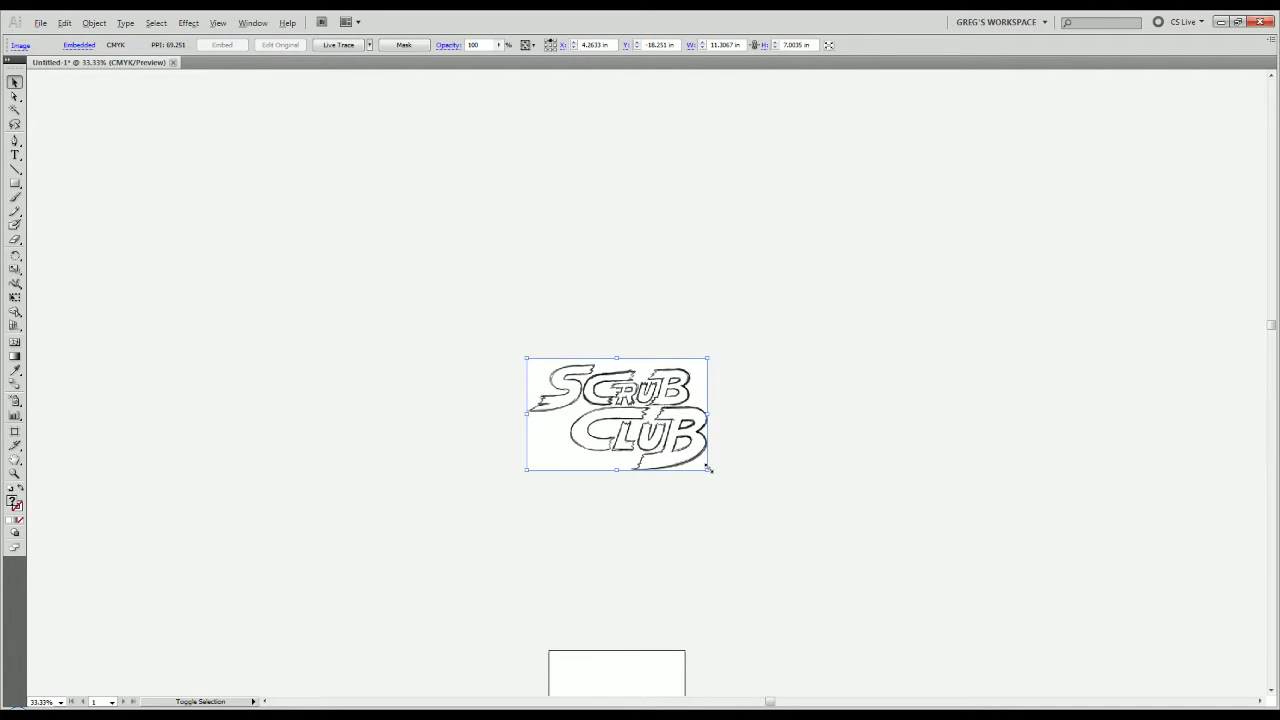
pyautogui.moveTo(708, 470); pyautogui.dragTo(838, 651)
pyautogui.click(711, 560)
pyautogui.click(687, 521)
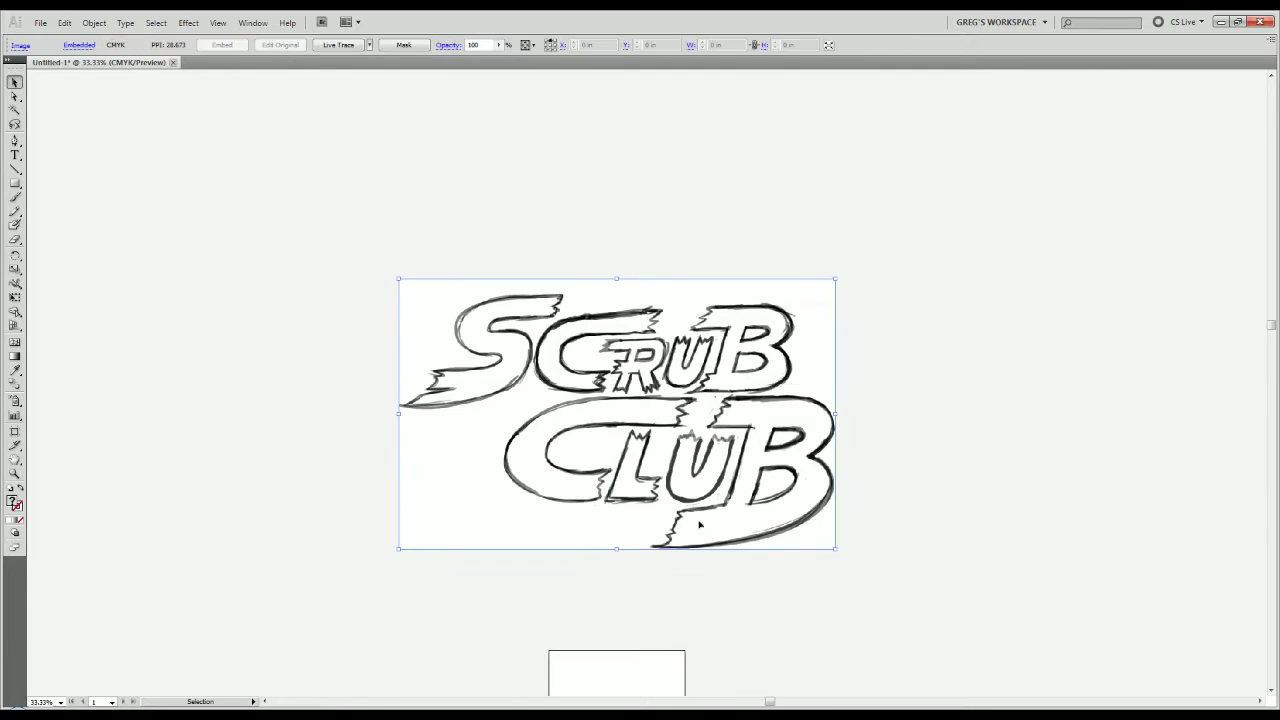
pyautogui.moveTo(687, 521); pyautogui.dragTo(651, 440)
pyautogui.hotkey('ctrl', 'shift', 'a')
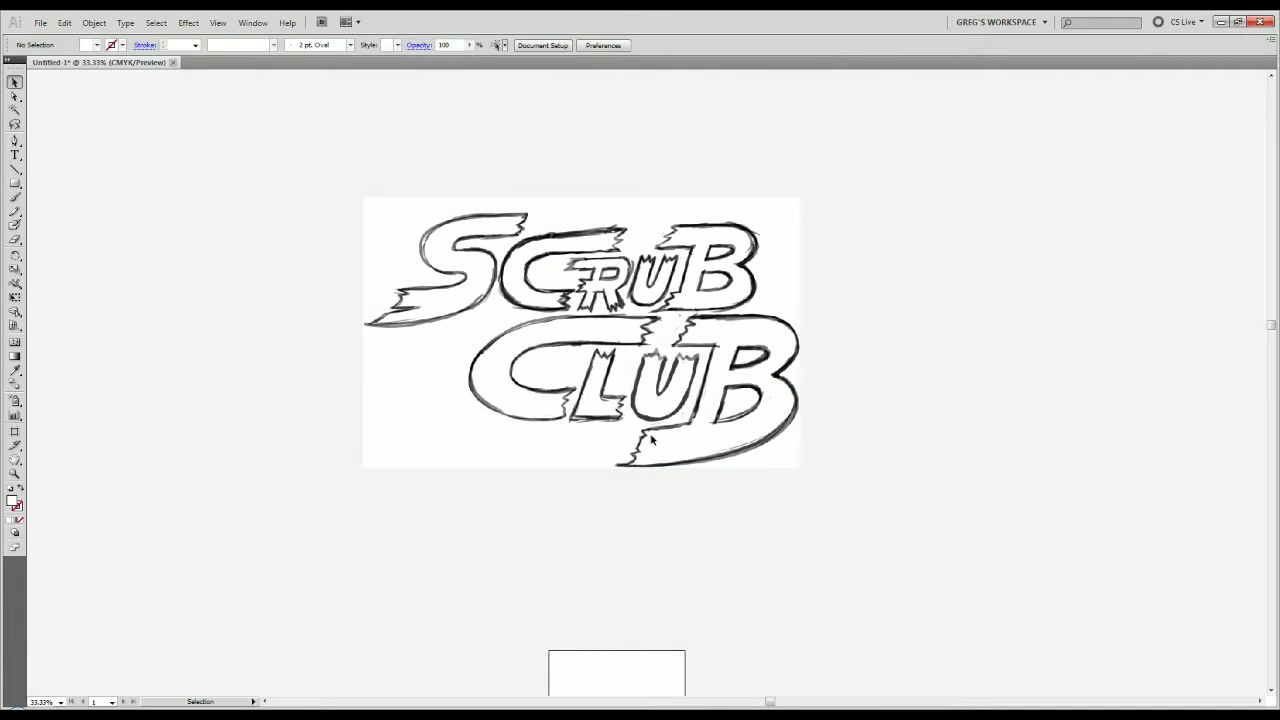
# Set the sketch image's opacity to 20% as a faint tracing template and deselect it.
pyautogui.click(655, 428)
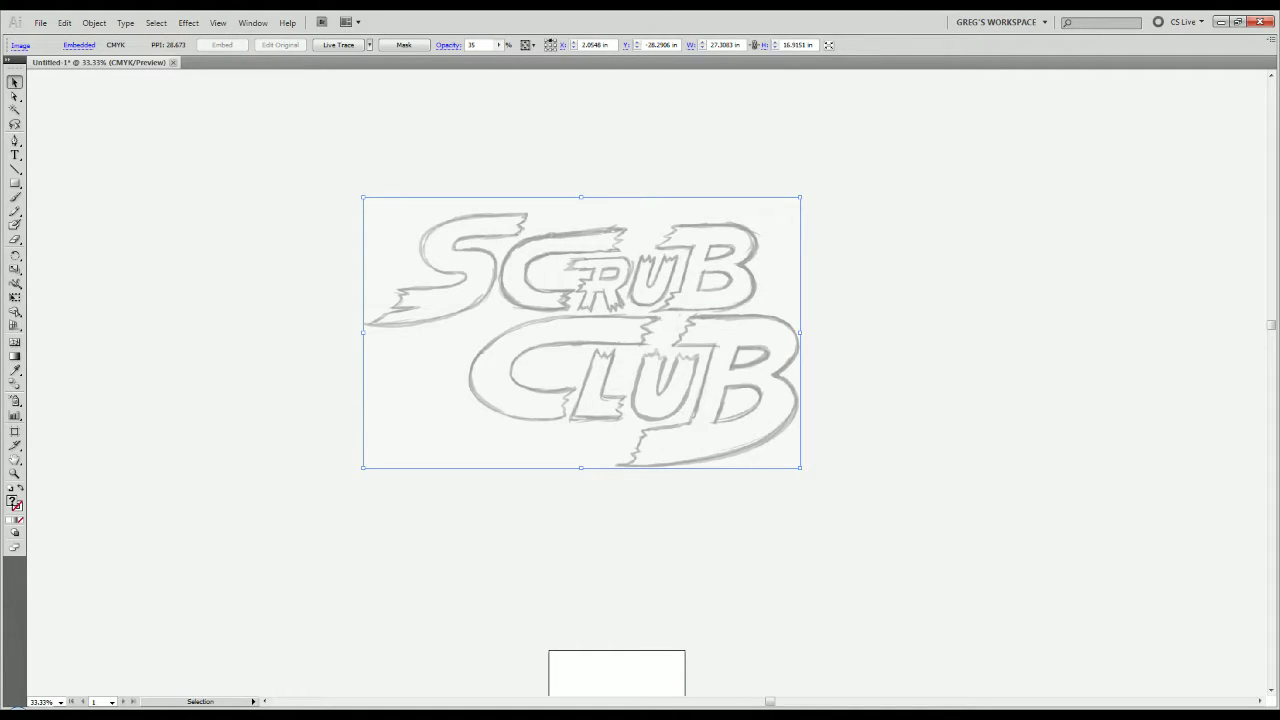
pyautogui.write('20')
pyautogui.press('Return')
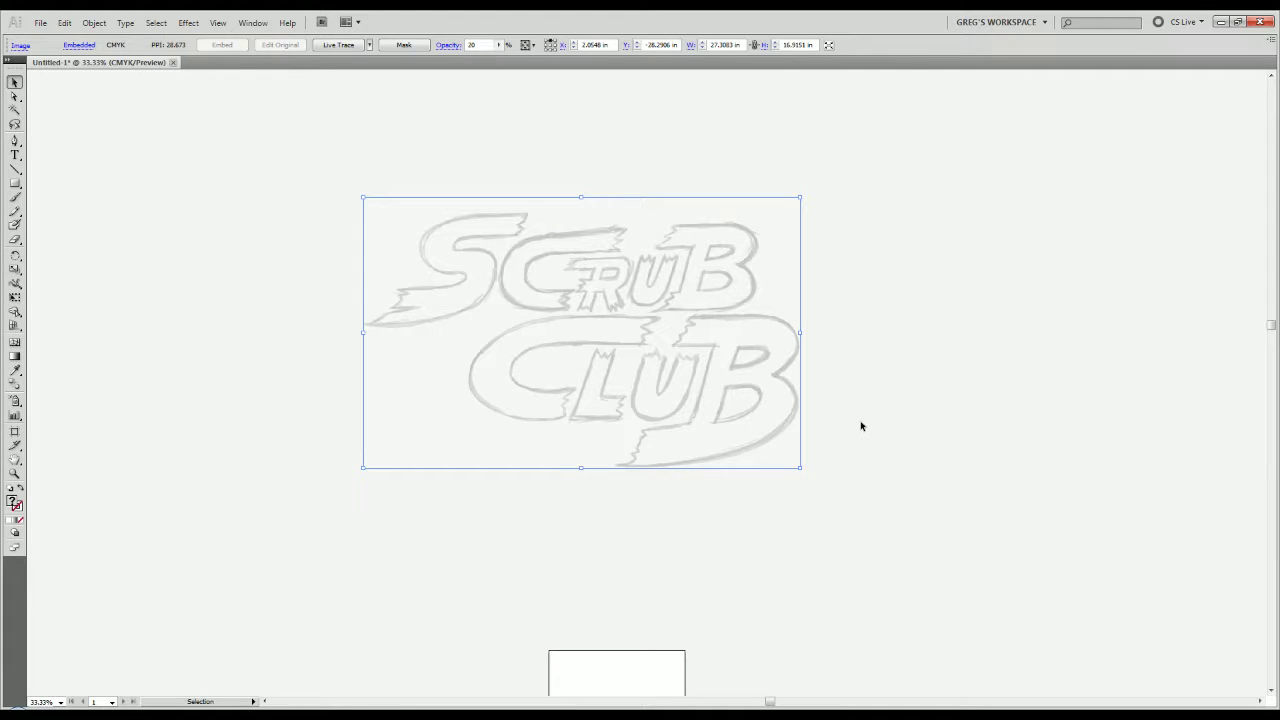
pyautogui.click(660, 486)
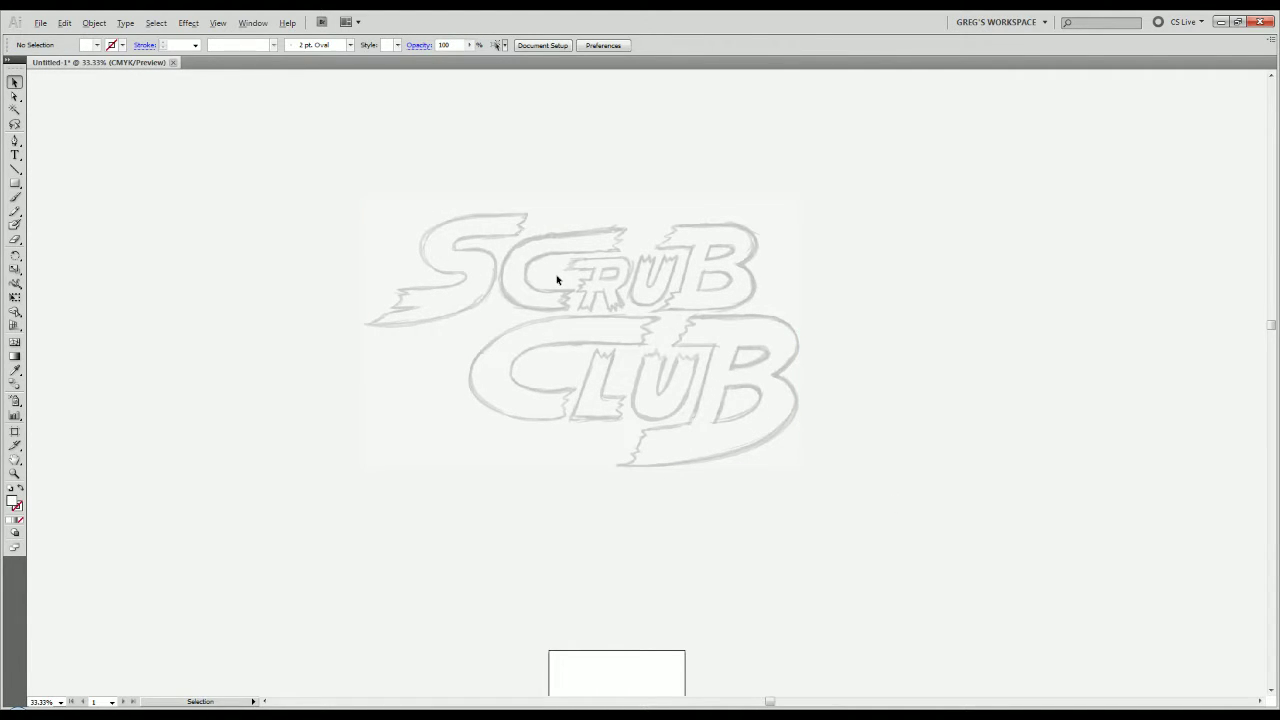
pyautogui.scroll(4, 557, 279)
pyautogui.moveTo(526, 320); pyautogui.dragTo(721, 376)
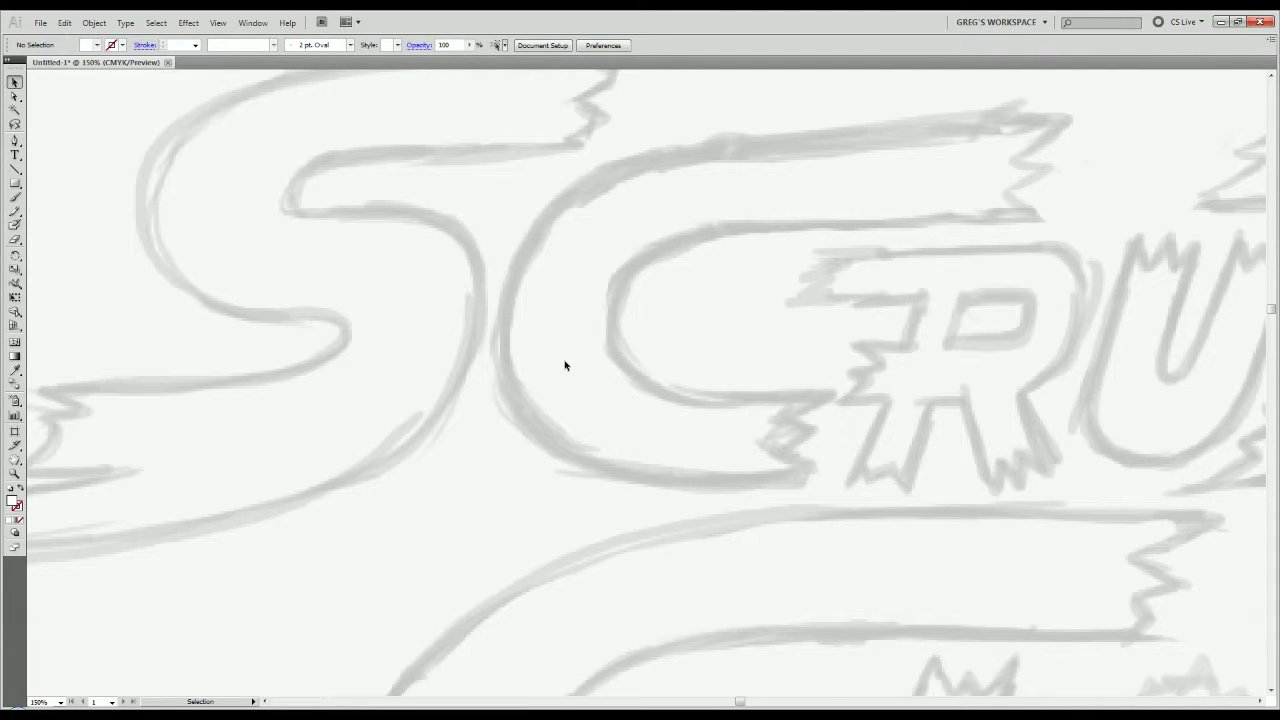
pyautogui.moveTo(560, 363)
pyautogui.mouseDown()
pyautogui.moveTo(689, 537)
pyautogui.moveTo(849, 394)
pyautogui.moveTo(865, 347)
pyautogui.mouseUp()
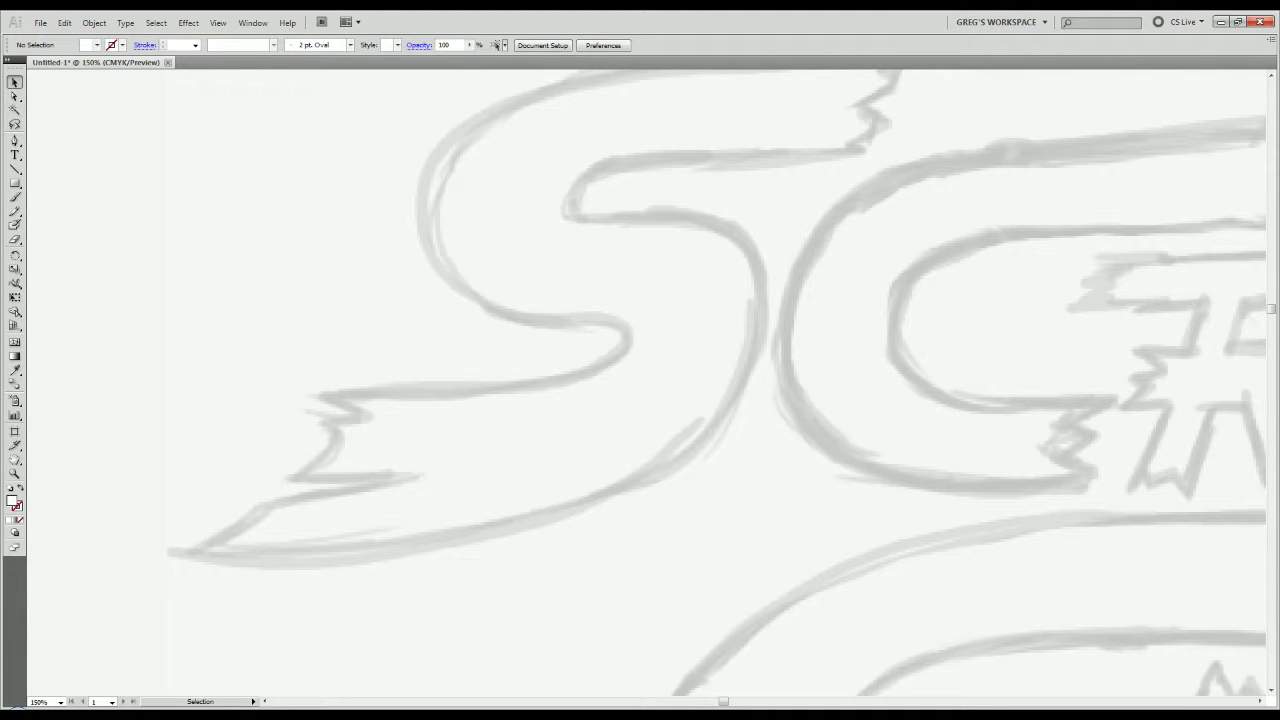
pyautogui.hotkey('ctrl', '-')
pyautogui.hotkey('ctrl', '-')
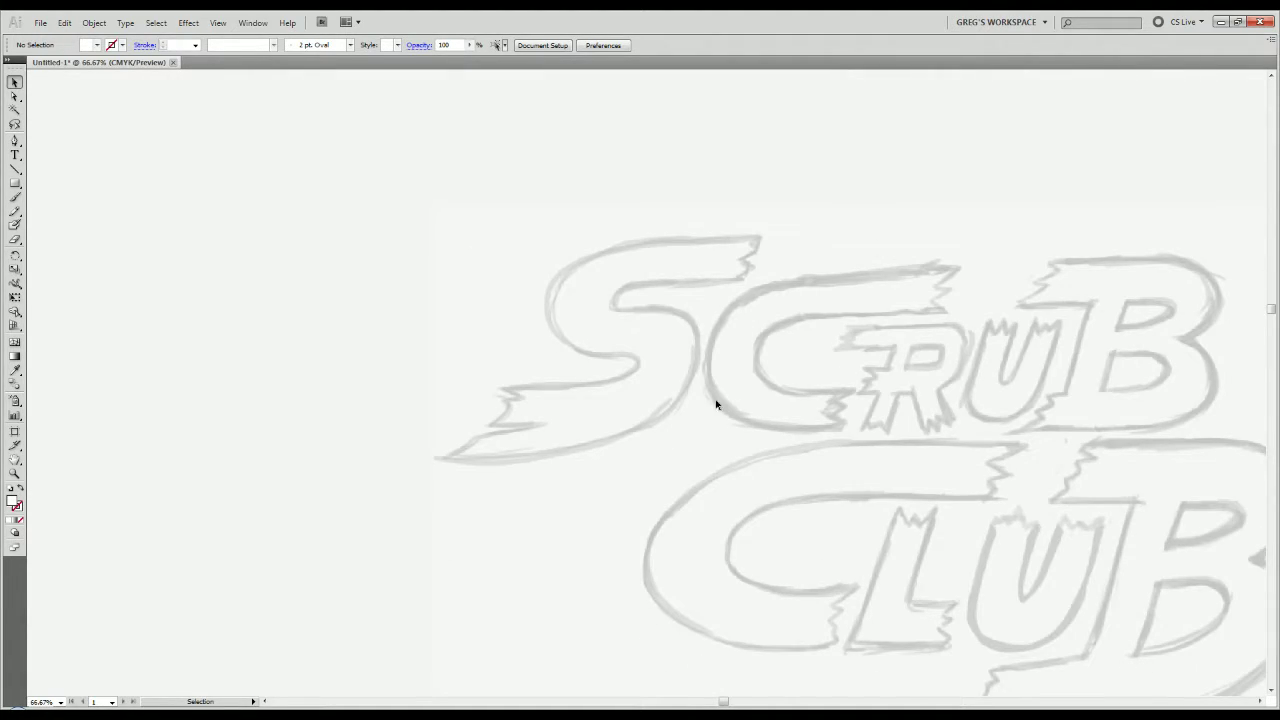
pyautogui.hotkey('ctrl', 'v')
pyautogui.hotkey('ctrl', 'z')
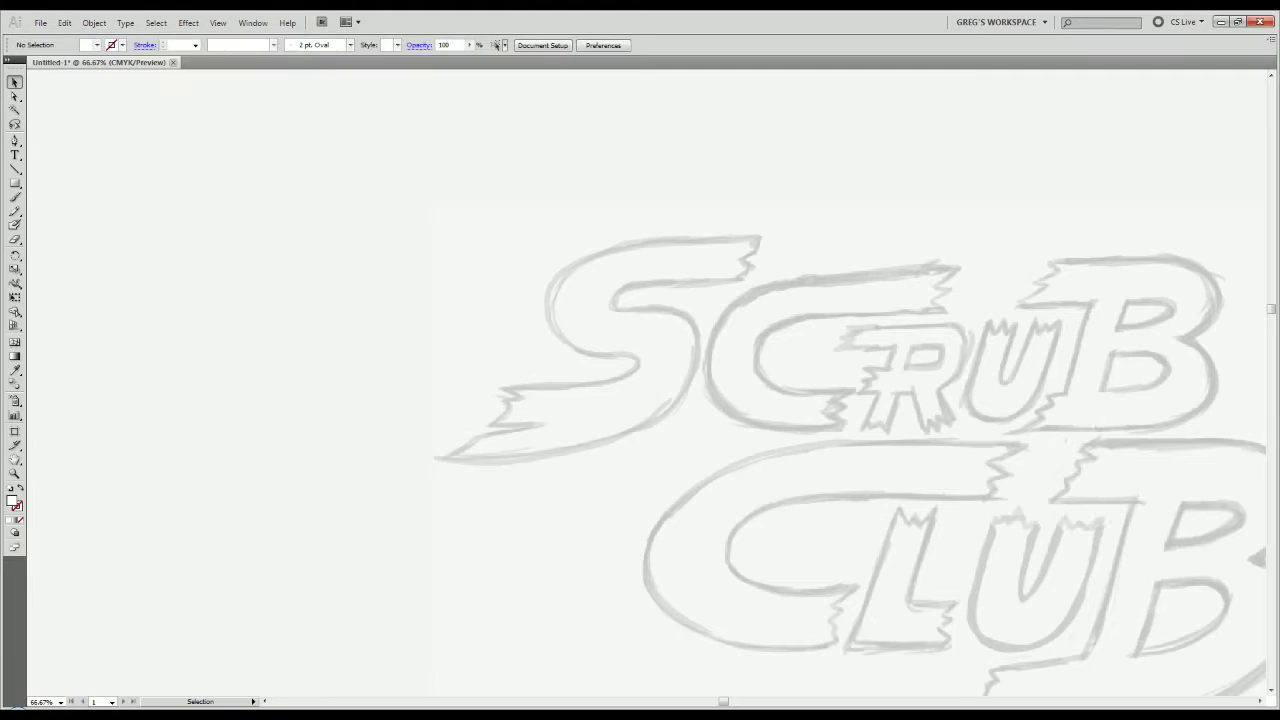
# Paste the Street Fighter logo as a reference, enlarge it and place it above and to the left of the sketch.
pyautogui.hotkey('ctrl', 'v')
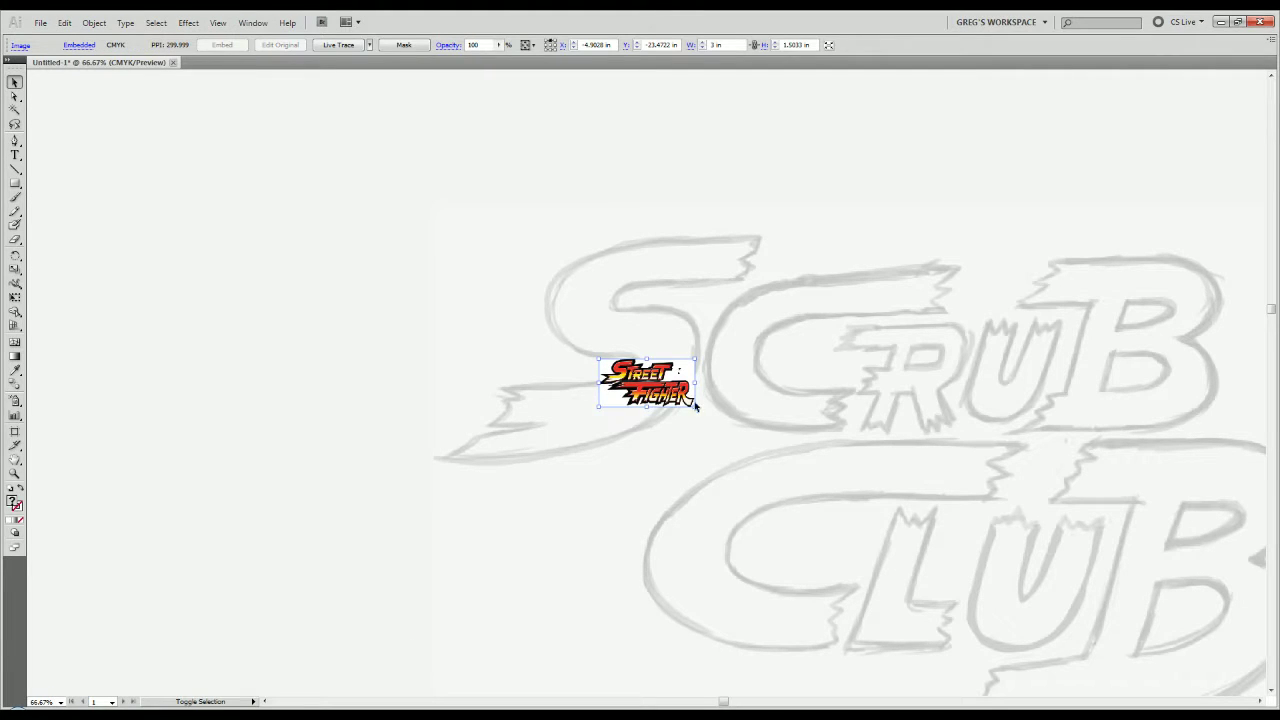
pyautogui.moveTo(695, 406); pyautogui.dragTo(867, 577)
pyautogui.moveTo(731, 450); pyautogui.dragTo(396, 186)
pyautogui.press('space')
pyautogui.moveTo(523, 343); pyautogui.dragTo(454, 442)
pyautogui.moveTo(397, 258); pyautogui.dragTo(385, 88)
pyautogui.click(408, 496)
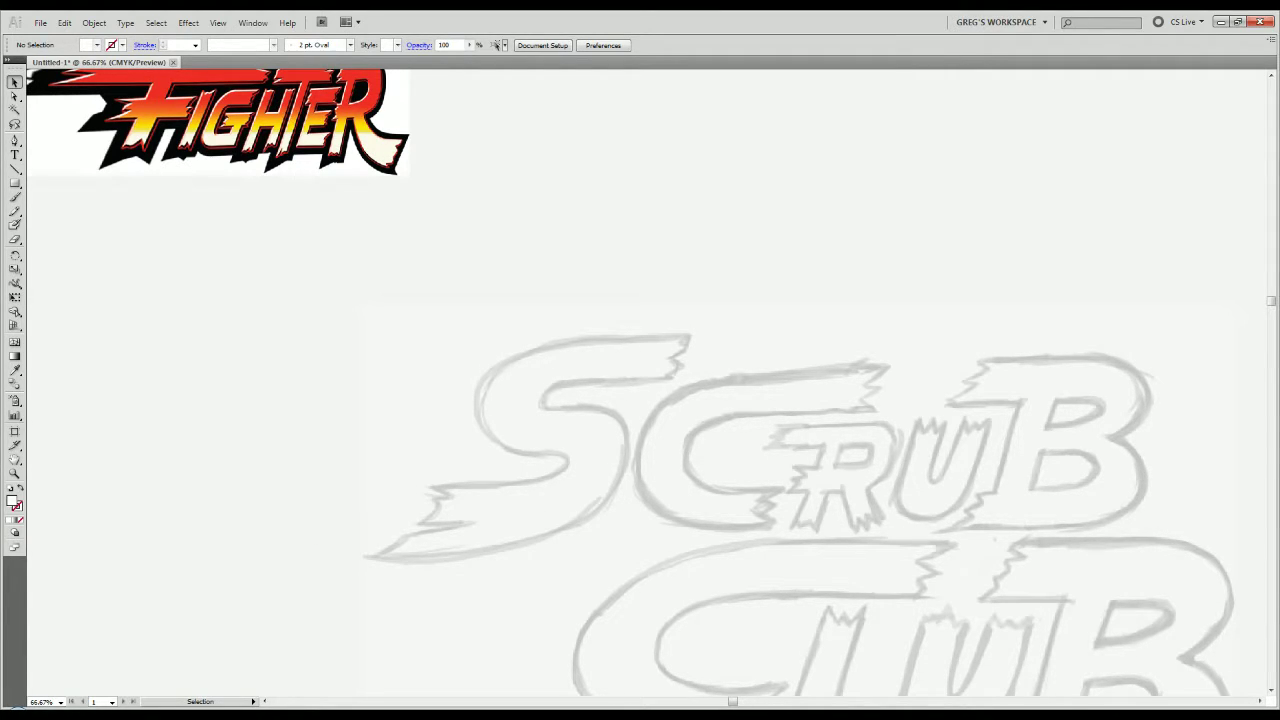
# Start a Pen path at the upper tip of the S in SCRUB, with no fill and a 1 pt black stroke.
pyautogui.hotkey('ctrl', '+')
pyautogui.hotkey('ctrl', '+')
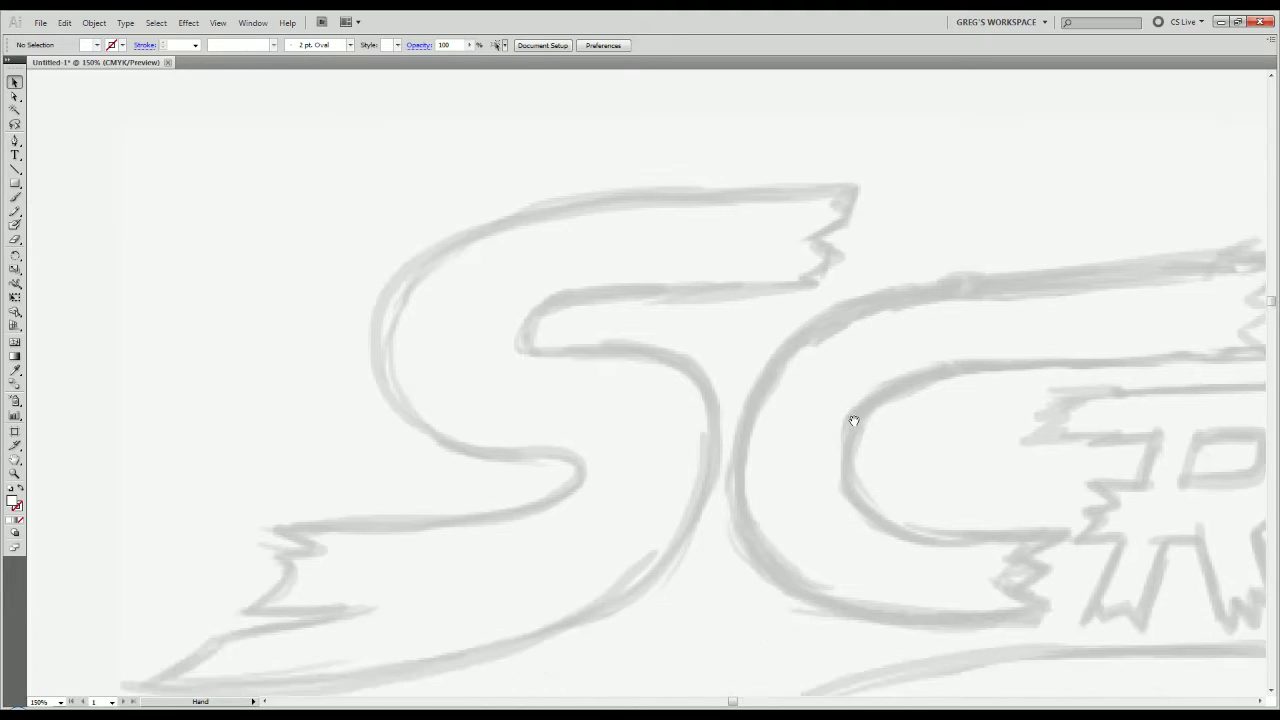
pyautogui.press('p')
pyautogui.click(853, 187)
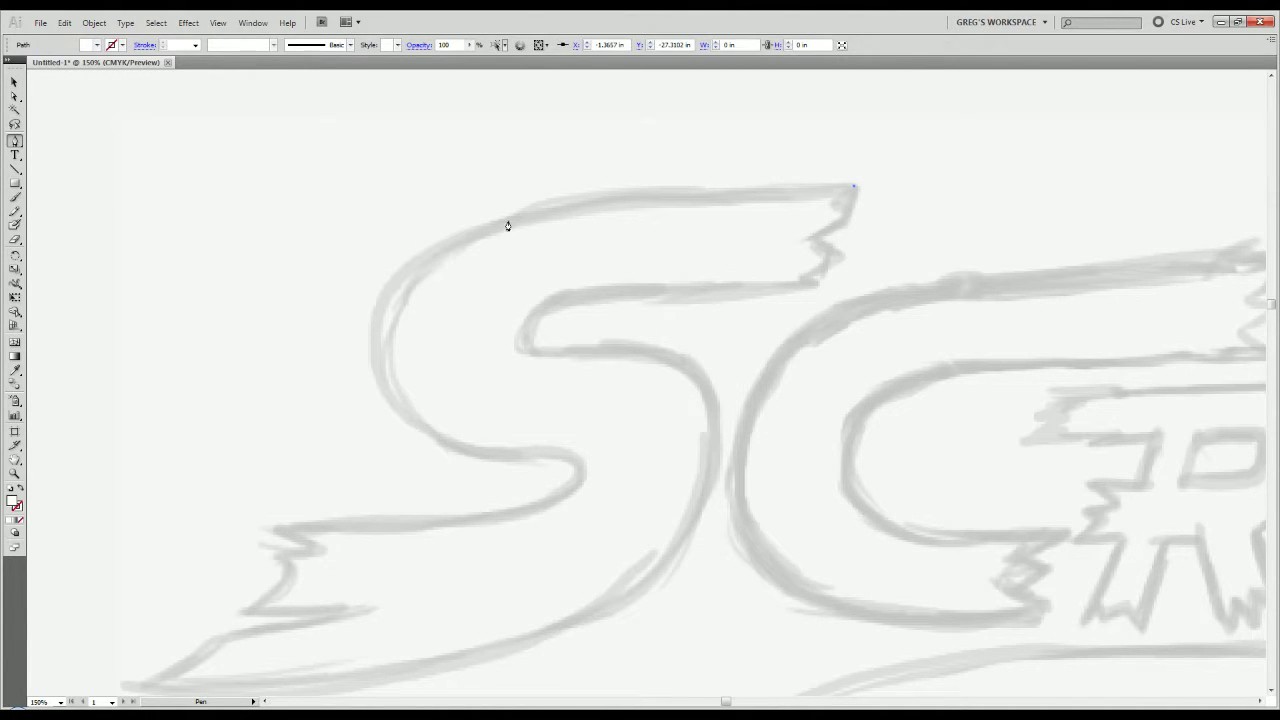
pyautogui.moveTo(507, 226); pyautogui.dragTo(420, 258)
pyautogui.hotkey('ctrl', 'z')
pyautogui.click(19, 519)
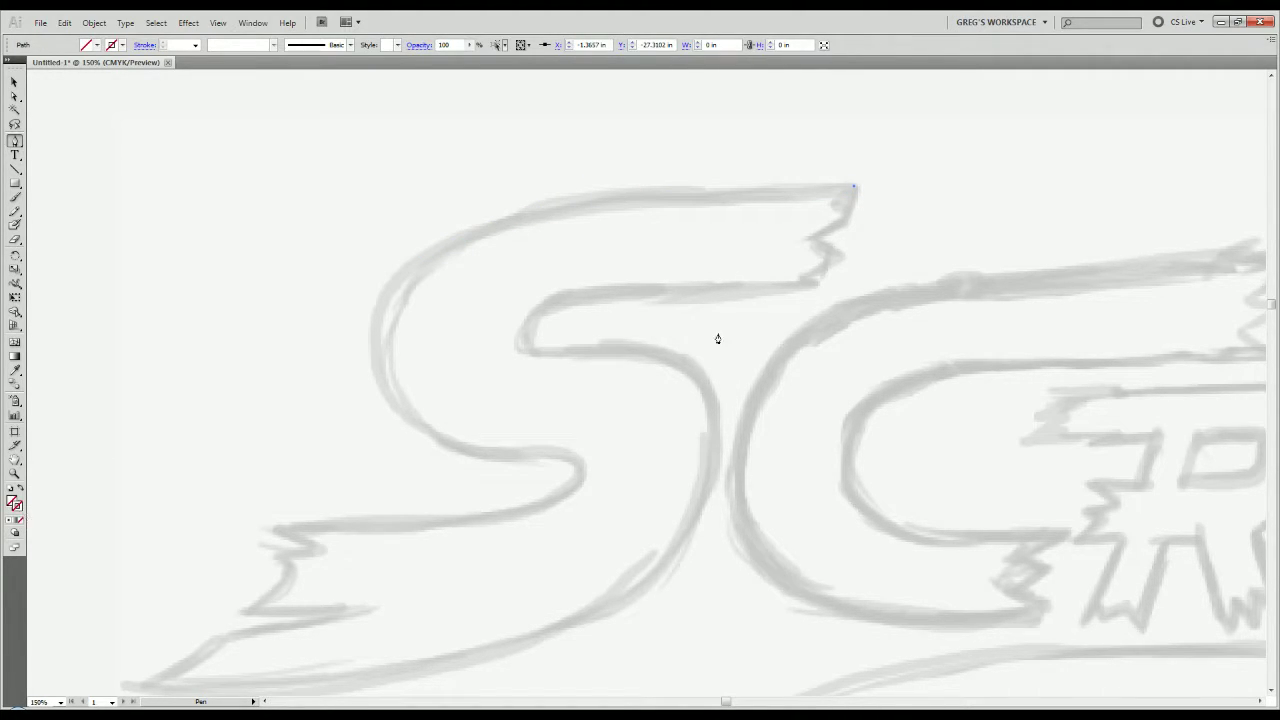
pyautogui.hotkey('ctrl', 'z')
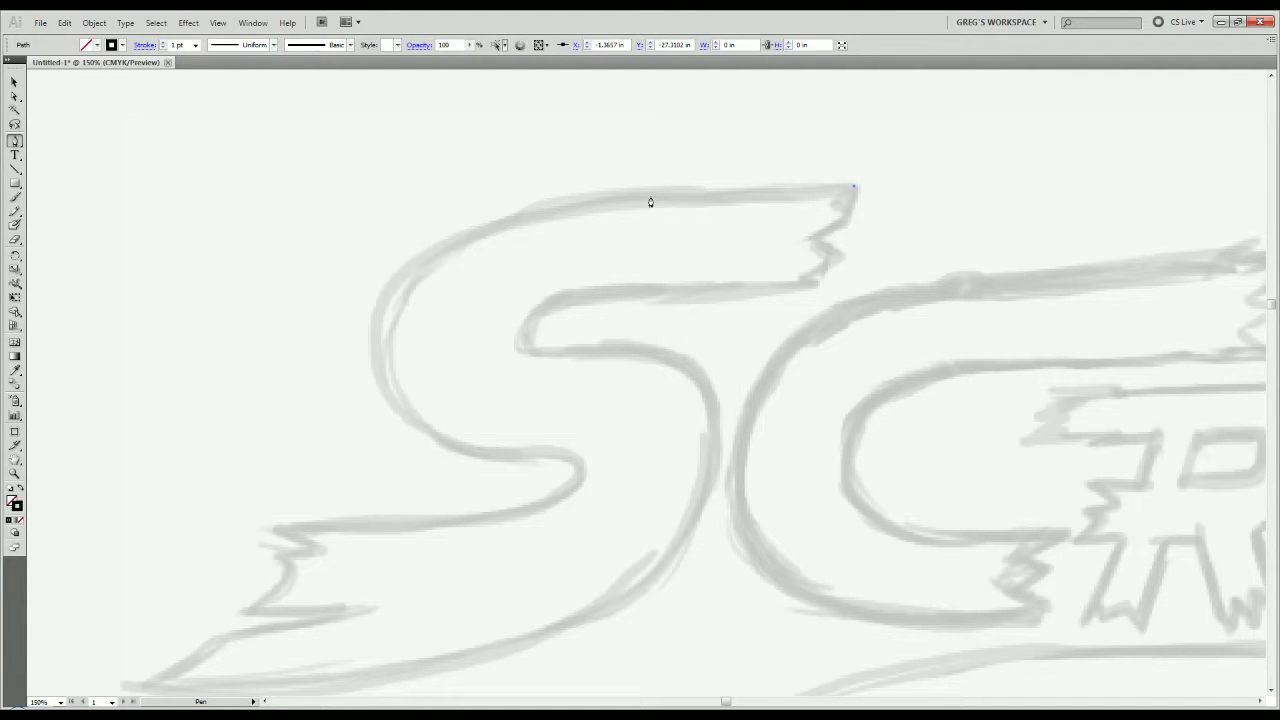
# Trace the S's upper outer curve and middle bend with smooth points, ending at the upper corner of its torn lower end.
pyautogui.moveTo(638, 196); pyautogui.dragTo(499, 207)
pyautogui.moveTo(372, 339); pyautogui.dragTo(370, 420)
pyautogui.moveTo(478, 451); pyautogui.dragTo(686, 437)
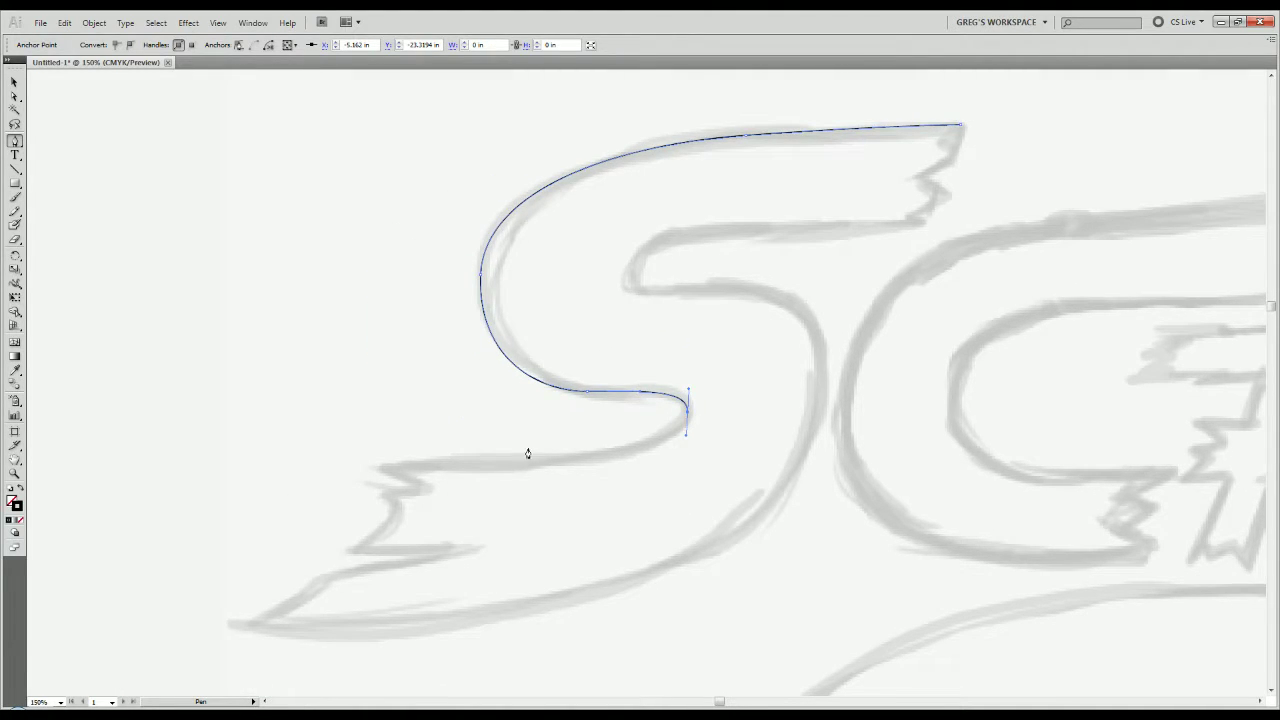
pyautogui.moveTo(485, 462); pyautogui.dragTo(369, 465)
pyautogui.click(372, 463)
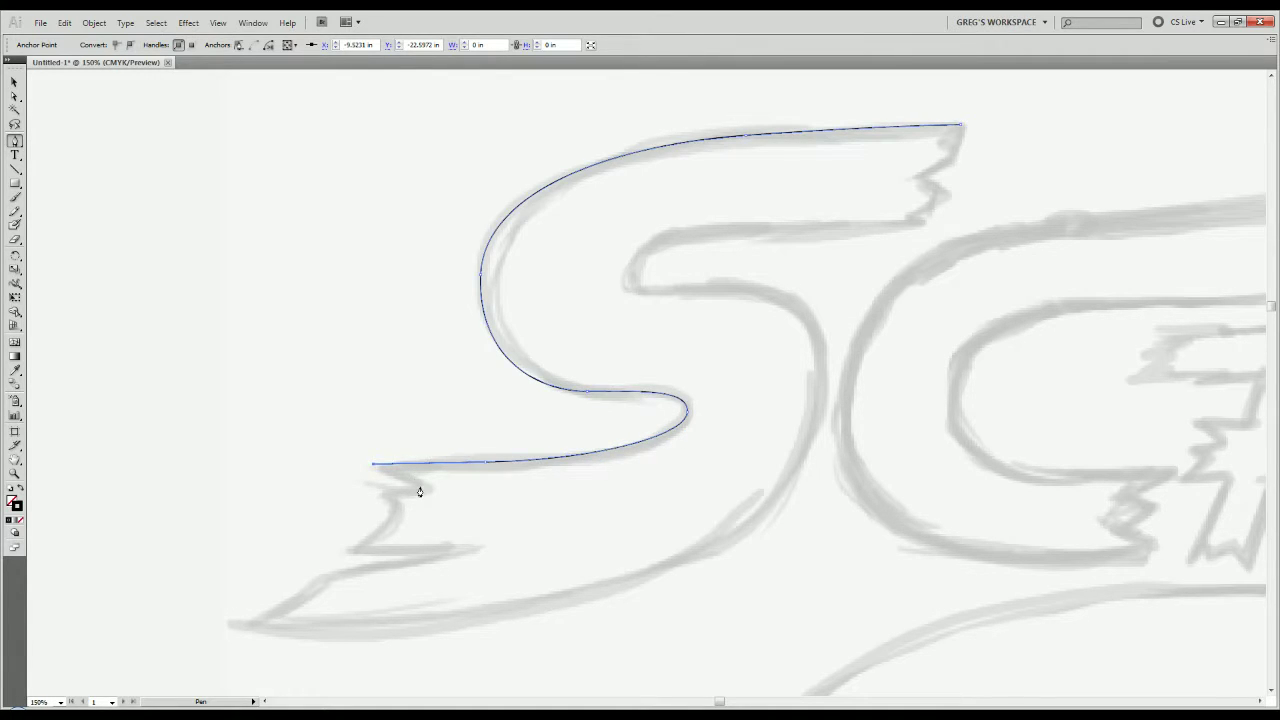
# Trace the jagged torn lower end of the S to its pointed tail and round onto the underside with a smooth curve.
pyautogui.click(420, 487)
pyautogui.click(385, 492)
pyautogui.click(389, 520)
pyautogui.click(349, 550)
pyautogui.click(425, 554)
pyautogui.click(324, 577)
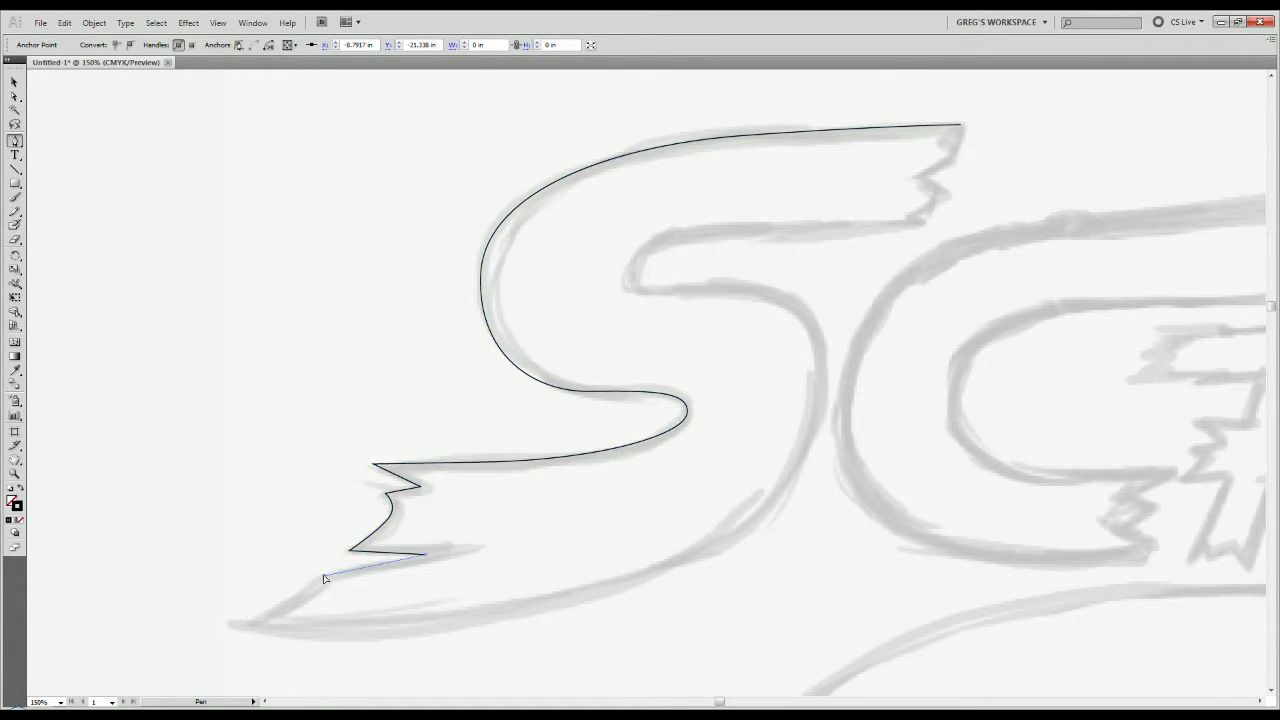
pyautogui.click(232, 628)
pyautogui.moveTo(232, 630); pyautogui.dragTo(181, 645)
pyautogui.keyDown('alt'); pyautogui.click(236, 628); pyautogui.keyUp('alt')
pyautogui.moveTo(390, 645)
pyautogui.mouseDown()
pyautogui.moveTo(543, 614)
pyautogui.moveTo(493, 630)
pyautogui.mouseUp()
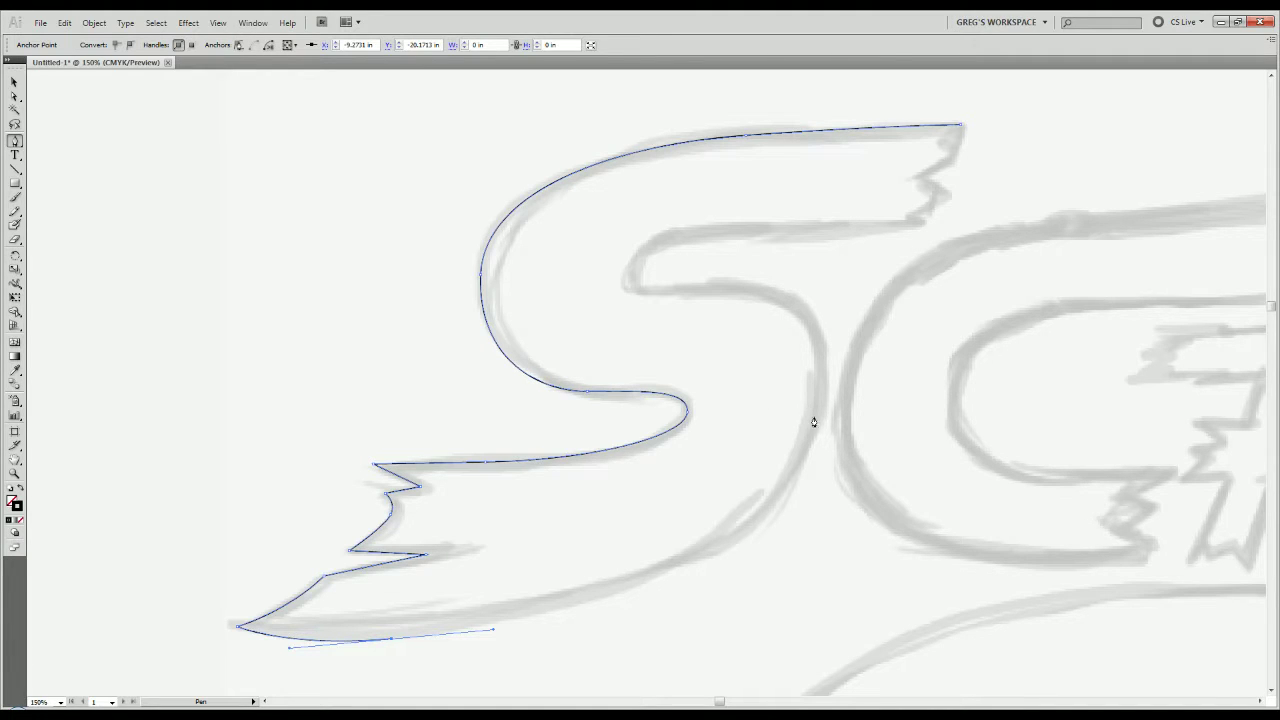
pyautogui.moveTo(785, 489); pyautogui.dragTo(838, 382)
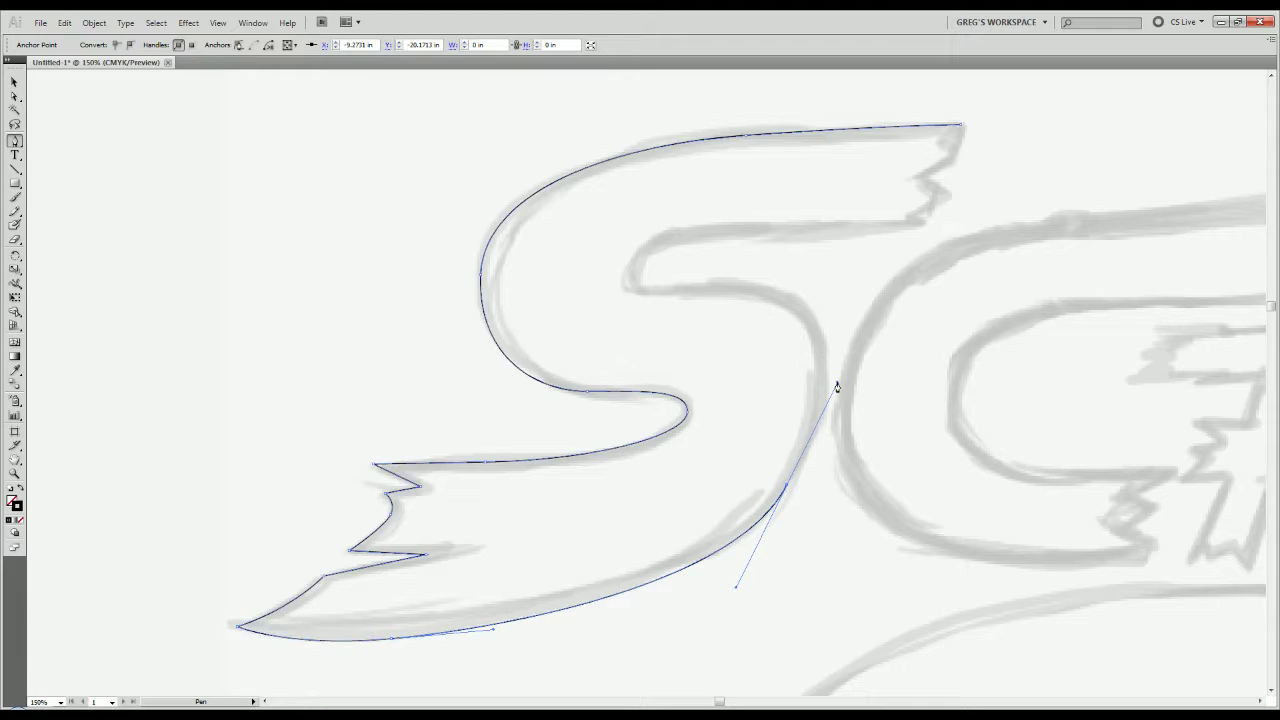
pyautogui.moveTo(732, 284); pyautogui.dragTo(614, 283)
pyautogui.hotkey('ctrl', 'z')
pyautogui.hotkey('ctrl', 'z')
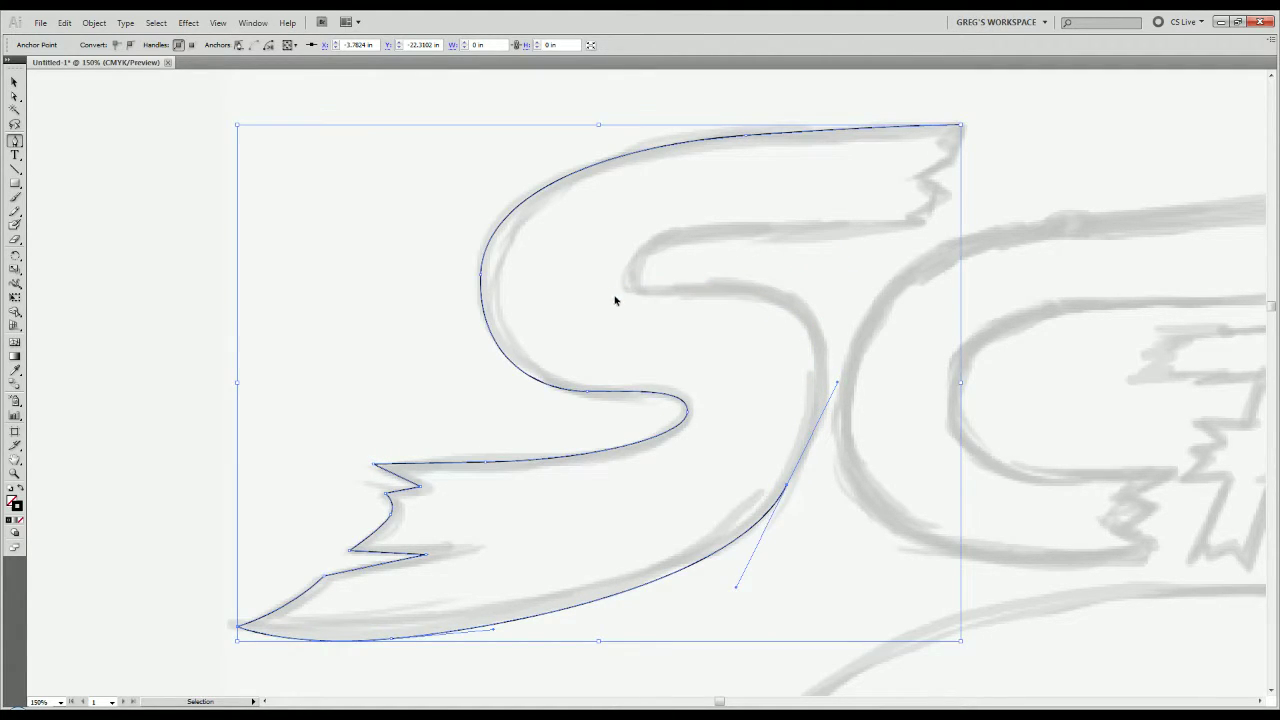
# Continue the S outline along its underside and up the right outer curve to the top of the inner bend.
pyautogui.moveTo(823, 388); pyautogui.dragTo(823, 207)
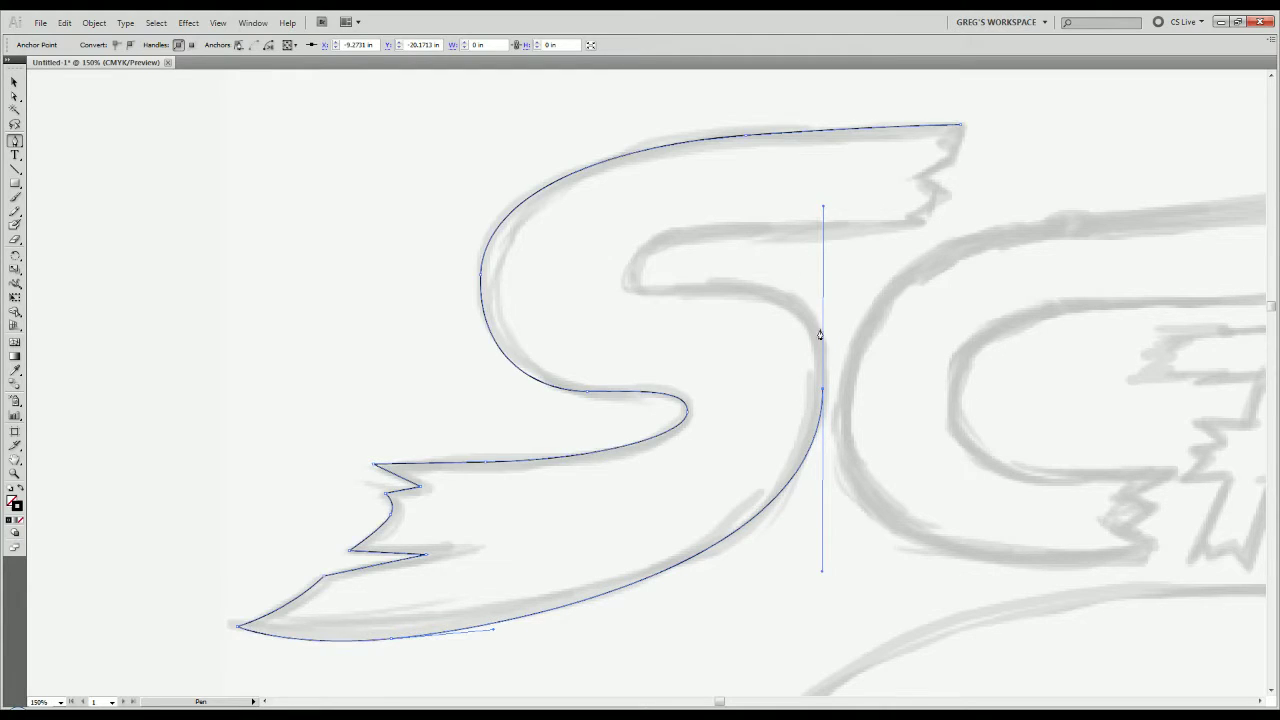
pyautogui.click(822, 392)
pyautogui.moveTo(741, 290); pyautogui.dragTo(685, 208)
pyautogui.hotkey('ctrl', 'z')
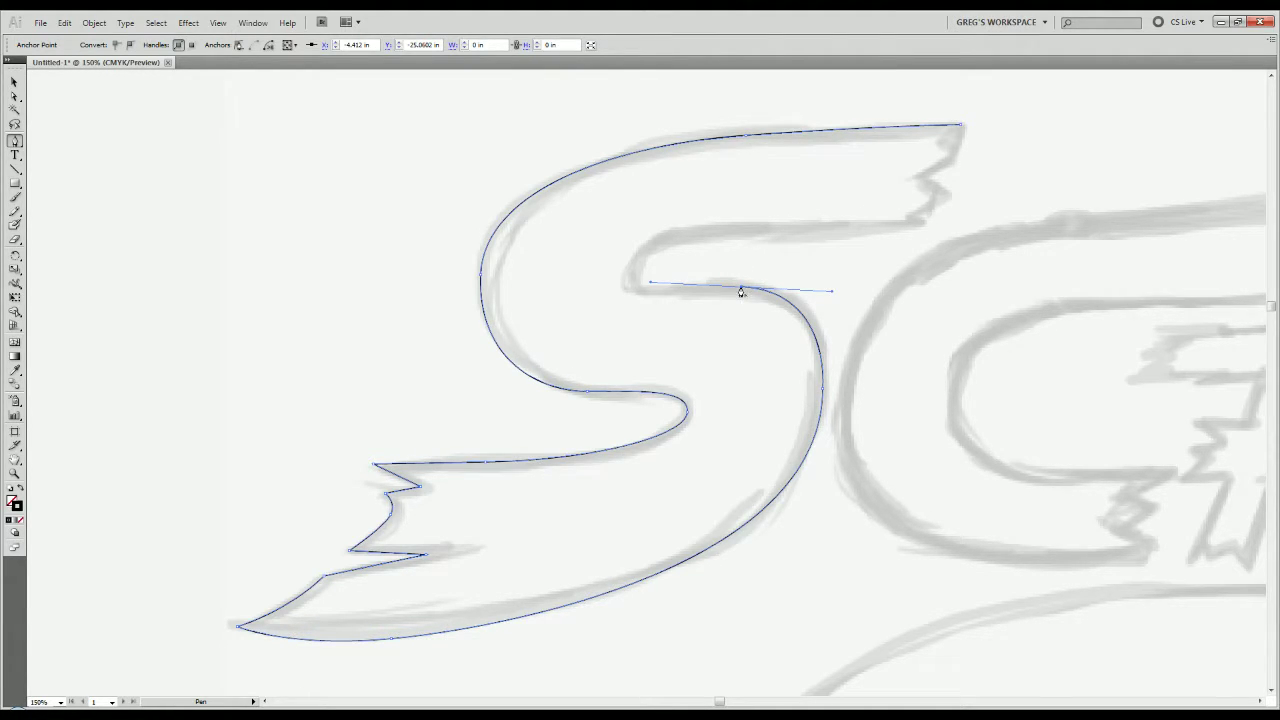
# Trace the S's upper inner bend with smooth points and run along the upper arm's underside to its torn end.
pyautogui.moveTo(650, 289); pyautogui.dragTo(600, 296)
pyautogui.moveTo(705, 234); pyautogui.dragTo(786, 234)
pyautogui.click(919, 225)
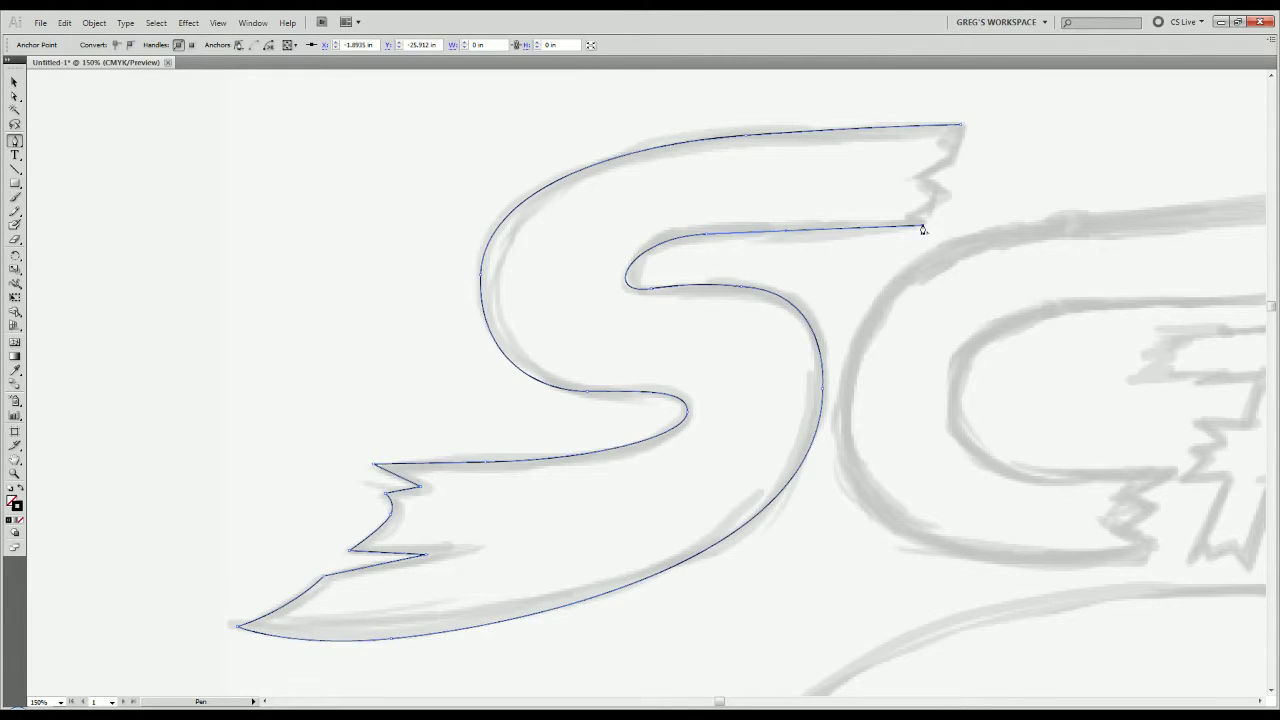
# Trace the jagged torn upper end of the S and close the path at its starting tip.
pyautogui.keyDown('ctrl'); pyautogui.click(916, 219); pyautogui.keyUp('ctrl')
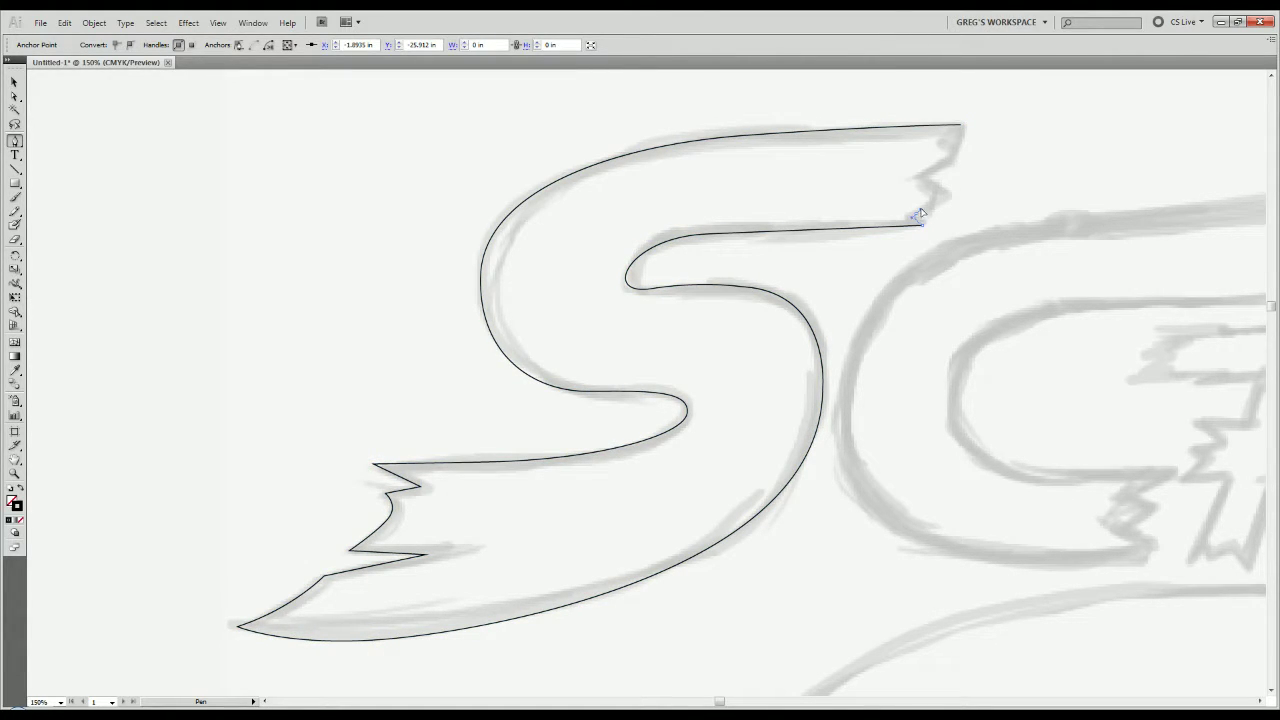
pyautogui.click(918, 216)
pyautogui.click(950, 198)
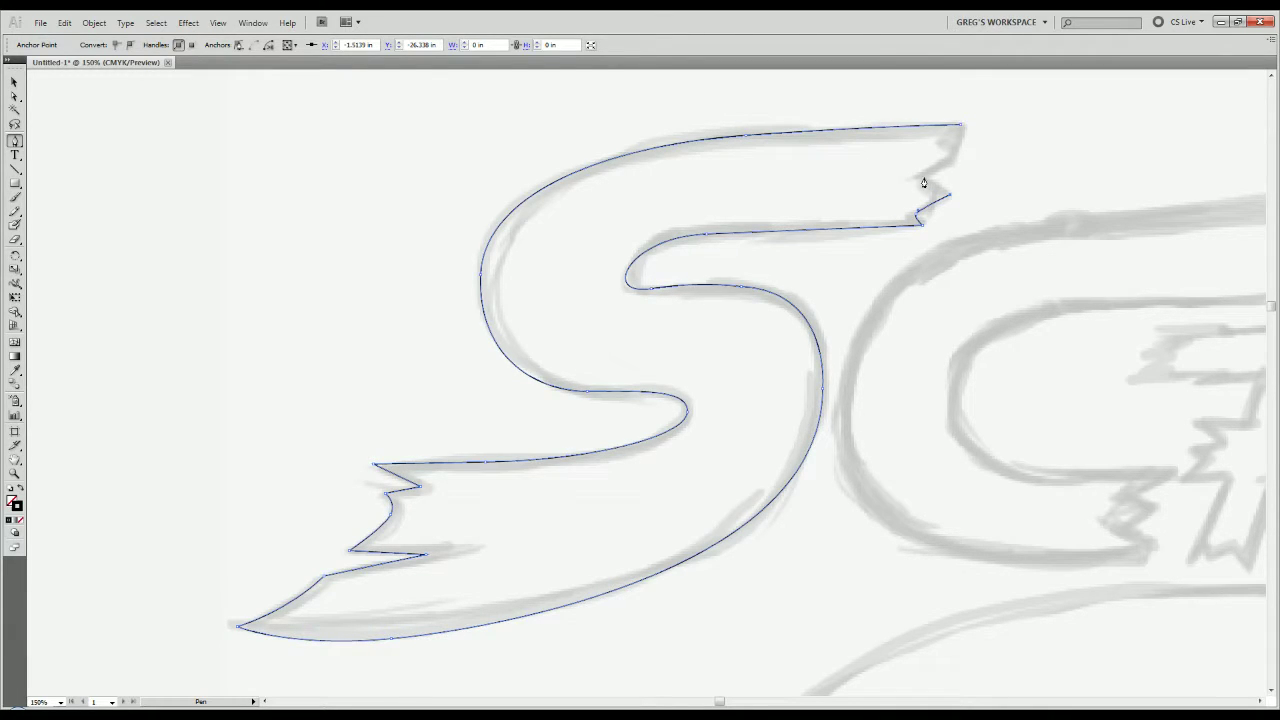
pyautogui.click(927, 177)
pyautogui.click(953, 162)
pyautogui.click(961, 127)
pyautogui.hotkey('ctrl', 'a')
pyautogui.press('v')
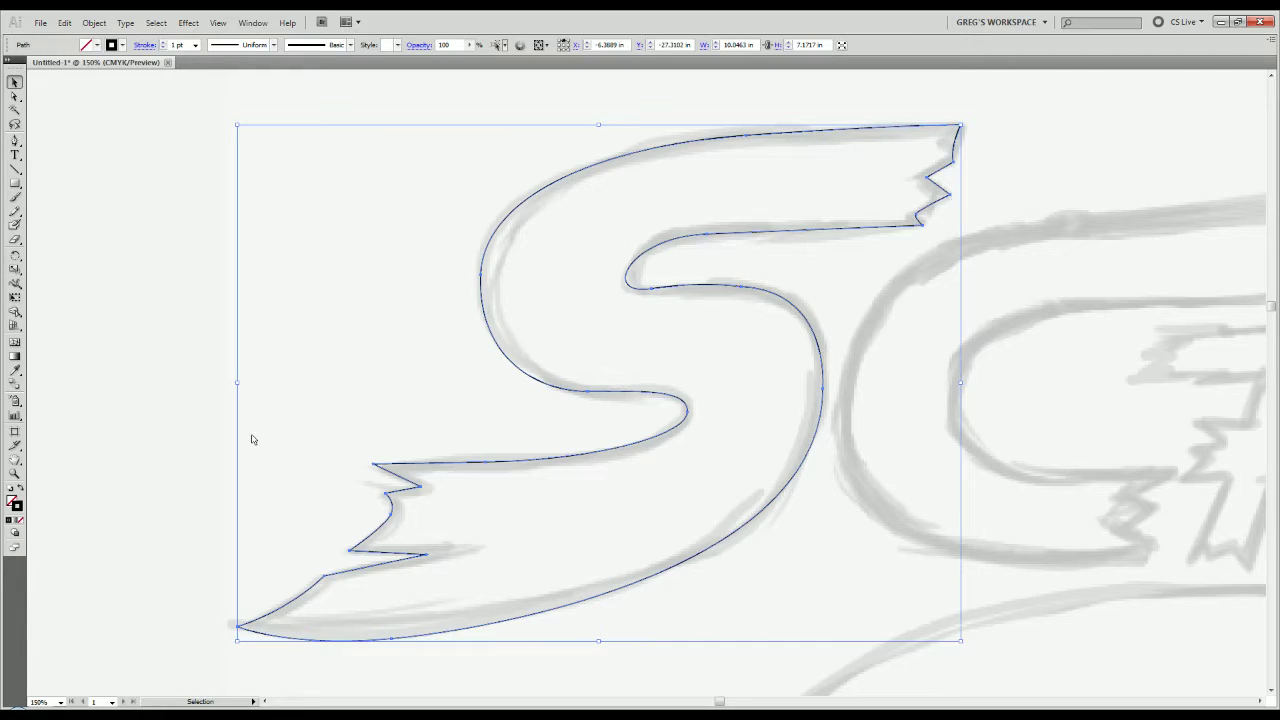
pyautogui.click(254, 440)
# Tilt the direction handle on the S's far-left anchor slightly inward to refine the outer curve.
pyautogui.press('a')
pyautogui.moveTo(448, 247); pyautogui.dragTo(522, 313)
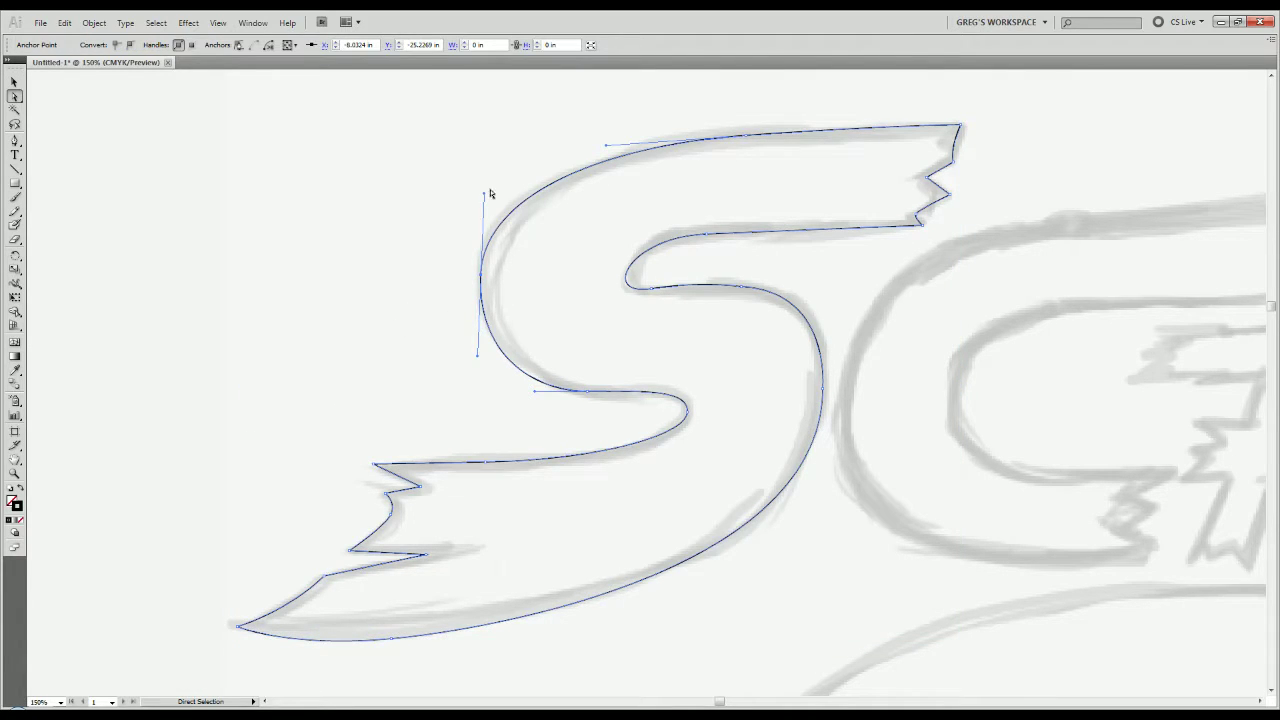
pyautogui.moveTo(486, 191); pyautogui.dragTo(494, 186)
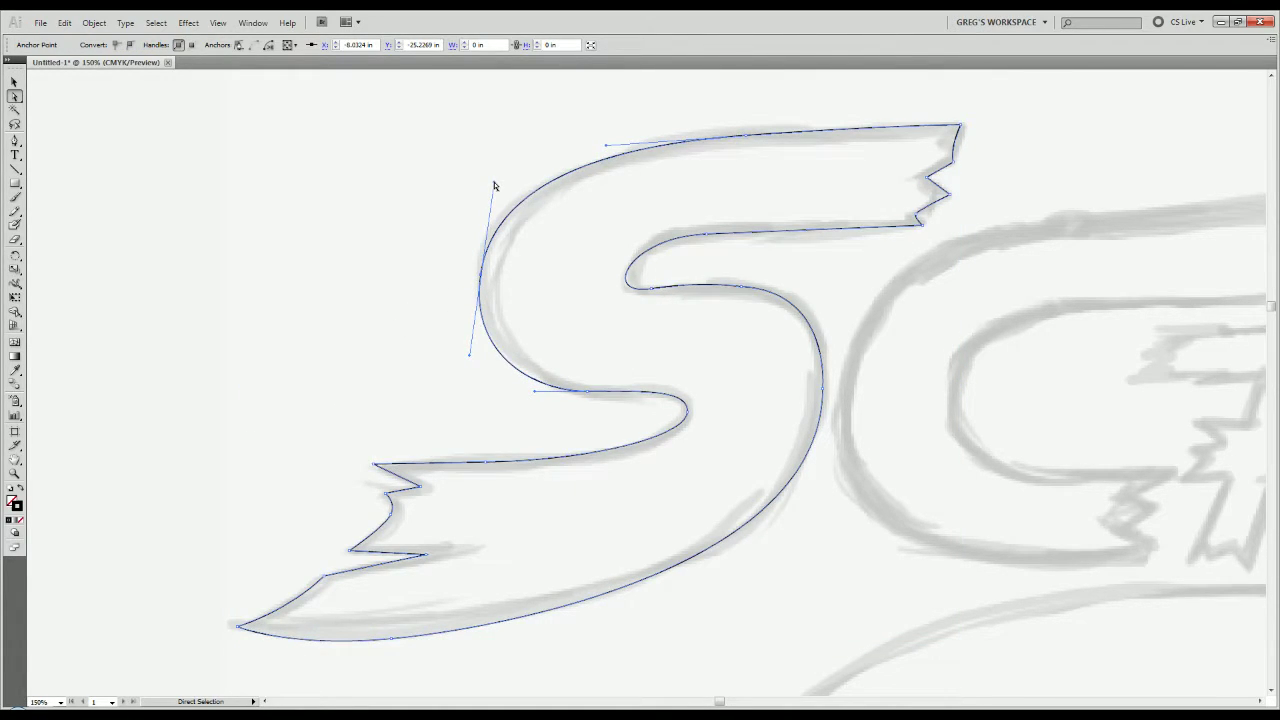
pyautogui.click(350, 357)
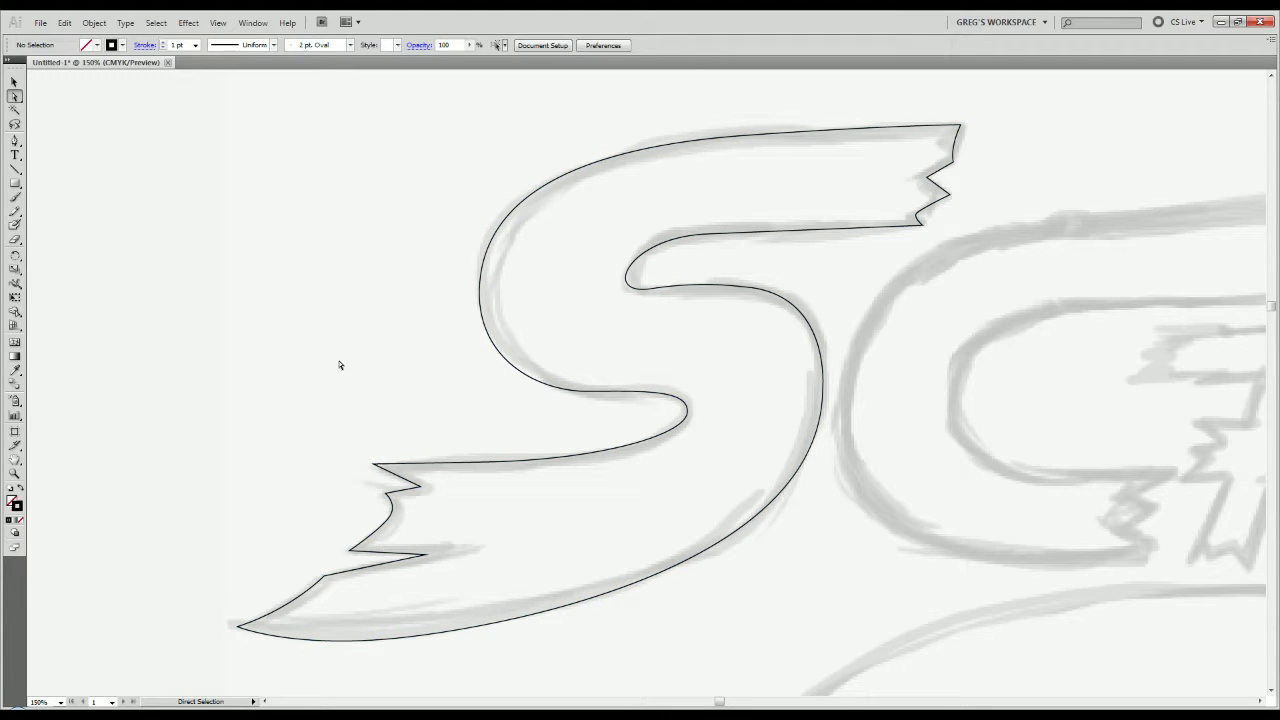
# Lengthen both direction handles at the rounded tip of the S's middle bend for a fuller curve.
pyautogui.click(687, 408)
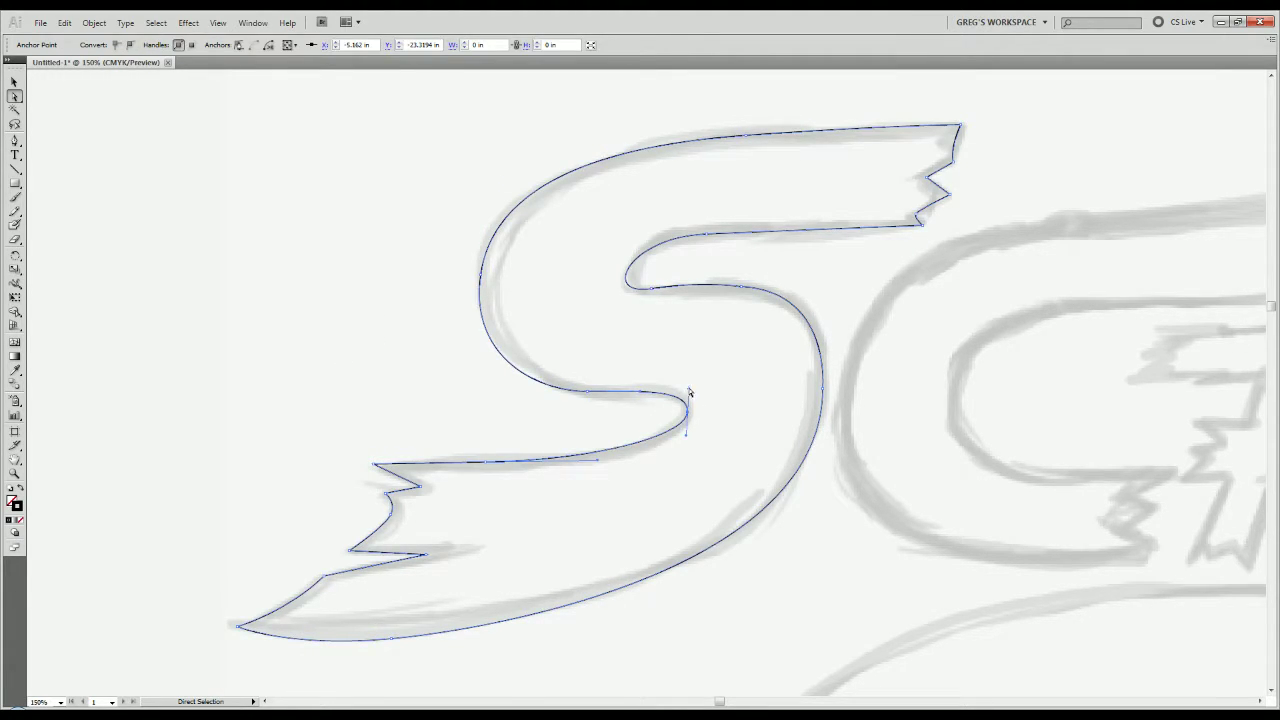
pyautogui.moveTo(689, 393); pyautogui.dragTo(688, 387)
pyautogui.moveTo(687, 439); pyautogui.dragTo(688, 445)
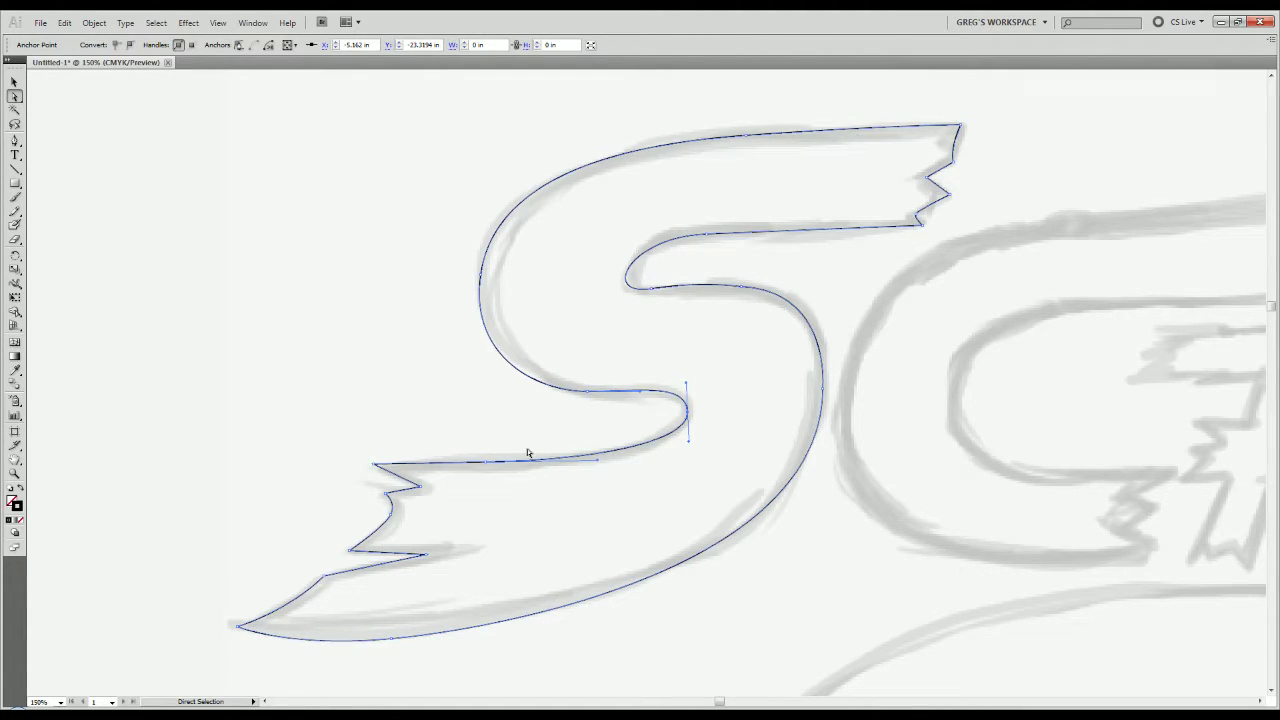
pyautogui.click(330, 440)
pyautogui.scroll(-2, 326, 444)
pyautogui.scroll(2, 325, 444)
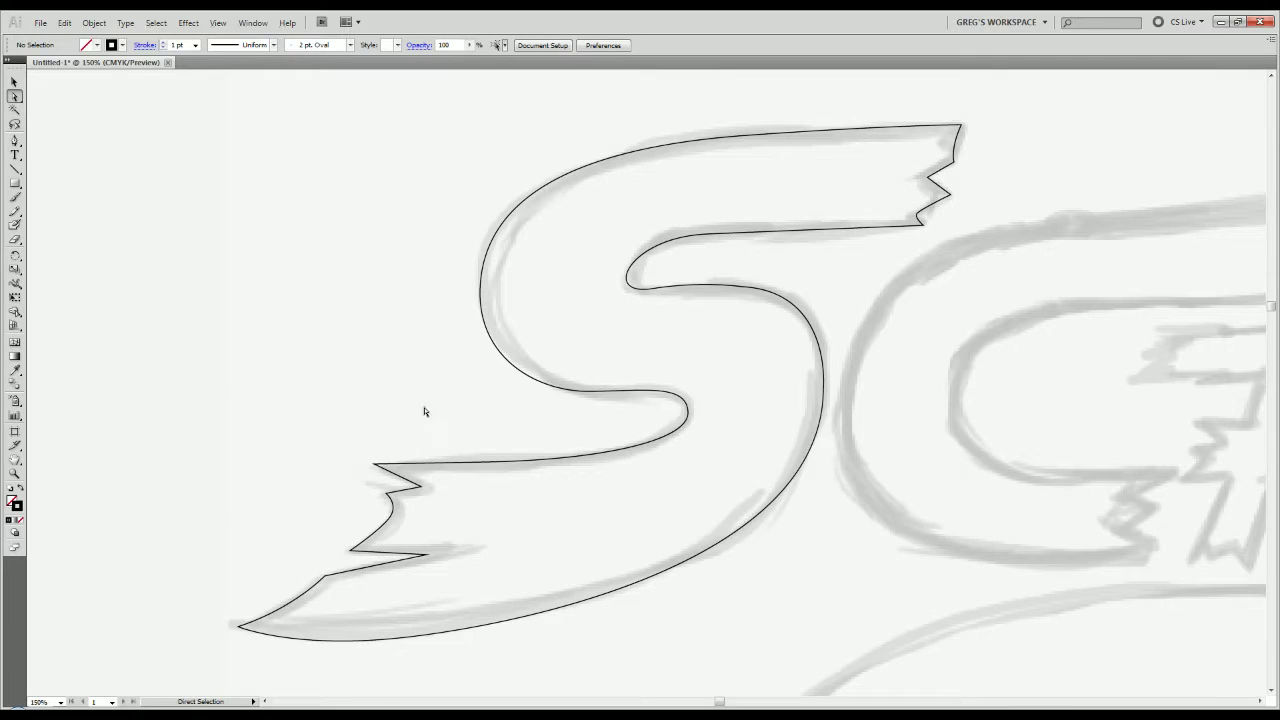
# Adjust the direction handles where the S's left curve meets the middle bend to smooth the transition.
pyautogui.moveTo(500, 395); pyautogui.dragTo(588, 370)
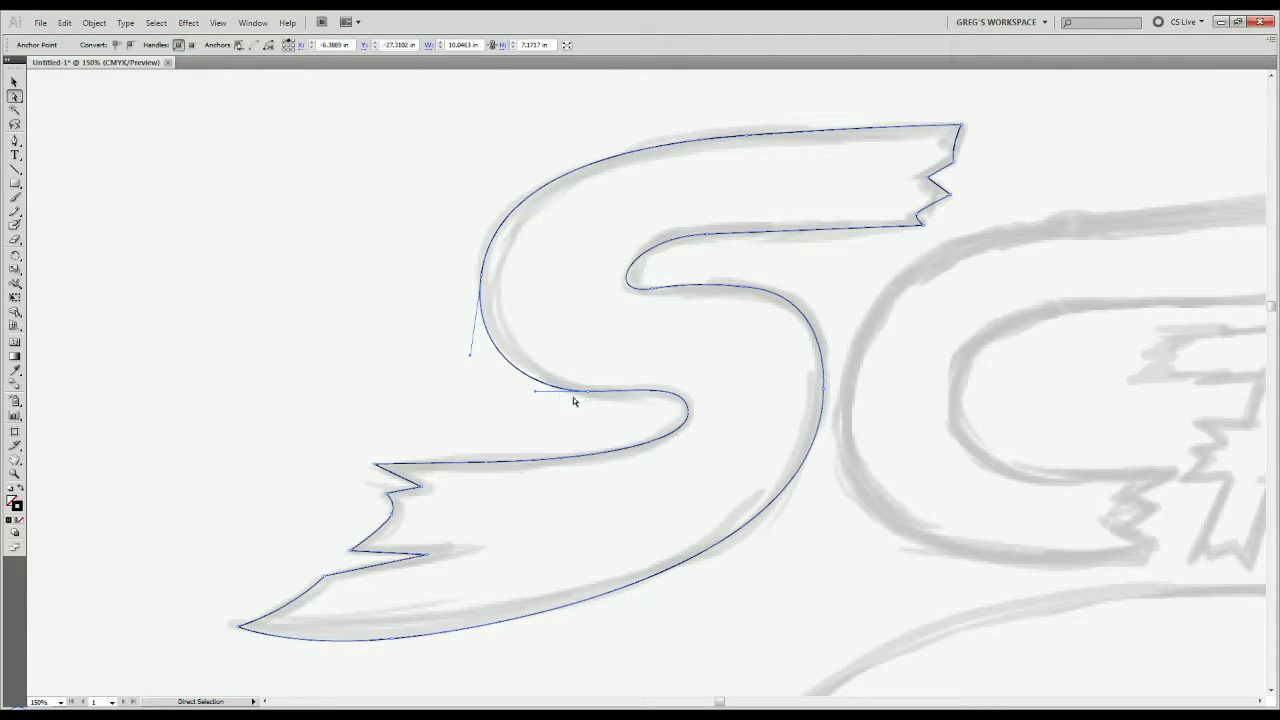
pyautogui.click(540, 392)
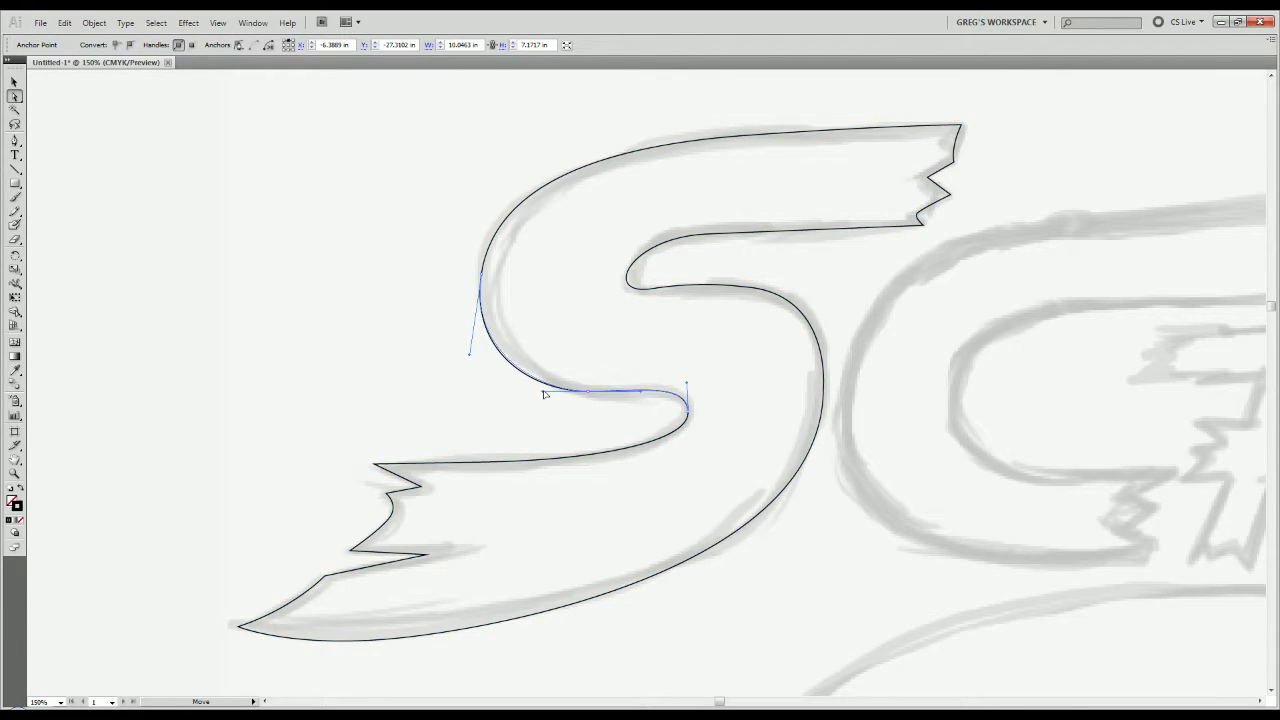
pyautogui.click(494, 410)
pyautogui.press('v')
pyautogui.moveTo(542, 408); pyautogui.dragTo(620, 375)
pyautogui.press('a')
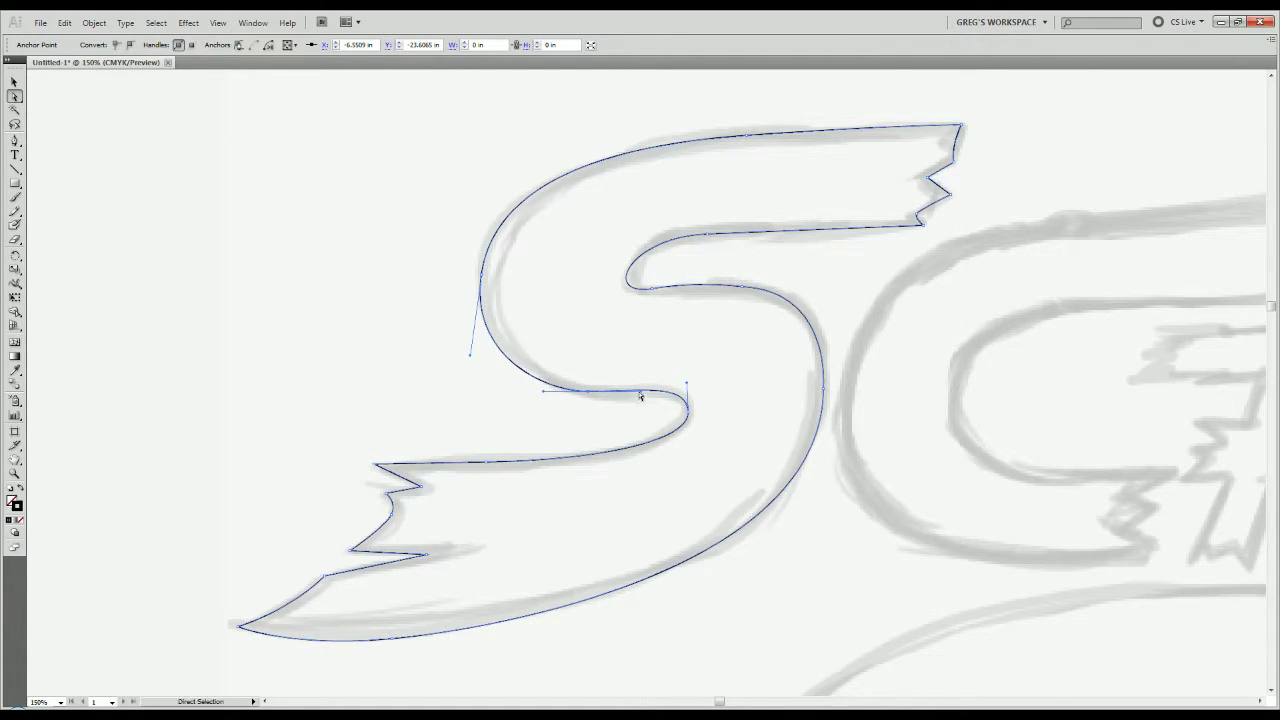
pyautogui.click(640, 396)
pyautogui.moveTo(639, 394); pyautogui.dragTo(590, 391)
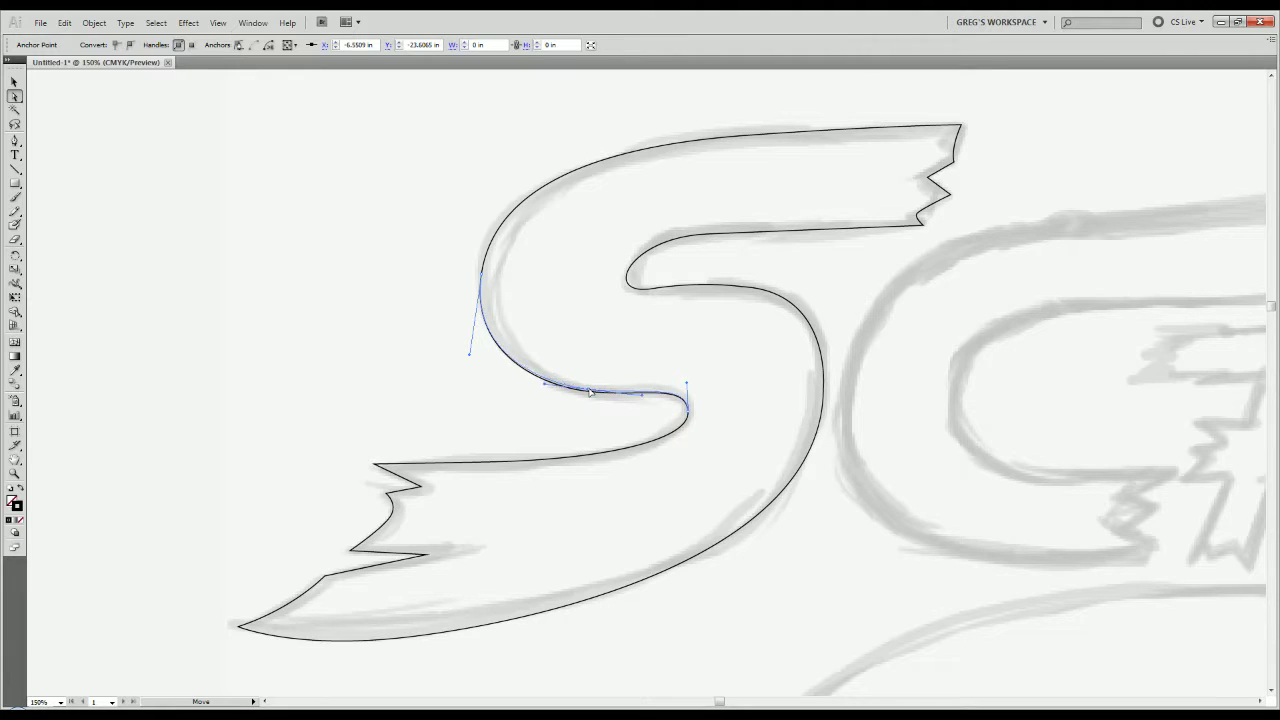
pyautogui.click(563, 423)
pyautogui.scroll(-1, 457, 400)
pyautogui.scroll(-2, 457, 402)
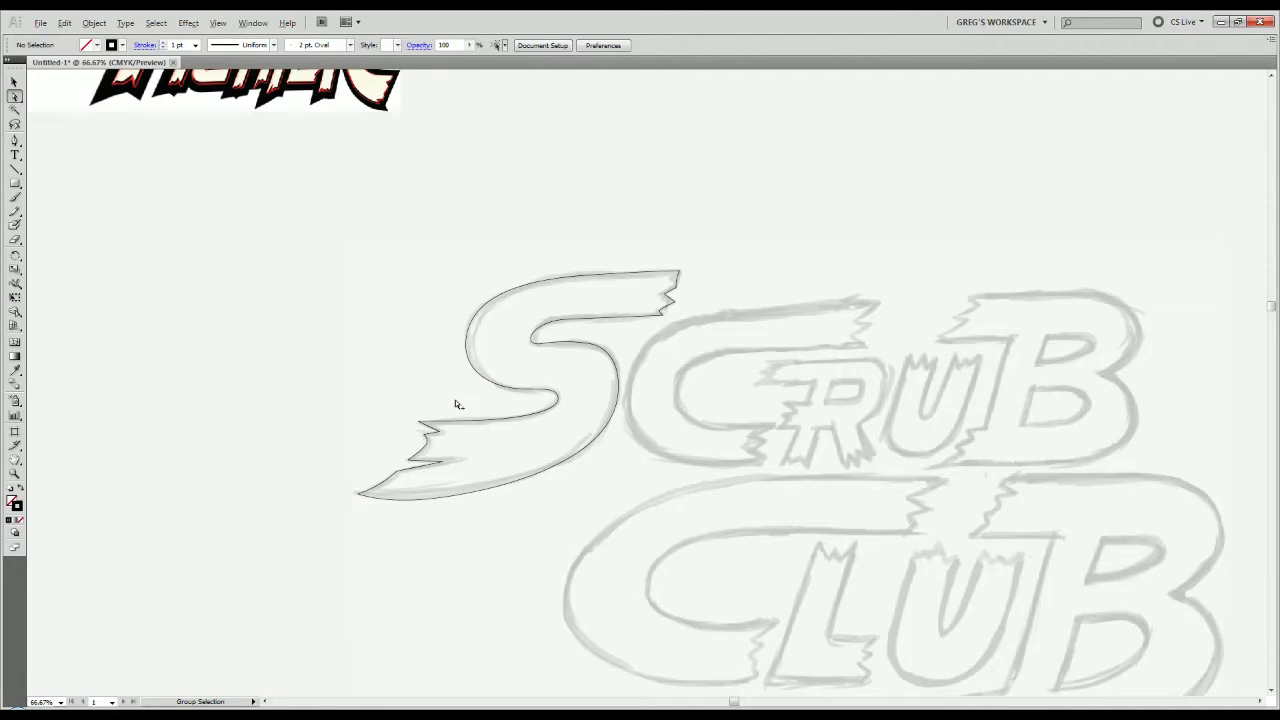
pyautogui.scroll(3, 457, 402)
pyautogui.press('v')
pyautogui.scroll(-2, 457, 398)
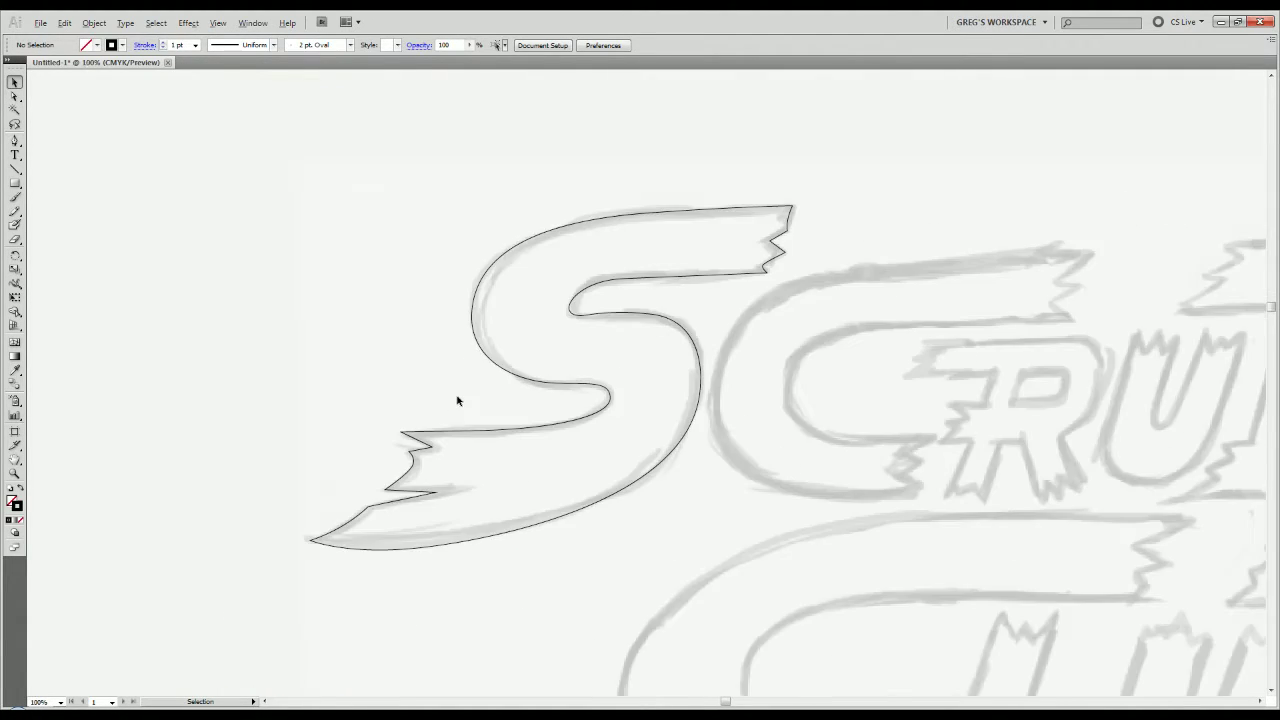
pyautogui.scroll(2, 457, 398)
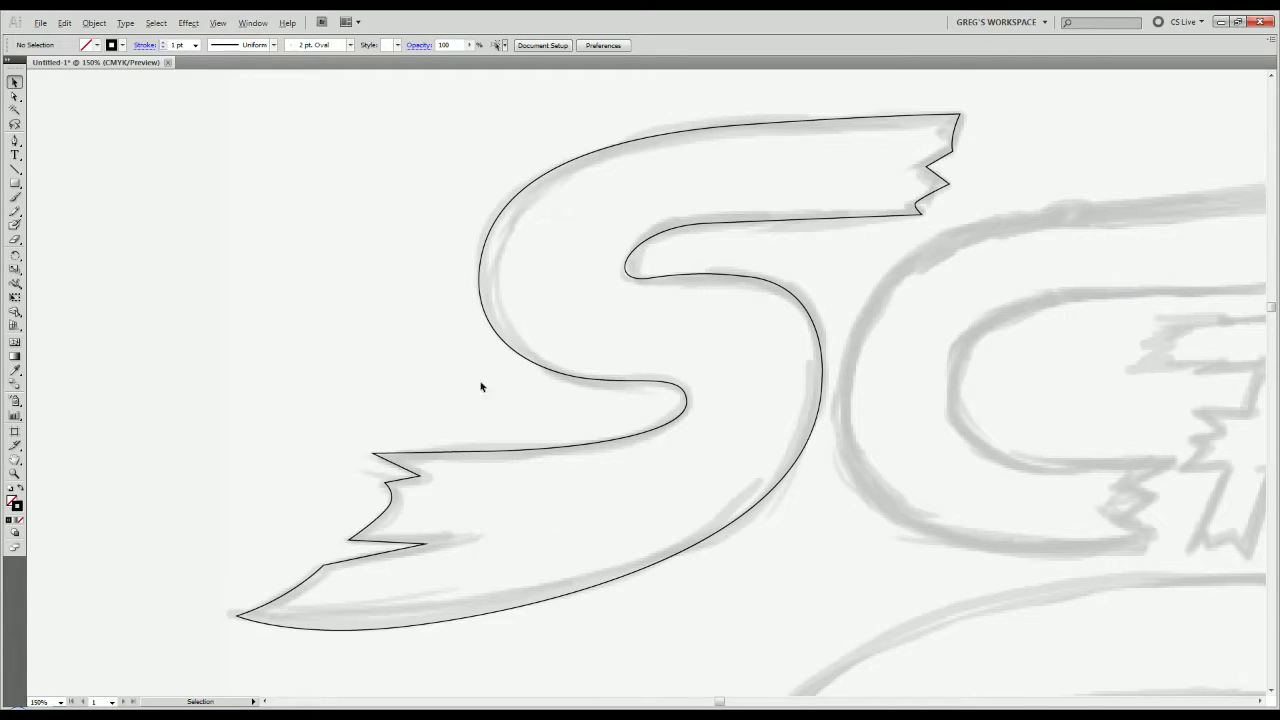
# Shorten the outer direction handle at the lower anchor of the S's upper inner bend.
pyautogui.press('a')
pyautogui.click(629, 267)
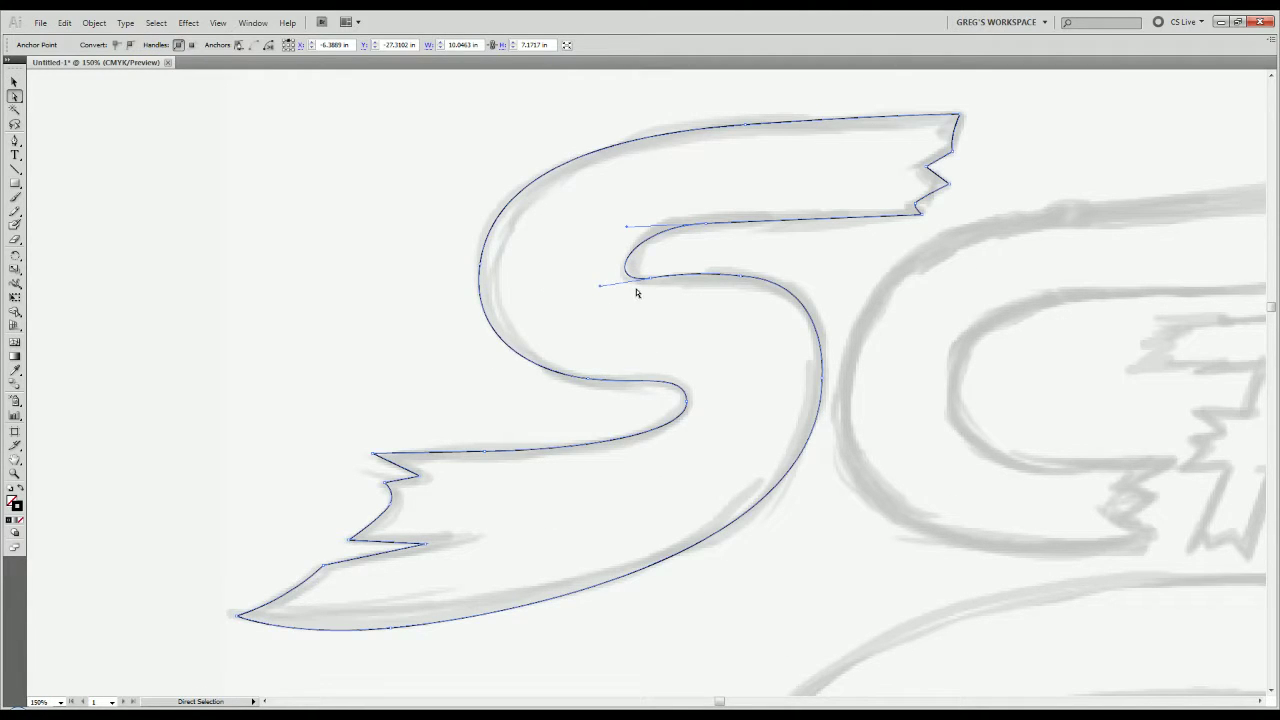
pyautogui.moveTo(599, 287); pyautogui.dragTo(614, 287)
pyautogui.click(676, 260)
pyautogui.click(634, 276)
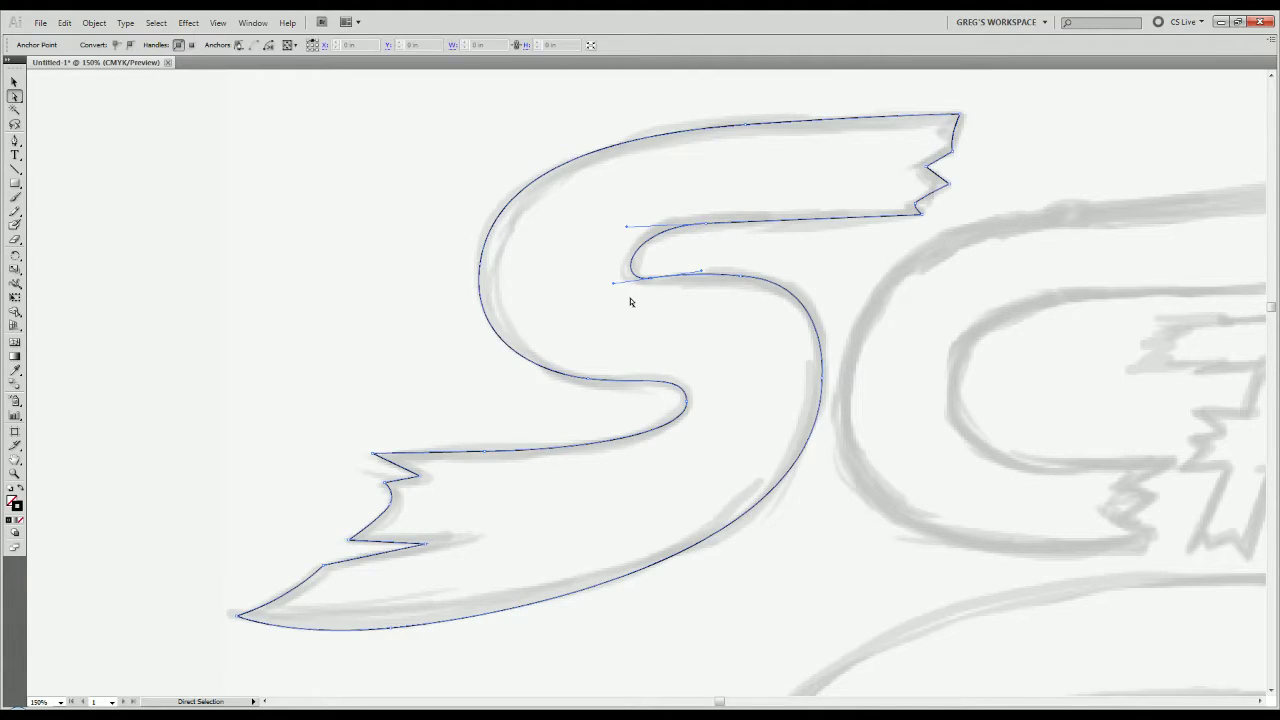
pyautogui.click(534, 337)
# Swap the S's stroke and fill to check the letter as a solid black shape.
pyautogui.press('v')
pyautogui.click(500, 346)
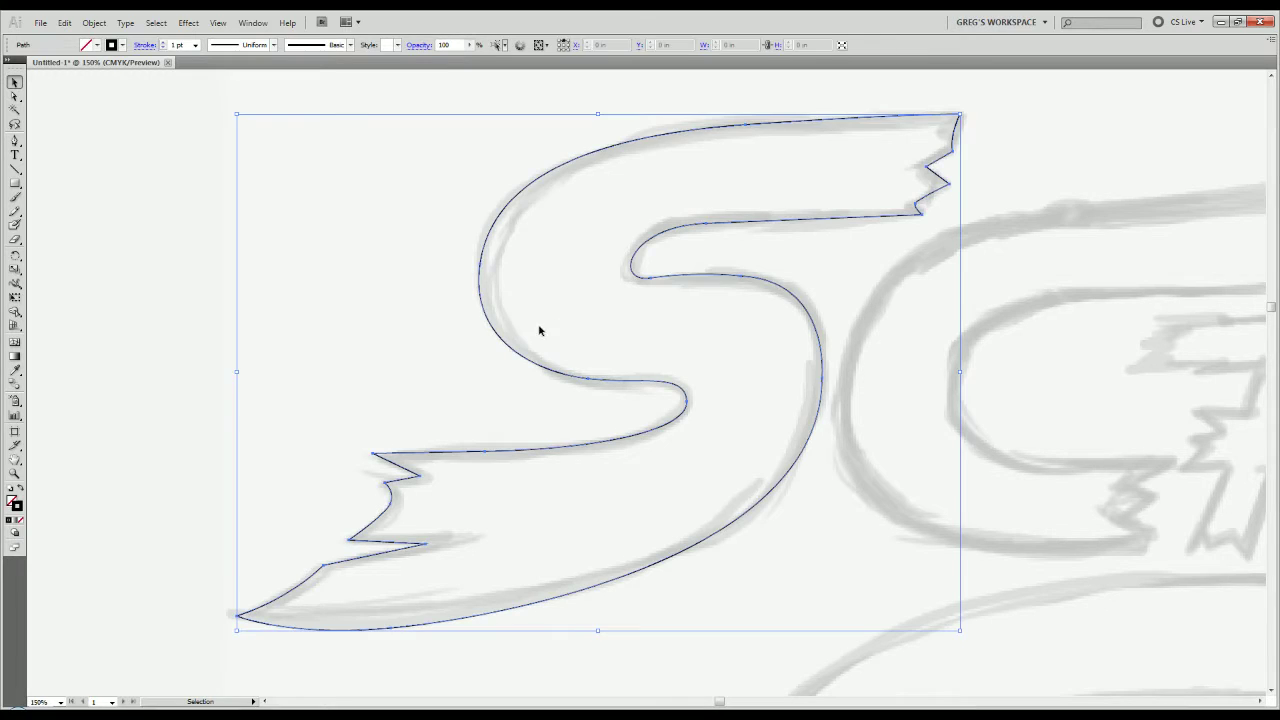
pyautogui.click(22, 489)
pyautogui.click(189, 344)
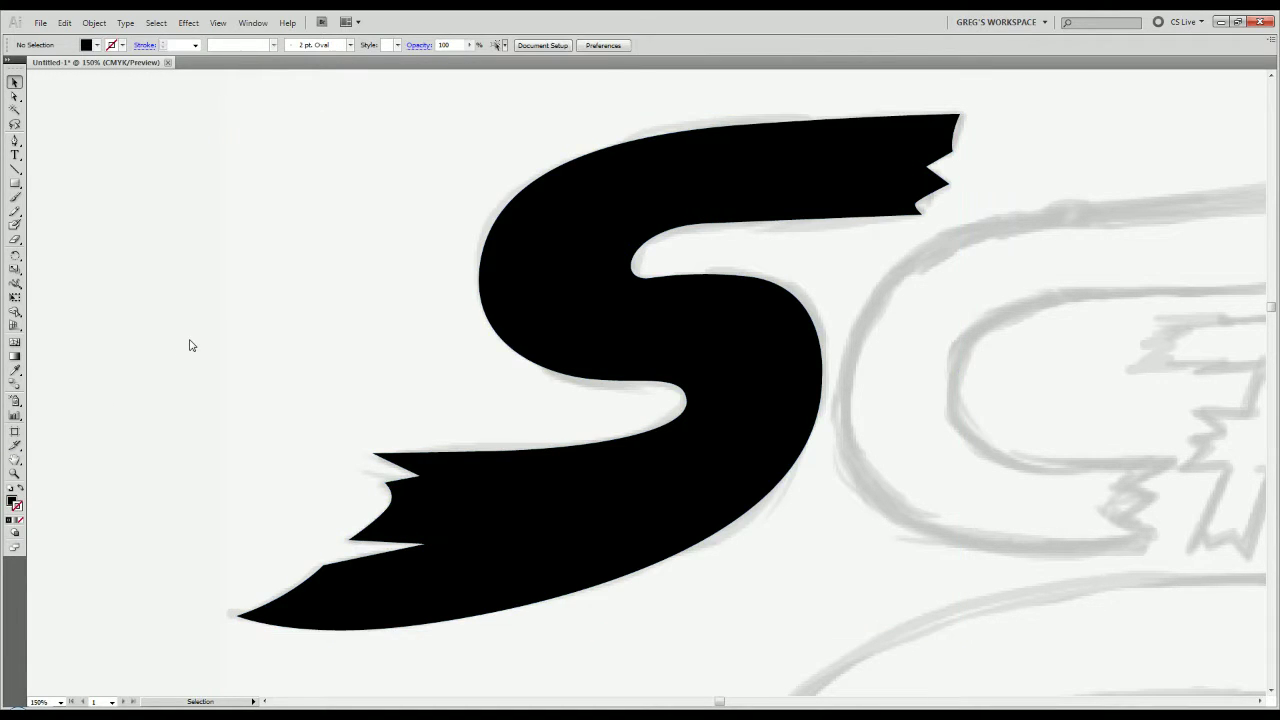
pyautogui.scroll(-2, 282, 455)
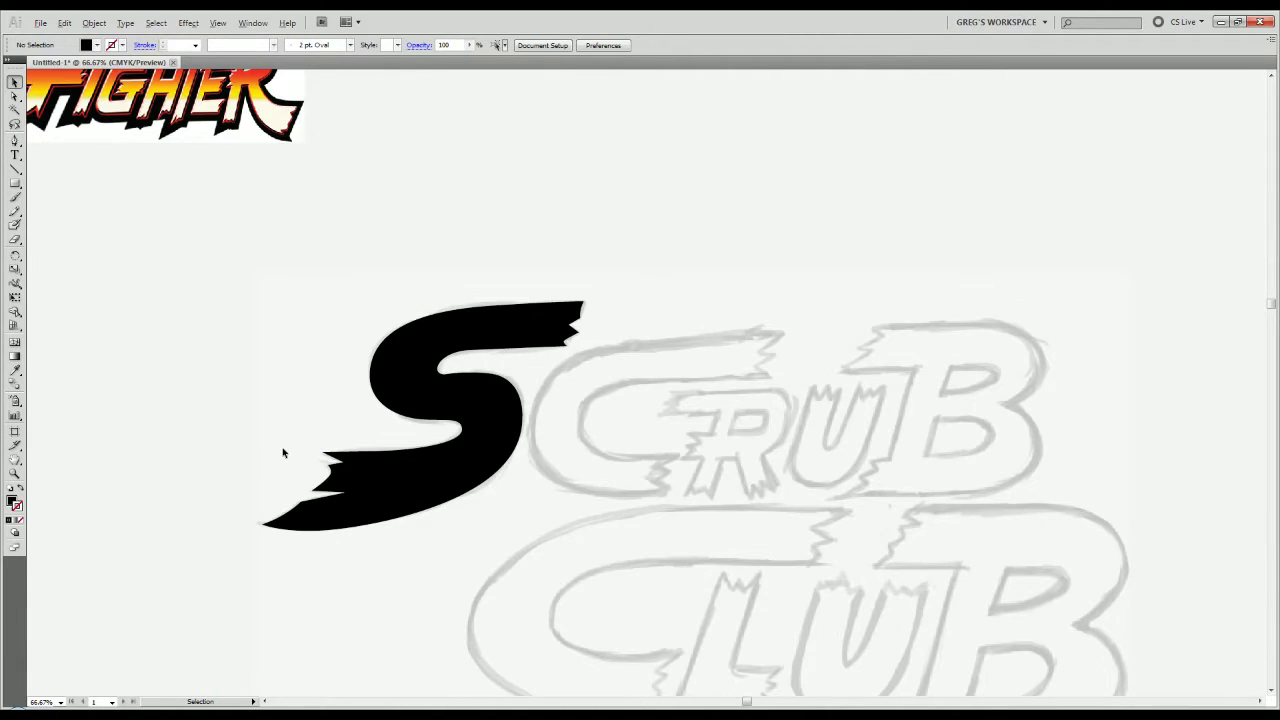
pyautogui.scroll(3, 283, 453)
# Switch the S back to an unfilled black outline.
pyautogui.moveTo(496, 327); pyautogui.dragTo(268, 474)
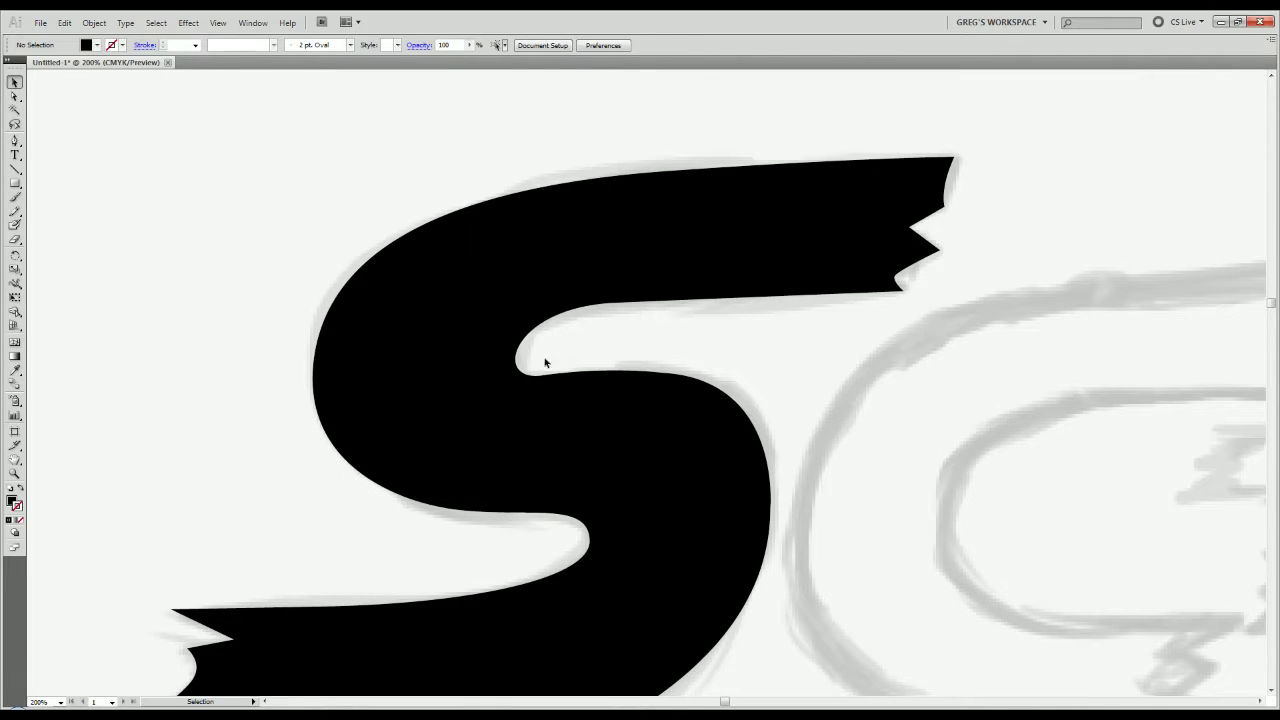
pyautogui.click(506, 394)
pyautogui.hotkey('shift', 'x')
pyautogui.click(240, 503)
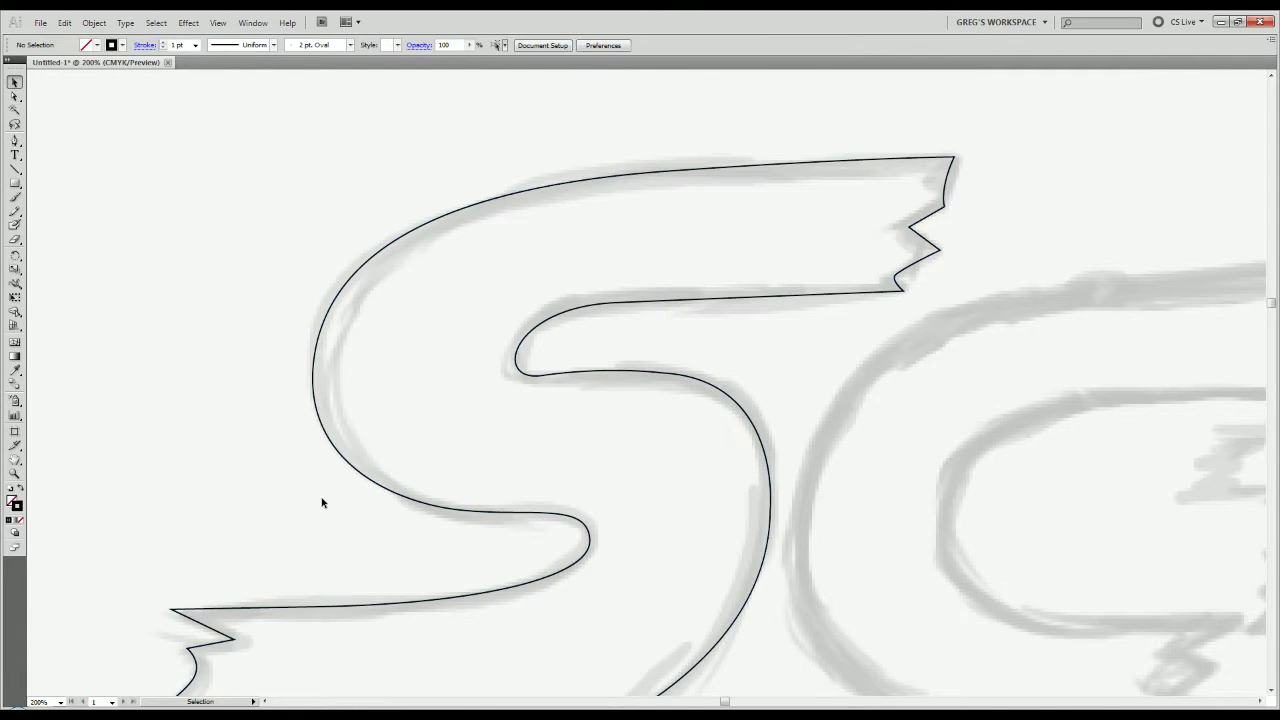
# Level the direction handles at the lower anchor of the S's upper inner bend.
pyautogui.press('a')
pyautogui.click(548, 371)
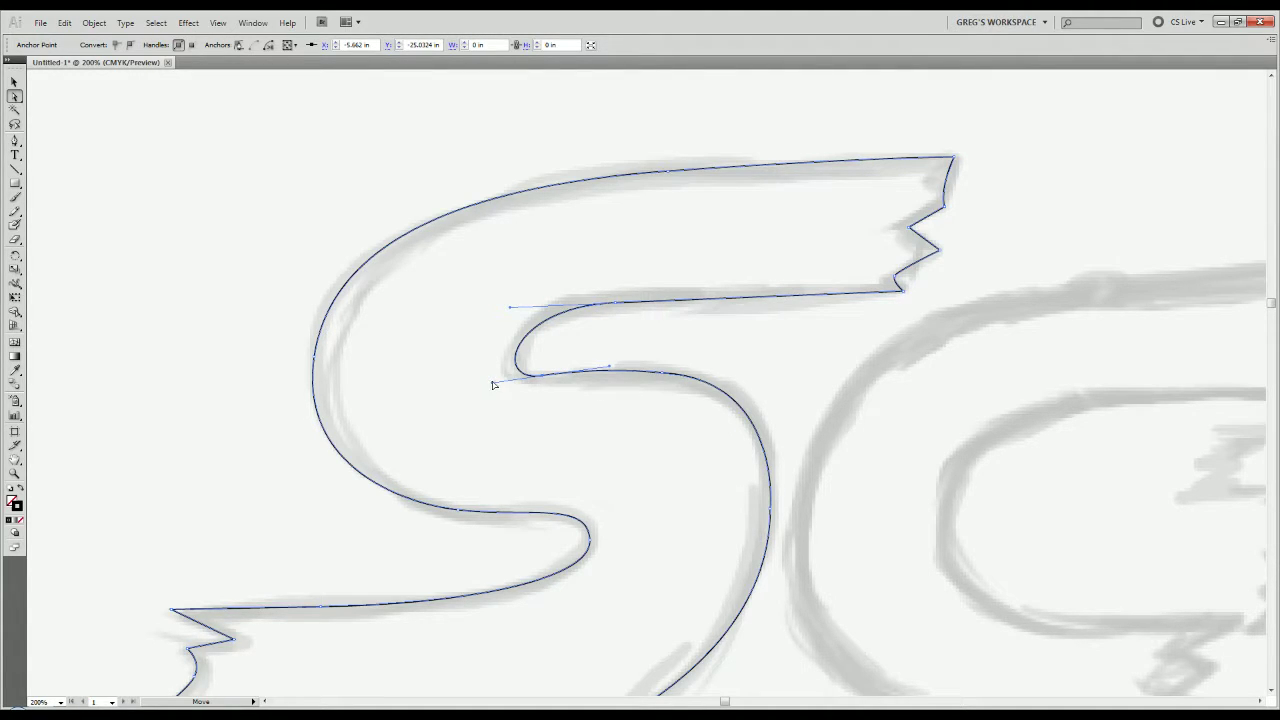
pyautogui.moveTo(494, 381); pyautogui.dragTo(507, 381)
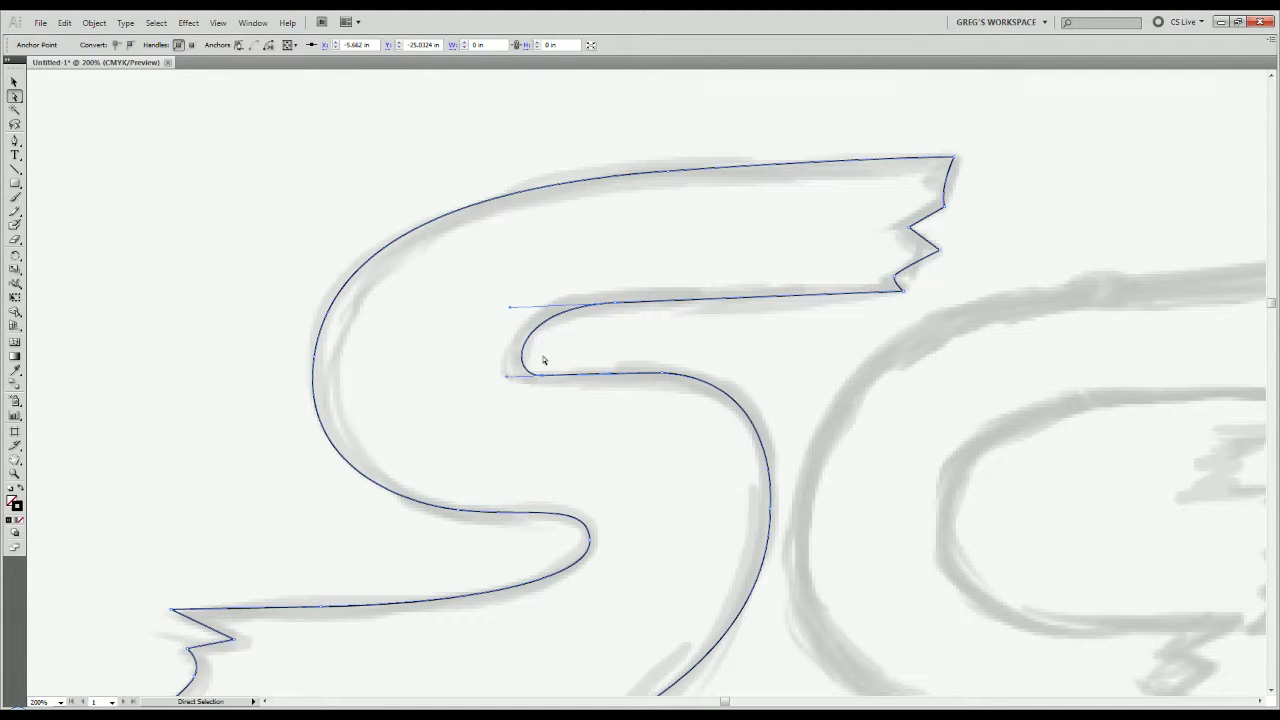
pyautogui.click(515, 423)
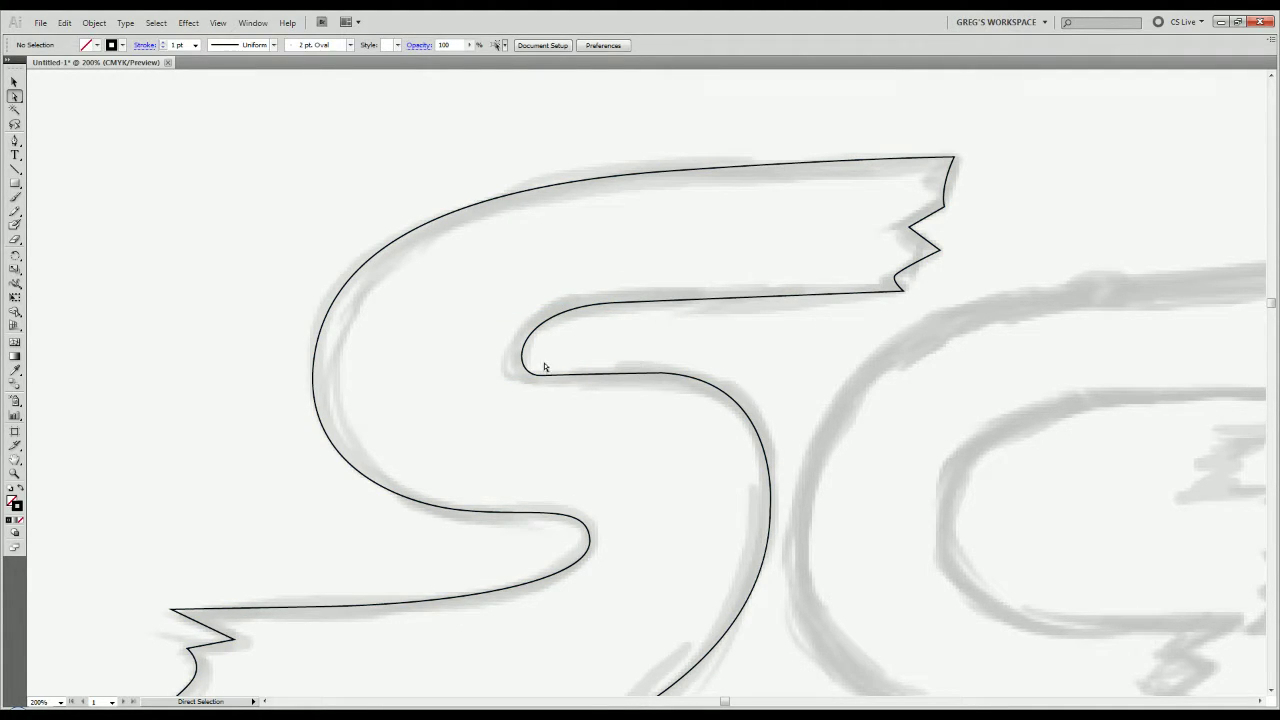
pyautogui.click(530, 377)
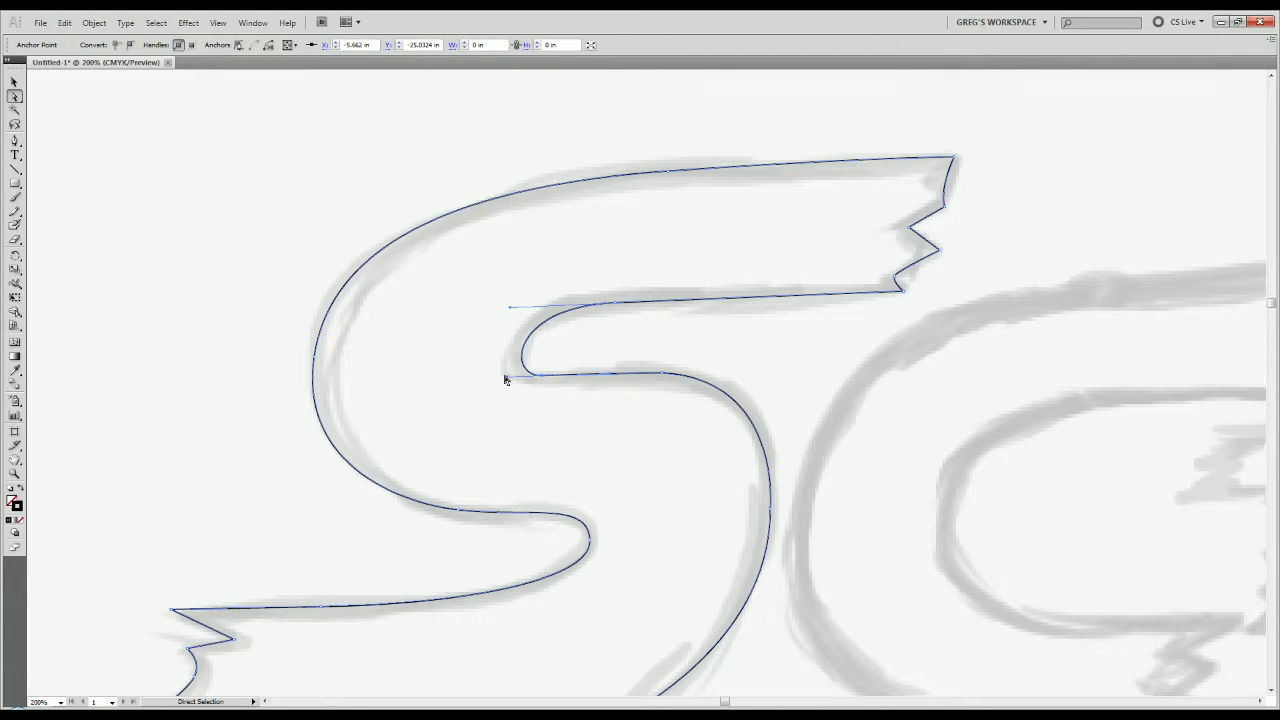
pyautogui.click(493, 380)
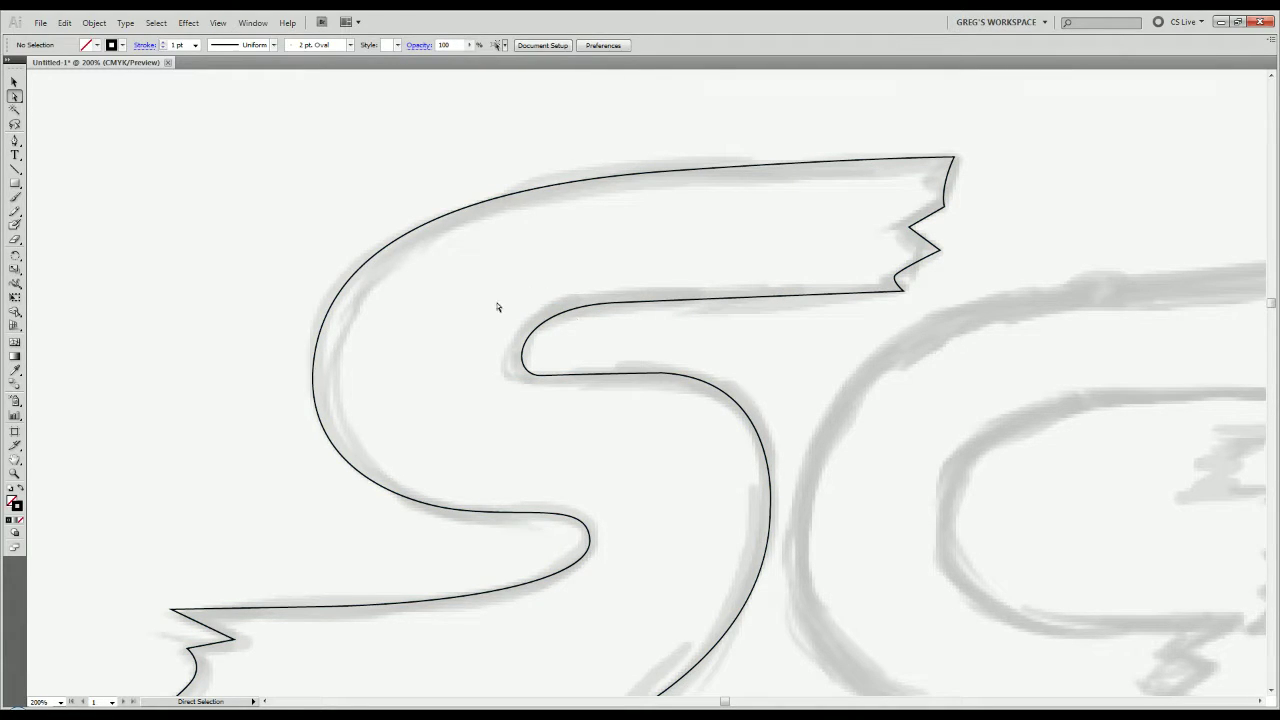
# Pull the curved segment of the S's upper inner bend outward to match the sketch.
pyautogui.click(530, 375)
pyautogui.moveTo(523, 359); pyautogui.dragTo(507, 362)
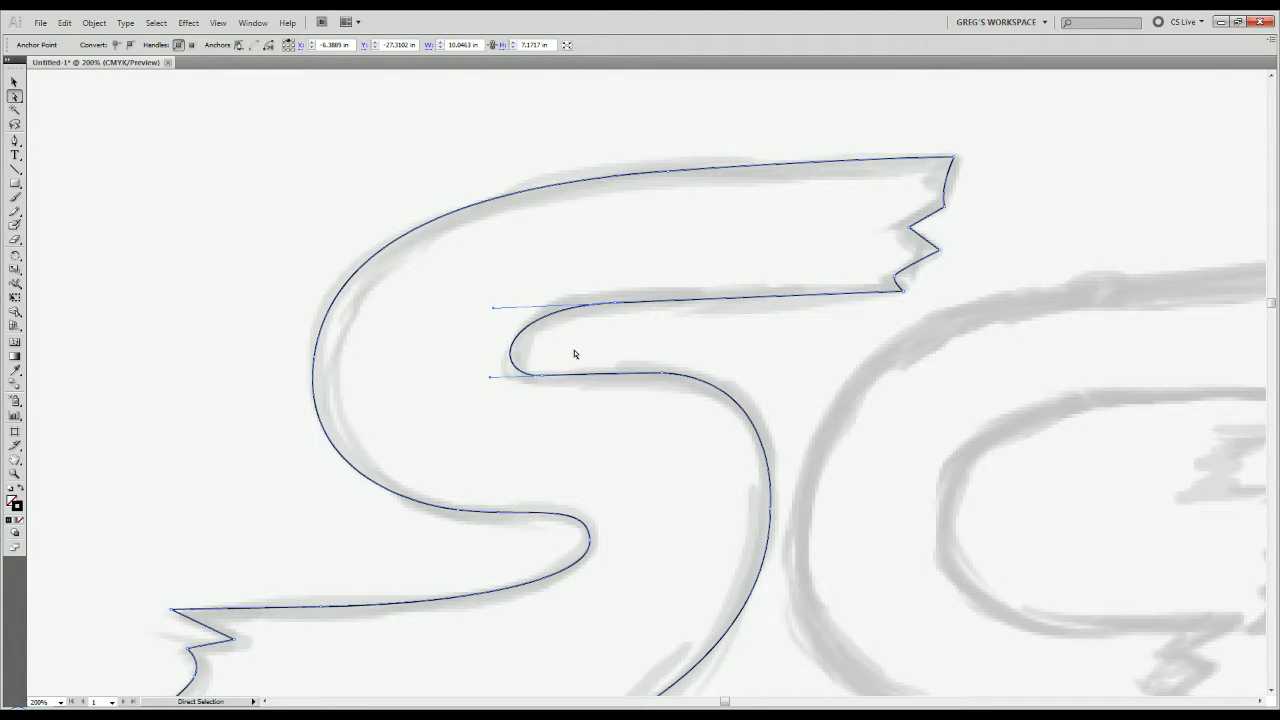
pyautogui.click(303, 486)
pyautogui.scroll(-2, 305, 487)
pyautogui.scroll(-2, 305, 487)
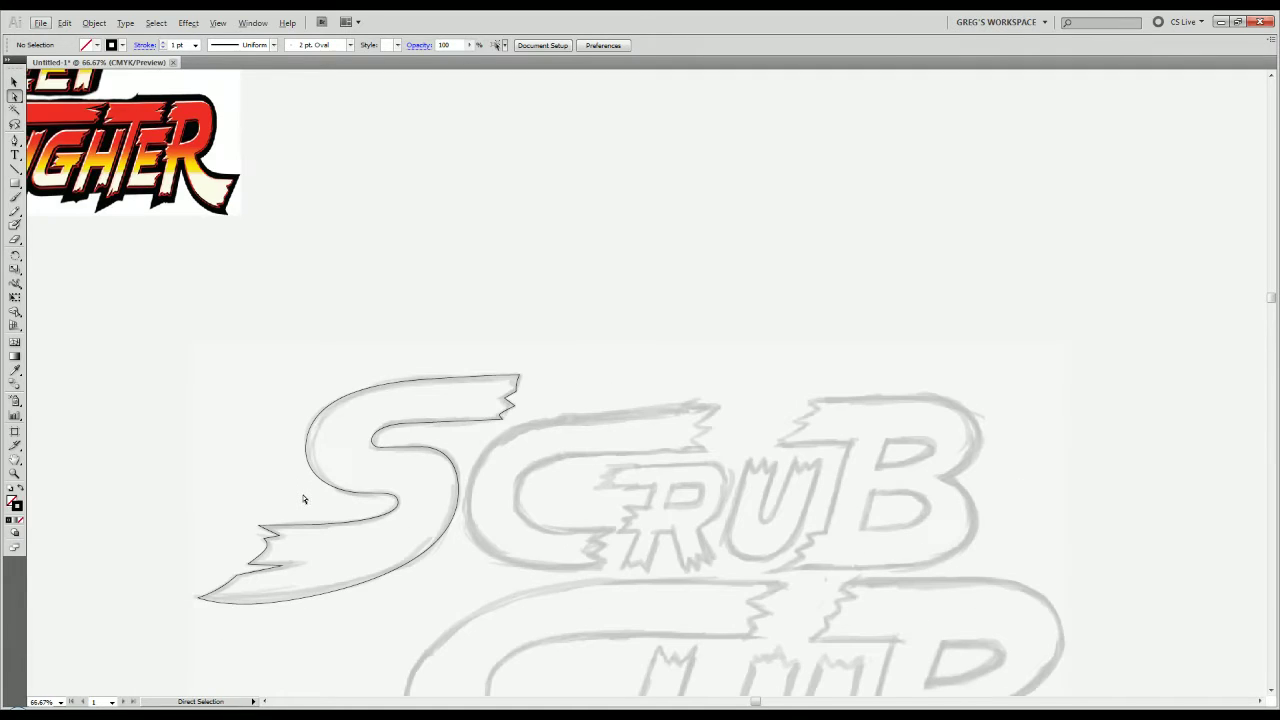
# Tilt the outer handle of the upper inner bend's lower anchor slightly upward.
pyautogui.scroll(5, 440, 397)
pyautogui.moveTo(406, 394); pyautogui.dragTo(339, 413)
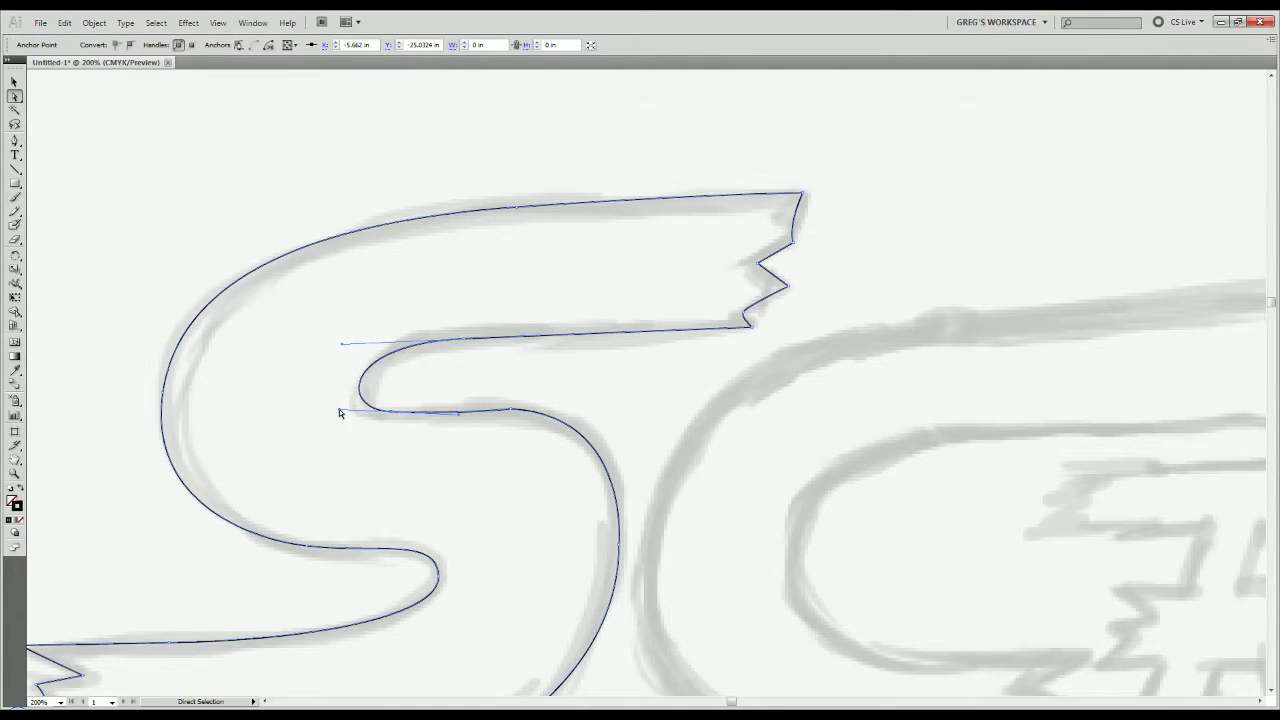
pyautogui.click(468, 389)
pyautogui.moveTo(445, 389); pyautogui.dragTo(646, 325)
pyautogui.scroll(-2, 680, 329)
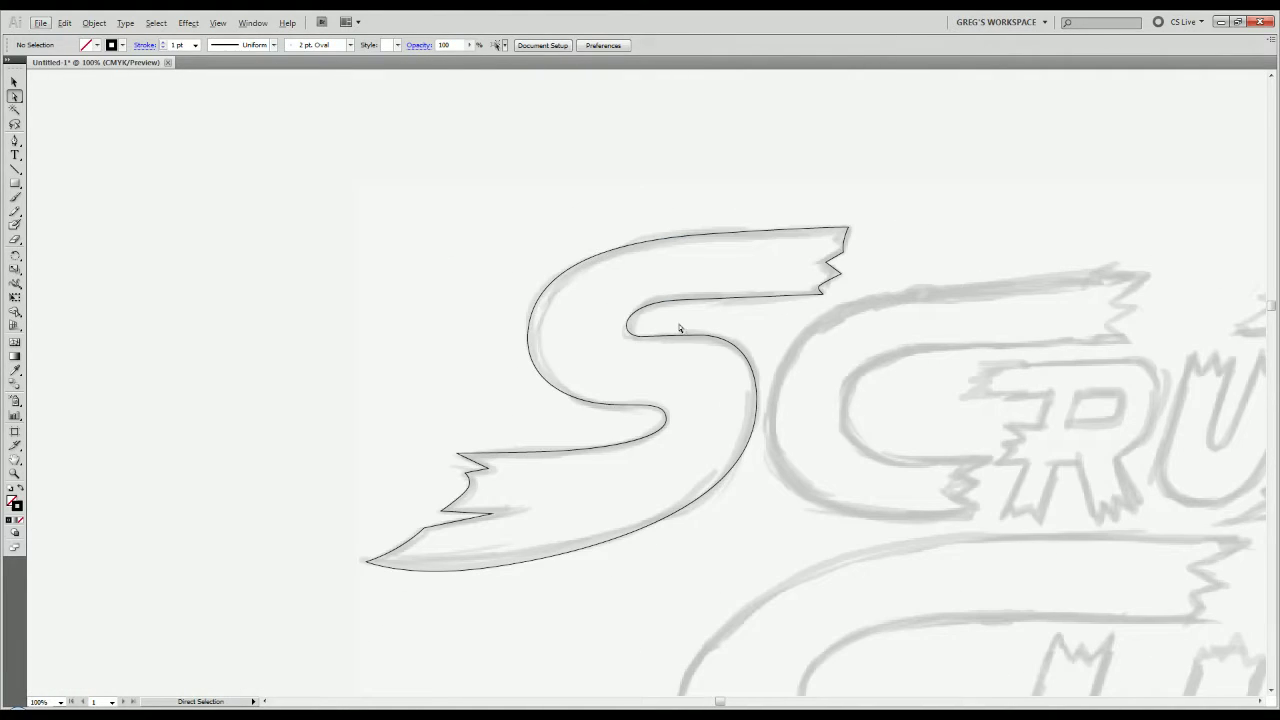
# Give the finished S path a solid black fill with no stroke and deselect it.
pyautogui.press('v')
pyautogui.click(536, 369)
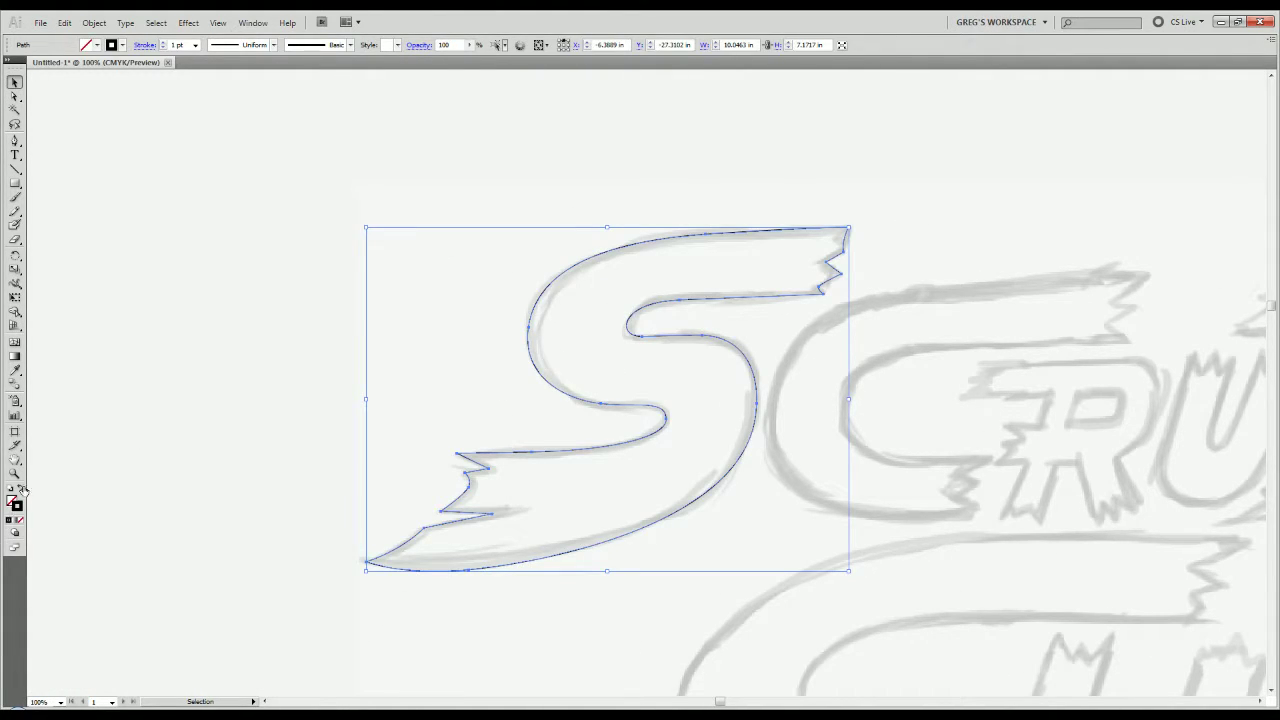
pyautogui.click(157, 514)
pyautogui.moveTo(354, 458); pyautogui.dragTo(472, 526)
pyautogui.click(20, 488)
pyautogui.click(895, 592)
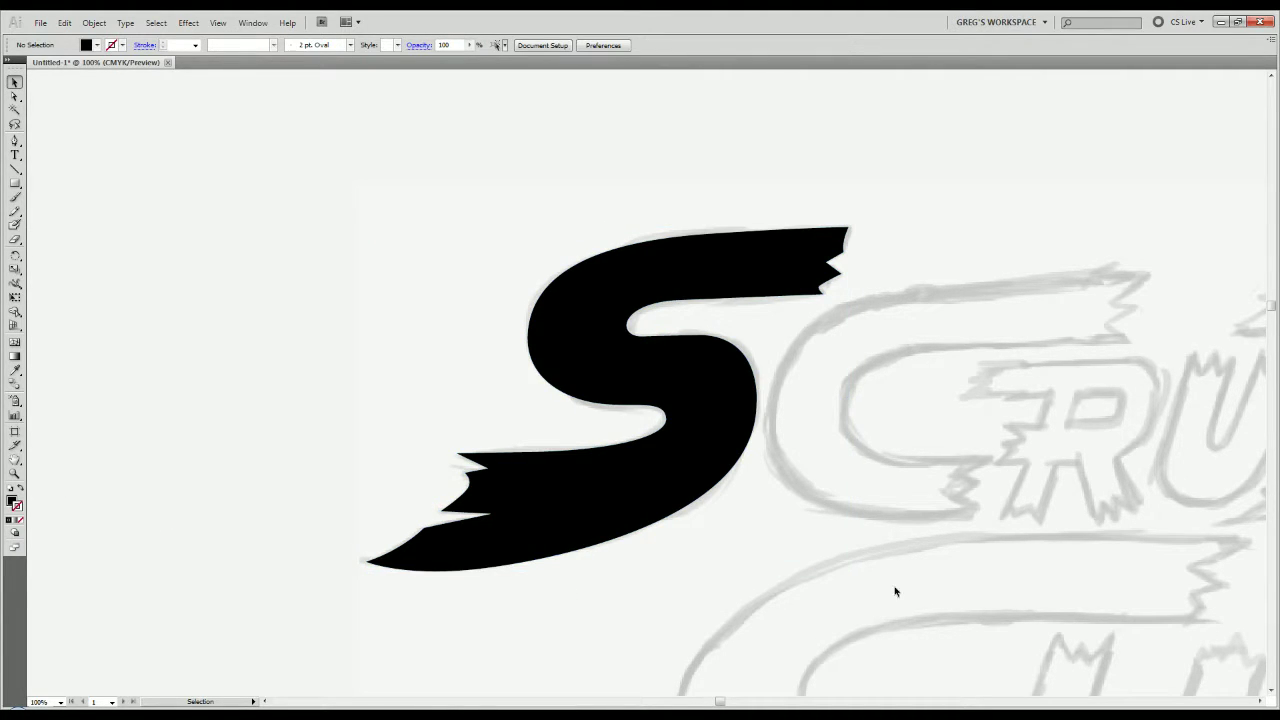
# Save the document as an Adobe Illustrator file named scrub_club_vector with the default options.
pyautogui.scroll(2, 918, 395)
pyautogui.moveTo(918, 395); pyautogui.dragTo(578, 524)
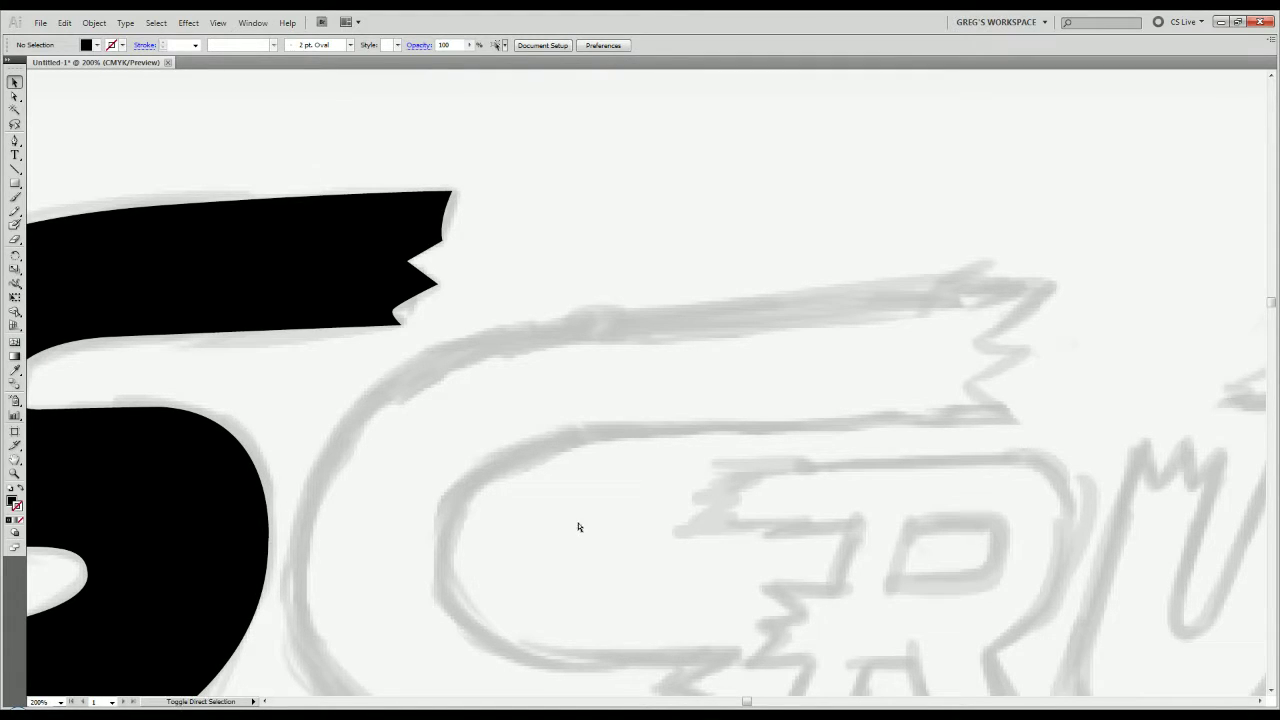
pyautogui.hotkey('ctrl', 's')
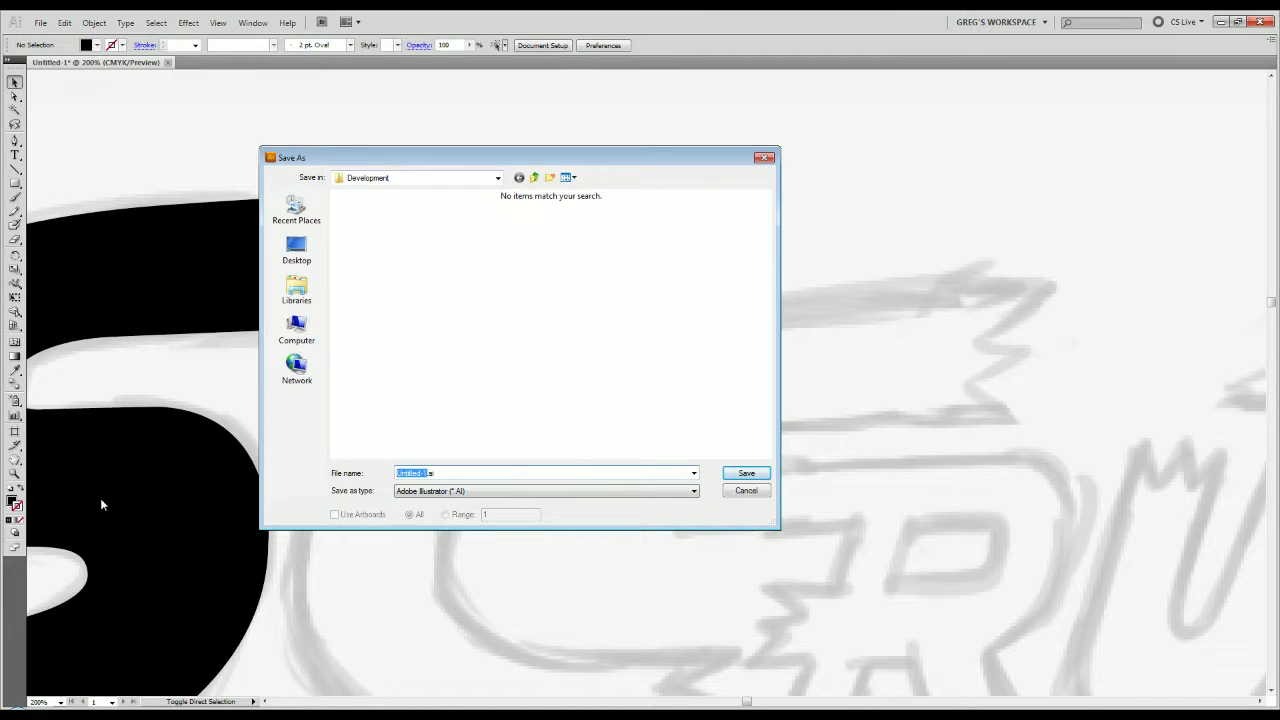
pyautogui.write('scrub_club_vector')
pyautogui.press('Return')
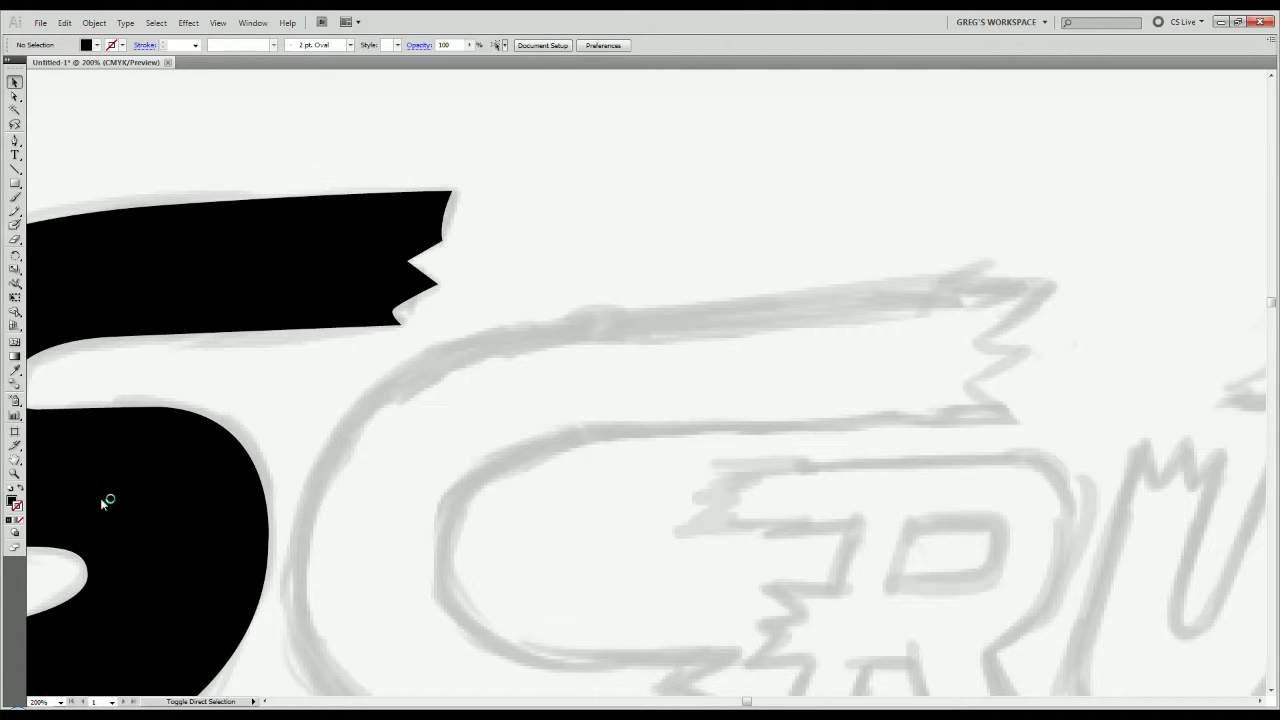
pyautogui.press('Return')
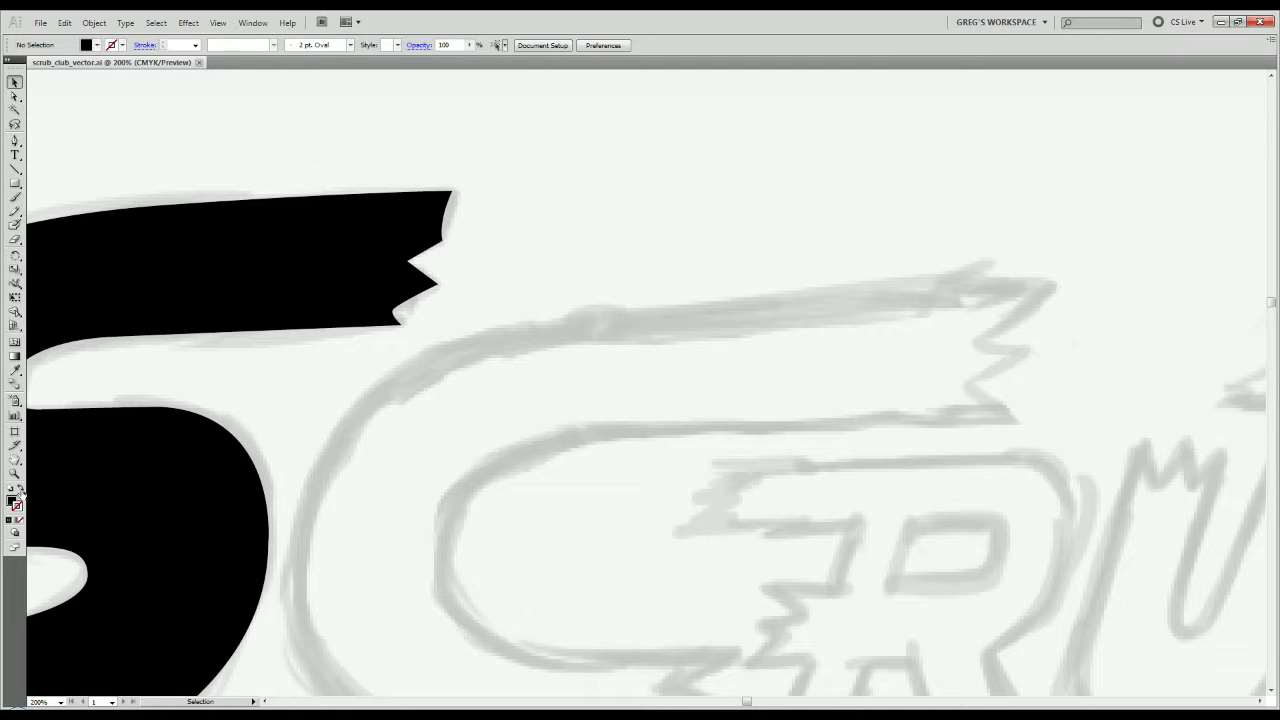
# Start the C's outline with the Pen tool at its upper arm's outer tip and trace the top edge to a smooth anchor.
pyautogui.press('p')
pyautogui.scroll(-1, 1015, 428)
pyautogui.scroll(1, 1006, 390)
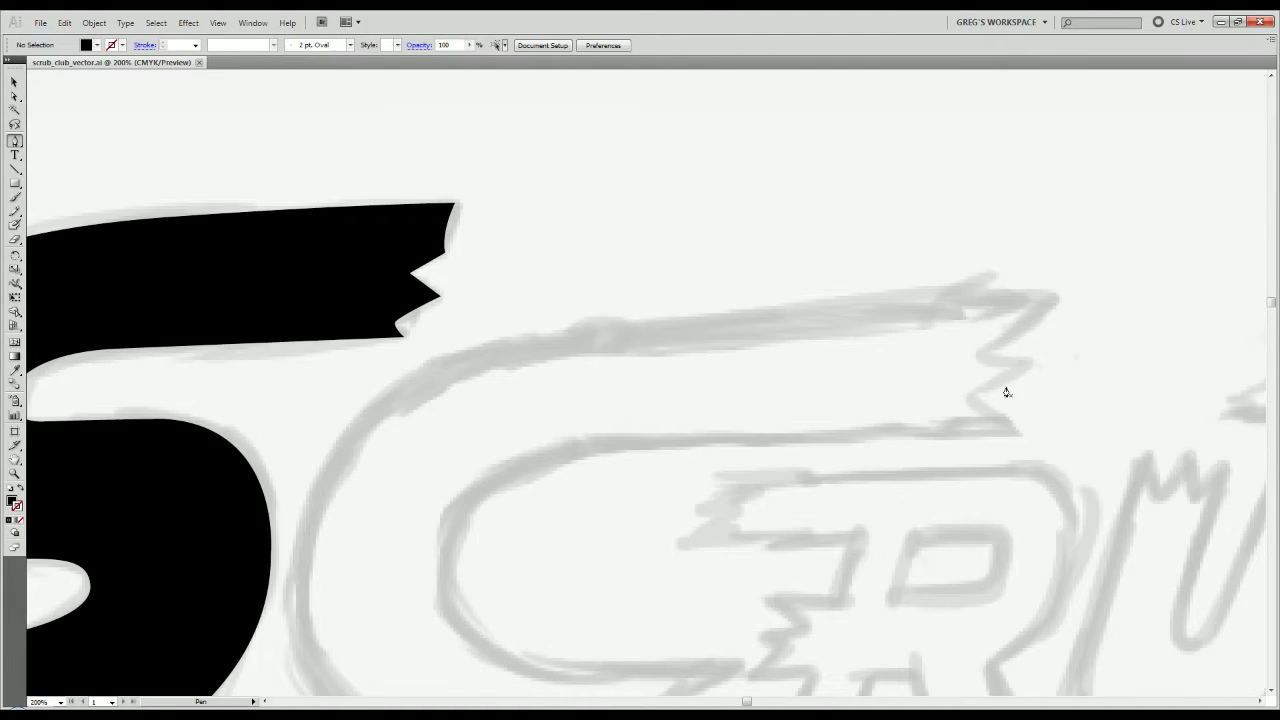
pyautogui.click(1055, 295)
pyautogui.moveTo(755, 329); pyautogui.dragTo(926, 277)
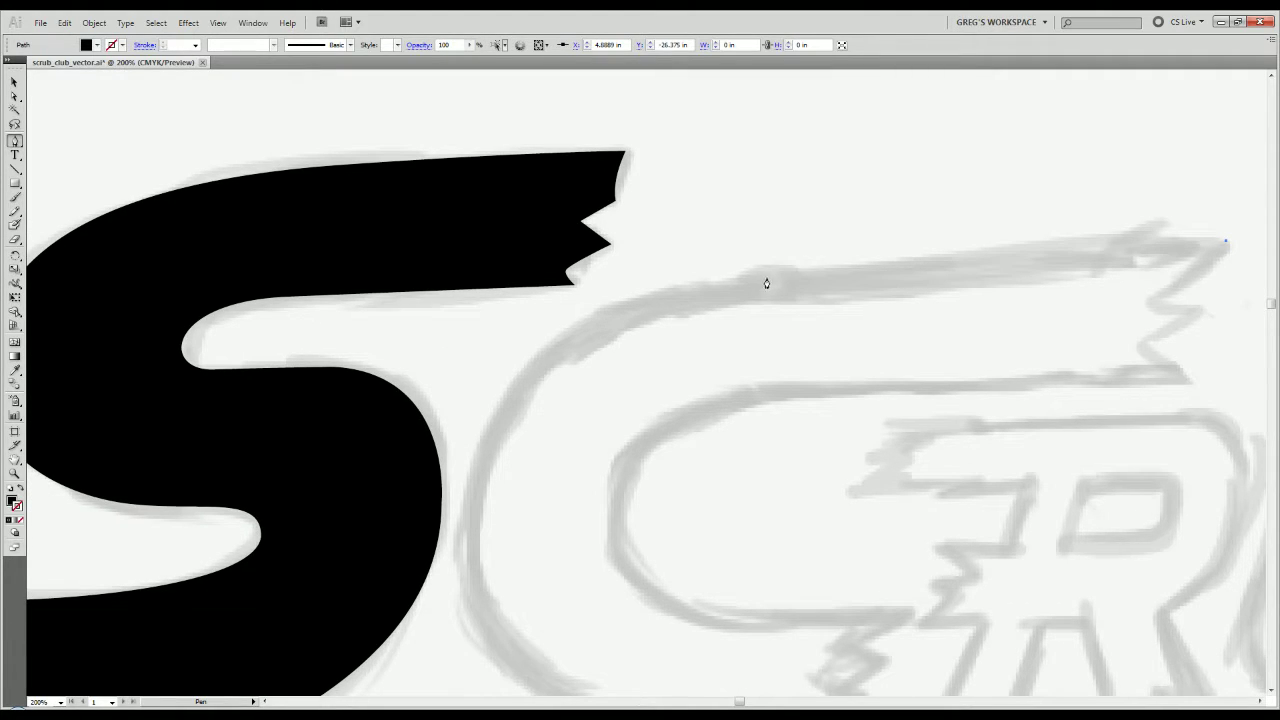
pyautogui.moveTo(754, 280); pyautogui.dragTo(614, 281)
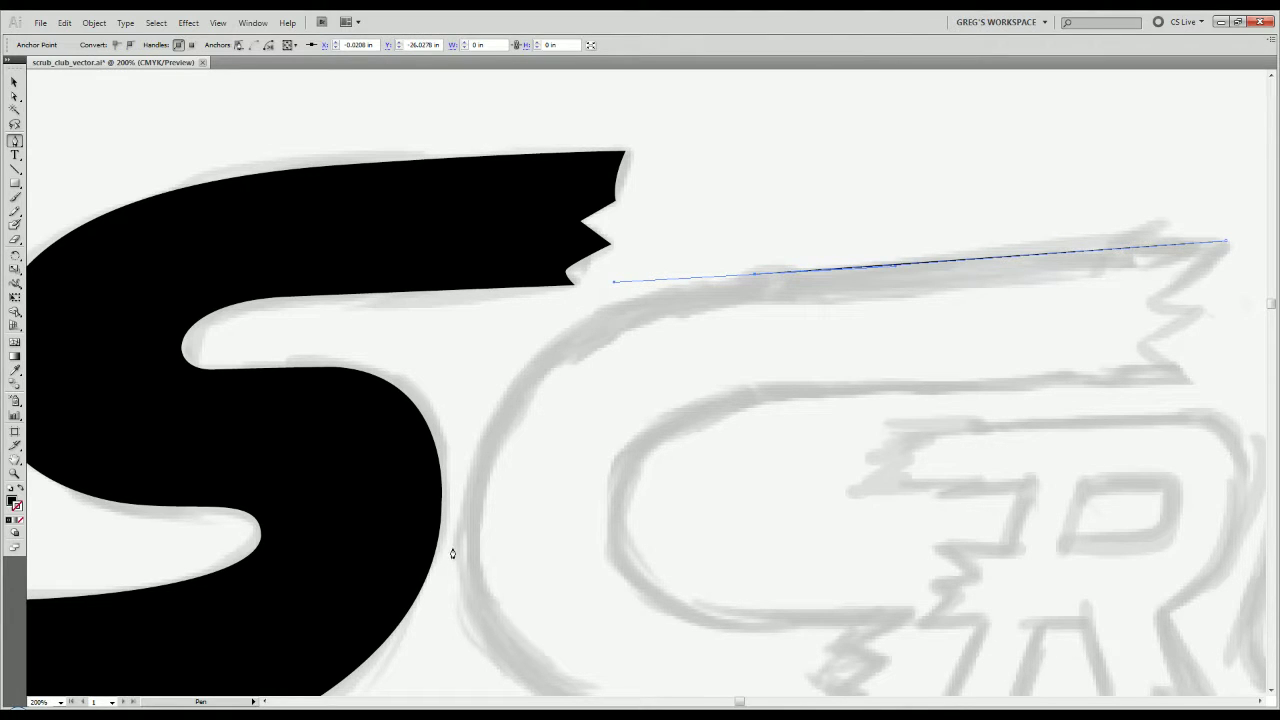
# Continue the C's outline around its upper outer bend to a smooth anchor with vertical handles, and remove the path's fill.
pyautogui.moveTo(455, 551); pyautogui.dragTo(467, 509)
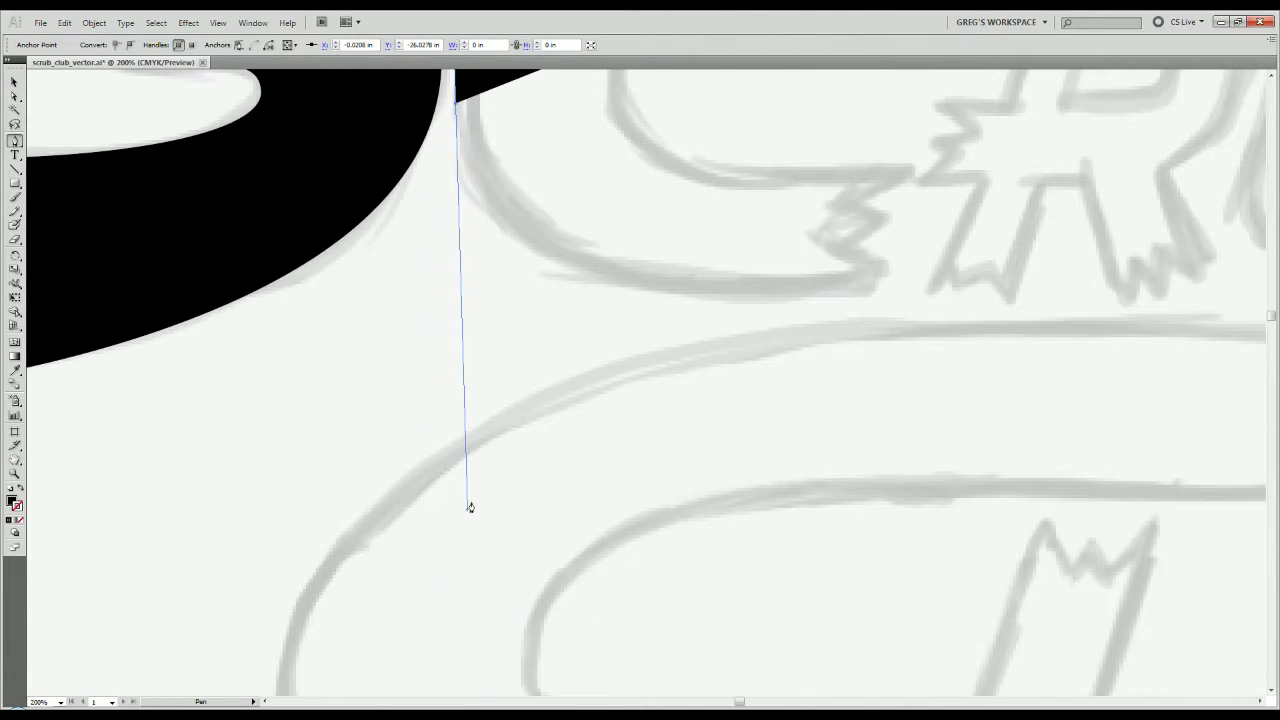
pyautogui.hotkey('ctrl', 'z')
pyautogui.scroll(-1, 475, 498)
pyautogui.moveTo(472, 337); pyautogui.dragTo(480, 508)
pyautogui.moveTo(463, 360); pyautogui.dragTo(463, 468)
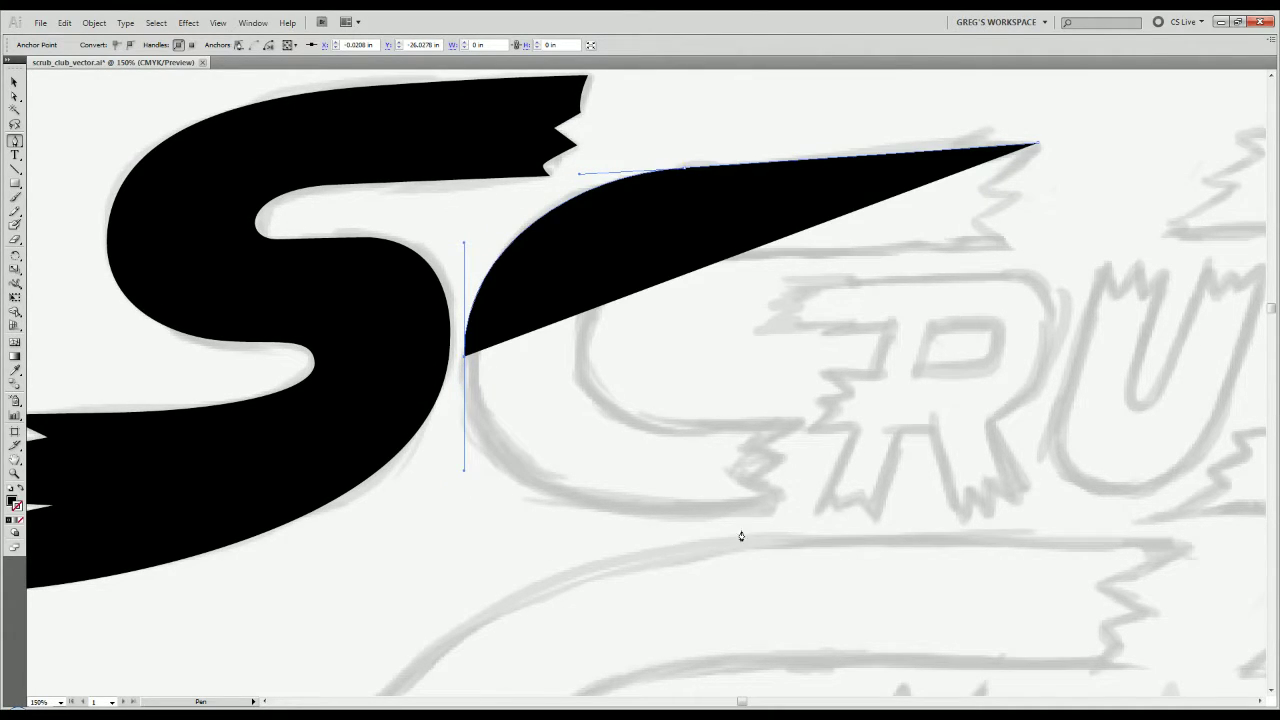
pyautogui.click(20, 519)
pyautogui.click(20, 519)
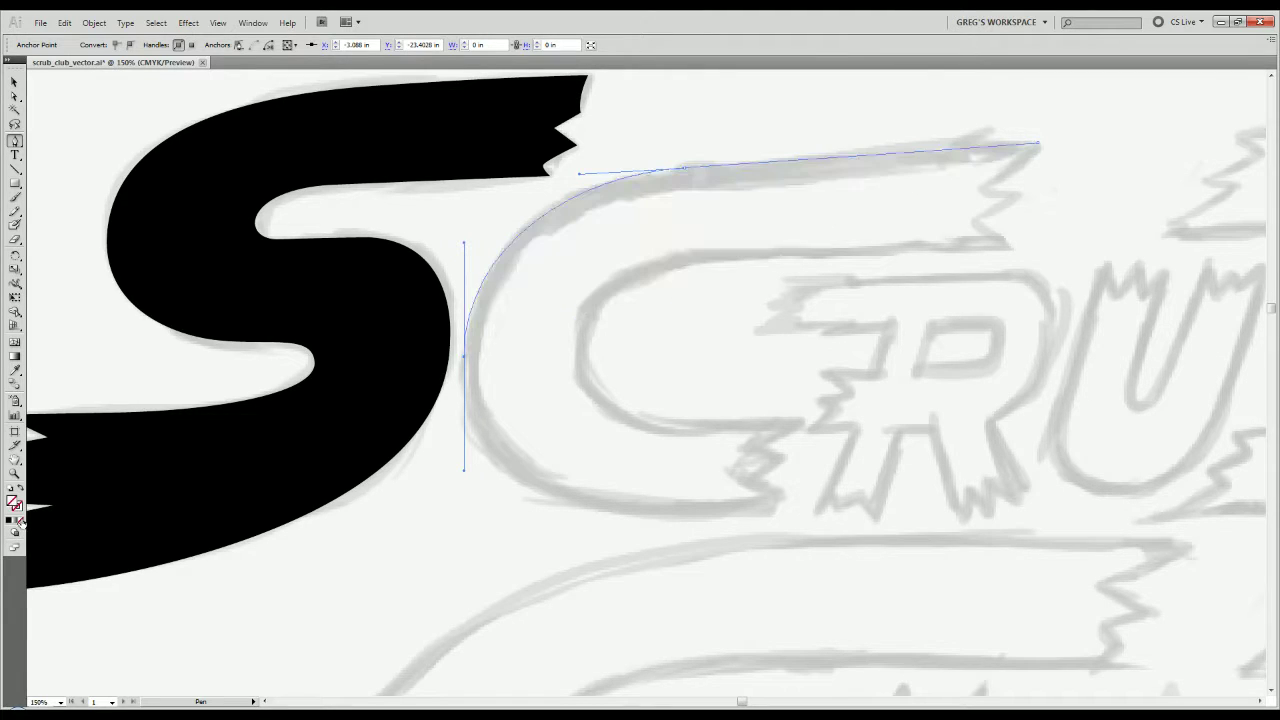
# Trace the C's lower outer bend to the bottom tip of the lower arm, ending in a corner anchor.
pyautogui.click(785, 505)
pyautogui.hotkey('ctrl', 'z')
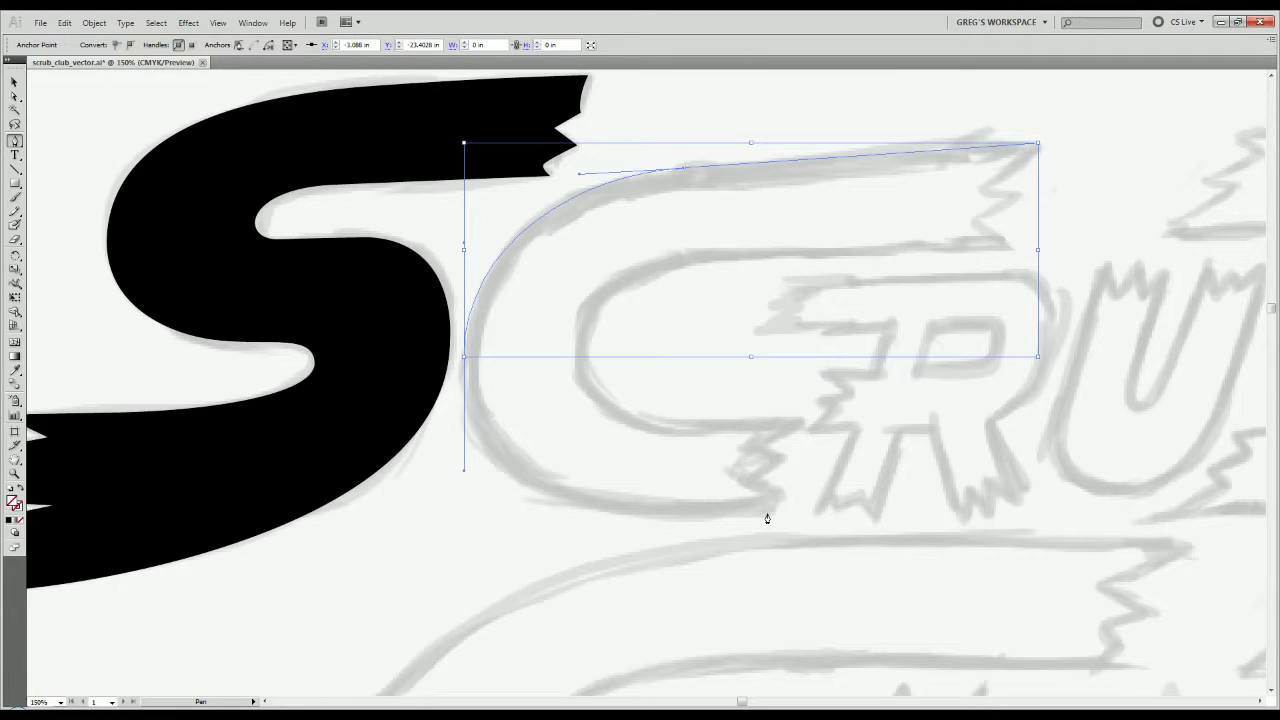
pyautogui.click(773, 512)
pyautogui.moveTo(773, 514); pyautogui.dragTo(1007, 490)
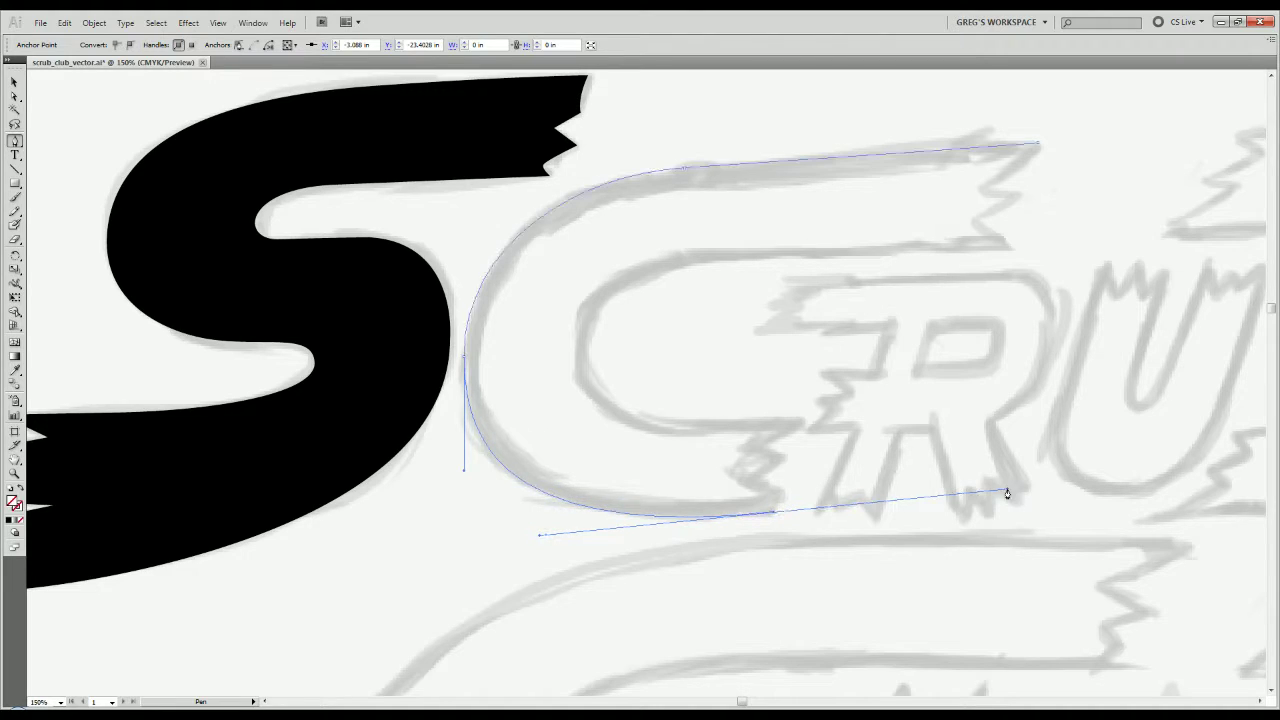
pyautogui.click(774, 513)
# Trace the jagged torn end of the C's lower arm up to its inner tip, ending in a corner anchor.
pyautogui.click(781, 502)
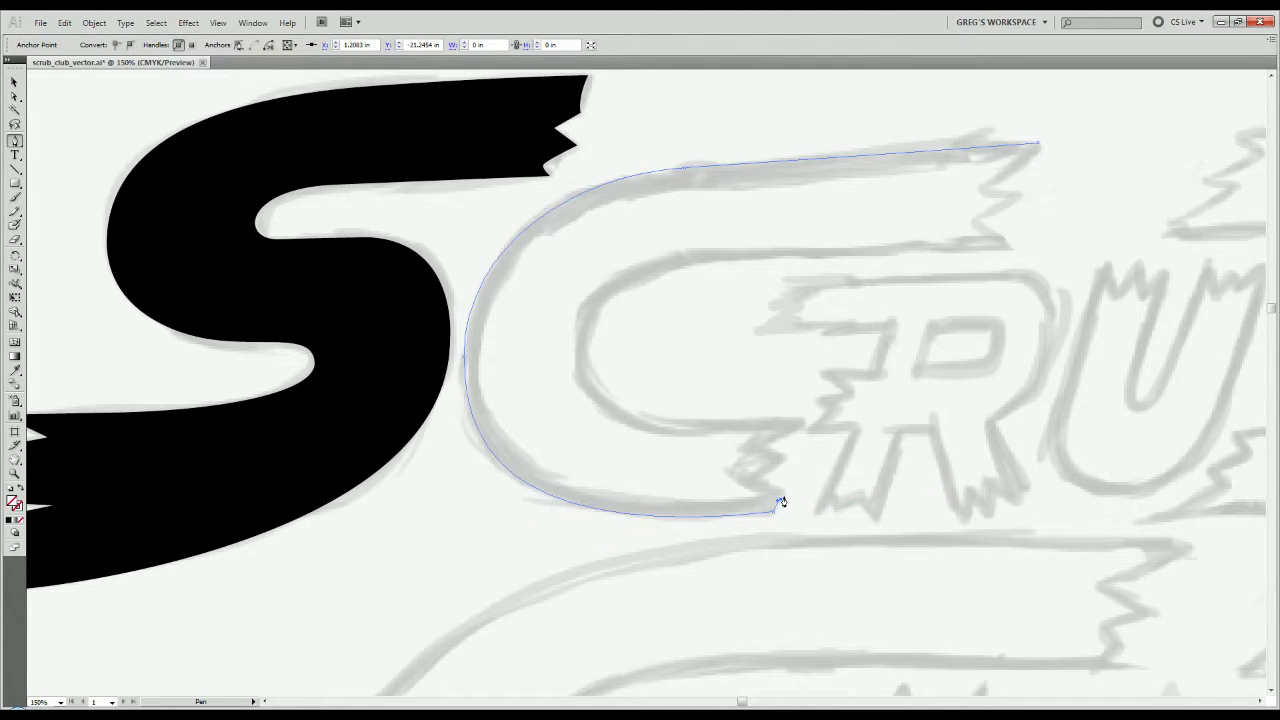
pyautogui.click(784, 494)
pyautogui.click(755, 480)
pyautogui.click(755, 480)
pyautogui.click(783, 457)
pyautogui.moveTo(805, 423); pyautogui.dragTo(825, 412)
pyautogui.keyDown('alt'); pyautogui.click(805, 423); pyautogui.keyUp('alt')
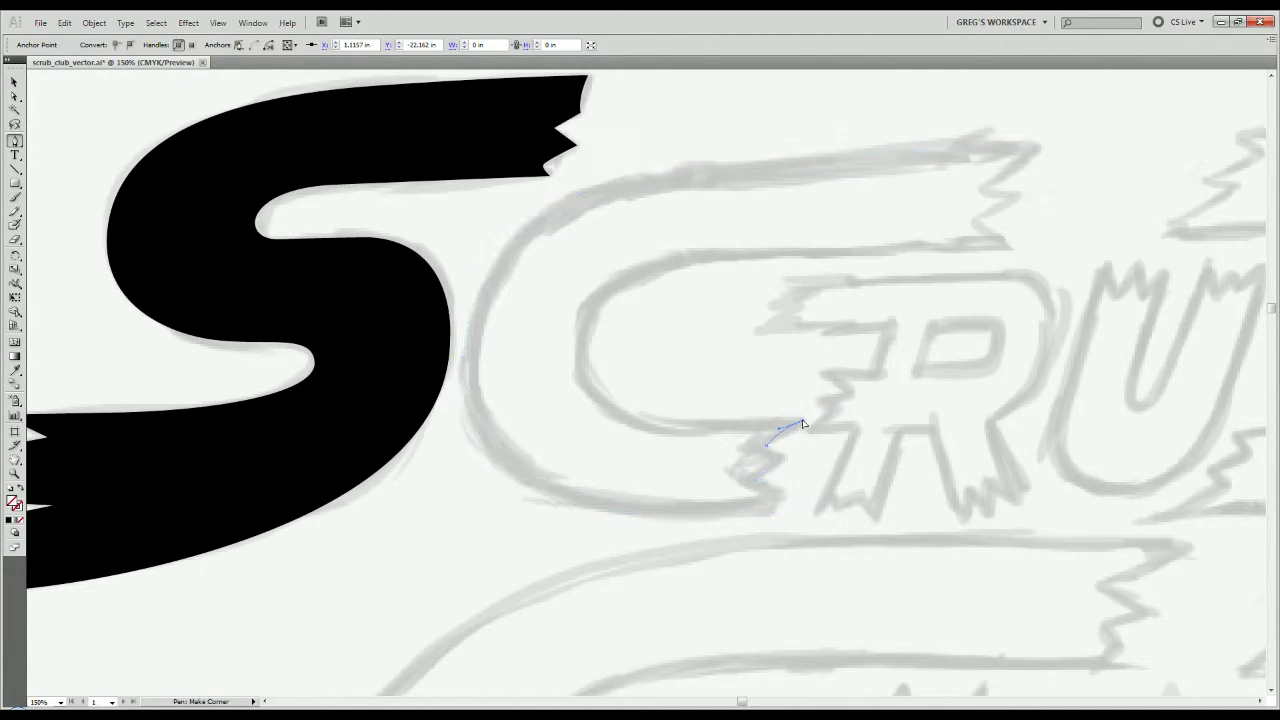
# Trace the C's inner curve and the underside of its upper arm out to the arm's lower tip.
pyautogui.moveTo(638, 418); pyautogui.dragTo(594, 404)
pyautogui.moveTo(585, 341); pyautogui.dragTo(583, 313)
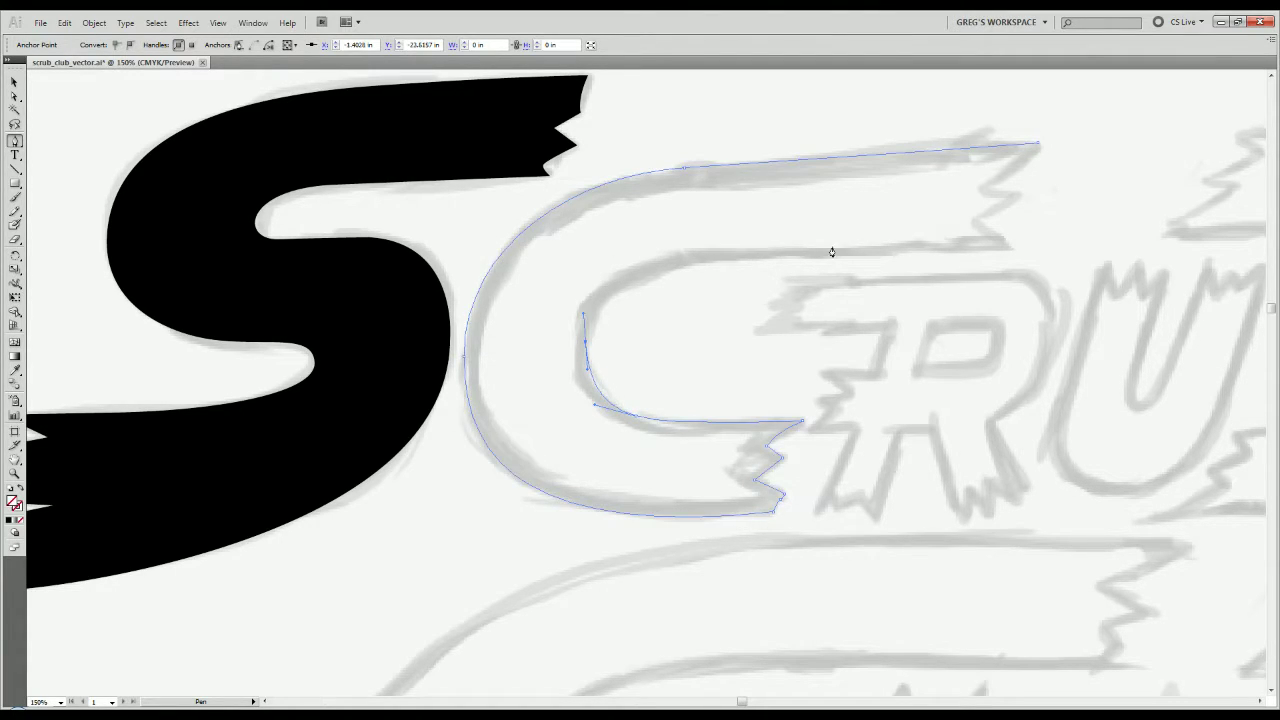
pyautogui.click(1011, 250)
pyautogui.hotkey('ctrl', 'z')
pyautogui.moveTo(718, 261); pyautogui.dragTo(806, 263)
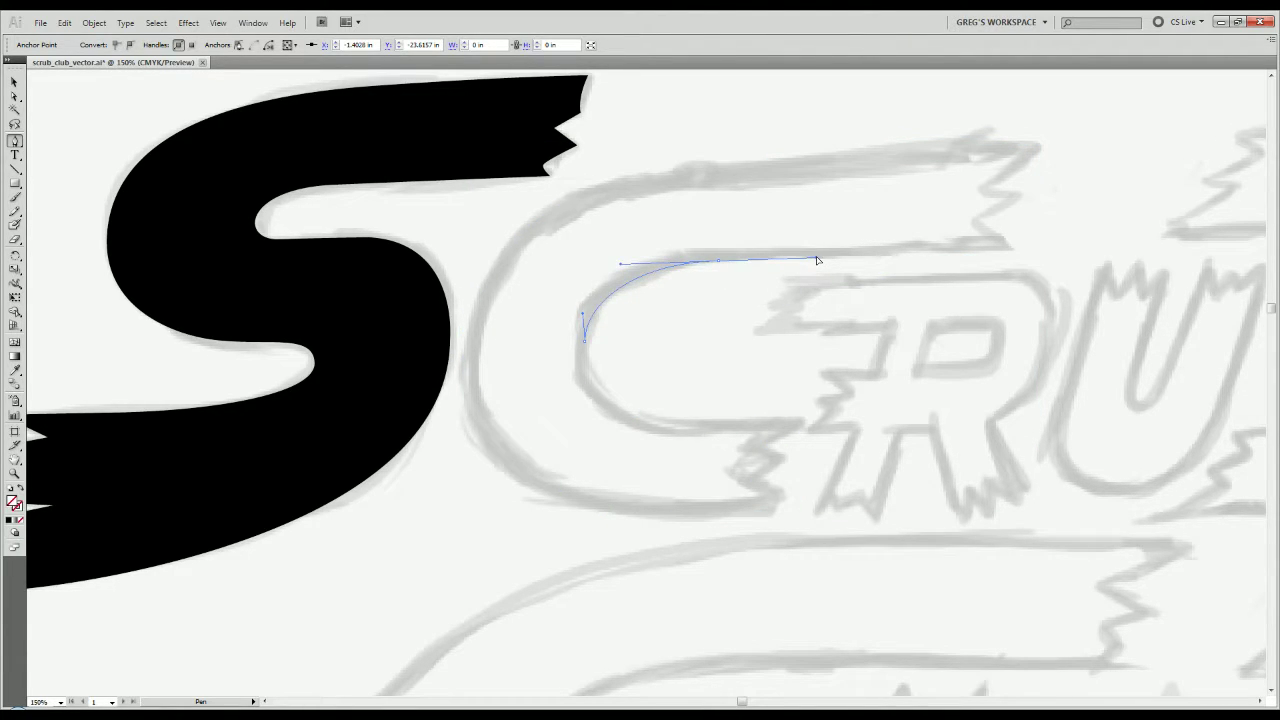
pyautogui.click(1007, 250)
# Trace the jagged torn end of the C's upper arm, close the path at its starting point and deselect it.
pyautogui.moveTo(1010, 252); pyautogui.dragTo(751, 400)
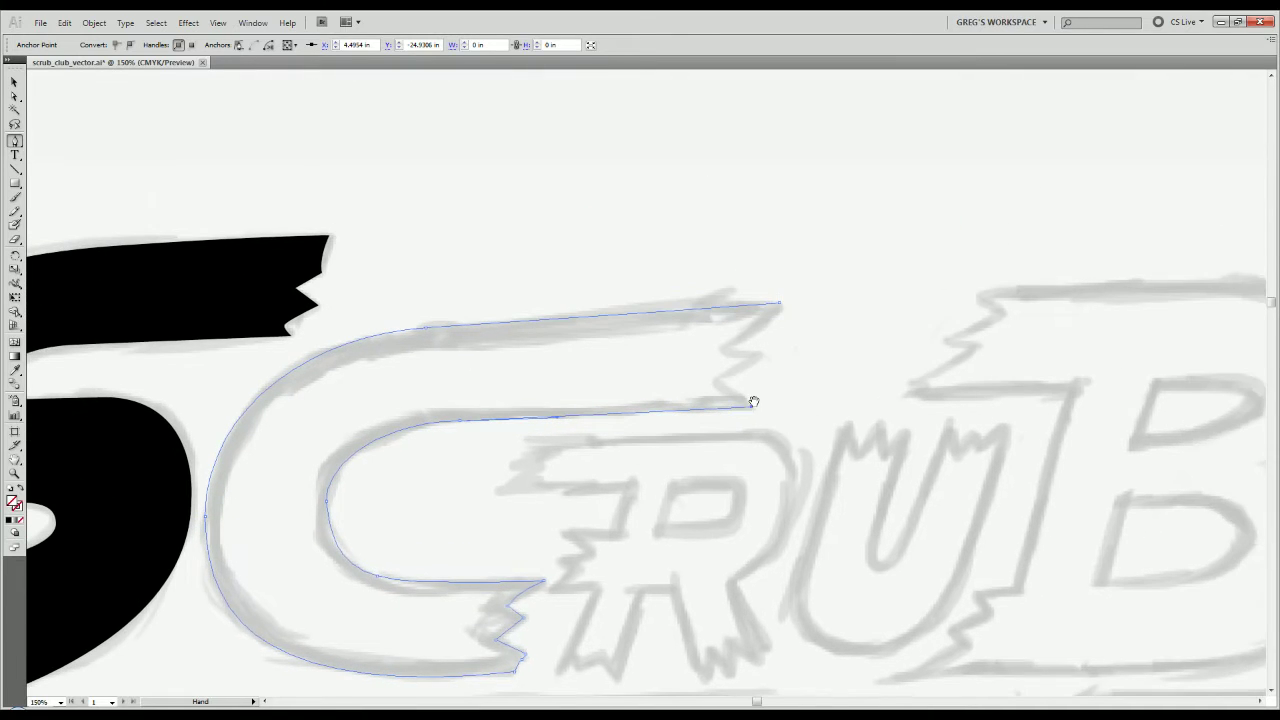
pyautogui.click(721, 381)
pyautogui.click(762, 357)
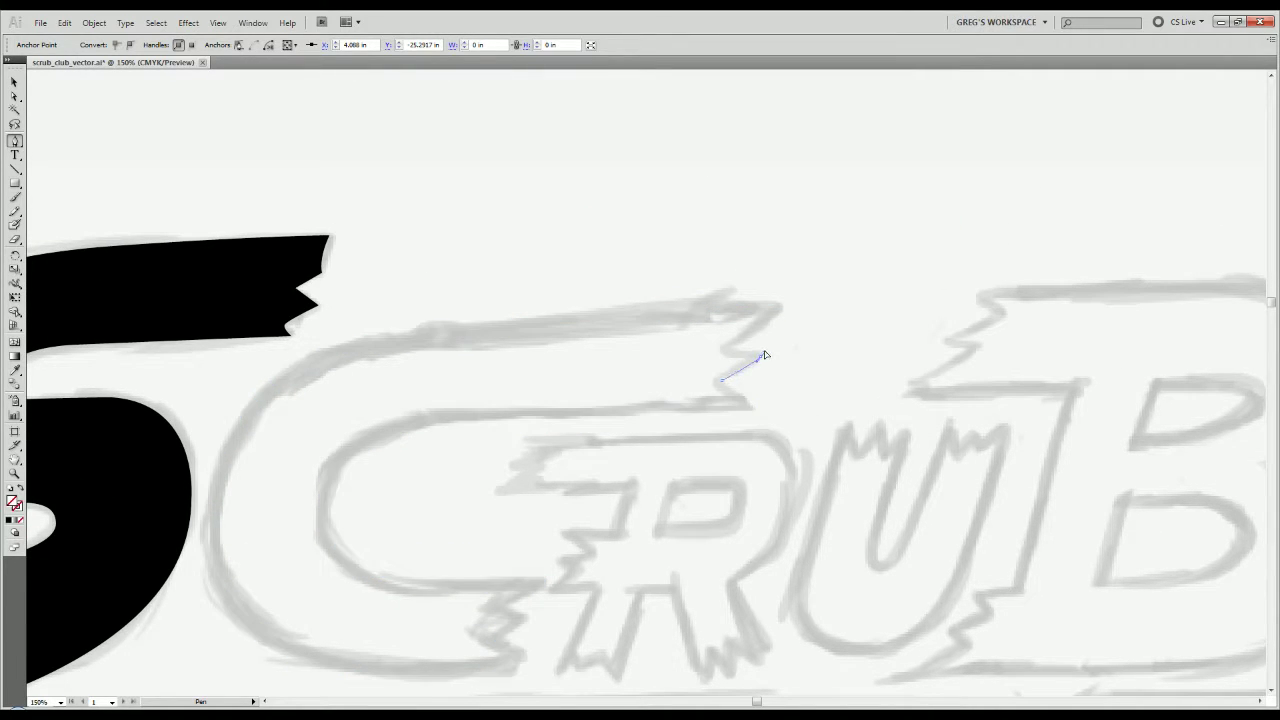
pyautogui.click(732, 351)
pyautogui.hotkey('ctrl', 'z')
pyautogui.hotkey('ctrl', 'z')
pyautogui.press('space')
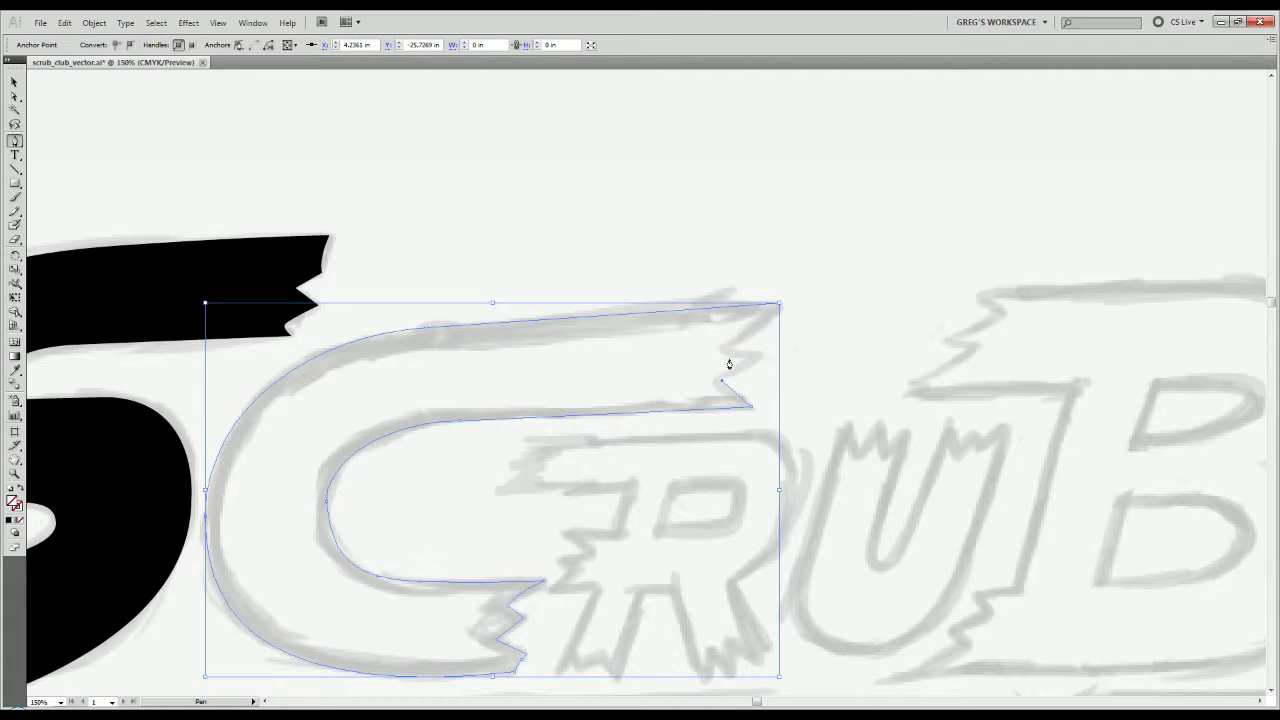
pyautogui.click(761, 357)
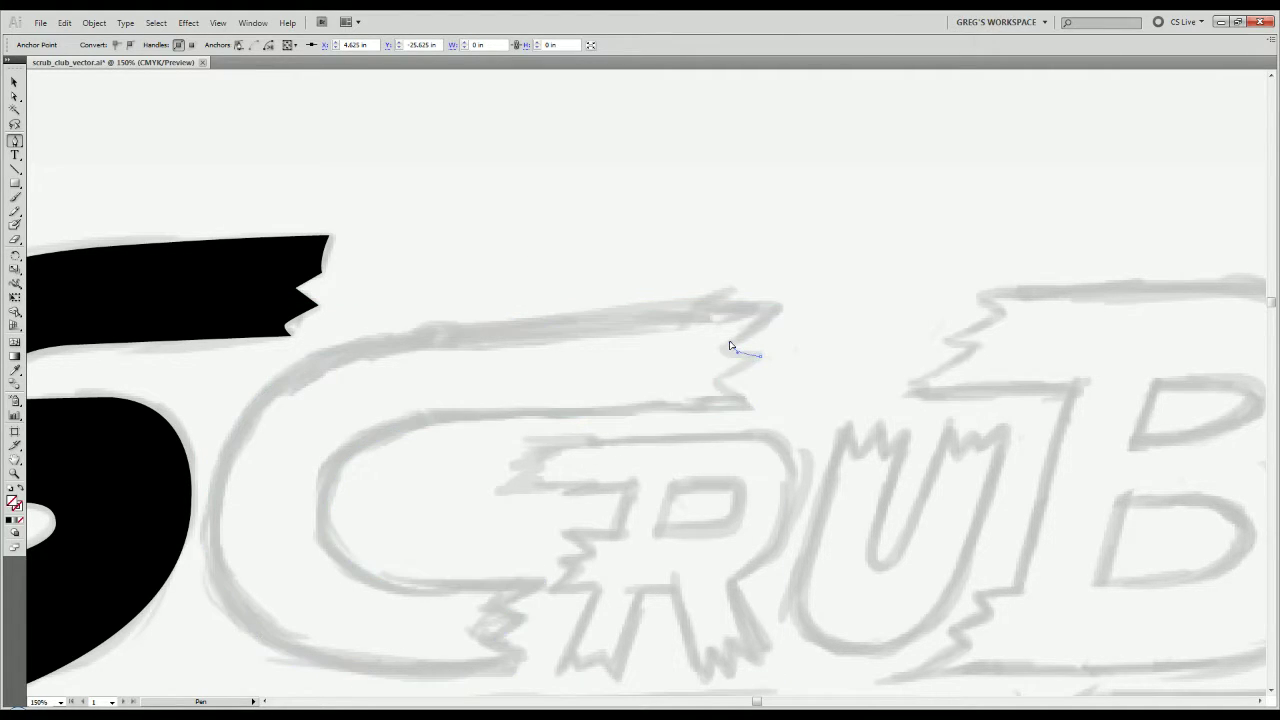
pyautogui.click(734, 349)
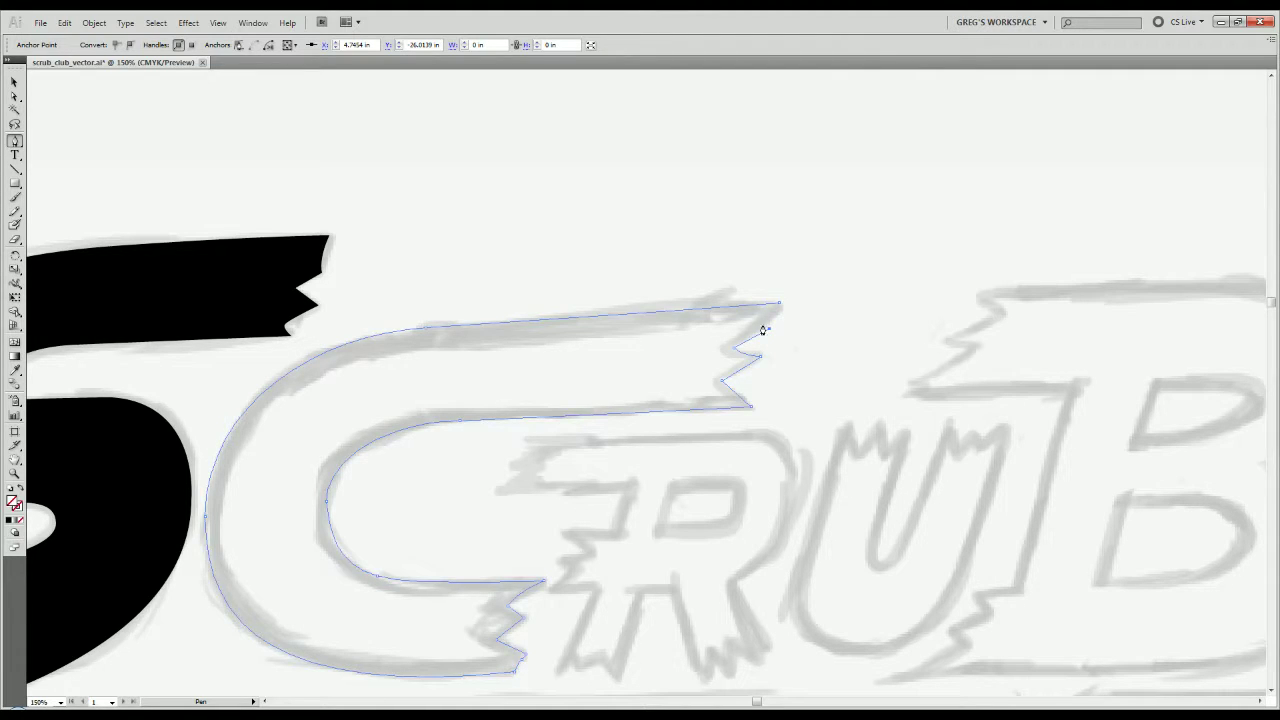
pyautogui.click(763, 324)
pyautogui.click(780, 306)
pyautogui.press('v')
pyautogui.click(383, 532)
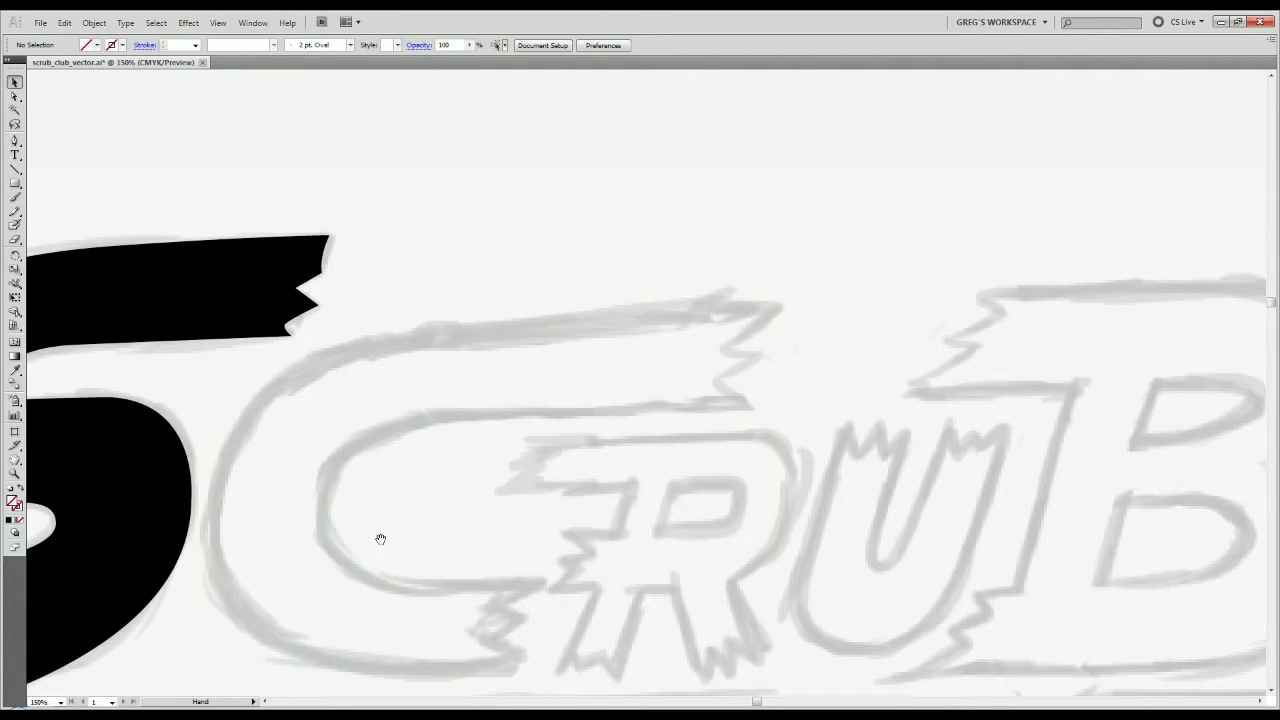
# Give the C path a black 1 pt stroke without fill, then deselect it.
pyautogui.moveTo(381, 537); pyautogui.dragTo(451, 475)
pyautogui.click(397, 450)
pyautogui.click(496, 486)
pyautogui.scroll(2, 496, 486)
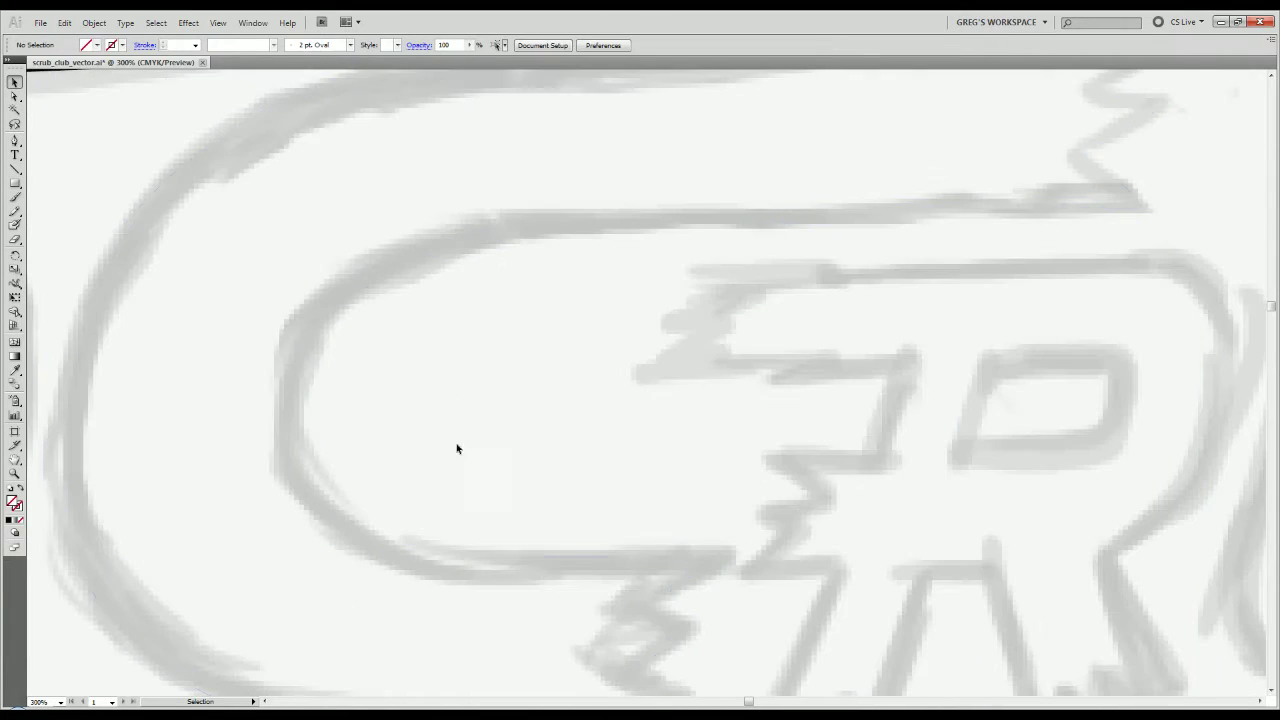
pyautogui.press('a')
pyautogui.press('v')
pyautogui.click(299, 420)
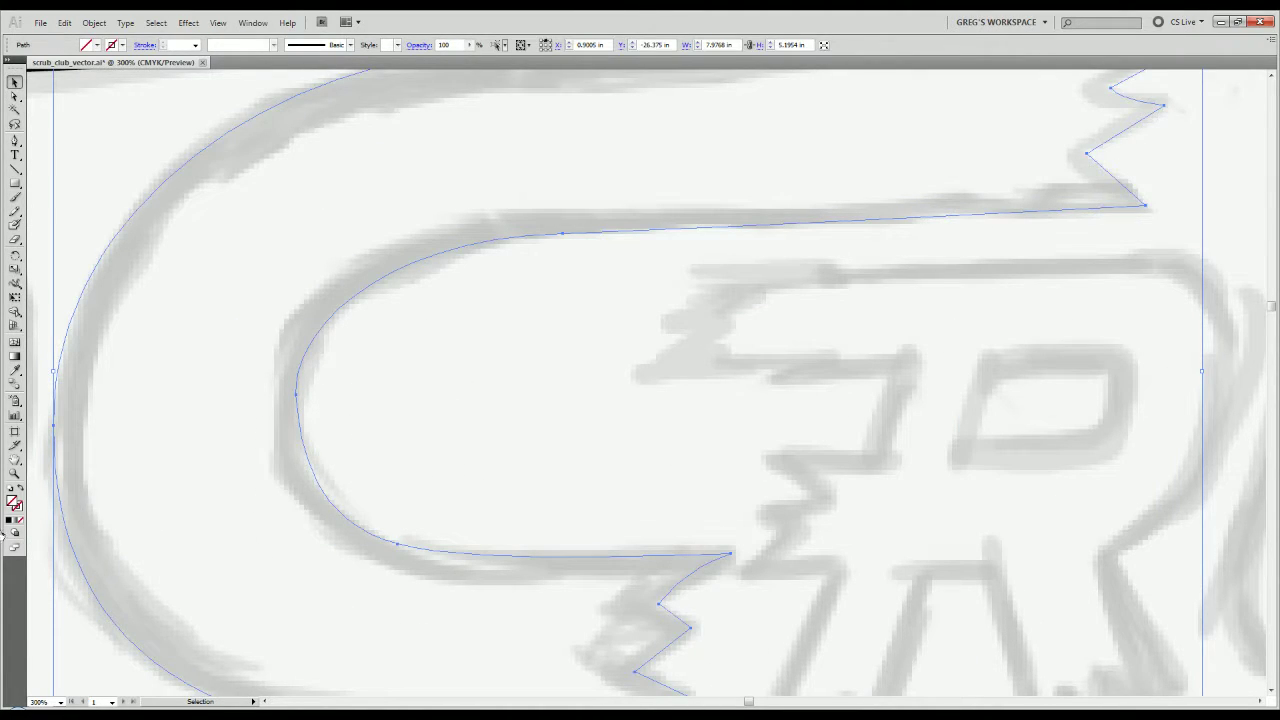
pyautogui.click(8, 520)
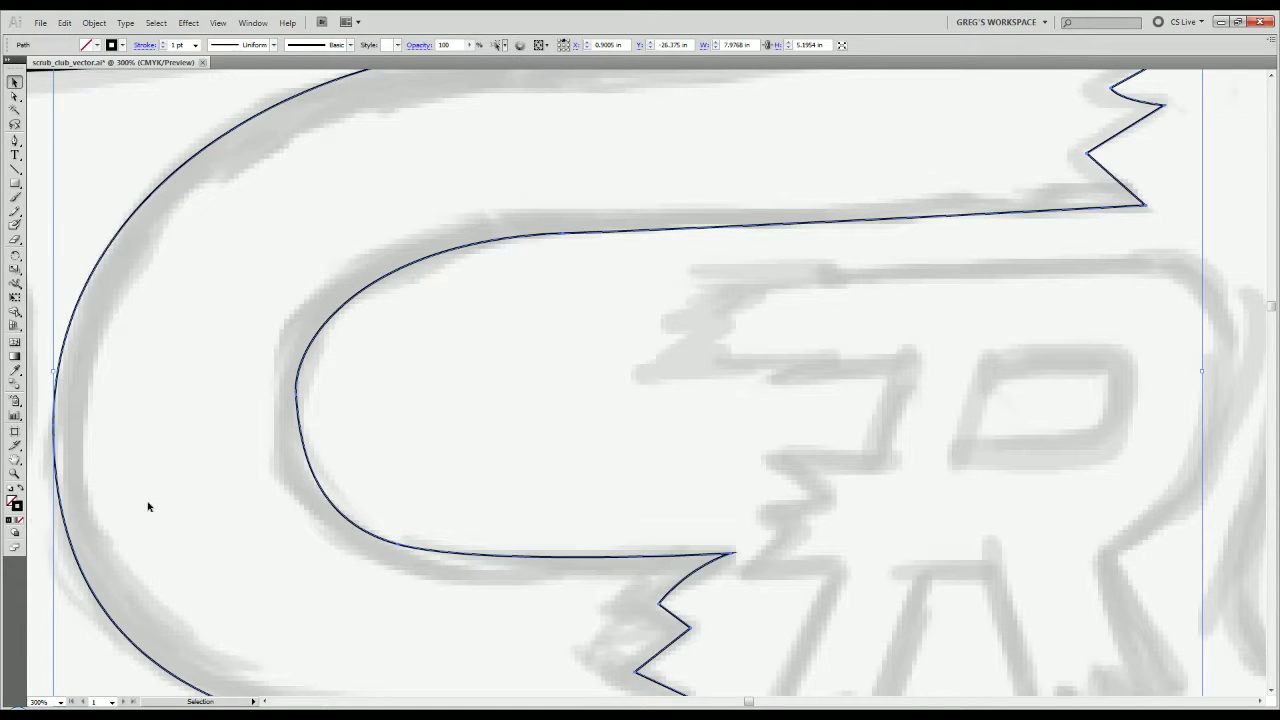
pyautogui.click(610, 340)
# Straighten the direction handles of the leftmost anchor on the C's inner curve to vertical and deselect the path.
pyautogui.press('a')
pyautogui.moveTo(342, 366); pyautogui.dragTo(249, 431)
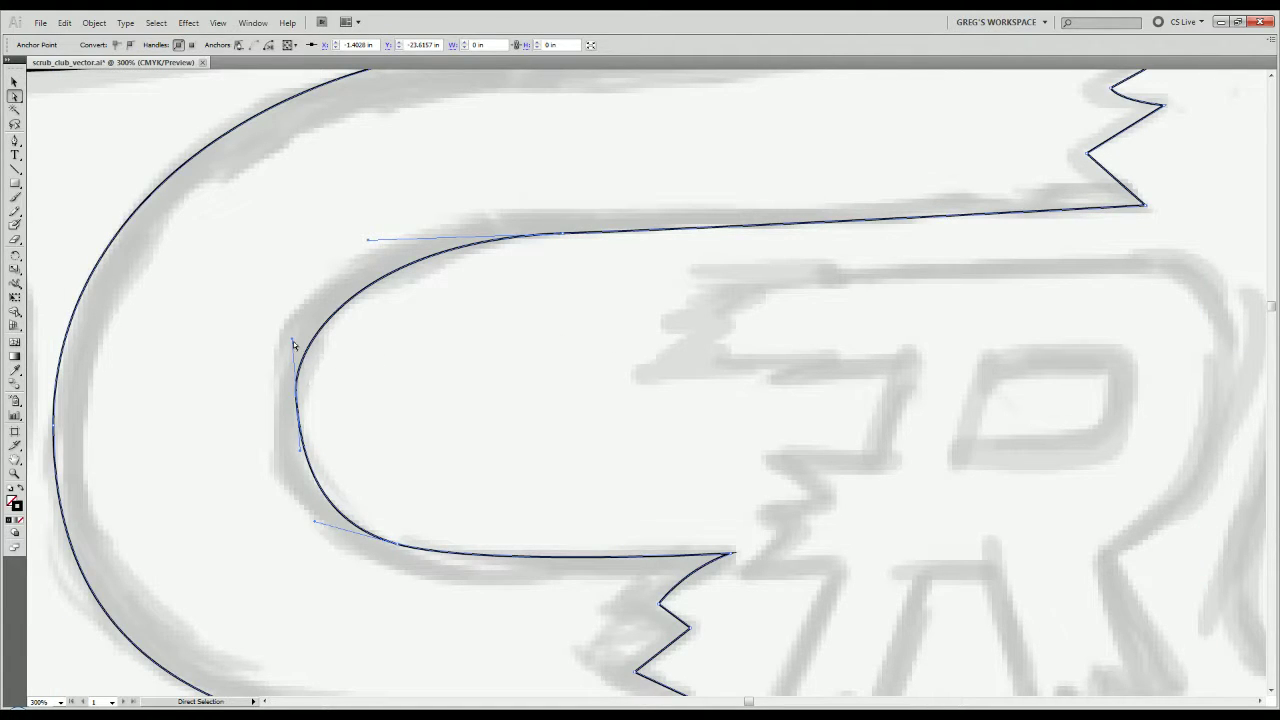
pyautogui.moveTo(293, 341); pyautogui.dragTo(297, 327)
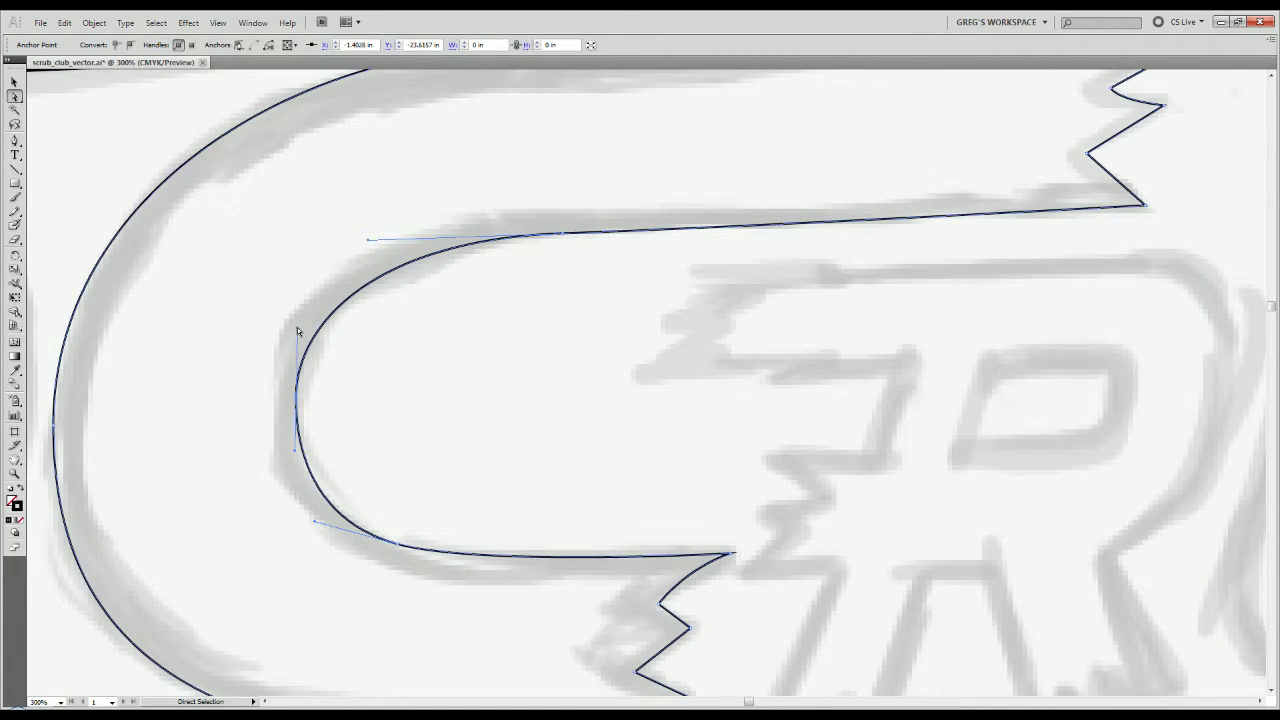
pyautogui.press('v')
pyautogui.click(446, 464)
pyautogui.scroll(-1, 446, 464)
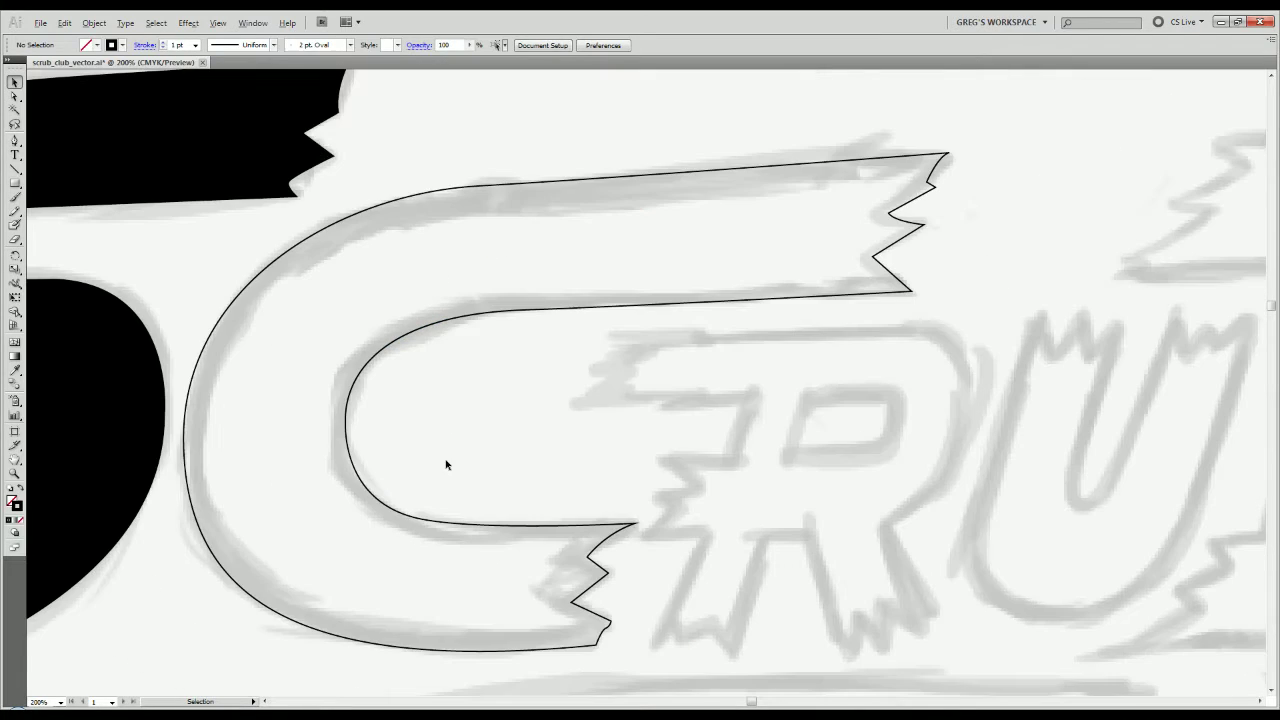
# Nudge the upper handle of the C's leftmost inner anchor slightly outward to smooth the inner curve, and deselect the path.
pyautogui.moveTo(437, 484); pyautogui.dragTo(403, 532)
pyautogui.click(434, 483)
pyautogui.press('a')
pyautogui.click(421, 475)
pyautogui.moveTo(378, 409); pyautogui.dragTo(319, 459)
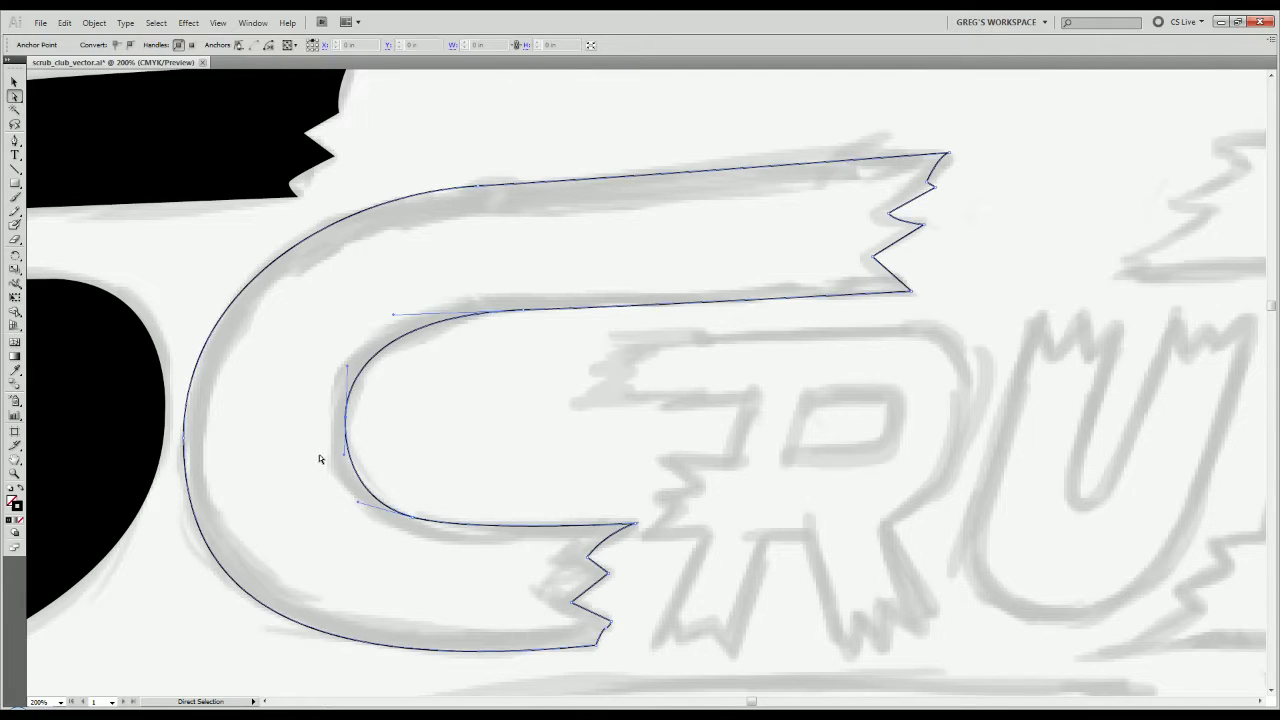
pyautogui.click(350, 363)
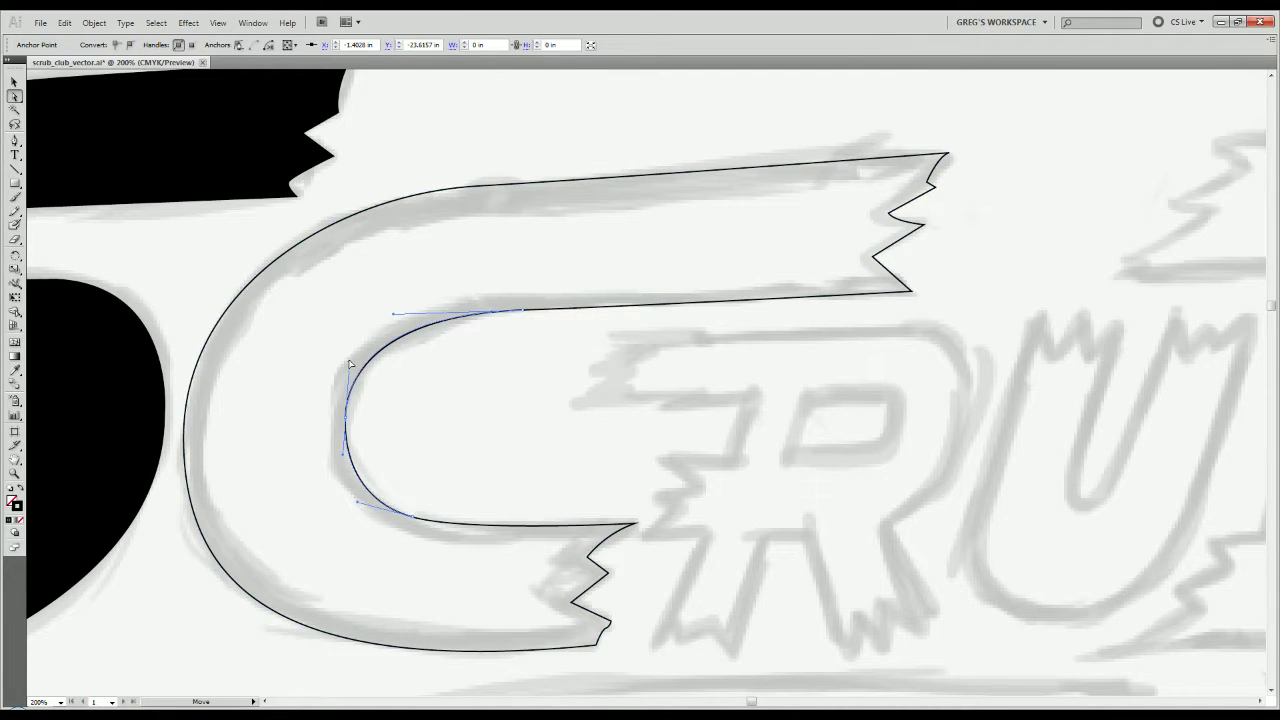
pyautogui.press('v')
pyautogui.click(451, 466)
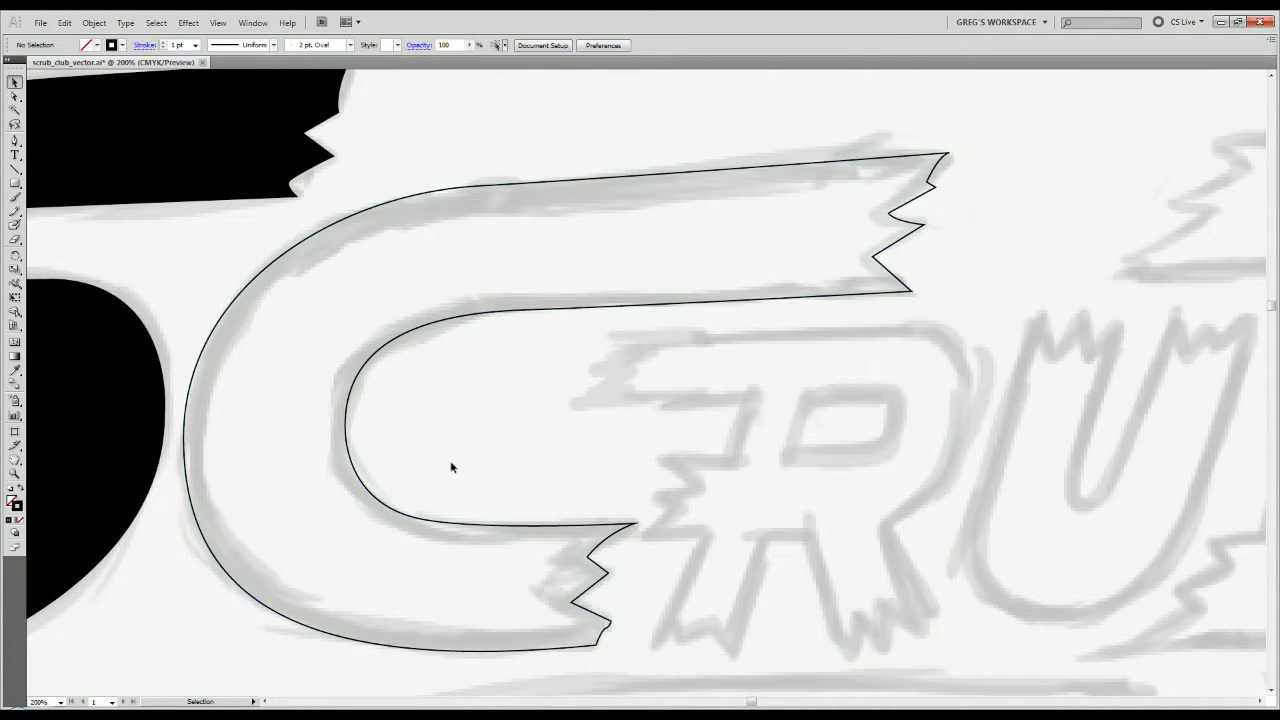
pyautogui.scroll(-1, 454, 469)
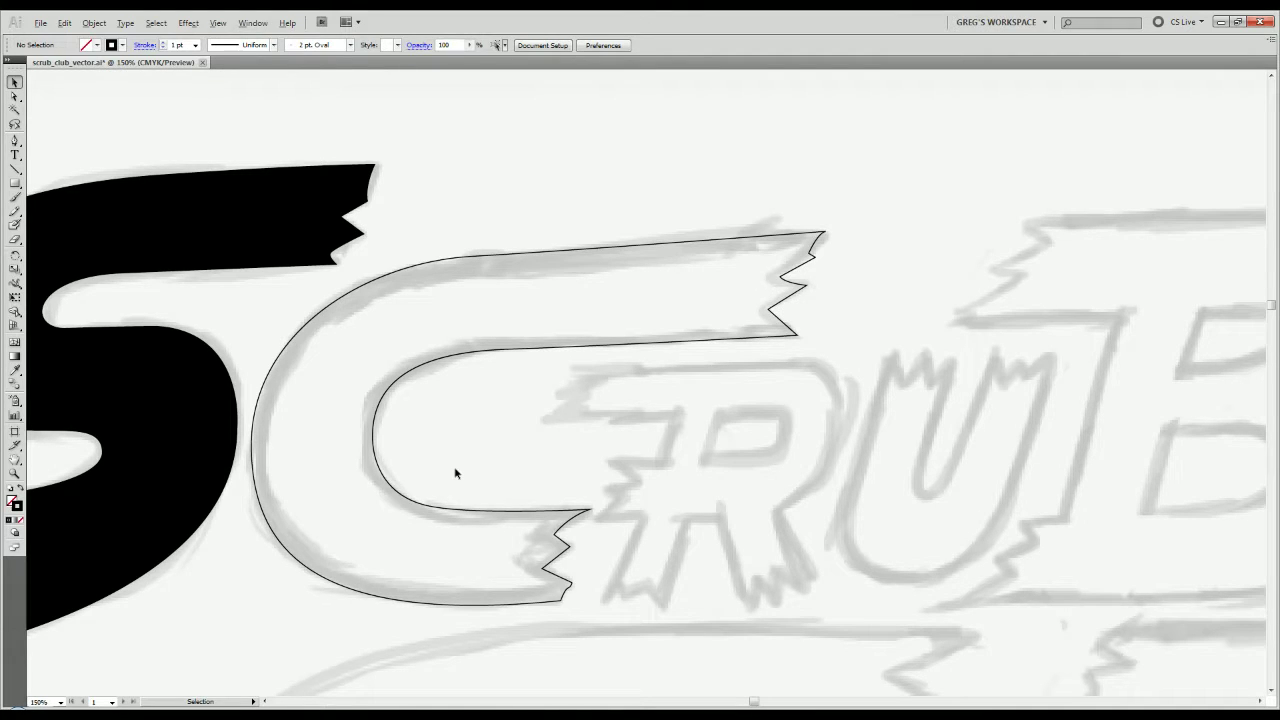
# Give the finished C path a solid black fill with no stroke and deselect it.
pyautogui.click(412, 502)
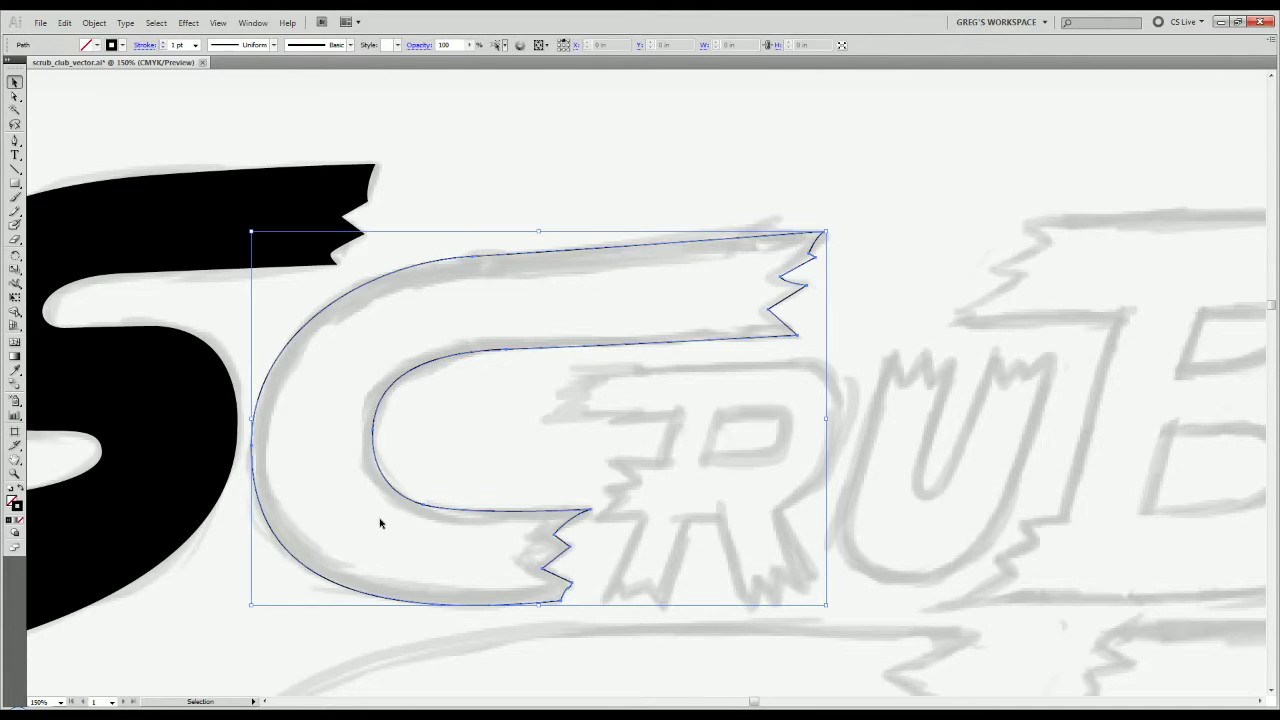
pyautogui.click(20, 490)
pyautogui.click(540, 466)
pyautogui.moveTo(551, 500); pyautogui.dragTo(408, 427)
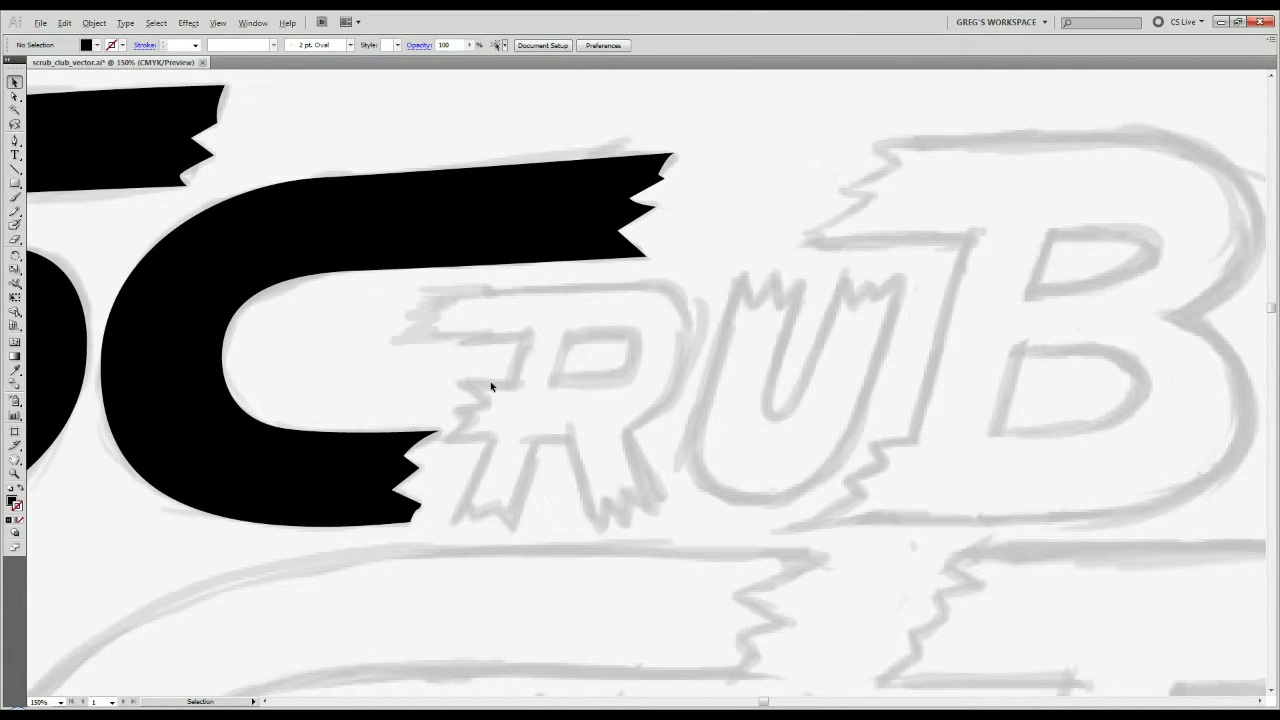
pyautogui.scroll(1, 491, 386)
pyautogui.moveTo(491, 386); pyautogui.dragTo(551, 389)
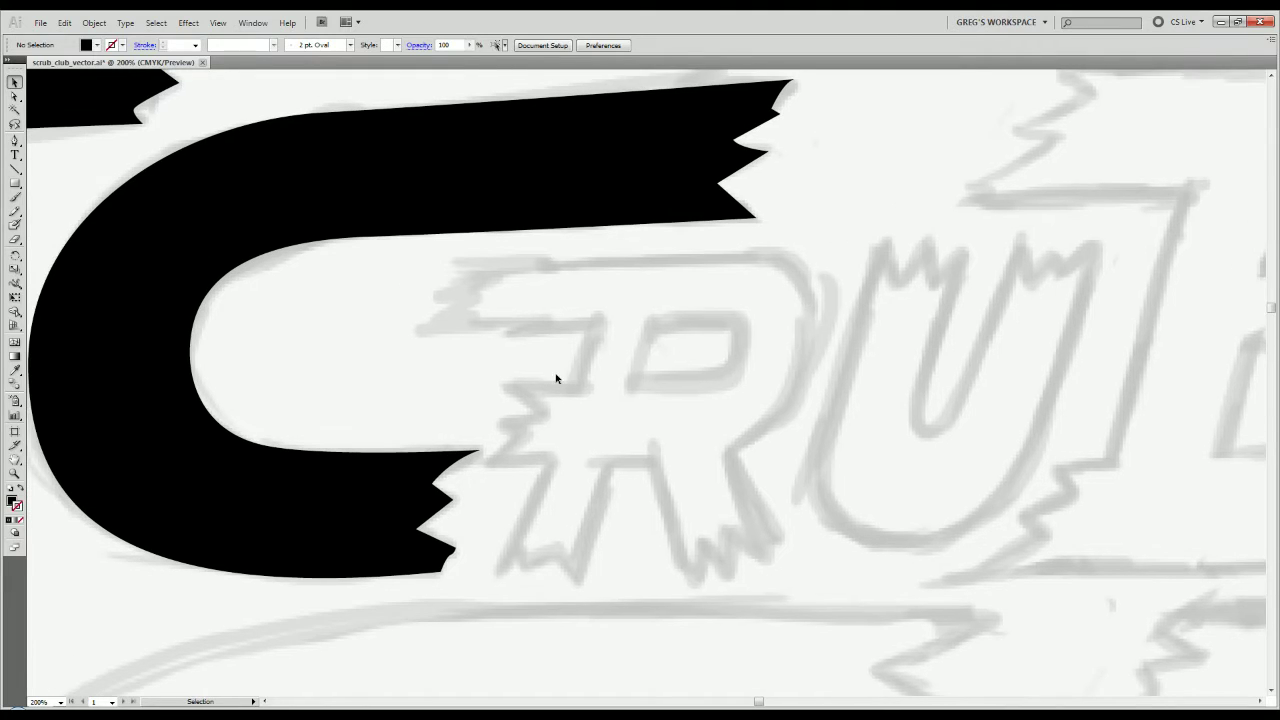
# Trace the R's upper edge and rounded bowl down to the leg junction with the Pen tool, using a black stroke without fill.
pyautogui.press('p')
pyautogui.click(453, 264)
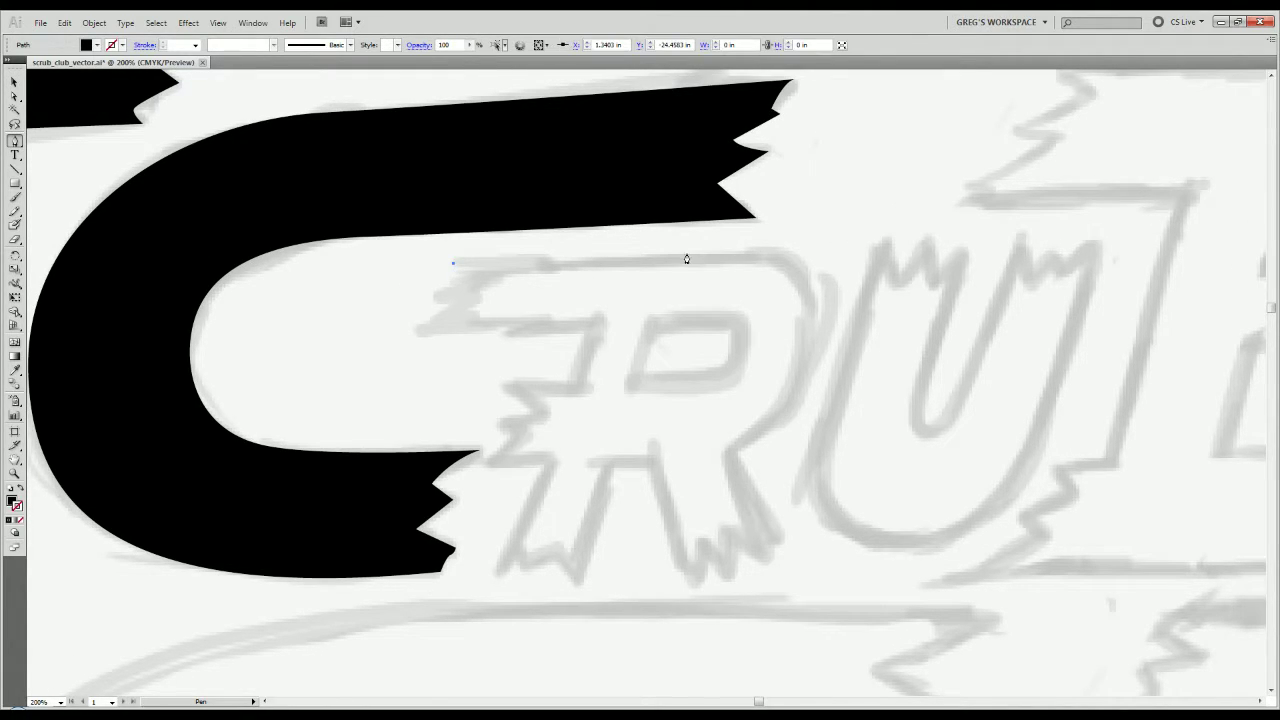
pyautogui.click(765, 248)
pyautogui.click(797, 246)
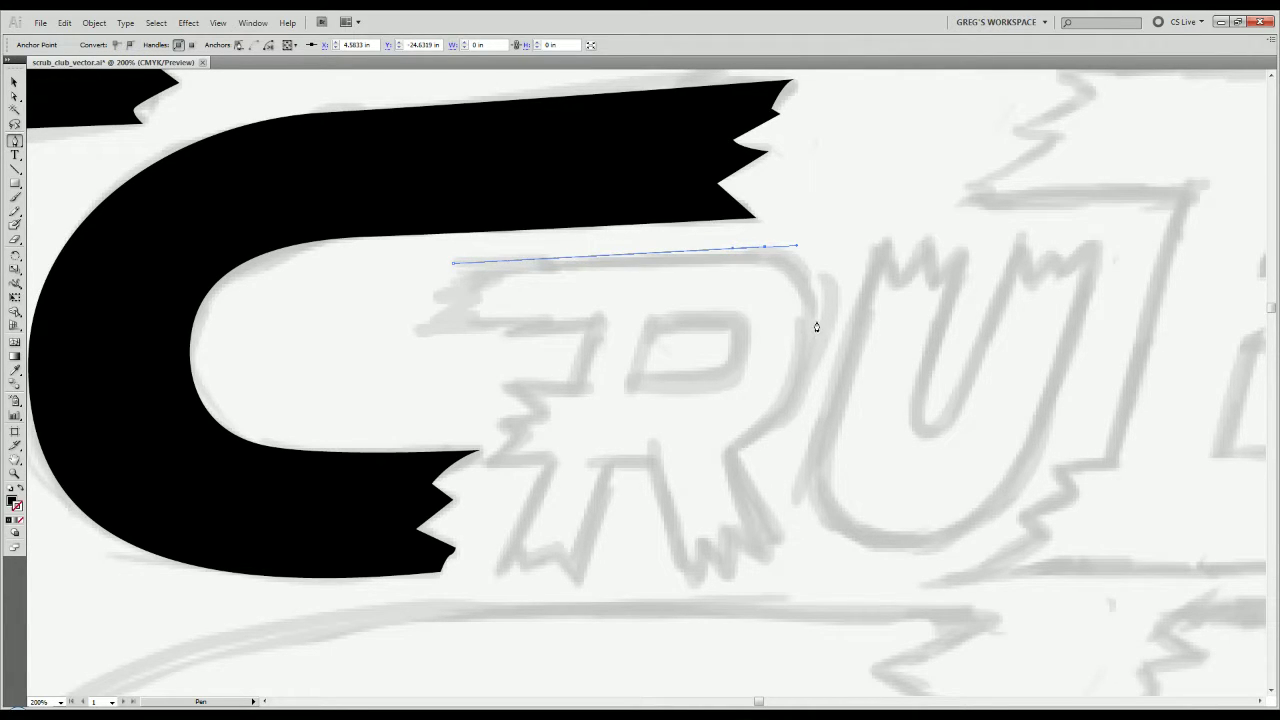
pyautogui.moveTo(816, 321); pyautogui.dragTo(804, 385)
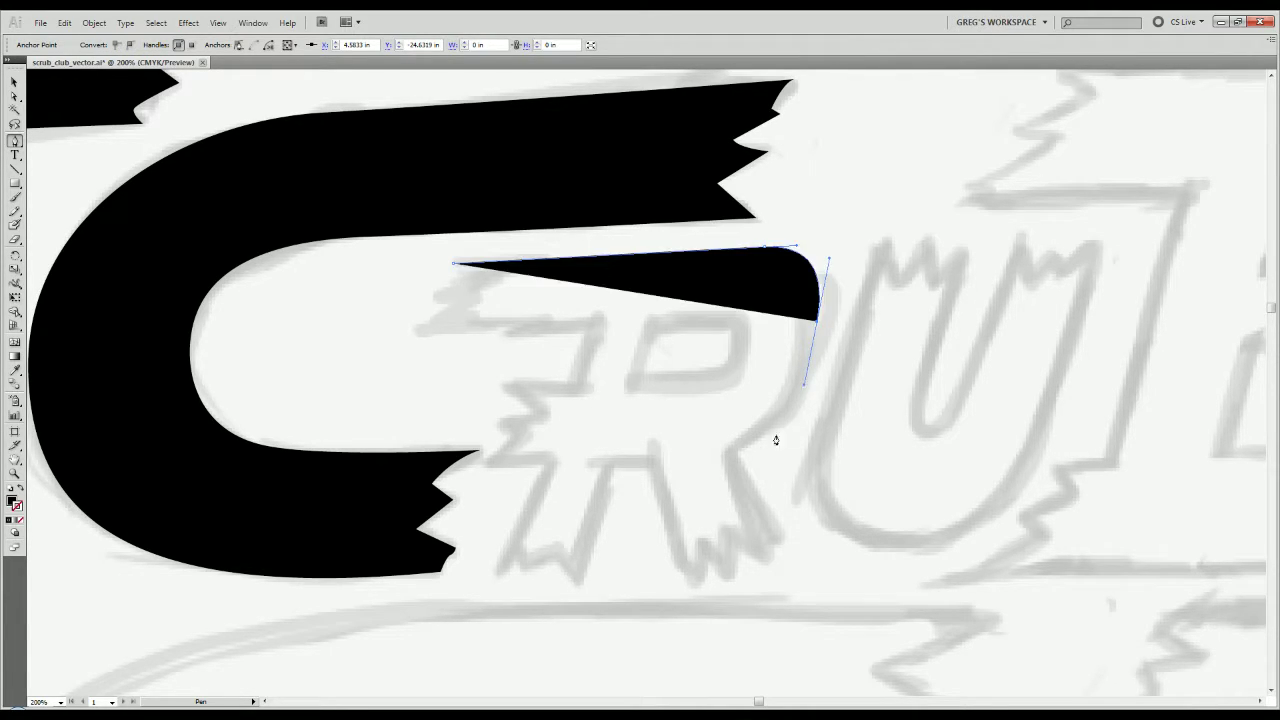
pyautogui.click(21, 488)
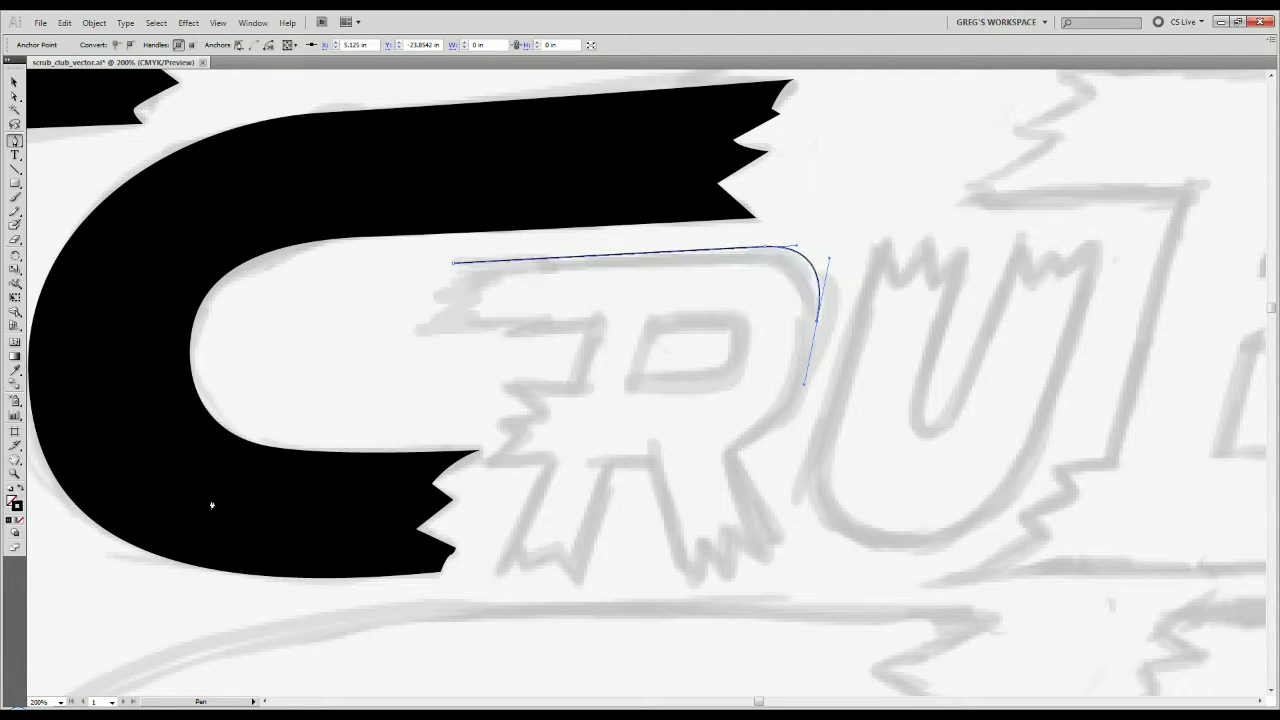
pyautogui.moveTo(731, 455); pyautogui.dragTo(655, 471)
pyautogui.click(727, 457)
# Continue the R path around the right leg, adding its jagged torn foot and returning up the inner edge.
pyautogui.click(778, 557)
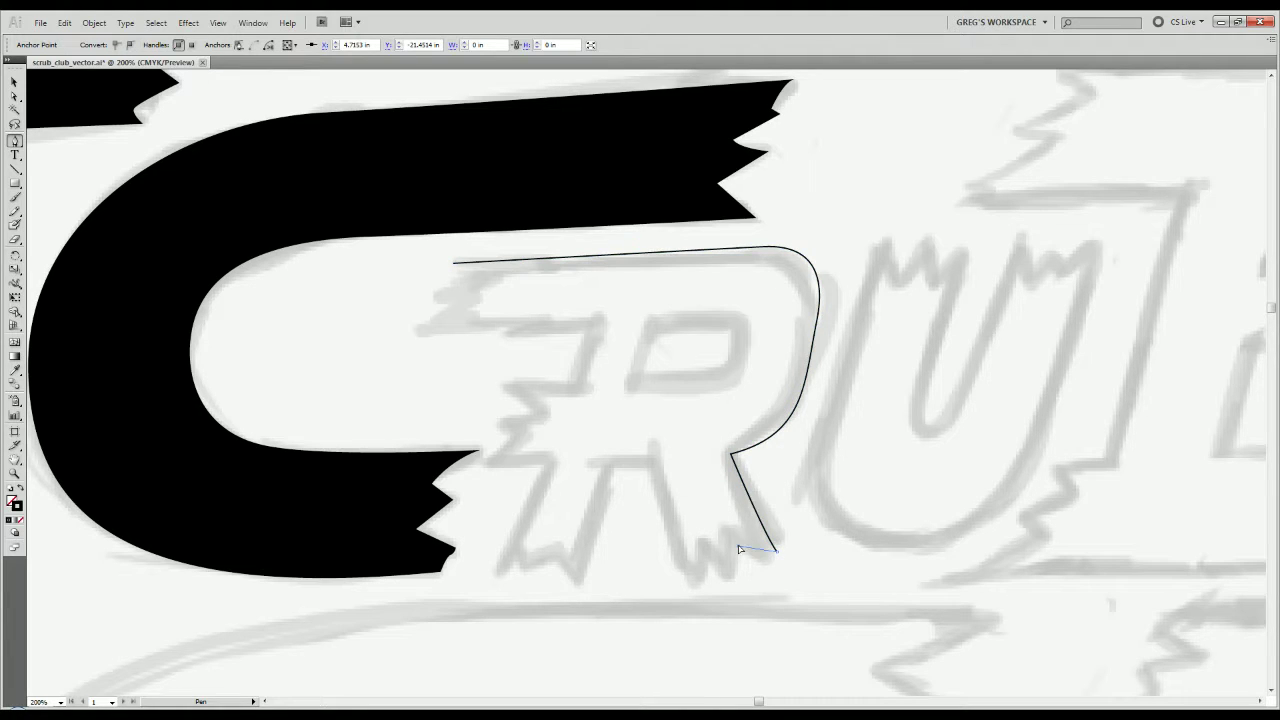
pyautogui.click(738, 548)
pyautogui.click(732, 569)
pyautogui.click(713, 553)
pyautogui.click(694, 583)
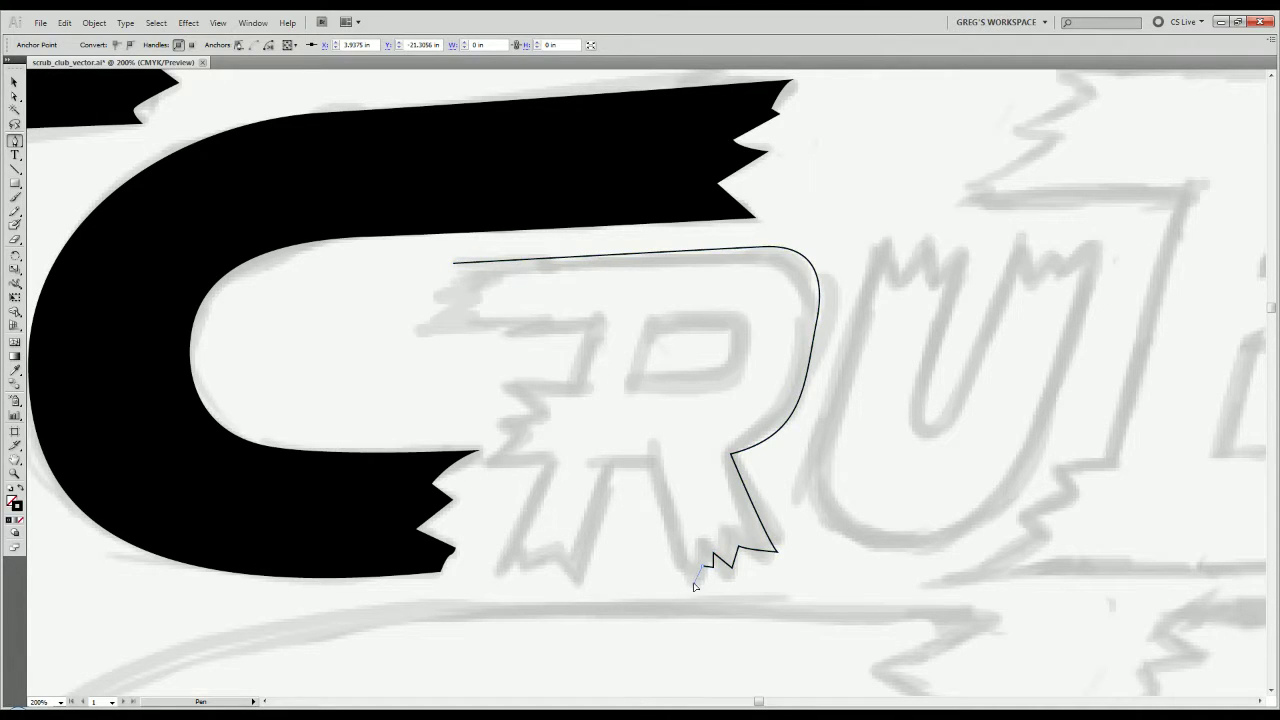
pyautogui.click(650, 466)
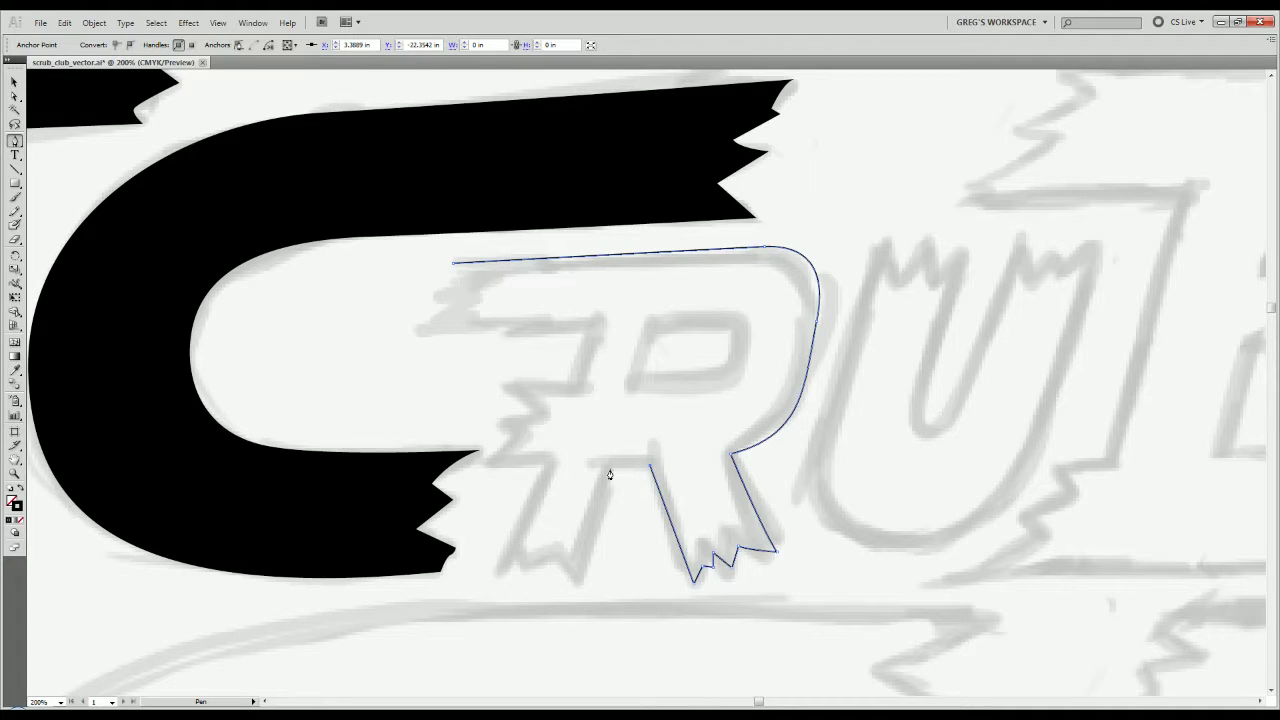
# Continue the R path across the gap between the legs and around the left leg with its jagged torn foot.
pyautogui.click(608, 466)
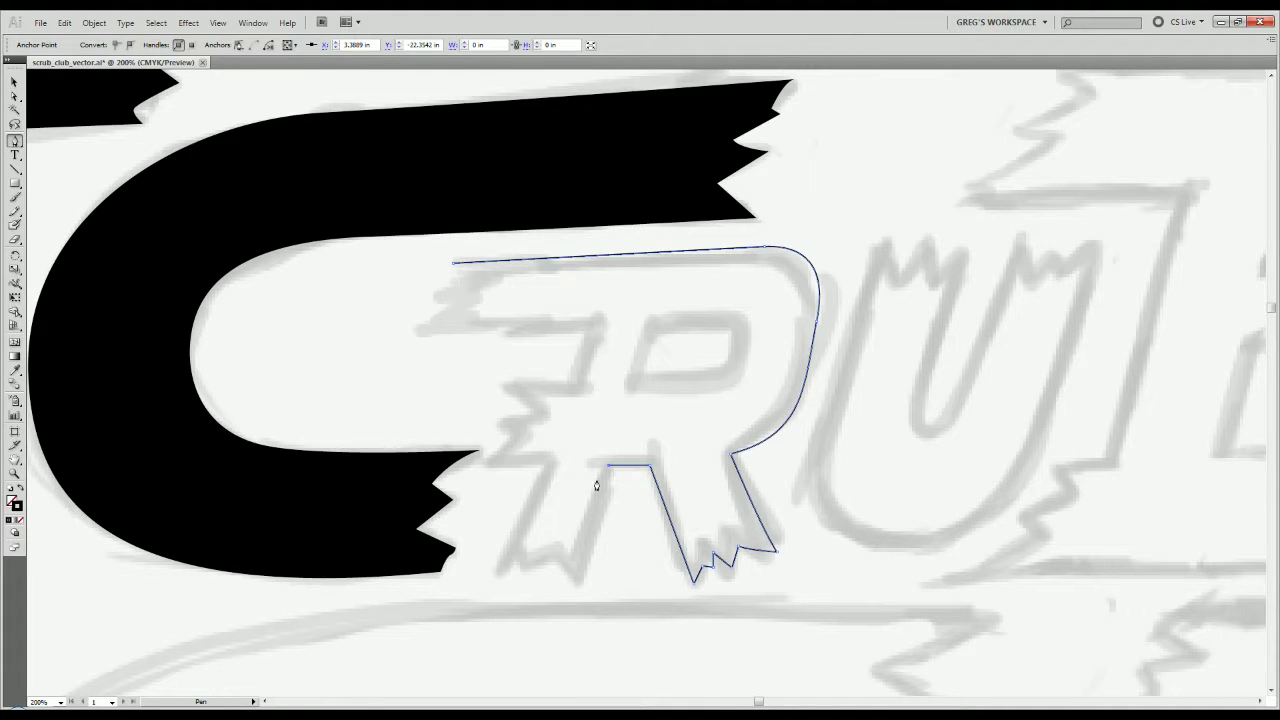
pyautogui.click(575, 582)
pyautogui.click(560, 557)
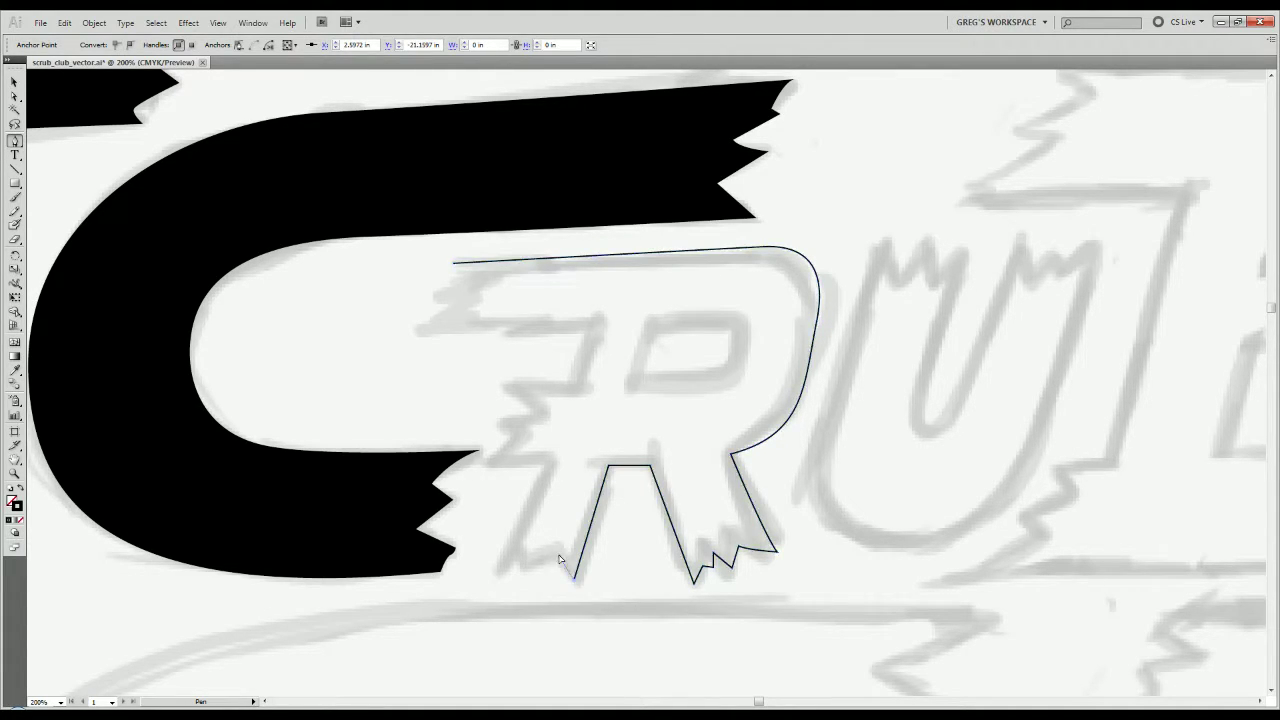
pyautogui.click(527, 570)
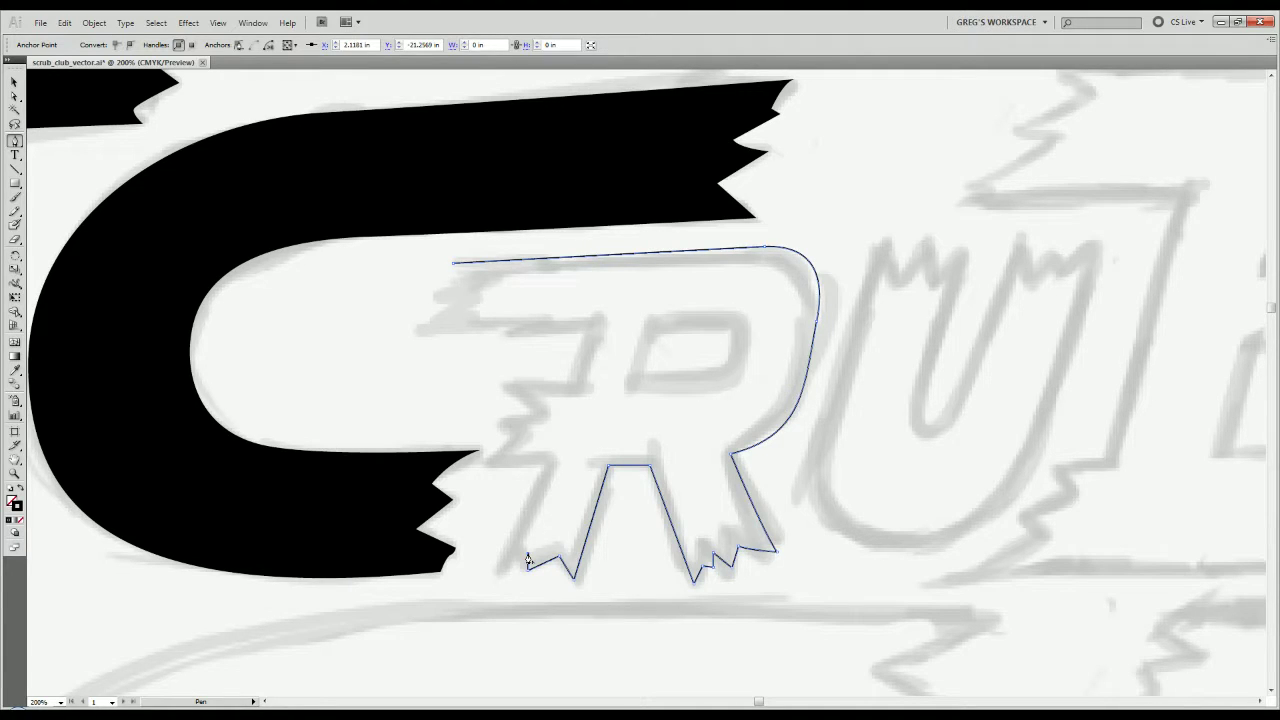
pyautogui.click(527, 553)
pyautogui.click(497, 573)
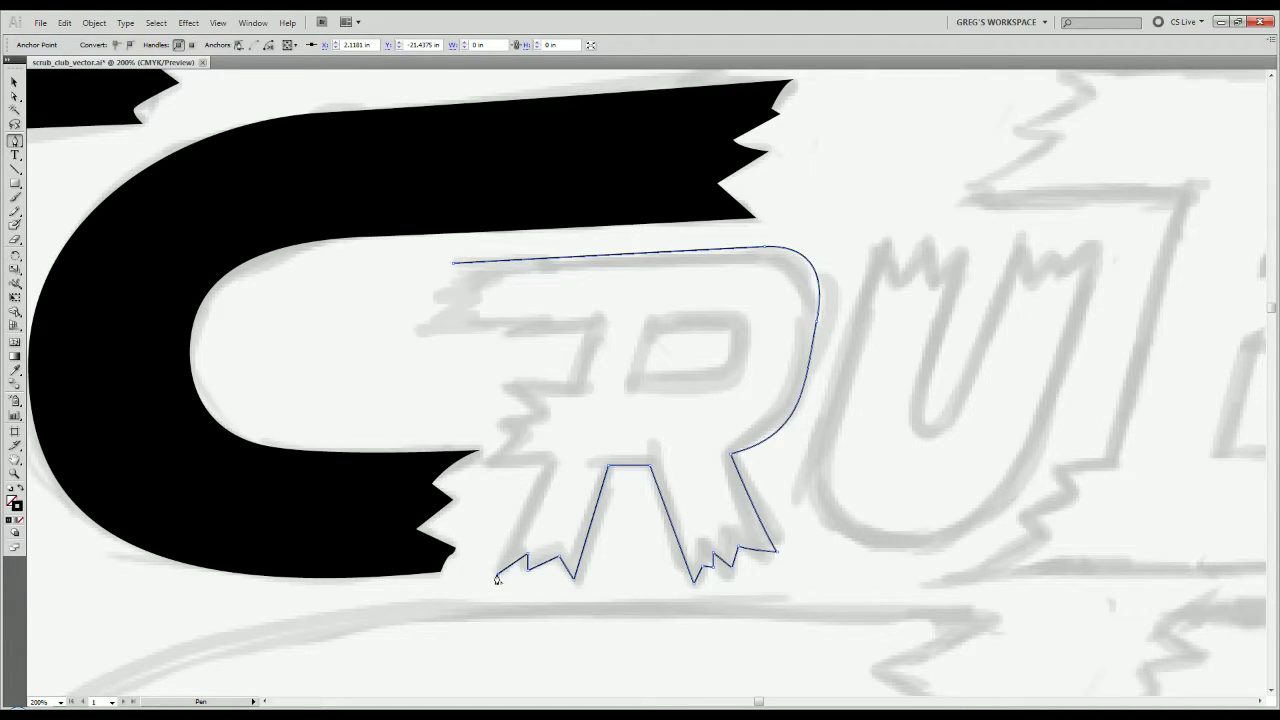
pyautogui.click(545, 466)
# Continue the R path around the torn end of the middle stub and up the stem to the underside of the upper arm.
pyautogui.click(487, 465)
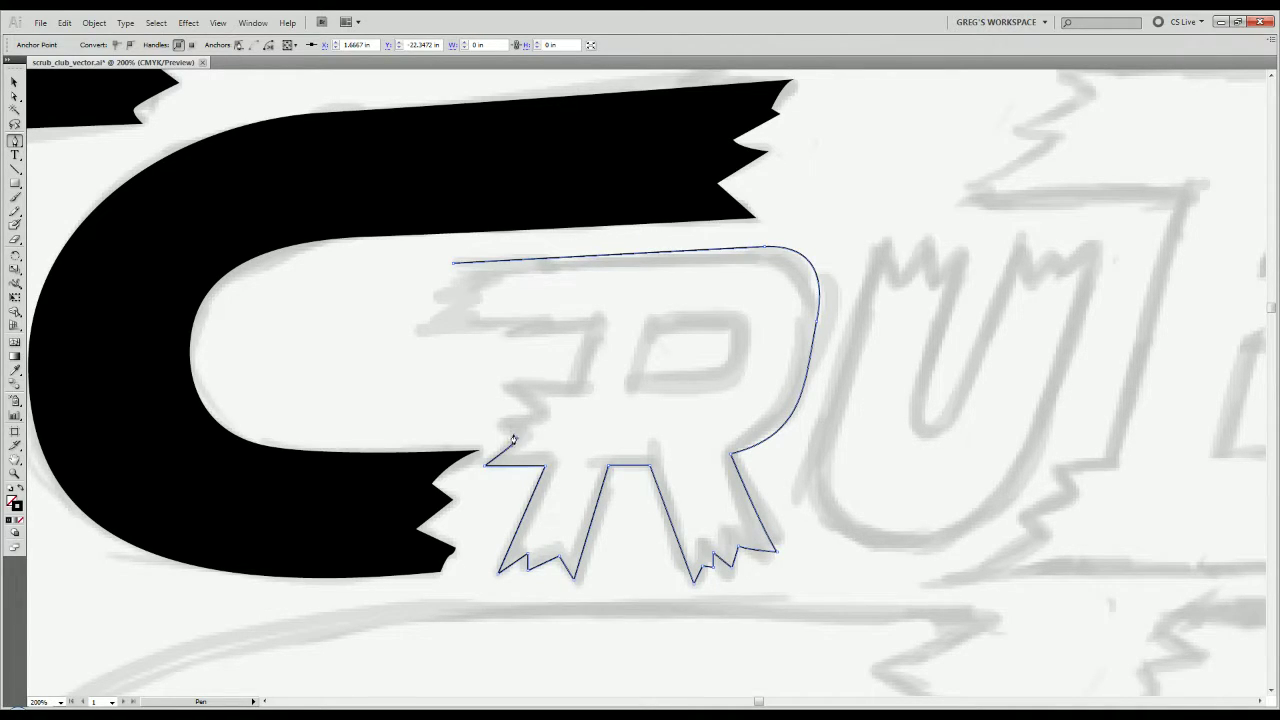
pyautogui.click(514, 440)
pyautogui.click(492, 421)
pyautogui.click(529, 414)
pyautogui.click(499, 383)
pyautogui.click(571, 383)
pyautogui.click(587, 334)
# Trace the underside and torn end of the R's upper arm, close the outline at its starting anchor and deselect it.
pyautogui.moveTo(425, 341); pyautogui.dragTo(374, 343)
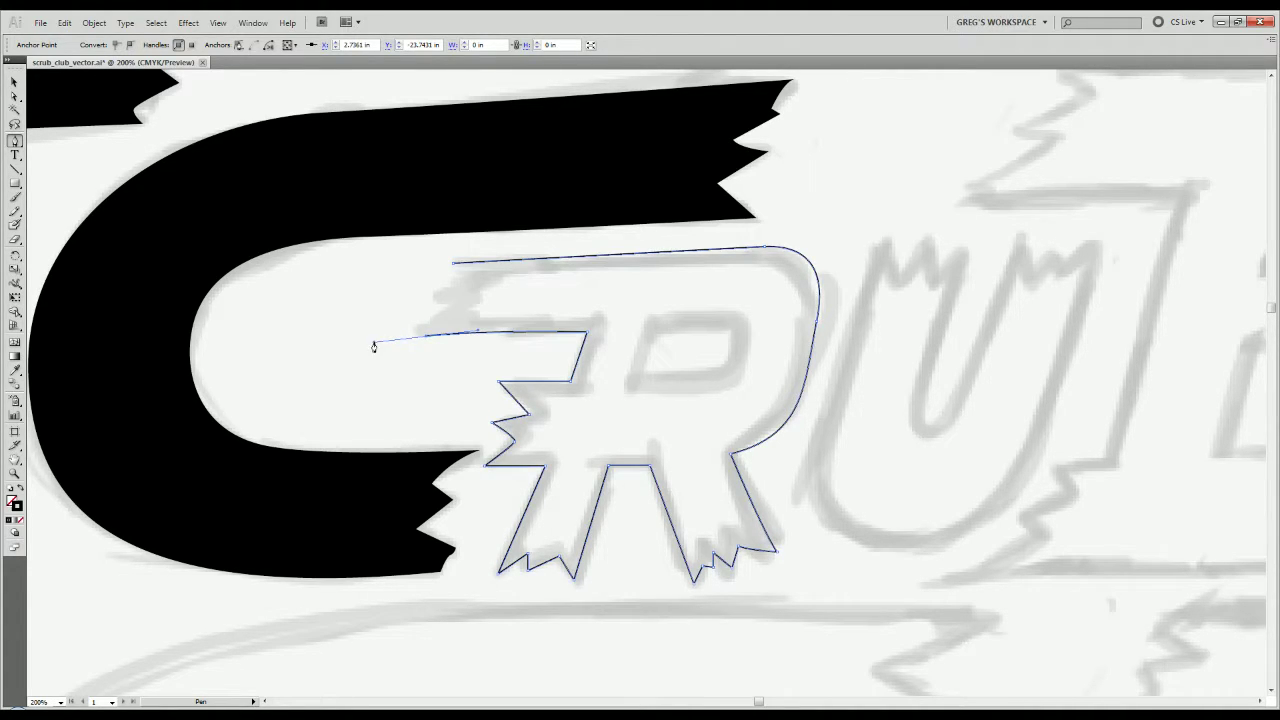
pyautogui.click(426, 336)
pyautogui.click(450, 322)
pyautogui.click(446, 320)
pyautogui.click(457, 301)
pyautogui.click(438, 292)
pyautogui.click(453, 263)
pyautogui.press('v')
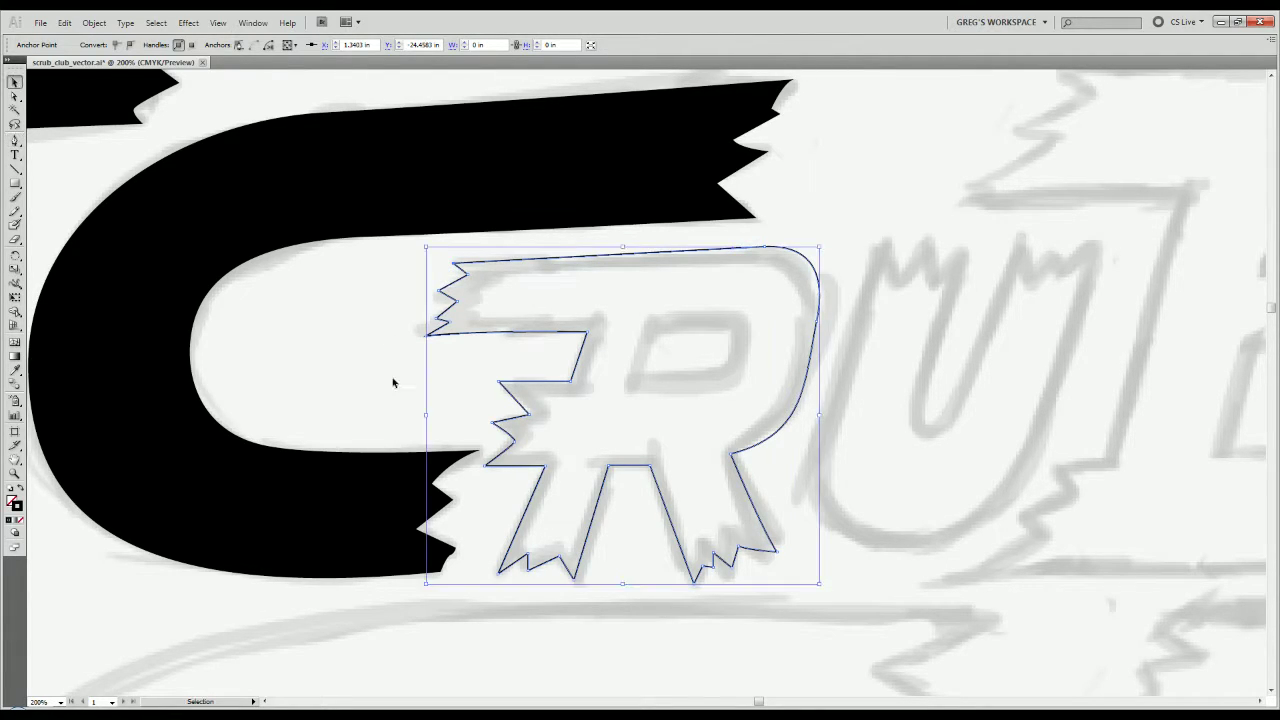
pyautogui.click(393, 384)
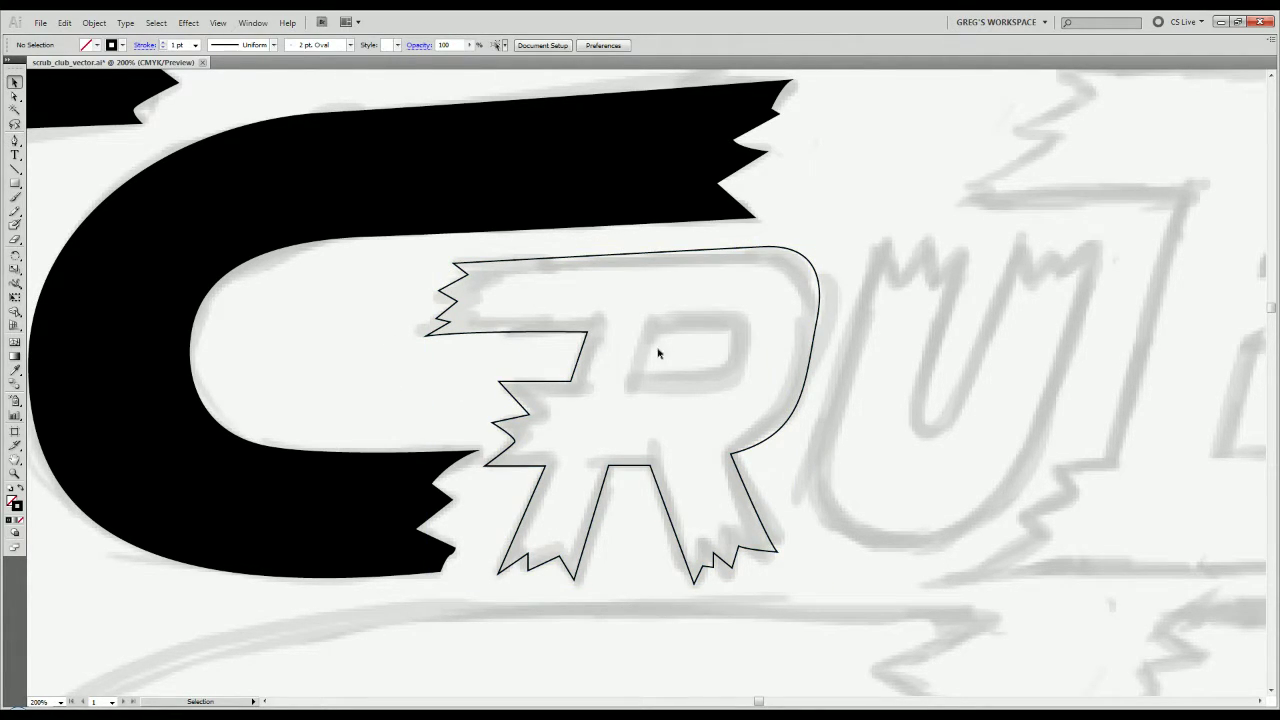
pyautogui.press('p')
pyautogui.click(635, 379)
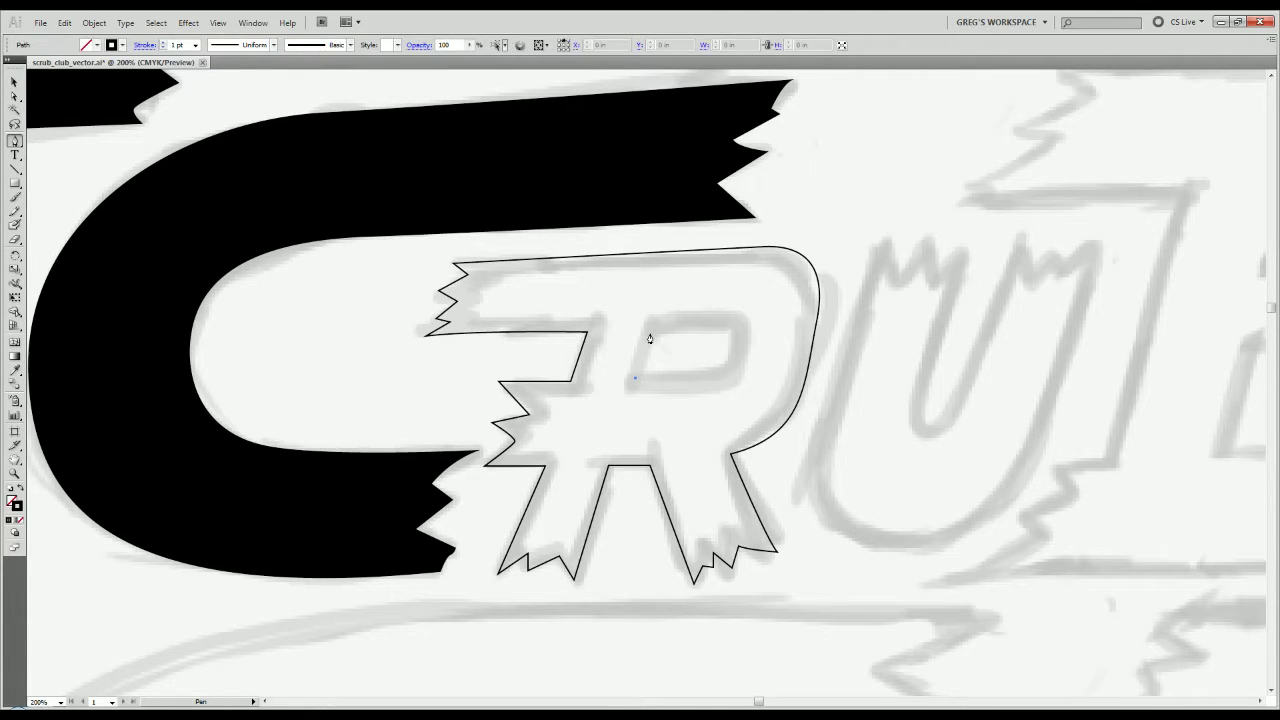
pyautogui.click(651, 336)
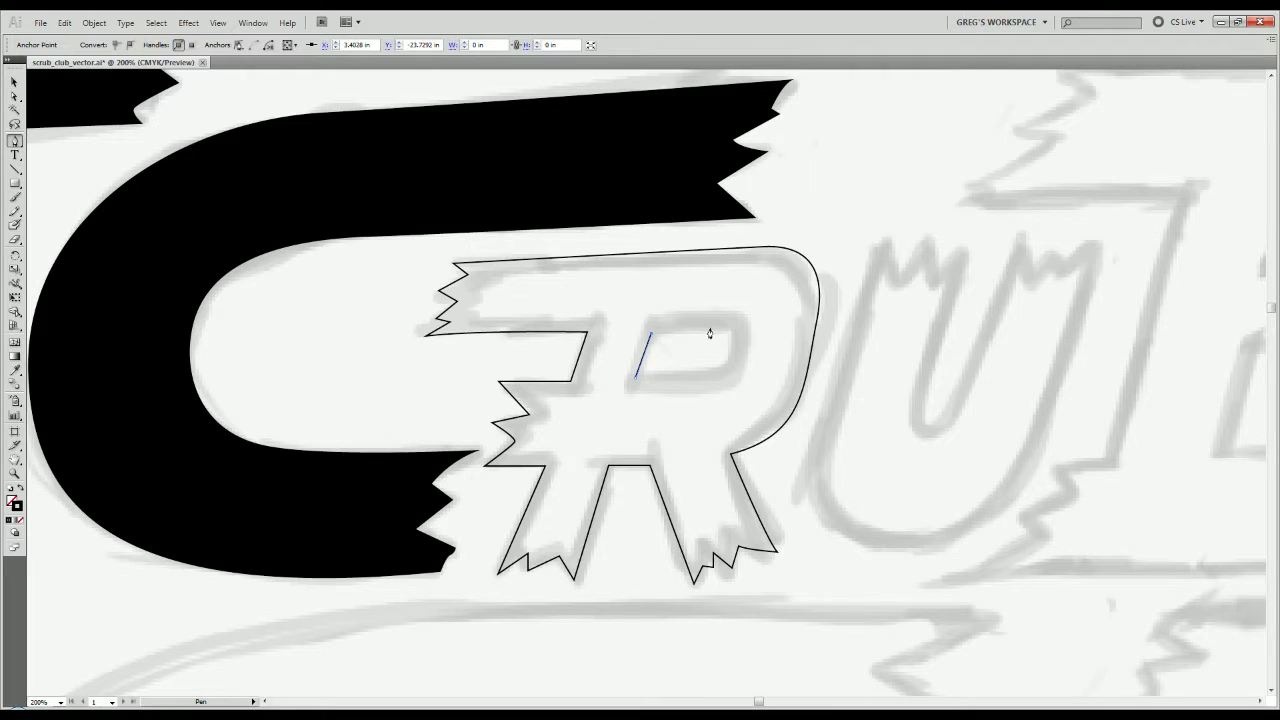
pyautogui.click(733, 330)
pyautogui.moveTo(733, 330); pyautogui.dragTo(719, 374)
pyautogui.click(635, 379)
pyautogui.press('v')
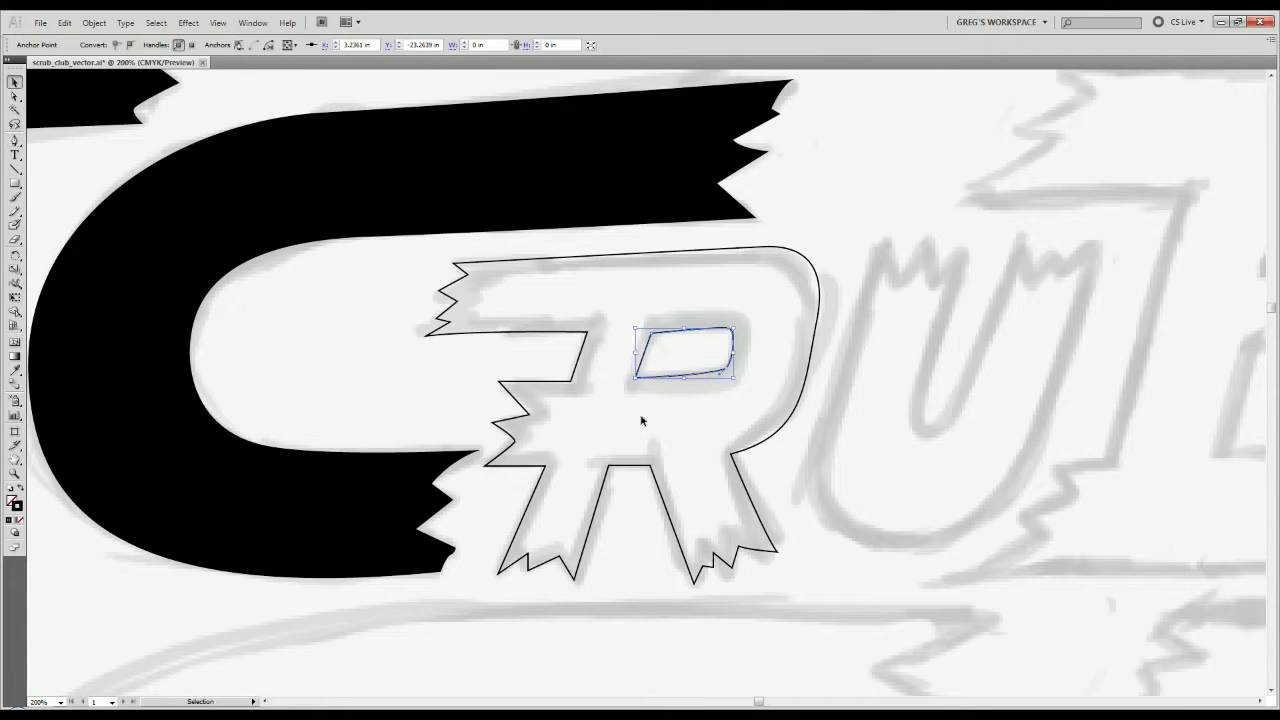
pyautogui.moveTo(640, 308); pyautogui.dragTo(697, 403)
pyautogui.press('Delete')
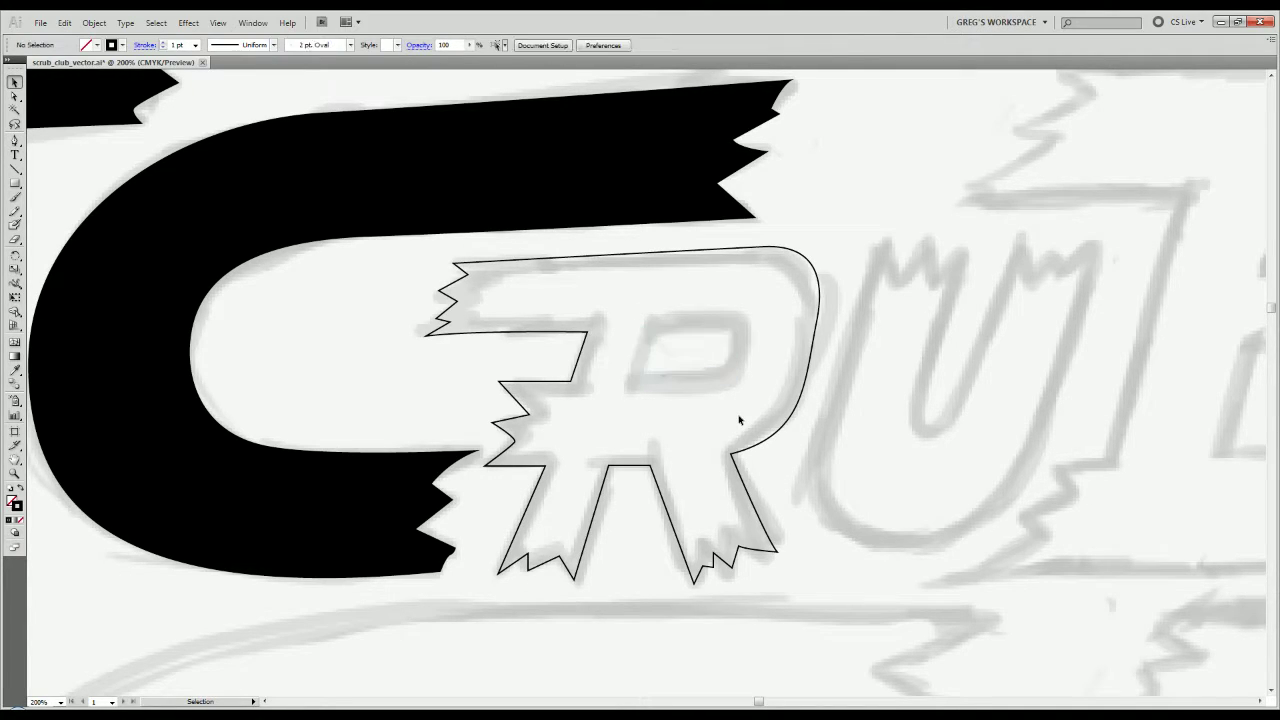
# Trace the R's inner counter as a closed slanted shape with rounded right corners, and deselect it.
pyautogui.press('p')
pyautogui.click(648, 327)
pyautogui.moveTo(700, 326); pyautogui.dragTo(714, 372)
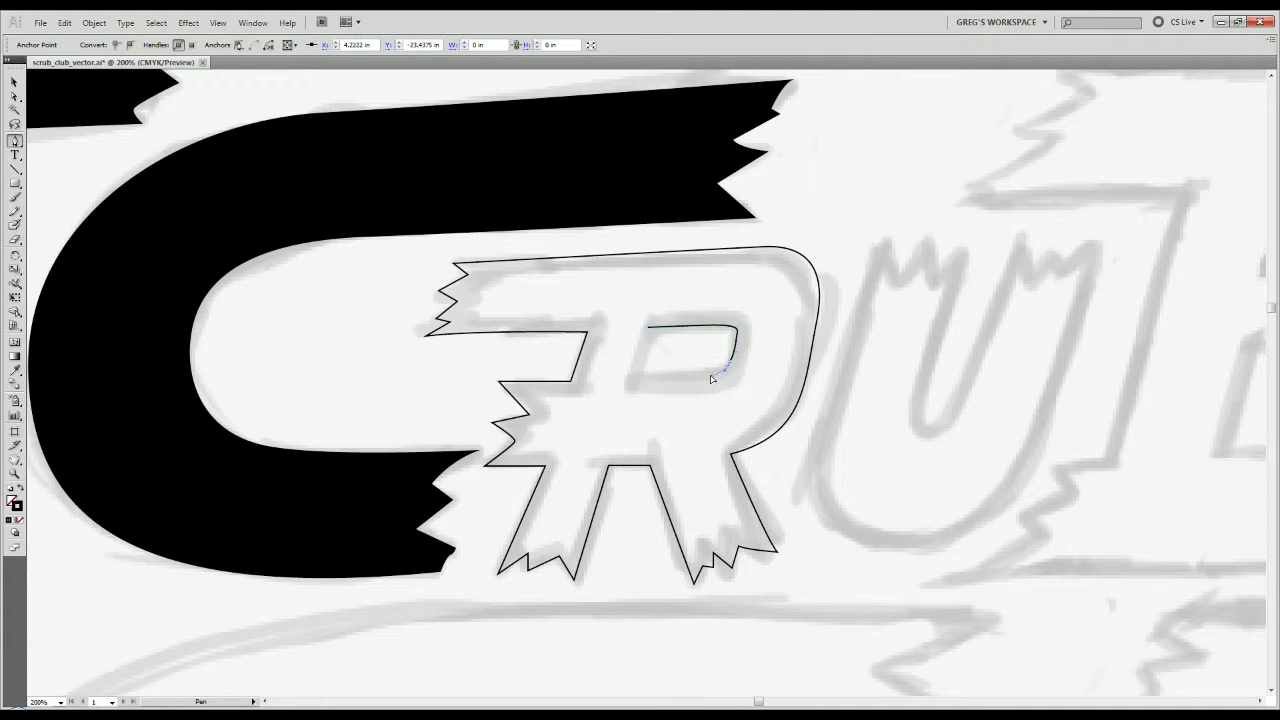
pyautogui.click(699, 376)
pyautogui.click(633, 379)
pyautogui.click(646, 329)
pyautogui.press('v')
pyautogui.click(669, 368)
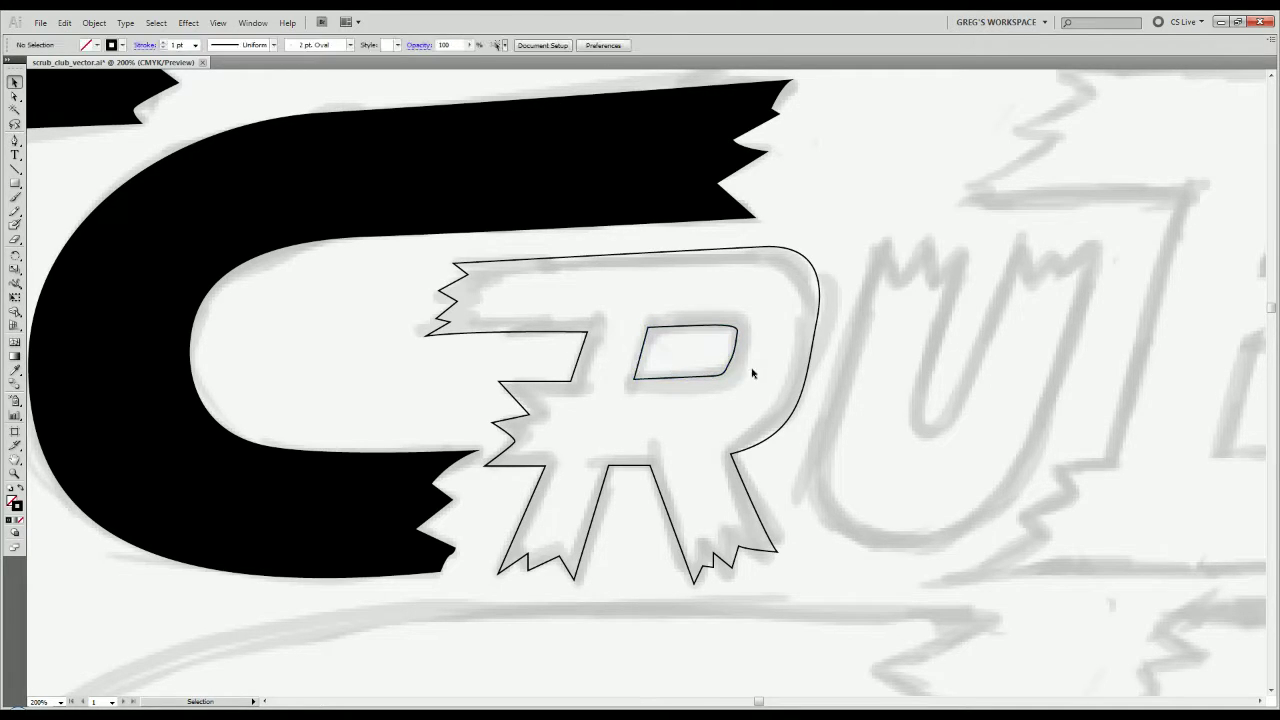
# Try to smooth the upper-right corner of the R's counter by adjusting its anchor's direction handles.
pyautogui.scroll(2, 752, 369)
pyautogui.press('a')
pyautogui.click(725, 390)
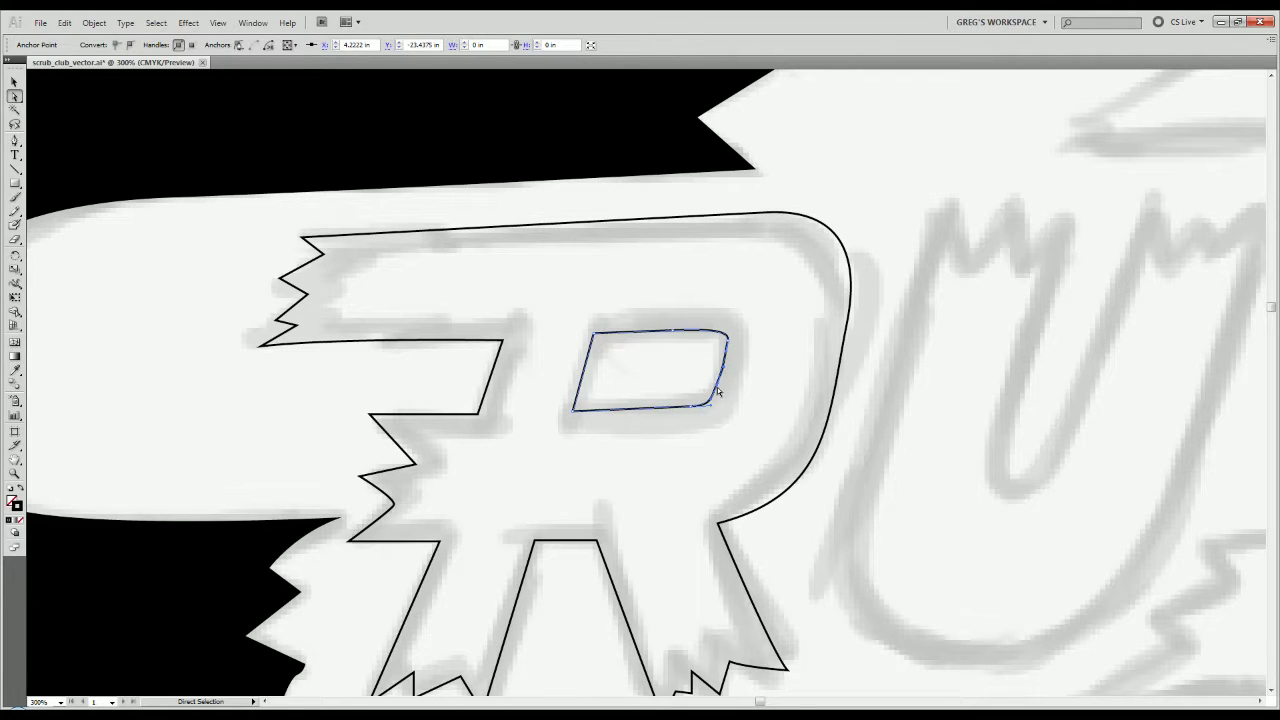
pyautogui.click(738, 372)
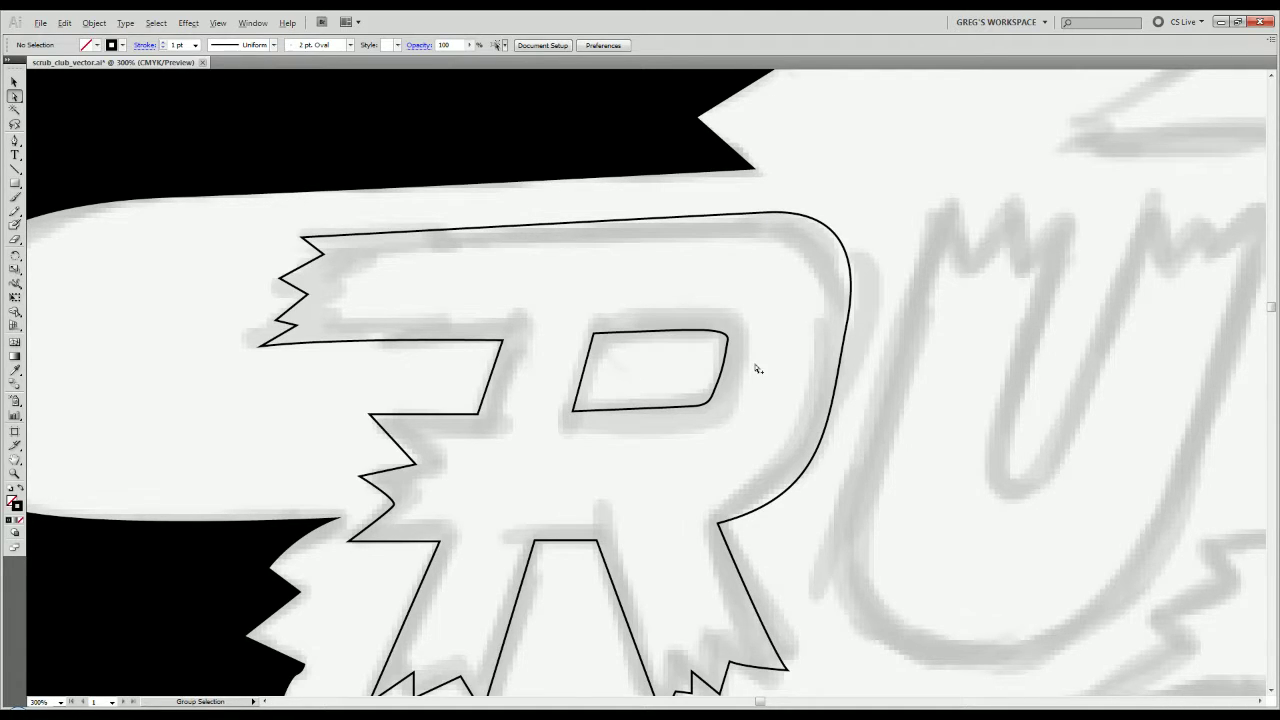
pyautogui.scroll(2, 755, 368)
pyautogui.click(685, 368)
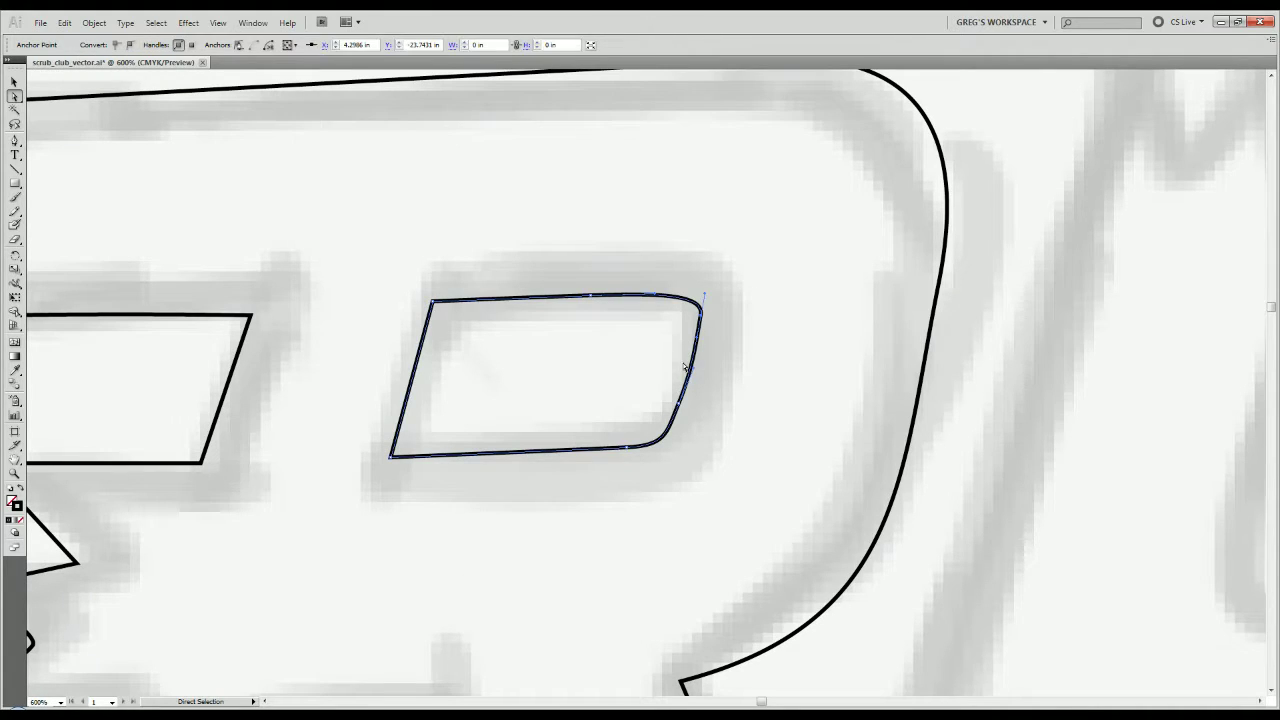
pyautogui.click(711, 298)
pyautogui.click(690, 334)
pyautogui.moveTo(702, 316); pyautogui.dragTo(702, 320)
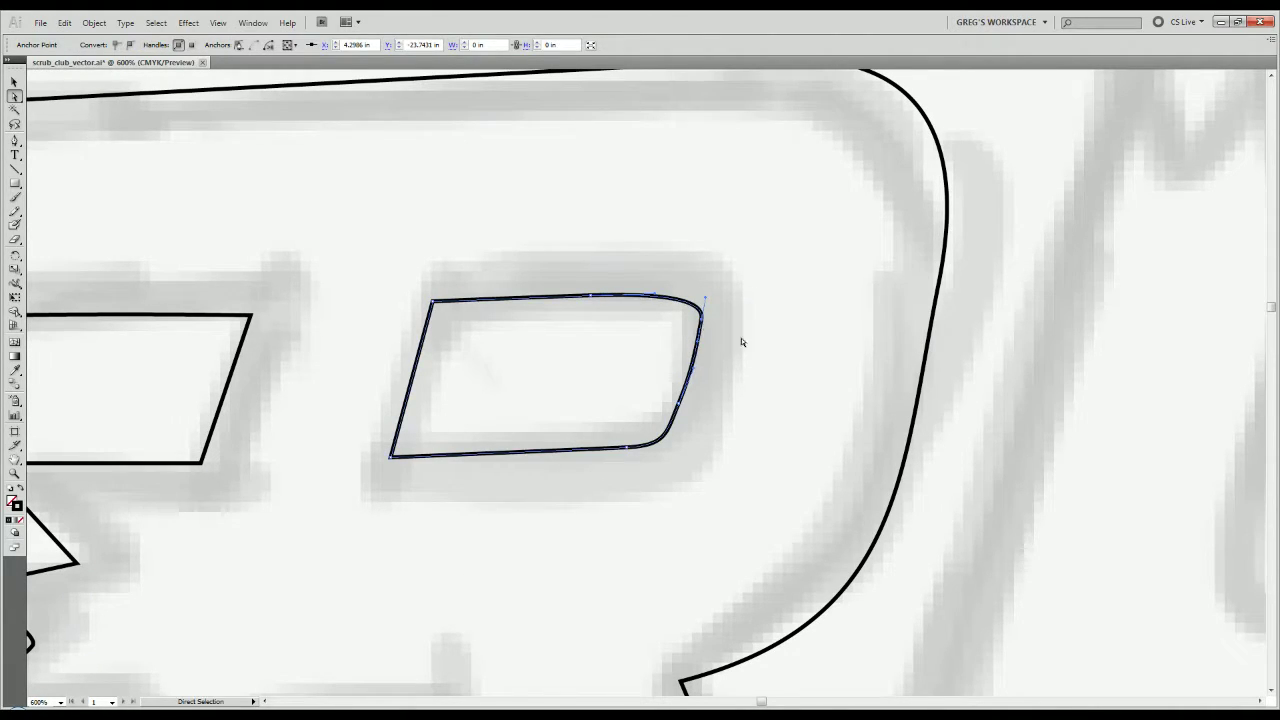
pyautogui.click(734, 333)
pyautogui.scroll(-2, 730, 323)
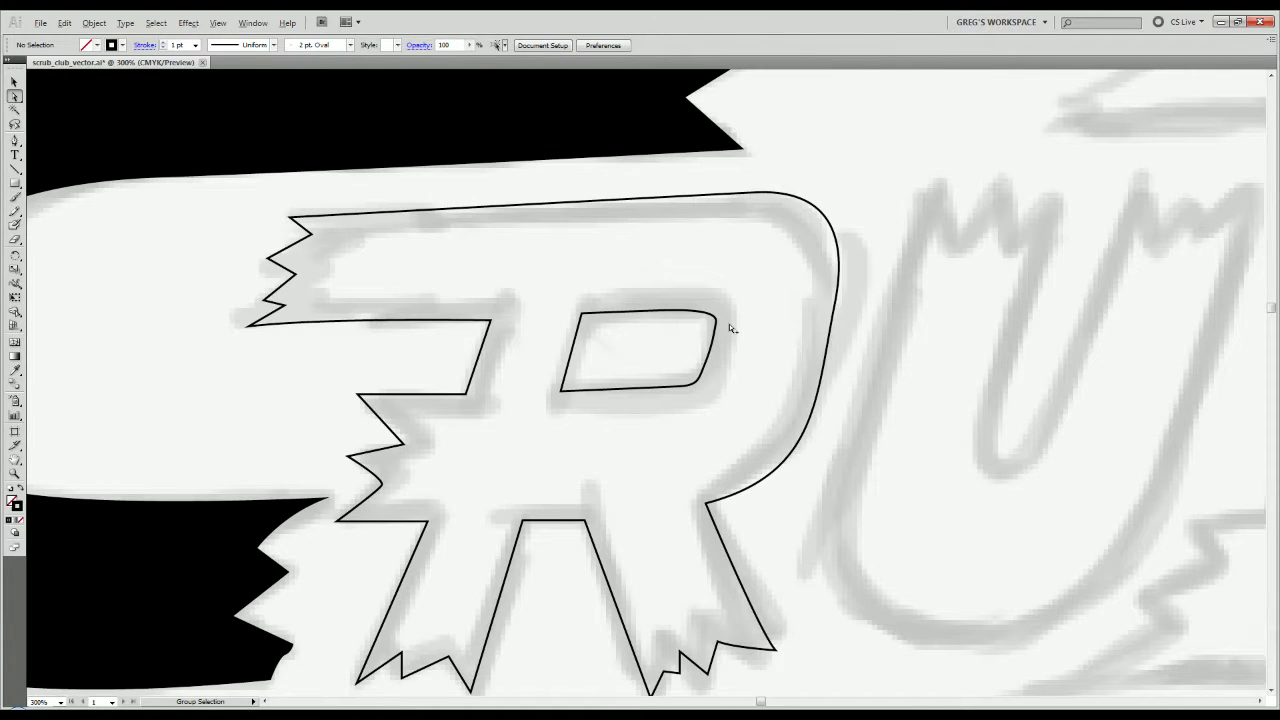
# Delete the anchor at the upper-right corner of the R's counter and deselect the open path.
pyautogui.click(686, 342)
pyautogui.click(712, 318)
pyautogui.press('Delete')
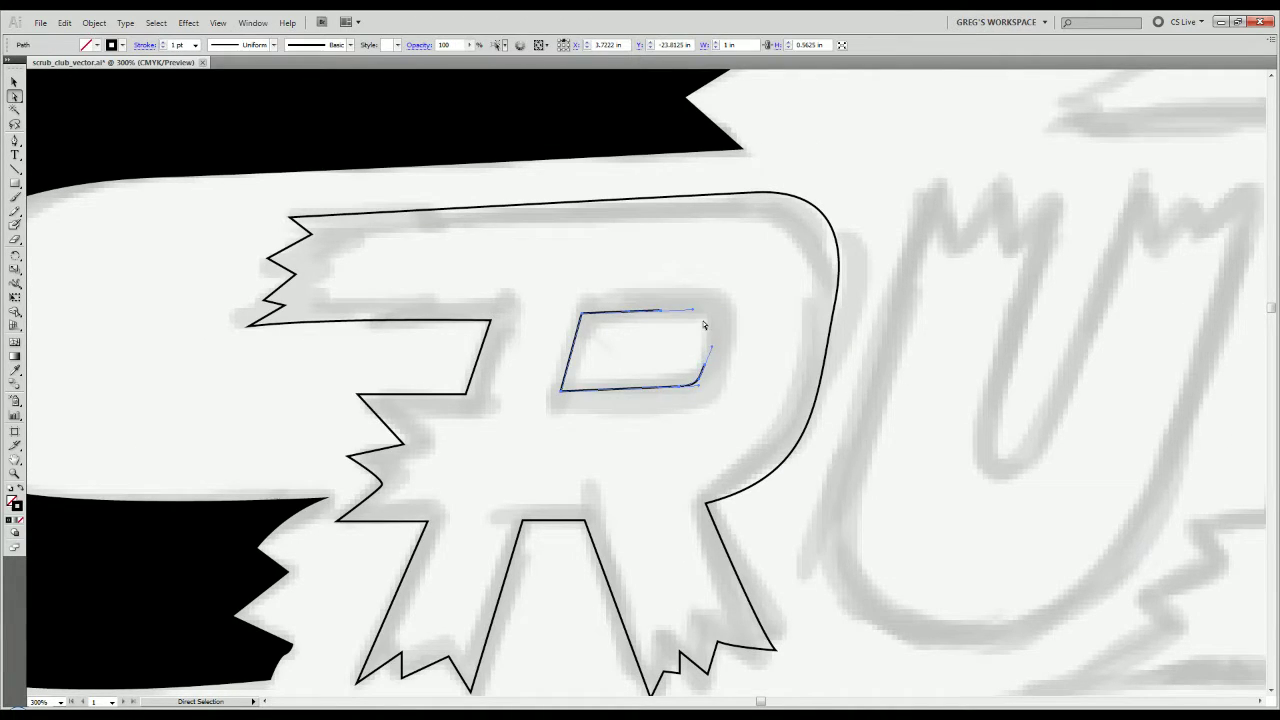
pyautogui.scroll(2, 700, 325)
pyautogui.click(689, 334)
# Redraw the counter's upper-right corner as a tighter curve joining both open path ends, and deselect the closed shape.
pyautogui.press('p')
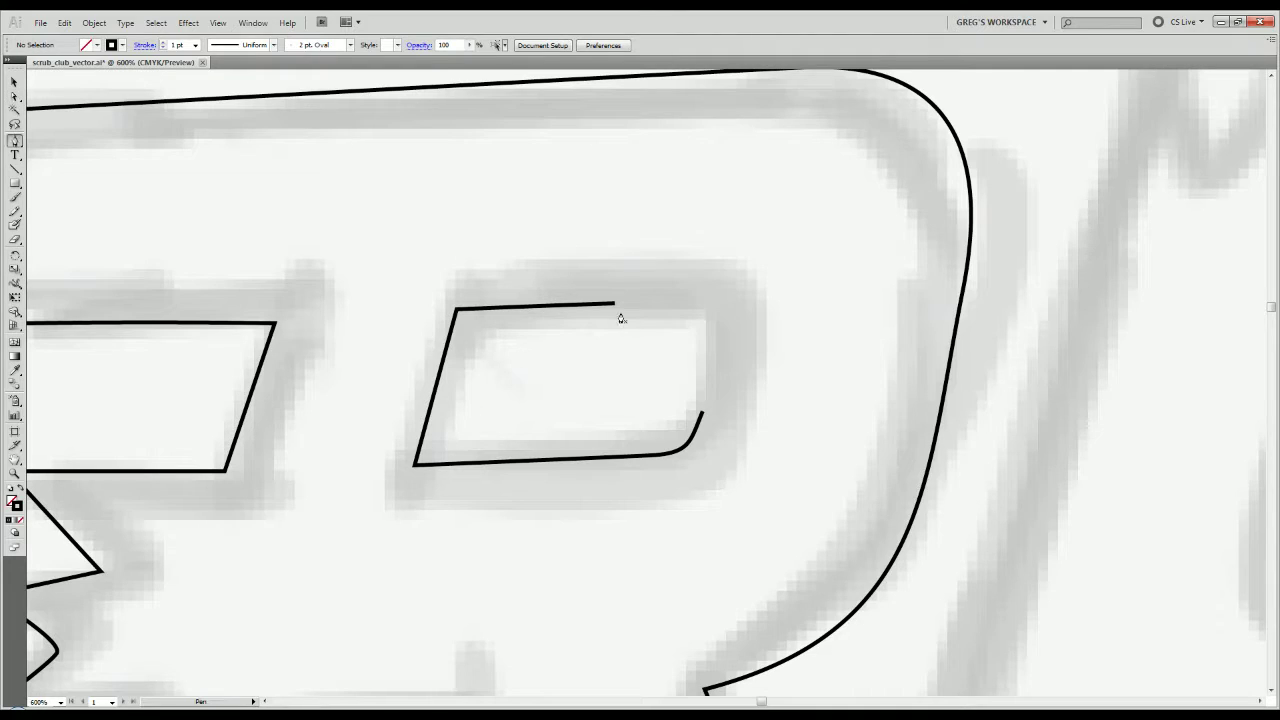
pyautogui.click(613, 303)
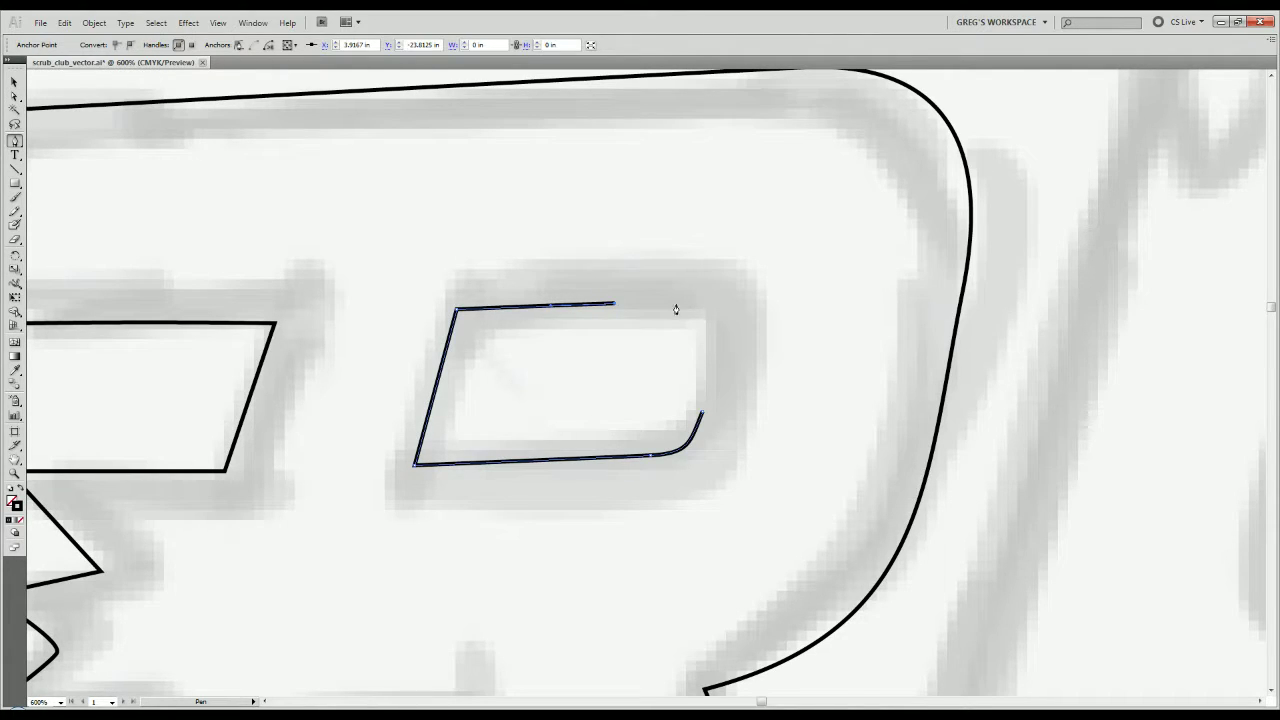
pyautogui.moveTo(677, 302); pyautogui.dragTo(708, 384)
pyautogui.click(702, 412)
pyautogui.press('v')
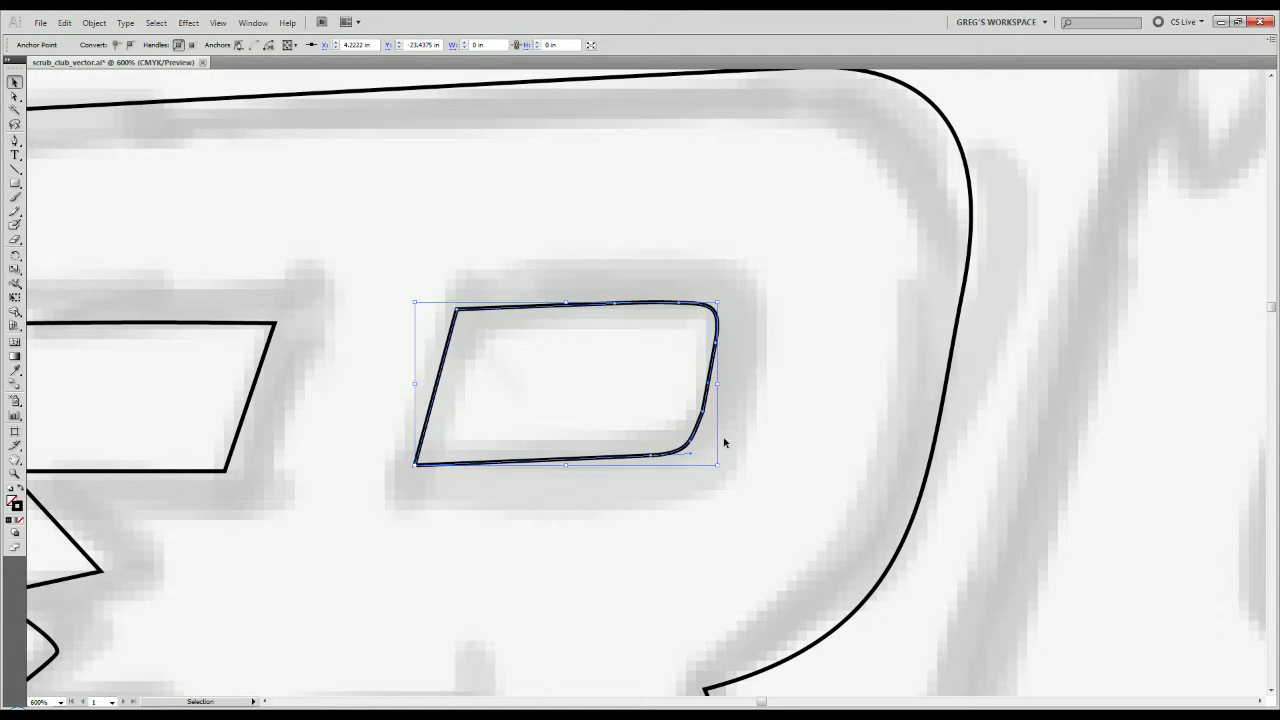
pyautogui.press('a')
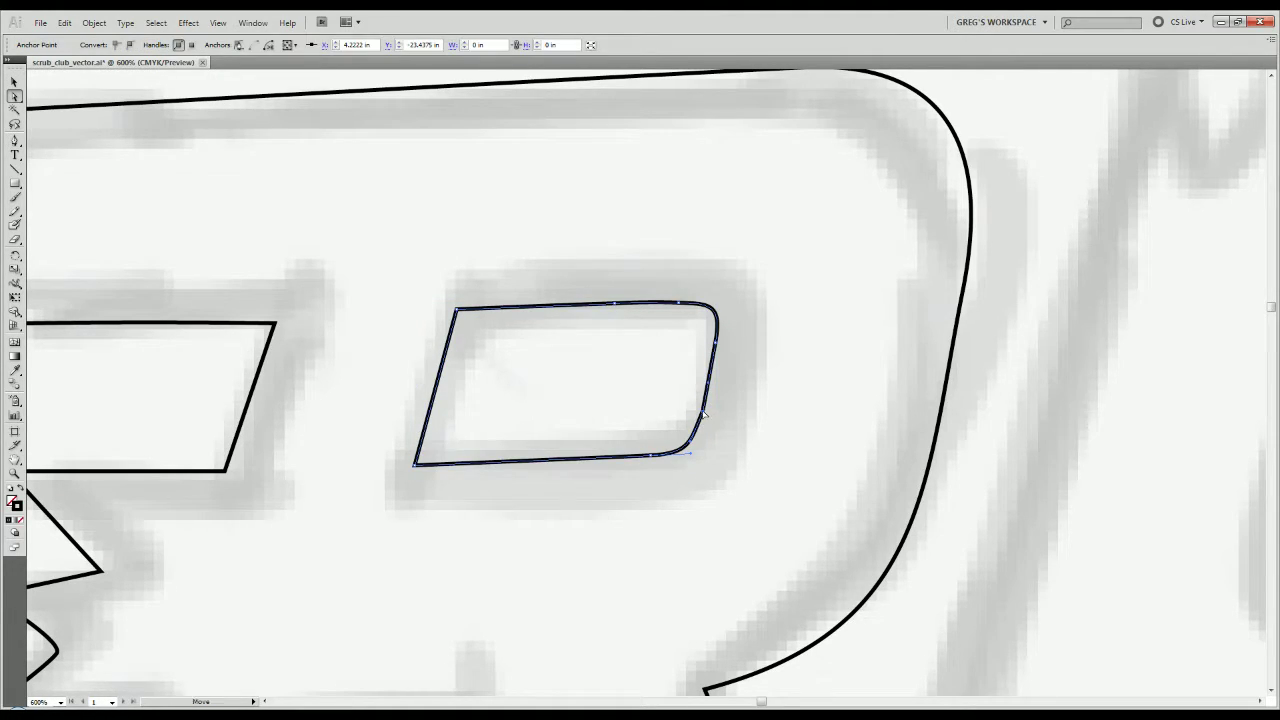
pyautogui.click(715, 413)
pyautogui.press('v')
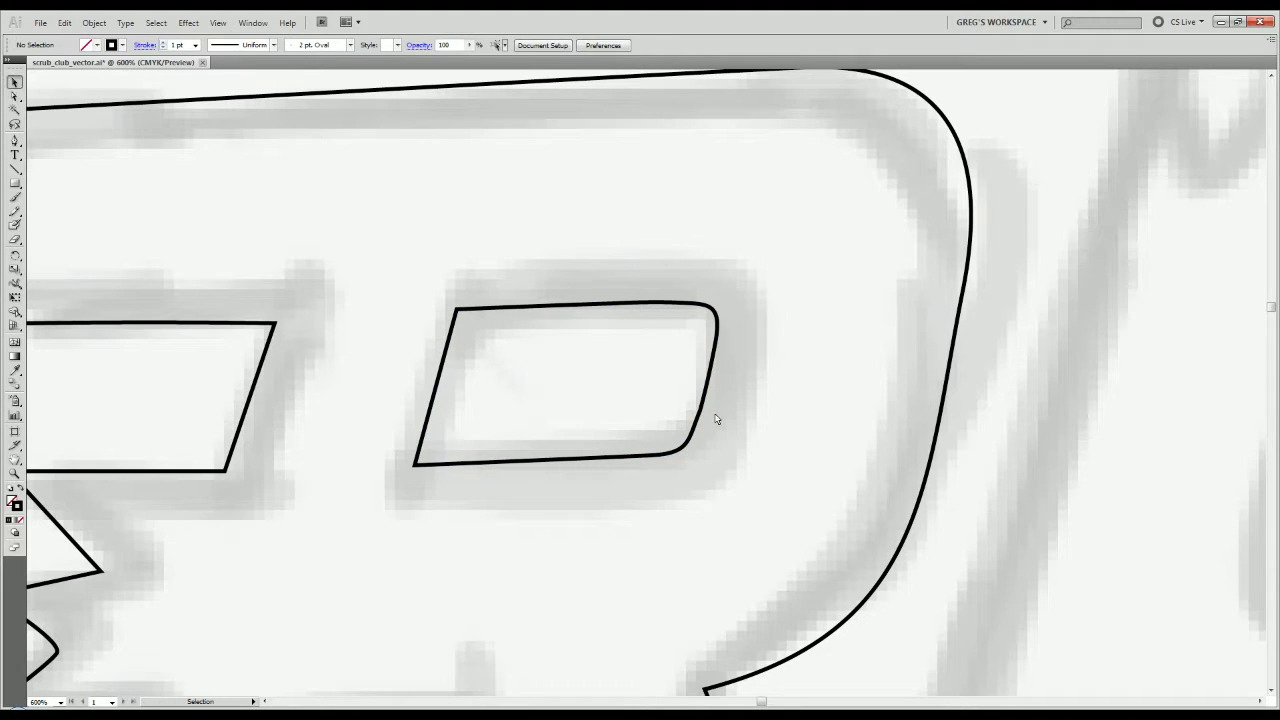
# Skew the R's counter slightly downward on its right side with Free Transform, and deselect it.
pyautogui.scroll(-3, 715, 418)
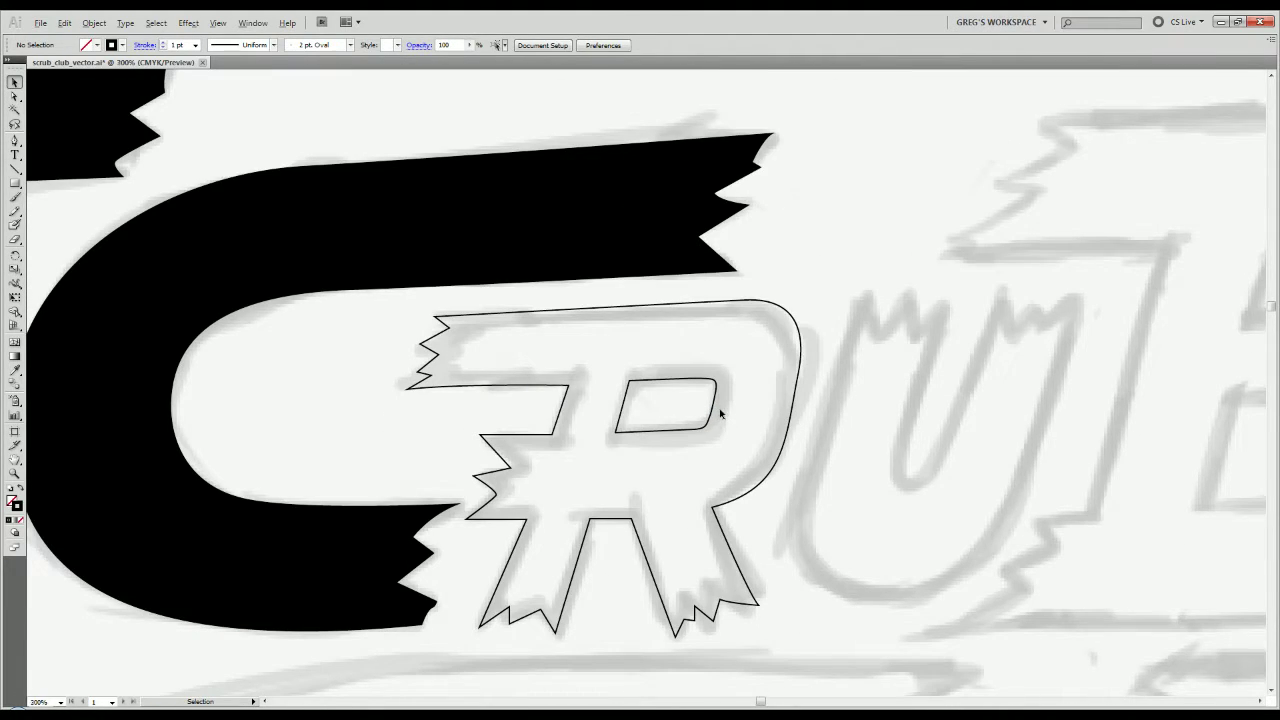
pyautogui.scroll(2, 720, 413)
pyautogui.moveTo(730, 318); pyautogui.dragTo(663, 460)
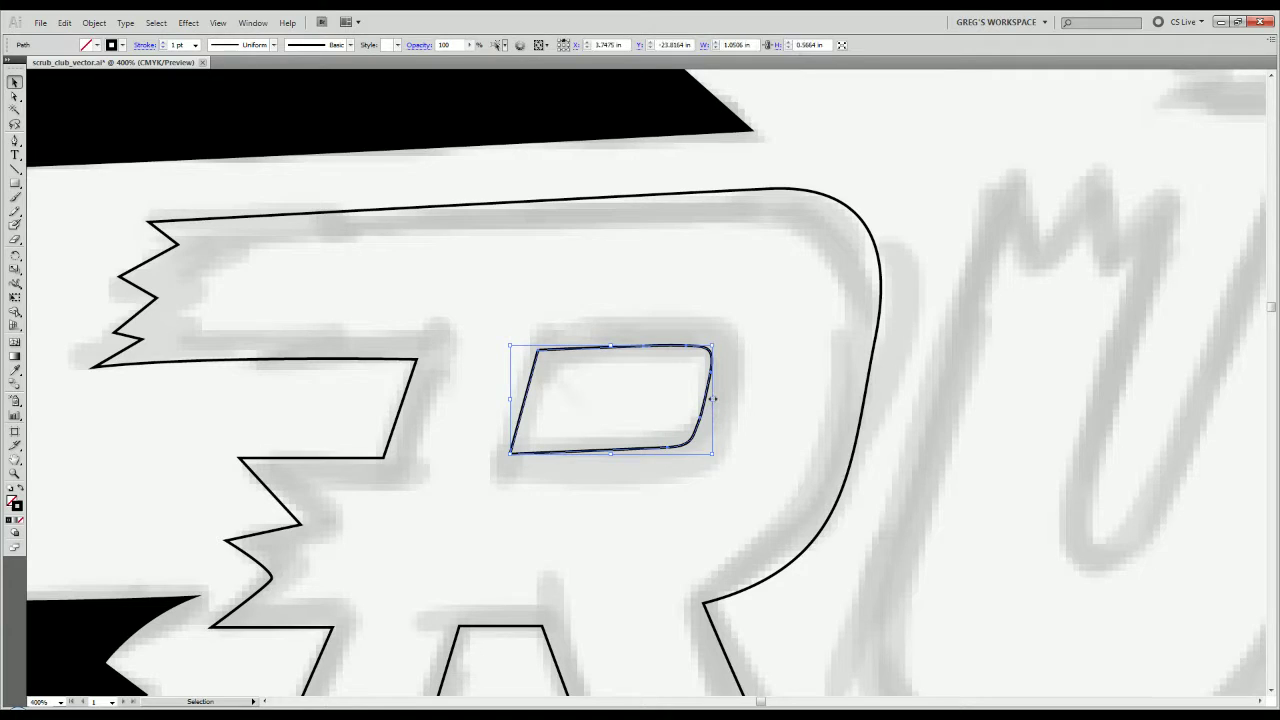
pyautogui.moveTo(712, 399); pyautogui.dragTo(712, 402)
pyautogui.hotkey('ctrl', 'z')
pyautogui.press('e')
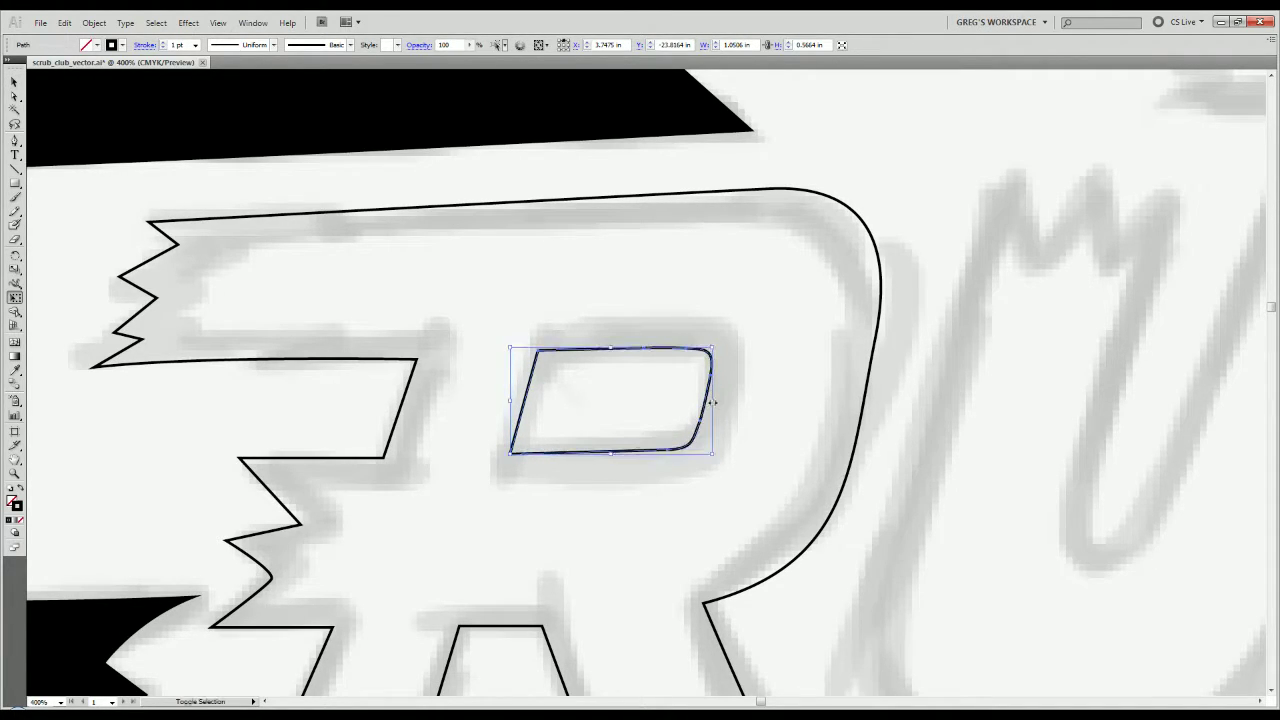
pyautogui.press('v')
pyautogui.click(734, 418)
pyautogui.scroll(-1, 735, 454)
pyautogui.scroll(-1, 735, 454)
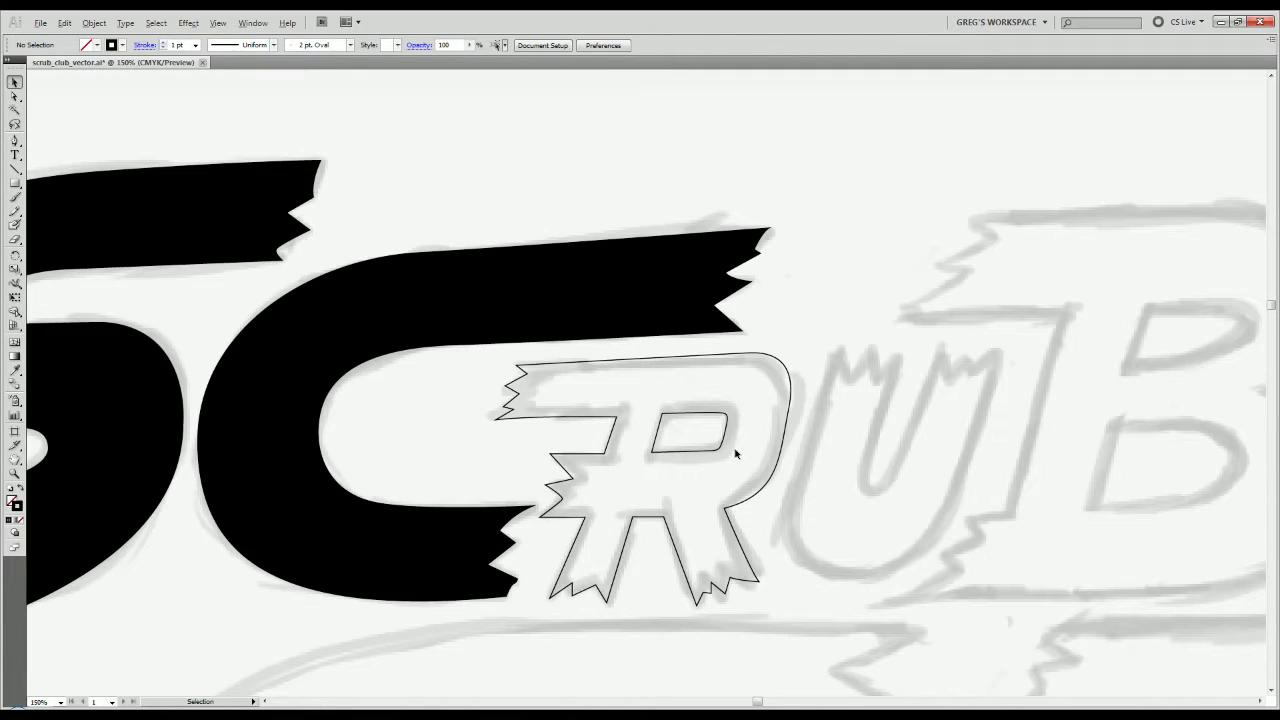
# Give the R's outline and counter a black fill without stroke, and cut the counter out of the letter.
pyautogui.scroll(2, 735, 450)
pyautogui.scroll(-2, 735, 450)
pyautogui.moveTo(747, 522); pyautogui.dragTo(651, 423)
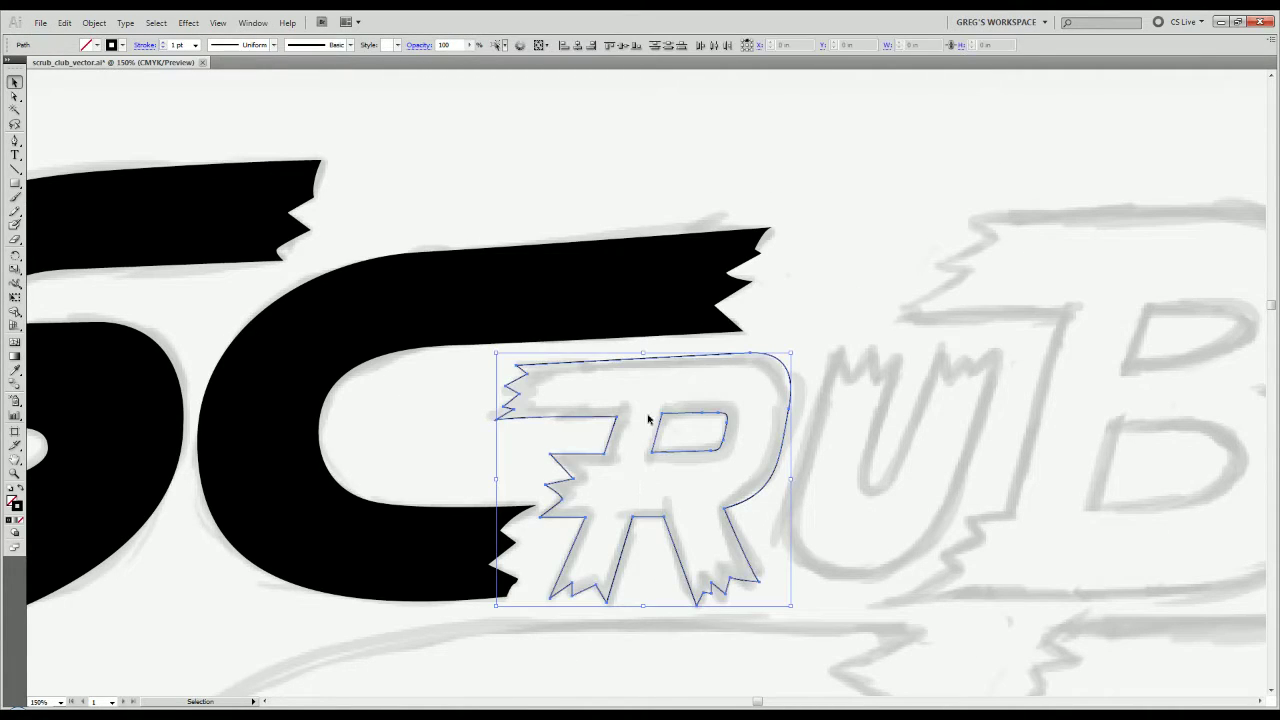
pyautogui.click(21, 491)
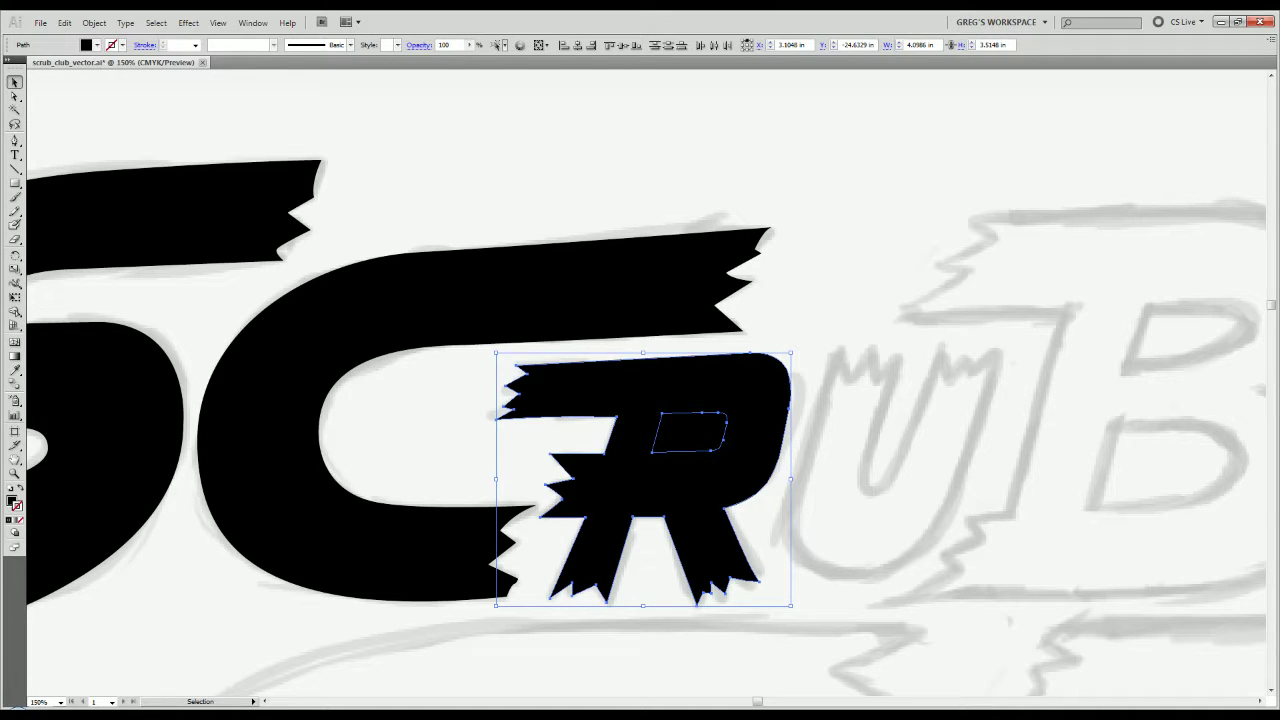
pyautogui.rightClick(775, 425)
pyautogui.click(800, 500)
pyautogui.keyDown('shift'); pyautogui.click(732, 477); pyautogui.keyUp('shift')
pyautogui.press('Delete')
# Save the logo document after zooming out to the whole artwork.
pyautogui.press('space')
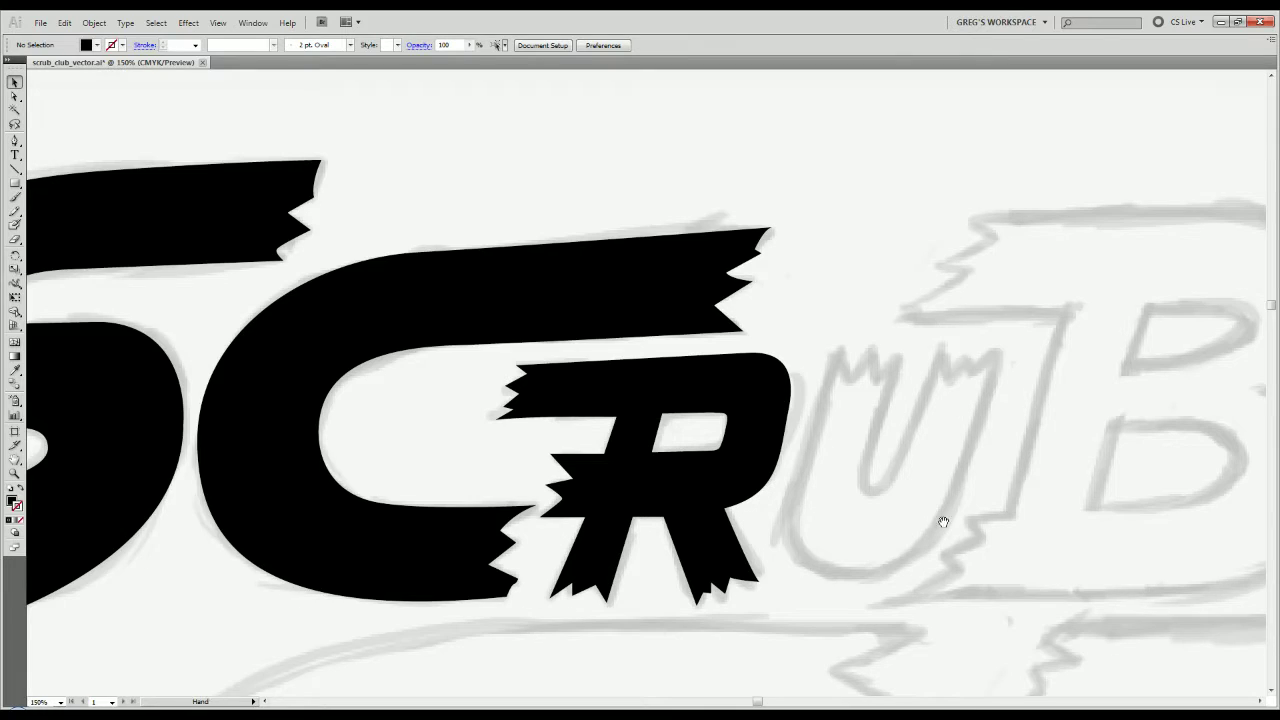
pyautogui.moveTo(943, 522); pyautogui.dragTo(724, 461)
pyautogui.scroll(-2, 726, 492)
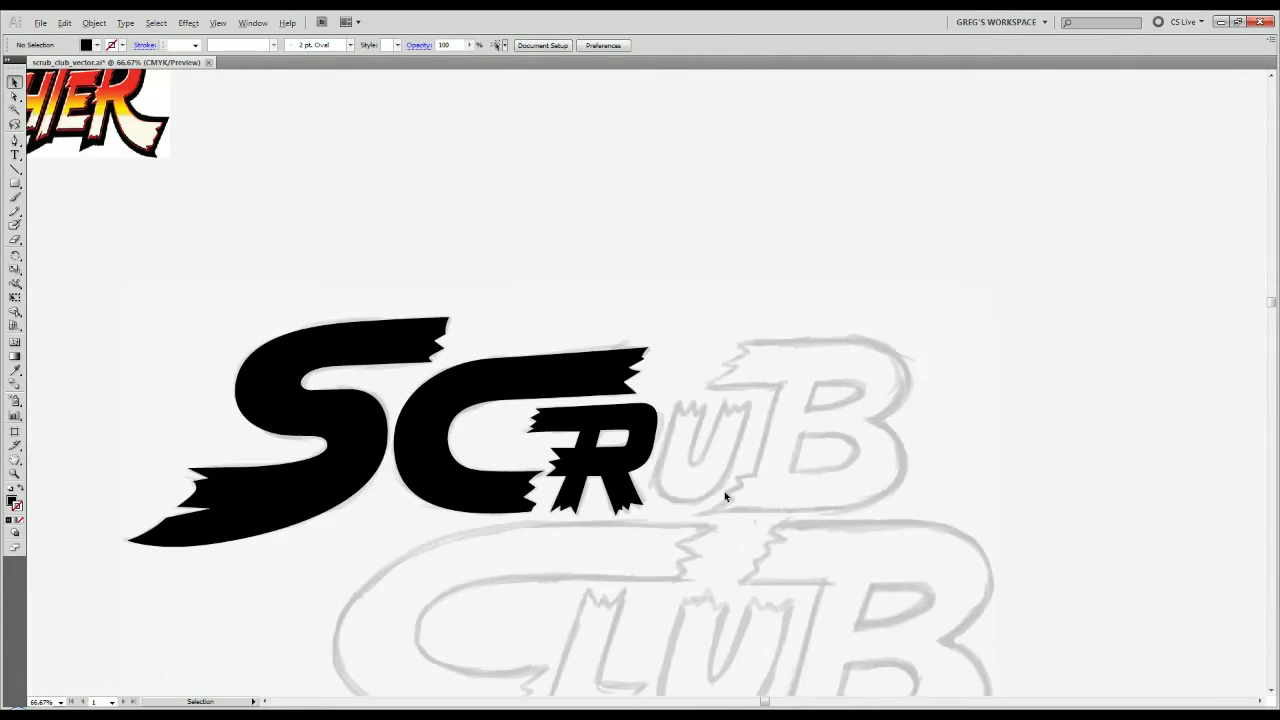
pyautogui.scroll(-1, 725, 496)
pyautogui.moveTo(705, 498); pyautogui.dragTo(753, 447)
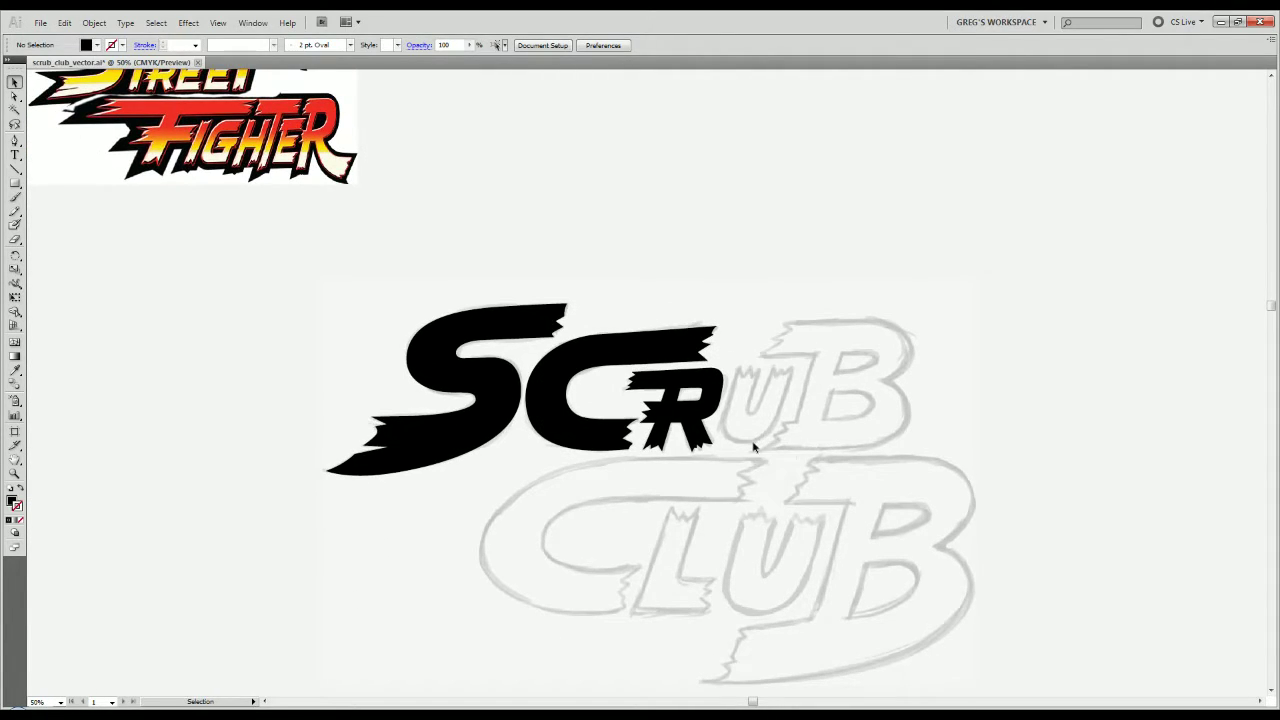
pyautogui.press('a')
pyautogui.press('v')
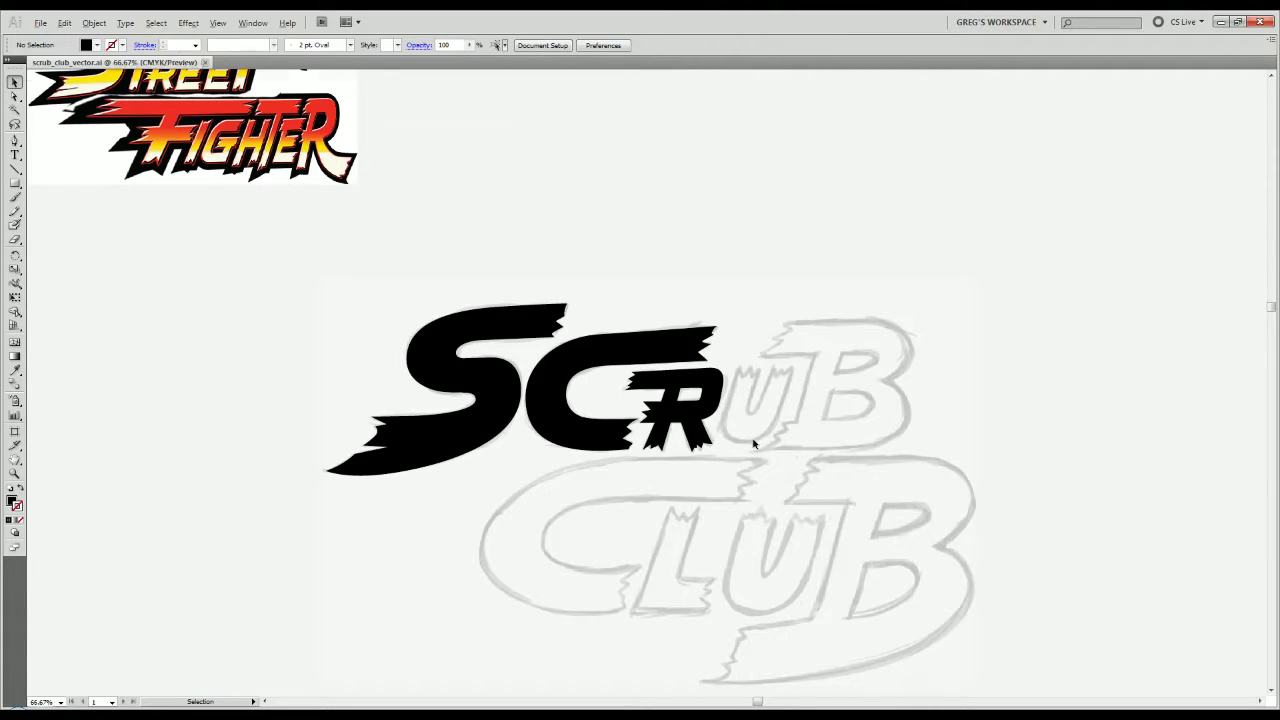
pyautogui.keyDown('alt'); pyautogui.scroll(3, 753, 447); pyautogui.keyUp('alt')
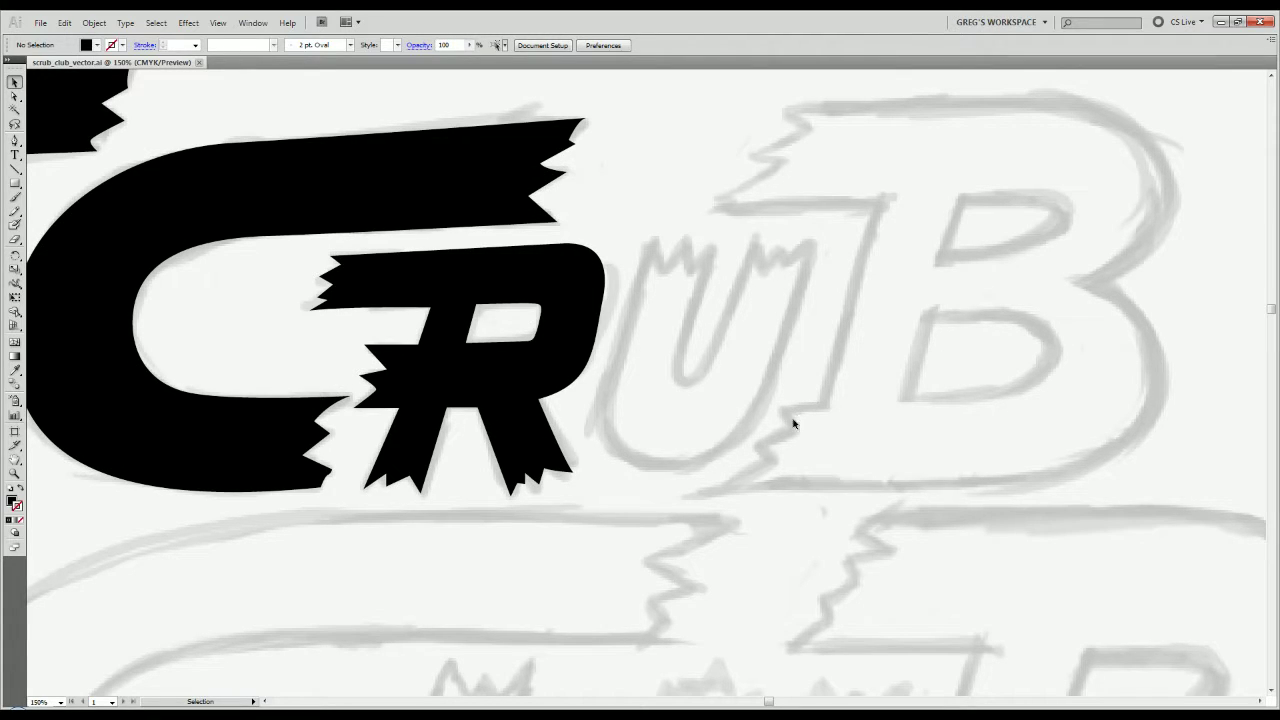
pyautogui.press('p')
pyautogui.click(641, 245)
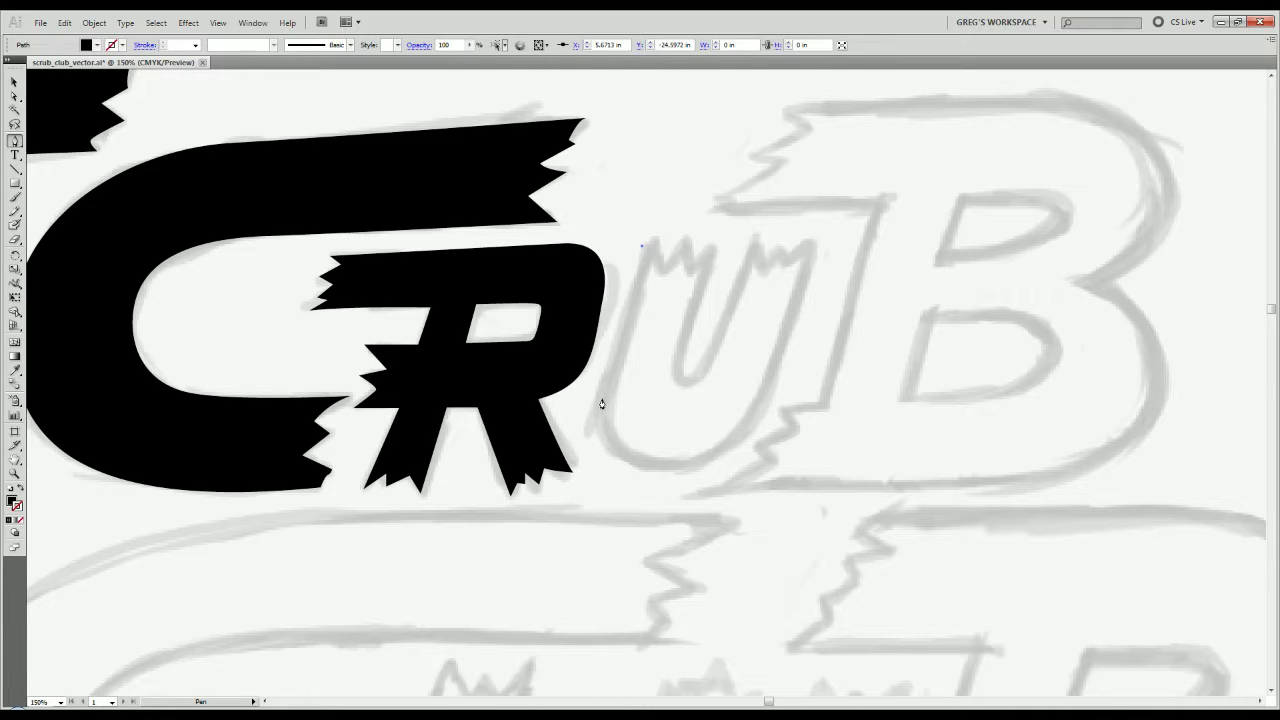
pyautogui.moveTo(601, 414); pyautogui.dragTo(587, 450)
pyautogui.moveTo(670, 468); pyautogui.dragTo(715, 468)
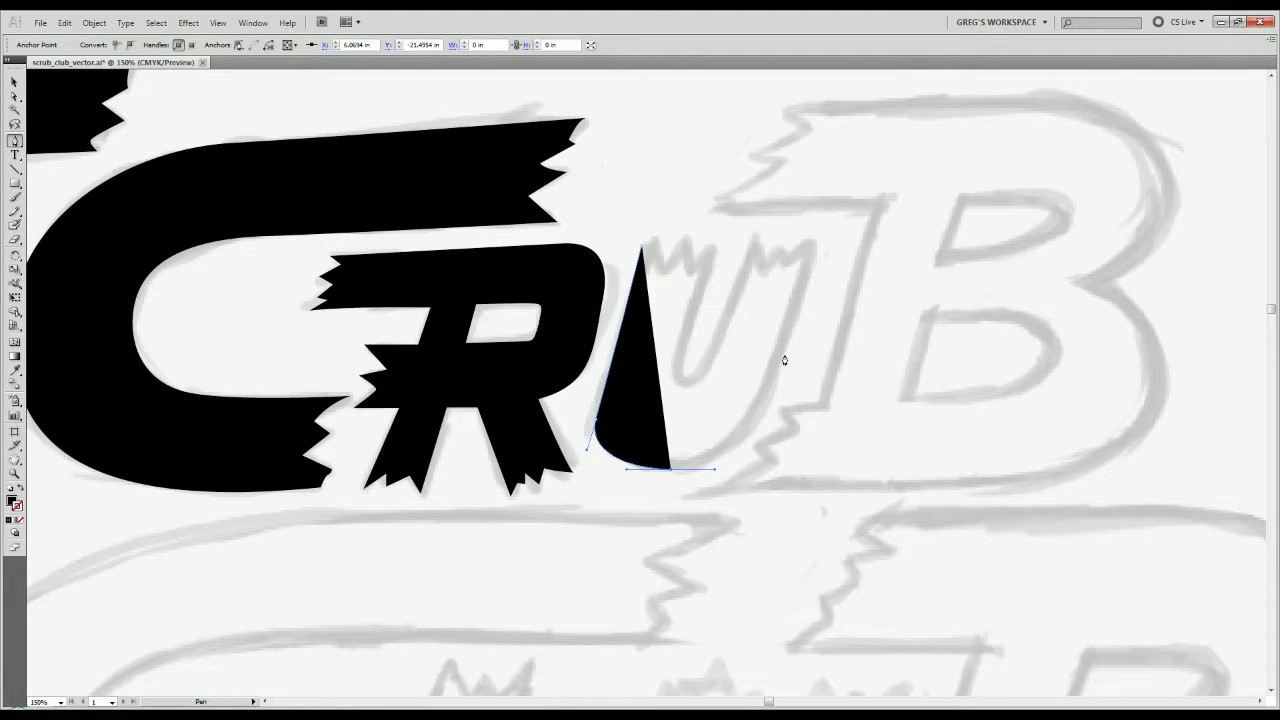
pyautogui.moveTo(783, 356); pyautogui.dragTo(810, 265)
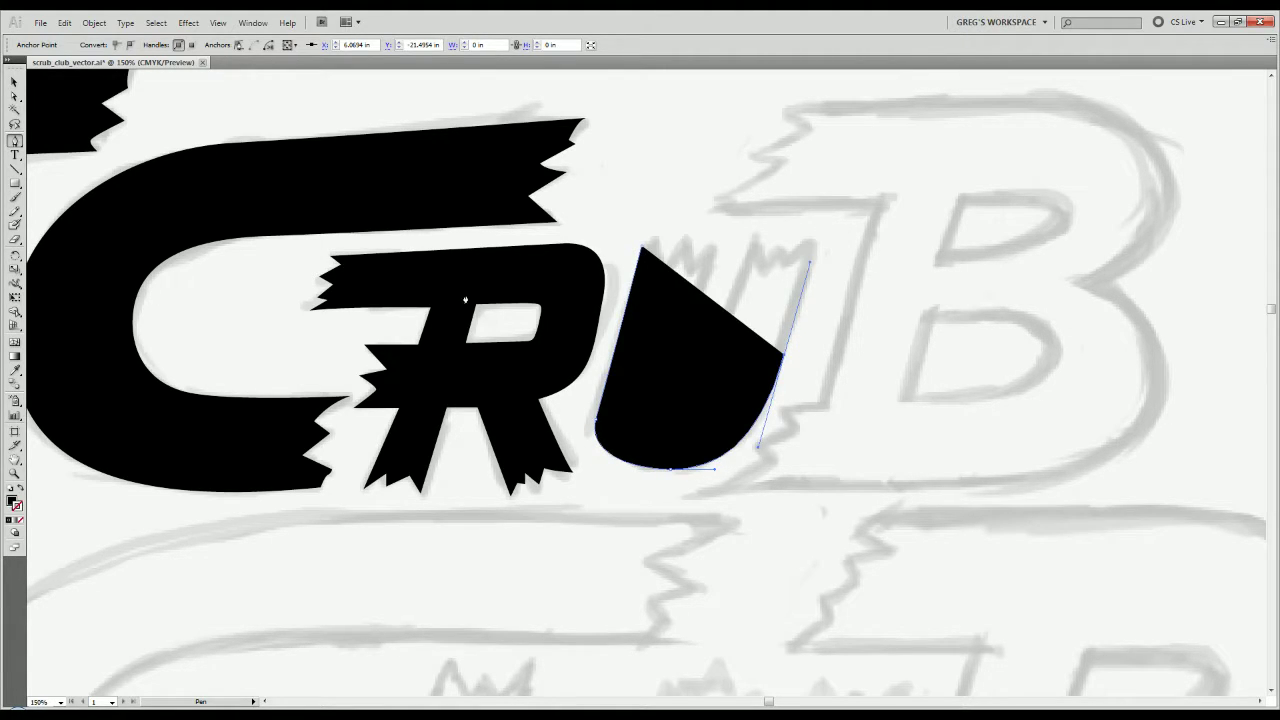
# Switch the drawing colours to no fill with a black stroke, and delete the partial U path.
pyautogui.moveTo(26, 488); pyautogui.dragTo(27, 490)
pyautogui.hotkey('ctrl', 'z')
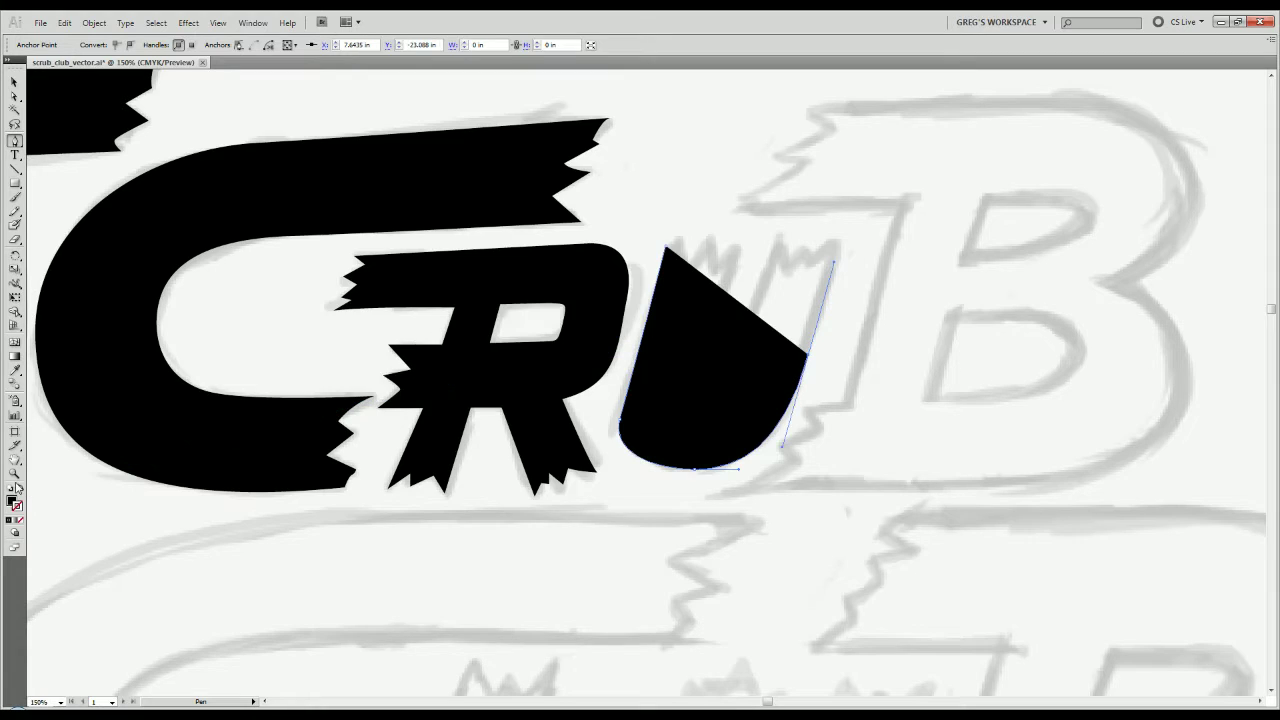
pyautogui.click(21, 488)
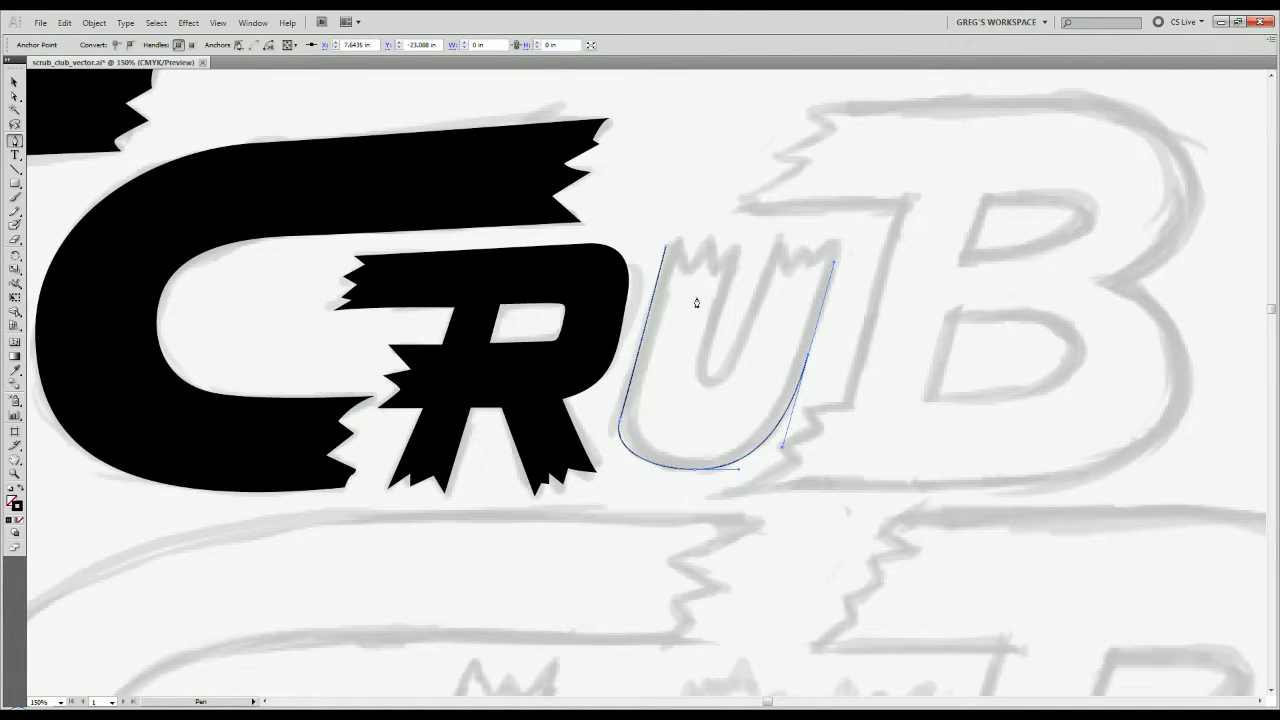
pyautogui.moveTo(712, 306); pyautogui.dragTo(634, 331)
pyautogui.hotkey('ctrl', 'z')
pyautogui.press('Delete')
pyautogui.press('Delete')
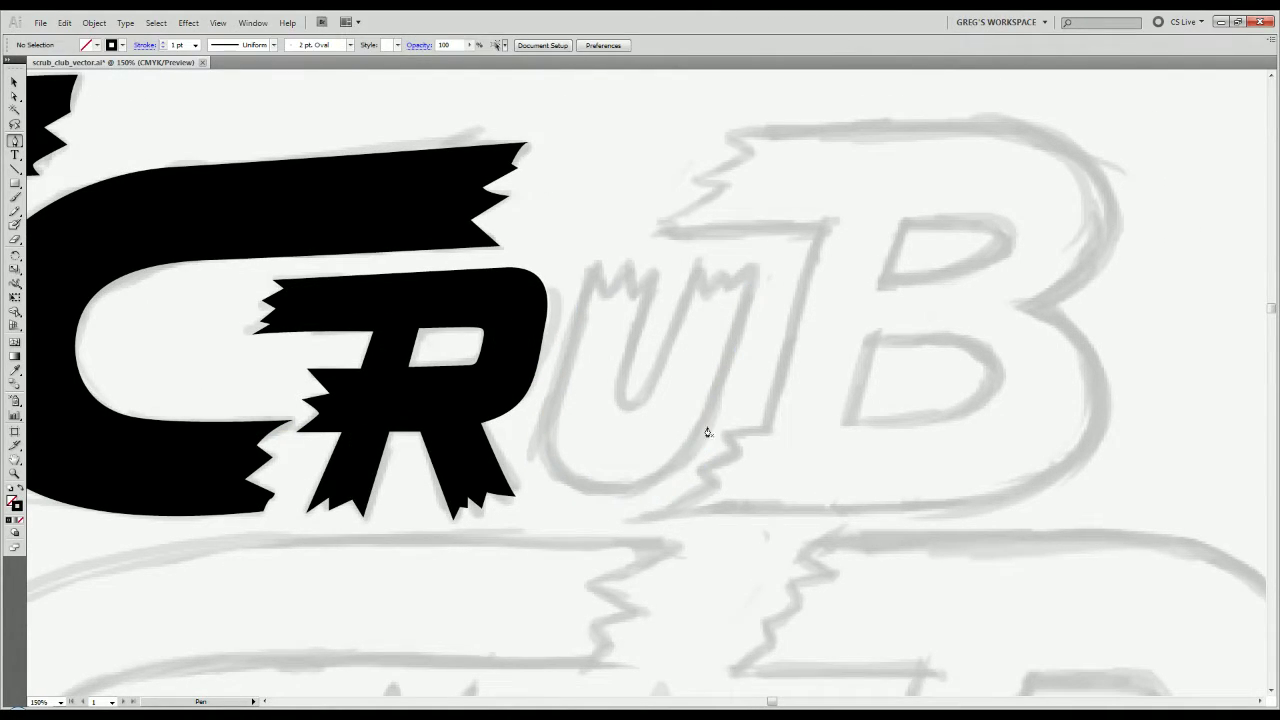
# Trace the outer edge of the upper word's U from its upper-left tip around the rounded bottom to its upper-right tip.
pyautogui.click(586, 268)
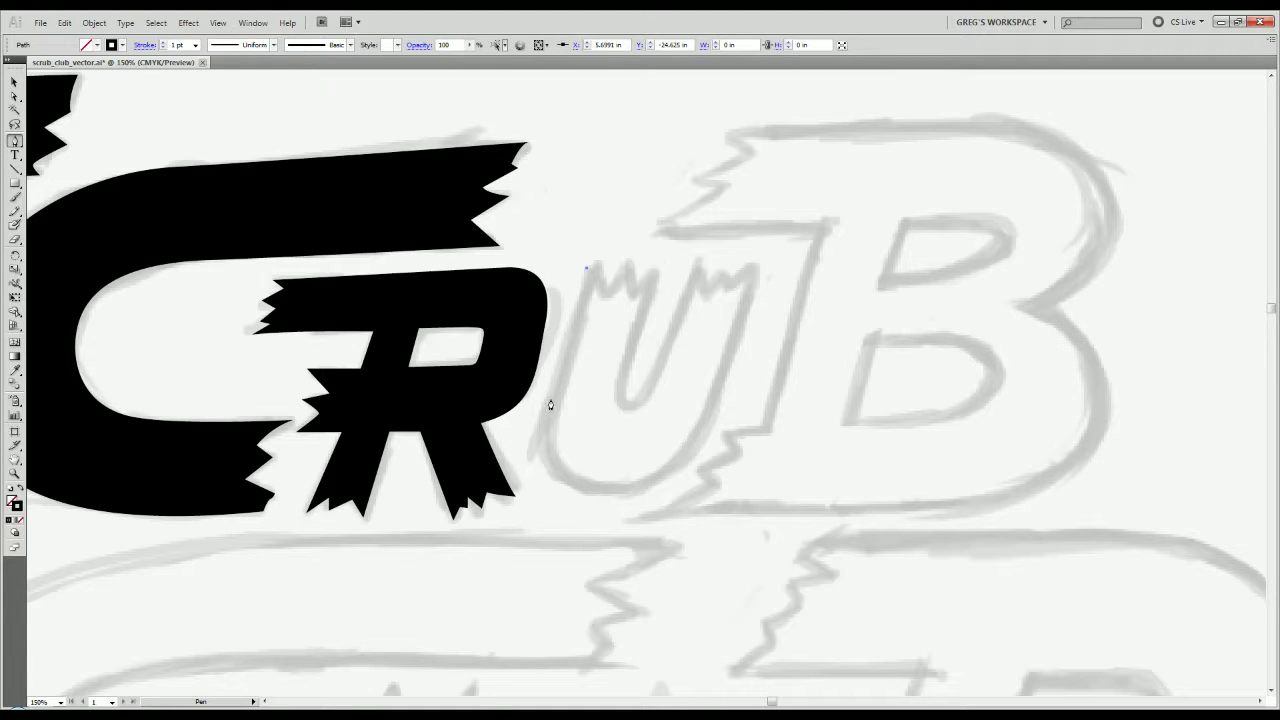
pyautogui.moveTo(550, 412); pyautogui.dragTo(539, 455)
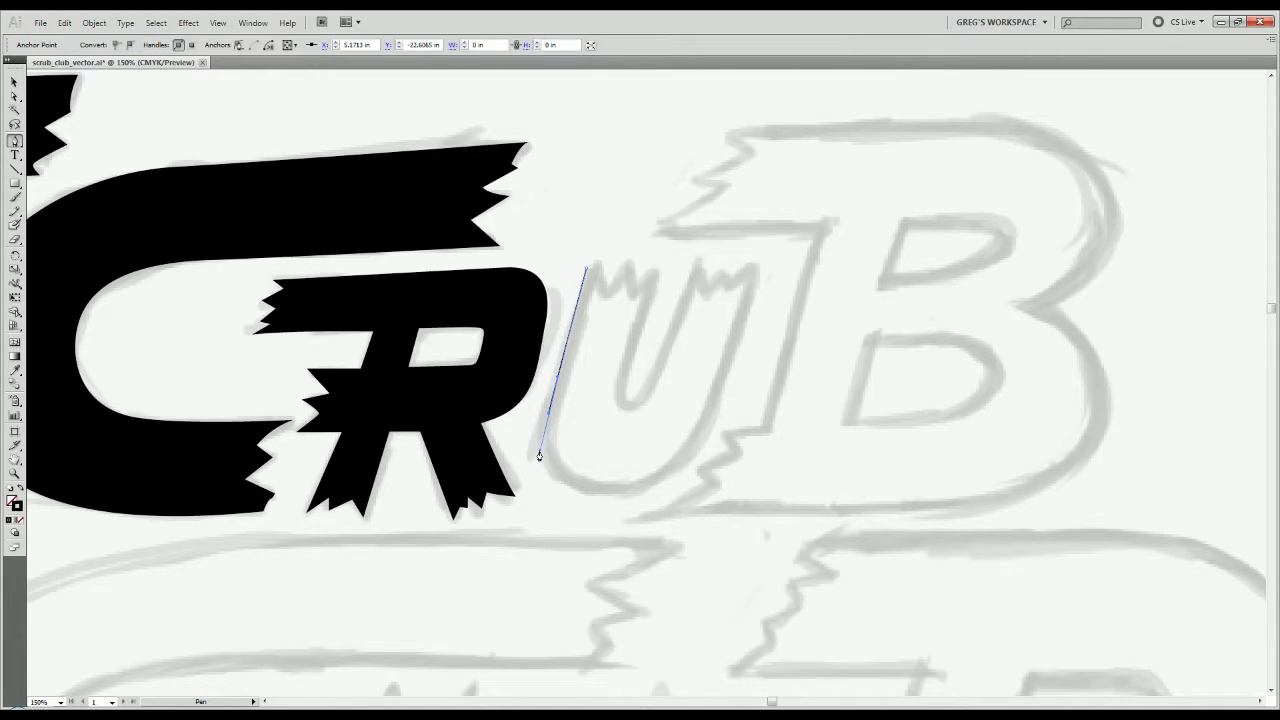
pyautogui.moveTo(608, 495); pyautogui.dragTo(670, 494)
pyautogui.moveTo(724, 392); pyautogui.dragTo(740, 328)
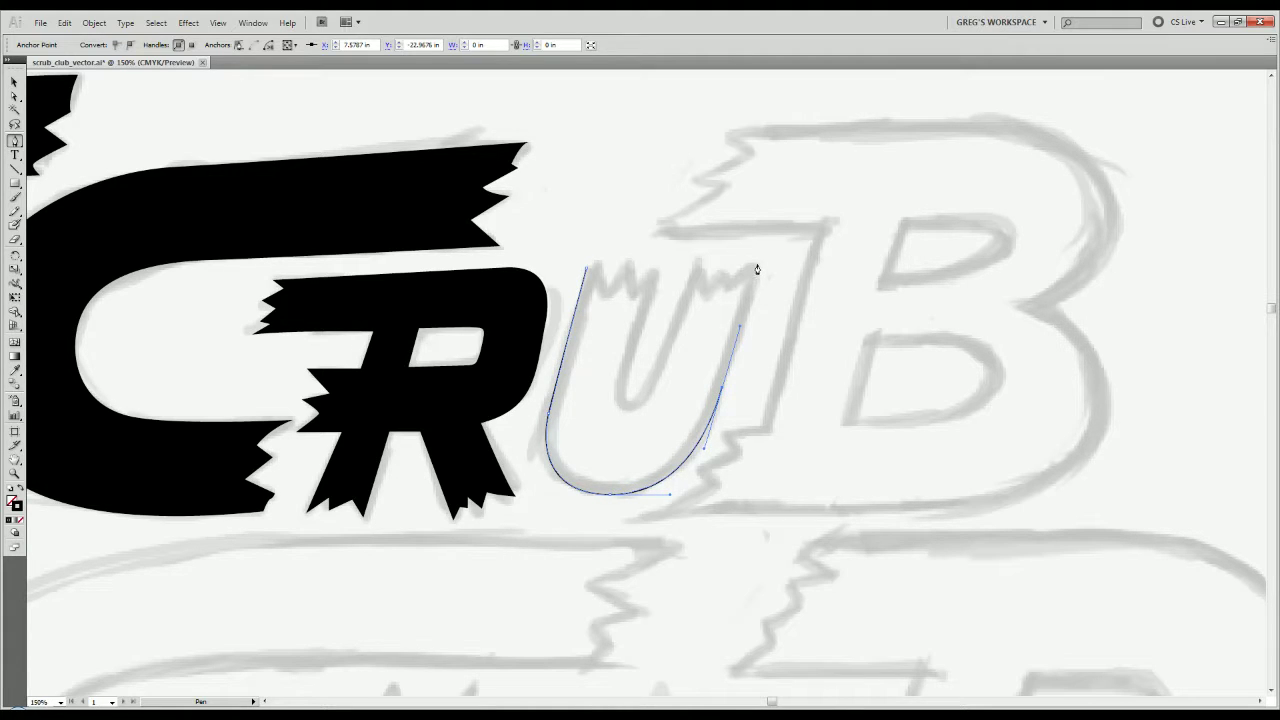
pyautogui.click(757, 268)
# Continue the outline along the jagged torn end of the U's right stem to its inner tip.
pyautogui.click(728, 283)
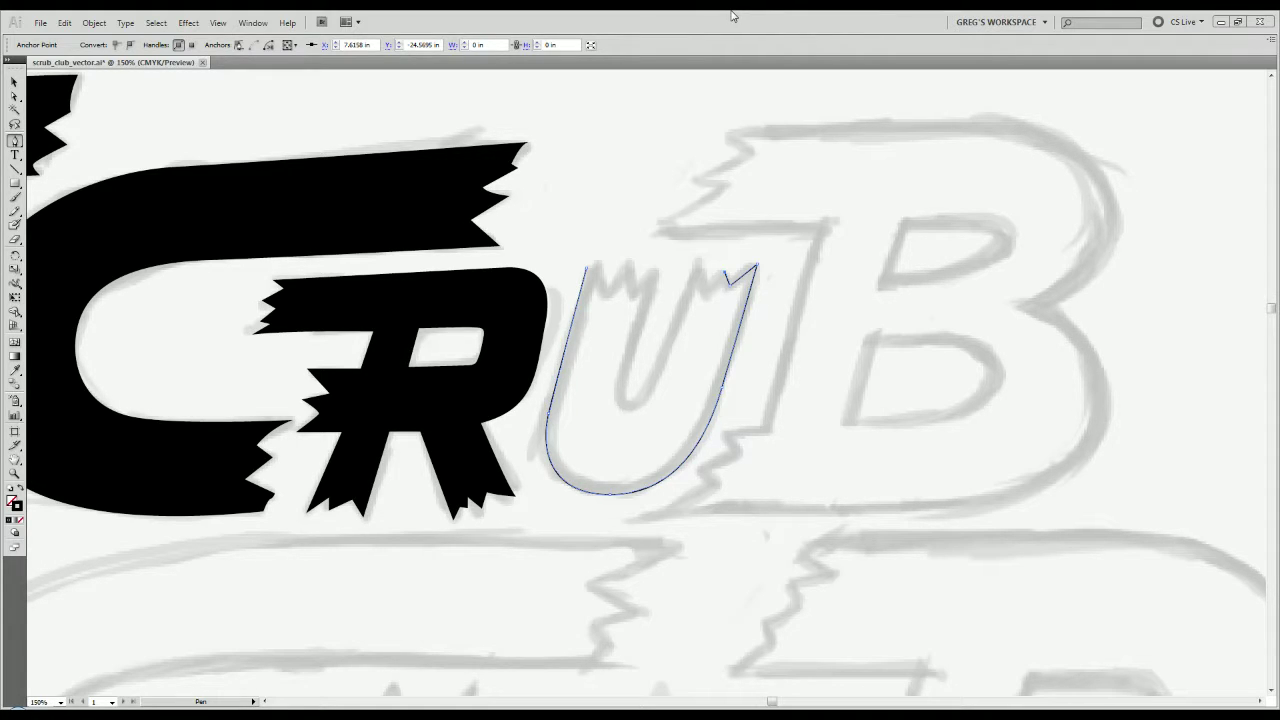
pyautogui.click(727, 274)
pyautogui.click(714, 280)
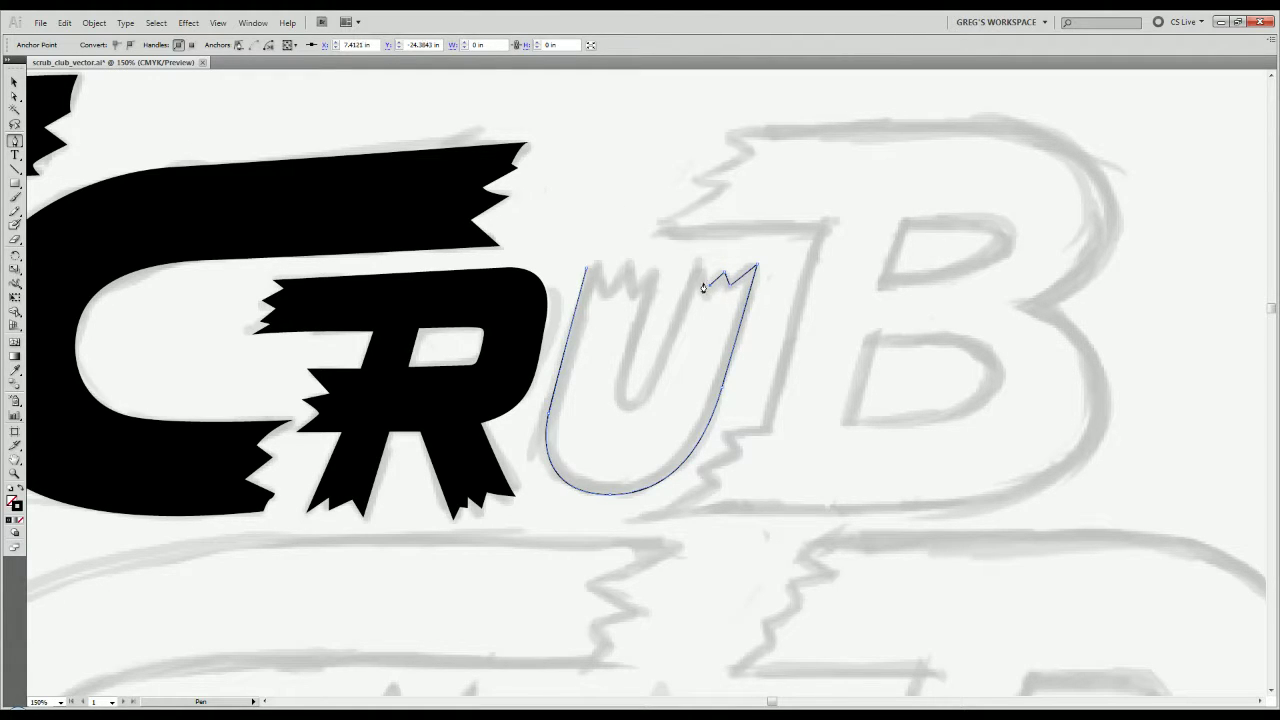
pyautogui.click(698, 246)
pyautogui.click(697, 257)
# Trace the U's narrow inner curve down to its bottom and up to the left stem's inner tip.
pyautogui.click(628, 434)
pyautogui.moveTo(632, 359); pyautogui.dragTo(642, 324)
pyautogui.hotkey('ctrl', 'z')
pyautogui.moveTo(624, 364); pyautogui.dragTo(635, 322)
pyautogui.click(655, 270)
# Trace the jagged torn end of the U's left stem and close the outline.
pyautogui.click(634, 283)
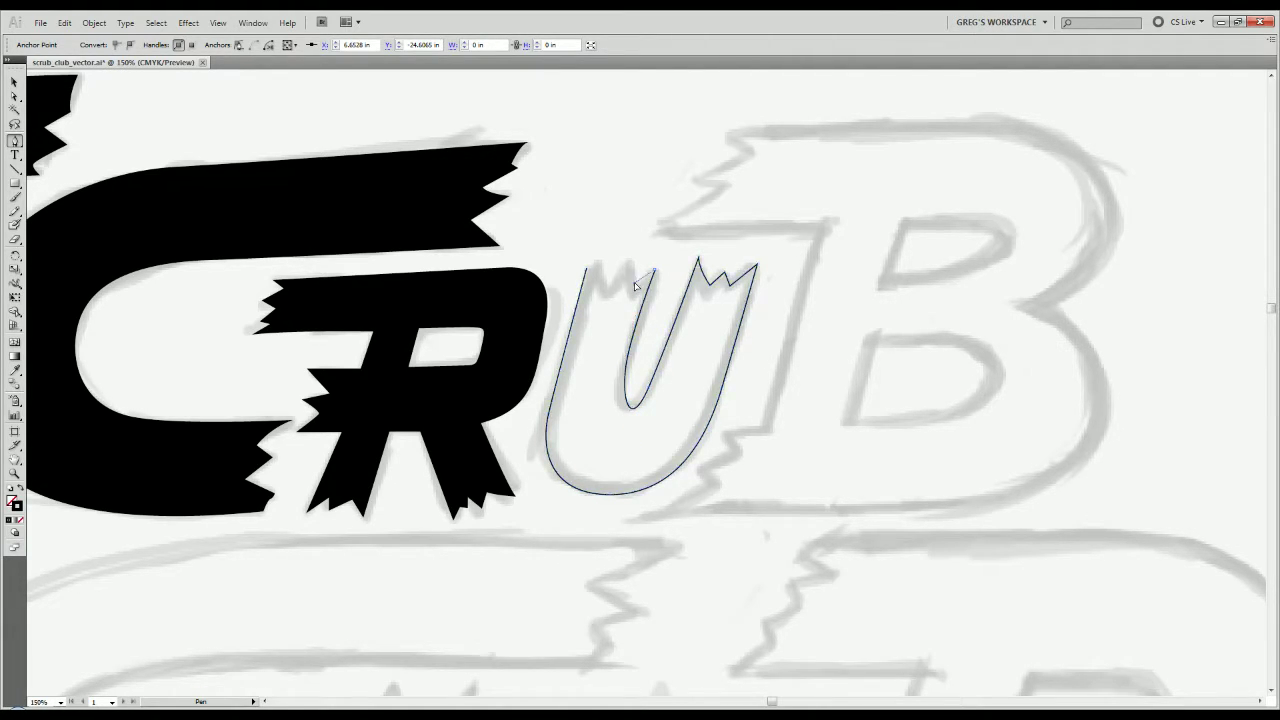
pyautogui.click(627, 260)
pyautogui.click(612, 283)
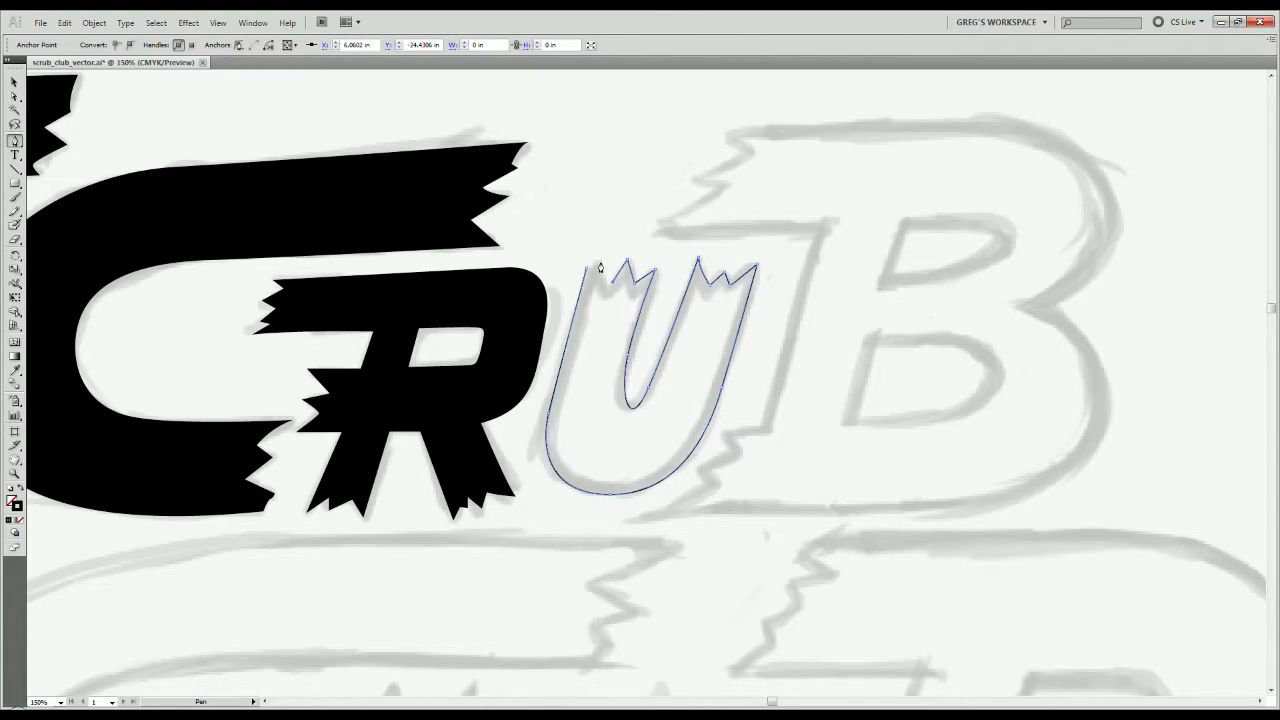
pyautogui.click(600, 268)
# Try to round the bottom of the U's inner curve by extending its anchor's direction handle, and deselect the outline.
pyautogui.press('a')
pyautogui.click(632, 406)
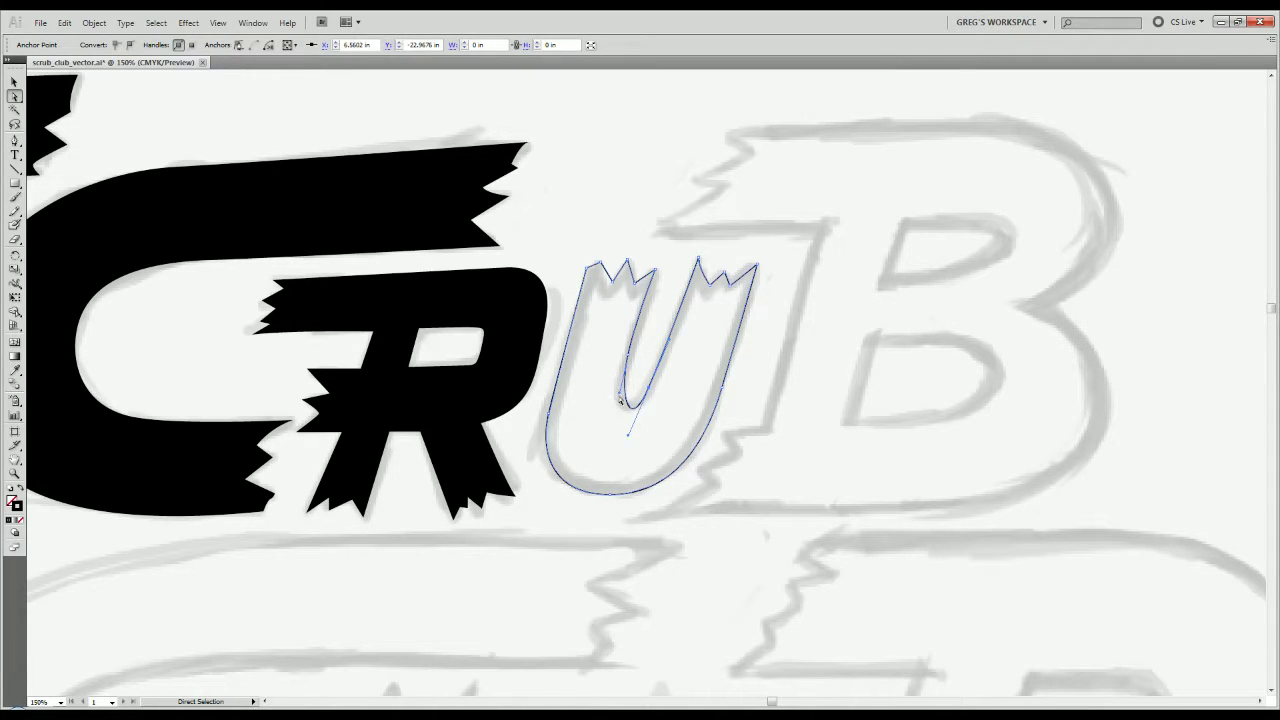
pyautogui.moveTo(620, 400); pyautogui.dragTo(612, 416)
pyautogui.click(612, 438)
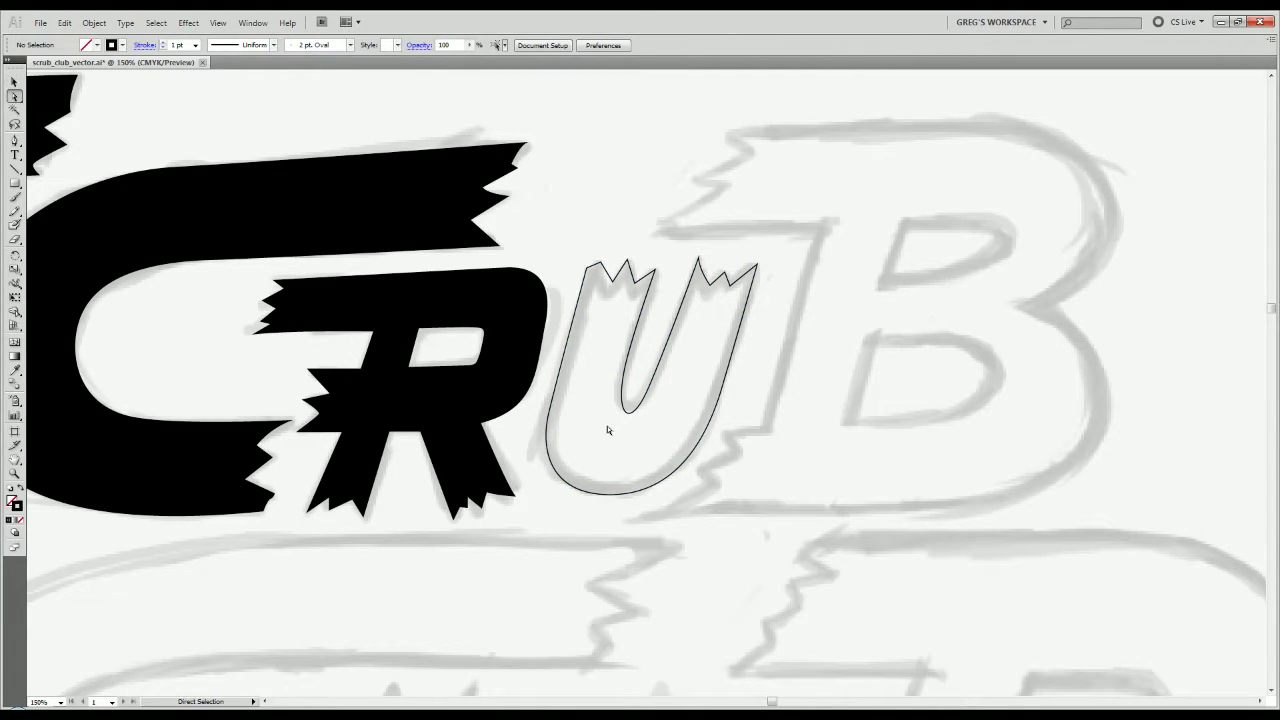
# Delete the U's inner curve, leaving the two torn stem ends open.
pyautogui.moveTo(608, 430); pyautogui.dragTo(660, 400)
pyautogui.moveTo(580, 440); pyautogui.dragTo(686, 345)
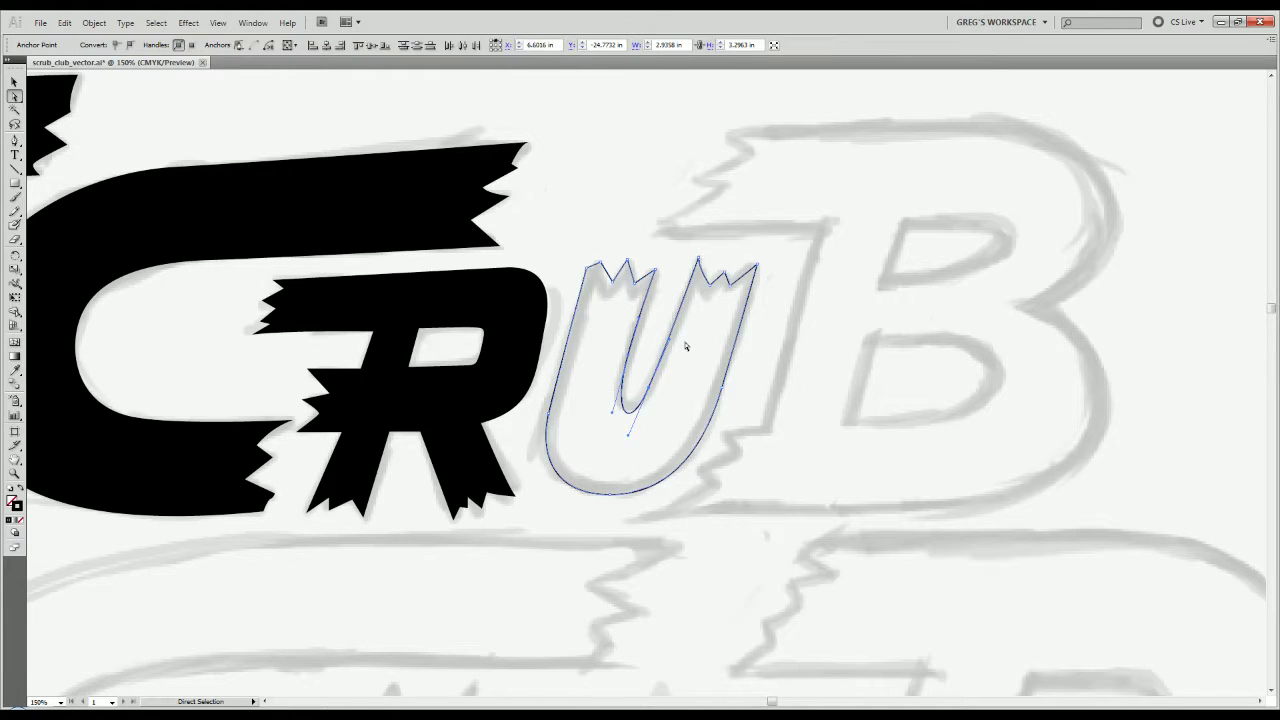
pyautogui.press('Delete')
# Redraw the U's inner curve with straighter sides and a wider rounded bottom joining both stem tips, and deselect the closed shape.
pyautogui.press('p')
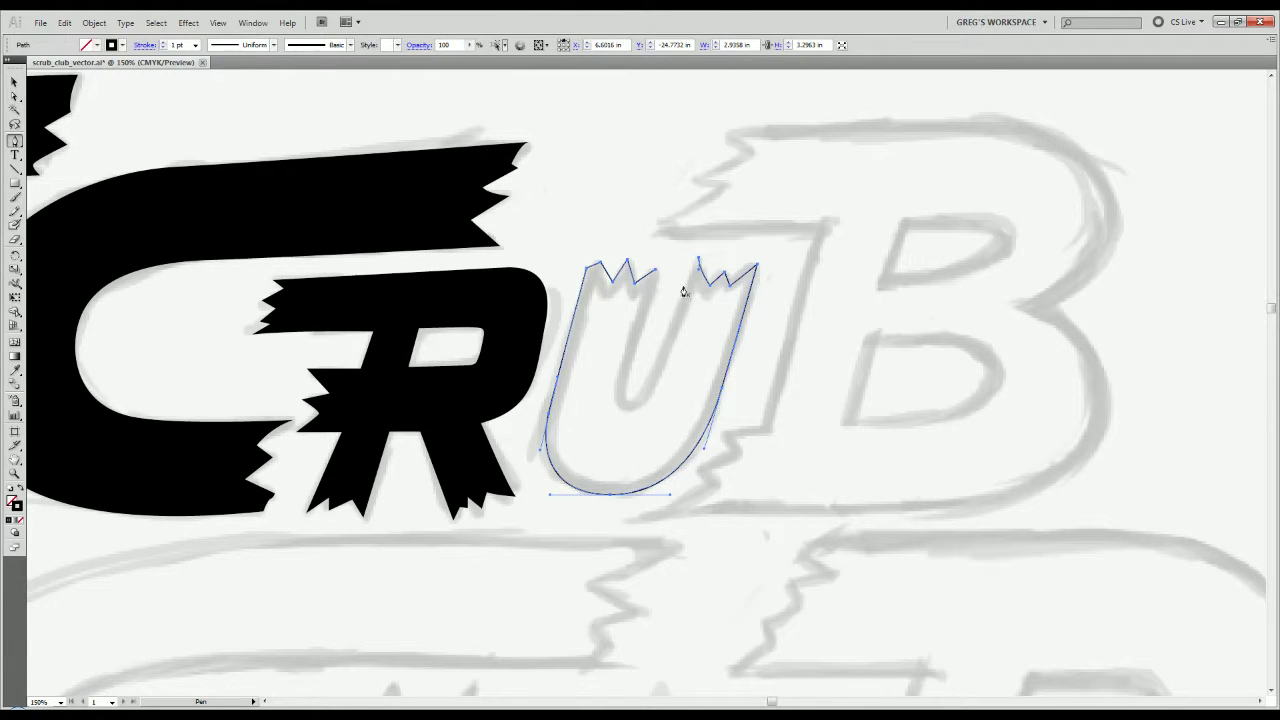
pyautogui.click(698, 258)
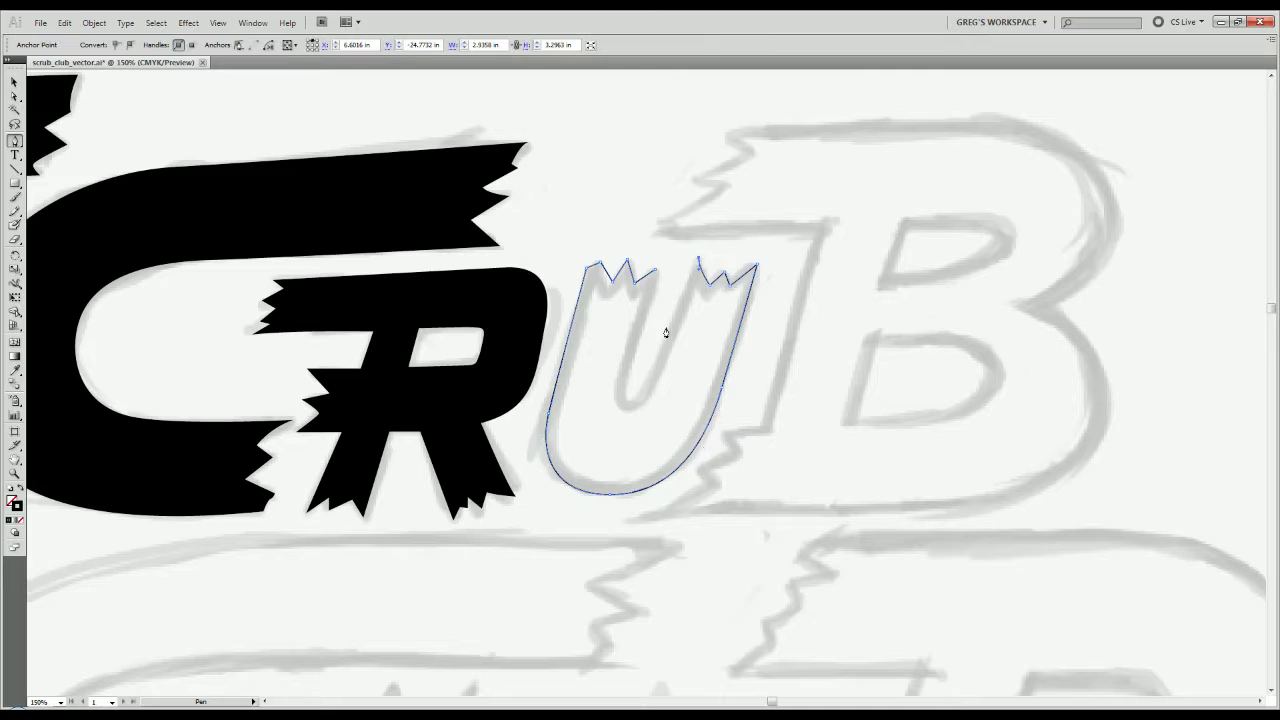
pyautogui.click(648, 395)
pyautogui.moveTo(609, 408); pyautogui.dragTo(625, 348)
pyautogui.click(655, 275)
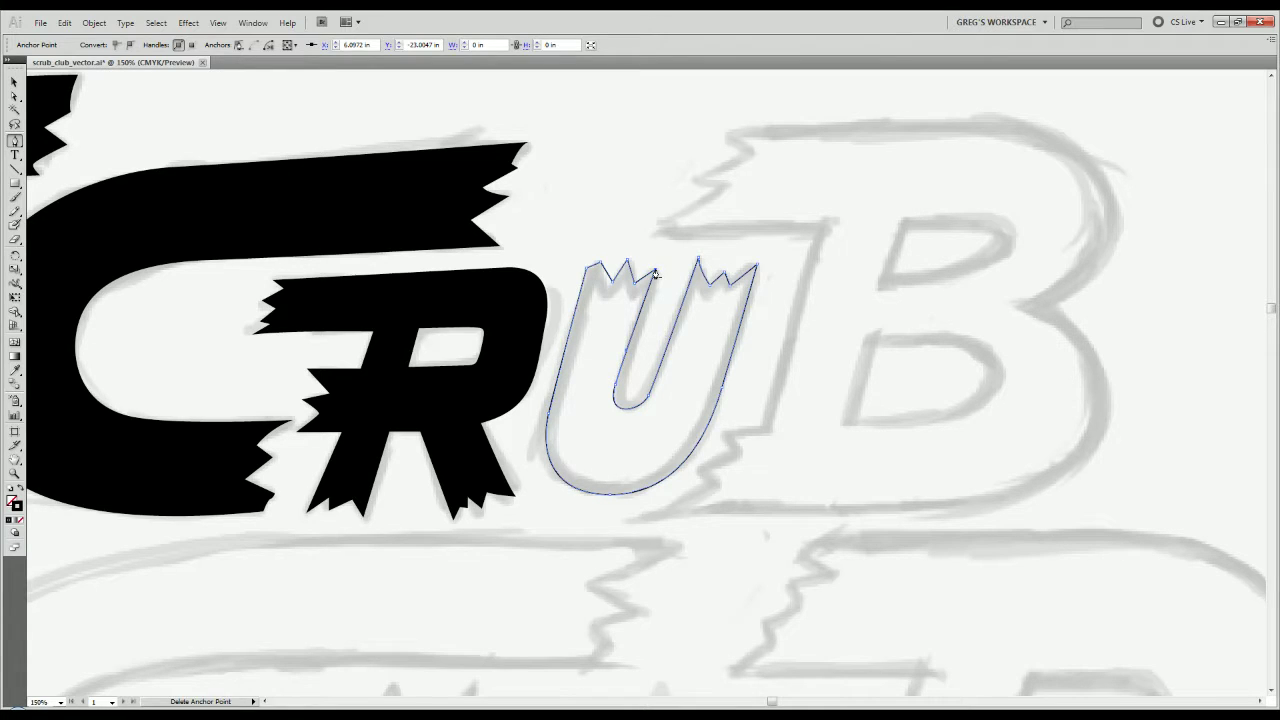
pyautogui.press('v')
pyautogui.click(575, 398)
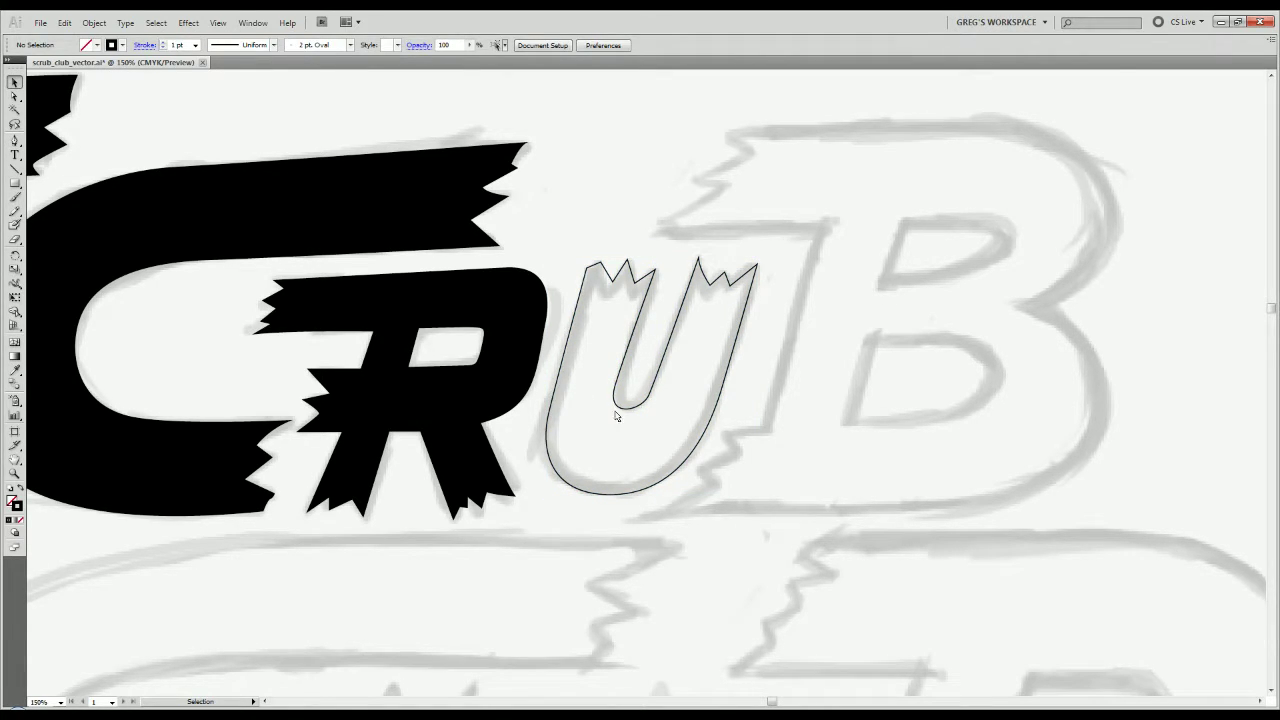
# Slightly refine the rounded bottom of the U's inner curve by adjusting its anchors, and deselect the shape.
pyautogui.press('a')
pyautogui.moveTo(594, 384); pyautogui.dragTo(664, 378)
pyautogui.click(650, 397)
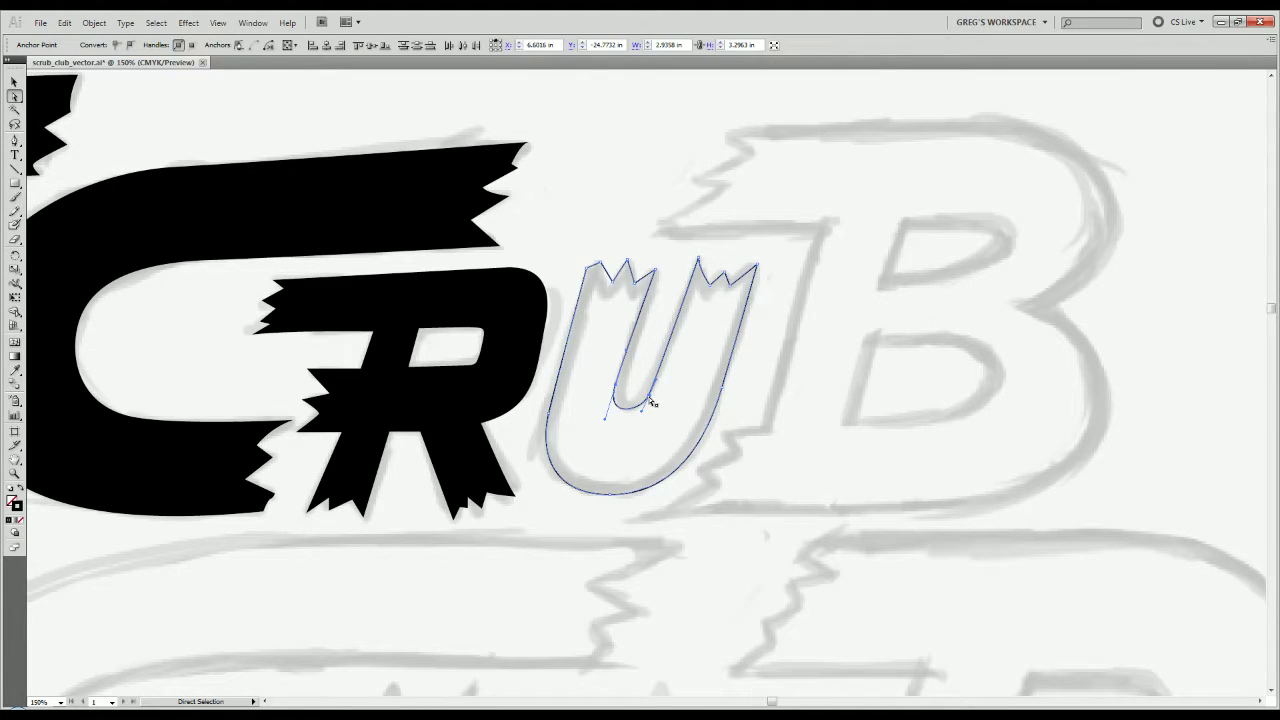
pyautogui.press('v')
pyautogui.click(617, 445)
# Swap the U's stroke for a solid black fill and deselect it.
pyautogui.click(585, 458)
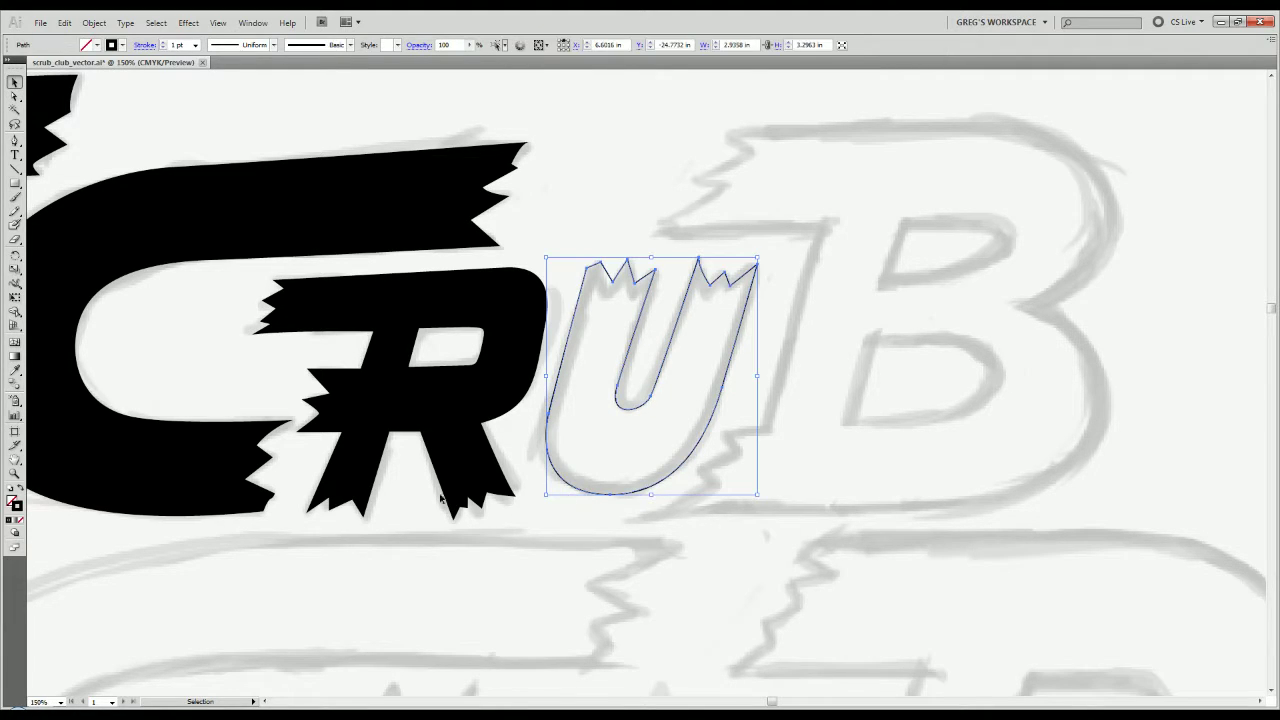
pyautogui.click(21, 488)
pyautogui.click(483, 529)
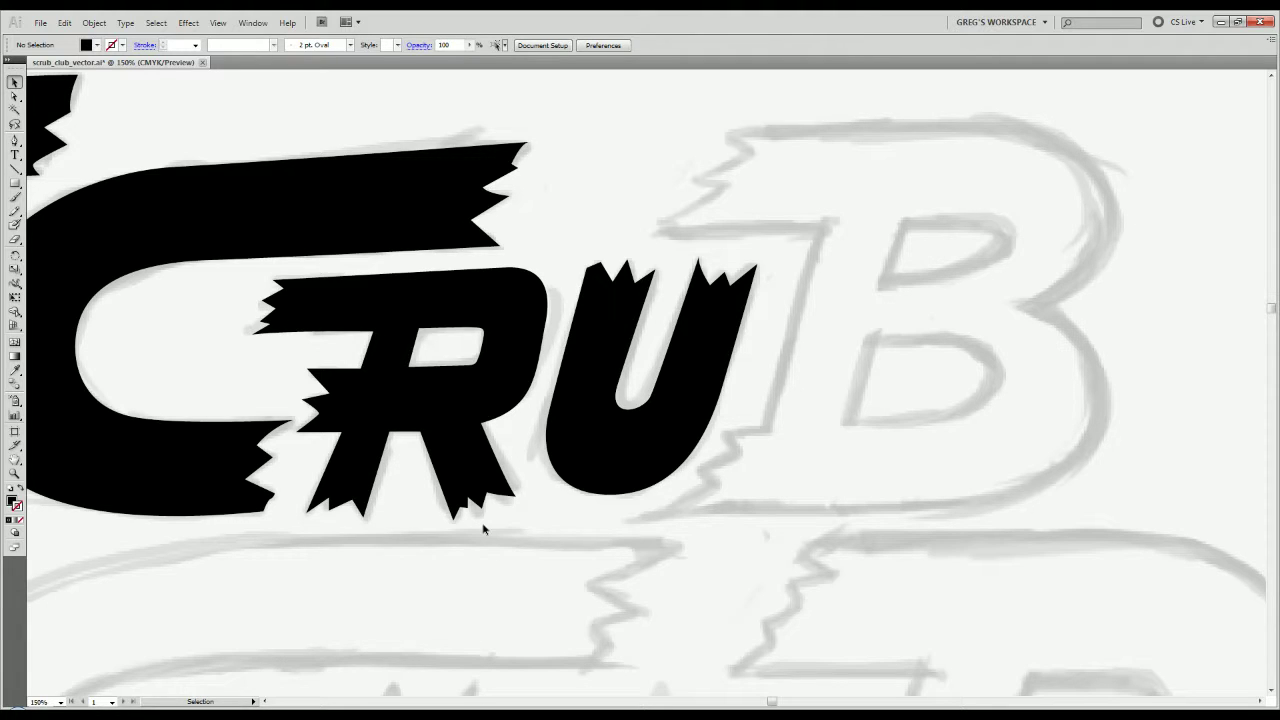
# Save the document and select the black U.
pyautogui.press('a')
pyautogui.press('v')
pyautogui.click(682, 442)
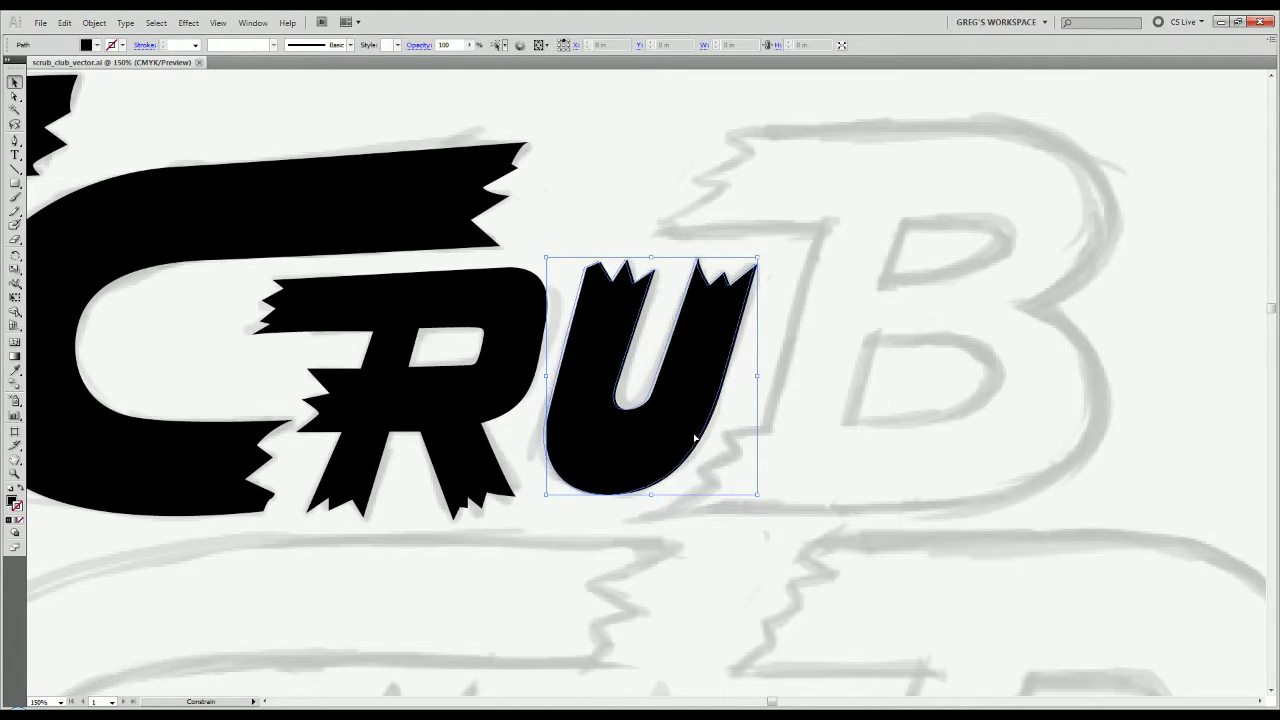
# Nudge the black U slightly toward the R and deselect it.
pyautogui.press('Left')
pyautogui.press('Left')
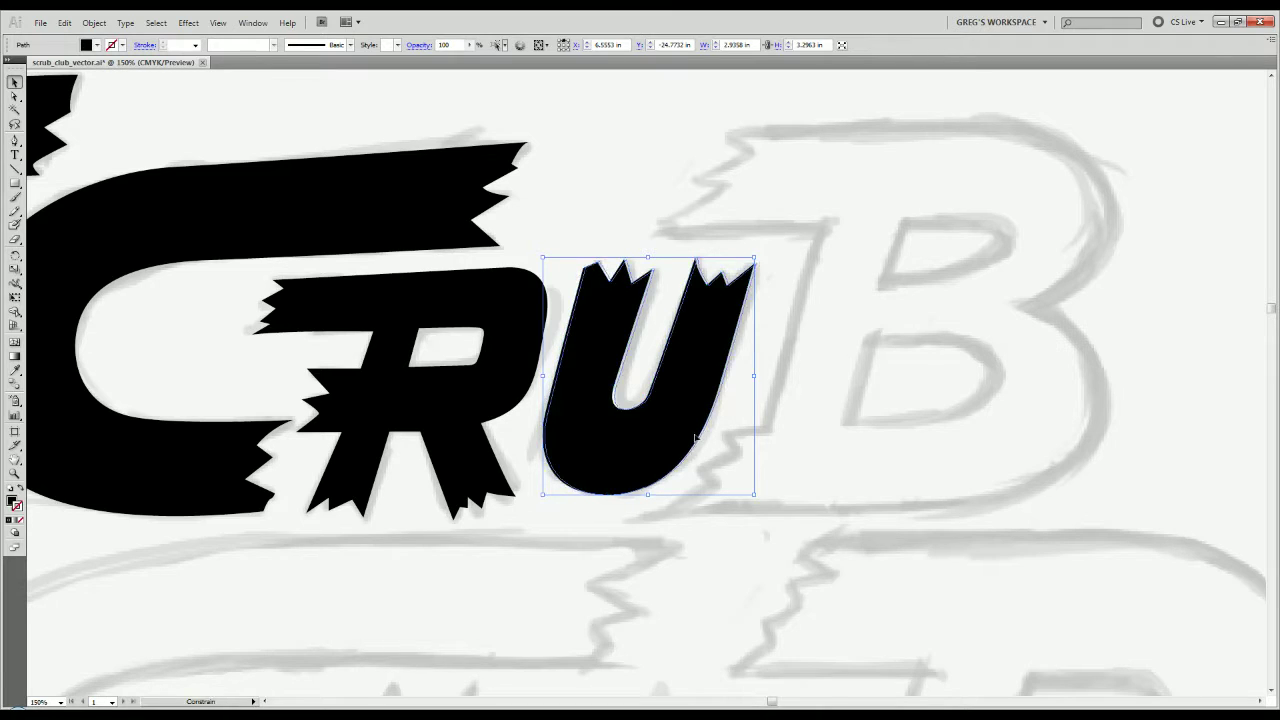
pyautogui.click(738, 514)
# Start the B's outline with the Pen tool along its upper edge, using a black stroke and no fill.
pyautogui.moveTo(766, 509); pyautogui.dragTo(720, 560)
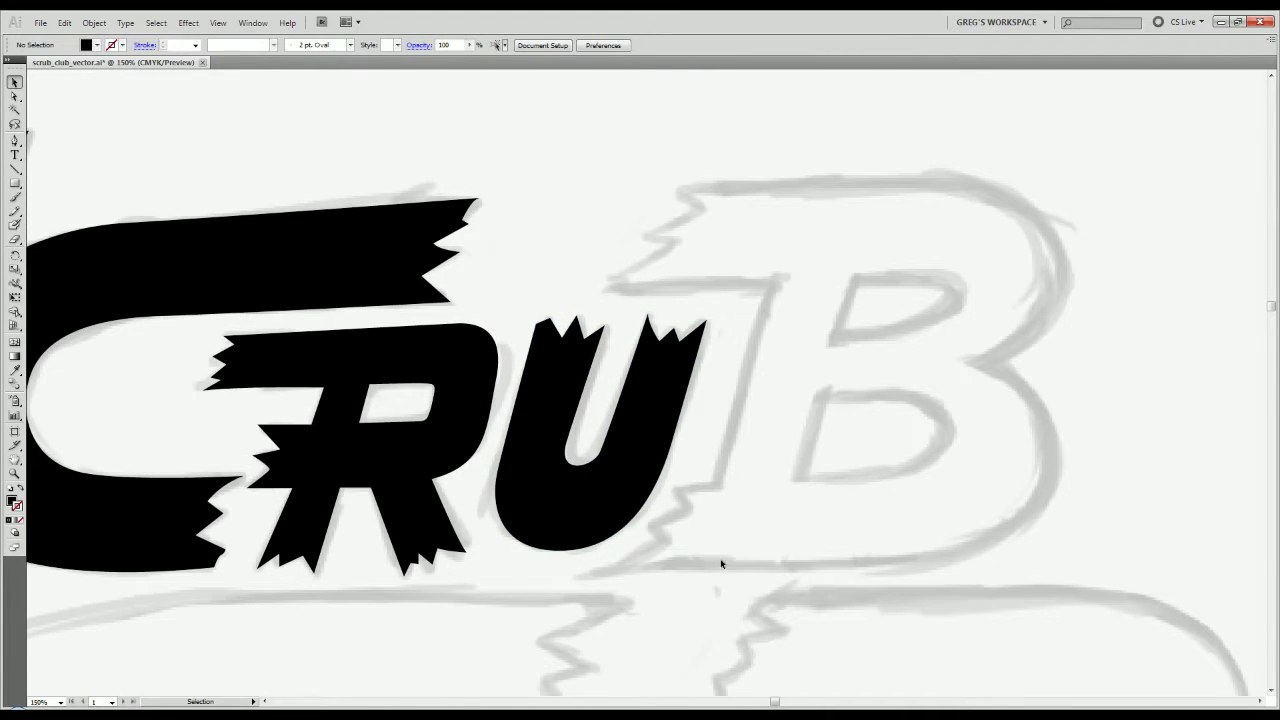
pyautogui.press('p')
pyautogui.click(677, 190)
pyautogui.moveTo(903, 178); pyautogui.dragTo(941, 176)
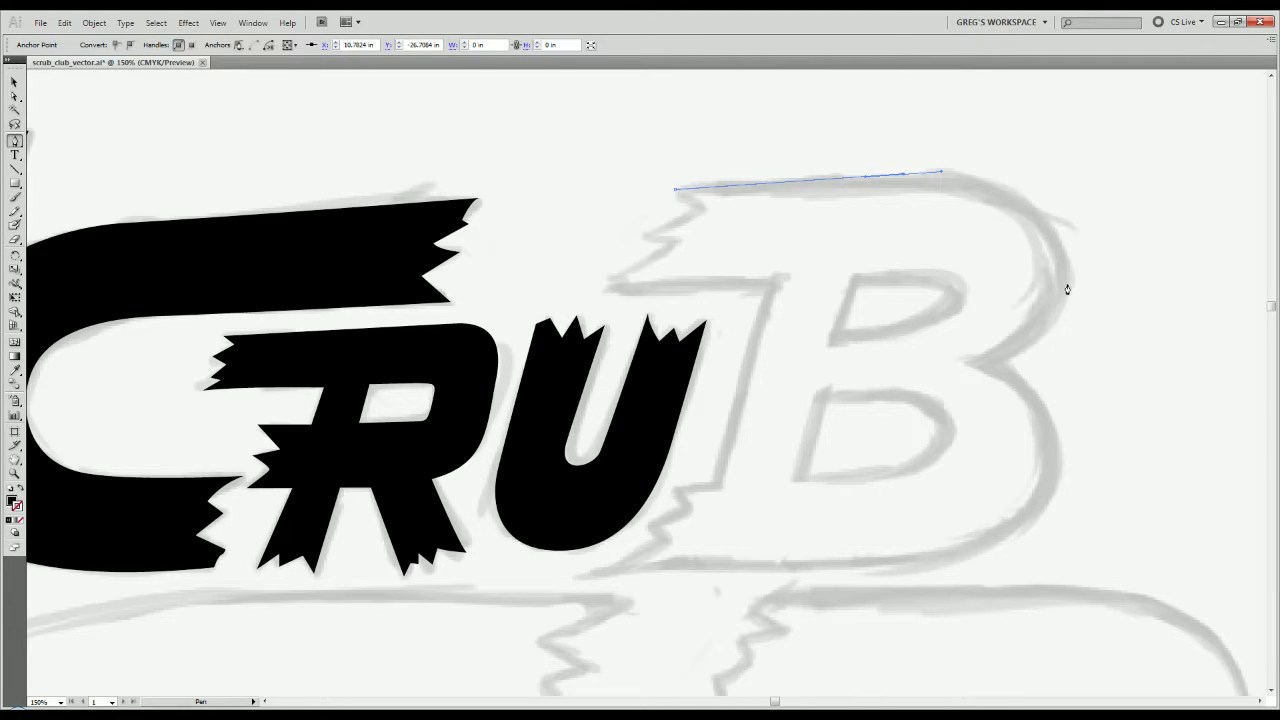
pyautogui.click(23, 488)
# Trace the B's upper bowl around to the notch between the bowls, ending it as a sharp corner.
pyautogui.moveTo(1069, 271); pyautogui.dragTo(1061, 371)
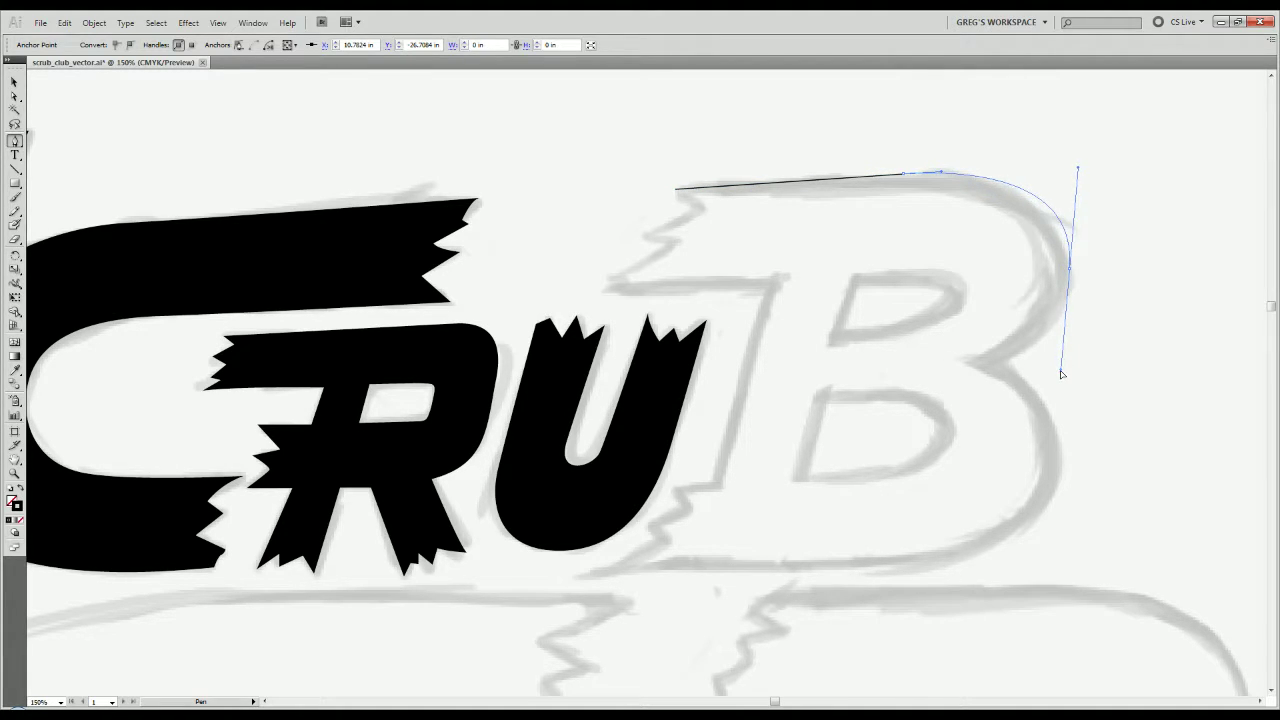
pyautogui.keyDown('alt'); pyautogui.click(1069, 271); pyautogui.keyUp('alt')
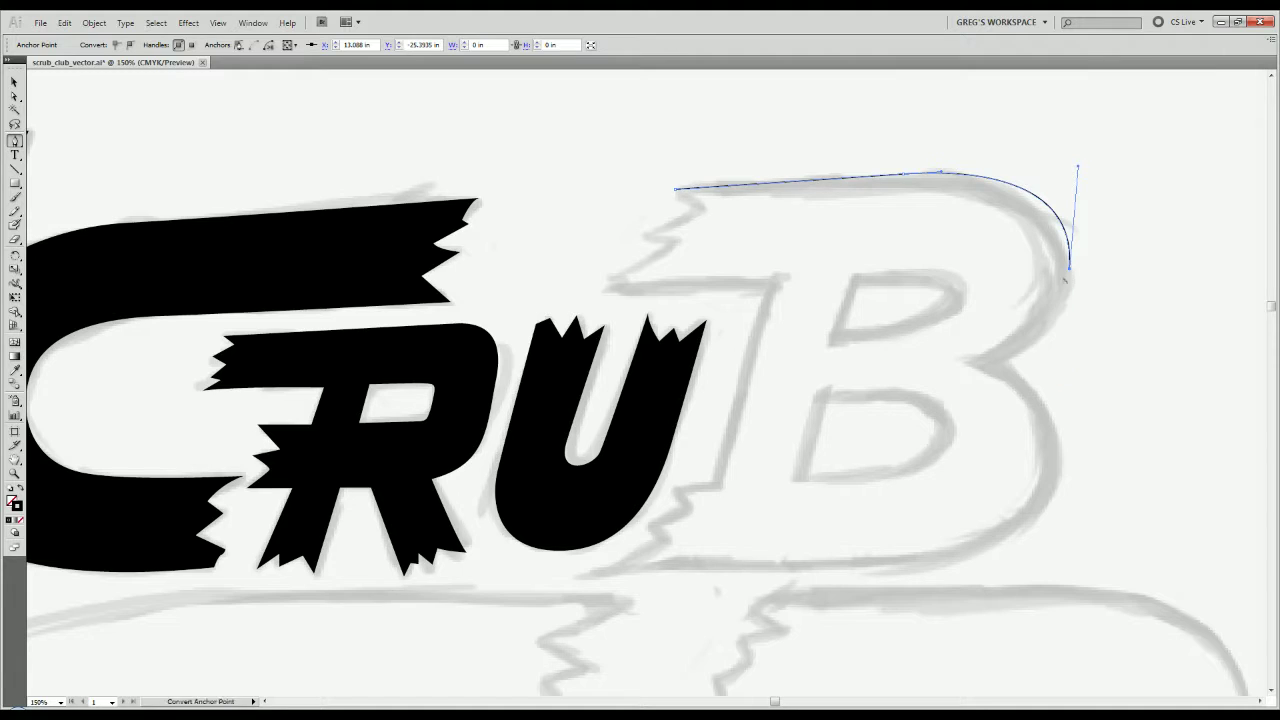
pyautogui.moveTo(1004, 361); pyautogui.dragTo(946, 392)
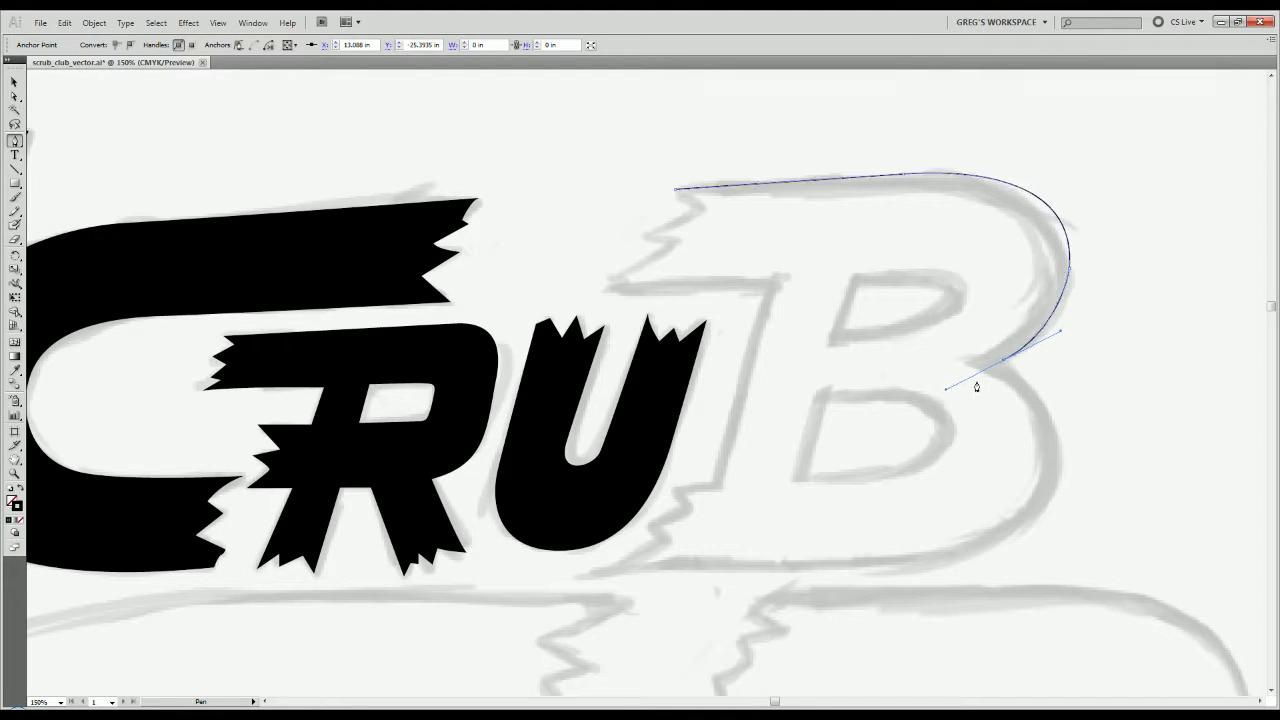
pyautogui.click(1004, 362)
pyautogui.moveTo(1004, 362); pyautogui.dragTo(1001, 330)
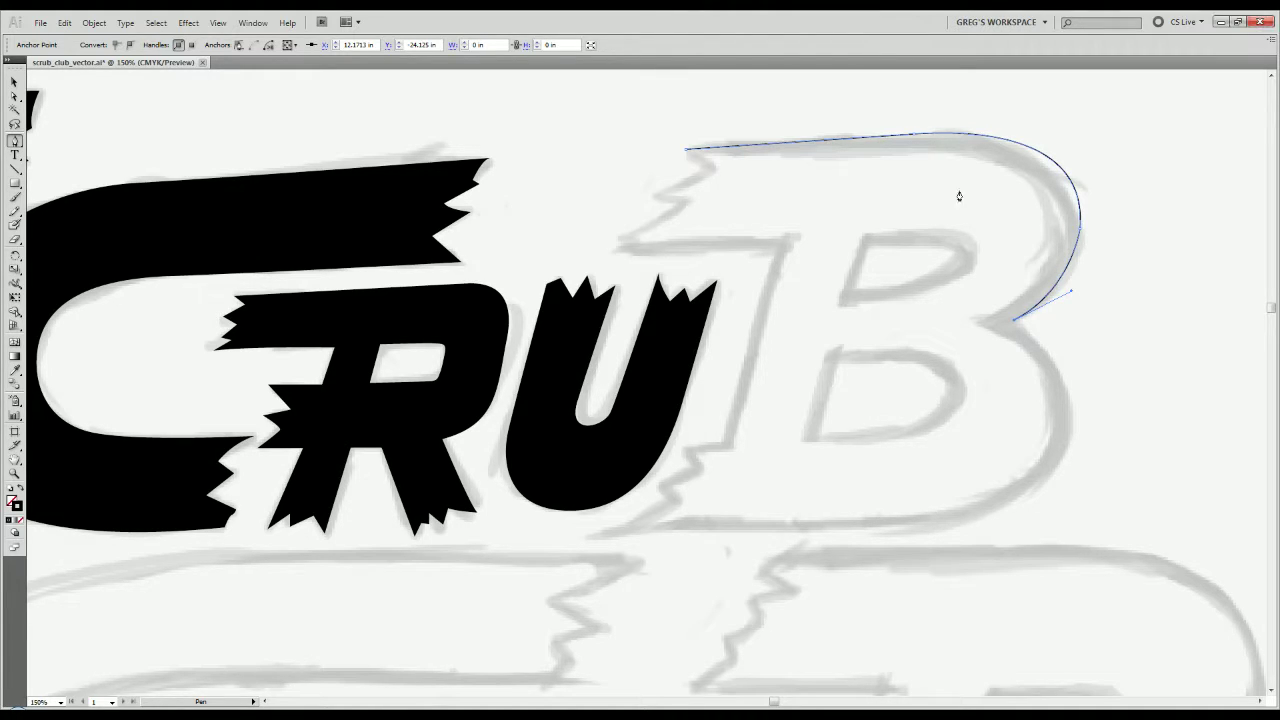
# Trace the B's lower bowl and continue along the base to the pointed tip beneath the U.
pyautogui.moveTo(1070, 420); pyautogui.dragTo(1061, 477)
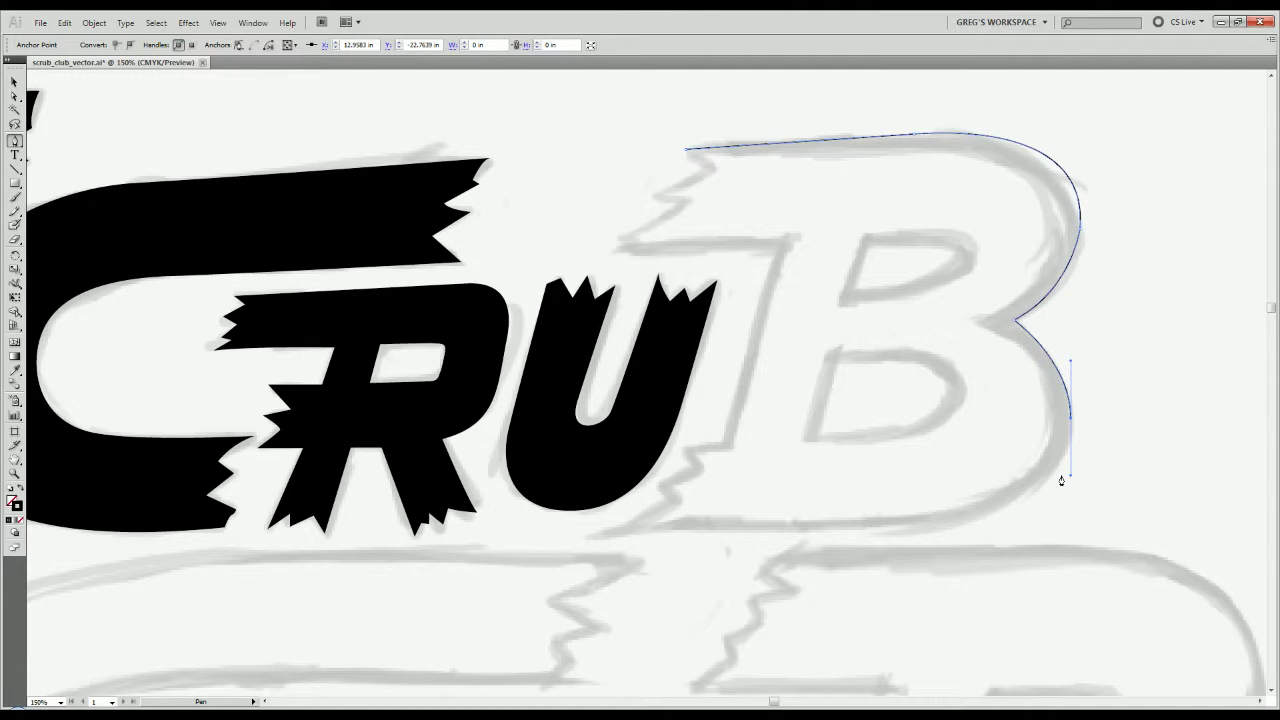
pyautogui.click(918, 530)
pyautogui.moveTo(918, 530); pyautogui.dragTo(806, 530)
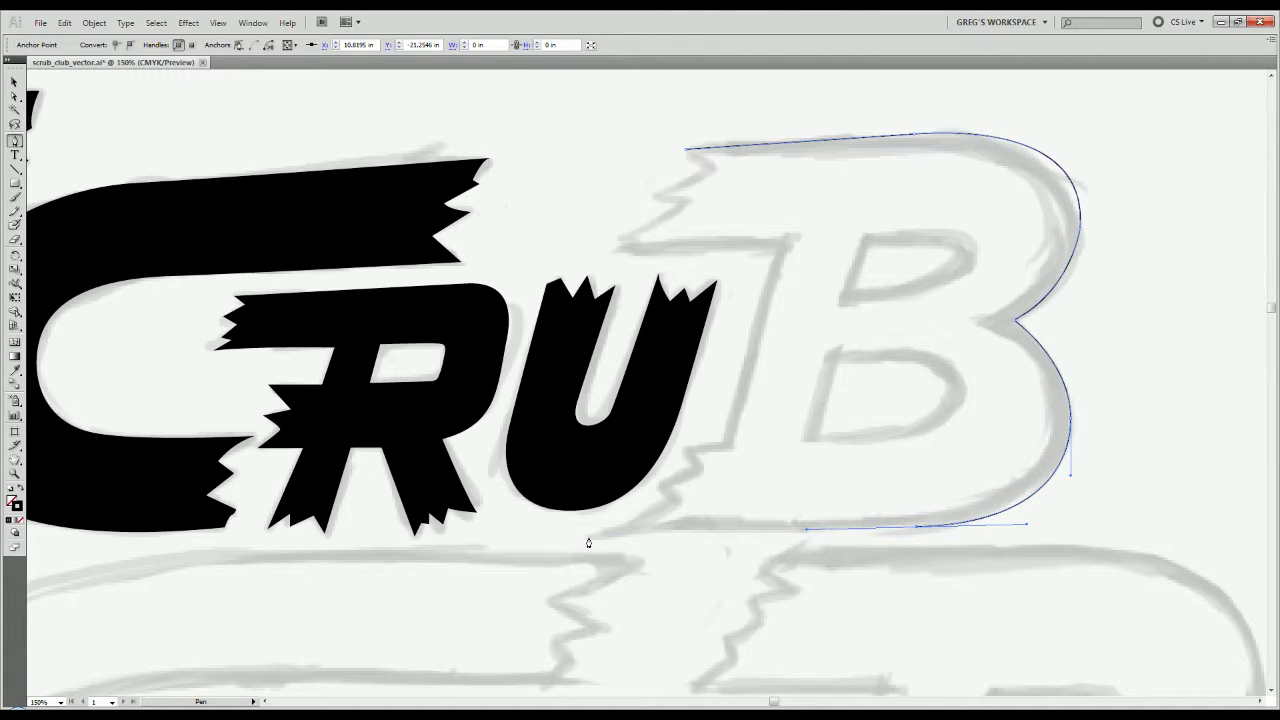
pyautogui.click(589, 540)
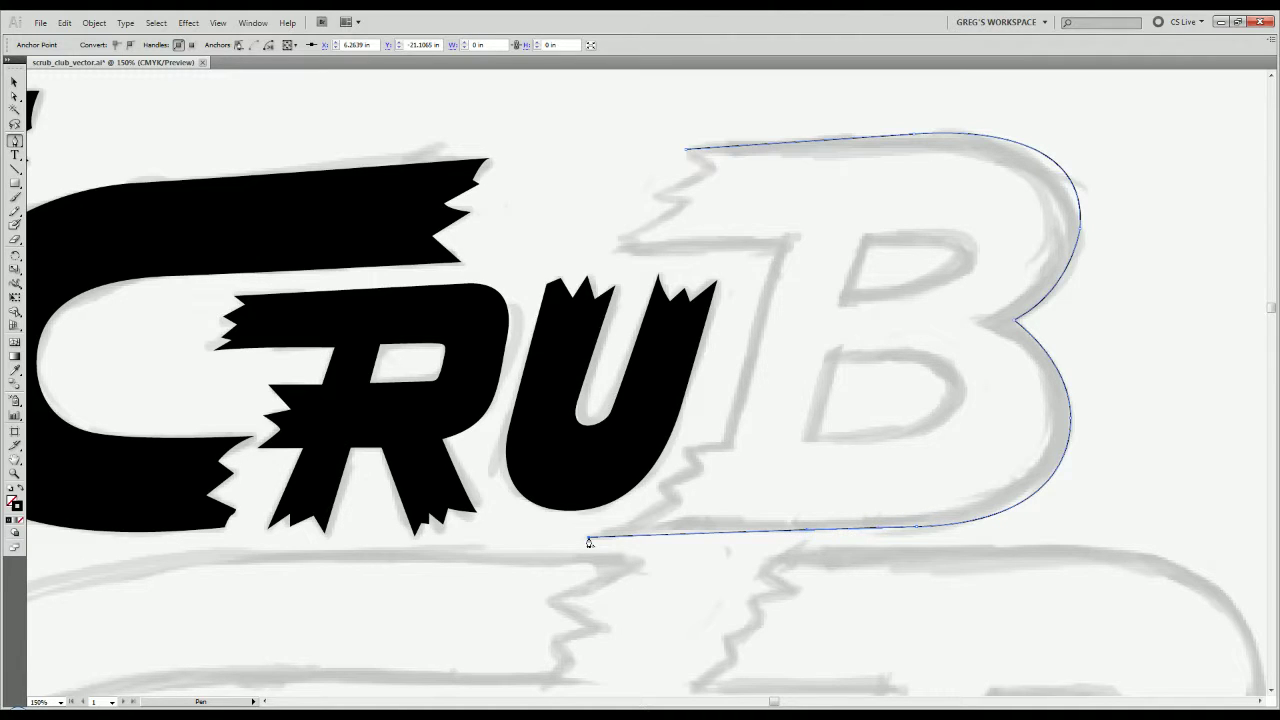
# Trace the jagged torn edge at the base of the B upward from the pointed tip.
pyautogui.click(677, 506)
pyautogui.click(657, 484)
pyautogui.click(694, 470)
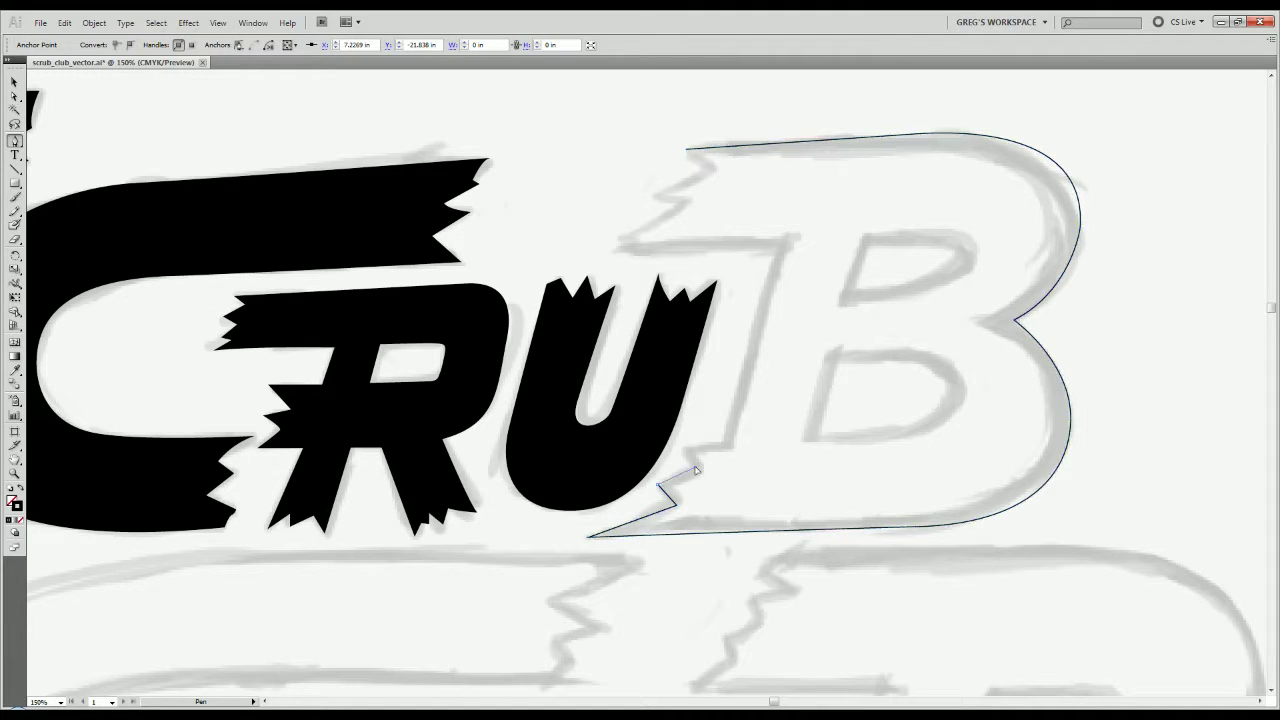
pyautogui.click(683, 449)
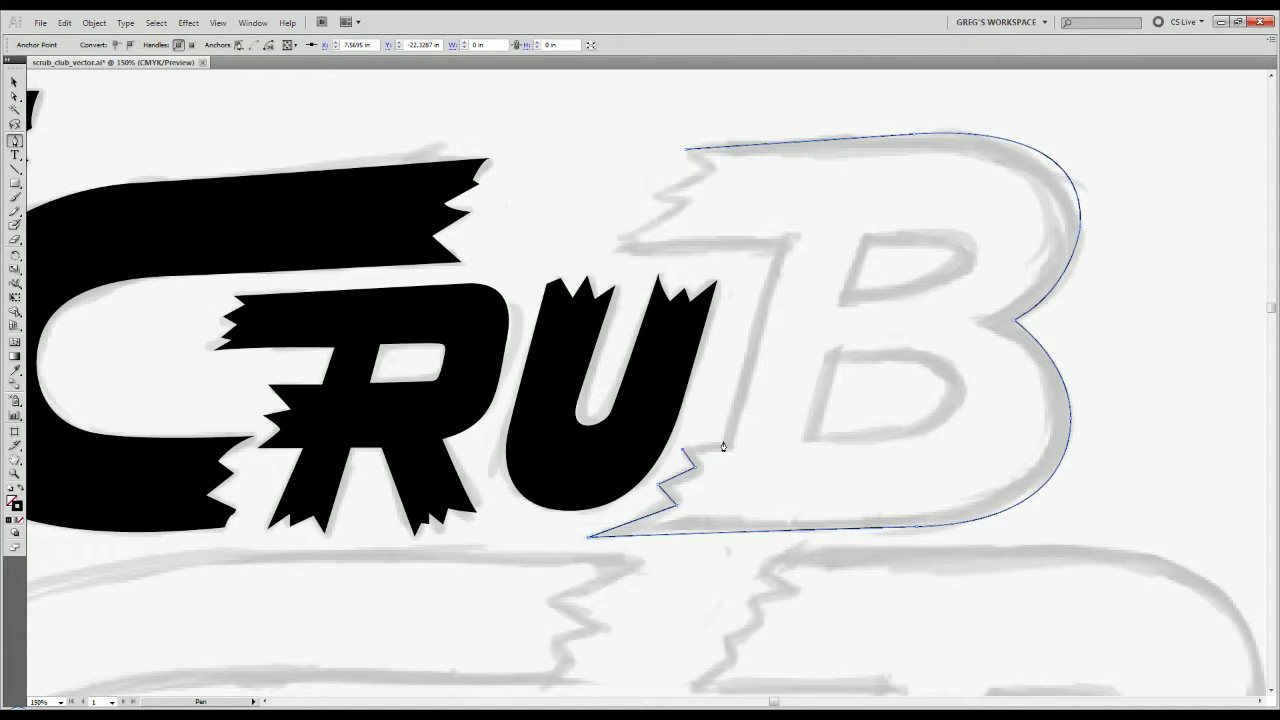
# Trace the slanted outer side of the B's stem and the underside of its upper arm.
pyautogui.click(724, 442)
pyautogui.click(772, 254)
pyautogui.click(607, 255)
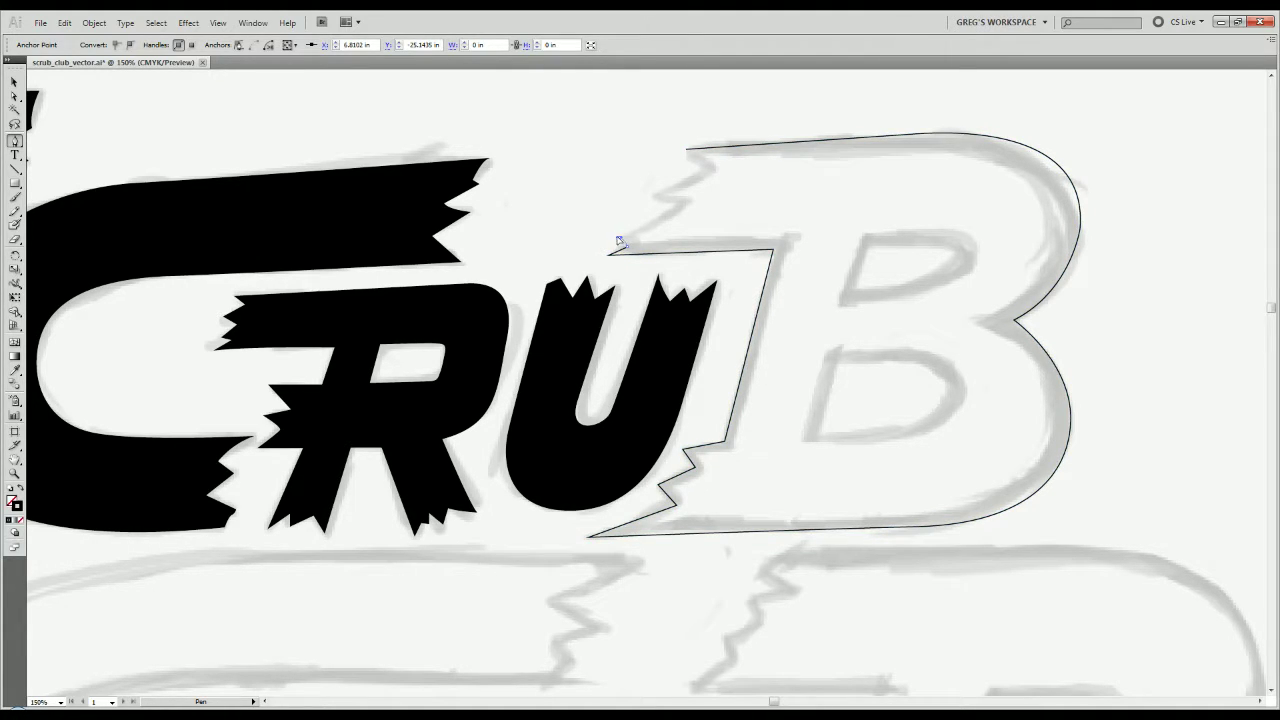
# Trace the torn end of the B's upper arm and close the outline at its starting anchor.
pyautogui.moveTo(677, 209); pyautogui.dragTo(686, 193)
pyautogui.click(646, 197)
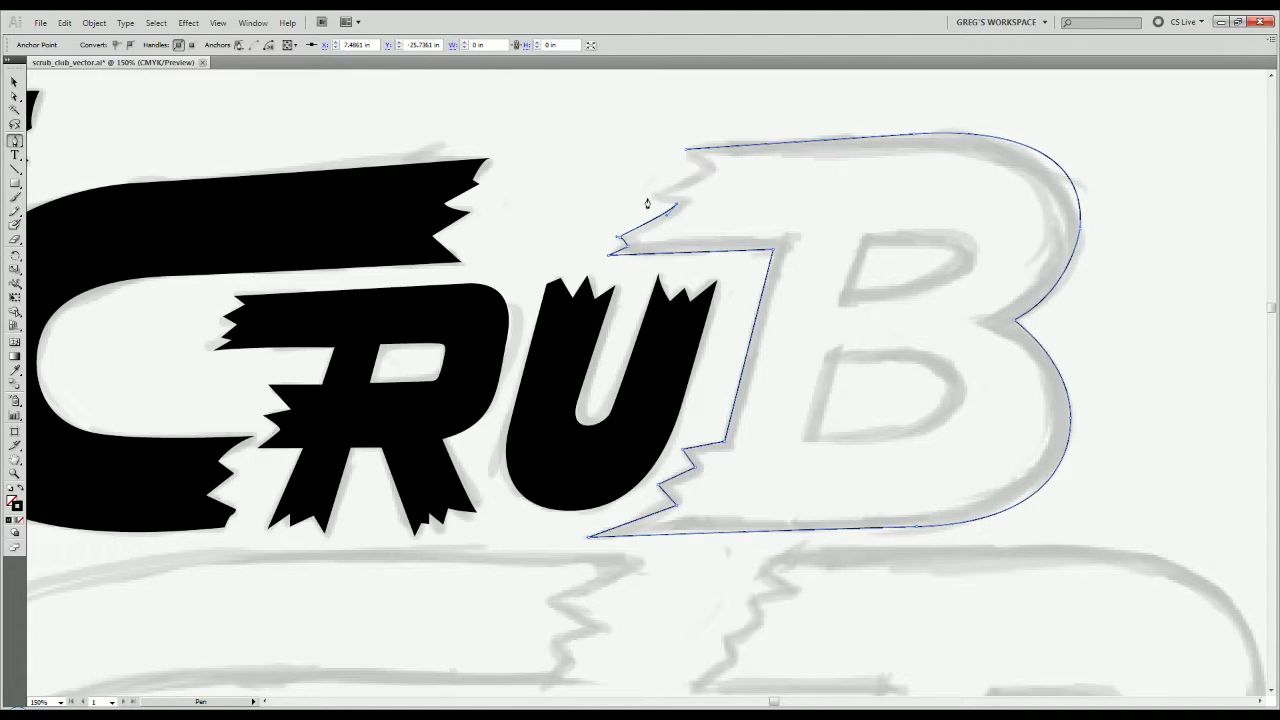
pyautogui.click(714, 156)
pyautogui.click(686, 149)
pyautogui.hscroll(2, 846, 437)
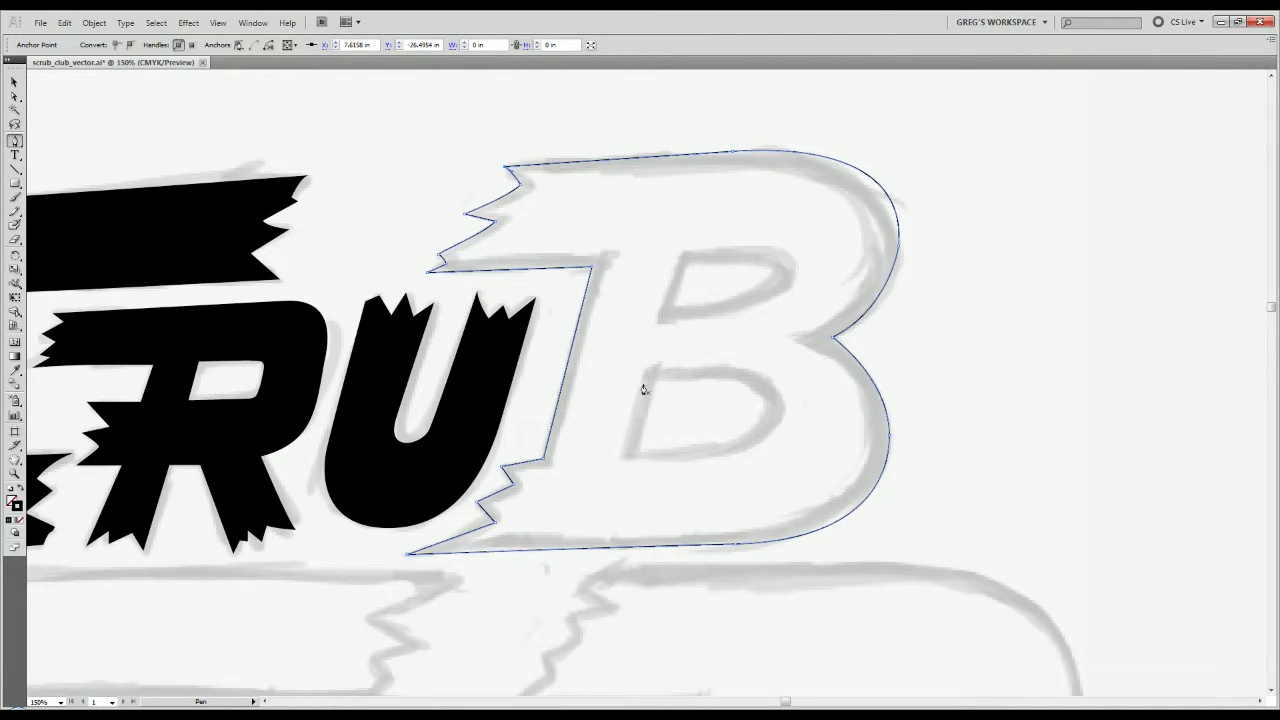
pyautogui.press('v')
pyautogui.click(549, 272)
pyautogui.hotkey('ctrl', 'c')
pyautogui.hotkey('ctrl', 'v')
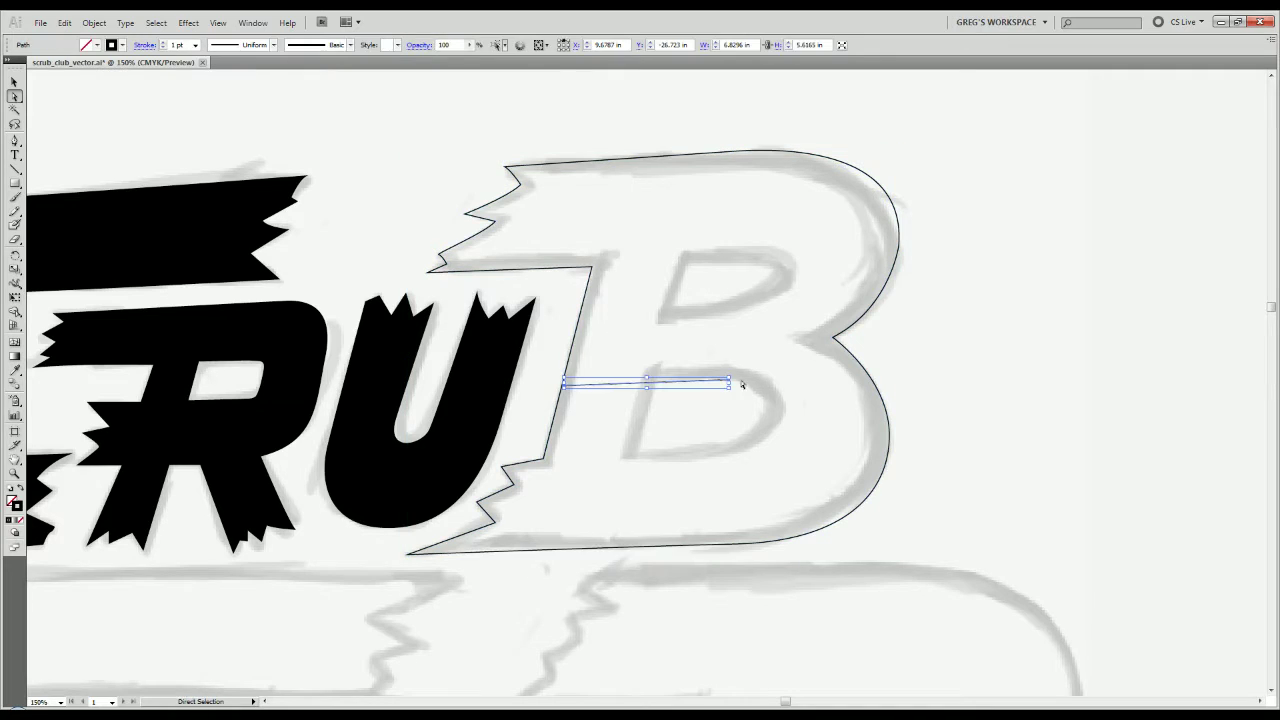
pyautogui.press('v')
pyautogui.moveTo(692, 384); pyautogui.dragTo(780, 254)
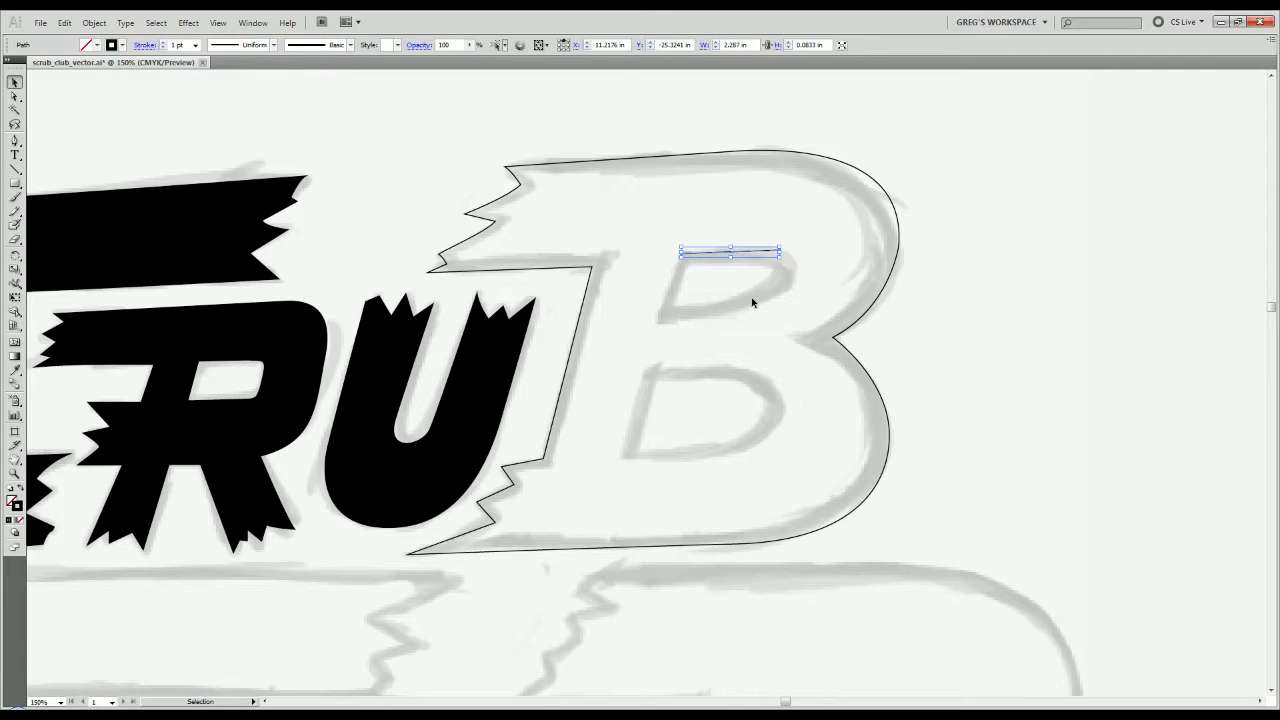
pyautogui.click(750, 298)
# Duplicate the underside segment of the B's upper arm, lengthen it to about 3.09 in, and align it with the stem's upper corner across the counter.
pyautogui.press('a')
pyautogui.moveTo(553, 250); pyautogui.dragTo(529, 283)
pyautogui.keyDown('ctrl'); pyautogui.click(624, 380); pyautogui.keyUp('ctrl')
pyautogui.hotkey('ctrl', 'v')
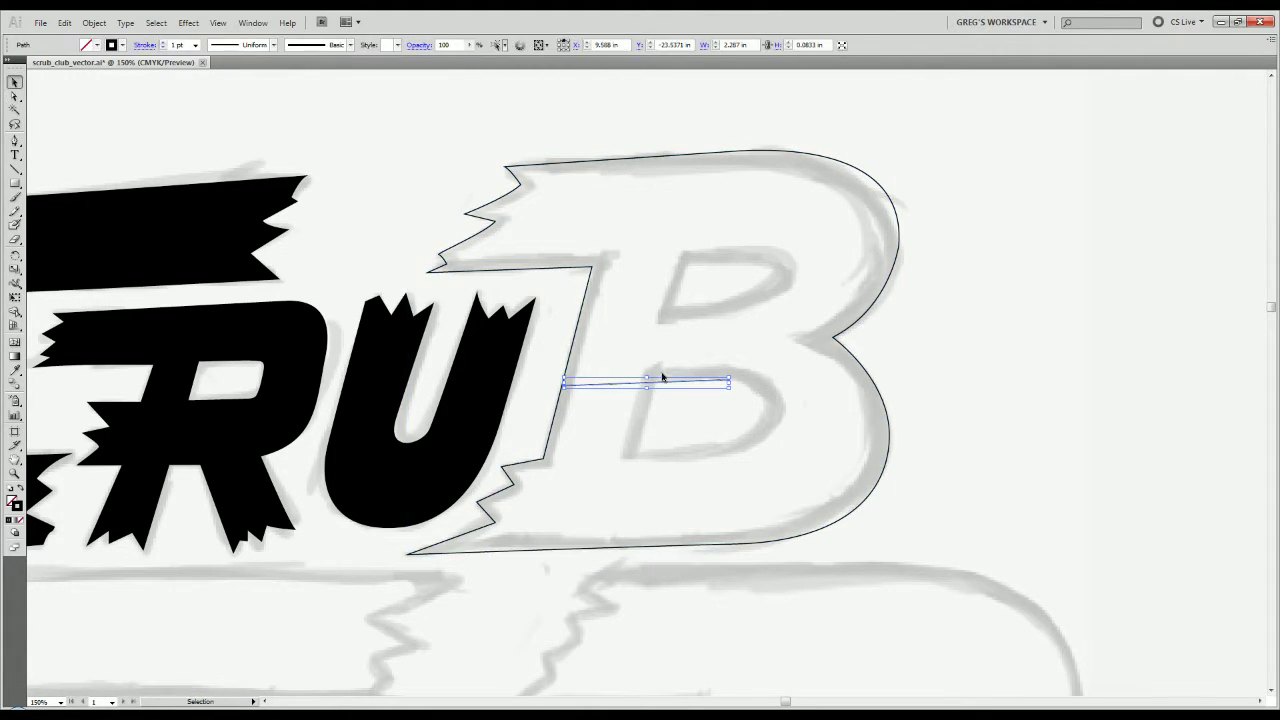
pyautogui.moveTo(663, 380); pyautogui.dragTo(817, 237)
pyautogui.scroll(1, 745, 244)
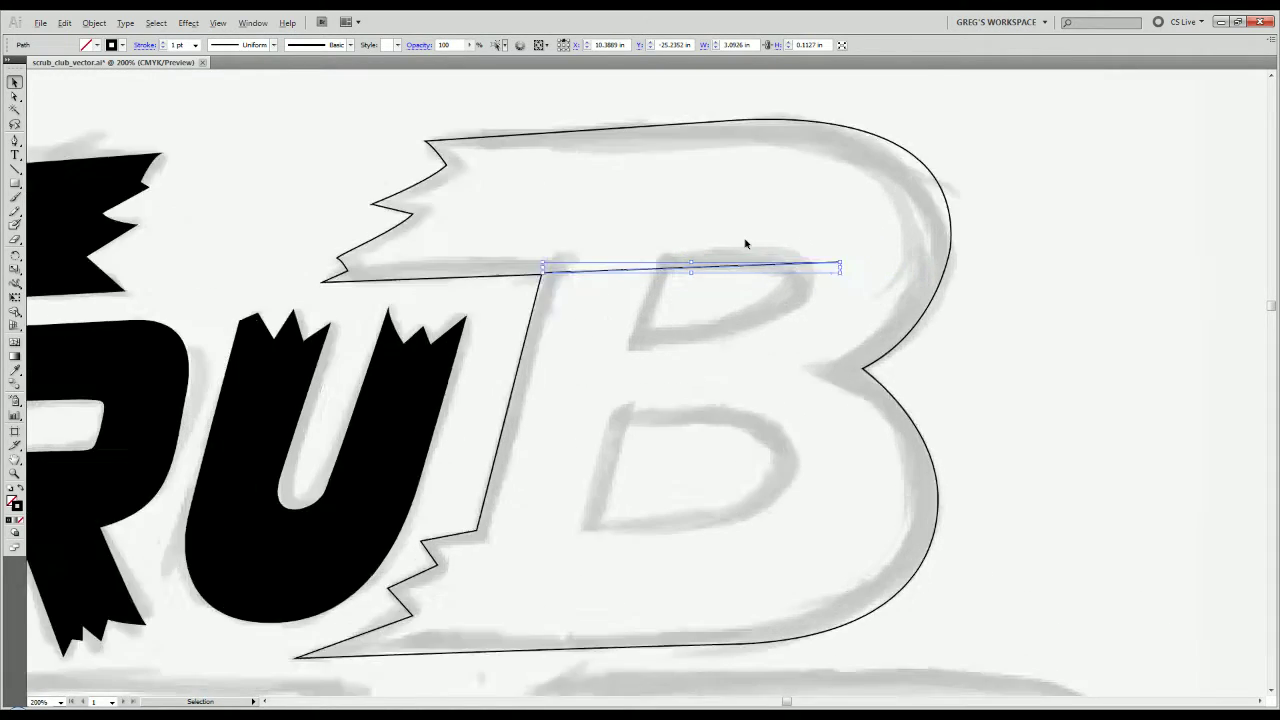
pyautogui.scroll(1, 740, 248)
pyautogui.scroll(2, 446, 297)
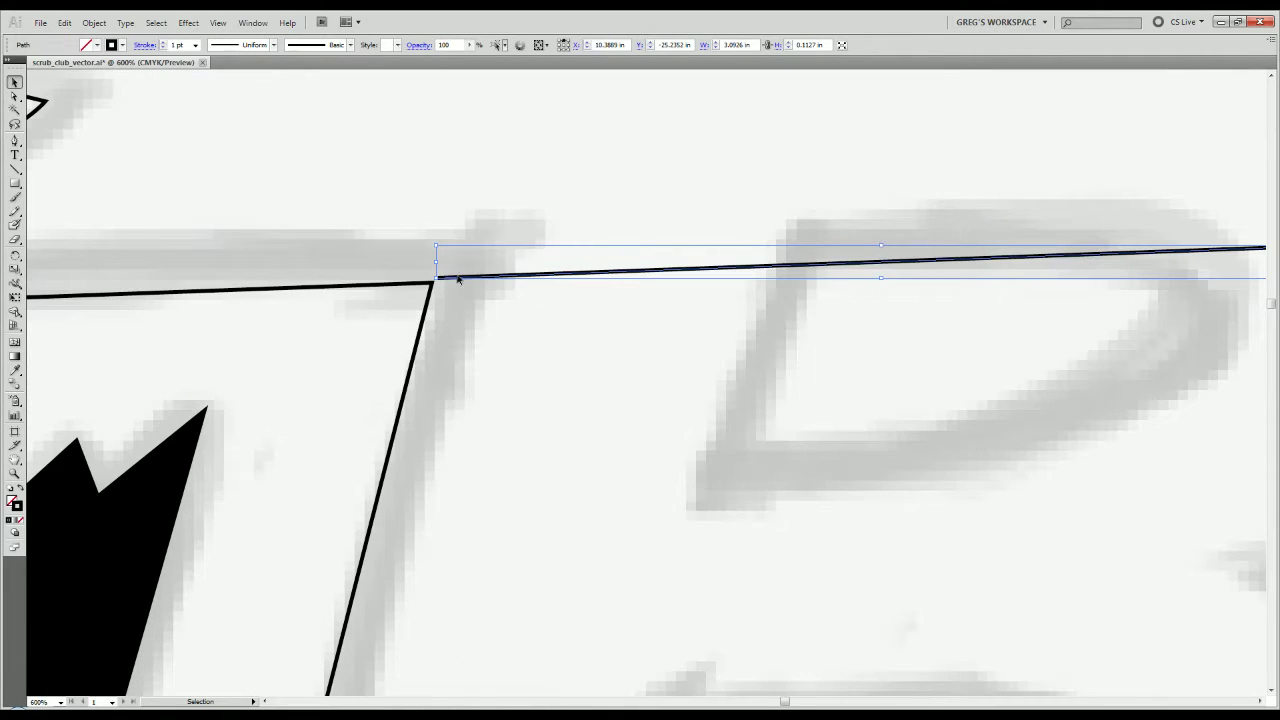
pyautogui.moveTo(467, 280); pyautogui.dragTo(463, 285)
pyautogui.scroll(-2, 470, 316)
pyautogui.moveTo(609, 382); pyautogui.dragTo(533, 442)
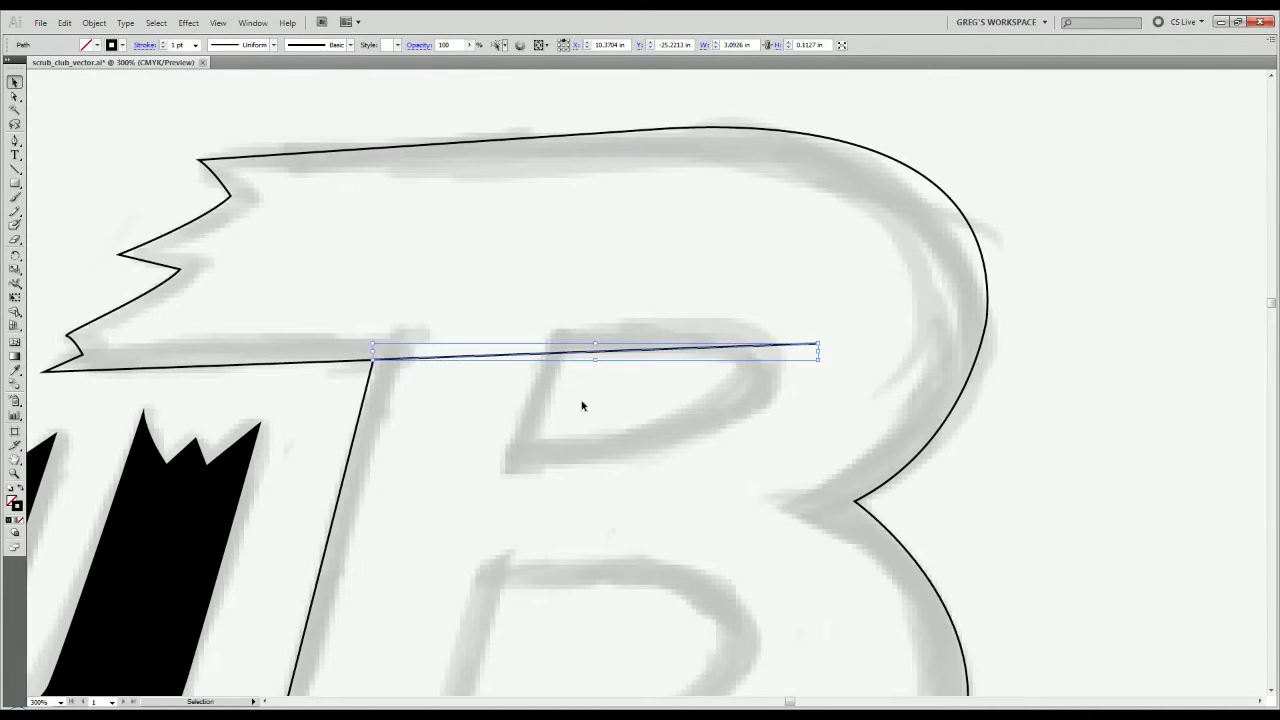
# Shorten the copied line to the upper counter's top edge and trace the remaining rounded side and stem side into a closed shape.
pyautogui.moveTo(373, 361); pyautogui.dragTo(548, 371)
pyautogui.moveTo(819, 343); pyautogui.dragTo(694, 346)
pyautogui.press('p')
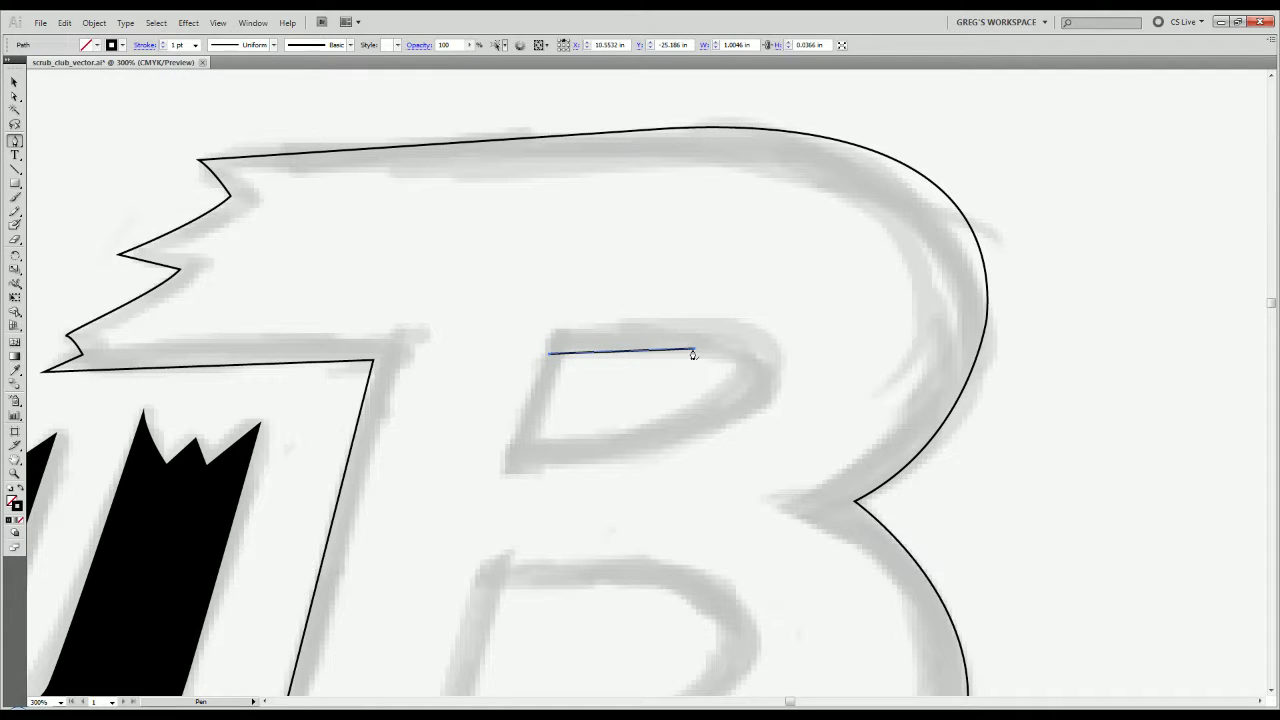
pyautogui.click(694, 349)
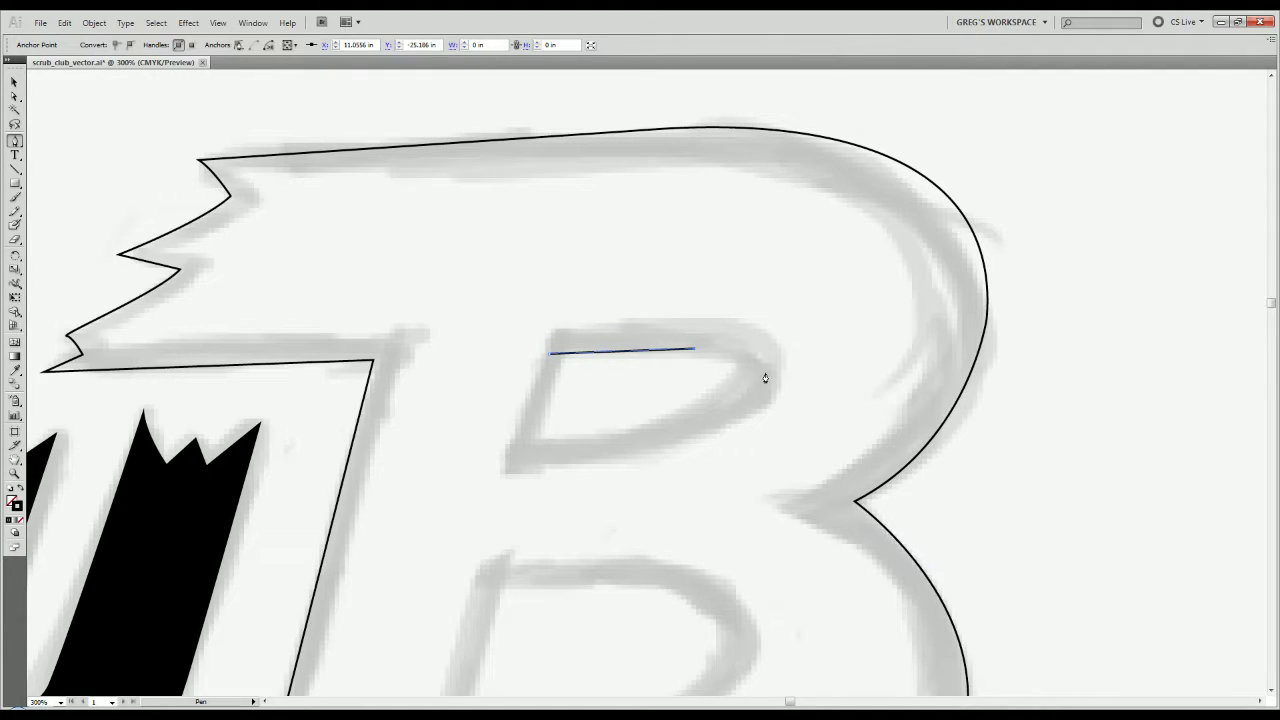
pyautogui.moveTo(765, 375); pyautogui.dragTo(765, 406)
pyautogui.moveTo(514, 468)
pyautogui.mouseDown()
pyautogui.moveTo(321, 479)
pyautogui.moveTo(365, 477)
pyautogui.mouseUp()
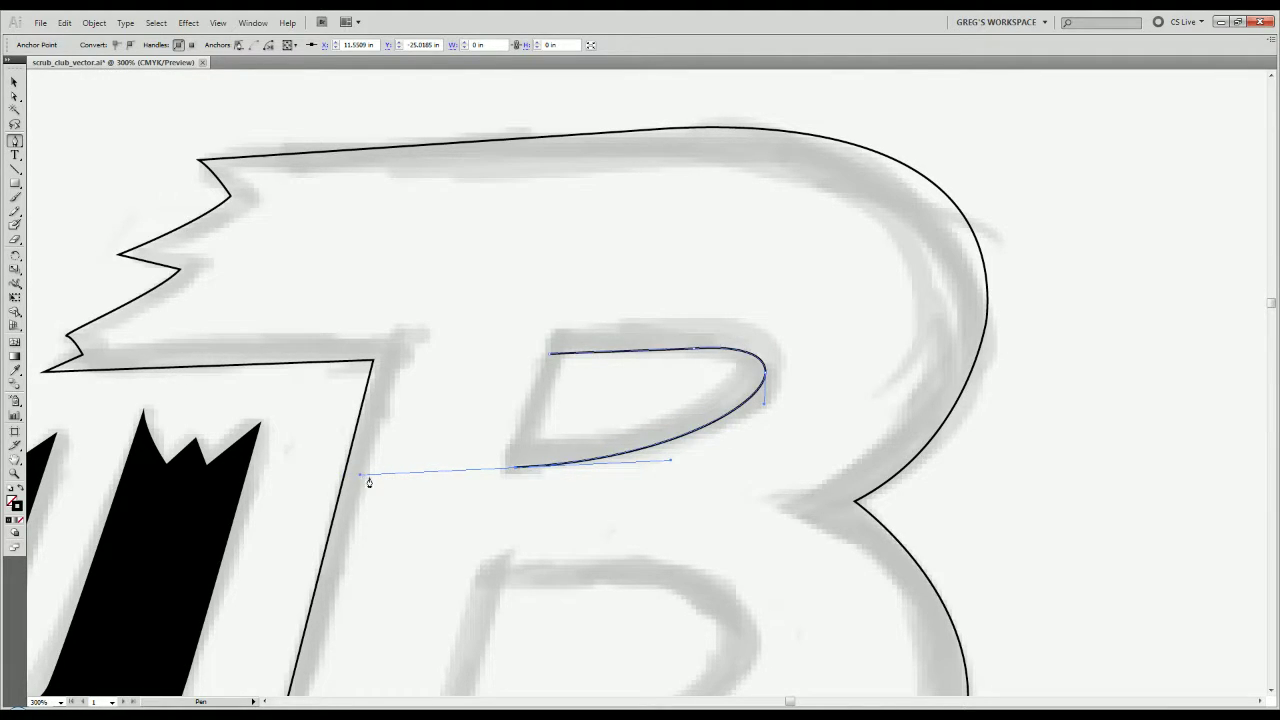
pyautogui.click(516, 470)
pyautogui.click(549, 354)
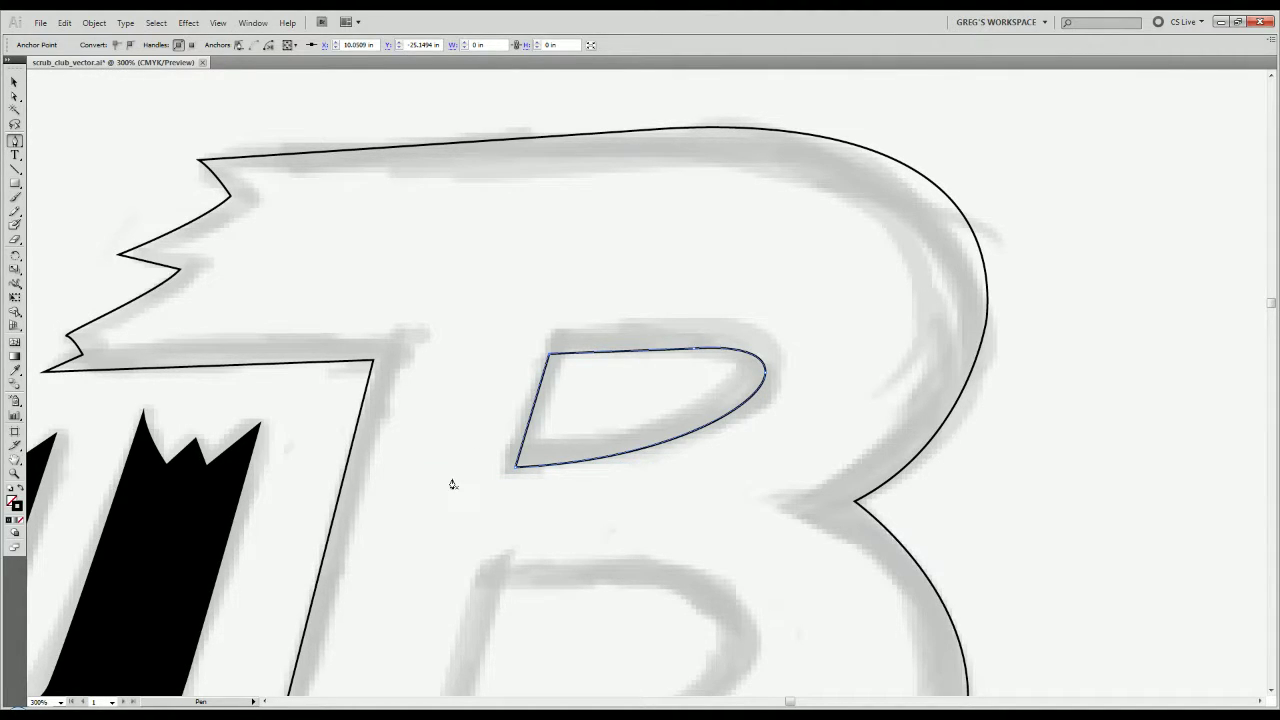
# Shift the lower stem-side corner of the upper counter slightly inward to steepen its straight side, and deselect the shape.
pyautogui.press('a')
pyautogui.click(518, 468)
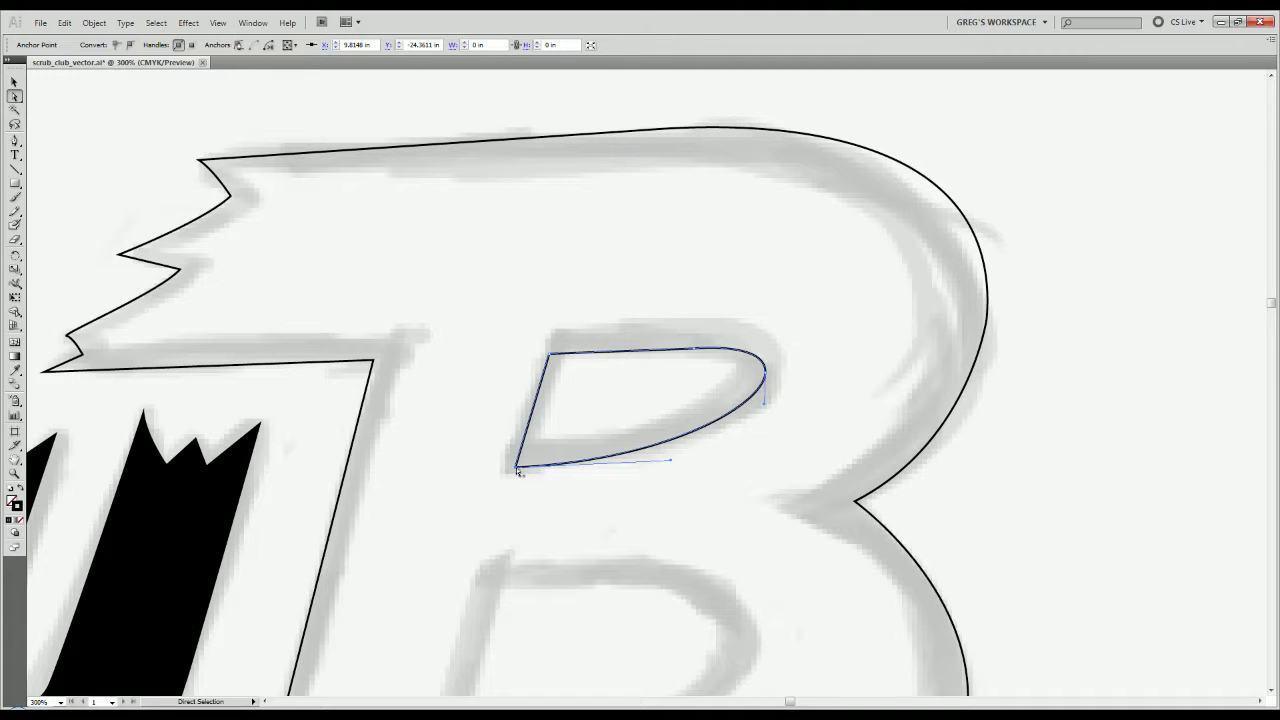
pyautogui.moveTo(519, 469); pyautogui.dragTo(525, 472)
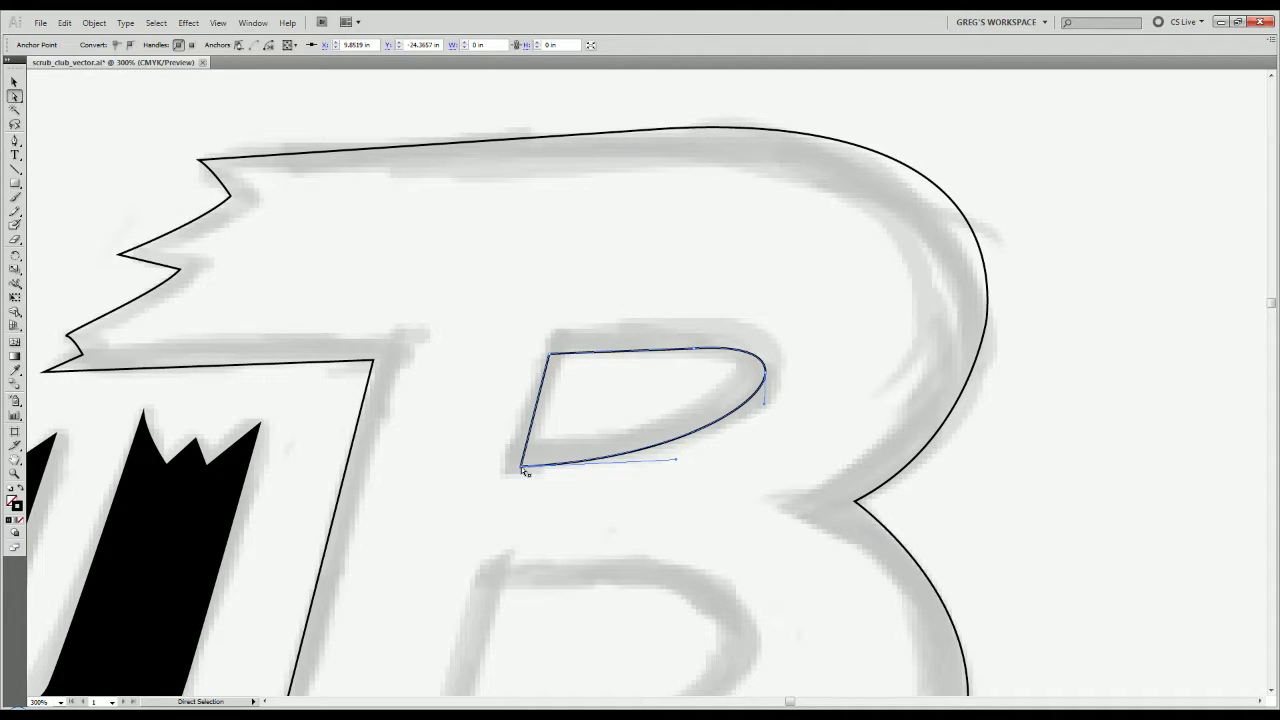
pyautogui.scroll(-2, 525, 472)
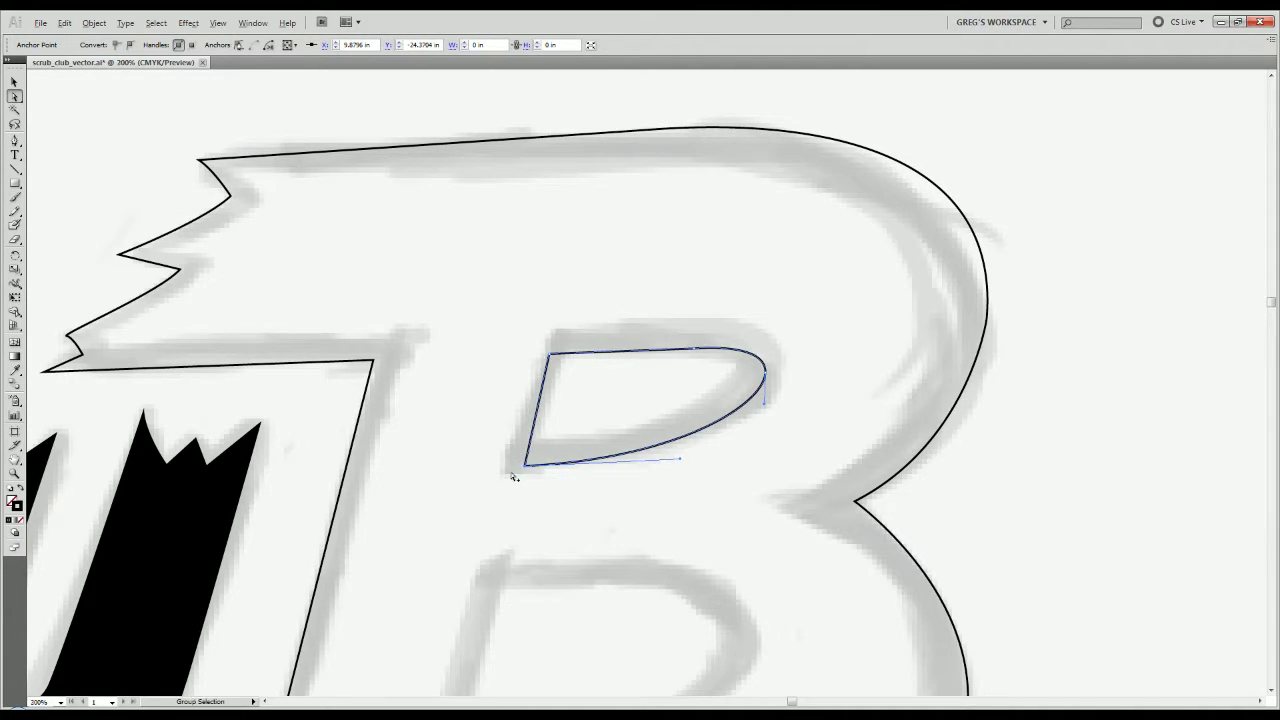
pyautogui.click(510, 525)
# Duplicate the slanted stem segment of the B and place its upper end at the upper counter's top stem-side corner, crossing the lower counter.
pyautogui.moveTo(500, 560)
pyautogui.mouseDown()
pyautogui.moveTo(621, 403)
pyautogui.moveTo(566, 446)
pyautogui.mouseUp()
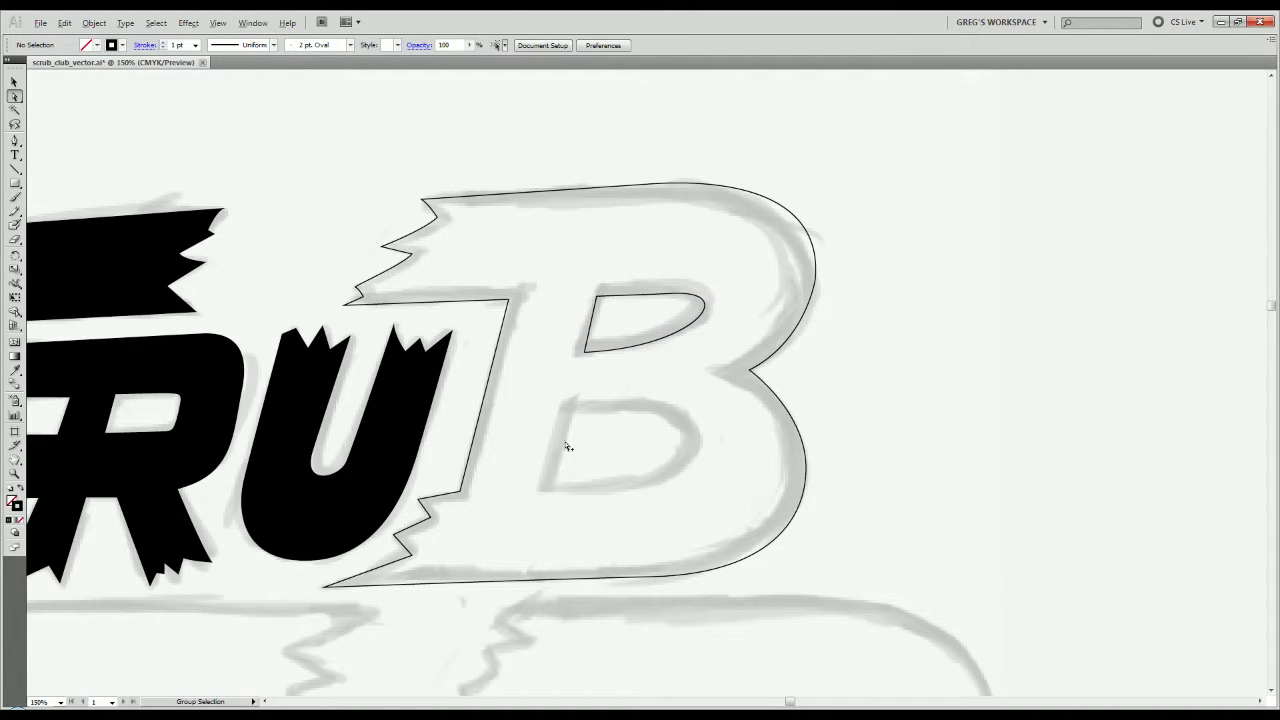
pyautogui.press('alt')
pyautogui.moveTo(604, 412); pyautogui.dragTo(606, 369)
pyautogui.moveTo(588, 418); pyautogui.dragTo(594, 371)
pyautogui.keyDown('ctrl'); pyautogui.click(571, 365); pyautogui.keyUp('ctrl')
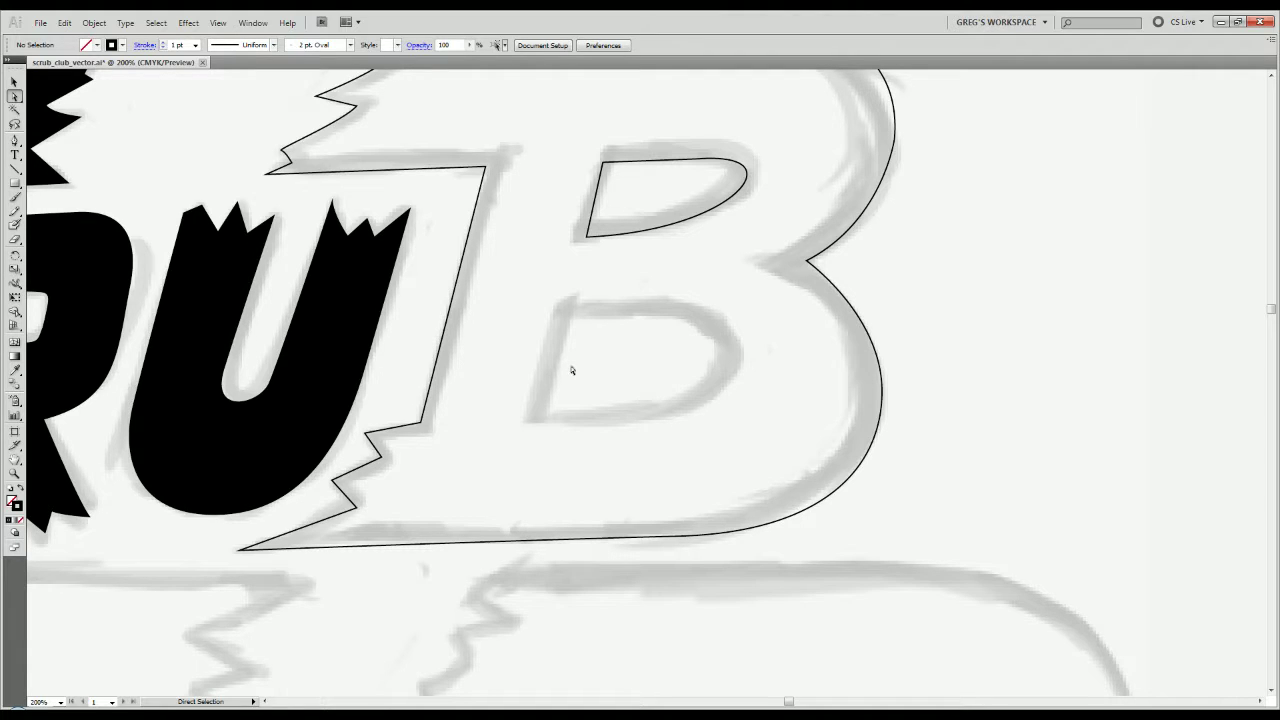
pyautogui.press('p')
pyautogui.press('a')
pyautogui.moveTo(450, 243); pyautogui.dragTo(497, 280)
pyautogui.hotkey('ctrl', 'c')
pyautogui.hotkey('ctrl', 'v')
pyautogui.press('v')
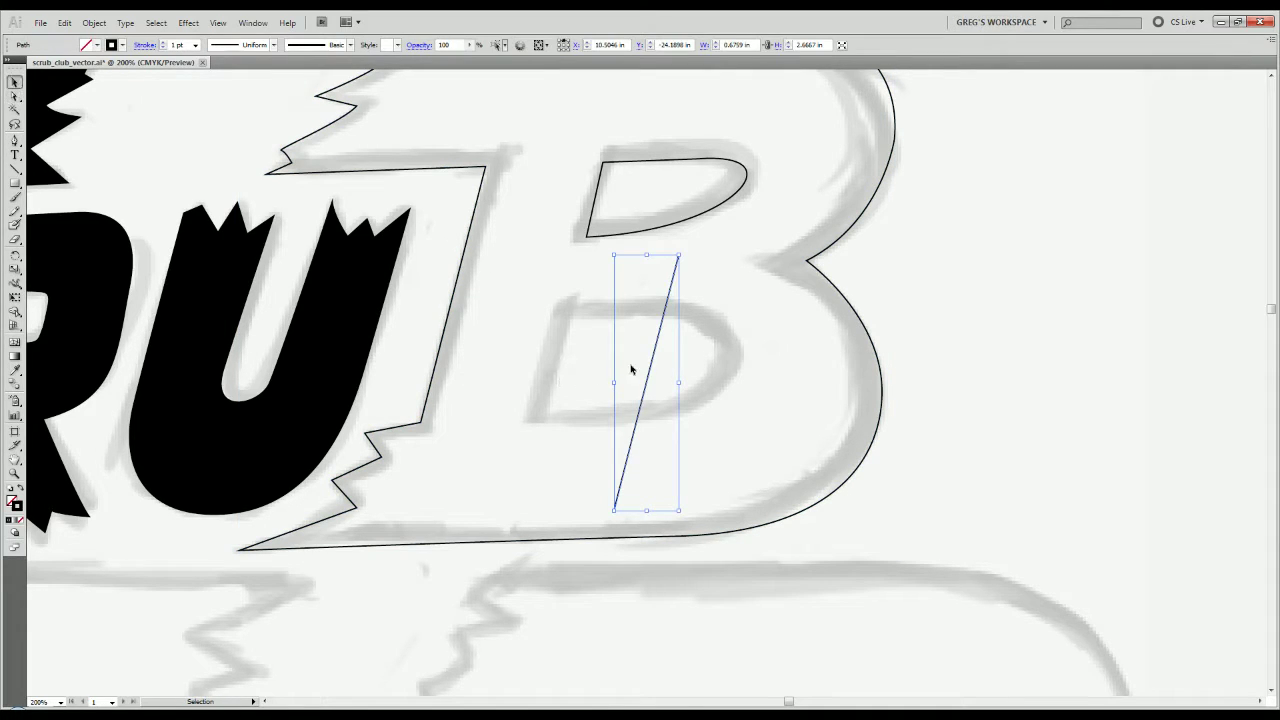
pyautogui.moveTo(653, 360); pyautogui.dragTo(576, 268)
pyautogui.scroll(3, 575, 193)
pyautogui.click(637, 260)
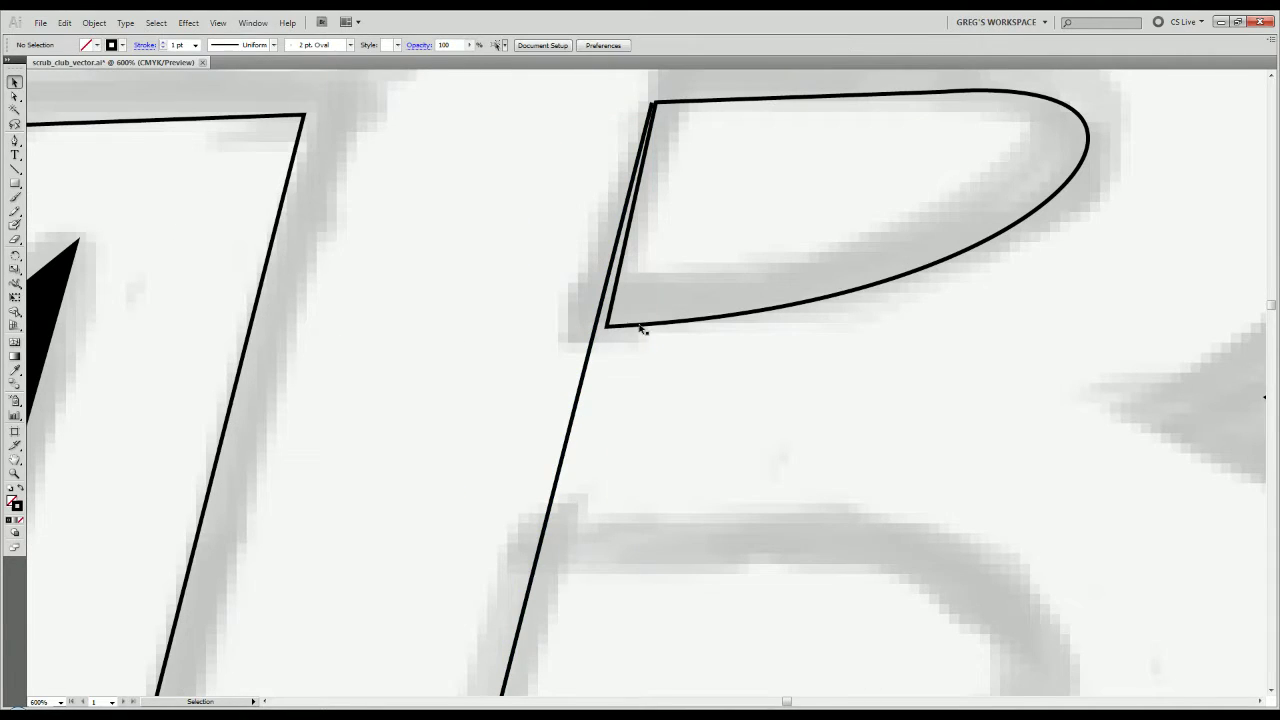
# Move the upper counter's lower stem-side corner onto the slanted guide line and align the line with the counter's straight side.
pyautogui.press('a')
pyautogui.moveTo(606, 326); pyautogui.dragTo(598, 331)
pyautogui.press('v')
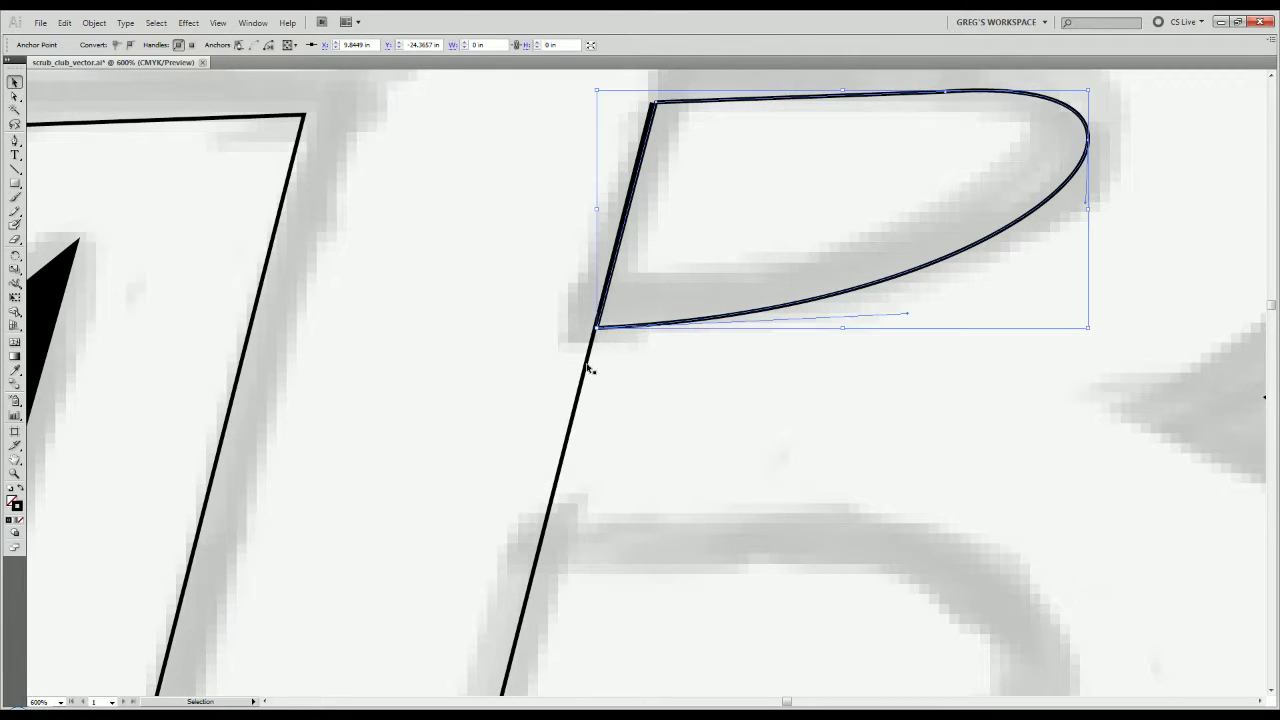
pyautogui.moveTo(503, 360); pyautogui.dragTo(588, 366)
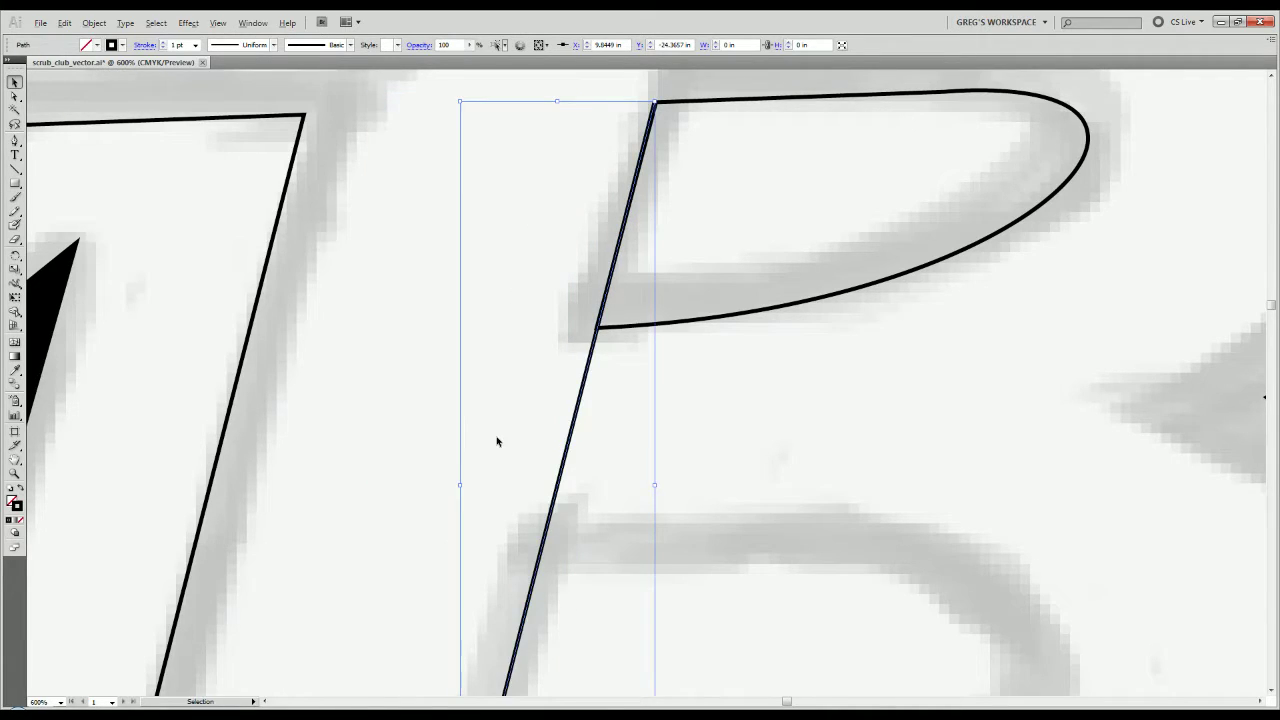
pyautogui.hotkey('ctrl', '-')
pyautogui.hotkey('ctrl', '-')
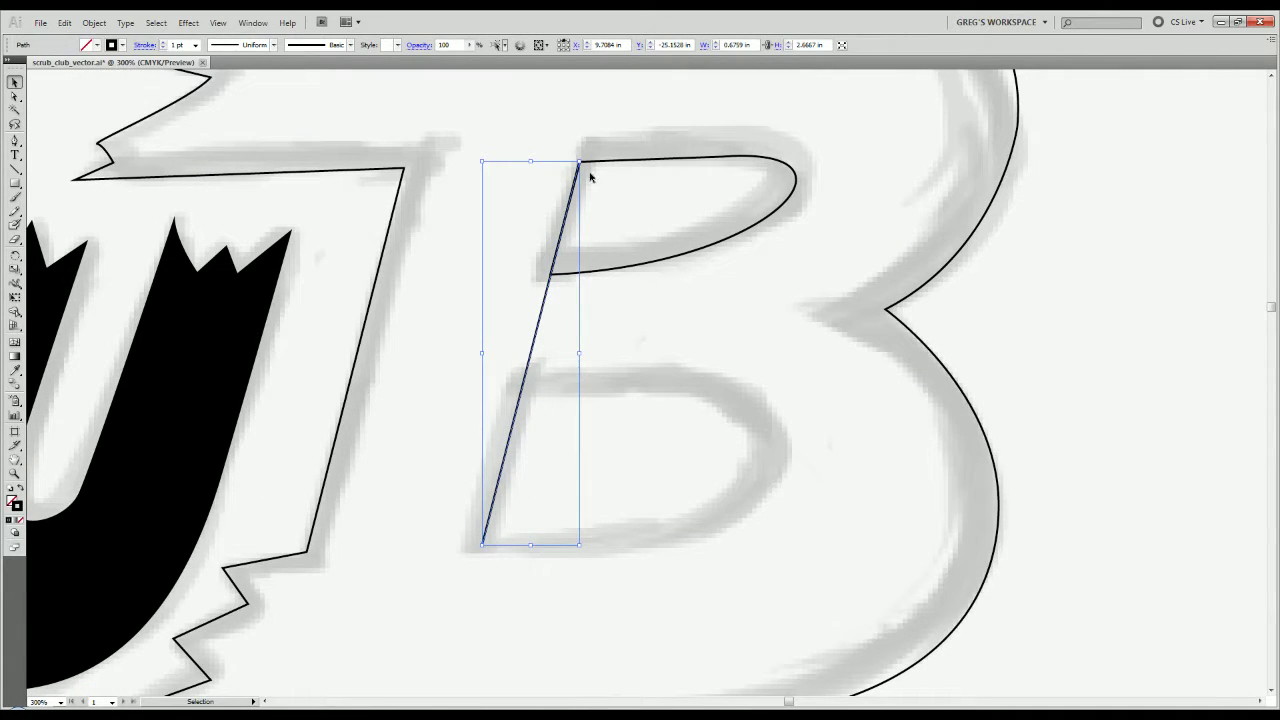
# Shorten the slanted guide line to the lower counter's top edge and trace the remaining sides into a closed, rounded counter shape.
pyautogui.moveTo(580, 160); pyautogui.dragTo(561, 376)
pyautogui.press('p')
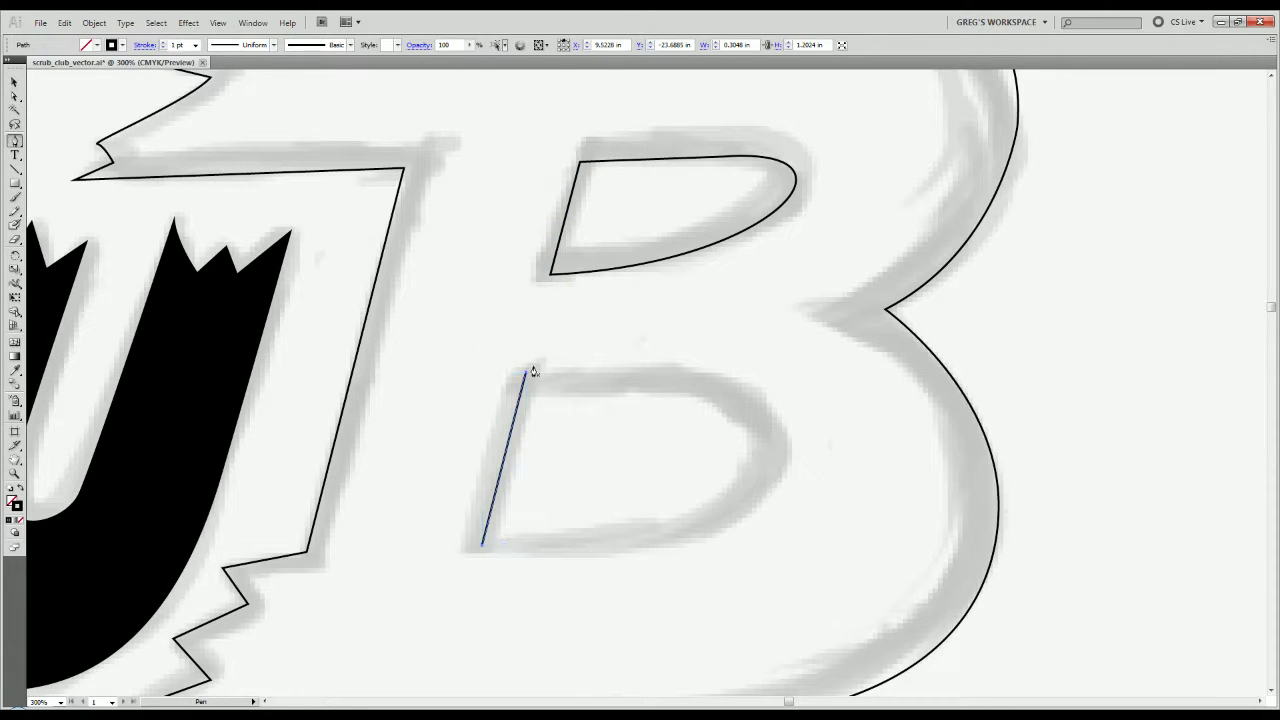
pyautogui.click(526, 377)
pyautogui.hotkey('ctrl', '-')
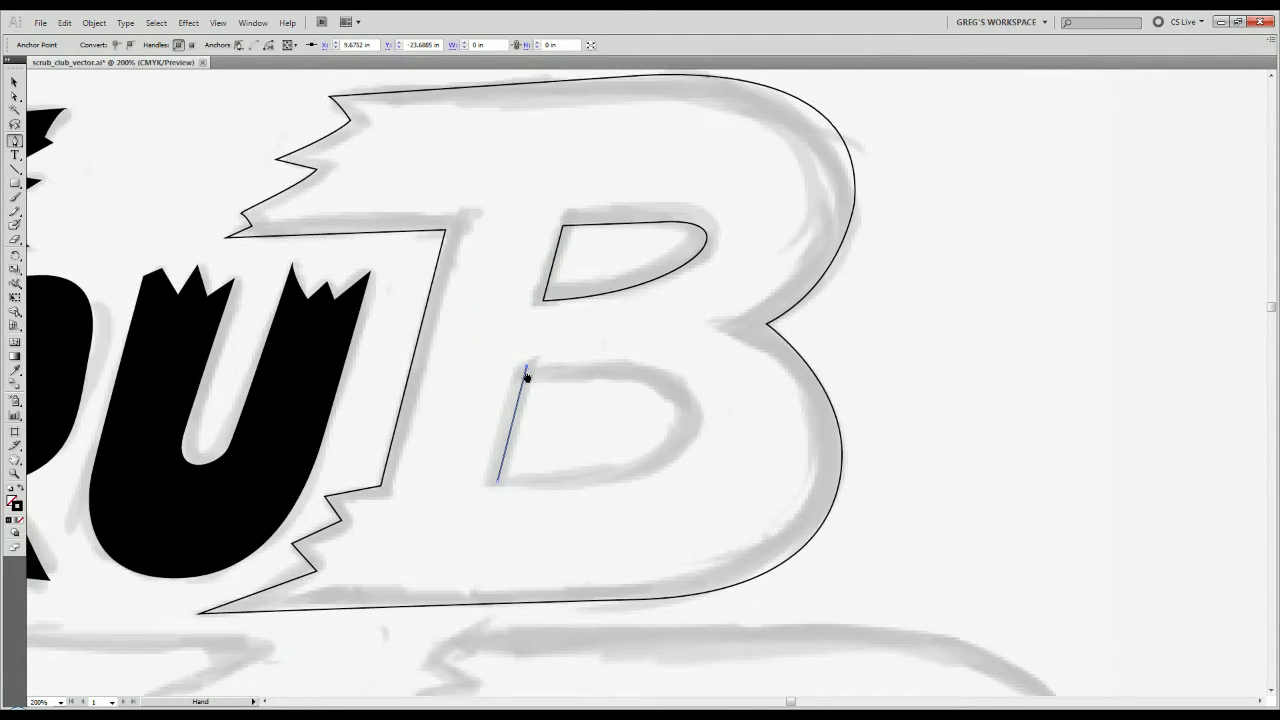
pyautogui.moveTo(607, 349); pyautogui.dragTo(668, 347)
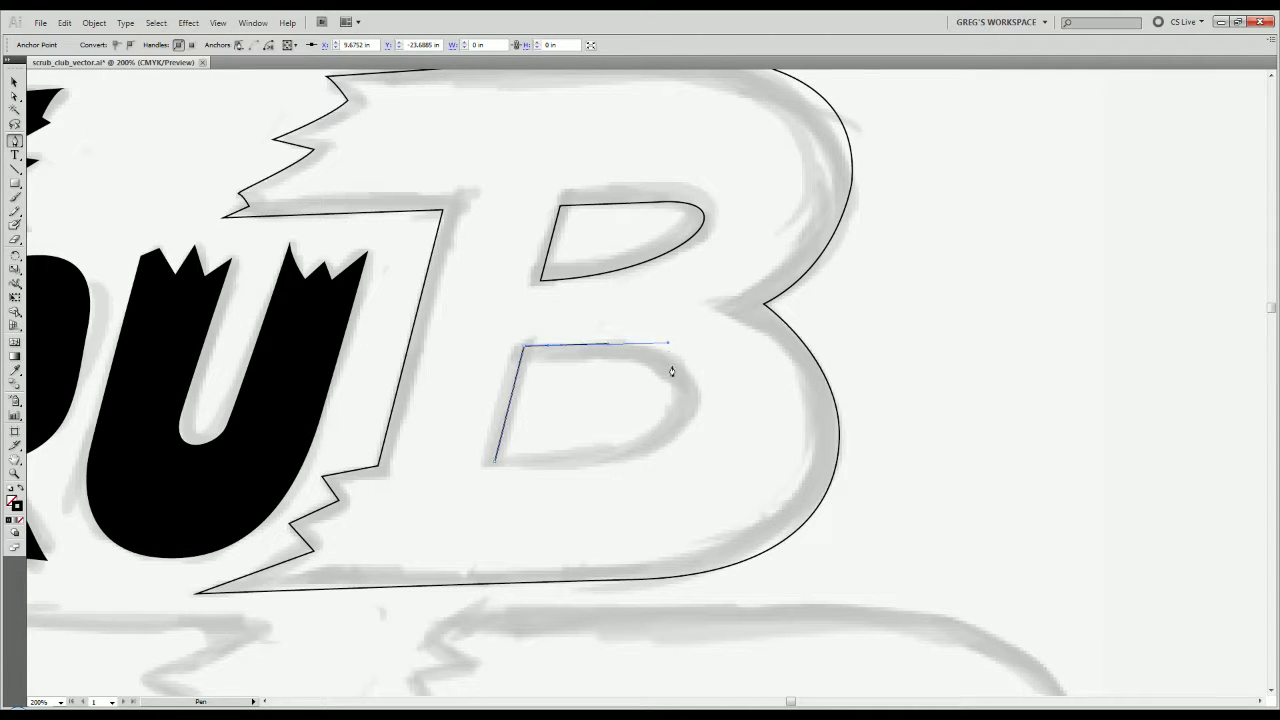
pyautogui.moveTo(688, 407); pyautogui.dragTo(685, 427)
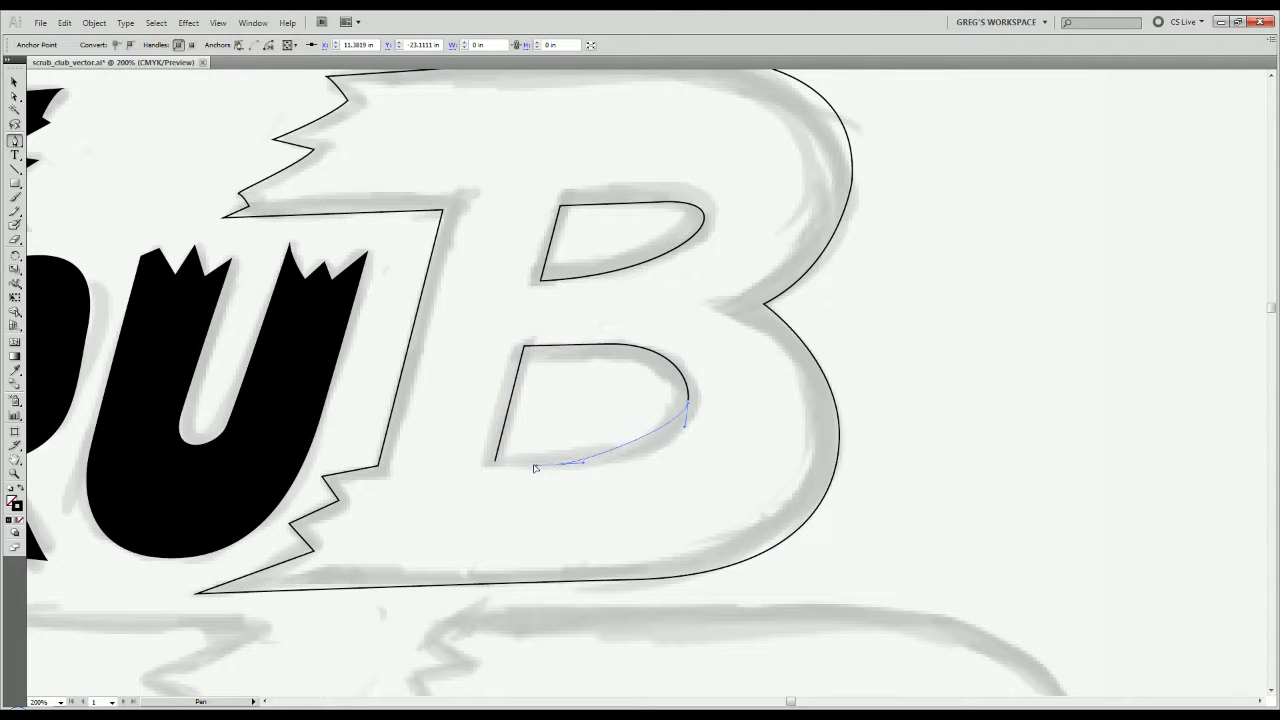
pyautogui.click(493, 464)
pyautogui.moveTo(492, 468); pyautogui.dragTo(338, 446)
pyautogui.press('v')
pyautogui.click(634, 516)
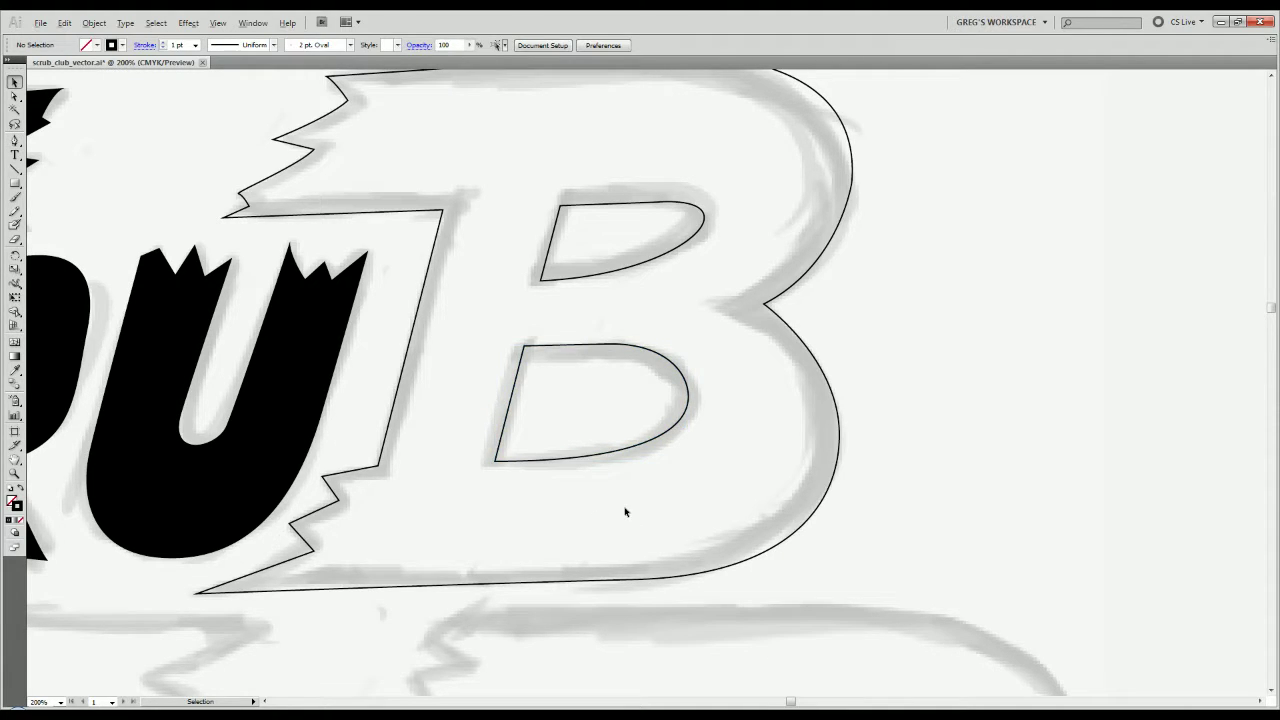
# Shorten the upper handle of the rounded end of the B's upper counter slightly to smooth its top curve, and deselect the shape.
pyautogui.scroll(-1, 625, 512)
pyautogui.scroll(1, 625, 512)
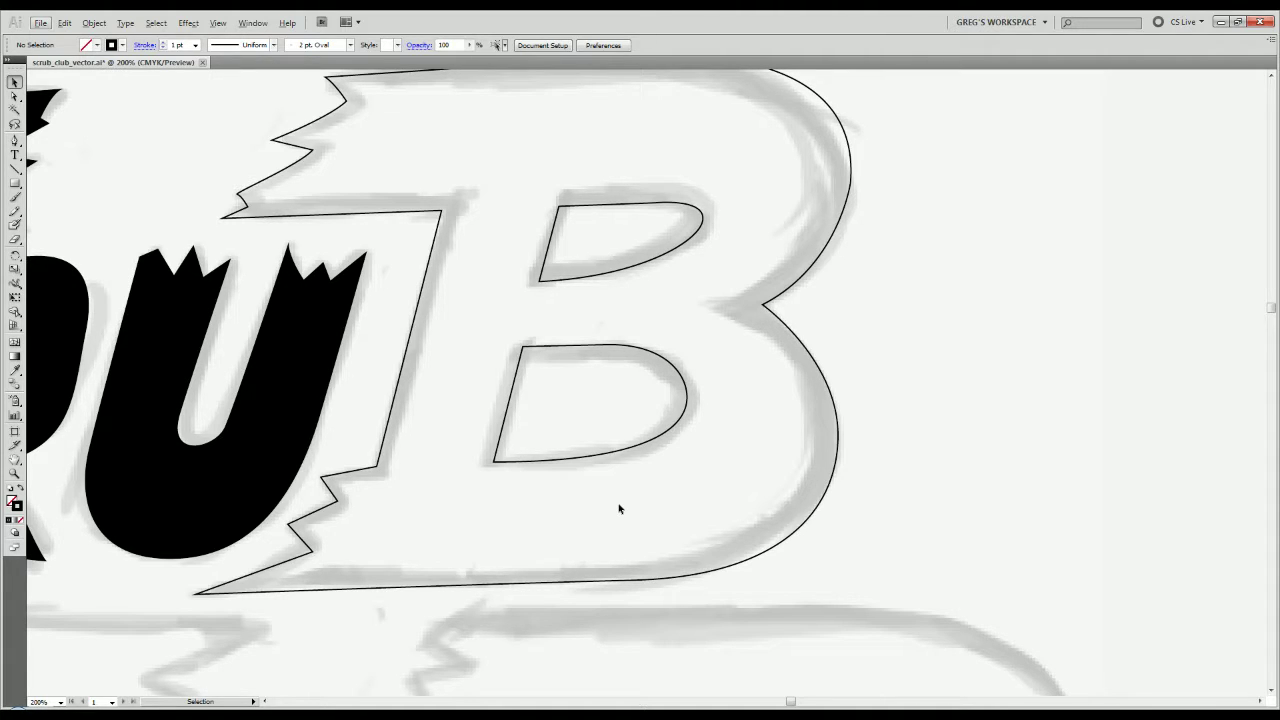
pyautogui.scroll(-1, 585, 512)
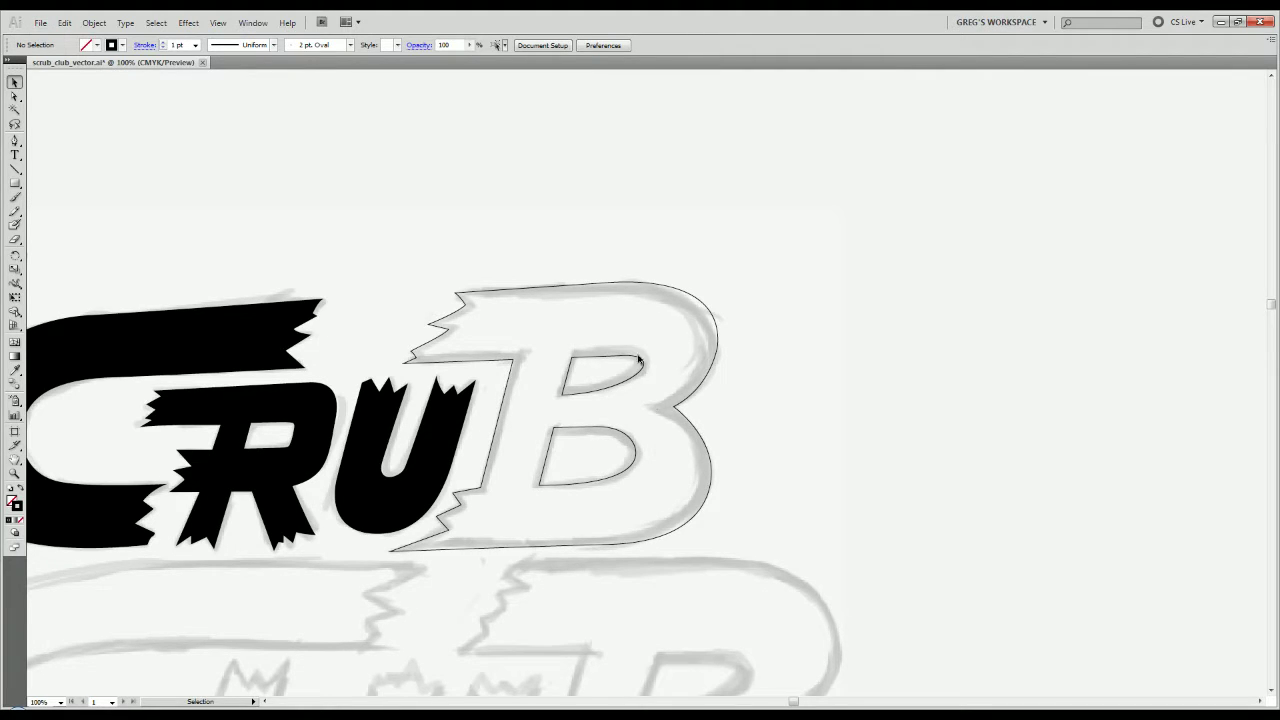
pyautogui.scroll(1, 597, 369)
pyautogui.scroll(4, 566, 360)
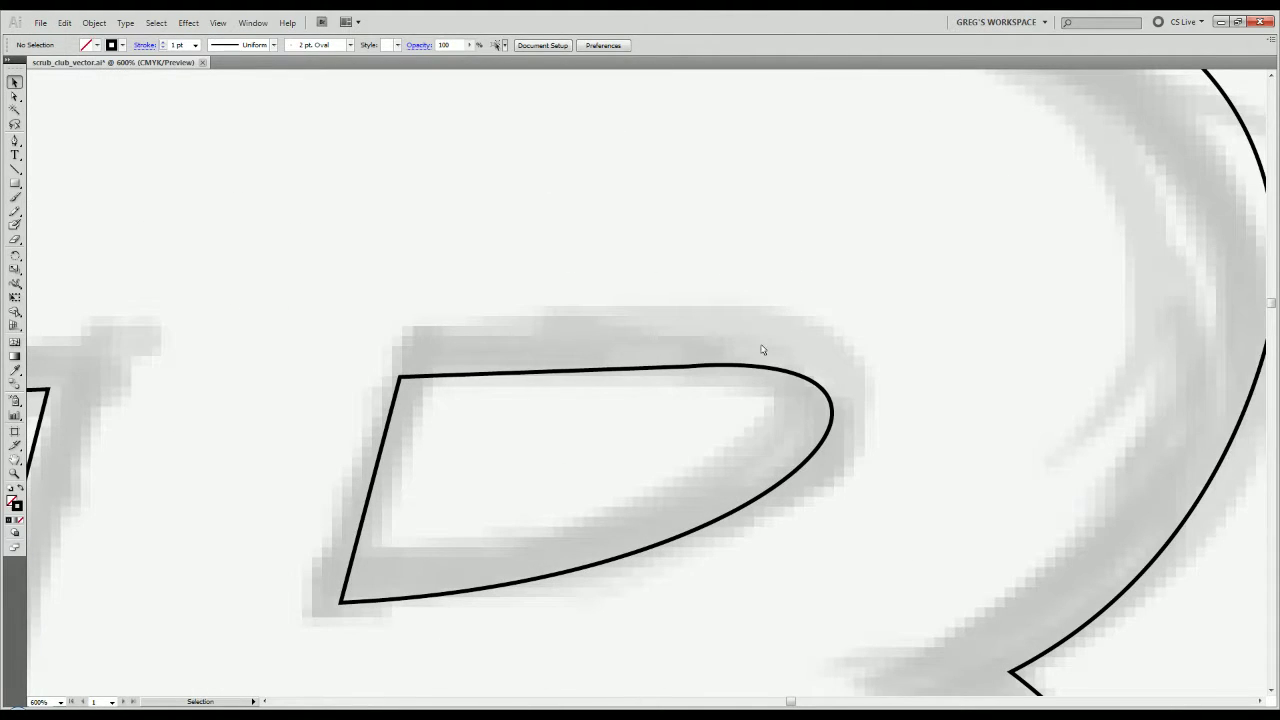
pyautogui.press('a')
pyautogui.click(714, 367)
pyautogui.click(705, 359)
pyautogui.click(832, 408)
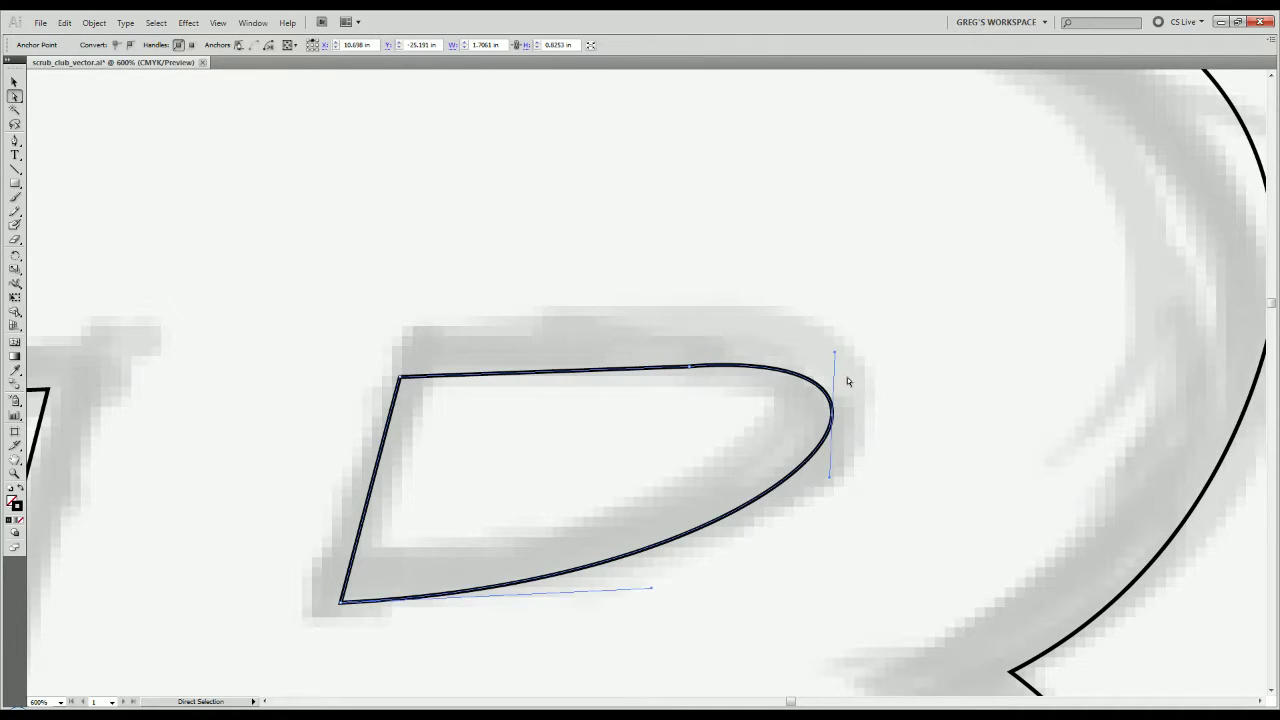
pyautogui.moveTo(837, 355); pyautogui.dragTo(834, 364)
pyautogui.press('v')
pyautogui.click(893, 434)
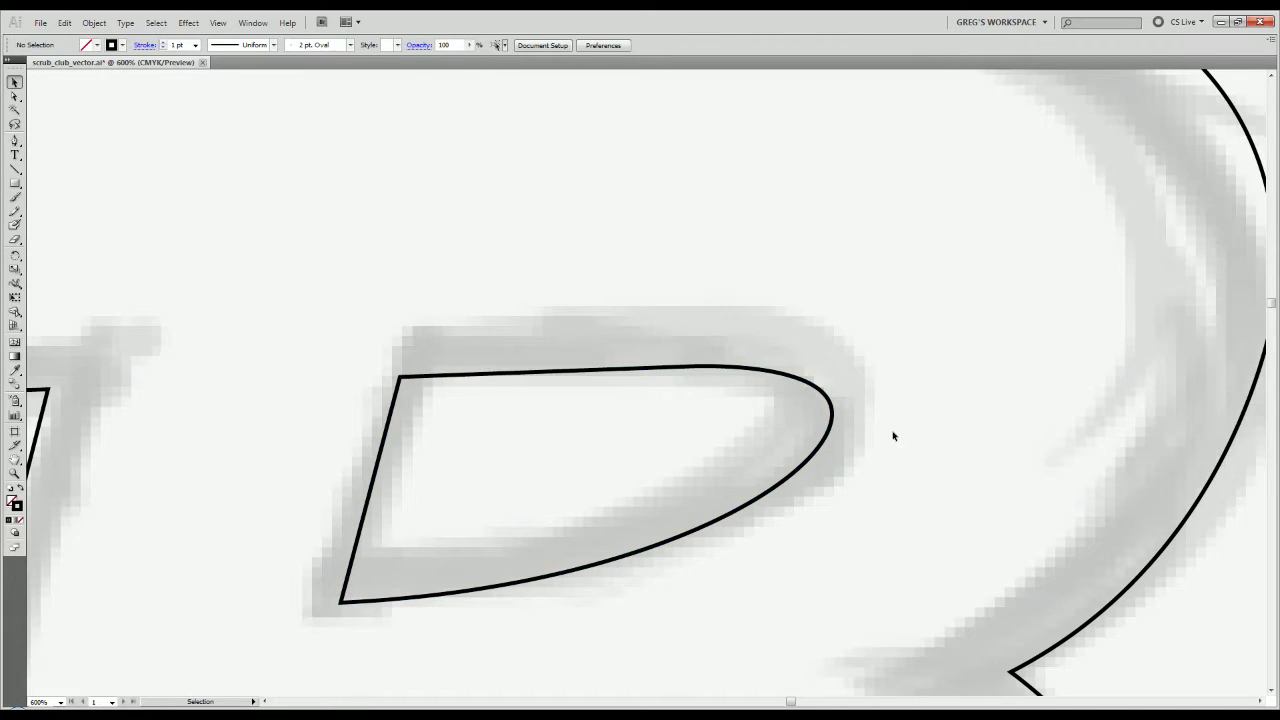
# Compare the outlined B with the other Scrub letters and the Street Fighter reference logo.
pyautogui.scroll(-4, 891, 434)
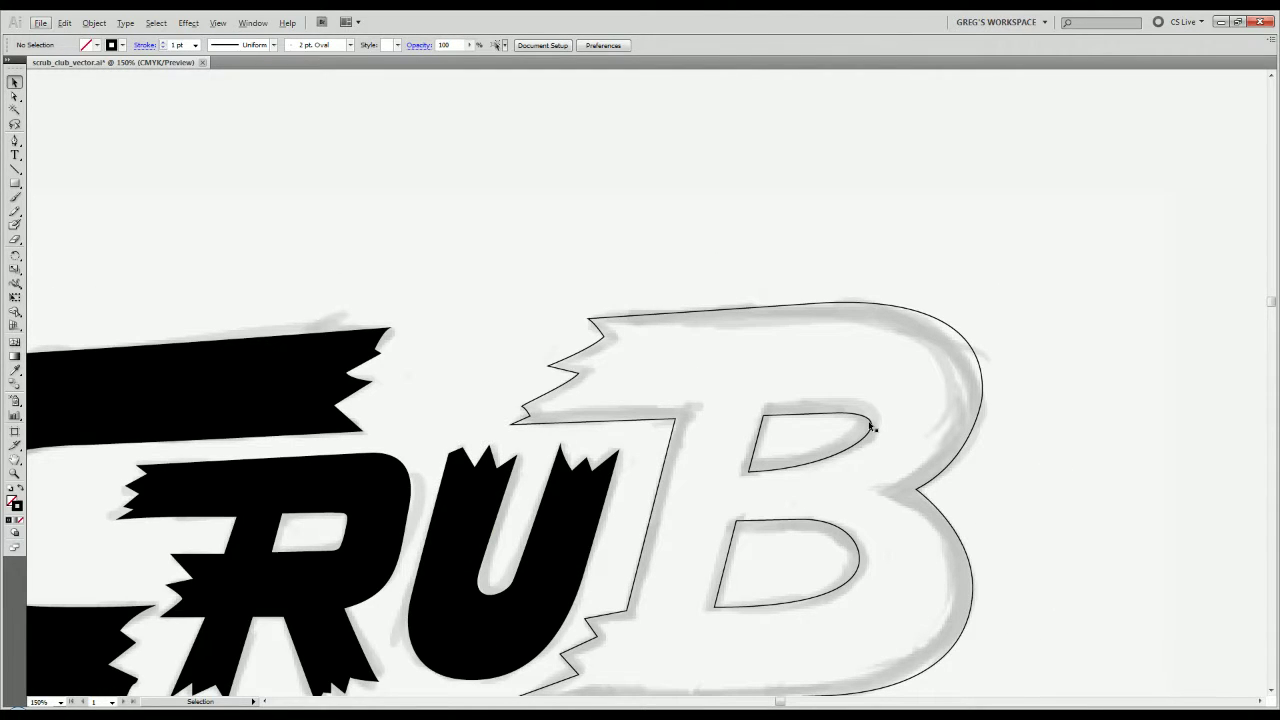
pyautogui.scroll(-3, 870, 428)
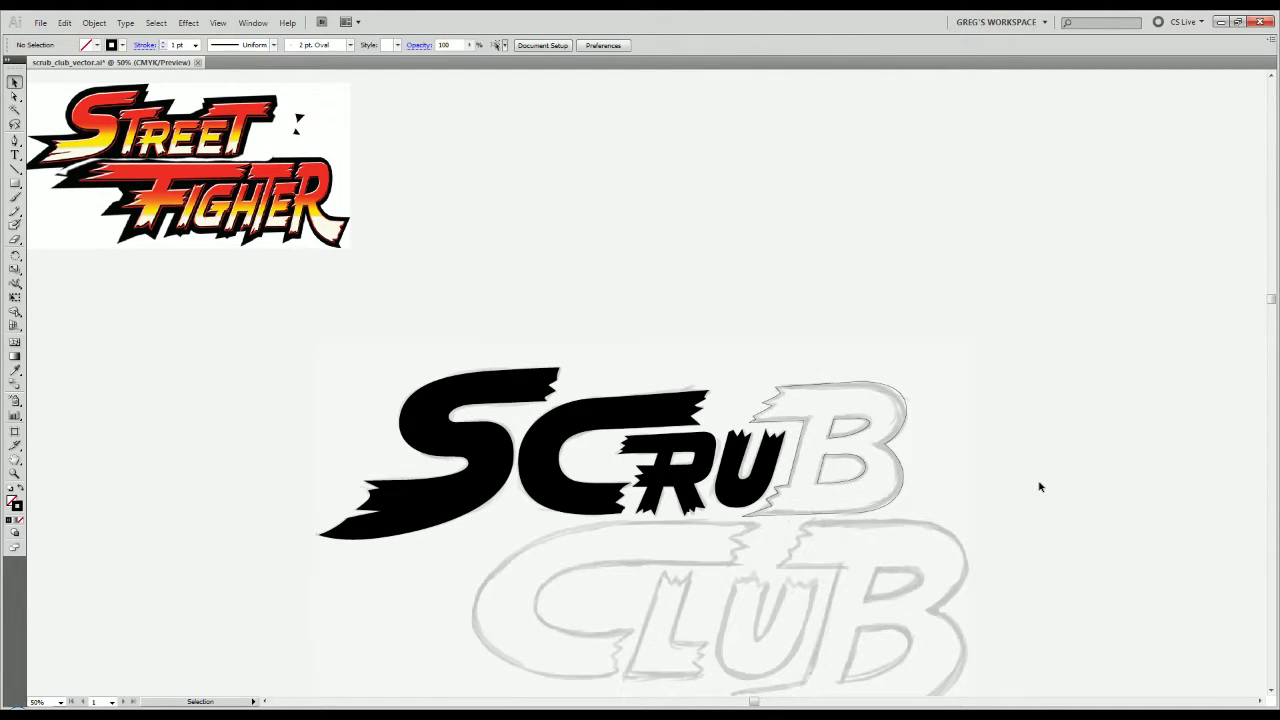
pyautogui.scroll(1, 1067, 431)
pyautogui.scroll(-1, 670, 378)
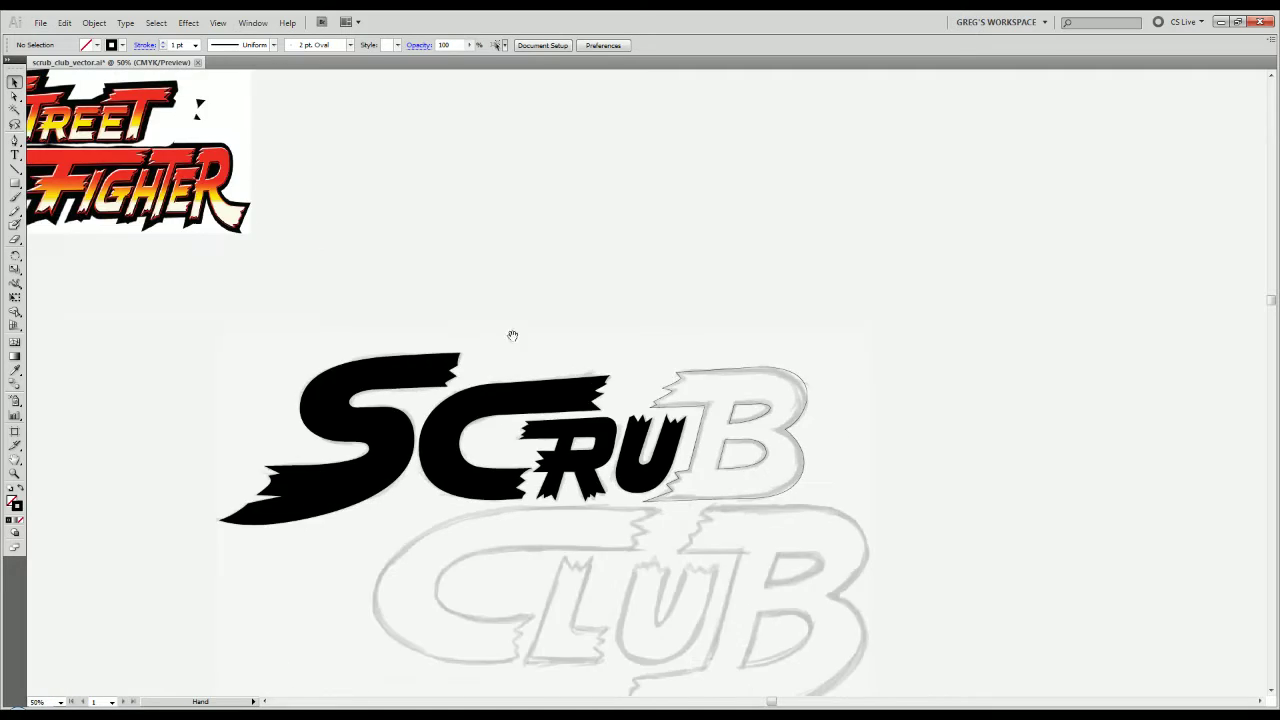
pyautogui.moveTo(478, 323); pyautogui.dragTo(801, 358)
pyautogui.press('space')
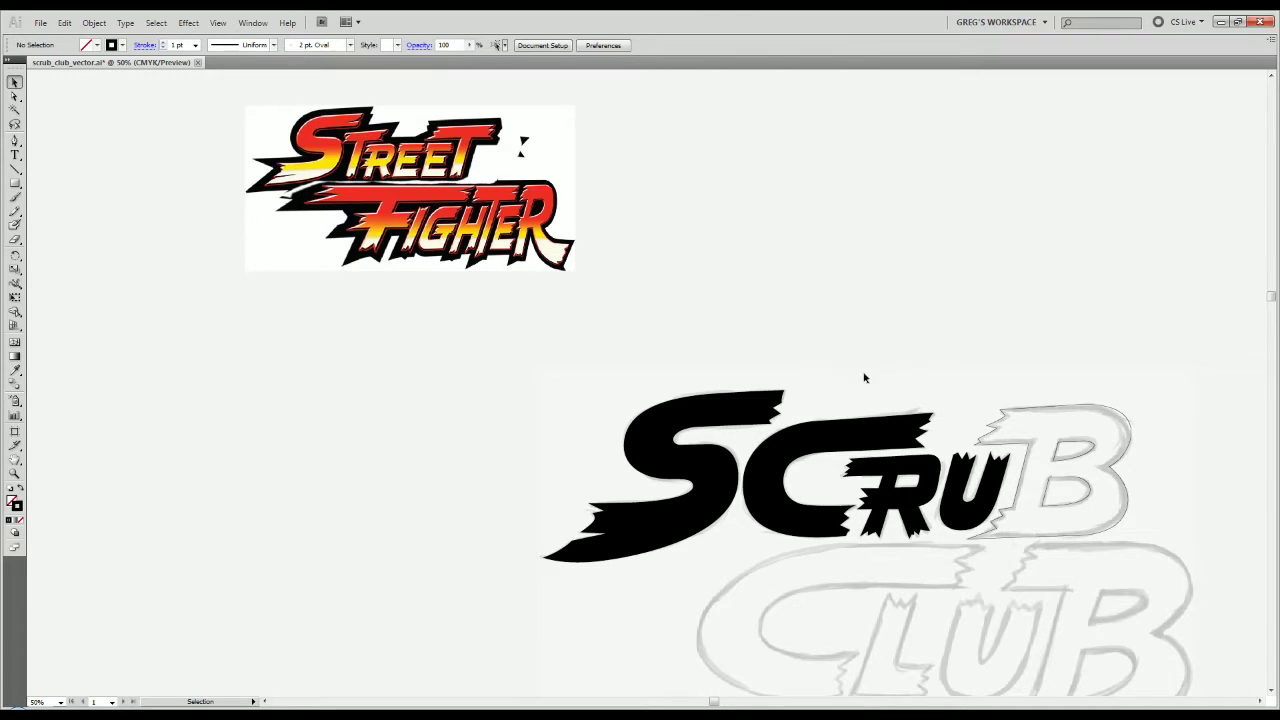
pyautogui.moveTo(916, 381); pyautogui.dragTo(646, 355)
pyautogui.scroll(2, 796, 381)
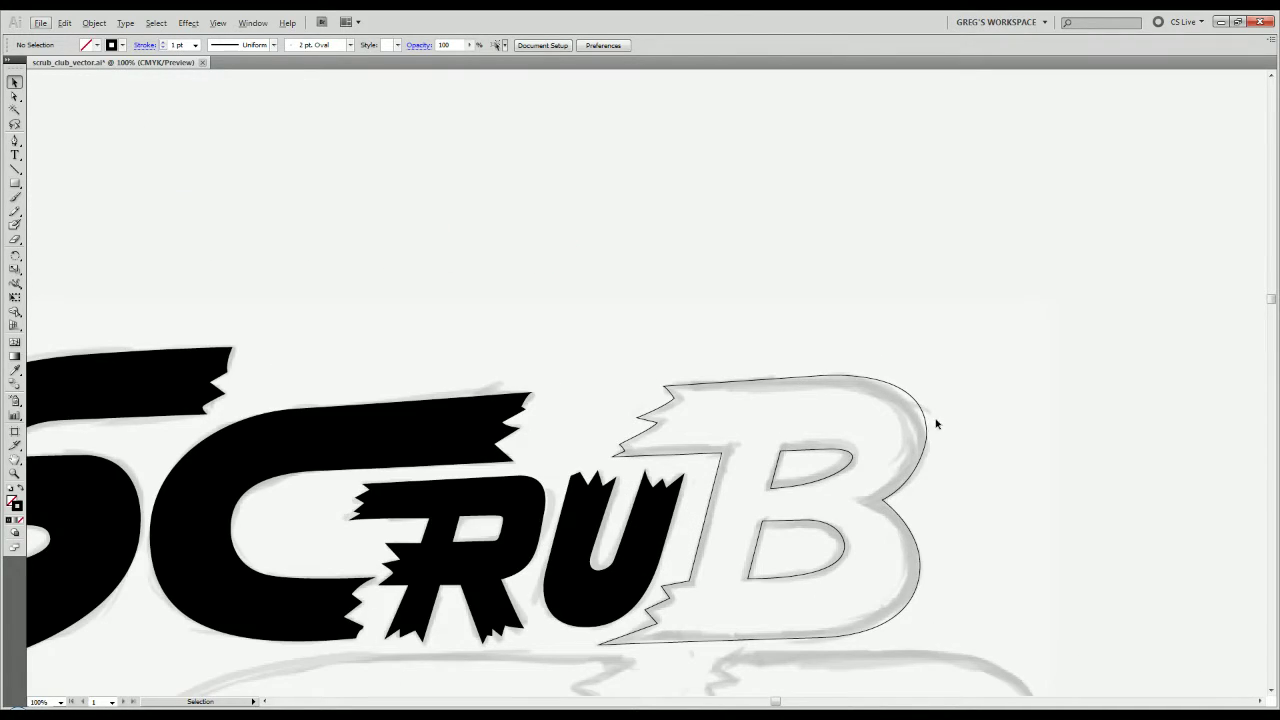
# Fill the B's outlines solid black and cut out both counters by dividing, ungrouping and deleting the inner shapes.
pyautogui.click(774, 579)
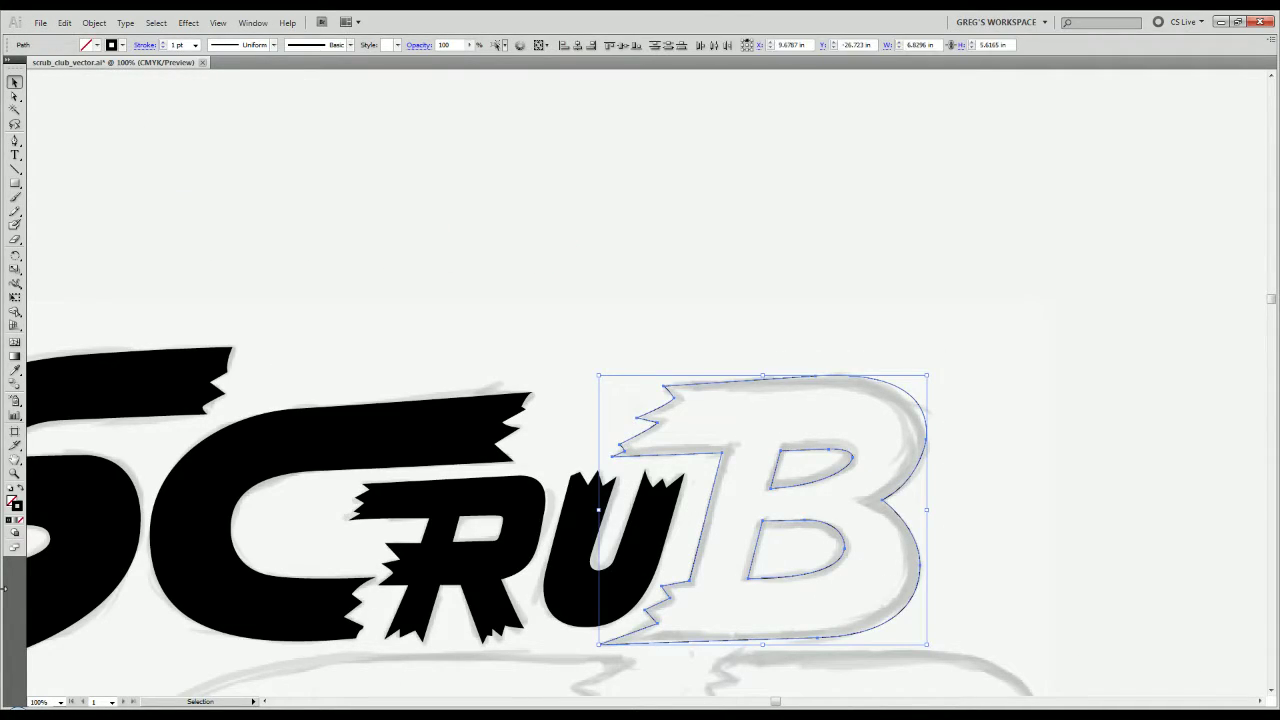
pyautogui.click(20, 491)
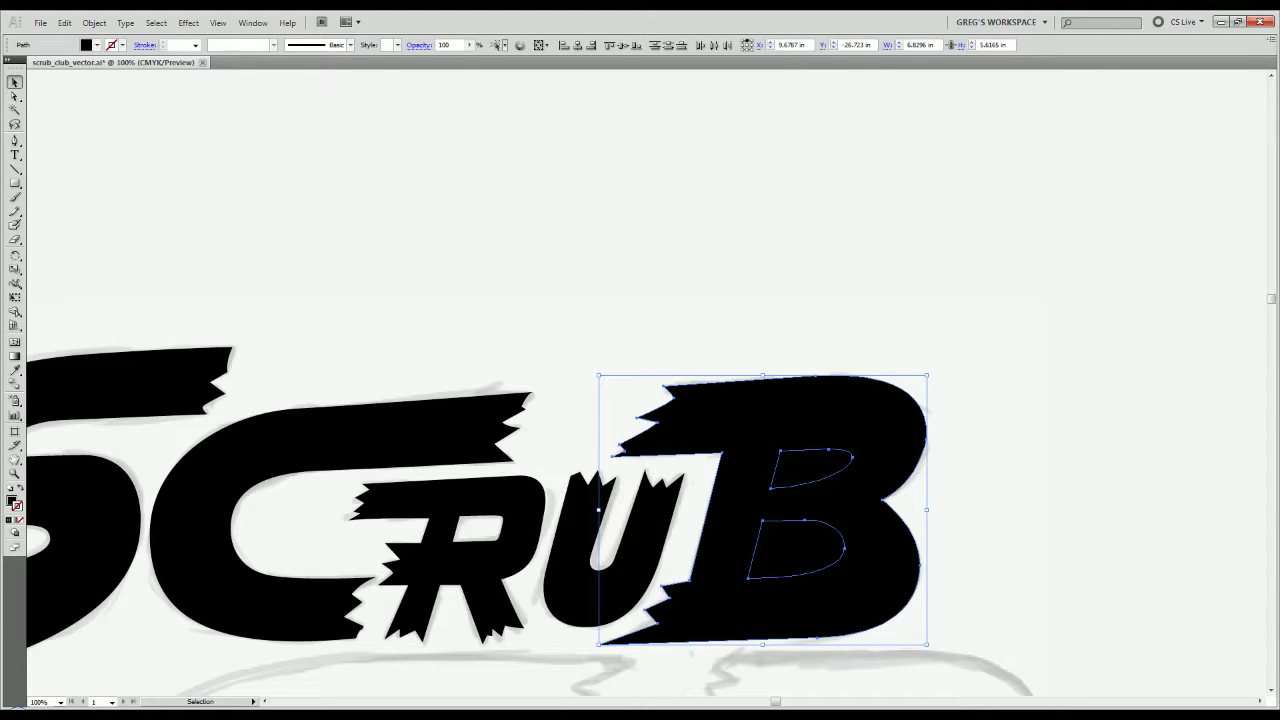
pyautogui.rightClick(850, 510)
pyautogui.click(886, 590)
pyautogui.click(862, 471)
pyautogui.press('Delete')
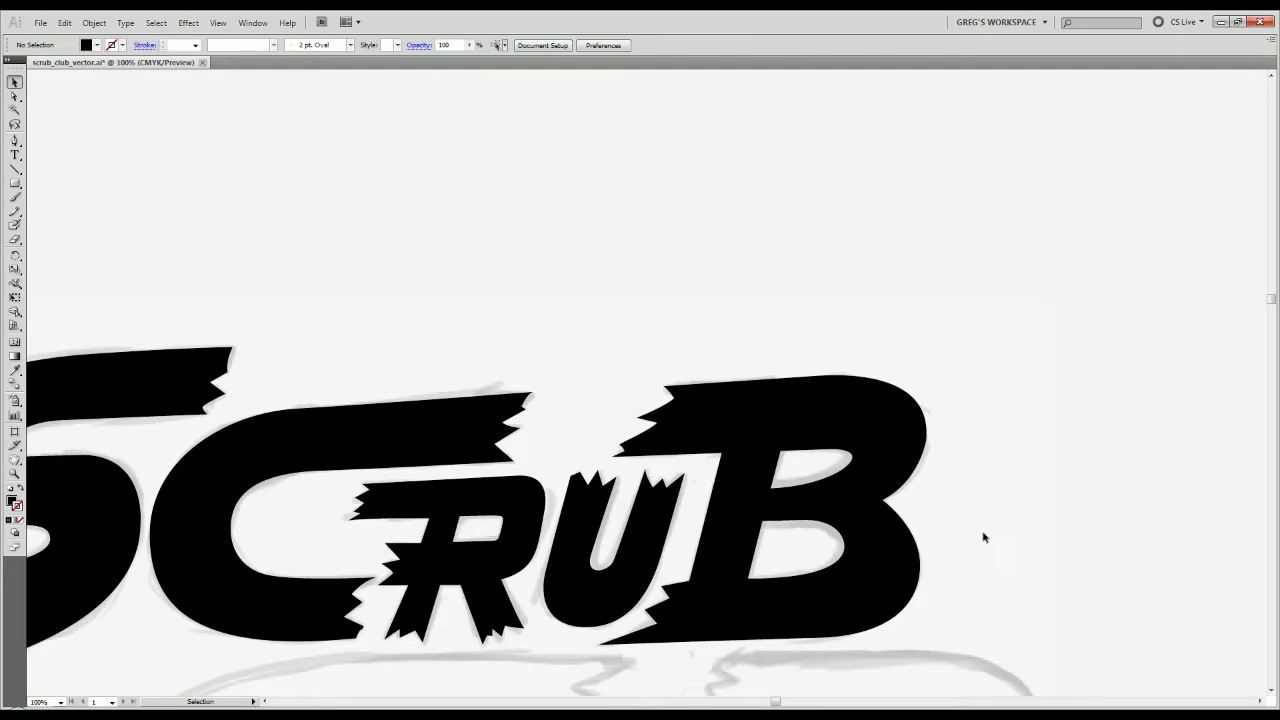
pyautogui.moveTo(1001, 541); pyautogui.dragTo(1103, 420)
pyautogui.moveTo(1051, 491); pyautogui.dragTo(911, 543)
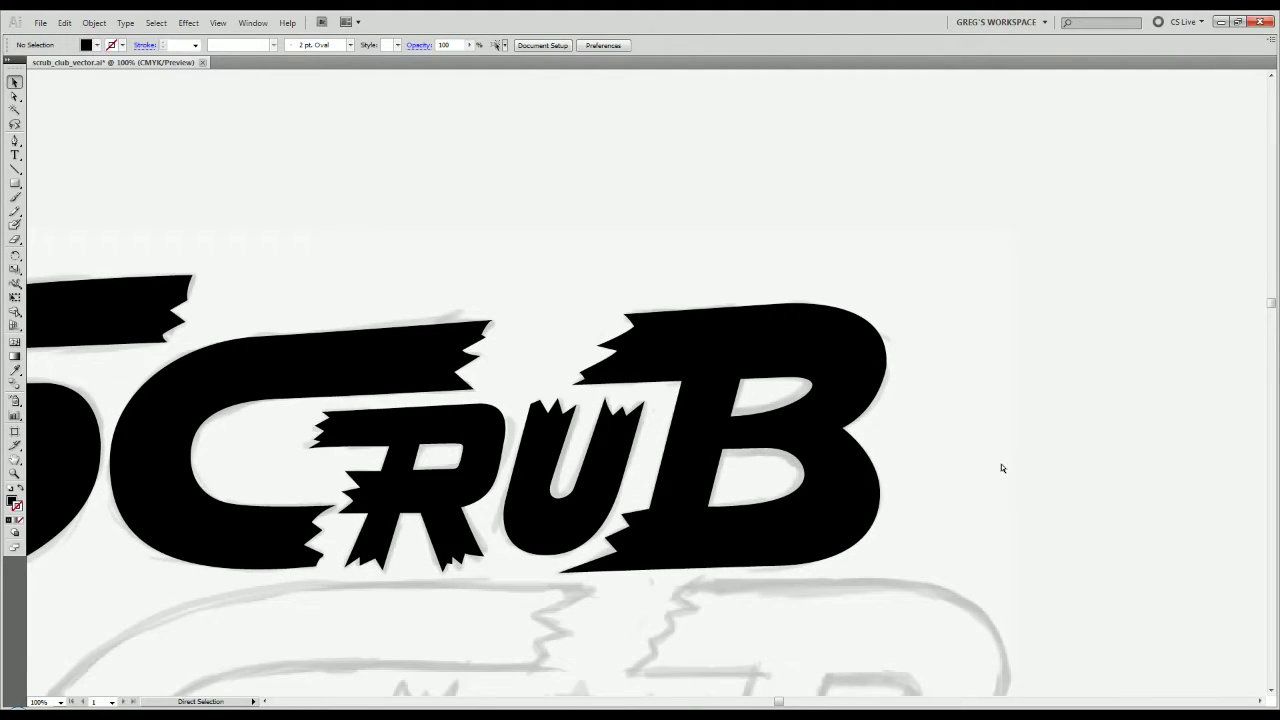
# Undo the counter cutout and the black fill of the B, back to its unfilled outlines.
pyautogui.hotkey('ctrl', 'z')
pyautogui.hotkey('ctrl', 'z')
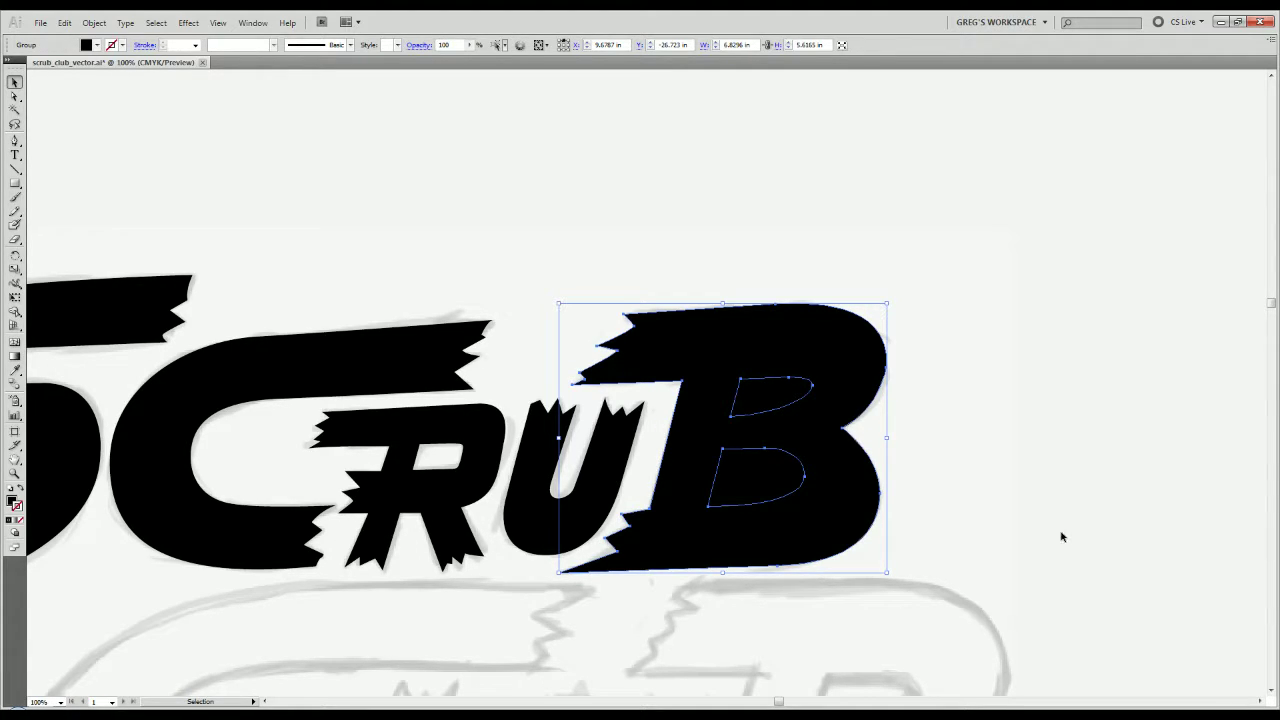
pyautogui.click(977, 529)
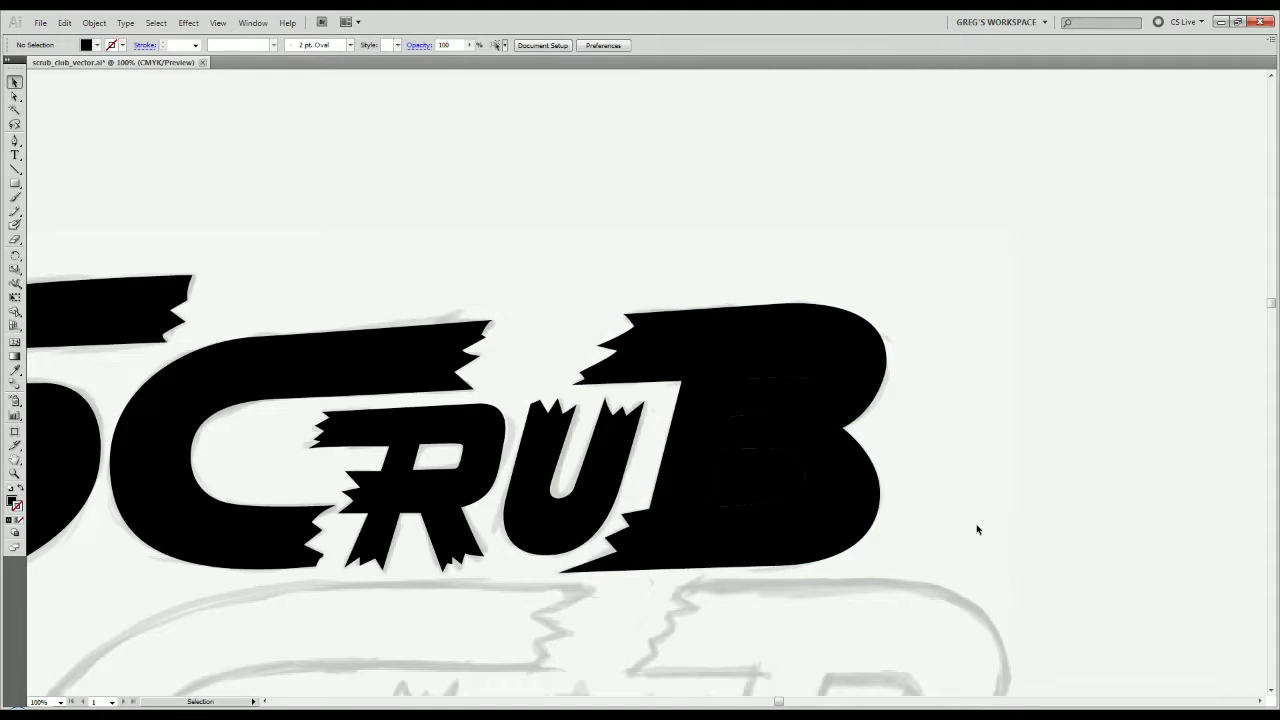
pyautogui.moveTo(968, 328); pyautogui.dragTo(762, 582)
pyautogui.press('a')
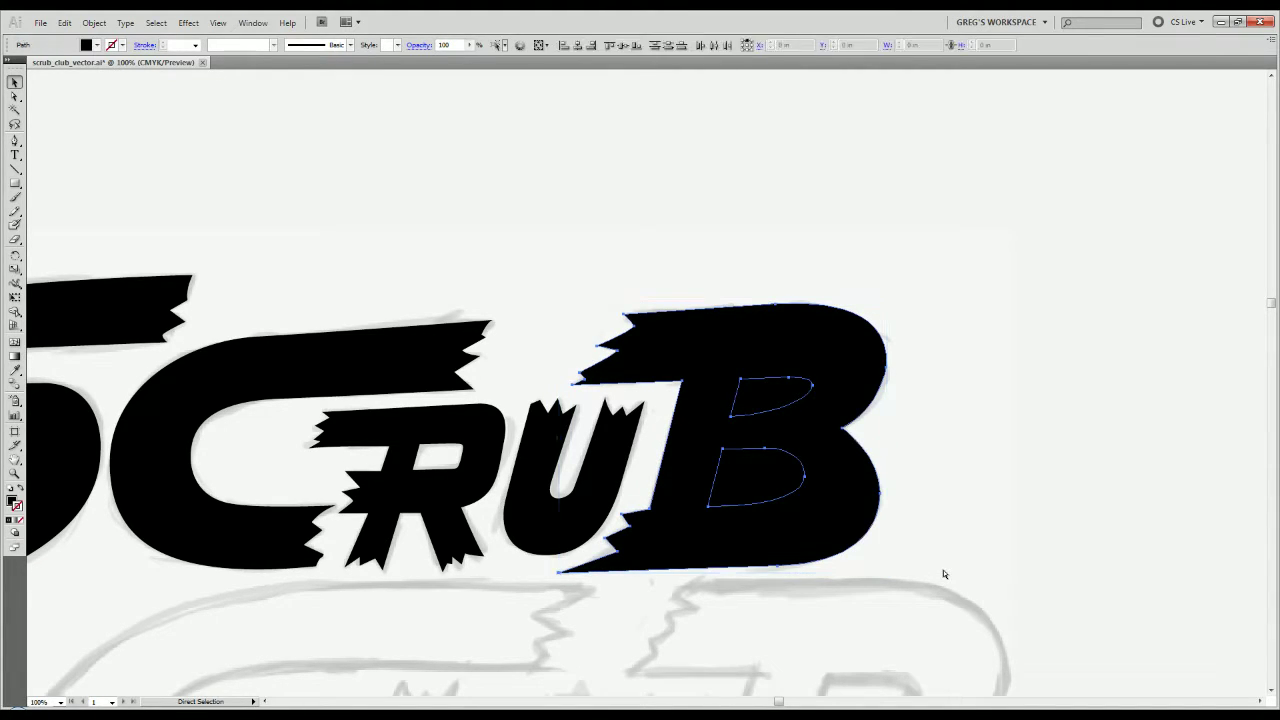
pyautogui.hotkey('shift', 'x')
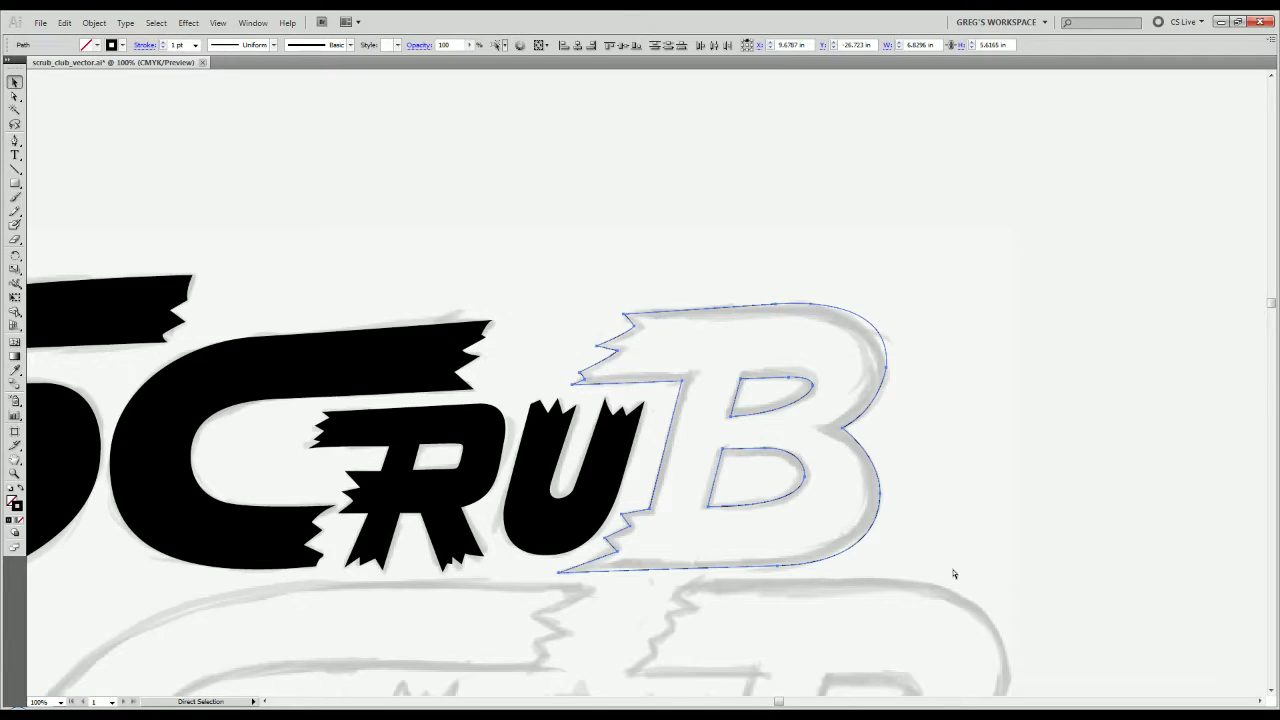
pyautogui.press('v')
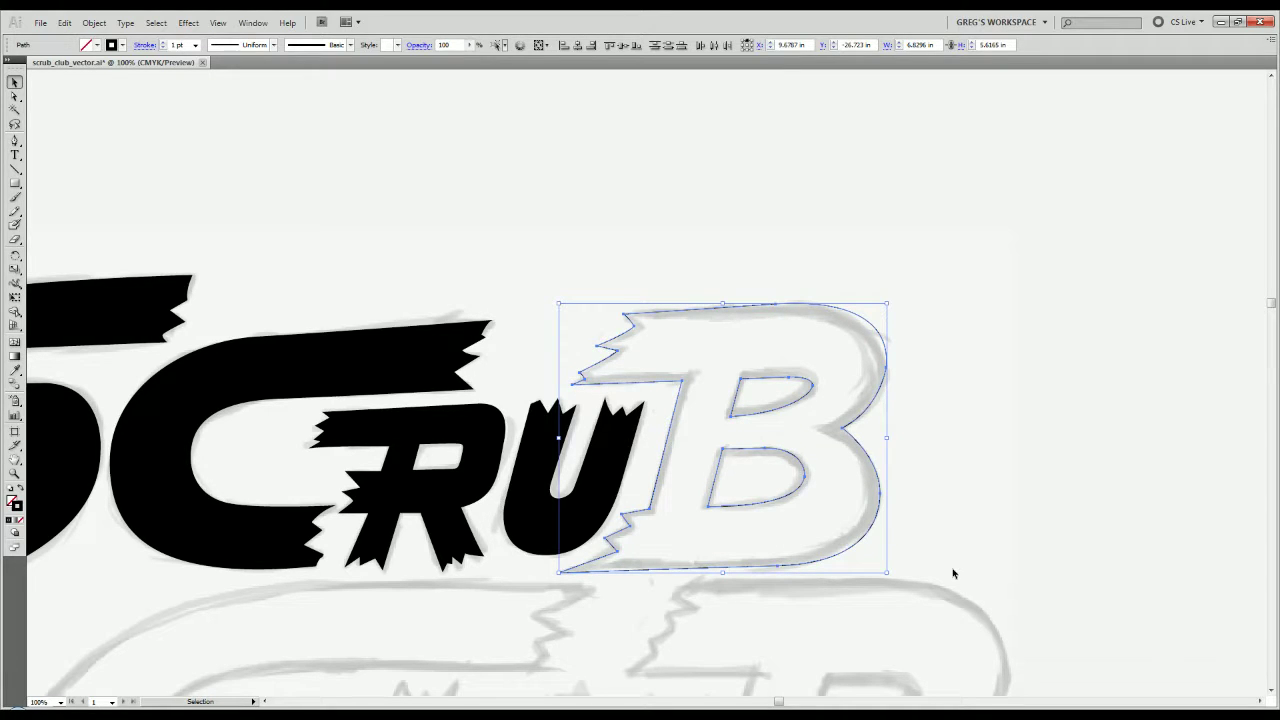
pyautogui.press('ctrl')
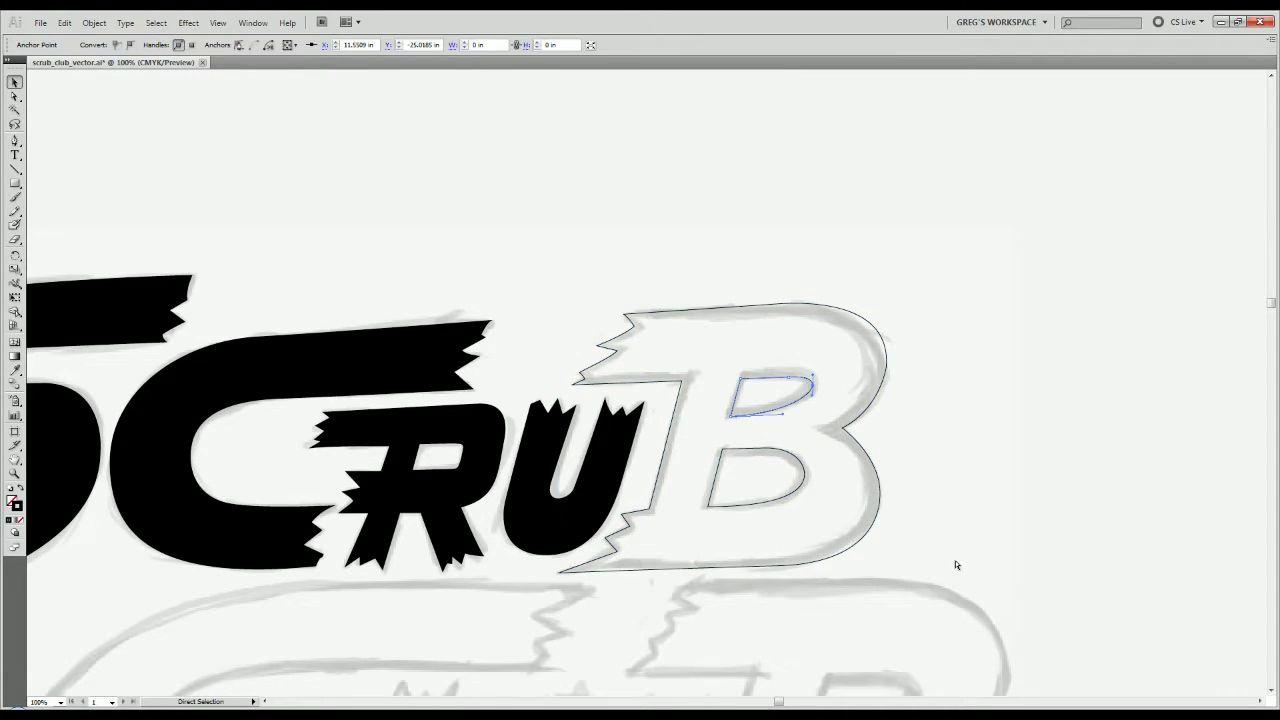
# Swap the B's stroke to a black fill, apply Divide, ungroup the result and delete the two counter shapes.
pyautogui.hotkey('shift', 'x')
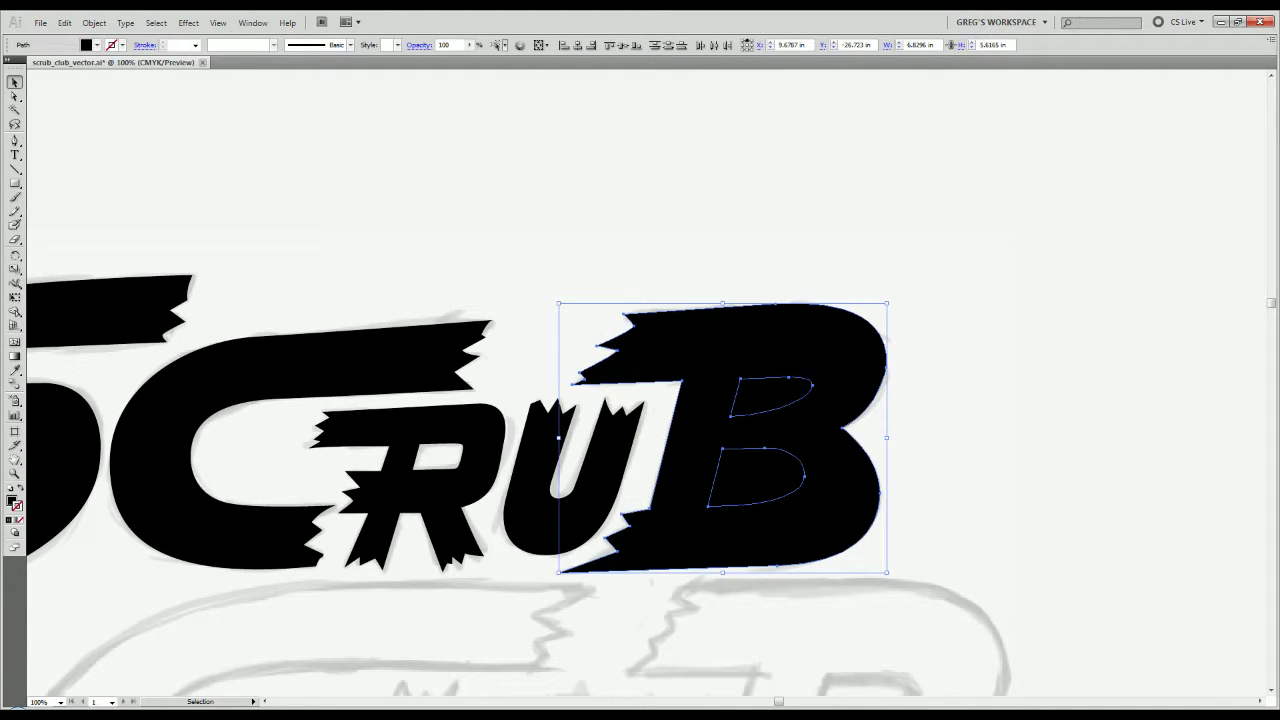
pyautogui.rightClick(843, 400)
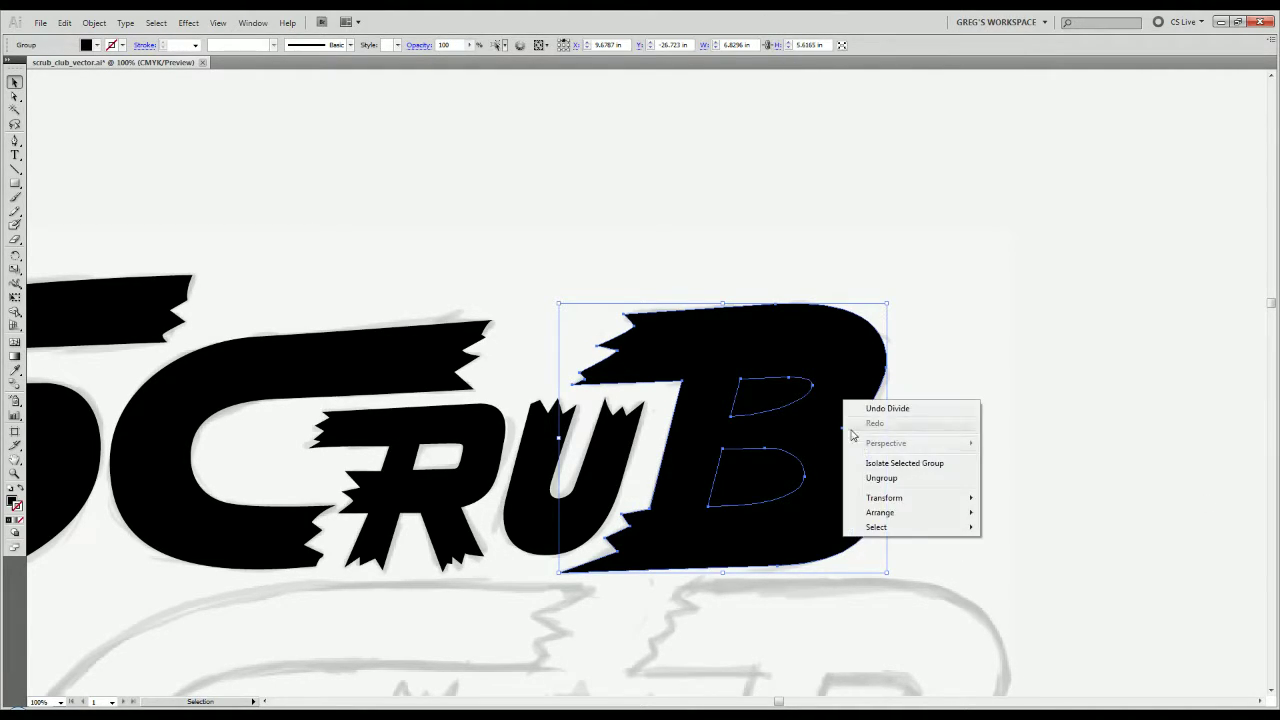
pyautogui.click(886, 478)
pyautogui.click(836, 505)
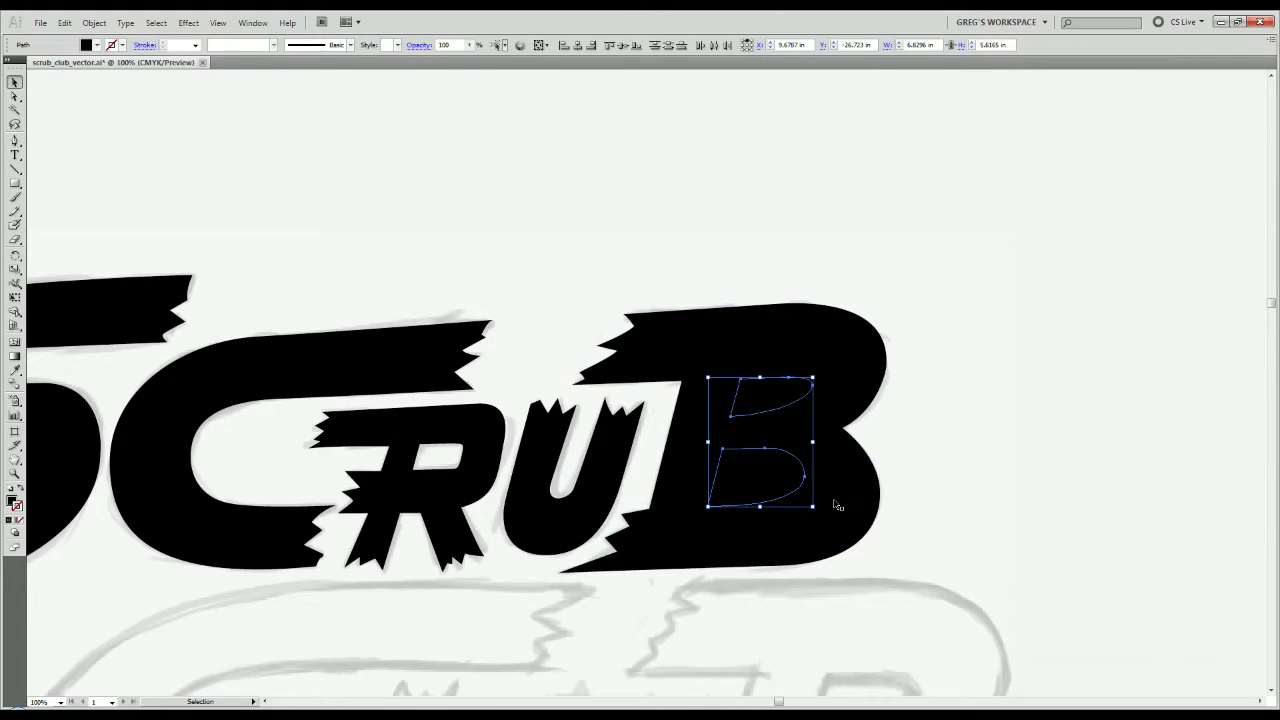
pyautogui.press('Delete')
# Deselect the finished B and save the scrub_club_vector.ai file.
pyautogui.scroll(-1, 889, 523)
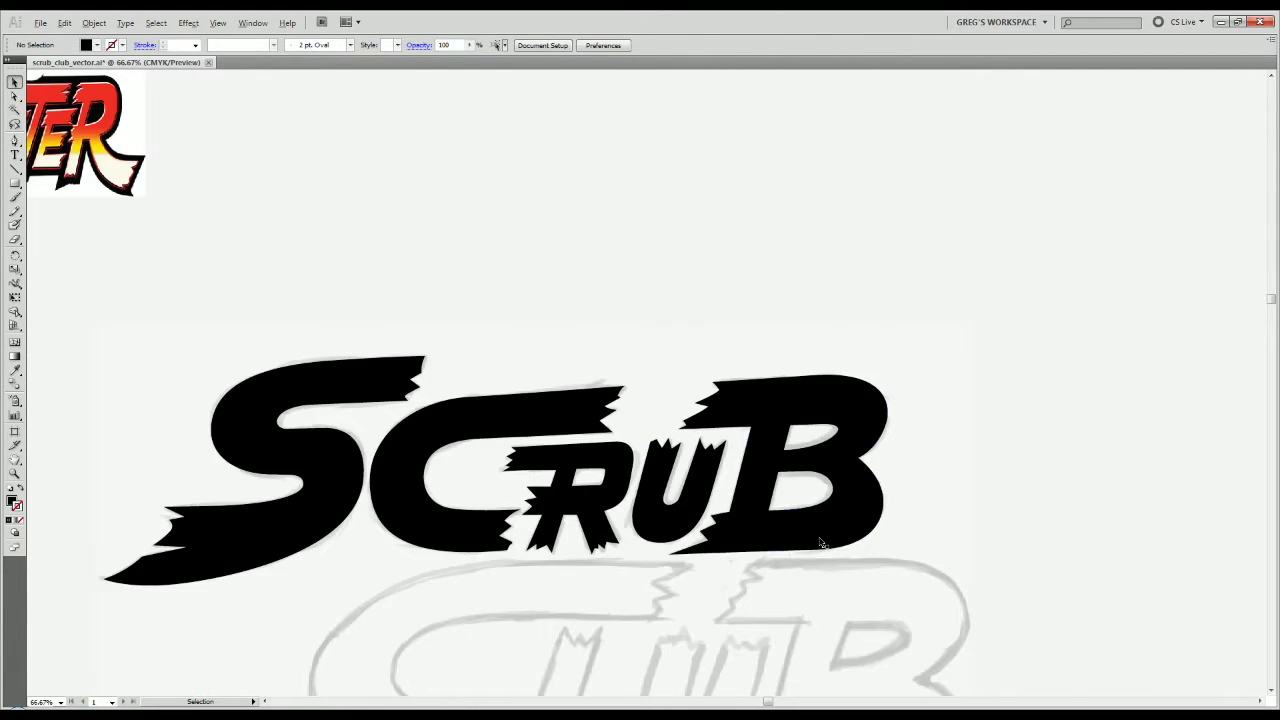
pyautogui.click(823, 543)
pyautogui.moveTo(821, 586); pyautogui.dragTo(884, 470)
pyautogui.press('a')
pyautogui.click(892, 526)
pyautogui.hotkey('ctrl', 's')
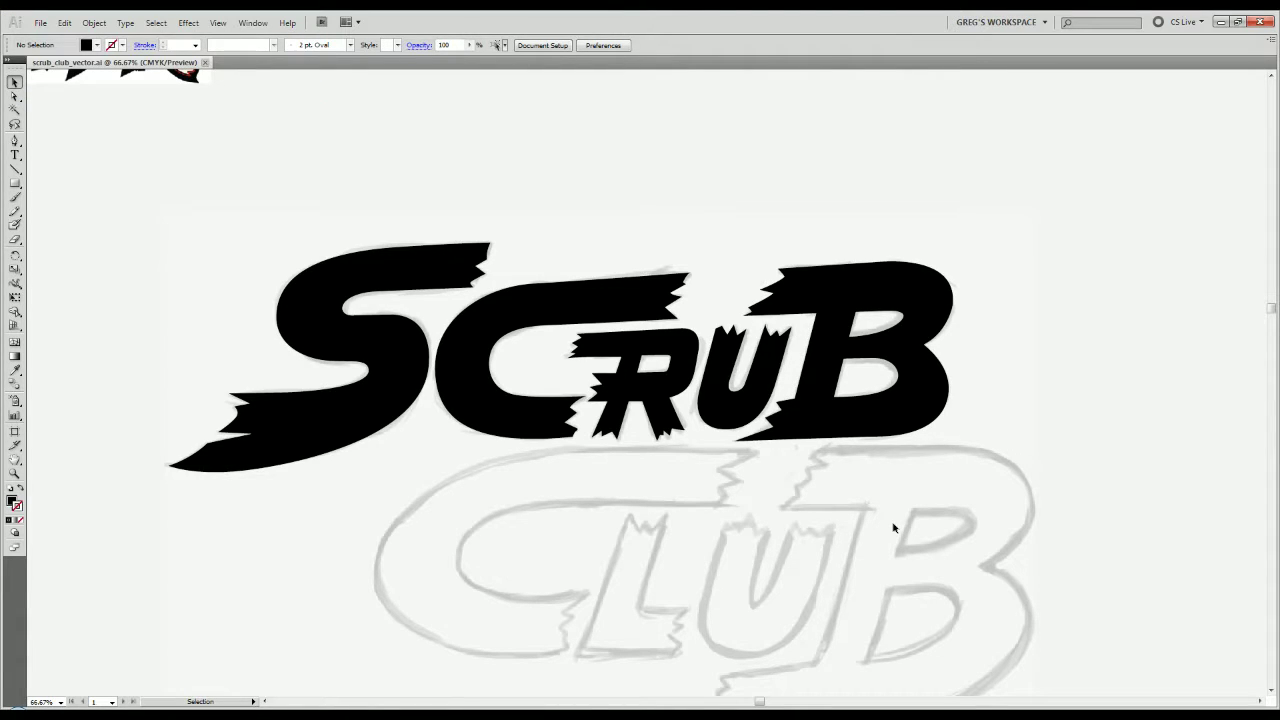
# Trace the outer edge of Club's C with the Pen tool, from the upper arm's tip around to the lower end, as an unfilled black stroke.
pyautogui.scroll(-2, 886, 564)
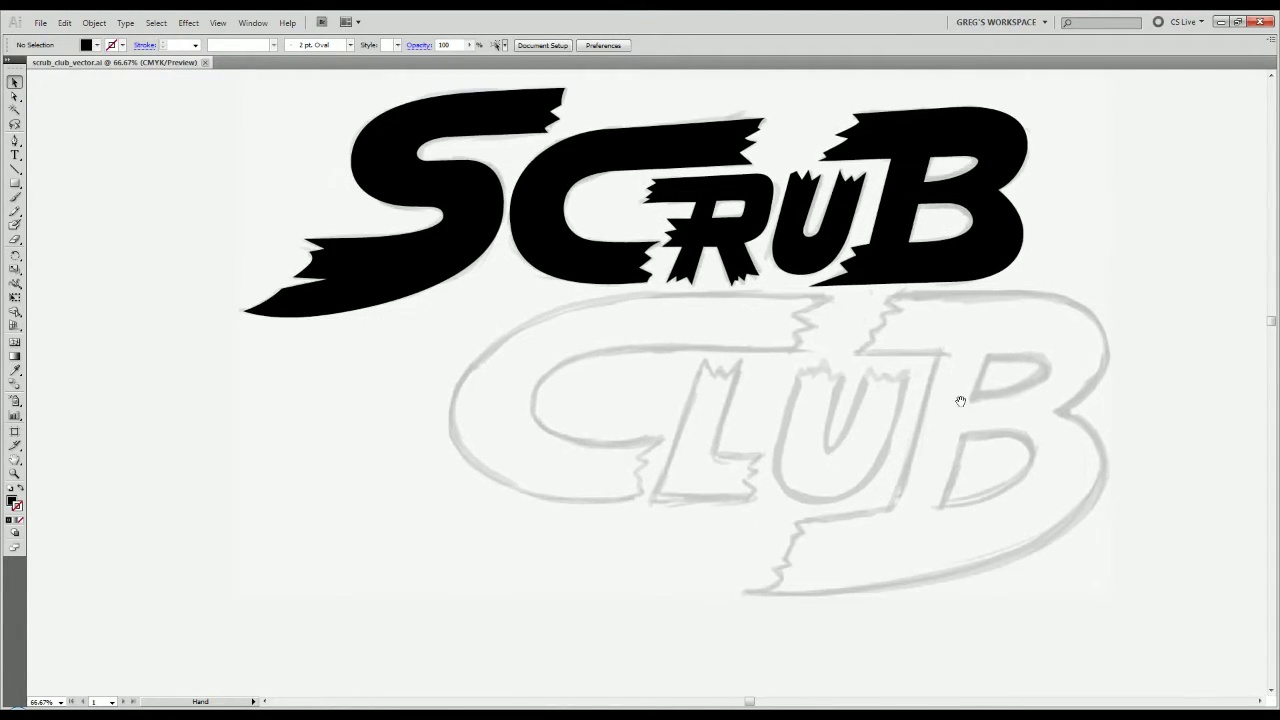
pyautogui.scroll(-1, 960, 410)
pyautogui.moveTo(960, 436); pyautogui.dragTo(789, 543)
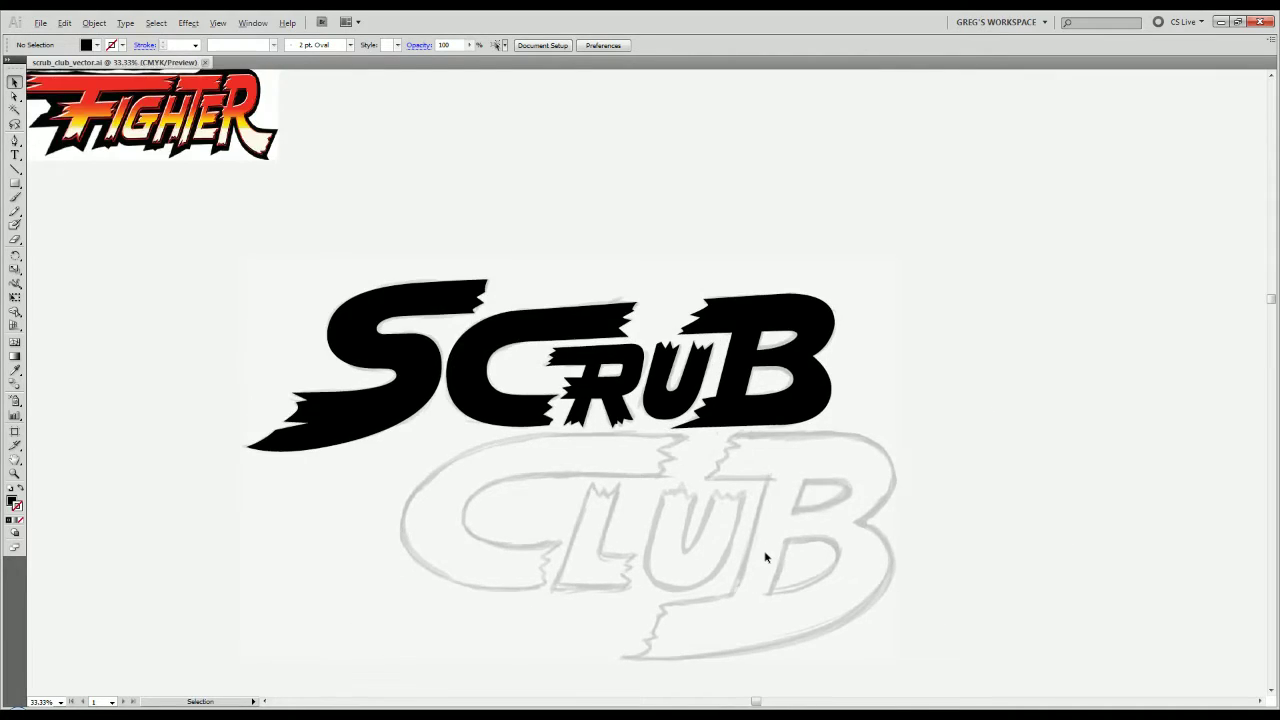
pyautogui.scroll(-1, 766, 557)
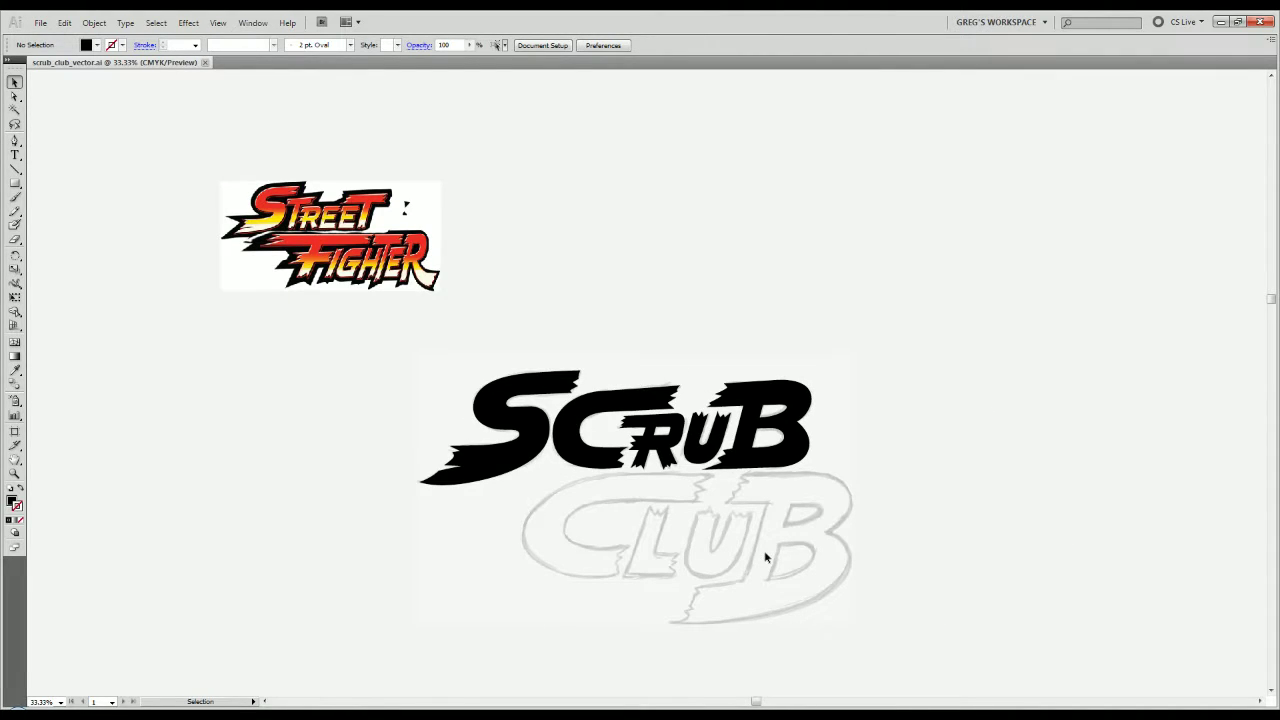
pyautogui.scroll(3, 720, 530)
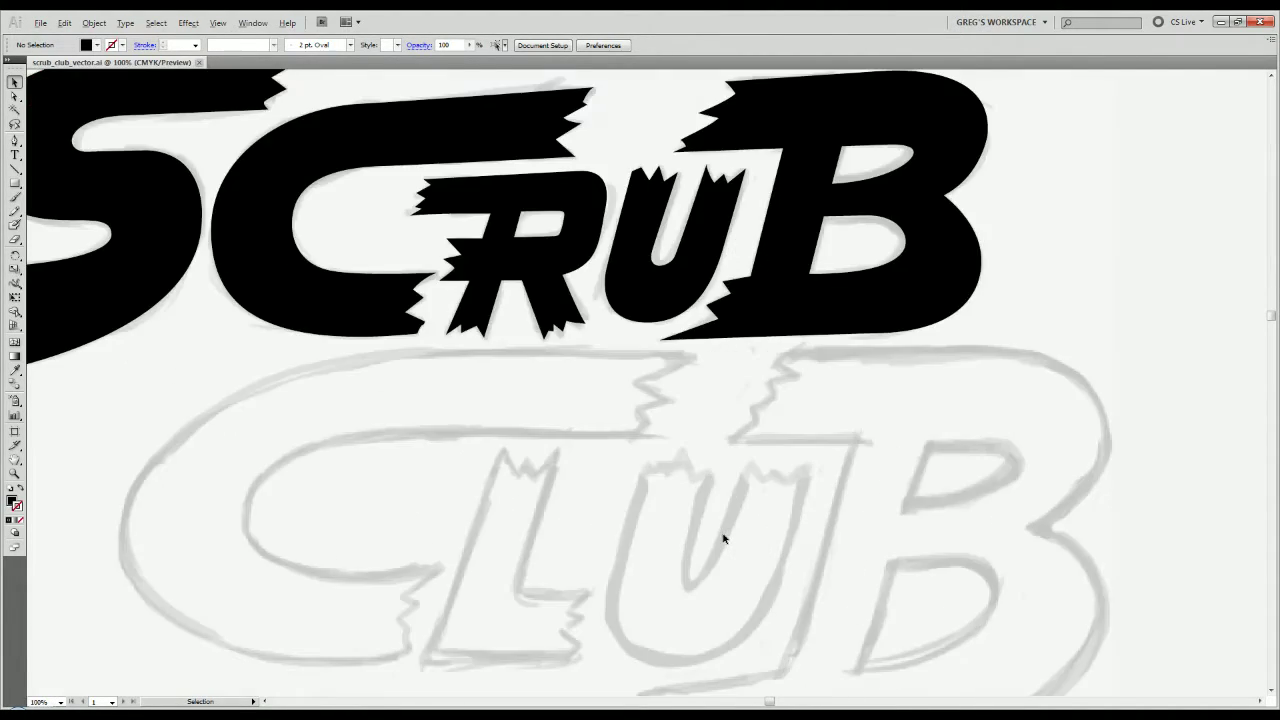
pyautogui.moveTo(720, 534); pyautogui.dragTo(827, 432)
pyautogui.press('p')
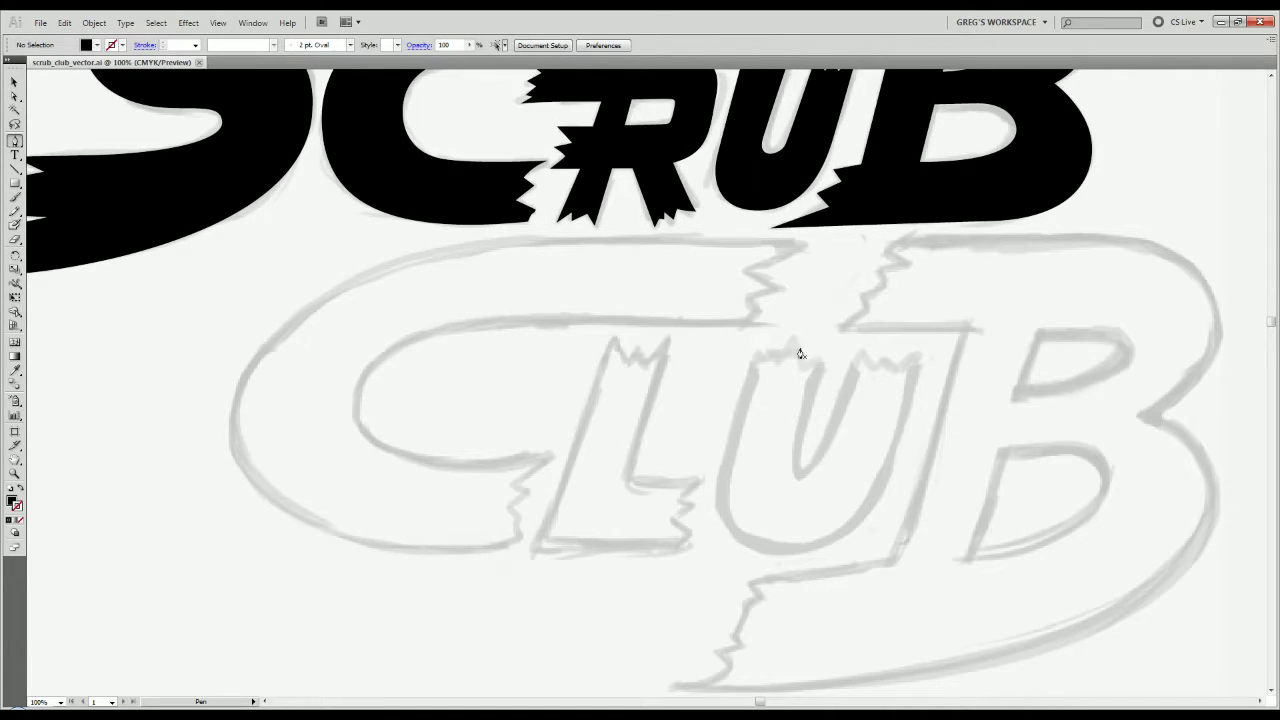
pyautogui.click(800, 246)
pyautogui.moveTo(794, 257); pyautogui.dragTo(1043, 286)
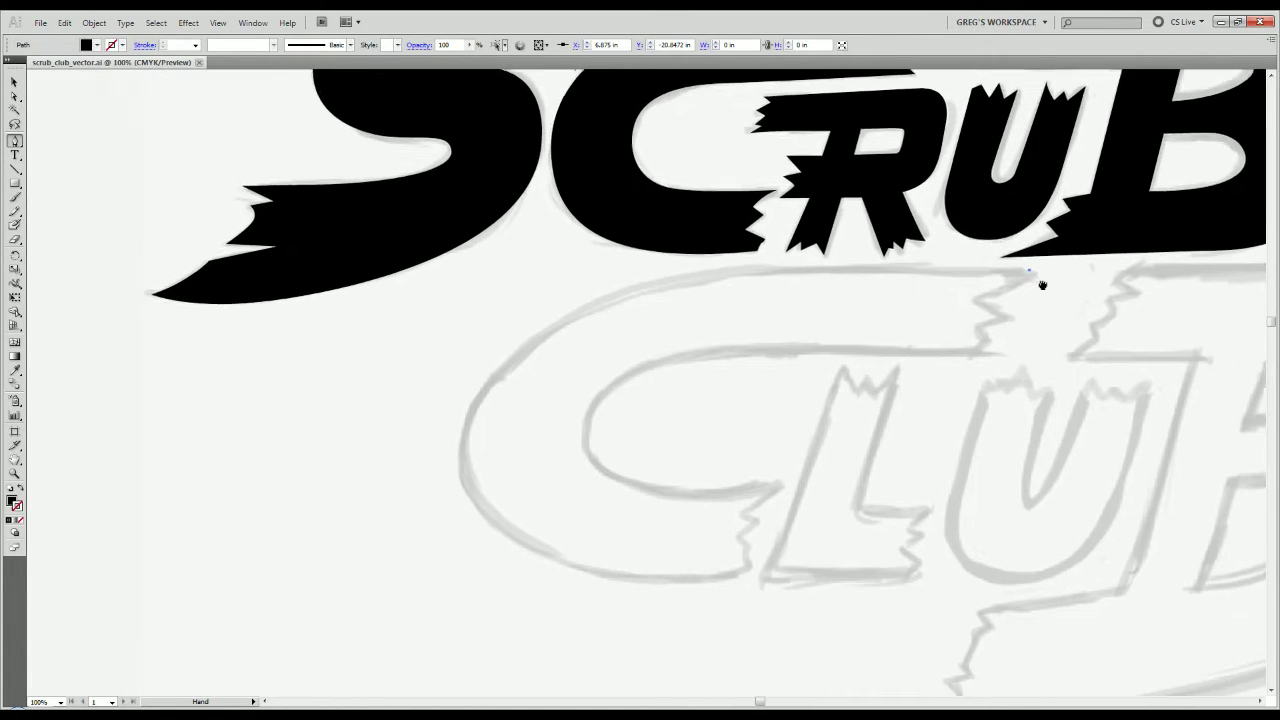
pyautogui.moveTo(745, 272); pyautogui.dragTo(659, 271)
pyautogui.moveTo(464, 443); pyautogui.dragTo(438, 559)
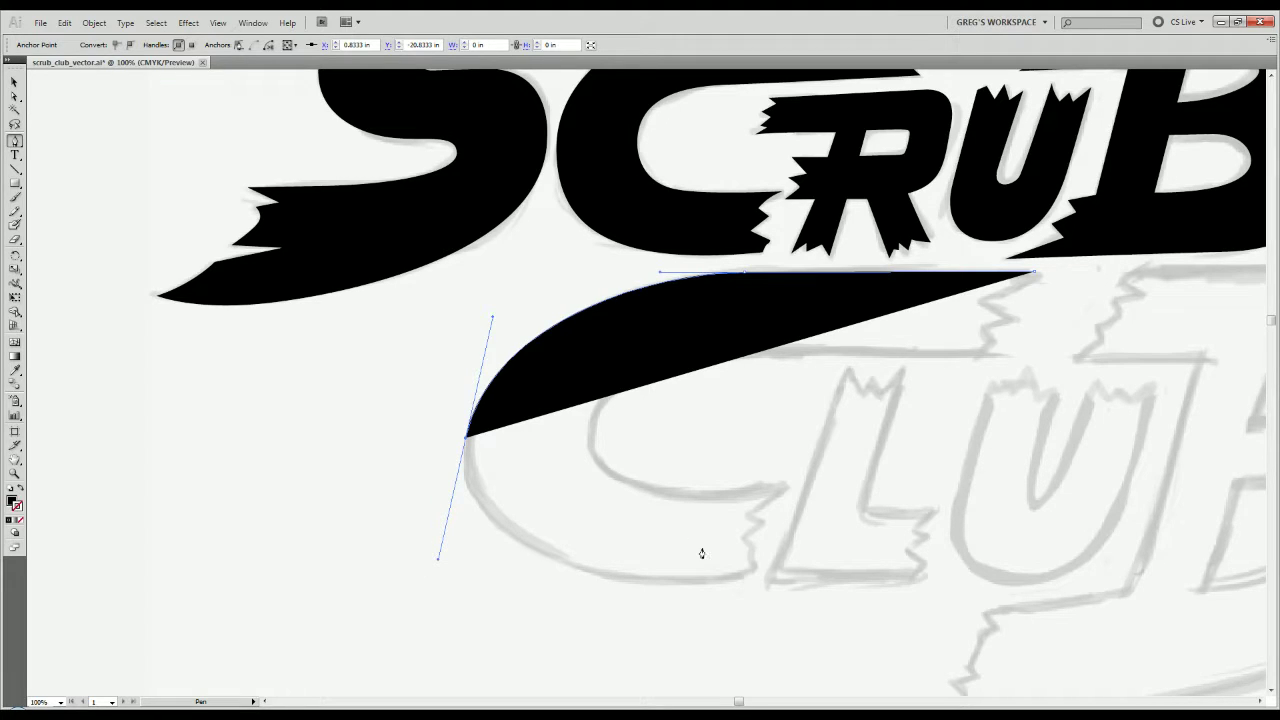
pyautogui.click(22, 489)
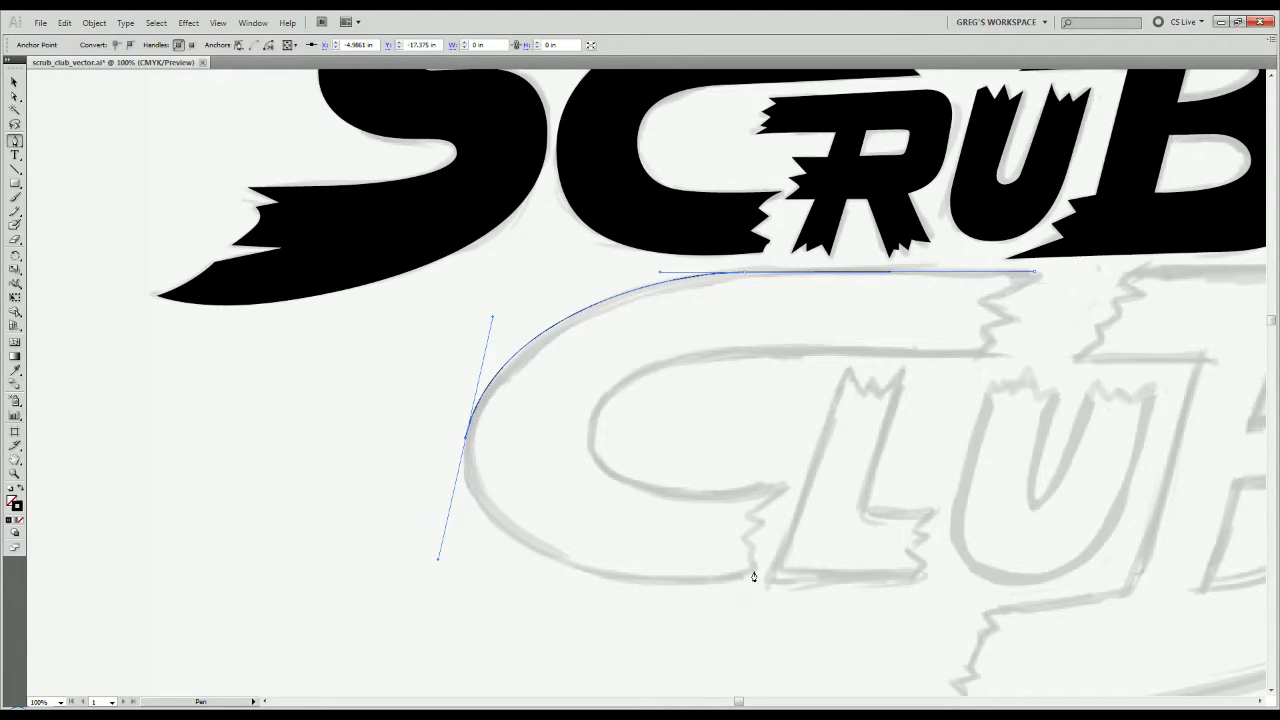
pyautogui.moveTo(754, 572); pyautogui.dragTo(884, 541)
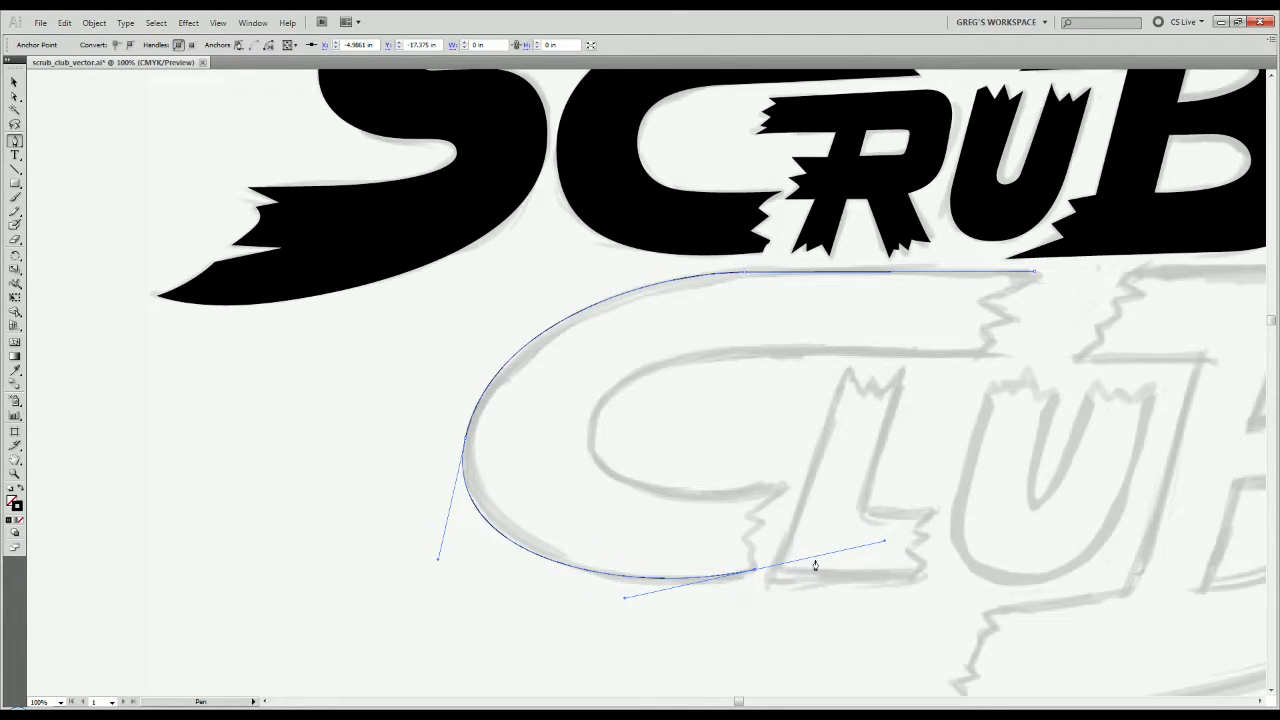
# Continue the C's path with jagged straight segments up the torn end of its lower arm to the inner tip.
pyautogui.click(753, 574)
pyautogui.click(751, 558)
pyautogui.click(753, 546)
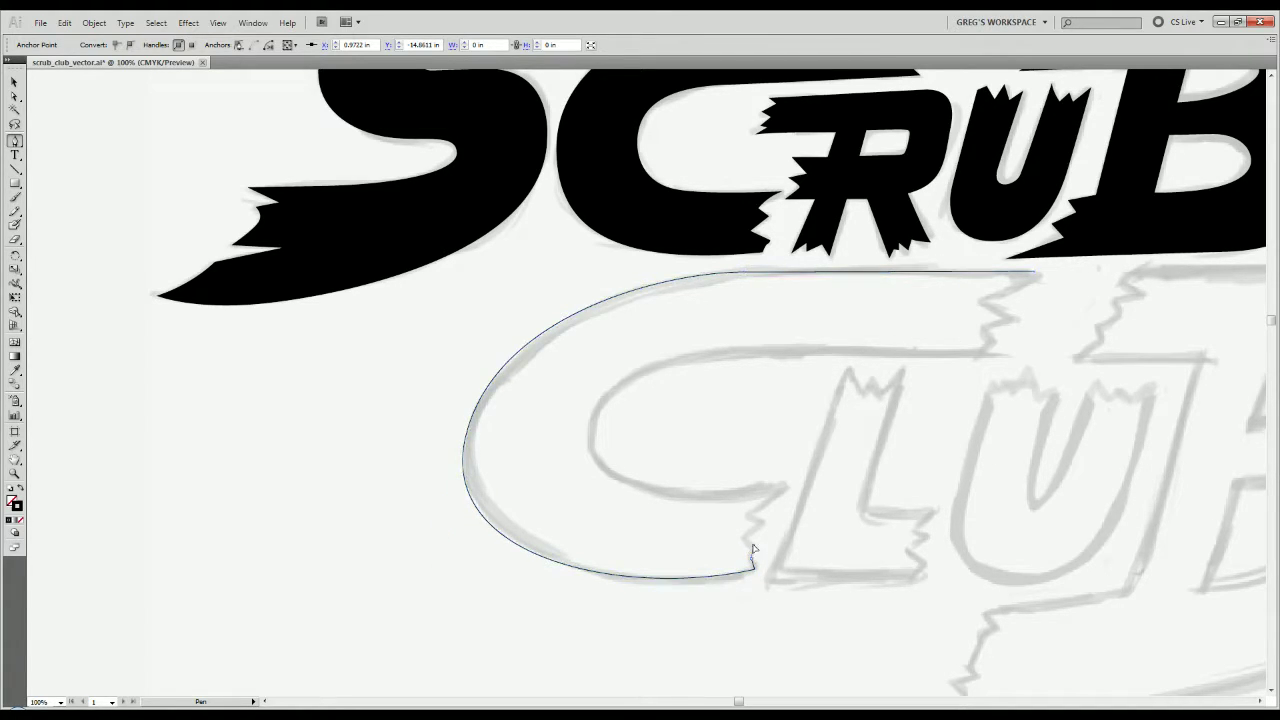
pyautogui.click(744, 538)
pyautogui.click(762, 522)
pyautogui.click(747, 514)
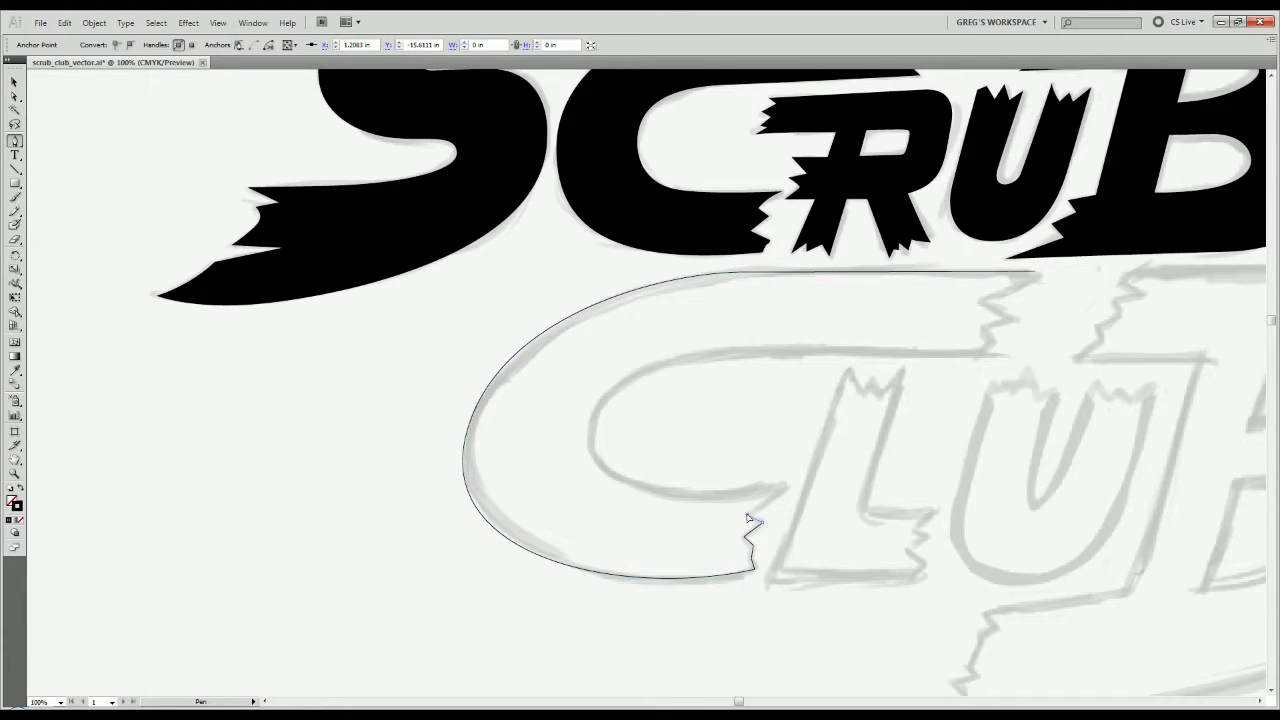
pyautogui.click(788, 482)
# Trace the C's inner curve from the lower arm's tip back along the underside of the upper arm to its torn end.
pyautogui.moveTo(590, 432); pyautogui.dragTo(575, 346)
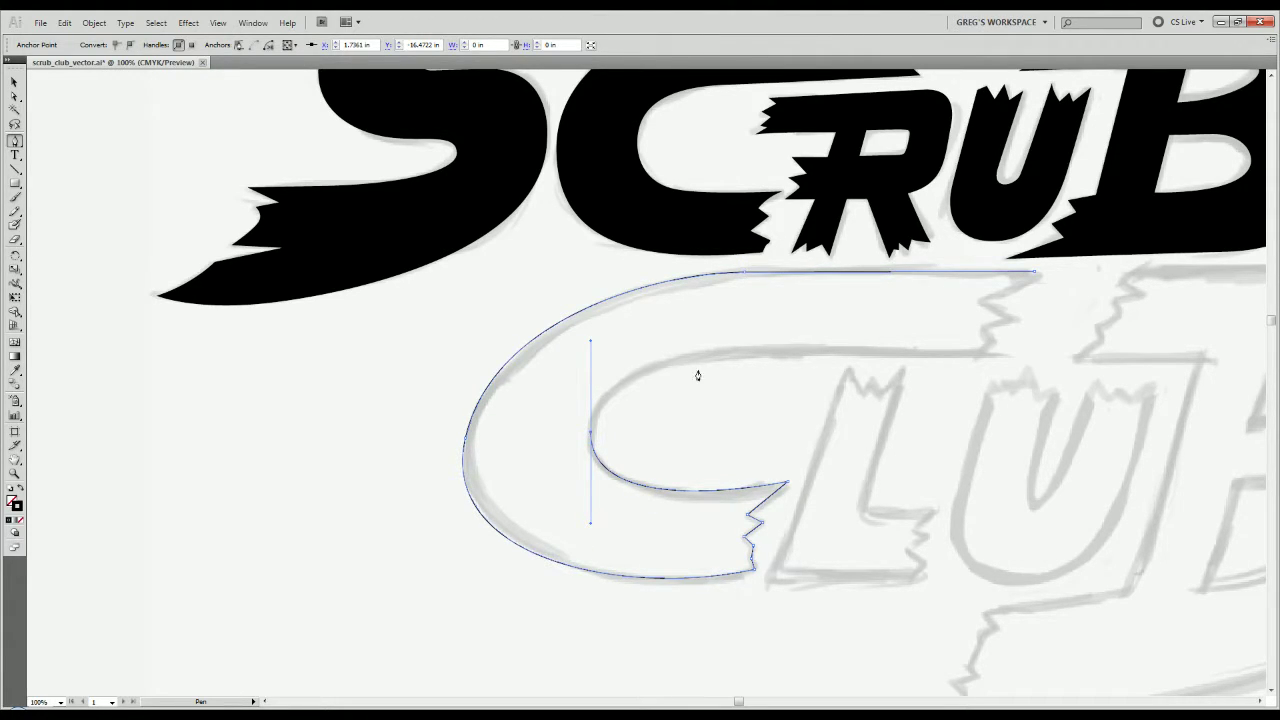
pyautogui.click(768, 352)
pyautogui.moveTo(768, 350); pyautogui.dragTo(776, 350)
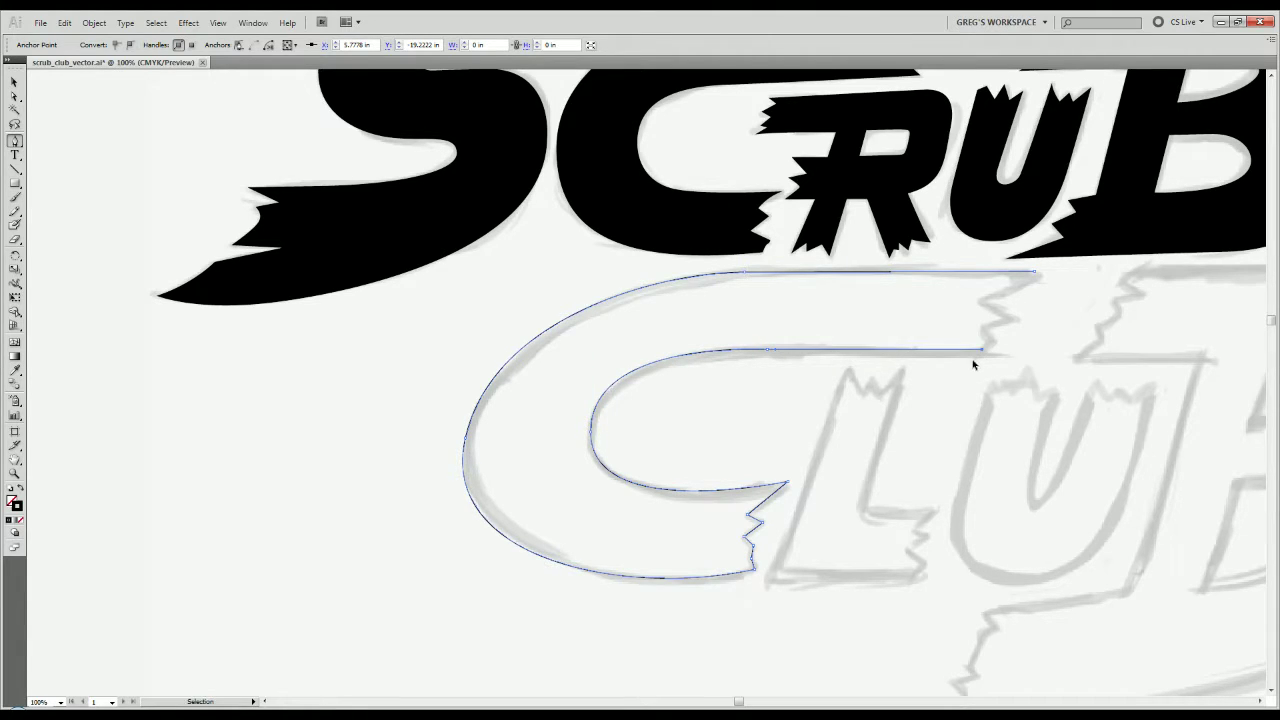
# Redraw the upper inner curve of the CLUB sketch's C and extend it straight to the torn end of the upper arm.
pyautogui.hotkey('ctrl', 'z')
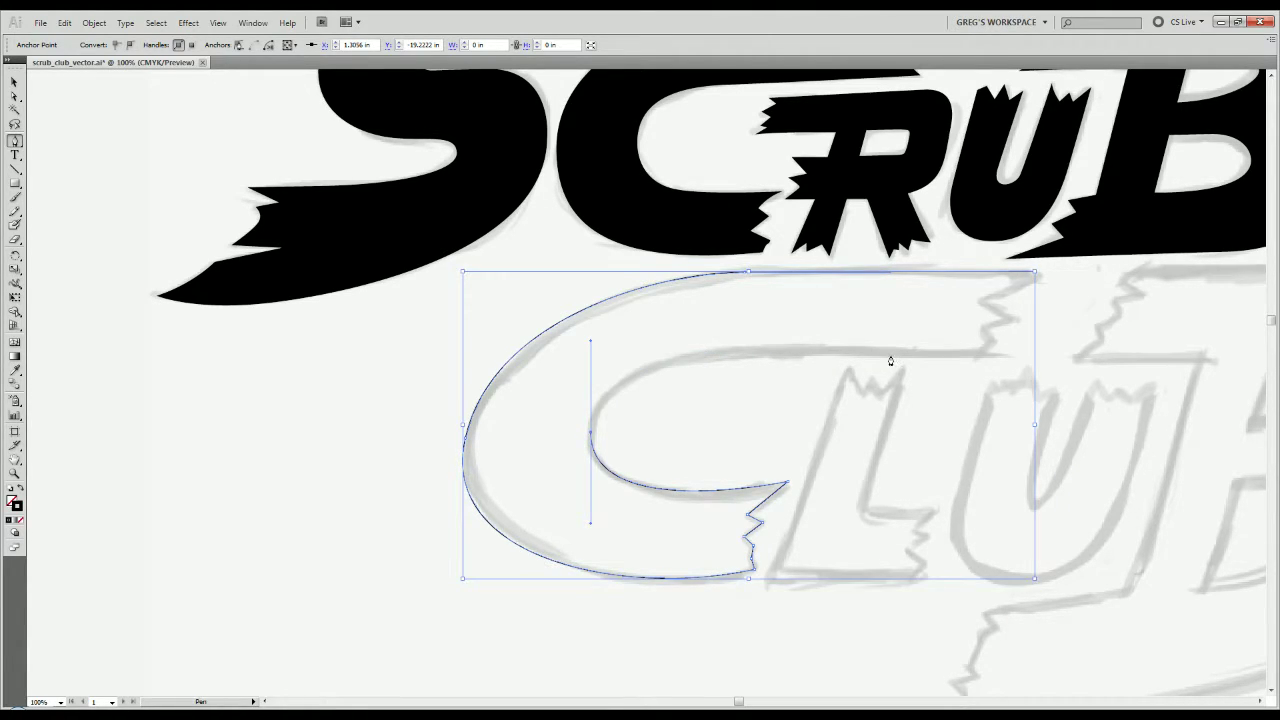
pyautogui.moveTo(977, 357); pyautogui.dragTo(1110, 353)
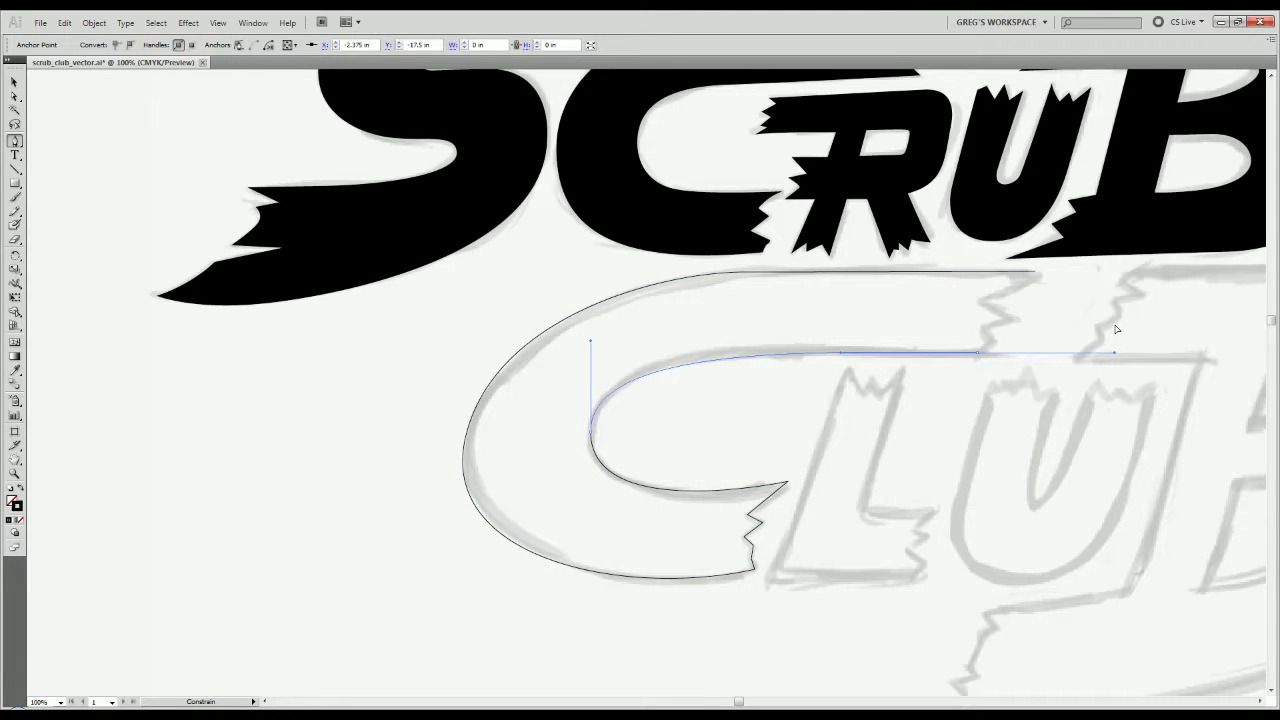
pyautogui.moveTo(840, 443); pyautogui.dragTo(778, 463)
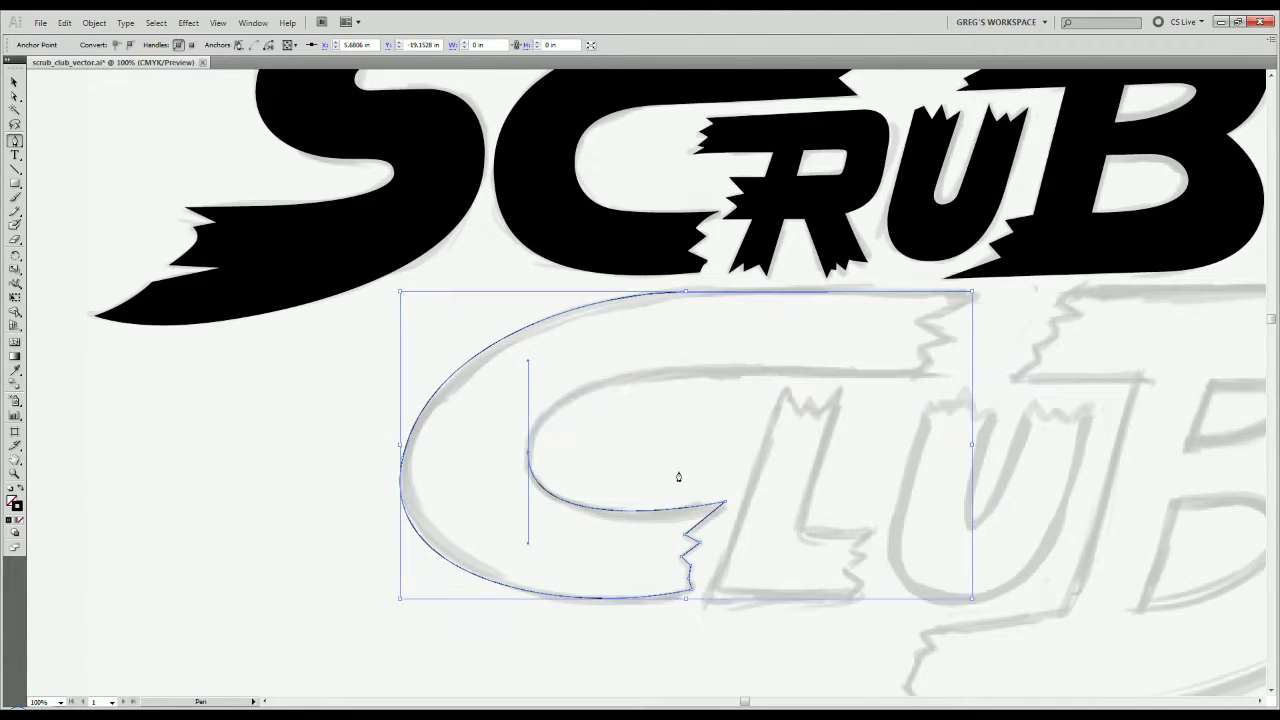
pyautogui.hotkey('ctrl', 'z')
pyautogui.moveTo(742, 373); pyautogui.dragTo(764, 371)
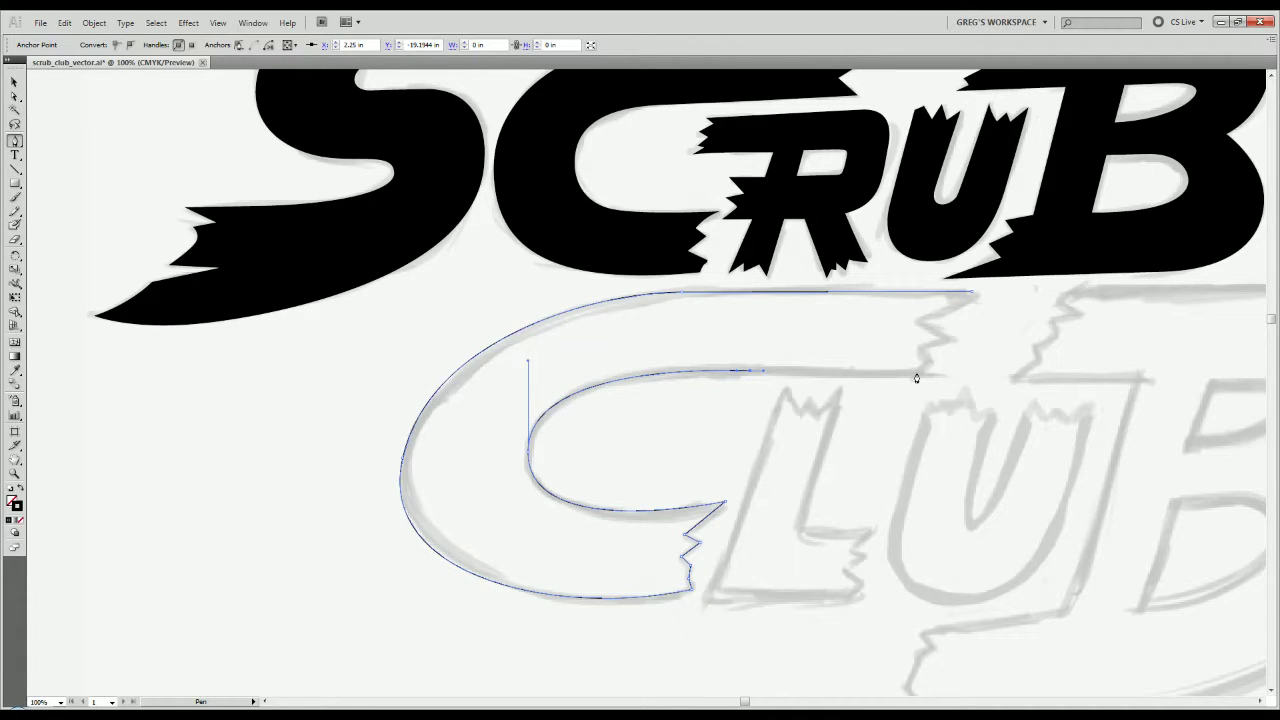
pyautogui.keyDown('shift'); pyautogui.click(919, 372); pyautogui.keyUp('shift')
# Trace the jagged torn end of the C's upper arm with straight segments and close the outline.
pyautogui.moveTo(840, 419); pyautogui.dragTo(630, 437)
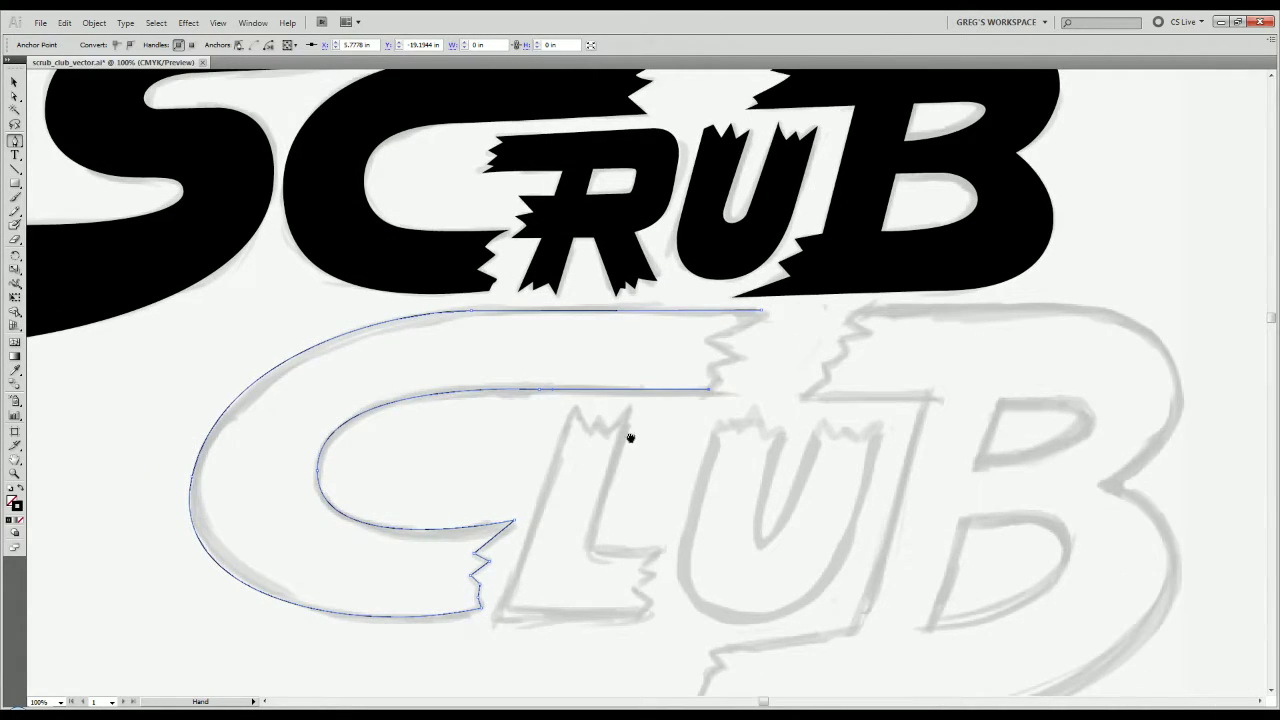
pyautogui.click(714, 374)
pyautogui.click(740, 358)
pyautogui.click(708, 343)
pyautogui.click(760, 316)
pyautogui.click(763, 313)
# Give the closed C outline a black fill with no stroke, deselect it and save the document.
pyautogui.press('v')
pyautogui.click(411, 494)
pyautogui.click(390, 468)
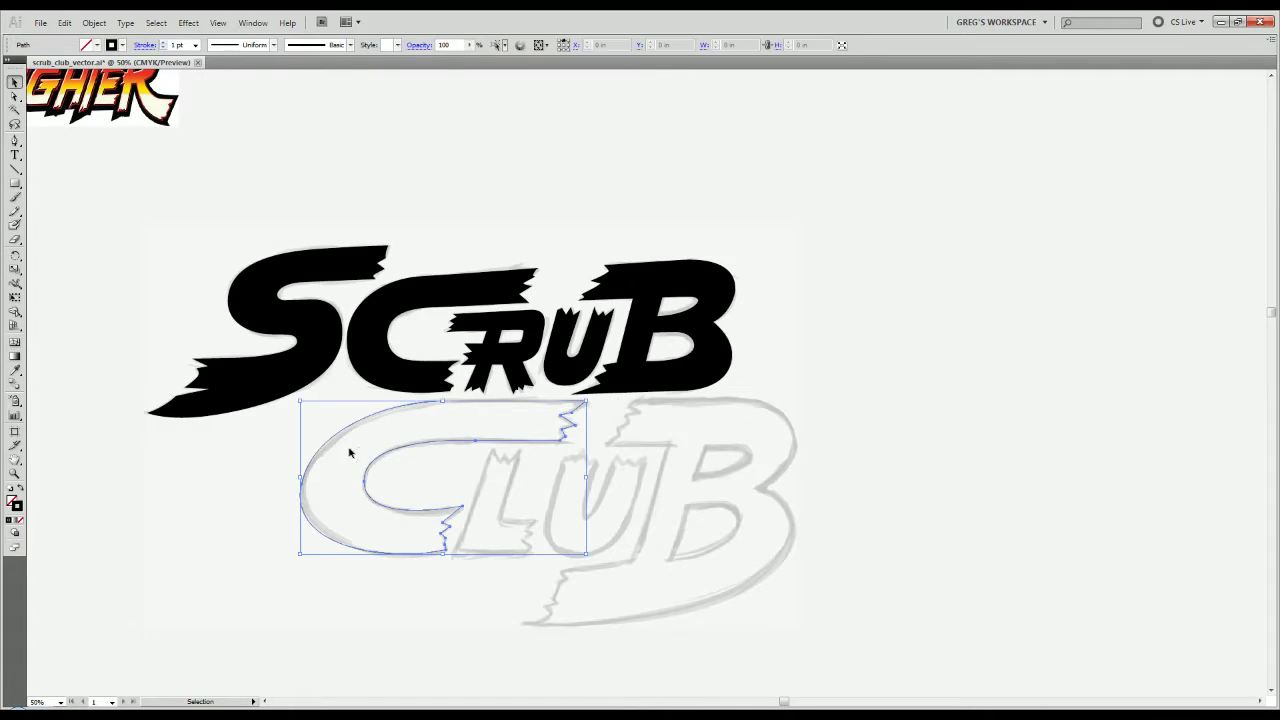
pyautogui.click(20, 490)
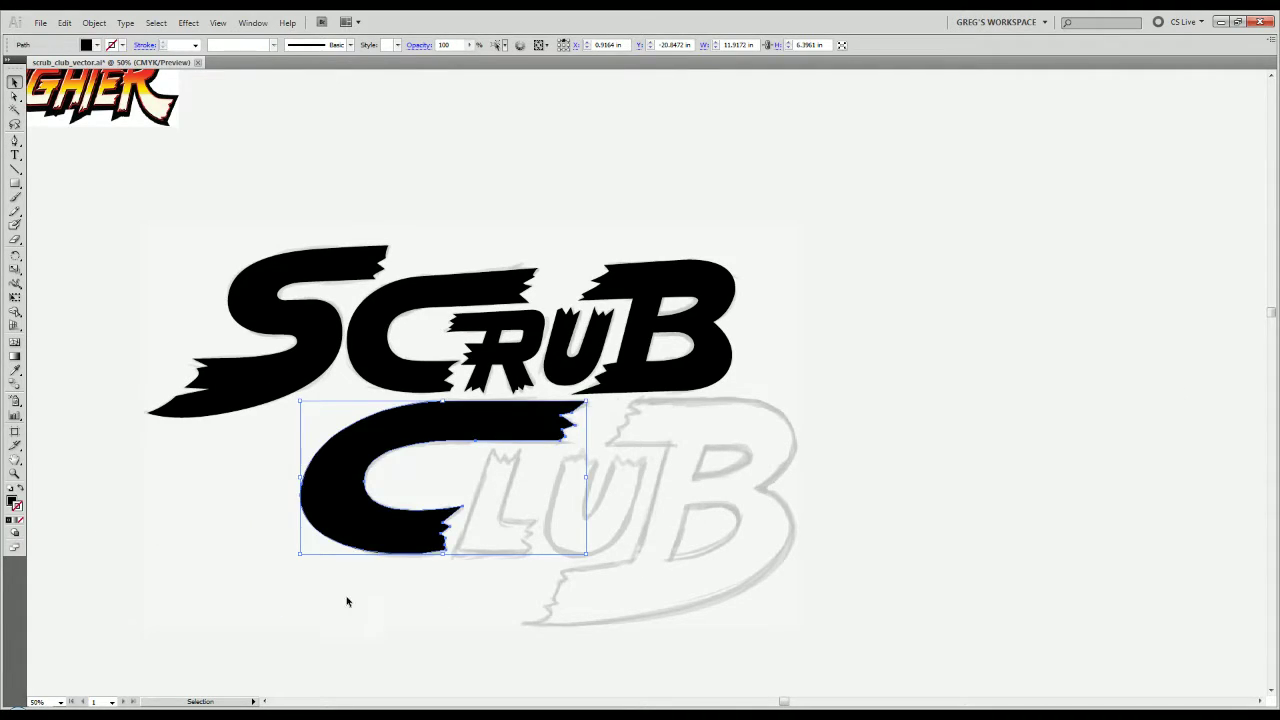
pyautogui.click(350, 601)
pyautogui.press('a')
pyautogui.press('v')
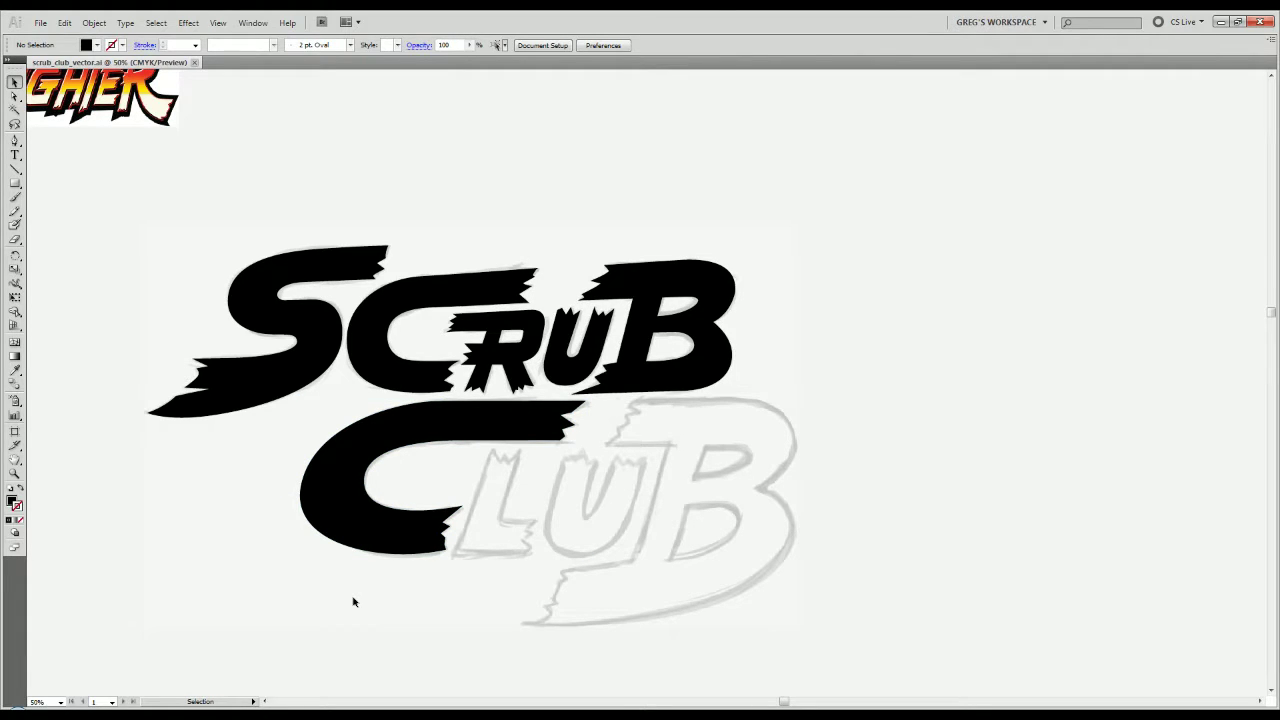
# Examine the traced SCRUB lettering and the untraced letters of the CLUB sketch.
pyautogui.scroll(3, 624, 430)
pyautogui.scroll(-1, 616, 462)
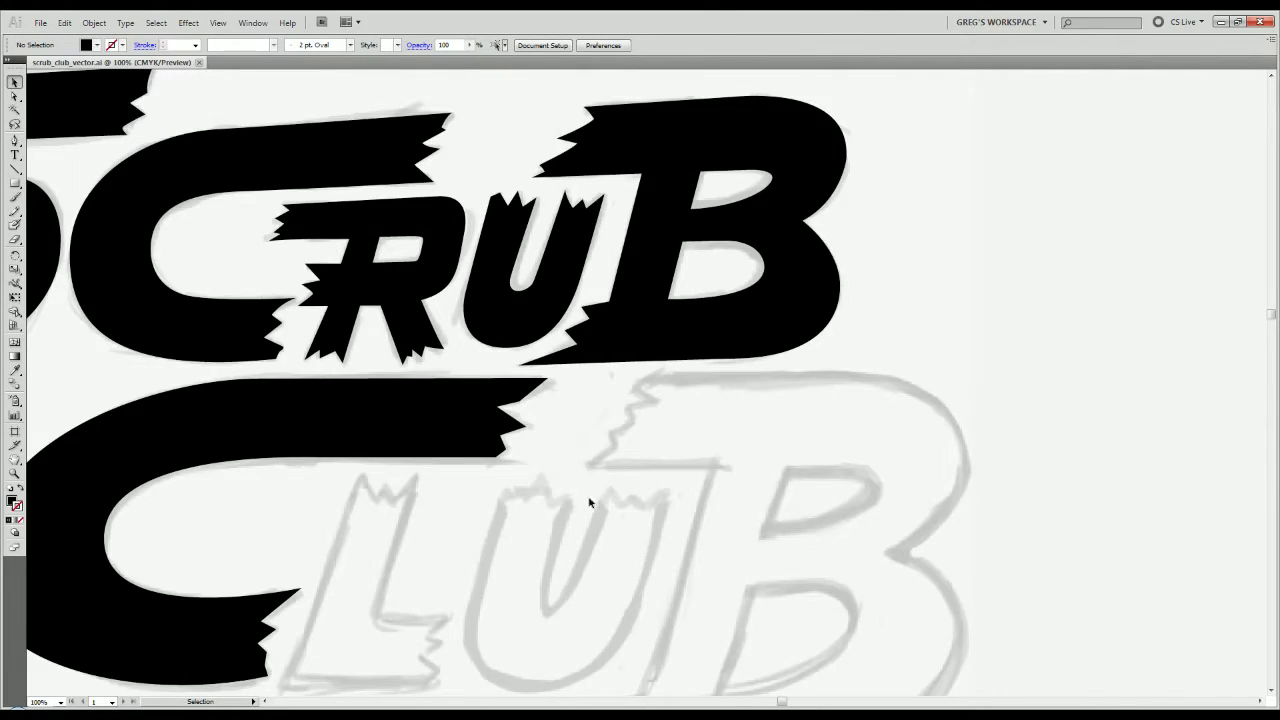
pyautogui.moveTo(585, 500); pyautogui.dragTo(662, 420)
pyautogui.hotkey('ctrl', '-')
pyautogui.moveTo(357, 307); pyautogui.dragTo(455, 372)
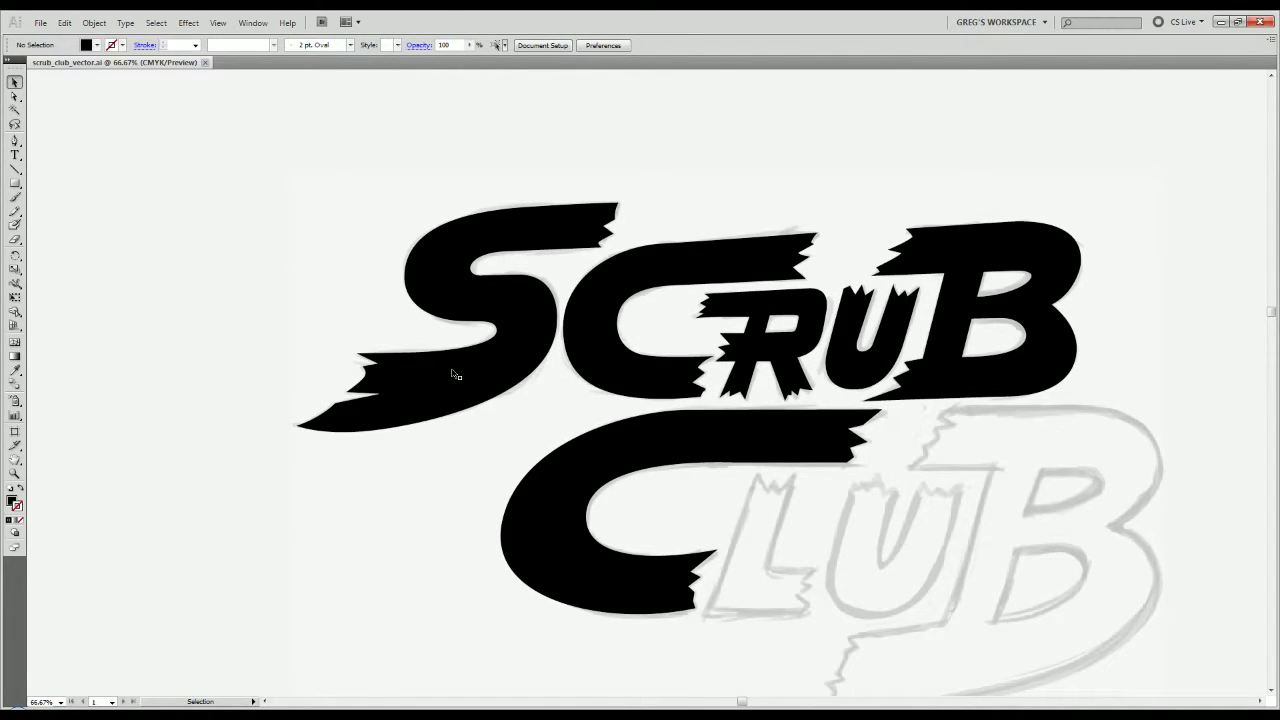
pyautogui.moveTo(815, 567); pyautogui.dragTo(700, 518)
pyautogui.hotkey('ctrl', '+')
pyautogui.moveTo(786, 471); pyautogui.dragTo(614, 420)
# Start the outline of the CLUB sketch's B with a straight top edge and a curve down the outer side of its upper bowl.
pyautogui.press('p')
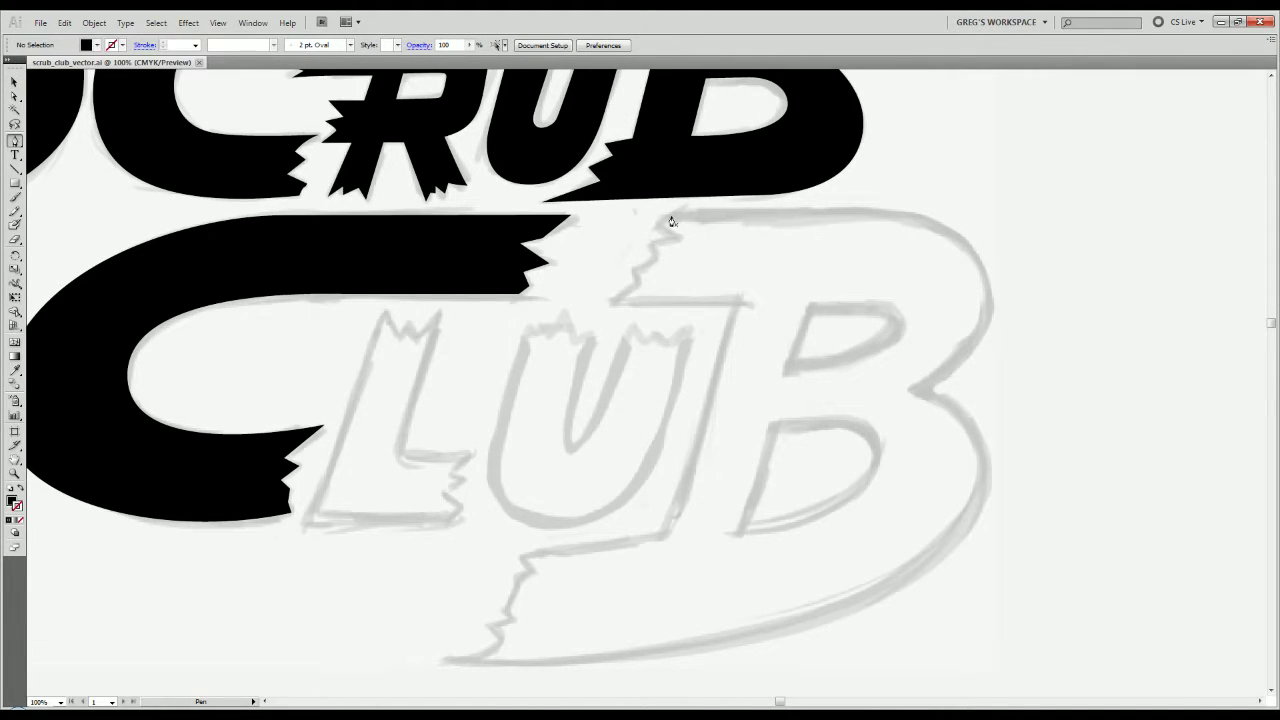
pyautogui.click(667, 213)
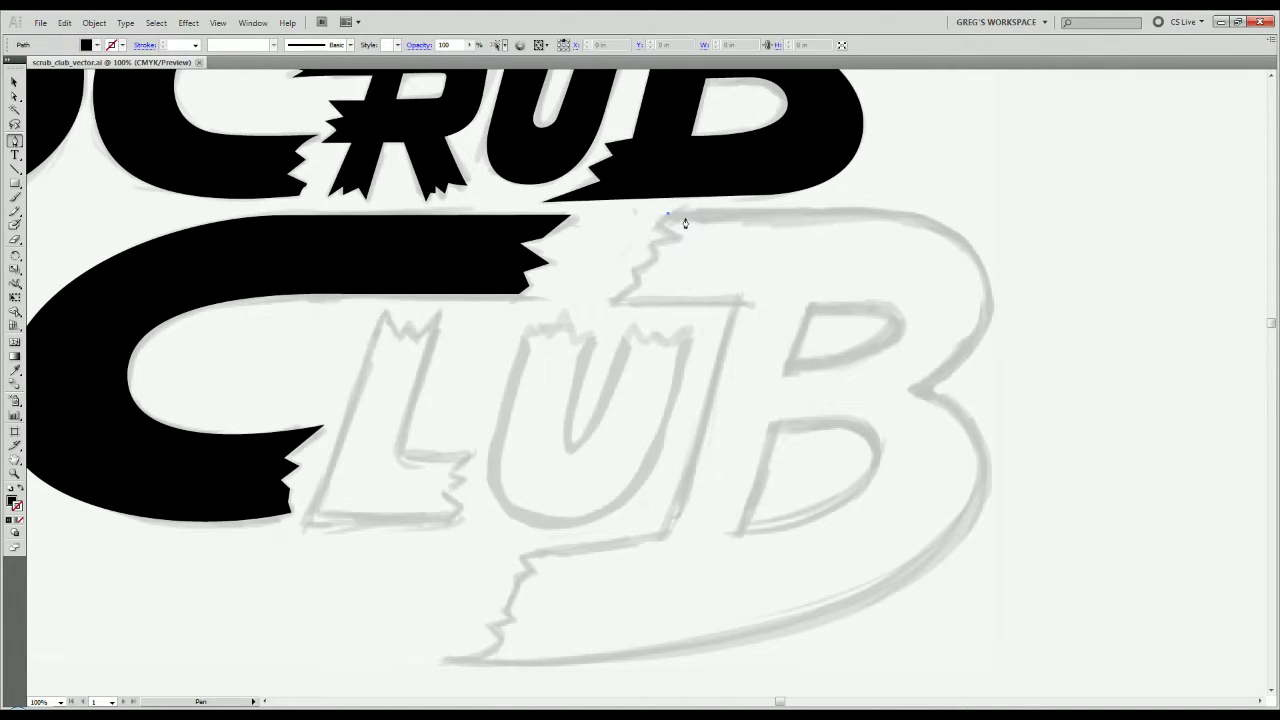
pyautogui.keyDown('shift'); pyautogui.click(859, 212); pyautogui.keyUp('shift')
pyautogui.moveTo(860, 212); pyautogui.dragTo(911, 213)
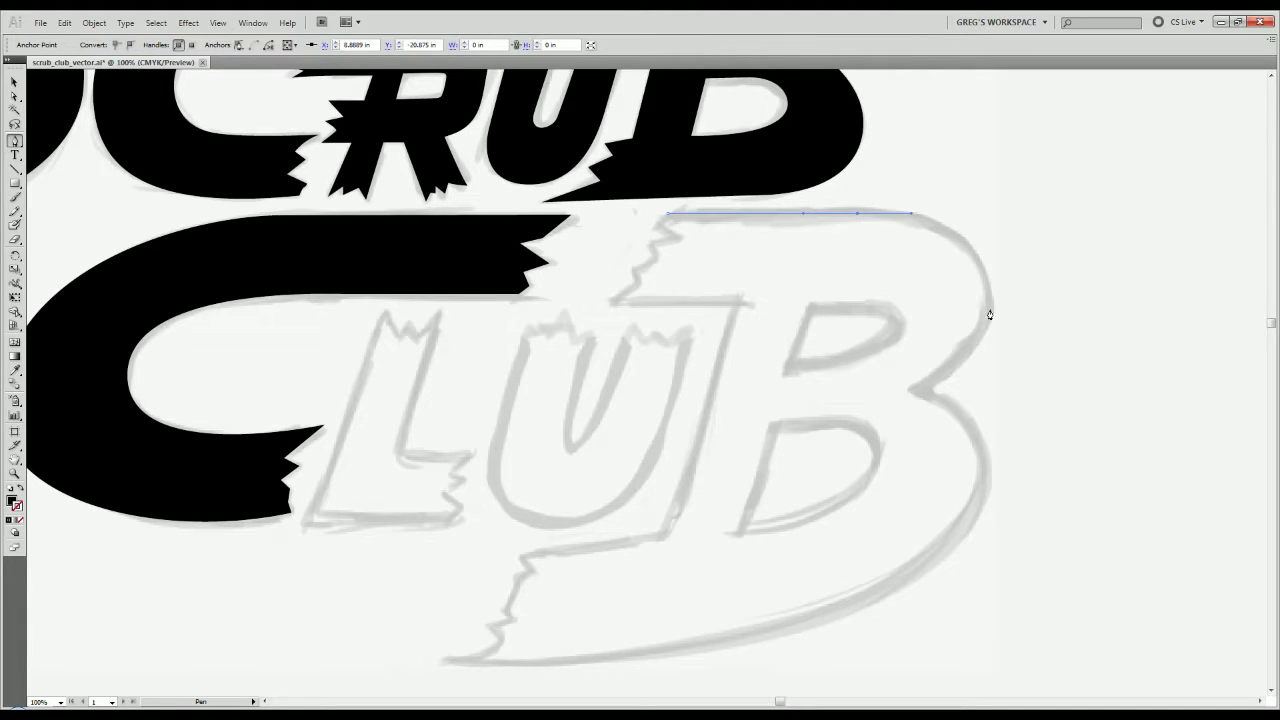
pyautogui.moveTo(990, 306); pyautogui.dragTo(971, 399)
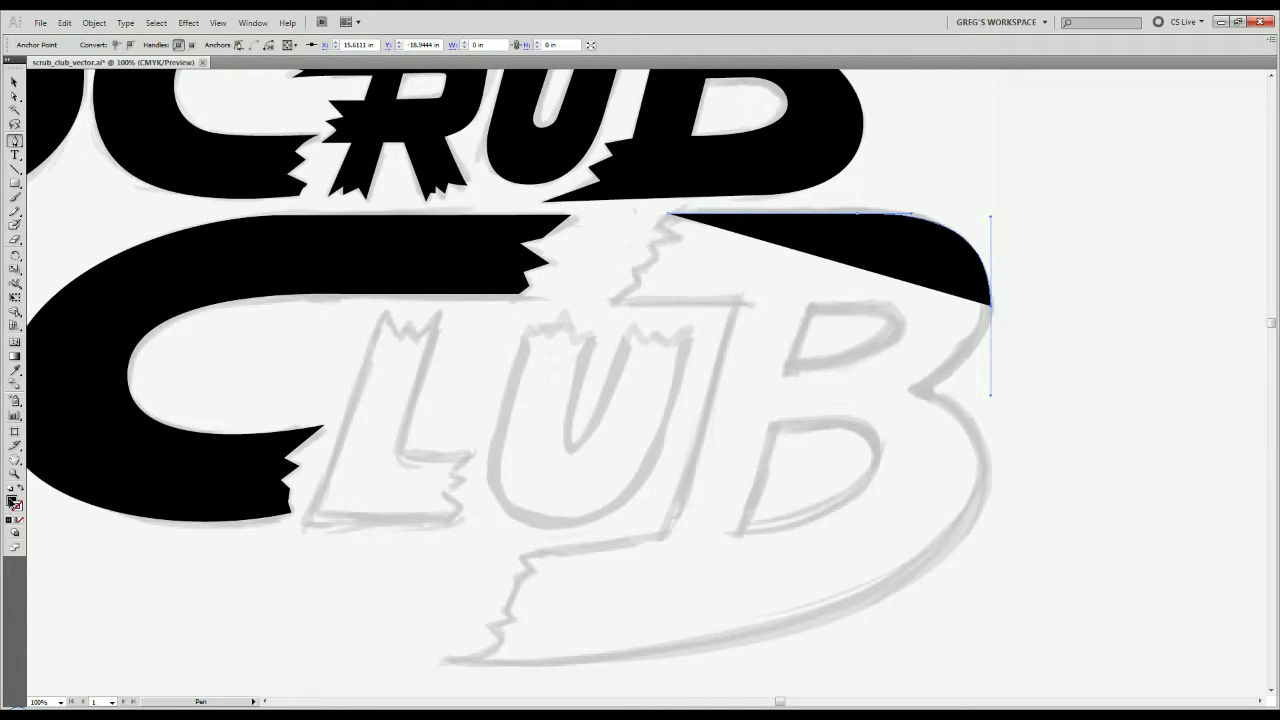
# Set the open B path to no fill and a black stroke so the sketch stays visible beneath it.
pyautogui.click(11, 501)
pyautogui.click(20, 521)
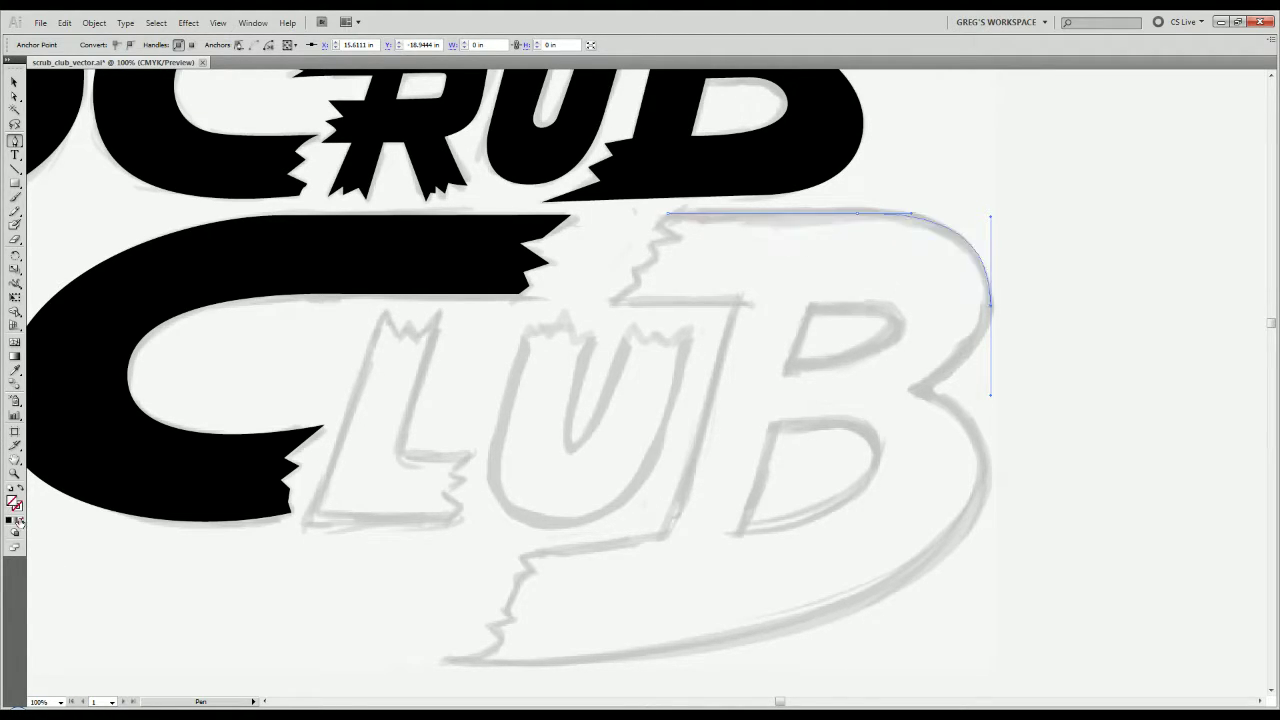
pyautogui.click(19, 489)
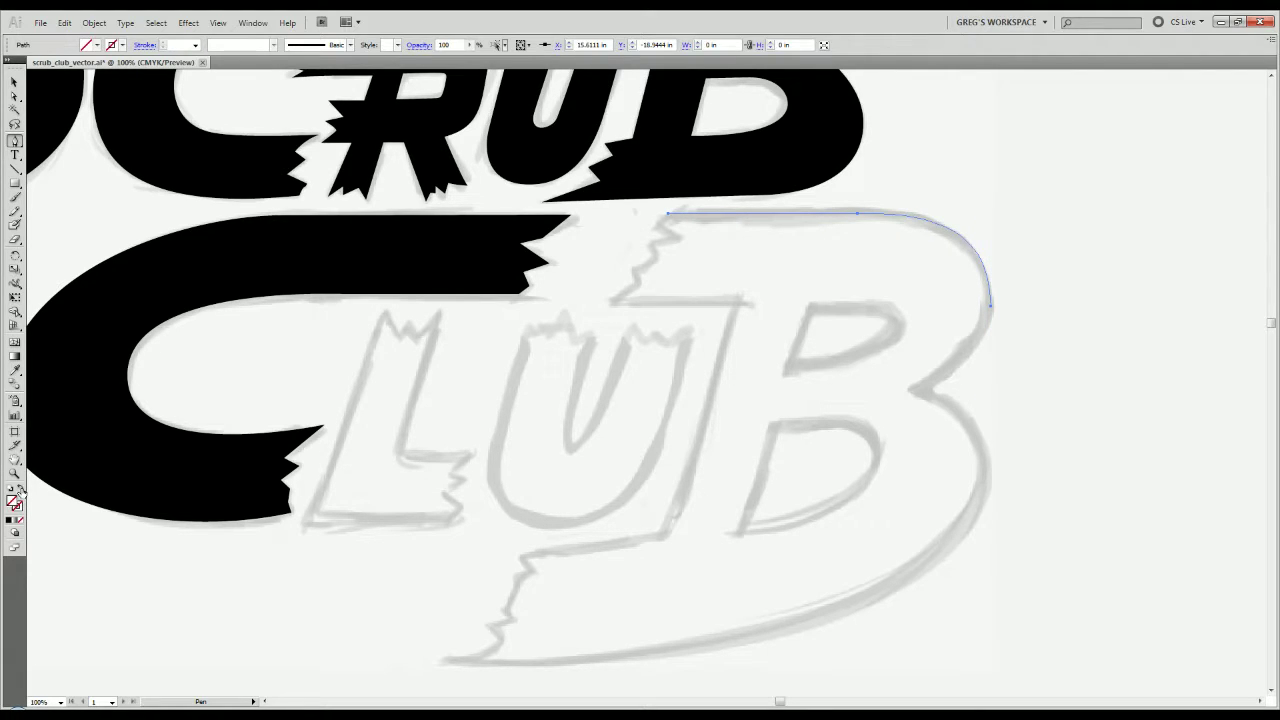
pyautogui.click(20, 489)
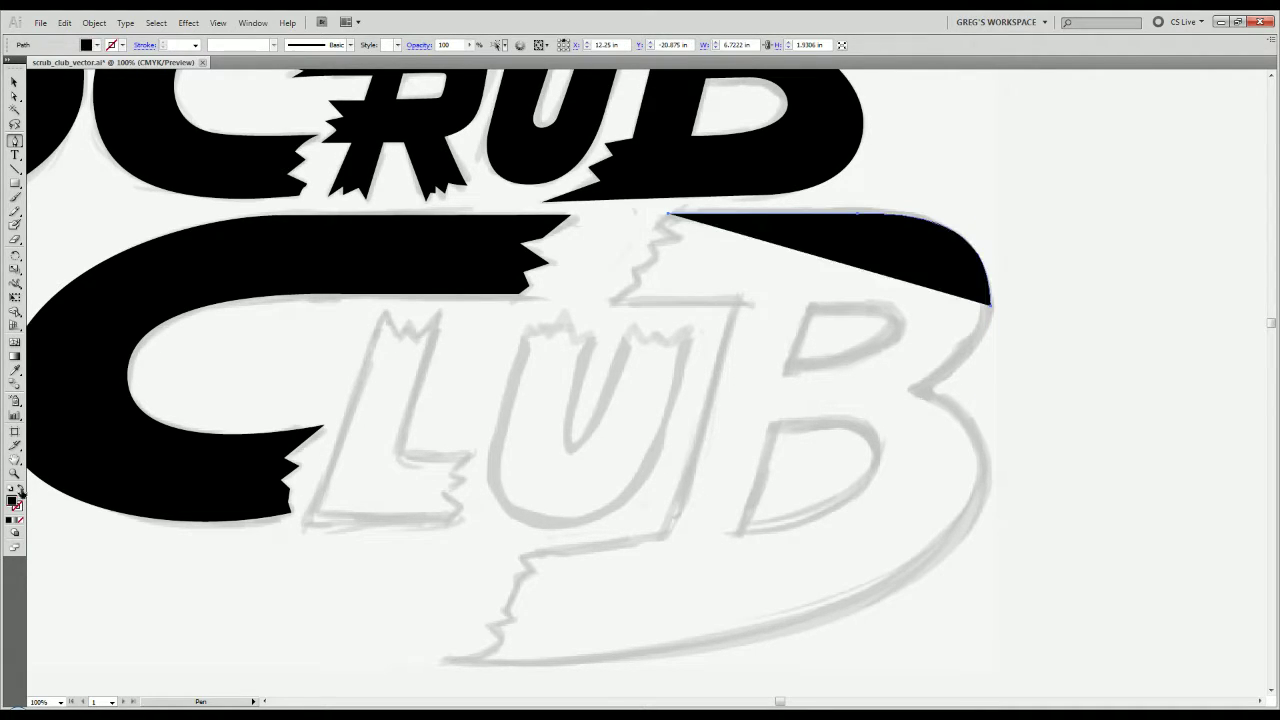
pyautogui.click(927, 392)
pyautogui.hotkey('ctrl', 'z')
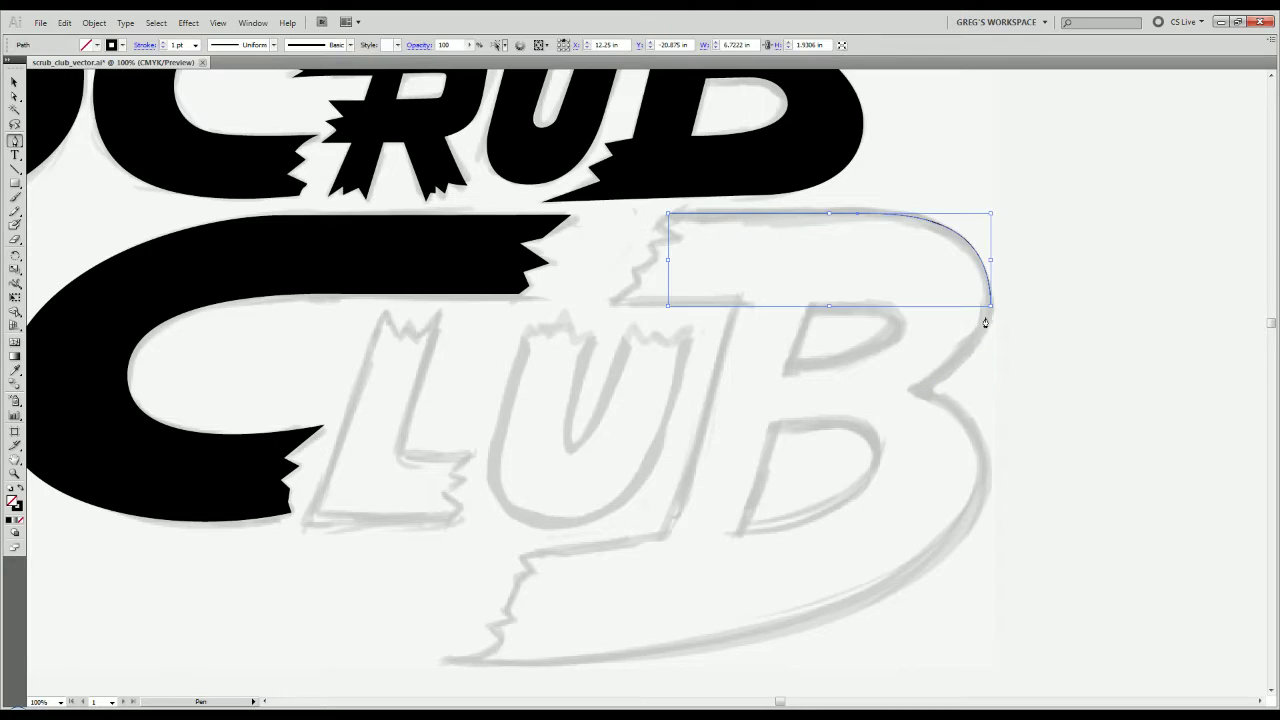
# Continue the B outline with a curve from the upper bowl into the notch between the bowls, ending in a corner point.
pyautogui.click(992, 313)
pyautogui.click(930, 392)
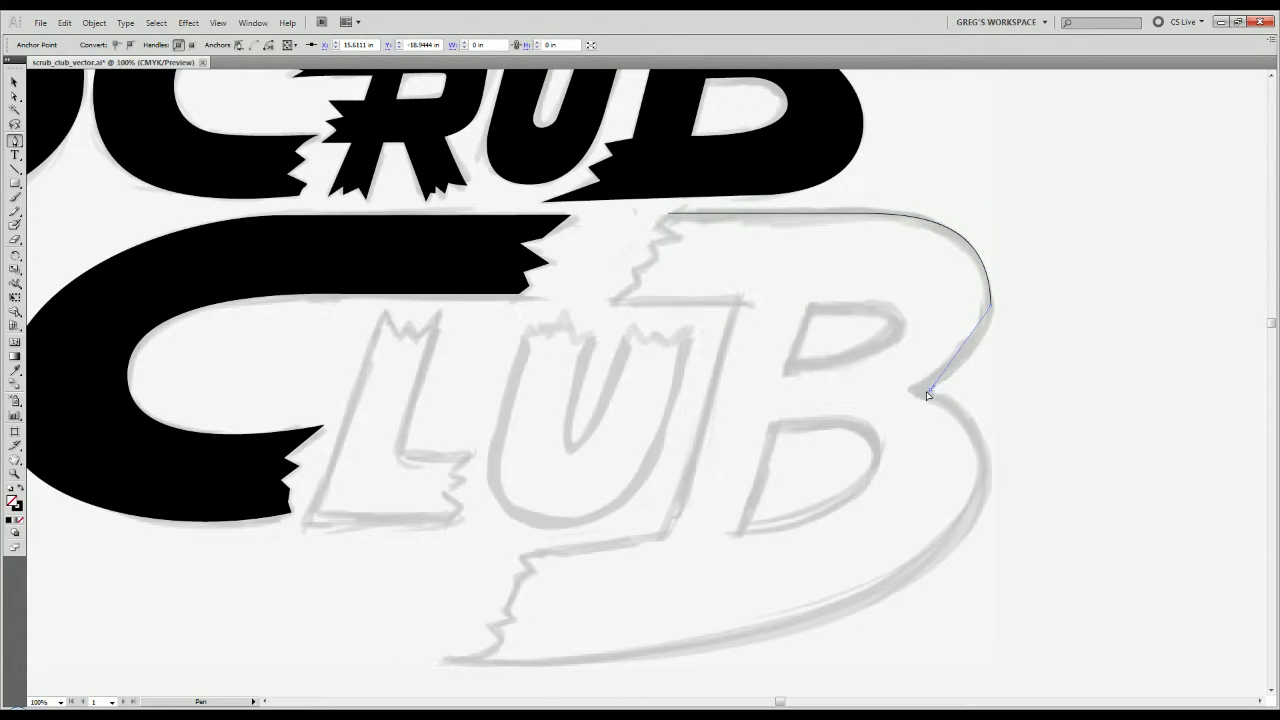
pyautogui.moveTo(927, 396); pyautogui.dragTo(870, 437)
pyautogui.moveTo(1041, 404); pyautogui.dragTo(873, 311)
pyautogui.scroll(3, 802, 312)
pyautogui.scroll(-3, 808, 334)
pyautogui.click(797, 334)
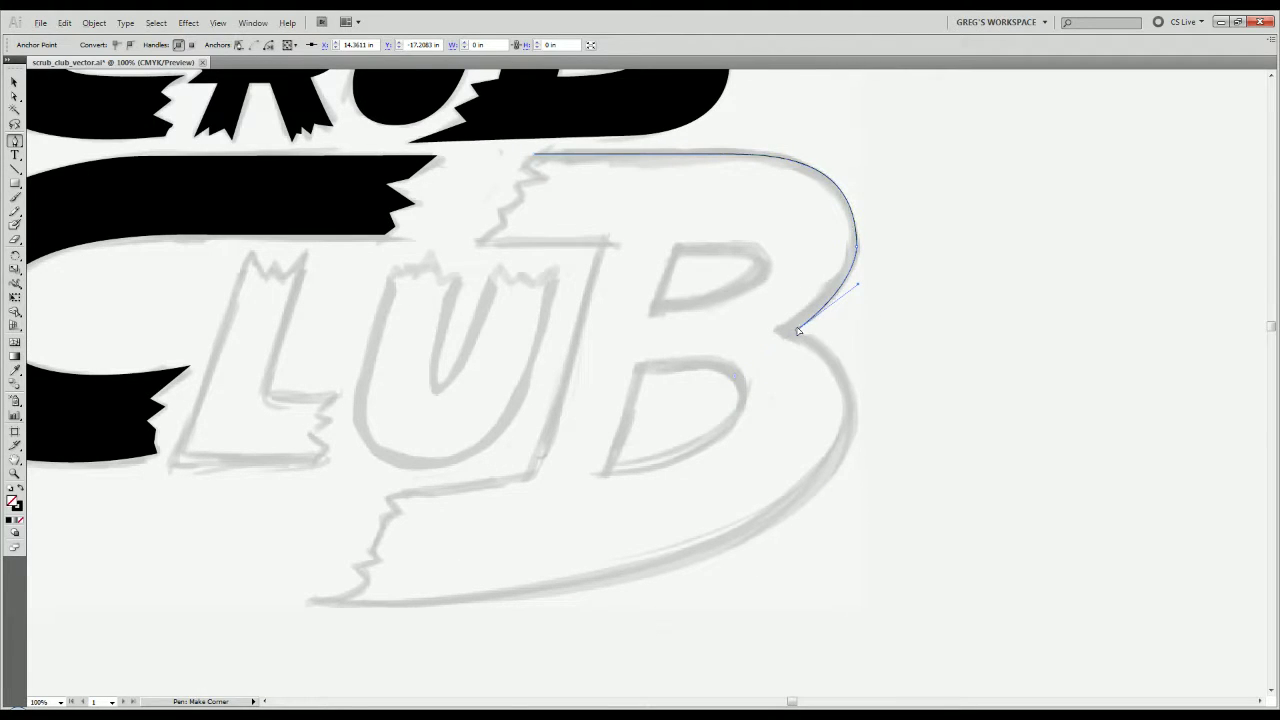
# Trace the outer curve of the B's lower bowl and its sweeping tail down to a corner point at the tip.
pyautogui.moveTo(850, 420); pyautogui.dragTo(850, 492)
pyautogui.moveTo(940, 416); pyautogui.dragTo(1130, 287)
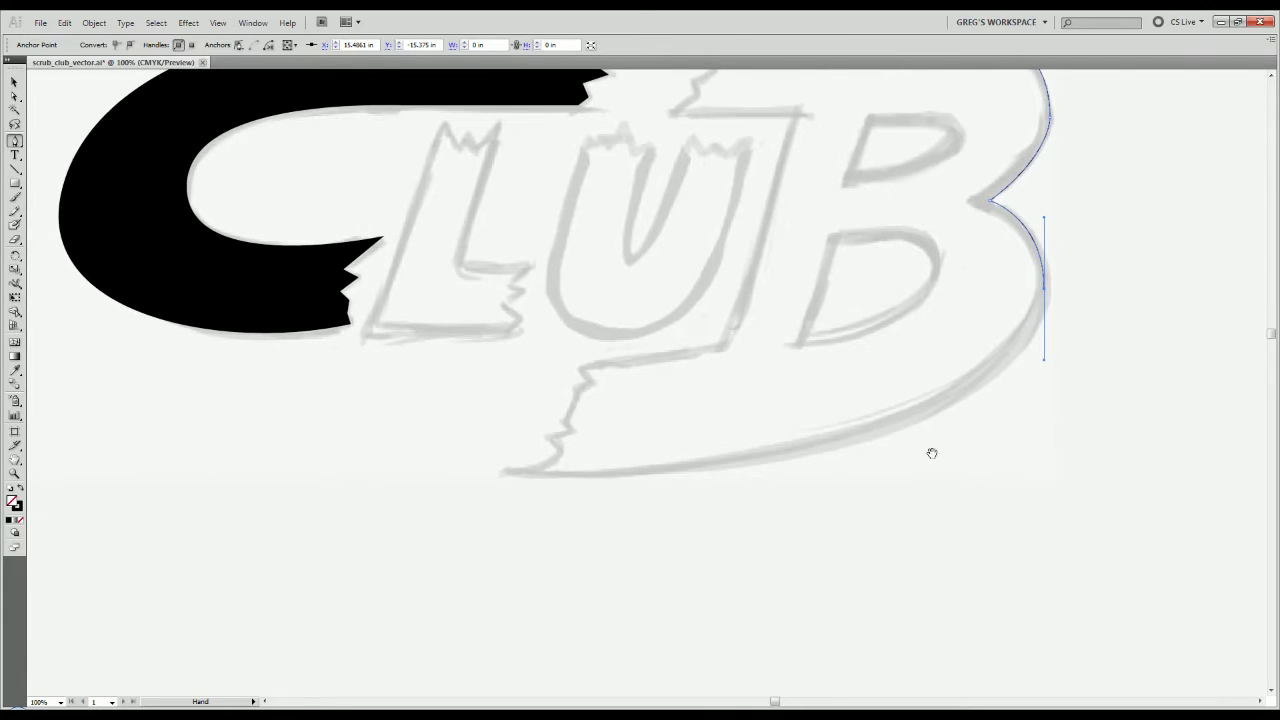
pyautogui.moveTo(502, 477); pyautogui.dragTo(99, 470)
pyautogui.click(503, 476)
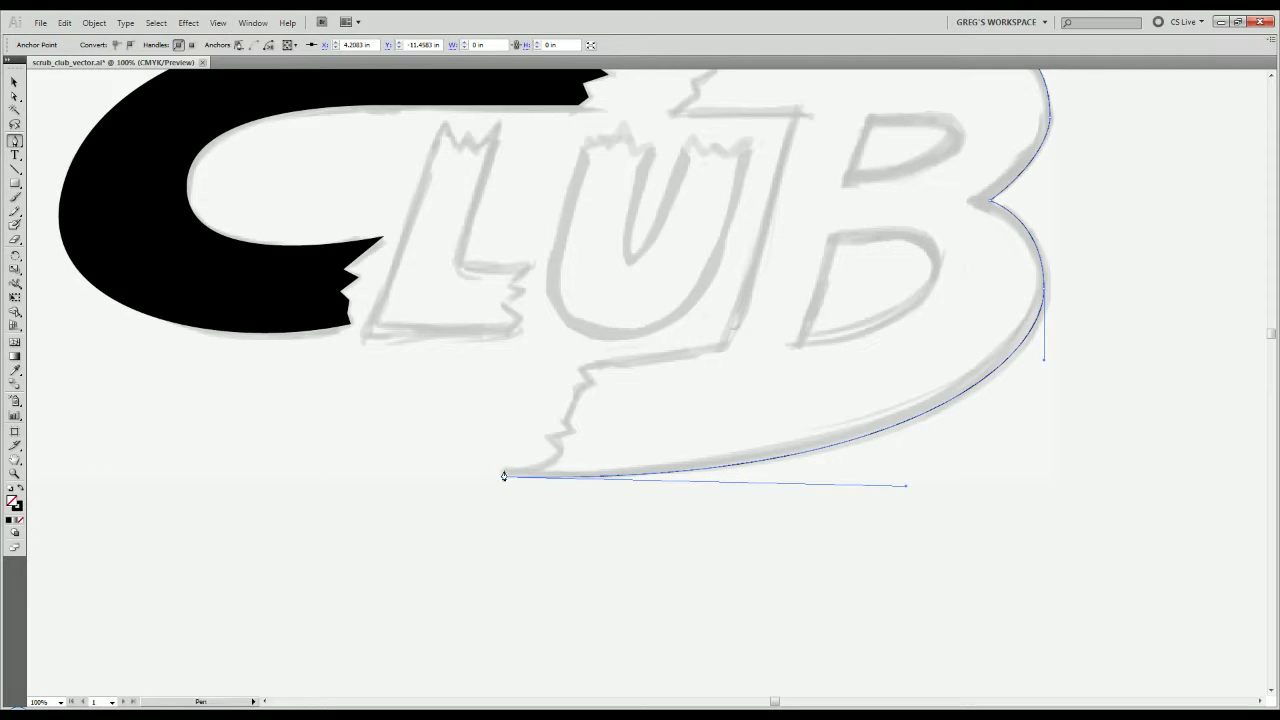
# Trace the jagged torn edge of the B's tail from its tip up to the upper corner.
pyautogui.moveTo(558, 452); pyautogui.dragTo(568, 439)
pyautogui.click(558, 452)
pyautogui.click(559, 456)
pyautogui.click(545, 436)
pyautogui.click(572, 430)
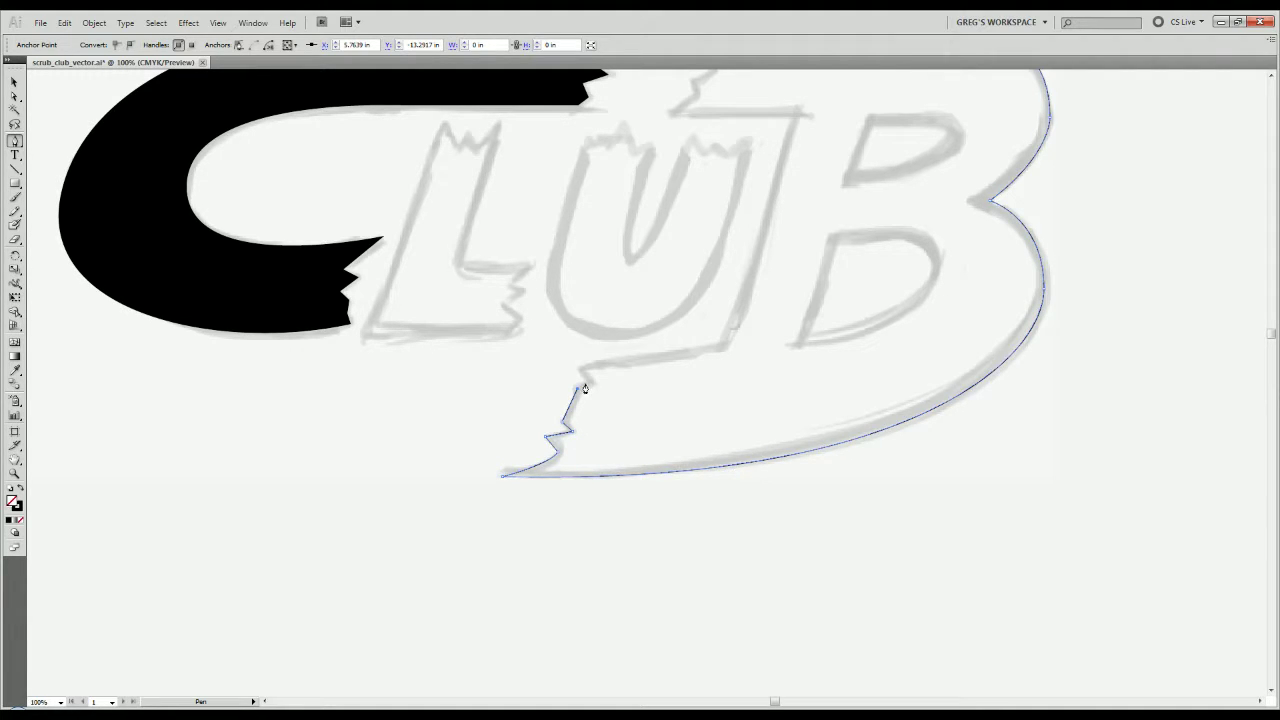
pyautogui.moveTo(580, 375); pyautogui.dragTo(508, 514)
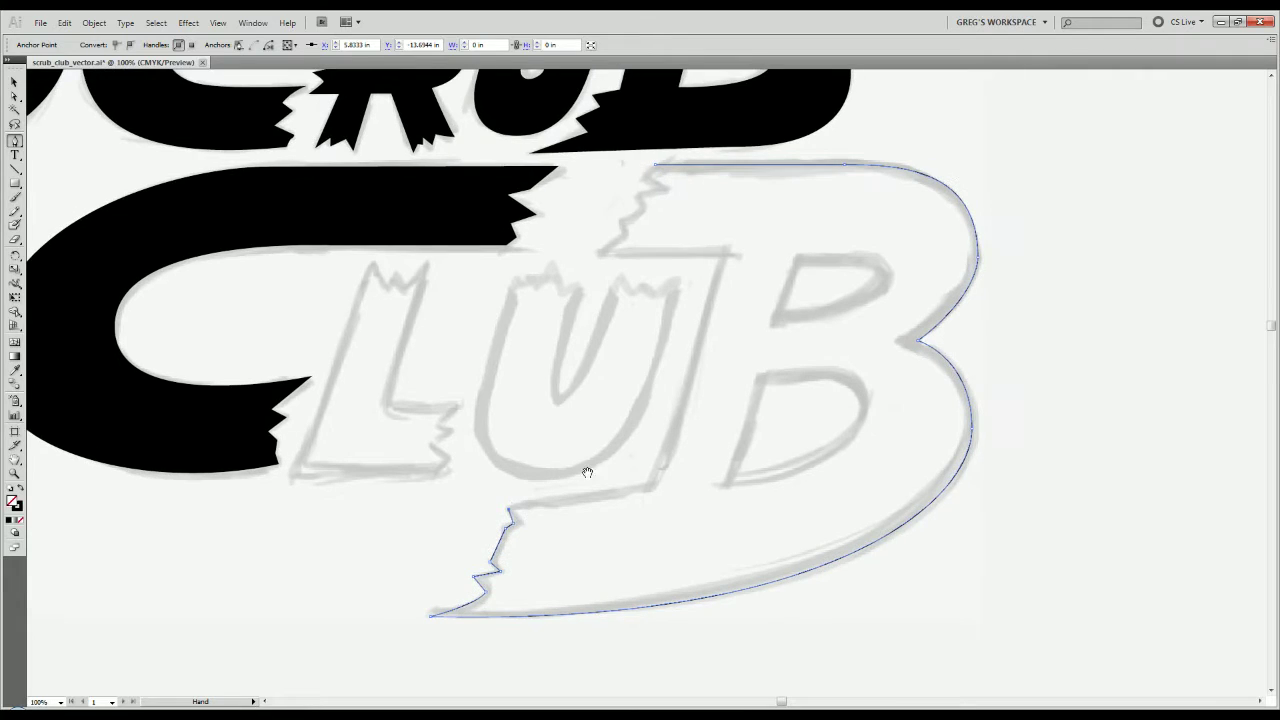
# Trace the upper edge of the B's tail to the base of the stem, ending in a corner point.
pyautogui.moveTo(623, 497); pyautogui.dragTo(560, 526)
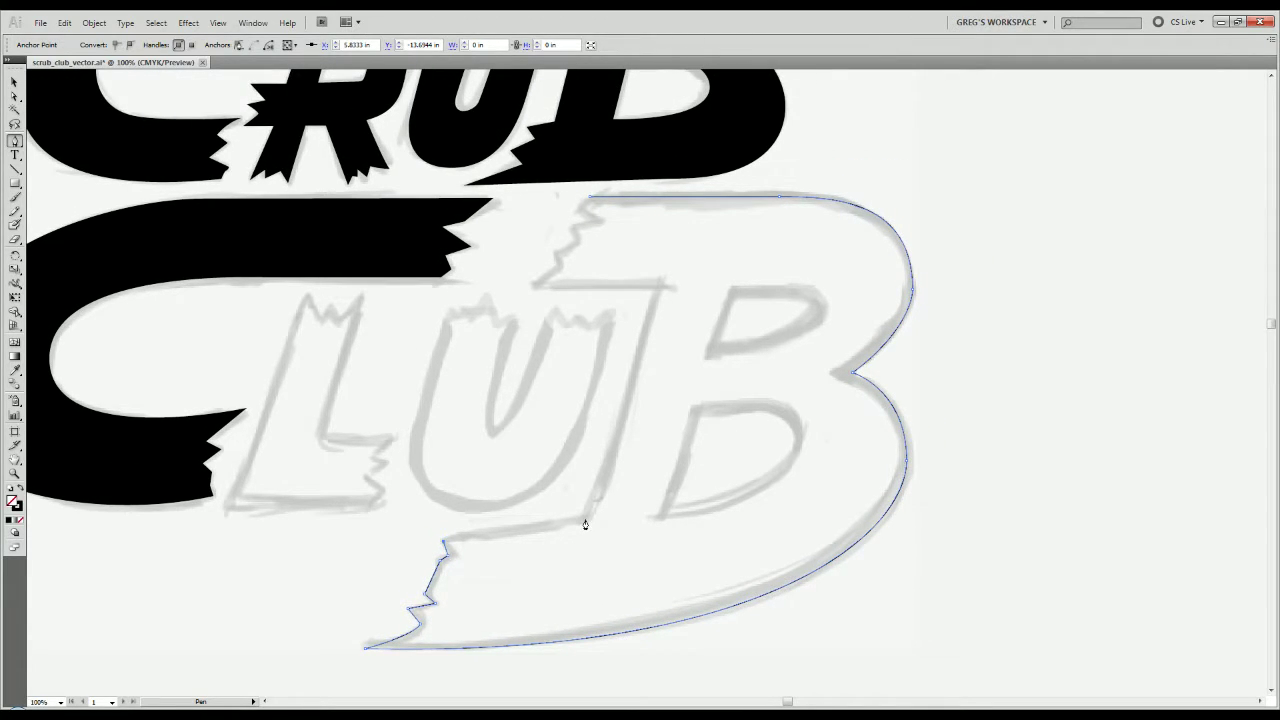
pyautogui.moveTo(585, 523); pyautogui.dragTo(635, 509)
pyautogui.click(586, 519)
# Examine the torn letter ends of the Street Fighter reference logo, especially the T in STREET, and compare them with the traced SCRUB letters.
pyautogui.moveTo(553, 378); pyautogui.dragTo(975, 705)
pyautogui.scroll(-3, 830, 492)
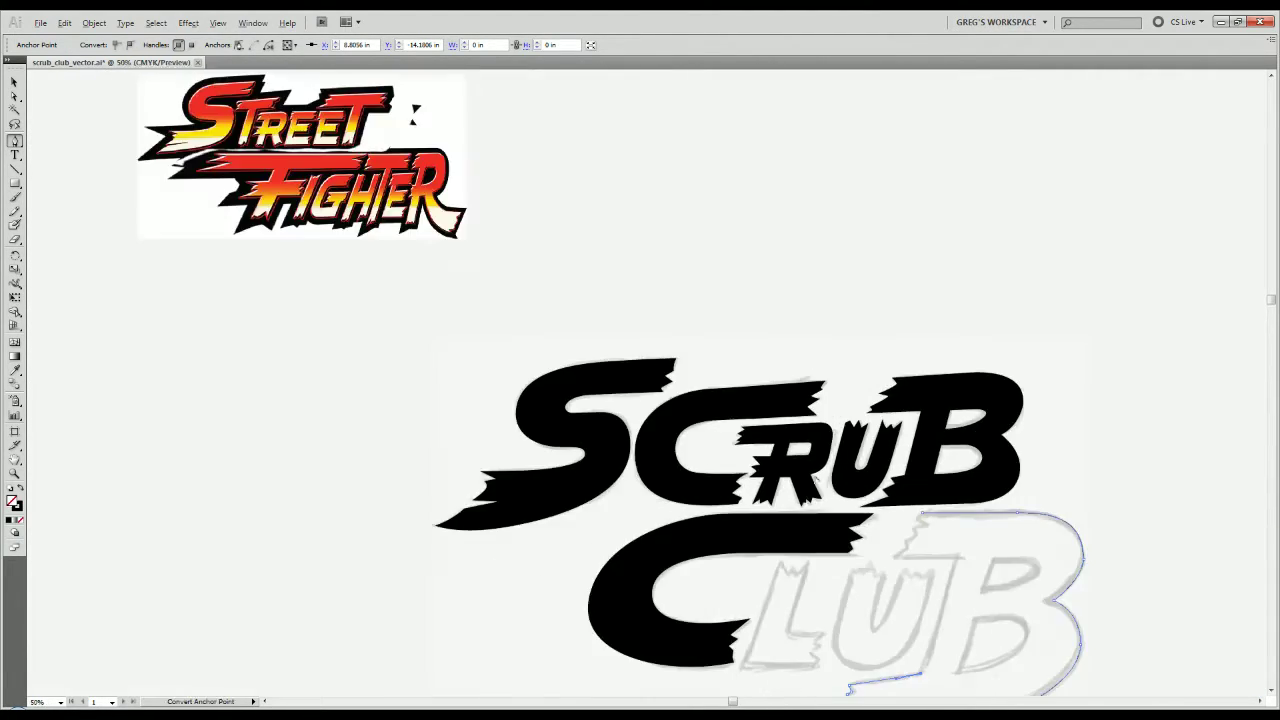
pyautogui.moveTo(749, 397); pyautogui.dragTo(687, 286)
pyautogui.scroll(3, 721, 410)
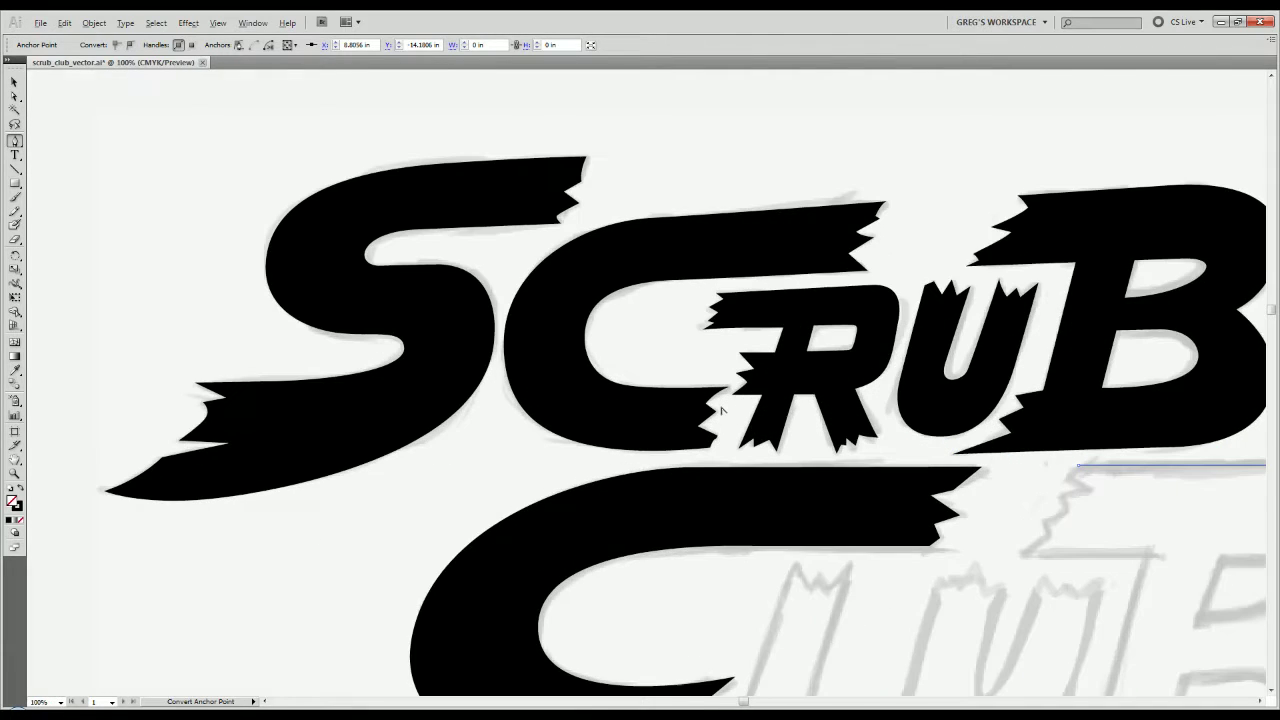
pyautogui.moveTo(785, 387); pyautogui.dragTo(547, 449)
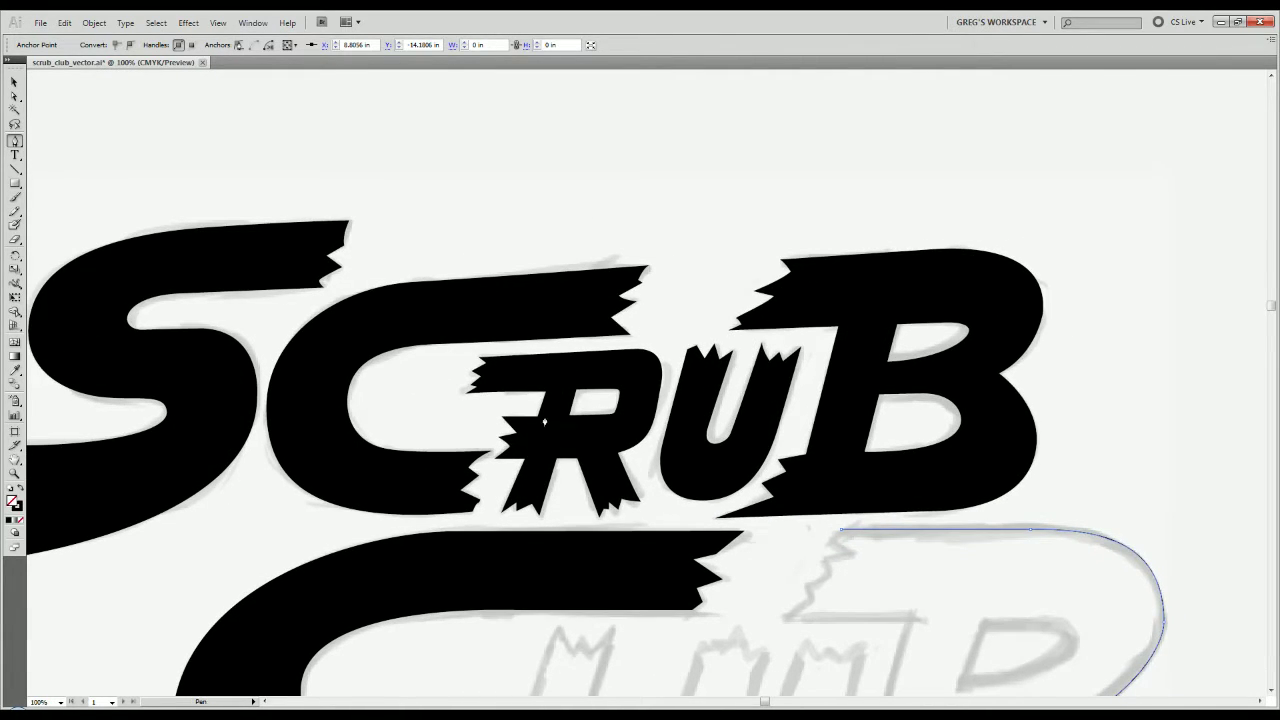
pyautogui.press('v')
pyautogui.click(516, 300)
pyautogui.moveTo(383, 245); pyautogui.dragTo(606, 492)
pyautogui.moveTo(336, 107); pyautogui.dragTo(947, 350)
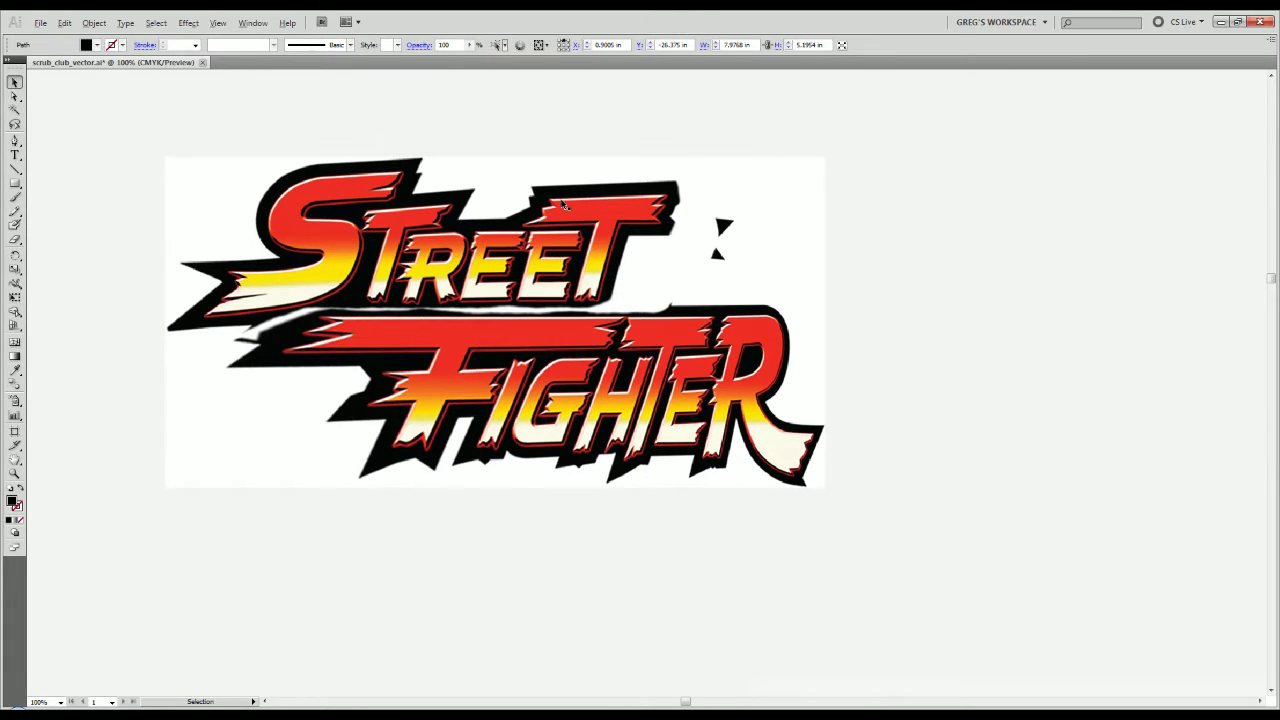
pyautogui.scroll(3, 563, 204)
pyautogui.scroll(3, 563, 204)
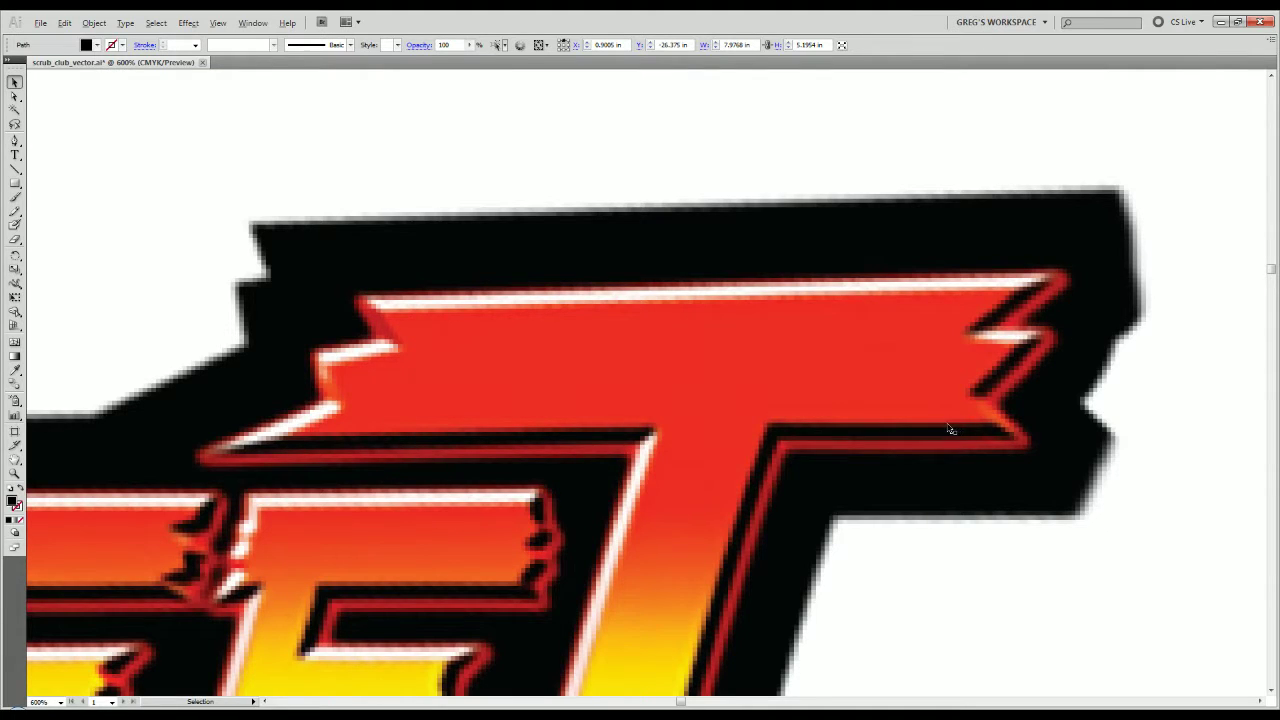
pyautogui.scroll(-6, 952, 429)
pyautogui.moveTo(907, 364); pyautogui.dragTo(648, 290)
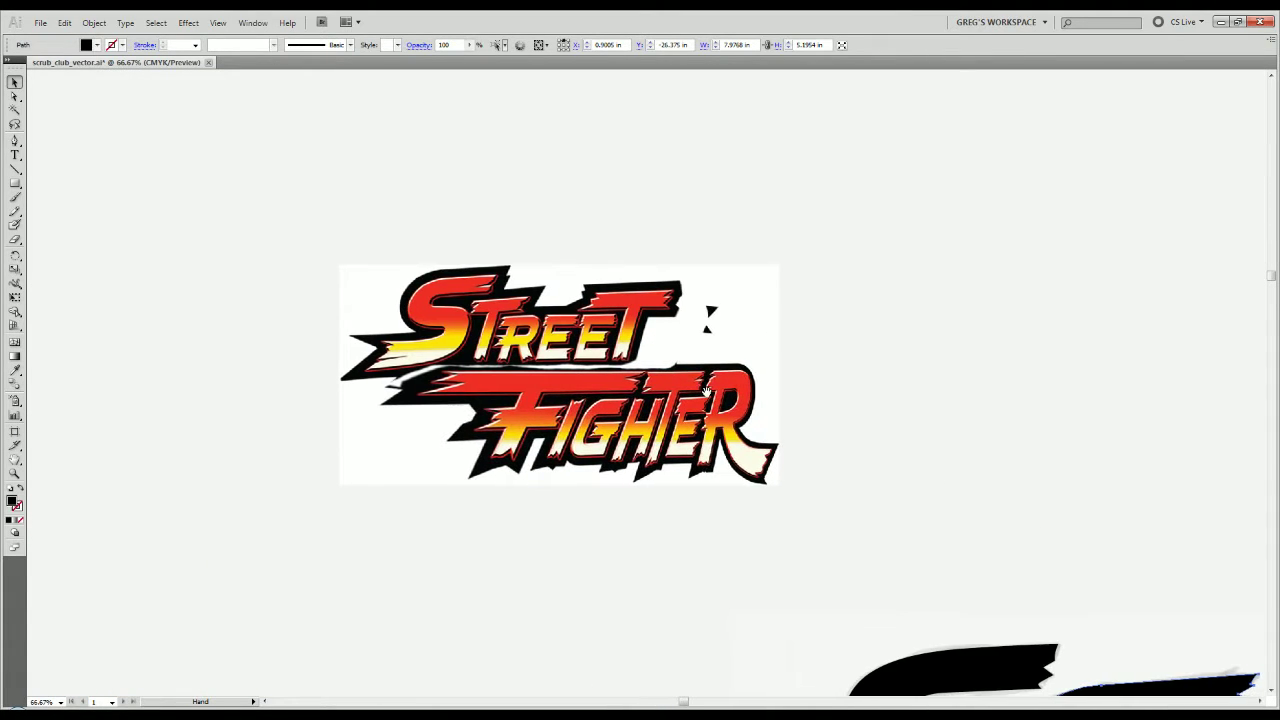
pyautogui.scroll(3, 648, 381)
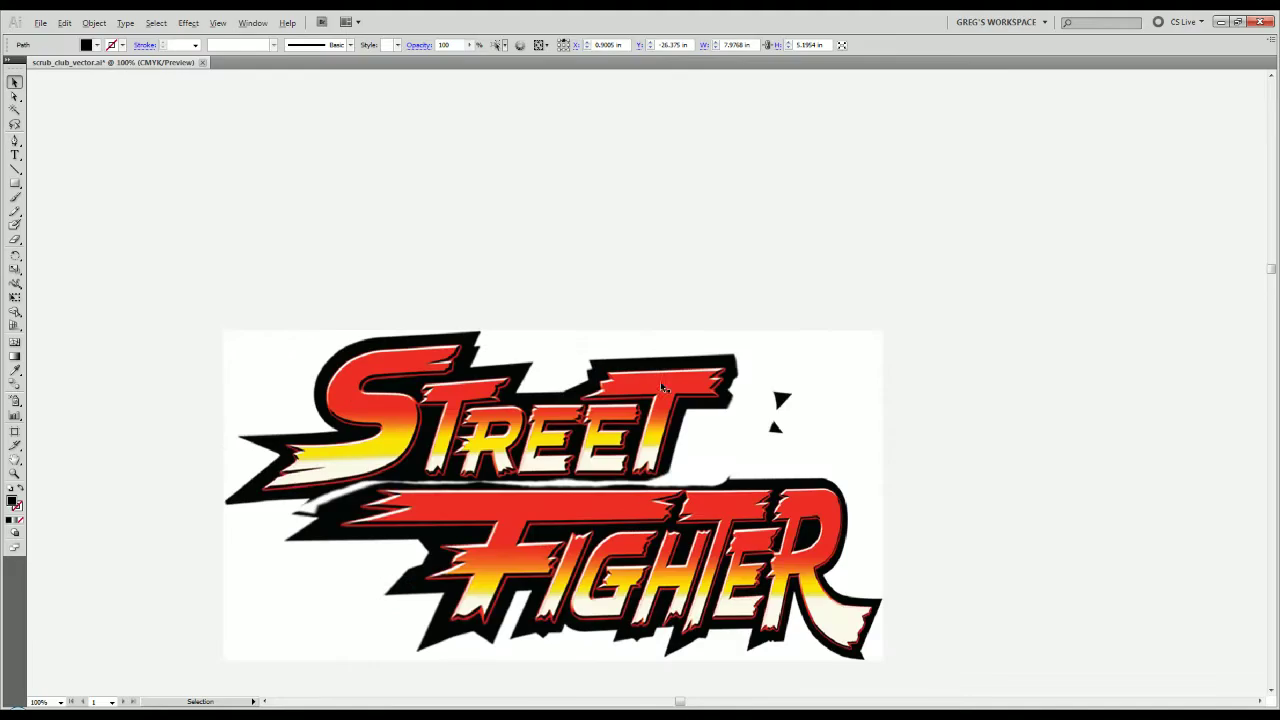
pyautogui.scroll(-3, 655, 410)
# Continue the B's outline from the base of the stem up its left edge to the arm, ending in a corner point.
pyautogui.moveTo(869, 563); pyautogui.dragTo(473, 164)
pyautogui.moveTo(816, 454); pyautogui.dragTo(703, 306)
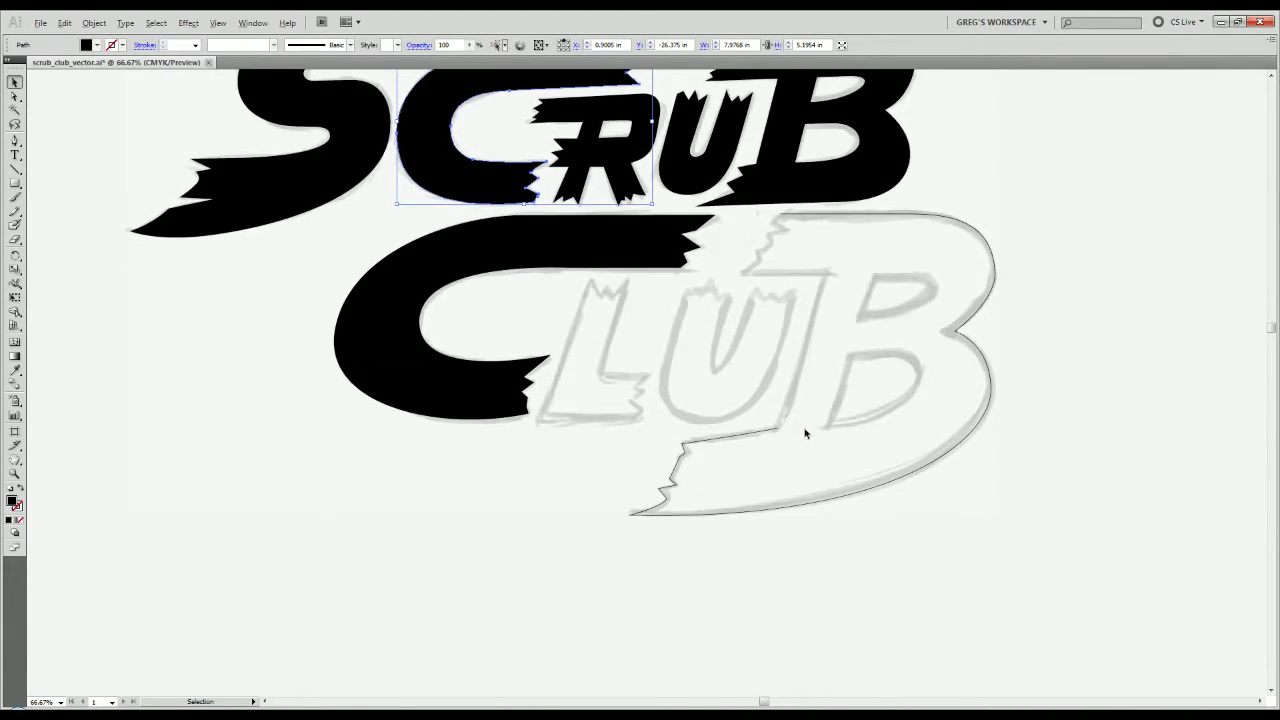
pyautogui.scroll(3, 806, 434)
pyautogui.scroll(-2, 751, 457)
pyautogui.moveTo(766, 414); pyautogui.dragTo(720, 551)
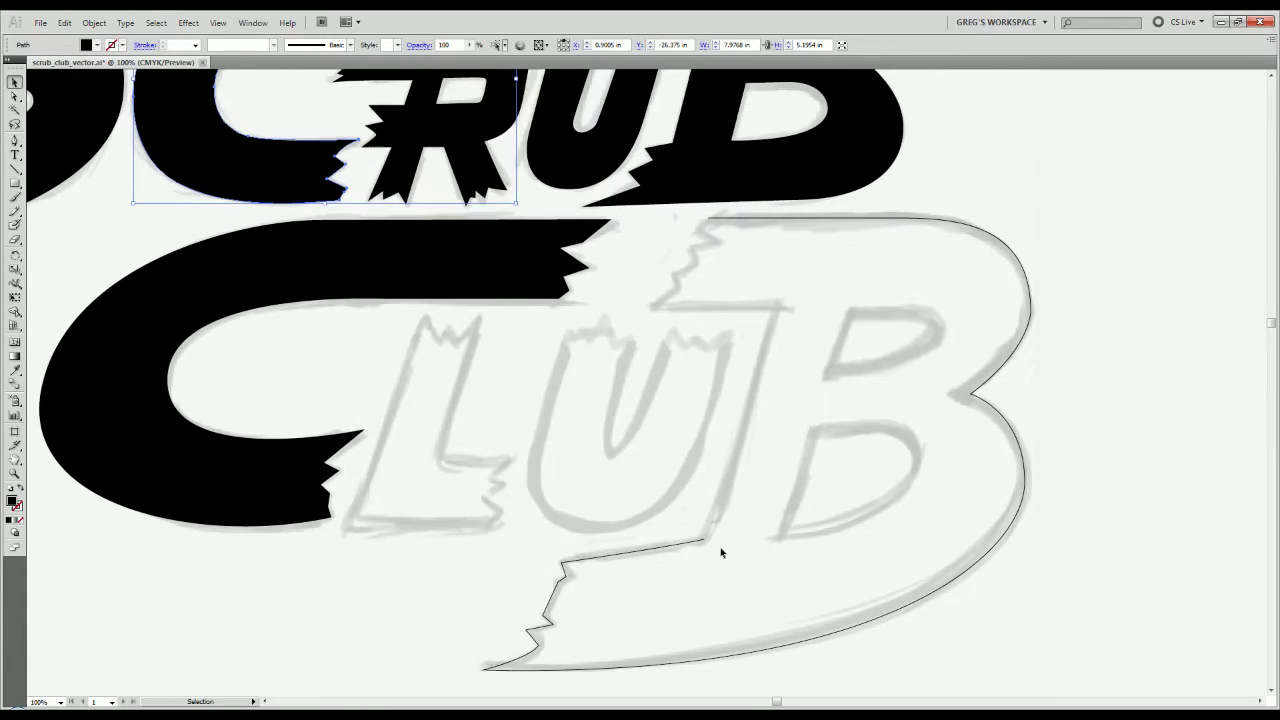
pyautogui.press('p')
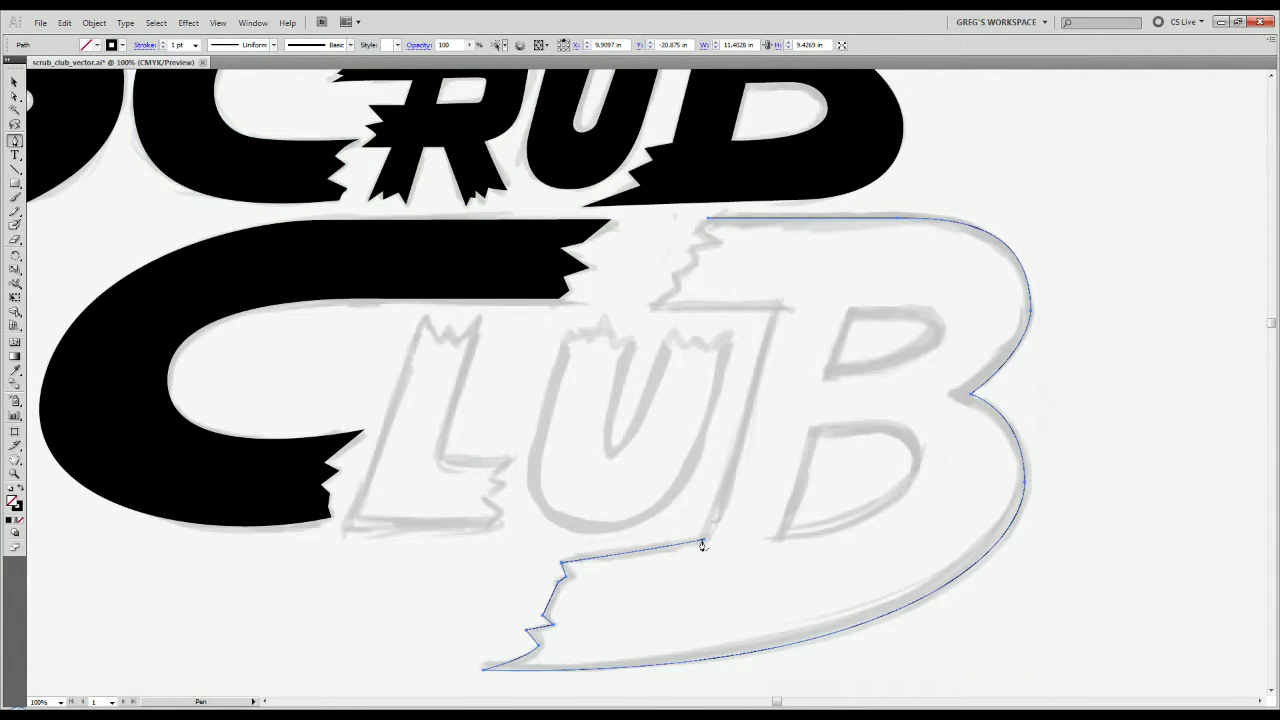
pyautogui.click(703, 544)
pyautogui.scroll(3, 720, 510)
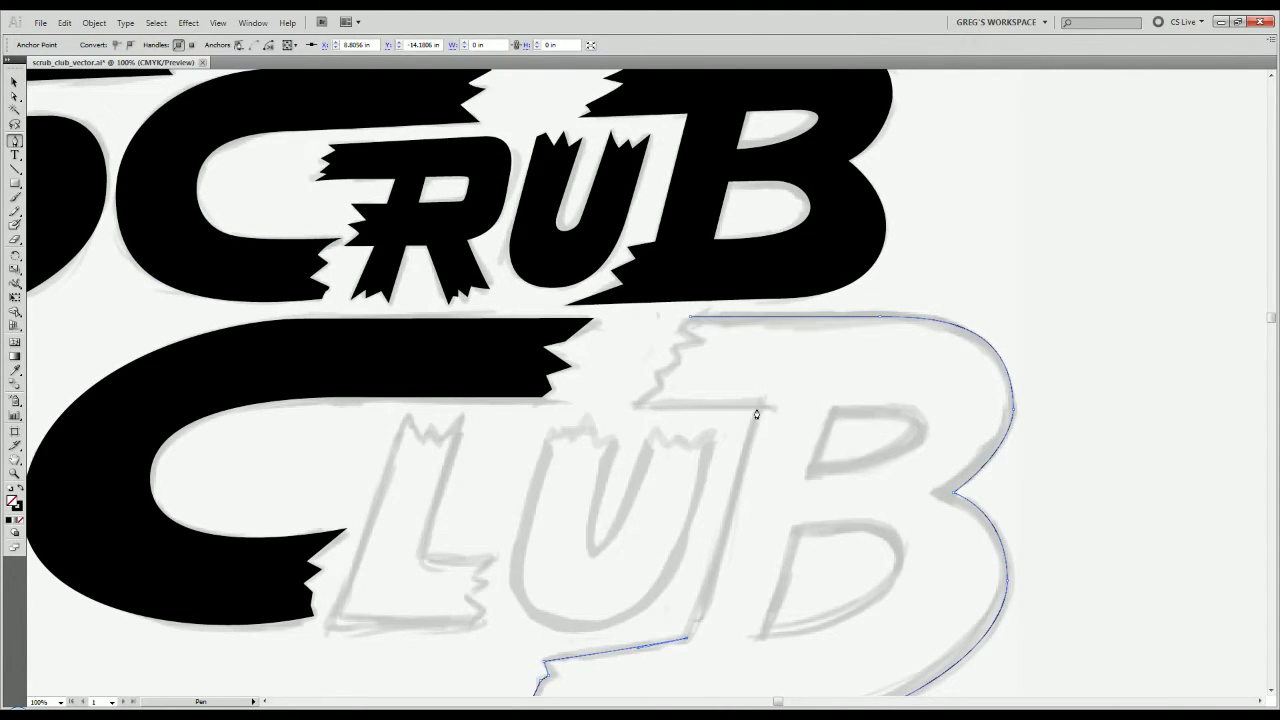
pyautogui.moveTo(756, 414); pyautogui.dragTo(780, 325)
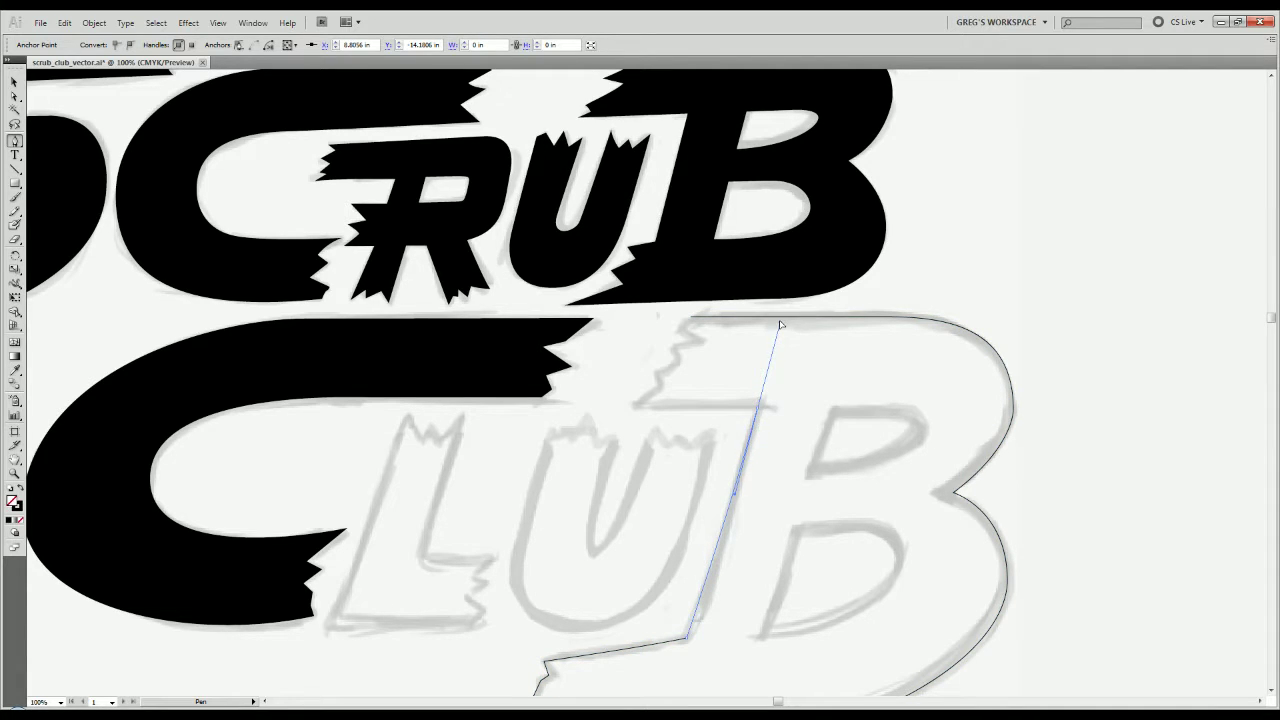
pyautogui.click(757, 409)
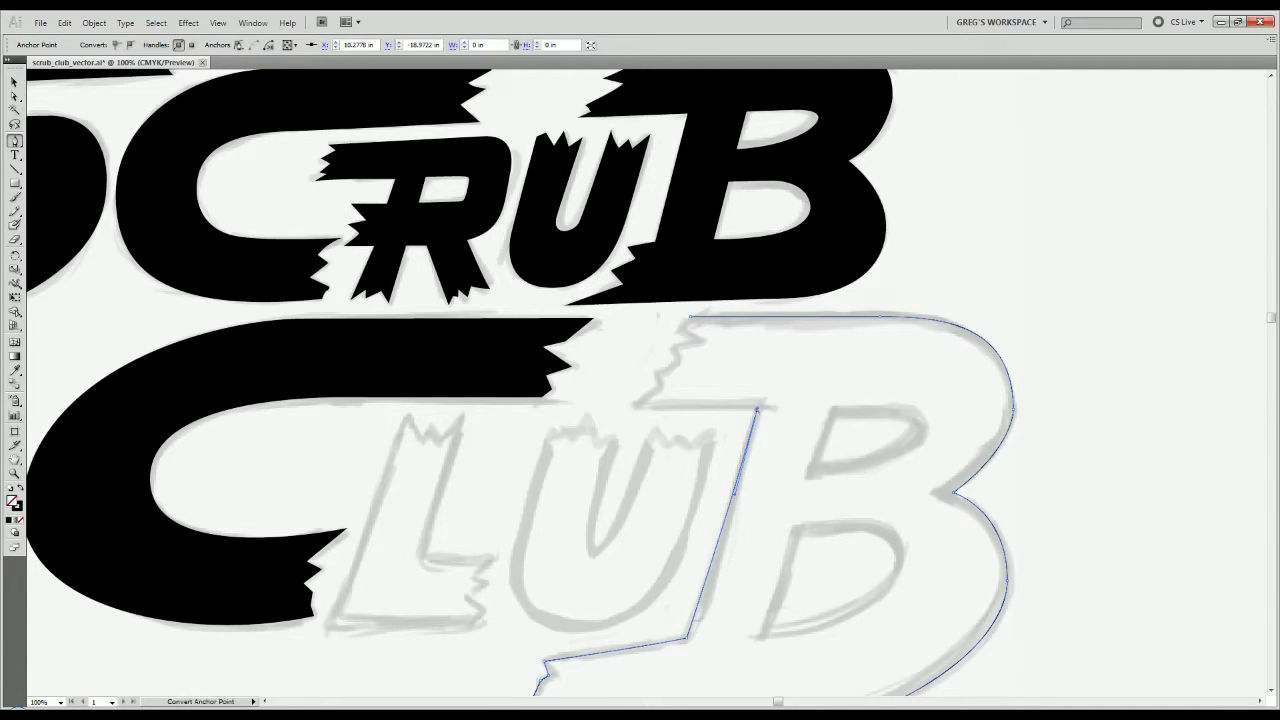
# Trace the straight lower edge and jagged torn end of the B's top arm, closing the outline at its starting point.
pyautogui.click(633, 409)
pyautogui.click(659, 386)
pyautogui.click(657, 372)
pyautogui.click(676, 364)
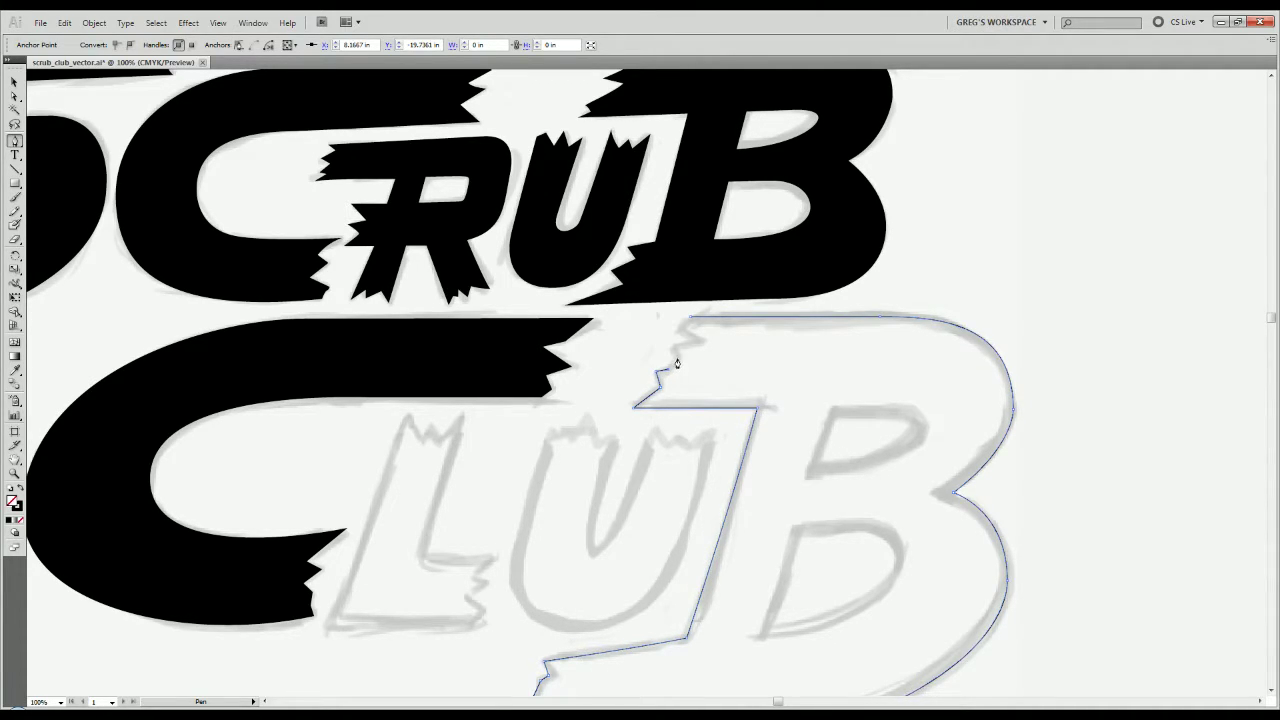
pyautogui.click(676, 347)
pyautogui.click(703, 340)
pyautogui.click(679, 327)
pyautogui.click(690, 317)
pyautogui.press('v')
pyautogui.click(714, 398)
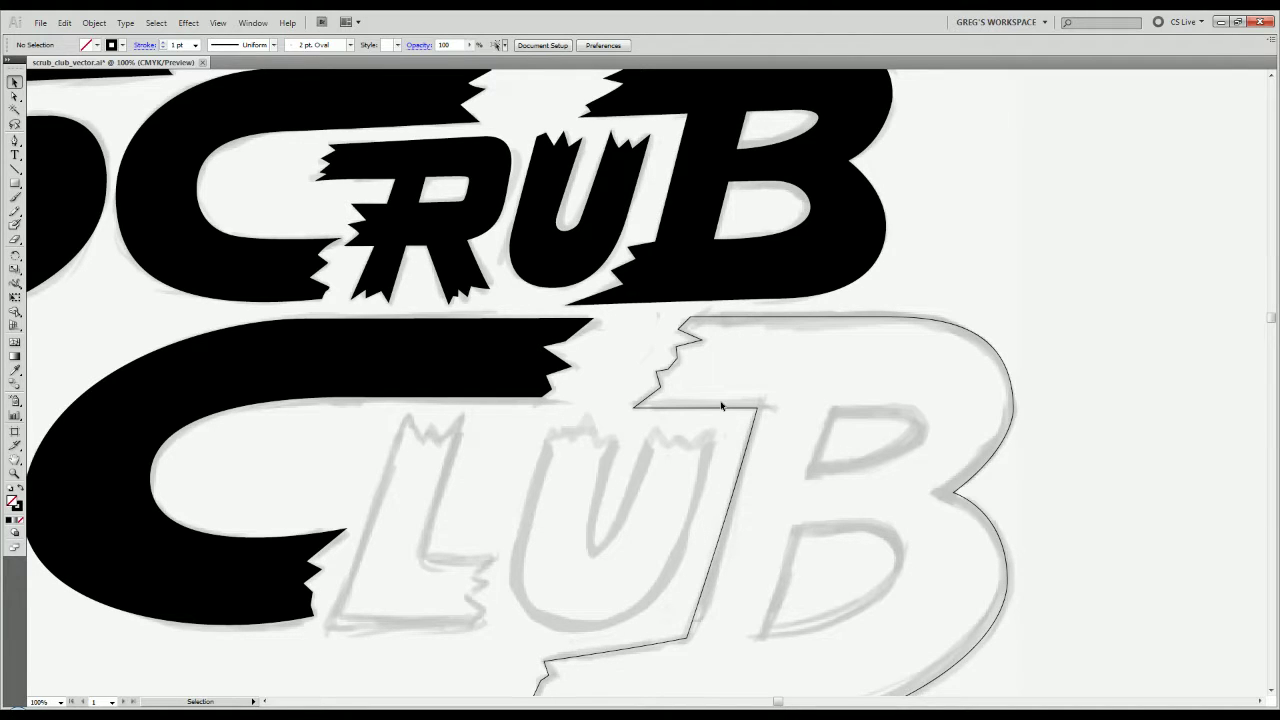
# Show the rulers and switch to outline view around the corner where the B's top arm meets the stem.
pyautogui.moveTo(775, 477); pyautogui.dragTo(635, 366)
pyautogui.scroll(1, 714, 443)
pyautogui.press('p')
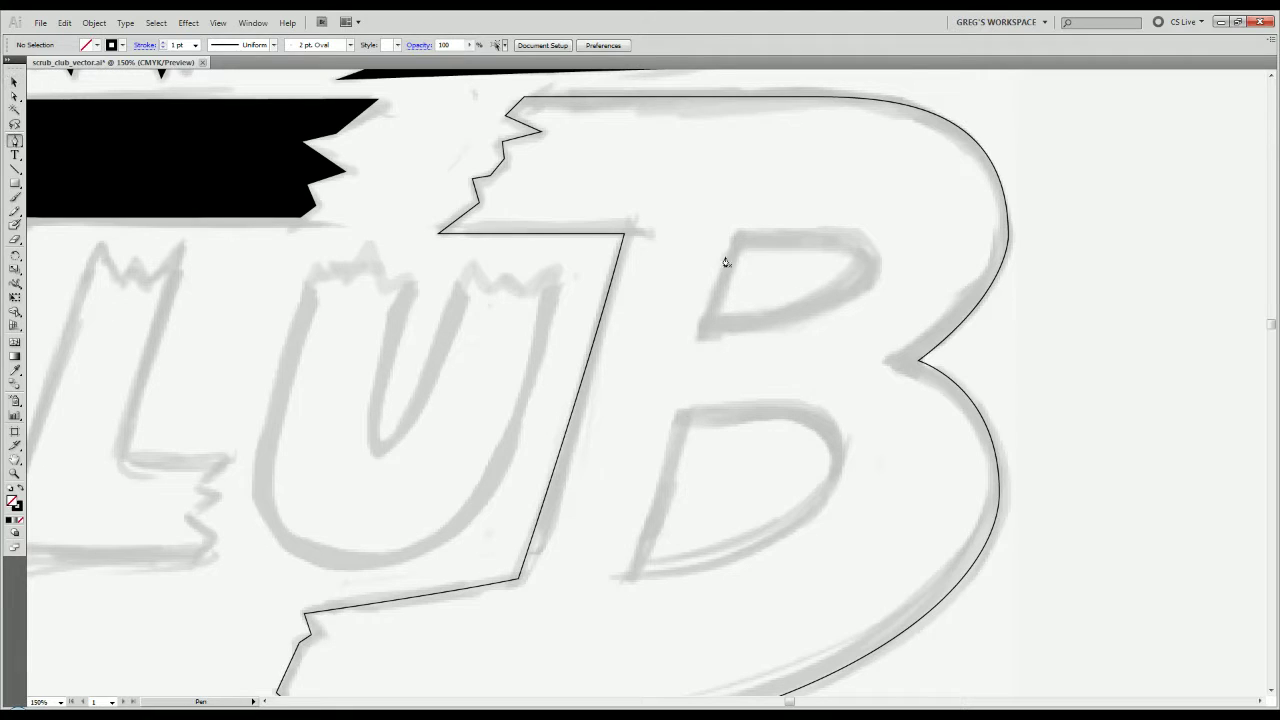
pyautogui.press('v')
pyautogui.scroll(2, 619, 199)
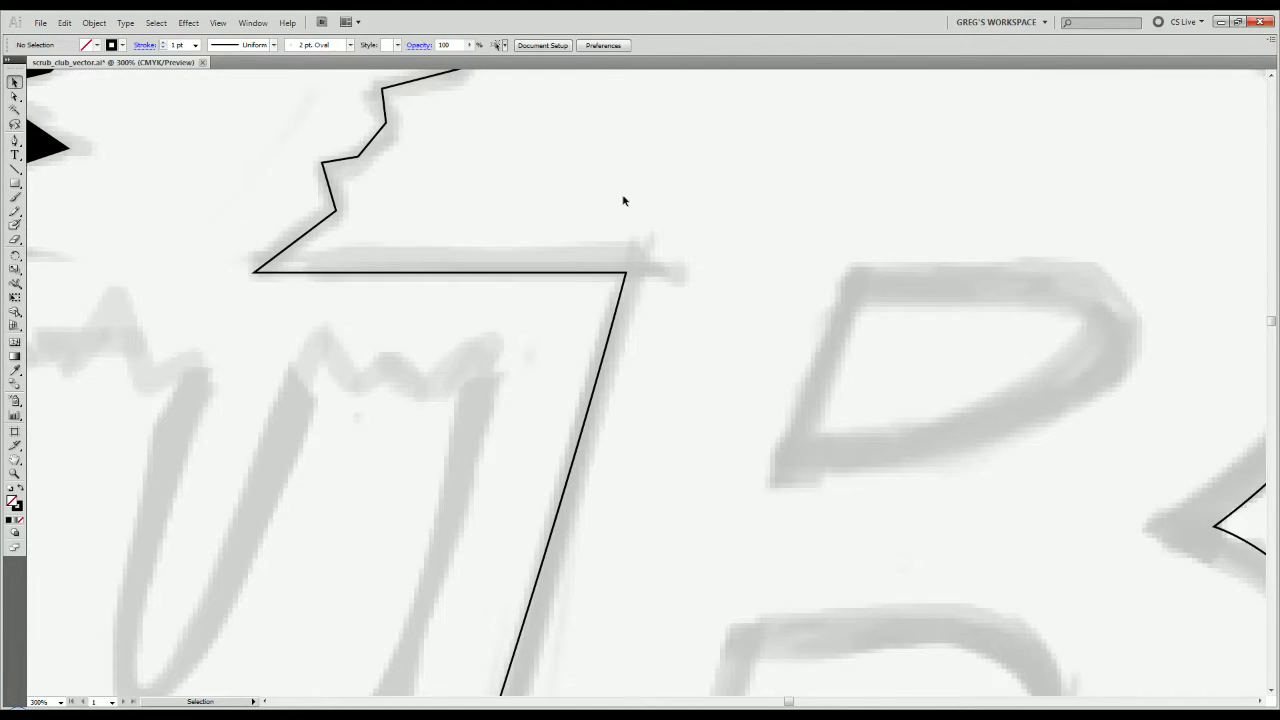
pyautogui.hotkey('ctrl', 'r')
pyautogui.press('alt')
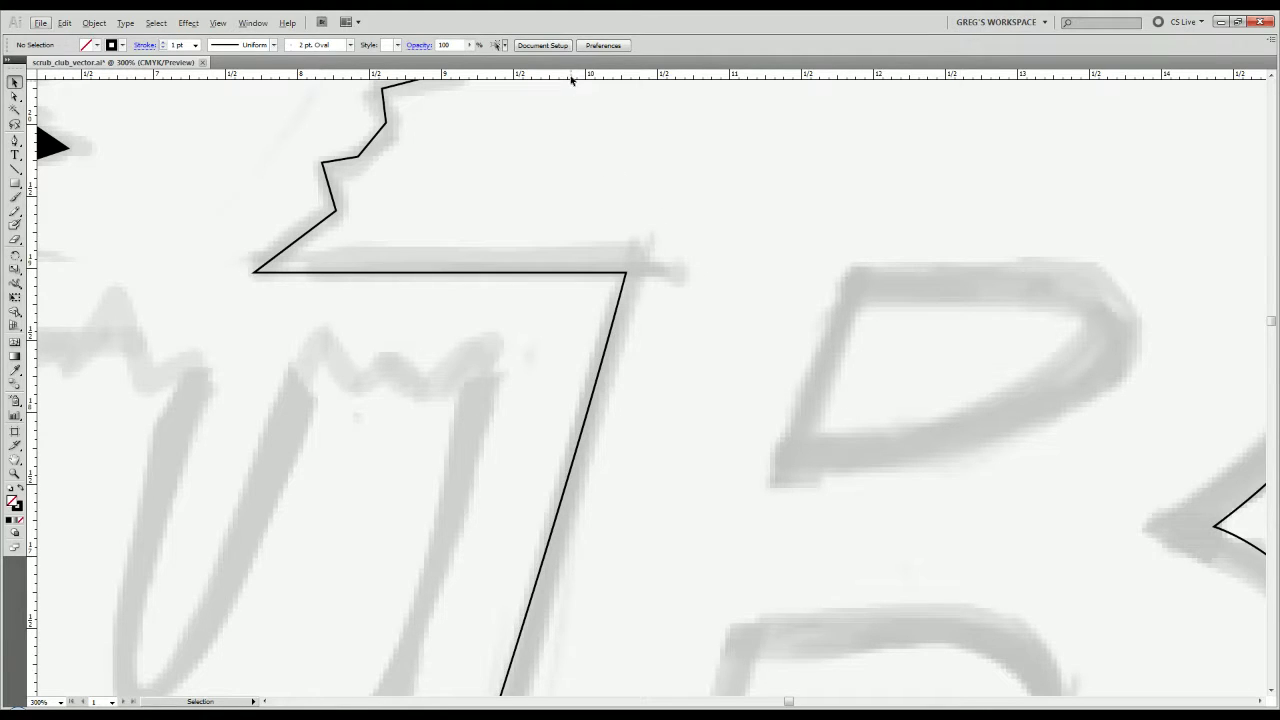
pyautogui.press('ctrl')
pyautogui.hotkey('ctrl', 'y')
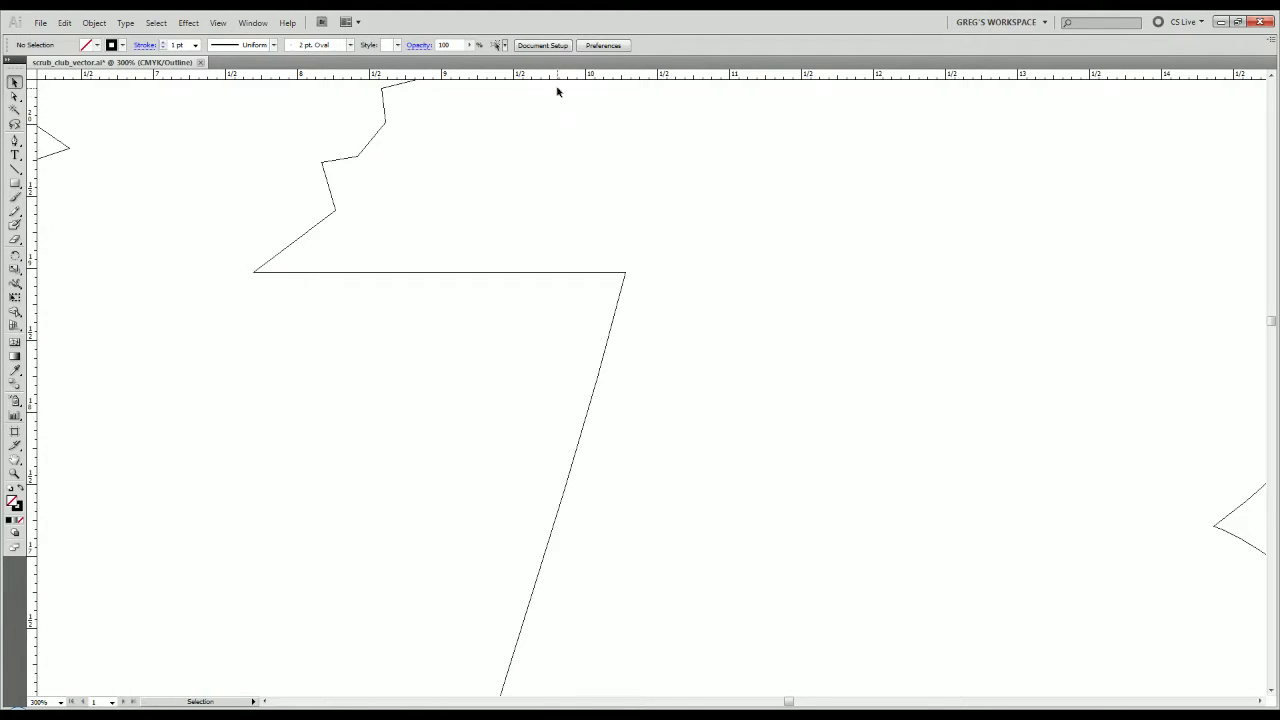
# Try to place a horizontal guide along the lower edge of the B's top arm, and undo it.
pyautogui.moveTo(552, 76); pyautogui.dragTo(491, 277)
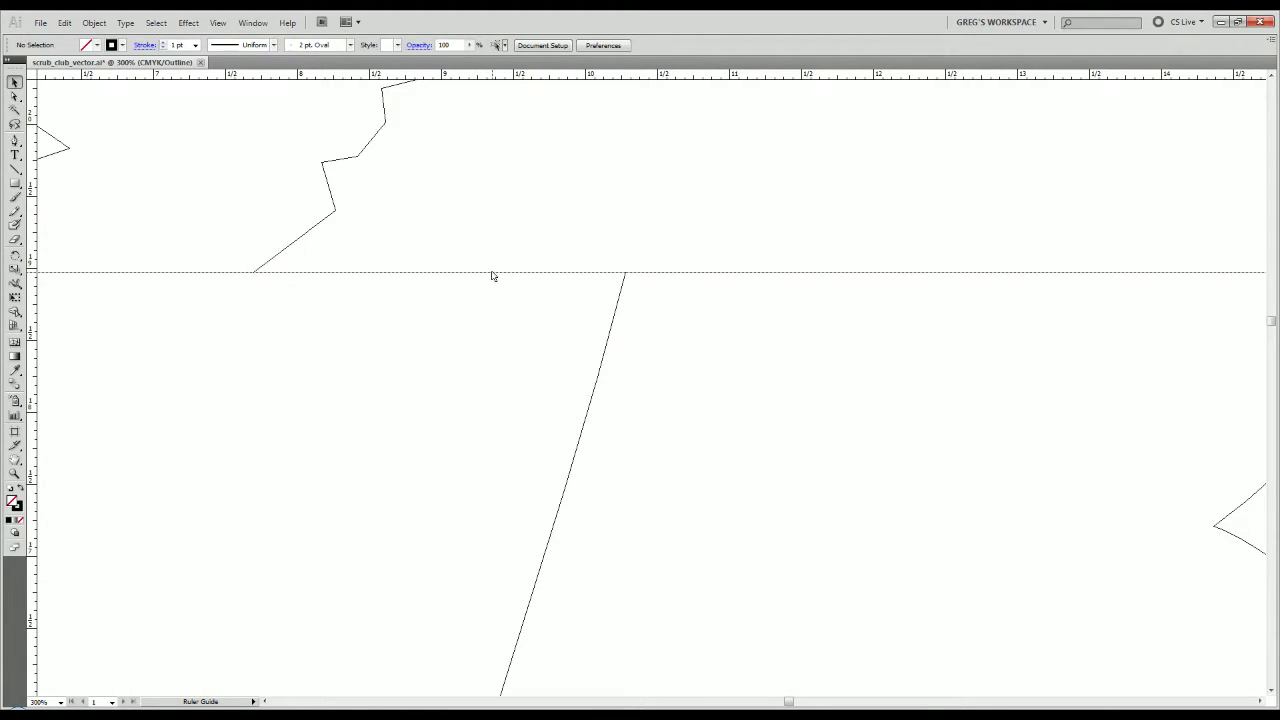
pyautogui.scroll(4, 600, 285)
pyautogui.scroll(4, 631, 302)
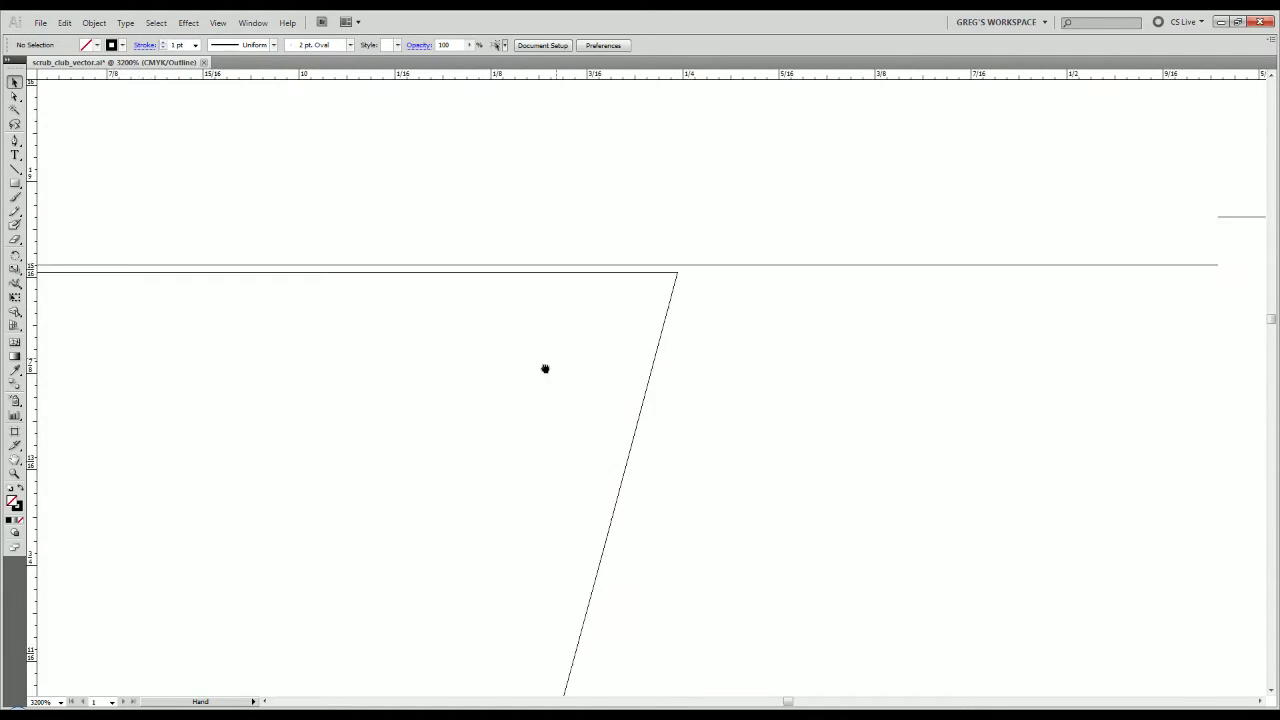
pyautogui.scroll(1, 590, 425)
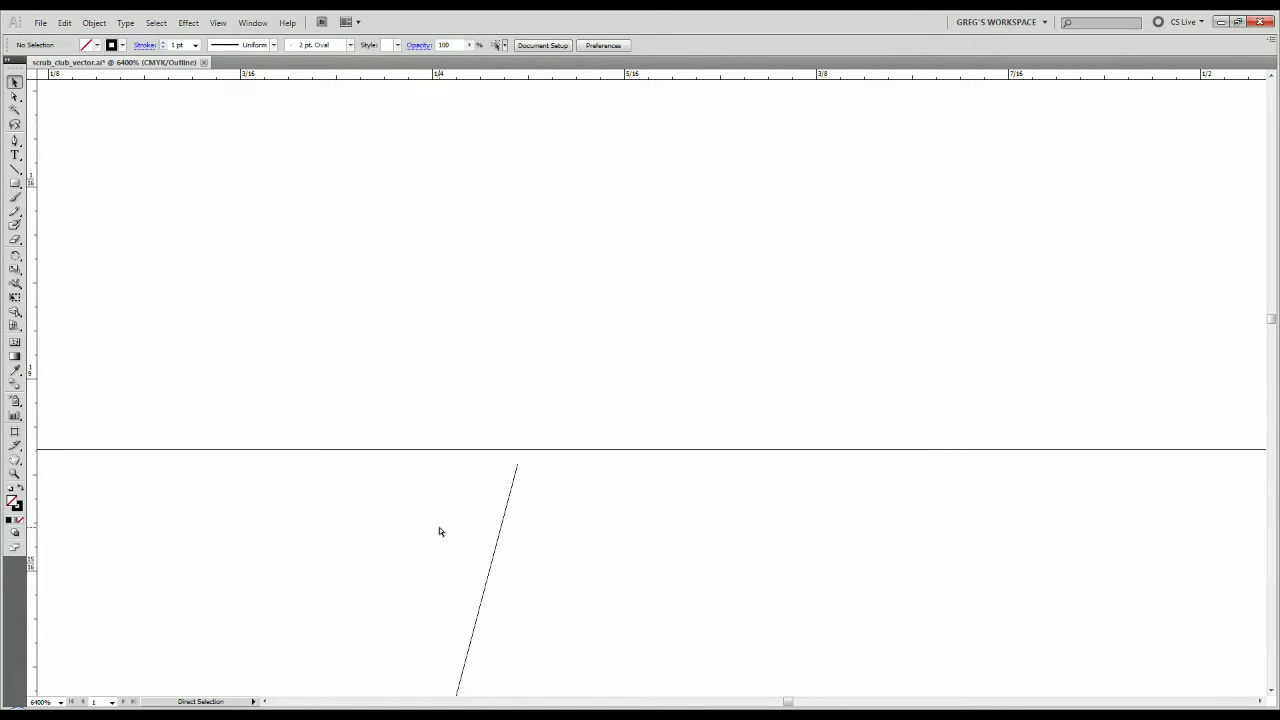
pyautogui.hotkey('ctrl', 'z')
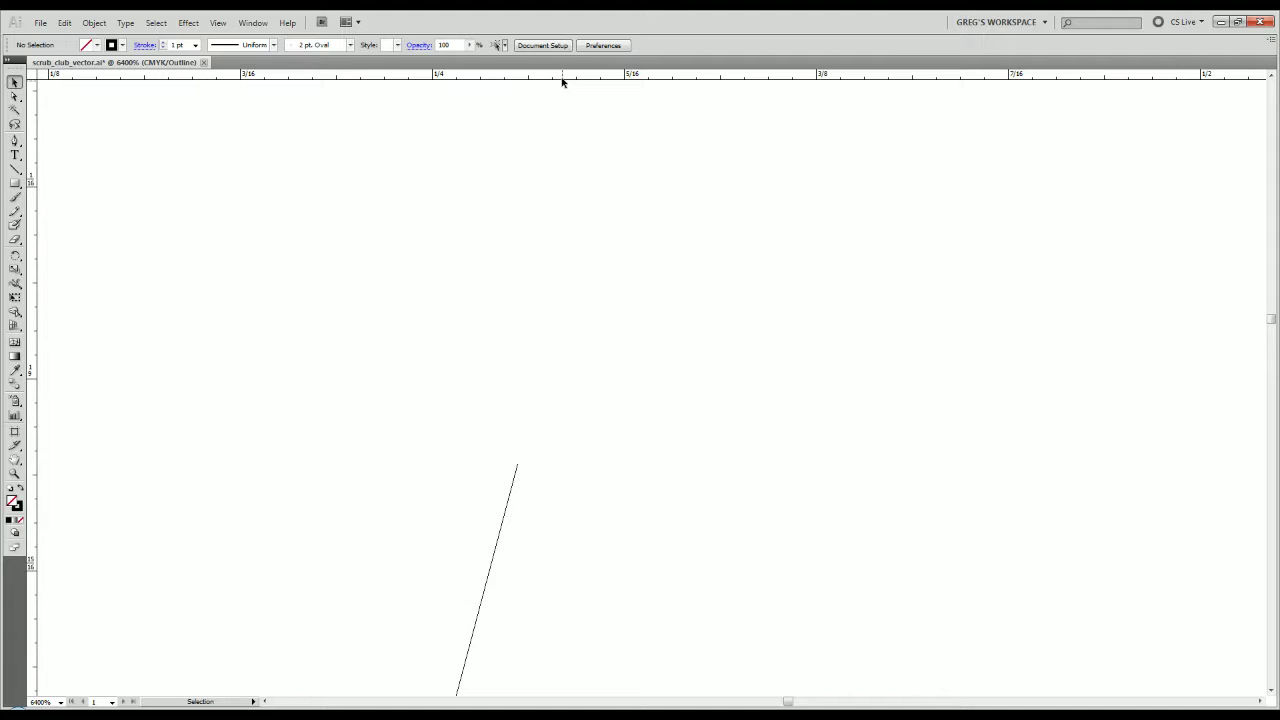
# Place a horizontal guide precisely on the lower edge of the B's top arm and return to preview view.
pyautogui.press('a')
pyautogui.hotkey('ctrl', '-')
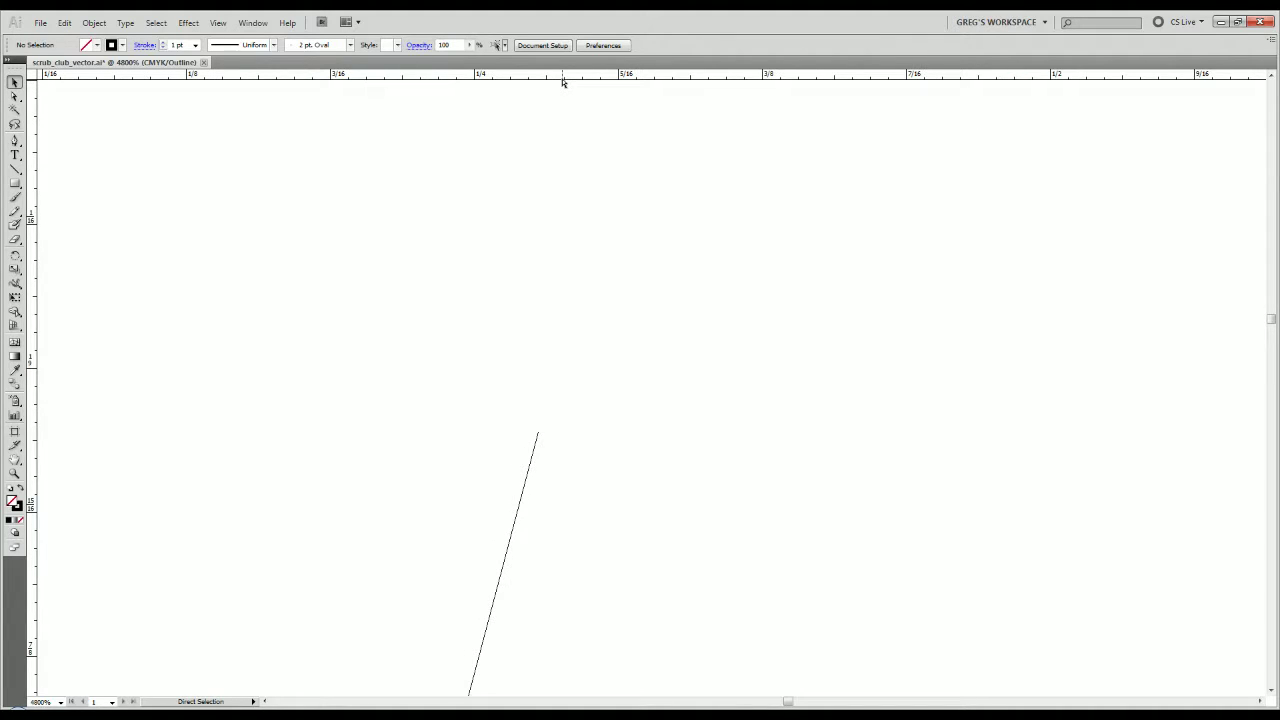
pyautogui.hotkey('ctrl', '-')
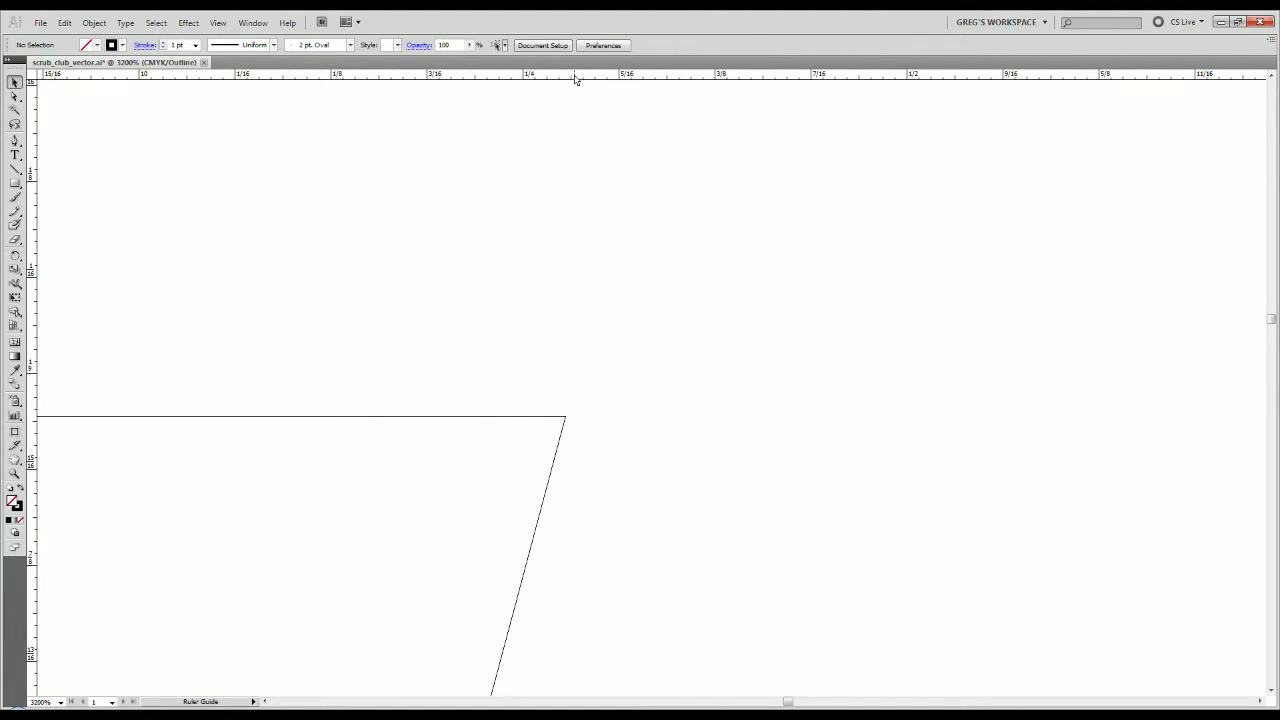
pyautogui.moveTo(574, 77); pyautogui.dragTo(626, 419)
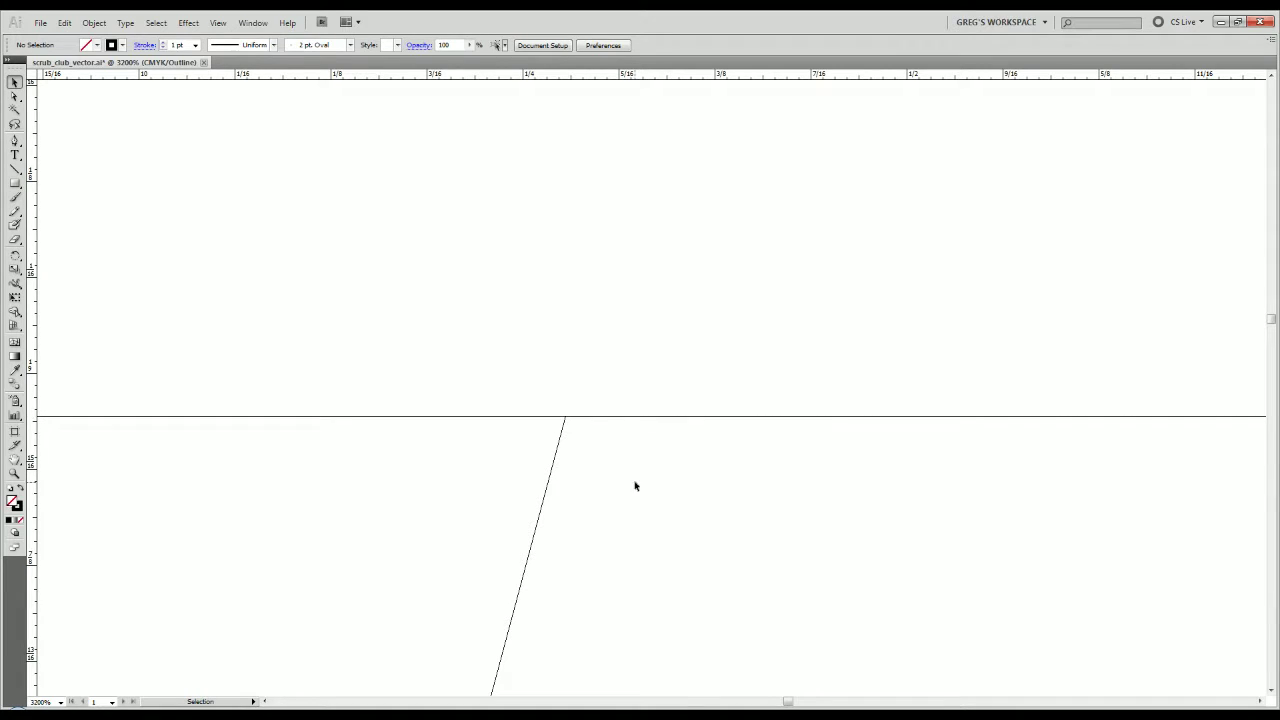
pyautogui.scroll(-3, 650, 503)
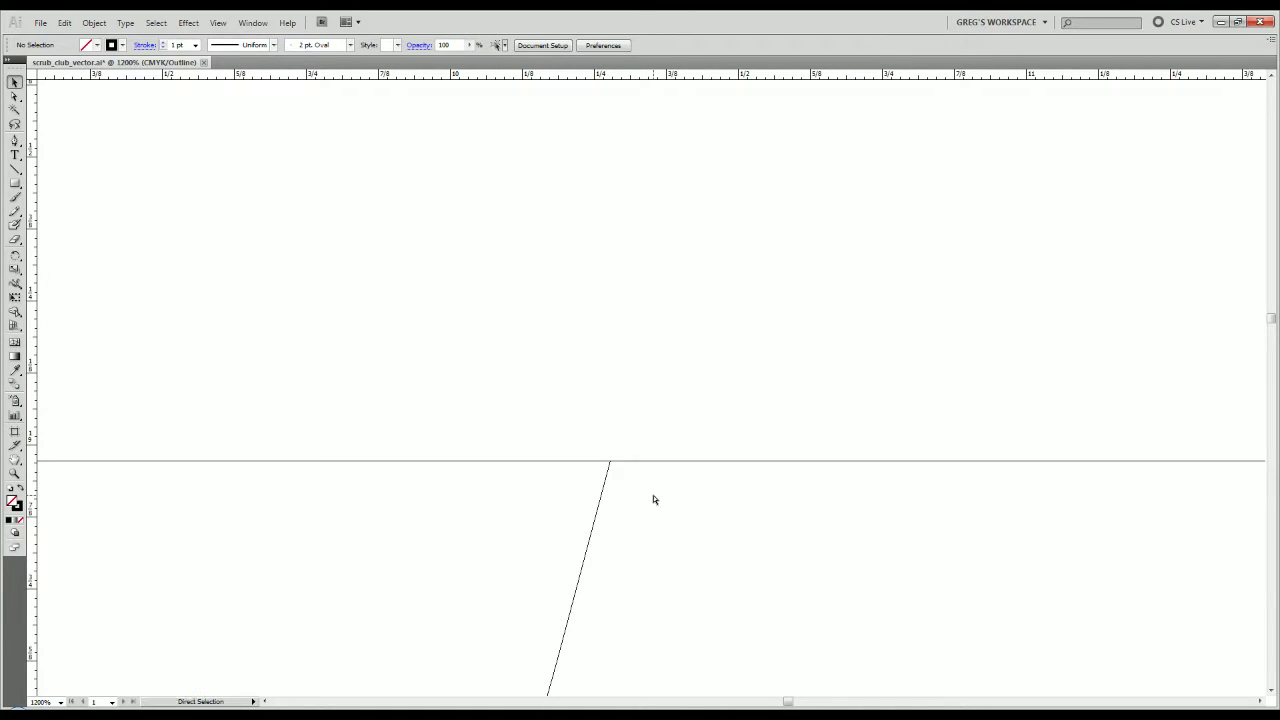
pyautogui.scroll(-1, 652, 498)
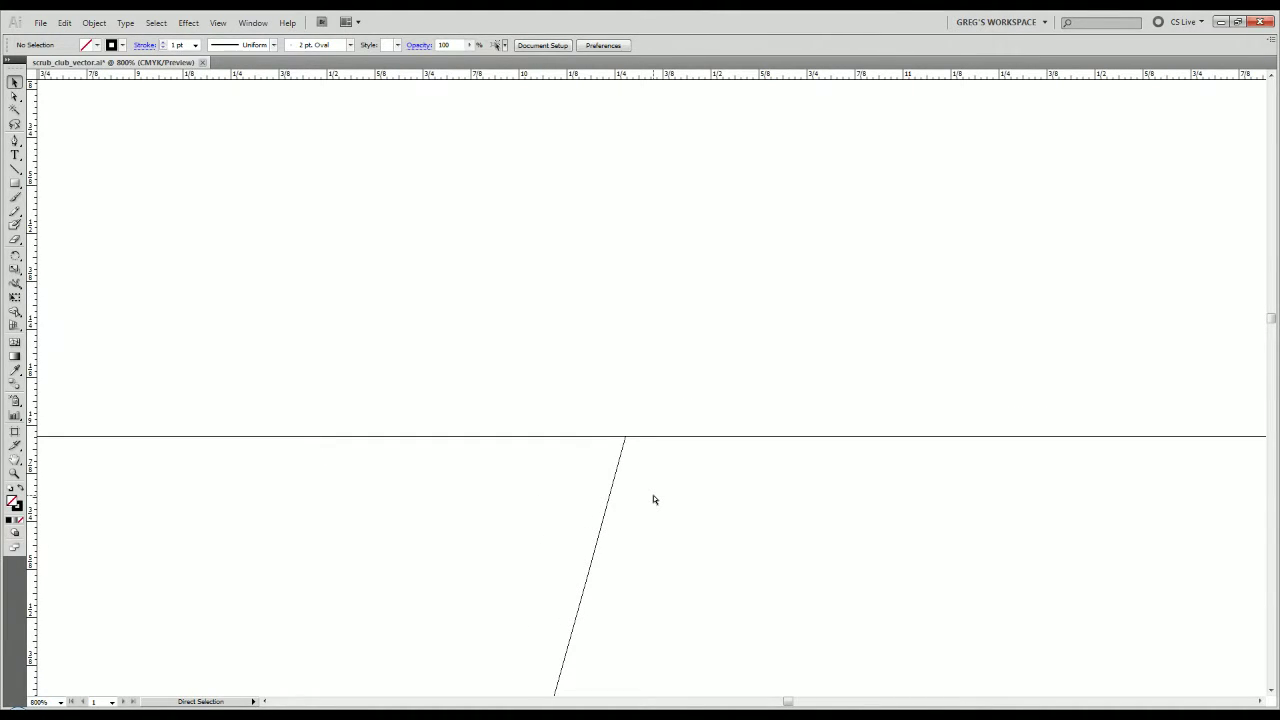
pyautogui.hotkey('ctrl', 'y')
pyautogui.scroll(-4, 650, 498)
pyautogui.moveTo(647, 499); pyautogui.dragTo(505, 375)
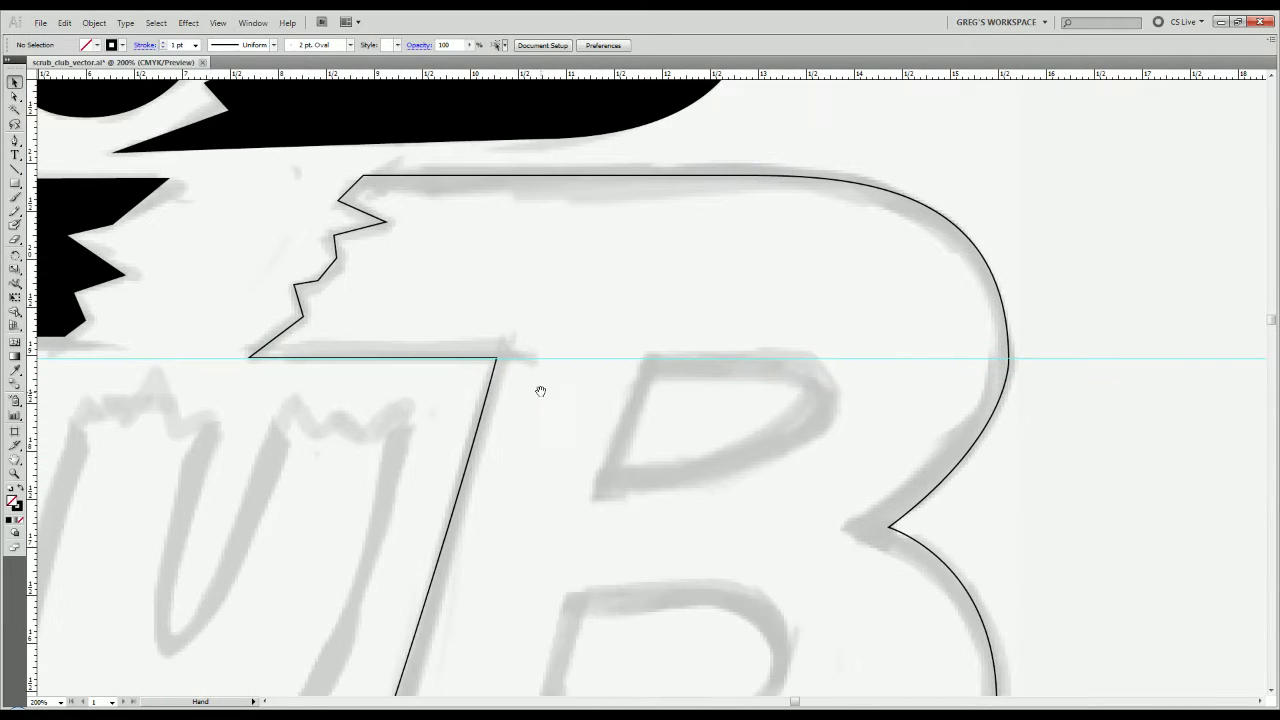
# Copy the straight lower edge of the B's top arm onto the guide above the upper counter and delete the leftover copy.
pyautogui.press('a')
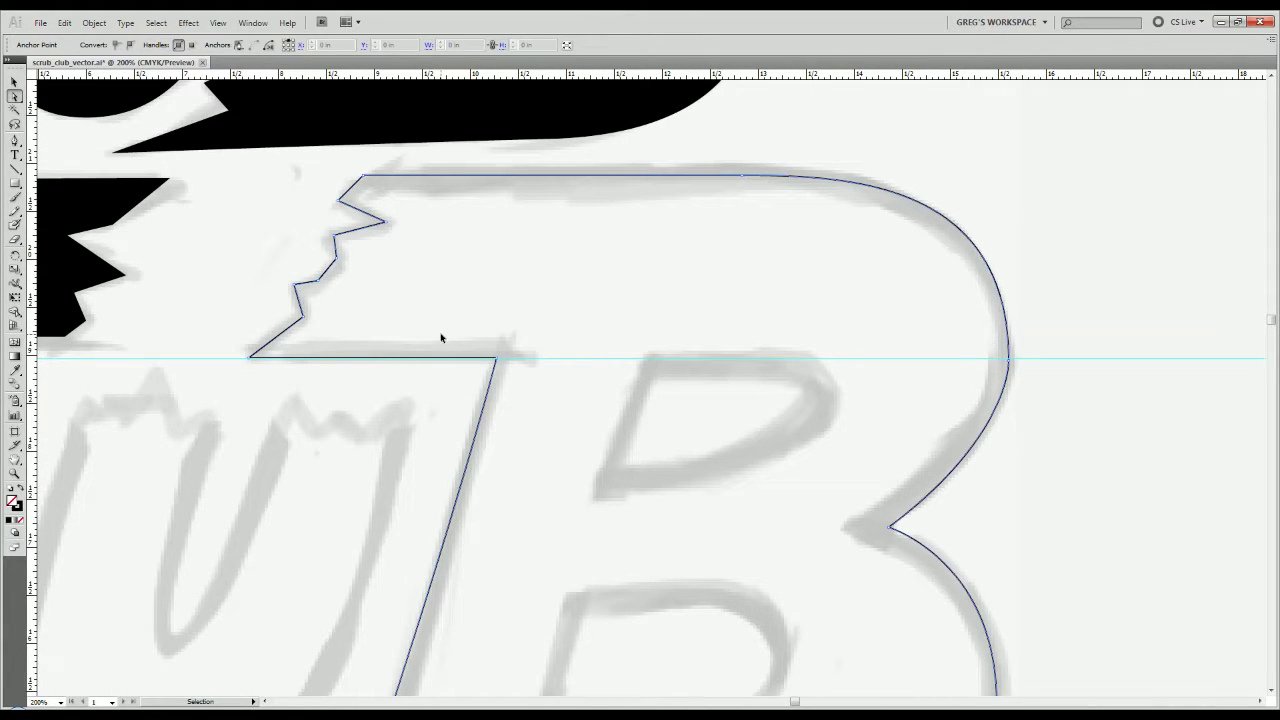
pyautogui.hotkey('ctrl', 'v')
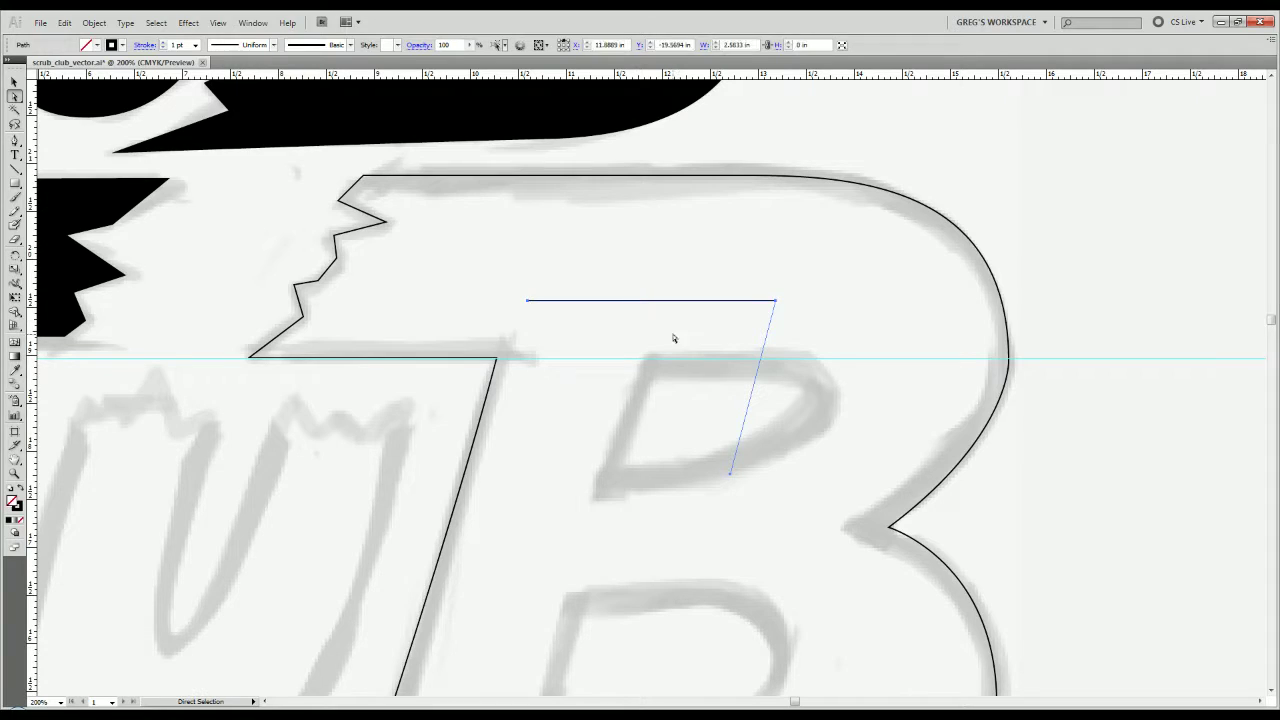
pyautogui.click(673, 332)
pyautogui.press('v')
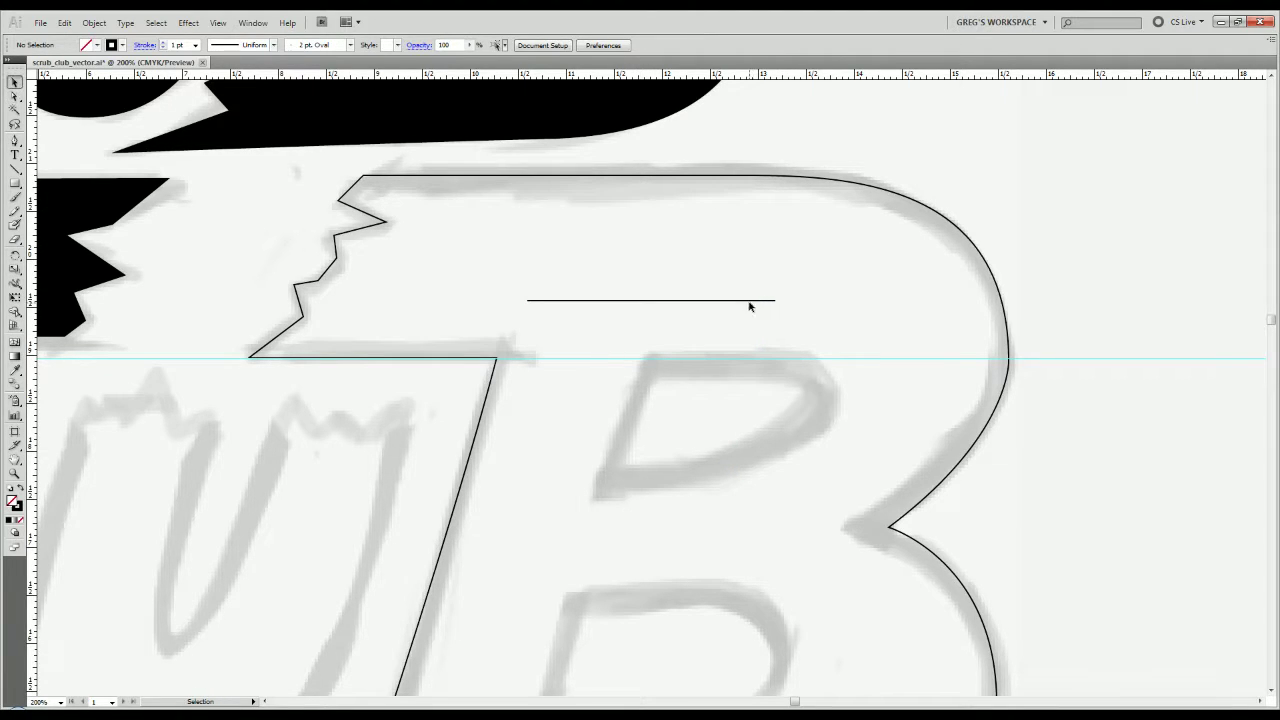
pyautogui.moveTo(751, 302); pyautogui.dragTo(867, 361)
pyautogui.scroll(3, 867, 362)
pyautogui.moveTo(591, 355)
pyautogui.mouseDown()
pyautogui.moveTo(618, 393)
pyautogui.moveTo(603, 350)
pyautogui.mouseUp()
pyautogui.scroll(-2, 585, 383)
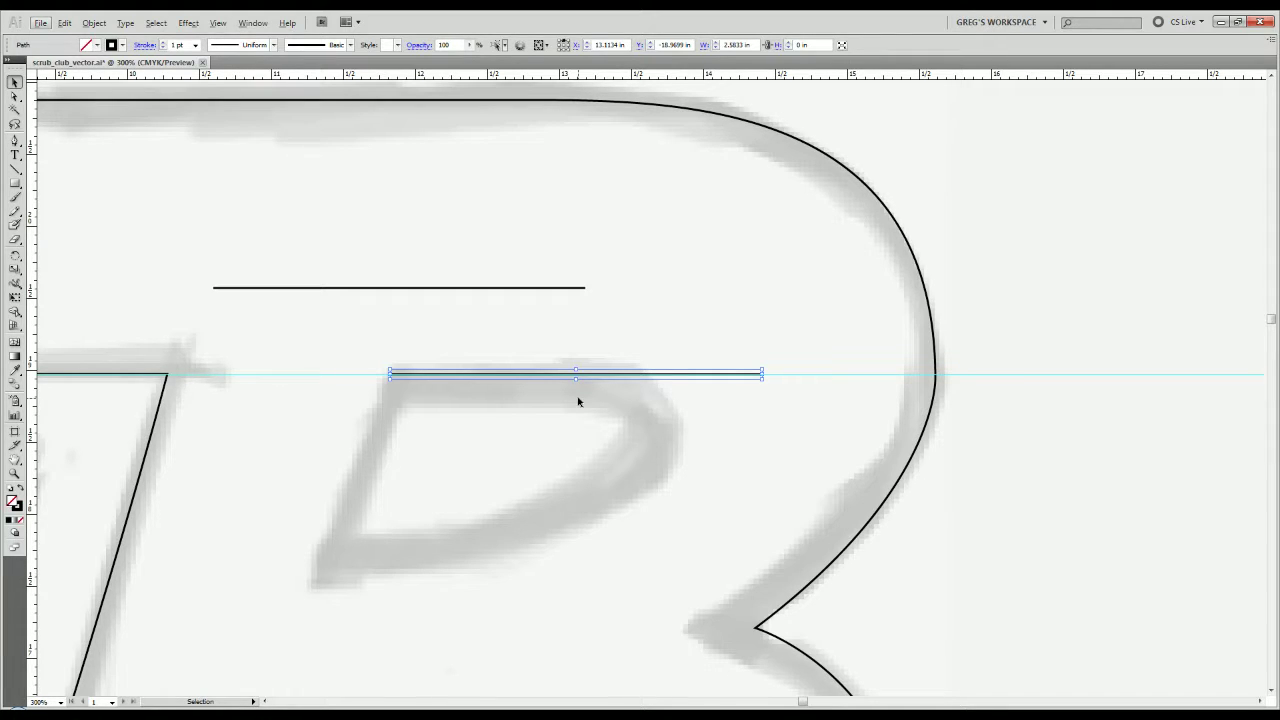
pyautogui.moveTo(616, 266); pyautogui.dragTo(574, 290)
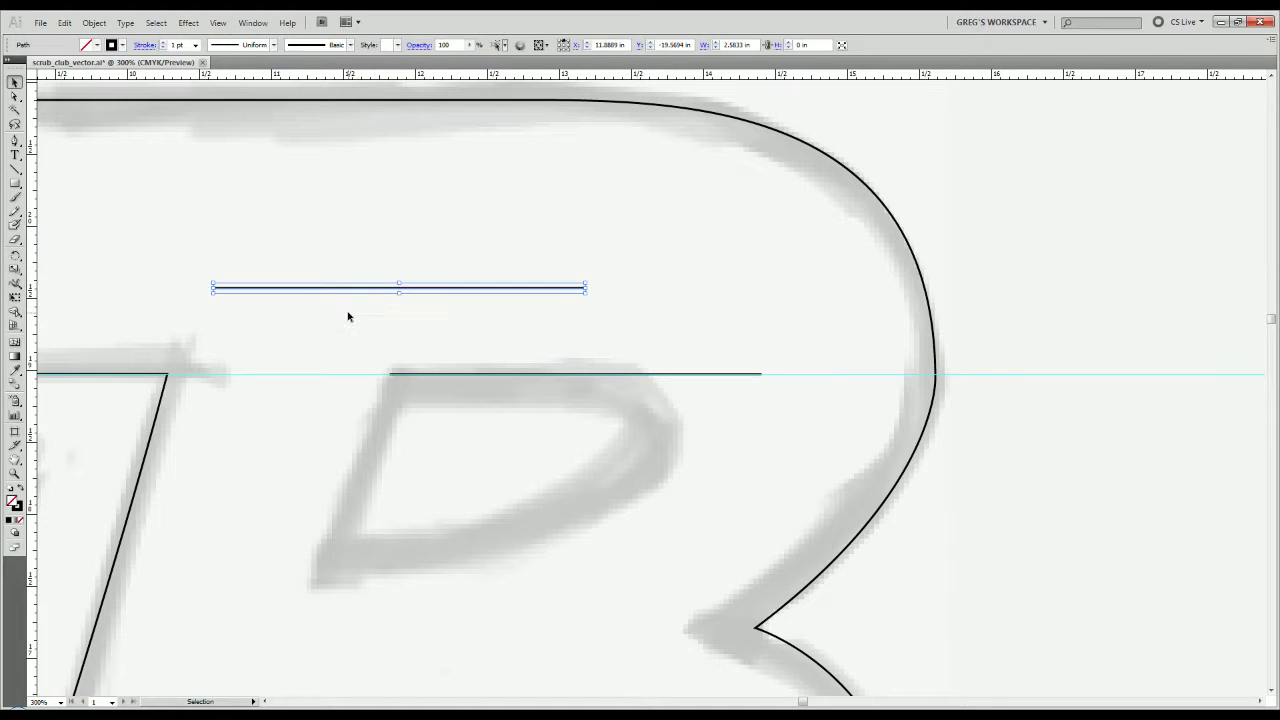
pyautogui.press('Delete')
# Shorten the copied line to about 1.41 in to match the straight top edge of the B's upper counter.
pyautogui.moveTo(508, 349); pyautogui.dragTo(482, 392)
pyautogui.scroll(-1, 503, 446)
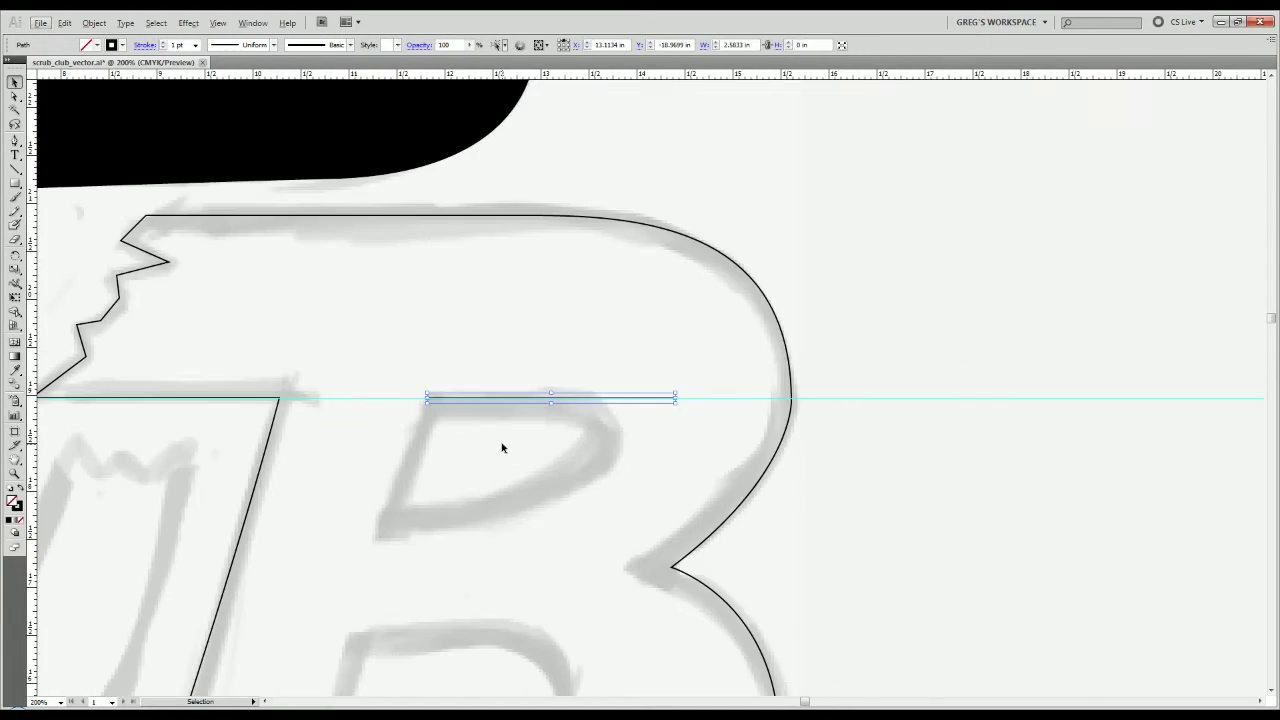
pyautogui.scroll(2, 503, 446)
pyautogui.moveTo(955, 279); pyautogui.dragTo(614, 357)
pyautogui.scroll(-1, 613, 365)
pyautogui.scroll(1, 603, 418)
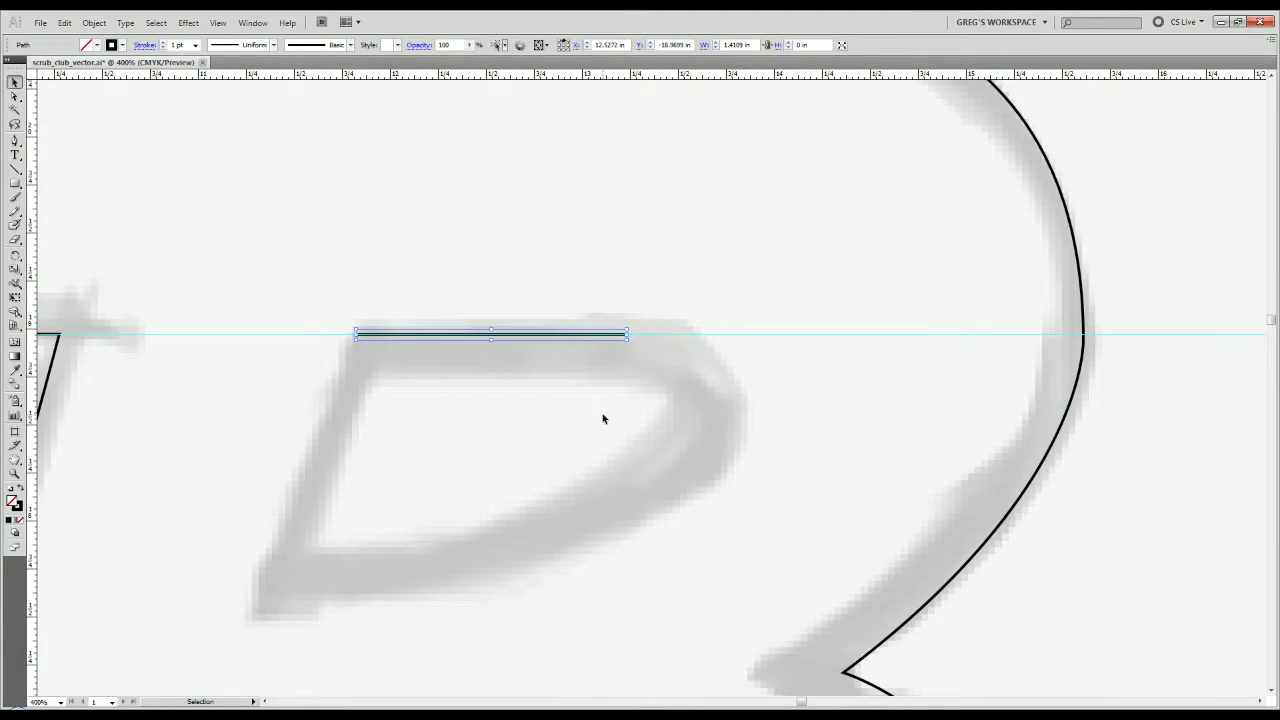
# Extend the line with the Pen tool around the upper counter's right curve and along its bottom to the lower-left corner.
pyautogui.scroll(-1, 601, 417)
pyautogui.moveTo(601, 417); pyautogui.dragTo(755, 374)
pyautogui.press('p')
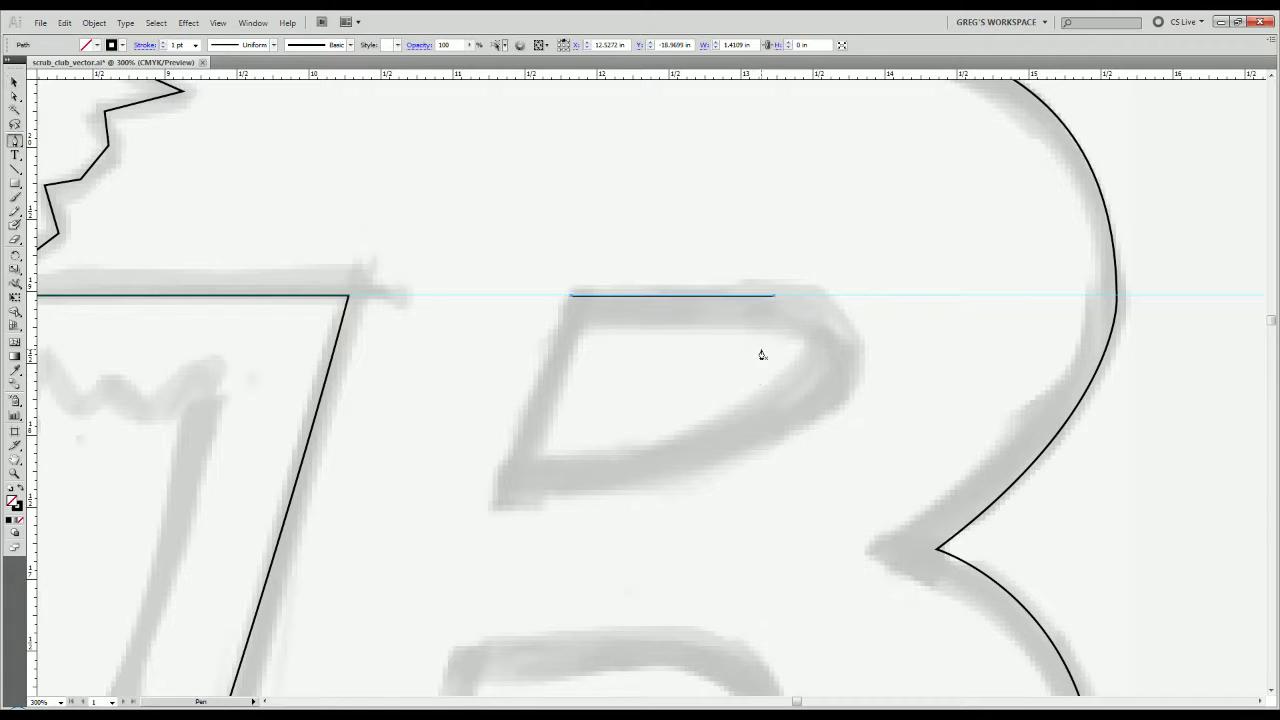
pyautogui.click(774, 297)
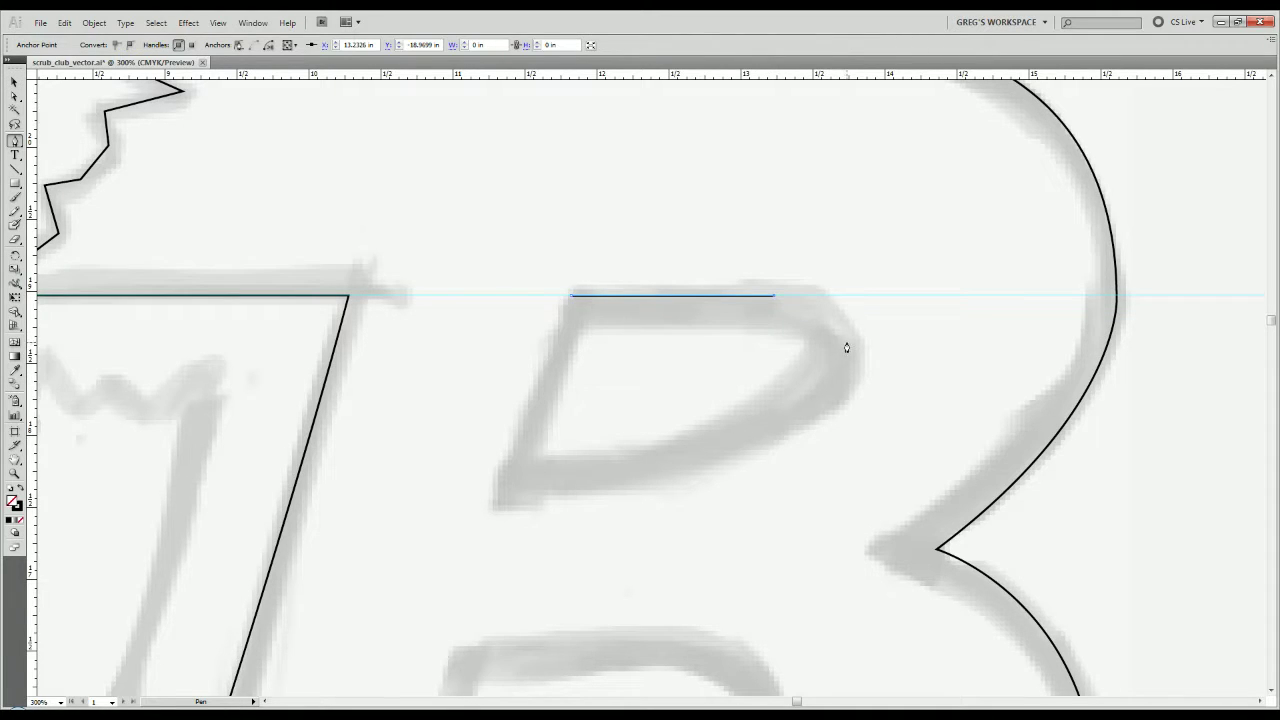
pyautogui.scroll(-1, 846, 347)
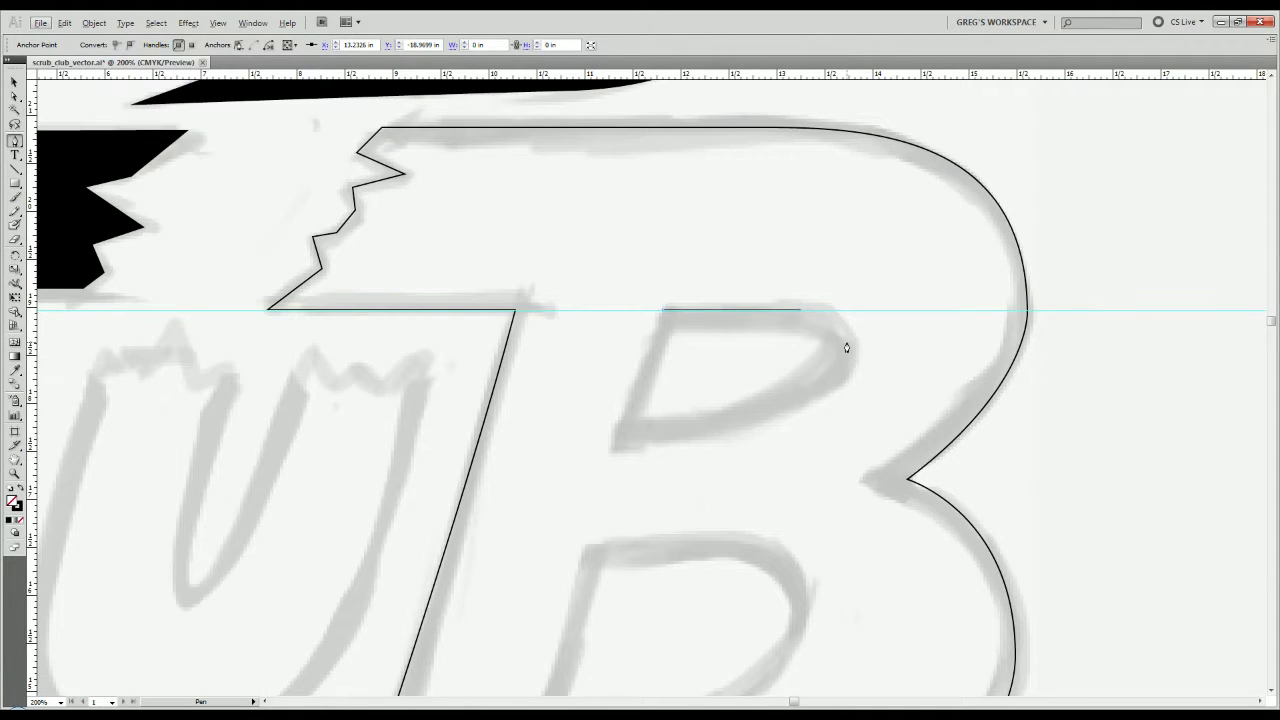
pyautogui.moveTo(849, 347); pyautogui.dragTo(845, 380)
pyautogui.moveTo(616, 446); pyautogui.dragTo(459, 459)
pyautogui.press('v')
pyautogui.click(511, 417)
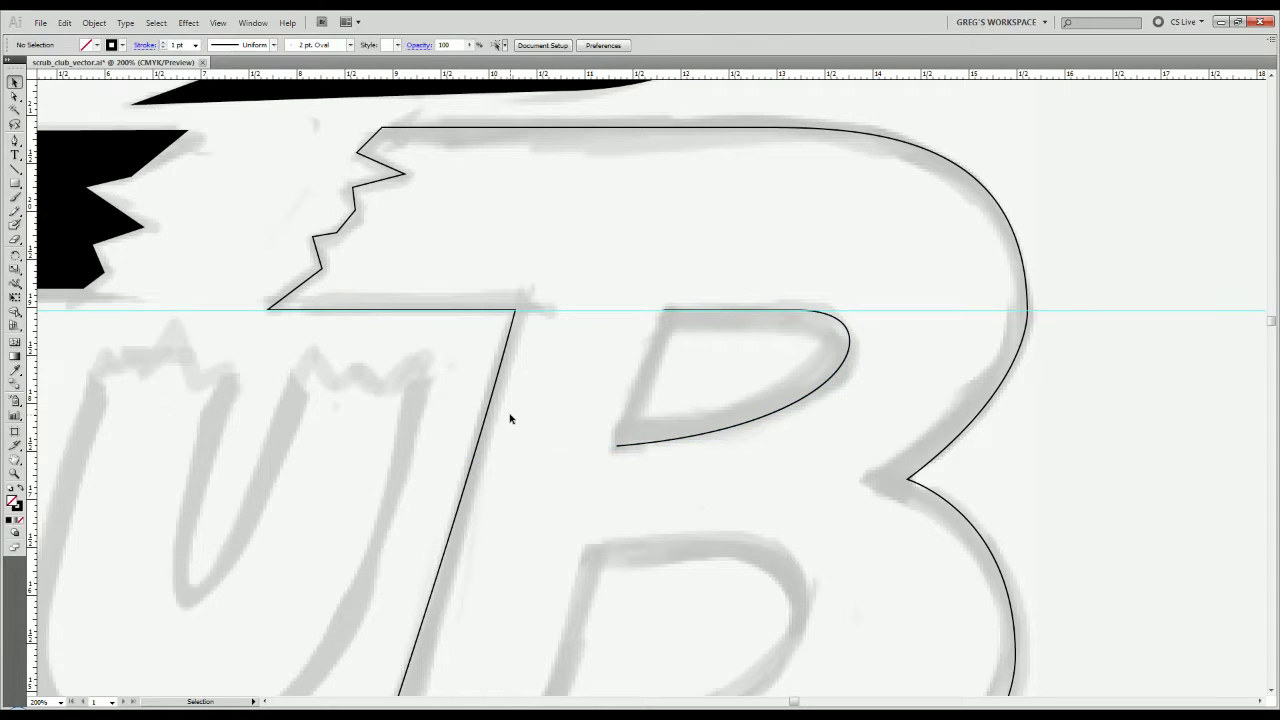
# Copy the B stem's slanted edge and snap its upper end to the upper counter's straight top edge to form the counter's slanted side.
pyautogui.press('a')
pyautogui.click(481, 430)
pyautogui.hotkey('ctrl', 'c')
pyautogui.hotkey('ctrl', 'v')
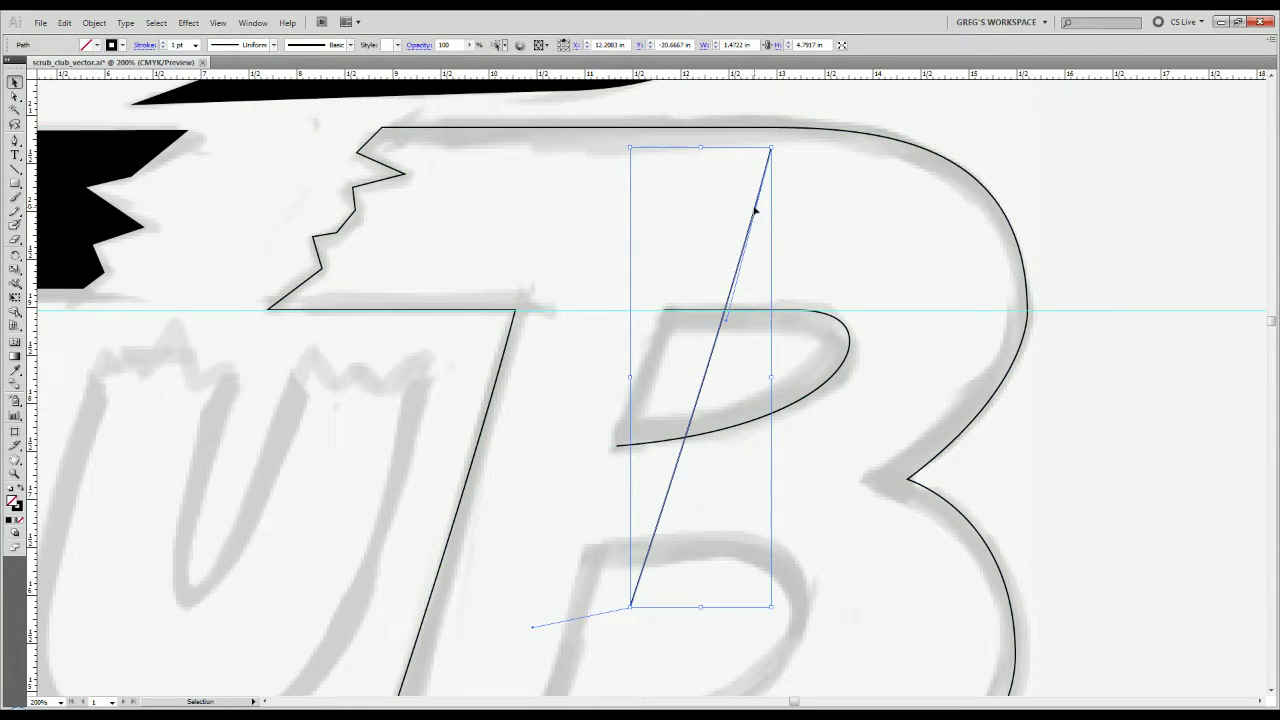
pyautogui.moveTo(755, 210); pyautogui.dragTo(632, 298)
pyautogui.scroll(5, 666, 317)
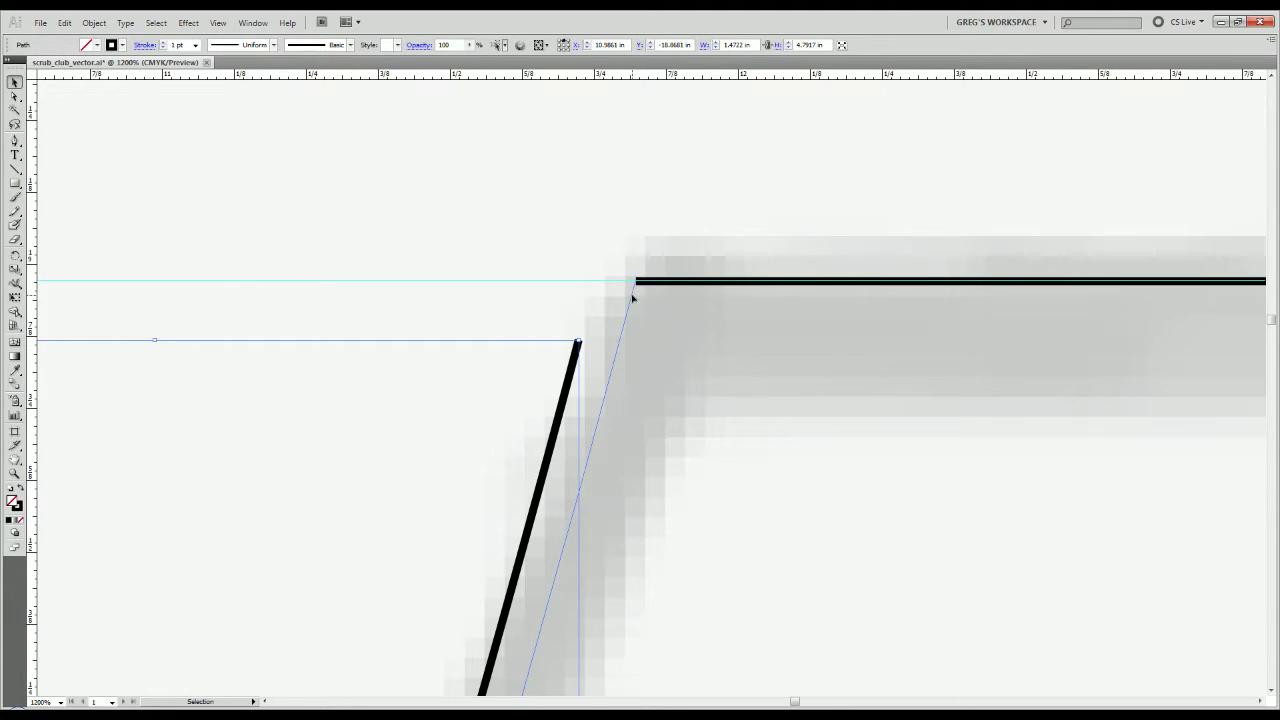
pyautogui.scroll(-3, 537, 286)
pyautogui.scroll(-3, 632, 390)
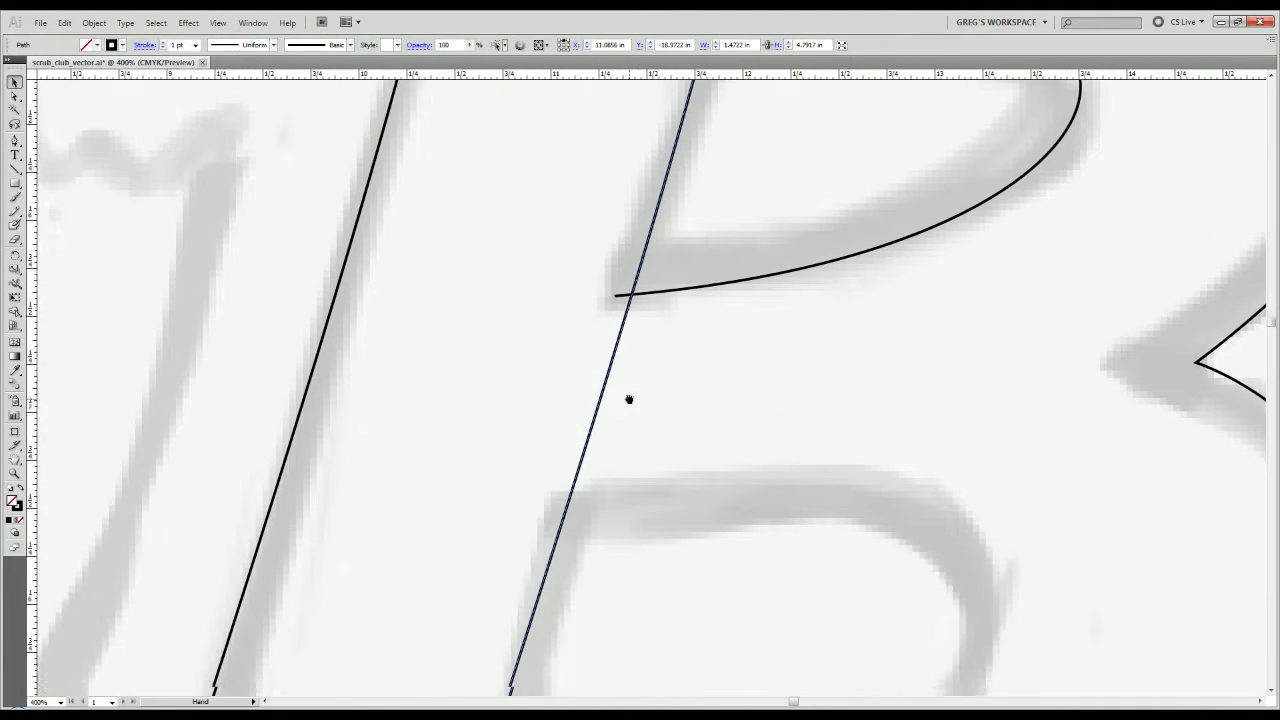
pyautogui.scroll(-2, 537, 581)
pyautogui.scroll(-1, 544, 585)
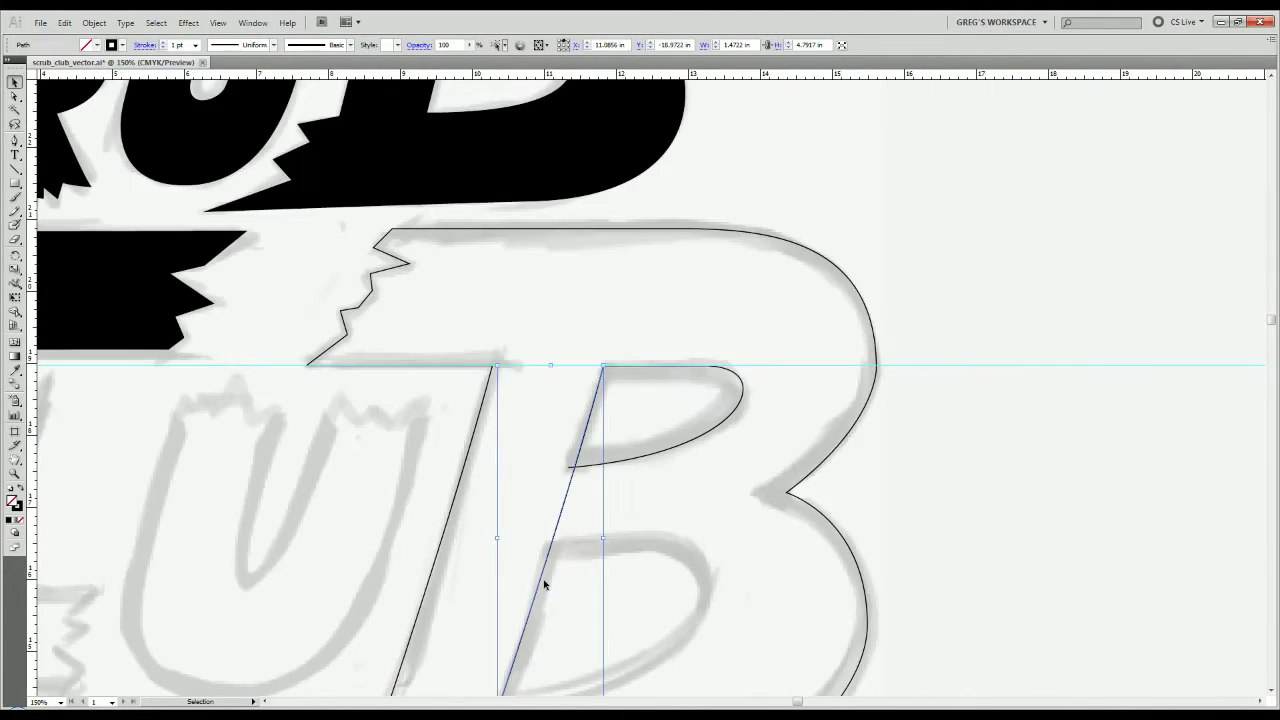
pyautogui.scroll(3, 585, 489)
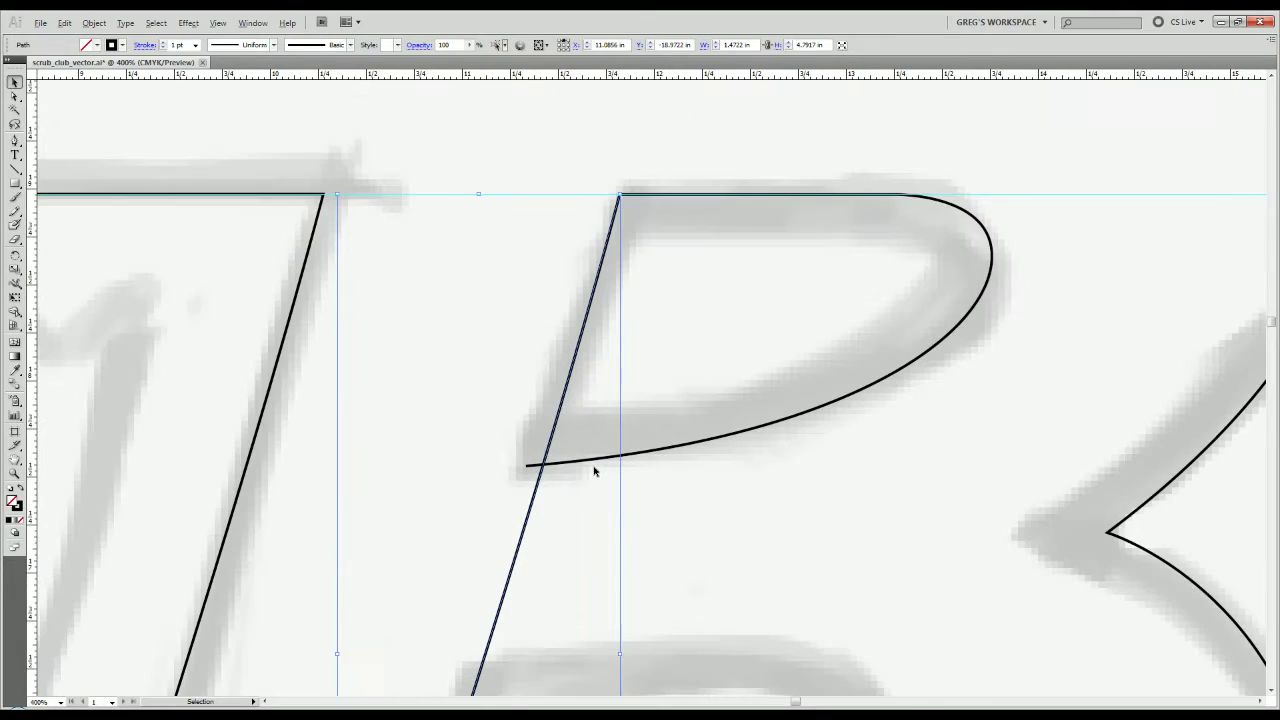
pyautogui.click(538, 468)
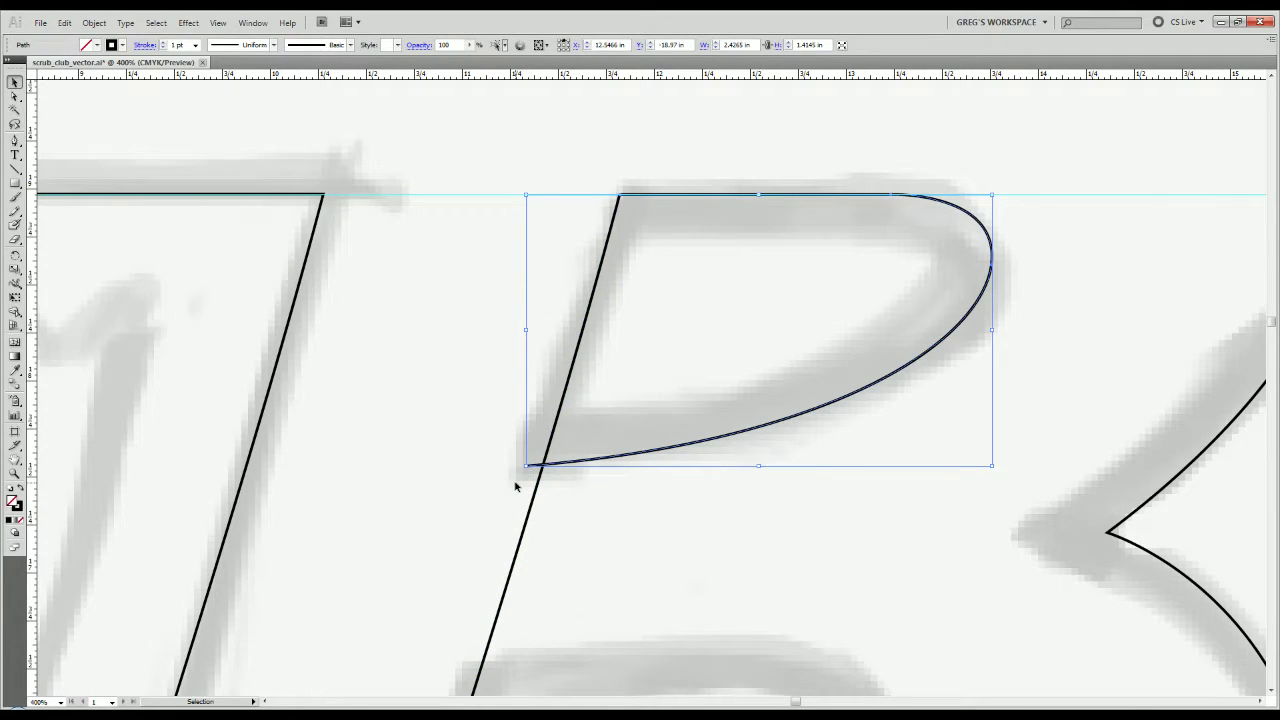
pyautogui.scroll(4, 522, 476)
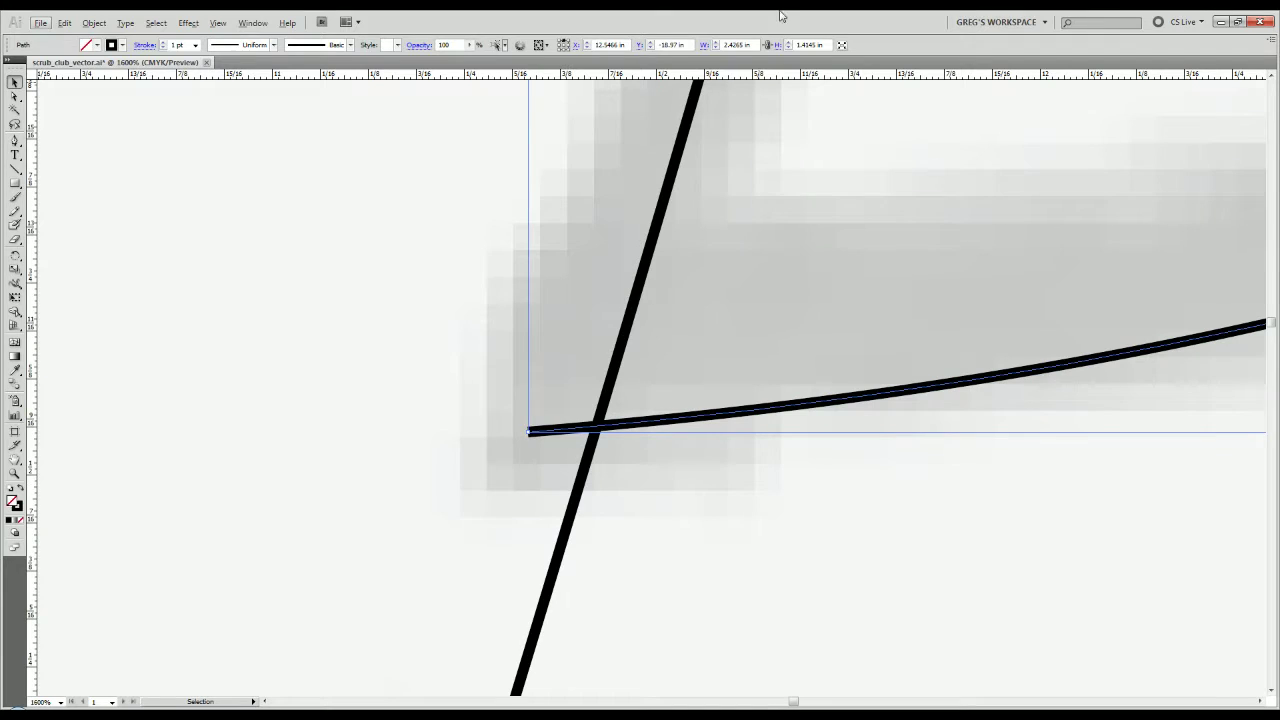
pyautogui.press('p')
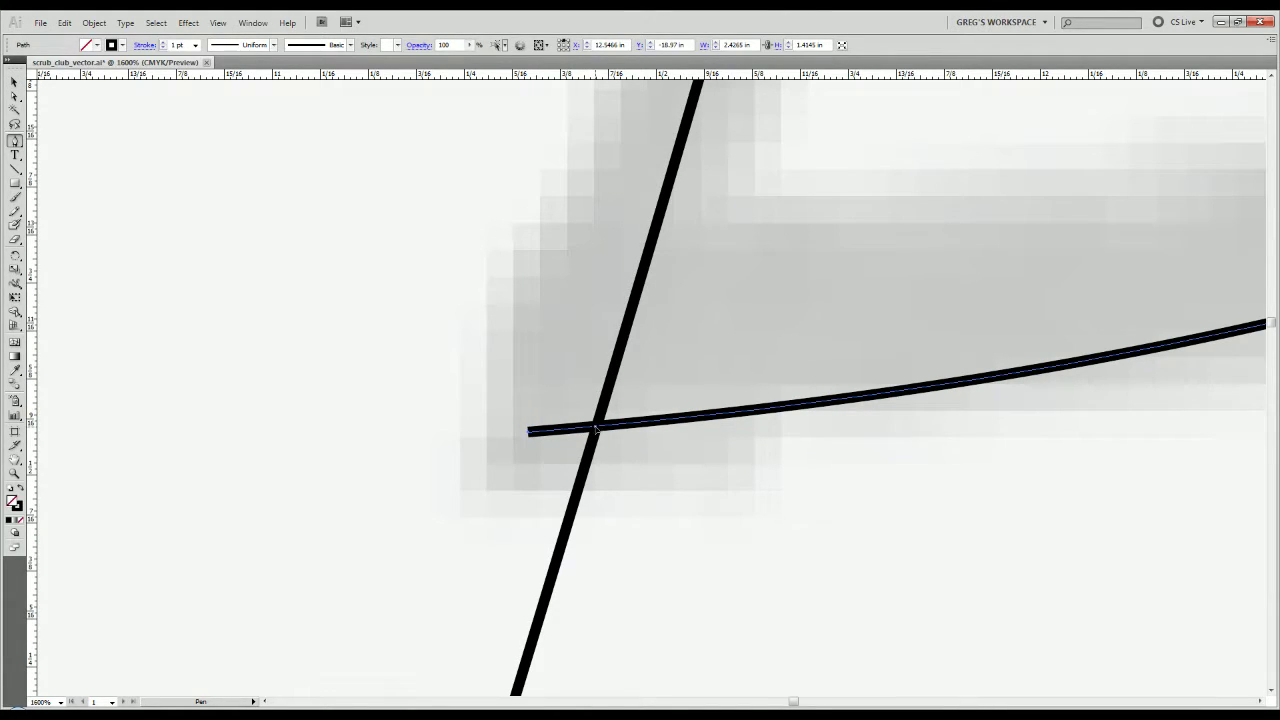
pyautogui.press('a')
pyautogui.moveTo(518, 417); pyautogui.dragTo(568, 451)
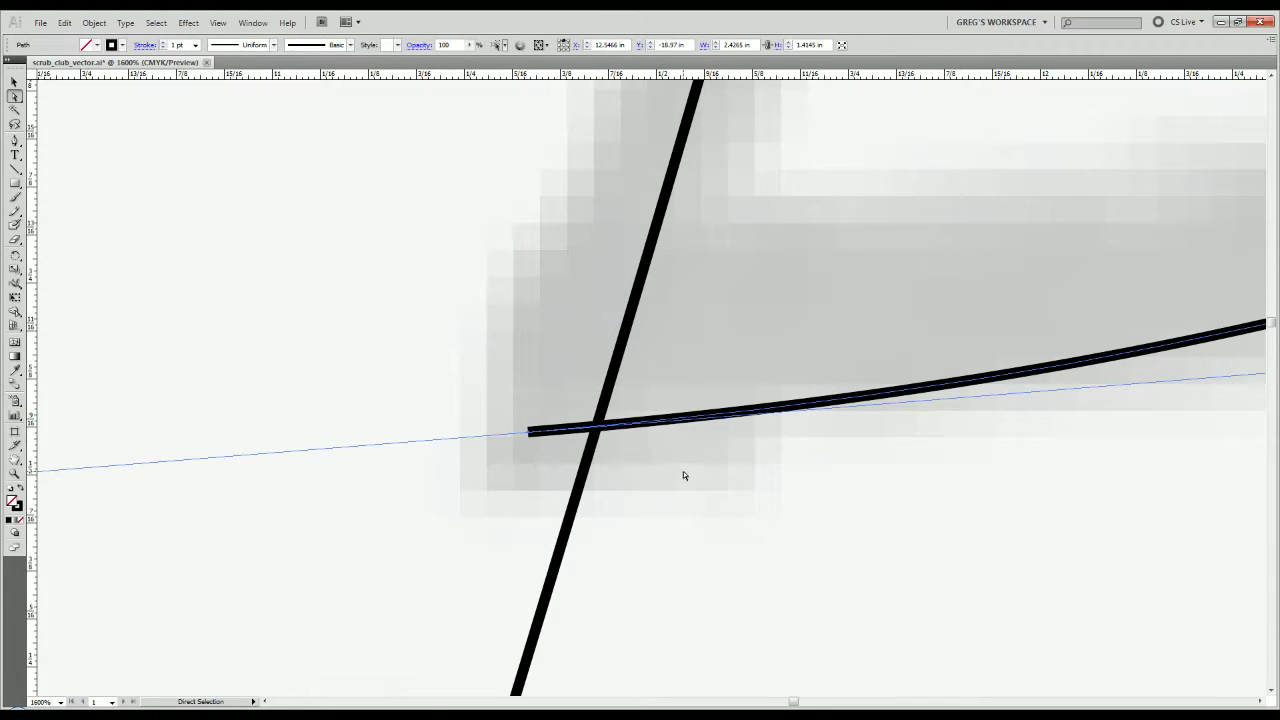
pyautogui.hotkey('ctrl', 'shift', 'a')
pyautogui.press('v')
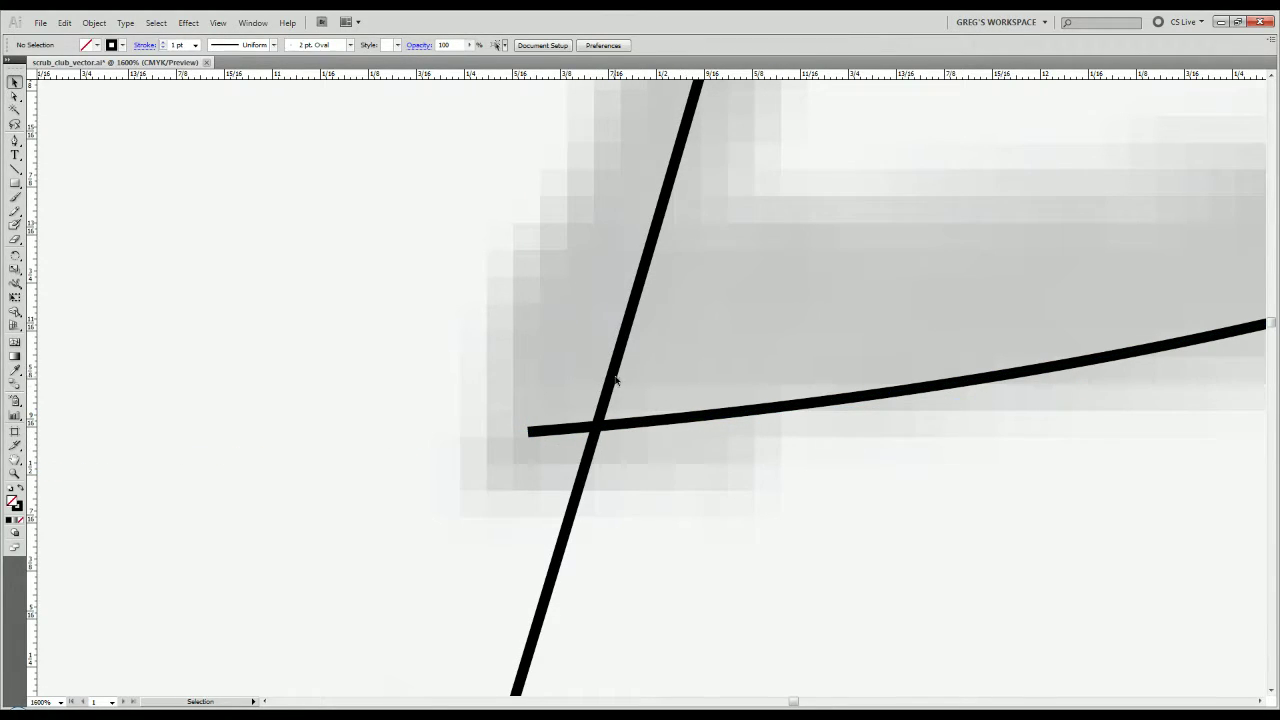
# Add an anchor point where the upper counter's bottom curve crosses the slanted line and delete the overhanging end of the curve.
pyautogui.press('a')
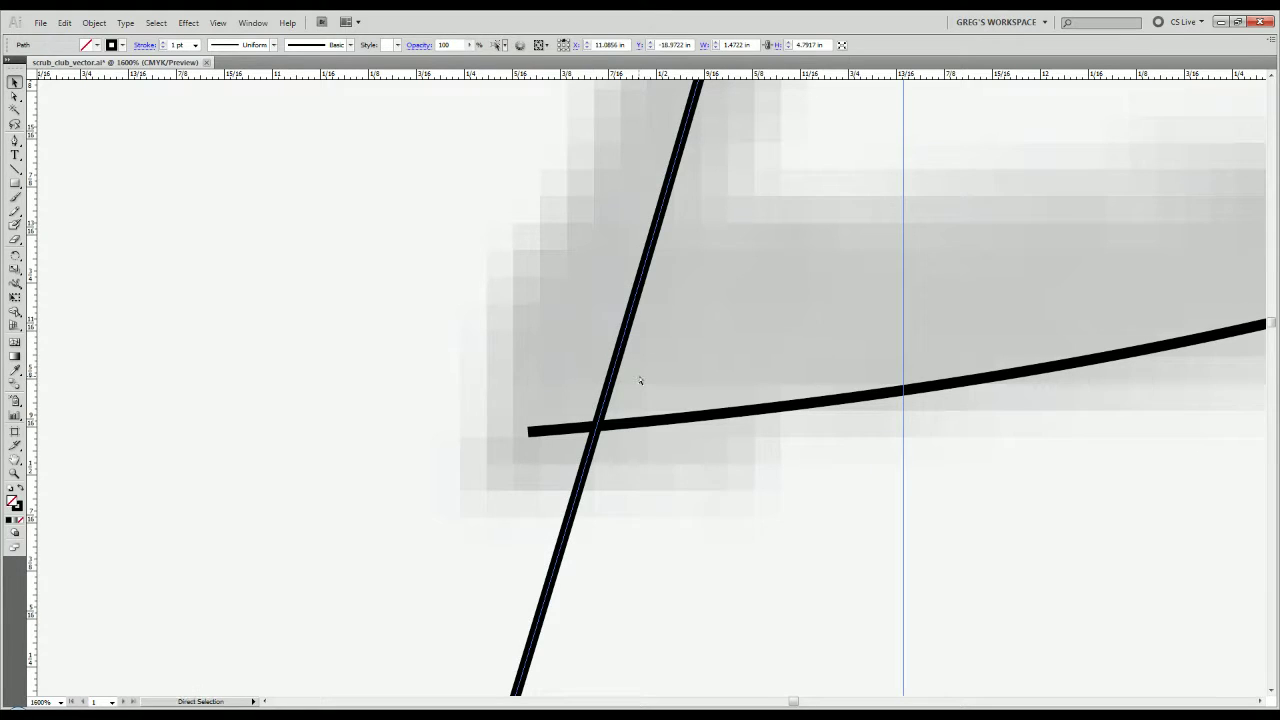
pyautogui.moveTo(694, 357); pyautogui.dragTo(643, 449)
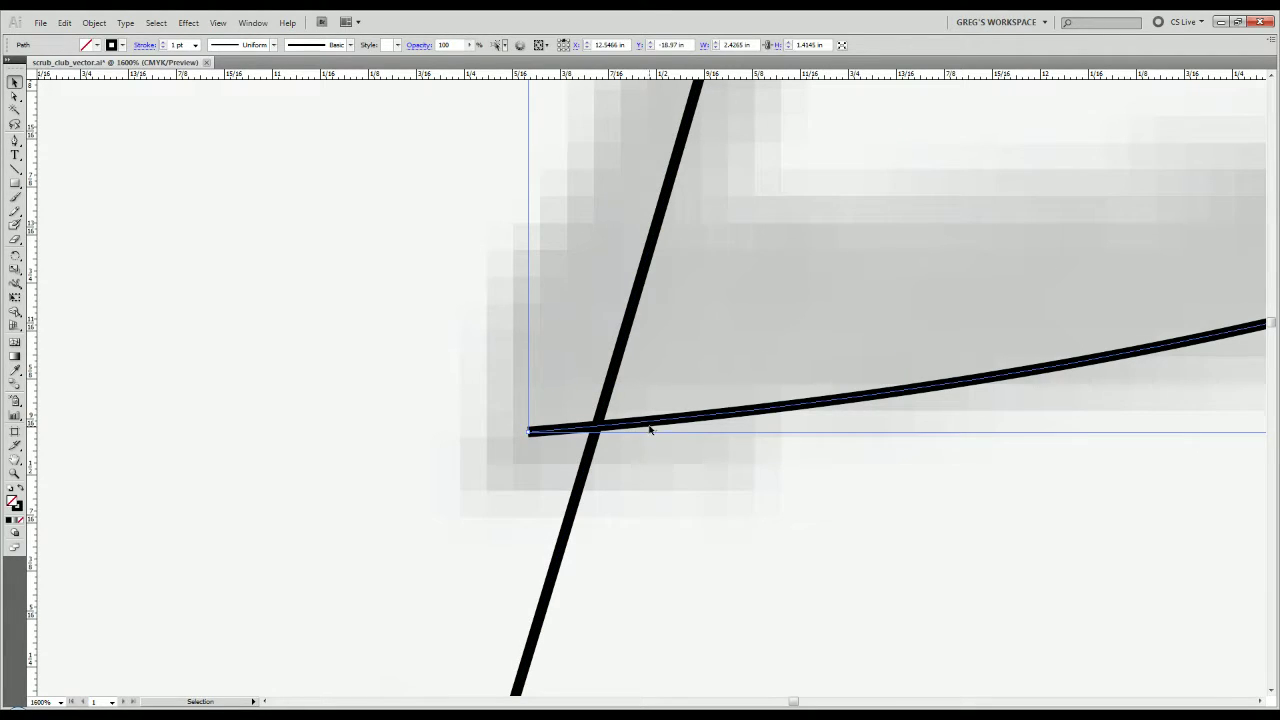
pyautogui.press('p')
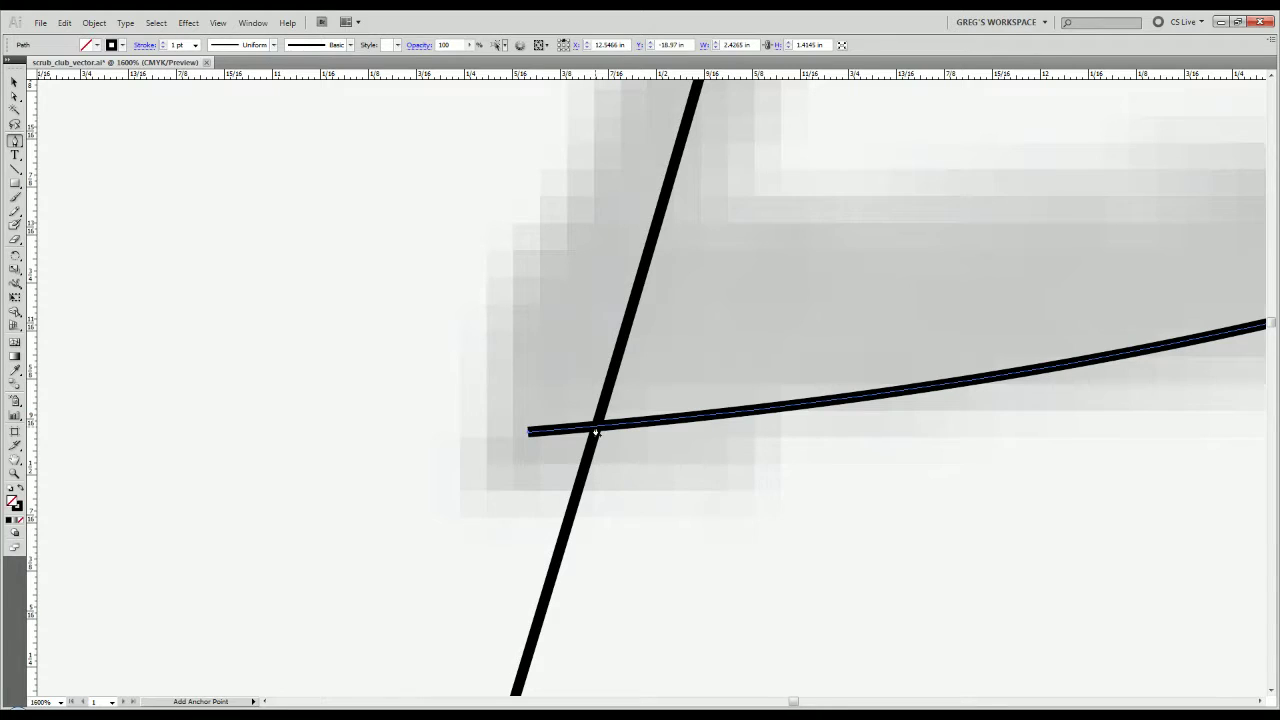
pyautogui.click(596, 430)
pyautogui.press('a')
pyautogui.moveTo(517, 414); pyautogui.dragTo(541, 446)
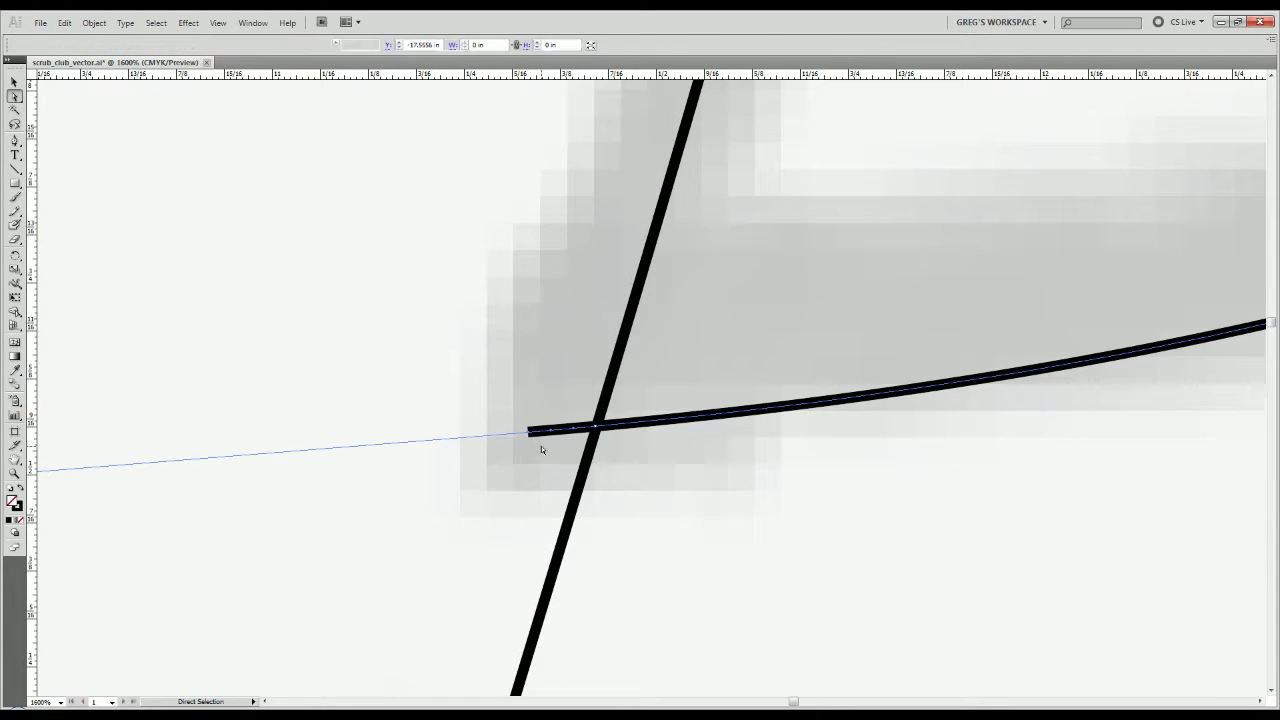
pyautogui.press('Delete')
pyautogui.press('v')
pyautogui.hotkey('ctrl', '-')
pyautogui.click(661, 499)
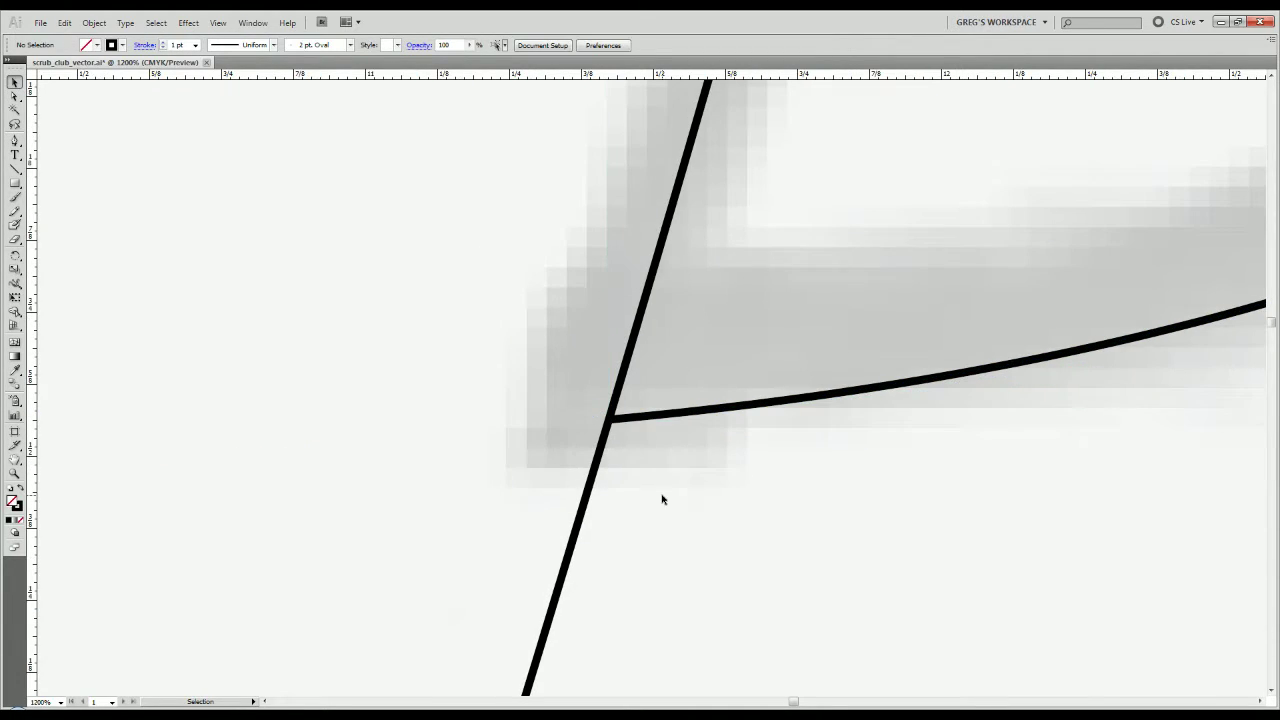
pyautogui.scroll(-4, 661, 499)
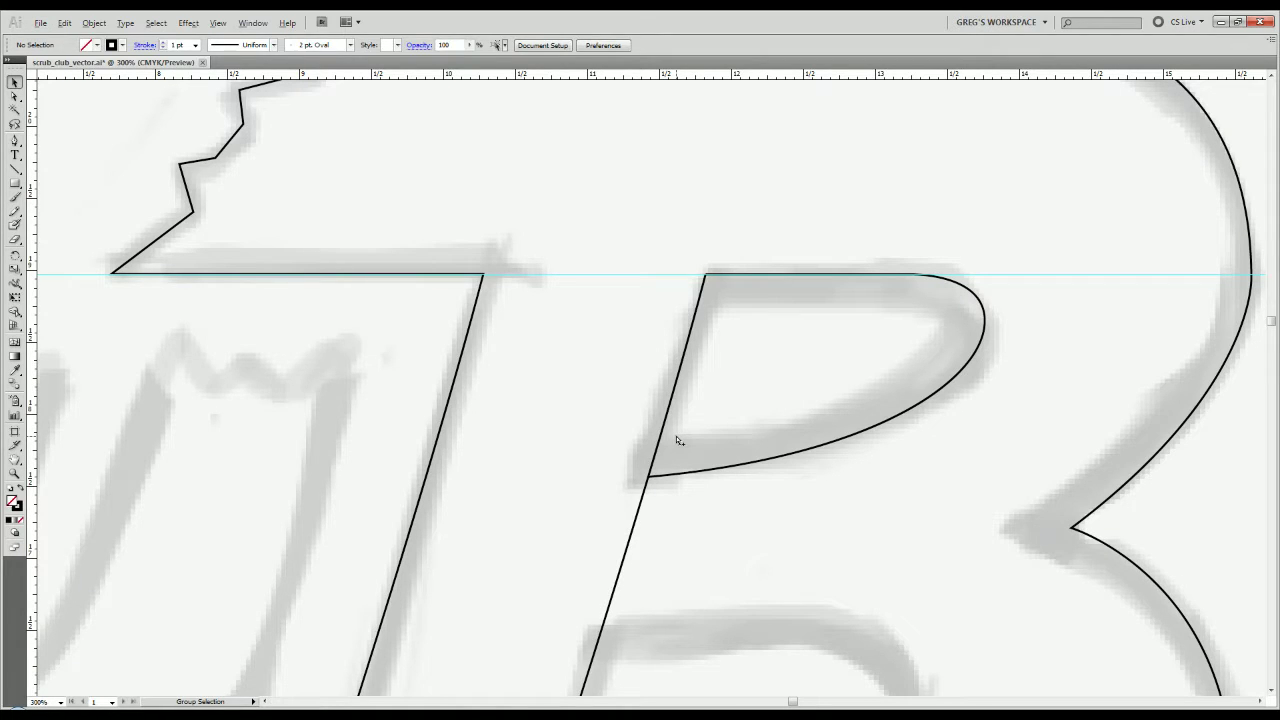
pyautogui.hotkey('ctrl', 'alt', '2')
pyautogui.moveTo(720, 371); pyautogui.dragTo(649, 411)
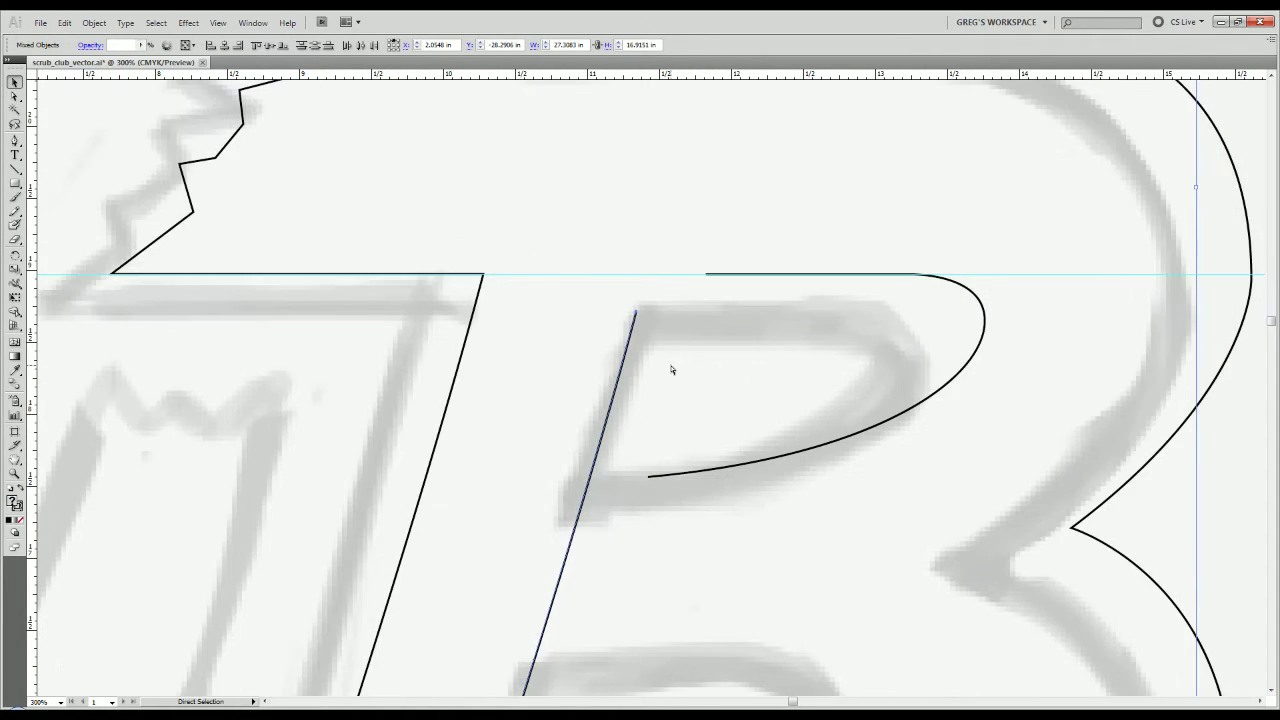
pyautogui.hotkey('ctrl', 'z')
pyautogui.moveTo(750, 434); pyautogui.dragTo(749, 434)
pyautogui.scroll(-3, 750, 433)
pyautogui.click(840, 600)
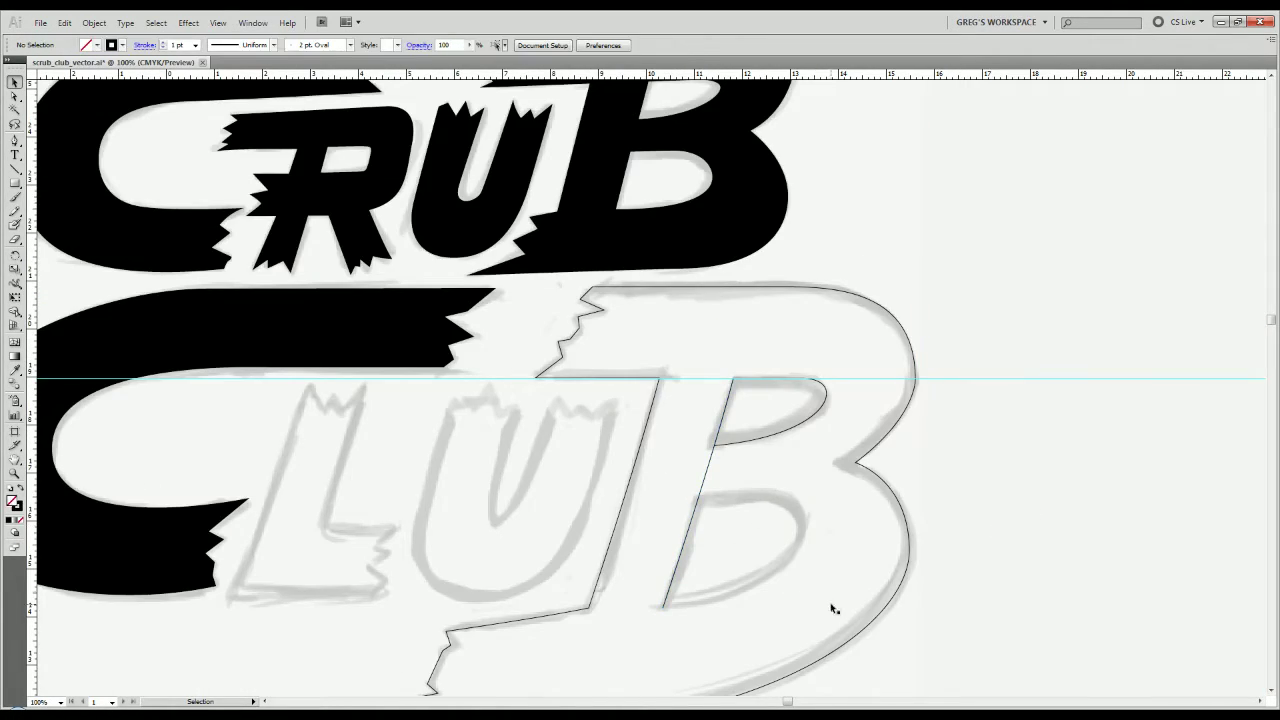
pyautogui.hotkey('ctrl', '2')
# Shorten the copied slanted line from its upper end to about 3.04 in tall so it starts below the B's upper counter.
pyautogui.scroll(3, 753, 410)
pyautogui.click(660, 423)
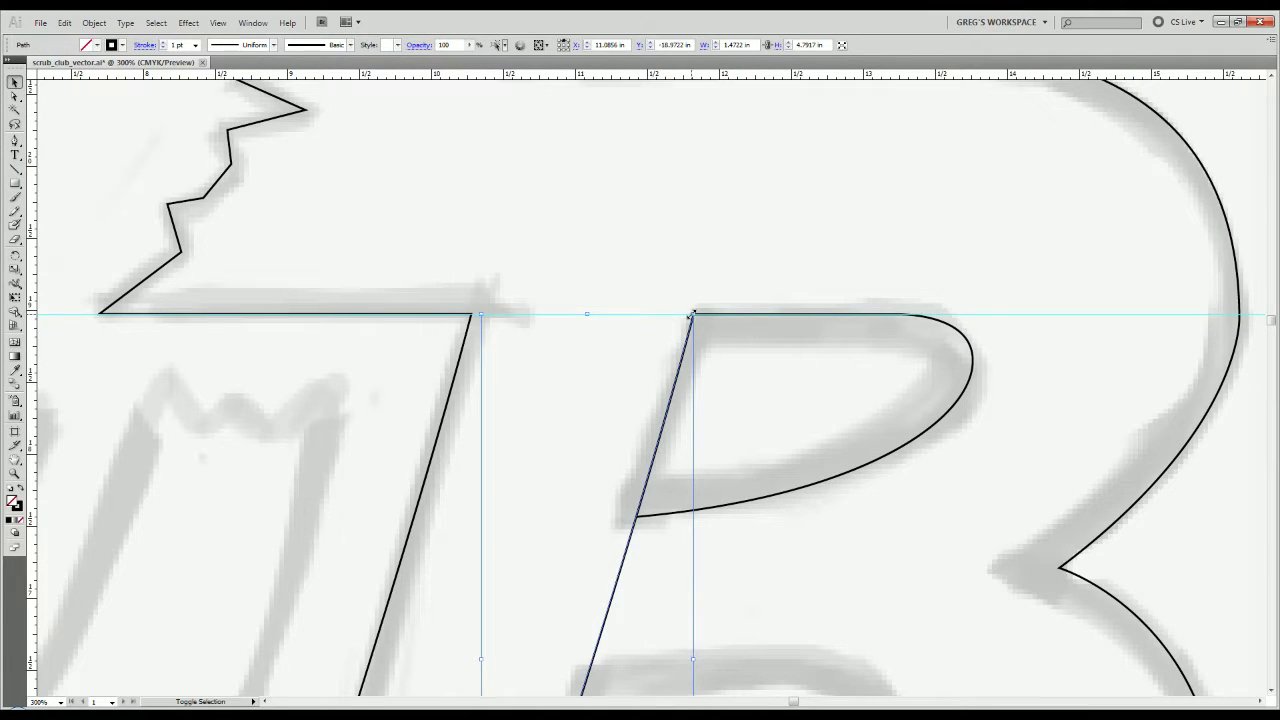
pyautogui.moveTo(691, 315); pyautogui.dragTo(651, 556)
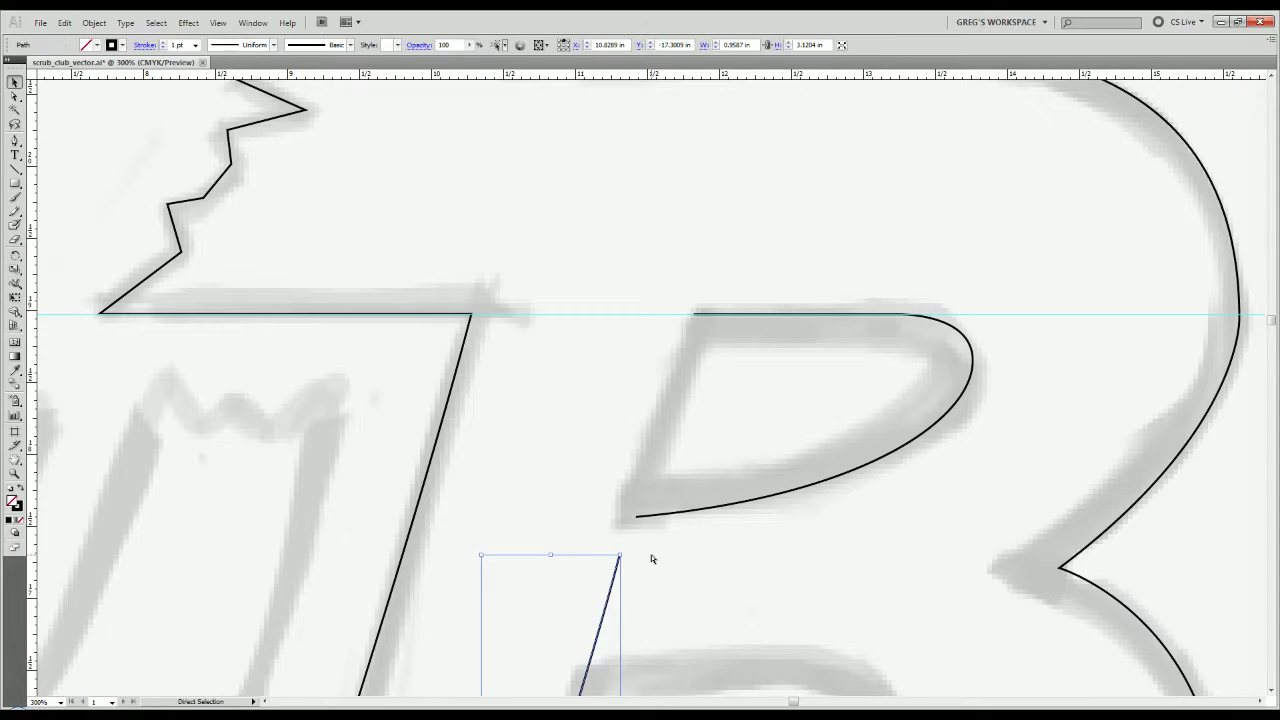
pyautogui.hotkey('ctrl', 'z')
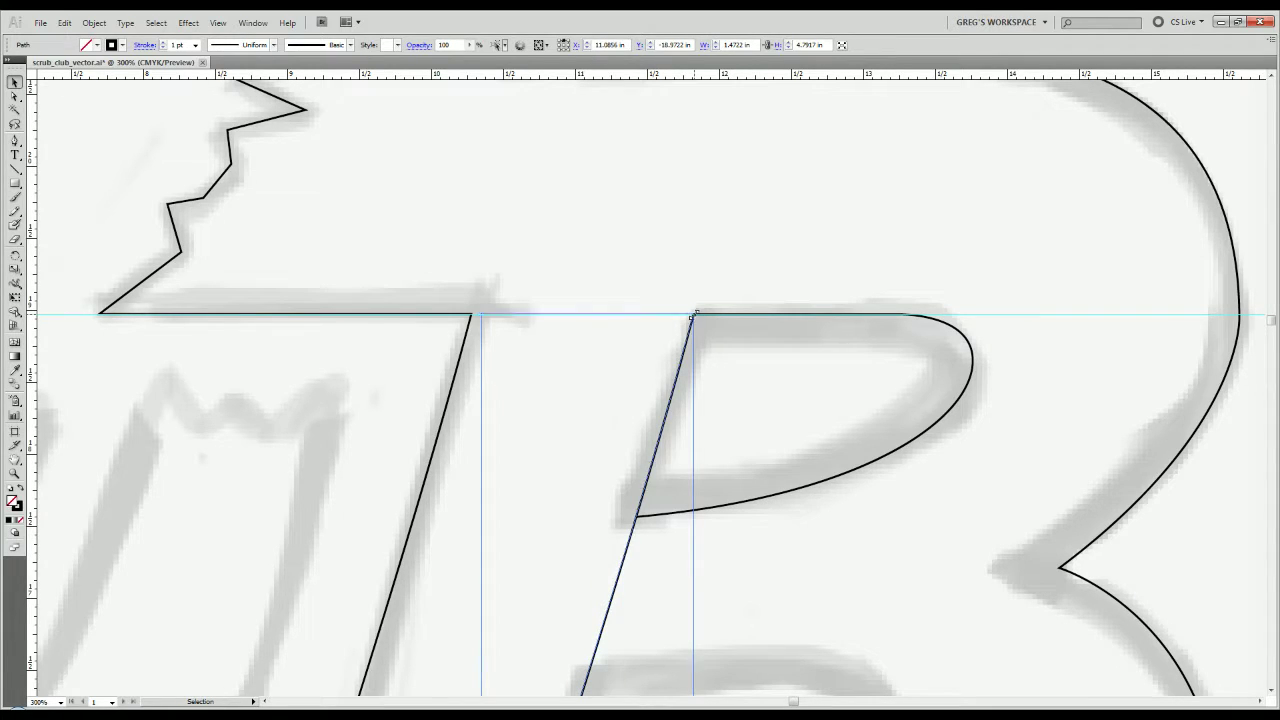
pyautogui.moveTo(693, 312); pyautogui.dragTo(651, 563)
pyautogui.click(665, 476)
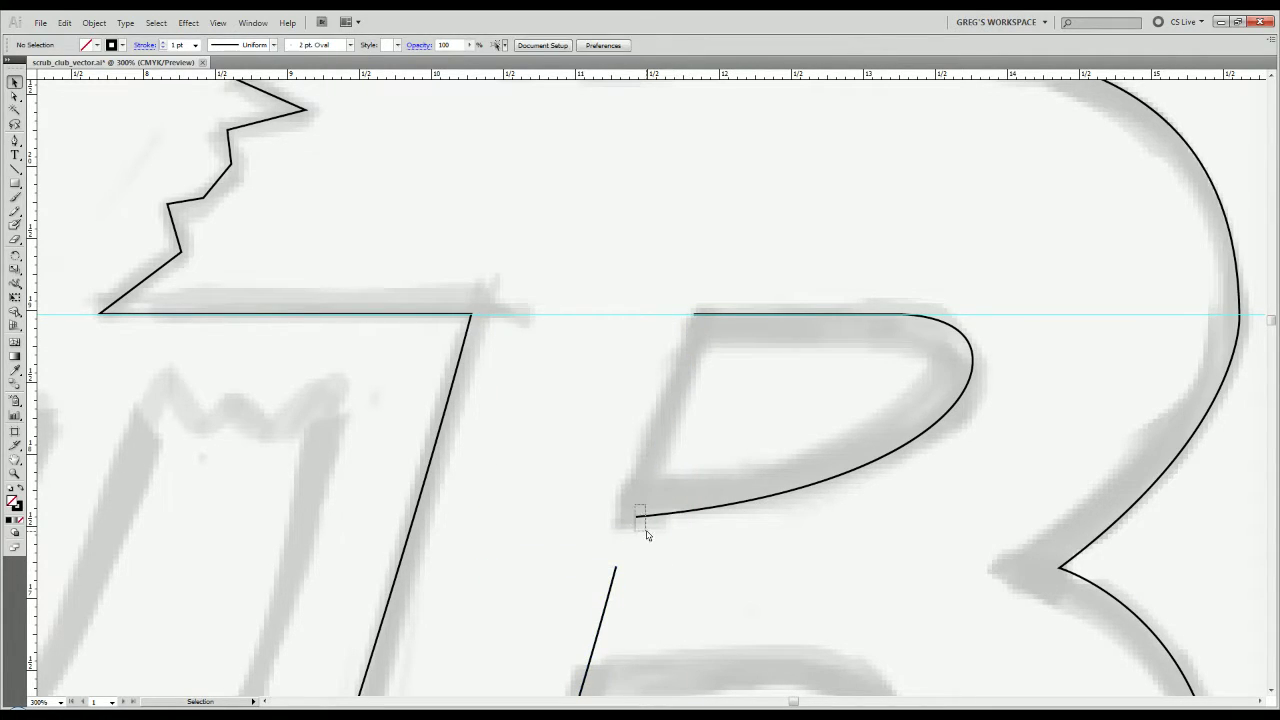
# Close the B's upper counter with a straight Pen segment from its lower corner to the start of its top edge.
pyautogui.click(638, 516)
pyautogui.press('p')
pyautogui.click(636, 521)
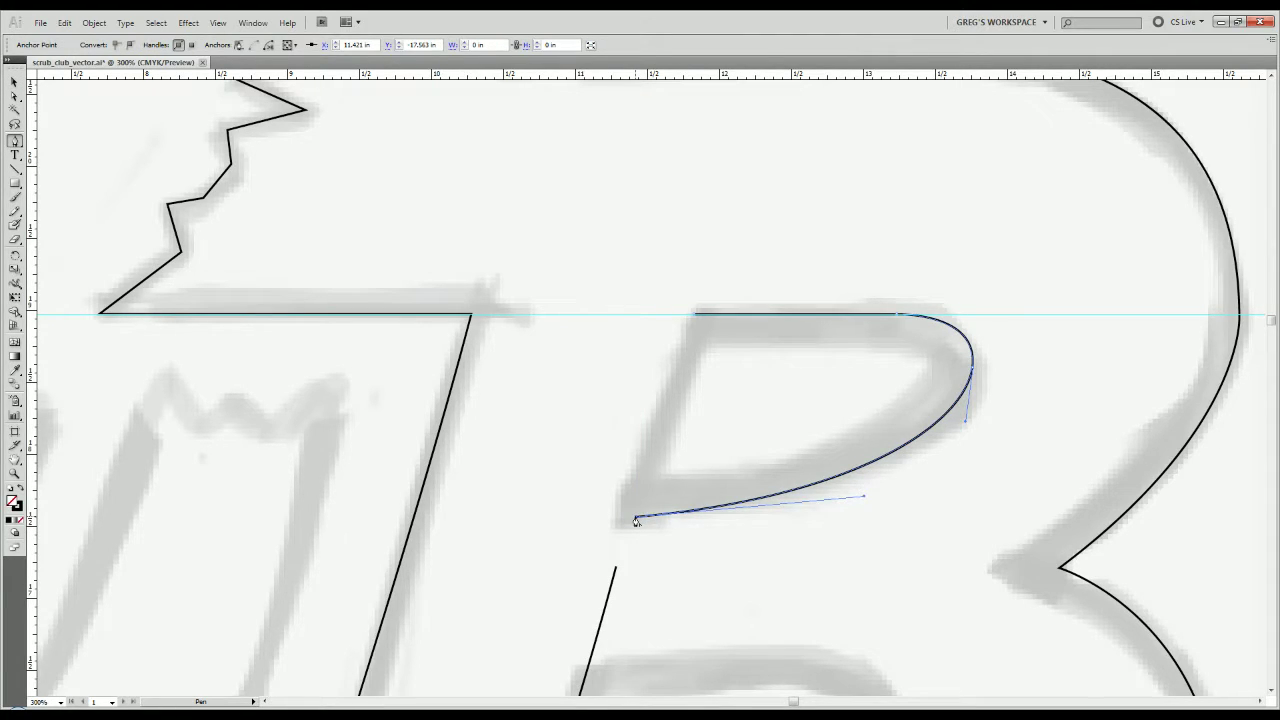
pyautogui.click(696, 319)
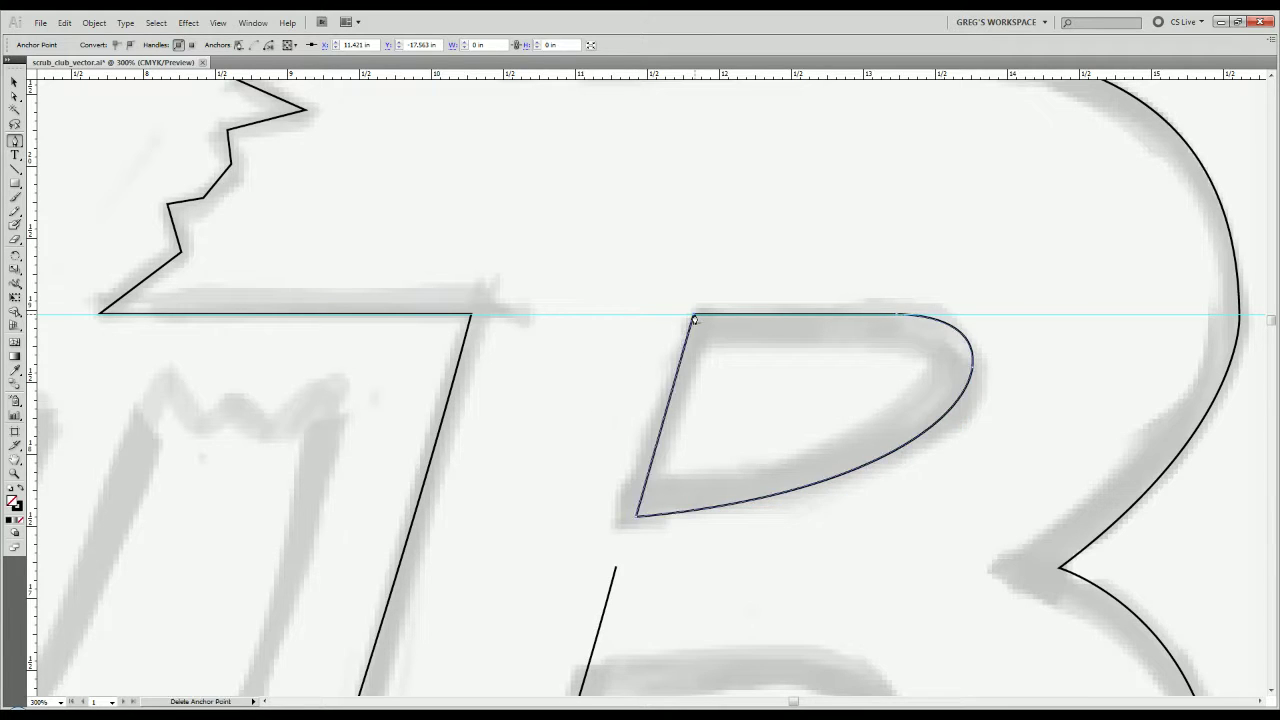
pyautogui.press('v')
pyautogui.click(717, 480)
pyautogui.scroll(-1, 717, 480)
pyautogui.scroll(-1, 717, 477)
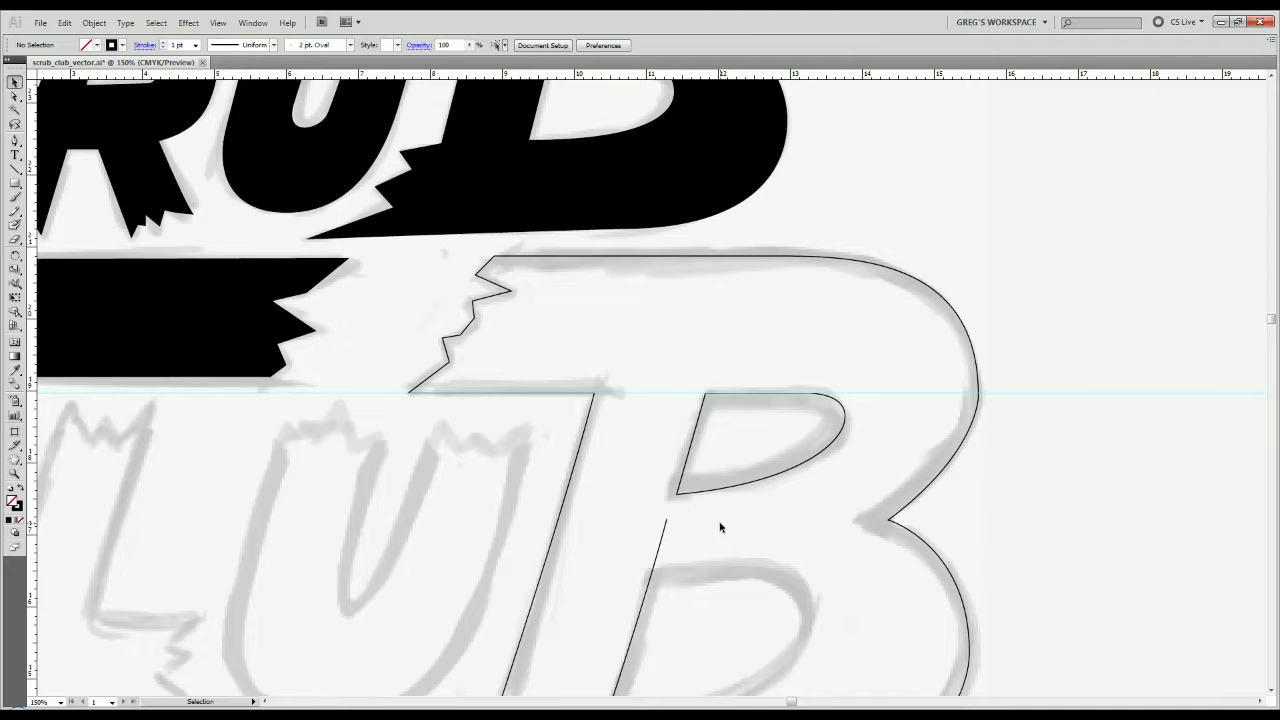
# Shorten the slanted line to about 2.35 in tall to match the sketched slanted side of the B's lower counter.
pyautogui.scroll(-4, 712, 520)
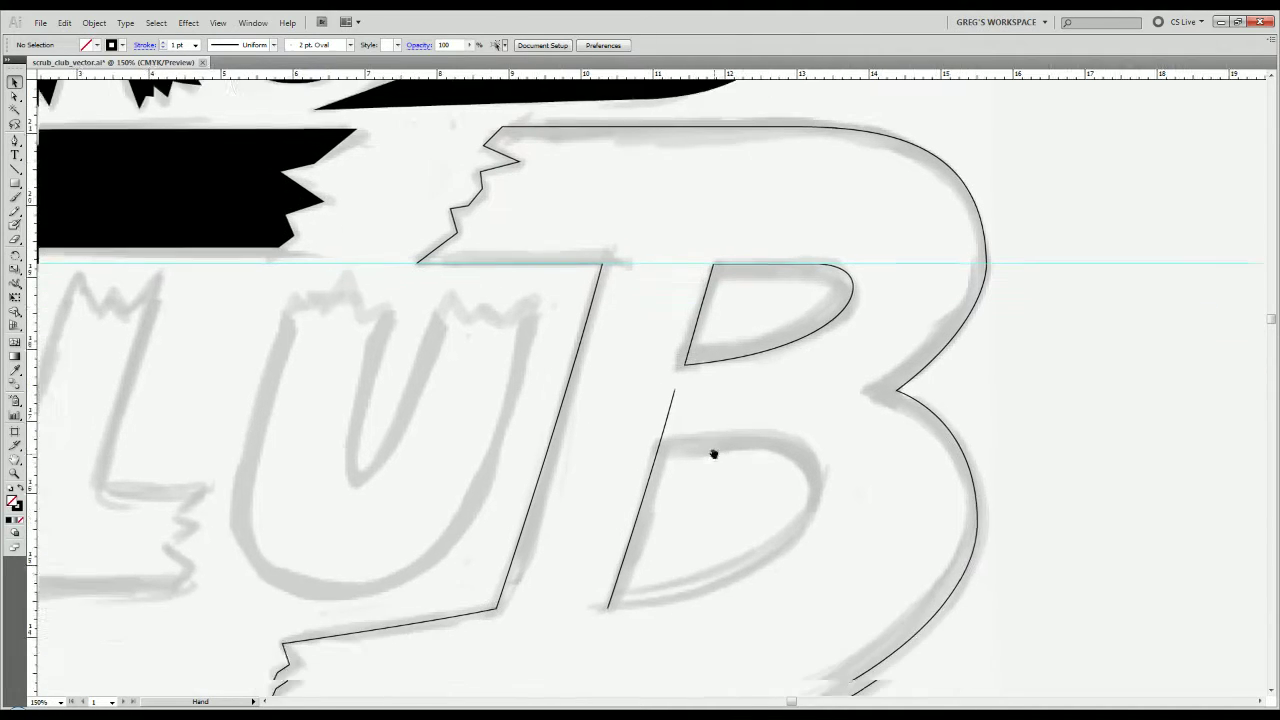
pyautogui.scroll(1, 674, 470)
pyautogui.click(642, 447)
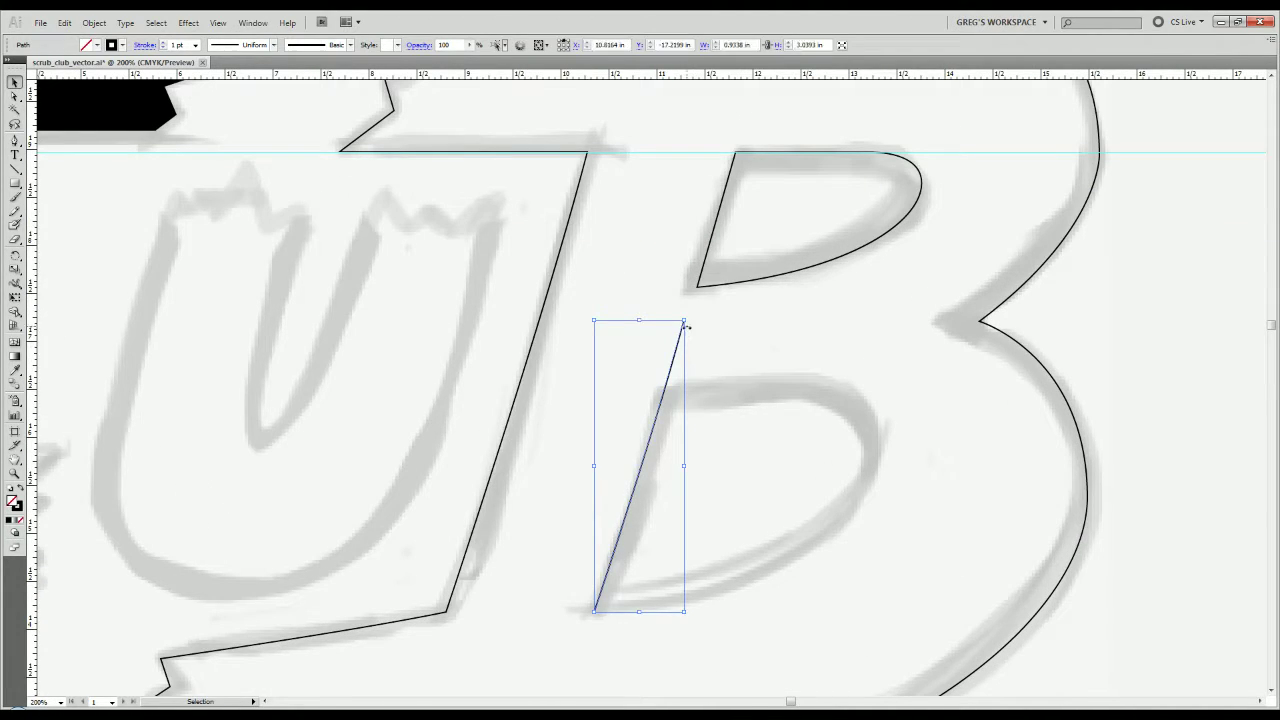
pyautogui.moveTo(684, 321); pyautogui.dragTo(681, 387)
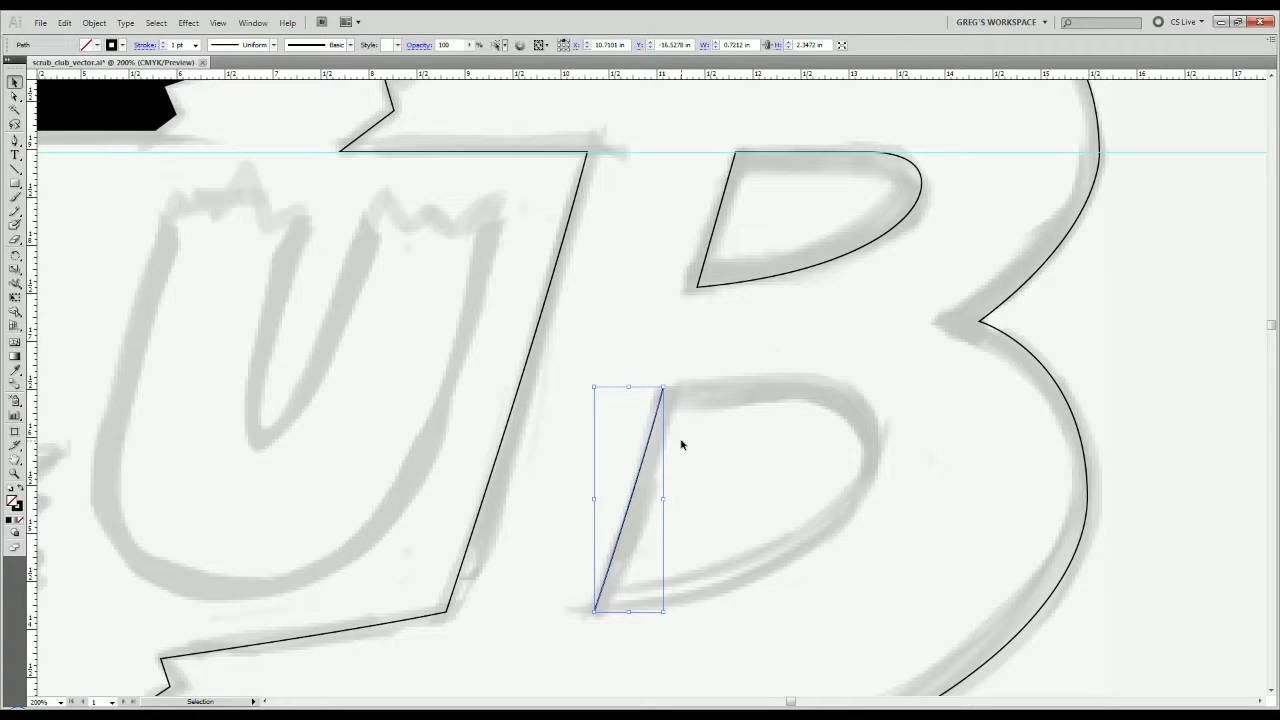
pyautogui.click(680, 445)
pyautogui.moveTo(682, 464); pyautogui.dragTo(663, 443)
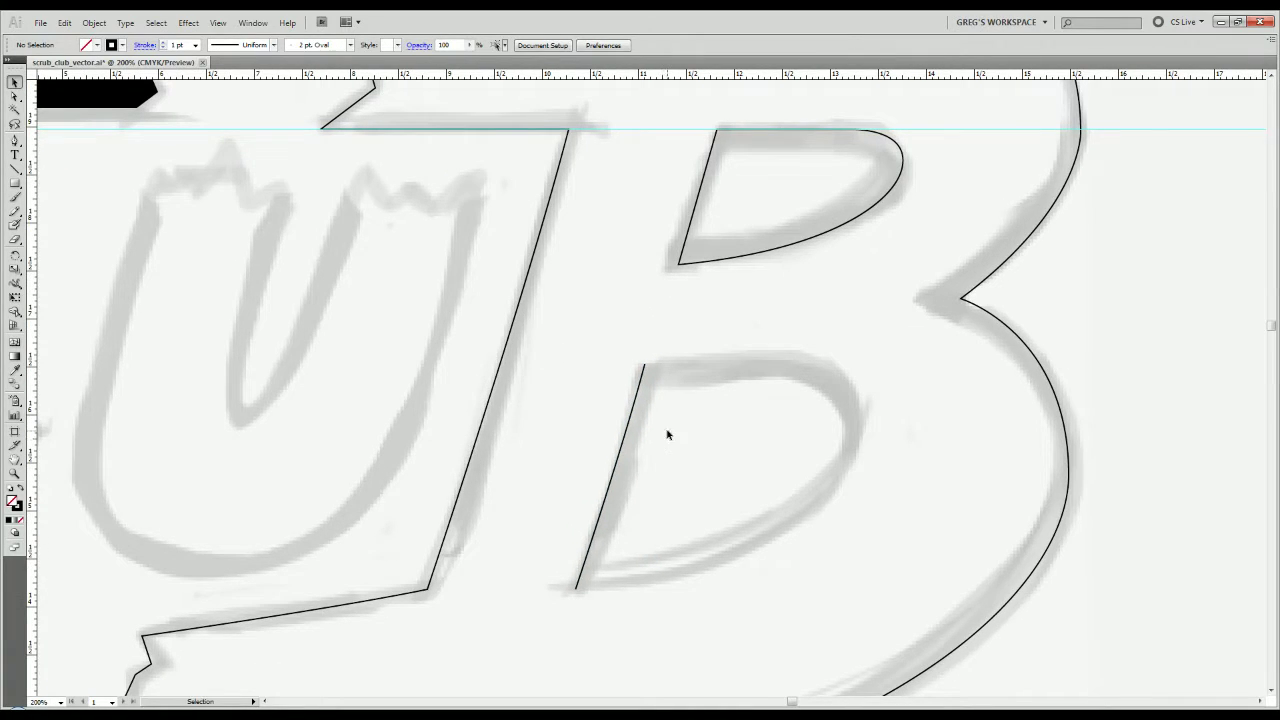
# Extend the slanted line with the Pen tool along the lower counter's top, around its curve and back to the lower corner, closing the shape.
pyautogui.press('p')
pyautogui.click(643, 370)
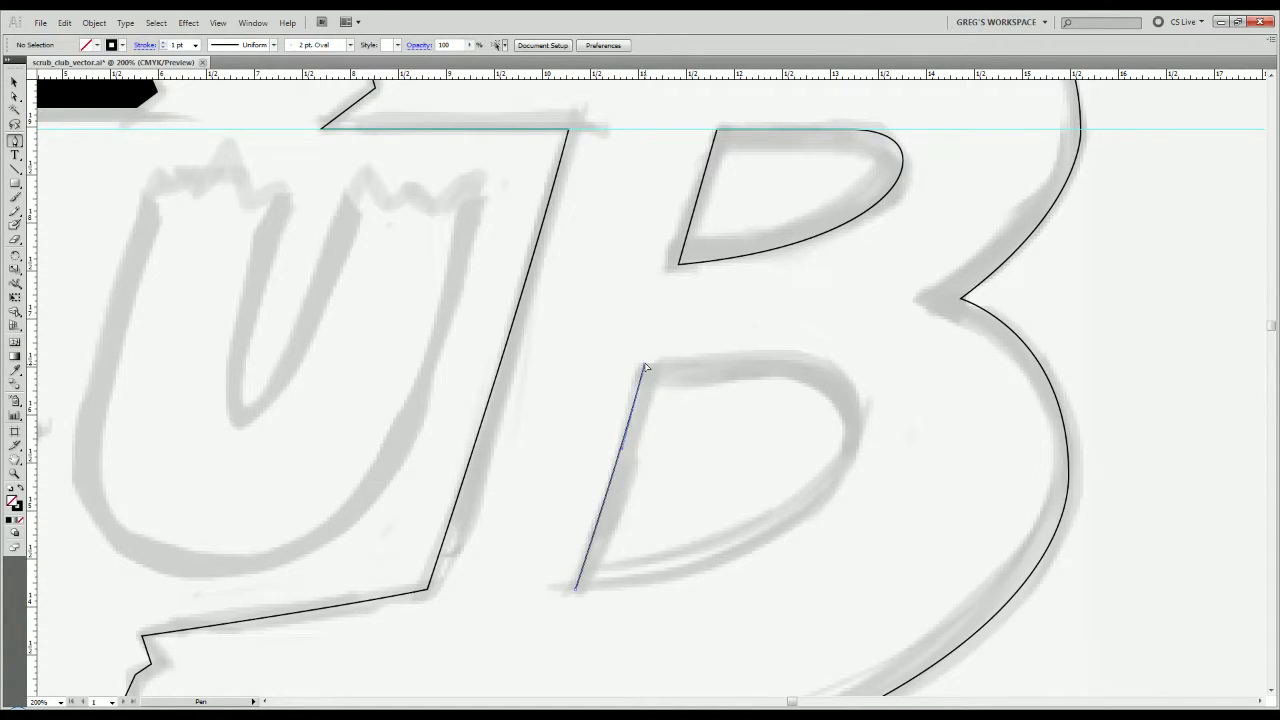
pyautogui.click(783, 351)
pyautogui.moveTo(783, 351); pyautogui.dragTo(819, 351)
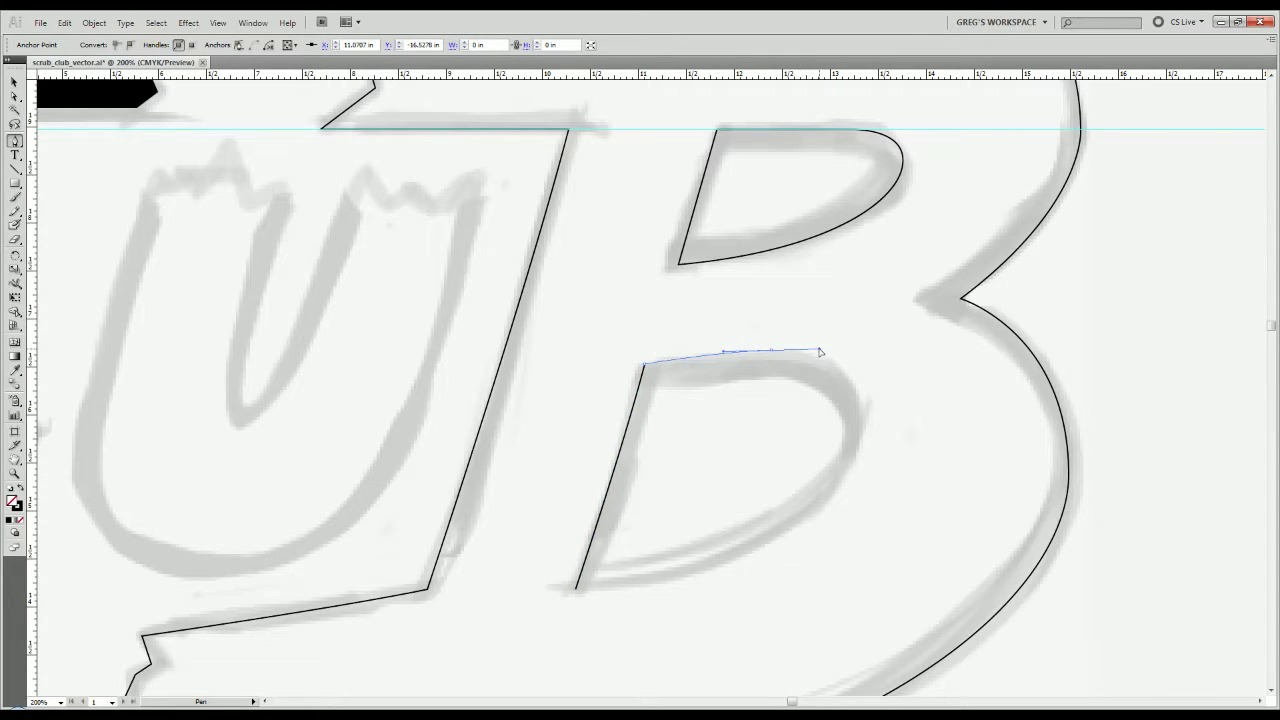
pyautogui.moveTo(857, 423); pyautogui.dragTo(856, 470)
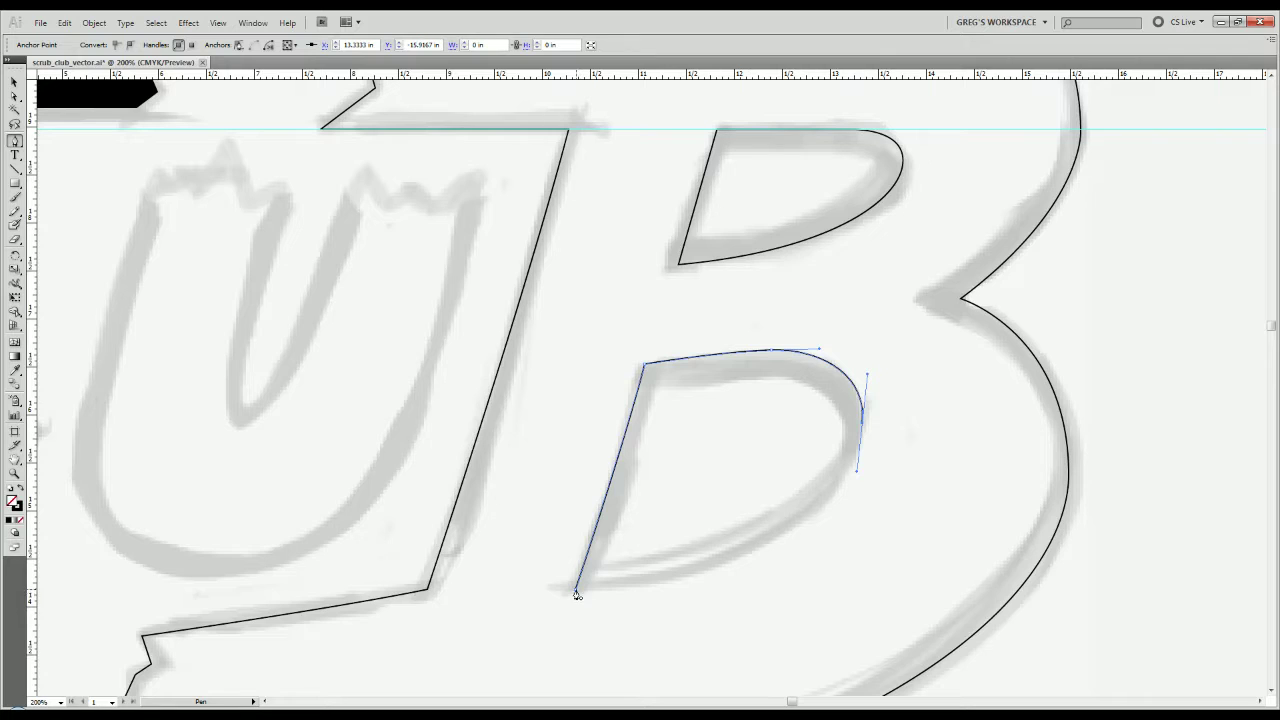
pyautogui.moveTo(576, 591); pyautogui.dragTo(351, 630)
pyautogui.click(462, 632)
# Undo the stray anchor point placed beneath the B's stem.
pyautogui.moveTo(492, 629); pyautogui.dragTo(577, 508)
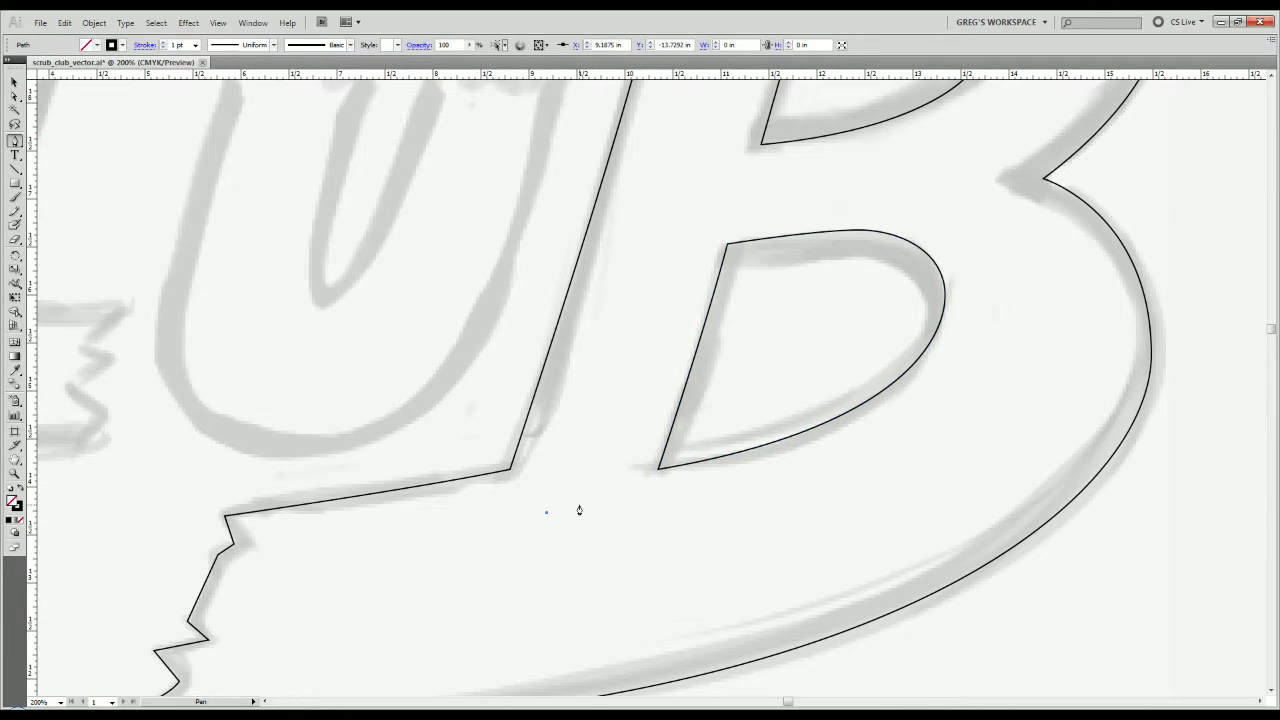
pyautogui.scroll(-2, 578, 507)
pyautogui.press('v')
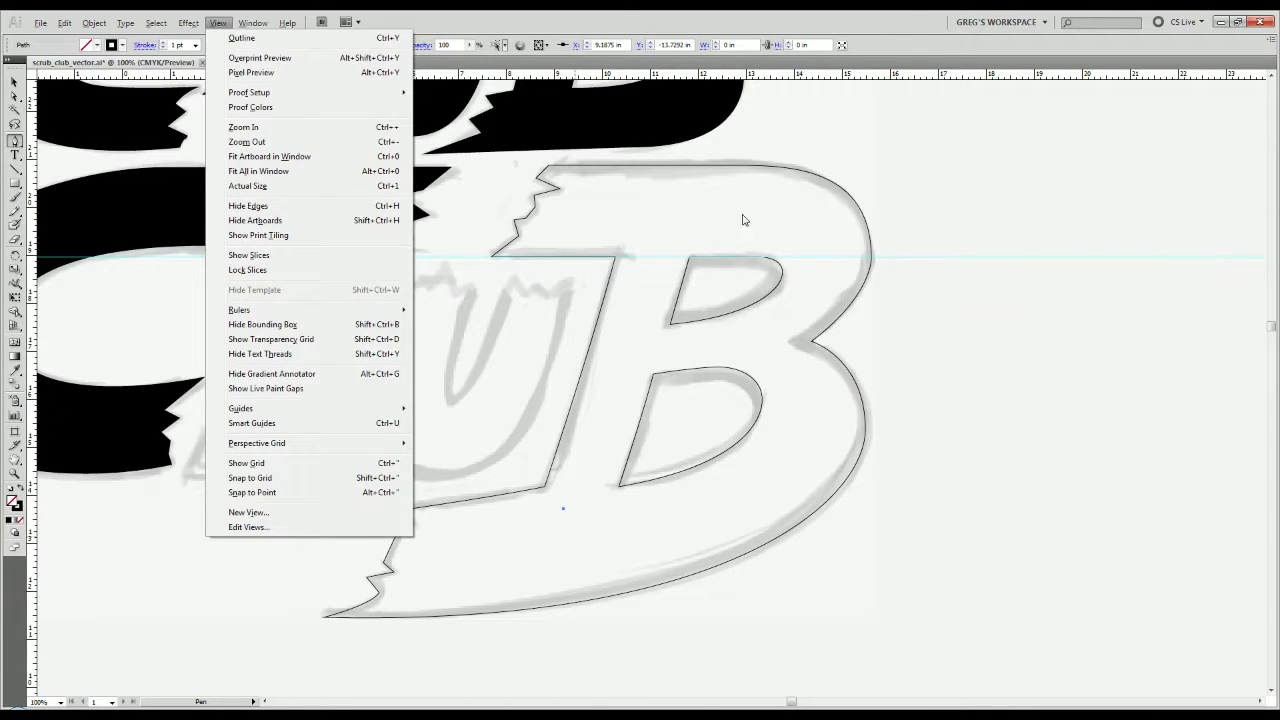
pyautogui.click(908, 22)
pyautogui.hotkey('ctrl', 'z')
pyautogui.hotkey('ctrl', 'z')
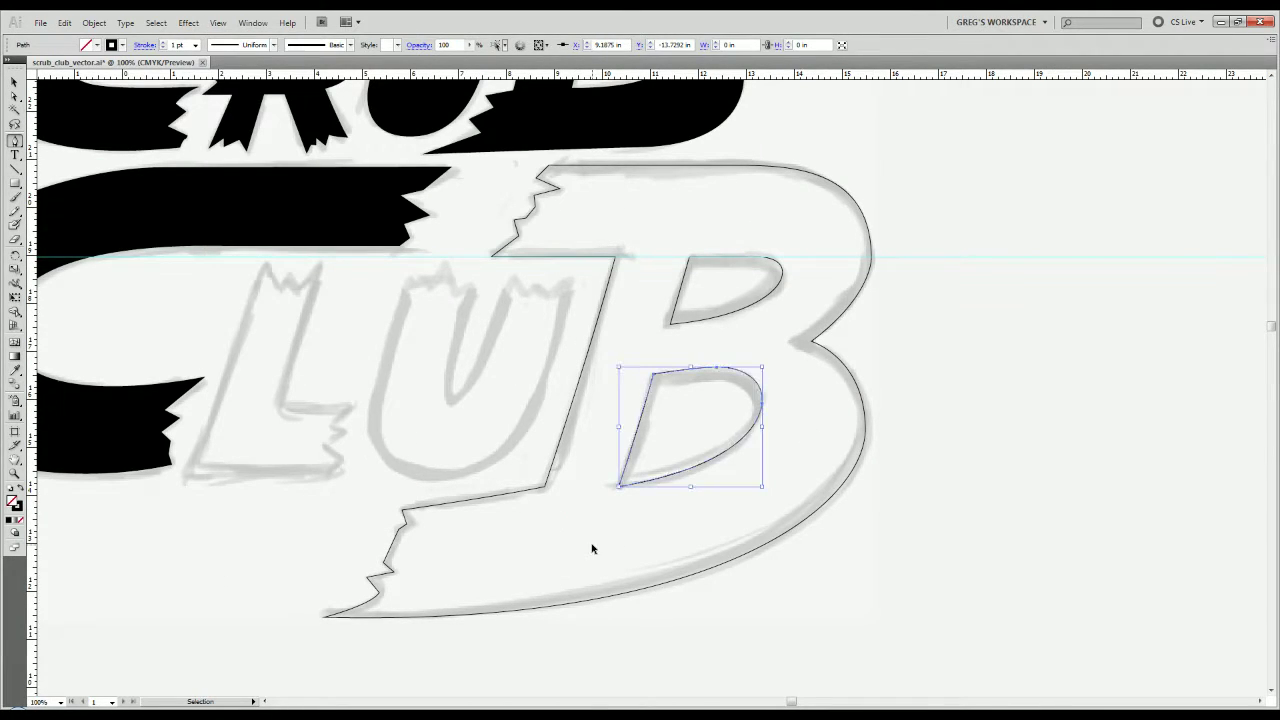
# Raise the lower corner anchor of the B's open lower counter about 0.25 in along its slanted side.
pyautogui.scroll(3, 632, 496)
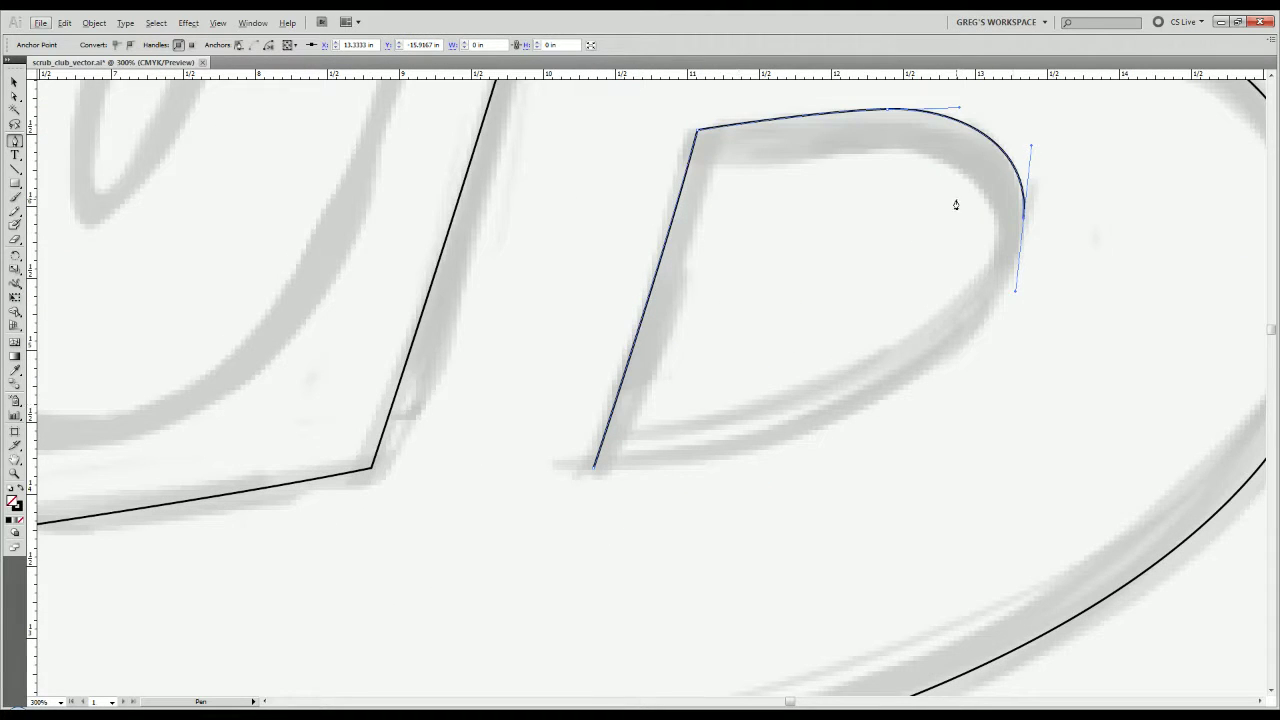
pyautogui.click(582, 476)
pyautogui.hotkey('ctrl', 'z')
pyautogui.press('v')
pyautogui.press('a')
pyautogui.click(583, 480)
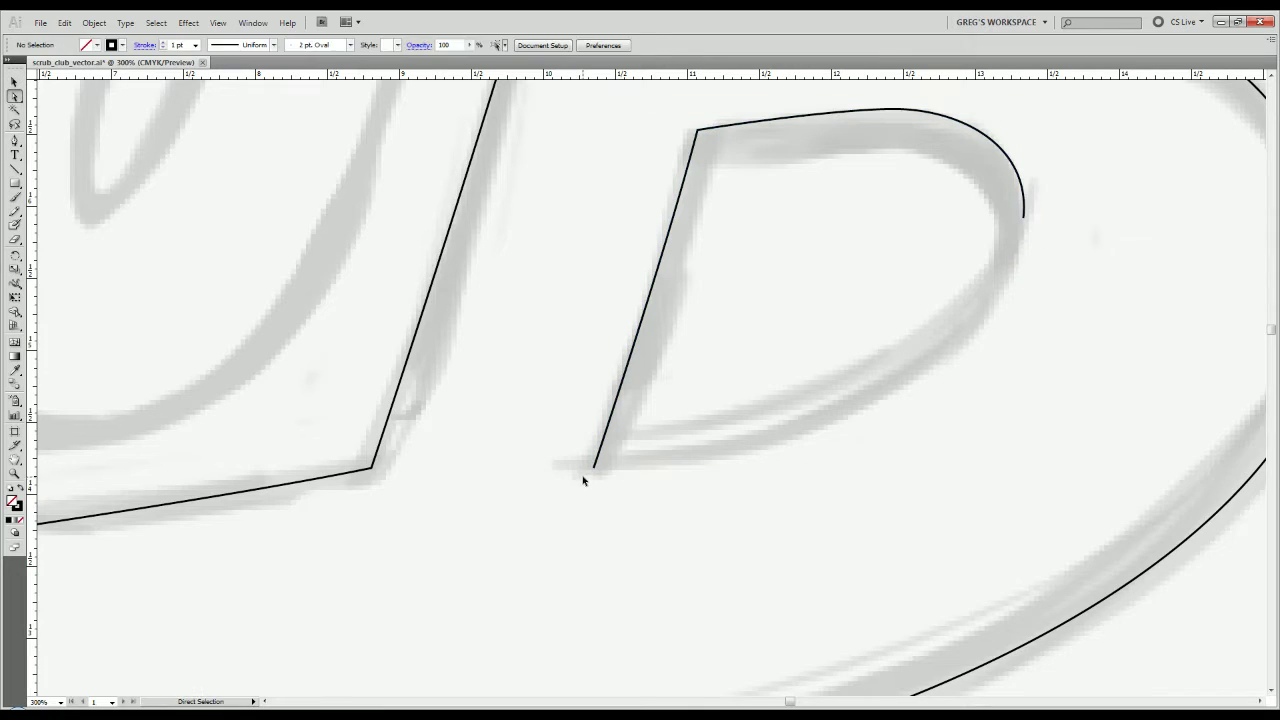
pyautogui.click(584, 480)
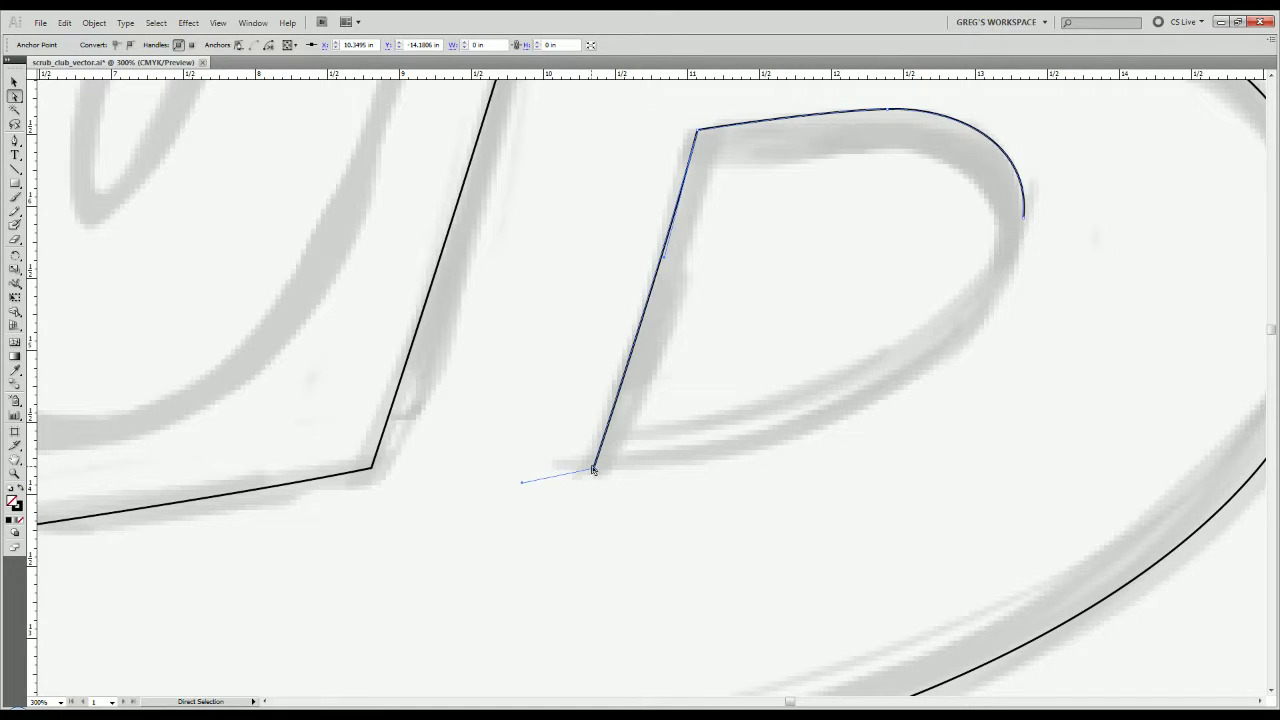
pyautogui.click(594, 459)
pyautogui.click(594, 469)
pyautogui.moveTo(593, 468); pyautogui.dragTo(604, 434)
# Close the B's lower counter with a curved Pen segment from the end of its bowl back to the lower corner.
pyautogui.scroll(-1, 688, 486)
pyautogui.moveTo(689, 486); pyautogui.dragTo(689, 521)
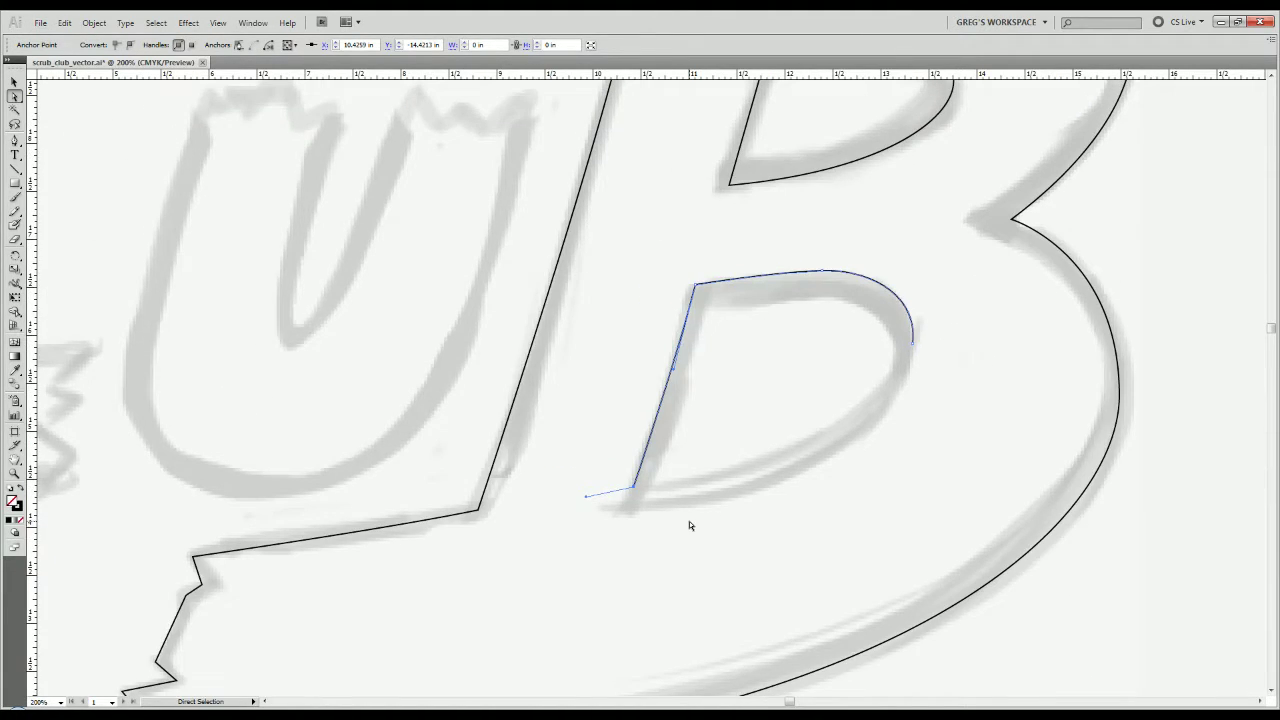
pyautogui.press('p')
pyautogui.click(912, 348)
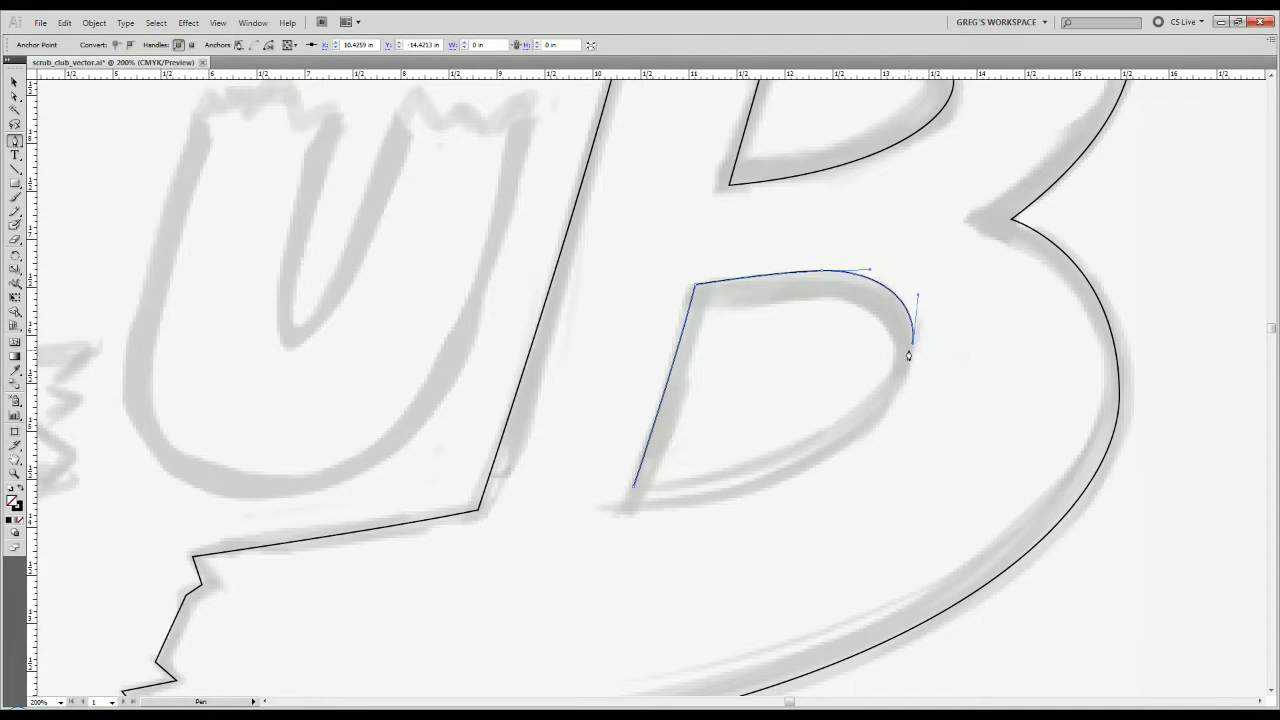
pyautogui.click(634, 488)
pyautogui.moveTo(634, 488); pyautogui.dragTo(364, 531)
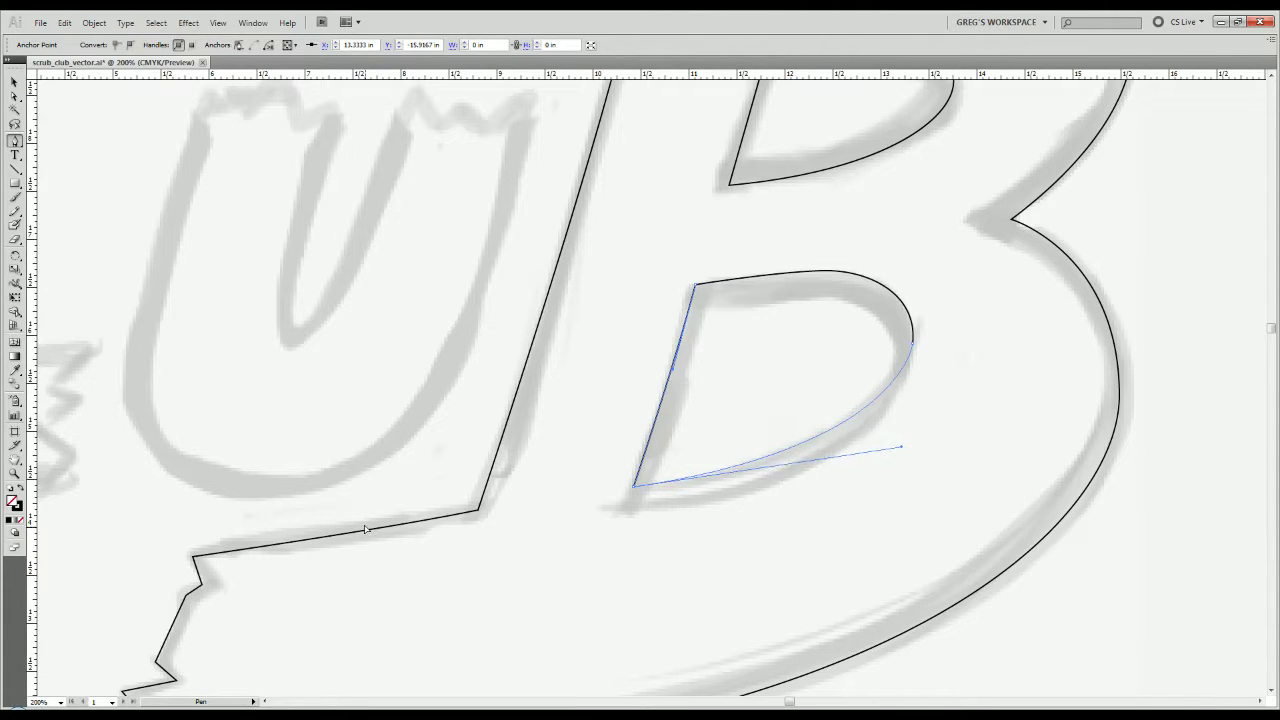
pyautogui.press('v')
pyautogui.click(849, 511)
# Select the B's outline with both counters and swap their colors to a black fill with no stroke.
pyautogui.scroll(-2, 849, 511)
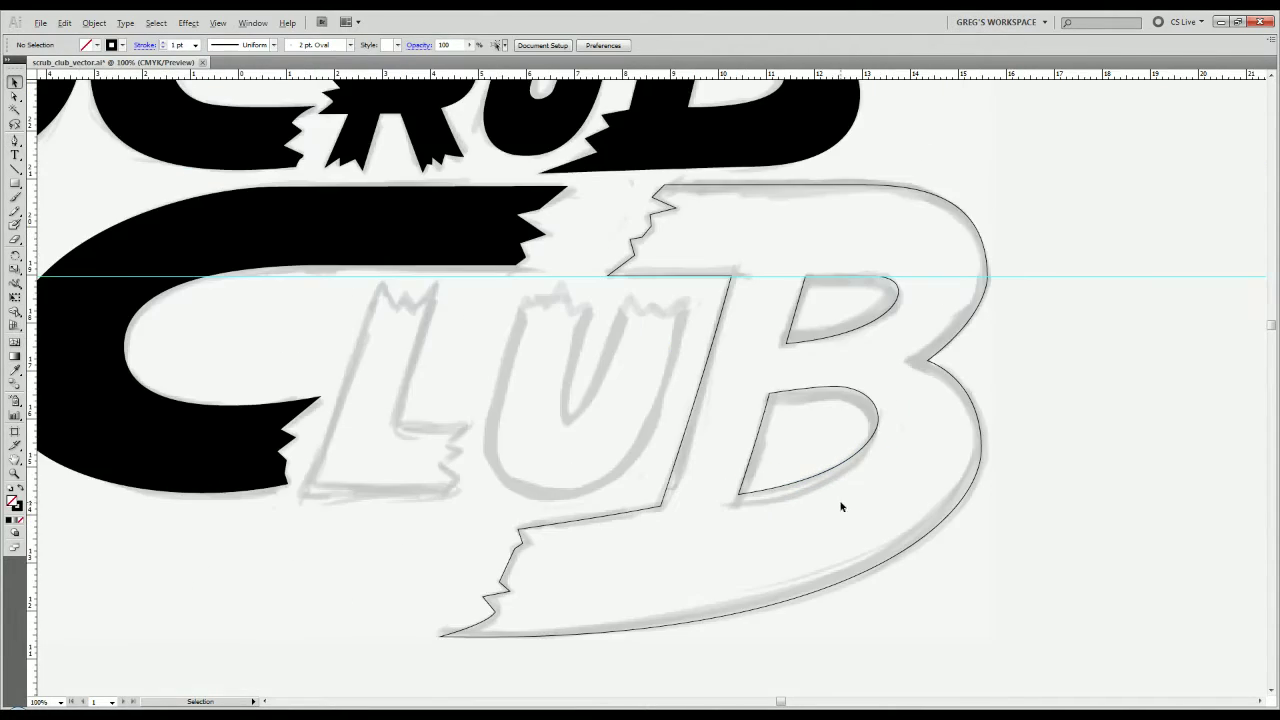
pyautogui.scroll(2, 830, 508)
pyautogui.click(761, 423)
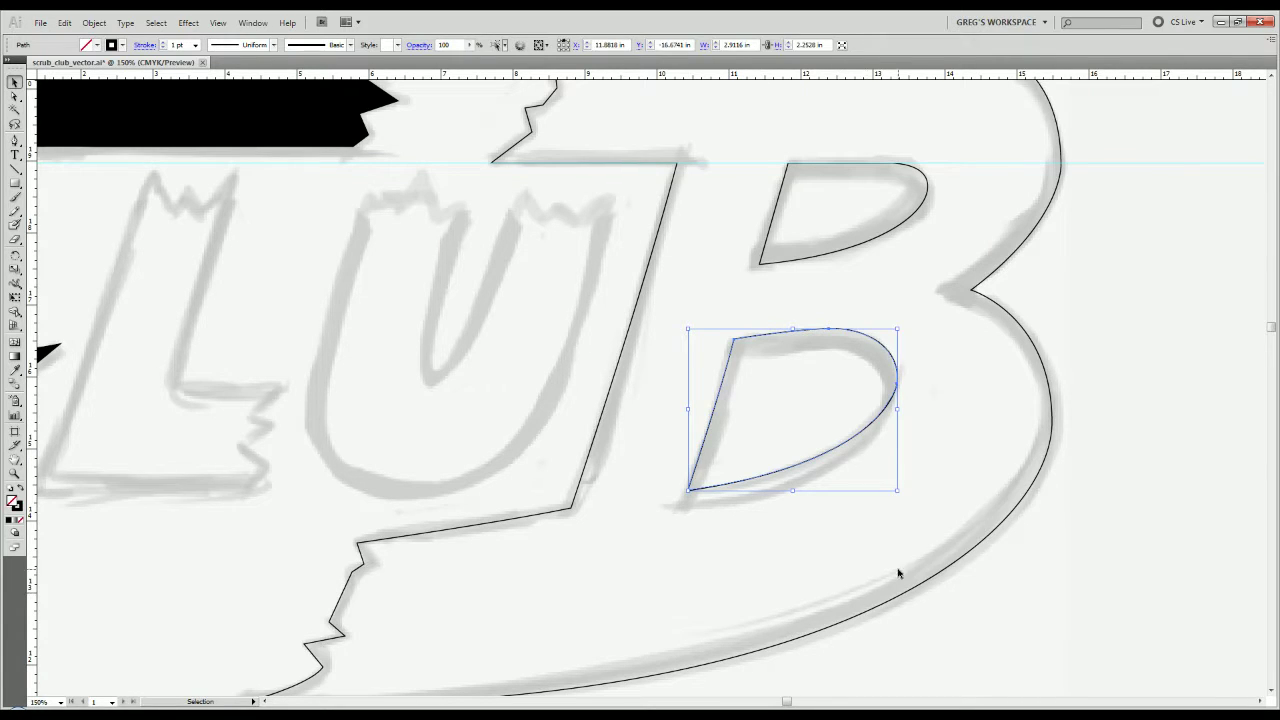
pyautogui.scroll(-3, 1062, 503)
pyautogui.moveTo(1078, 588); pyautogui.dragTo(965, 395)
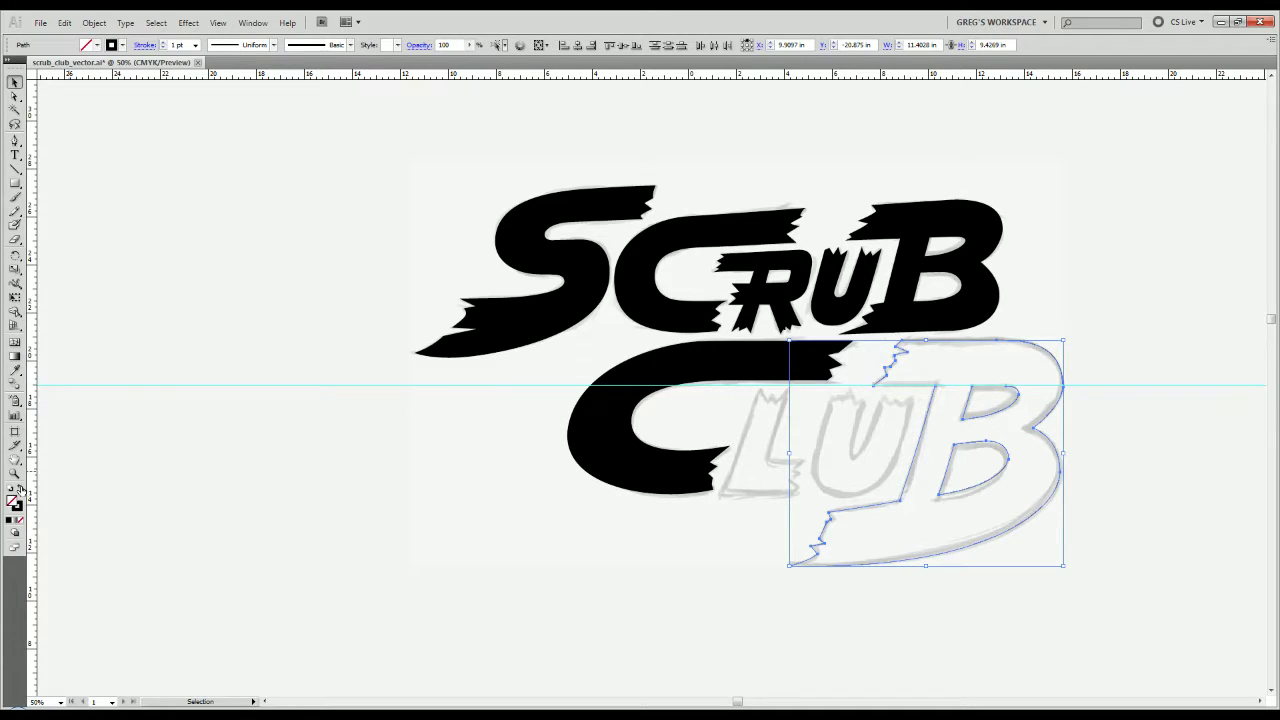
pyautogui.click(20, 488)
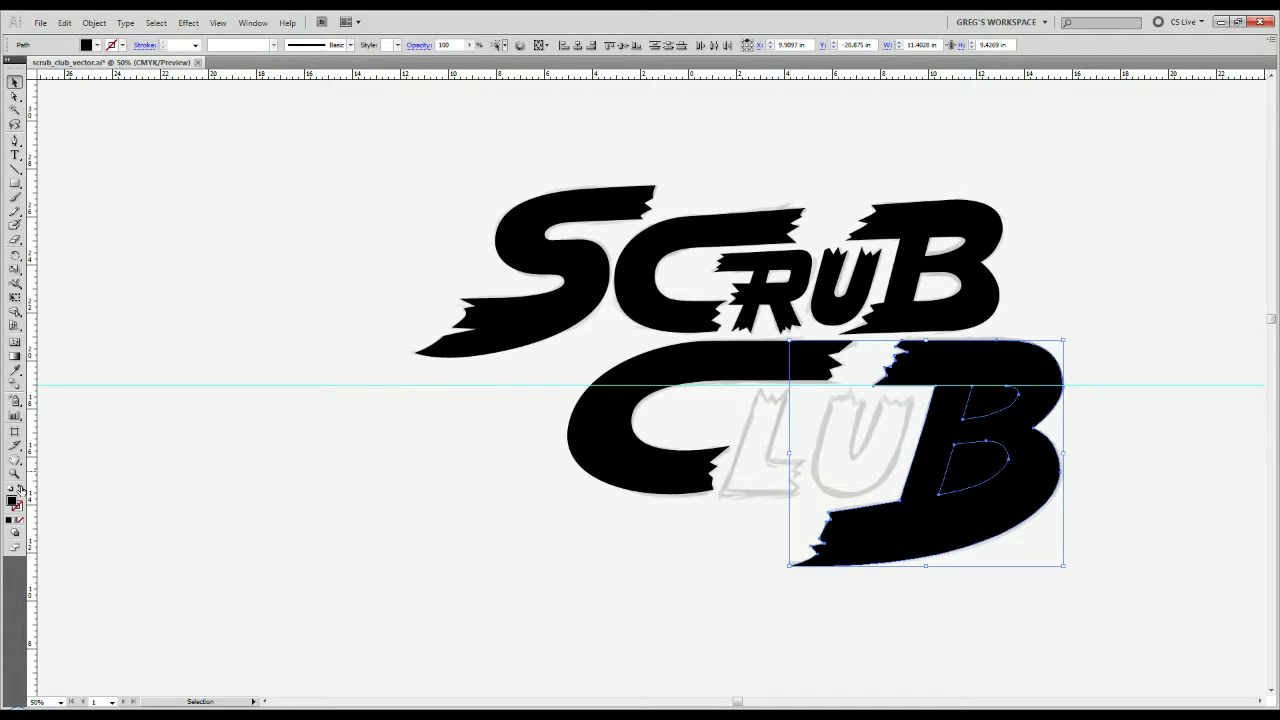
# Cut both counters out of the solid black B and save the document.
pyautogui.rightClick(1036, 460)
pyautogui.click(1066, 541)
pyautogui.keyDown('shift'); pyautogui.click(983, 505); pyautogui.keyUp('shift')
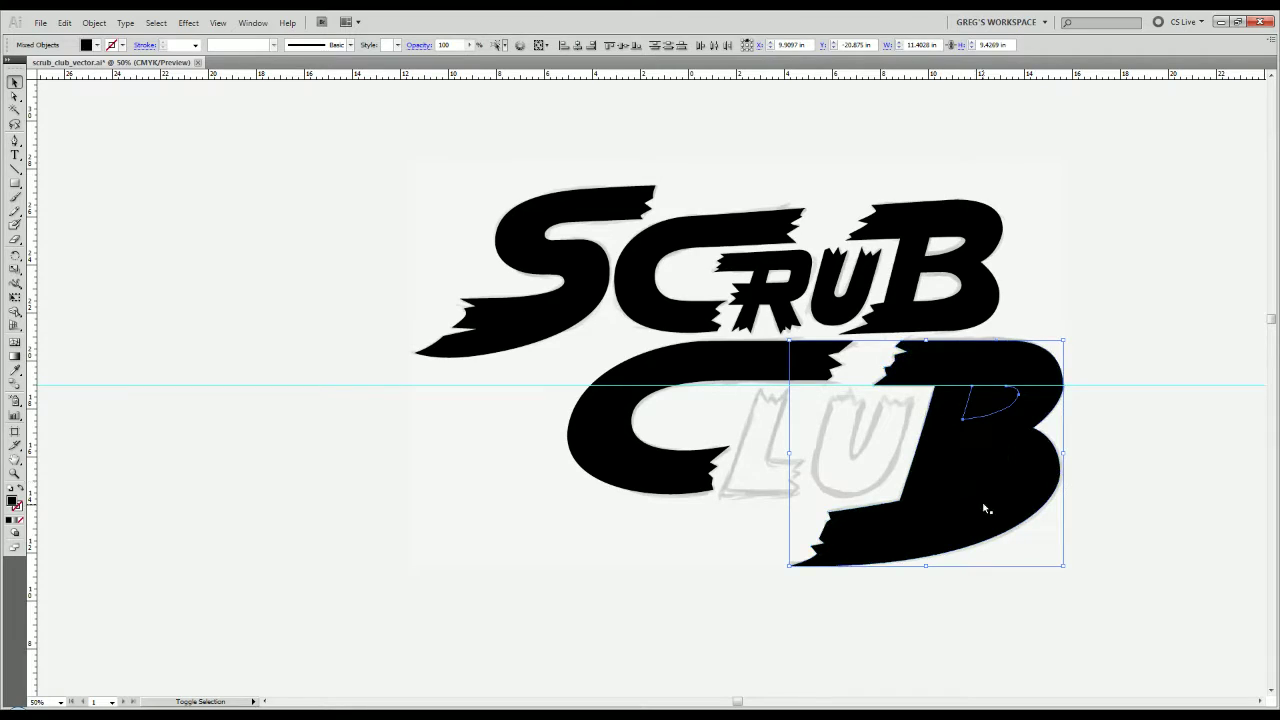
pyautogui.keyDown('shift'); pyautogui.click(977, 526); pyautogui.keyUp('shift')
pyautogui.click(1094, 602)
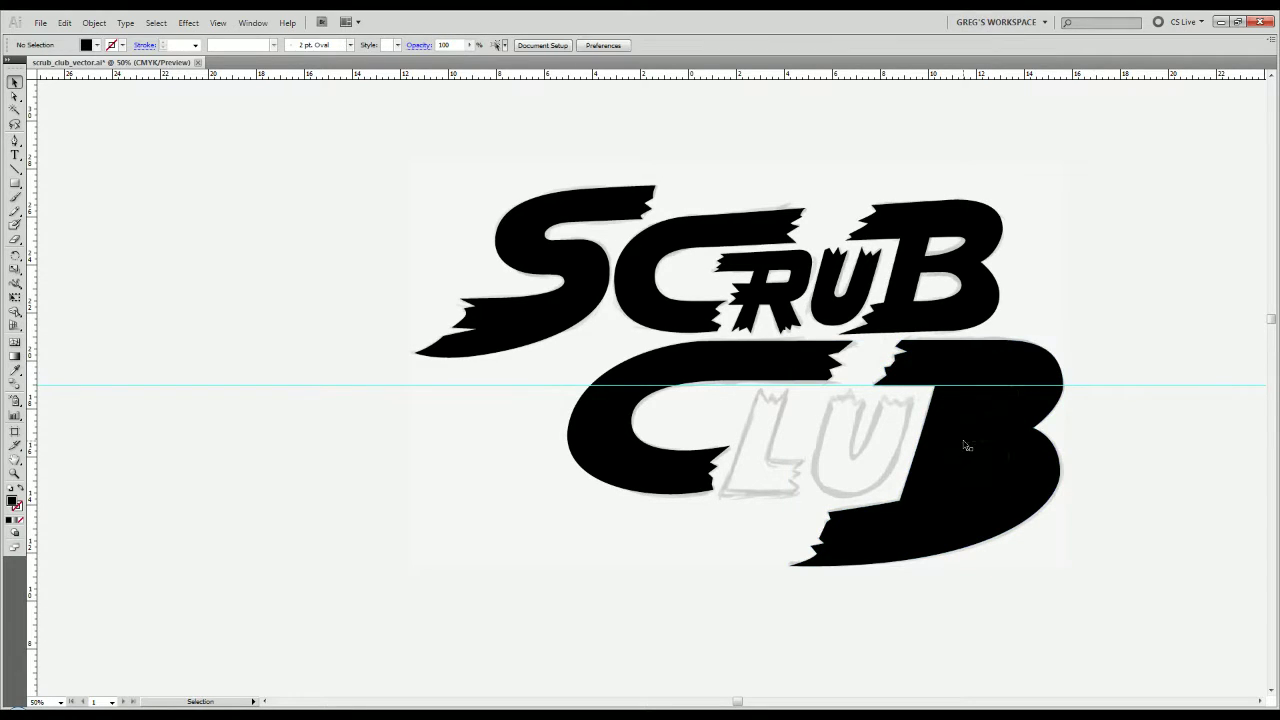
pyautogui.click(965, 443)
pyautogui.keyDown('shift'); pyautogui.click(982, 415); pyautogui.keyUp('shift')
pyautogui.press('Delete')
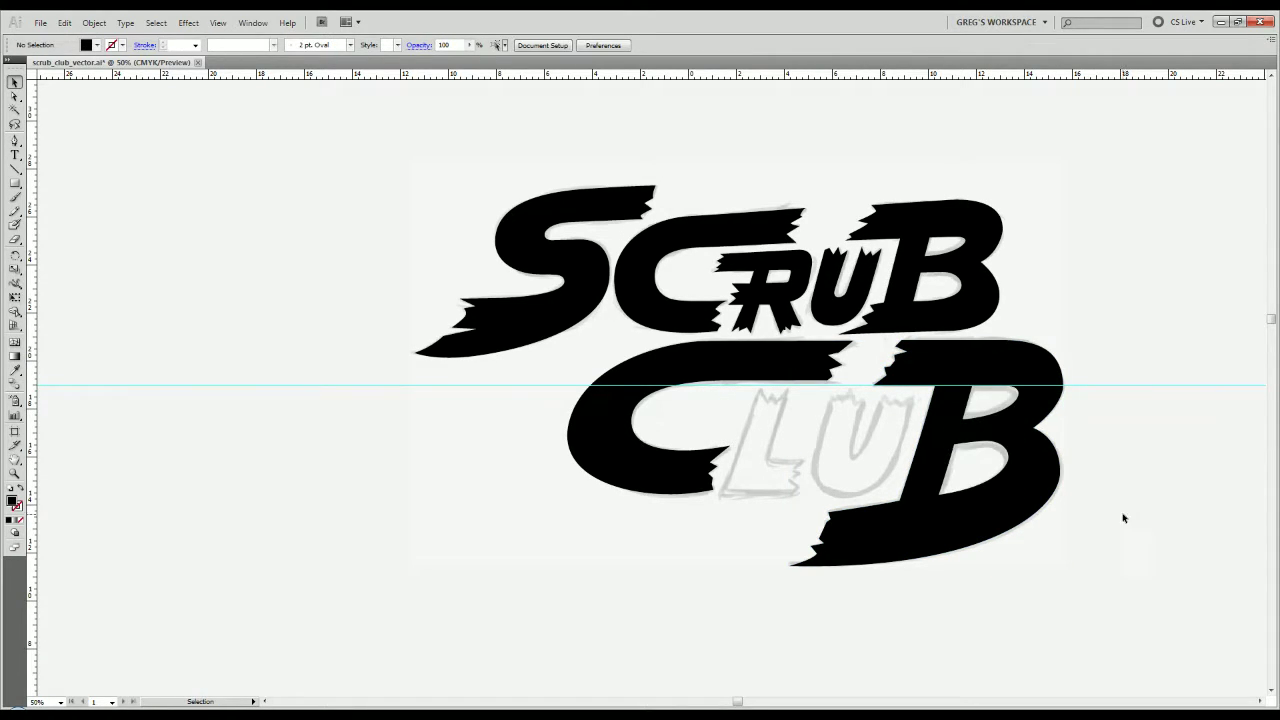
pyautogui.press('v')
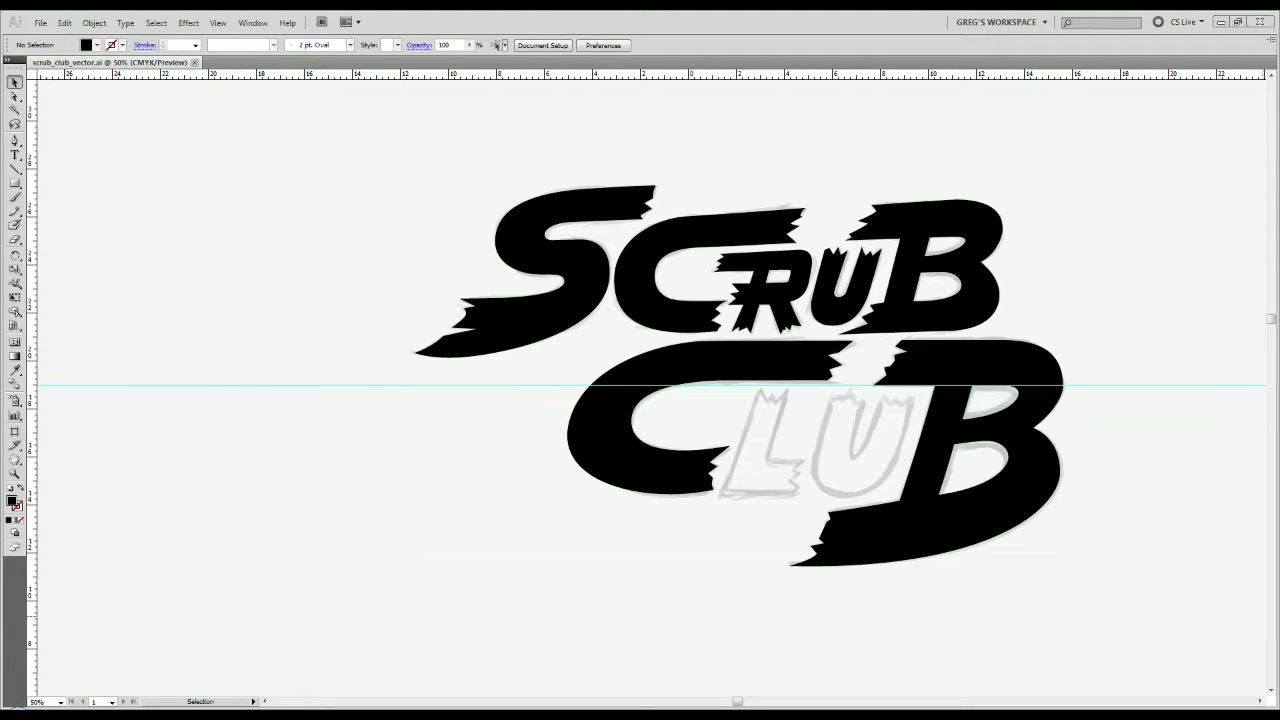
# Start the L with the Pen tool, tracing its slanted outer side and a bottom edge about 3.05 in long, with black stroke and no fill.
pyautogui.moveTo(1066, 602); pyautogui.dragTo(913, 523)
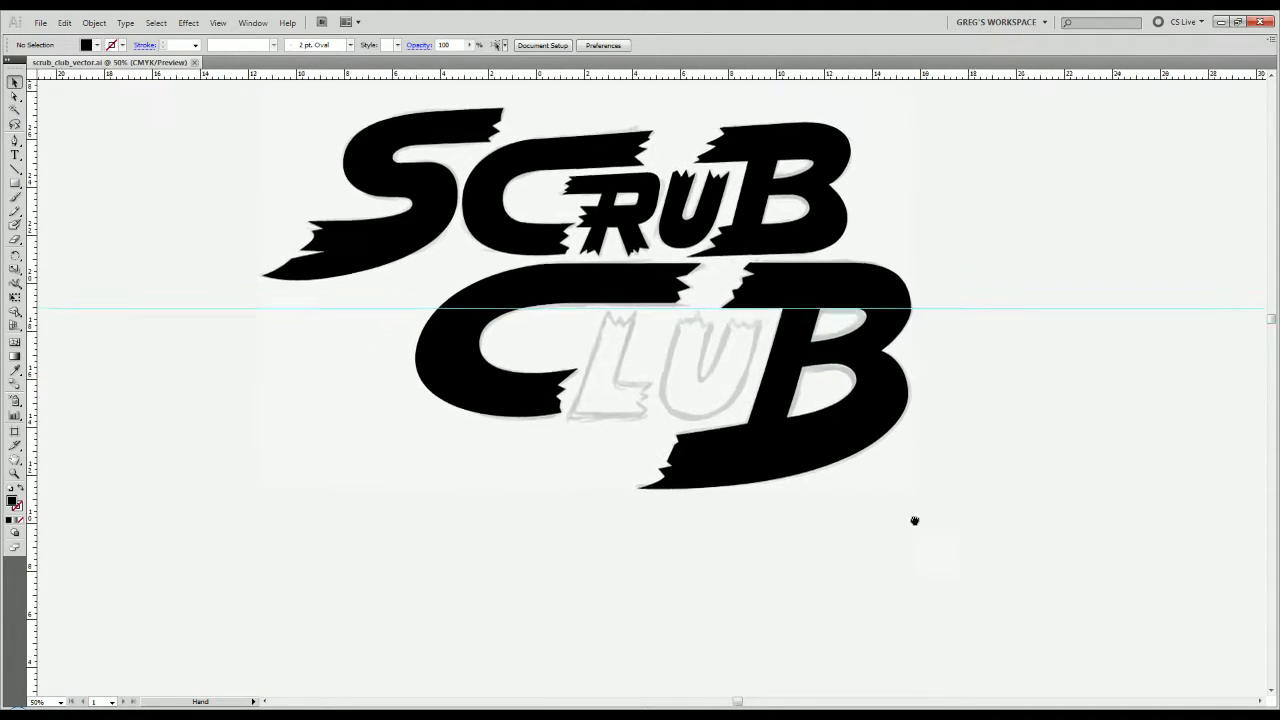
pyautogui.scroll(4, 646, 403)
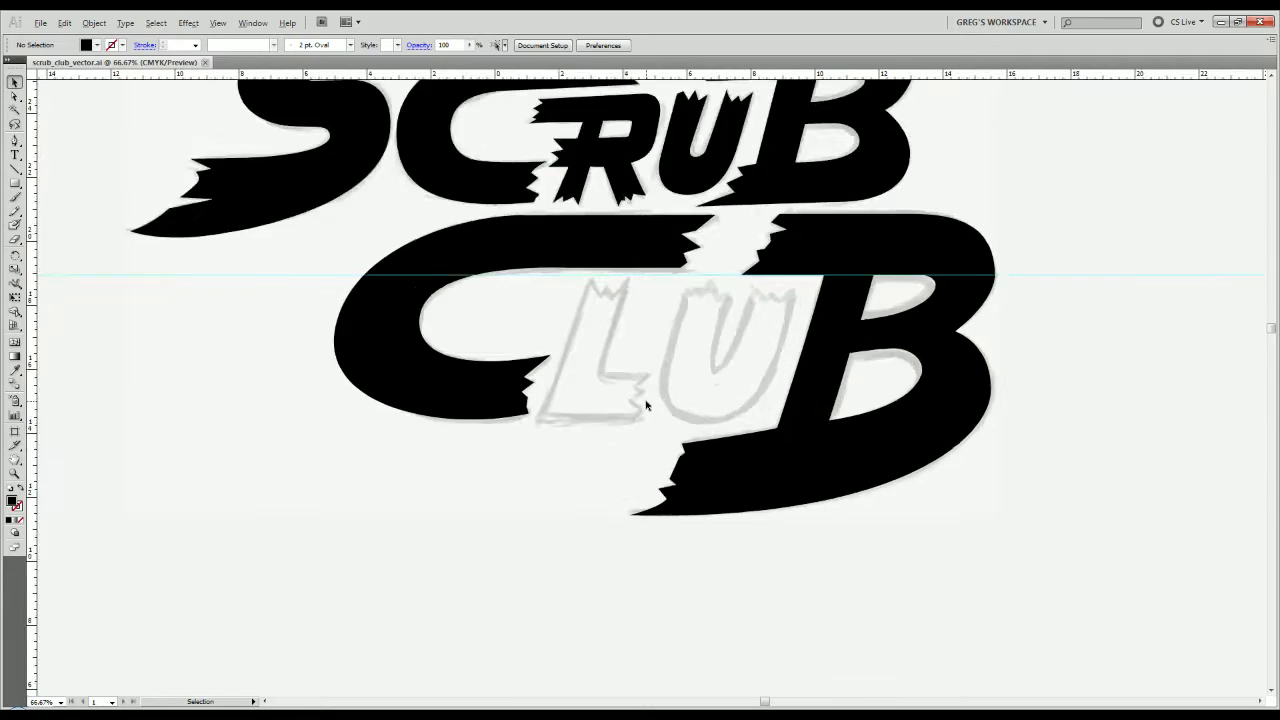
pyautogui.scroll(-1, 650, 500)
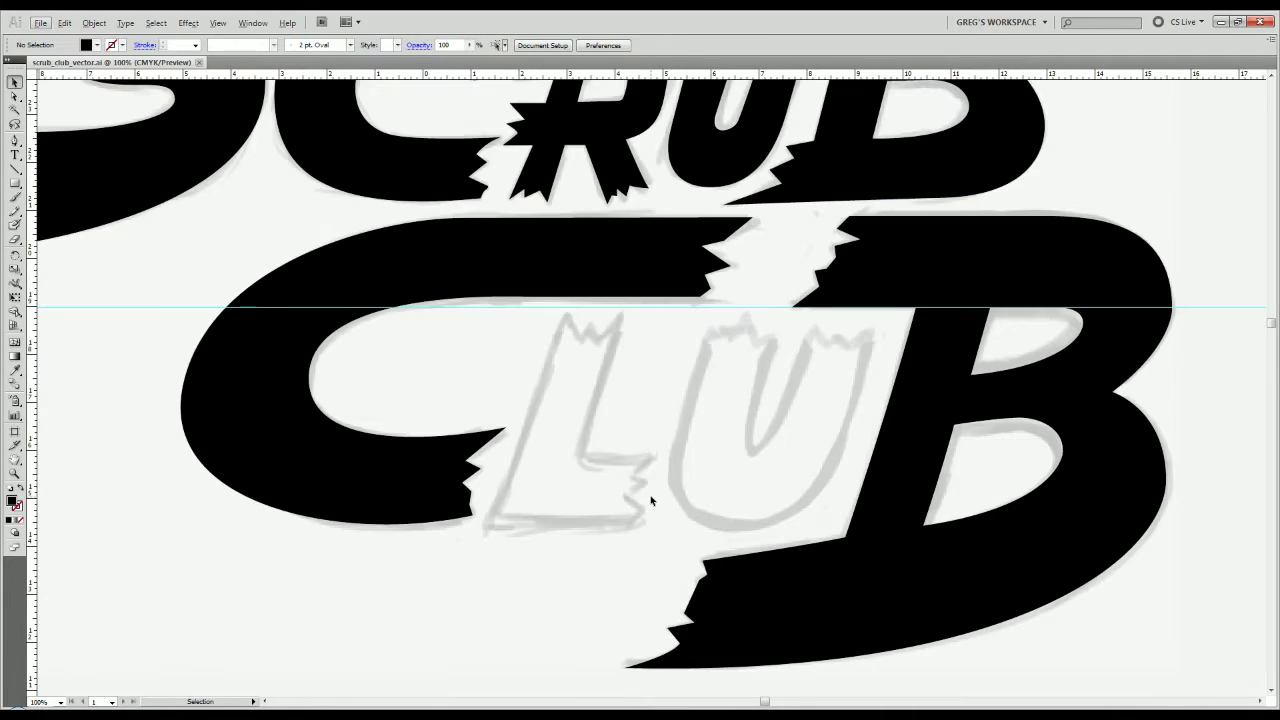
pyautogui.press('p')
pyautogui.scroll(1, 564, 340)
pyautogui.moveTo(564, 340); pyautogui.dragTo(605, 301)
pyautogui.click(594, 262)
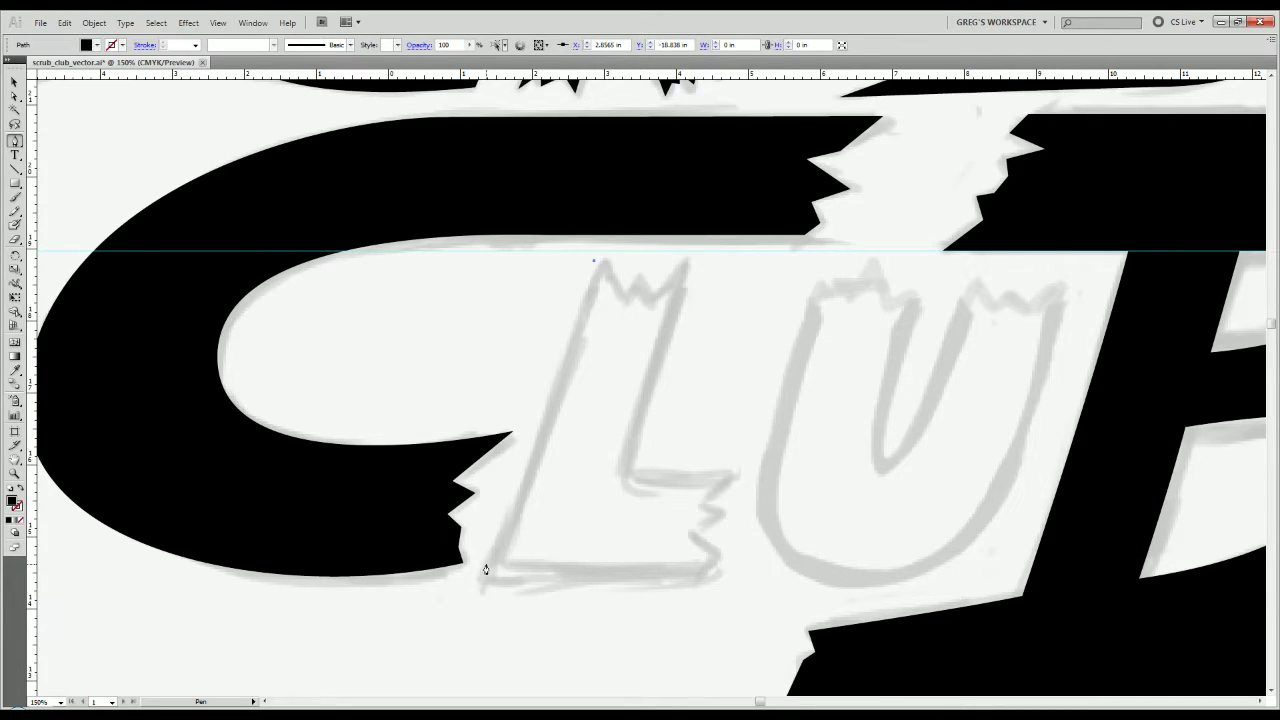
pyautogui.moveTo(488, 570); pyautogui.dragTo(489, 566)
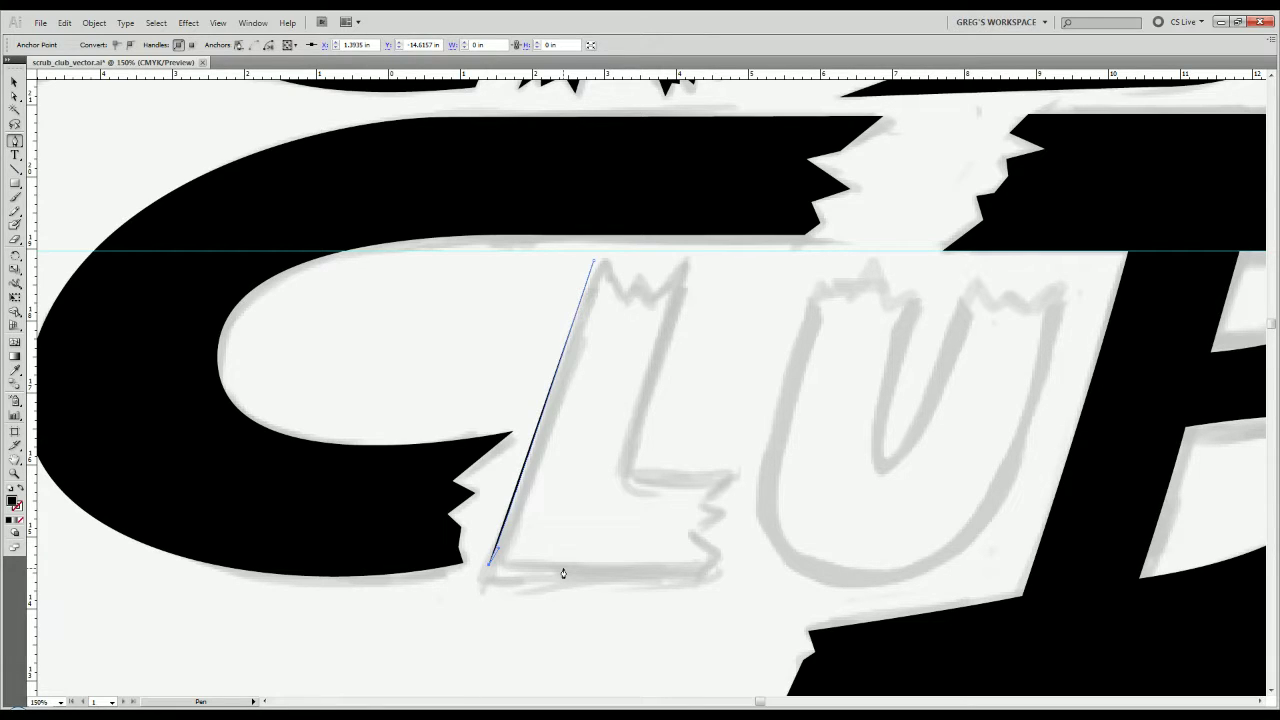
pyautogui.click(720, 566)
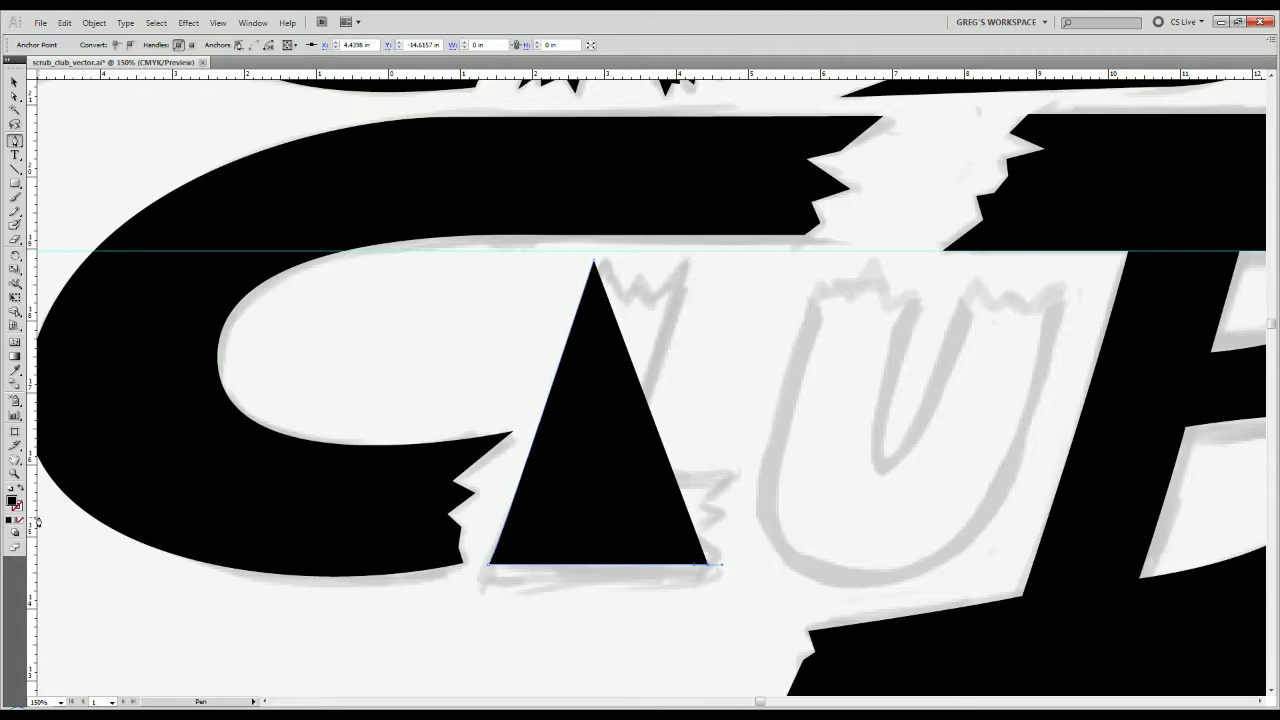
pyautogui.click(21, 488)
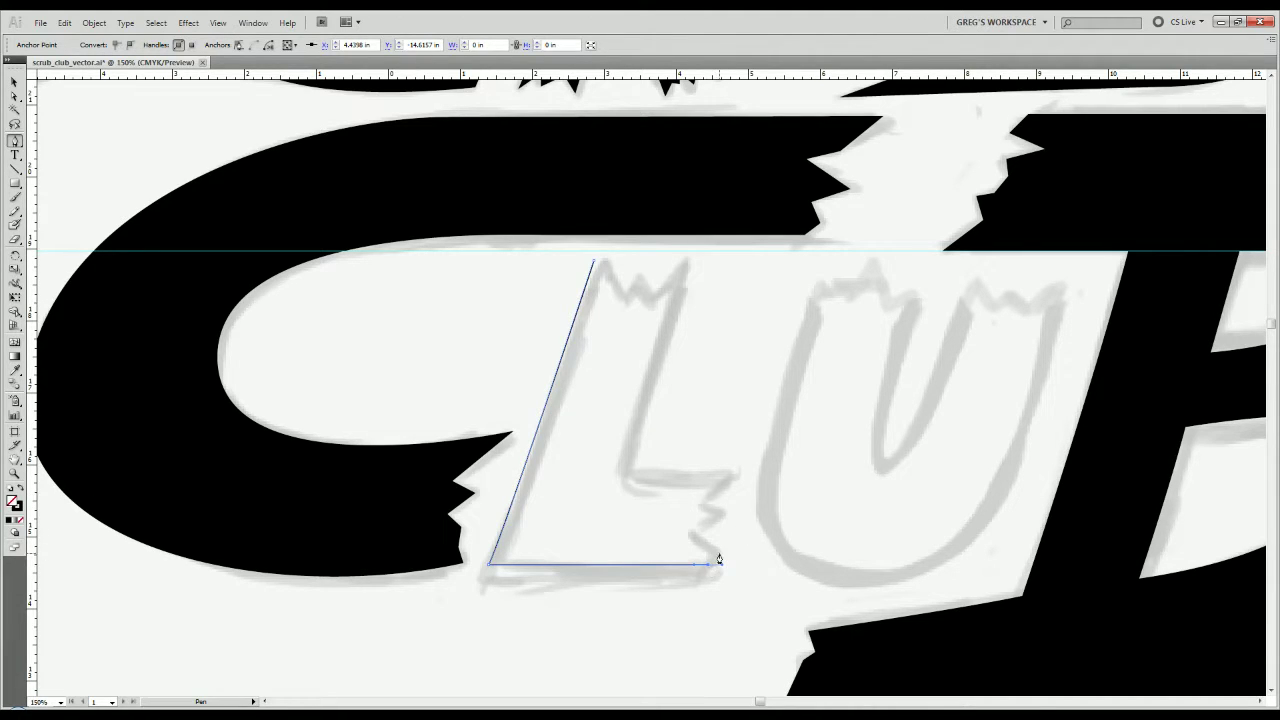
# Continue the L's path up the torn end of its foot and along the foot's top edge to the stem.
pyautogui.click(697, 533)
pyautogui.click(719, 516)
pyautogui.click(704, 501)
pyautogui.click(729, 475)
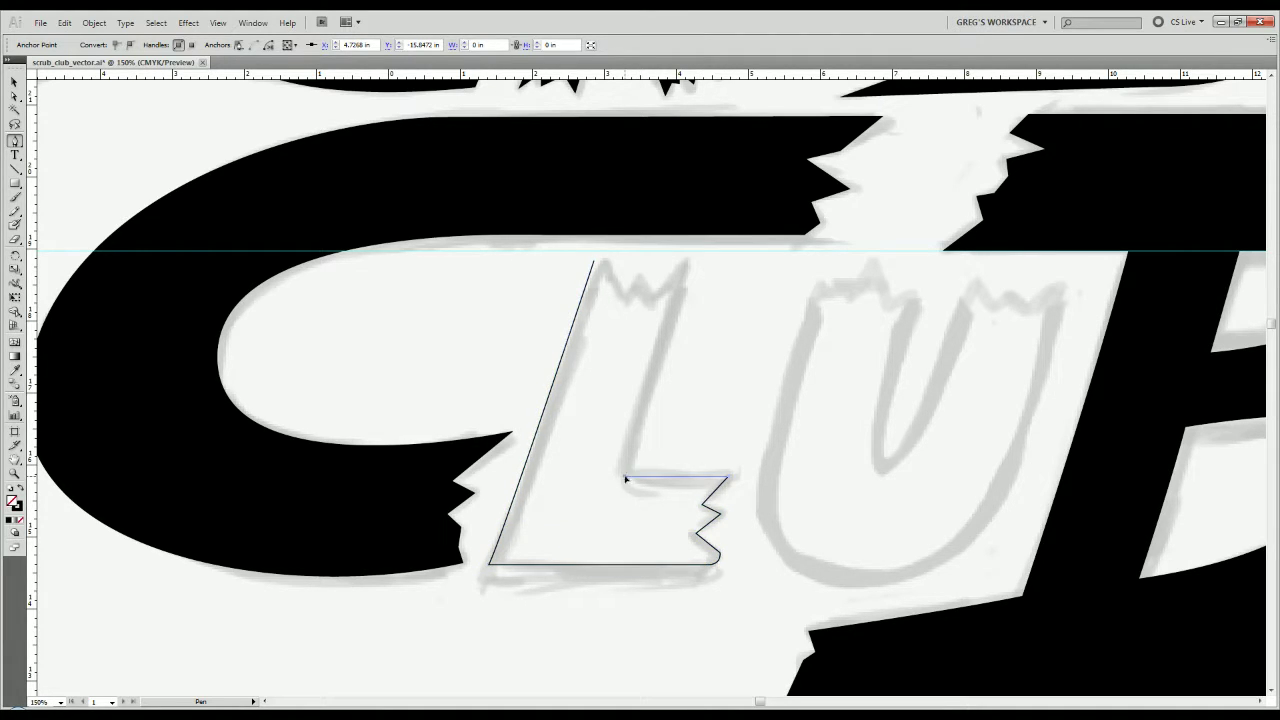
pyautogui.moveTo(625, 478); pyautogui.dragTo(593, 566)
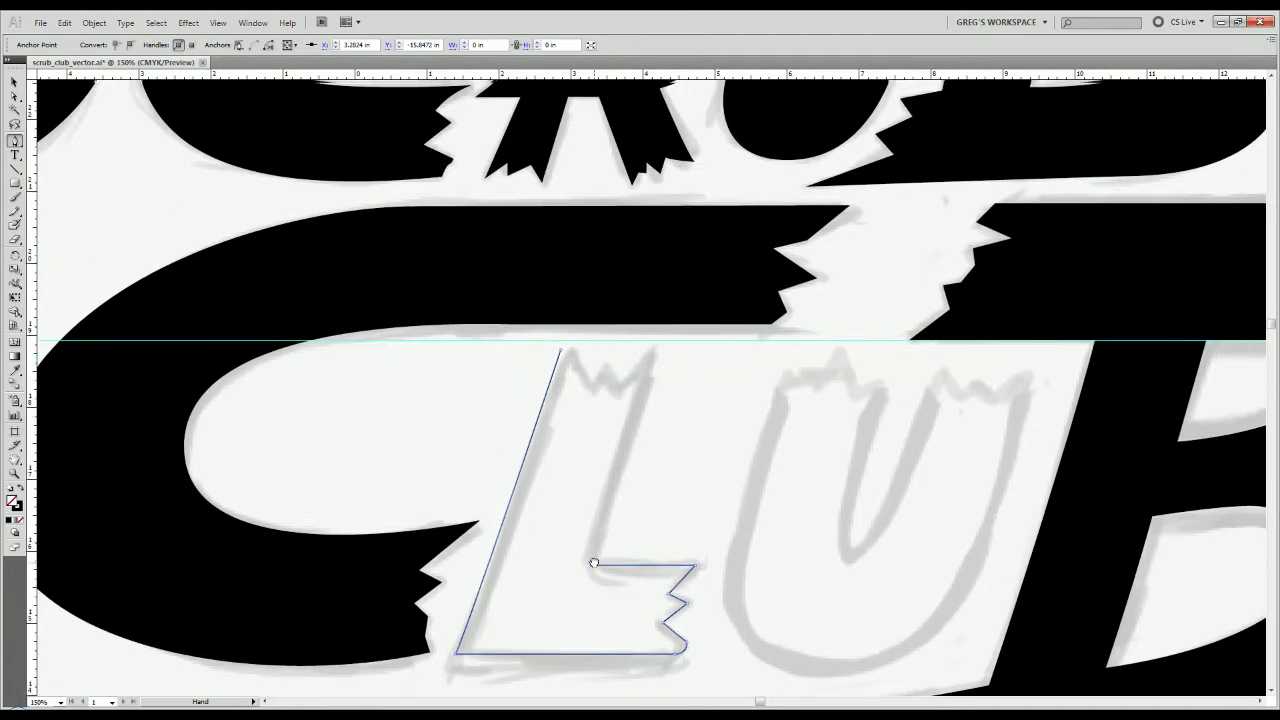
# Trace the L's inner stem side and jagged torn top, closing the outline at its starting point.
pyautogui.click(658, 348)
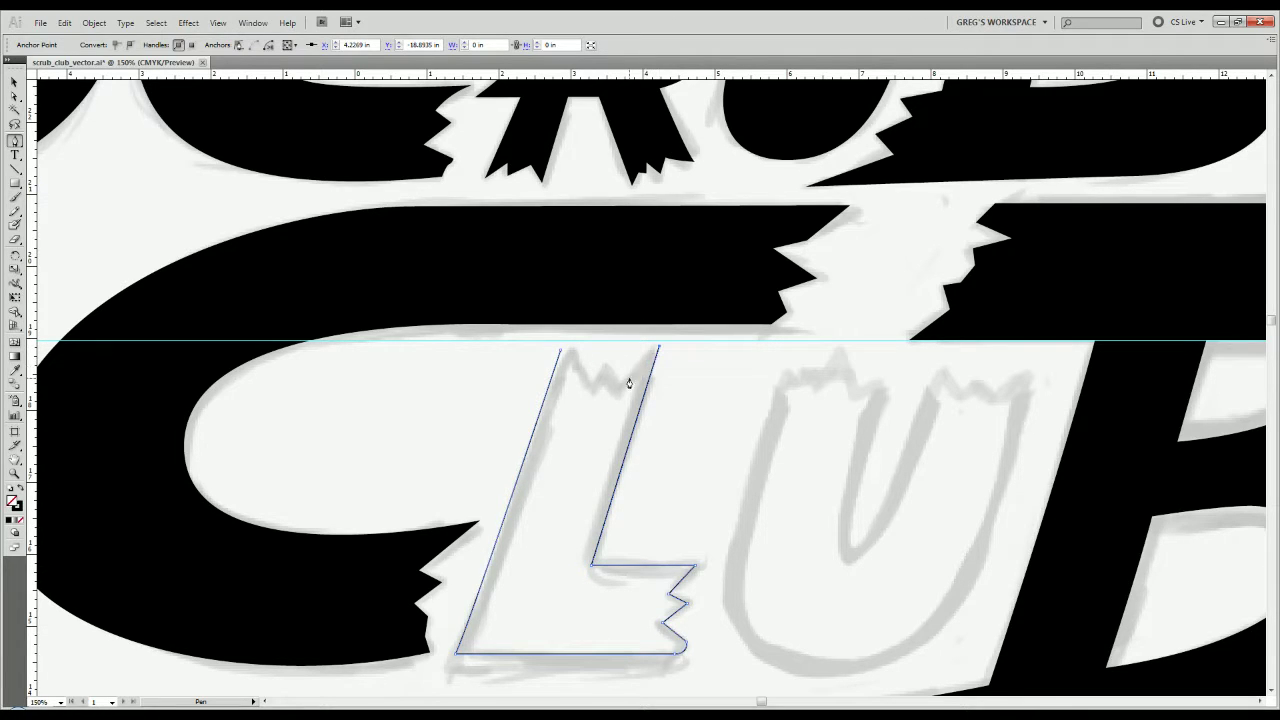
pyautogui.click(626, 379)
pyautogui.click(623, 364)
pyautogui.click(605, 364)
pyautogui.click(600, 363)
pyautogui.click(590, 383)
pyautogui.press('ctrl')
pyautogui.press('v')
pyautogui.click(563, 449)
pyautogui.scroll(-1, 564, 486)
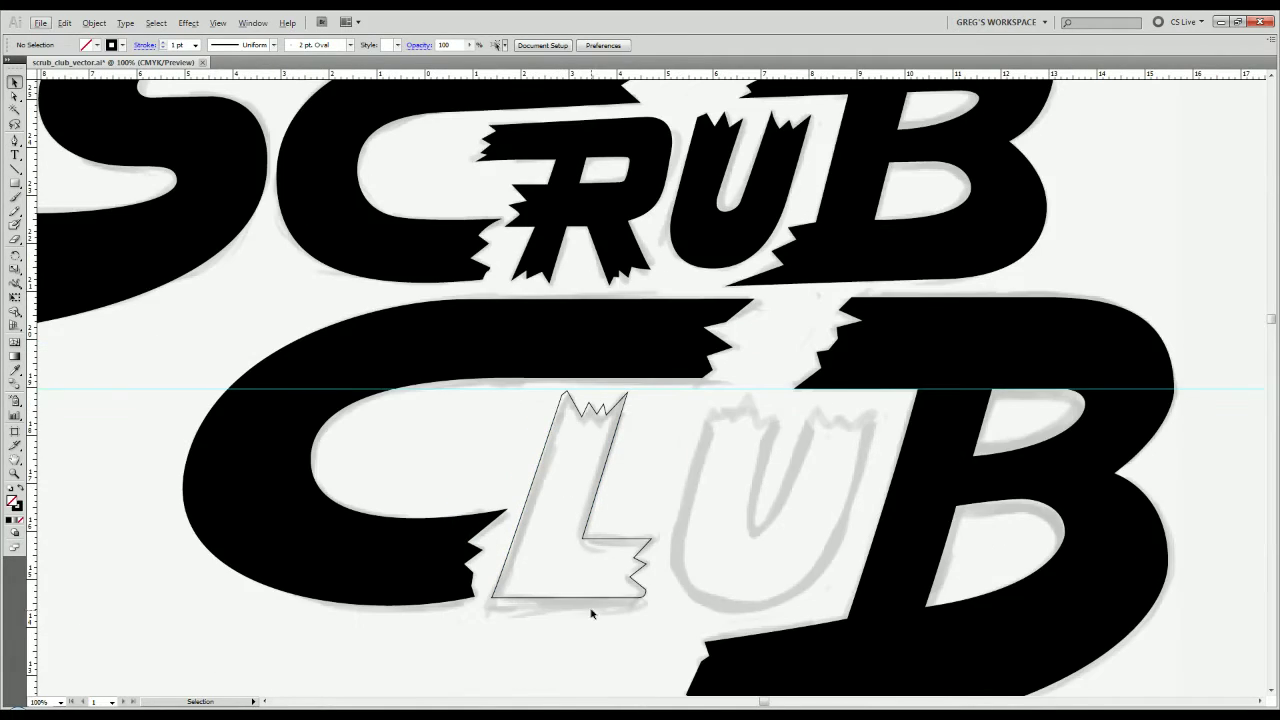
# Swap the L's colors to a black fill with no stroke.
pyautogui.moveTo(554, 662); pyautogui.dragTo(627, 574)
pyautogui.click(636, 468)
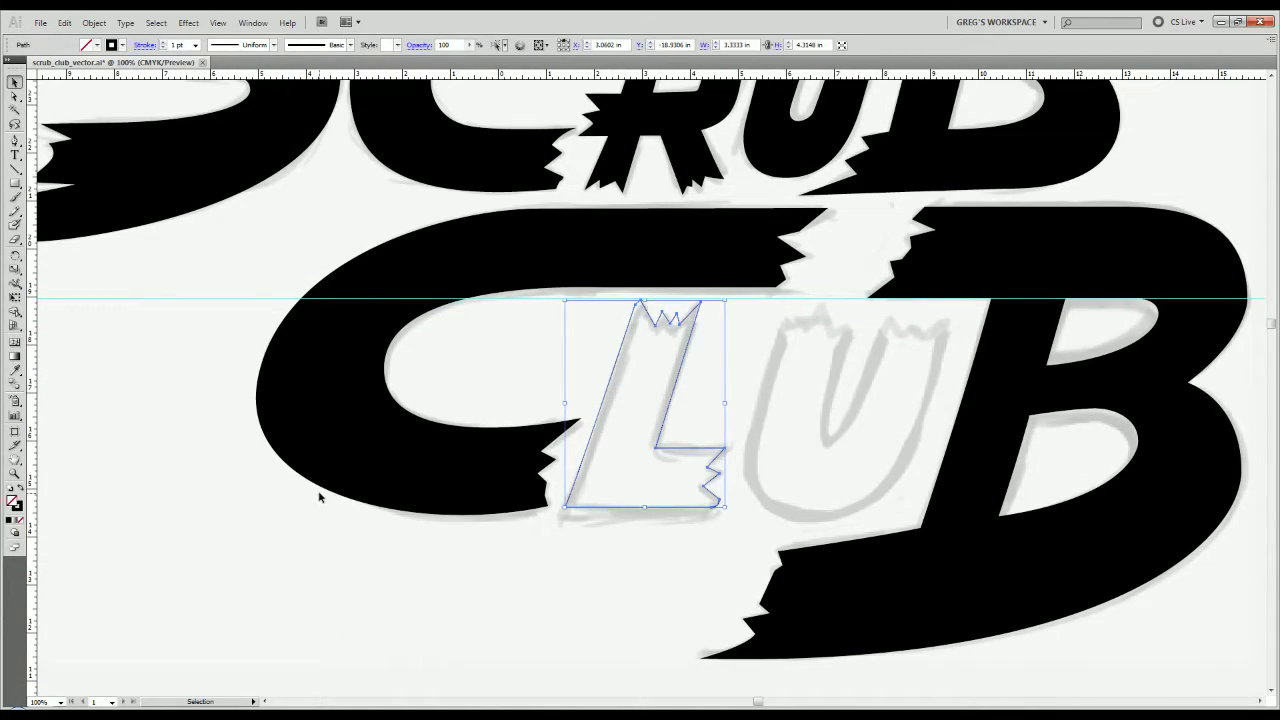
pyautogui.click(20, 488)
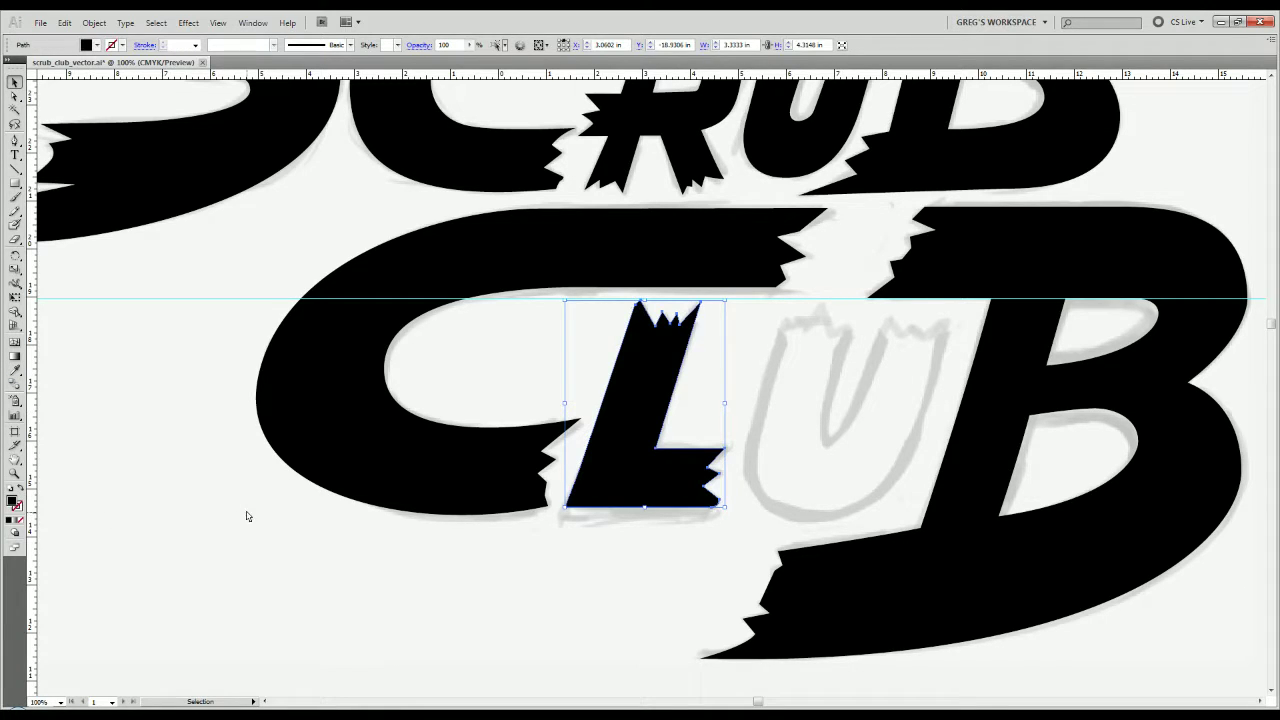
pyautogui.click(249, 515)
# Place a horizontal guide along the bottom edge of the L.
pyautogui.scroll(2, 757, 417)
pyautogui.scroll(-1, 748, 422)
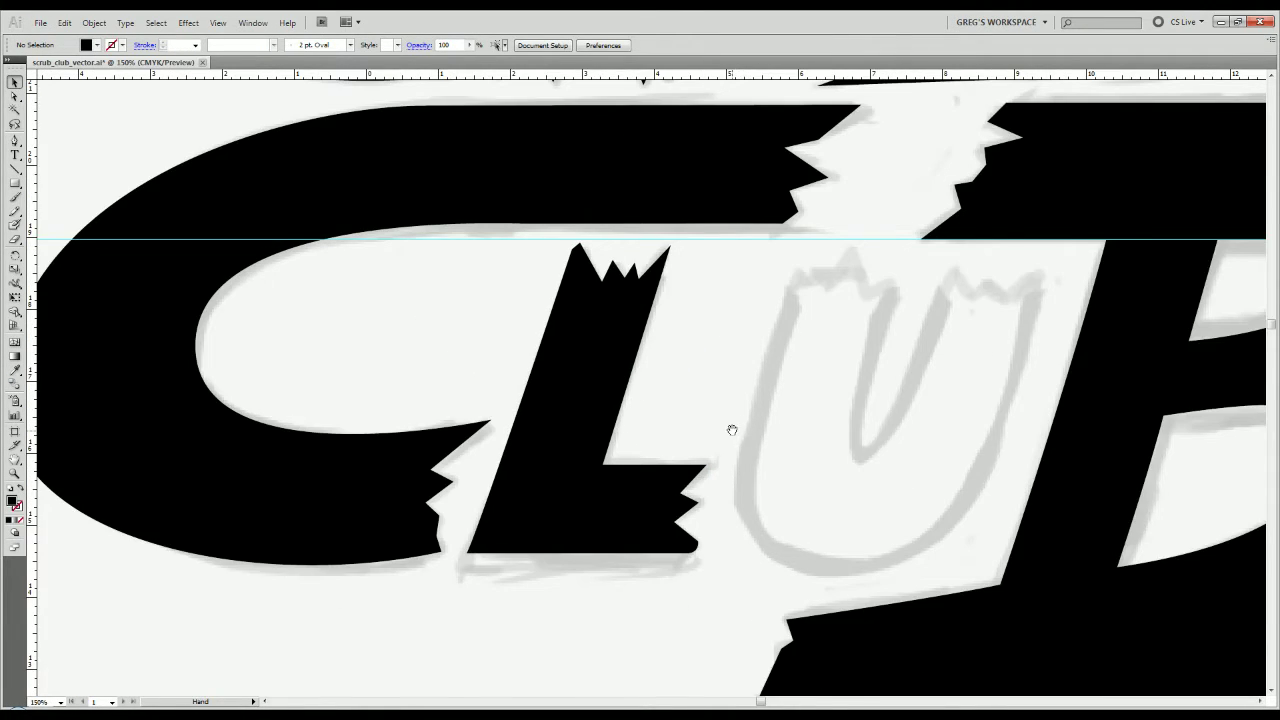
pyautogui.scroll(-2, 733, 430)
pyautogui.scroll(2, 732, 433)
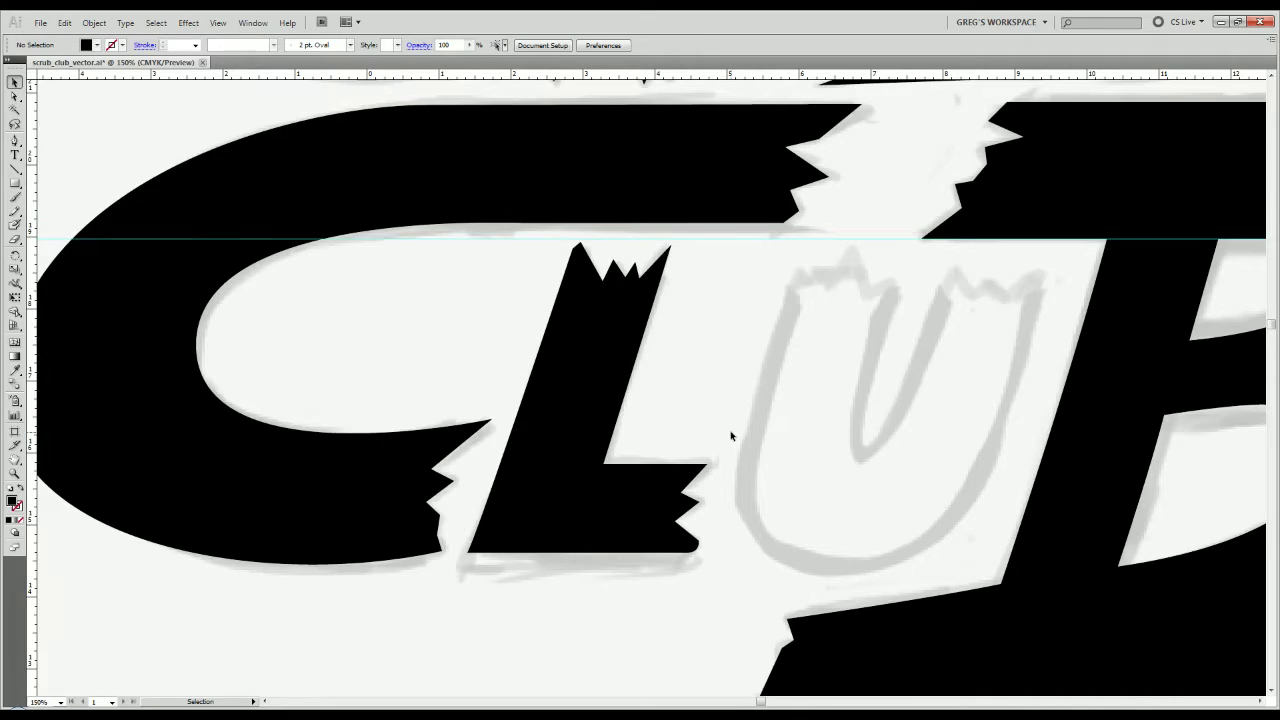
pyautogui.scroll(-2, 651, 434)
pyautogui.scroll(2, 541, 427)
pyautogui.press('alt')
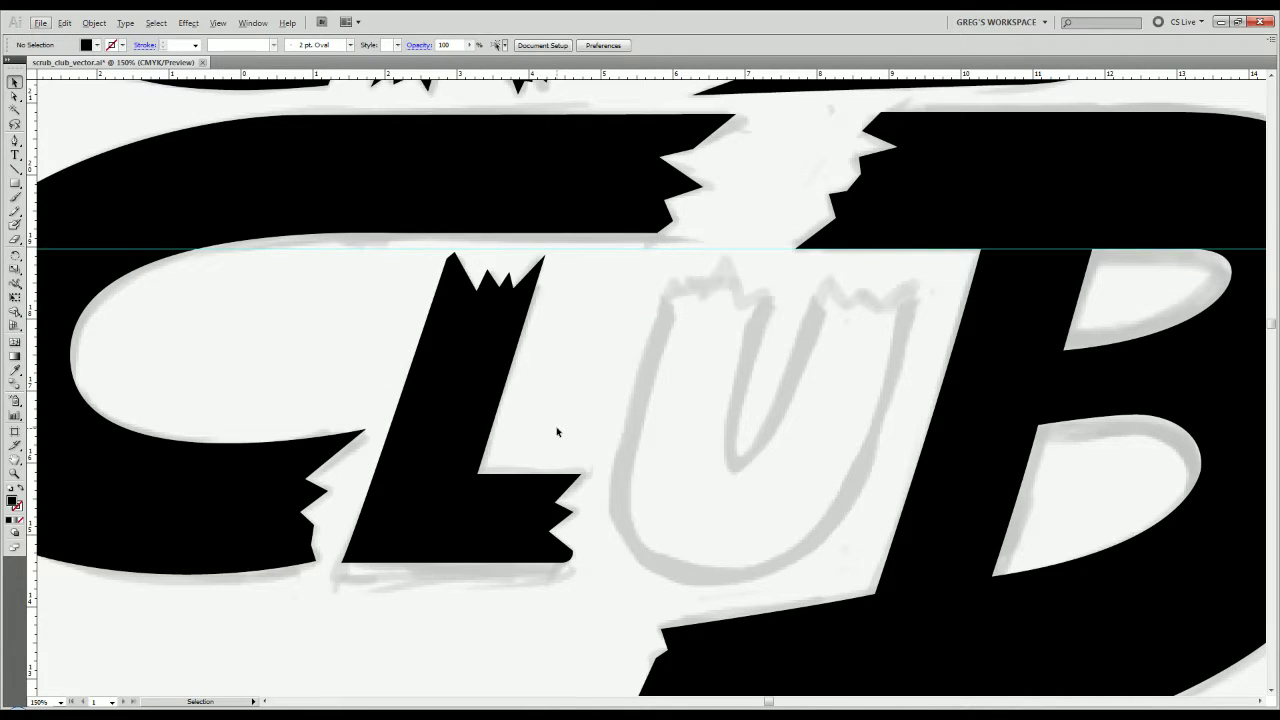
pyautogui.moveTo(406, 70); pyautogui.dragTo(280, 567)
# Start the U with the Pen tool, tracing its outer side beside the L and bottom curve, with black stroke and no fill.
pyautogui.moveTo(556, 606); pyautogui.dragTo(490, 618)
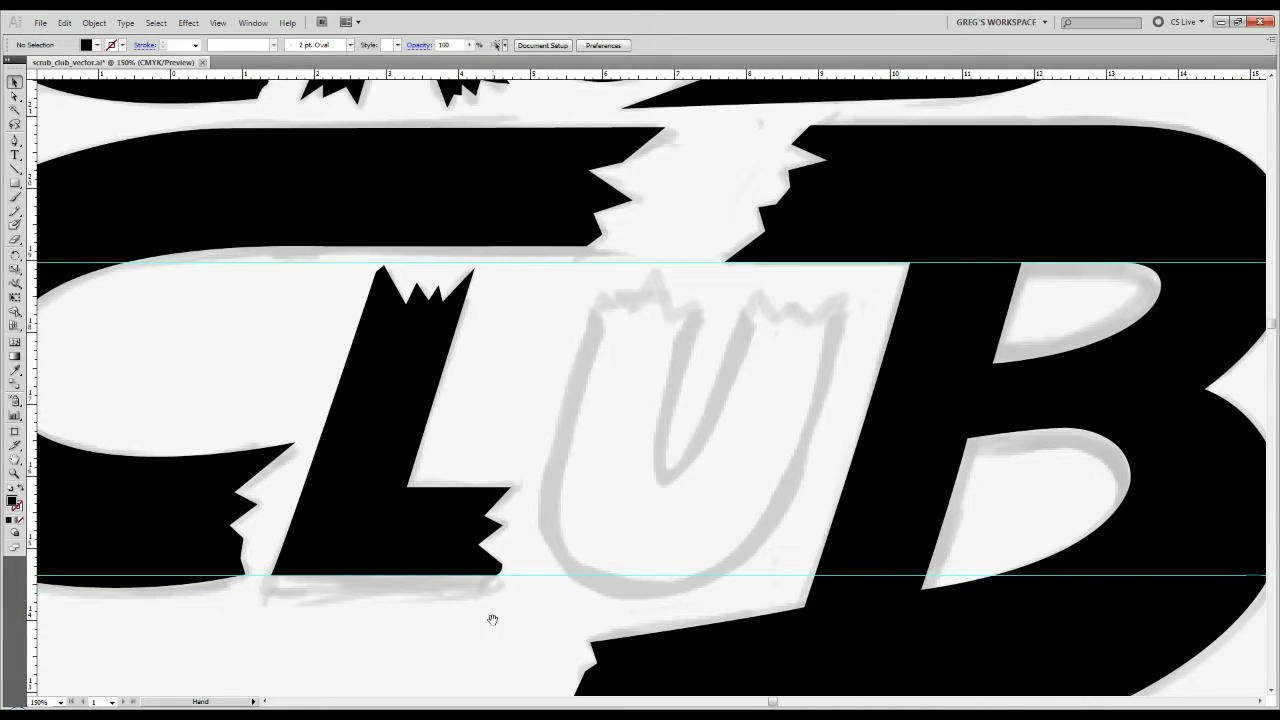
pyautogui.press('p')
pyautogui.click(598, 292)
pyautogui.moveTo(546, 490); pyautogui.dragTo(536, 530)
pyautogui.moveTo(642, 582); pyautogui.dragTo(727, 580)
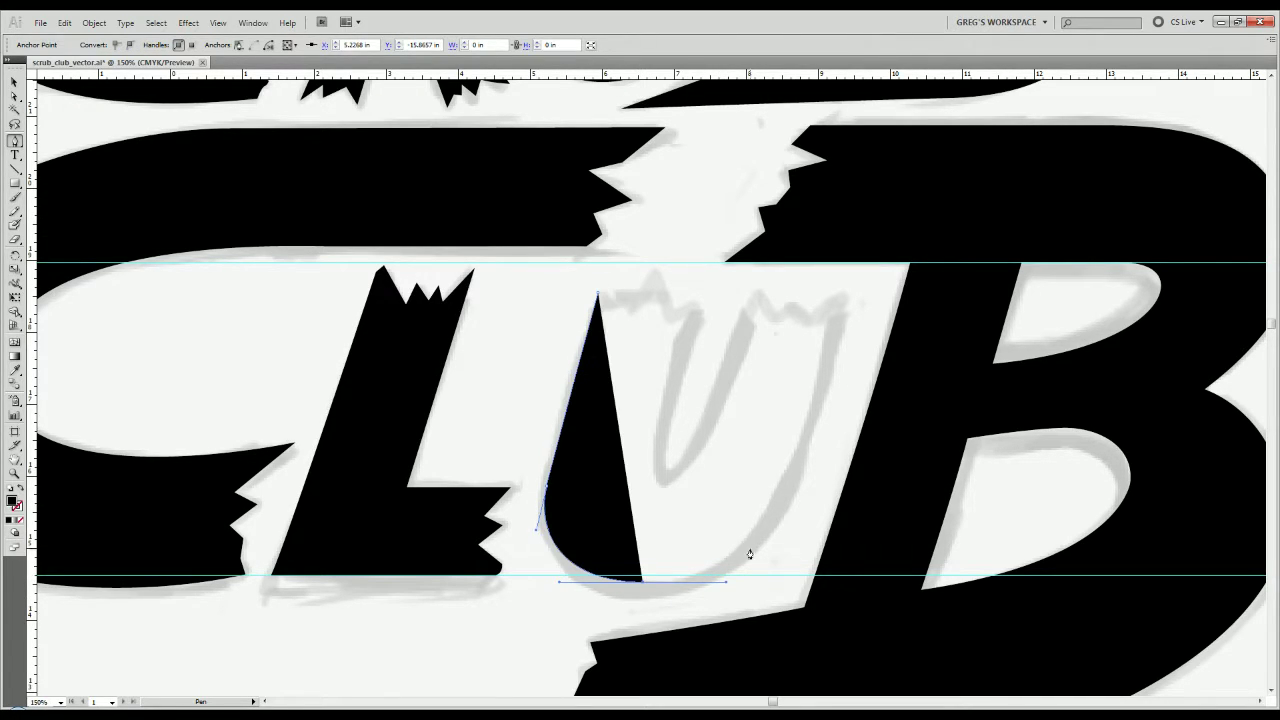
pyautogui.click(20, 488)
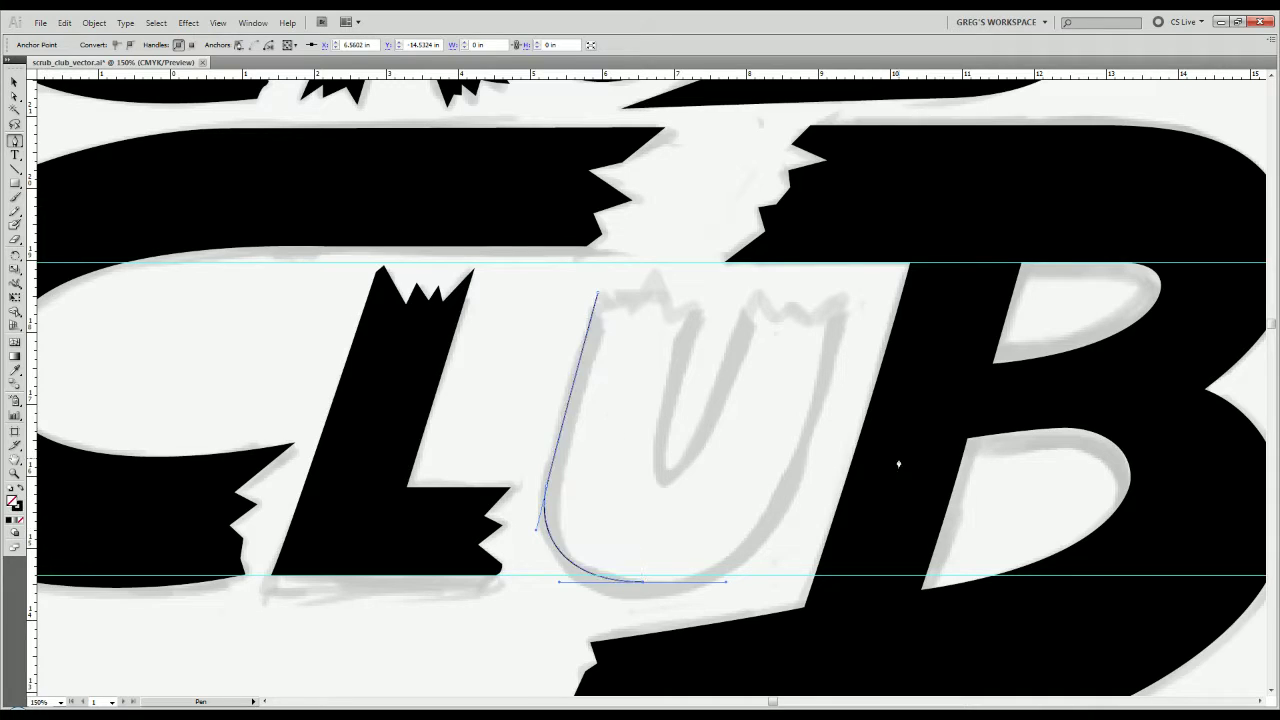
# Trace the U's outer side next to the B and the jagged torn top of that arm with the Pen tool.
pyautogui.moveTo(811, 432); pyautogui.dragTo(843, 310)
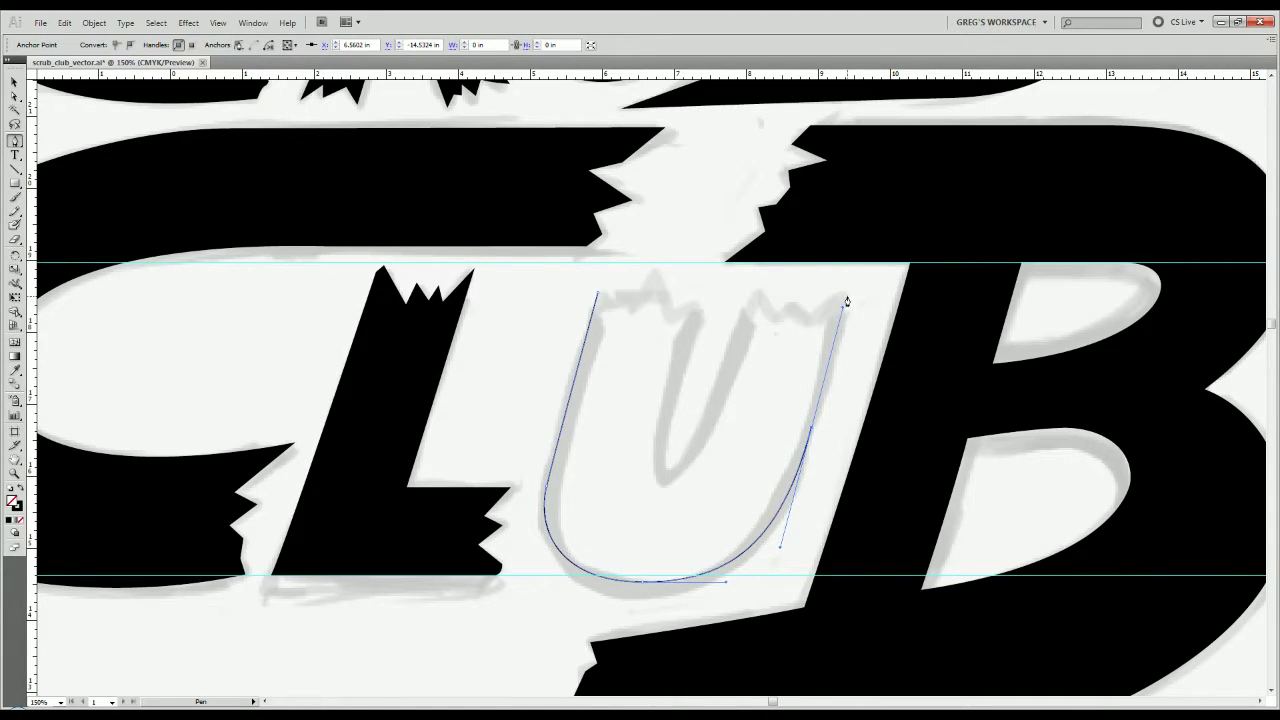
pyautogui.click(847, 295)
pyautogui.click(816, 317)
pyautogui.click(794, 299)
pyautogui.click(776, 312)
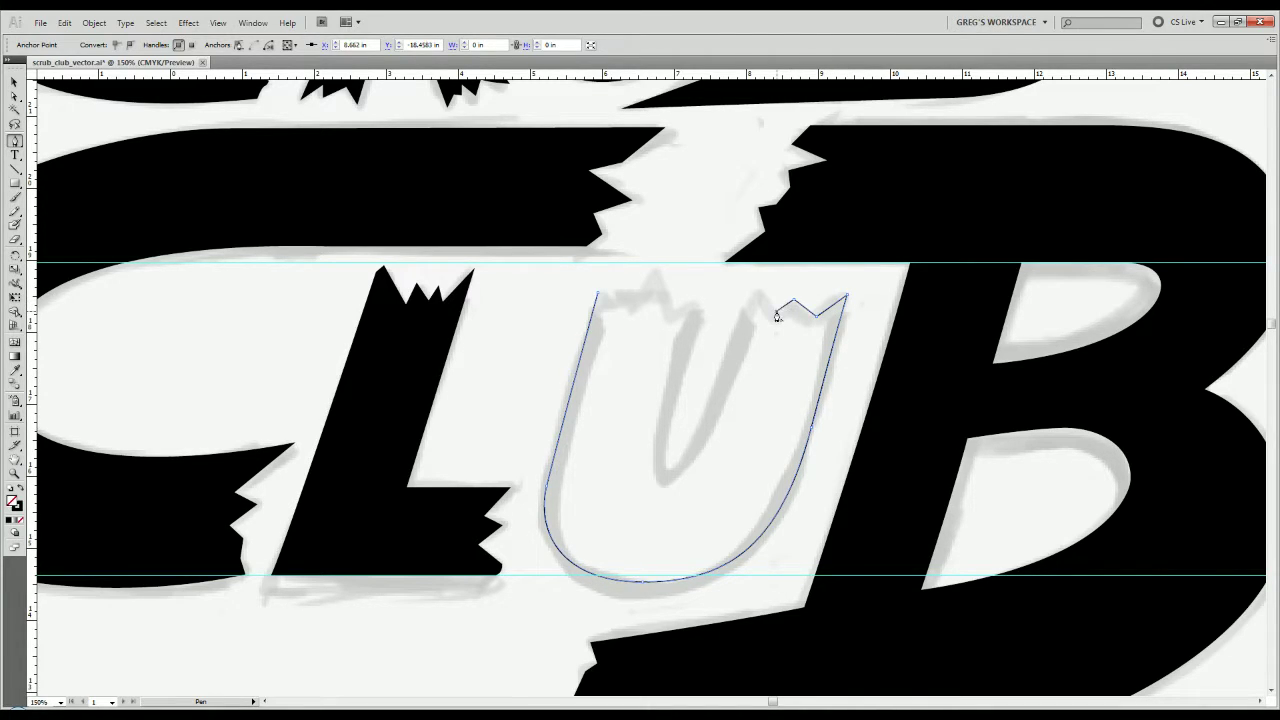
pyautogui.click(754, 290)
# Trace the U's inner counter and the jagged torn top of the arm beside the L, closing the outline at its starting point.
pyautogui.moveTo(711, 432); pyautogui.dragTo(683, 492)
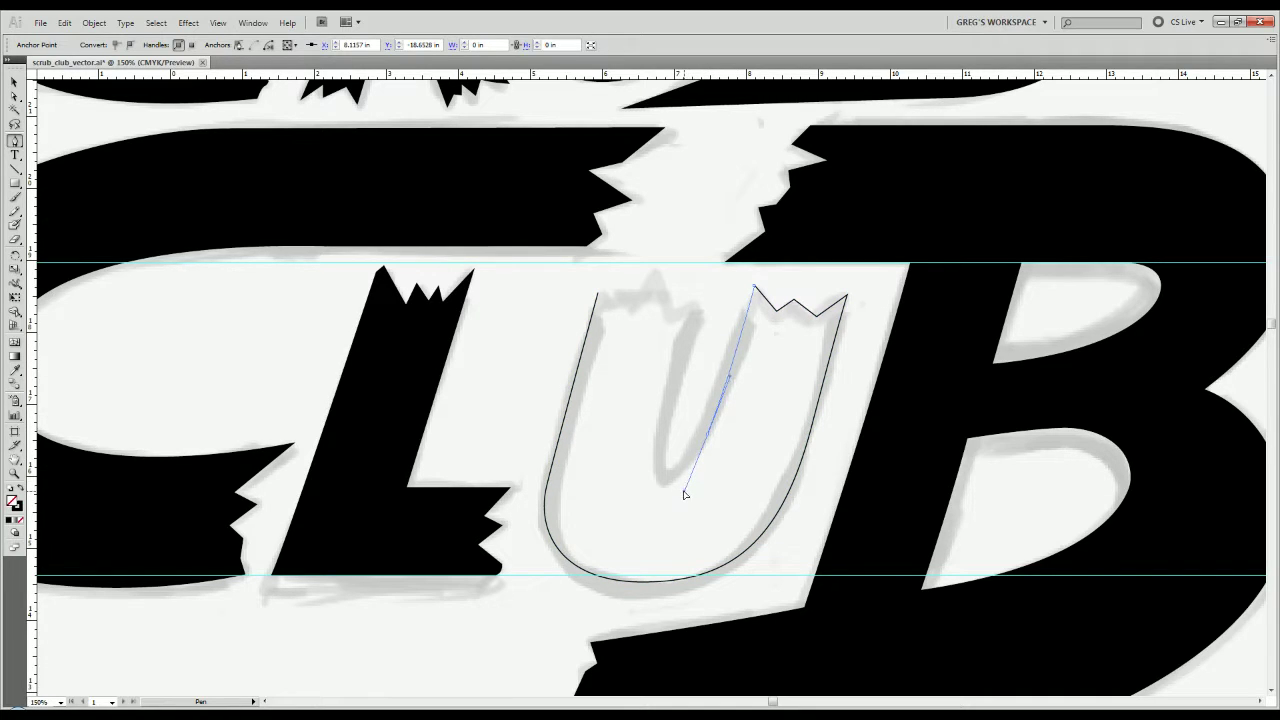
pyautogui.moveTo(657, 428); pyautogui.dragTo(695, 311)
pyautogui.click(672, 317)
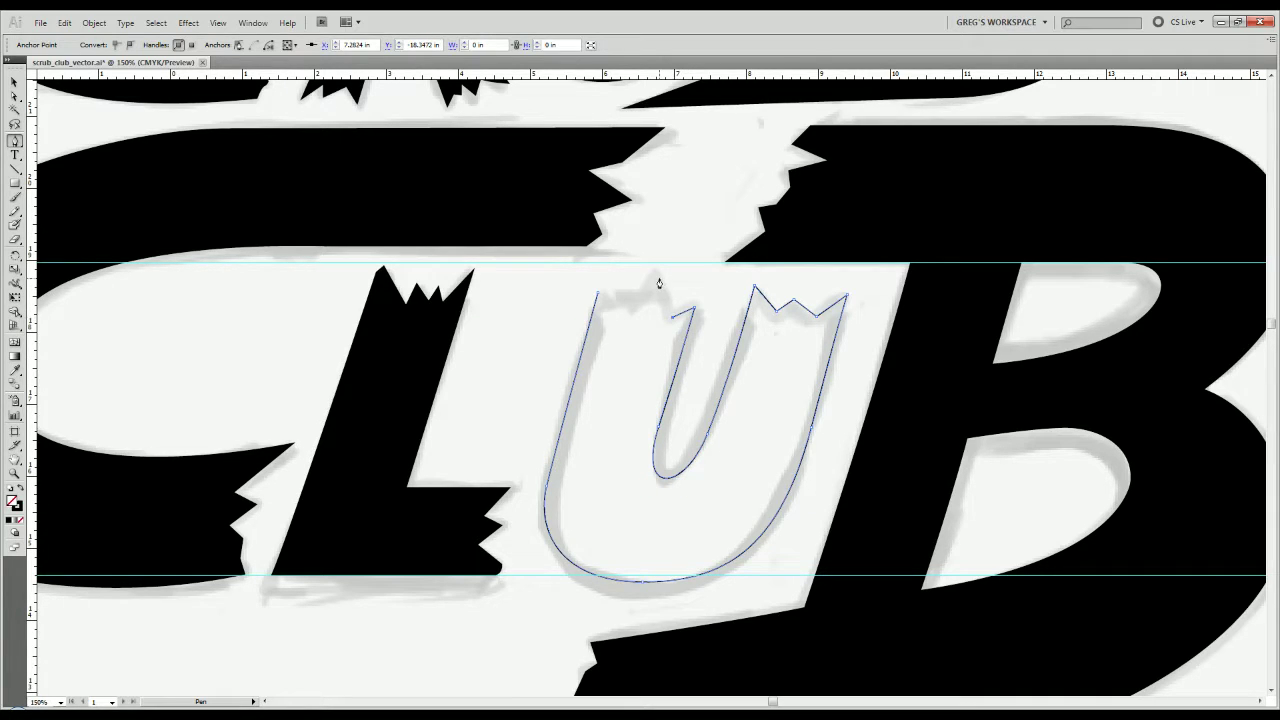
pyautogui.click(655, 279)
pyautogui.click(634, 303)
pyautogui.click(623, 285)
pyautogui.click(607, 307)
pyautogui.click(598, 293)
# Try to smooth the bottom curve of the U's counter by adjusting its direction handles.
pyautogui.press('v')
pyautogui.click(503, 400)
pyautogui.press('a')
pyautogui.click(667, 477)
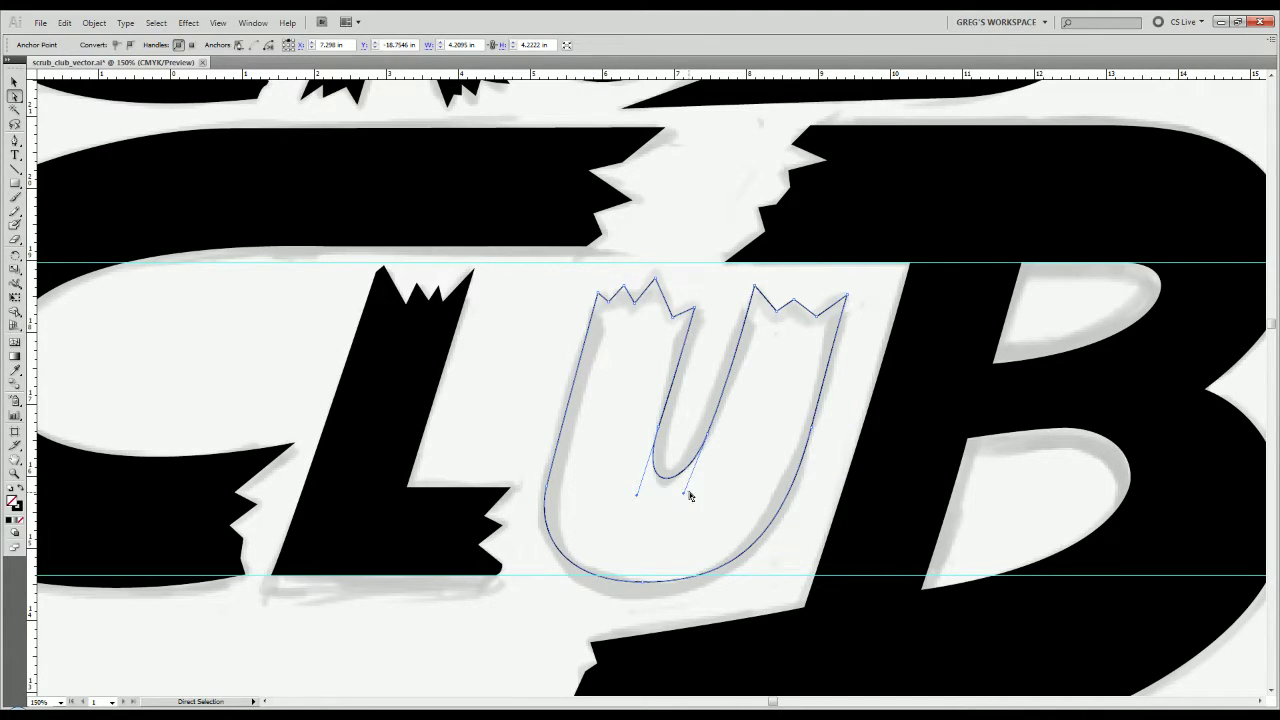
pyautogui.click(691, 498)
pyautogui.click(711, 452)
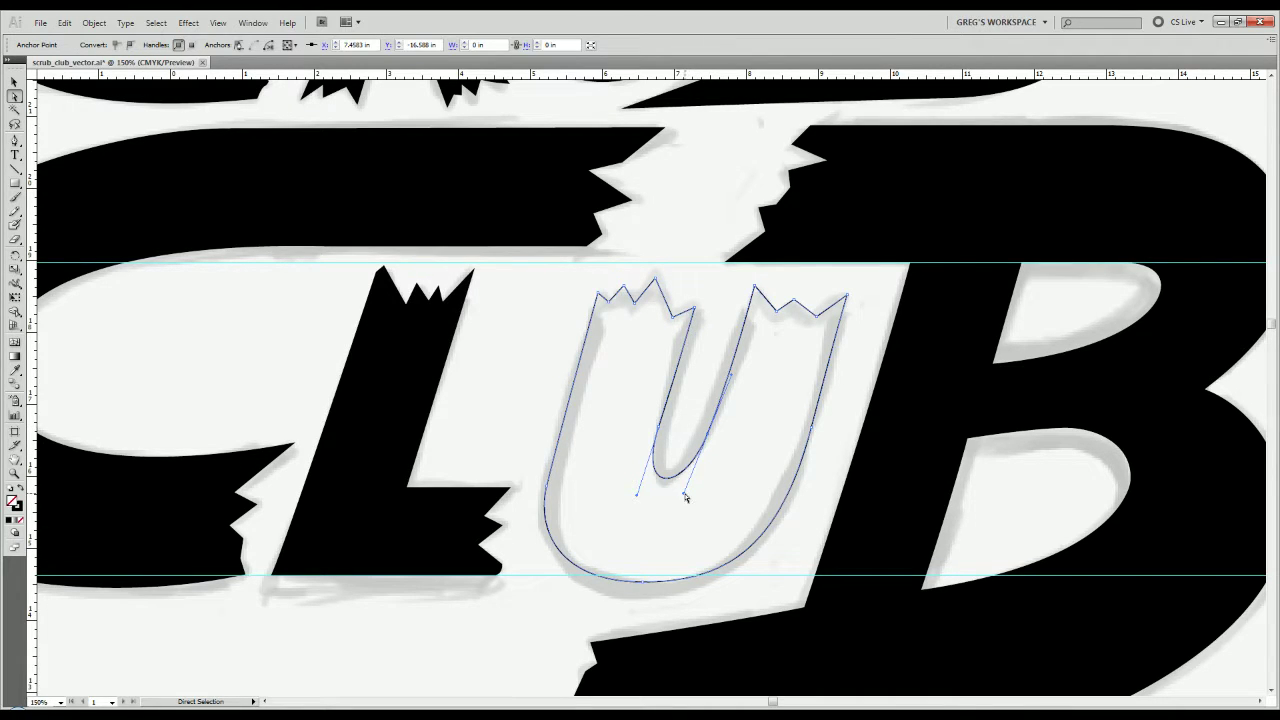
pyautogui.moveTo(686, 497); pyautogui.dragTo(691, 497)
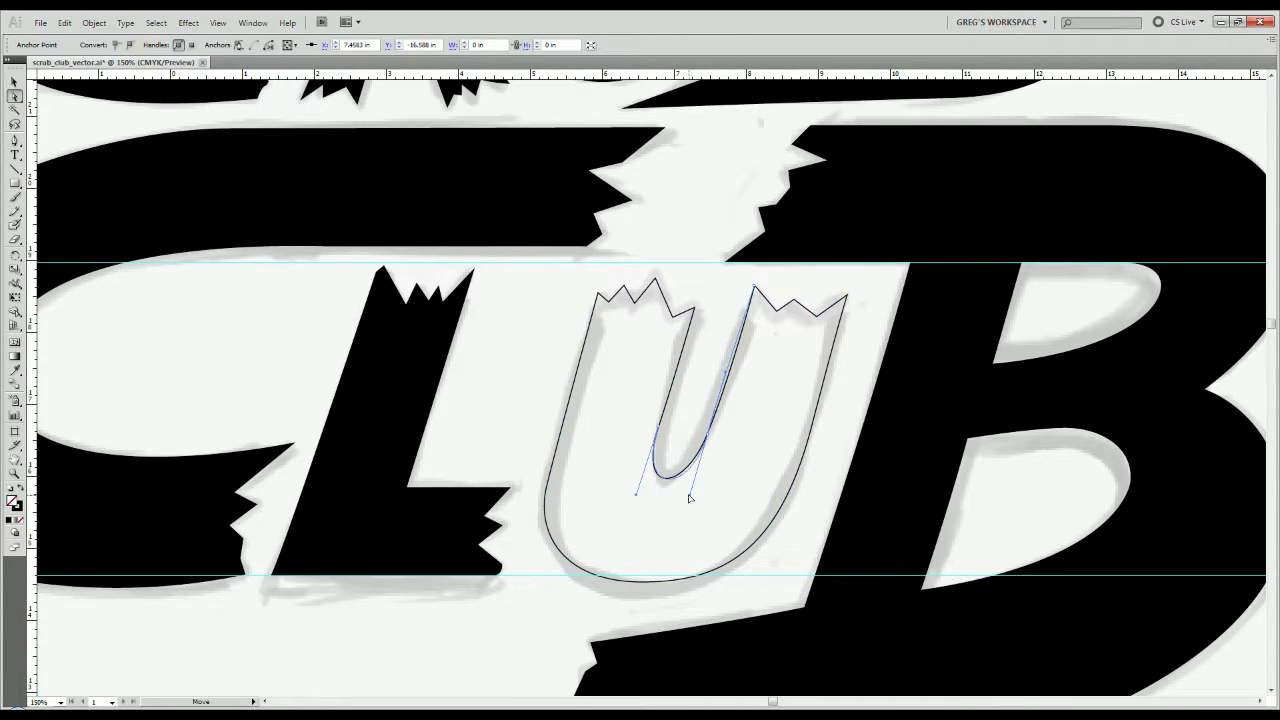
pyautogui.click(647, 498)
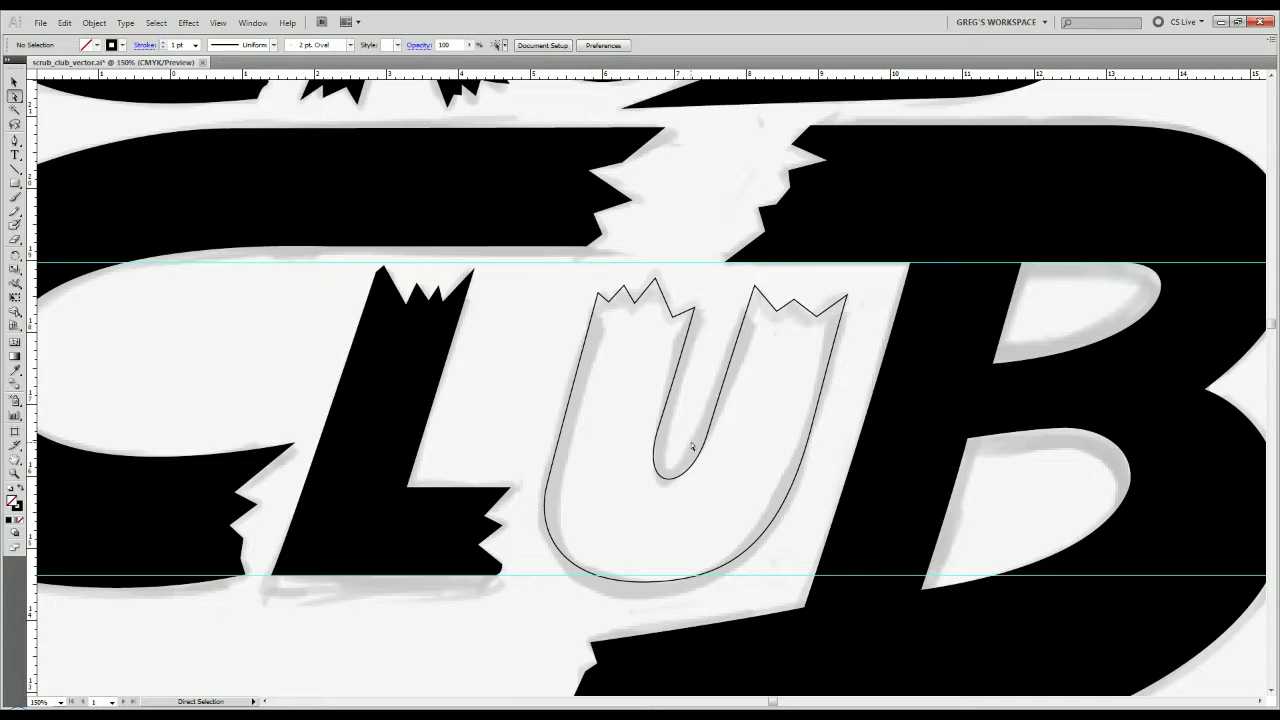
pyautogui.hotkey('ctrl', 'z')
pyautogui.hotkey('ctrl', 'shift', 'a')
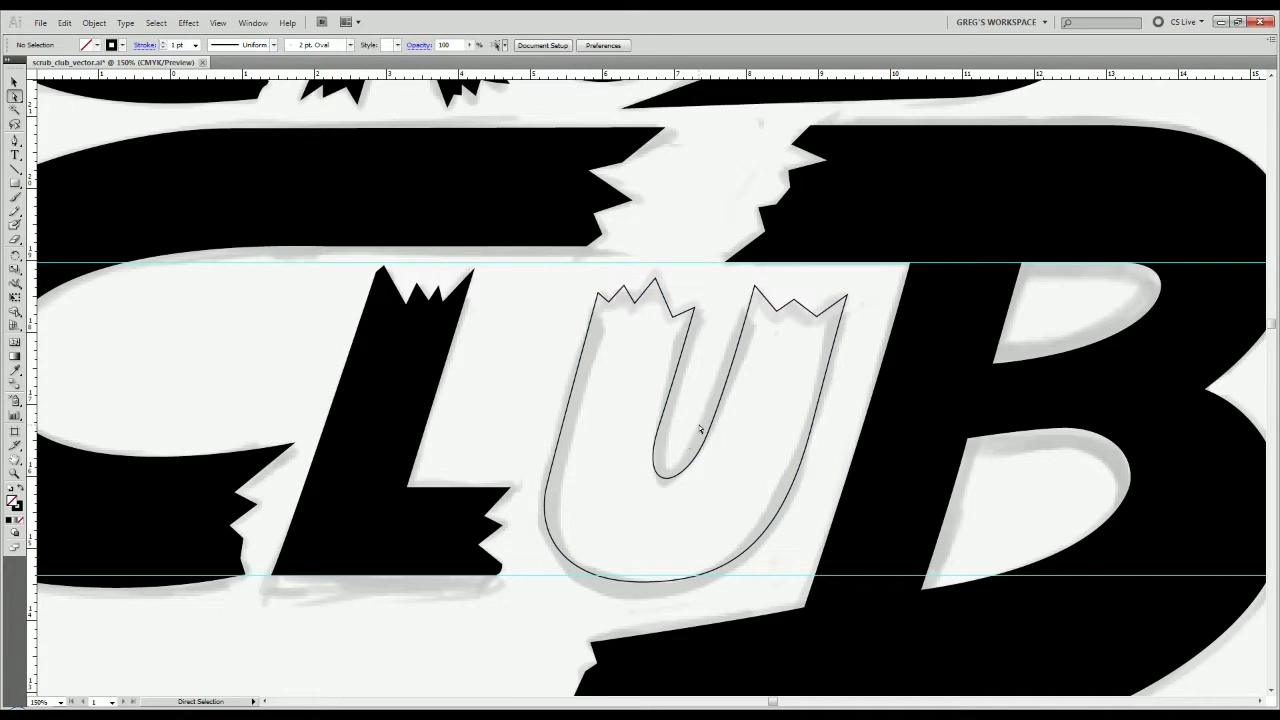
pyautogui.click(668, 483)
pyautogui.moveTo(686, 496); pyautogui.dragTo(688, 494)
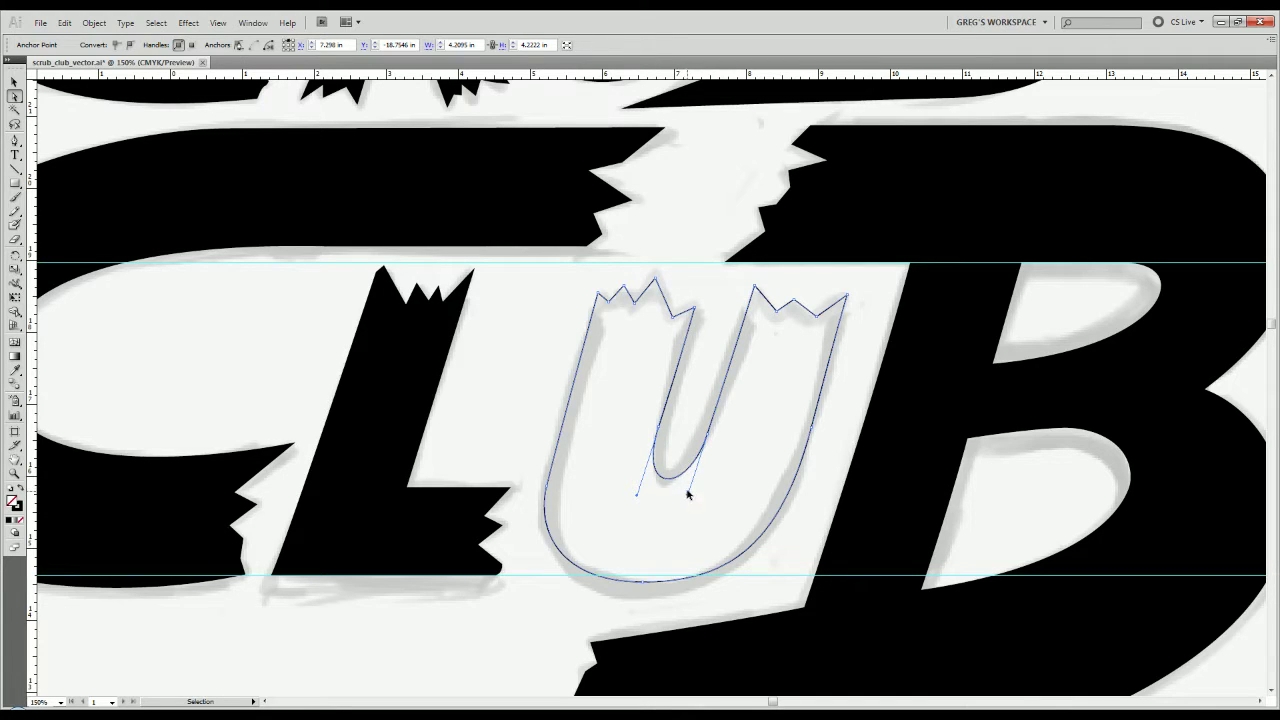
pyautogui.hotkey('ctrl', 'shift', 'a')
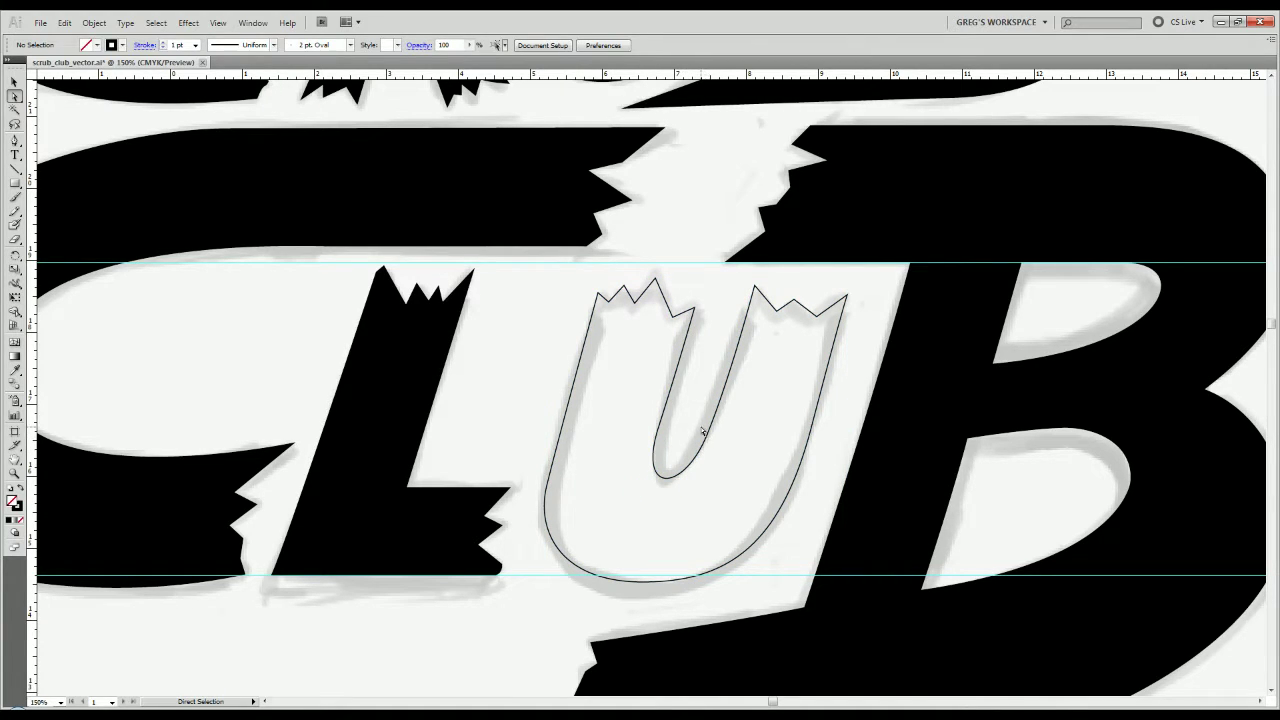
# Delete the curved bottom segment of the U's counter, leaving its two inner sides open.
pyautogui.keyDown('ctrl'); pyautogui.click(706, 434); pyautogui.keyUp('ctrl')
pyautogui.keyDown('ctrl'); pyautogui.click(674, 431); pyautogui.keyUp('ctrl')
pyautogui.click(708, 438)
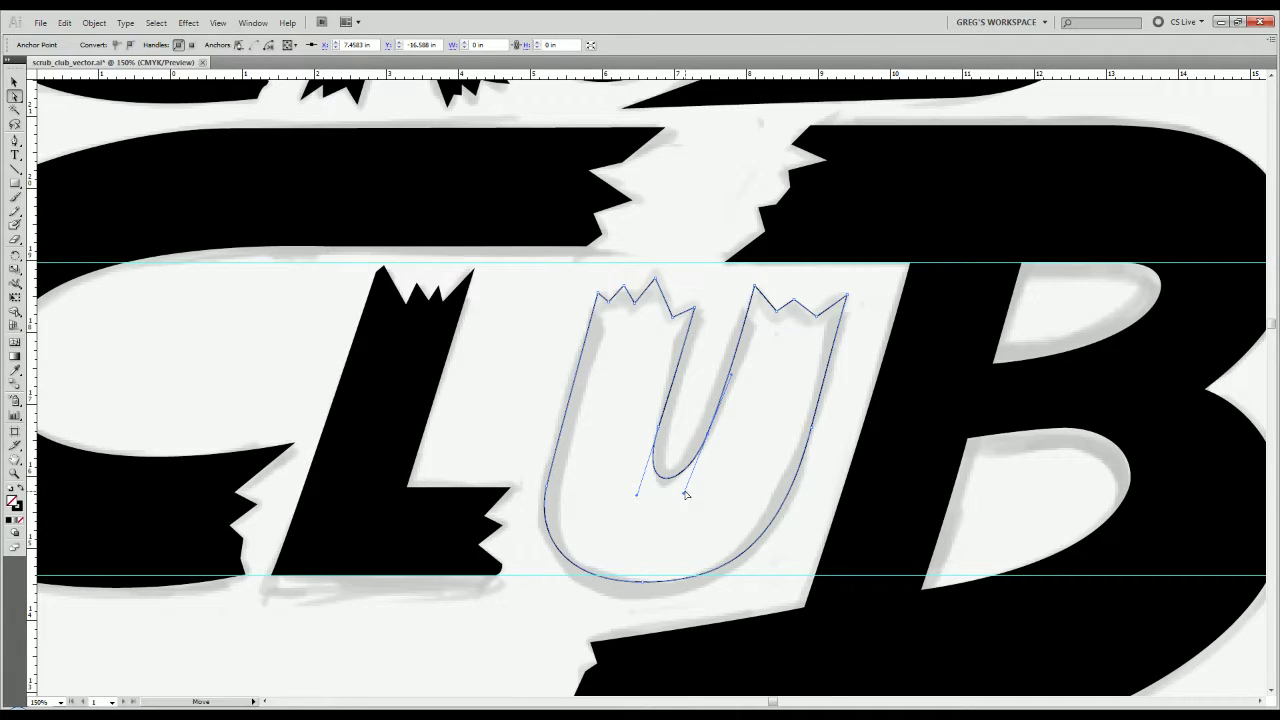
pyautogui.moveTo(687, 494); pyautogui.dragTo(705, 467)
pyautogui.press('Delete')
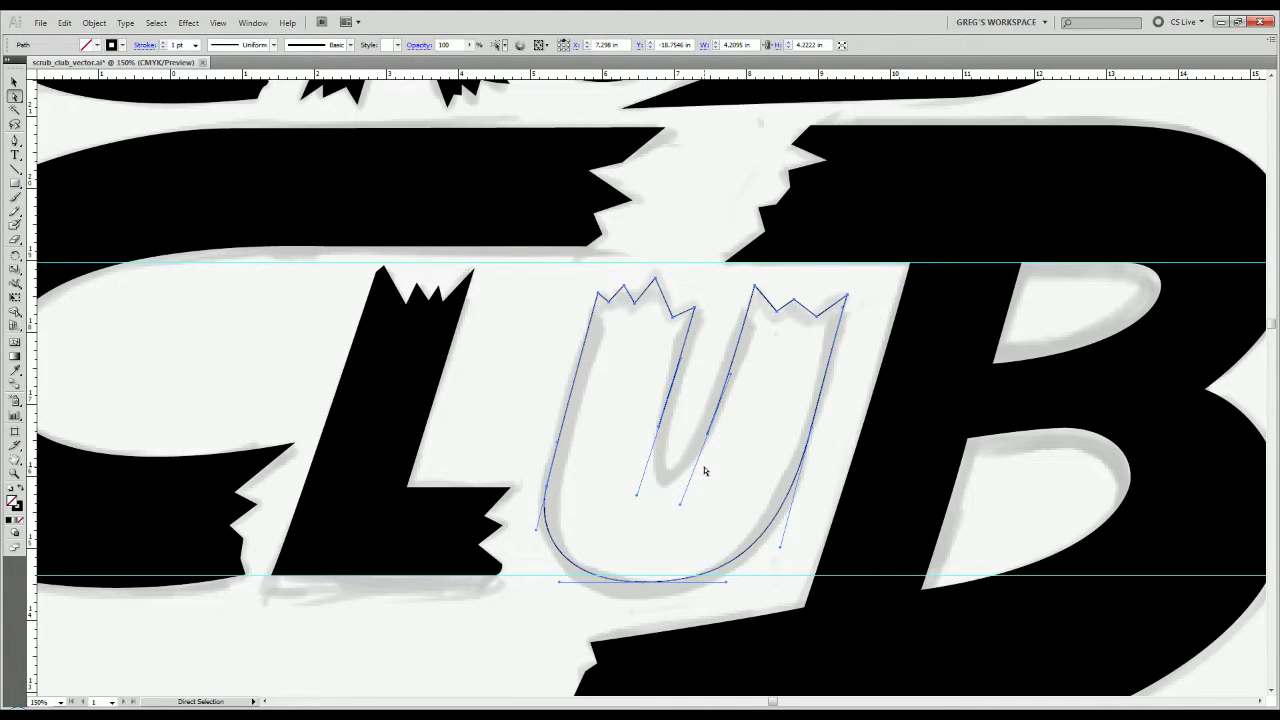
# Redraw the bottom curve of the U's counter through a new smooth anchor point, rejoining the two inner sides.
pyautogui.press('p')
pyautogui.click(705, 442)
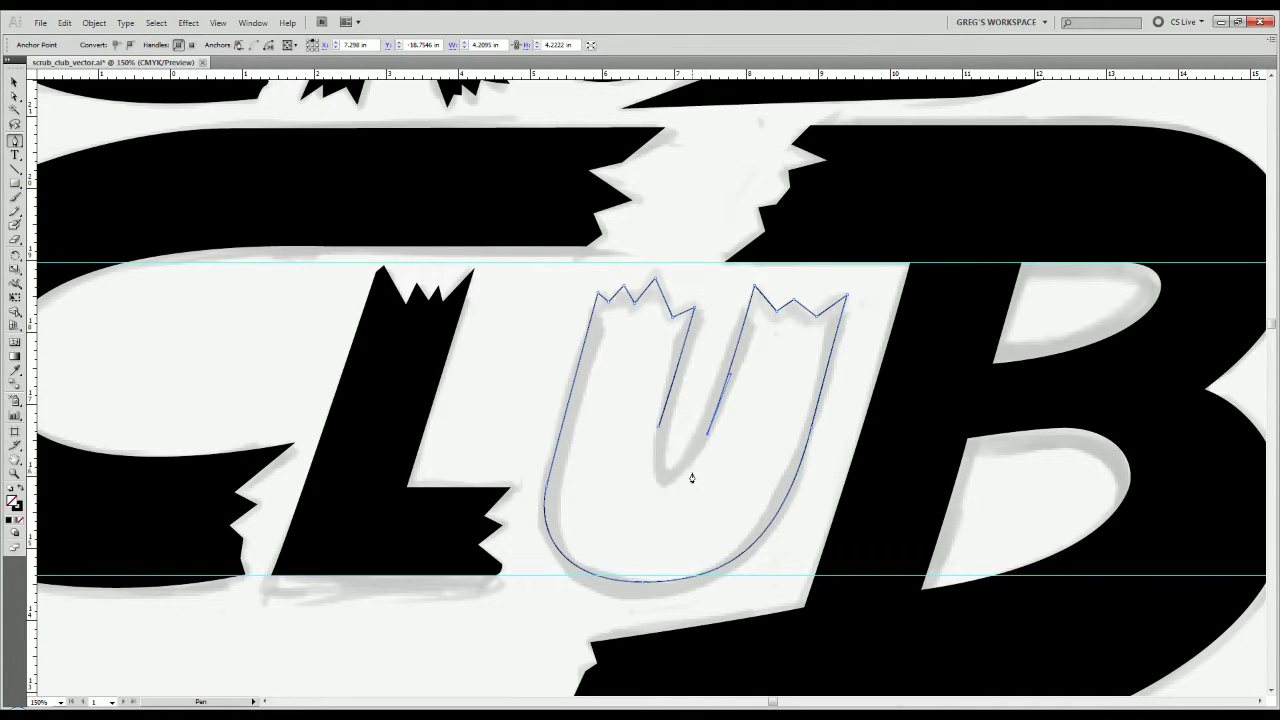
pyautogui.moveTo(666, 485); pyautogui.dragTo(644, 481)
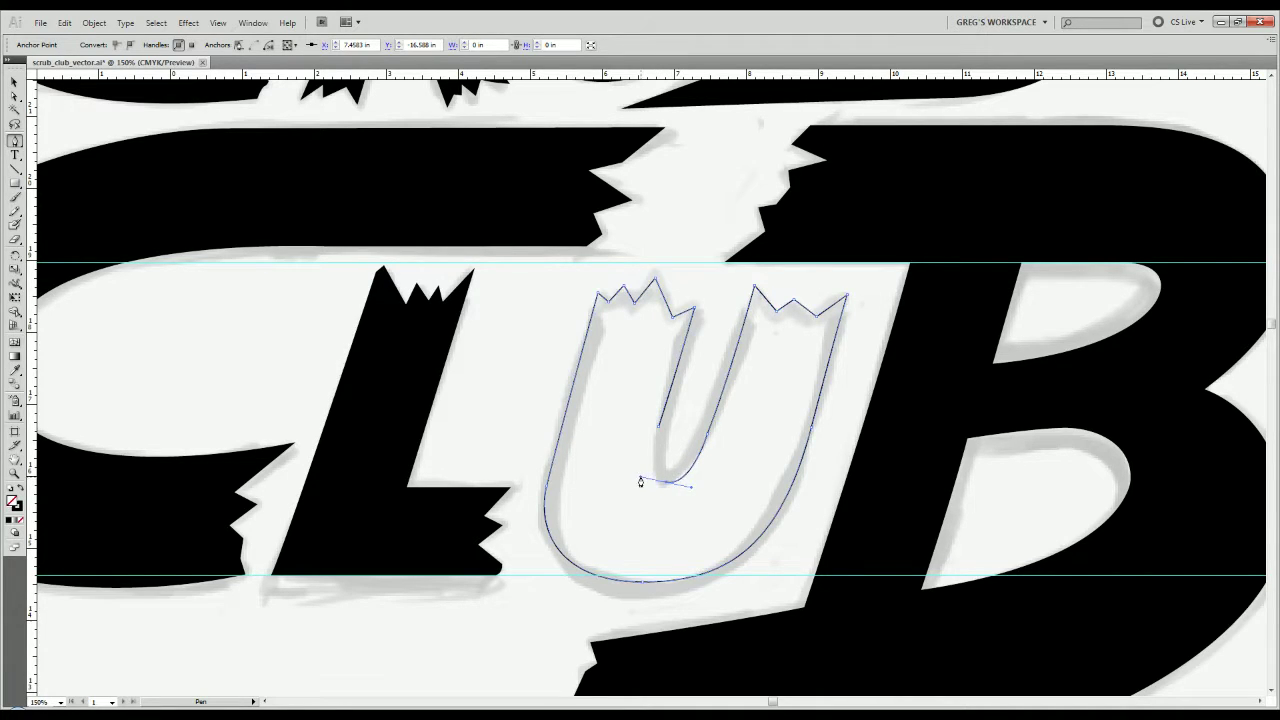
pyautogui.click(658, 432)
pyautogui.press('v')
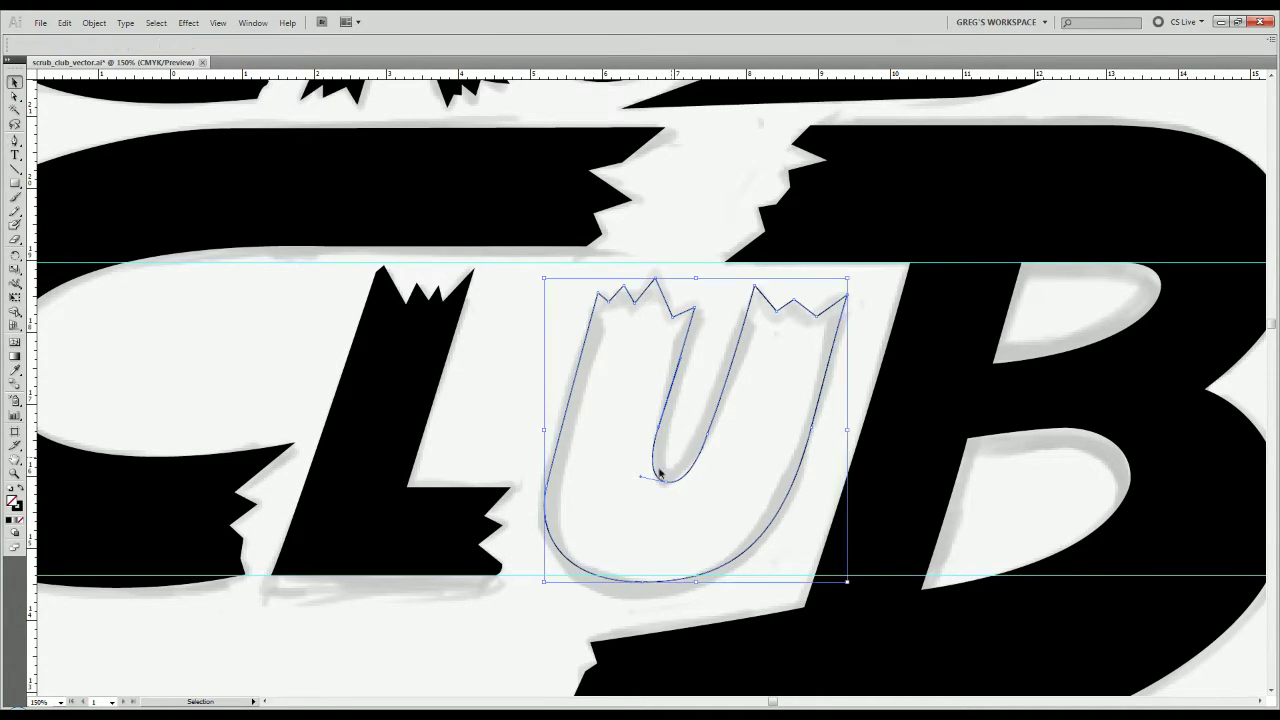
pyautogui.click(636, 497)
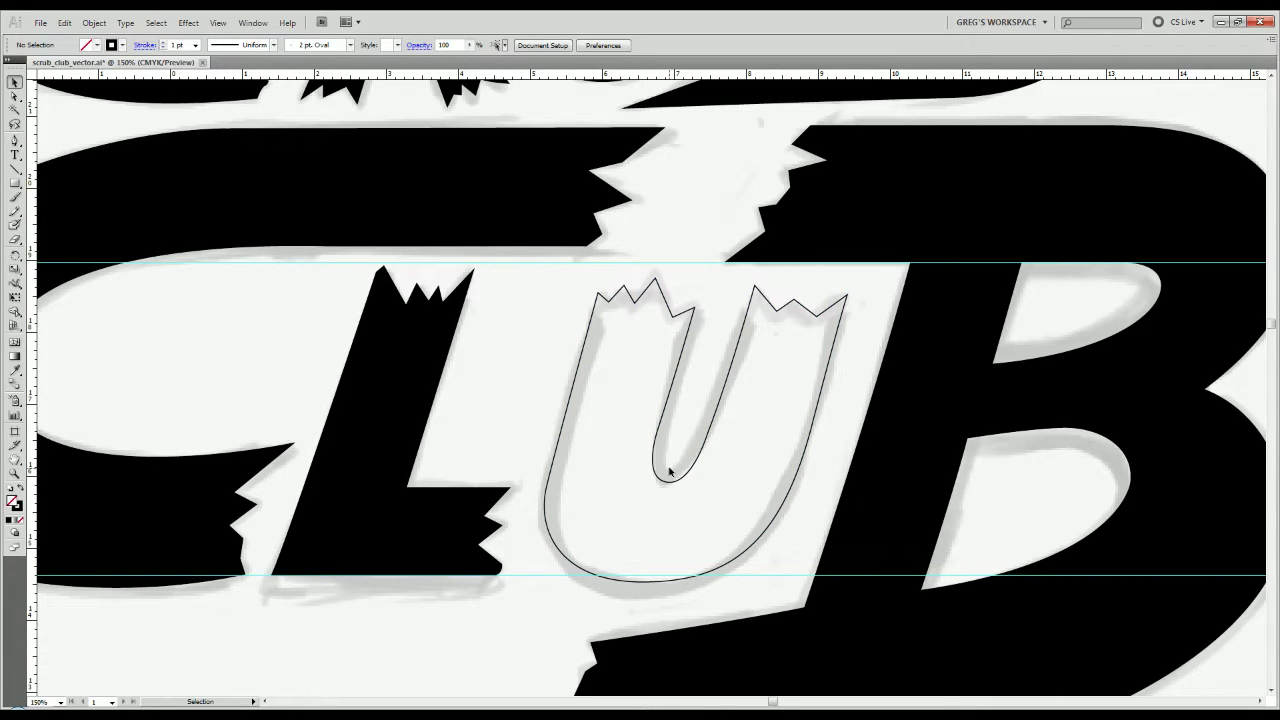
# Swap the U's colors to a black fill with no stroke.
pyautogui.scroll(-1, 670, 472)
pyautogui.click(612, 536)
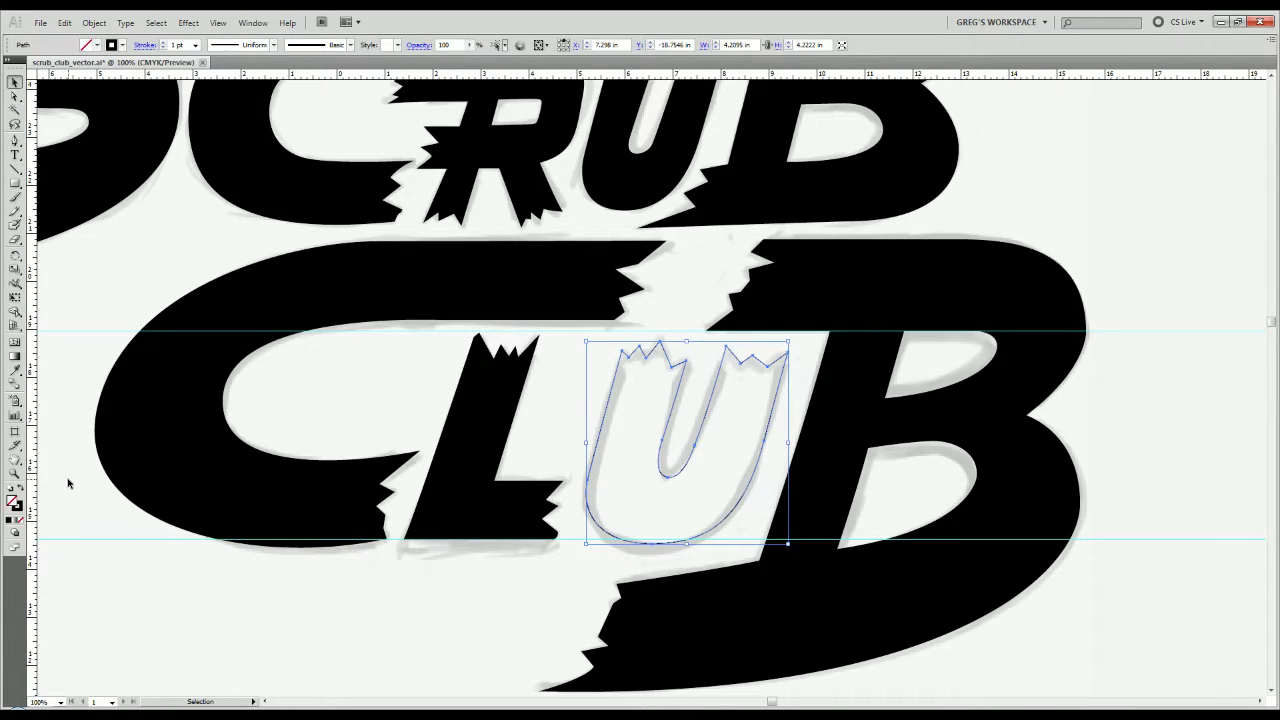
pyautogui.click(20, 489)
pyautogui.click(193, 607)
# Hide the guides and move the unlocked sketch image well clear of the lettering, off to its right side.
pyautogui.scroll(-3, 249, 620)
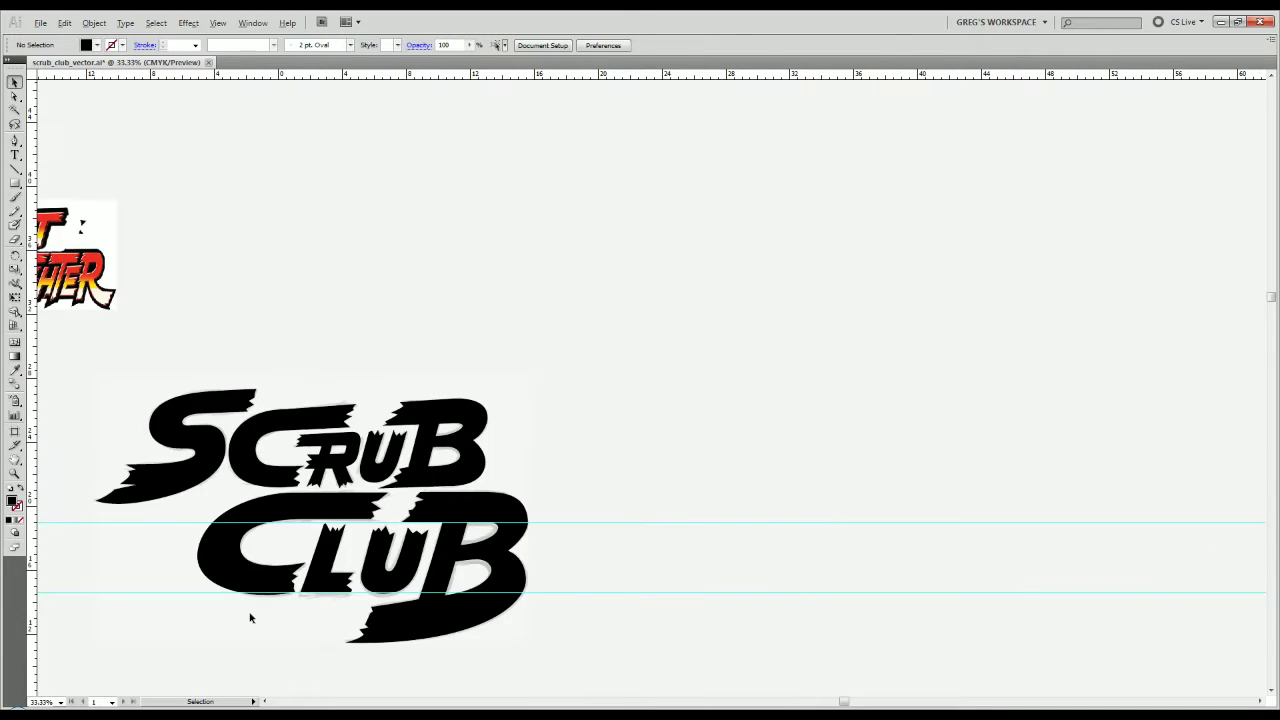
pyautogui.moveTo(842, 588); pyautogui.dragTo(945, 497)
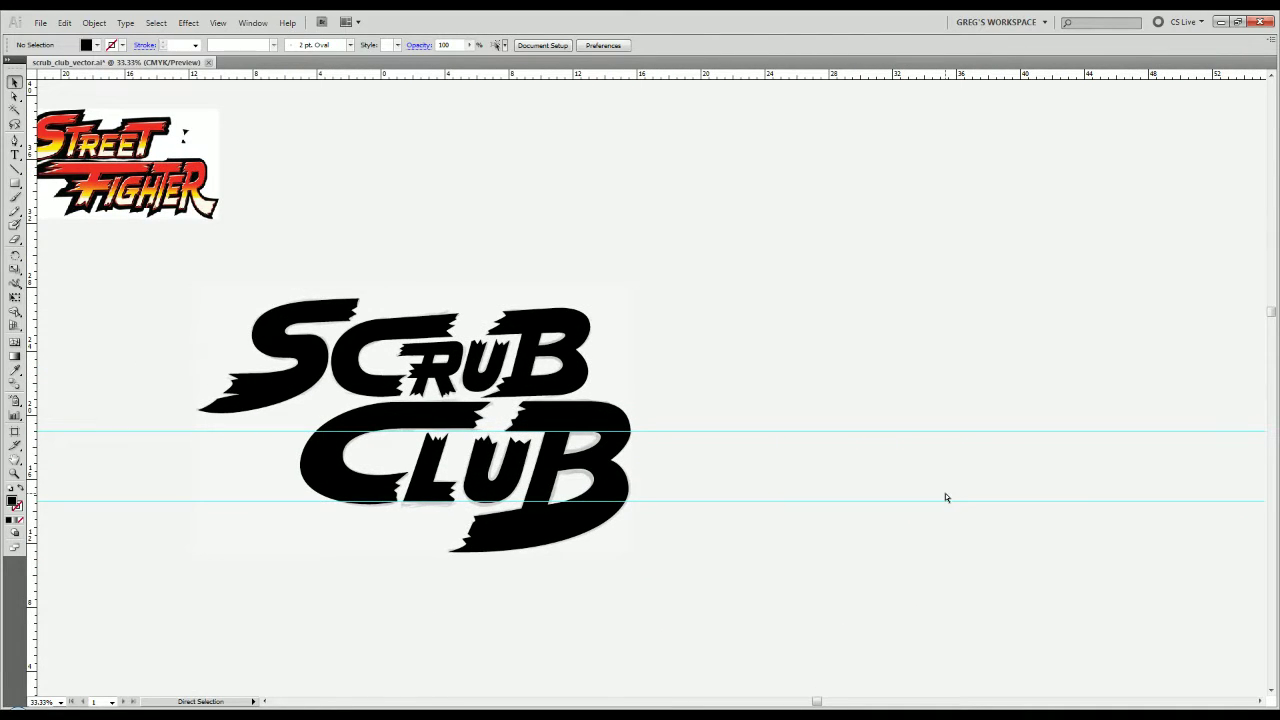
pyautogui.hotkey('ctrl', ';')
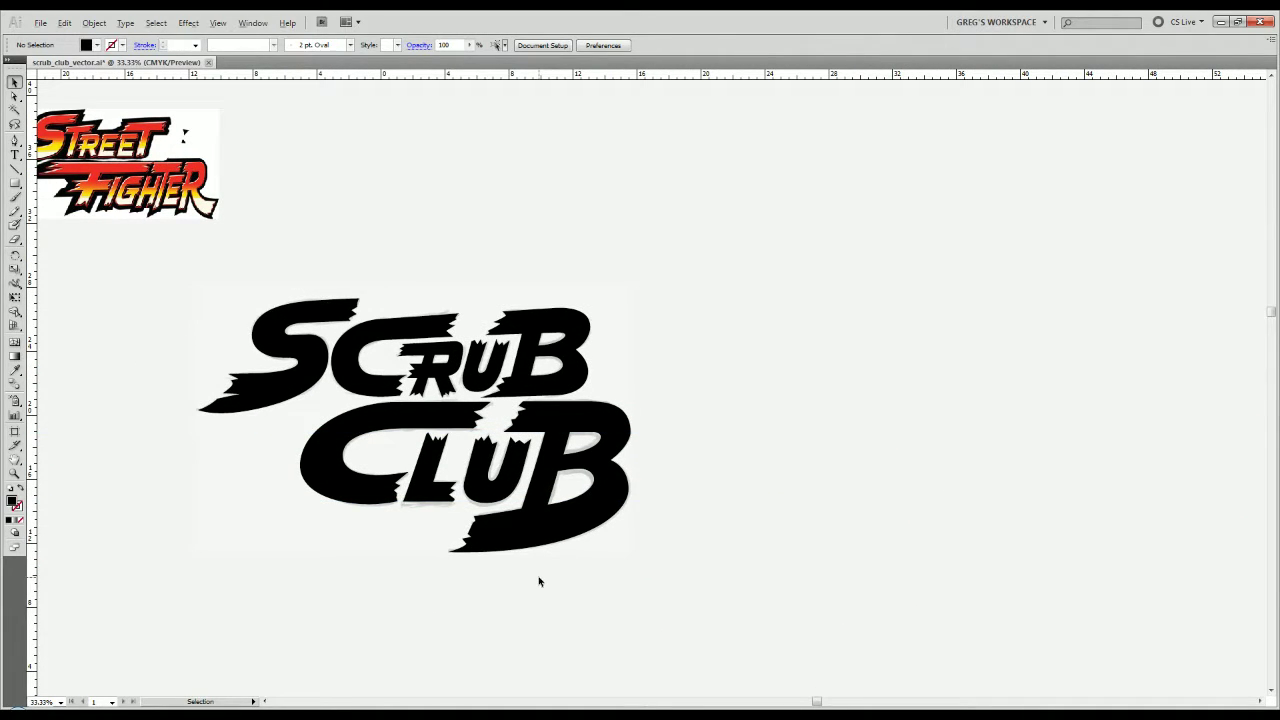
pyautogui.hotkey('ctrl', 'alt', '2')
pyautogui.click(594, 633)
pyautogui.click(246, 511)
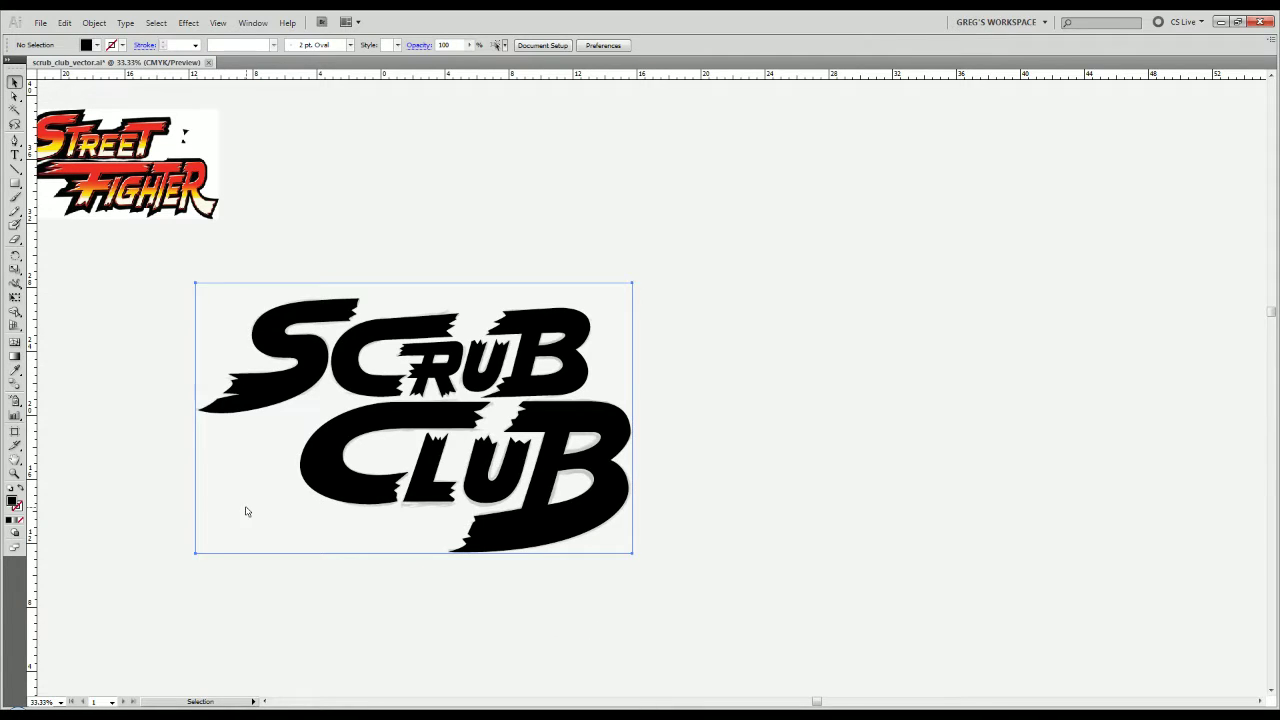
pyautogui.moveTo(246, 511); pyautogui.dragTo(1058, 496)
# Group all the SCRUB CLUB letter shapes into a single object.
pyautogui.click(690, 568)
pyautogui.moveTo(668, 565); pyautogui.dragTo(867, 560)
pyautogui.moveTo(897, 627); pyautogui.dragTo(290, 292)
pyautogui.hotkey('ctrl', 'shift', 'b')
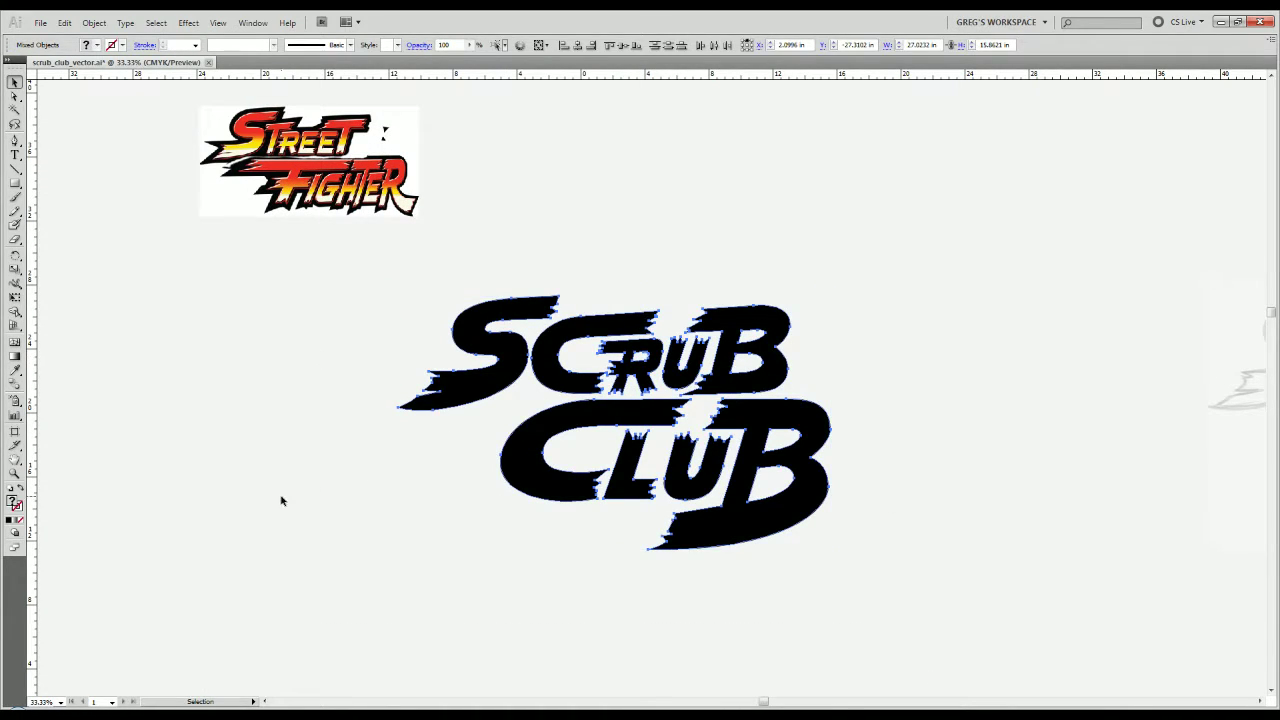
pyautogui.hotkey('ctrl', 'shift', 'b')
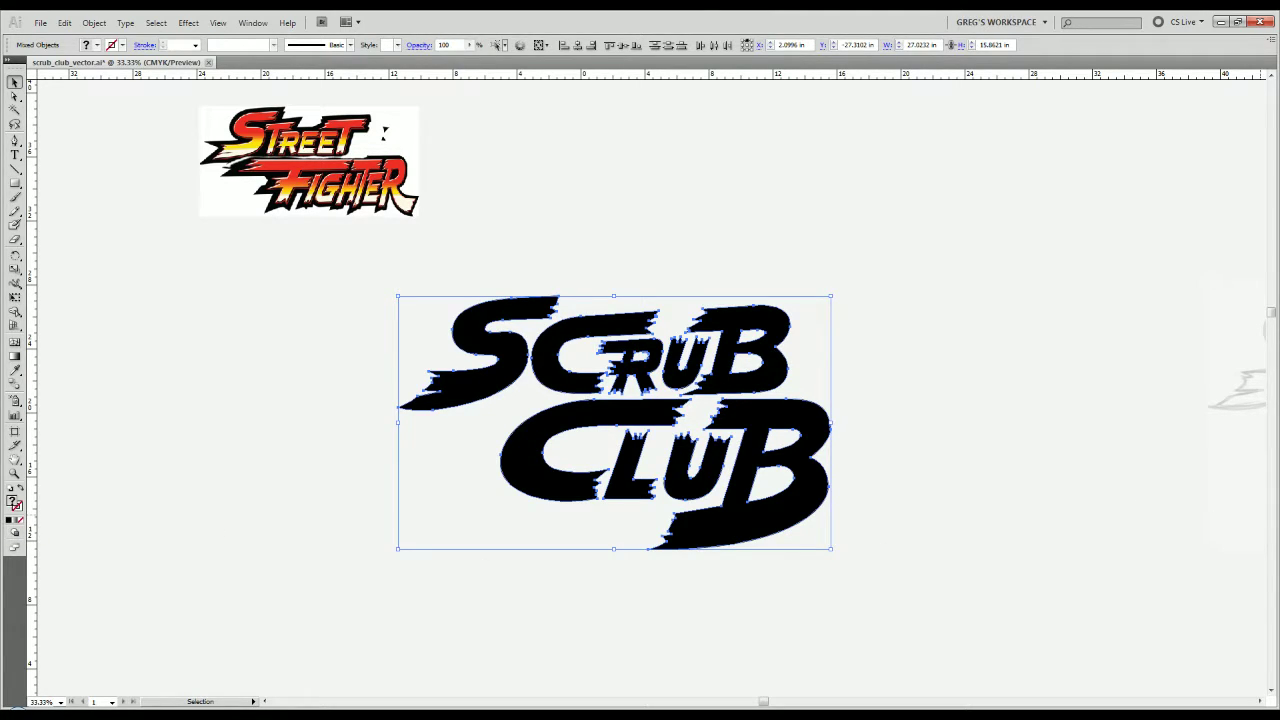
pyautogui.click(802, 573)
pyautogui.click(769, 514)
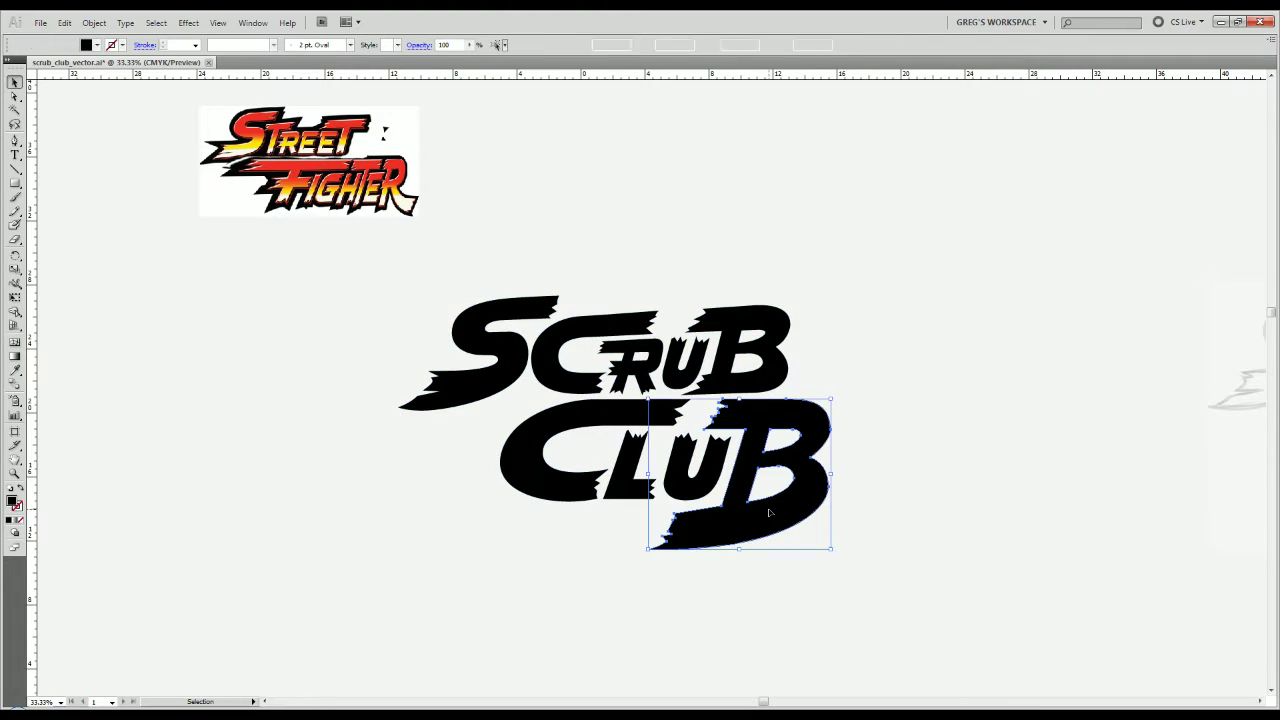
pyautogui.moveTo(886, 597); pyautogui.dragTo(476, 305)
pyautogui.press('ctrl')
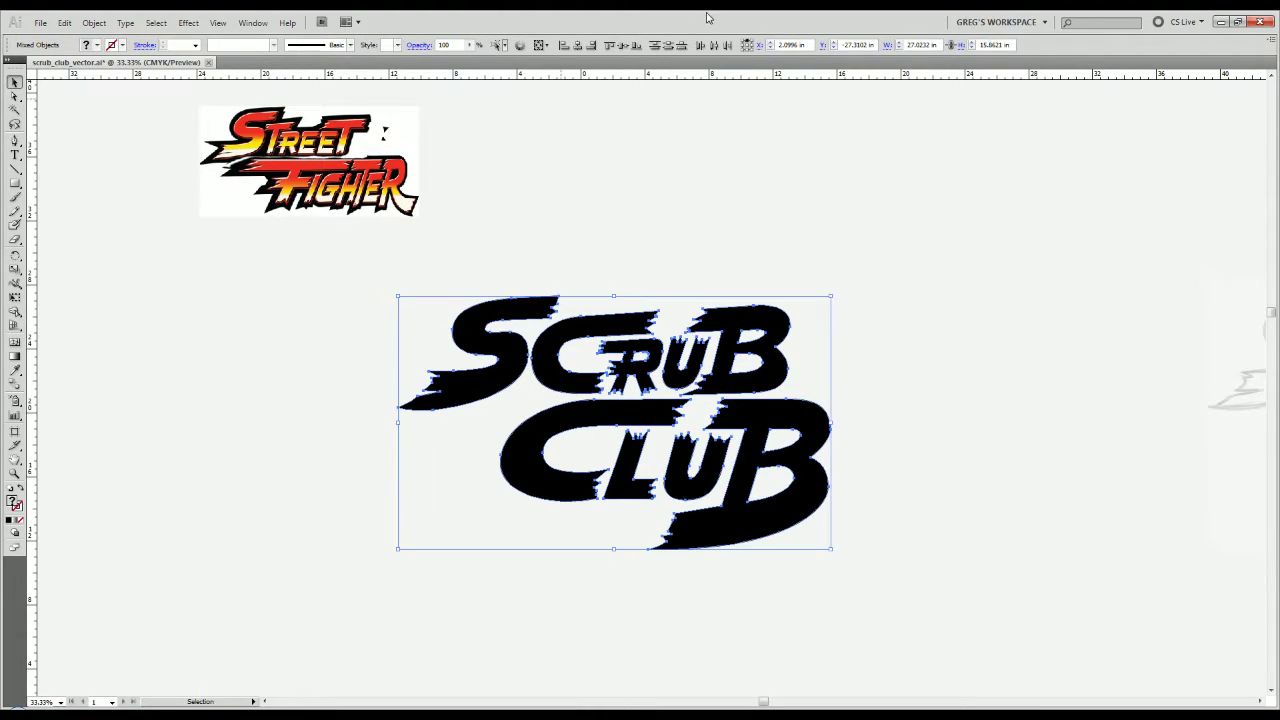
pyautogui.click(640, 96)
# Isolate the lettering group and give all its letters the same black fill with no stroke using the Eyedropper.
pyautogui.doubleClick(462, 396)
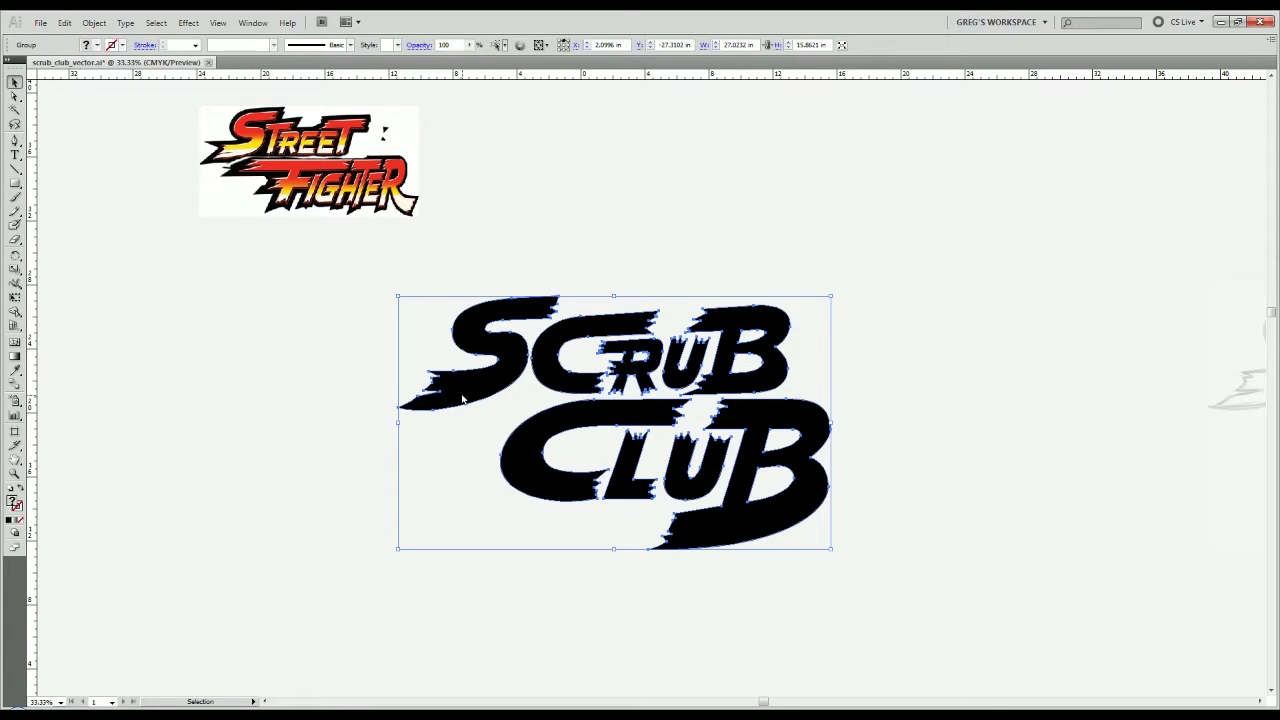
pyautogui.press('y')
pyautogui.click(462, 396)
pyautogui.press('v')
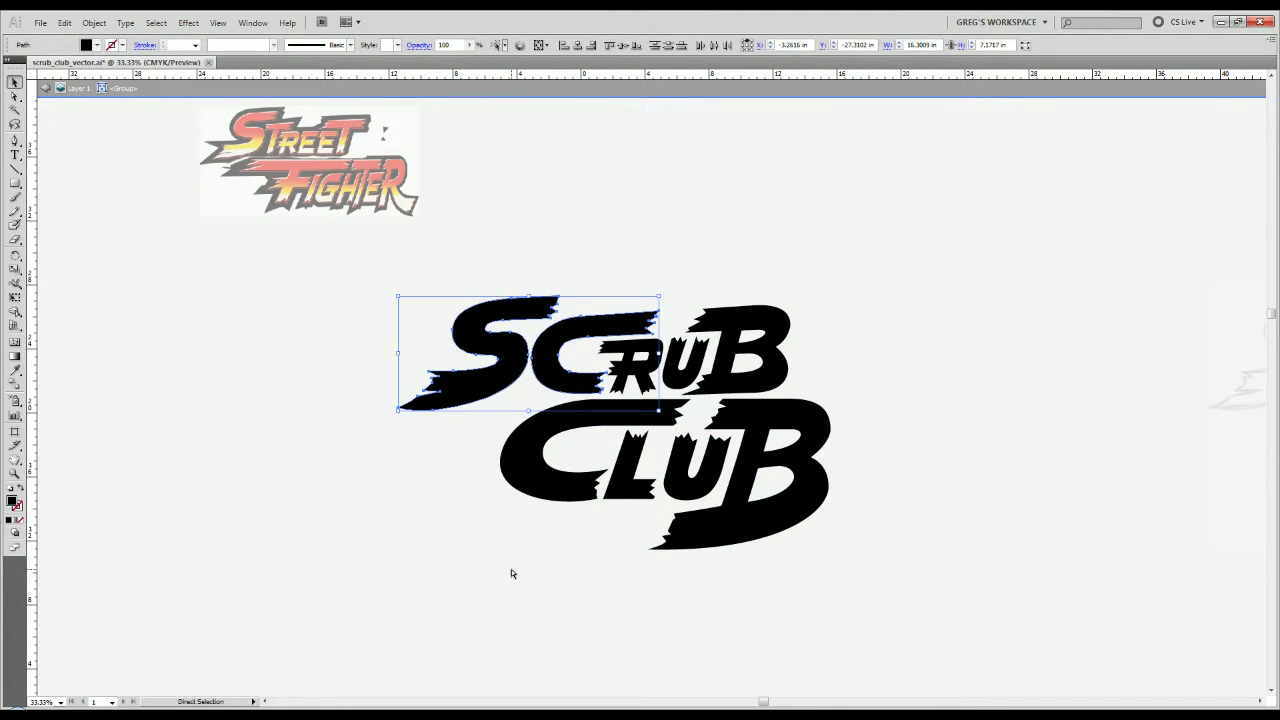
pyautogui.hotkey('ctrl', 'a')
pyautogui.press('i')
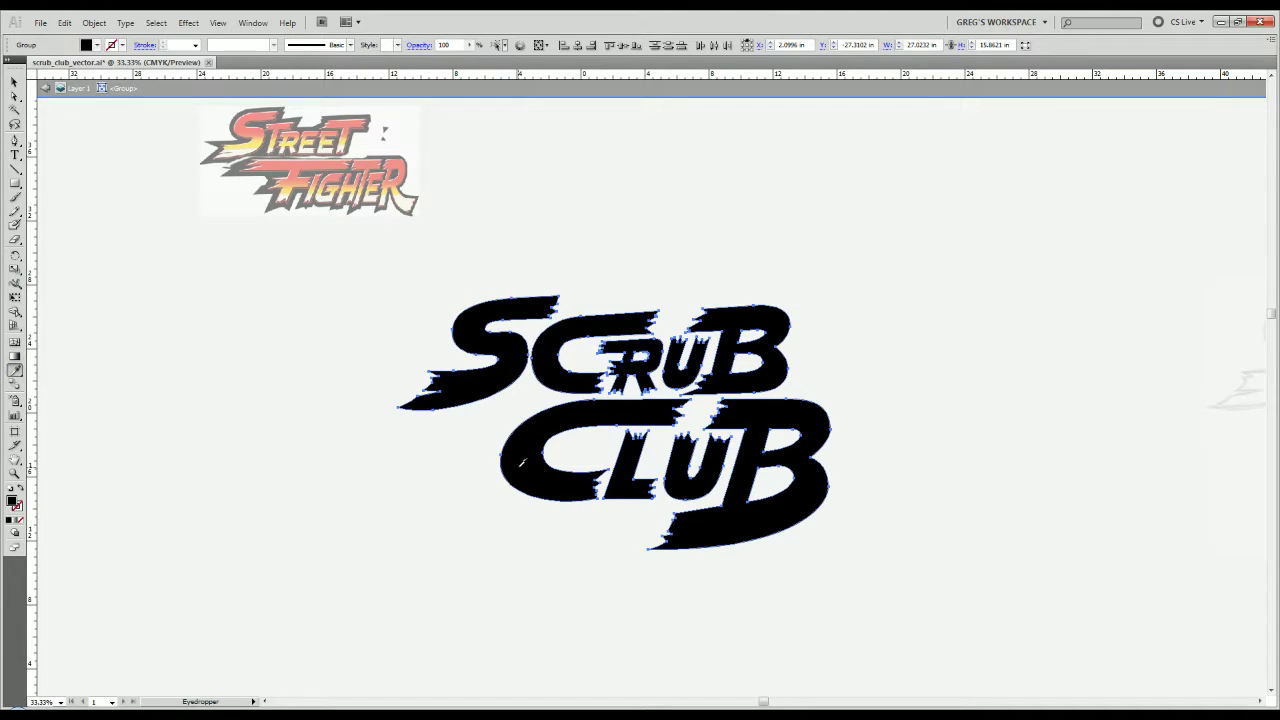
pyautogui.press('v')
pyautogui.doubleClick(521, 548)
pyautogui.moveTo(866, 594); pyautogui.dragTo(379, 371)
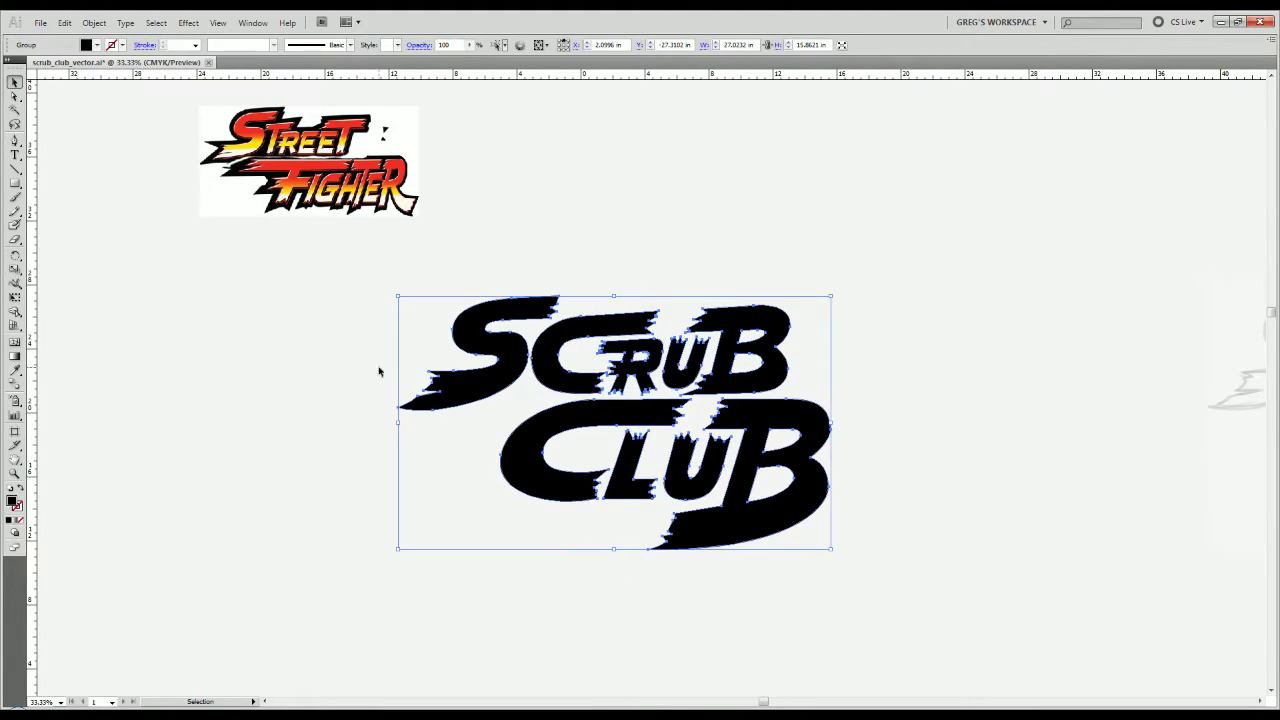
pyautogui.click(378, 371)
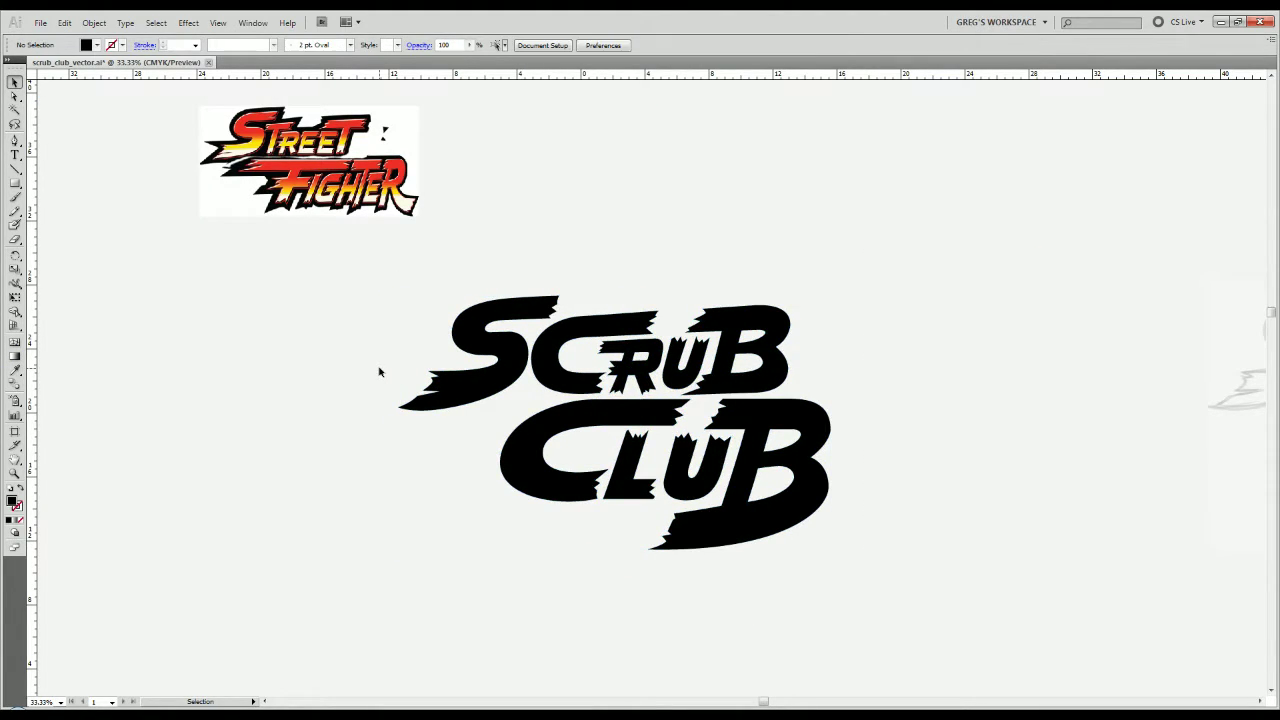
# Duplicate the lettering group straight upward, placing the copy above the original as a spare.
pyautogui.click(446, 388)
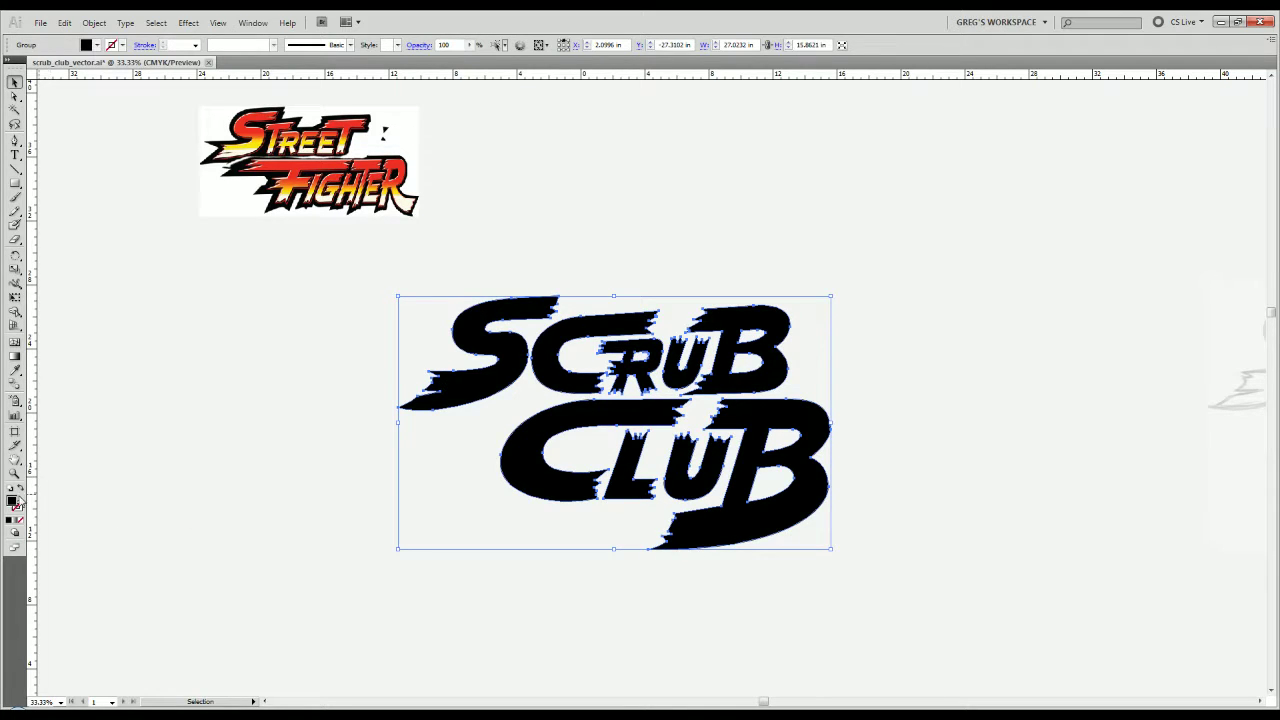
pyautogui.click(289, 583)
pyautogui.click(742, 540)
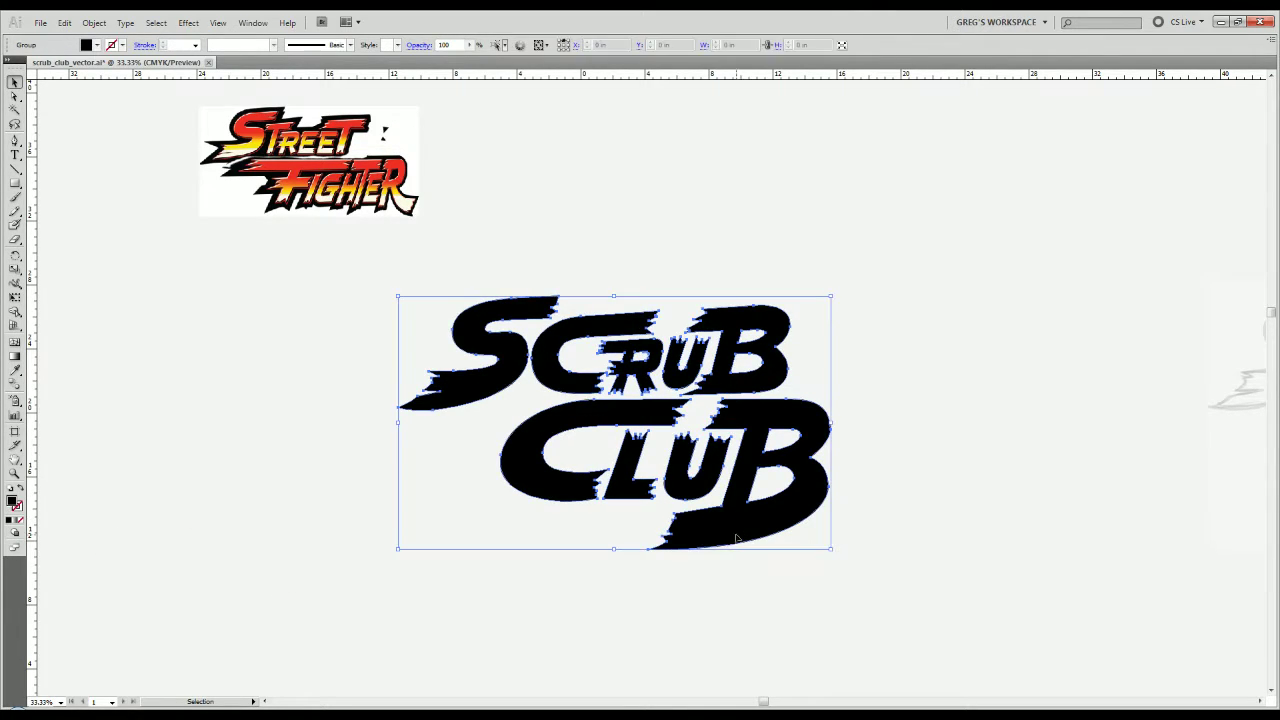
pyautogui.moveTo(704, 543); pyautogui.dragTo(683, 128)
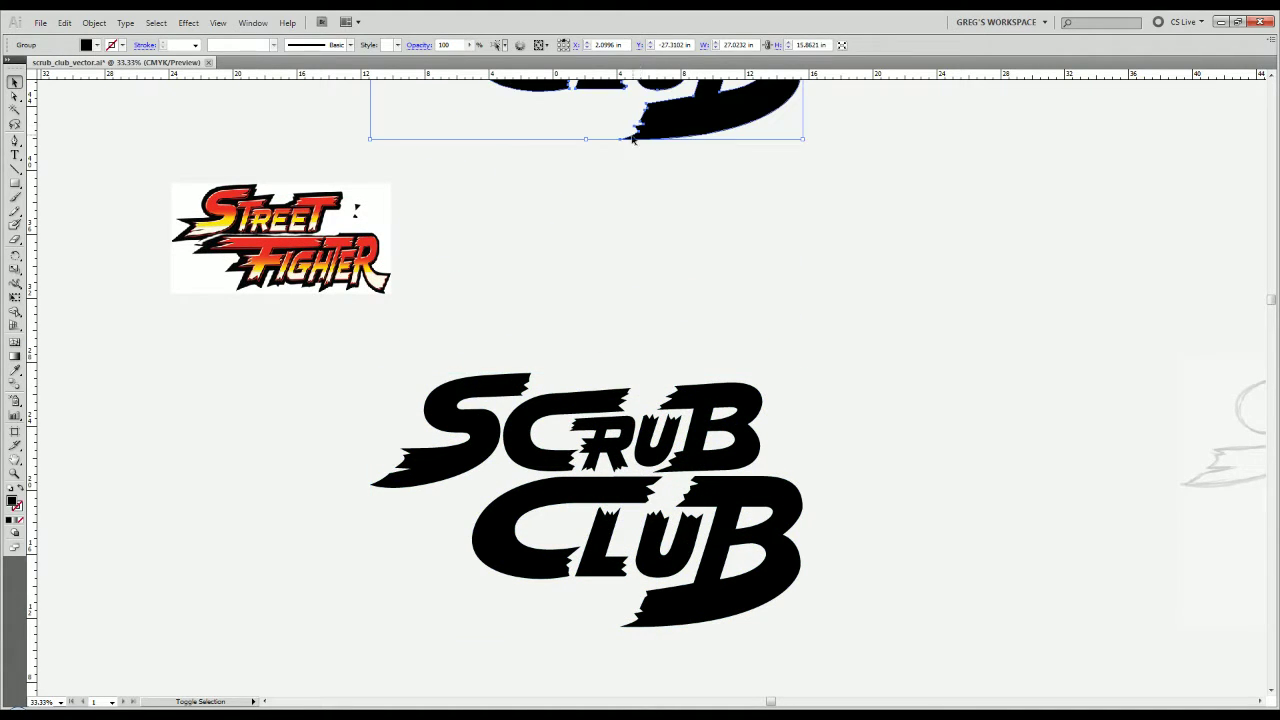
pyautogui.click(640, 334)
pyautogui.scroll(1, 330, 450)
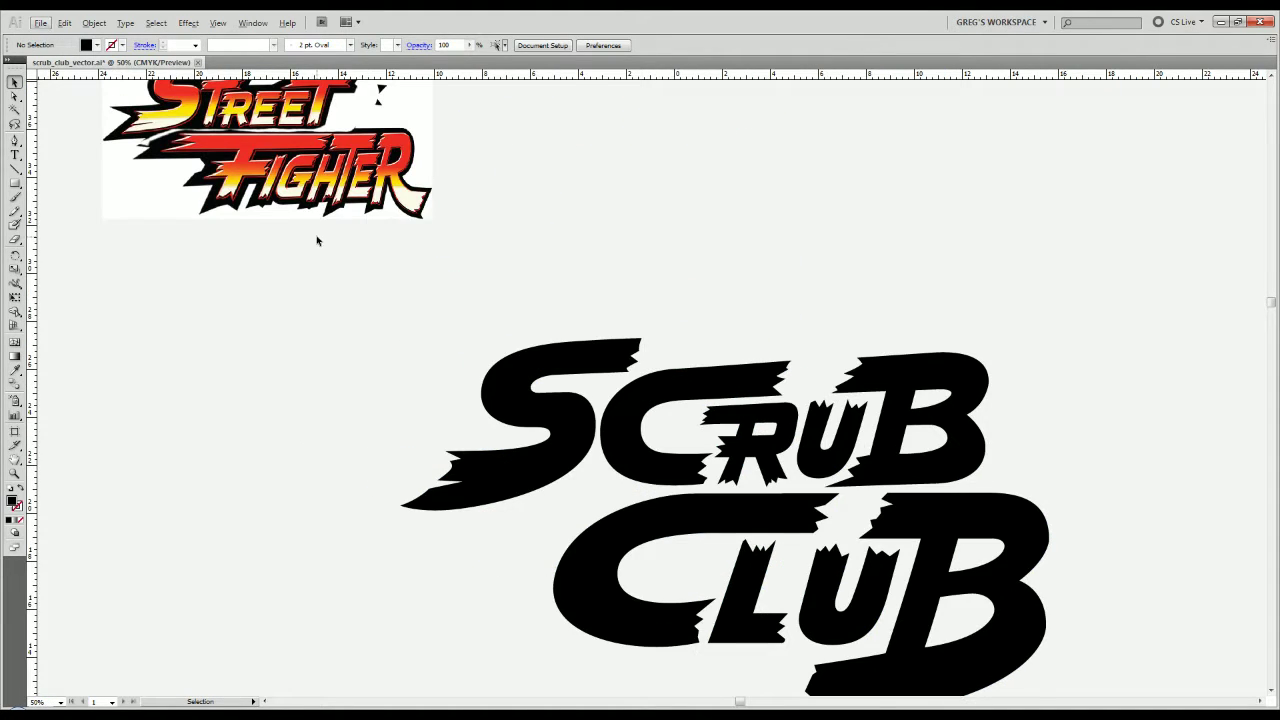
# Place the Street Fighter reference image beside the lettering and give the SCRUB CLUB group the bright red sampled from it with the Eyedropper.
pyautogui.moveTo(316, 238); pyautogui.dragTo(353, 521)
pyautogui.click(592, 478)
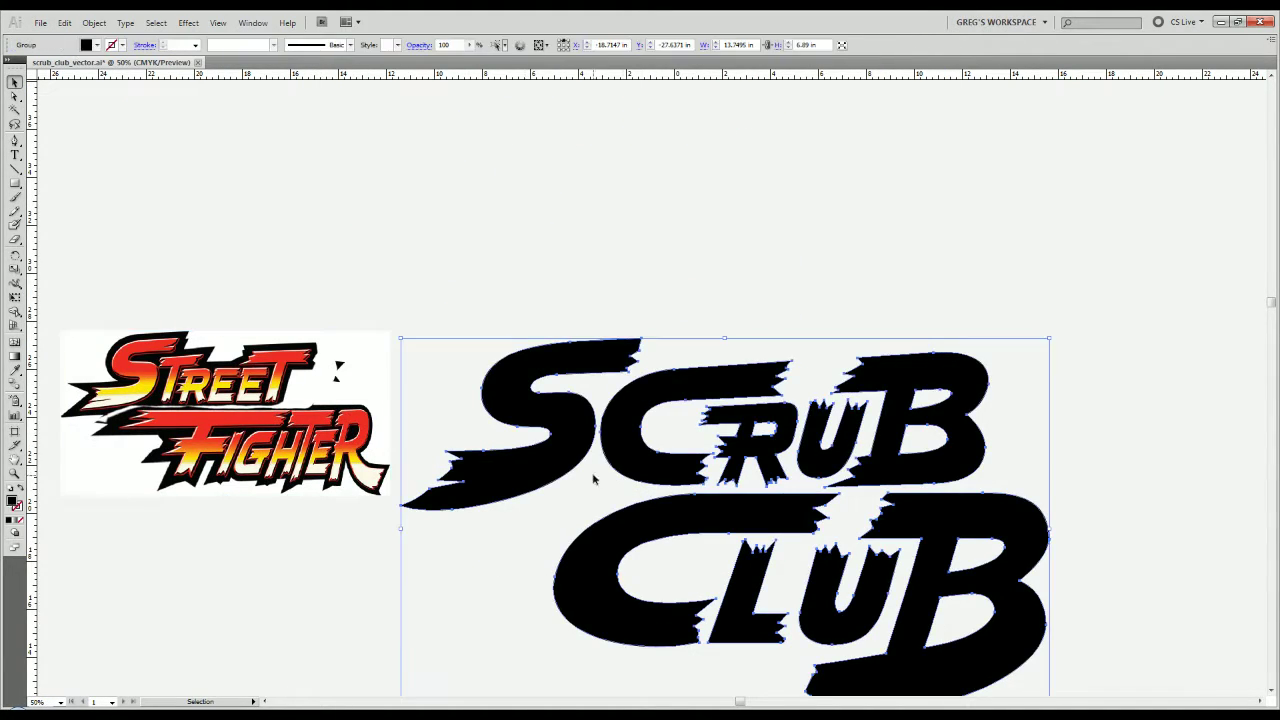
pyautogui.scroll(-3, 590, 470)
pyautogui.press('i')
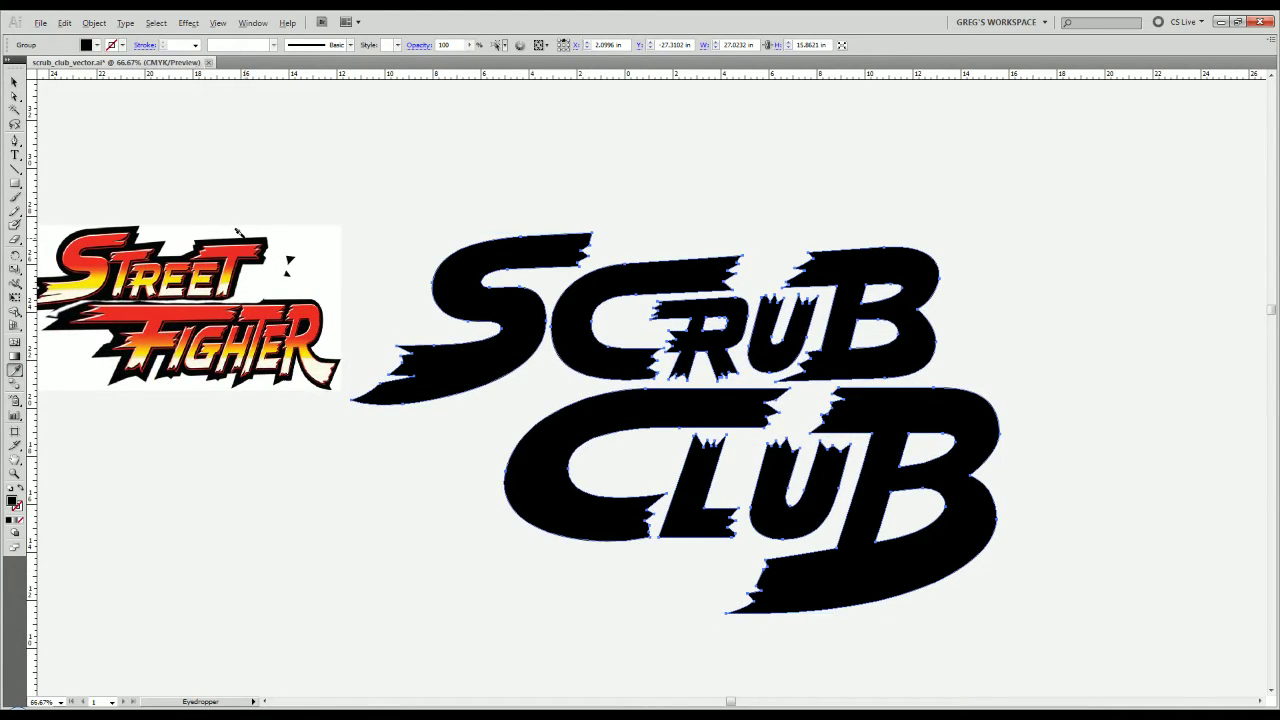
pyautogui.scroll(6, 280, 240)
pyautogui.scroll(4, 330, 292)
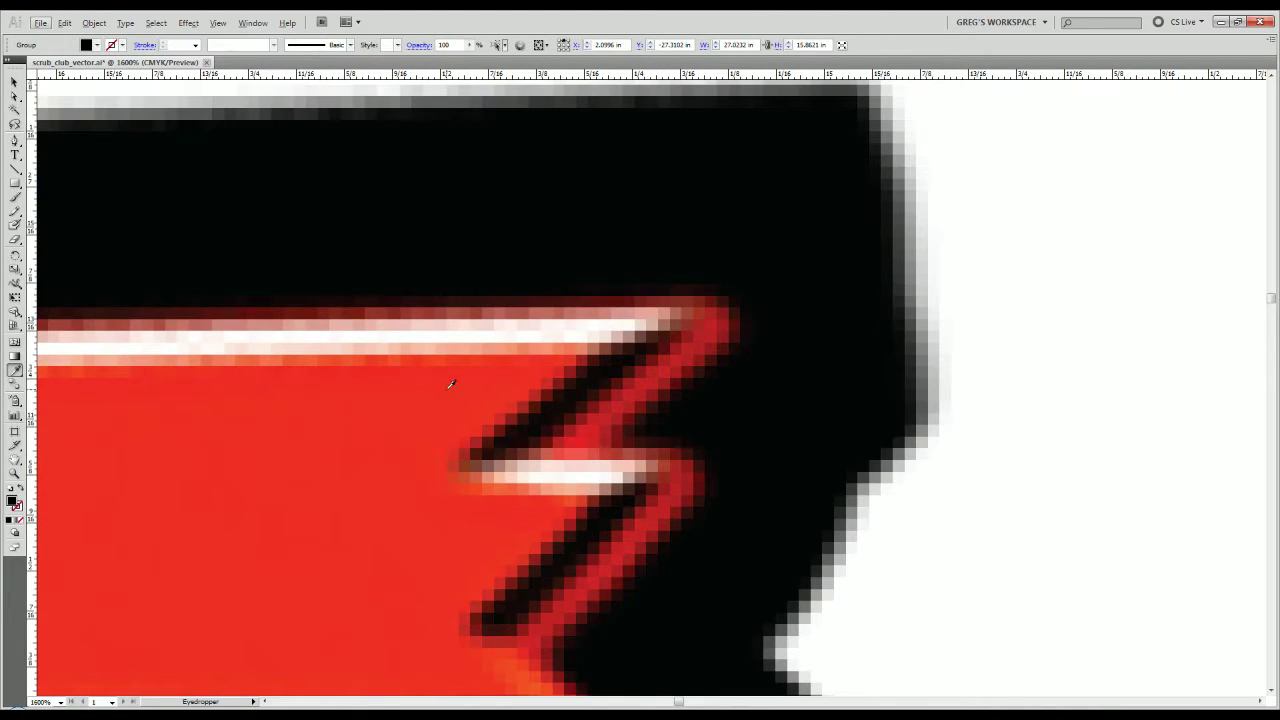
pyautogui.click(483, 361)
pyautogui.press('v')
pyautogui.scroll(-10, 423, 291)
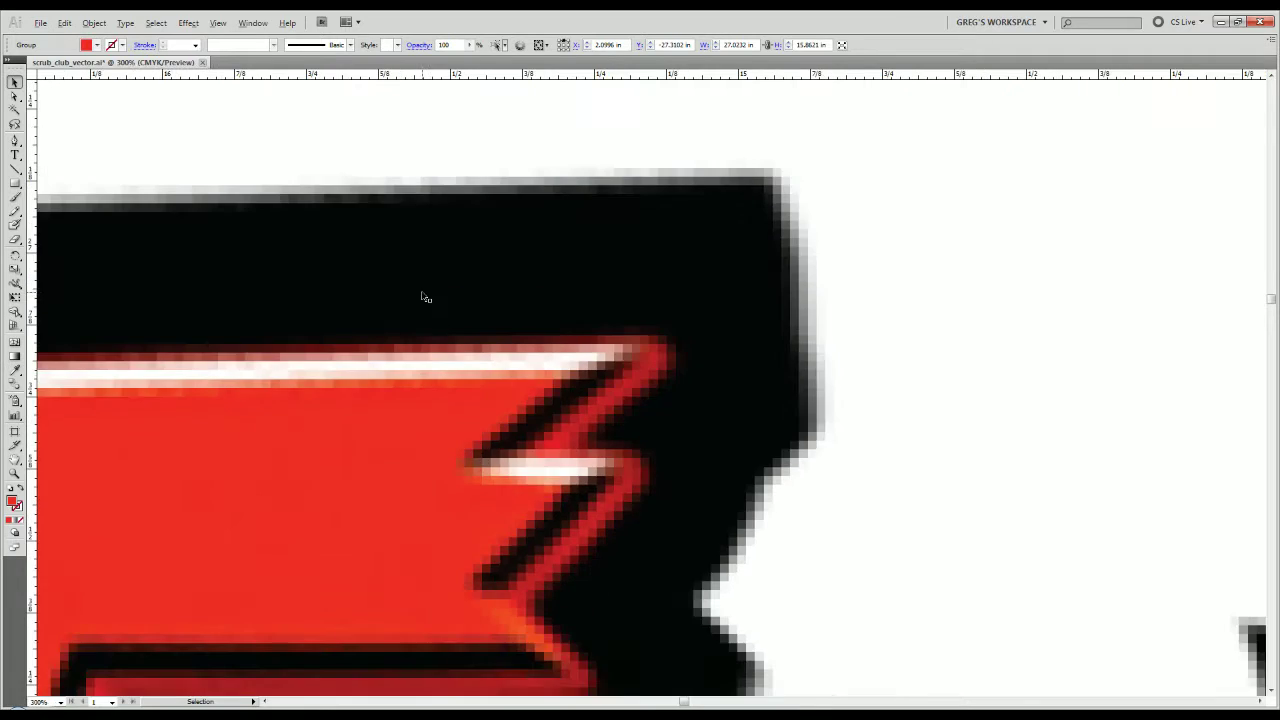
pyautogui.press('alt')
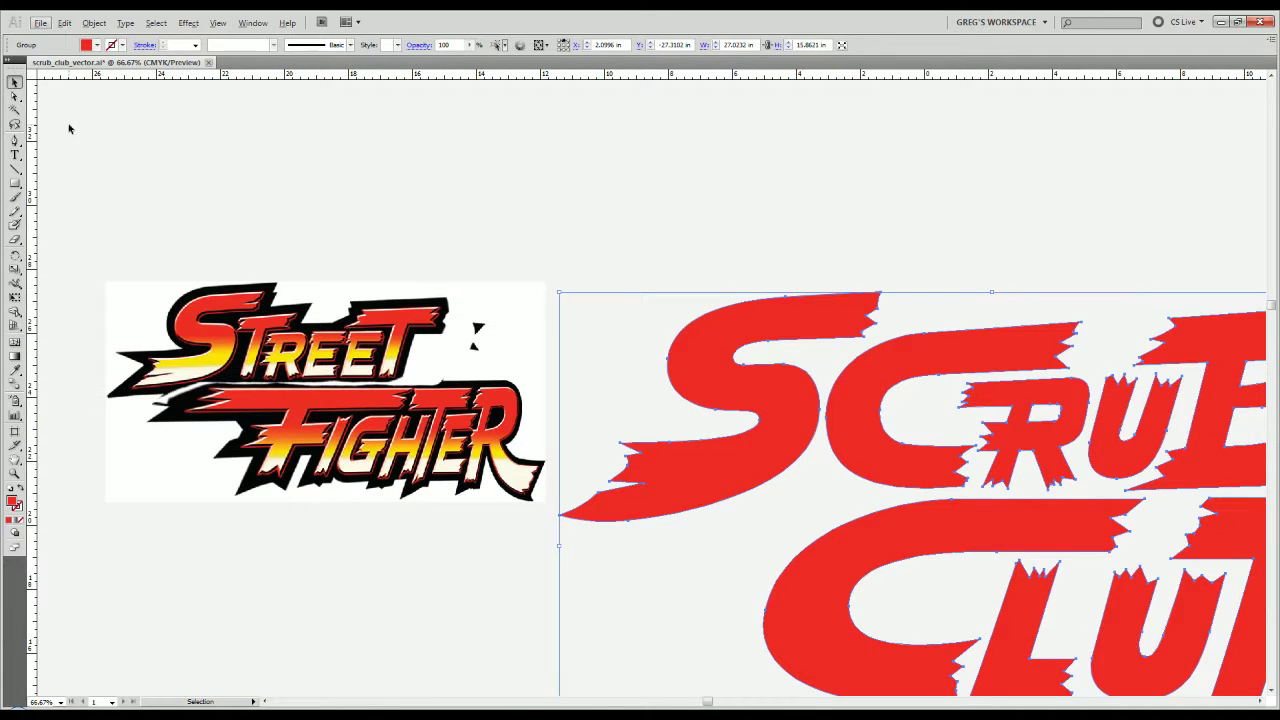
# Move the Street Fighter reference image up and well away from the red lettering.
pyautogui.click(13, 86)
pyautogui.click(306, 188)
pyautogui.scroll(-2, 408, 264)
pyautogui.moveTo(408, 294); pyautogui.dragTo(241, 149)
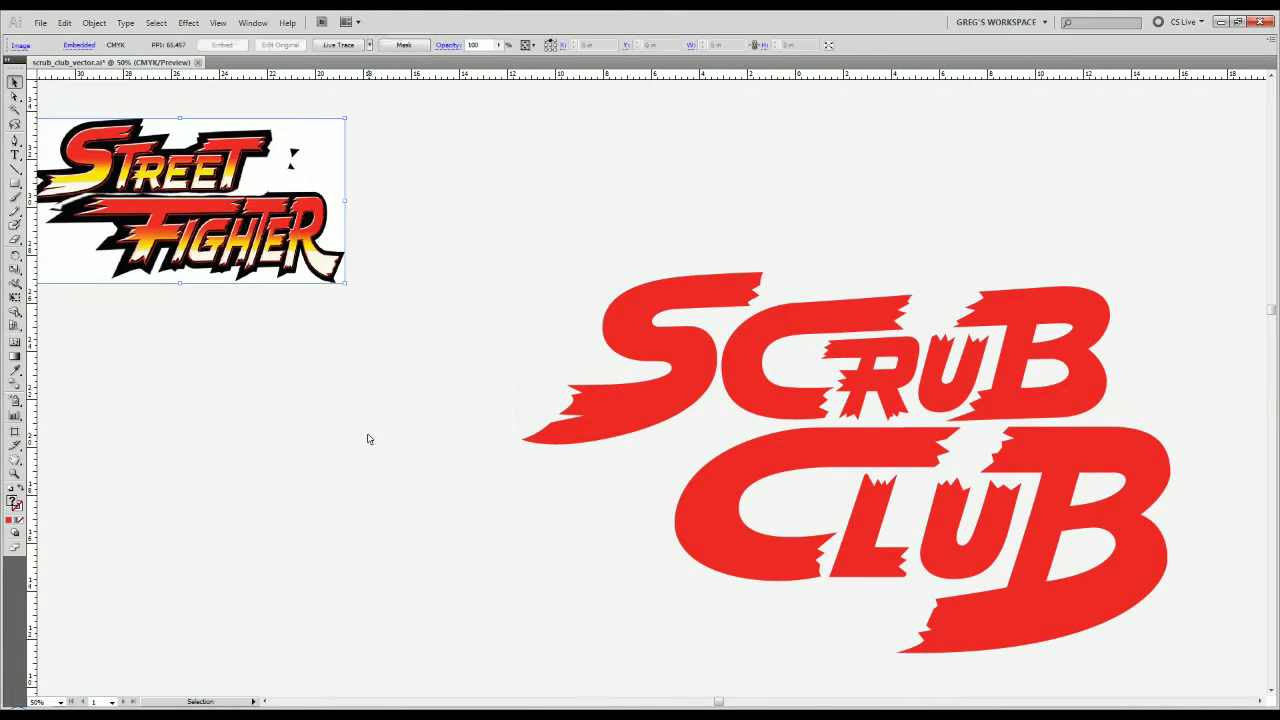
pyautogui.click(367, 439)
pyautogui.scroll(-1, 408, 471)
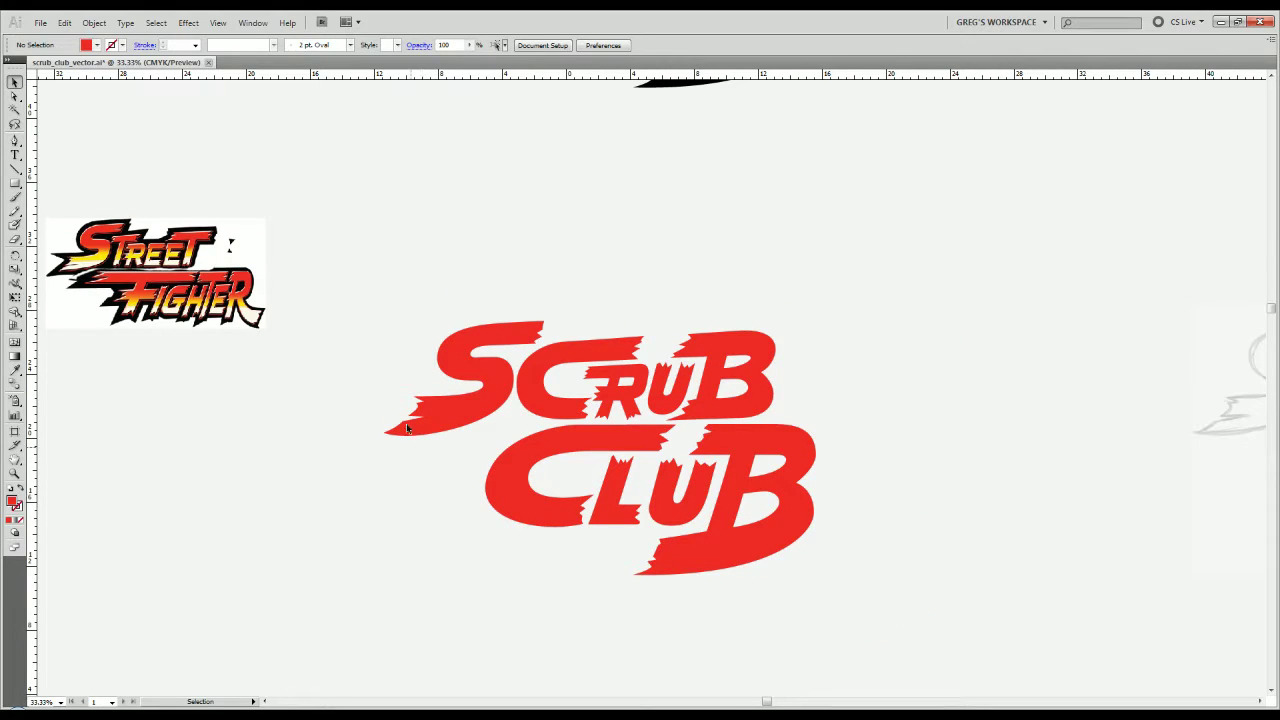
# Draw a large rectangle covering the whole SCRUB CLUB lettering and delete the small stray rectangle drawn inside it.
pyautogui.press('m')
pyautogui.moveTo(380, 273); pyautogui.dragTo(918, 657)
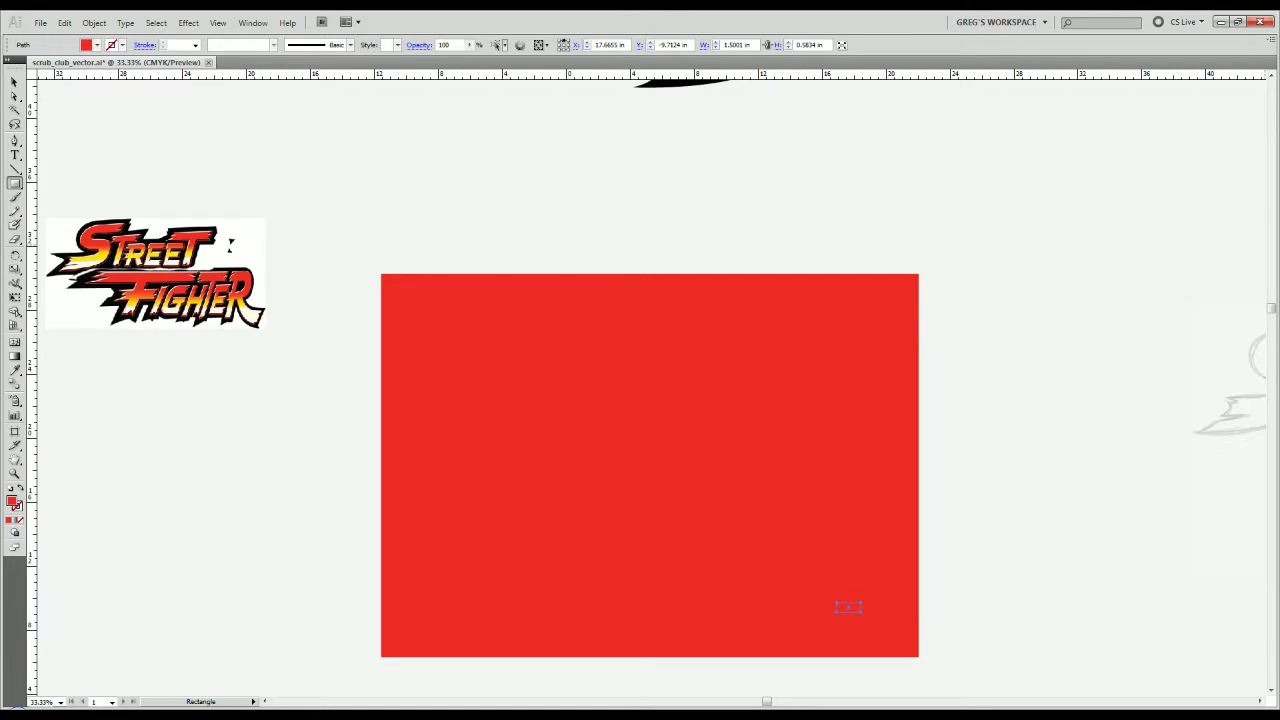
pyautogui.press('d')
pyautogui.press('v')
pyautogui.click(1020, 500)
pyautogui.click(894, 557)
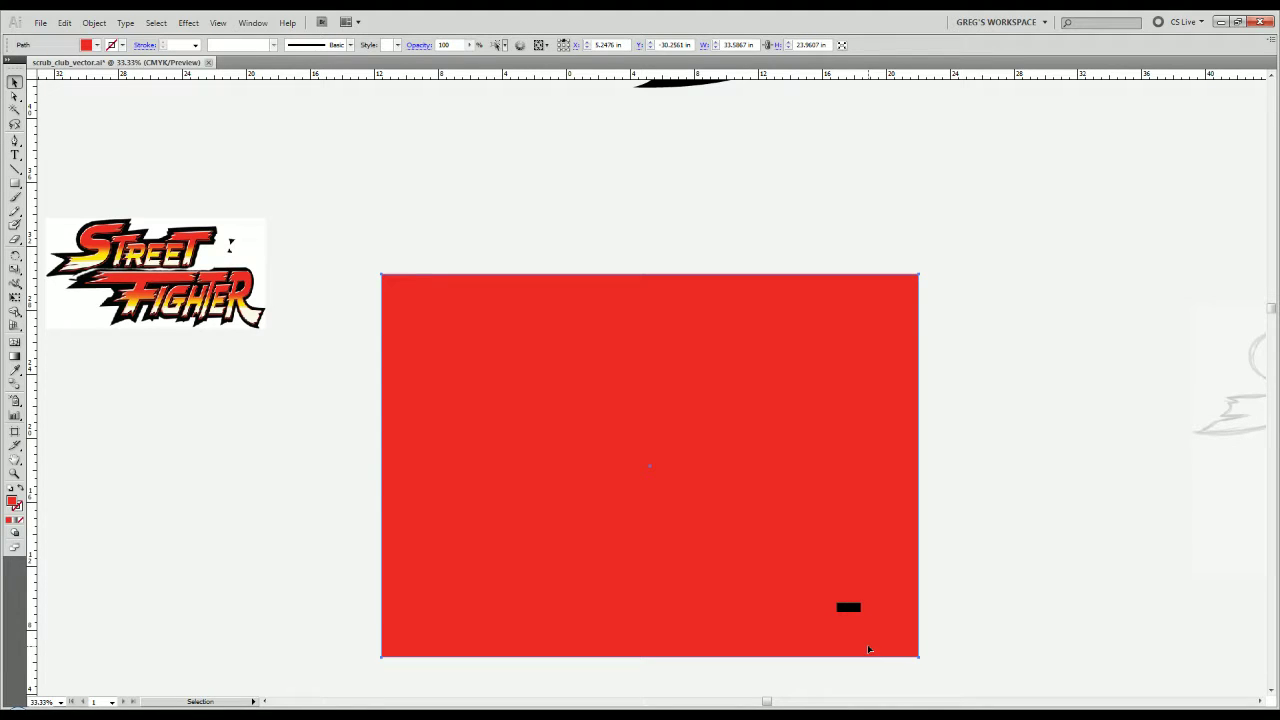
pyautogui.click(342, 635)
pyautogui.click(429, 654)
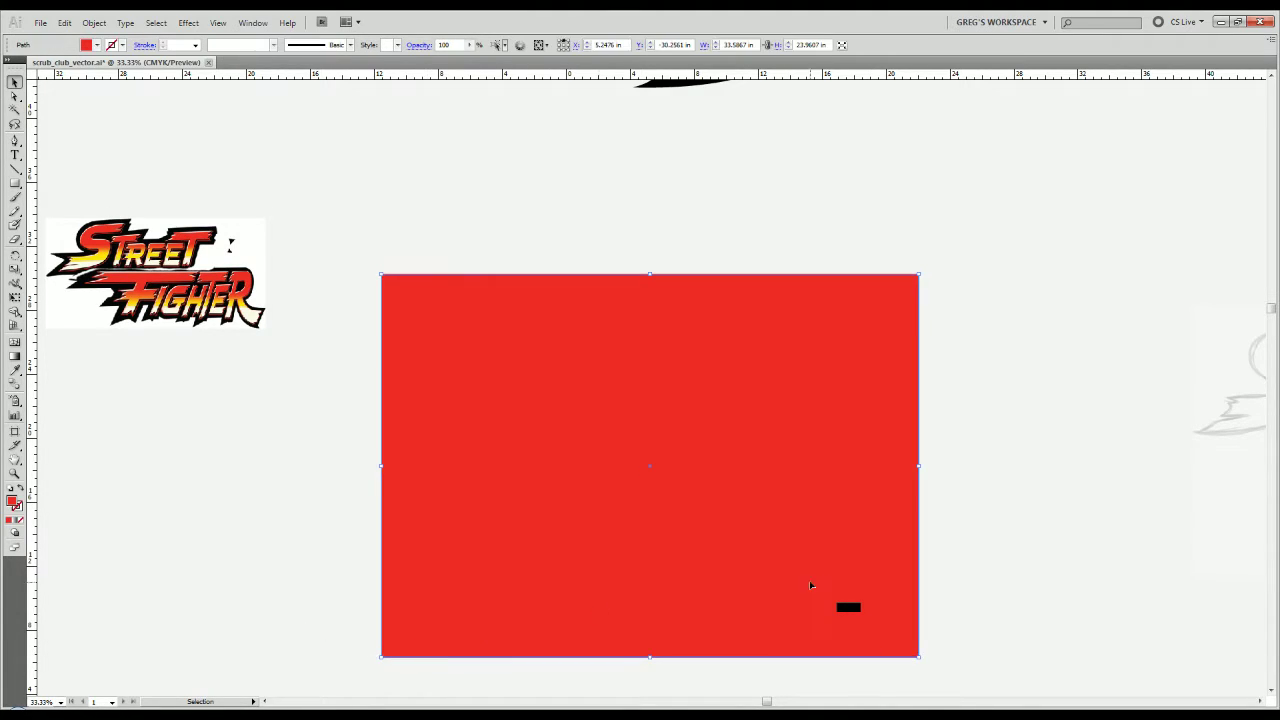
pyautogui.click(843, 611)
pyautogui.press('Delete')
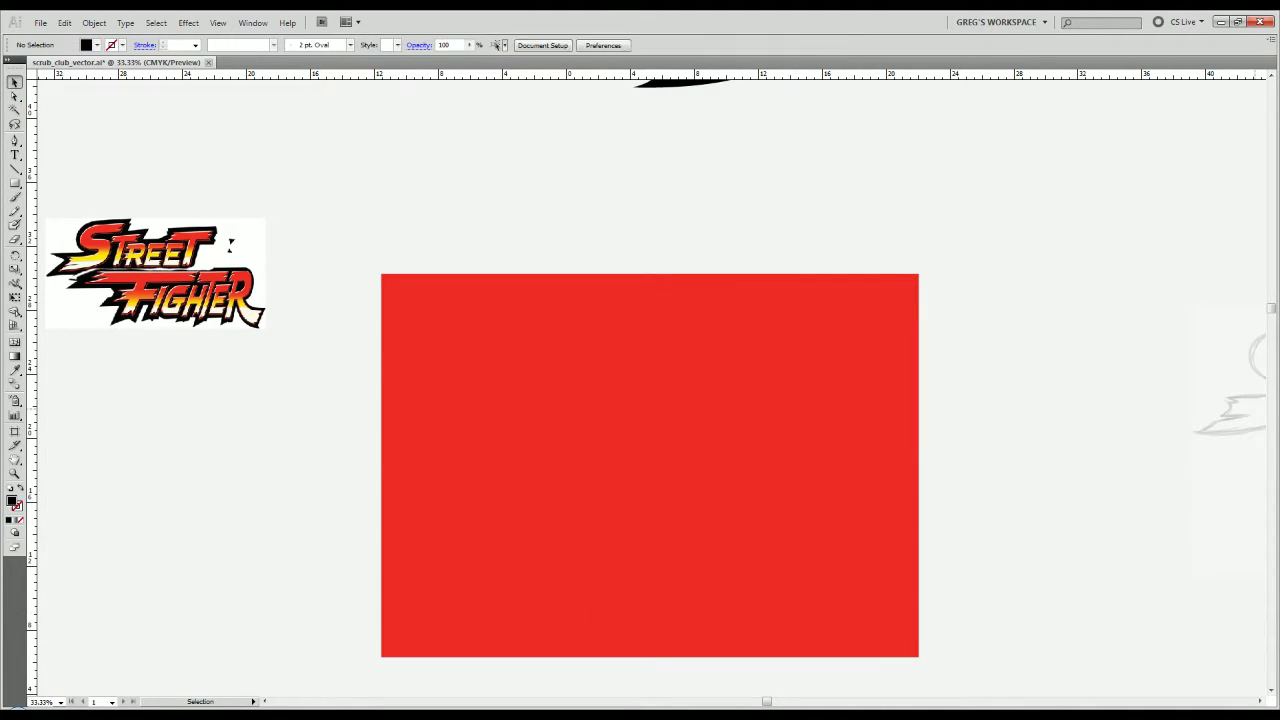
# Fill the large rectangle with black, send it to the back, and centre it behind the red lettering.
pyautogui.click(689, 605)
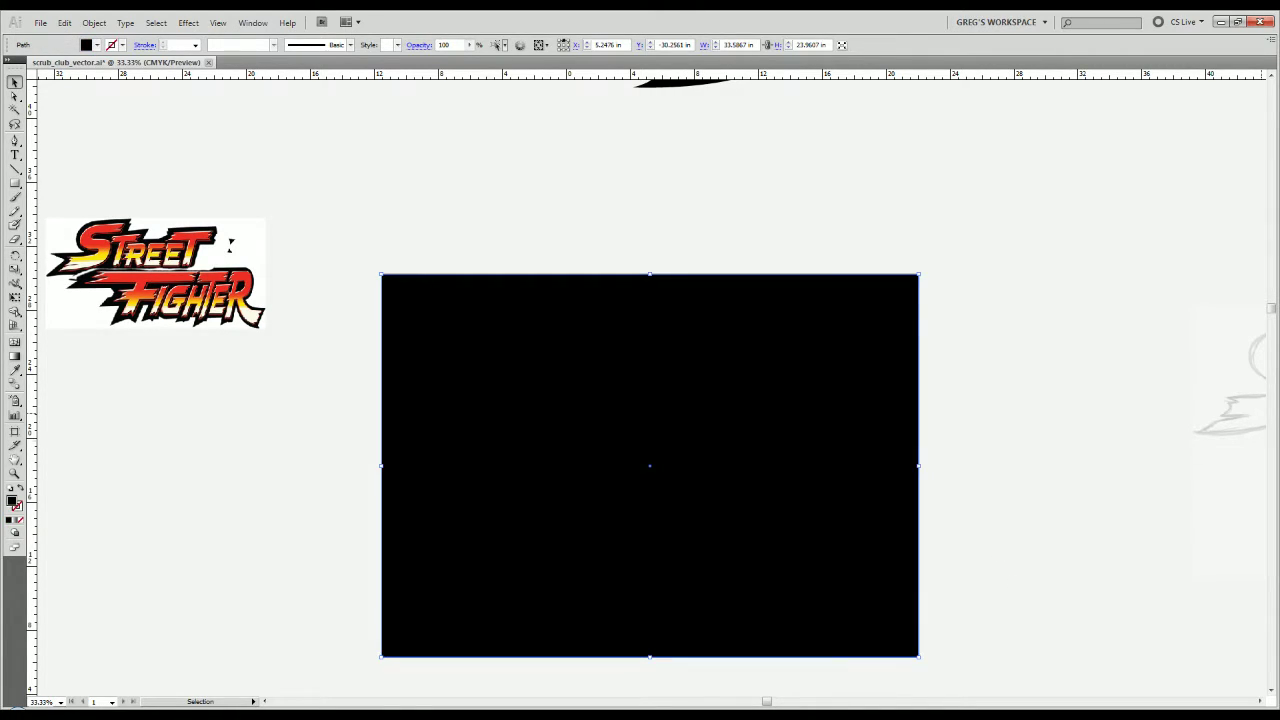
pyautogui.click(926, 549)
pyautogui.click(882, 579)
pyautogui.hotkey('ctrl', 'shift', '[')
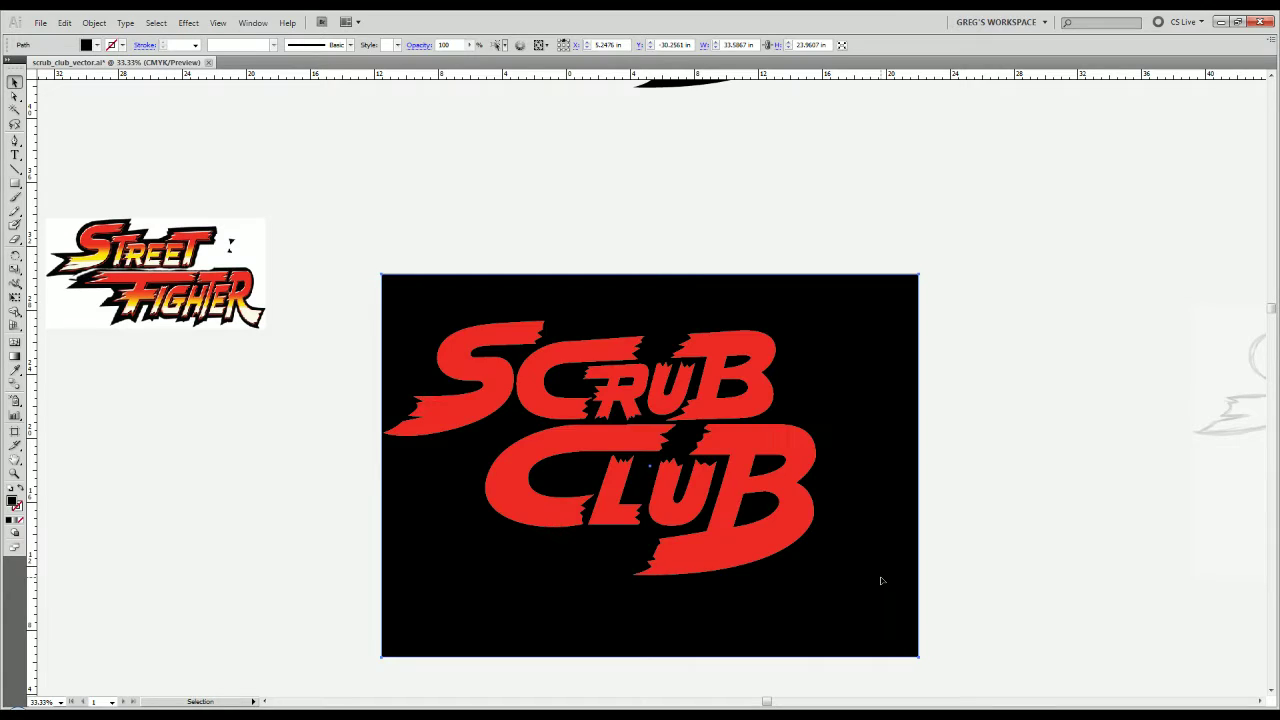
pyautogui.moveTo(857, 591); pyautogui.dragTo(811, 576)
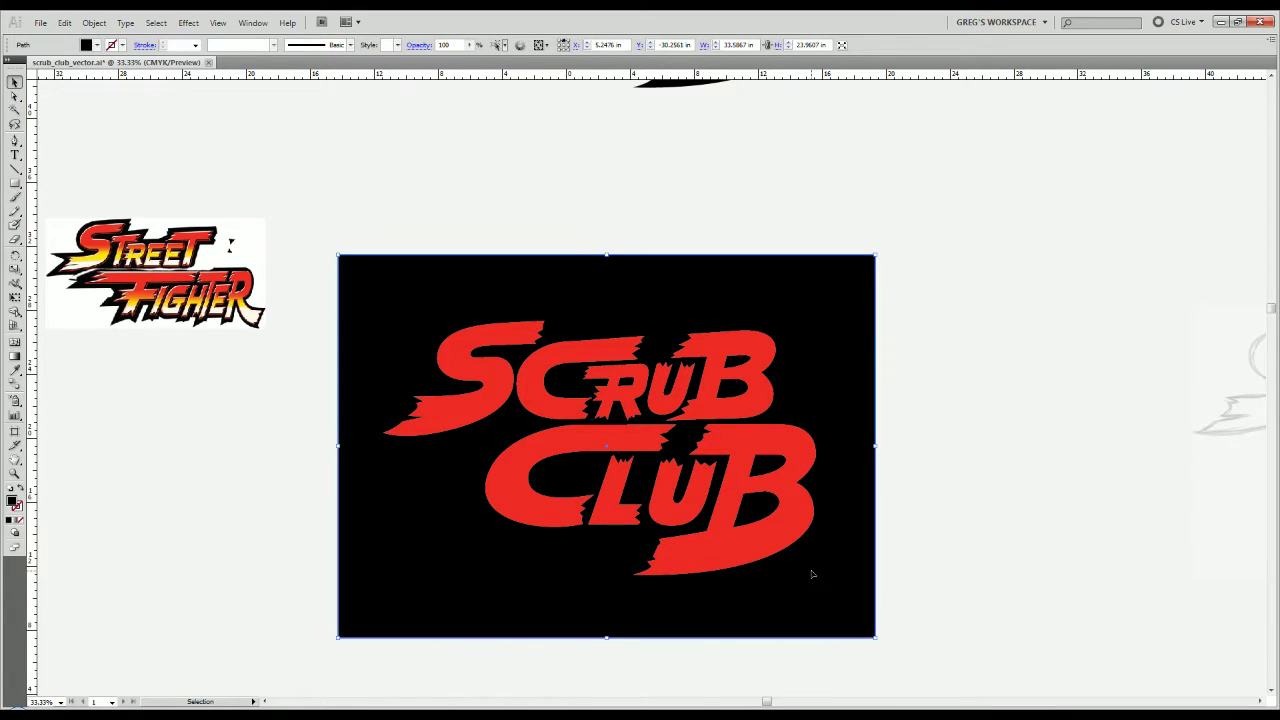
pyautogui.hotkey('ctrl', 'shift', 'a')
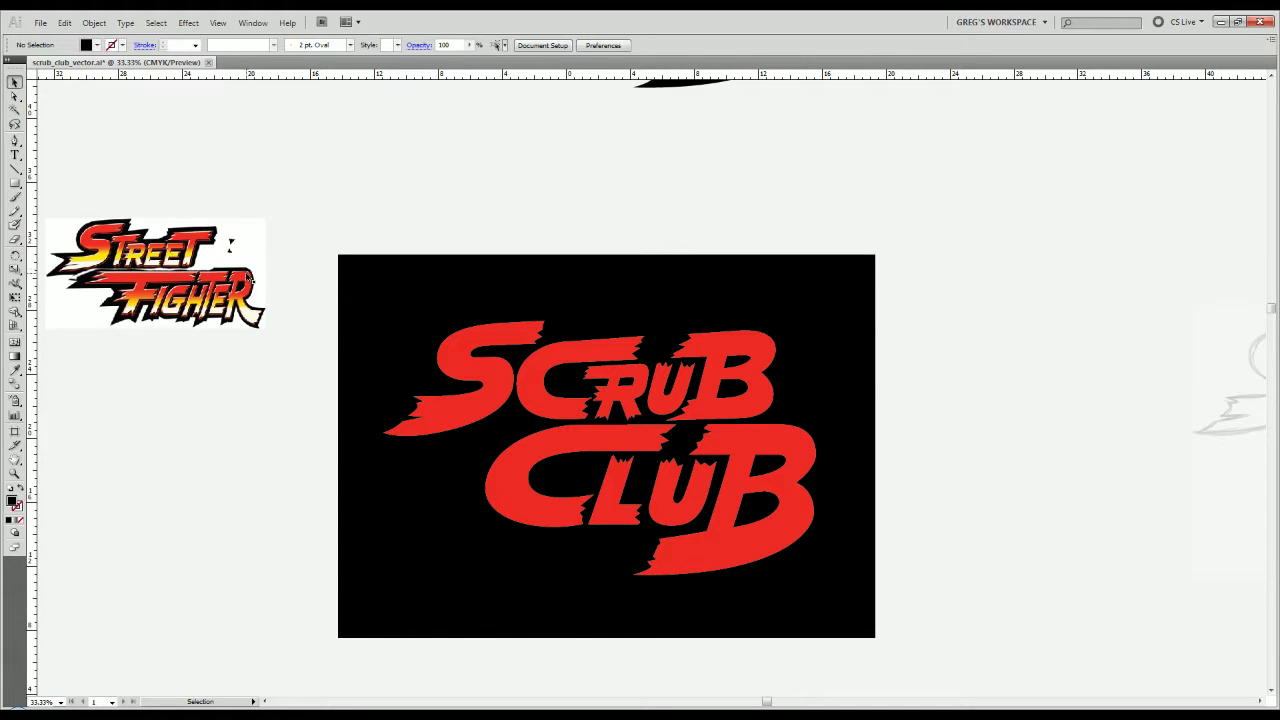
# Move the Street Fighter reference image closer to the black background, beside the S of SCRUB.
pyautogui.moveTo(250, 278); pyautogui.dragTo(313, 345)
pyautogui.scroll(3, 476, 388)
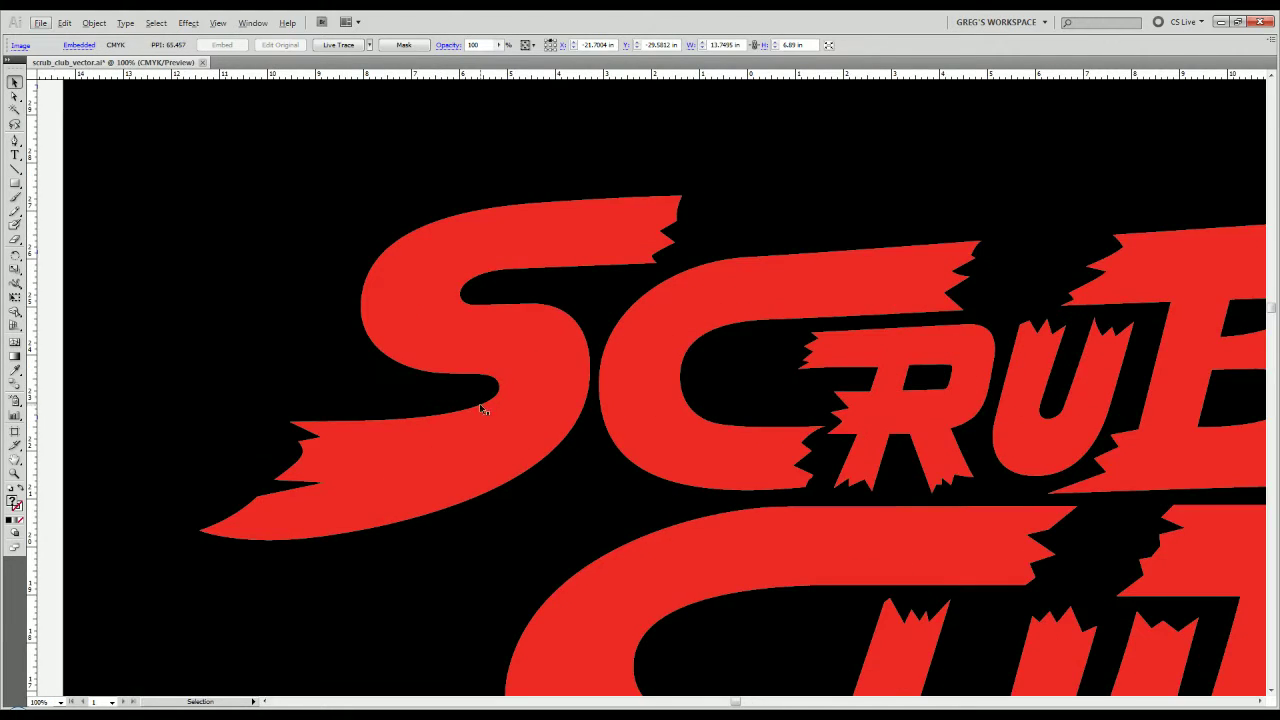
pyautogui.moveTo(493, 498); pyautogui.dragTo(1061, 487)
pyautogui.moveTo(560, 398); pyautogui.dragTo(560, 434)
pyautogui.click(533, 492)
pyautogui.moveTo(569, 478); pyautogui.dragTo(636, 420)
pyautogui.moveTo(602, 365); pyautogui.dragTo(627, 427)
pyautogui.click(606, 474)
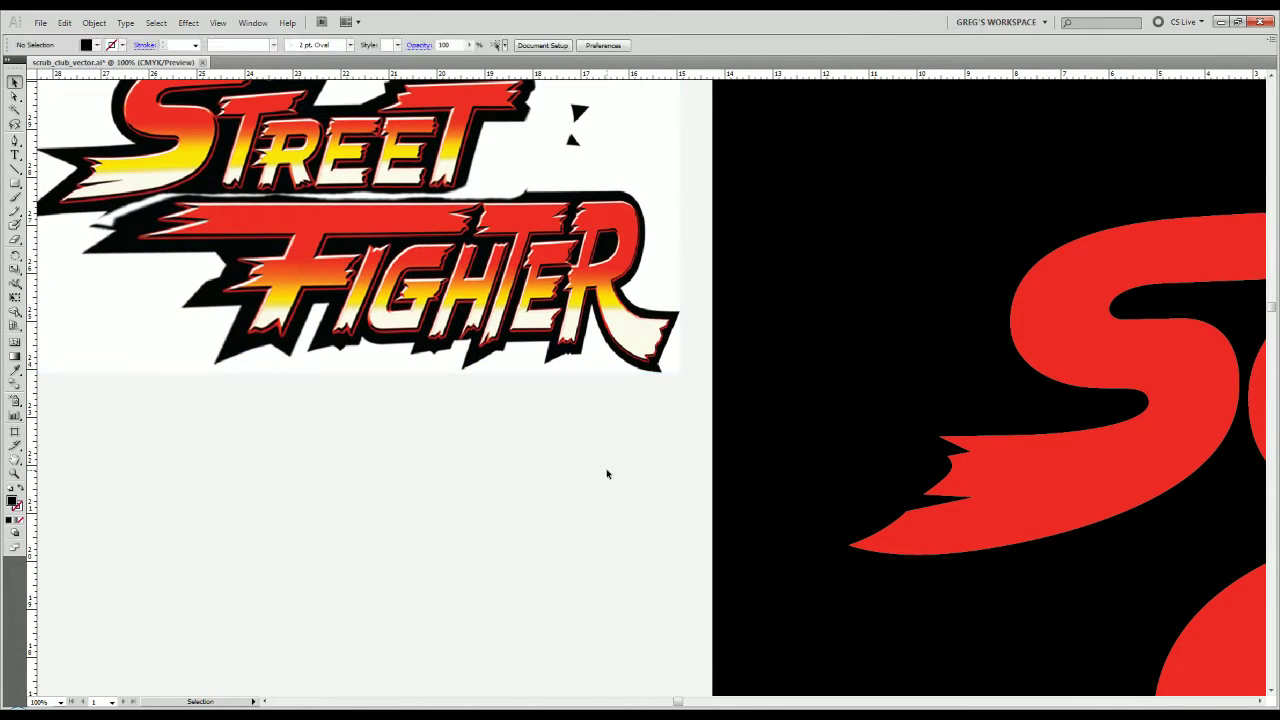
# Ungroup the red SCRUB CLUB lettering.
pyautogui.click(1149, 469)
pyautogui.hscroll(5, 590, 520)
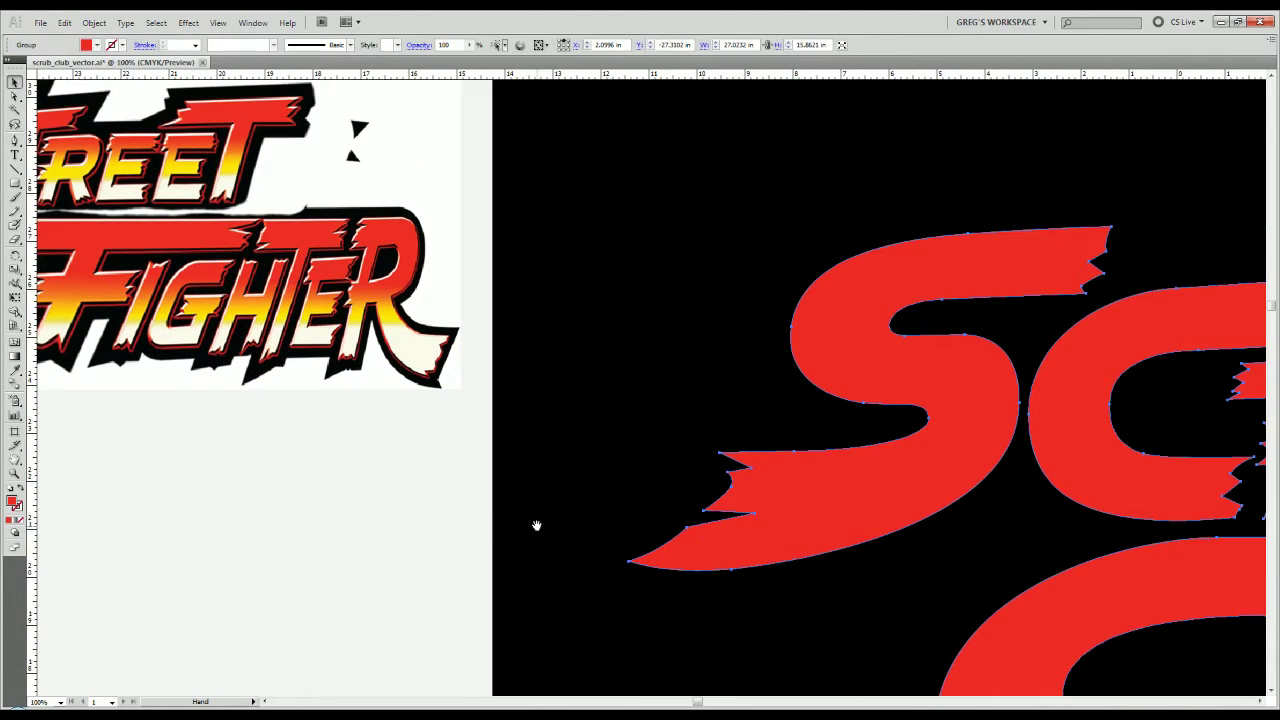
pyautogui.rightClick(772, 522)
pyautogui.click(221, 564)
# Group the letters S, C, R, U and B of the word SCRUB into their own group.
pyautogui.click(897, 488)
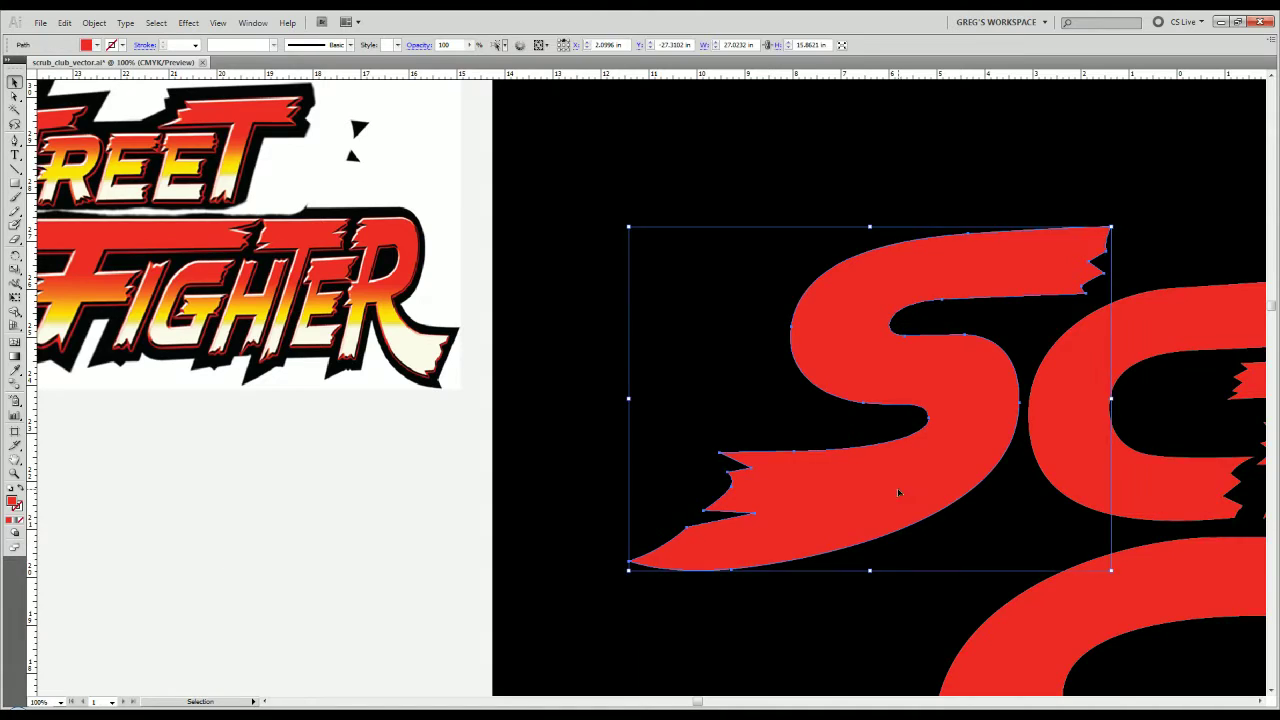
pyautogui.scroll(-2, 897, 488)
pyautogui.moveTo(897, 488); pyautogui.dragTo(301, 502)
pyautogui.keyDown('shift'); pyautogui.click(481, 423); pyautogui.keyUp('shift')
pyautogui.keyDown('shift'); pyautogui.click(481, 424); pyautogui.keyUp('shift')
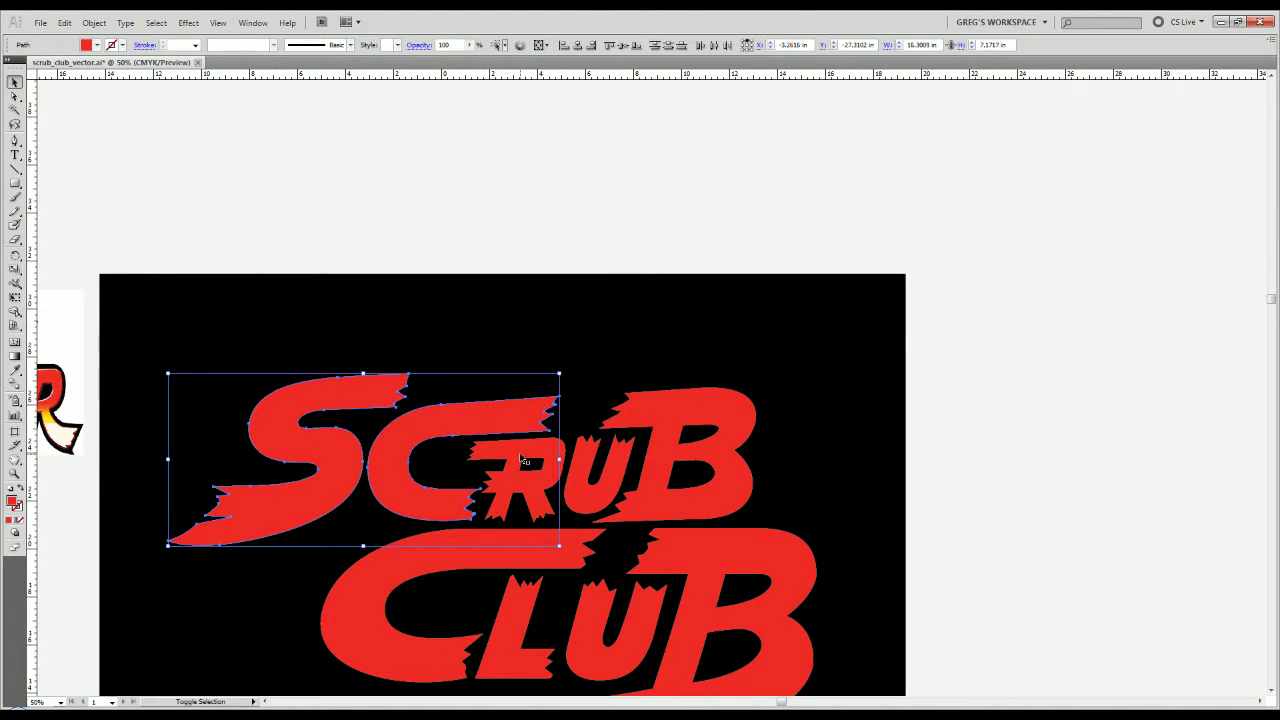
pyautogui.keyDown('shift'); pyautogui.click(577, 487); pyautogui.keyUp('shift')
pyautogui.keyDown('shift'); pyautogui.click(675, 418); pyautogui.keyUp('shift')
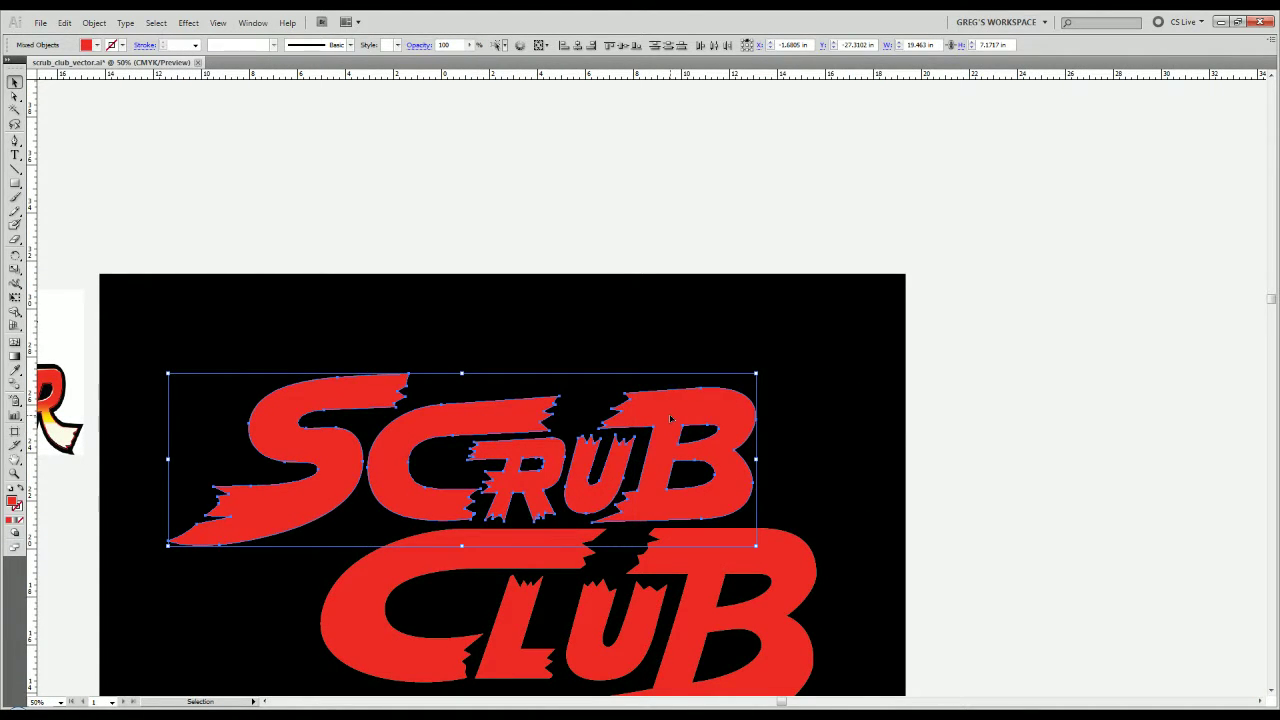
pyautogui.hotkey('ctrl', 'g')
# Group the letters C, L, U and B of the word CLUB into a second, separate group.
pyautogui.moveTo(448, 542); pyautogui.dragTo(631, 348)
pyautogui.click(632, 352)
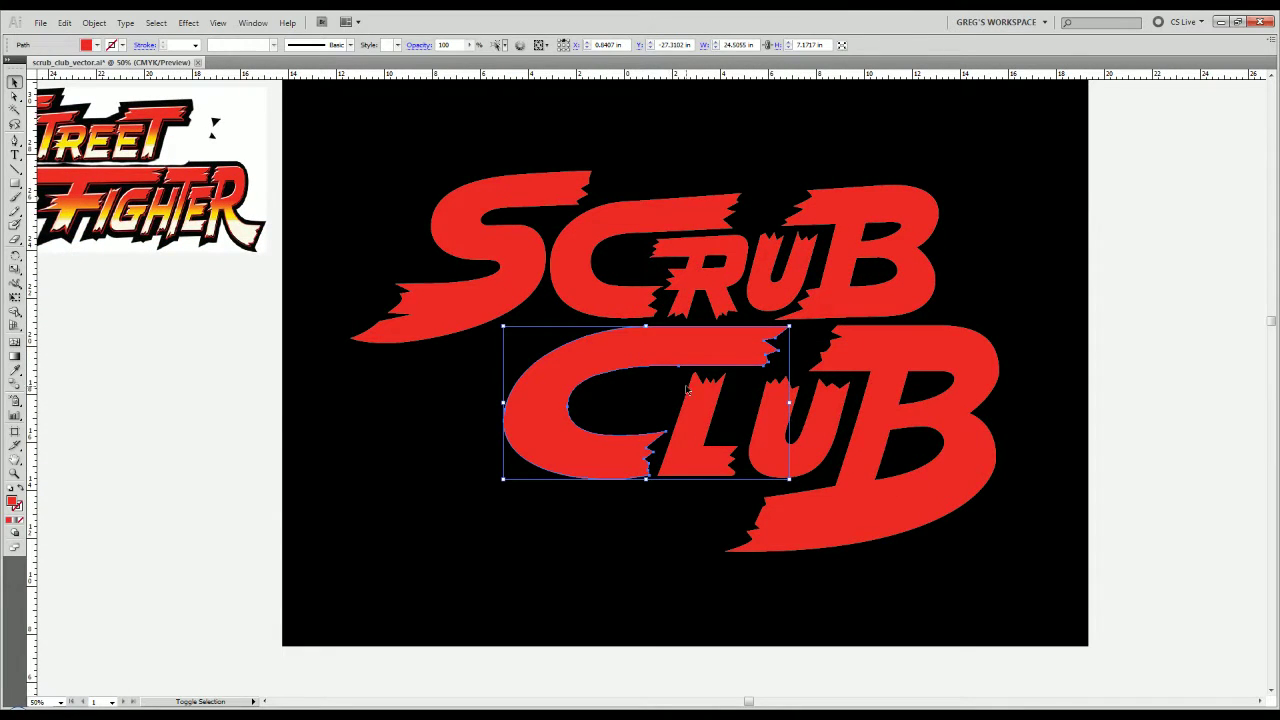
pyautogui.keyDown('shift'); pyautogui.click(705, 430); pyautogui.keyUp('shift')
pyautogui.keyDown('shift'); pyautogui.click(795, 405); pyautogui.keyUp('shift')
pyautogui.keyDown('shift'); pyautogui.click(869, 360); pyautogui.keyUp('shift')
pyautogui.rightClick(869, 360)
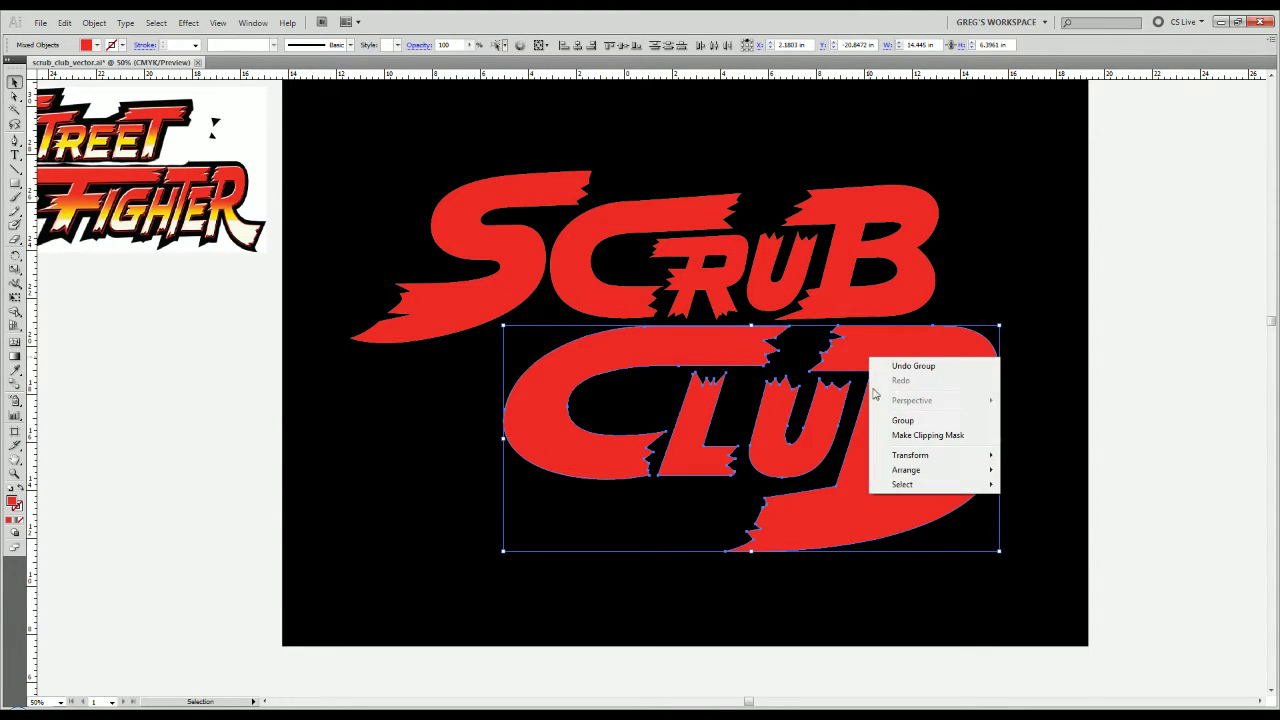
pyautogui.click(895, 420)
pyautogui.click(148, 393)
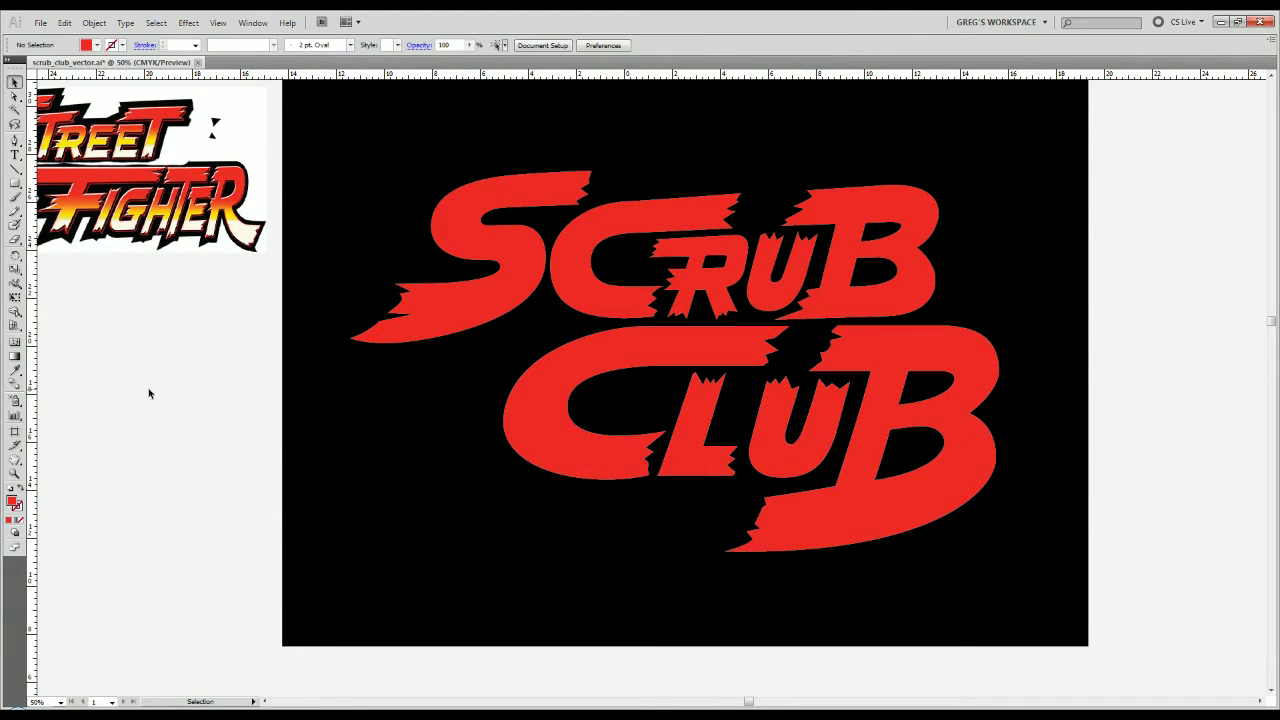
# Select the SCRUB word group and place the floating Gradient panel below the Street Fighter reference.
pyautogui.click(600, 308)
pyautogui.click(600, 362)
pyautogui.click(617, 310)
pyautogui.click(152, 462)
pyautogui.moveTo(168, 325); pyautogui.dragTo(346, 543)
pyautogui.hotkey('ctrl', '+')
pyautogui.scroll(1, 389, 460)
pyautogui.click(795, 395)
pyautogui.click(795, 396)
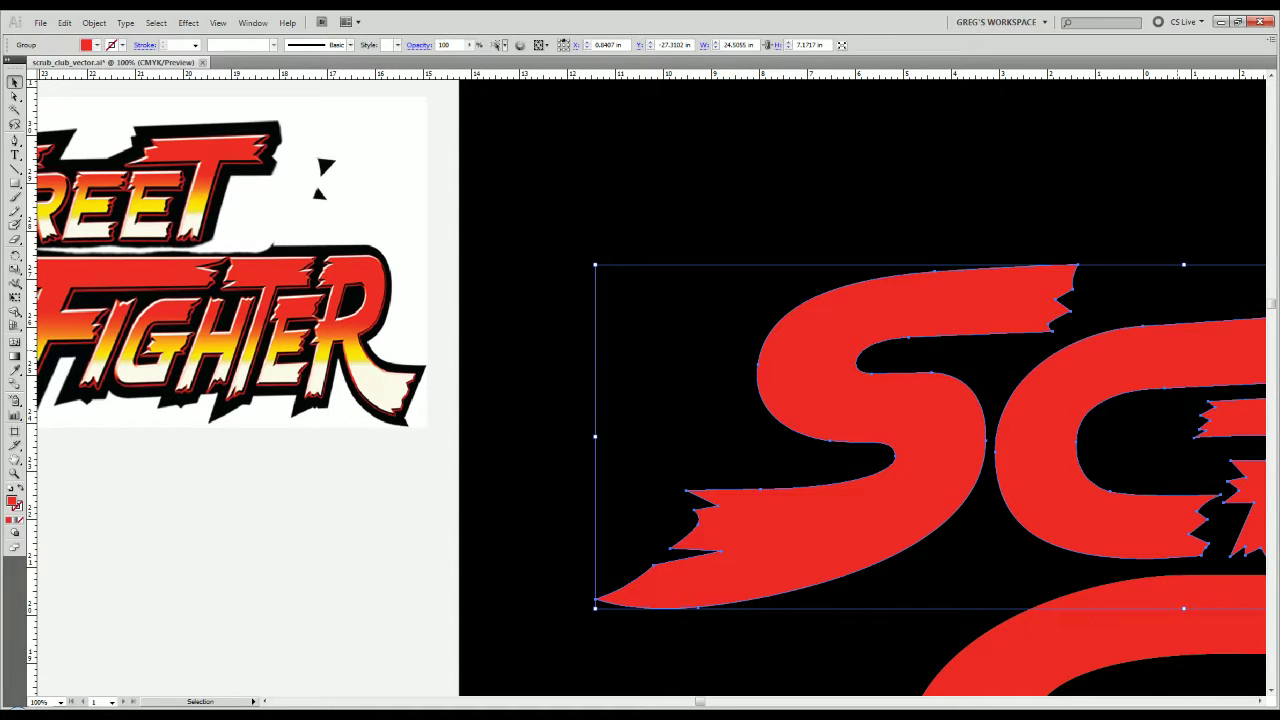
pyautogui.moveTo(0, 420); pyautogui.dragTo(374, 457)
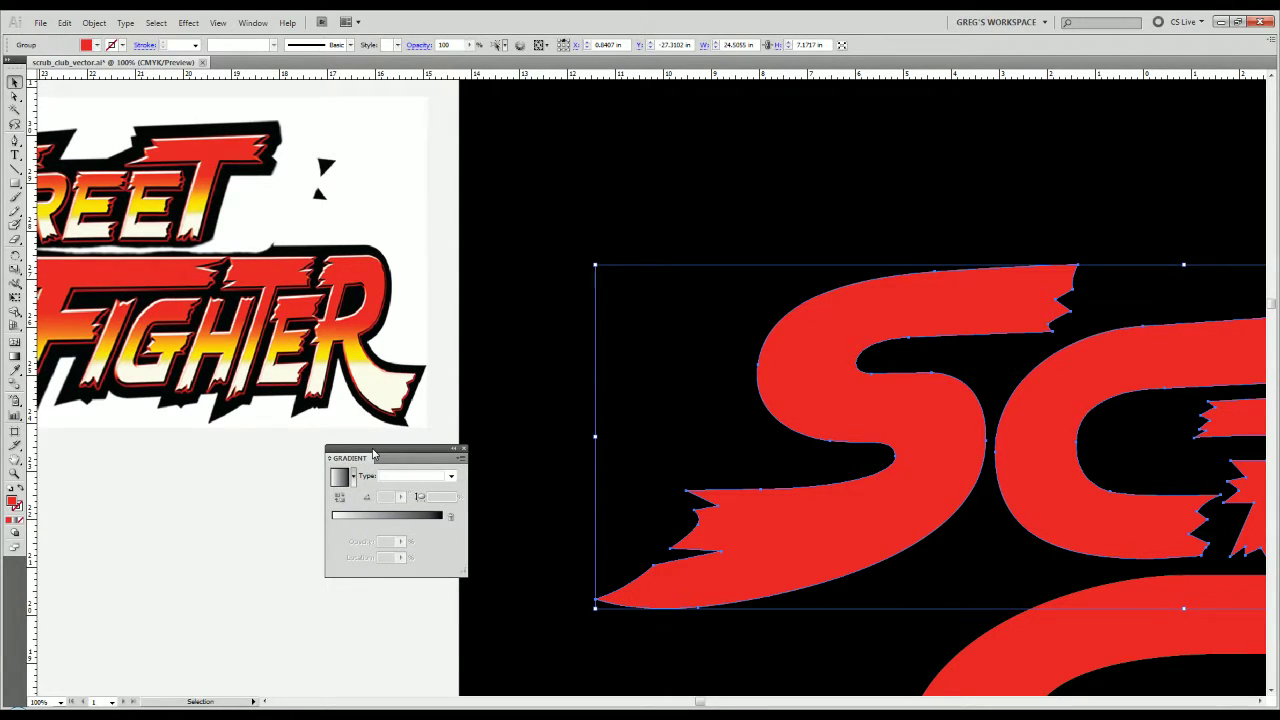
# Examine up close how the gradient colours run from top to bottom through the FIGHTER letters of the reference logo.
pyautogui.click(275, 503)
pyautogui.scroll(4, 250, 382)
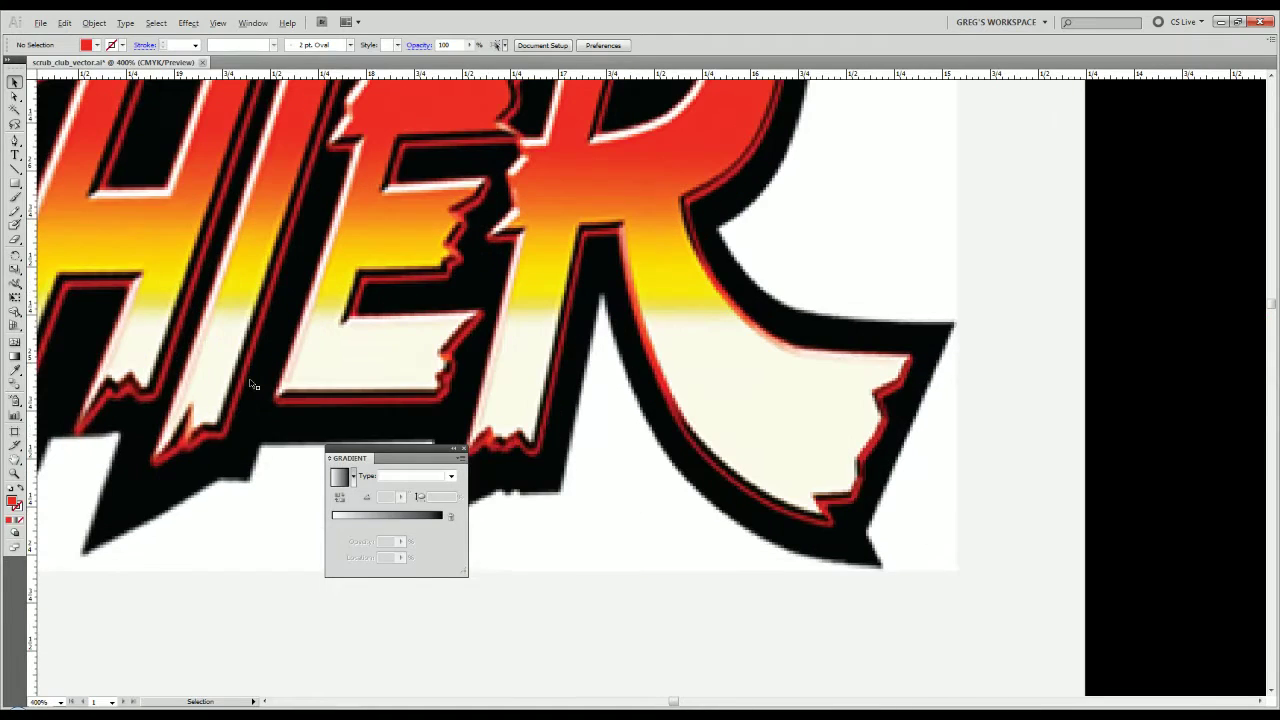
pyautogui.press('space')
pyautogui.moveTo(257, 385); pyautogui.dragTo(296, 587)
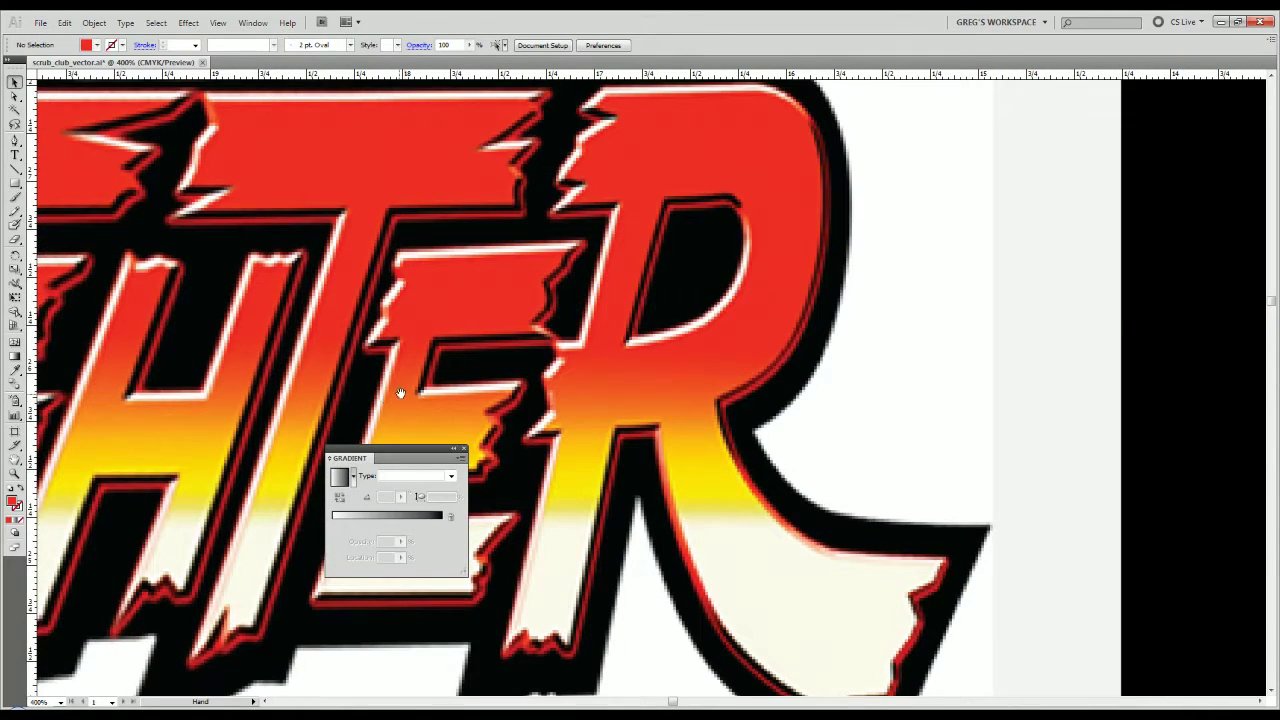
pyautogui.moveTo(400, 393); pyautogui.dragTo(384, 473)
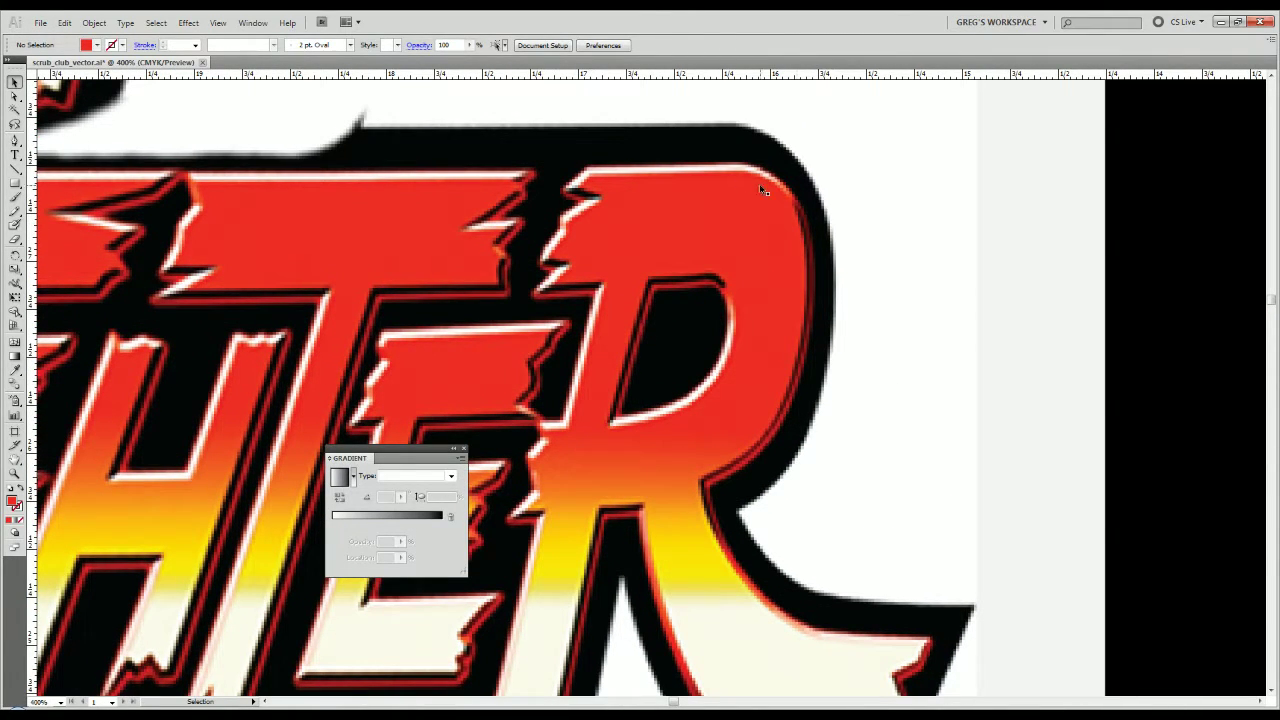
pyautogui.press('space')
pyautogui.moveTo(746, 586); pyautogui.dragTo(885, 258)
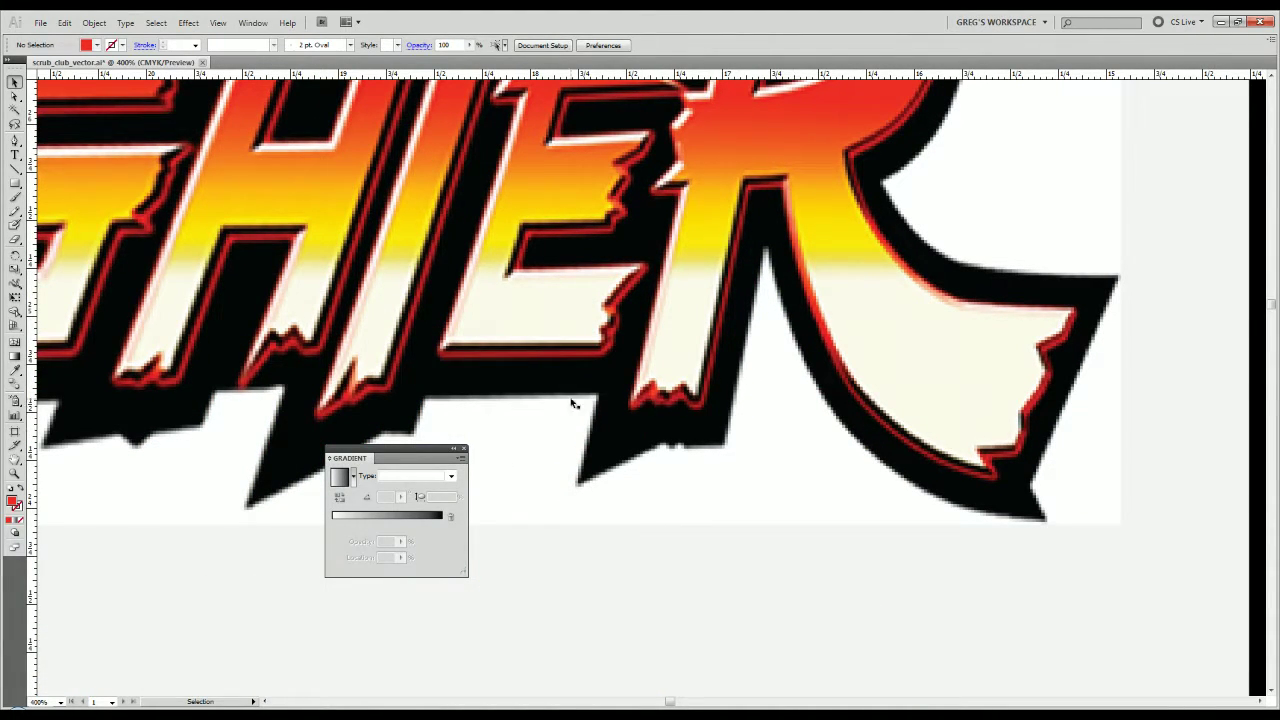
pyautogui.moveTo(573, 403); pyautogui.dragTo(437, 433)
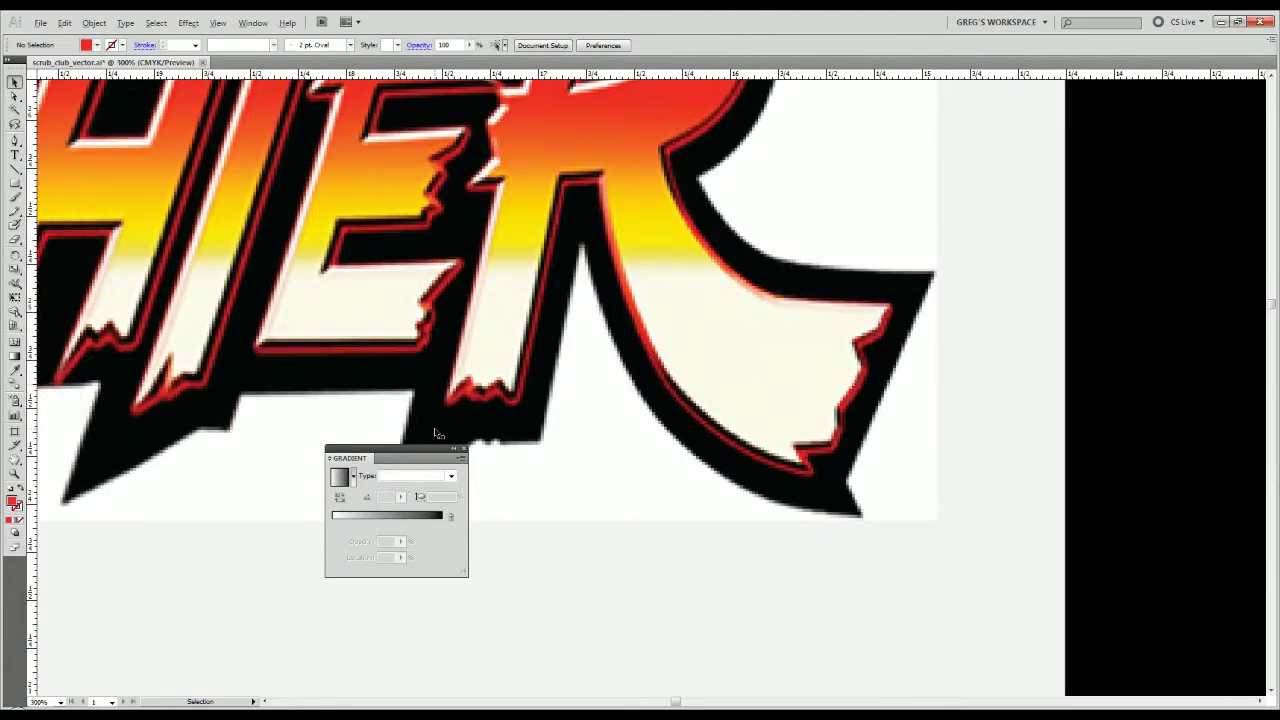
pyautogui.scroll(-3, 437, 433)
pyautogui.hotkey('ctrl', '-')
pyautogui.hotkey('ctrl', '-')
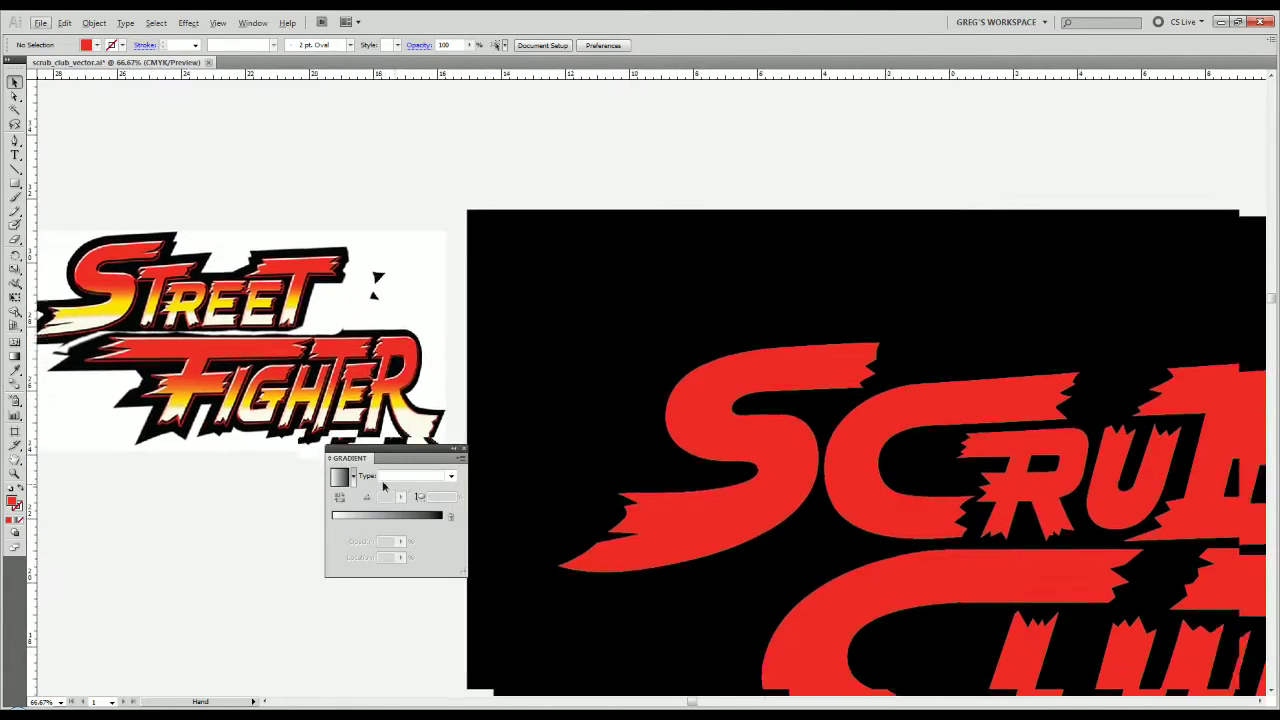
# Reselect the SCRUB word group and bring the full set of panels into view, with Gradient docked among them.
pyautogui.click(688, 440)
pyautogui.press('alt')
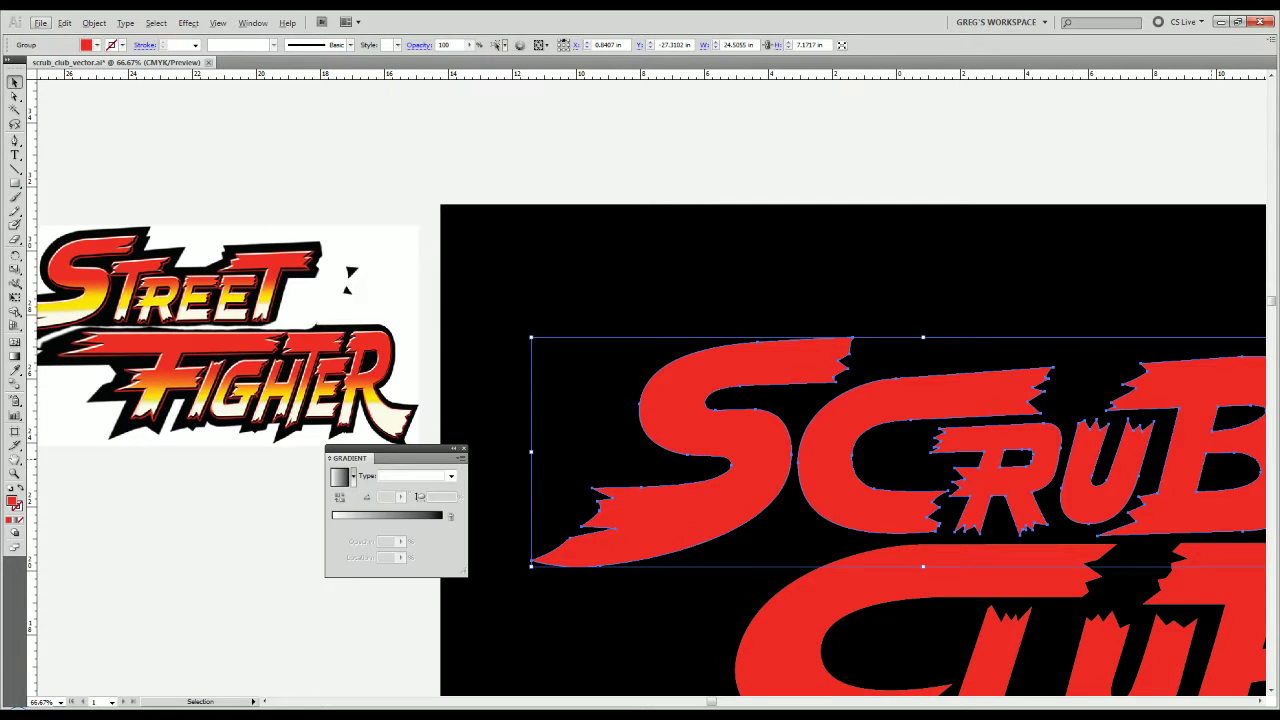
pyautogui.moveTo(356, 459); pyautogui.dragTo(1279, 380)
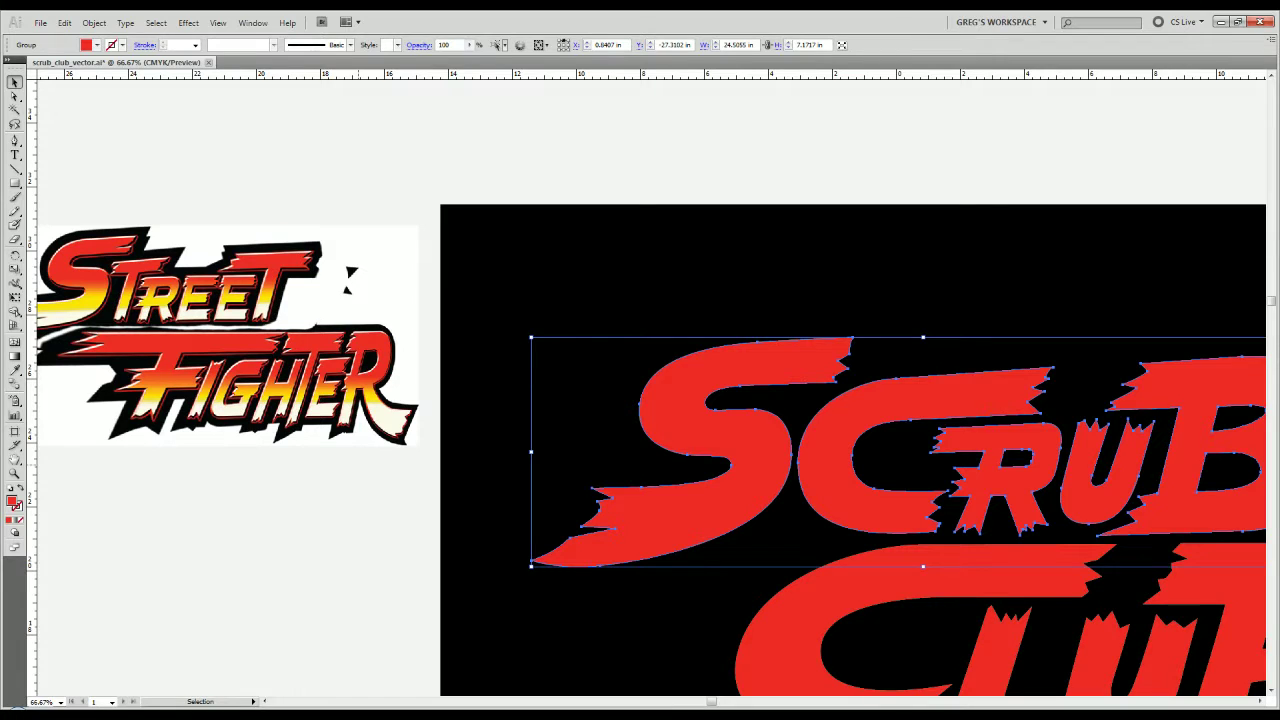
pyautogui.moveTo(1279, 20); pyautogui.dragTo(1275, 92)
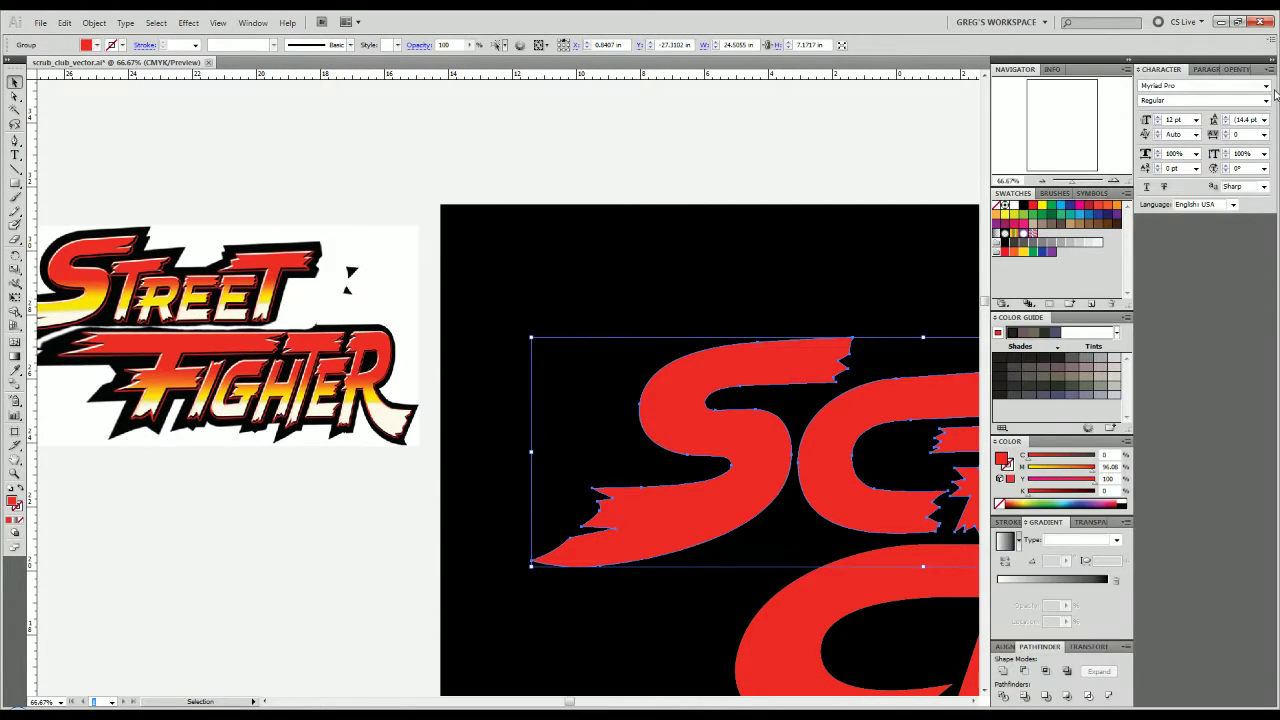
# Float the docked panels, collapse the Character column to icons, and place the panels clear of the SCRUB CLUB lettering.
pyautogui.moveTo(810, 537); pyautogui.dragTo(410, 492)
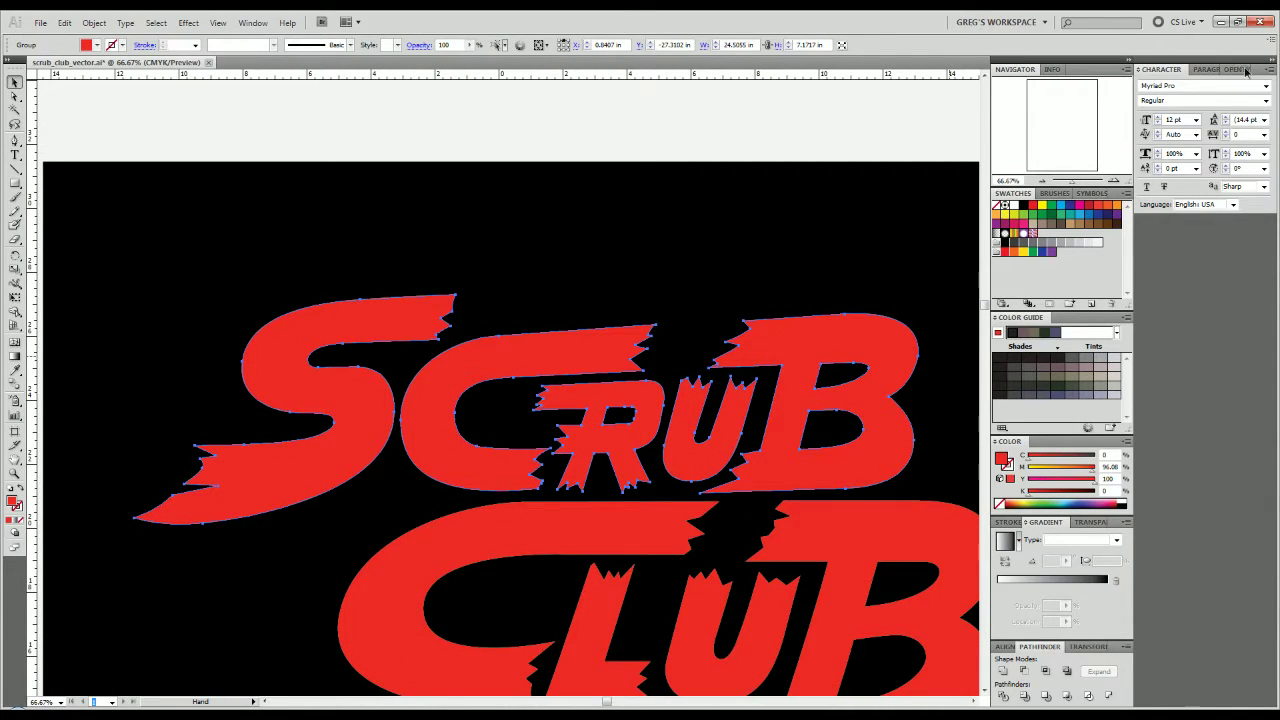
pyautogui.moveTo(1247, 72); pyautogui.dragTo(1225, 91)
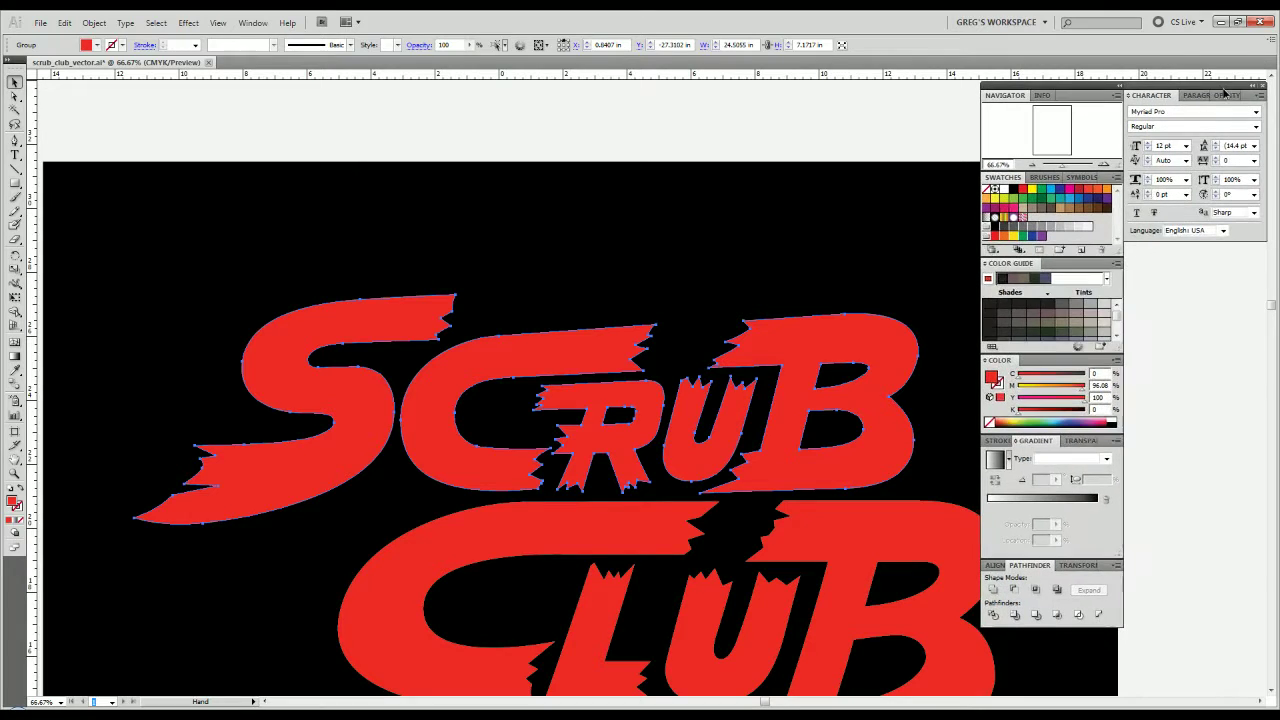
pyautogui.click(826, 405)
pyautogui.hotkey('ctrl', '-')
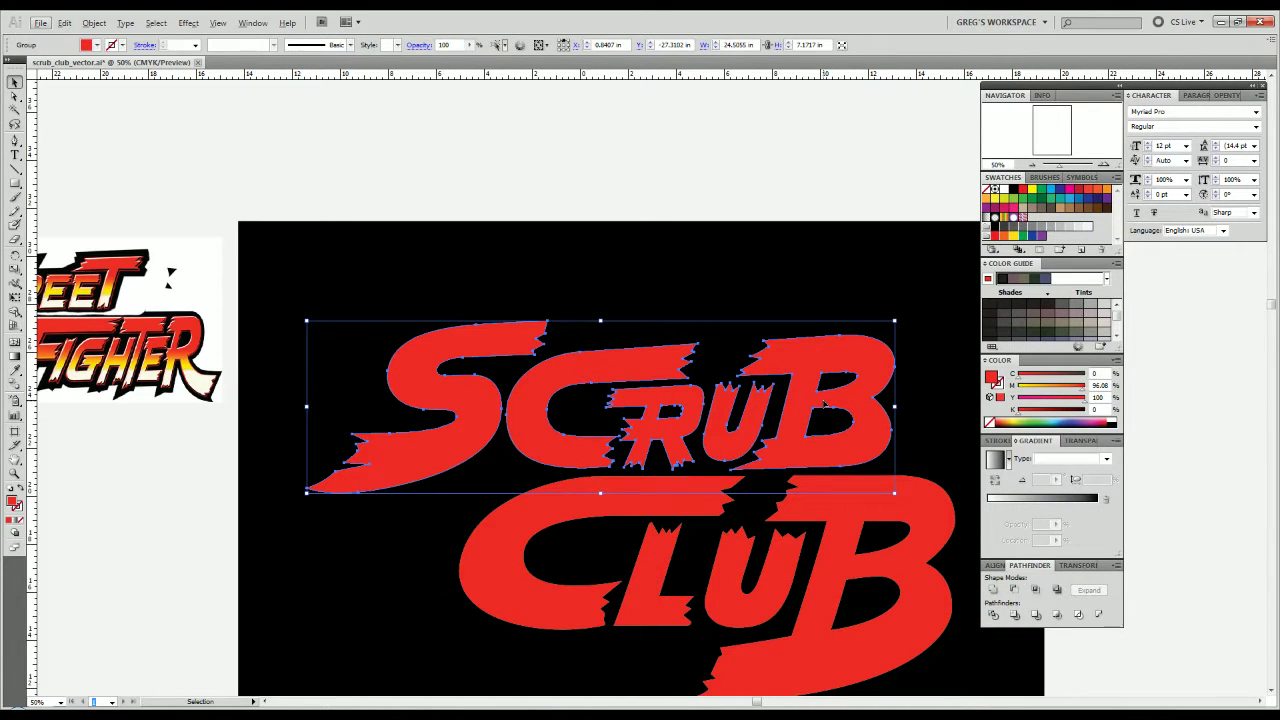
pyautogui.doubleClick(1188, 86)
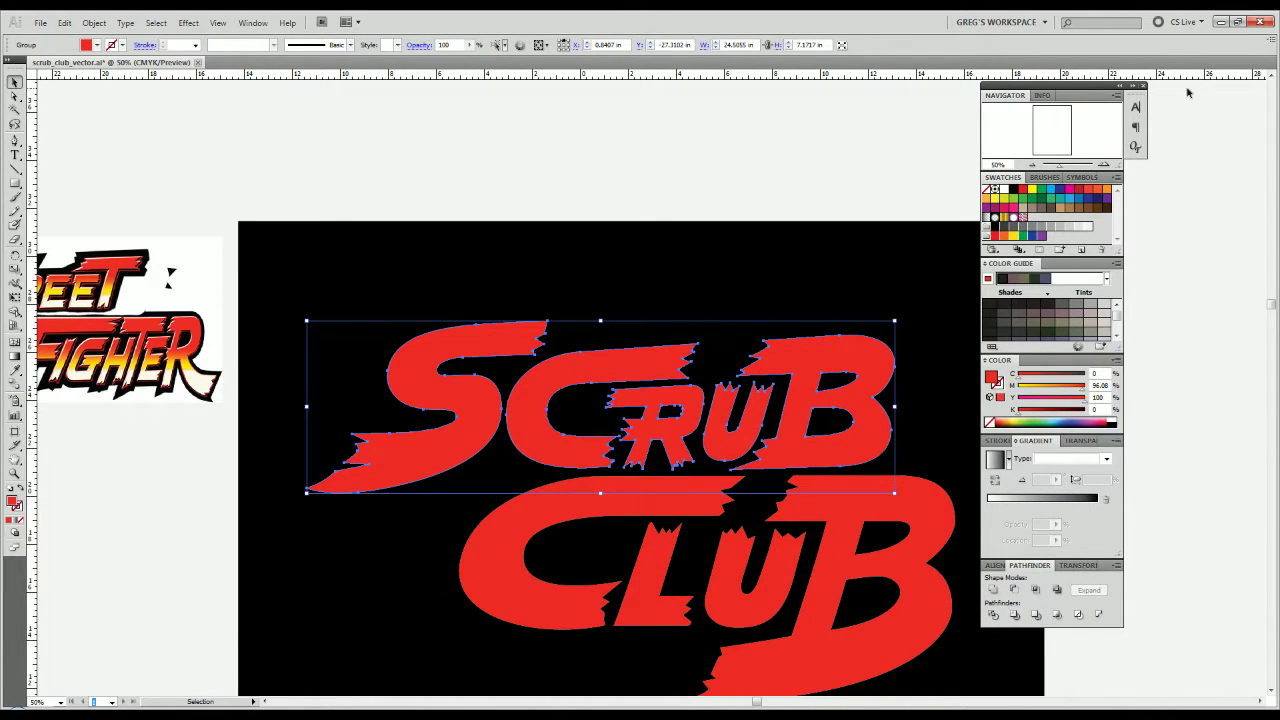
pyautogui.moveTo(1097, 95); pyautogui.dragTo(1212, 100)
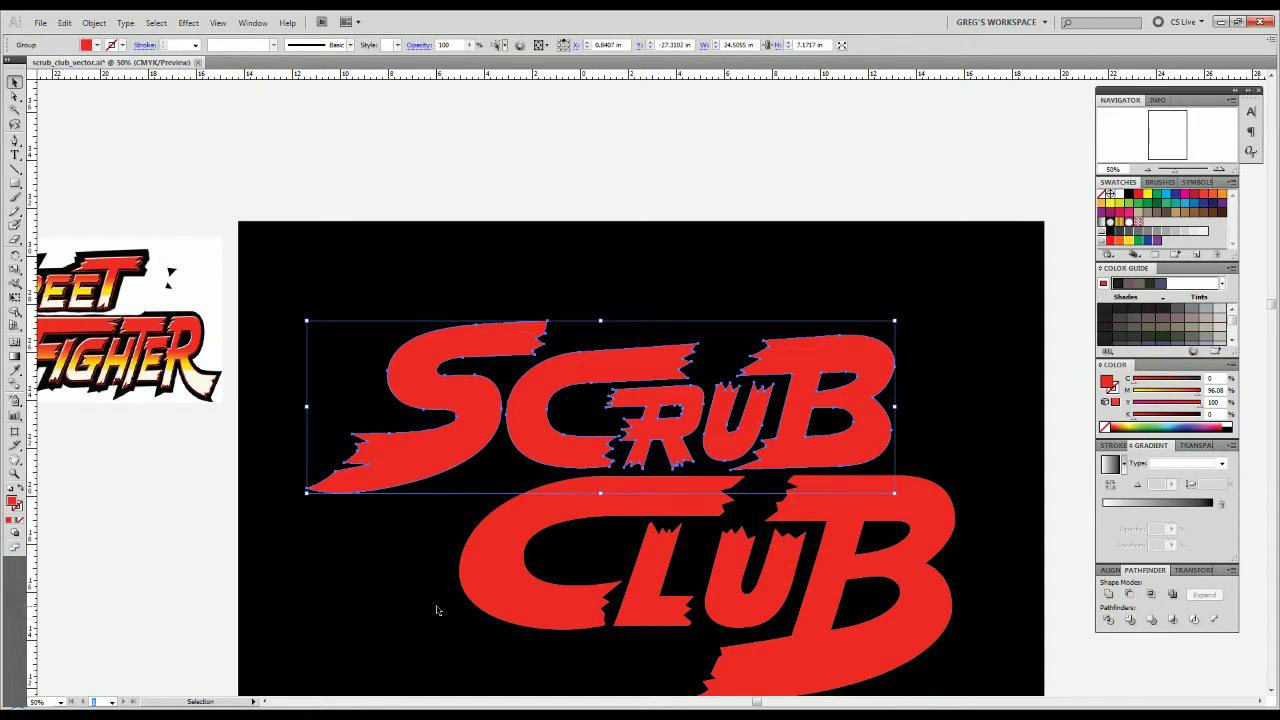
# Fill the SCRUB word group with a linear white-to-black gradient running straight down through the letters.
pyautogui.hotkey('ctrl', 'shift', 'a')
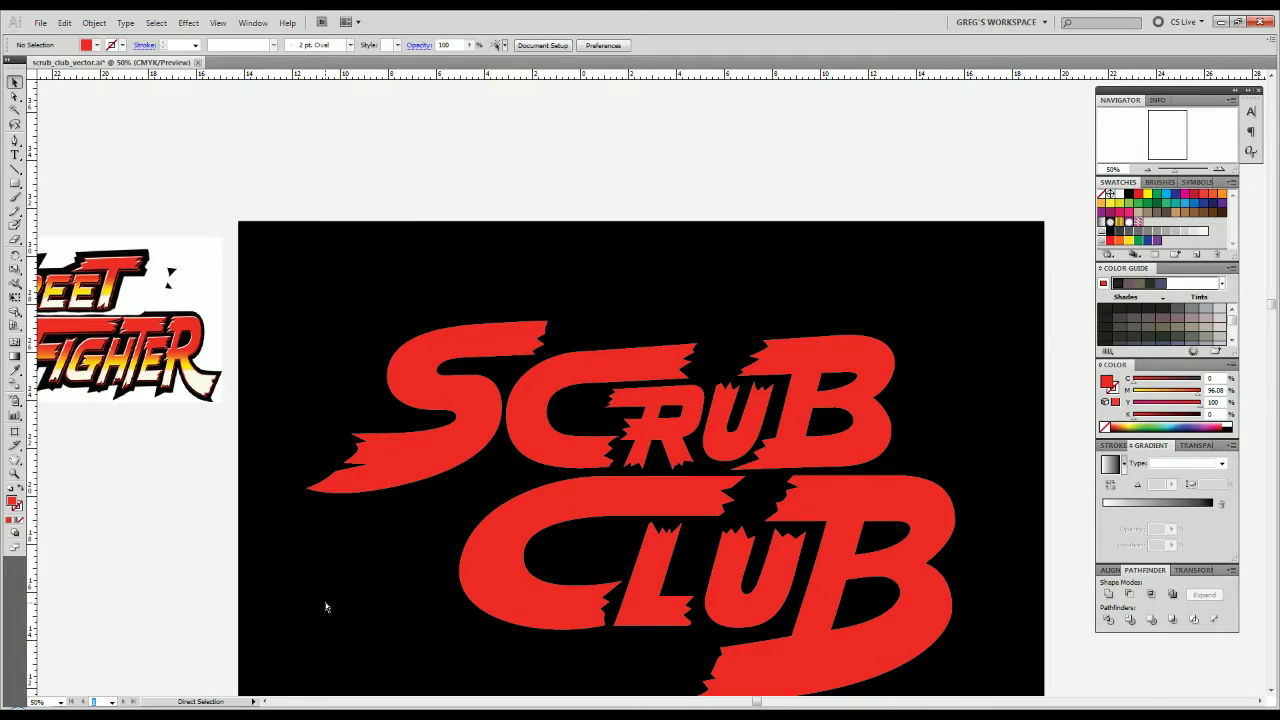
pyautogui.press('v')
pyautogui.click(451, 473)
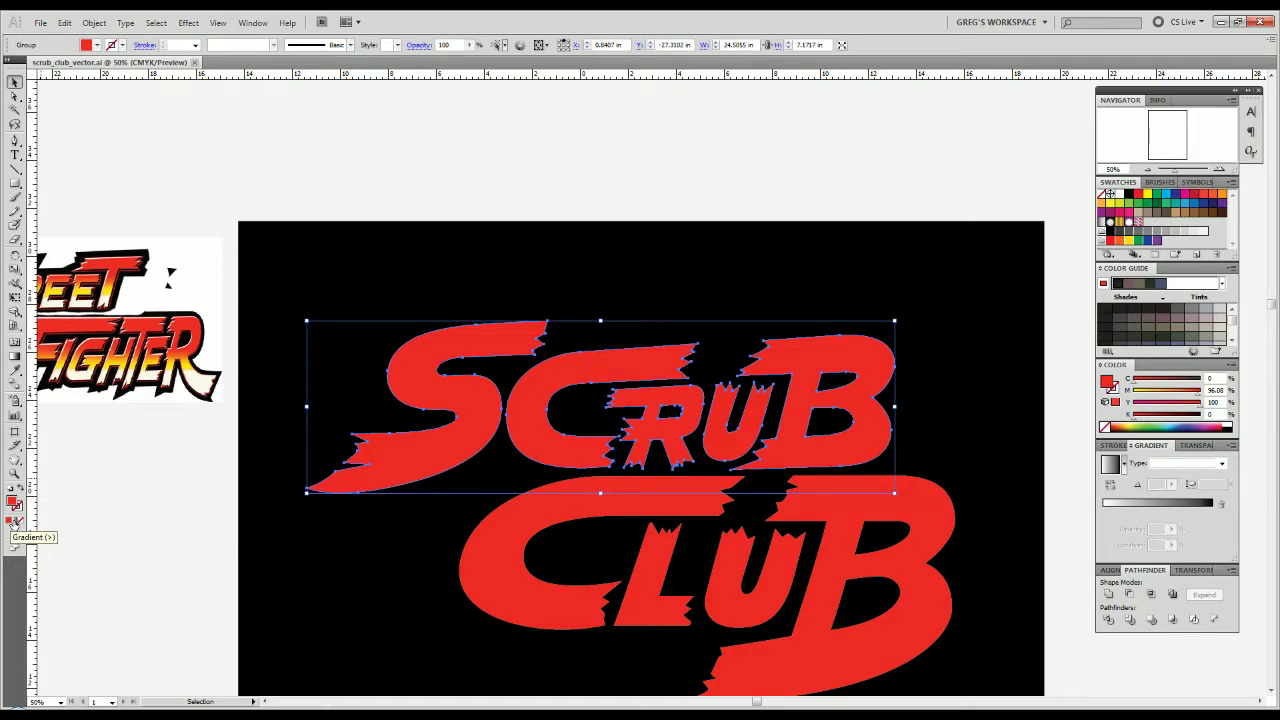
pyautogui.click(13, 523)
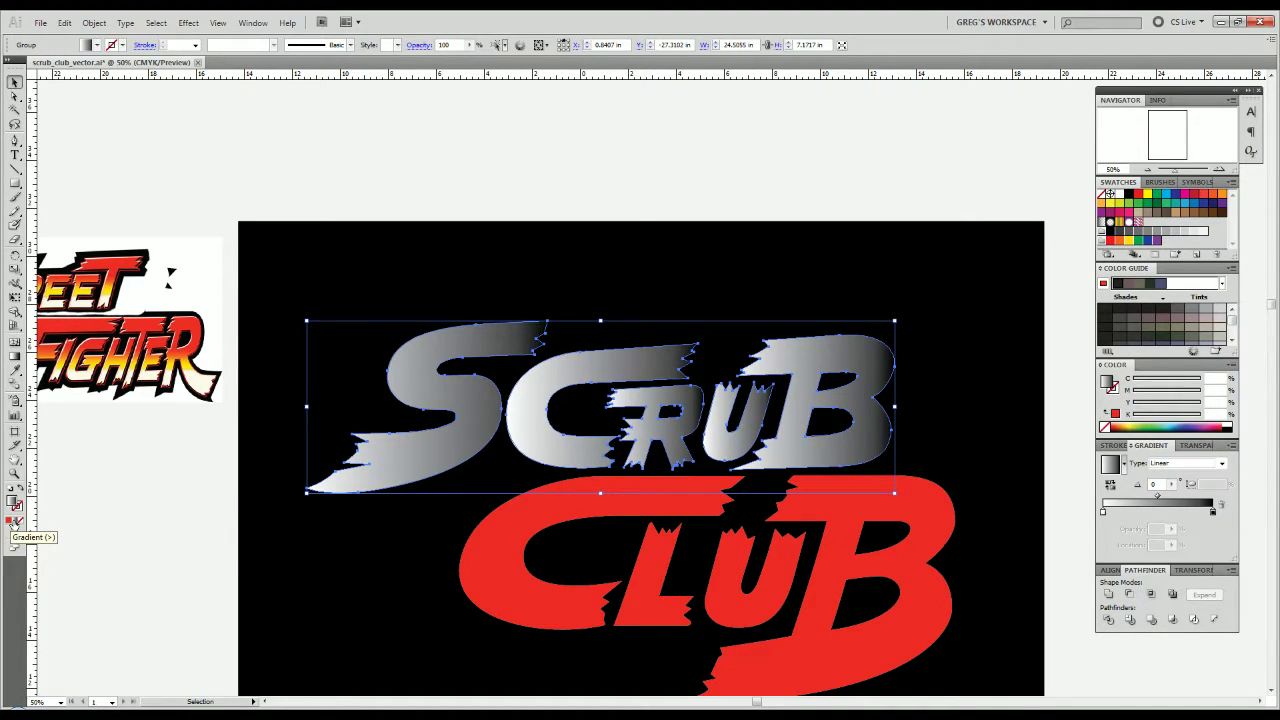
pyautogui.press('g')
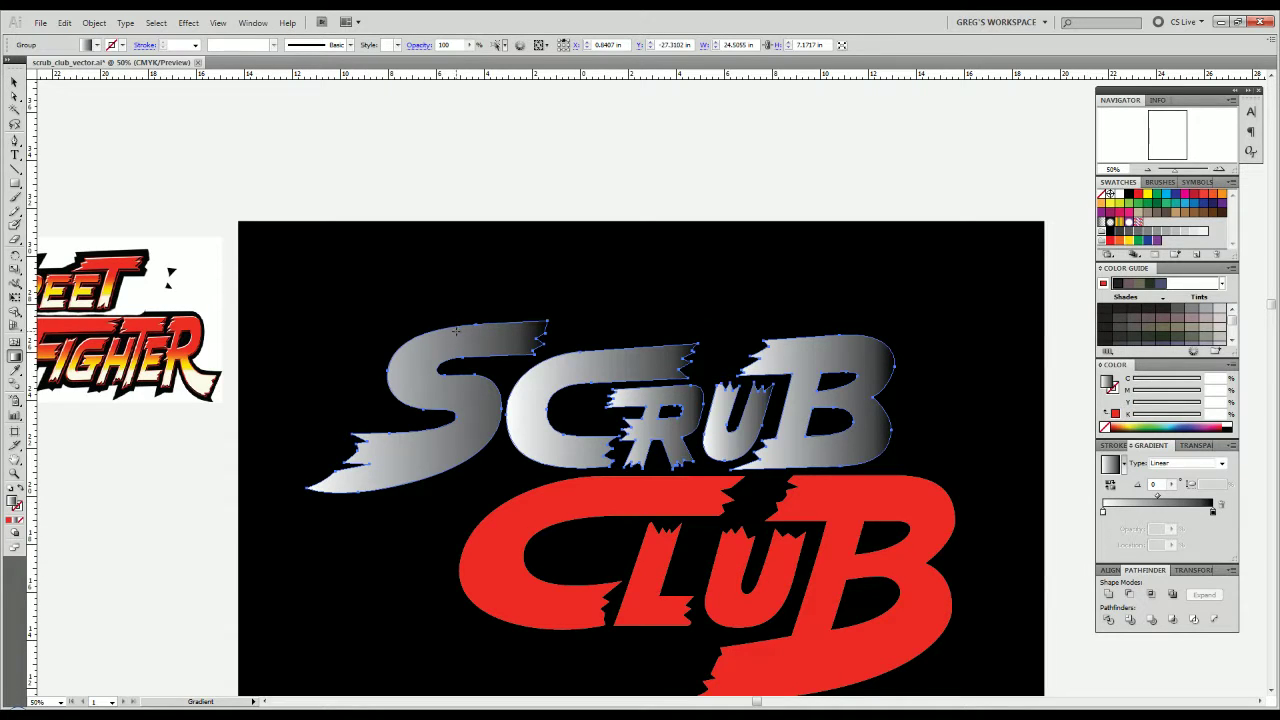
pyautogui.moveTo(437, 326); pyautogui.dragTo(434, 490)
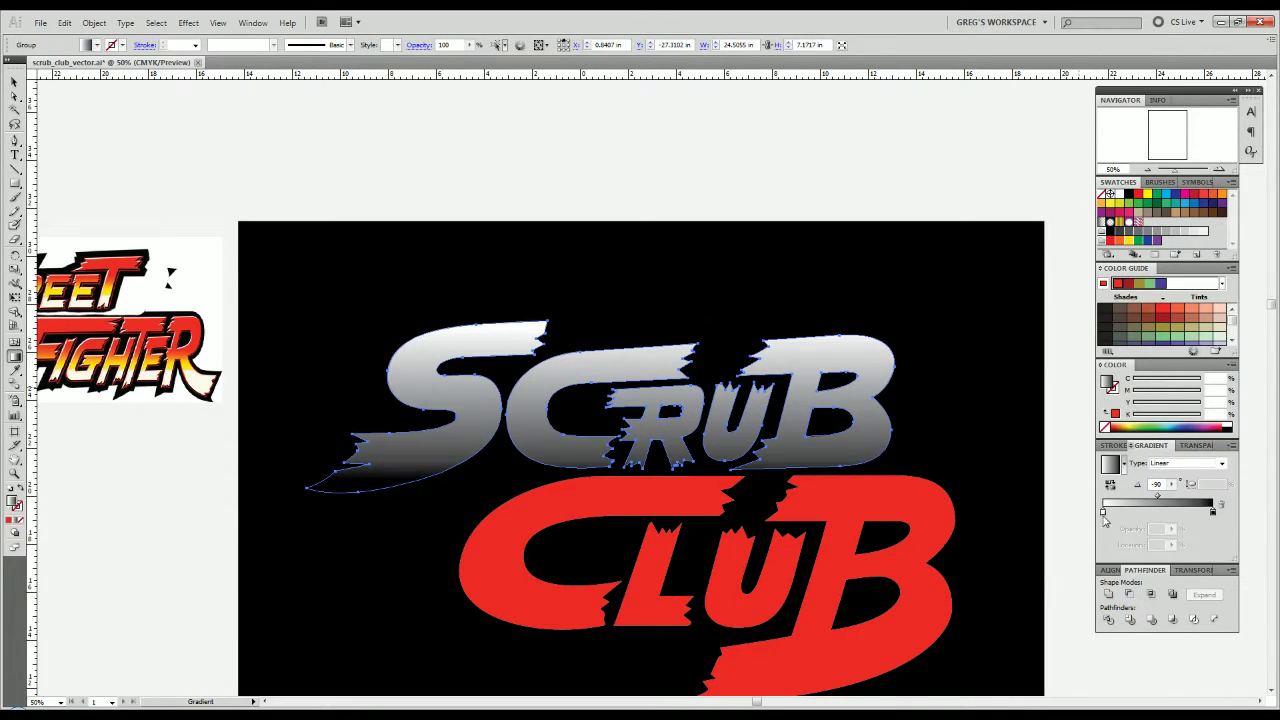
# Switch the black end stop of the SCRUB gradient to CMYK and set it to red, with M 100, Y 100, C 0 and K 0.
pyautogui.click(1212, 513)
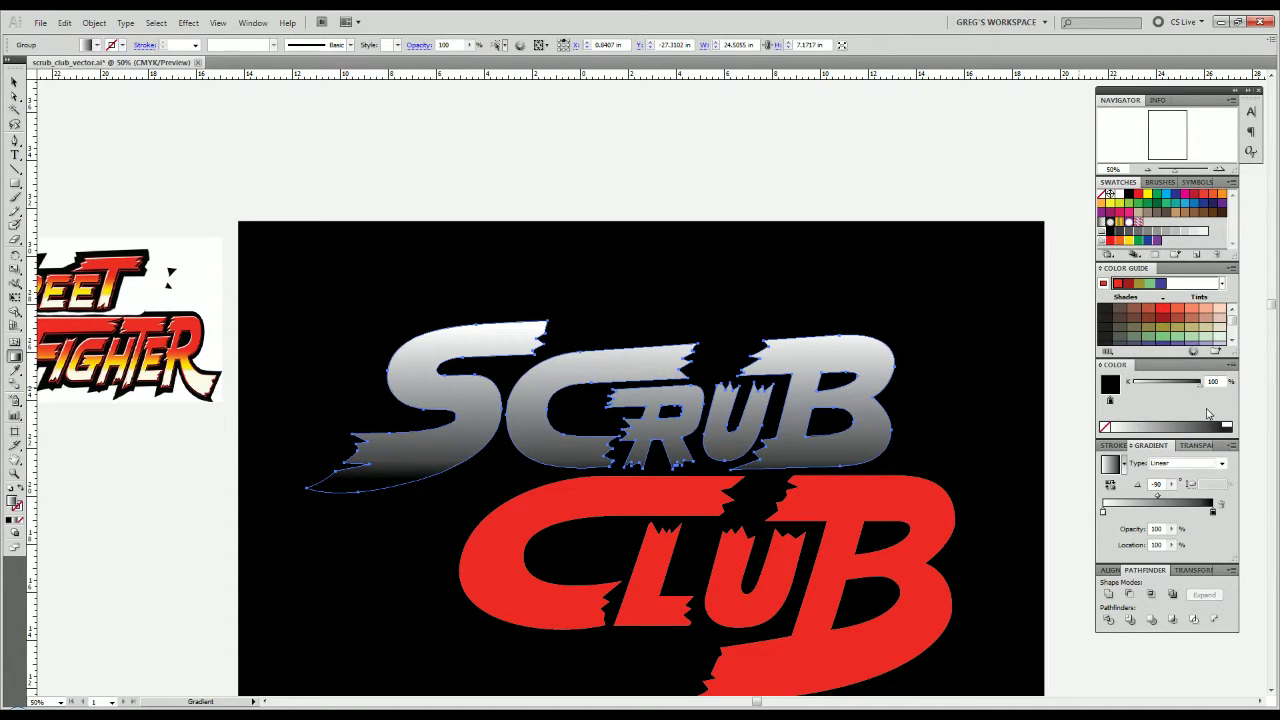
pyautogui.click(1231, 365)
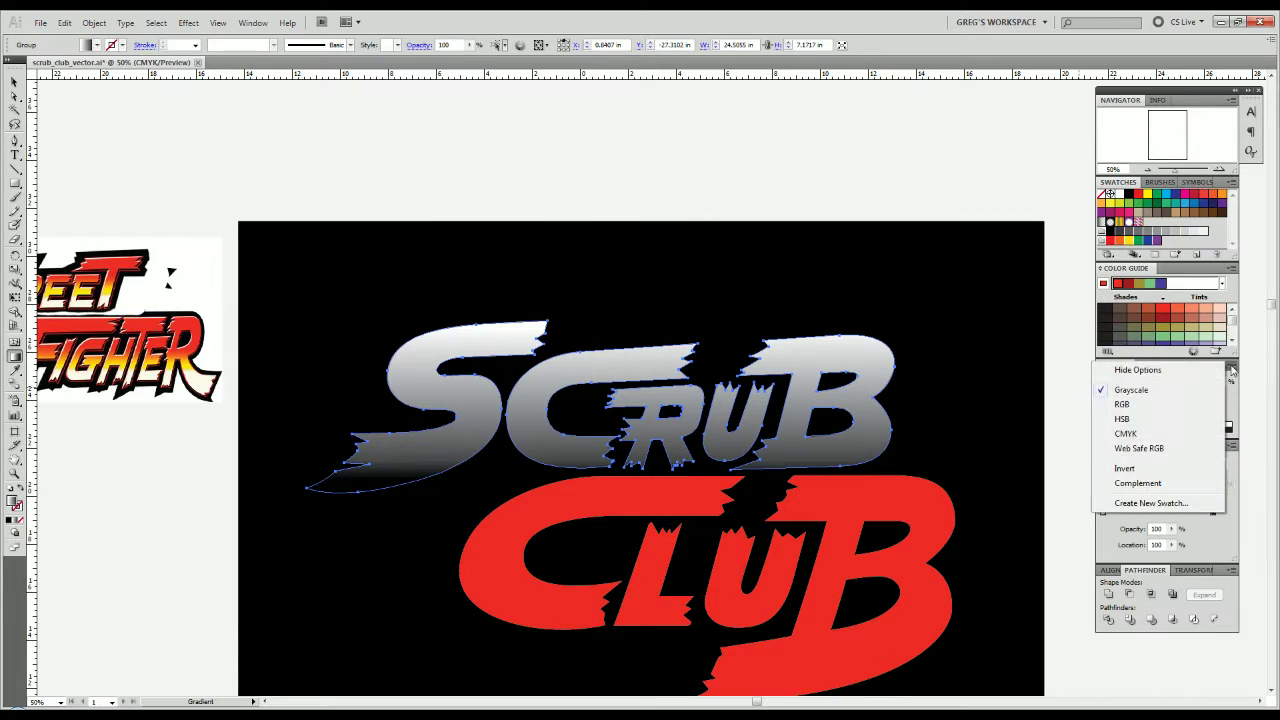
pyautogui.click(1126, 433)
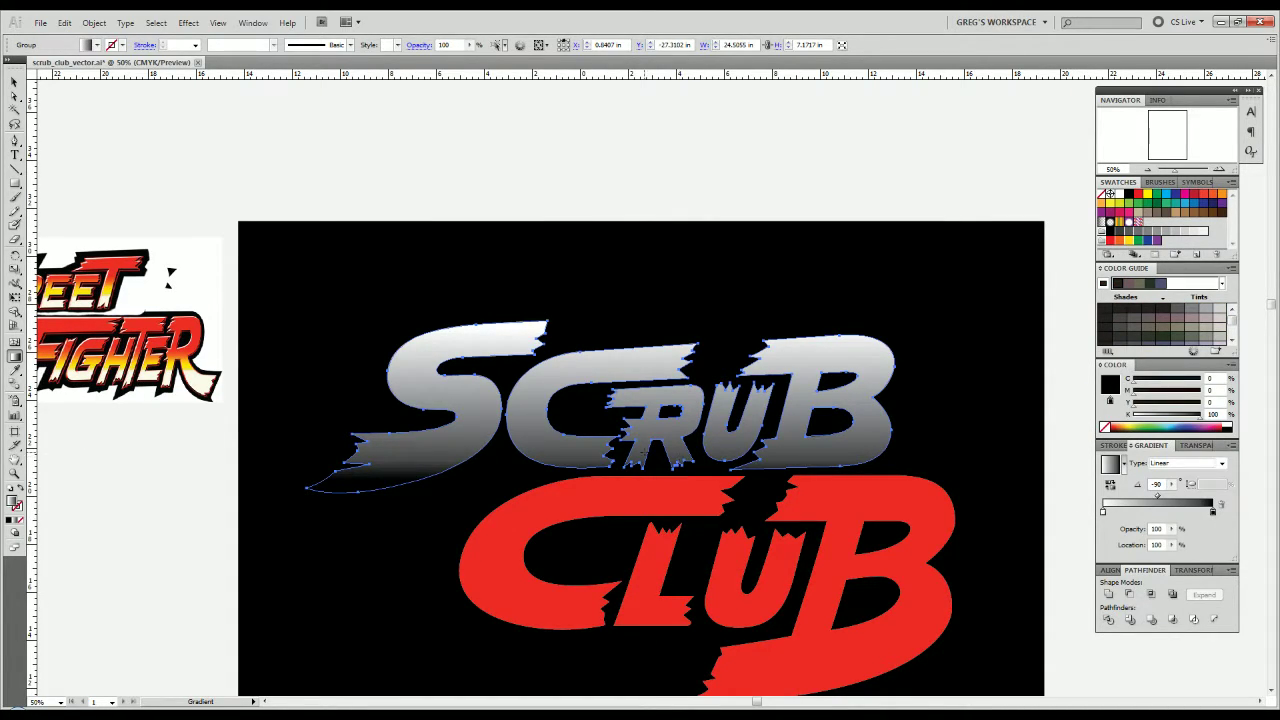
pyautogui.doubleClick(1213, 512)
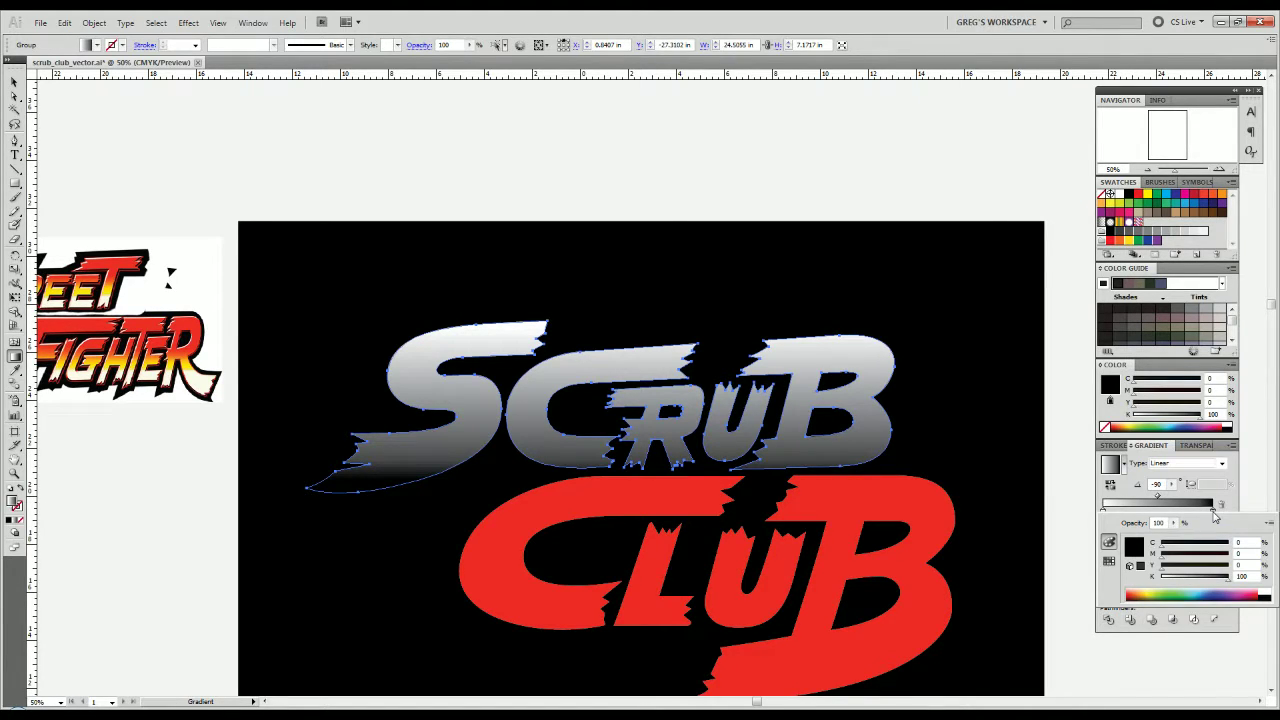
pyautogui.click(1234, 500)
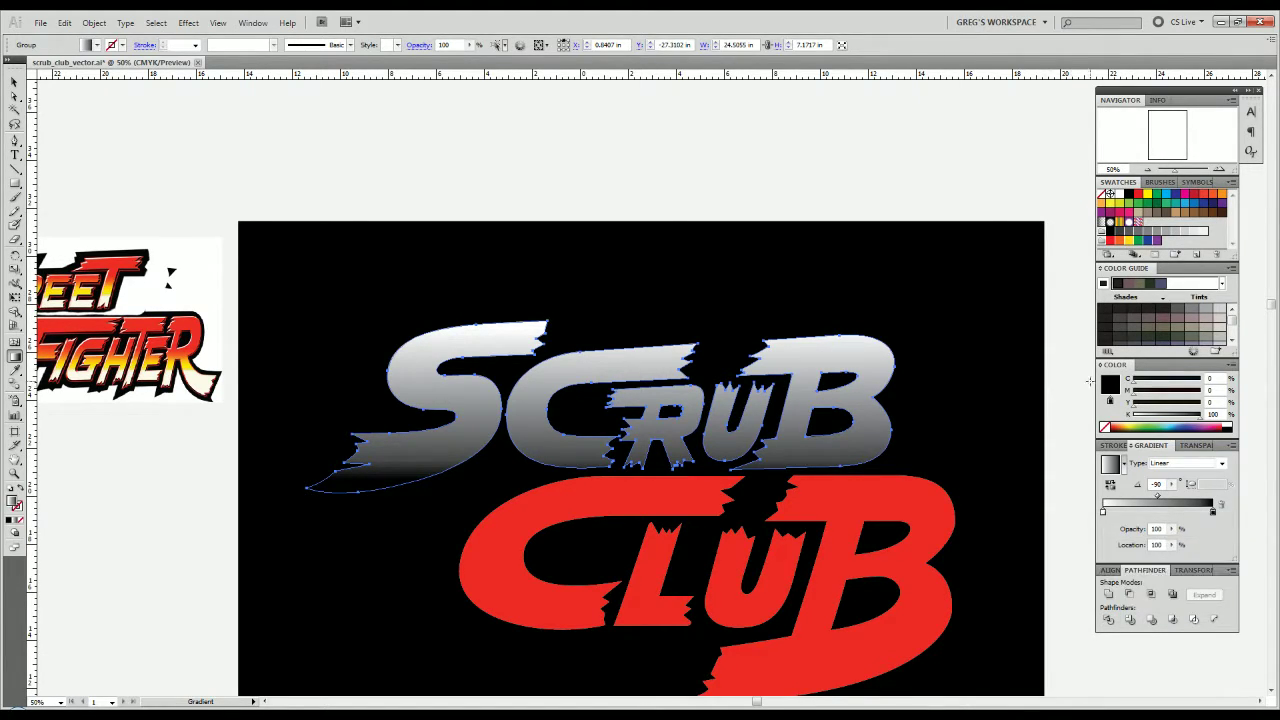
pyautogui.moveTo(1134, 381); pyautogui.dragTo(1205, 381)
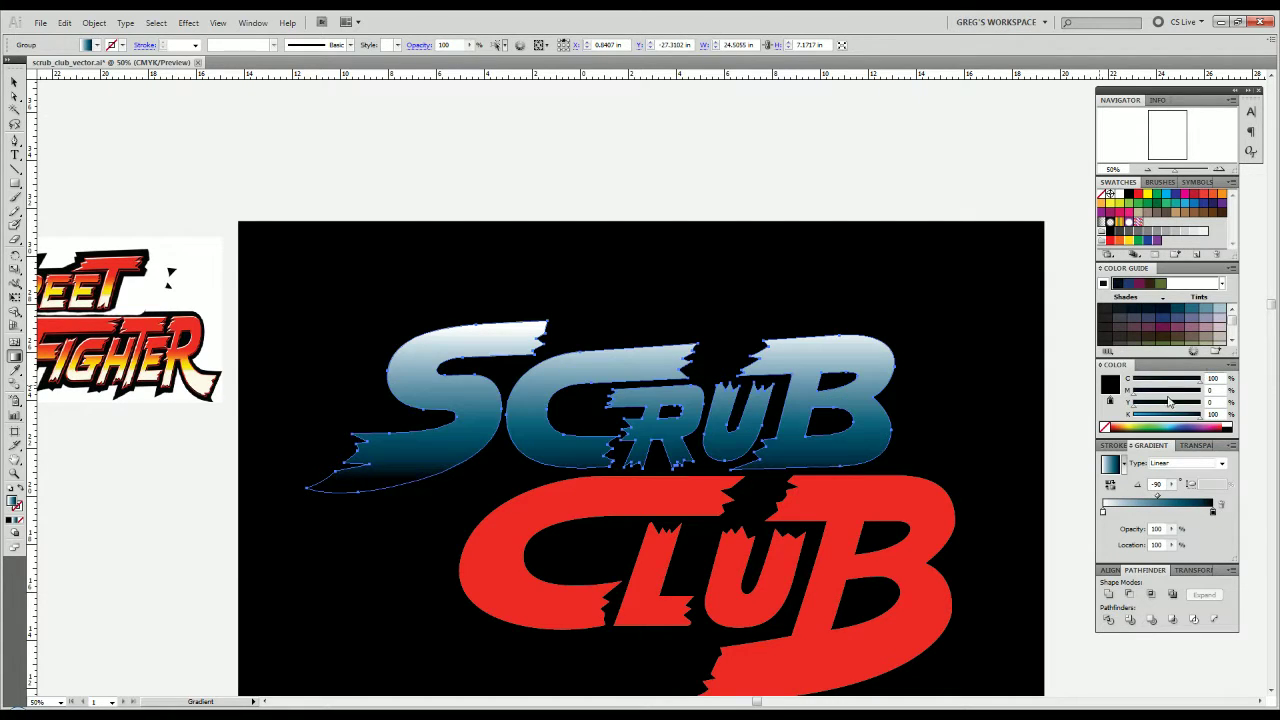
pyautogui.moveTo(1134, 408)
pyautogui.mouseDown()
pyautogui.moveTo(1205, 404)
pyautogui.moveTo(1134, 416)
pyautogui.mouseUp()
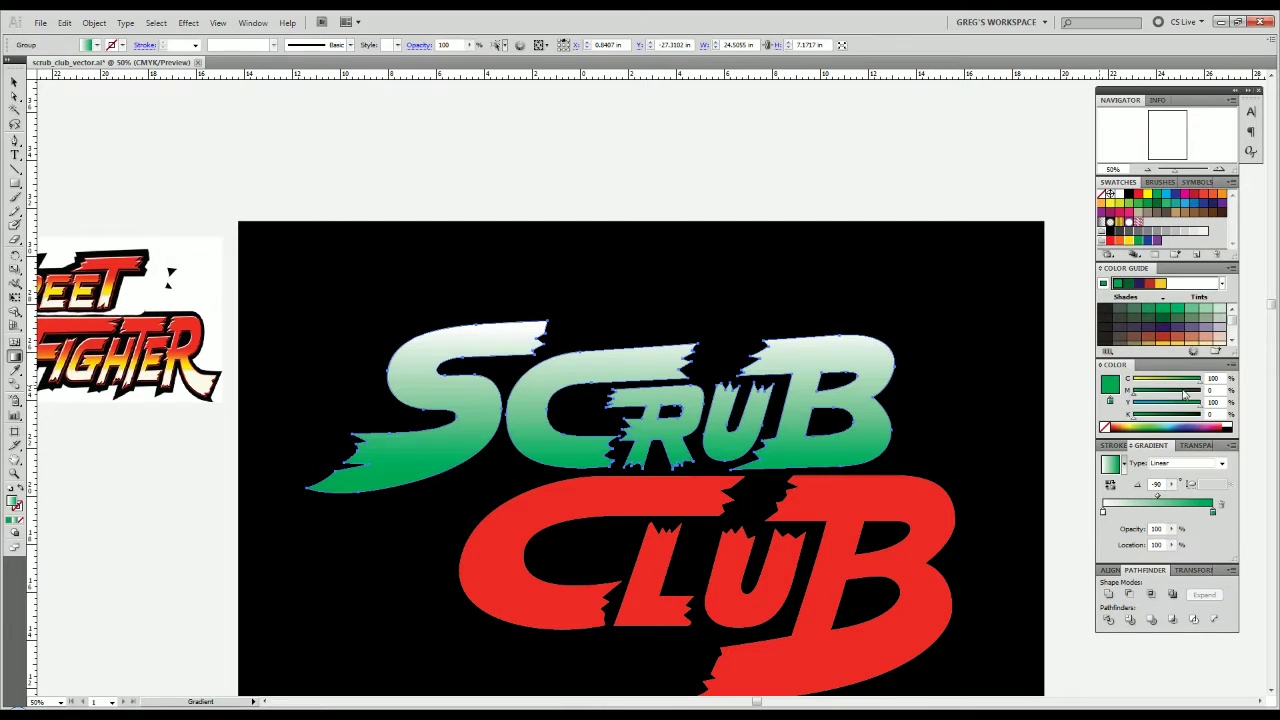
pyautogui.moveTo(1200, 384)
pyautogui.mouseDown()
pyautogui.moveTo(1130, 390)
pyautogui.moveTo(1220, 390)
pyautogui.mouseUp()
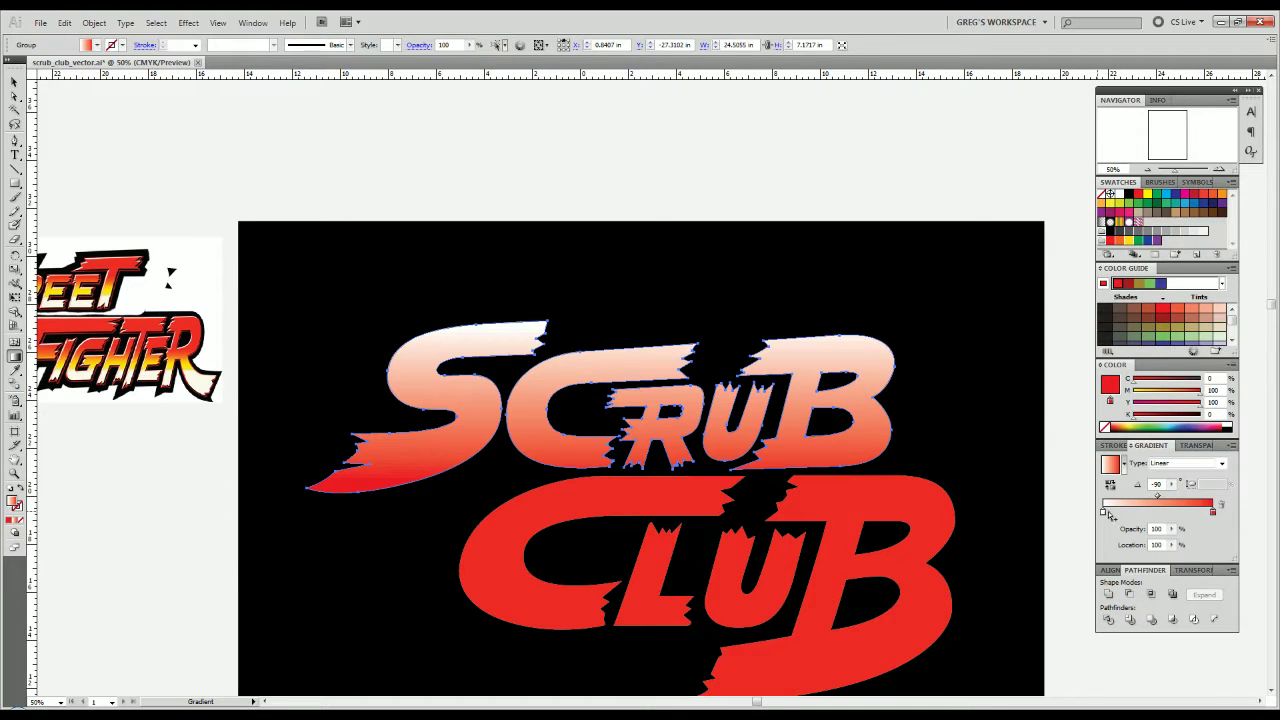
# Switch the white start stop of the SCRUB gradient to CMYK and set its yellow to 100%.
pyautogui.click(1103, 512)
pyautogui.click(1234, 367)
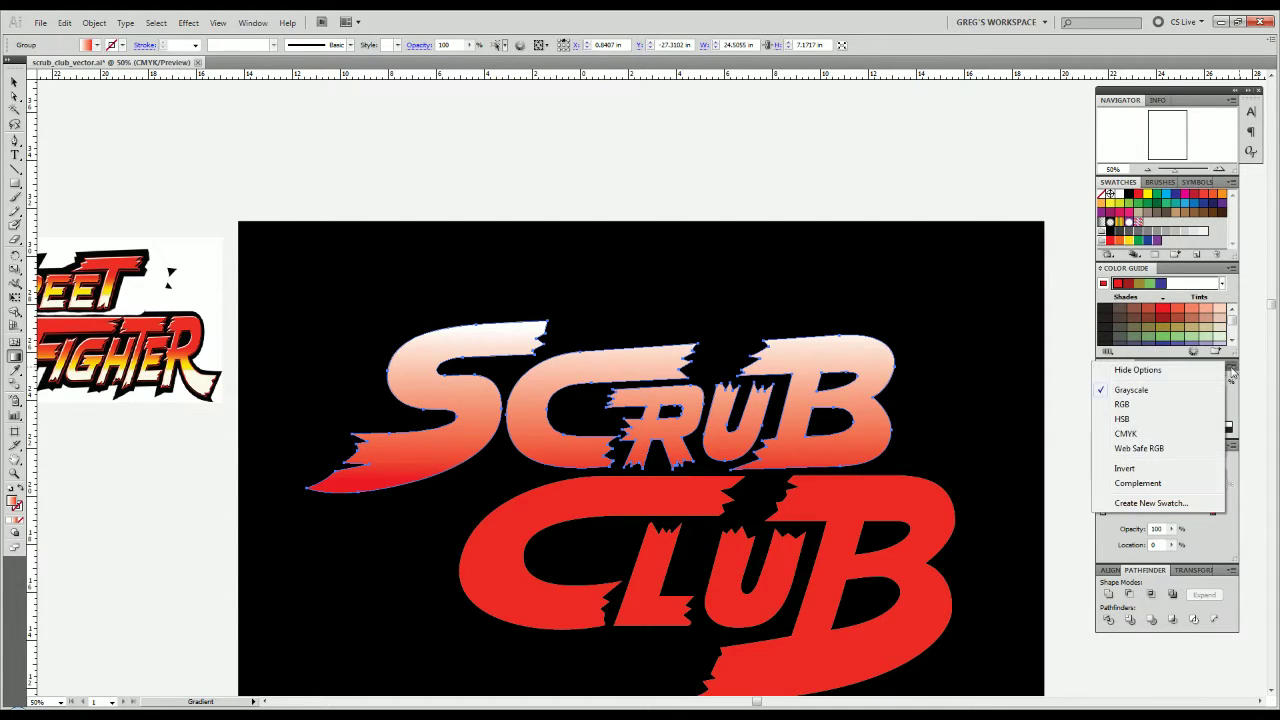
pyautogui.click(1160, 434)
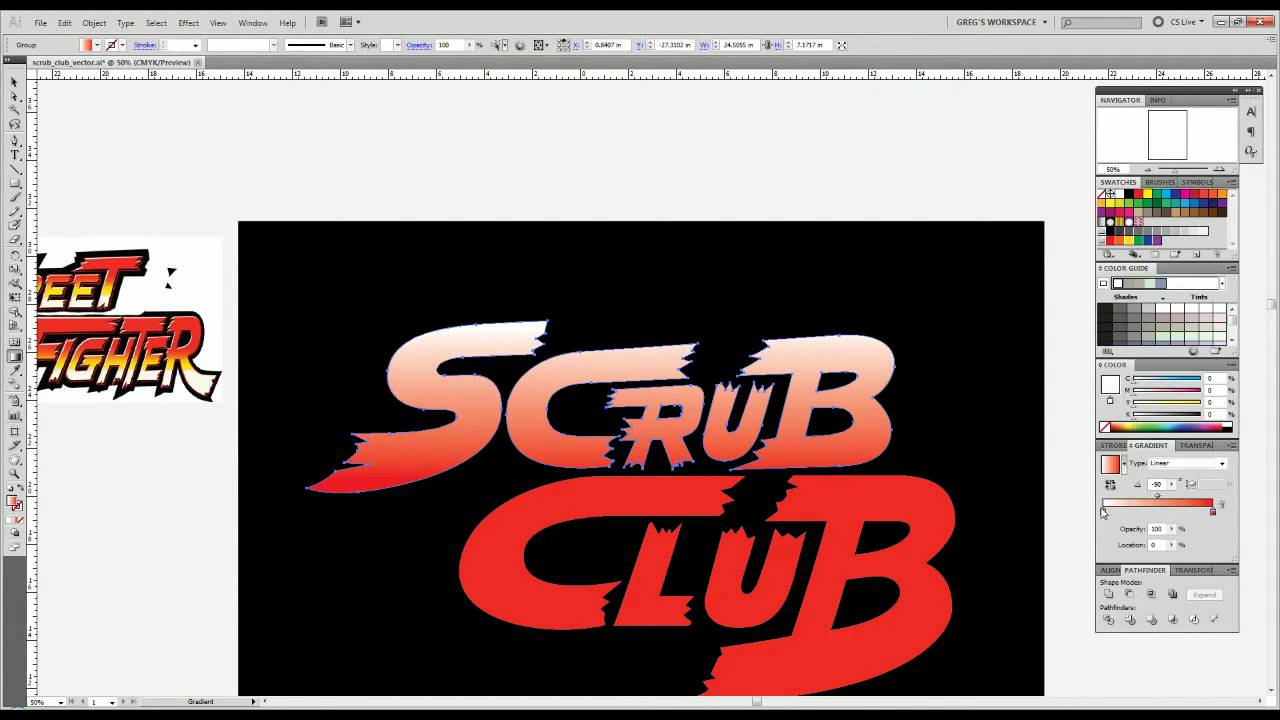
pyautogui.moveTo(1134, 406); pyautogui.dragTo(1201, 402)
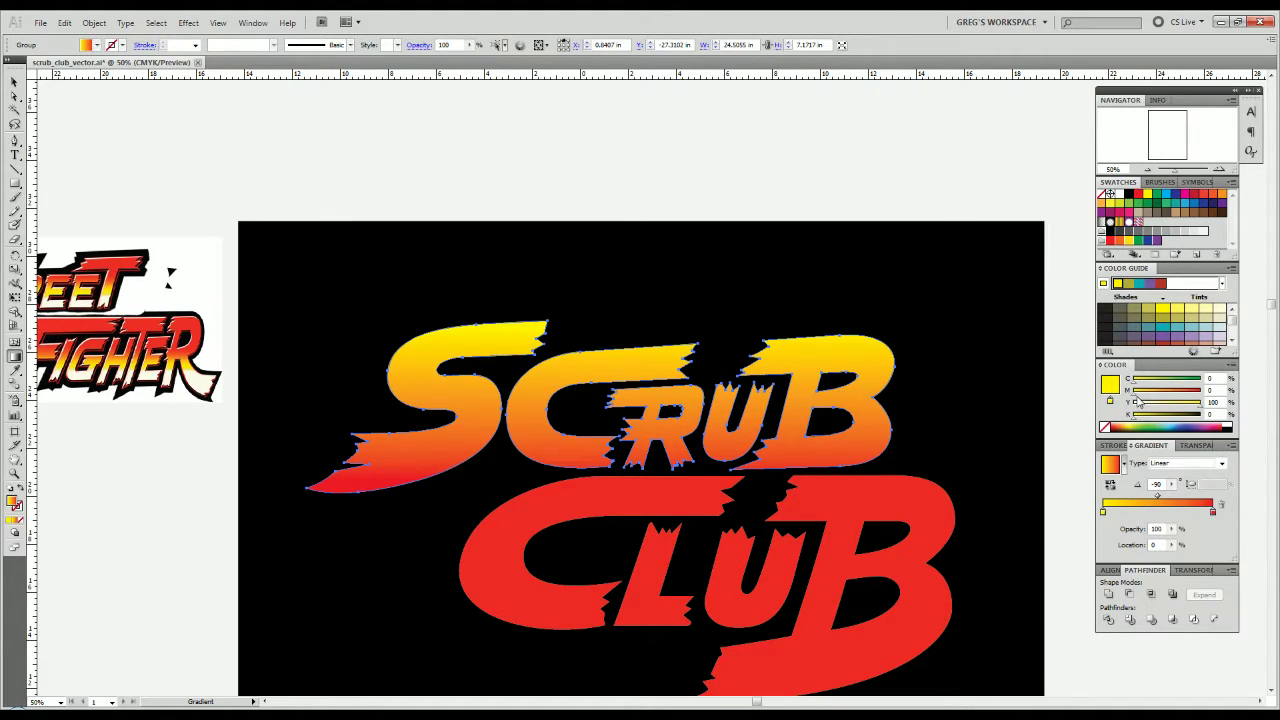
# Add a full yellow stop at about 46%, and lighten the start stop to 37% yellow at about 22%.
pyautogui.moveTo(1104, 512); pyautogui.dragTo(1151, 512)
pyautogui.moveTo(1130, 512); pyautogui.dragTo(1085, 514)
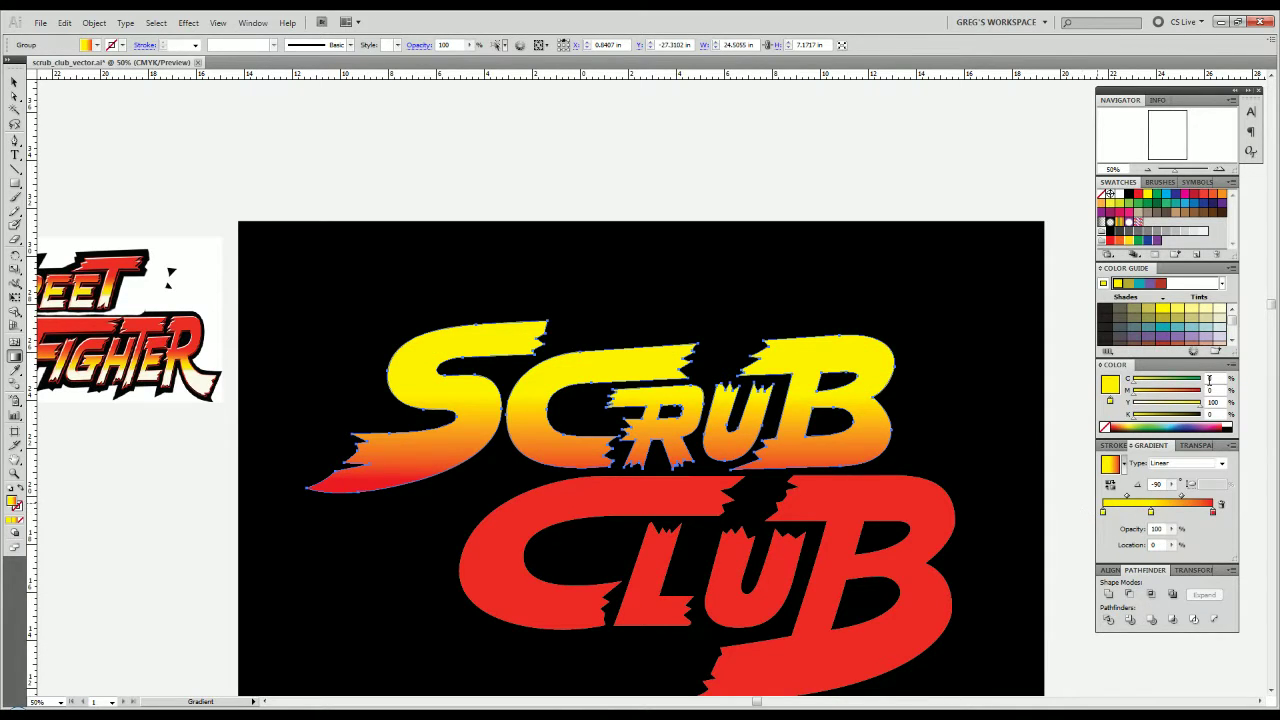
pyautogui.moveTo(1186, 408); pyautogui.dragTo(1158, 408)
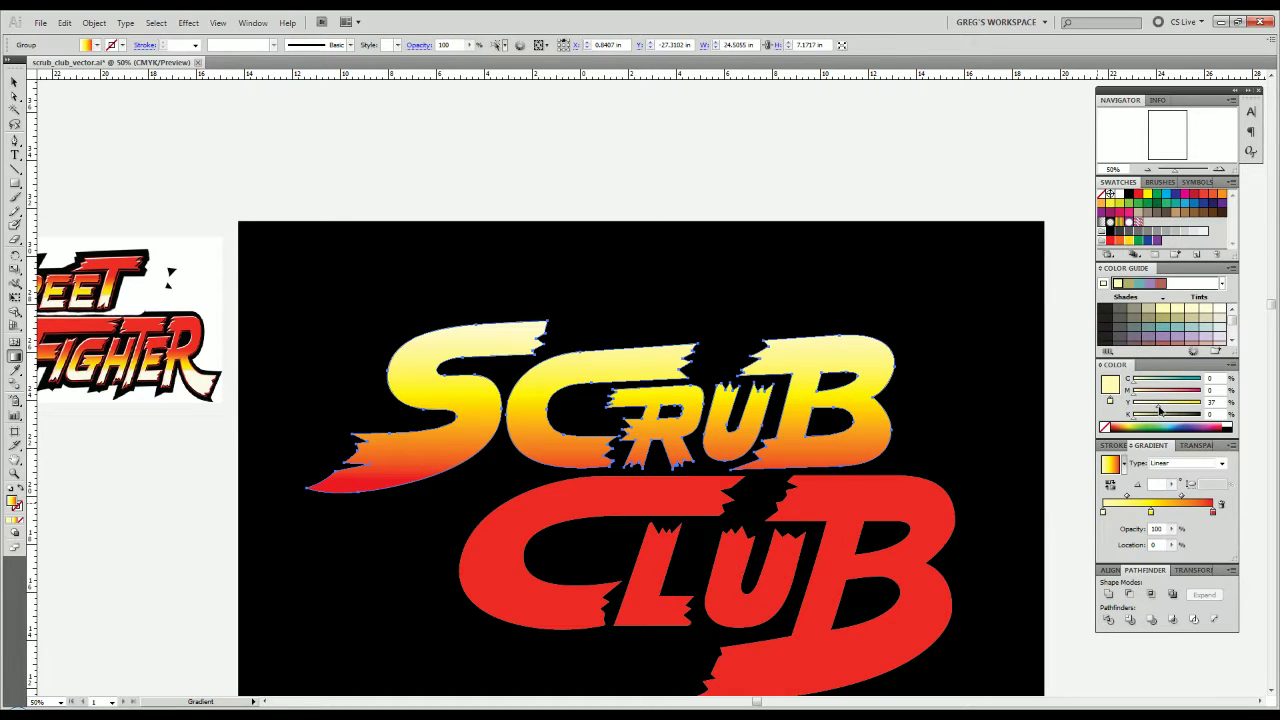
pyautogui.moveTo(1151, 512); pyautogui.dragTo(1157, 515)
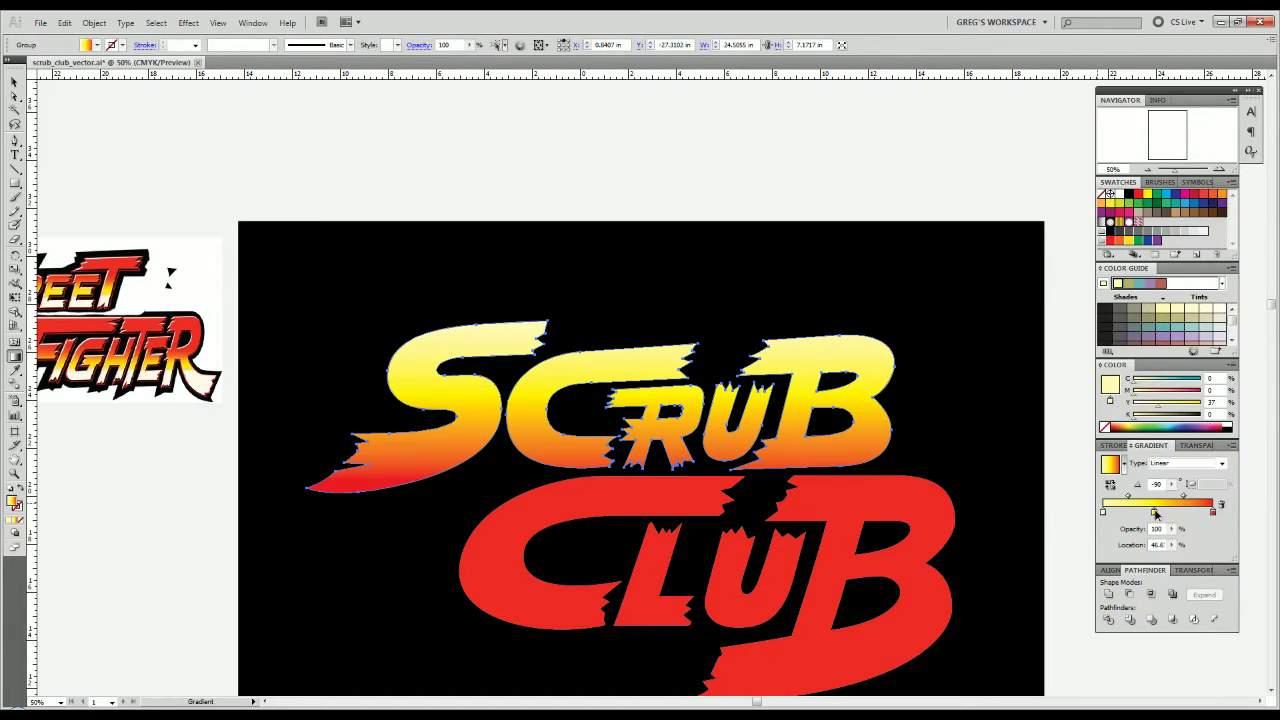
pyautogui.click(1103, 513)
pyautogui.moveTo(1103, 513); pyautogui.dragTo(1126, 510)
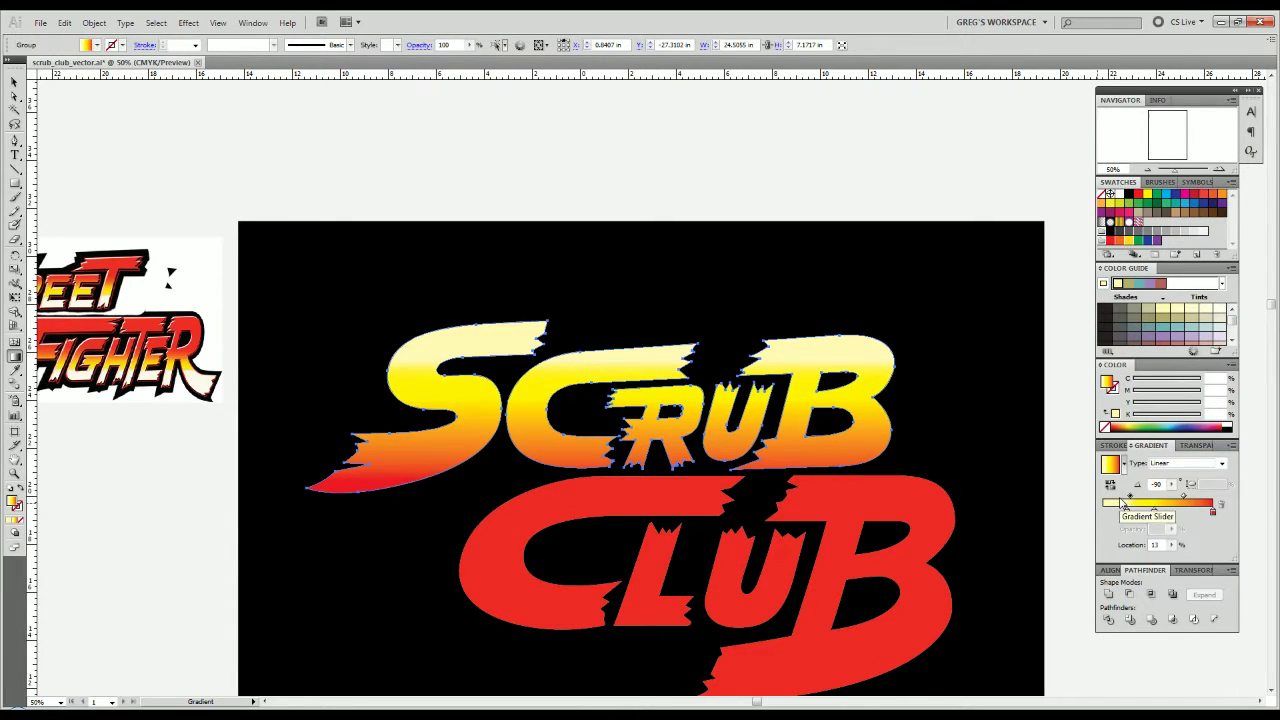
# Add a pure white stop at about 15% of the SCRUB gradient and move the red stop to about 83%.
pyautogui.click(1127, 512)
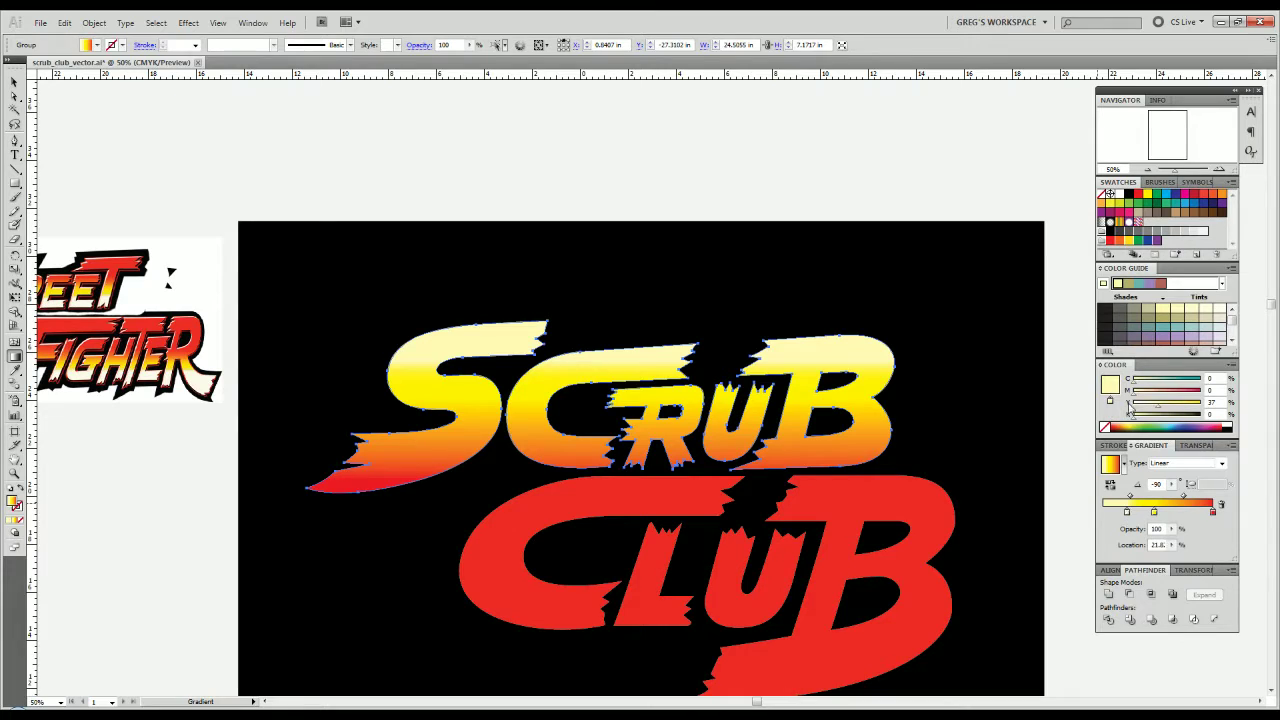
pyautogui.moveTo(1156, 408); pyautogui.dragTo(1144, 412)
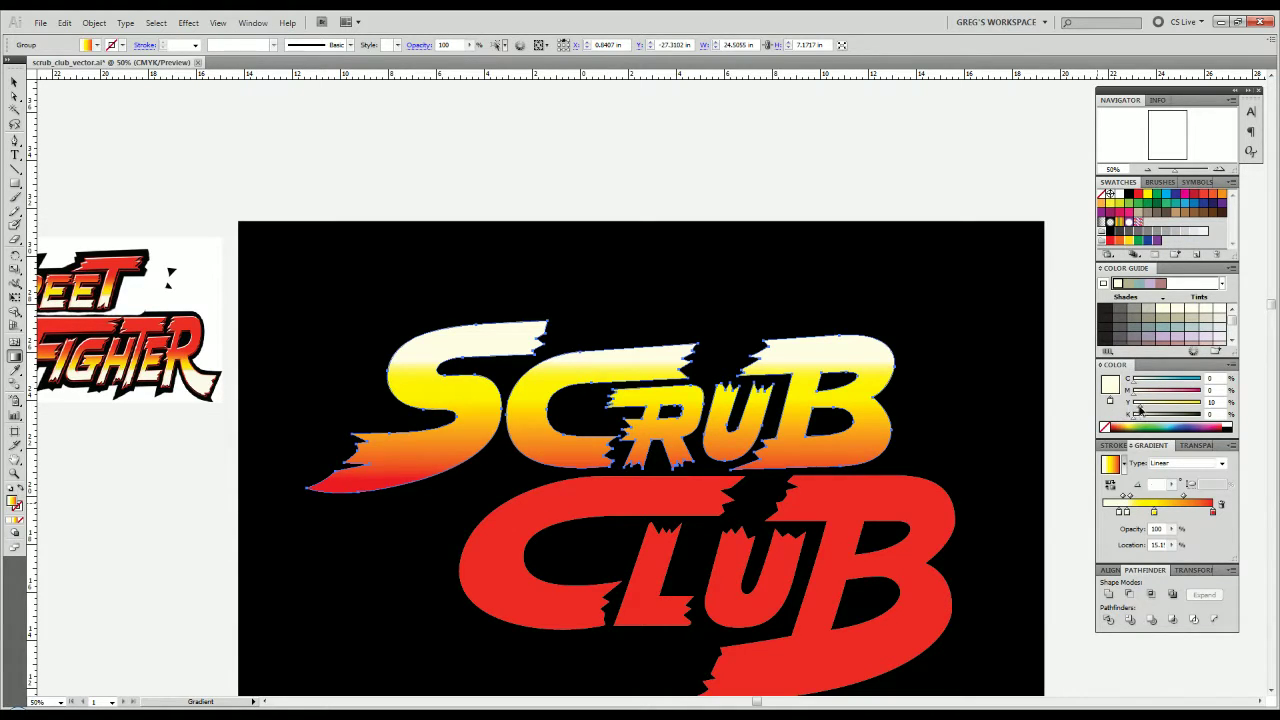
pyautogui.moveTo(1141, 412); pyautogui.dragTo(1126, 414)
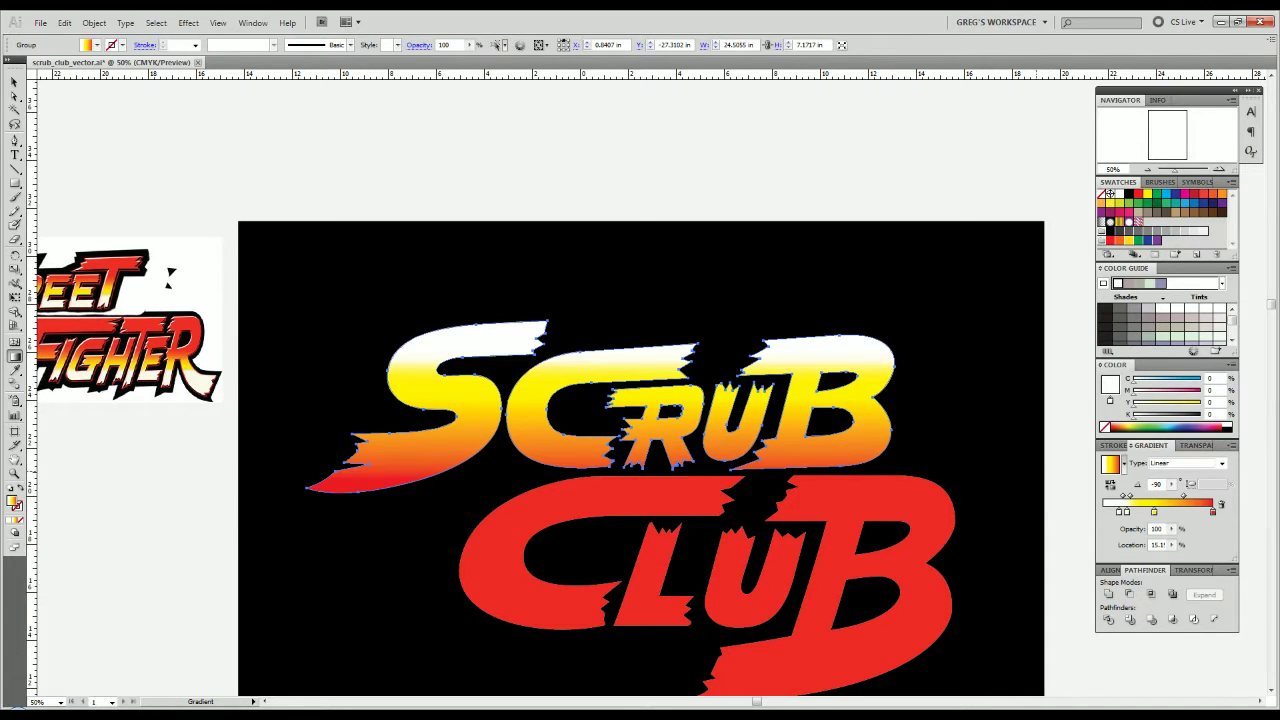
pyautogui.moveTo(1213, 511); pyautogui.dragTo(1198, 518)
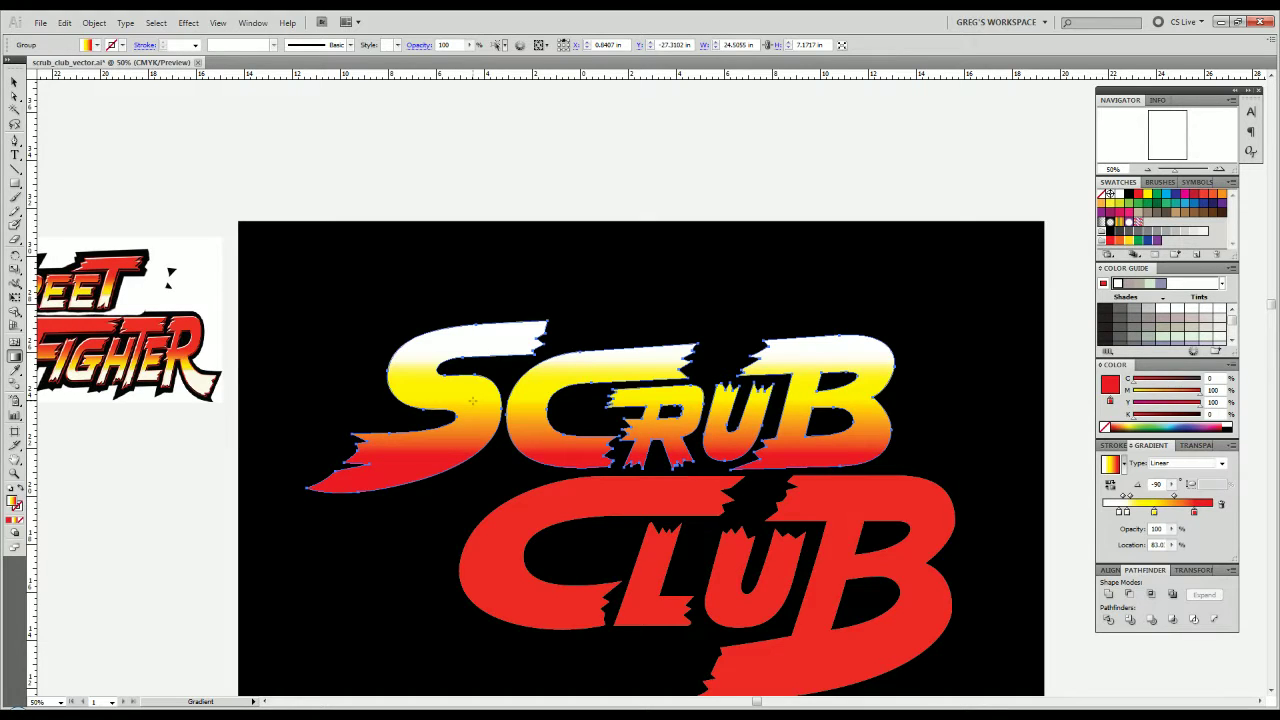
# Redraw the gradient vertically across SCRUB so red fills the letter tops and white the bottoms, and deselect the word.
pyautogui.moveTo(474, 349); pyautogui.dragTo(470, 428)
pyautogui.moveTo(463, 444); pyautogui.dragTo(467, 343)
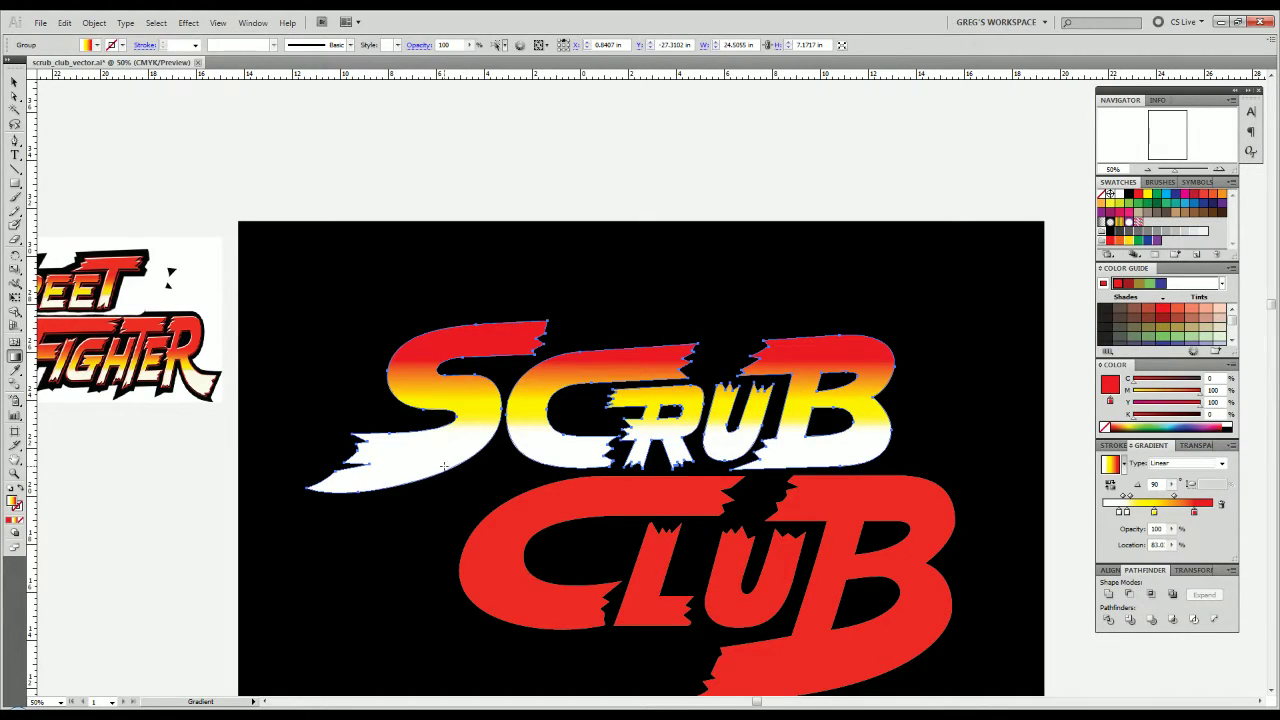
pyautogui.moveTo(444, 466); pyautogui.dragTo(446, 330)
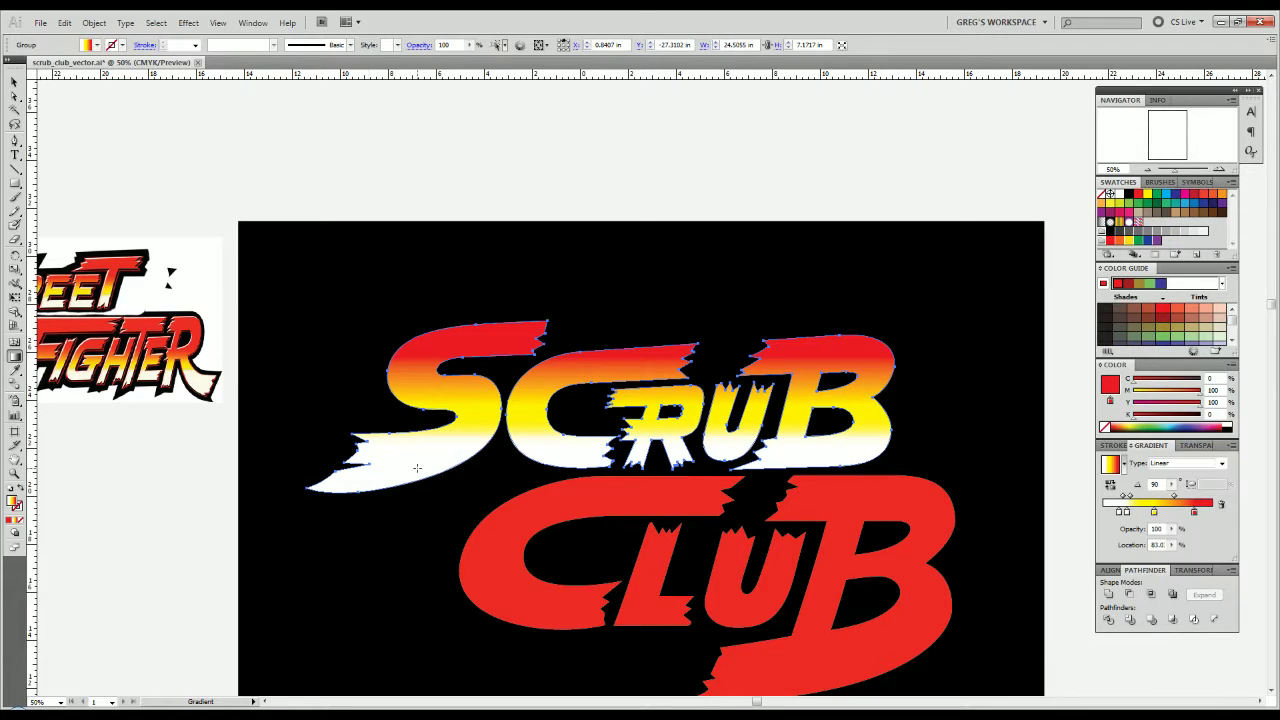
pyautogui.moveTo(358, 454); pyautogui.dragTo(583, 465)
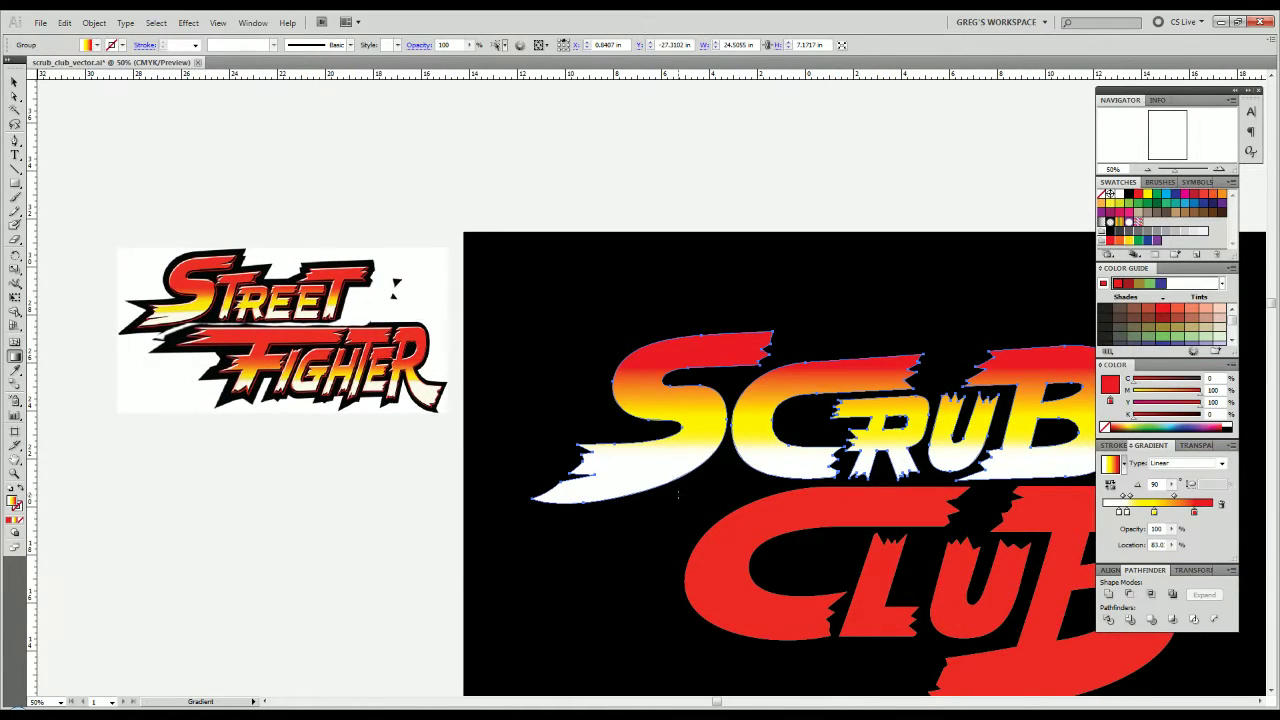
pyautogui.moveTo(679, 492); pyautogui.dragTo(681, 362)
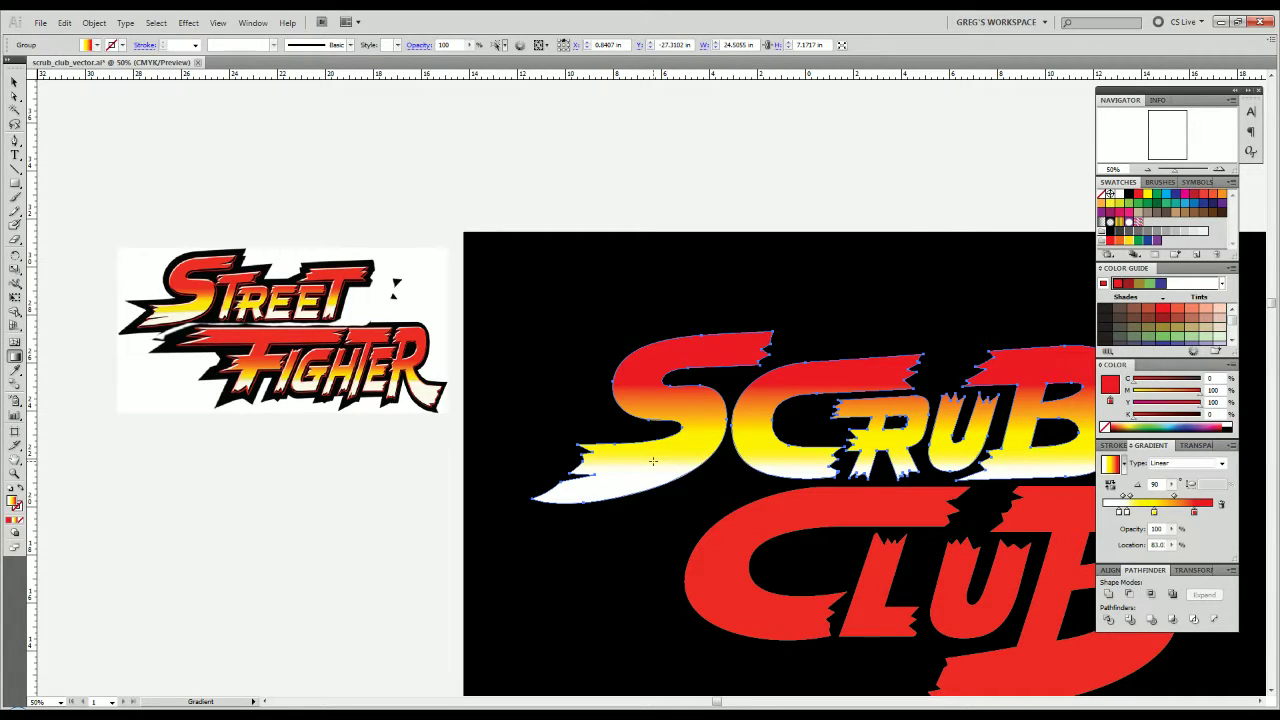
pyautogui.press('v')
pyautogui.click(682, 507)
# Compare the SCRUB gradient with the Street Fighter reference, and select the CLUB word group.
pyautogui.moveTo(714, 491); pyautogui.dragTo(449, 473)
pyautogui.moveTo(524, 444); pyautogui.dragTo(800, 443)
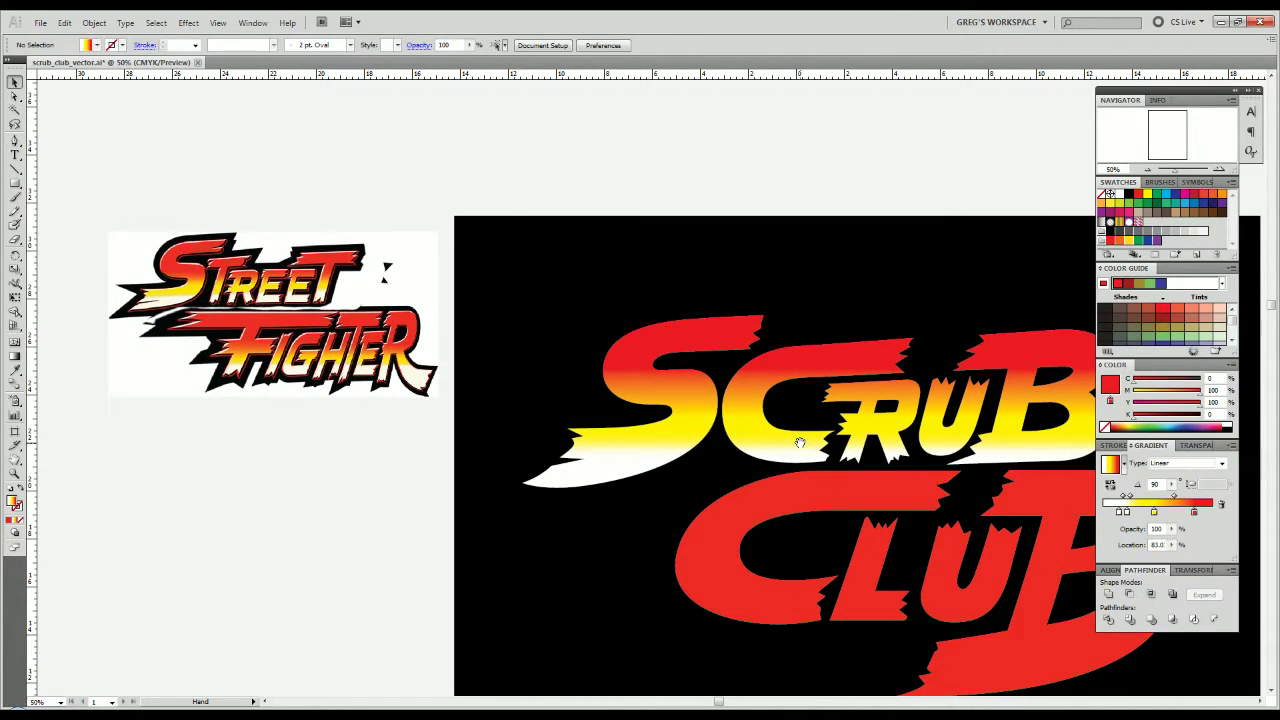
pyautogui.press('v')
pyautogui.moveTo(758, 462); pyautogui.dragTo(530, 449)
pyautogui.click(617, 452)
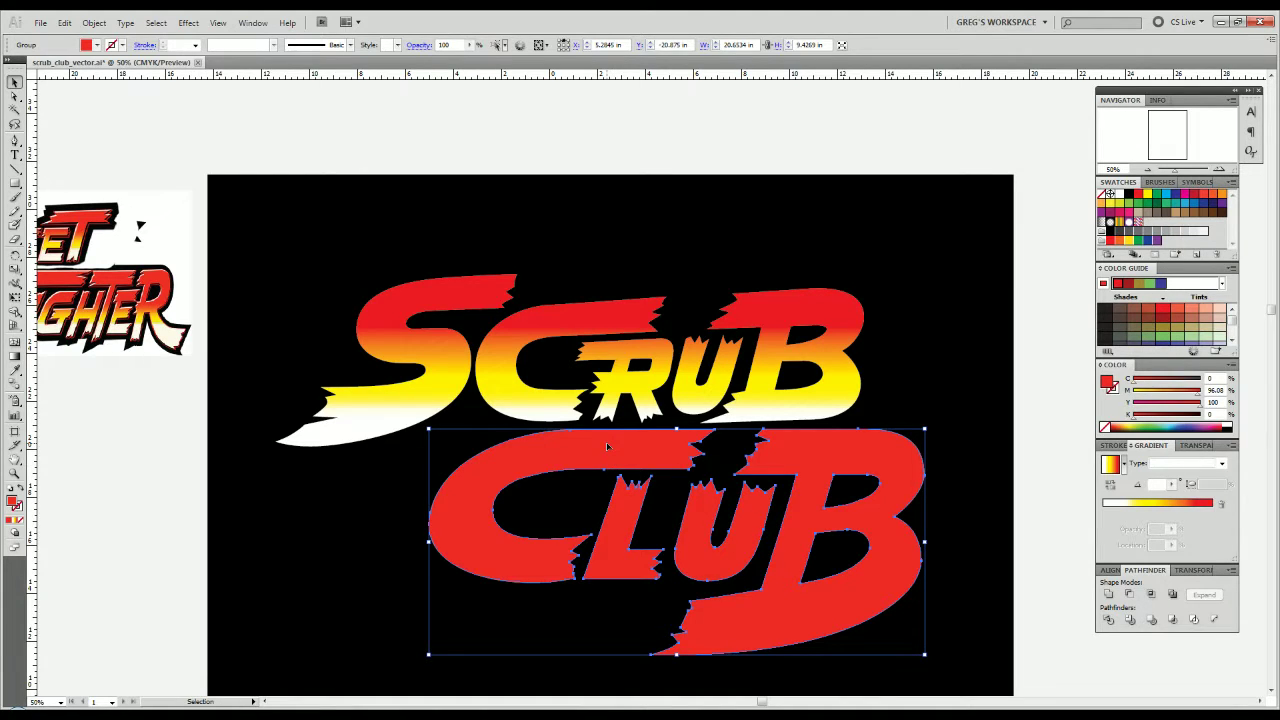
# Apply SCRUB's gradient fill to the CLUB group and redraw it vertically with red at the letter tops.
pyautogui.press('i')
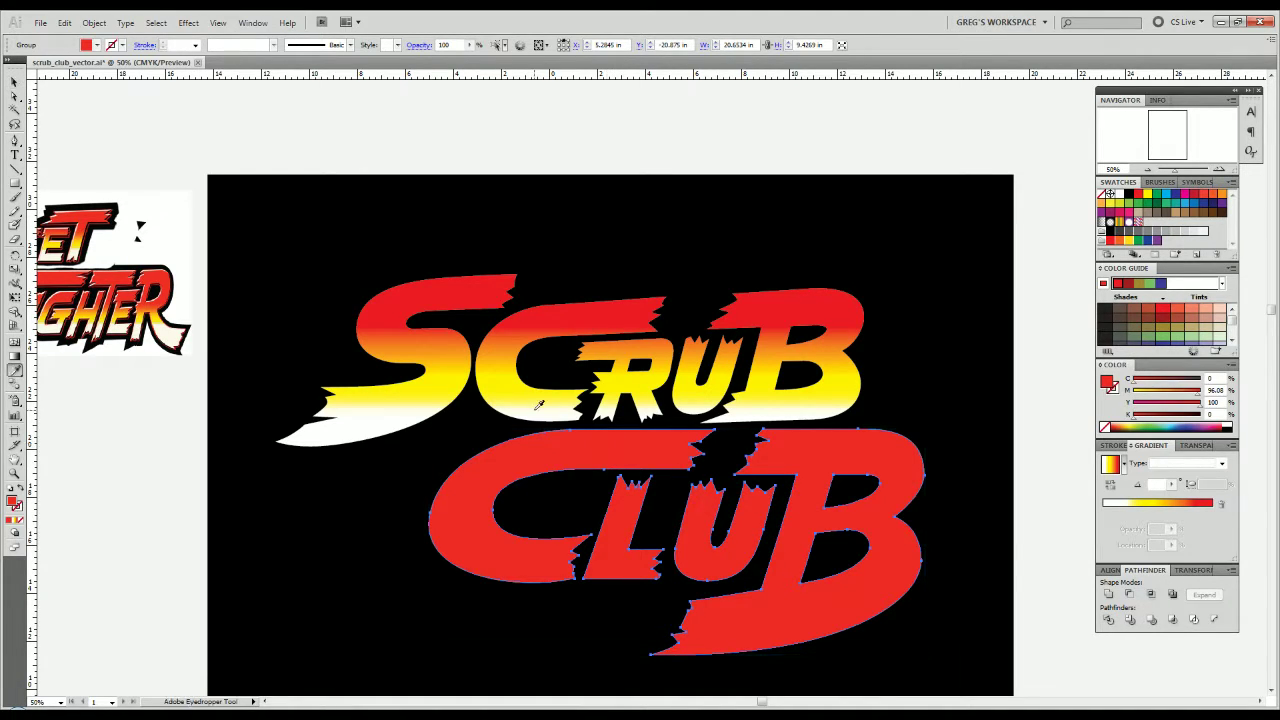
pyautogui.click(568, 403)
pyautogui.press('g')
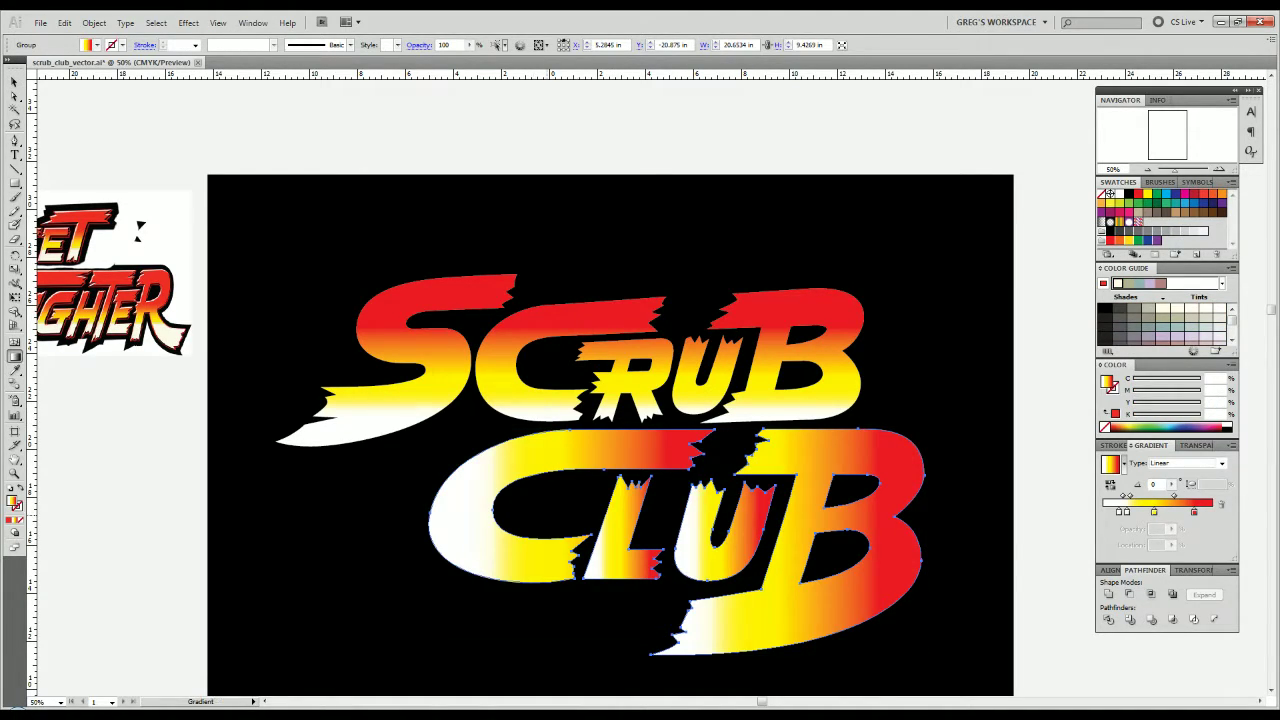
pyautogui.moveTo(549, 445)
pyautogui.mouseDown()
pyautogui.moveTo(546, 588)
pyautogui.moveTo(546, 455)
pyautogui.mouseUp()
pyautogui.moveTo(468, 461); pyautogui.dragTo(604, 449)
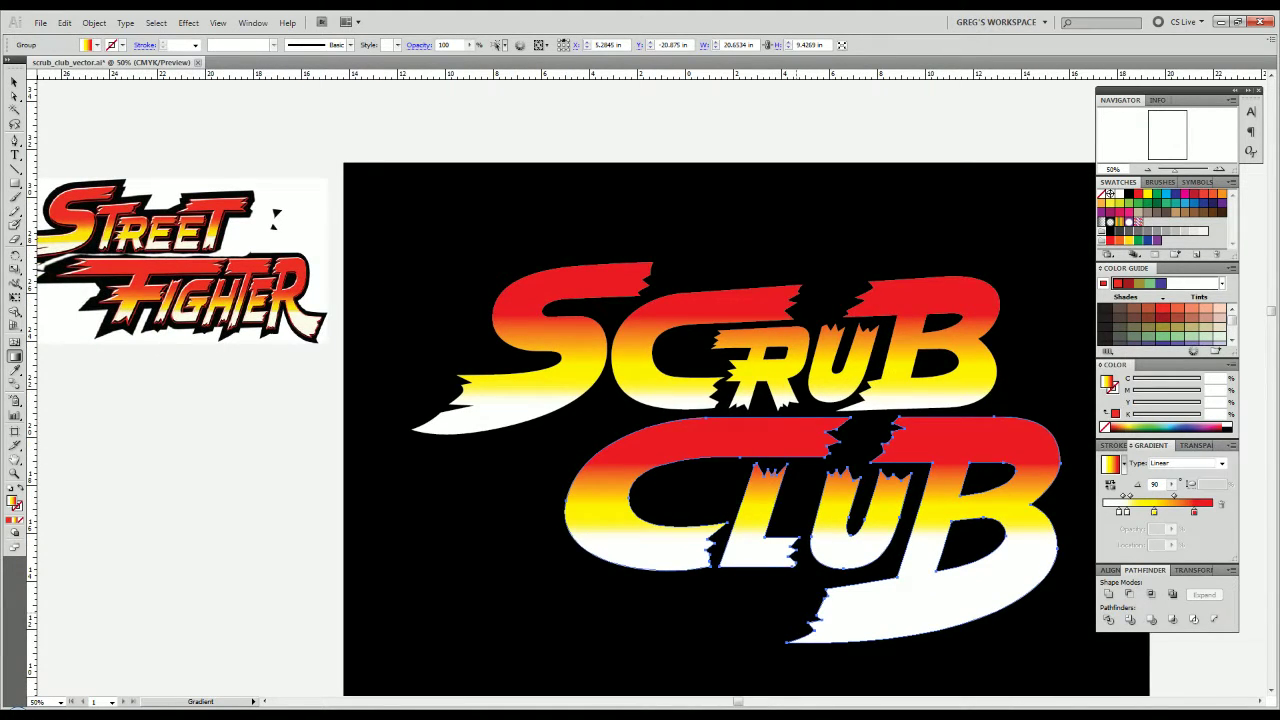
# Redraw CLUB's vertical gradient until yellow reaches the letter bottoms and white fills only the B's tail, and deselect the word.
pyautogui.moveTo(770, 441); pyautogui.dragTo(770, 462)
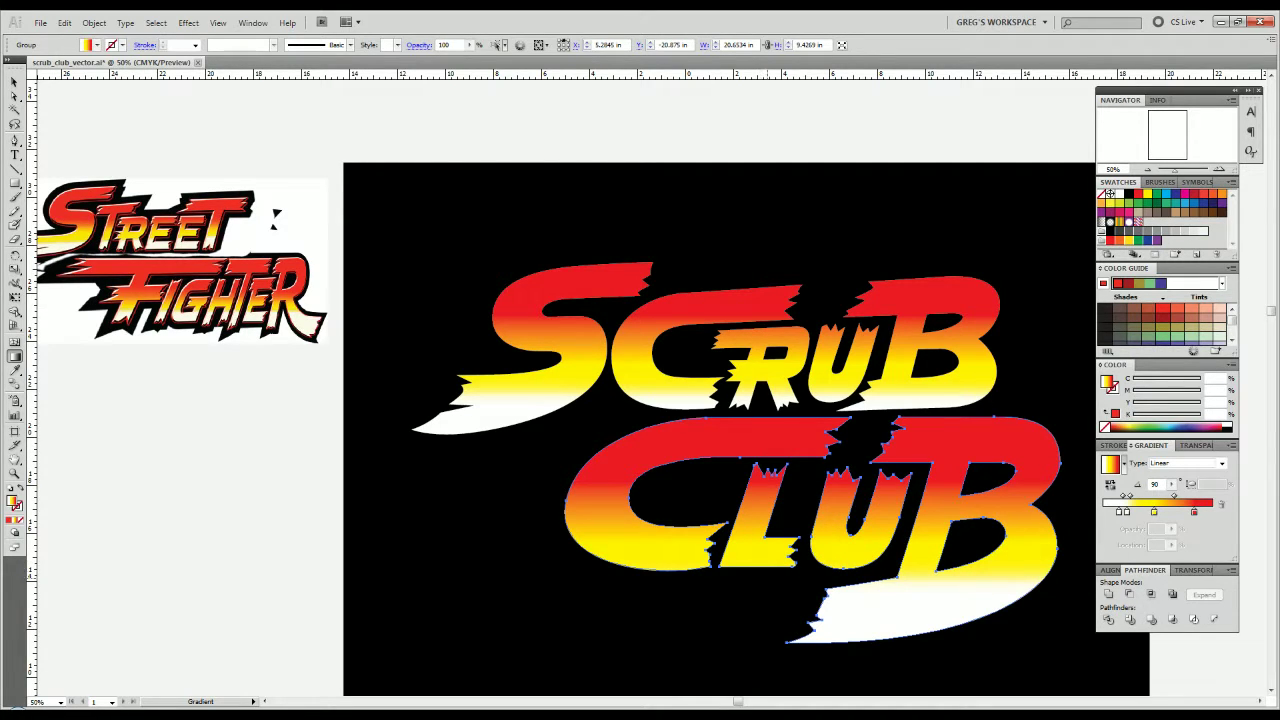
pyautogui.moveTo(763, 591); pyautogui.dragTo(775, 476)
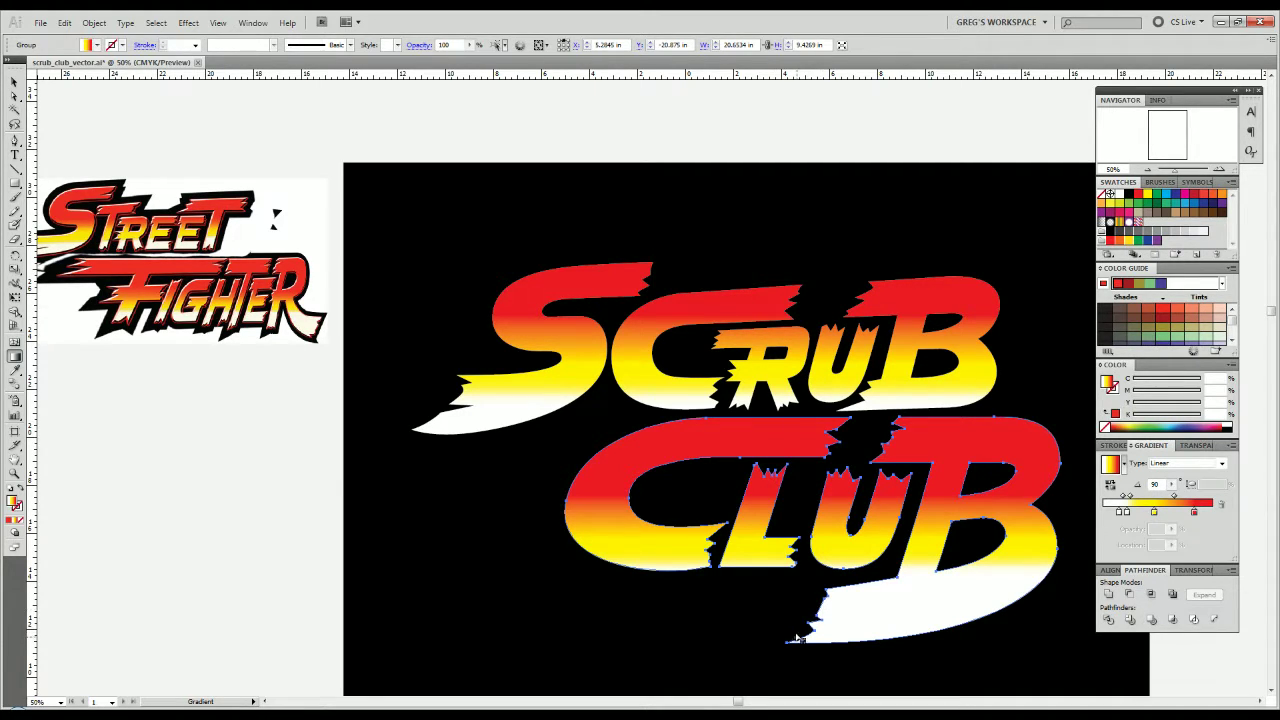
pyautogui.moveTo(800, 640); pyautogui.dragTo(796, 452)
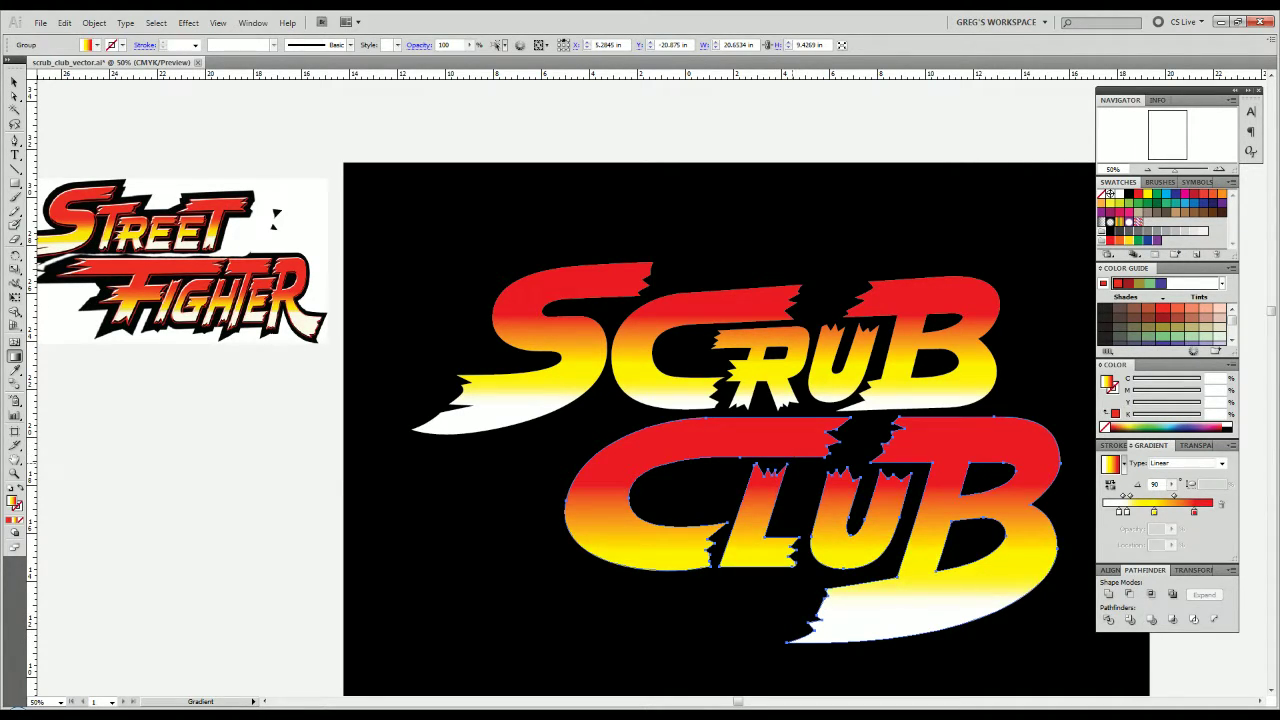
pyautogui.press('v')
pyautogui.click(186, 526)
pyautogui.moveTo(612, 566); pyautogui.dragTo(422, 537)
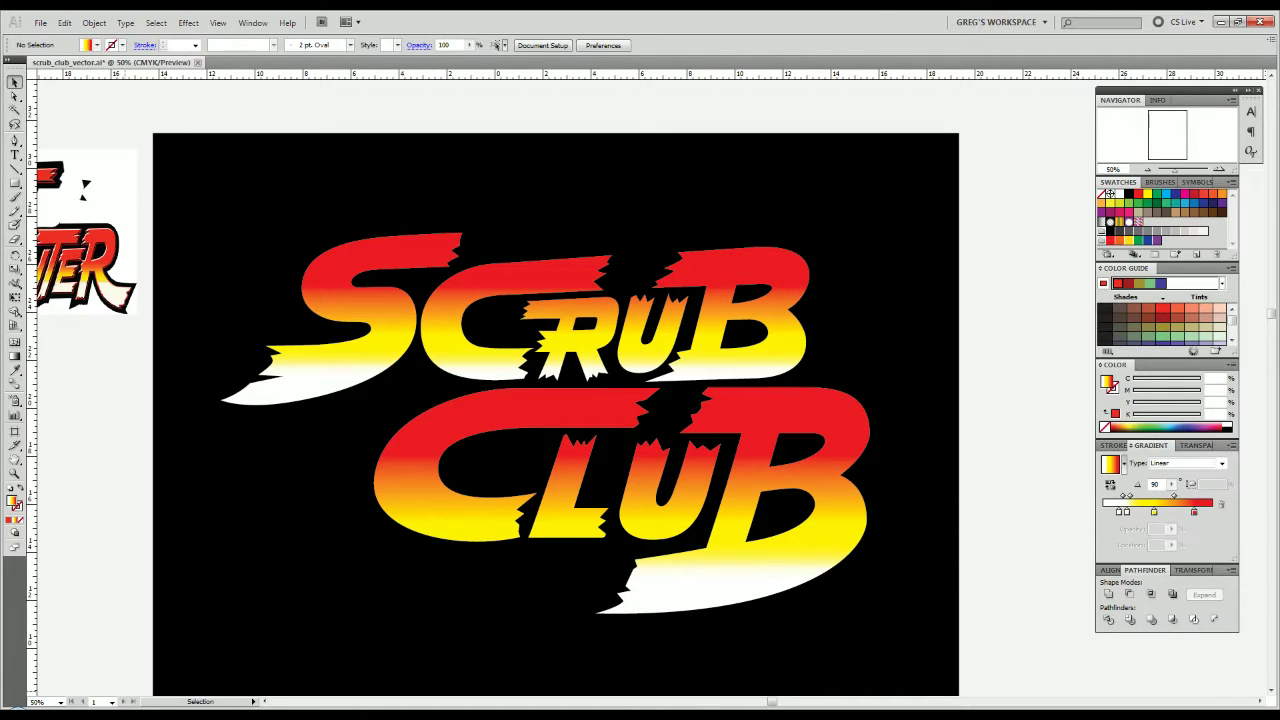
# Switch to Photoshop for the original slanted Street Fighter logo, return to Illustrator and paste it into the vector document.
pyautogui.hotkey('alt', 'Tab')
pyautogui.hotkey('alt', 'Tab')
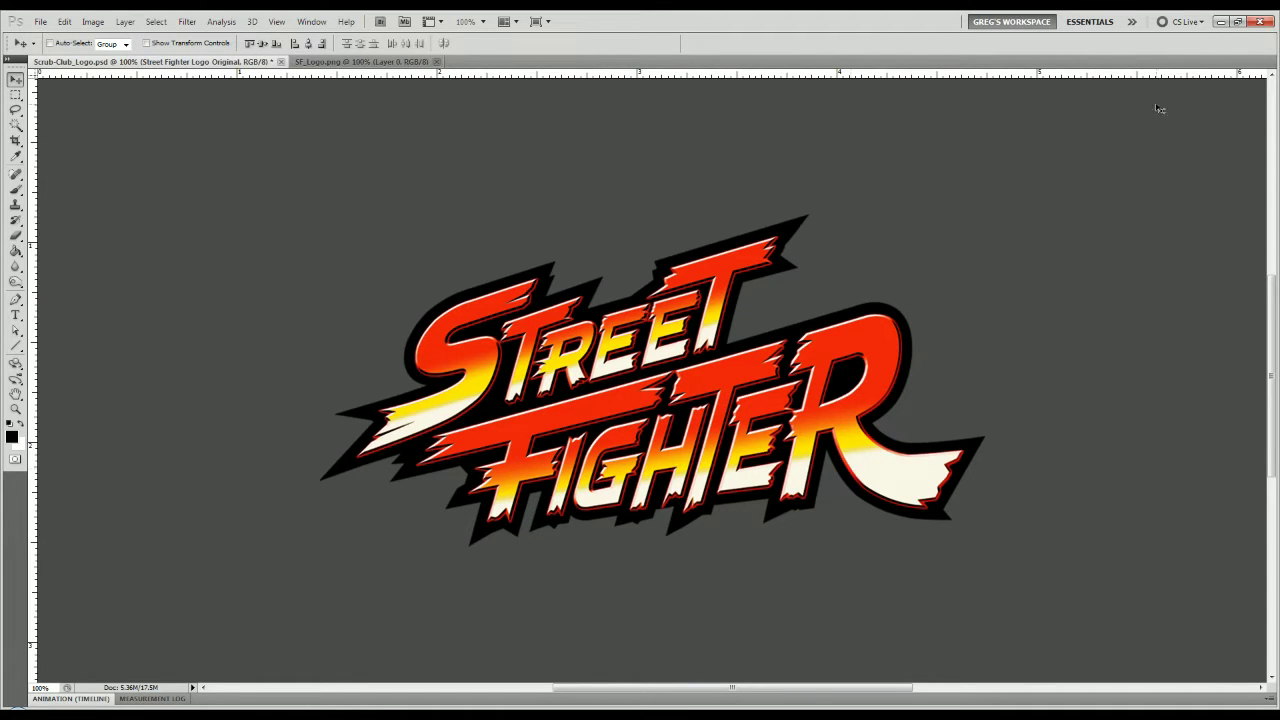
pyautogui.hotkey('alt', 'Tab')
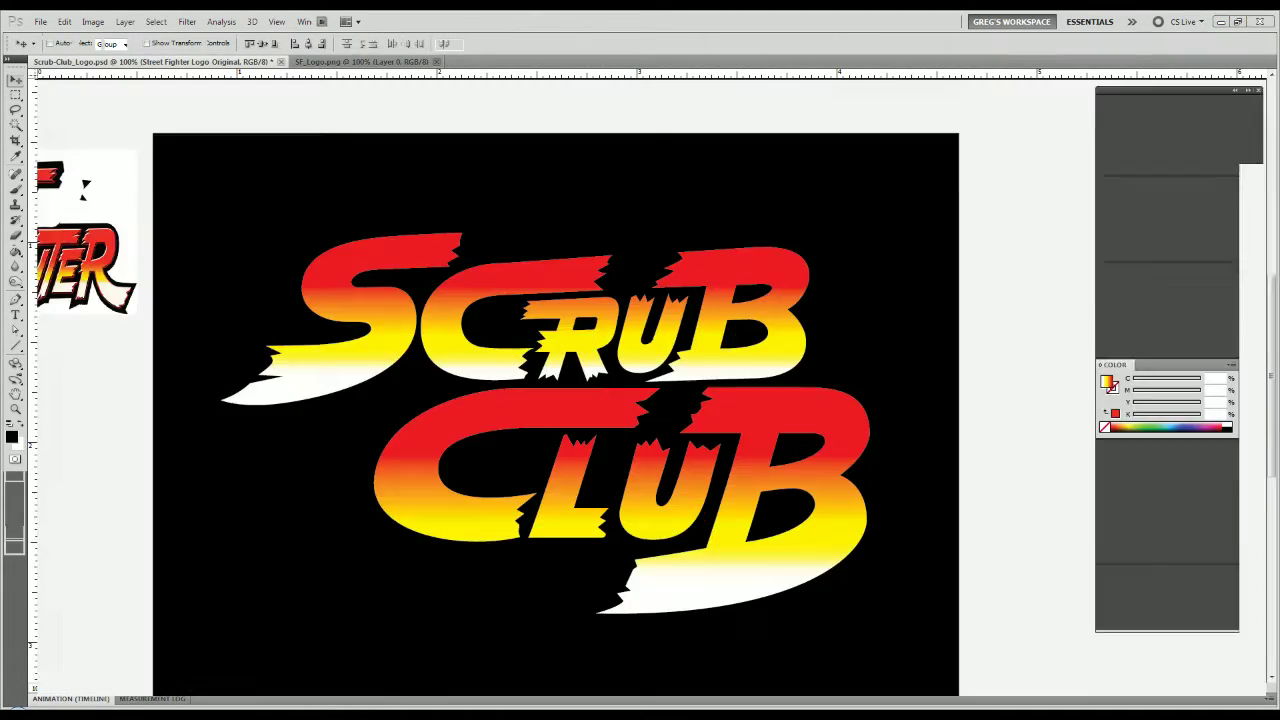
pyautogui.click(688, 602)
pyautogui.scroll(-2, 310, 568)
pyautogui.click(172, 543)
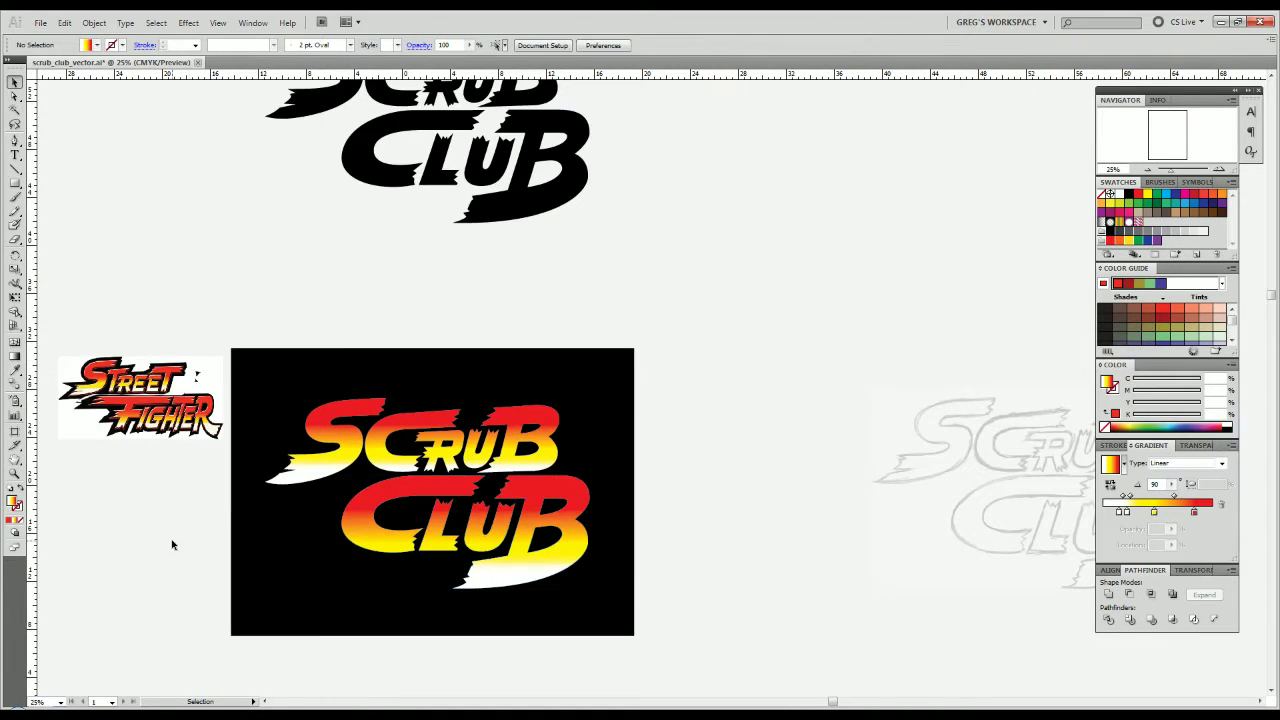
pyautogui.moveTo(172, 543); pyautogui.dragTo(544, 357)
pyautogui.hotkey('ctrl', 'v')
# Enlarge the pasted Street Fighter logo to about 21.3 in wide, place it below the existing reference beside the black background, and deselect it.
pyautogui.moveTo(636, 393); pyautogui.dragTo(584, 464)
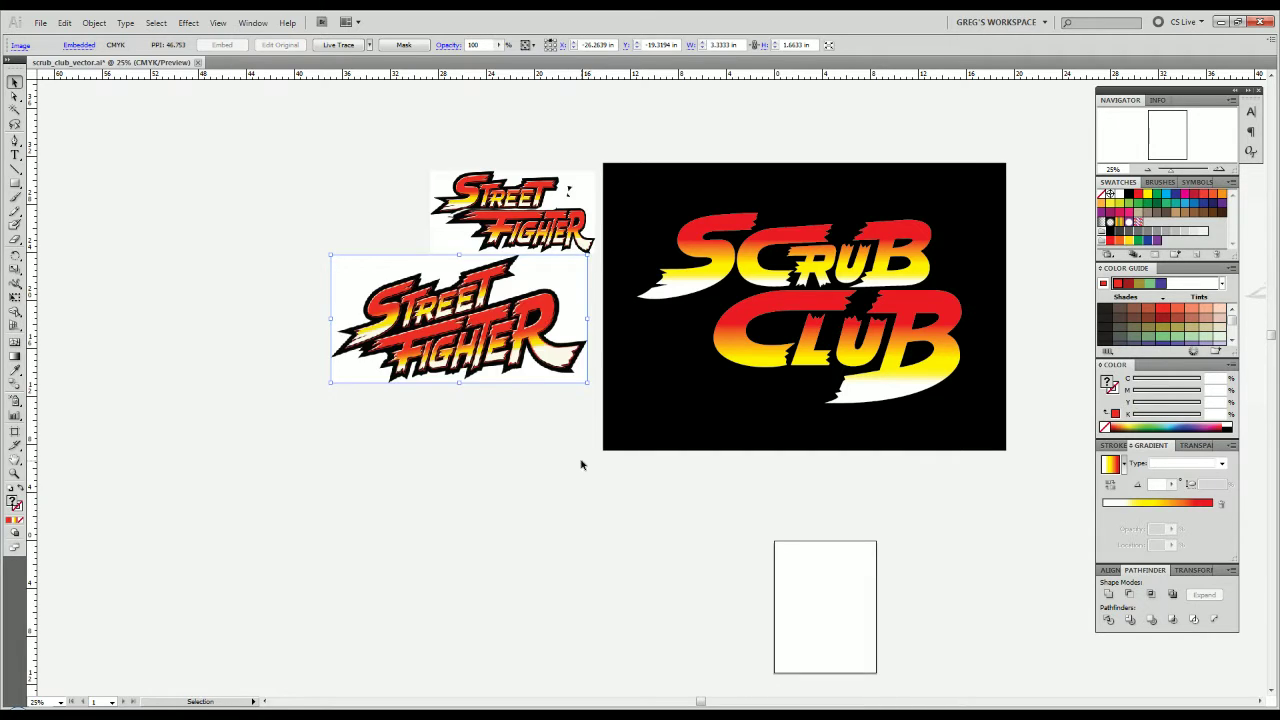
pyautogui.moveTo(505, 320); pyautogui.dragTo(528, 403)
pyautogui.scroll(2, 542, 412)
pyautogui.moveTo(708, 408); pyautogui.dragTo(252, 504)
pyautogui.scroll(-1, 391, 506)
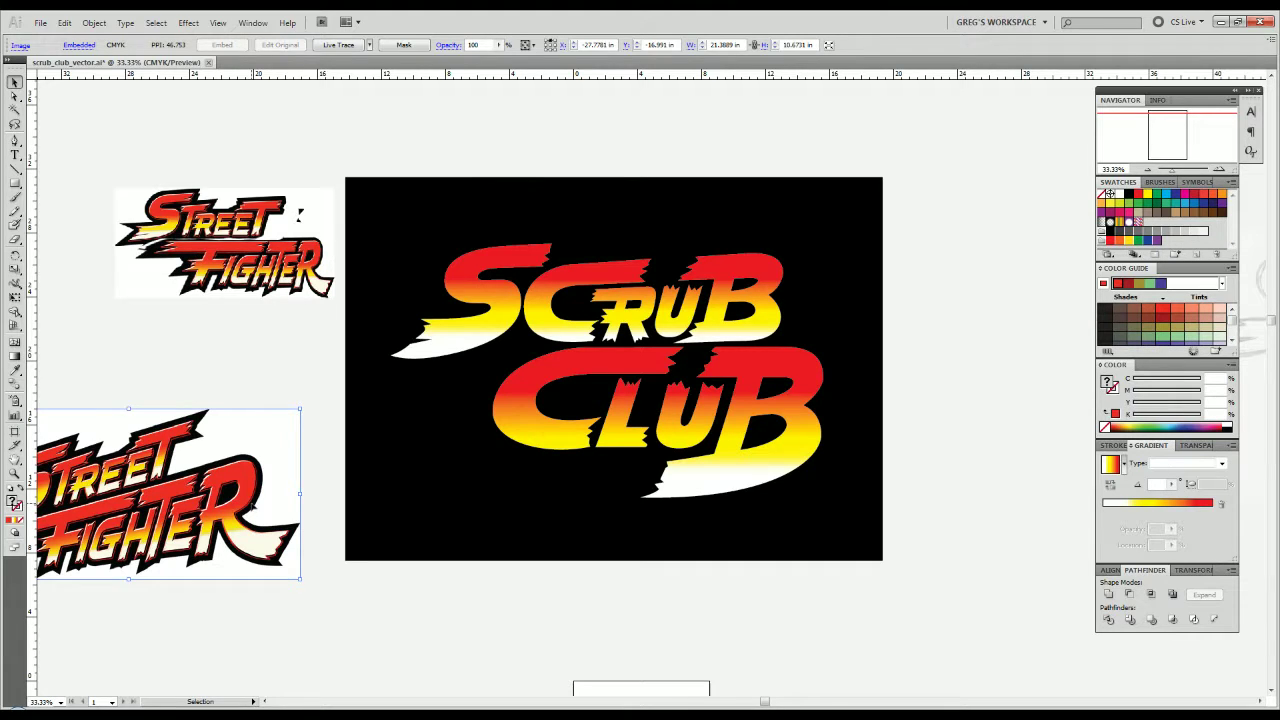
pyautogui.click(490, 545)
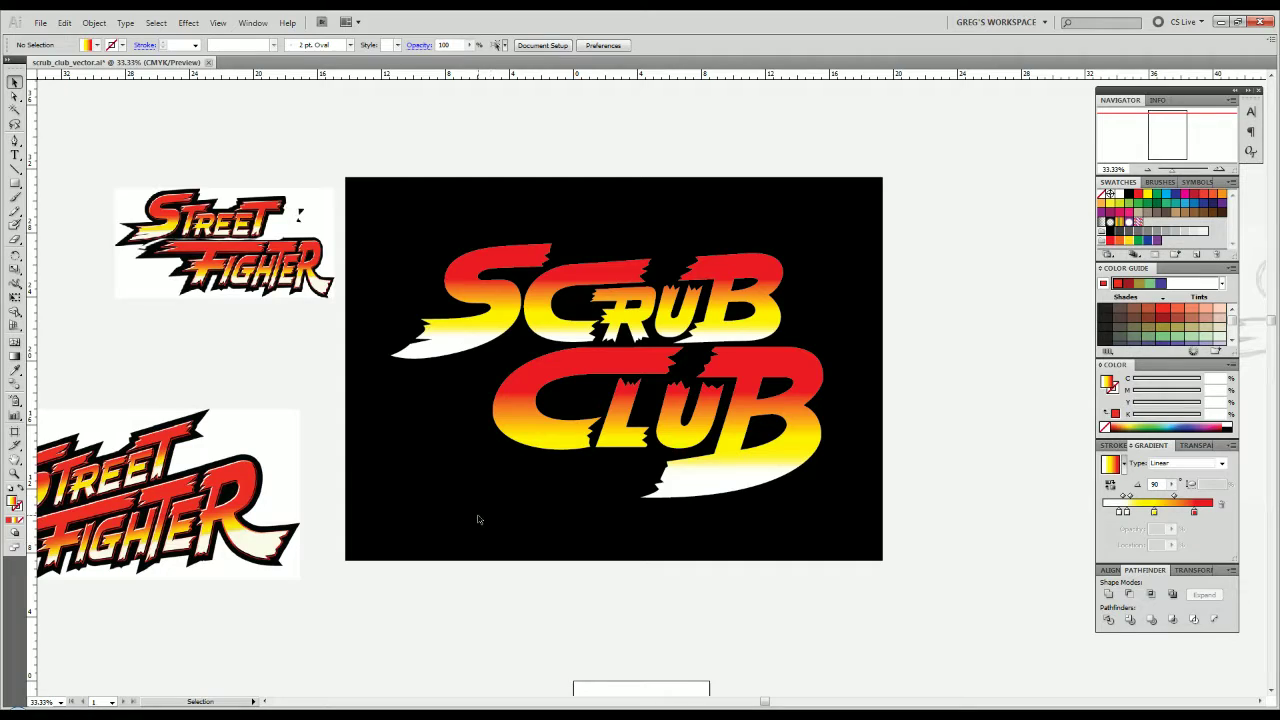
# Examine the edge highlights and thin outlines on the letters of both Street Fighter reference logos.
pyautogui.moveTo(302, 290); pyautogui.dragTo(562, 398)
pyautogui.scroll(3, 482, 350)
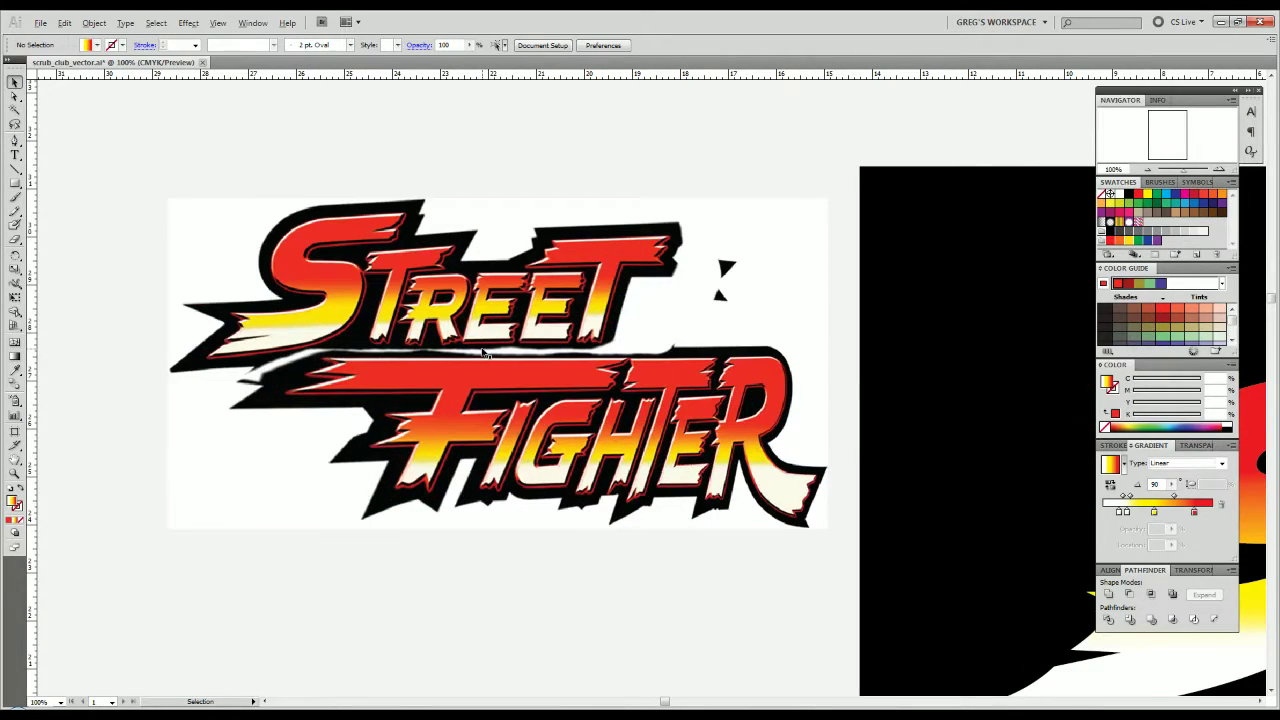
pyautogui.scroll(-3, 482, 352)
pyautogui.moveTo(404, 583); pyautogui.dragTo(449, 462)
pyautogui.scroll(3, 448, 462)
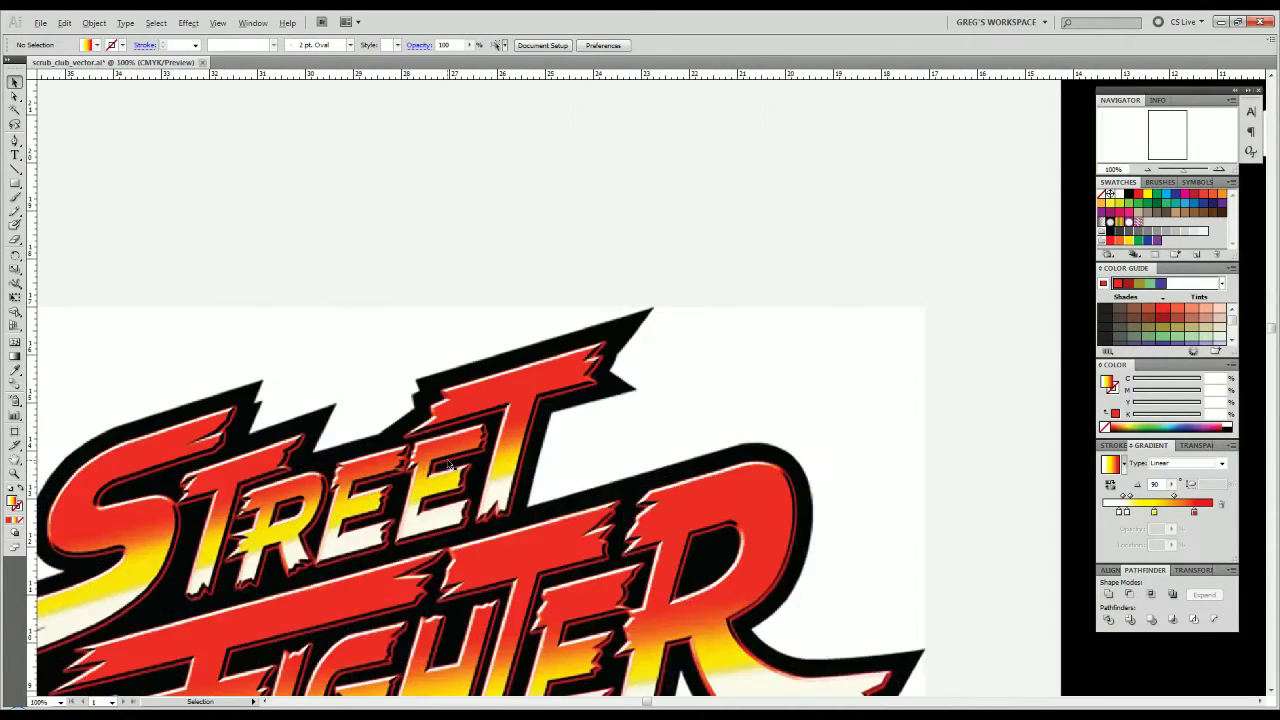
pyautogui.scroll(1, 450, 465)
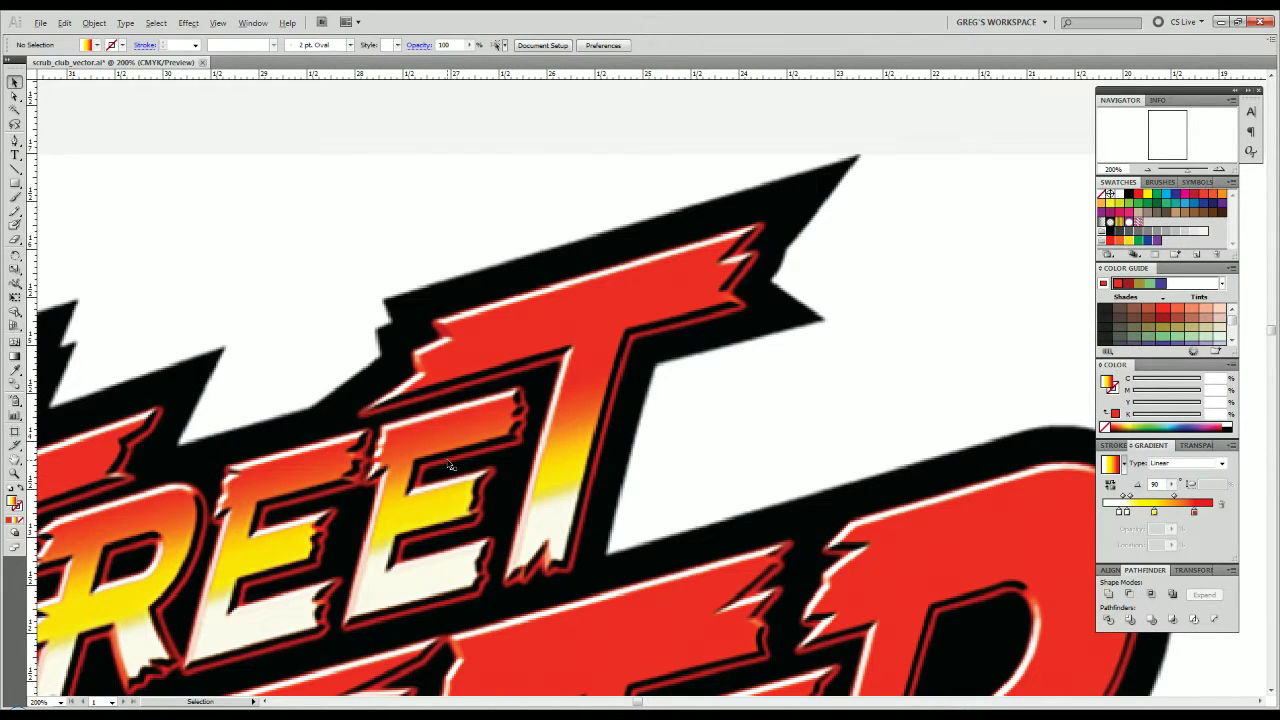
pyautogui.scroll(-2, 450, 465)
pyautogui.scroll(3, 450, 465)
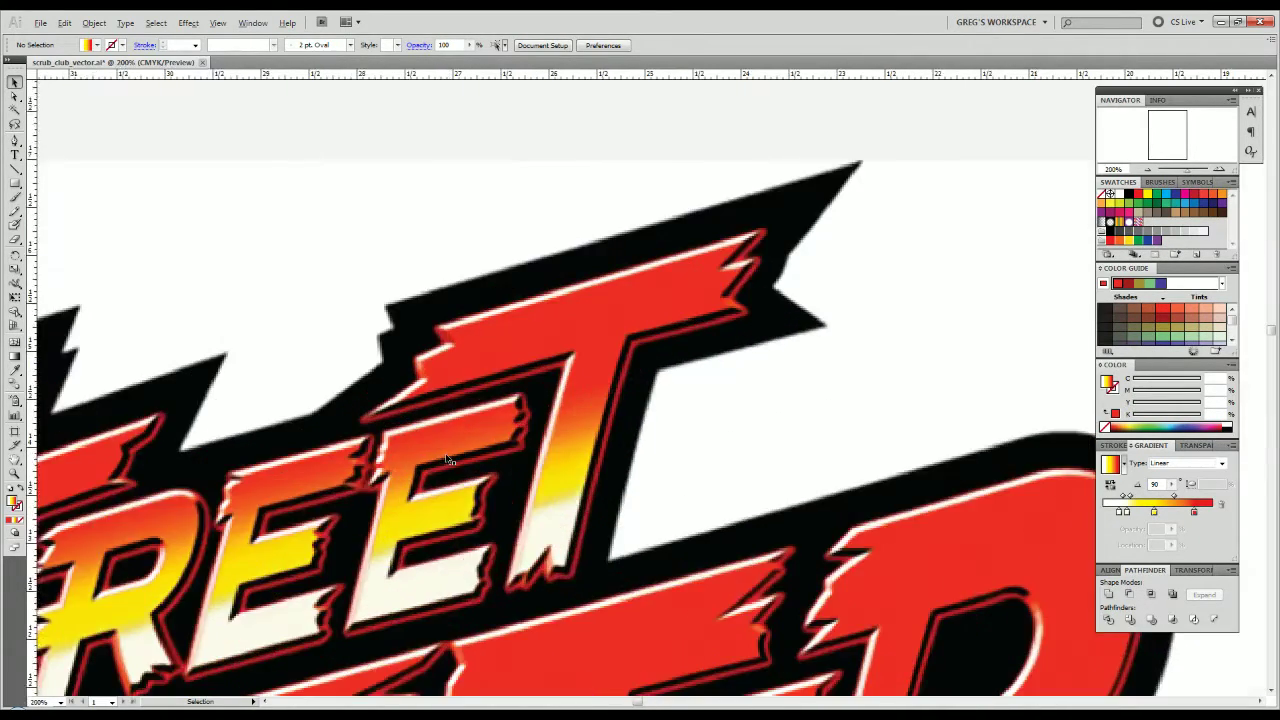
pyautogui.press('alt')
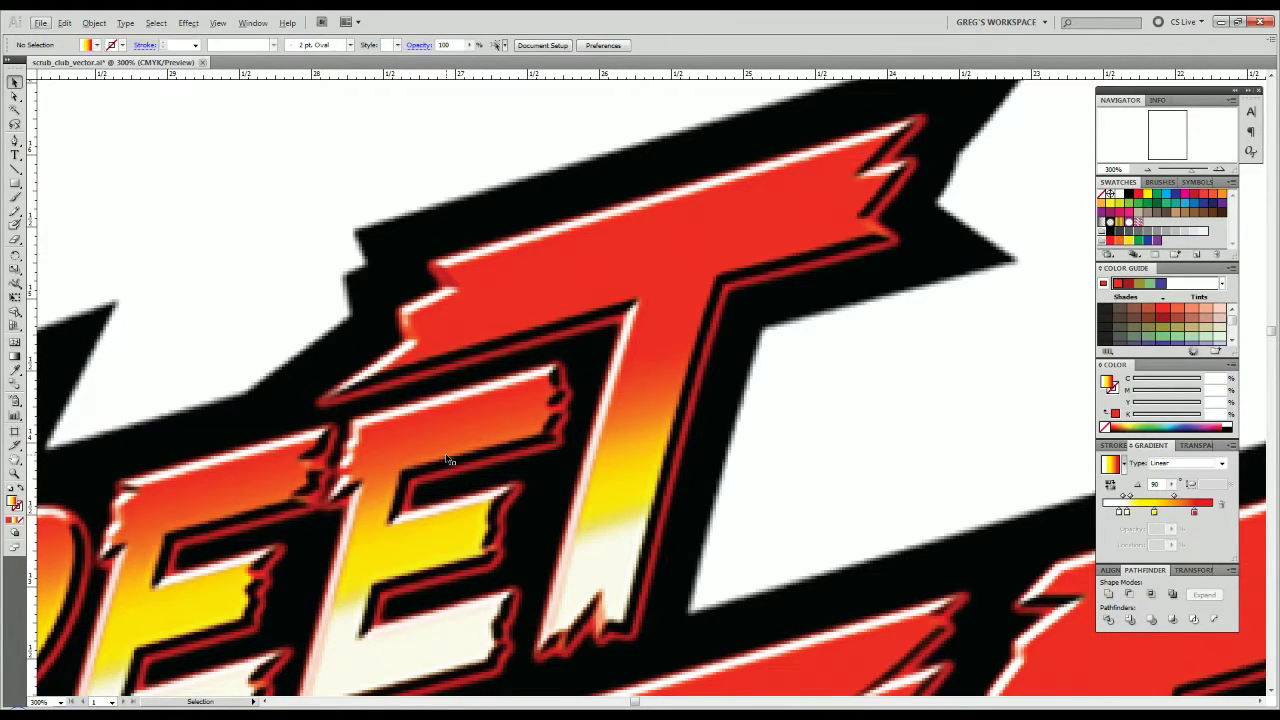
pyautogui.scroll(-5, 449, 461)
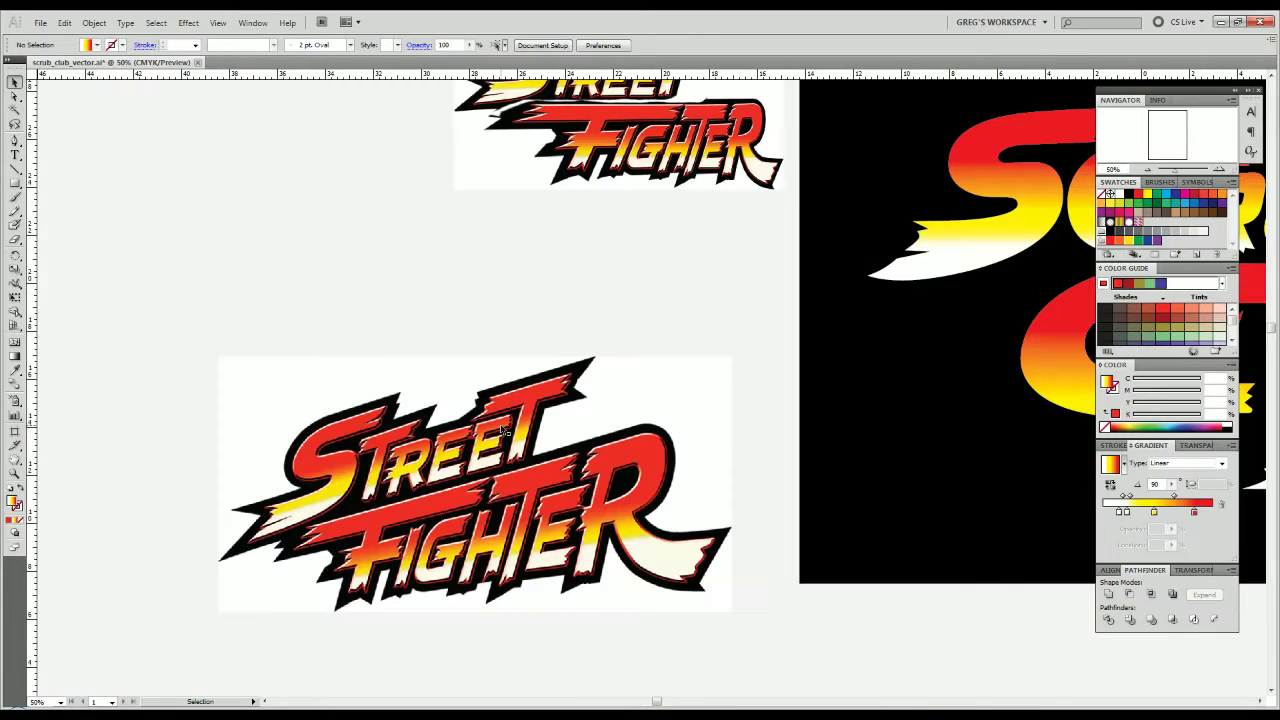
# Select the SCRUB and CLUB groups, and create a solid red copy of both directly over the gradient lettering.
pyautogui.moveTo(680, 400); pyautogui.dragTo(176, 444)
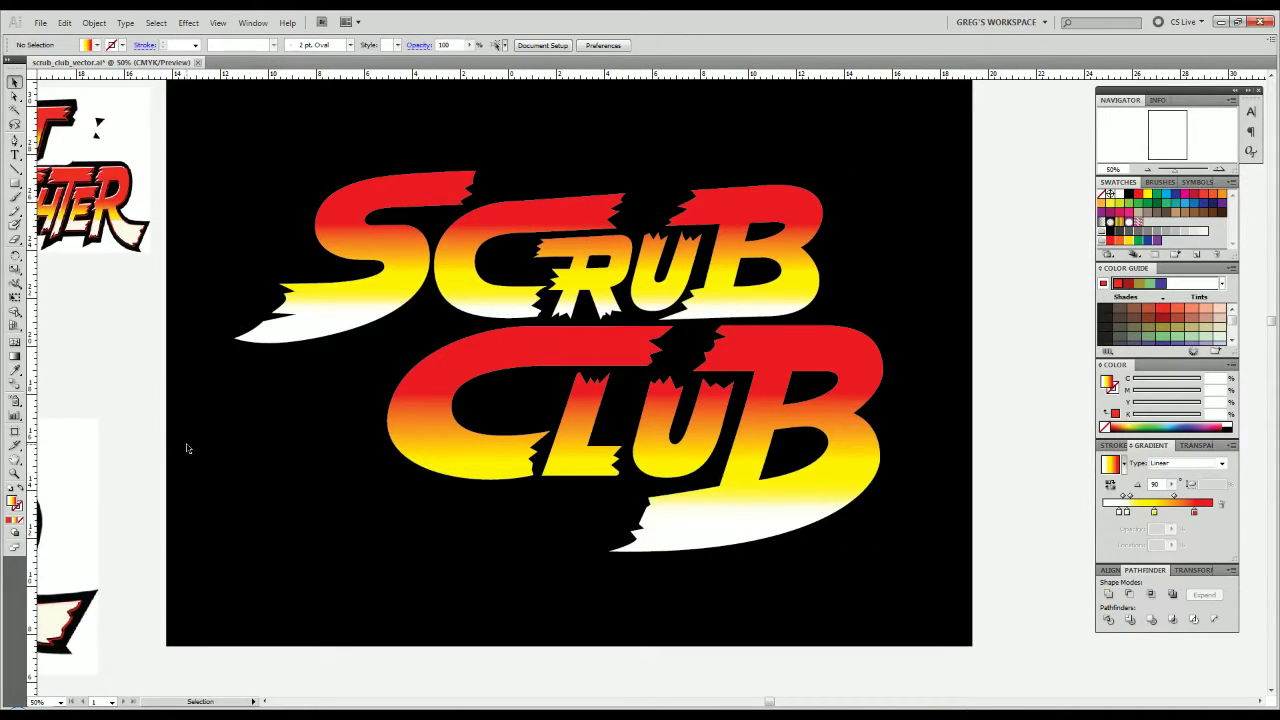
pyautogui.click(455, 470)
pyautogui.click(455, 470)
pyautogui.moveTo(455, 468); pyautogui.dragTo(608, 591)
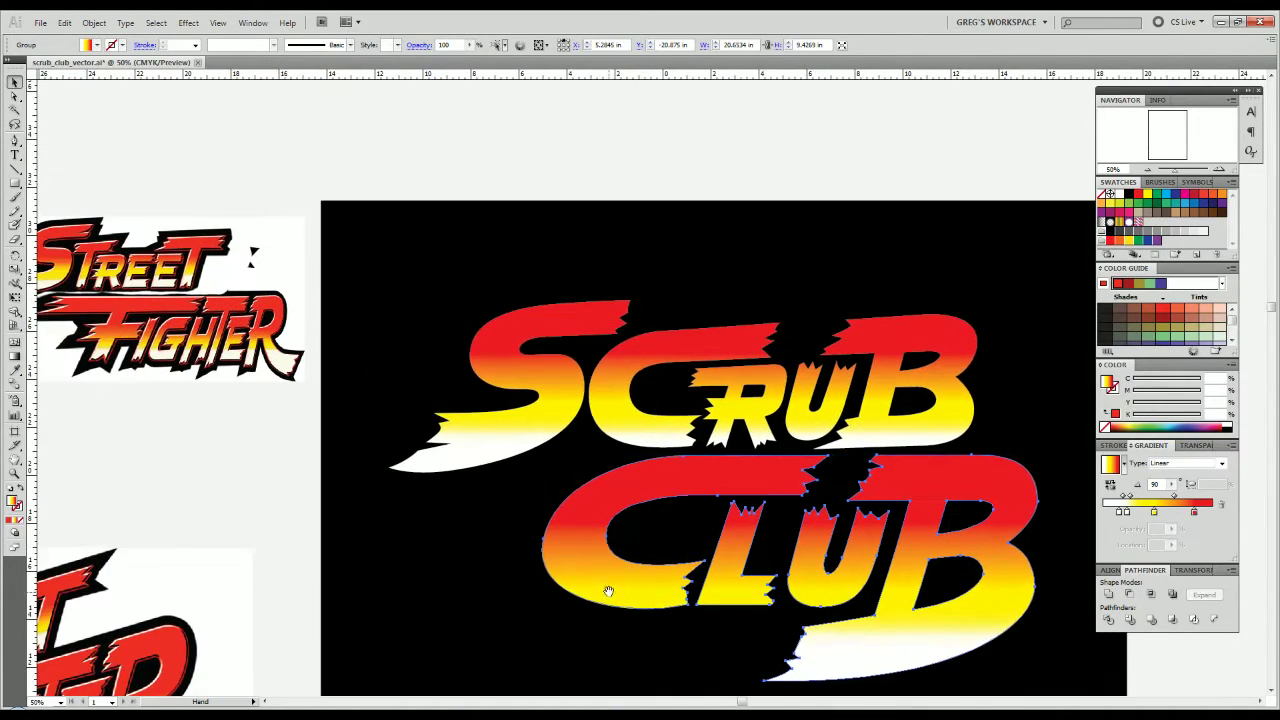
pyautogui.keyDown('shift'); pyautogui.click(521, 417); pyautogui.keyUp('shift')
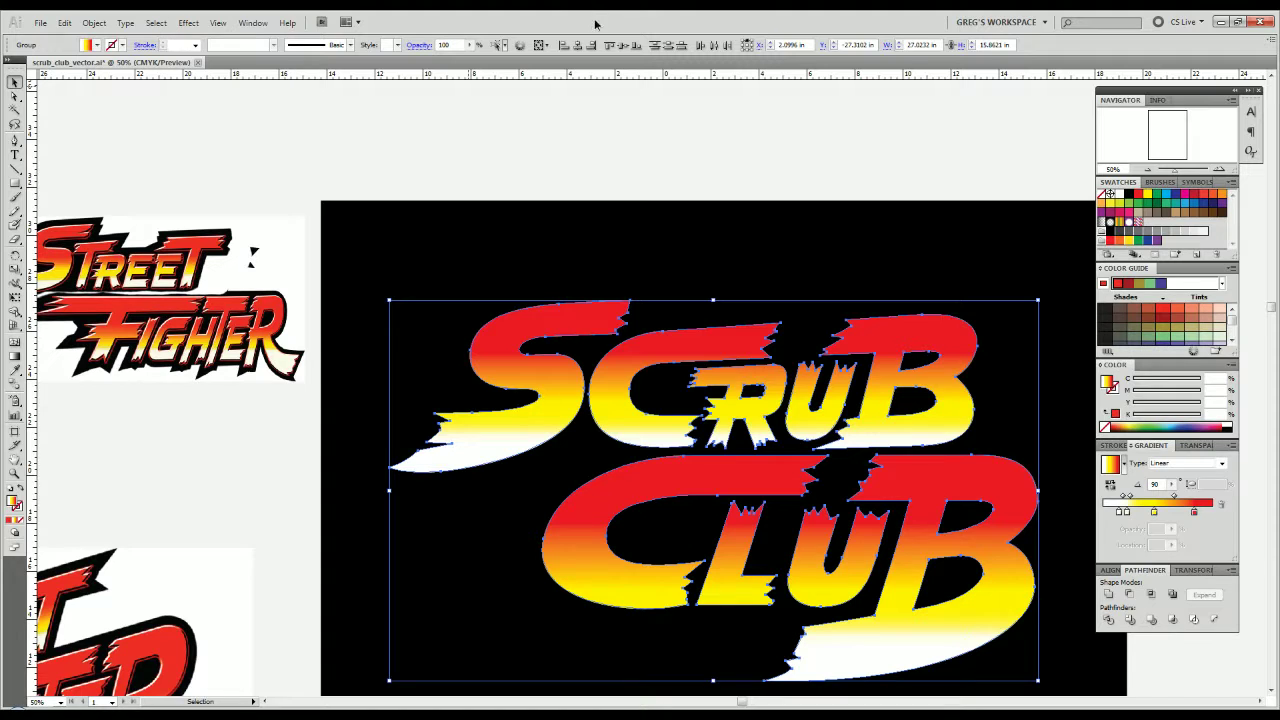
pyautogui.click(9, 522)
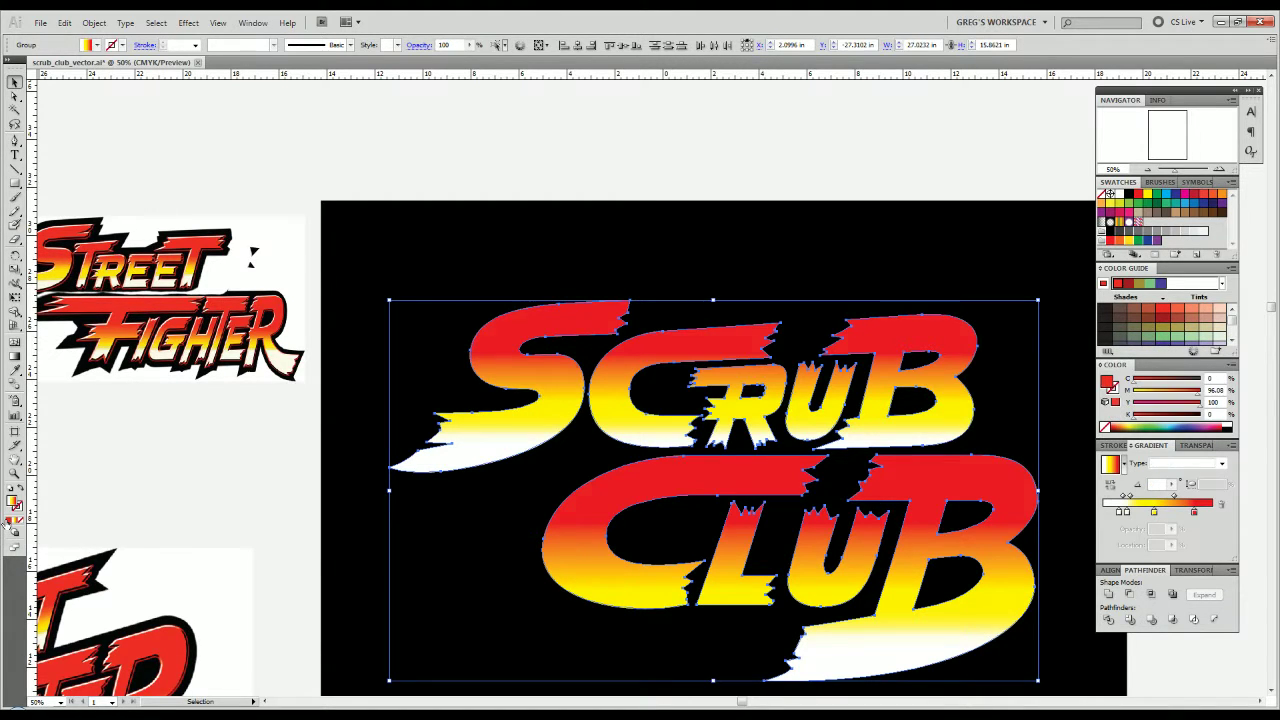
pyautogui.moveTo(506, 469); pyautogui.dragTo(477, 454)
pyautogui.hotkey('ctrl', 'z')
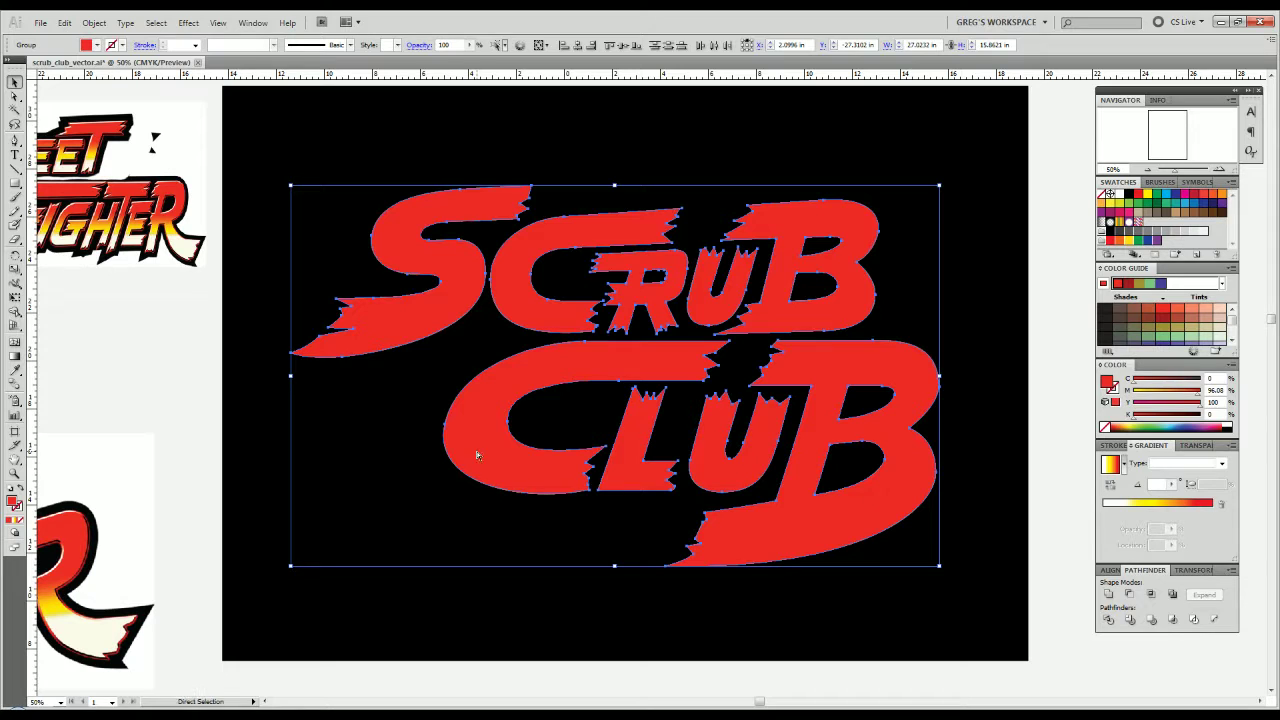
# Group the red lettering copy, move it aside to check the gradient words beneath, and undo the move.
pyautogui.hotkey('ctrl', 'g')
pyautogui.moveTo(901, 376); pyautogui.dragTo(230, 377)
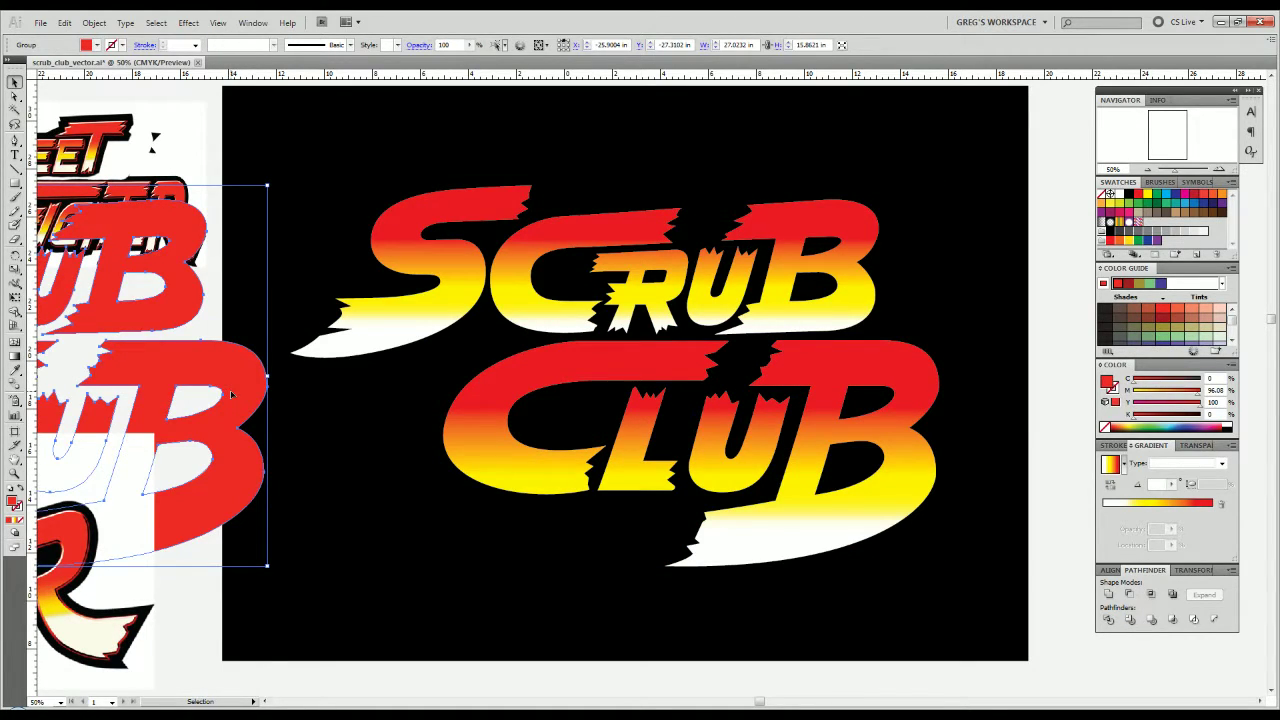
pyautogui.hotkey('ctrl', 'z')
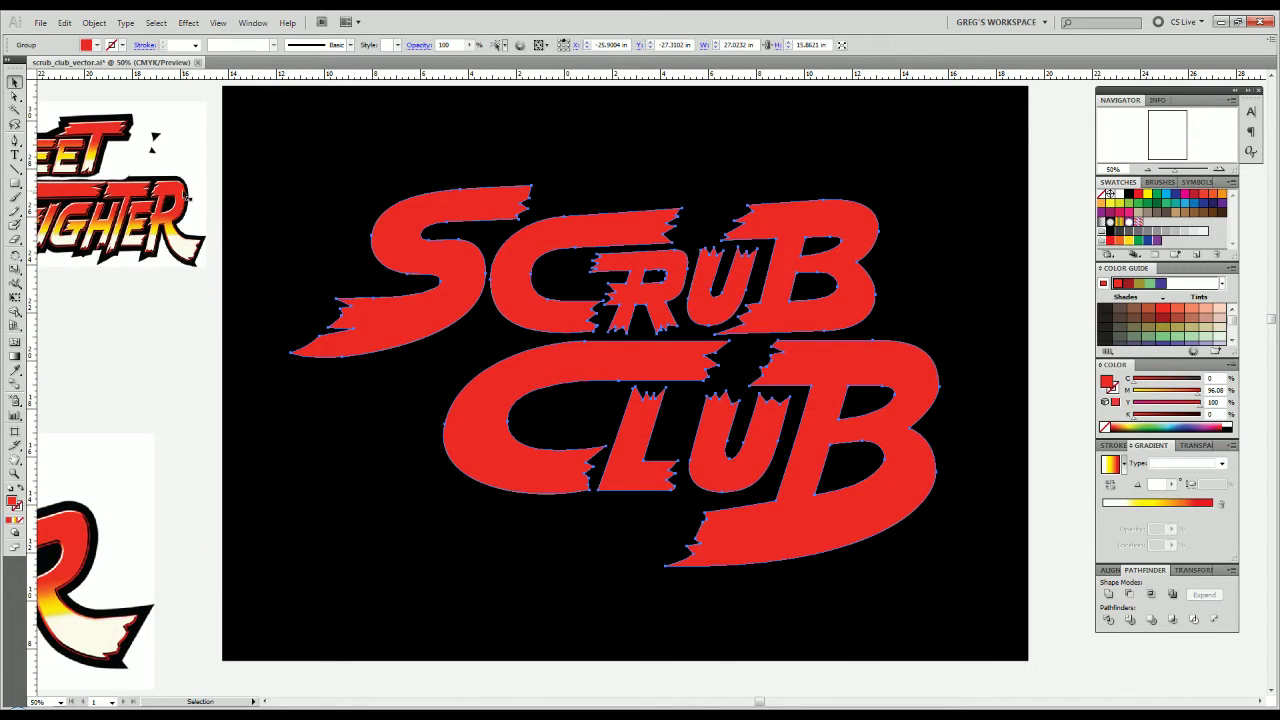
# Compare the letter edges in the Street Fighter reference with the red lettering copy, and check the copy's fill and stroke settings.
pyautogui.scroll(4, 155, 282)
pyautogui.press('alt')
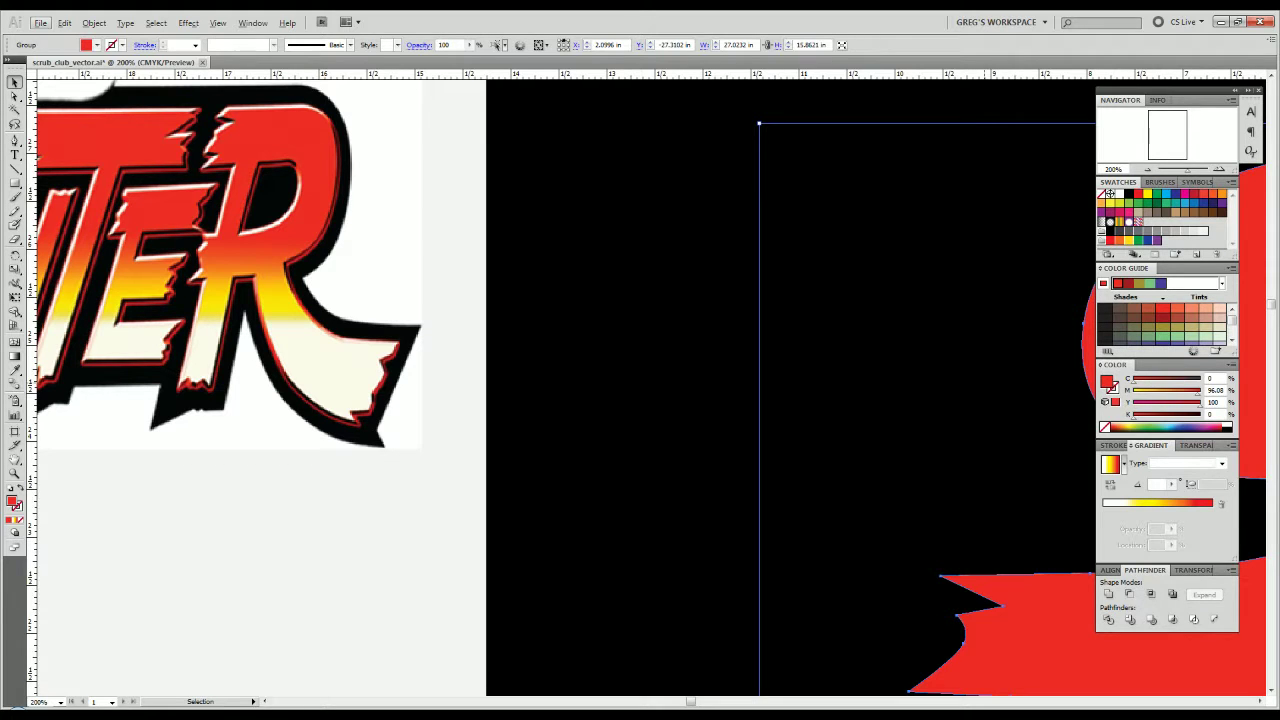
pyautogui.scroll(-4, 470, 597)
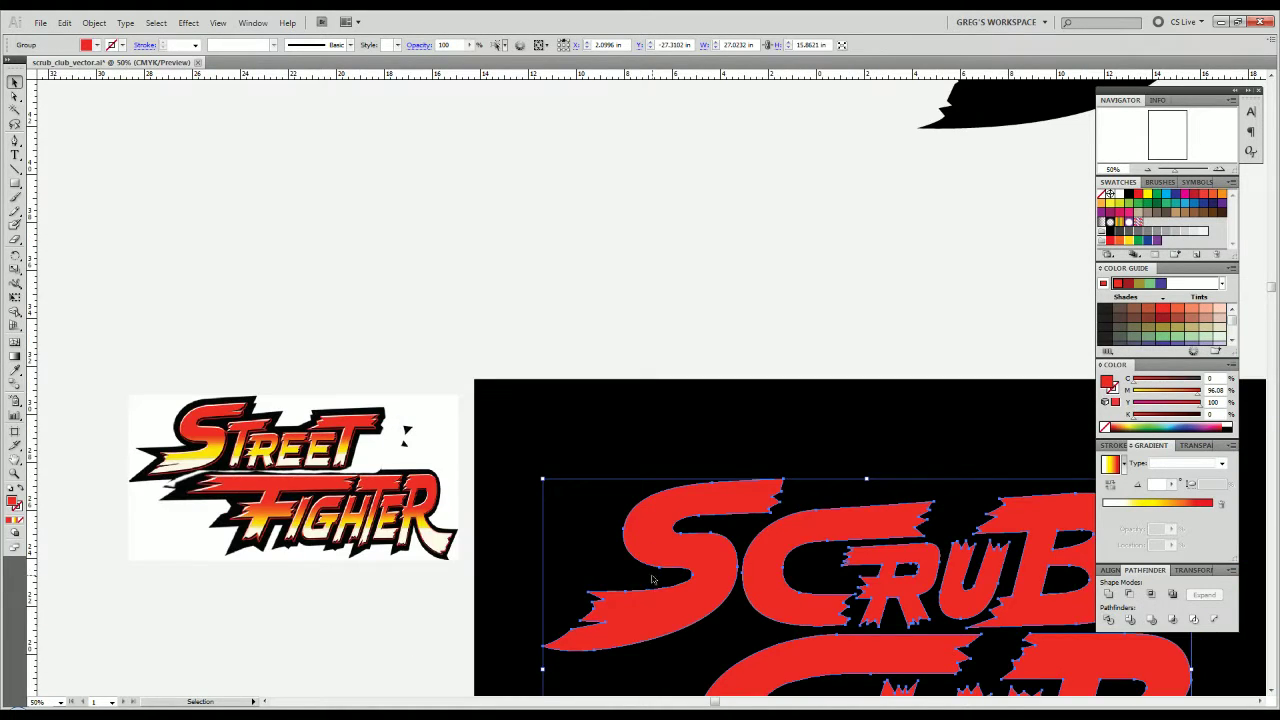
pyautogui.moveTo(654, 580); pyautogui.dragTo(492, 517)
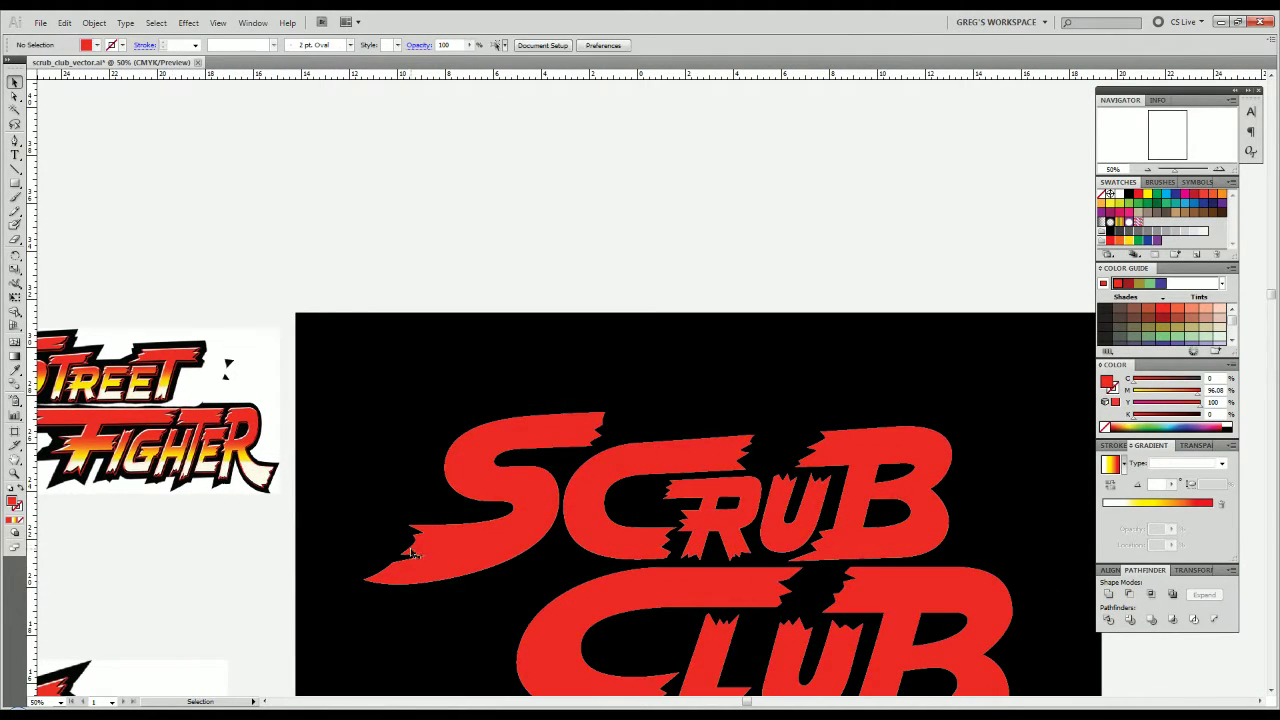
pyautogui.scroll(2, 417, 548)
pyautogui.scroll(1, 469, 549)
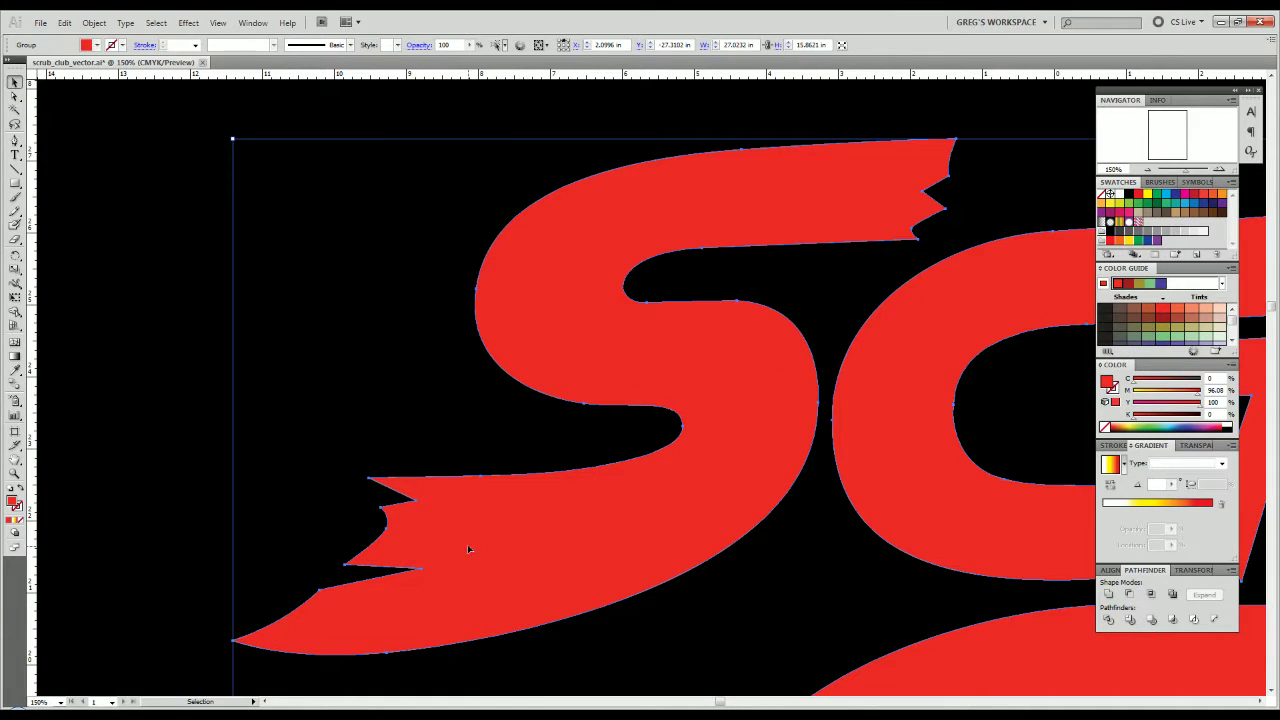
pyautogui.click(18, 508)
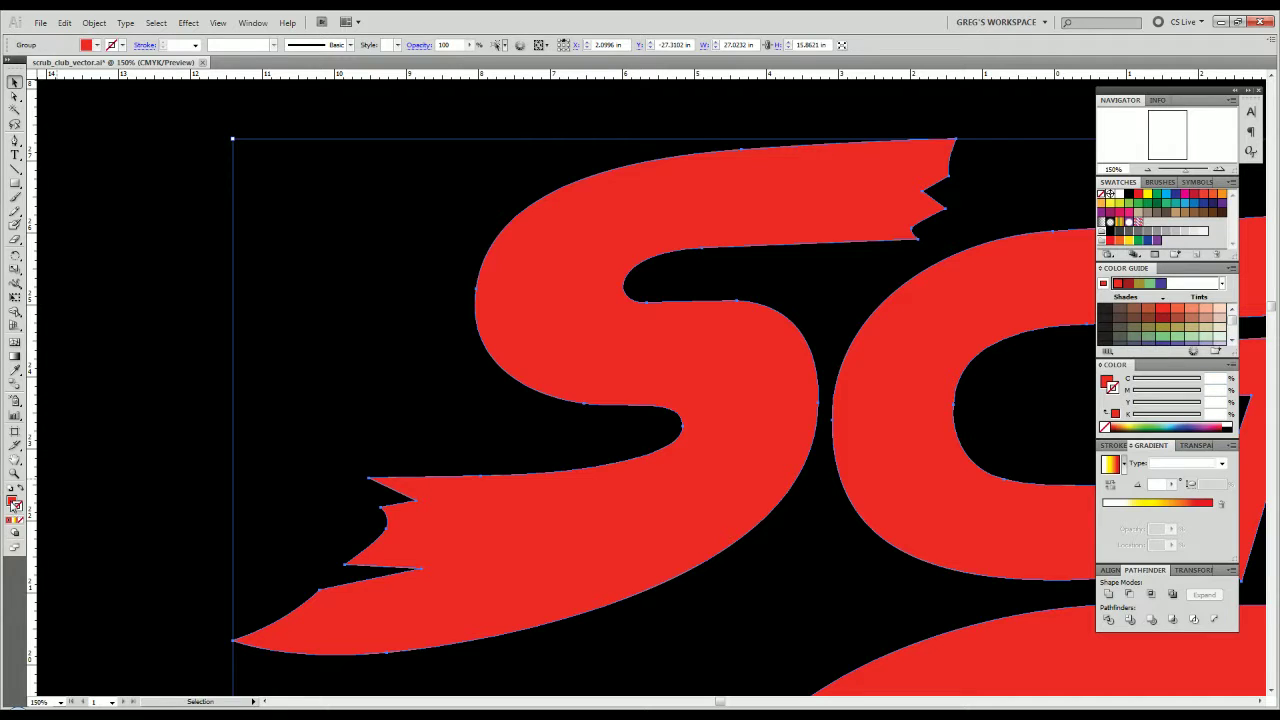
pyautogui.click(12, 503)
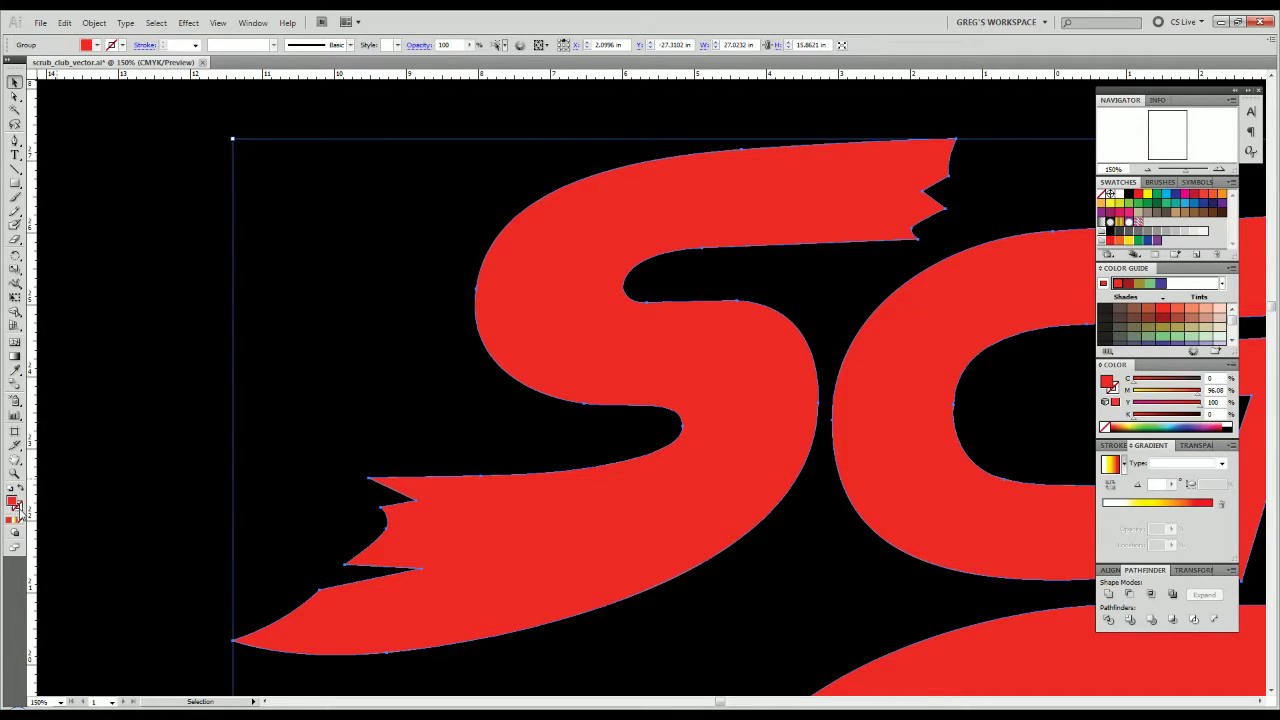
pyautogui.click(20, 512)
pyautogui.hotkey('ctrl', '-')
pyautogui.hotkey('ctrl', '-')
pyautogui.hotkey('ctrl', '-')
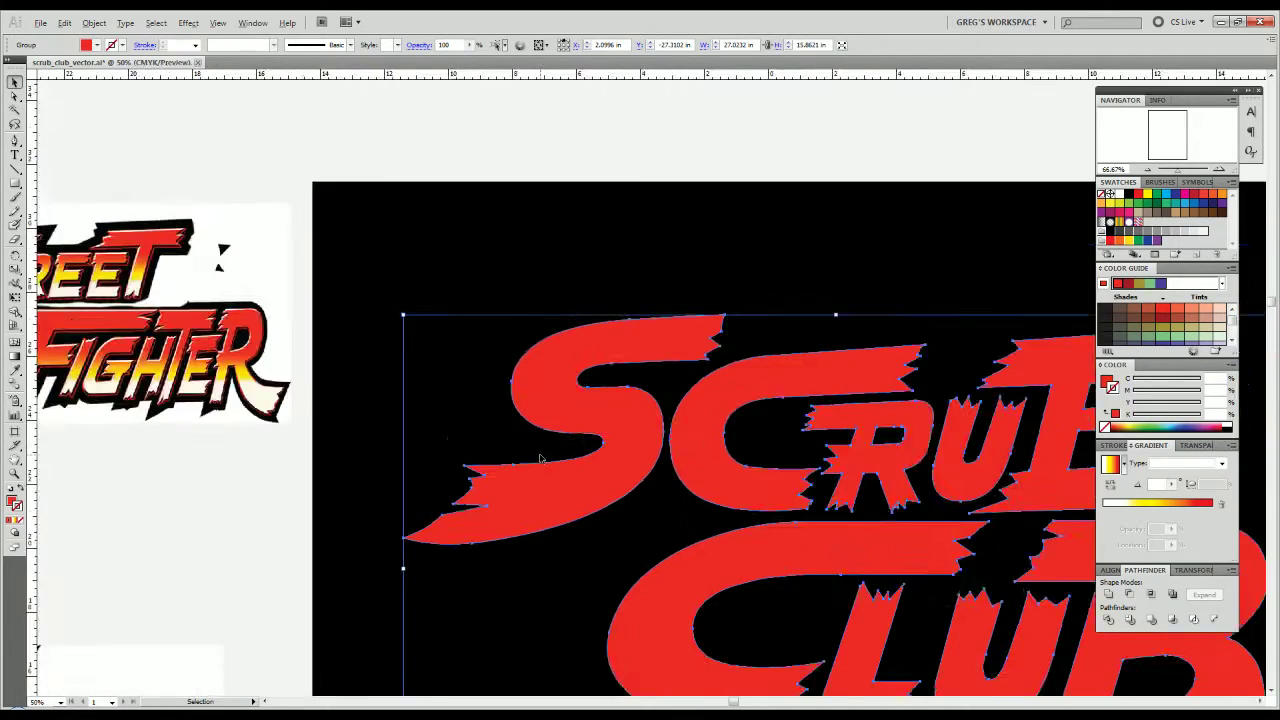
# Deselect the lettering, draw a roughly 3.4 in square beside the black background, and give it the default white fill and black stroke.
pyautogui.click(330, 510)
pyautogui.press('m')
pyautogui.moveTo(207, 475)
pyautogui.mouseDown()
pyautogui.moveTo(249, 534)
pyautogui.moveTo(300, 543)
pyautogui.moveTo(289, 556)
pyautogui.mouseUp()
pyautogui.press('v')
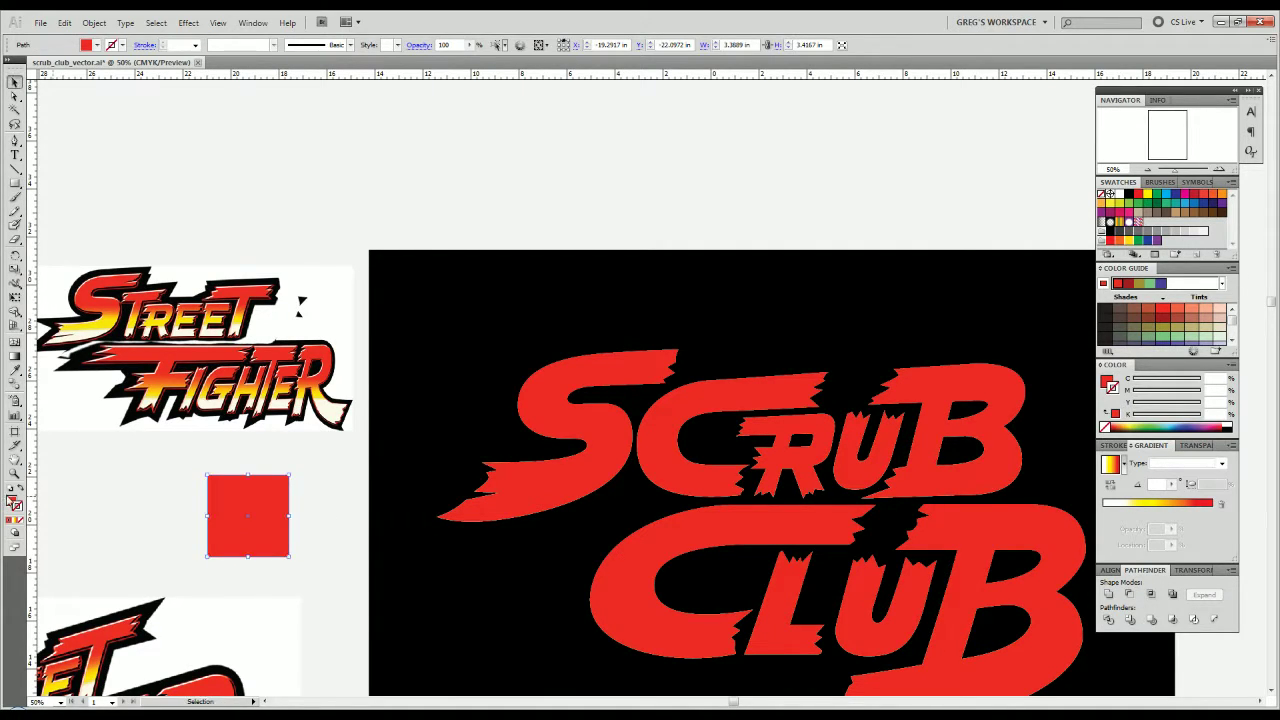
pyautogui.click(10, 492)
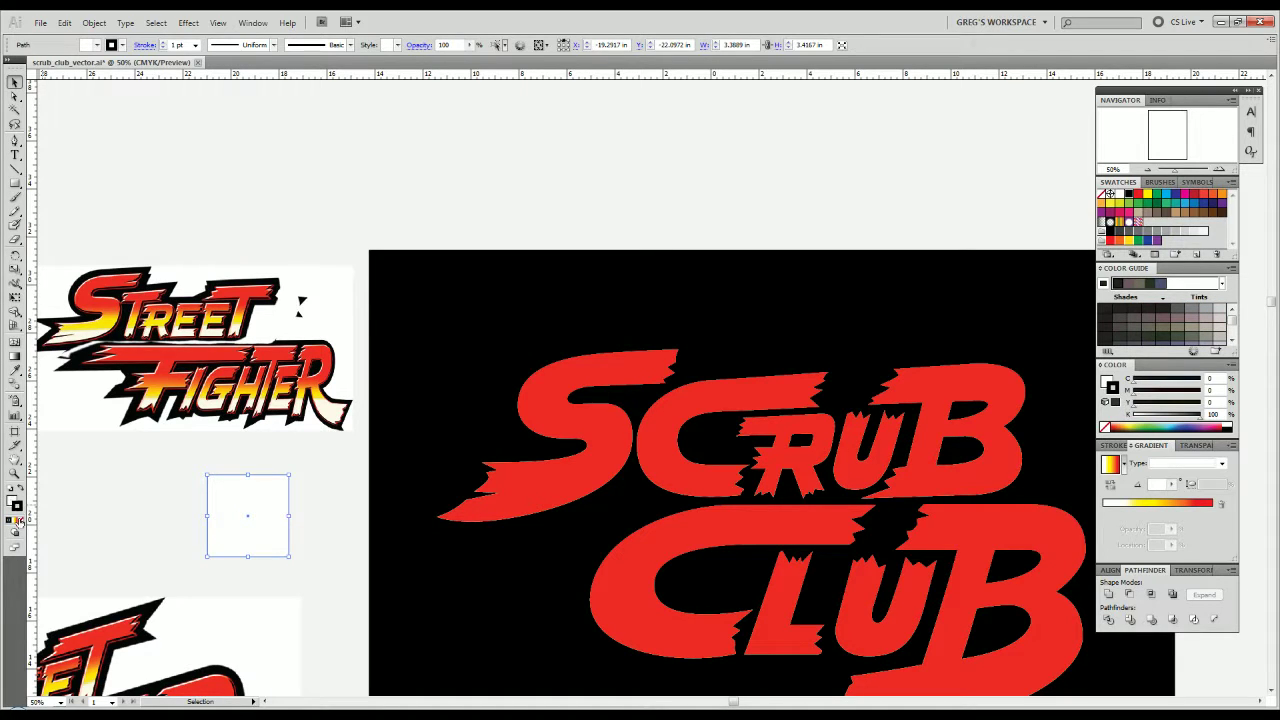
# Examine how the white square's black stroke sits around its path by viewing the selected edge up close.
pyautogui.click(186, 529)
pyautogui.scroll(3, 200, 529)
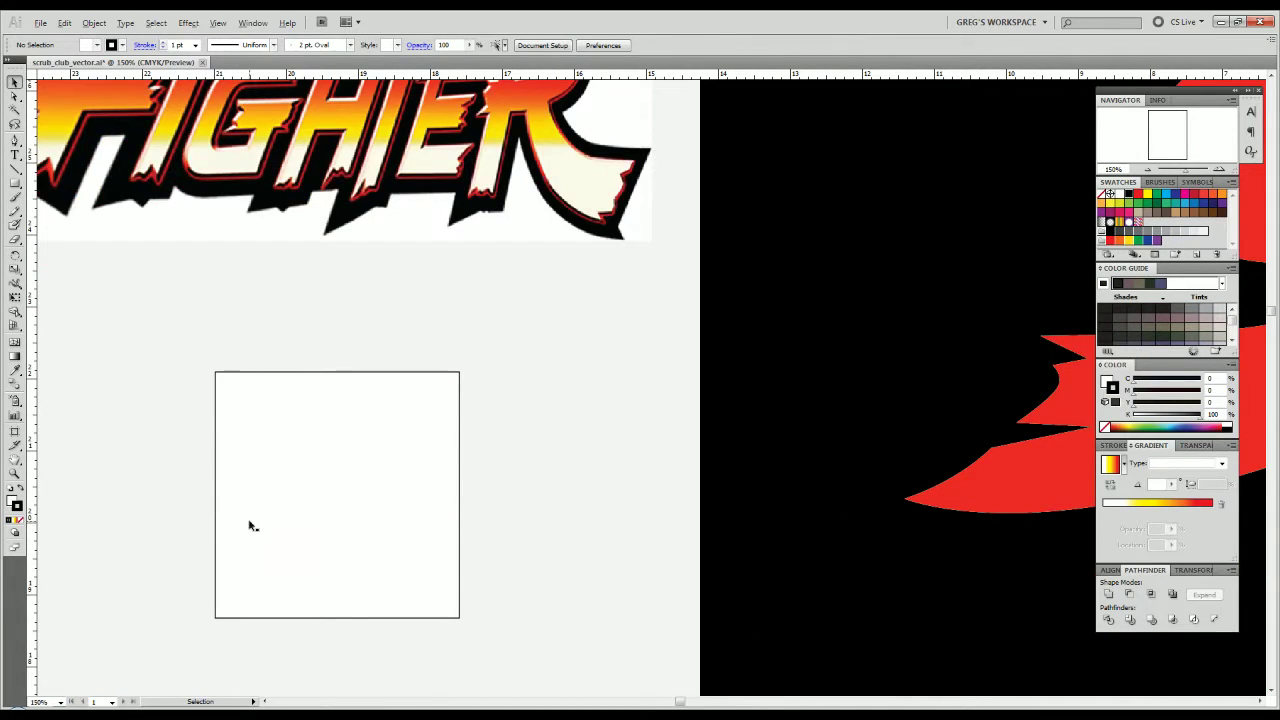
pyautogui.scroll(2, 449, 463)
pyautogui.scroll(-2, 580, 383)
pyautogui.click(494, 423)
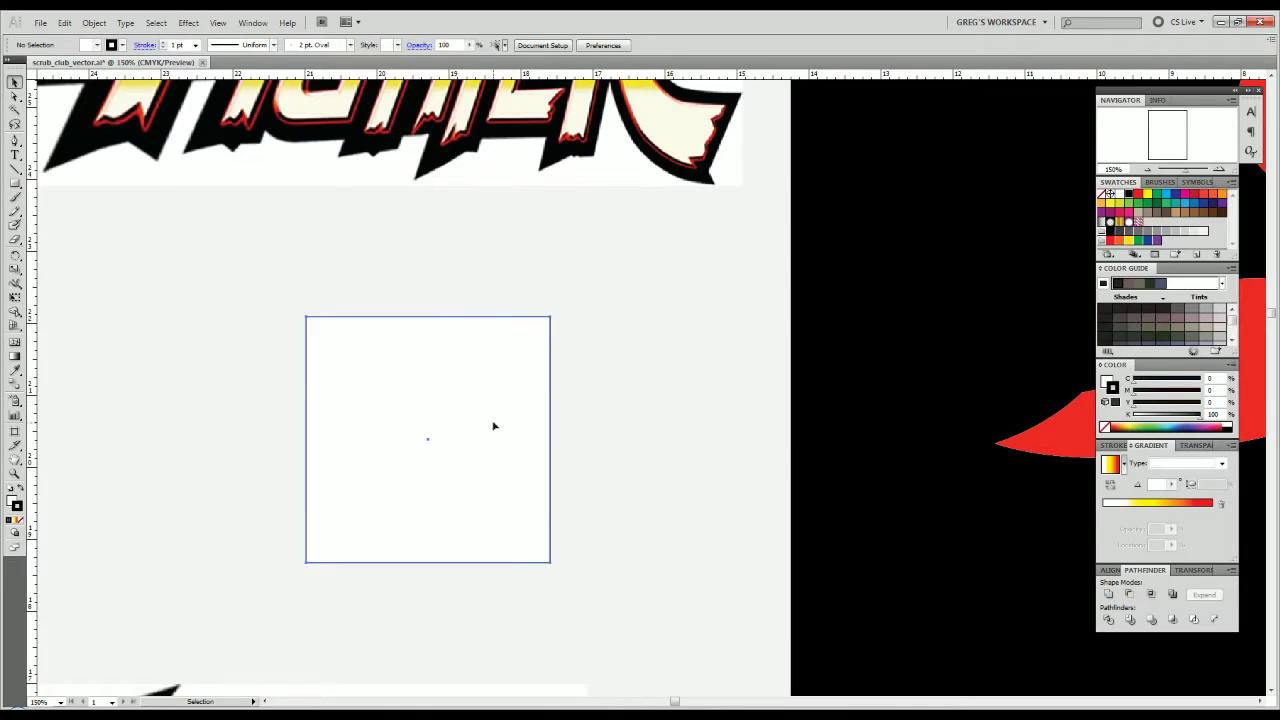
pyautogui.scroll(8, 523, 394)
pyautogui.scroll(3, 287, 410)
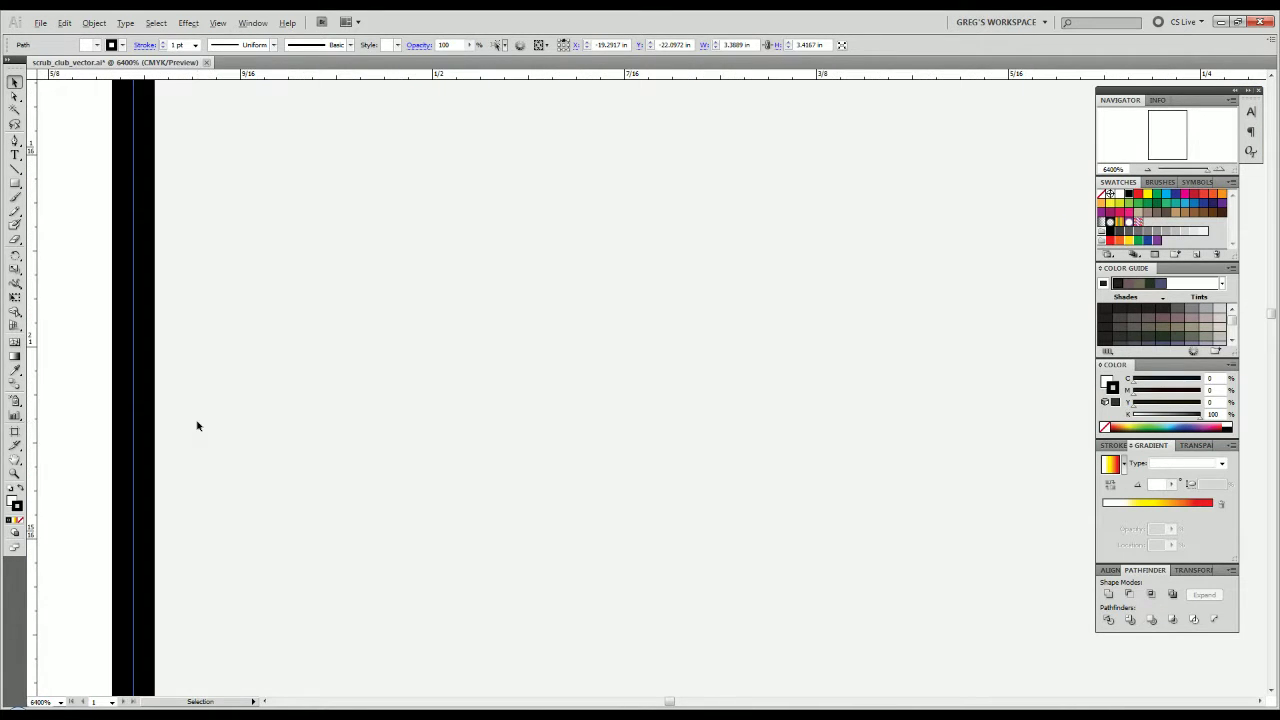
pyautogui.moveTo(197, 423); pyautogui.dragTo(594, 357)
pyautogui.scroll(-3, 482, 378)
pyautogui.scroll(-10, 481, 376)
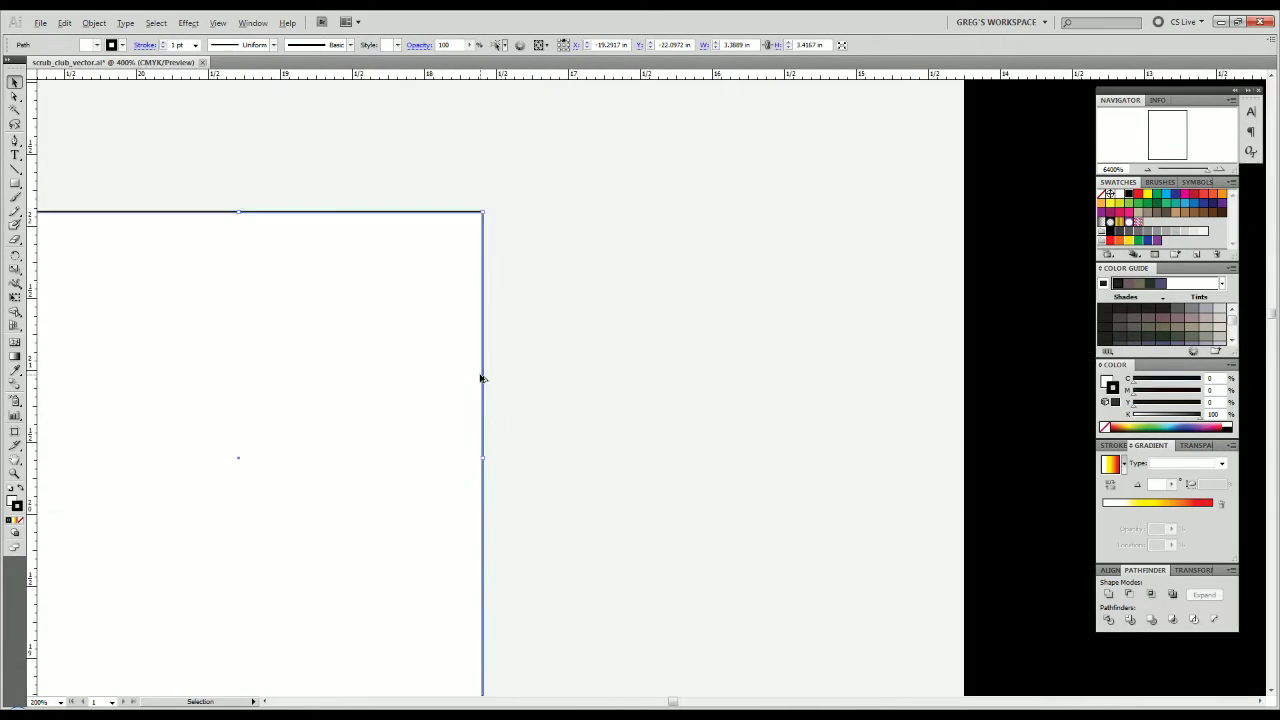
# Check the deselected square's black edge at high magnification, and delete the square.
pyautogui.click(500, 380)
pyautogui.scroll(7, 470, 380)
pyautogui.scroll(1, 760, 371)
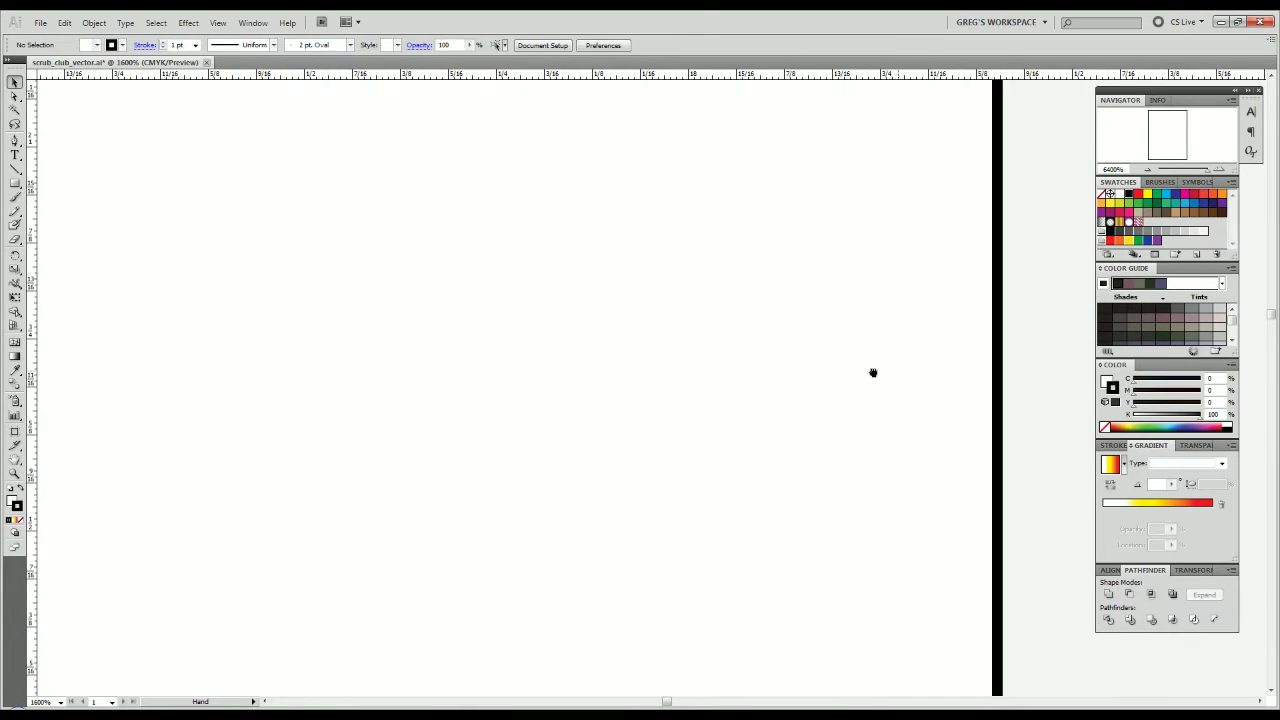
pyautogui.moveTo(940, 371); pyautogui.dragTo(373, 365)
pyautogui.scroll(3, 372, 364)
pyautogui.scroll(-3, 460, 357)
pyautogui.scroll(-12, 460, 362)
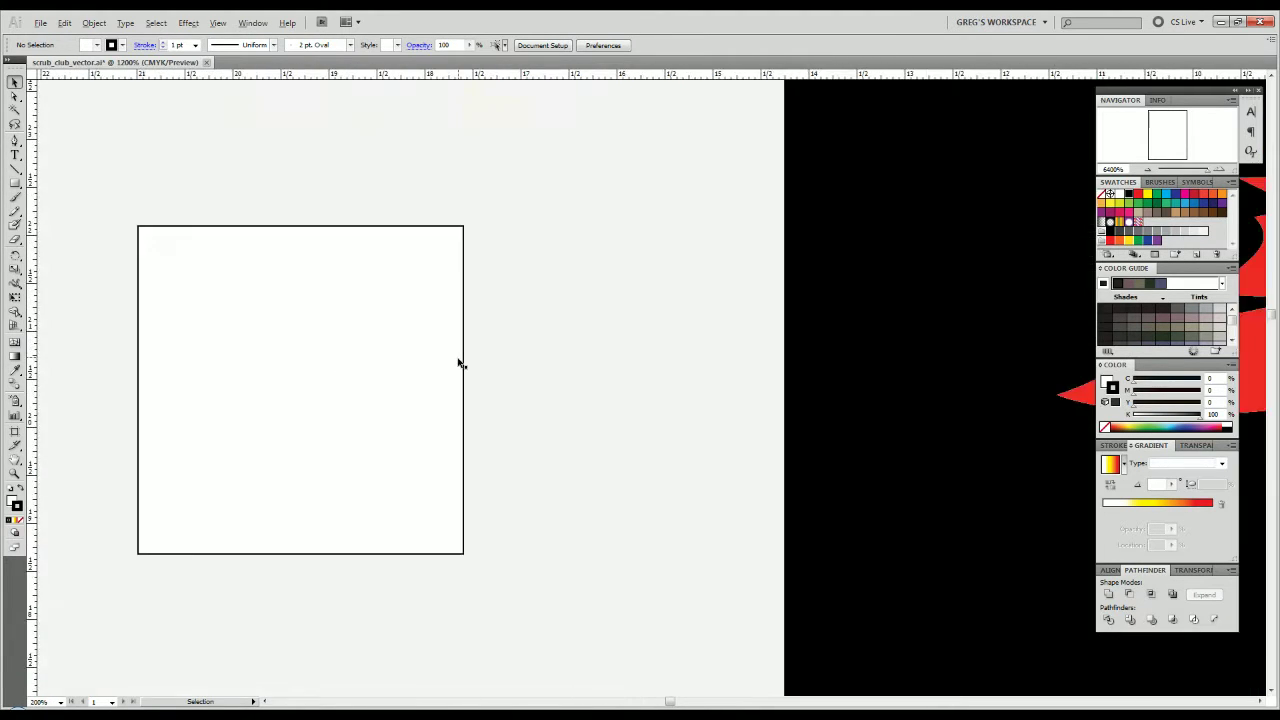
pyautogui.click(437, 371)
pyautogui.press('Delete')
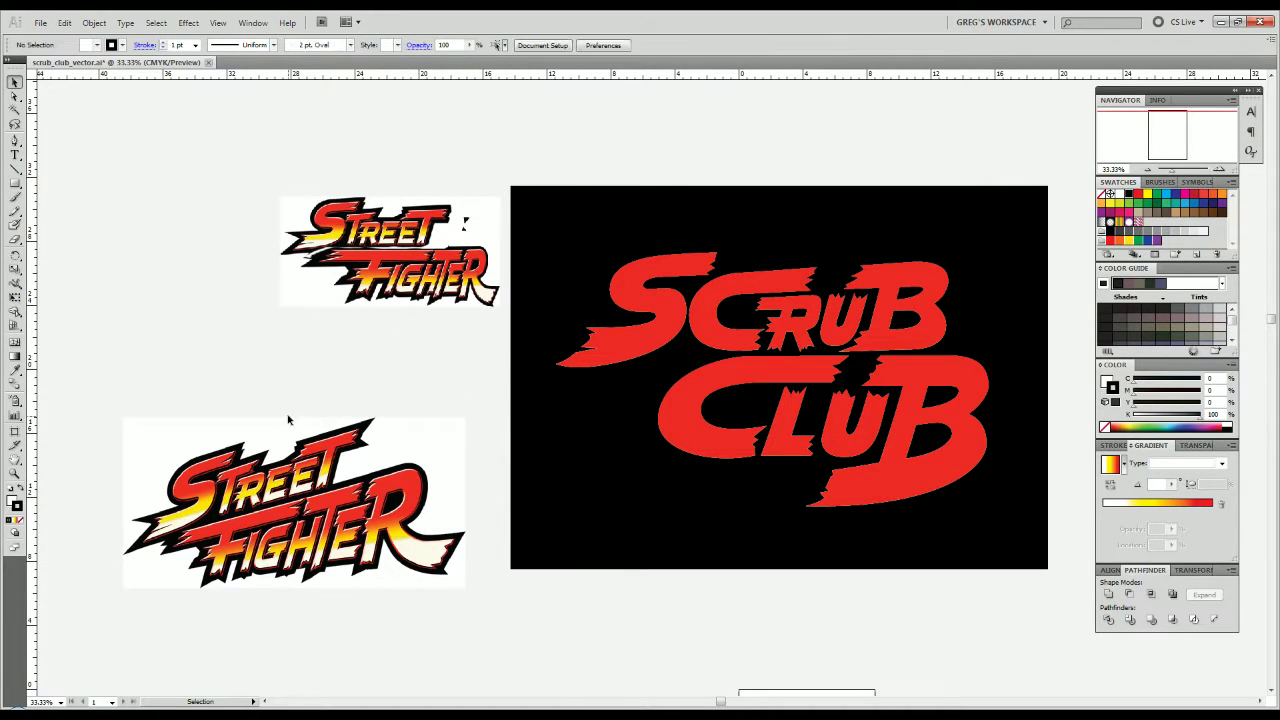
# Select the red lettering copy, and examine the thin black, red and white edge lines on the Street Fighter reference letters.
pyautogui.scroll(2, 638, 326)
pyautogui.moveTo(615, 360); pyautogui.dragTo(306, 399)
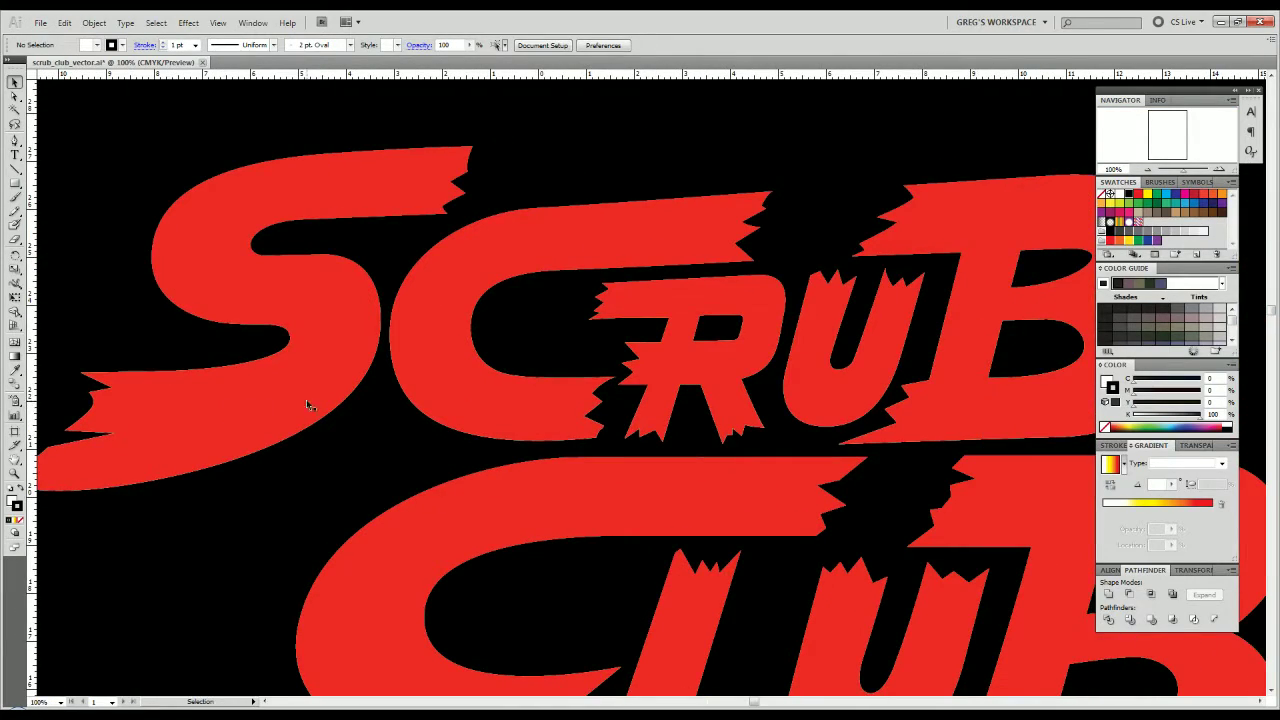
pyautogui.click(313, 400)
pyautogui.scroll(-4, 278, 400)
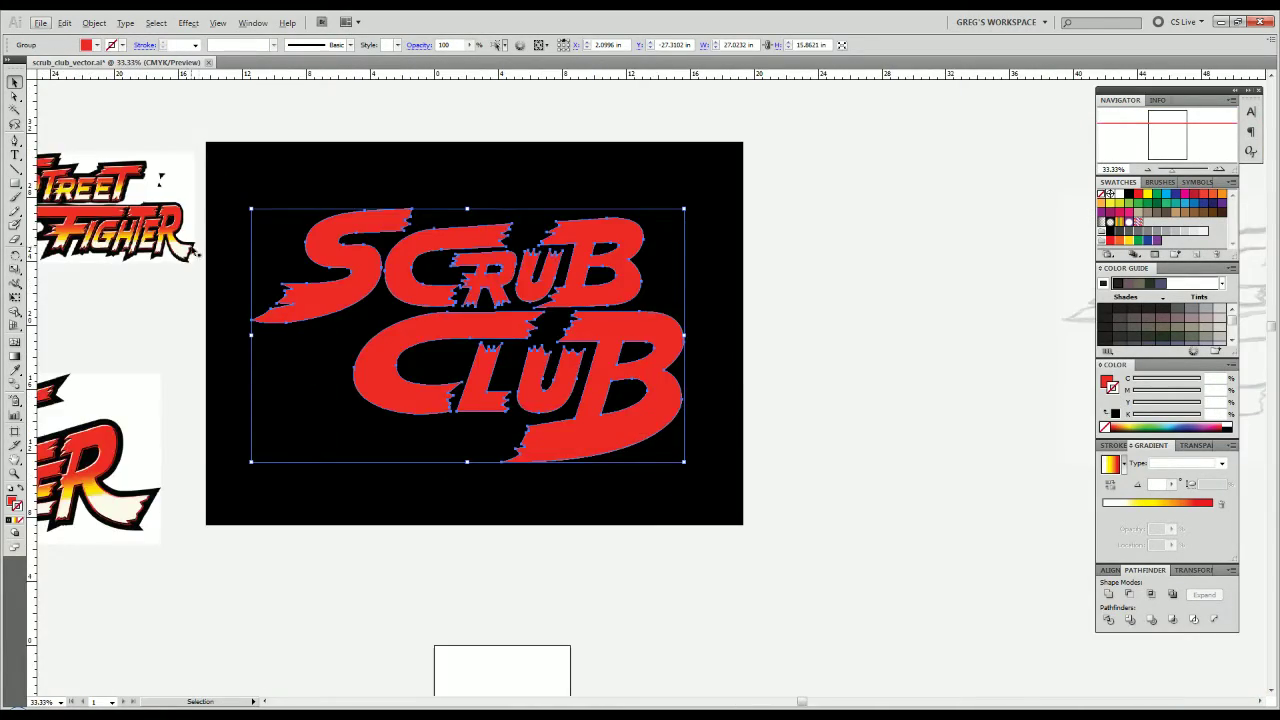
pyautogui.scroll(7, 195, 235)
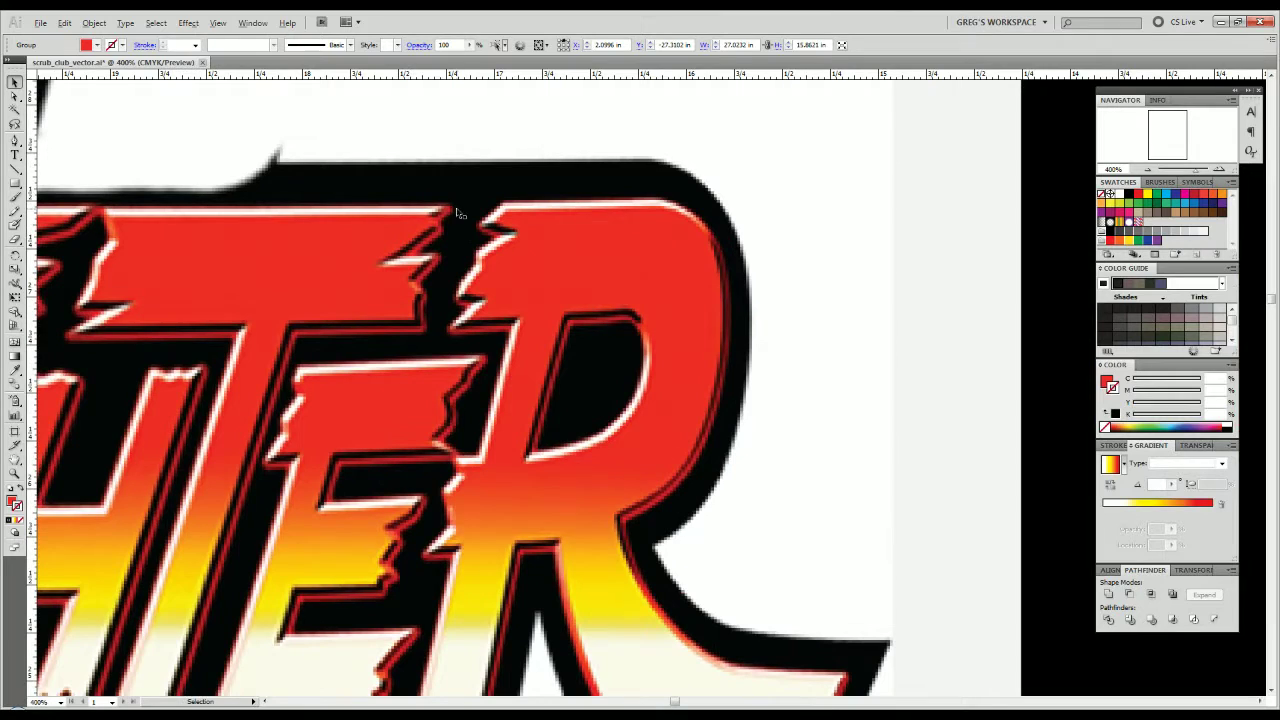
pyautogui.scroll(2, 458, 211)
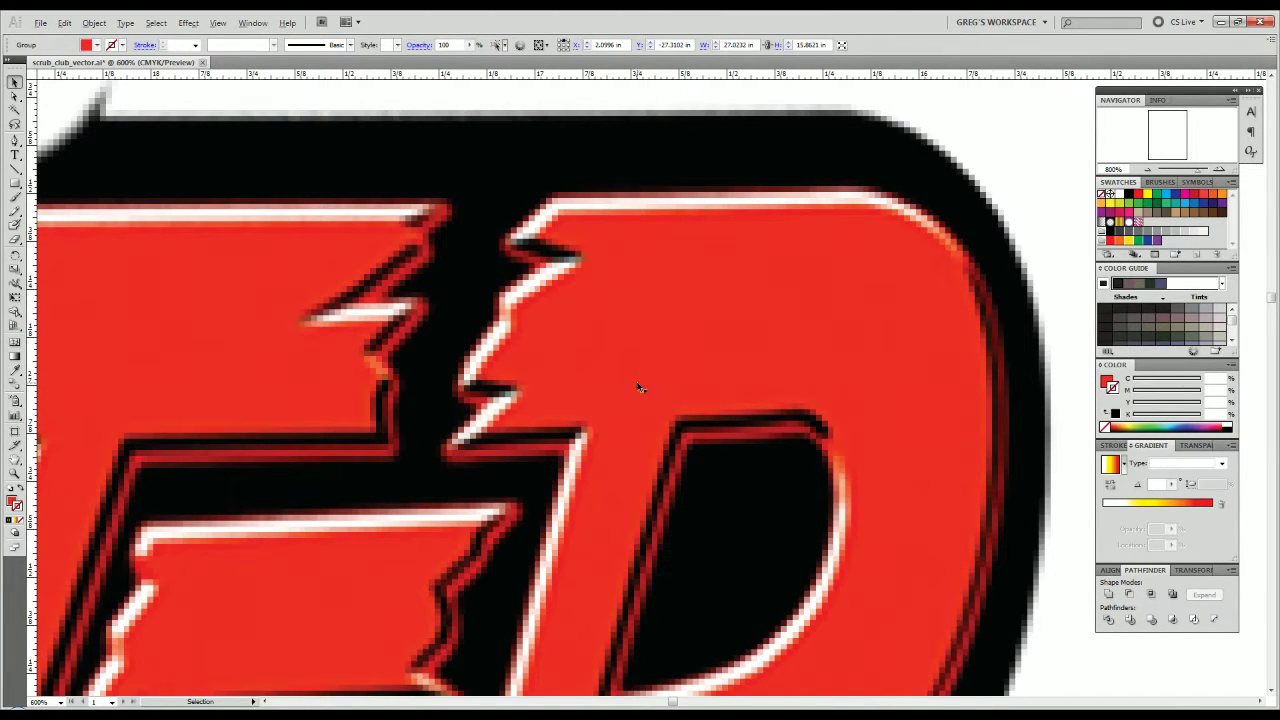
pyautogui.scroll(-3, 610, 340)
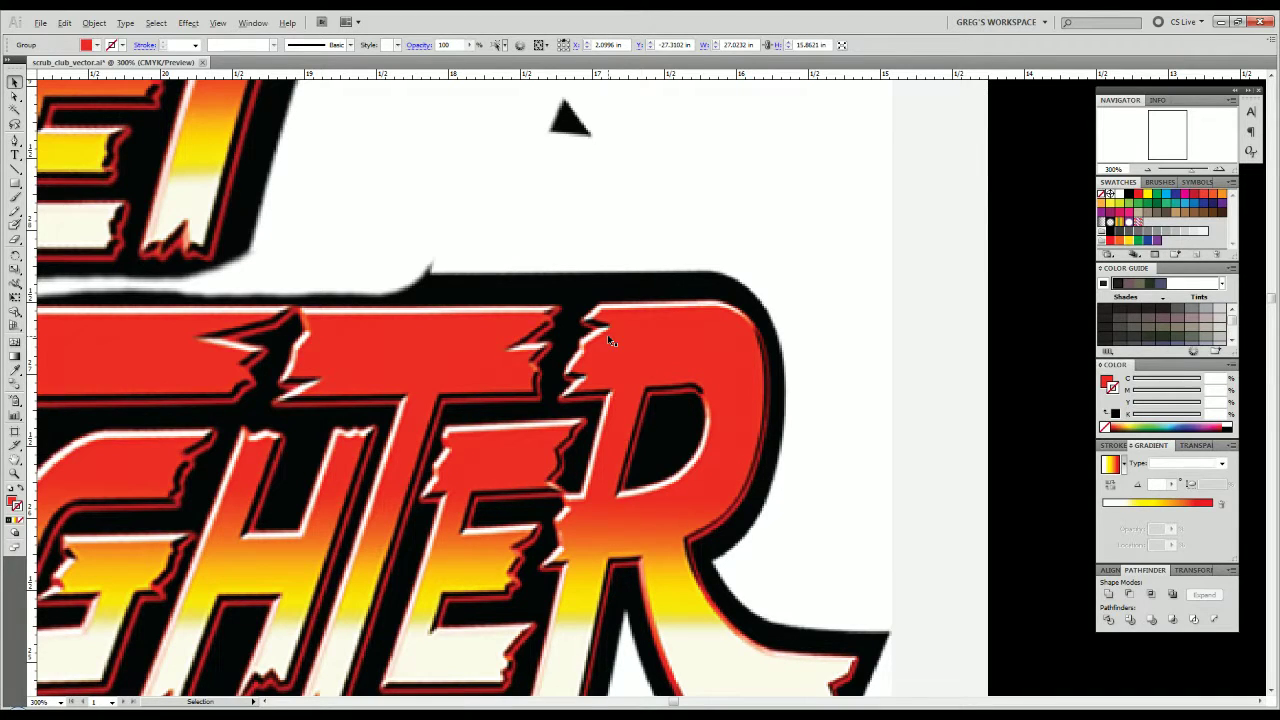
pyautogui.scroll(-3, 610, 340)
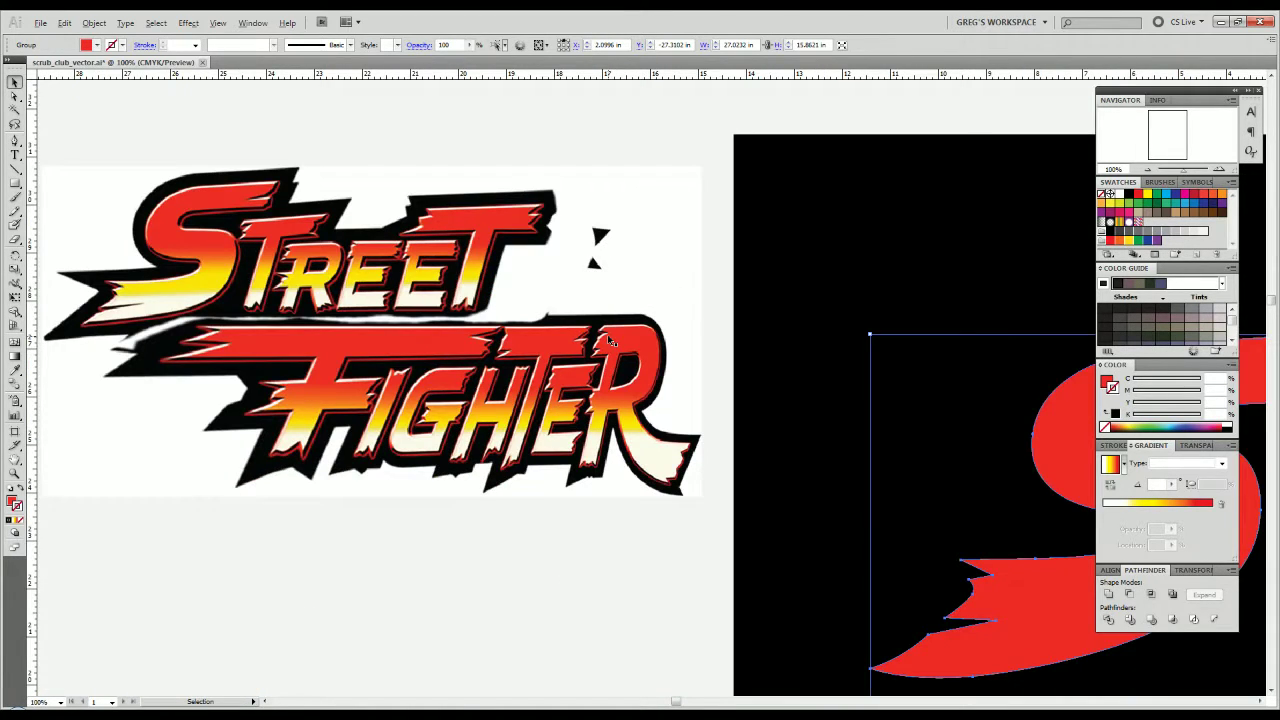
pyautogui.scroll(5, 610, 340)
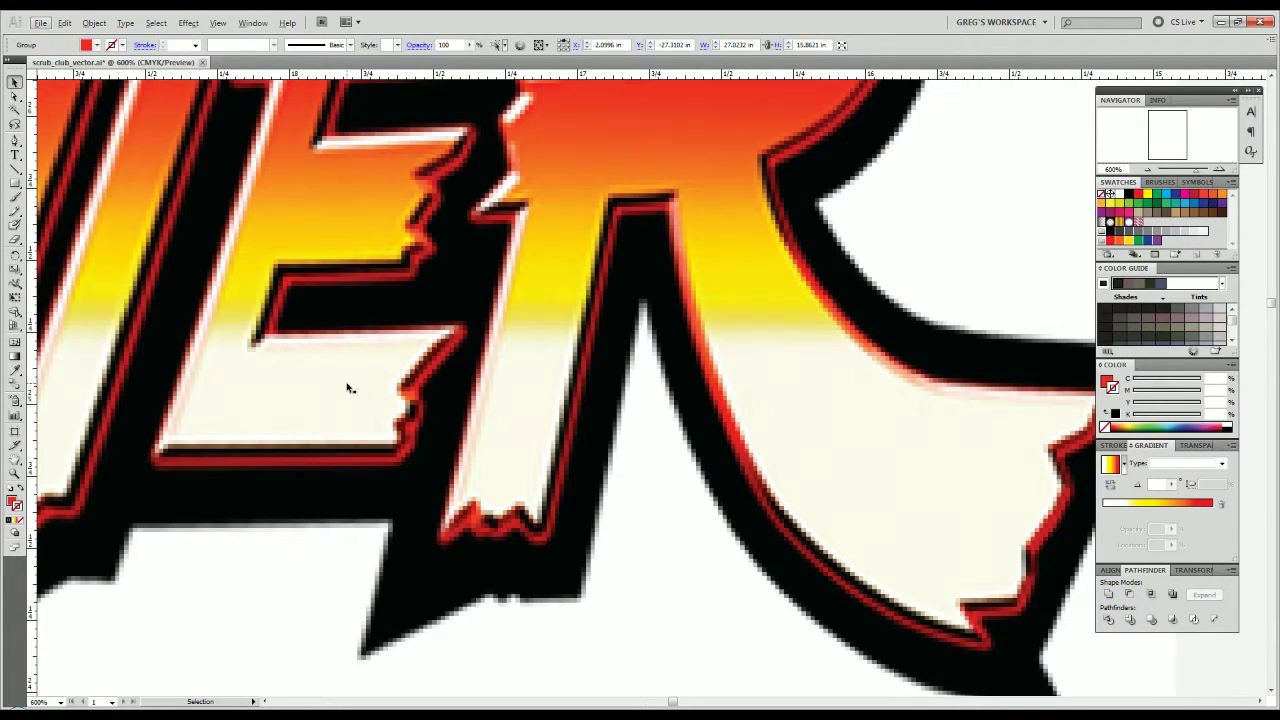
pyautogui.scroll(-5, 355, 390)
# Compare the Street Fighter reference with the plain edges of the S in the red lettering copy.
pyautogui.click(549, 503)
pyautogui.moveTo(625, 465); pyautogui.dragTo(803, 349)
pyautogui.click(549, 363)
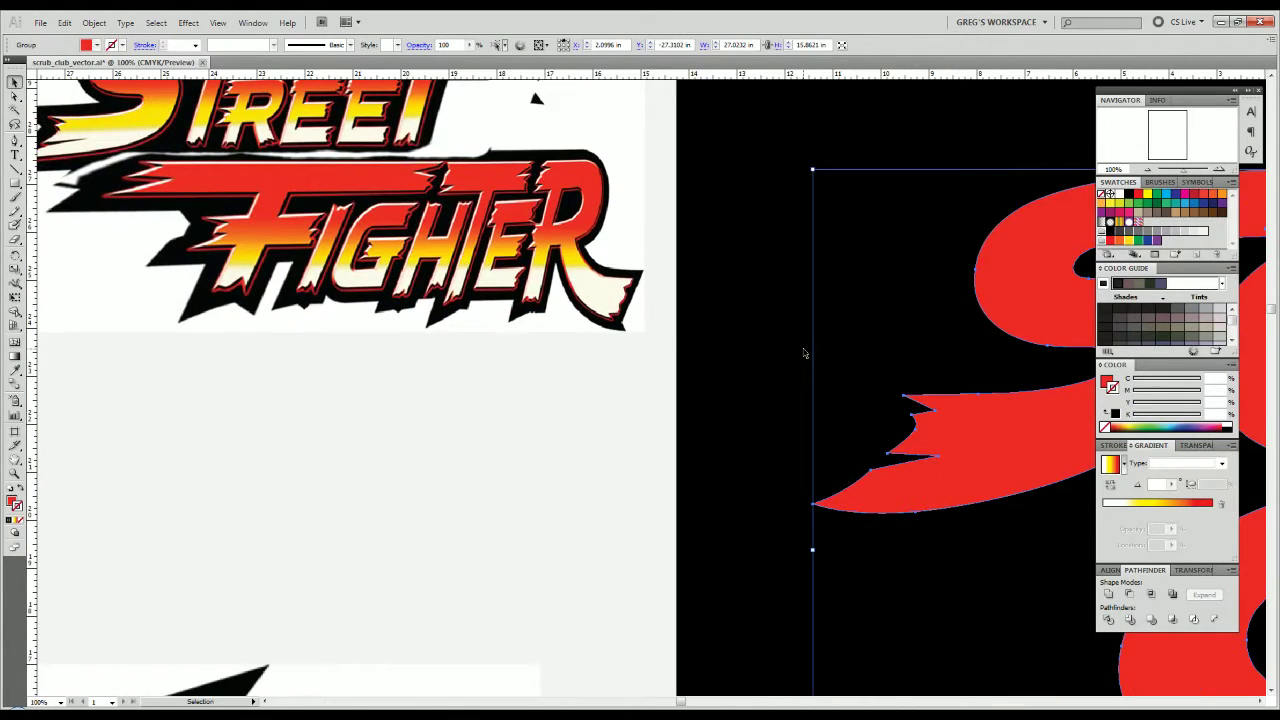
pyautogui.hotkey('ctrl', '+')
pyautogui.hotkey('ctrl', '+')
pyautogui.hotkey('ctrl', '+')
pyautogui.moveTo(1029, 386); pyautogui.dragTo(732, 418)
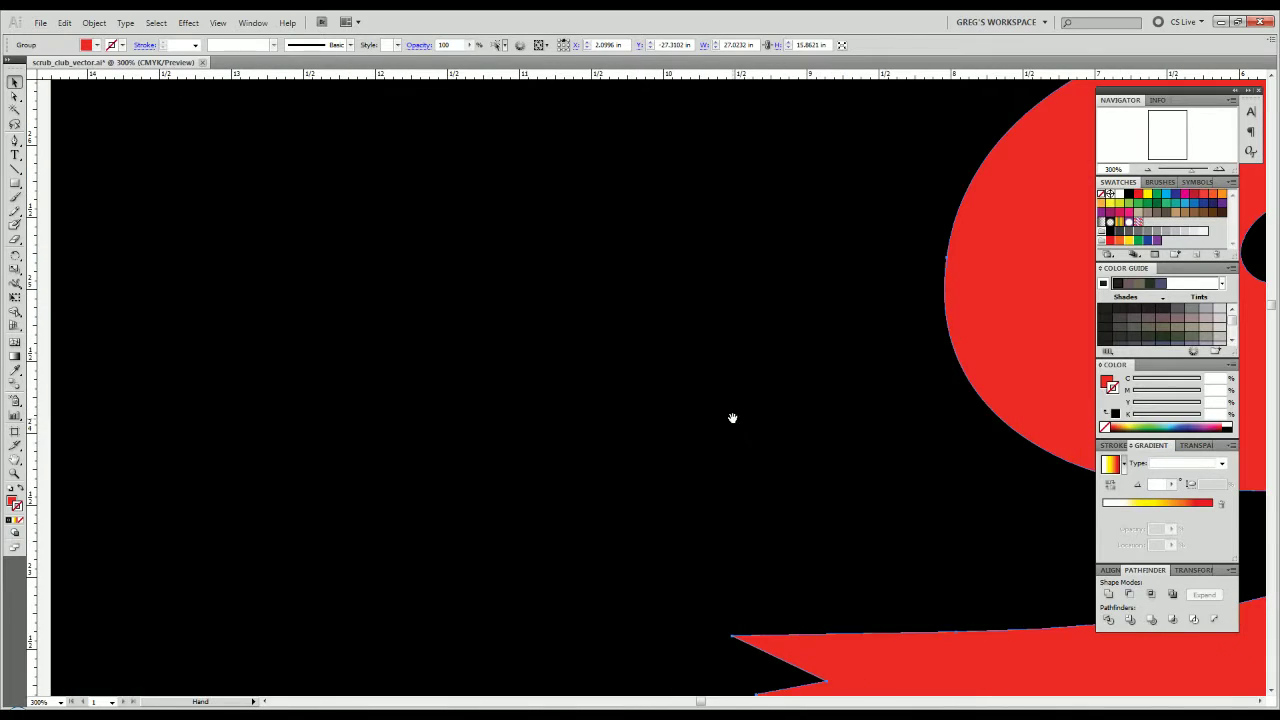
pyautogui.moveTo(336, 401); pyautogui.dragTo(938, 428)
pyautogui.scroll(-2, 591, 399)
pyautogui.moveTo(796, 454); pyautogui.dragTo(368, 416)
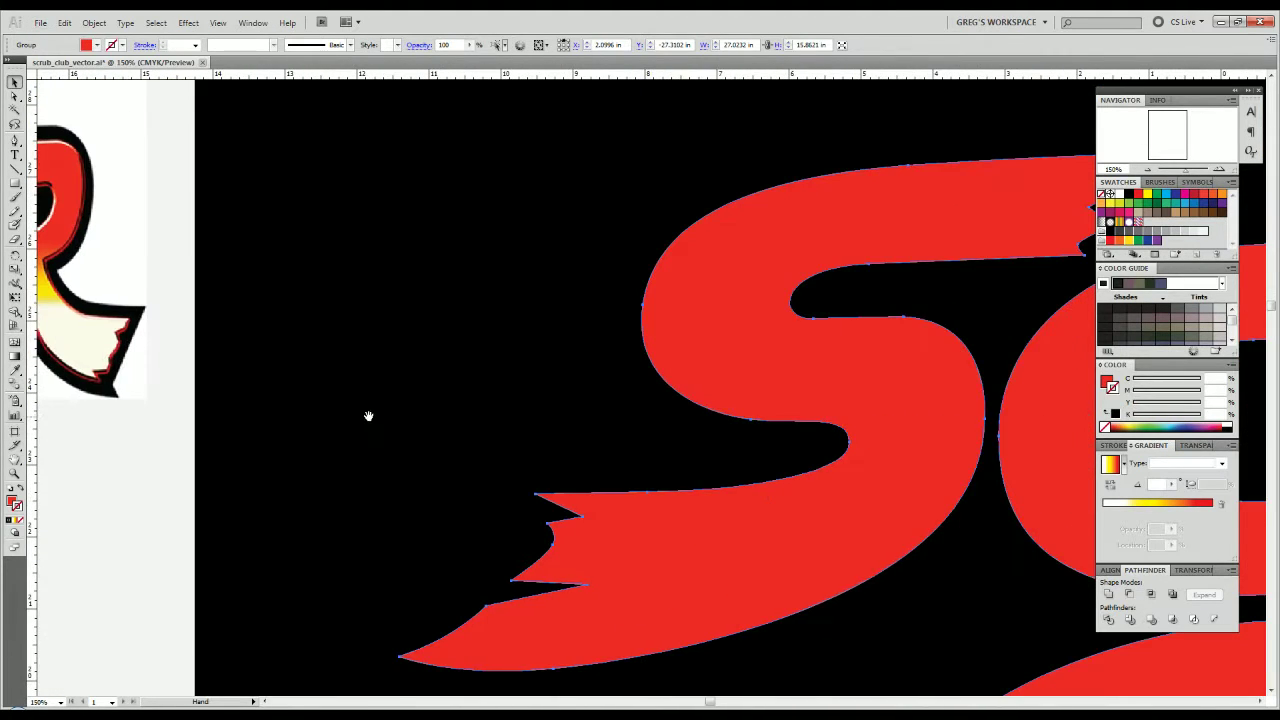
# Give the red lettering copy a black stroke with a weight of 4 pt.
pyautogui.click(135, 537)
pyautogui.click(743, 382)
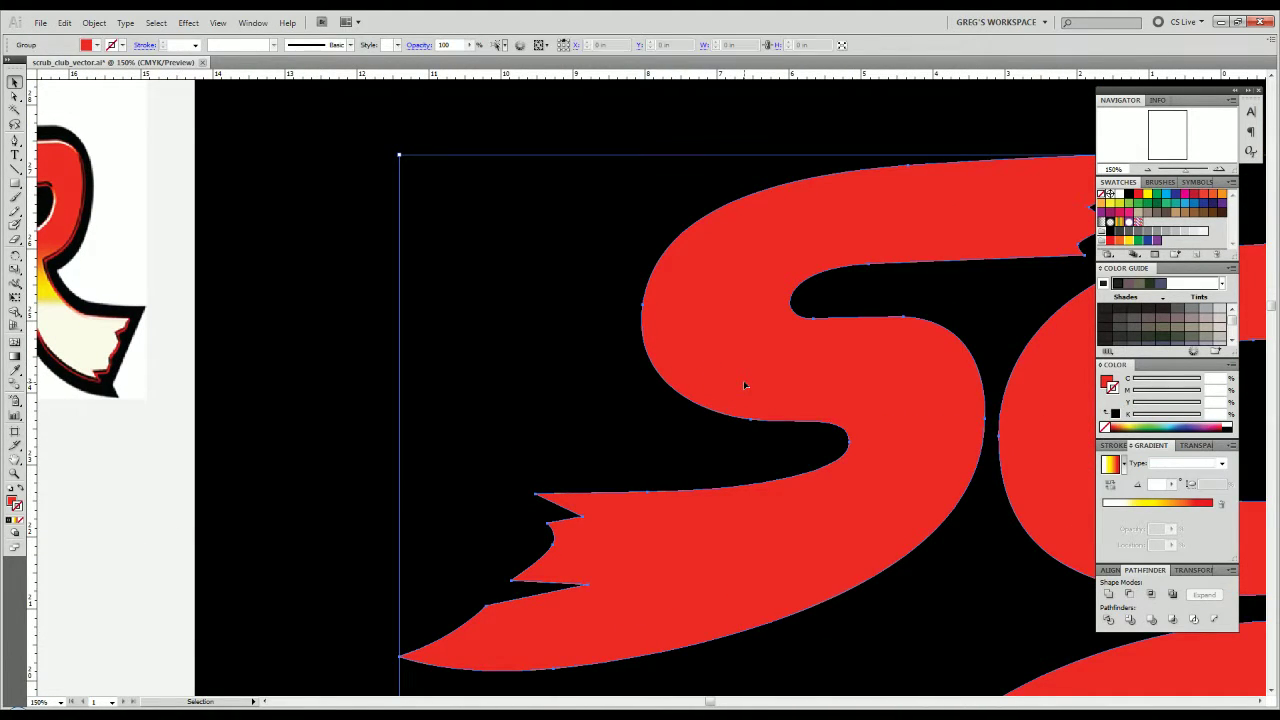
pyautogui.click(8, 520)
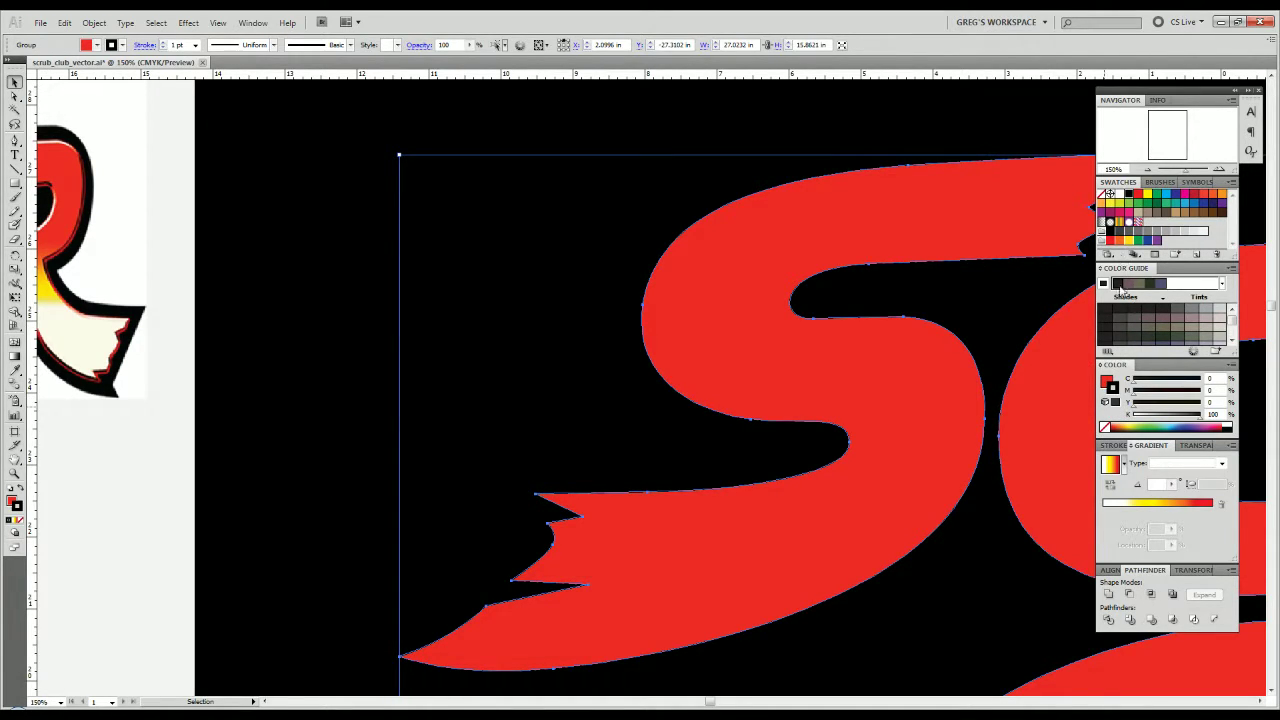
pyautogui.click(1116, 446)
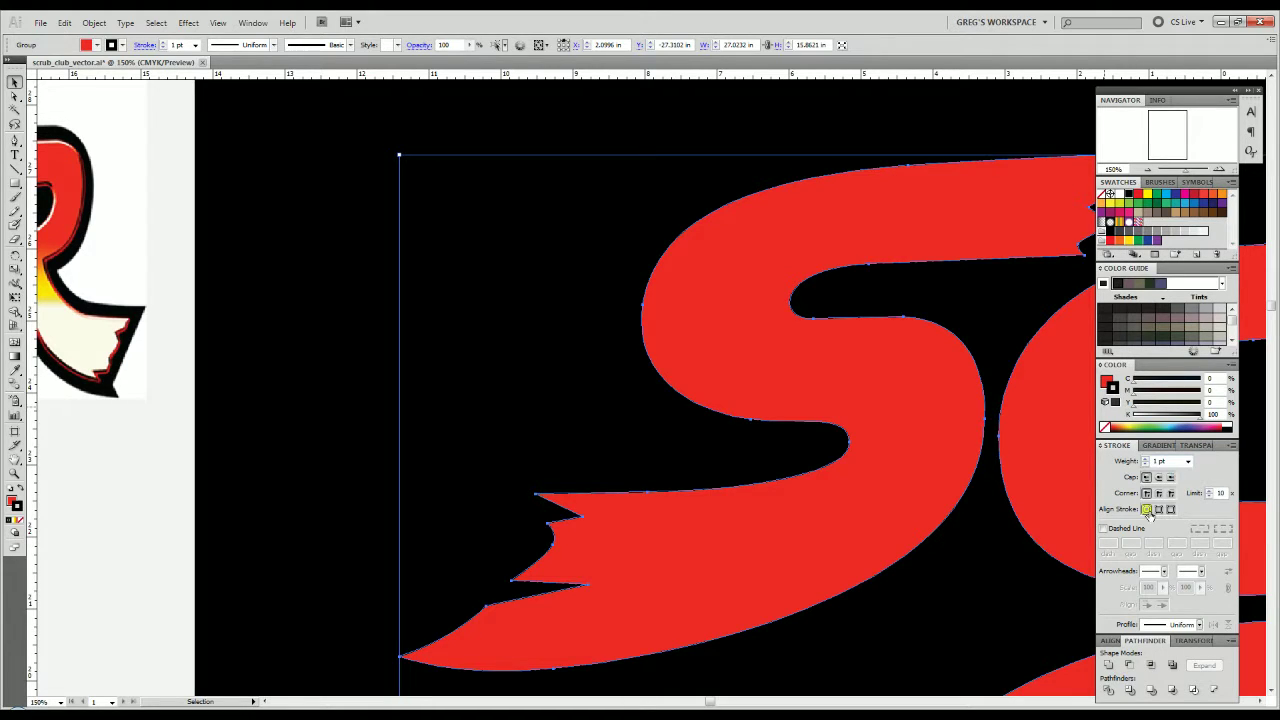
pyautogui.click(1147, 460)
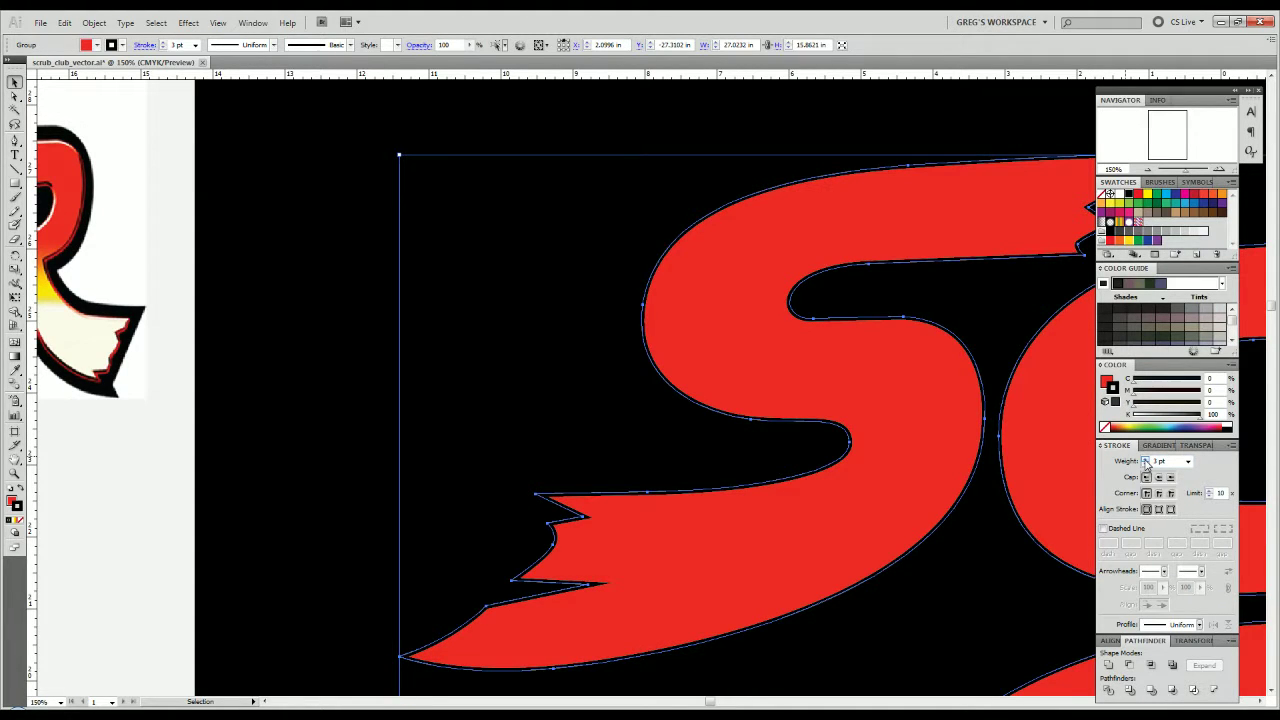
pyautogui.click(1147, 460)
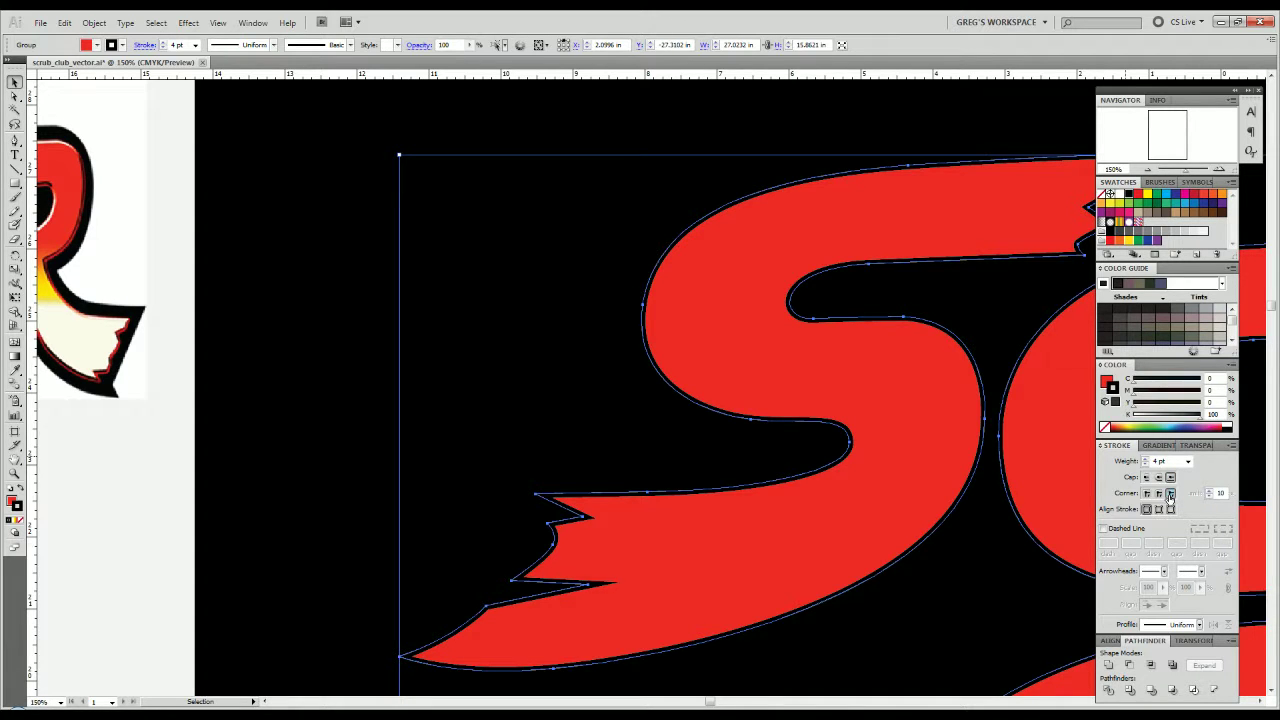
# Set the black stroke's corners to miter join, and check the jagged letter edges across both words.
pyautogui.moveTo(820, 486); pyautogui.dragTo(283, 517)
pyautogui.press('space')
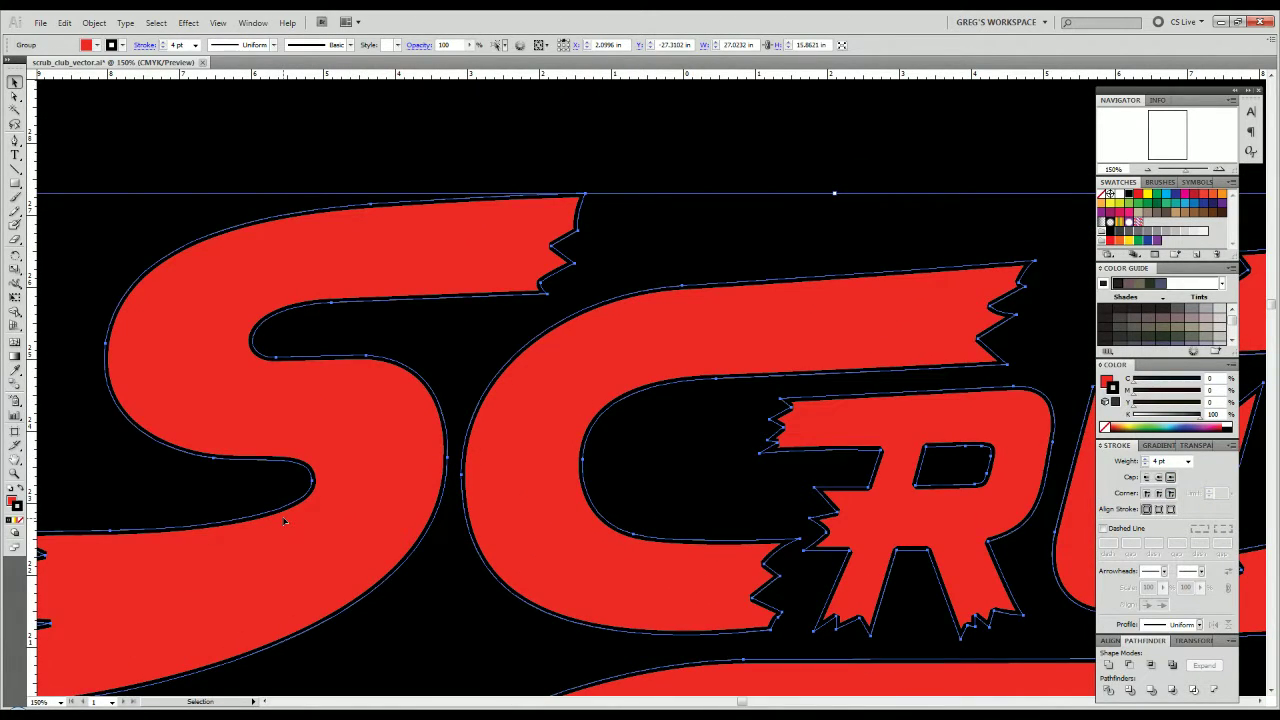
pyautogui.click(1146, 493)
pyautogui.moveTo(598, 542); pyautogui.dragTo(746, 480)
pyautogui.scroll(-2, 713, 504)
pyautogui.scroll(-1, 712, 505)
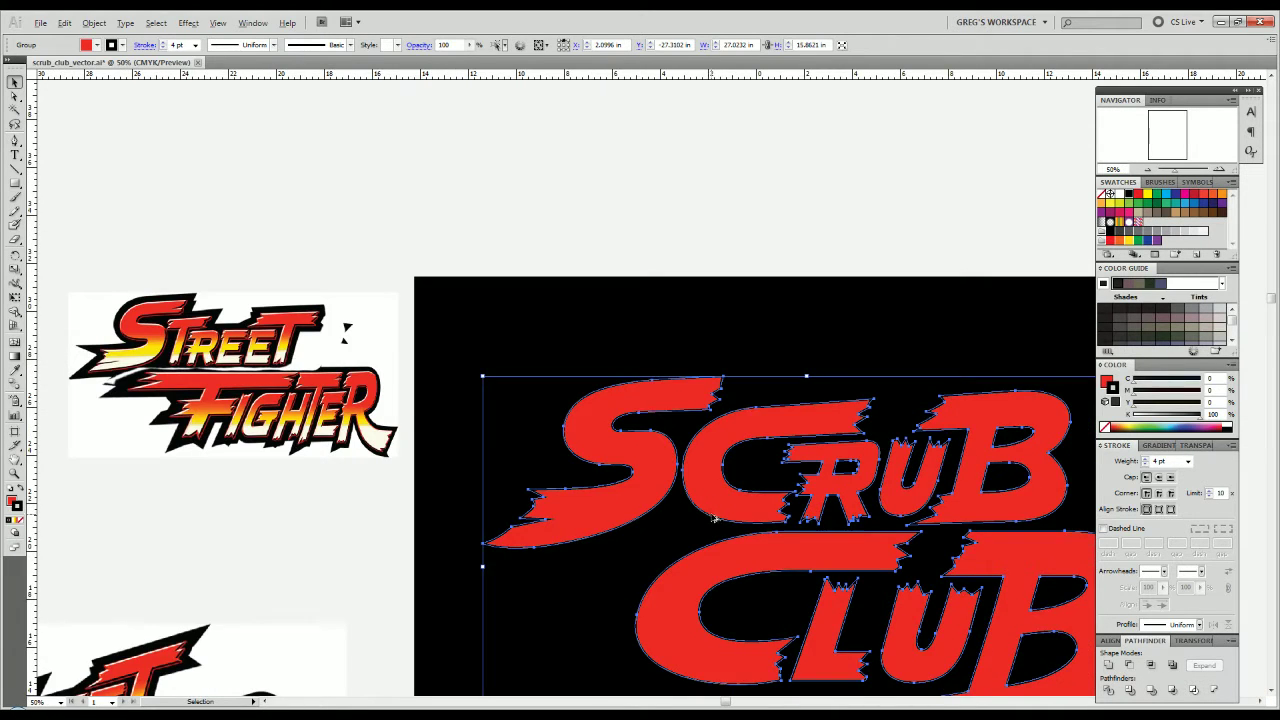
# Convert the lettering copy's black stroke into filled shapes with Outline Stroke.
pyautogui.click(92, 22)
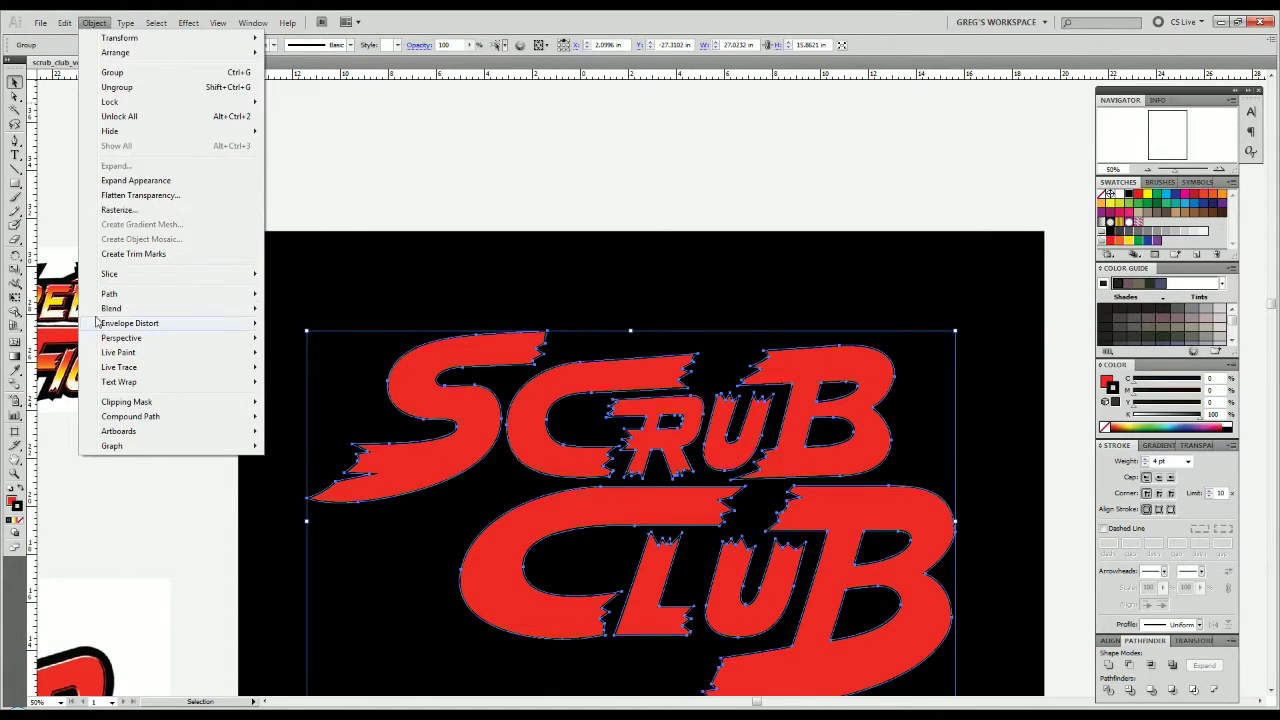
pyautogui.moveTo(120, 295)
pyautogui.click(361, 331)
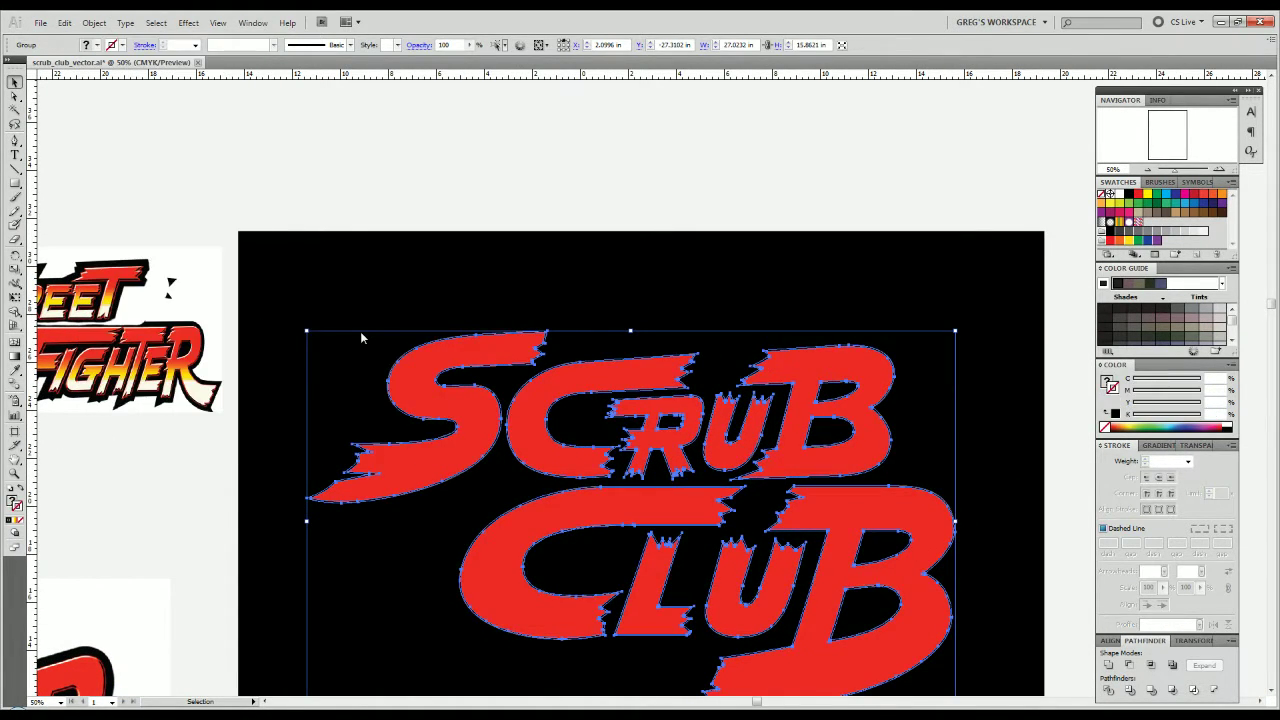
# Isolate the outlined lettering group, select its SCRUB and CLUB subgroups, and ungroup them.
pyautogui.doubleClick(511, 356)
pyautogui.click(507, 353)
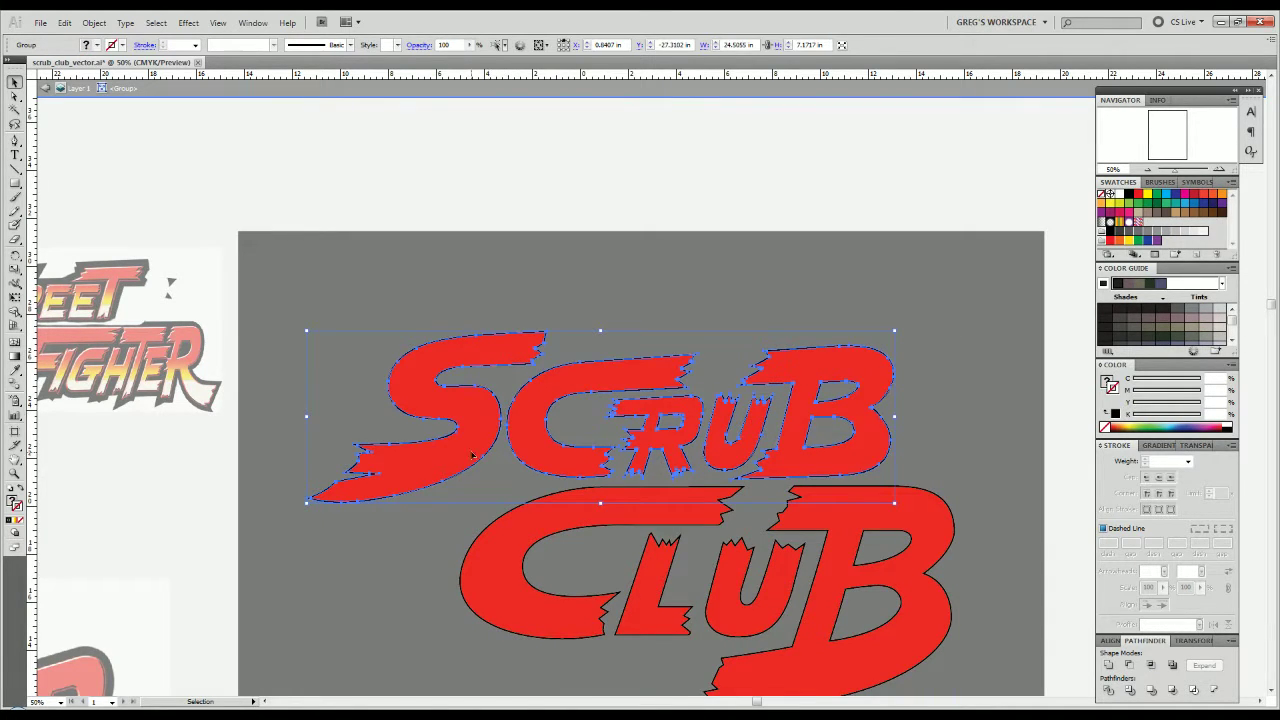
pyautogui.click(432, 505)
pyautogui.scroll(2, 428, 480)
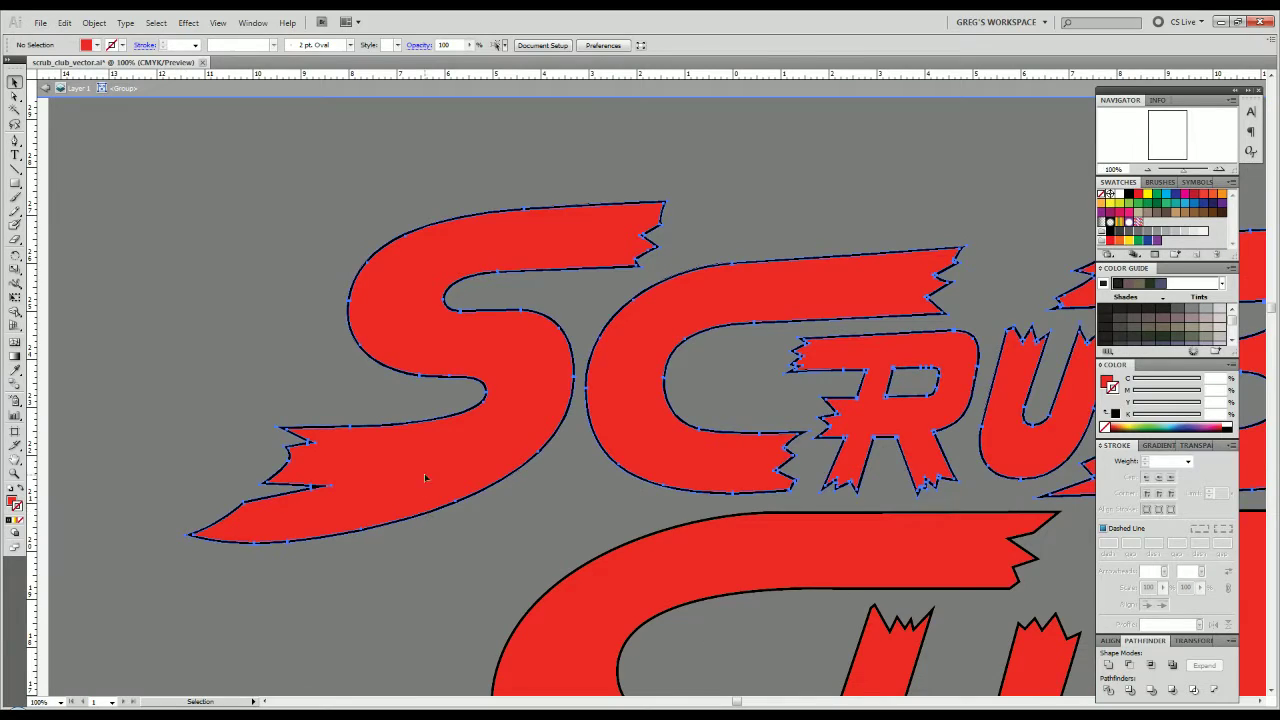
pyautogui.click(425, 478)
pyautogui.scroll(-2, 425, 478)
pyautogui.rightClick(554, 409)
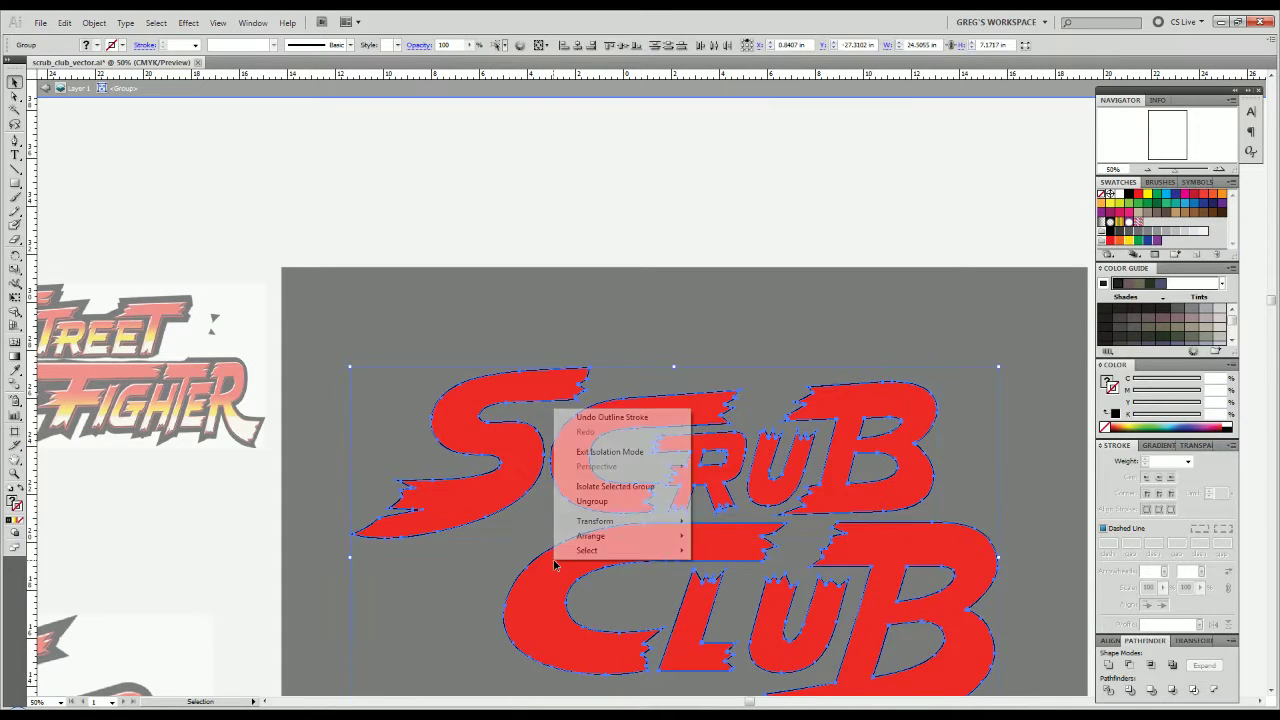
pyautogui.click(585, 501)
# Select the remaining SCRUB and CLUB groups together, ungroup them again, and check that the S fill selects separately.
pyautogui.click(486, 519)
pyautogui.click(528, 498)
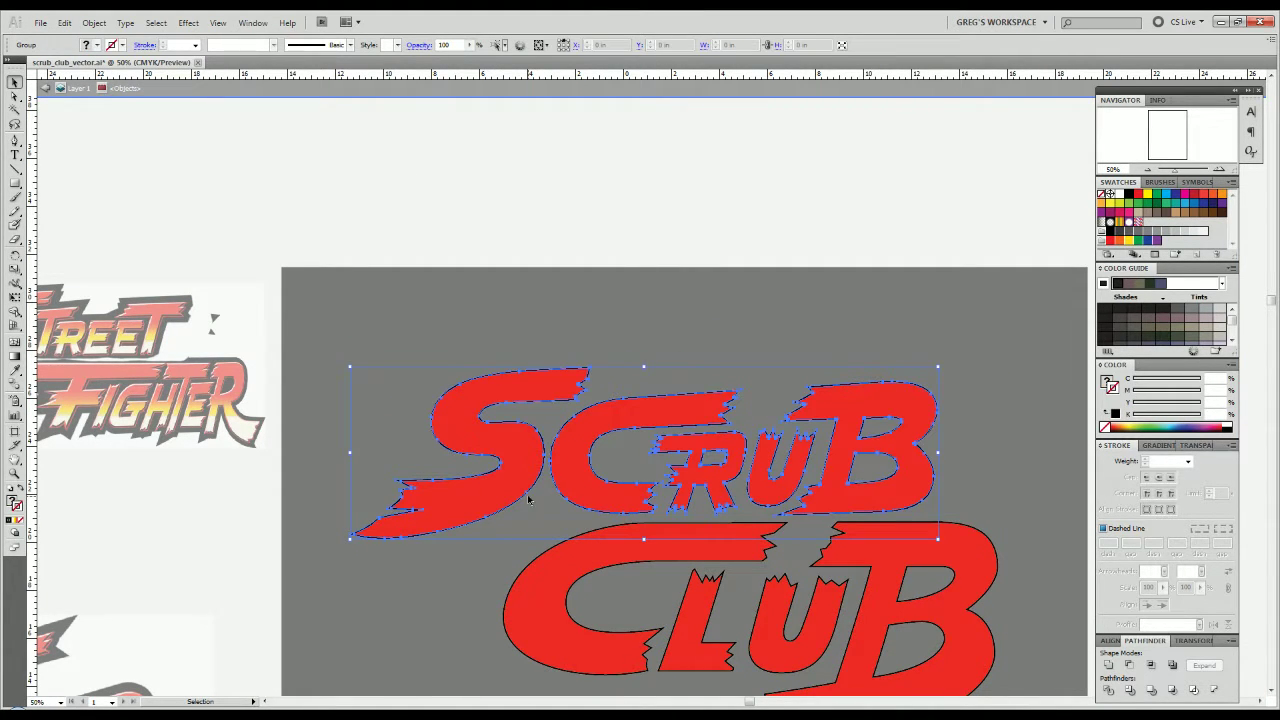
pyautogui.click(462, 577)
pyautogui.click(482, 508)
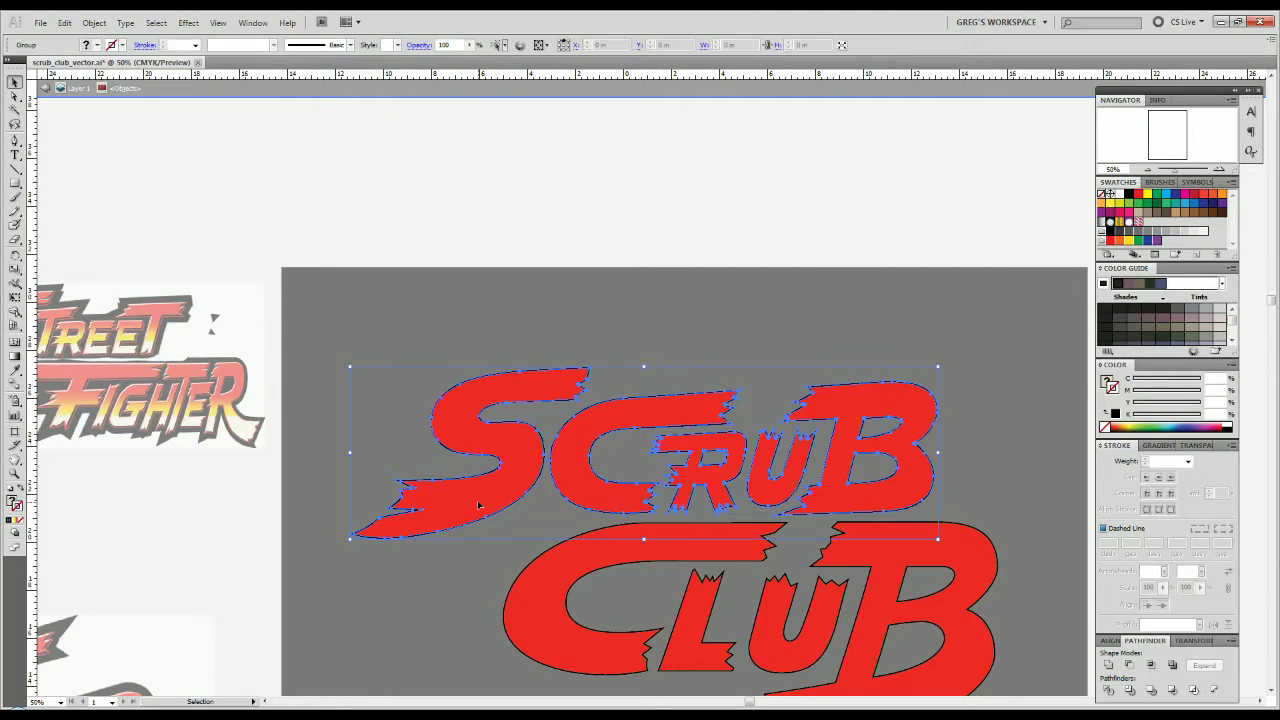
pyautogui.keyDown('shift'); pyautogui.click(541, 591); pyautogui.keyUp('shift')
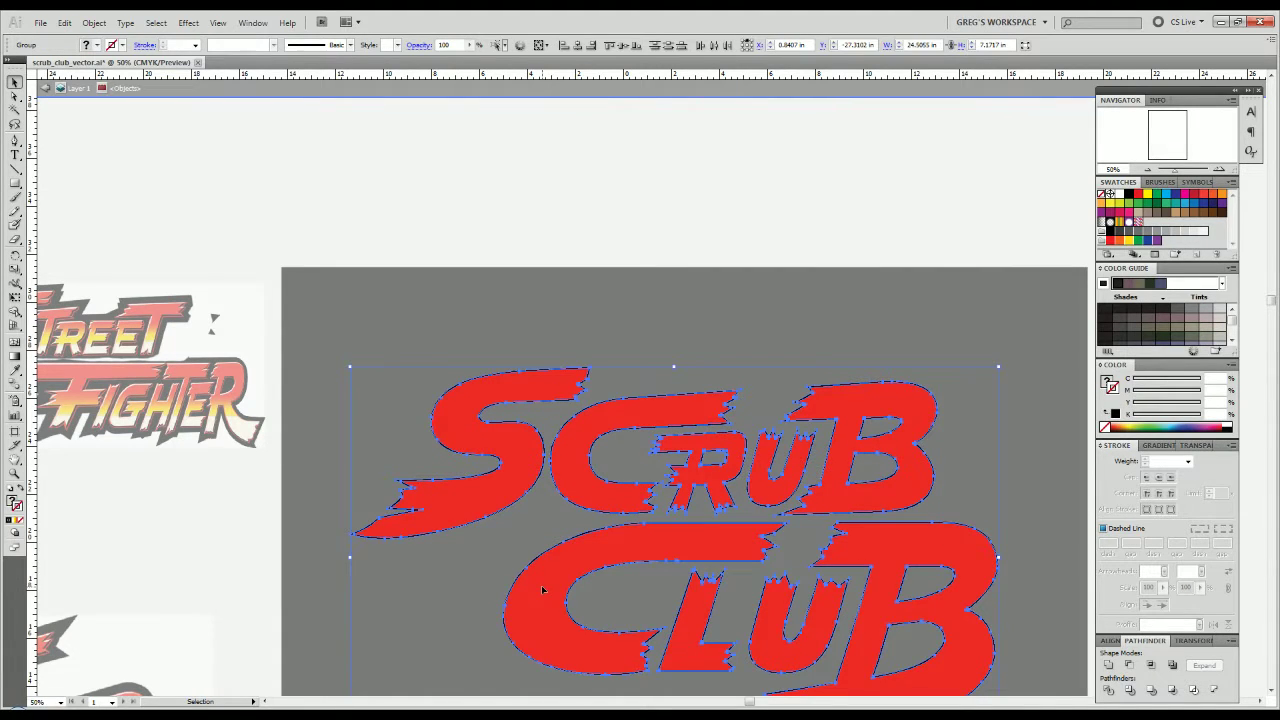
pyautogui.click(456, 600)
pyautogui.click(471, 493)
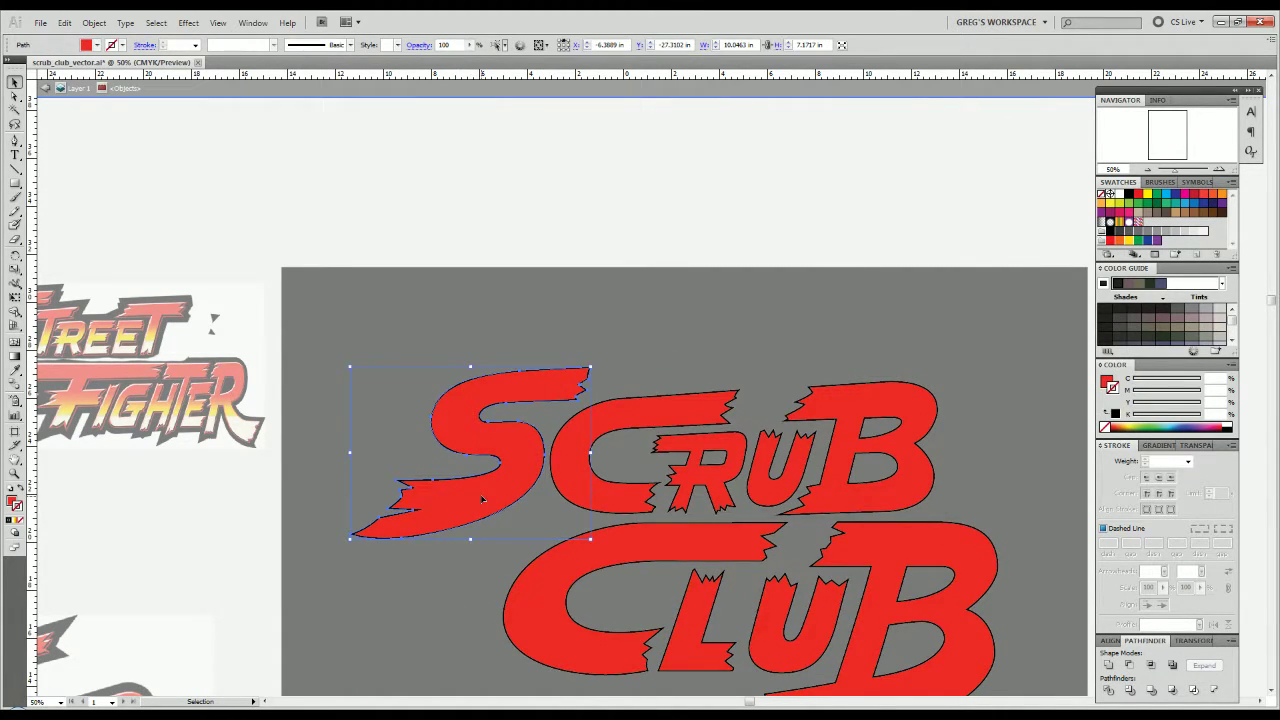
# Select all the red letter fills with the Magic Wand, delete them, and exit isolation mode.
pyautogui.press('y')
pyautogui.click(484, 492)
pyautogui.press('Delete')
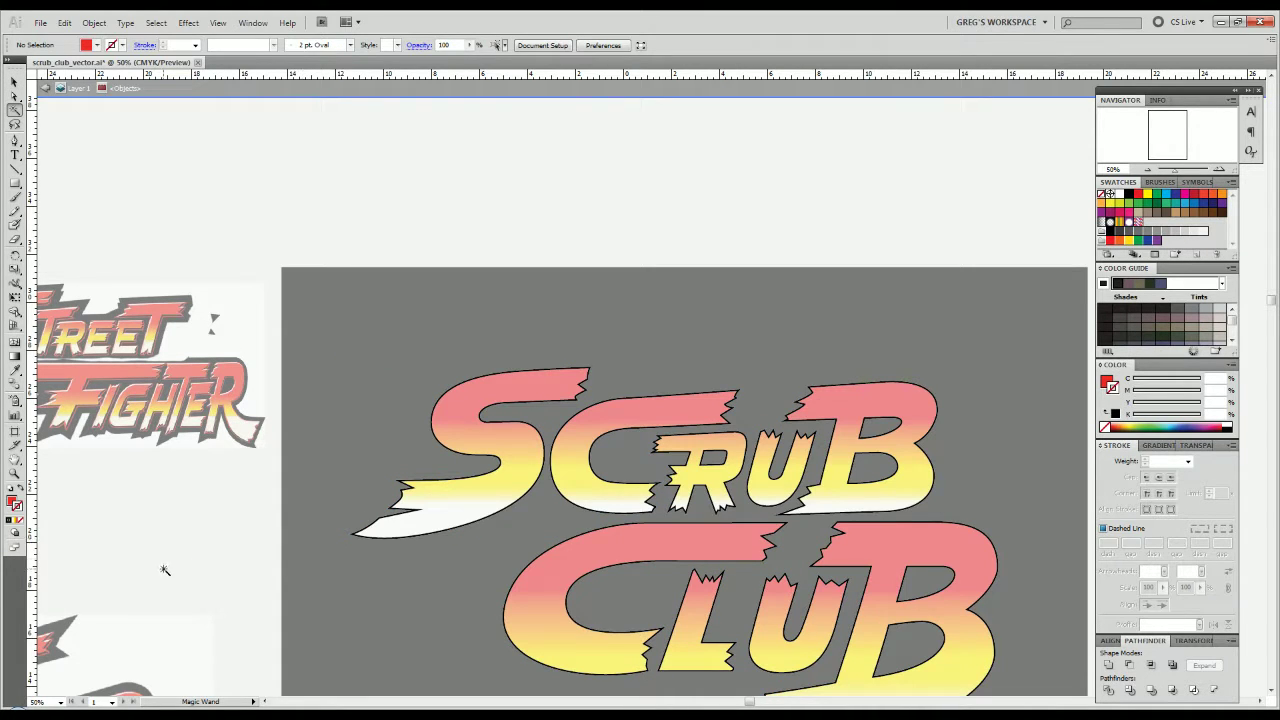
pyautogui.press('v')
pyautogui.scroll(3, 446, 490)
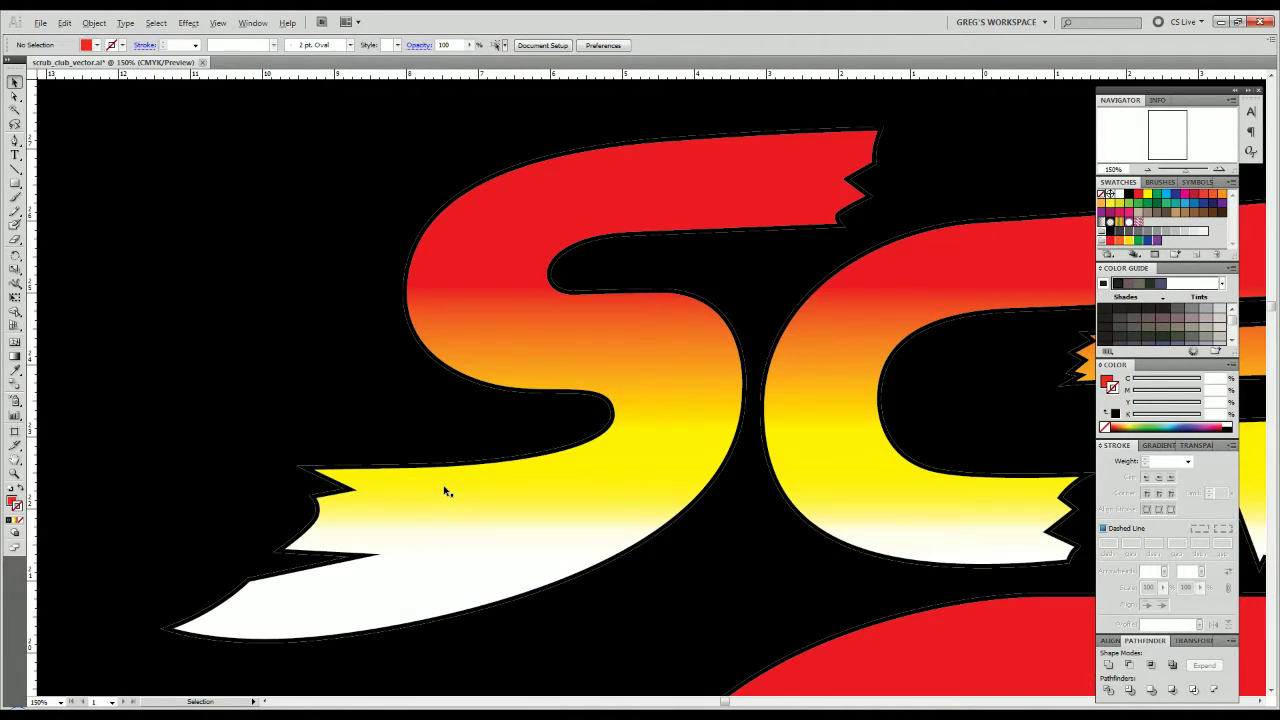
# Change the fill of the black background rectangle behind the lettering to mid-gray 999999.
pyautogui.scroll(-3, 134, 556)
pyautogui.moveTo(134, 558); pyautogui.dragTo(405, 457)
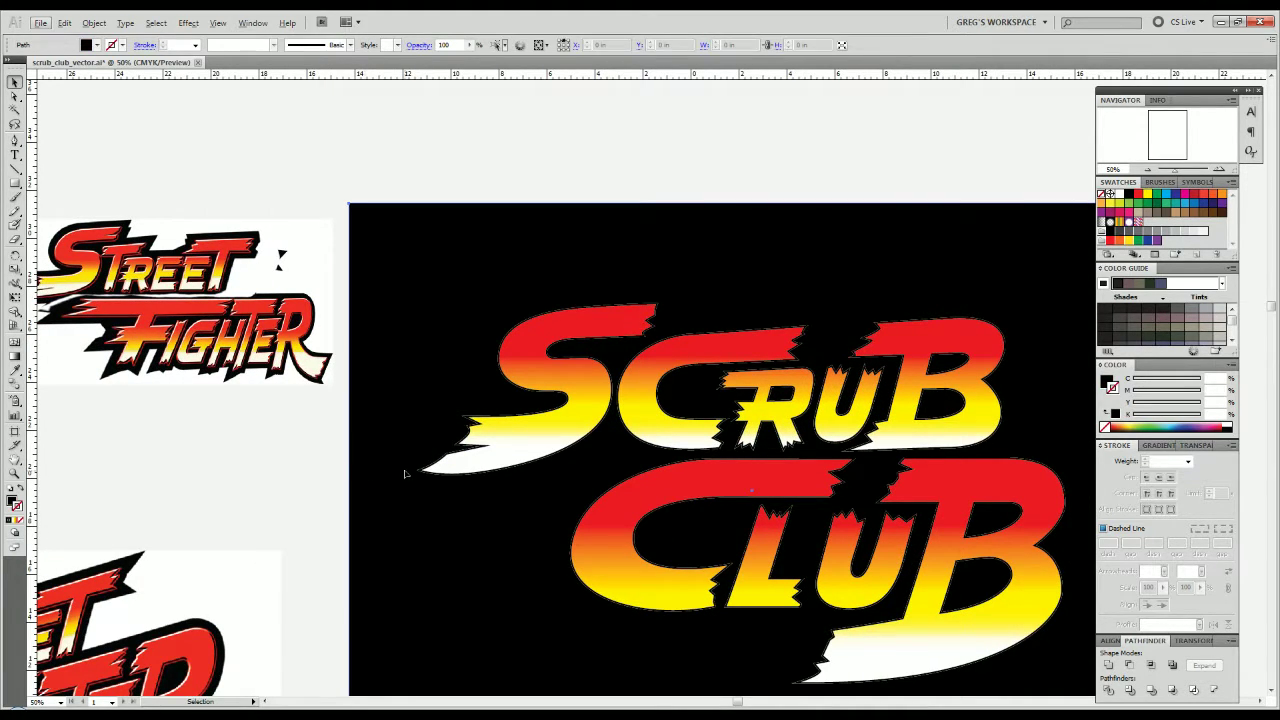
pyautogui.click(371, 470)
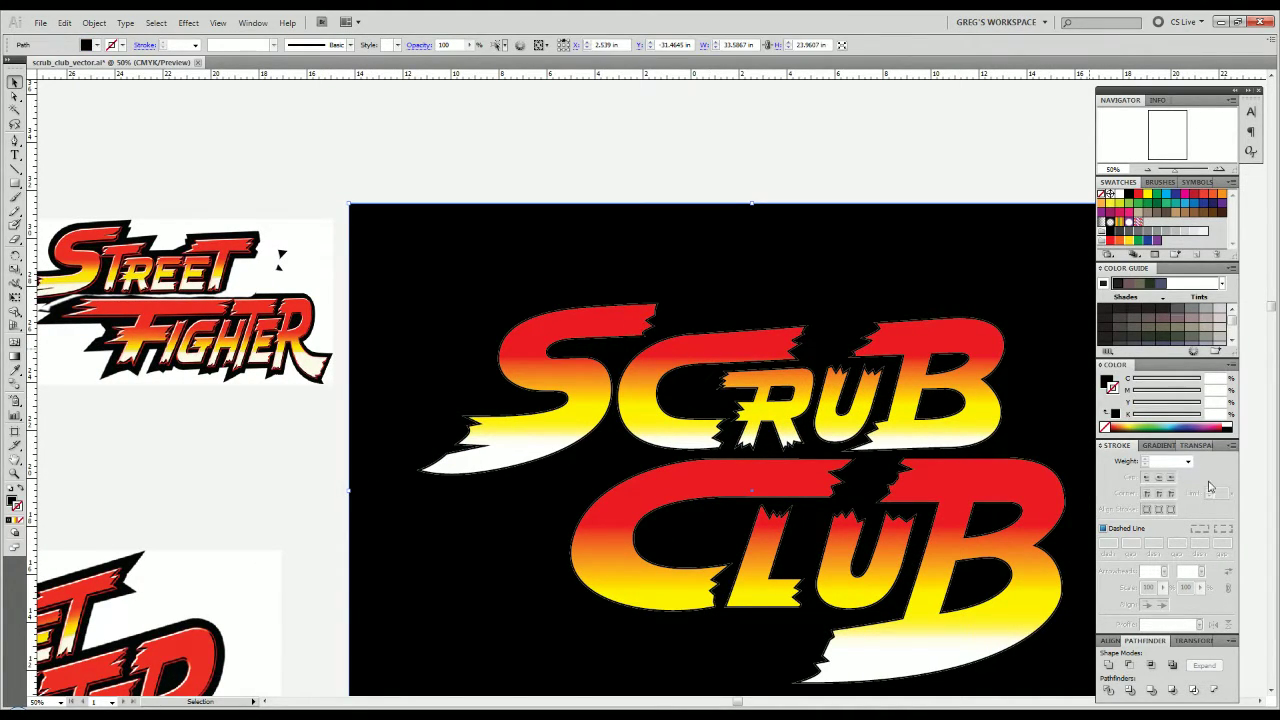
pyautogui.click(1194, 445)
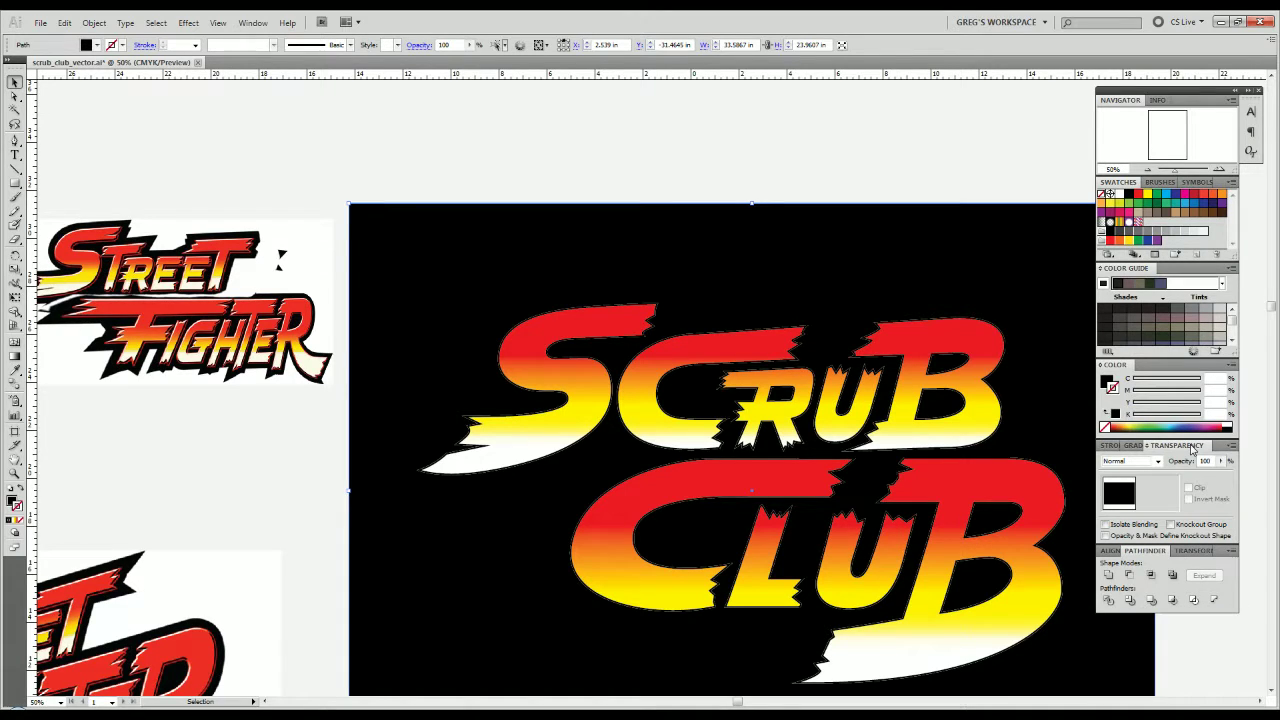
pyautogui.doubleClick(11, 501)
pyautogui.moveTo(592, 383); pyautogui.dragTo(456, 344)
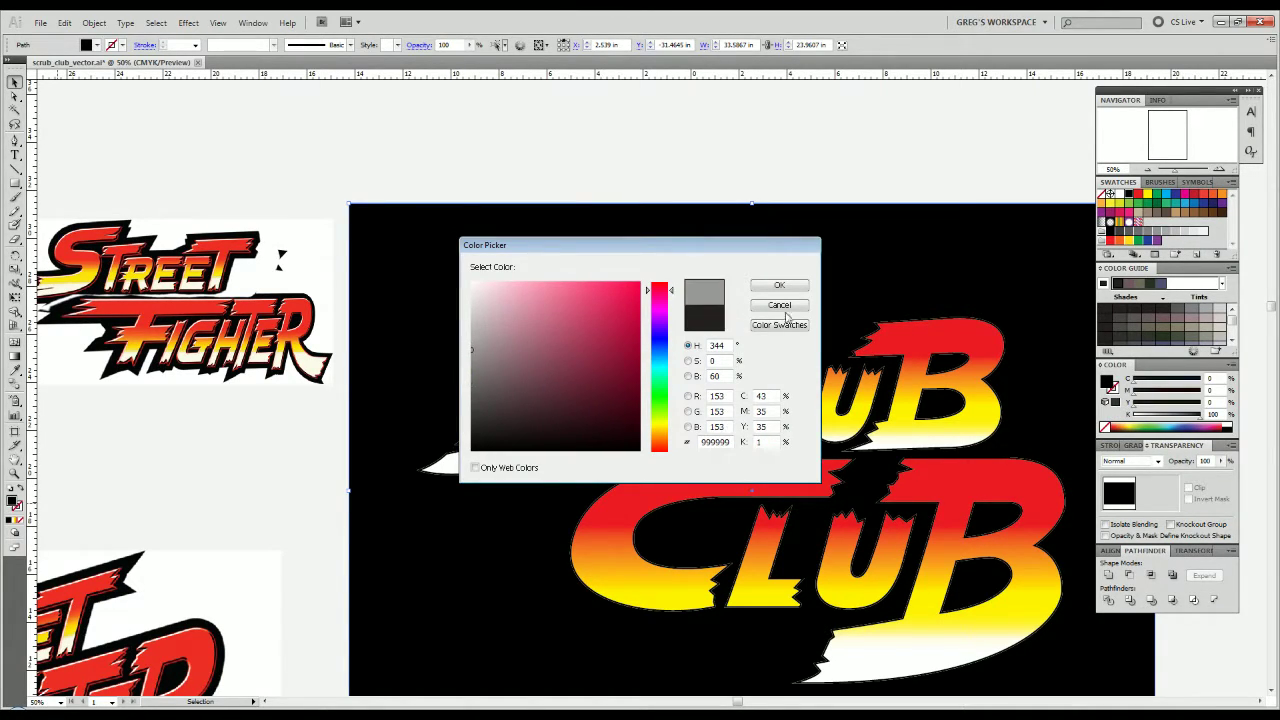
pyautogui.click(779, 285)
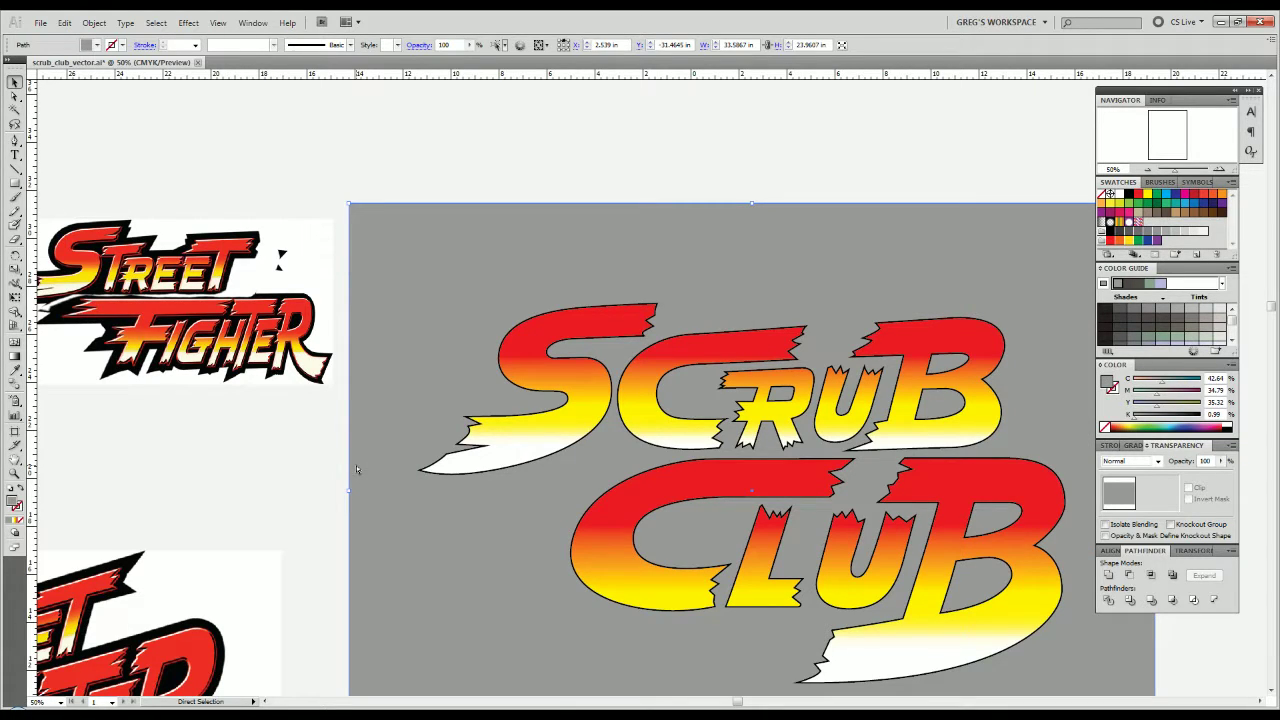
pyautogui.click(324, 491)
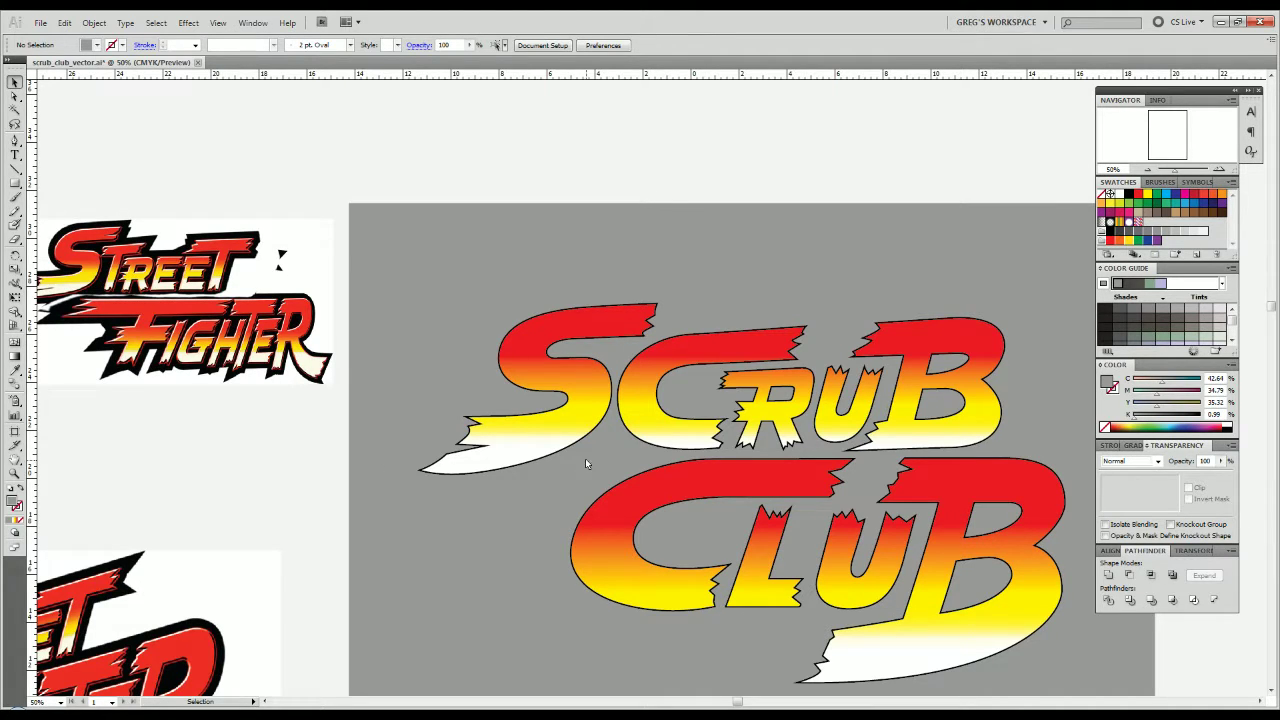
# Fill an in-place copy of the SCRUB and CLUB gradient lettering with red sampled from the reference logo and group it.
pyautogui.scroll(6, 586, 462)
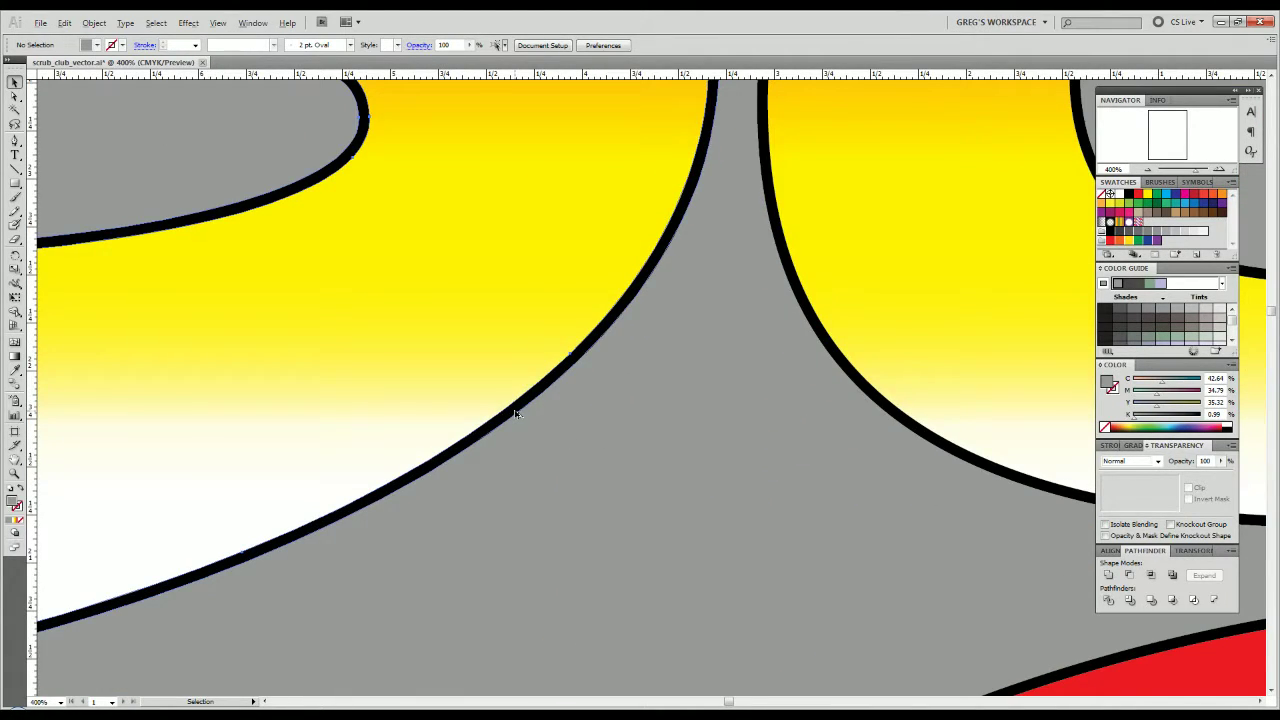
pyautogui.scroll(-3, 516, 413)
pyautogui.scroll(-3, 463, 551)
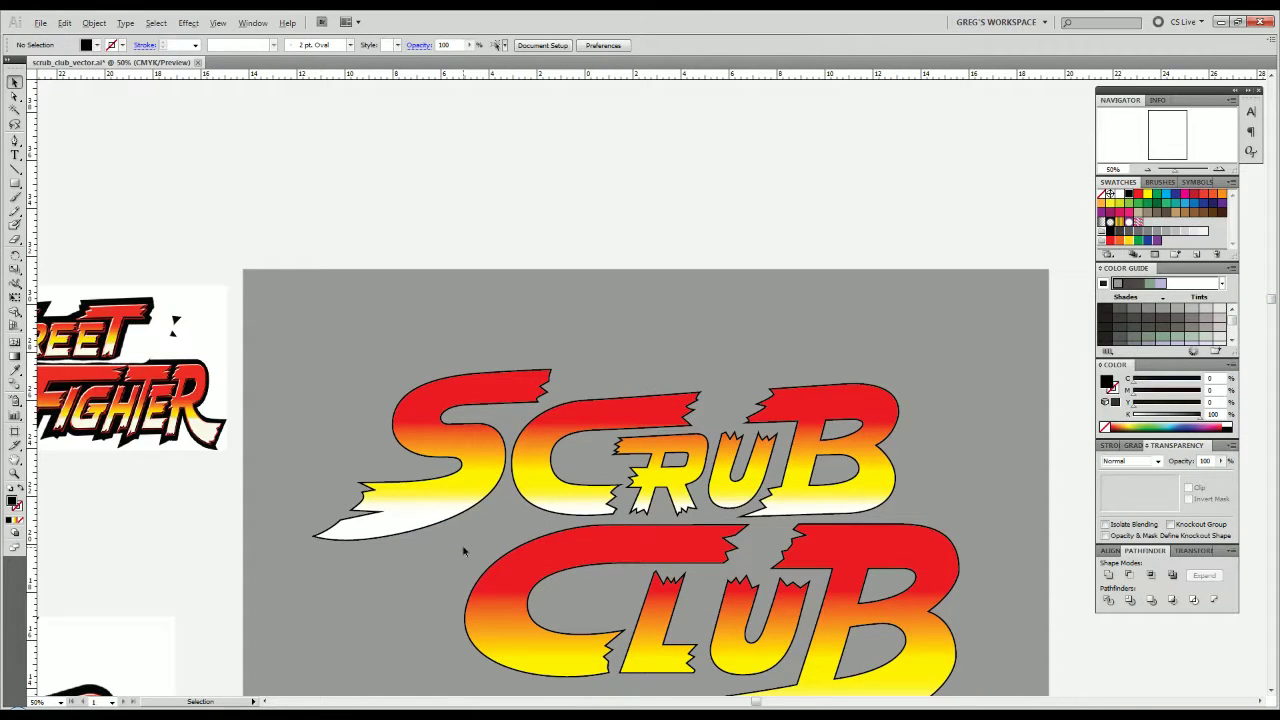
pyautogui.click(468, 491)
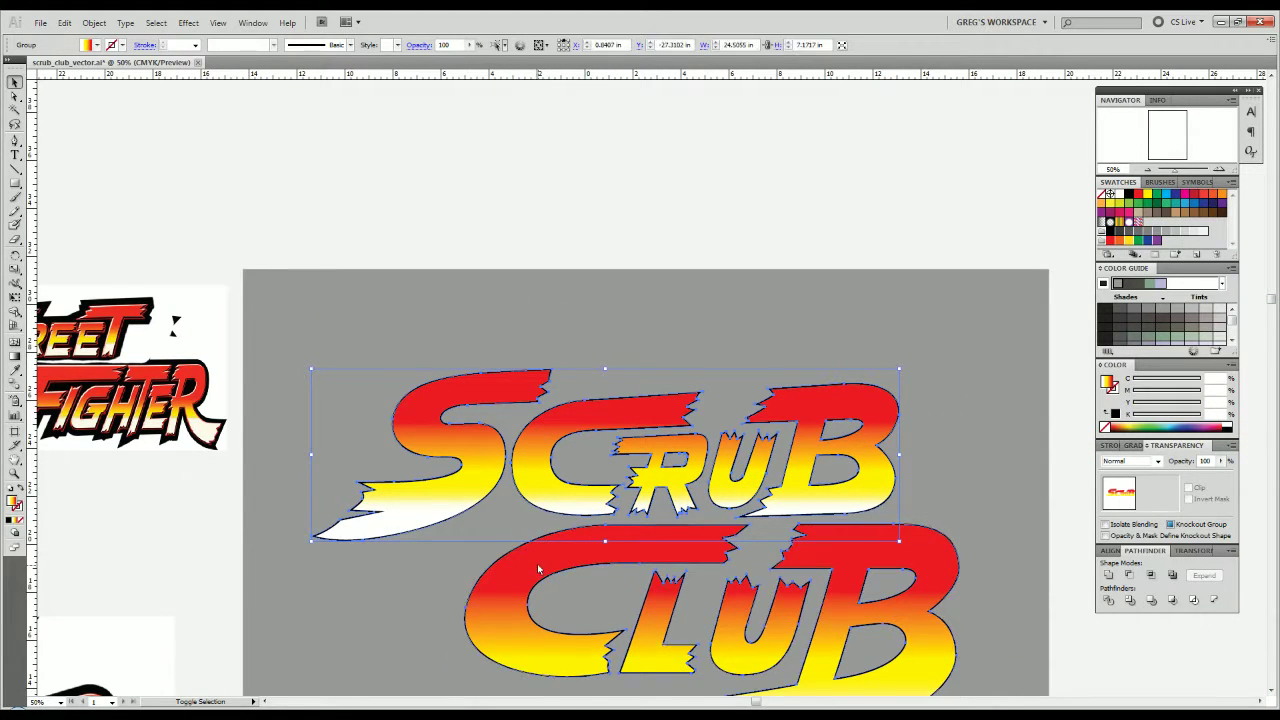
pyautogui.keyDown('shift'); pyautogui.click(537, 565); pyautogui.keyUp('shift')
pyautogui.moveTo(537, 532); pyautogui.dragTo(694, 470)
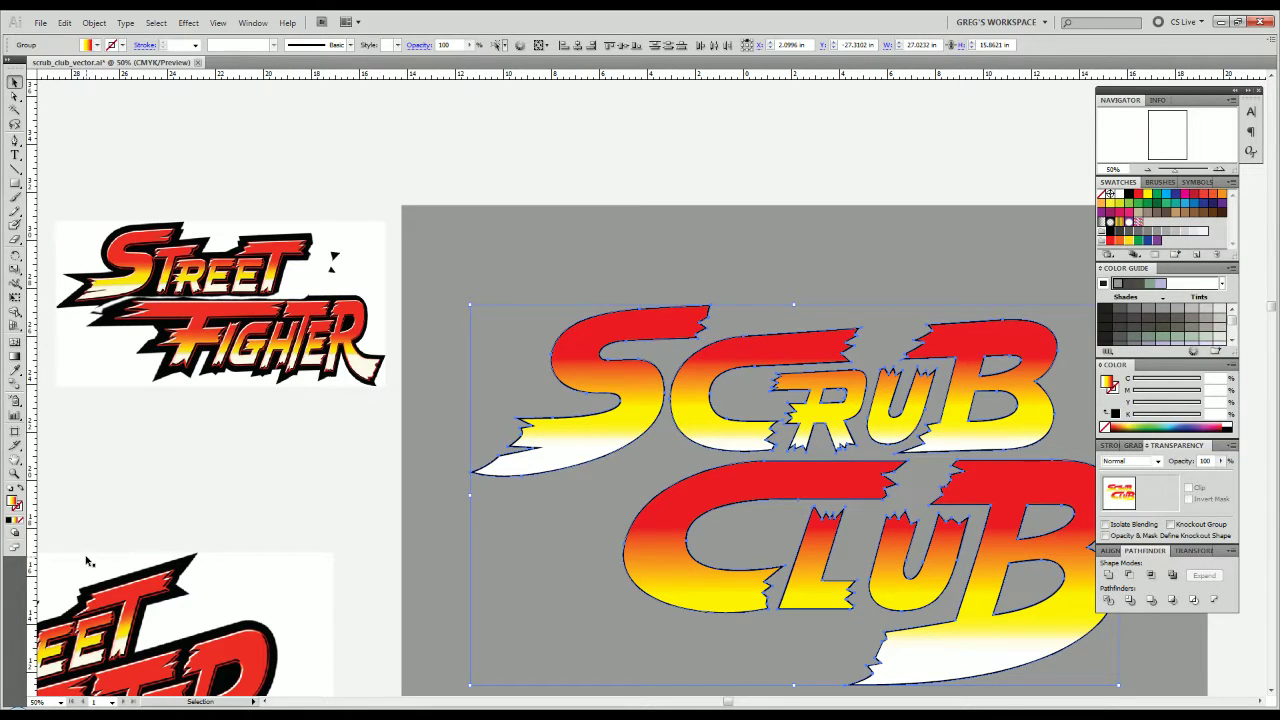
pyautogui.press('i')
pyautogui.click(248, 645)
pyautogui.press('v')
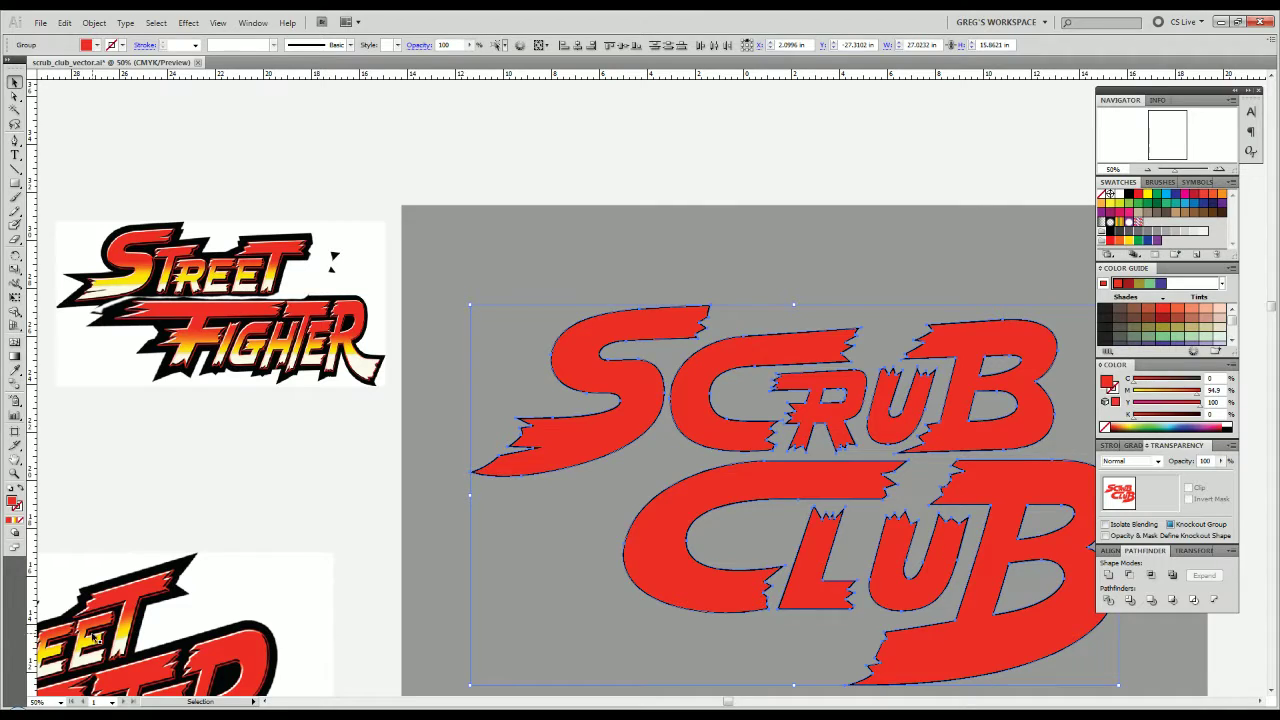
pyautogui.hotkey('ctrl', 'g')
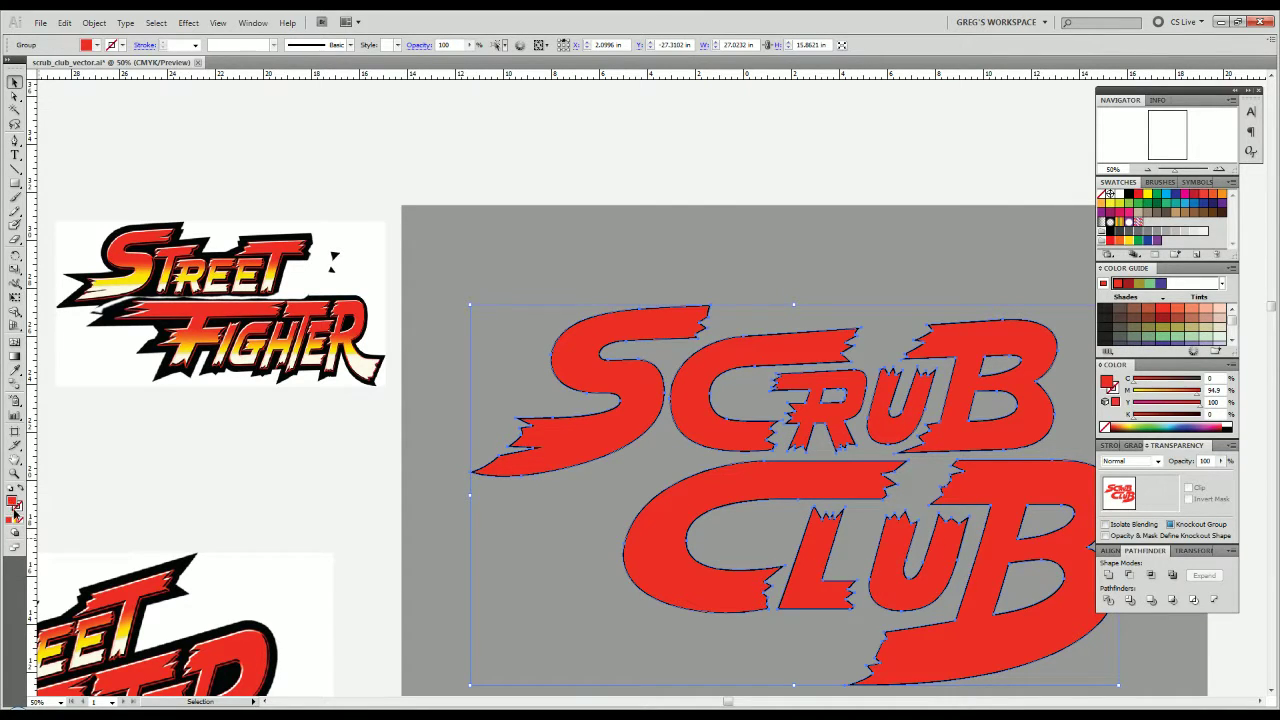
# Give the red lettering group a matching red stroke with a weight of 7 pt.
pyautogui.moveTo(14, 511); pyautogui.dragTo(20, 514)
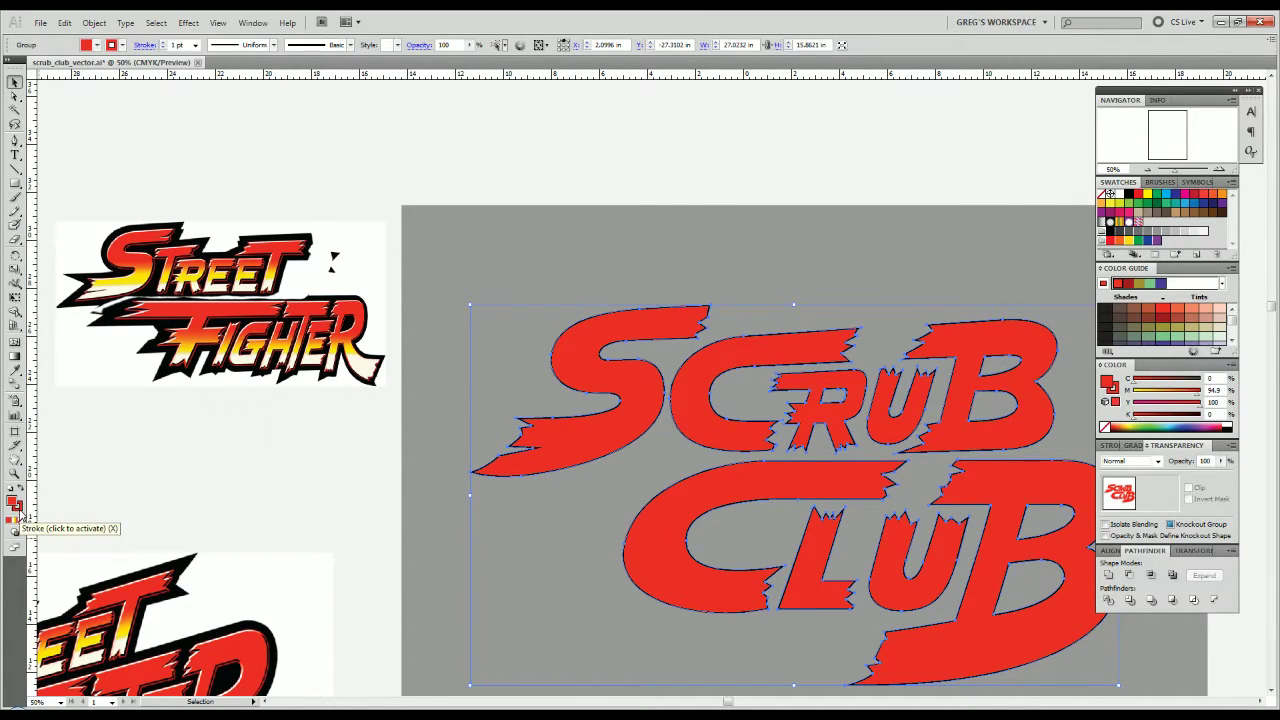
pyautogui.scroll(6, 603, 304)
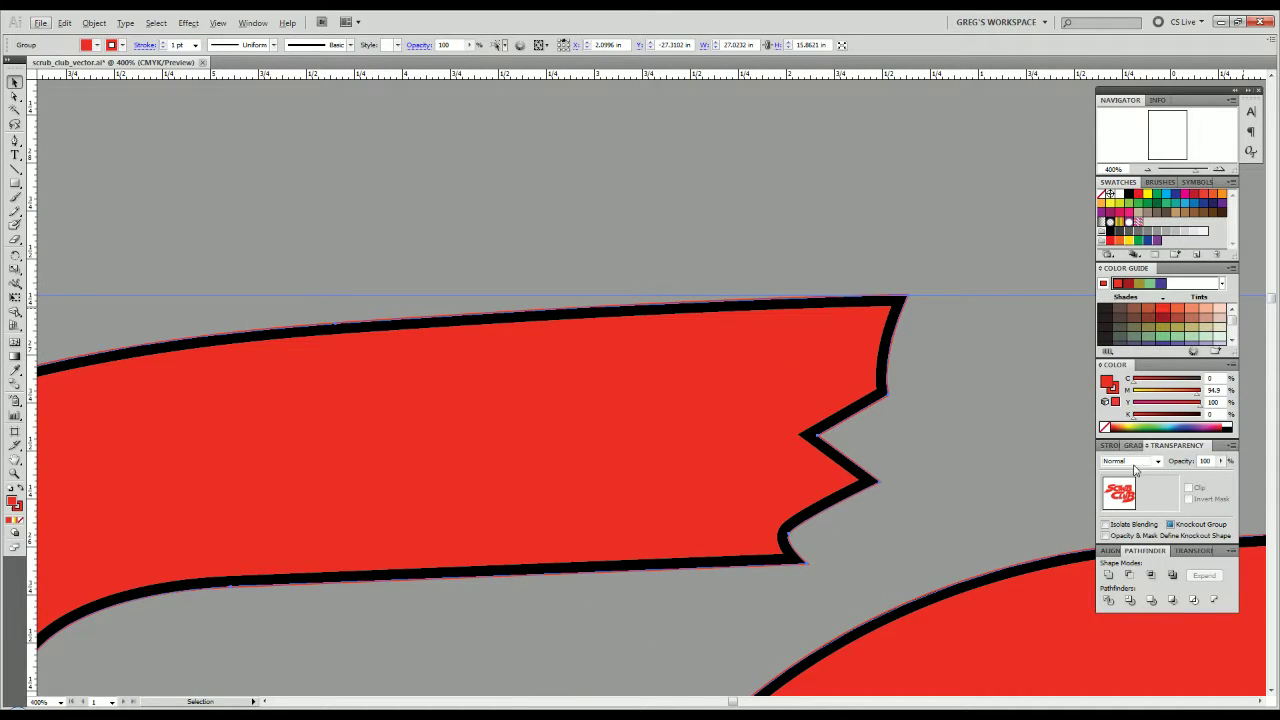
pyautogui.click(1110, 445)
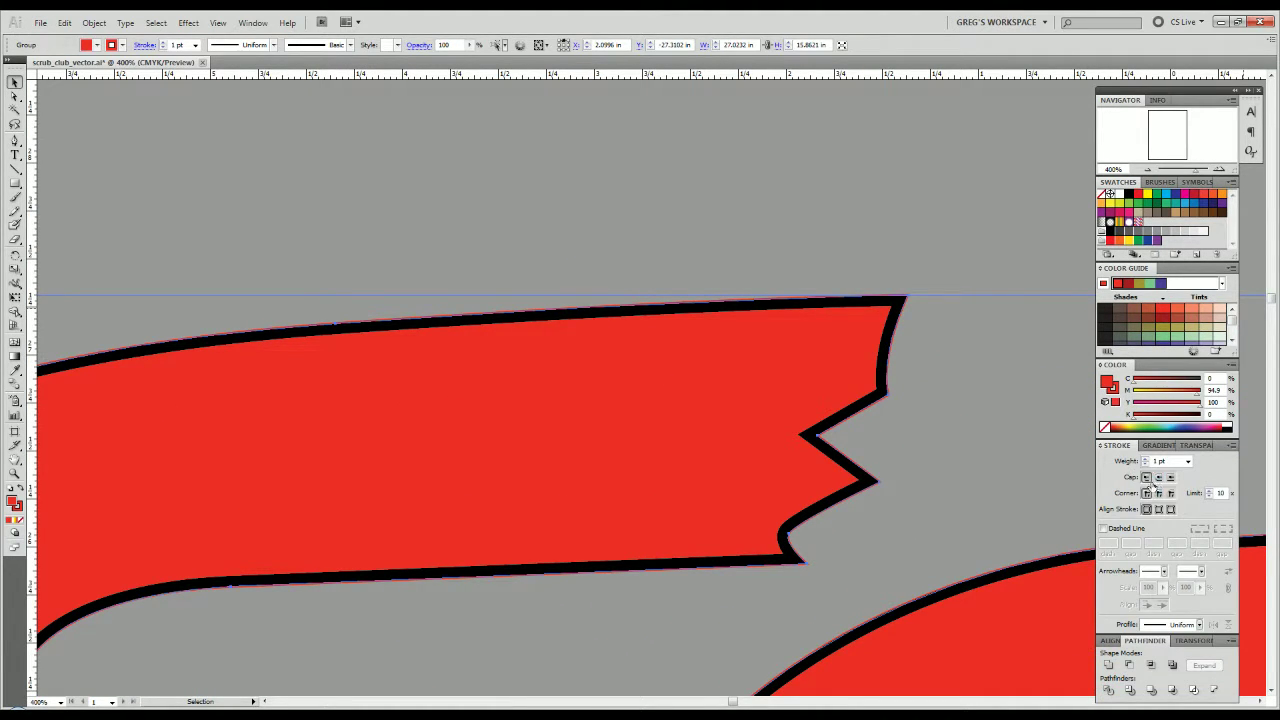
pyautogui.click(1145, 458)
pyautogui.click(1145, 458)
pyautogui.click(1145, 458)
pyautogui.click(1146, 459)
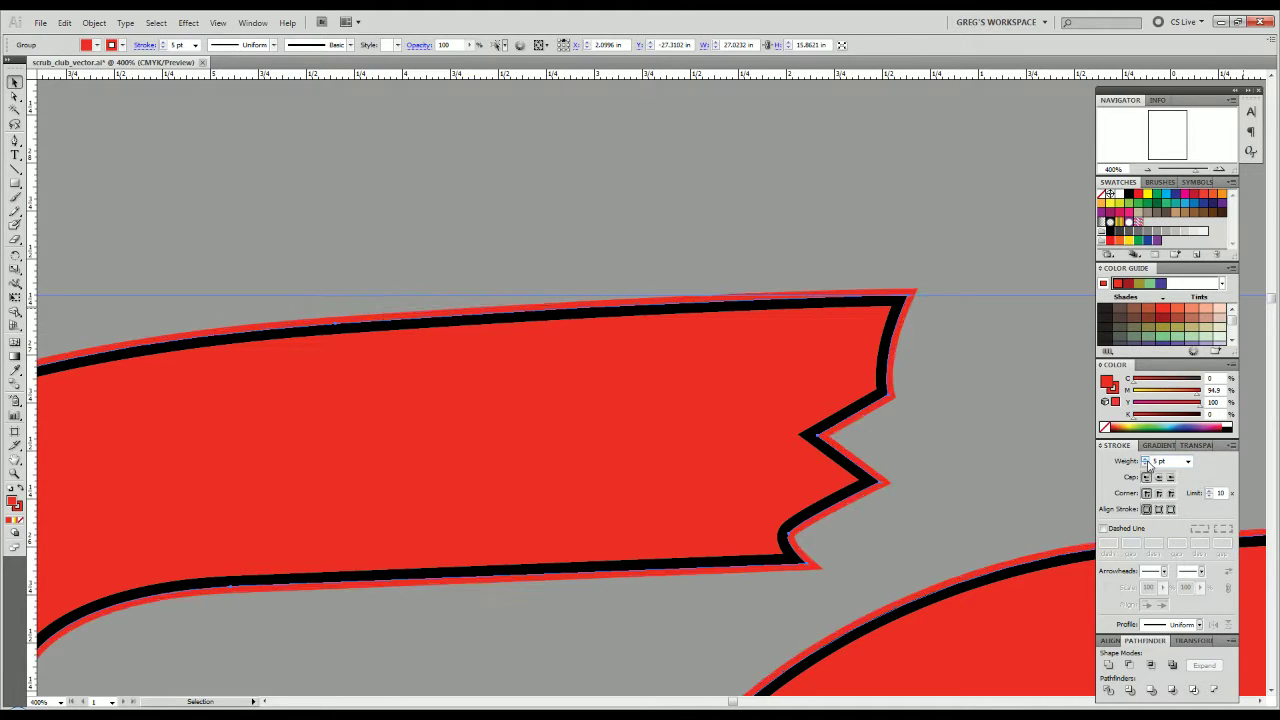
pyautogui.click(1146, 459)
pyautogui.click(1146, 459)
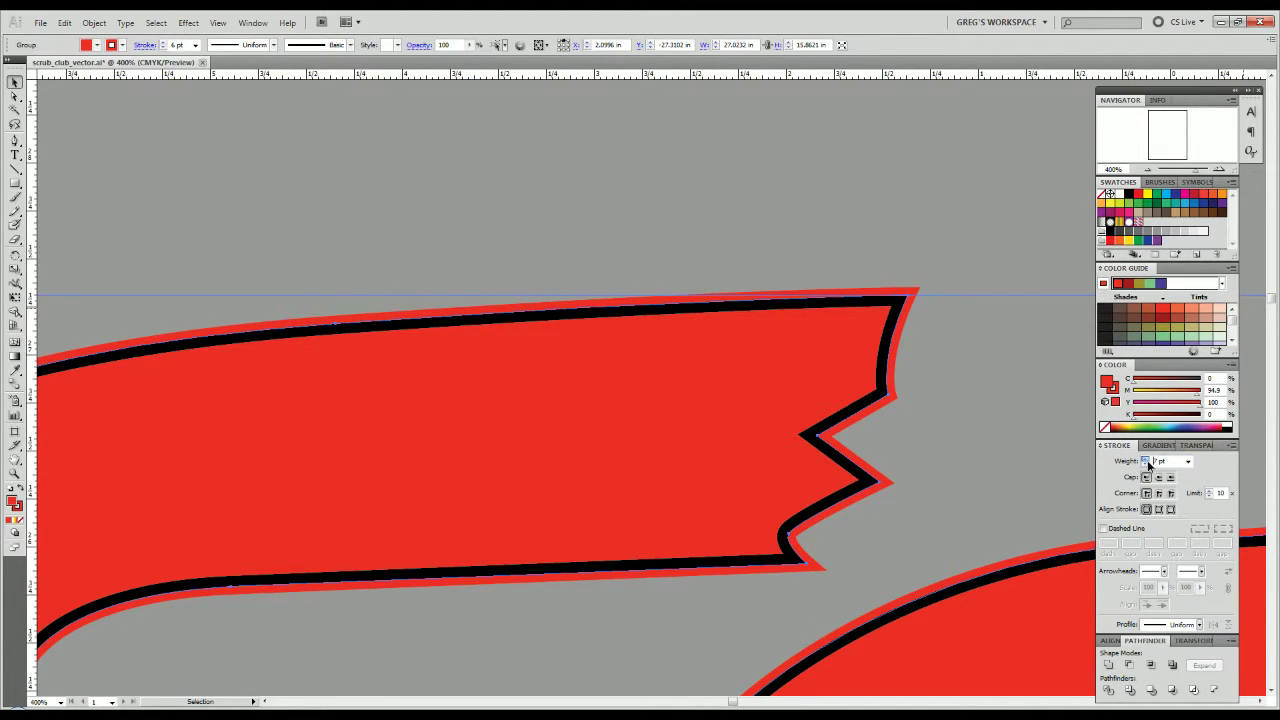
pyautogui.scroll(-4, 561, 517)
pyautogui.click(288, 388)
# Arrange the red lettering group behind the gradient letters and above the gray background so it forms an outer edge.
pyautogui.moveTo(337, 417); pyautogui.dragTo(509, 137)
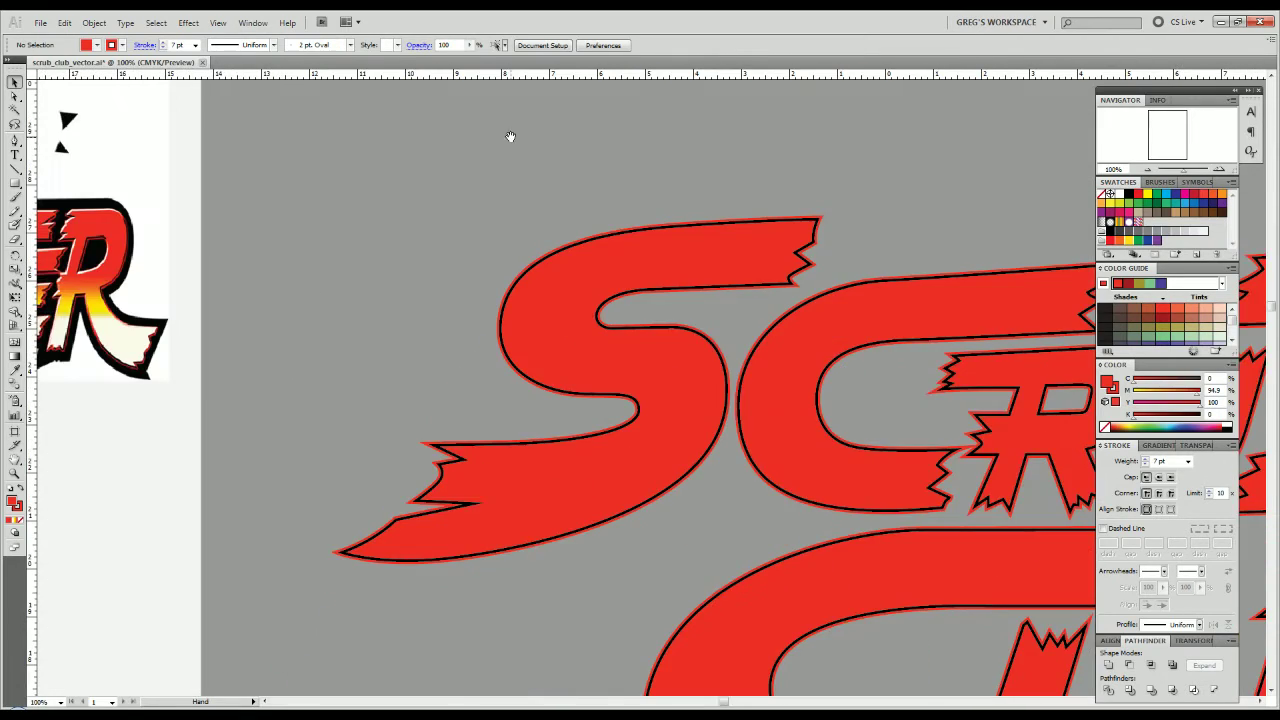
pyautogui.scroll(-3, 500, 325)
pyautogui.scroll(1, 503, 326)
pyautogui.scroll(2, 503, 326)
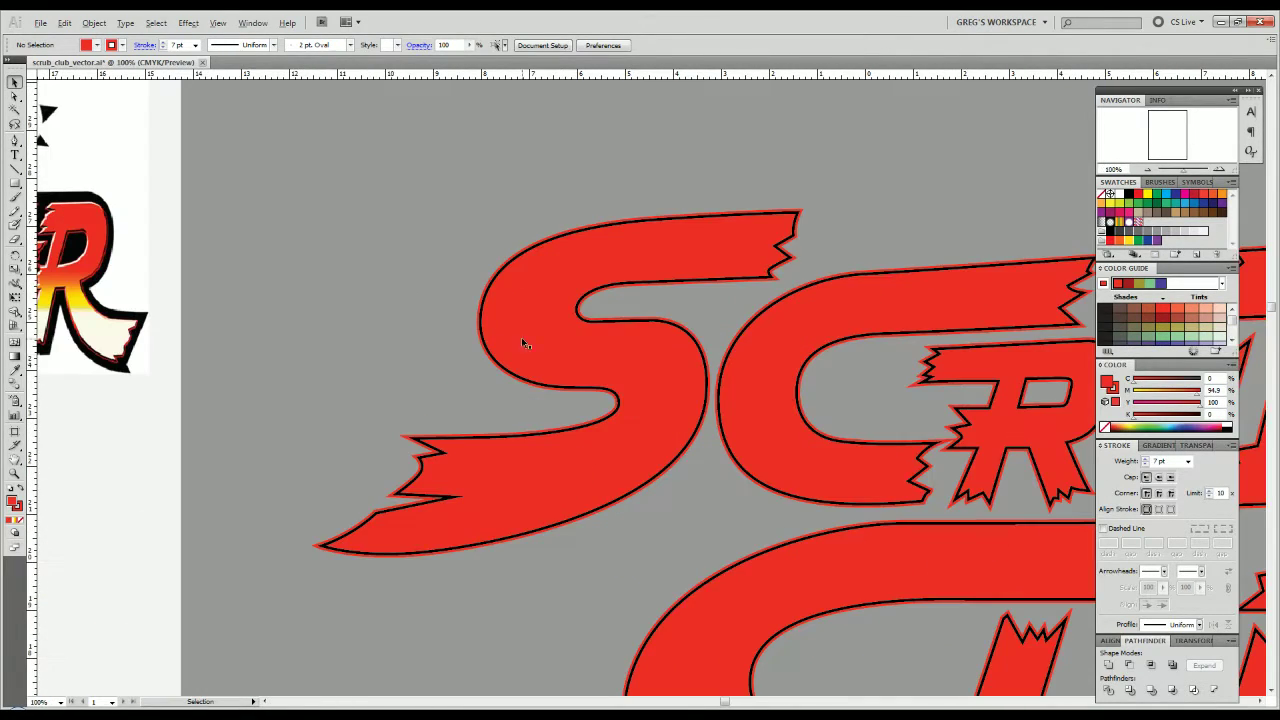
pyautogui.click(660, 368)
pyautogui.moveTo(677, 451); pyautogui.dragTo(628, 266)
pyautogui.keyDown('shift'); pyautogui.click(660, 438); pyautogui.keyUp('shift')
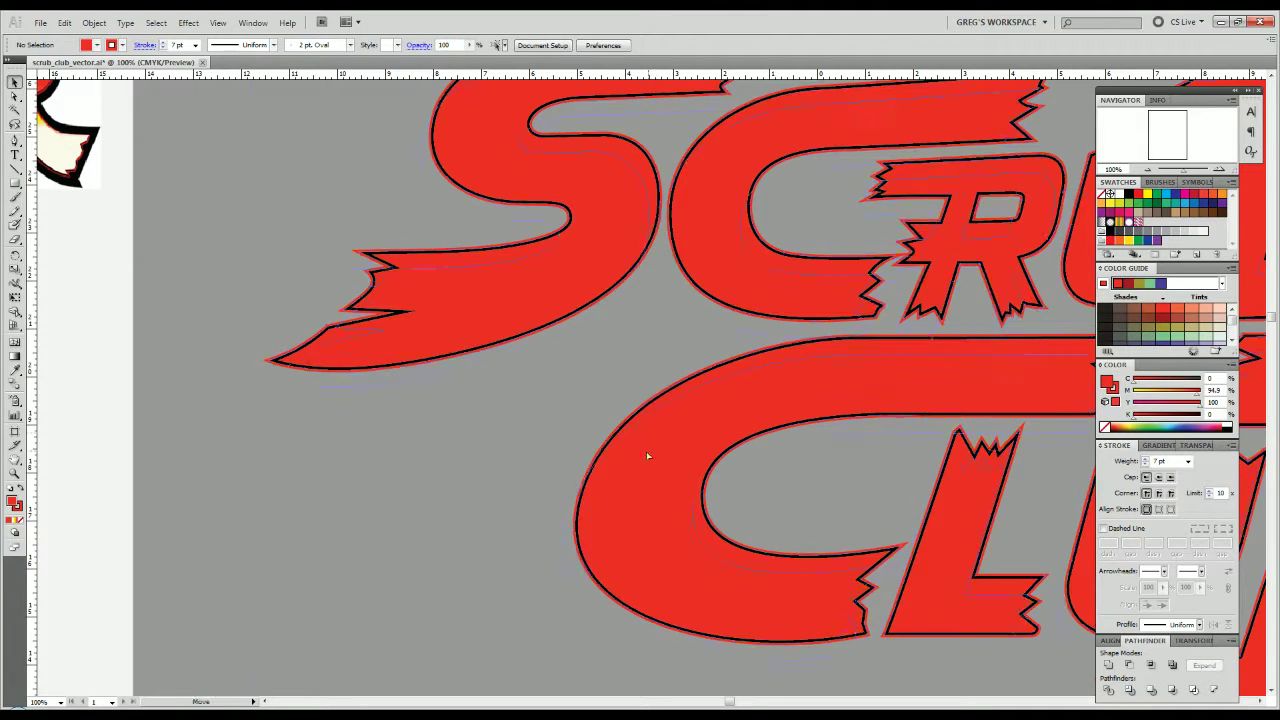
pyautogui.click(646, 452)
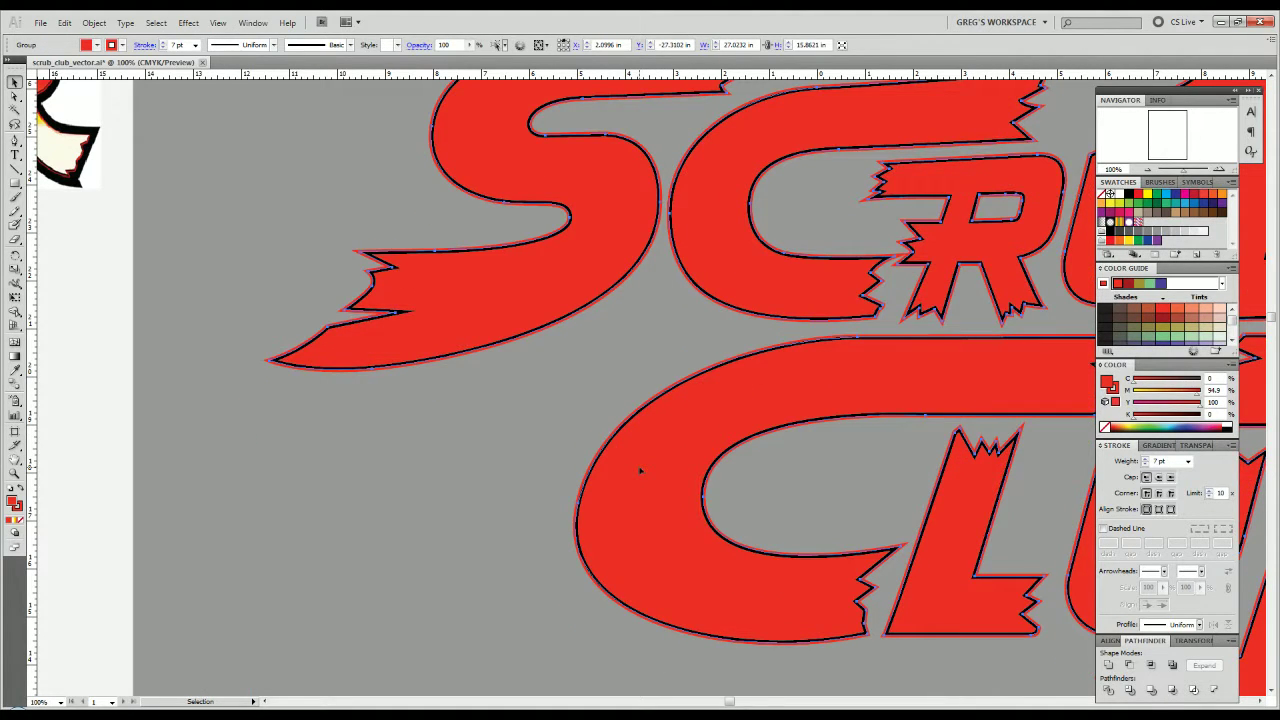
pyautogui.press('.')
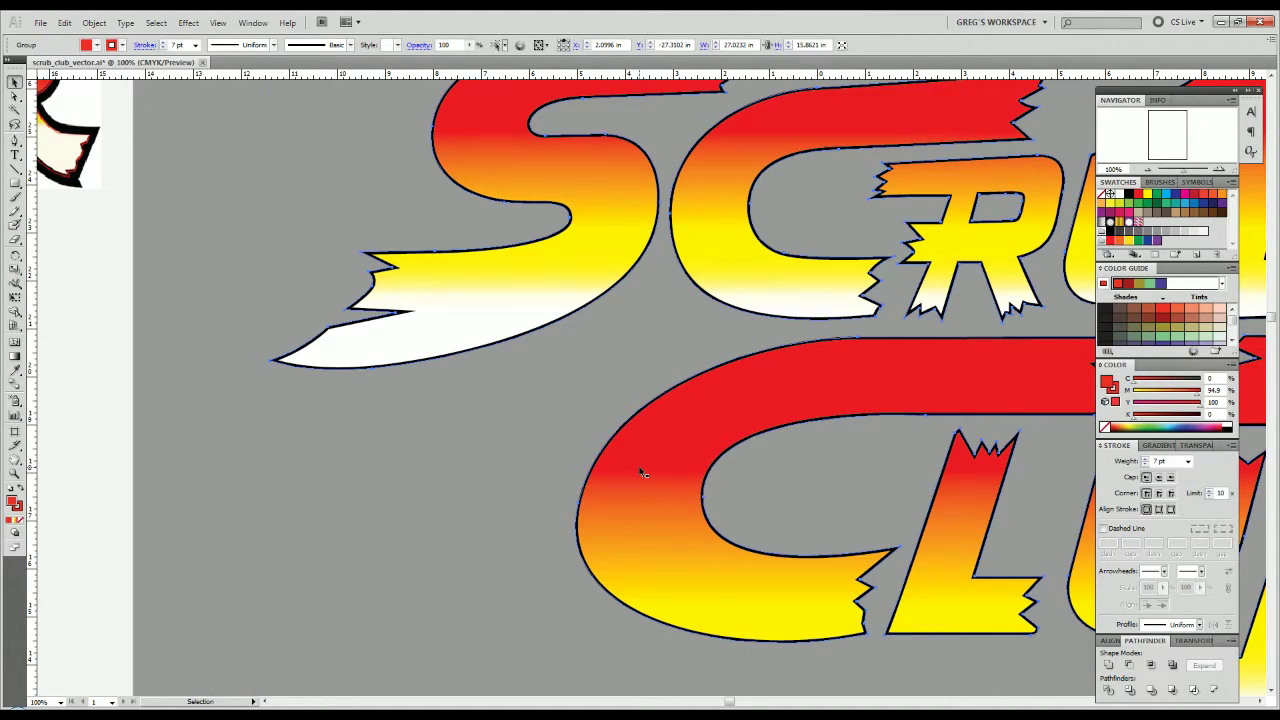
pyautogui.keyDown('shift'); pyautogui.click(641, 472); pyautogui.keyUp('shift')
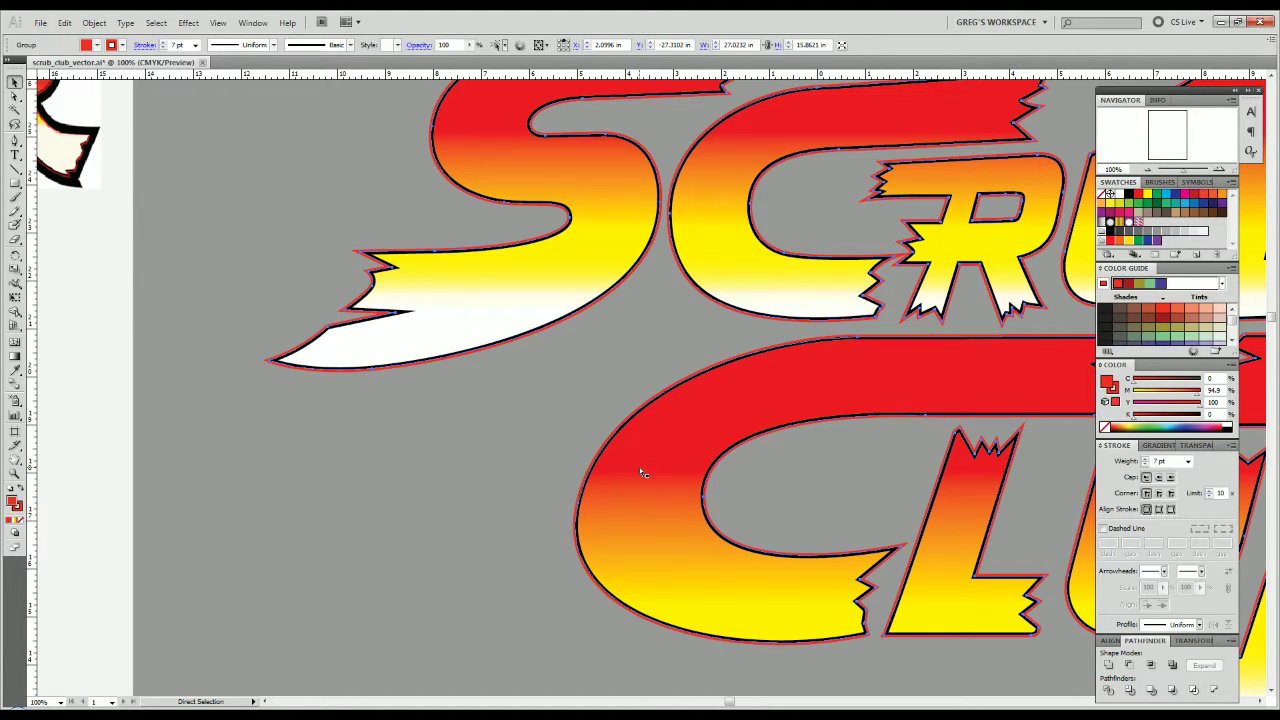
# Select the red lettering group behind the gradient letters and set its stroke weight to 5 pt.
pyautogui.moveTo(620, 187); pyautogui.dragTo(483, 335)
pyautogui.scroll(3, 377, 356)
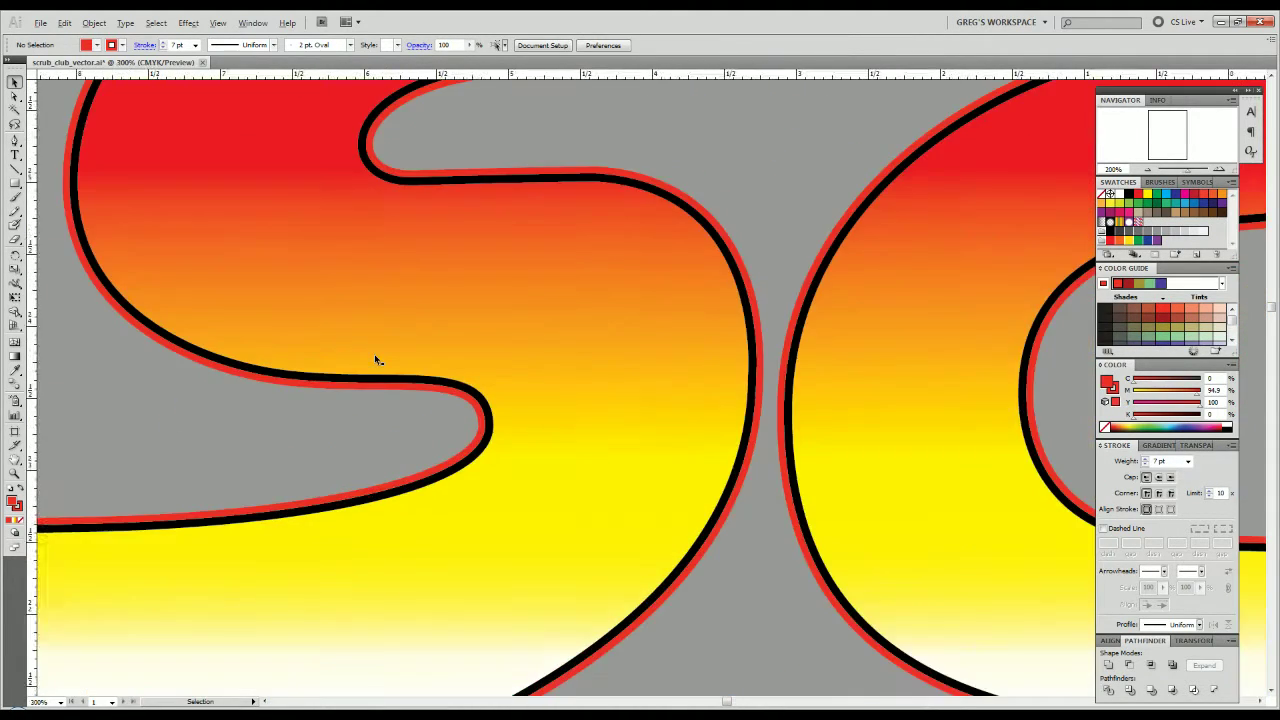
pyautogui.scroll(-1, 375, 356)
pyautogui.hotkey('ctrl', '-')
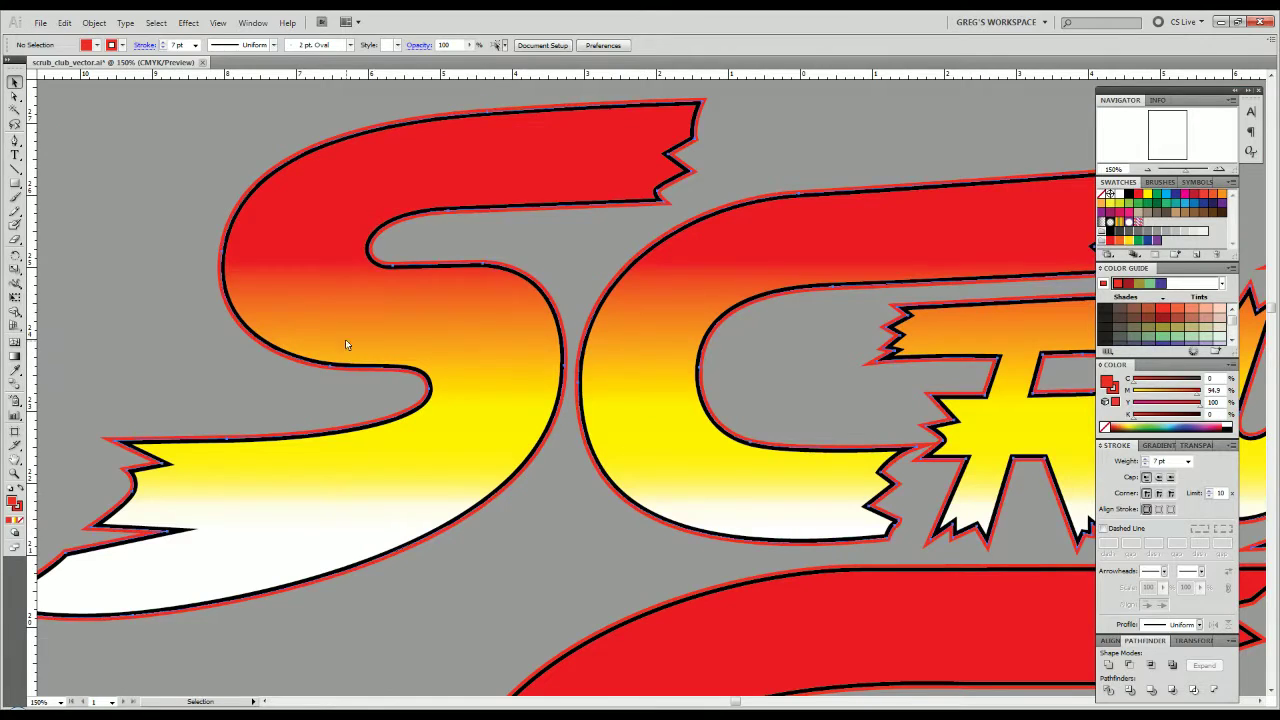
pyautogui.click(323, 366)
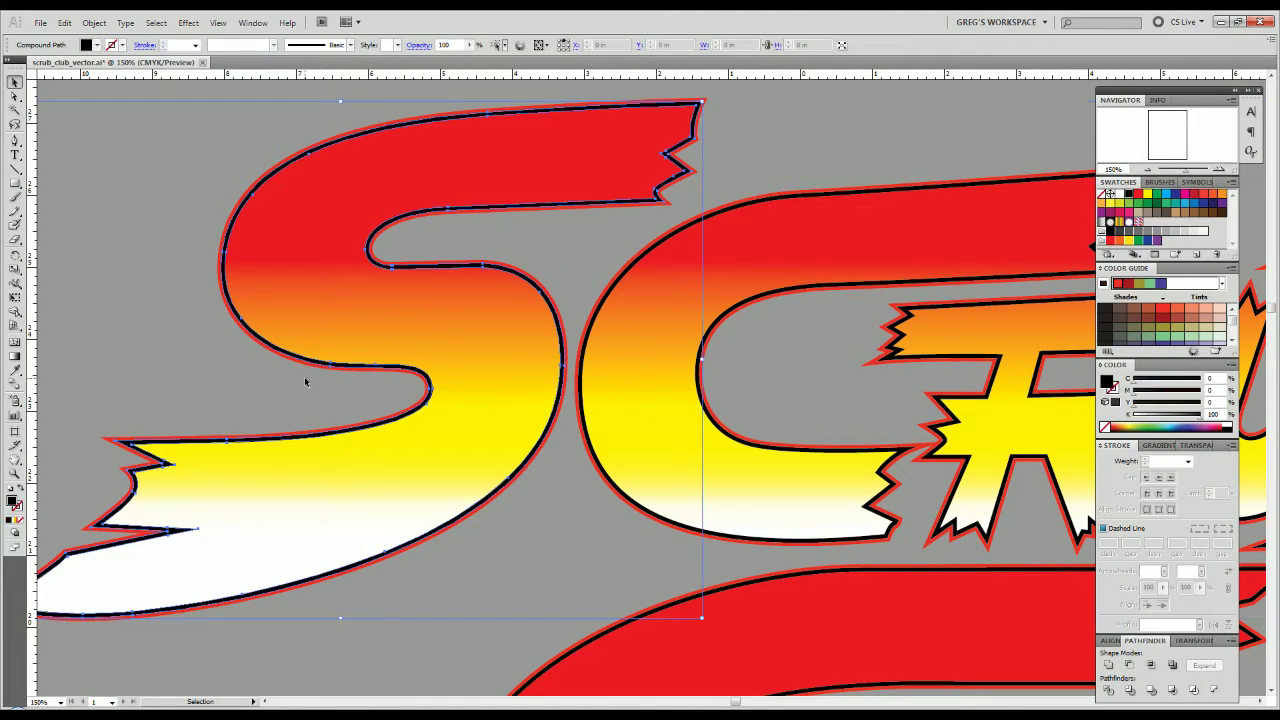
pyautogui.keyDown('shift'); pyautogui.click(346, 341); pyautogui.keyUp('shift')
pyautogui.moveTo(262, 399); pyautogui.dragTo(351, 391)
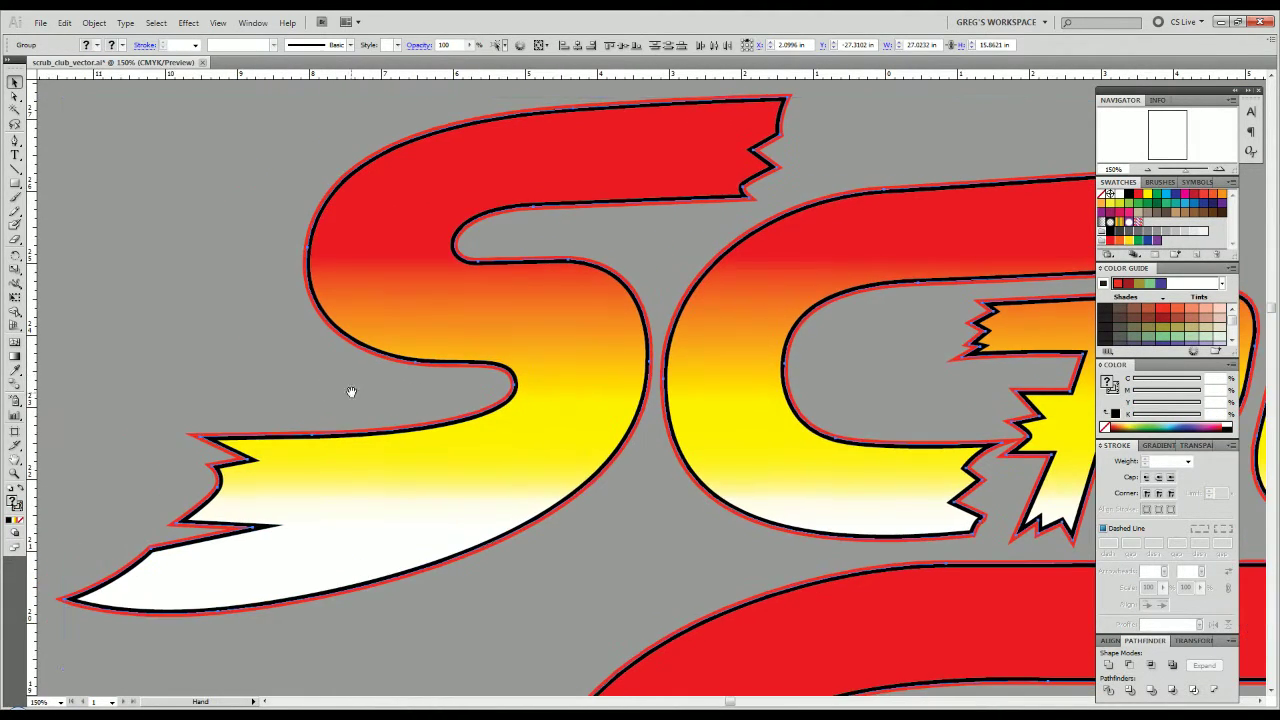
pyautogui.scroll(3, 401, 372)
pyautogui.click(400, 377)
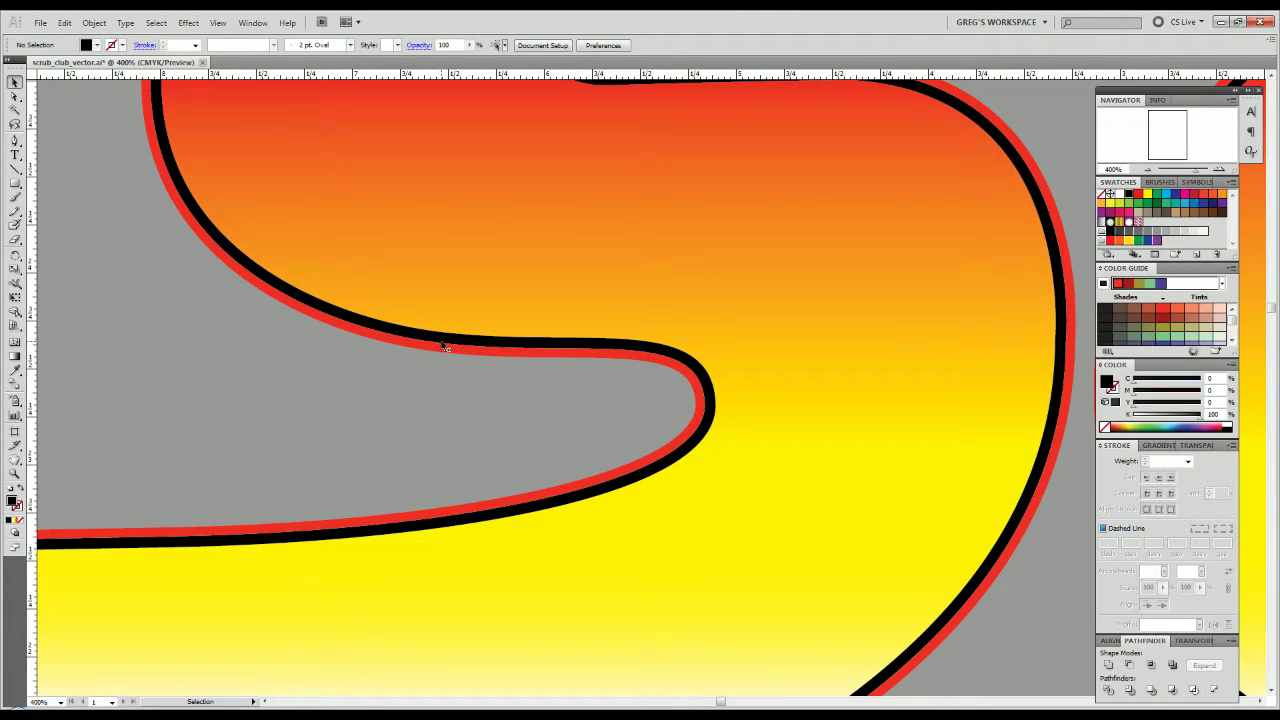
pyautogui.click(445, 340)
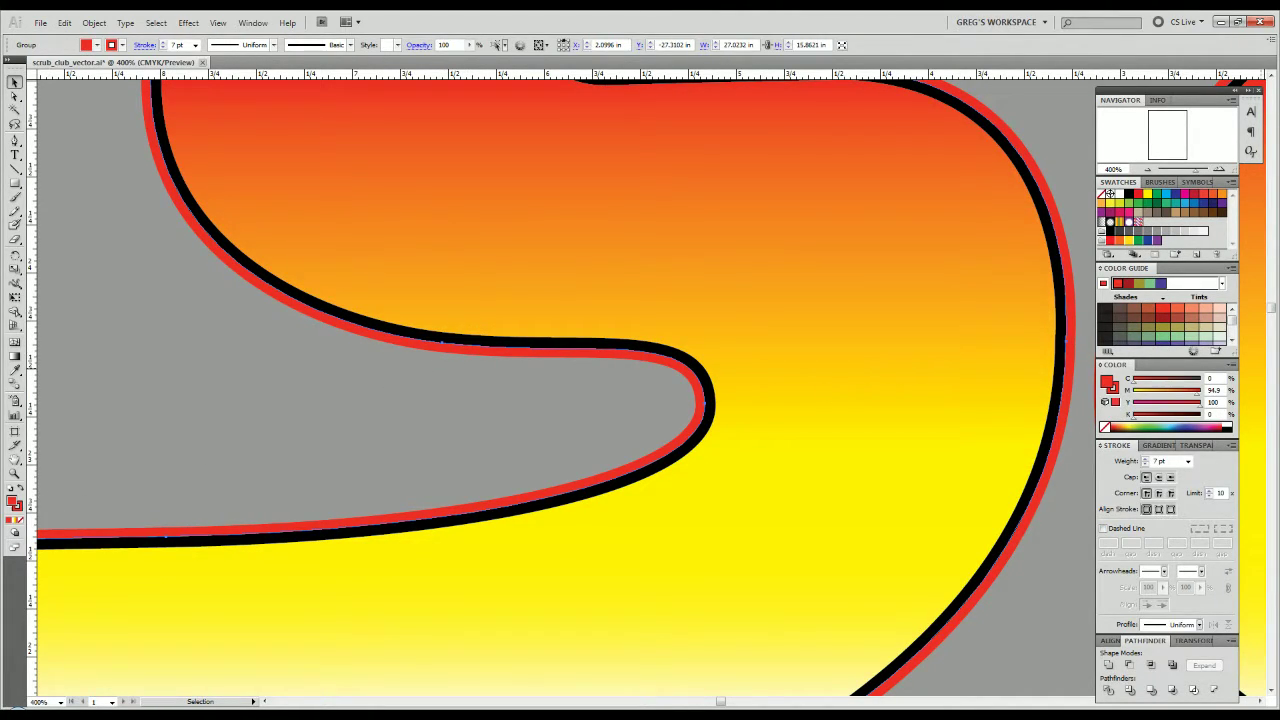
pyautogui.click(1146, 466)
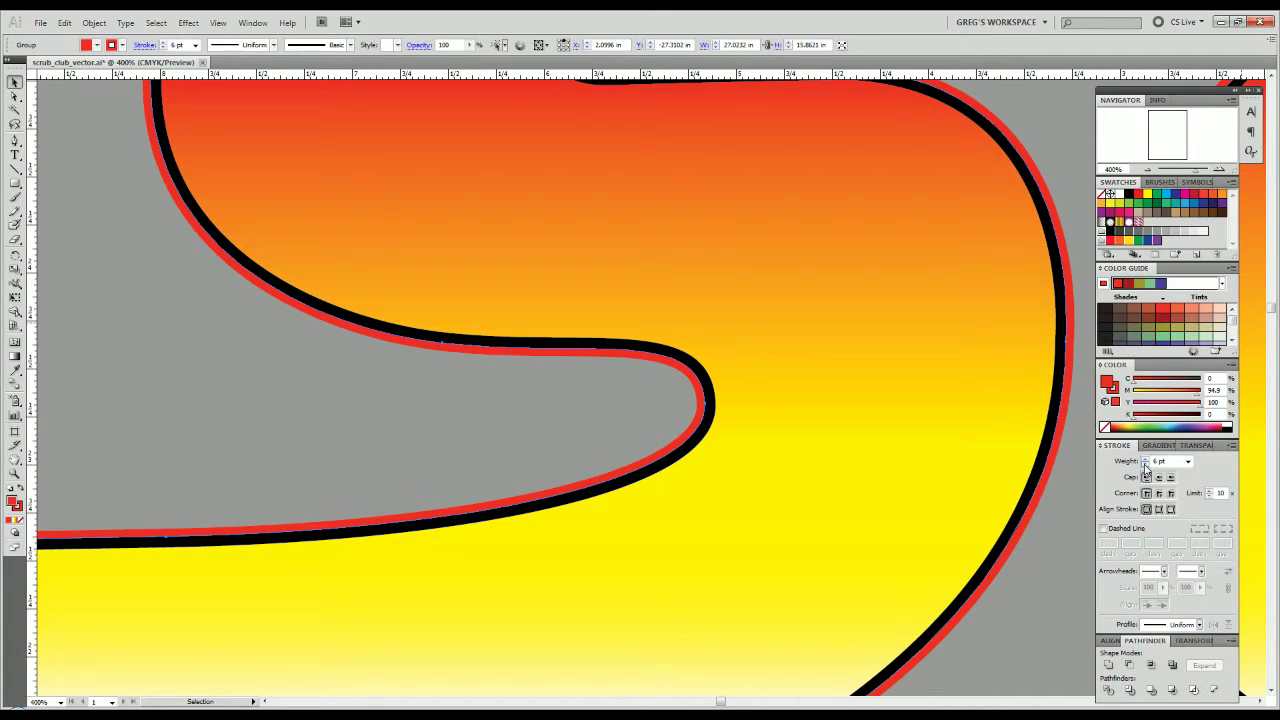
pyautogui.click(363, 380)
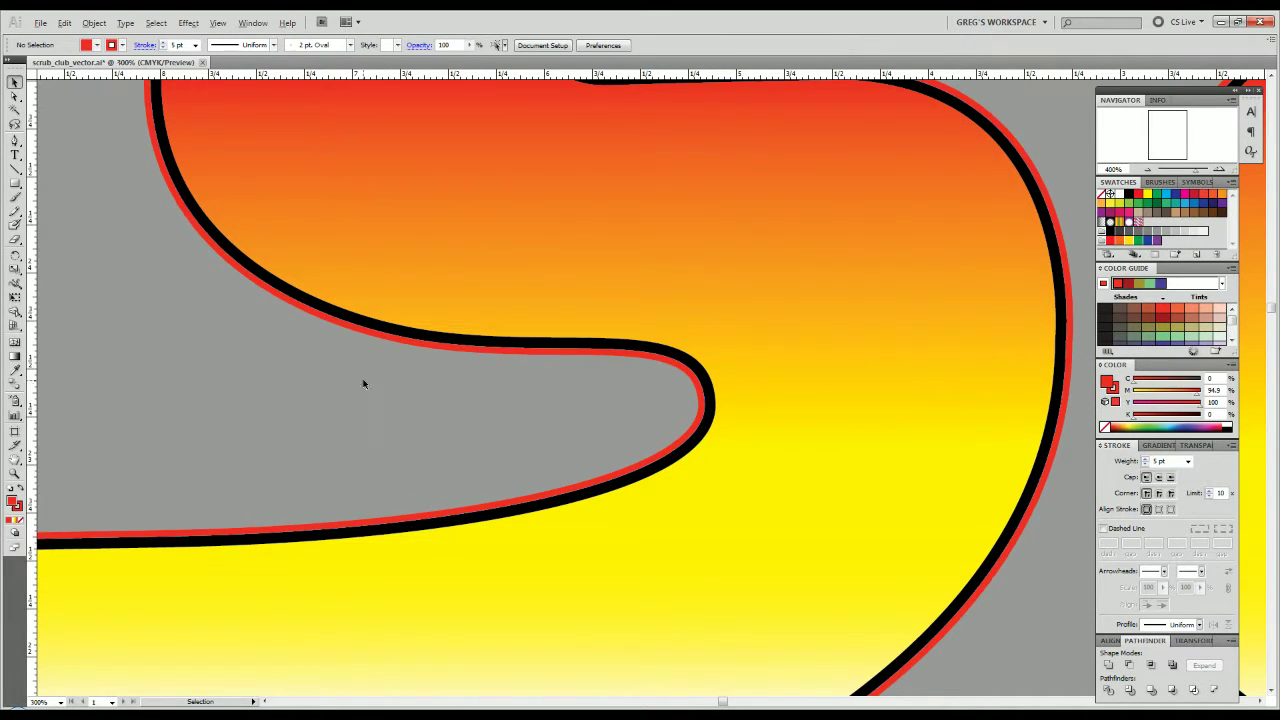
# Check the thinner red edge around the SCRUB and CLUB letters up close and save the document.
pyautogui.hotkey('ctrl', '1')
pyautogui.scroll(6, 508, 411)
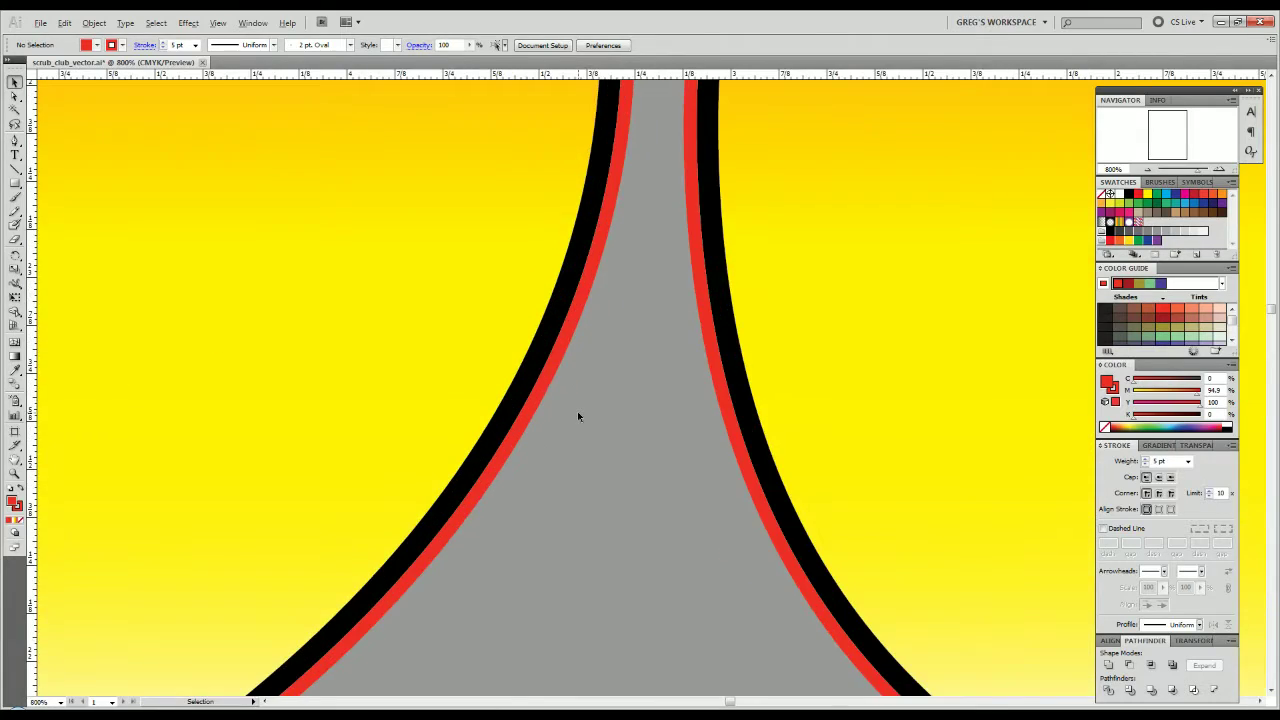
pyautogui.scroll(-4, 577, 411)
pyautogui.scroll(-1, 562, 413)
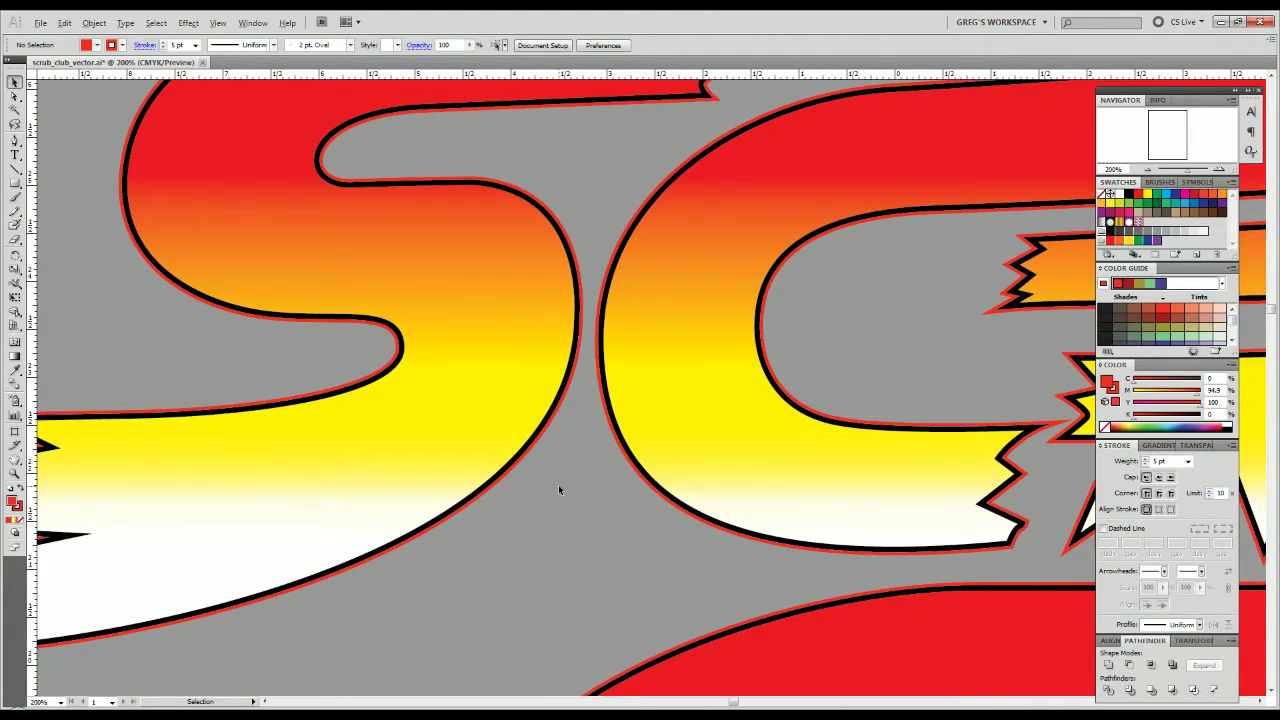
pyautogui.scroll(-3, 558, 486)
pyautogui.scroll(1, 558, 478)
pyautogui.moveTo(556, 564); pyautogui.dragTo(432, 526)
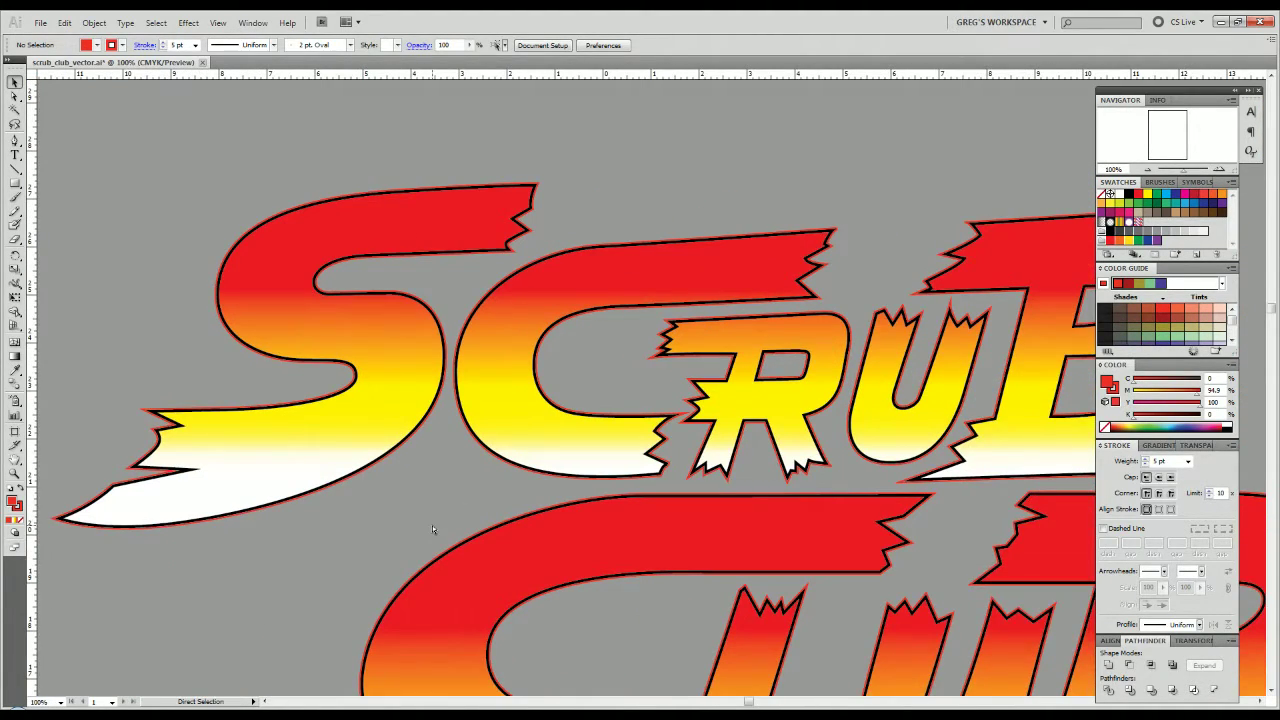
pyautogui.press('v')
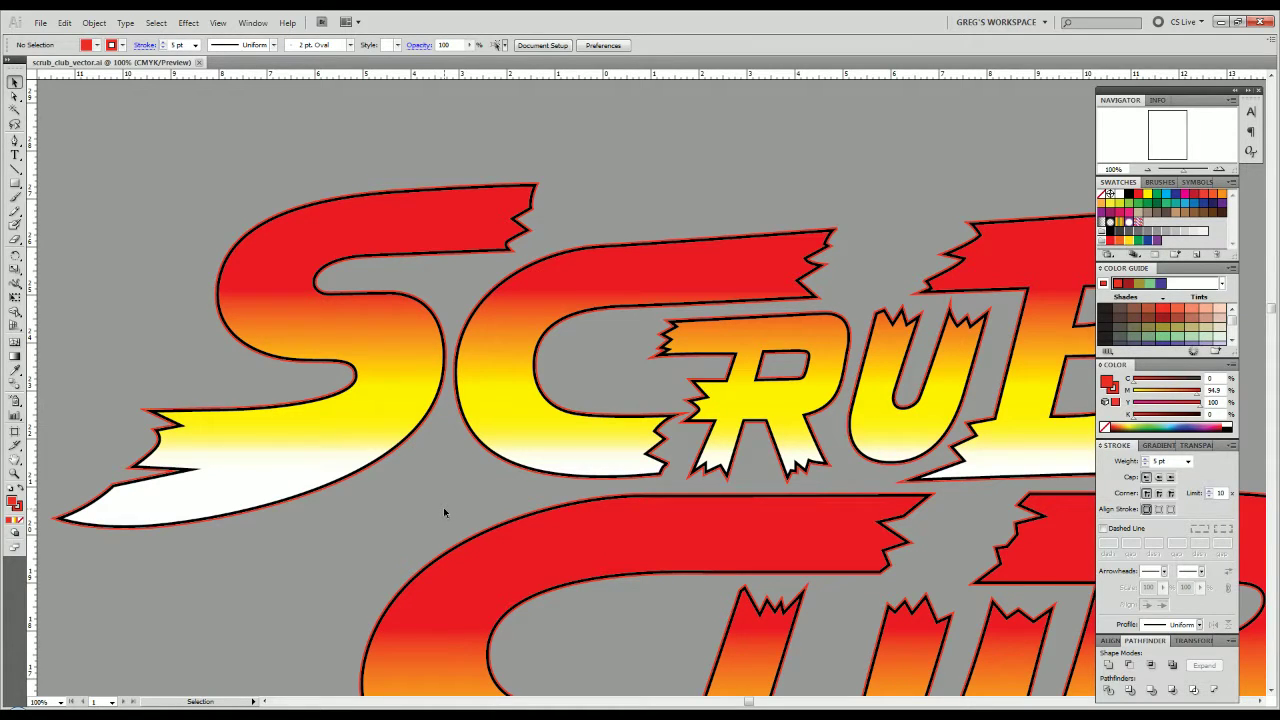
# Examine the black and red edges of the SCRUB CLUB letters up close and compare them with the Street Fighter reference logo.
pyautogui.scroll(-2, 443, 507)
pyautogui.scroll(3, 478, 490)
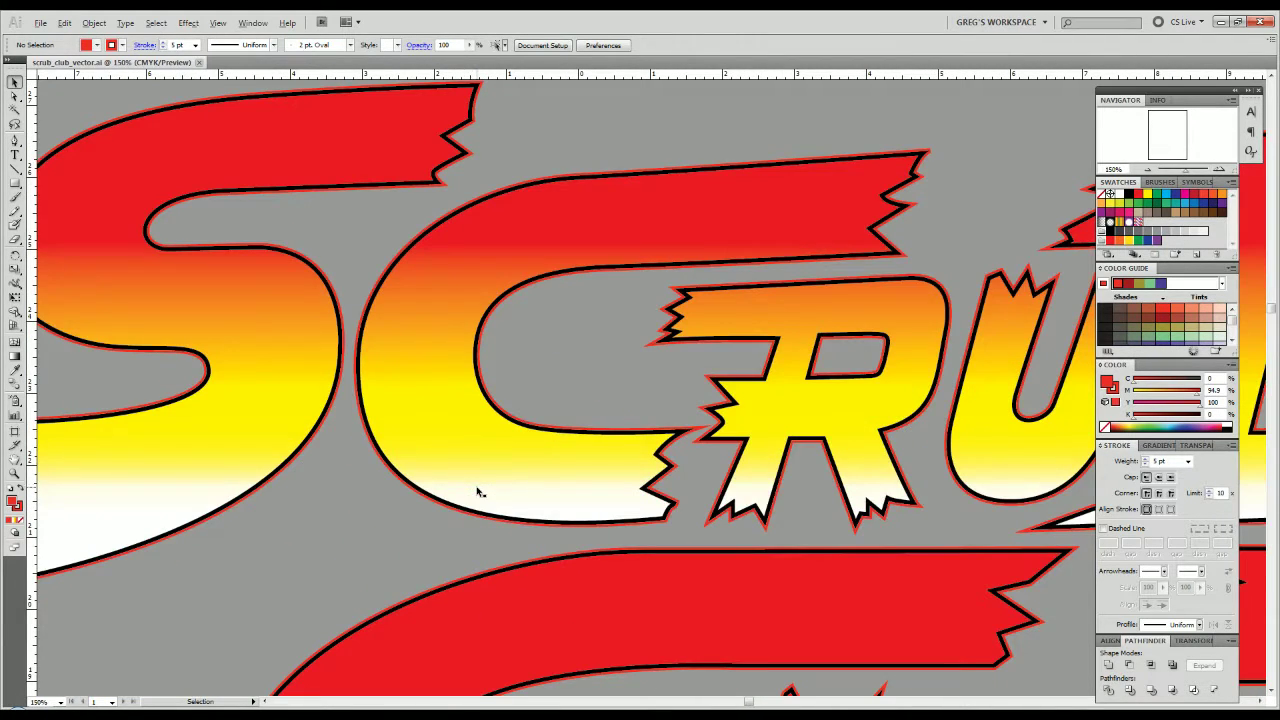
pyautogui.scroll(2, 371, 491)
pyautogui.moveTo(471, 421); pyautogui.dragTo(877, 440)
pyautogui.scroll(-2, 370, 448)
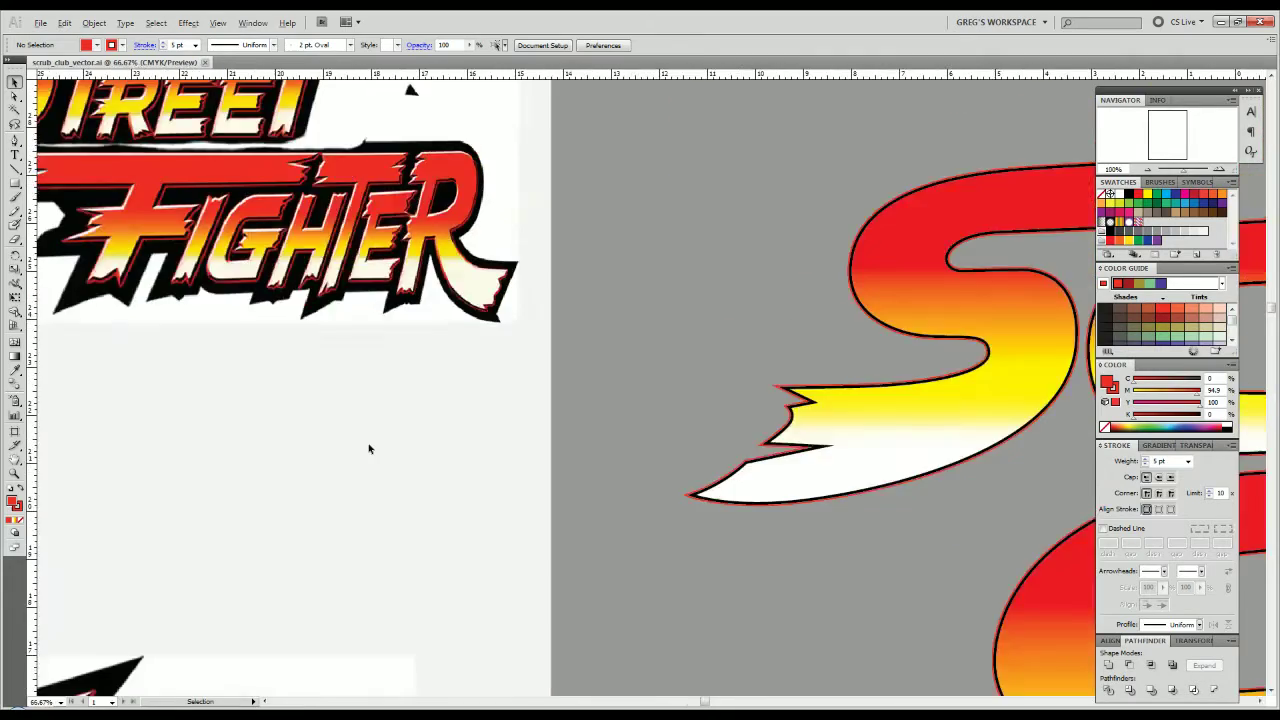
pyautogui.scroll(4, 398, 303)
pyautogui.scroll(-5, 398, 301)
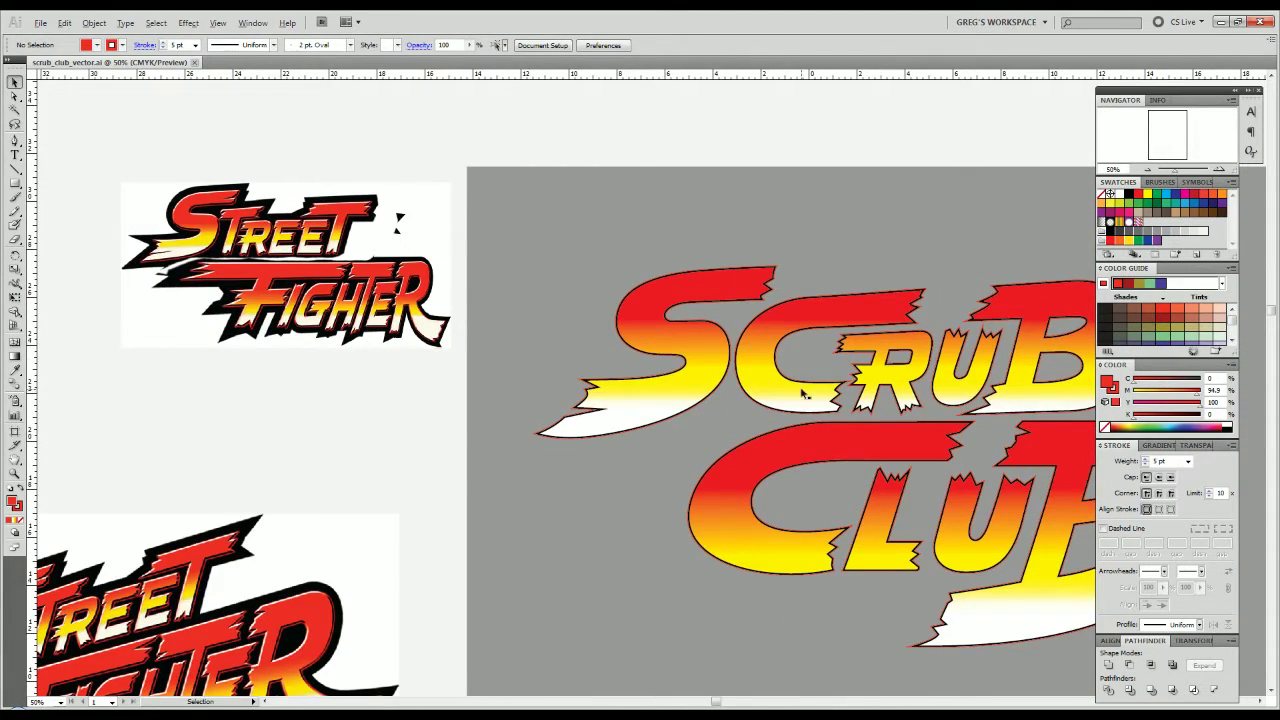
pyautogui.scroll(4, 780, 392)
pyautogui.click(714, 425)
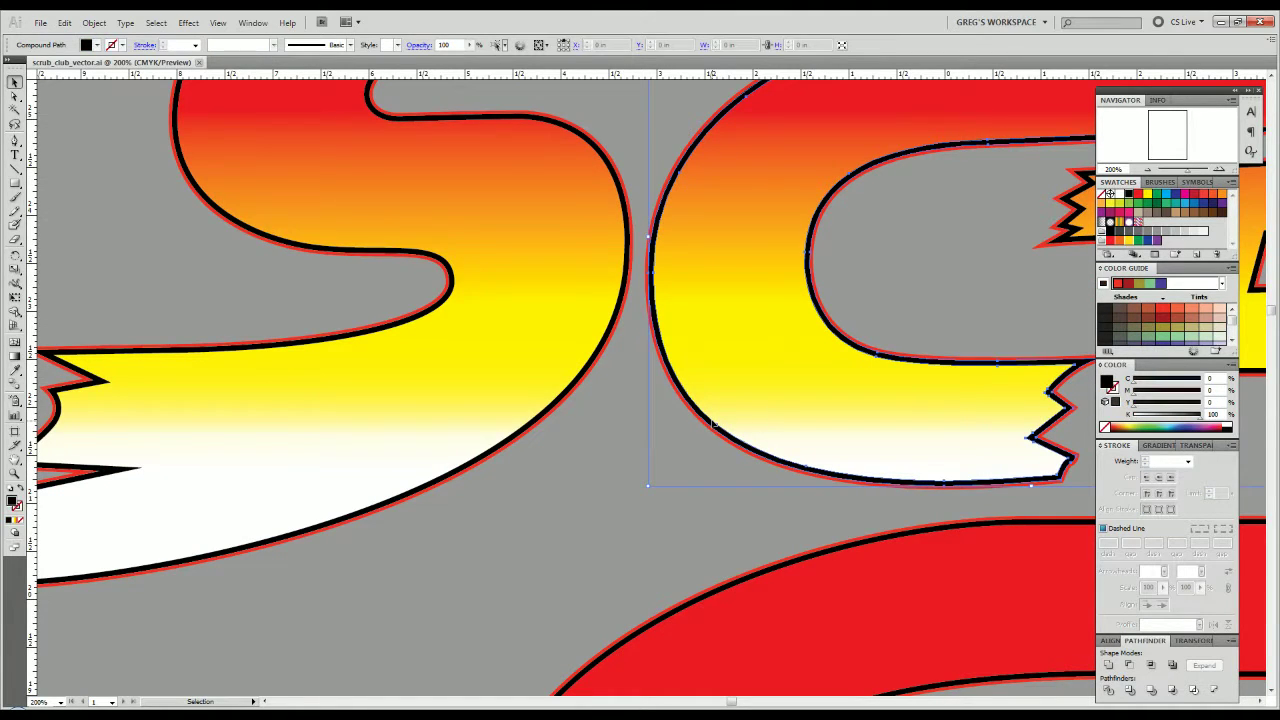
pyautogui.scroll(-3, 710, 425)
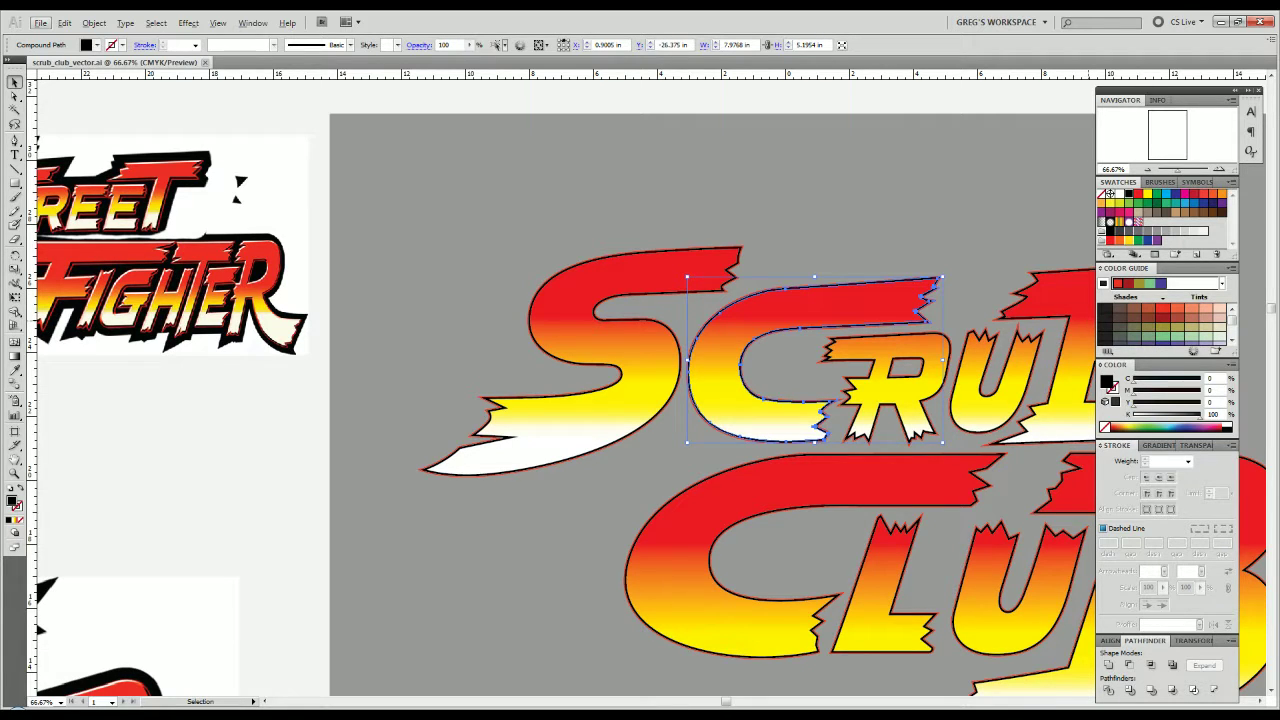
pyautogui.click(806, 371)
pyautogui.scroll(2, 806, 371)
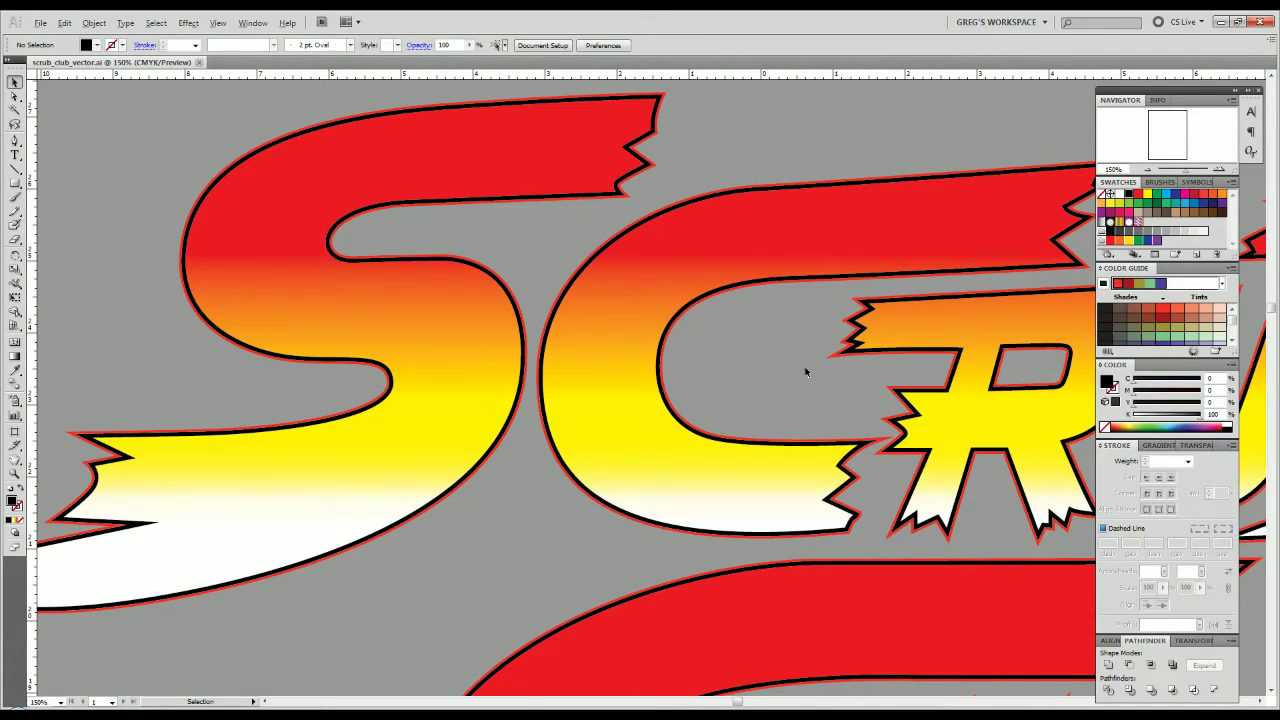
# Try to select all matching black outline shapes with the Magic Wand, starting from the black outline of the C in SCRUB.
pyautogui.click(740, 447)
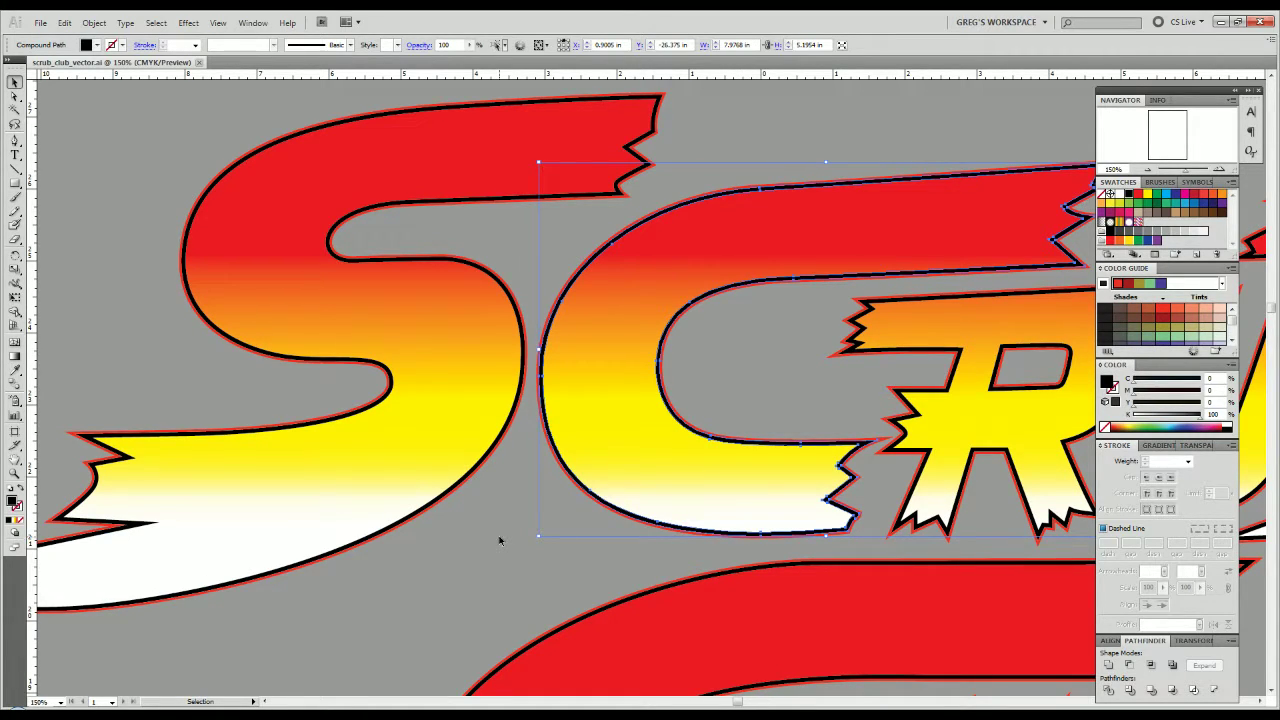
pyautogui.press('y')
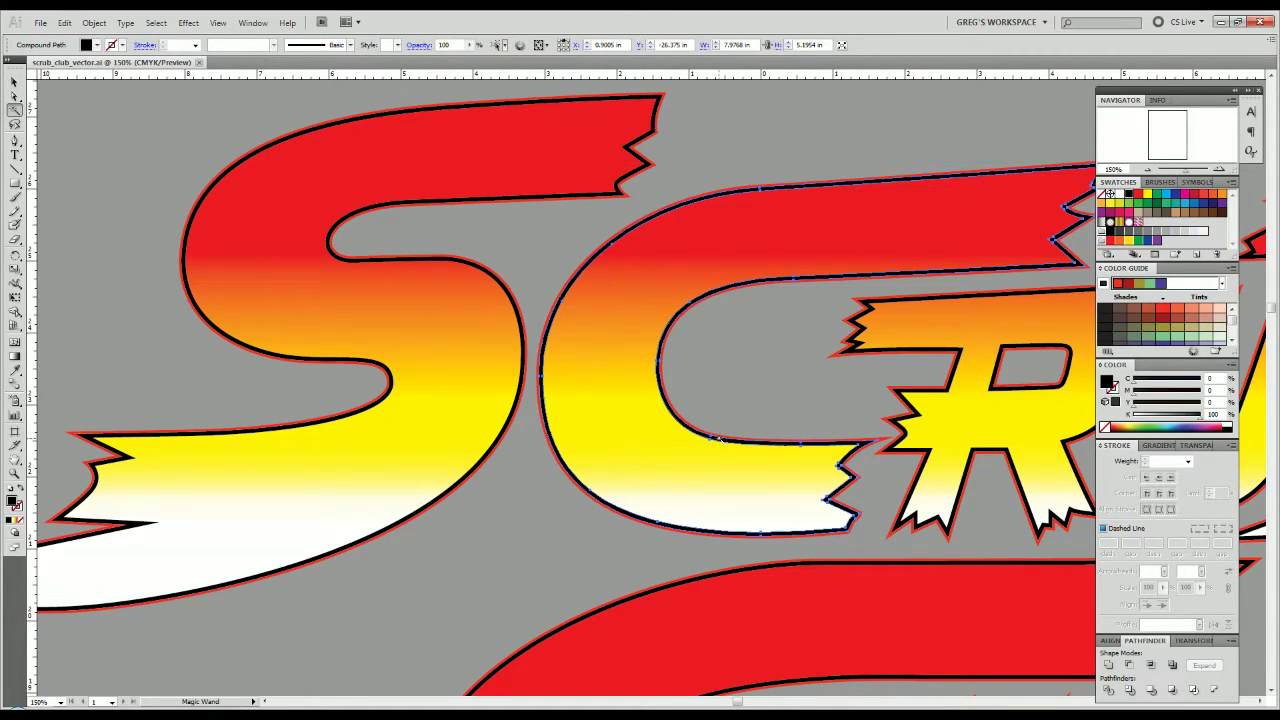
pyautogui.click(719, 438)
pyautogui.press('v')
pyautogui.click(429, 567)
pyautogui.scroll(-4, 429, 560)
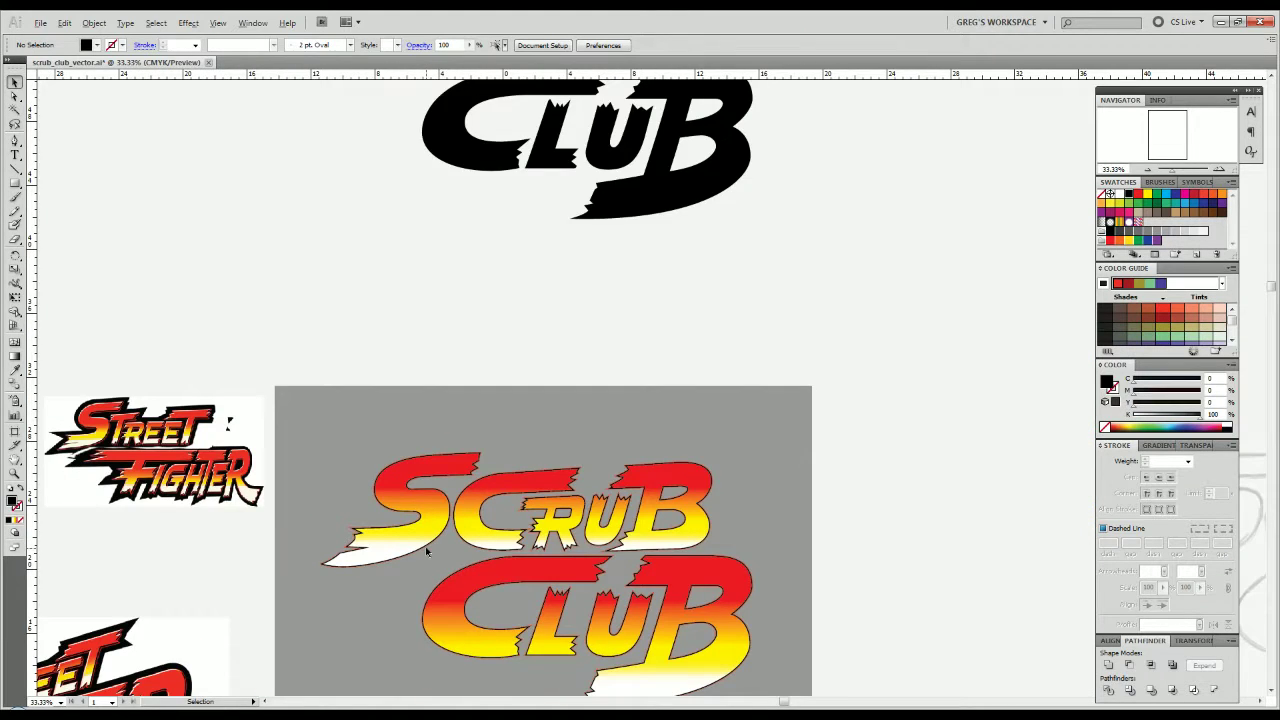
pyautogui.scroll(1, 426, 550)
# Undo the last action to get back the selection of the C's black outline in SCRUB, and open the selection commands.
pyautogui.hotkey('ctrl', 'z')
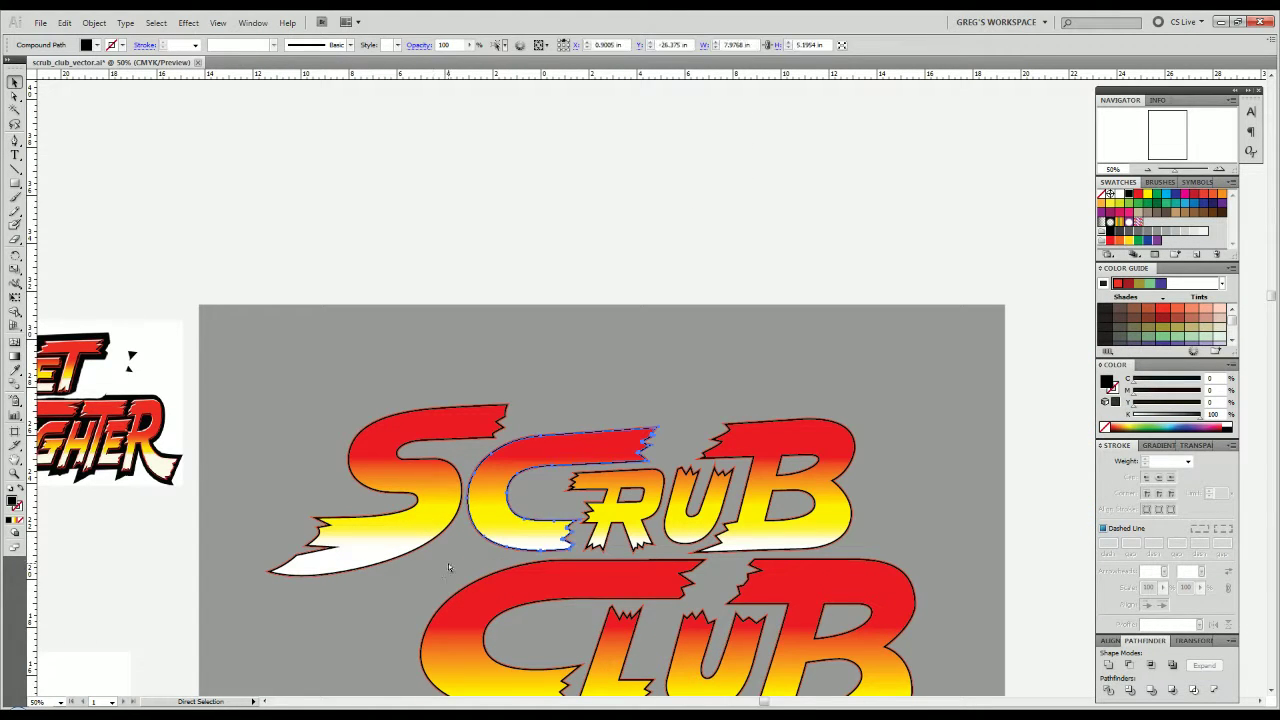
pyautogui.click(156, 22)
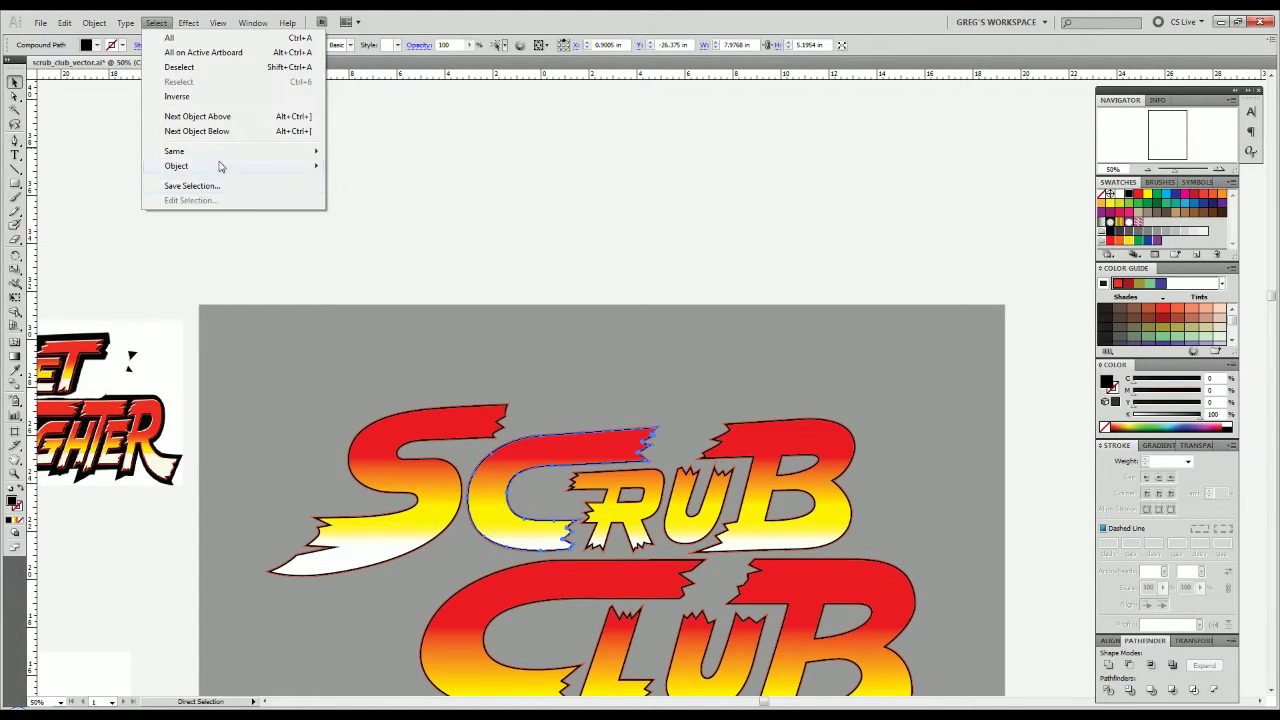
# Select all shapes sharing the C outline's black appearance across SCRUB CLUB and delete them from the colored lettering.
pyautogui.moveTo(250, 151)
pyautogui.click(400, 210)
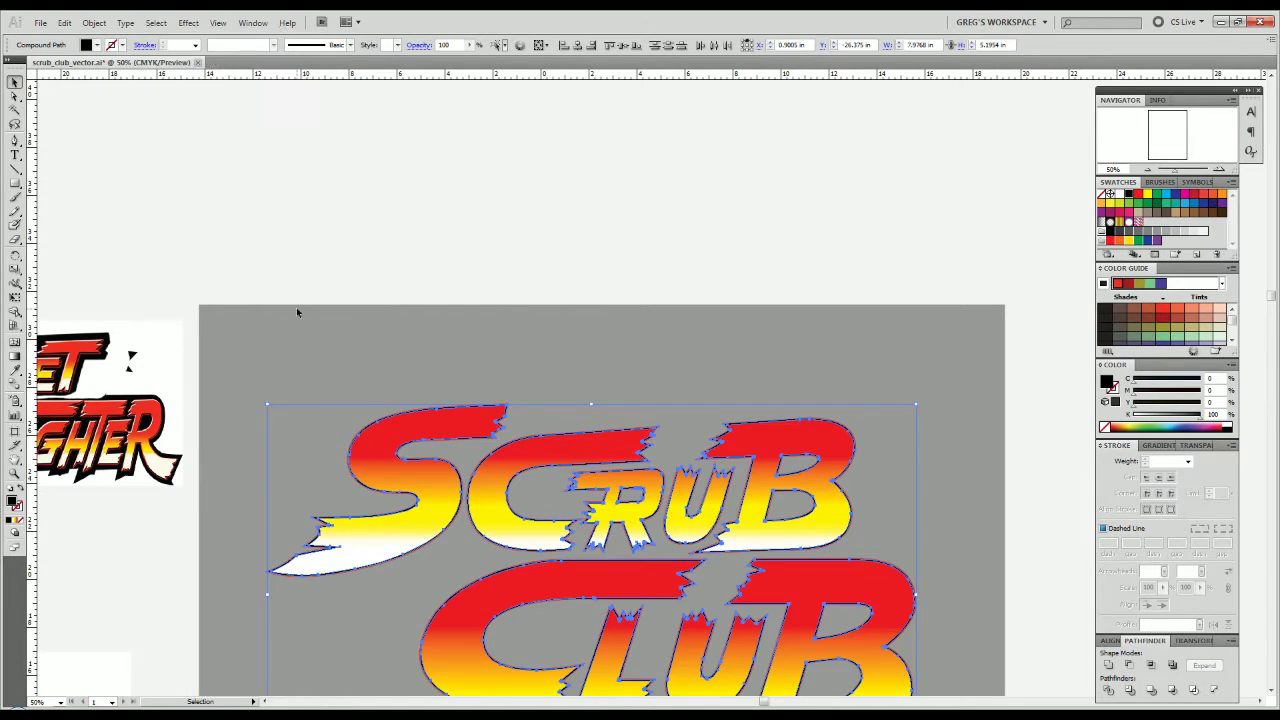
pyautogui.scroll(-1, 296, 313)
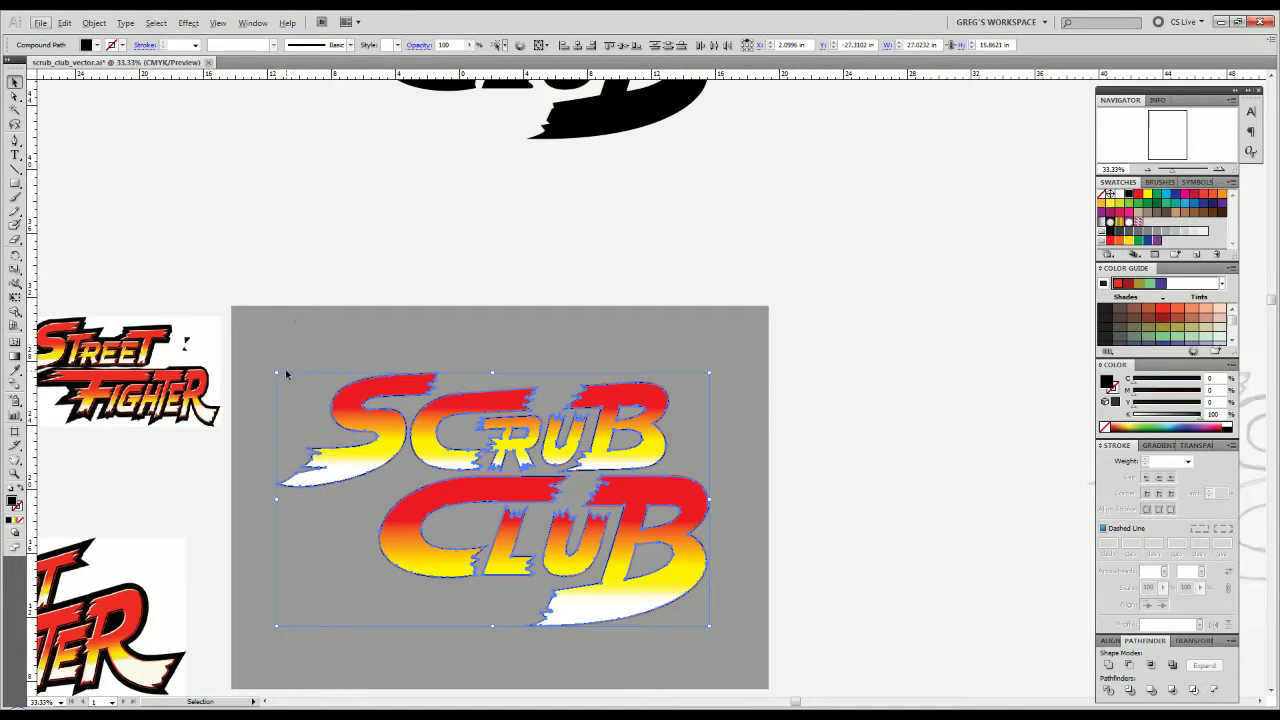
pyautogui.click(765, 365)
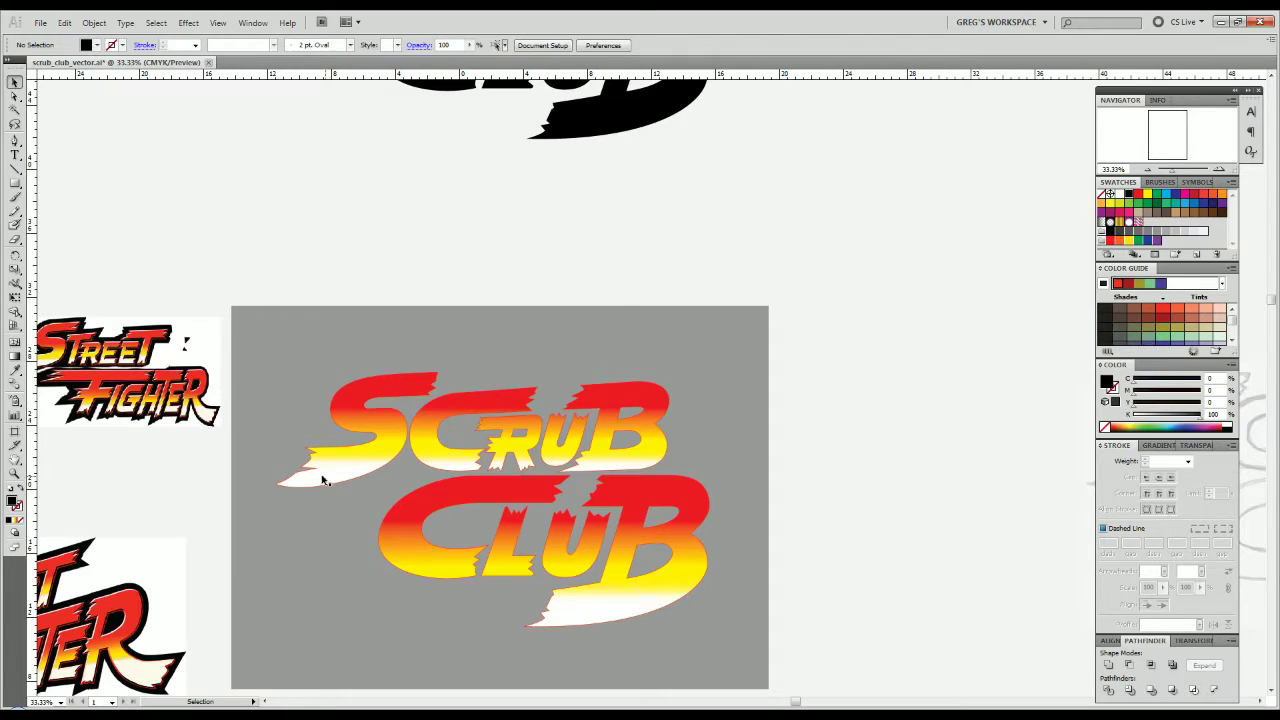
# Duplicate the gradient SCRUB CLUB lettering in front and fill the copy with red sampled from the Street Fighter reference logo.
pyautogui.scroll(2, 323, 480)
pyautogui.click(437, 440)
pyautogui.keyDown('shift'); pyautogui.click(535, 572); pyautogui.keyUp('shift')
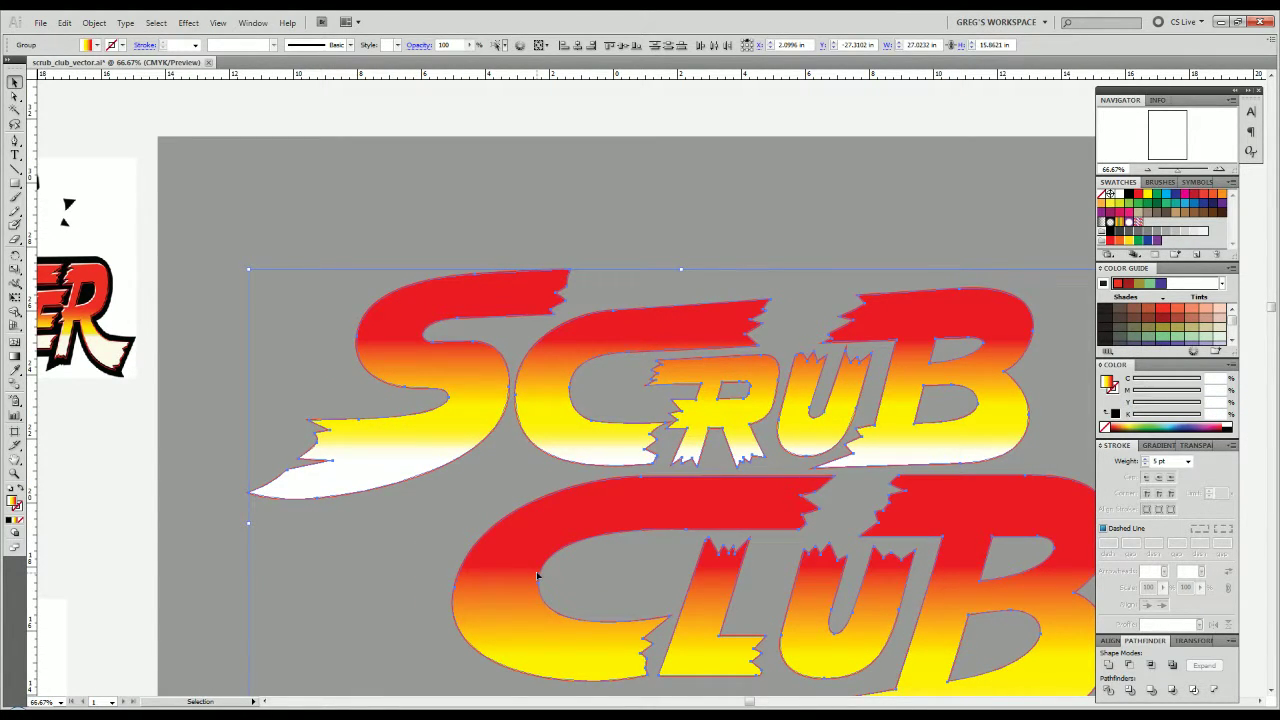
pyautogui.click(18, 508)
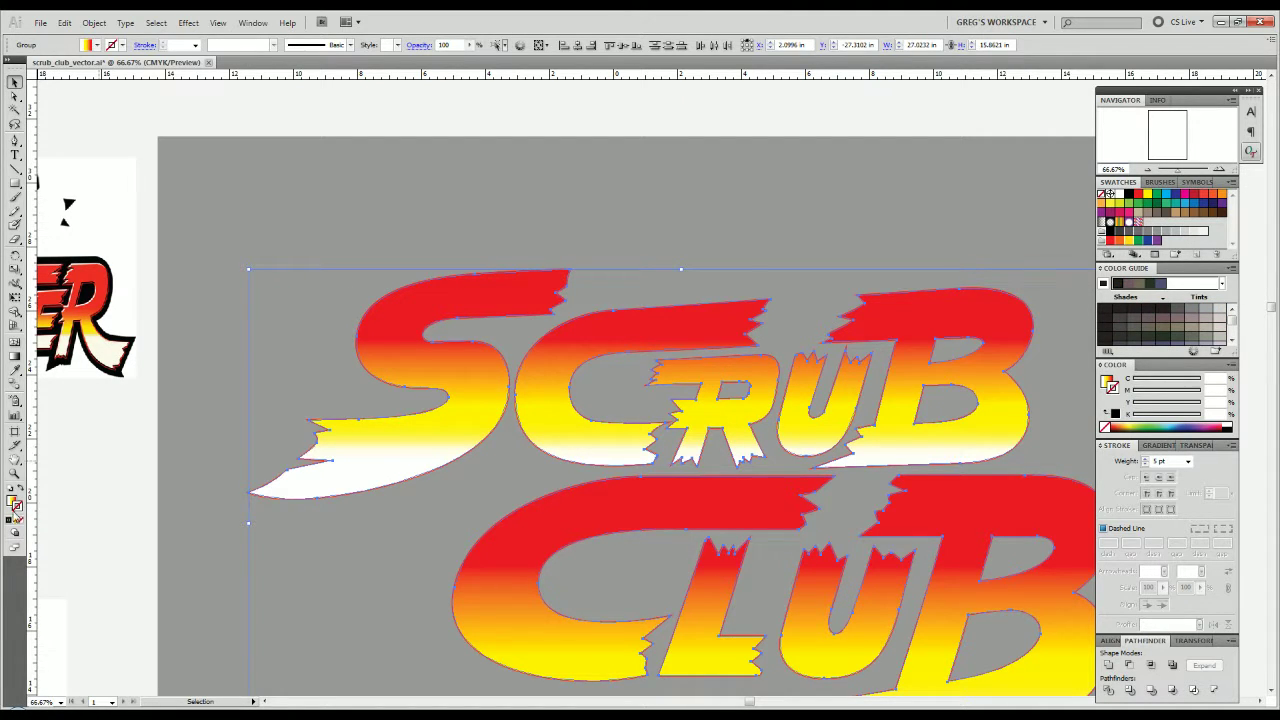
pyautogui.moveTo(218, 381); pyautogui.dragTo(475, 184)
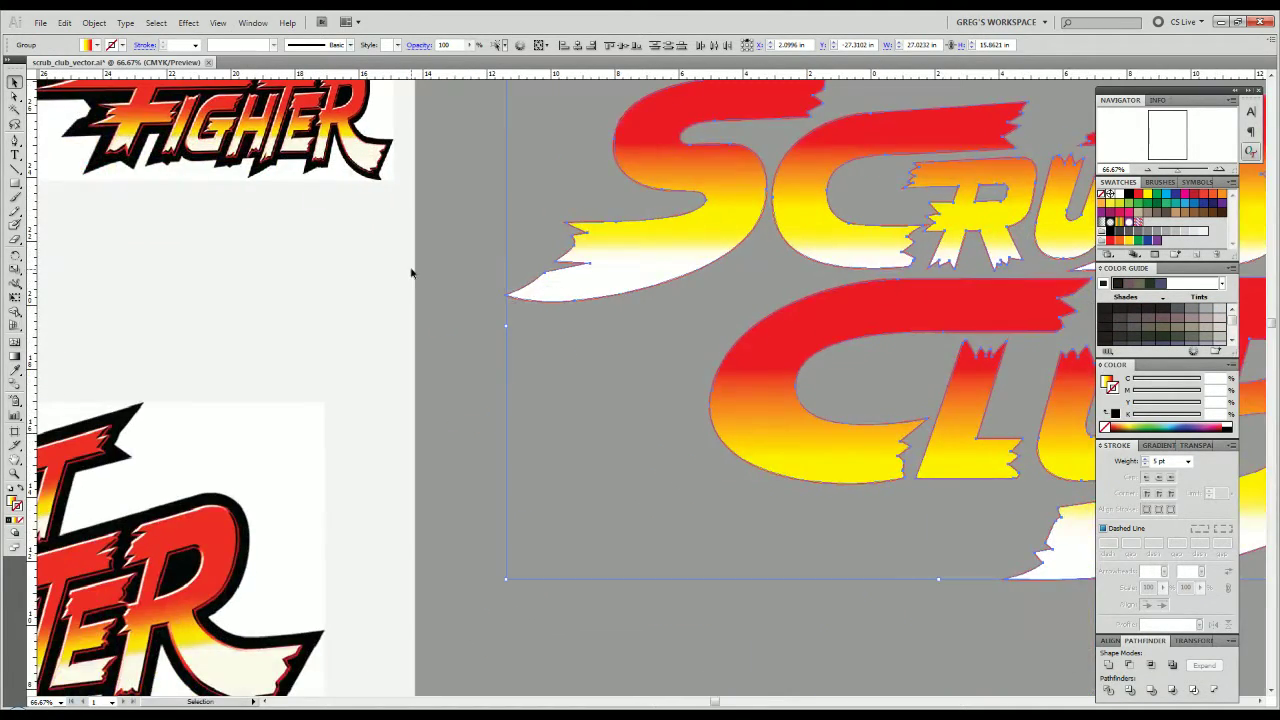
pyautogui.press('i')
pyautogui.click(214, 513)
pyautogui.moveTo(648, 354); pyautogui.dragTo(472, 492)
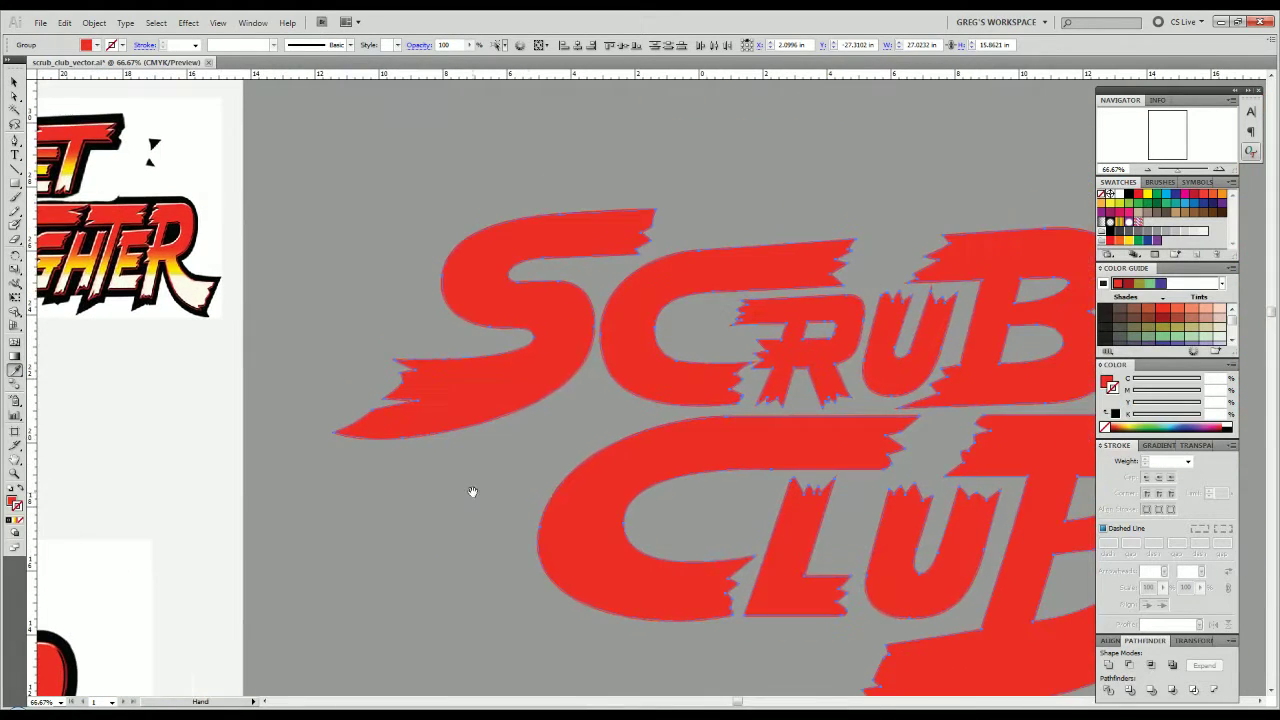
# Give the red lettering a 7 pt black stroke aligned to the inside.
pyautogui.click(9, 520)
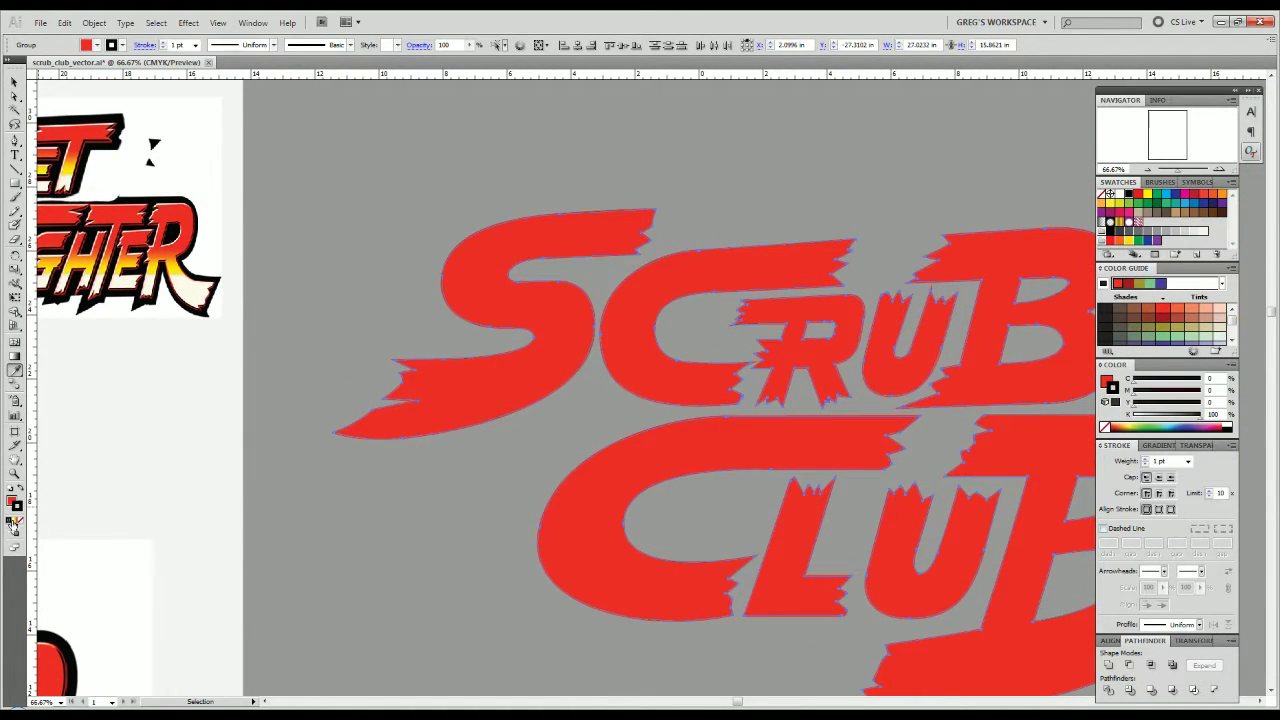
pyautogui.scroll(3, 517, 417)
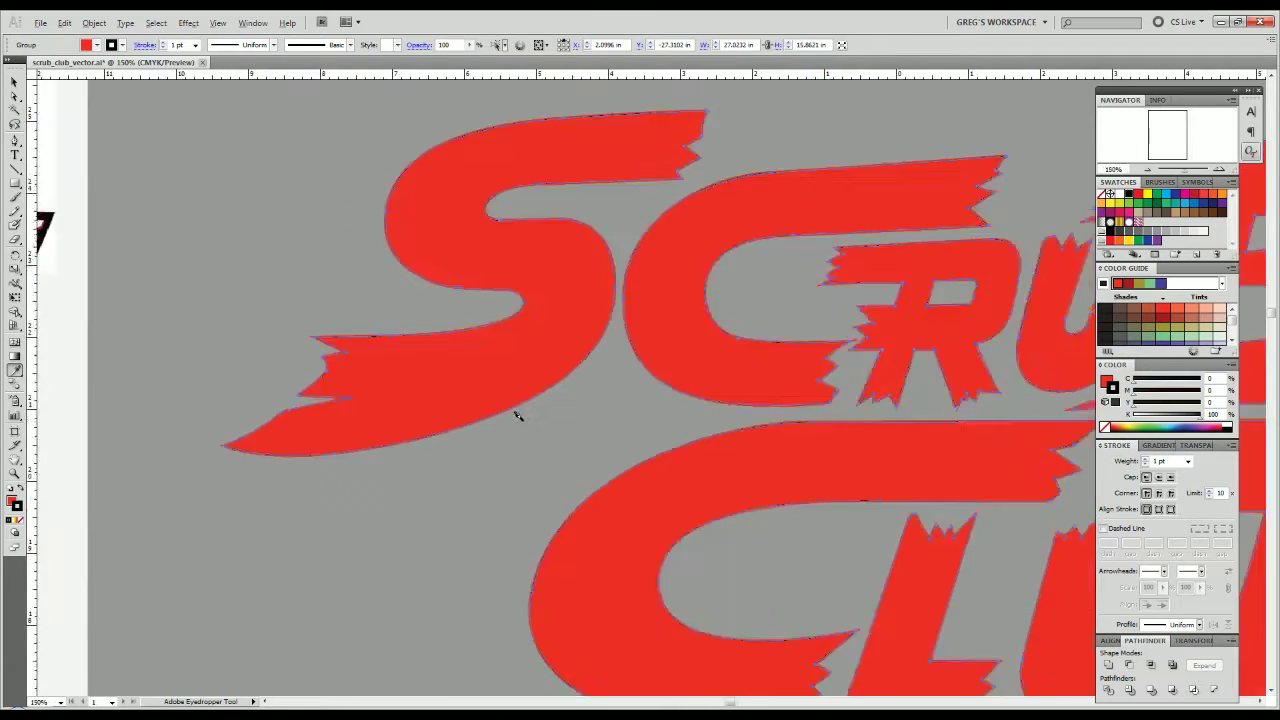
pyautogui.moveTo(648, 353); pyautogui.dragTo(600, 467)
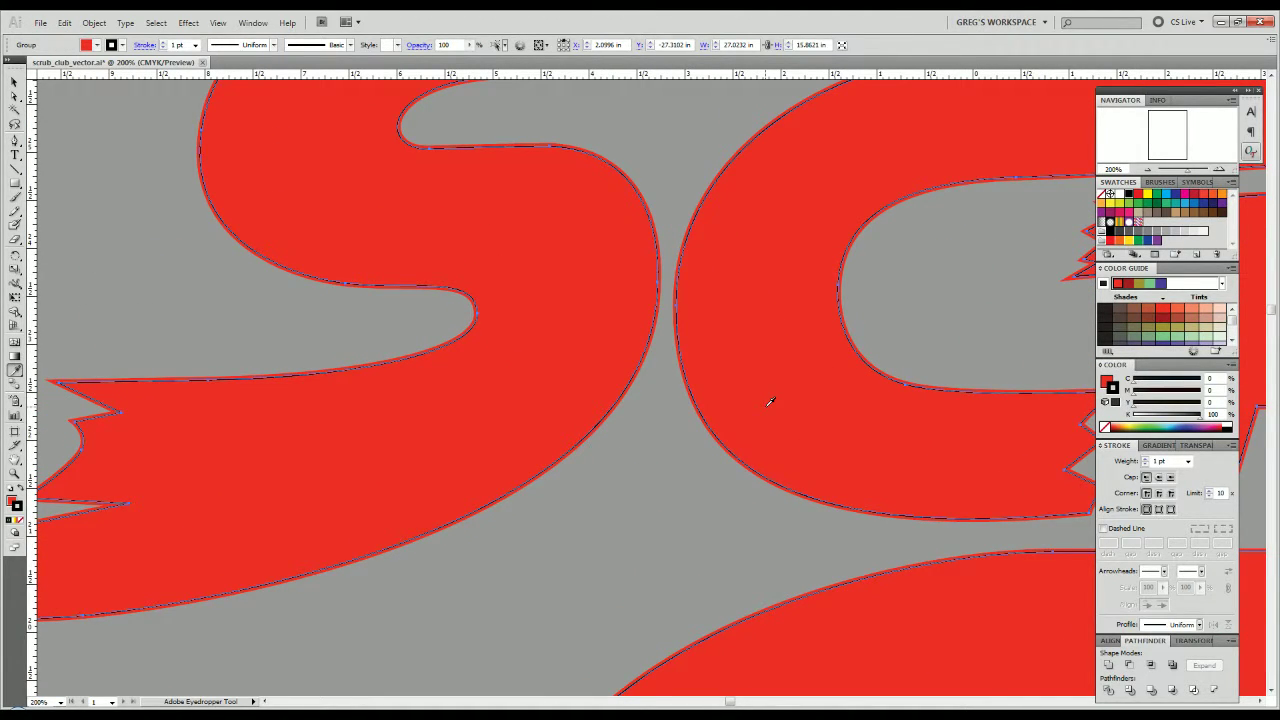
pyautogui.click(1145, 458)
pyautogui.click(1145, 458)
pyautogui.click(1145, 458)
pyautogui.click(1147, 459)
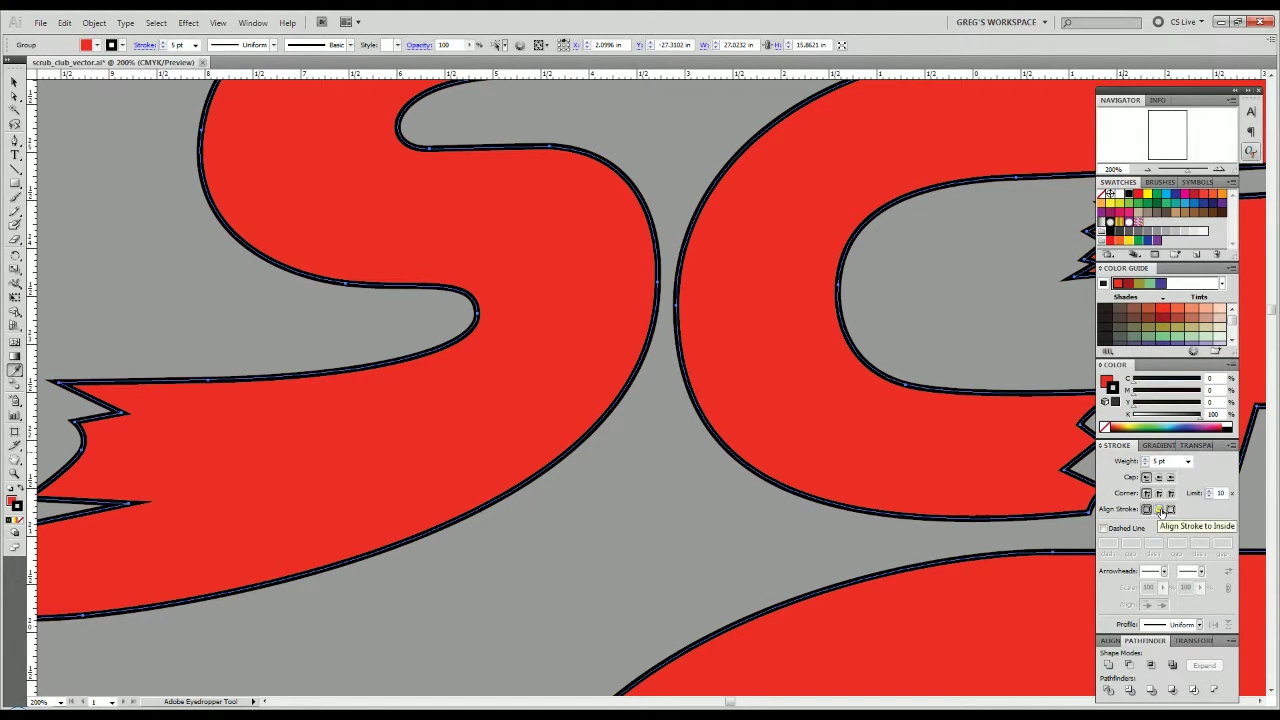
pyautogui.click(1159, 509)
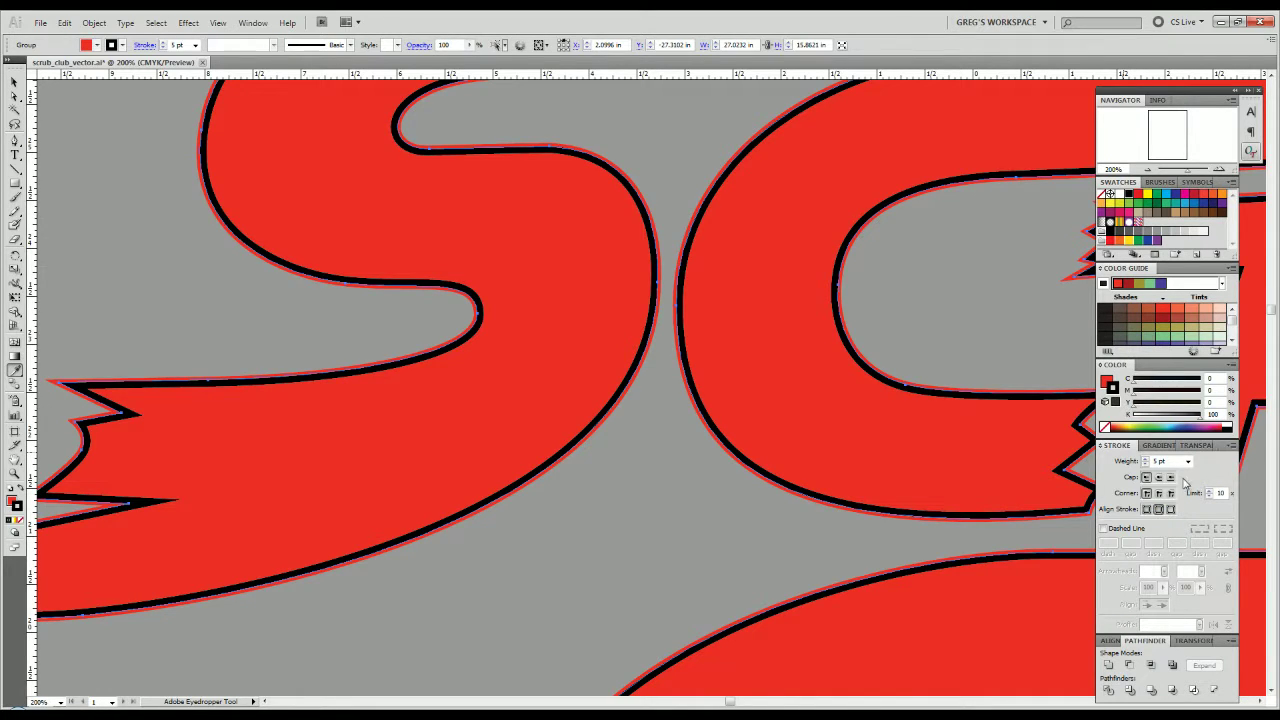
pyautogui.click(1146, 458)
pyautogui.click(1146, 458)
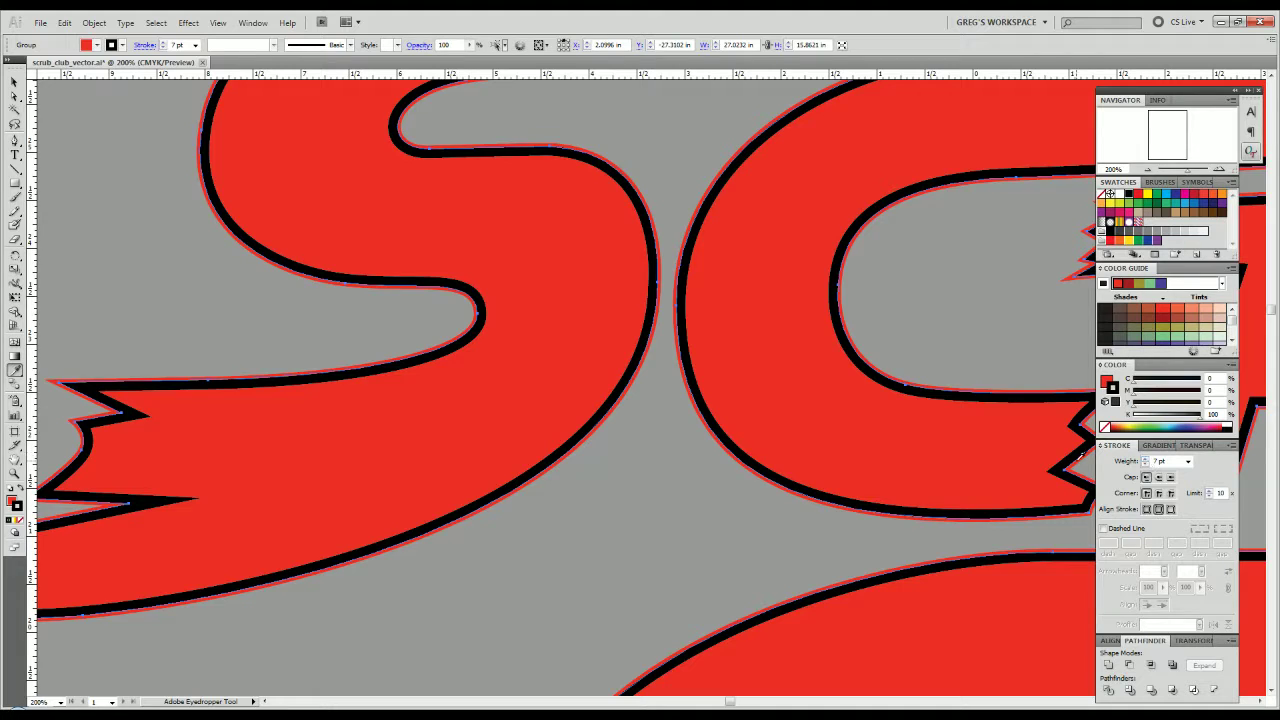
# Convert the red lettering's black stroke to filled shapes with Outline Stroke.
pyautogui.moveTo(702, 289); pyautogui.dragTo(554, 586)
pyautogui.moveTo(365, 673); pyautogui.dragTo(775, 349)
pyautogui.scroll(-1, 586, 474)
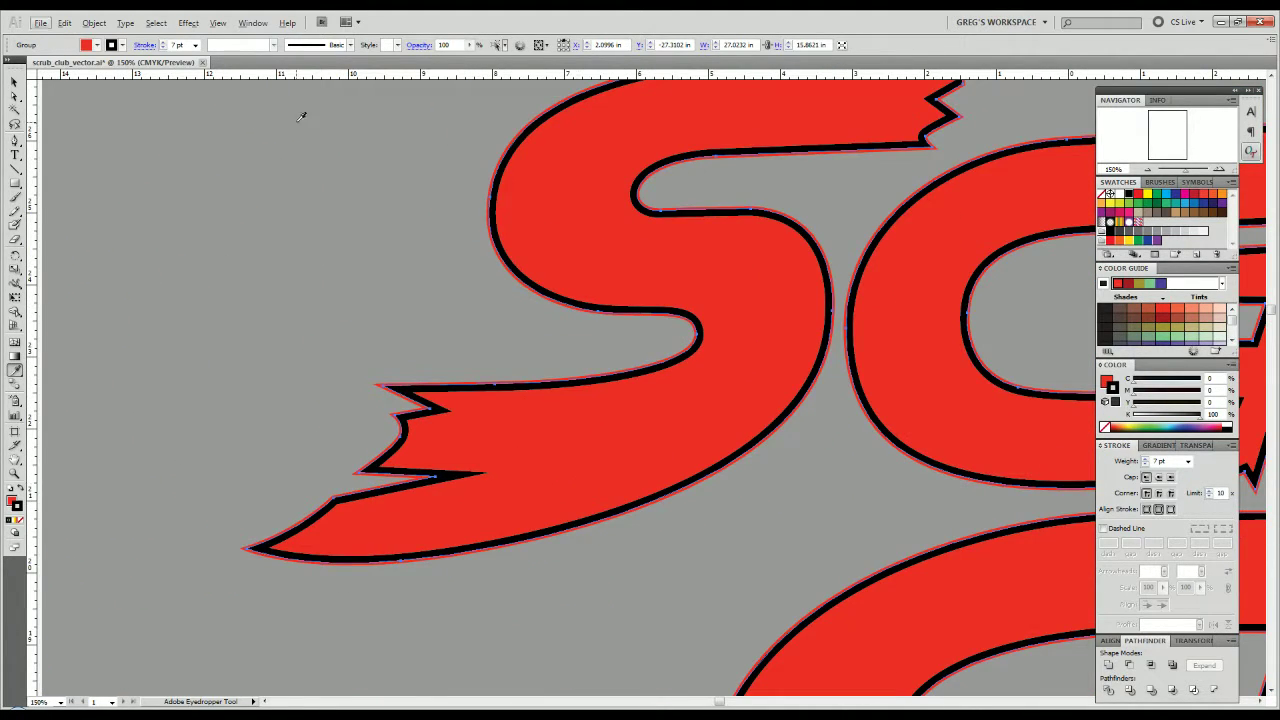
pyautogui.click(94, 22)
pyautogui.moveTo(176, 303)
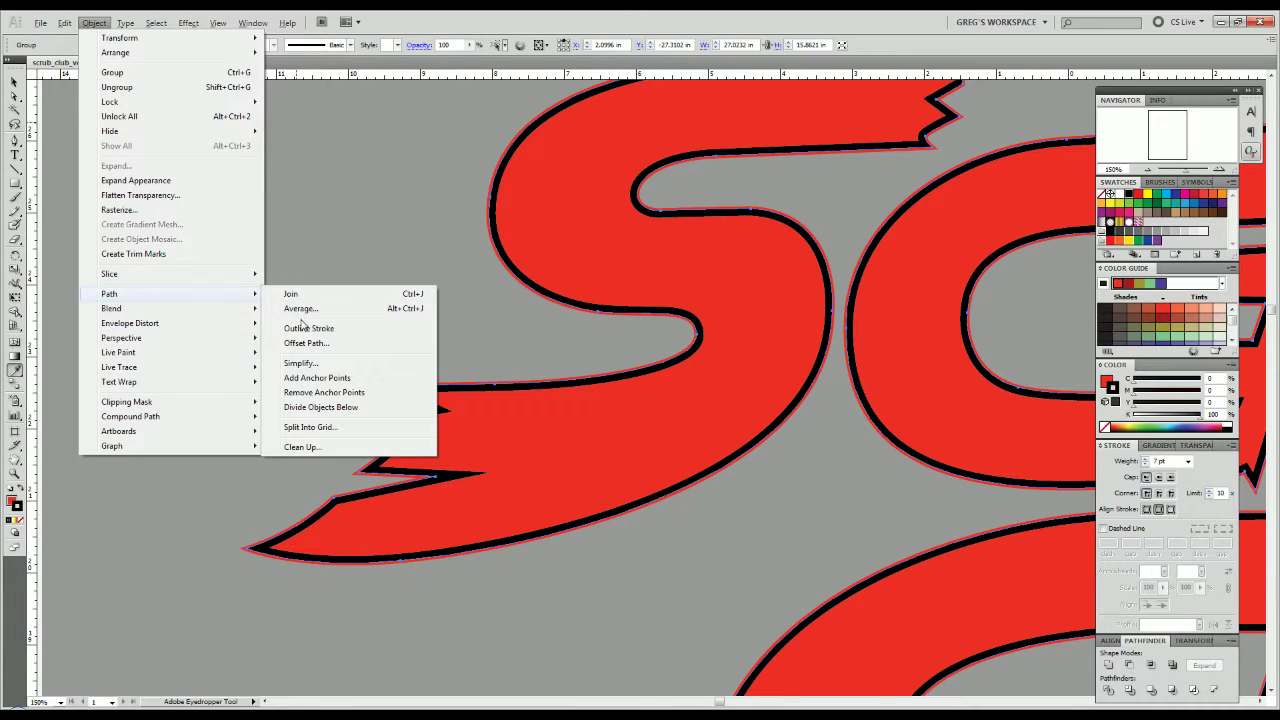
pyautogui.click(300, 330)
# Isolate the expanded lettering group, delete its red fill shapes with the Magic Wand selection, and exit isolation.
pyautogui.keyDown('alt'); pyautogui.scroll(-4, 477, 333); pyautogui.keyUp('alt')
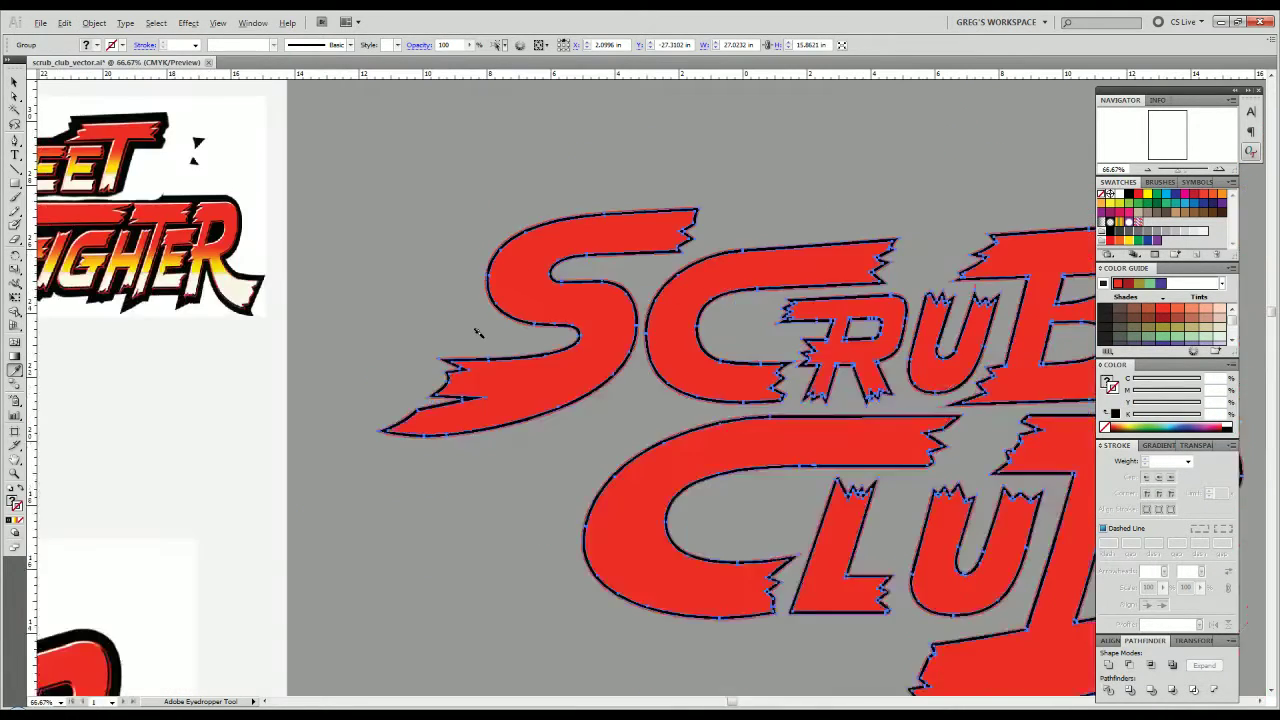
pyautogui.keyDown('alt'); pyautogui.scroll(4, 477, 333); pyautogui.keyUp('alt')
pyautogui.press('alt')
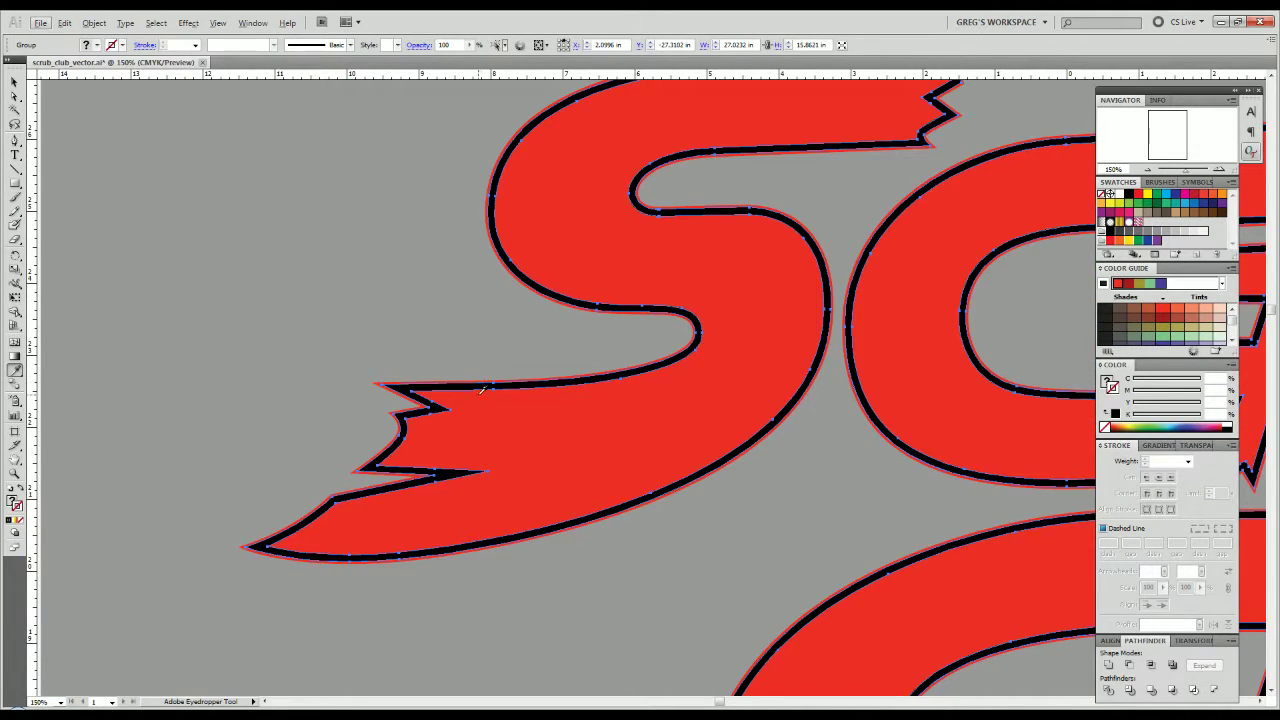
pyautogui.press('v')
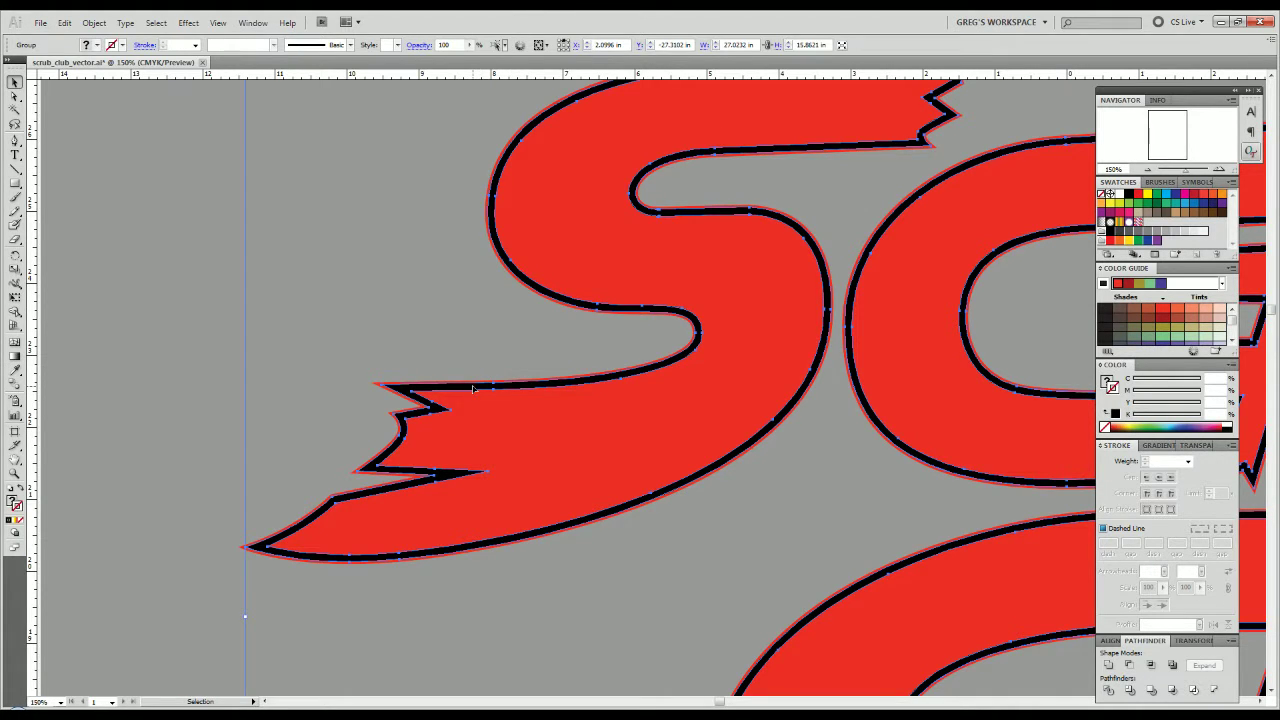
pyautogui.doubleClick(473, 388)
pyautogui.press('y')
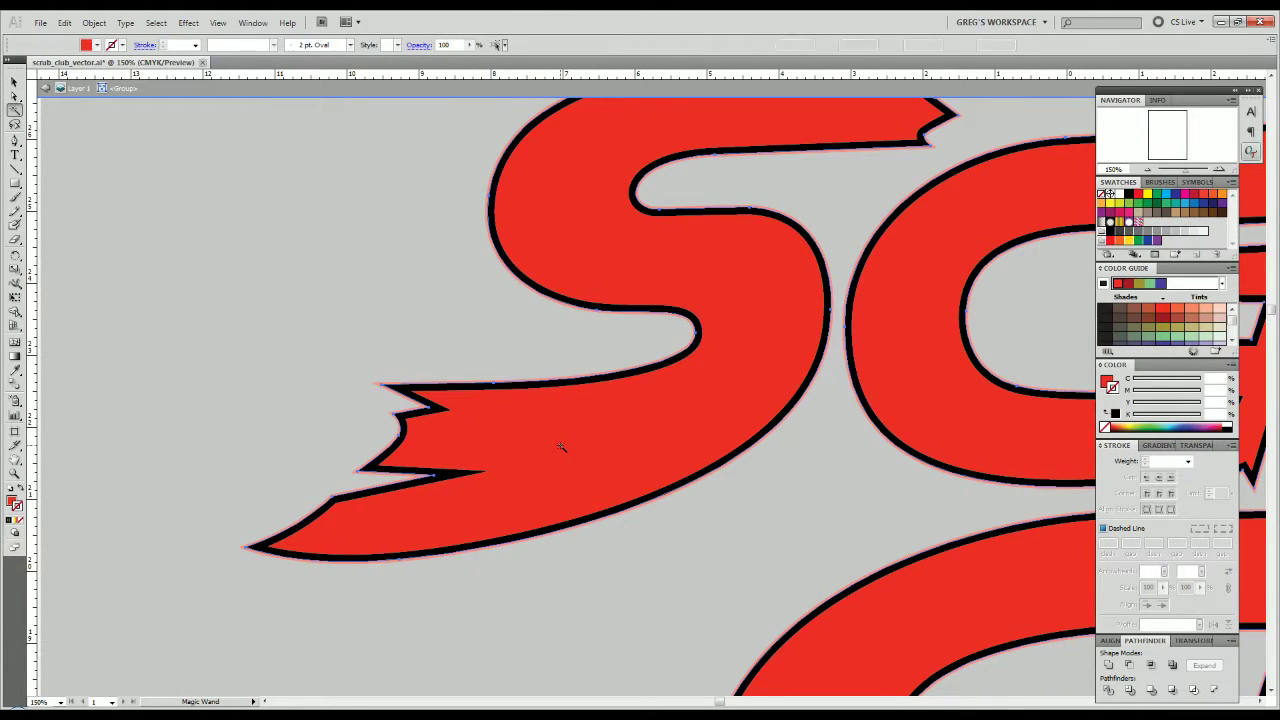
pyautogui.press('Delete')
pyautogui.press('v')
pyautogui.doubleClick(753, 528)
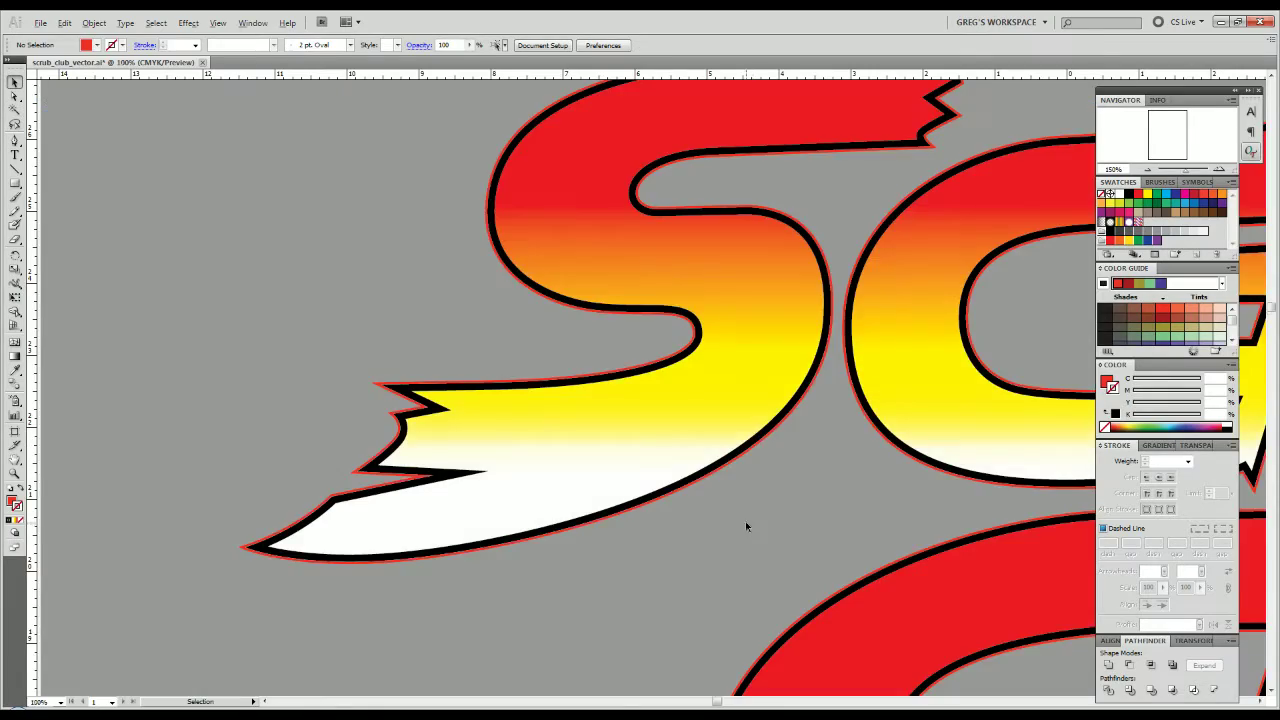
# Examine the black and red outlines around the gradient SCRUB CLUB letters.
pyautogui.scroll(-4, 737, 490)
pyautogui.press('space')
pyautogui.moveTo(743, 467); pyautogui.dragTo(534, 406)
pyautogui.scroll(6, 542, 415)
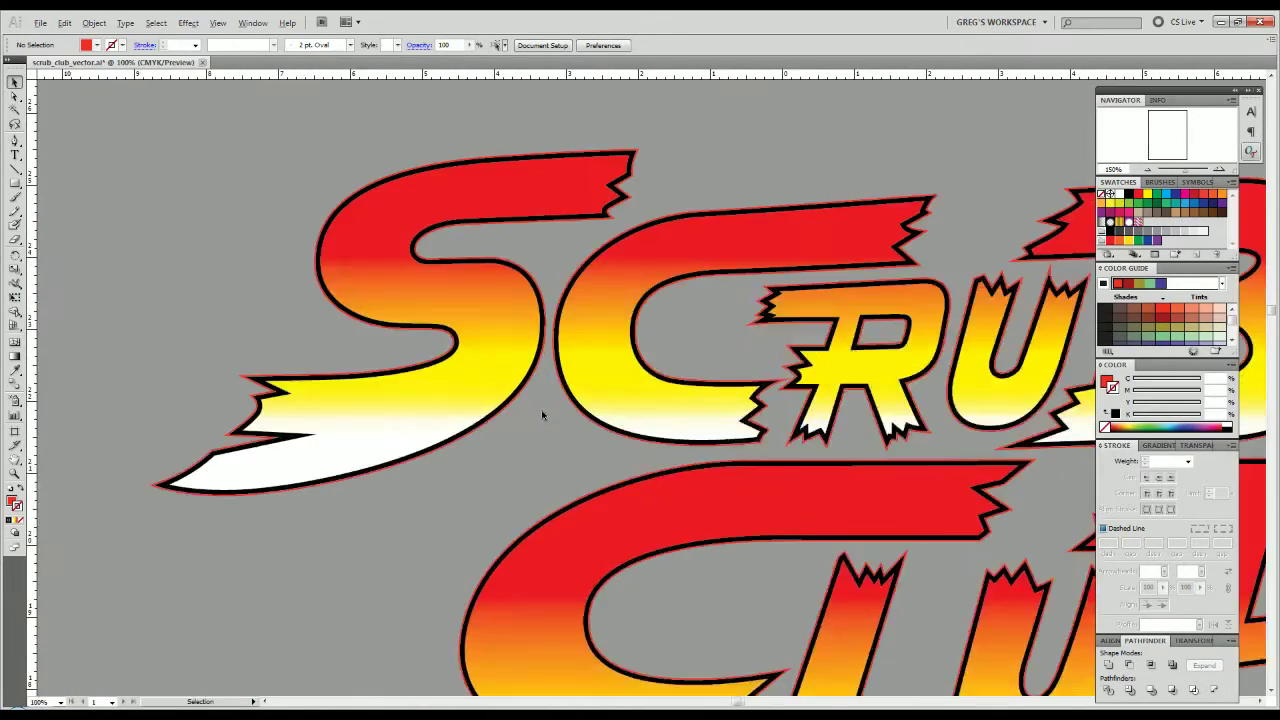
pyautogui.scroll(-3, 542, 415)
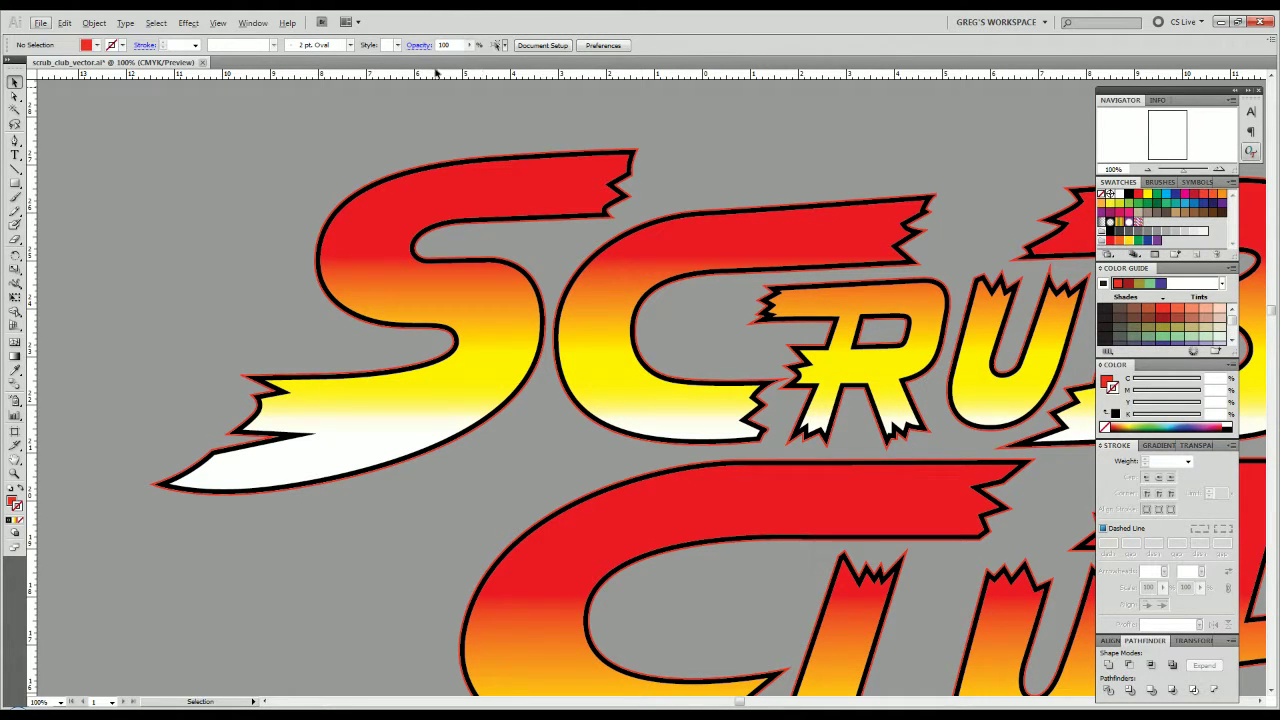
pyautogui.moveTo(367, 368); pyautogui.dragTo(603, 263)
pyautogui.moveTo(500, 474); pyautogui.dragTo(466, 437)
pyautogui.moveTo(523, 350); pyautogui.dragTo(488, 395)
# Isolate the black outline group for editing at the end of the S's upper arm.
pyautogui.press('a')
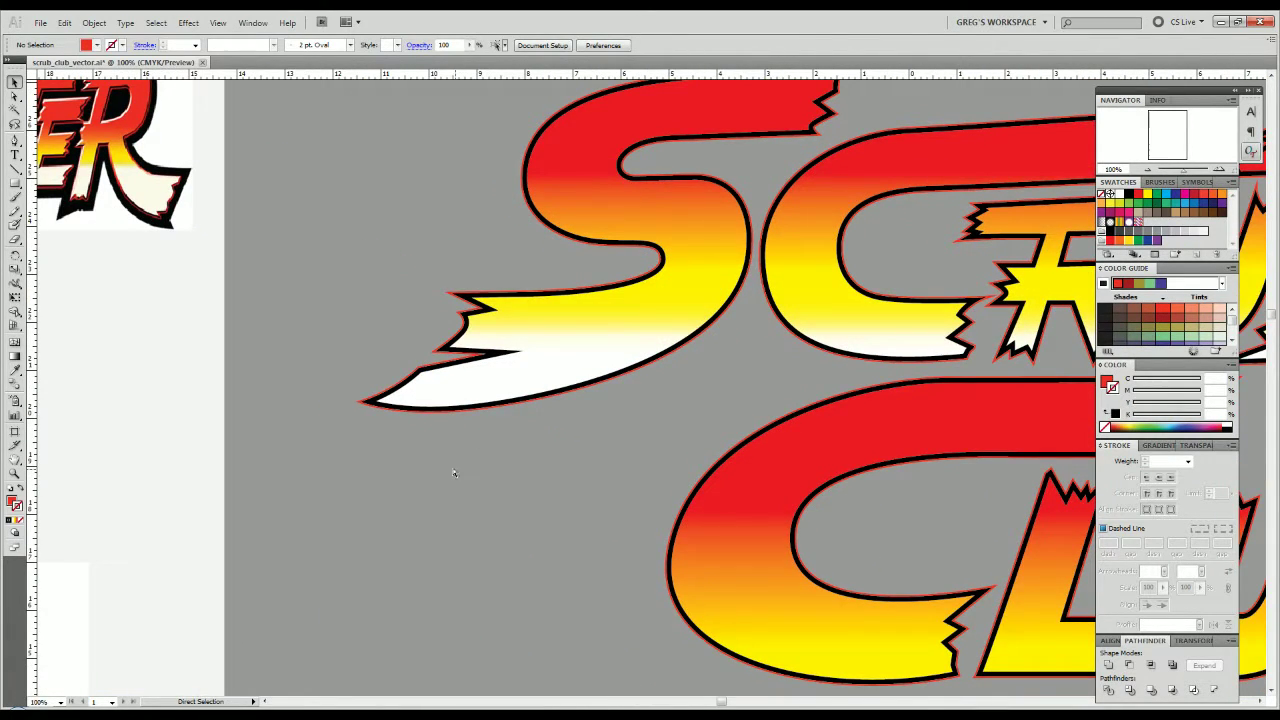
pyautogui.press('v')
pyautogui.doubleClick(509, 408)
pyautogui.moveTo(509, 408); pyautogui.dragTo(540, 507)
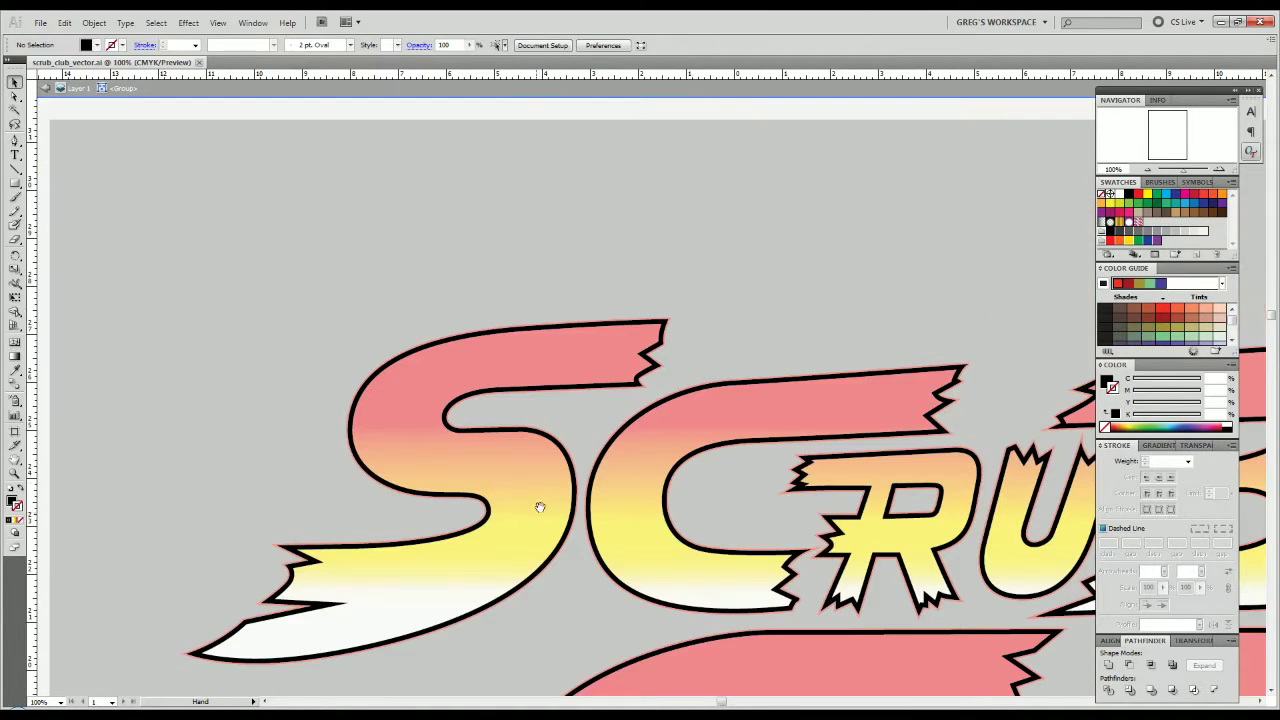
pyautogui.scroll(7, 666, 330)
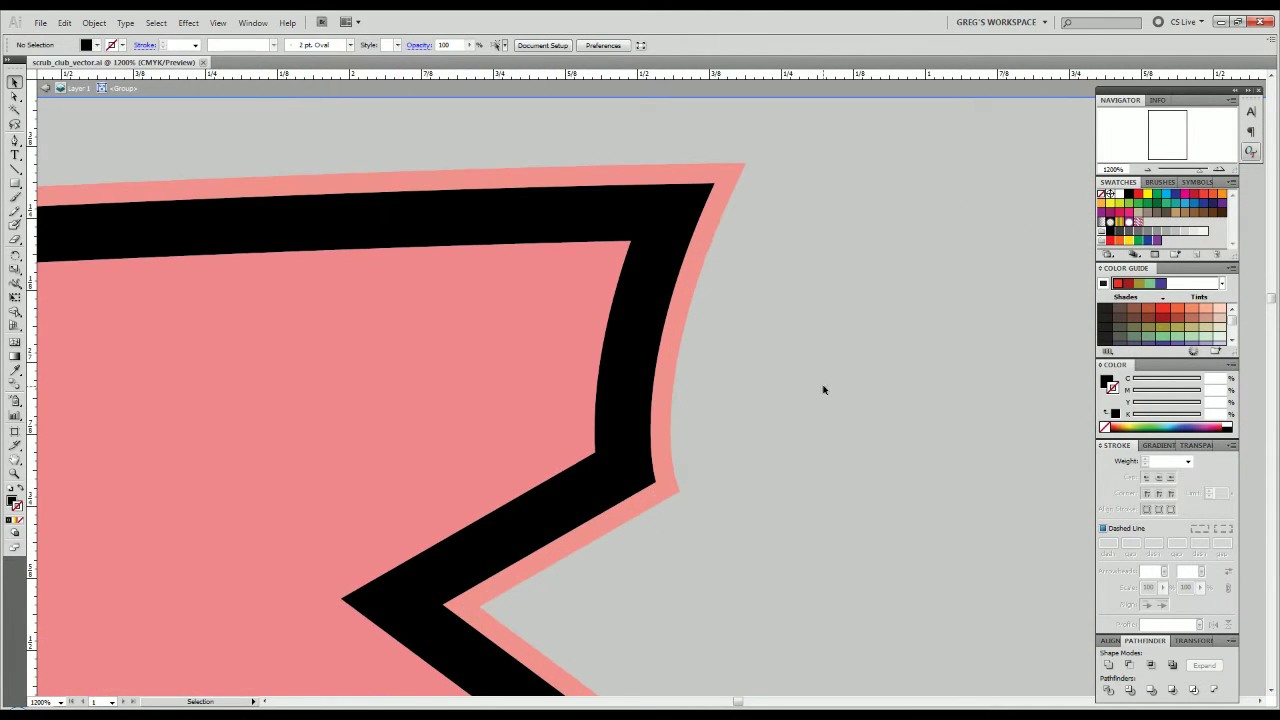
pyautogui.moveTo(823, 390); pyautogui.dragTo(787, 496)
# Draw a closed Pen path with no fill or stroke around the black outline at the tip of the S's upper arm.
pyautogui.press('p')
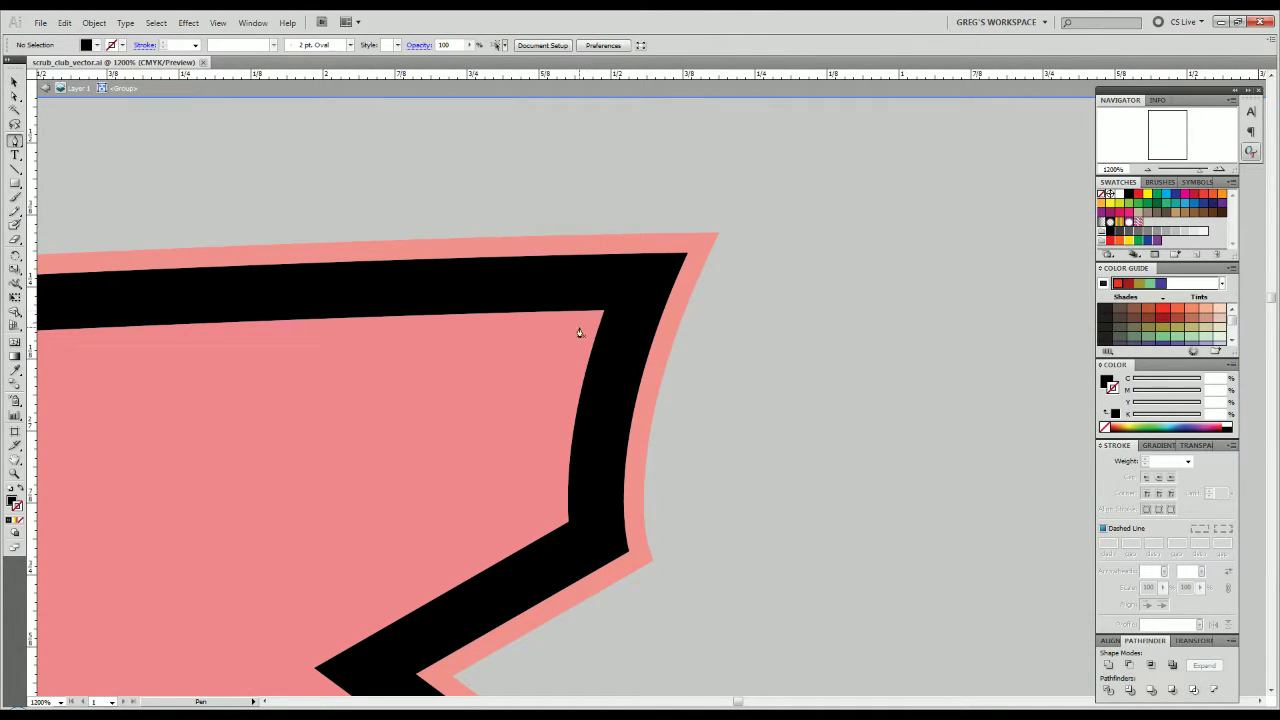
pyautogui.click(12, 503)
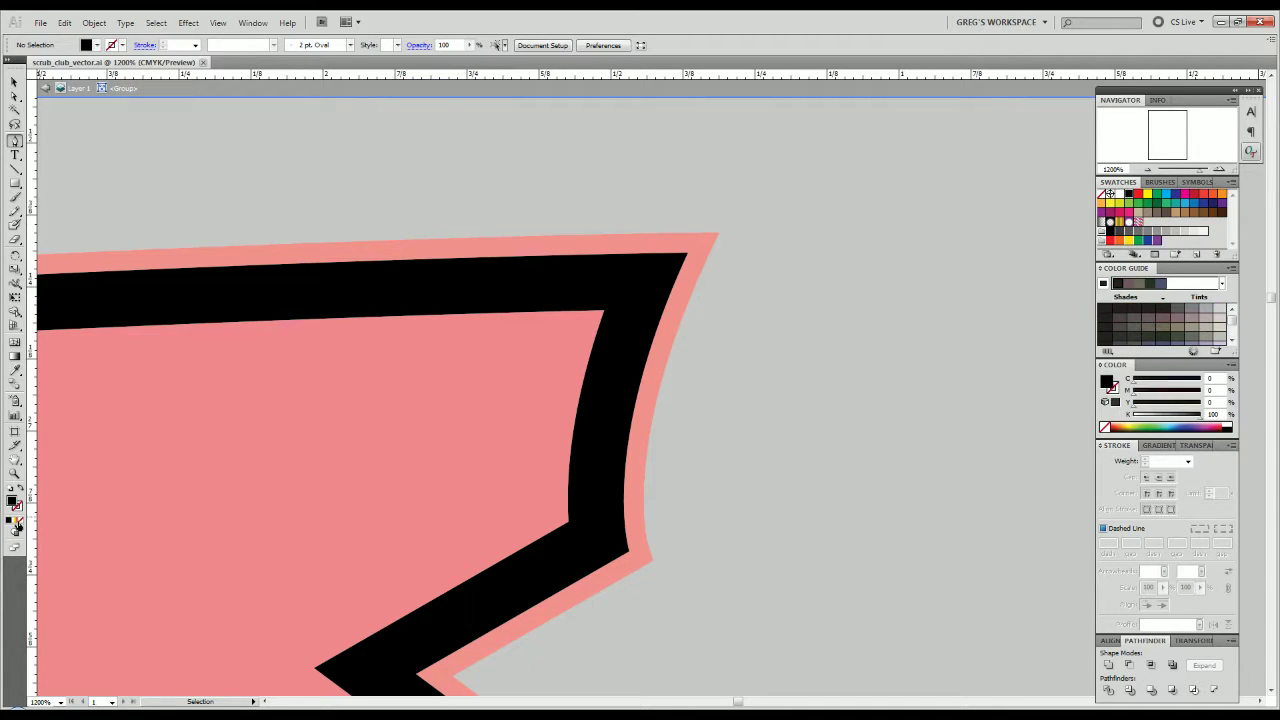
pyautogui.click(20, 520)
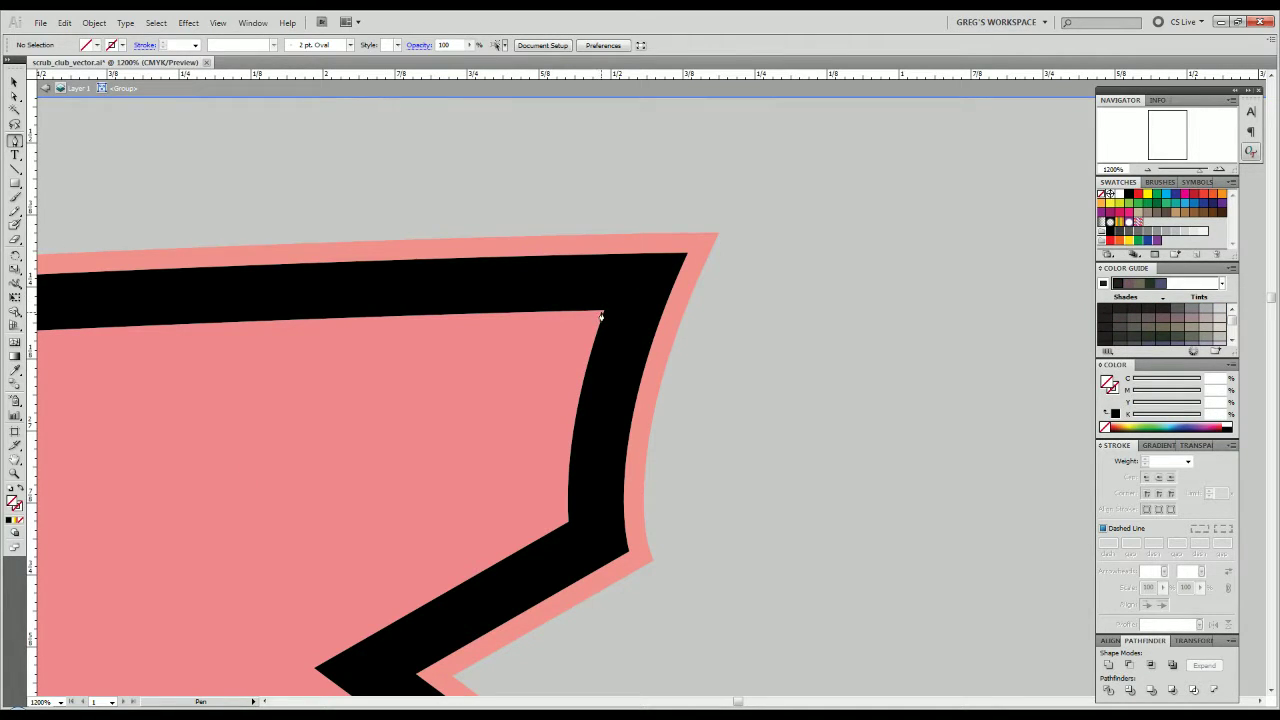
pyautogui.click(691, 248)
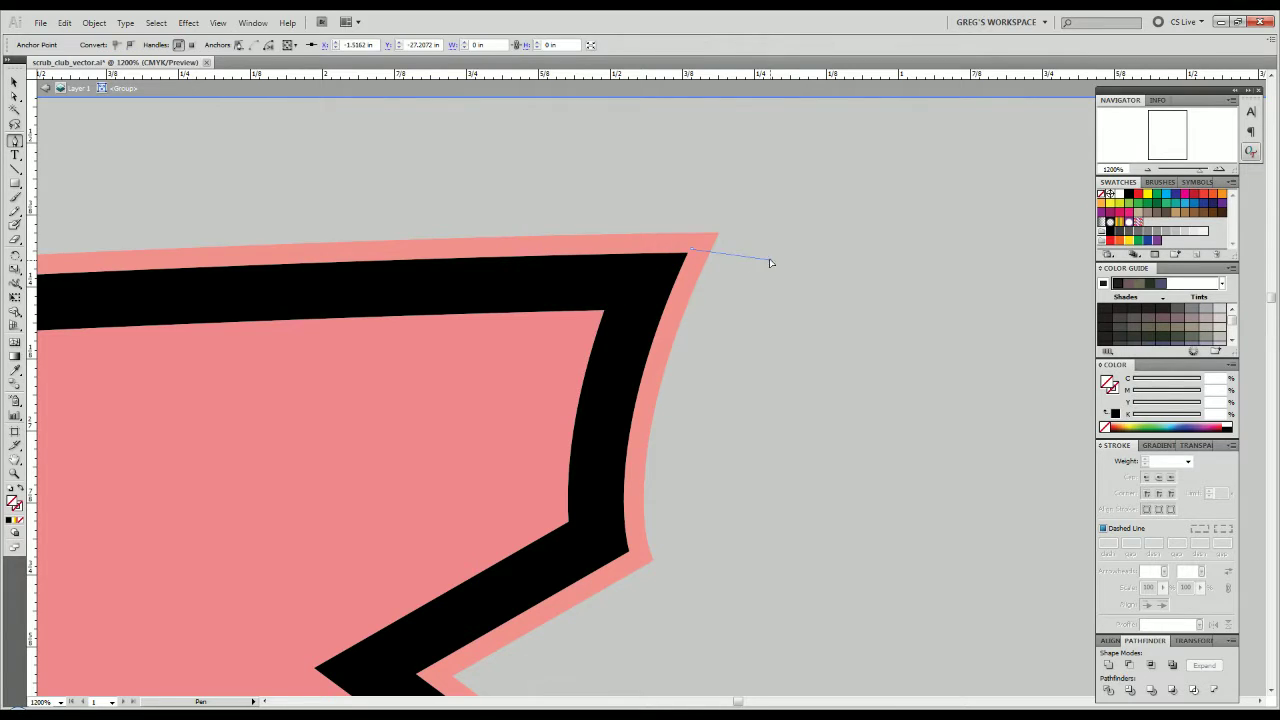
pyautogui.click(769, 260)
pyautogui.click(712, 552)
pyautogui.click(634, 553)
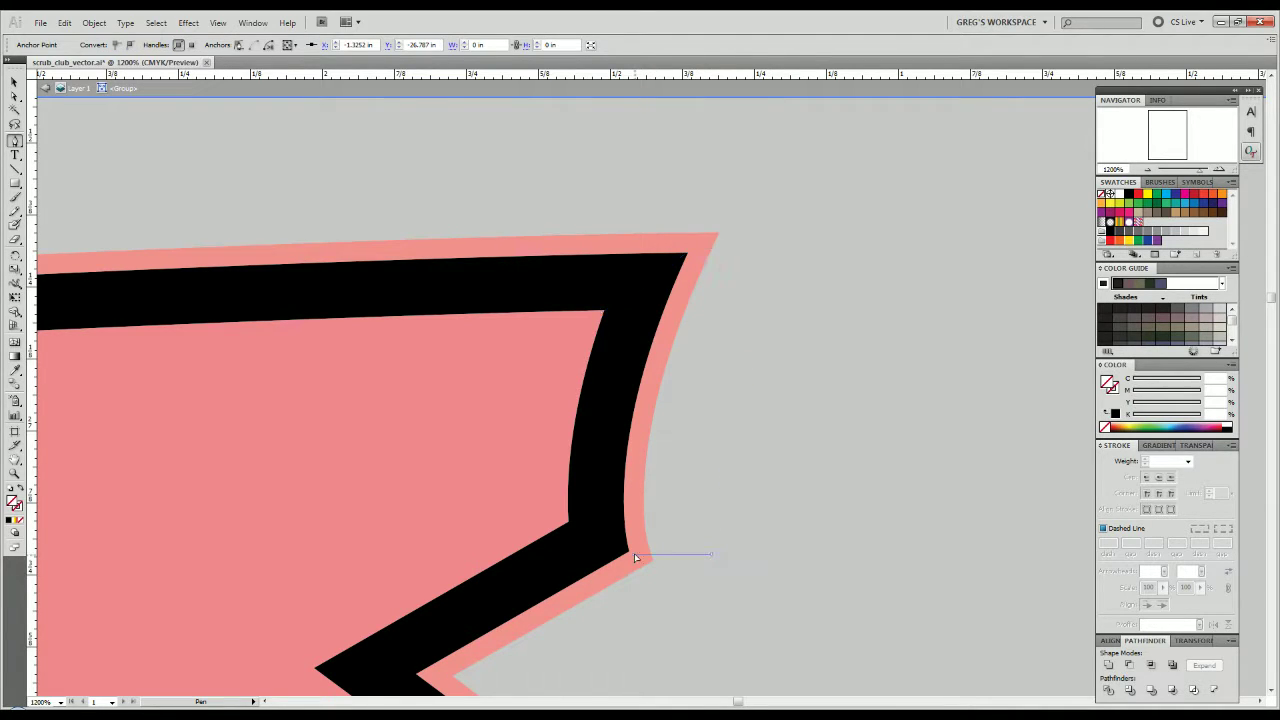
pyautogui.click(569, 522)
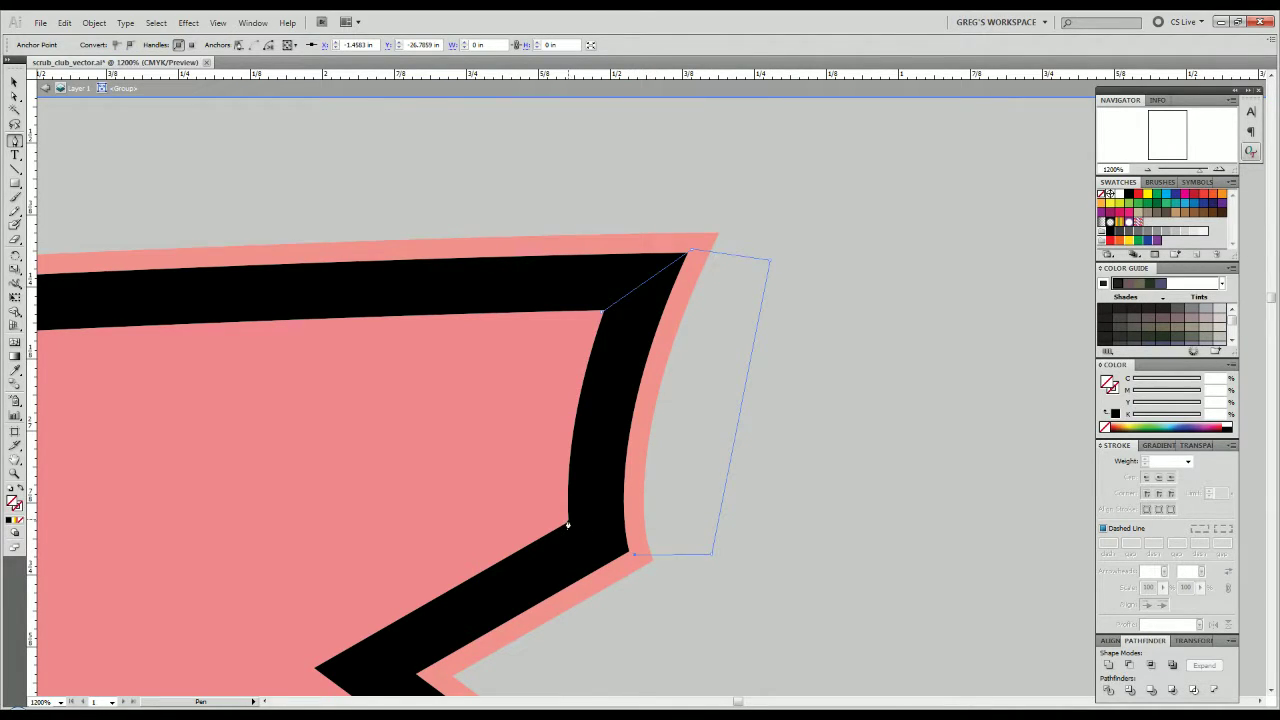
pyautogui.click(603, 311)
# Select the new path together with the black outline and split them with the Pathfinder Divide operation.
pyautogui.press('v')
pyautogui.moveTo(766, 396); pyautogui.dragTo(543, 450)
pyautogui.click(873, 537)
pyautogui.click(716, 456)
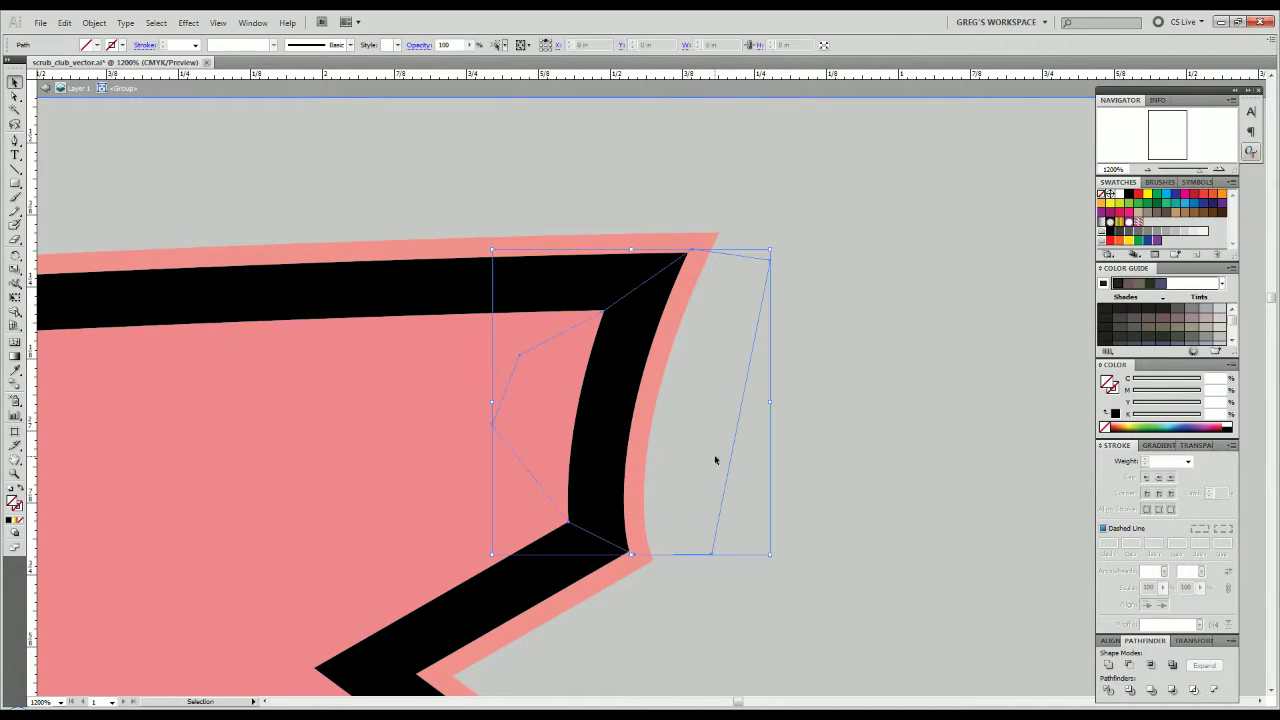
pyautogui.keyDown('shift'); pyautogui.click(608, 287); pyautogui.keyUp('shift')
pyautogui.click(780, 474)
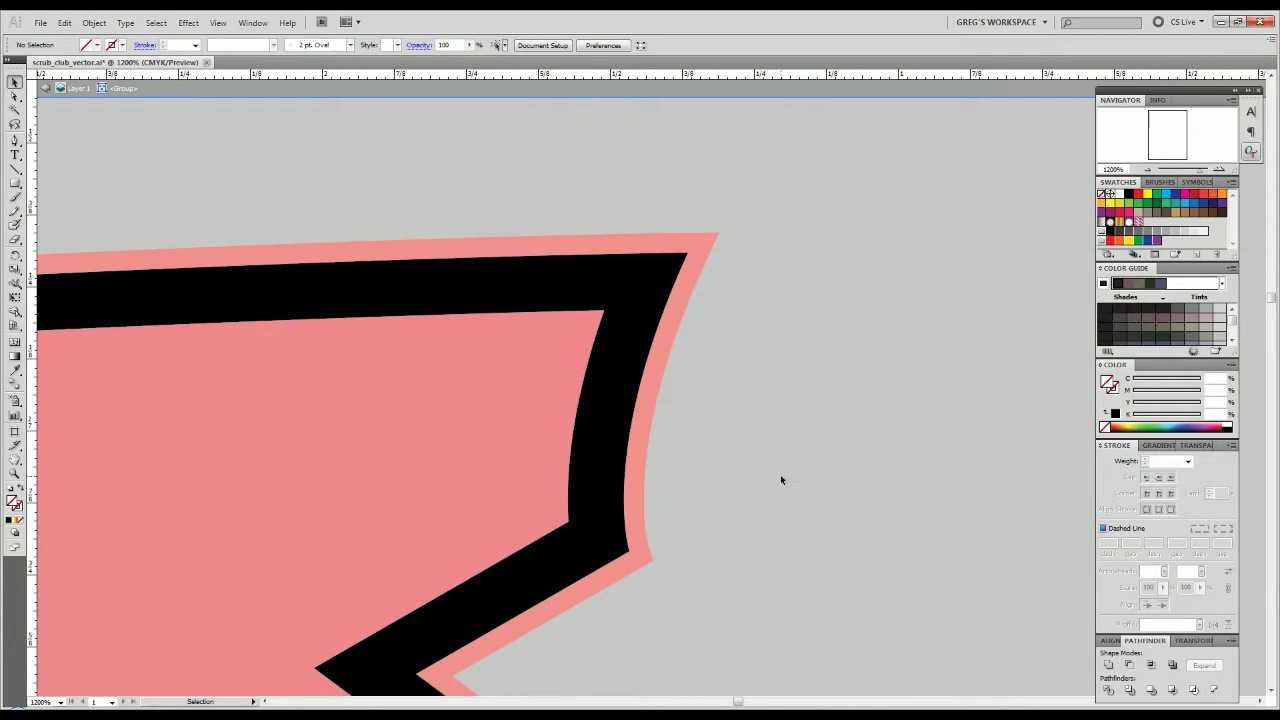
pyautogui.moveTo(900, 408); pyautogui.dragTo(477, 466)
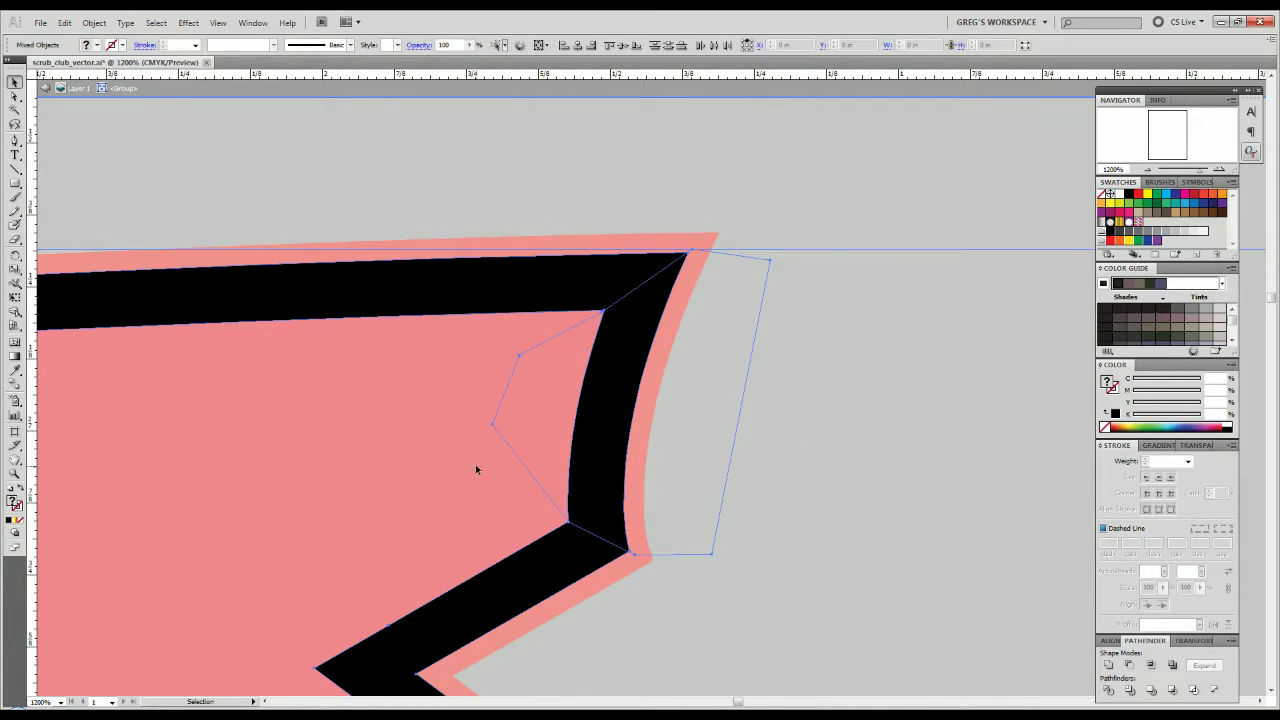
pyautogui.click(1108, 692)
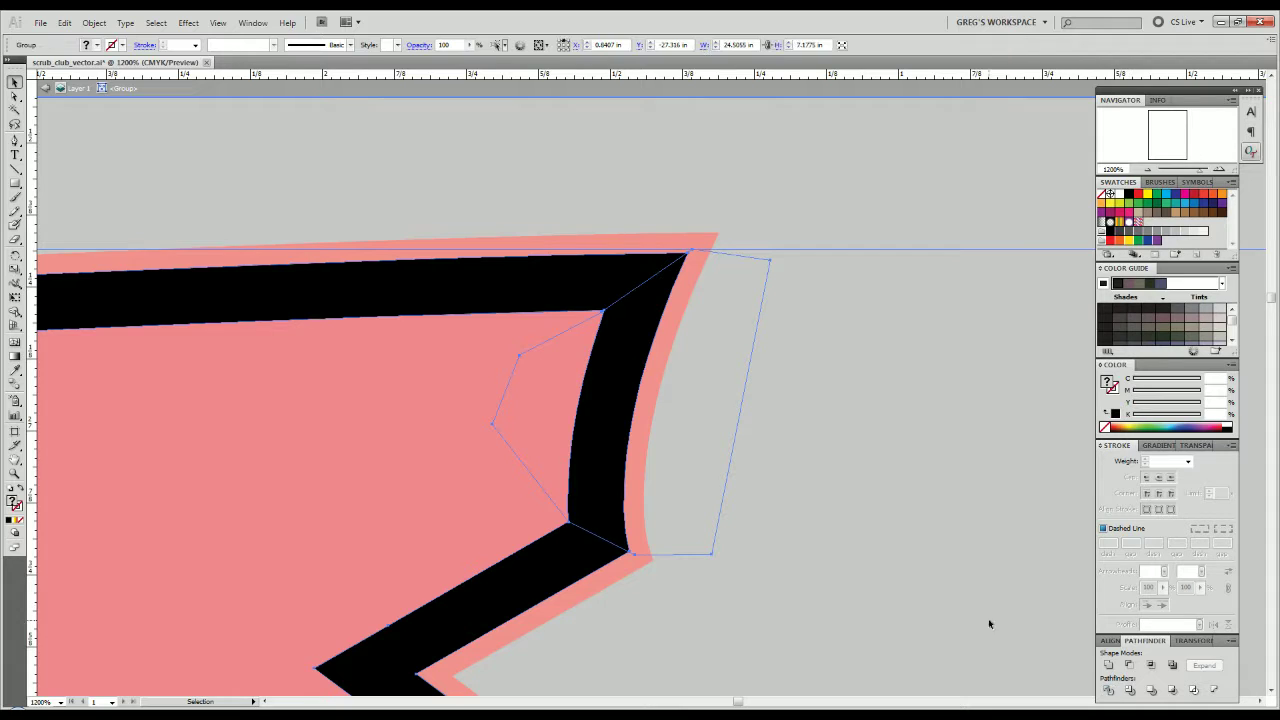
# Ungroup the divided outline pieces at the tip of the S's upper arm and remove the empty leftover shapes.
pyautogui.rightClick(783, 452)
pyautogui.click(811, 549)
pyautogui.click(828, 380)
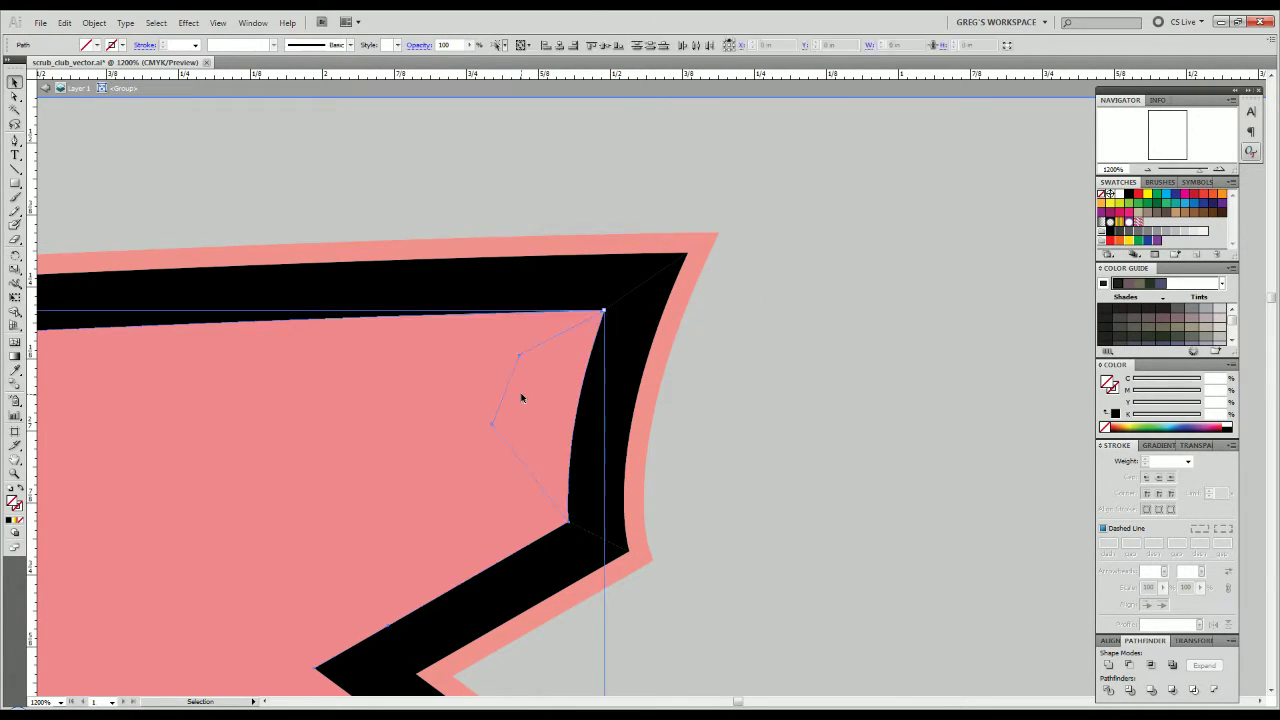
pyautogui.click(618, 402)
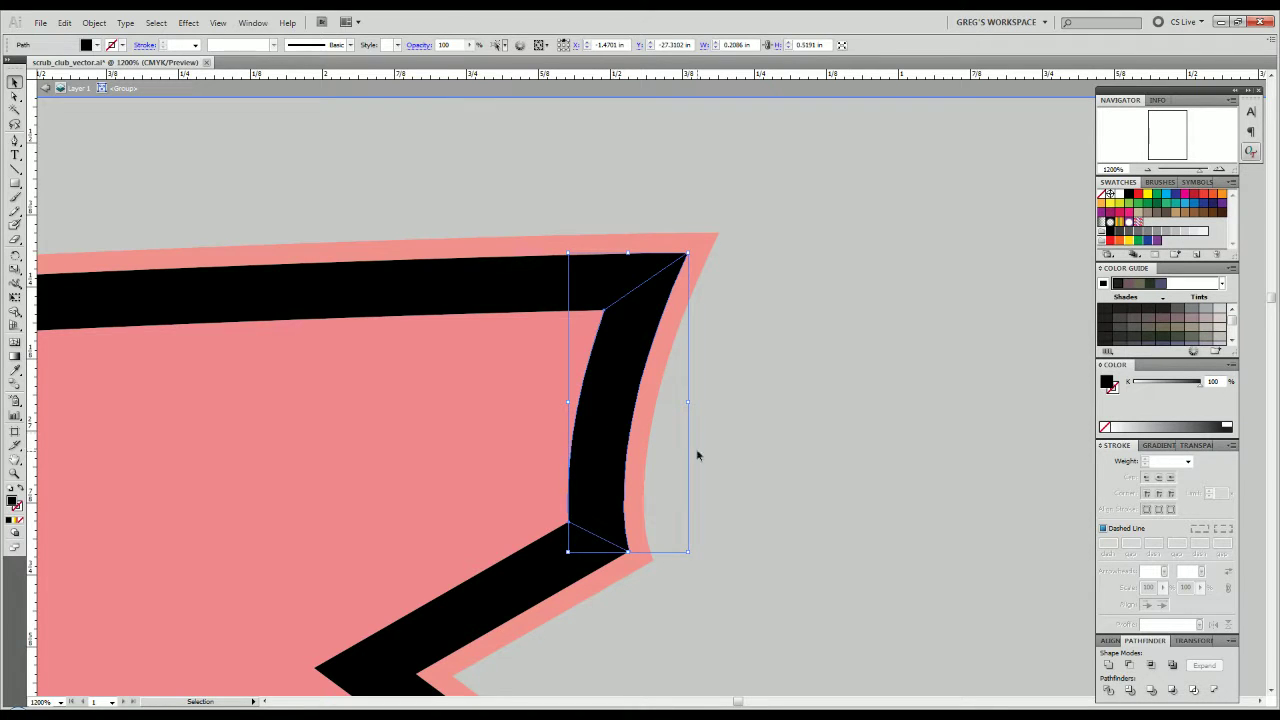
pyautogui.click(780, 469)
pyautogui.scroll(-3, 780, 469)
pyautogui.moveTo(654, 474); pyautogui.dragTo(994, 210)
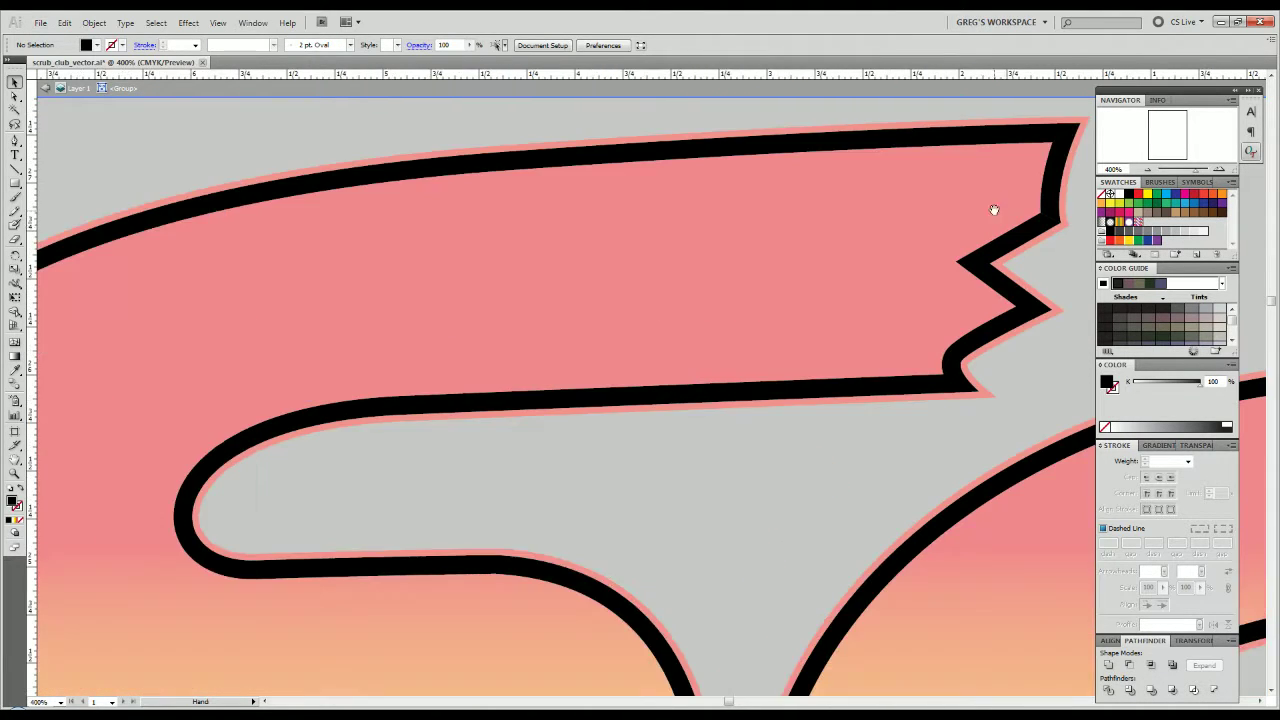
pyautogui.scroll(-2, 968, 251)
pyautogui.scroll(2, 968, 251)
pyautogui.moveTo(968, 251); pyautogui.dragTo(605, 418)
pyautogui.scroll(1, 605, 418)
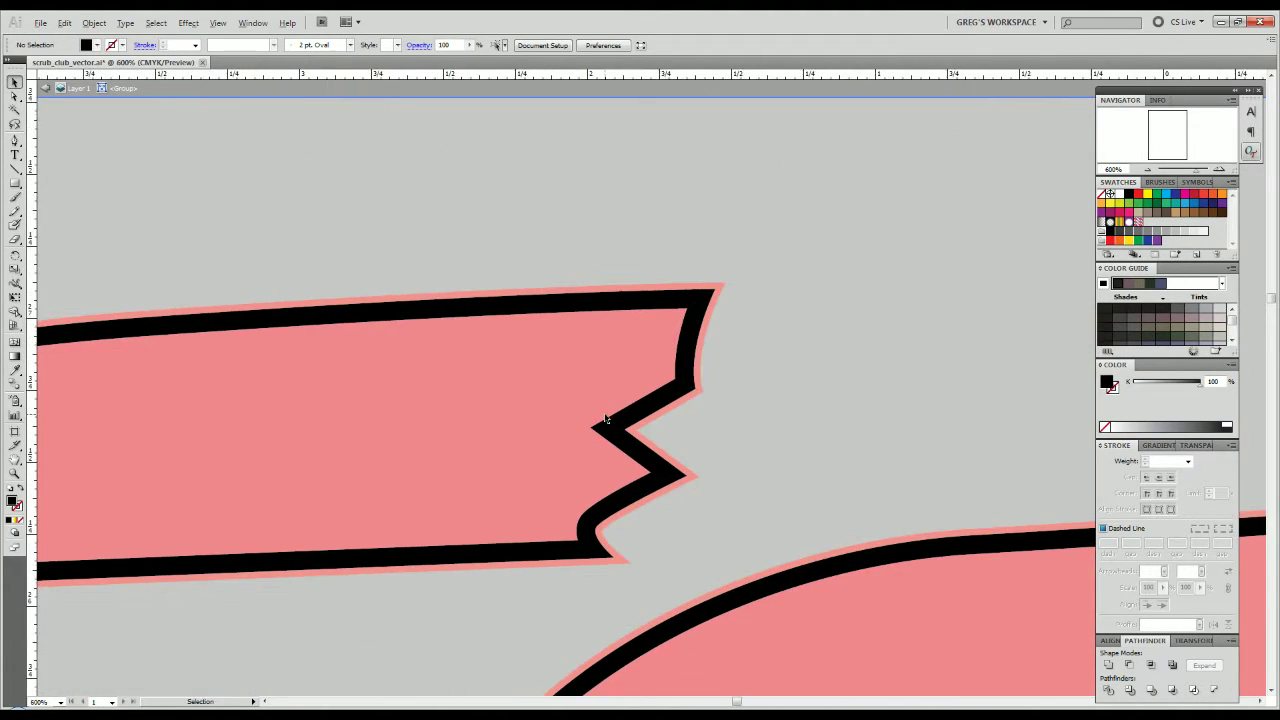
pyautogui.scroll(1, 605, 419)
pyautogui.scroll(1, 677, 451)
pyautogui.press('p')
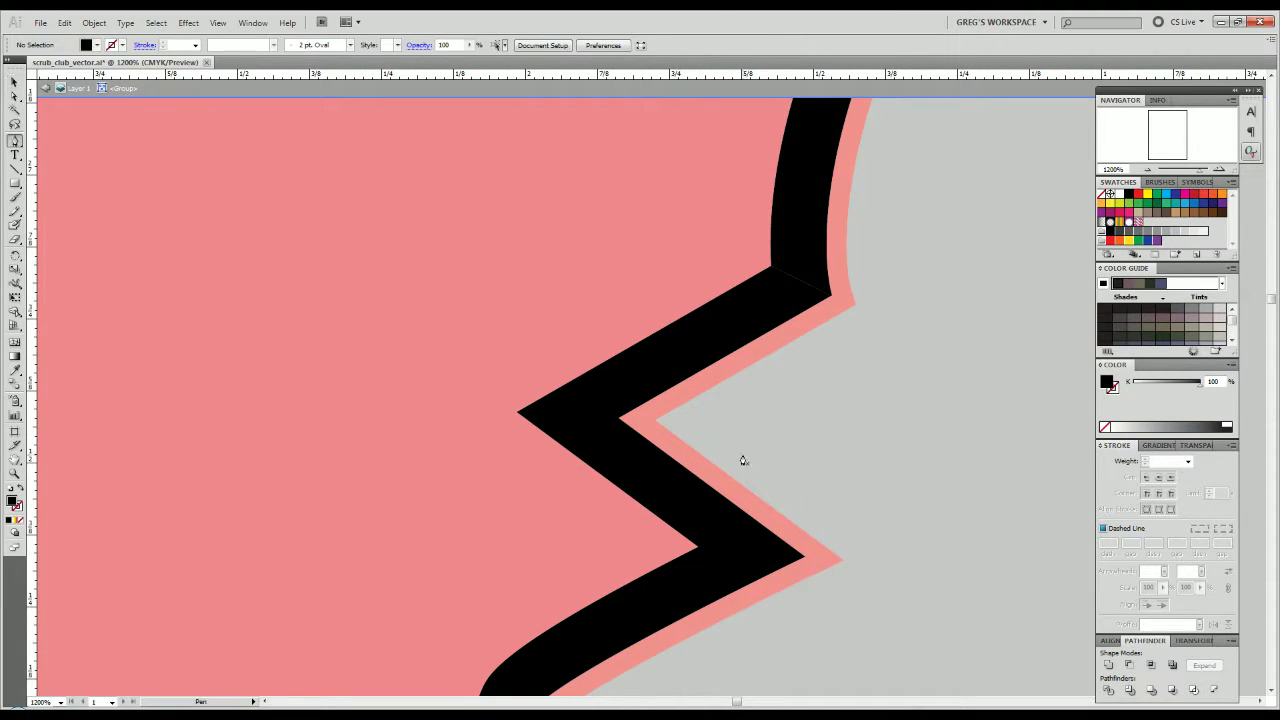
pyautogui.click(622, 420)
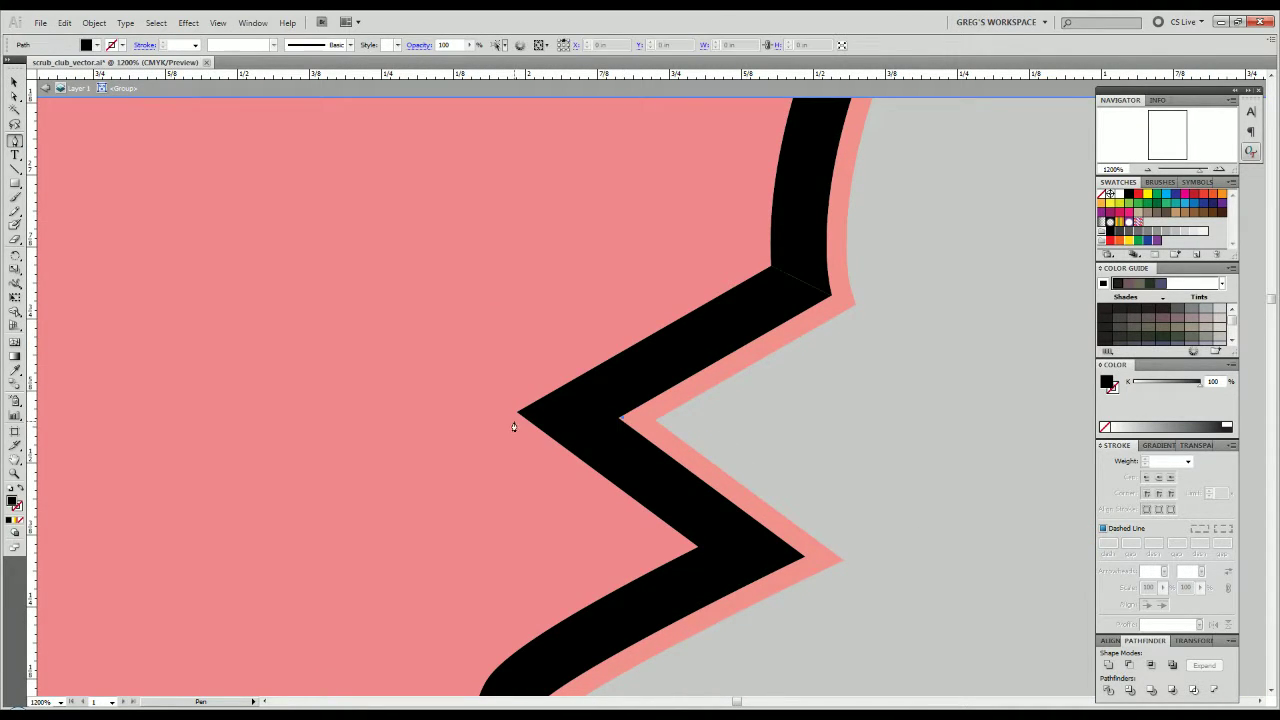
pyautogui.click(513, 411)
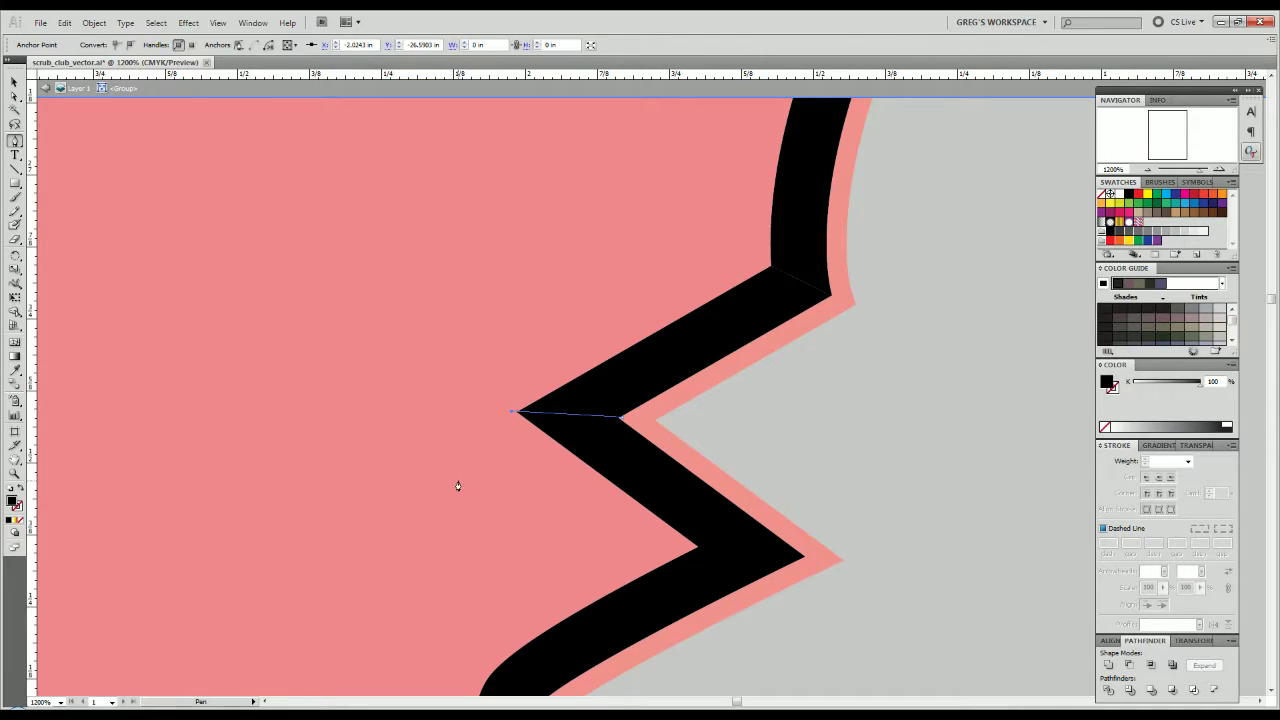
pyautogui.keyDown('ctrl'); pyautogui.click(493, 457); pyautogui.keyUp('ctrl')
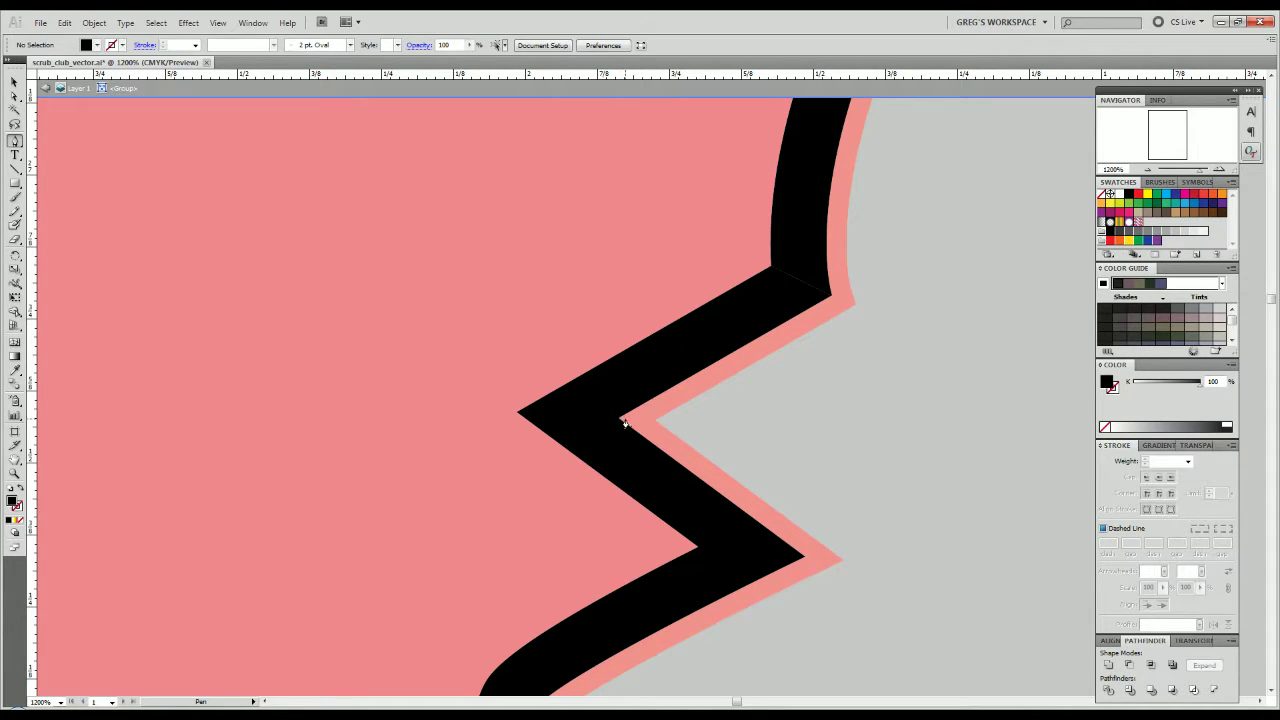
# Draw a closed Pen path with no fill or stroke around the middle slanted segment of the S's jagged arm end.
pyautogui.click(624, 424)
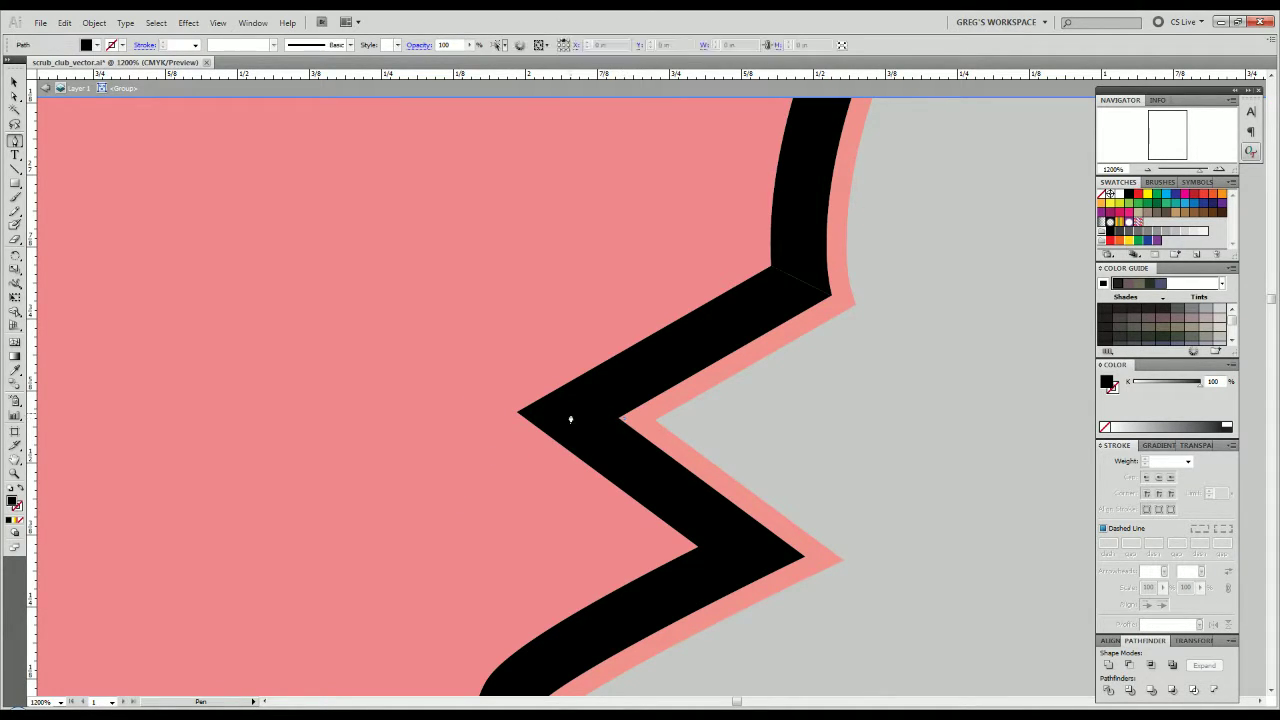
pyautogui.click(500, 417)
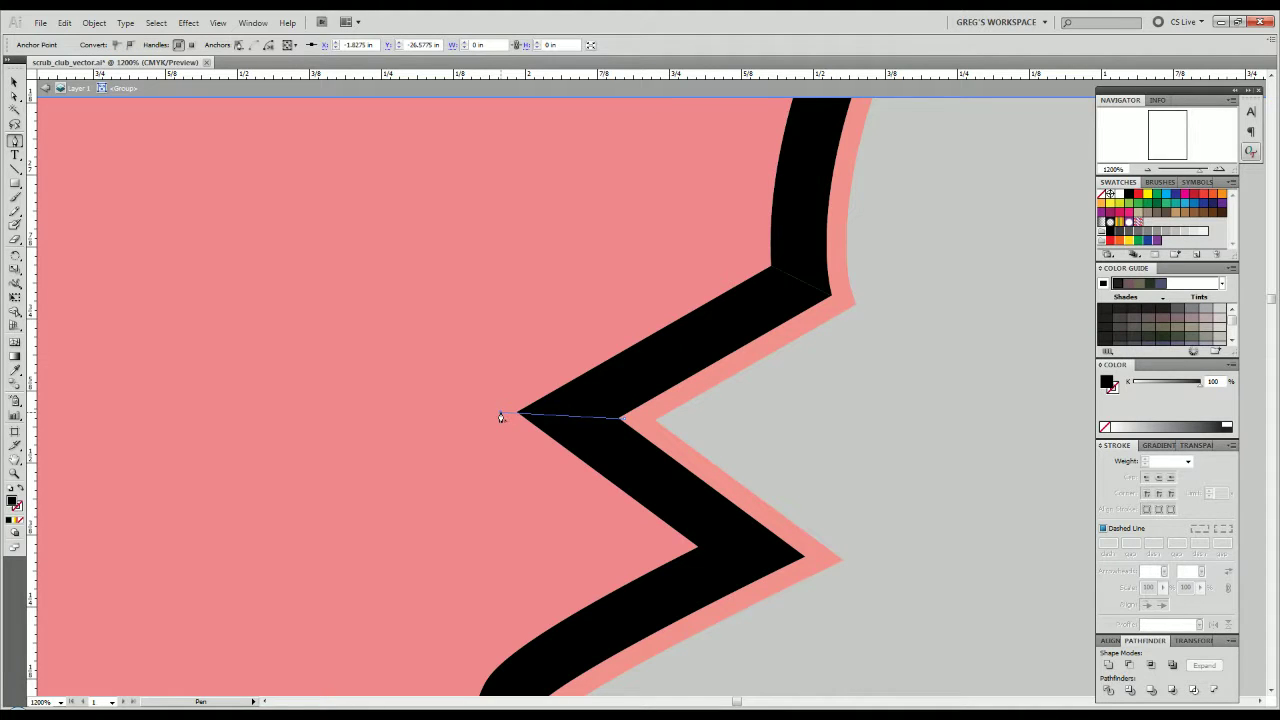
pyautogui.hotkey('ctrl', 'z')
pyautogui.click(500, 410)
pyautogui.click(530, 498)
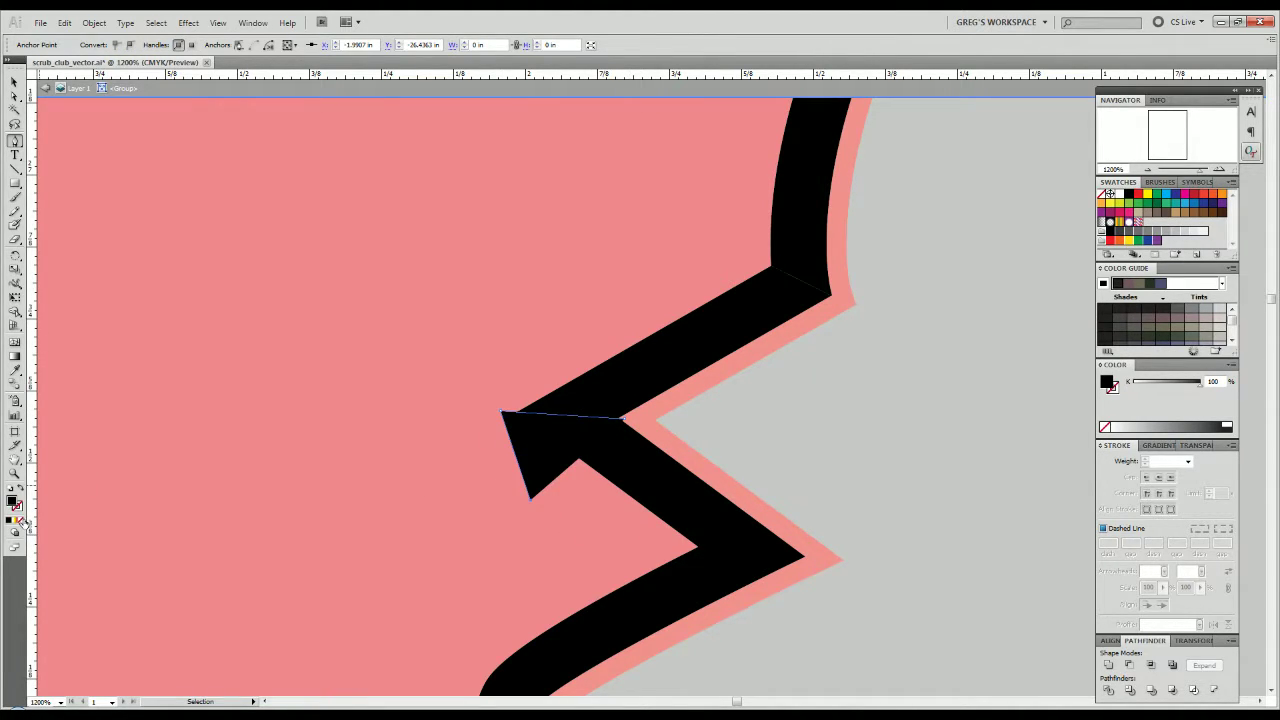
pyautogui.click(24, 522)
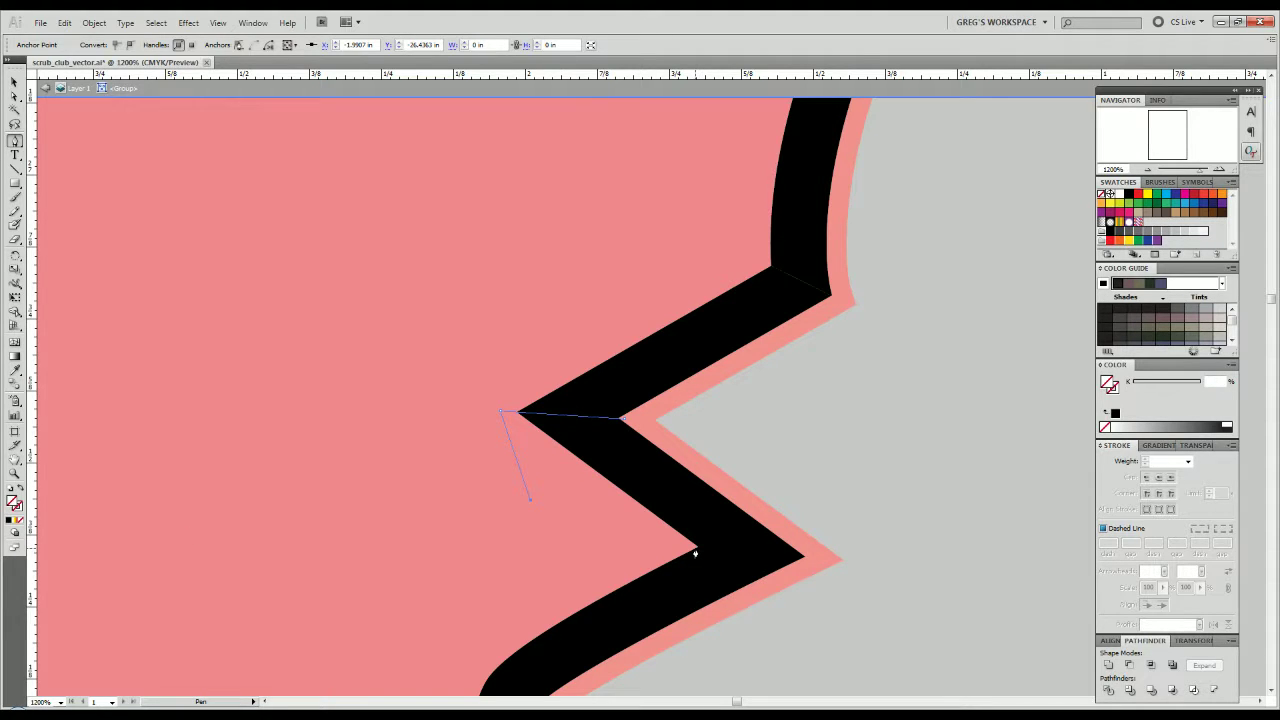
pyautogui.click(807, 557)
pyautogui.click(859, 490)
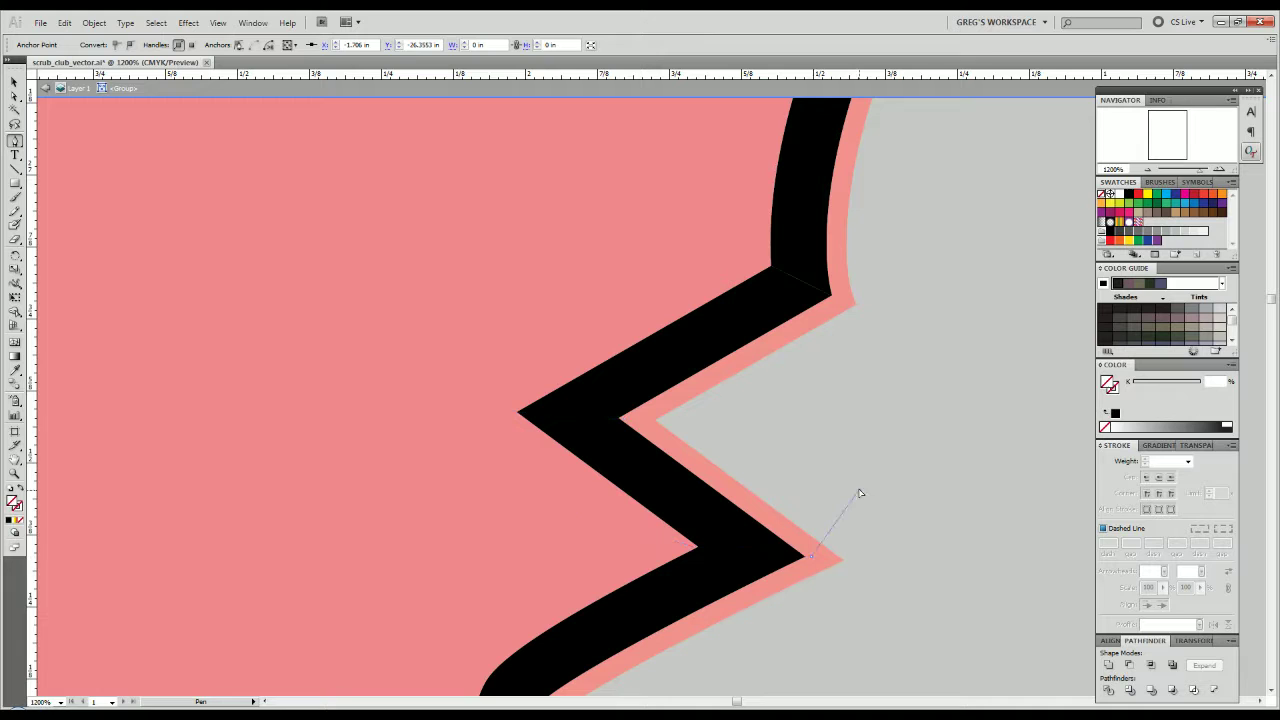
pyautogui.click(623, 419)
# Select the new path together with the black outline and divide them along the middle zigzag segment with Pathfinder.
pyautogui.press('v')
pyautogui.moveTo(775, 442); pyautogui.dragTo(700, 478)
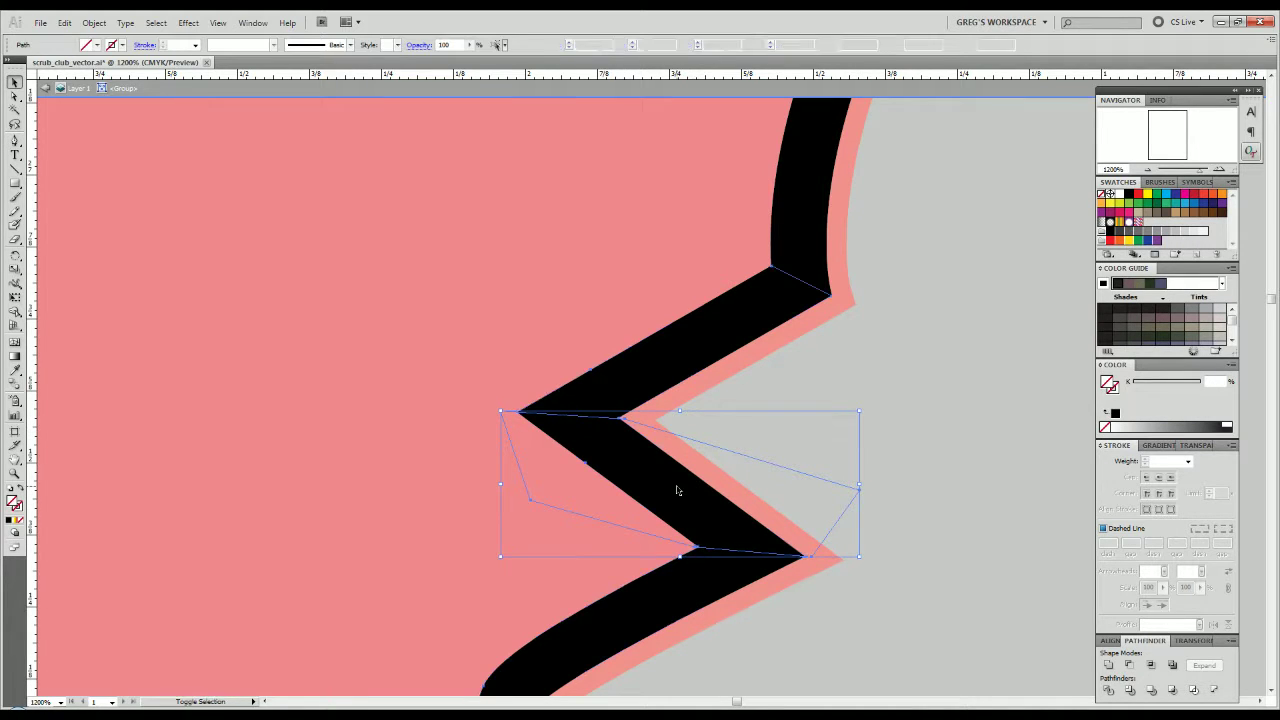
pyautogui.keyDown('shift'); pyautogui.click(677, 489); pyautogui.keyUp('shift')
# Ungroup the divided outline and delete the empty leftover shapes on both sides of the middle zigzag segment.
pyautogui.rightClick(641, 455)
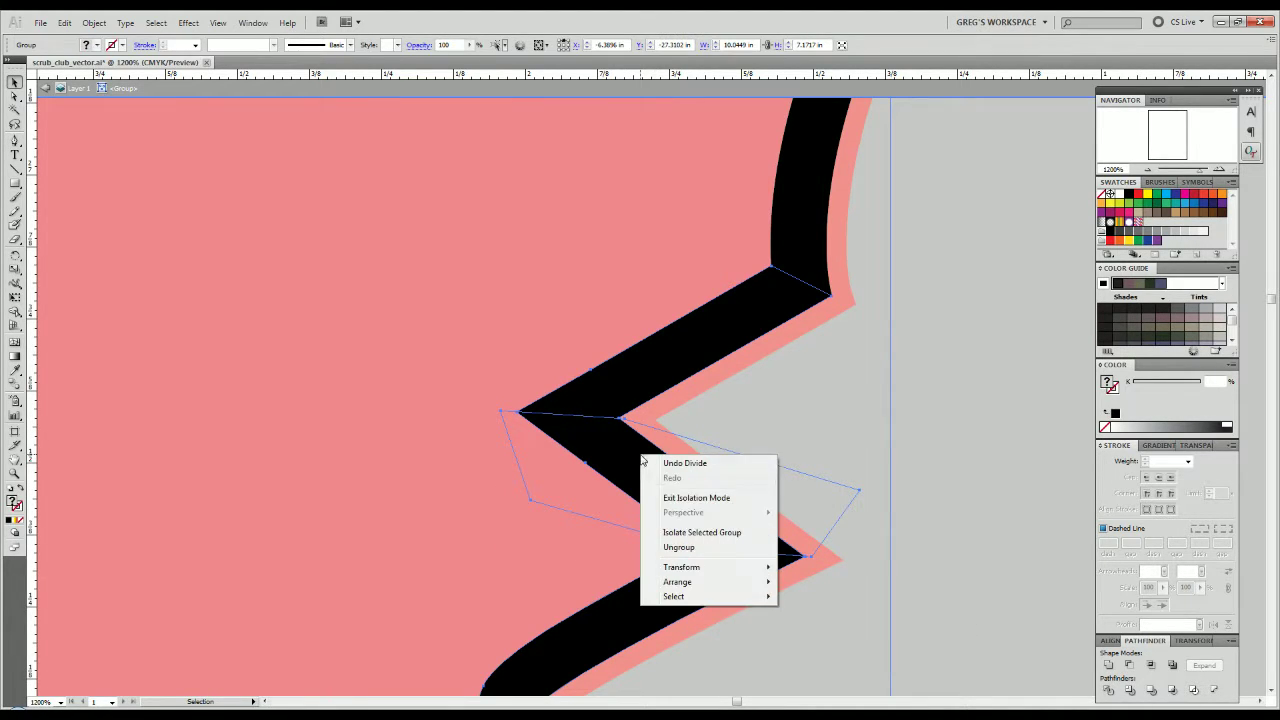
pyautogui.moveTo(794, 430); pyautogui.dragTo(742, 492)
pyautogui.press('Delete')
pyautogui.moveTo(440, 564); pyautogui.dragTo(531, 477)
pyautogui.click(640, 530)
# Examine the separated black outline segments along the jagged end of the S's upper arm.
pyautogui.scroll(-1, 746, 496)
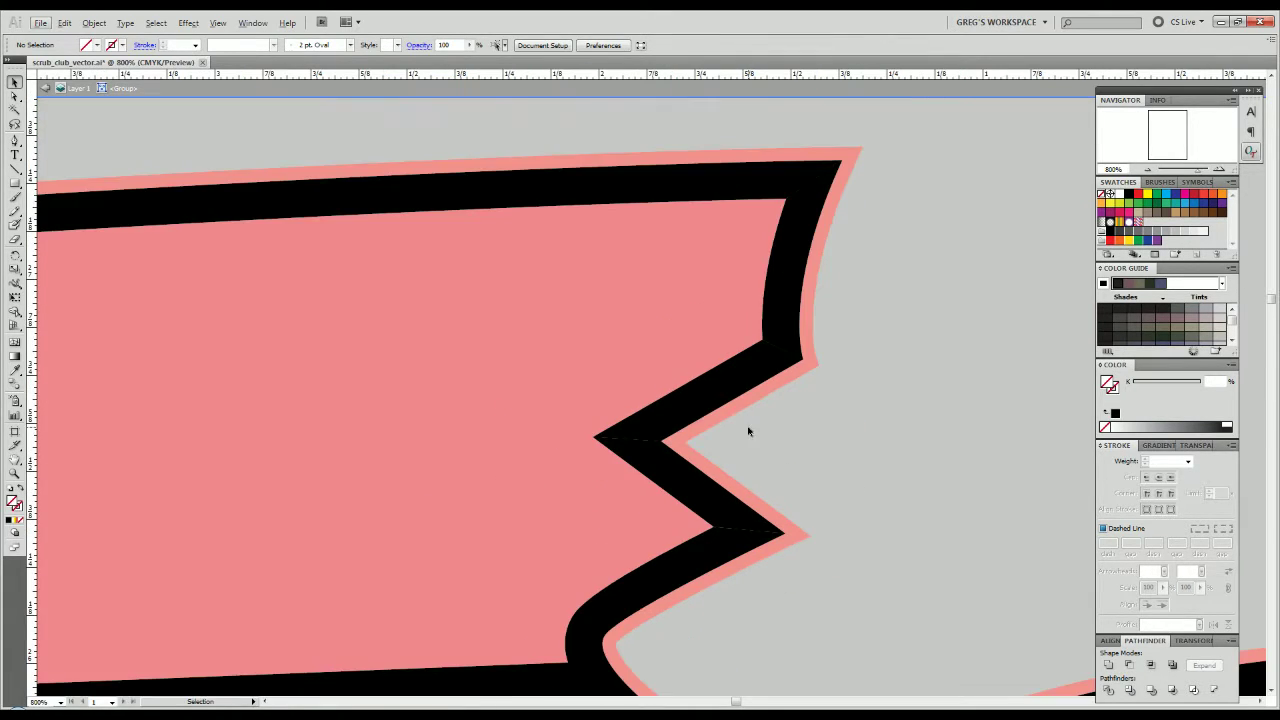
pyautogui.click(749, 382)
pyautogui.click(871, 492)
pyautogui.moveTo(853, 518); pyautogui.dragTo(912, 414)
pyautogui.click(806, 410)
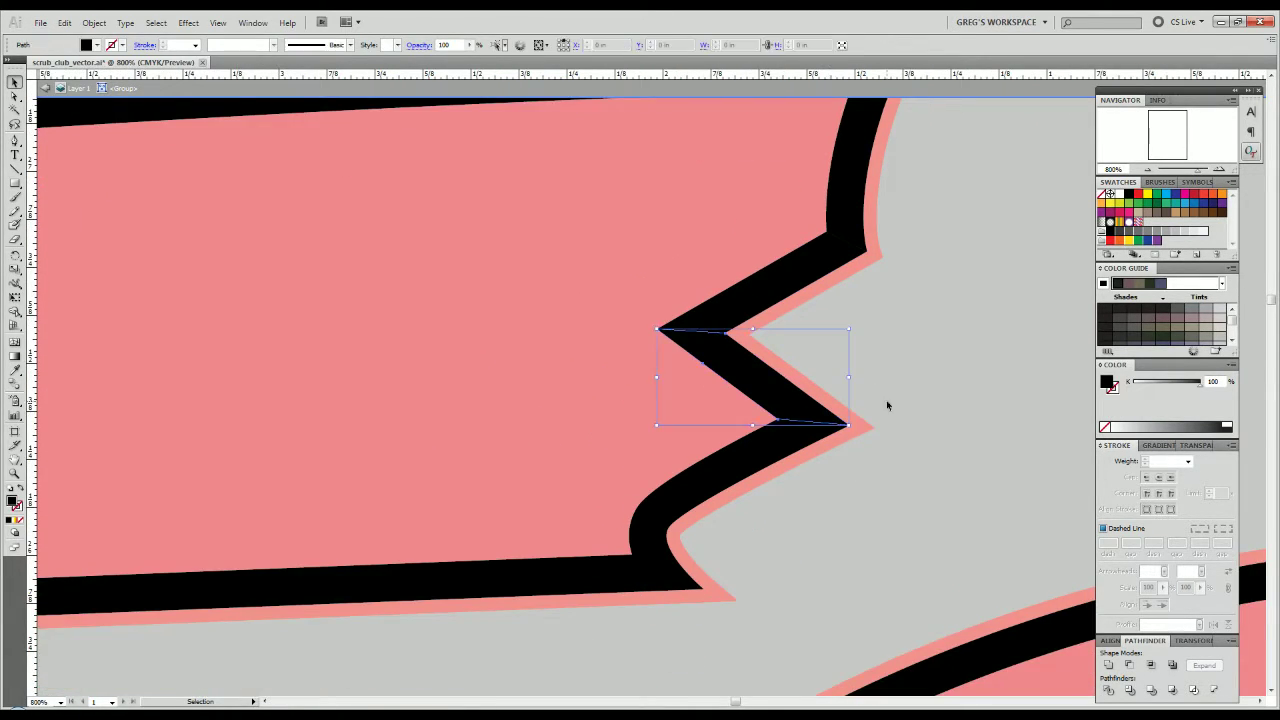
pyautogui.click(889, 406)
pyautogui.moveTo(849, 460); pyautogui.dragTo(753, 441)
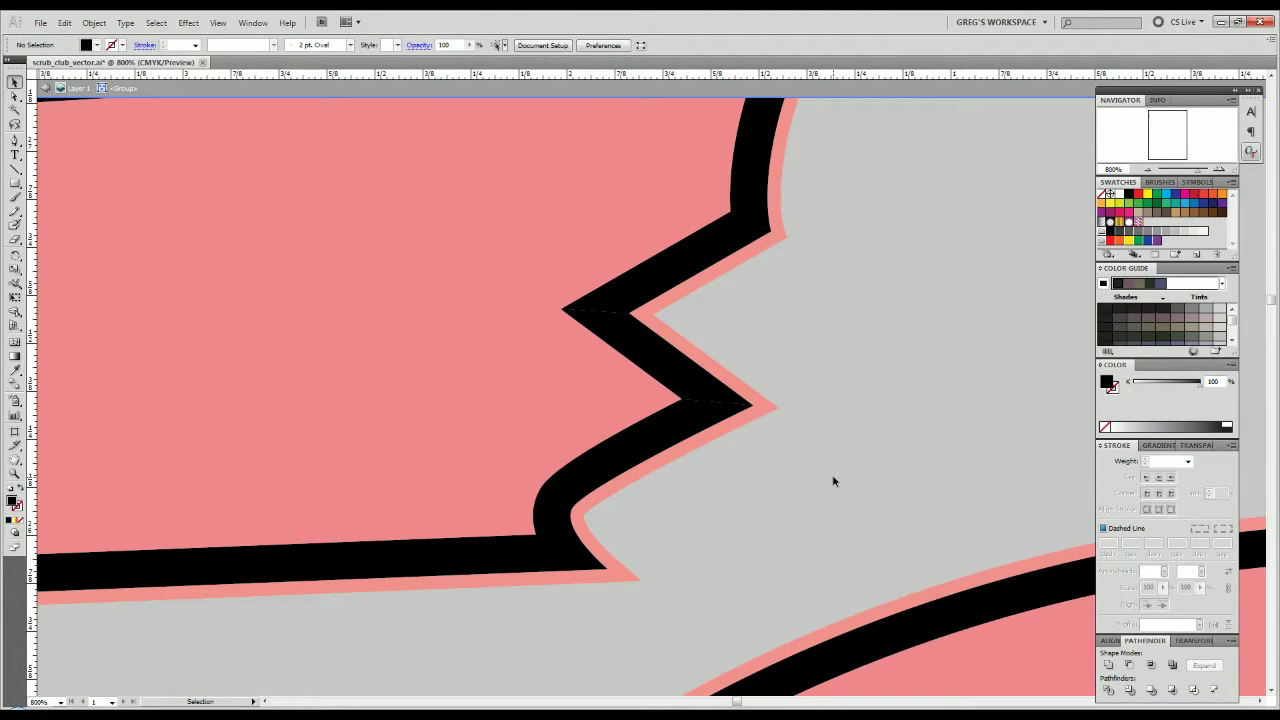
pyautogui.click(698, 394)
pyautogui.click(690, 265)
pyautogui.click(823, 293)
pyautogui.moveTo(830, 340); pyautogui.dragTo(744, 499)
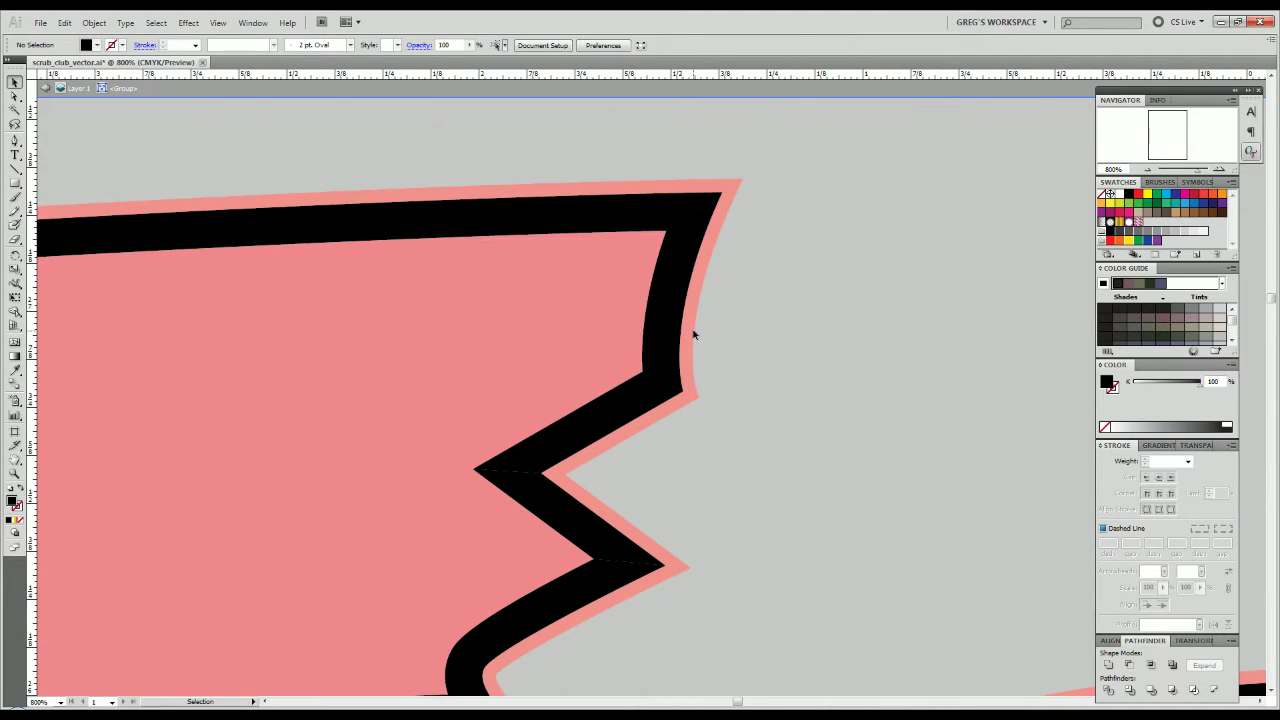
pyautogui.click(691, 331)
pyautogui.click(943, 400)
pyautogui.moveTo(840, 518); pyautogui.dragTo(1027, 294)
pyautogui.press('space')
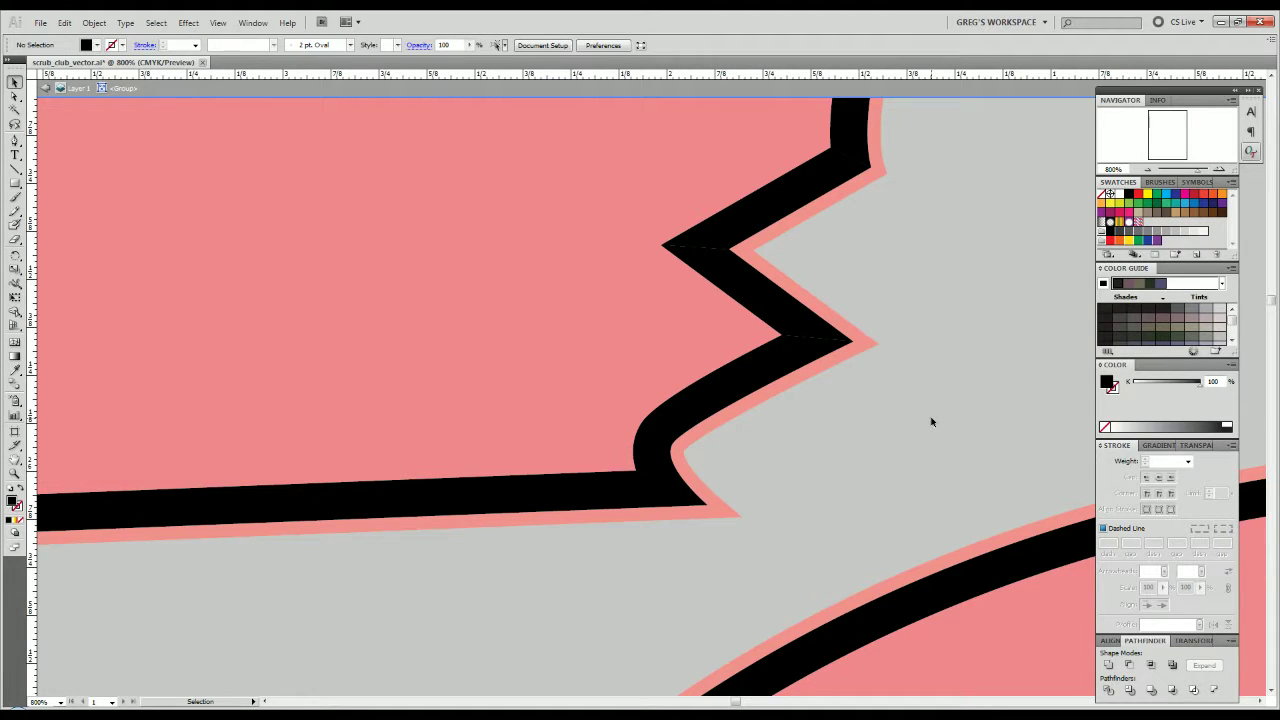
# Start a Pen path without fill, running from the inner to the outer corner at the arm end's lower point.
pyautogui.scroll(3, 654, 546)
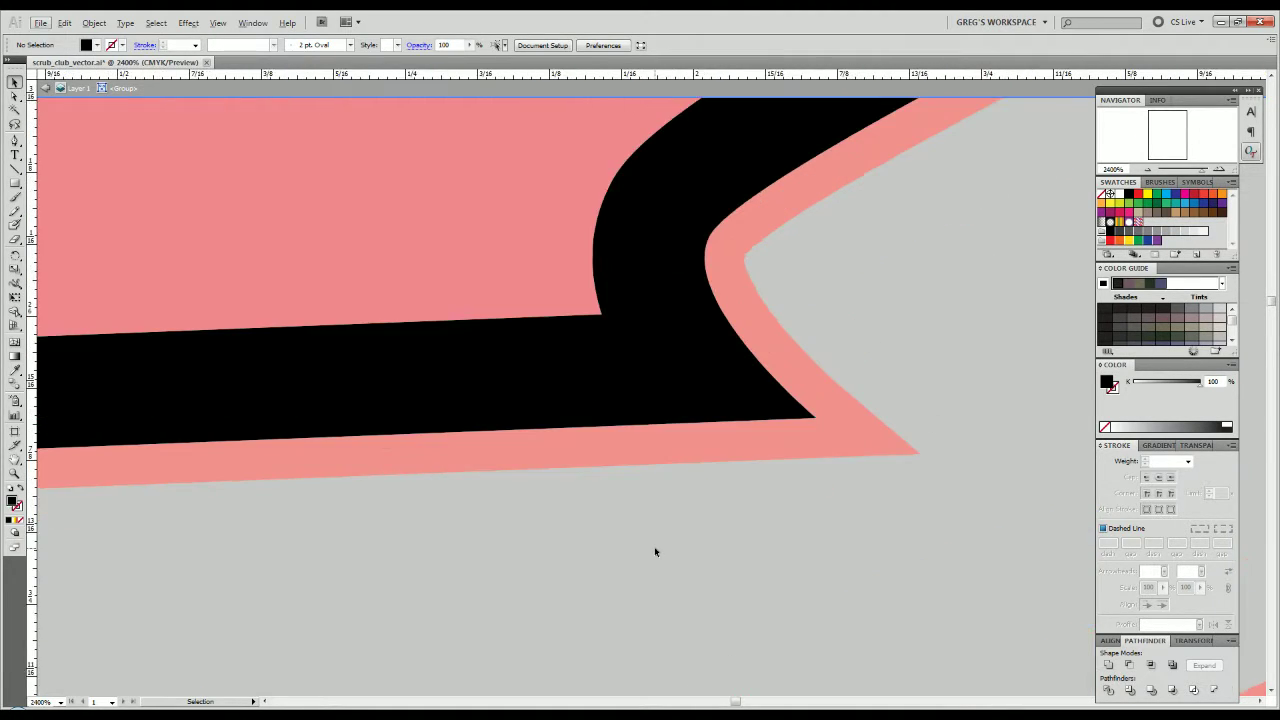
pyautogui.press('p')
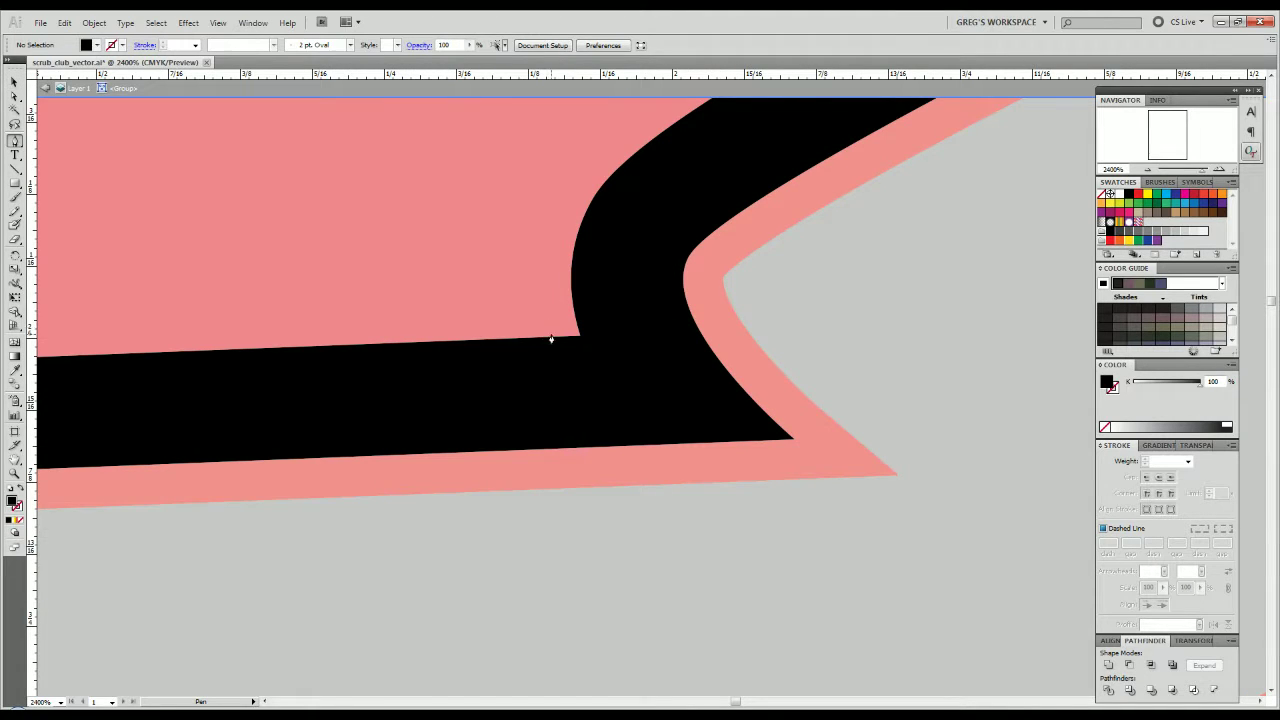
pyautogui.click(578, 339)
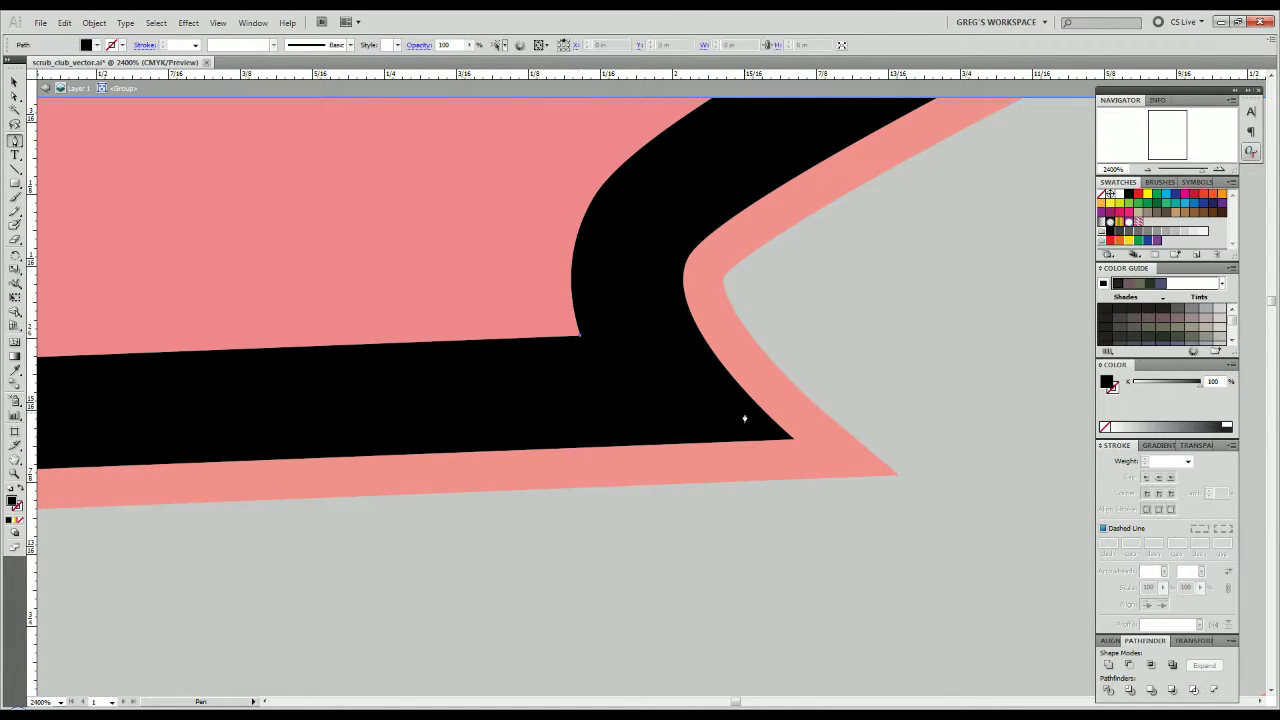
pyautogui.click(796, 445)
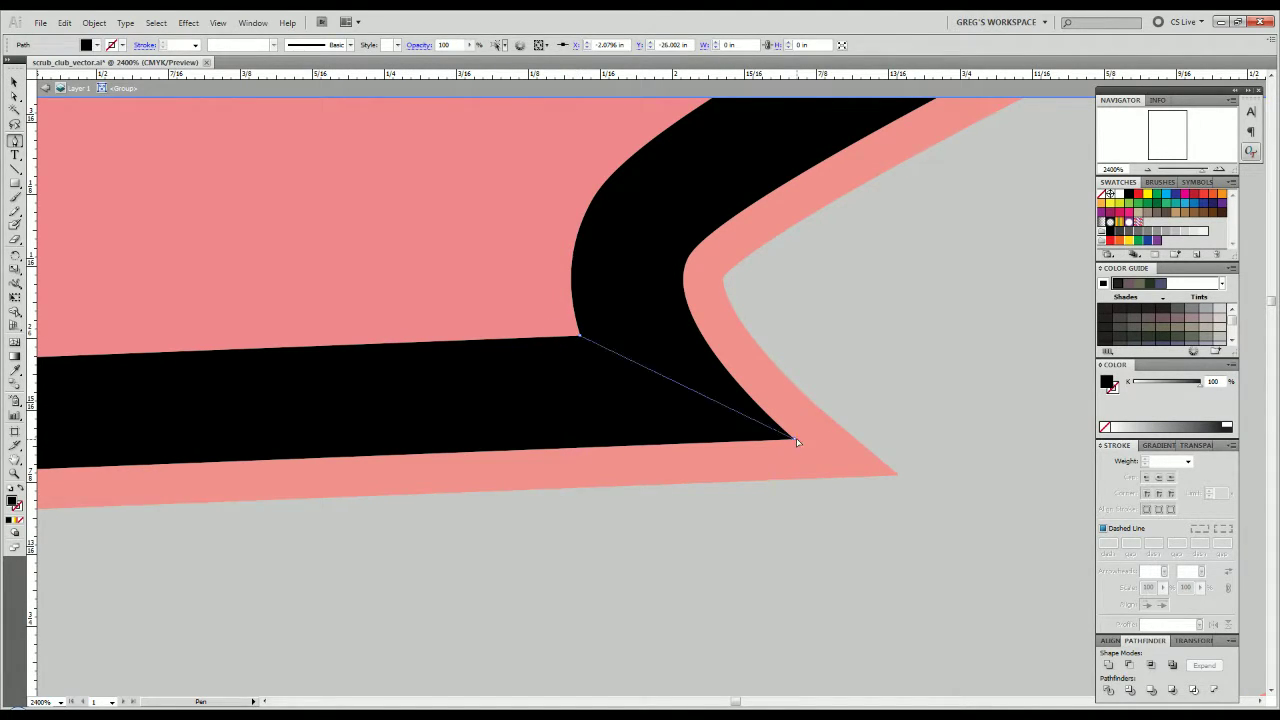
pyautogui.scroll(-2, 816, 517)
pyautogui.scroll(-3, 824, 519)
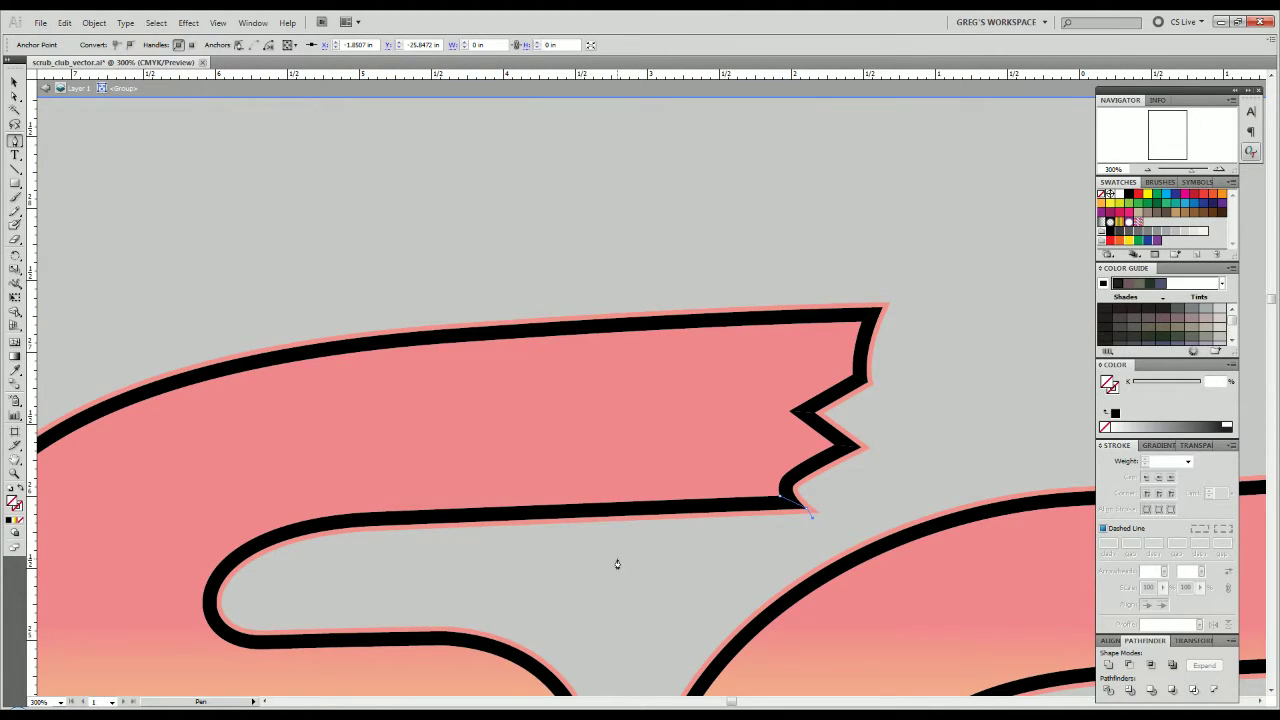
# Compare the S's inner curve with the S in the Street Fighter reference logo and undo the anchor placed inside the curve.
pyautogui.moveTo(614, 563); pyautogui.dragTo(802, 308)
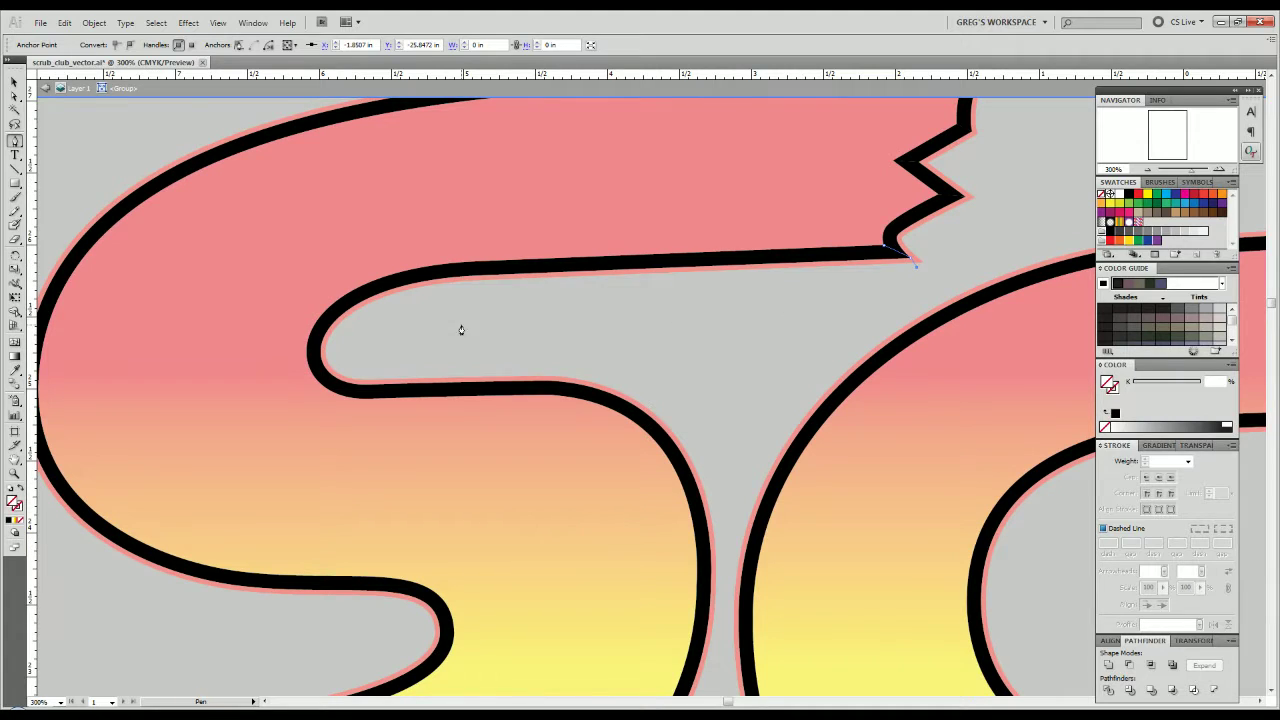
pyautogui.click(343, 351)
pyautogui.scroll(-5, 343, 351)
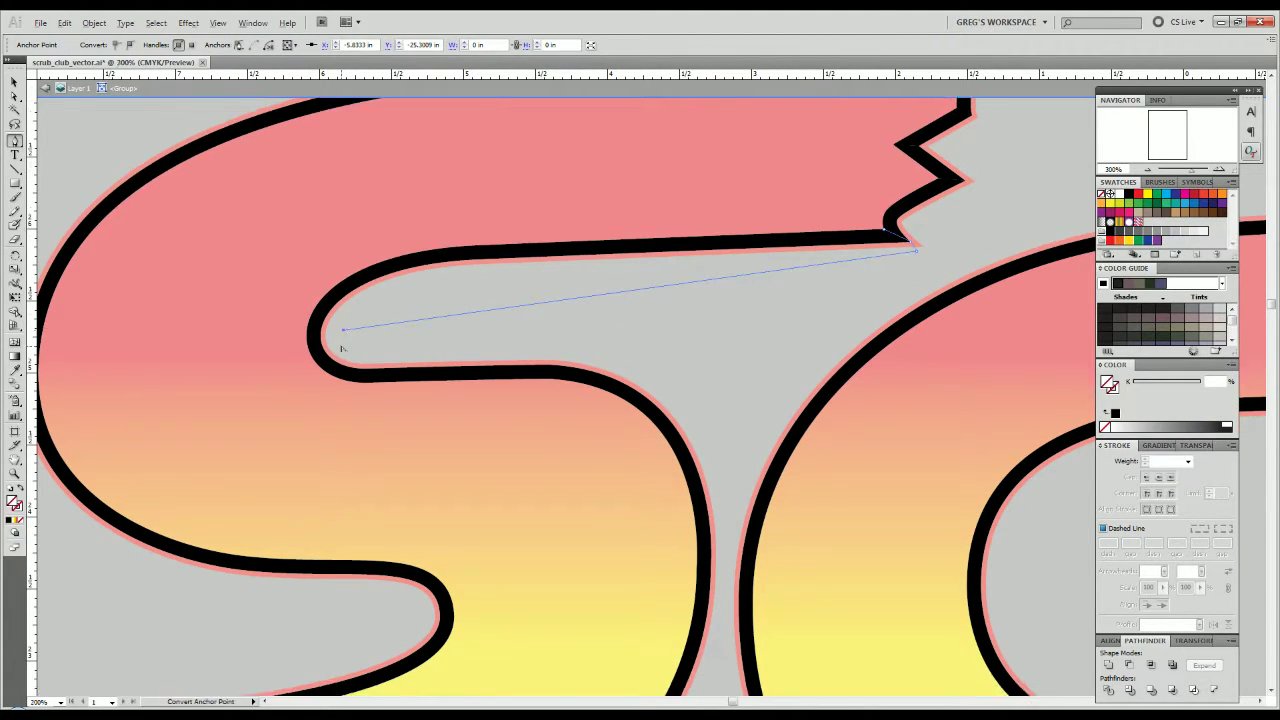
pyautogui.moveTo(231, 316); pyautogui.dragTo(772, 260)
pyautogui.scroll(5, 230, 145)
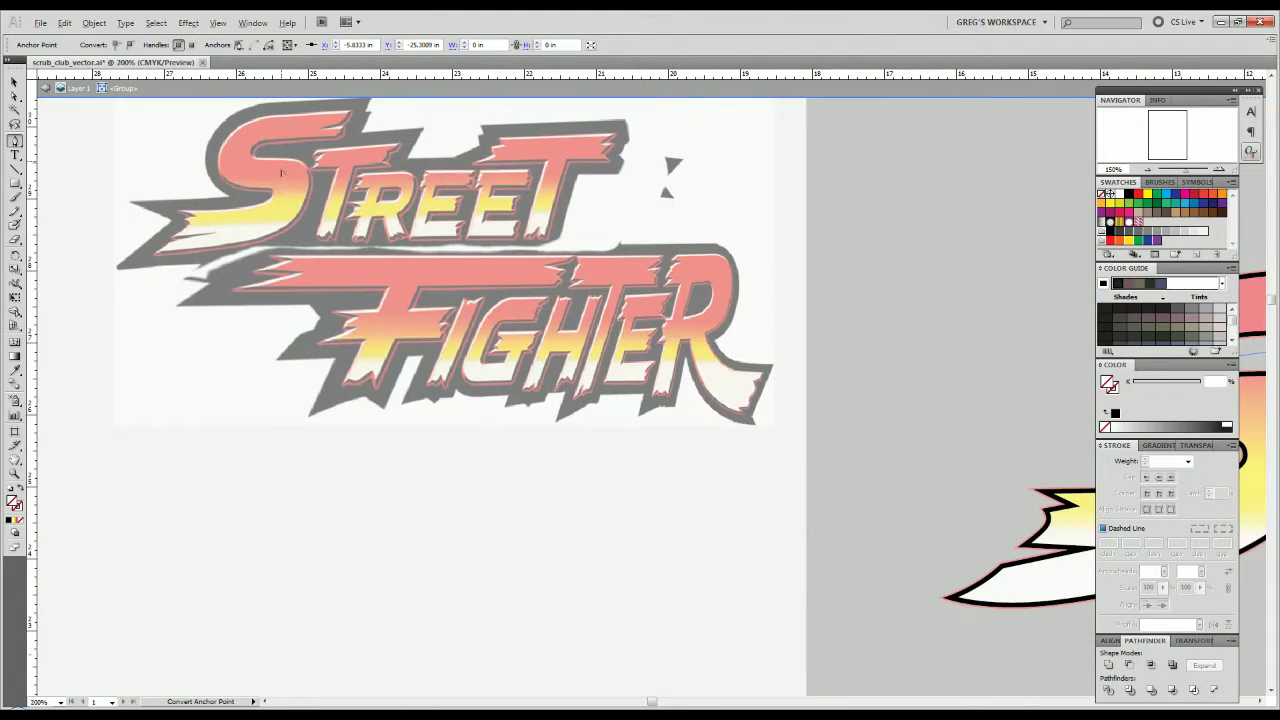
pyautogui.scroll(-1, 282, 180)
pyautogui.scroll(-1, 282, 180)
pyautogui.moveTo(292, 214); pyautogui.dragTo(343, 387)
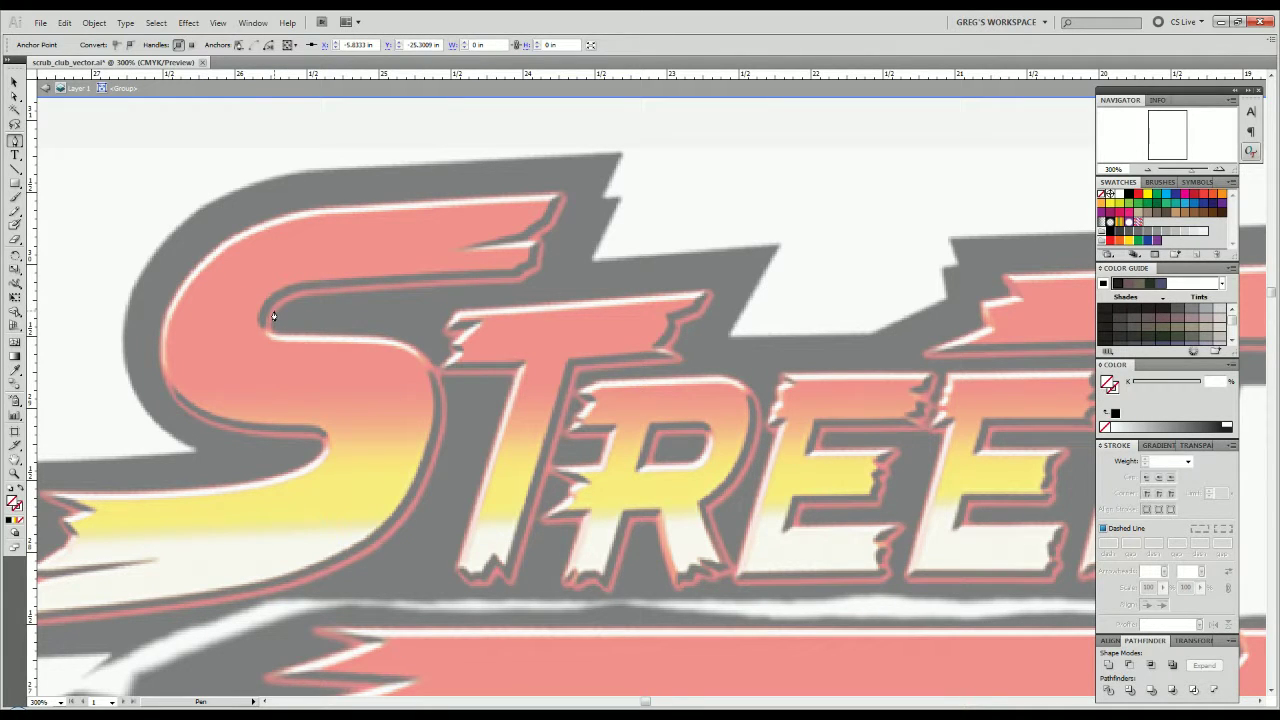
pyautogui.scroll(-3, 274, 316)
pyautogui.moveTo(757, 412); pyautogui.dragTo(255, 336)
pyautogui.scroll(3, 781, 407)
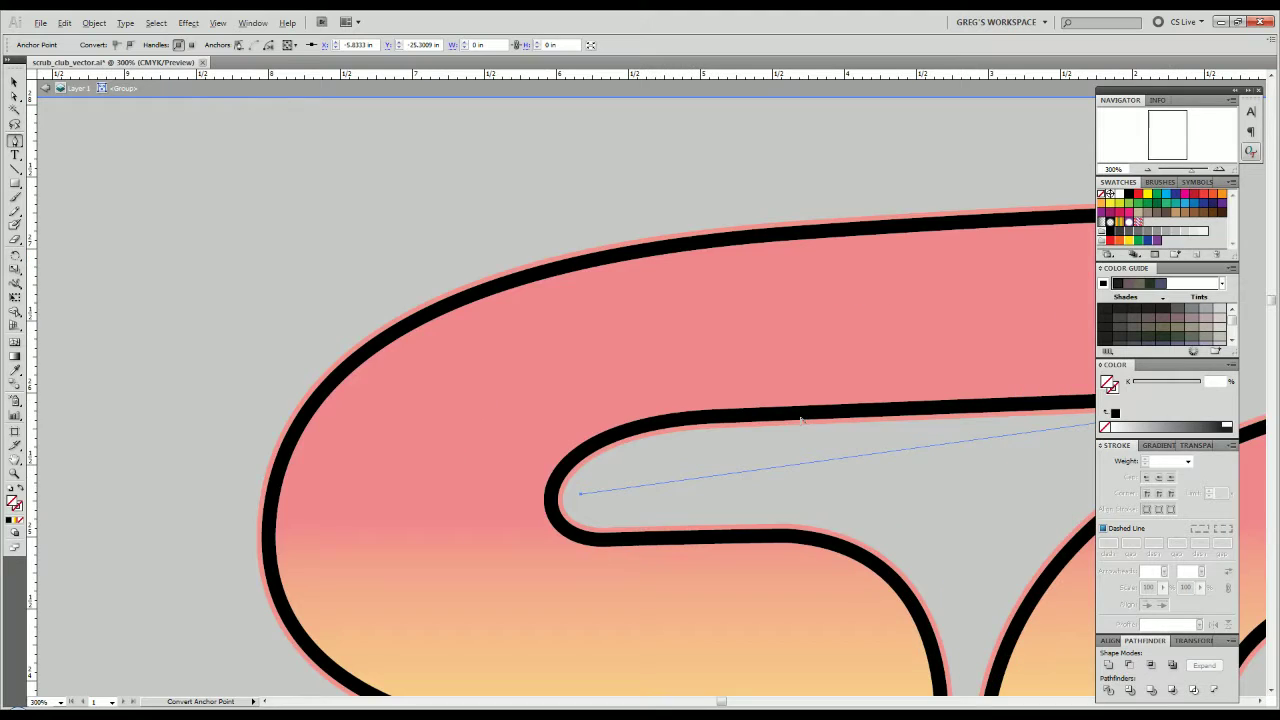
pyautogui.click(647, 12)
pyautogui.hotkey('ctrl', 'z')
# Extend the Pen path below the underside of the S's upper arm and curve it toward the inner bend.
pyautogui.hscroll(3, 449, 397)
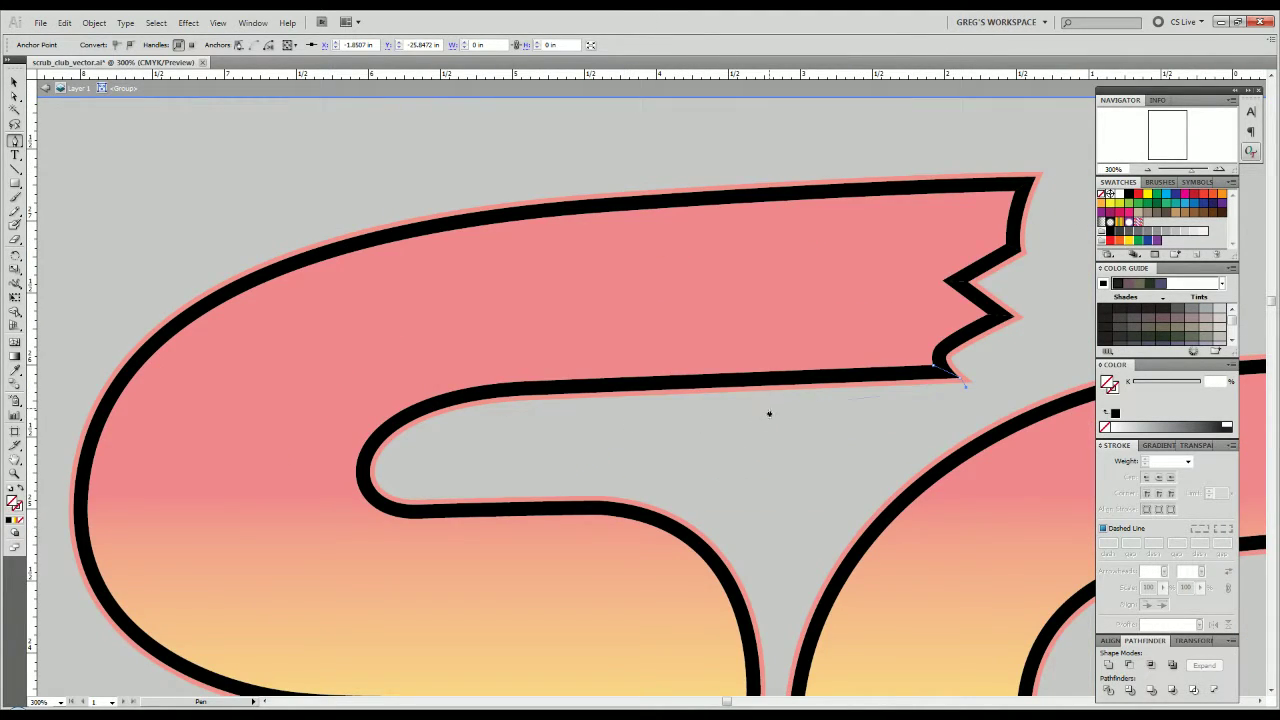
pyautogui.click(769, 408)
pyautogui.moveTo(653, 412); pyautogui.dragTo(701, 419)
pyautogui.click(513, 424)
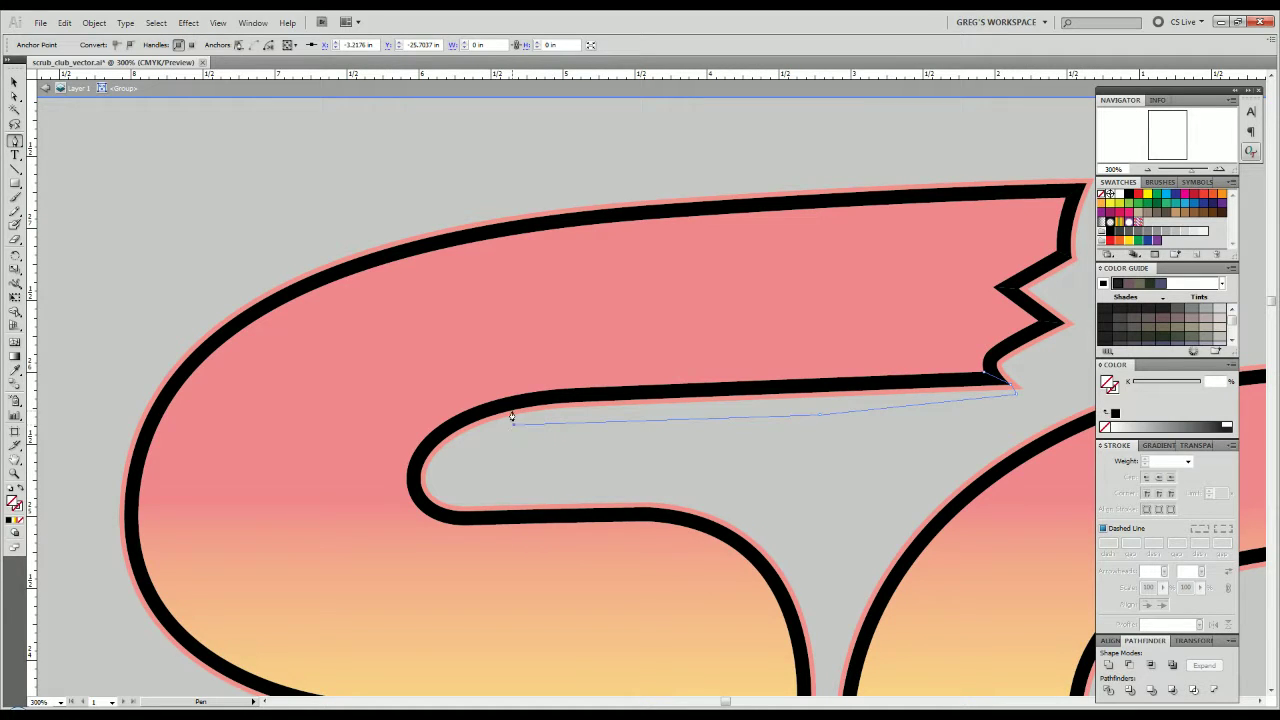
pyautogui.moveTo(443, 447); pyautogui.dragTo(398, 440)
pyautogui.hotkey('ctrl', 'z')
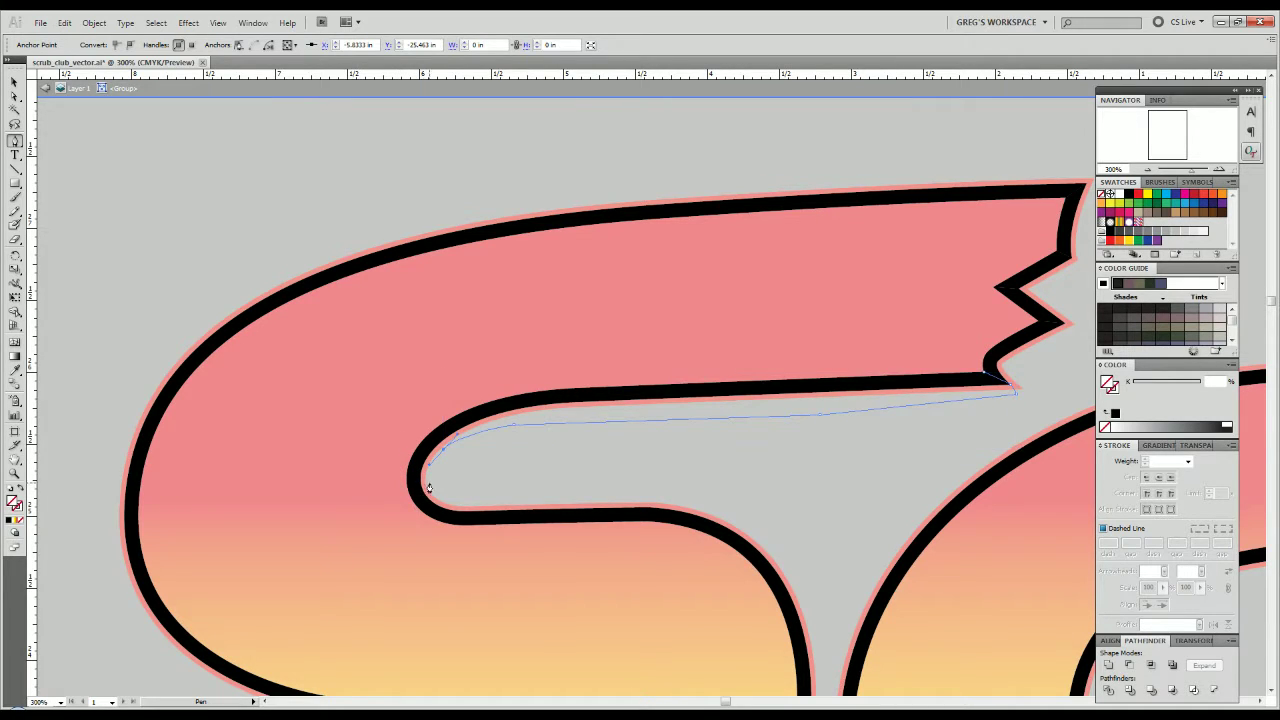
# Curve the Pen path across the black outline at the S's inner bend to form a rounded cut to its outer edge.
pyautogui.scroll(3, 415, 490)
pyautogui.moveTo(436, 481); pyautogui.dragTo(437, 491)
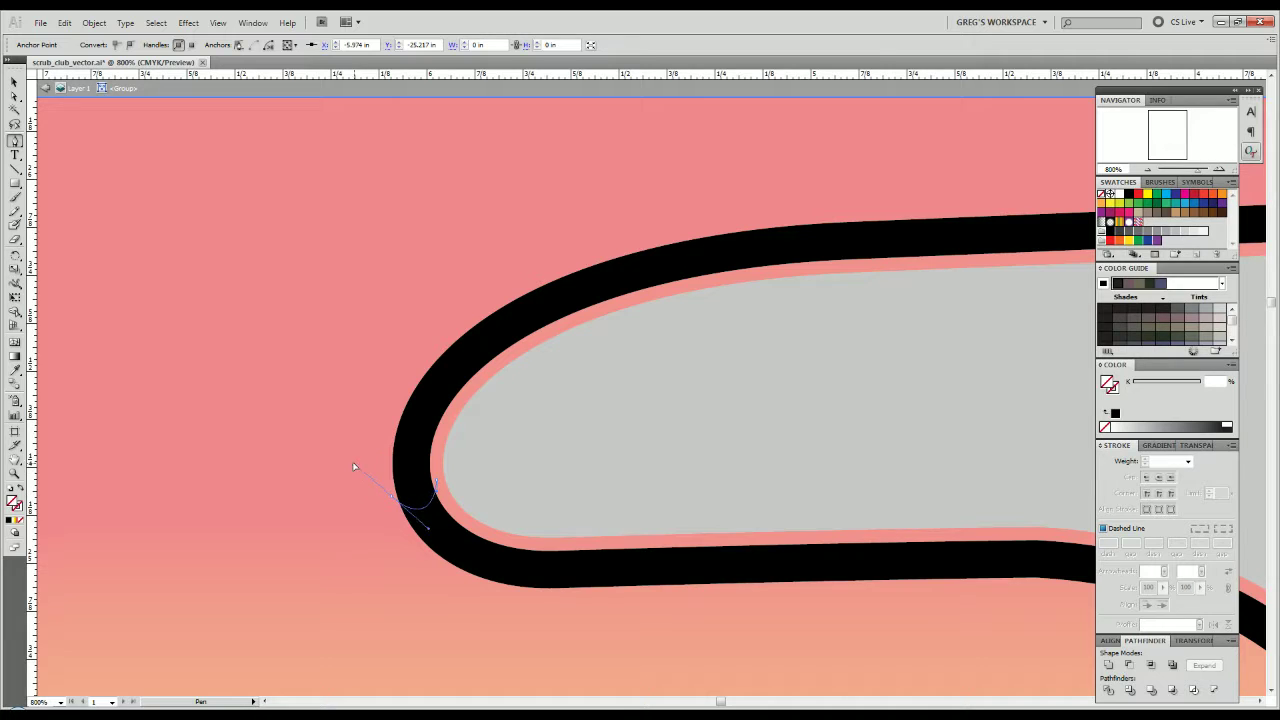
pyautogui.scroll(5, 417, 503)
pyautogui.moveTo(417, 503); pyautogui.dragTo(511, 397)
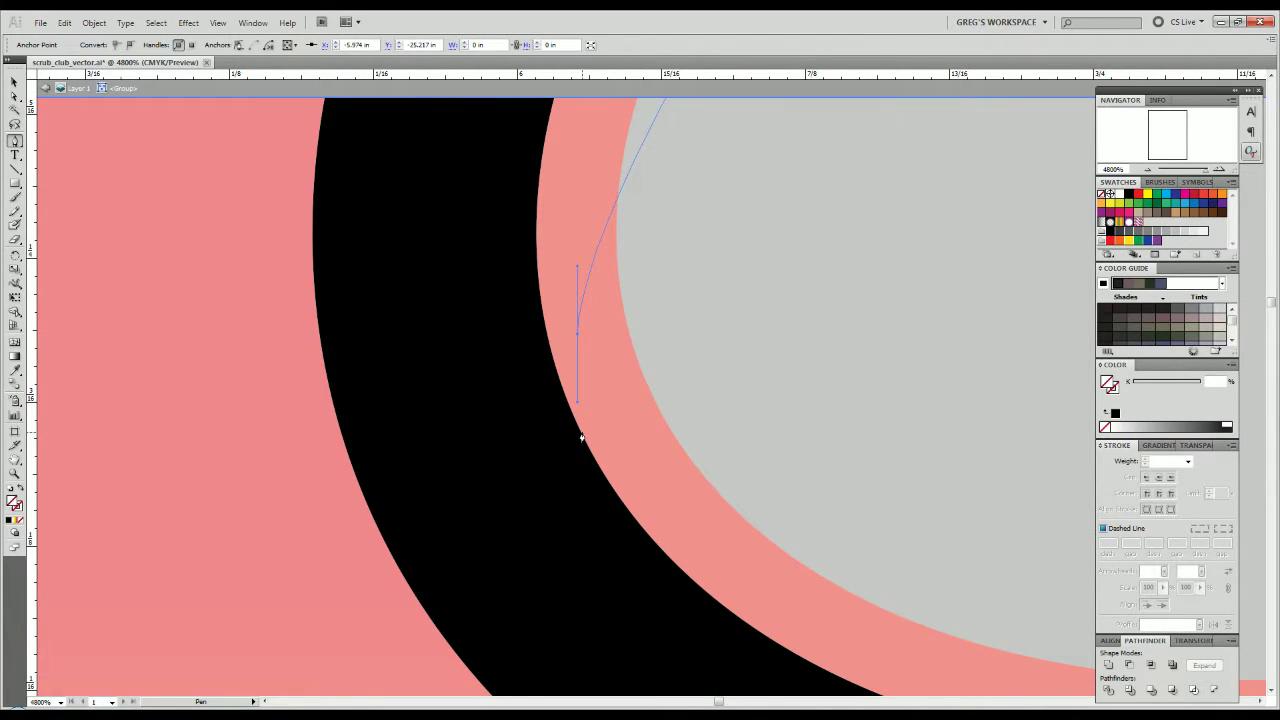
pyautogui.moveTo(582, 433); pyautogui.dragTo(582, 432)
pyautogui.moveTo(525, 574); pyautogui.dragTo(457, 598)
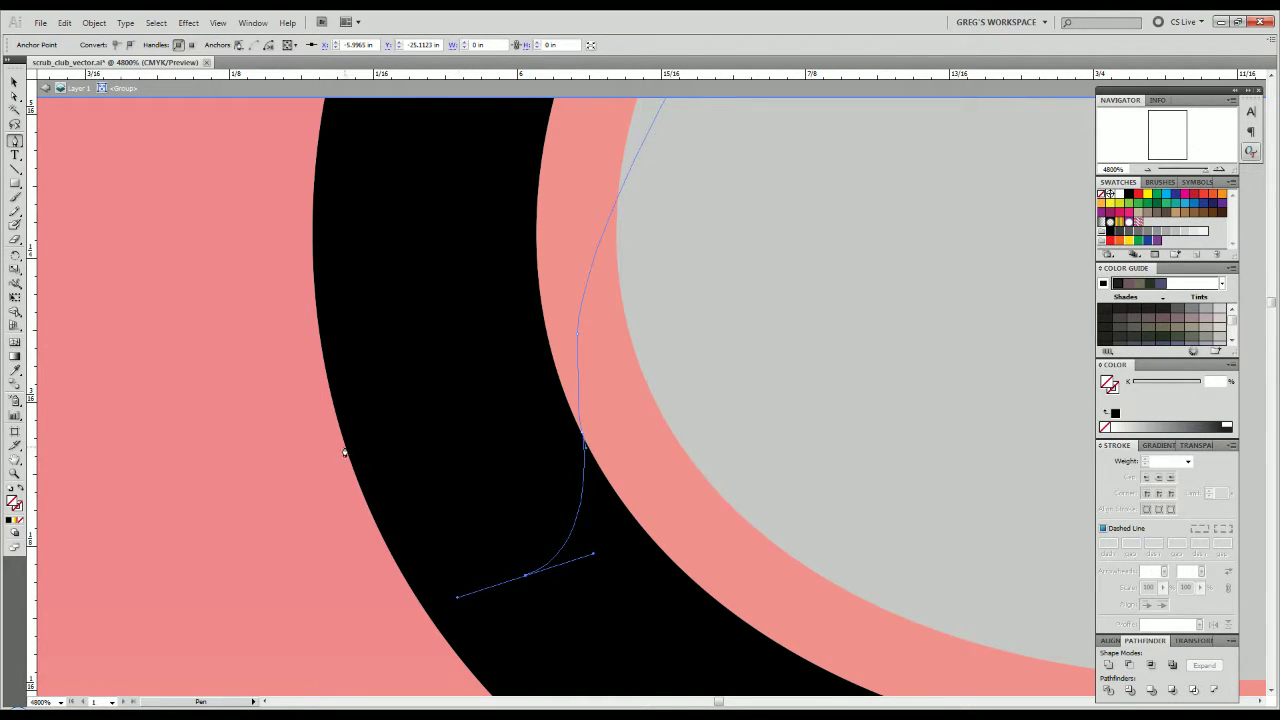
pyautogui.moveTo(343, 447); pyautogui.dragTo(307, 340)
# Run the Pen path back outside the bend and above the arm's lower outline, closing it at the starting corner by the jagged end.
pyautogui.scroll(-5, 303, 391)
pyautogui.moveTo(294, 389); pyautogui.dragTo(239, 566)
pyautogui.scroll(-1, 239, 566)
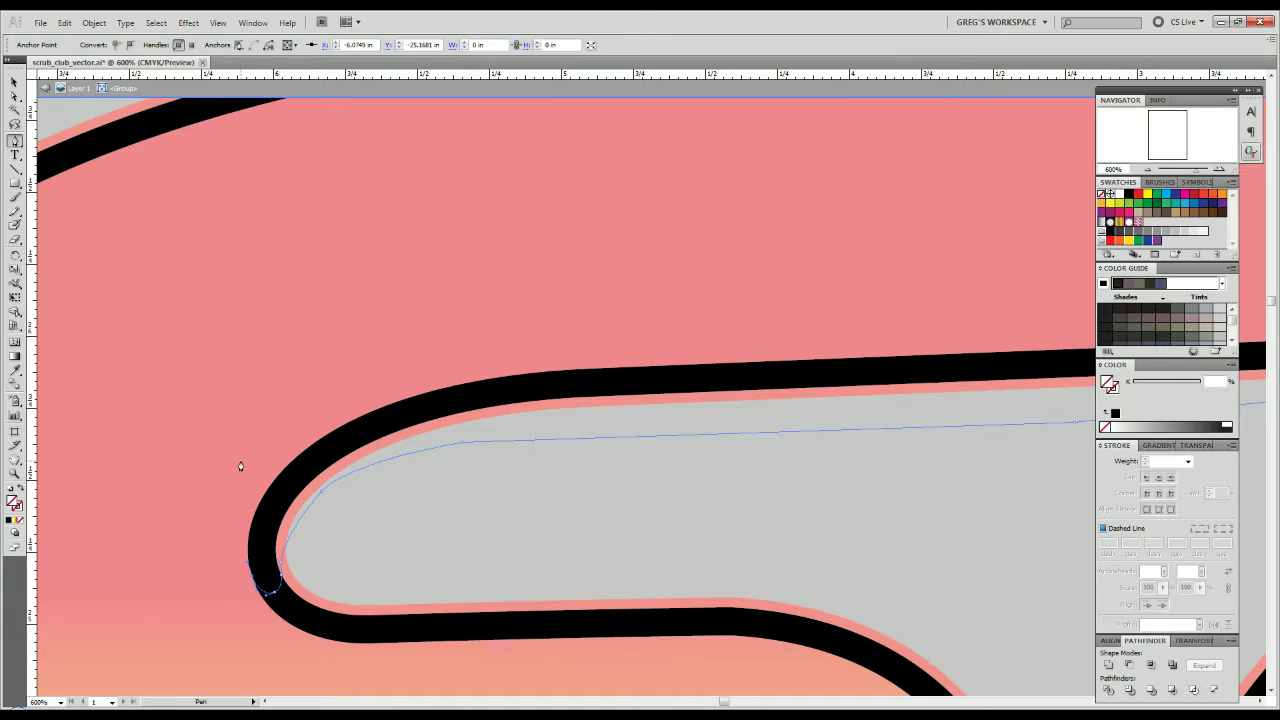
pyautogui.press('ctrl')
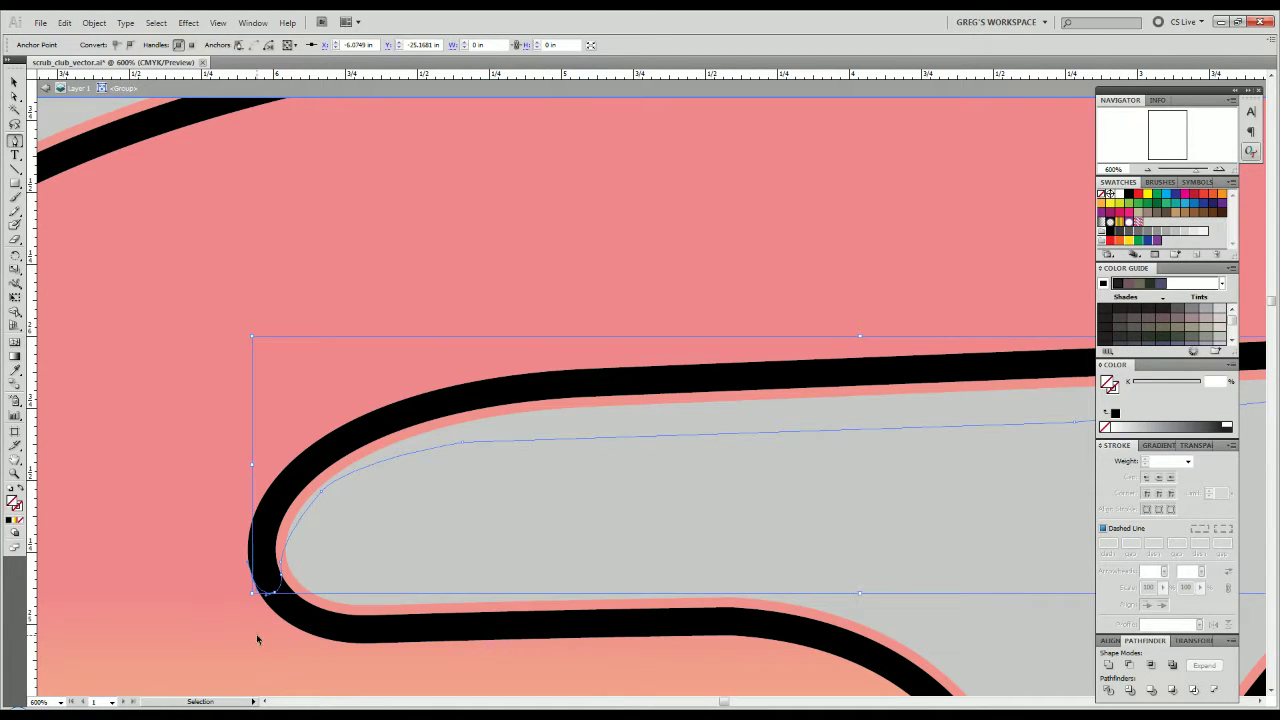
pyautogui.click(216, 583)
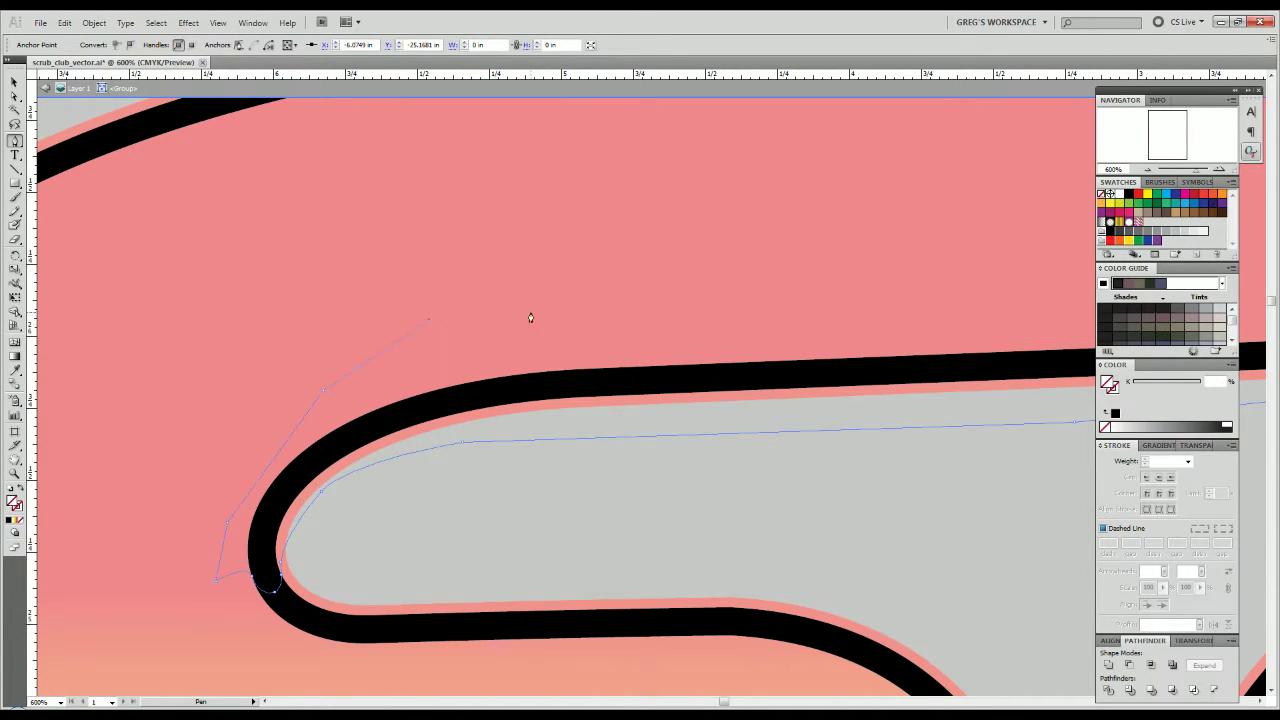
pyautogui.hscroll(5, 530, 318)
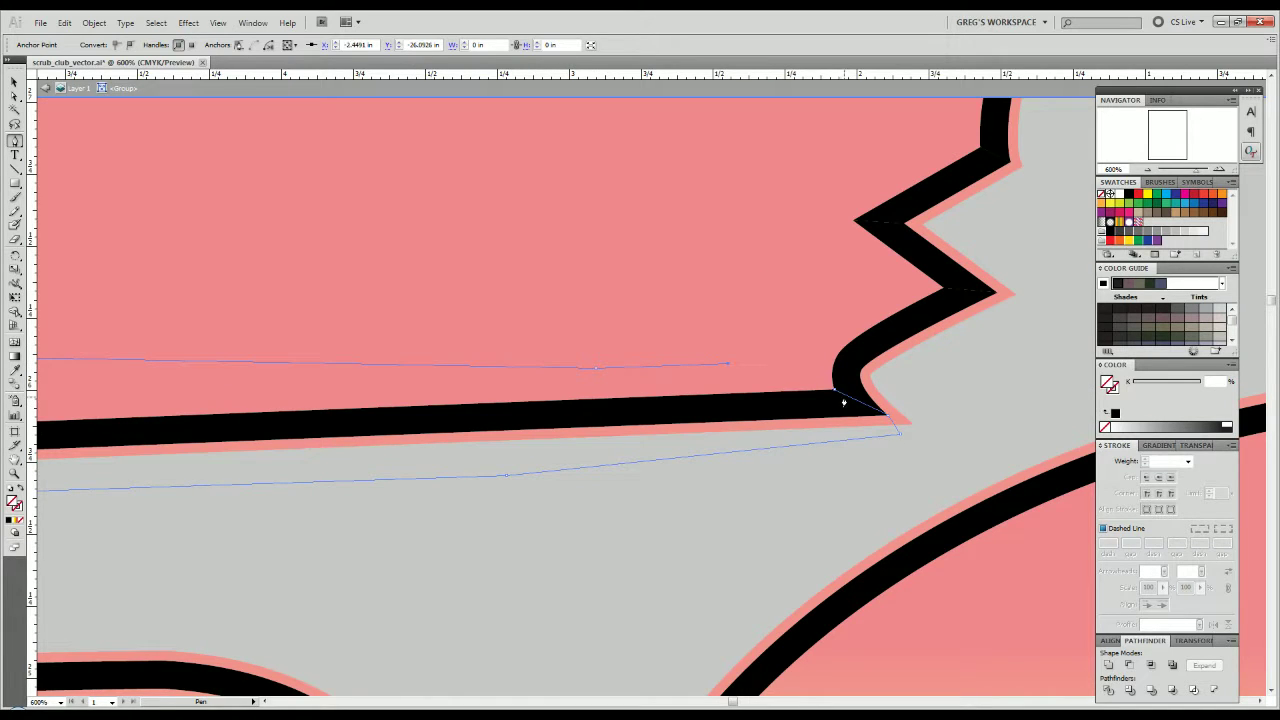
pyautogui.click(834, 391)
# Divide the S's black outline along the closed path, ungroup the pieces and delete the leftover shapes.
pyautogui.press('v')
pyautogui.moveTo(715, 508); pyautogui.dragTo(650, 400)
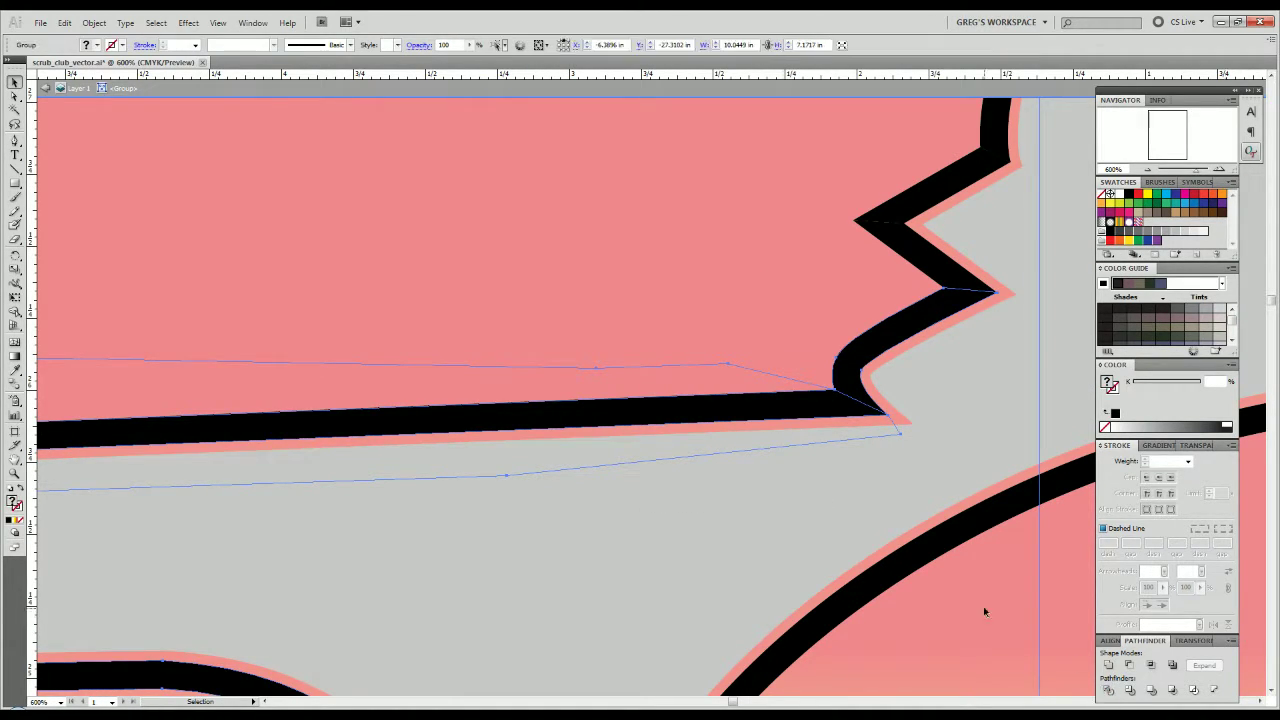
pyautogui.rightClick(687, 465)
pyautogui.click(720, 556)
pyautogui.click(654, 540)
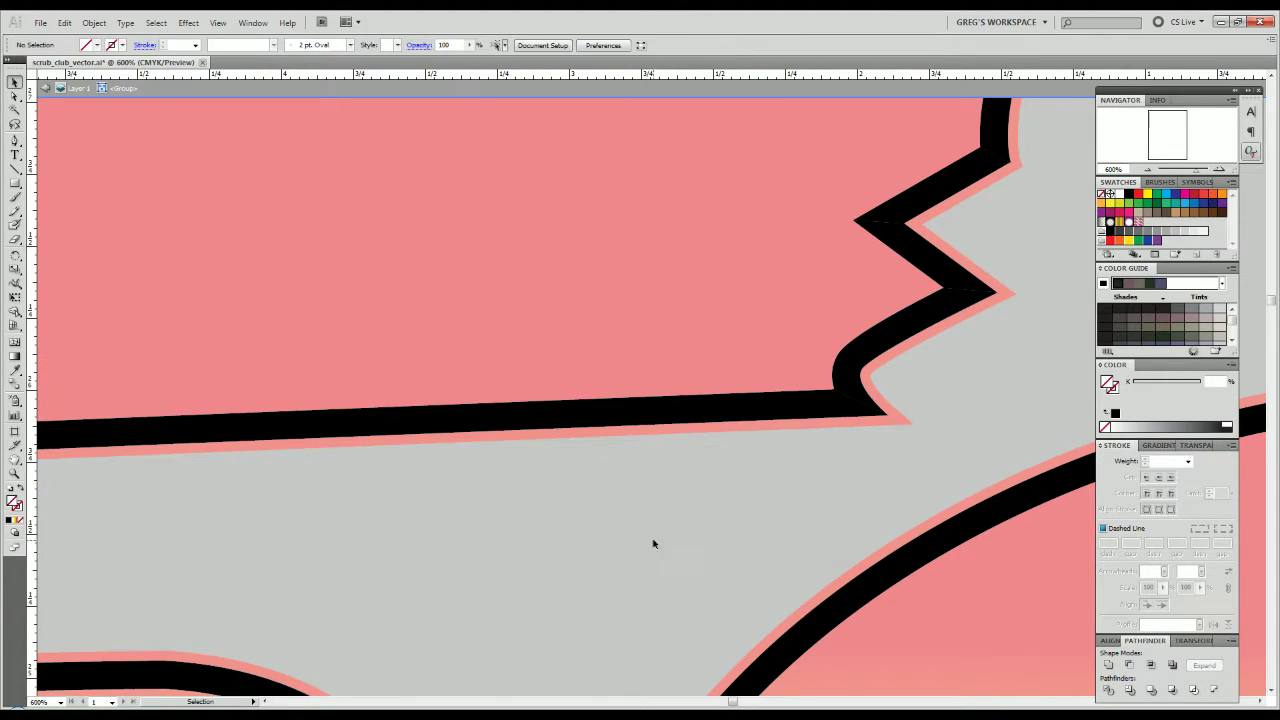
pyautogui.click(491, 460)
pyautogui.click(460, 290)
pyautogui.moveTo(412, 403); pyautogui.dragTo(417, 387)
pyautogui.press('Delete')
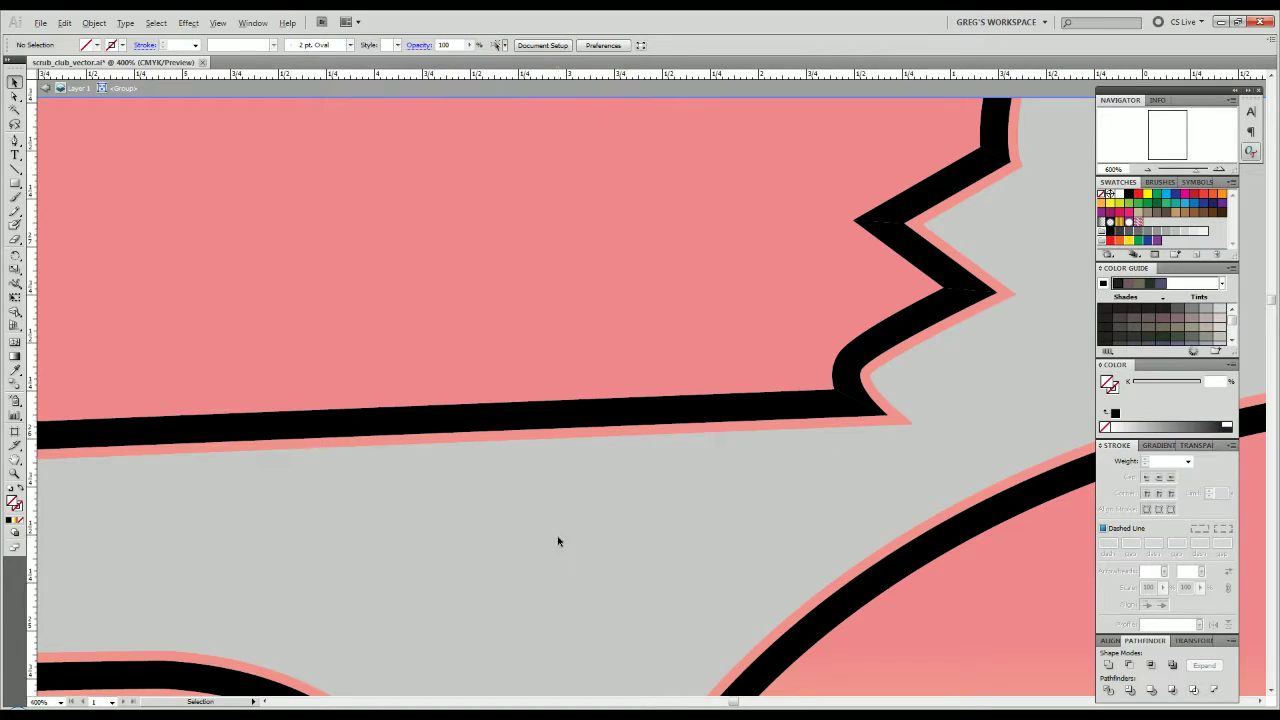
# Examine the separated outline segment running from the upper arm's jagged end around the S's inner bend.
pyautogui.scroll(-3, 557, 536)
pyautogui.moveTo(497, 543); pyautogui.dragTo(601, 377)
pyautogui.click(374, 386)
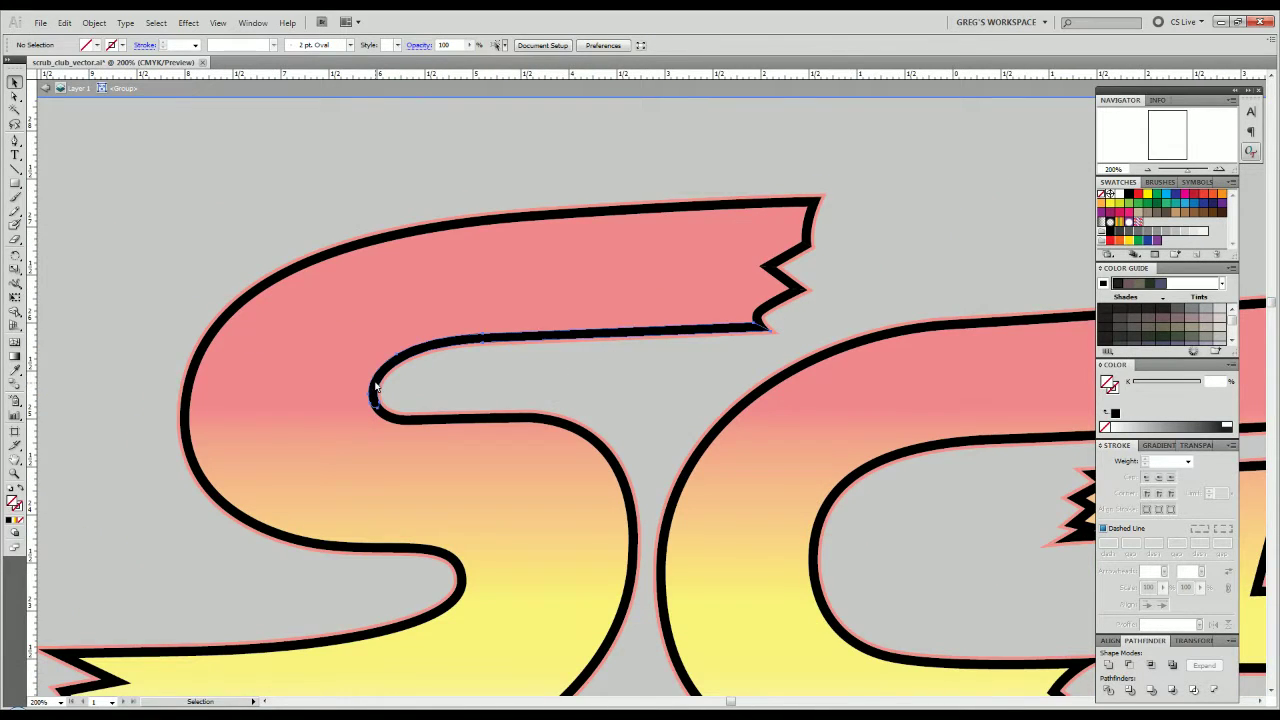
pyautogui.click(391, 427)
pyautogui.scroll(2, 391, 427)
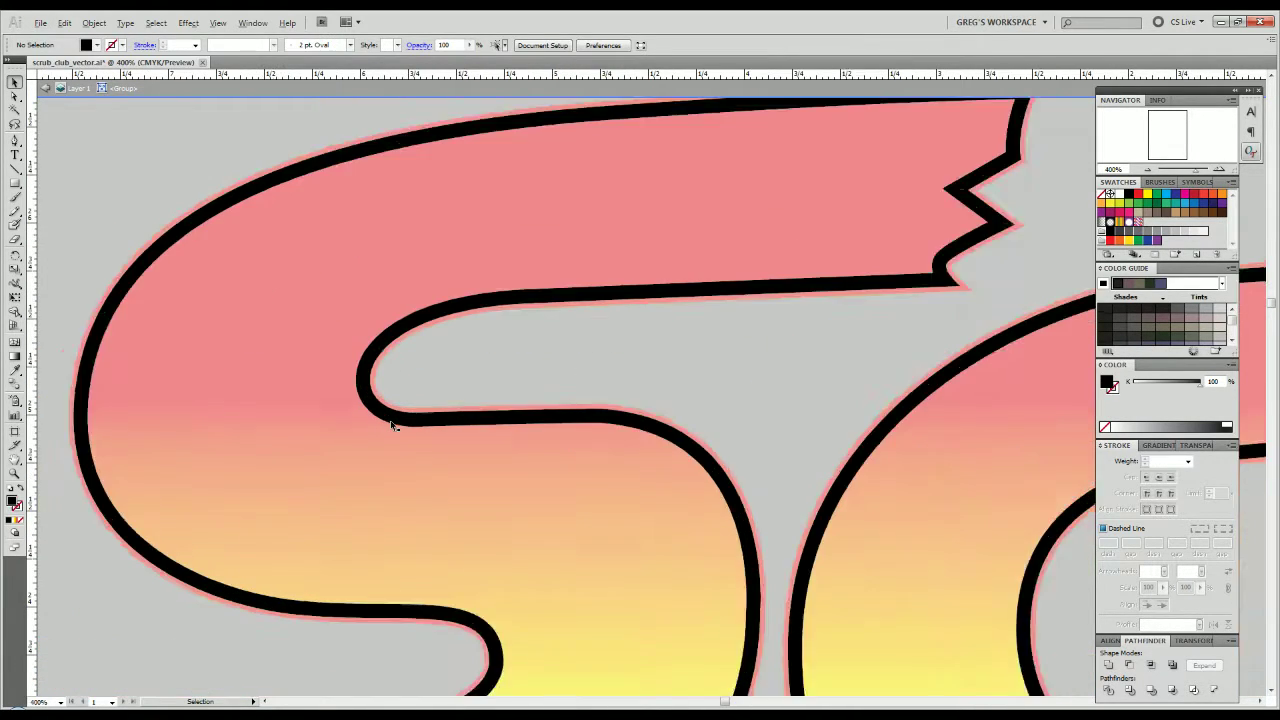
pyautogui.scroll(-3, 445, 427)
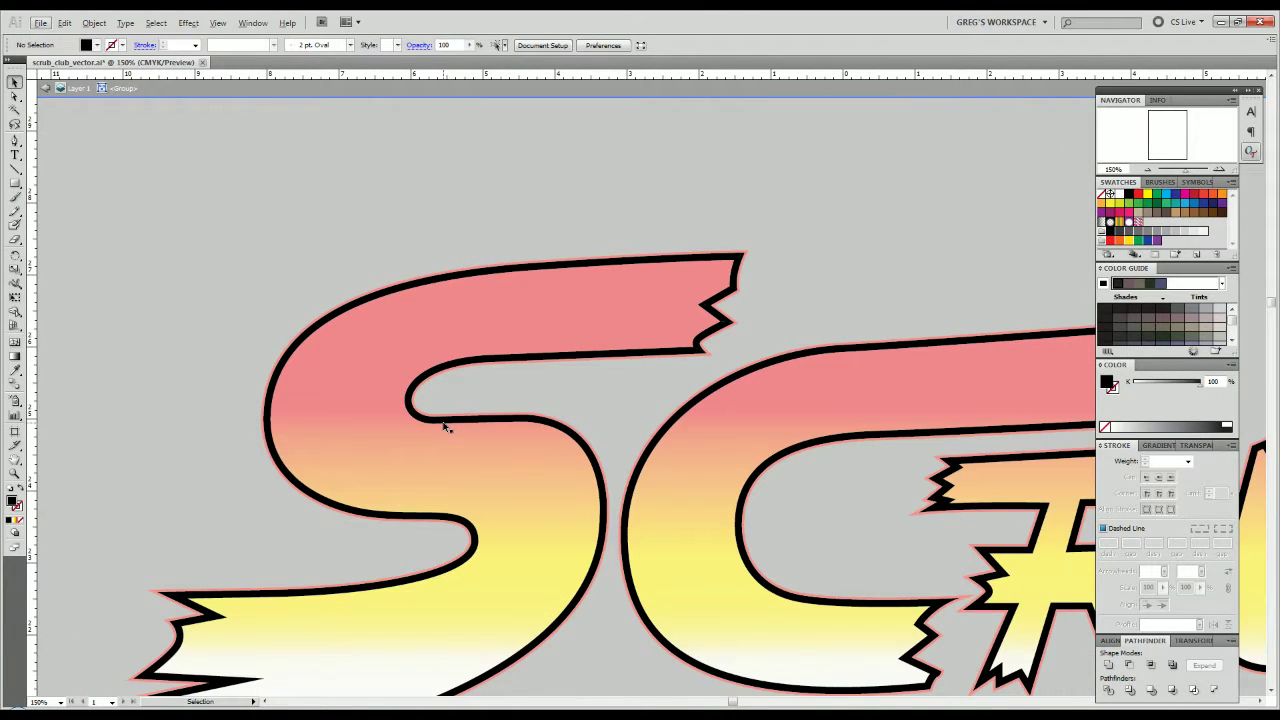
pyautogui.scroll(4, 443, 423)
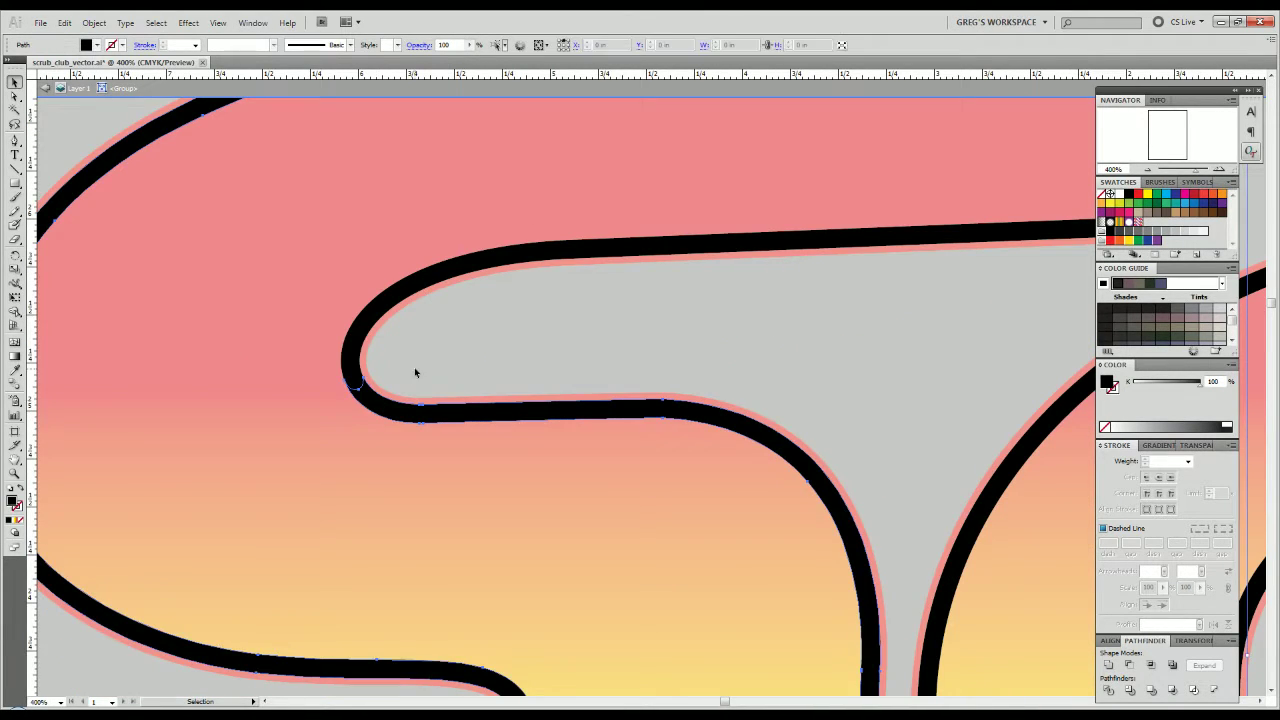
# Start a Pen path without fill across the outline just past the rounded cut, continuing below the S's middle stroke outline.
pyautogui.scroll(1, 413, 385)
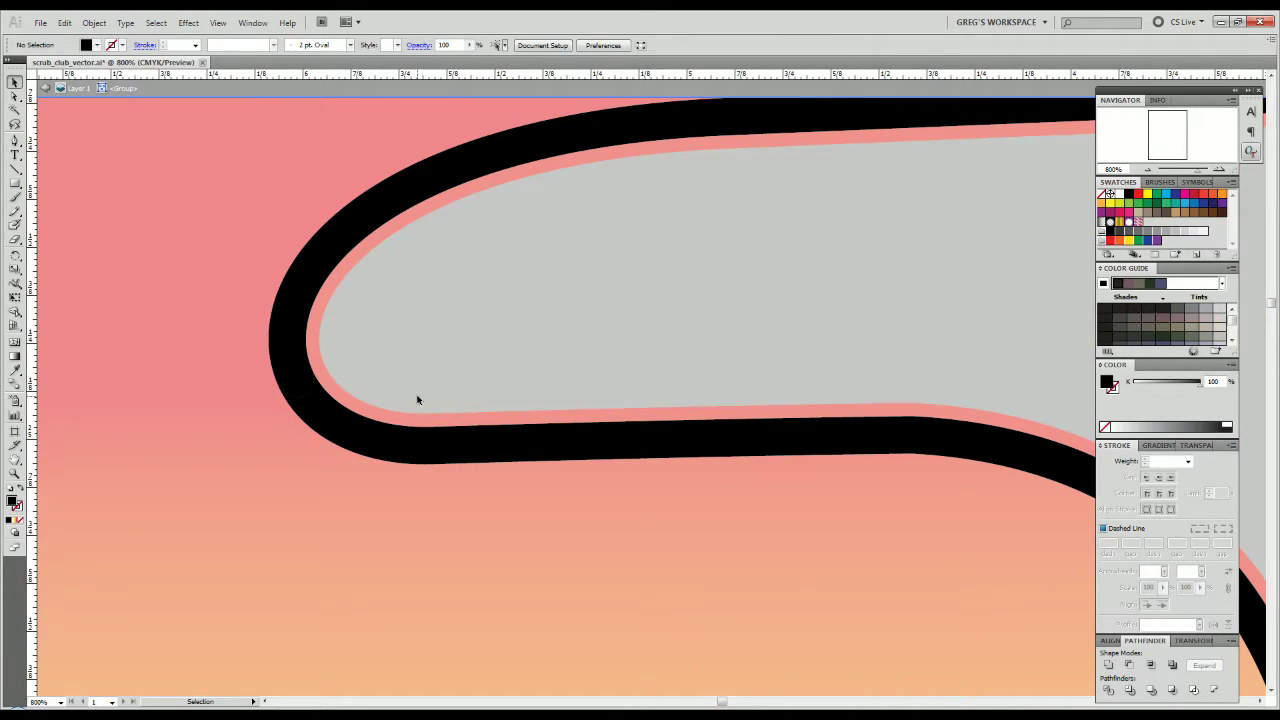
pyautogui.press('p')
pyautogui.click(335, 404)
pyautogui.click(324, 400)
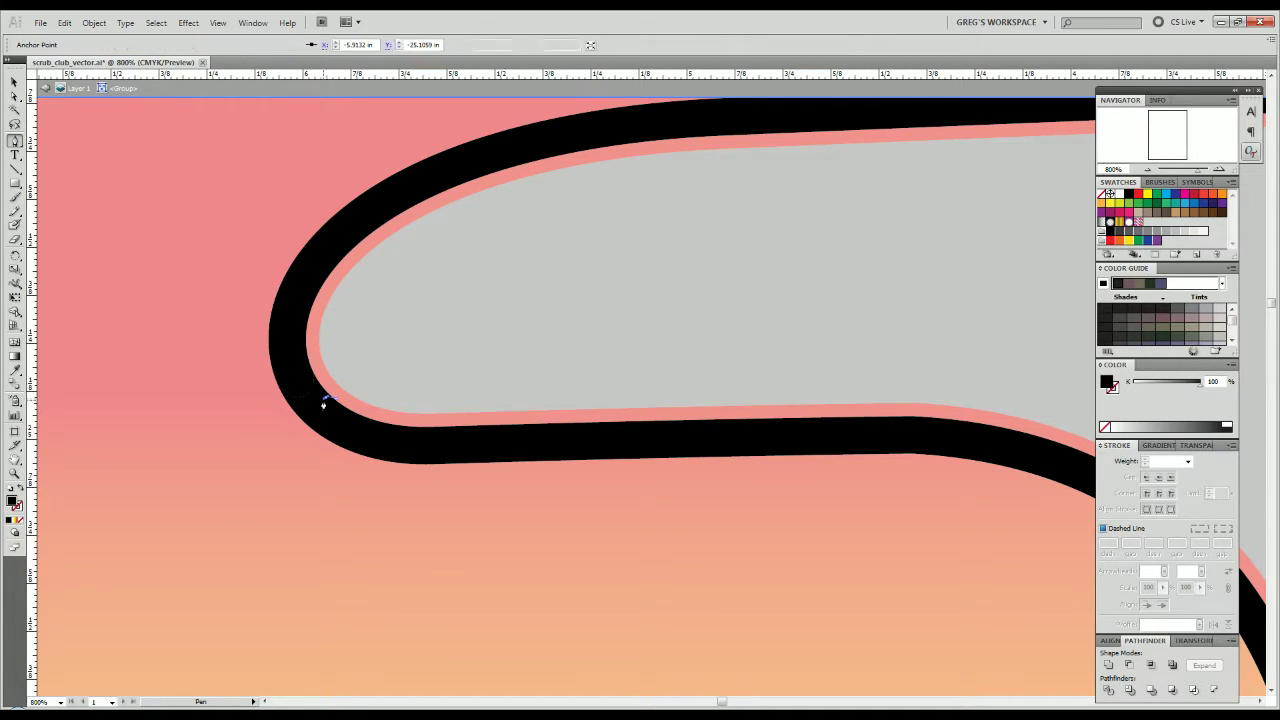
pyautogui.moveTo(370, 464); pyautogui.dragTo(427, 482)
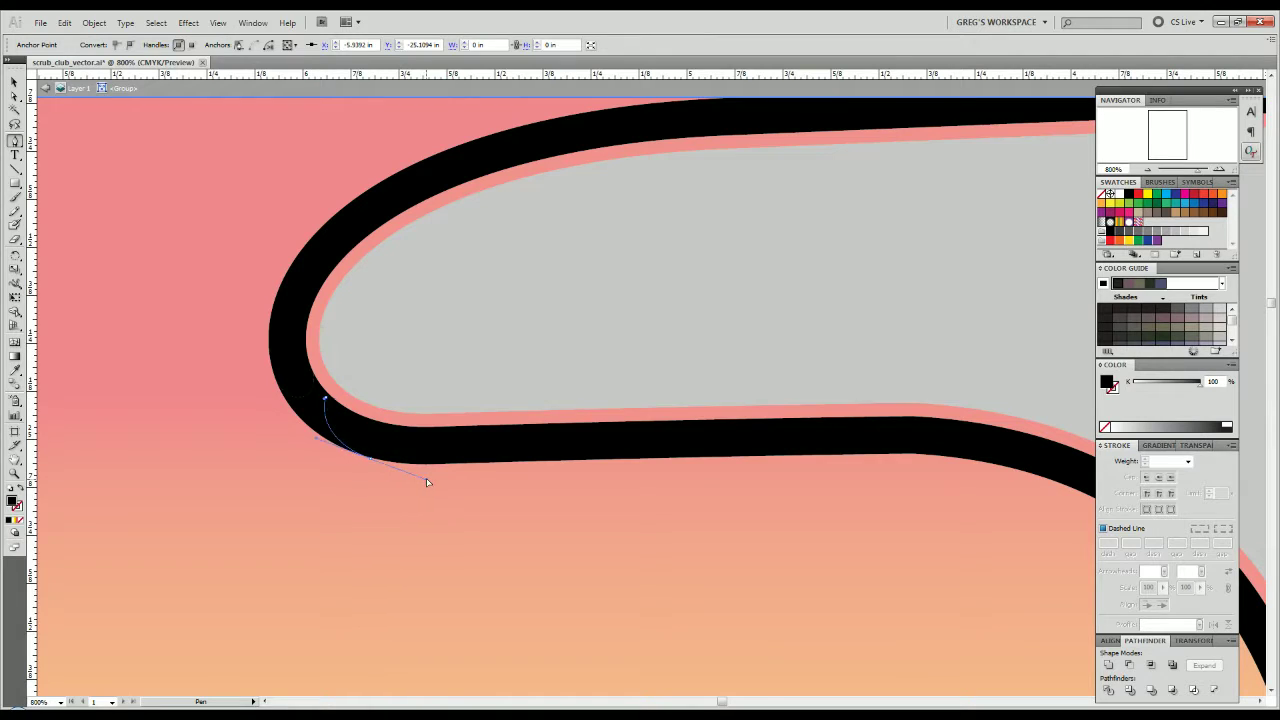
pyautogui.click(623, 497)
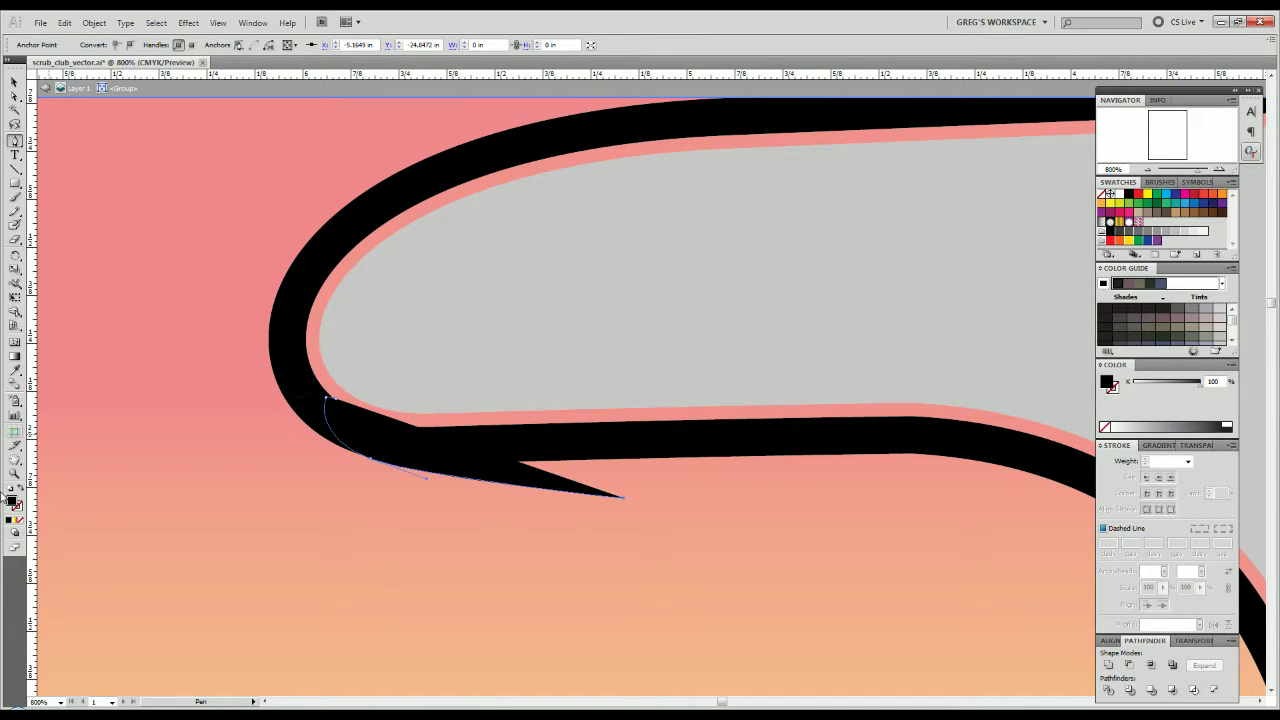
pyautogui.click(20, 521)
pyautogui.scroll(-1, 208, 537)
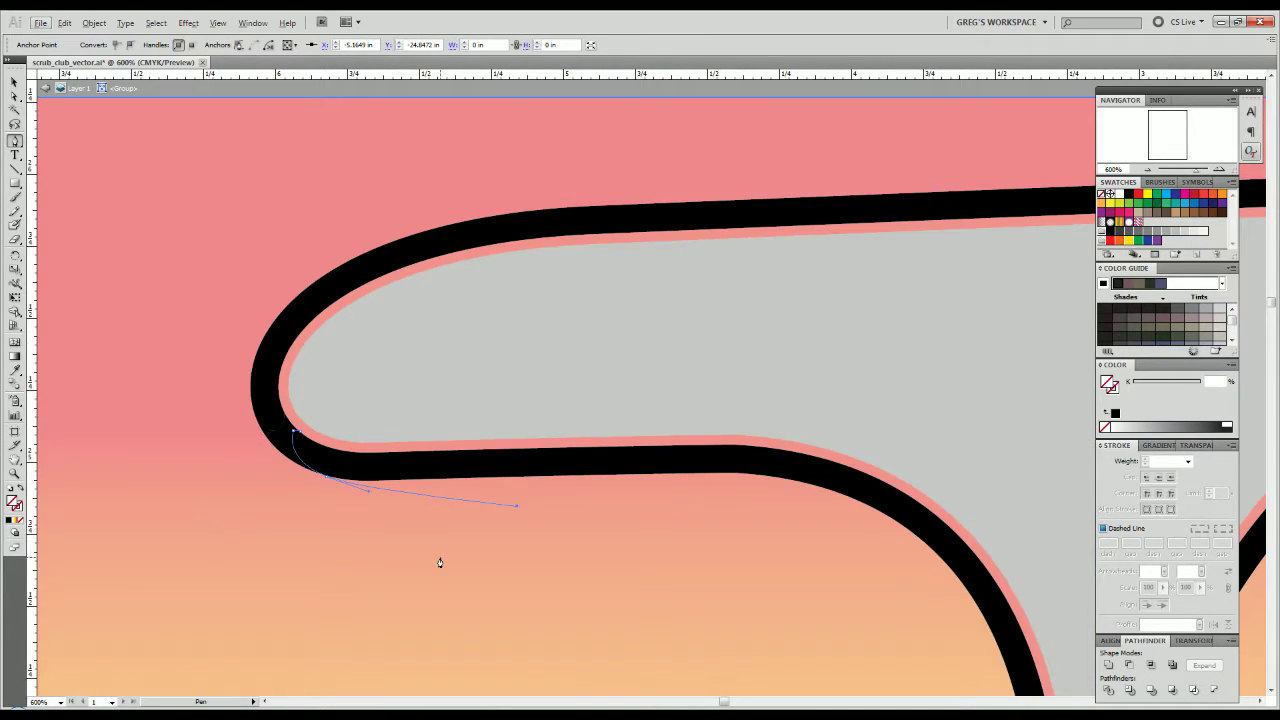
# Extend the Pen path beneath the S's middle stroke outline toward its outer shoulder, undoing the misplaced anchor.
pyautogui.scroll(-2, 470, 557)
pyautogui.moveTo(470, 555); pyautogui.dragTo(336, 426)
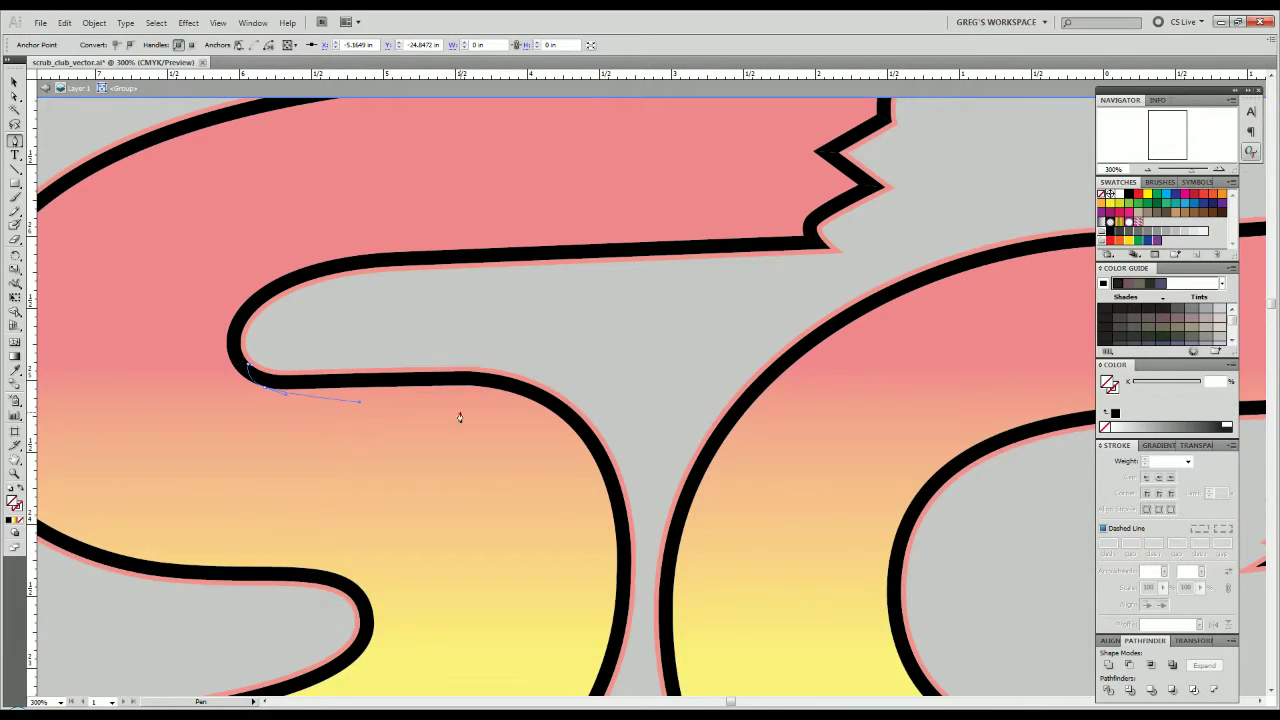
pyautogui.moveTo(517, 411); pyautogui.dragTo(550, 433)
pyautogui.moveTo(546, 389); pyautogui.dragTo(564, 405)
pyautogui.hotkey('ctrl', 'z')
pyautogui.scroll(1, 549, 412)
pyautogui.scroll(2, 547, 412)
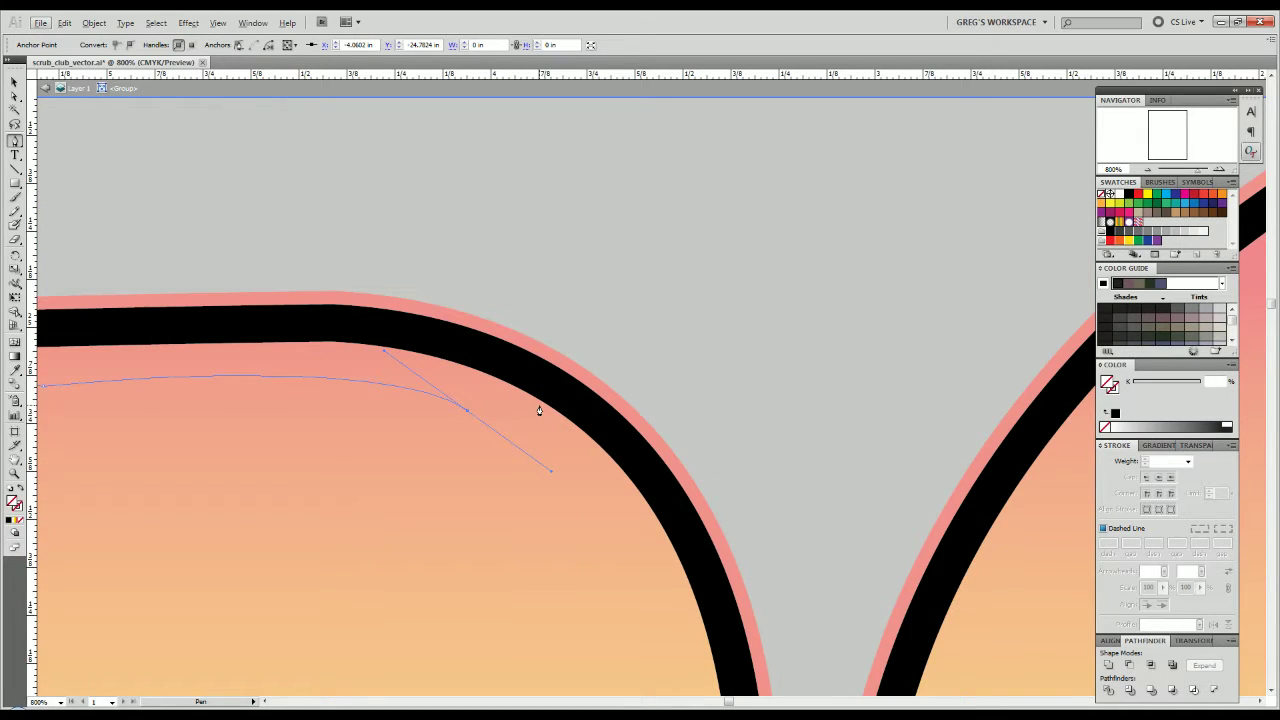
# Curve the Pen path across the black outline at the middle stroke's shoulder and lead it back into the grey gap above.
pyautogui.click(539, 408)
pyautogui.moveTo(548, 389); pyautogui.dragTo(537, 365)
pyautogui.hotkey('ctrl', 'z')
pyautogui.click(535, 403)
pyautogui.hotkey('ctrl', 'z')
pyautogui.hotkey('ctrl', 'shift', 'z')
pyautogui.moveTo(520, 352); pyautogui.dragTo(452, 297)
pyautogui.click(300, 257)
pyautogui.hotkey('ctrl', '-')
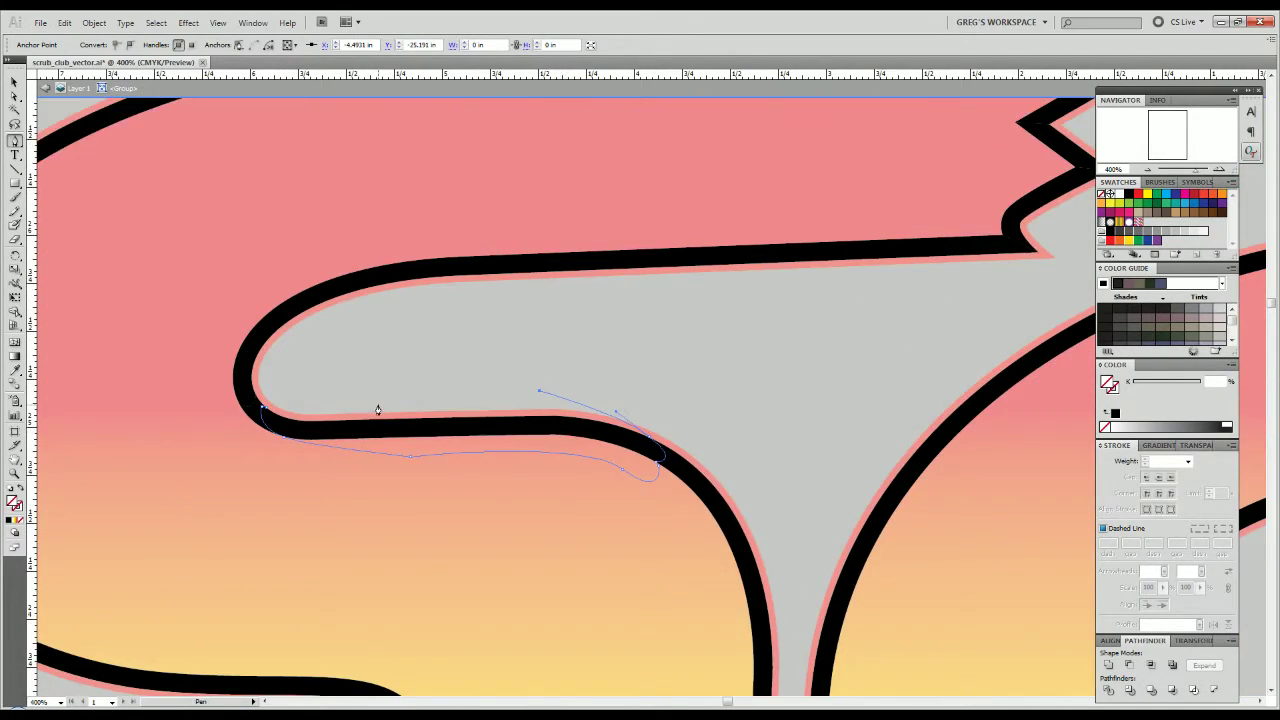
# Run the Pen path back above the middle stroke outline and close it with a curve at its starting anchor near the bend.
pyautogui.click(318, 397)
pyautogui.moveTo(263, 407); pyautogui.dragTo(265, 423)
pyautogui.click(265, 426)
pyautogui.scroll(2, 260, 410)
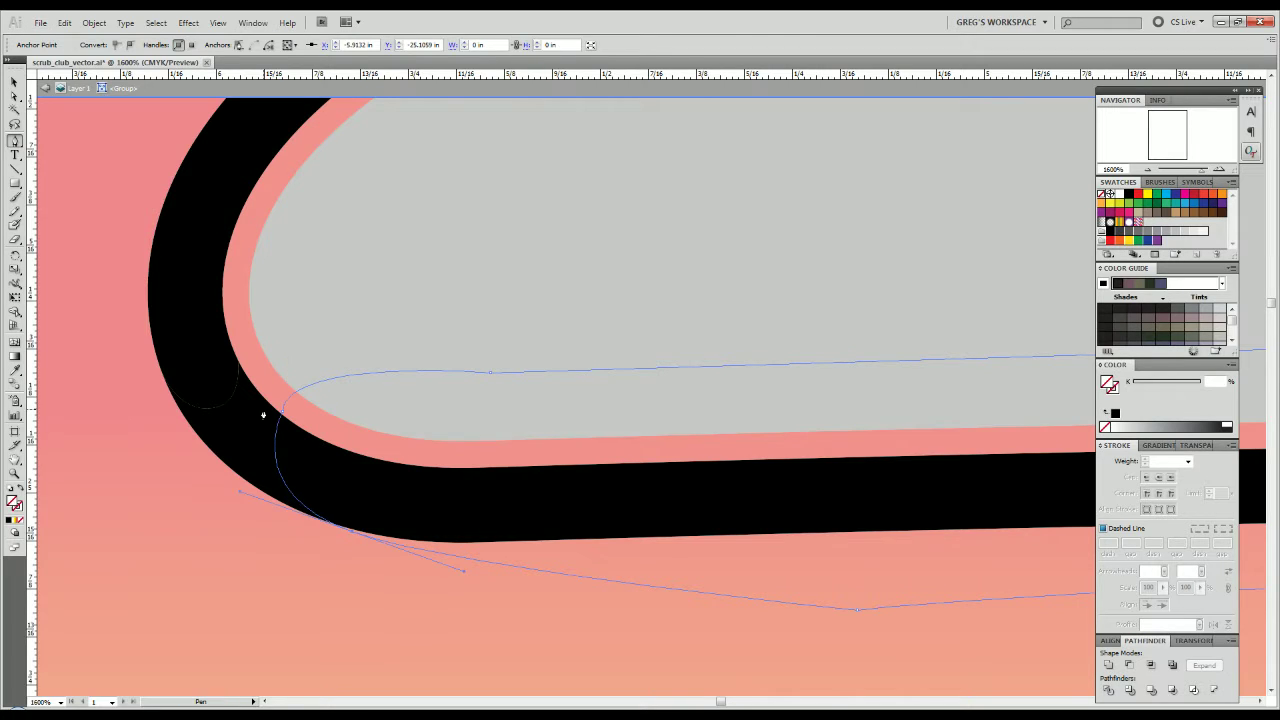
# Divide the S's black outline along the closed path around the middle stroke and ungroup the resulting pieces.
pyautogui.press('v')
pyautogui.scroll(-3, 326, 493)
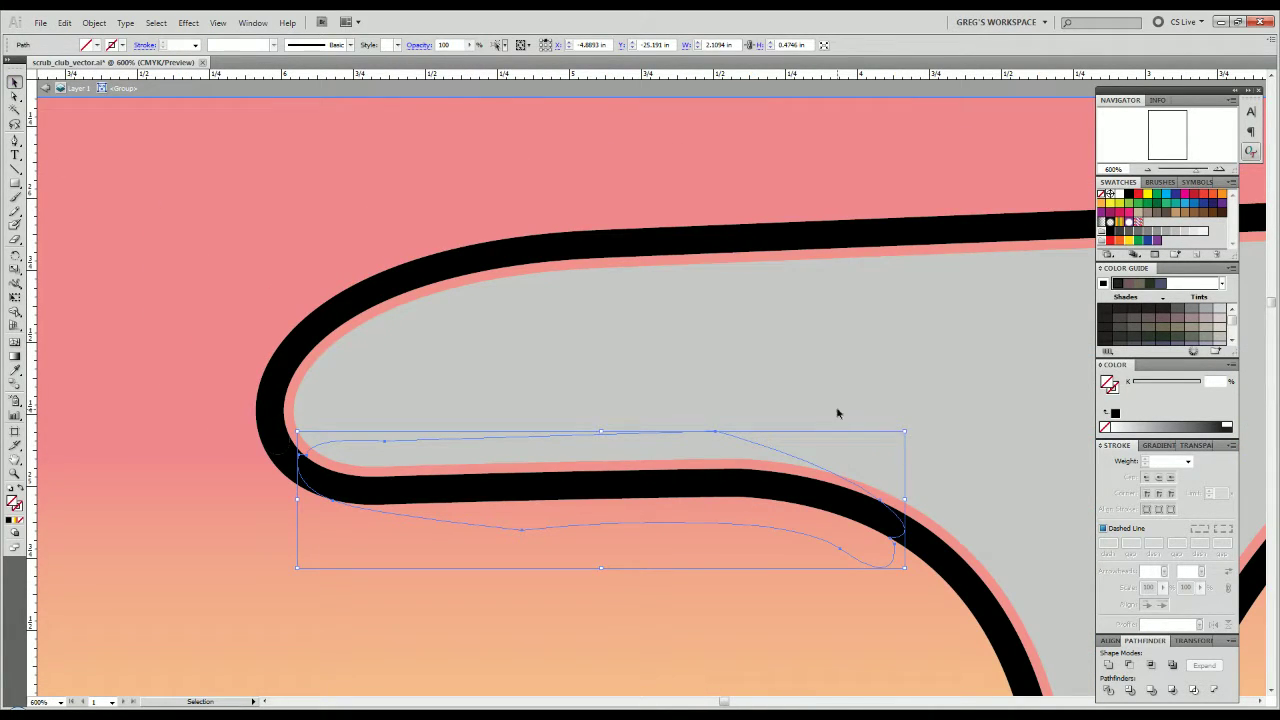
pyautogui.moveTo(783, 417); pyautogui.dragTo(710, 456)
pyautogui.keyDown('shift'); pyautogui.click(694, 481); pyautogui.keyUp('shift')
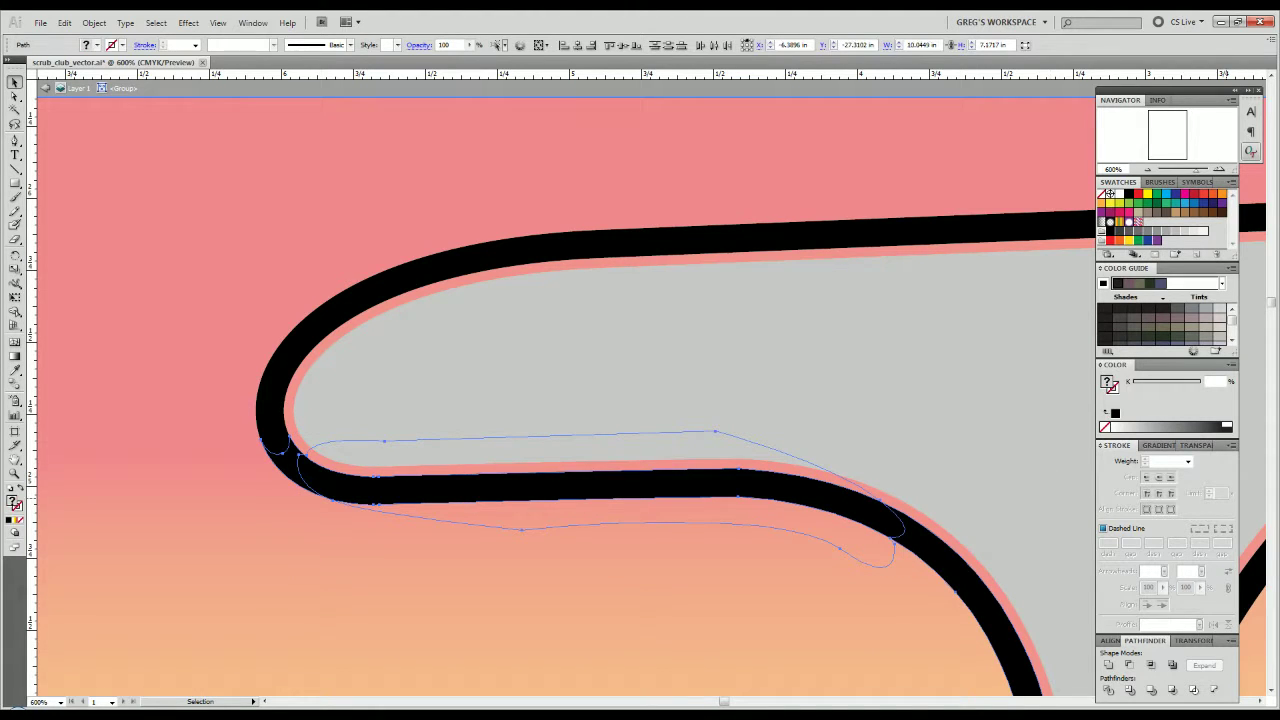
pyautogui.click(1108, 690)
pyautogui.rightClick(605, 407)
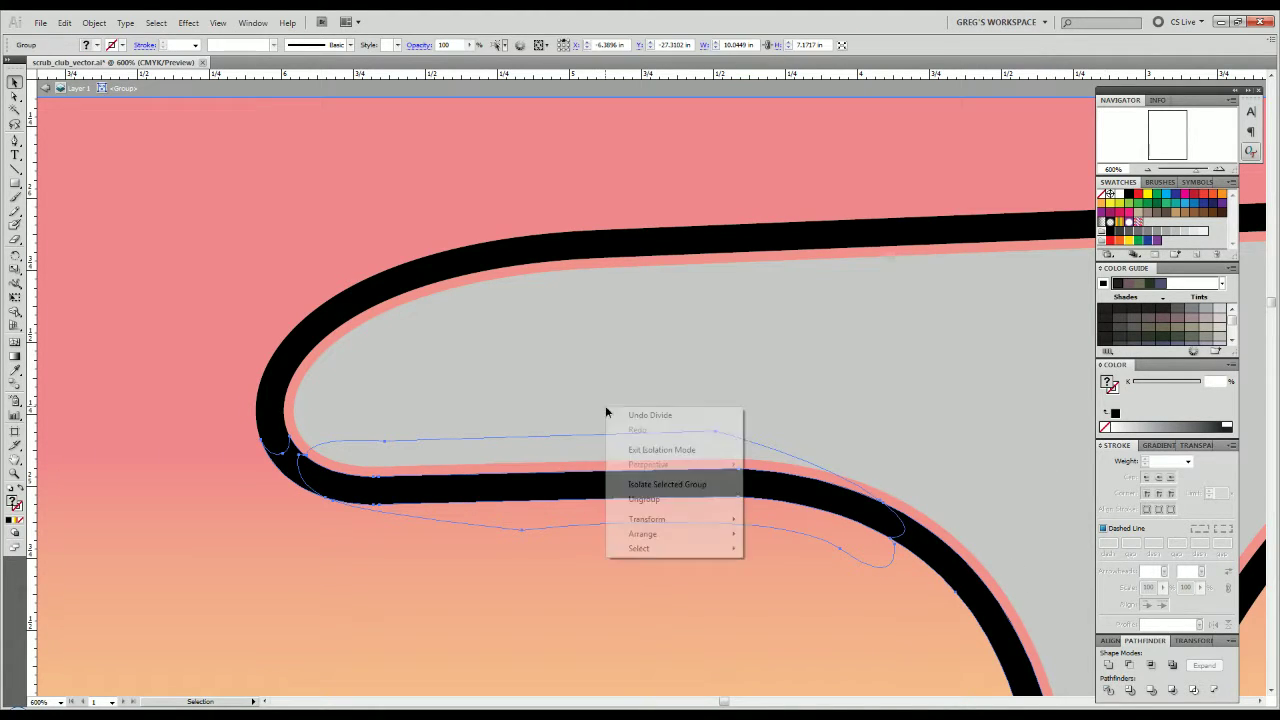
pyautogui.click(639, 501)
# Remove the short outline piece between the two segments at the S's inner bend and check the new middle stroke segment.
pyautogui.click(659, 412)
pyautogui.moveTo(287, 476); pyautogui.dragTo(271, 488)
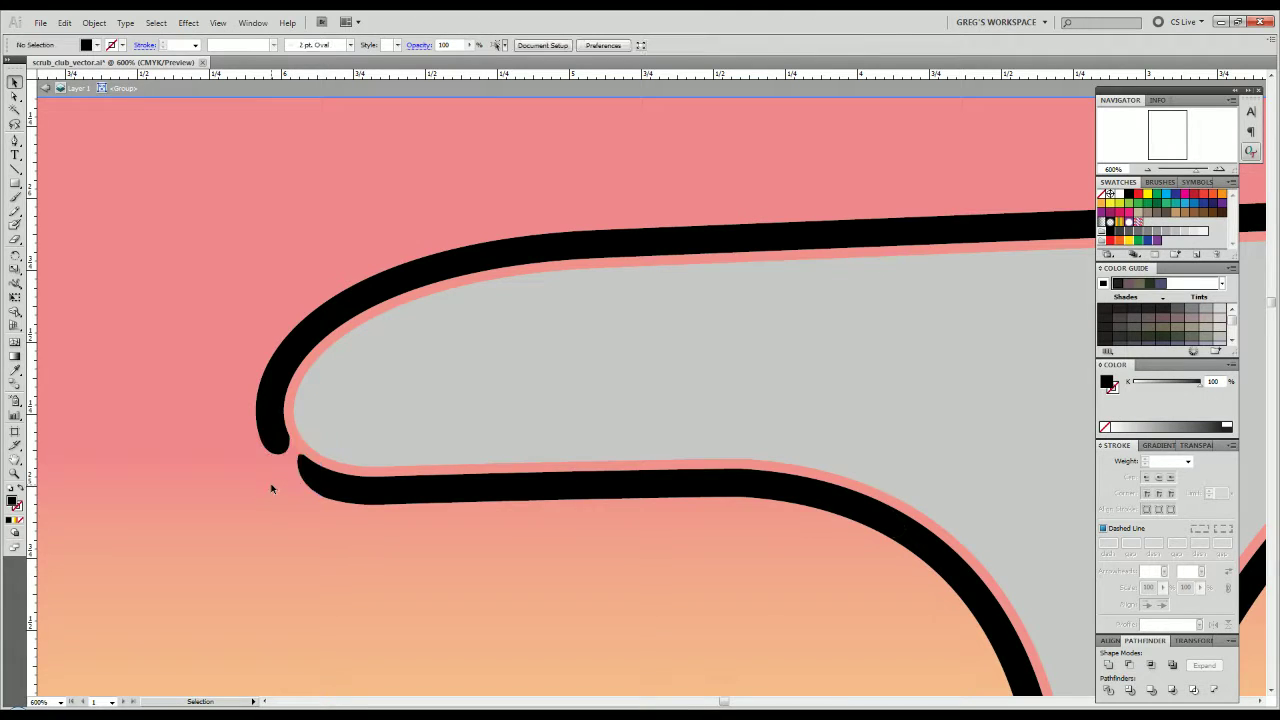
pyautogui.click(763, 491)
pyautogui.scroll(-1, 917, 586)
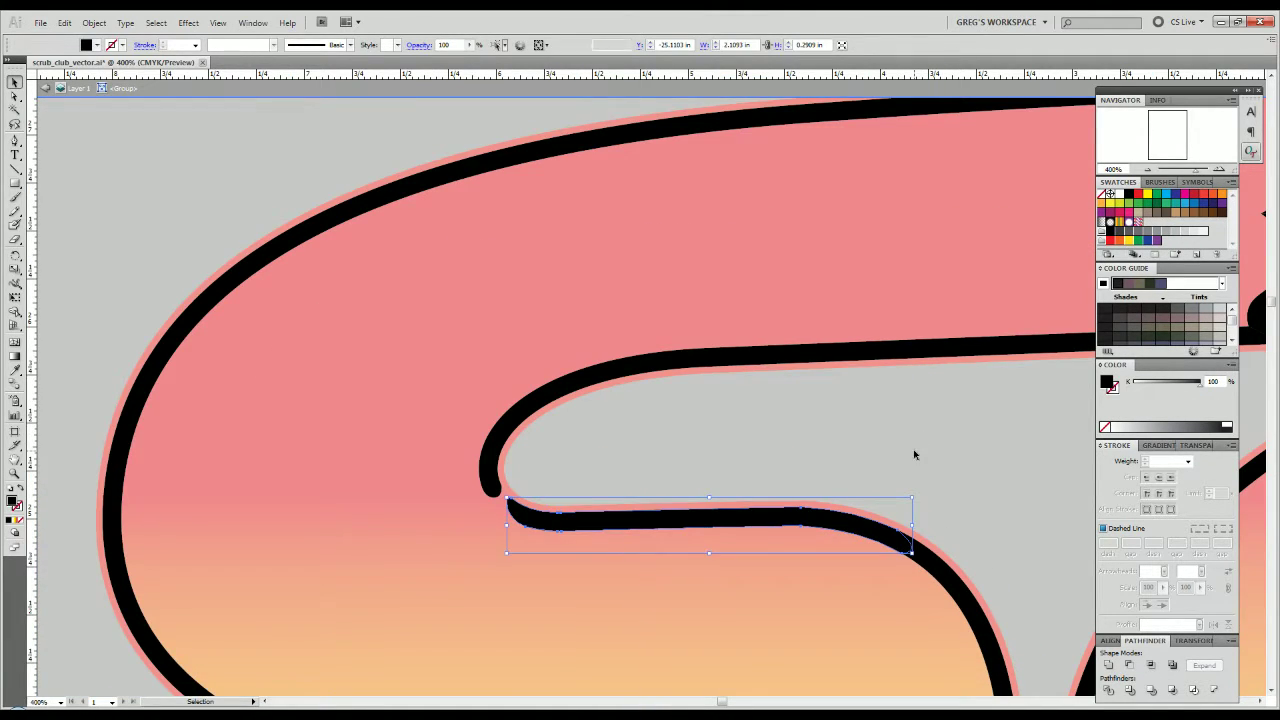
pyautogui.hotkey('ctrl', 'shift', 'a')
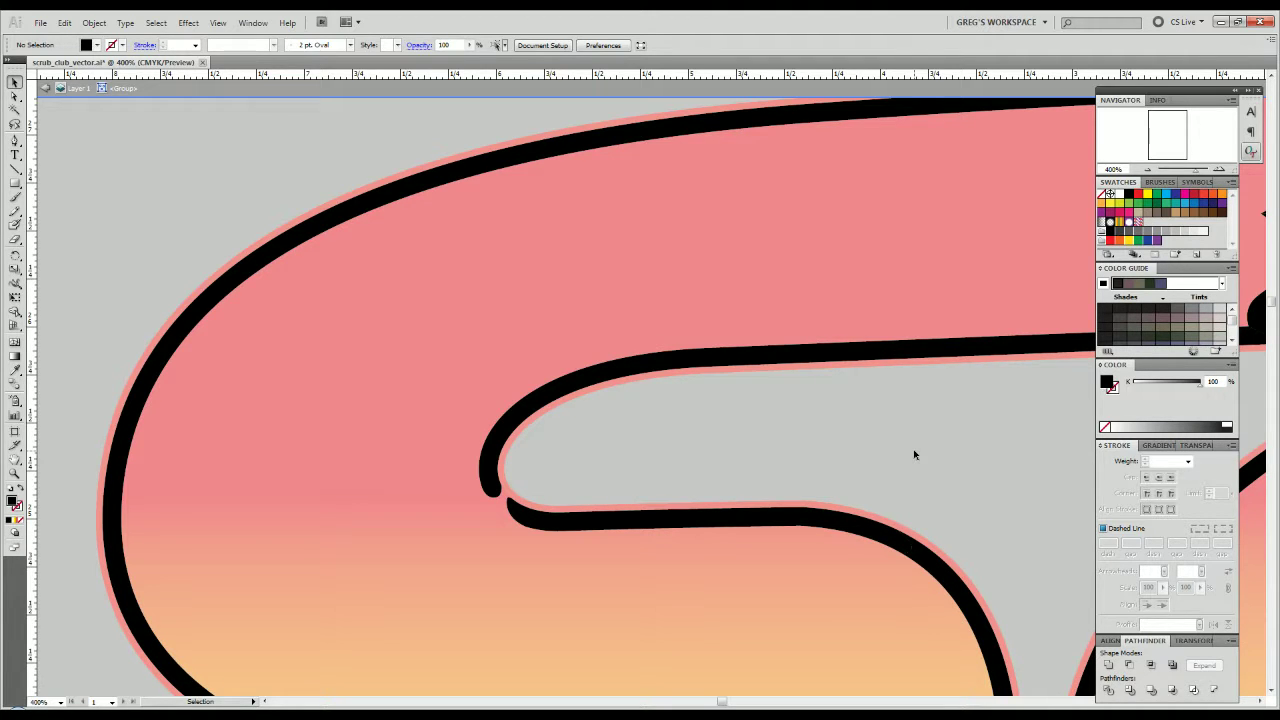
# Compare the S's split inner outline with the S in the Street Fighter reference logo and inspect where the middle stroke segment ends.
pyautogui.scroll(-4, 960, 517)
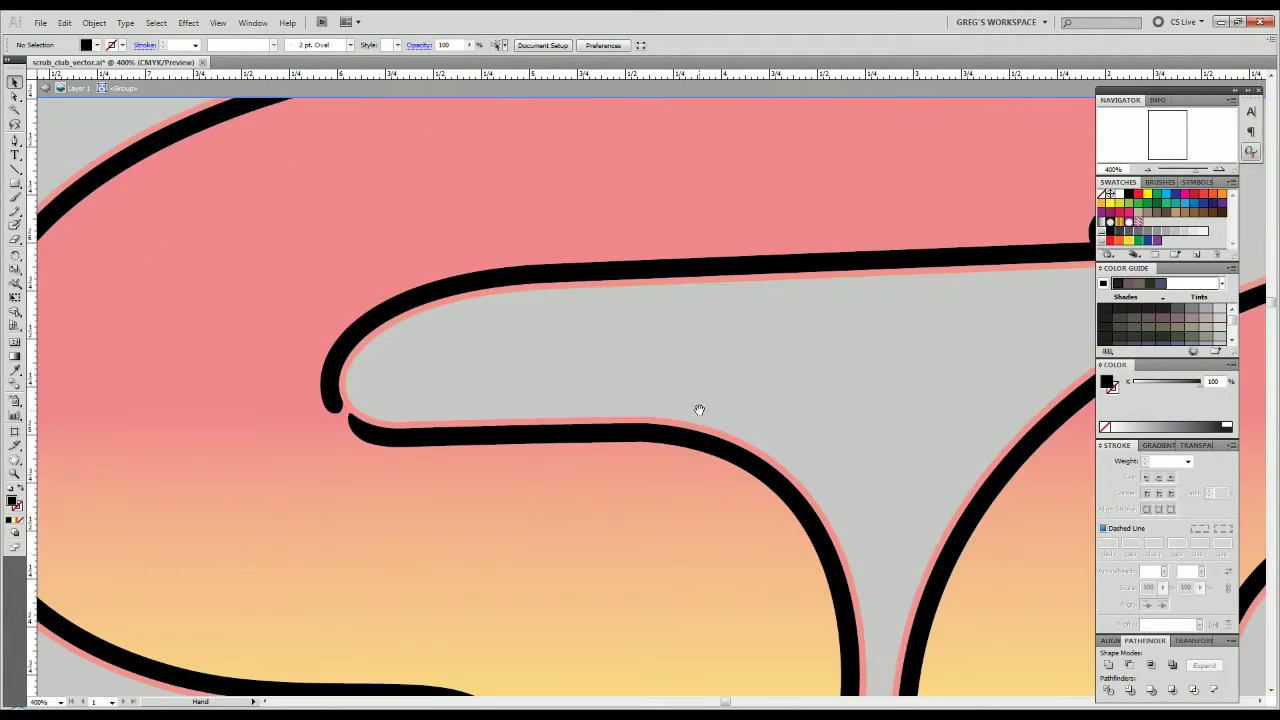
pyautogui.scroll(1, 620, 428)
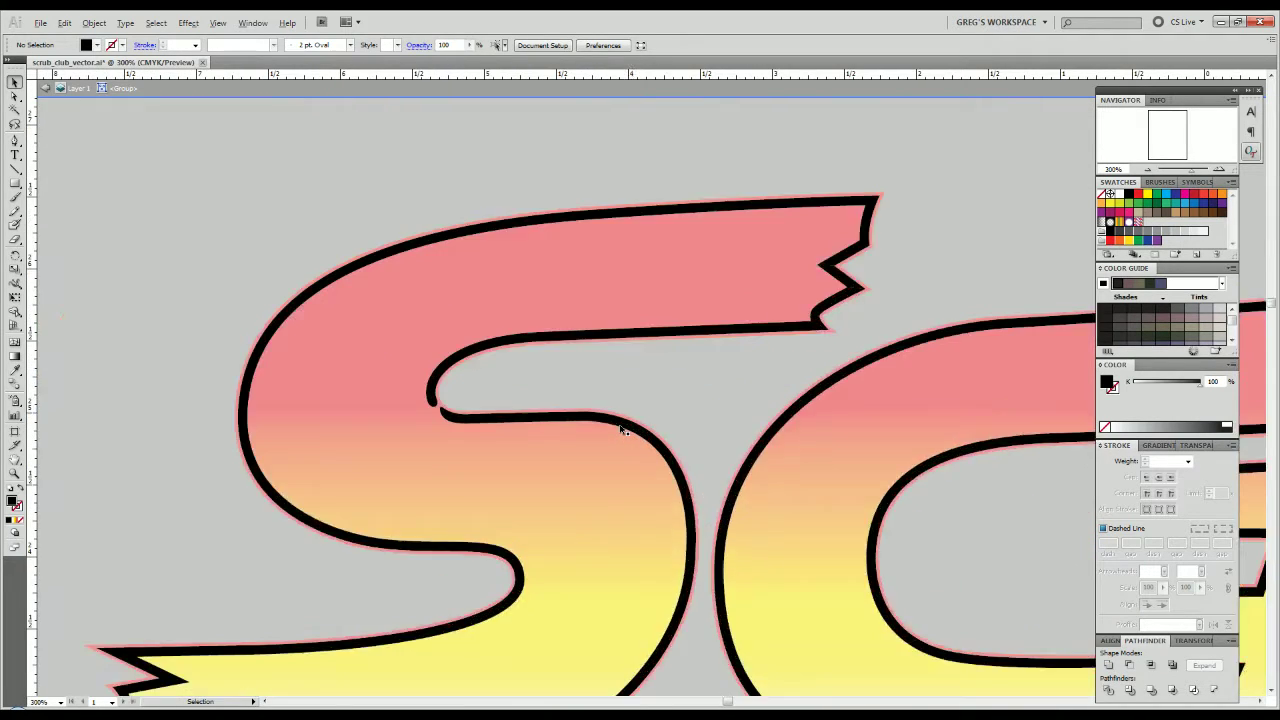
pyautogui.scroll(1, 623, 430)
pyautogui.scroll(-1, 623, 430)
pyautogui.moveTo(443, 450); pyautogui.dragTo(1178, 434)
pyautogui.scroll(-3, 378, 389)
pyautogui.scroll(2, 352, 284)
pyautogui.scroll(1, 352, 281)
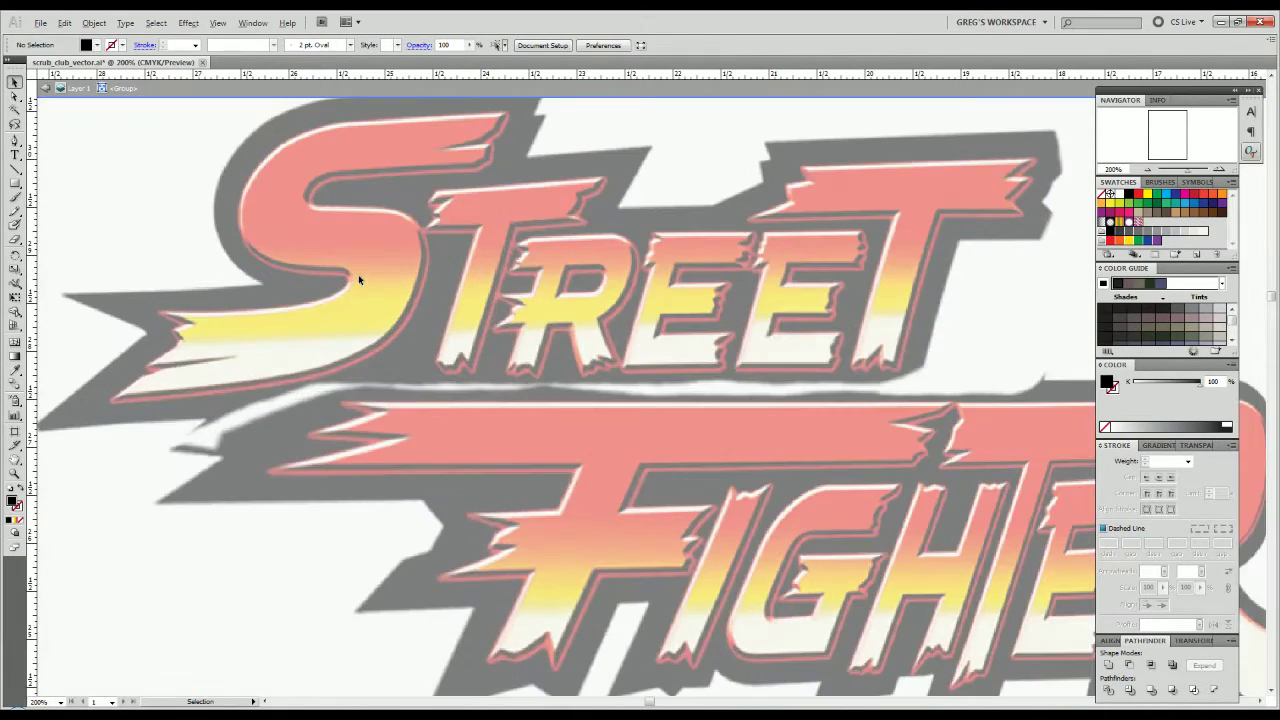
pyautogui.scroll(-1, 352, 281)
pyautogui.scroll(-2, 500, 310)
pyautogui.hscroll(5, 643, 335)
pyautogui.scroll(2, 643, 334)
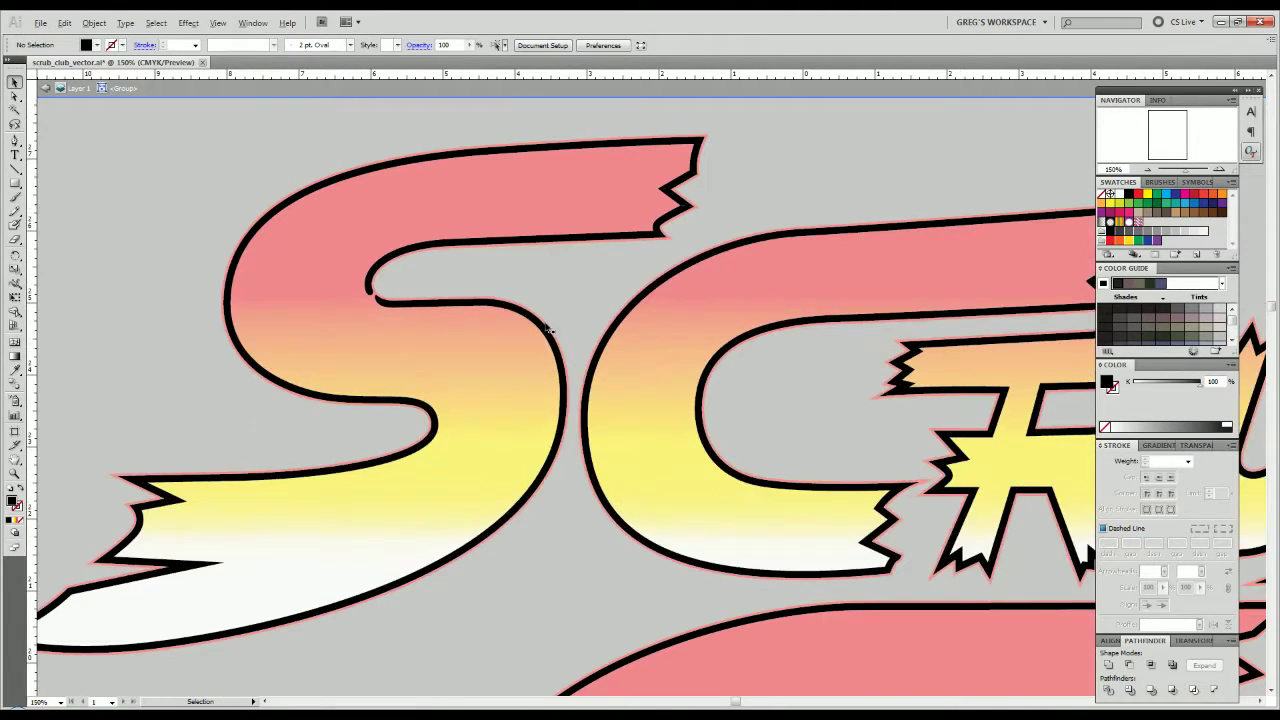
pyautogui.click(505, 304)
pyautogui.scroll(2, 537, 332)
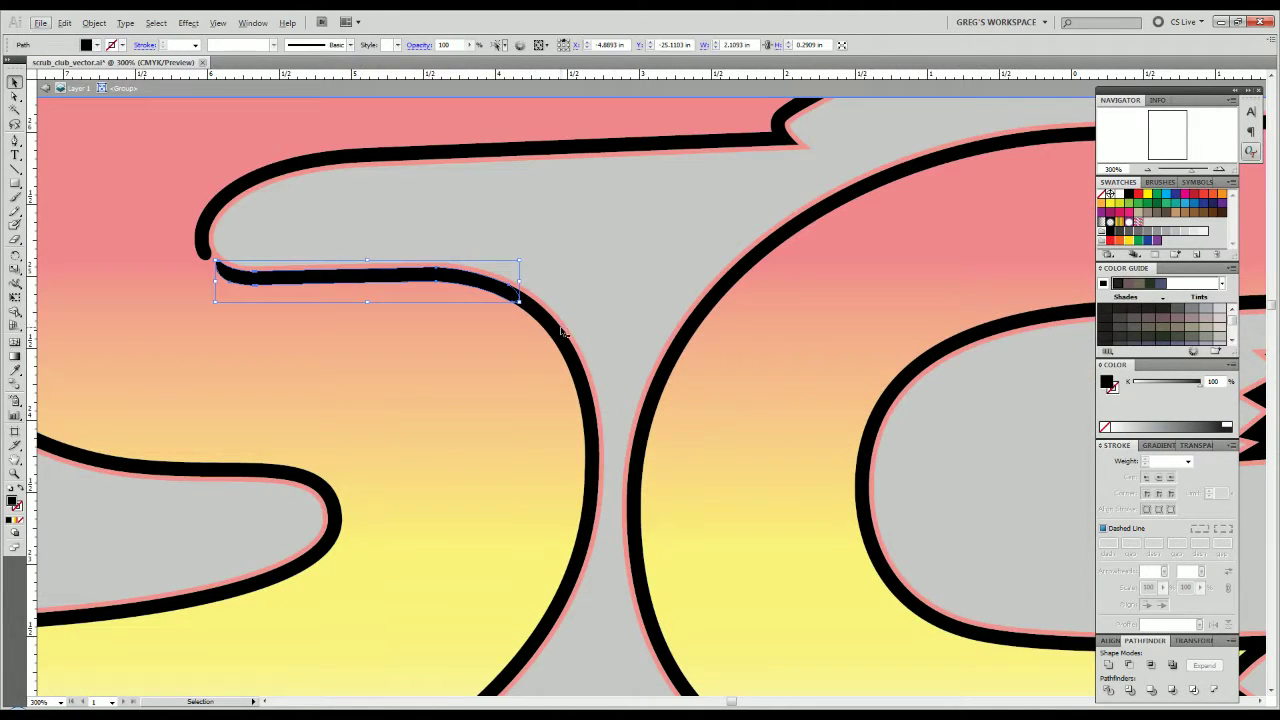
pyautogui.click(630, 311)
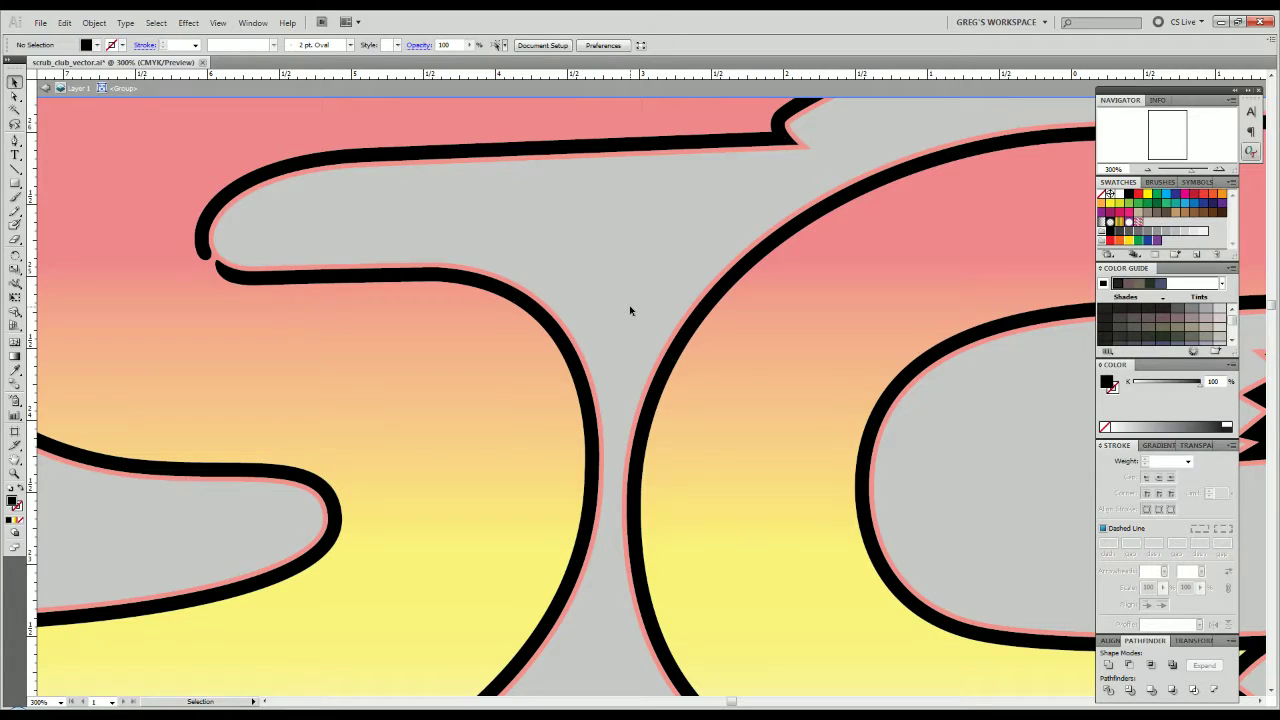
# Delete the leftover unfilled pieces above and below the S's middle stroke segment.
pyautogui.press('p')
pyautogui.hotkey('ctrl', 'y')
pyautogui.hotkey('ctrl', 'y')
pyautogui.press('v')
pyautogui.click(393, 293)
pyautogui.hotkey('ctrl', 'y')
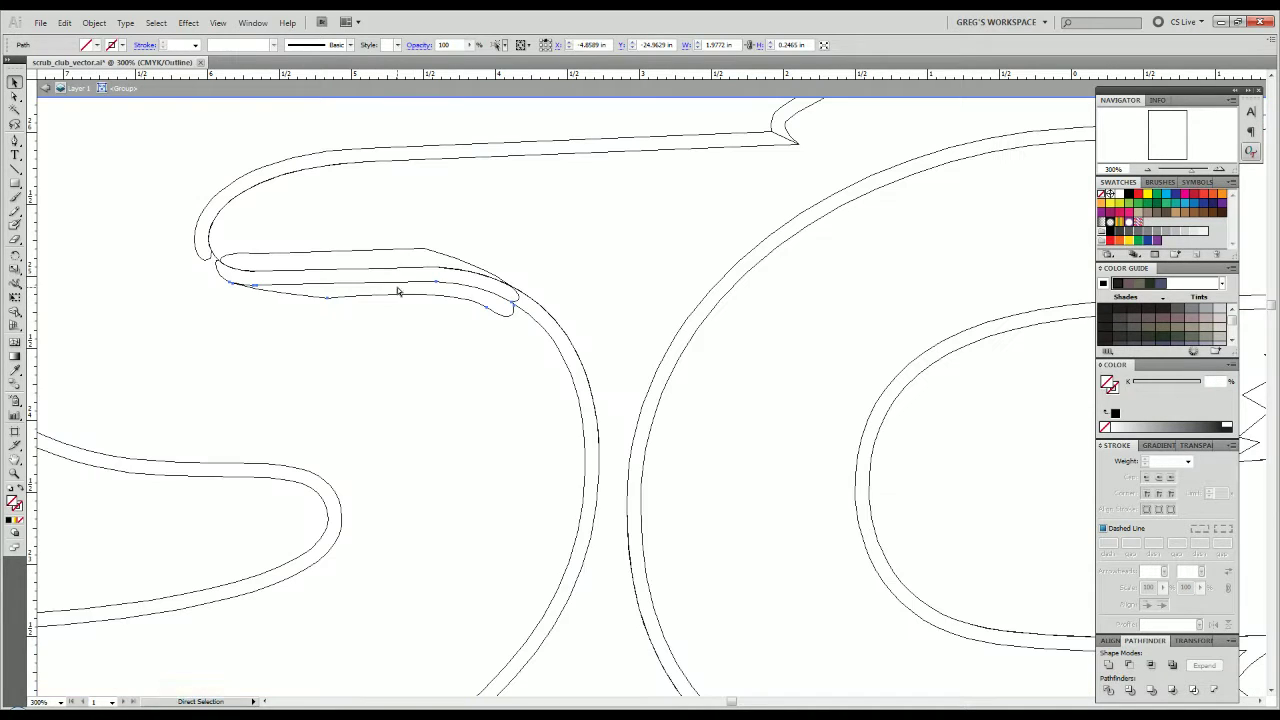
pyautogui.click(412, 250)
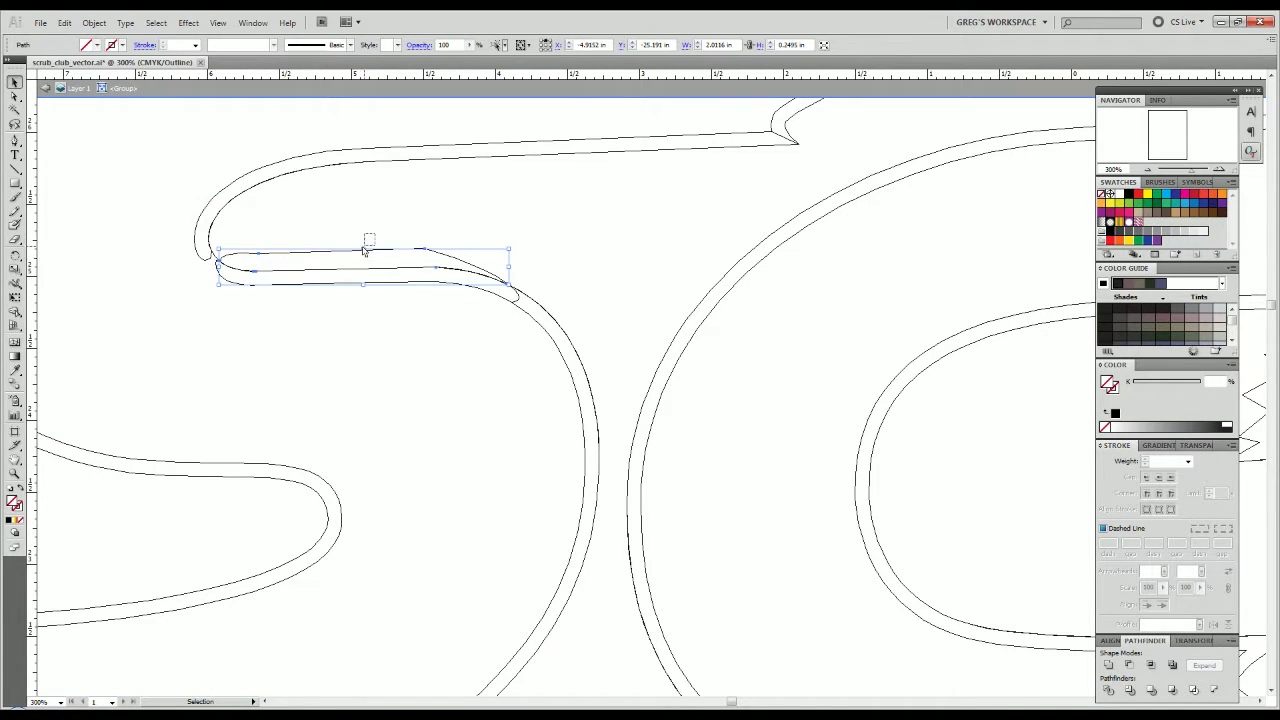
pyautogui.press('Delete')
pyautogui.scroll(-1, 250, 309)
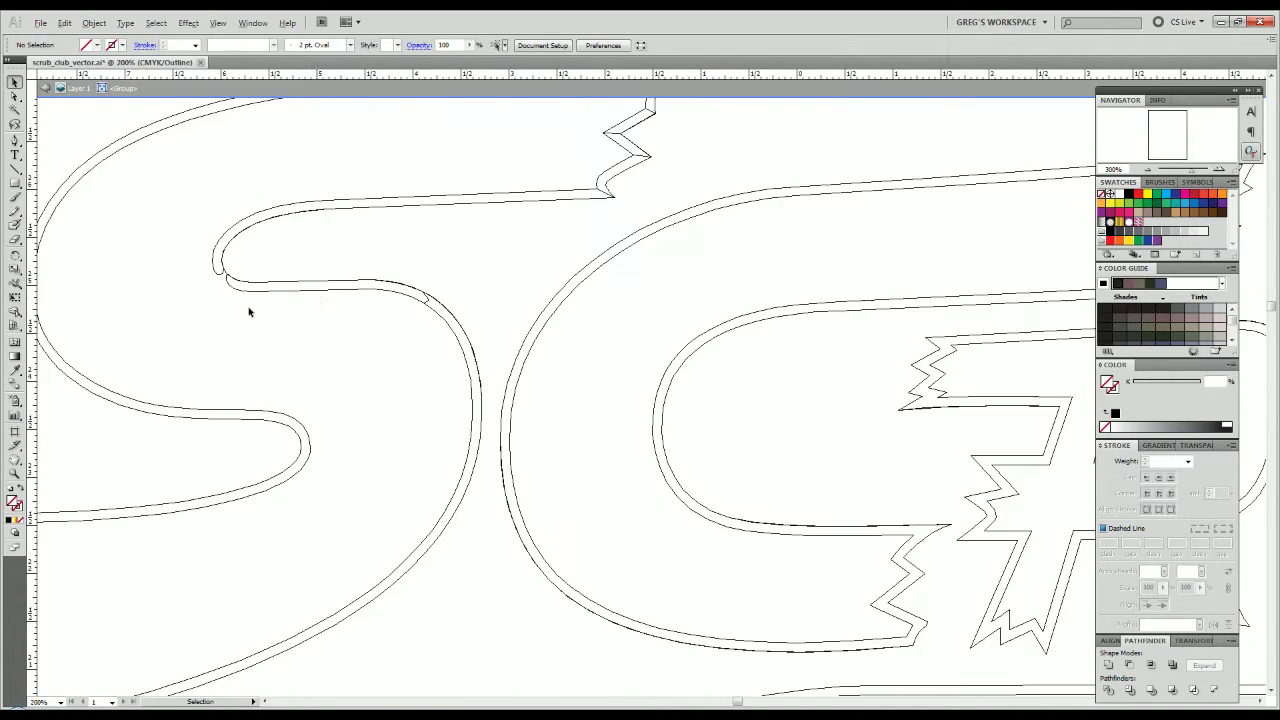
# Start a Pen path with a rounded cap across the S's outline, just past the end of the middle stroke segment.
pyautogui.scroll(2, 434, 306)
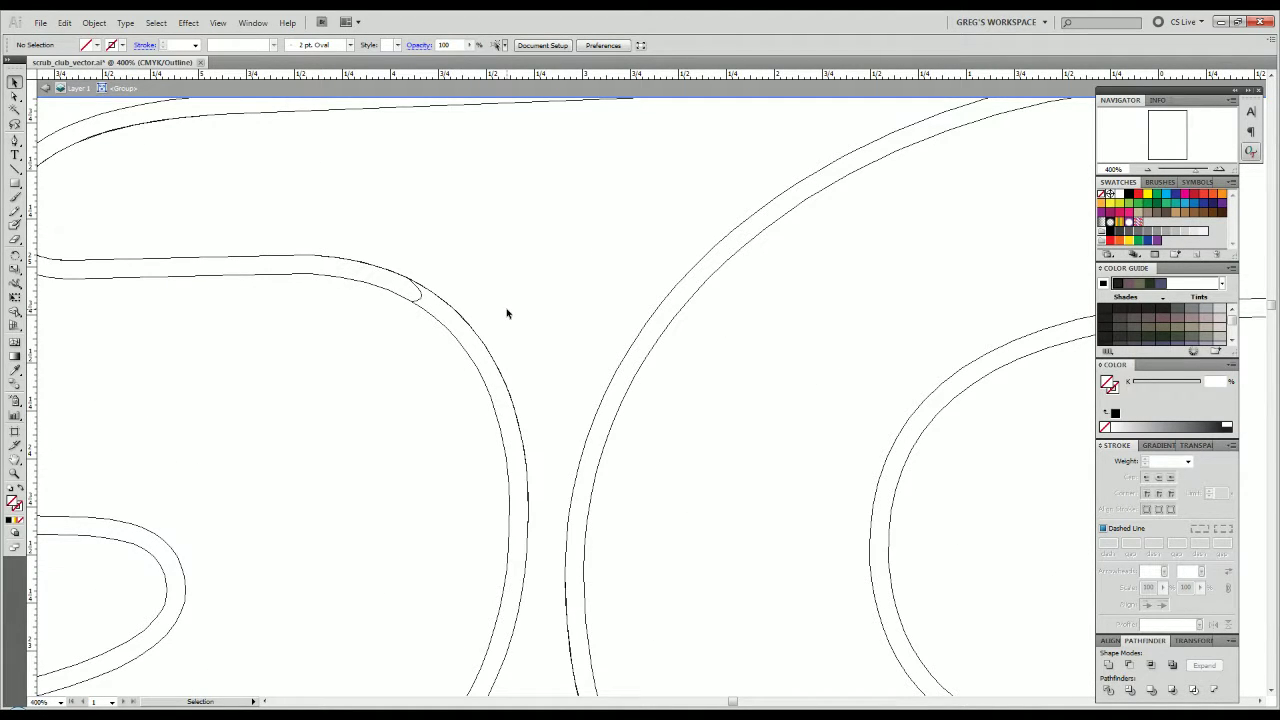
pyautogui.press('p')
pyautogui.scroll(1, 476, 329)
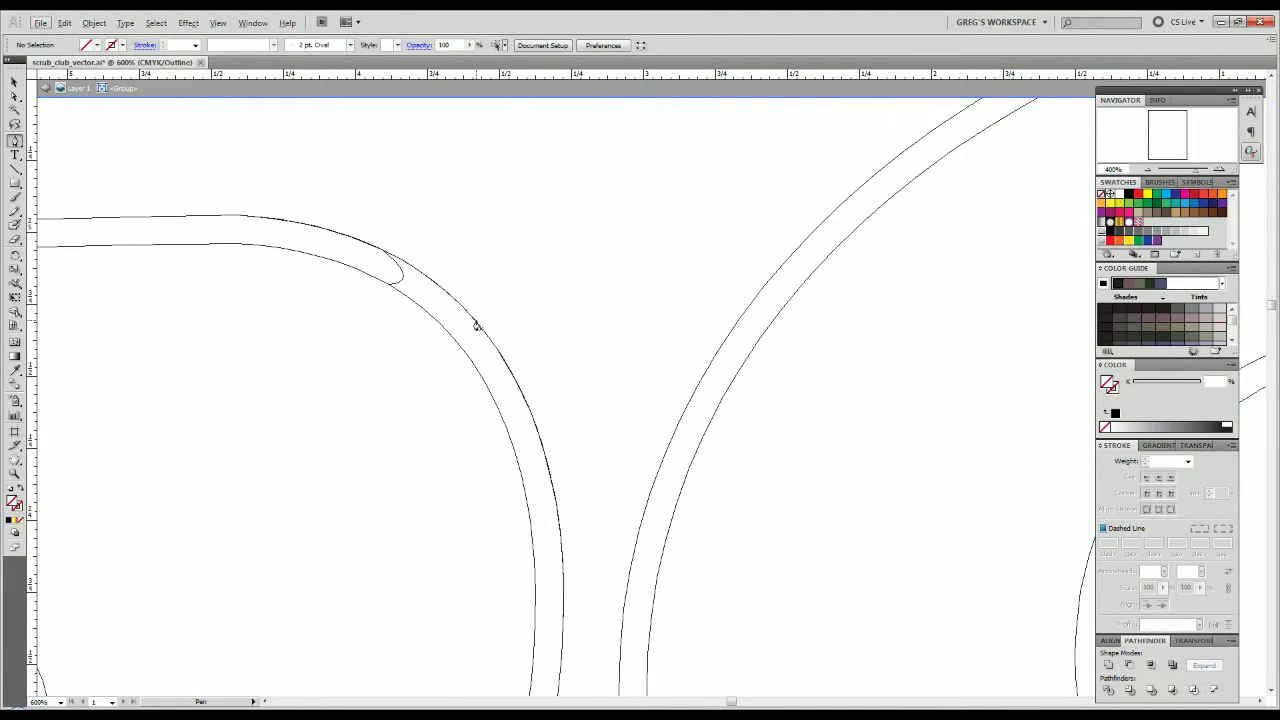
pyautogui.click(435, 313)
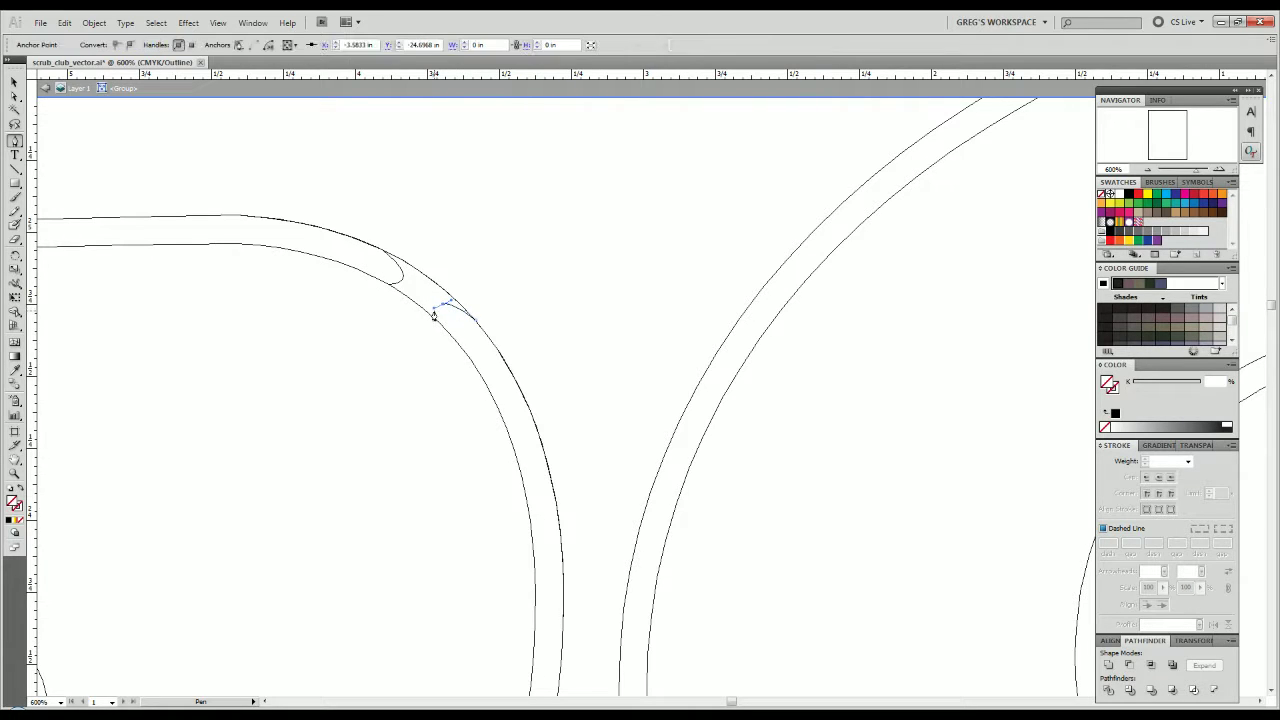
pyautogui.moveTo(448, 335); pyautogui.dragTo(455, 342)
pyautogui.hotkey('ctrl', 'y')
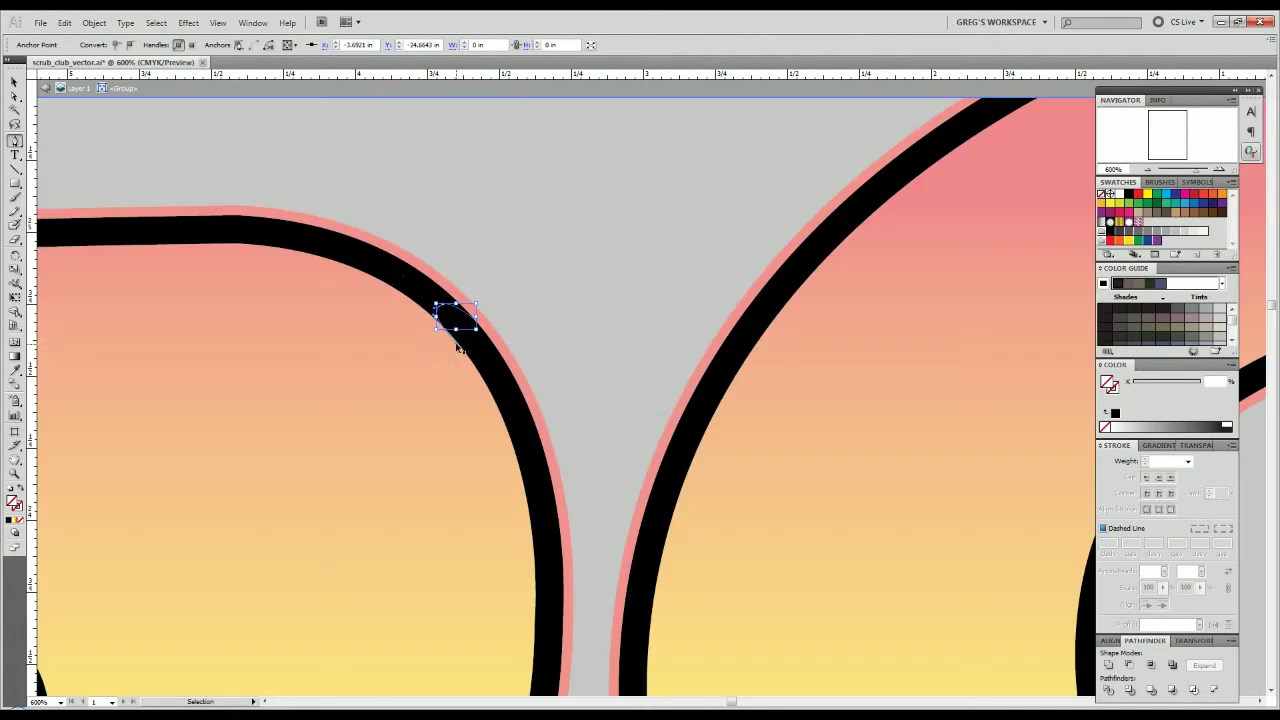
# Run the Pen path down inside the S's large lower curve toward its pointed tail.
pyautogui.hotkey('ctrl', '-')
pyautogui.hotkey('ctrl', '-')
pyautogui.hotkey('ctrl', '-')
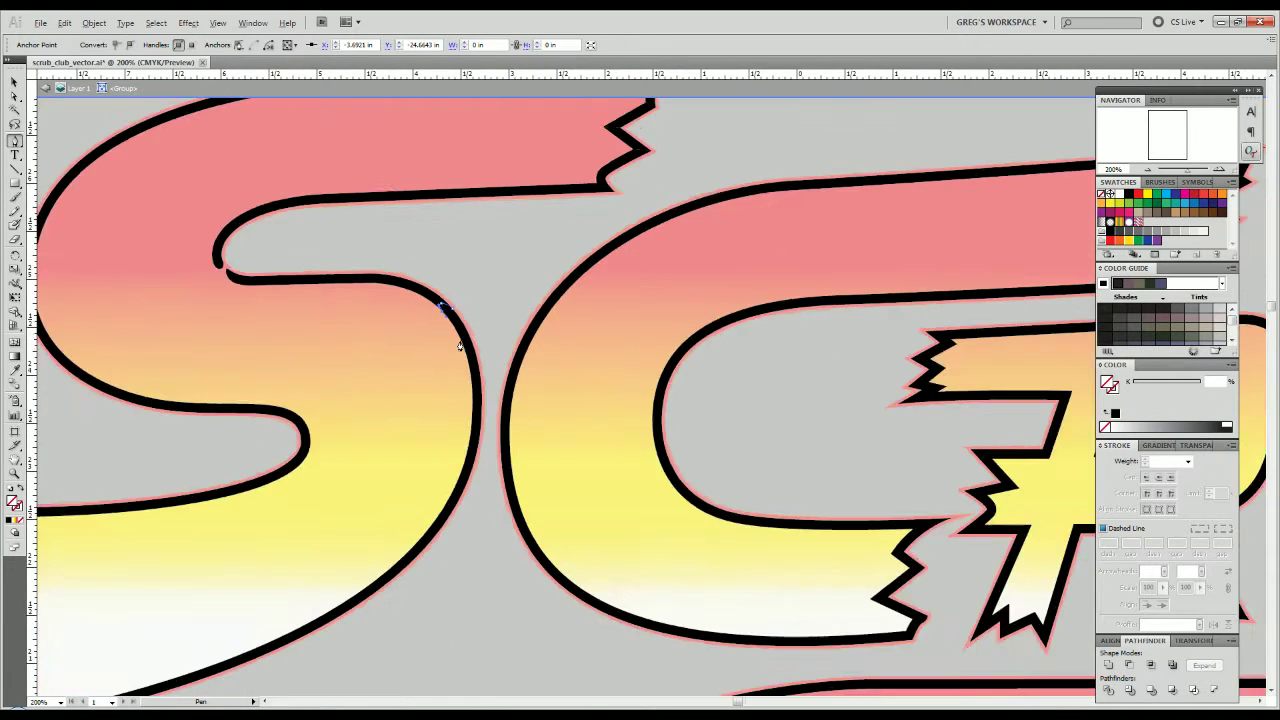
pyautogui.hotkey('ctrl', '-')
pyautogui.moveTo(448, 366); pyautogui.dragTo(619, 289)
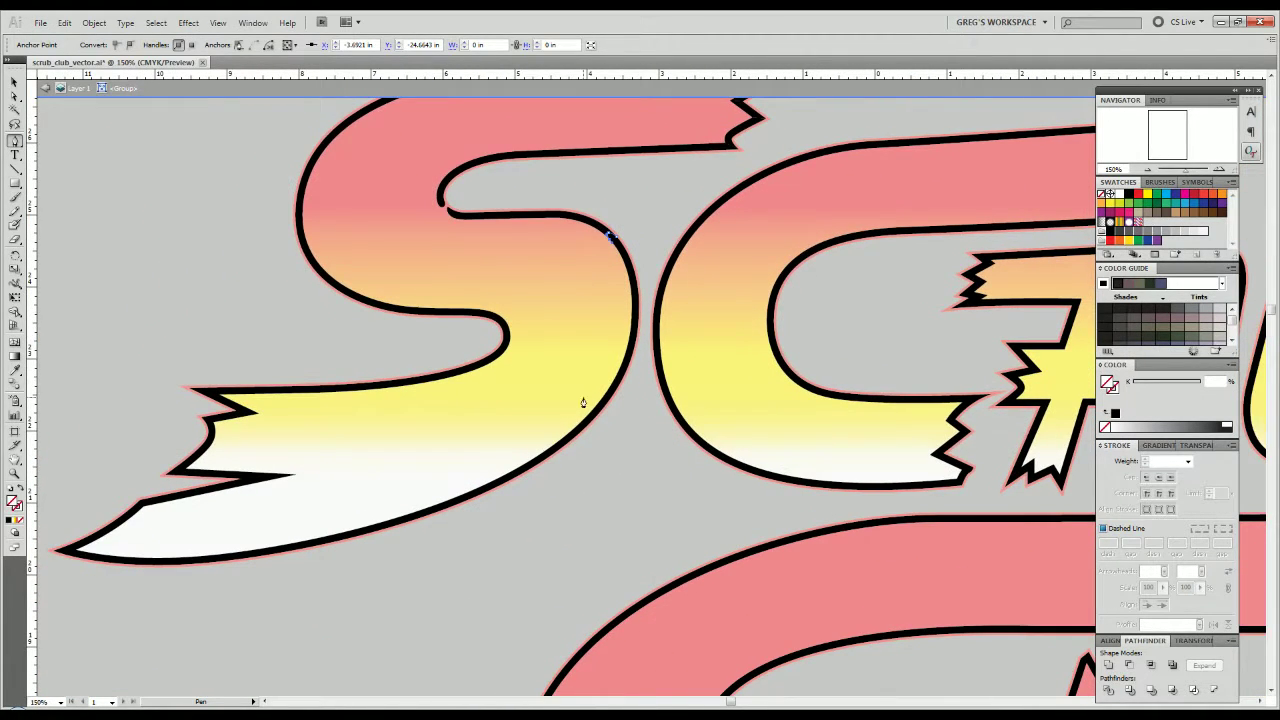
pyautogui.click(587, 331)
pyautogui.click(545, 398)
pyautogui.click(451, 462)
pyautogui.click(324, 488)
pyautogui.click(239, 515)
pyautogui.moveTo(166, 534); pyautogui.dragTo(344, 504)
# Carry the Pen path across the black outline at the tip of the S's tail, from the inner corner to the outer point.
pyautogui.scroll(4, 240, 523)
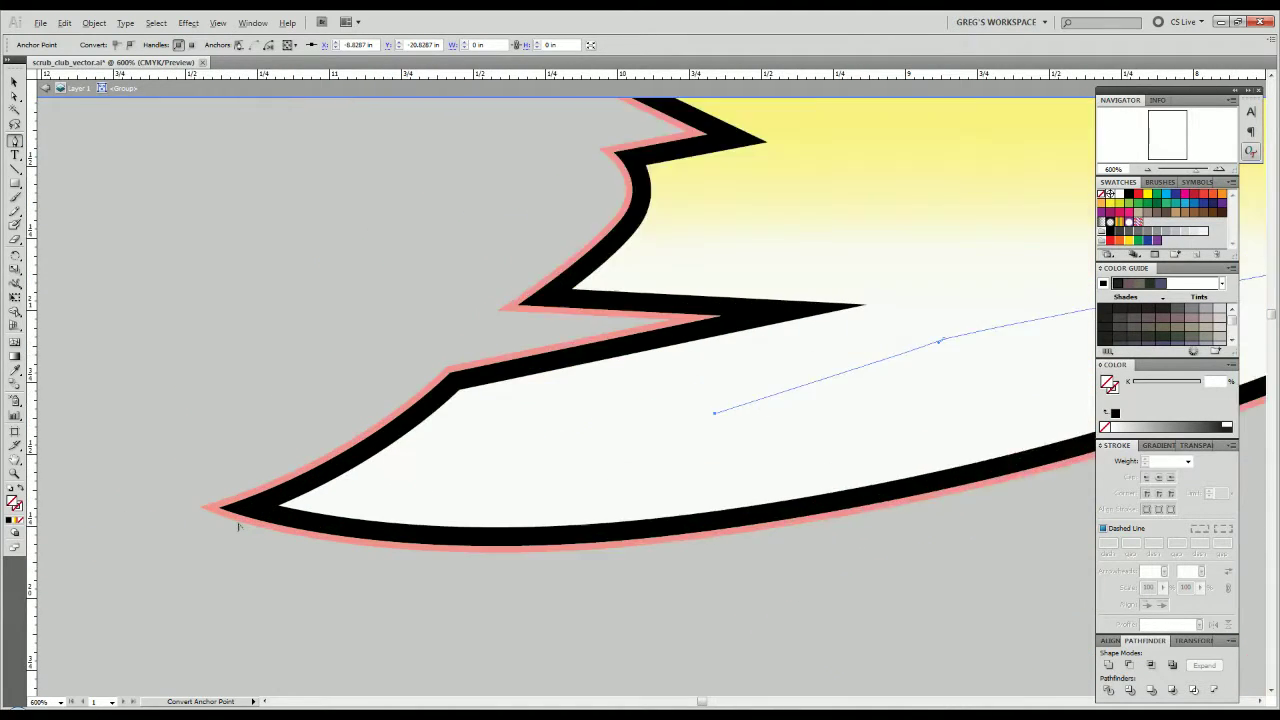
pyautogui.hotkey('ctrl', '+')
pyautogui.hotkey('ctrl', '+')
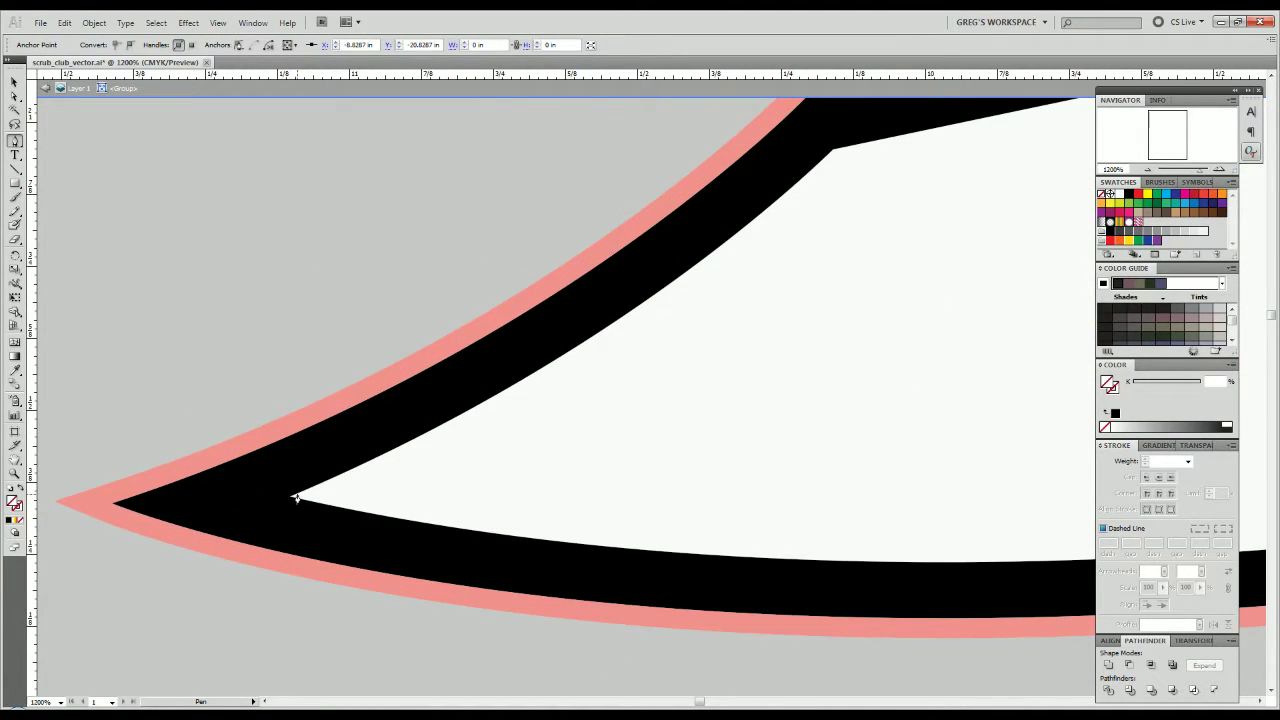
pyautogui.click(110, 508)
pyautogui.hotkey('ctrl', '-')
pyautogui.hotkey('ctrl', '-')
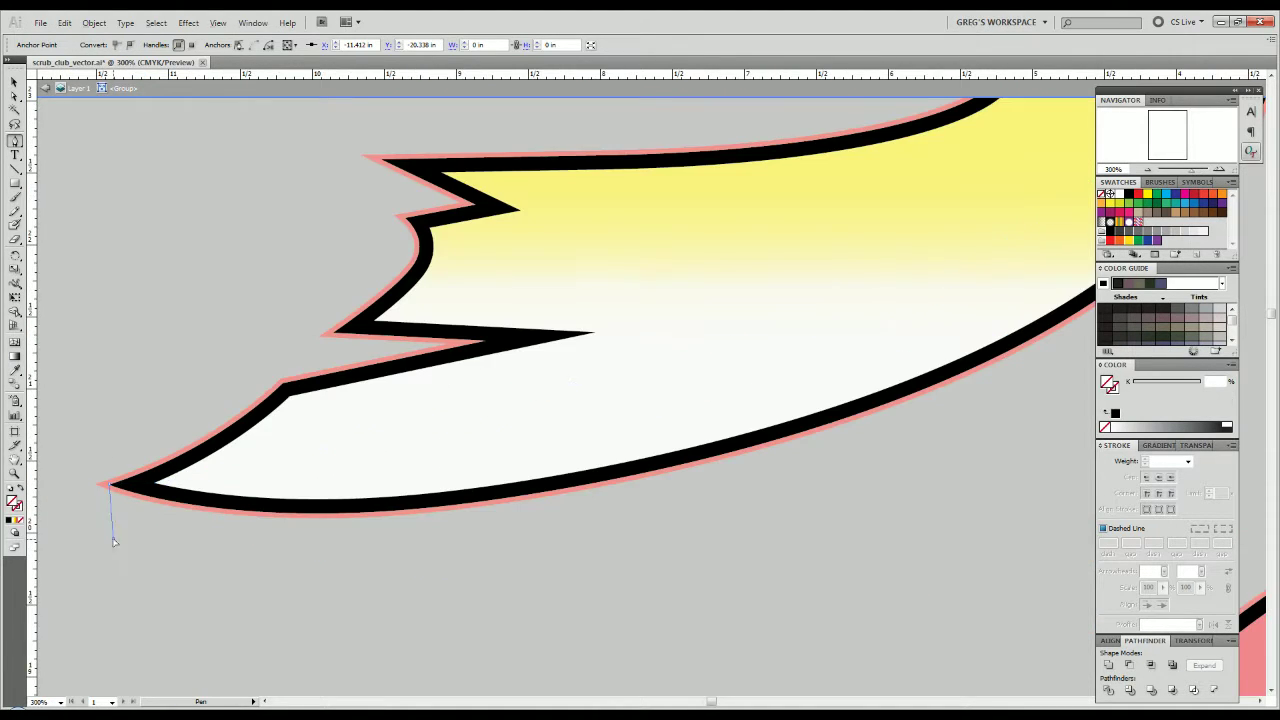
# Bring the Pen path back up outside the S's lower curve and close it at its starting anchor near the bend.
pyautogui.moveTo(853, 456); pyautogui.dragTo(363, 588)
pyautogui.moveTo(677, 534); pyautogui.dragTo(519, 625)
pyautogui.click(536, 562)
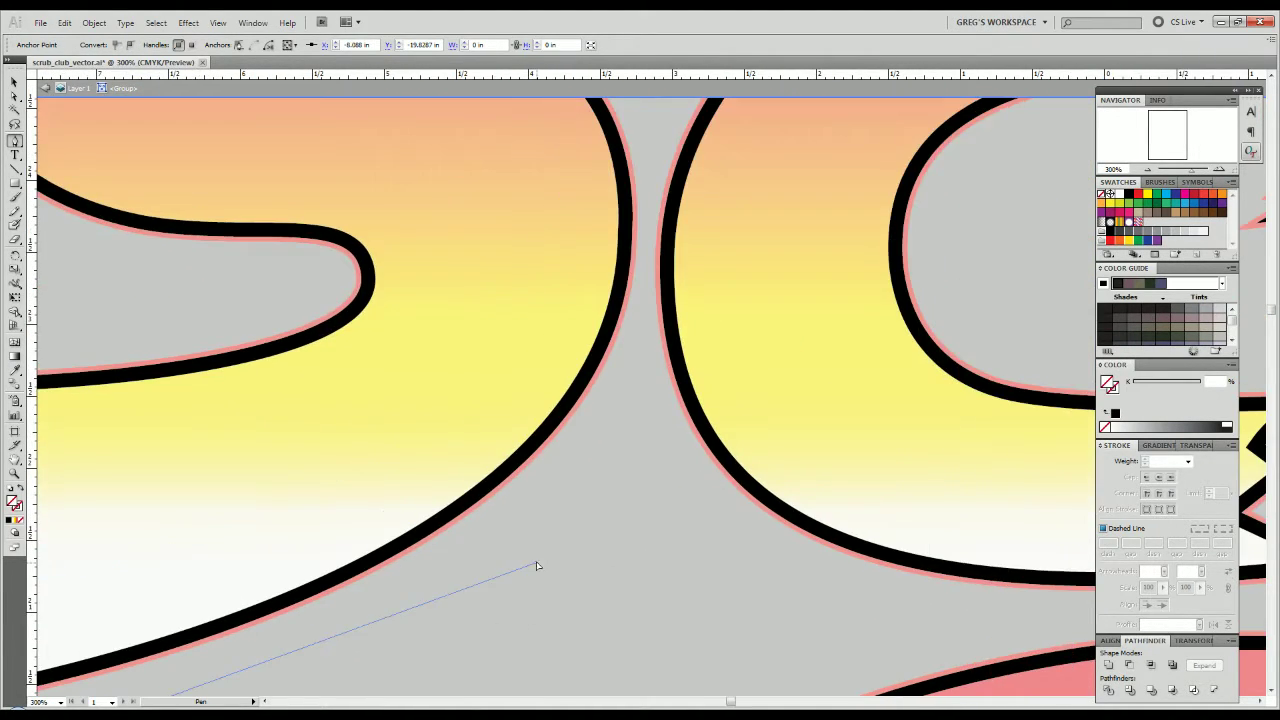
pyautogui.click(592, 469)
pyautogui.click(632, 371)
pyautogui.moveTo(637, 305); pyautogui.dragTo(611, 491)
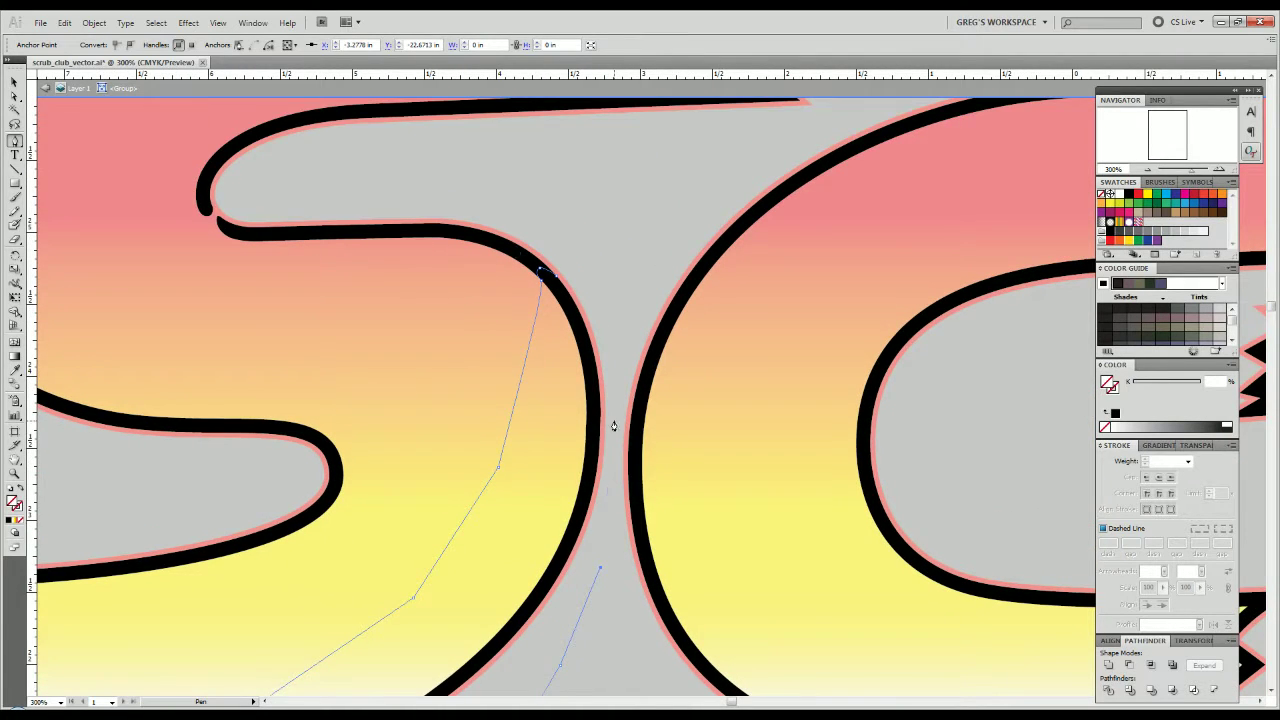
pyautogui.click(555, 276)
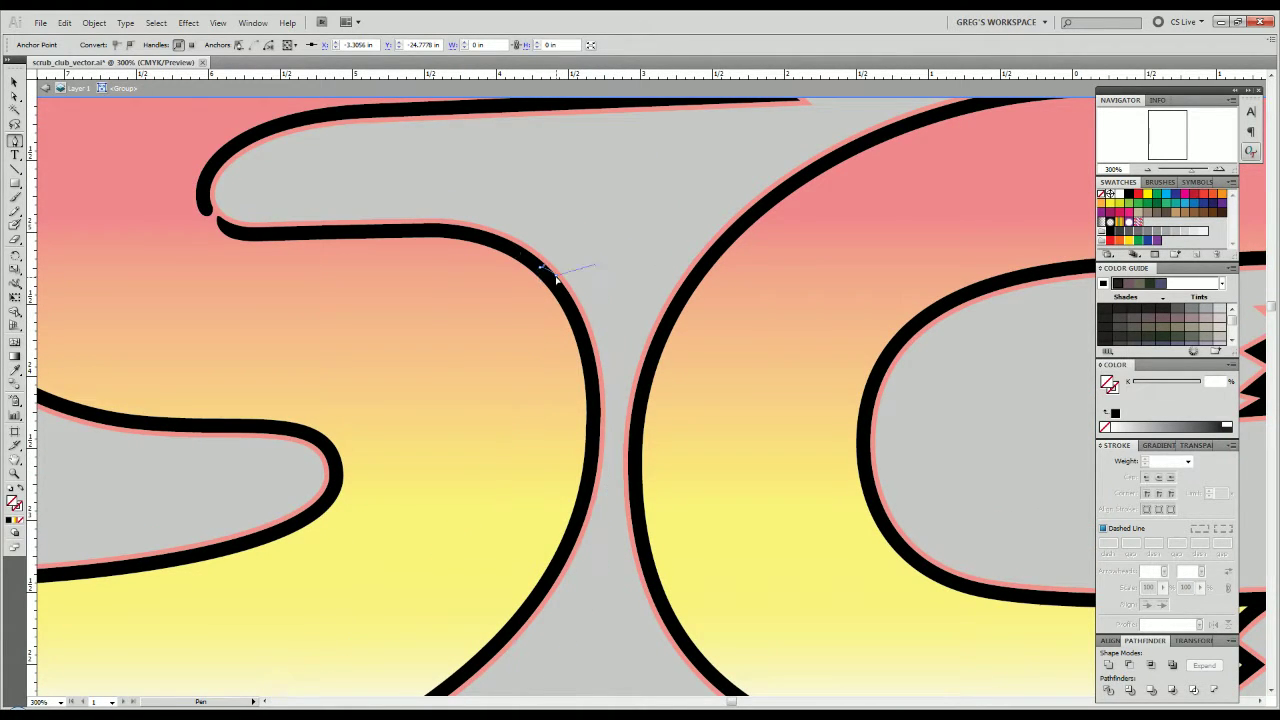
pyautogui.scroll(-2, 552, 278)
pyautogui.hotkey('ctrl', '+')
pyautogui.hotkey('ctrl', '+')
pyautogui.hotkey('ctrl', '+')
pyautogui.hotkey('ctrl', '+')
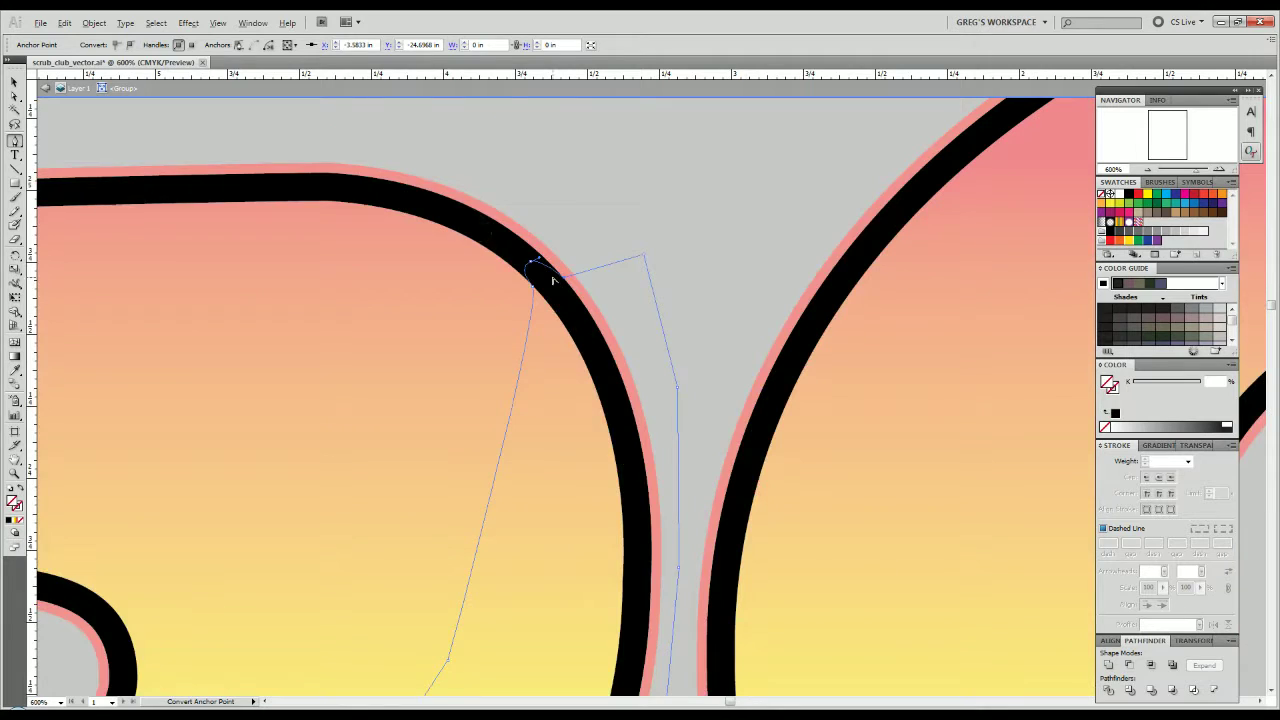
# Divide the S's black outline along the closed path around the lower curve and ungroup the resulting pieces.
pyautogui.hotkey('ctrl', '-')
pyautogui.hotkey('ctrl', '-')
pyautogui.hotkey('ctrl', '-')
pyautogui.press('v')
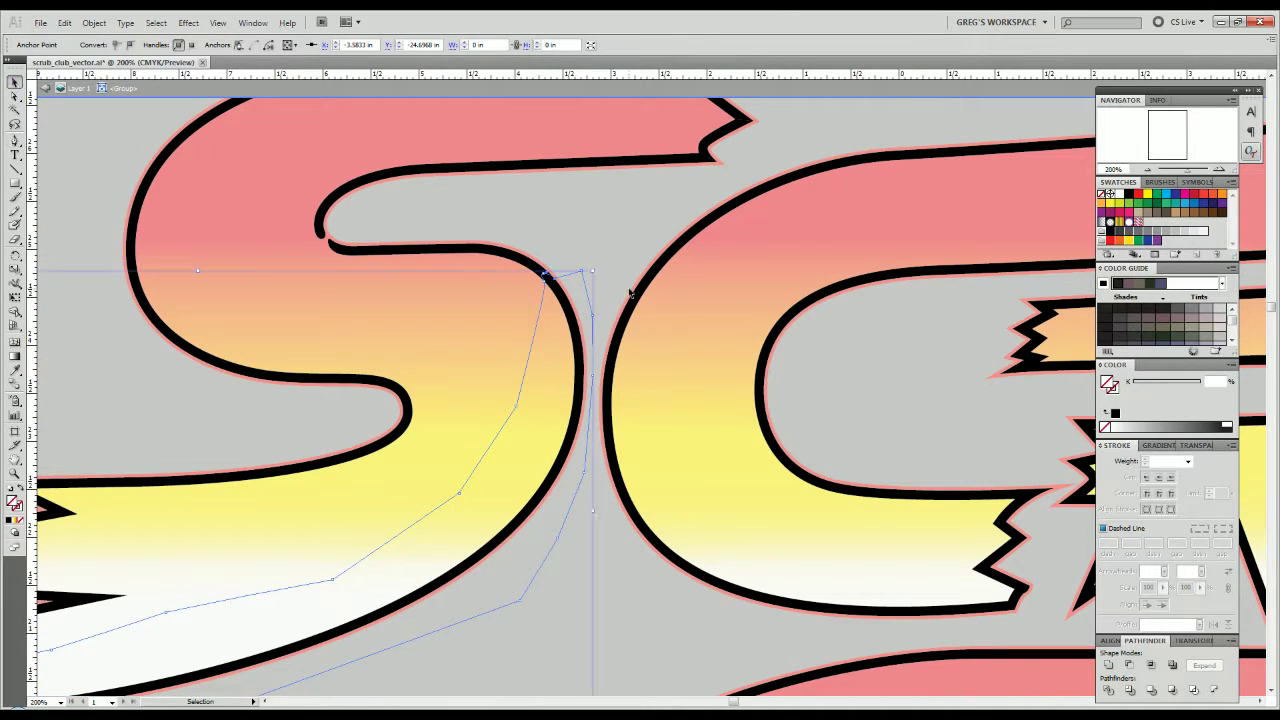
pyautogui.keyDown('shift'); pyautogui.click(569, 308); pyautogui.keyUp('shift')
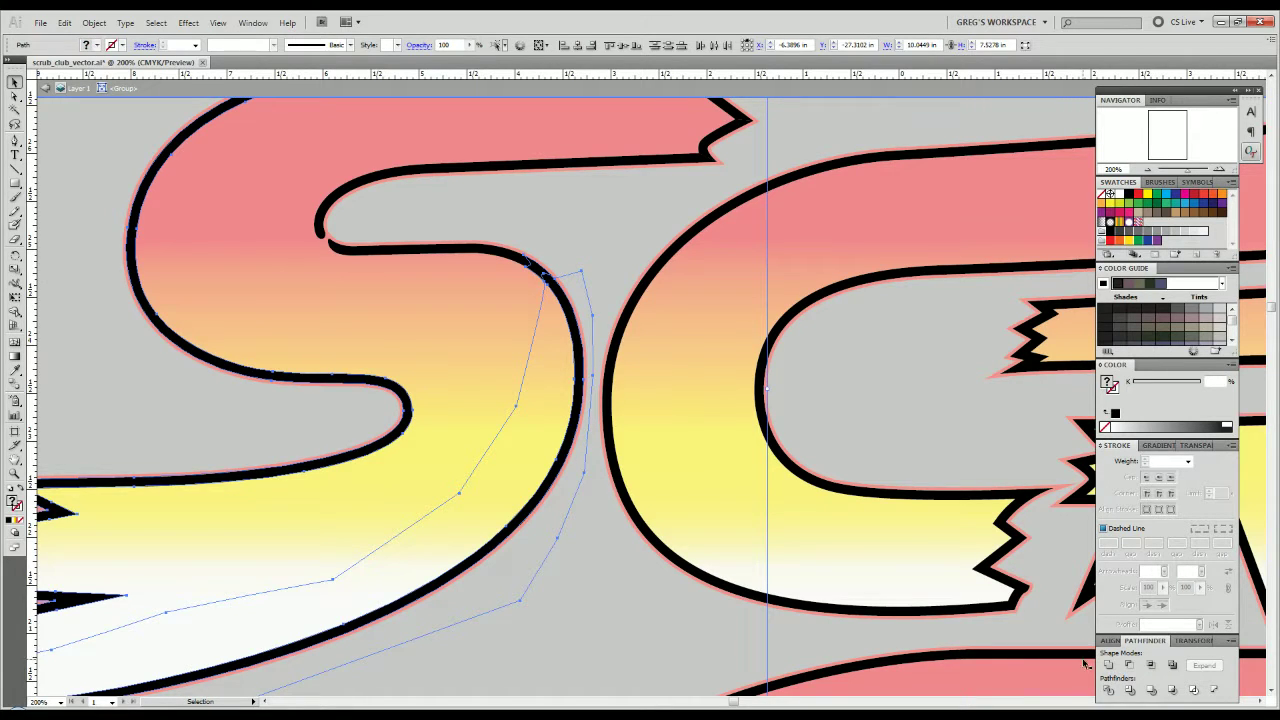
pyautogui.click(1106, 691)
pyautogui.rightClick(525, 478)
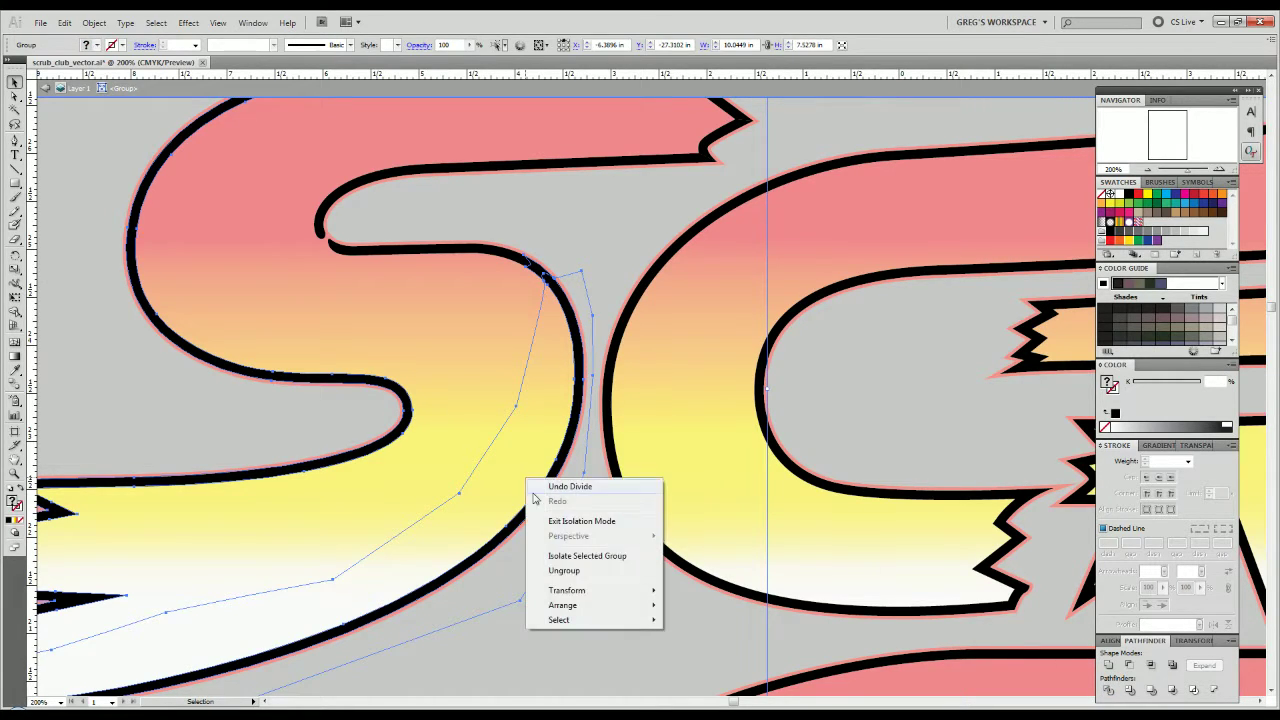
pyautogui.click(573, 570)
# Select all objects sharing the leftover unfilled piece's fill and stroke, and clear the selection.
pyautogui.click(573, 591)
pyautogui.click(528, 580)
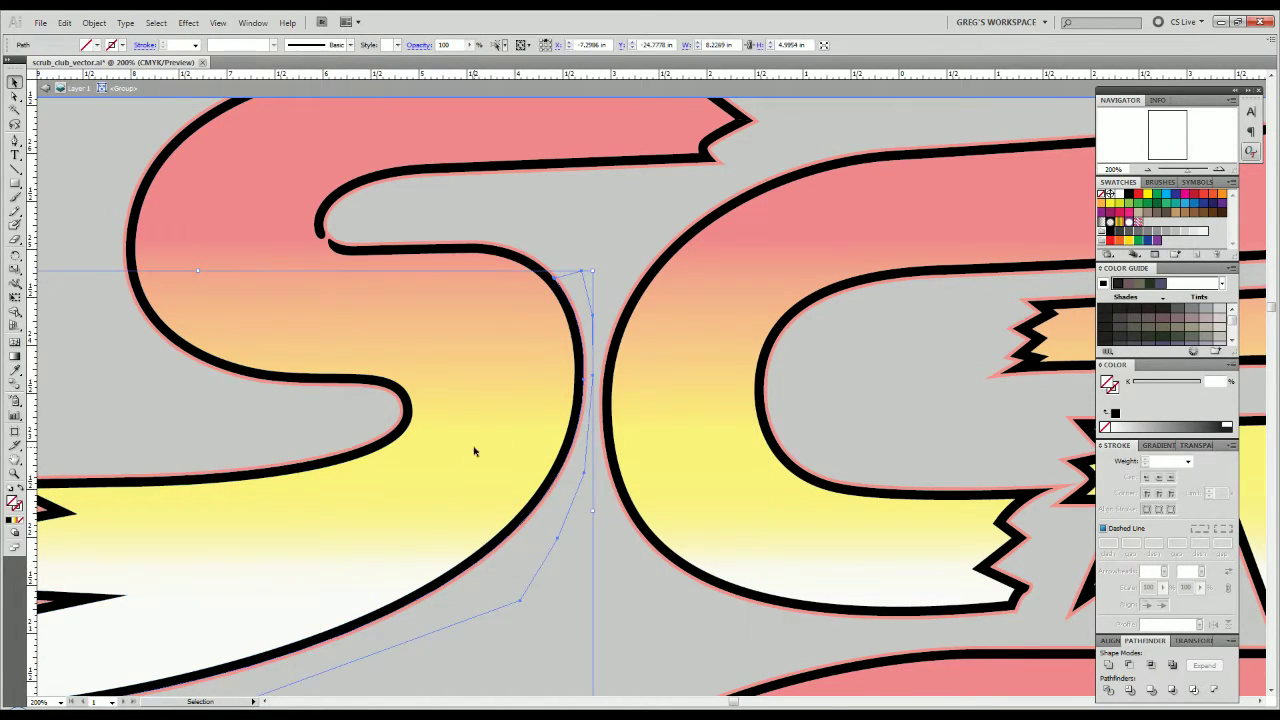
pyautogui.click(156, 22)
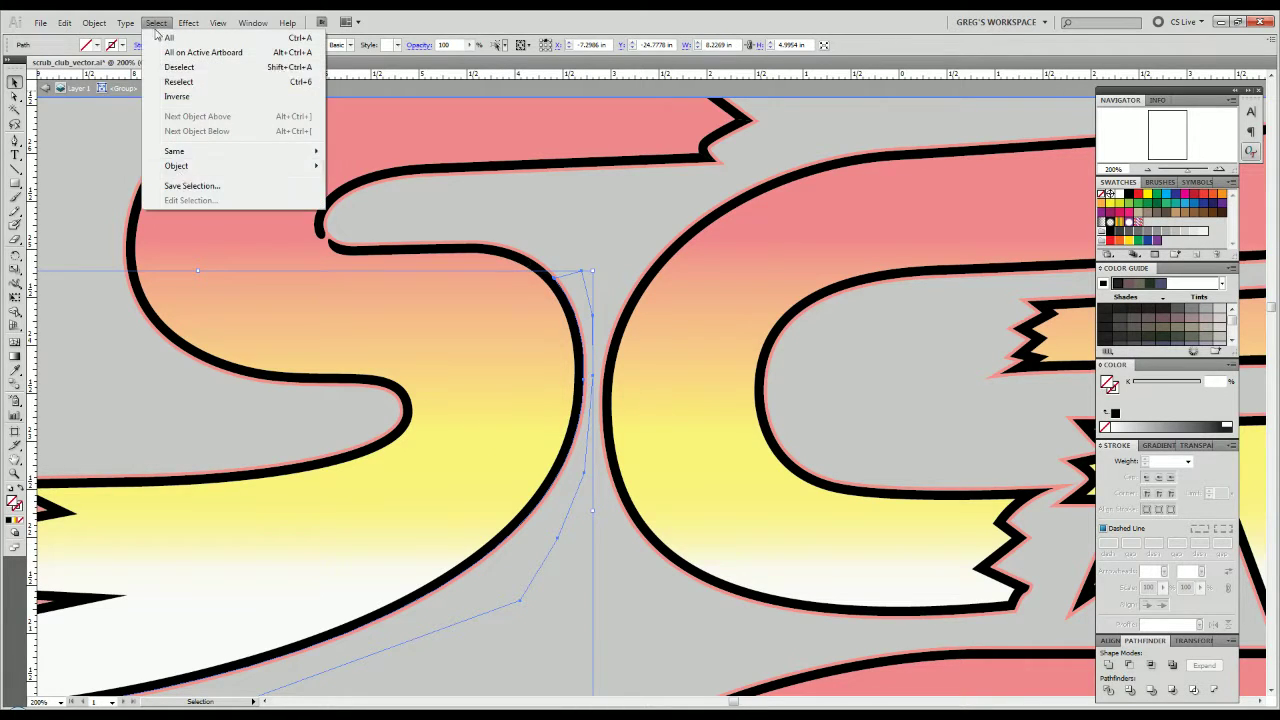
pyautogui.moveTo(278, 162)
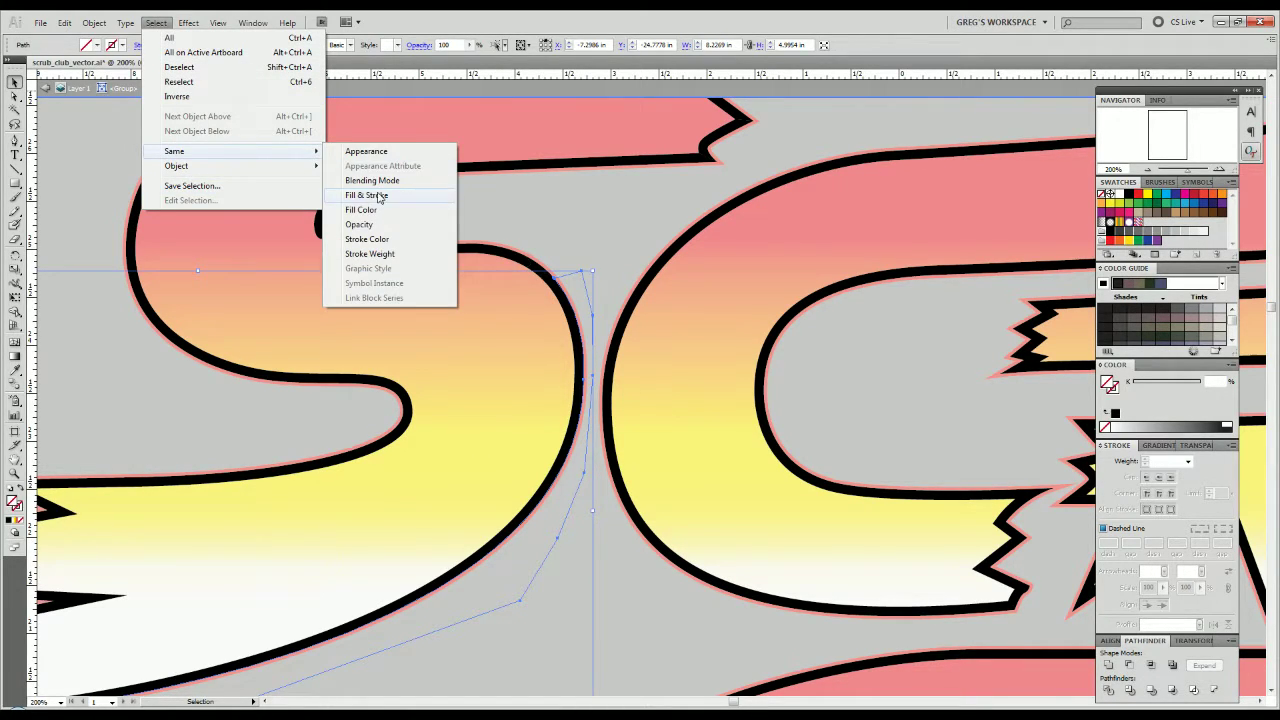
pyautogui.click(378, 195)
pyautogui.scroll(-3, 414, 357)
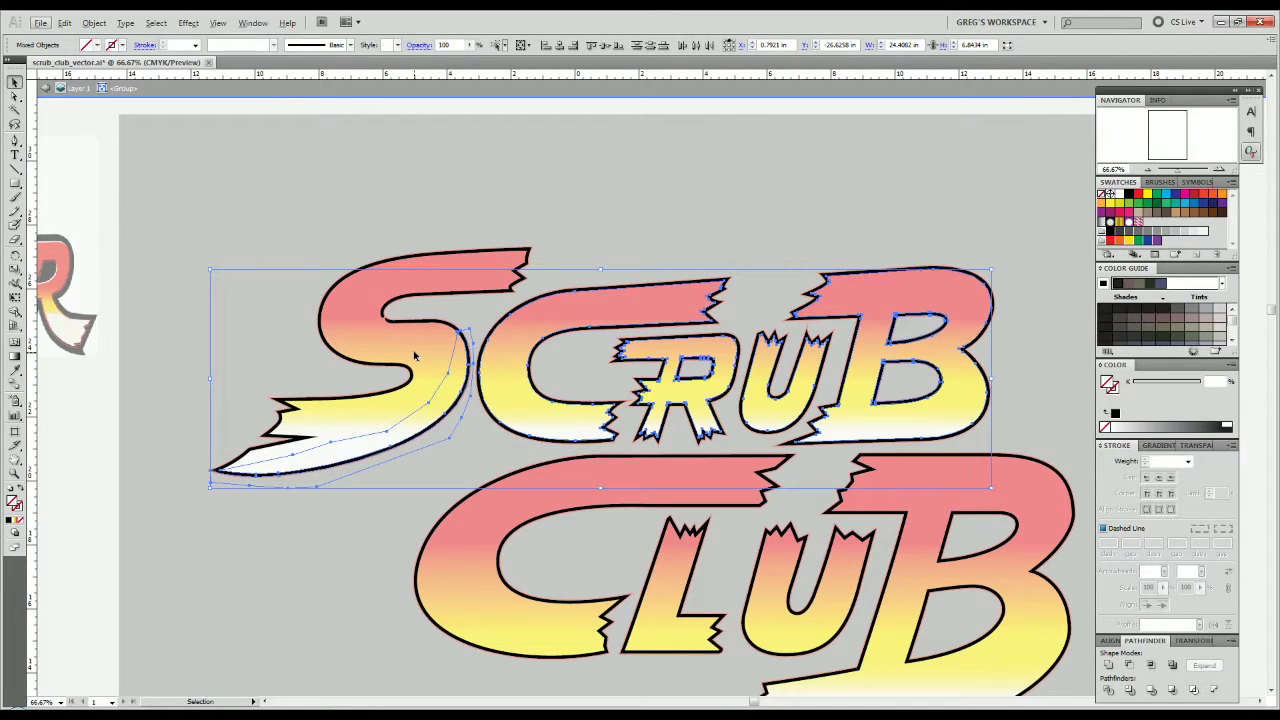
pyautogui.hotkey('ctrl', 'shift', 'a')
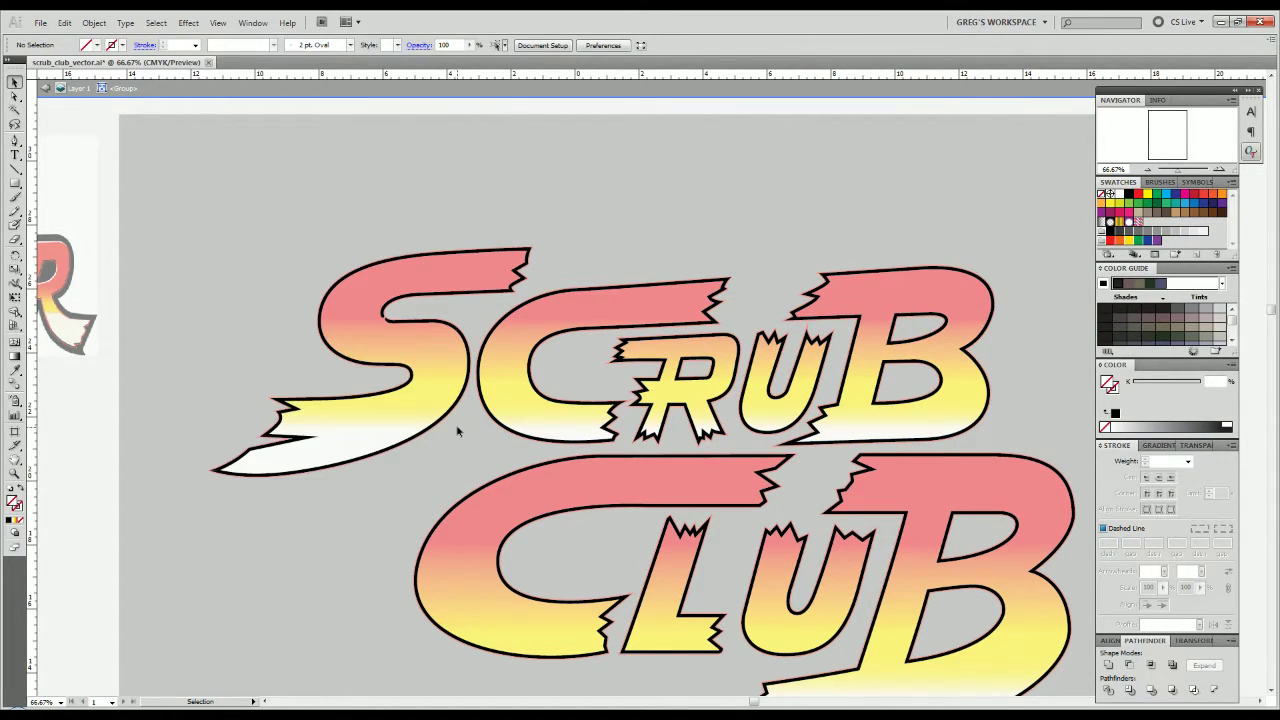
# Select the S's new lower curve outline segment to check its extent, and deselect it.
pyautogui.scroll(3, 451, 457)
pyautogui.click(404, 400)
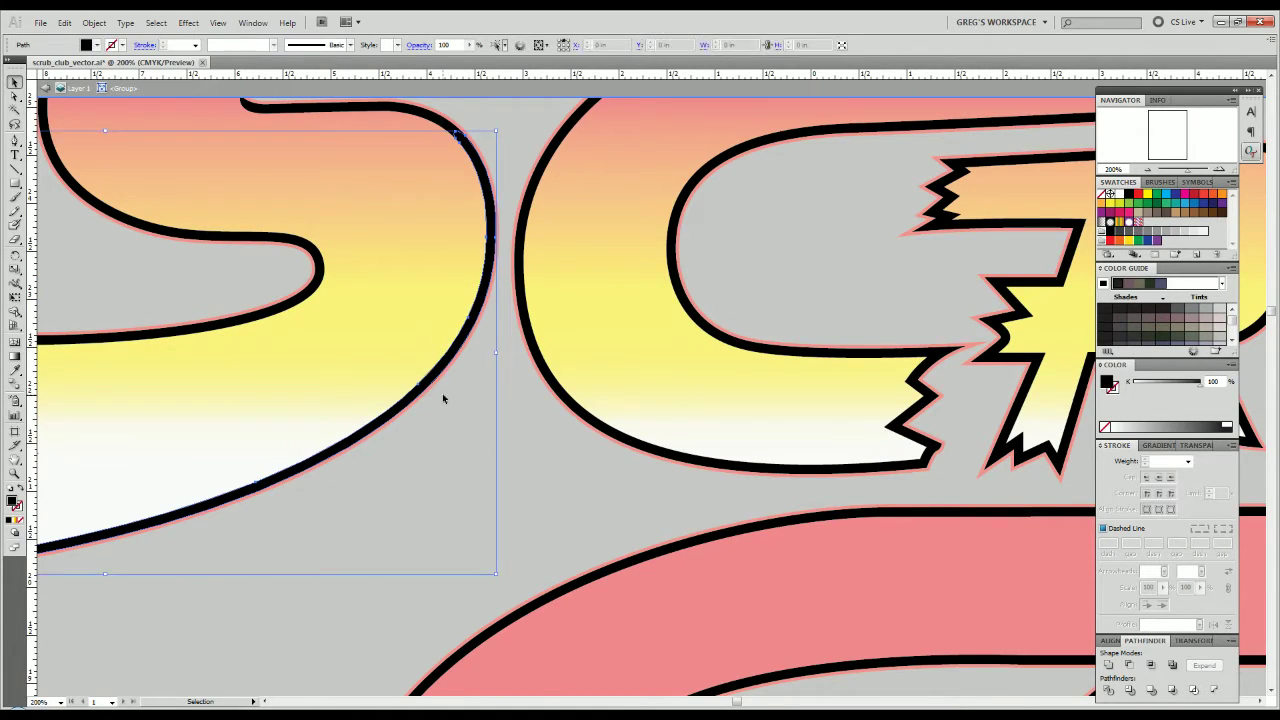
pyautogui.click(443, 397)
pyautogui.moveTo(431, 349); pyautogui.dragTo(526, 502)
# Fill the S's middle stroke segment with white and remove the short black outline piece beside its end at the bend.
pyautogui.click(417, 255)
pyautogui.moveTo(417, 256); pyautogui.dragTo(500, 355)
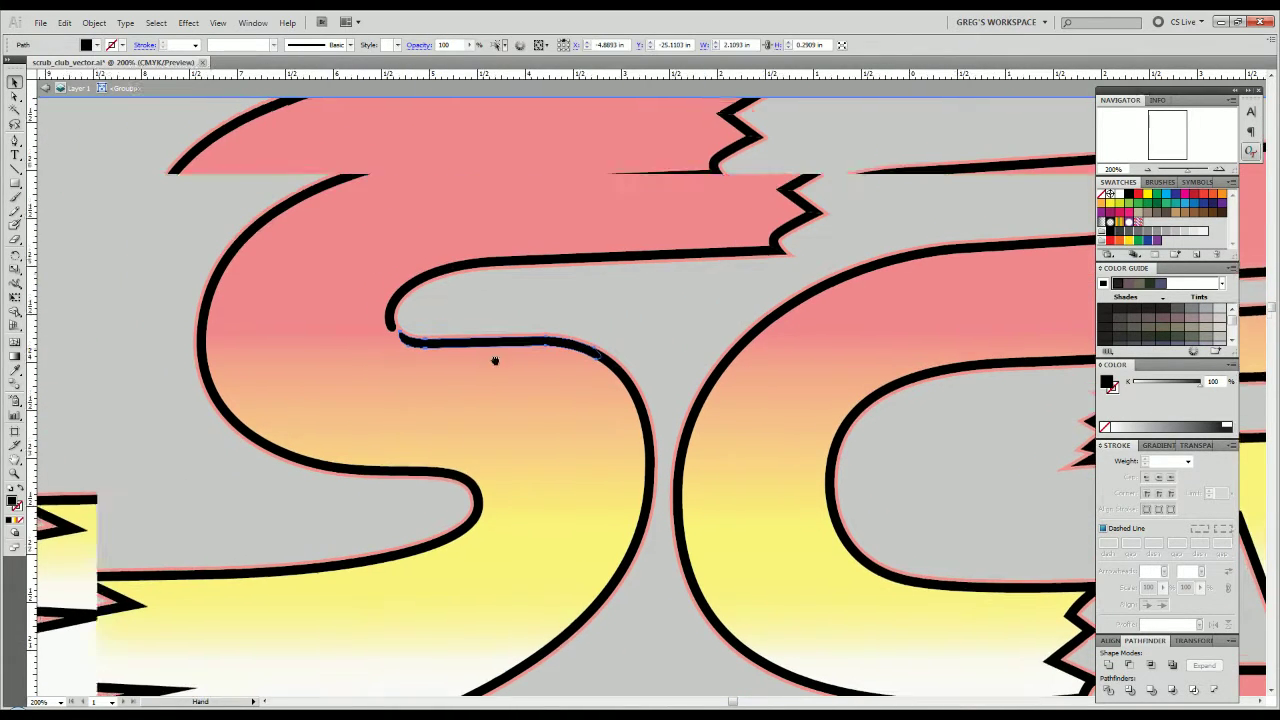
pyautogui.click(1229, 424)
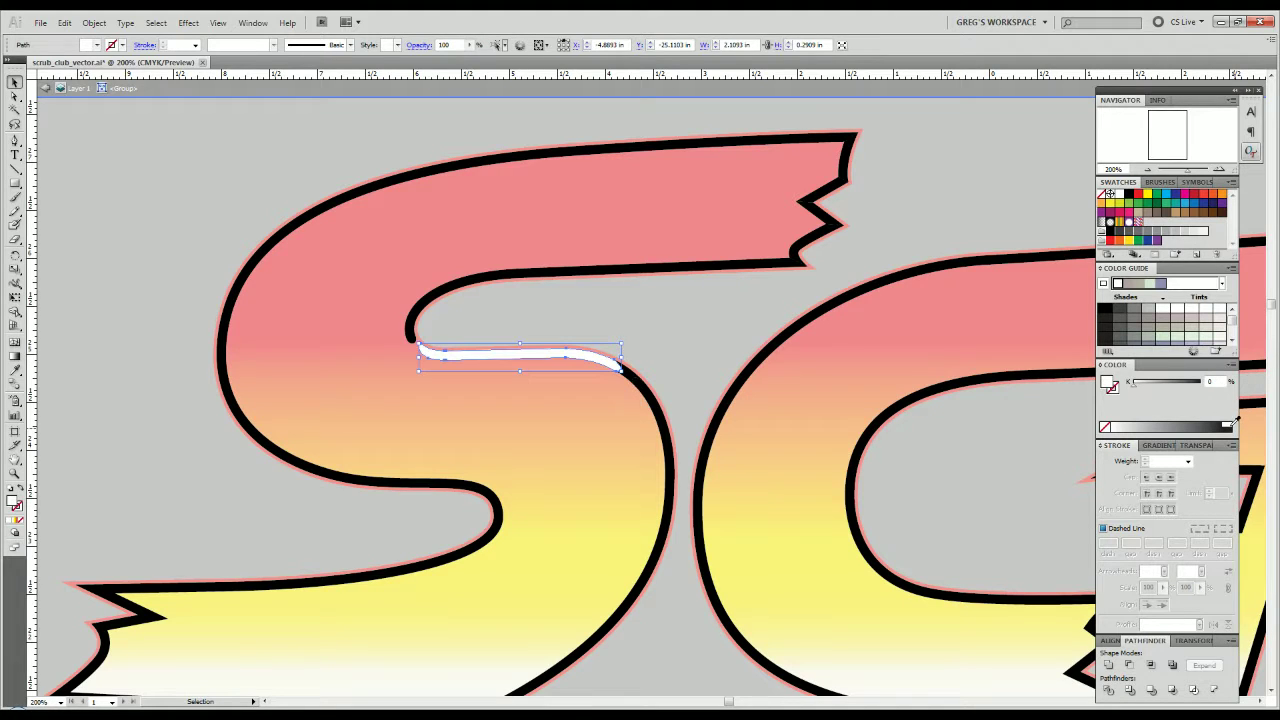
pyautogui.click(678, 356)
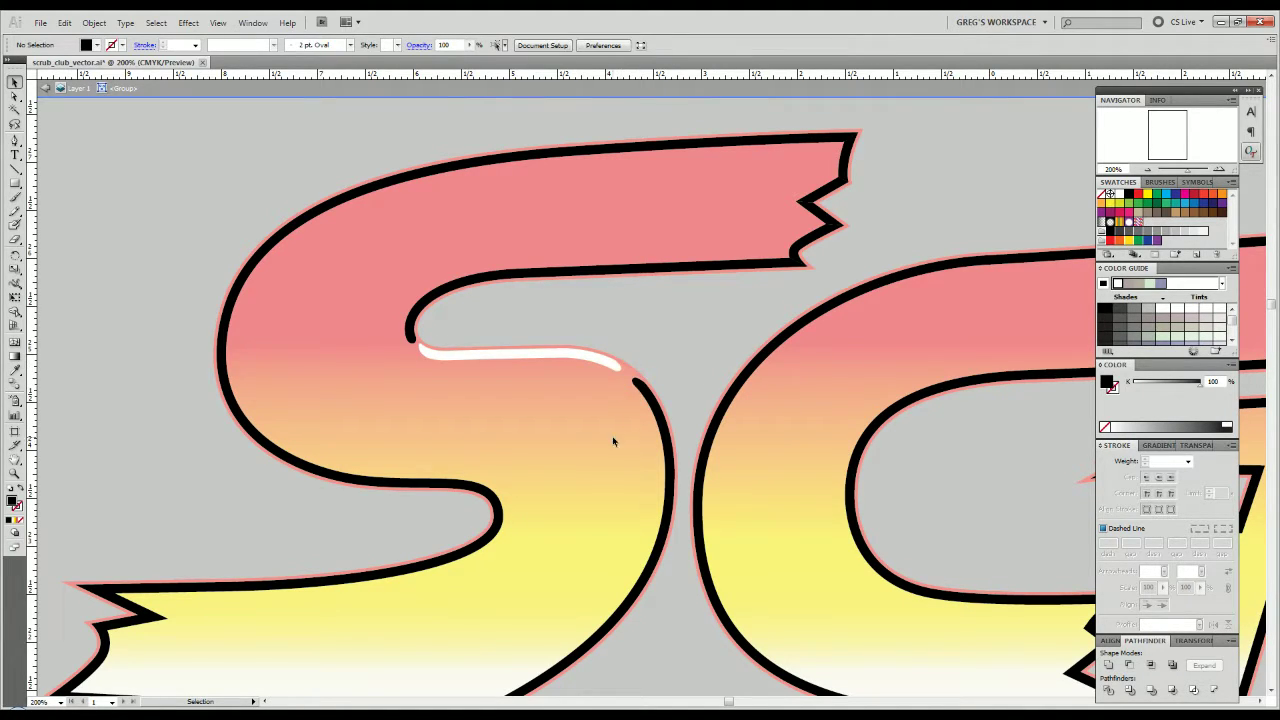
# Check where the S's black lower curve segment ends by selecting it, and inspect the rest of the letter's outline.
pyautogui.moveTo(560, 444); pyautogui.dragTo(677, 310)
pyautogui.scroll(-1, 676, 311)
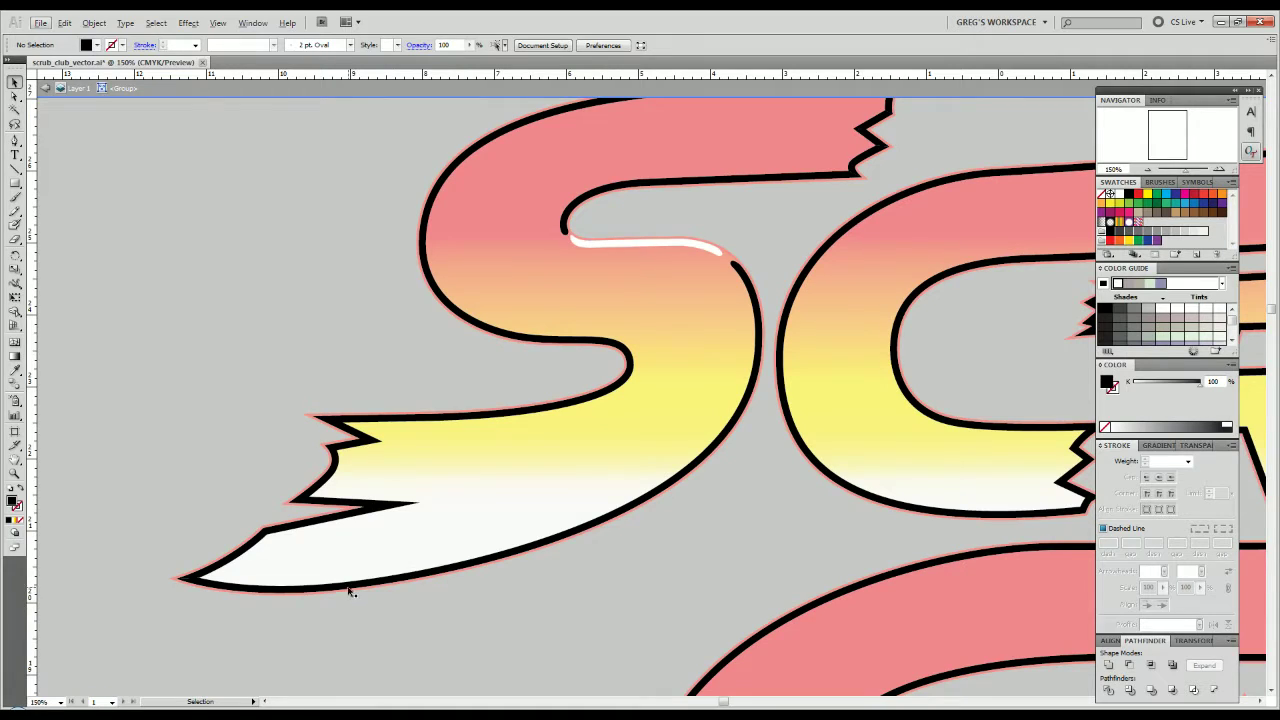
pyautogui.click(350, 592)
pyautogui.moveTo(438, 302); pyautogui.dragTo(413, 422)
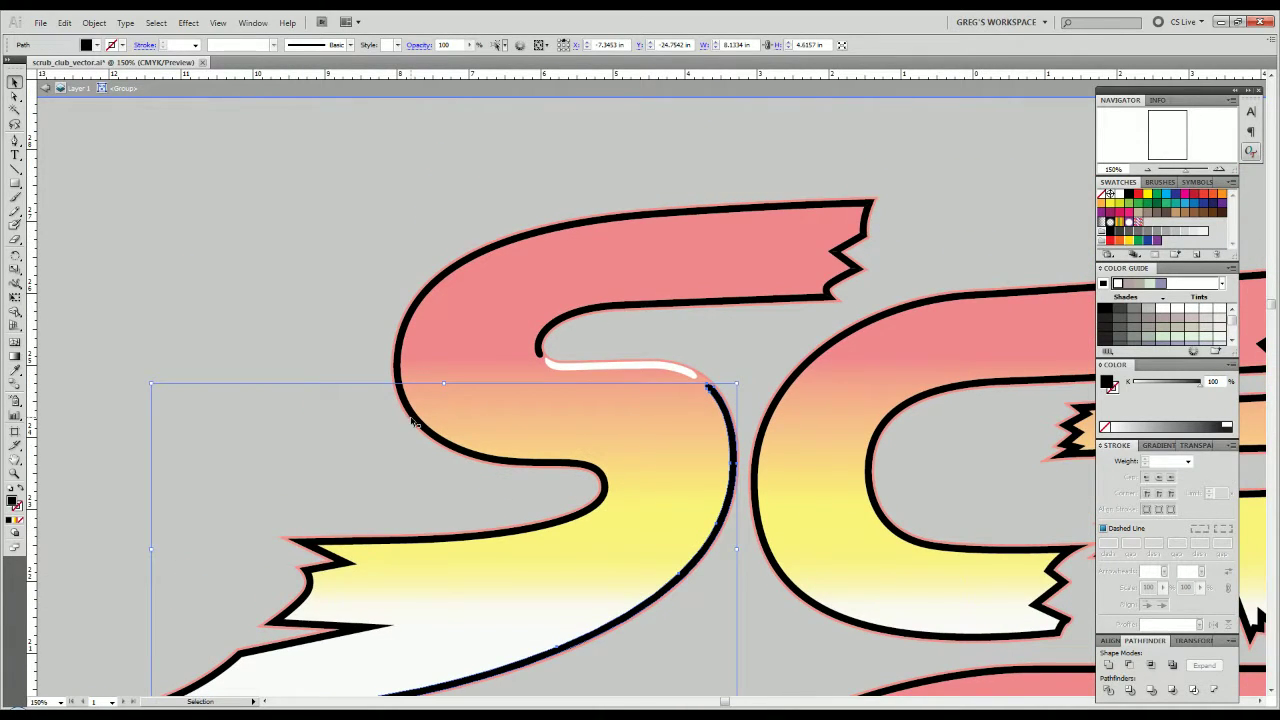
pyautogui.click(375, 438)
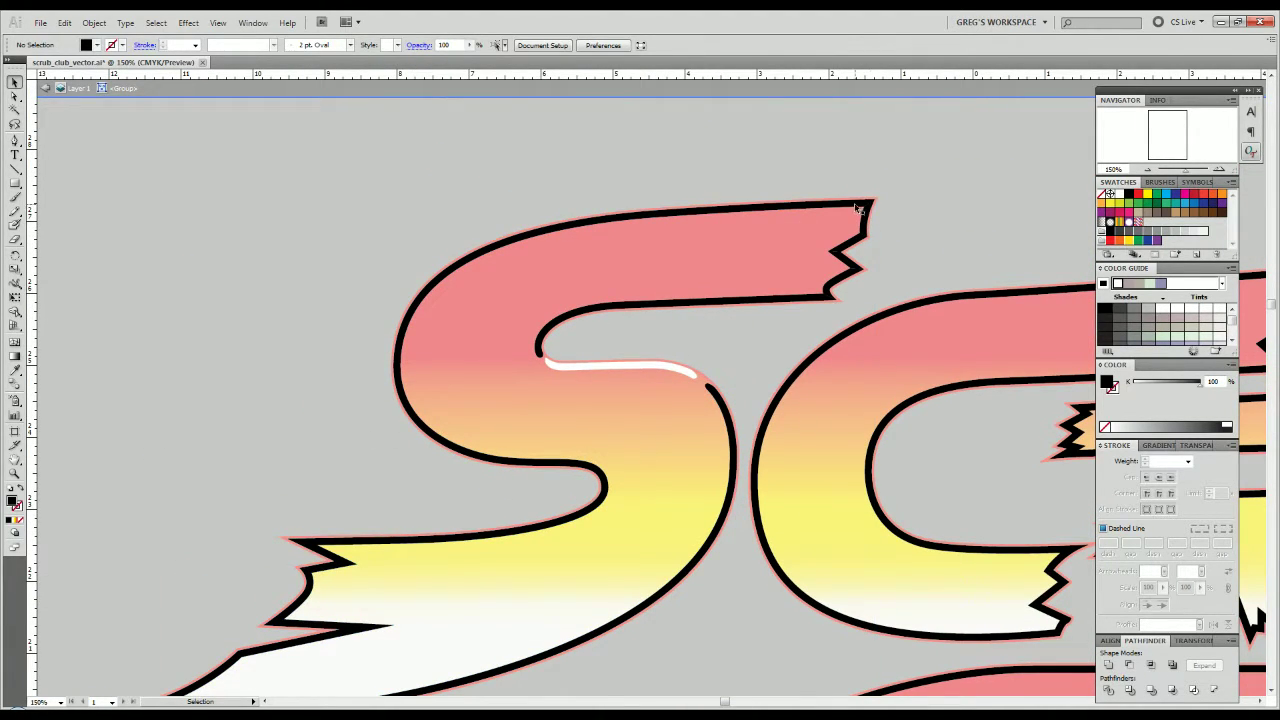
pyautogui.moveTo(757, 277); pyautogui.dragTo(821, 176)
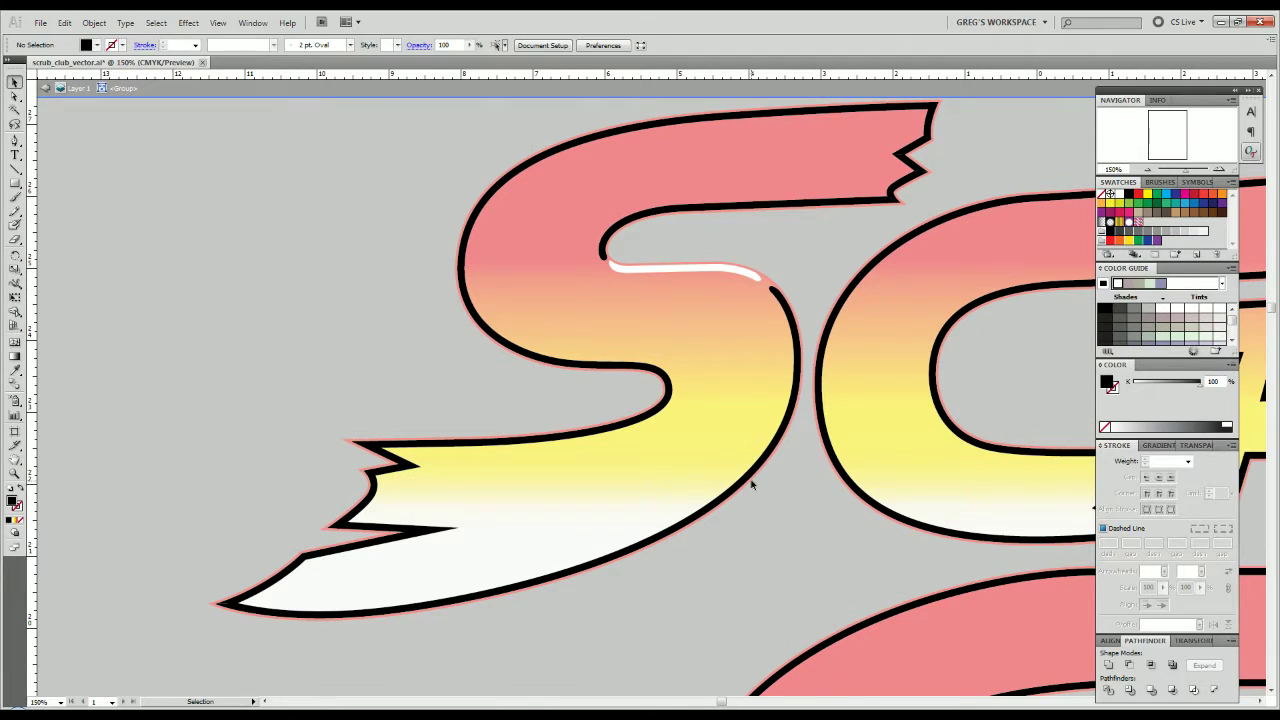
# Exit the outline group's isolation to view the S in full colour, re-enter the group and examine the tail.
pyautogui.doubleClick(800, 519)
pyautogui.scroll(-2, 778, 504)
pyautogui.scroll(3, 743, 479)
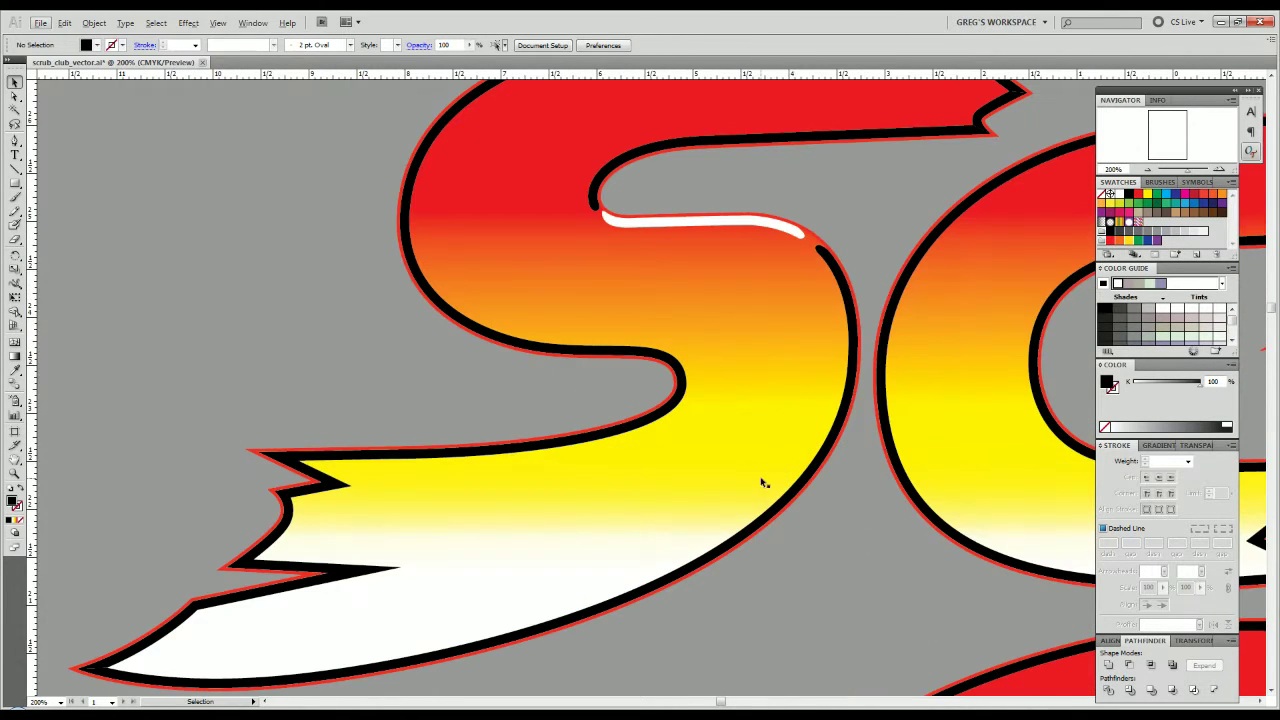
pyautogui.doubleClick(797, 493)
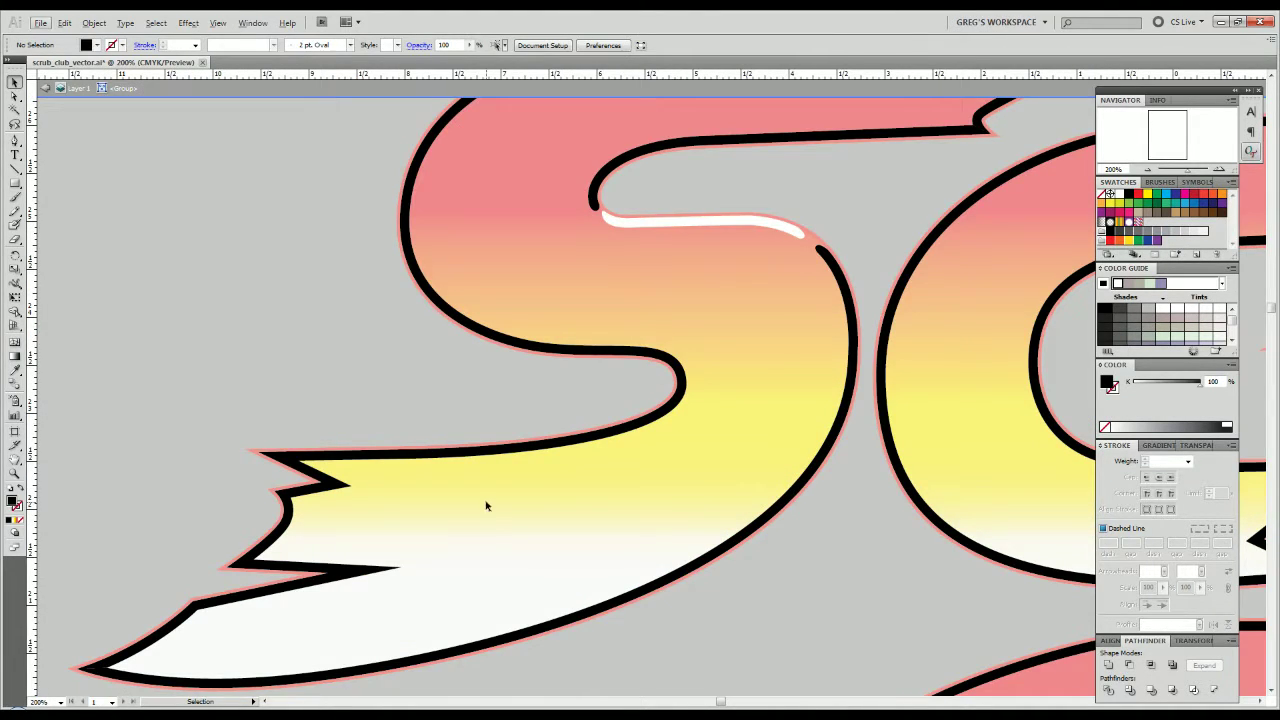
pyautogui.moveTo(486, 508); pyautogui.dragTo(601, 407)
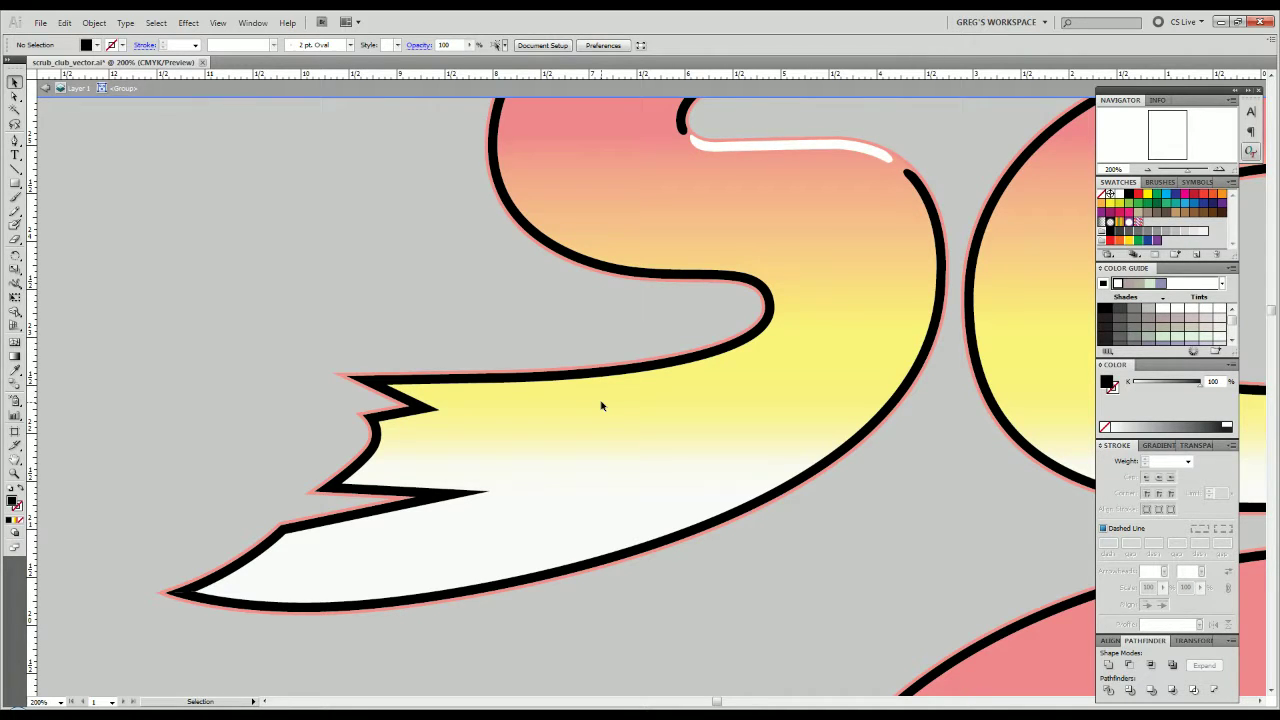
# Check the extent of the C's black outline and the S's white middle segment by selecting each, and deselect them.
pyautogui.scroll(-2, 920, 562)
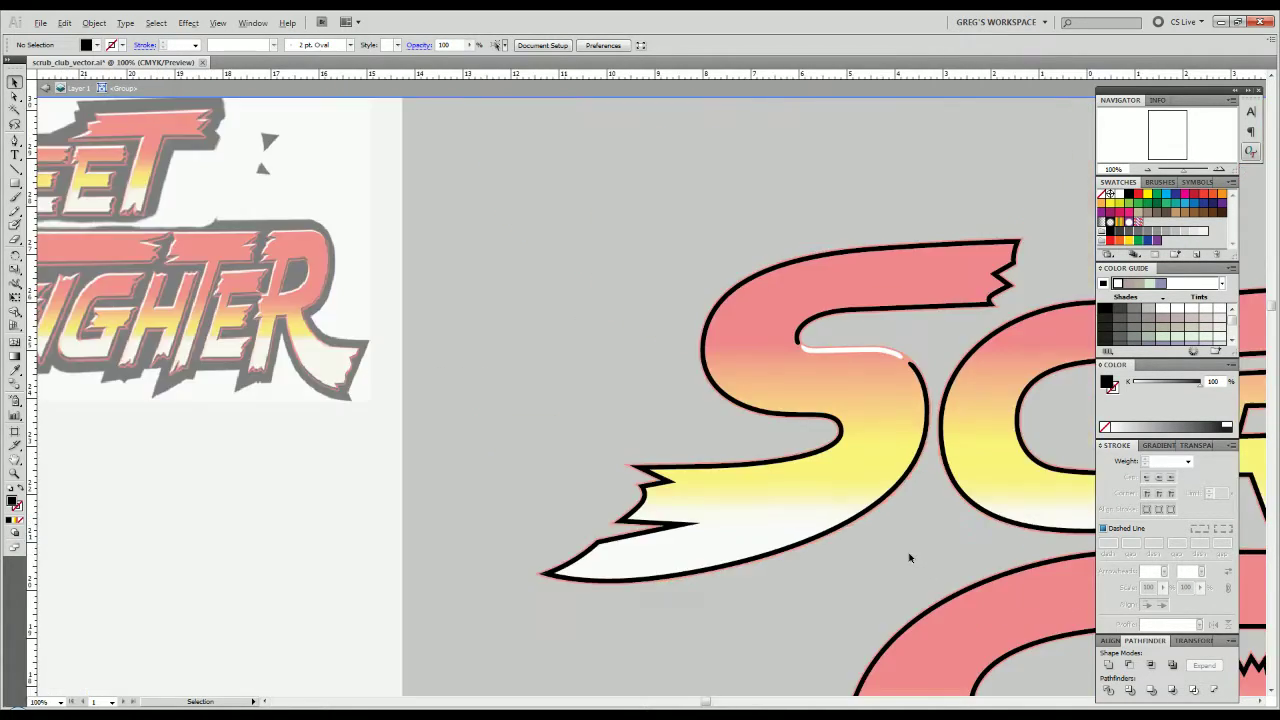
pyautogui.moveTo(920, 546); pyautogui.dragTo(598, 571)
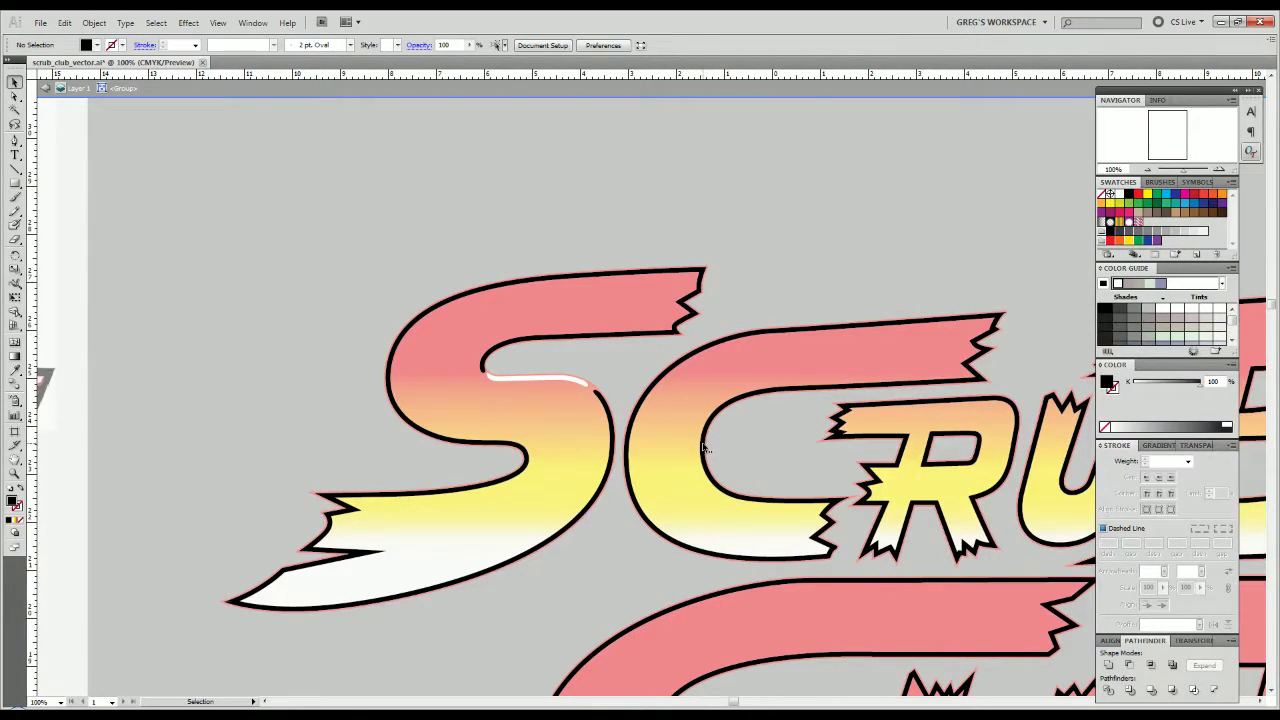
pyautogui.click(714, 471)
pyautogui.moveTo(714, 471); pyautogui.dragTo(618, 465)
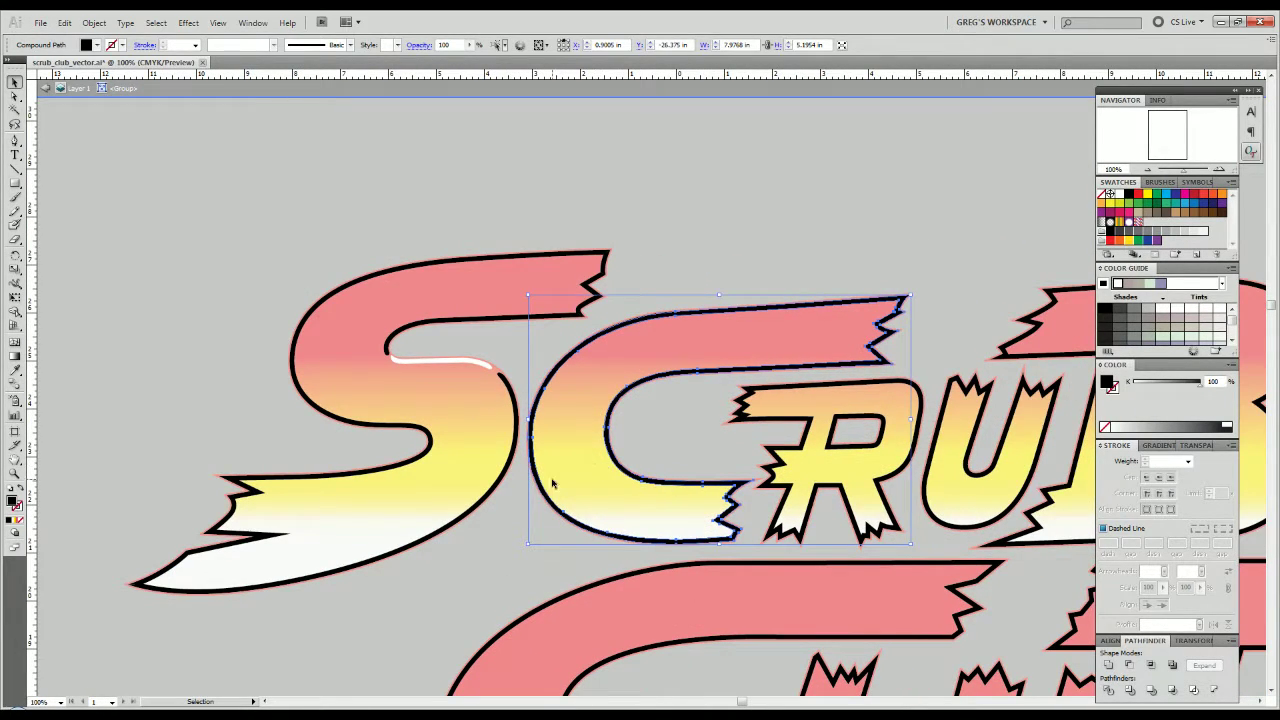
pyautogui.click(508, 450)
pyautogui.click(529, 519)
pyautogui.scroll(1, 484, 366)
pyautogui.scroll(3, 485, 366)
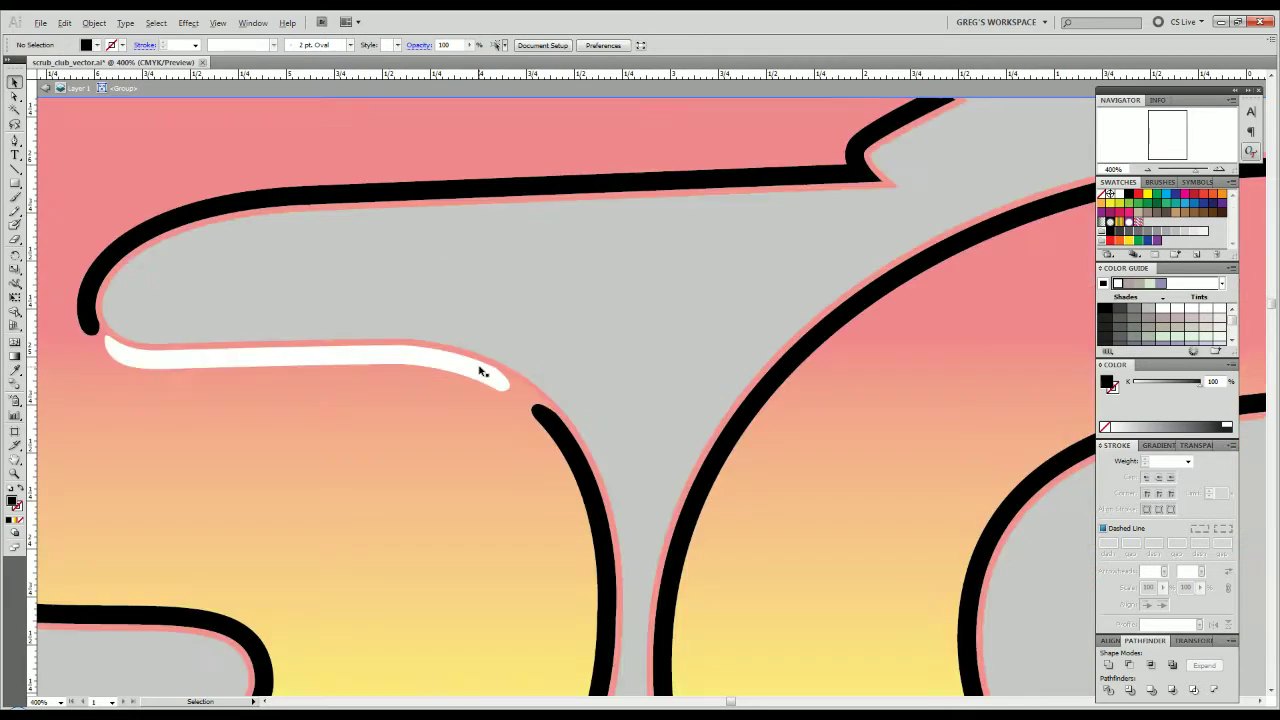
pyautogui.click(551, 380)
pyautogui.click(660, 333)
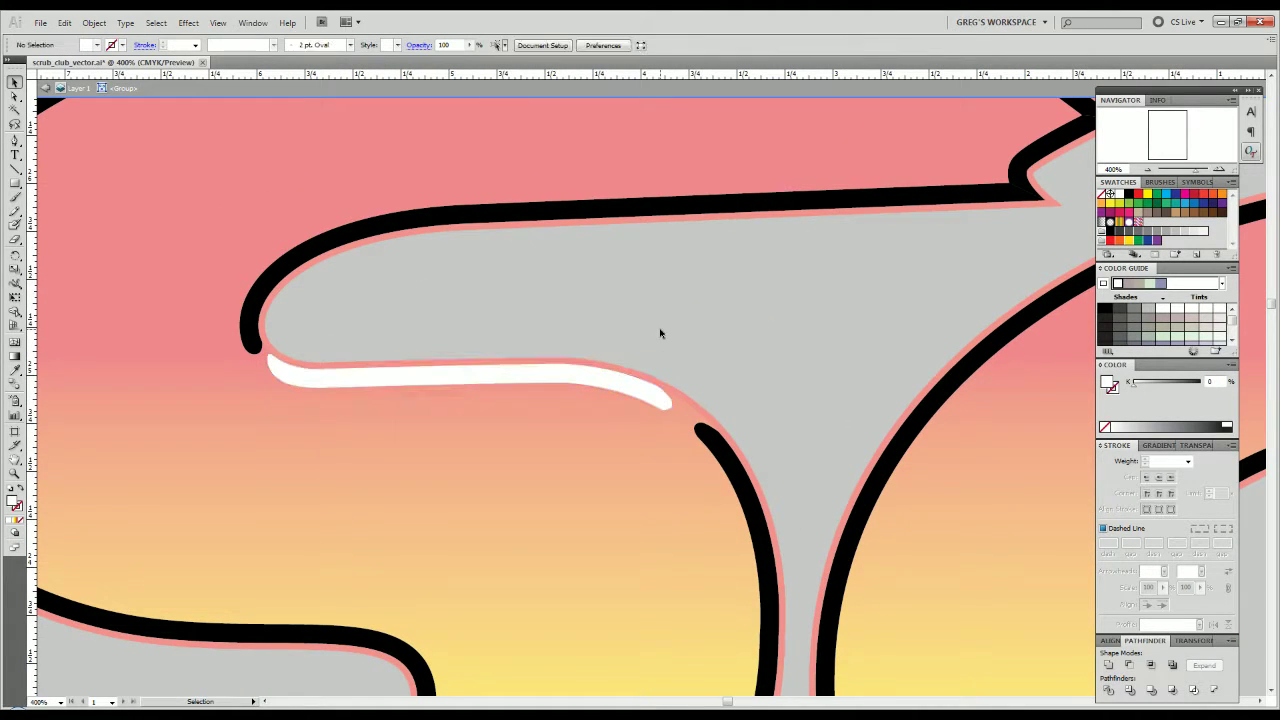
pyautogui.click(575, 380)
pyautogui.click(752, 371)
# Examine the outline highlights on the reference Street Fighter logo's S and compare them with the S of the new lettering.
pyautogui.scroll(-3, 694, 514)
pyautogui.moveTo(707, 439); pyautogui.dragTo(946, 300)
pyautogui.scroll(-1, 806, 366)
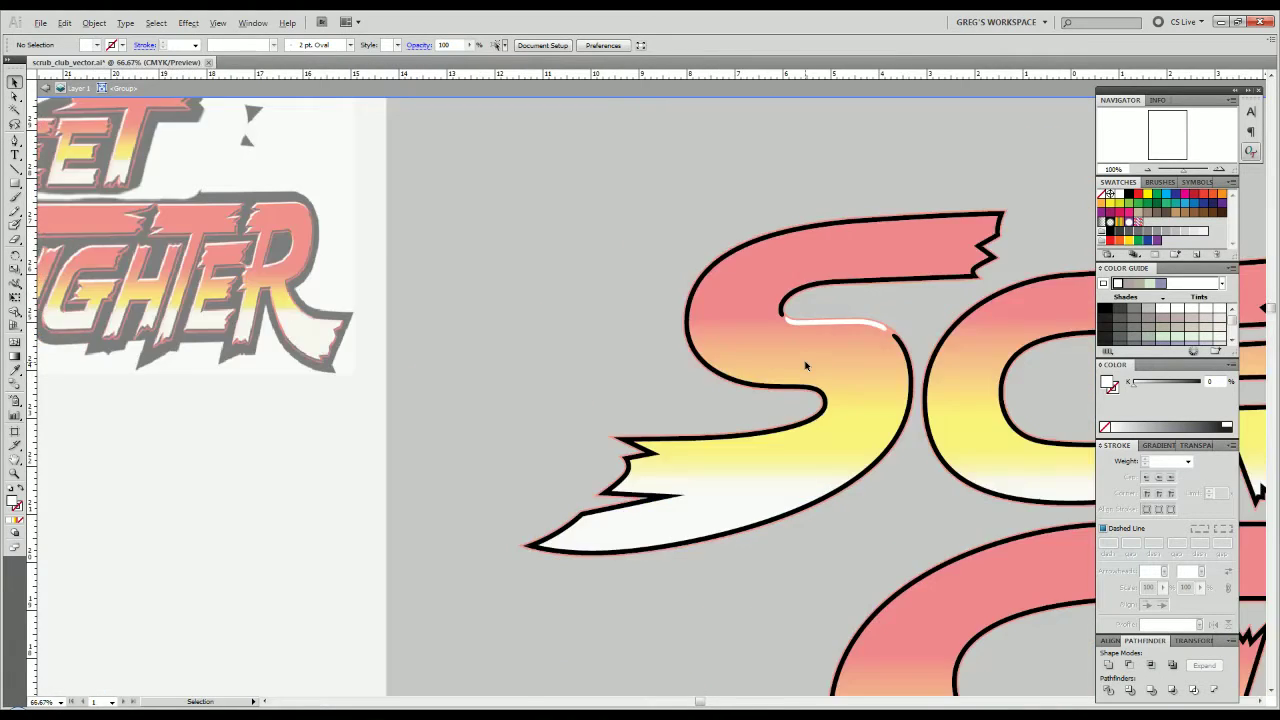
pyautogui.scroll(-1, 520, 400)
pyautogui.moveTo(520, 400); pyautogui.dragTo(843, 471)
pyautogui.scroll(3, 392, 275)
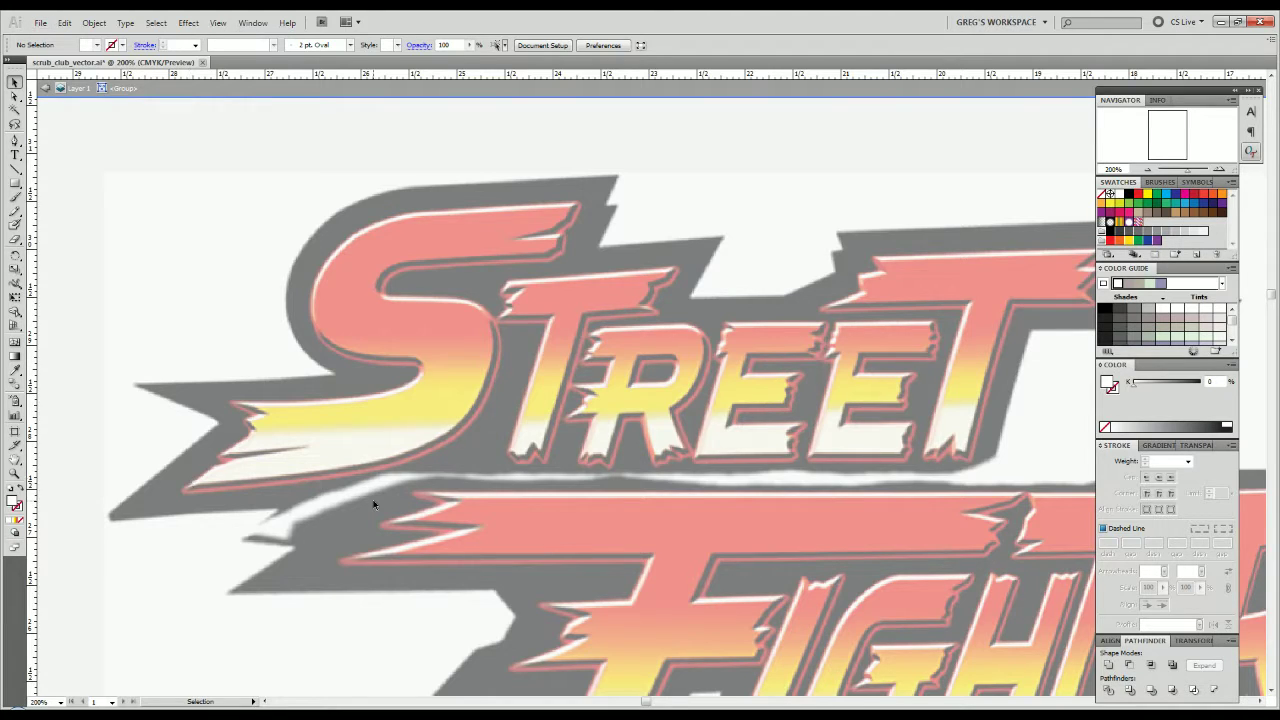
pyautogui.scroll(-2, 371, 500)
pyautogui.moveTo(829, 434); pyautogui.dragTo(162, 367)
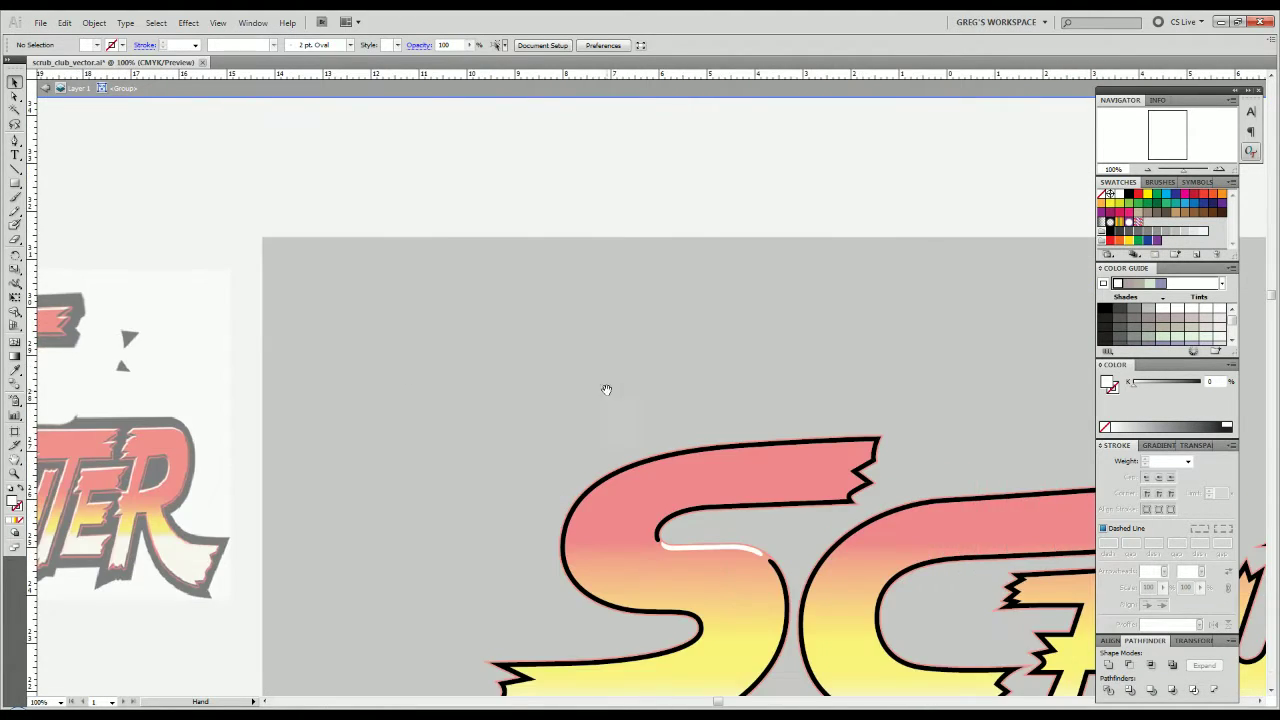
pyautogui.moveTo(680, 528); pyautogui.dragTo(617, 400)
pyautogui.moveTo(369, 469); pyautogui.dragTo(223, 374)
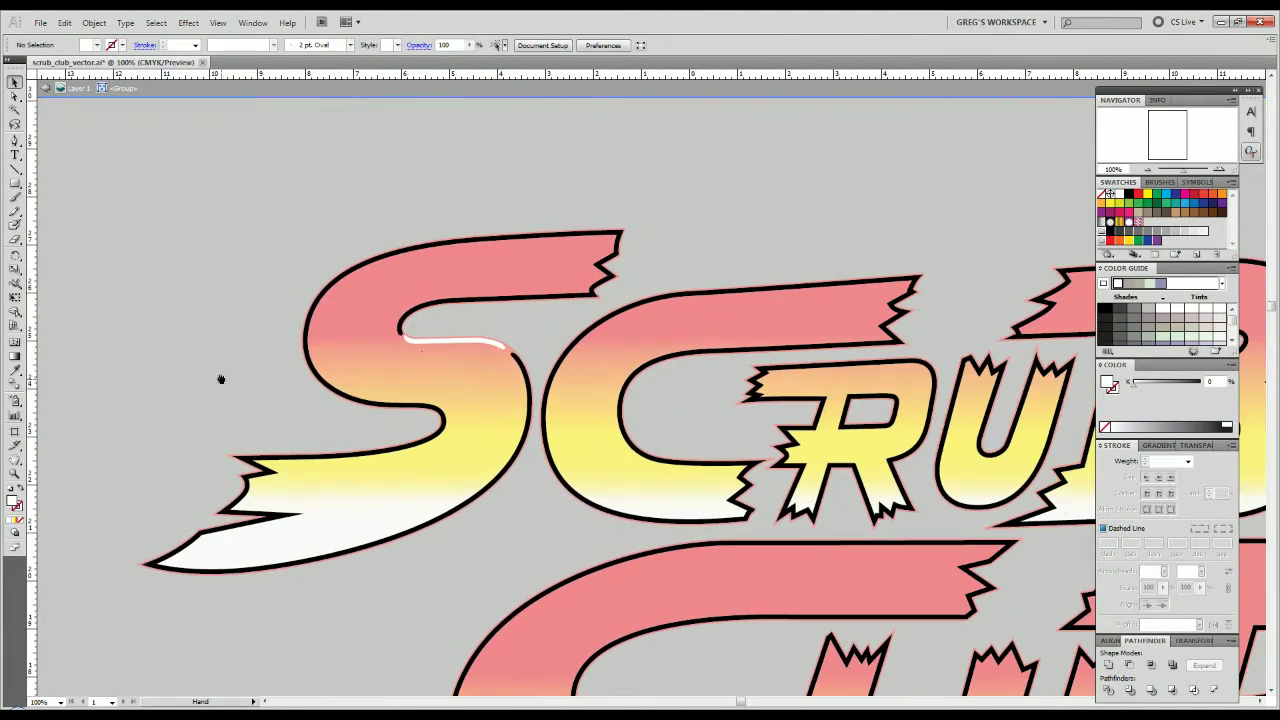
# Fill the C's black outline with a linear gradient running only from white at 0% to black at 100%.
pyautogui.click(676, 297)
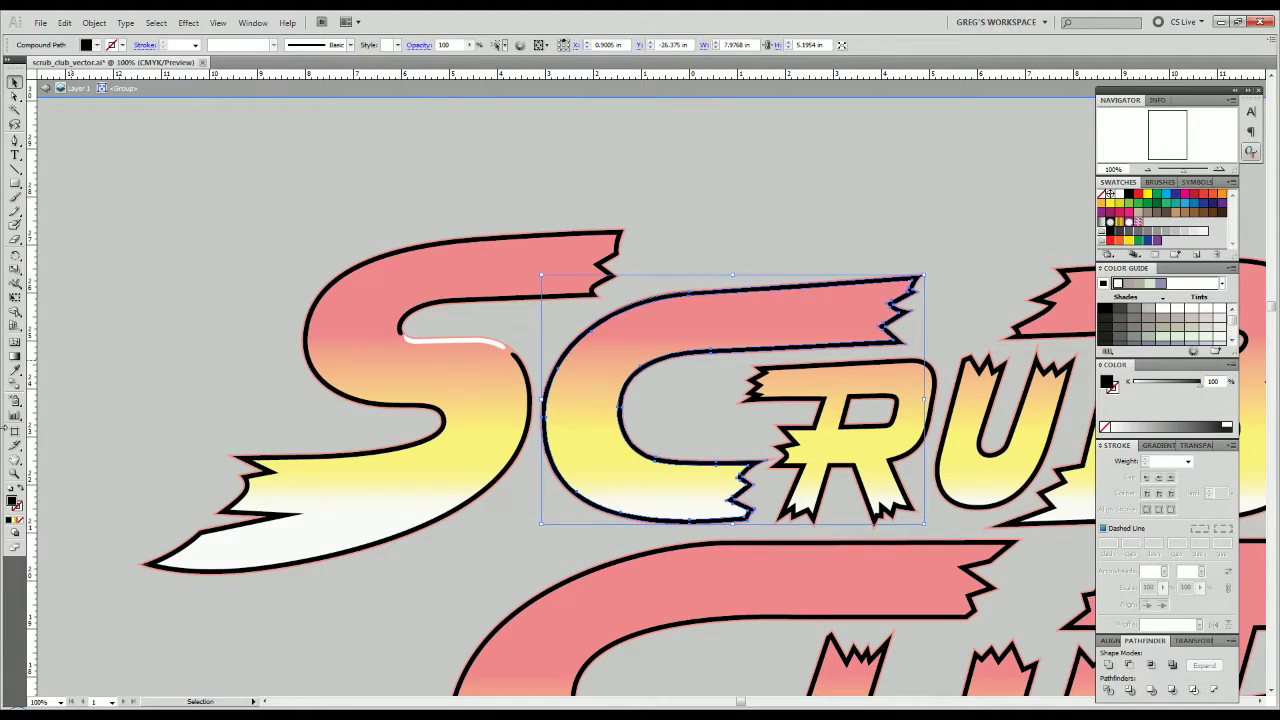
pyautogui.click(16, 525)
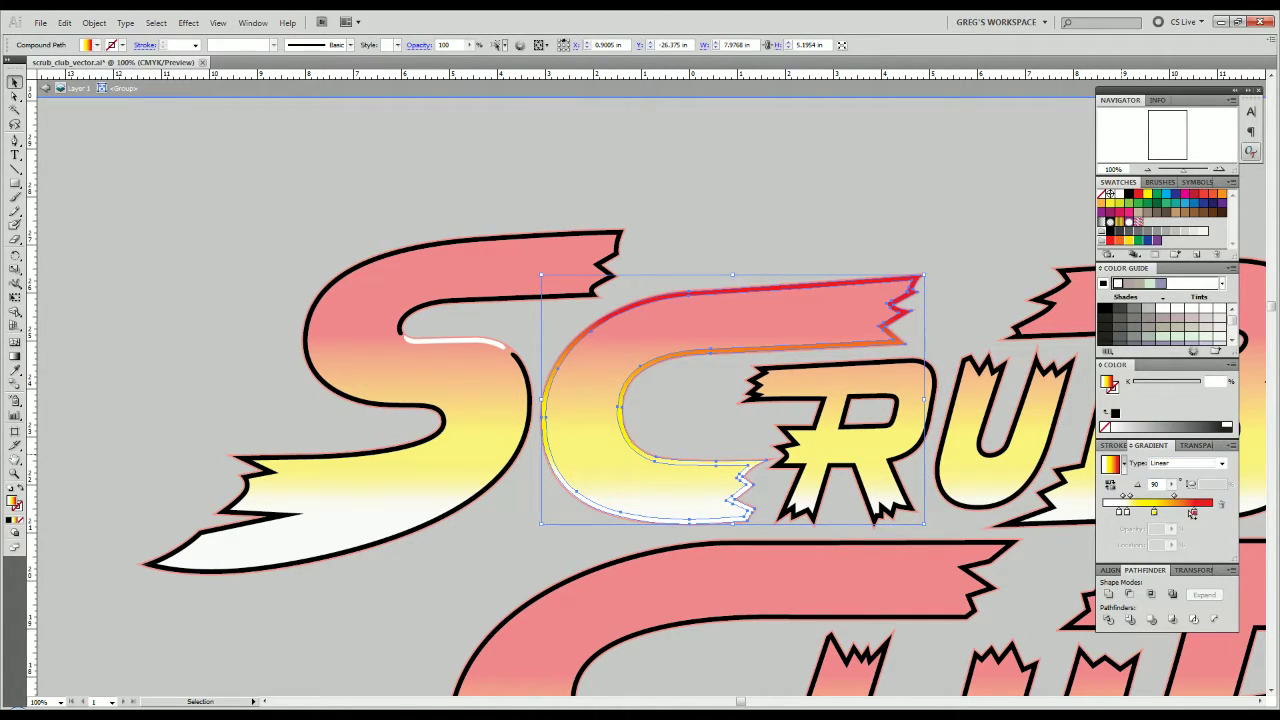
pyautogui.click(1195, 512)
pyautogui.moveTo(1195, 512); pyautogui.dragTo(1222, 511)
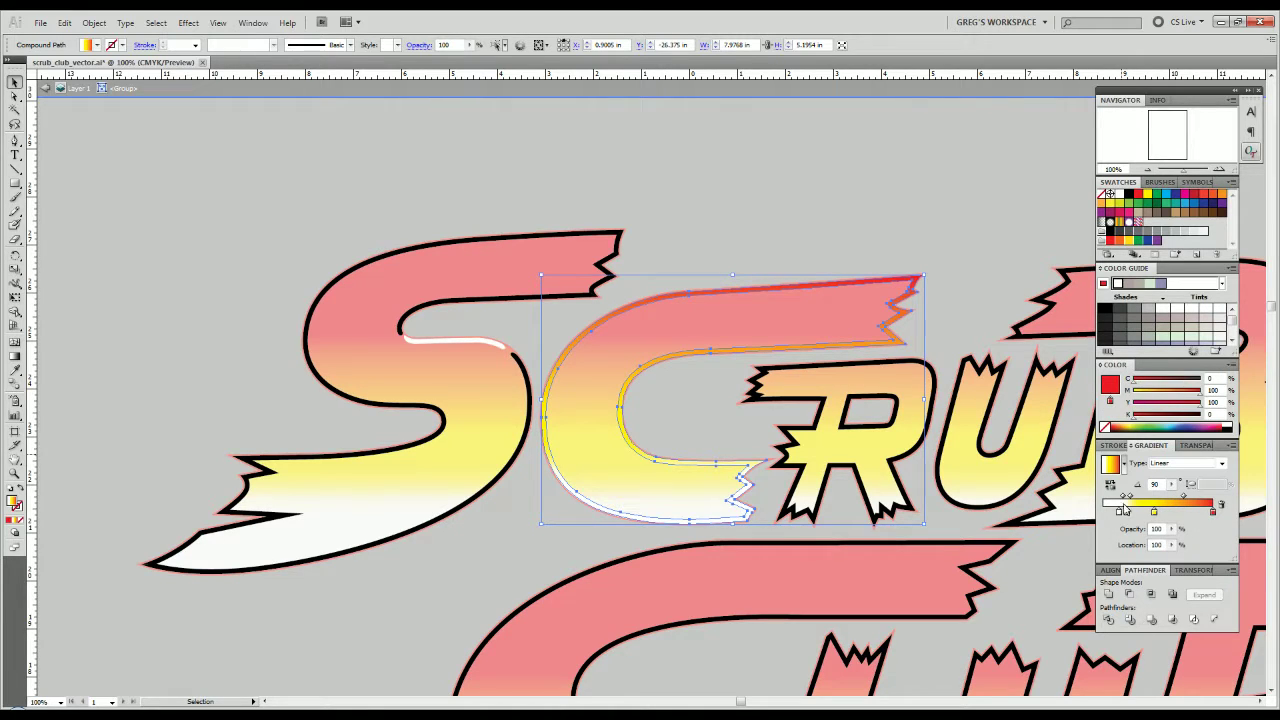
pyautogui.click(1118, 512)
pyautogui.moveTo(1127, 512)
pyautogui.mouseDown()
pyautogui.moveTo(1129, 528)
pyautogui.moveTo(1155, 527)
pyautogui.moveTo(1103, 511)
pyautogui.mouseUp()
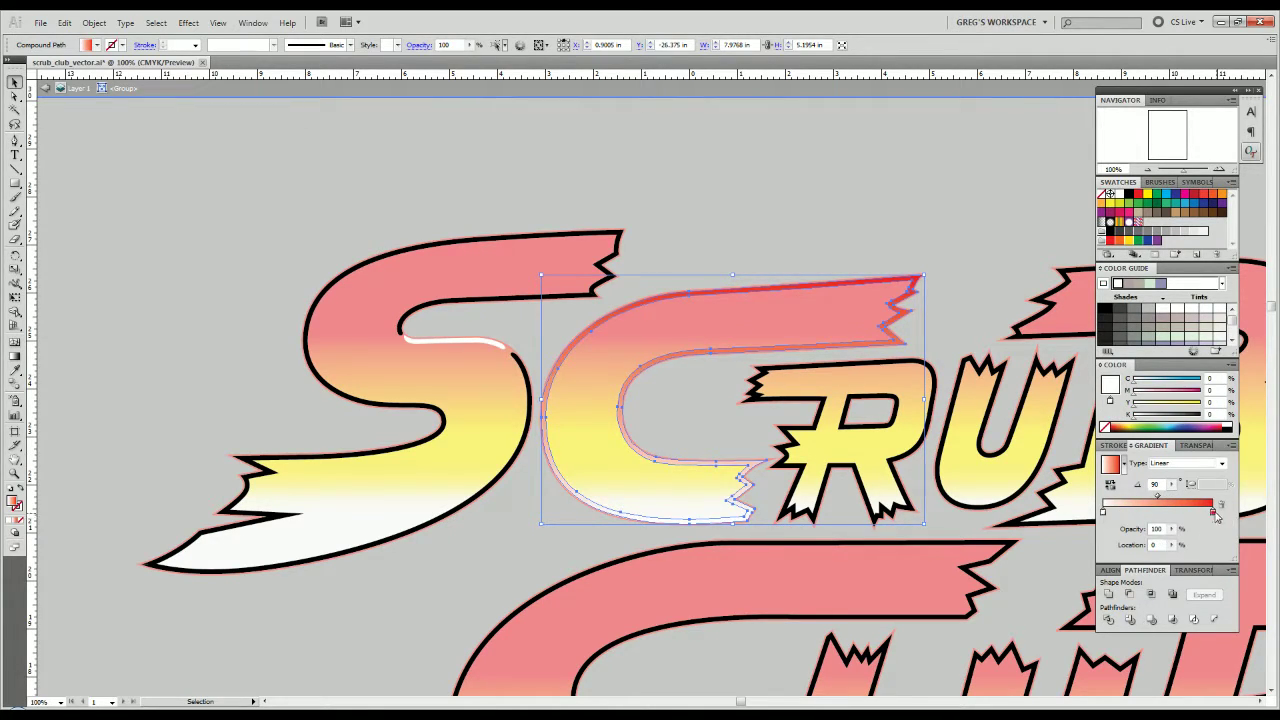
pyautogui.click(1213, 512)
pyautogui.click(1229, 427)
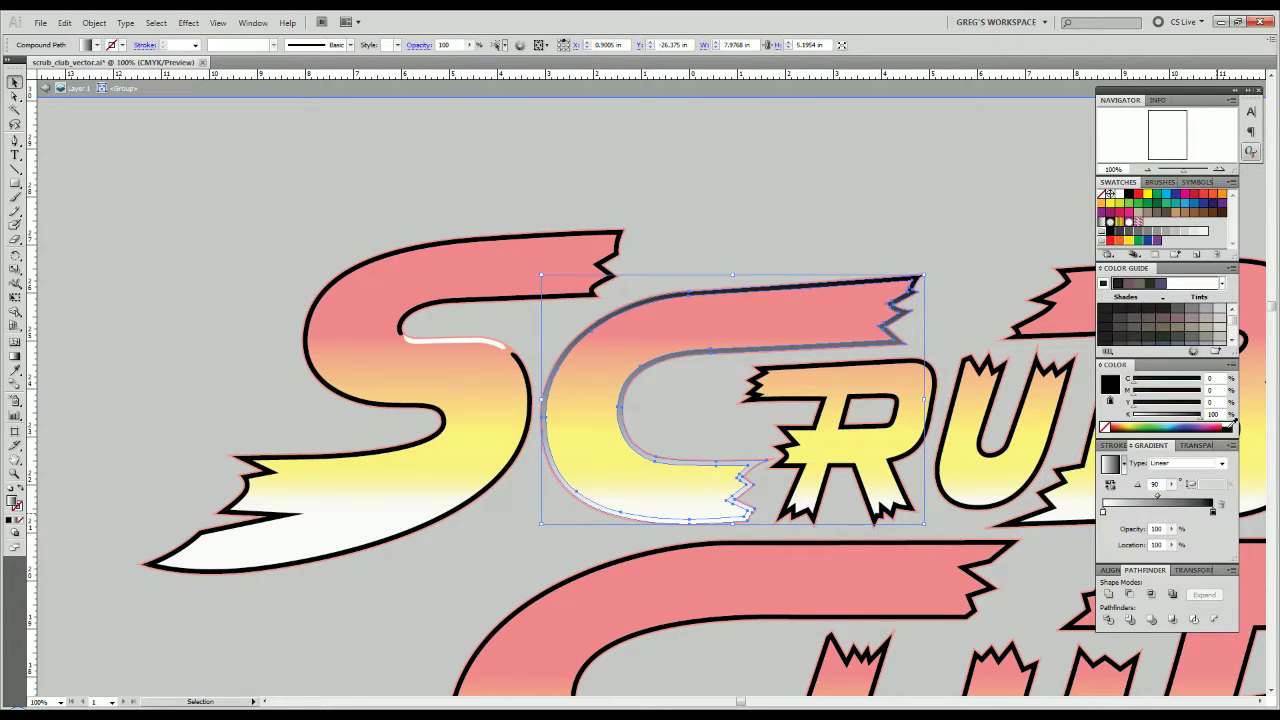
# Run the C outline's gradient diagonally at about -45° across the letter, and exit the group's isolation to view it in full colour.
pyautogui.press('g')
pyautogui.moveTo(614, 314); pyautogui.dragTo(783, 486)
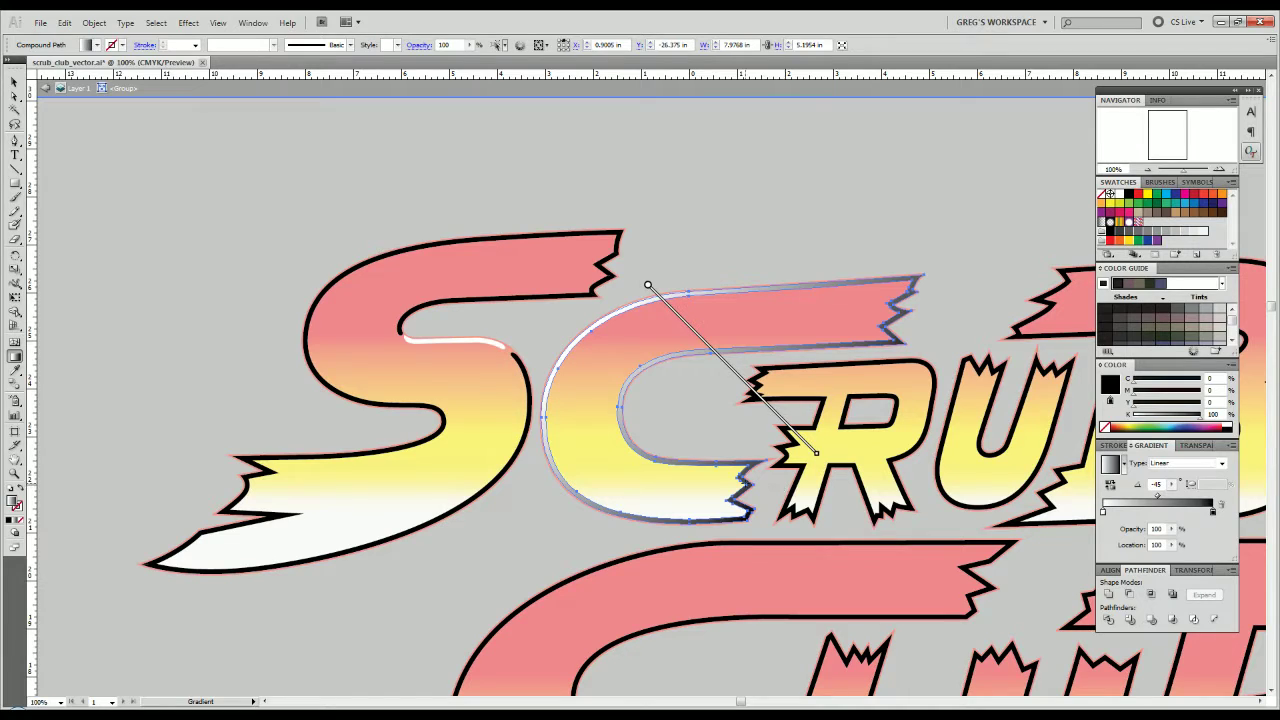
pyautogui.press('v')
pyautogui.click(550, 540)
pyautogui.doubleClick(530, 528)
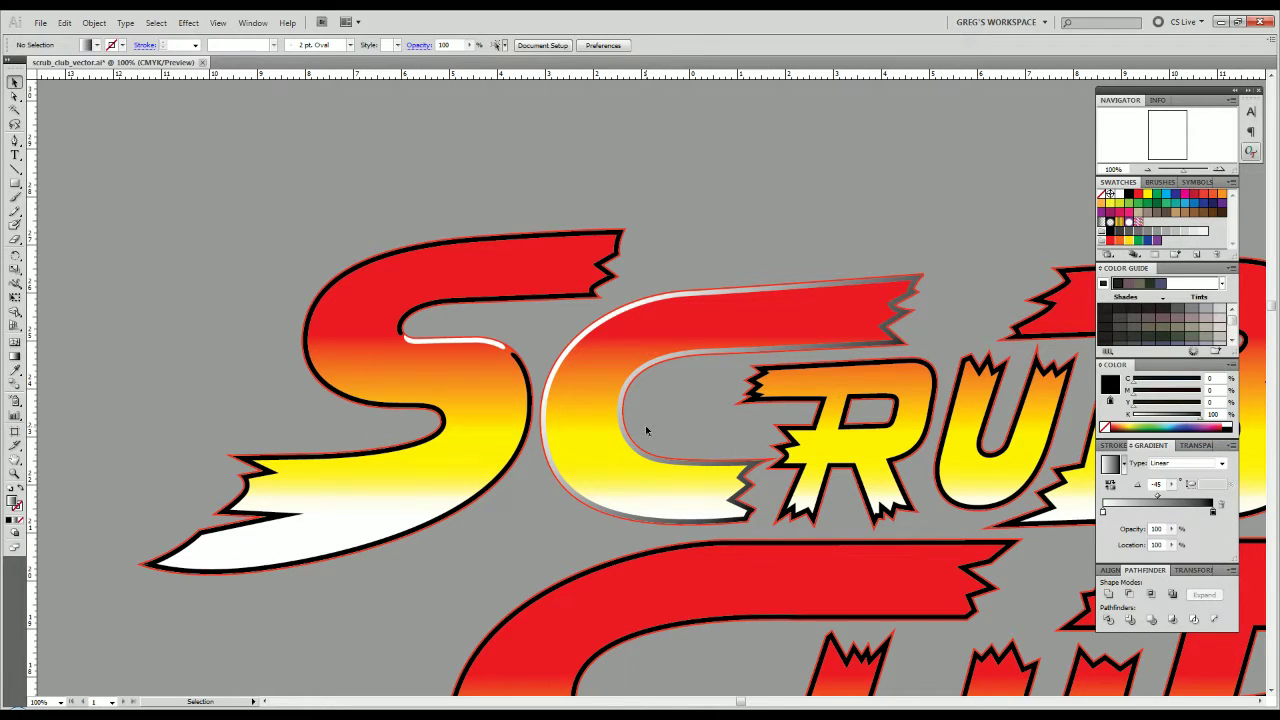
# Undo the C outline's diagonal gradient direction and black end colour, and view the letter outside isolation.
pyautogui.hotkey('ctrl', 'z')
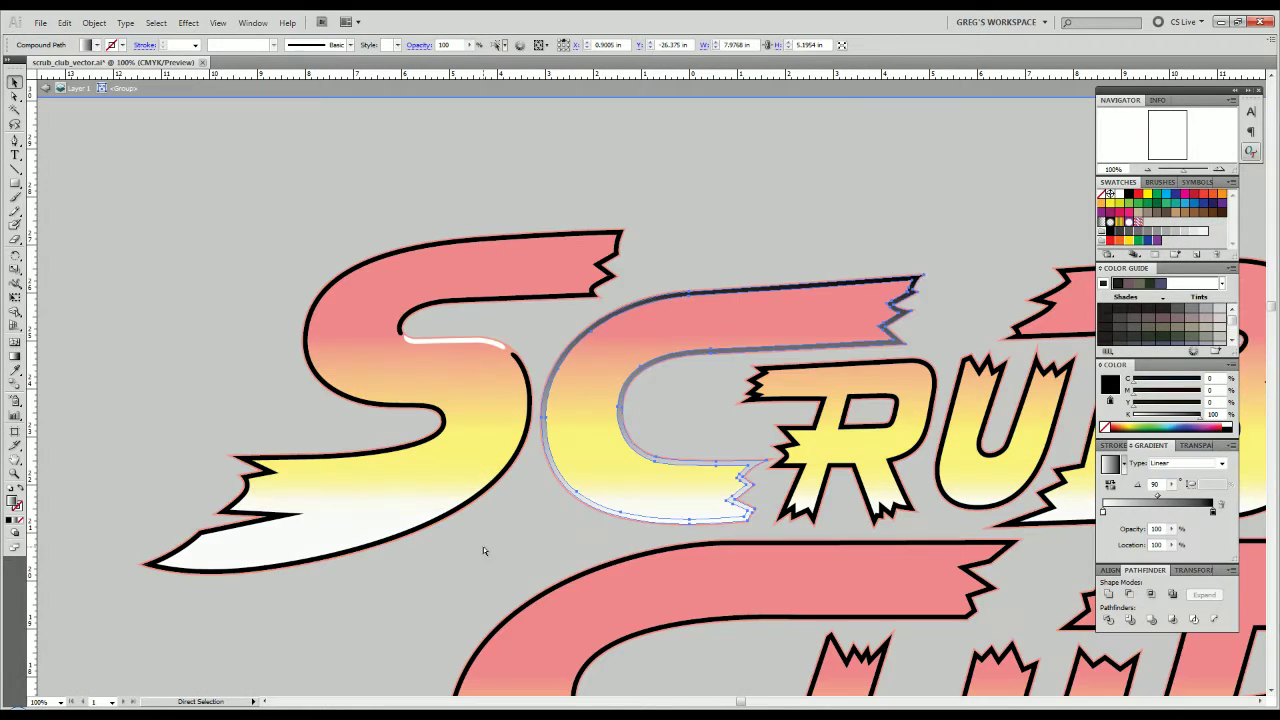
pyautogui.hotkey('ctrl', 'z')
pyautogui.press('v')
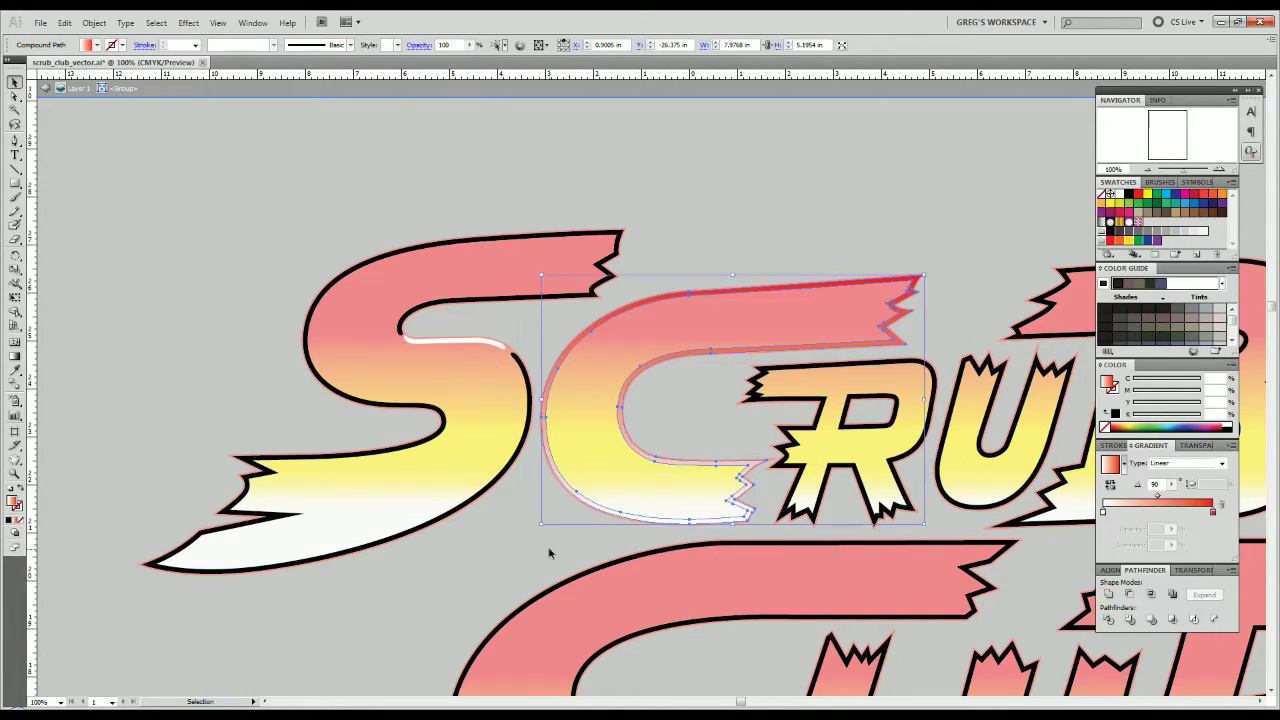
pyautogui.doubleClick(549, 551)
pyautogui.moveTo(490, 550); pyautogui.dragTo(645, 473)
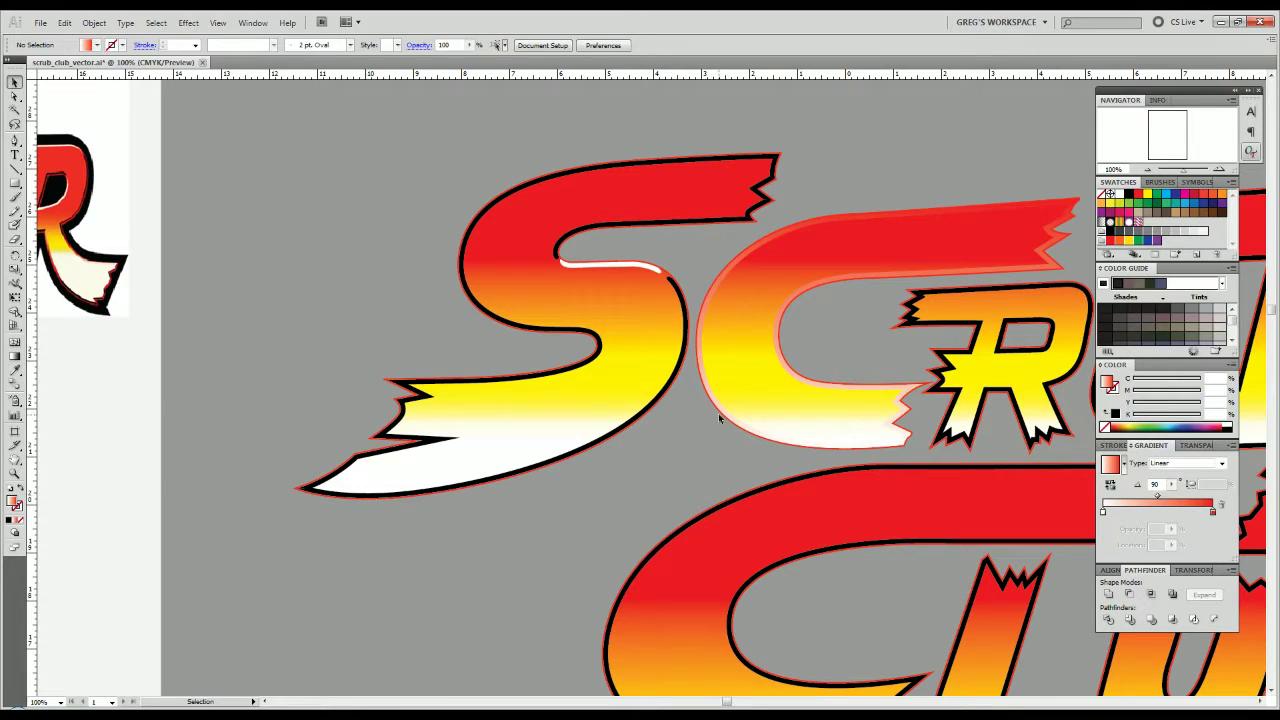
# Re-enter the outline group and undo the remaining gradient changes to the C's outline, back to its black fill.
pyautogui.click(658, 407)
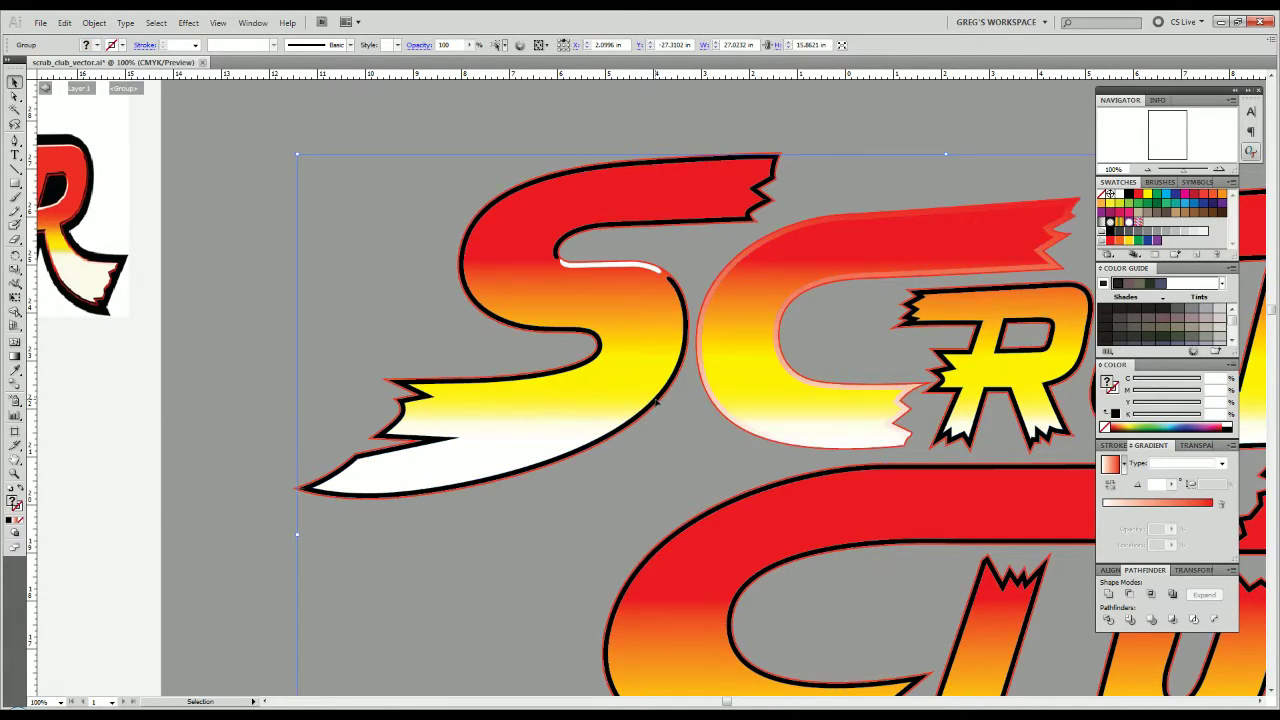
pyautogui.doubleClick(656, 405)
pyautogui.press('a')
pyautogui.click(705, 403)
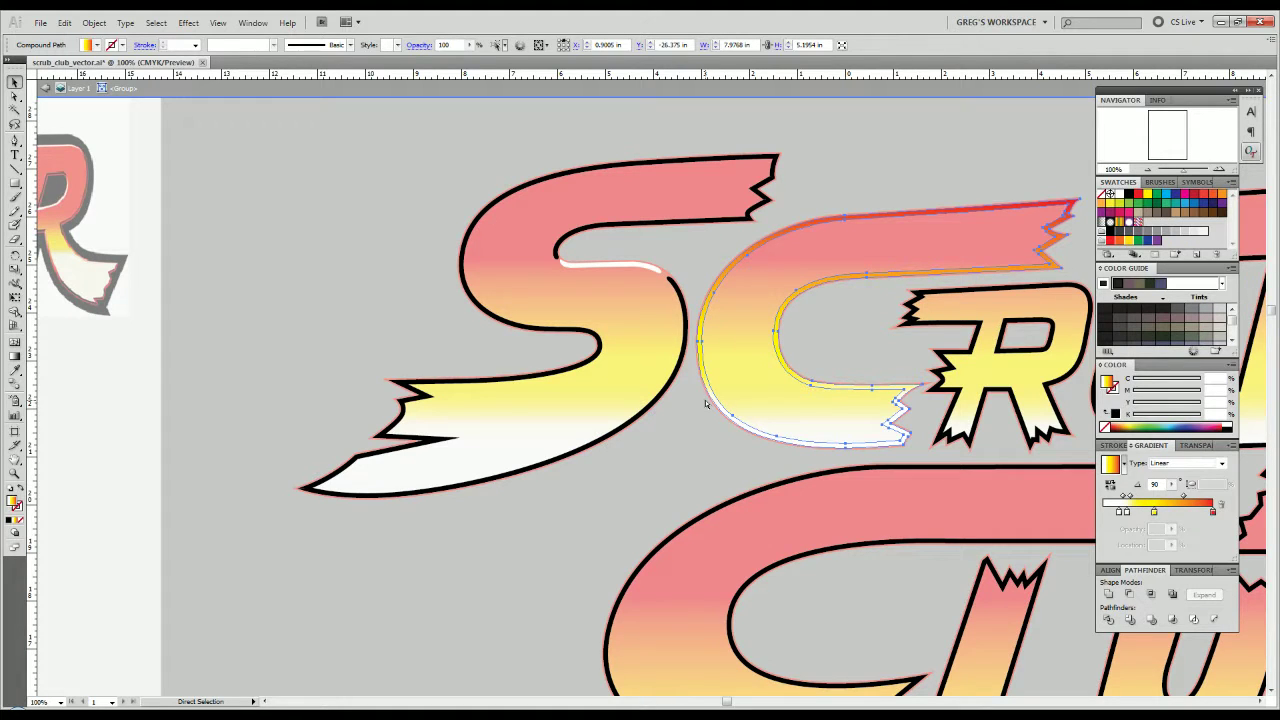
pyautogui.click(706, 404)
pyautogui.press('v')
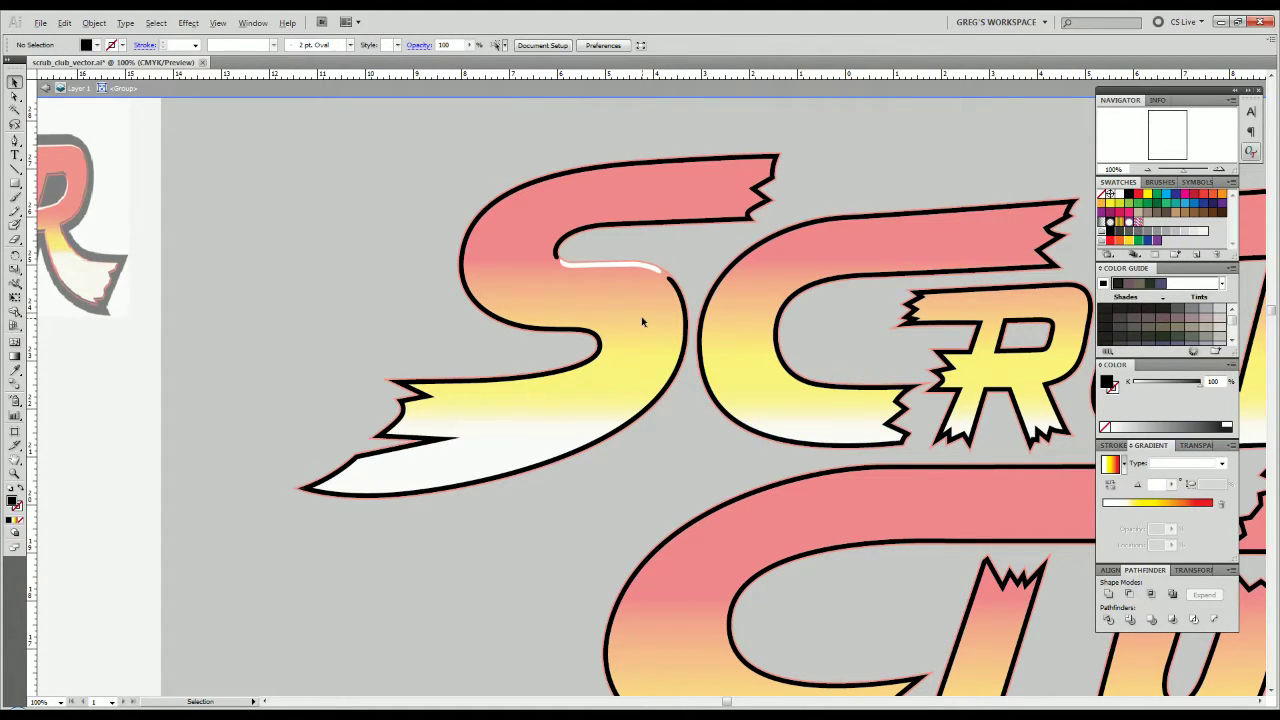
# Examine the S's jagged tail and select its black outline piece to check its extent, and deselect it.
pyautogui.scroll(3, 642, 321)
pyautogui.moveTo(617, 388); pyautogui.dragTo(876, 275)
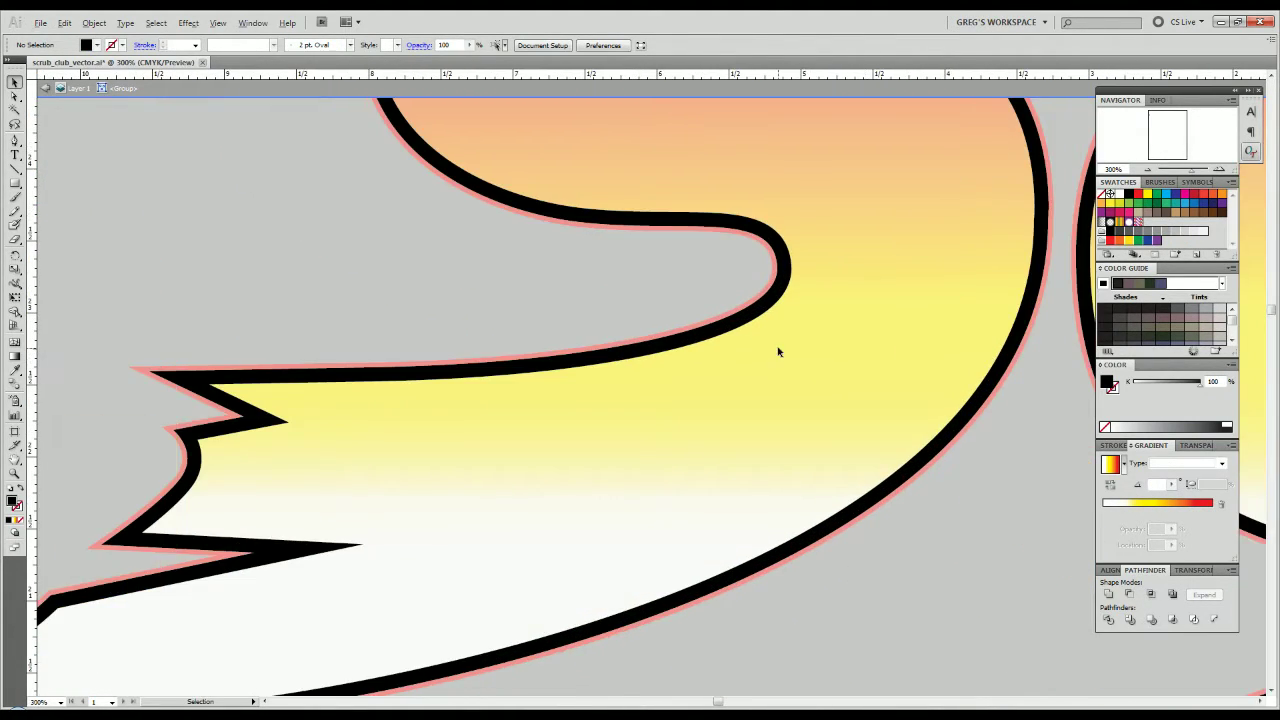
pyautogui.scroll(-2, 778, 351)
pyautogui.scroll(2, 495, 346)
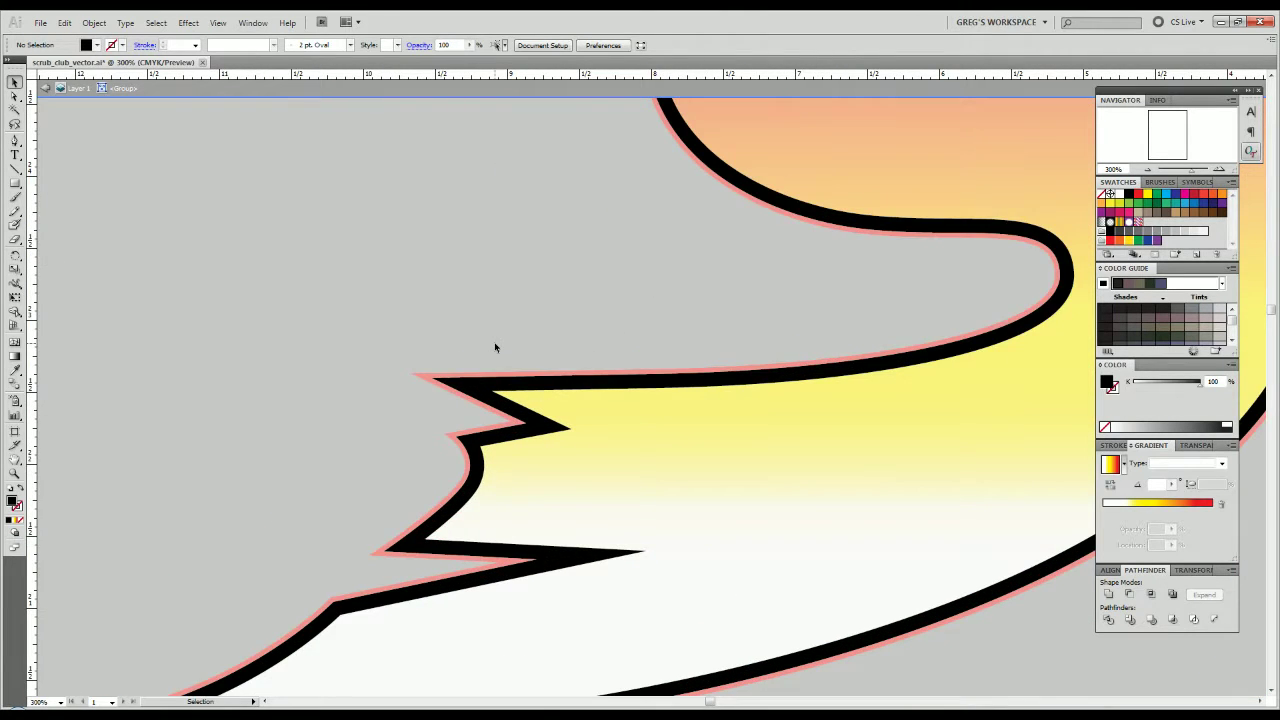
pyautogui.moveTo(496, 478); pyautogui.dragTo(617, 337)
pyautogui.click(443, 484)
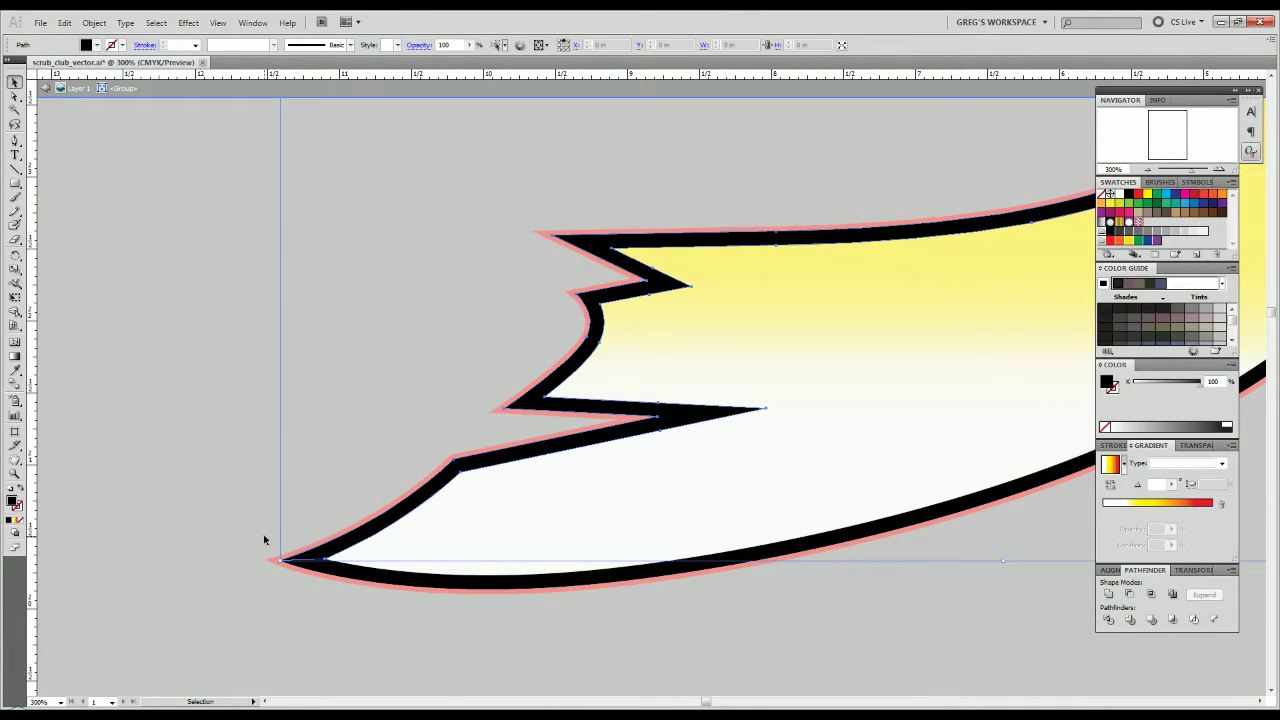
pyautogui.click(336, 483)
# Draw a closed, unfilled Pen shape about 2.2 by 0.49 in around the outline below the S tail's lower notch, from corner to inner tip.
pyautogui.press('p')
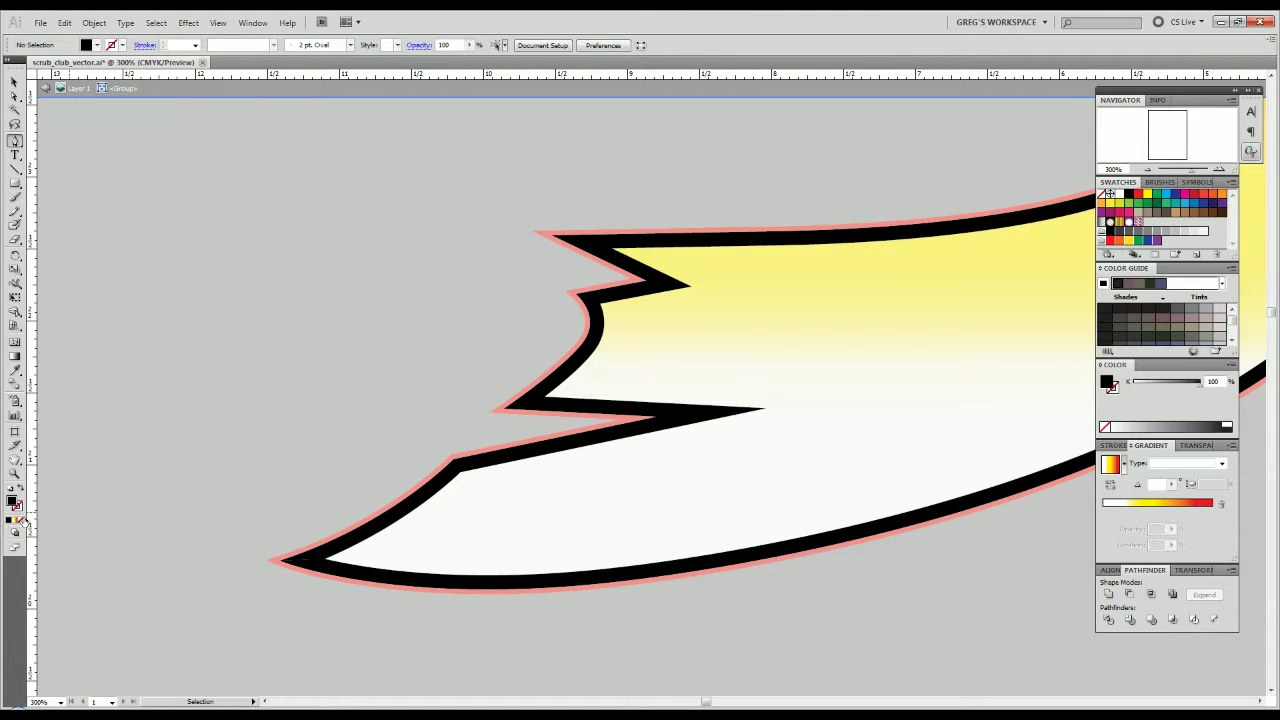
pyautogui.click(20, 520)
pyautogui.scroll(1, 448, 466)
pyautogui.scroll(2, 448, 464)
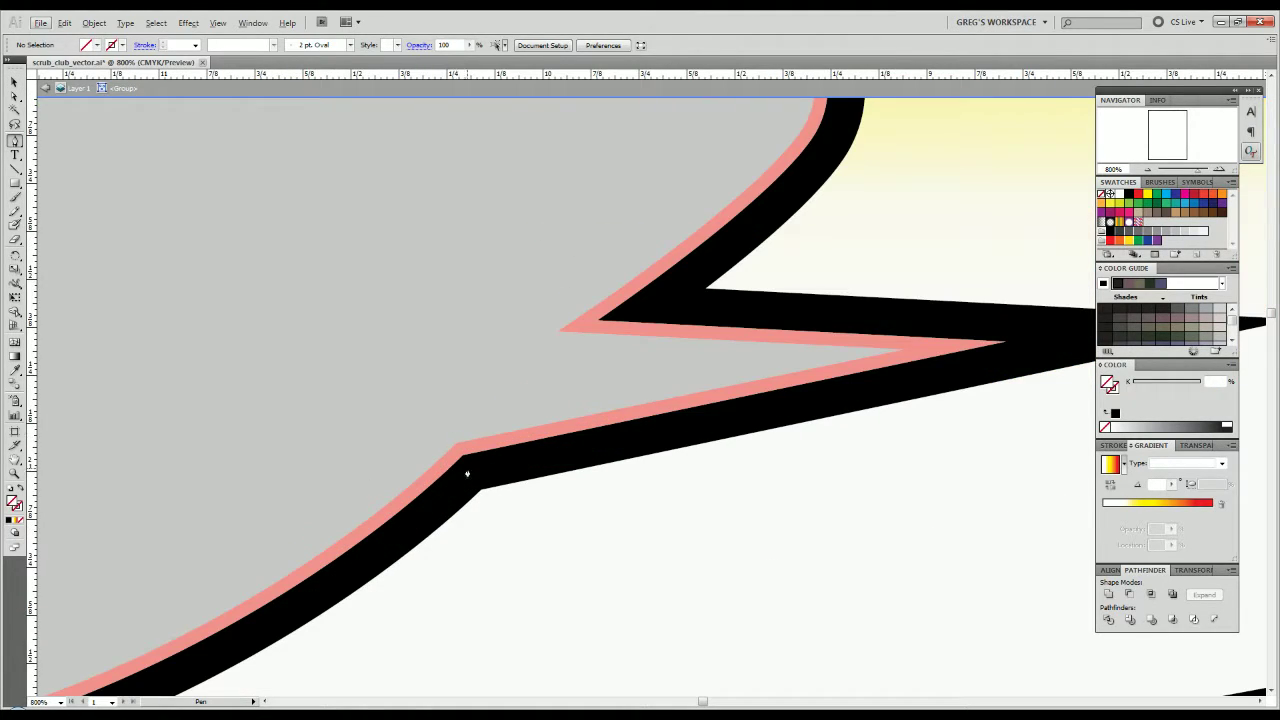
pyautogui.click(480, 490)
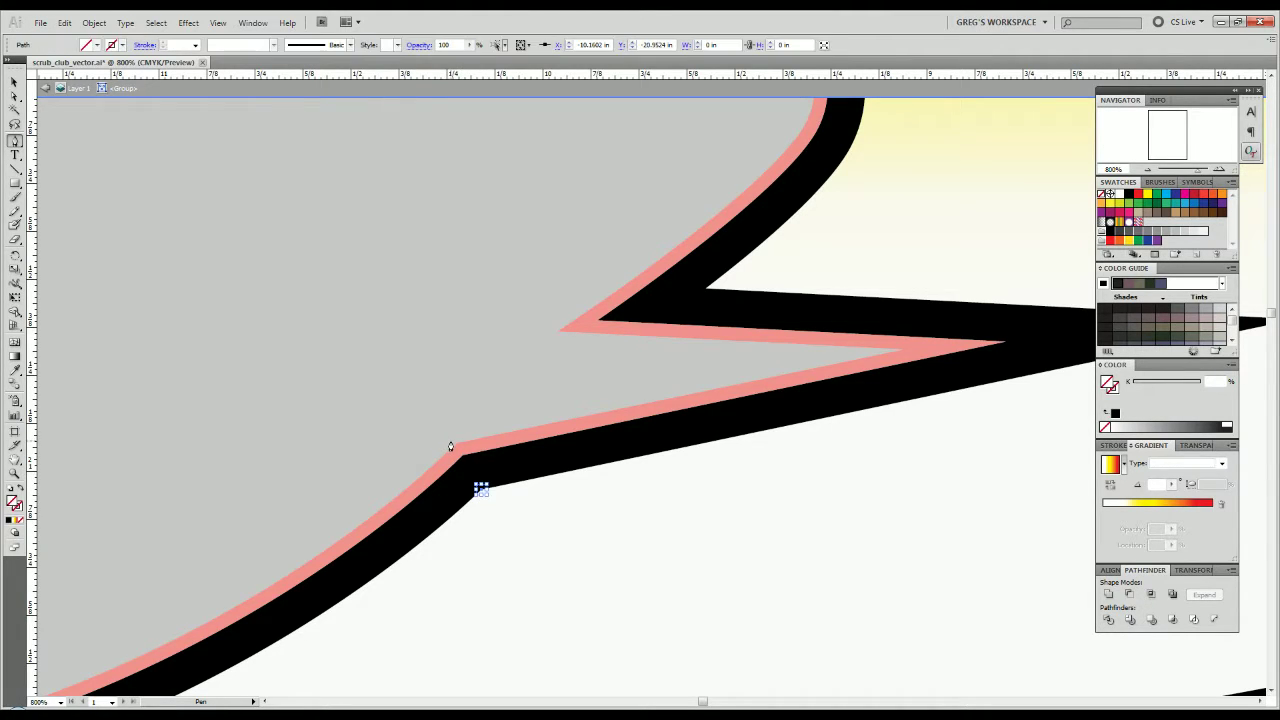
pyautogui.click(453, 443)
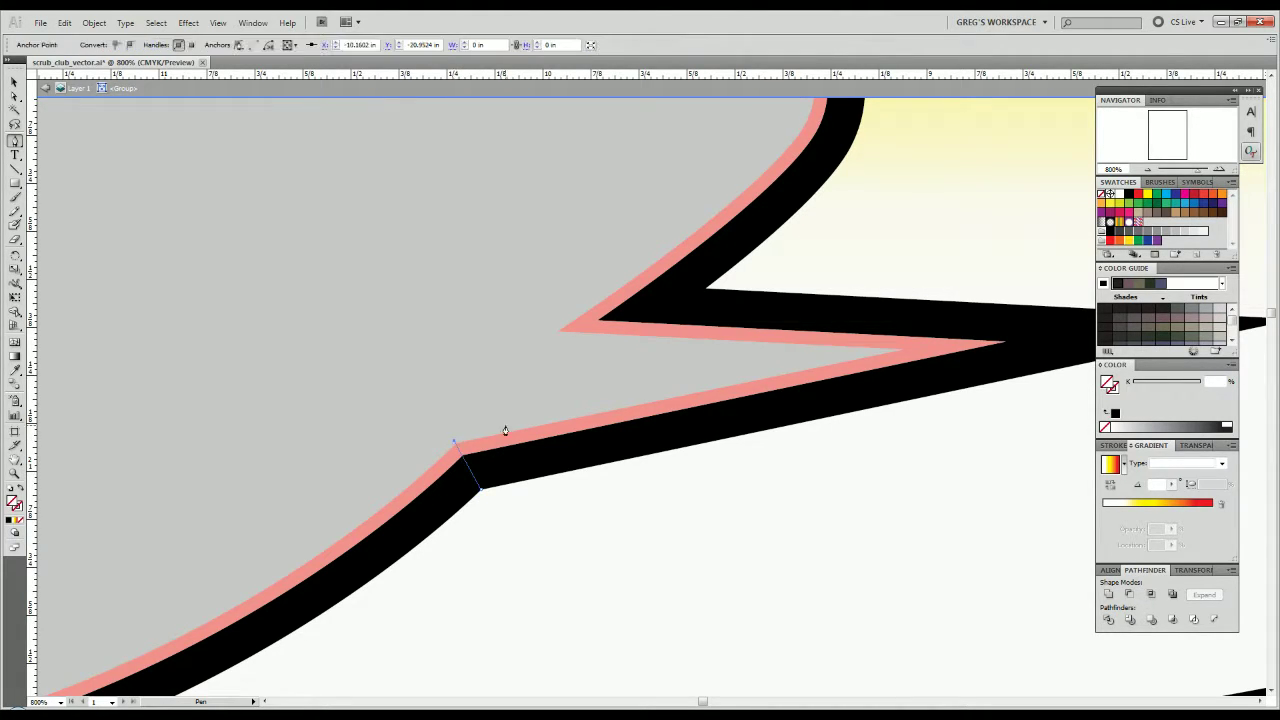
pyautogui.click(865, 349)
pyautogui.moveTo(863, 349); pyautogui.dragTo(122, 376)
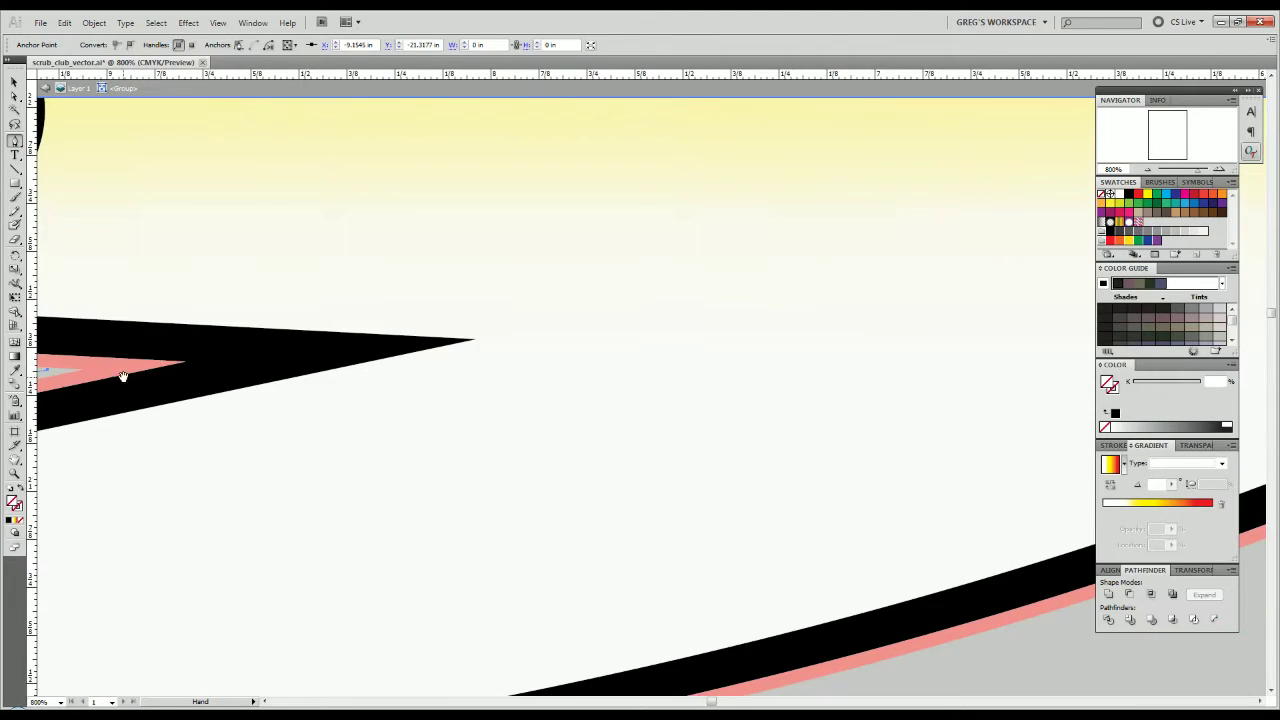
pyautogui.click(184, 365)
pyautogui.click(480, 339)
pyautogui.click(444, 405)
pyautogui.click(283, 518)
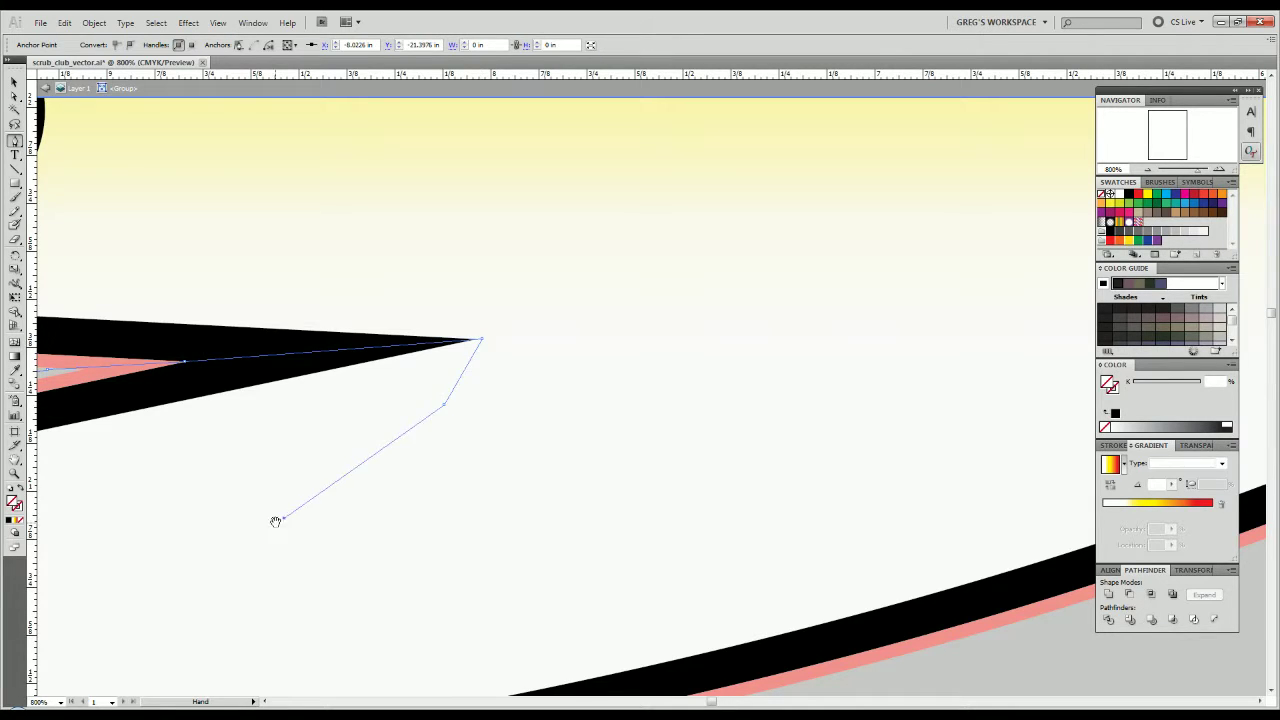
pyautogui.moveTo(277, 523); pyautogui.dragTo(986, 423)
pyautogui.moveTo(609, 448); pyautogui.dragTo(653, 448)
pyautogui.click(484, 426)
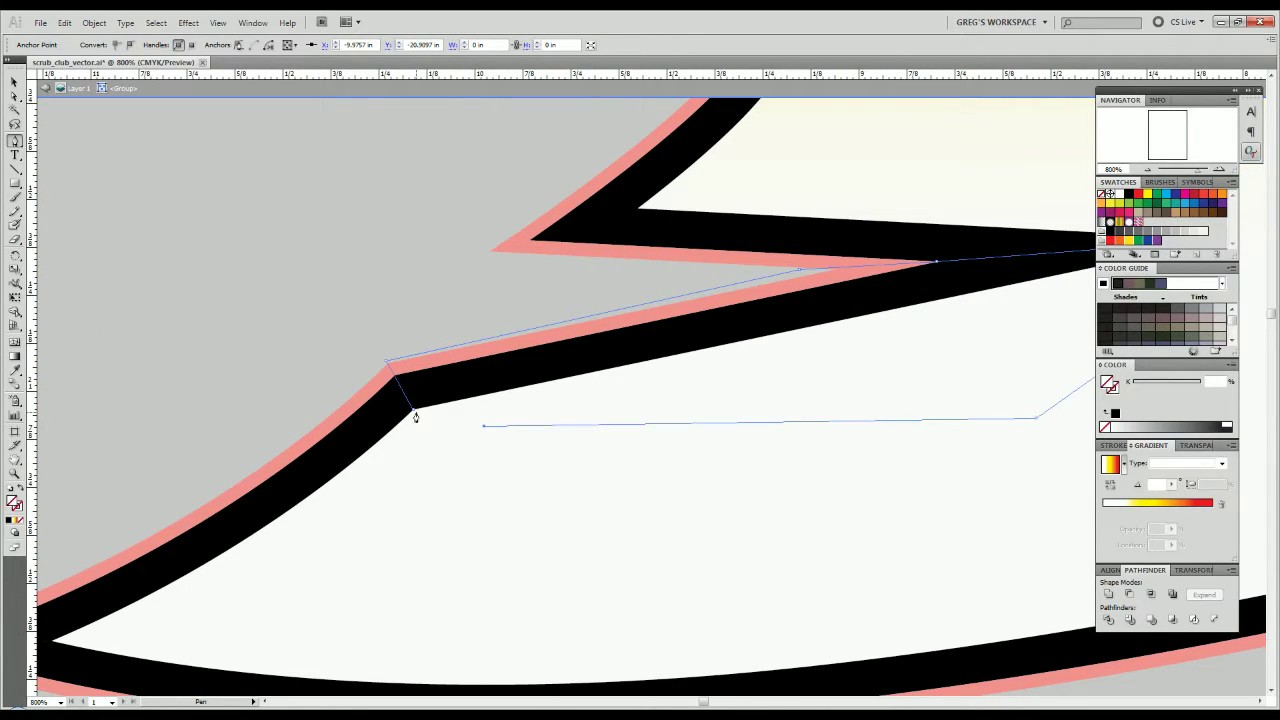
pyautogui.click(413, 409)
# Divide the S tail's black outline piece with the drawn shape, ungroup the resulting pieces and deselect them.
pyautogui.press('v')
pyautogui.click(266, 389)
pyautogui.scroll(-1, 450, 448)
pyautogui.moveTo(526, 447); pyautogui.dragTo(588, 406)
pyautogui.hotkey('ctrl', '-')
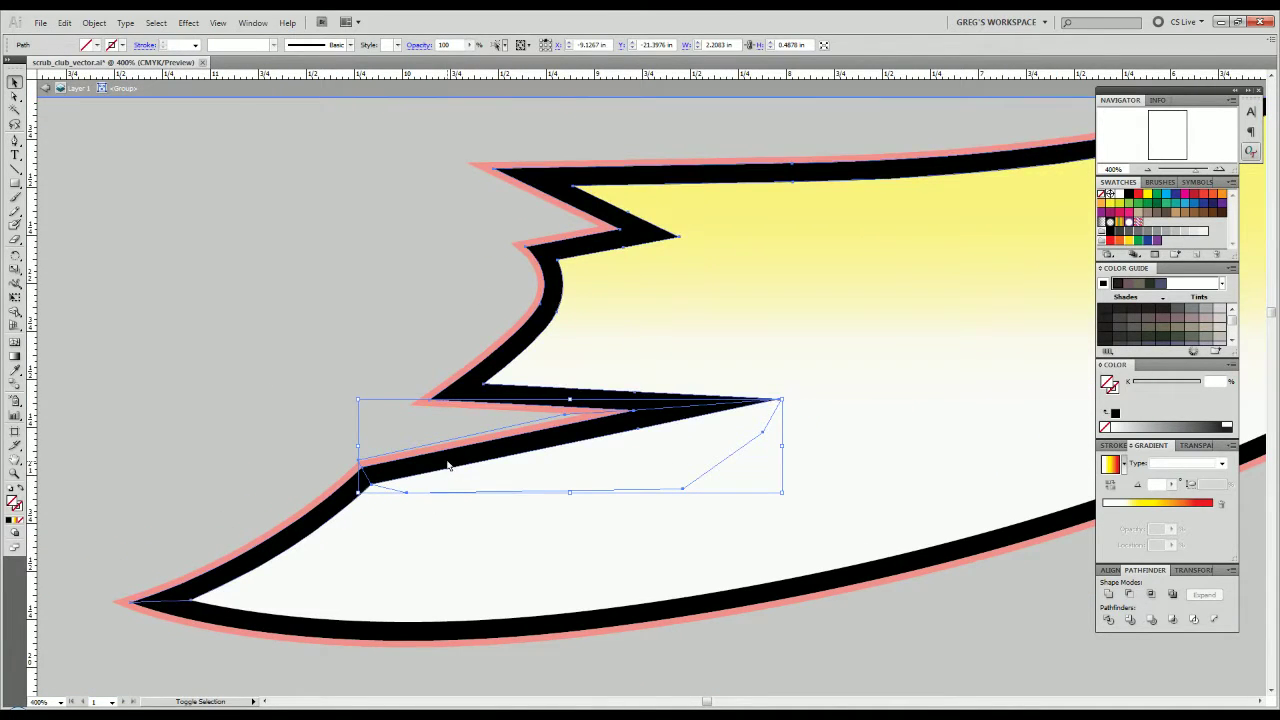
pyautogui.click(450, 463)
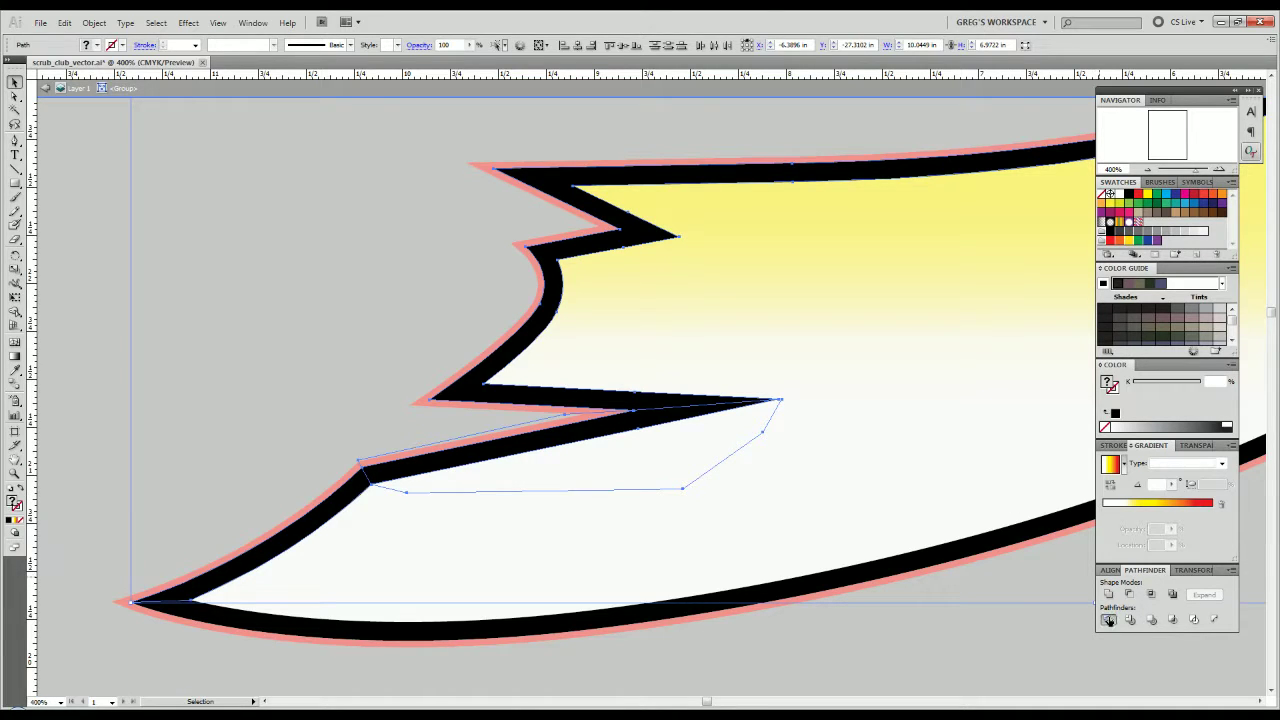
pyautogui.rightClick(574, 443)
pyautogui.click(380, 437)
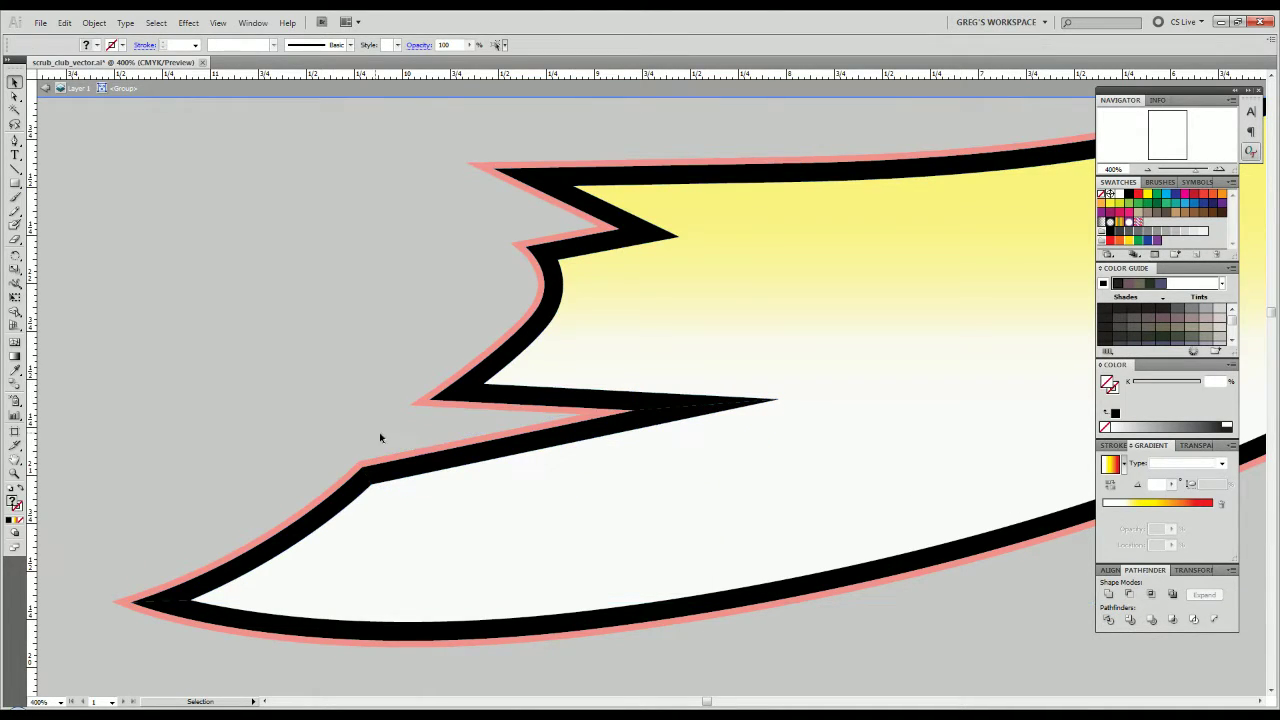
# Select the unfilled piece beside the S tail's lower notch and the divided black outline piece to check their extents.
pyautogui.click(425, 457)
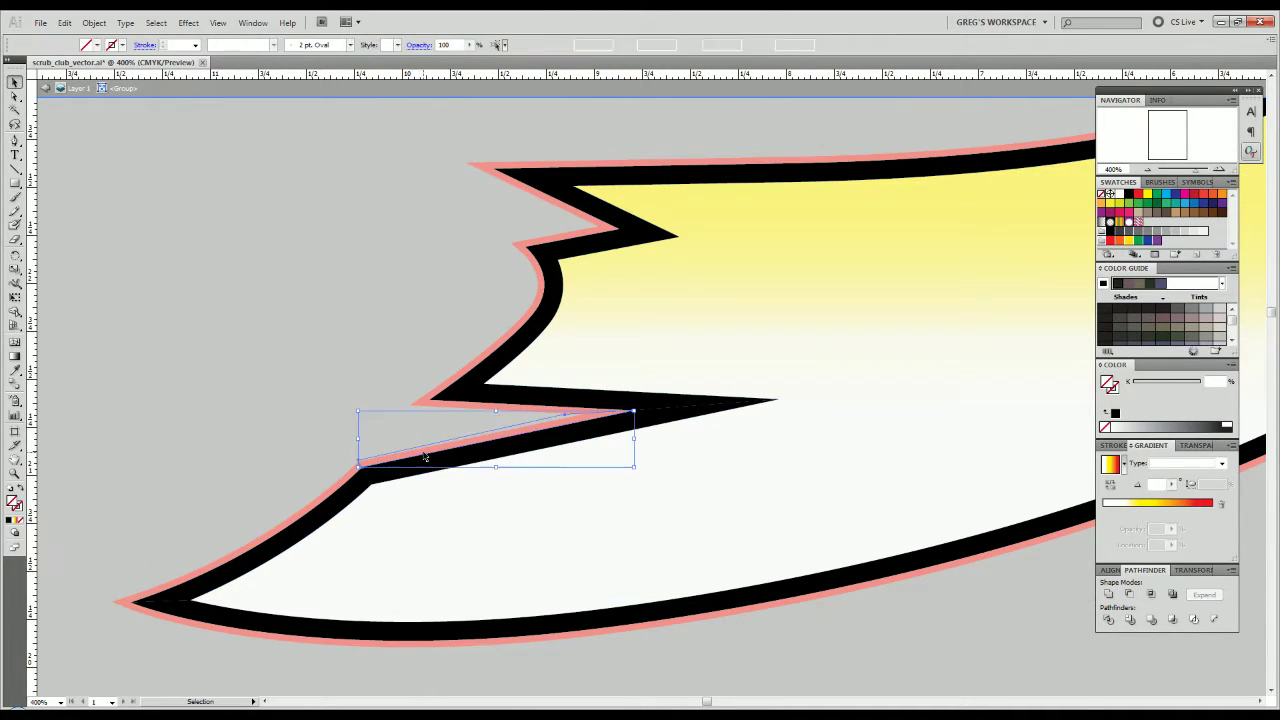
pyautogui.click(566, 457)
pyautogui.click(321, 459)
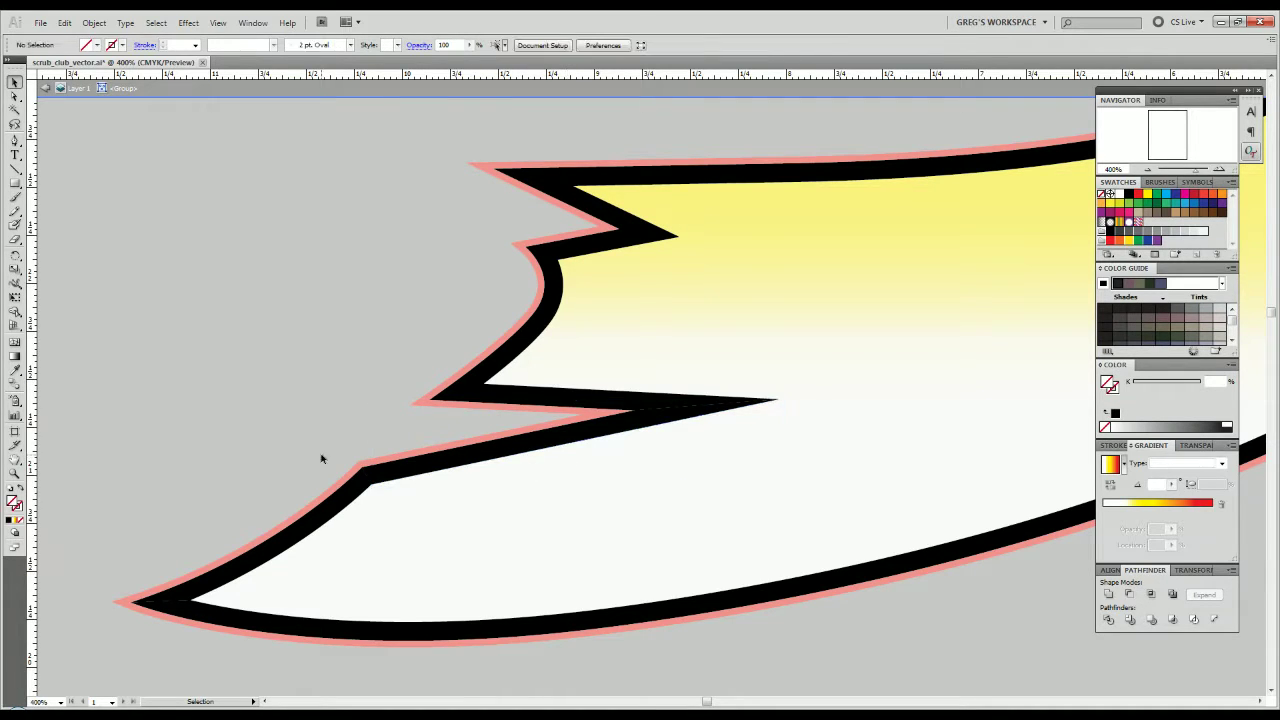
pyautogui.click(577, 437)
pyautogui.click(378, 494)
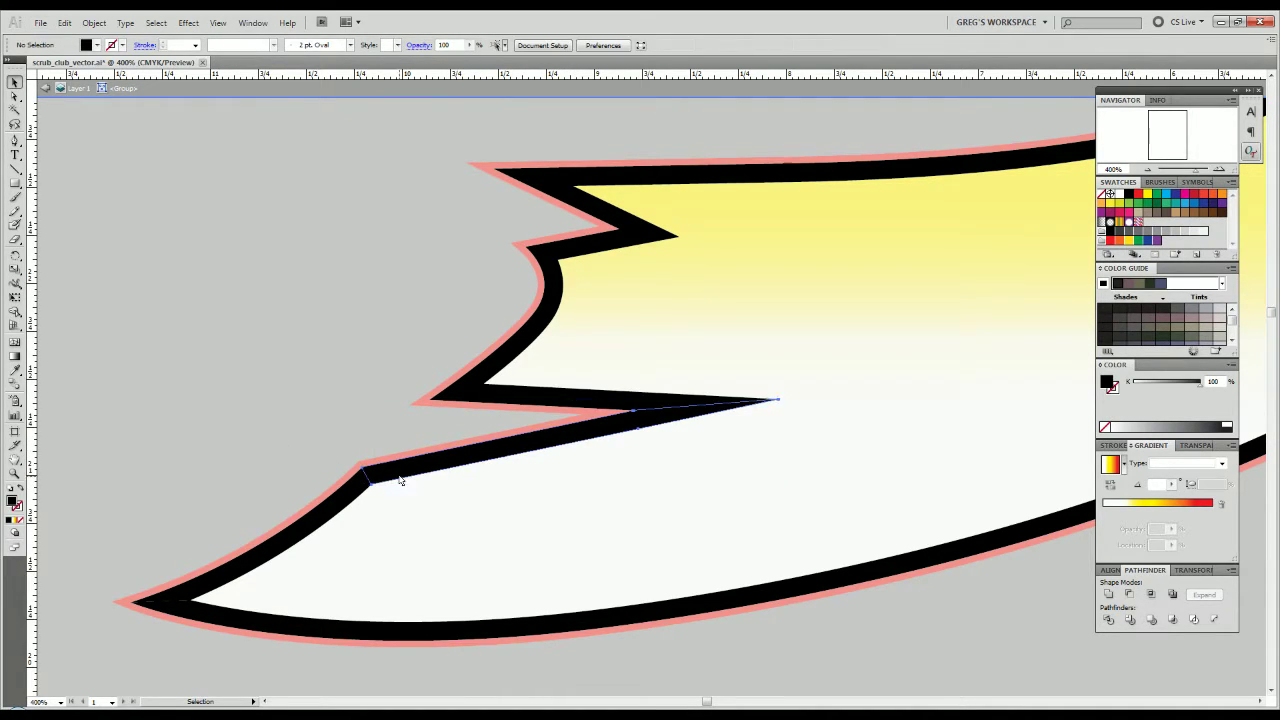
# Check the S tail's outline at both zoom levels, selecting the black pieces on either side of its lower corner, and deselect them.
pyautogui.scroll(-4, 343, 443)
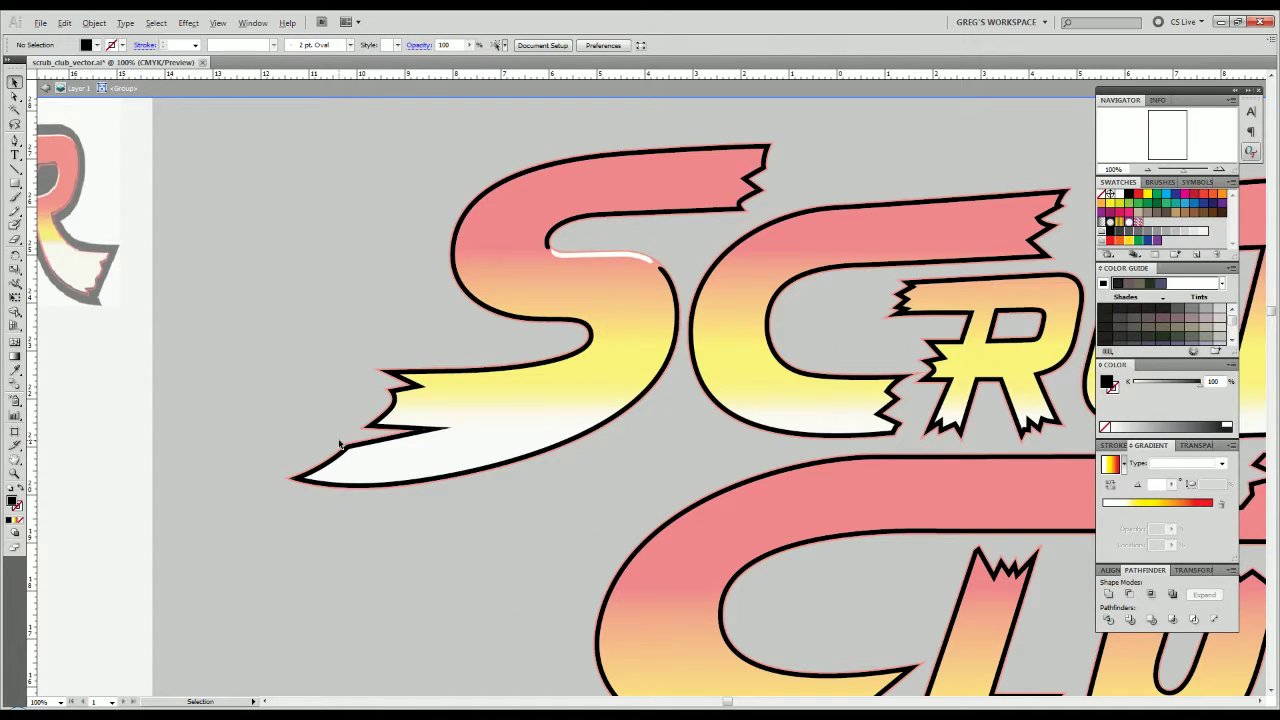
pyautogui.press('alt')
pyautogui.scroll(3, 429, 409)
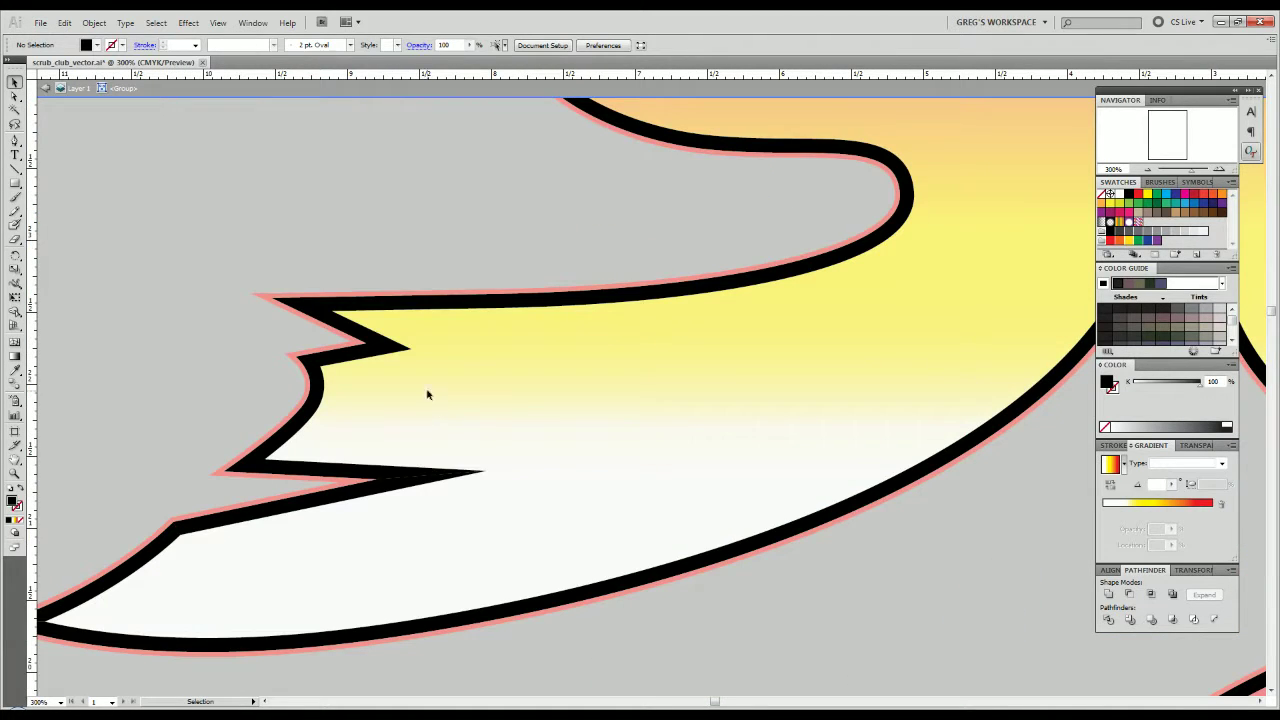
pyautogui.click(340, 500)
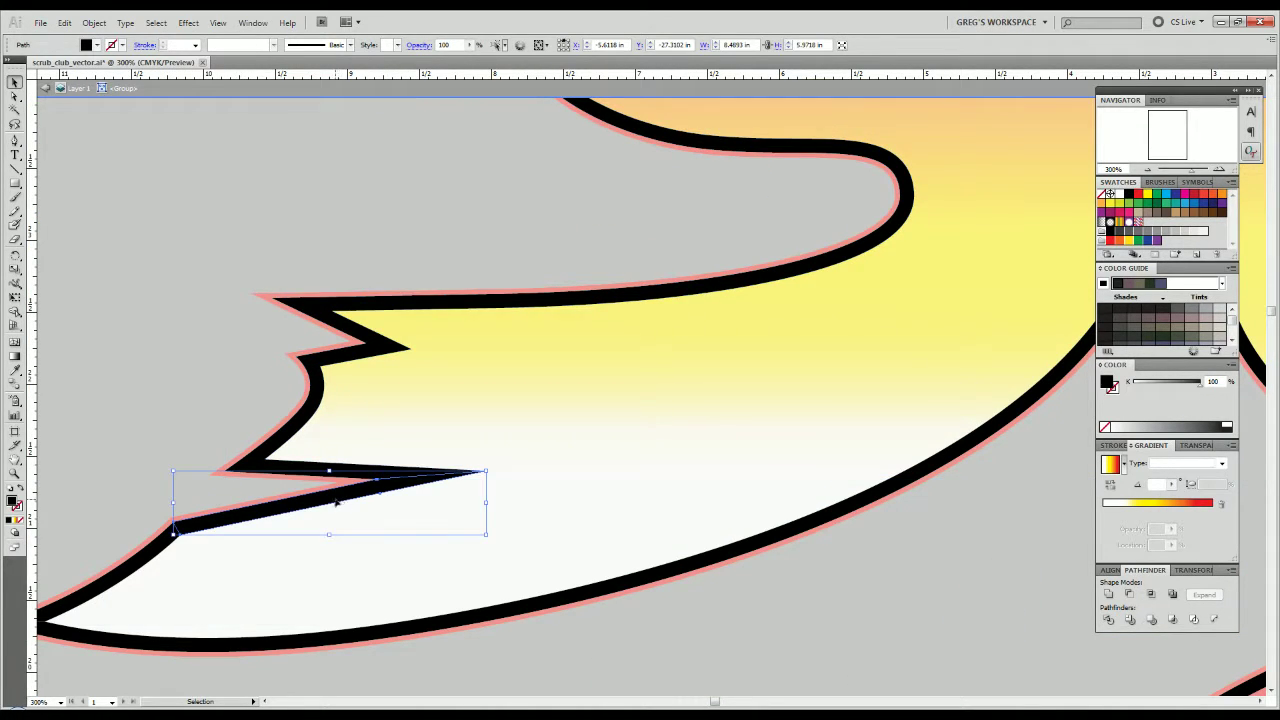
pyautogui.moveTo(204, 507); pyautogui.dragTo(363, 480)
pyautogui.click(300, 540)
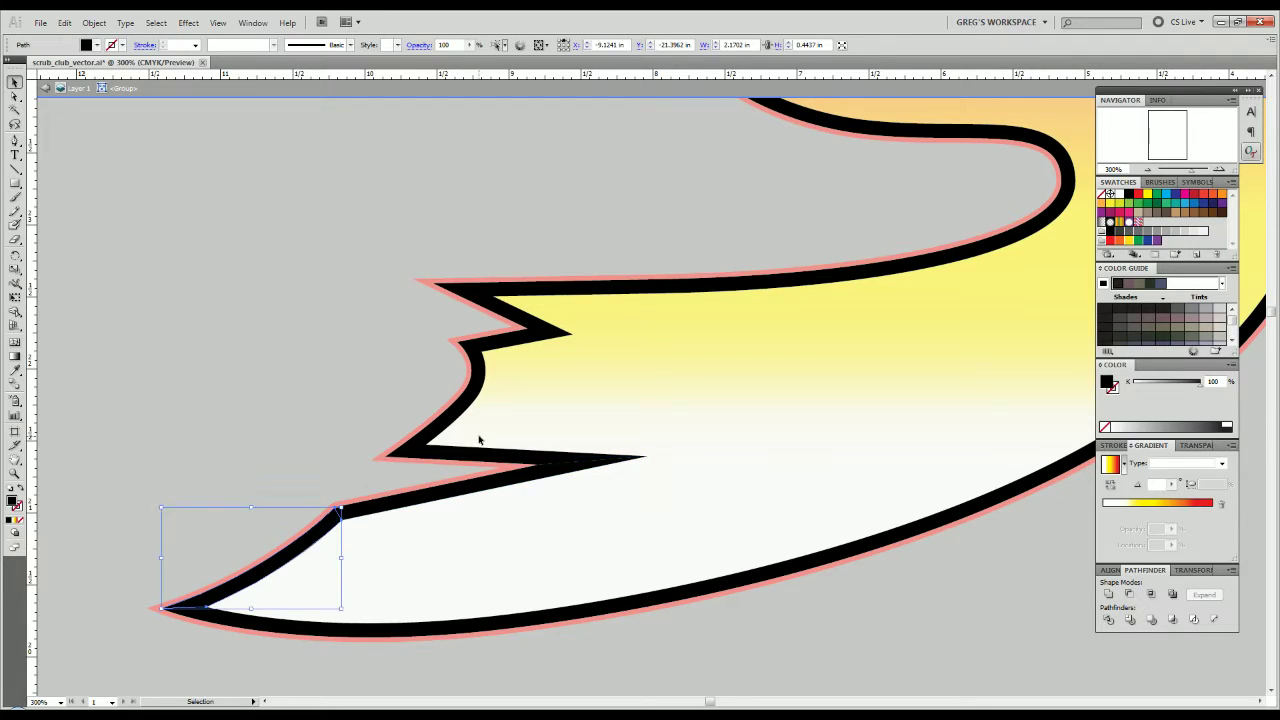
pyautogui.click(294, 457)
# Draw a closed, unfilled Pen shape about 0.83 in tall around the S tail's curved black edge, from the middle spike up to the next corner.
pyautogui.scroll(2, 338, 460)
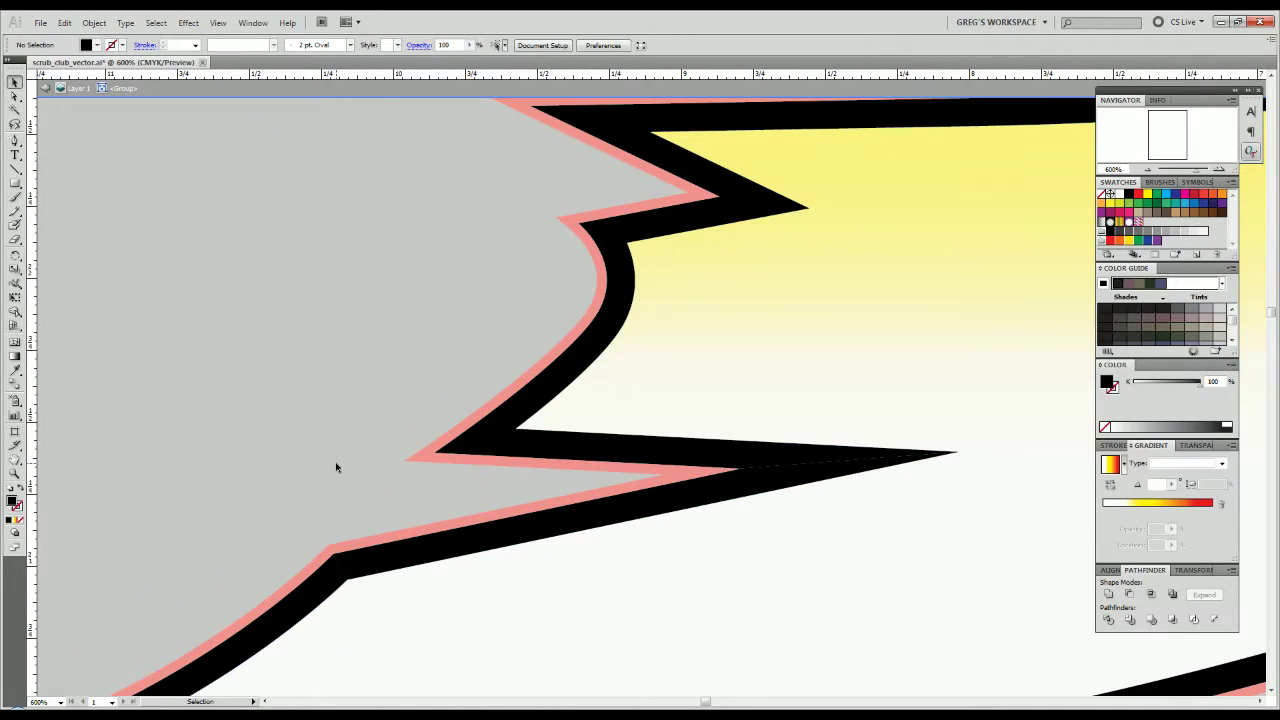
pyautogui.press('p')
pyautogui.moveTo(415, 482); pyautogui.dragTo(271, 548)
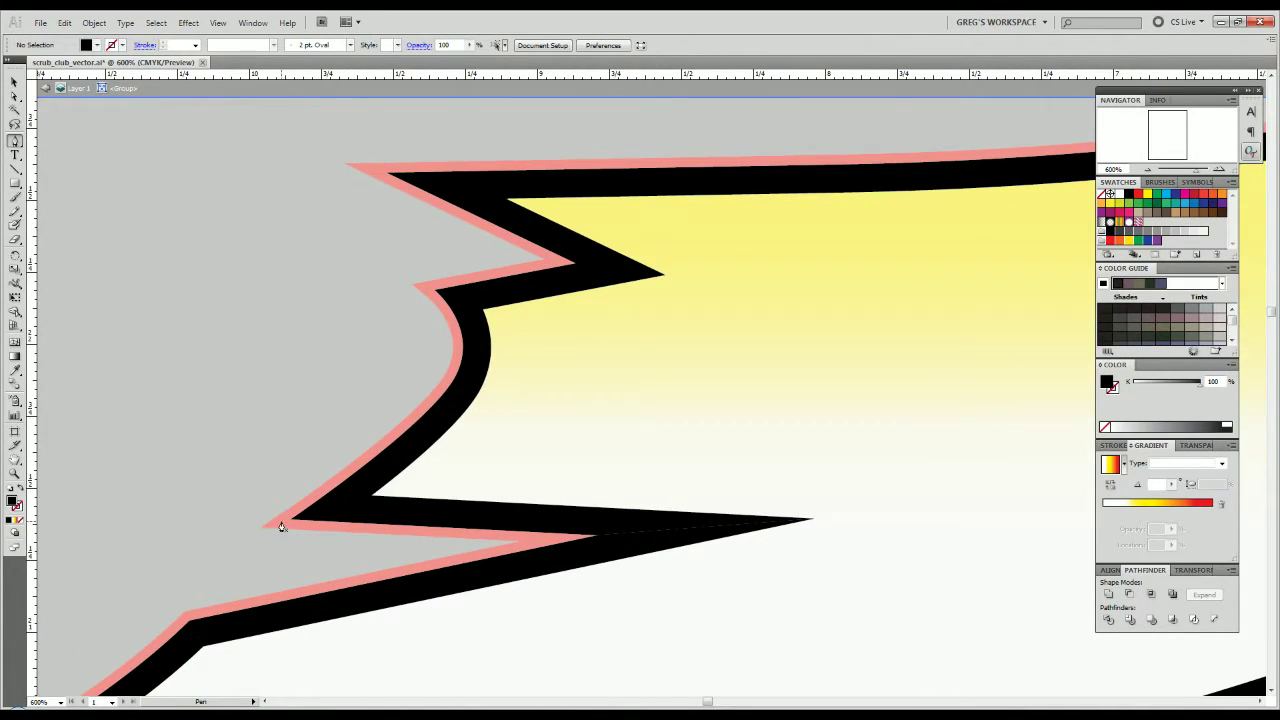
pyautogui.click(286, 527)
pyautogui.click(376, 499)
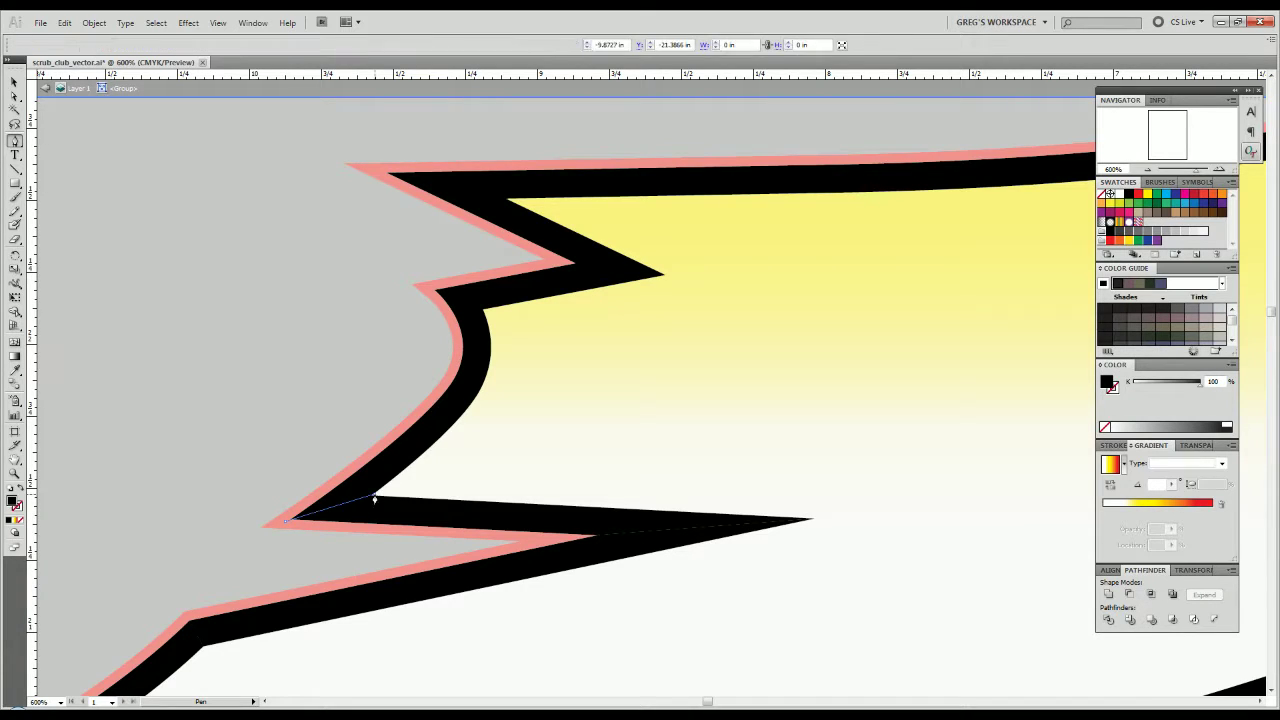
pyautogui.click(19, 520)
pyautogui.moveTo(208, 473); pyautogui.dragTo(160, 534)
pyautogui.moveTo(462, 541); pyautogui.dragTo(460, 430)
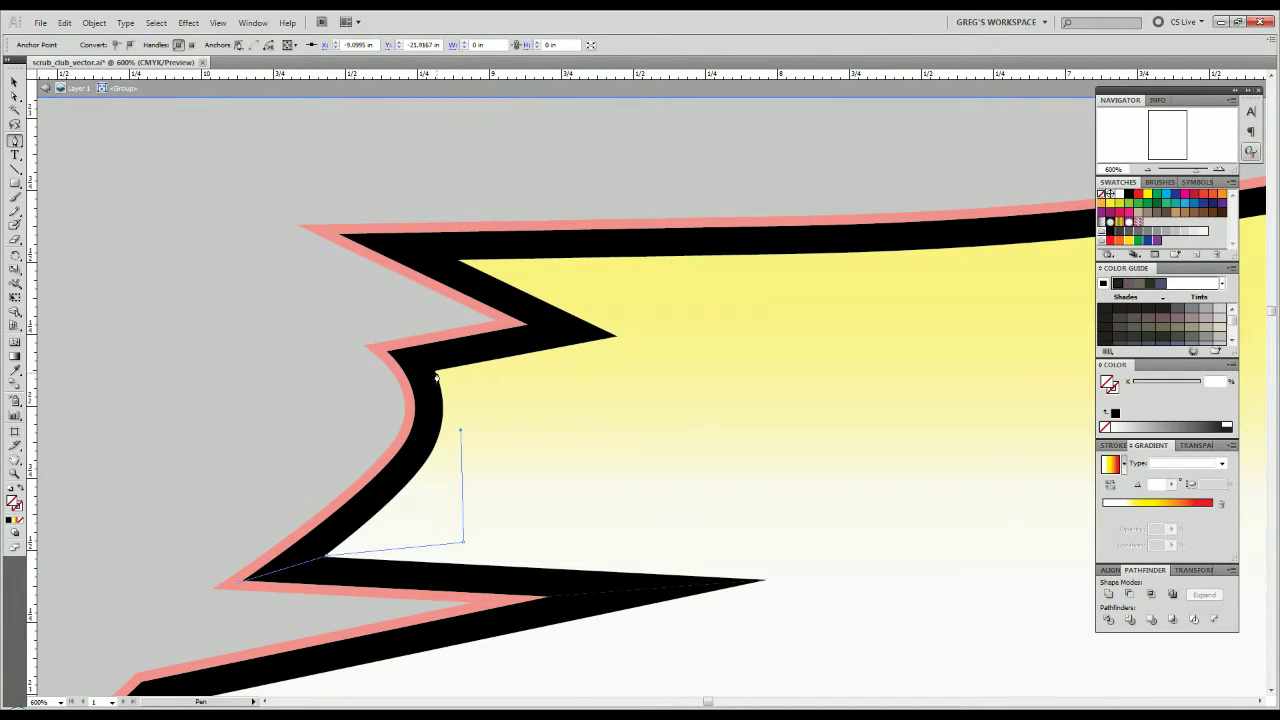
pyautogui.moveTo(436, 371); pyautogui.dragTo(426, 364)
pyautogui.hotkey('ctrl', 'shift', 'z')
pyautogui.click(436, 377)
pyautogui.click(373, 347)
pyautogui.click(264, 392)
pyautogui.click(248, 495)
pyautogui.click(215, 584)
pyautogui.click(237, 586)
pyautogui.press('v')
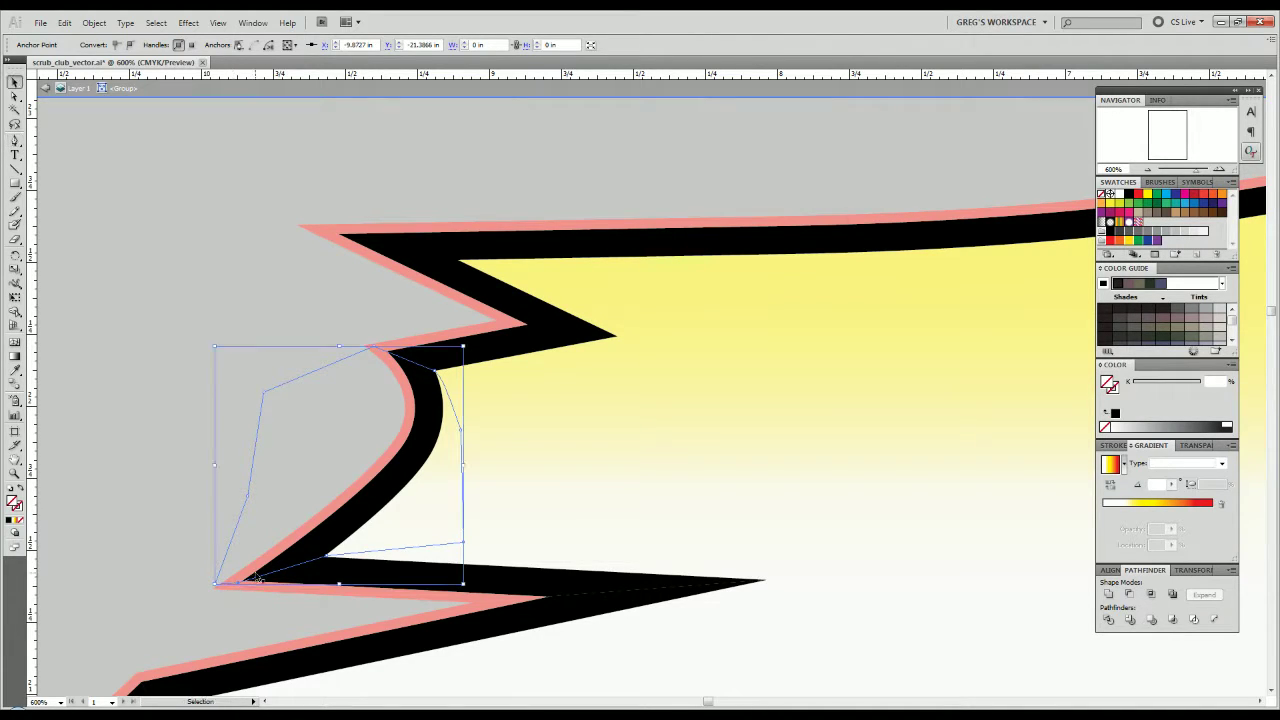
# Divide the S tail's black outline piece with the drawn shape and ungroup the resulting pieces.
pyautogui.keyDown('shift'); pyautogui.click(356, 510); pyautogui.keyUp('shift')
pyautogui.moveTo(251, 357); pyautogui.dragTo(319, 434)
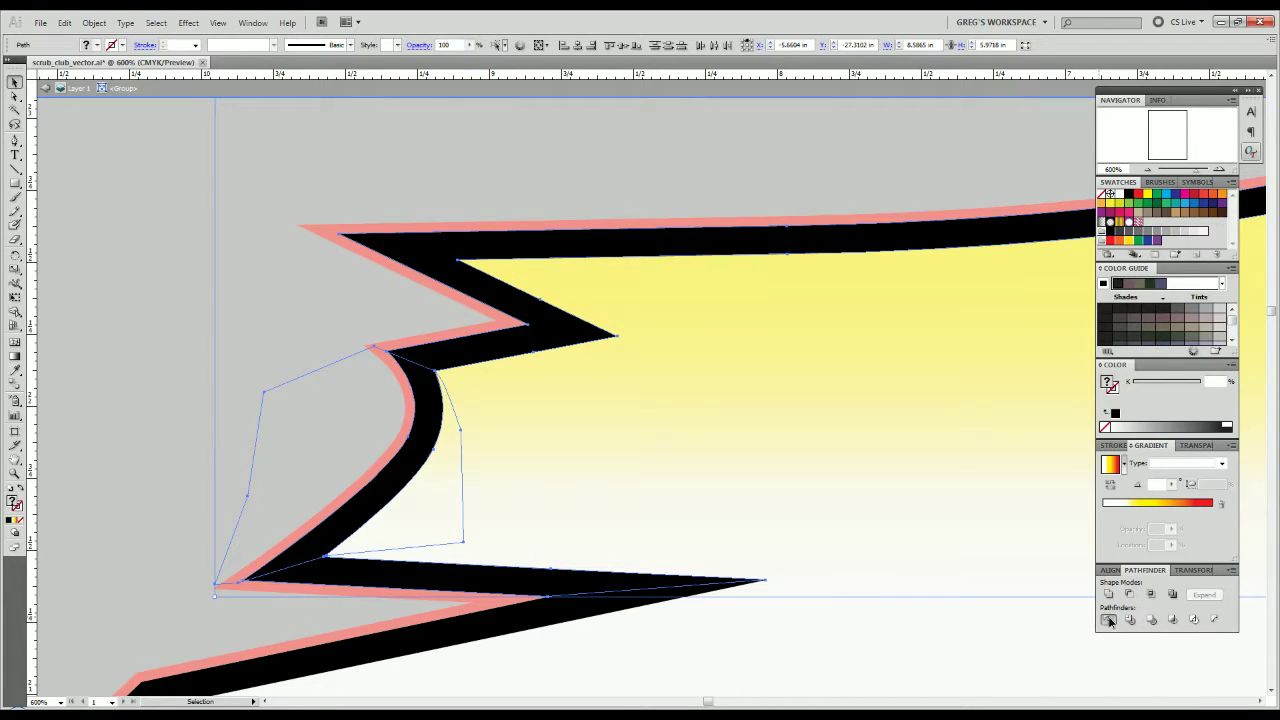
pyautogui.rightClick(338, 446)
pyautogui.click(377, 539)
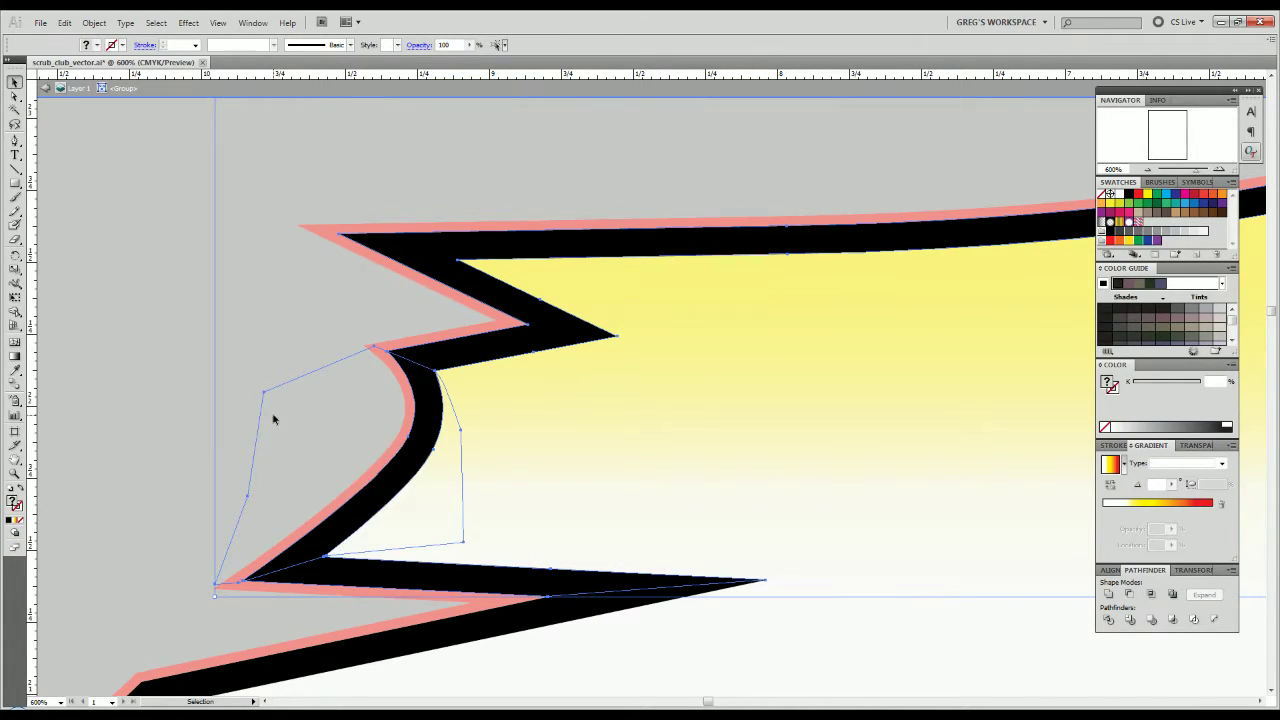
# Delete the two unfilled leftover pieces on either side of the S tail's curved edge.
pyautogui.moveTo(276, 418); pyautogui.dragTo(254, 389)
pyautogui.press('Delete')
pyautogui.moveTo(519, 467); pyautogui.dragTo(454, 497)
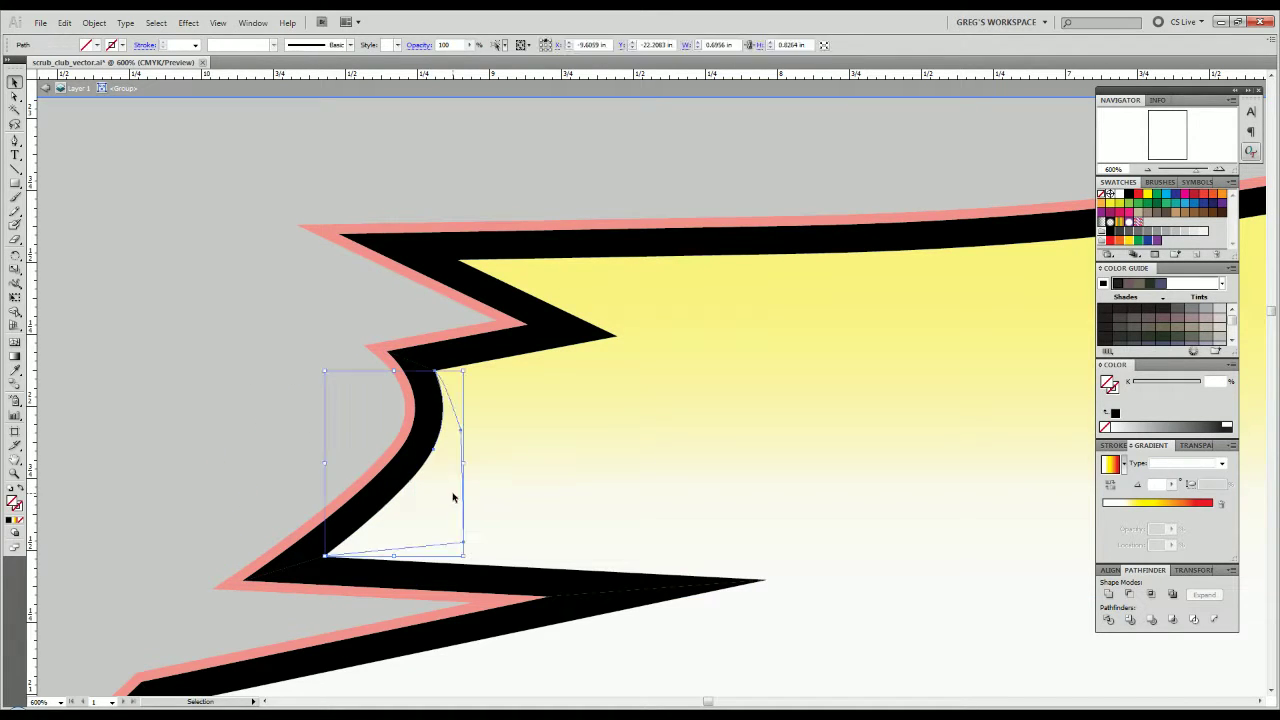
pyautogui.press('Delete')
# Select the separated curved black piece on the S tail to check where it was cut, and deselect it.
pyautogui.press('space')
pyautogui.moveTo(471, 411); pyautogui.dragTo(482, 478)
pyautogui.click(425, 507)
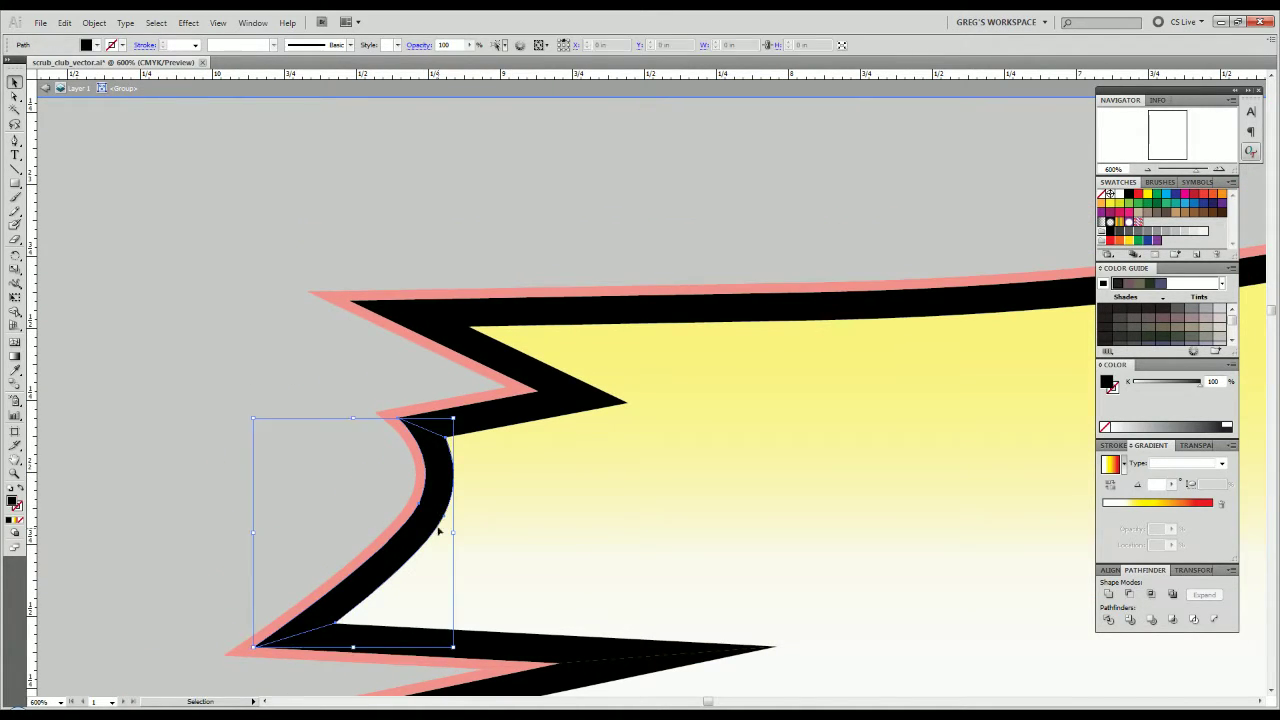
pyautogui.press('space')
pyautogui.moveTo(428, 598); pyautogui.dragTo(440, 436)
pyautogui.click(432, 474)
pyautogui.click(235, 421)
pyautogui.scroll(-3, 254, 465)
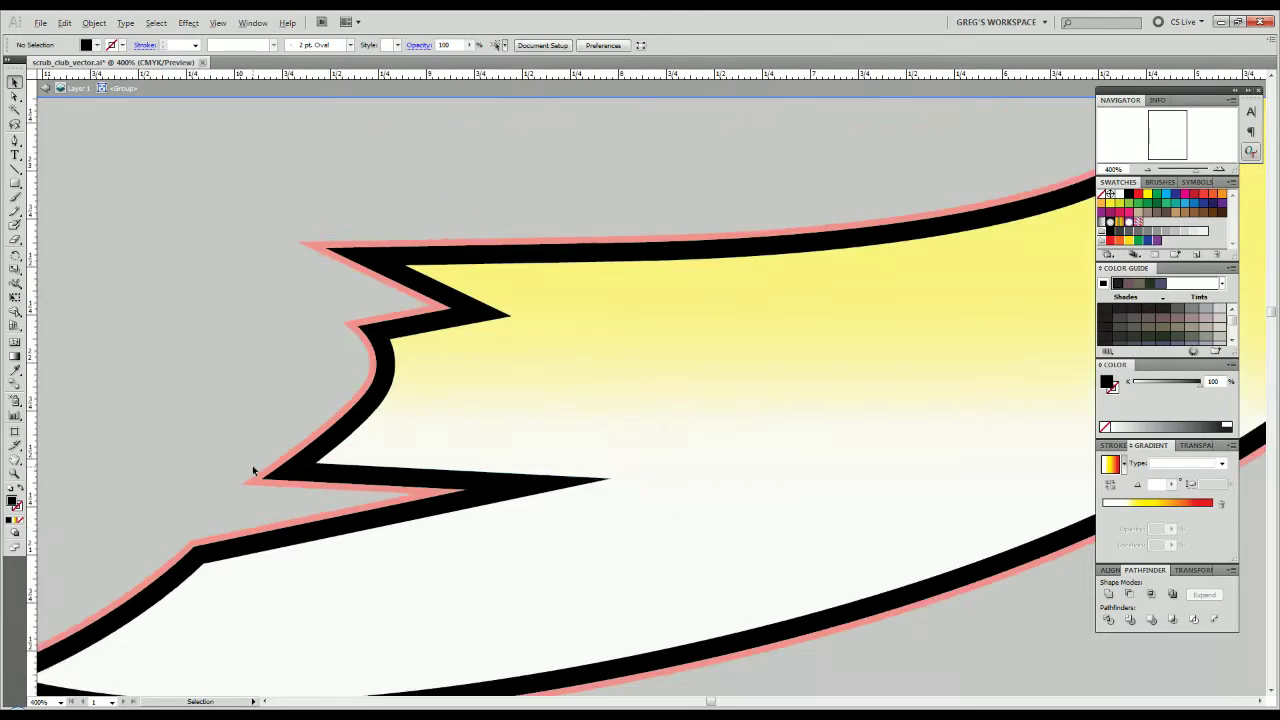
pyautogui.press('space')
pyautogui.moveTo(239, 449); pyautogui.dragTo(396, 526)
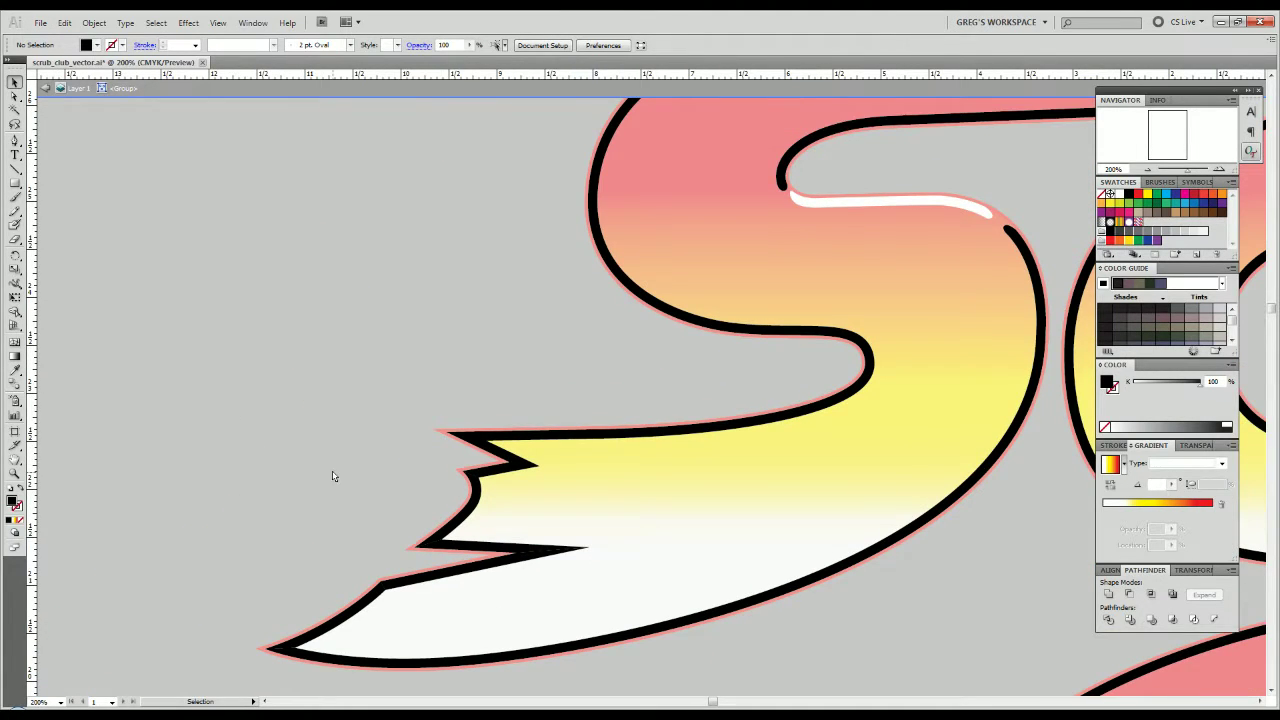
# Leave the outline group to view the lettering in full colour, undo the last stray change and re-enter the group.
pyautogui.doubleClick(334, 528)
pyautogui.scroll(-2, 371, 527)
pyautogui.moveTo(542, 392); pyautogui.dragTo(399, 491)
pyautogui.hotkey('ctrl', 'z')
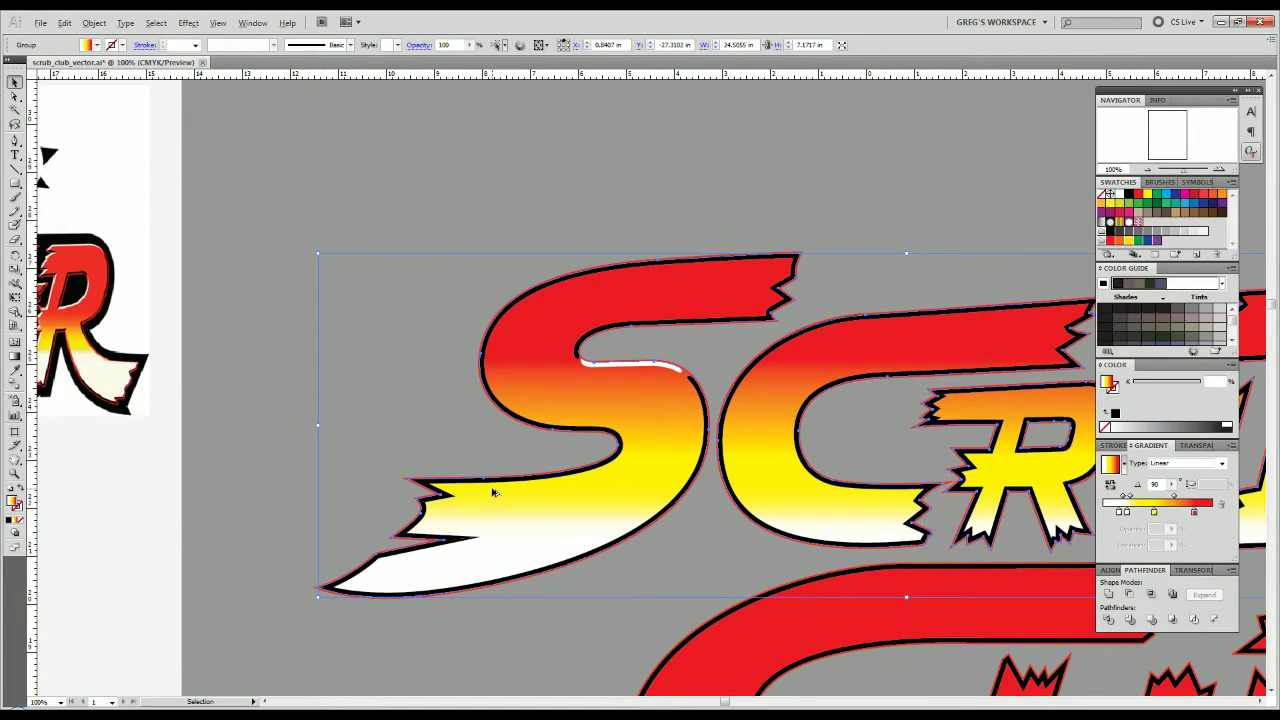
pyautogui.scroll(3, 491, 489)
pyautogui.scroll(-2, 484, 472)
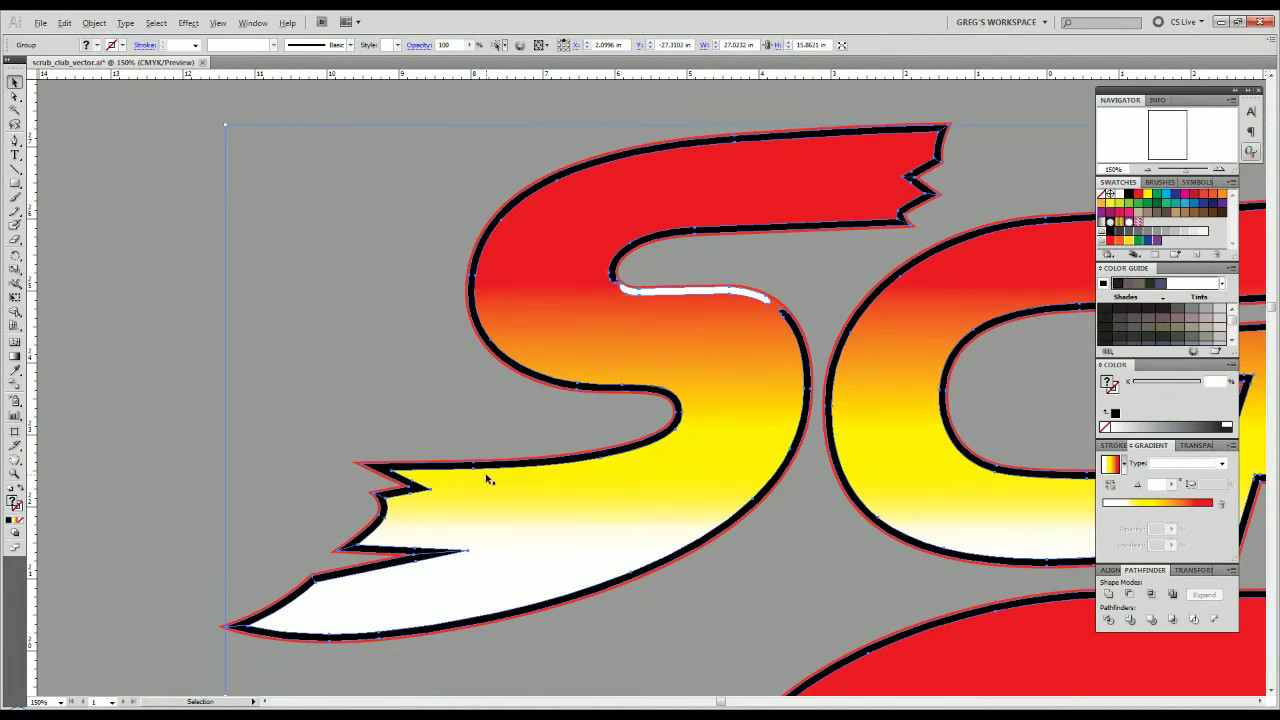
pyautogui.doubleClick(582, 462)
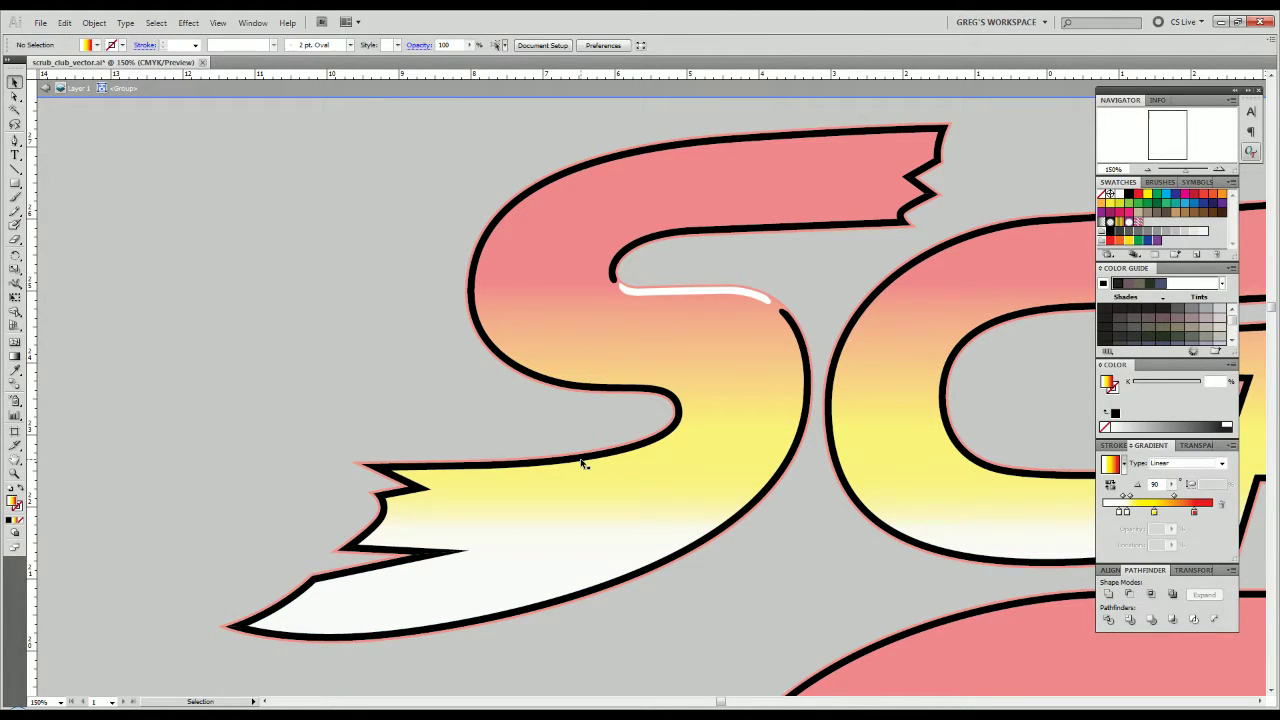
# Examine the whole outlined lettering beside the Street Fighter reference, select the S's lower outer outline piece to check its extent, and deselect it.
pyautogui.scroll(-2, 582, 462)
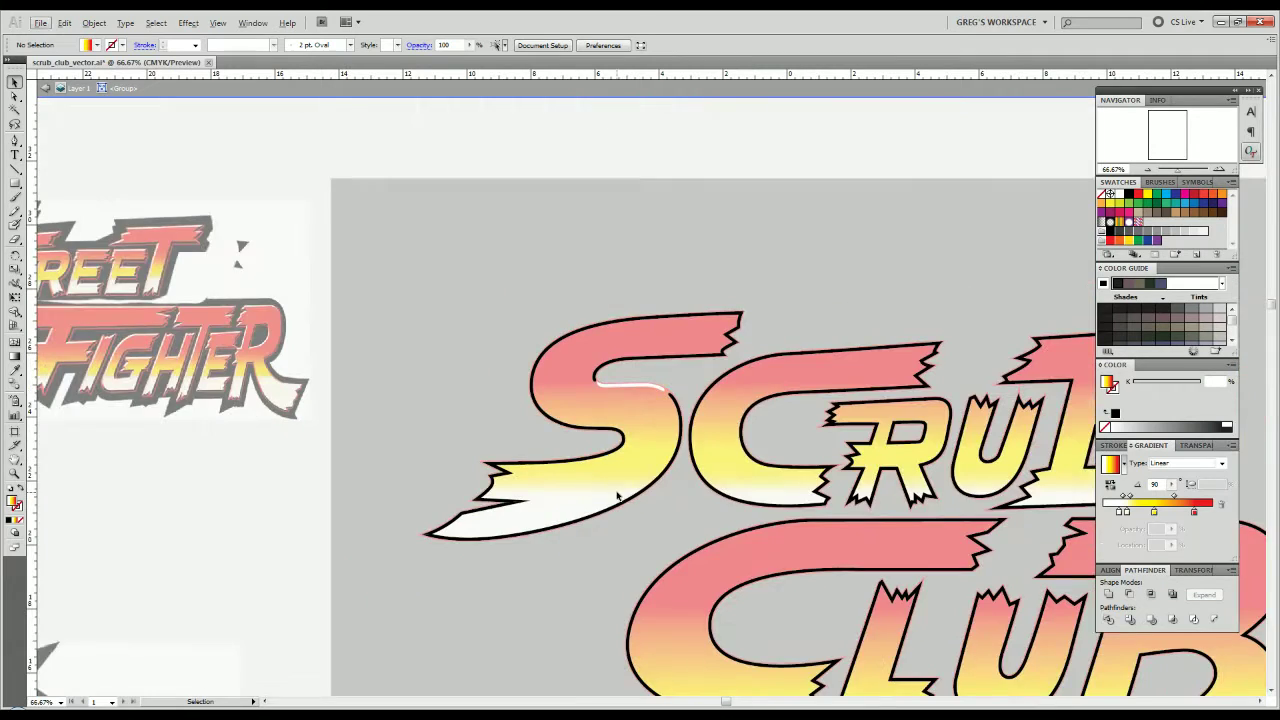
pyautogui.moveTo(620, 497); pyautogui.dragTo(128, 408)
pyautogui.moveTo(679, 407); pyautogui.dragTo(604, 452)
pyautogui.hotkey('ctrl', 'z')
pyautogui.moveTo(596, 394); pyautogui.dragTo(872, 494)
pyautogui.hotkey('ctrl', 'z')
pyautogui.click(542, 344)
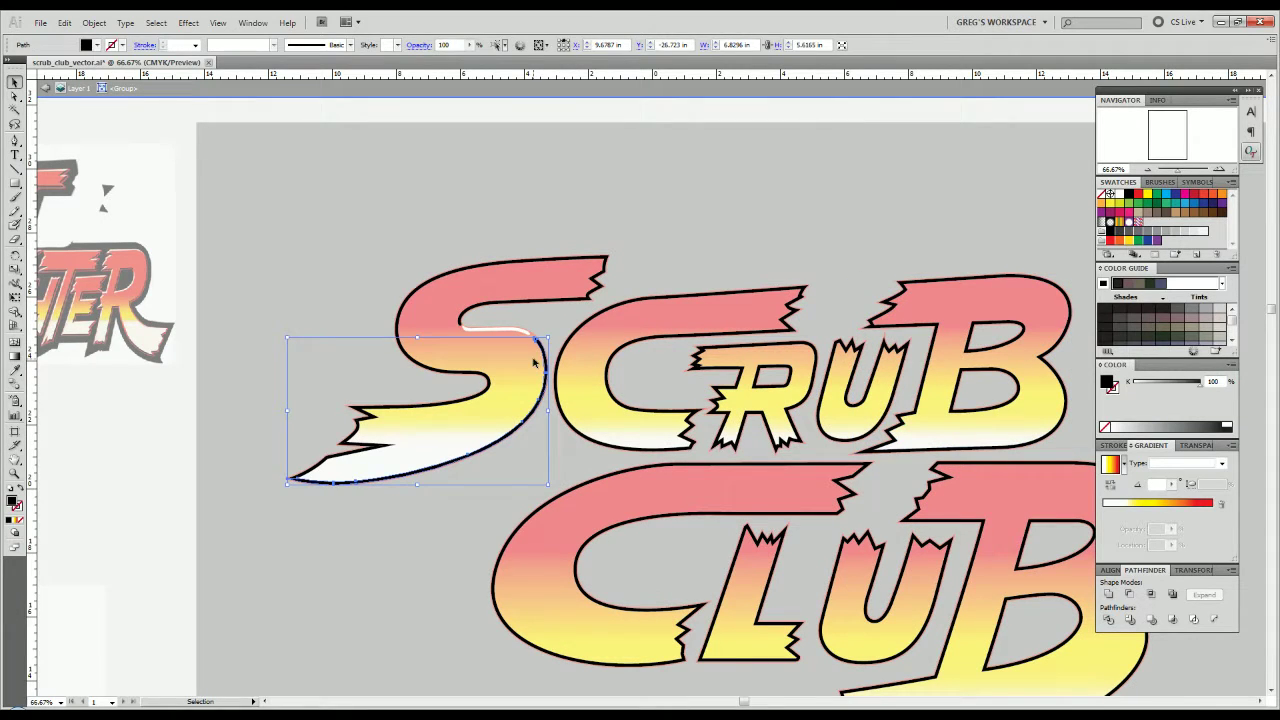
pyautogui.click(497, 503)
# Select the black outline piece around the S tail's upper notch to check its extent, and deselect it.
pyautogui.scroll(4, 329, 421)
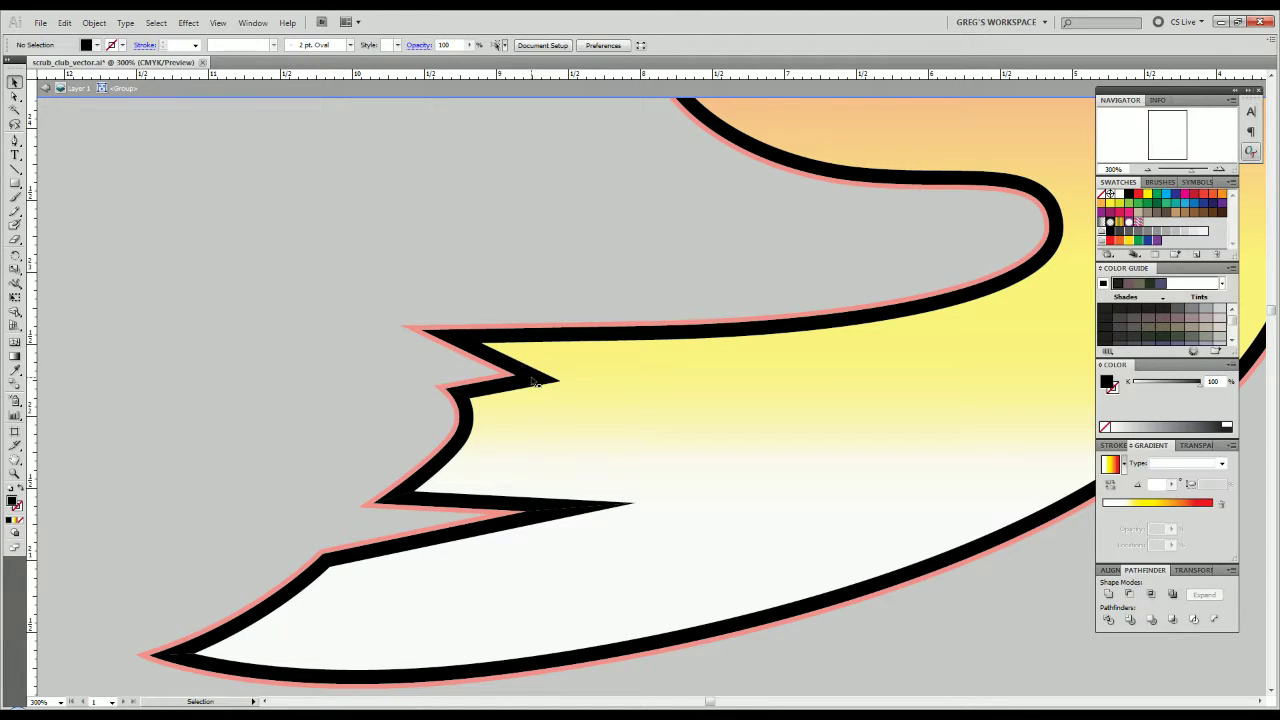
pyautogui.click(475, 398)
pyautogui.scroll(2, 475, 395)
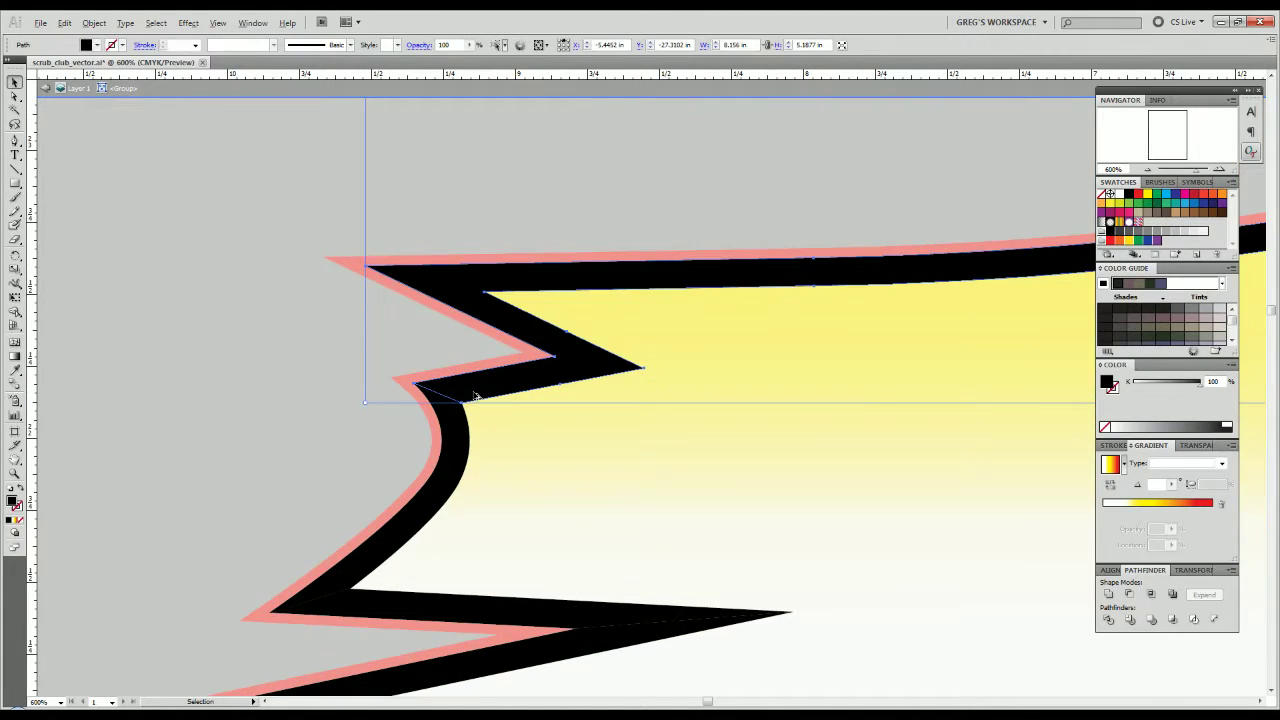
pyautogui.click(373, 471)
pyautogui.hotkey('ctrl', '+')
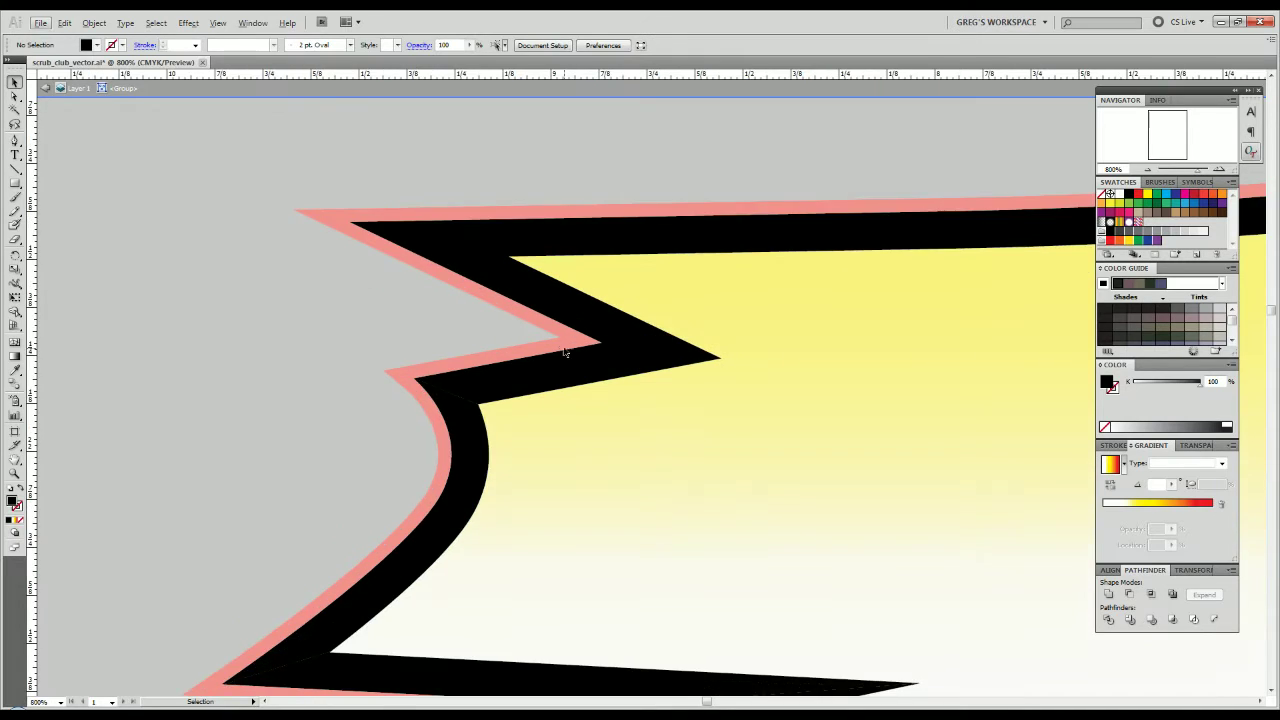
# Draw a closed, unfilled Pen shape around the upper diagonal edge of the S tail's upper notch, from its inner tip to the top spike.
pyautogui.press('p')
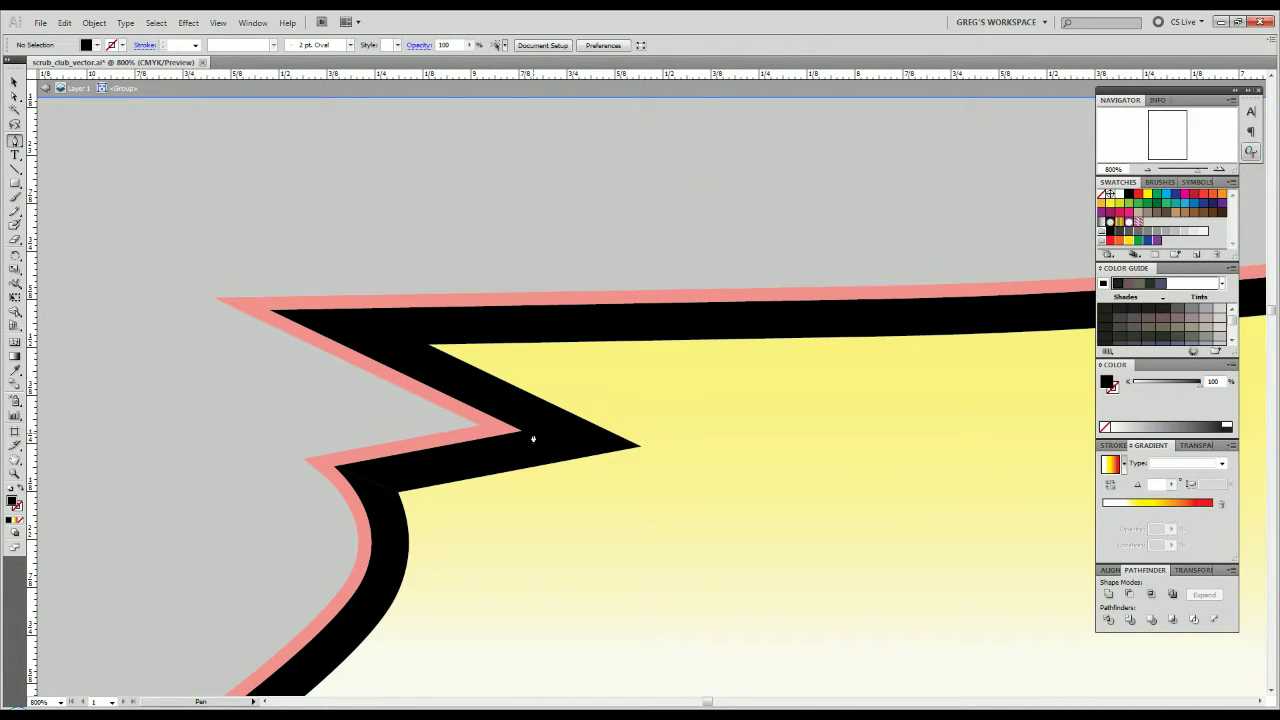
pyautogui.click(519, 433)
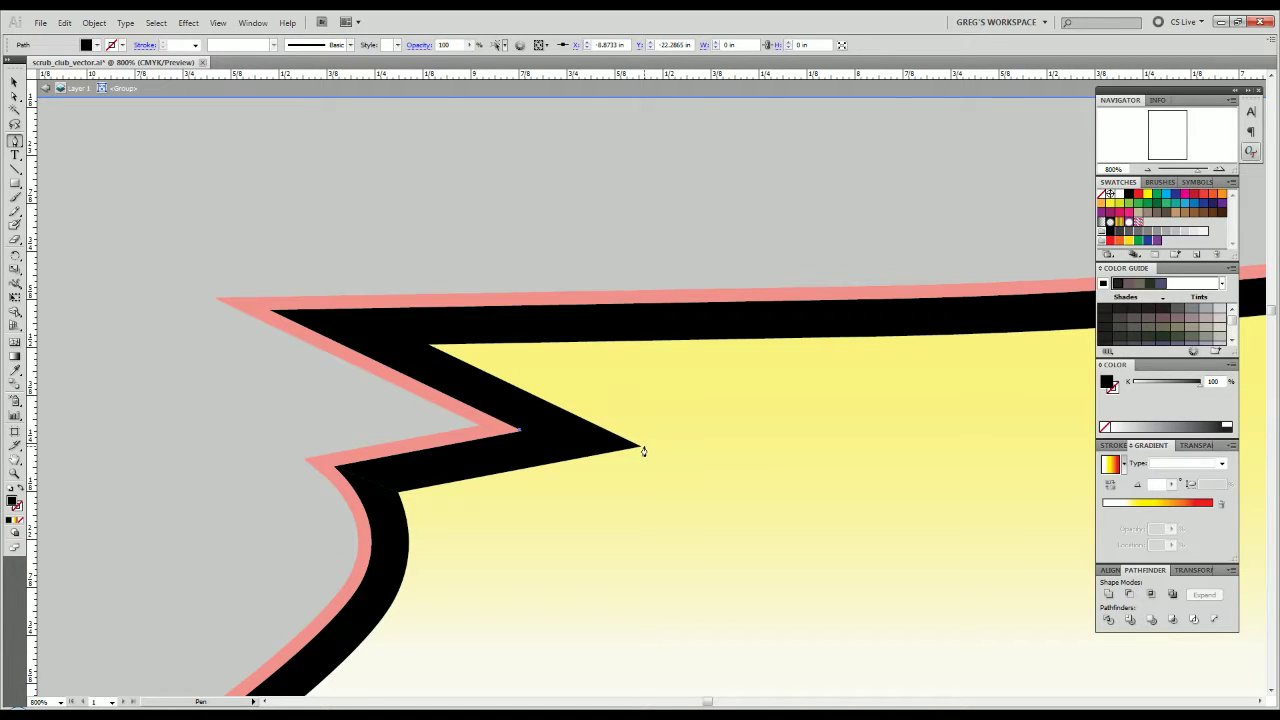
pyautogui.click(642, 447)
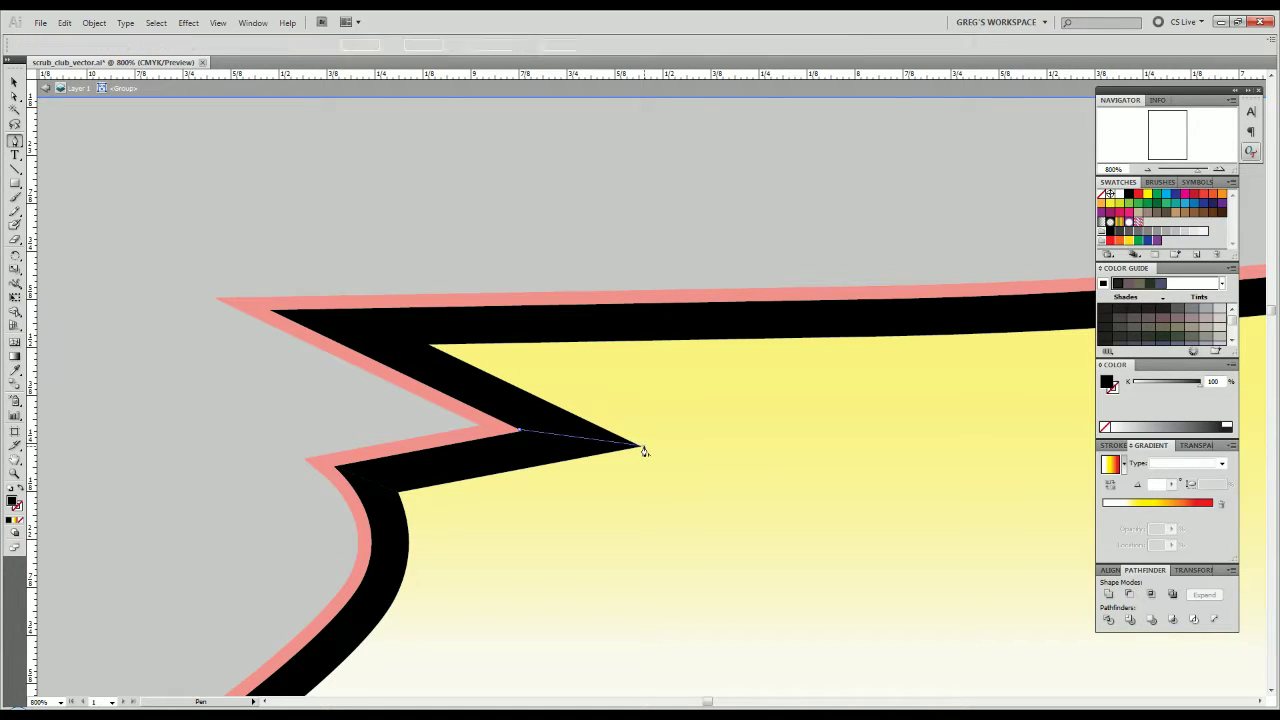
pyautogui.click(22, 520)
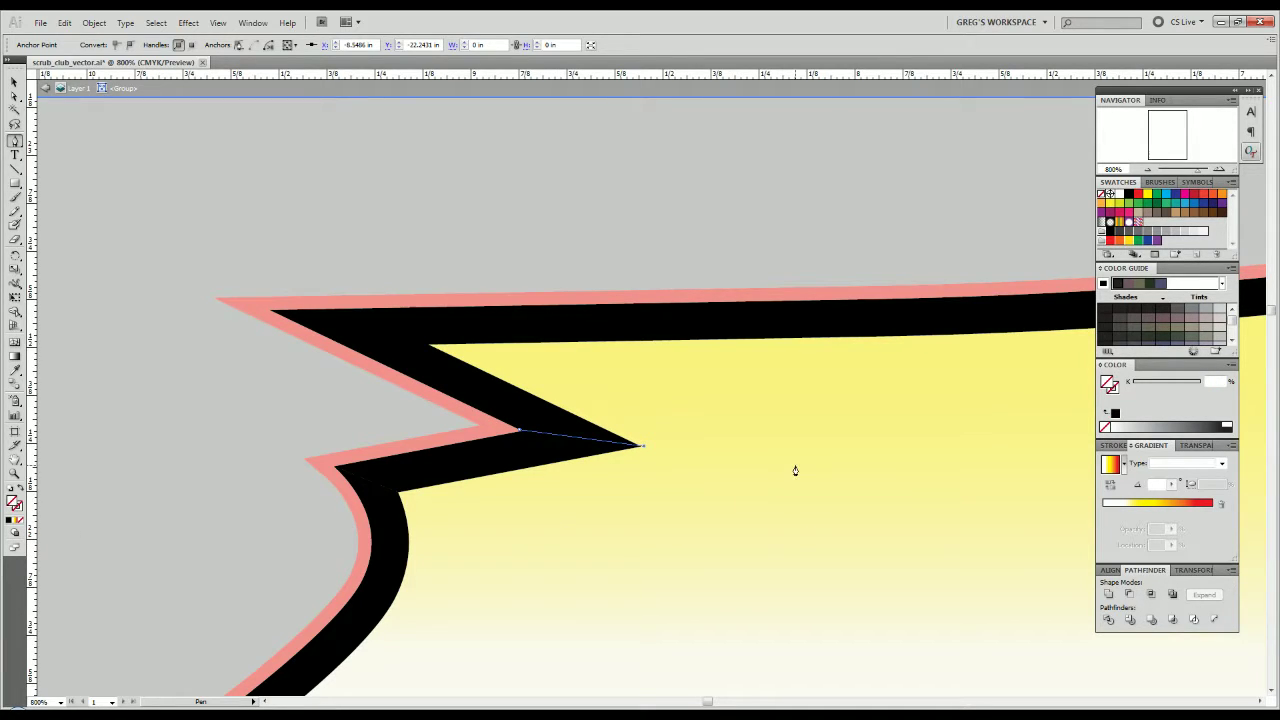
pyautogui.moveTo(795, 470); pyautogui.dragTo(794, 540)
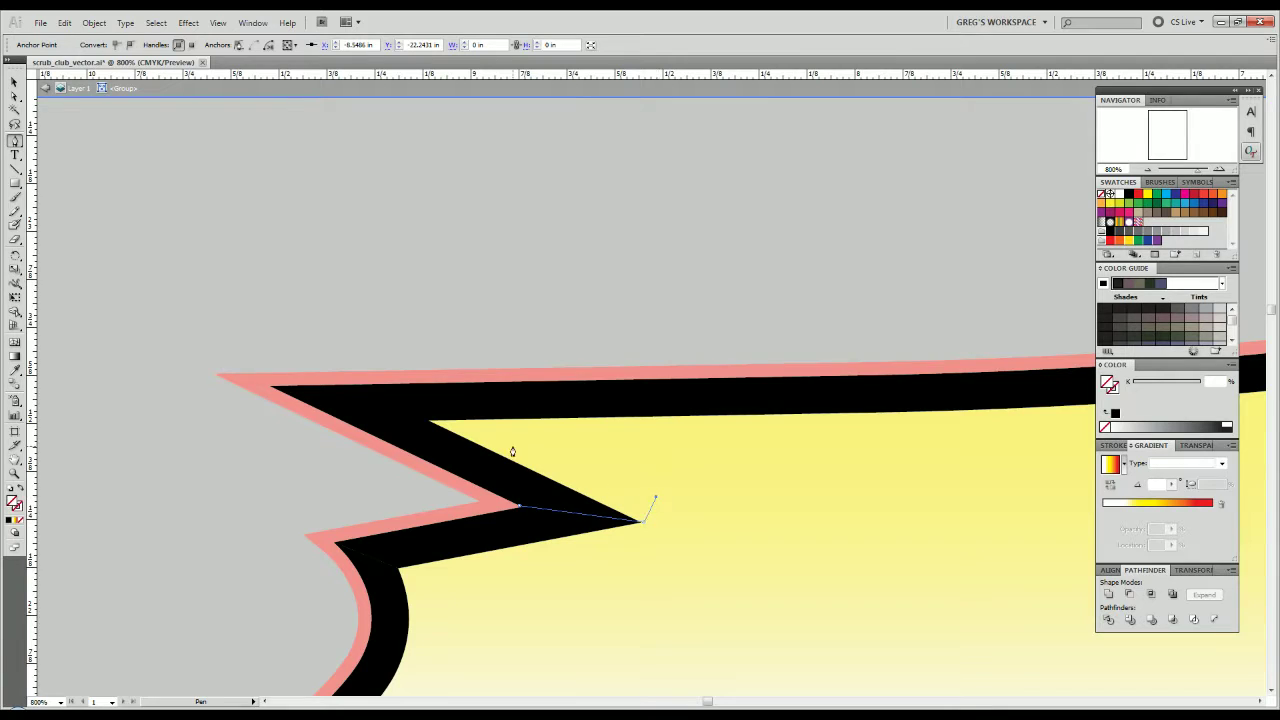
pyautogui.click(426, 423)
pyautogui.click(261, 386)
pyautogui.hotkey('ctrl', 'z')
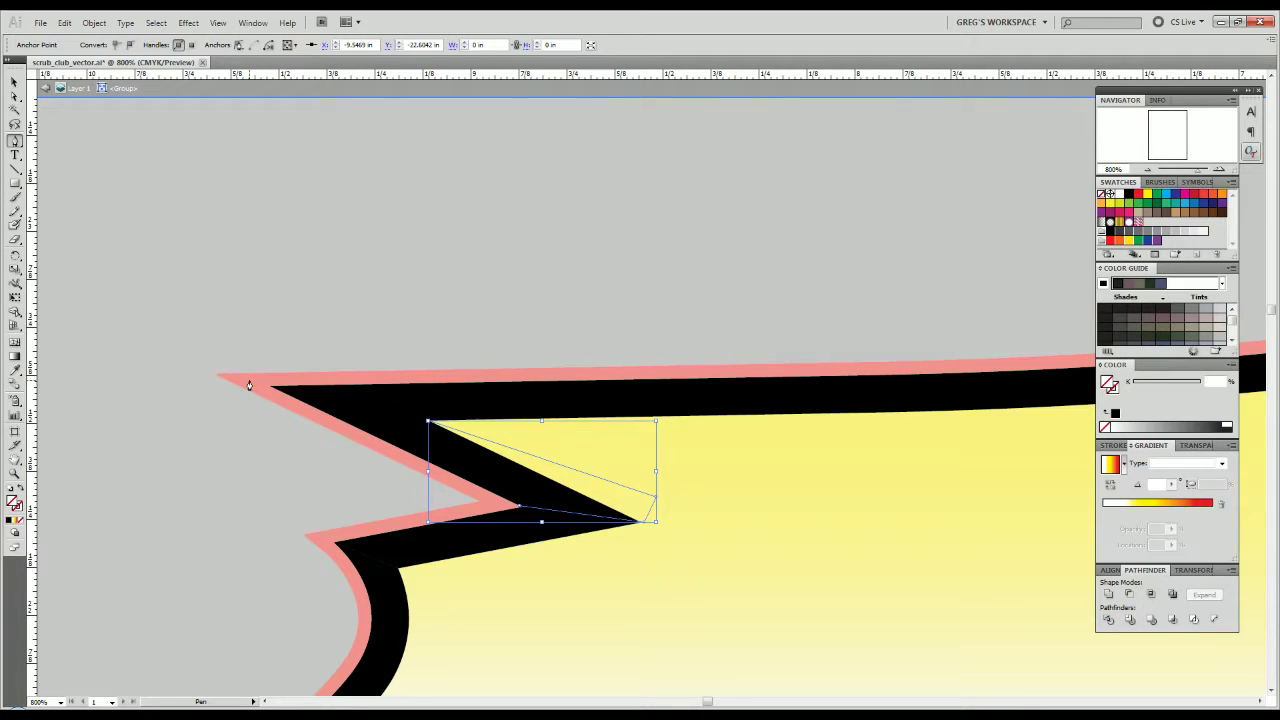
pyautogui.press('p')
pyautogui.click(254, 383)
pyautogui.click(269, 425)
pyautogui.click(436, 488)
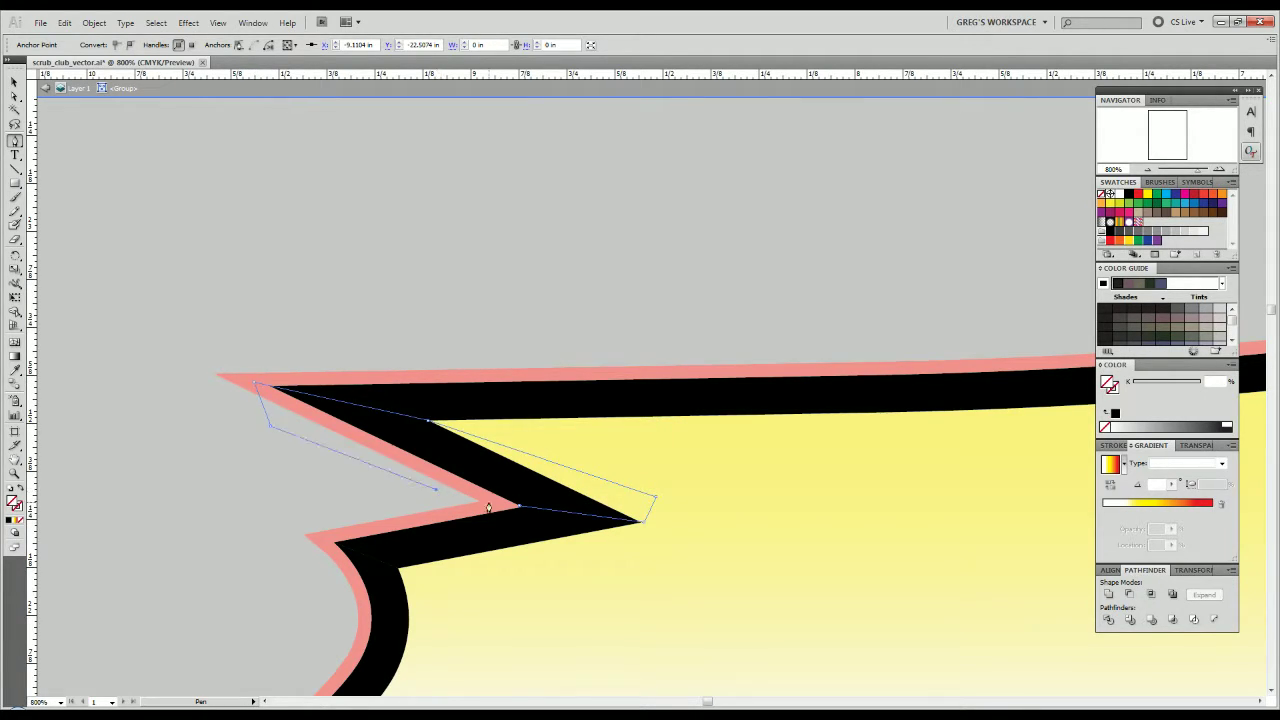
pyautogui.click(516, 508)
# Divide the upper notch's black outline piece with the new Pen shape, ungroup the result and delete the leftover fragments outside the outline.
pyautogui.press('v')
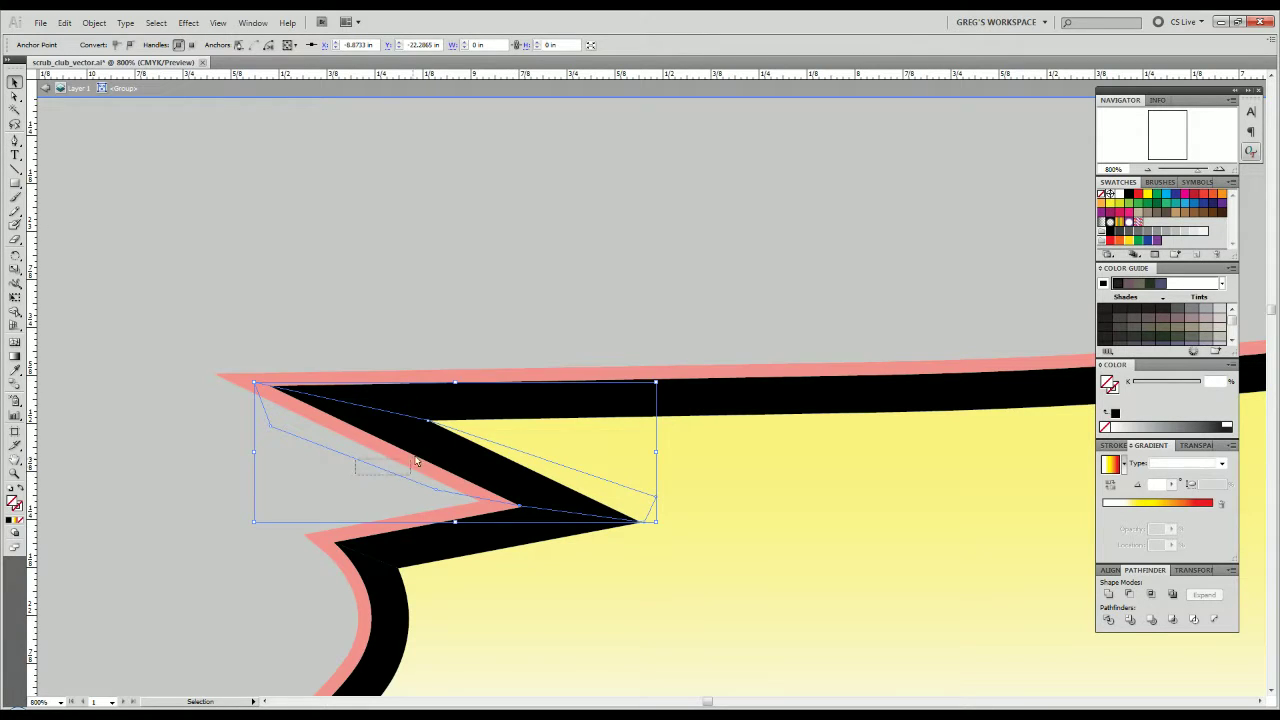
pyautogui.moveTo(417, 461); pyautogui.dragTo(434, 449)
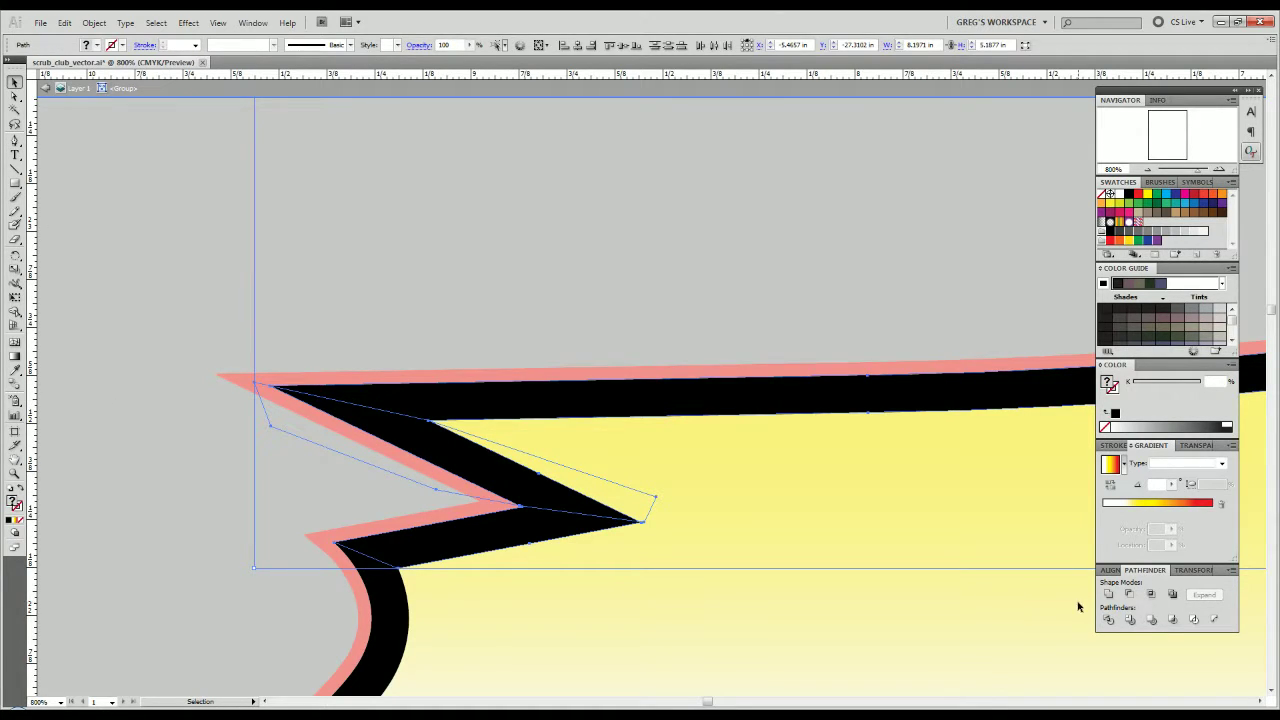
pyautogui.rightClick(456, 480)
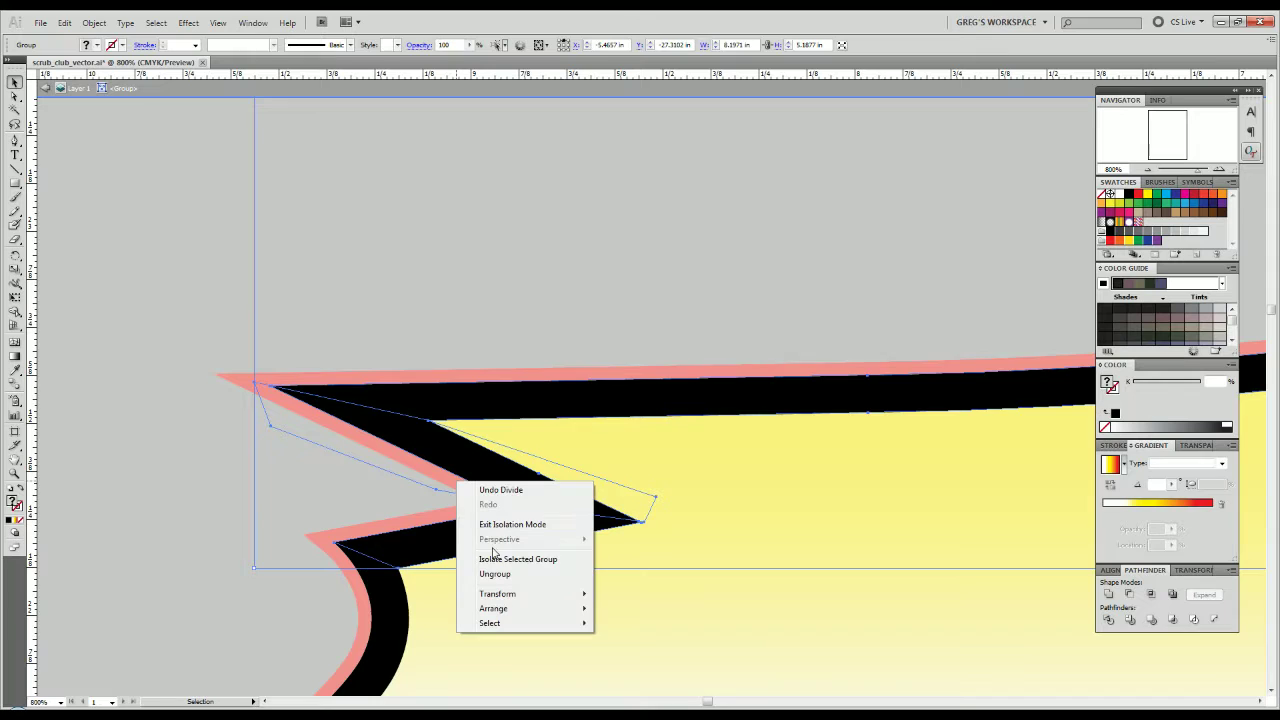
pyautogui.click(400, 514)
pyautogui.click(371, 483)
pyautogui.click(400, 462)
pyautogui.press('Delete')
pyautogui.moveTo(649, 454); pyautogui.dragTo(572, 480)
pyautogui.click(391, 486)
# Check the cut at the S tail's upper notch in outline view, then select the S's long upper outline piece to check its extent and deselect it.
pyautogui.hotkey('ctrl', 'y')
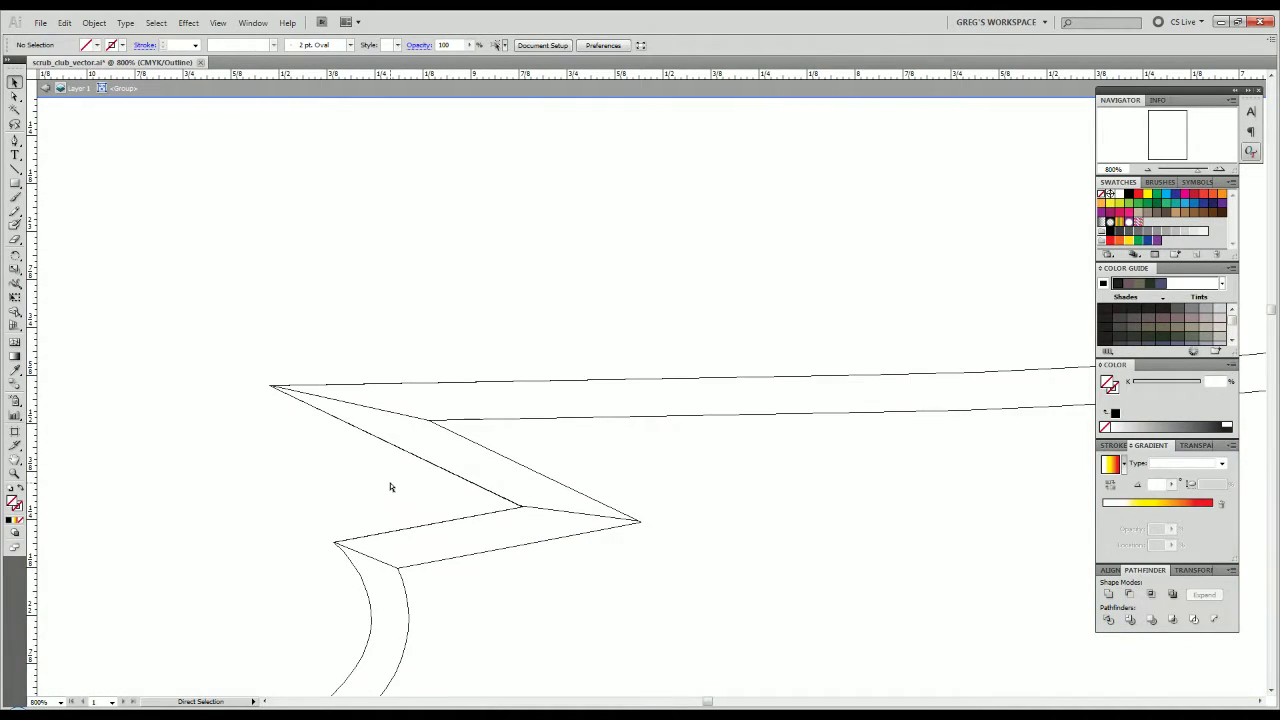
pyautogui.hotkey('ctrl', 'y')
pyautogui.scroll(-5, 460, 503)
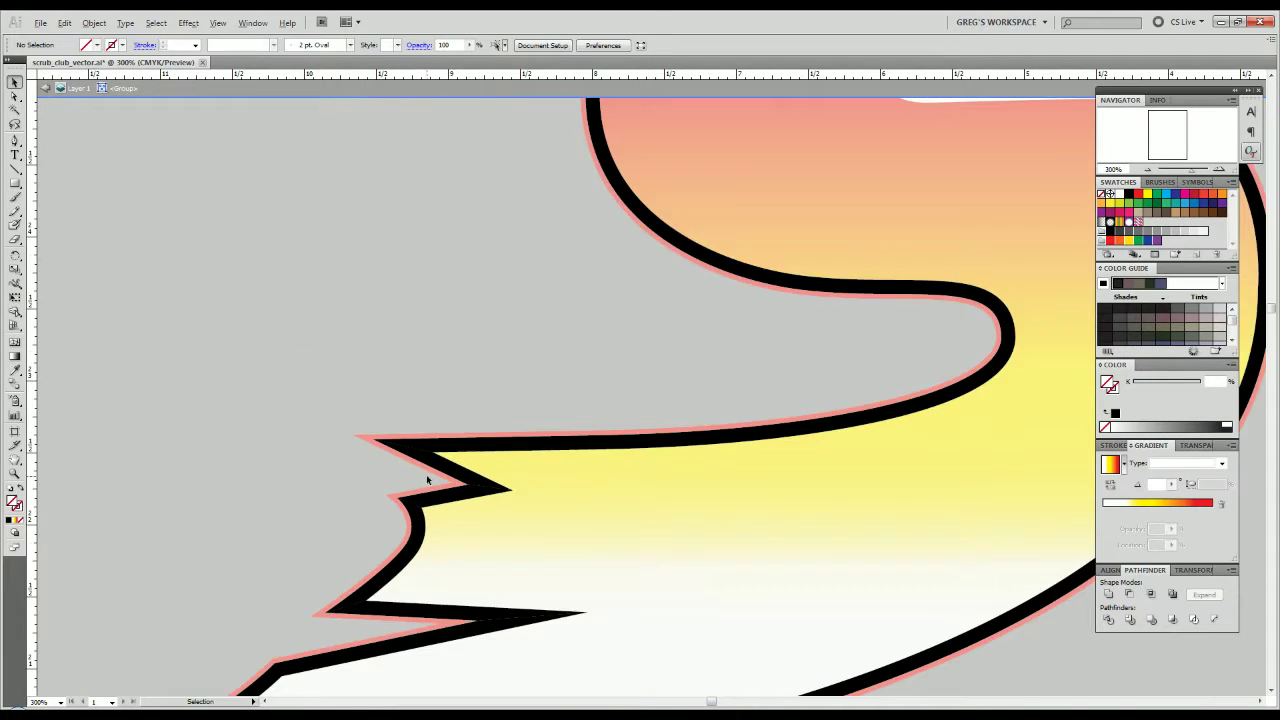
pyautogui.click(812, 395)
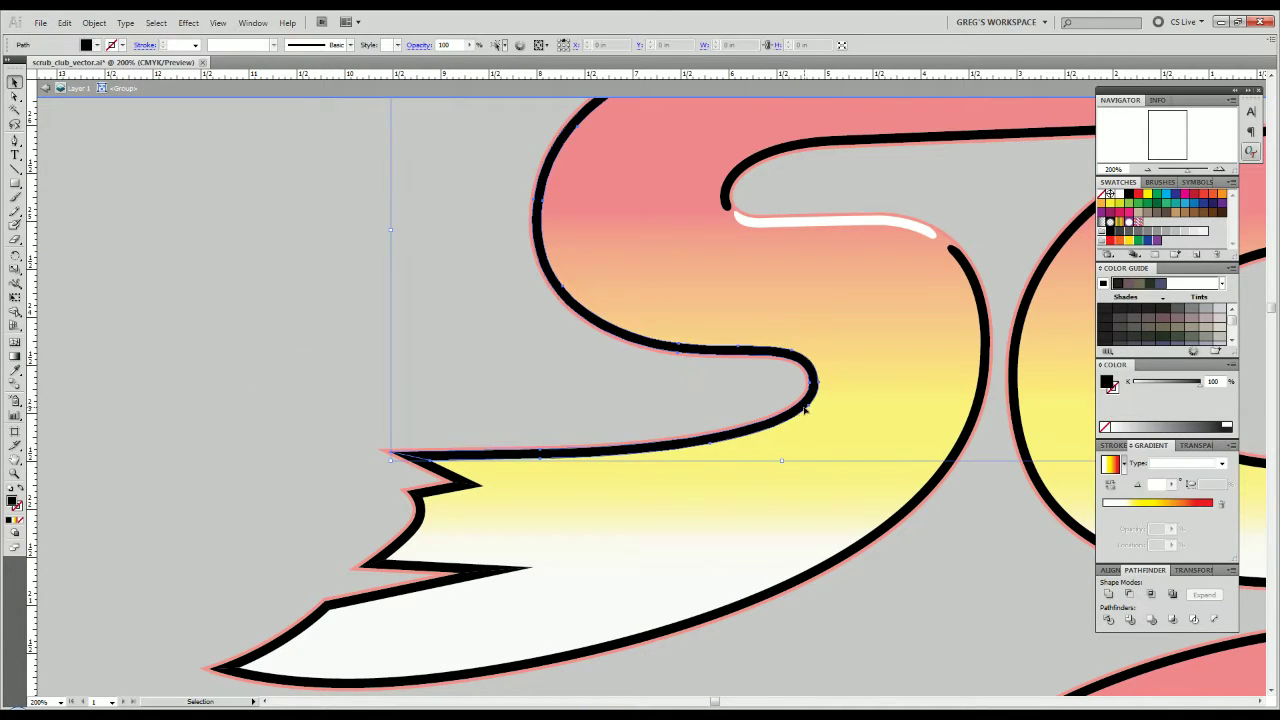
pyautogui.click(661, 436)
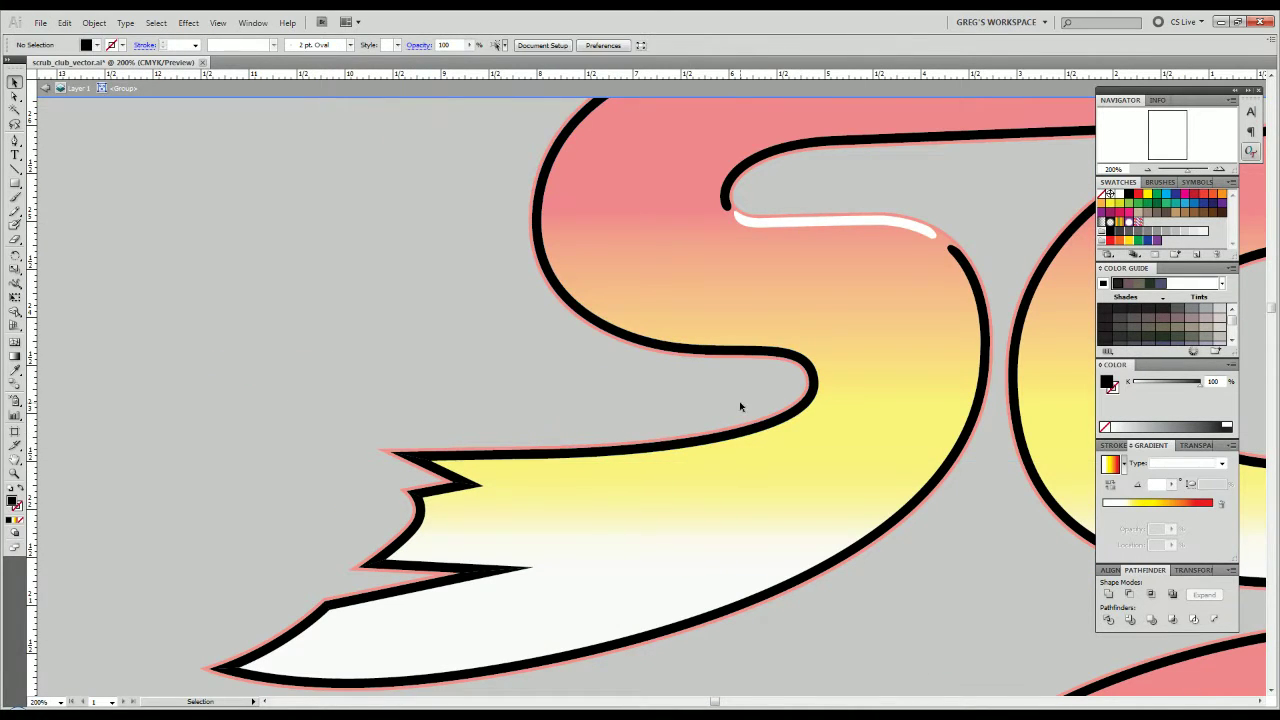
# Colour the lower edge pieces of the S tail's upper and lower notches white, sampling the S's existing white highlight.
pyautogui.click(438, 492)
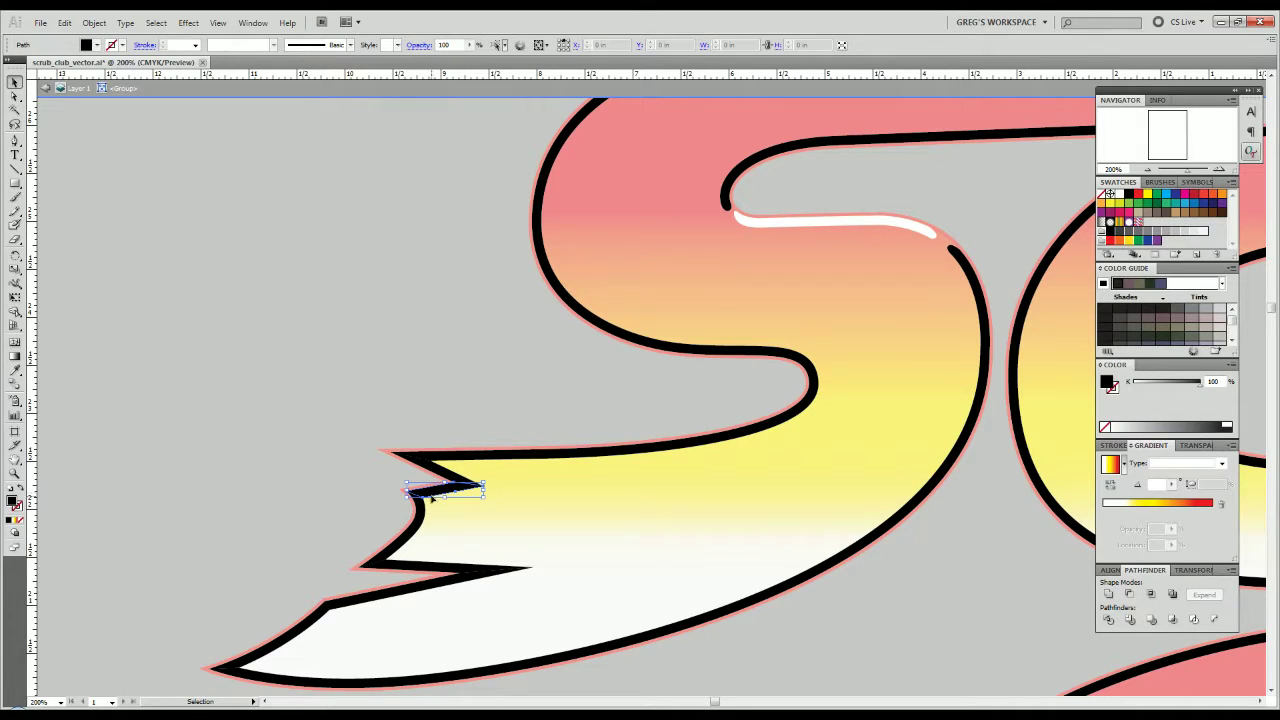
pyautogui.keyDown('shift'); pyautogui.click(390, 598); pyautogui.keyUp('shift')
pyautogui.keyDown('shift'); pyautogui.click(390, 598); pyautogui.keyUp('shift')
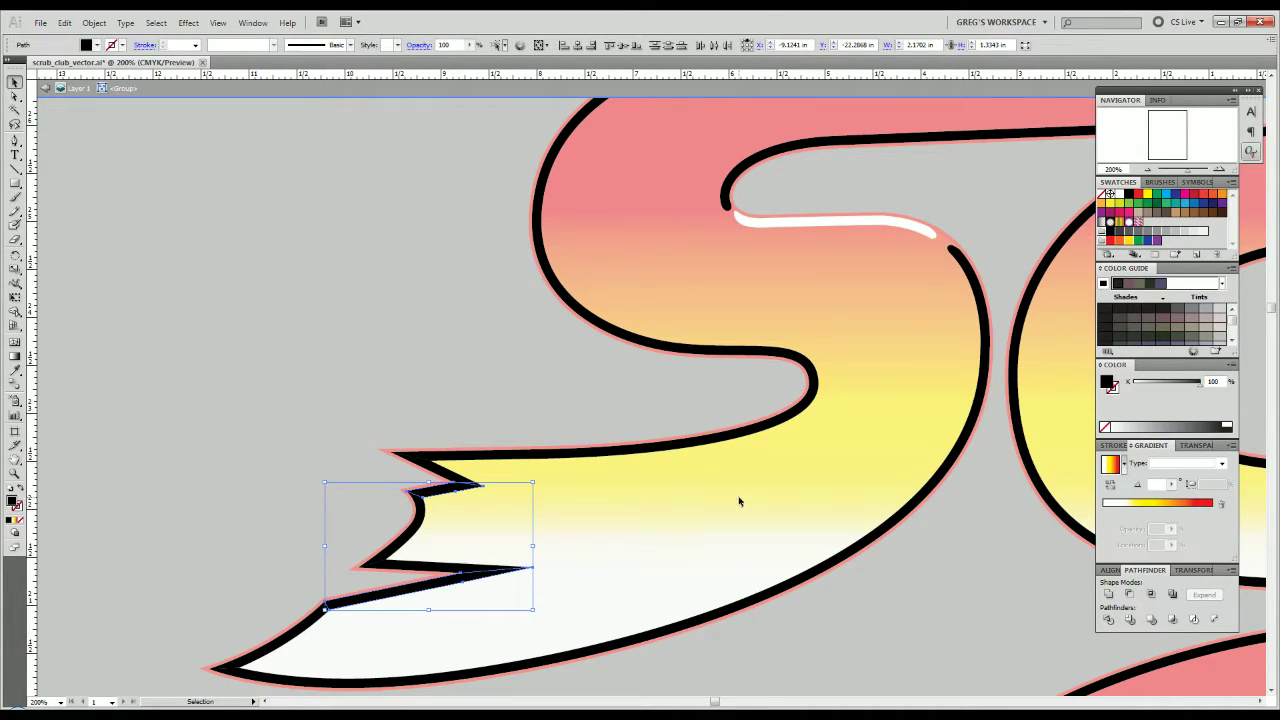
pyautogui.press('i')
pyautogui.click(838, 217)
pyautogui.press('v')
pyautogui.click(243, 545)
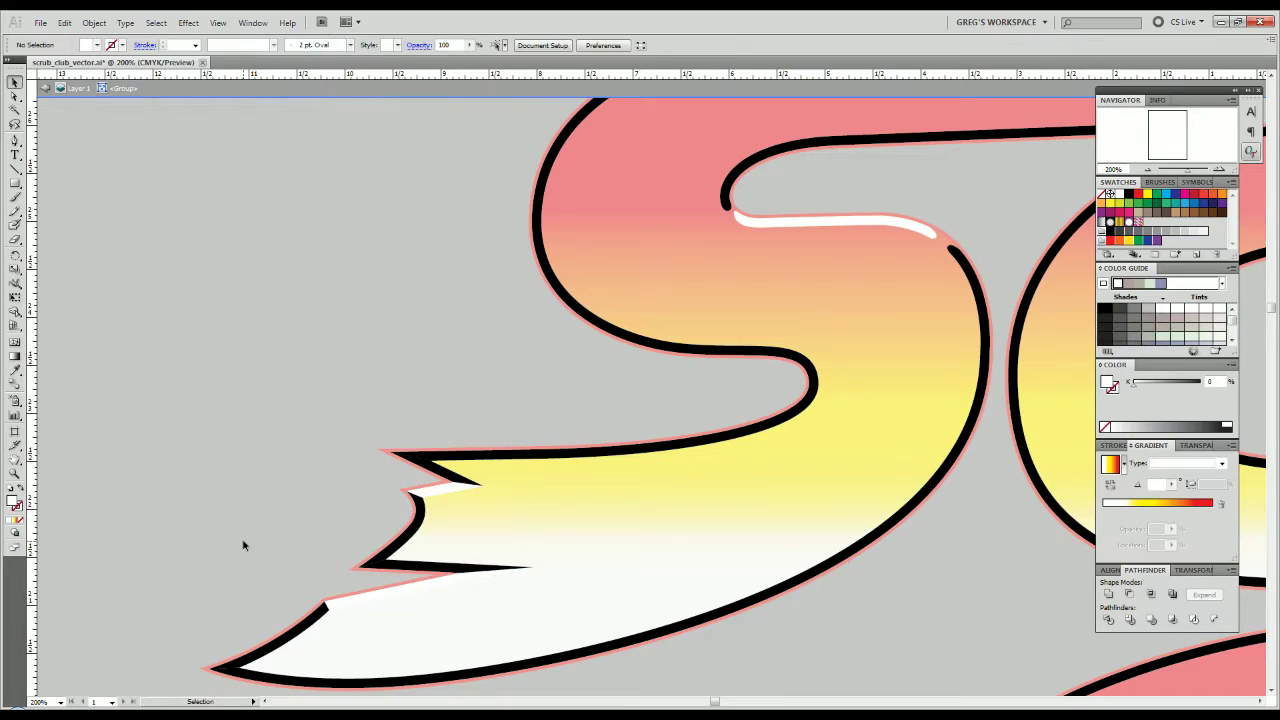
# Colour the outline piece along the upper edge of the S tail's lowest spike white, sampling the S's white highlight.
pyautogui.click(286, 634)
pyautogui.press('i')
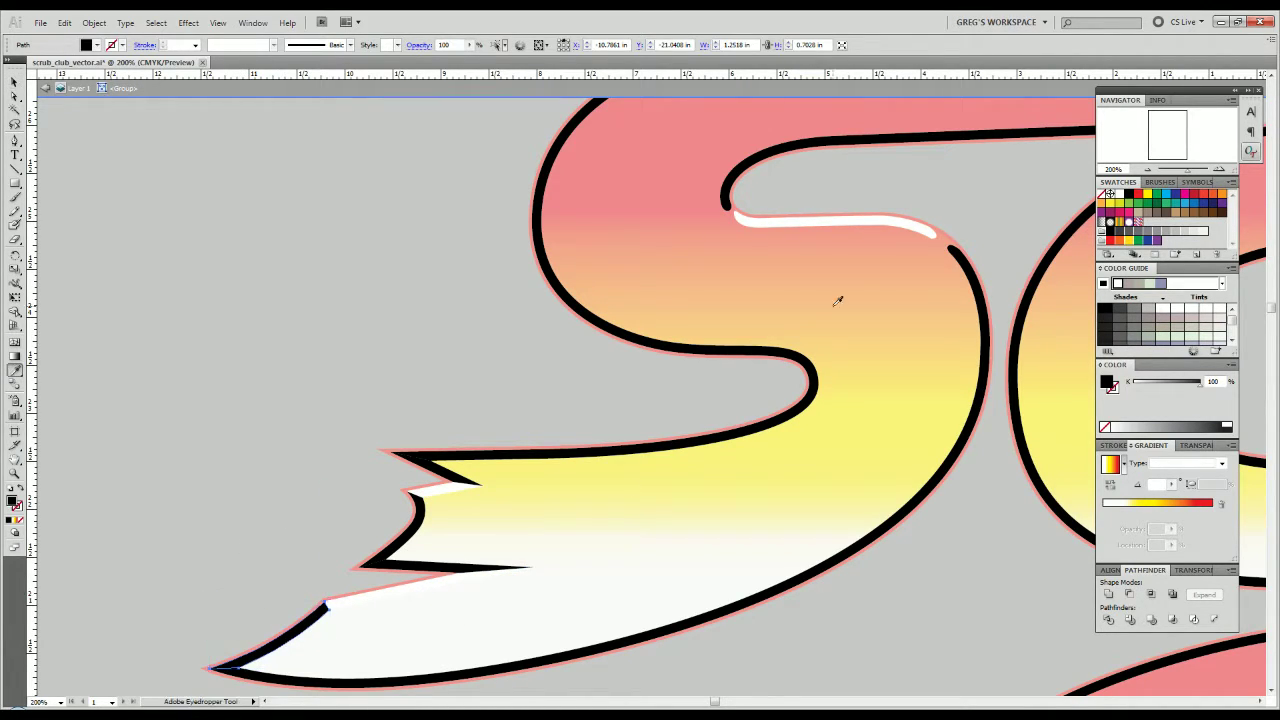
pyautogui.click(903, 219)
pyautogui.press('v')
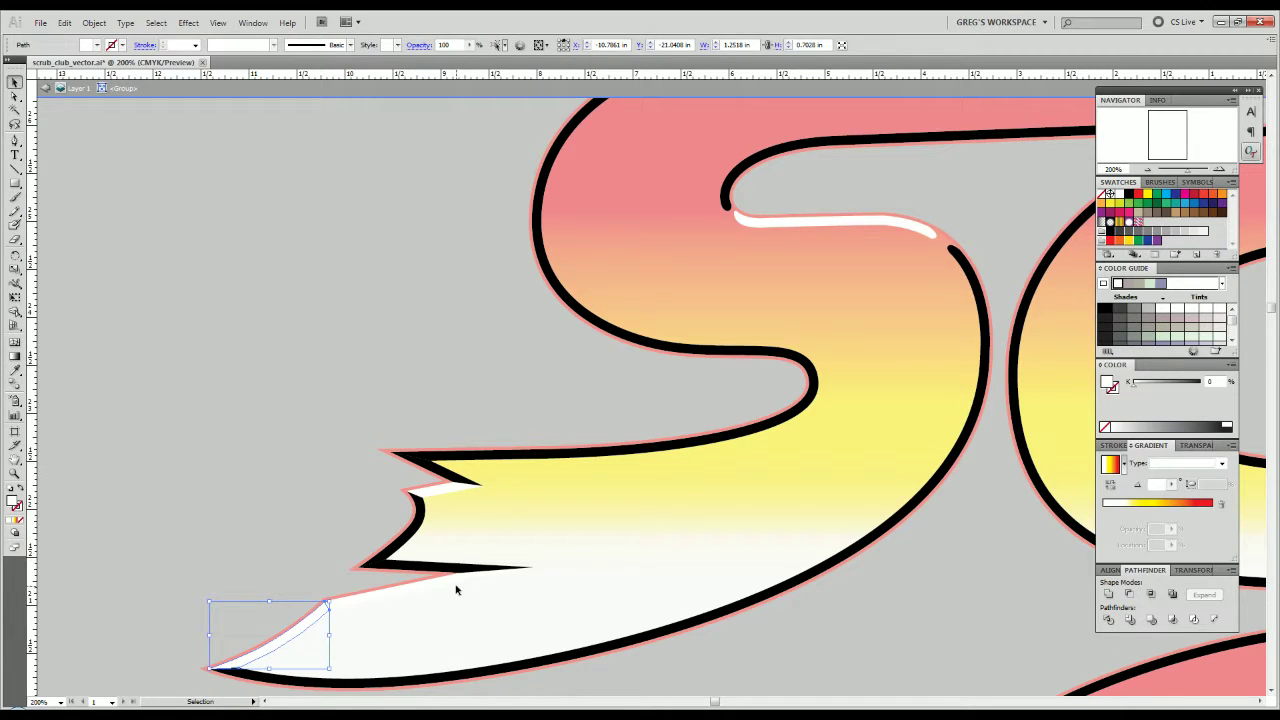
pyautogui.click(458, 585)
pyautogui.click(258, 559)
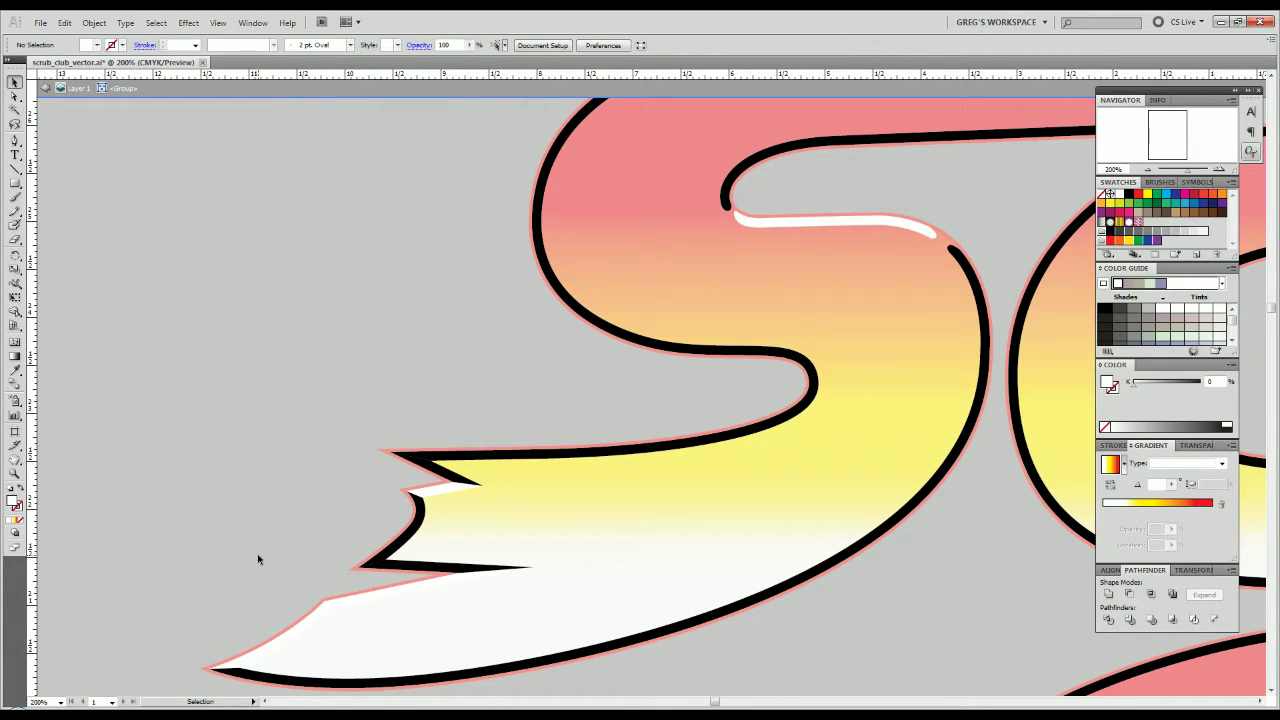
# Colour the curved outline piece between the S tail's two notches white, sampling the adjacent white notch edge.
pyautogui.click(445, 457)
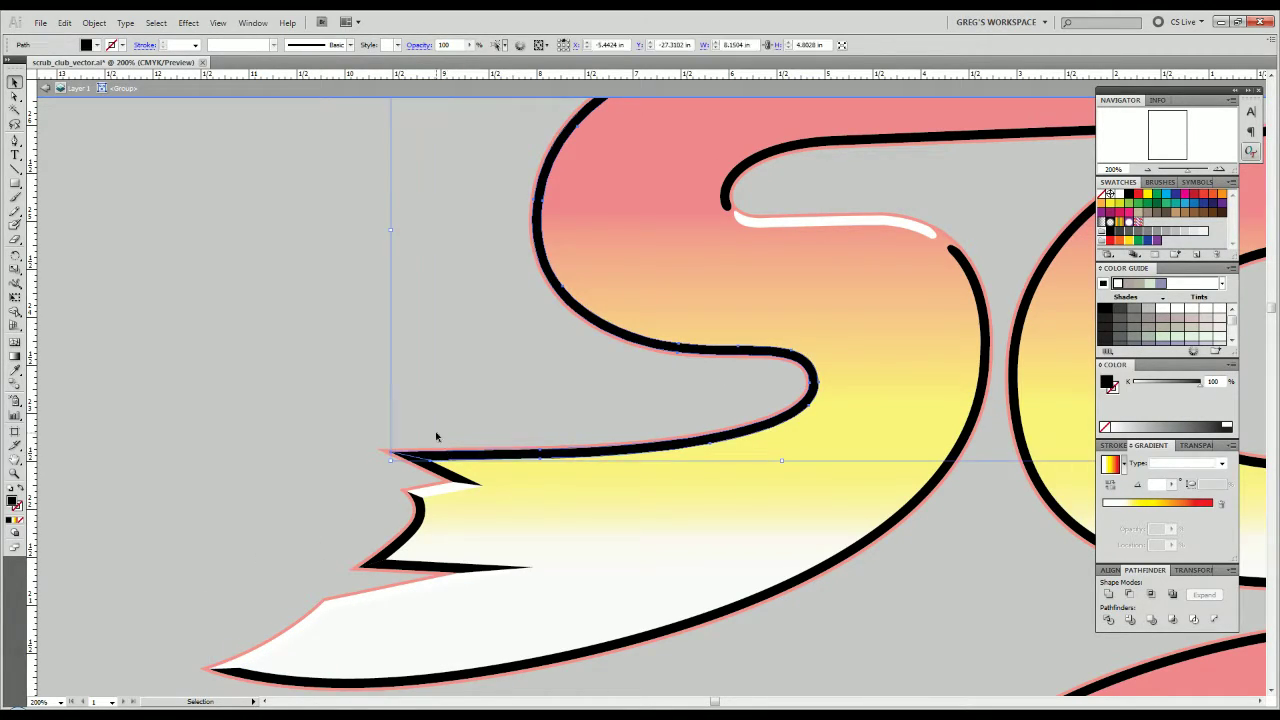
pyautogui.click(405, 540)
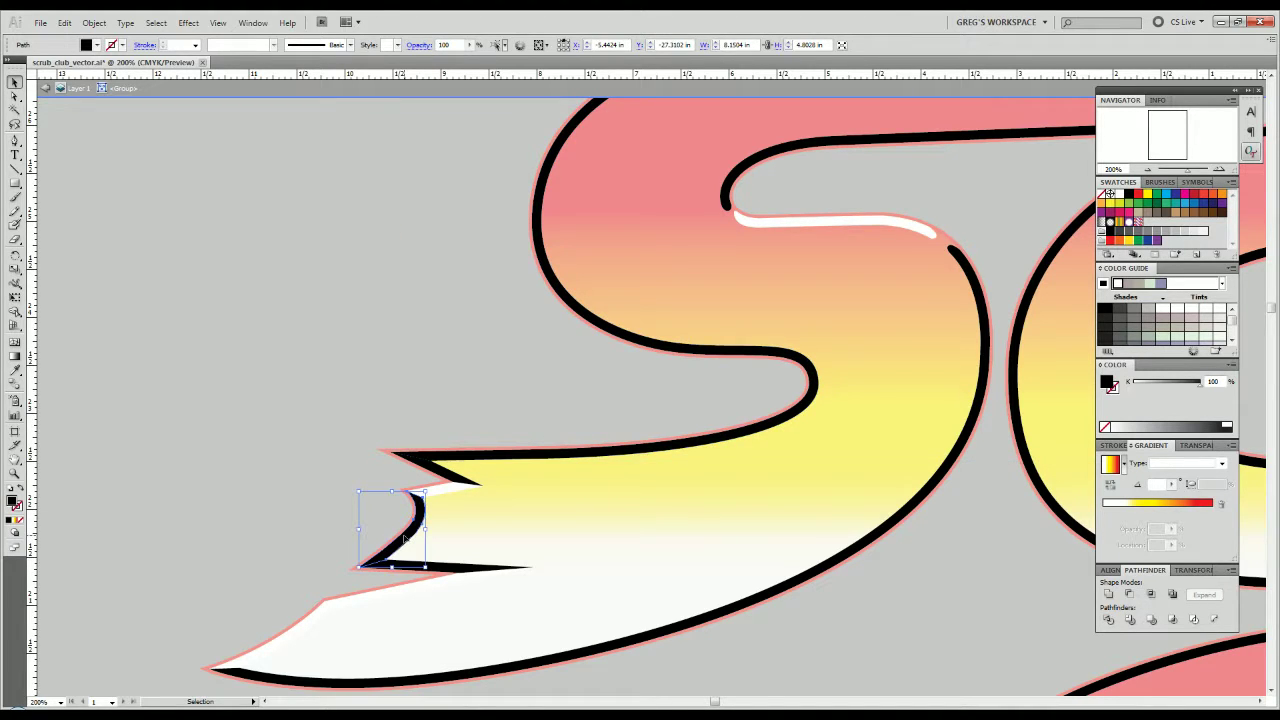
pyautogui.press('i')
pyautogui.click(425, 487)
pyautogui.press('v')
pyautogui.click(264, 555)
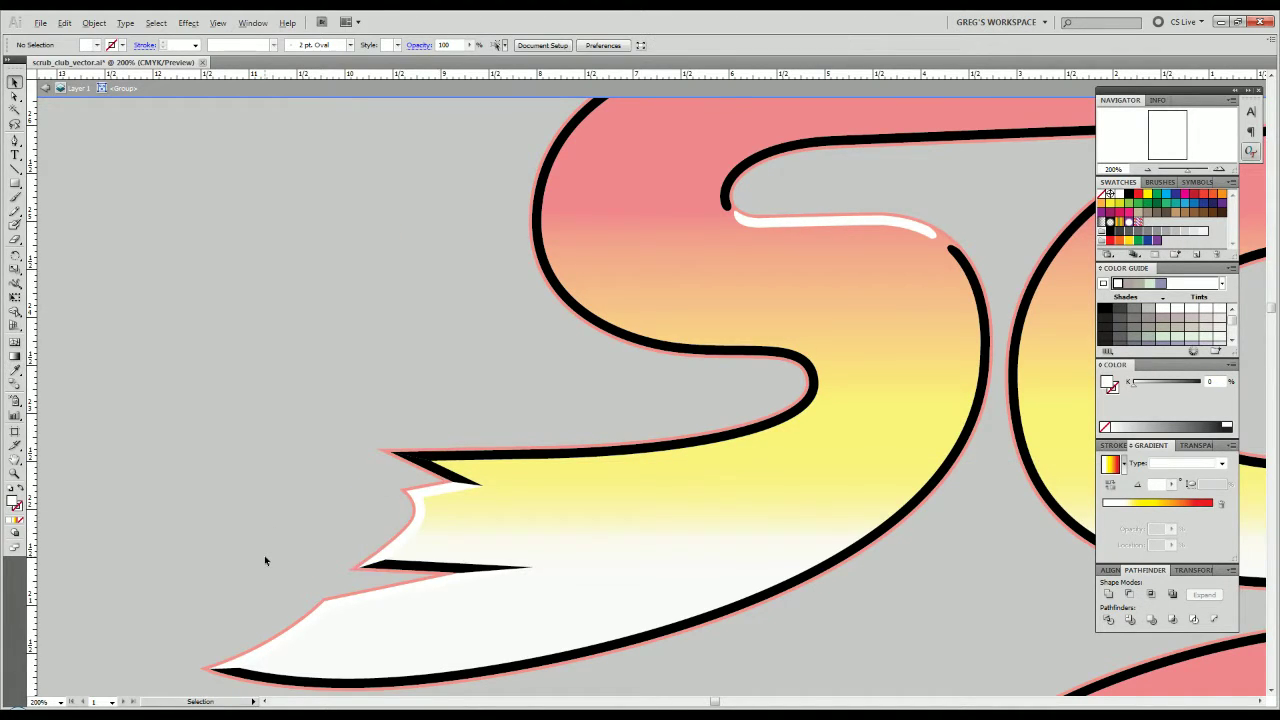
# Examine the white highlights on the Street Fighter reference lettering and the extent of the white curved piece between the S tail's notches.
pyautogui.scroll(-3, 264, 555)
pyautogui.moveTo(269, 521); pyautogui.dragTo(600, 442)
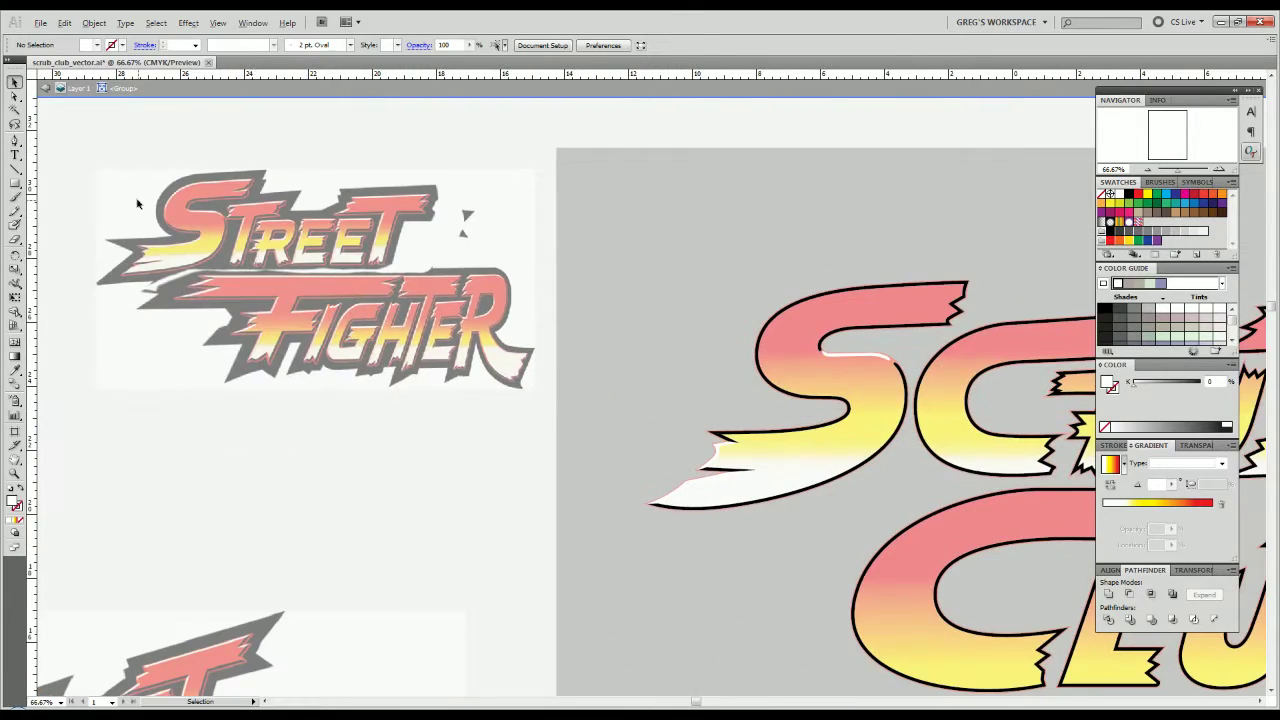
pyautogui.scroll(3, 99, 222)
pyautogui.scroll(-1, 117, 296)
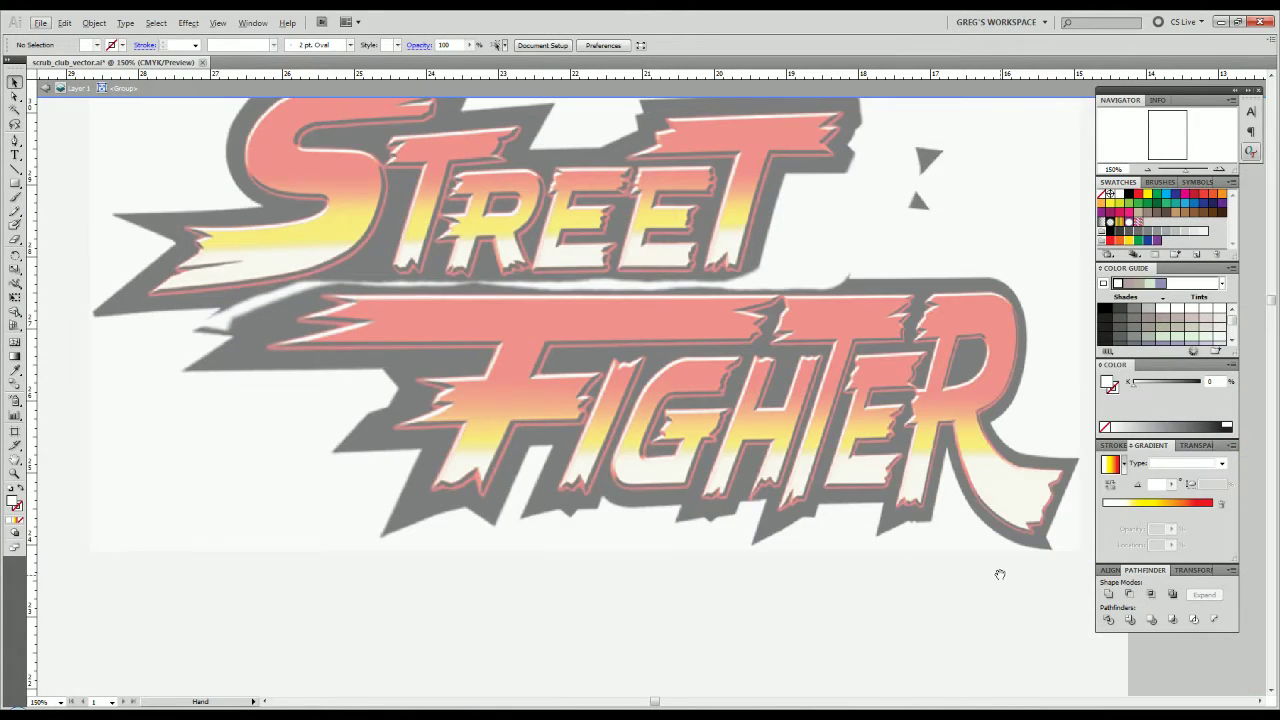
pyautogui.moveTo(997, 571); pyautogui.dragTo(371, 492)
pyautogui.moveTo(910, 566)
pyautogui.mouseDown()
pyautogui.moveTo(856, 542)
pyautogui.moveTo(746, 526)
pyautogui.mouseUp()
pyautogui.scroll(2, 680, 554)
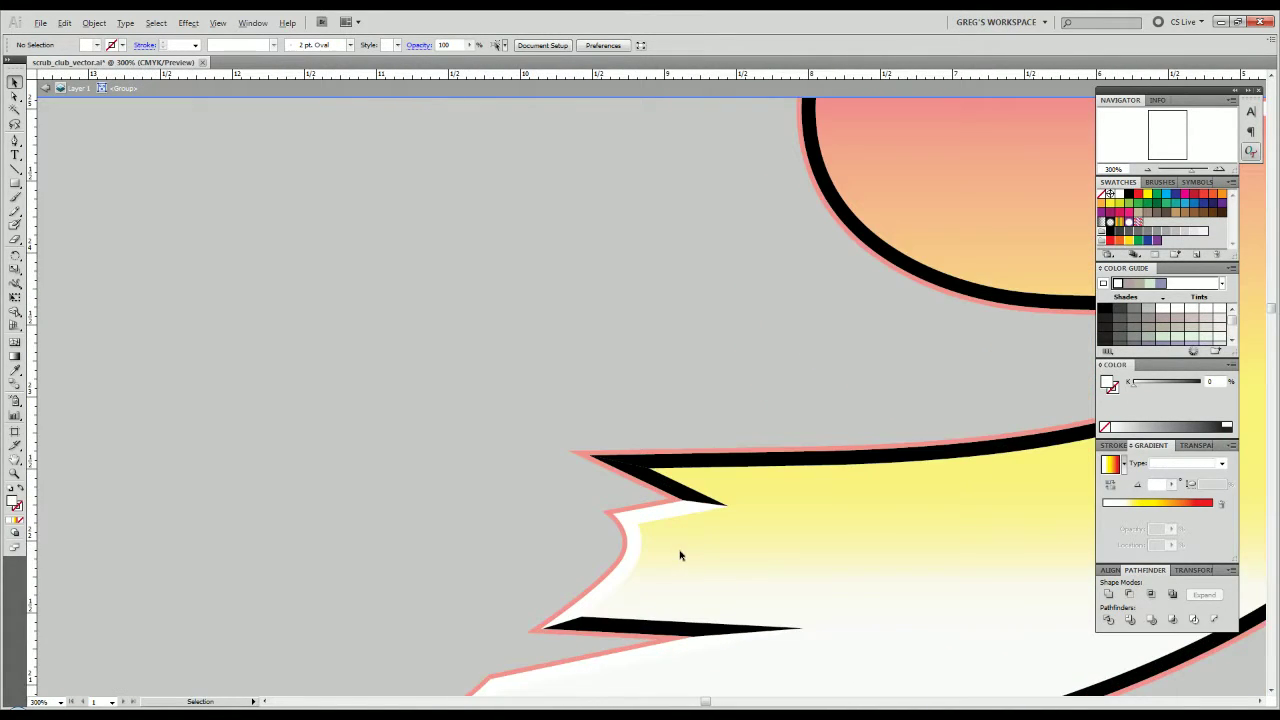
pyautogui.moveTo(680, 554); pyautogui.dragTo(723, 489)
pyautogui.click(681, 490)
pyautogui.keyDown('ctrl'); pyautogui.click(629, 511); pyautogui.keyUp('ctrl')
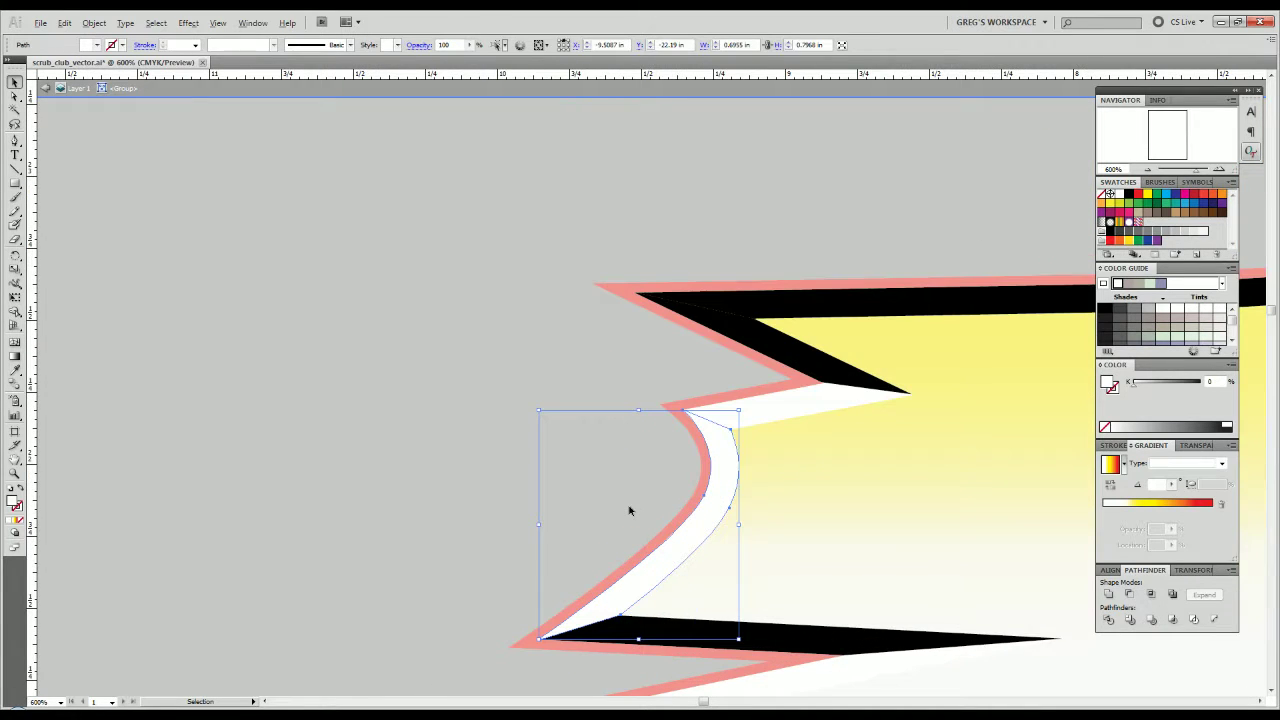
pyautogui.click(629, 511)
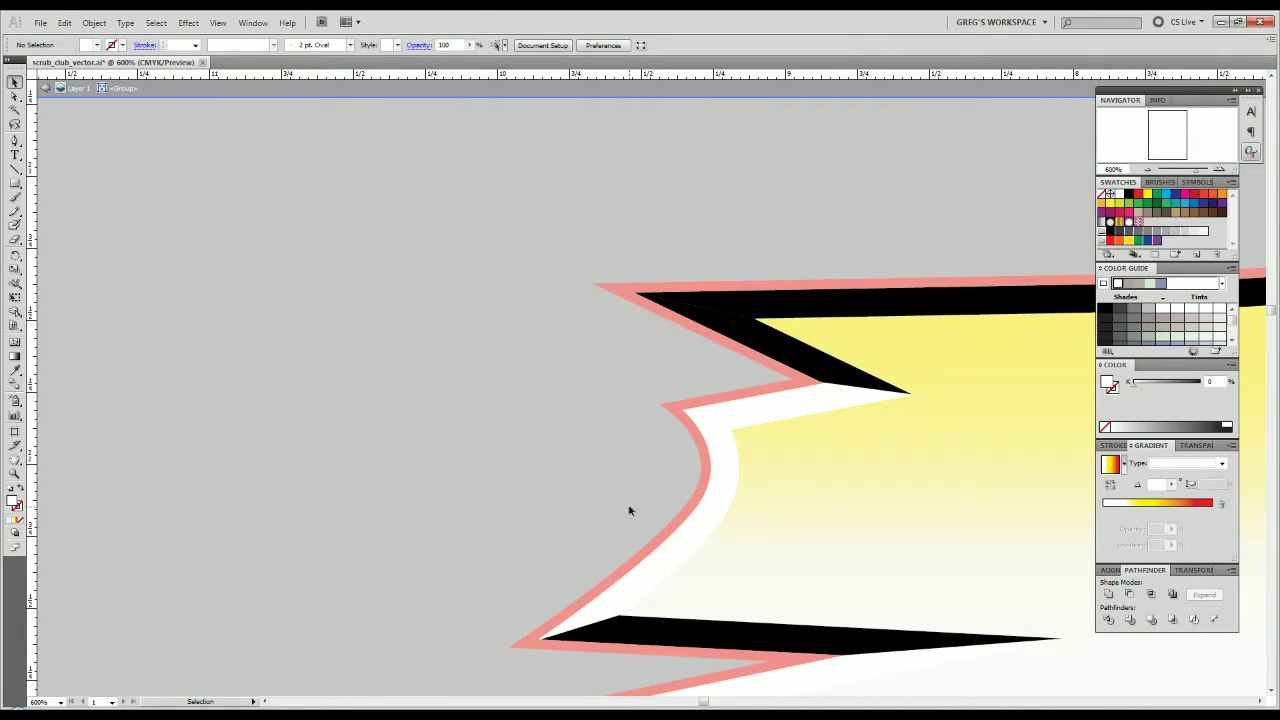
# Start a Pen path on the outer edge of the white curved piece between the S tail's notches, just below its widest bulge.
pyautogui.click(724, 500)
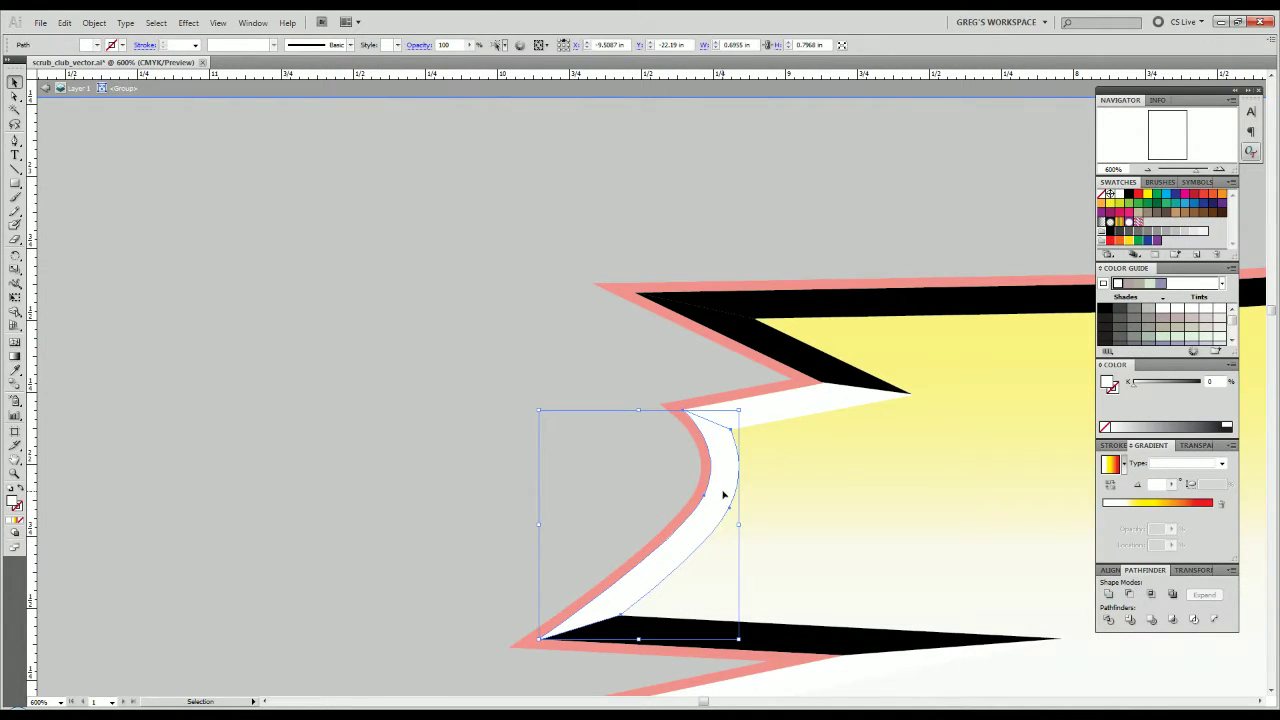
pyautogui.press('p')
pyautogui.scroll(3, 705, 497)
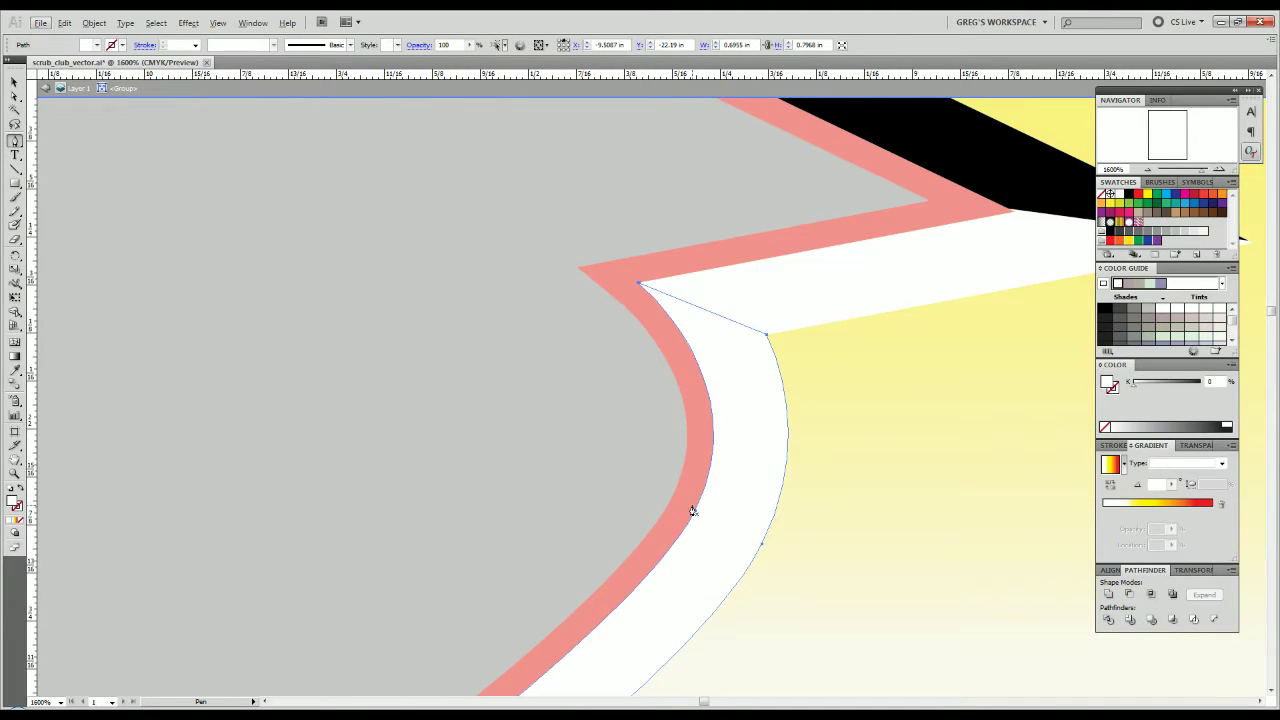
pyautogui.click(698, 497)
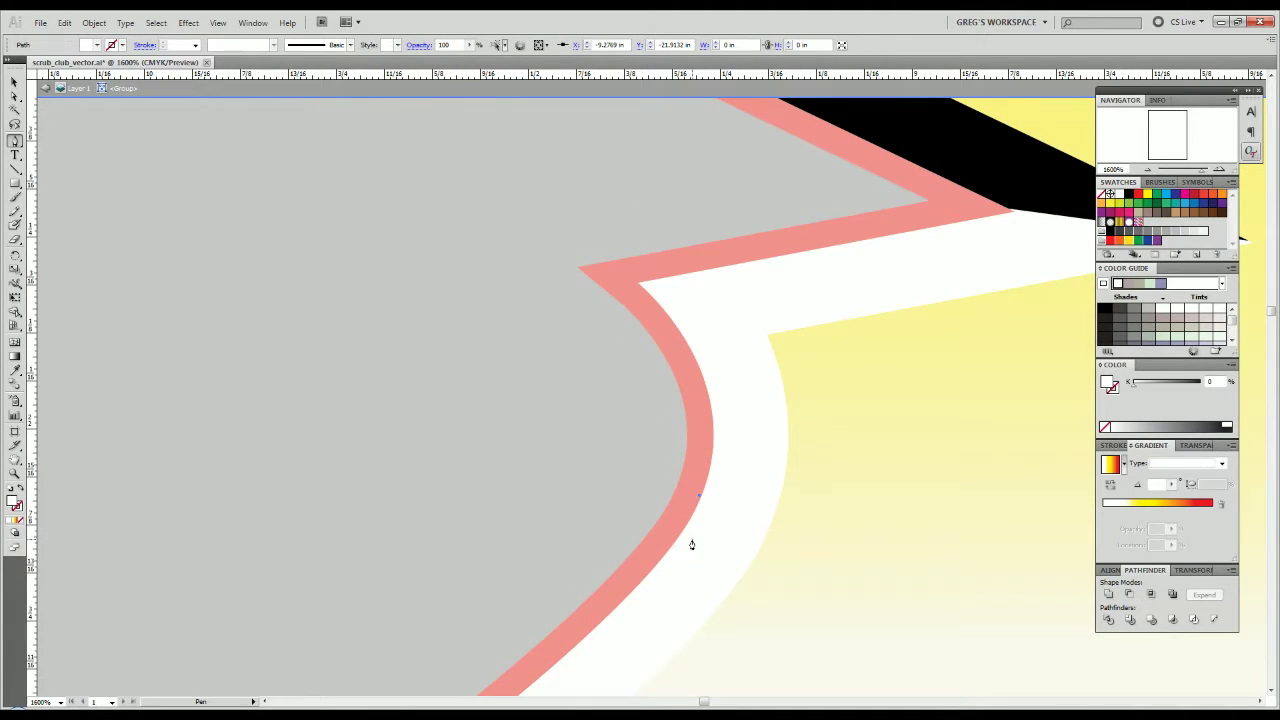
# Try to draw a rounded, unfilled Pen curve across the white curved piece to its inner edge.
pyautogui.moveTo(695, 557); pyautogui.dragTo(712, 578)
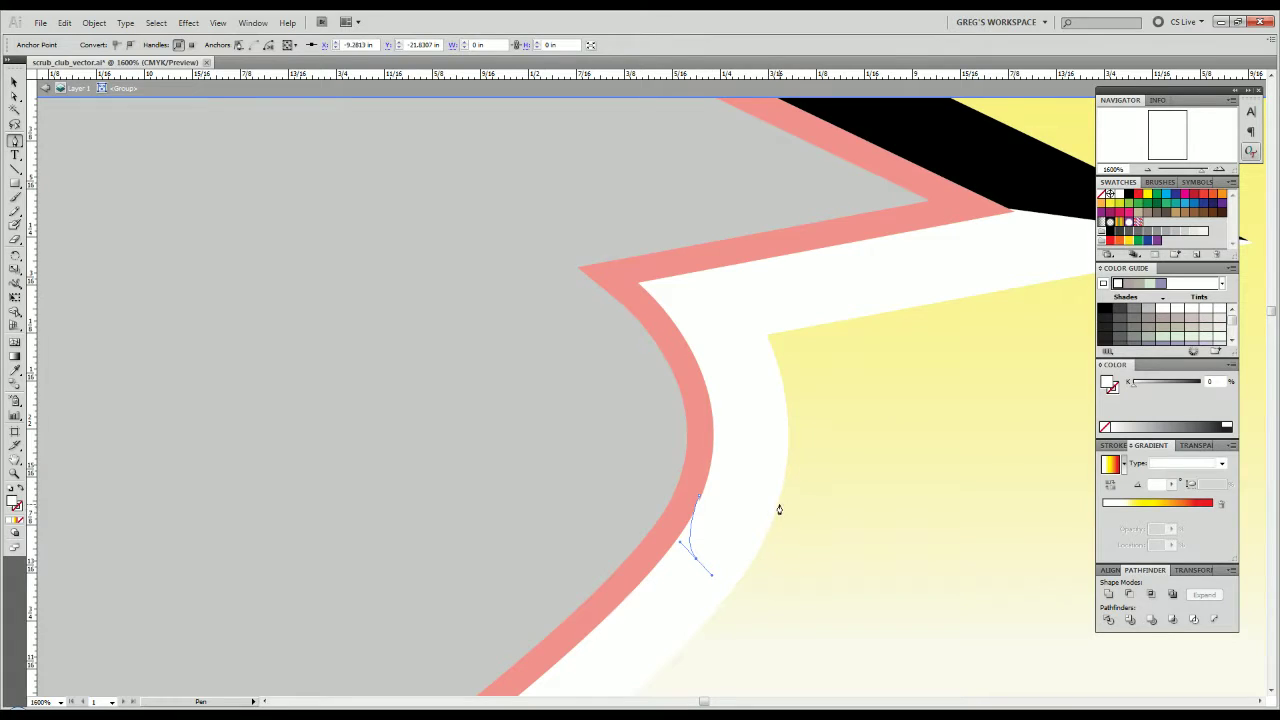
pyautogui.moveTo(780, 506); pyautogui.dragTo(796, 452)
pyautogui.click(777, 506)
pyautogui.click(773, 551)
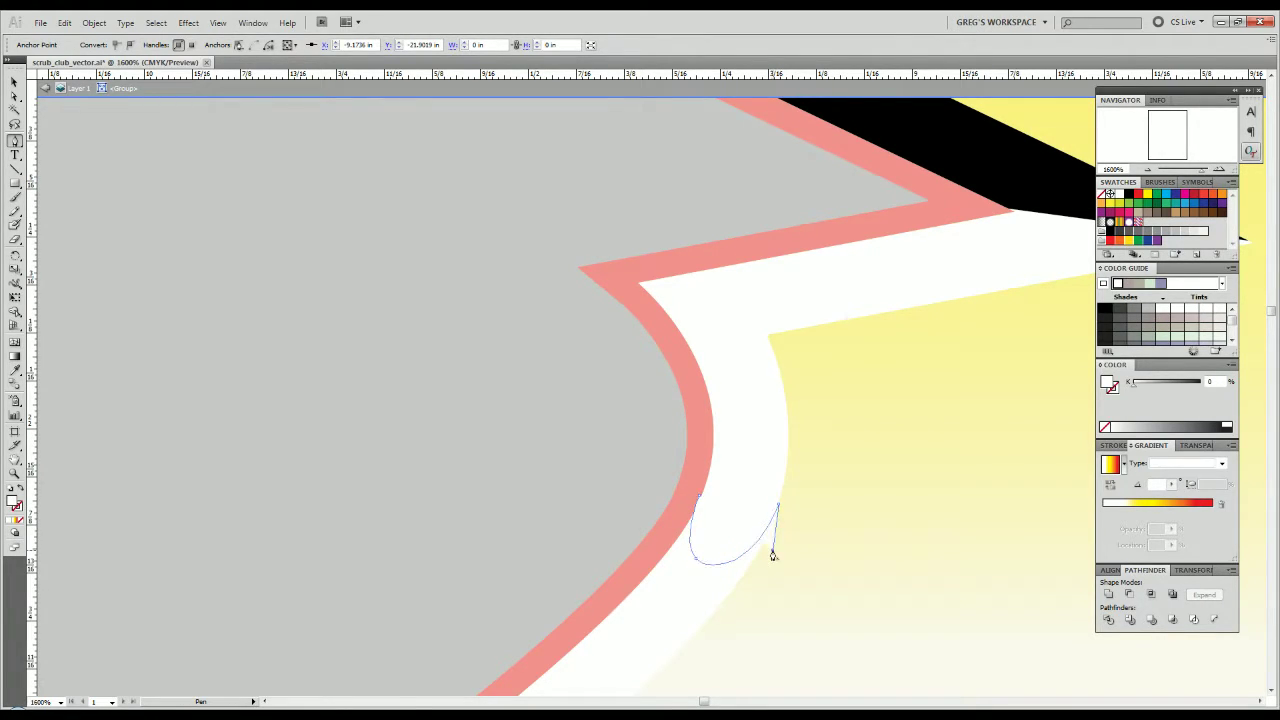
pyautogui.click(22, 510)
# Examine how the white highlights end on the Street Fighter reference's S tail and other letters, compared with the S tail's curved piece.
pyautogui.scroll(-2, 465, 560)
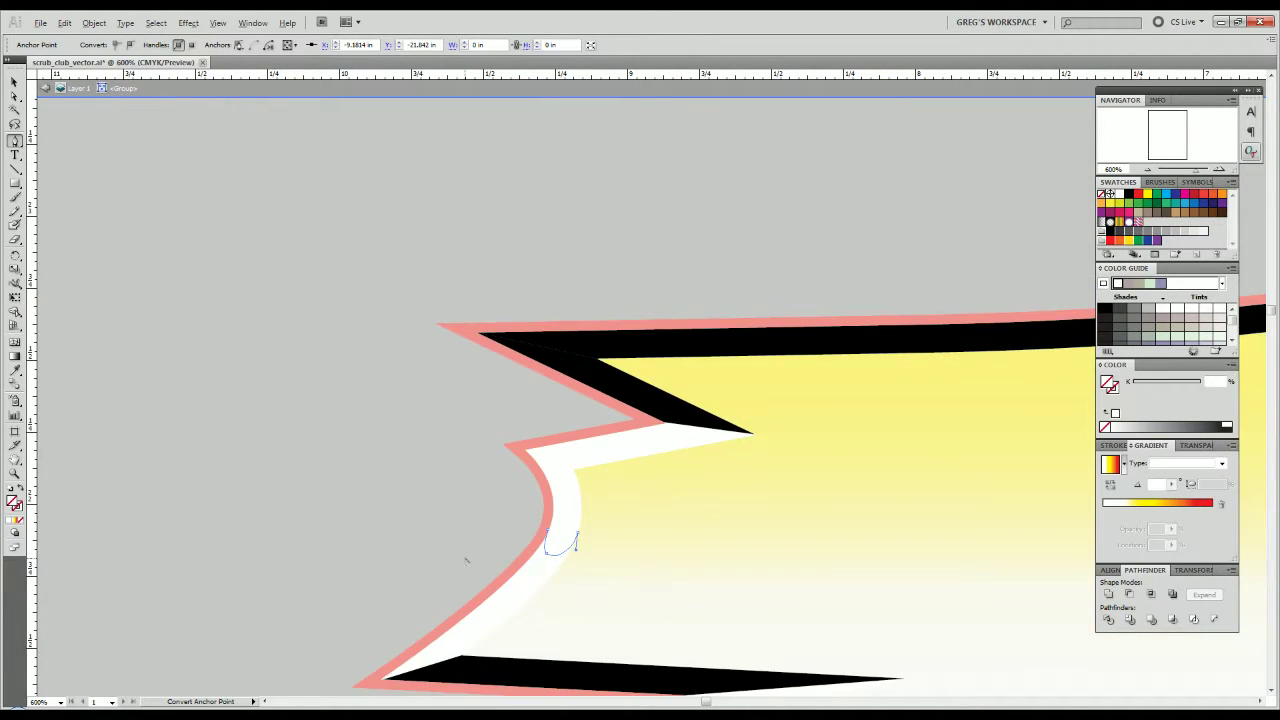
pyautogui.scroll(-2, 465, 560)
pyautogui.moveTo(314, 458); pyautogui.dragTo(774, 452)
pyautogui.moveTo(300, 250); pyautogui.dragTo(1060, 487)
pyautogui.moveTo(431, 340); pyautogui.dragTo(880, 480)
pyautogui.moveTo(460, 278); pyautogui.dragTo(912, 319)
pyautogui.moveTo(166, 274); pyautogui.dragTo(943, 501)
pyautogui.moveTo(760, 361); pyautogui.dragTo(666, 399)
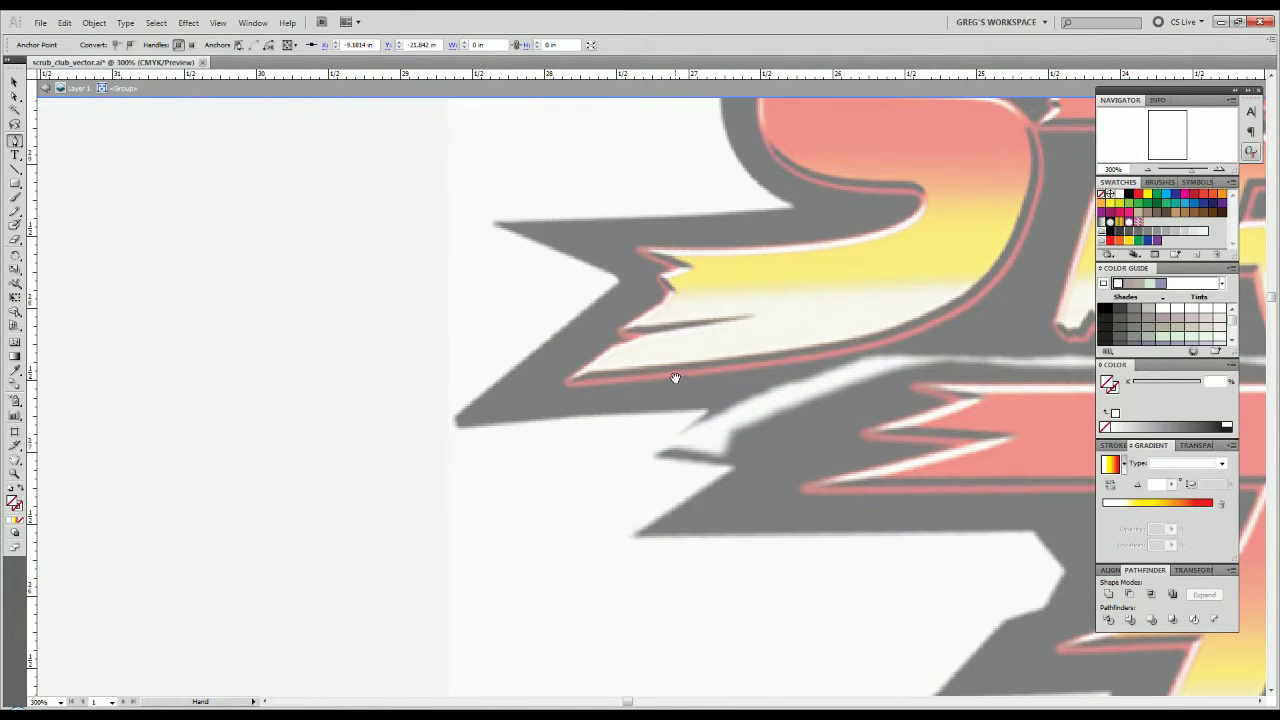
pyautogui.moveTo(854, 397); pyautogui.dragTo(323, 307)
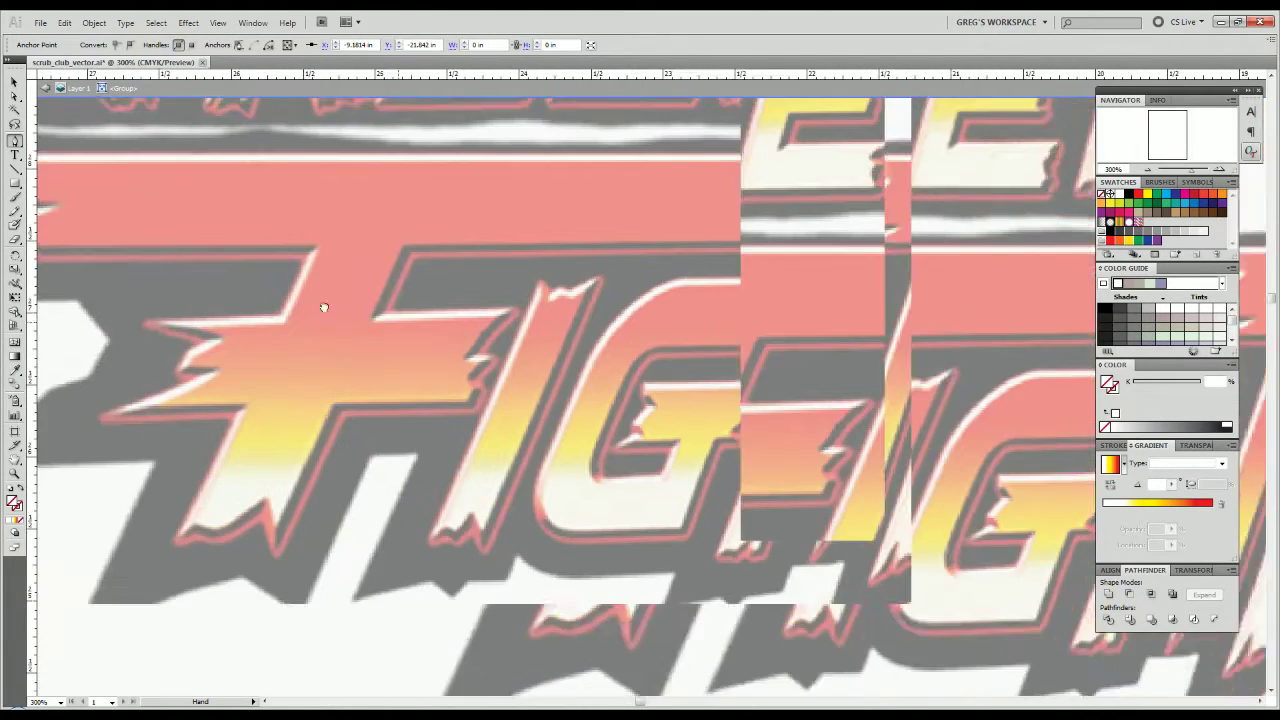
pyautogui.moveTo(903, 573); pyautogui.dragTo(380, 366)
pyautogui.moveTo(862, 528); pyautogui.dragTo(345, 332)
pyautogui.moveTo(985, 509); pyautogui.dragTo(580, 471)
pyautogui.moveTo(1006, 551); pyautogui.dragTo(948, 537)
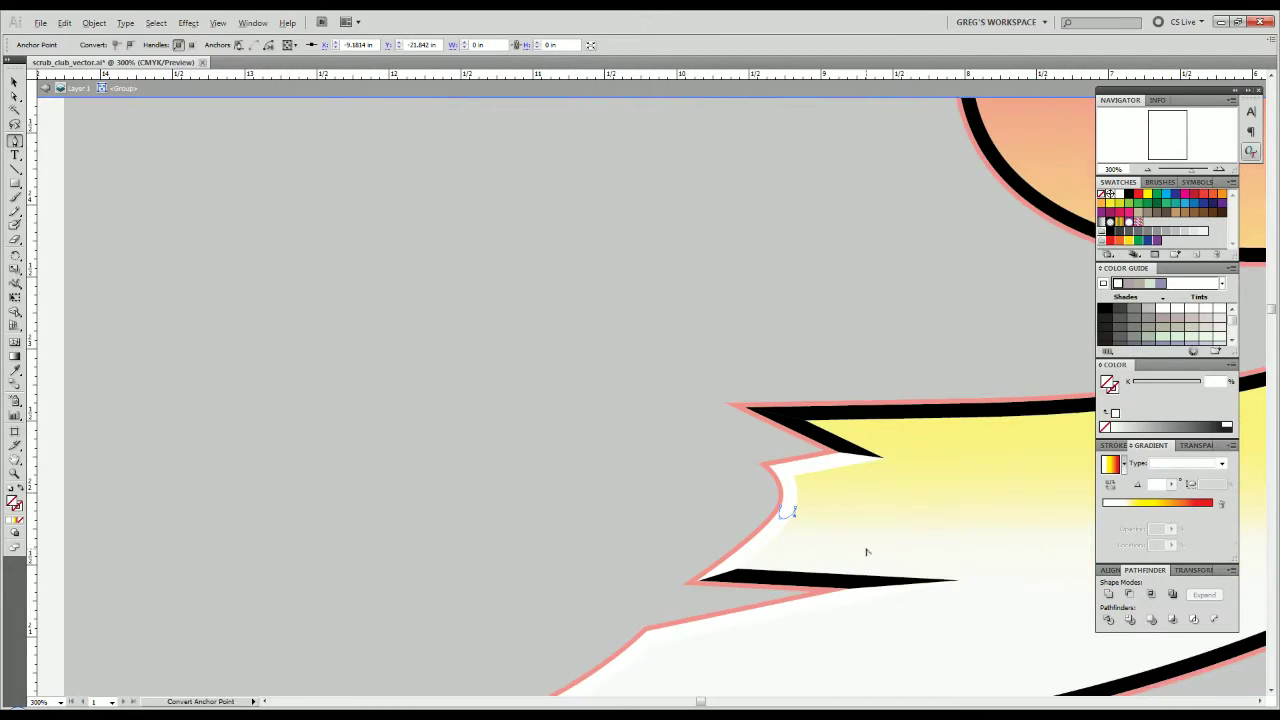
pyautogui.scroll(4, 780, 514)
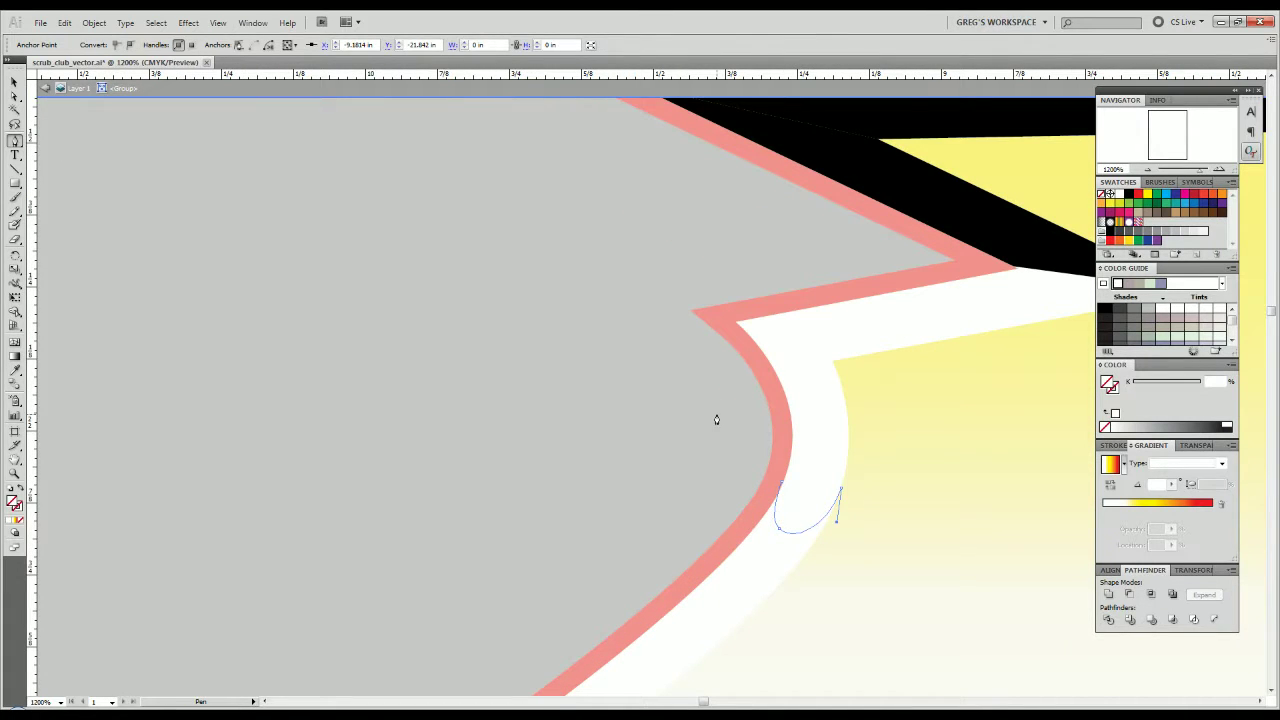
# Undo the rounded curve segments and the fill removal, back to the Pen path's starting anchor.
pyautogui.hotkey('ctrl', 'z')
pyautogui.hotkey('ctrl', 'z')
pyautogui.hotkey('ctrl', 'z')
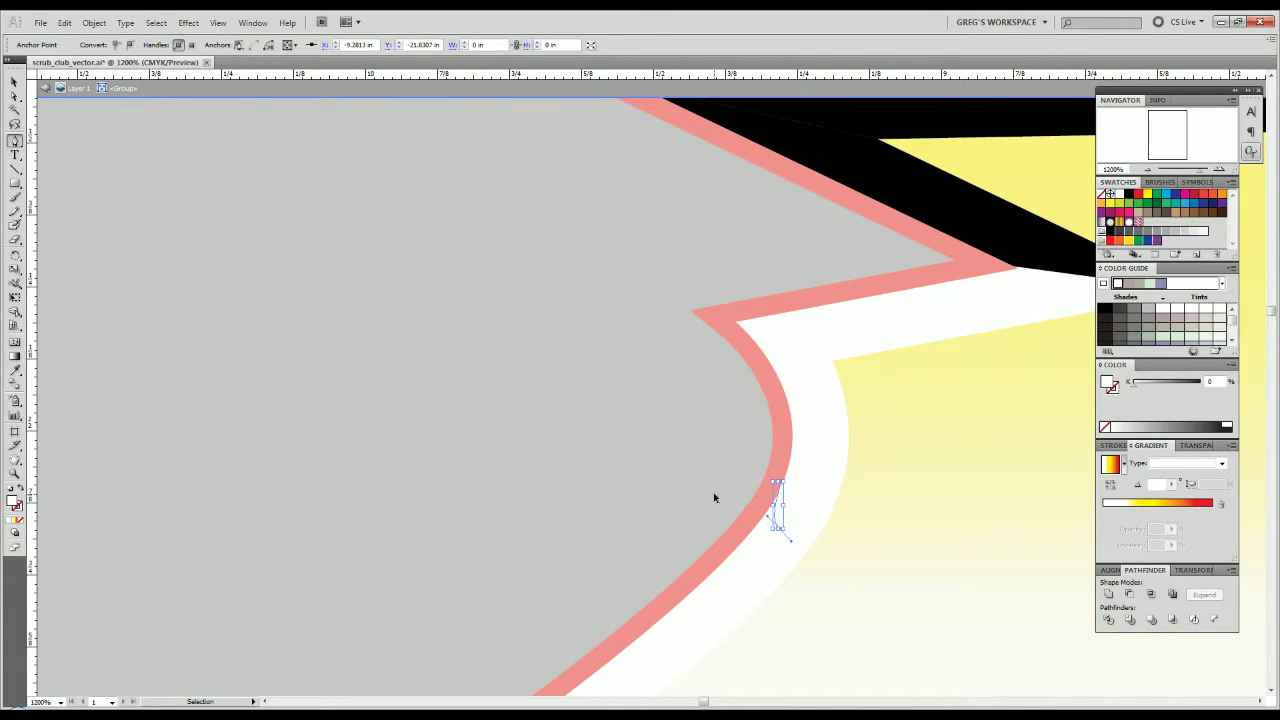
pyautogui.hotkey('ctrl', 'z')
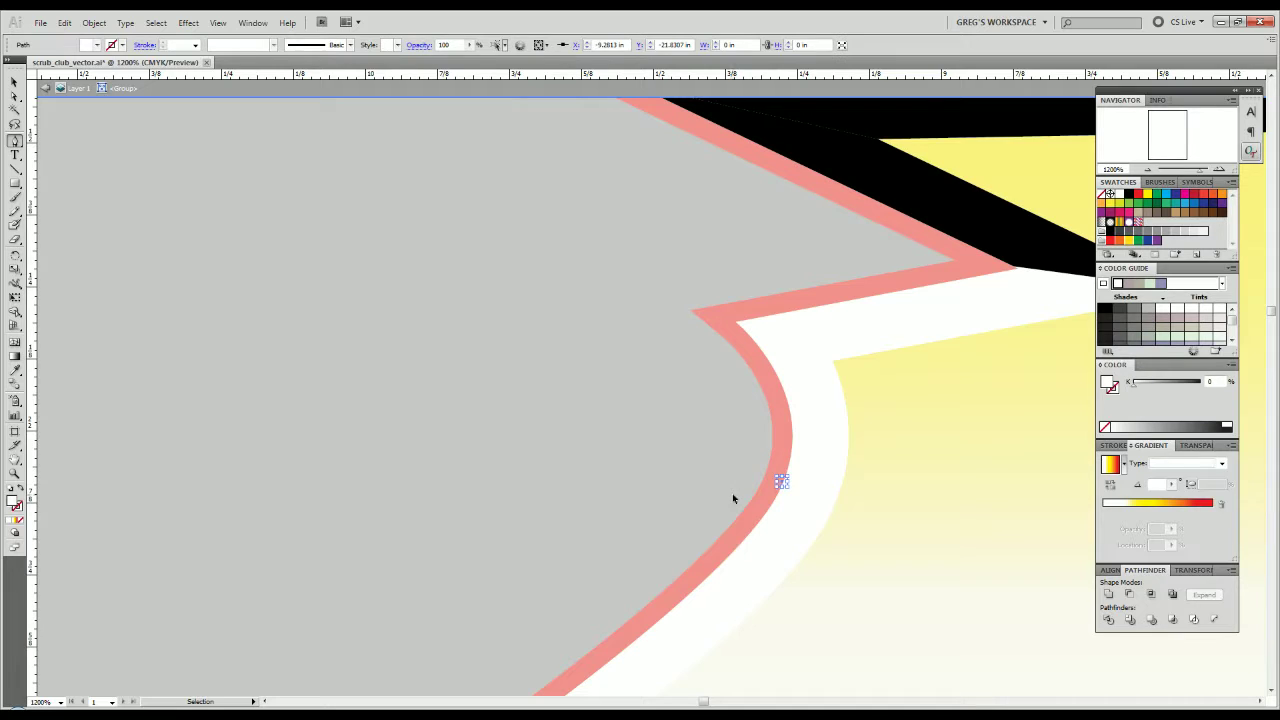
# Close the Pen path into an unfilled polygon around the upper part of the white curved piece between the S tail's notches.
pyautogui.click(830, 521)
pyautogui.click(883, 485)
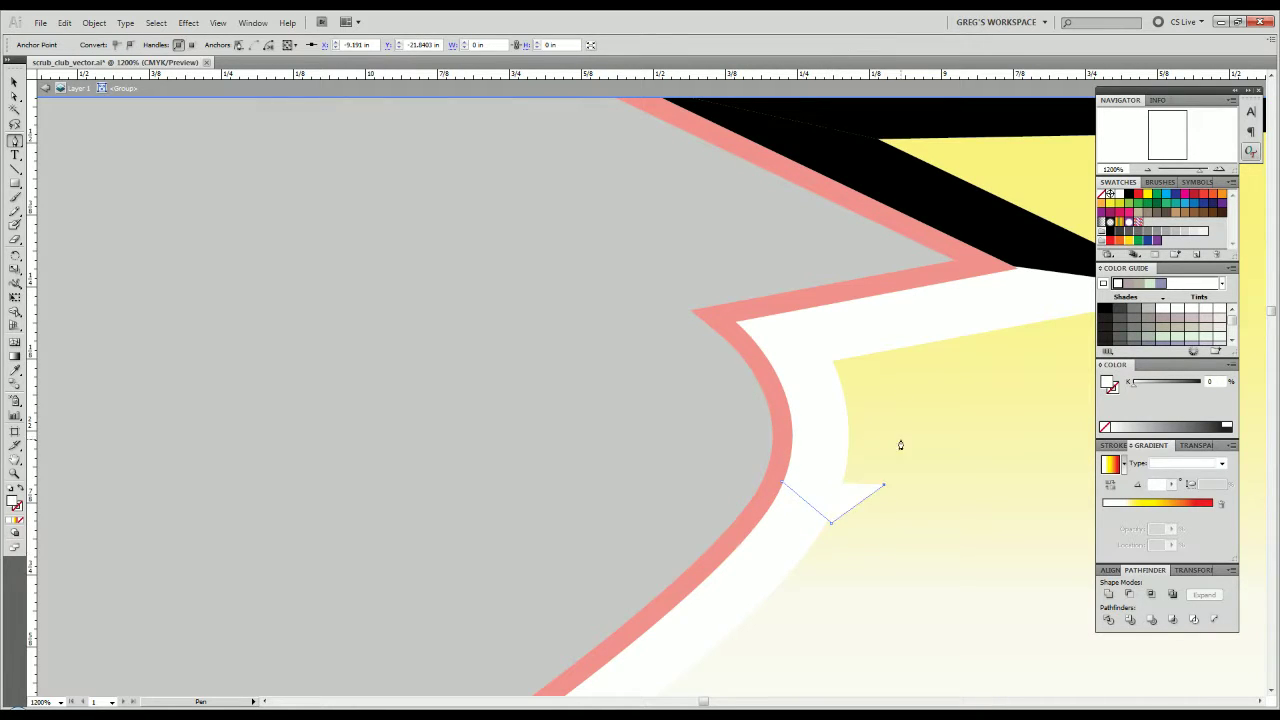
pyautogui.click(906, 300)
pyautogui.click(730, 241)
pyautogui.click(688, 285)
pyautogui.click(701, 372)
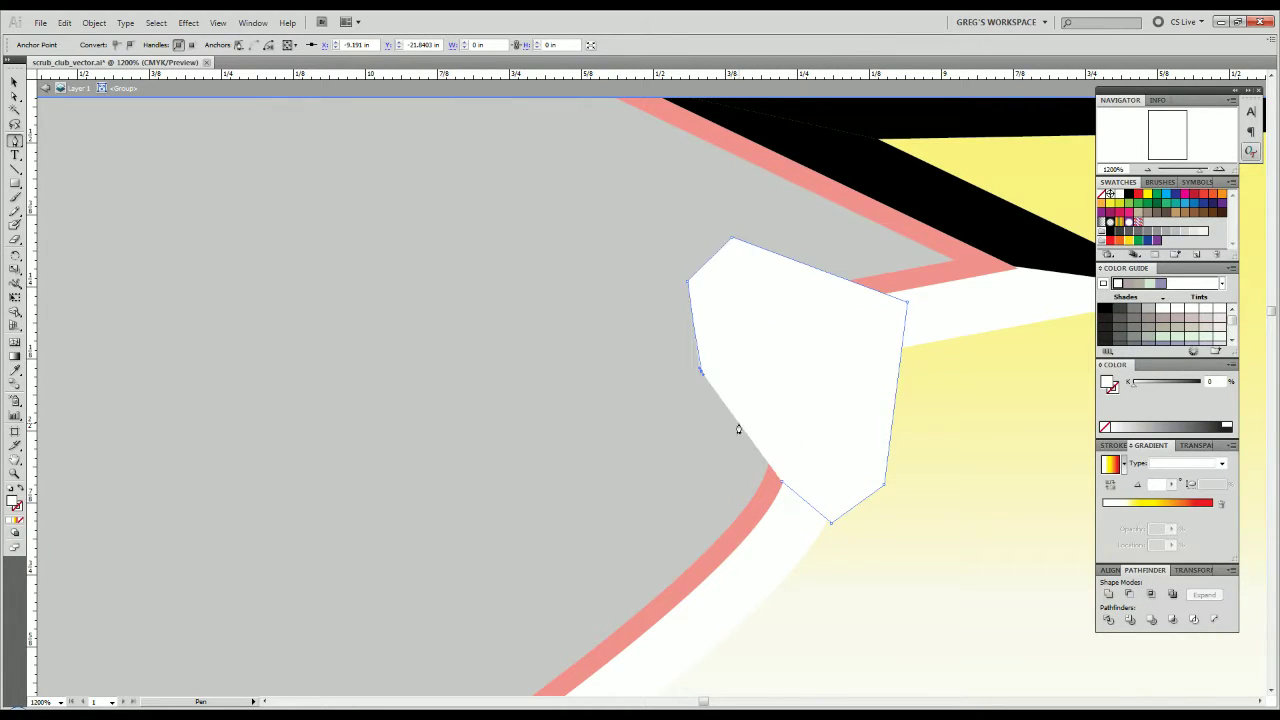
pyautogui.click(781, 485)
pyautogui.click(19, 520)
pyautogui.press('v')
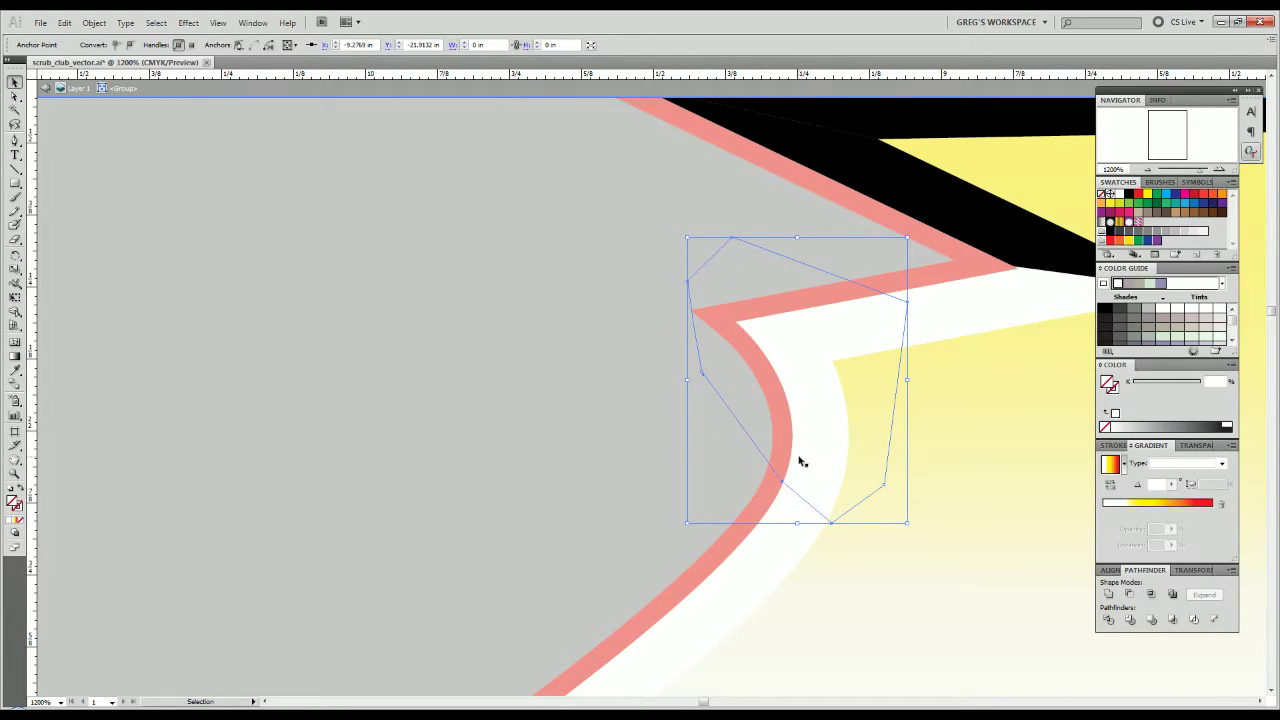
# Divide the white curved piece with the polygon, ungroup the result and remove the empty leftovers outside it.
pyautogui.keyDown('shift'); pyautogui.click(811, 449); pyautogui.keyUp('shift')
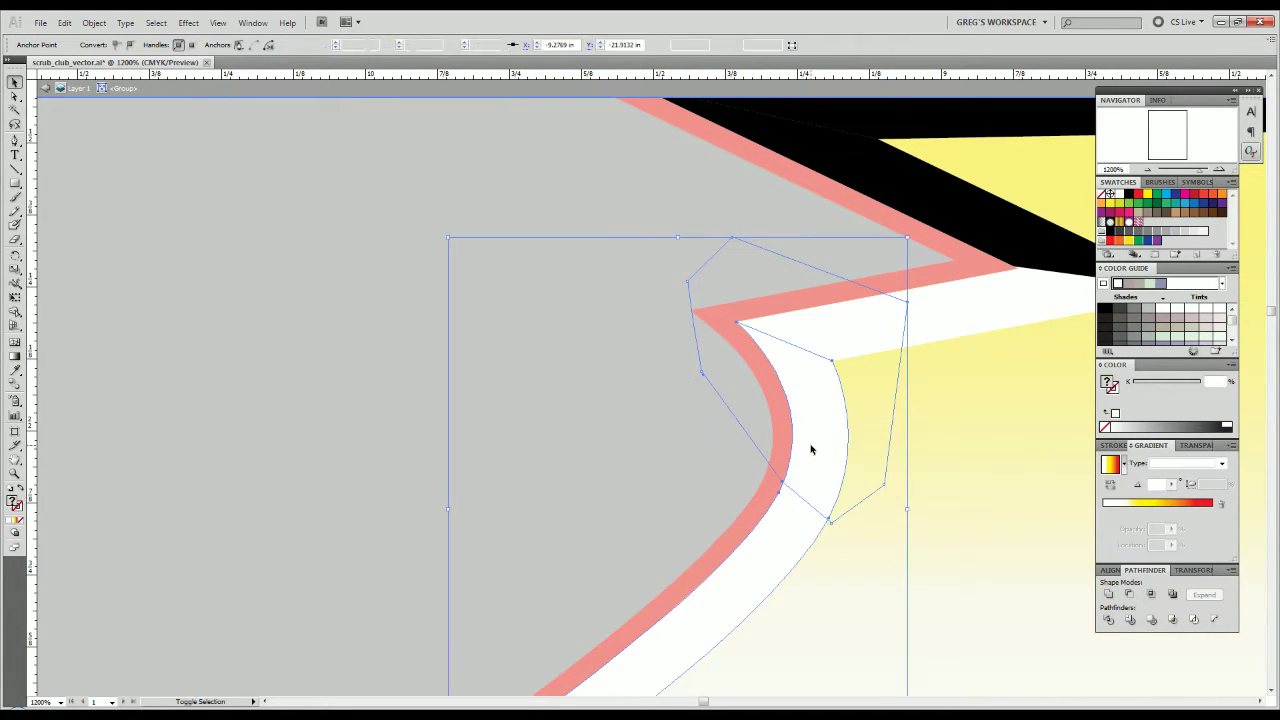
pyautogui.rightClick(987, 497)
pyautogui.click(1023, 587)
pyautogui.keyDown('shift'); pyautogui.click(786, 543); pyautogui.keyUp('shift')
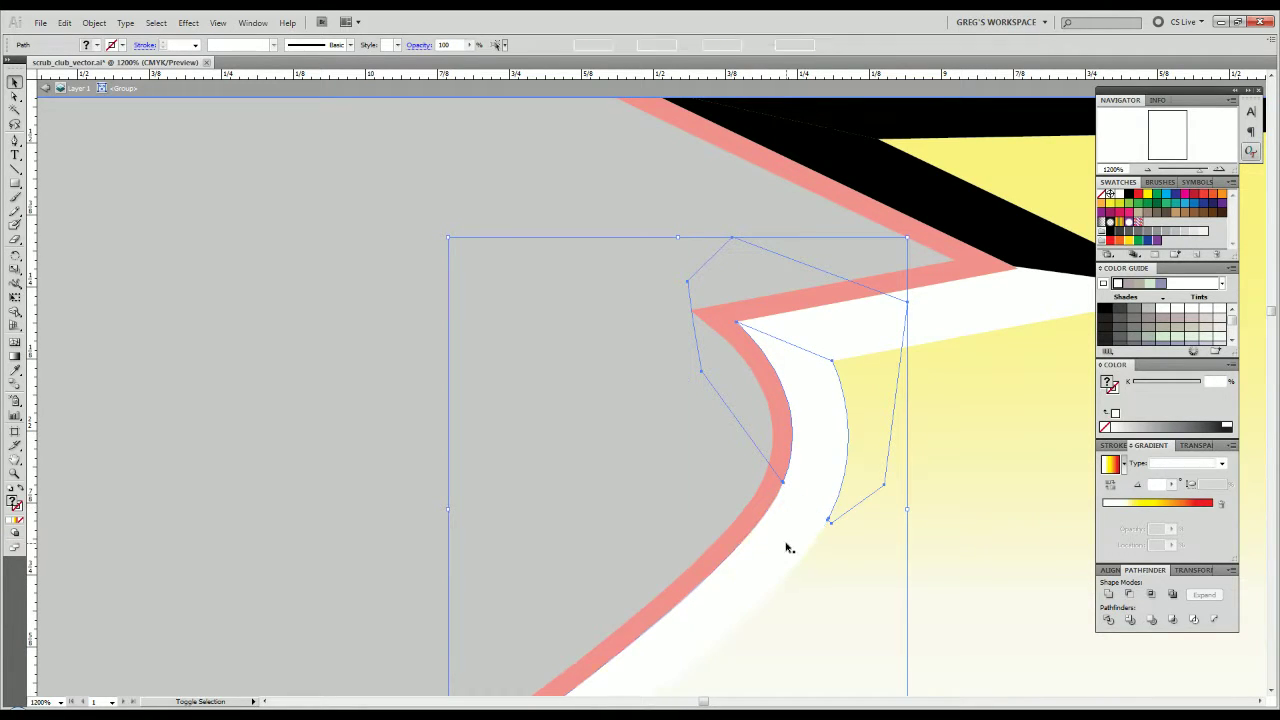
pyautogui.click(782, 543)
# Colour the upper segment of the white curved piece black by sampling the adjacent black outline.
pyautogui.click(814, 436)
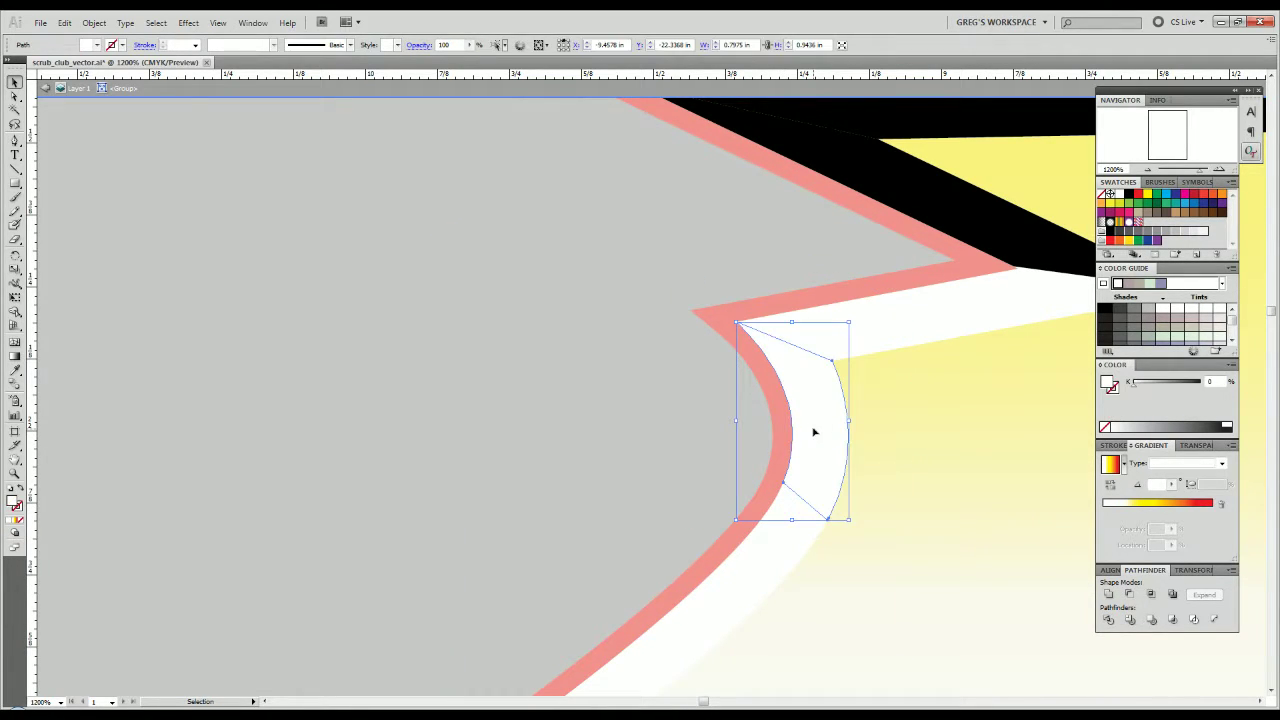
pyautogui.press('i')
pyautogui.click(957, 228)
pyautogui.press('v')
pyautogui.click(564, 383)
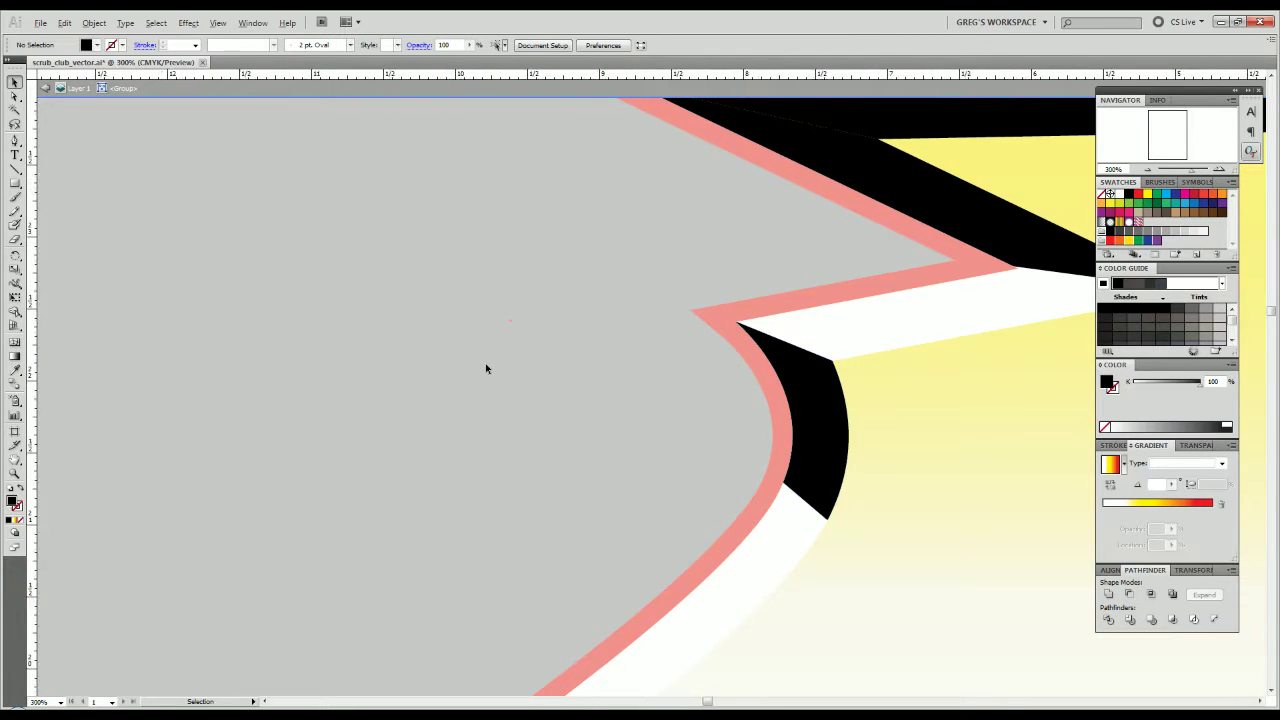
# Try to start a Pen path with a rounded end across the black outline on the lower side of the S's inner bend.
pyautogui.scroll(-5, 485, 368)
pyautogui.keyDown('alt'); pyautogui.scroll(-1, 374, 383); pyautogui.keyUp('alt')
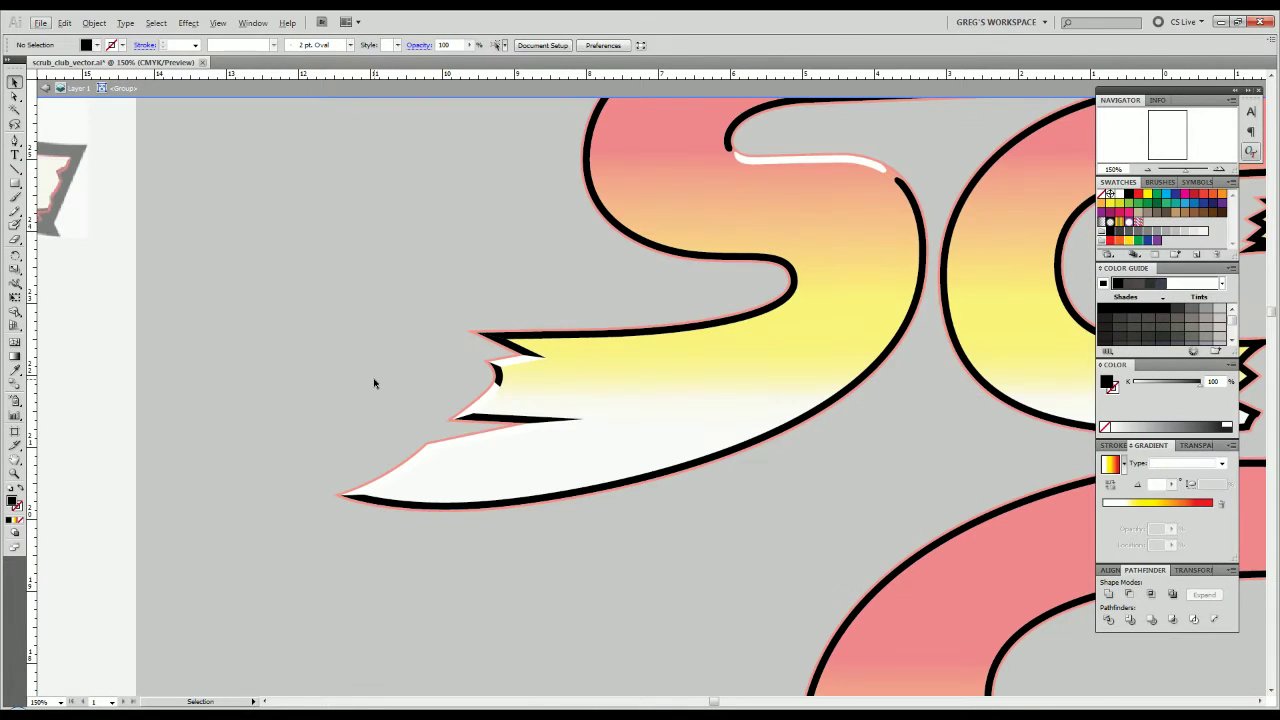
pyautogui.moveTo(374, 383); pyautogui.dragTo(553, 391)
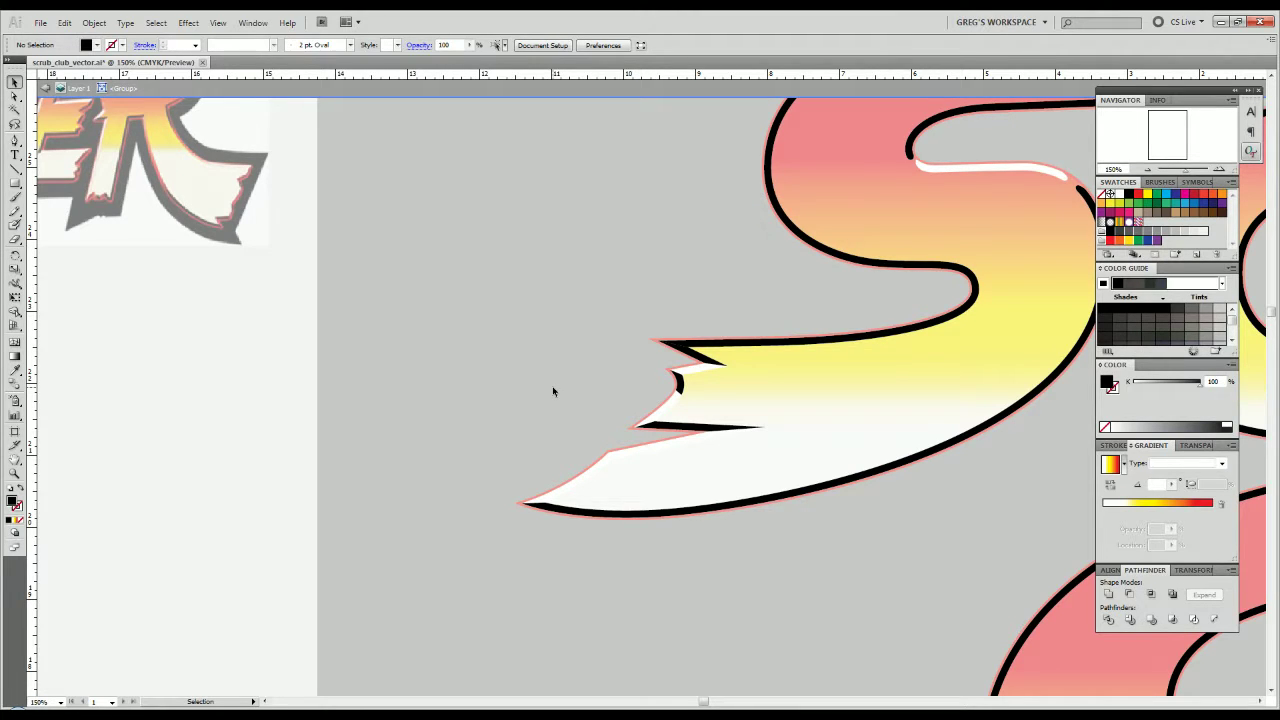
pyautogui.keyDown('alt'); pyautogui.scroll(2, 787, 313); pyautogui.keyUp('alt')
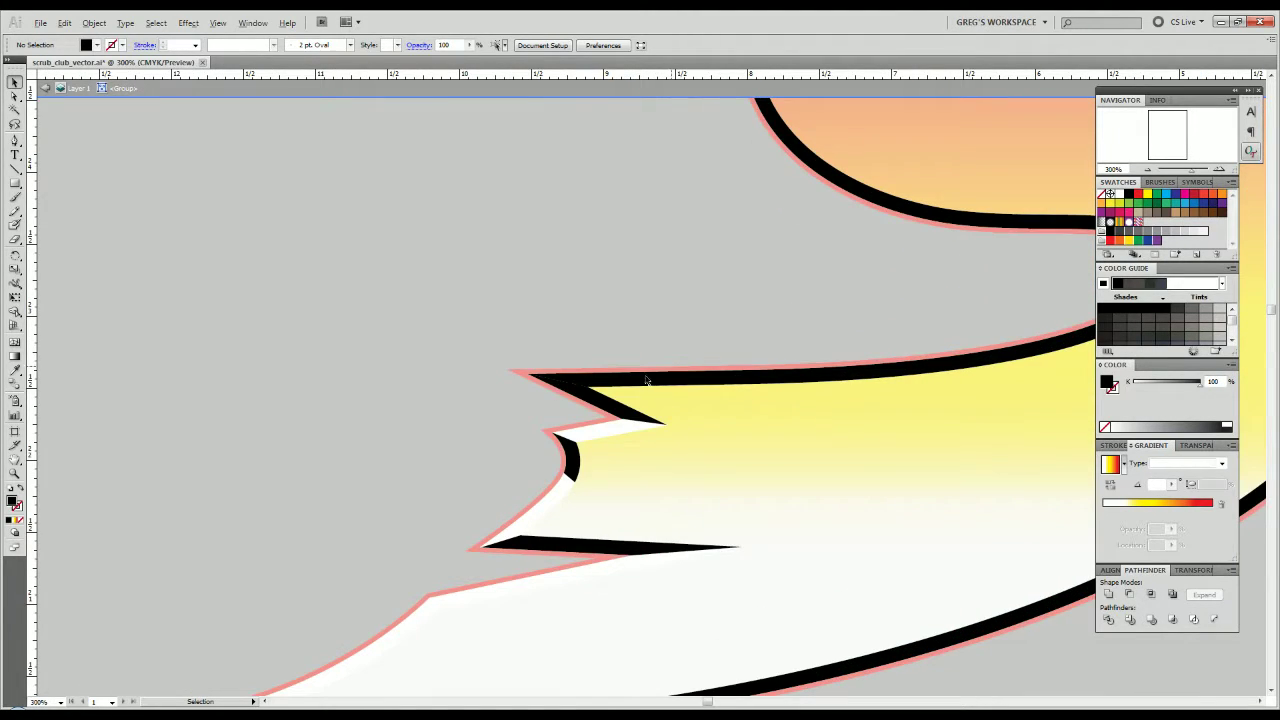
pyautogui.moveTo(850, 308); pyautogui.dragTo(380, 367)
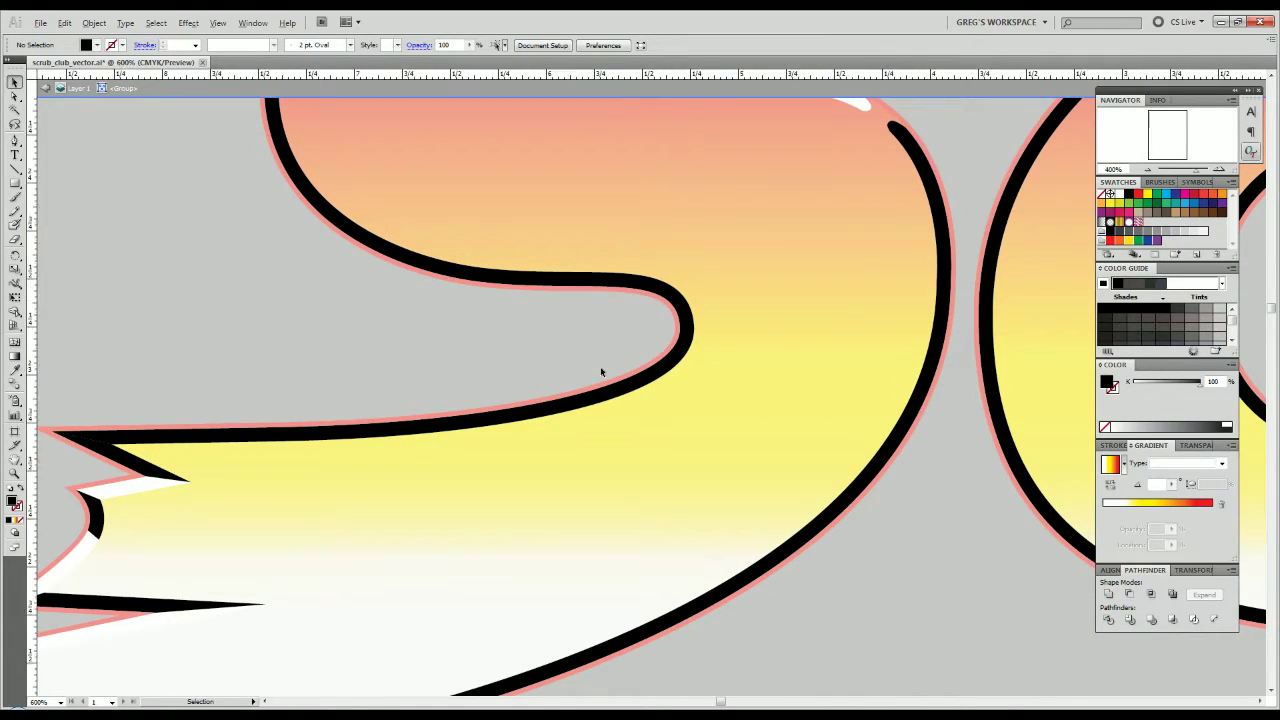
pyautogui.keyDown('alt'); pyautogui.scroll(3, 600, 371); pyautogui.keyUp('alt')
pyautogui.press('p')
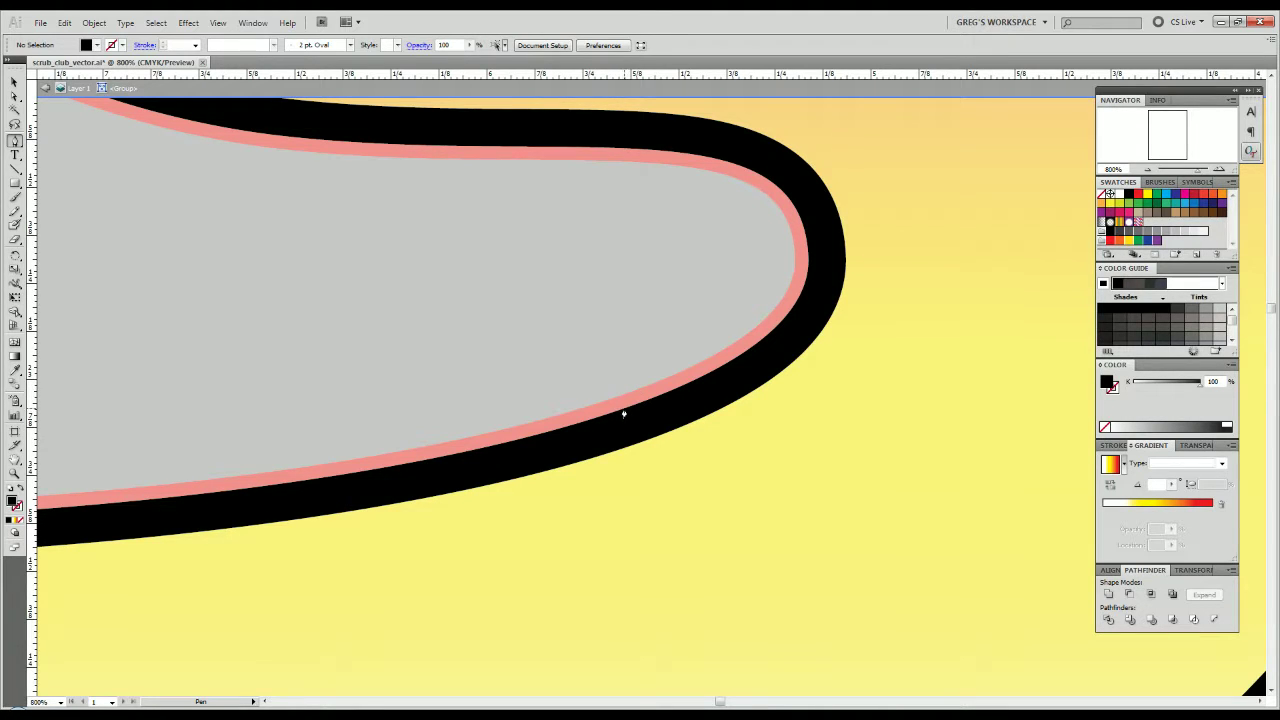
pyautogui.moveTo(626, 412)
pyautogui.mouseDown()
pyautogui.moveTo(709, 386)
pyautogui.moveTo(700, 424)
pyautogui.moveTo(669, 437)
pyautogui.mouseUp()
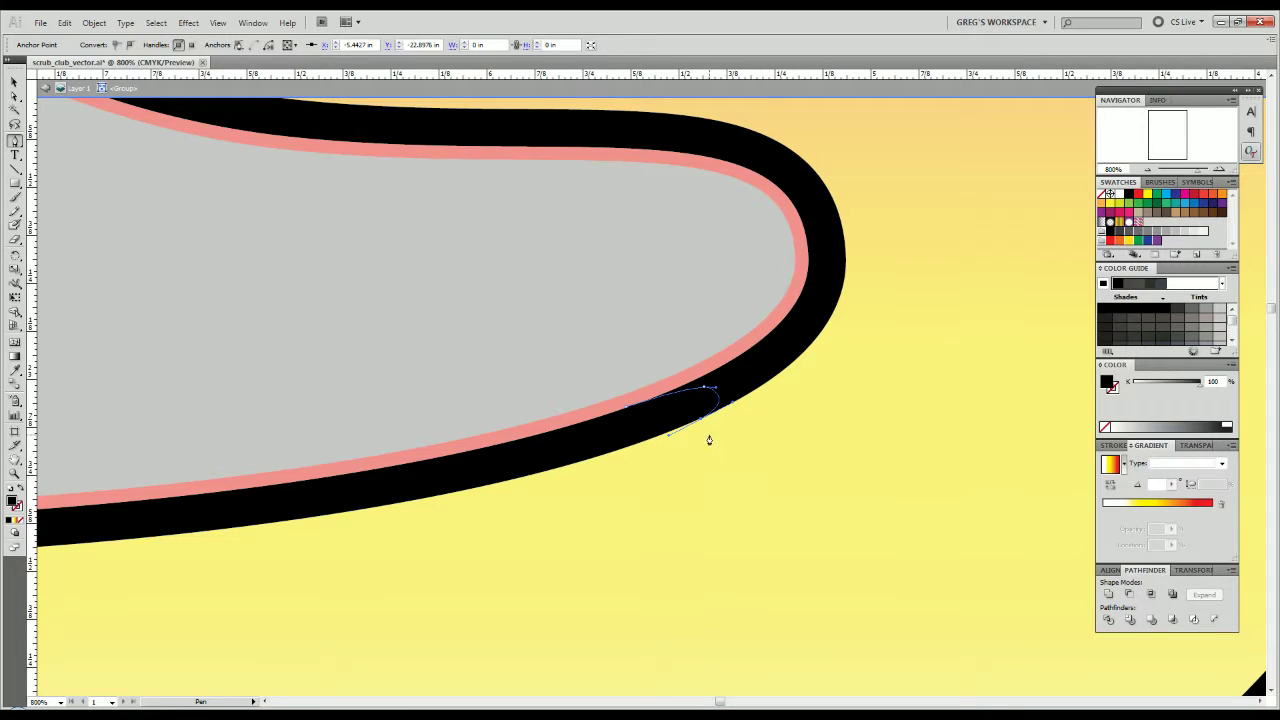
pyautogui.moveTo(727, 455); pyautogui.dragTo(688, 532)
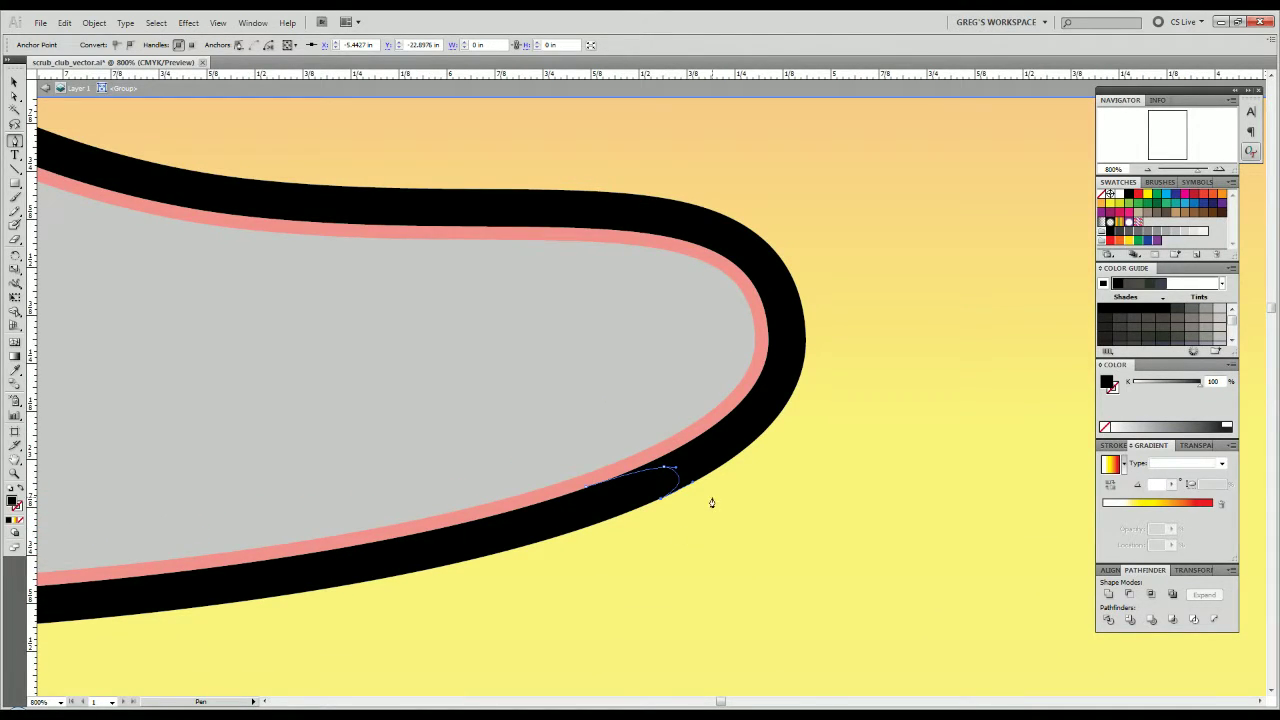
# Try to close the Pen path, without a fill, around a short section of black outline below the S's inner bend.
pyautogui.moveTo(720, 490); pyautogui.dragTo(749, 466)
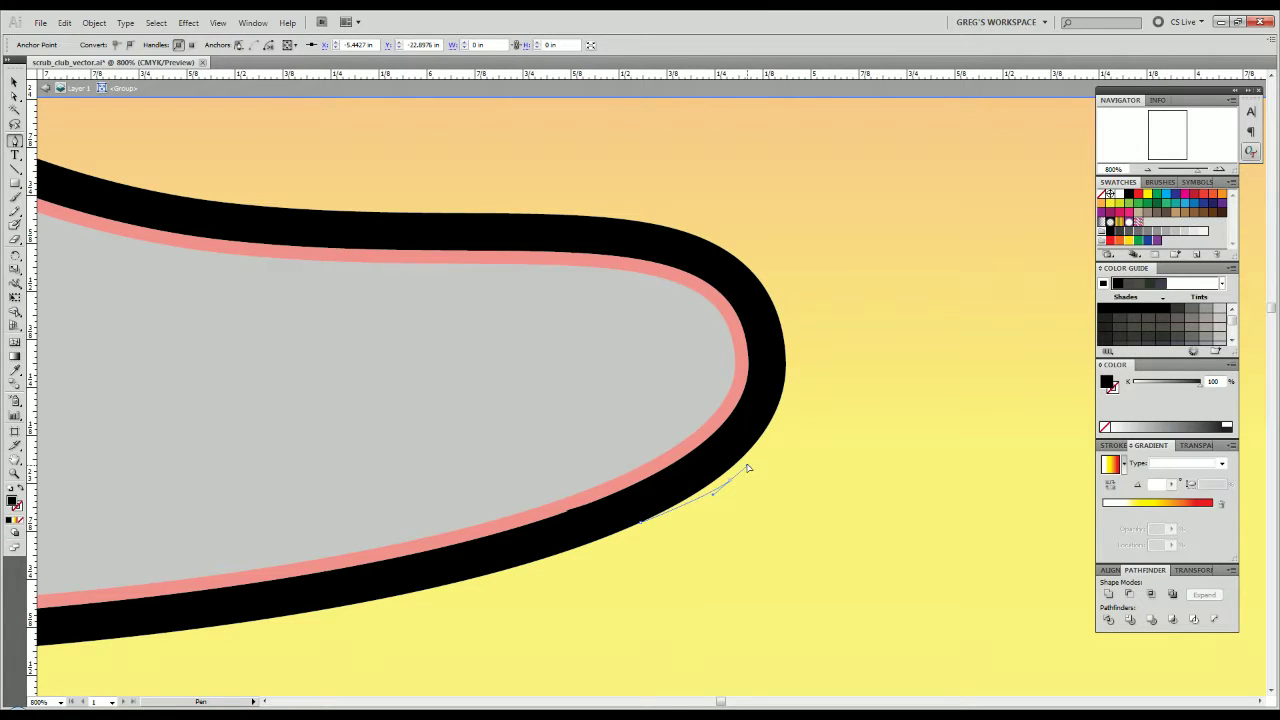
pyautogui.click(23, 521)
pyautogui.moveTo(765, 486); pyautogui.dragTo(769, 517)
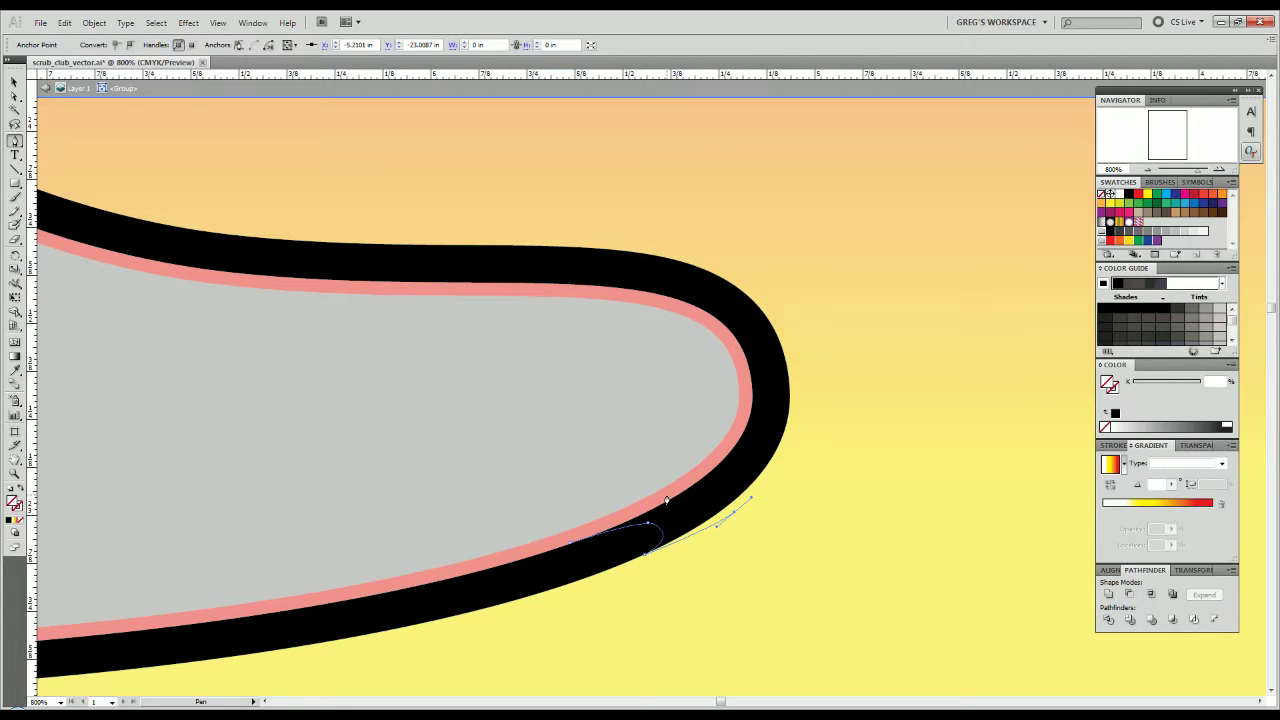
pyautogui.moveTo(635, 507); pyautogui.dragTo(578, 520)
pyautogui.click(633, 512)
pyautogui.click(571, 548)
pyautogui.press('v')
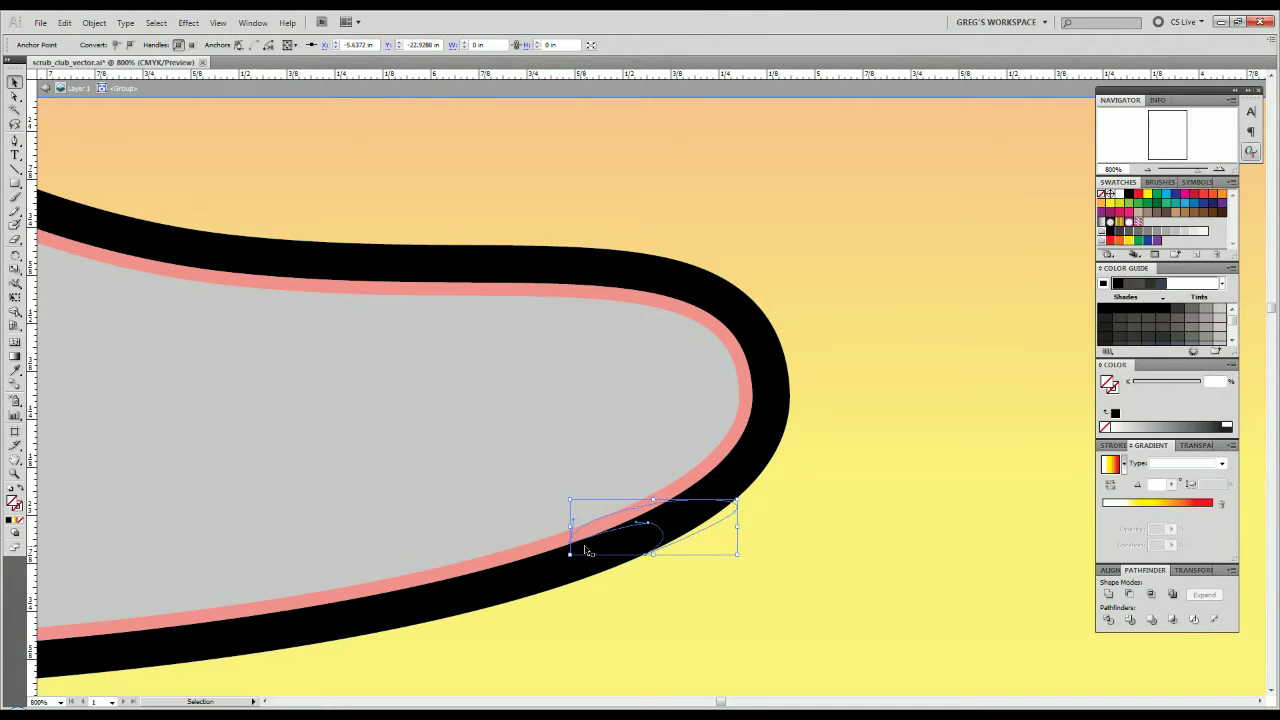
# Try to divide the black outline with the small Pen shape, ungroup it and delete the short segment below the bend.
pyautogui.keyDown('shift'); pyautogui.click(686, 526); pyautogui.keyUp('shift')
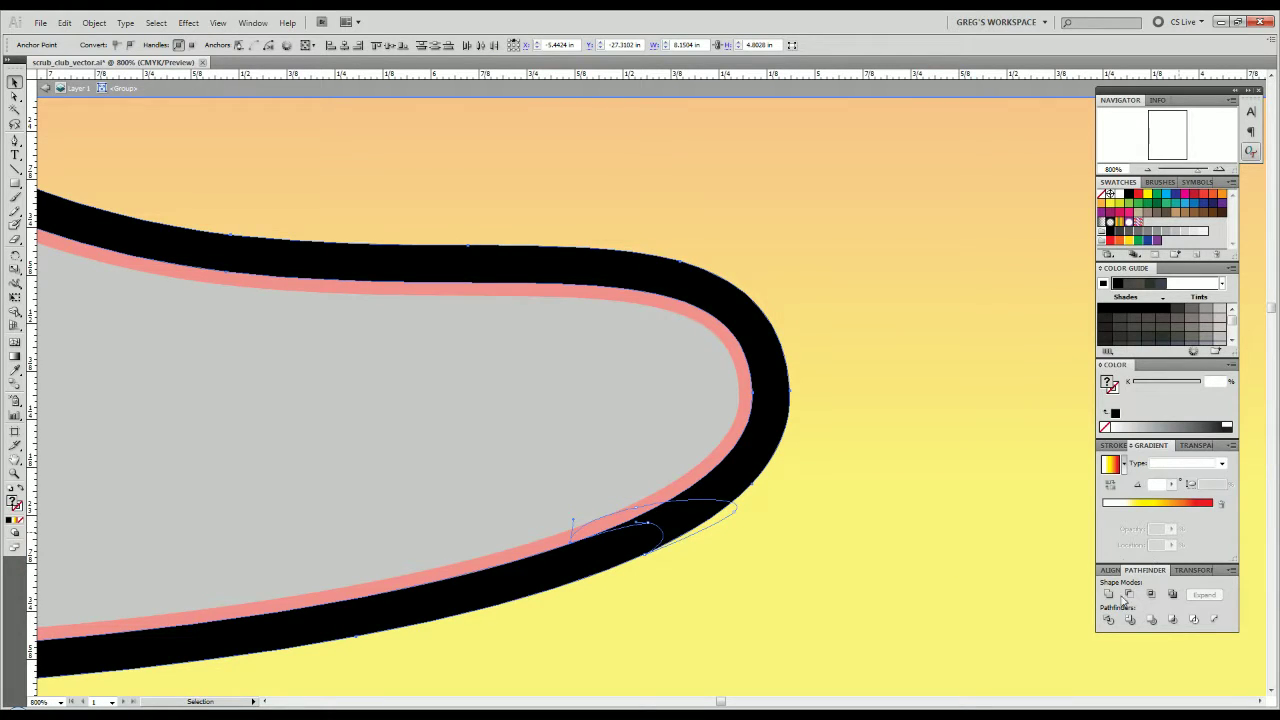
pyautogui.rightClick(662, 518)
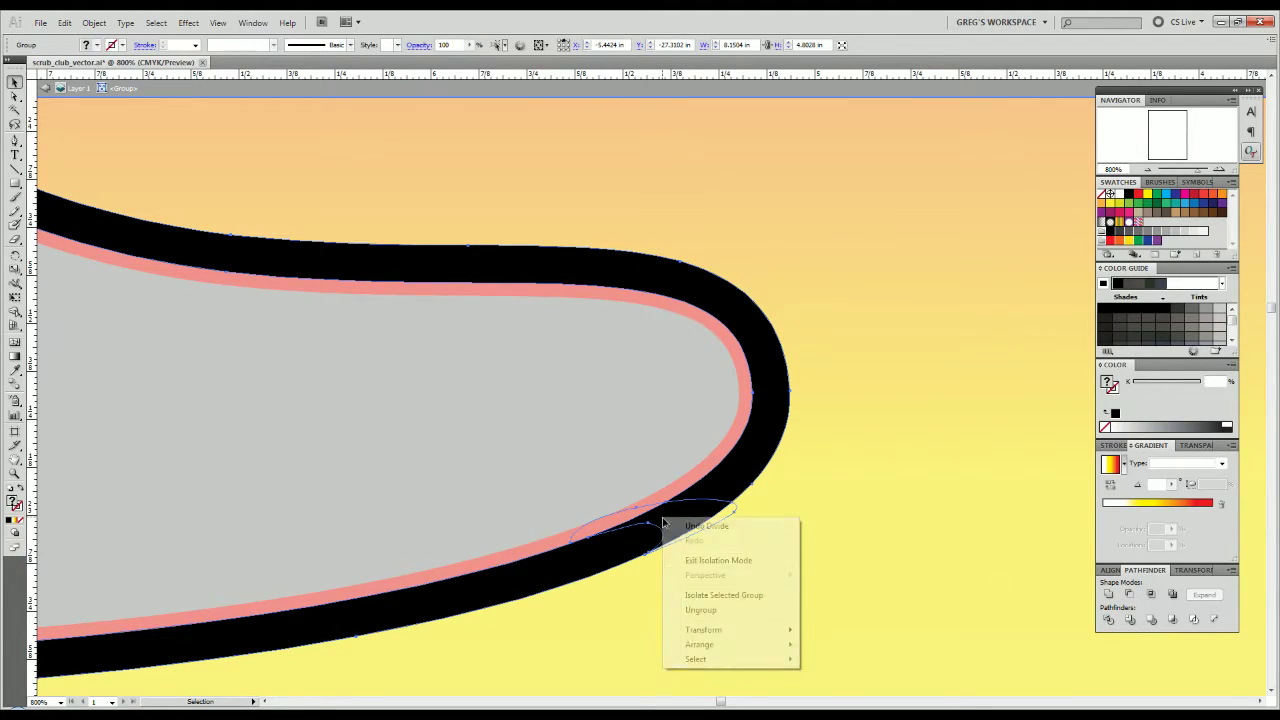
pyautogui.click(700, 610)
pyautogui.click(648, 533)
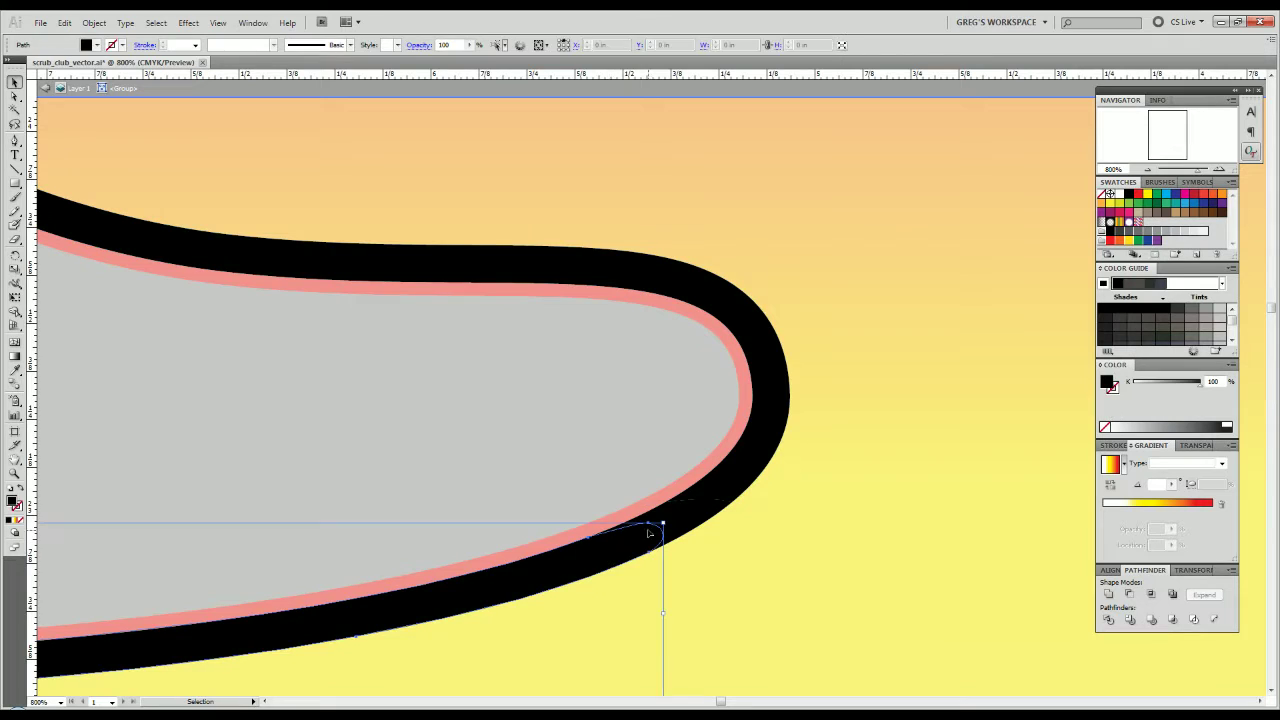
pyautogui.click(692, 513)
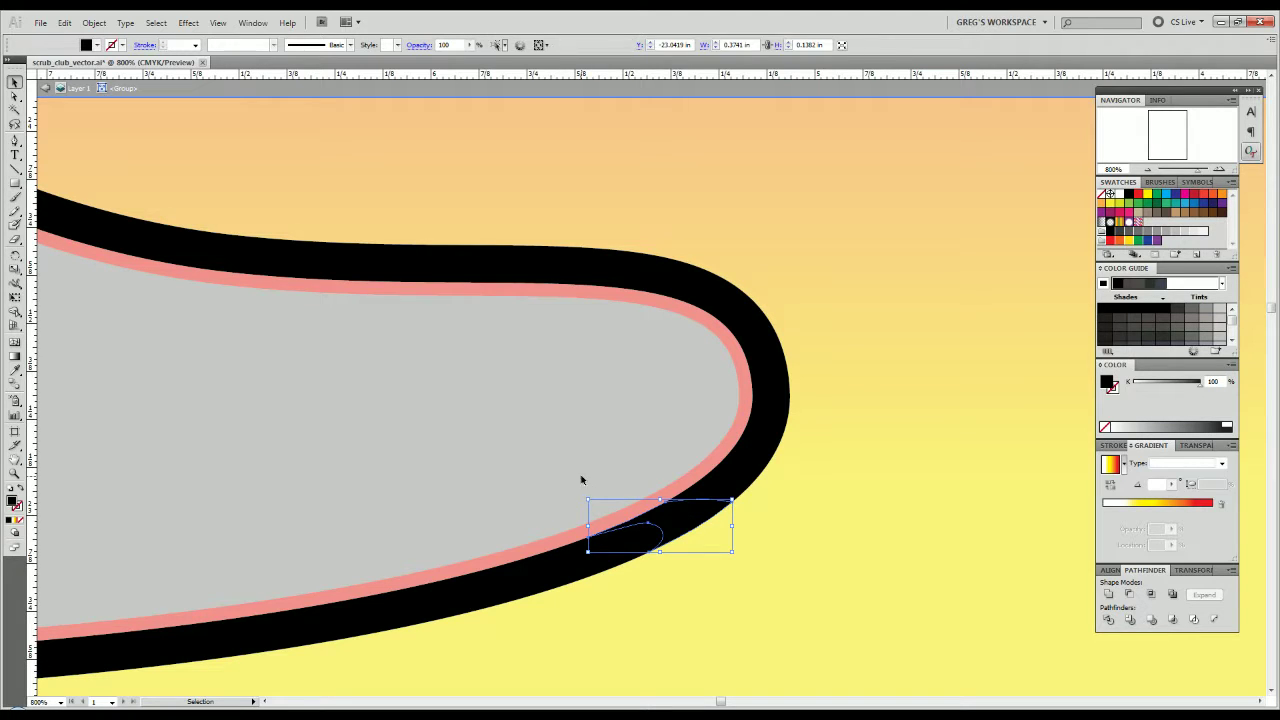
pyautogui.press('Delete')
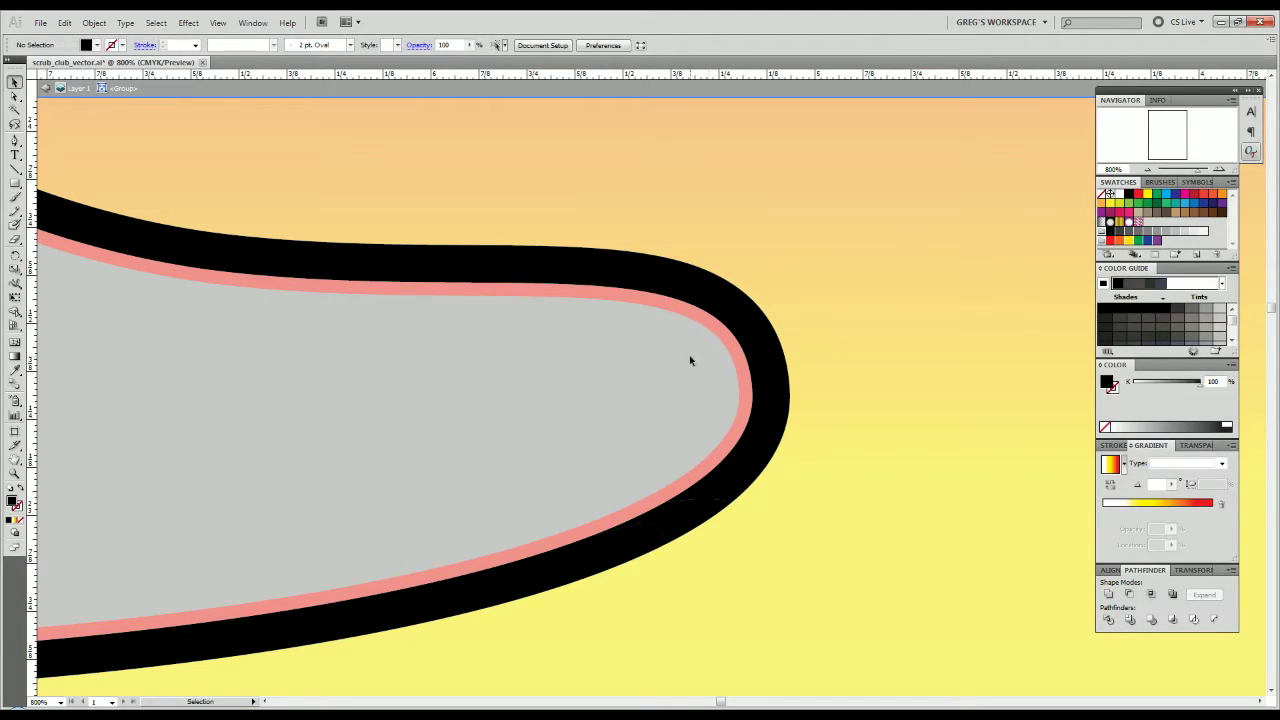
# Undo the outline division and delete the small Pen shape below the bend, using Outline view to select it.
pyautogui.press('a')
pyautogui.click(601, 535)
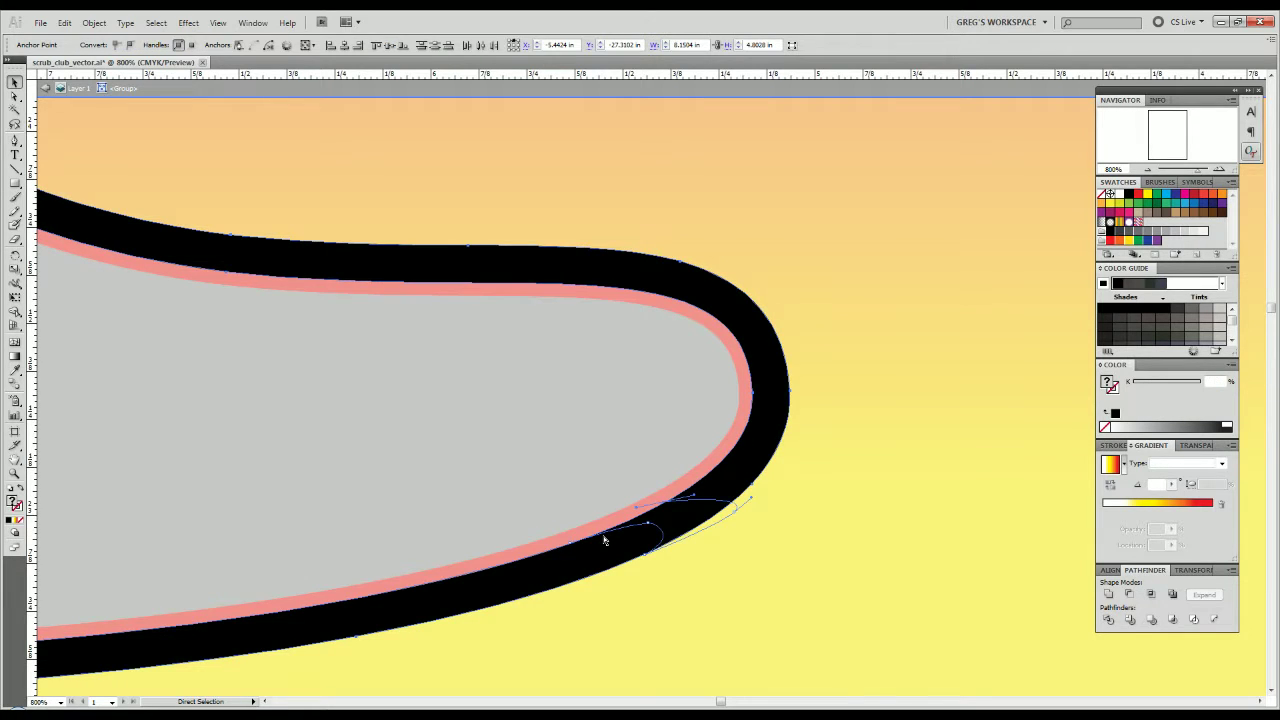
pyautogui.keyDown('ctrl'); pyautogui.click(574, 514); pyautogui.keyUp('ctrl')
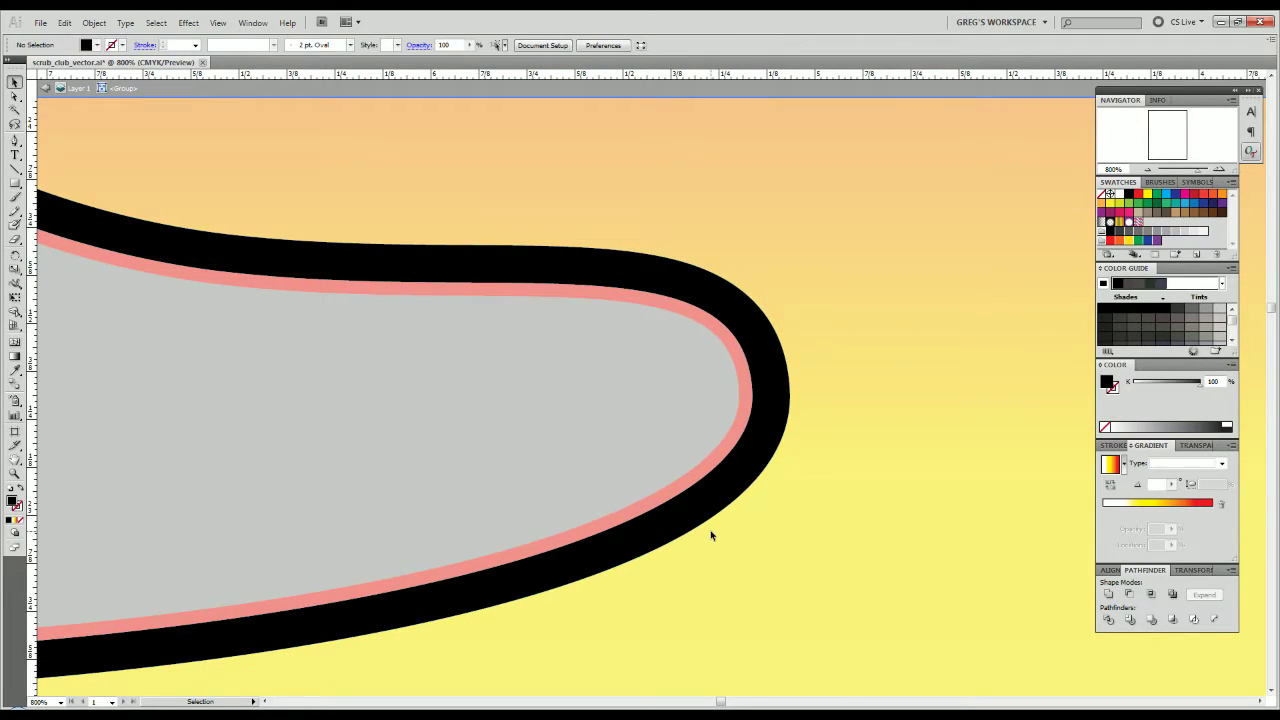
pyautogui.hotkey('ctrl', 'y')
pyautogui.press('v')
pyautogui.click(720, 522)
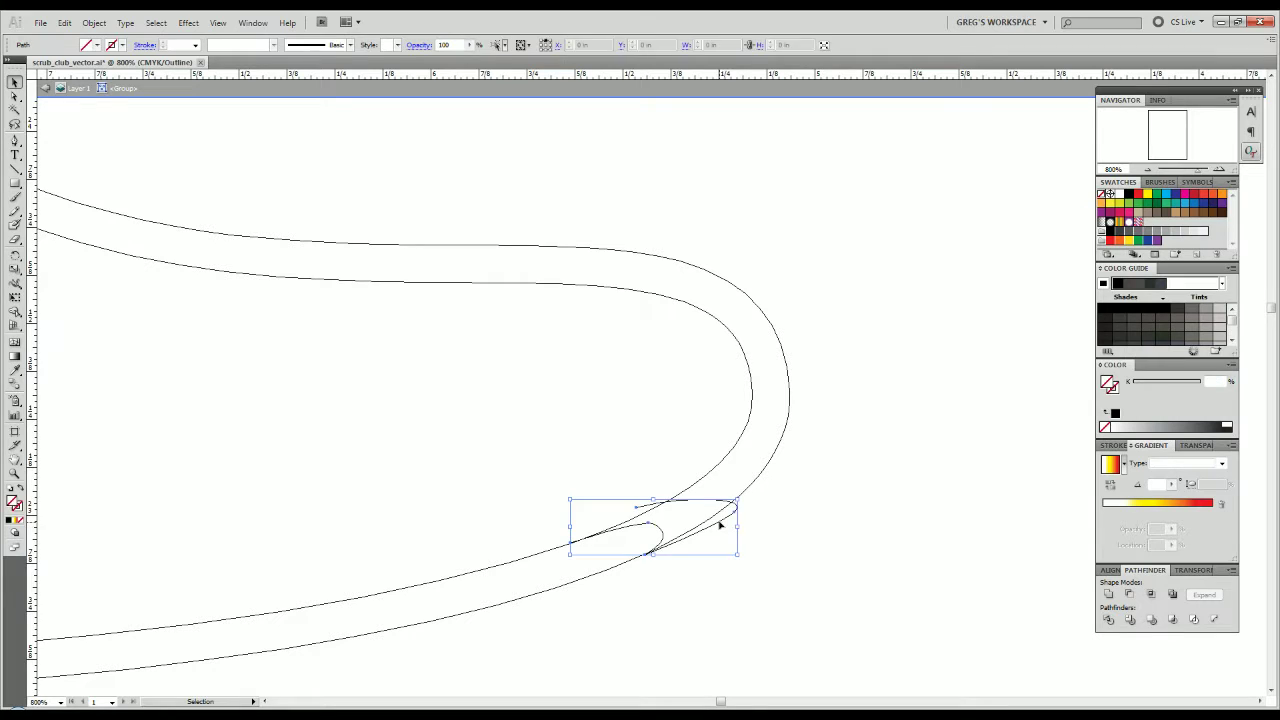
pyautogui.hotkey('ctrl', 'shift', 'a')
pyautogui.hotkey('ctrl', 'y')
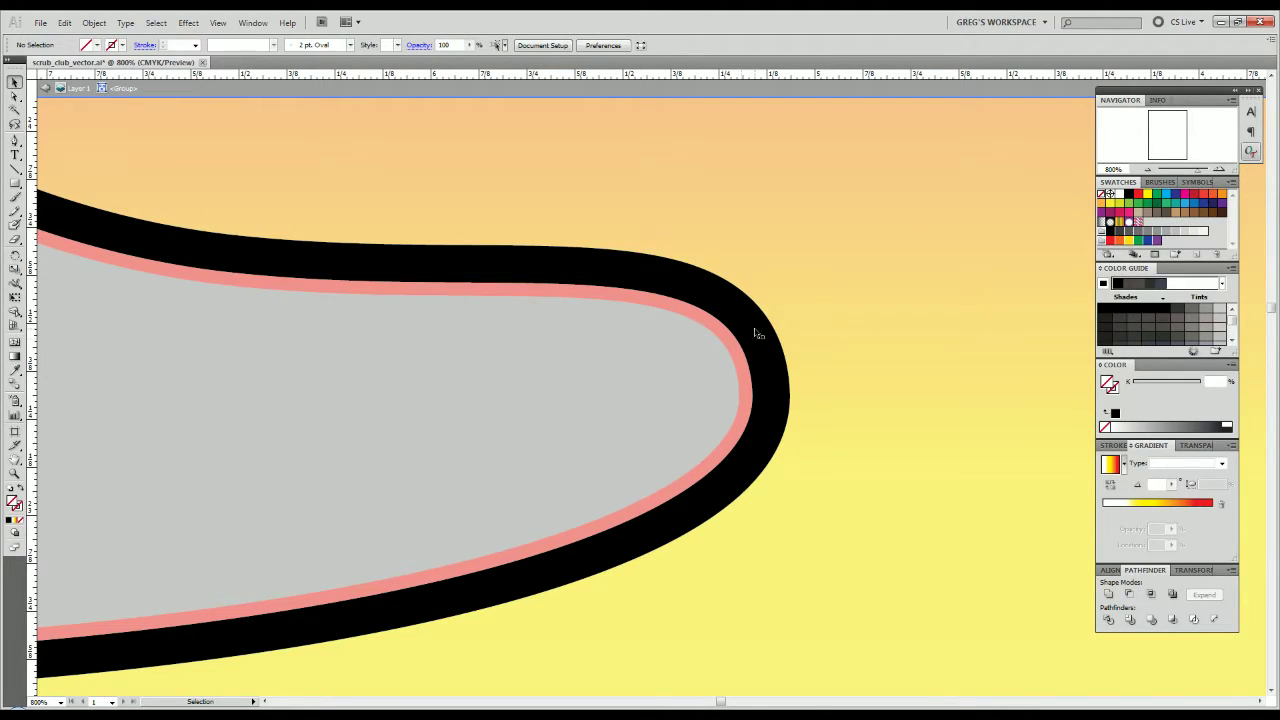
# Draw a closed, unfilled Pen shape around the S's inner bend, with rounded curves crossing the black outline at both ends.
pyautogui.press('p')
pyautogui.moveTo(743, 436); pyautogui.dragTo(757, 381)
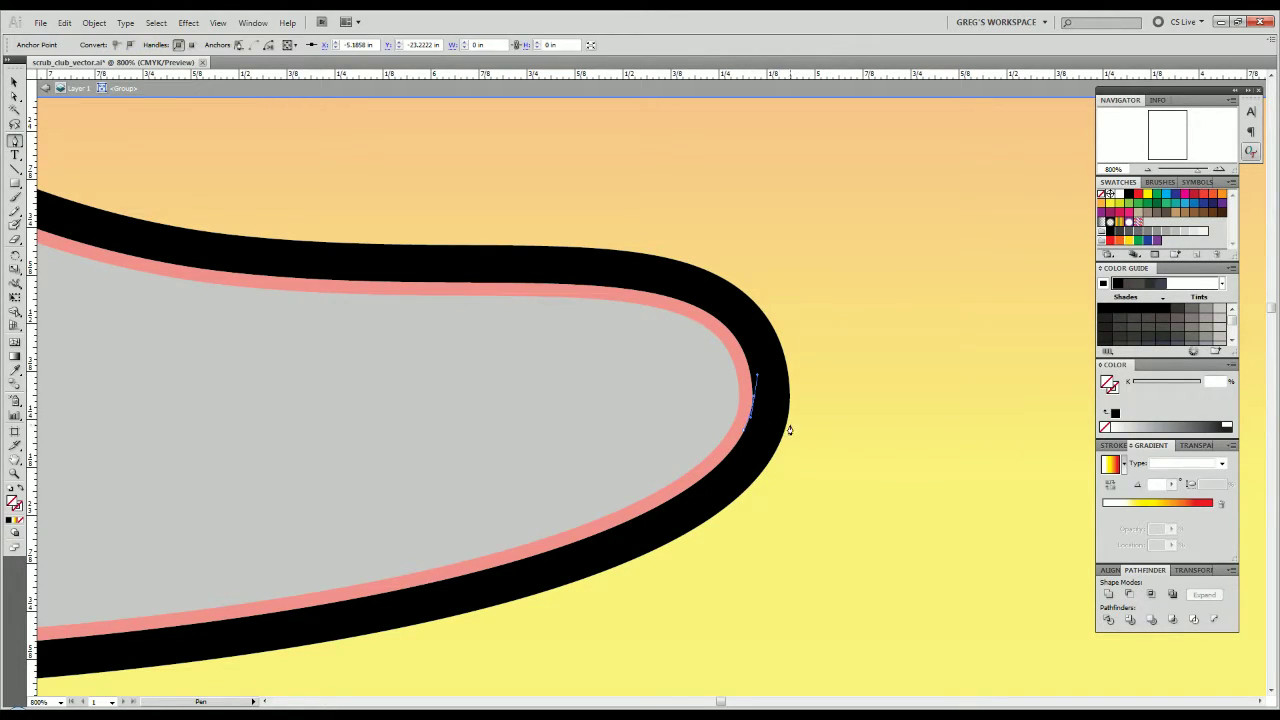
pyautogui.moveTo(789, 430); pyautogui.dragTo(779, 491)
pyautogui.moveTo(798, 342); pyautogui.dragTo(849, 377)
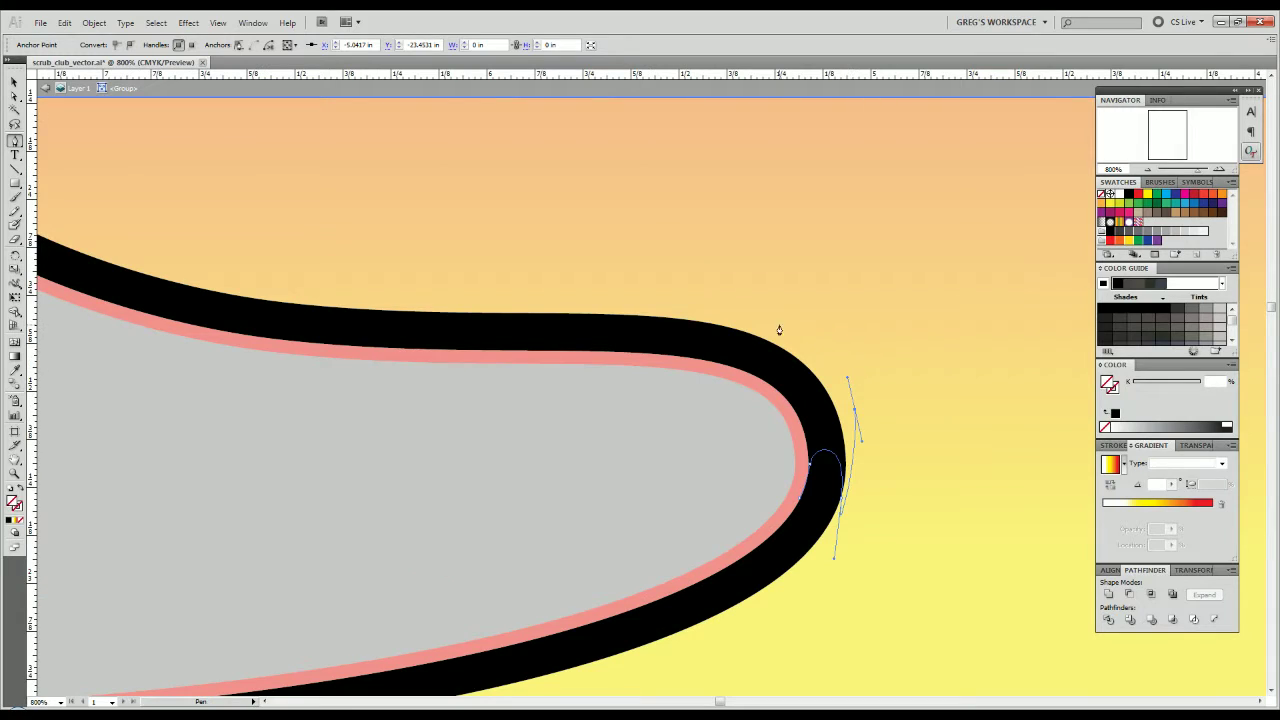
pyautogui.moveTo(727, 310); pyautogui.dragTo(676, 305)
pyautogui.click(658, 310)
pyautogui.moveTo(642, 314); pyautogui.dragTo(620, 356)
pyautogui.moveTo(689, 410); pyautogui.dragTo(712, 422)
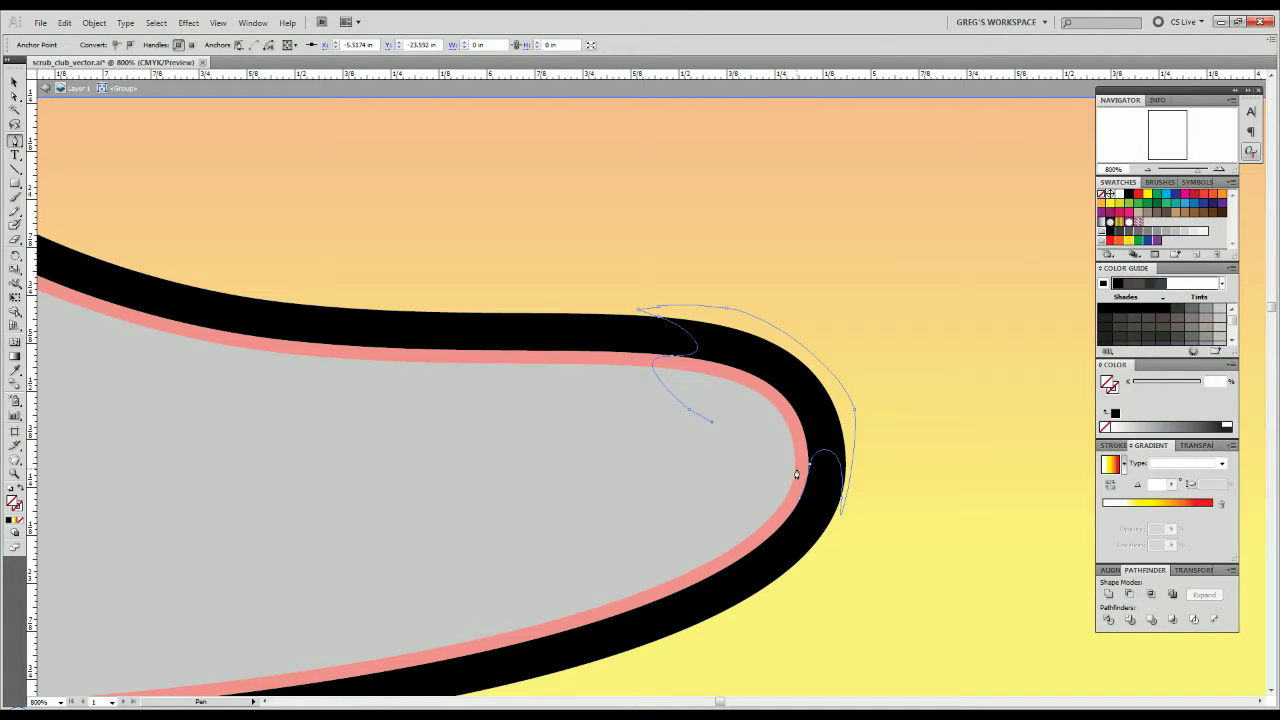
pyautogui.moveTo(797, 504); pyautogui.dragTo(800, 492)
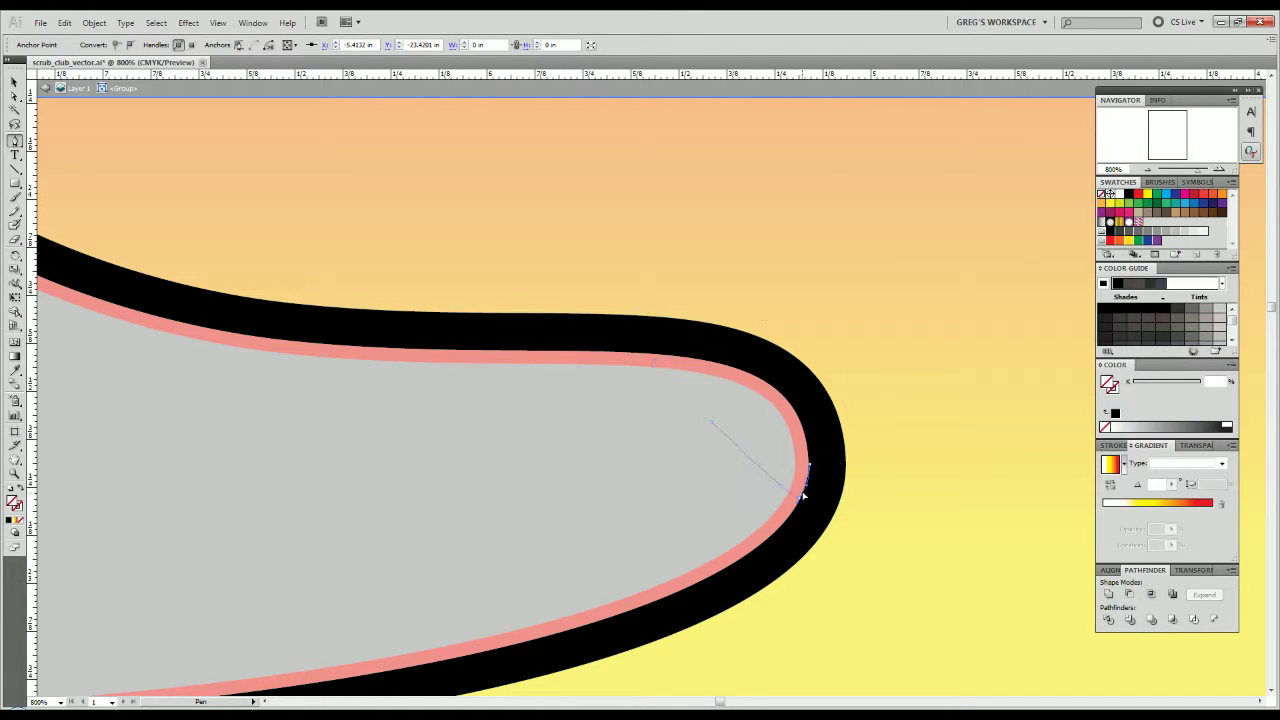
# Divide the black outline with the Pen shape around the S's inner bend, ungroup it, and delete the bend segment and leftover shape.
pyautogui.press('v')
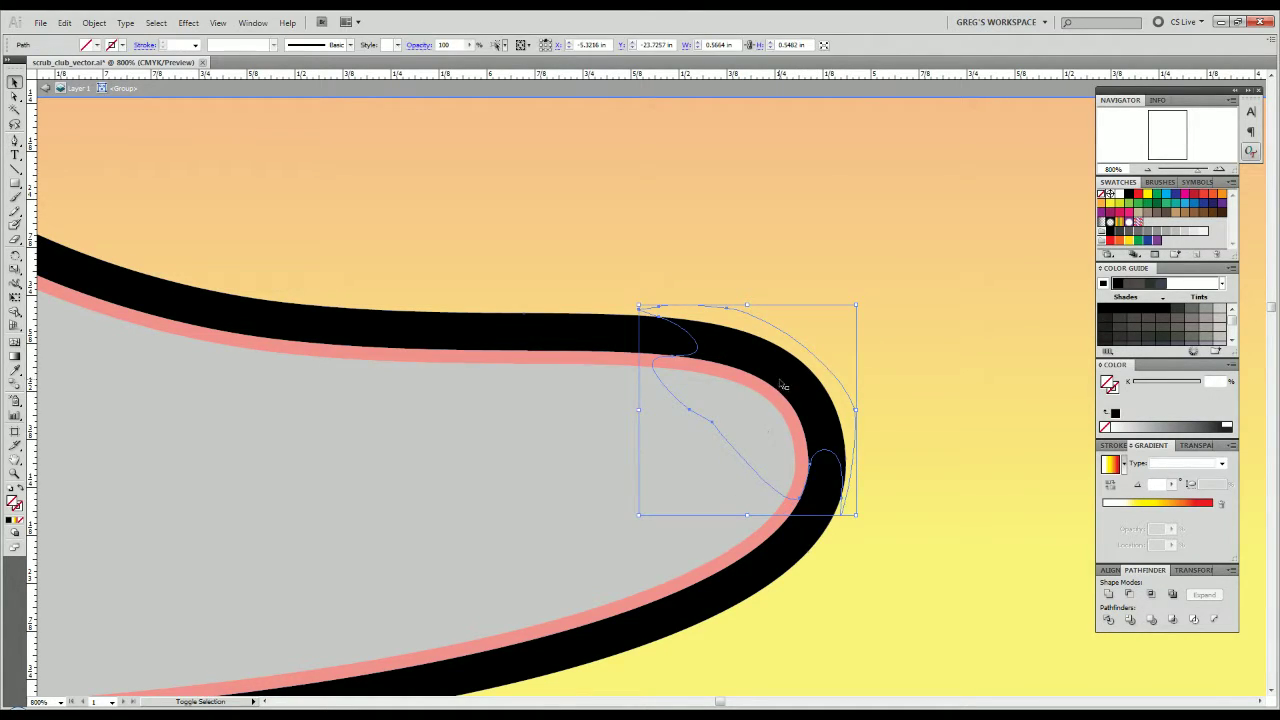
pyautogui.keyDown('shift'); pyautogui.click(781, 383); pyautogui.keyUp('shift')
pyautogui.click(1107, 619)
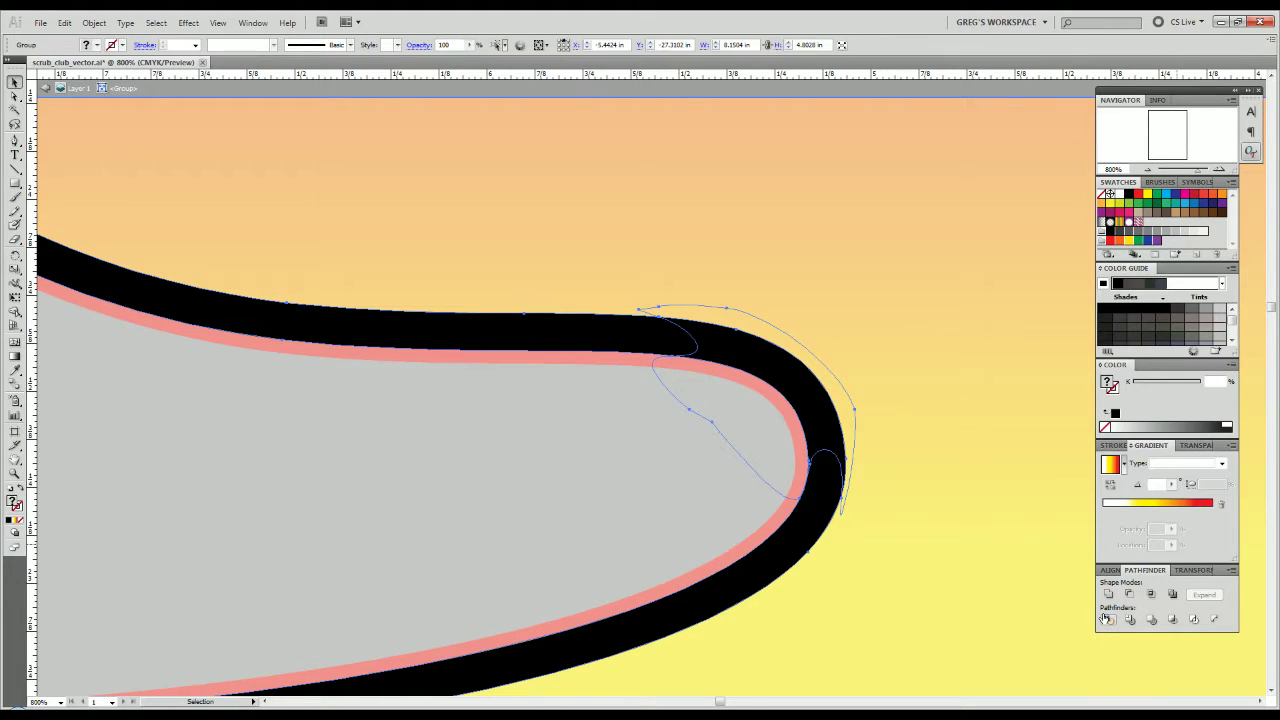
pyautogui.rightClick(725, 432)
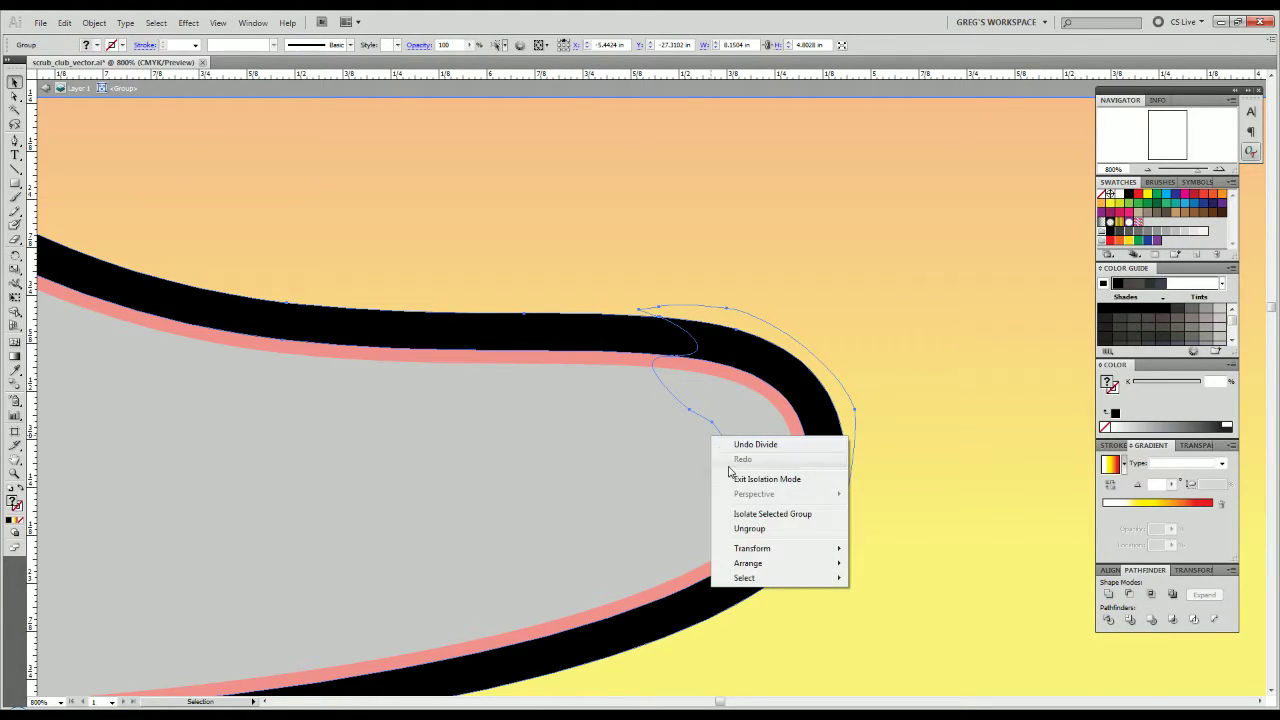
pyautogui.click(734, 529)
pyautogui.press('Delete')
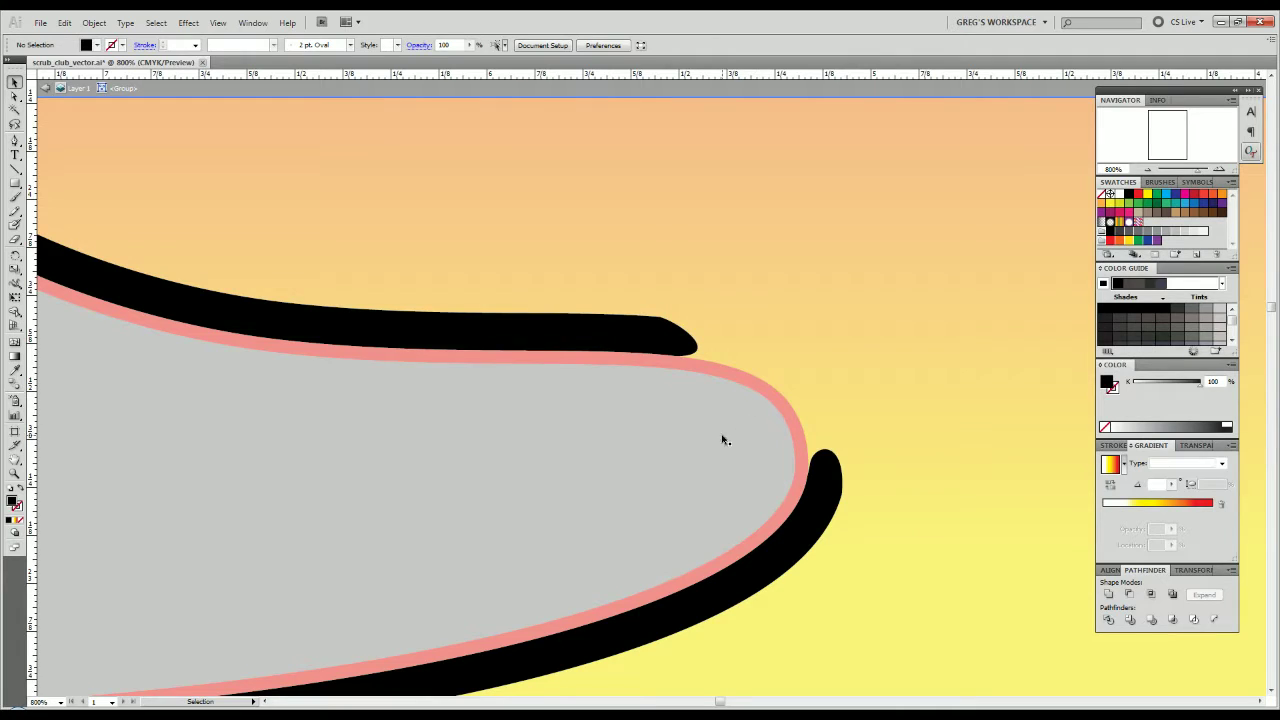
pyautogui.moveTo(725, 440); pyautogui.dragTo(871, 320)
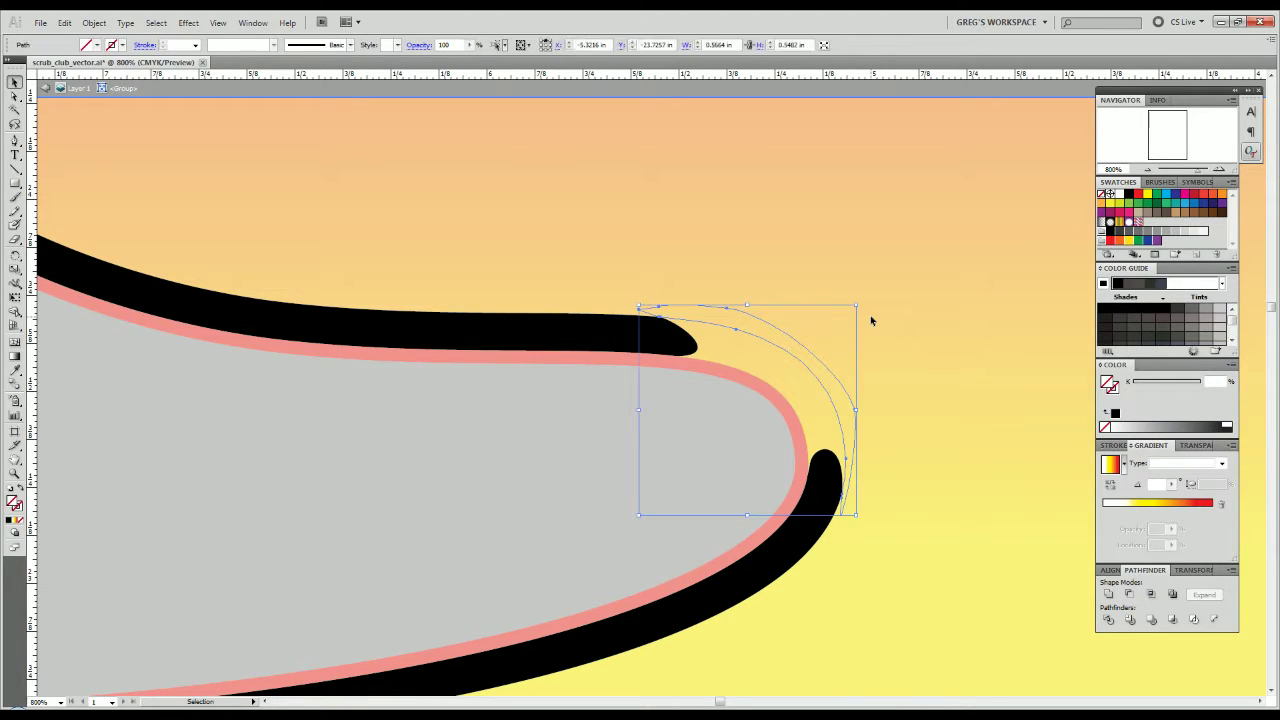
pyautogui.press('Delete')
# Recolour the outline segment along the upper edge of the S's lower arm white by sampling the existing white segment.
pyautogui.scroll(-4, 646, 446)
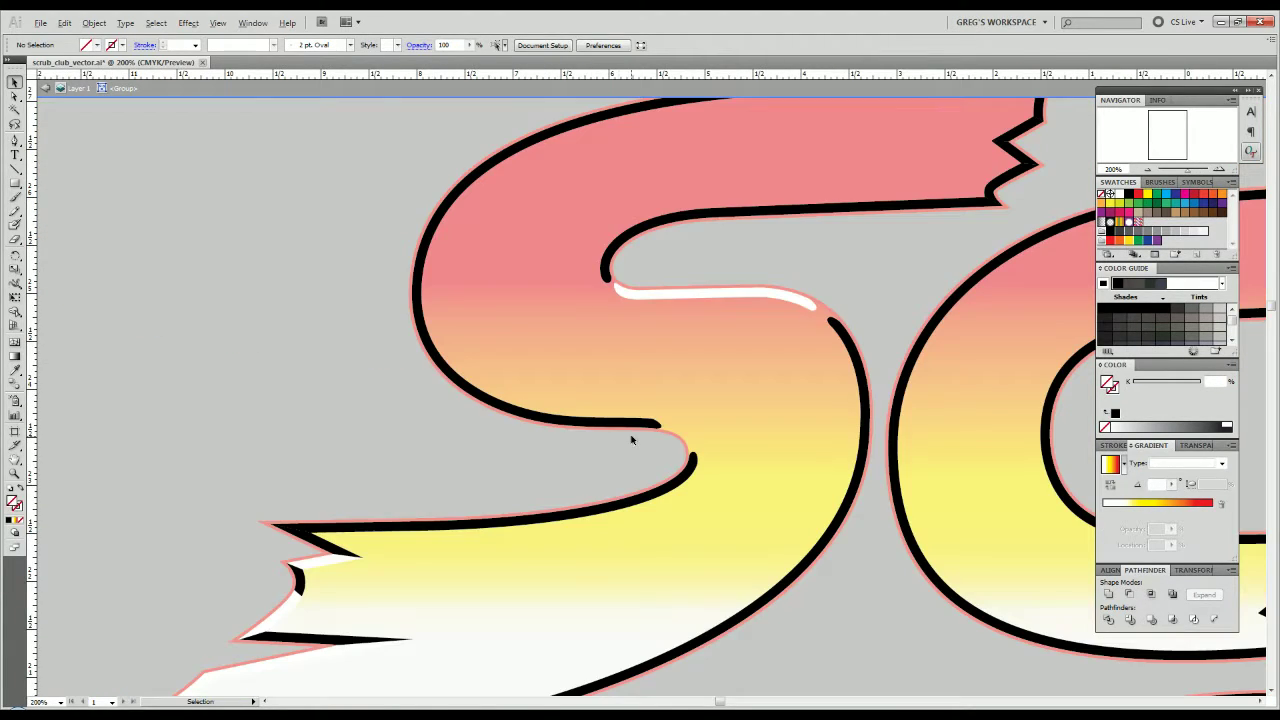
pyautogui.click(576, 516)
pyautogui.press('i')
pyautogui.click(334, 556)
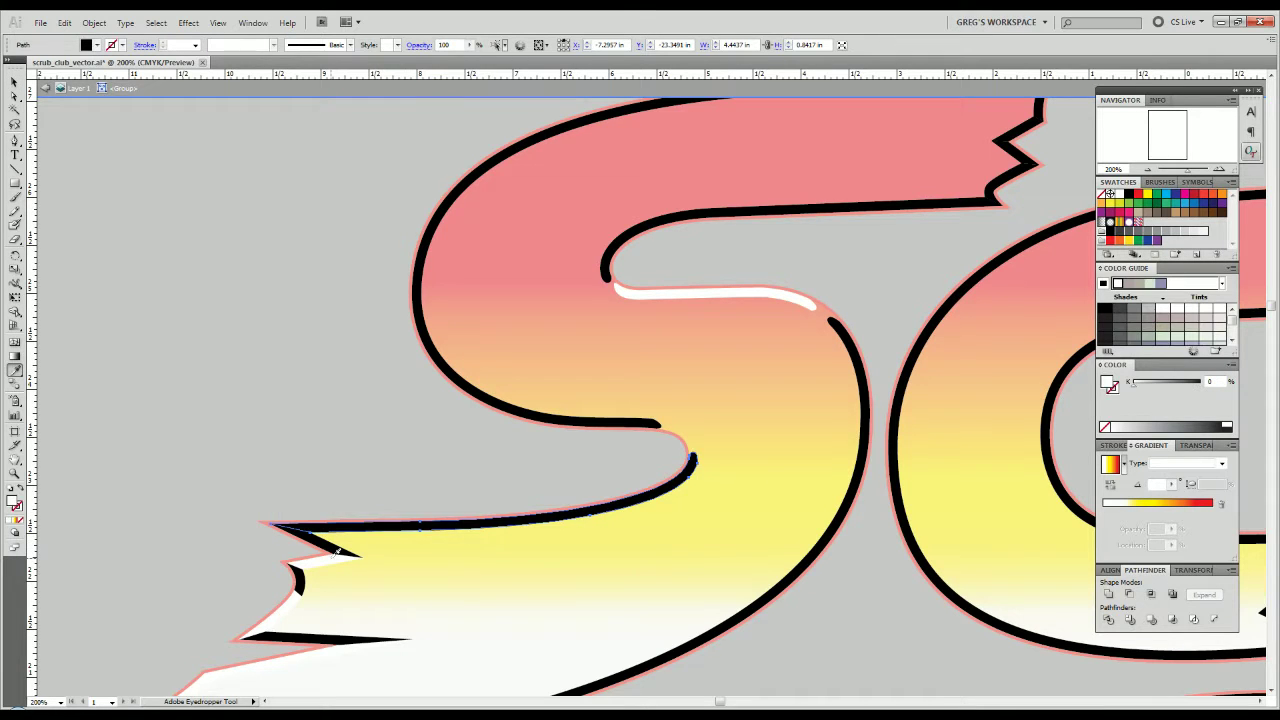
pyautogui.scroll(-3, 338, 545)
pyautogui.press('v')
pyautogui.click(326, 483)
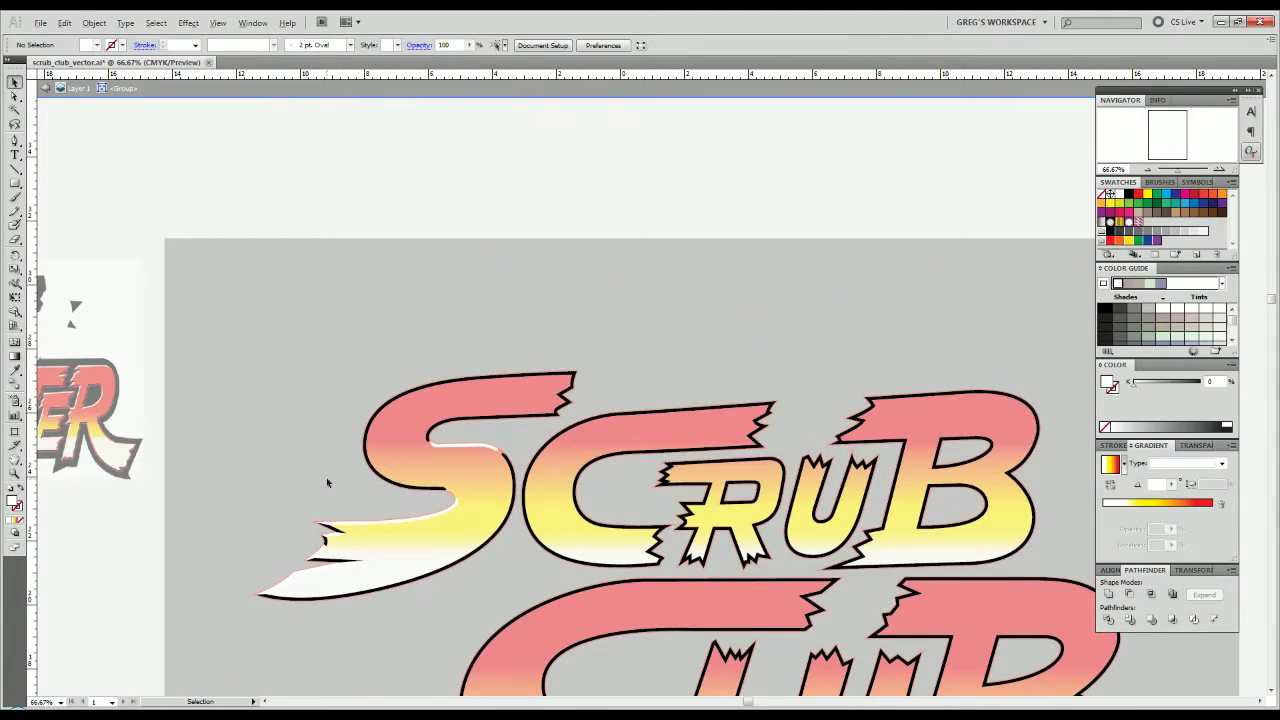
# Compare the black outline on the S's outer curve with the highlights on the Street Fighter reference lettering.
pyautogui.scroll(3, 443, 490)
pyautogui.moveTo(443, 487); pyautogui.dragTo(535, 532)
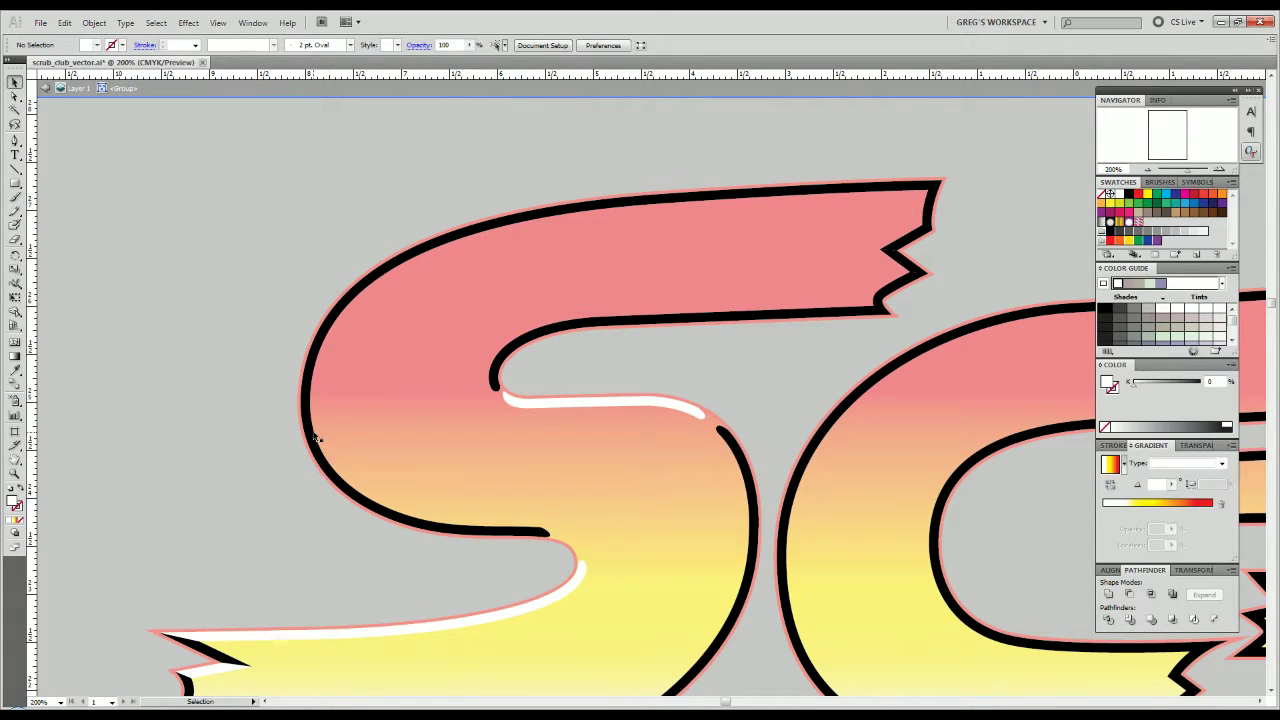
pyautogui.scroll(2, 330, 462)
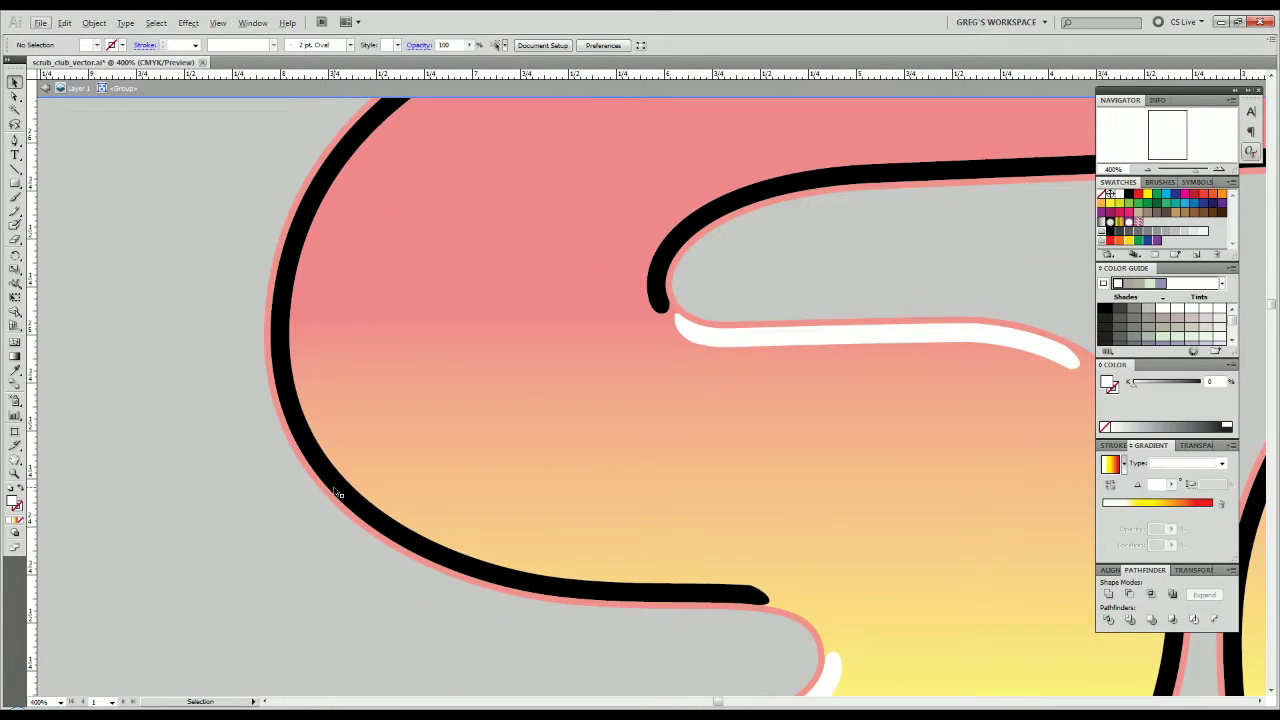
pyautogui.click(334, 545)
pyautogui.scroll(-5, 334, 545)
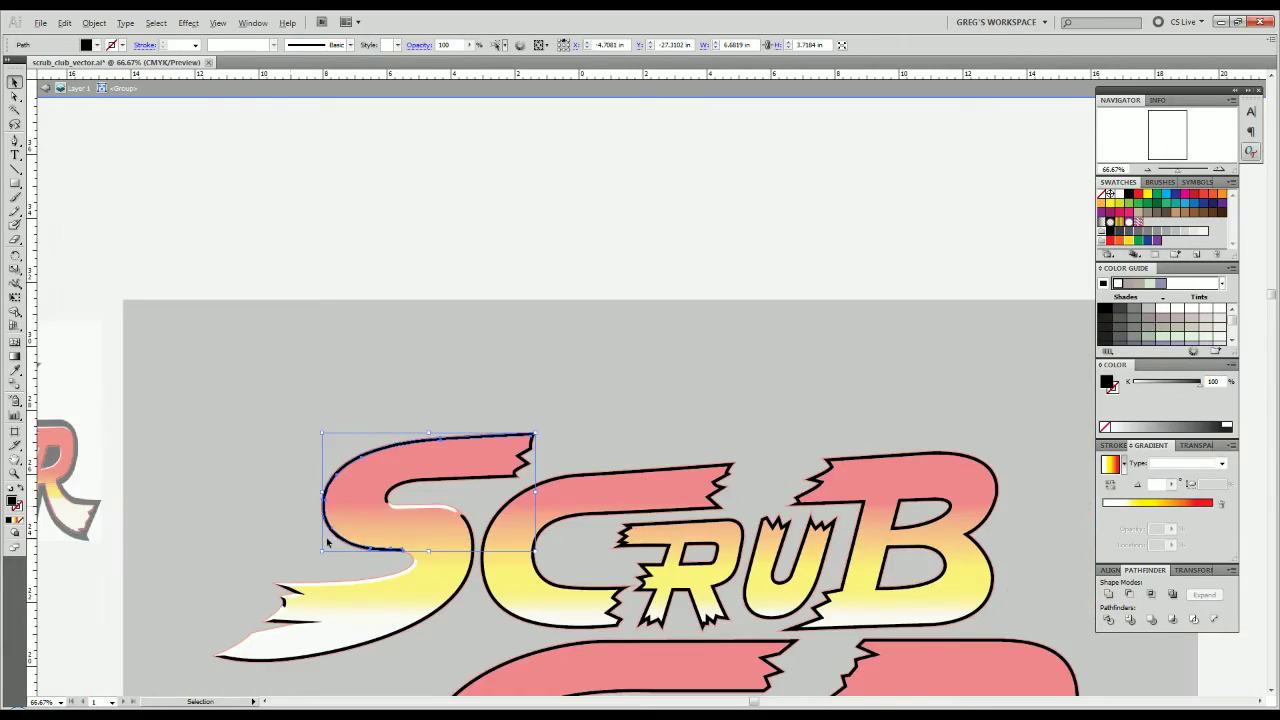
pyautogui.scroll(3, 263, 244)
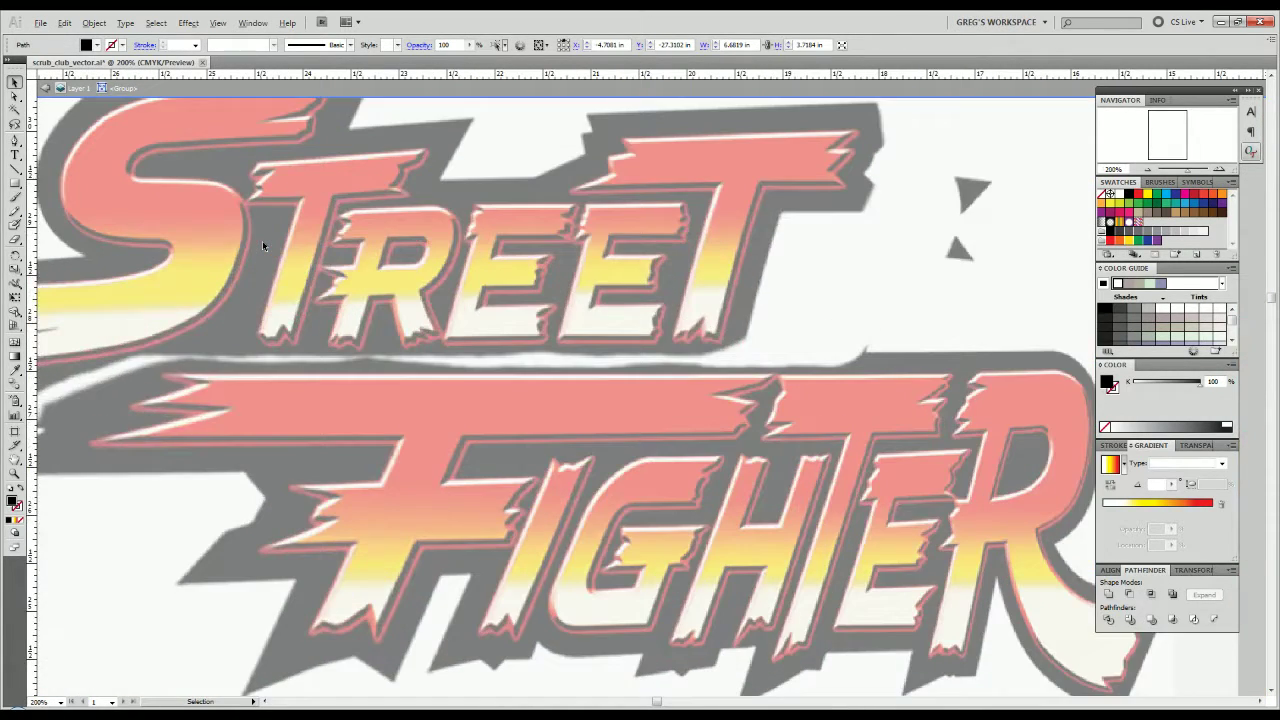
pyautogui.scroll(-2, 263, 244)
pyautogui.press('space')
pyautogui.moveTo(938, 514); pyautogui.dragTo(544, 426)
pyautogui.scroll(2, 774, 380)
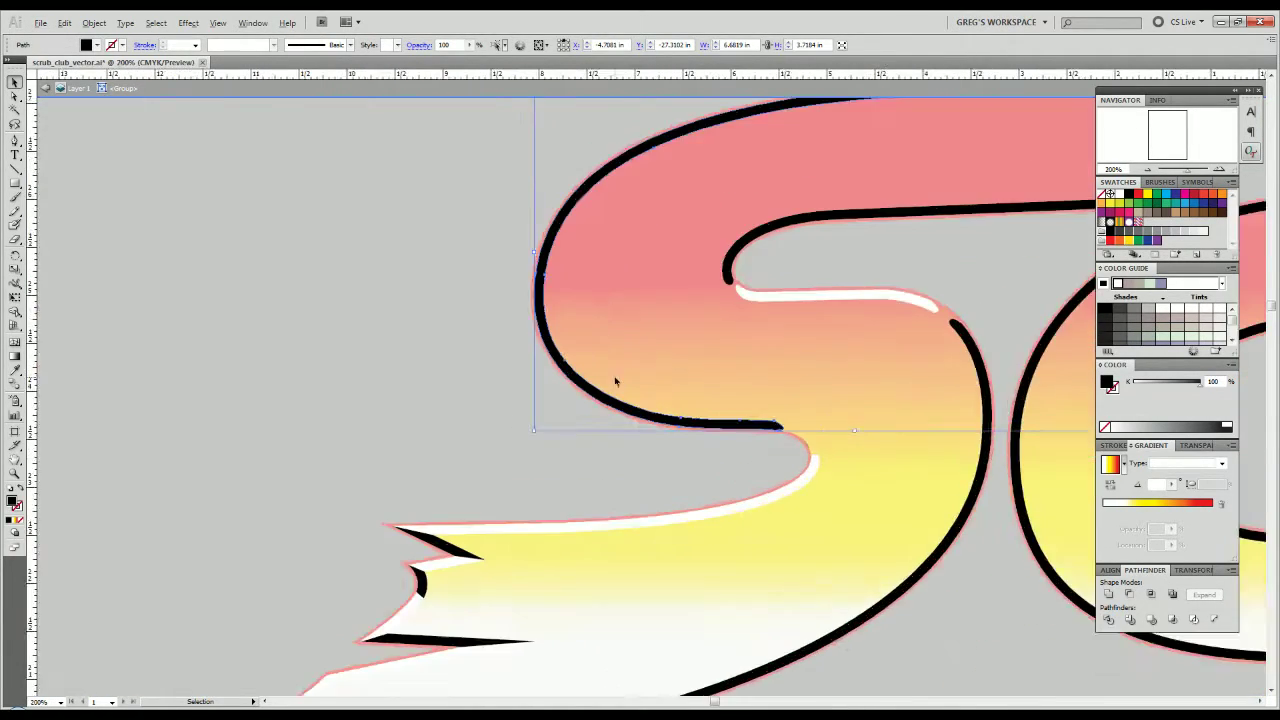
pyautogui.scroll(1, 616, 382)
pyautogui.click(595, 486)
pyautogui.scroll(1, 540, 437)
pyautogui.scroll(1, 574, 460)
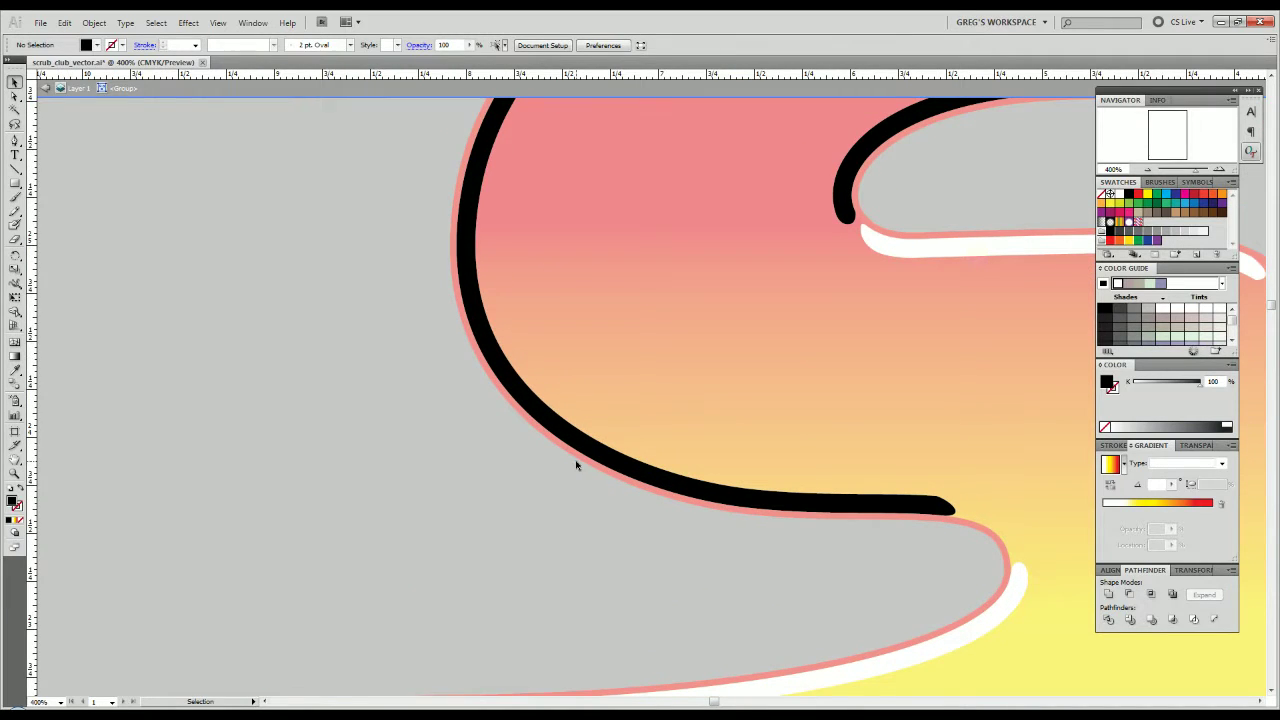
# Start an unfilled Pen path with a curved cut across the black outline at the S's lower outer curve, continuing outside the letter.
pyautogui.press('p')
pyautogui.scroll(1, 512, 365)
pyautogui.click(486, 326)
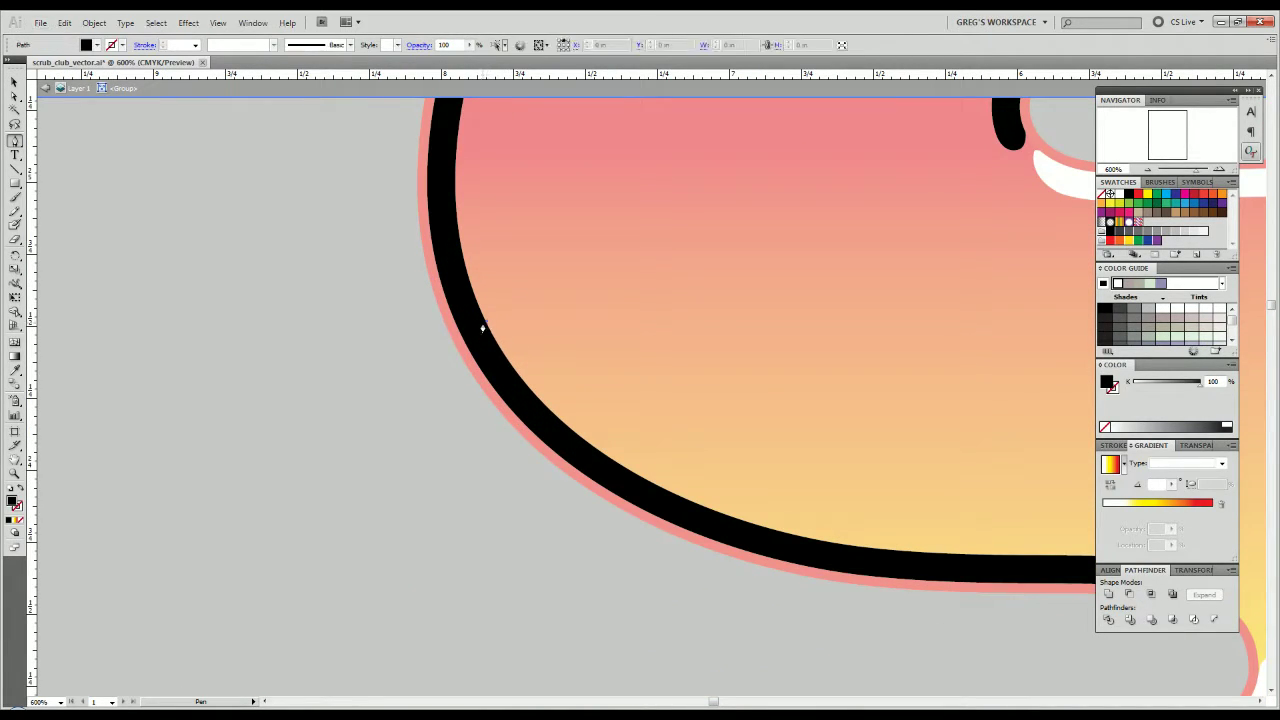
pyautogui.moveTo(506, 406); pyautogui.dragTo(525, 440)
pyautogui.hotkey('ctrl', 'z')
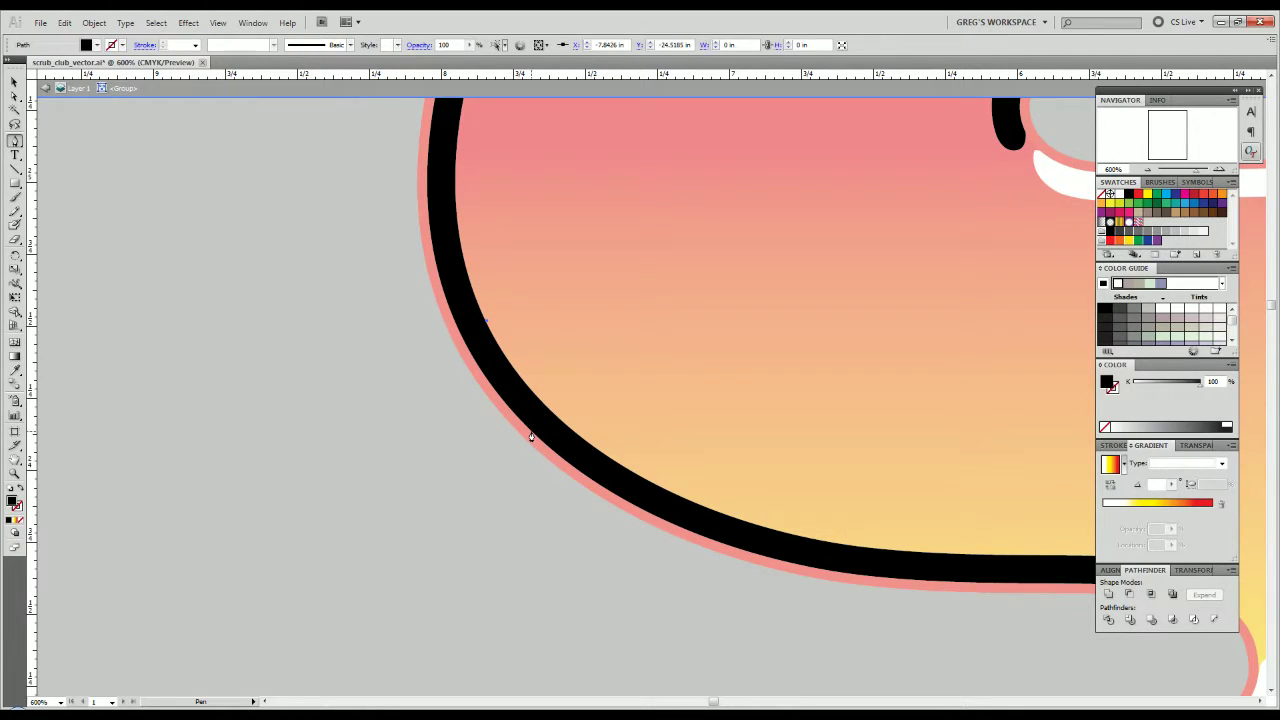
pyautogui.moveTo(531, 437); pyautogui.dragTo(599, 541)
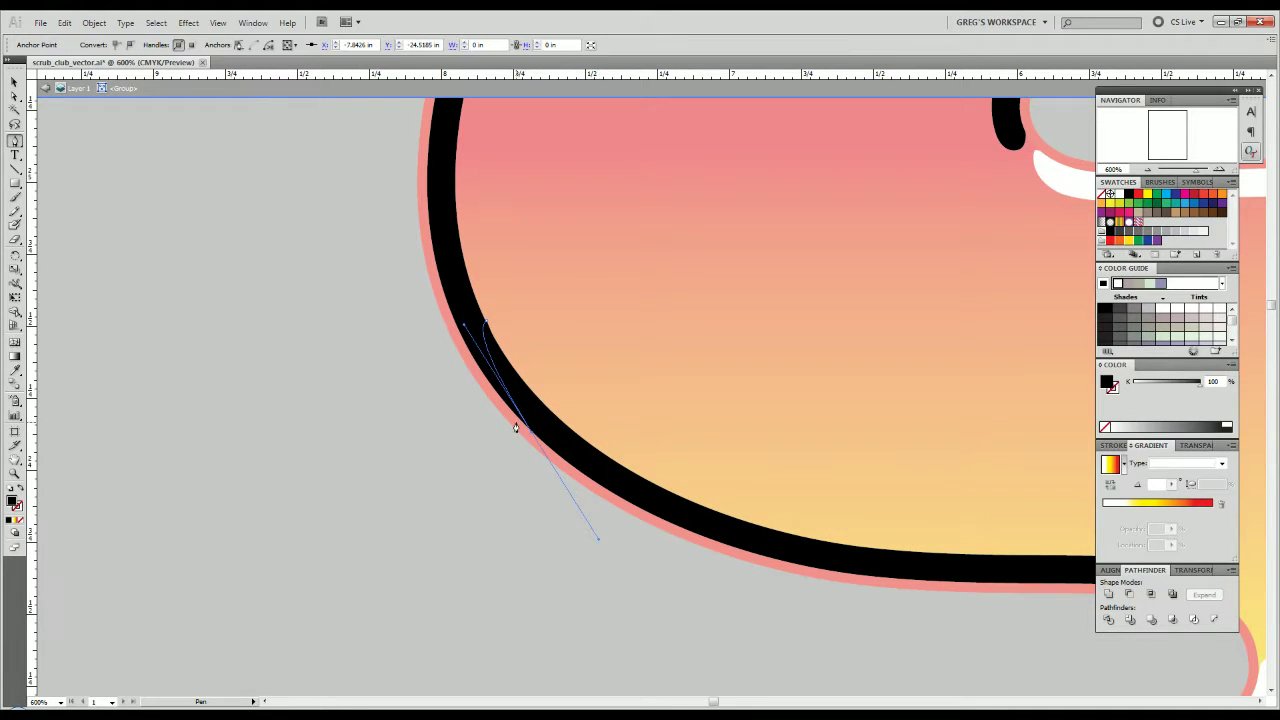
pyautogui.click(531, 437)
pyautogui.click(514, 447)
pyautogui.click(468, 441)
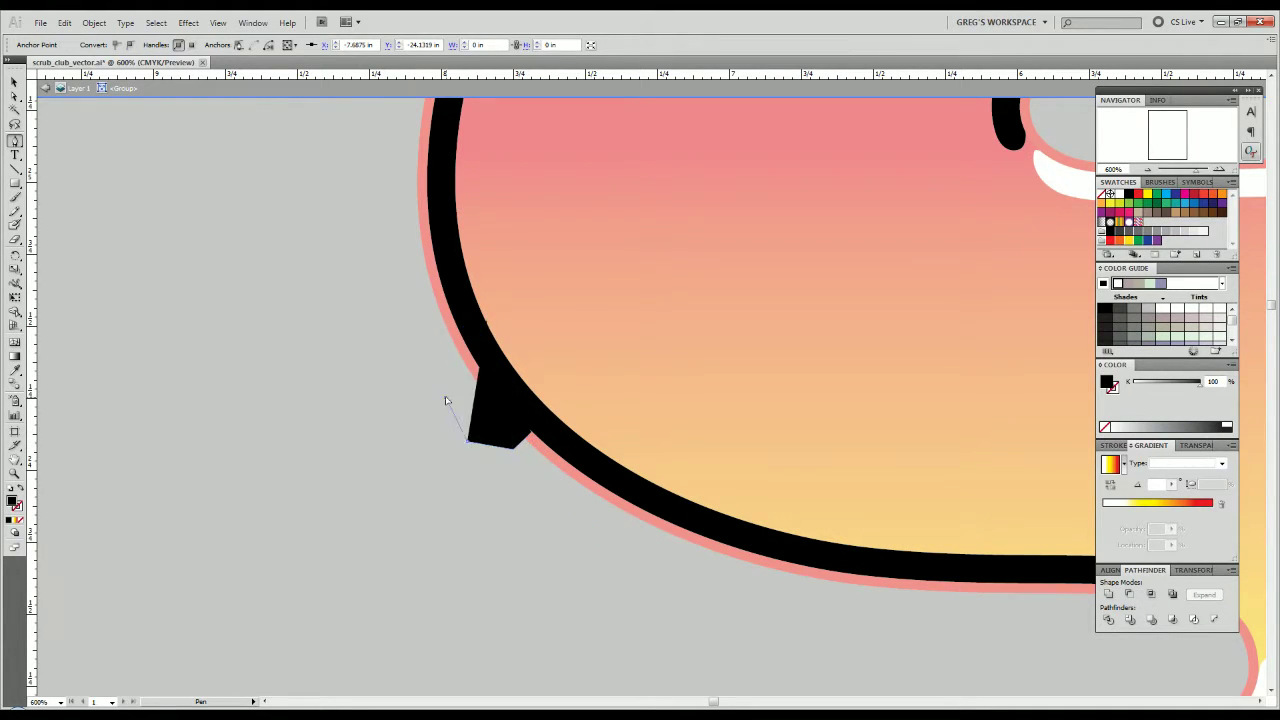
pyautogui.click(446, 397)
pyautogui.click(486, 326)
pyautogui.click(21, 520)
# Extend the Pen path outside the S's outer curve and above its upper arm to the arm's end, consulting the reference logo.
pyautogui.scroll(-3, 266, 508)
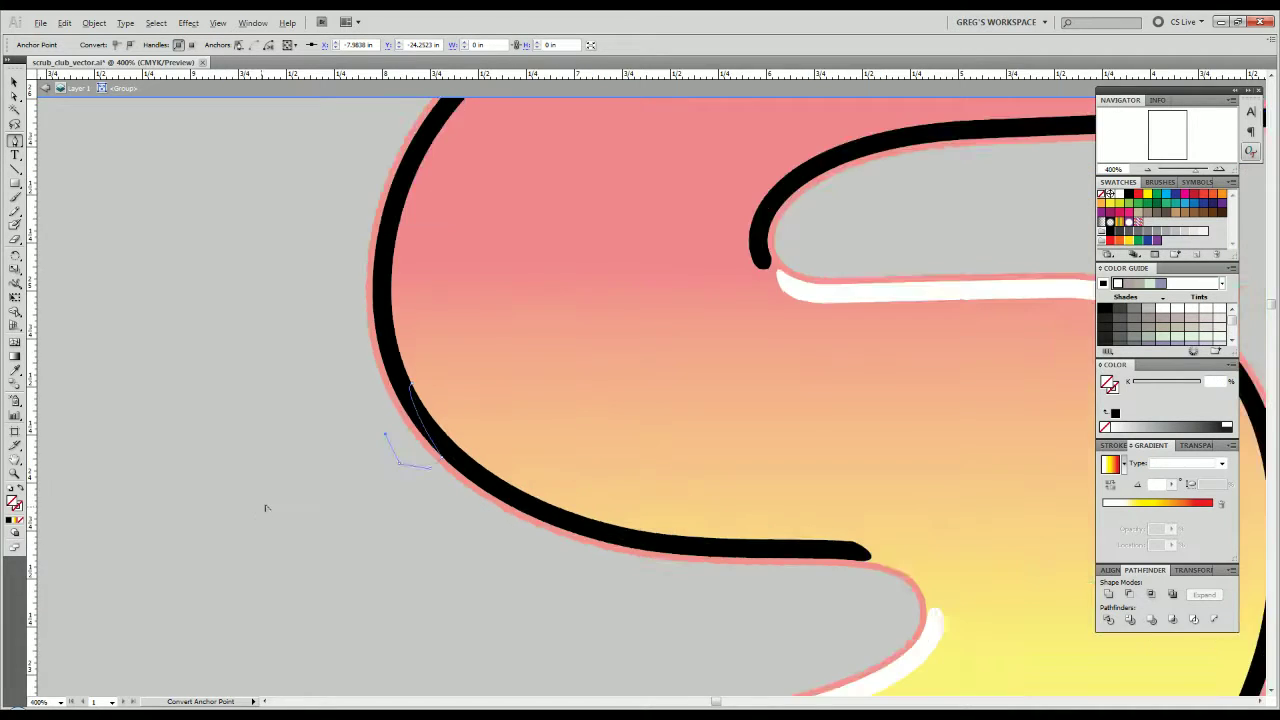
pyautogui.moveTo(313, 433); pyautogui.dragTo(1180, 470)
pyautogui.moveTo(80, 332); pyautogui.dragTo(365, 682)
pyautogui.moveTo(977, 570); pyautogui.dragTo(374, 486)
pyautogui.moveTo(831, 458); pyautogui.dragTo(589, 249)
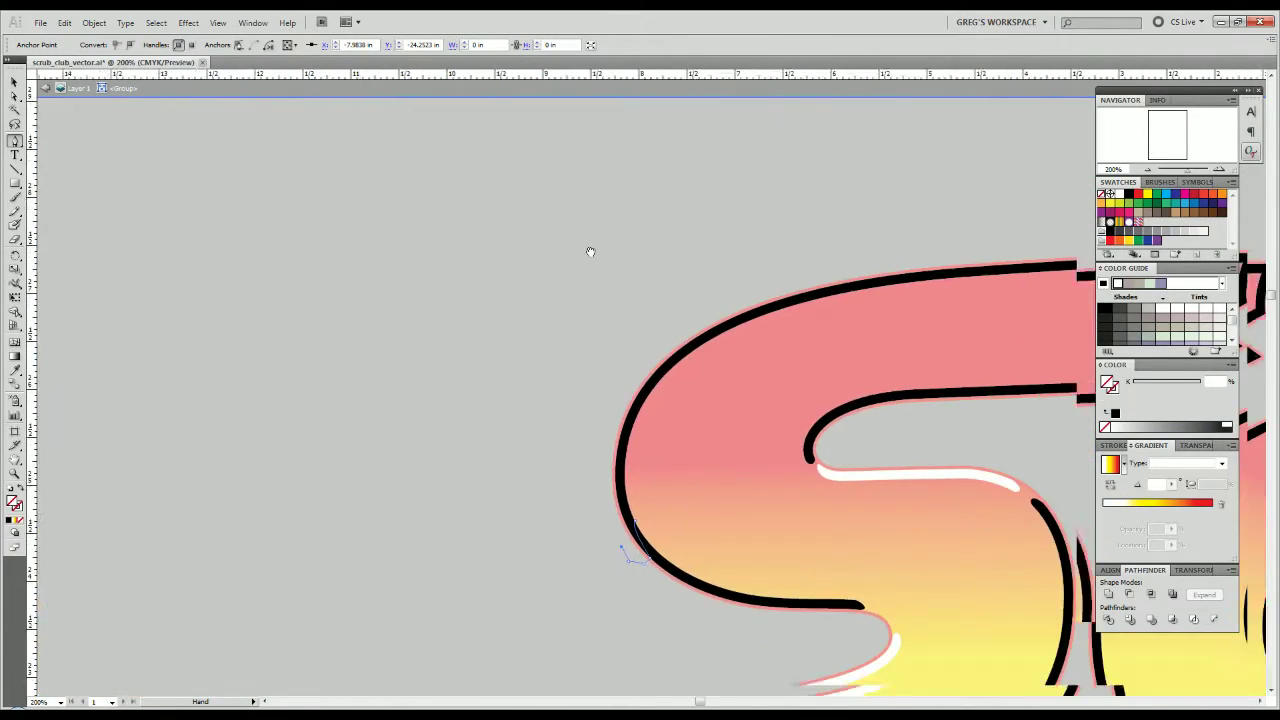
pyautogui.scroll(1, 650, 511)
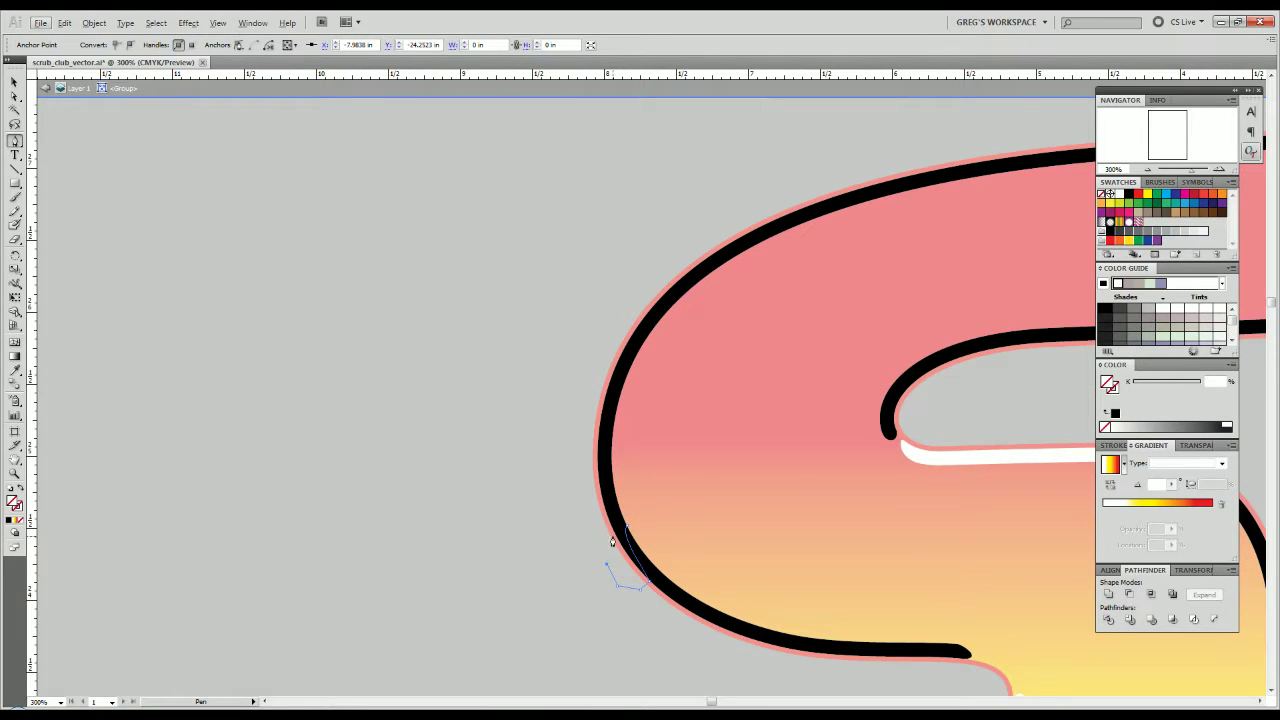
pyautogui.scroll(-1, 596, 421)
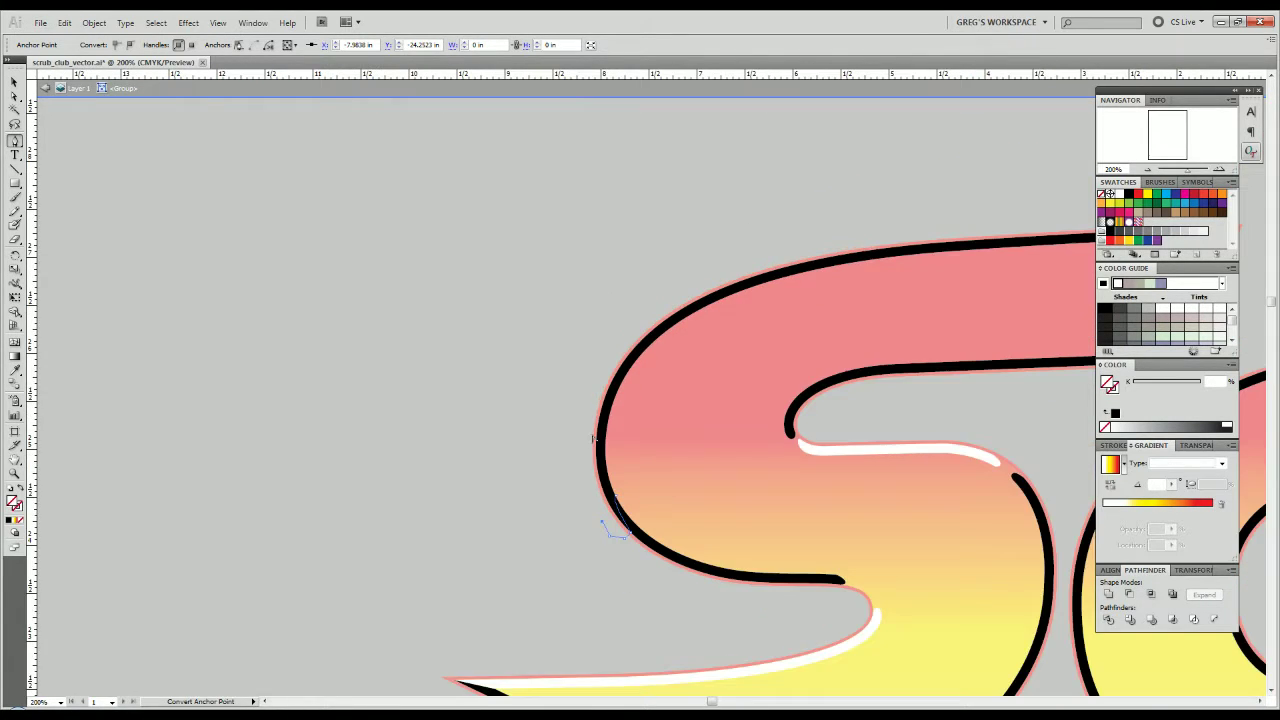
pyautogui.moveTo(578, 443); pyautogui.dragTo(344, 480)
pyautogui.click(346, 407)
pyautogui.click(446, 322)
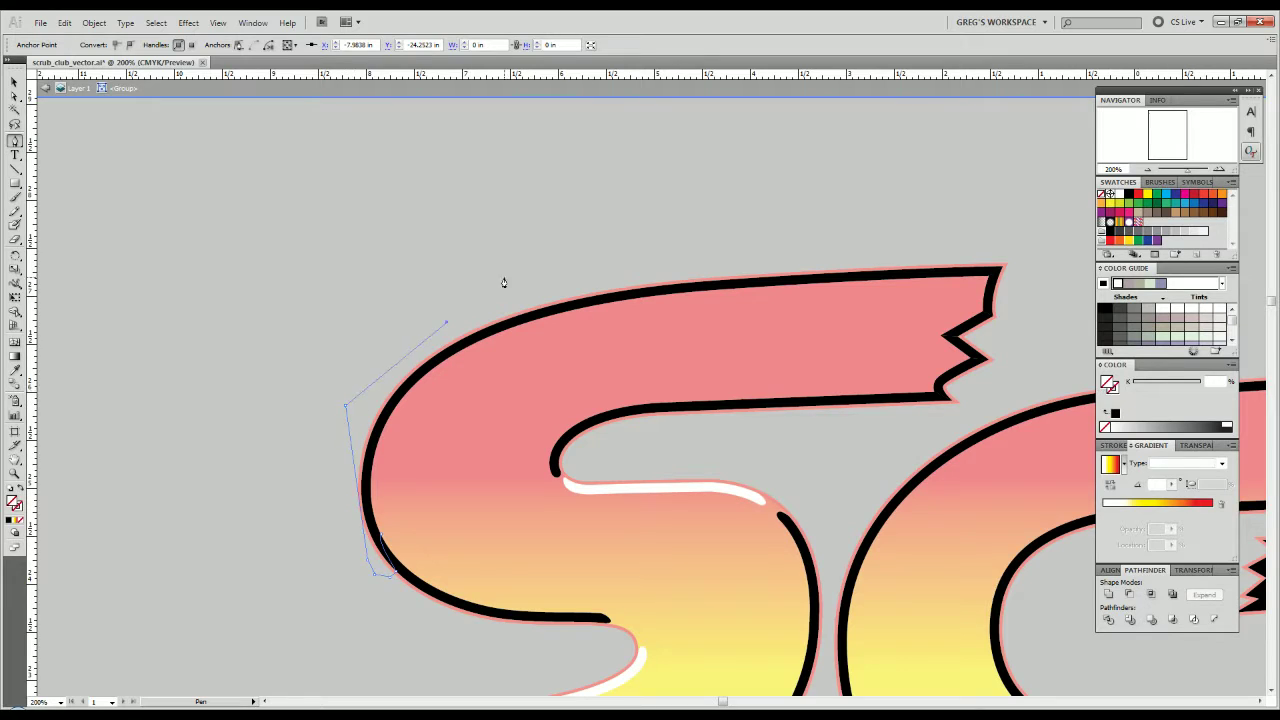
pyautogui.click(580, 244)
pyautogui.click(840, 254)
pyautogui.click(978, 240)
pyautogui.click(1012, 257)
# Return the Pen path across the upper arm's end and inside the S's black outline, closing it at the starting point.
pyautogui.click(1008, 283)
pyautogui.click(975, 295)
pyautogui.click(857, 291)
pyautogui.click(555, 347)
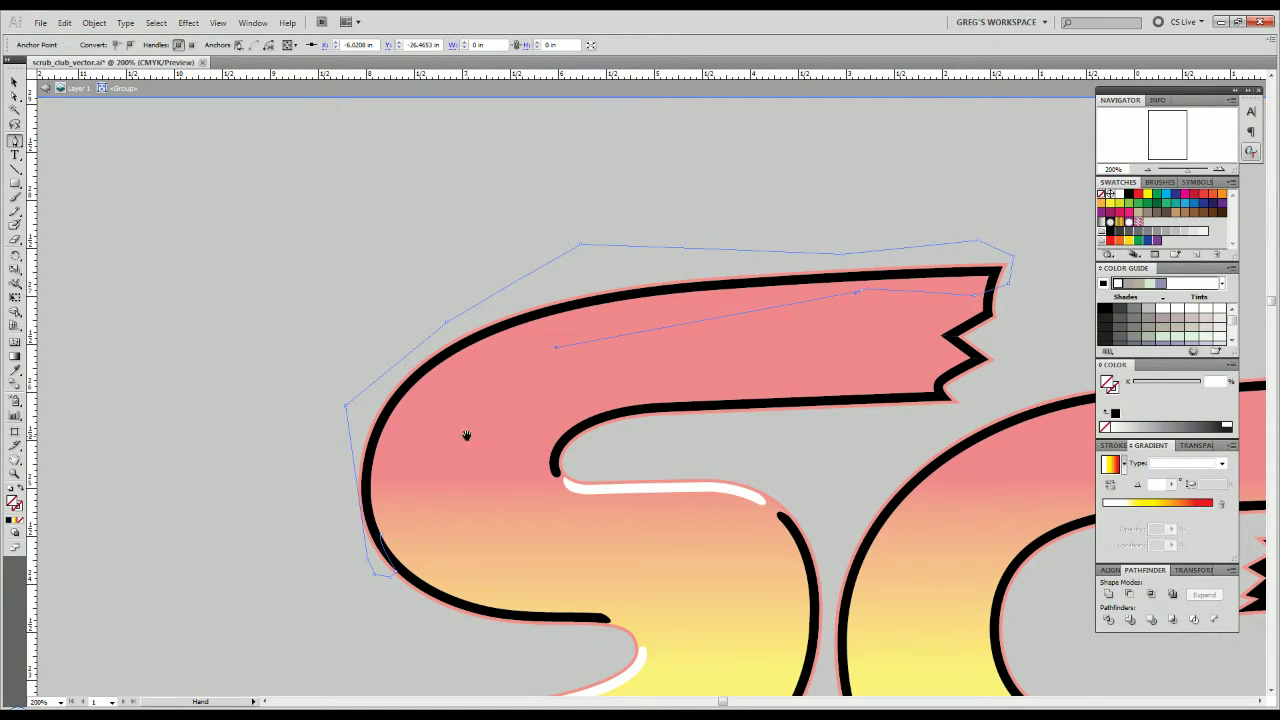
pyautogui.moveTo(466, 435); pyautogui.dragTo(535, 381)
pyautogui.scroll(2, 452, 439)
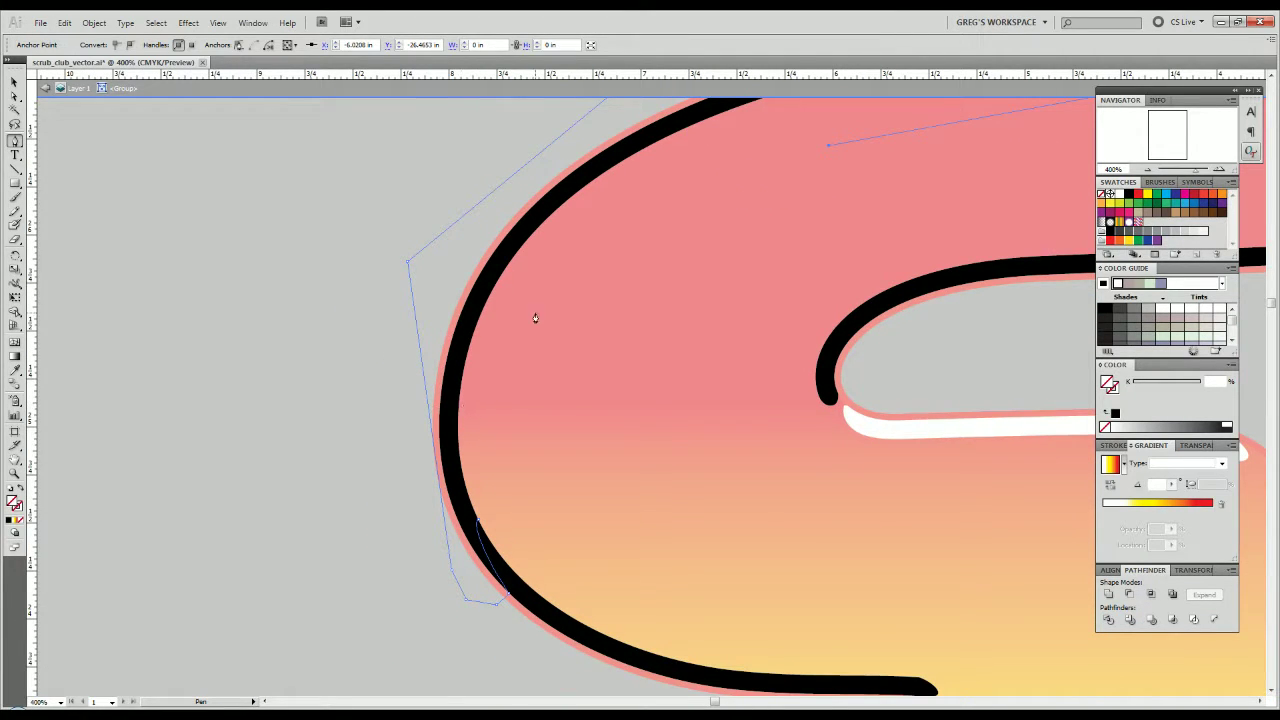
pyautogui.moveTo(500, 299); pyautogui.dragTo(481, 320)
pyautogui.click(476, 526)
# Divide the S's outer black outline with the closed Pen shape, ungroup the result and check the separated upper segment.
pyautogui.press('v')
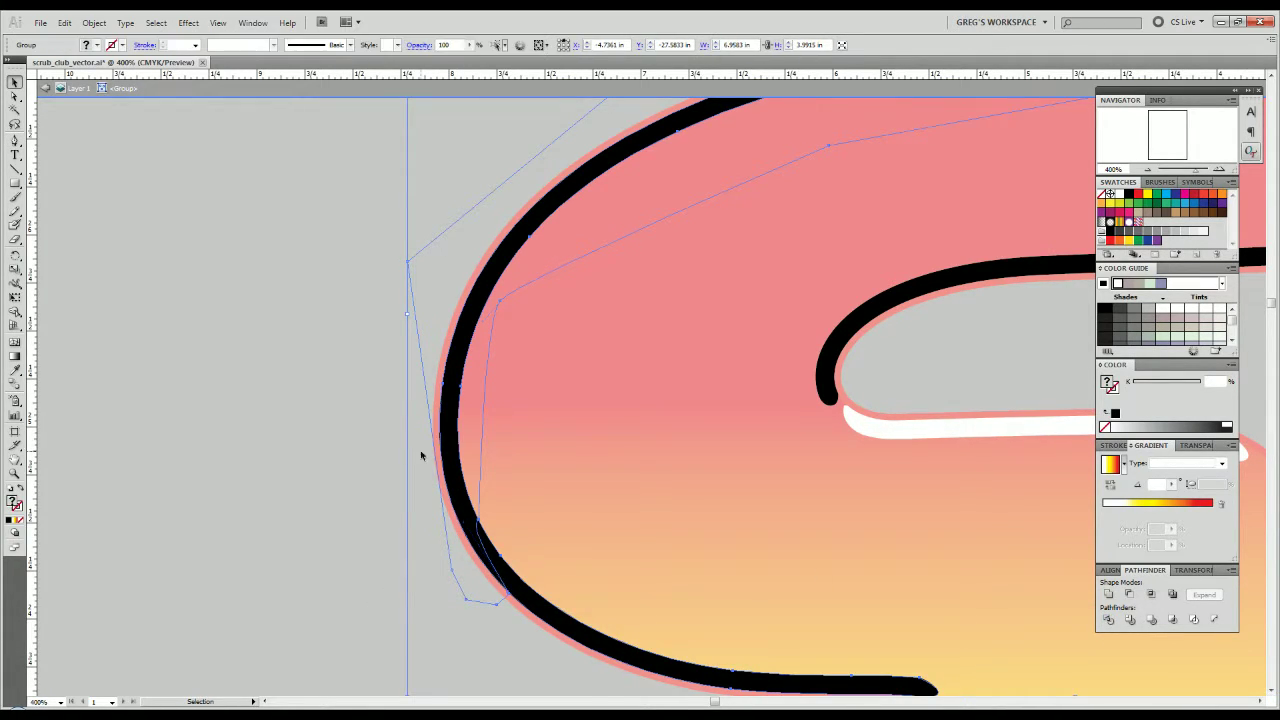
pyautogui.rightClick(402, 444)
pyautogui.click(436, 539)
pyautogui.click(402, 557)
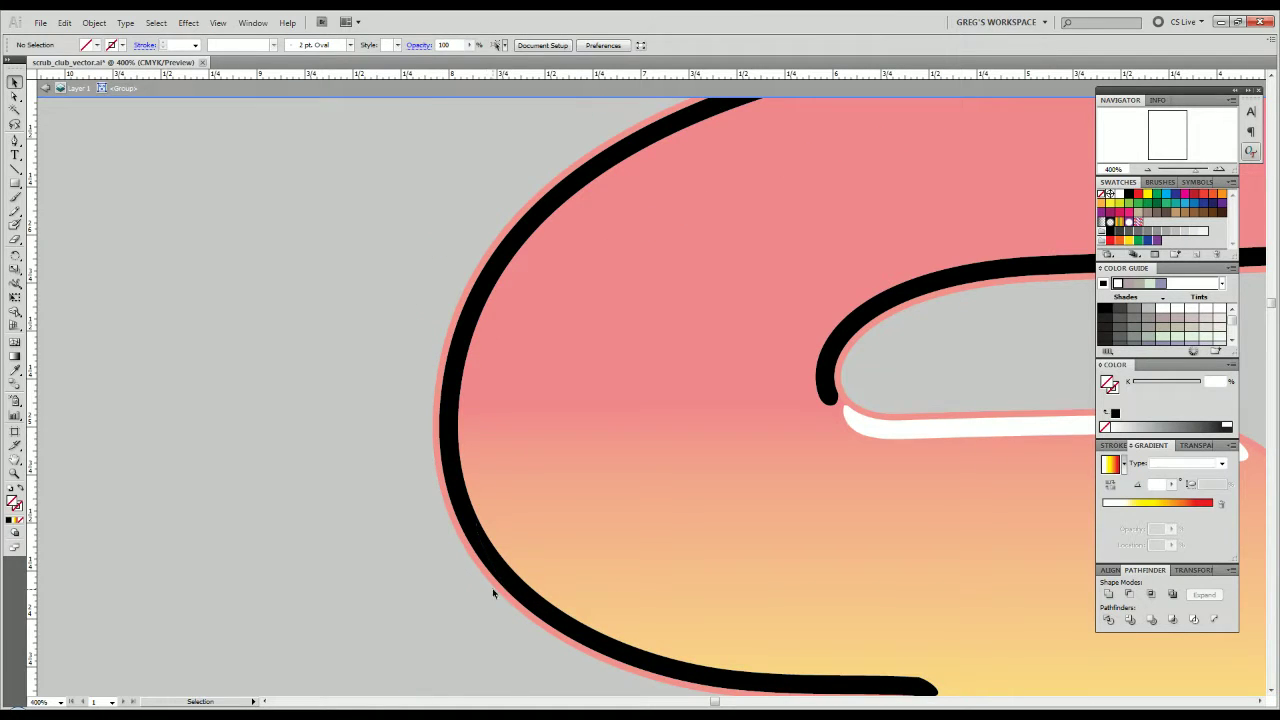
pyautogui.moveTo(940, 694); pyautogui.dragTo(458, 502)
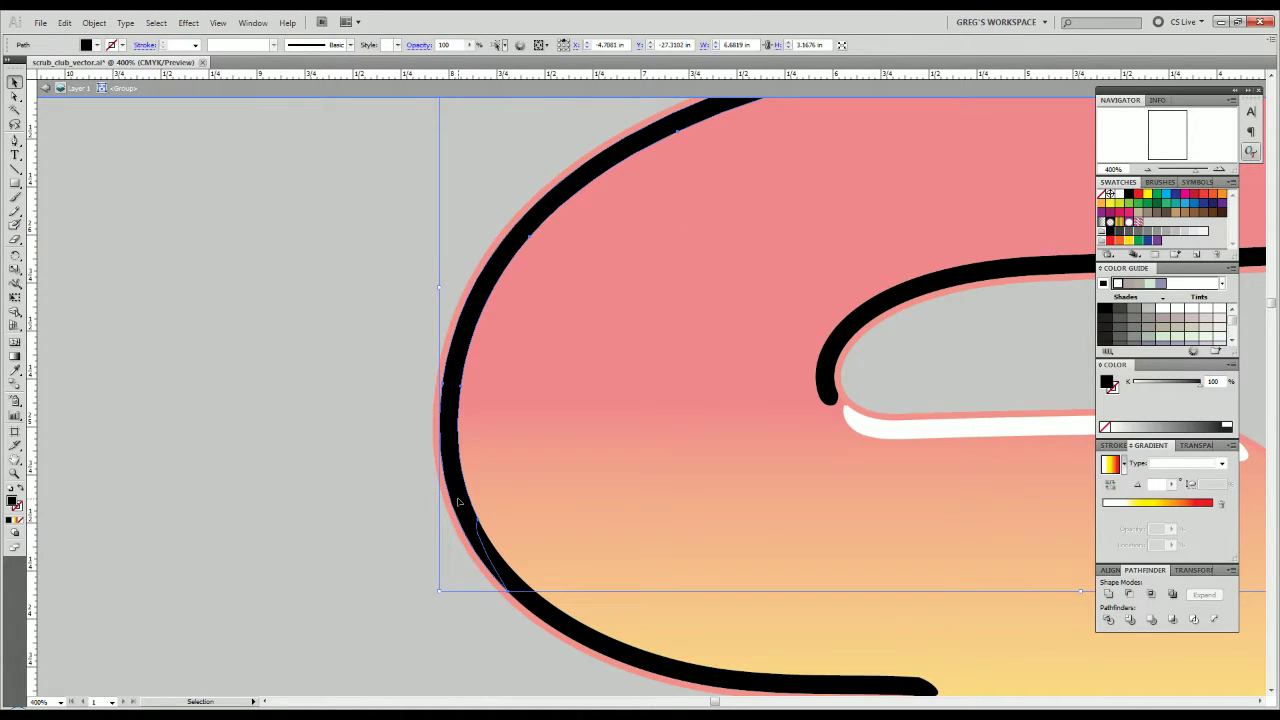
pyautogui.click(413, 519)
# Delete the leftover Pen shape around the S's outer curve, using Outline view to select it.
pyautogui.press('p')
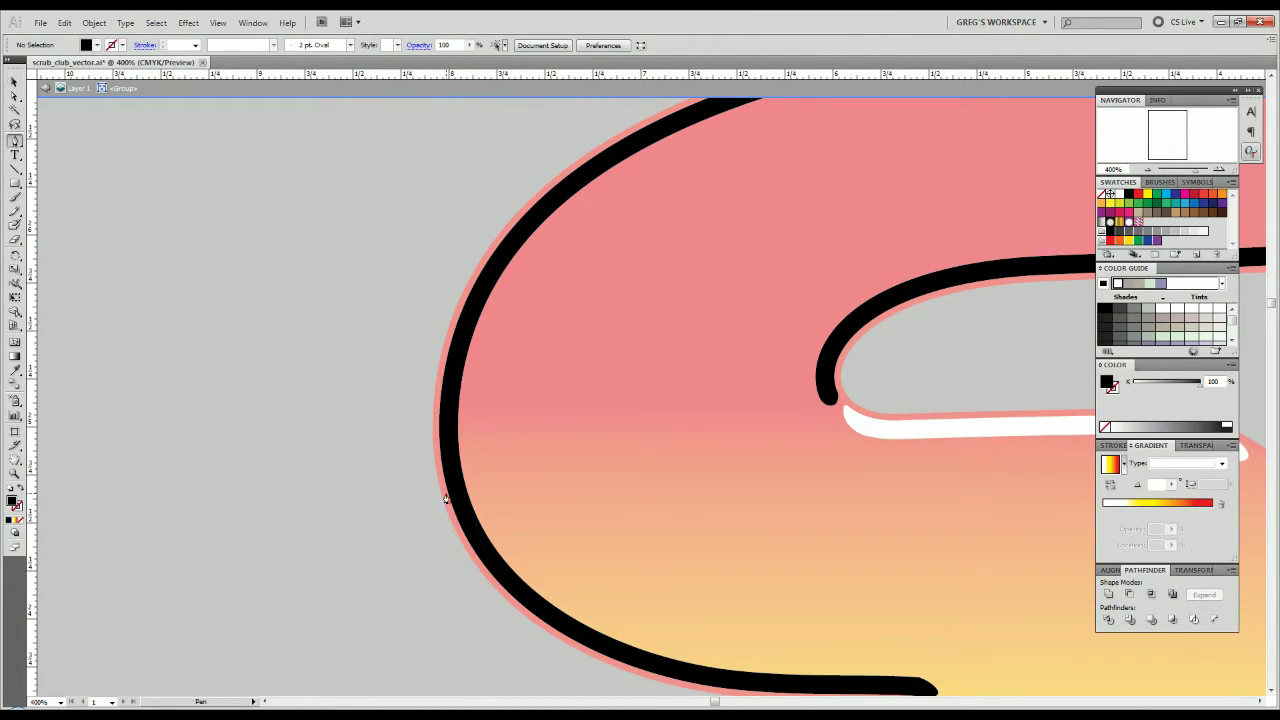
pyautogui.hotkey('ctrl', 'y')
pyautogui.press('v')
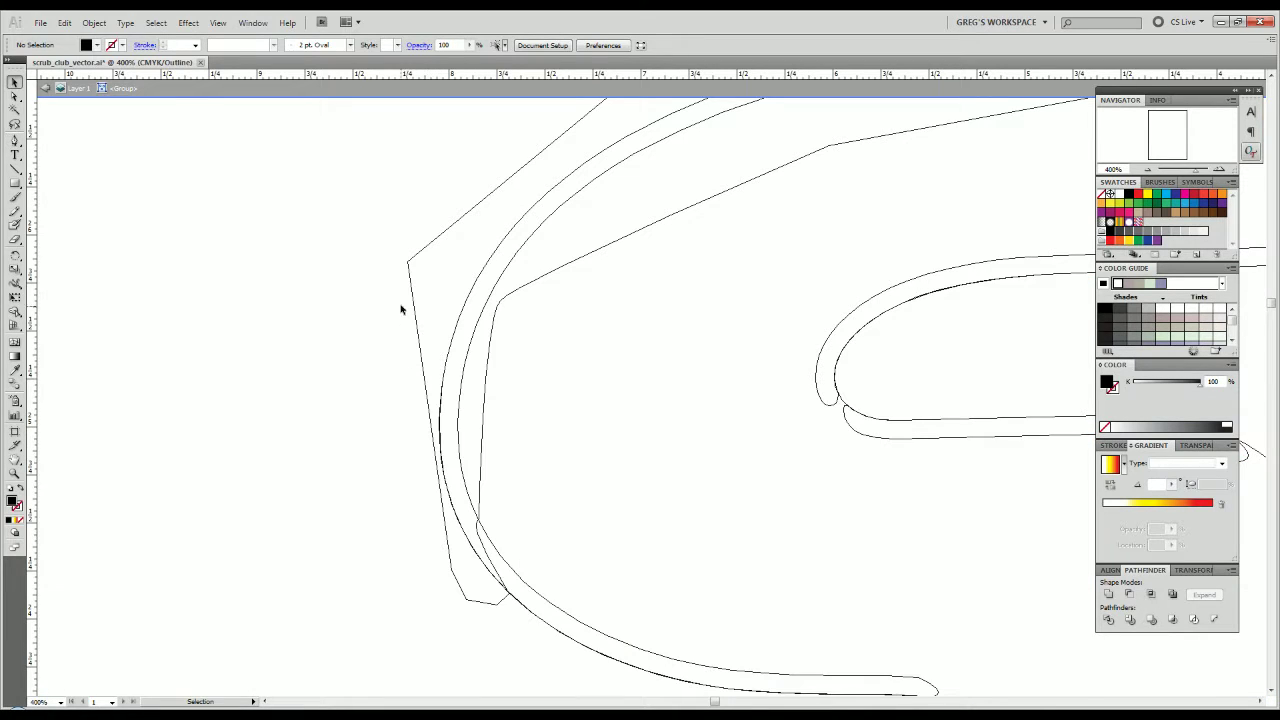
pyautogui.moveTo(384, 244); pyautogui.dragTo(410, 256)
pyautogui.press('Delete')
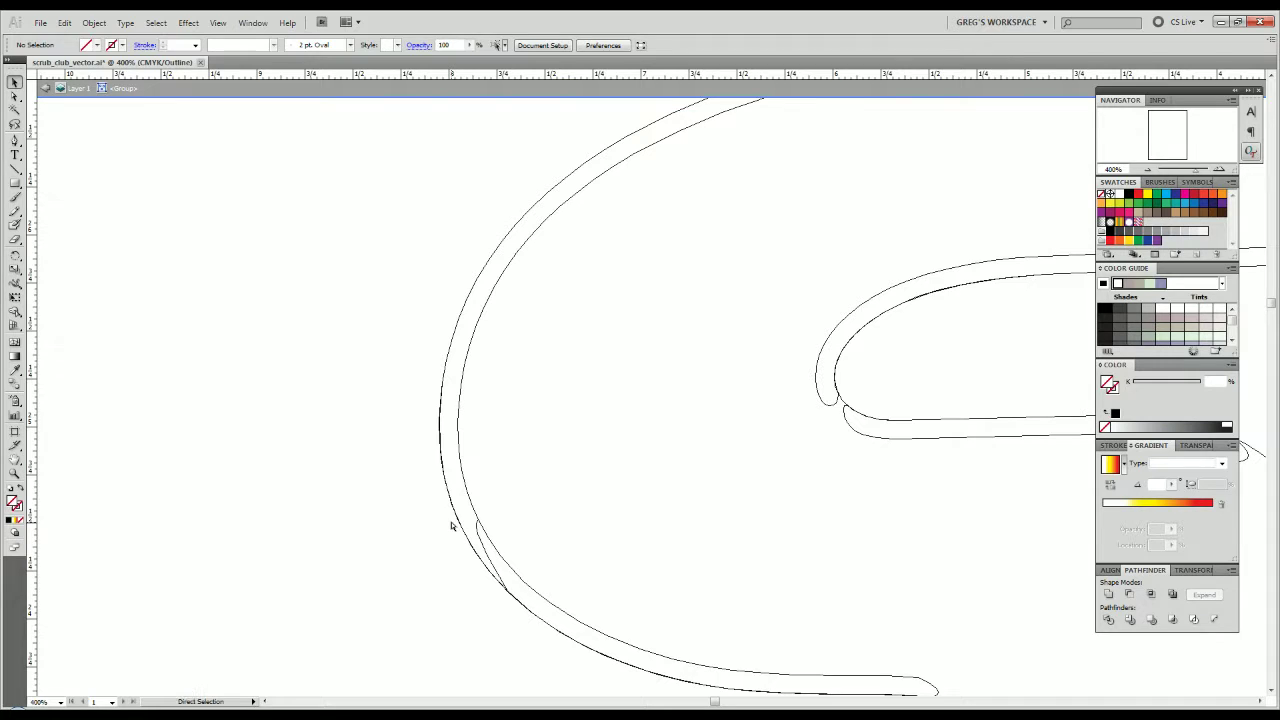
pyautogui.hotkey('ctrl', 'y')
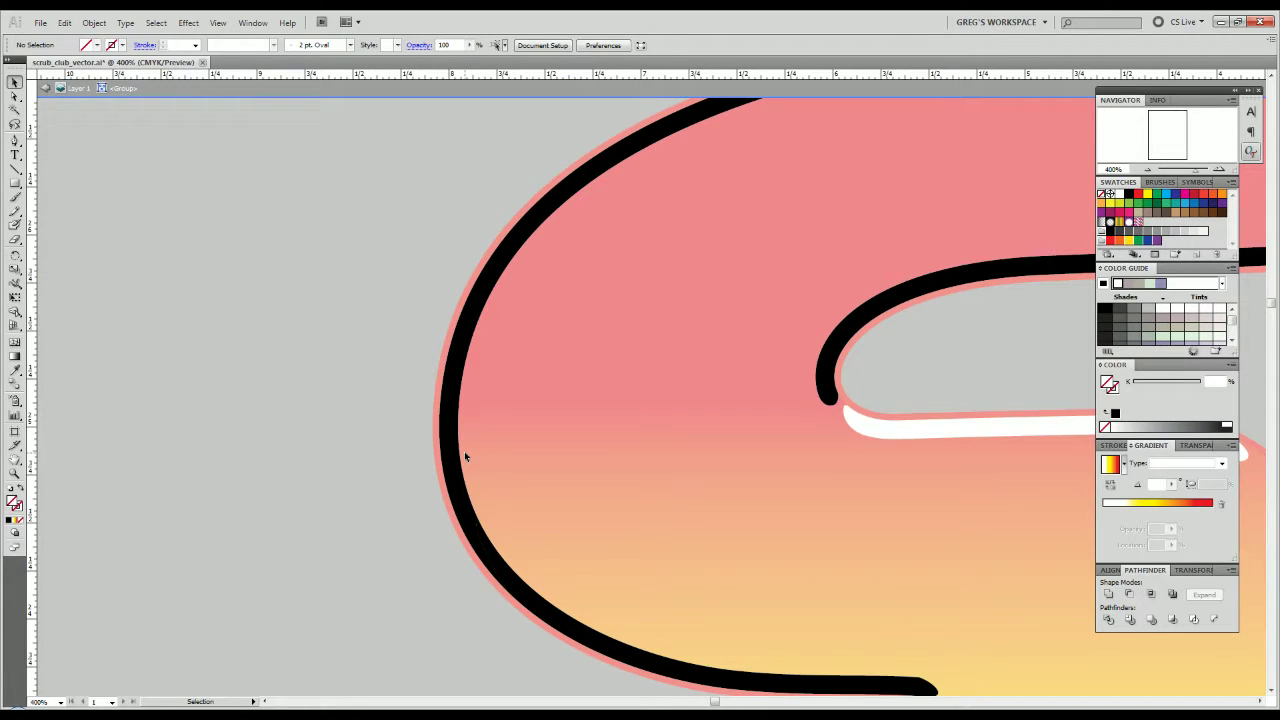
# Compare the divided outline on the S's outer curve with the reference logo's lettering.
pyautogui.keyDown('alt'); pyautogui.scroll(-3, 366, 448); pyautogui.keyUp('alt')
pyautogui.moveTo(368, 441); pyautogui.dragTo(892, 455)
pyautogui.moveTo(48, 360); pyautogui.dragTo(413, 373)
pyautogui.moveTo(877, 520); pyautogui.dragTo(705, 458)
pyautogui.moveTo(932, 546); pyautogui.dragTo(506, 434)
pyautogui.keyDown('alt'); pyautogui.scroll(2, 694, 330); pyautogui.keyUp('alt')
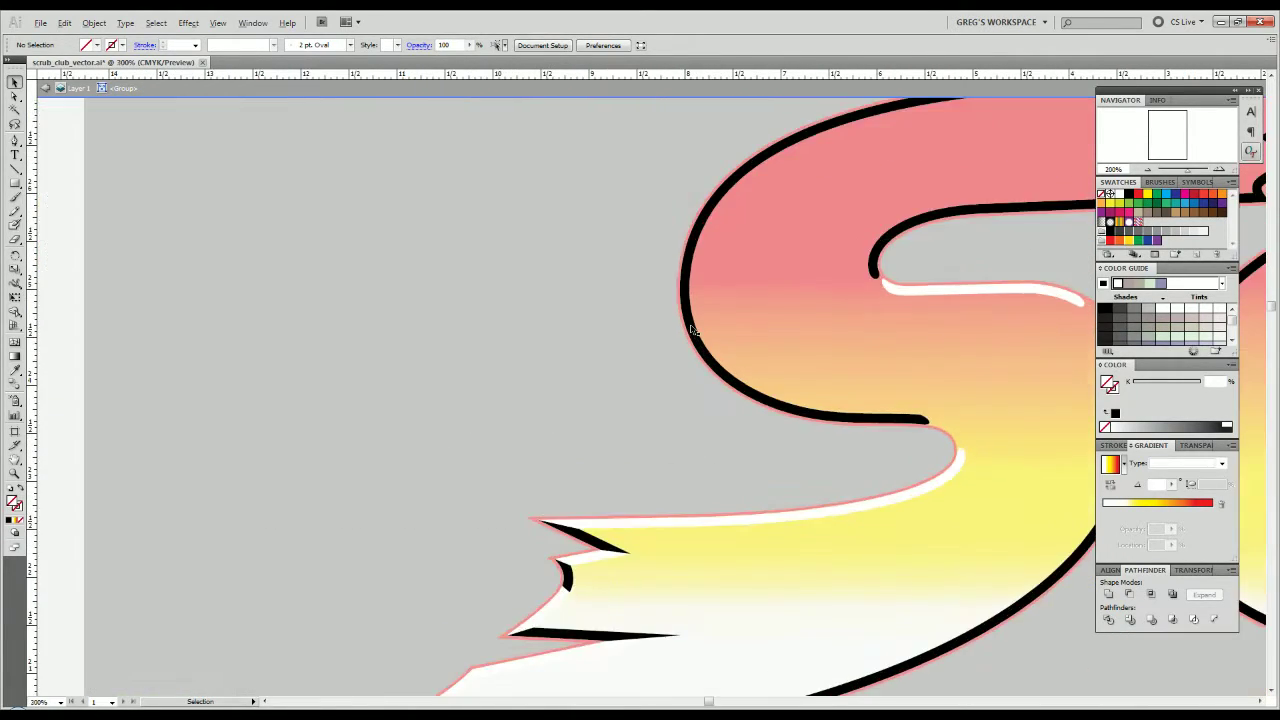
pyautogui.keyDown('alt'); pyautogui.scroll(1, 694, 330); pyautogui.keyUp('alt')
pyautogui.click(683, 340)
# Start a Pen path in Outline view across the S's outer outline, curving from its inner edge to its outer edge just above the existing cut.
pyautogui.keyDown('alt'); pyautogui.scroll(2, 606, 320); pyautogui.keyUp('alt')
pyautogui.moveTo(606, 320); pyautogui.dragTo(383, 374)
pyautogui.click(414, 400)
pyautogui.press('p')
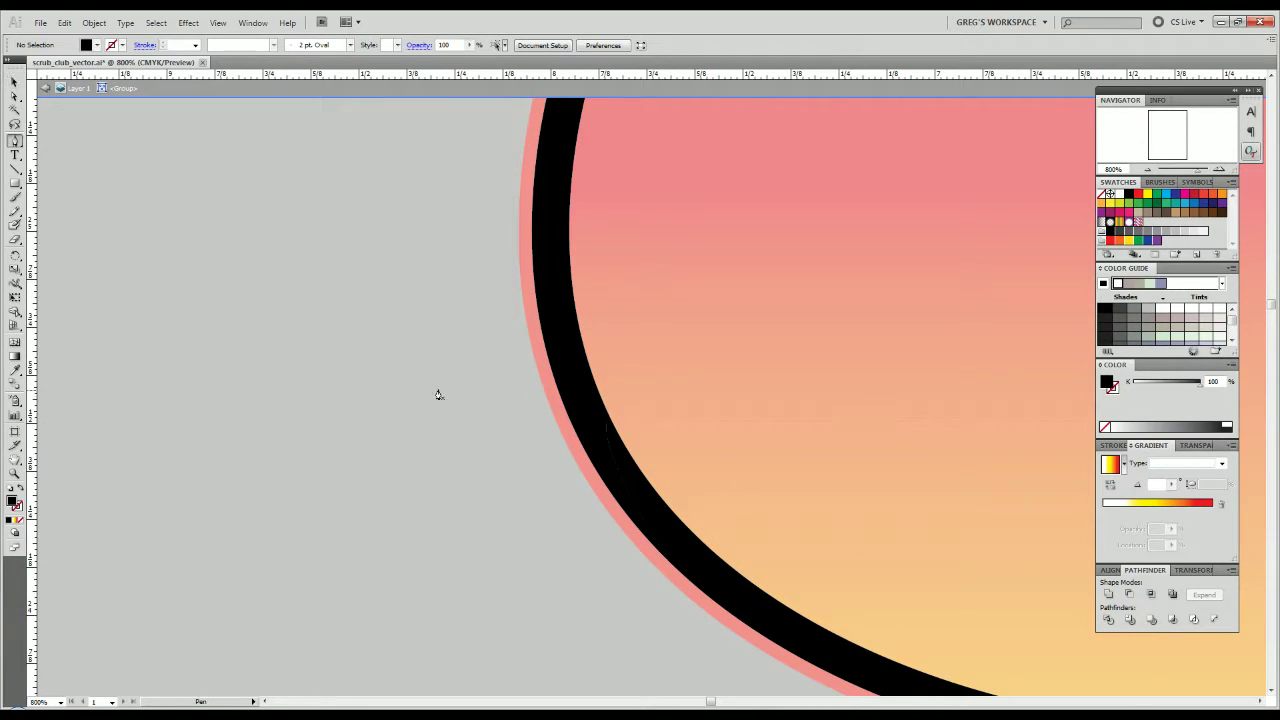
pyautogui.hotkey('ctrl', 'y')
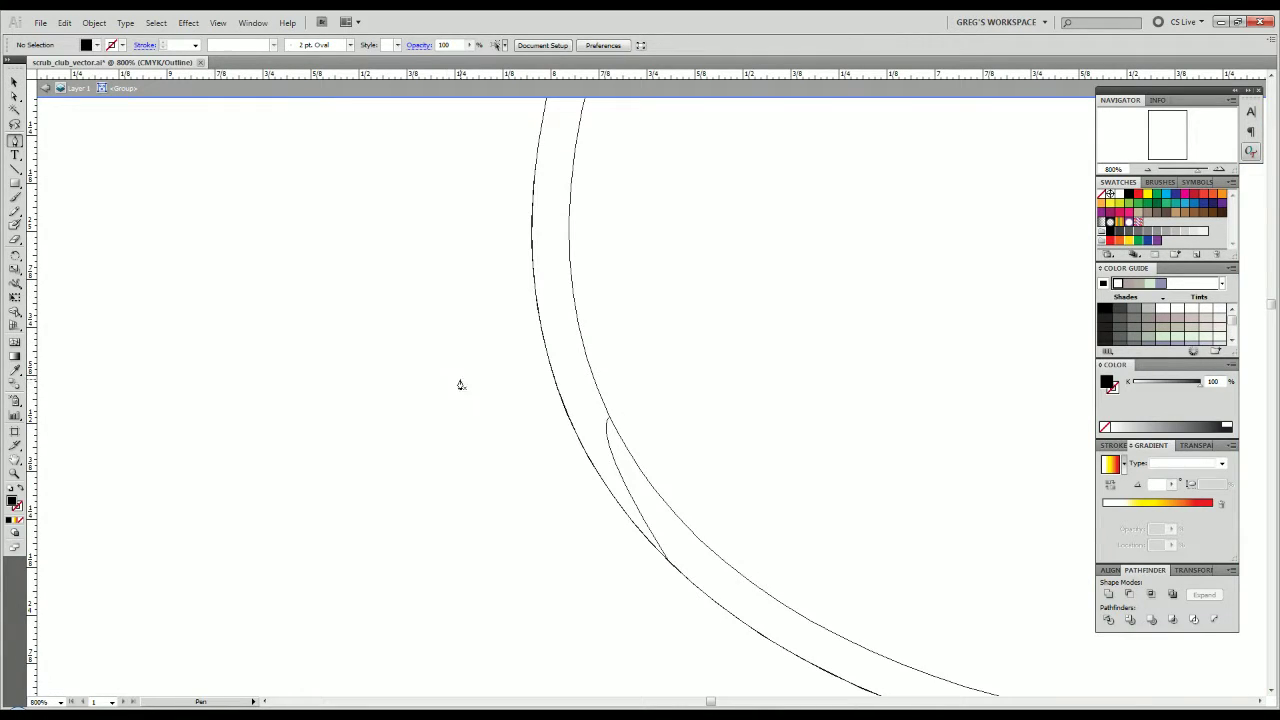
pyautogui.click(575, 283)
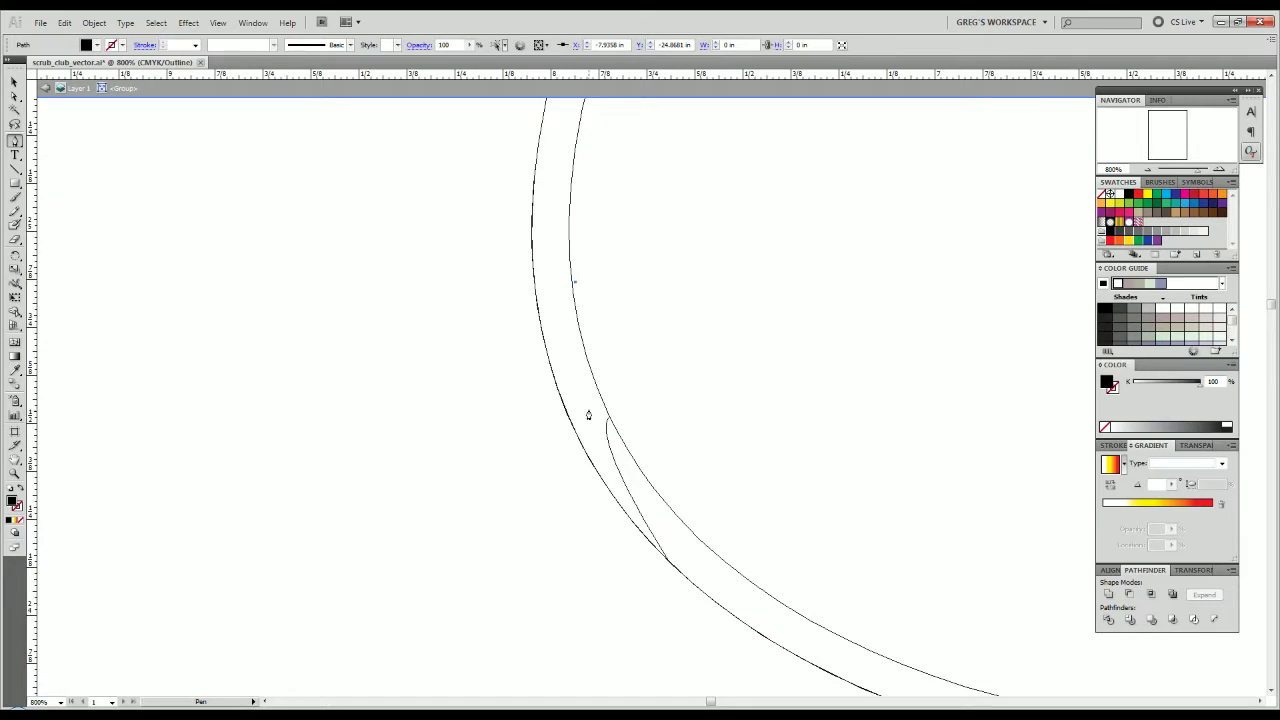
pyautogui.moveTo(586, 407); pyautogui.dragTo(600, 458)
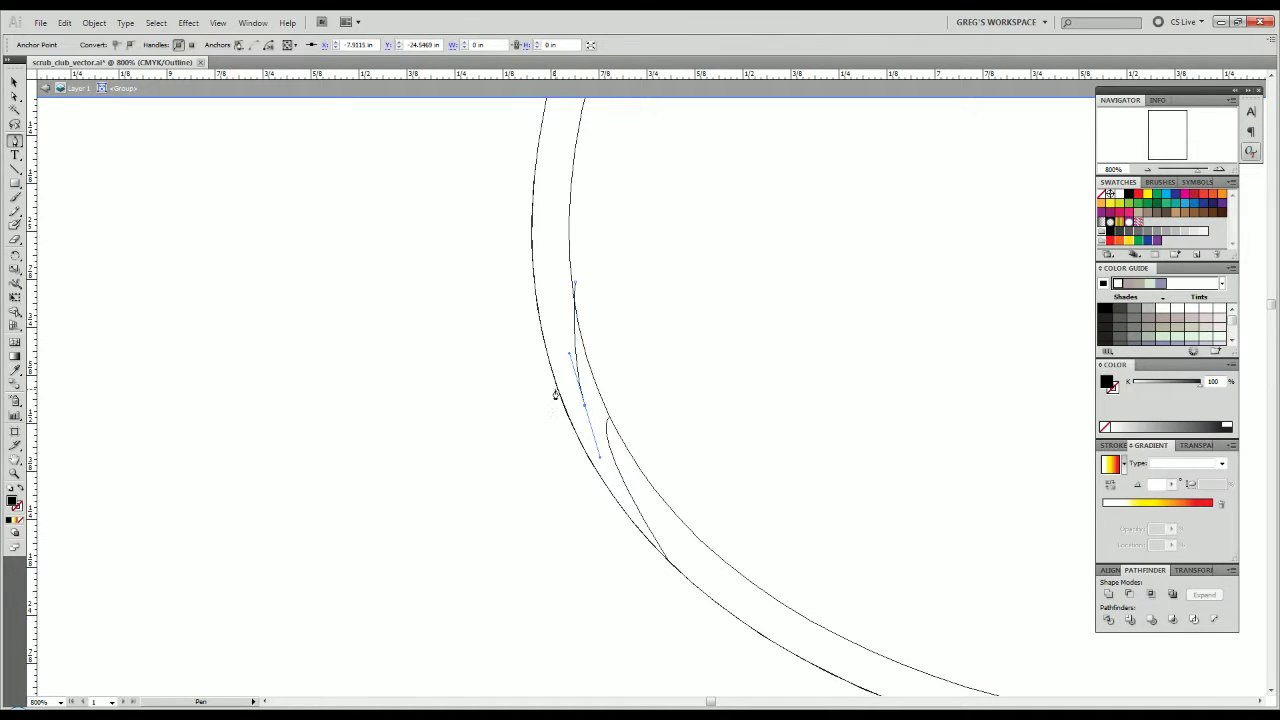
pyautogui.moveTo(556, 392); pyautogui.dragTo(409, 495)
pyautogui.scroll(-4, 519, 346)
pyautogui.click(332, 368)
pyautogui.click(424, 302)
pyautogui.click(556, 250)
pyautogui.click(706, 219)
pyautogui.click(897, 199)
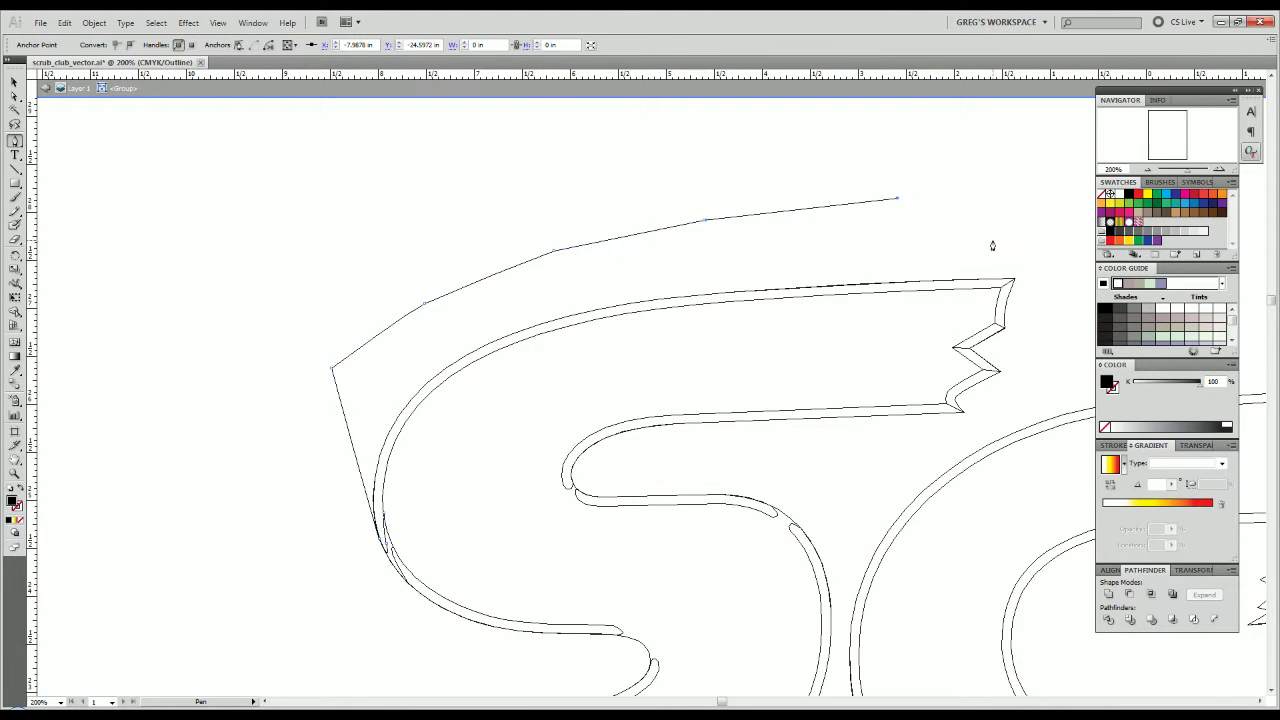
pyautogui.click(1031, 262)
pyautogui.hotkey('ctrl', 'z')
pyautogui.hotkey('ctrl', 'z')
pyautogui.hotkey('ctrl', 'z')
pyautogui.hotkey('ctrl', 'z')
pyautogui.hotkey('ctrl', 'z')
pyautogui.hotkey('ctrl', 'z')
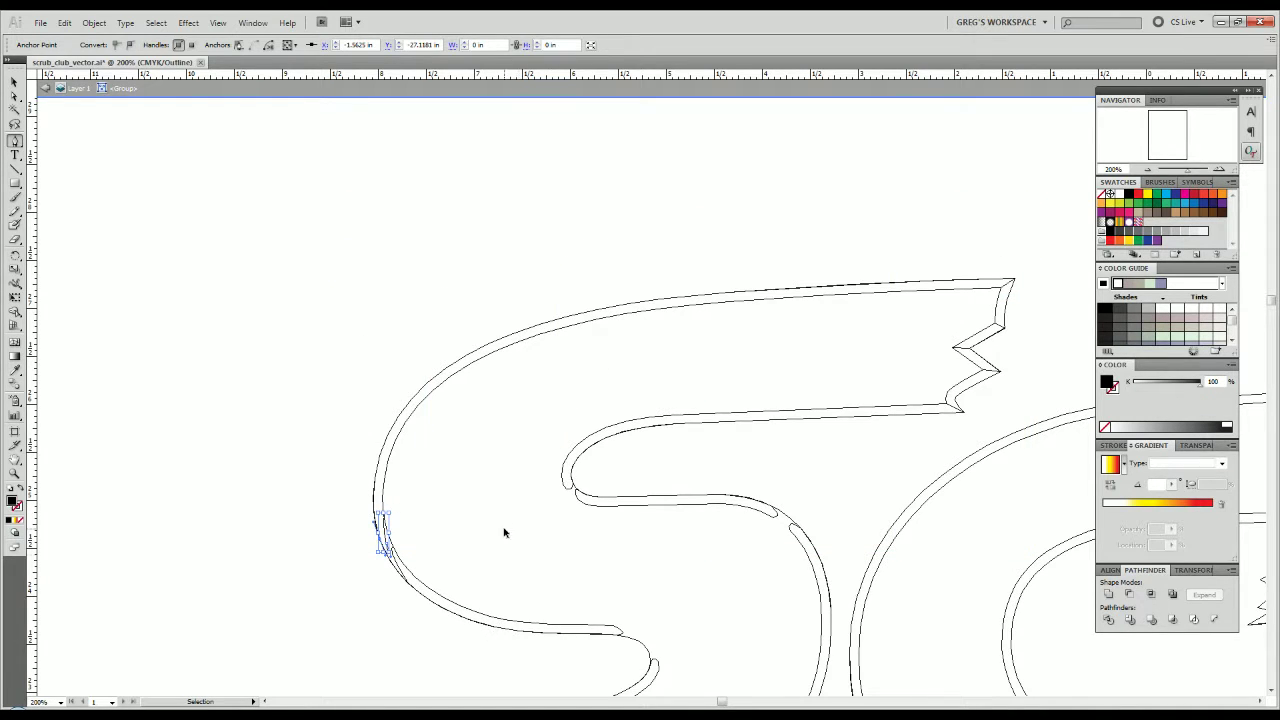
# Continue the Pen path outside and below the cut area of the S's outer curve, then bring it inside and close it at its start.
pyautogui.keyDown('alt'); pyautogui.scroll(2, 369, 576); pyautogui.keyUp('alt')
pyautogui.keyDown('alt'); pyautogui.scroll(1, 369, 576); pyautogui.keyUp('alt')
pyautogui.click(358, 479)
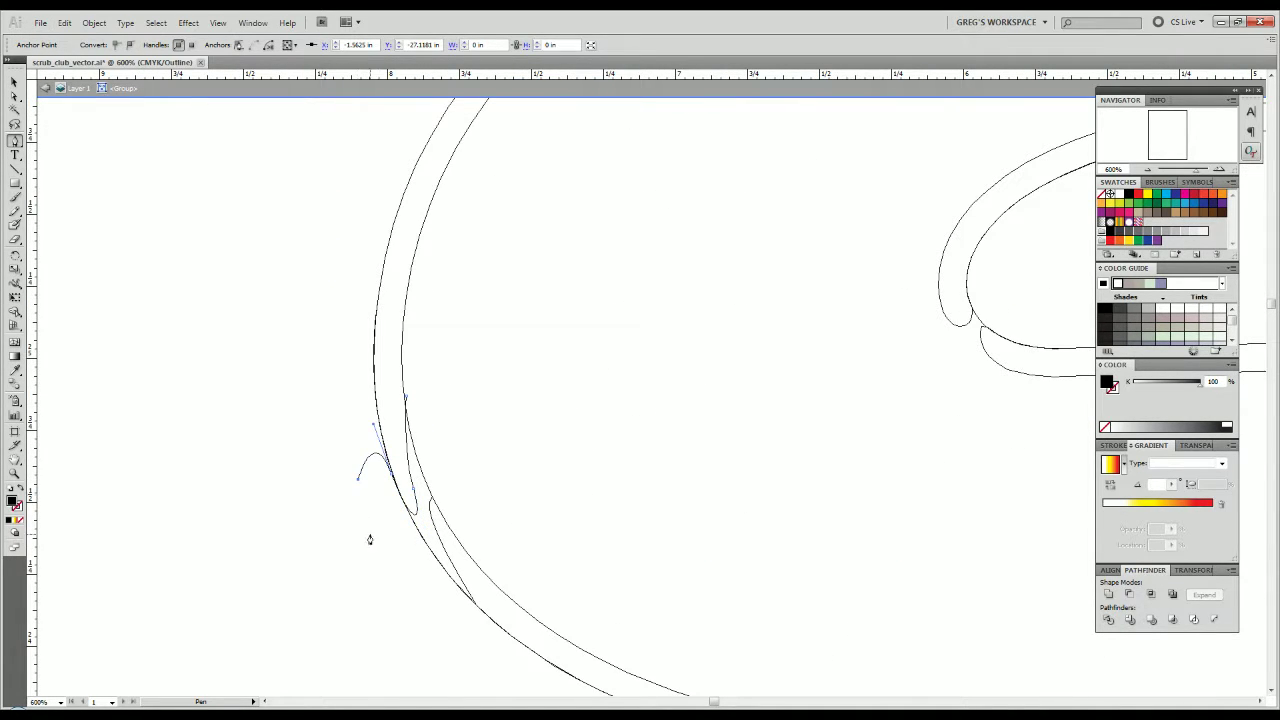
pyautogui.click(373, 540)
pyautogui.click(418, 557)
pyautogui.click(461, 620)
pyautogui.moveTo(491, 620); pyautogui.dragTo(491, 458)
pyautogui.moveTo(407, 394); pyautogui.dragTo(438, 358)
pyautogui.press('v')
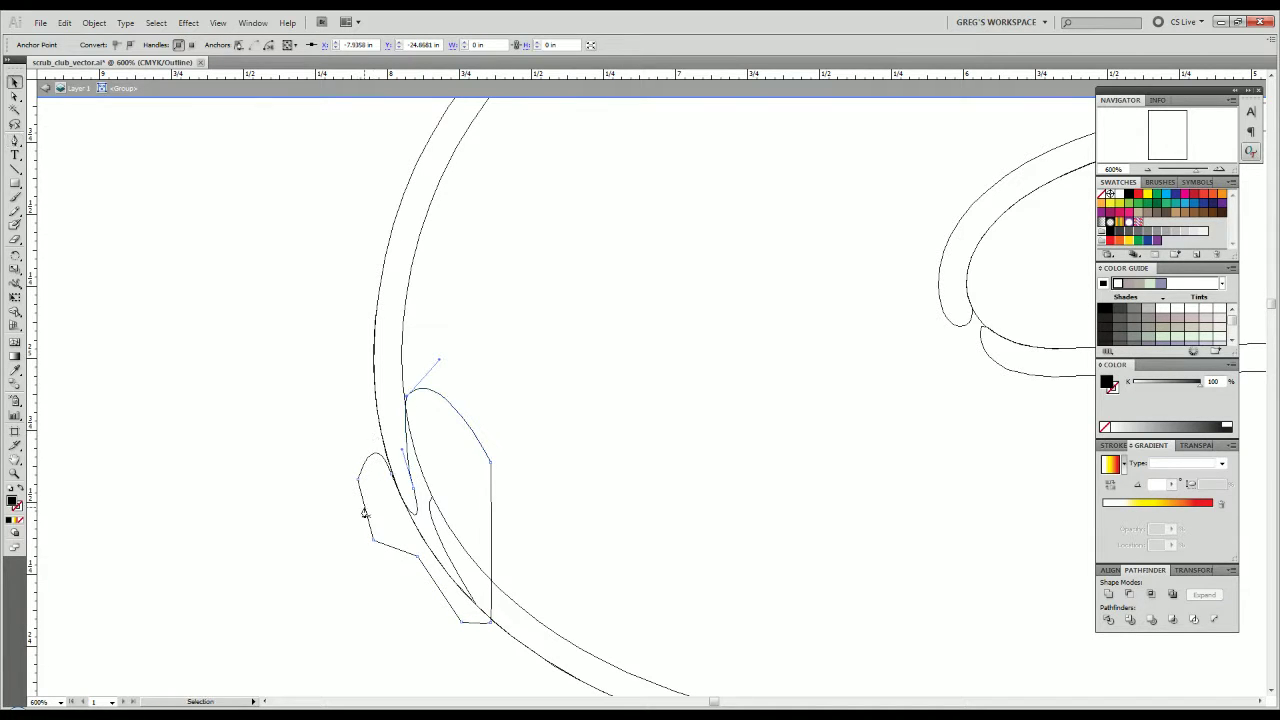
# Remove the closed shape's fill in Preview, use it to divide the S's outer outline, and ungroup the result.
pyautogui.hotkey('ctrl', 'y')
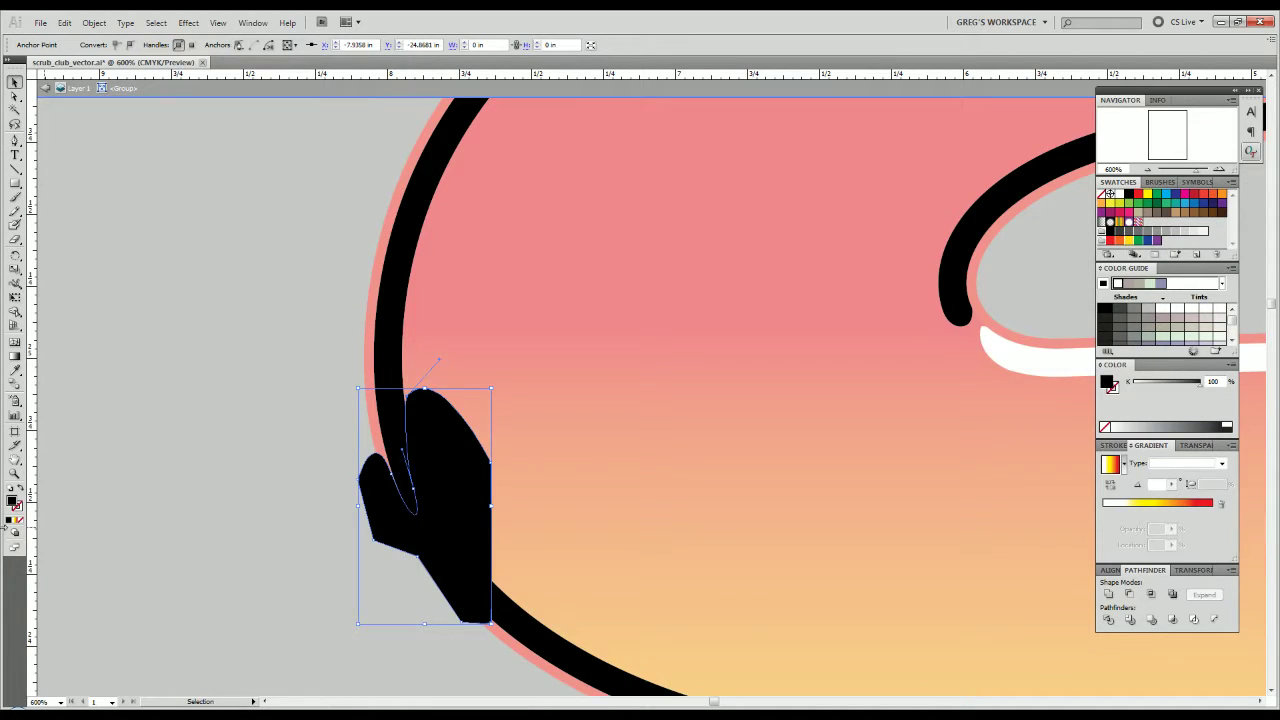
pyautogui.click(17, 521)
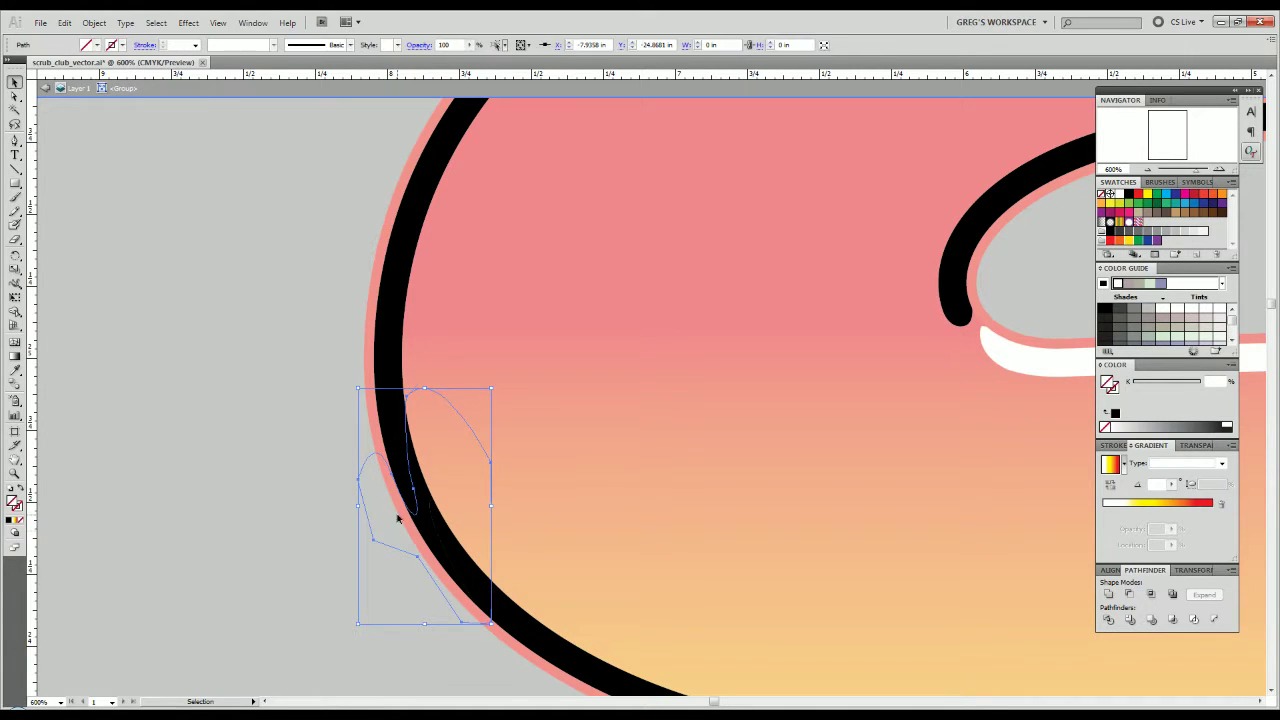
pyautogui.click(387, 397)
pyautogui.rightClick(443, 398)
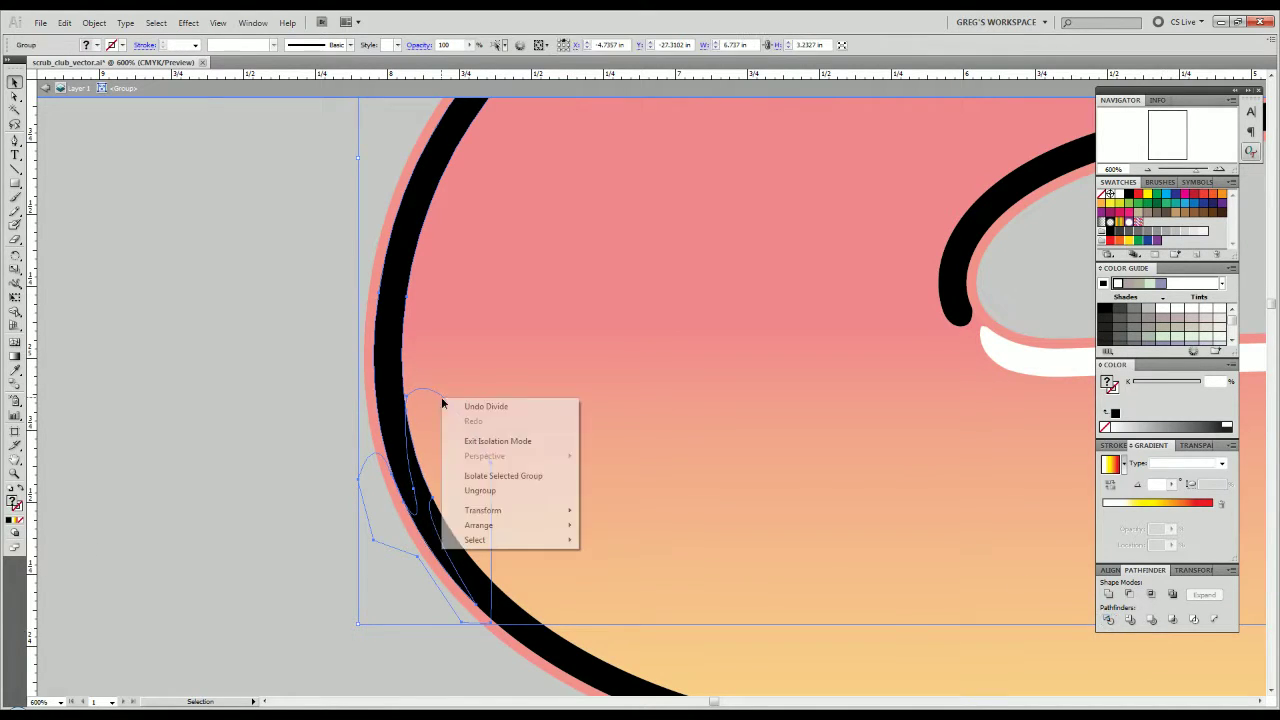
pyautogui.click(479, 491)
# Delete the leftover Pen shape and the cut-off outline piece to open a gap on the S's outer curve.
pyautogui.click(414, 493)
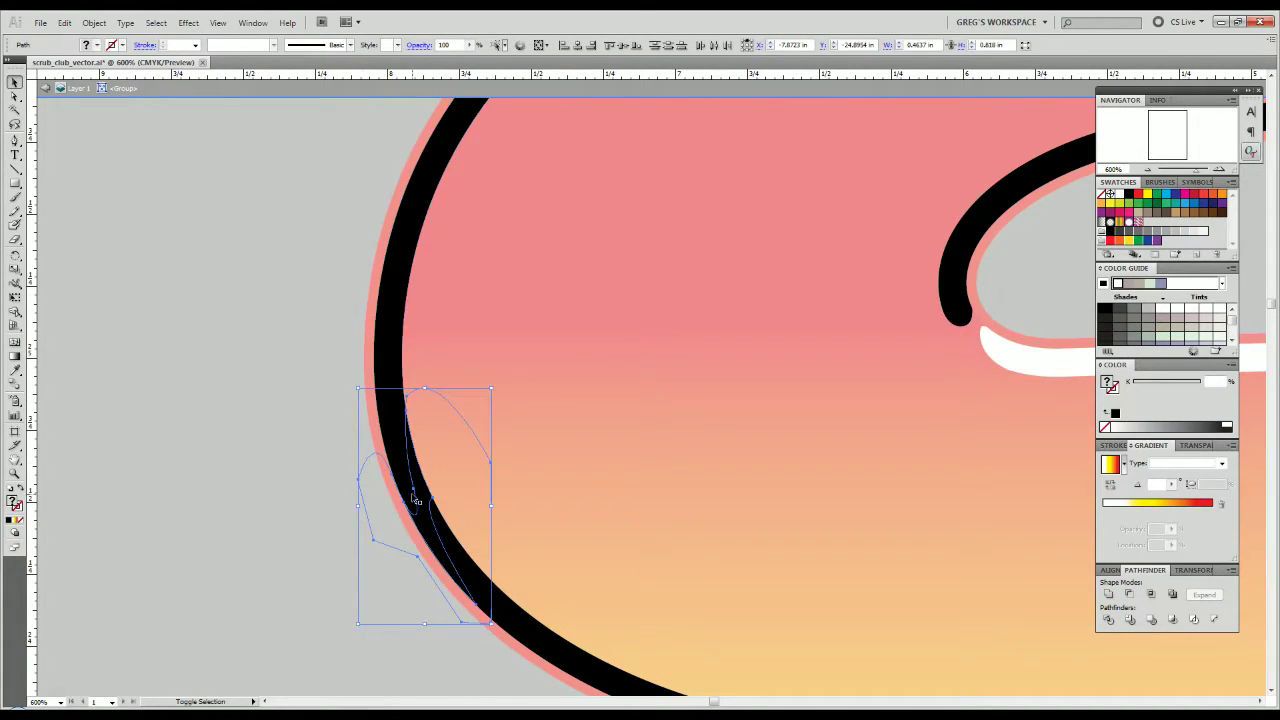
pyautogui.click(278, 600)
pyautogui.scroll(-4, 290, 578)
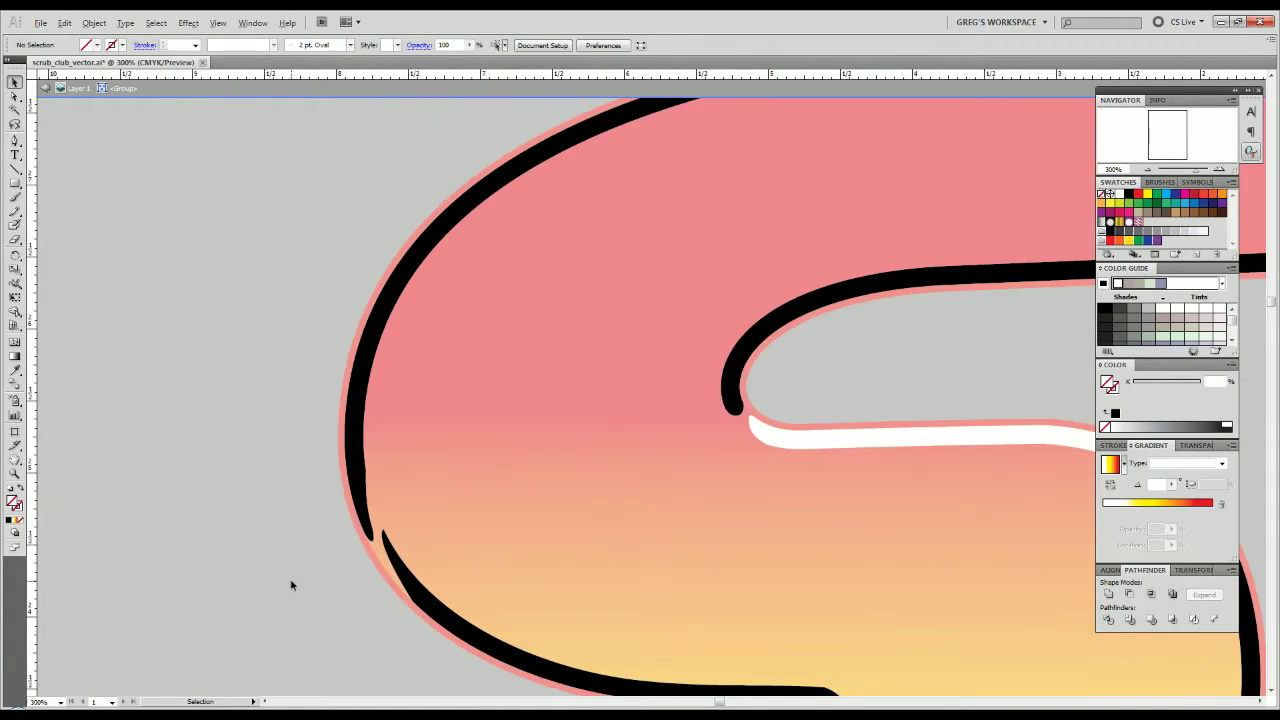
# Recolour the S's upper outer outline segment white by sampling the existing white segment with the Eyedropper, and leave isolation mode.
pyautogui.click(315, 514)
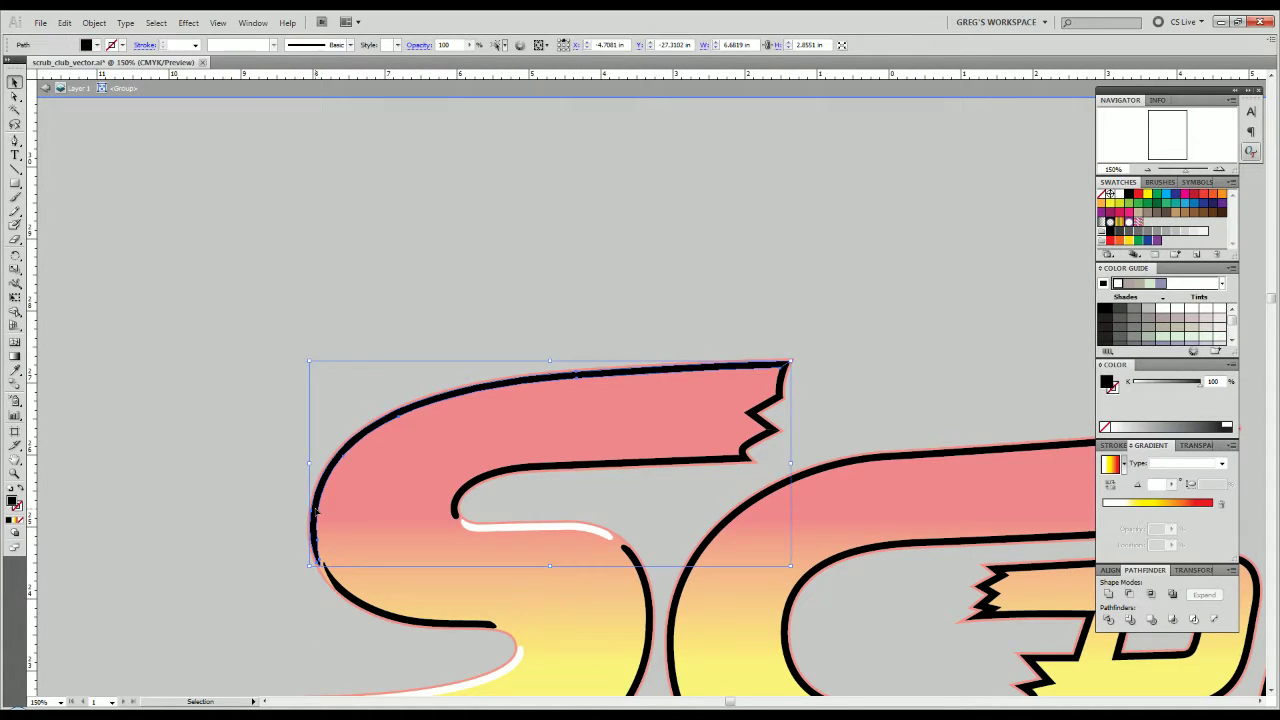
pyautogui.press('i')
pyautogui.click(447, 683)
pyautogui.press('v')
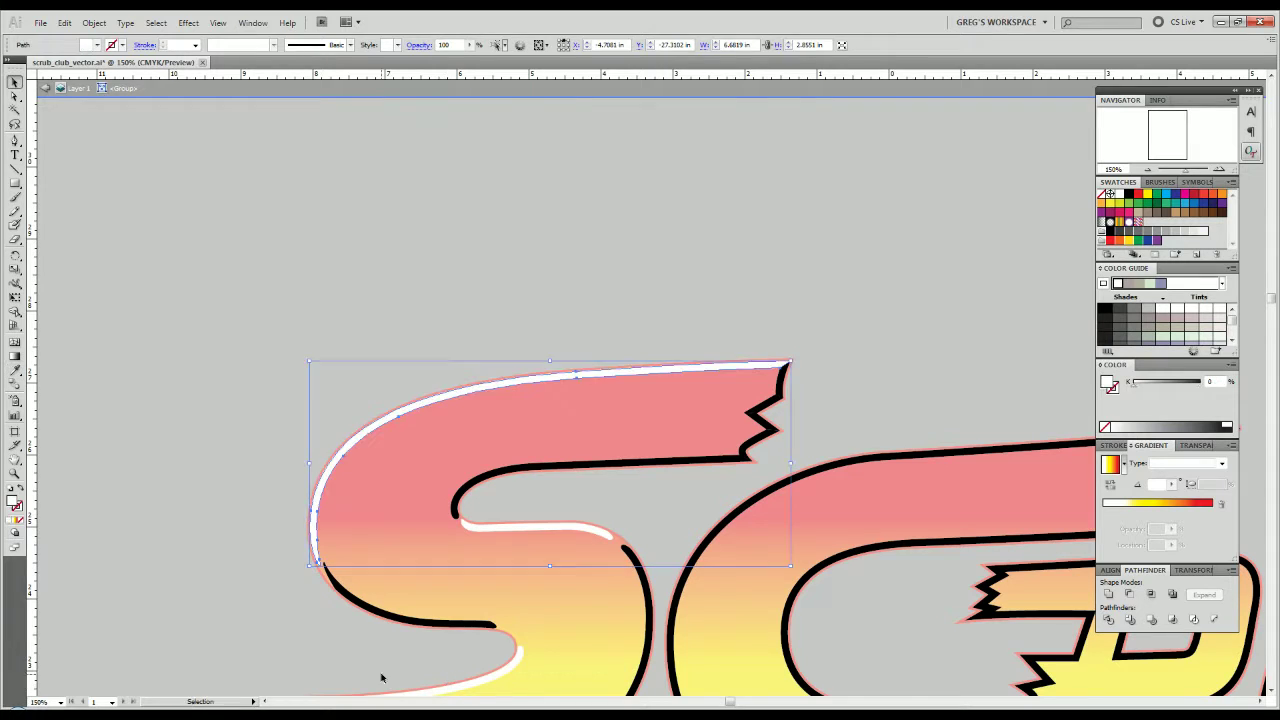
pyautogui.click(382, 674)
pyautogui.scroll(-2, 382, 644)
pyautogui.scroll(-3, 251, 523)
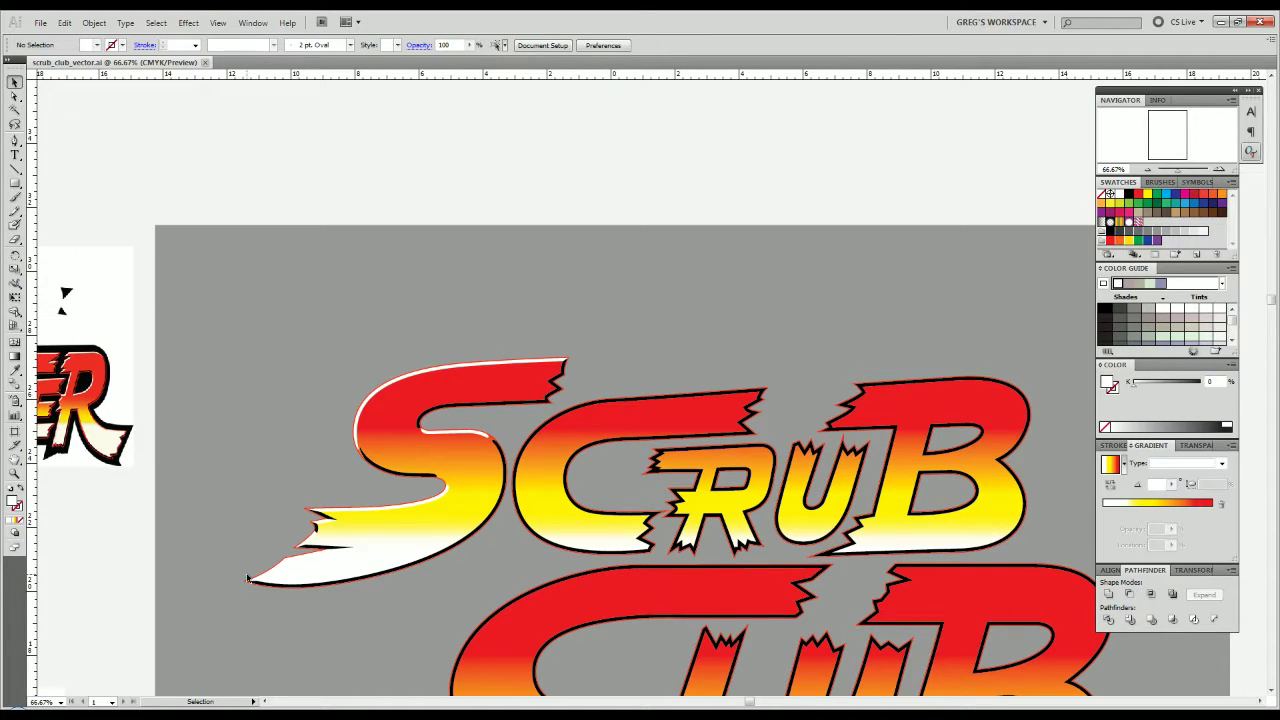
# Compare the S's black and white outline segments with the Street Fighter reference logo's lettering.
pyautogui.moveTo(250, 579); pyautogui.dragTo(733, 572)
pyautogui.scroll(3, 377, 352)
pyautogui.scroll(-3, 320, 308)
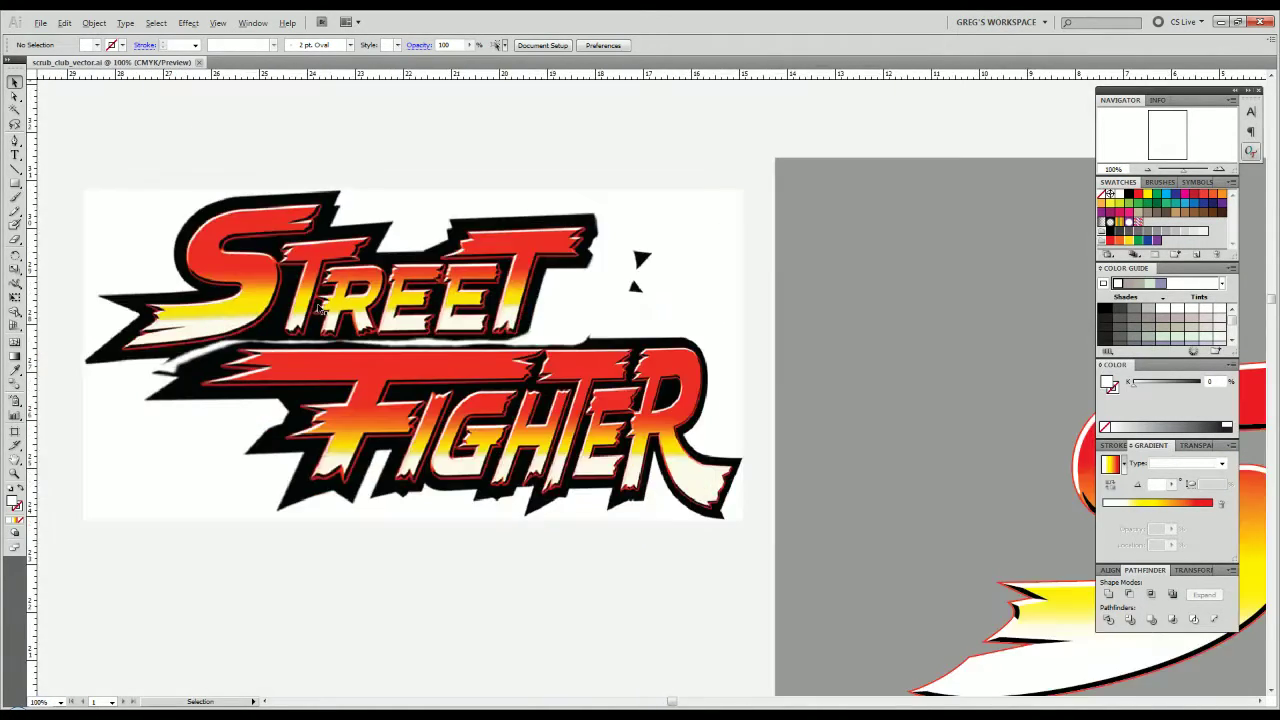
pyautogui.scroll(4, 529, 414)
pyautogui.press('alt')
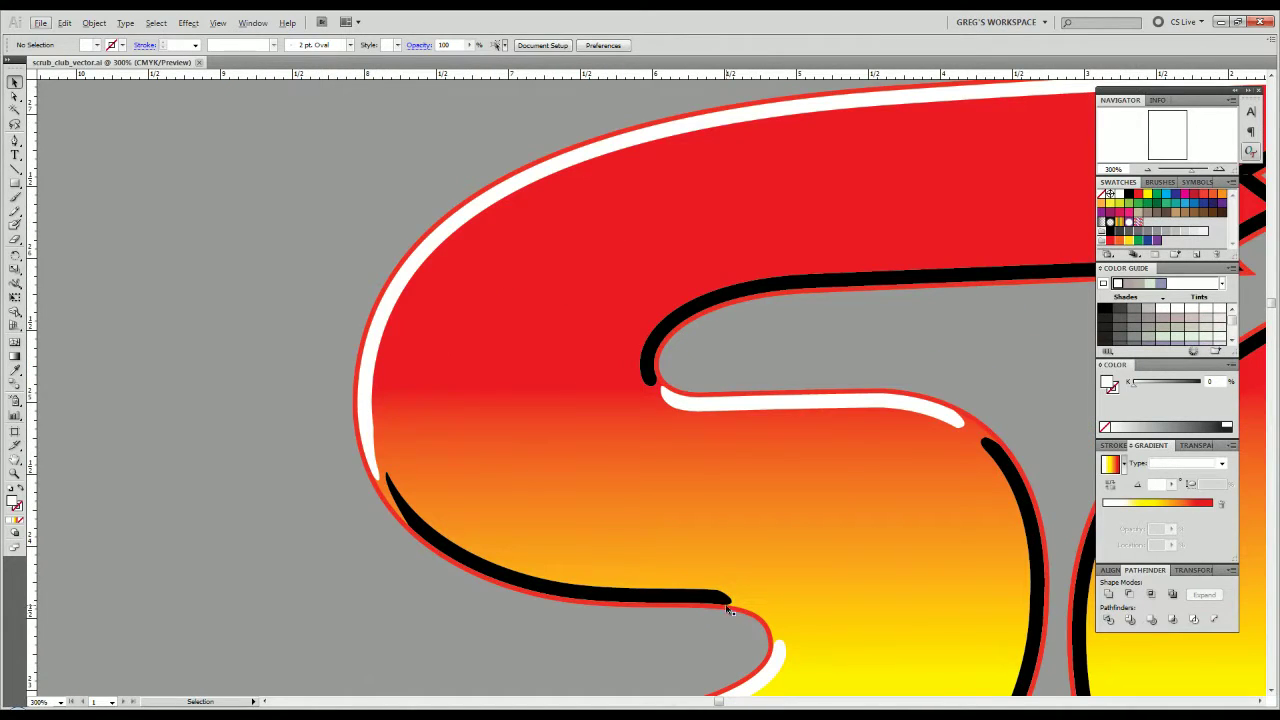
pyautogui.scroll(-3, 747, 622)
pyautogui.click(717, 594)
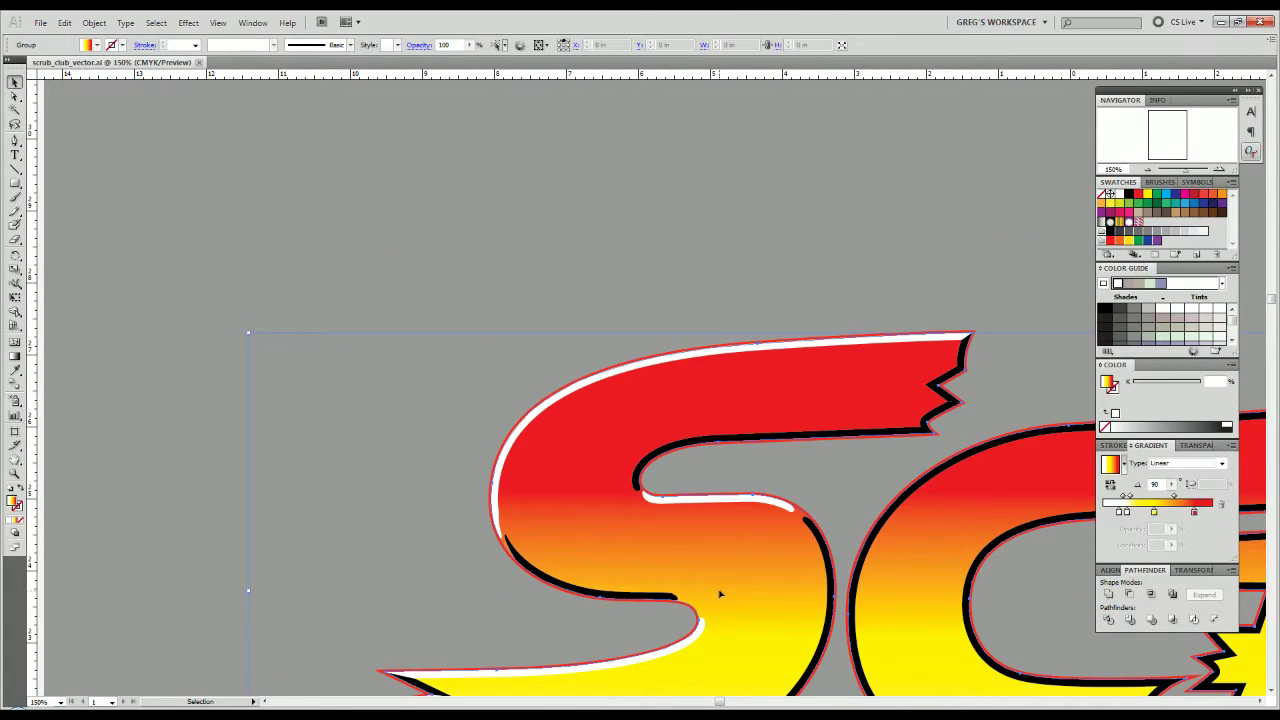
pyautogui.moveTo(439, 557); pyautogui.dragTo(786, 508)
pyautogui.scroll(-2, 448, 522)
pyautogui.moveTo(448, 522); pyautogui.dragTo(711, 524)
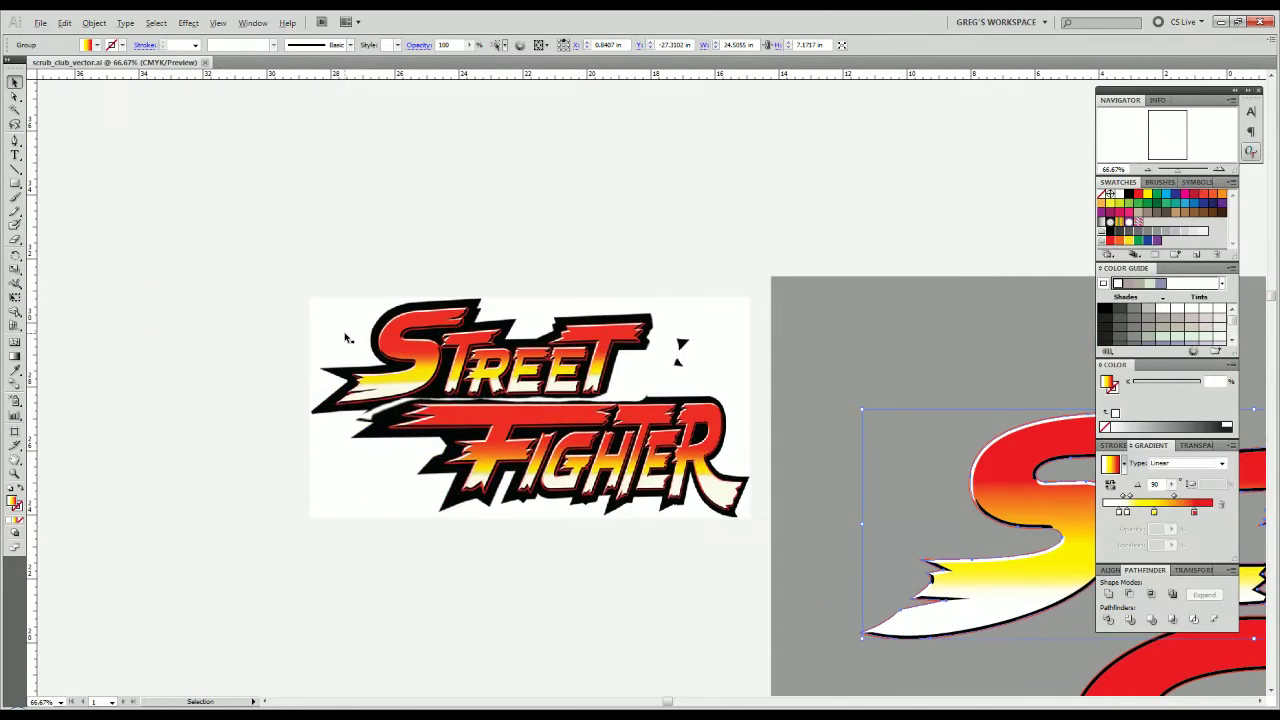
pyautogui.moveTo(957, 443); pyautogui.dragTo(831, 424)
pyautogui.scroll(3, 831, 424)
pyautogui.moveTo(250, 454); pyautogui.dragTo(560, 523)
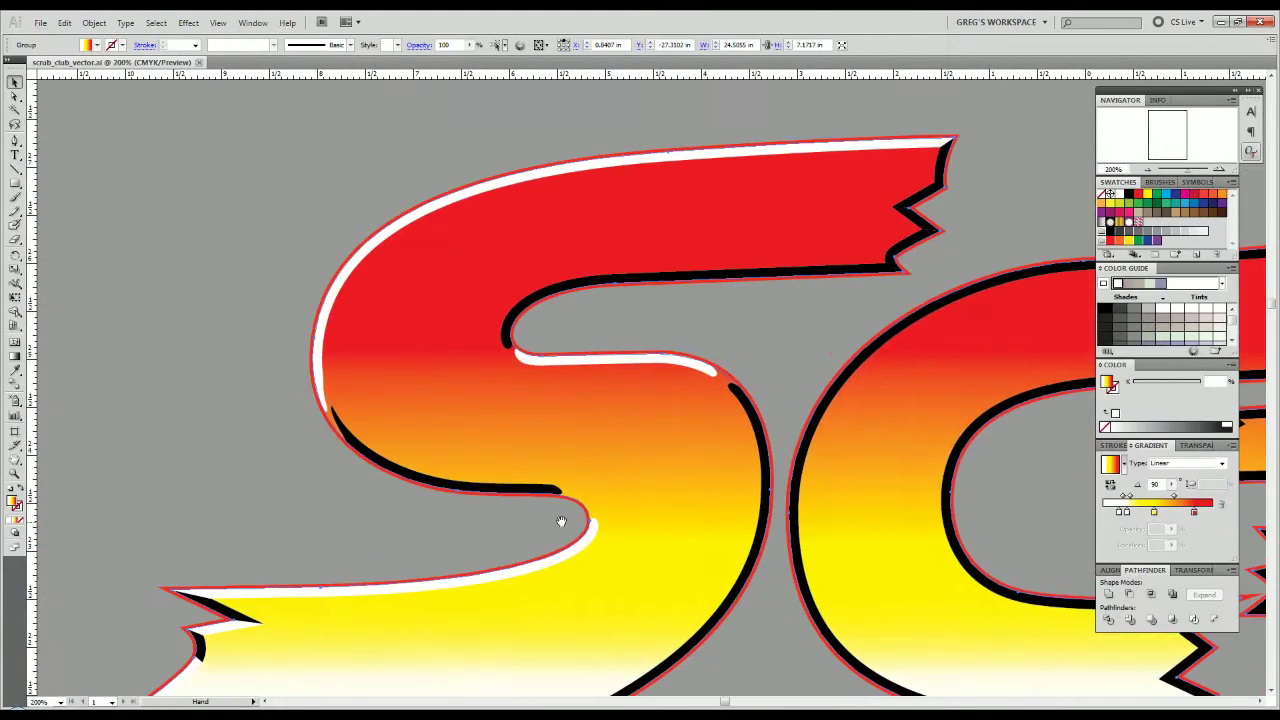
# Align the red stroke around the lettering to the outside and check it across the logo.
pyautogui.hotkey('ctrl', 'a')
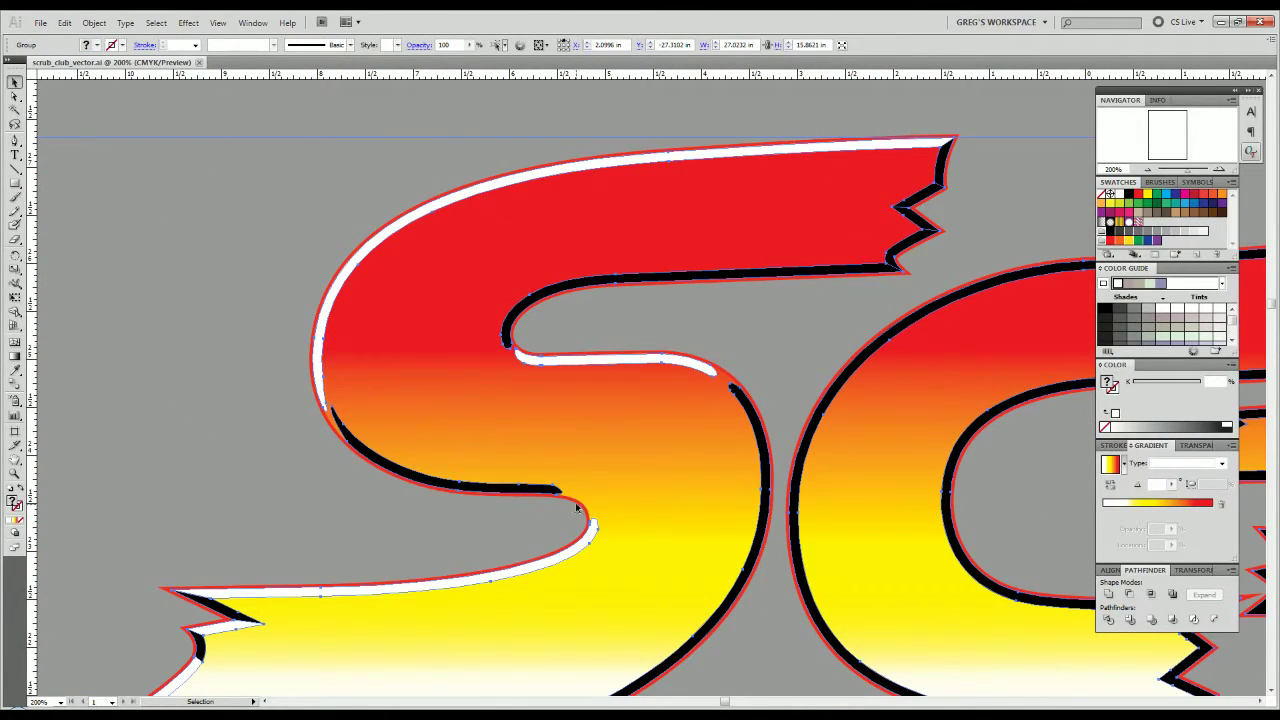
pyautogui.click(587, 505)
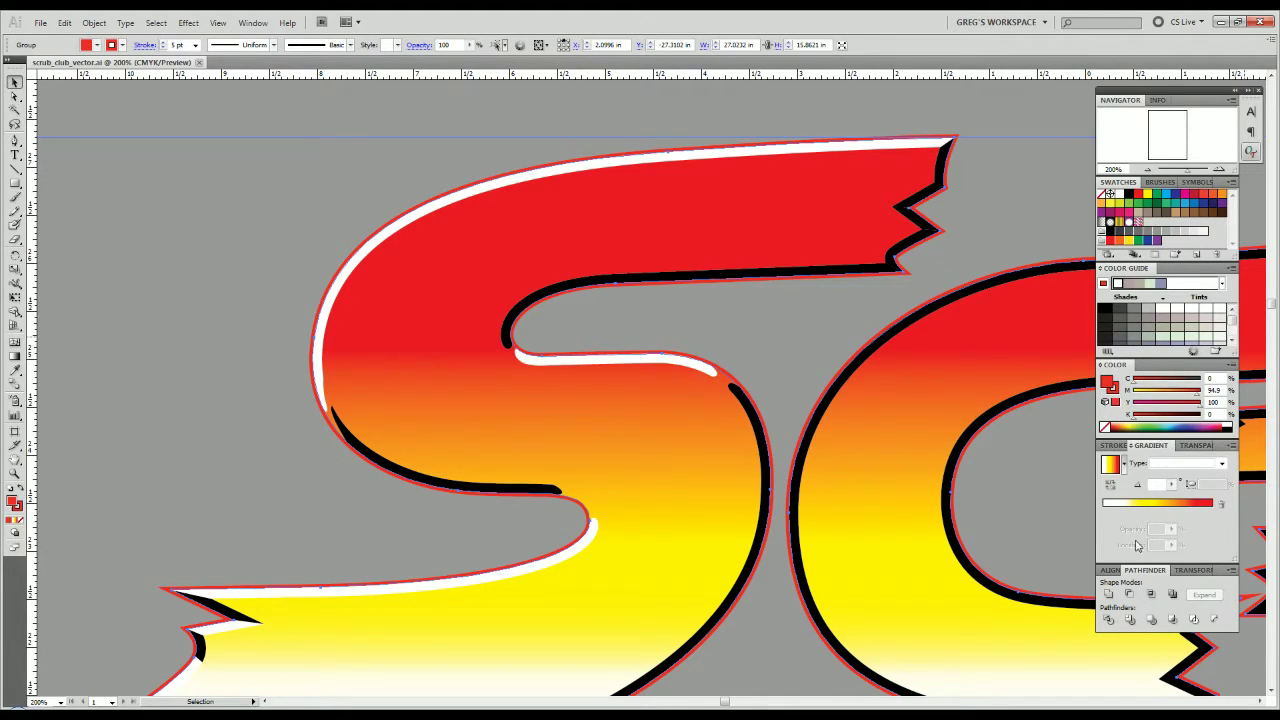
pyautogui.click(1114, 445)
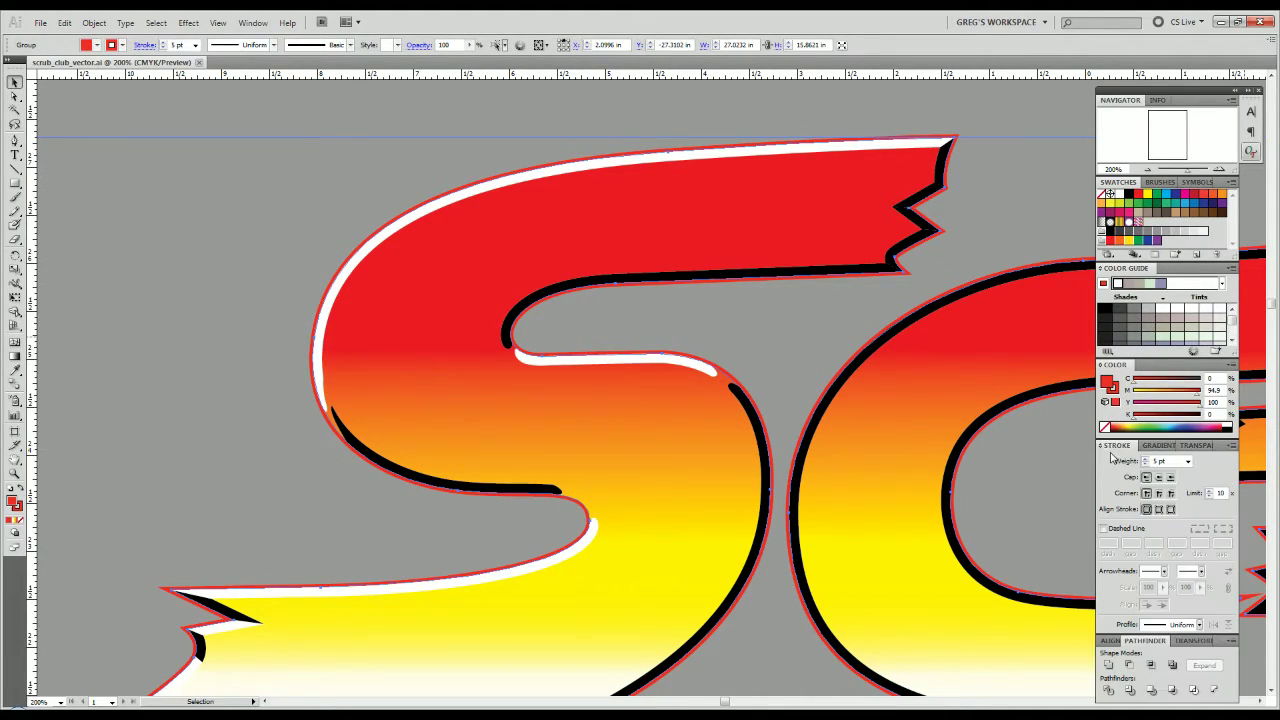
pyautogui.click(1170, 509)
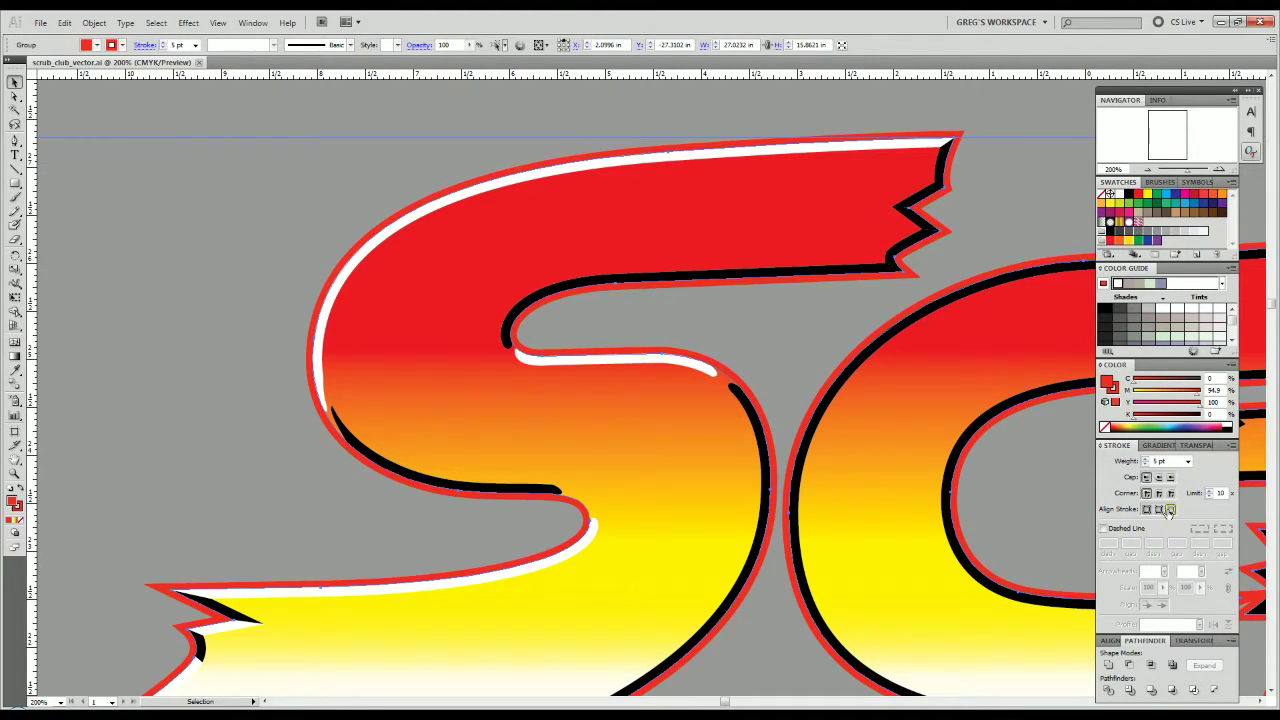
pyautogui.click(399, 544)
pyautogui.scroll(-3, 378, 531)
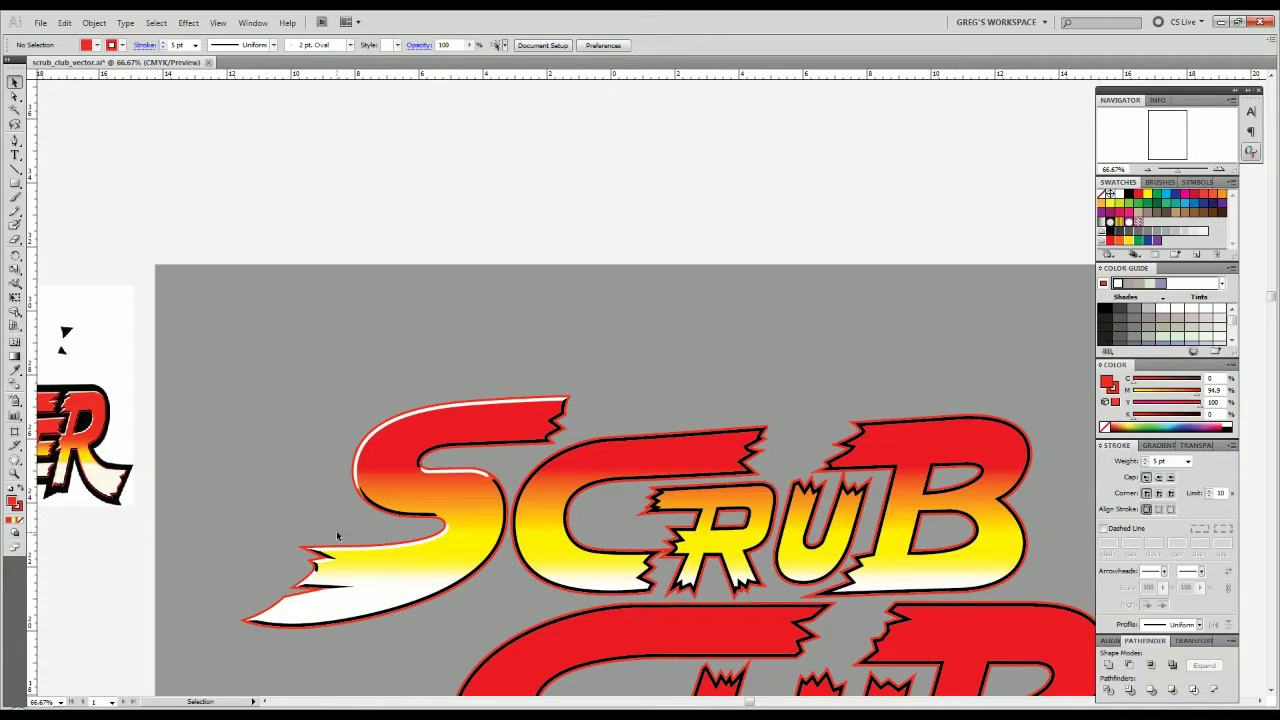
# Start a Pen curve from the blunt end of the S's lower black segment to the red outline at the bend, ending in a corner point.
pyautogui.scroll(4, 437, 523)
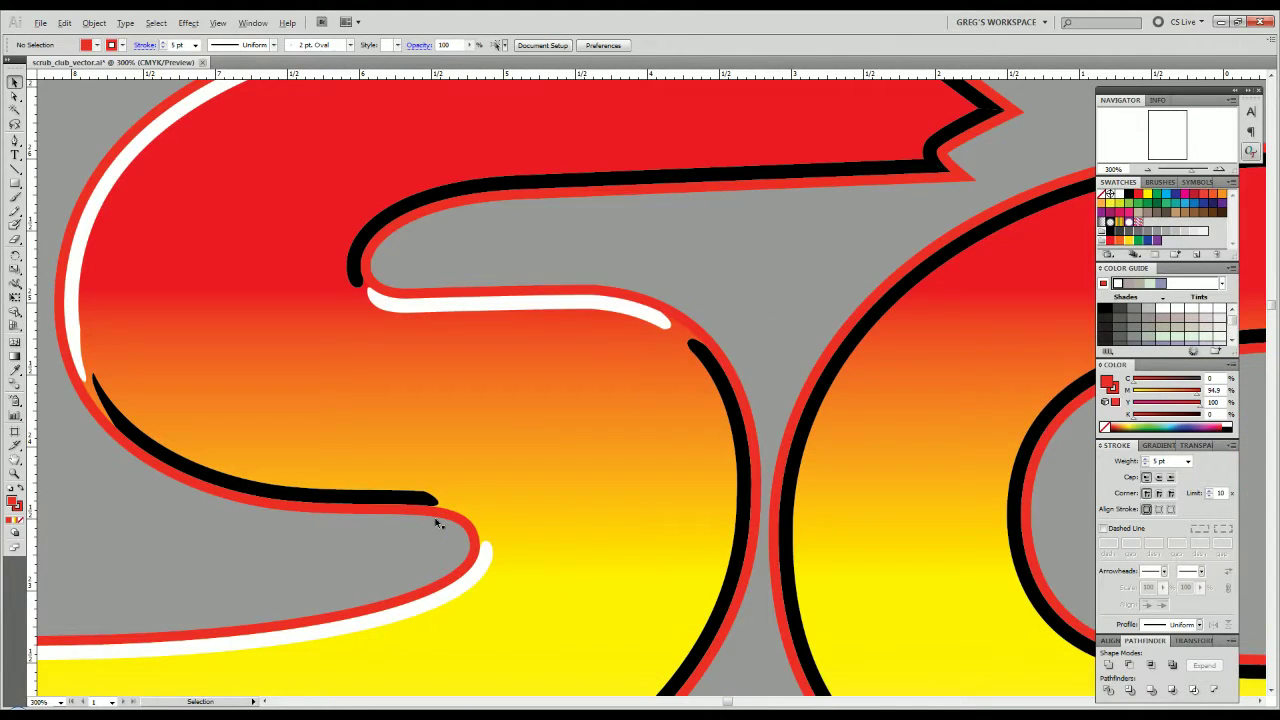
pyautogui.scroll(3, 367, 532)
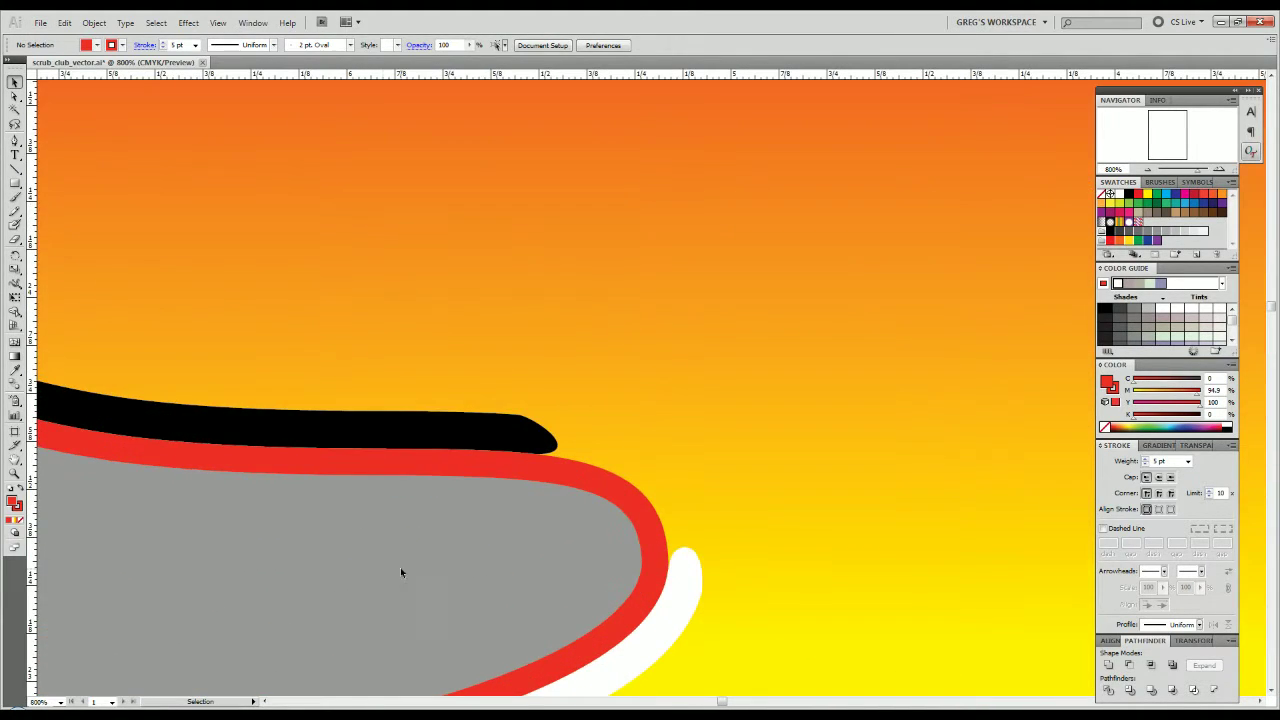
pyautogui.press('p')
pyautogui.click(483, 415)
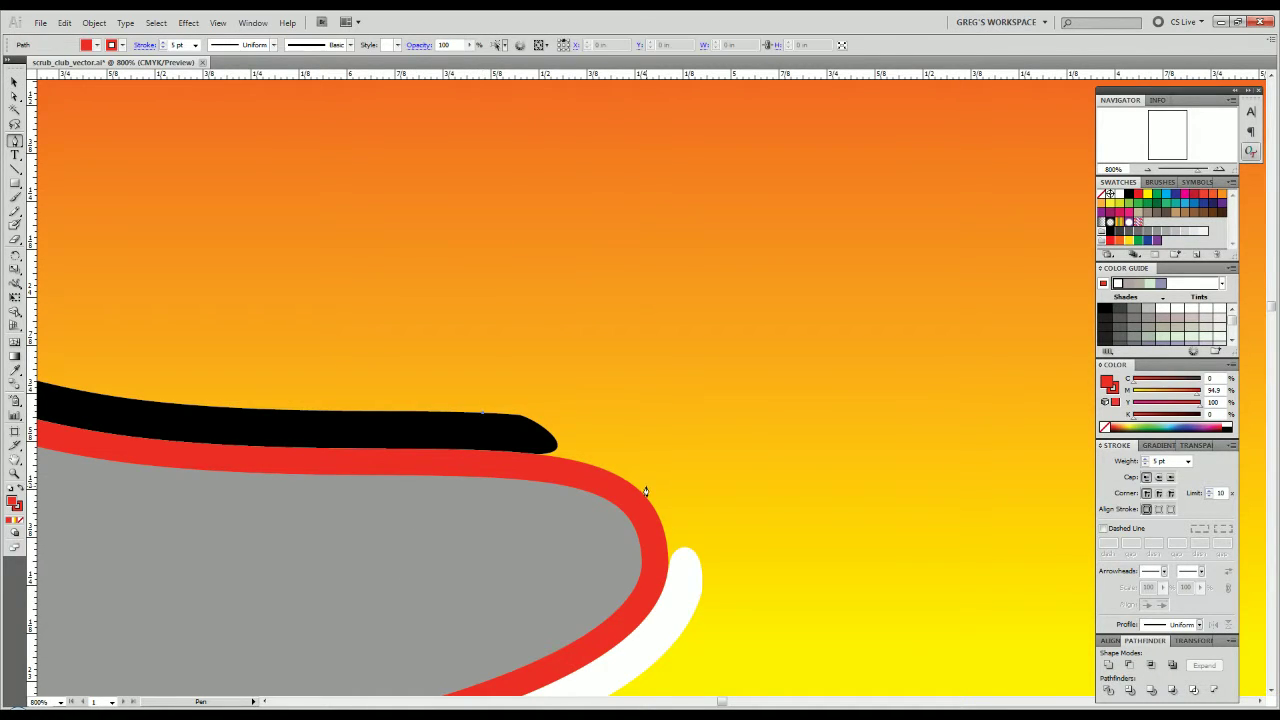
pyautogui.moveTo(641, 495)
pyautogui.mouseDown()
pyautogui.moveTo(637, 545)
pyautogui.moveTo(659, 577)
pyautogui.mouseUp()
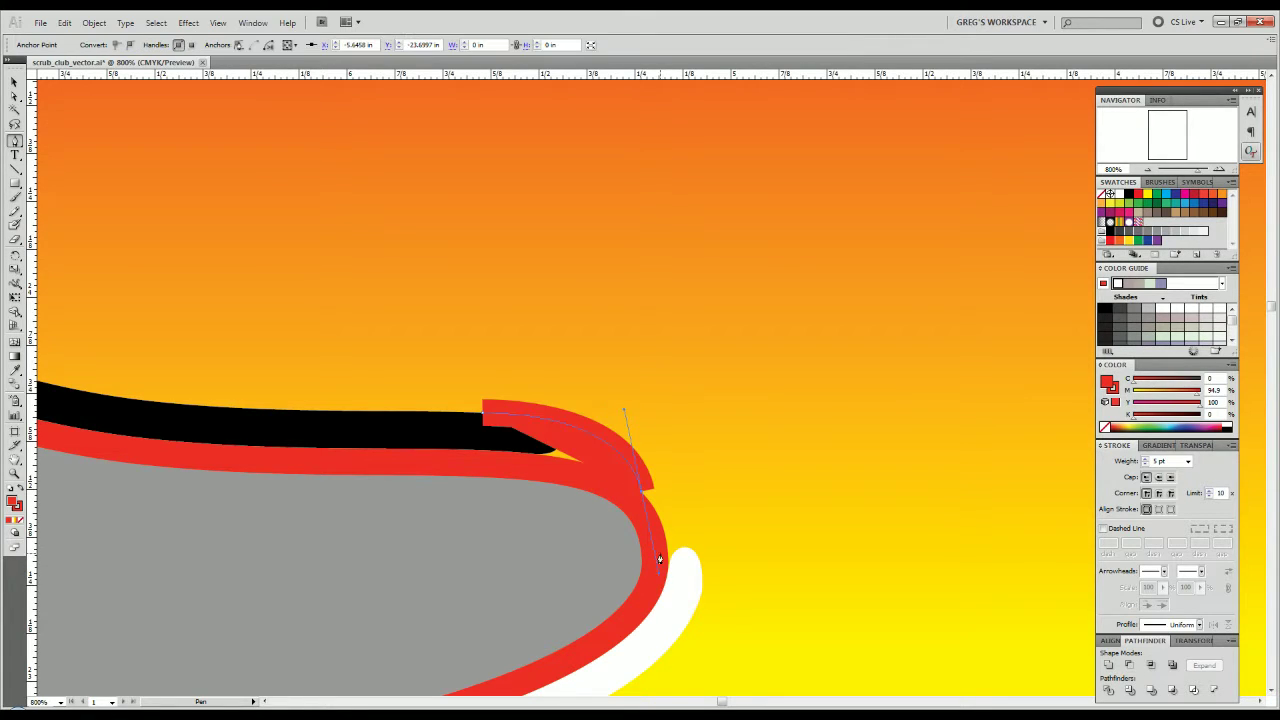
pyautogui.click(641, 497)
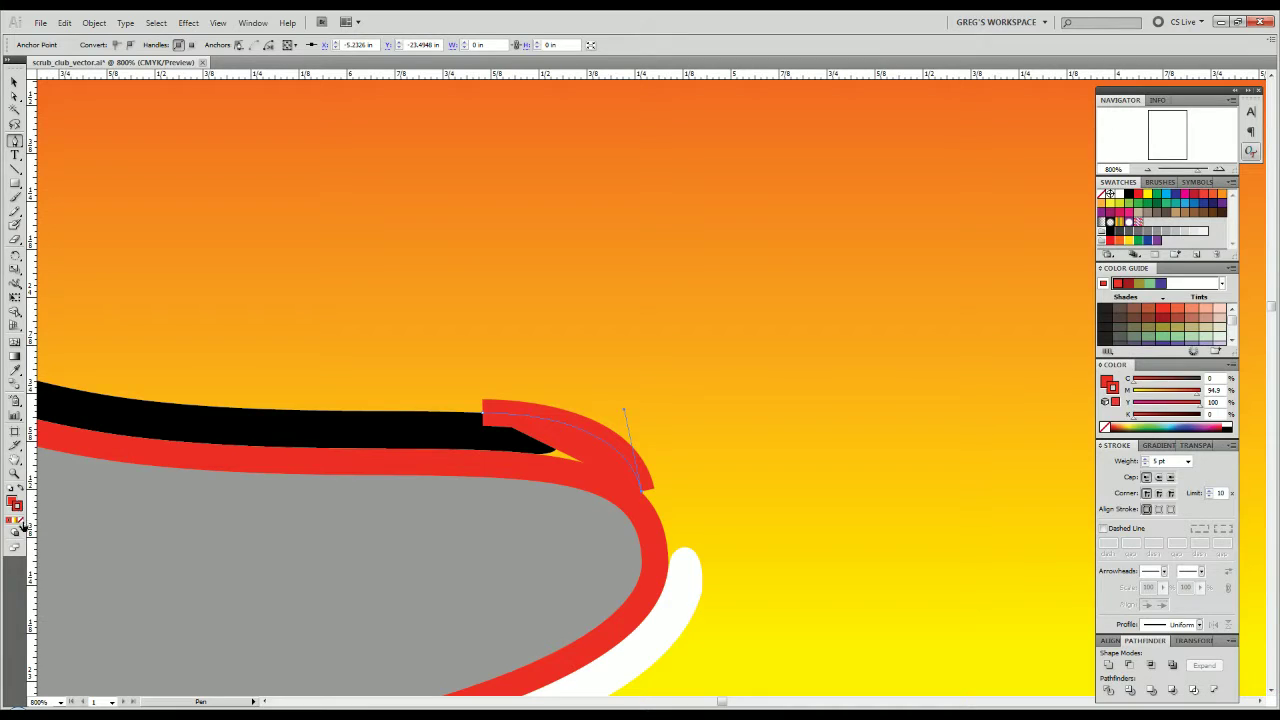
# Remove the new path's fill and stroke, then close it along the red outline's edge to form a tapered end piece.
pyautogui.click(21, 520)
pyautogui.click(21, 521)
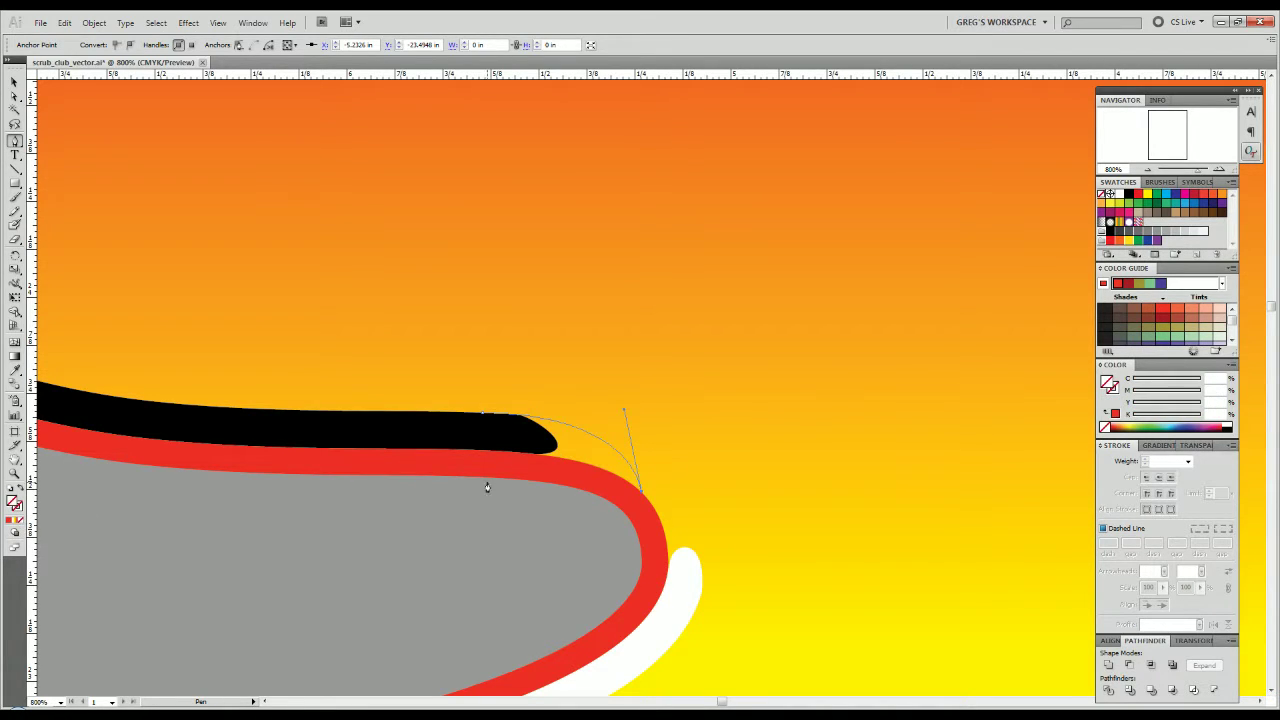
pyautogui.moveTo(531, 458); pyautogui.dragTo(446, 443)
pyautogui.click(531, 453)
pyautogui.press('v')
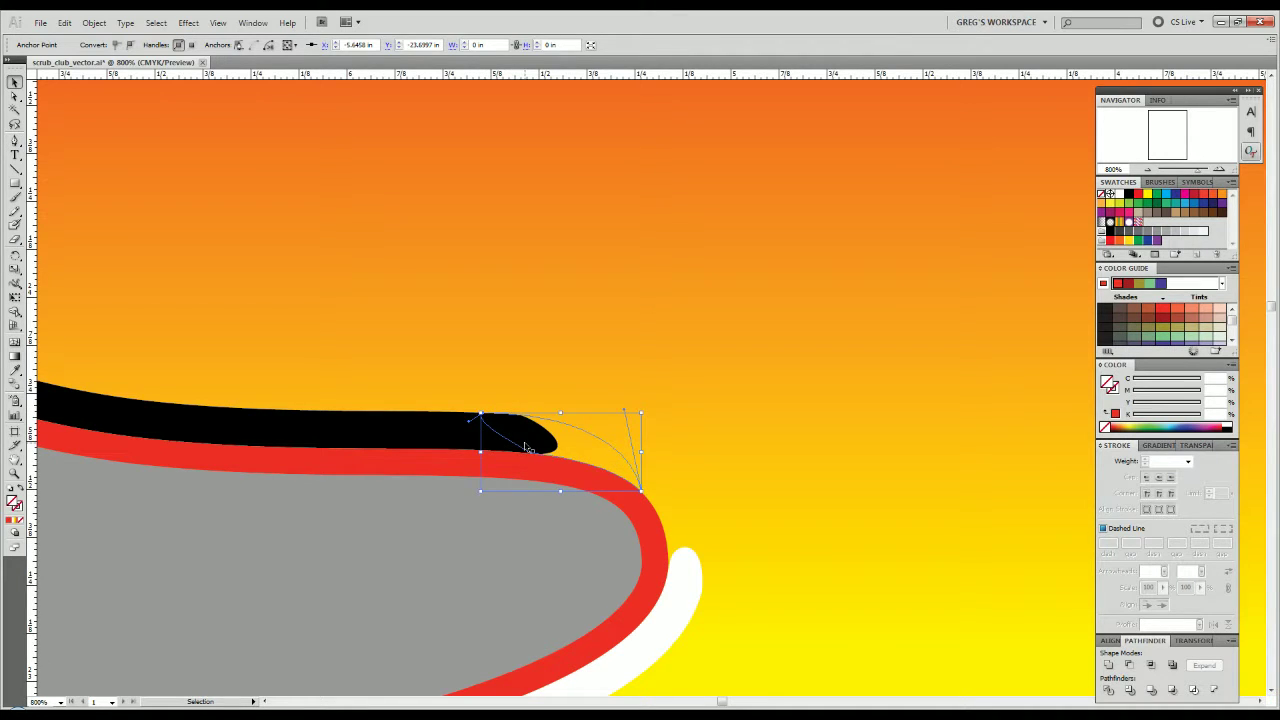
# Fill the tapered end piece with the adjoining outline's black and select it to examine its seam with the red outline.
pyautogui.press('i')
pyautogui.click(472, 431)
pyautogui.press('v')
pyautogui.click(500, 527)
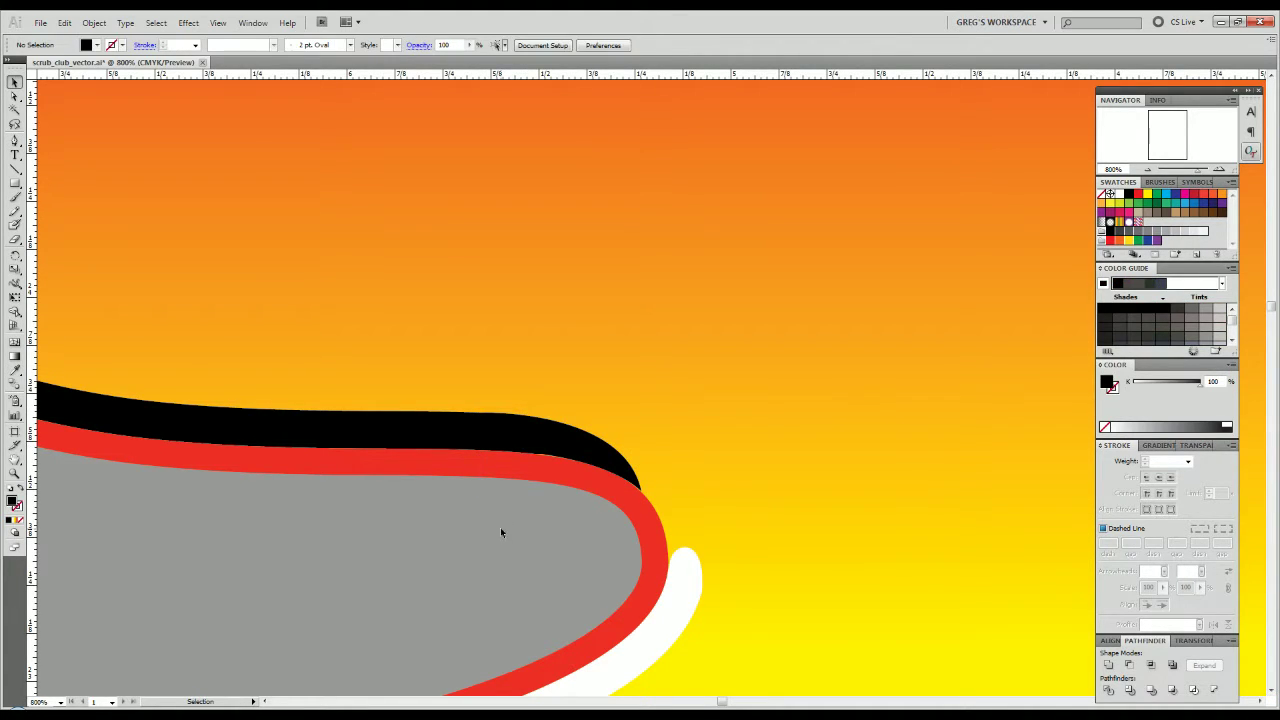
pyautogui.click(583, 445)
pyautogui.scroll(4, 540, 455)
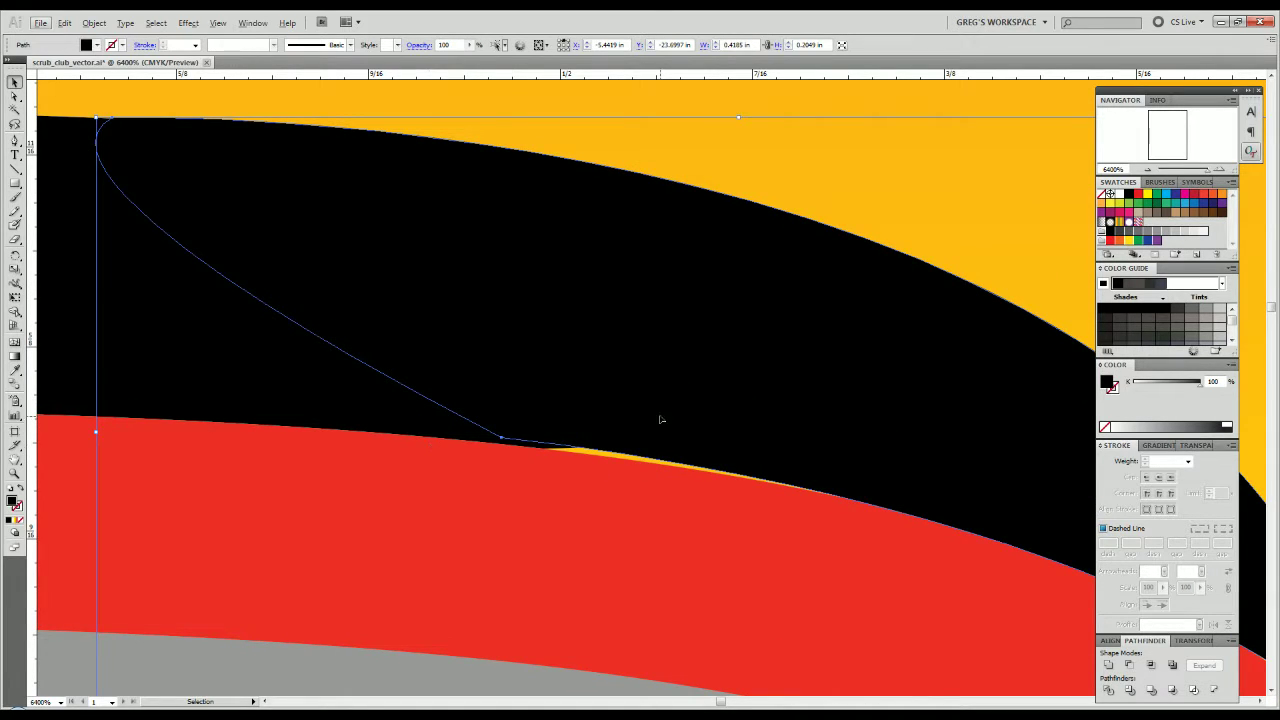
# Cut the tapered end piece and isolate the group containing the S's blunt lower black segment.
pyautogui.press('a')
pyautogui.hotkey('ctrl', 'x')
pyautogui.doubleClick(380, 354)
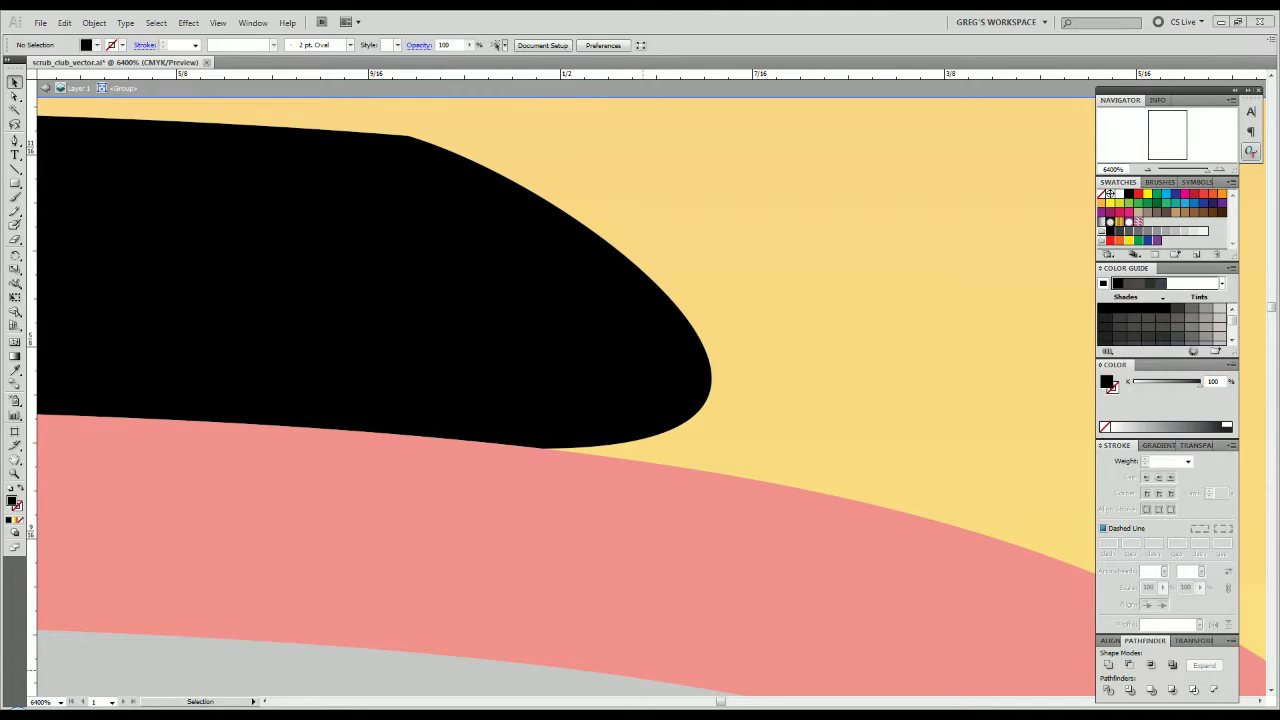
# Check the Street Fighter reference logo in Chrome and Photoshop, and return to the vector artwork in Illustrator.
pyautogui.moveTo(146, 714)
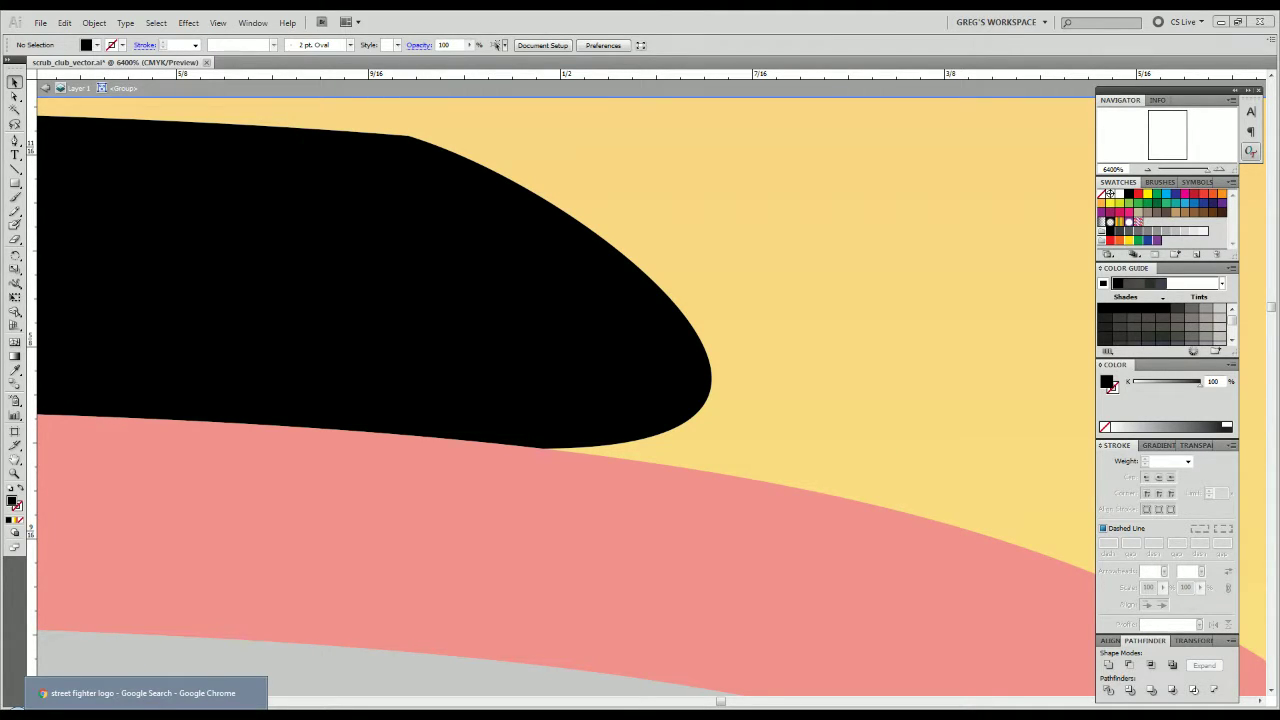
pyautogui.click(146, 714)
pyautogui.moveTo(362, 18); pyautogui.dragTo(1279, 18)
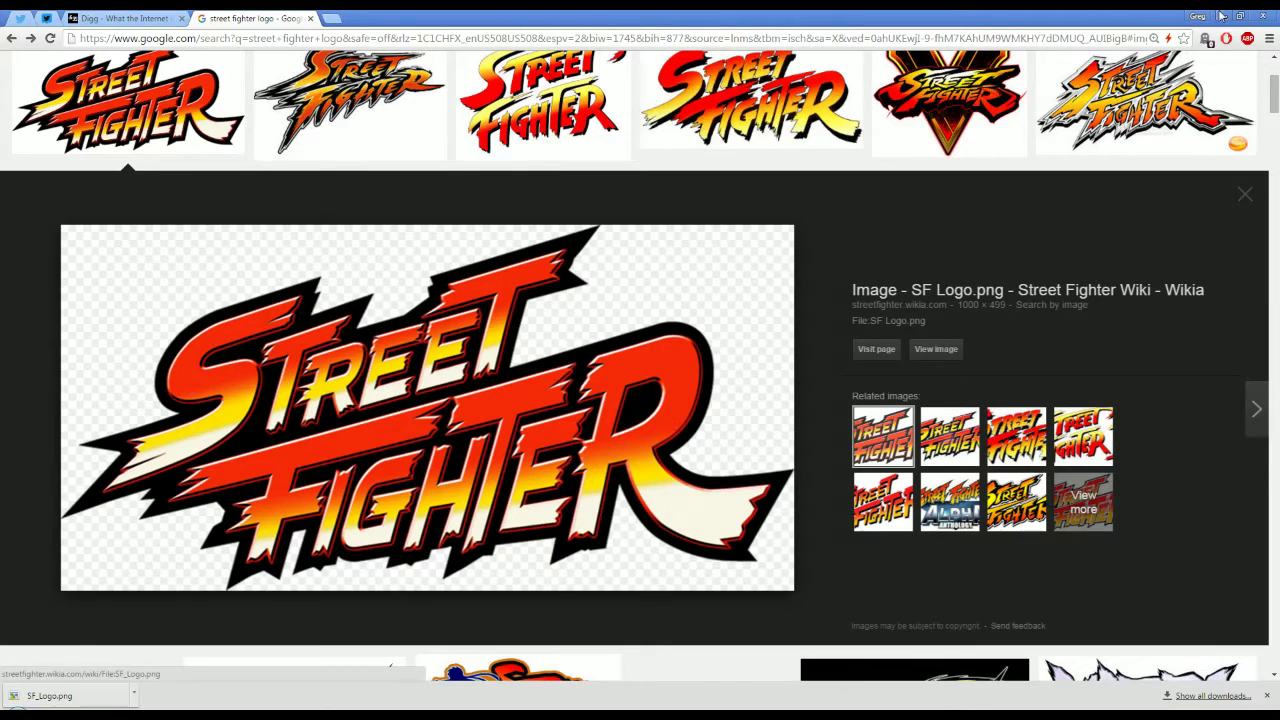
pyautogui.hotkey('alt', 'Tab')
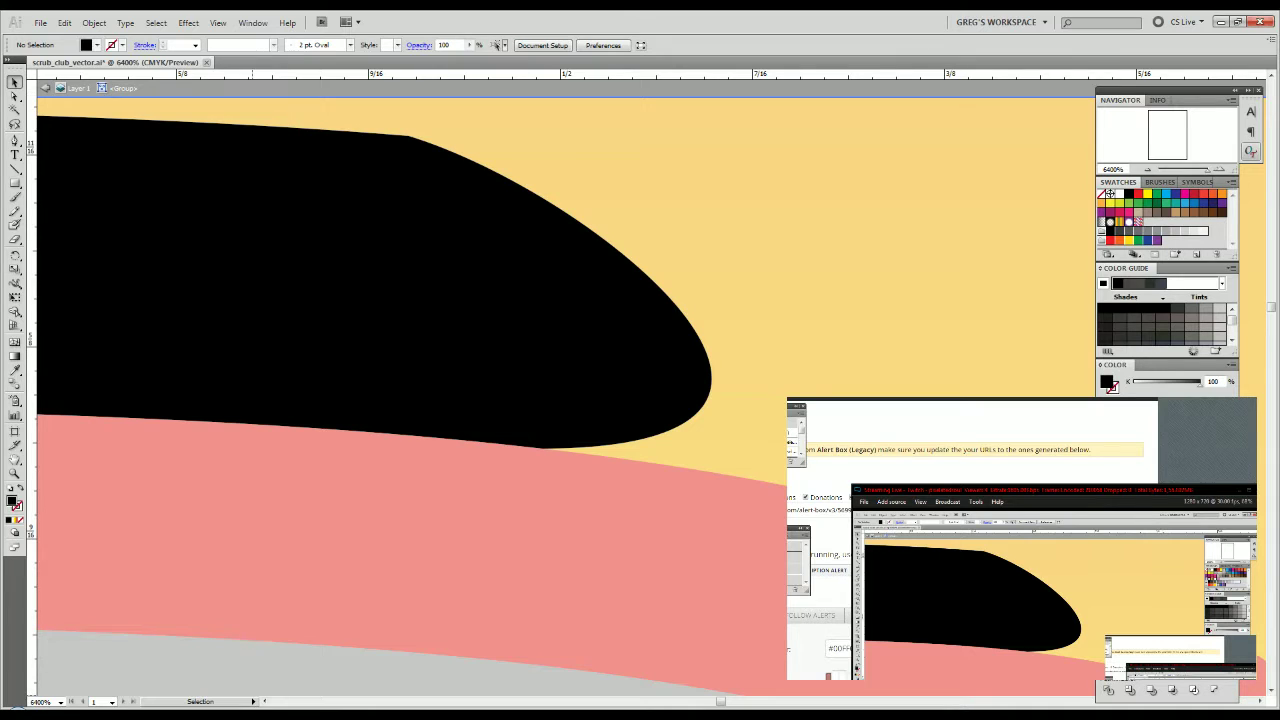
pyautogui.hotkey('alt', 'Tab')
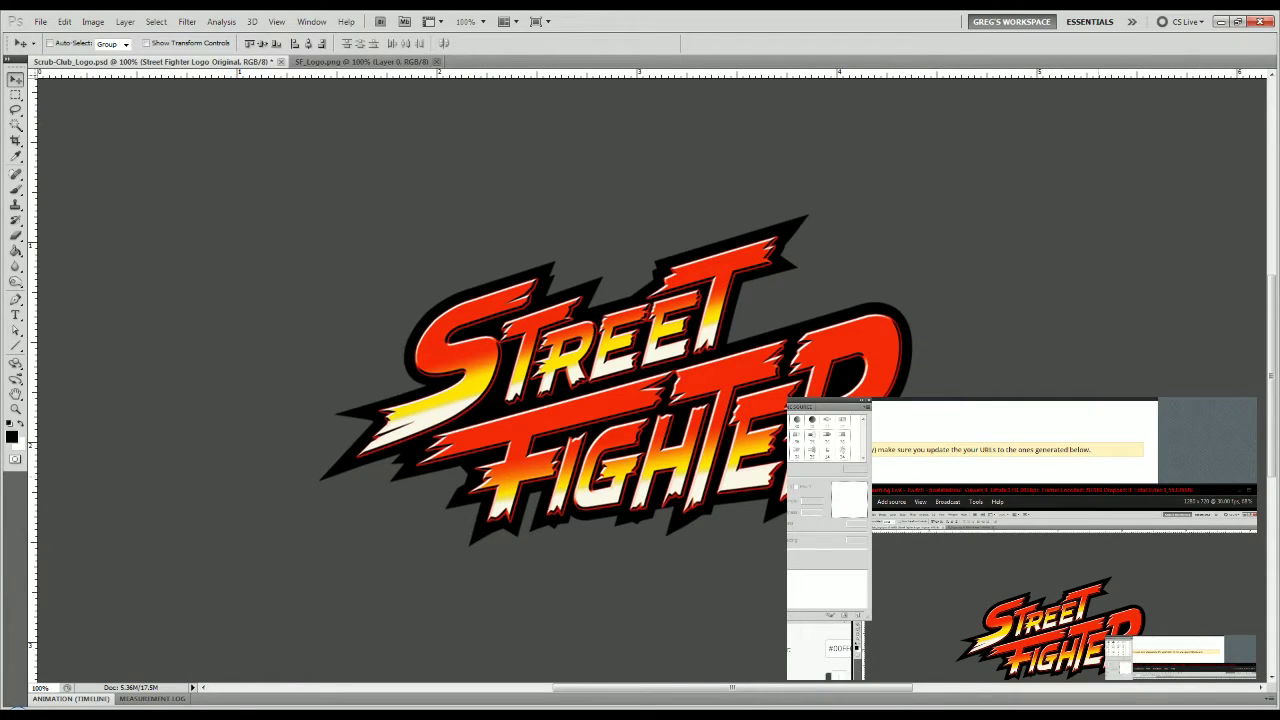
pyautogui.click(1221, 21)
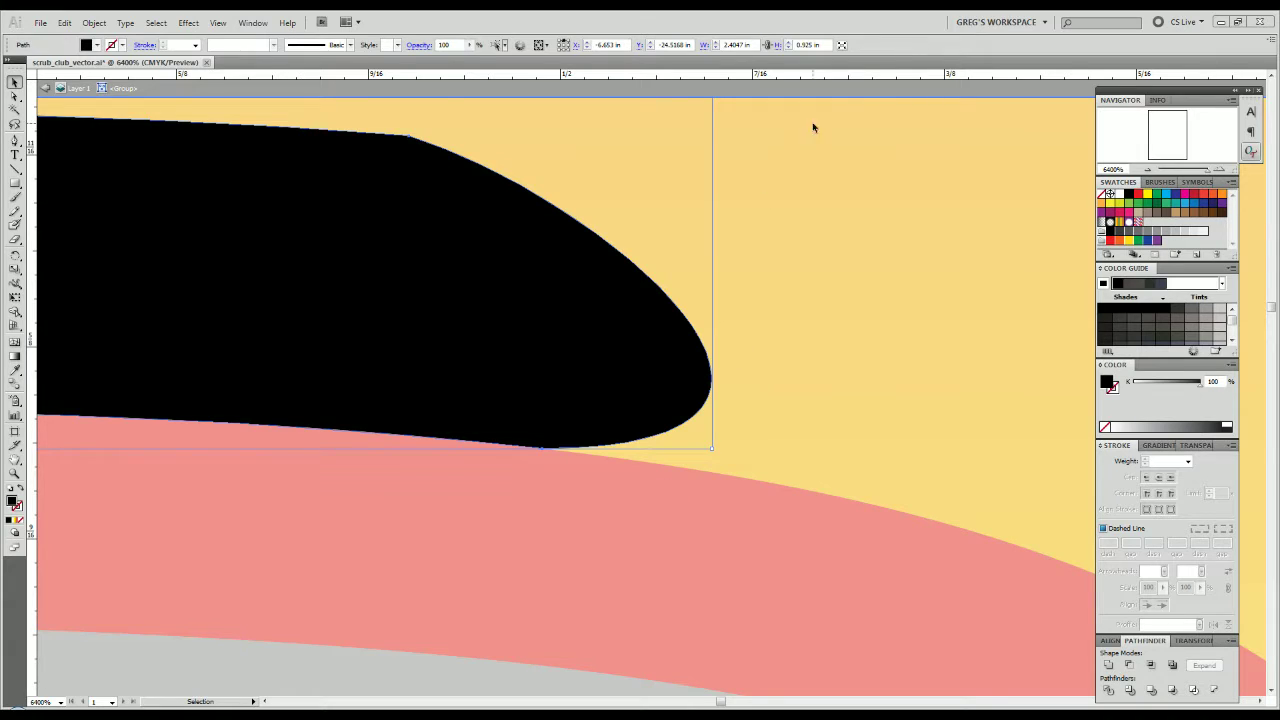
# Try pasting the cut end piece in front inside the isolated group, and delete the pasted piece.
pyautogui.click(658, 485)
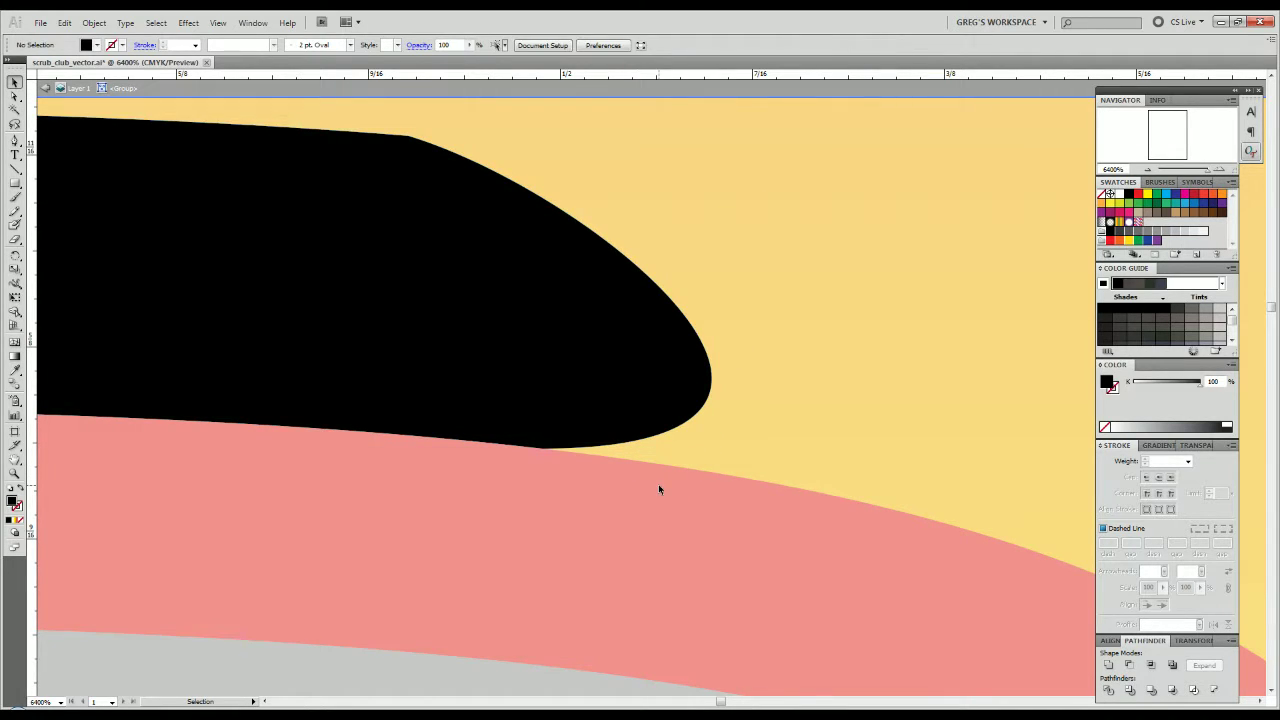
pyautogui.hotkey('ctrl', 'f')
pyautogui.moveTo(547, 353); pyautogui.dragTo(603, 469)
pyautogui.hotkey('ctrl', '-')
pyautogui.hotkey('ctrl', '-')
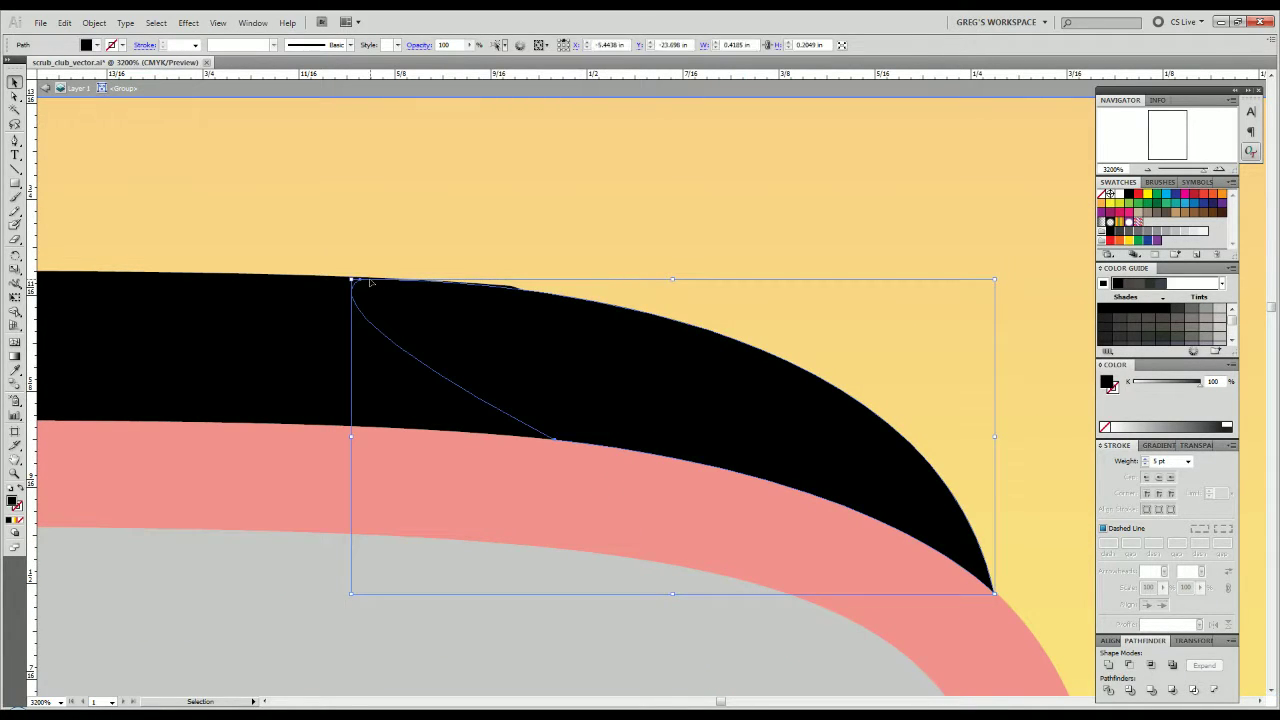
pyautogui.press('Delete')
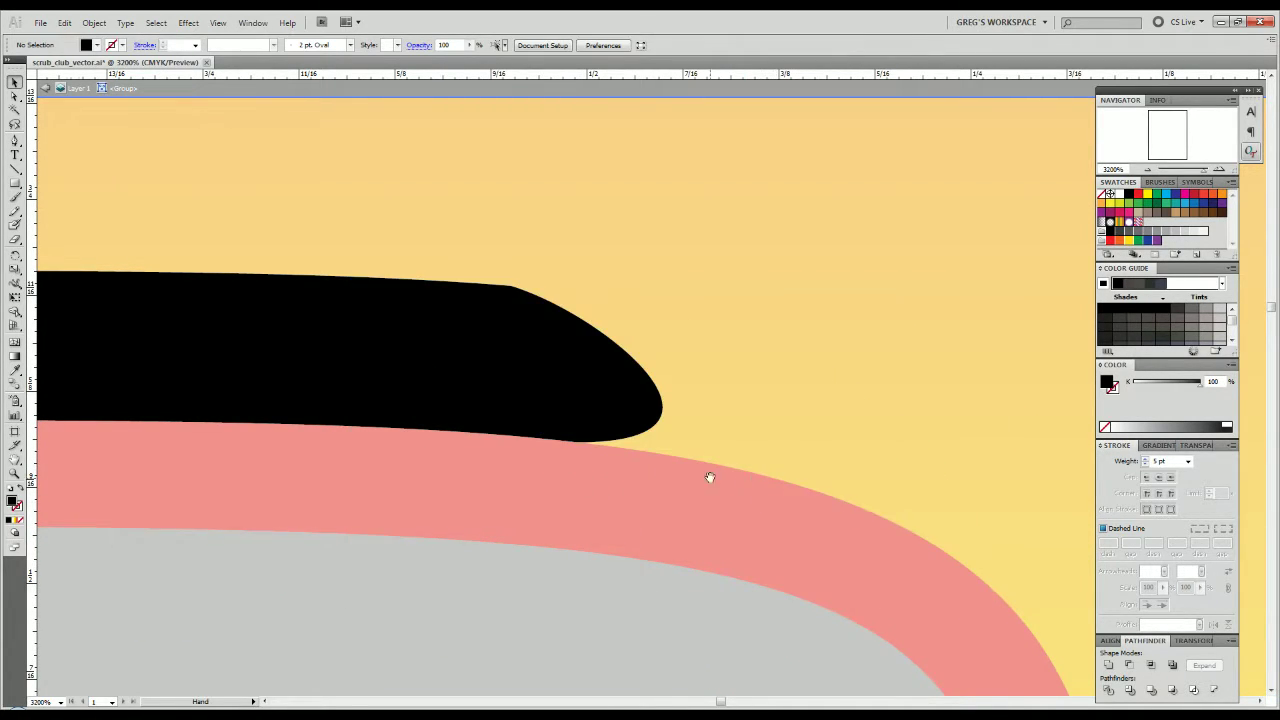
# Start a Pen path inside the group from the black segment's lower edge, curving along the red outline to a corner point at the bend.
pyautogui.moveTo(708, 474); pyautogui.dragTo(548, 458)
pyautogui.press('p')
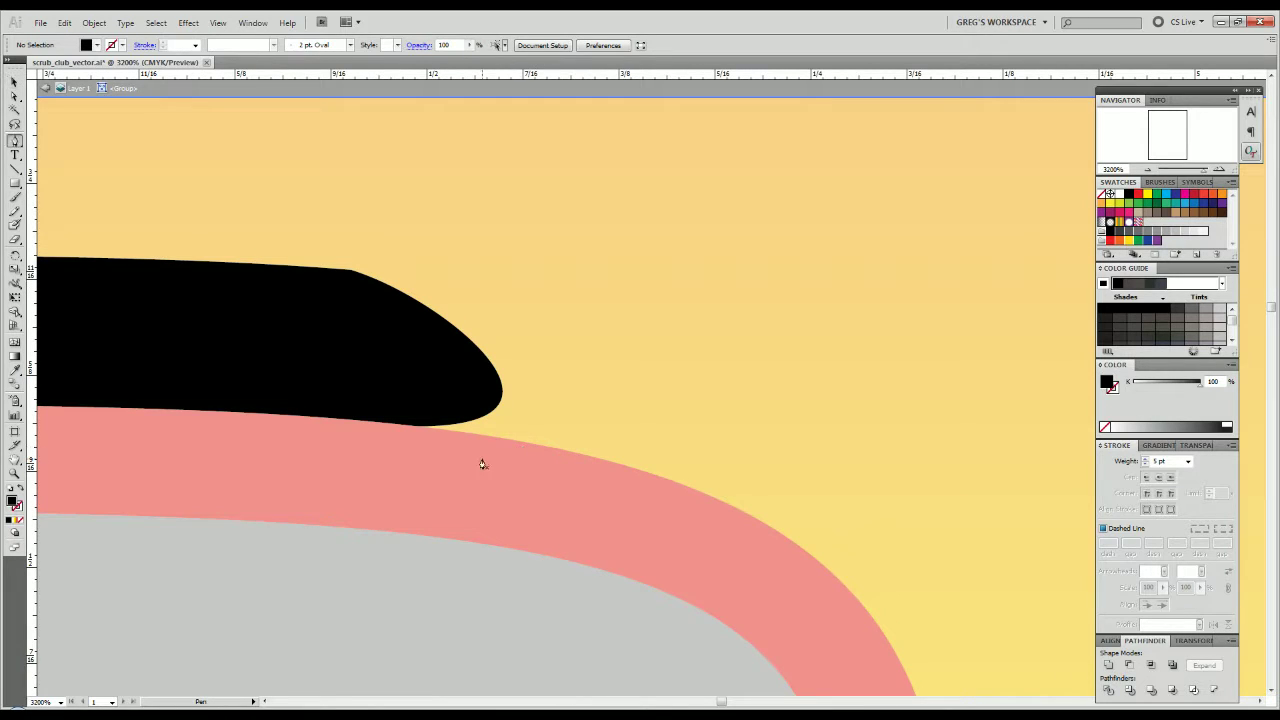
pyautogui.click(269, 414)
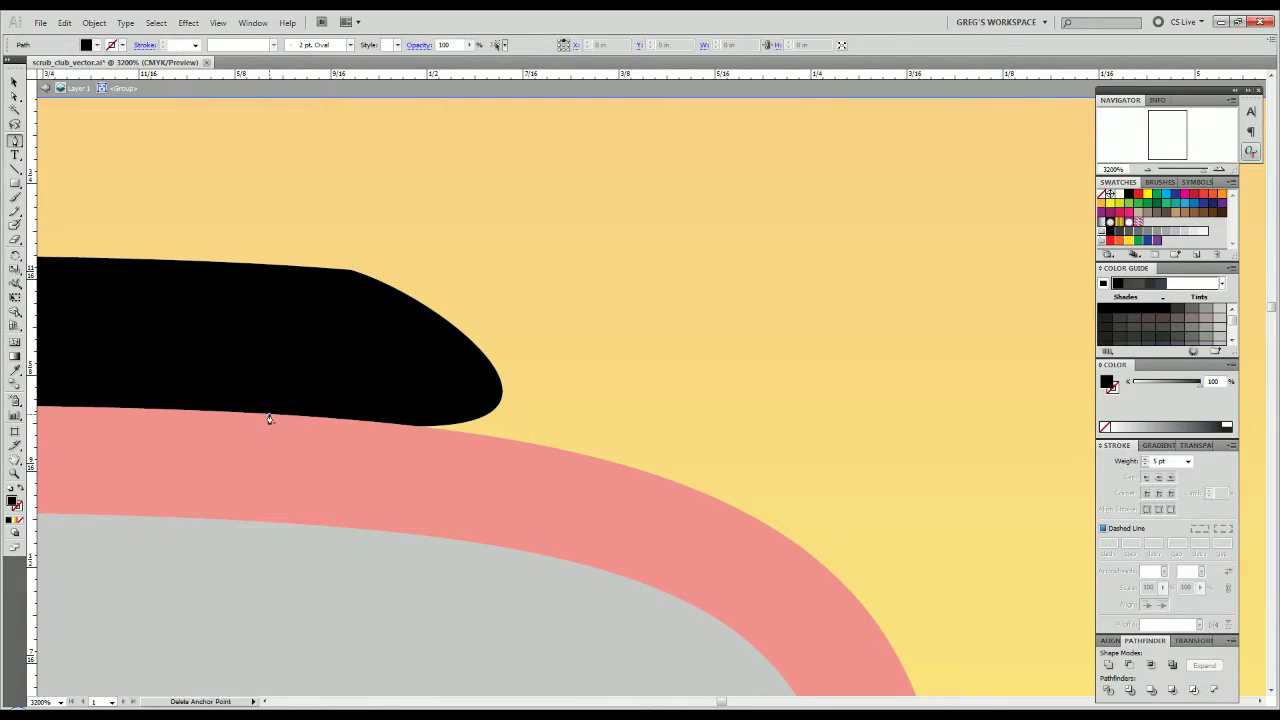
pyautogui.moveTo(390, 442); pyautogui.dragTo(294, 395)
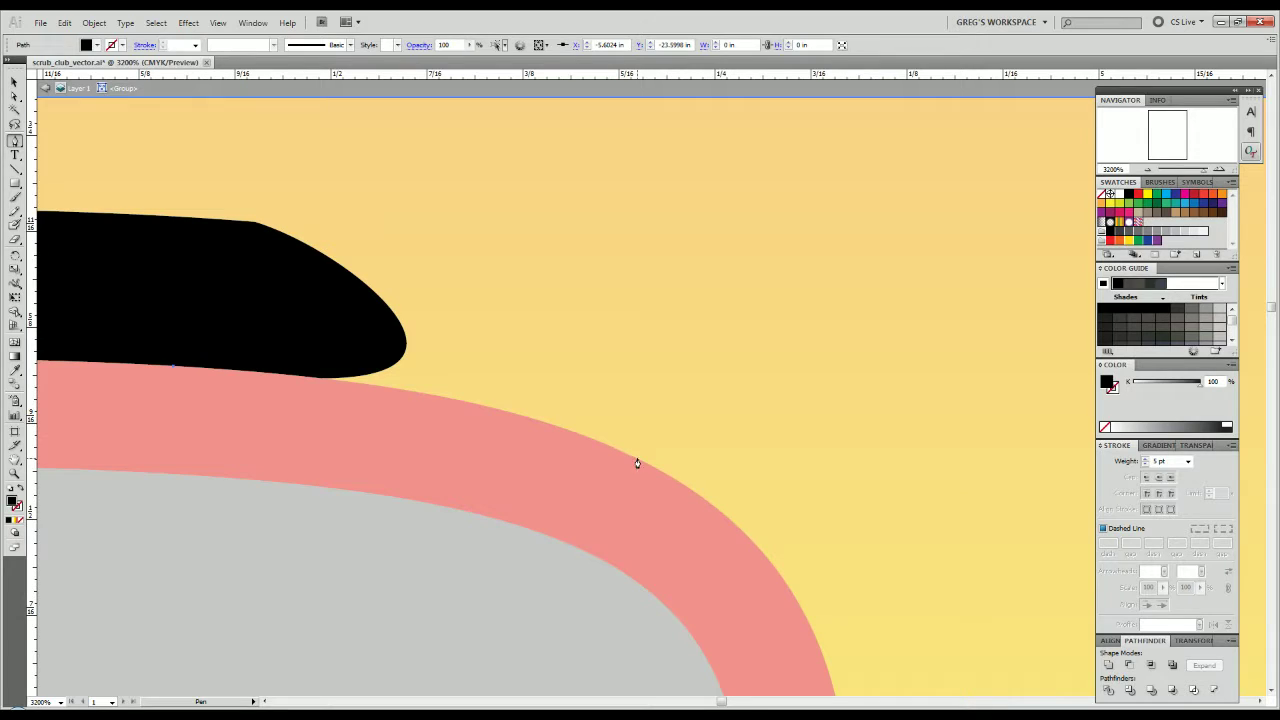
pyautogui.moveTo(636, 459); pyautogui.dragTo(814, 546)
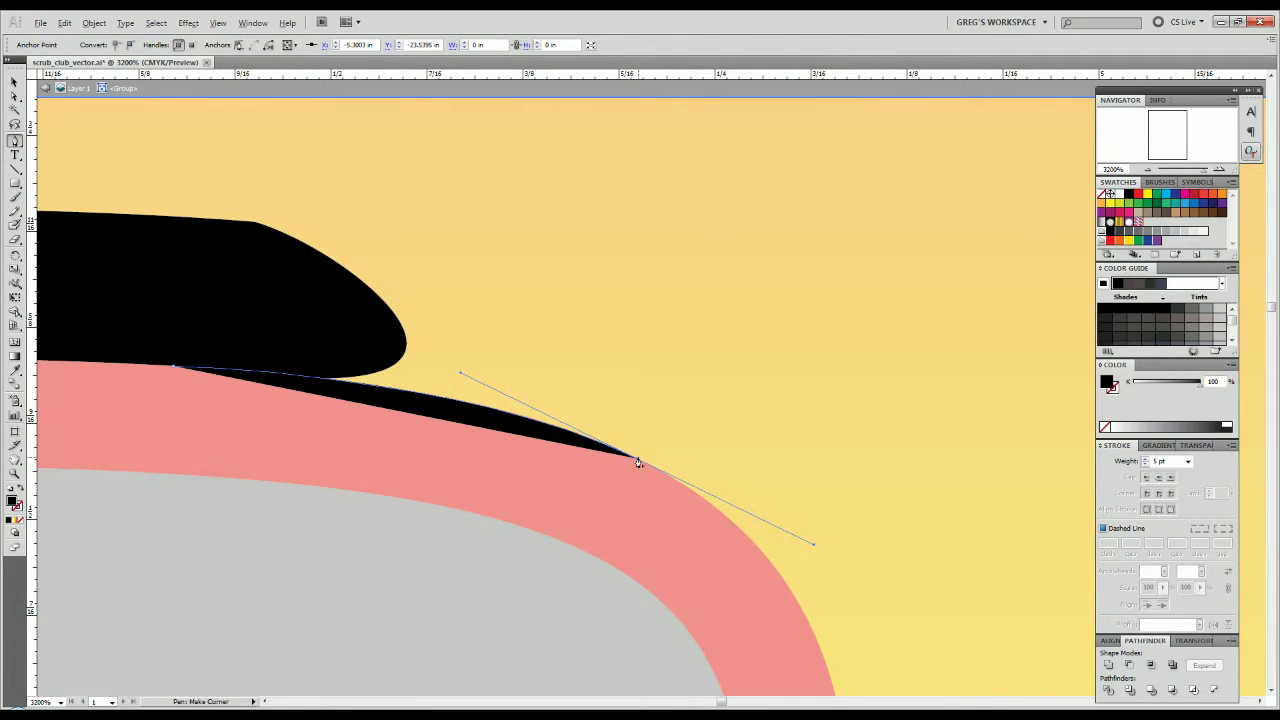
pyautogui.press('space')
pyautogui.moveTo(669, 467); pyautogui.dragTo(1022, 580)
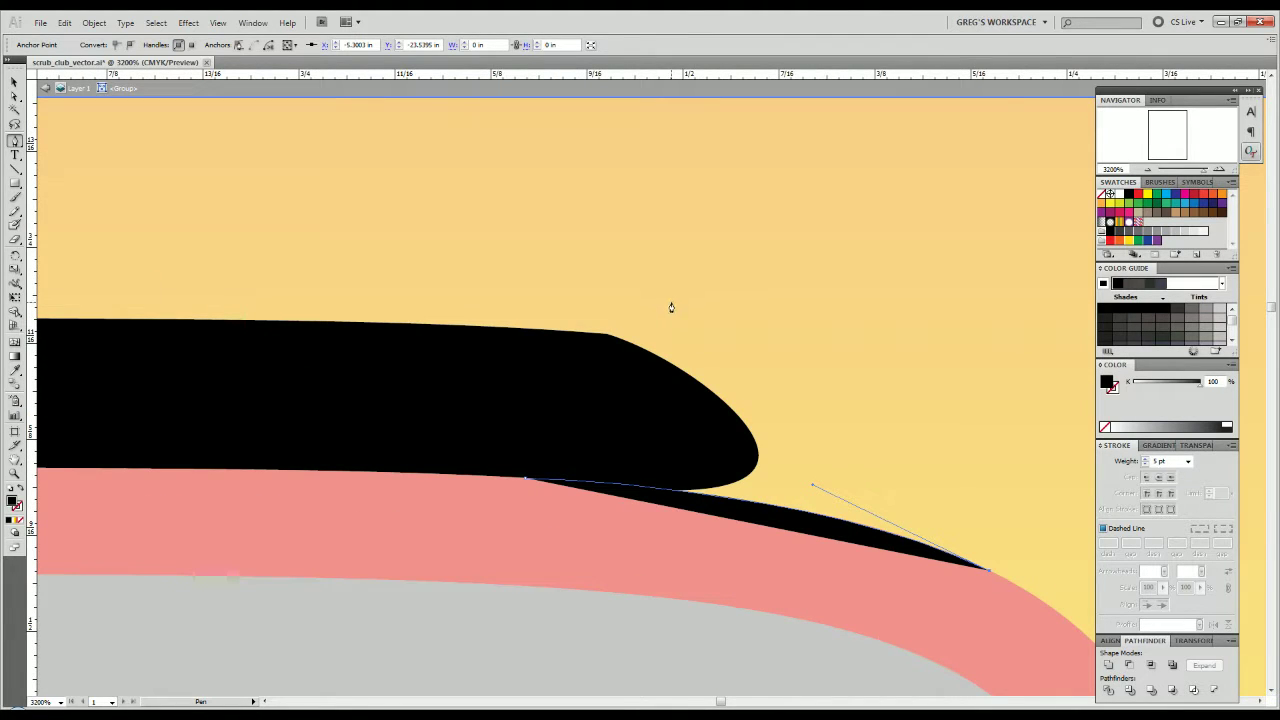
# Curve the path back to the black segment's upper corner and close it inside the black to form a tapered end.
pyautogui.click(604, 337)
pyautogui.moveTo(604, 337); pyautogui.dragTo(311, 289)
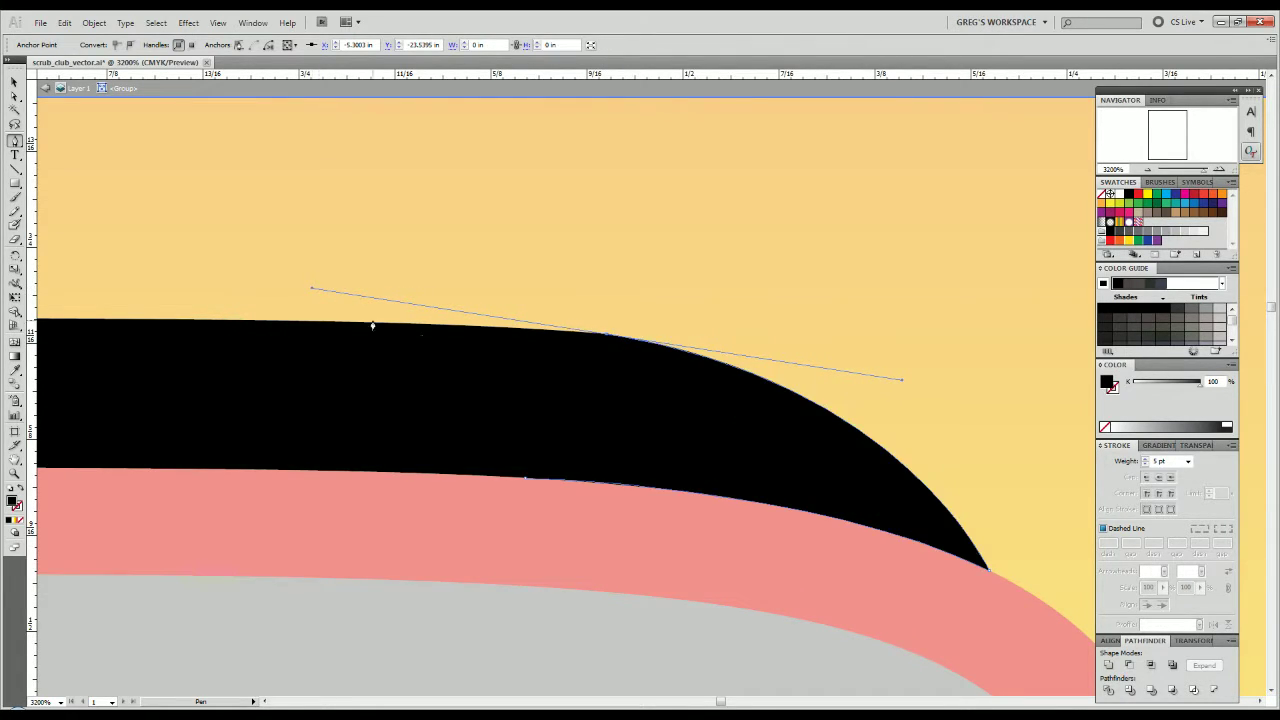
pyautogui.click(606, 337)
pyautogui.moveTo(606, 337); pyautogui.dragTo(457, 374)
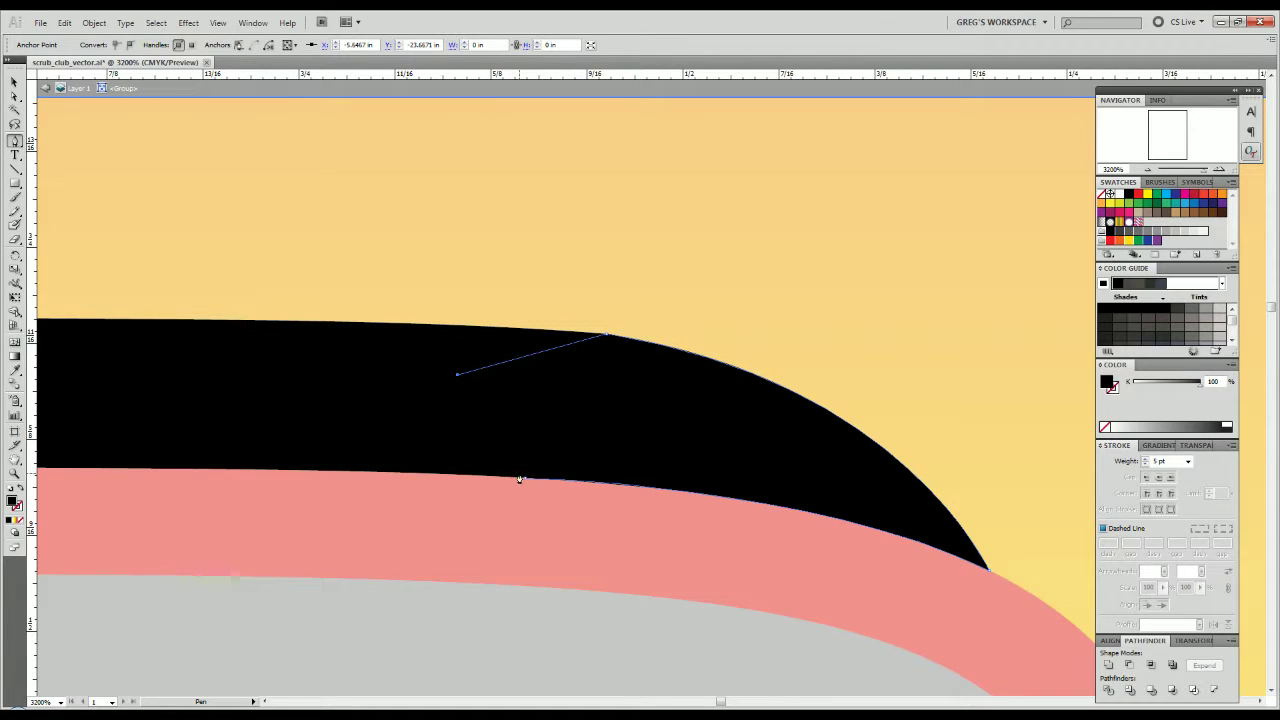
pyautogui.moveTo(524, 479); pyautogui.dragTo(571, 483)
# Deselect the new end piece and exit the group's isolation mode to check the taper across the whole S.
pyautogui.press('v')
pyautogui.click(571, 548)
pyautogui.scroll(-7, 422, 394)
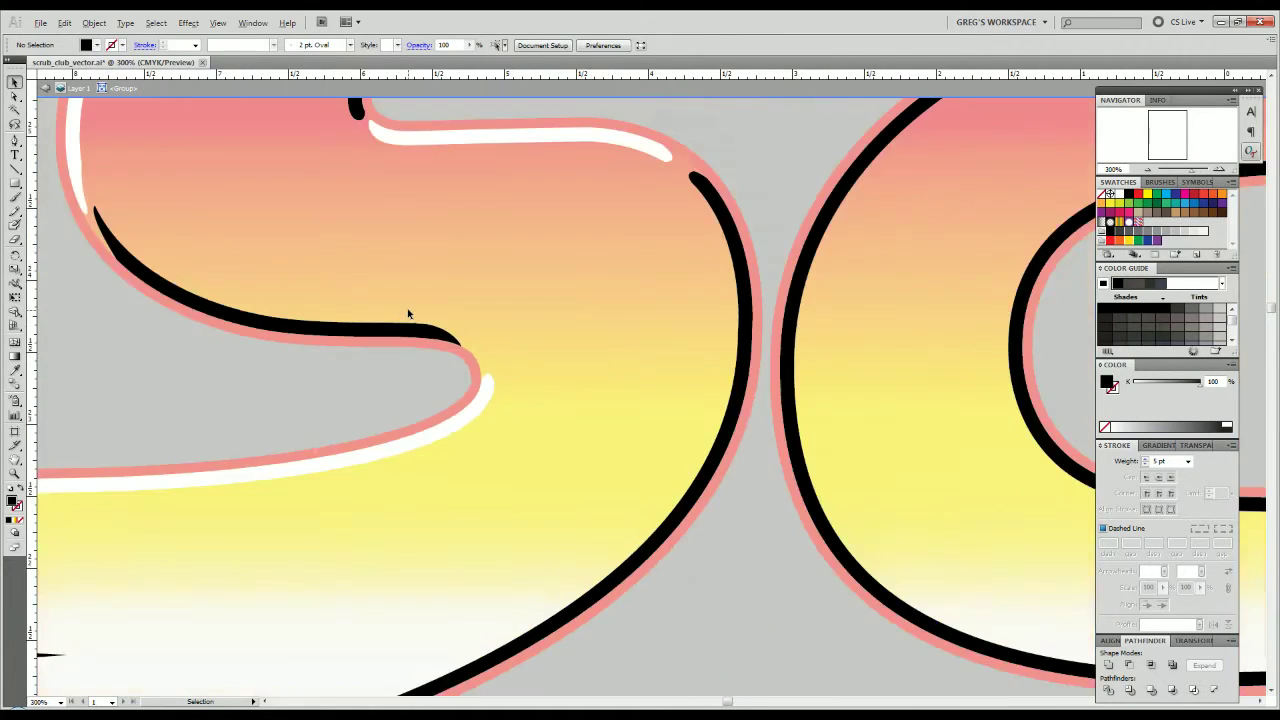
pyautogui.scroll(-1, 408, 314)
pyautogui.doubleClick(352, 354)
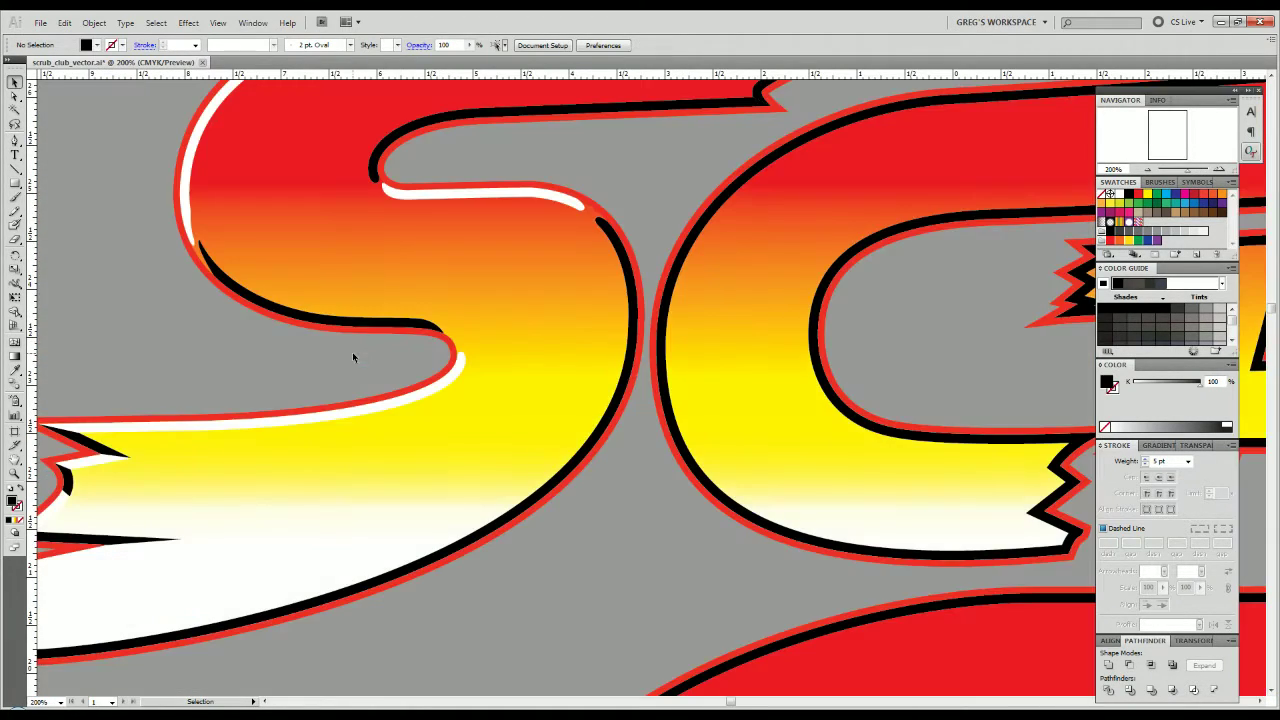
# Isolate the group holding the black shadow and white highlight strips at the S's lower inner curve.
pyautogui.scroll(-1, 352, 360)
pyautogui.moveTo(352, 362); pyautogui.dragTo(641, 461)
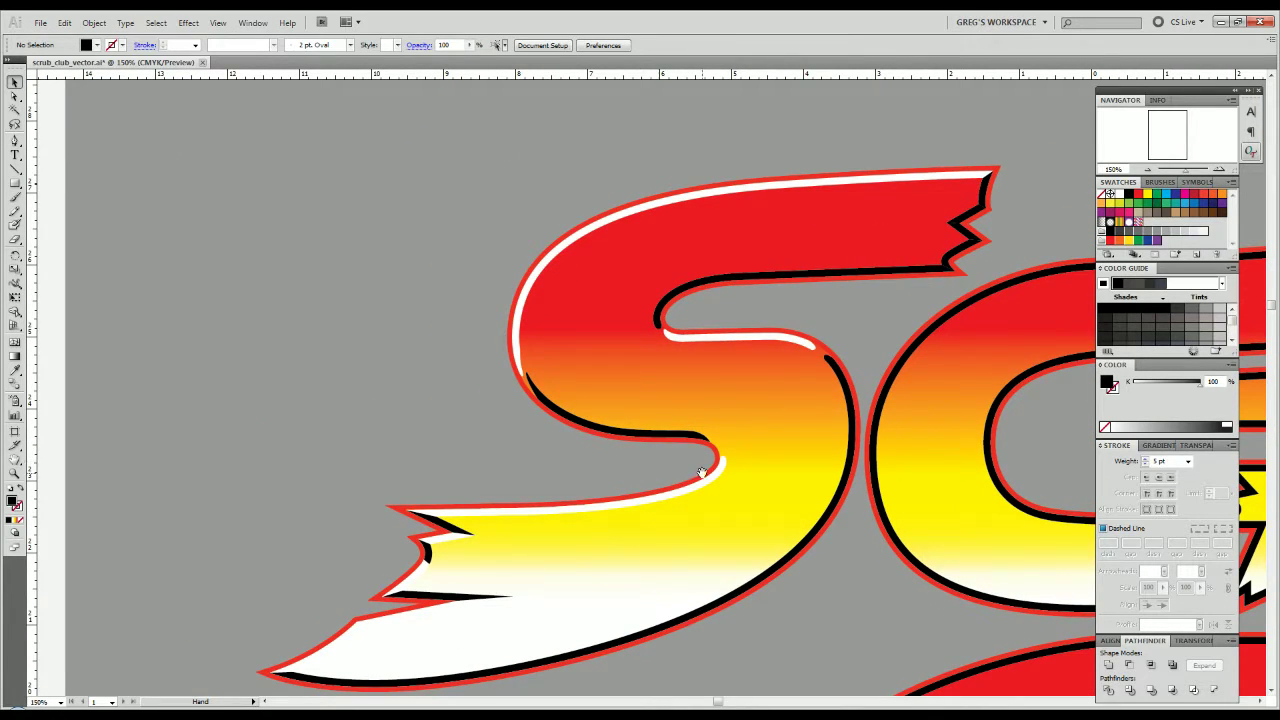
pyautogui.scroll(6, 712, 444)
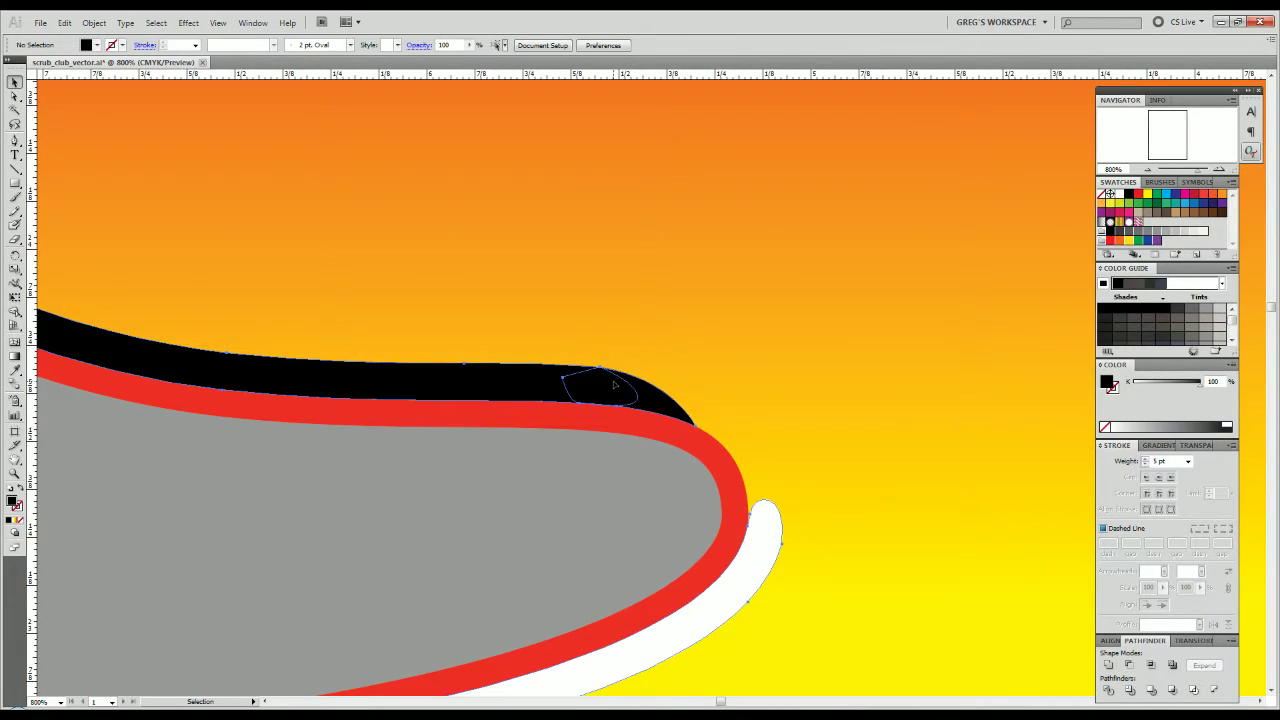
pyautogui.doubleClick(654, 470)
pyautogui.moveTo(694, 517); pyautogui.dragTo(666, 462)
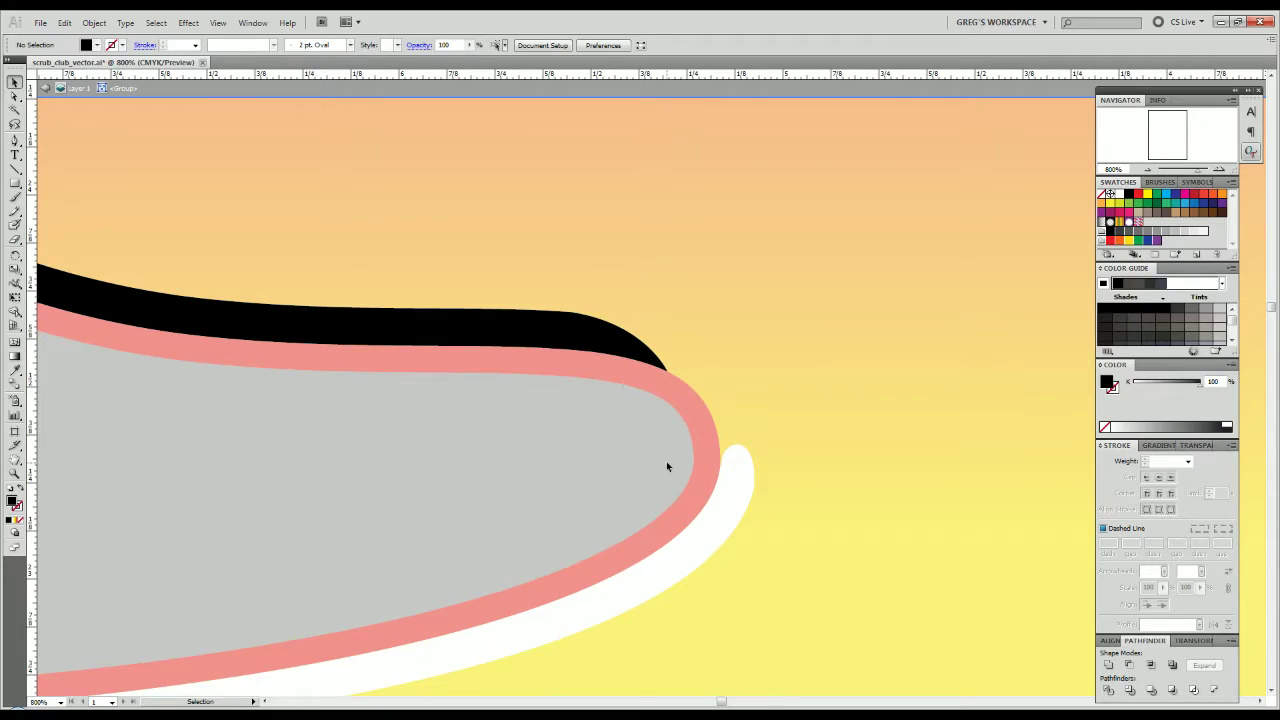
# Draw a small closed, tapered Pen shape that extends the white highlight's rounded end up along the red outline of the S's inner curve.
pyautogui.press('p')
pyautogui.click(753, 494)
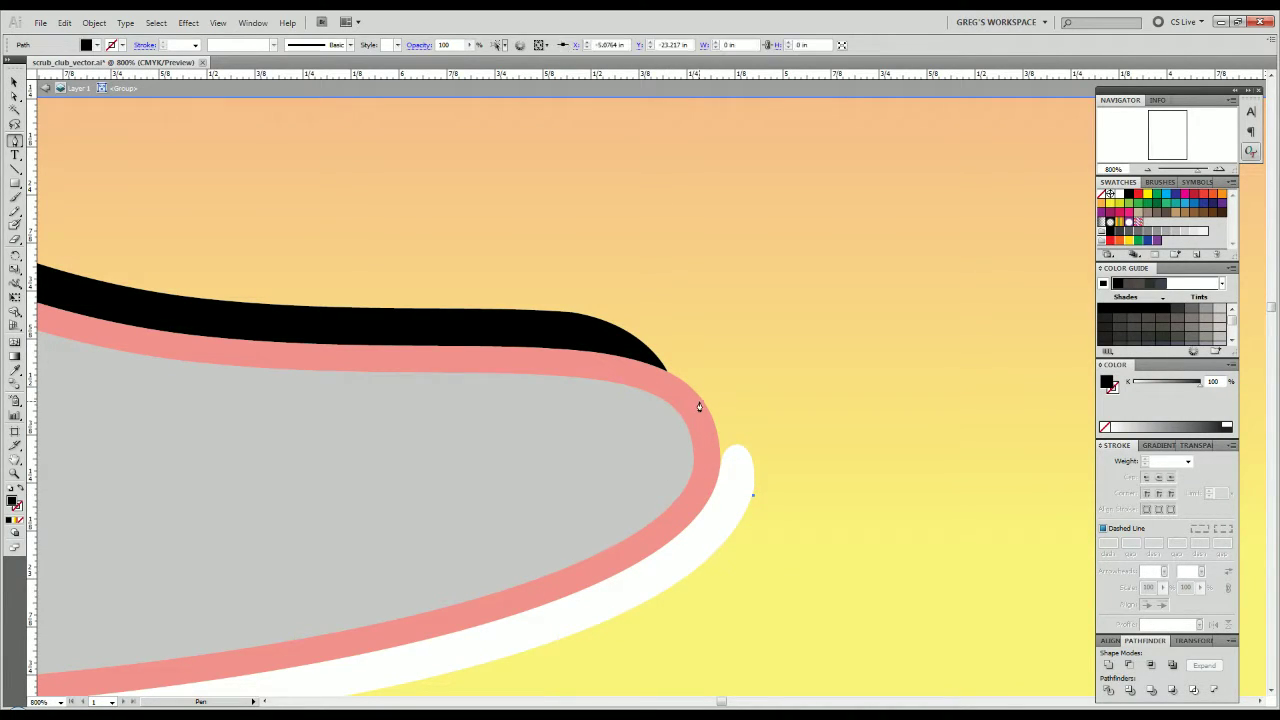
pyautogui.moveTo(703, 401); pyautogui.dragTo(639, 365)
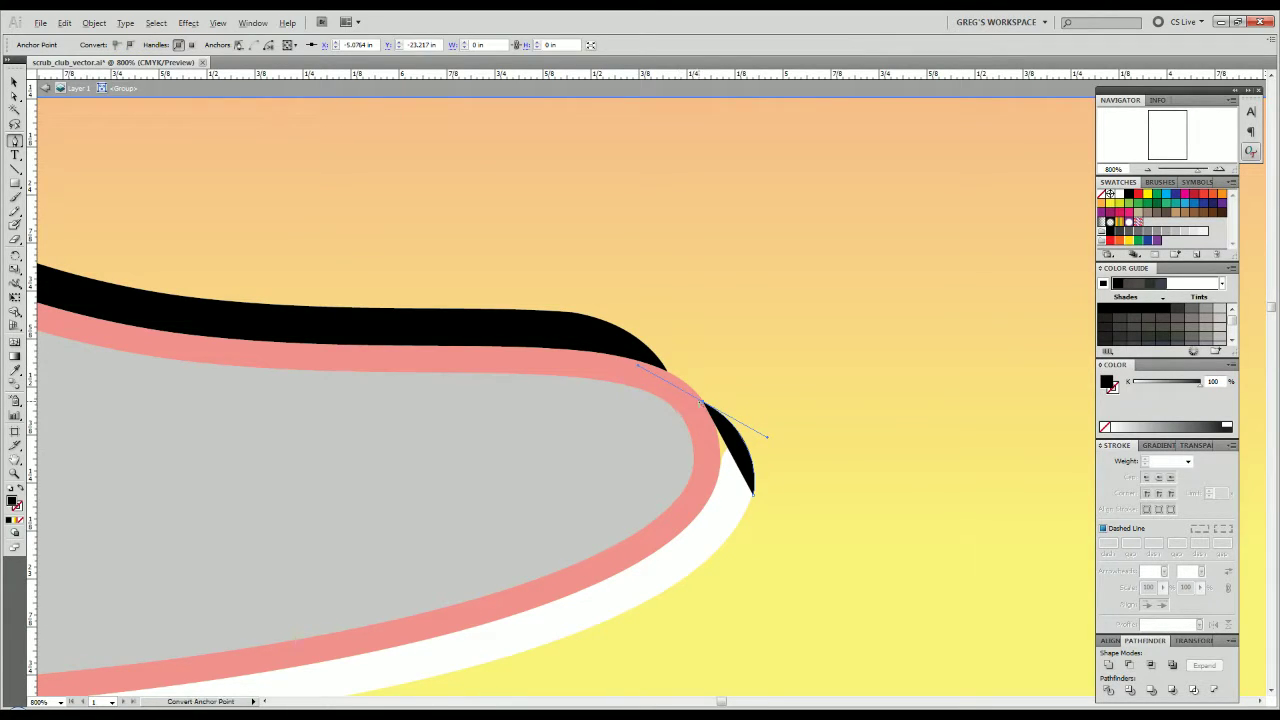
pyautogui.click(704, 401)
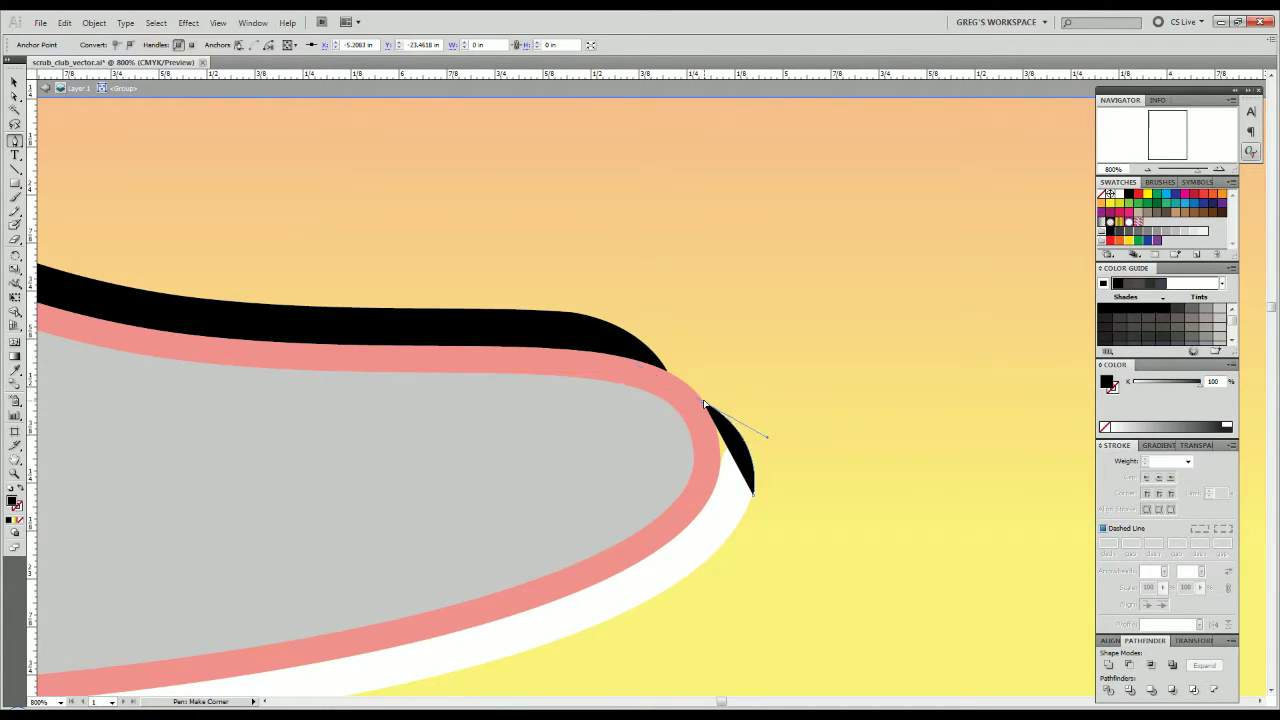
pyautogui.moveTo(720, 465); pyautogui.dragTo(717, 500)
pyautogui.click(720, 466)
pyautogui.click(753, 495)
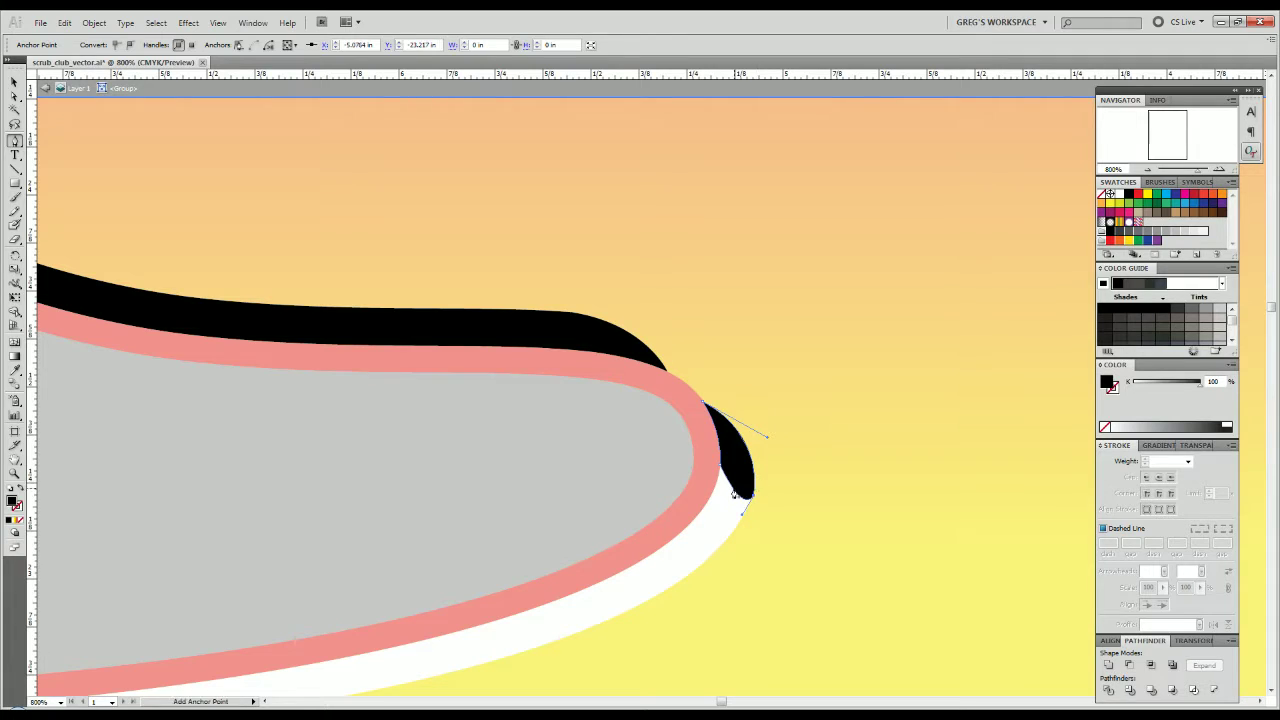
# Fill the new tapered shape with the adjacent highlight's white using the Eyedropper, then leave it deselected.
pyautogui.press('v')
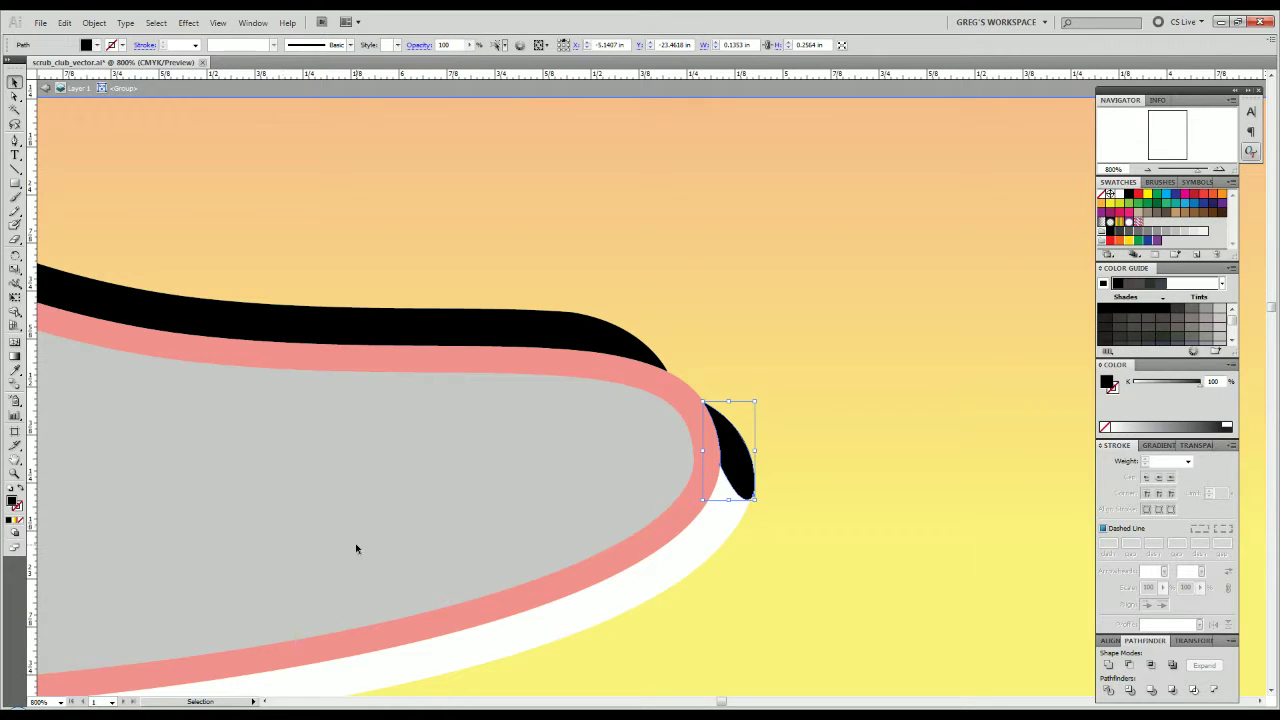
pyautogui.press('i')
pyautogui.click(716, 542)
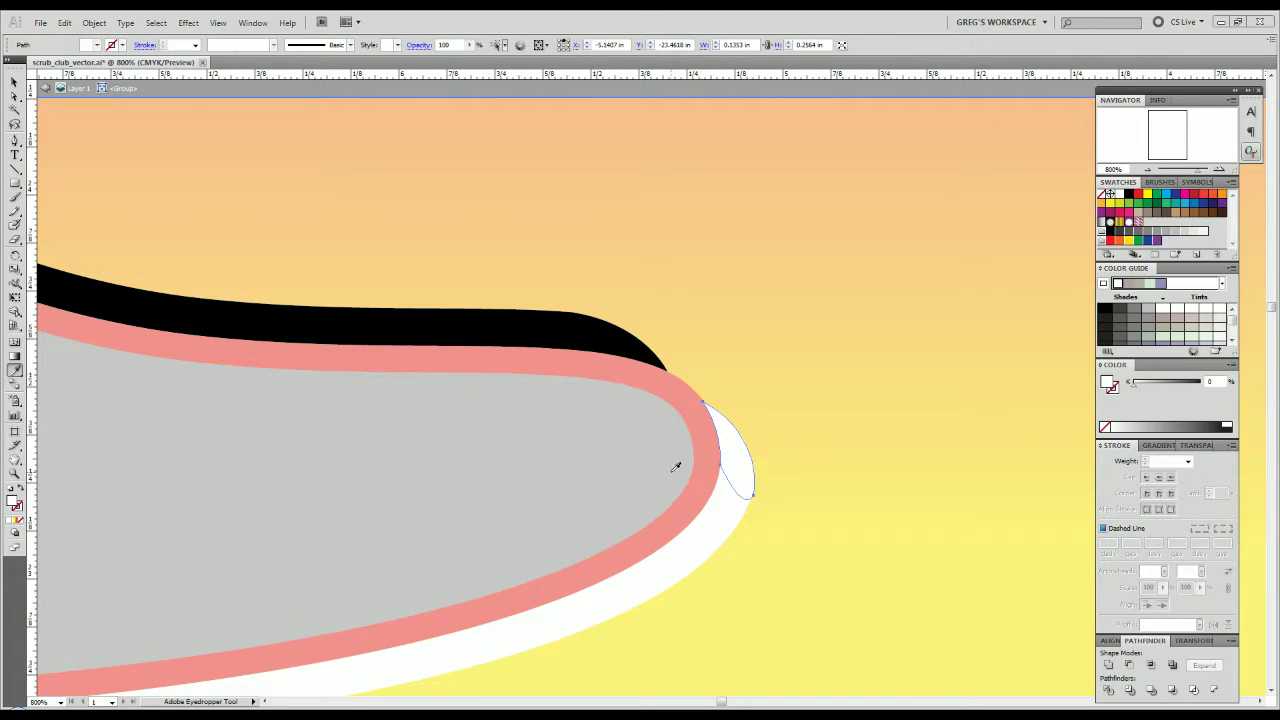
pyautogui.click(15, 82)
pyautogui.click(323, 612)
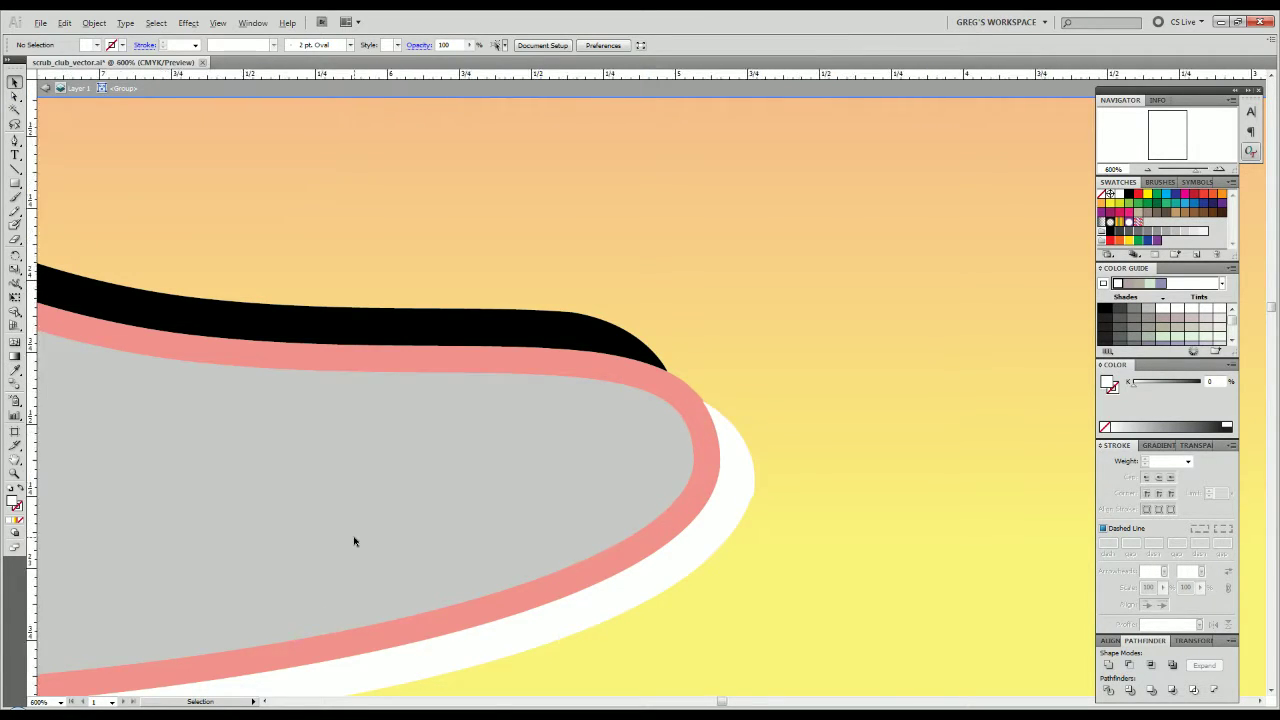
pyautogui.scroll(-6, 353, 541)
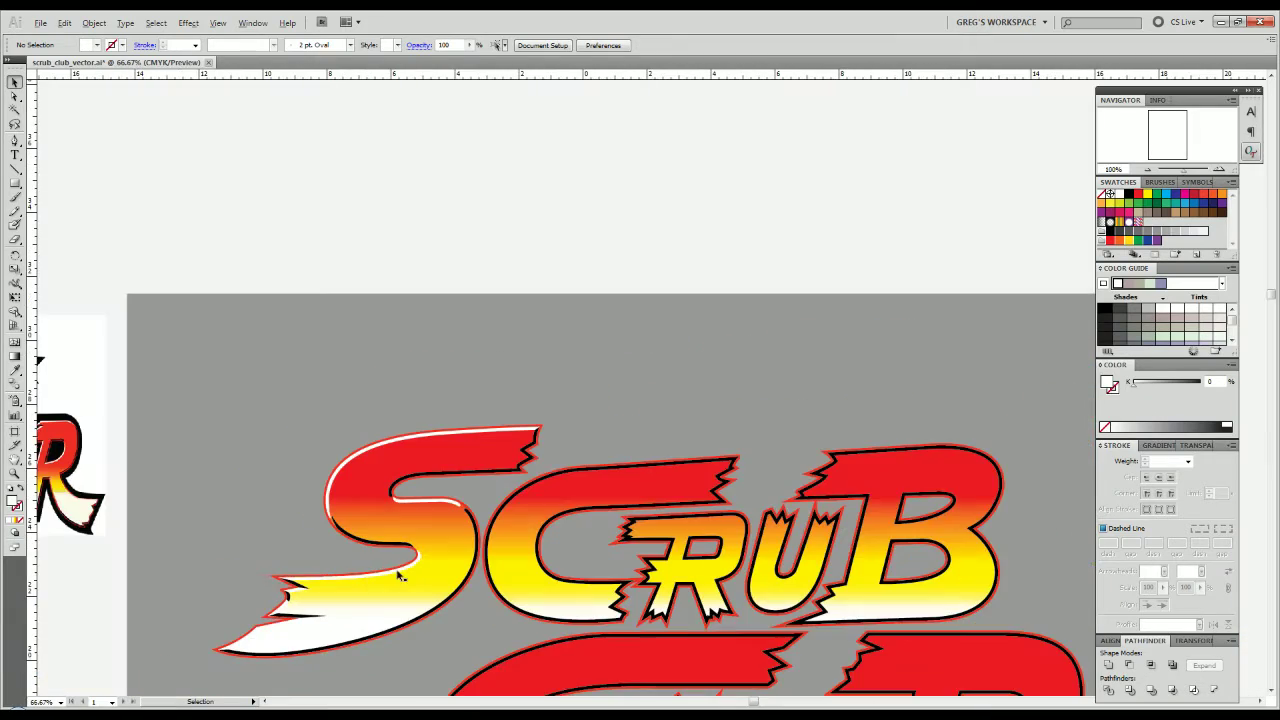
pyautogui.moveTo(621, 531); pyautogui.dragTo(468, 403)
pyautogui.moveTo(571, 560); pyautogui.dragTo(529, 519)
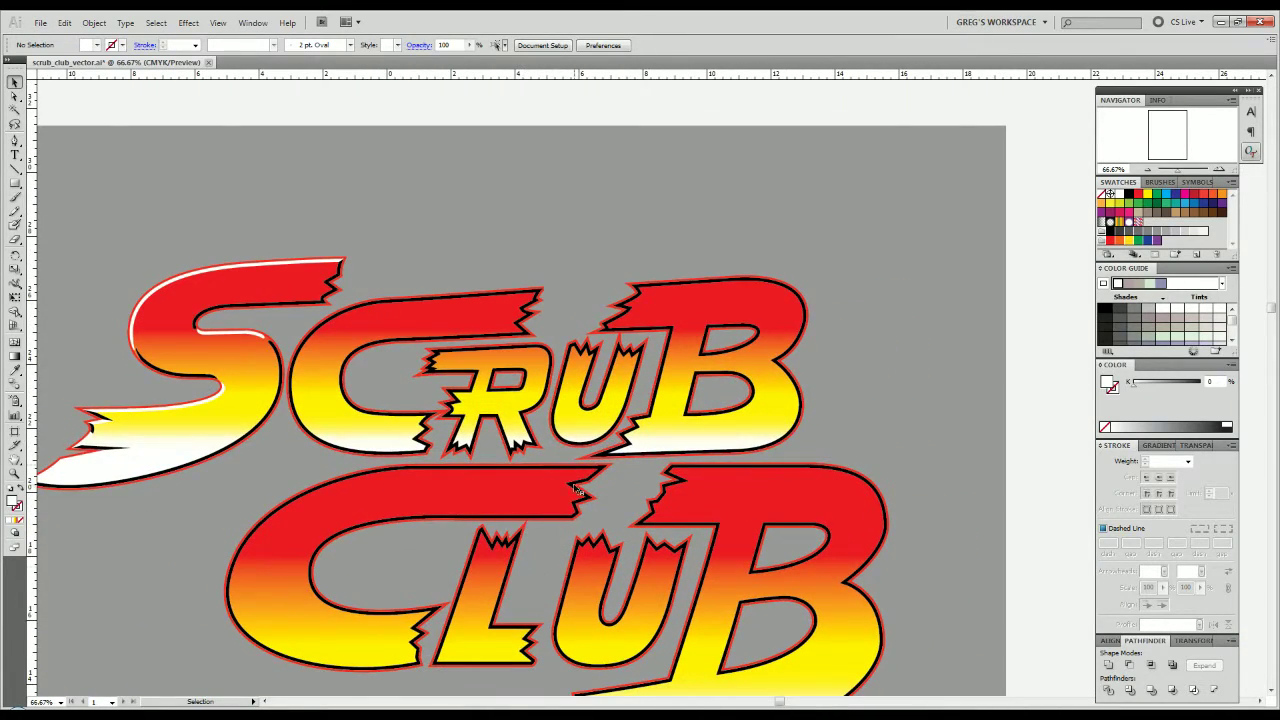
pyautogui.hscroll(-5, 577, 489)
pyautogui.scroll(2, 650, 530)
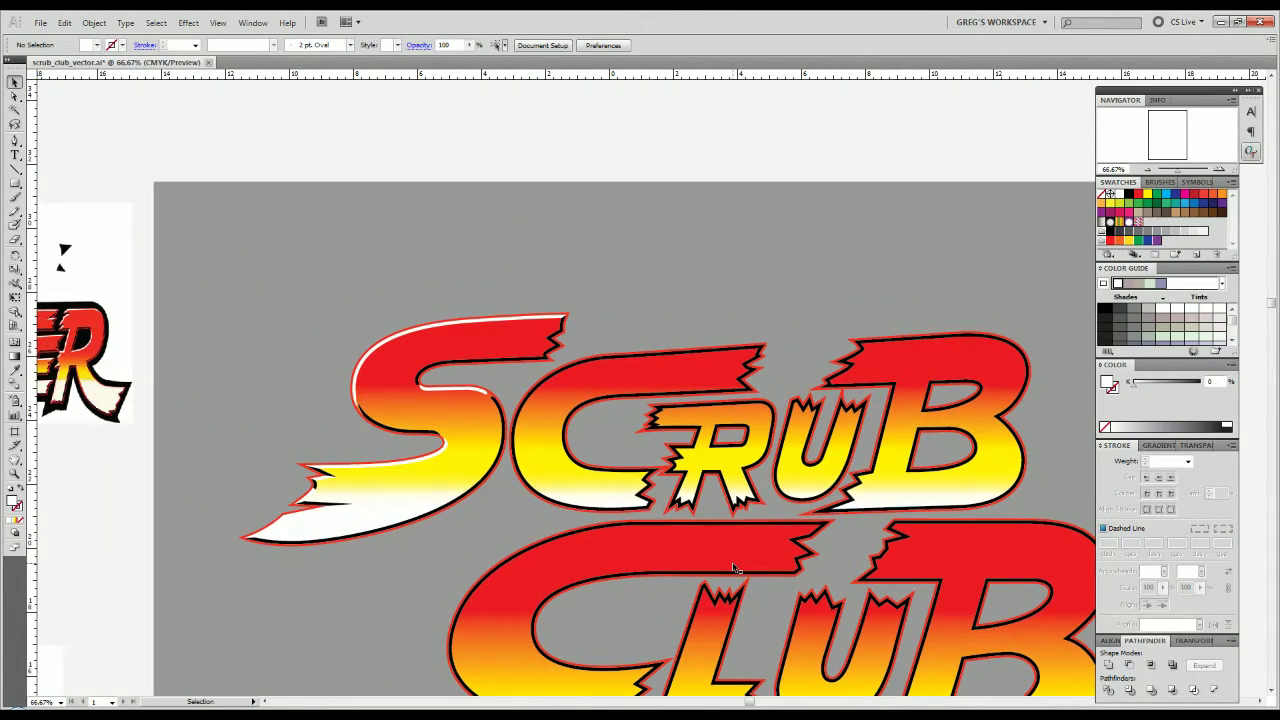
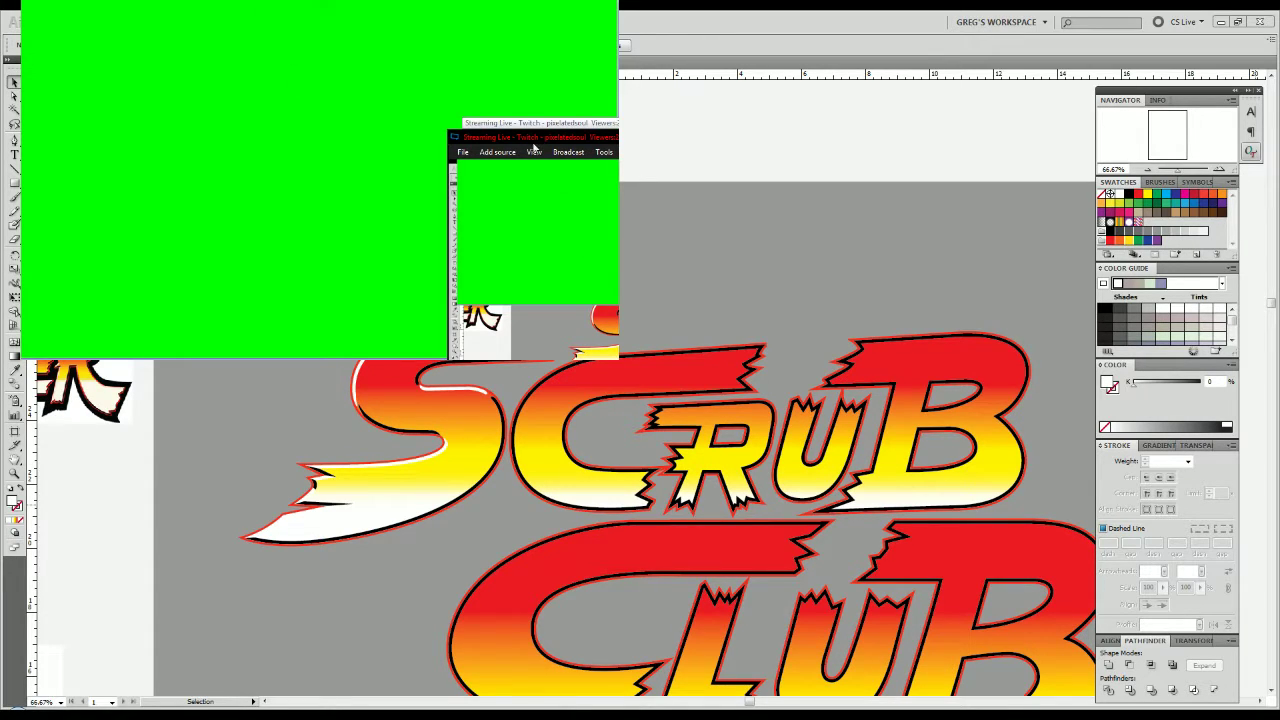
pyautogui.moveTo(534, 141); pyautogui.dragTo(632, 48)
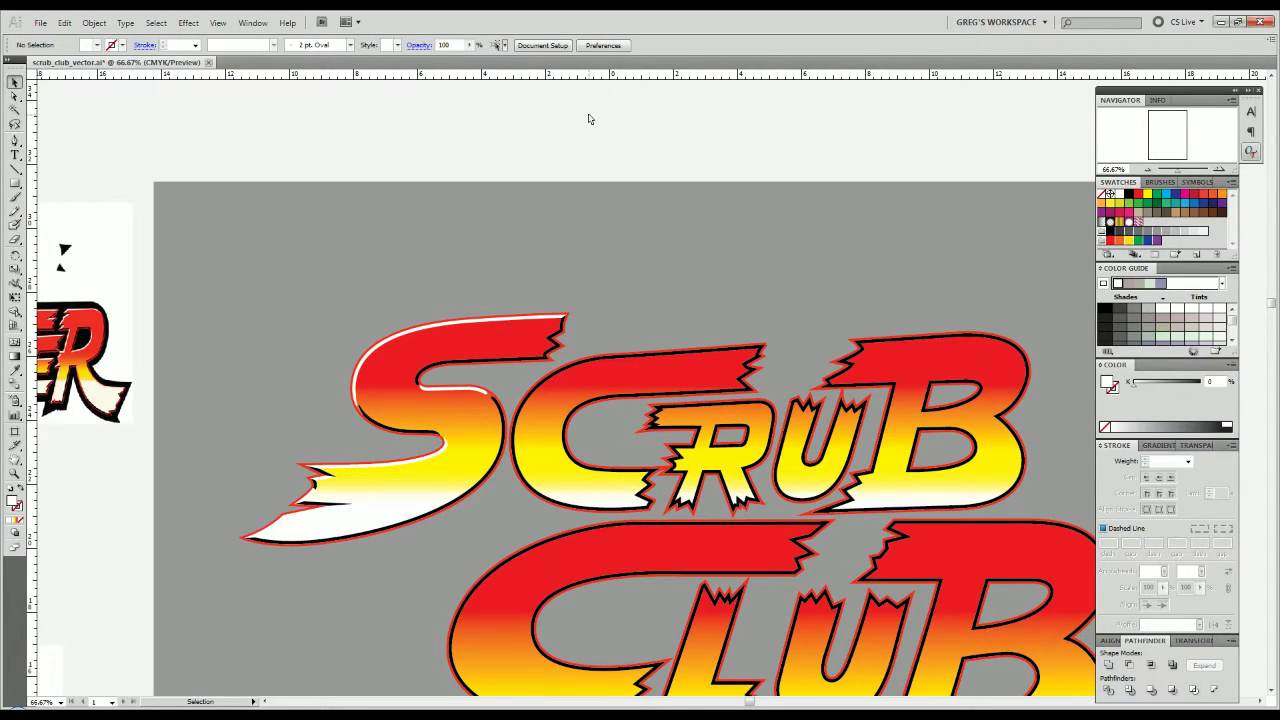
# Display the artwork in outline mode and start a Pen path at the upper tip of the first C's lower torn end in SCRUB.
pyautogui.scroll(2, 528, 518)
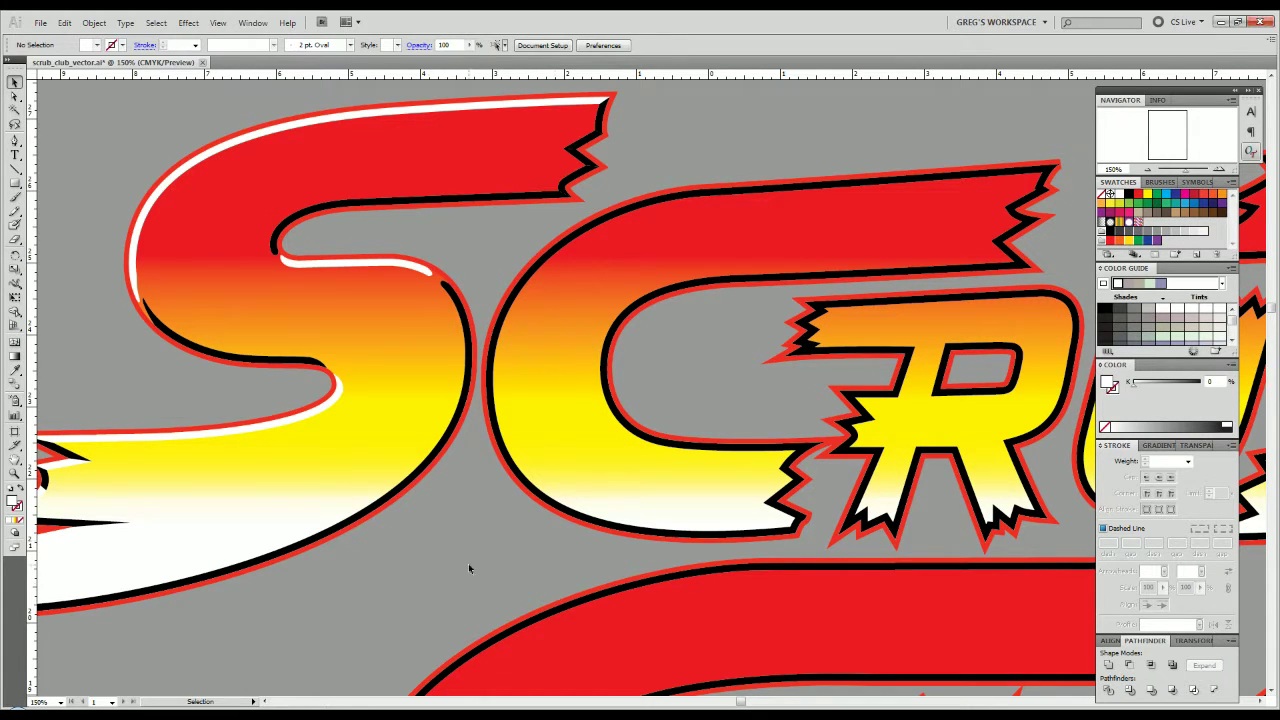
pyautogui.scroll(2, 815, 472)
pyautogui.scroll(2, 808, 475)
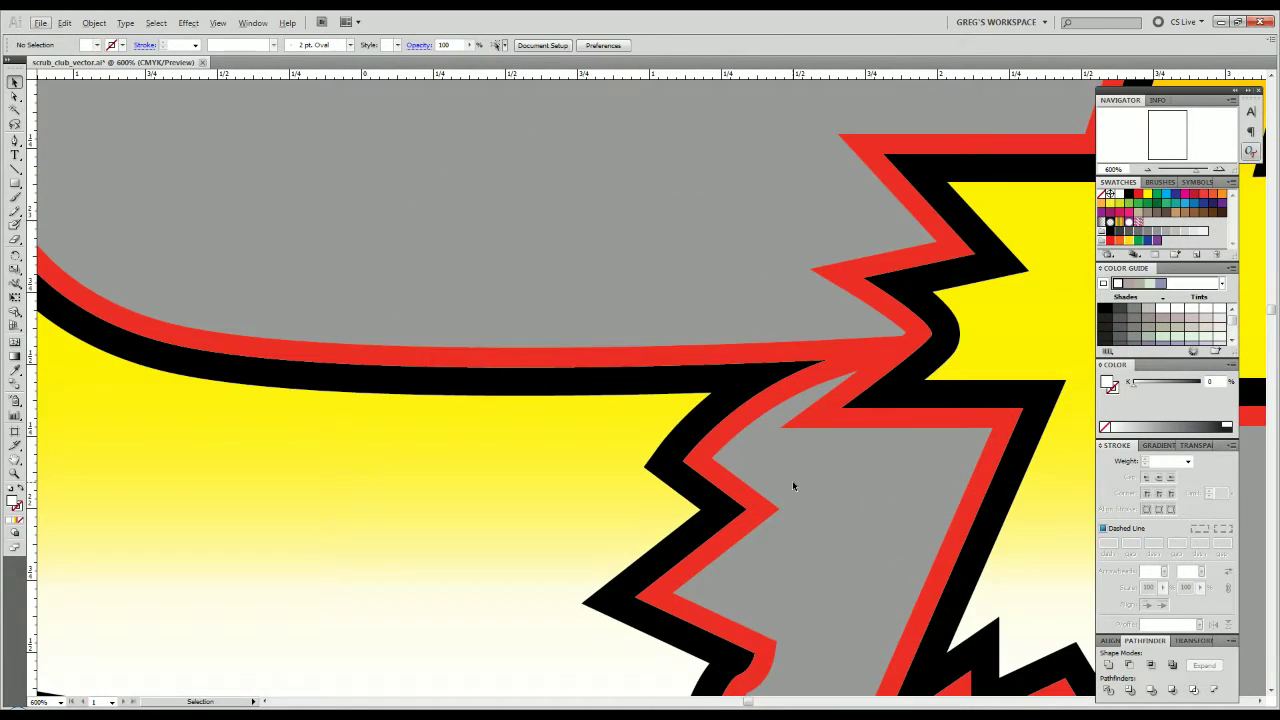
pyautogui.press('p')
pyautogui.hotkey('ctrl', 'y')
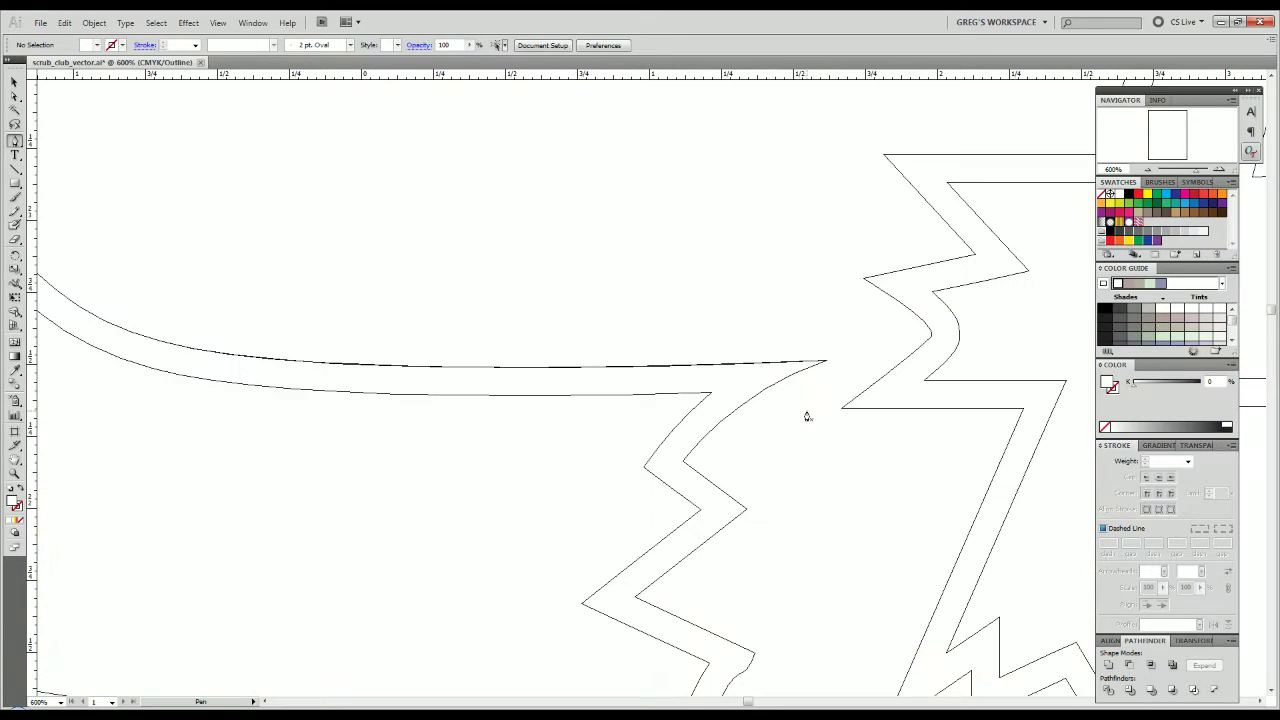
pyautogui.click(829, 360)
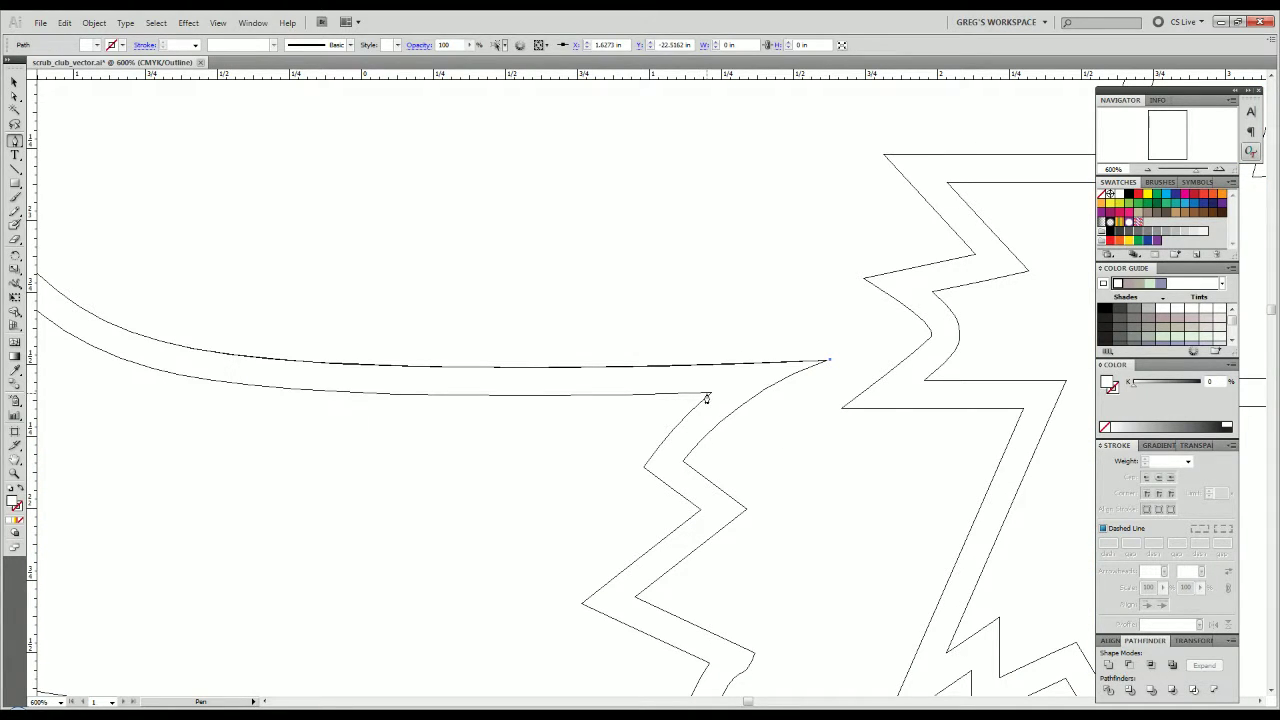
pyautogui.click(706, 397)
pyautogui.click(623, 466)
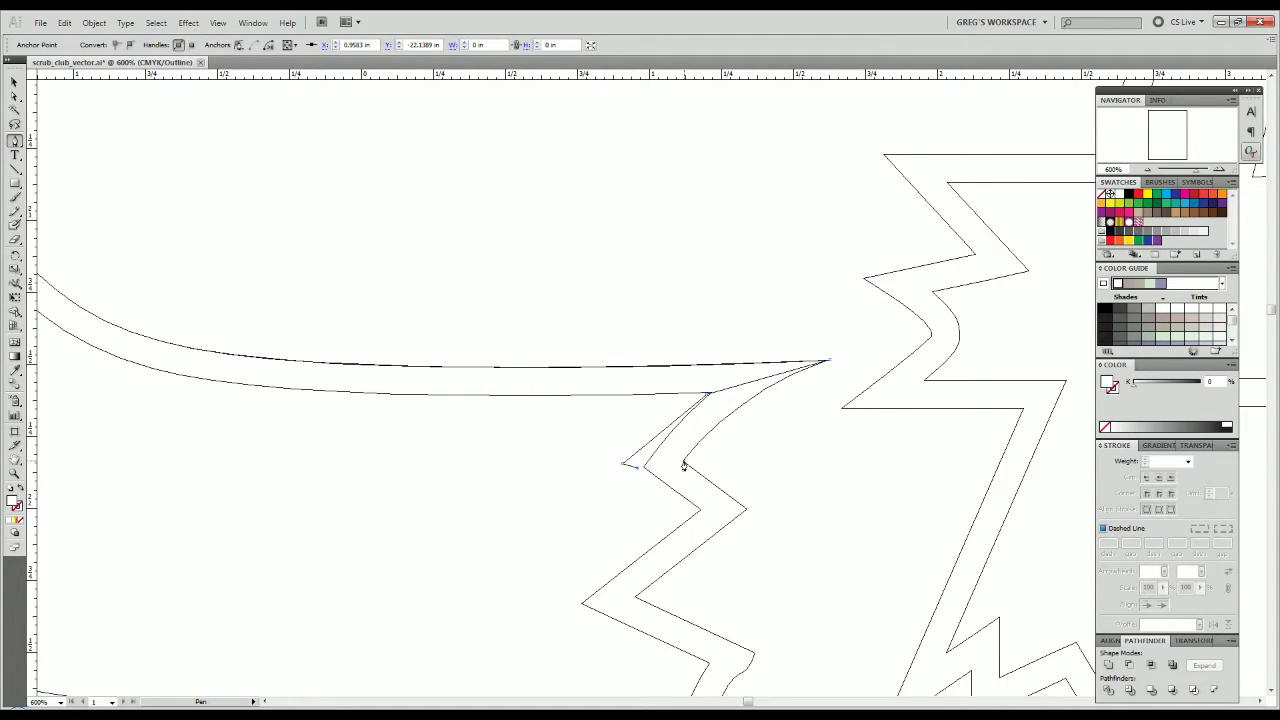
# Continue the Pen path around the first tooth of the C's lower torn end, crossing the outline band to the next inner corner.
pyautogui.click(762, 482)
pyautogui.click(750, 510)
pyautogui.click(697, 510)
pyautogui.click(697, 511)
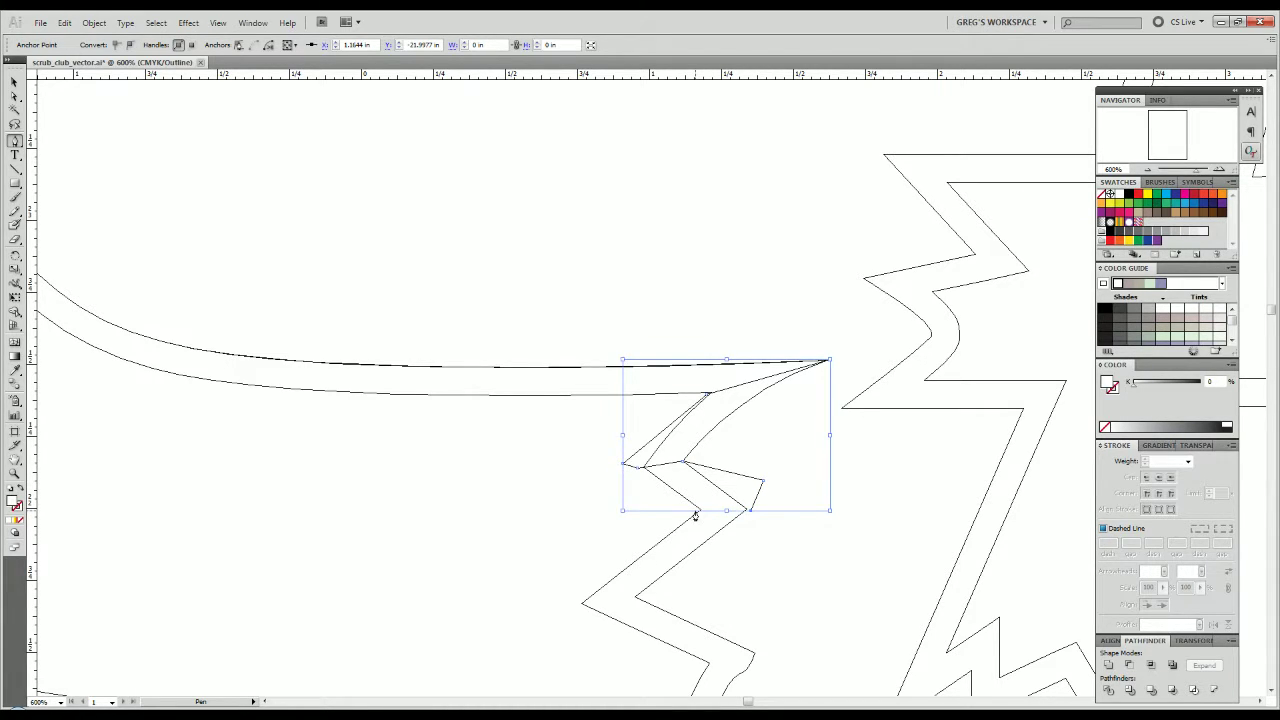
pyautogui.hotkey('ctrl', 'z')
pyautogui.click(696, 511)
# Zigzag the Pen path across the remaining teeth of the C's lower torn end down to its bottom outer corner.
pyautogui.moveTo(669, 517); pyautogui.dragTo(749, 384)
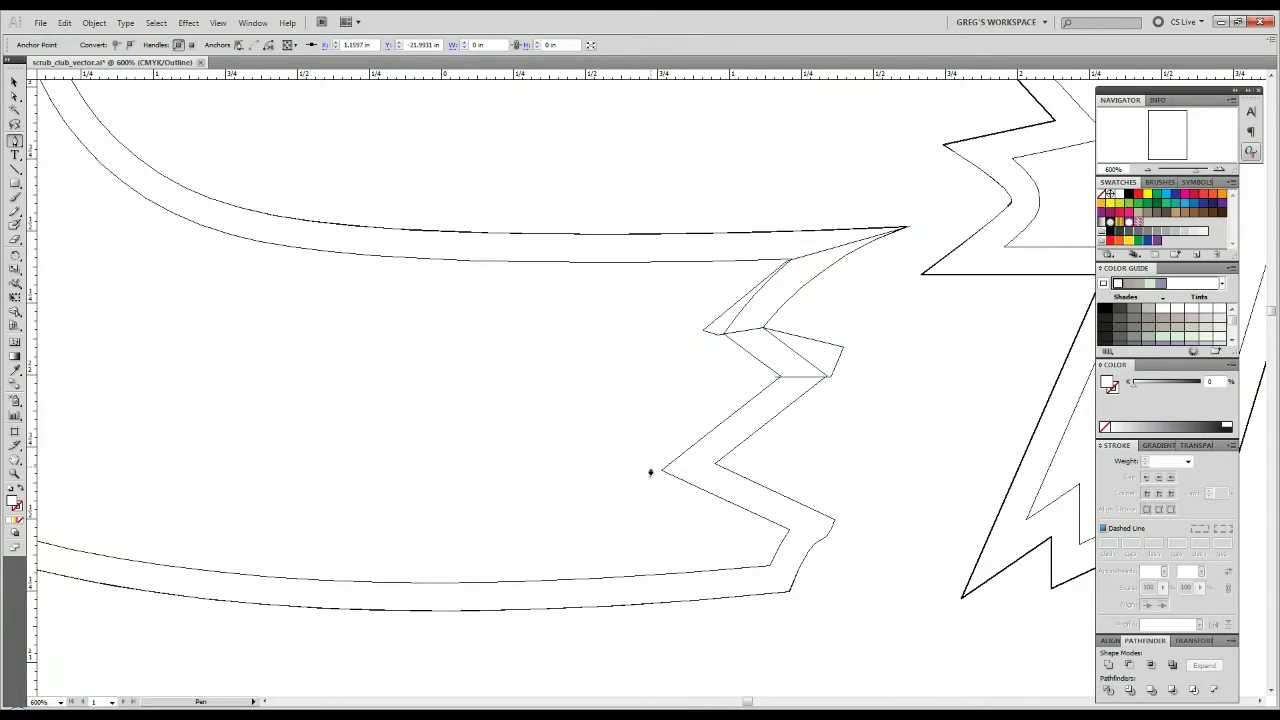
pyautogui.click(650, 467)
pyautogui.click(716, 467)
pyautogui.click(865, 505)
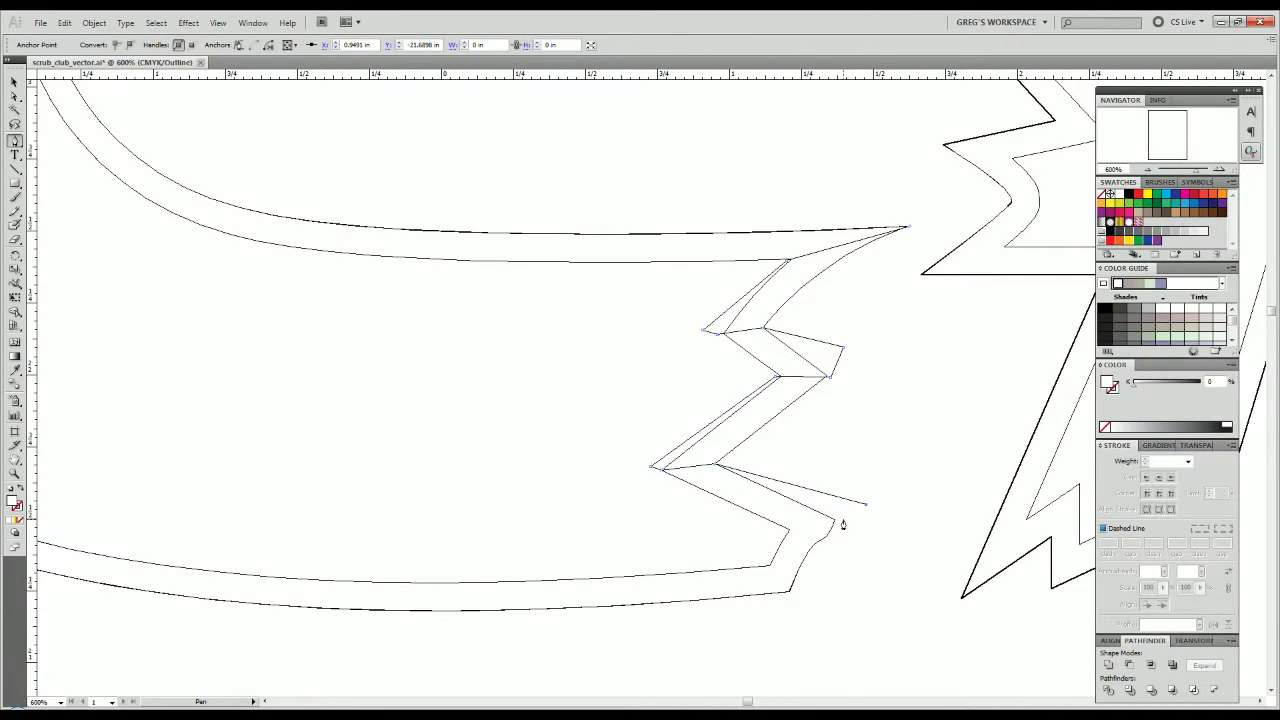
pyautogui.click(838, 519)
pyautogui.click(782, 531)
pyautogui.hotkey('ctrl', 'z')
pyautogui.click(781, 531)
pyautogui.click(768, 565)
pyautogui.click(790, 591)
# Carry the Pen path loosely outside the C, around its bottom and left curve and along the top edge past the upper tip.
pyautogui.scroll(-3, 657, 640)
pyautogui.click(465, 621)
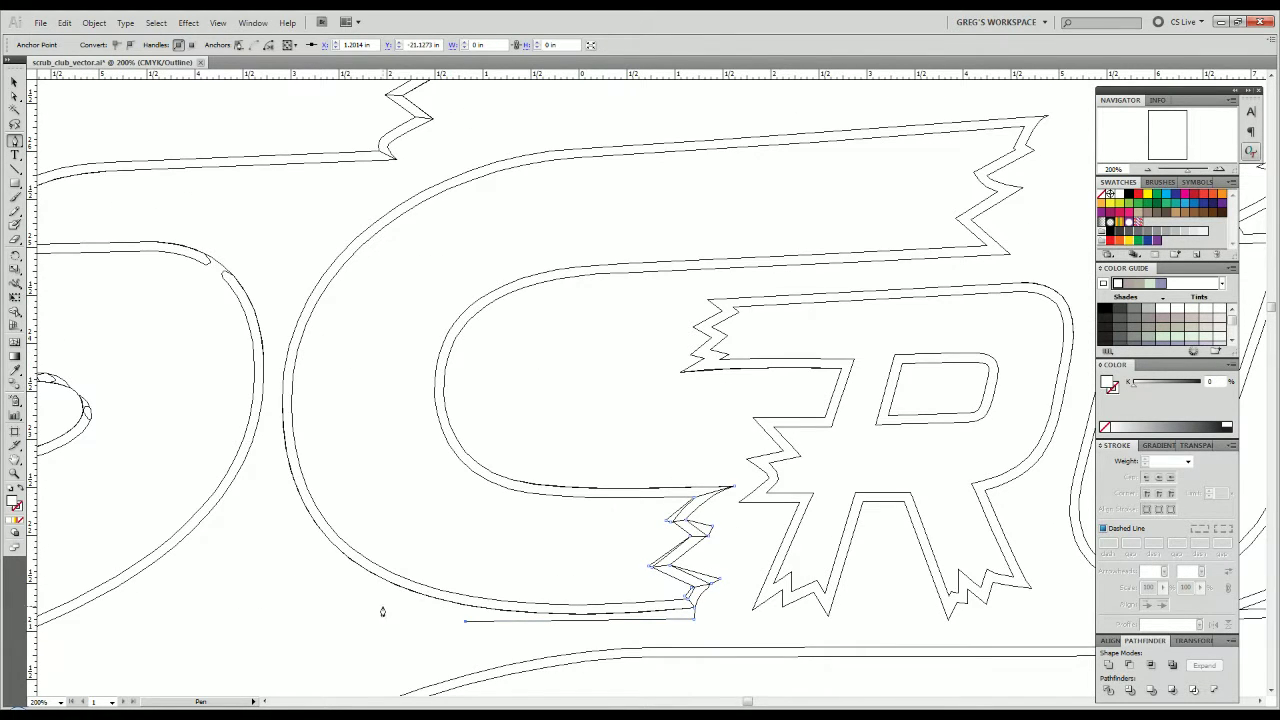
pyautogui.moveTo(272, 437); pyautogui.dragTo(270, 263)
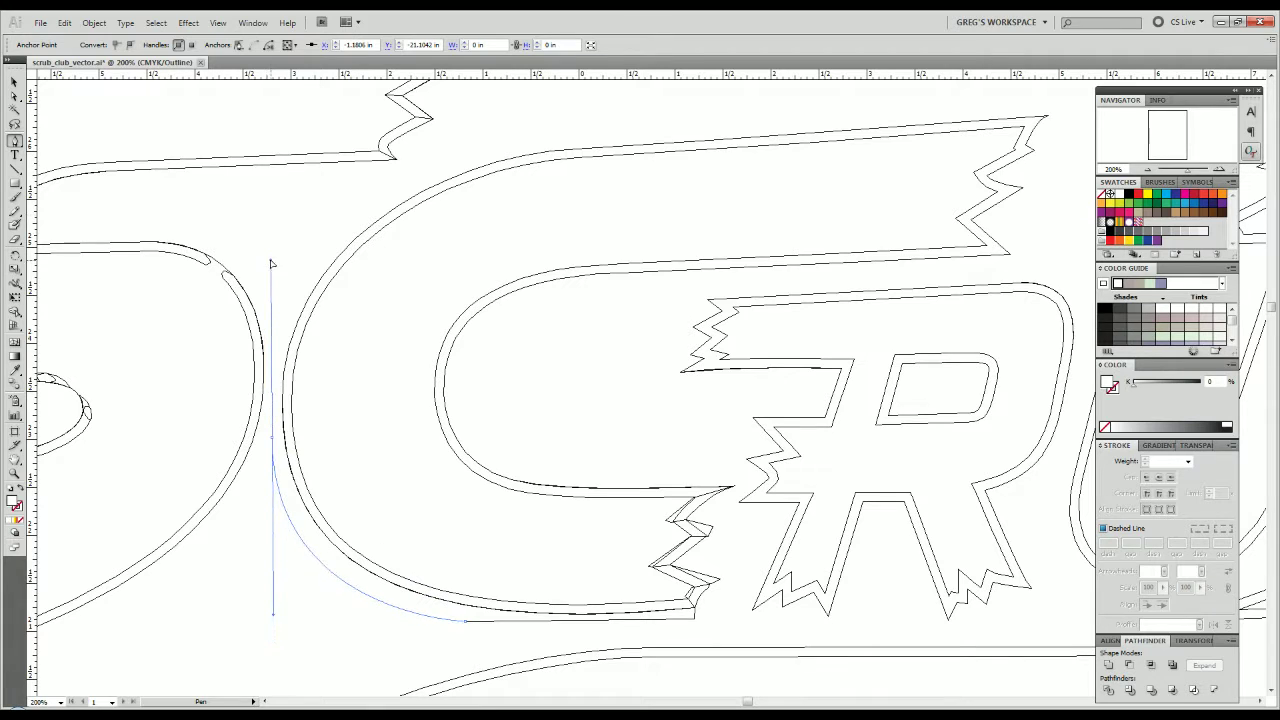
pyautogui.click(322, 213)
pyautogui.click(489, 142)
pyautogui.click(652, 100)
pyautogui.moveTo(796, 99); pyautogui.dragTo(321, 235)
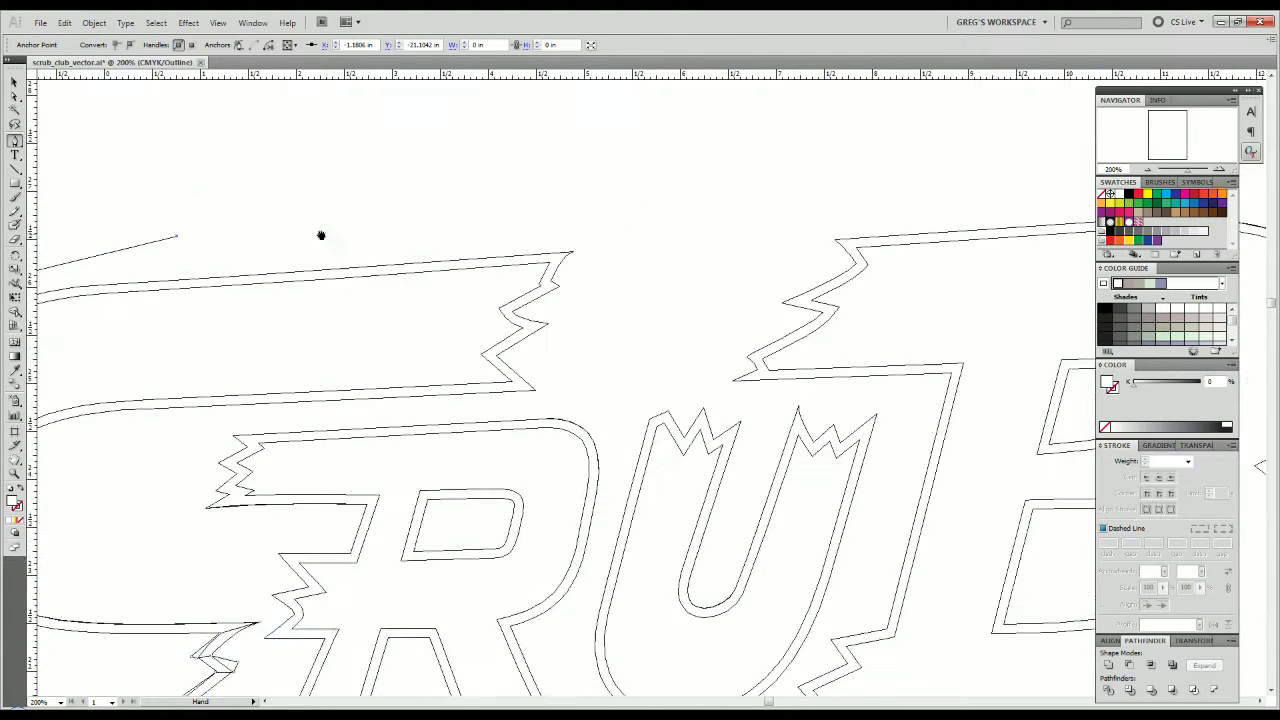
pyautogui.click(518, 229)
pyautogui.click(588, 241)
# Continue the Pen path from the C's upper tip across the outline band and around the first tooth of the upper torn end.
pyautogui.scroll(4, 575, 250)
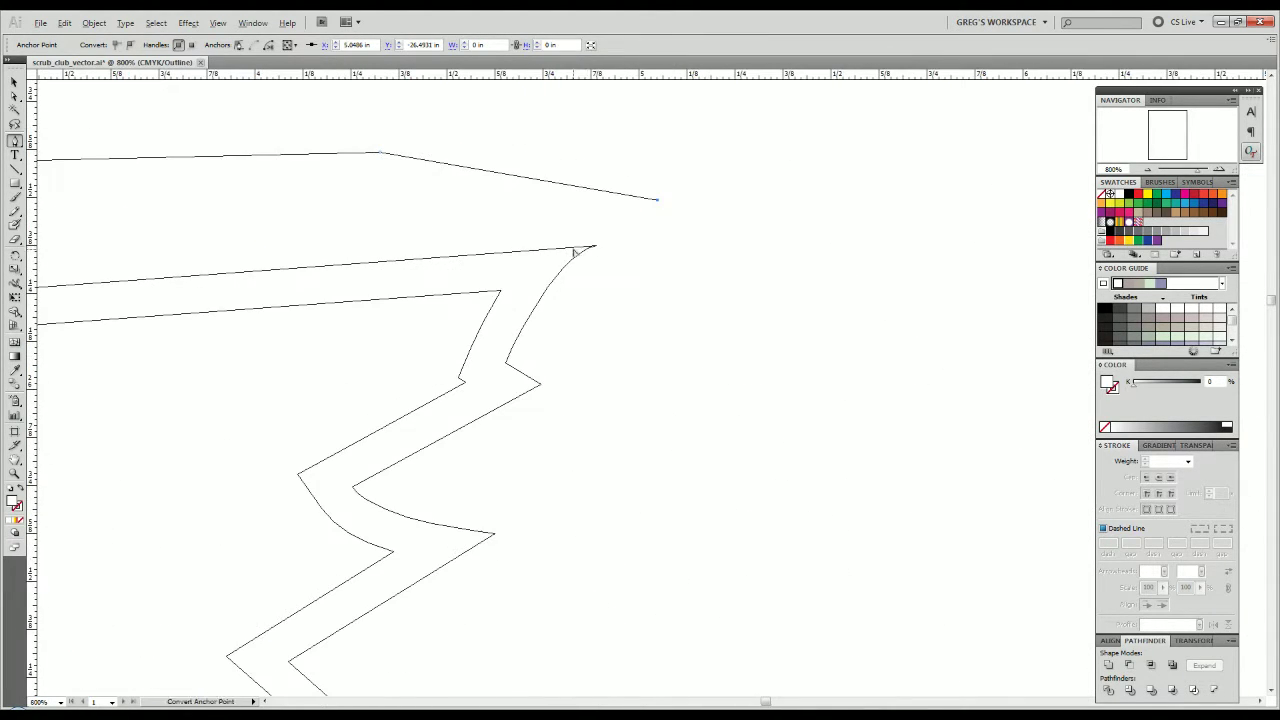
pyautogui.click(608, 244)
pyautogui.moveTo(494, 298); pyautogui.dragTo(448, 350)
pyautogui.click(456, 382)
pyautogui.click(506, 364)
pyautogui.click(556, 377)
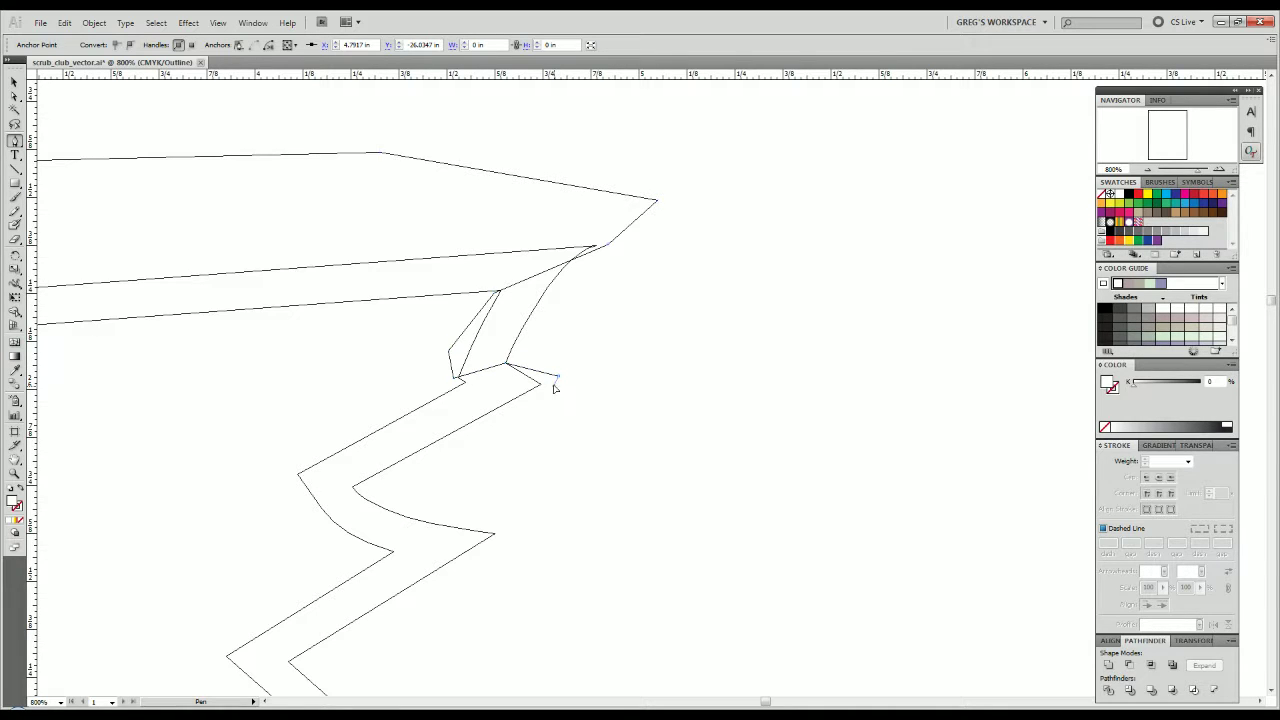
pyautogui.click(548, 386)
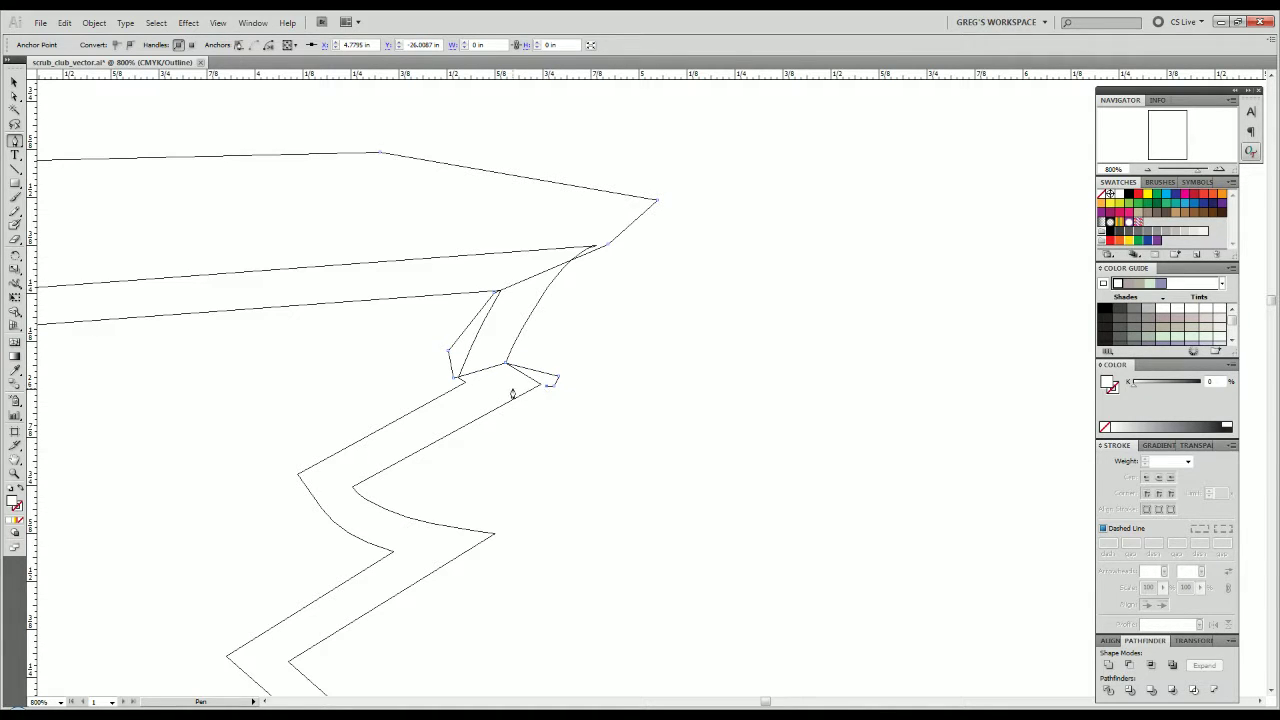
# Continue the Pen path across the second tooth of the C's upper torn end, crossing the outline band at each corner.
pyautogui.click(459, 382)
pyautogui.click(331, 418)
pyautogui.click(289, 468)
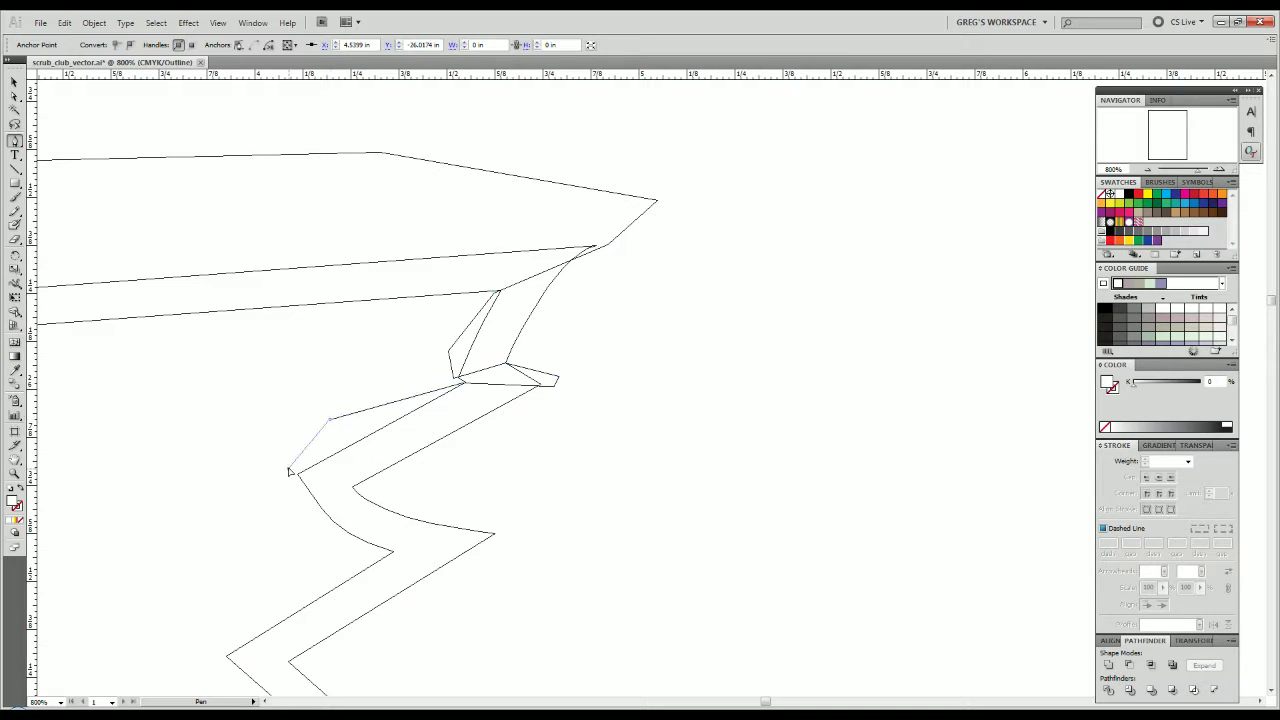
pyautogui.click(355, 488)
pyautogui.moveTo(477, 521); pyautogui.dragTo(509, 518)
pyautogui.click(499, 535)
pyautogui.click(388, 552)
# Continue the Pen path across the last tooth of the C's upper torn end to its lower inner corner, setting the path's fill to none.
pyautogui.click(304, 586)
pyautogui.moveTo(236, 599); pyautogui.dragTo(412, 348)
pyautogui.click(369, 407)
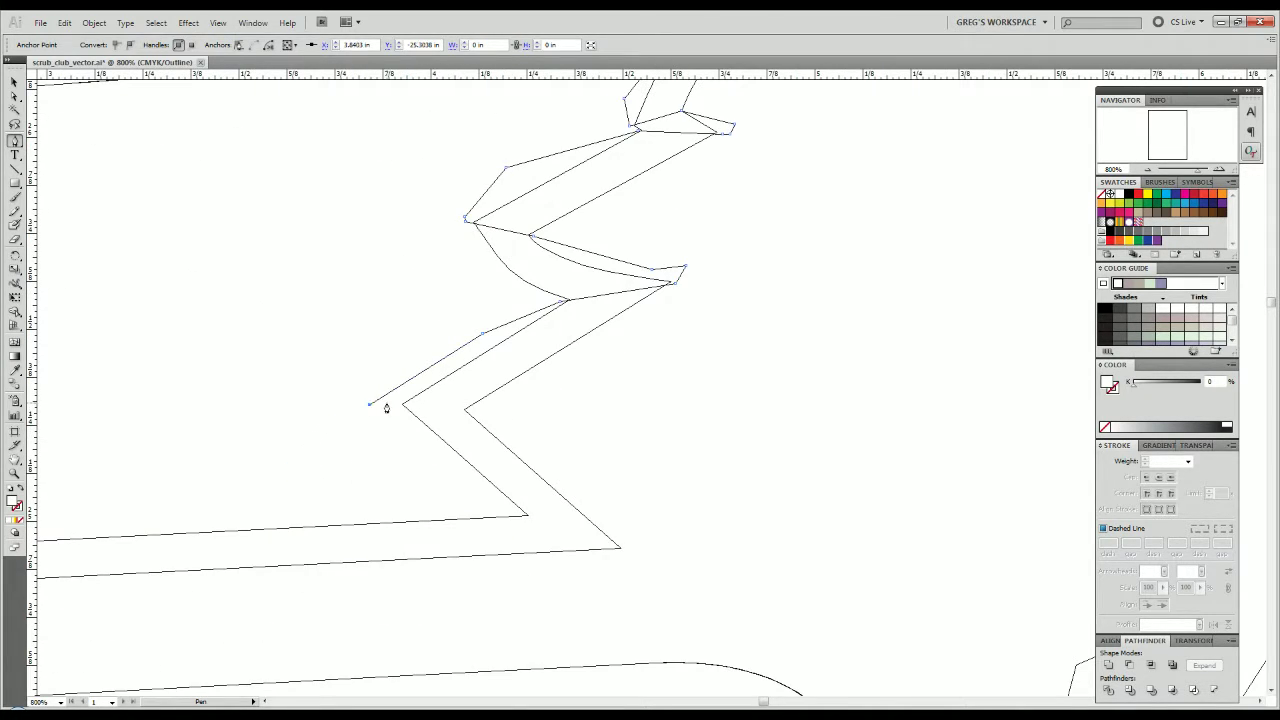
pyautogui.click(18, 520)
pyautogui.click(468, 410)
pyautogui.click(620, 470)
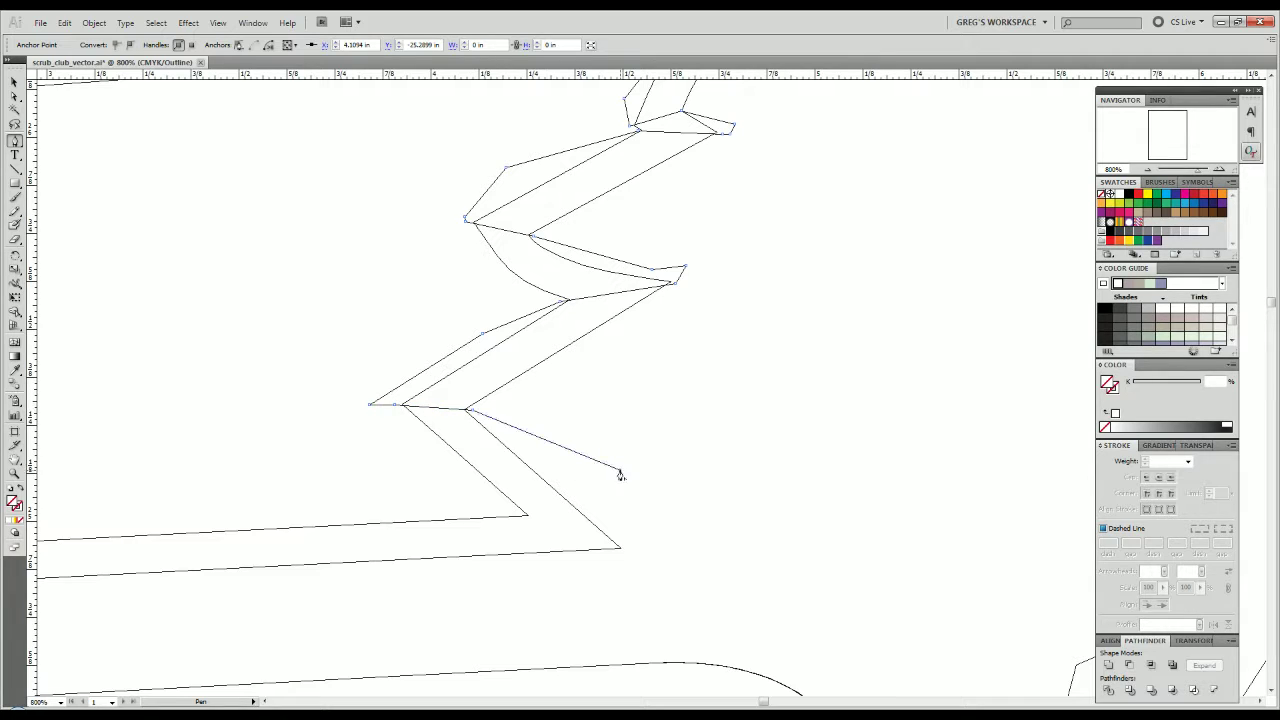
pyautogui.click(630, 549)
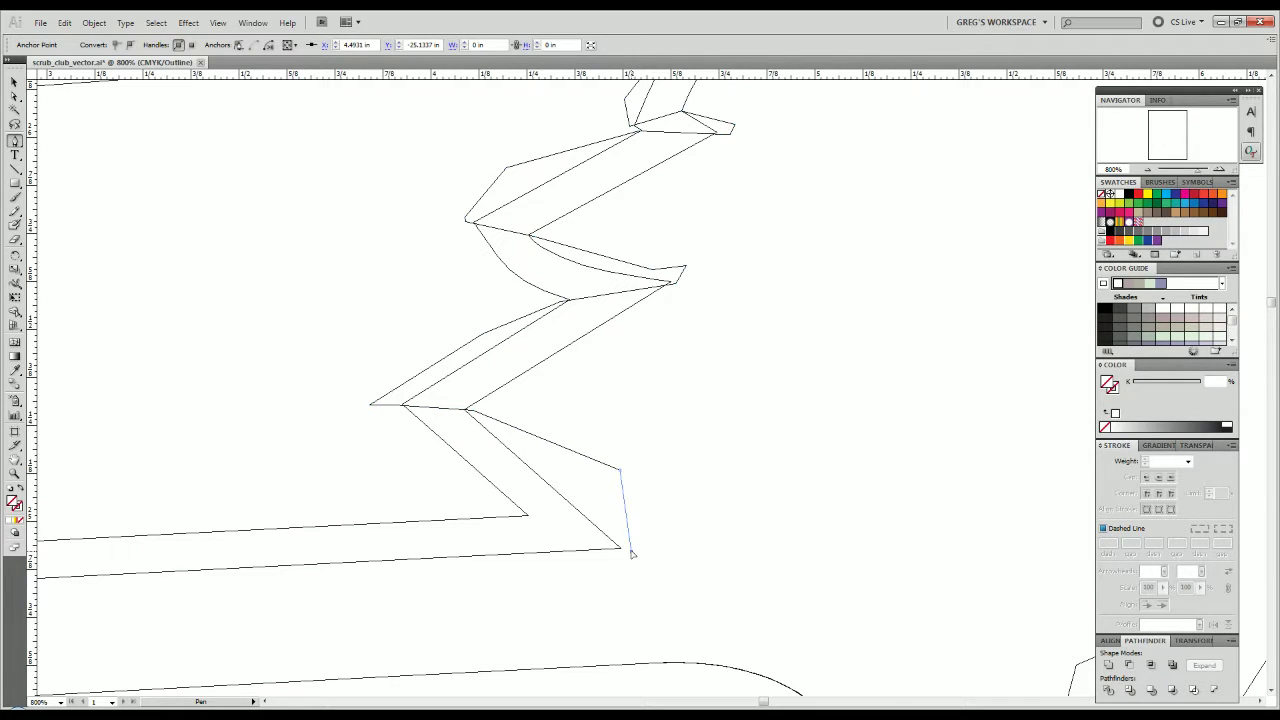
pyautogui.click(520, 517)
# Continue the Pen path back along the C's upper arm, just inside the lower outline band, to the start of the inner curve.
pyautogui.moveTo(468, 488); pyautogui.dragTo(857, 464)
pyautogui.click(712, 474)
pyautogui.moveTo(385, 490); pyautogui.dragTo(1080, 470)
pyautogui.moveTo(140, 472); pyautogui.dragTo(776, 408)
pyautogui.scroll(-4, 673, 444)
pyautogui.click(595, 438)
pyautogui.click(533, 459)
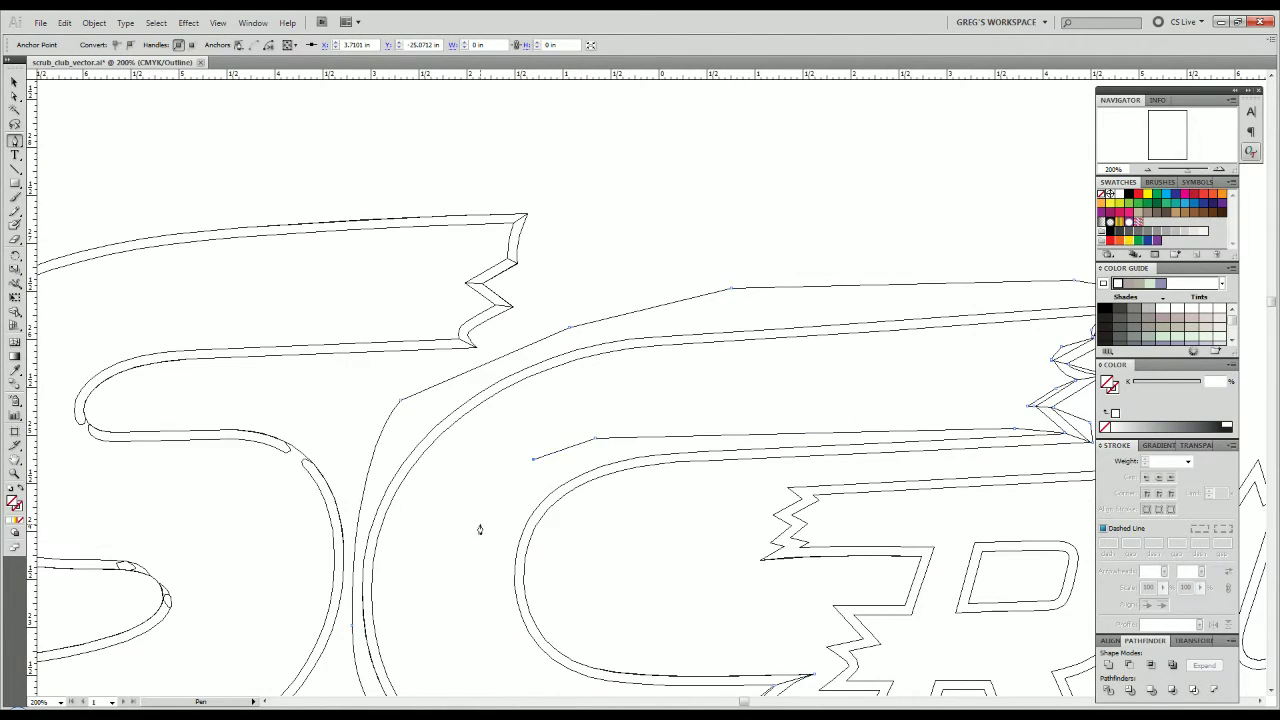
# Continue the Pen path loosely around the C's inner curve and along the lower arm towards its lower torn end.
pyautogui.click(480, 524)
pyautogui.click(464, 583)
pyautogui.moveTo(484, 617); pyautogui.dragTo(421, 402)
pyautogui.click(480, 474)
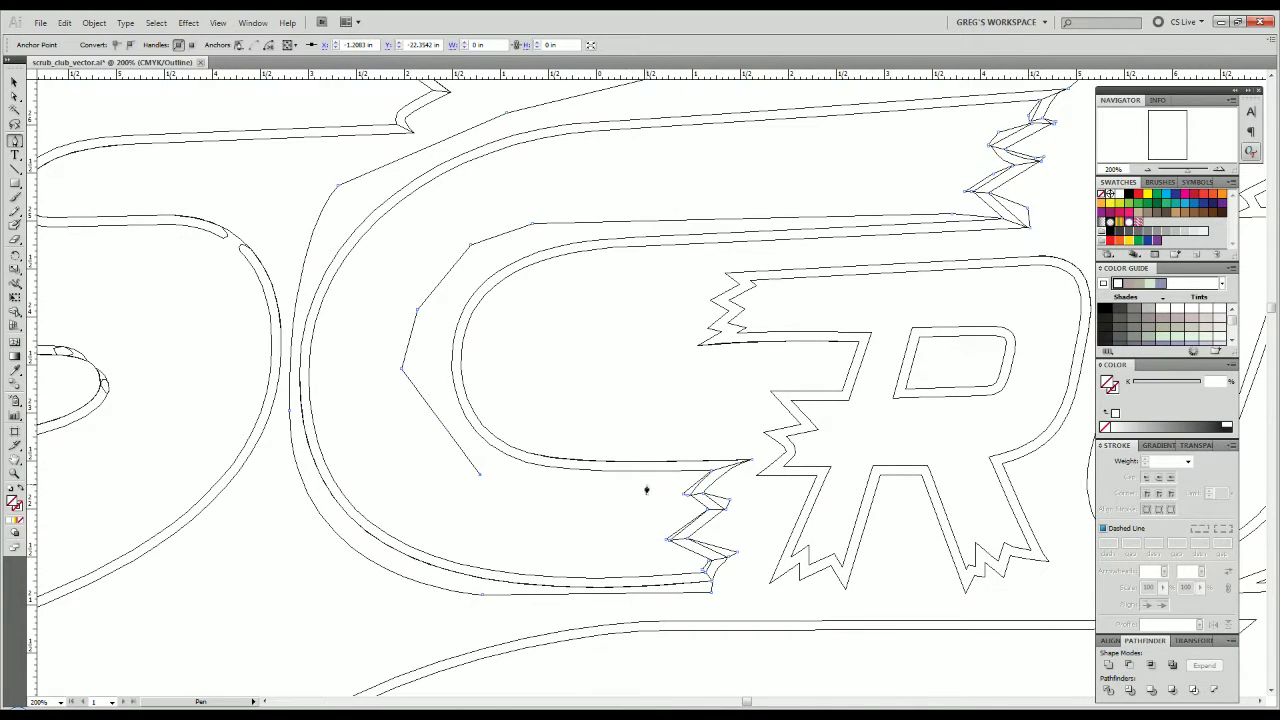
pyautogui.hotkey('ctrl', '+')
pyautogui.hotkey('ctrl', '+')
pyautogui.hotkey('ctrl', '+')
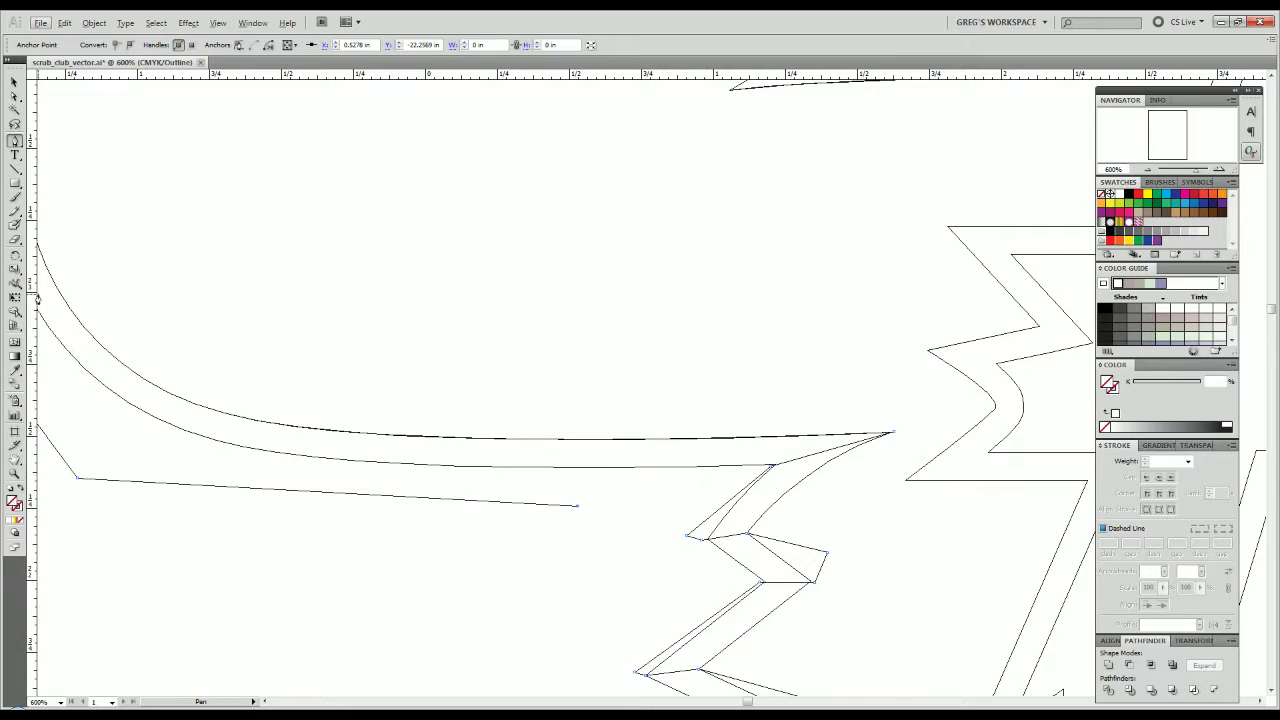
pyautogui.hotkey('ctrl', '-')
pyautogui.hotkey('ctrl', '-')
# Divide the letters' black outline with the drawn path using Pathfinder Divide, and ungroup the resulting pieces.
pyautogui.click(15, 81)
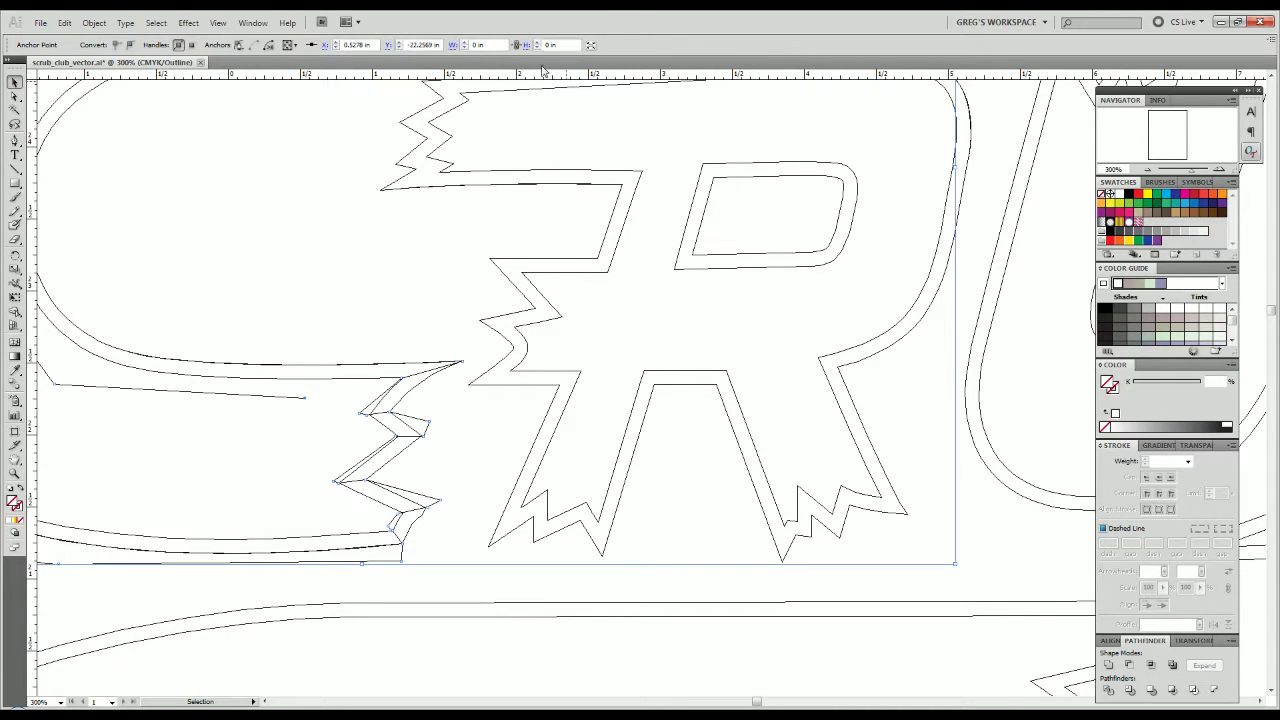
pyautogui.hotkey('ctrl', 'y')
pyautogui.moveTo(436, 287); pyautogui.dragTo(743, 347)
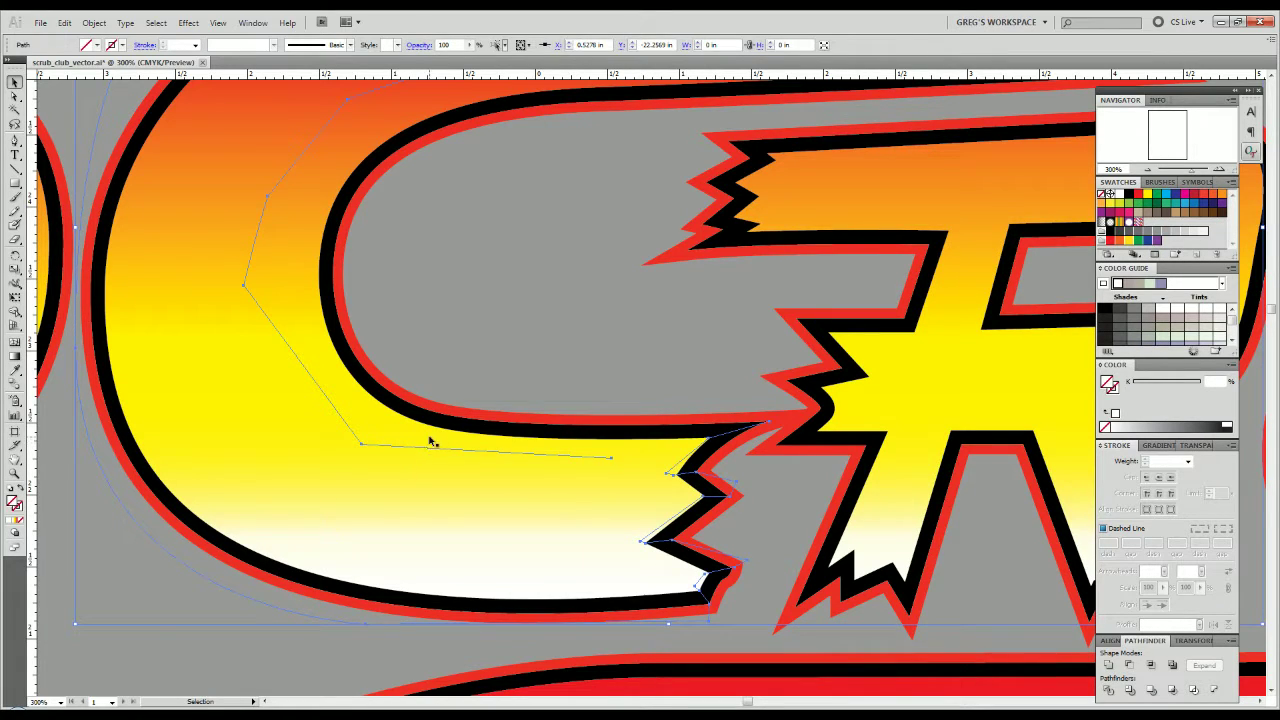
pyautogui.hotkey('ctrl', 'a')
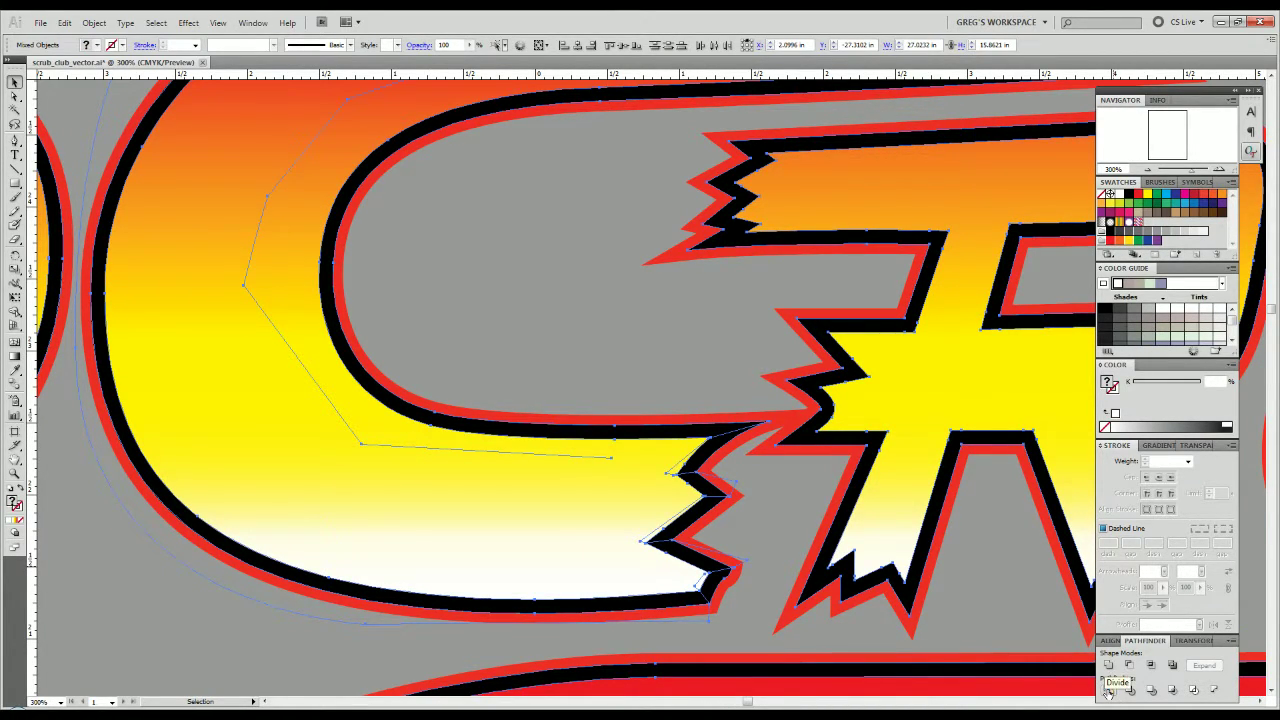
pyautogui.click(1108, 690)
pyautogui.rightClick(634, 414)
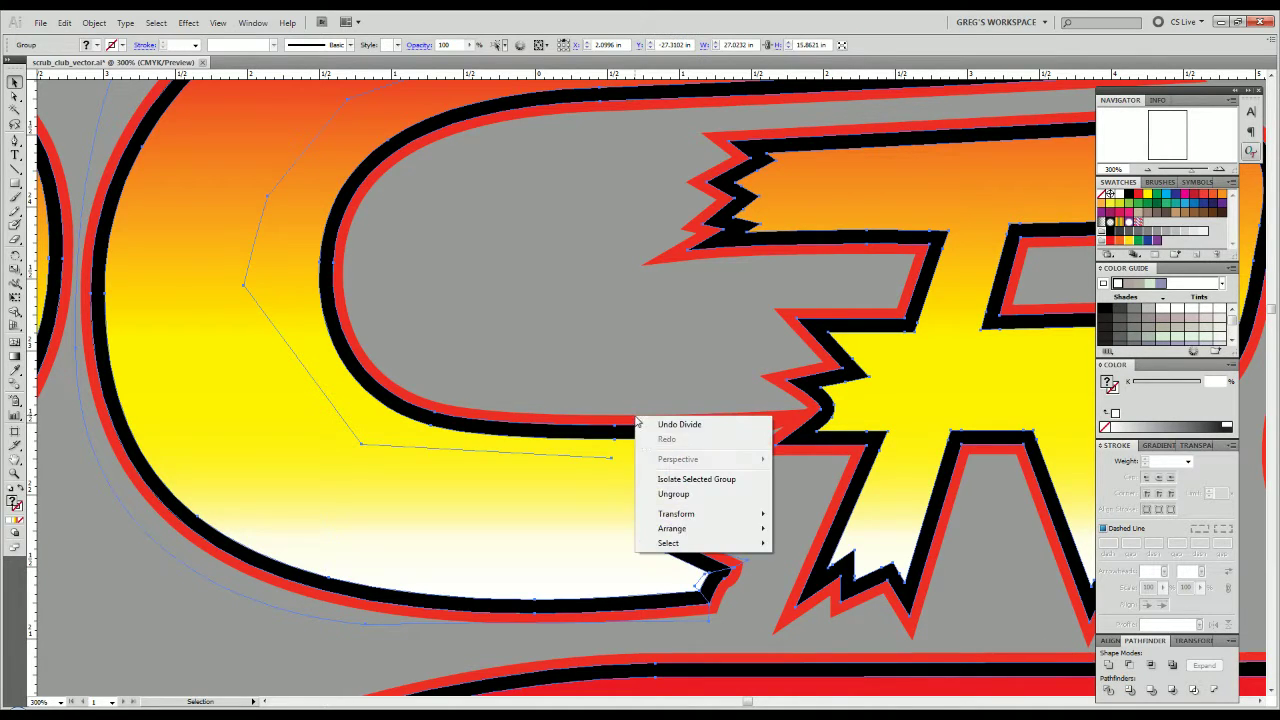
pyautogui.click(675, 495)
pyautogui.click(645, 429)
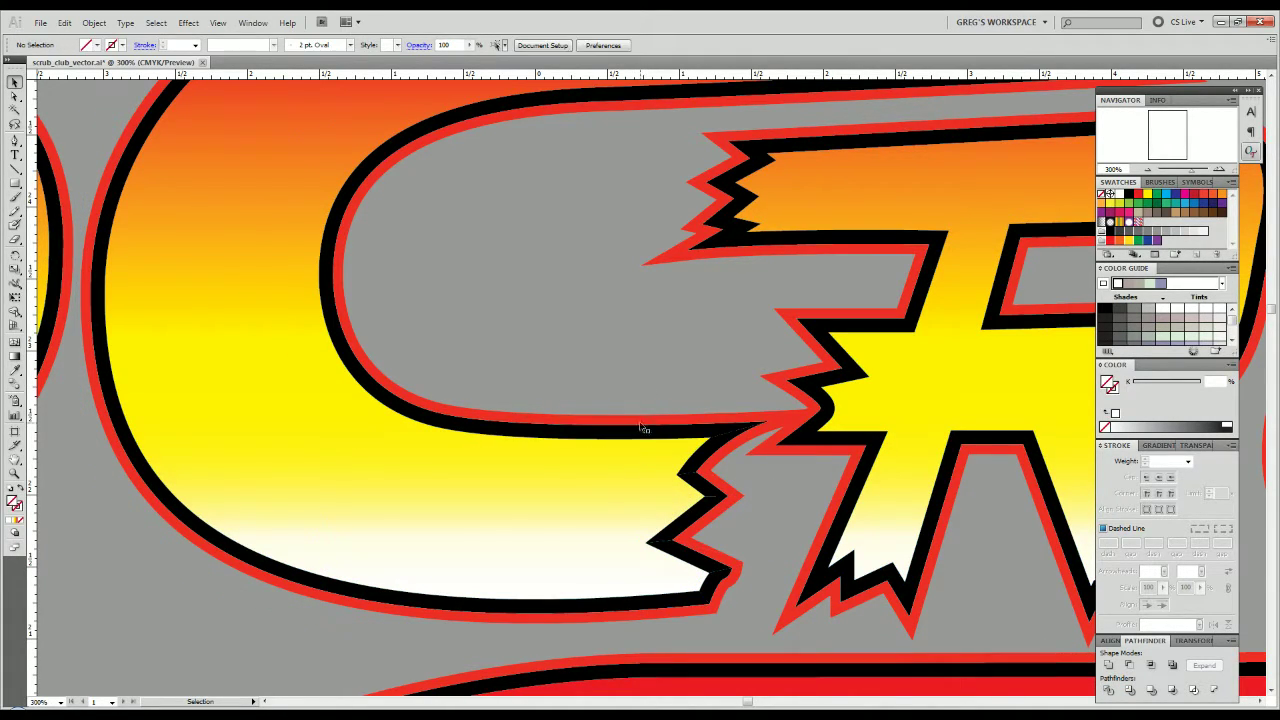
# Select all leftover pieces with the same empty fill and stroke in outline view, delete them, and return to preview.
pyautogui.hotkey('ctrl', 'y')
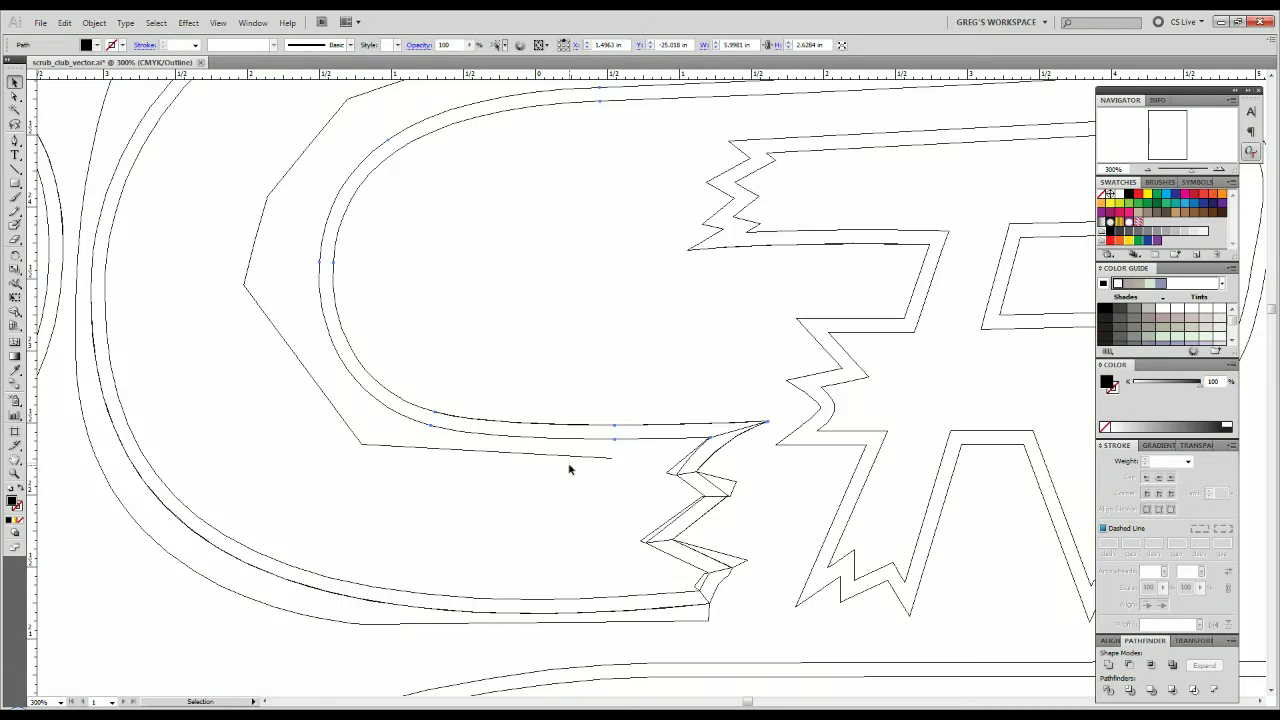
pyautogui.click(608, 453)
pyautogui.click(156, 22)
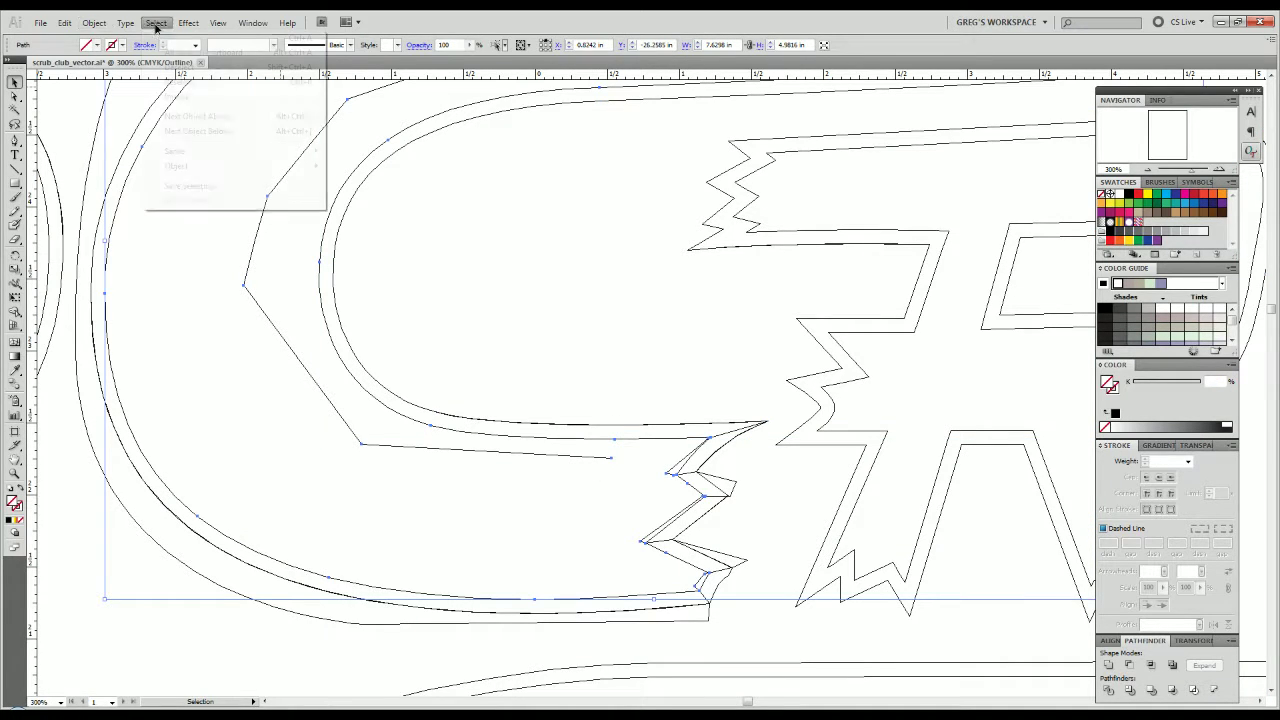
pyautogui.moveTo(197, 155)
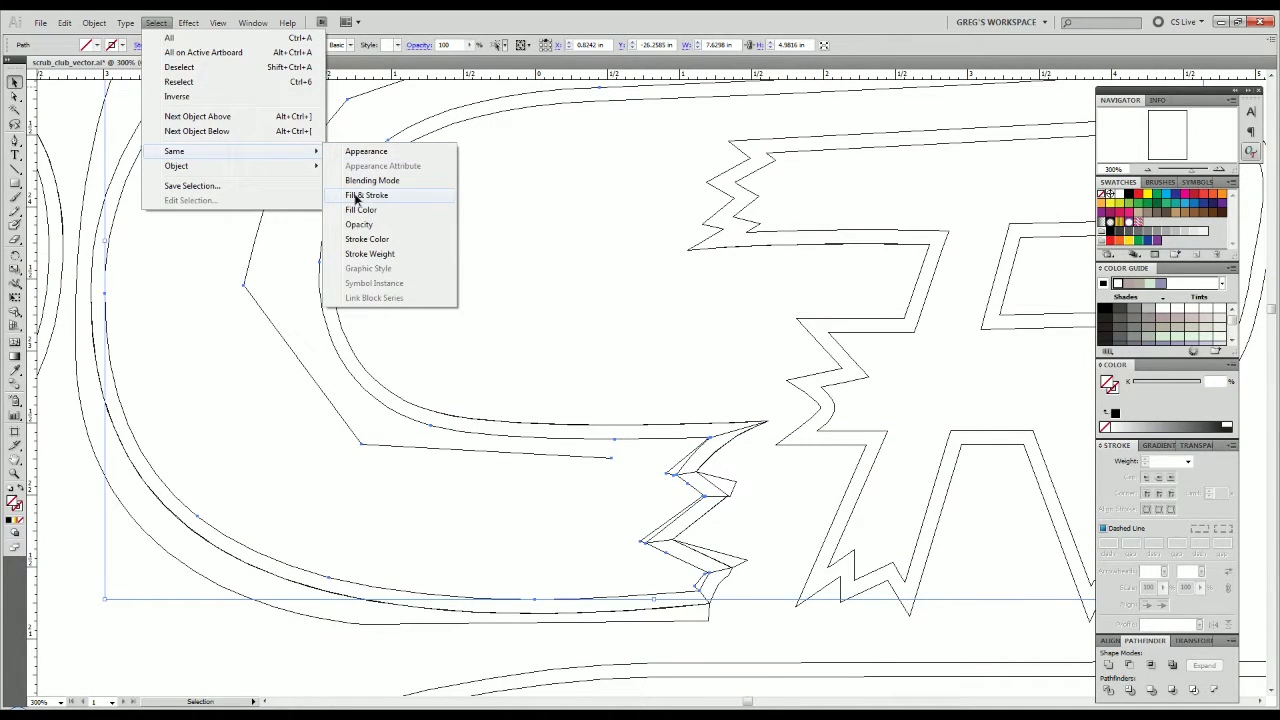
pyautogui.click(357, 196)
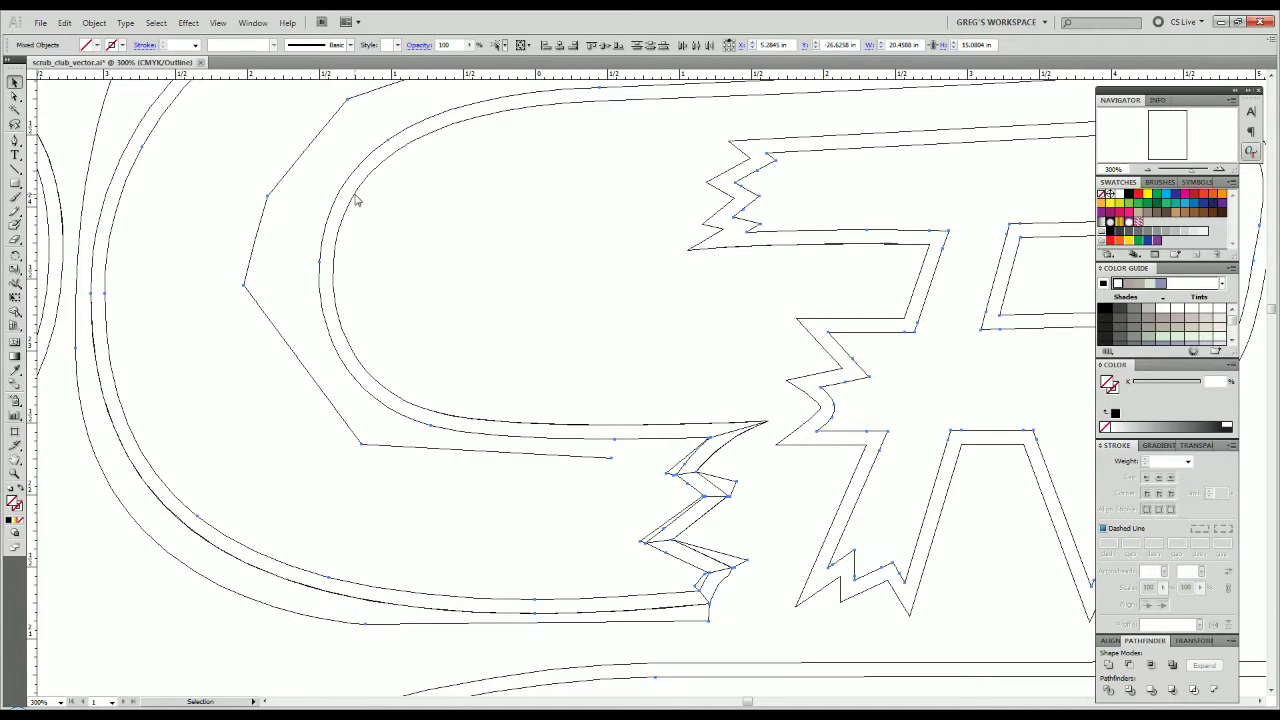
pyautogui.press('Delete')
pyautogui.hotkey('ctrl', 'y')
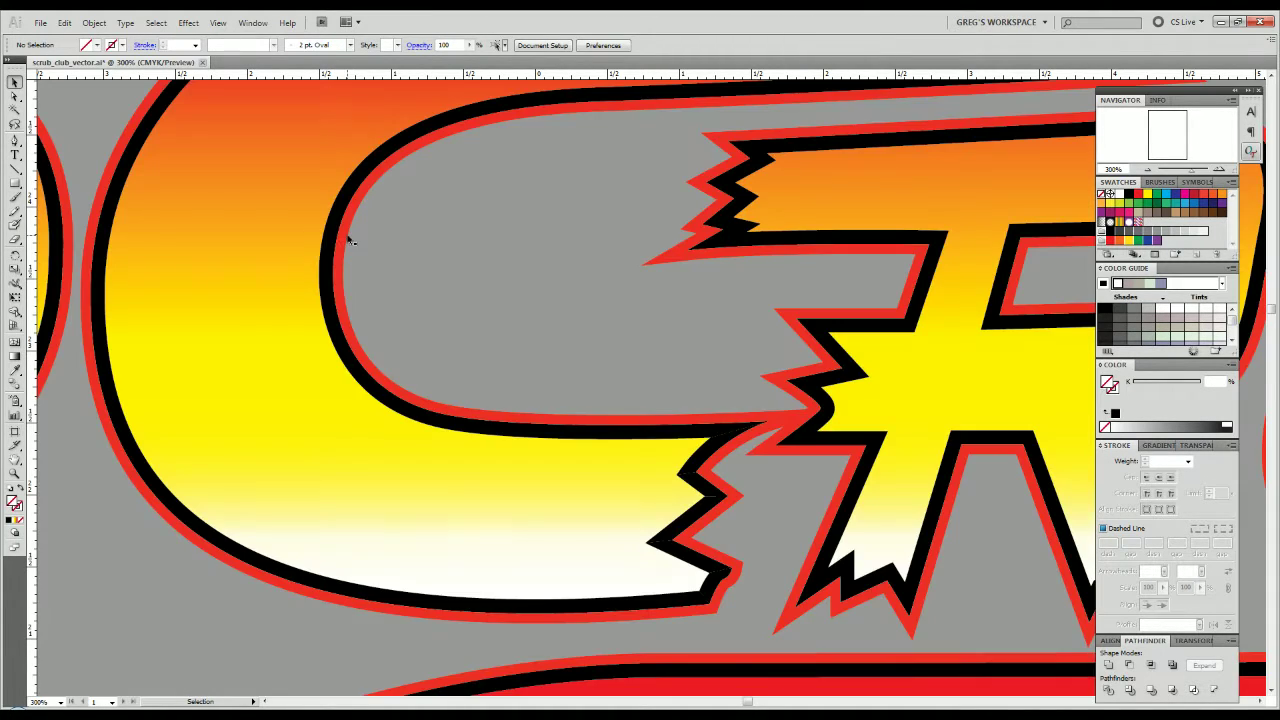
# Check the division of the C's outline by selecting its inner curve piece and its outer edge piece.
pyautogui.click(428, 422)
pyautogui.hotkey('ctrl', '-')
pyautogui.hotkey('ctrl', '-')
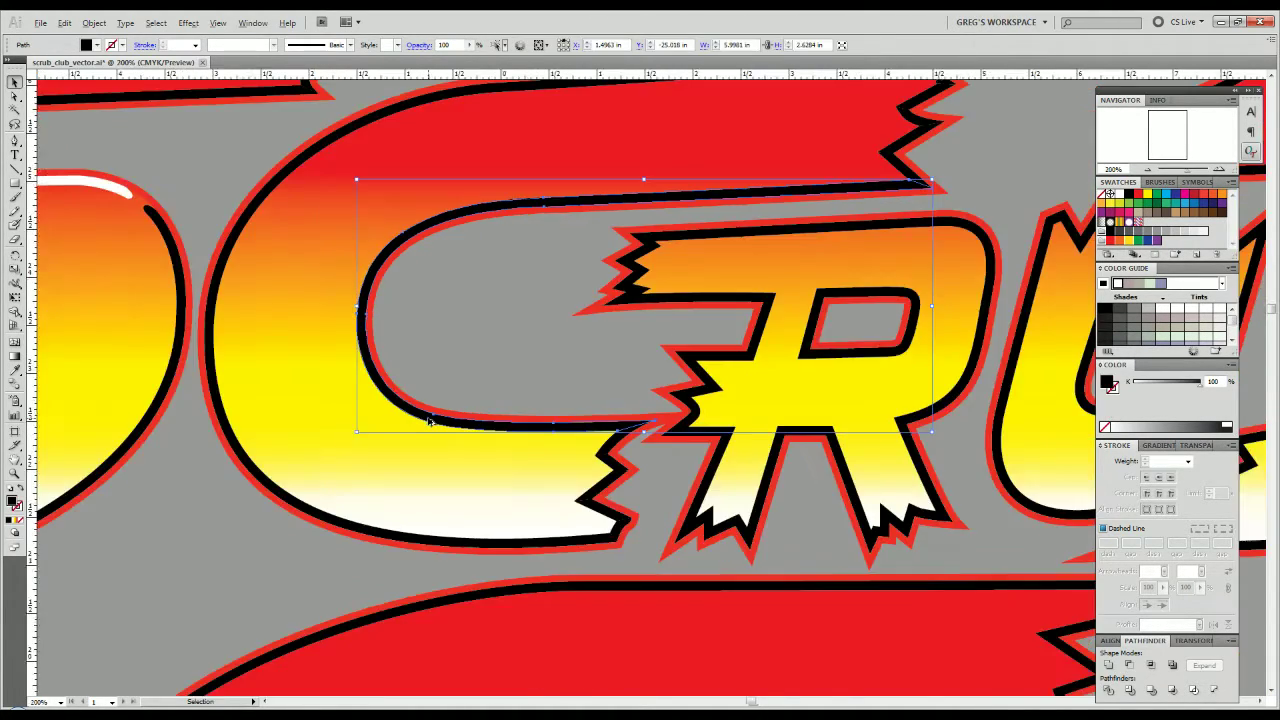
pyautogui.press('space')
pyautogui.moveTo(469, 363); pyautogui.dragTo(424, 411)
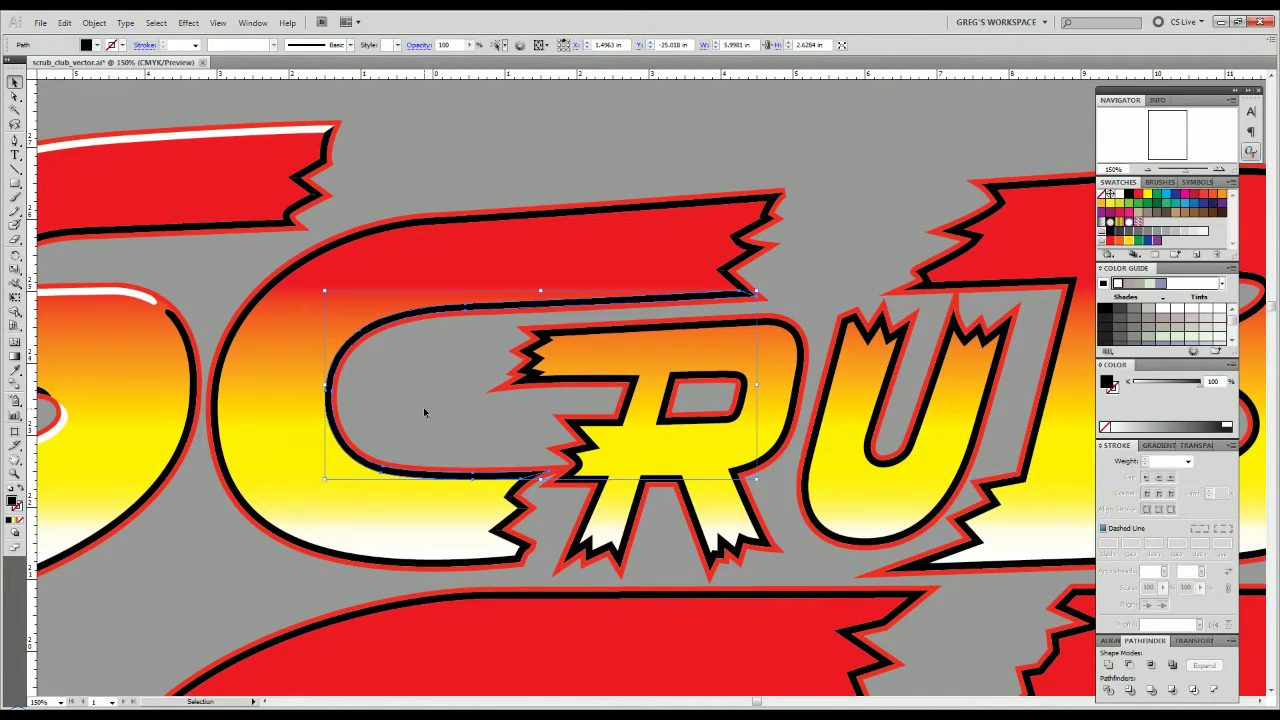
pyautogui.click(298, 269)
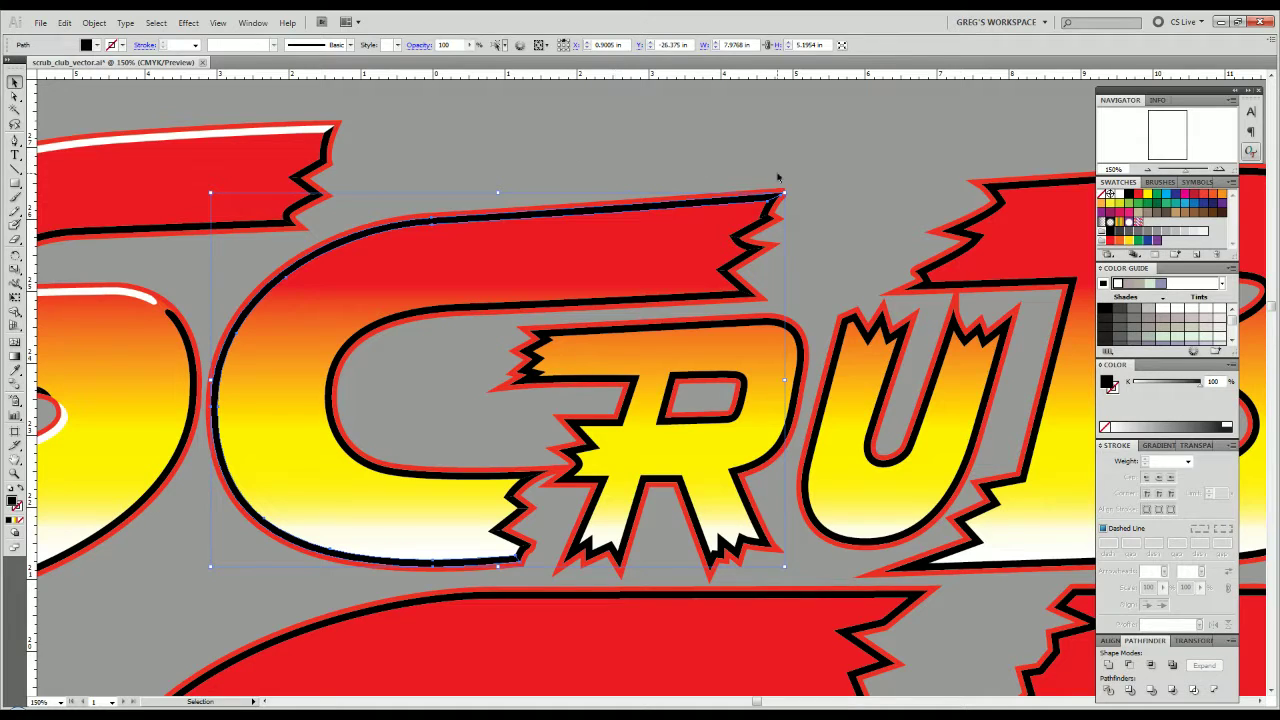
pyautogui.scroll(3, 800, 208)
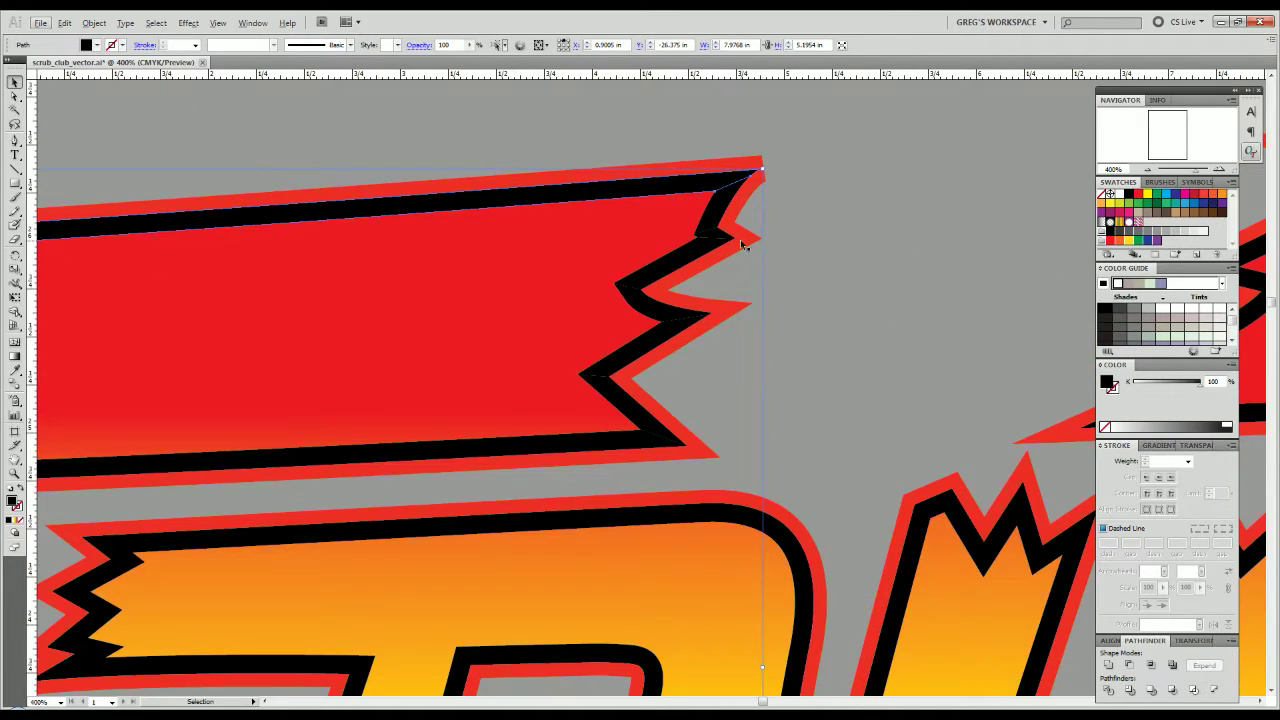
# Recolor the small black outline piece at the first tooth of the C's upper torn end to white.
pyautogui.click(721, 237)
pyautogui.moveTo(722, 240); pyautogui.dragTo(722, 240)
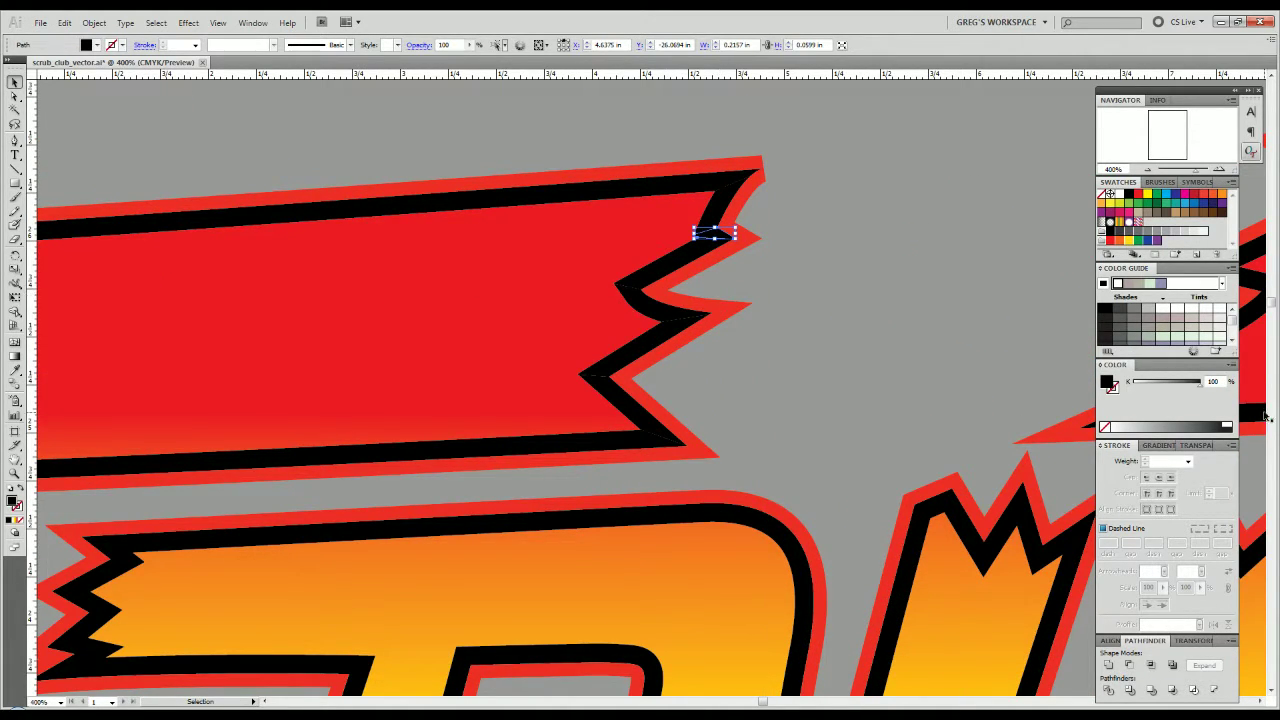
pyautogui.press('i')
pyautogui.click(1227, 426)
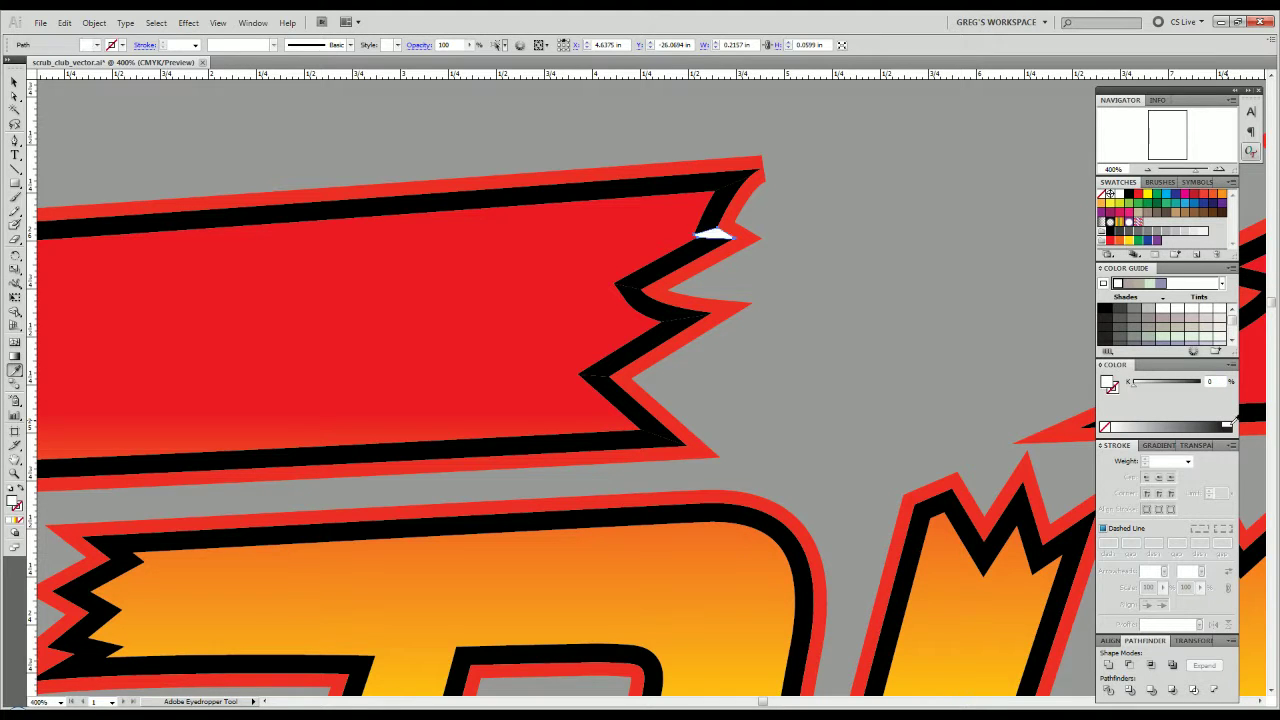
pyautogui.press('v')
pyautogui.click(828, 343)
pyautogui.scroll(-1, 828, 343)
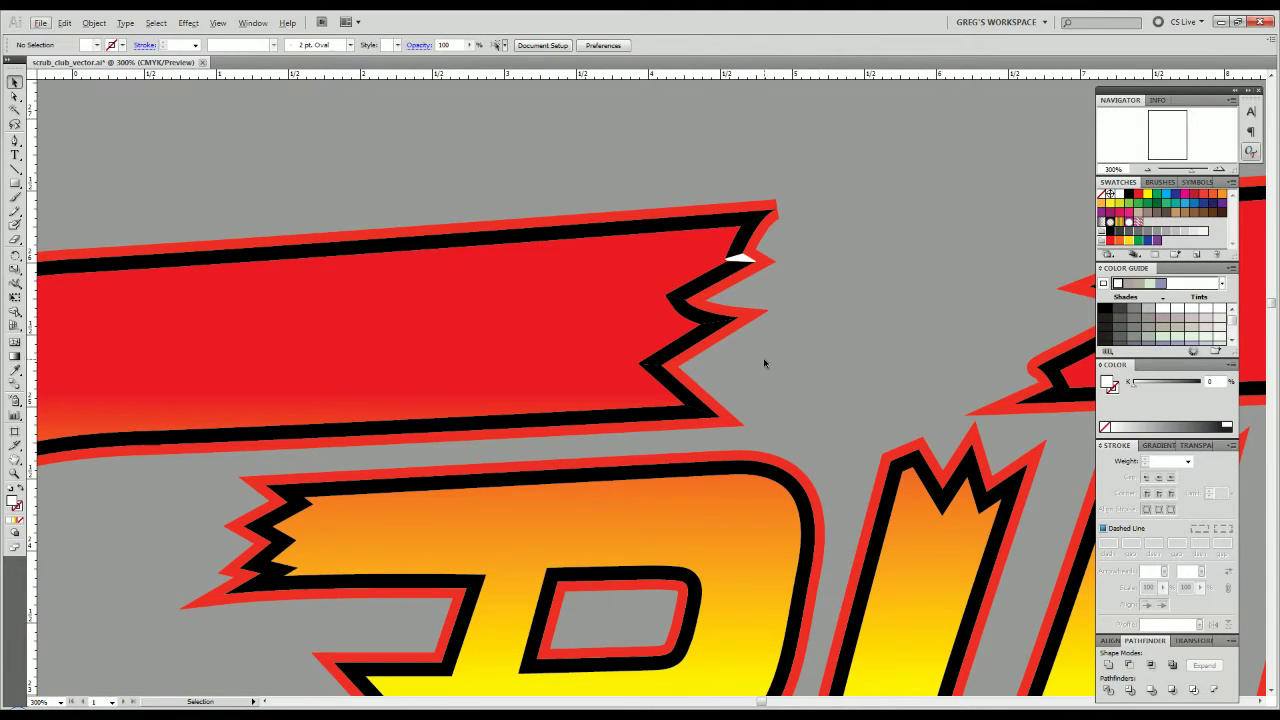
# Examine the white piece and the red outline's pointed corners at the C's upper torn end.
pyautogui.scroll(-1, 767, 305)
pyautogui.scroll(3, 780, 266)
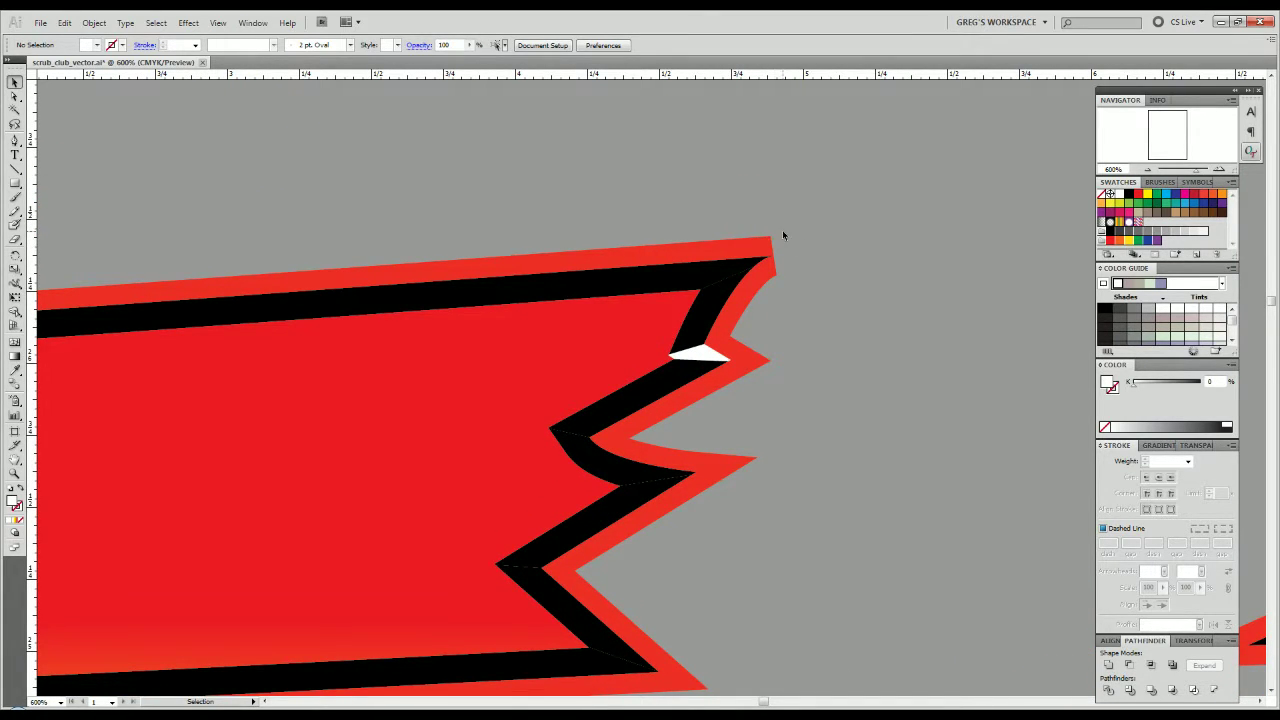
pyautogui.scroll(-3, 726, 308)
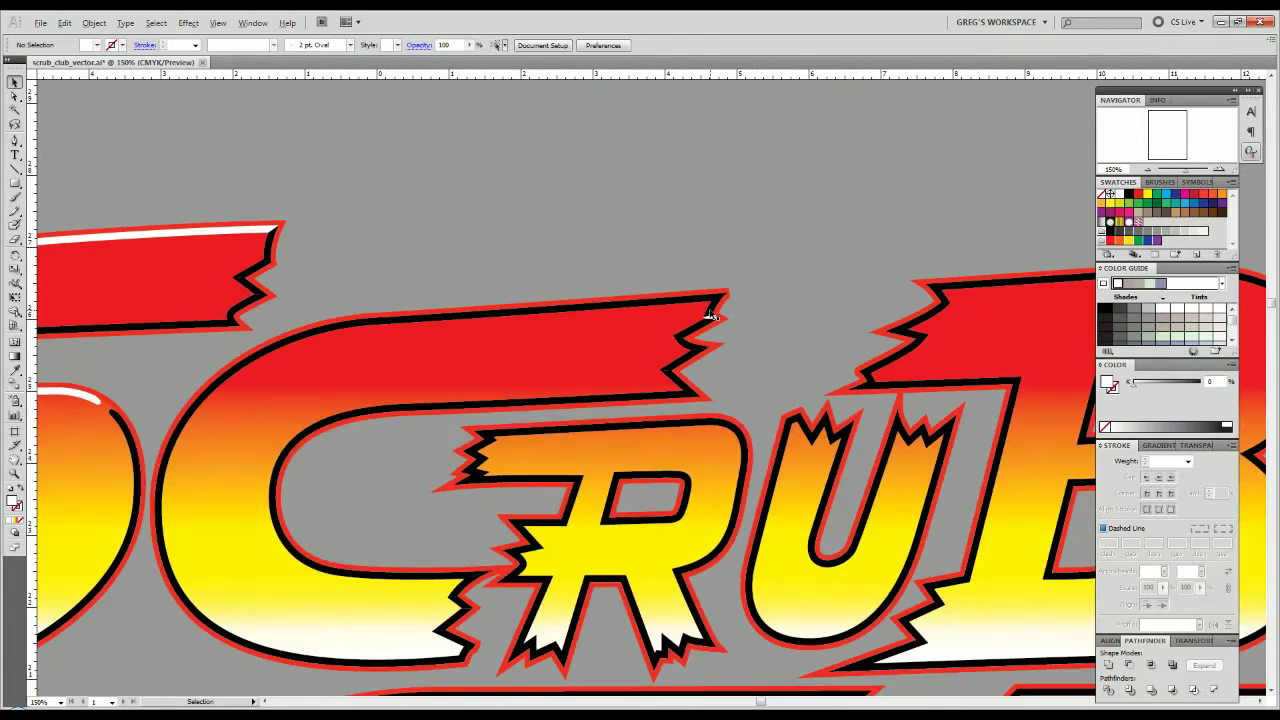
pyautogui.scroll(4, 724, 305)
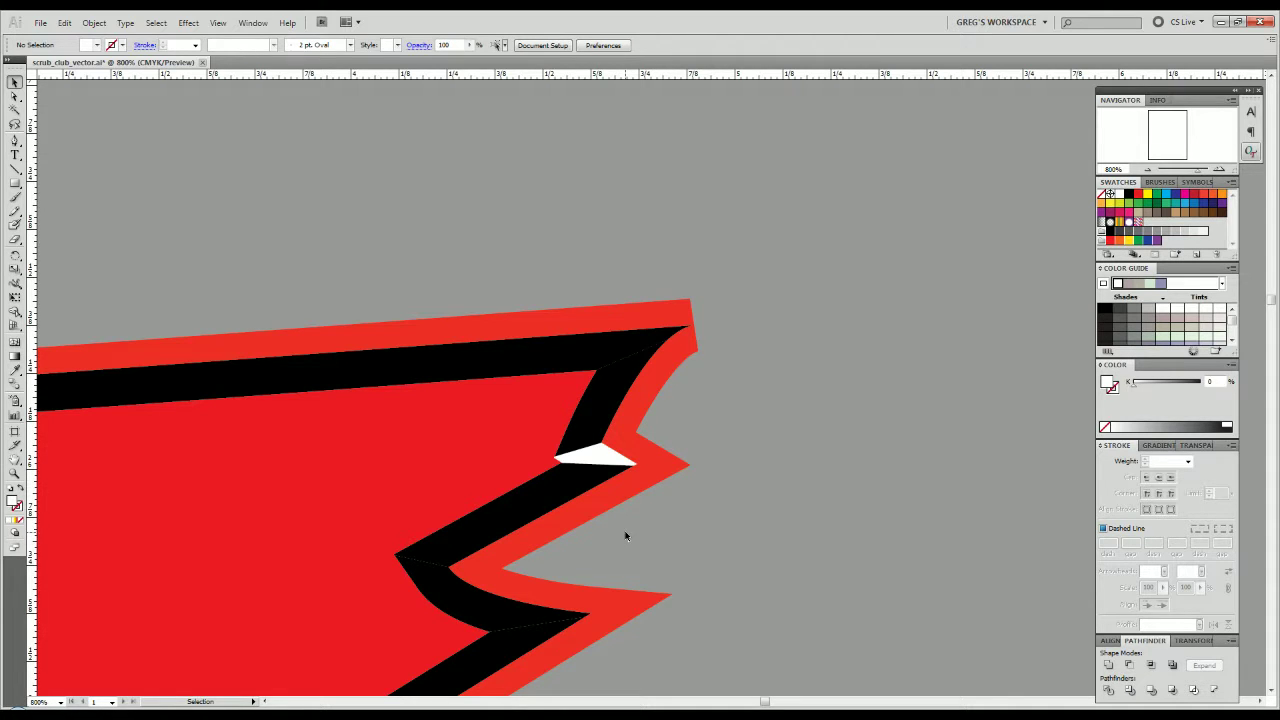
pyautogui.scroll(-3, 626, 536)
pyautogui.moveTo(646, 591); pyautogui.dragTo(645, 487)
pyautogui.scroll(3, 645, 487)
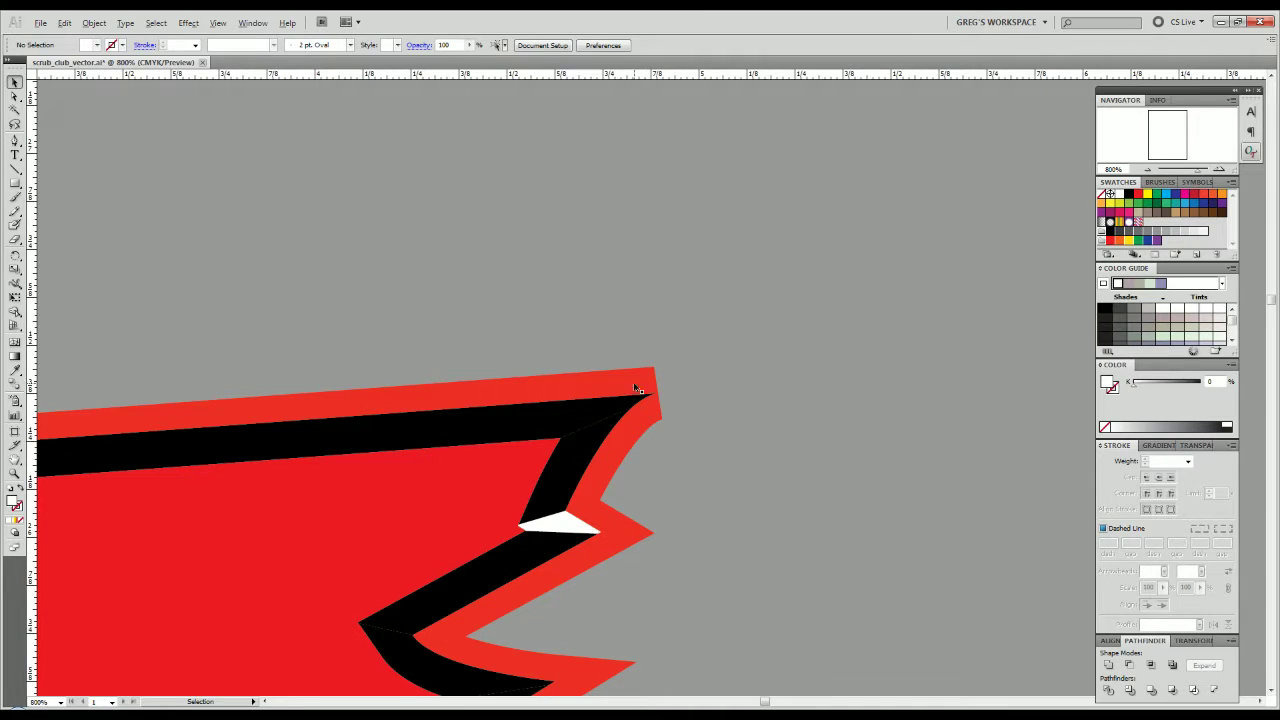
# Give the 5 pt red stroke around the letters round caps and round corner joins, comparing them against the mitered corners.
pyautogui.press('alt')
pyautogui.moveTo(452, 528); pyautogui.dragTo(886, 268)
pyautogui.scroll(-3, 369, 369)
pyautogui.moveTo(374, 374); pyautogui.dragTo(1020, 205)
pyautogui.moveTo(390, 350); pyautogui.dragTo(1072, 290)
pyautogui.click(783, 242)
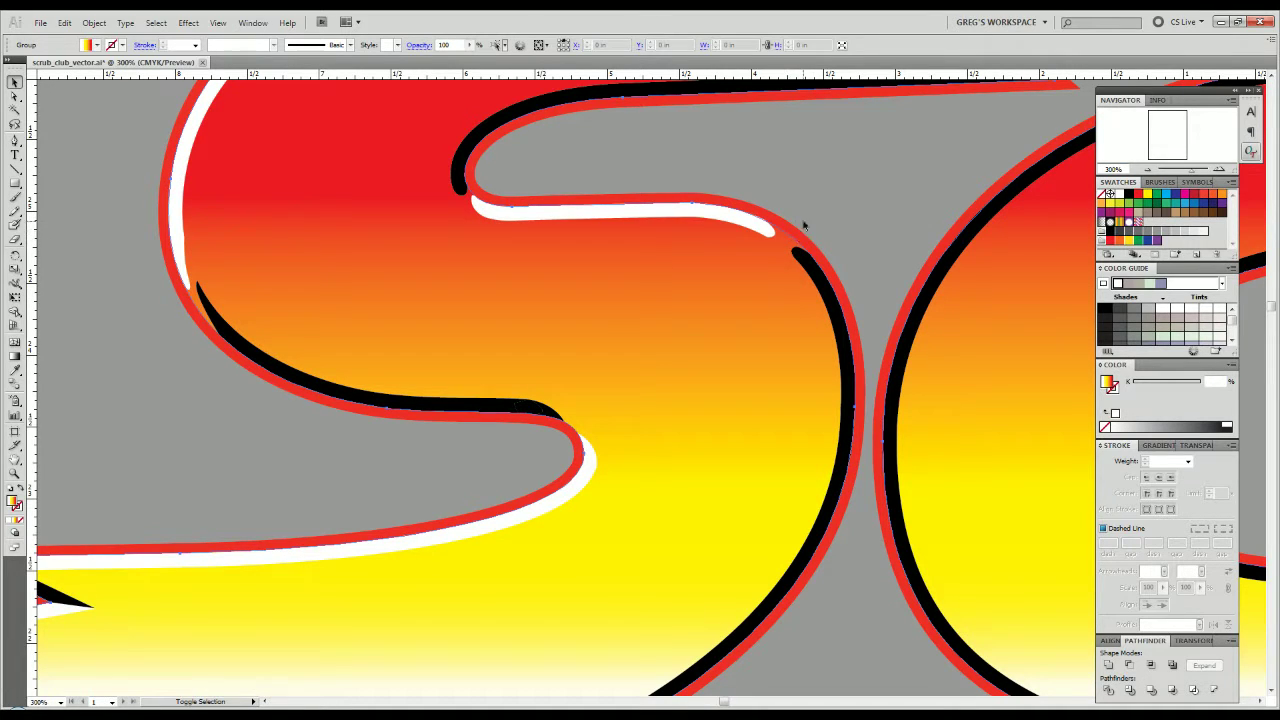
pyautogui.moveTo(838, 243)
pyautogui.mouseDown()
pyautogui.moveTo(549, 429)
pyautogui.moveTo(463, 458)
pyautogui.mouseUp()
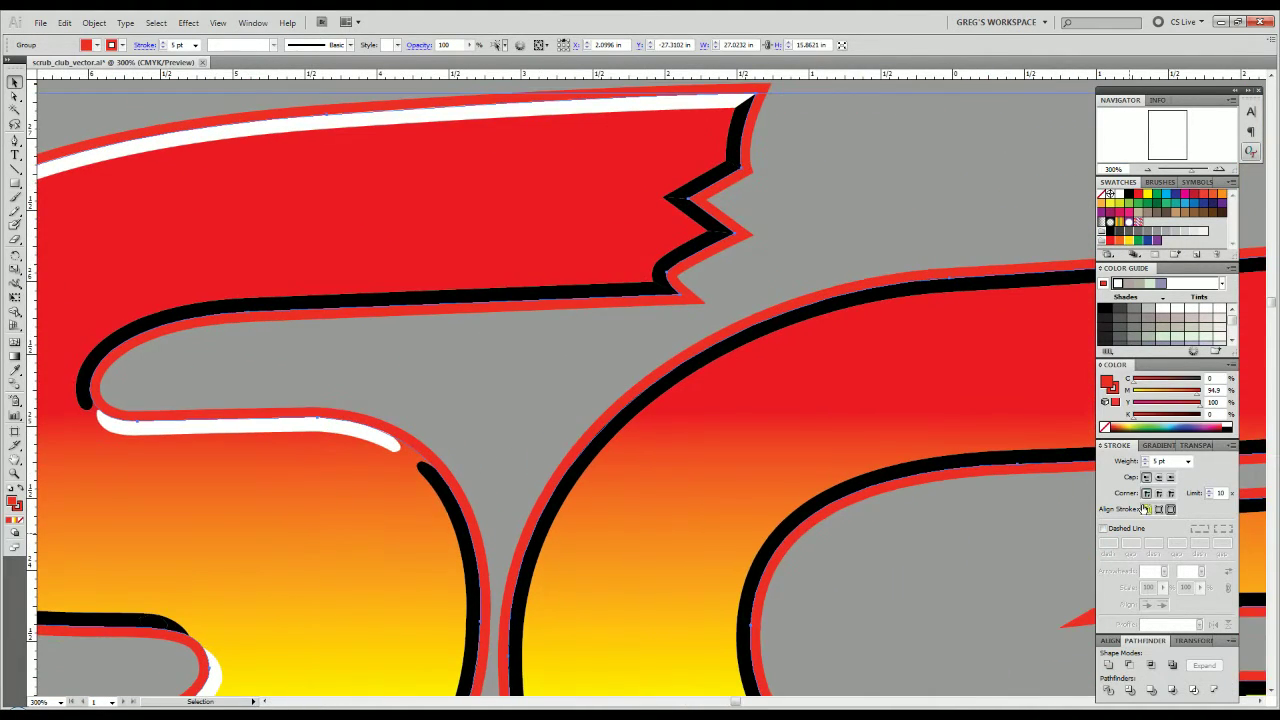
pyautogui.click(1157, 477)
pyautogui.click(1157, 494)
pyautogui.moveTo(744, 394)
pyautogui.mouseDown()
pyautogui.moveTo(506, 566)
pyautogui.moveTo(311, 454)
pyautogui.moveTo(486, 374)
pyautogui.mouseUp()
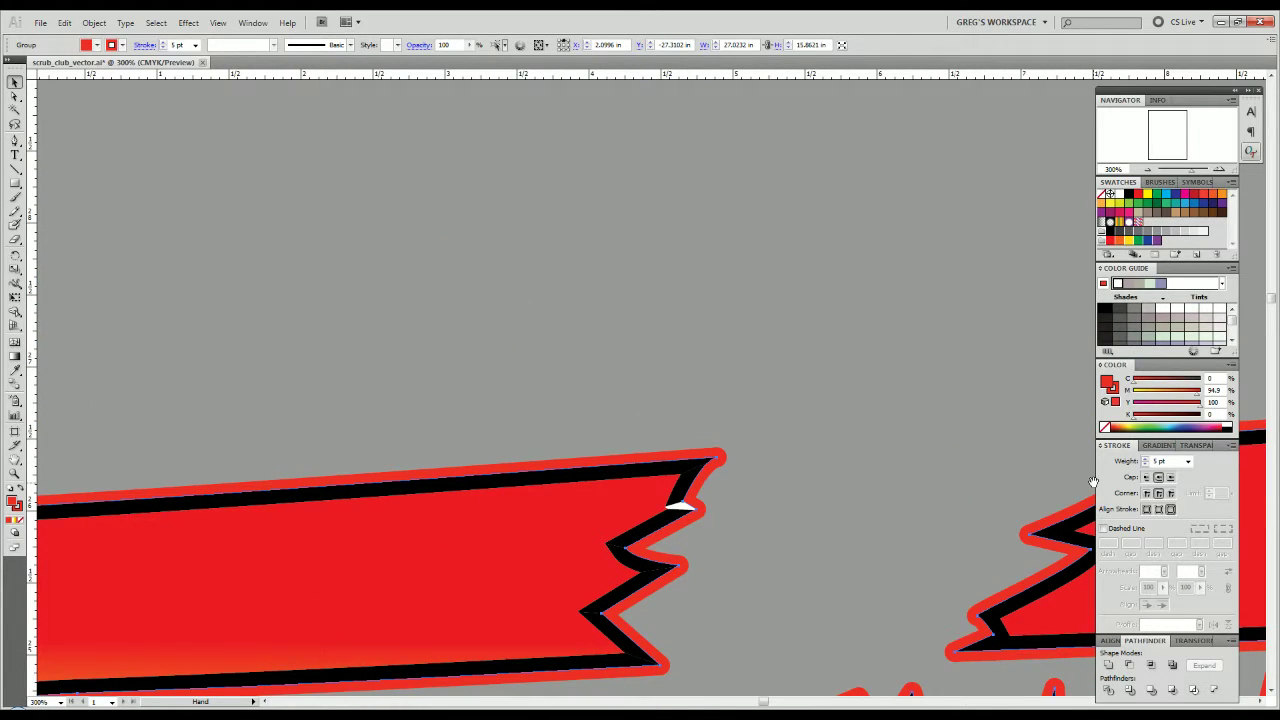
pyautogui.click(1147, 493)
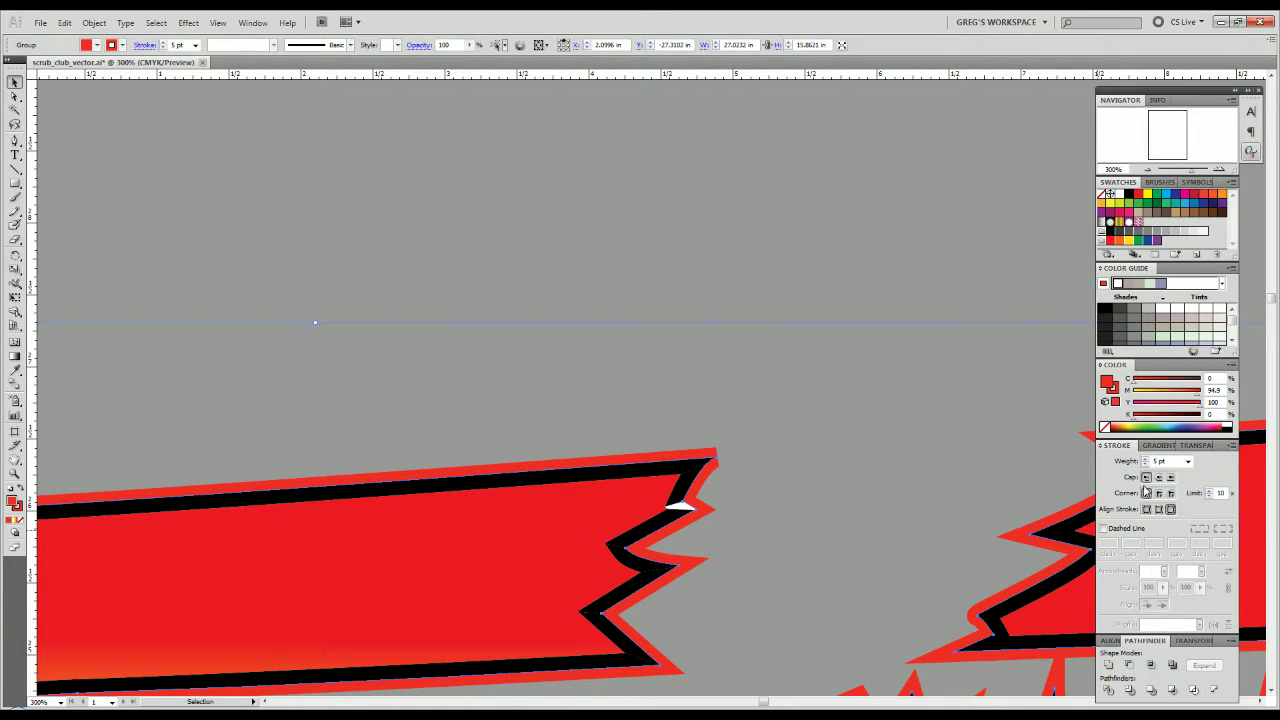
pyautogui.click(1159, 477)
pyautogui.click(1159, 493)
pyautogui.click(751, 545)
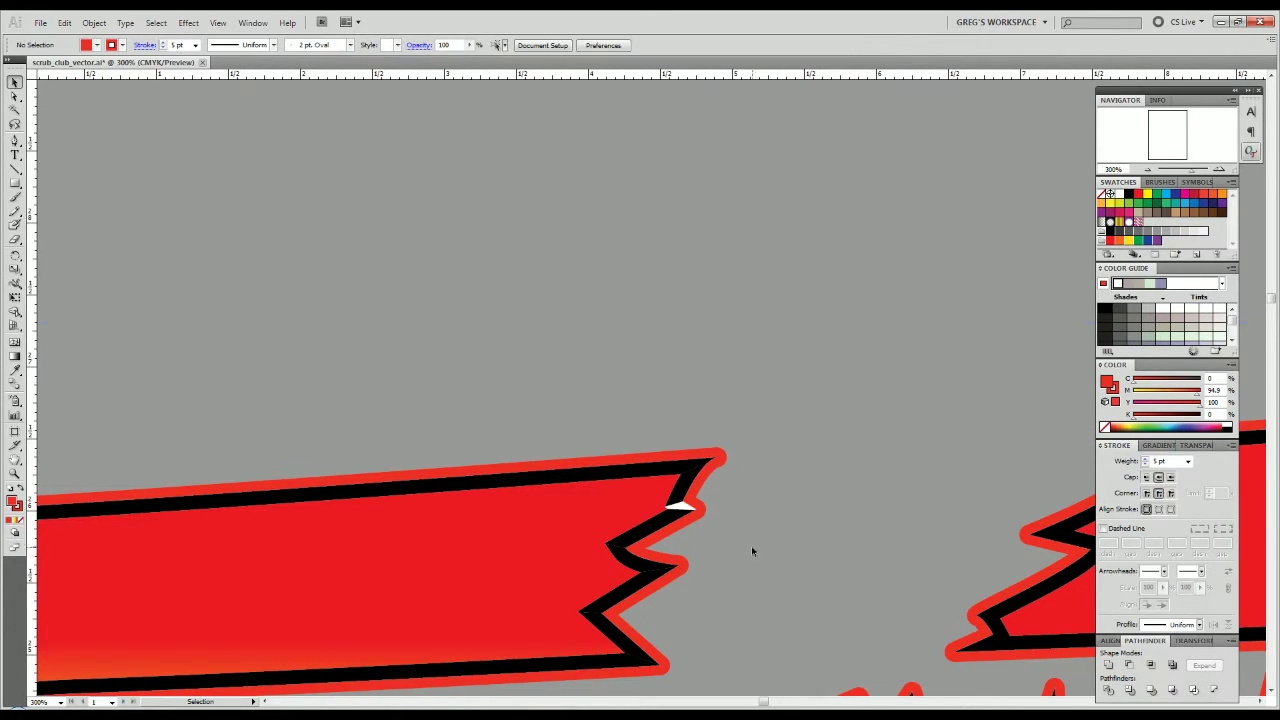
# Inspect the red outline's rounded corners across the SCRUB letters and closely at the C's upper torn end.
pyautogui.hotkey('ctrl', '-')
pyautogui.hotkey('ctrl', '-')
pyautogui.hotkey('ctrl', '-')
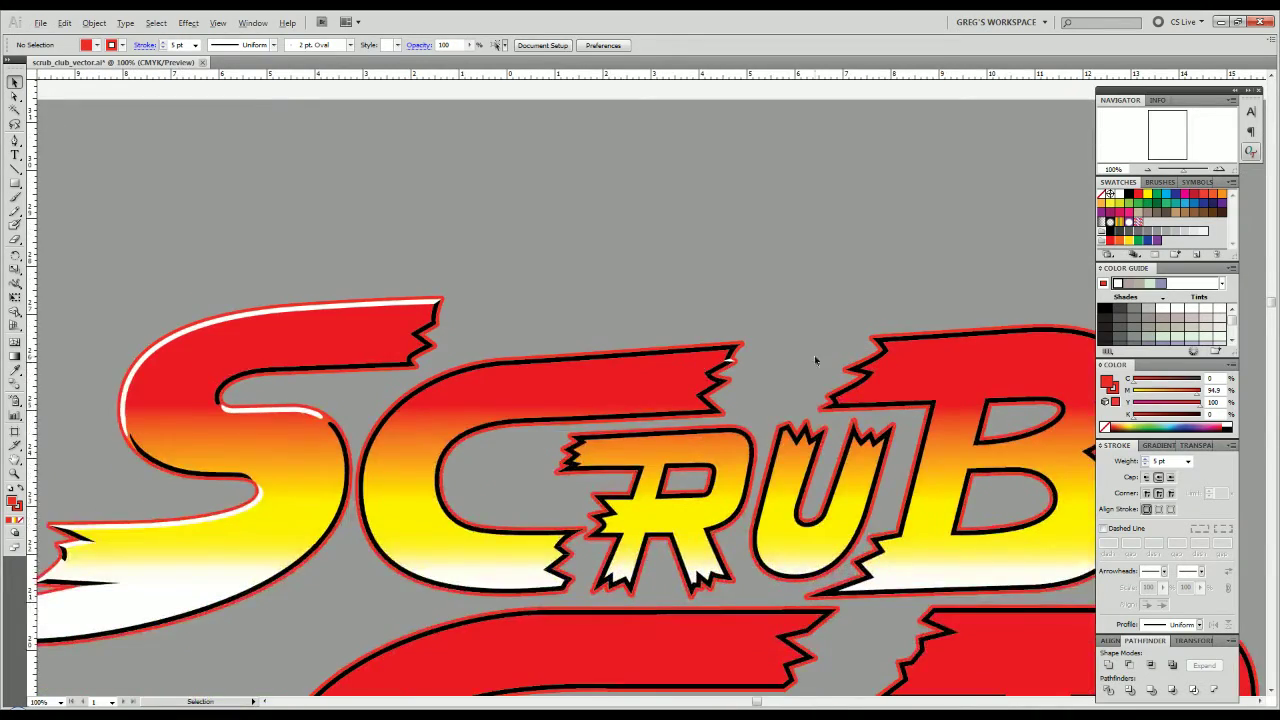
pyautogui.click(874, 368)
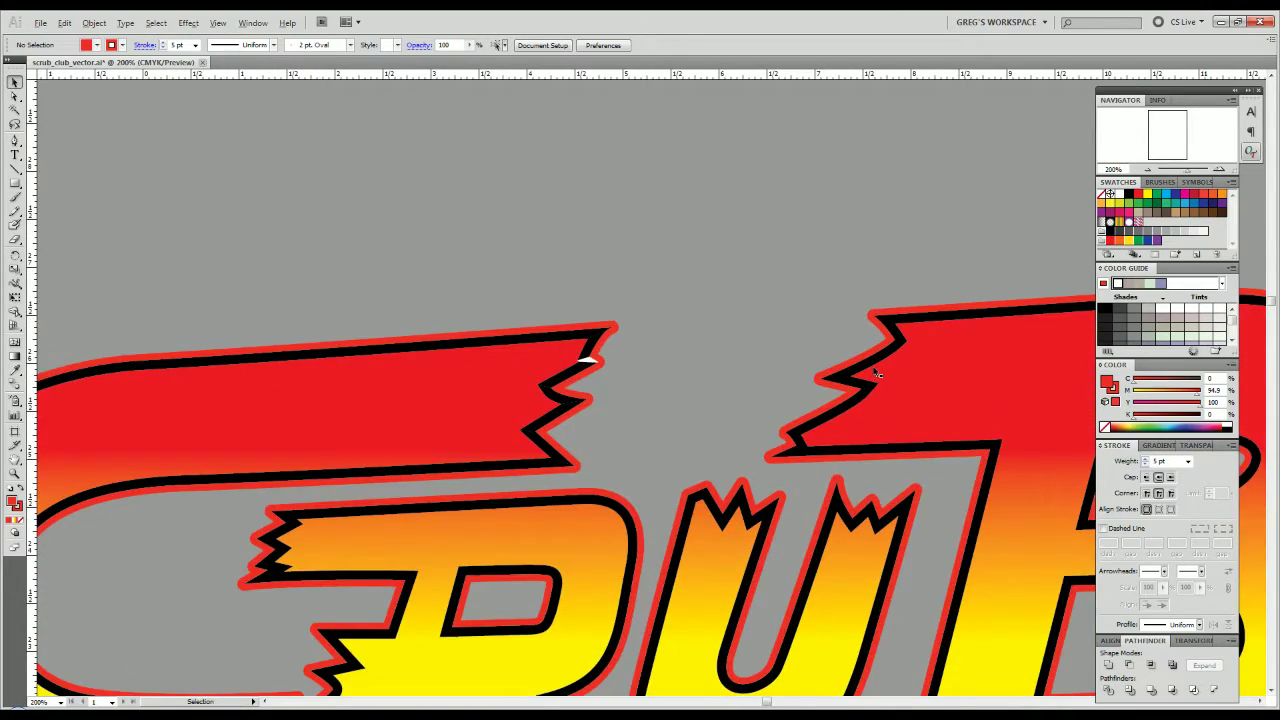
pyautogui.click(874, 372)
pyautogui.scroll(-2, 826, 423)
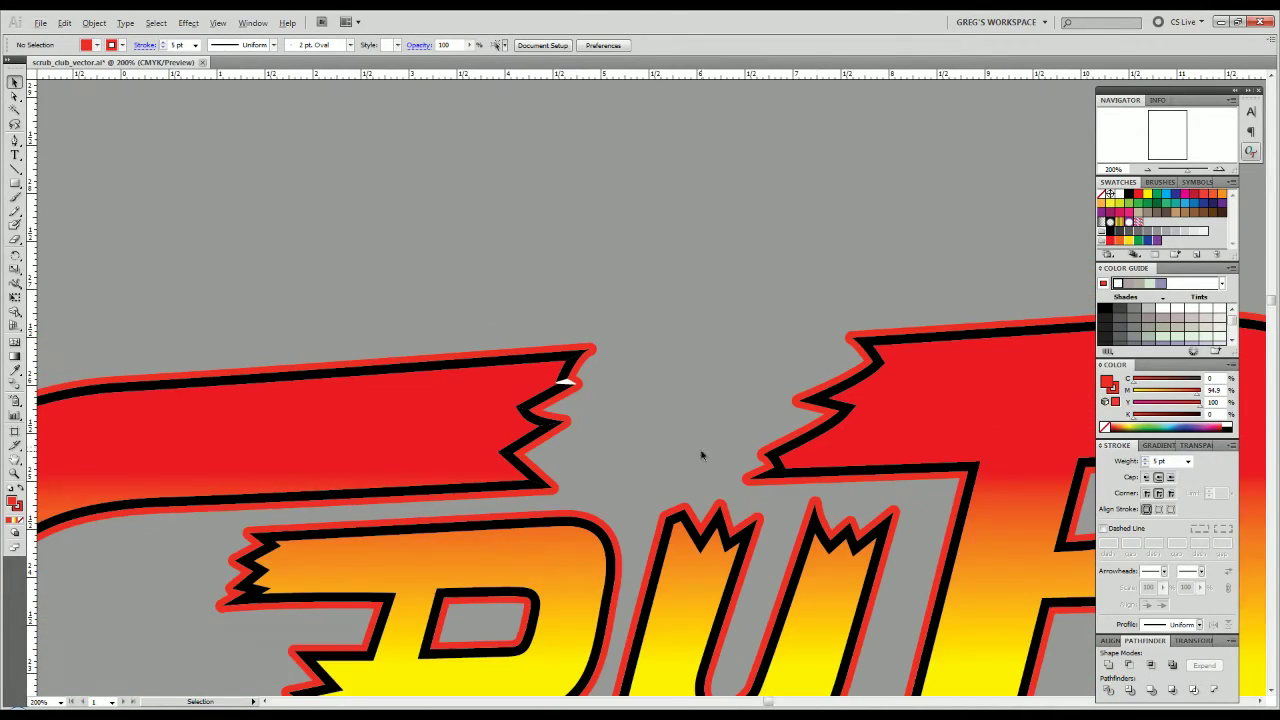
pyautogui.moveTo(657, 462); pyautogui.dragTo(883, 319)
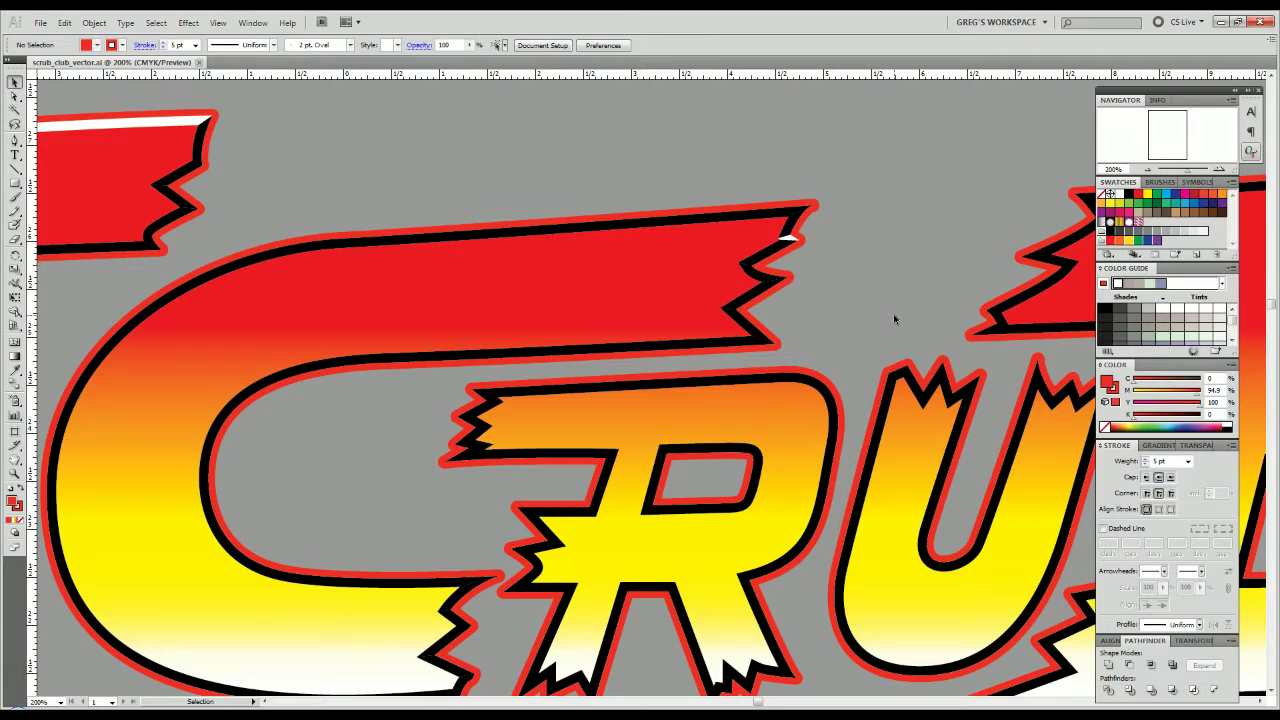
pyautogui.scroll(-1, 825, 339)
pyautogui.scroll(3, 803, 340)
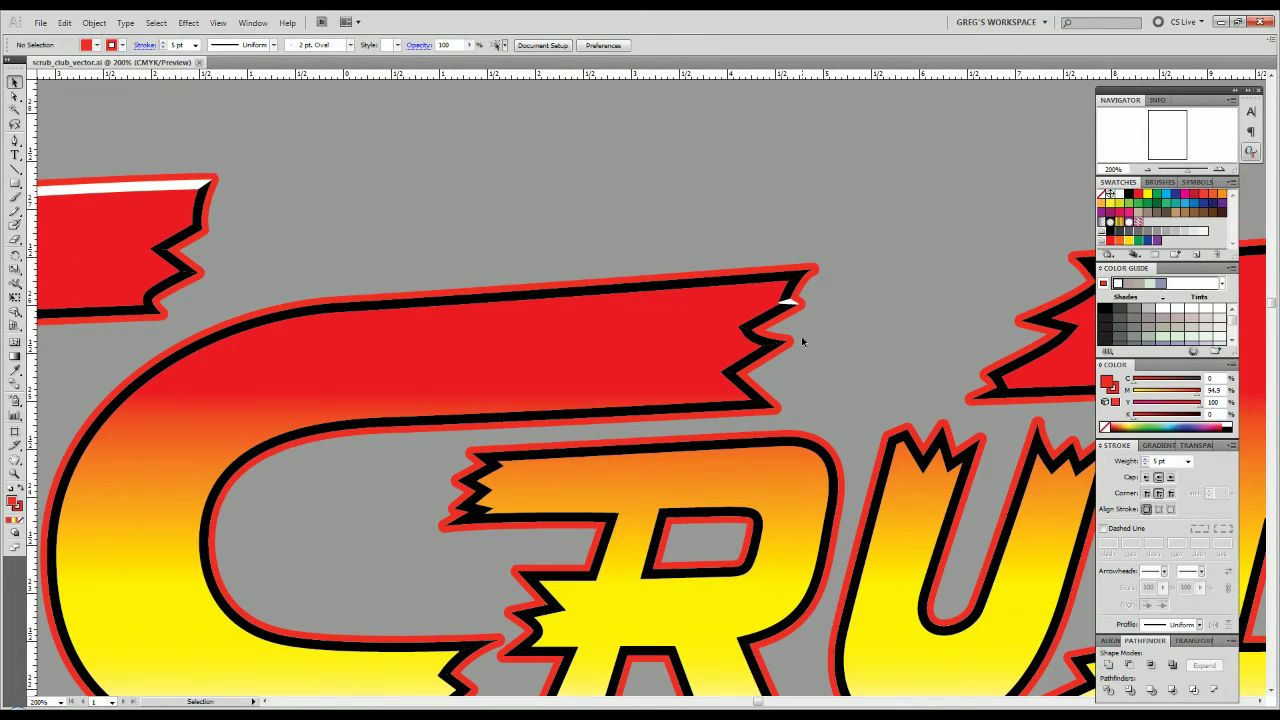
pyautogui.scroll(3, 802, 341)
pyautogui.hotkey('ctrl', '+')
pyautogui.scroll(2, 606, 437)
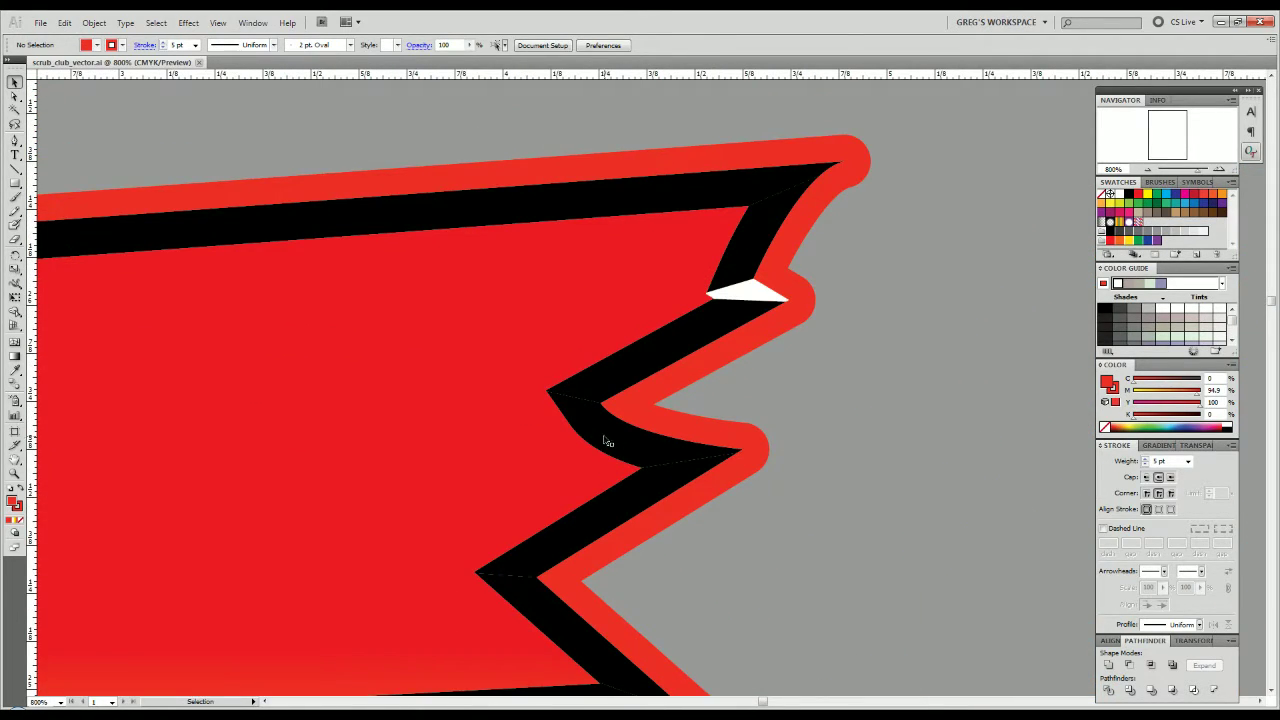
# Recolor the curved black outline piece at the second tooth of the C's upper torn end to white.
pyautogui.click(600, 438)
pyautogui.press('i')
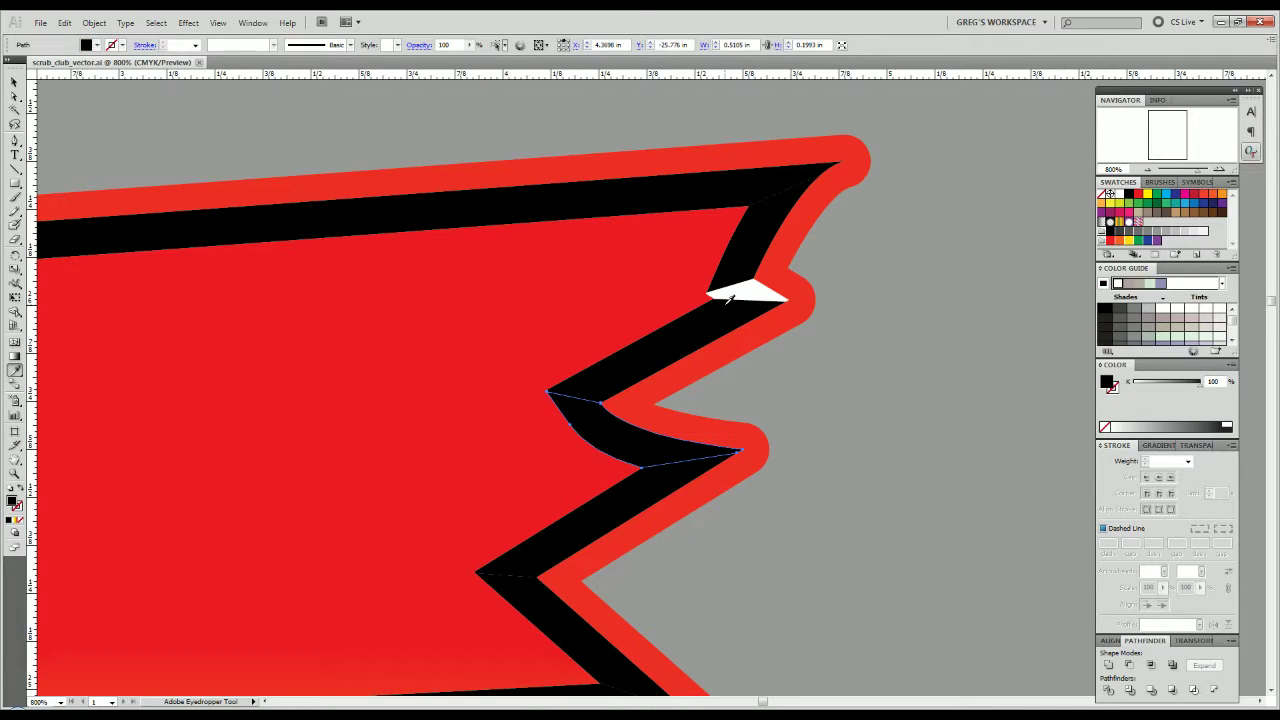
pyautogui.click(731, 297)
pyautogui.press('v')
pyautogui.click(782, 398)
pyautogui.scroll(-2, 782, 399)
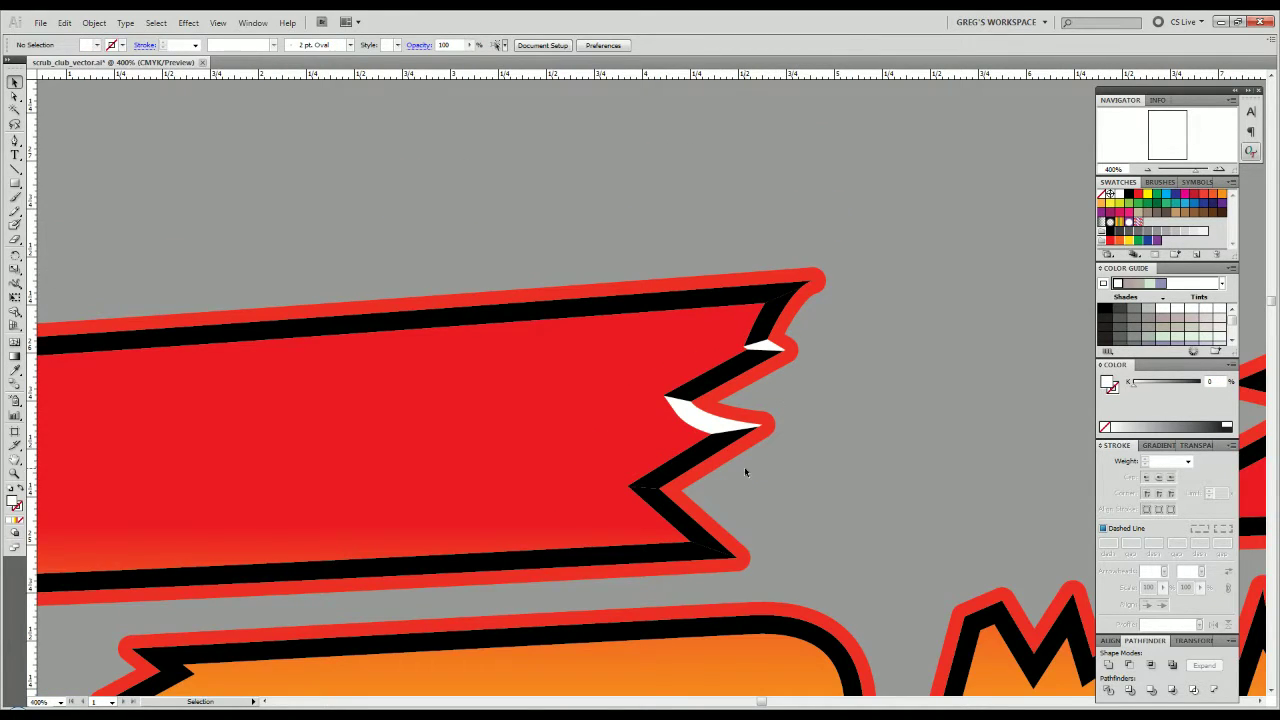
# Recolor the diagonal black outline piece at the lowest tooth of the C's upper torn end to white.
pyautogui.click(660, 510)
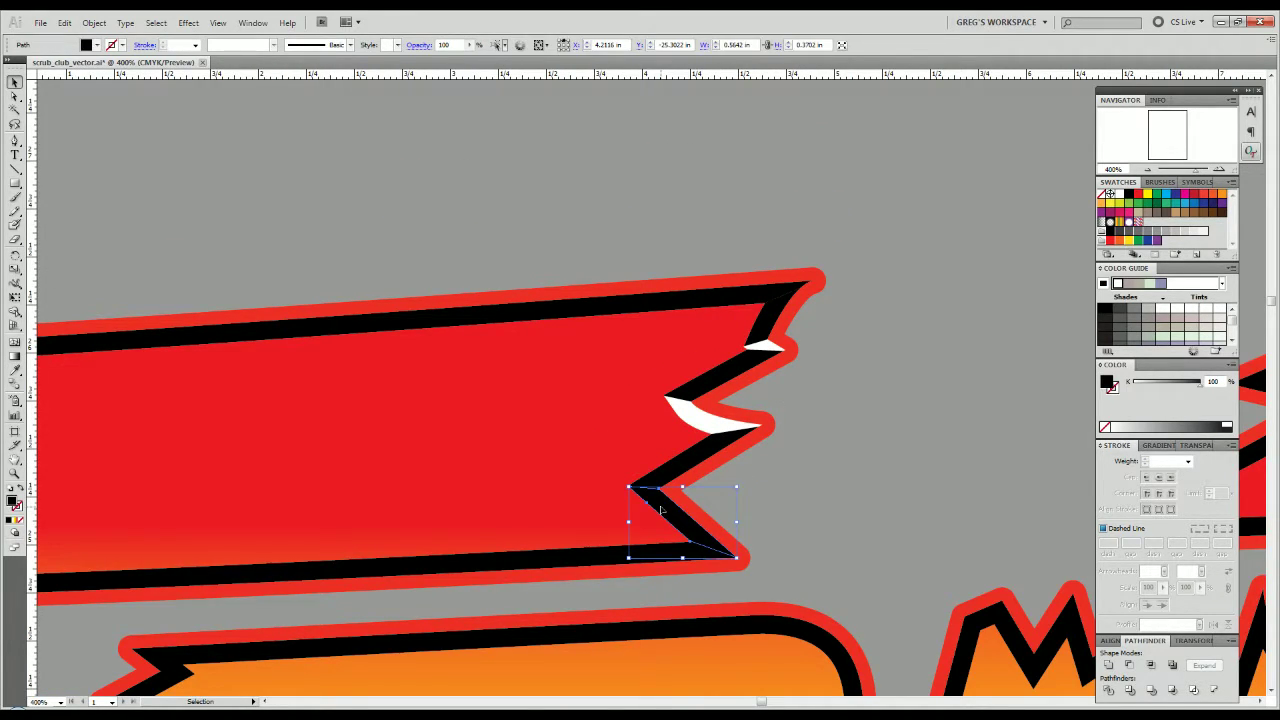
pyautogui.press('i')
pyautogui.click(707, 405)
pyautogui.hotkey('ctrl', 'shift', 'a')
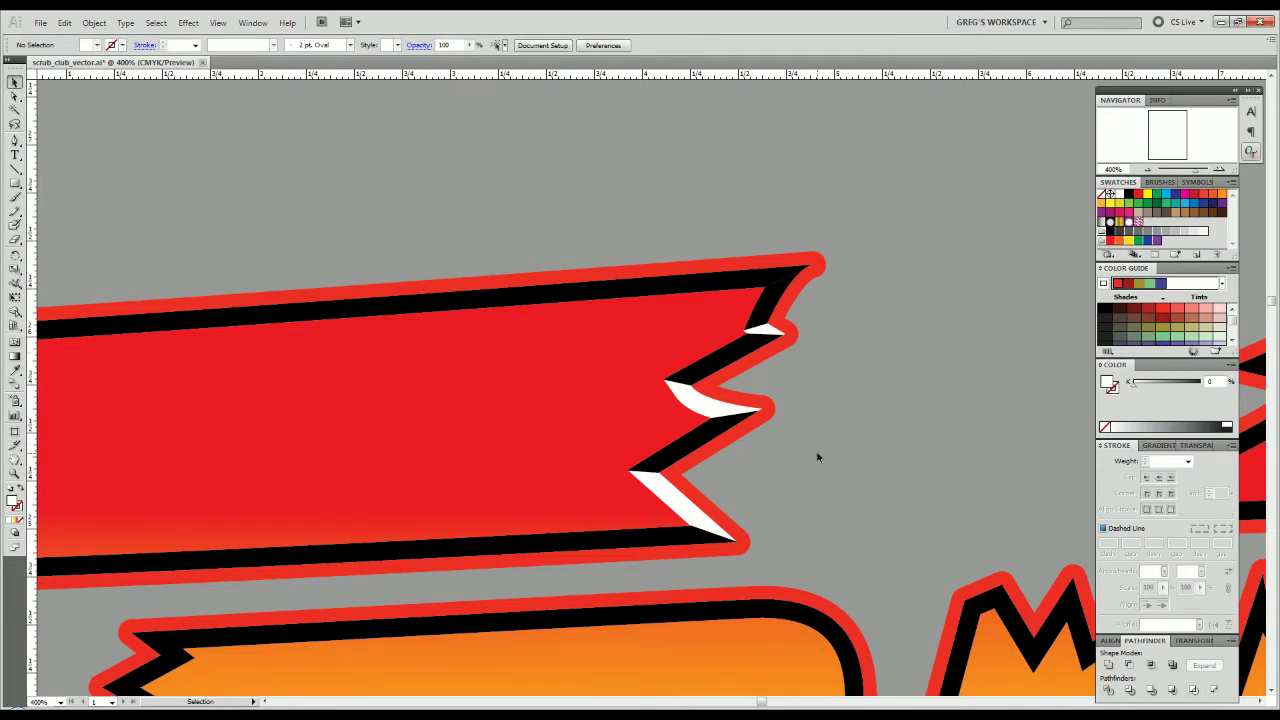
# Examine the white highlight pieces on the C's upper torn end up close and against the neighboring letters.
pyautogui.hotkey('ctrl', '-')
pyautogui.press('v')
pyautogui.click(775, 337)
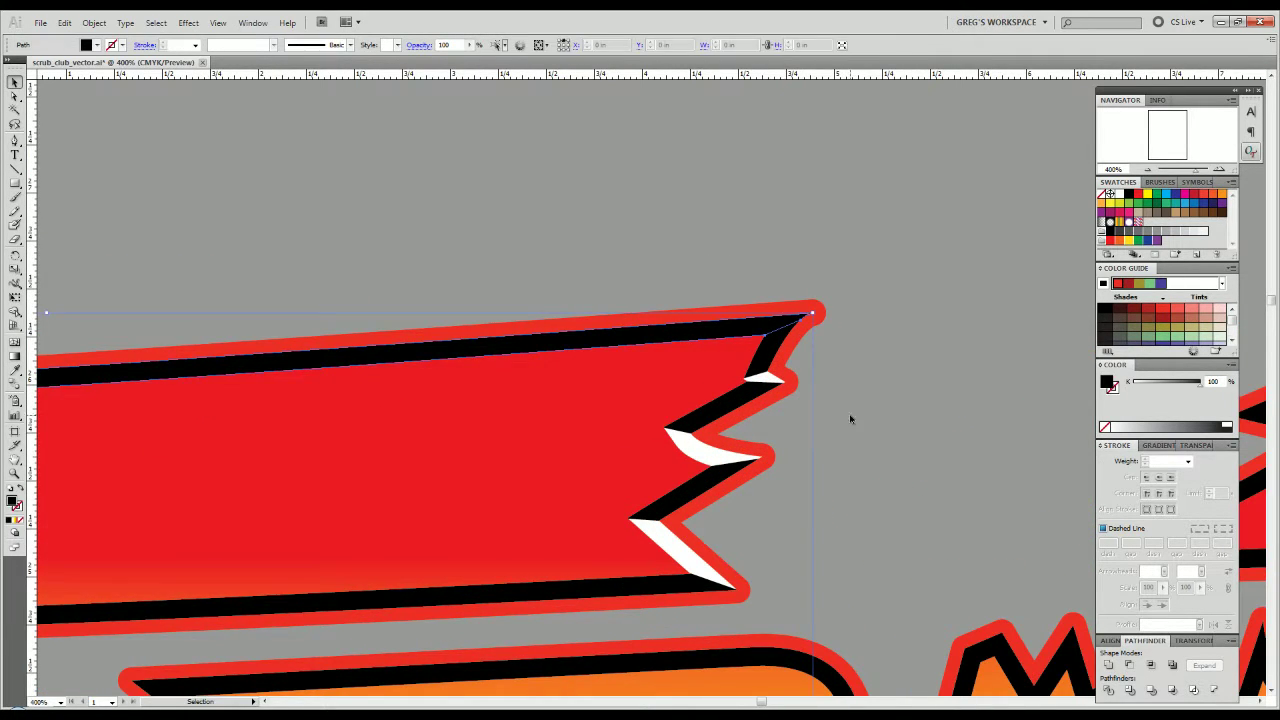
pyautogui.click(848, 419)
pyautogui.scroll(-3, 805, 408)
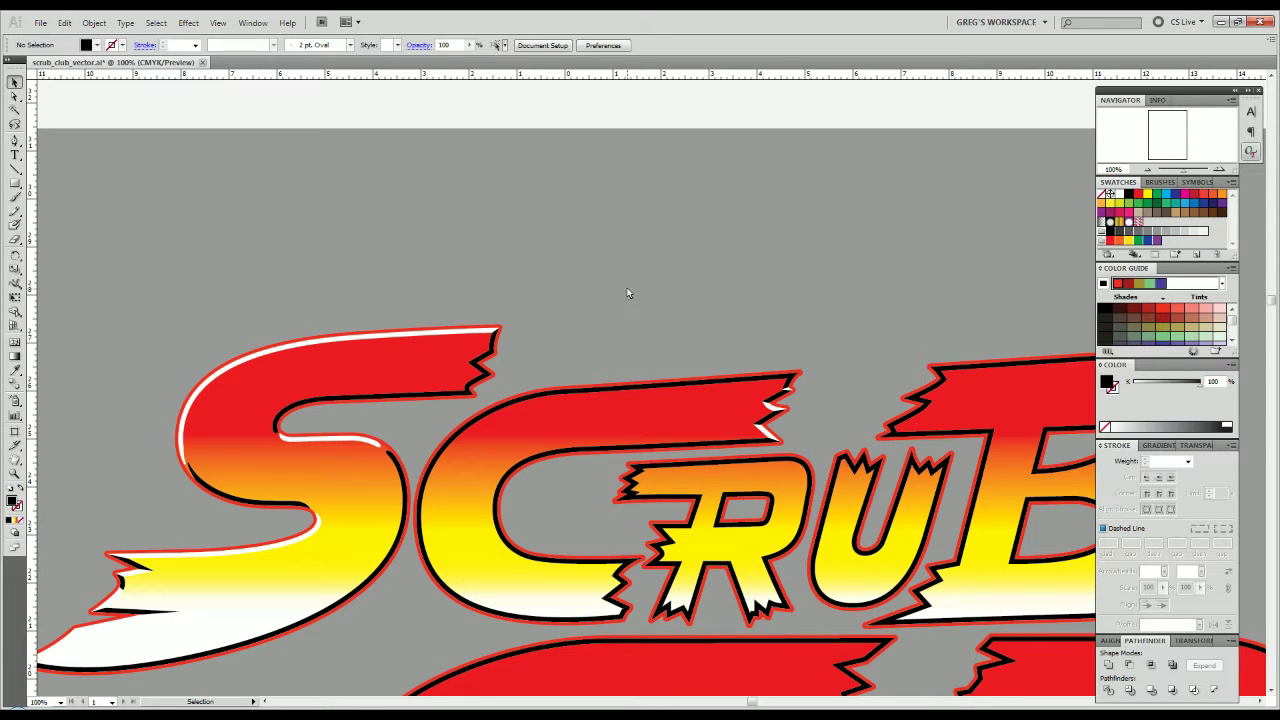
pyautogui.scroll(5, 883, 402)
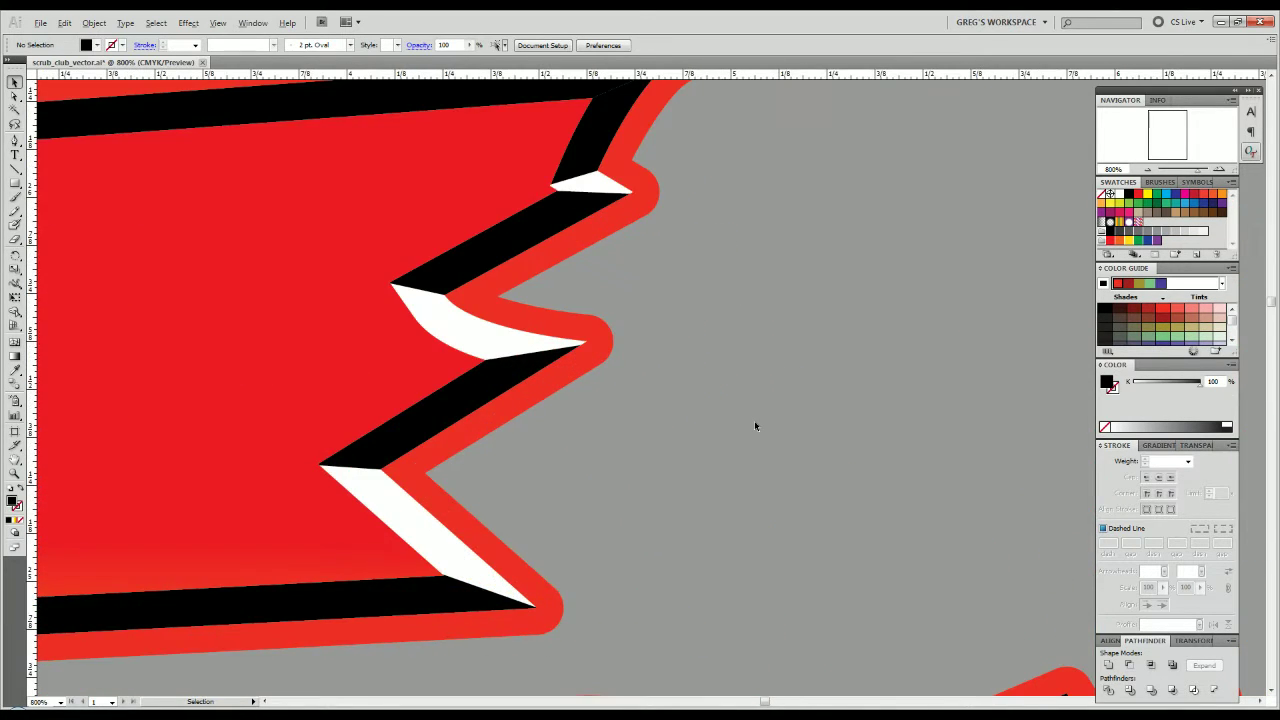
pyautogui.scroll(-3, 754, 420)
pyautogui.scroll(3, 750, 395)
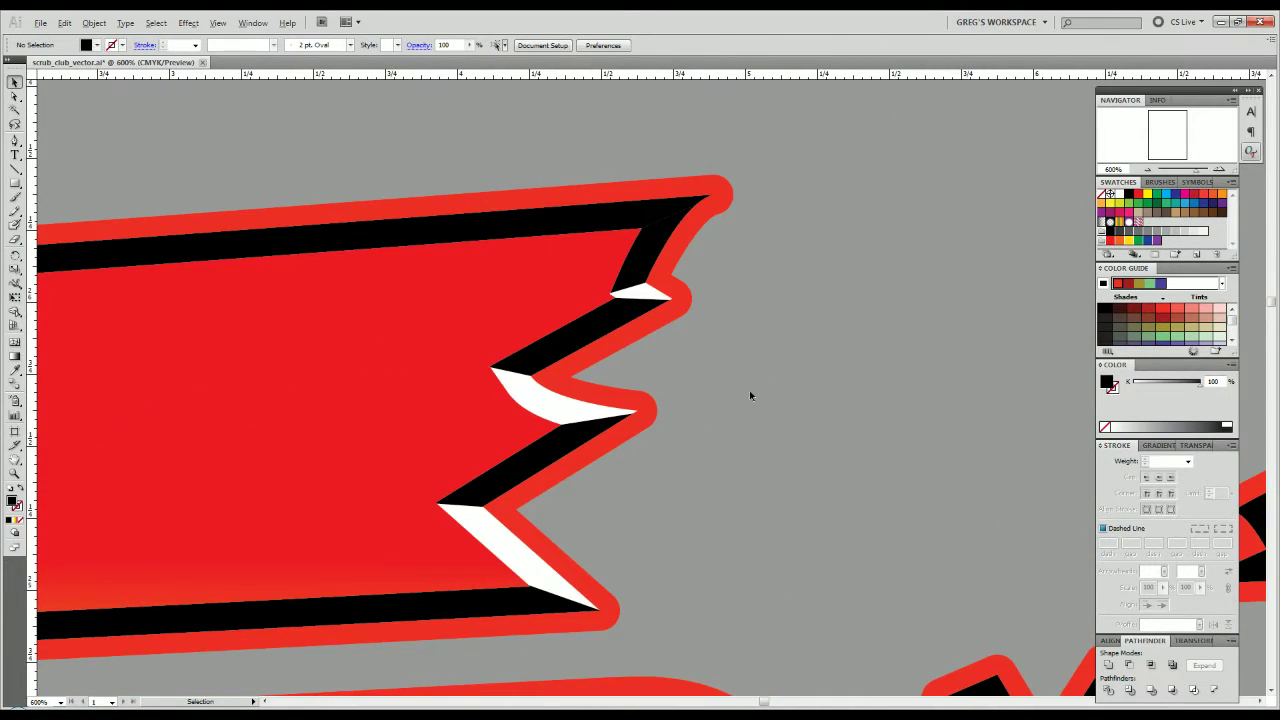
pyautogui.scroll(-3, 750, 395)
pyautogui.moveTo(563, 480); pyautogui.dragTo(843, 360)
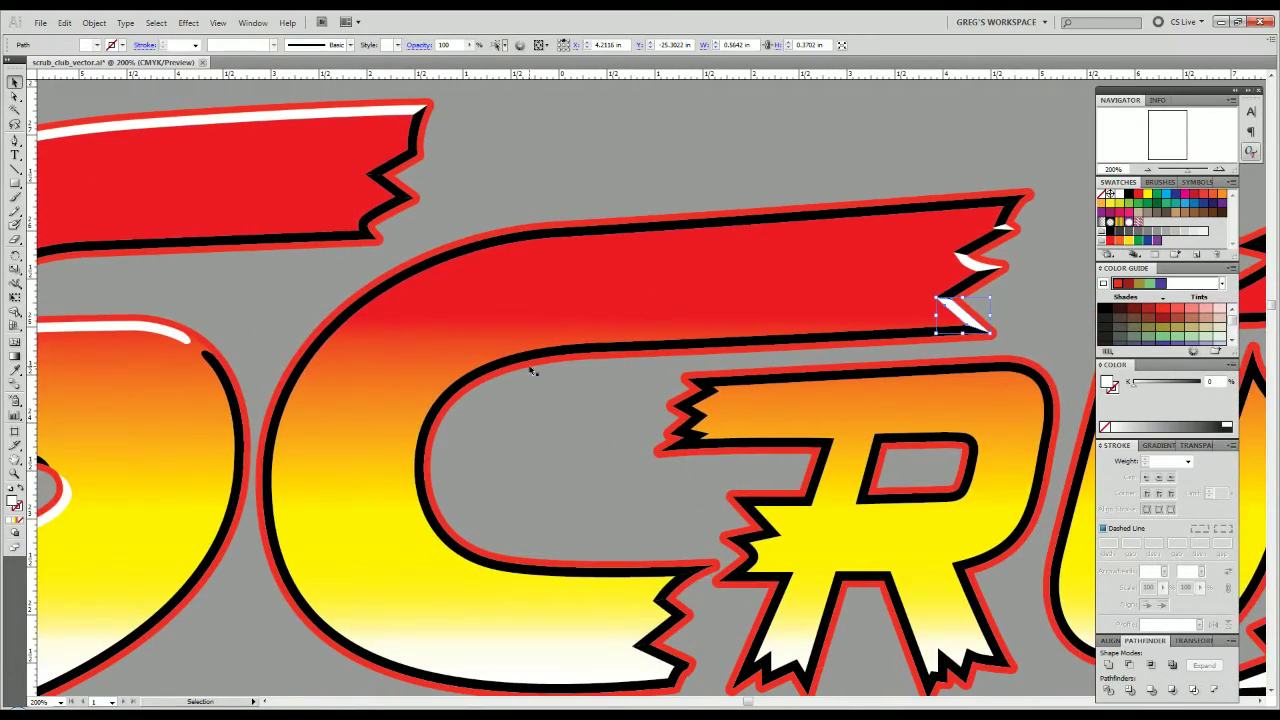
pyautogui.click(530, 360)
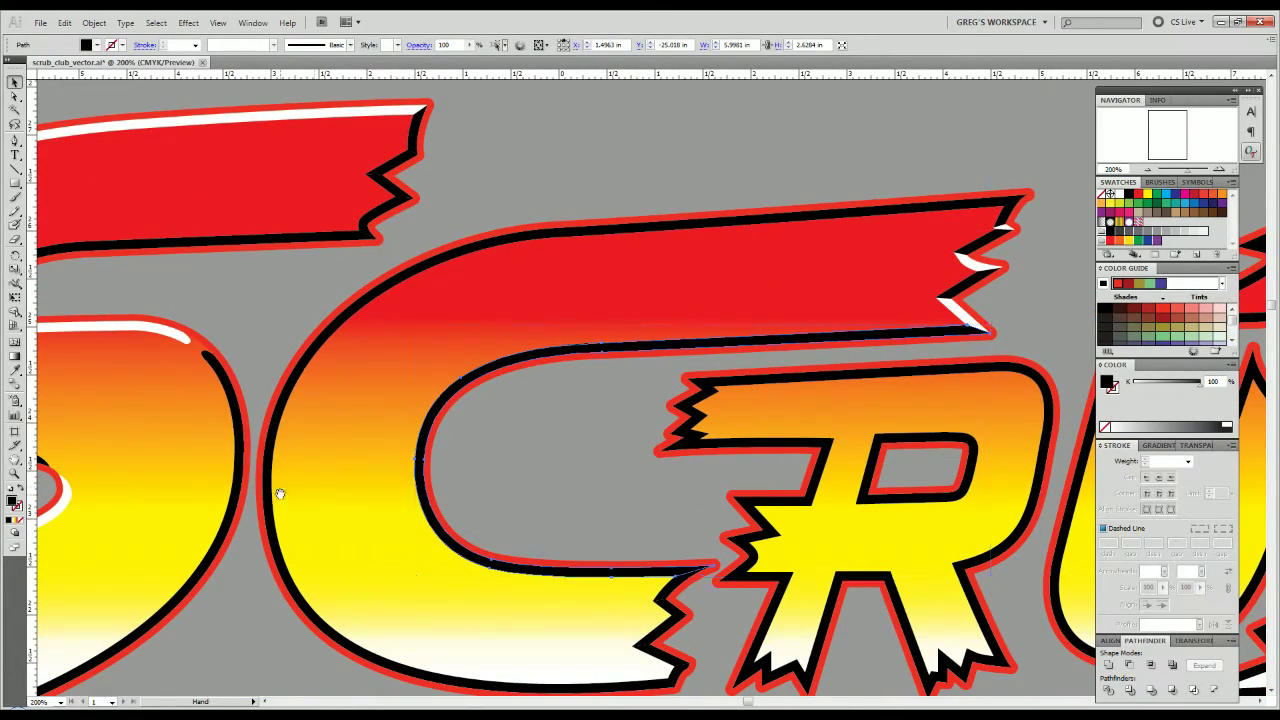
# Study how the highlights and shadows run along the letter outlines in the Street Fighter reference logo.
pyautogui.moveTo(280, 491); pyautogui.dragTo(872, 351)
pyautogui.scroll(-1, 323, 332)
pyautogui.scroll(-2, 323, 332)
pyautogui.moveTo(200, 390); pyautogui.dragTo(543, 480)
pyautogui.scroll(3, 568, 234)
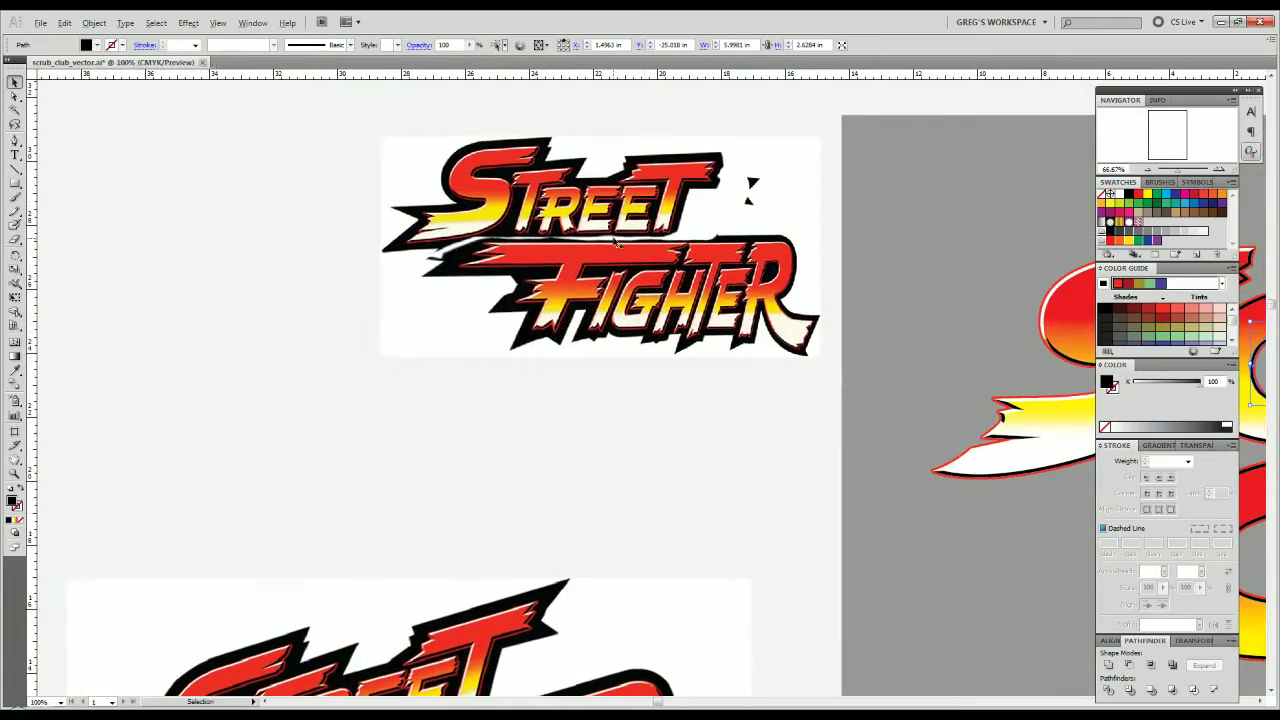
pyautogui.moveTo(568, 234); pyautogui.dragTo(530, 378)
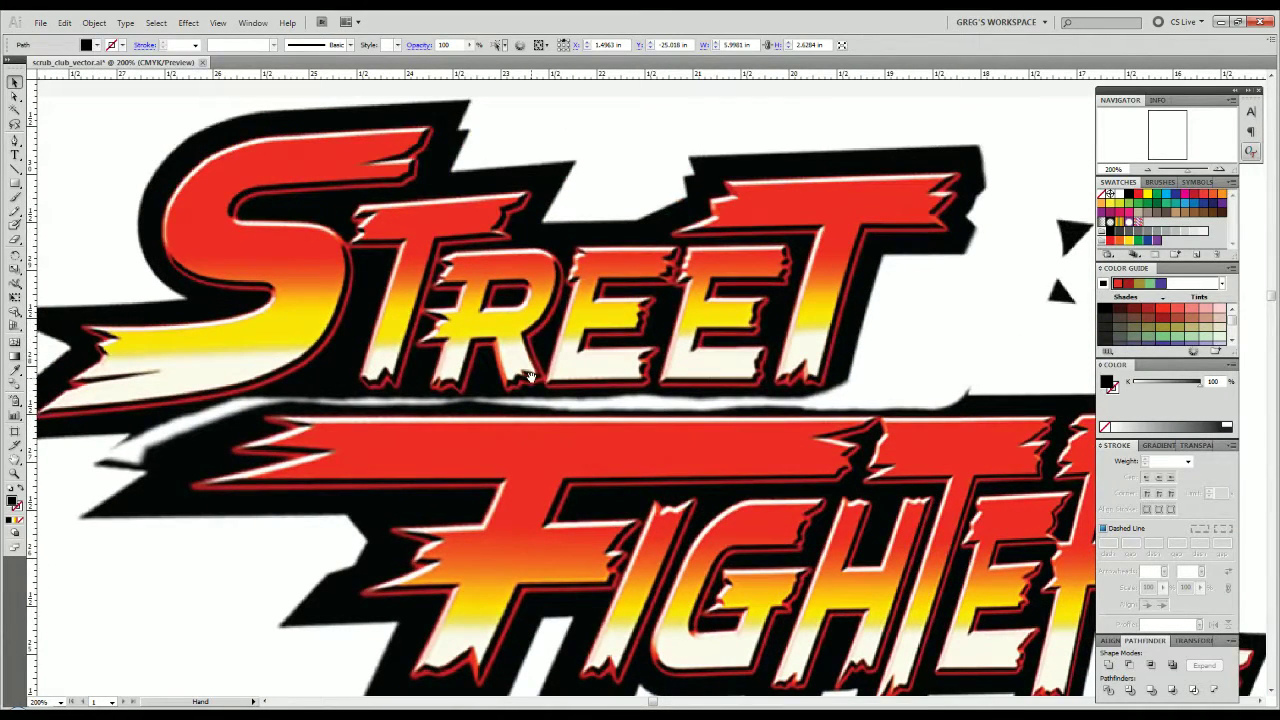
pyautogui.moveTo(571, 445); pyautogui.dragTo(511, 407)
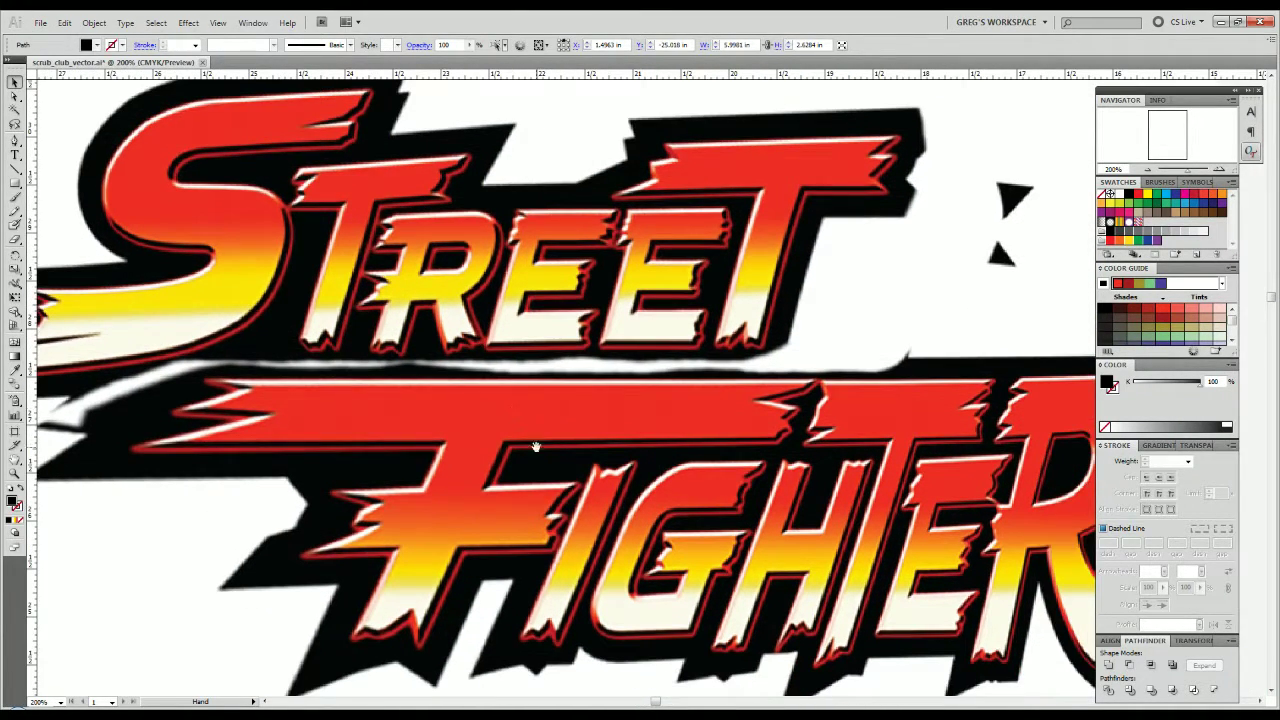
pyautogui.scroll(-3, 718, 512)
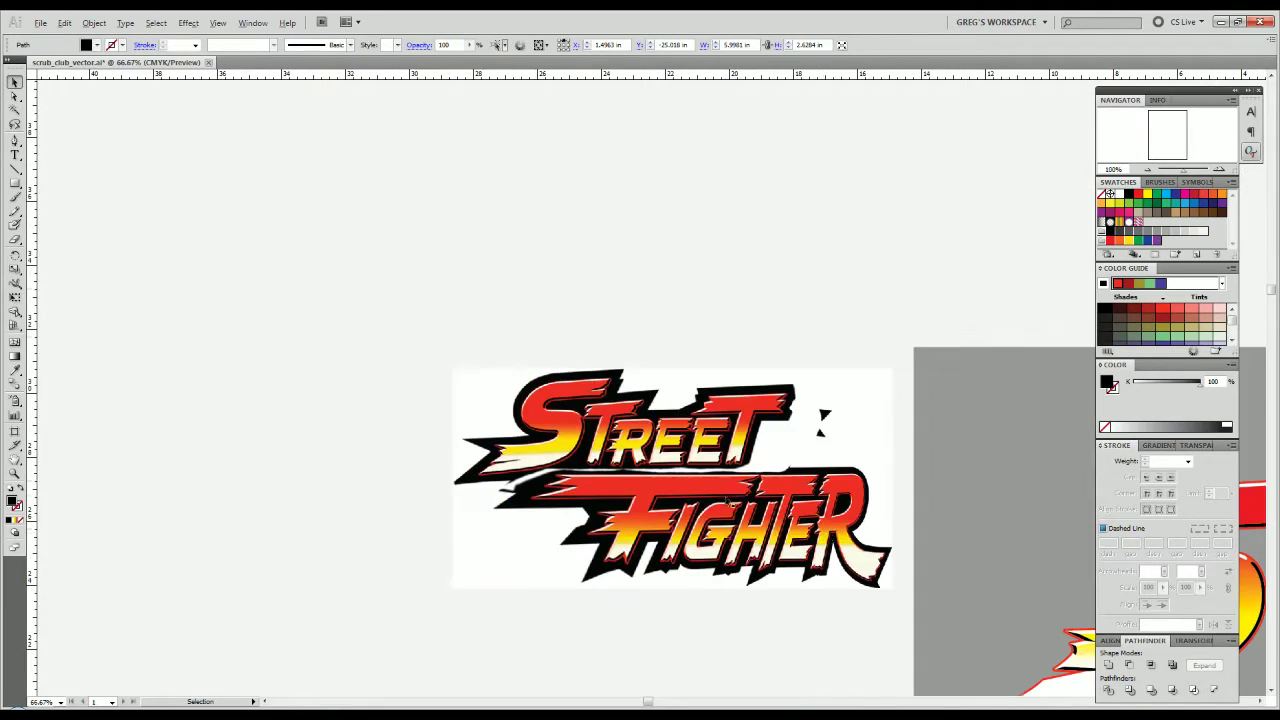
pyautogui.moveTo(880, 530); pyautogui.dragTo(330, 450)
pyautogui.moveTo(940, 465); pyautogui.dragTo(800, 297)
pyautogui.scroll(3, 342, 423)
# Isolate the black path that forms the C's inner outline for editing.
pyautogui.click(342, 423)
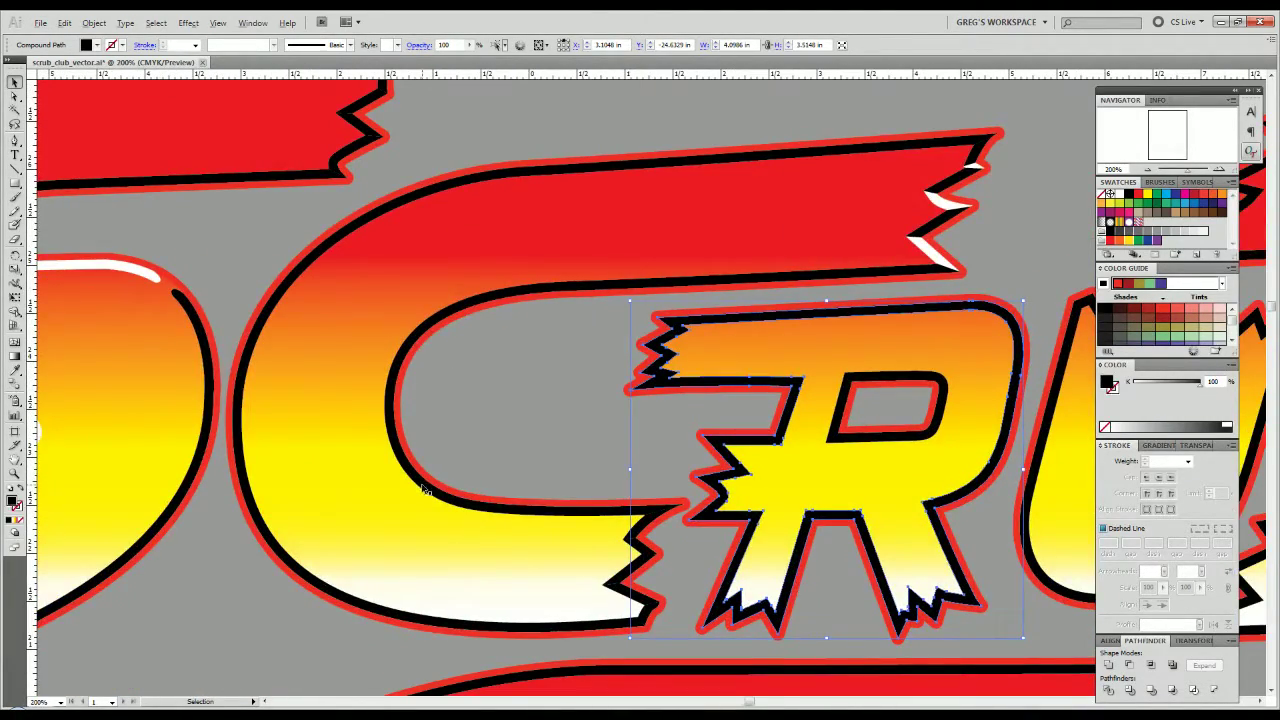
pyautogui.scroll(1, 398, 465)
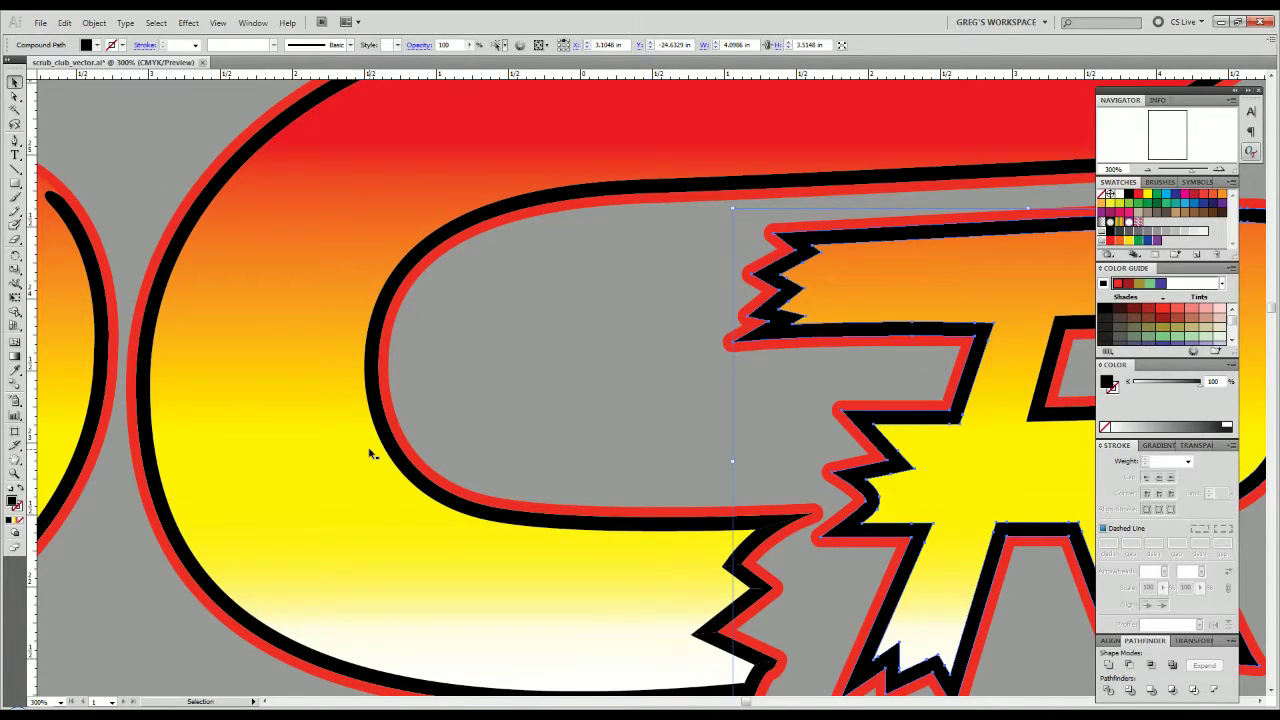
pyautogui.scroll(1, 374, 454)
pyautogui.doubleClick(393, 430)
pyautogui.click(451, 430)
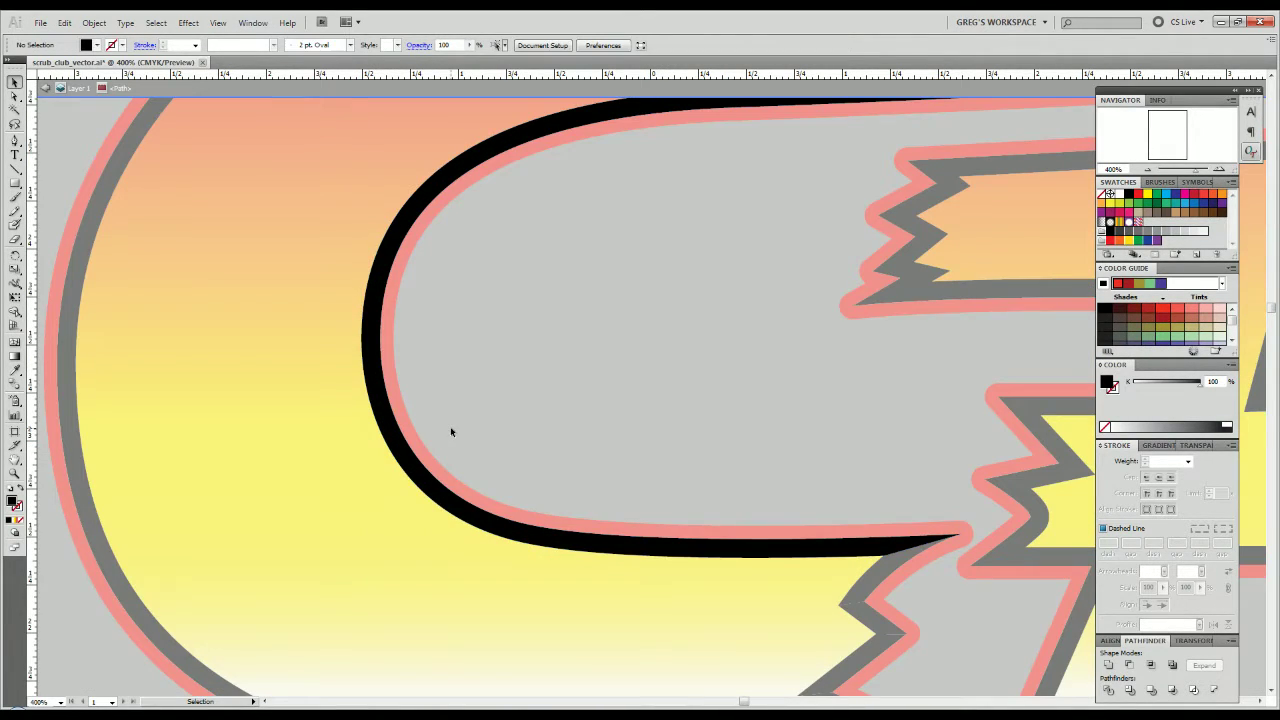
pyautogui.press('p')
pyautogui.click(378, 432)
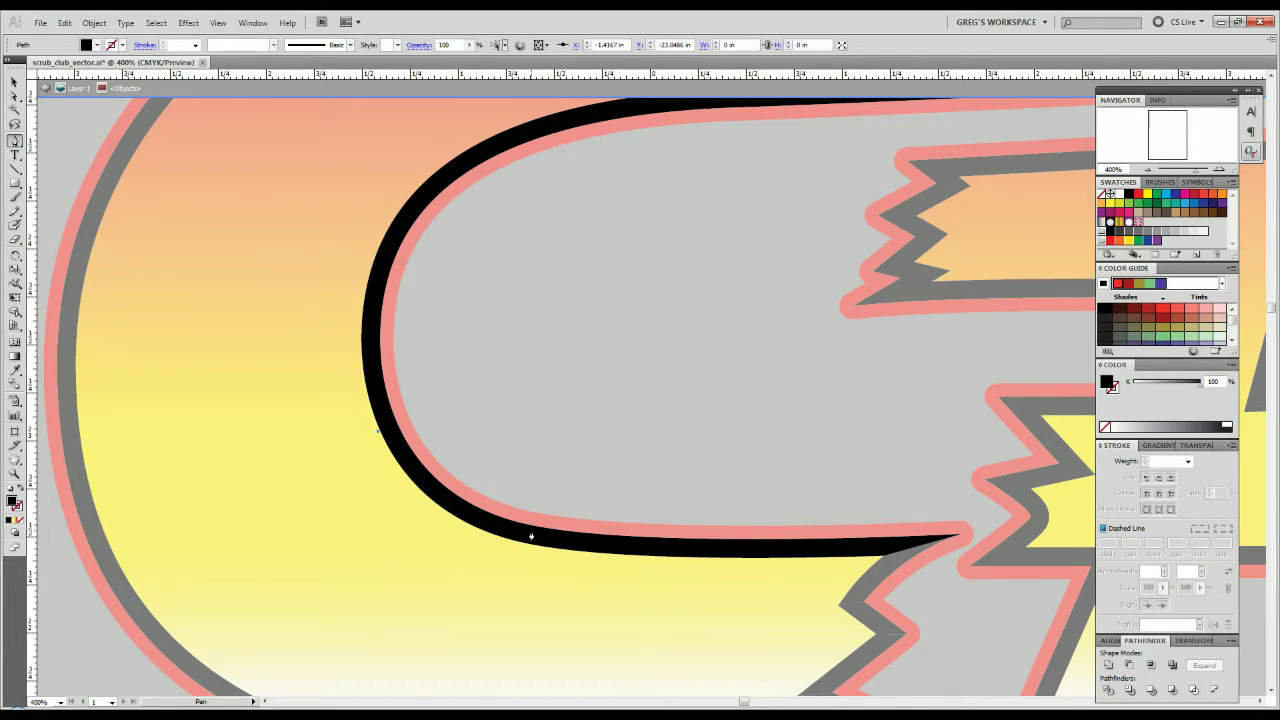
pyautogui.moveTo(582, 537); pyautogui.dragTo(720, 518)
pyautogui.hotkey('ctrl', 'z')
pyautogui.hotkey('ctrl', 'z')
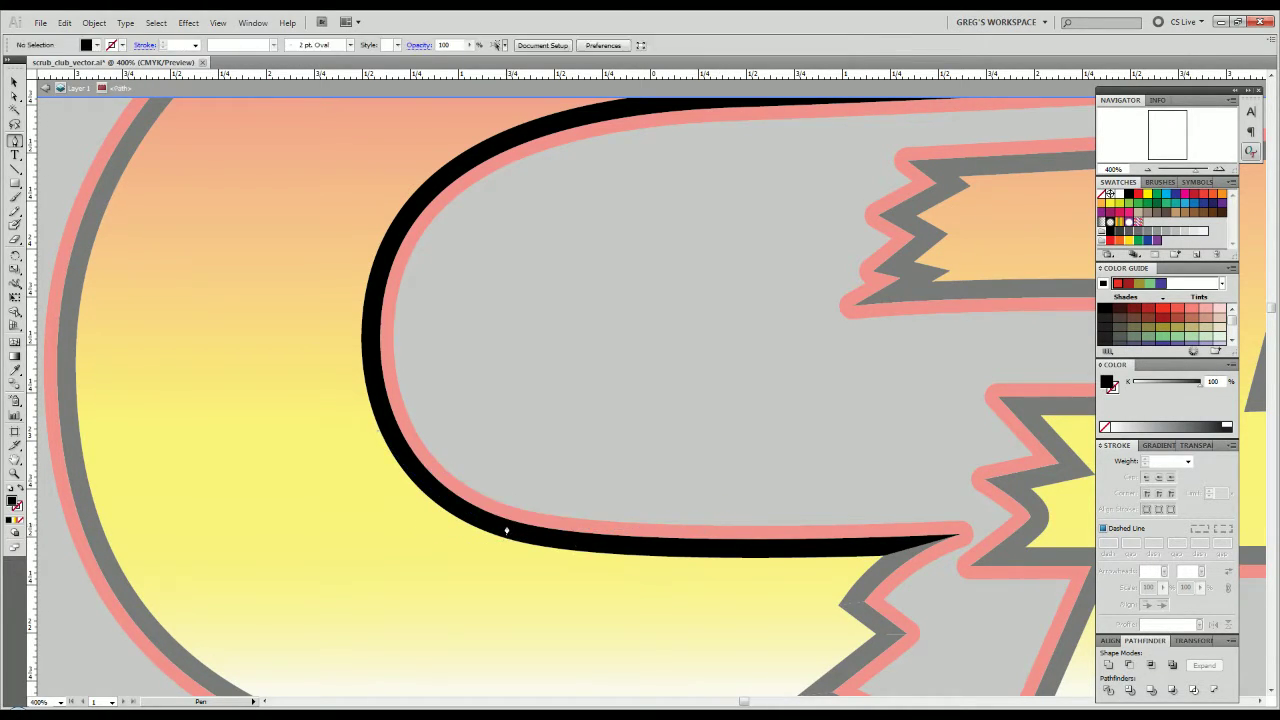
pyautogui.click(403, 484)
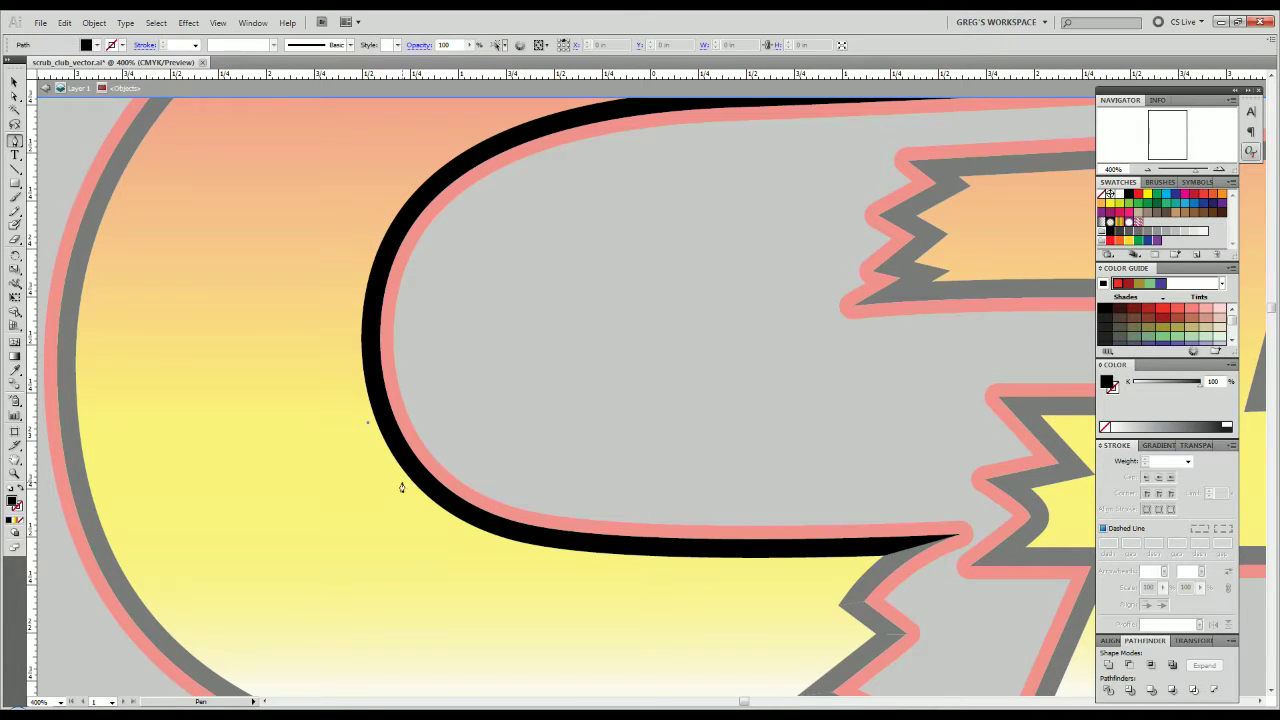
pyautogui.hotkey('ctrl', 'z')
# Start an unfilled Pen path across the lower curve of the C's inner outline, with a rounded taper on its upper side.
pyautogui.scroll(1, 390, 458)
pyautogui.scroll(1, 390, 458)
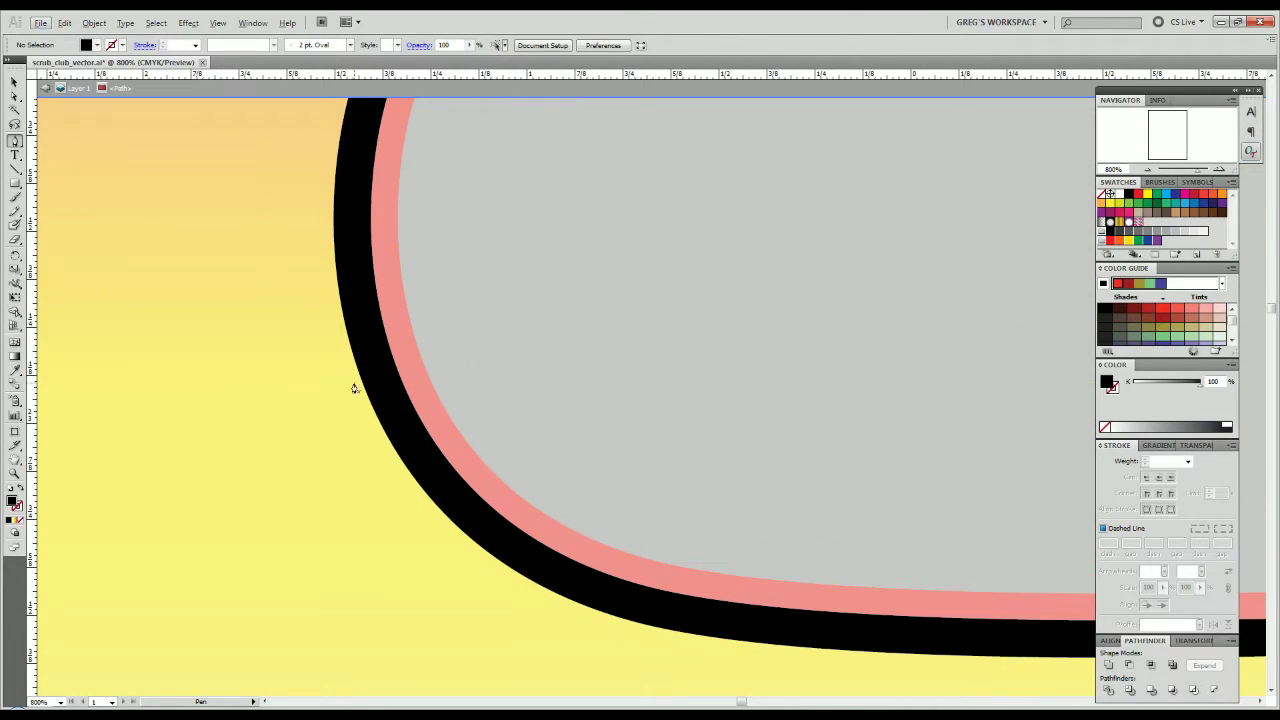
pyautogui.moveTo(357, 377)
pyautogui.mouseDown()
pyautogui.moveTo(414, 492)
pyautogui.moveTo(486, 525)
pyautogui.mouseUp()
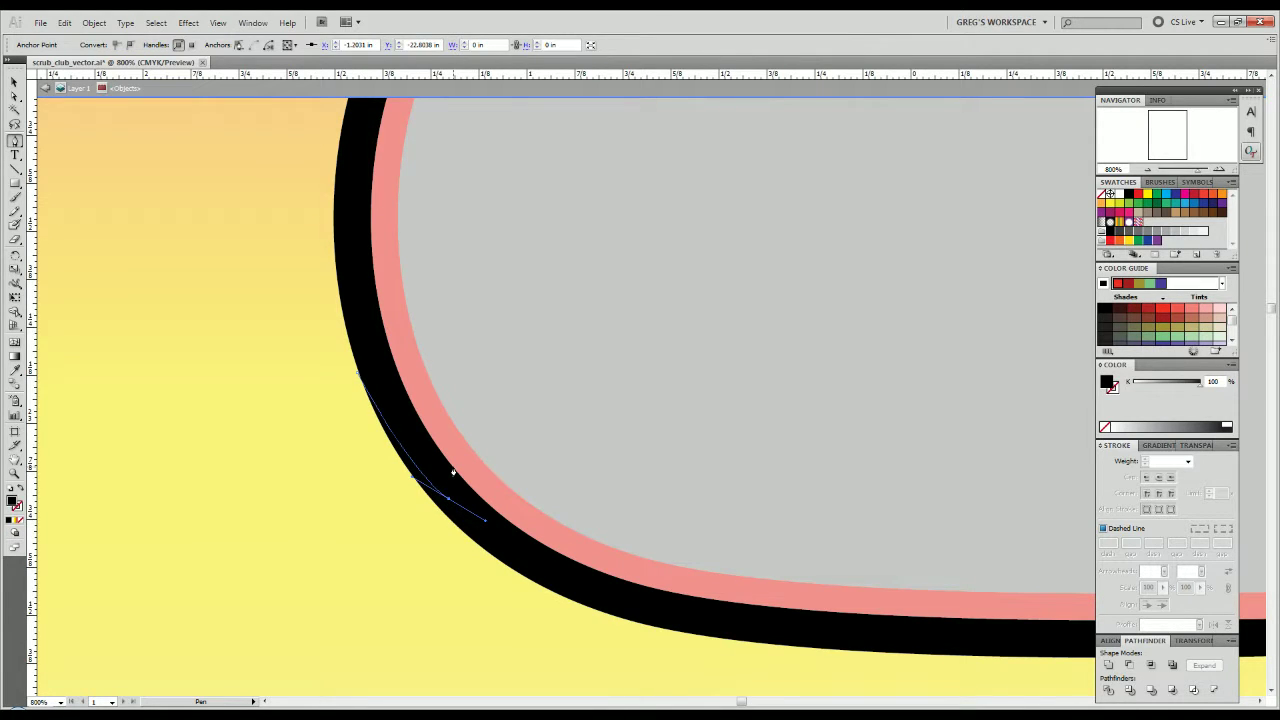
pyautogui.moveTo(453, 466); pyautogui.dragTo(430, 431)
pyautogui.scroll(-3, 430, 434)
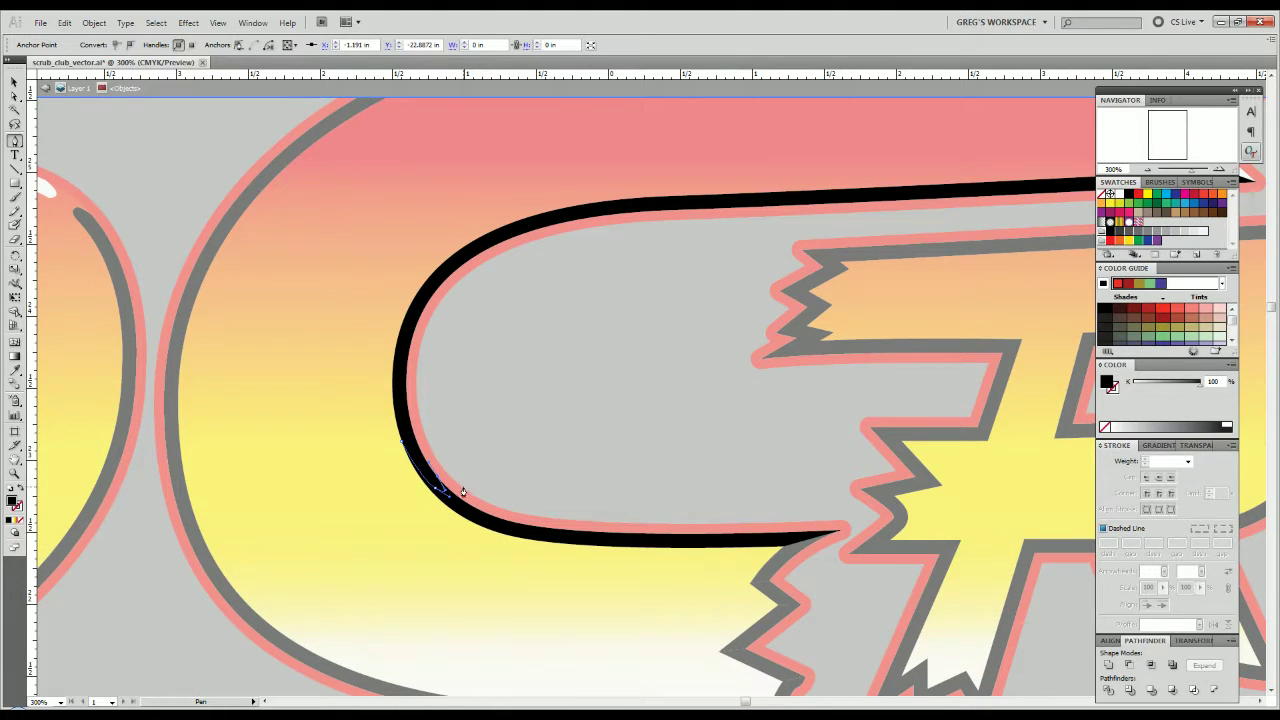
pyautogui.scroll(3, 471, 500)
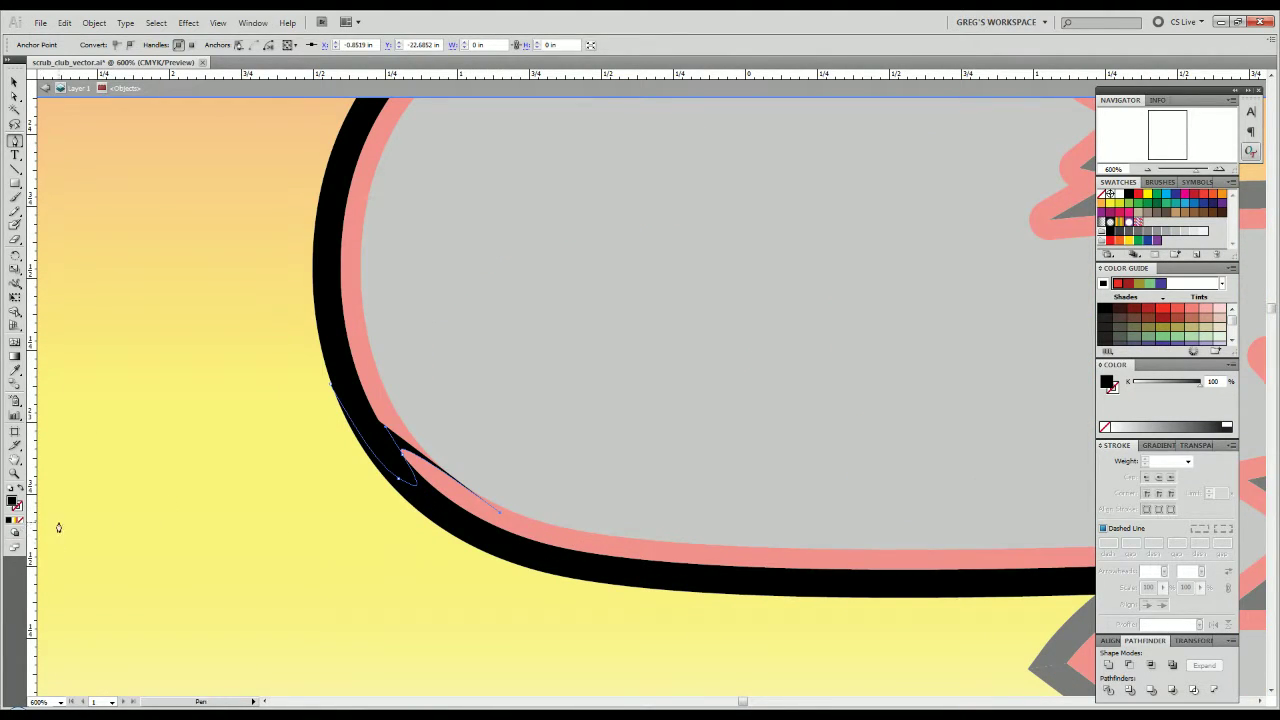
pyautogui.moveTo(557, 536); pyautogui.dragTo(563, 540)
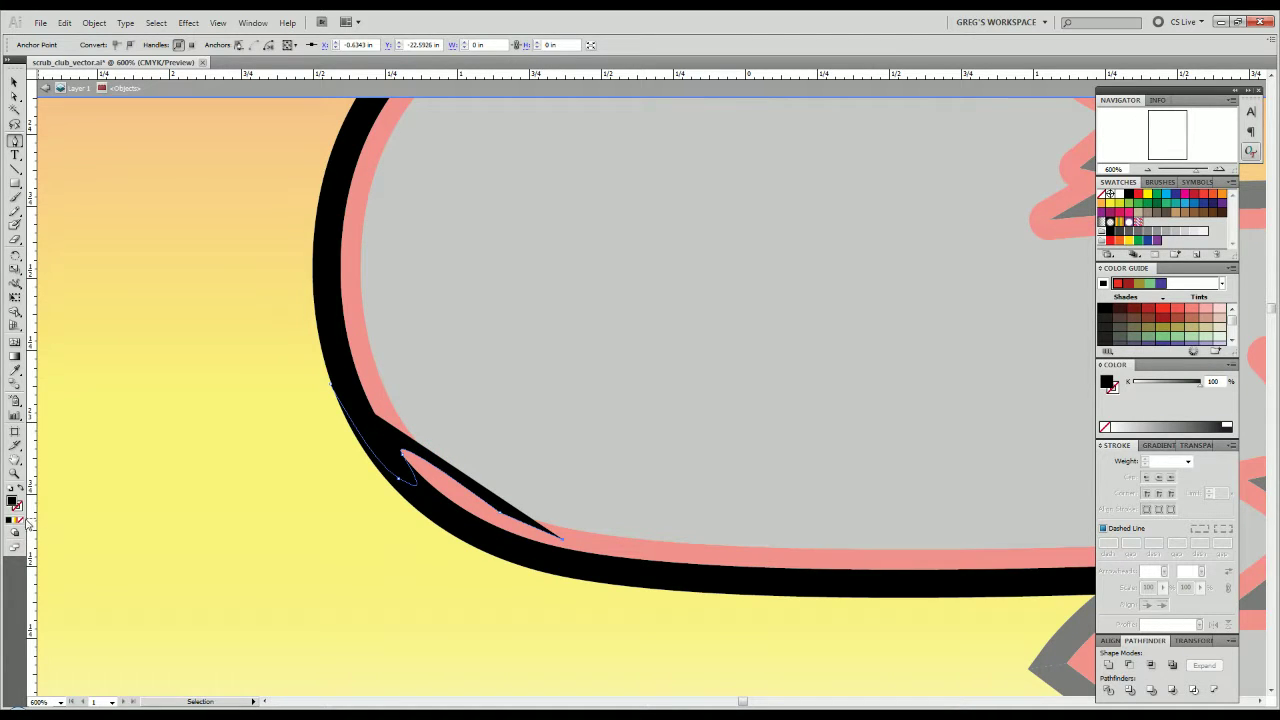
pyautogui.hotkey('ctrl', 'z')
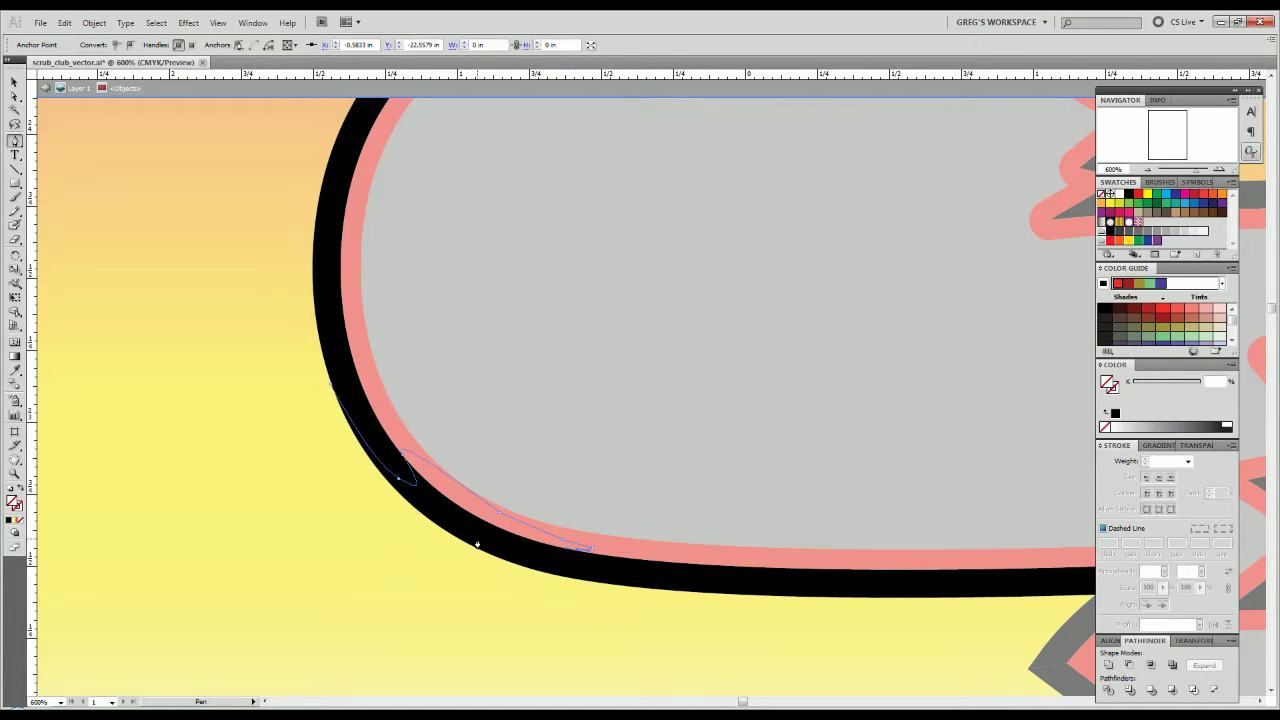
# Add a matching rounded taper on the path's lower side and close the shape around the gap in the inner outline.
pyautogui.moveTo(477, 536); pyautogui.dragTo(455, 530)
pyautogui.moveTo(505, 567)
pyautogui.mouseDown()
pyautogui.moveTo(531, 580)
pyautogui.moveTo(521, 585)
pyautogui.mouseUp()
pyautogui.click(481, 587)
pyautogui.click(318, 456)
pyautogui.moveTo(331, 385); pyautogui.dragTo(339, 367)
pyautogui.press('v')
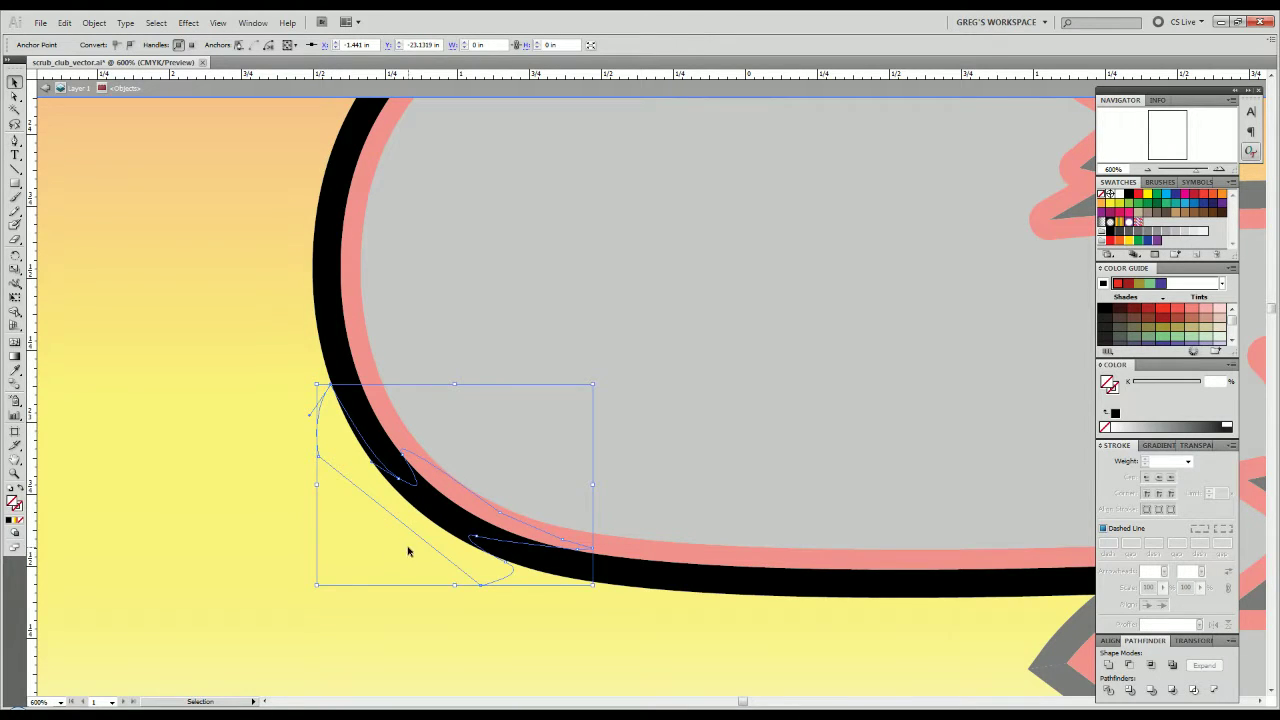
# Divide the C's inner black outline with the drawn shape, ungroup the pieces and delete the section inside the gap.
pyautogui.keyDown('shift'); pyautogui.click(440, 522); pyautogui.keyUp('shift')
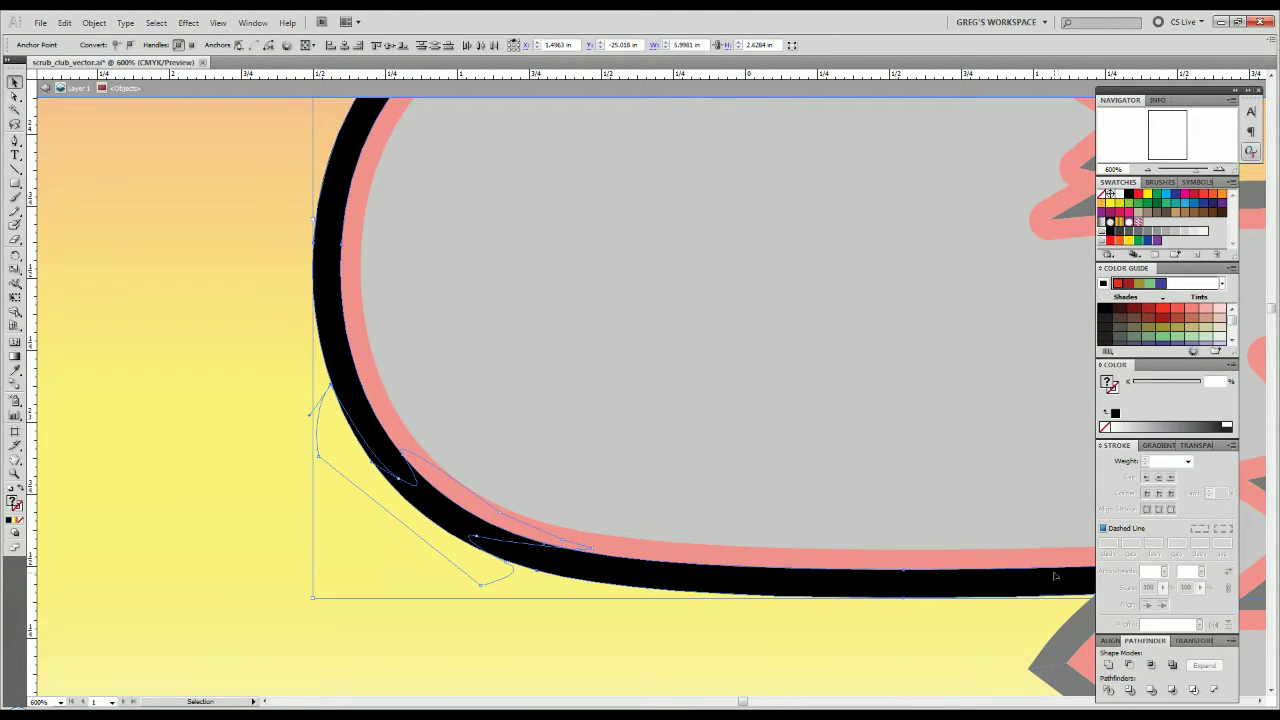
pyautogui.click(1106, 689)
pyautogui.rightClick(779, 483)
pyautogui.click(809, 575)
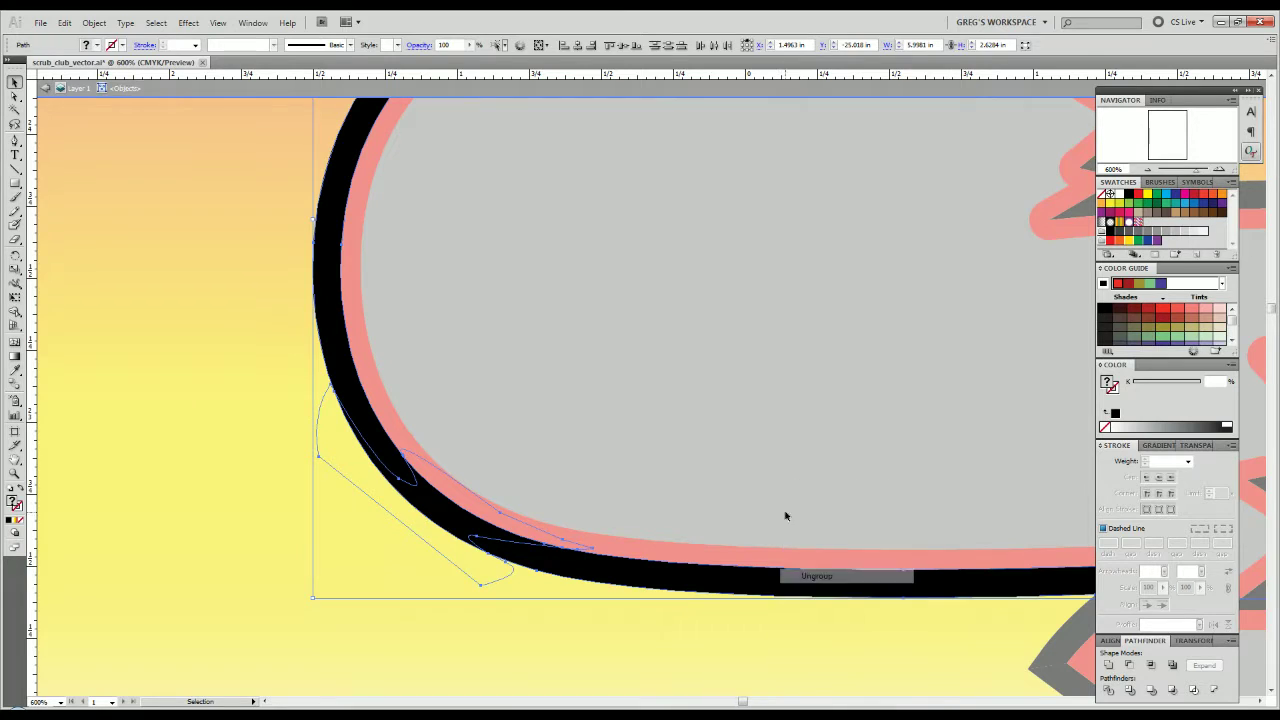
pyautogui.click(701, 529)
pyautogui.moveTo(337, 391); pyautogui.dragTo(563, 551)
pyautogui.press('Delete')
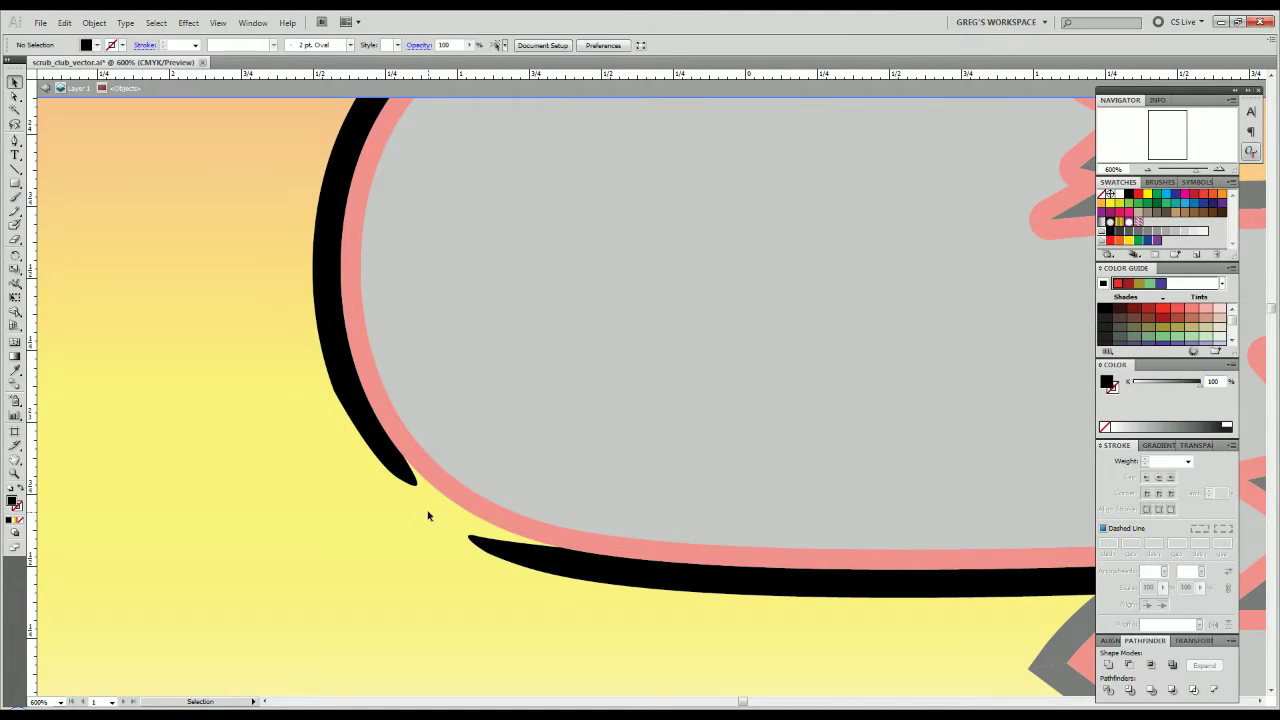
# Delete the invisible leftover pieces on both sides of the inner outline's gap in Outline view, and return to Preview.
pyautogui.hotkey('ctrl', 'y')
pyautogui.moveTo(392, 560); pyautogui.dragTo(418, 523)
pyautogui.press('Delete')
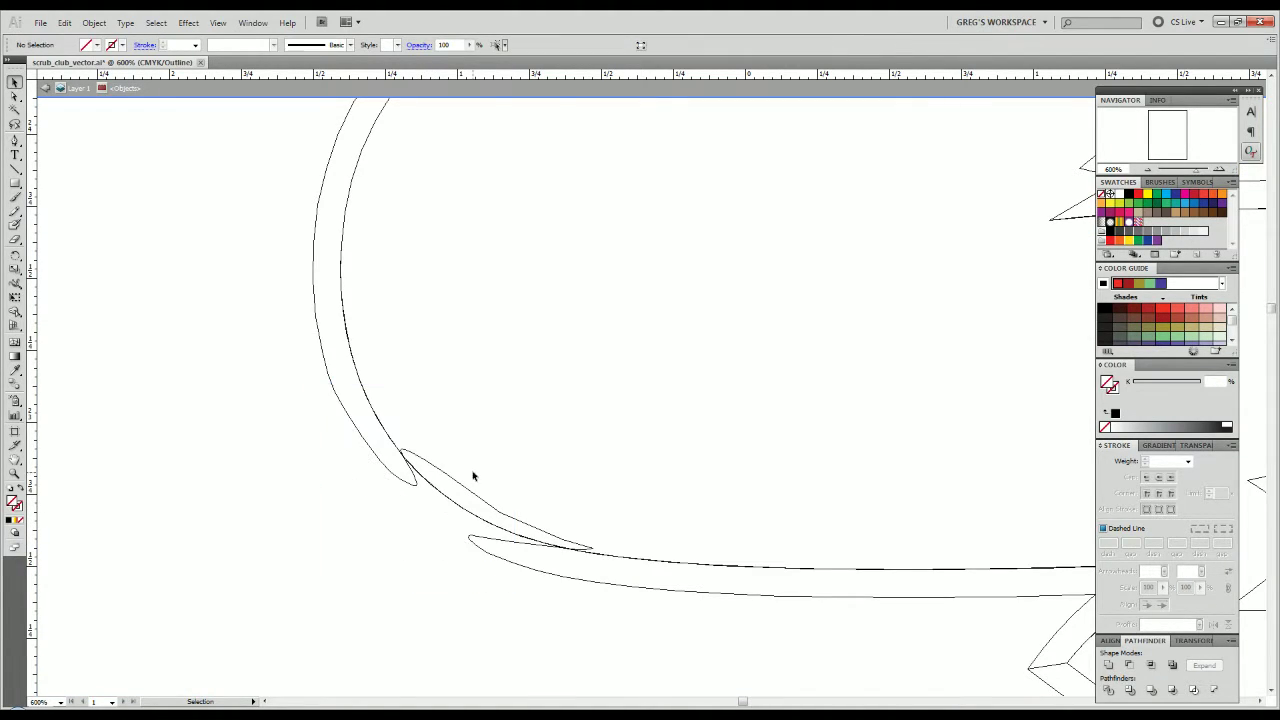
pyautogui.moveTo(473, 476); pyautogui.dragTo(434, 514)
pyautogui.press('Delete')
pyautogui.hotkey('ctrl', 'y')
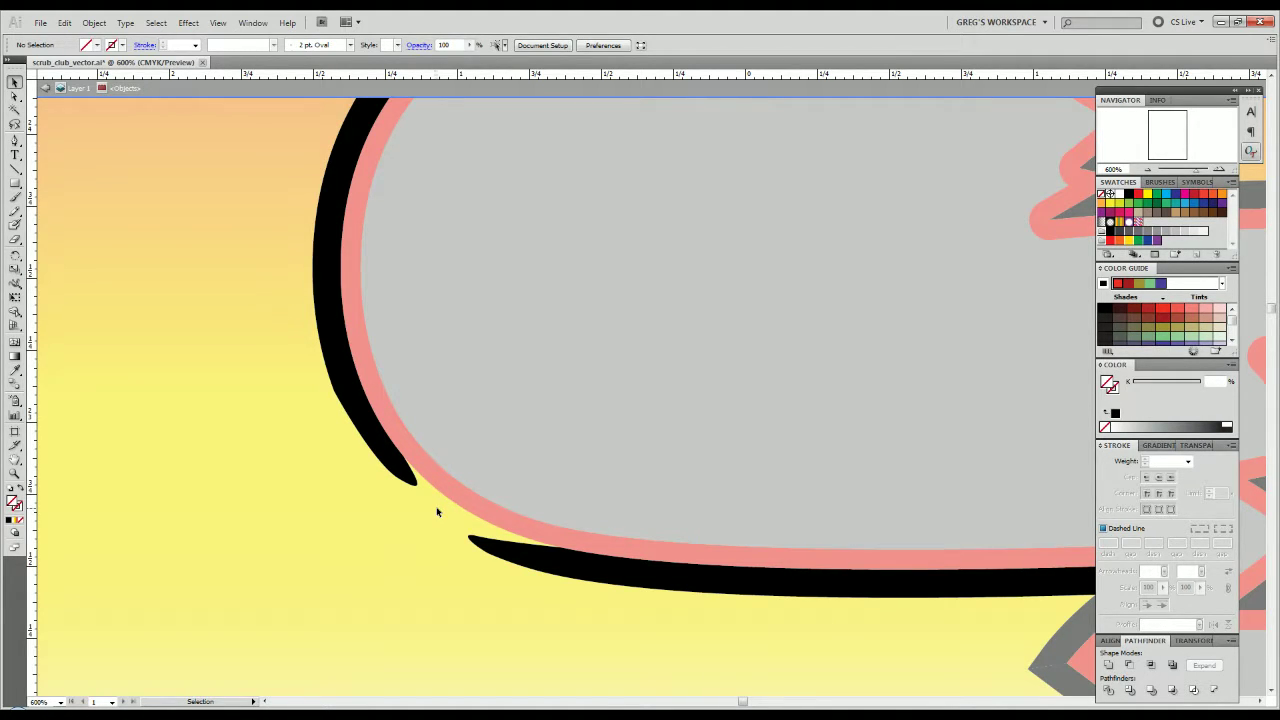
pyautogui.scroll(-4, 497, 416)
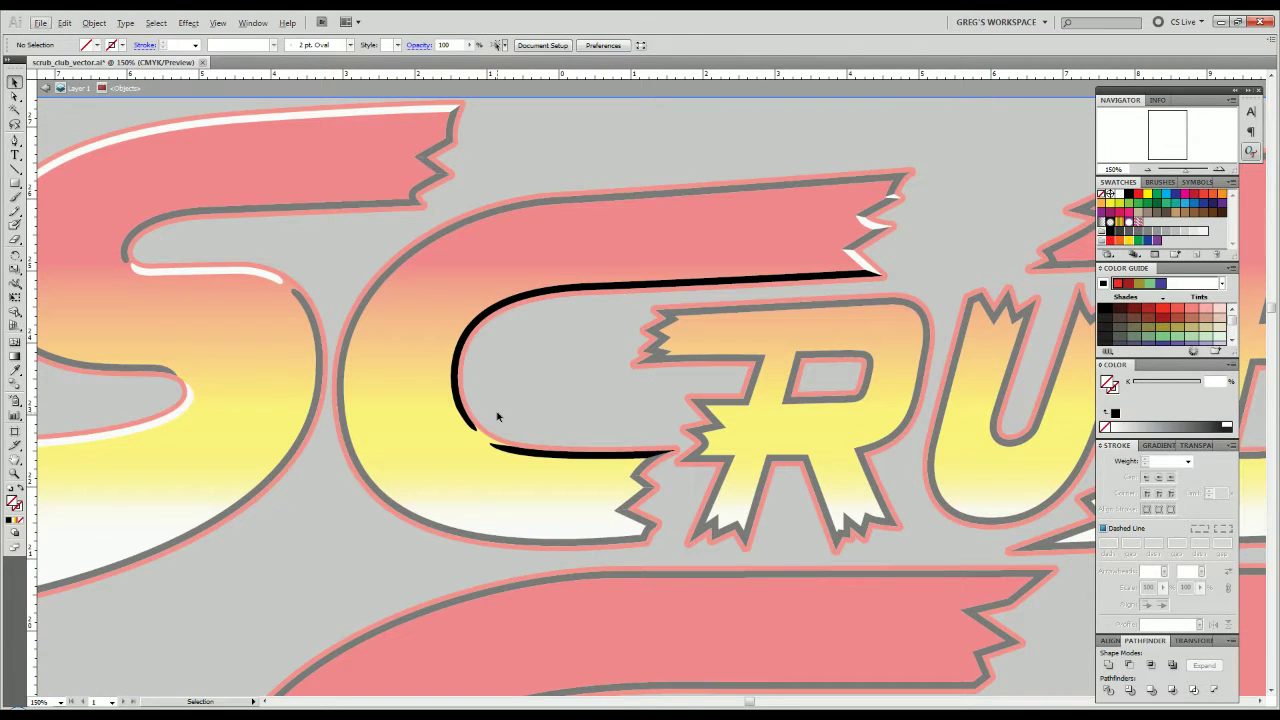
pyautogui.click(530, 302)
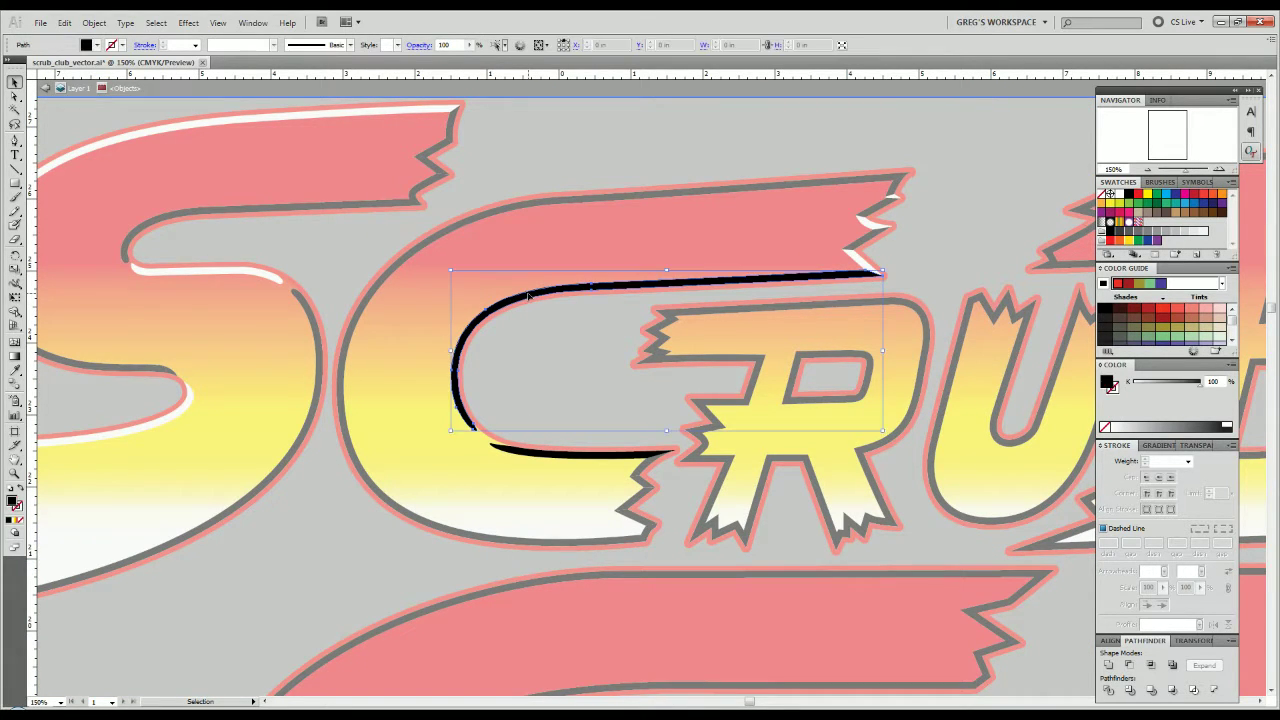
pyautogui.click(514, 391)
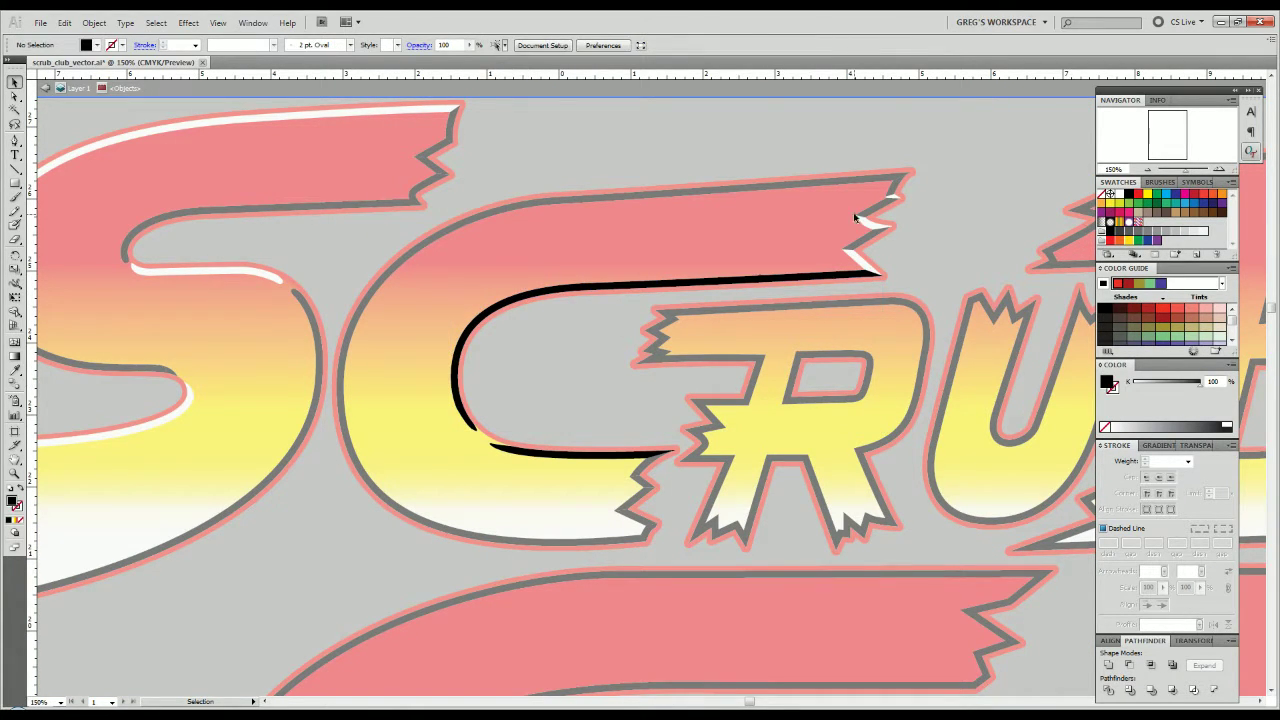
# Leave isolation mode and examine how the outline pieces and gradient-filled letter shapes are separated or grouped.
pyautogui.click(577, 456)
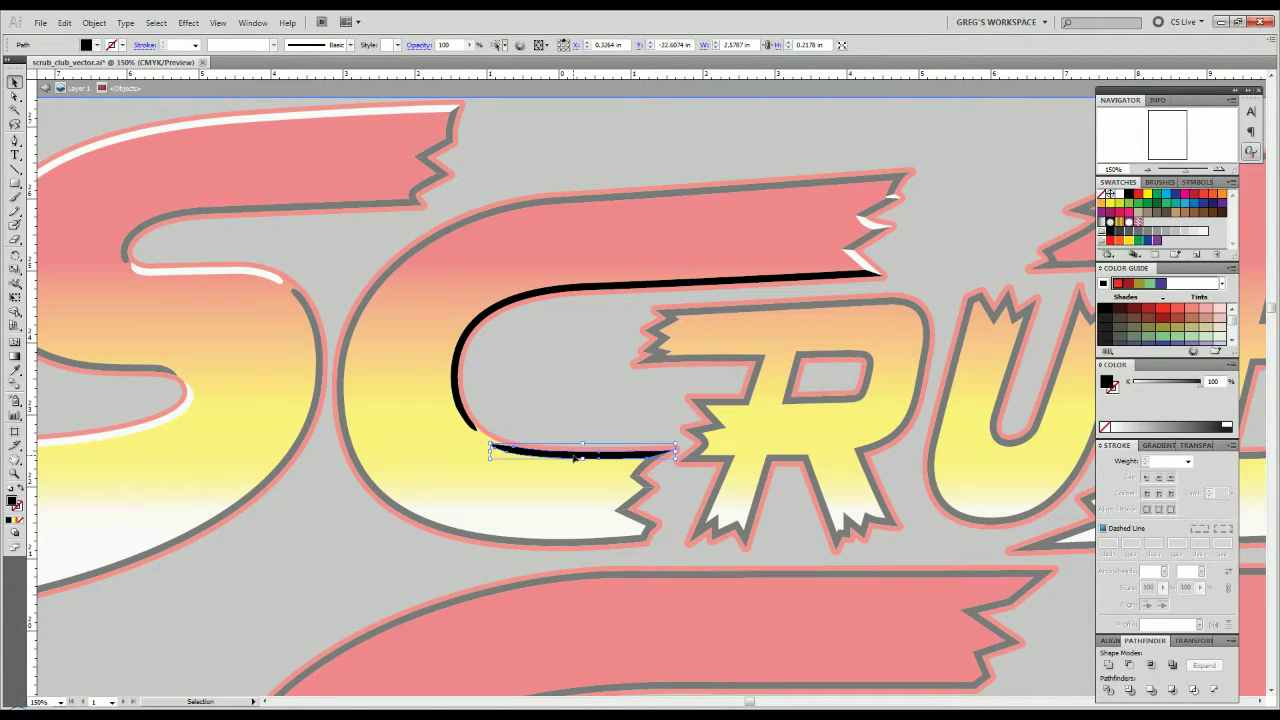
pyautogui.doubleClick(540, 421)
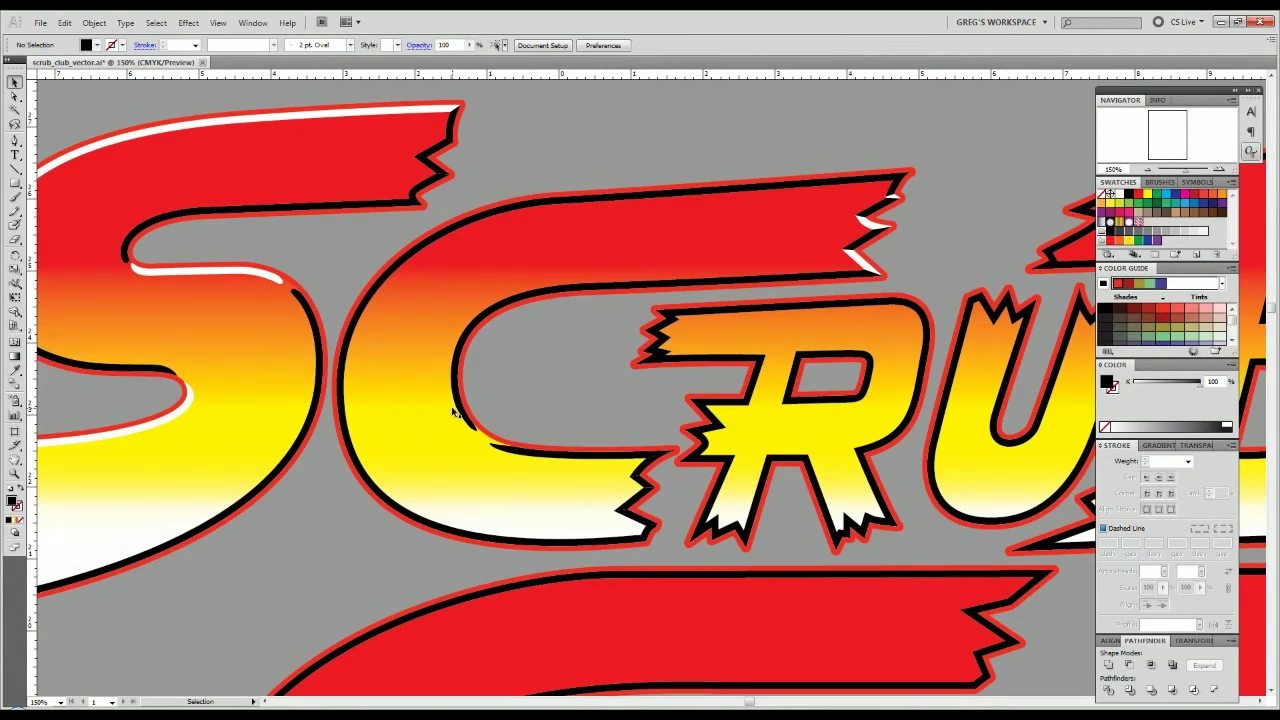
pyautogui.click(457, 408)
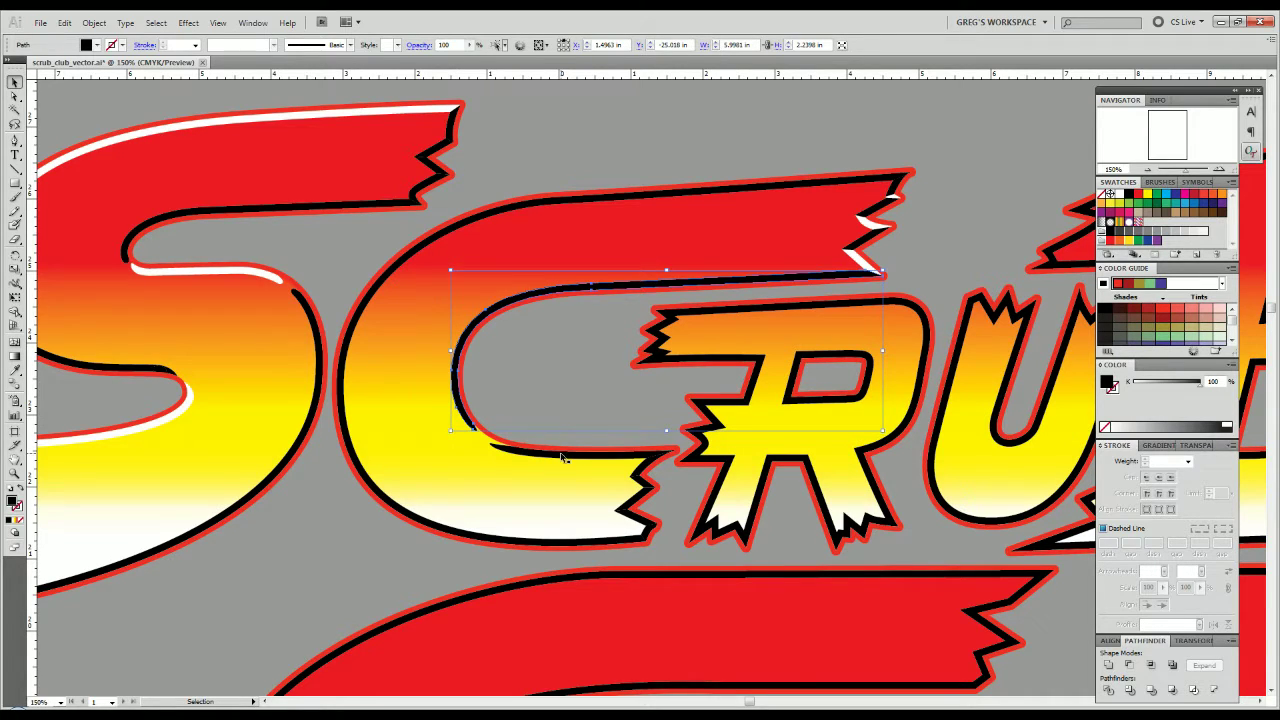
pyautogui.click(850, 233)
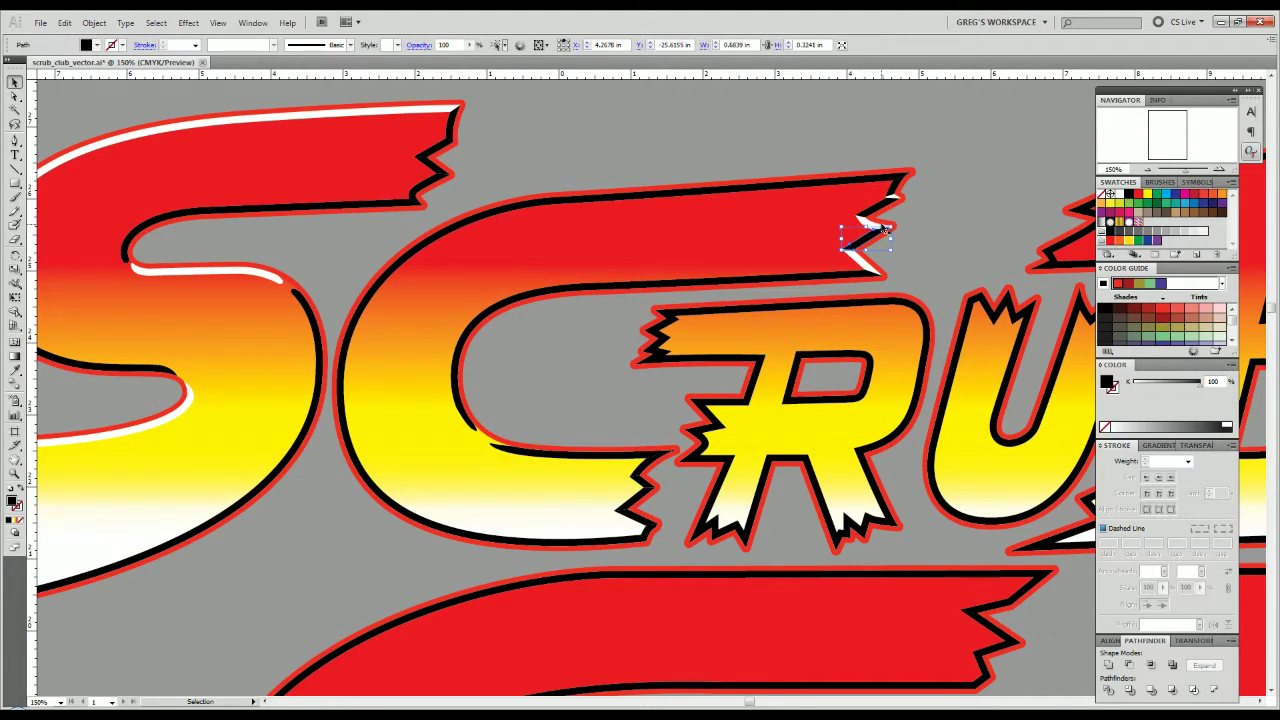
pyautogui.click(895, 192)
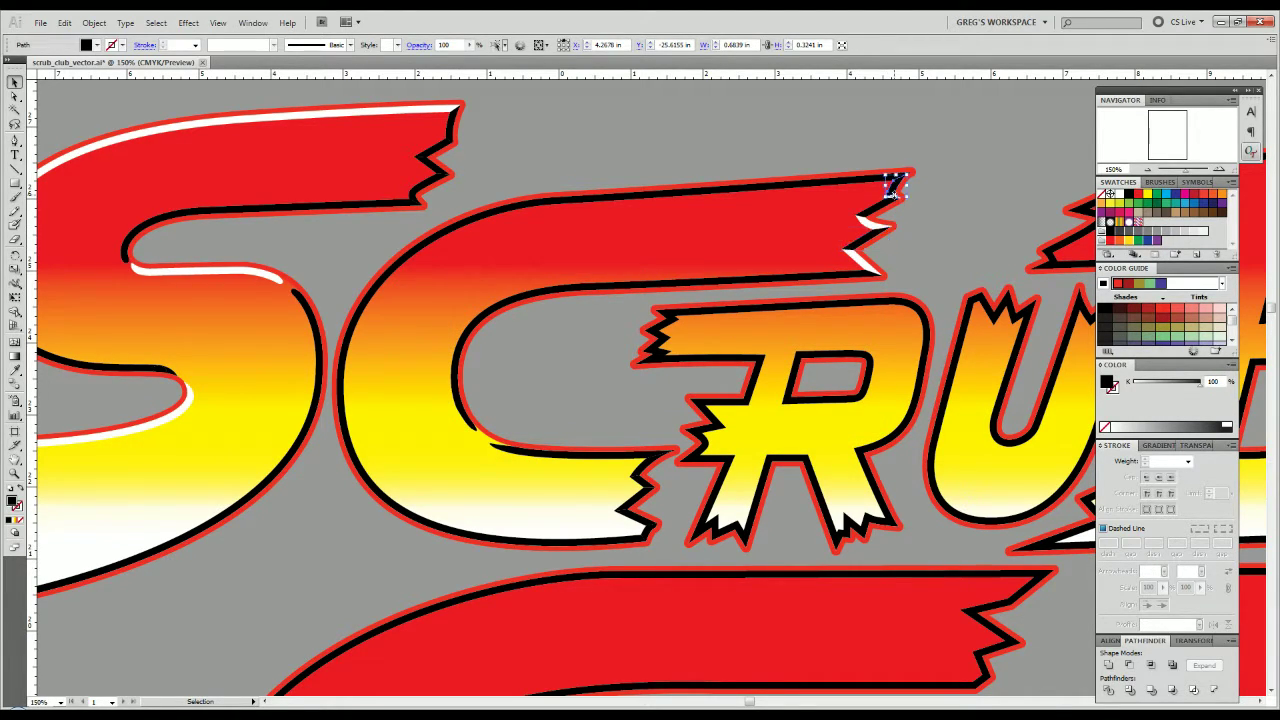
pyautogui.click(388, 208)
pyautogui.scroll(-1, 357, 355)
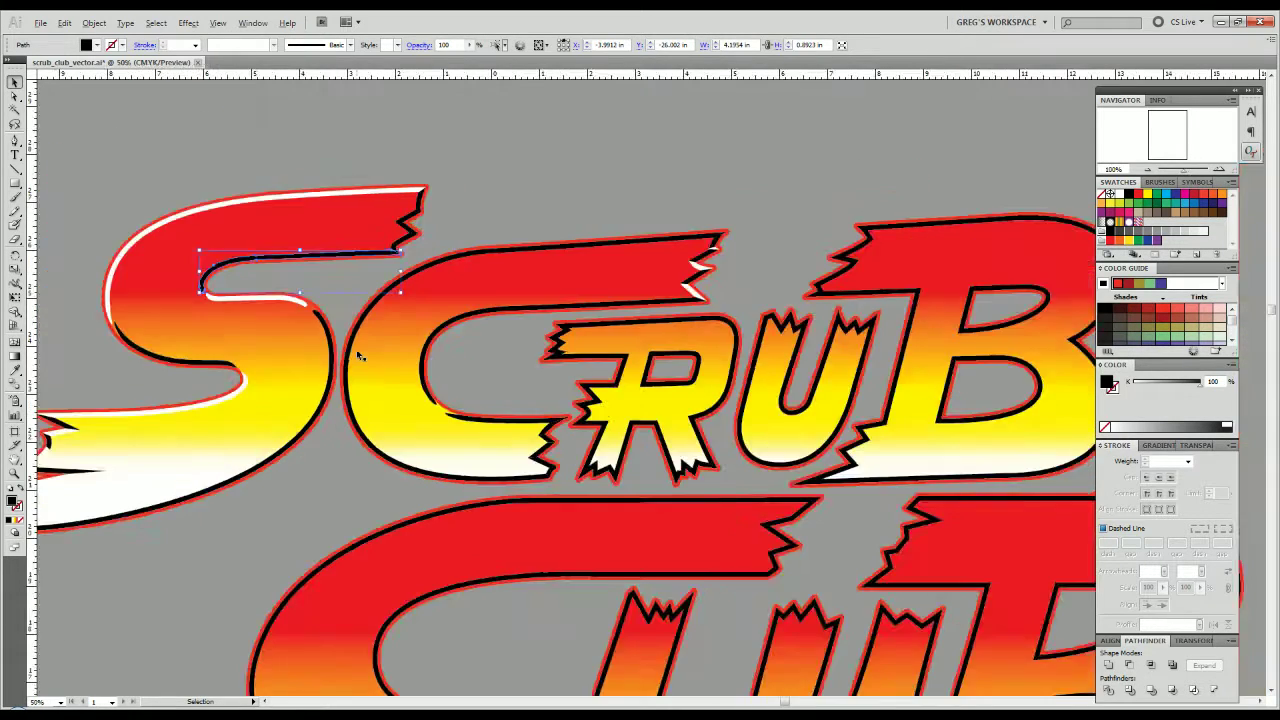
pyautogui.scroll(1, 484, 337)
pyautogui.click(580, 367)
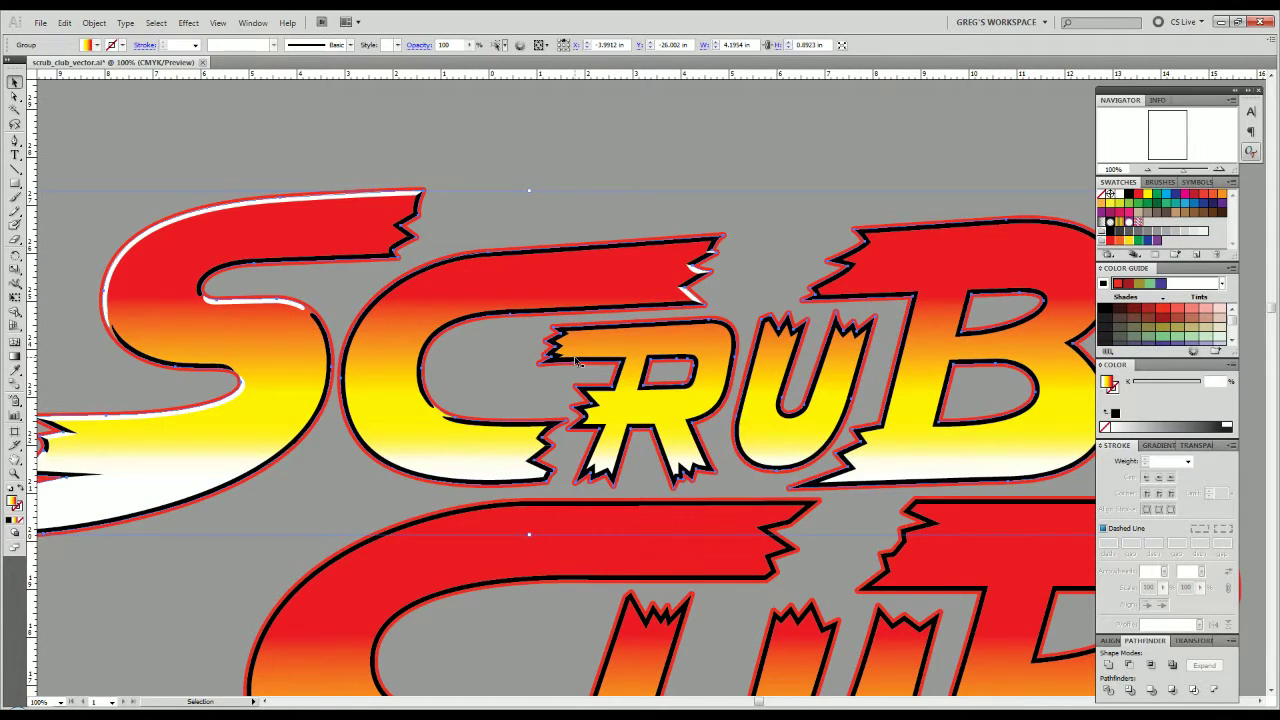
pyautogui.click(558, 362)
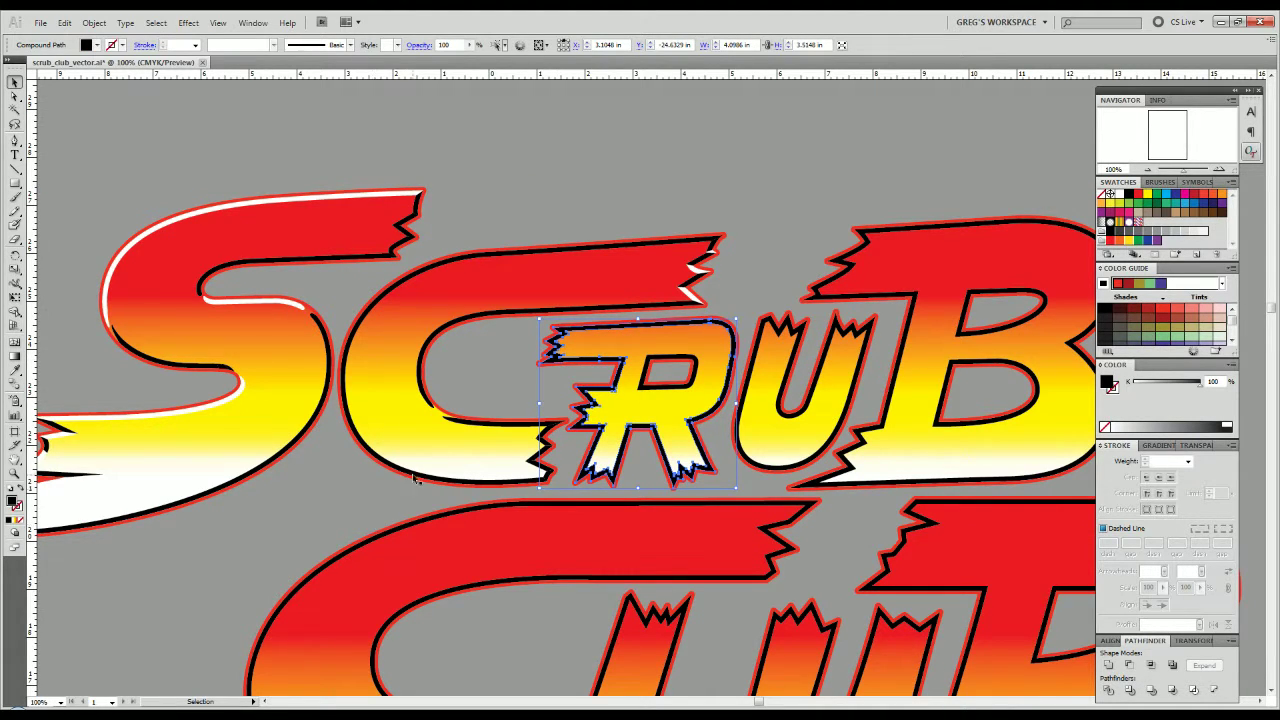
pyautogui.click(438, 415)
pyautogui.hotkey('ctrl', '-')
pyautogui.hotkey('ctrl', '-')
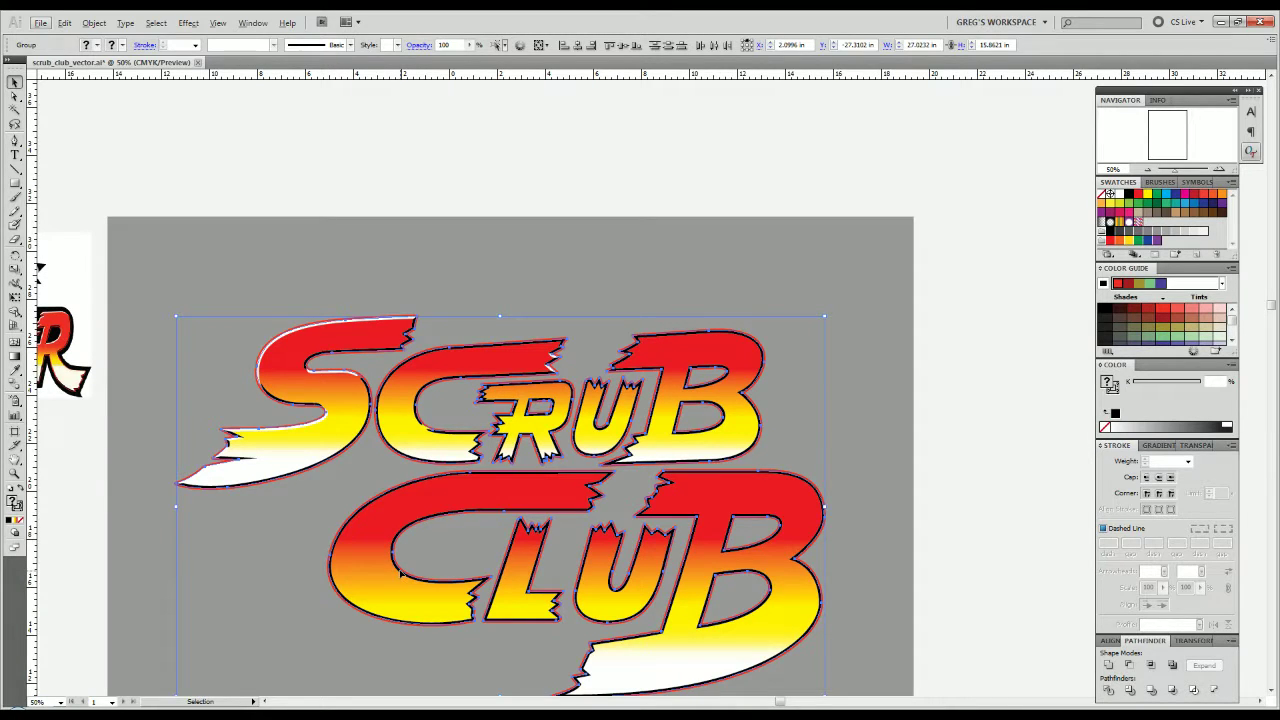
pyautogui.press('Delete')
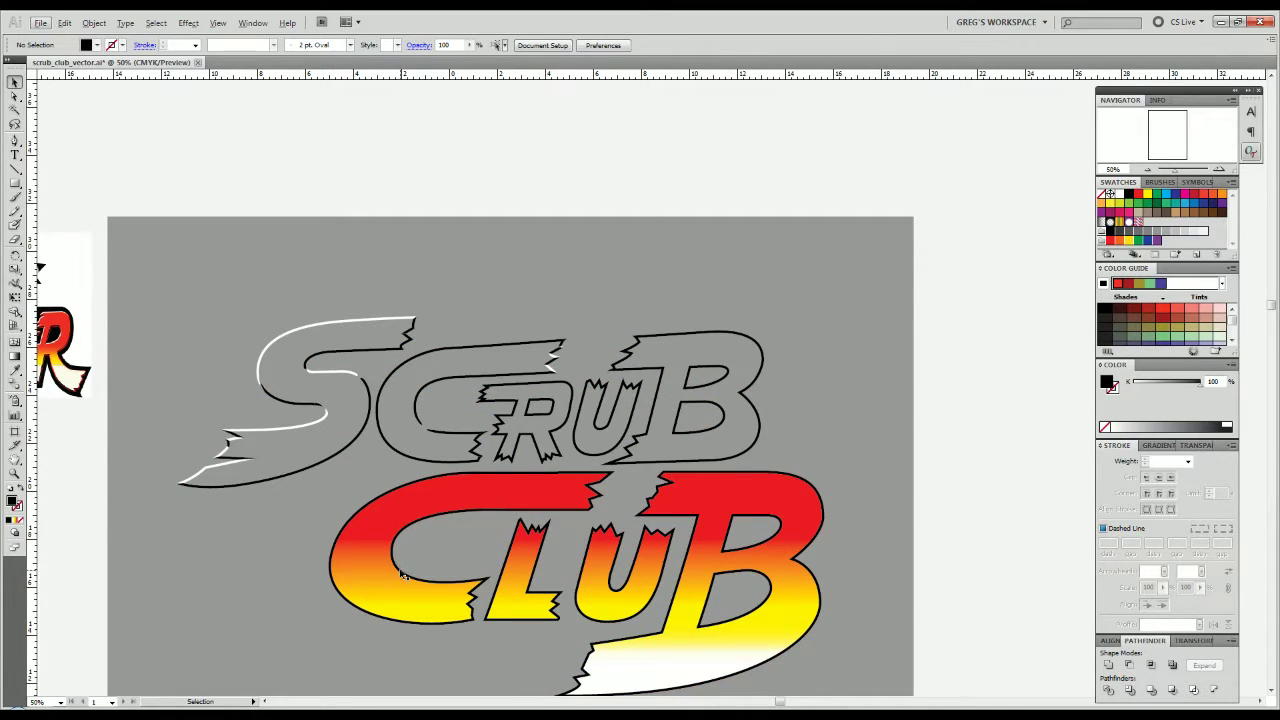
pyautogui.hotkey('ctrl', 'shift', 'z')
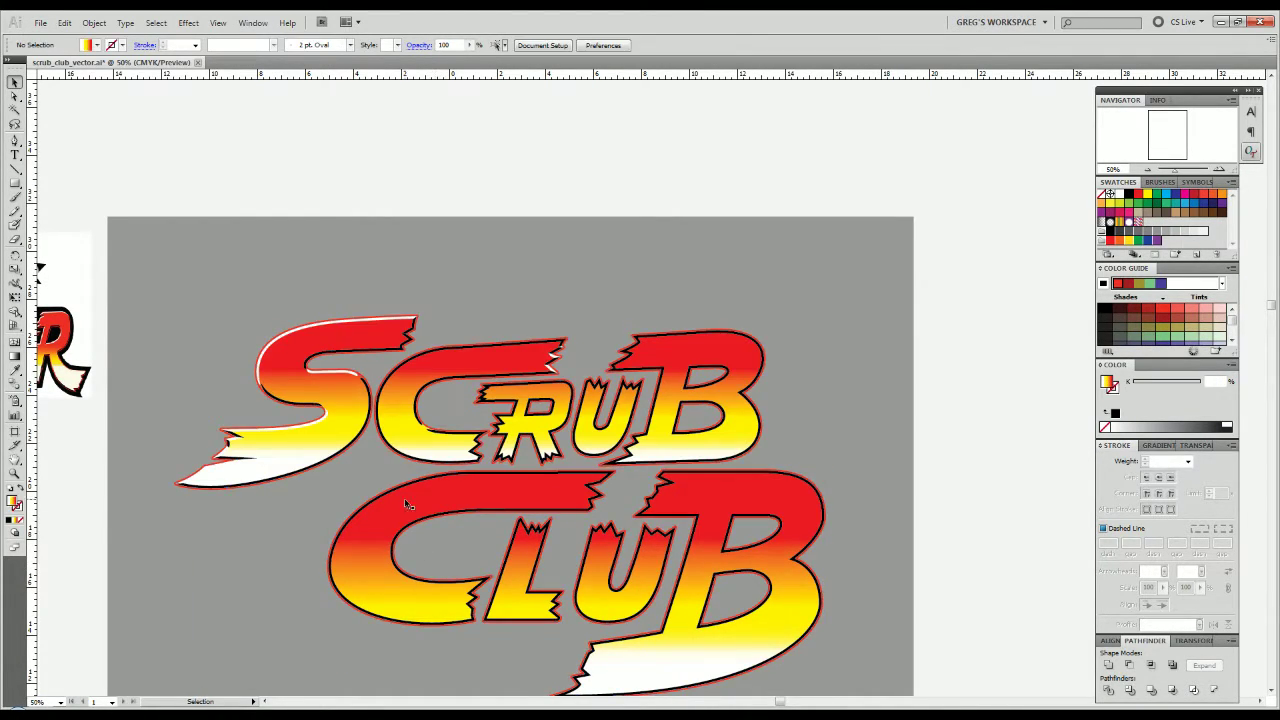
pyautogui.scroll(2, 398, 455)
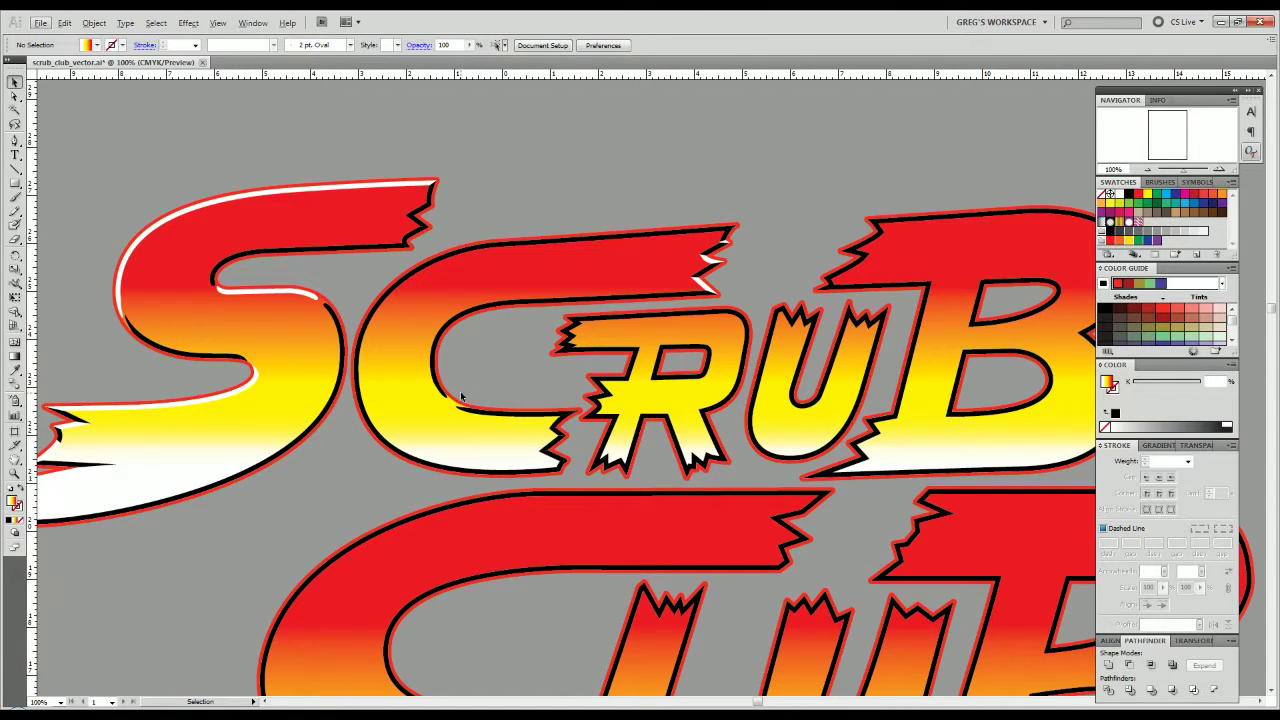
pyautogui.click(452, 405)
pyautogui.keyDown('ctrl'); pyautogui.keyDown('alt'); pyautogui.click(406, 447); pyautogui.keyUp('alt'); pyautogui.keyUp('ctrl')
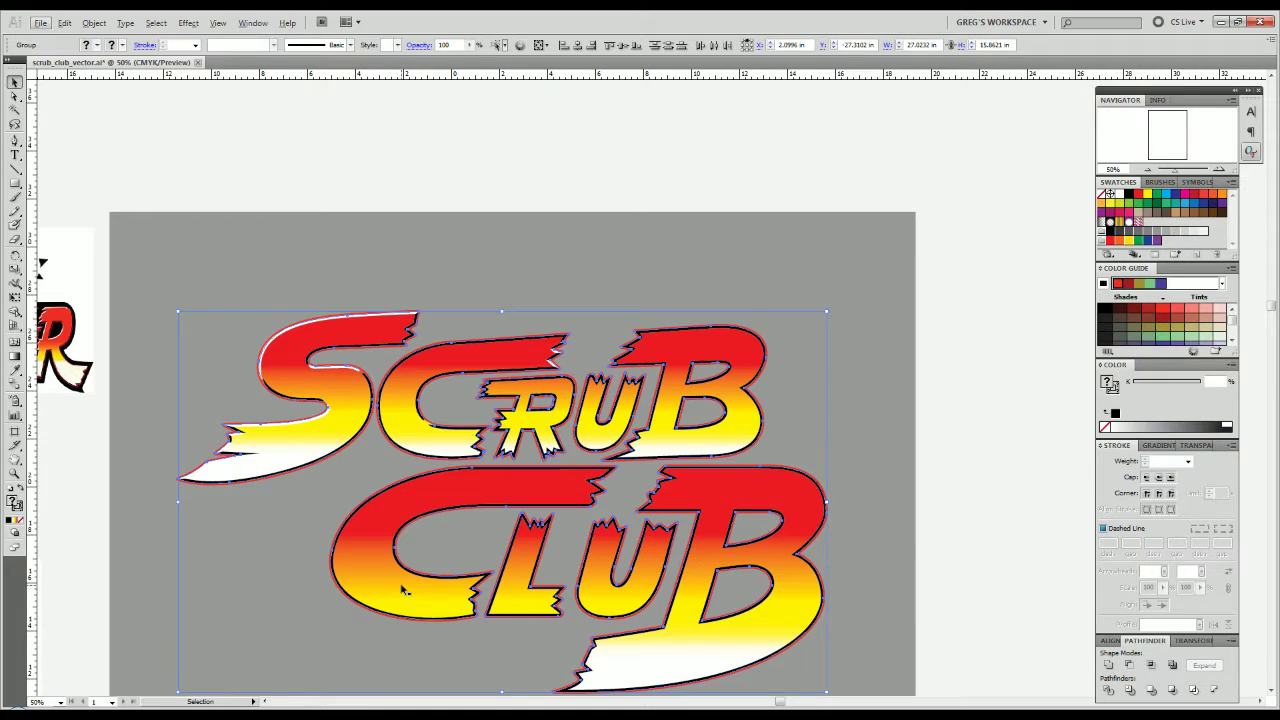
pyautogui.hotkey('ctrl', 'z')
pyautogui.hotkey('ctrl', 'z')
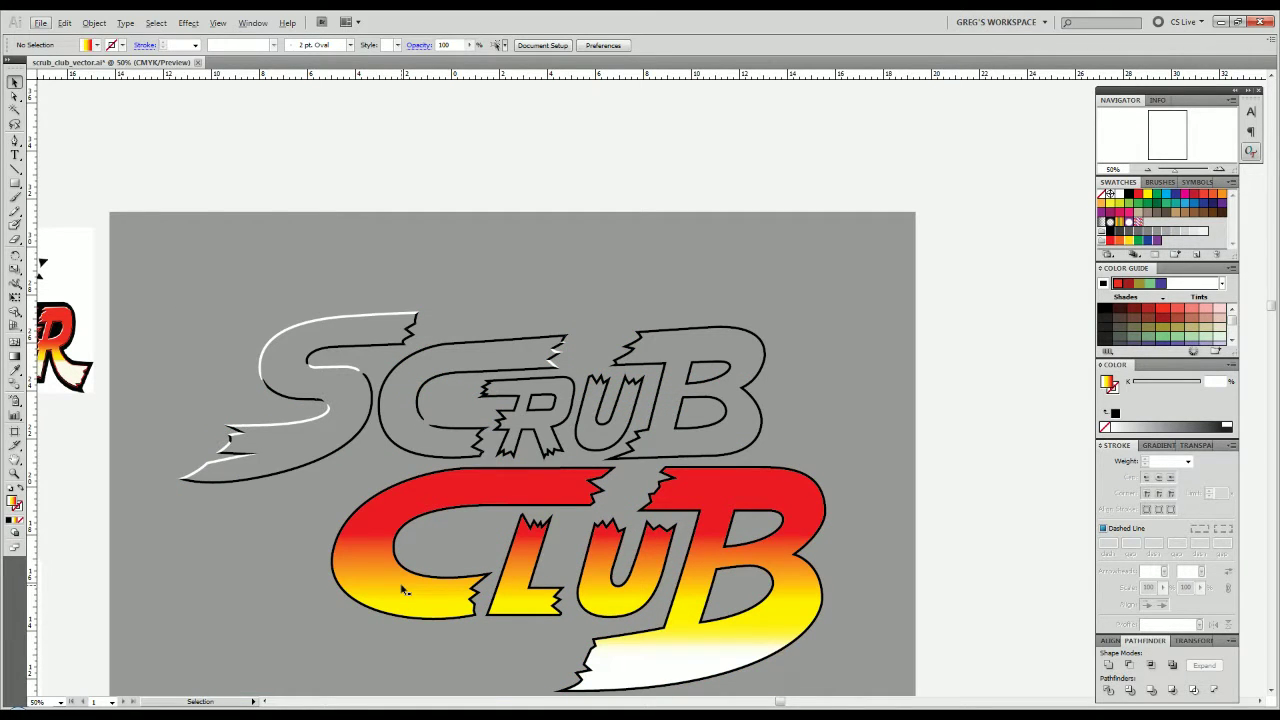
pyautogui.hotkey('ctrl', 'shift', 'z')
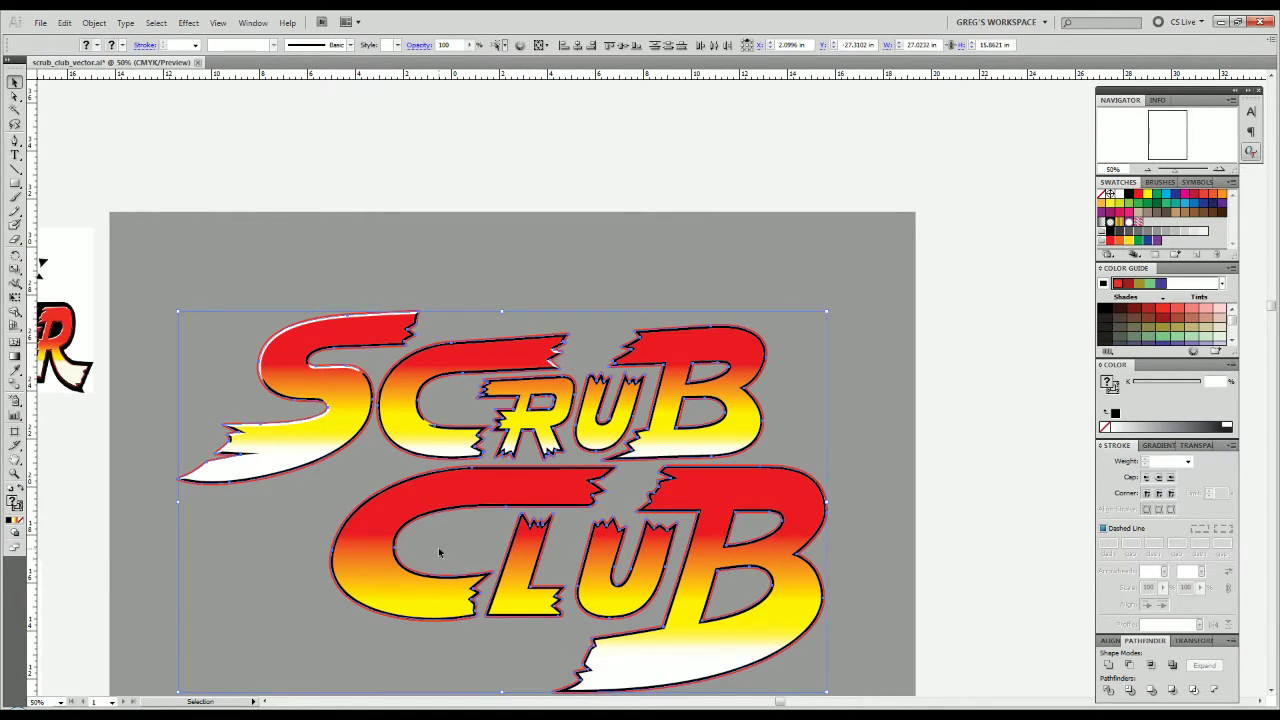
pyautogui.click(460, 503)
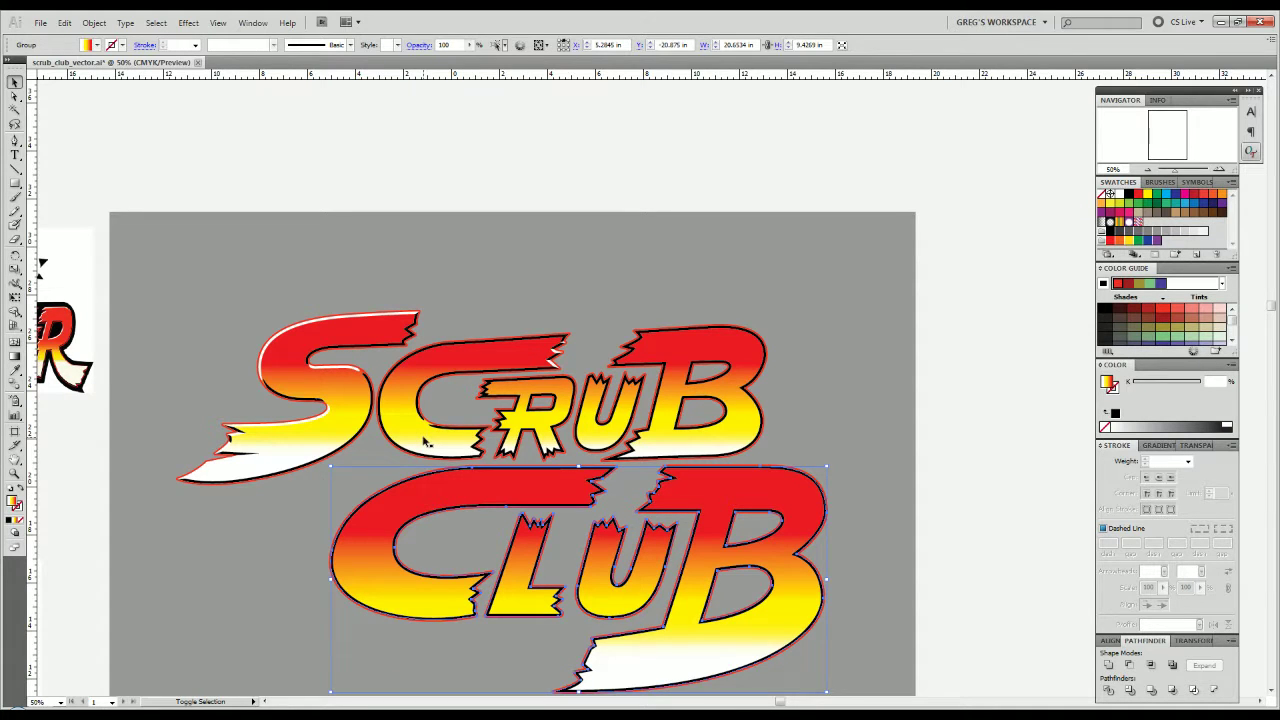
pyautogui.click(418, 447)
pyautogui.scroll(3, 431, 433)
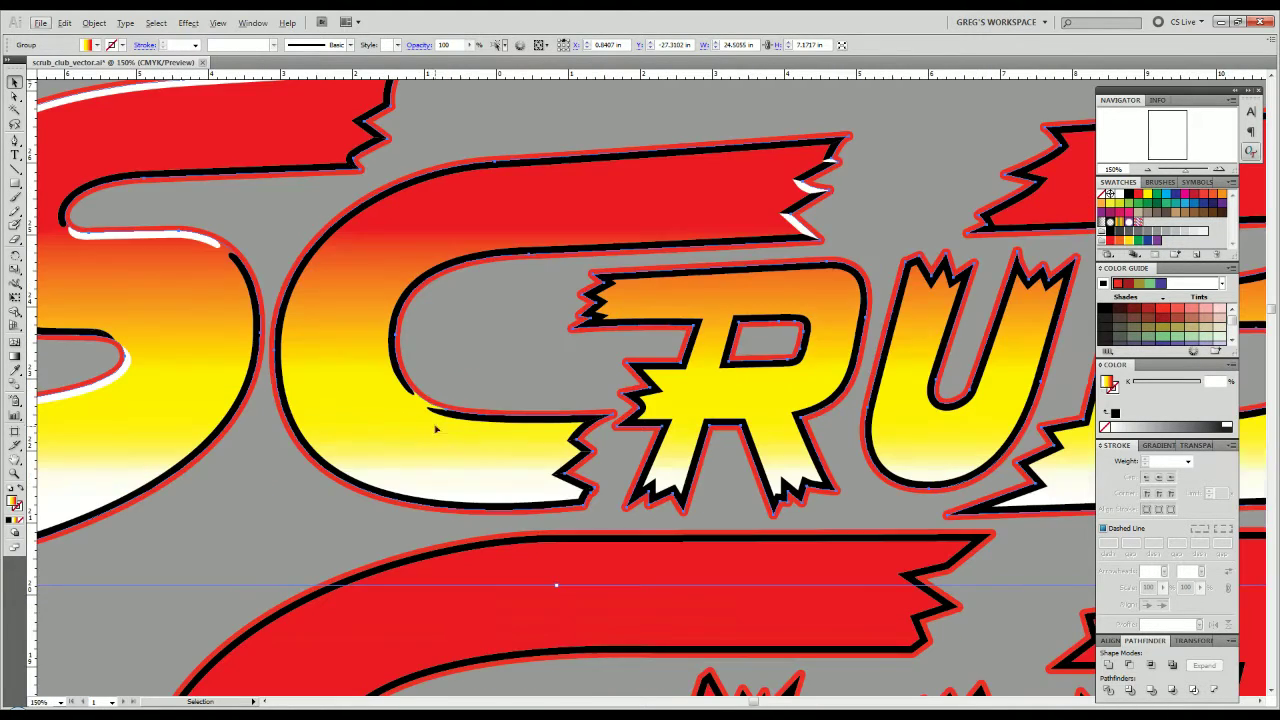
pyautogui.click(441, 396)
pyautogui.click(426, 400)
pyautogui.scroll(-3, 426, 400)
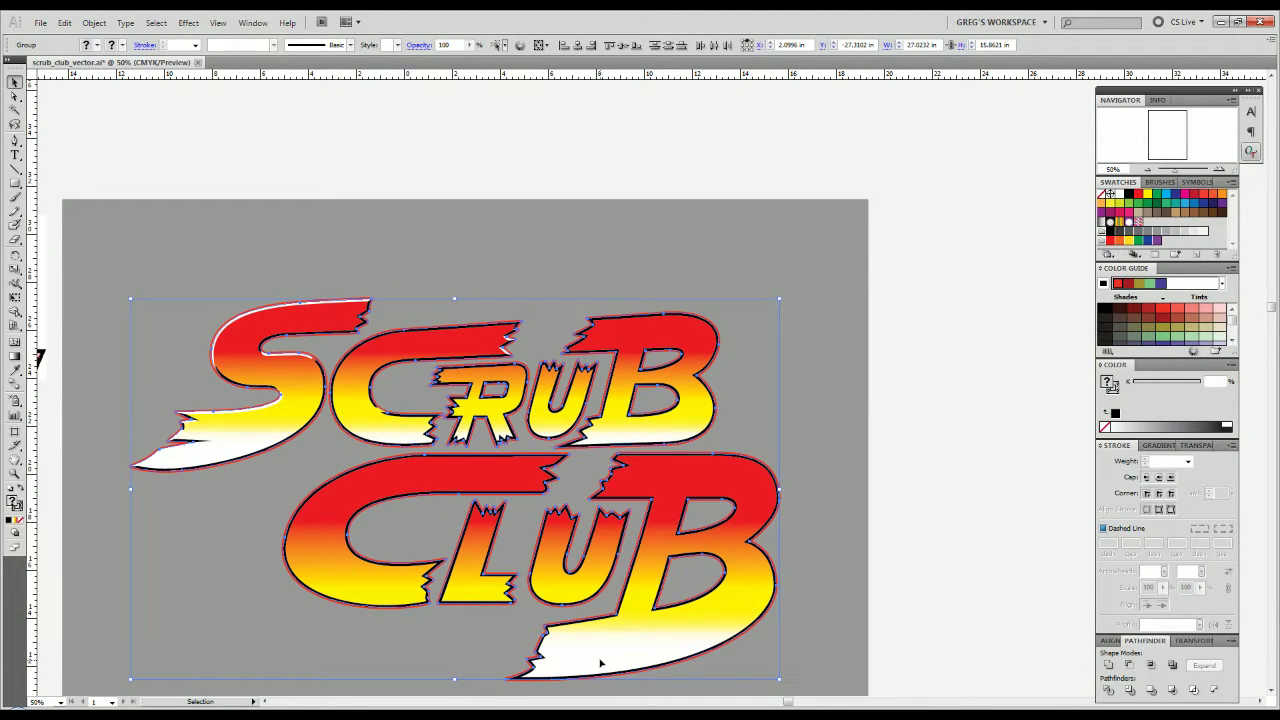
# Select all parts of the SCRUB CLUB logo, leaving out the grey background, and group them.
pyautogui.hotkey('ctrl', 'shift', 'a')
pyautogui.hotkey('ctrl', 'y')
pyautogui.hotkey('ctrl', 'y')
pyautogui.hotkey('ctrl', 'a')
pyautogui.scroll(-2, 114, 257)
pyautogui.hotkey('ctrl', 'shift', 'g')
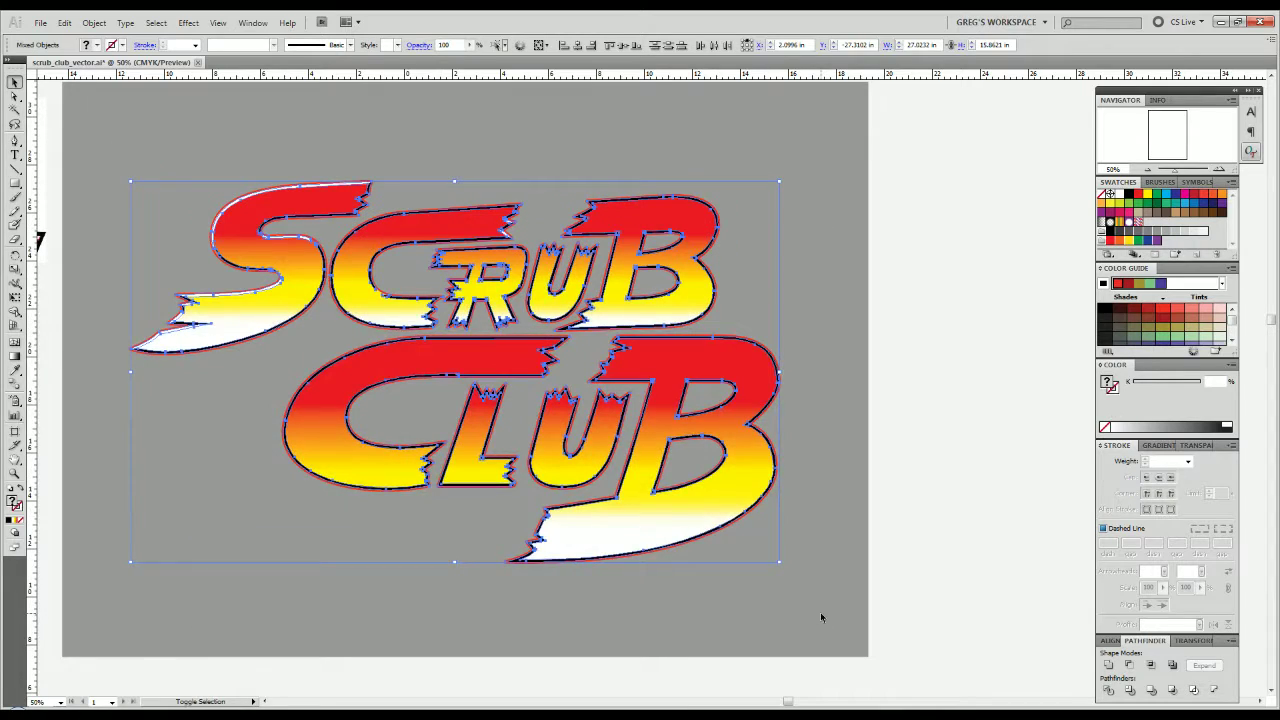
pyautogui.hotkey('ctrl', 'z')
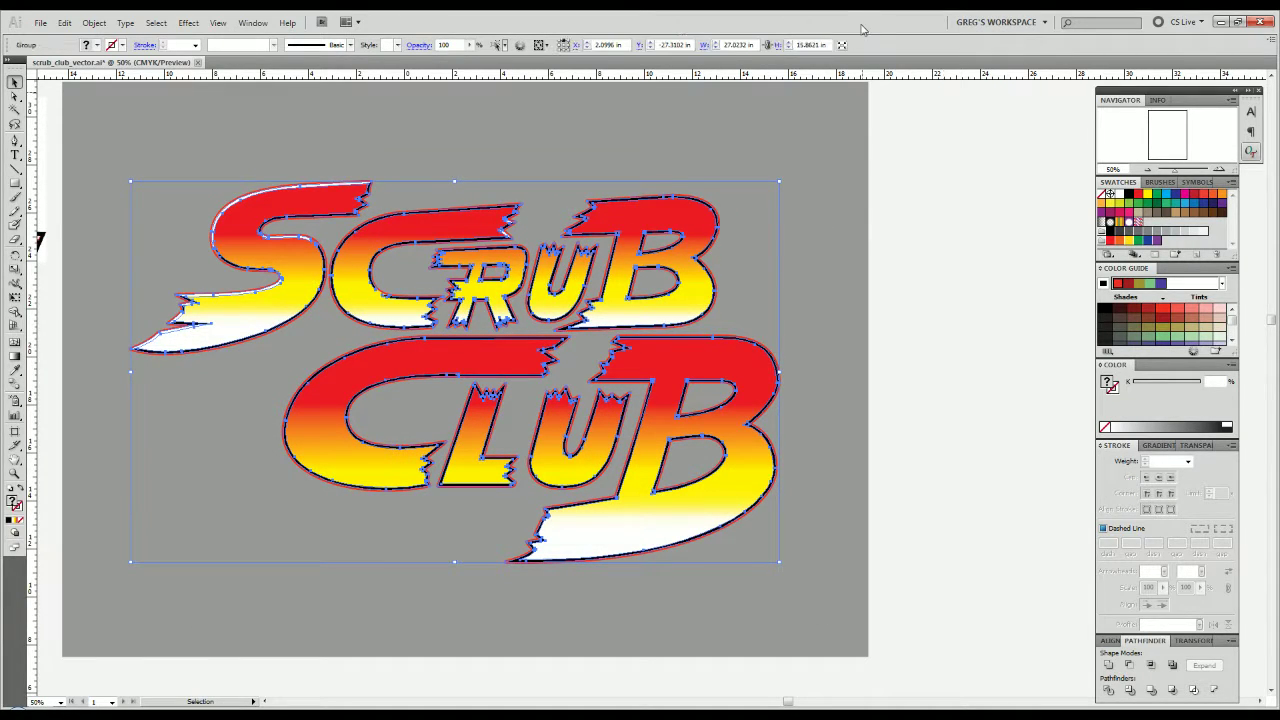
# Isolate the logo group and recolor the C's lower inner outline piece with the white sampled from the S's upper highlight.
pyautogui.scroll(3, 457, 195)
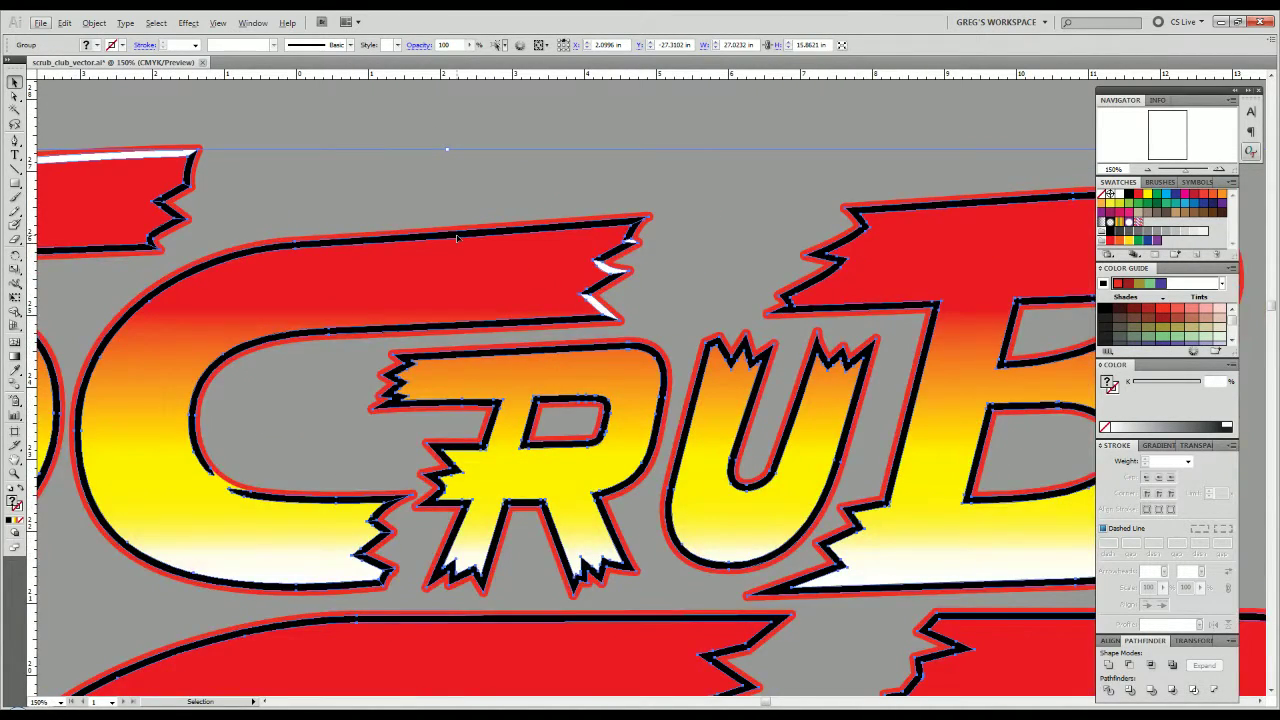
pyautogui.doubleClick(457, 237)
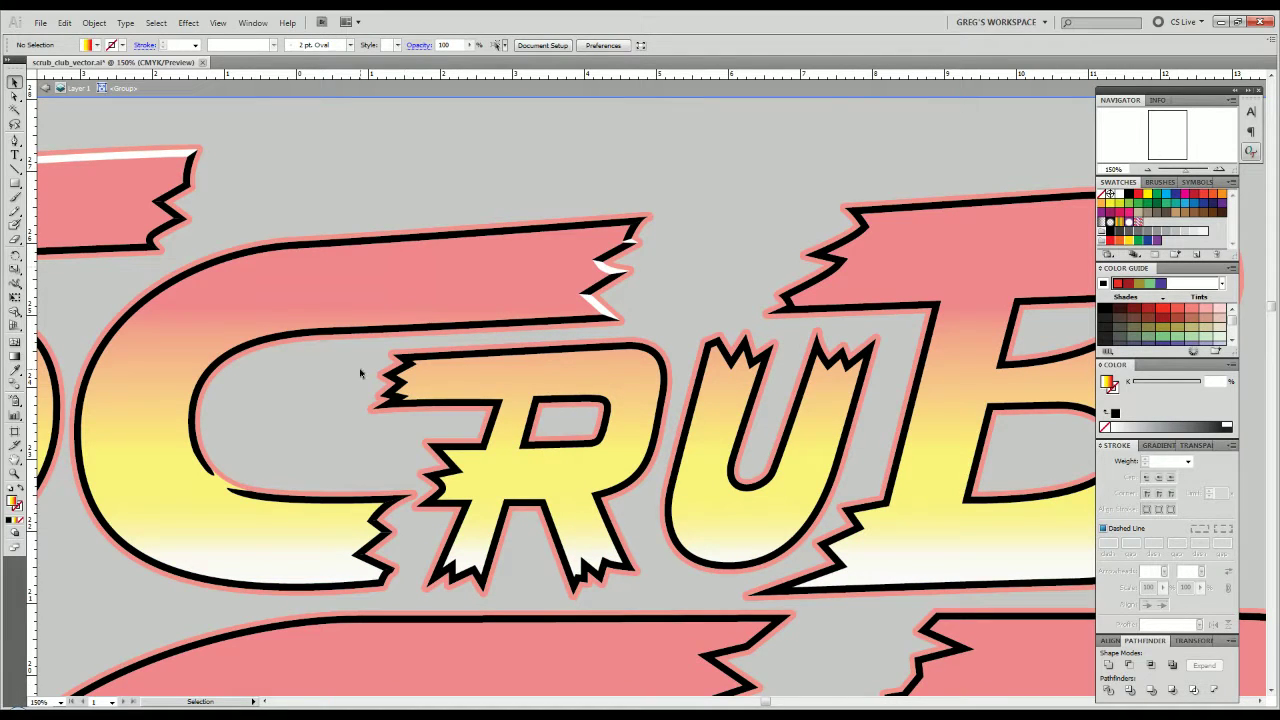
pyautogui.click(344, 502)
pyautogui.press('i')
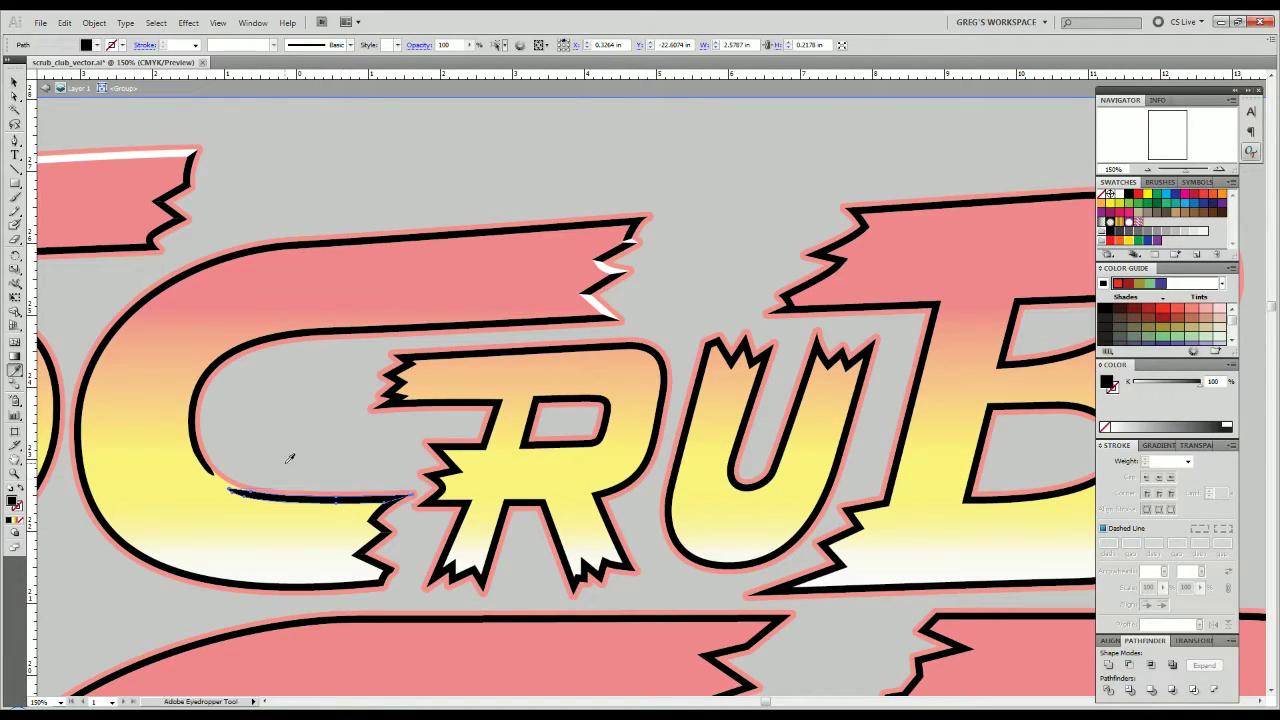
pyautogui.moveTo(264, 448); pyautogui.dragTo(584, 522)
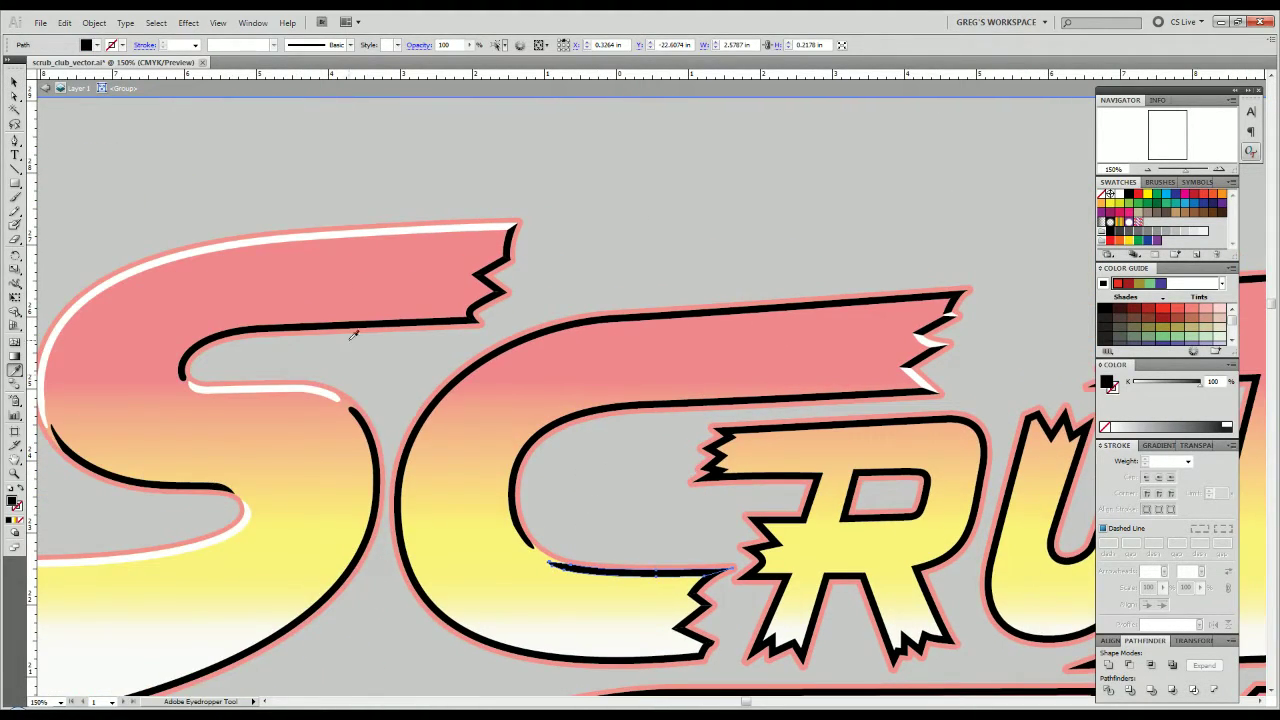
pyautogui.click(361, 233)
pyautogui.press('v')
pyautogui.click(623, 266)
# Recolor two slanted outline segments on the jagged end of the C's lower arm with the white of the adjacent highlight.
pyautogui.scroll(2, 585, 628)
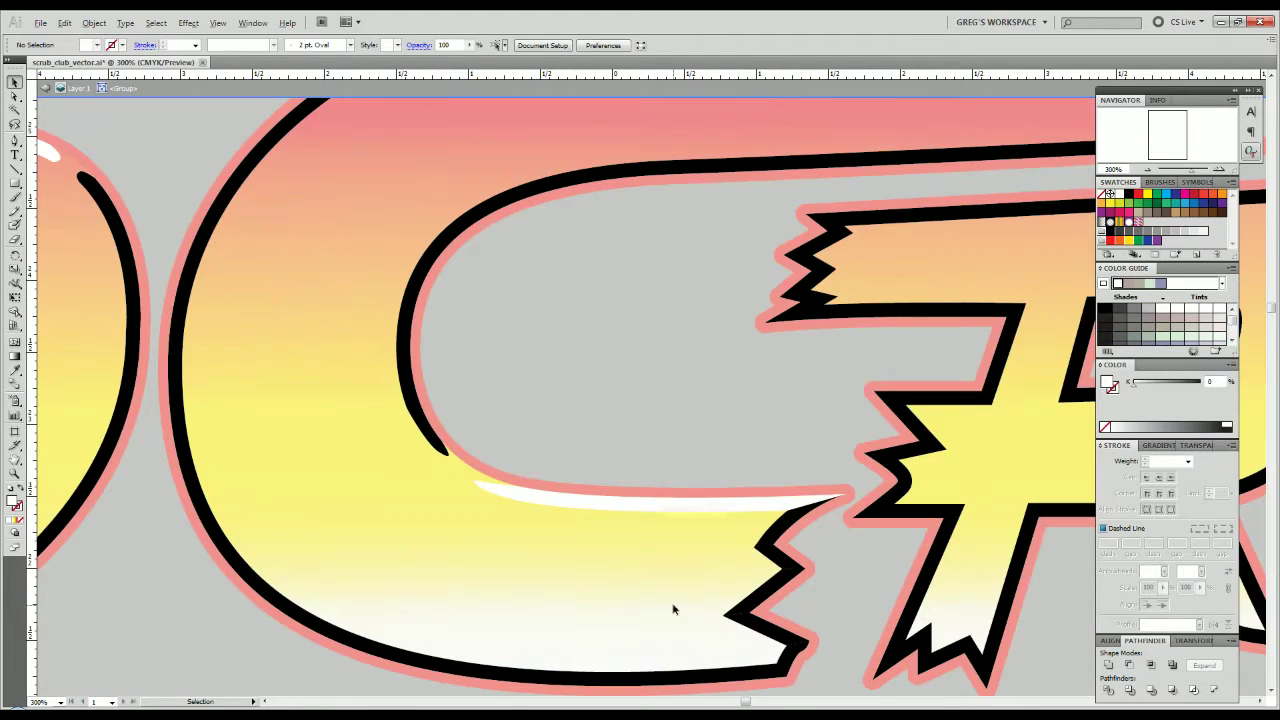
pyautogui.click(783, 556)
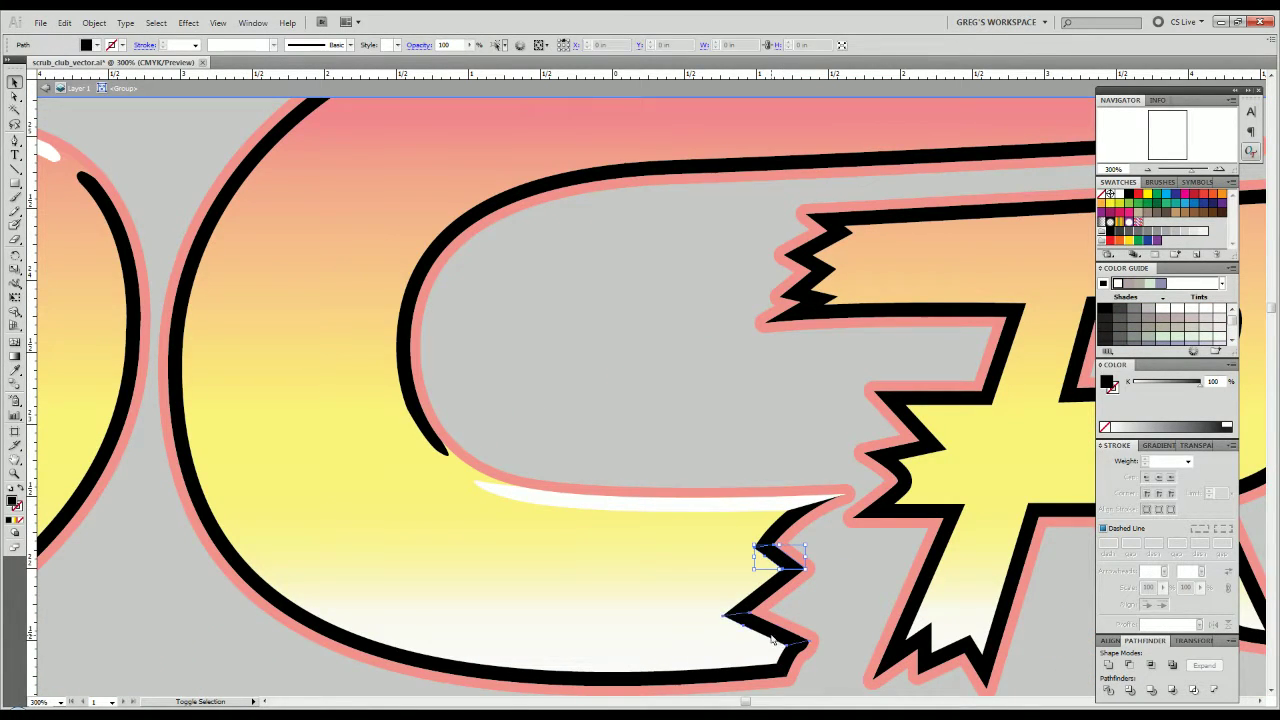
pyautogui.keyDown('shift'); pyautogui.click(745, 618); pyautogui.keyUp('shift')
pyautogui.press('i')
pyautogui.click(741, 501)
pyautogui.press('v')
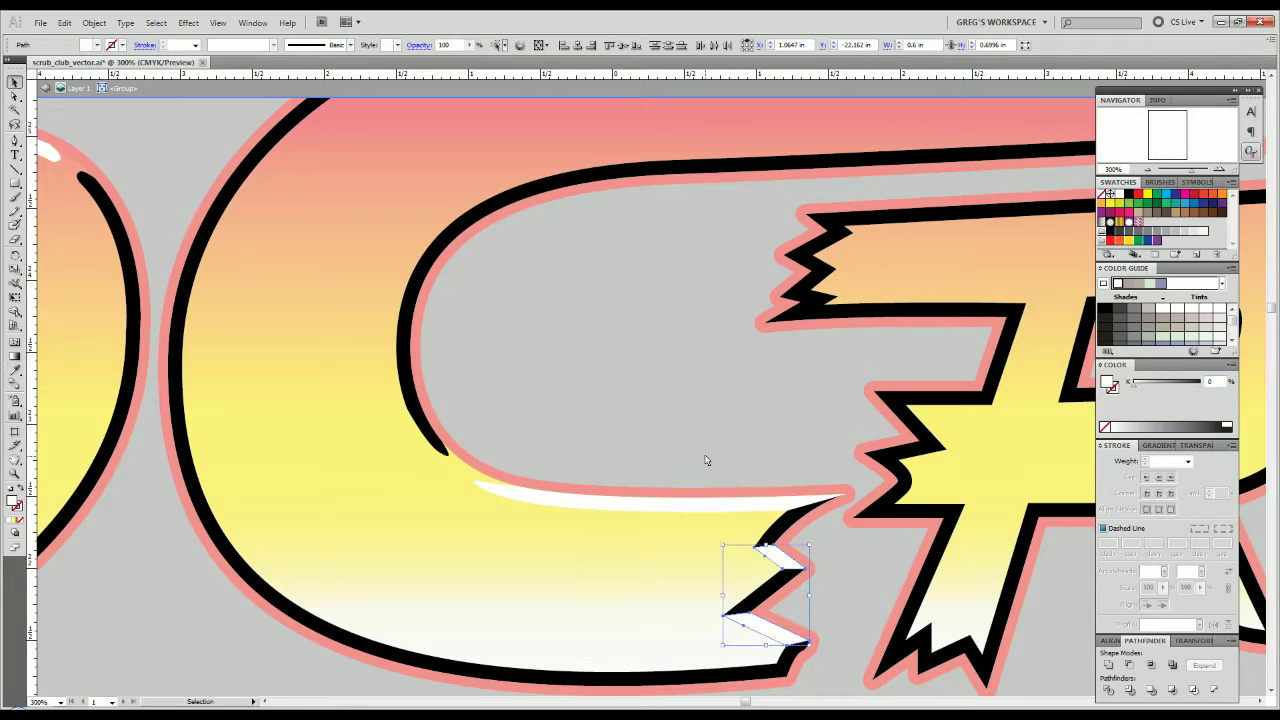
pyautogui.click(706, 460)
# Examine the last outline segment of the C's lower arm and its outer outline, and compare with the Street Fighter reference.
pyautogui.moveTo(598, 480); pyautogui.dragTo(529, 429)
pyautogui.click(722, 609)
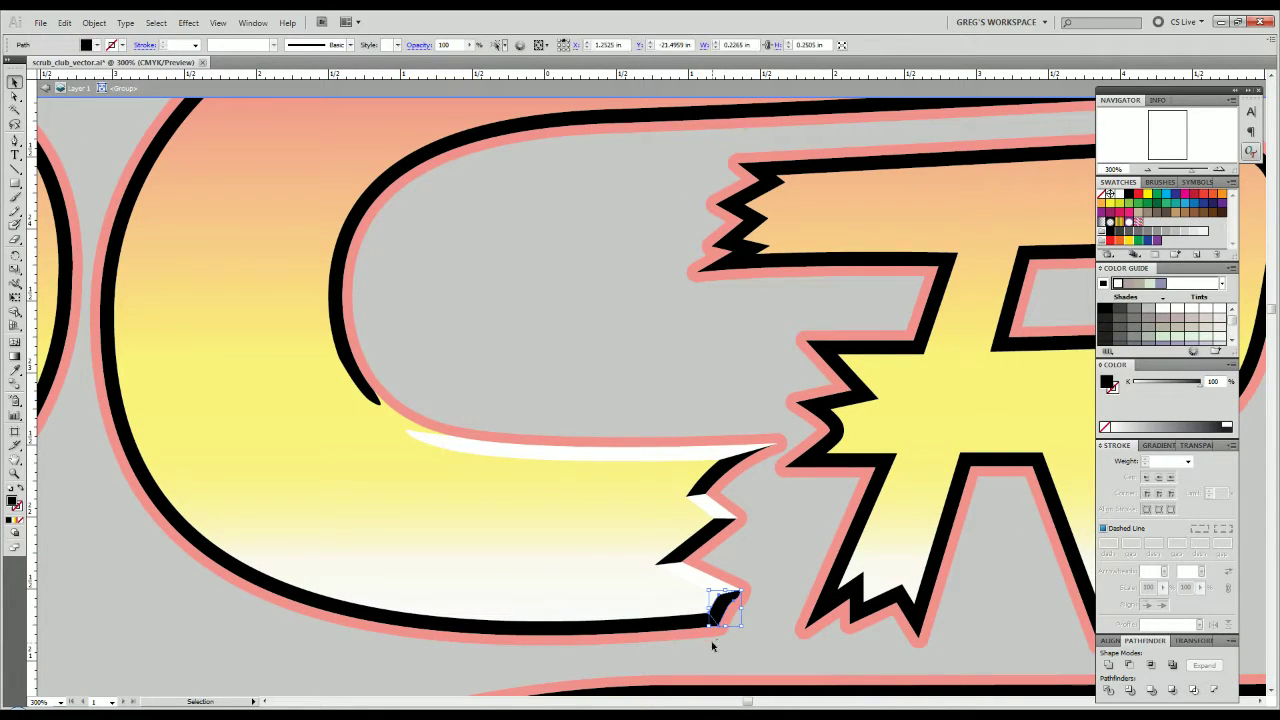
pyautogui.click(711, 646)
pyautogui.scroll(-1, 611, 641)
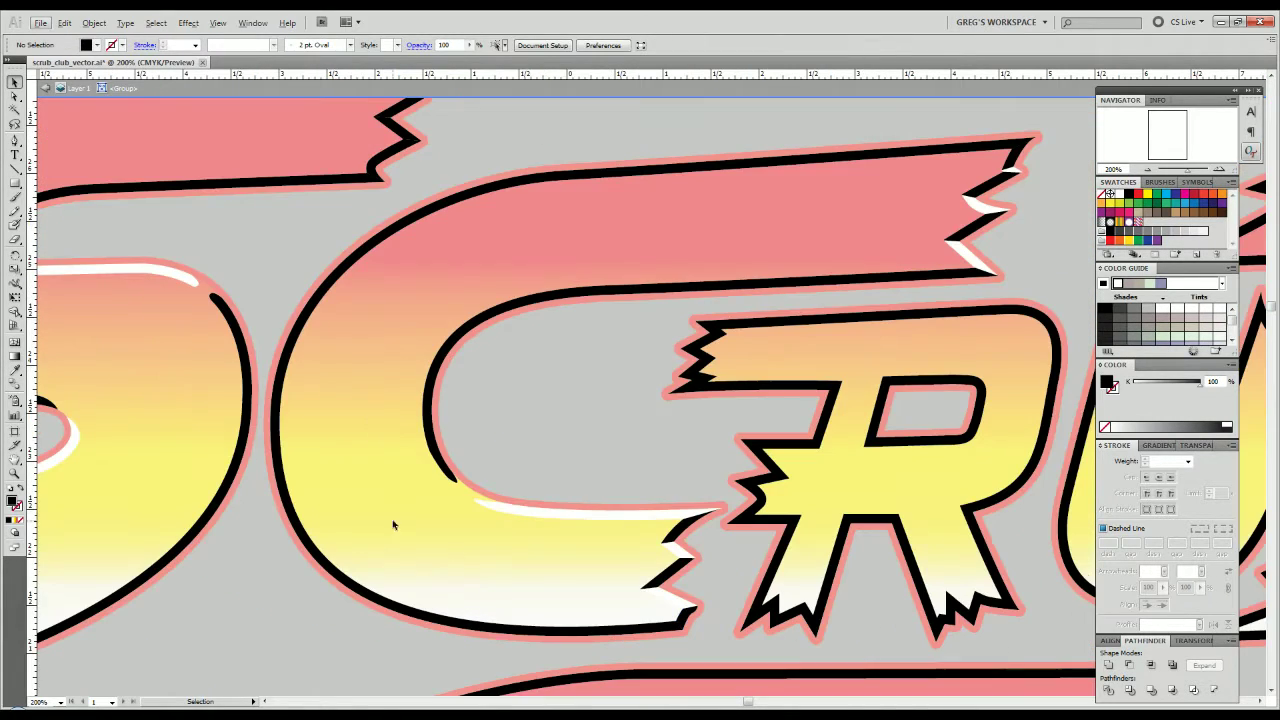
pyautogui.click(313, 312)
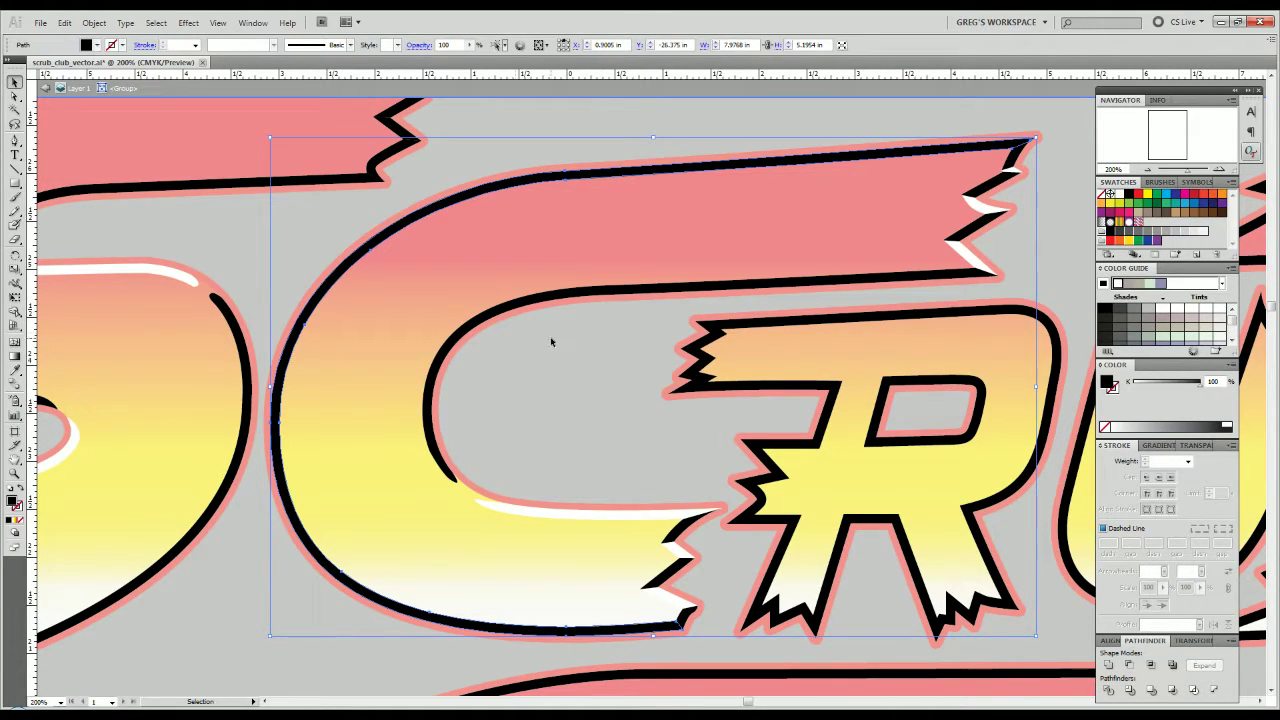
pyautogui.click(482, 464)
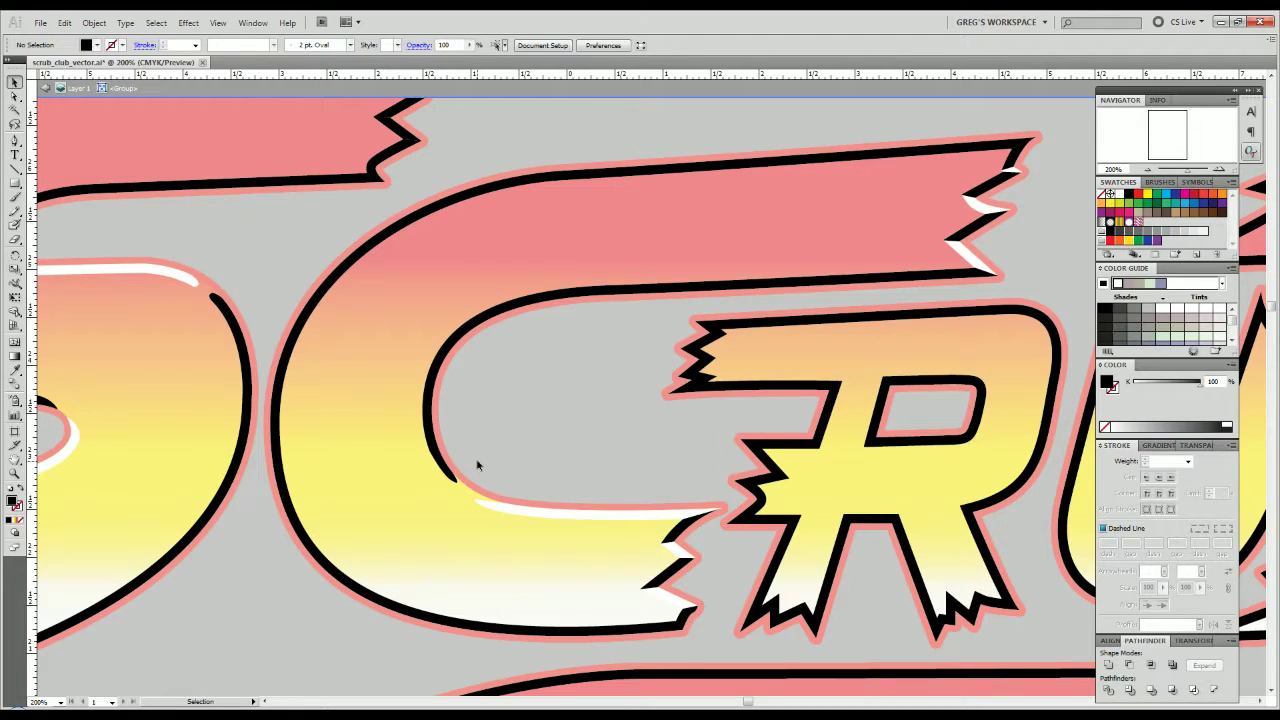
pyautogui.scroll(-5, 597, 409)
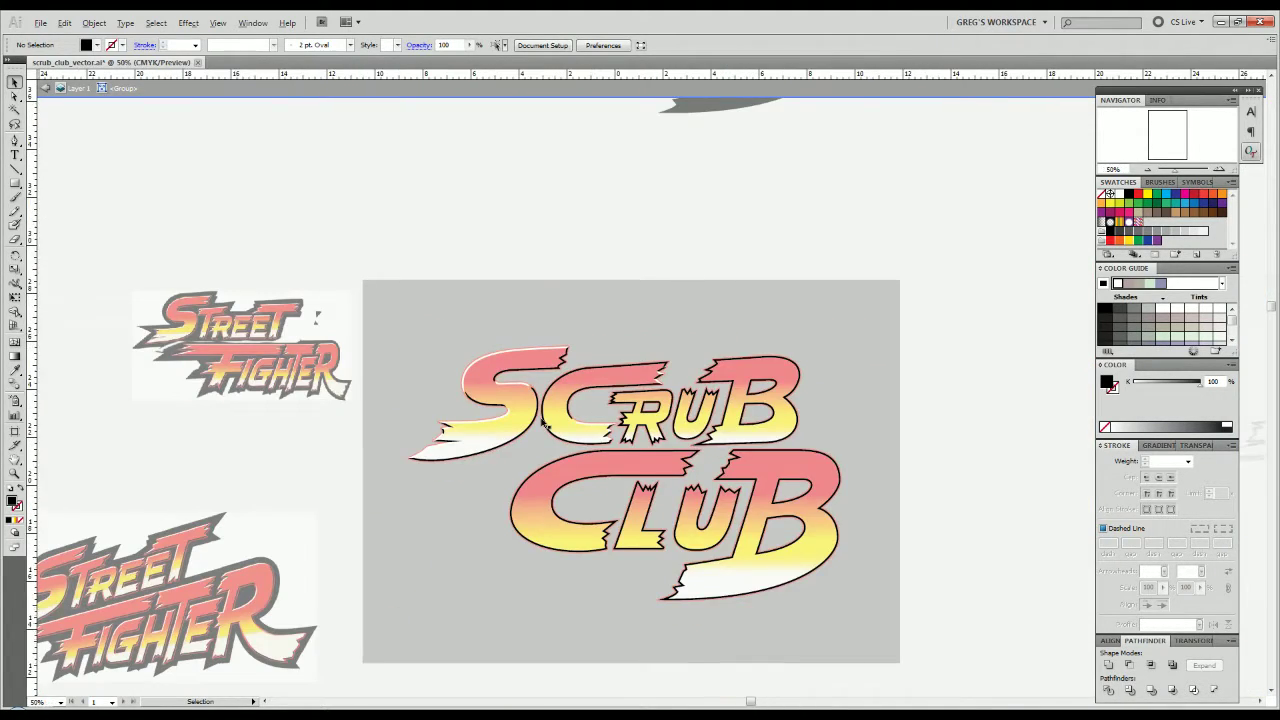
pyautogui.scroll(6, 541, 426)
pyautogui.scroll(2, 541, 426)
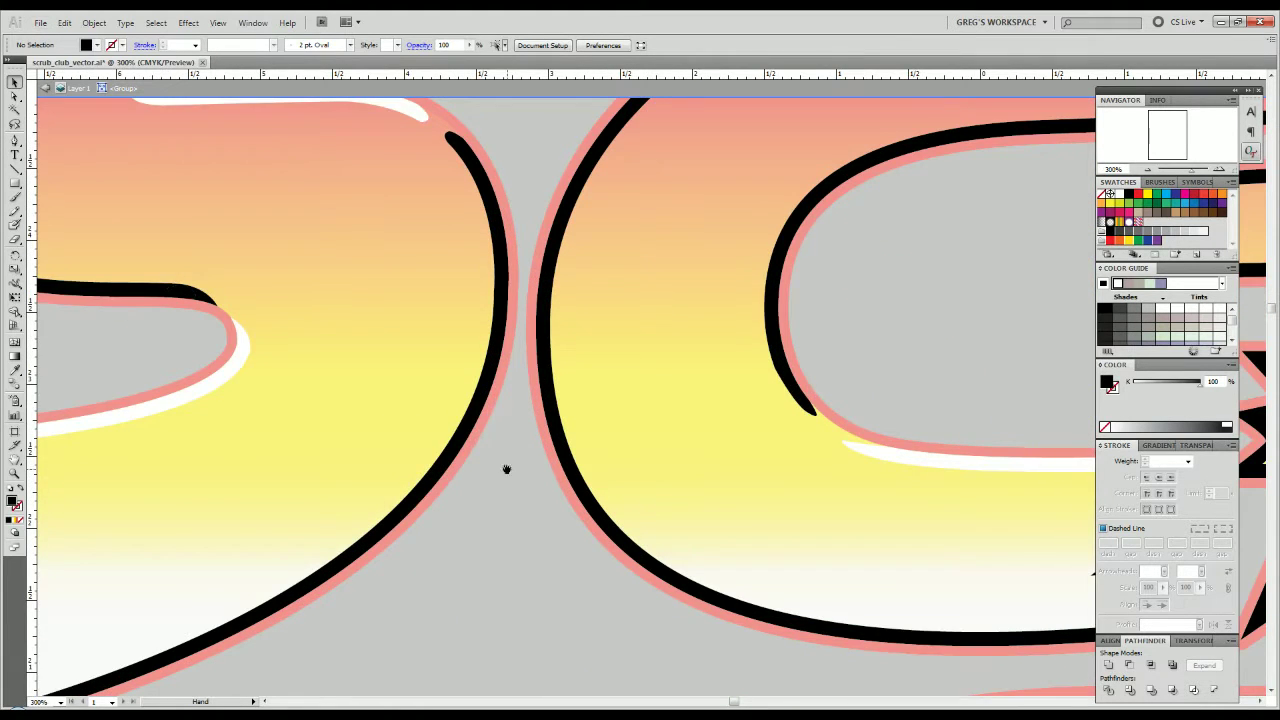
# Draw a closed, unfilled cutting shape with the Pen tool across the black outline at the C's lower-left curve, with slanted, tapered ends.
pyautogui.press('p')
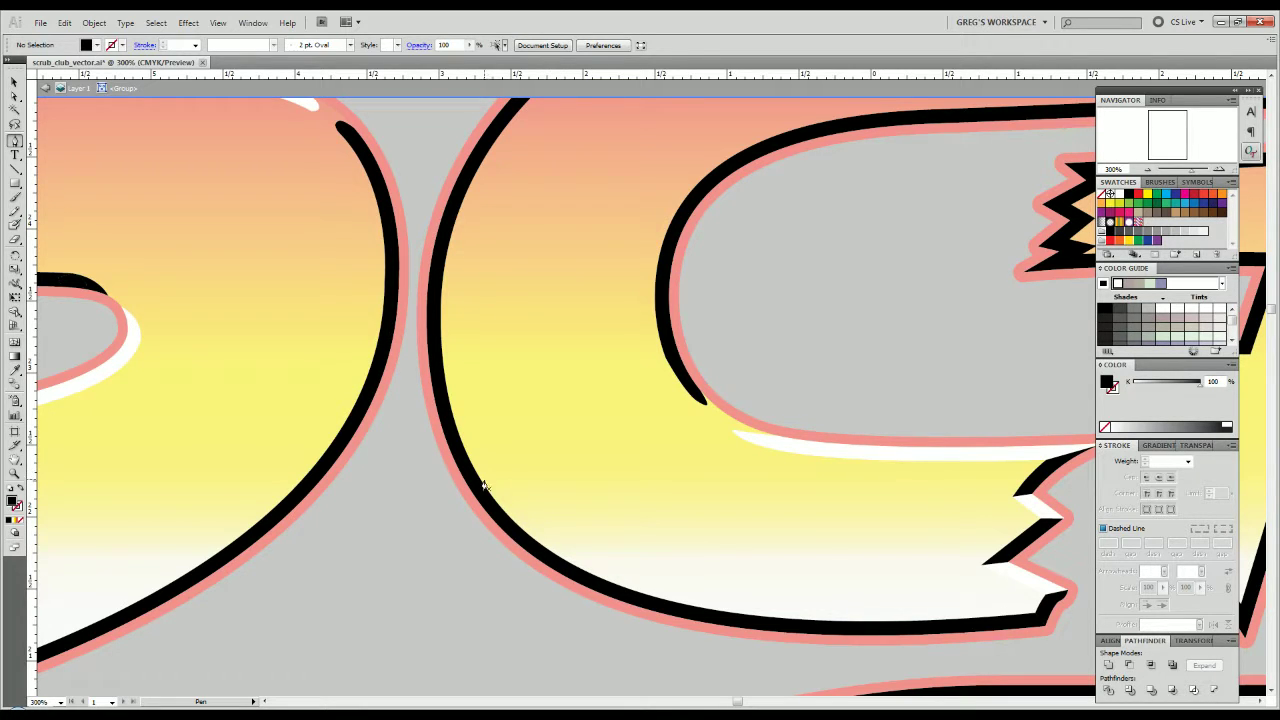
pyautogui.scroll(2, 495, 503)
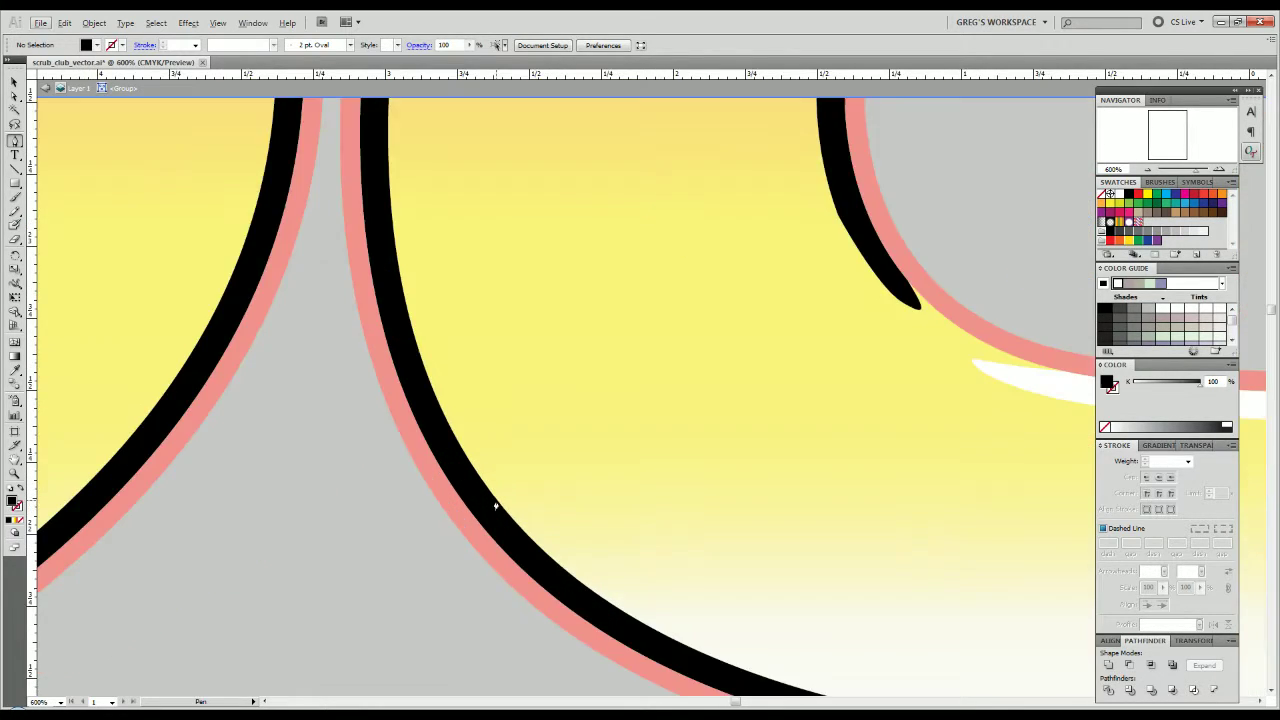
pyautogui.moveTo(494, 505); pyautogui.dragTo(371, 402)
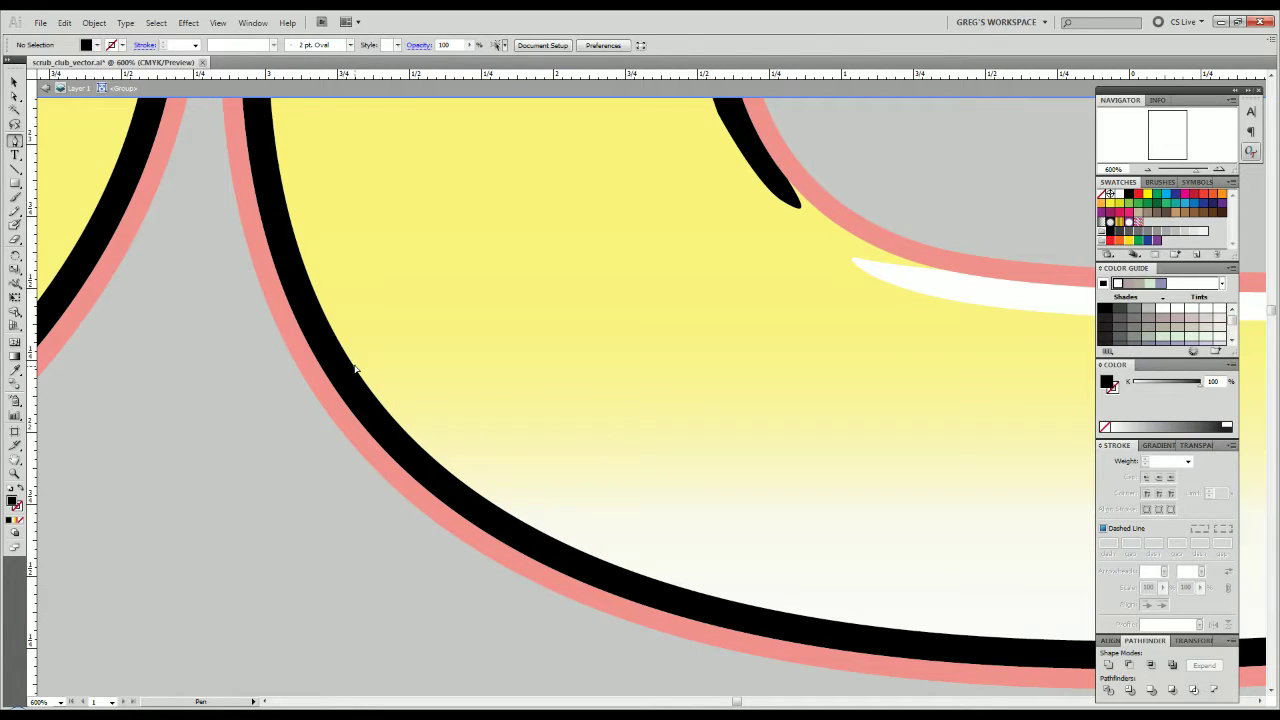
pyautogui.click(355, 370)
pyautogui.moveTo(415, 486); pyautogui.dragTo(464, 531)
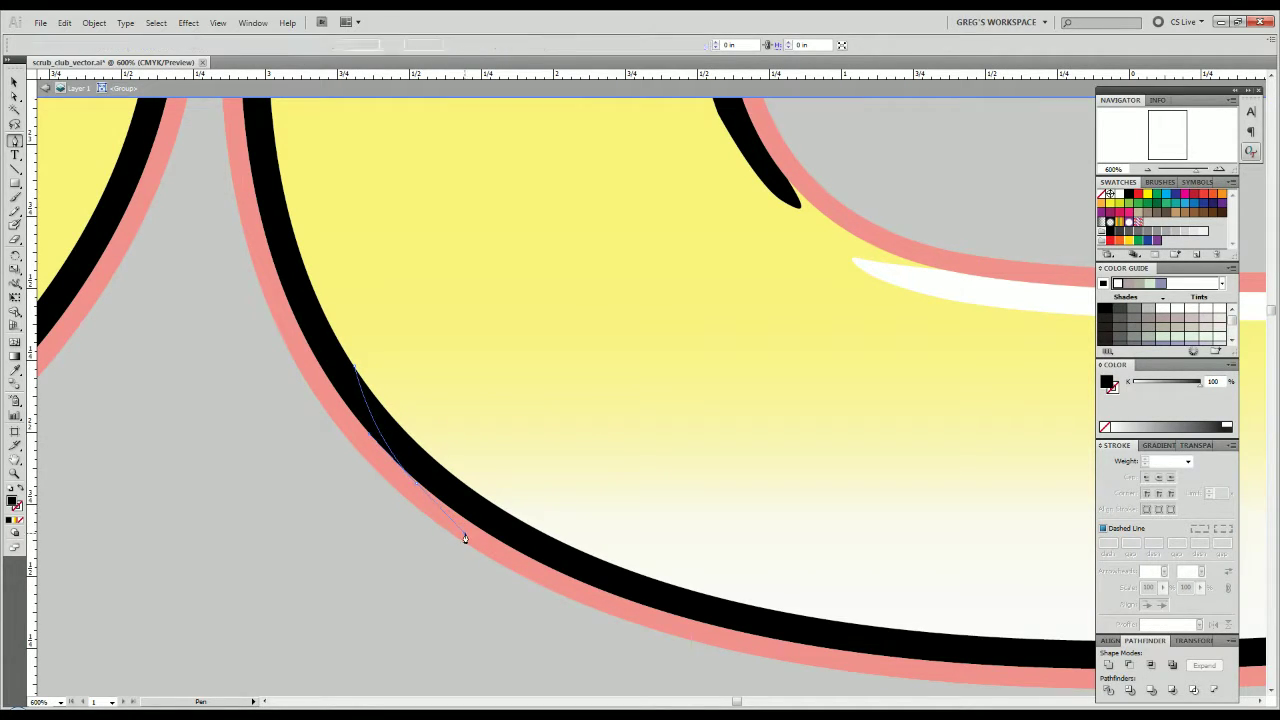
pyautogui.click(418, 490)
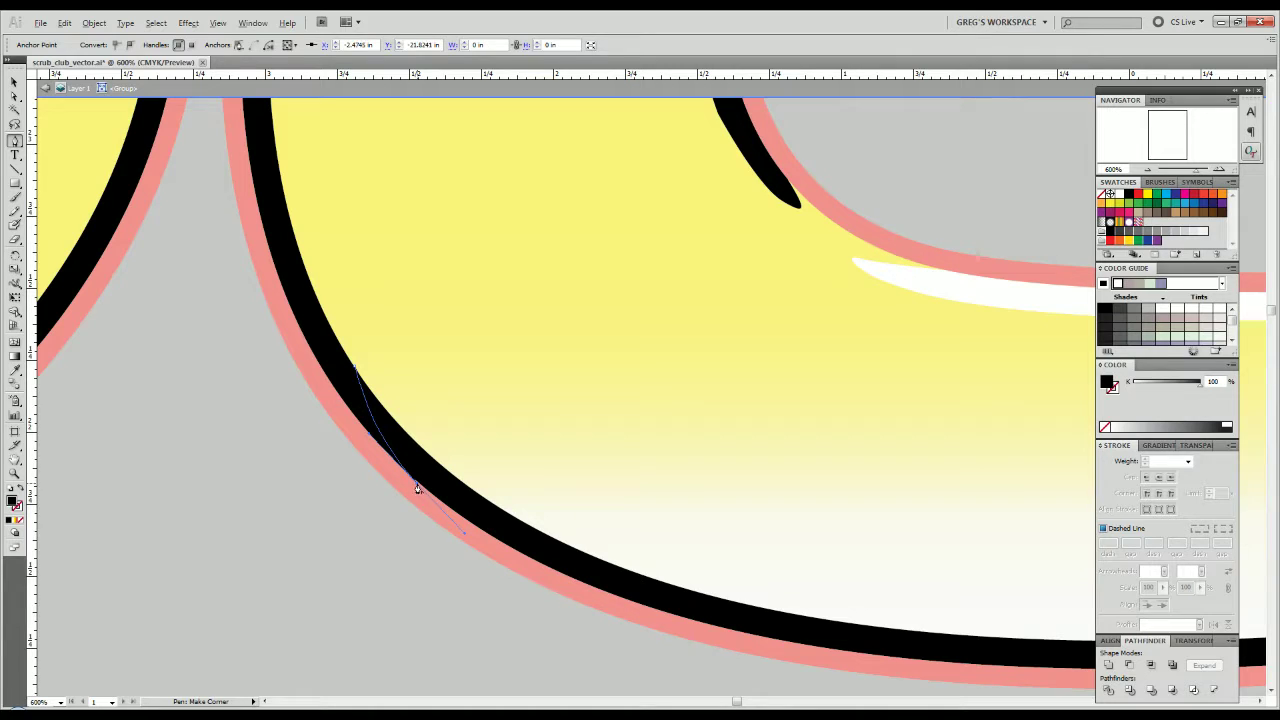
pyautogui.click(22, 520)
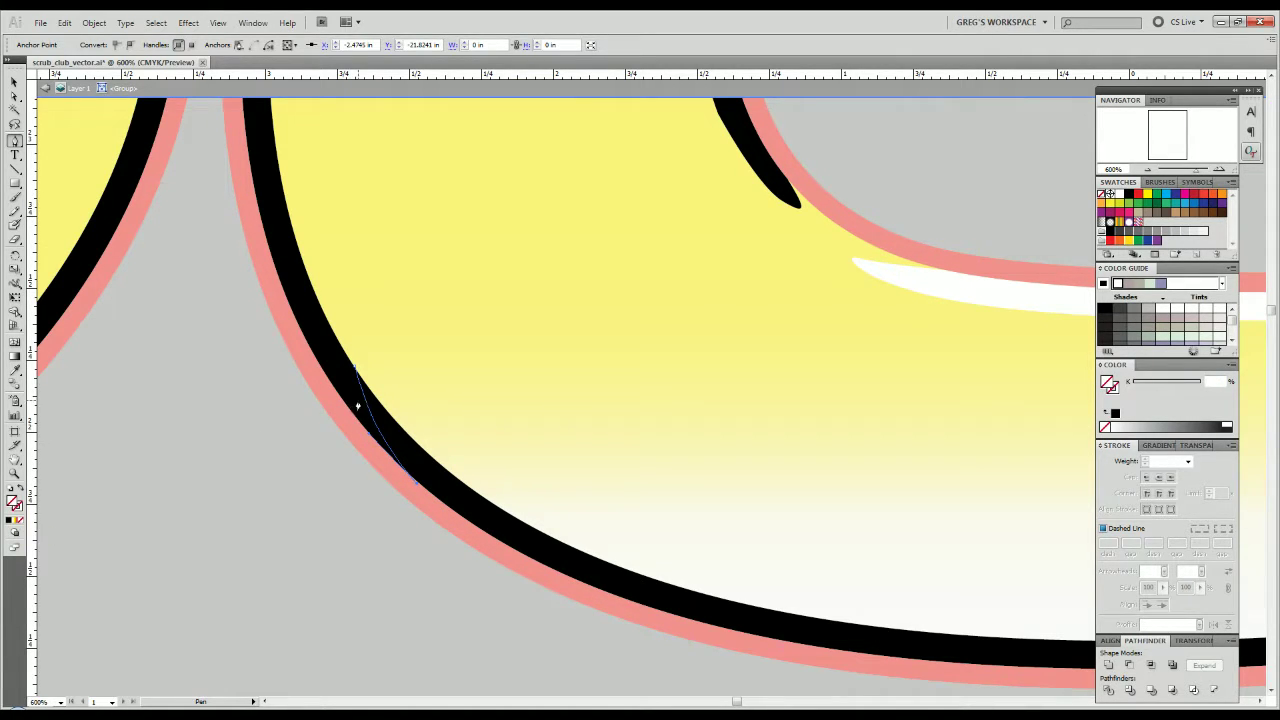
pyautogui.click(476, 529)
pyautogui.moveTo(466, 490); pyautogui.dragTo(521, 521)
pyautogui.click(467, 485)
pyautogui.click(496, 476)
pyautogui.click(435, 372)
pyautogui.moveTo(355, 368); pyautogui.dragTo(323, 402)
# Divide the C's black outer outline with the cutting shape and ungroup the resulting pieces.
pyautogui.press('v')
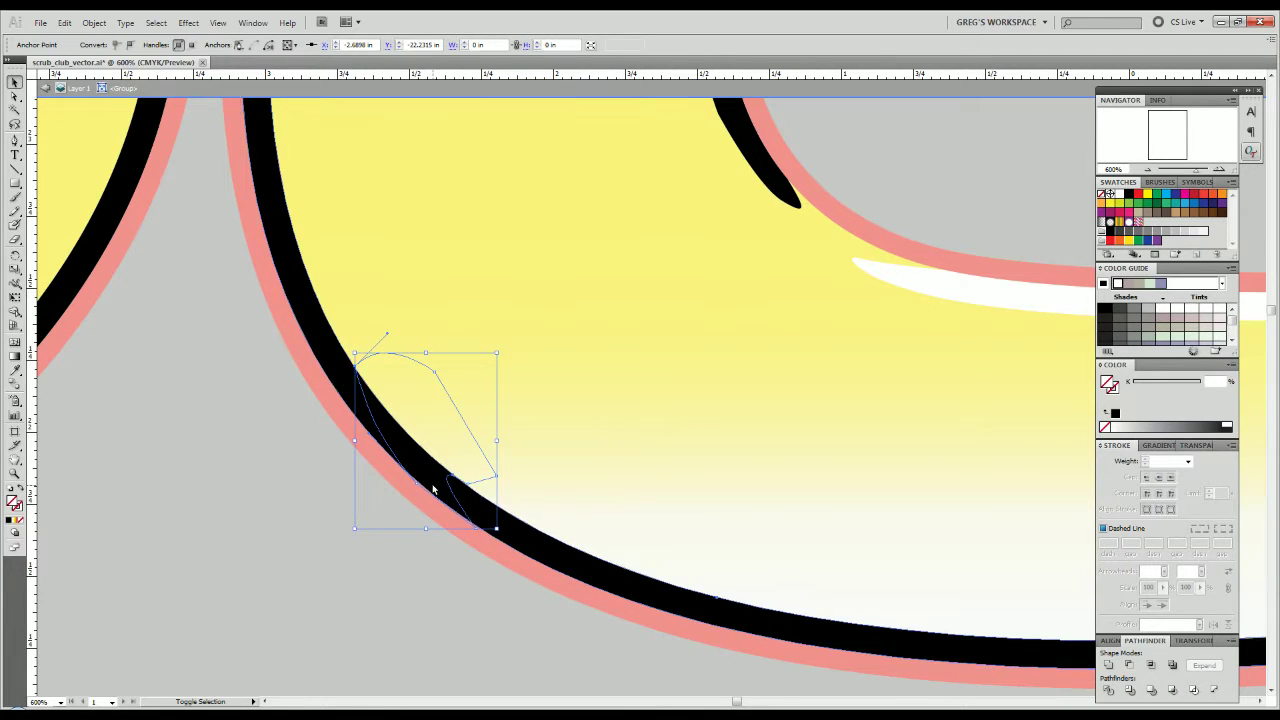
pyautogui.keyDown('shift'); pyautogui.click(435, 492); pyautogui.keyUp('shift')
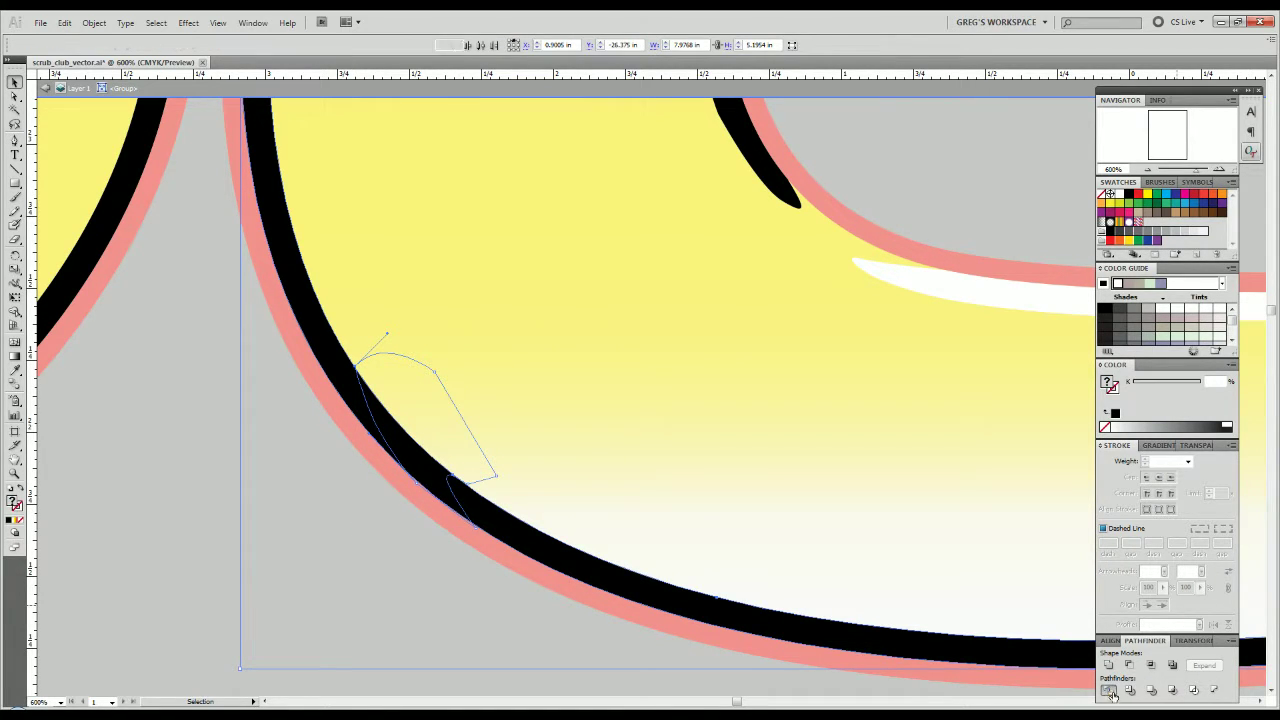
pyautogui.rightClick(537, 477)
pyautogui.click(588, 569)
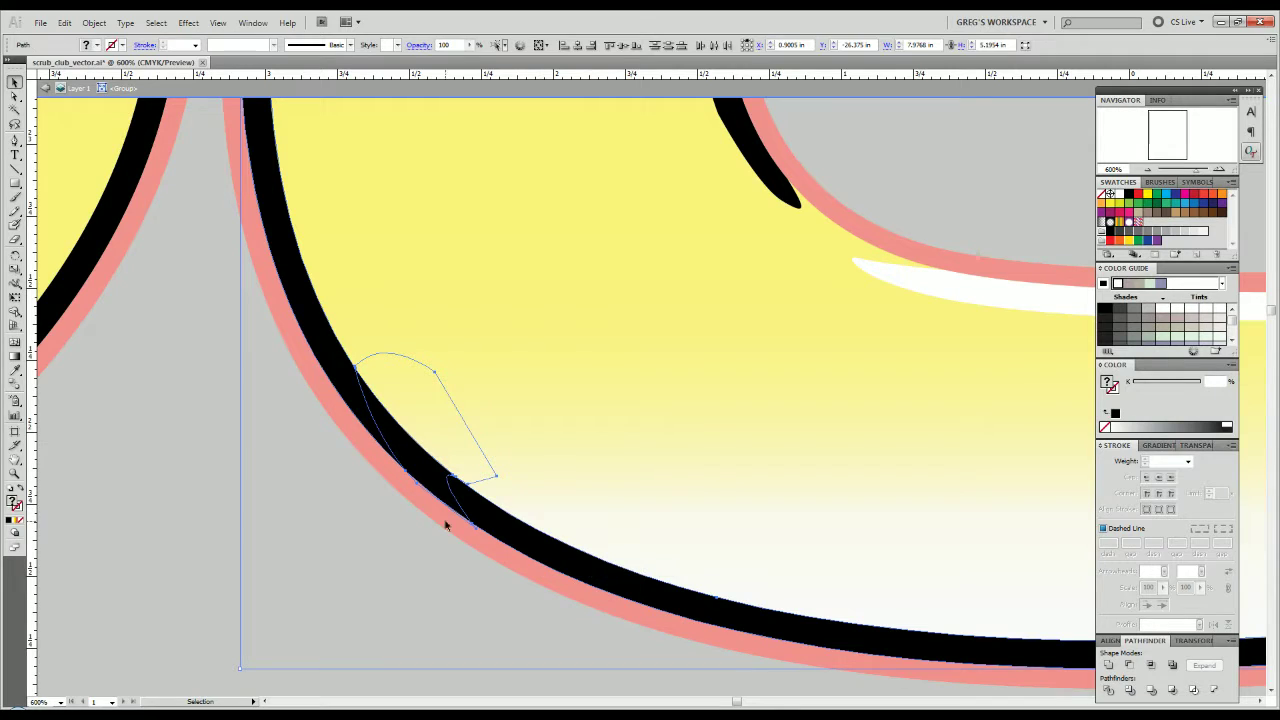
# Delete the leftover cut pieces in outline view to open a tapered gap in the C's lower-left outline, and return to preview.
pyautogui.keyDown('shift'); pyautogui.click(430, 490); pyautogui.keyUp('shift')
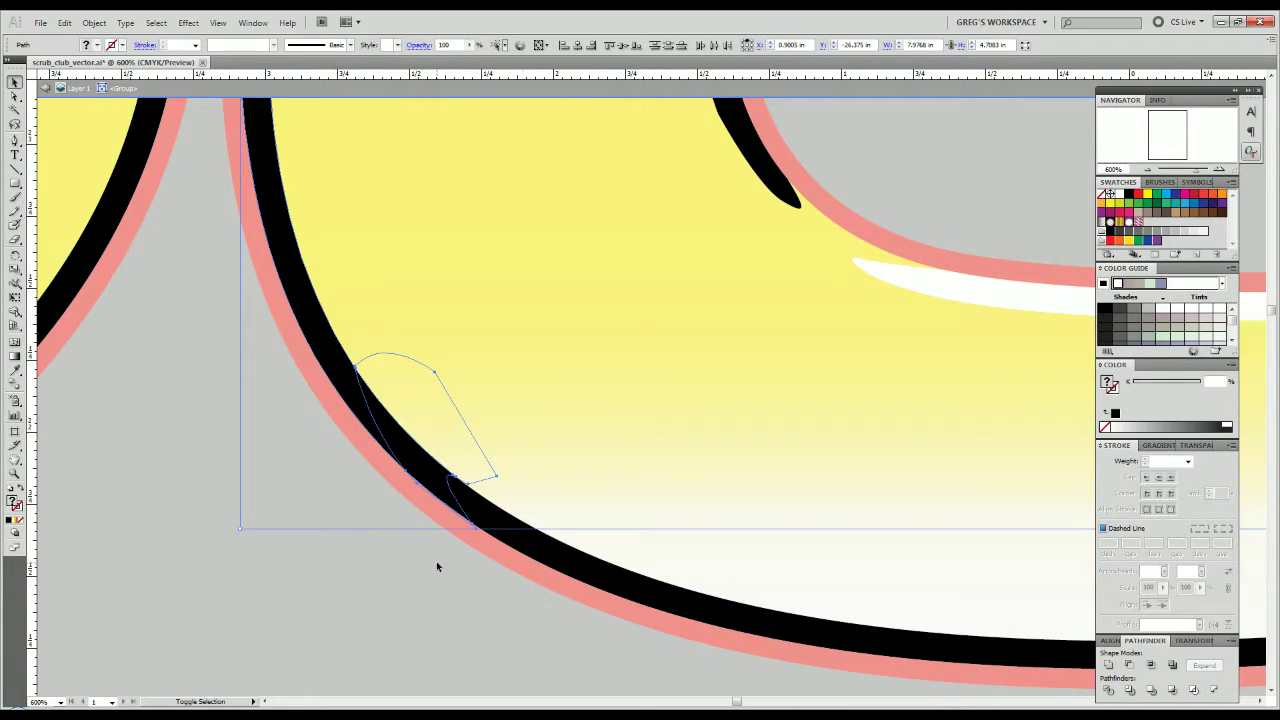
pyautogui.click(394, 550)
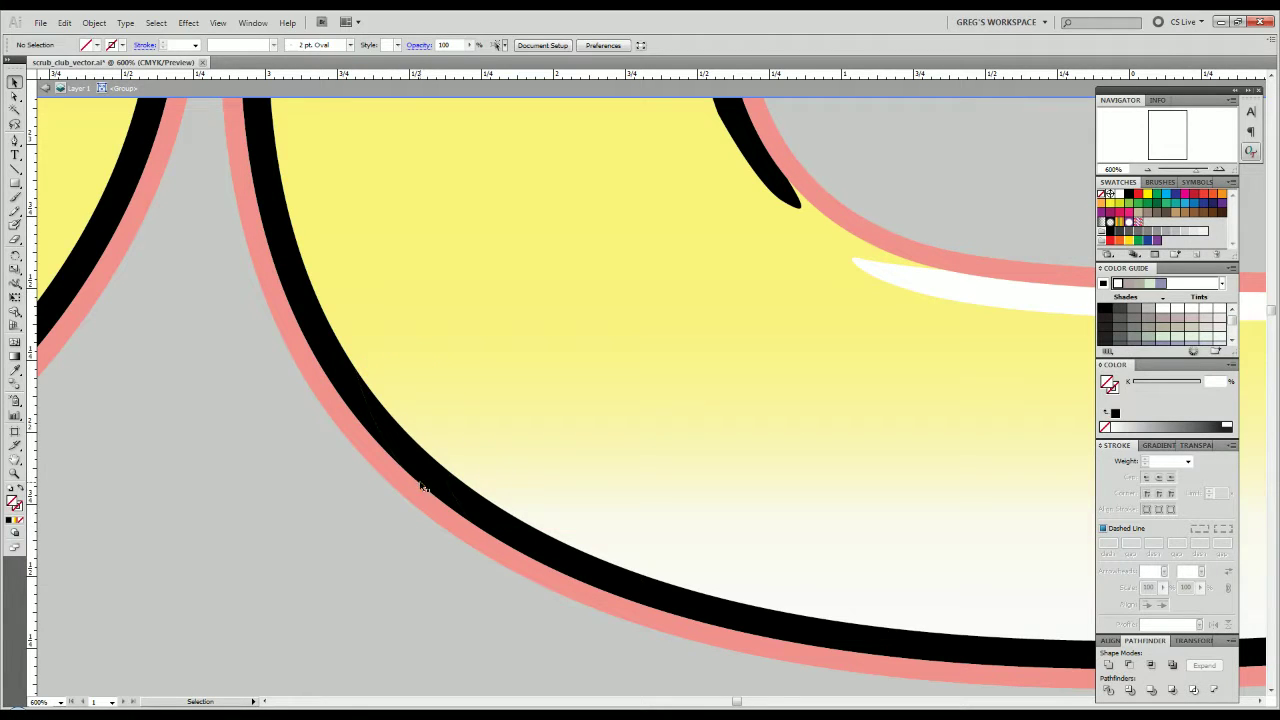
pyautogui.click(420, 472)
pyautogui.hotkey('ctrl', 'y')
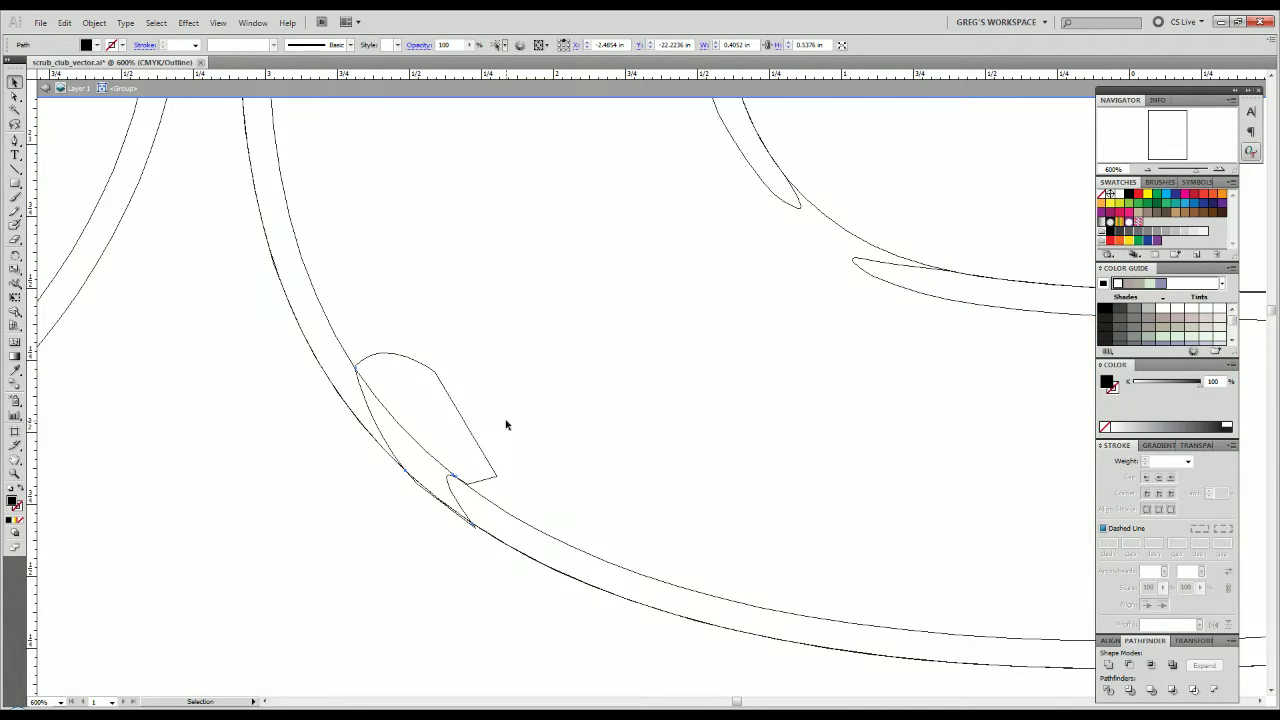
pyautogui.click(464, 425)
pyautogui.press('Delete')
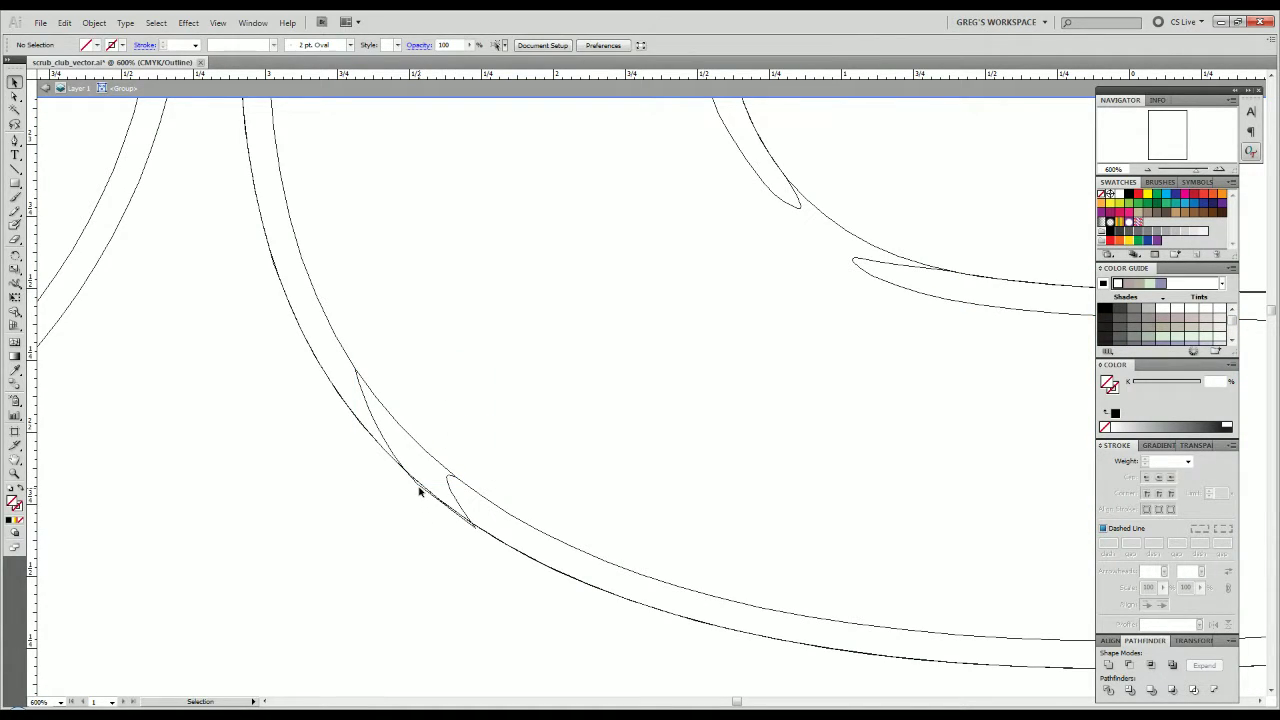
pyautogui.click(422, 490)
pyautogui.click(422, 516)
pyautogui.click(421, 470)
pyautogui.click(421, 470)
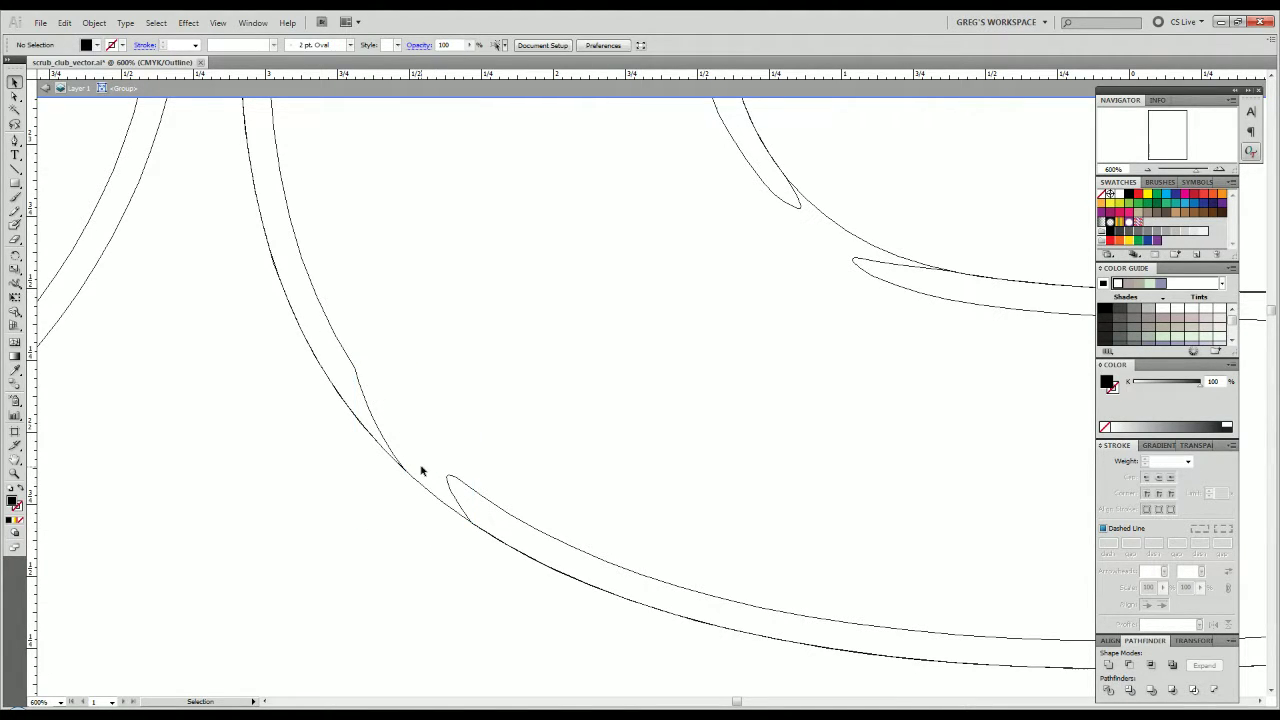
pyautogui.hotkey('ctrl', 'y')
pyautogui.scroll(-4, 479, 584)
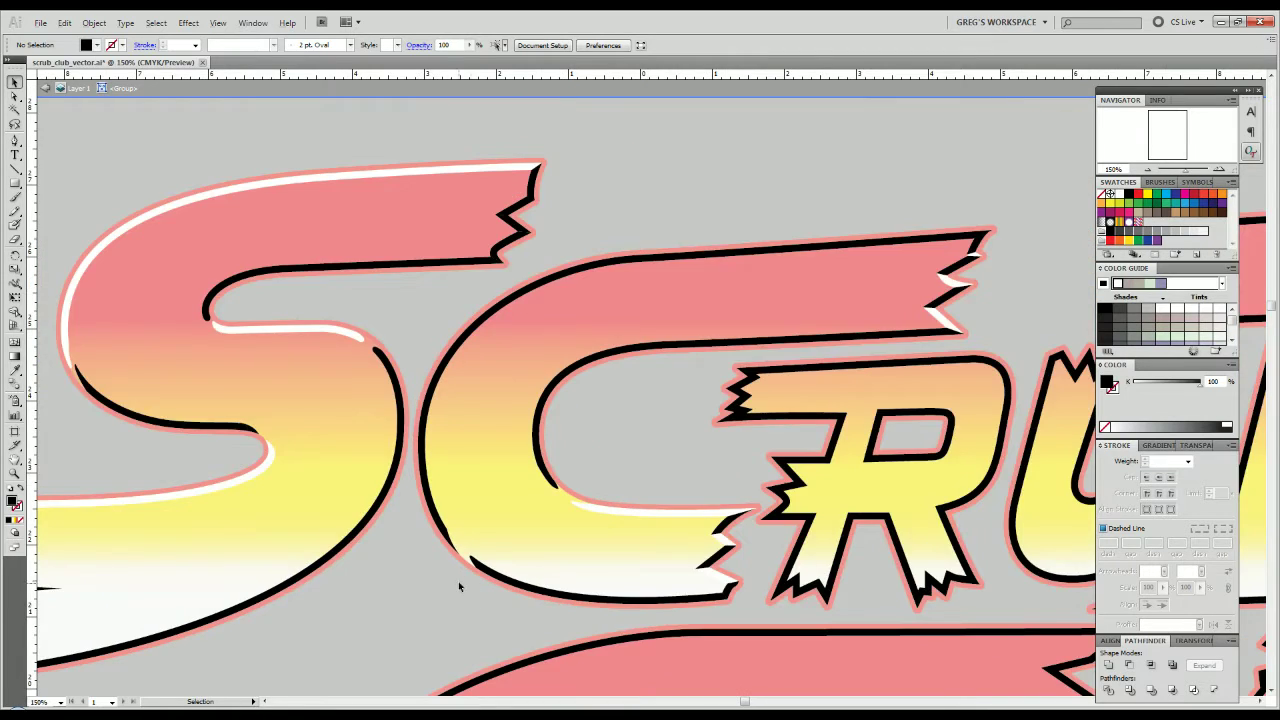
# Draw a small closed shape with the Pen tool over the sharp corner where the C's upper outline piece starts to taper.
pyautogui.scroll(3, 458, 581)
pyautogui.scroll(2, 430, 590)
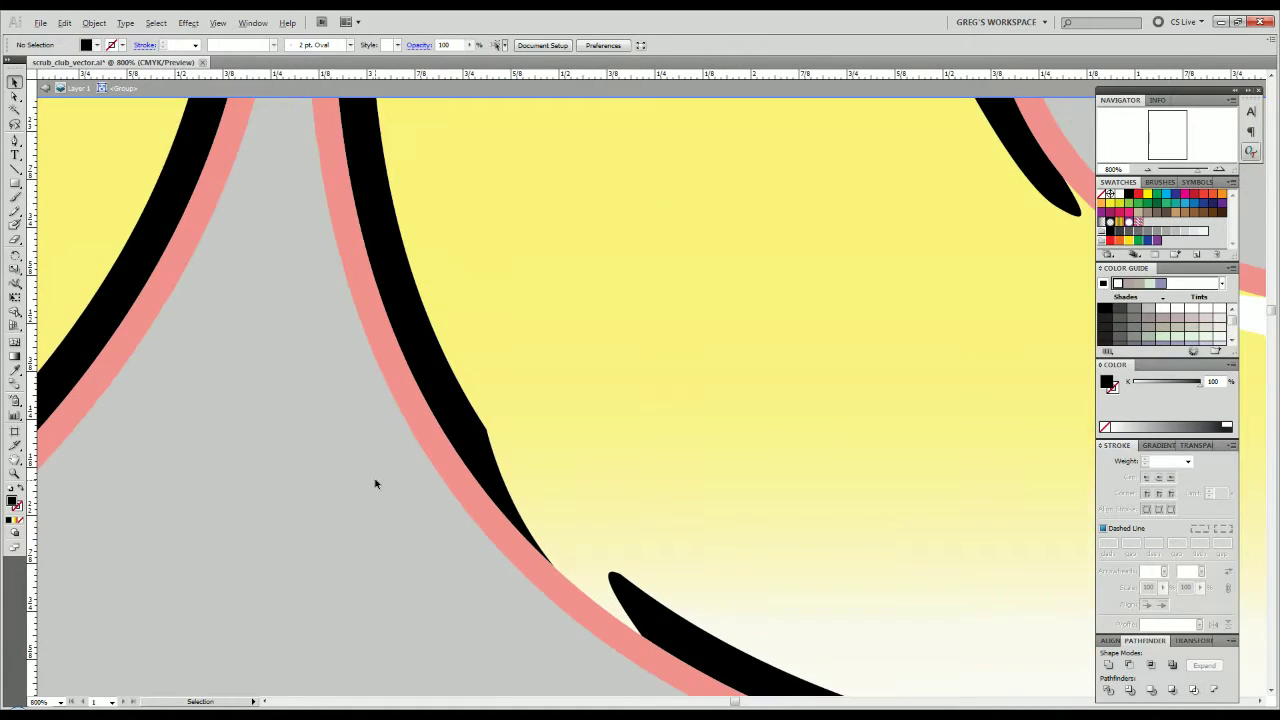
pyautogui.hotkey('shift', 'c')
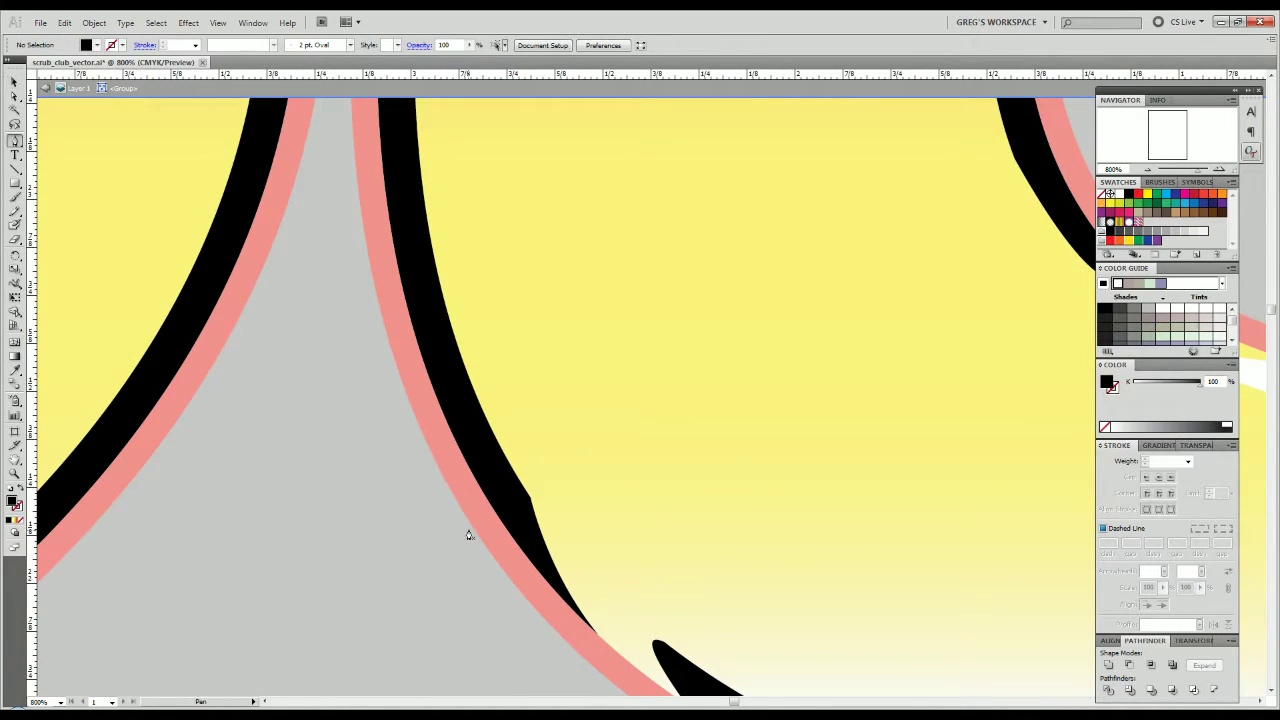
pyautogui.scroll(2, 500, 506)
pyautogui.scroll(-1, 510, 512)
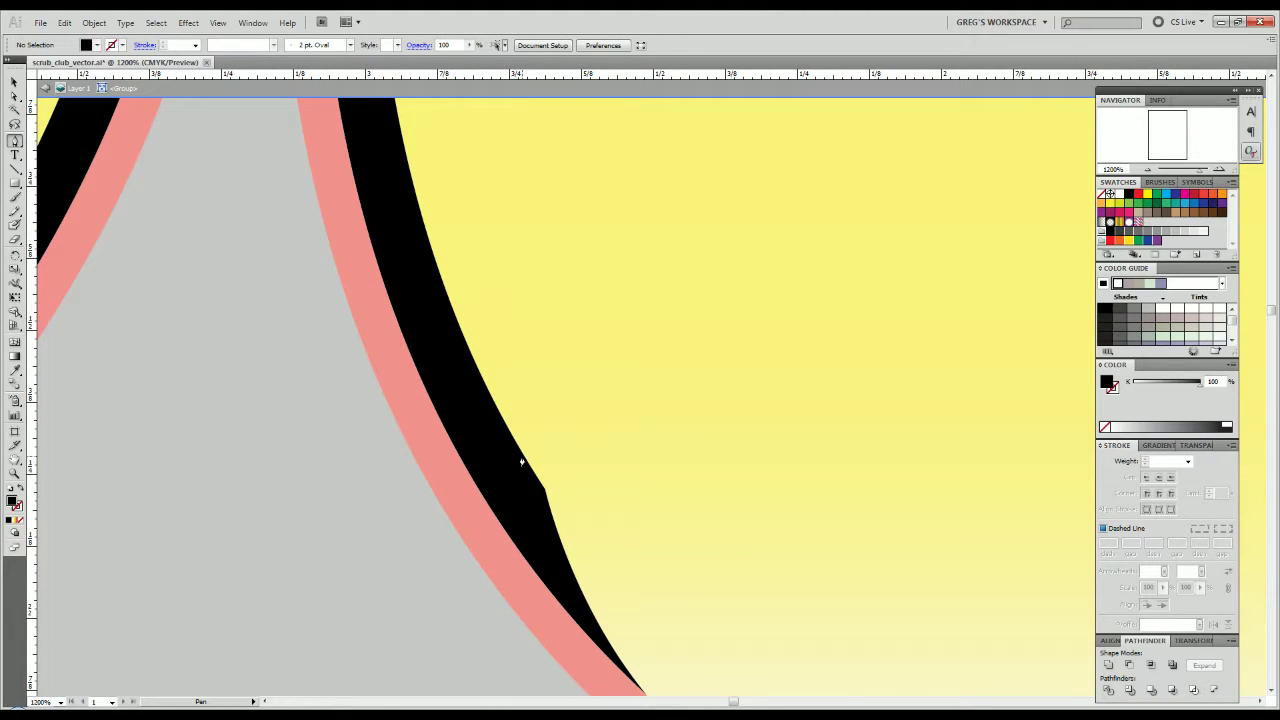
pyautogui.click(523, 459)
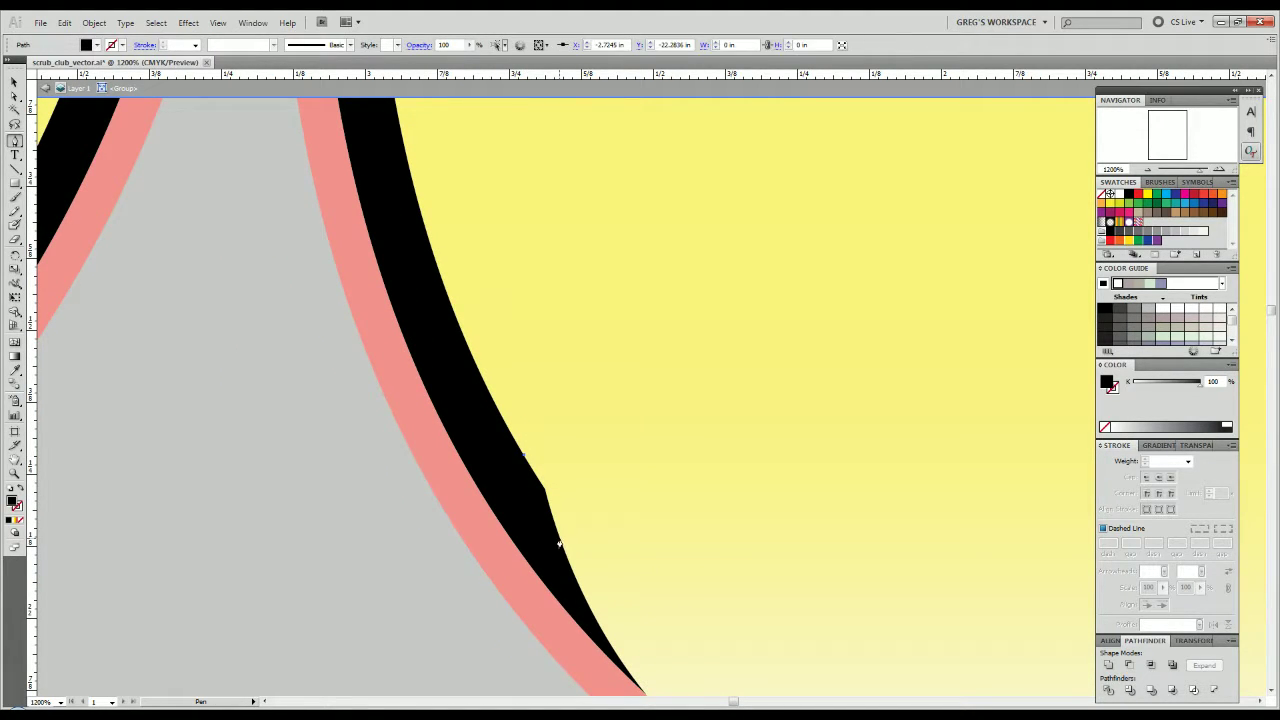
pyautogui.moveTo(560, 543); pyautogui.dragTo(571, 571)
pyautogui.click(577, 460)
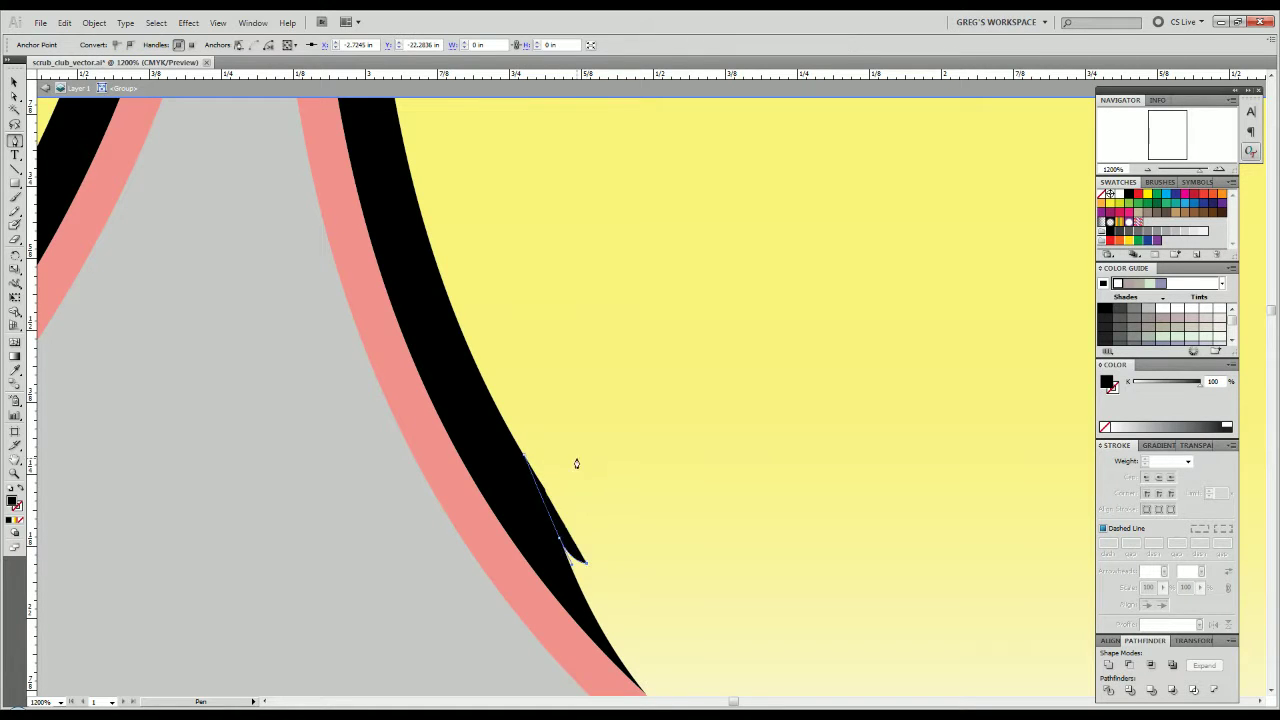
pyautogui.click(560, 430)
pyautogui.click(524, 459)
# Divide the C's upper outline piece with the small shape, ungroup the result, and delete the excess to smooth the taper.
pyautogui.press('v')
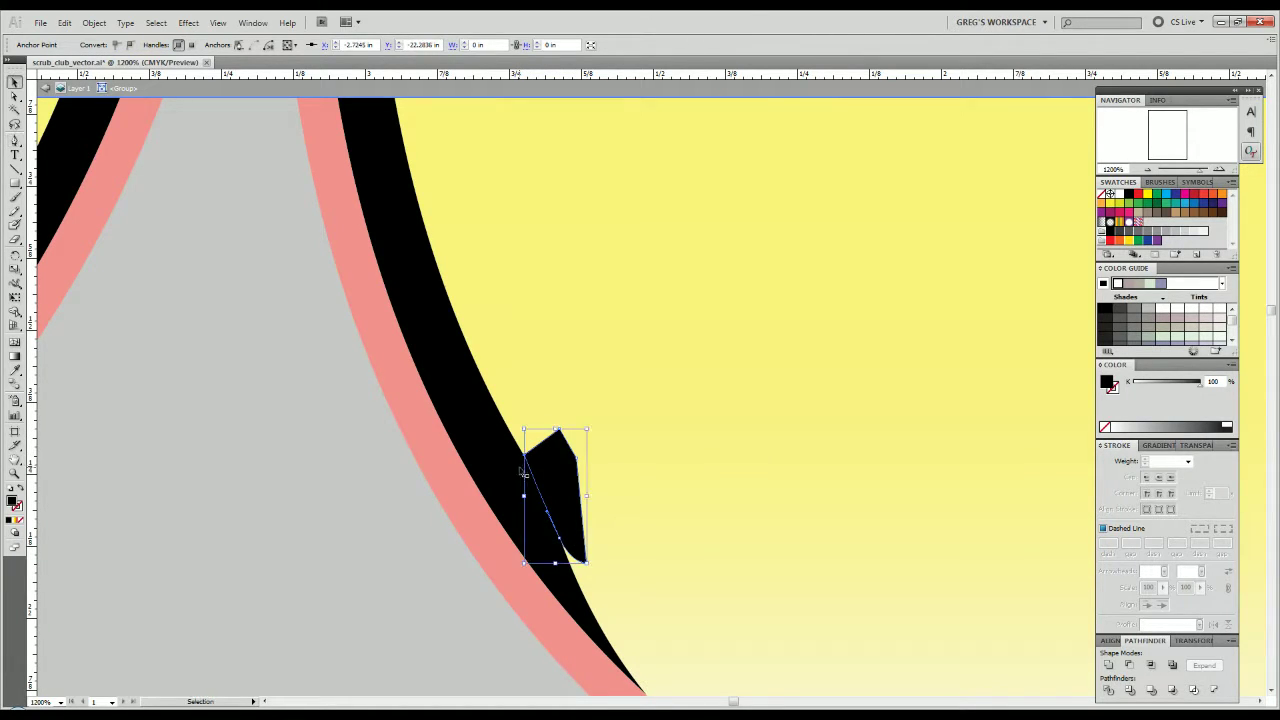
pyautogui.keyDown('shift'); pyautogui.click(520, 474); pyautogui.keyUp('shift')
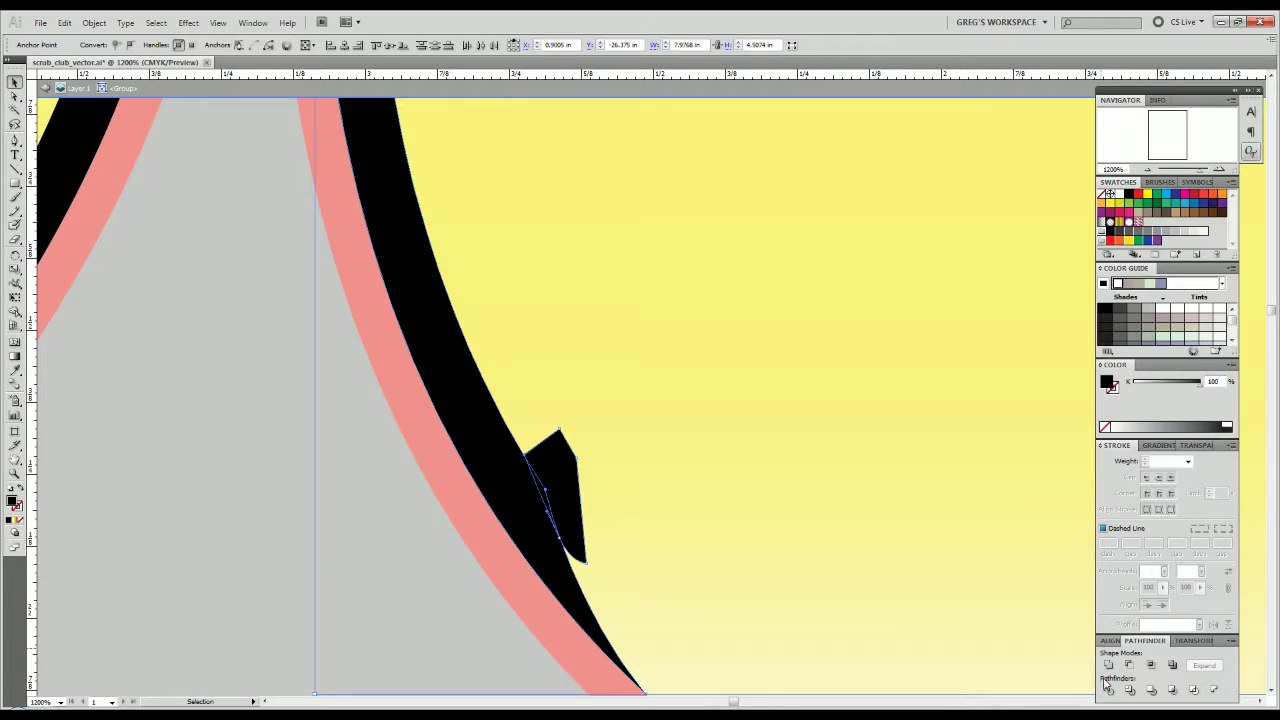
pyautogui.rightClick(546, 512)
pyautogui.click(572, 580)
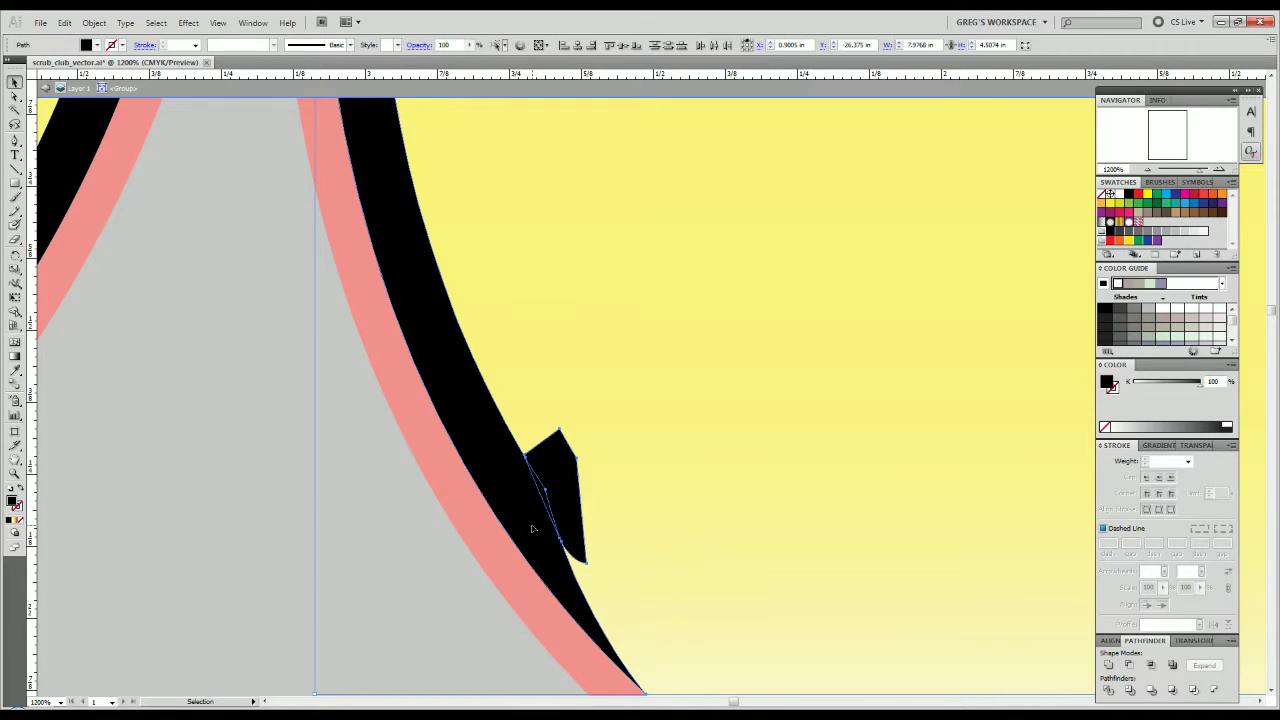
pyautogui.click(532, 522)
pyautogui.press('Delete')
pyautogui.scroll(-5, 309, 566)
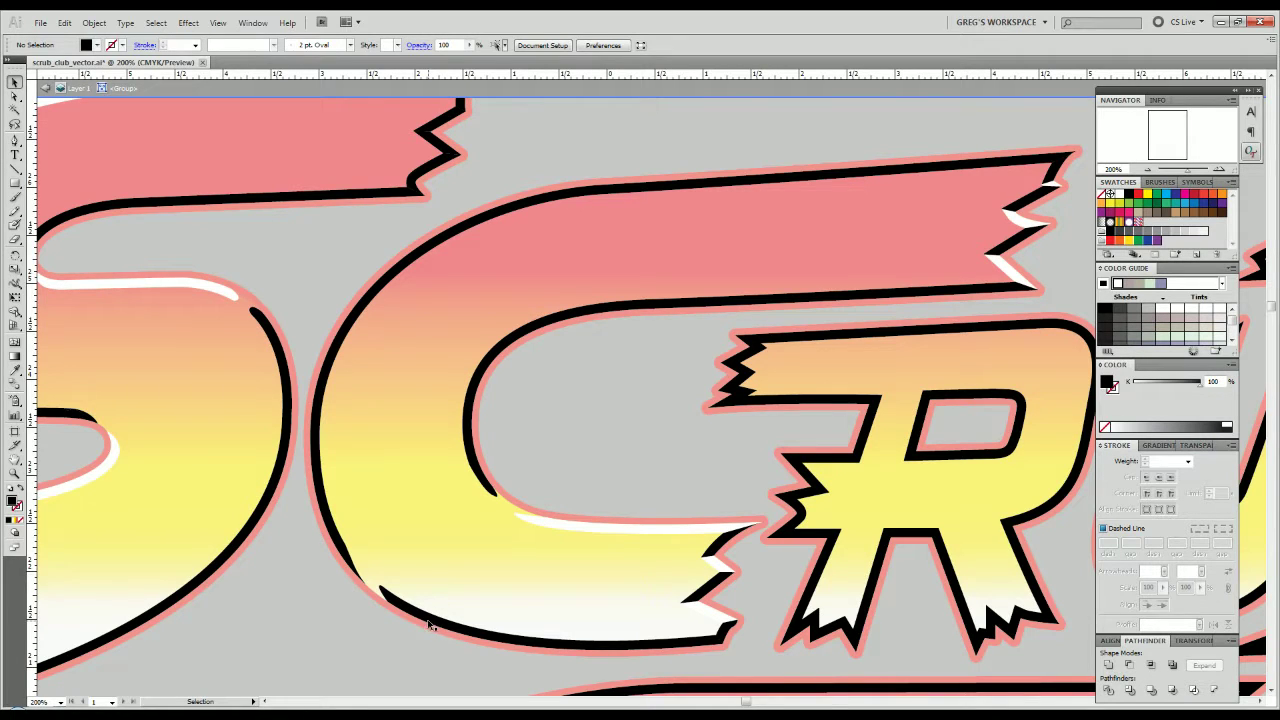
# Recolor the C's upper outer outline piece with the white sampled from its lower inner highlight, and deselect it.
pyautogui.click(333, 545)
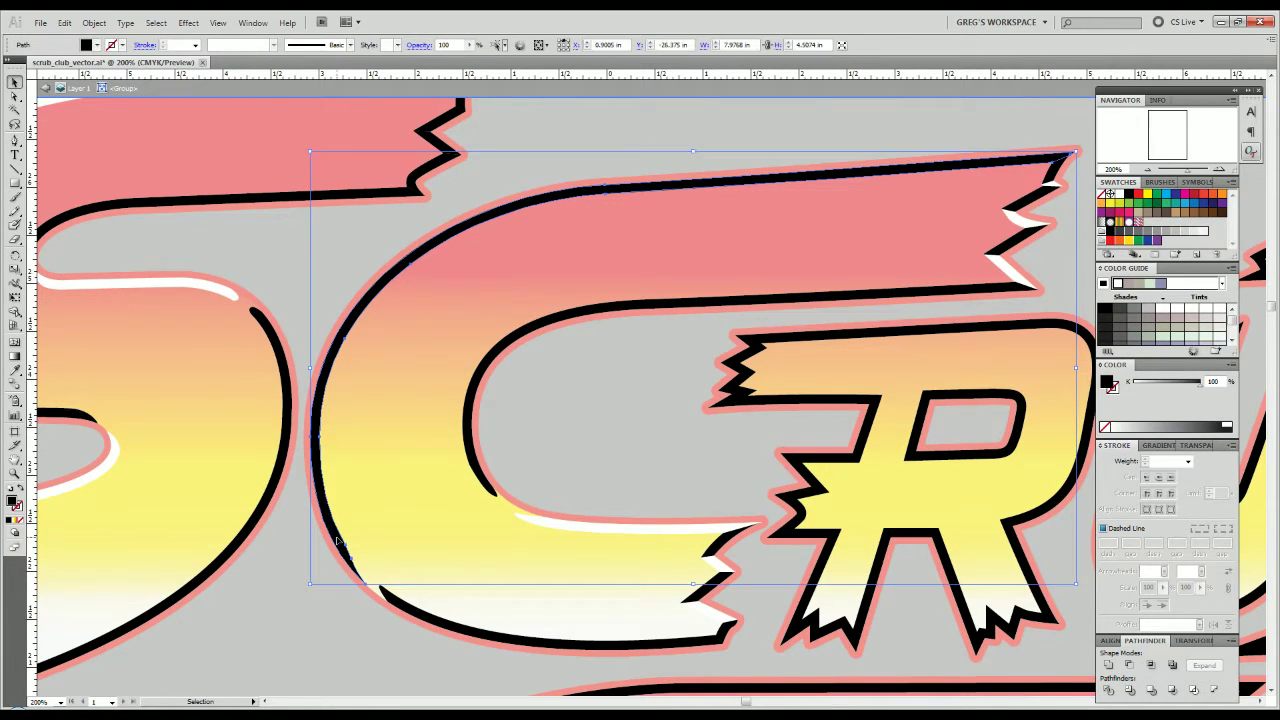
pyautogui.press('i')
pyautogui.click(558, 521)
pyautogui.press('v')
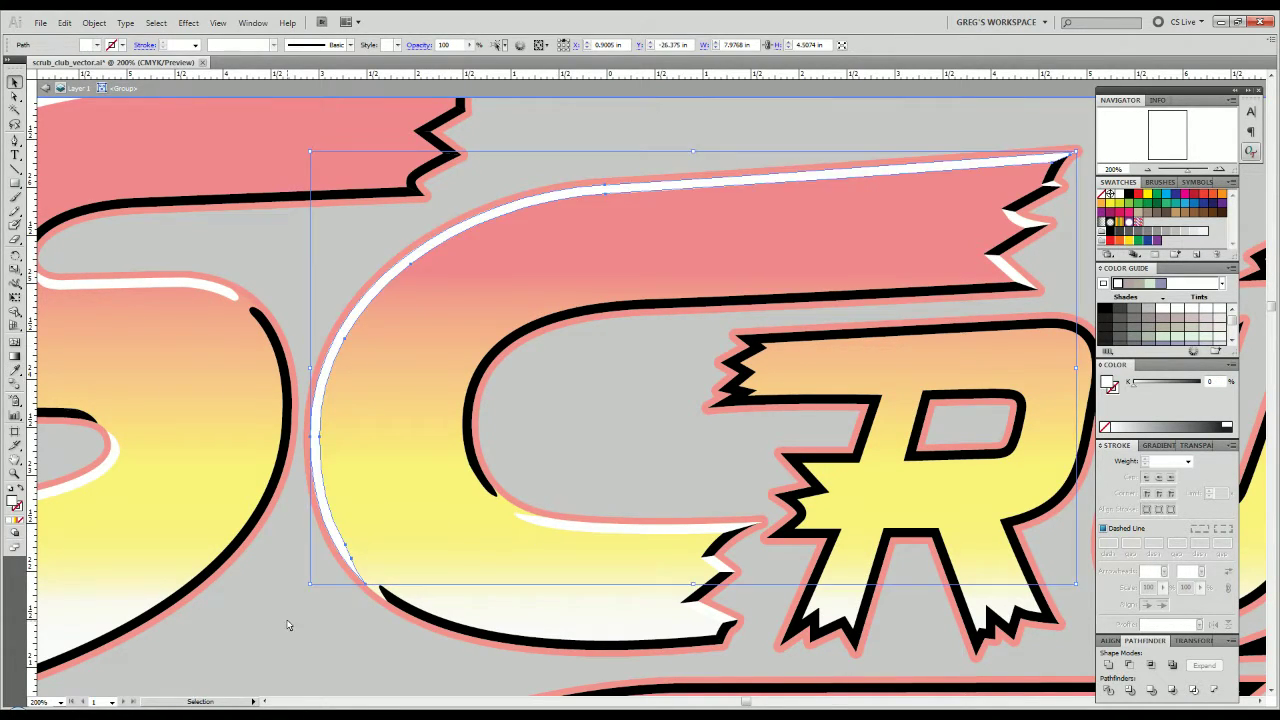
pyautogui.click(288, 625)
pyautogui.scroll(-1, 287, 625)
pyautogui.scroll(-1, 287, 625)
pyautogui.moveTo(299, 639); pyautogui.dragTo(267, 567)
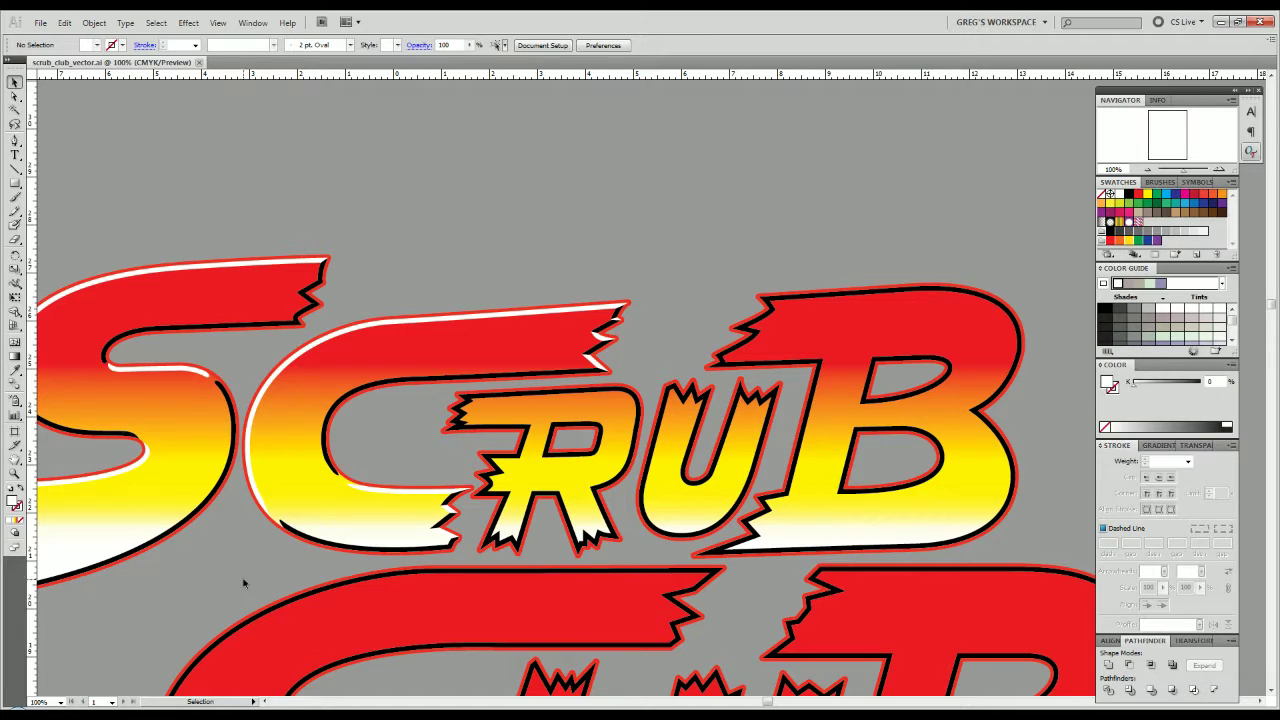
# Isolate the R's group, remove the fill color, and switch to outline view with the Pen tool active.
pyautogui.scroll(4, 472, 442)
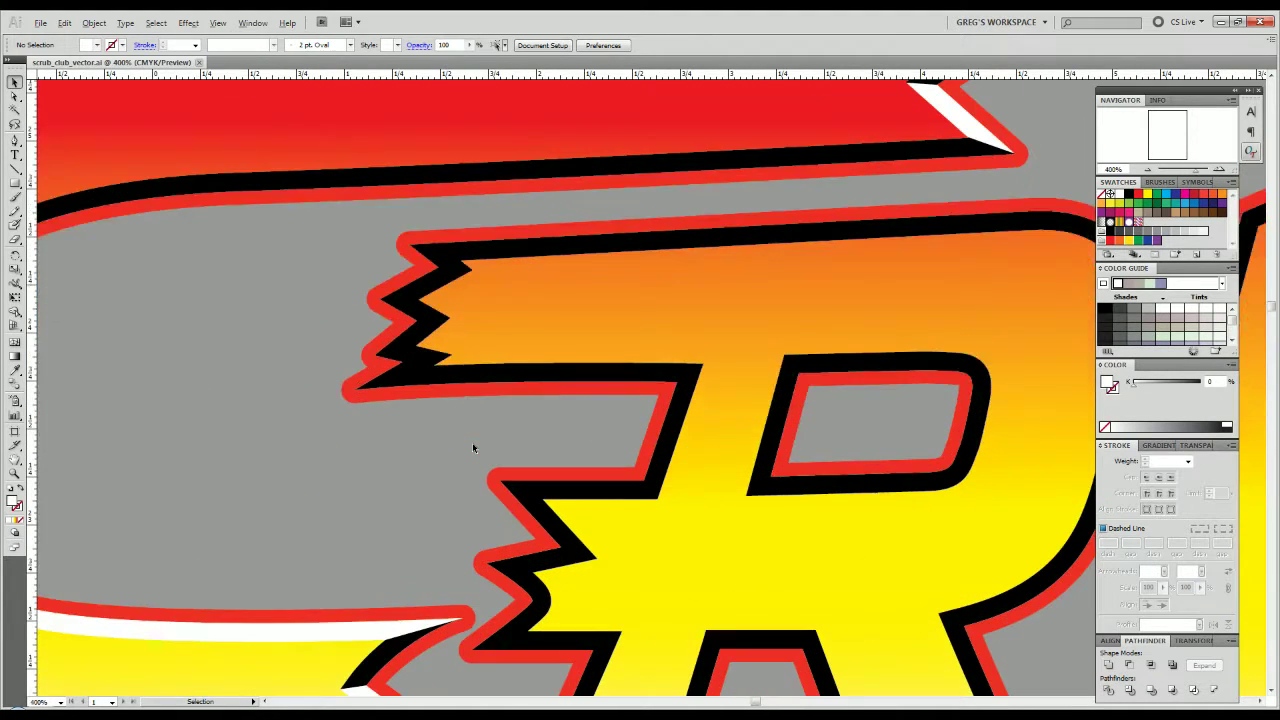
pyautogui.doubleClick(415, 365)
pyautogui.scroll(2, 374, 430)
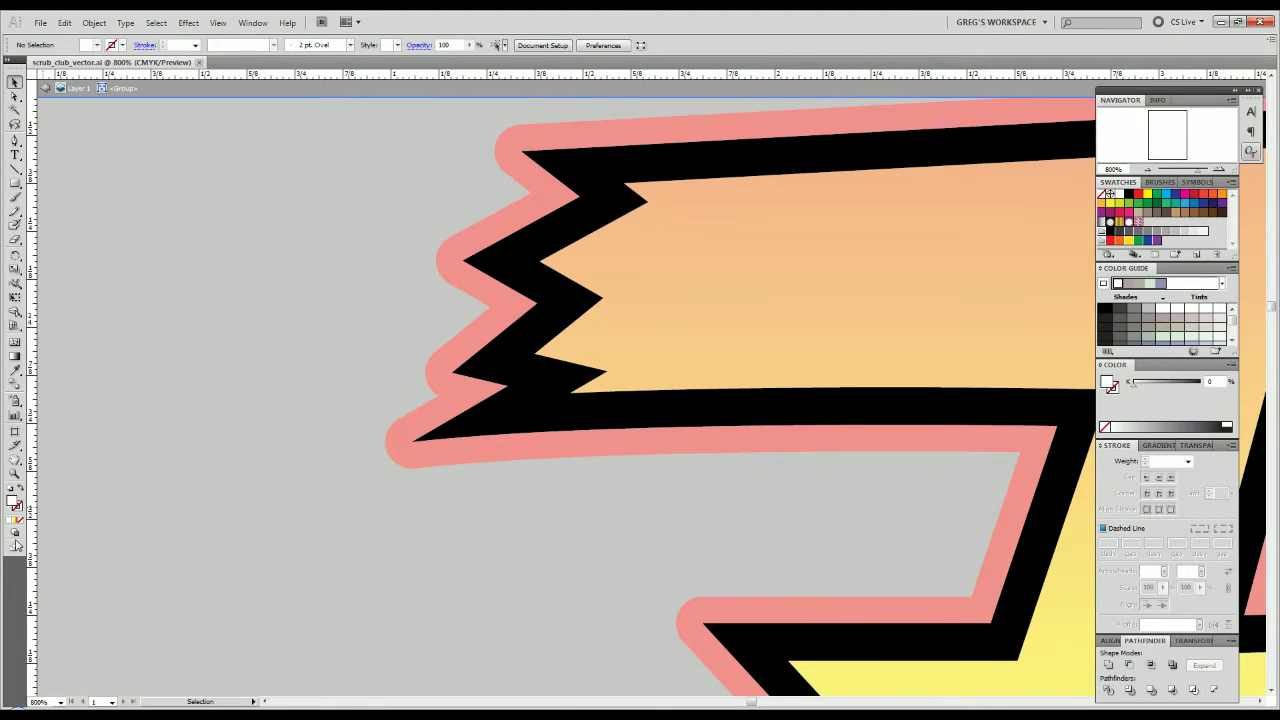
pyautogui.click(18, 521)
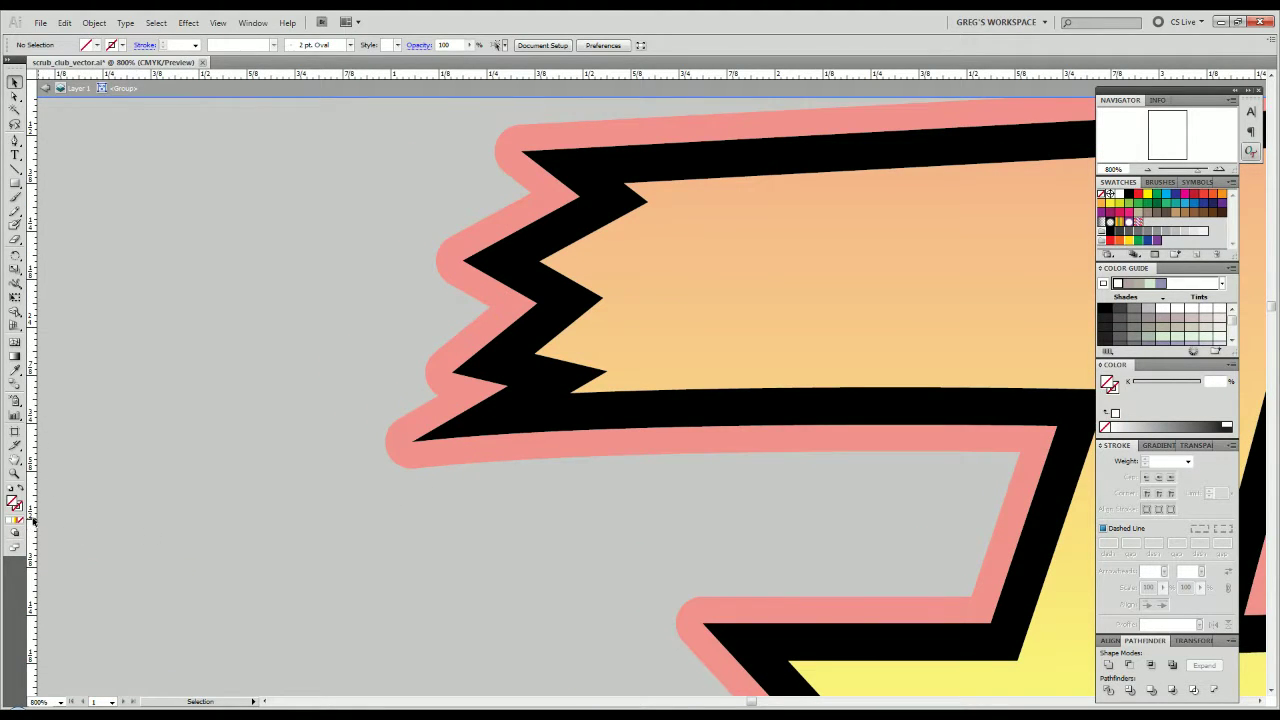
pyautogui.hotkey('ctrl', 'y')
pyautogui.press('p')
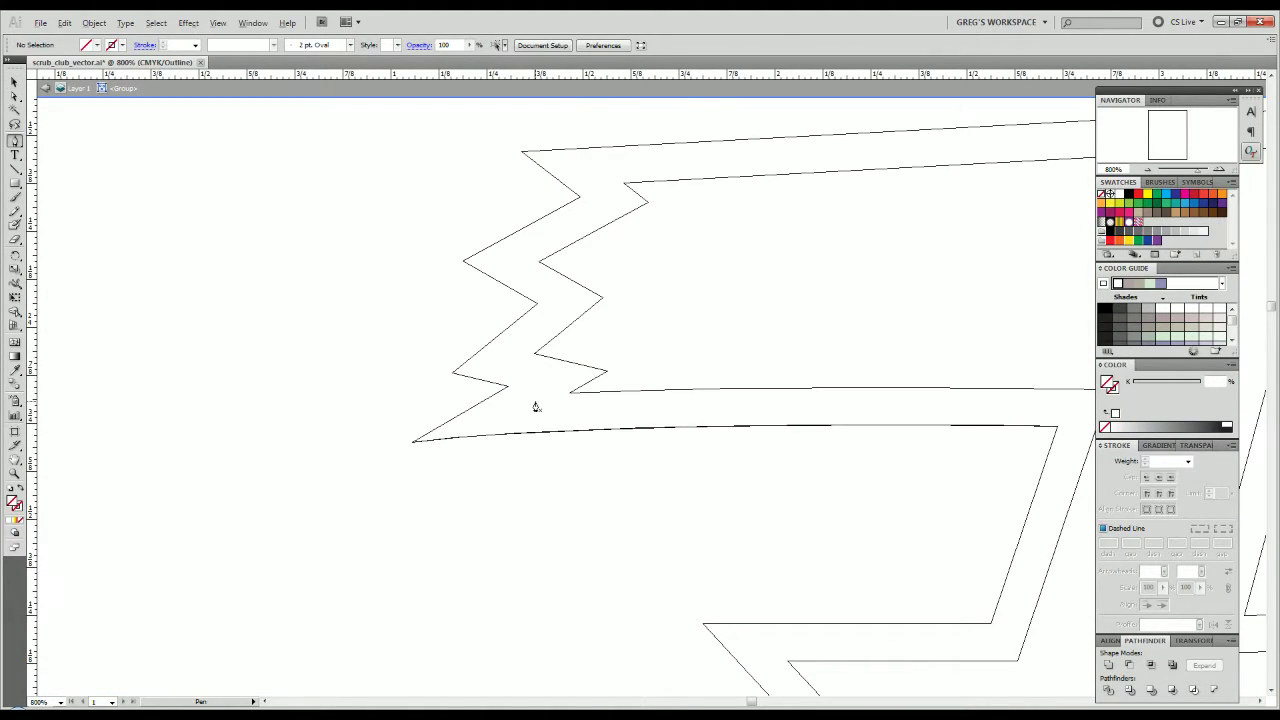
# Start a cutting path across the outline at the R's upper-arm bottom tip, go around outside, and cross at the first notch.
pyautogui.scroll(3, 535, 407)
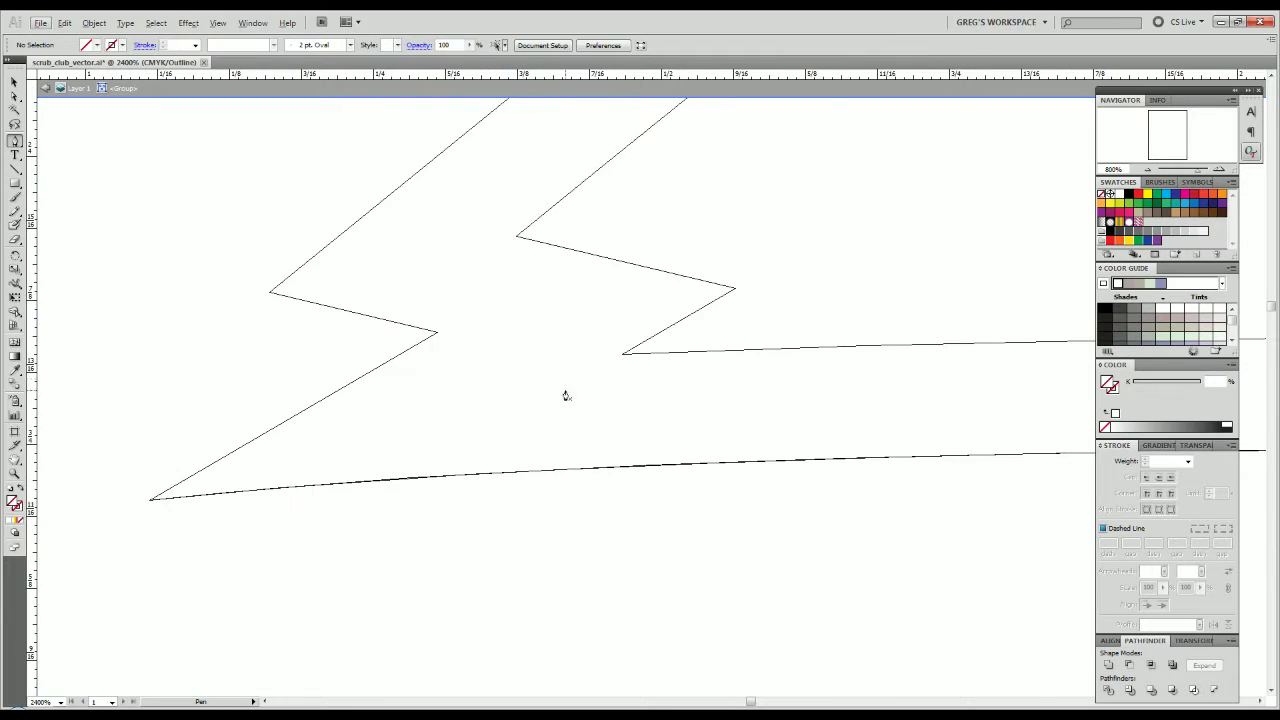
pyautogui.click(625, 354)
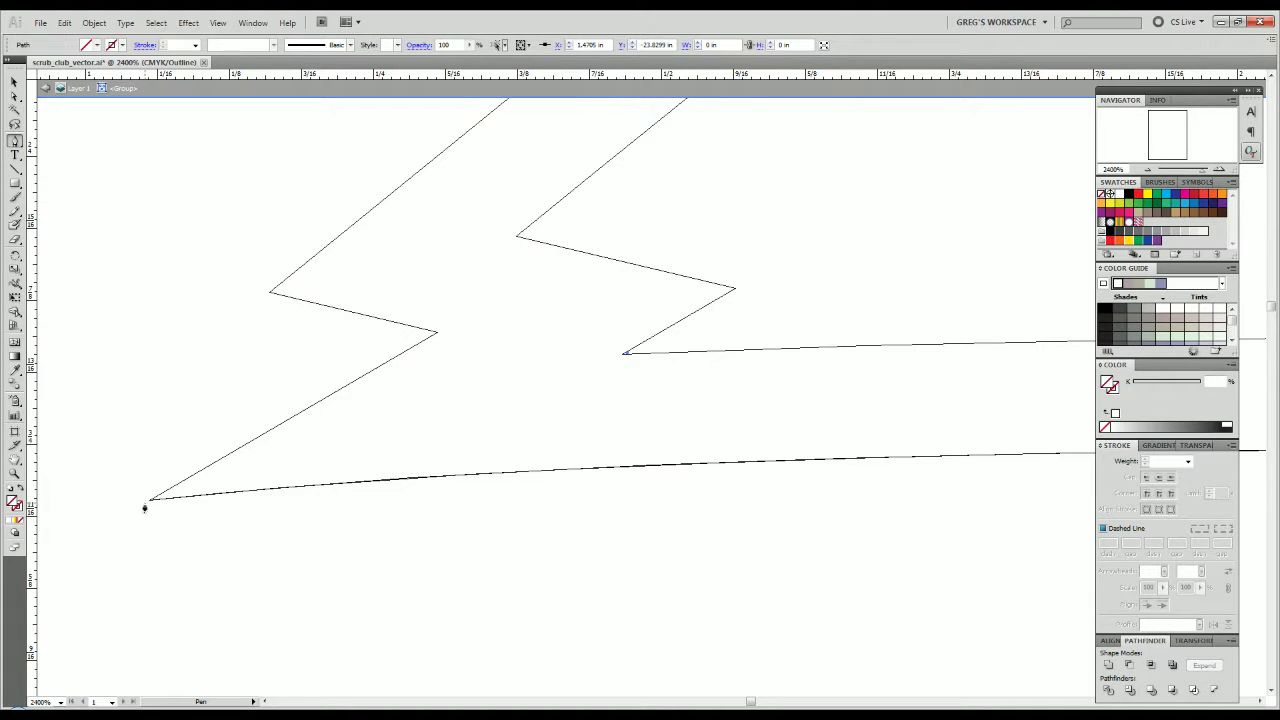
pyautogui.click(146, 501)
pyautogui.click(127, 483)
pyautogui.click(166, 428)
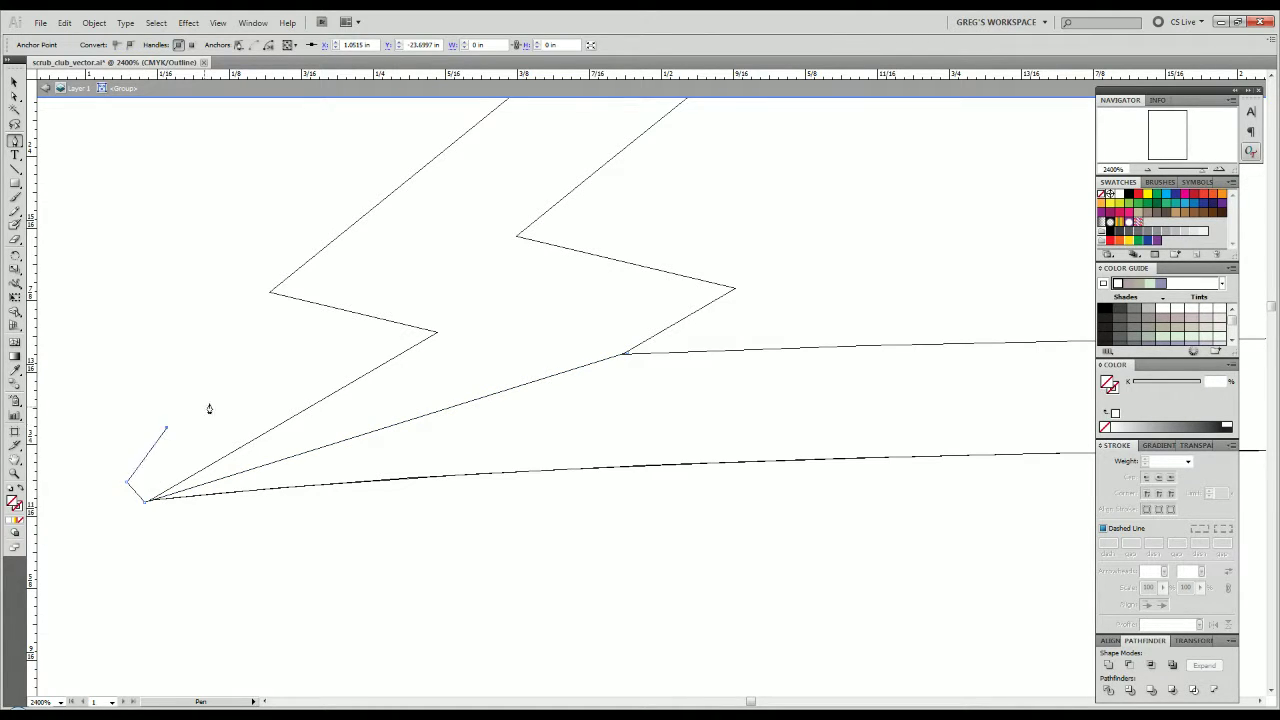
pyautogui.moveTo(331, 346); pyautogui.dragTo(205, 445)
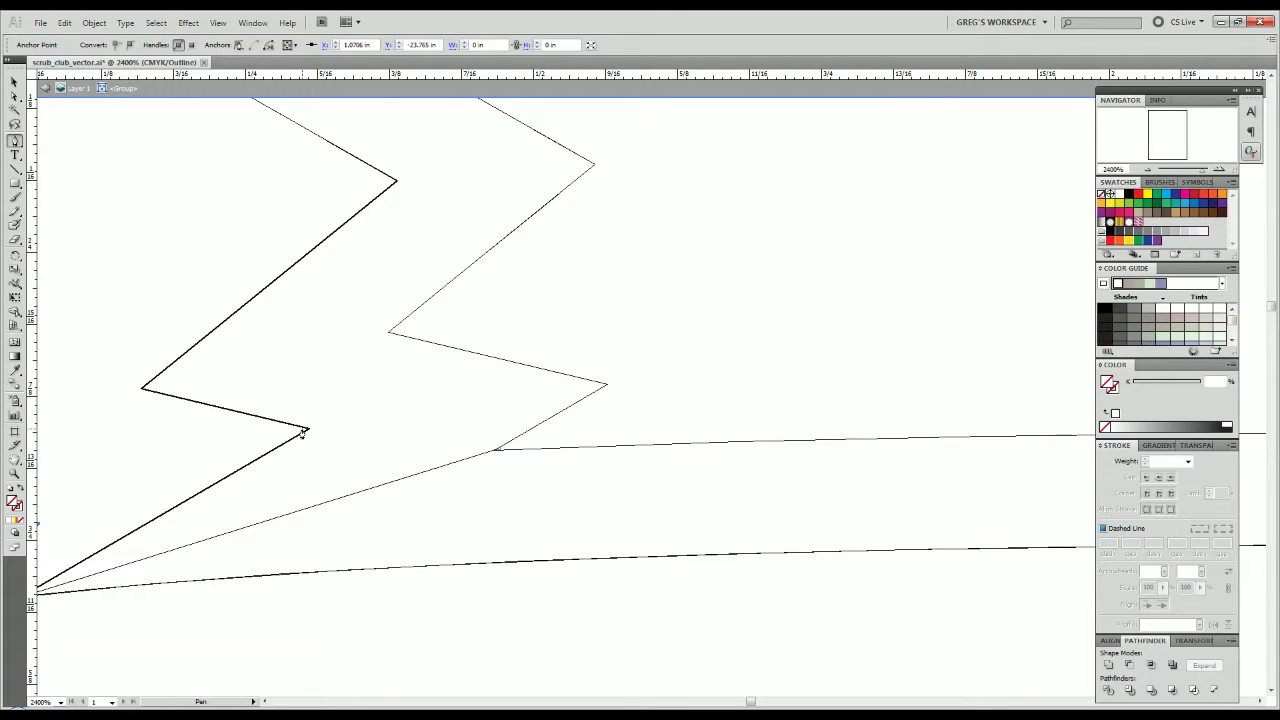
pyautogui.click(306, 431)
pyautogui.click(613, 385)
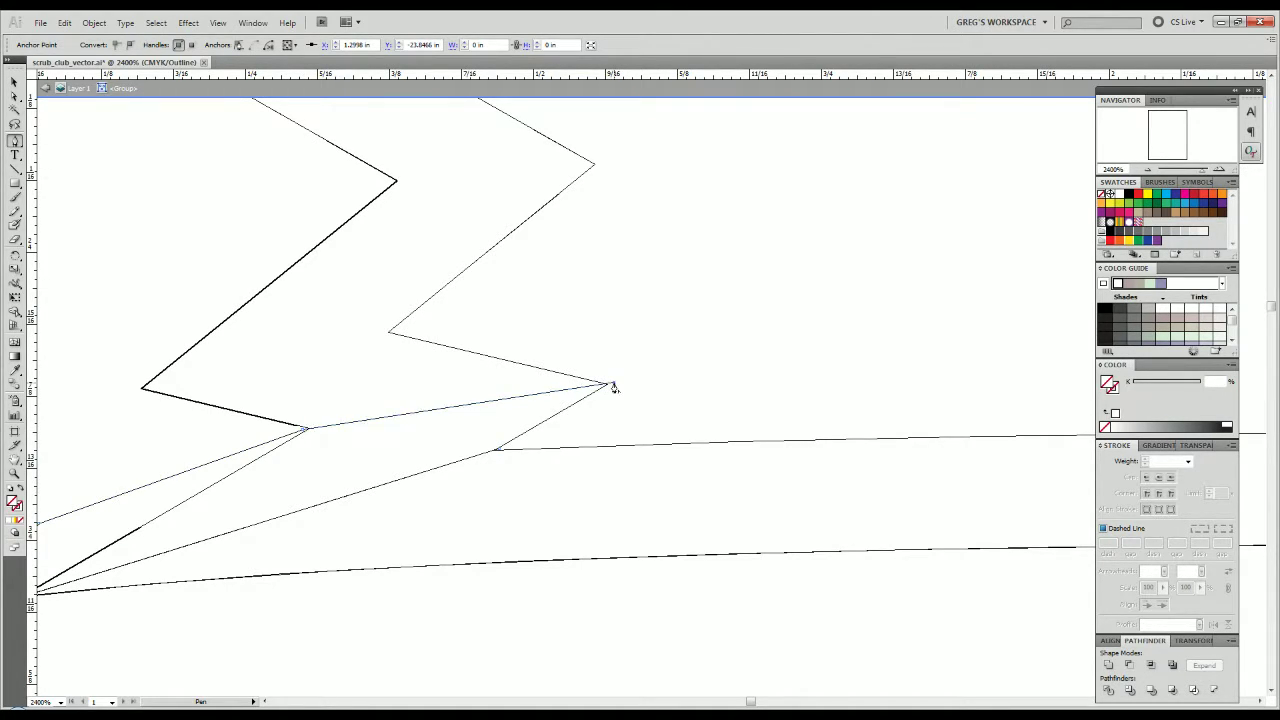
# Undo and restore the last anchor at the lowest inner point of the R's jagged edge.
pyautogui.hotkey('ctrl', 'z')
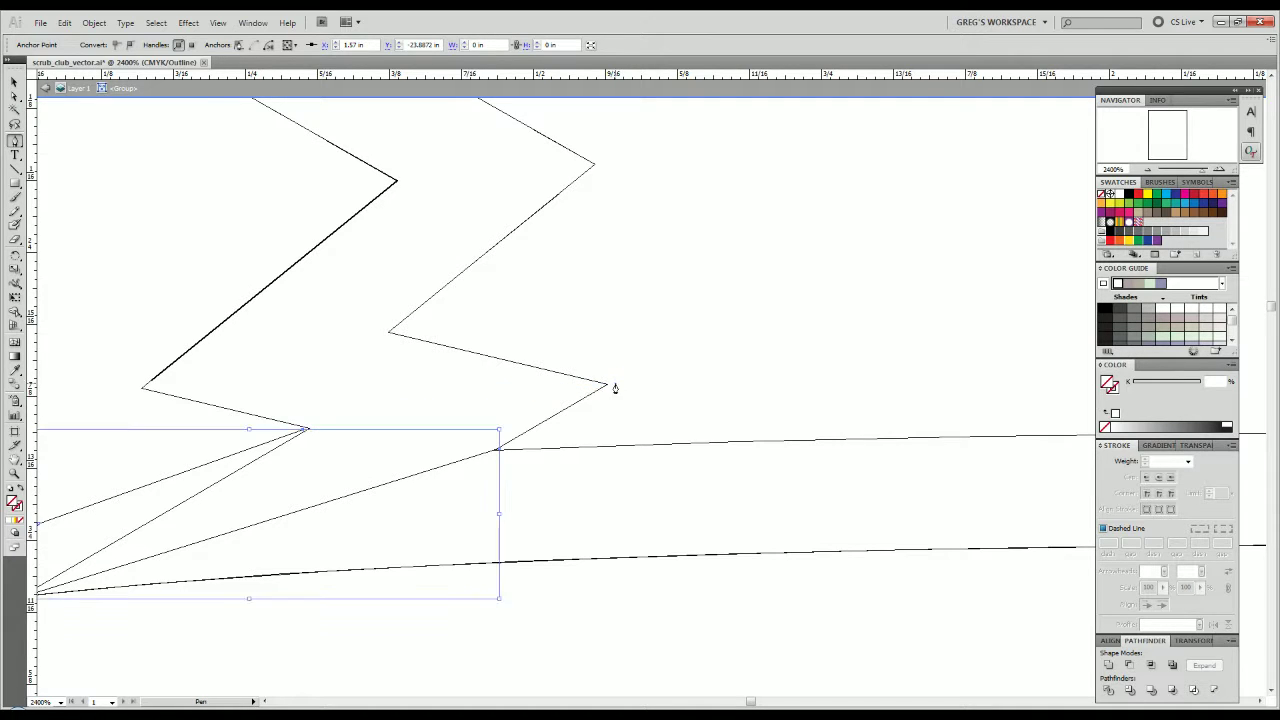
pyautogui.hotkey('ctrl', 'shift', 'z')
pyautogui.hotkey('ctrl', 'z')
pyautogui.hotkey('ctrl', 'shift', 'z')
pyautogui.hotkey('ctrl', 'z')
pyautogui.hotkey('ctrl', 'z')
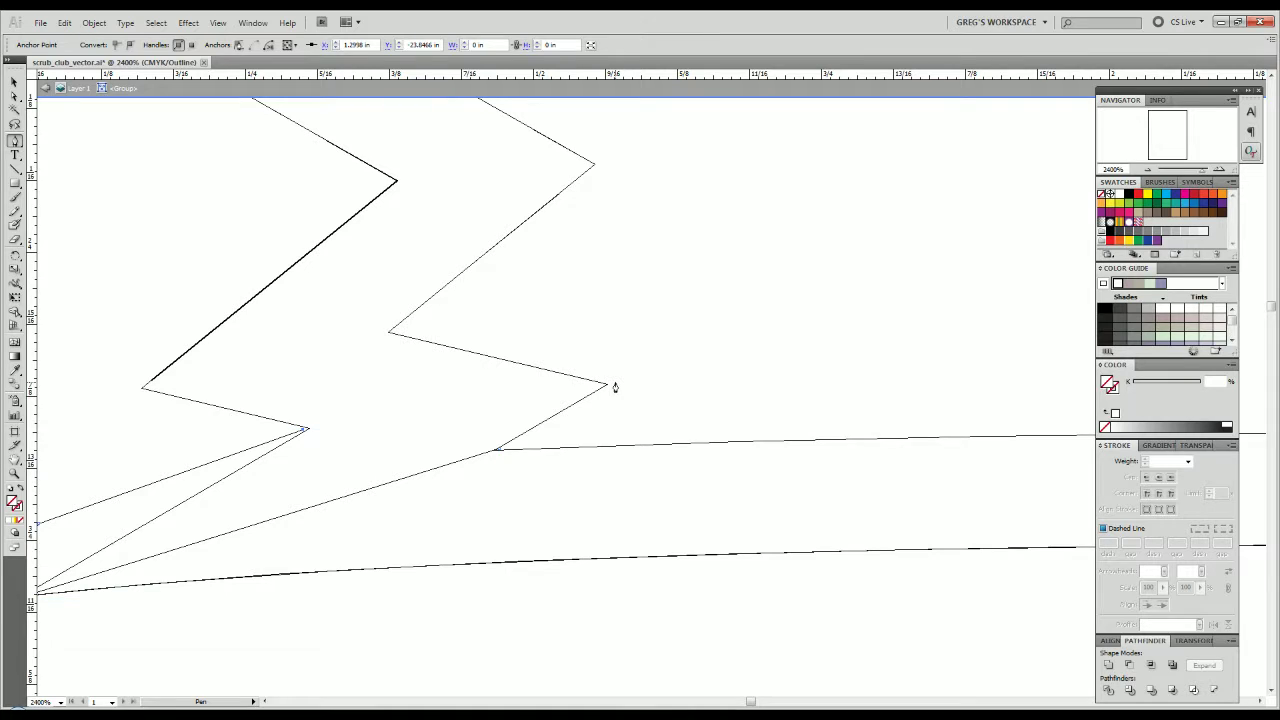
pyautogui.hotkey('ctrl', 'shift', 'z')
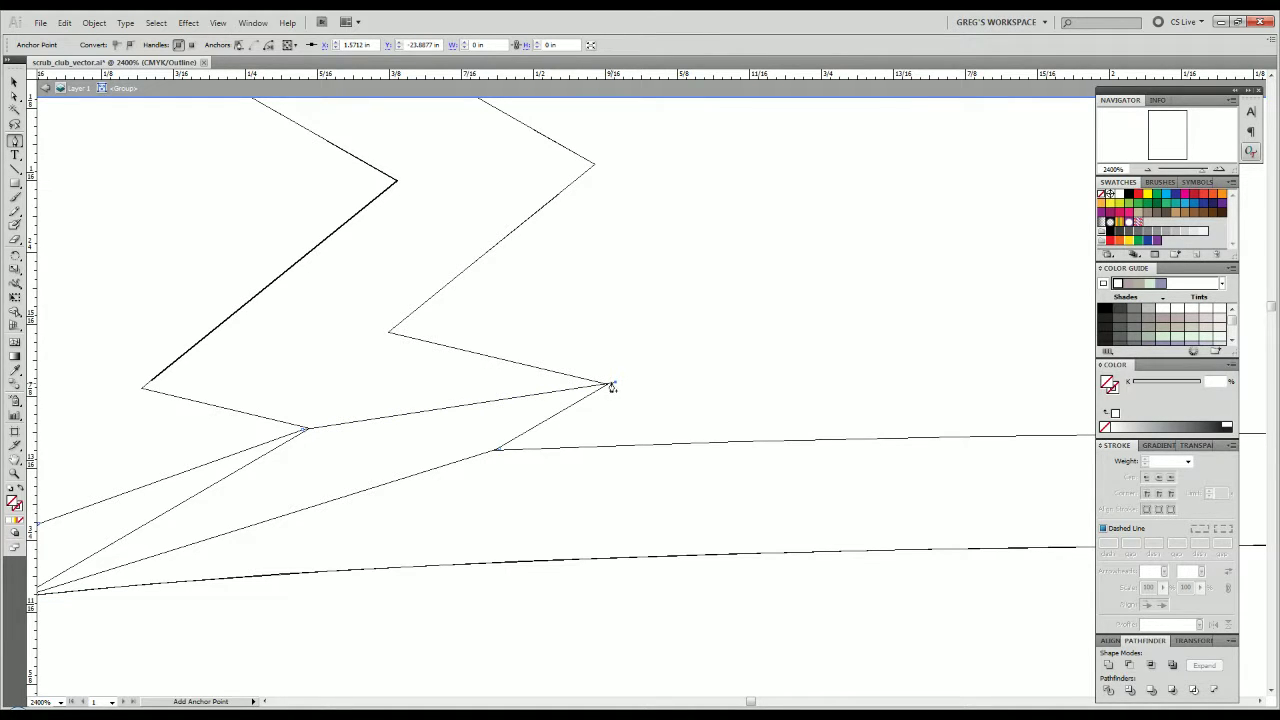
# Continue the cutting path across the outline at the arm's lower jagged tip and back through the notch above it.
pyautogui.click(500, 309)
pyautogui.click(388, 333)
pyautogui.click(141, 392)
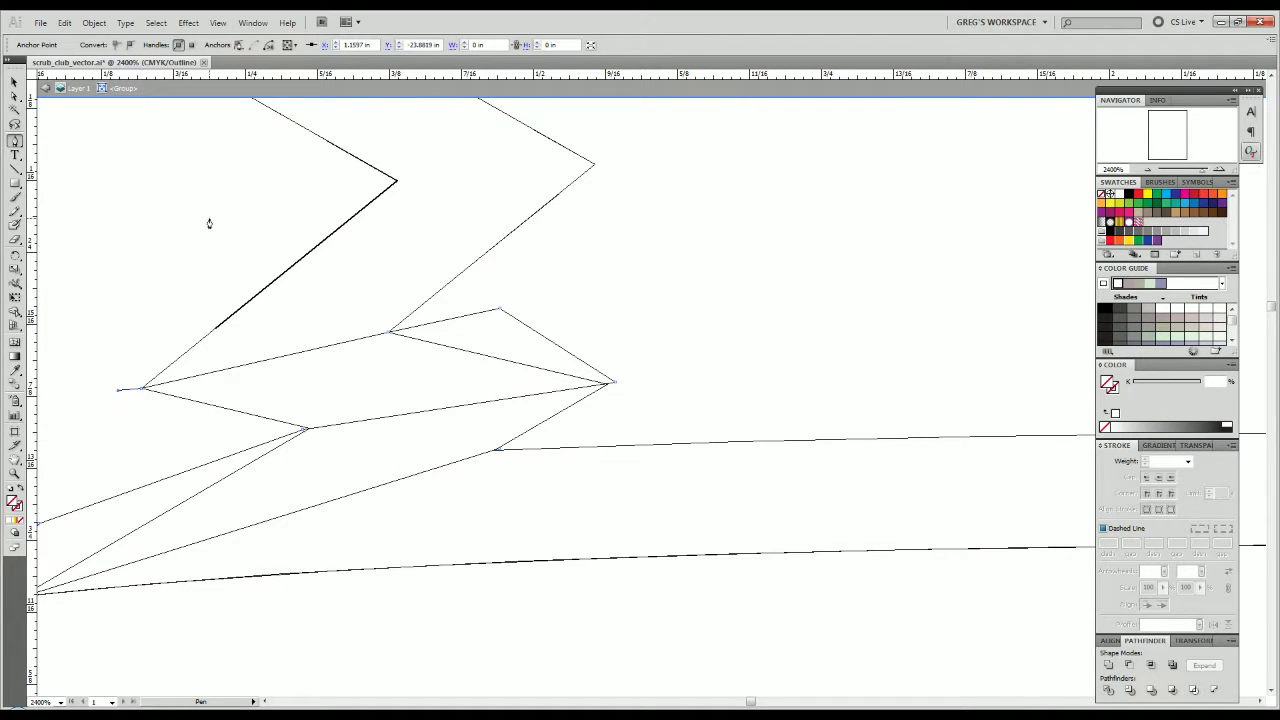
pyautogui.moveTo(208, 220); pyautogui.dragTo(141, 428)
pyautogui.click(237, 377)
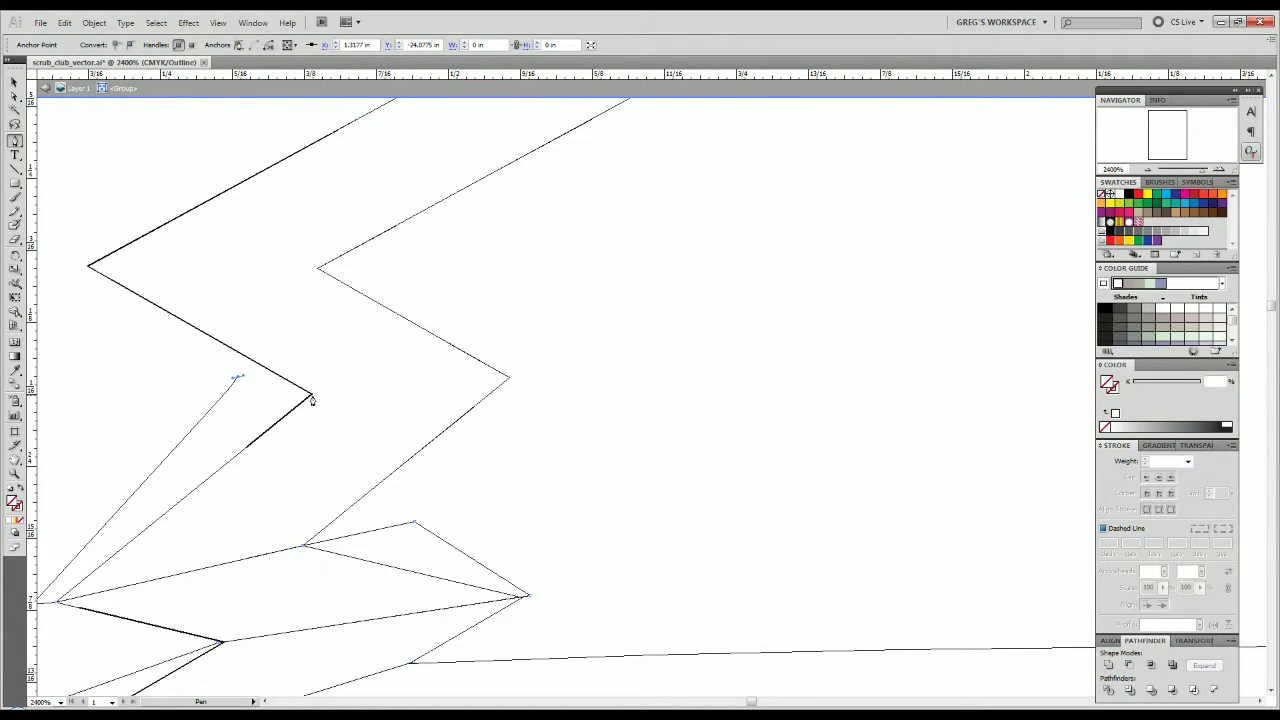
pyautogui.click(311, 396)
pyautogui.click(509, 380)
# Loop the path inside the R's arm and across the outline to the outer tip of its upper jag.
pyautogui.click(558, 351)
pyautogui.click(404, 255)
pyautogui.scroll(2, 356, 288)
pyautogui.moveTo(333, 285); pyautogui.dragTo(715, 477)
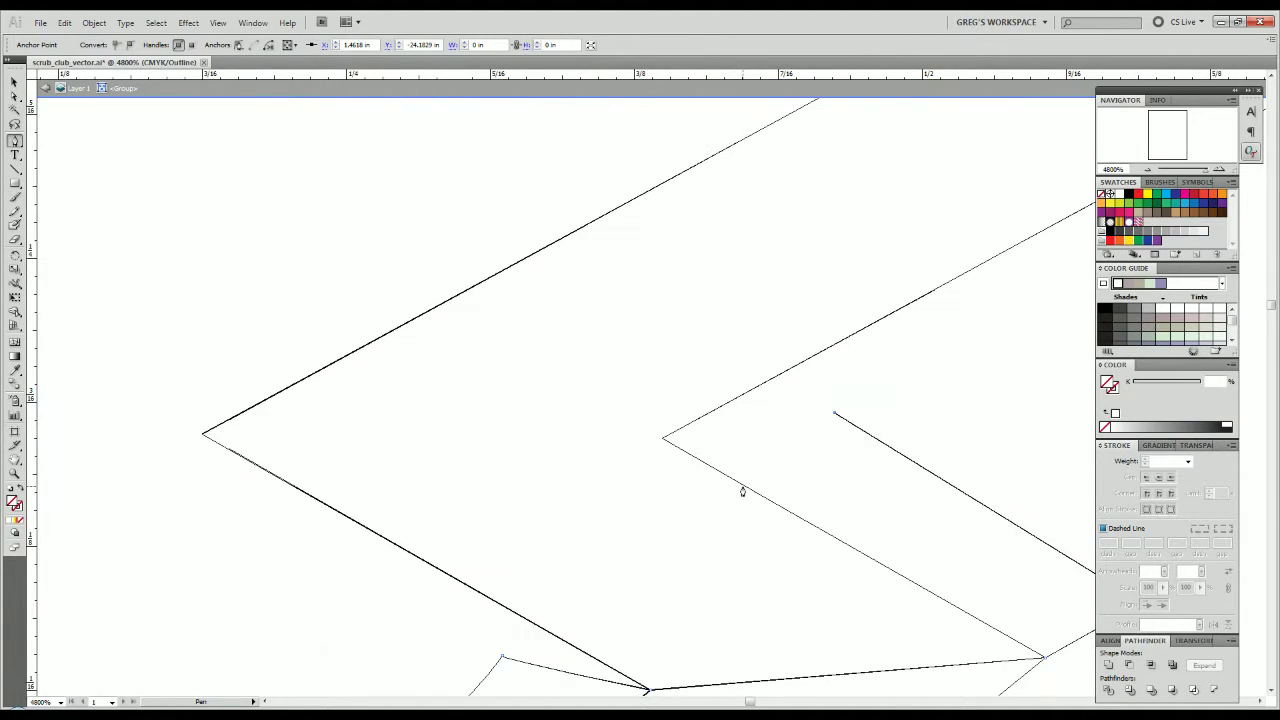
pyautogui.click(662, 440)
pyautogui.click(202, 437)
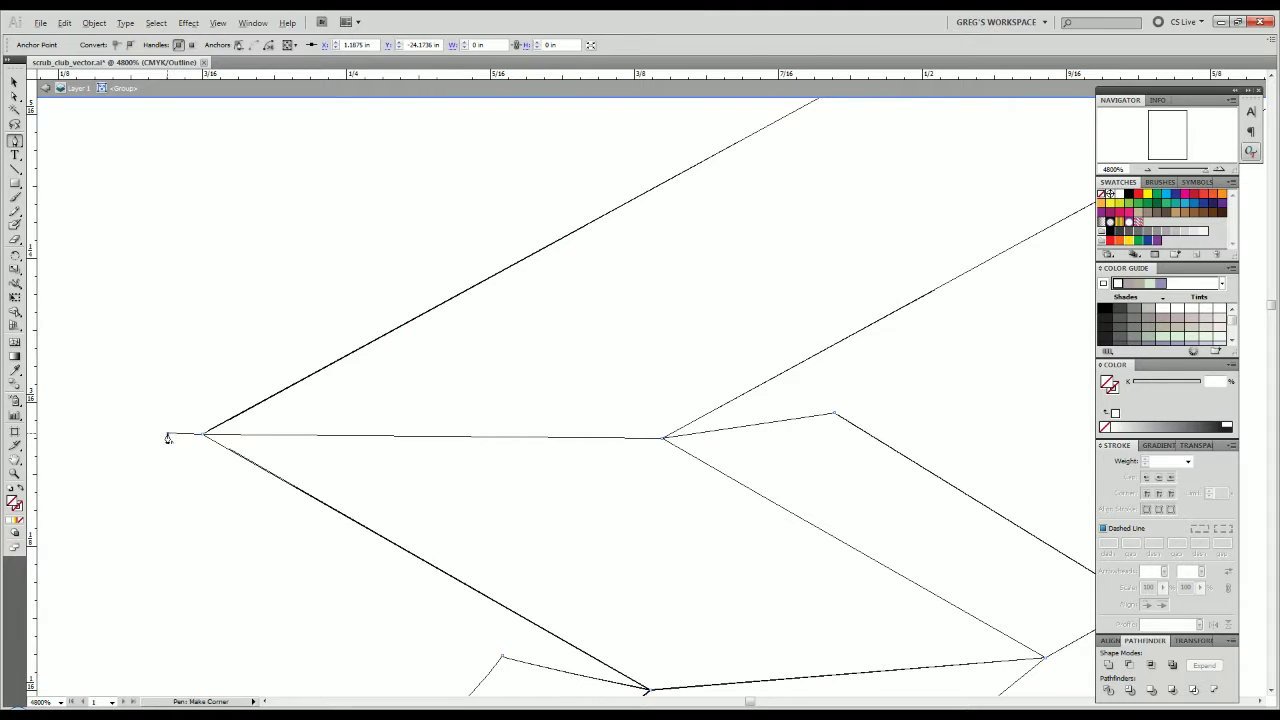
pyautogui.keyDown('alt'); pyautogui.scroll(-4, 166, 437); pyautogui.keyUp('alt')
pyautogui.keyDown('alt'); pyautogui.scroll(4, 337, 316); pyautogui.keyUp('alt')
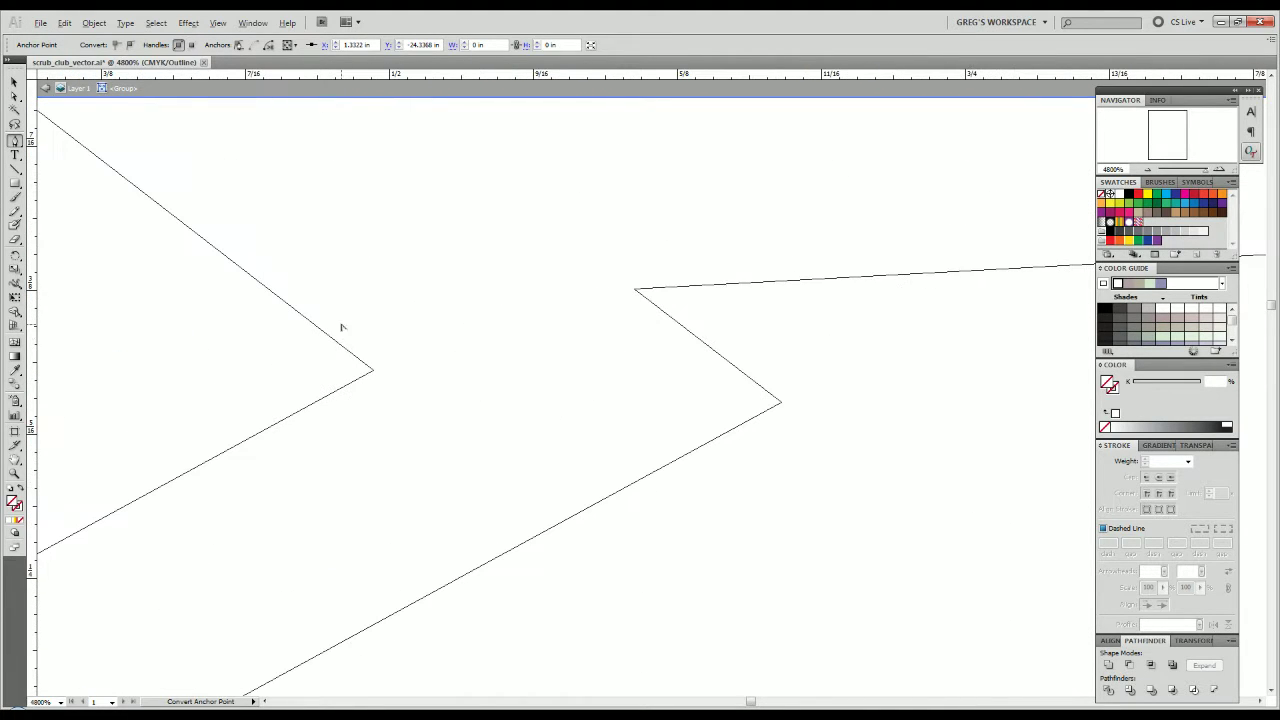
# Carry the path across the outline at the arm's uppermost notch and back through its top-left corner.
pyautogui.click(372, 372)
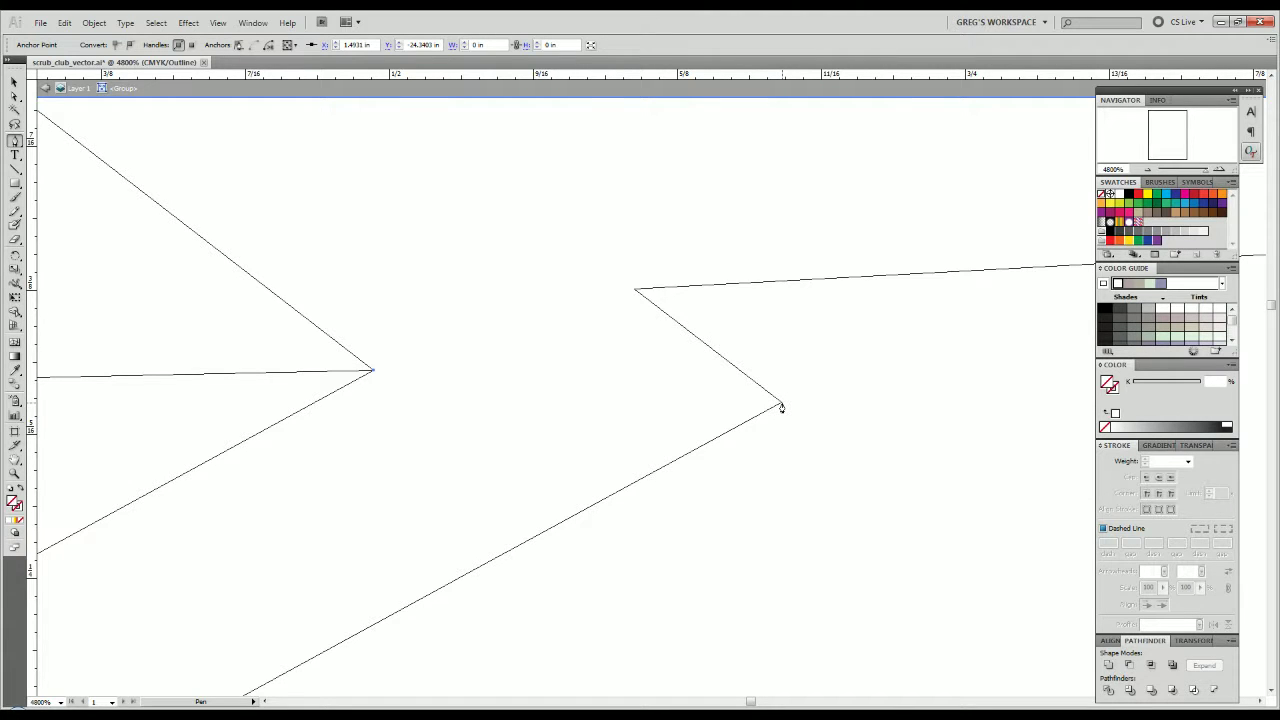
pyautogui.click(782, 403)
pyautogui.click(810, 381)
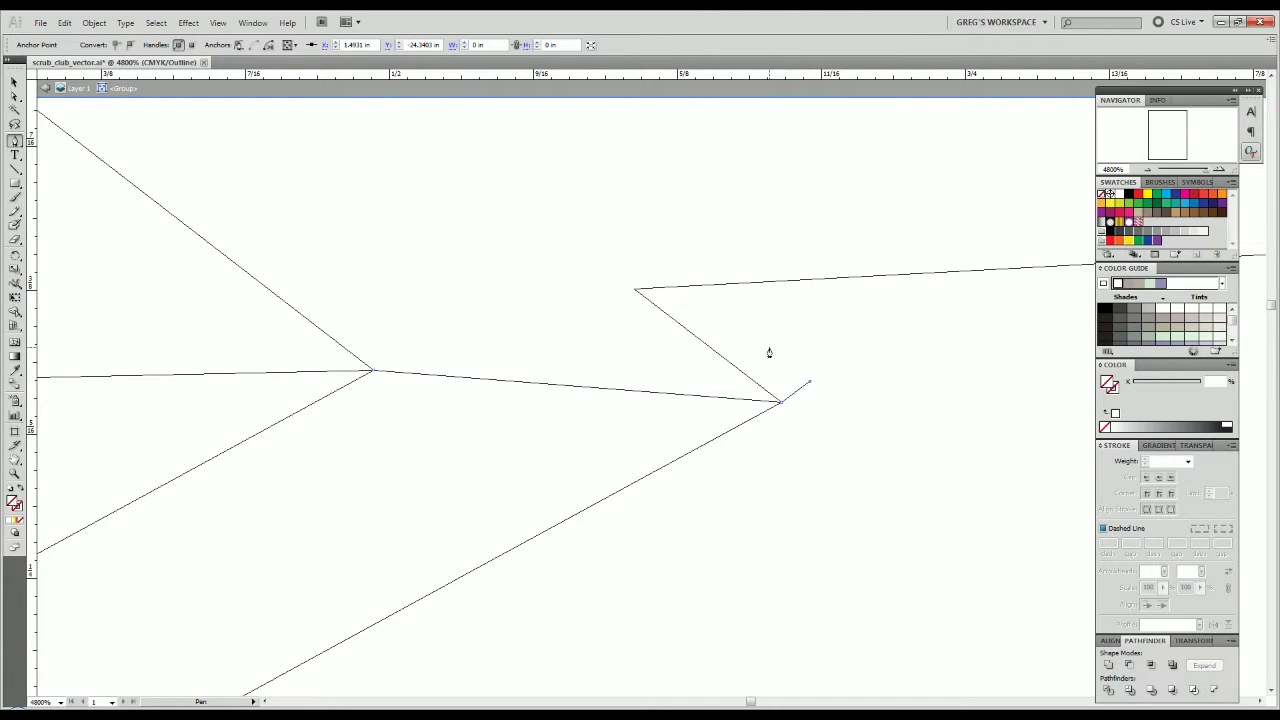
pyautogui.click(769, 348)
pyautogui.moveTo(649, 326); pyautogui.dragTo(905, 582)
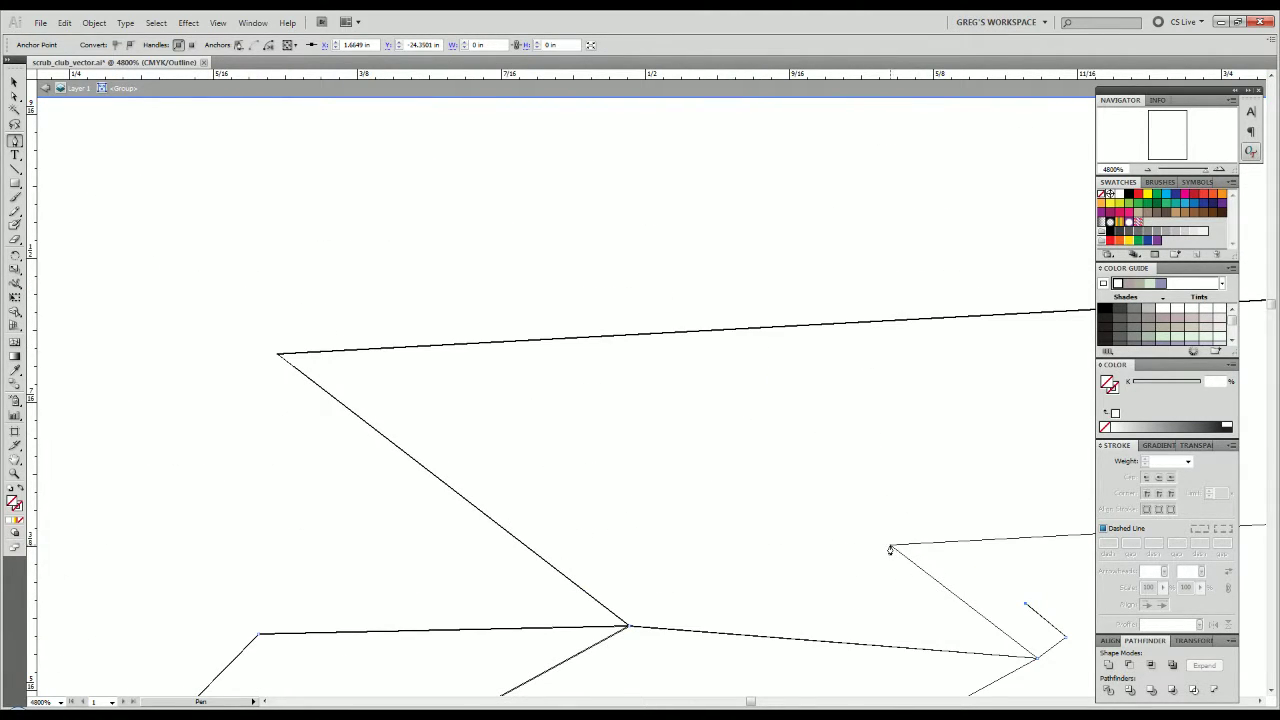
pyautogui.click(891, 548)
pyautogui.click(277, 356)
# Extend the path outside the R's top edge, curve it around the upper bowl, and continue down the outer side.
pyautogui.keyDown('alt'); pyautogui.scroll(-3, 226, 392); pyautogui.keyUp('alt')
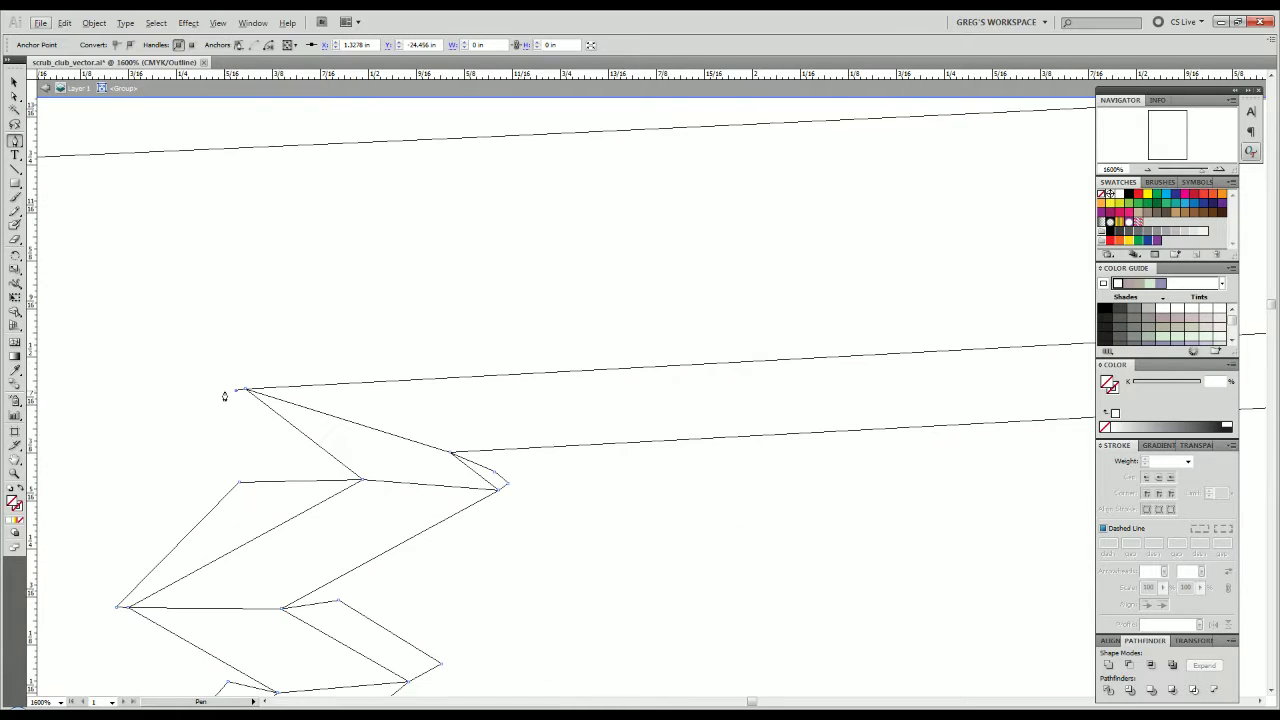
pyautogui.keyDown('alt'); pyautogui.scroll(-3, 234, 351); pyautogui.keyUp('alt')
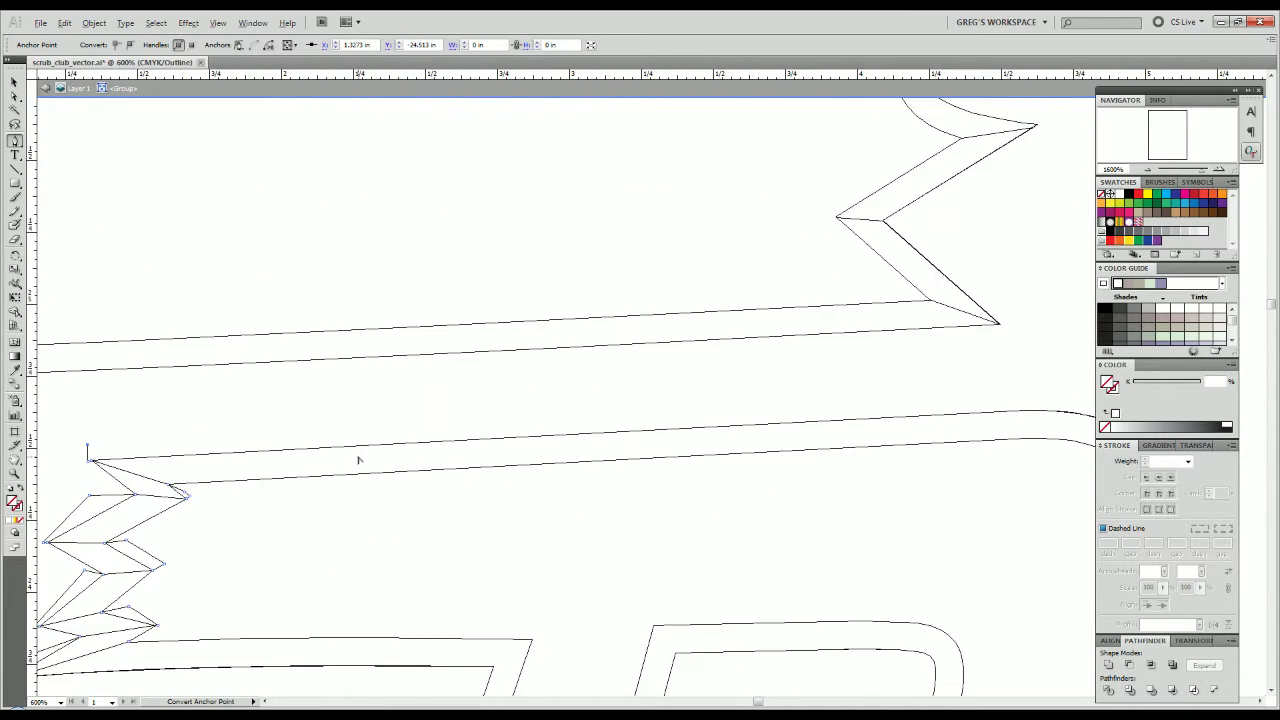
pyautogui.keyDown('alt'); pyautogui.scroll(-1, 358, 460); pyautogui.keyUp('alt')
pyautogui.click(842, 408)
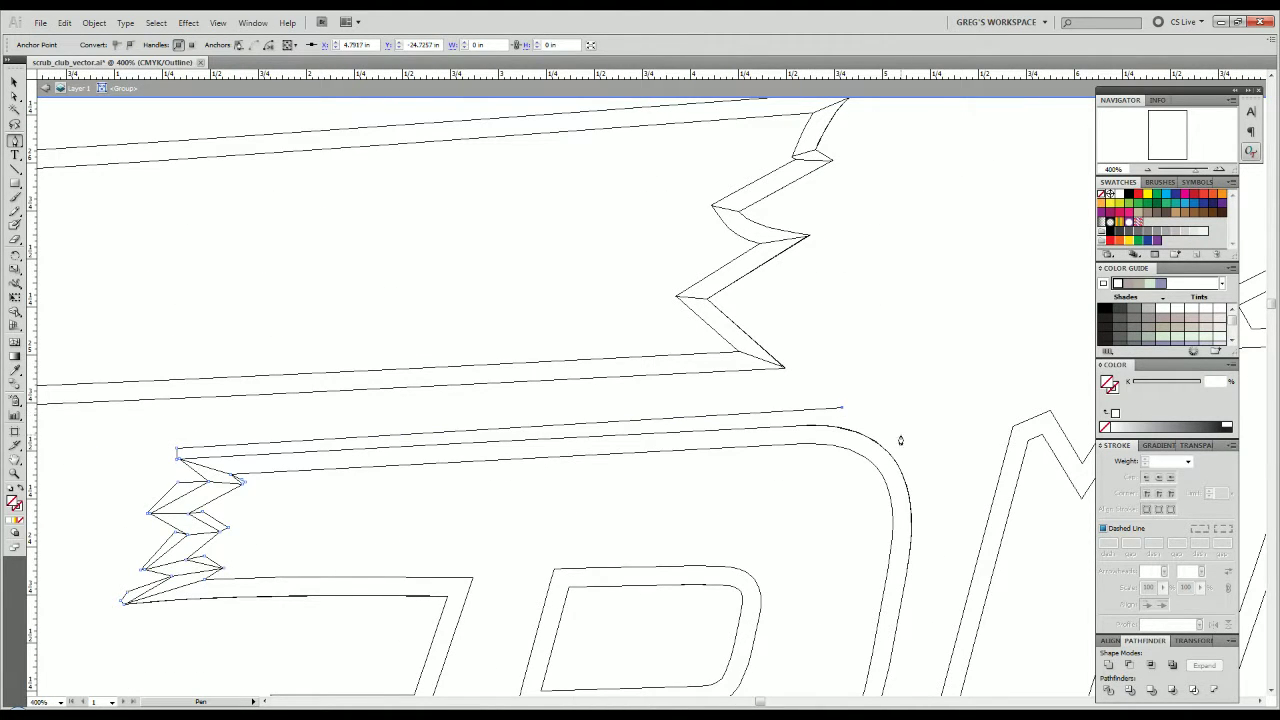
pyautogui.moveTo(932, 514); pyautogui.dragTo(930, 369)
pyautogui.press('space')
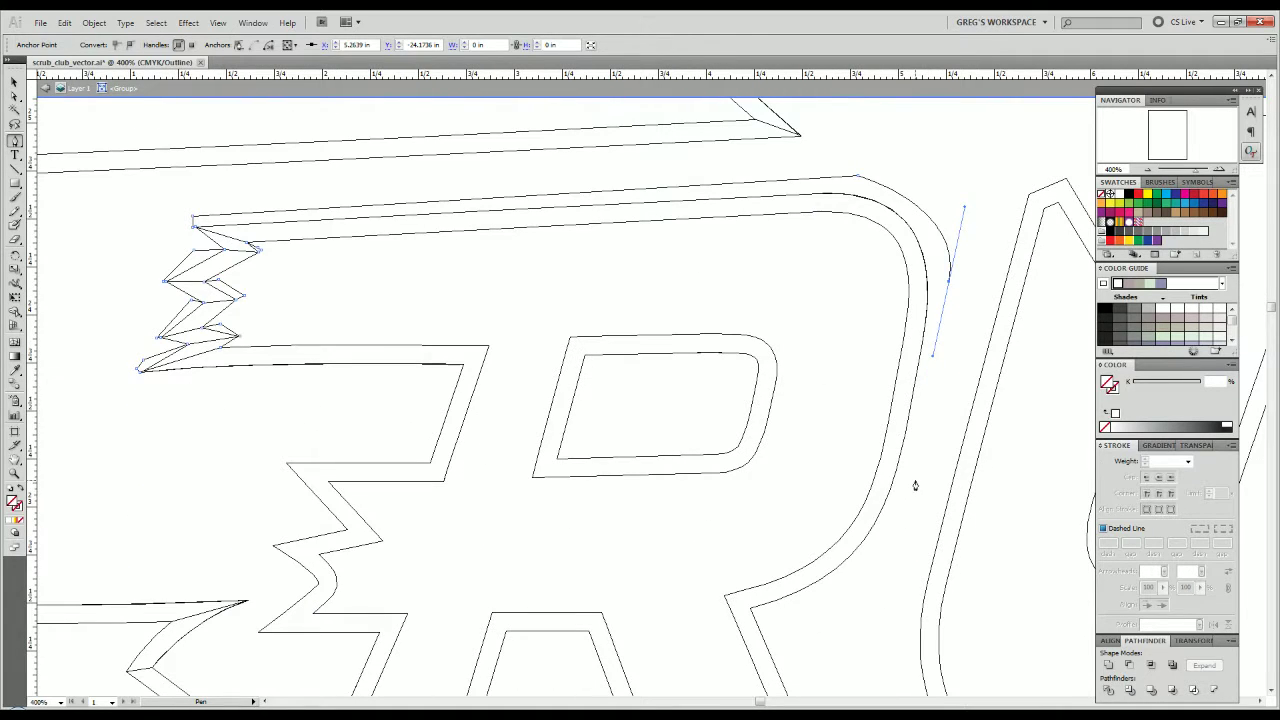
pyautogui.click(914, 485)
# Bring the path around the bowl's lower outside and across the outline at the corner where it meets the right leg.
pyautogui.scroll(2, 857, 606)
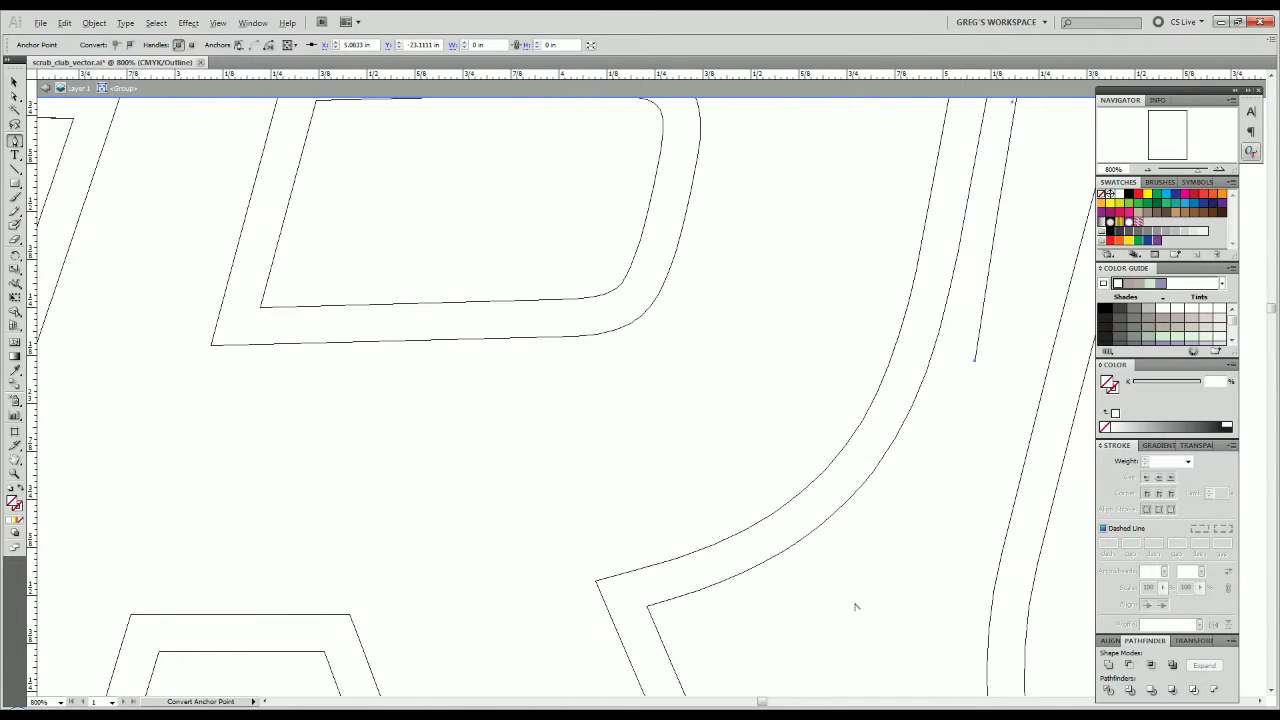
pyautogui.click(846, 607)
pyautogui.click(726, 631)
pyautogui.scroll(2, 686, 631)
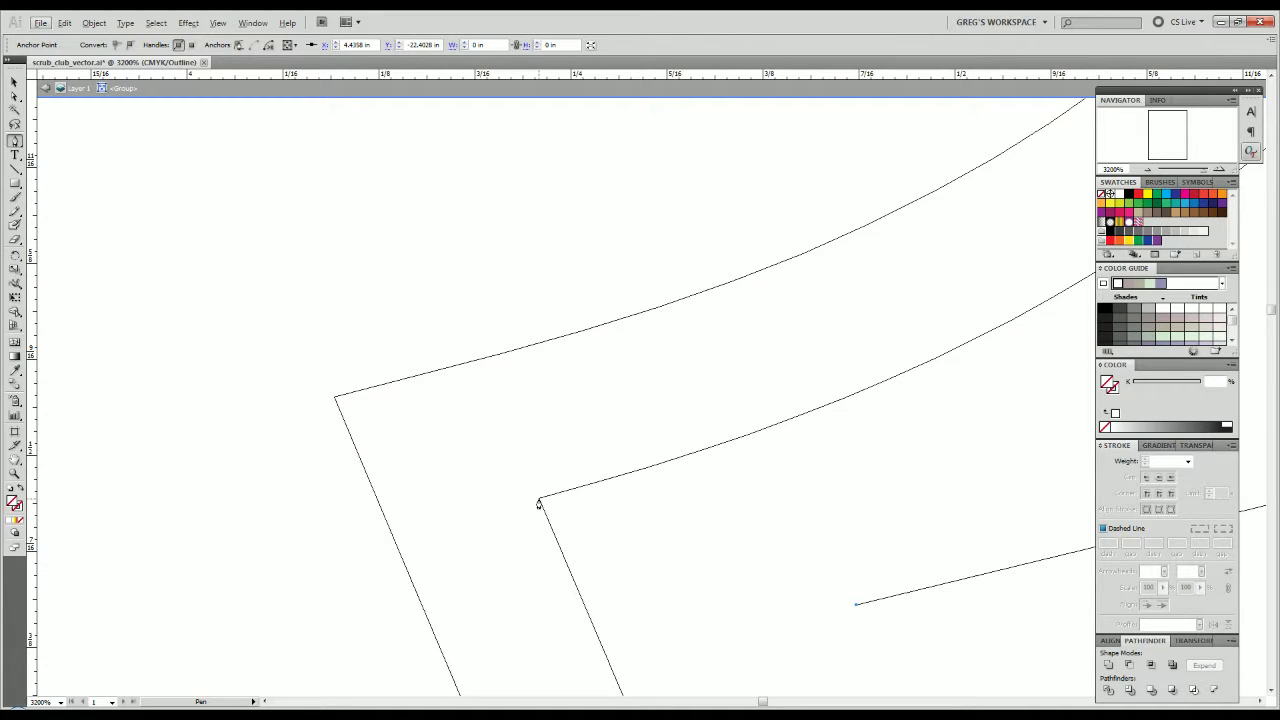
pyautogui.click(538, 499)
pyautogui.click(334, 399)
# Run the path down inside the R's right leg and out across the outline at the foot's right tip.
pyautogui.scroll(-2, 274, 434)
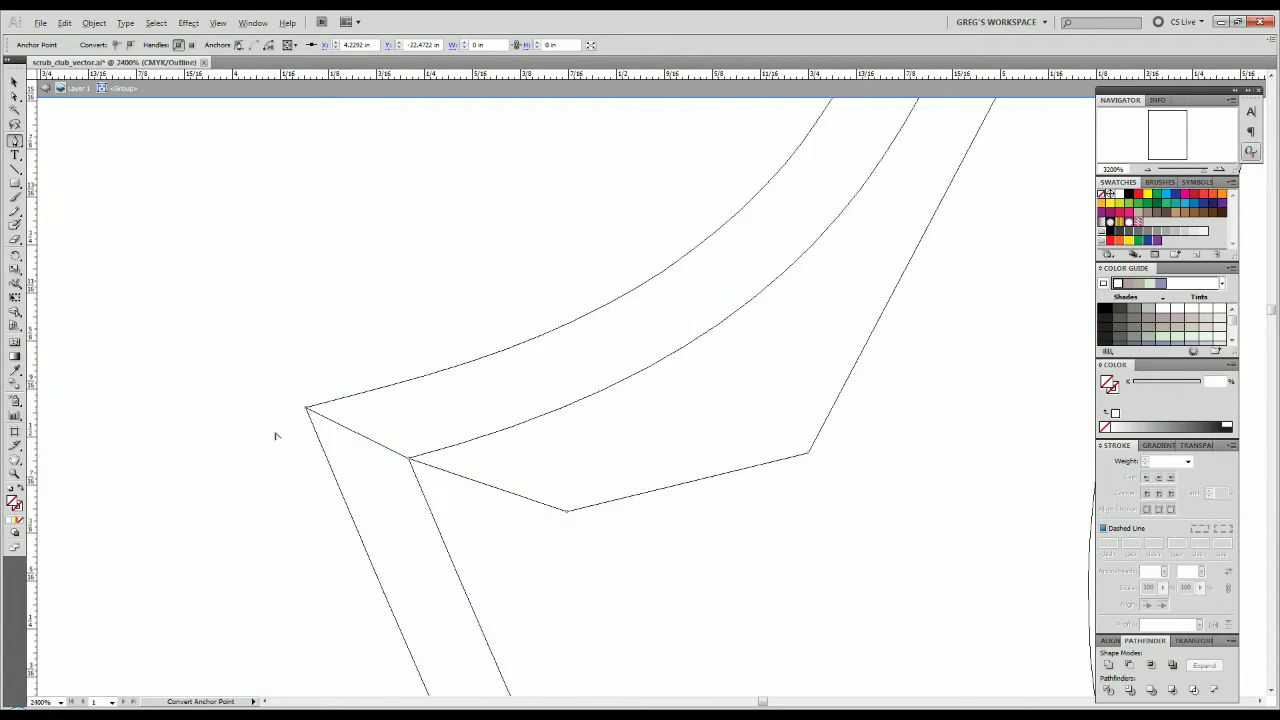
pyautogui.press('space')
pyautogui.moveTo(303, 558); pyautogui.dragTo(351, 449)
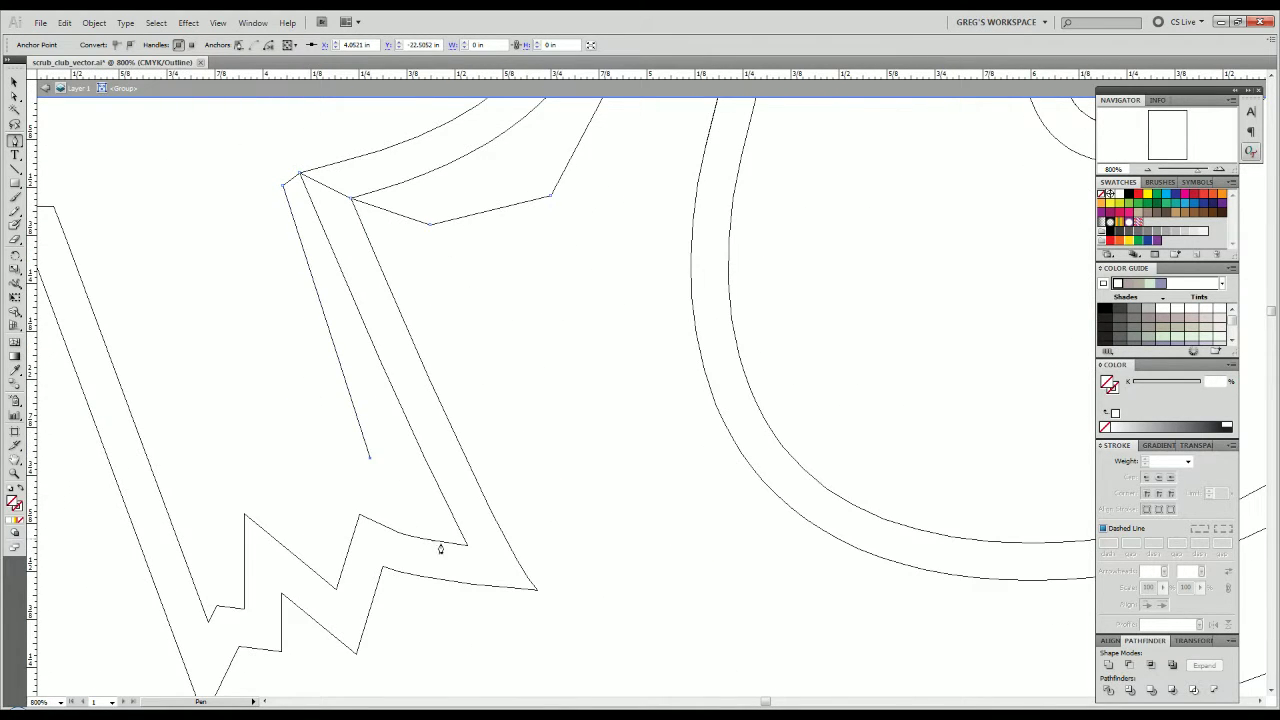
pyautogui.scroll(2, 445, 546)
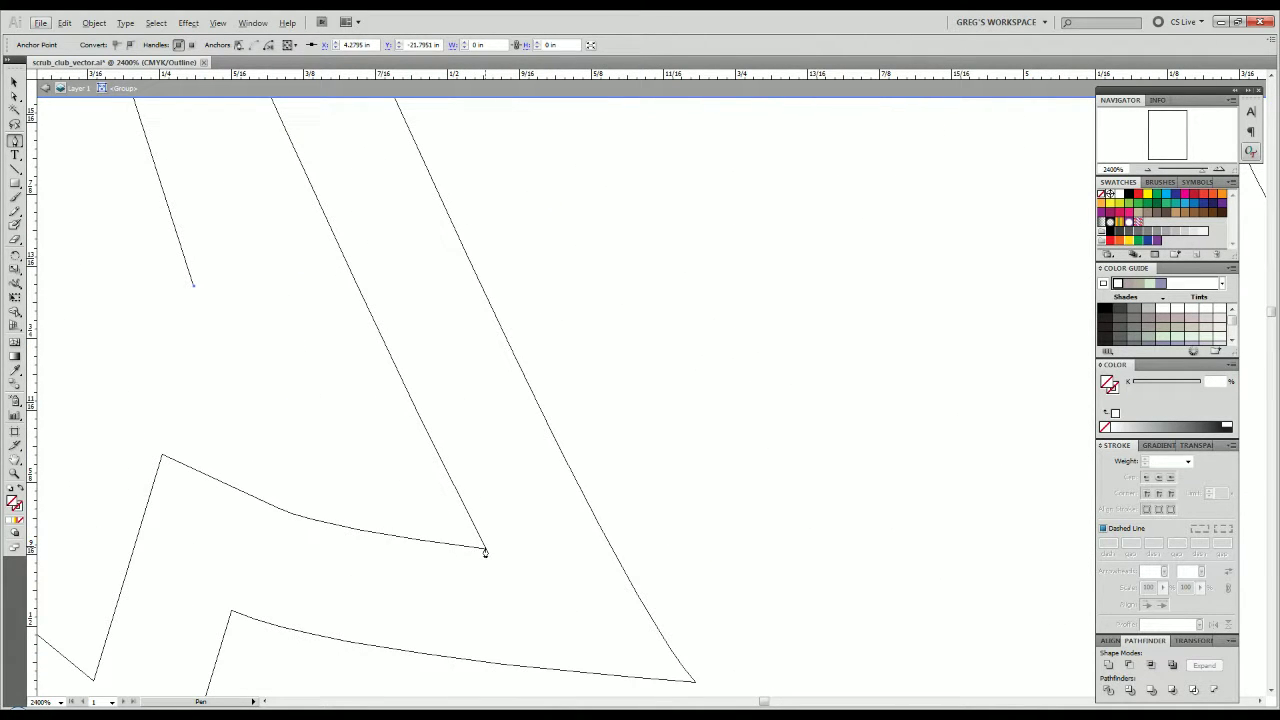
pyautogui.click(485, 552)
pyautogui.moveTo(582, 610); pyautogui.dragTo(423, 426)
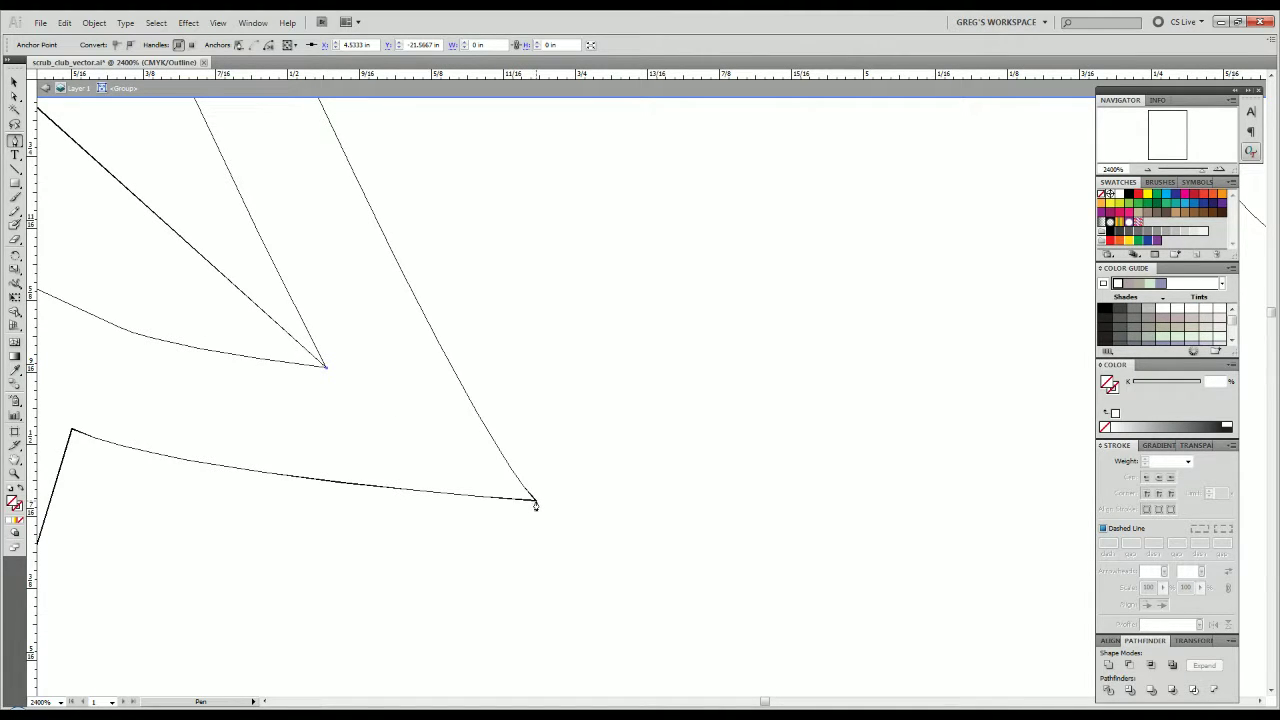
pyautogui.click(535, 501)
pyautogui.scroll(-1, 510, 576)
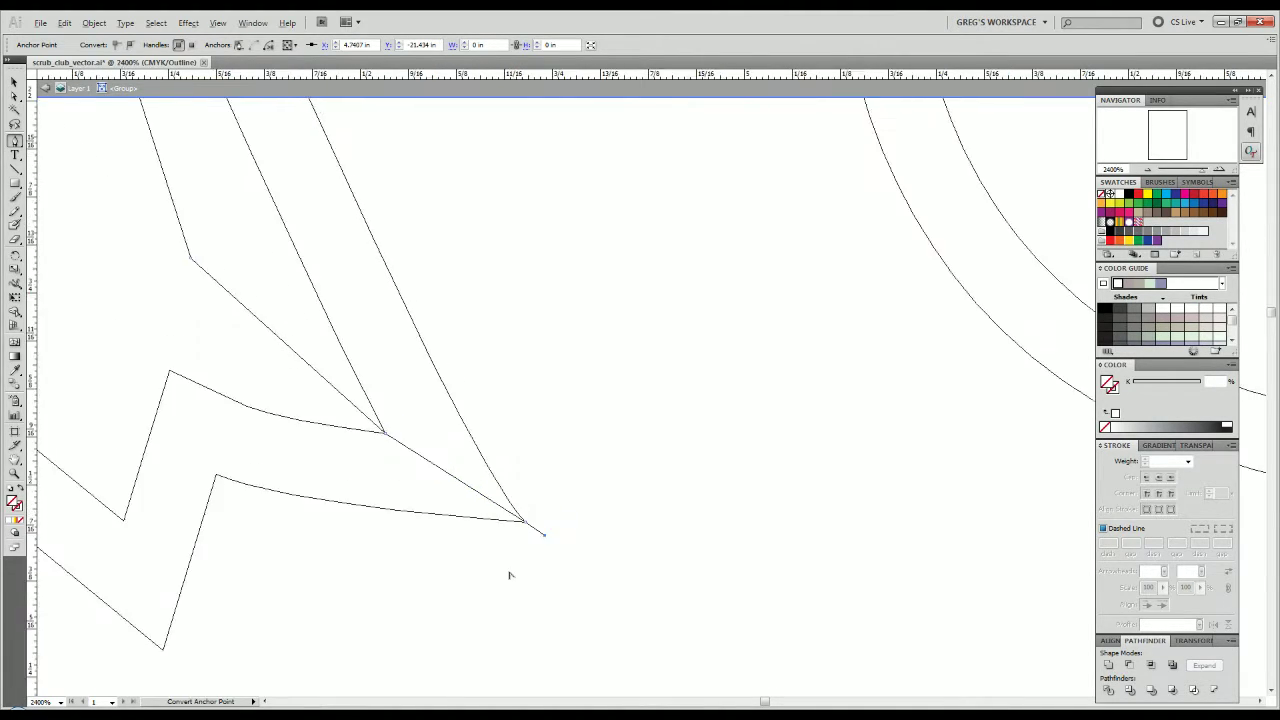
# Loop the path below the R's right foot and across the outline at the first notch of its jagged edge.
pyautogui.moveTo(509, 576); pyautogui.dragTo(710, 402)
pyautogui.click(722, 454)
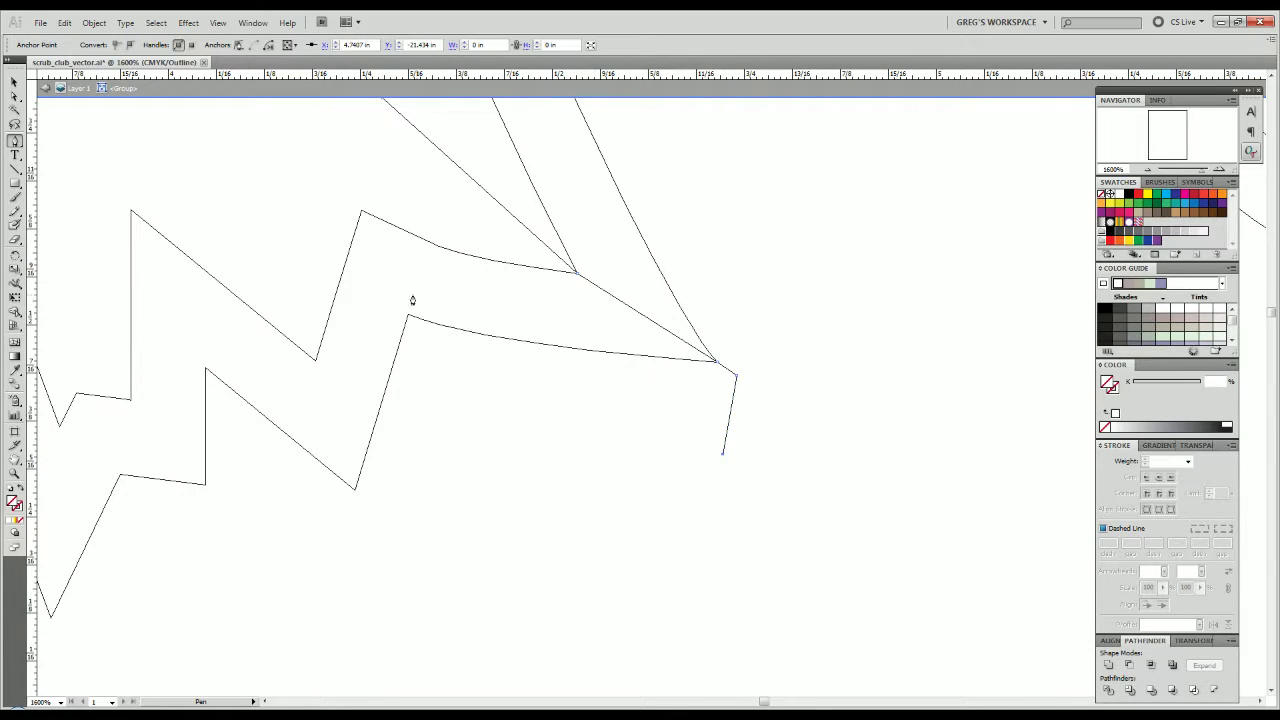
pyautogui.scroll(2, 412, 300)
pyautogui.click(428, 309)
pyautogui.moveTo(420, 291); pyautogui.dragTo(468, 612)
pyautogui.click(426, 420)
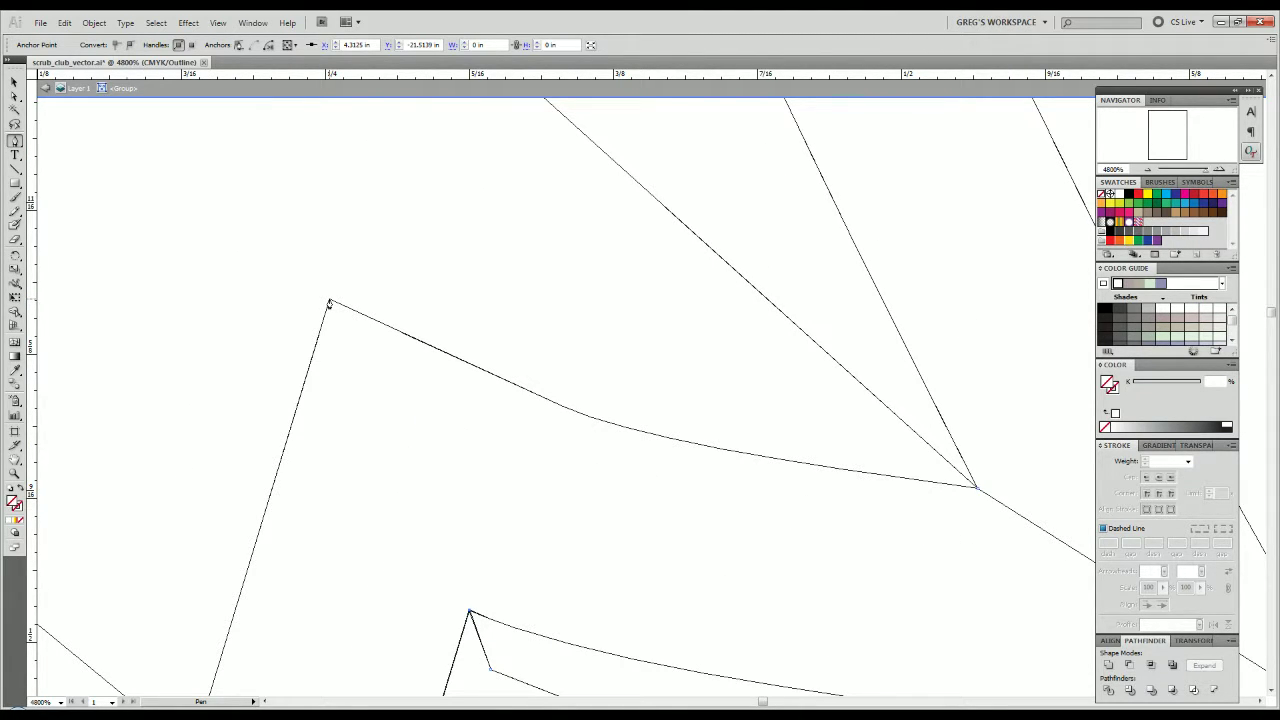
pyautogui.scroll(1, 330, 303)
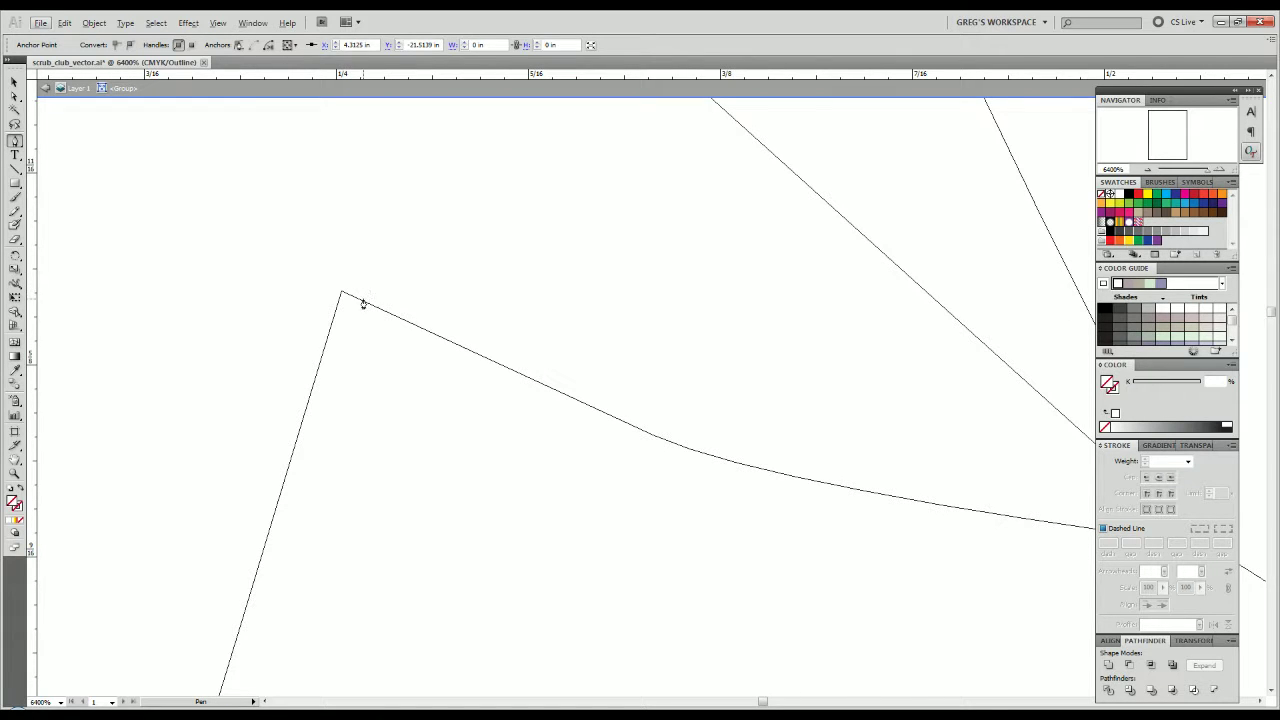
pyautogui.moveTo(341, 293); pyautogui.dragTo(311, 240)
pyautogui.scroll(-4, 300, 271)
pyautogui.moveTo(316, 364); pyautogui.dragTo(394, 403)
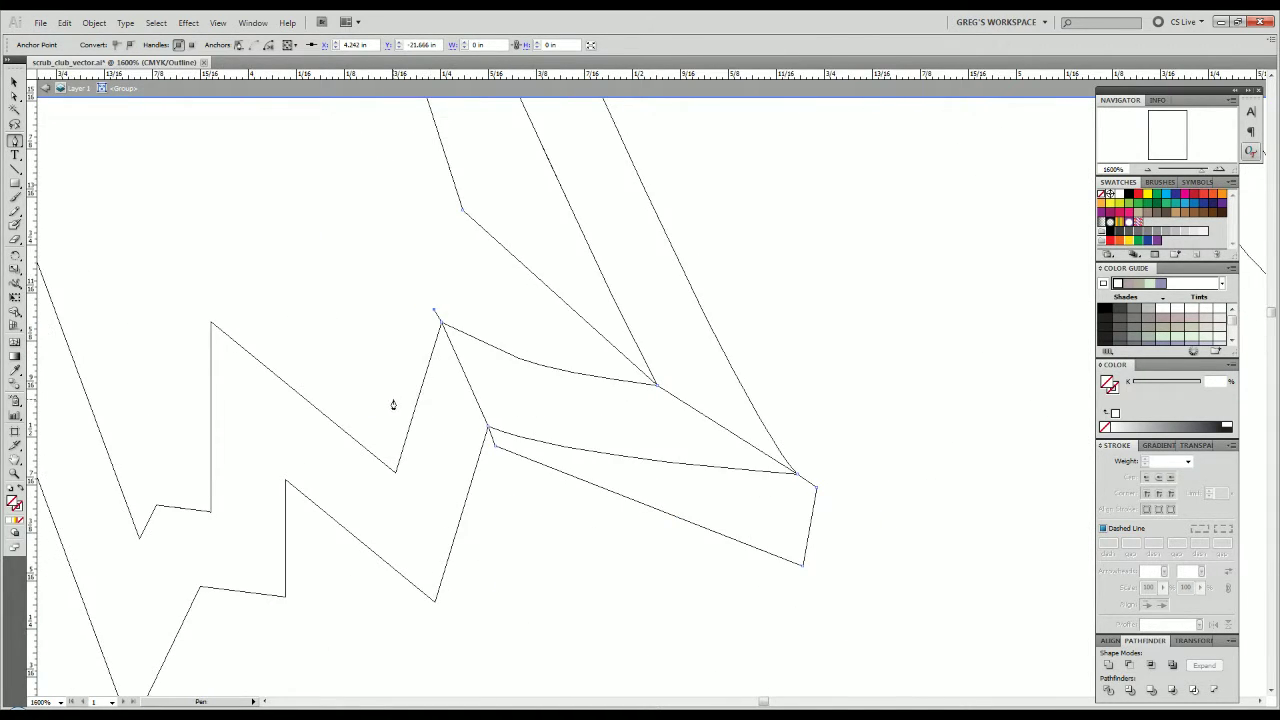
# Run the path inside the R's jagged right foot and outward across the outline at its first downward point.
pyautogui.scroll(4, 380, 428)
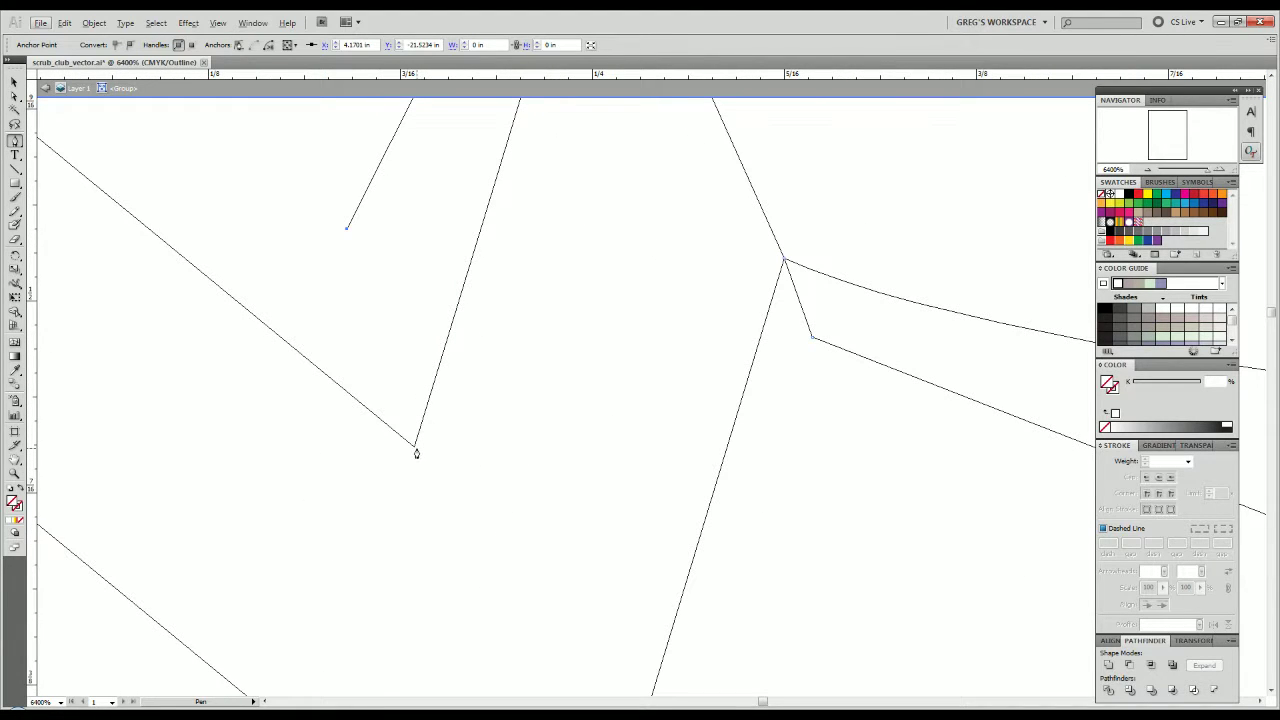
pyautogui.click(414, 447)
pyautogui.moveTo(414, 486); pyautogui.dragTo(380, 232)
pyautogui.moveTo(454, 494); pyautogui.dragTo(391, 337)
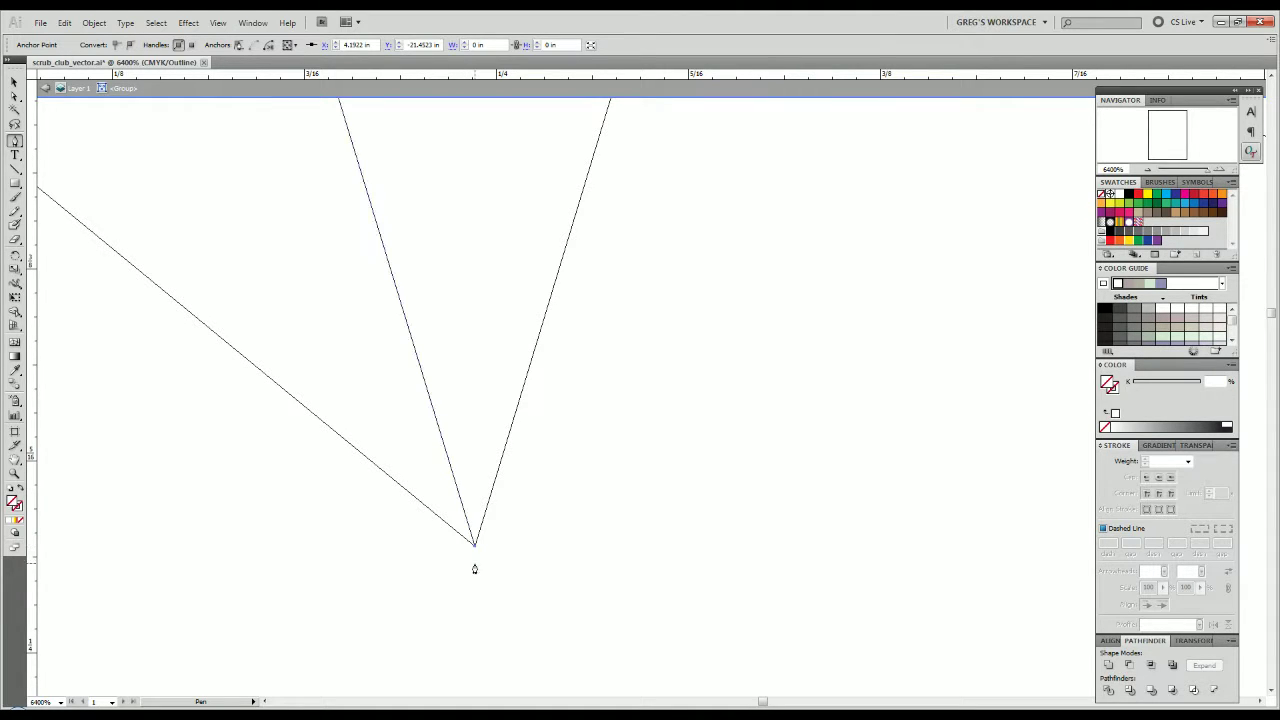
pyautogui.click(474, 572)
pyautogui.scroll(-3, 474, 572)
pyautogui.click(387, 589)
pyautogui.scroll(3, 269, 434)
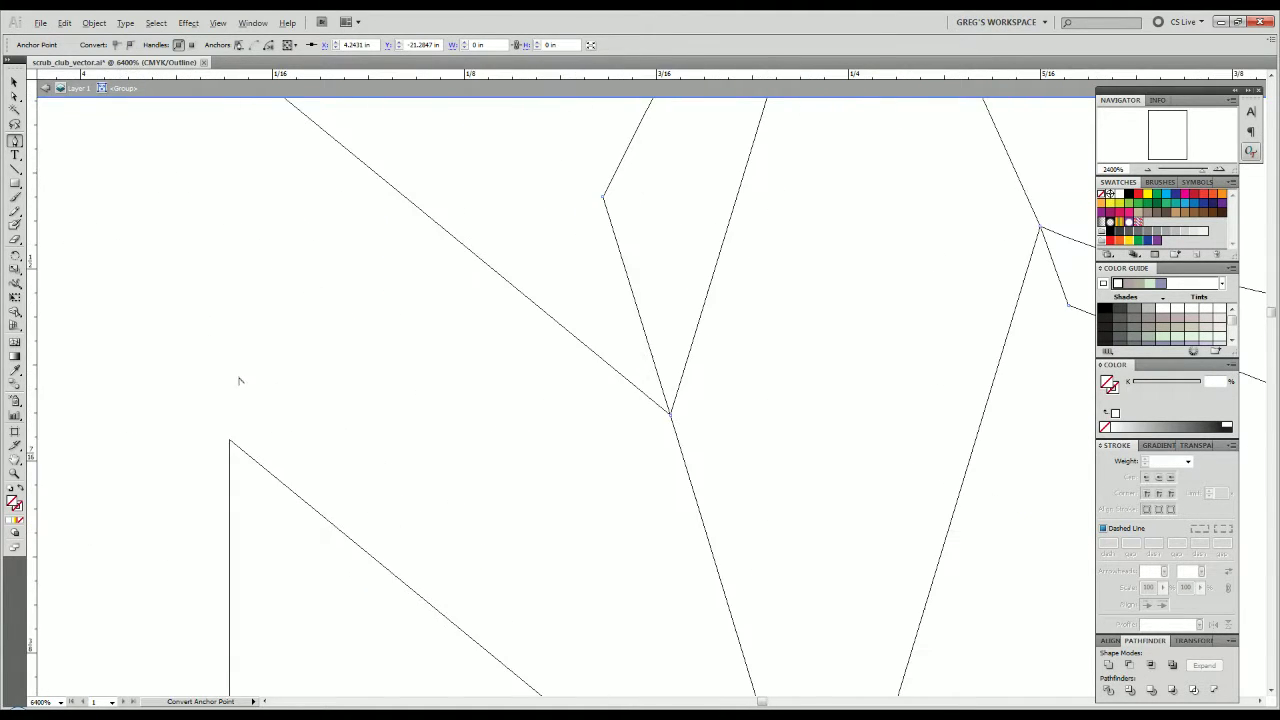
# Bring the path back inward across the outline at the tall notch following the jagged edge's first downward point.
pyautogui.click(249, 383)
pyautogui.click(229, 440)
pyautogui.moveTo(202, 242); pyautogui.dragTo(423, 529)
pyautogui.moveTo(287, 377); pyautogui.dragTo(417, 571)
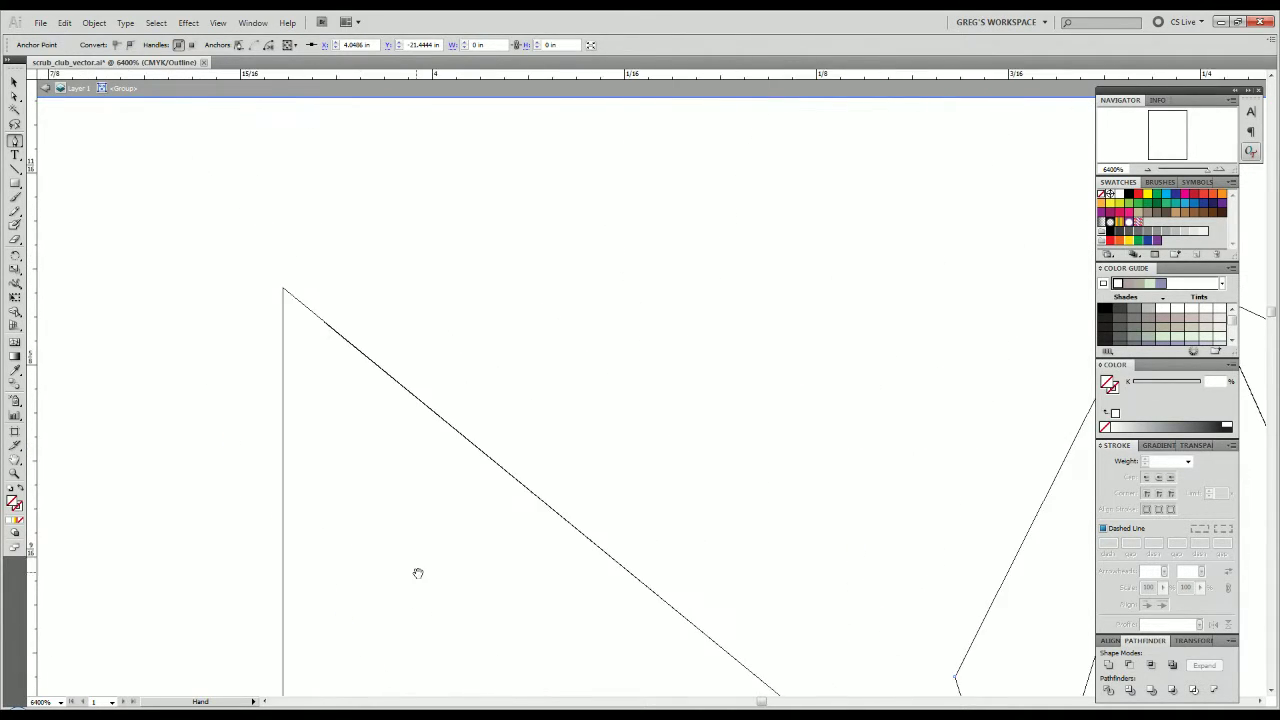
pyautogui.scroll(1, 330, 420)
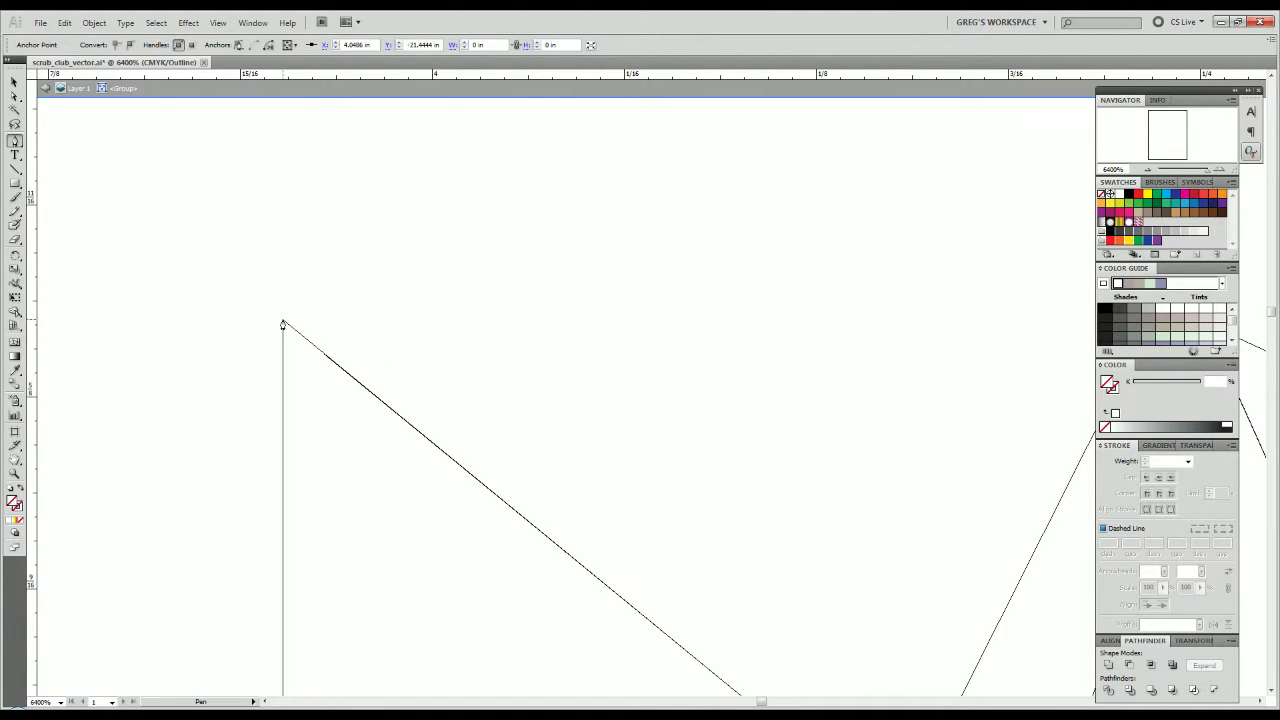
pyautogui.scroll(-4, 260, 328)
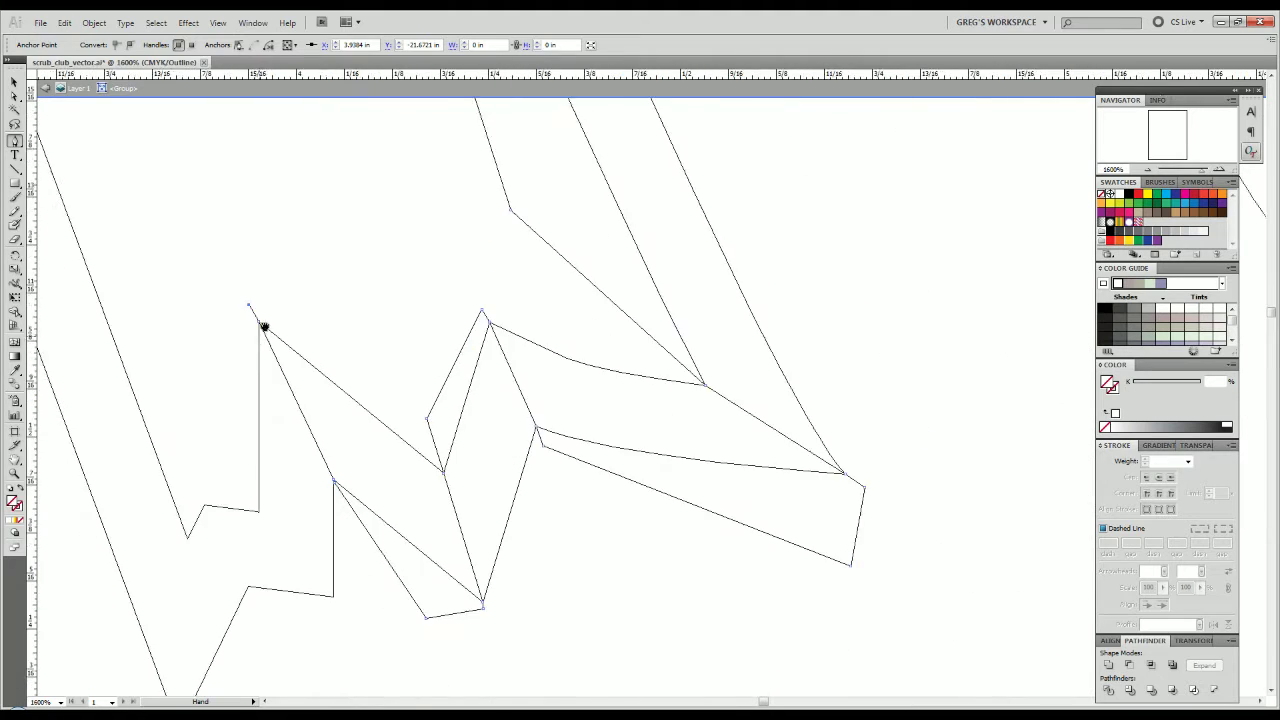
# Run the path down beside the notch's vertical edge and outward across the outline at the corner below it.
pyautogui.scroll(4, 264, 327)
pyautogui.scroll(-3, 263, 403)
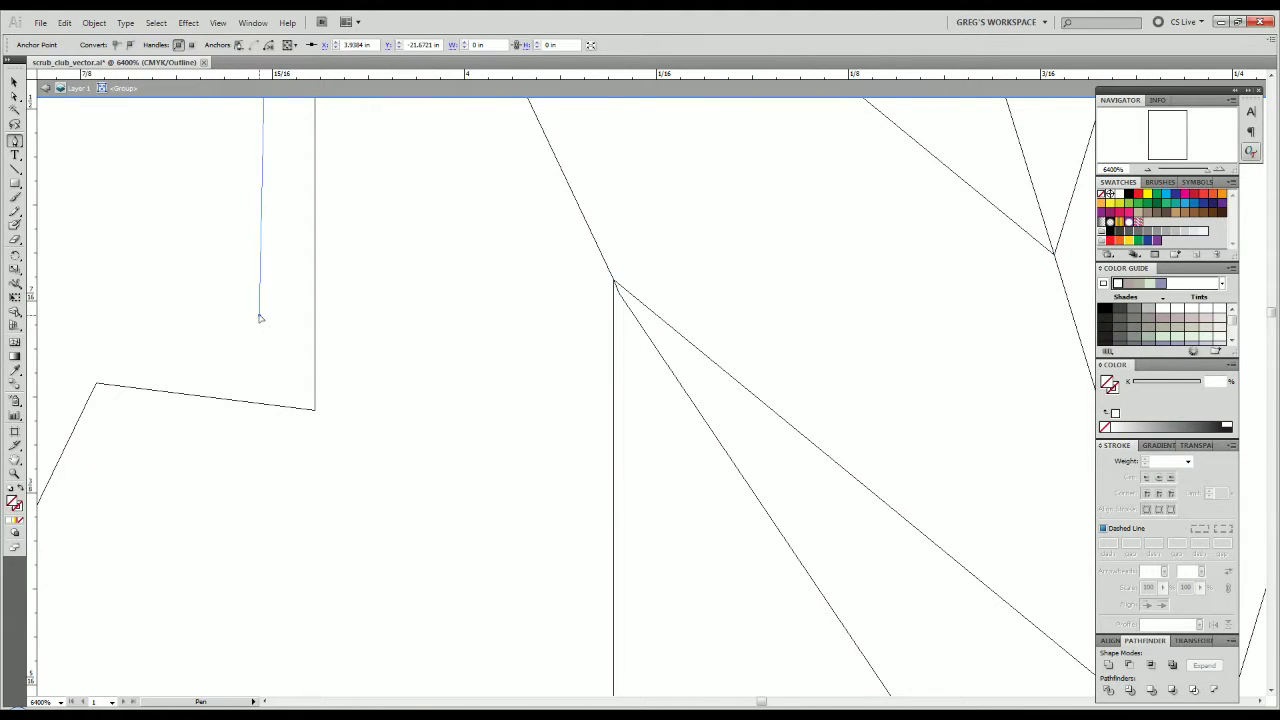
pyautogui.click(314, 411)
pyautogui.scroll(-3, 314, 434)
pyautogui.hscroll(1, 314, 434)
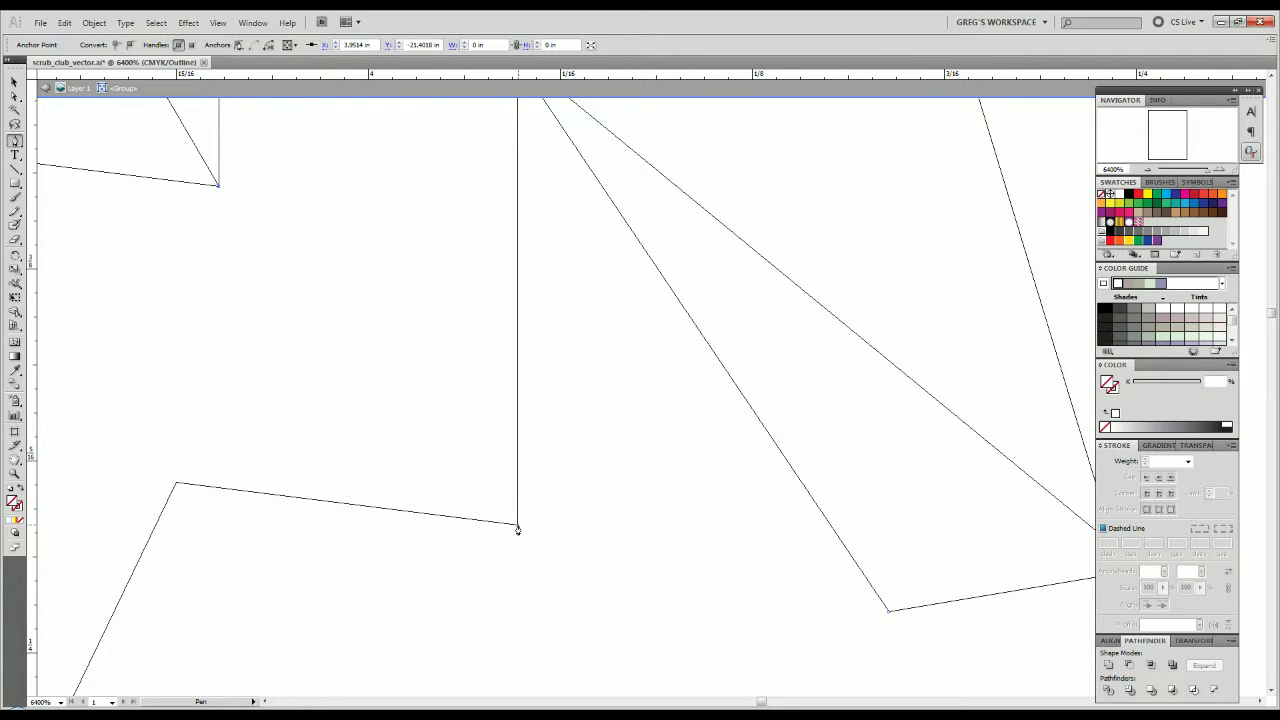
pyautogui.click(517, 524)
pyautogui.click(542, 578)
# Pass the path just below the short sloping edge and inward across the outline at its far corner.
pyautogui.click(177, 487)
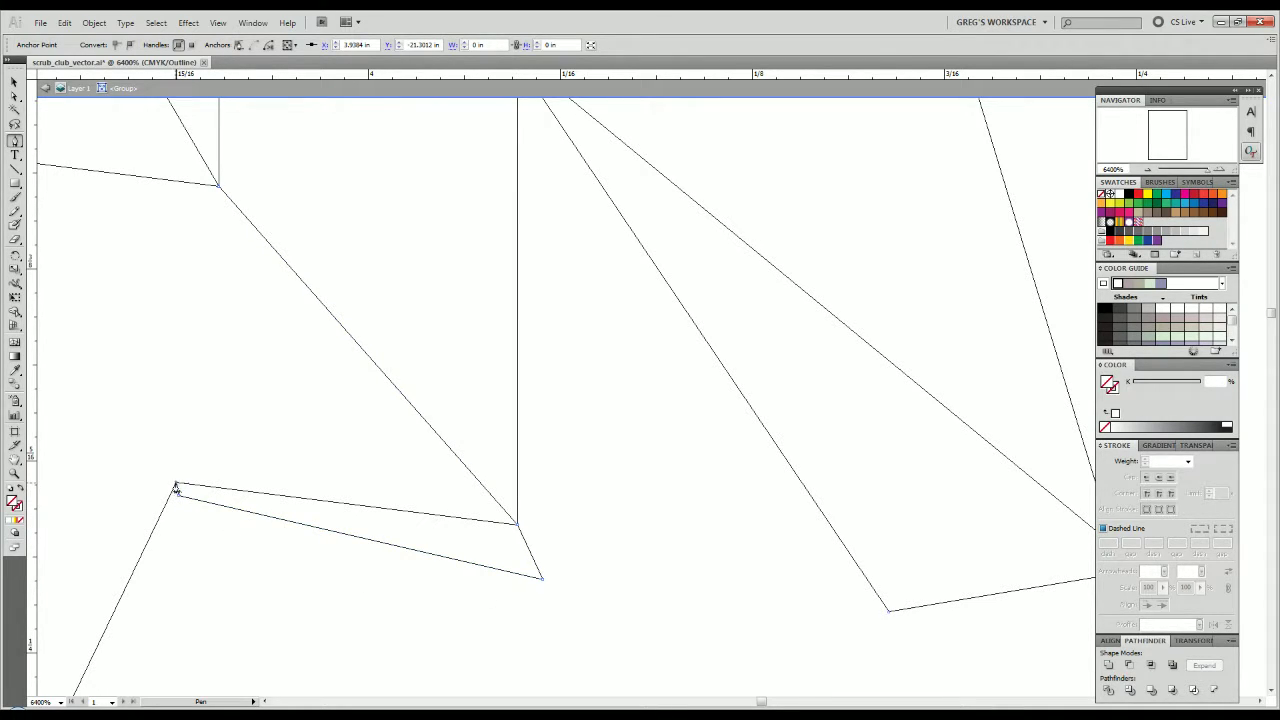
pyautogui.scroll(2, 176, 487)
pyautogui.hscroll(-3, 176, 487)
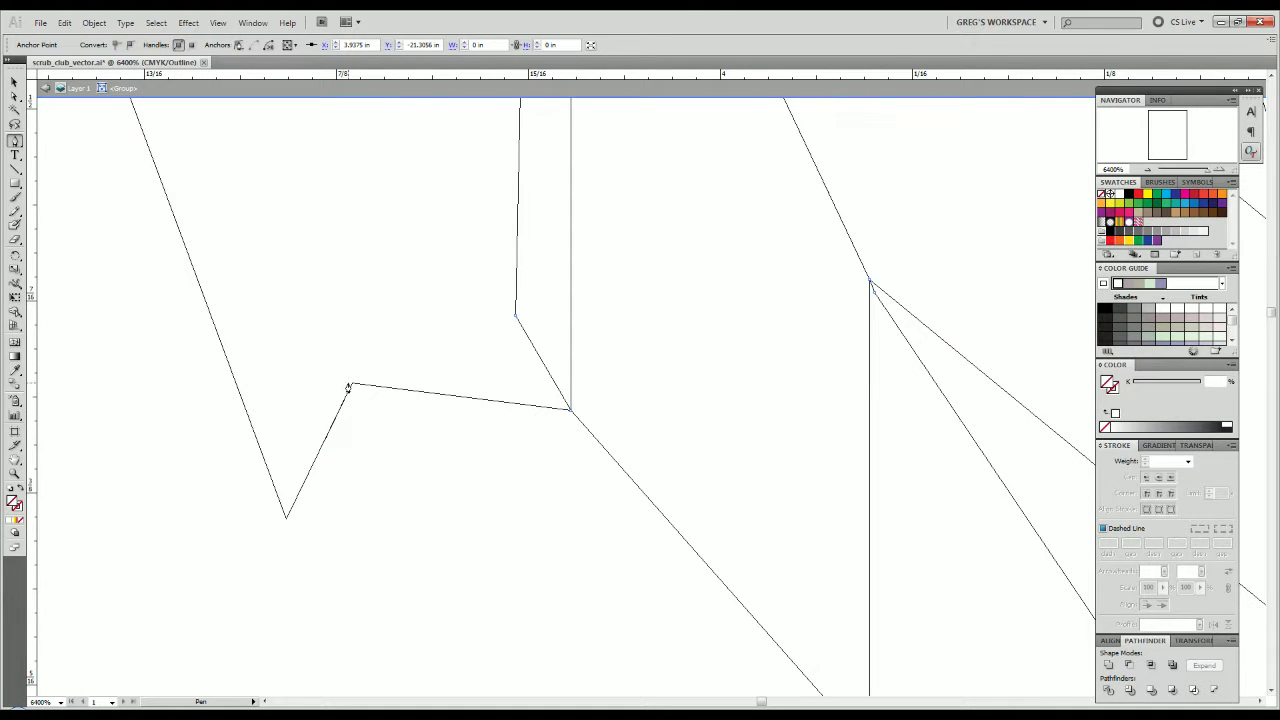
pyautogui.click(352, 383)
pyautogui.click(326, 338)
# Take the path outward across the outline at the right leg's lowest tip, beside the gap between the legs.
pyautogui.moveTo(322, 404); pyautogui.dragTo(354, 306)
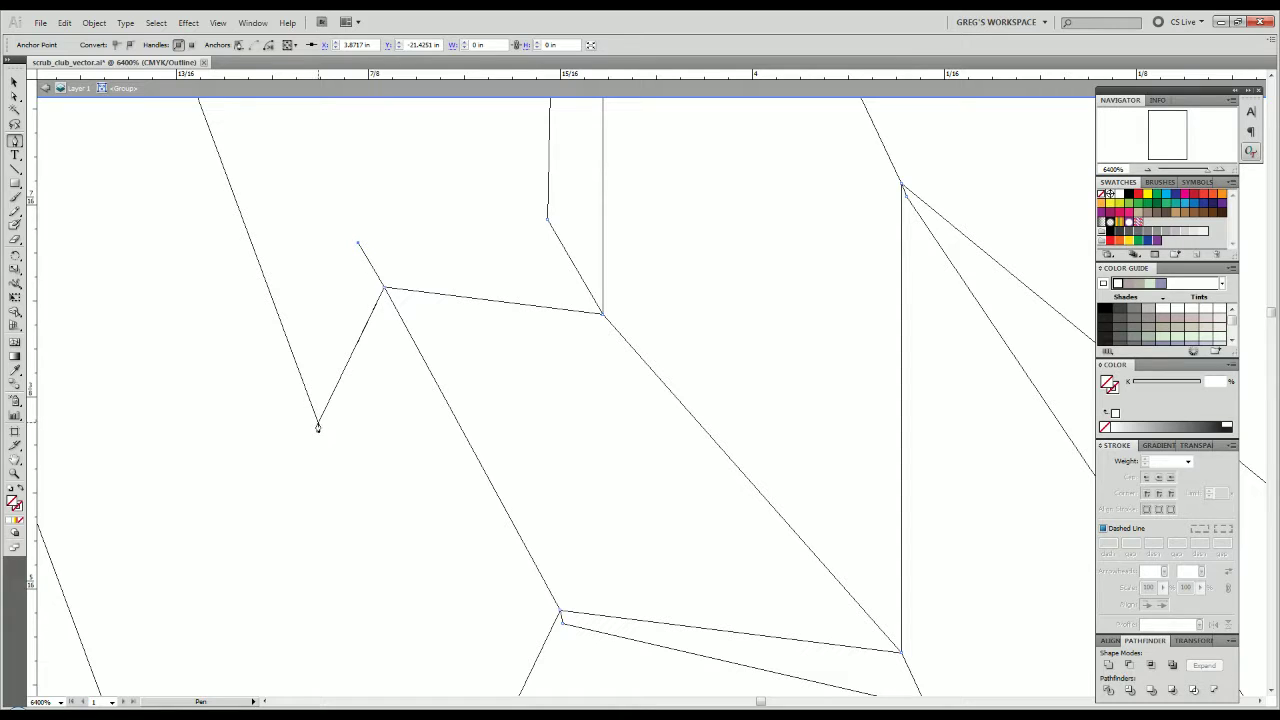
pyautogui.click(319, 431)
pyautogui.scroll(-4, 363, 291)
pyautogui.hscroll(-1, 363, 291)
pyautogui.scroll(-3, 371, 252)
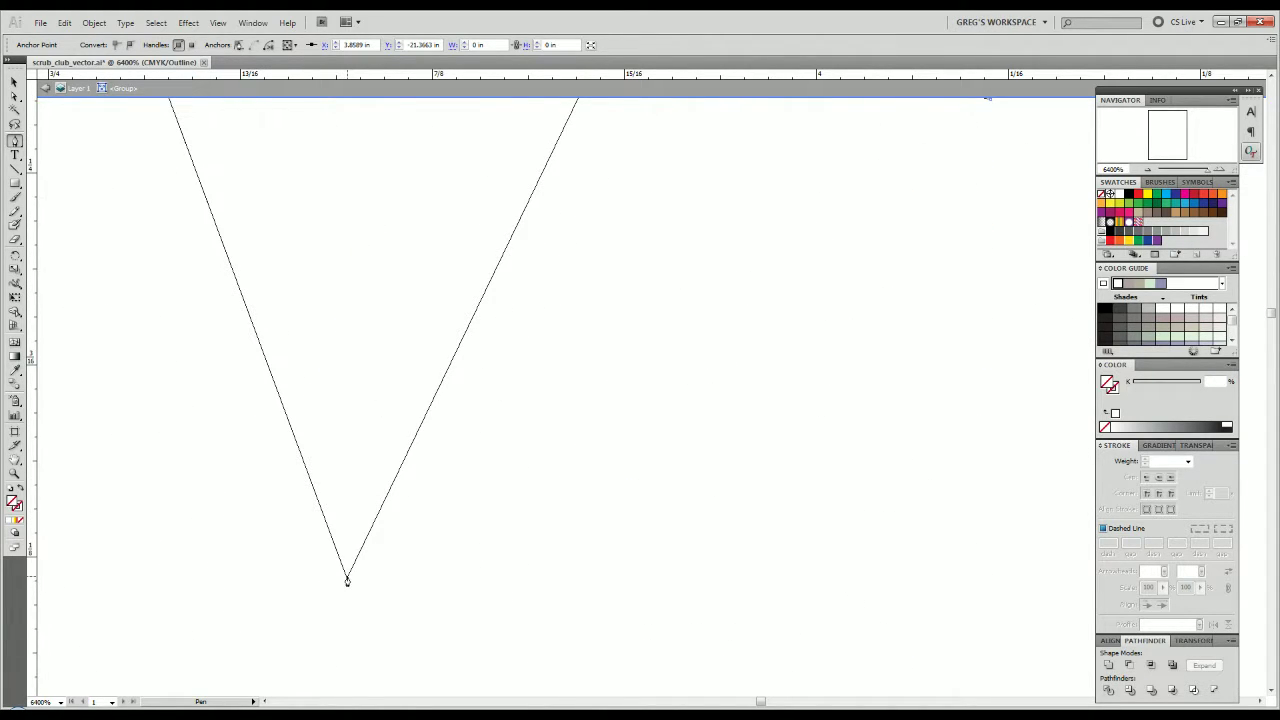
pyautogui.click(347, 583)
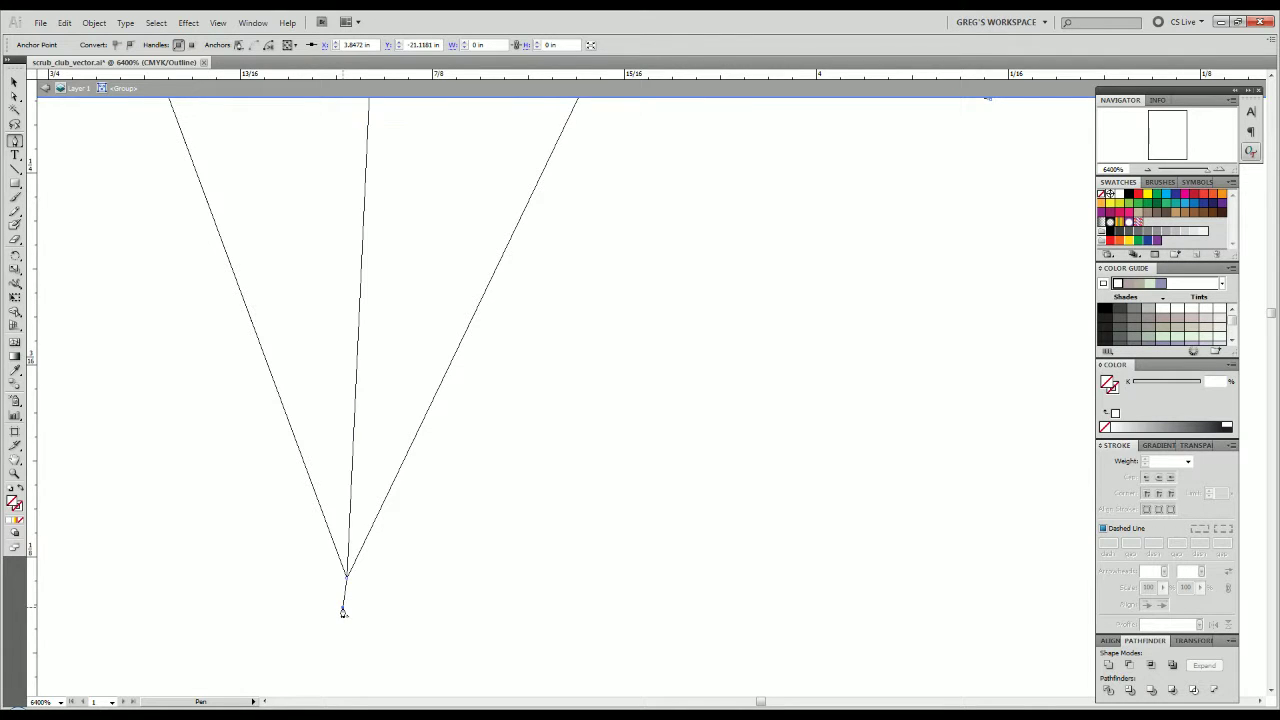
# Run the path up through the gap between the R's legs, alongside the right leg's outline.
pyautogui.scroll(-3, 343, 606)
pyautogui.click(319, 612)
pyautogui.scroll(-1, 262, 520)
pyautogui.moveTo(206, 460); pyautogui.dragTo(289, 603)
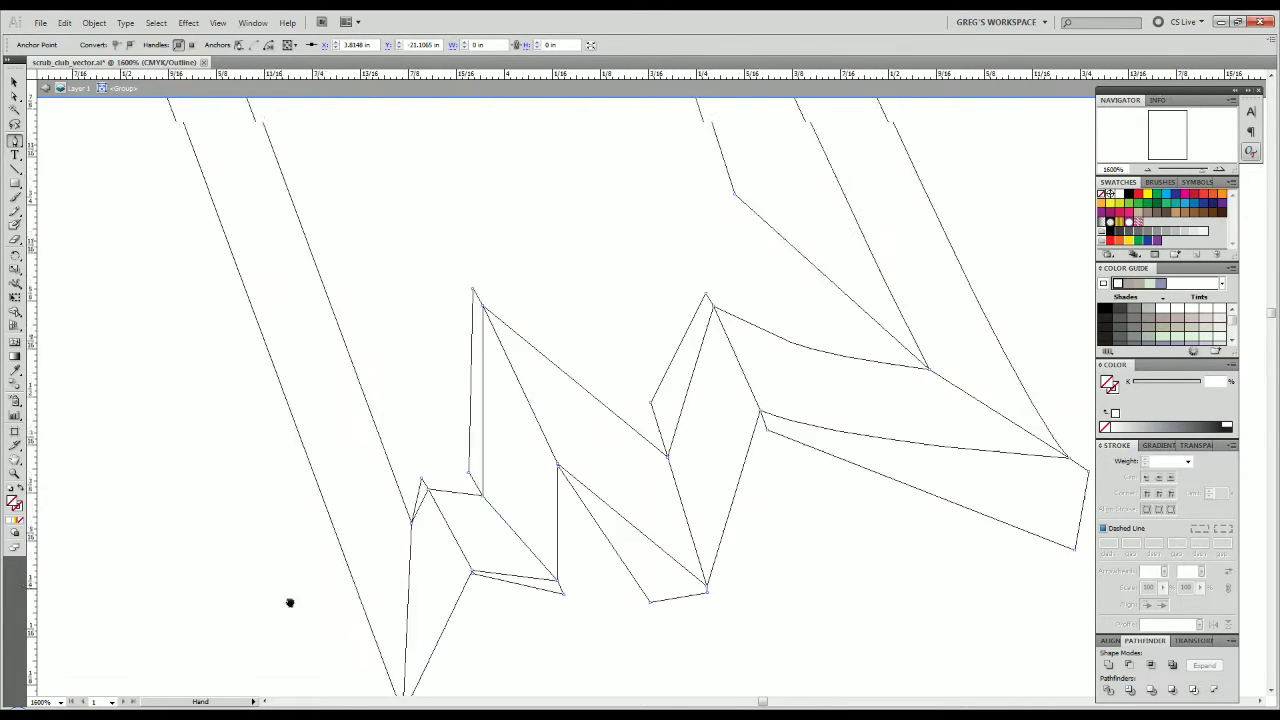
pyautogui.moveTo(205, 311); pyautogui.dragTo(360, 637)
pyautogui.scroll(-3, 343, 621)
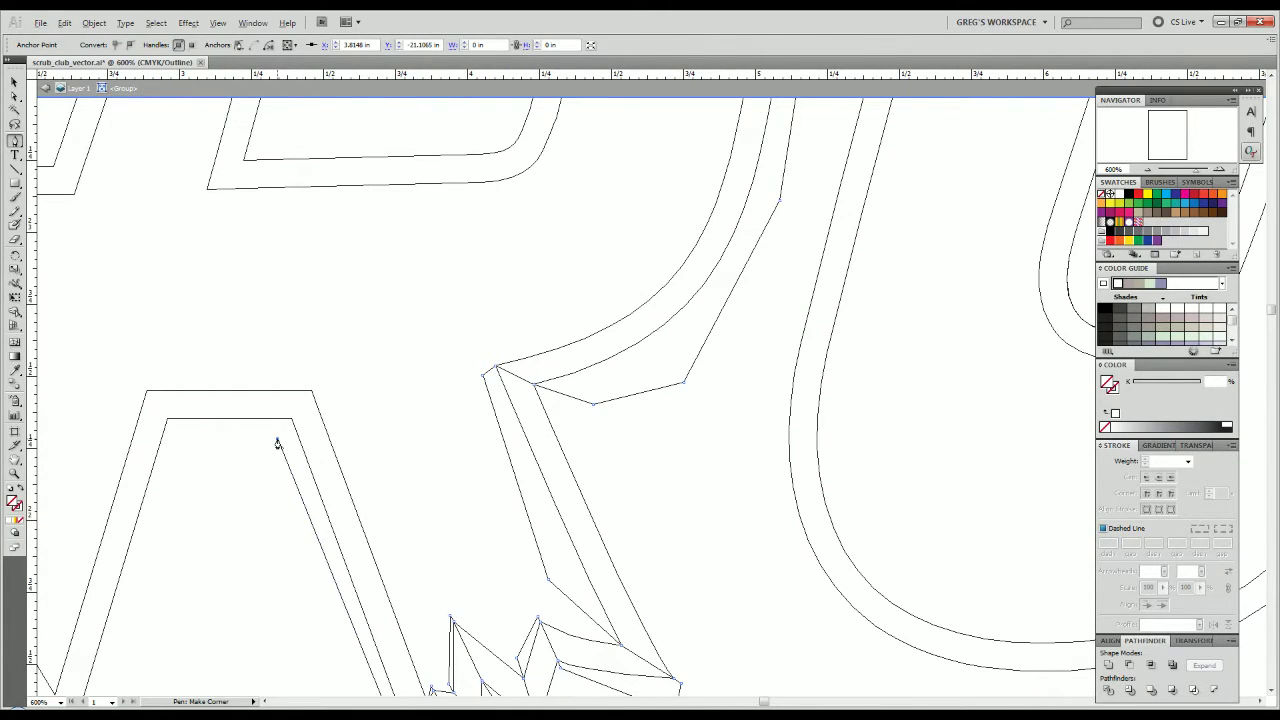
pyautogui.scroll(7, 278, 442)
# Cross the outline at the gap's upper right corner and start the path along the inside of its top edge.
pyautogui.moveTo(346, 437); pyautogui.dragTo(397, 637)
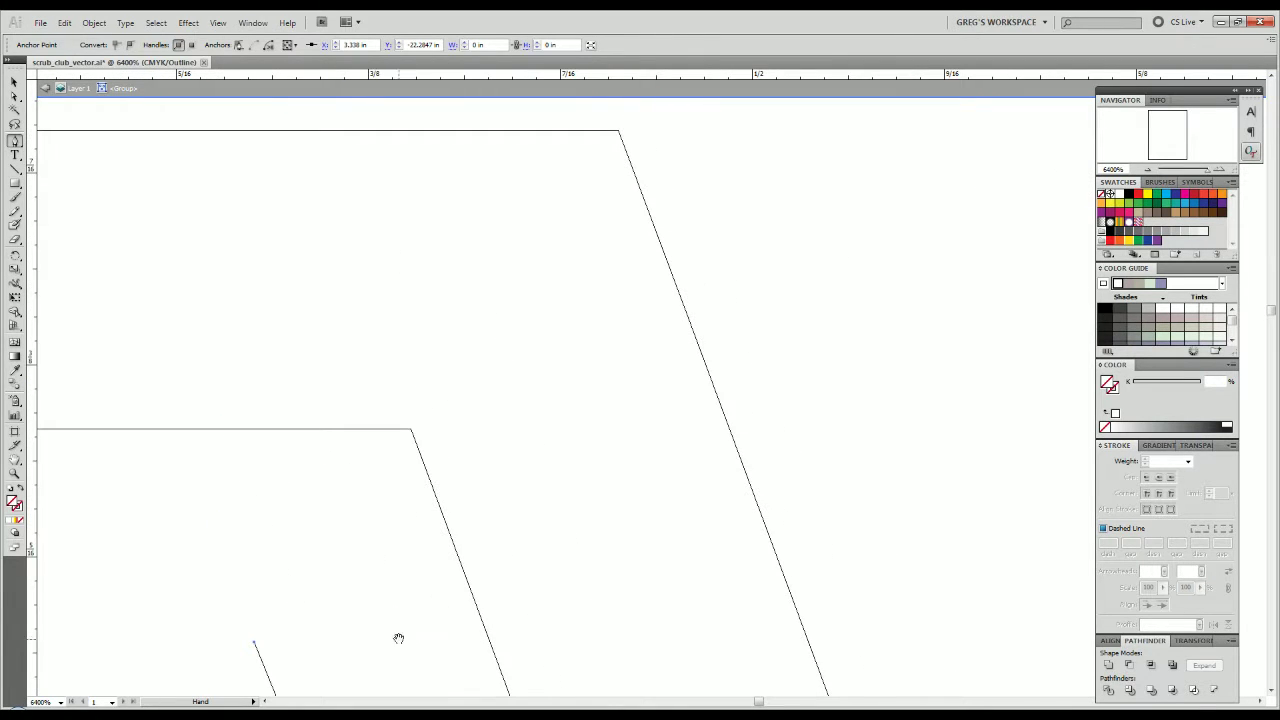
pyautogui.click(410, 430)
pyautogui.moveTo(408, 432); pyautogui.dragTo(376, 592)
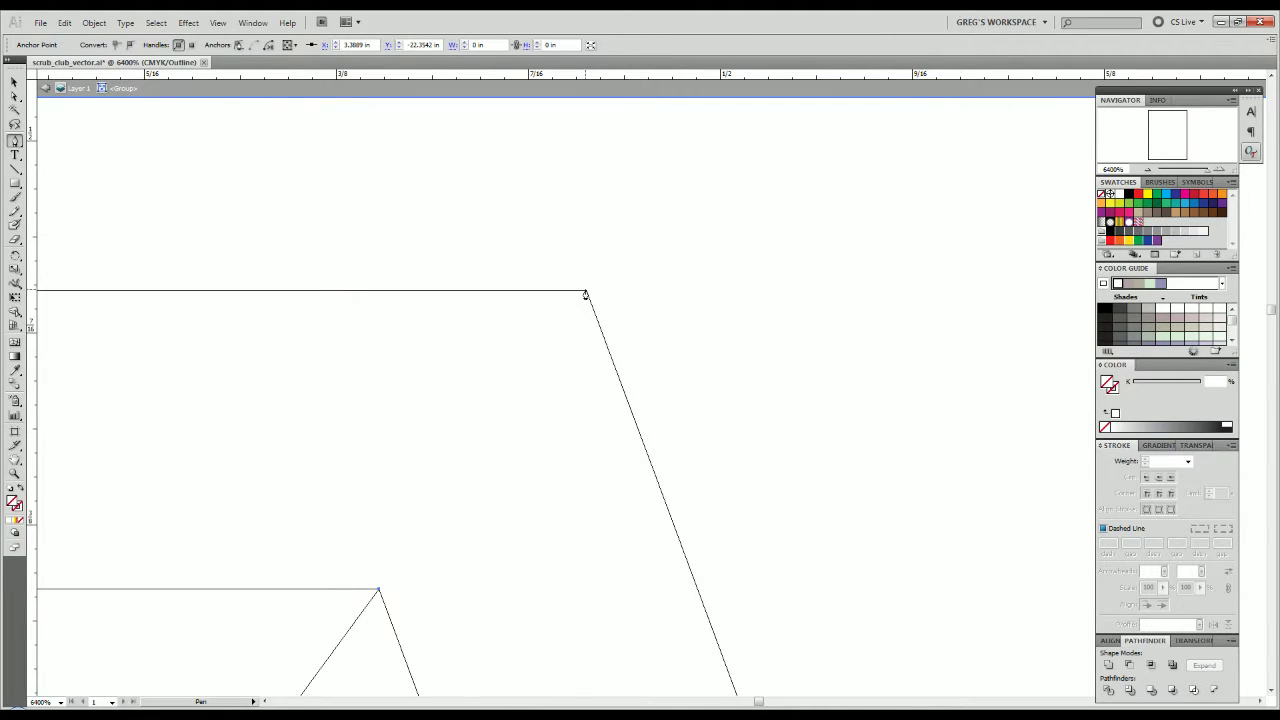
pyautogui.click(586, 291)
pyautogui.click(598, 254)
pyautogui.click(511, 253)
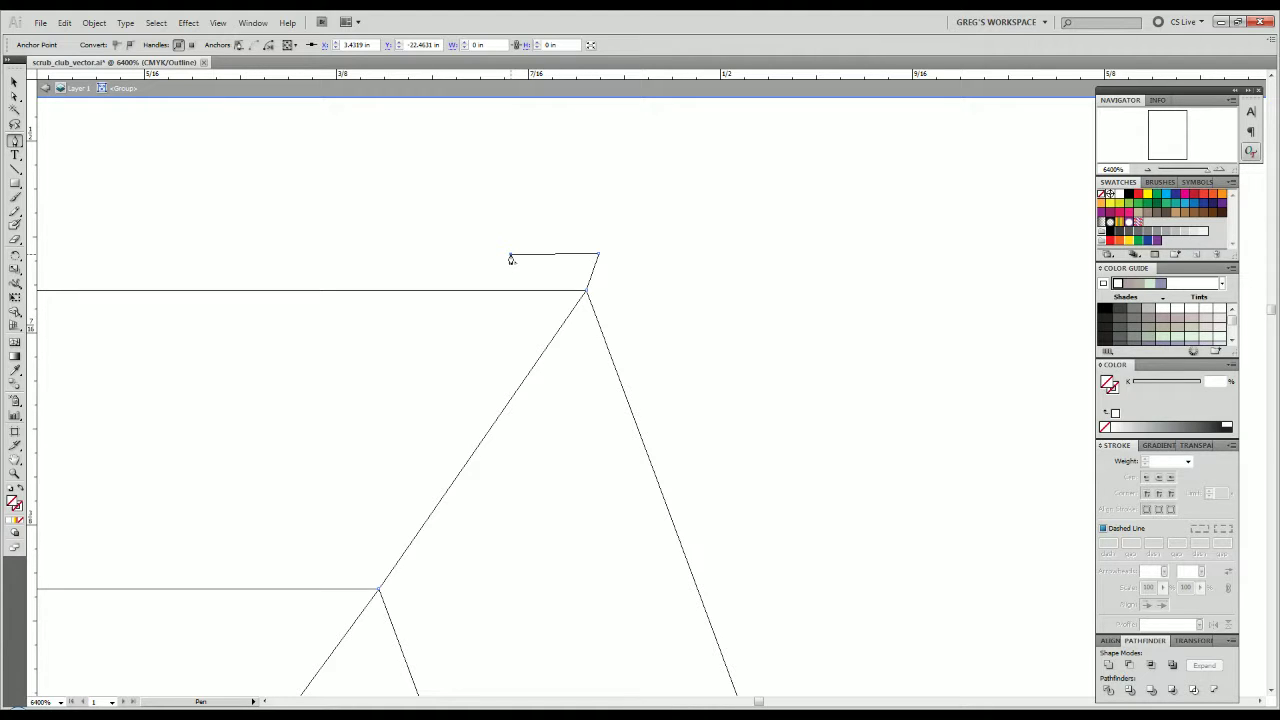
pyautogui.click(423, 256)
# Continue the path above the gap's top edge and back across the outline at the gap's upper left corner.
pyautogui.scroll(-3, 423, 260)
pyautogui.press('space')
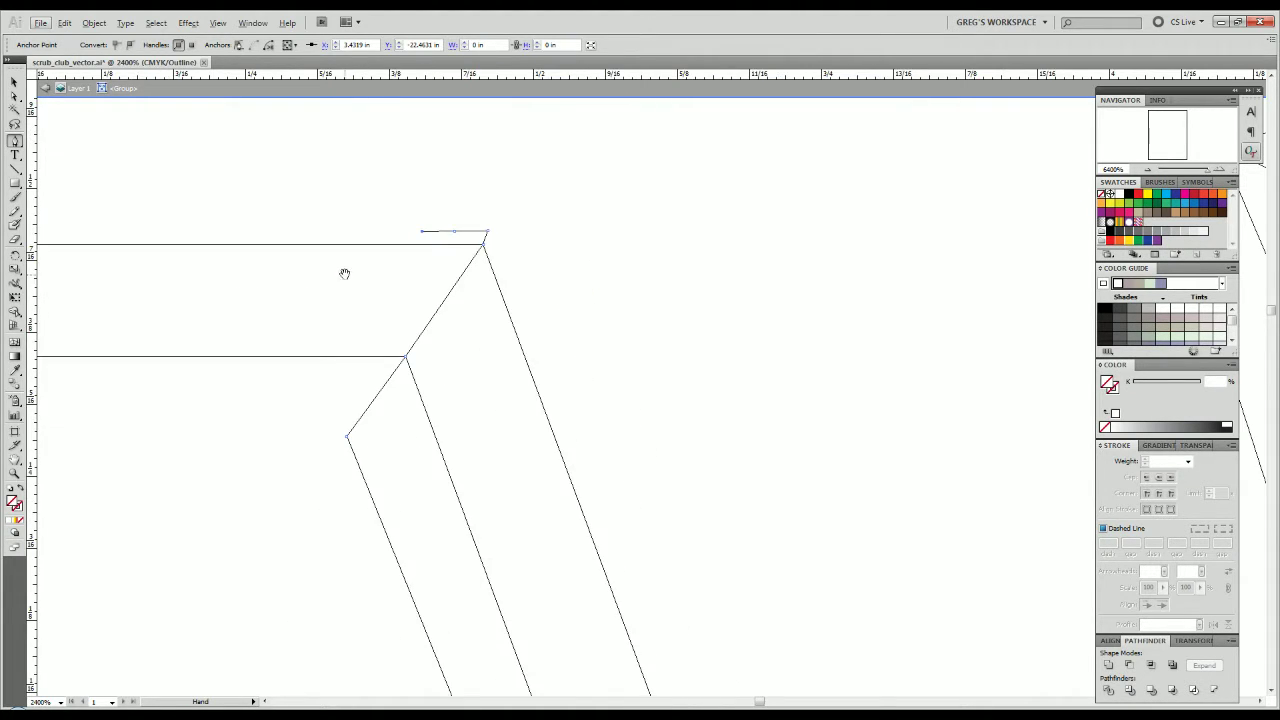
pyautogui.moveTo(344, 273); pyautogui.dragTo(752, 346)
pyautogui.scroll(3, 397, 306)
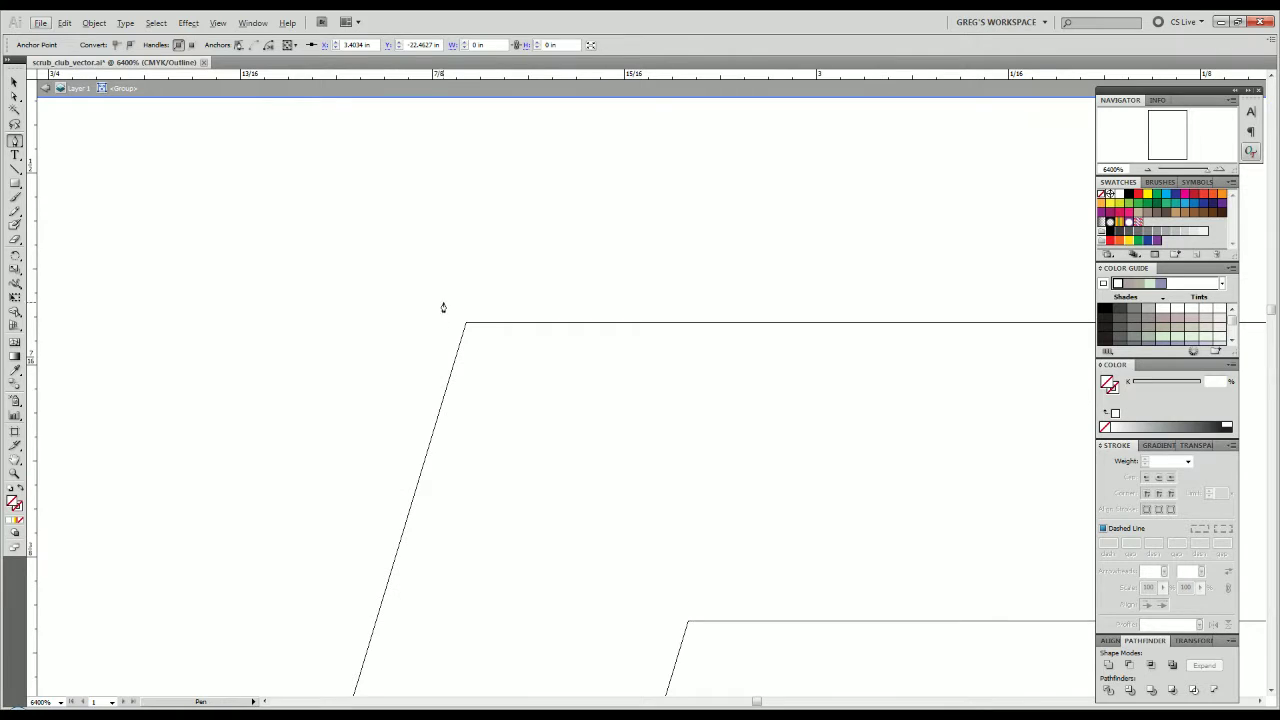
pyautogui.click(443, 299)
pyautogui.click(465, 324)
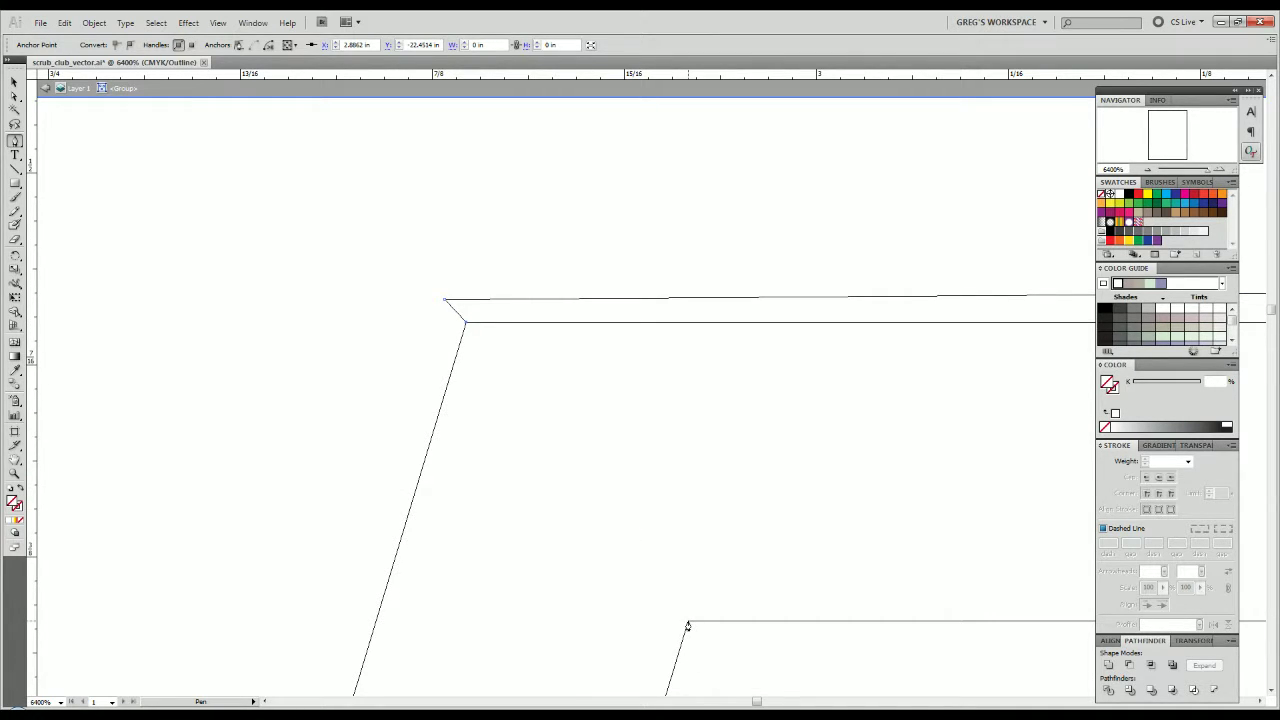
pyautogui.click(687, 626)
# Run the path down the gap beside the R's left leg to just beyond the leg's lower right tip.
pyautogui.scroll(-4, 709, 662)
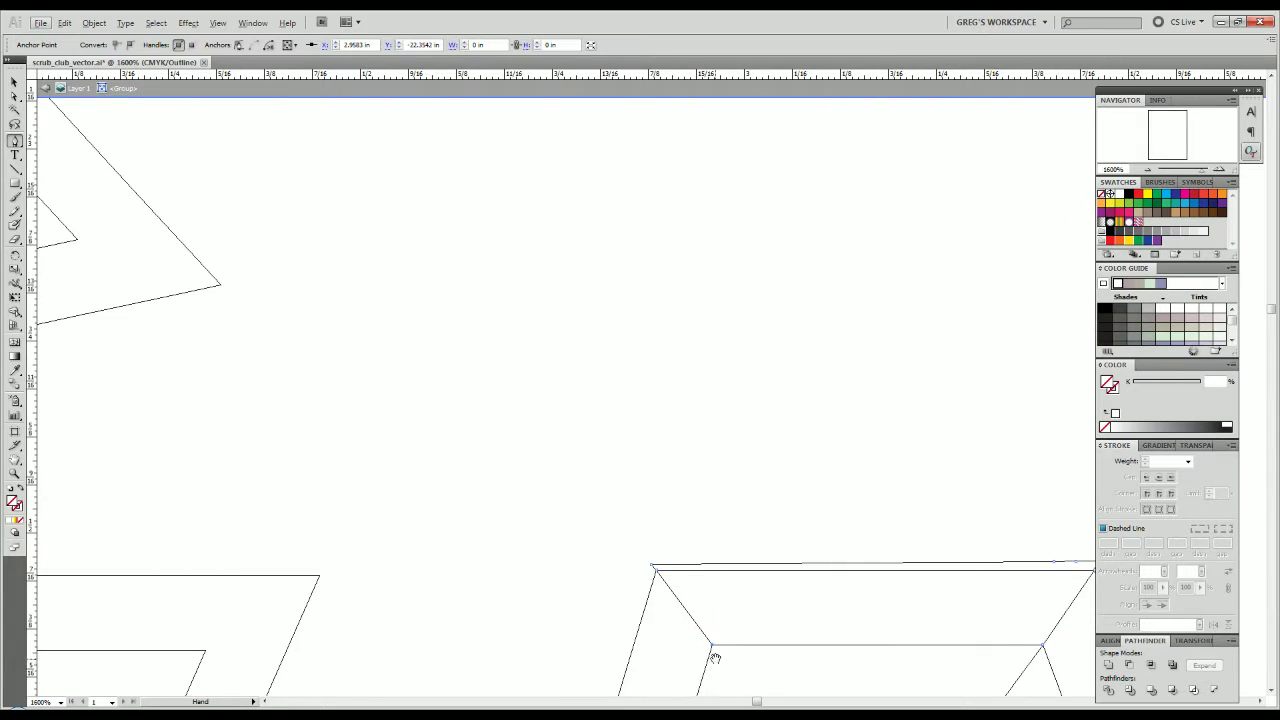
pyautogui.click(620, 471)
pyautogui.moveTo(620, 534); pyautogui.dragTo(614, 197)
pyautogui.moveTo(580, 650); pyautogui.dragTo(720, 242)
pyautogui.click(564, 459)
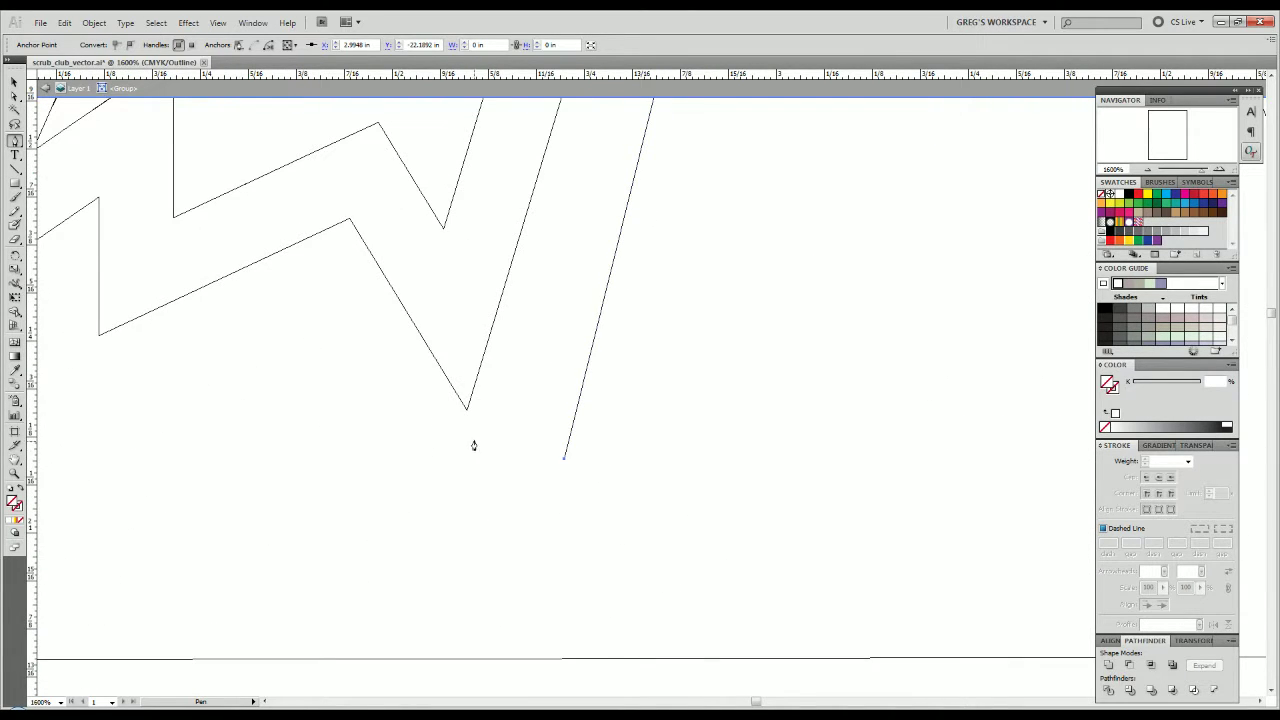
# Cross the outline inward at the left leg's lower right tip and extend the path inside the foot.
pyautogui.scroll(2, 462, 414)
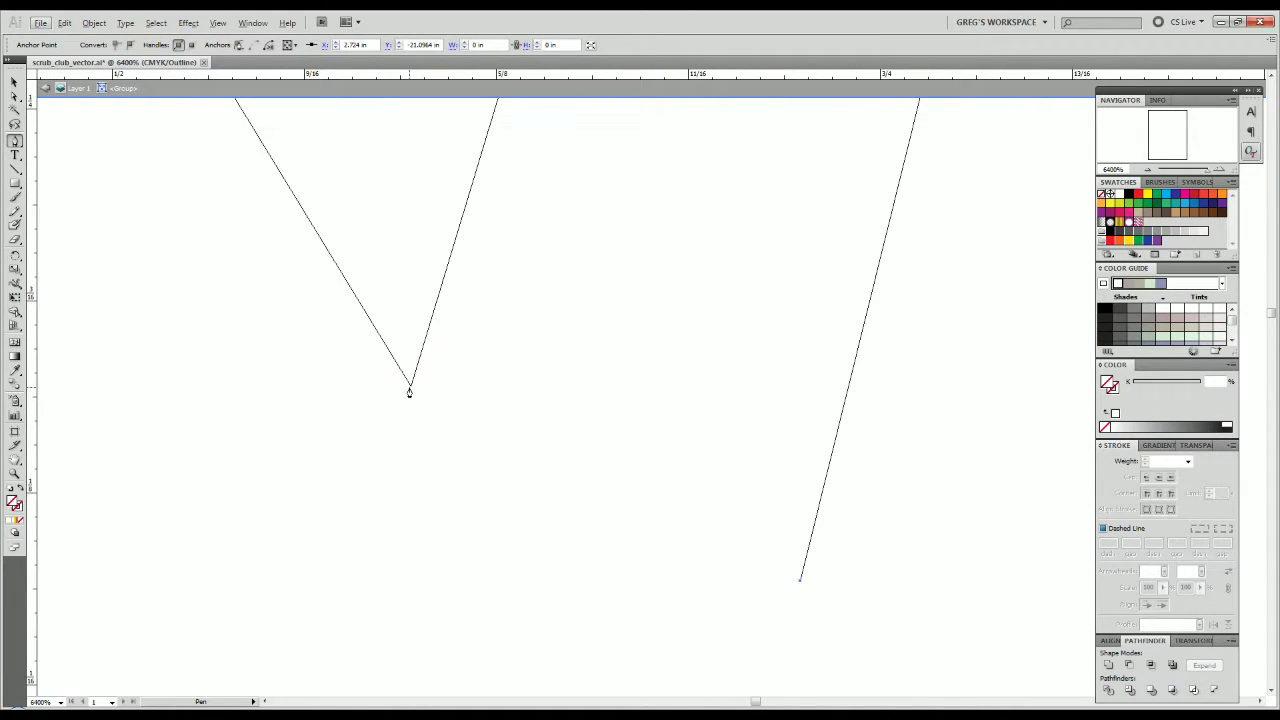
pyautogui.click(410, 390)
pyautogui.scroll(8, 415, 380)
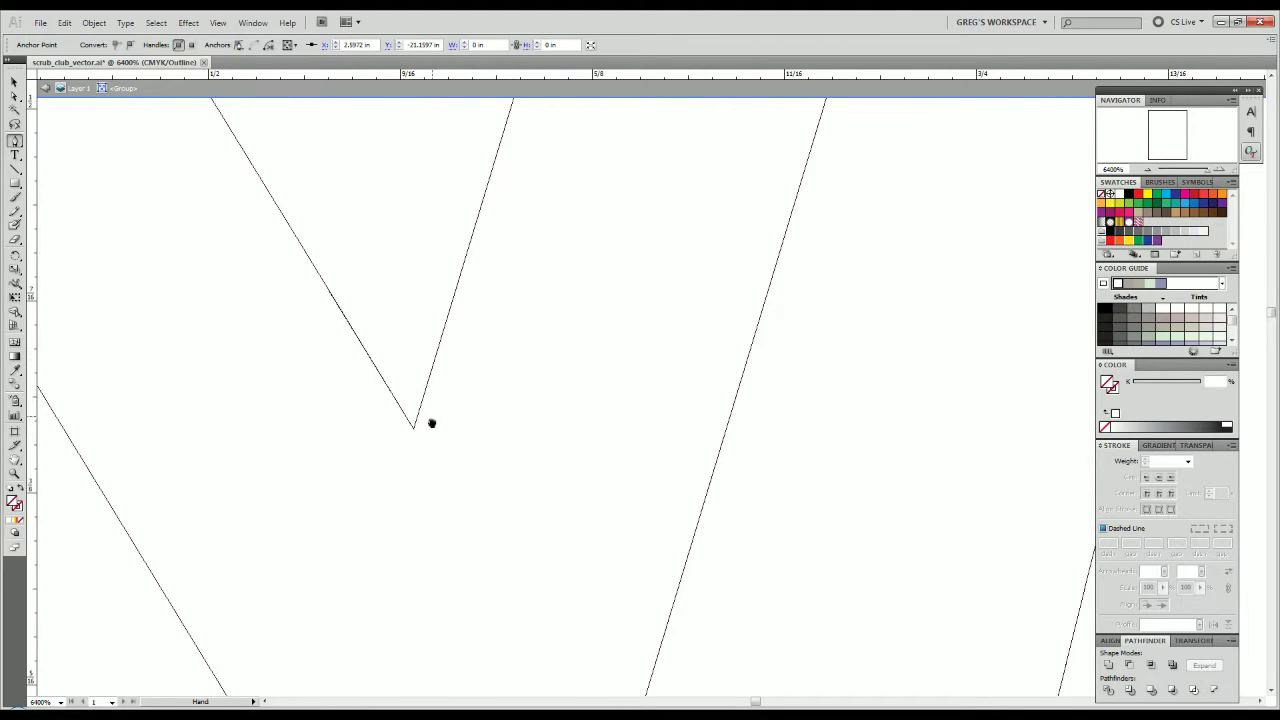
pyautogui.click(413, 433)
pyautogui.scroll(-2, 394, 371)
pyautogui.scroll(2, 401, 343)
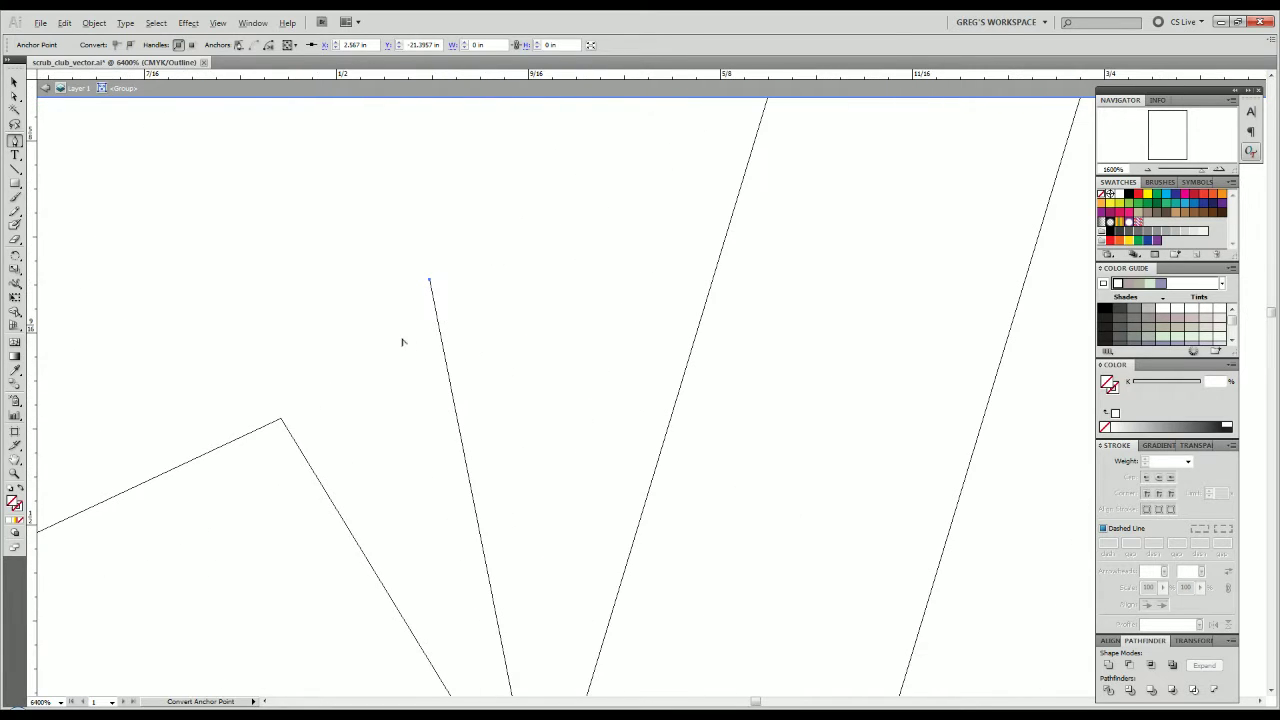
# Take the path outward across the outline at the first notch of the left foot's jagged edge.
pyautogui.click(280, 424)
pyautogui.moveTo(280, 429); pyautogui.dragTo(449, 177)
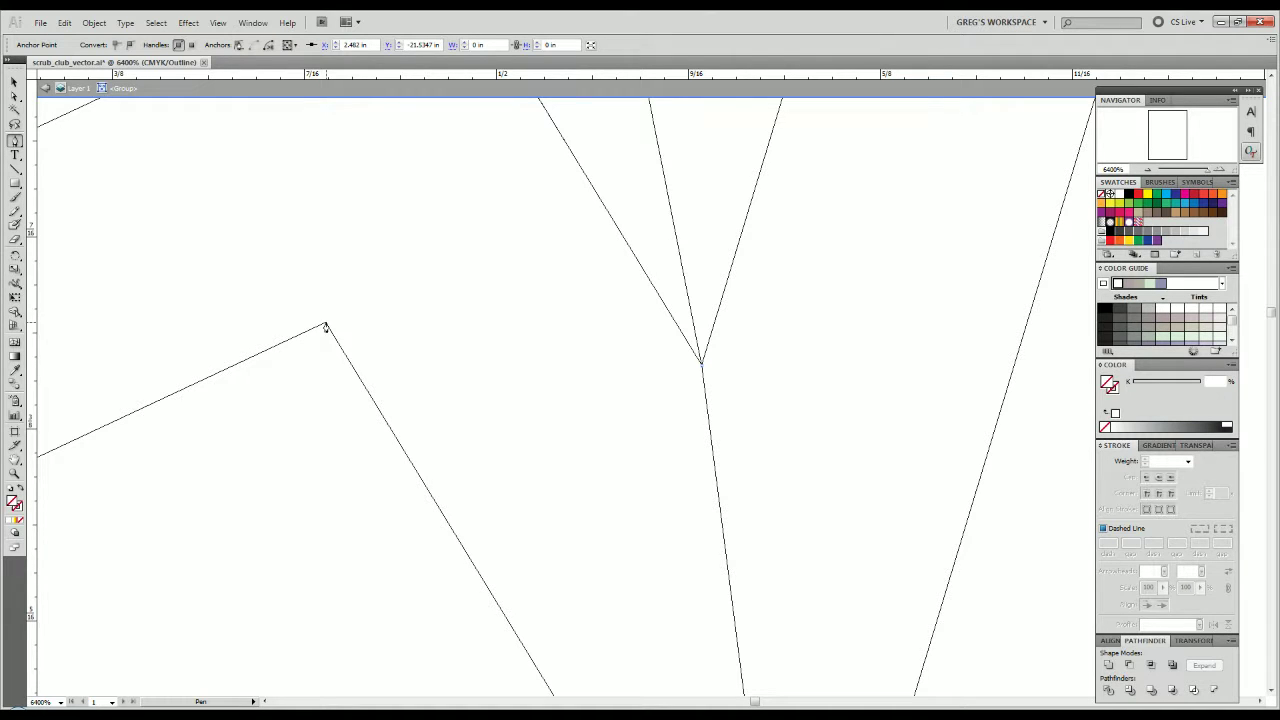
pyautogui.click(325, 328)
pyautogui.click(301, 405)
pyautogui.scroll(-3, 298, 405)
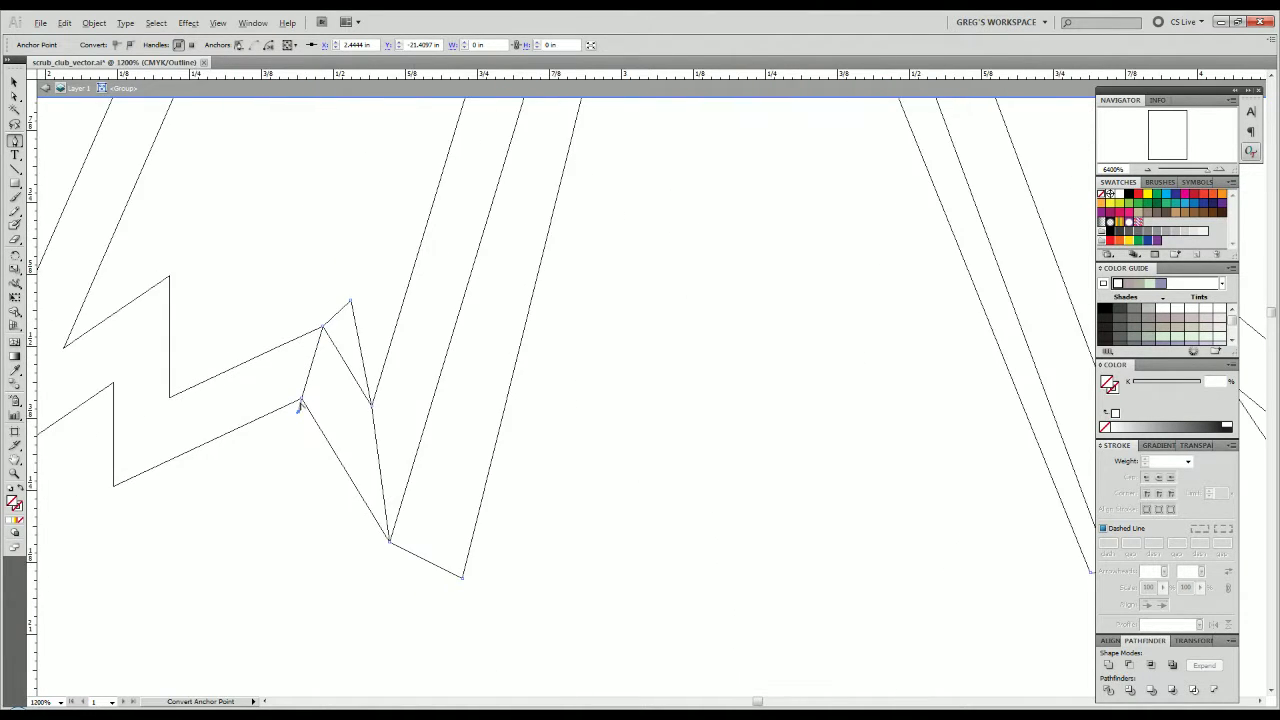
# Loop the path below the left foot's jagged edge and inward across the outline at its next downward corner.
pyautogui.moveTo(304, 403); pyautogui.dragTo(536, 374)
pyautogui.click(466, 480)
pyautogui.click(340, 475)
pyautogui.scroll(5, 355, 479)
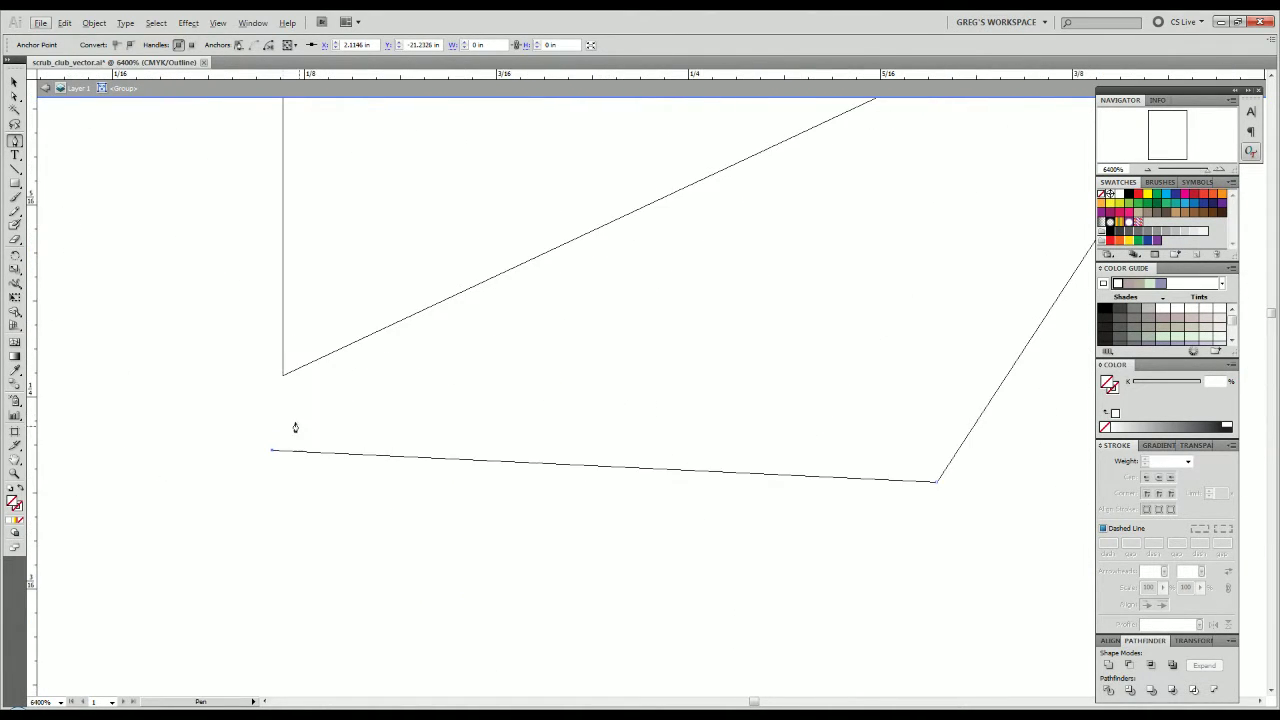
pyautogui.click(283, 378)
pyautogui.scroll(-5, 283, 378)
pyautogui.scroll(9, 285, 375)
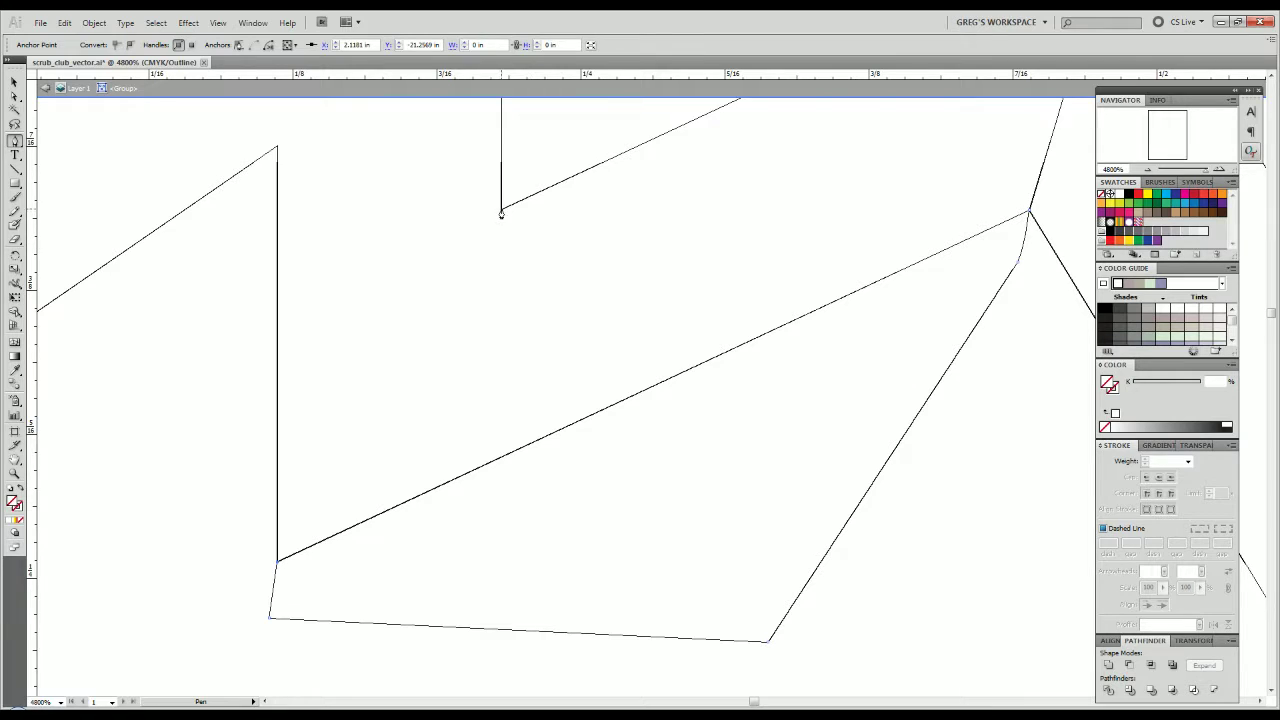
# Run the path up inside the left foot's vertical edge and outward across the outline at the second notch.
pyautogui.scroll(-3, 517, 194)
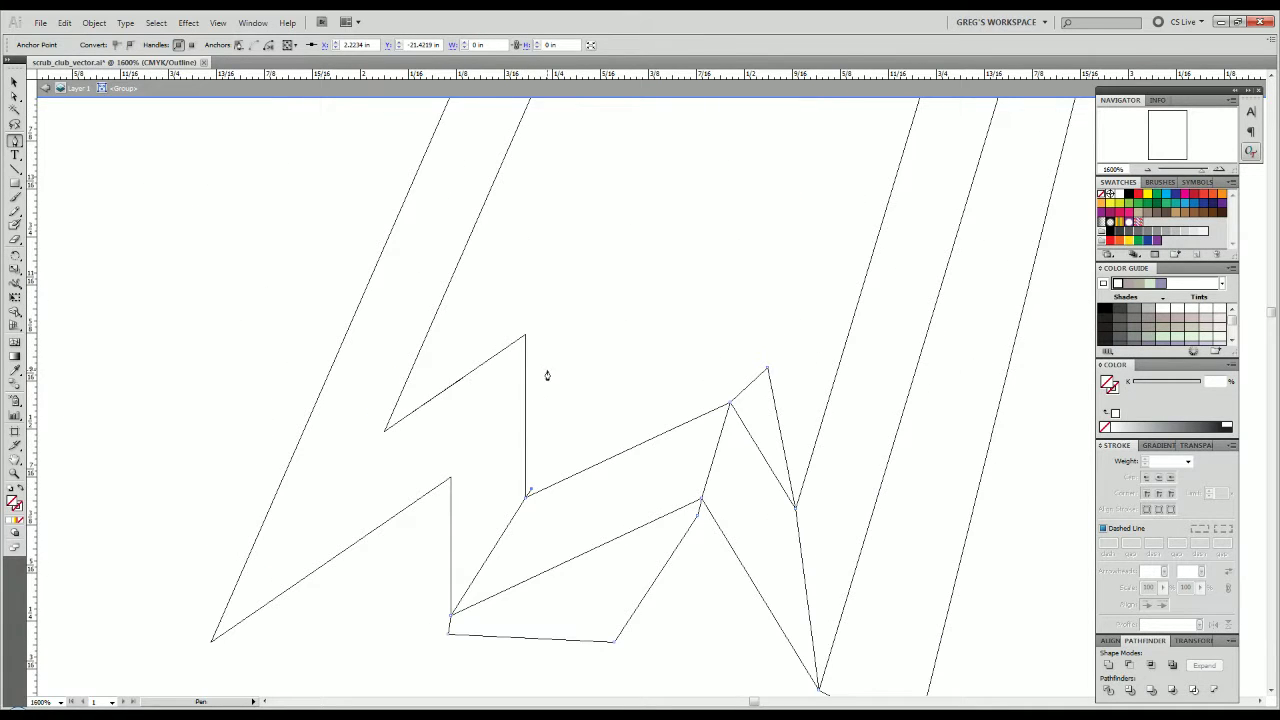
pyautogui.scroll(4, 538, 346)
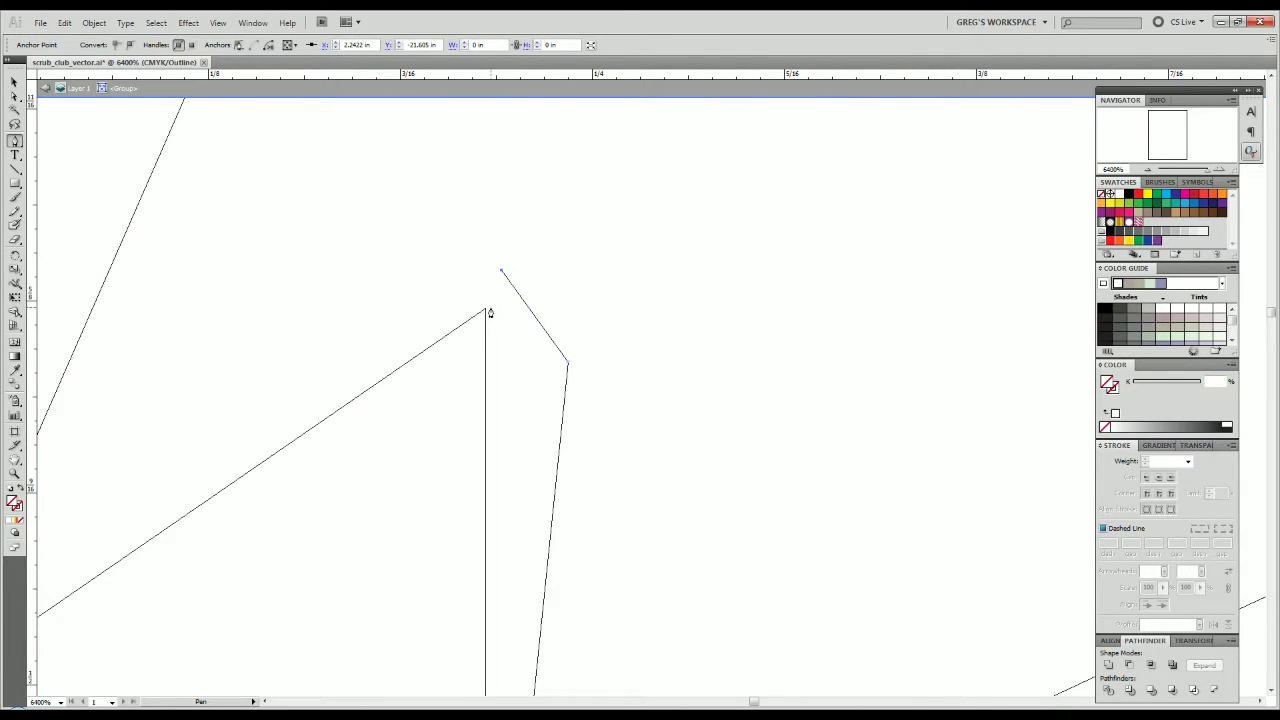
pyautogui.click(418, 440)
pyautogui.scroll(-5, 419, 440)
pyautogui.moveTo(414, 461); pyautogui.dragTo(478, 360)
pyautogui.scroll(5, 421, 414)
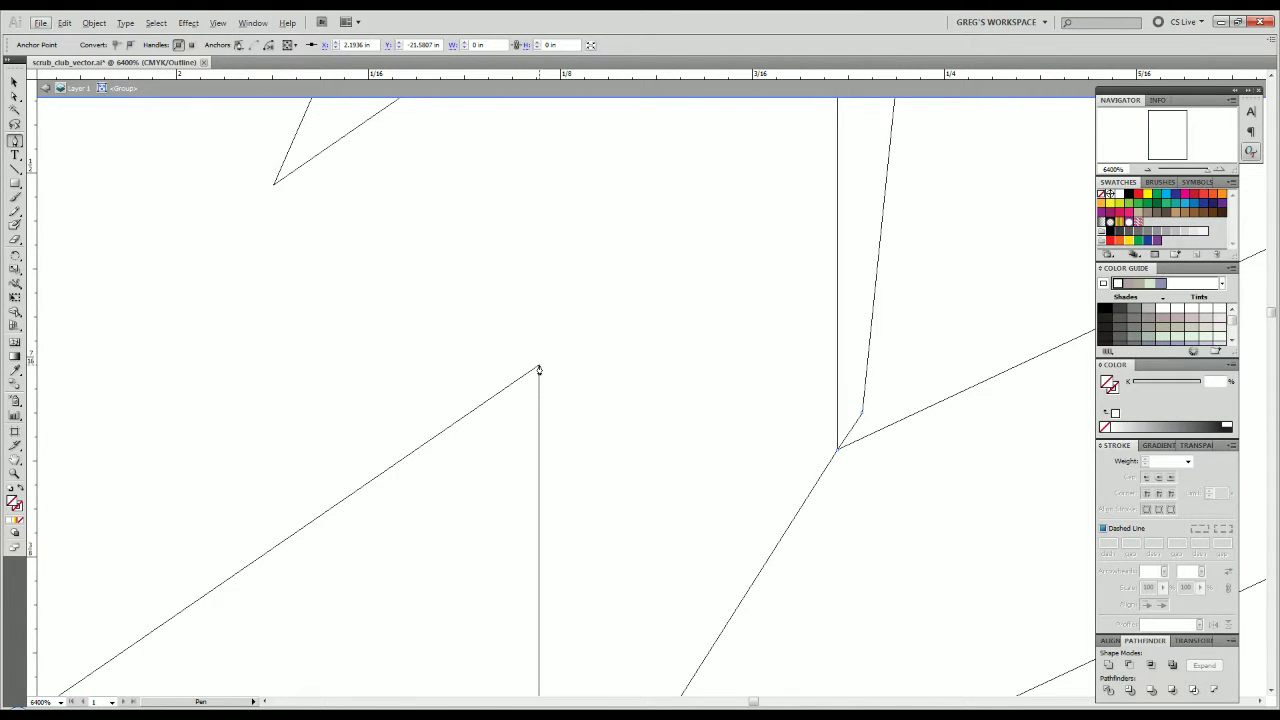
pyautogui.moveTo(538, 370); pyautogui.dragTo(463, 494)
# Continue the path outside beneath the left foot's slanted edge and around to its lower left tip.
pyautogui.scroll(-3, 480, 477)
pyautogui.click(417, 512)
pyautogui.click(336, 537)
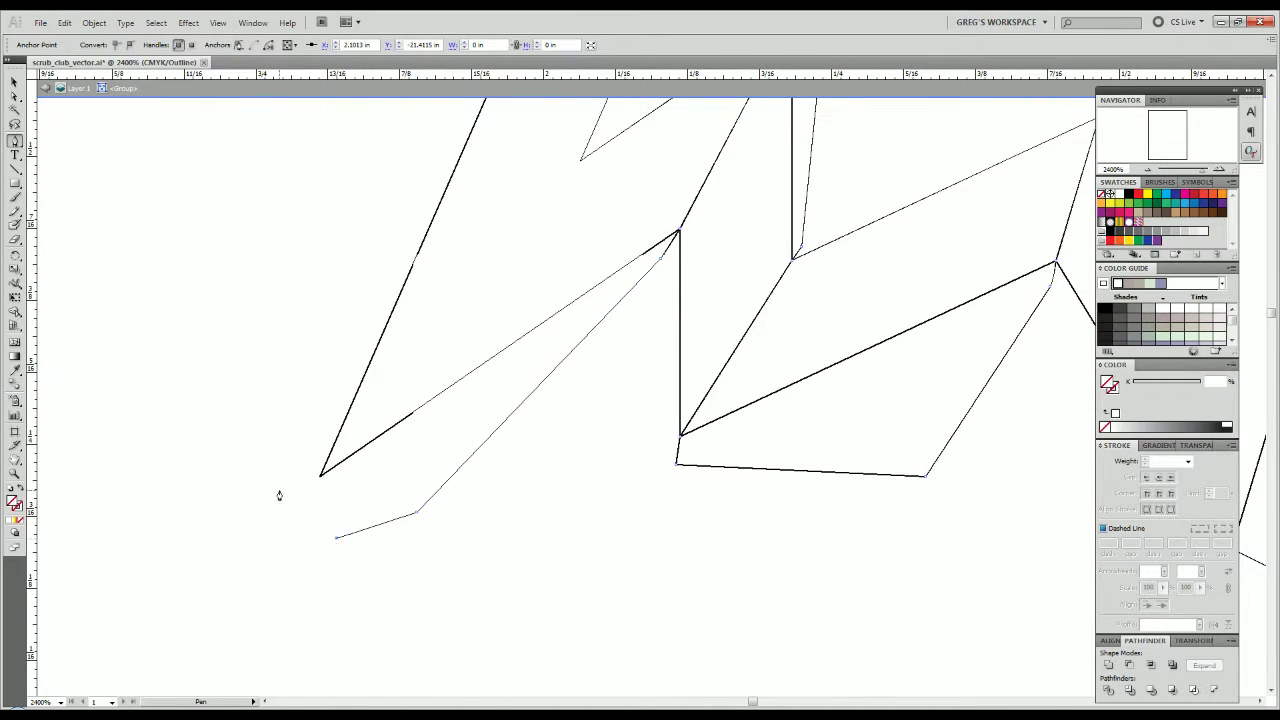
pyautogui.scroll(3, 285, 480)
pyautogui.moveTo(370, 492); pyautogui.dragTo(377, 486)
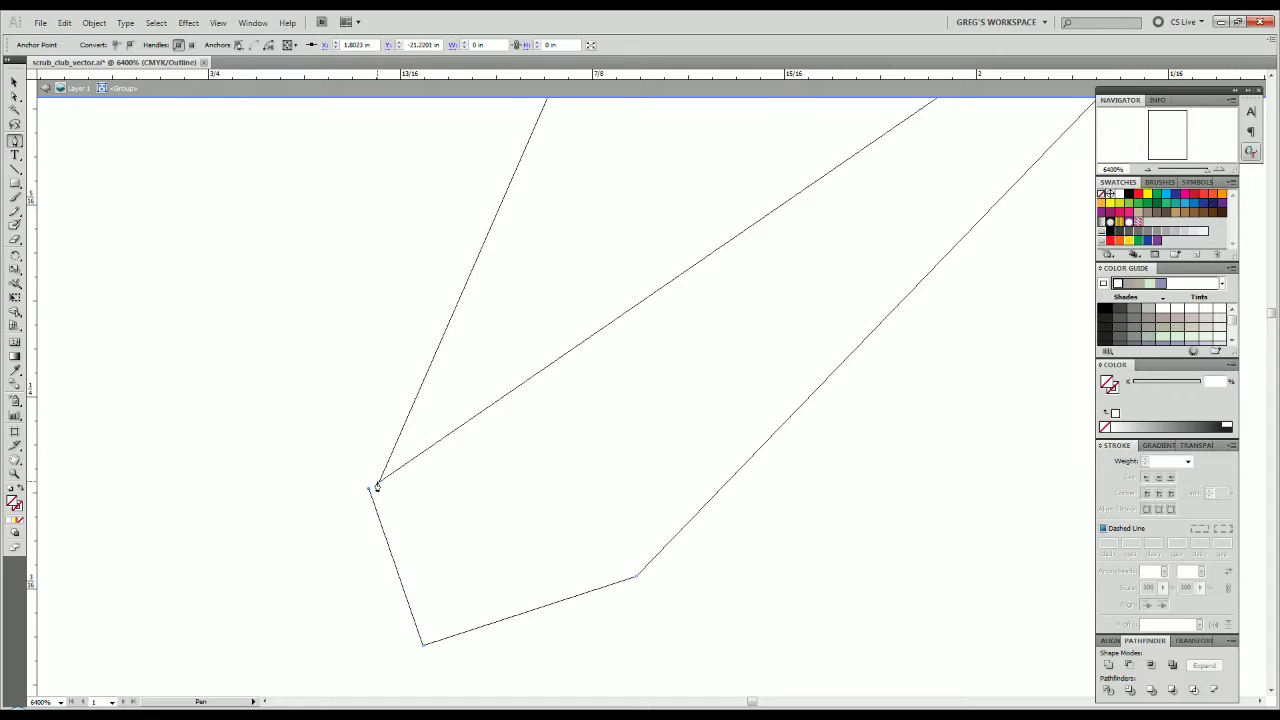
# Cross the outline inward at the left foot's lower left tip through the inner corner and extend the path inside the leg.
pyautogui.click(378, 484)
pyautogui.moveTo(696, 100); pyautogui.dragTo(330, 670)
pyautogui.moveTo(620, 240); pyautogui.dragTo(510, 464)
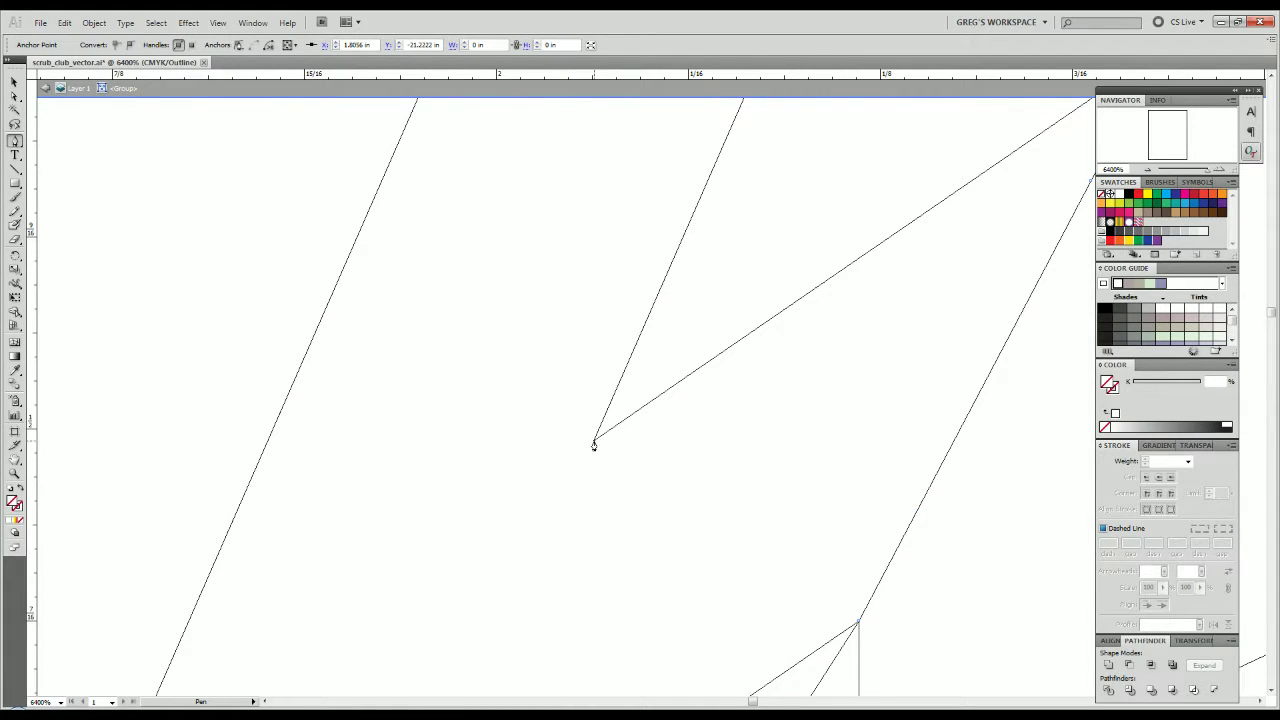
pyautogui.click(593, 442)
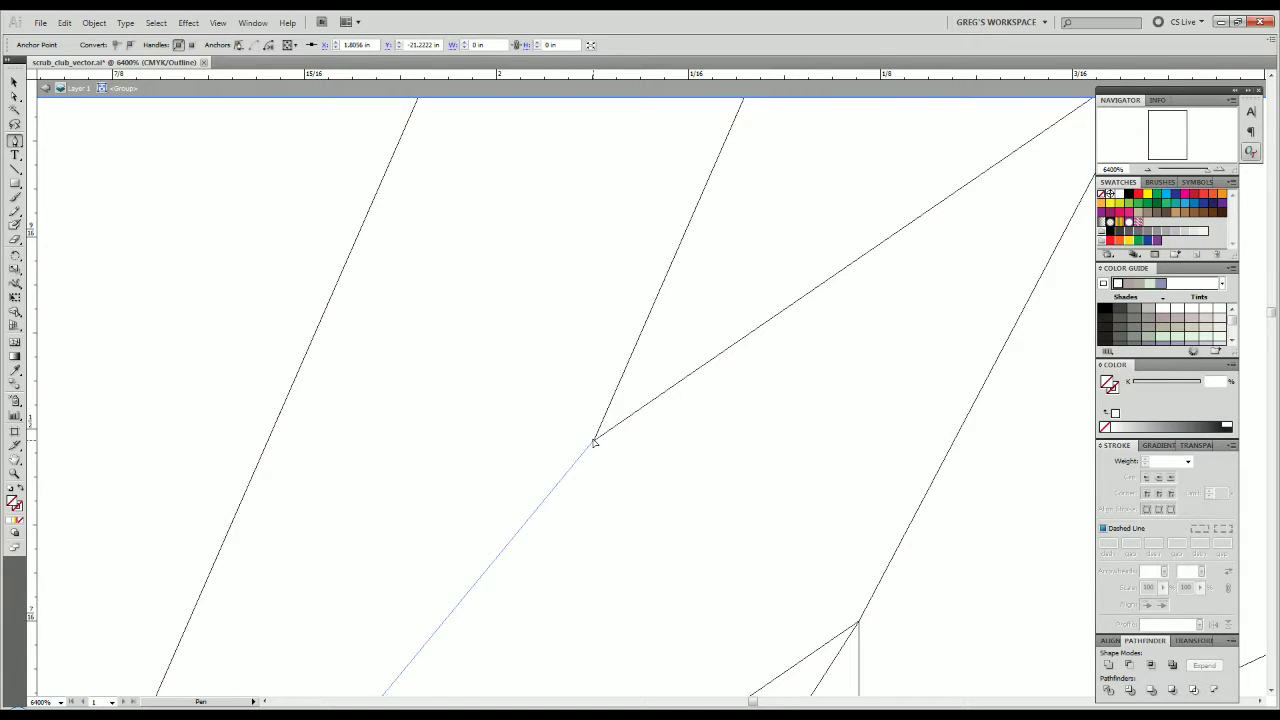
pyautogui.click(676, 331)
pyautogui.scroll(-2, 678, 322)
pyautogui.scroll(-2, 651, 449)
pyautogui.scroll(-2, 697, 391)
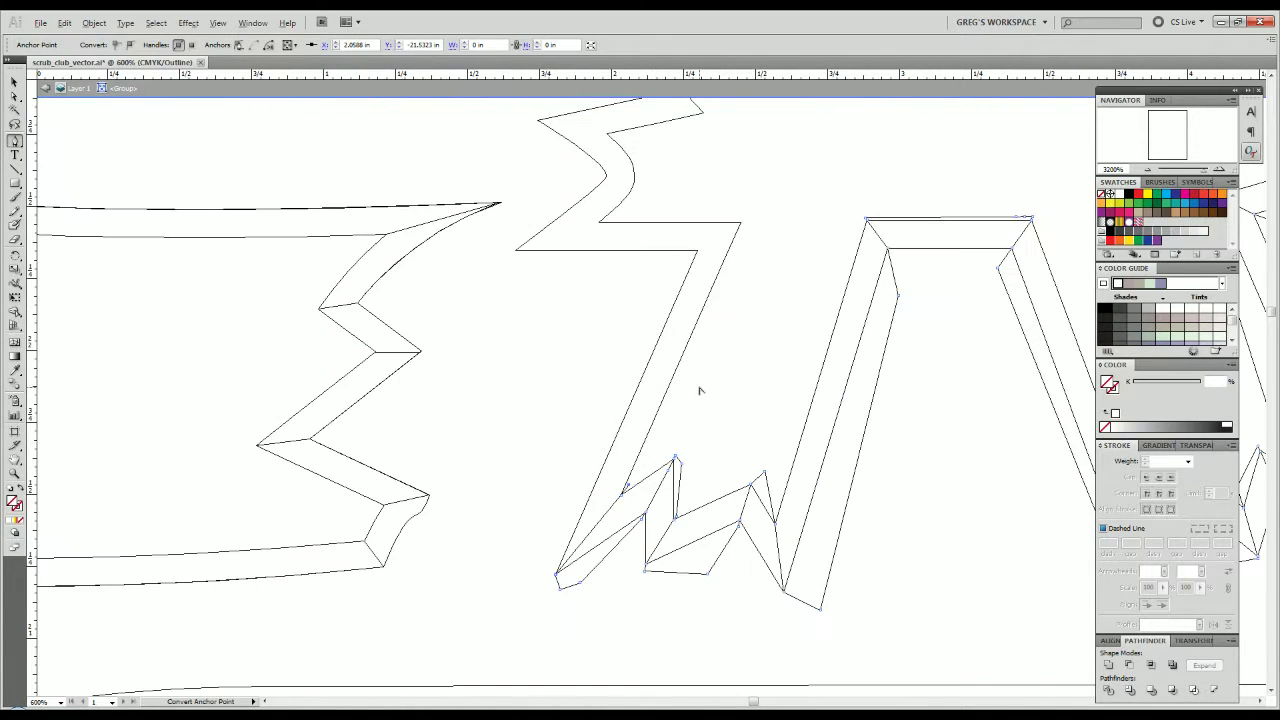
# Run the path up inside the left leg and outward across the outline at the corner where the leg meets the horizontal edge.
pyautogui.scroll(5, 764, 217)
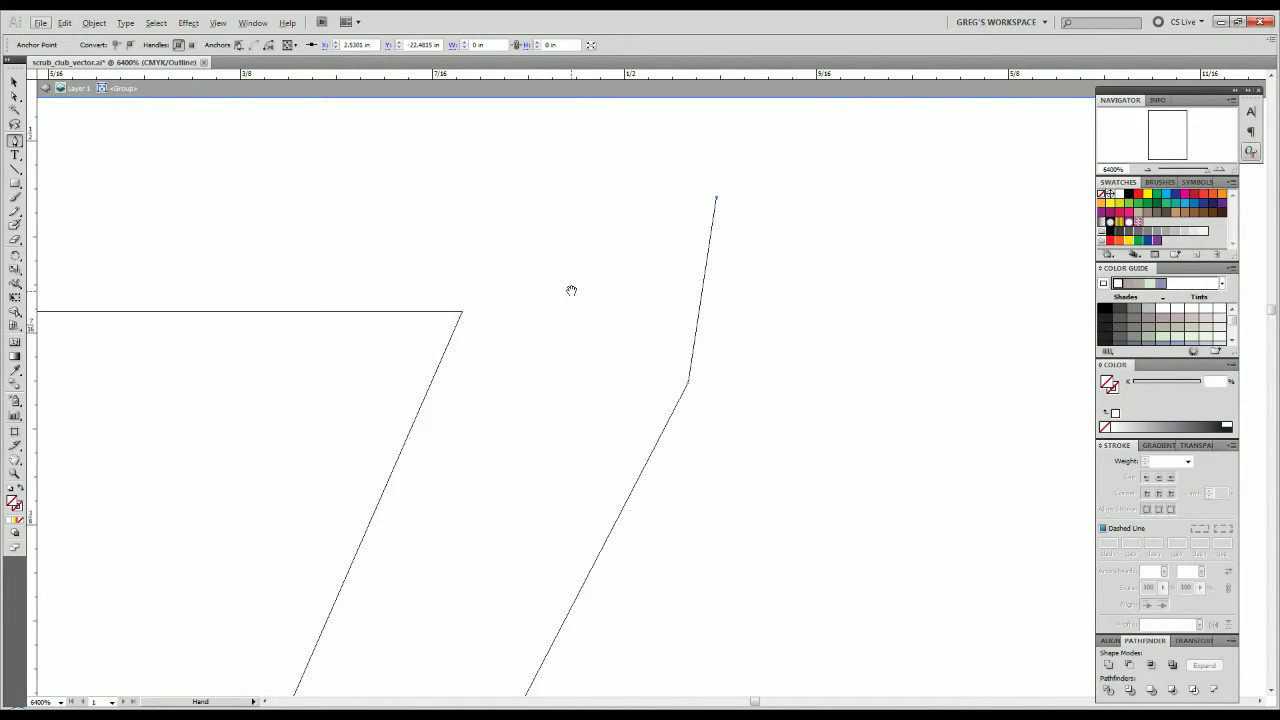
pyautogui.click(718, 218)
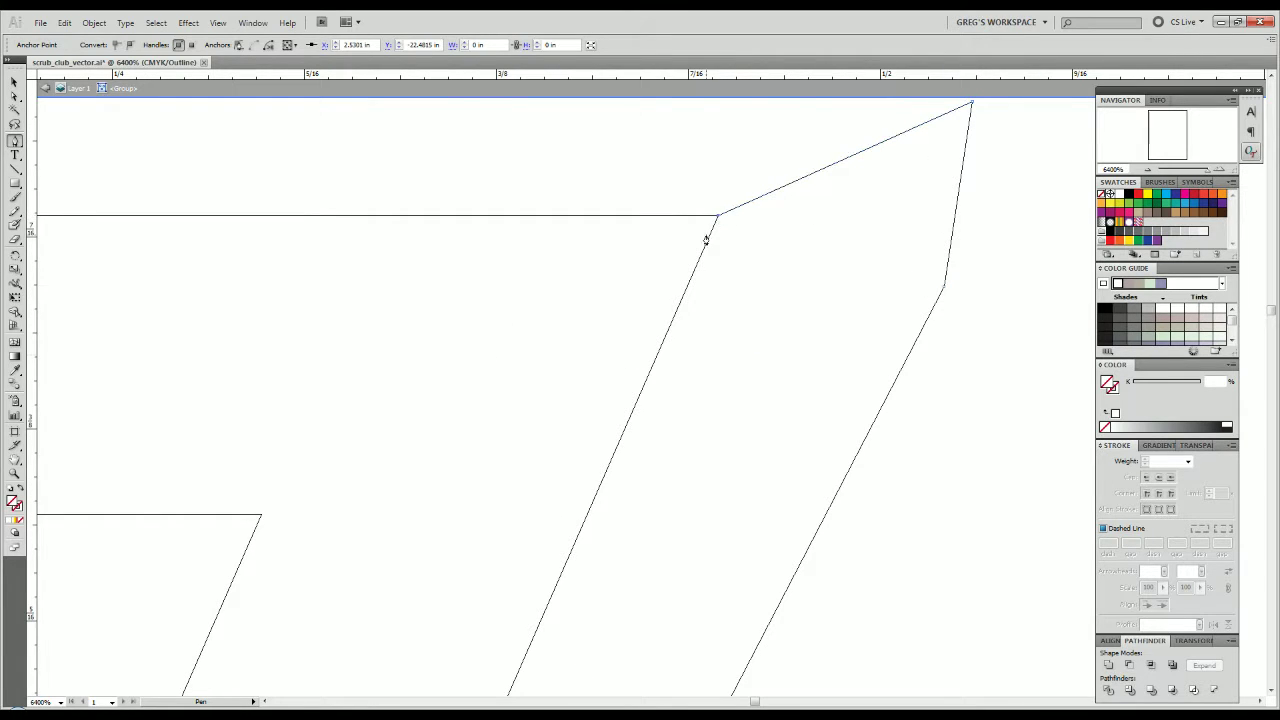
pyautogui.click(260, 519)
# Loop the path outside below the horizontal edge above the left leg and around its left tip.
pyautogui.scroll(-3, 206, 549)
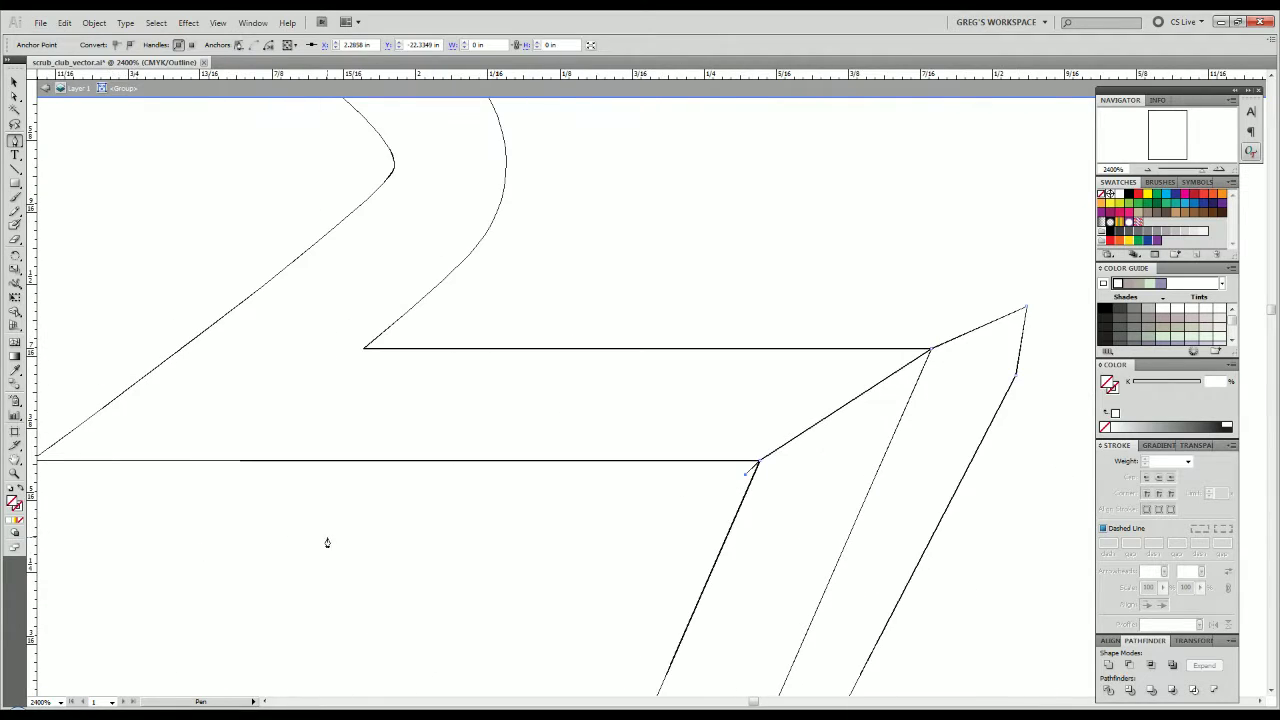
pyautogui.click(294, 549)
pyautogui.moveTo(247, 549); pyautogui.dragTo(621, 581)
pyautogui.click(357, 511)
pyautogui.scroll(3, 430, 482)
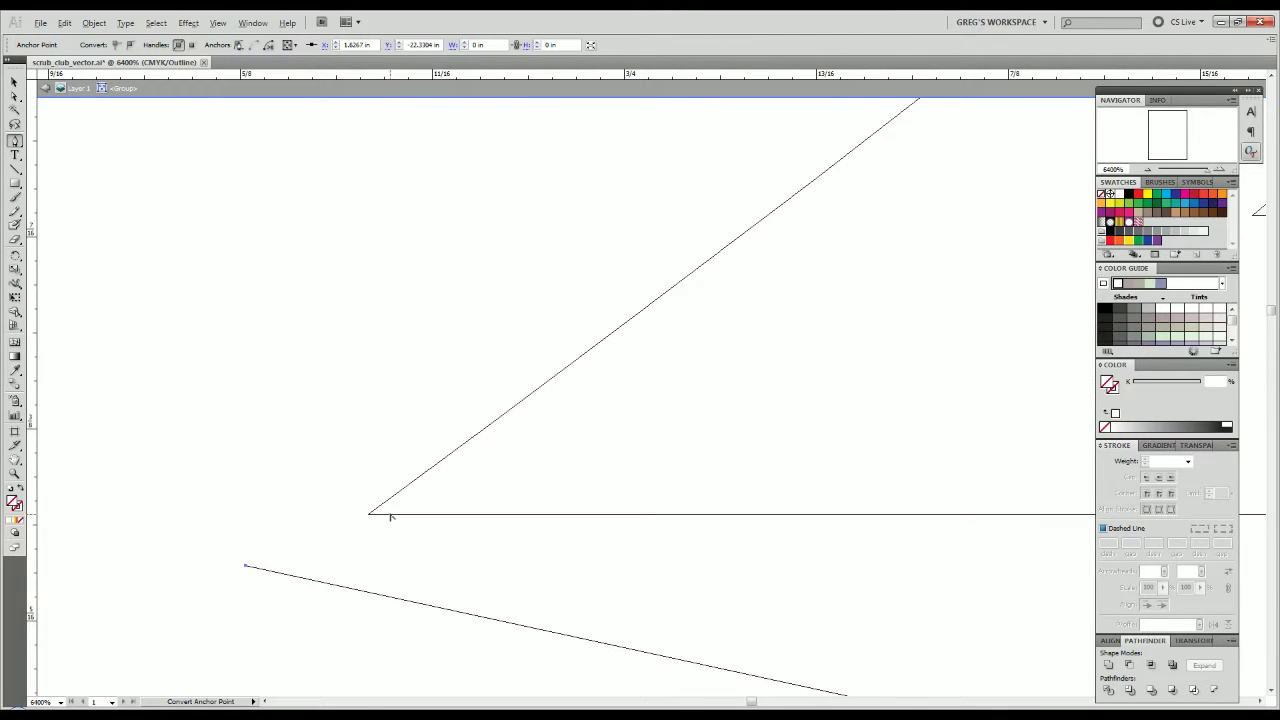
# Cross the outline inward at that edge's left tip and bend the path around inside the curved edge above it.
pyautogui.press('alt')
pyautogui.click(368, 516)
pyautogui.moveTo(615, 467); pyautogui.dragTo(227, 595)
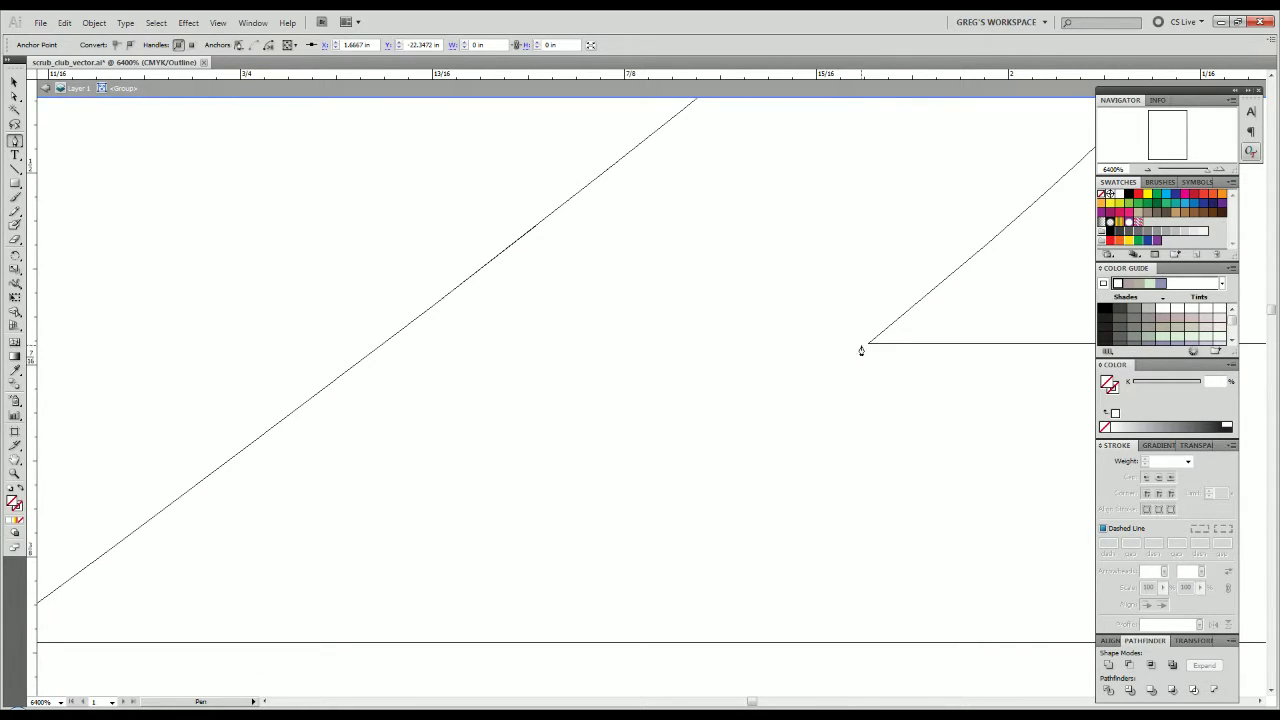
pyautogui.moveTo(868, 344); pyautogui.dragTo(742, 483)
pyautogui.scroll(-5, 935, 330)
pyautogui.click(773, 440)
pyautogui.click(662, 406)
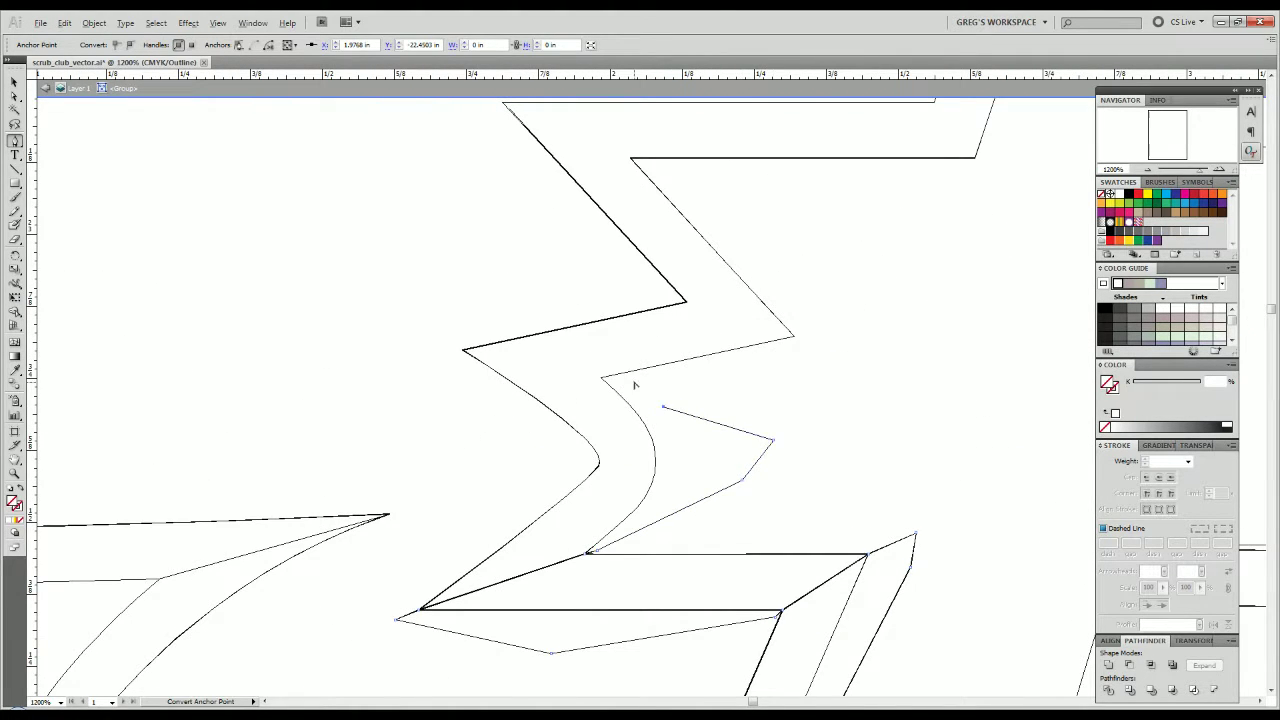
# Cross the outline outward at the left tip above the curved edge and extend the path outside over it.
pyautogui.scroll(5, 634, 385)
pyautogui.moveTo(583, 391); pyautogui.dragTo(784, 492)
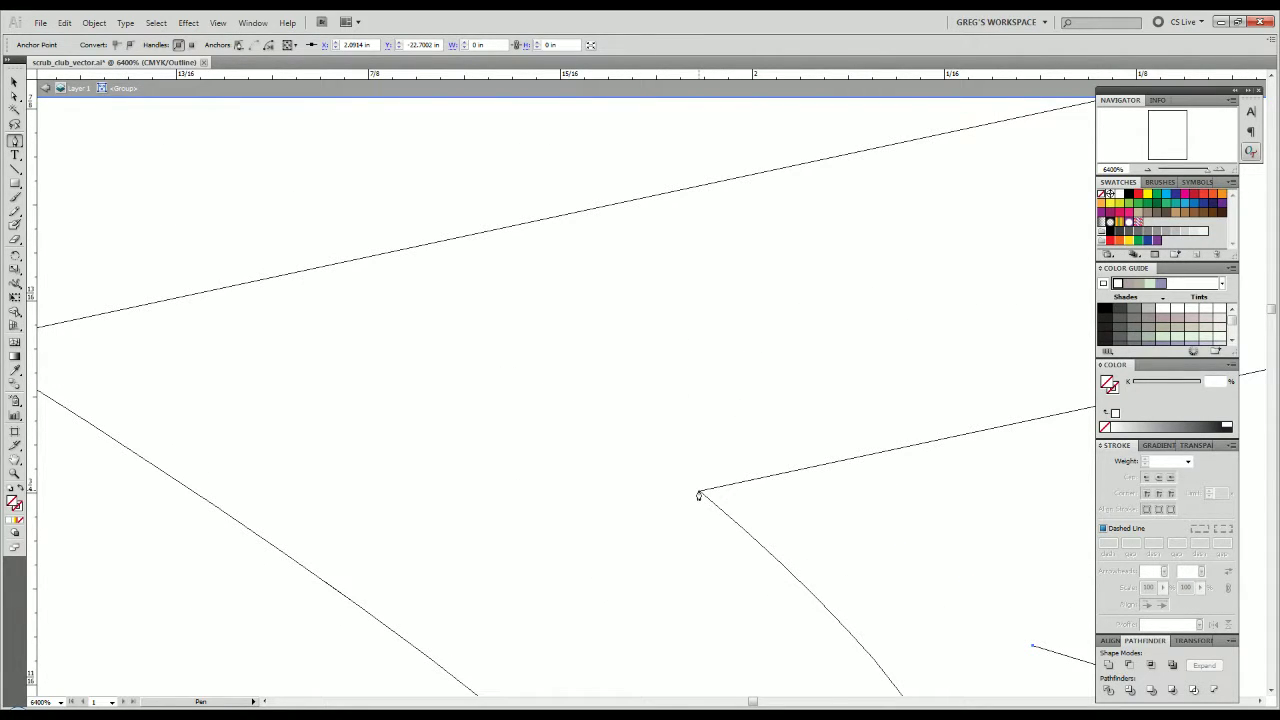
pyautogui.click(700, 491)
pyautogui.moveTo(465, 478); pyautogui.dragTo(1040, 510)
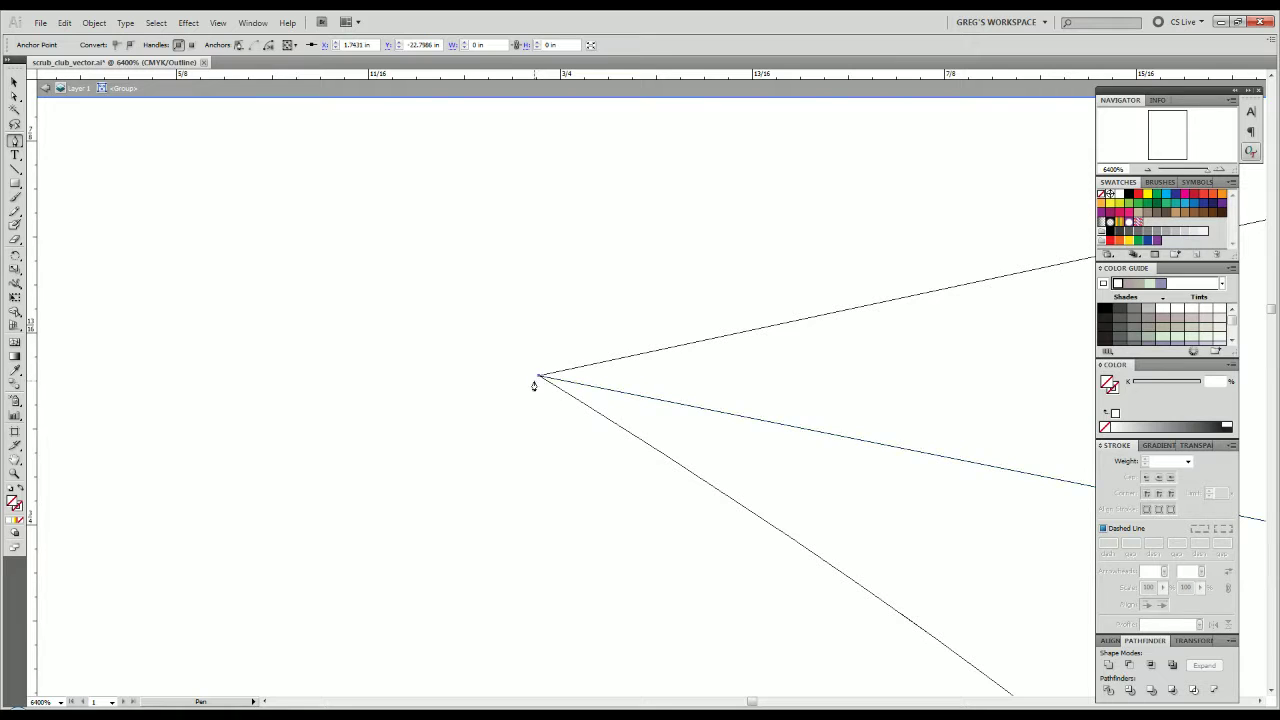
pyautogui.scroll(-3, 528, 354)
pyautogui.click(780, 224)
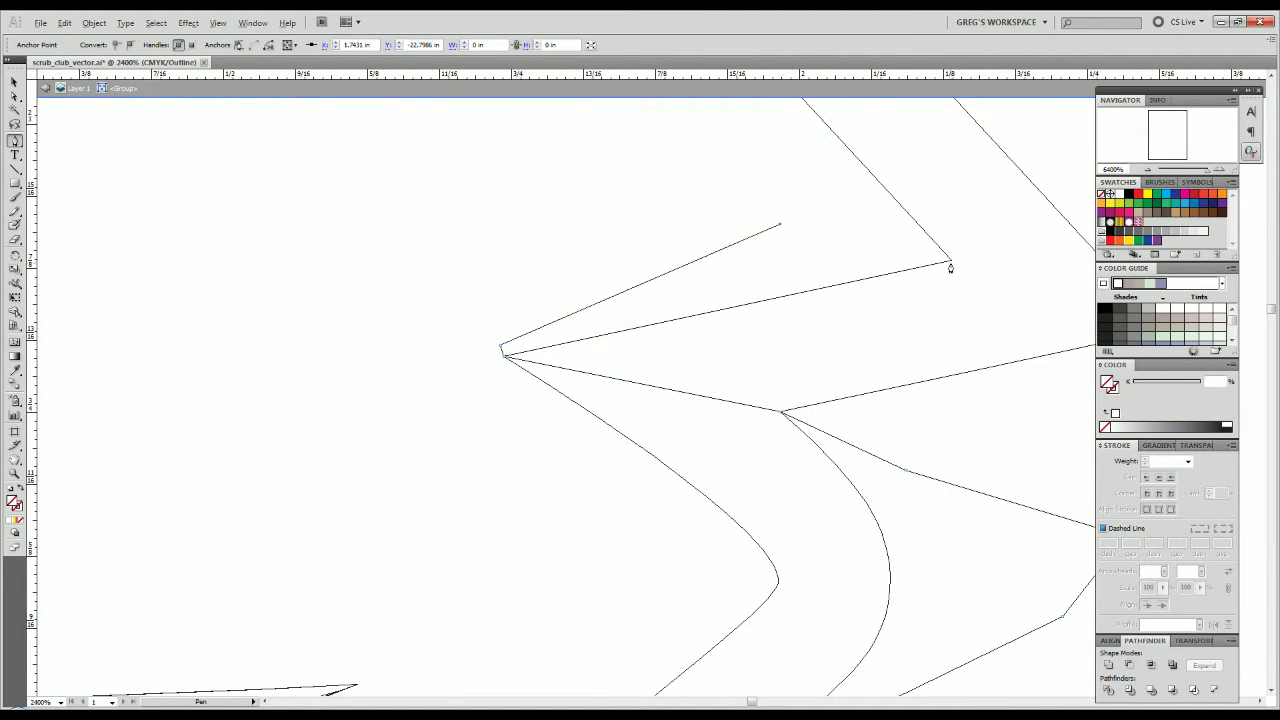
# Take the path inward across the outline at the notch between the two upper left tips.
pyautogui.scroll(3, 942, 287)
pyautogui.moveTo(901, 295); pyautogui.dragTo(300, 580)
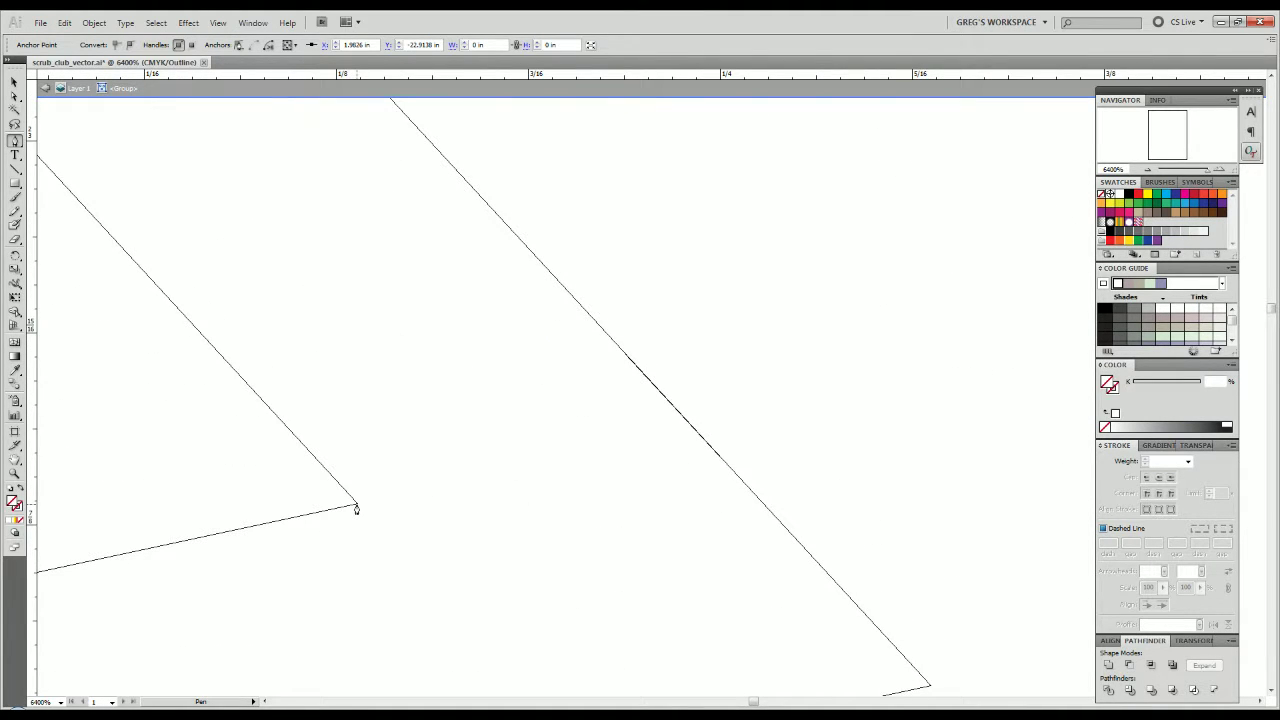
pyautogui.click(358, 505)
pyautogui.moveTo(582, 531); pyautogui.dragTo(326, 434)
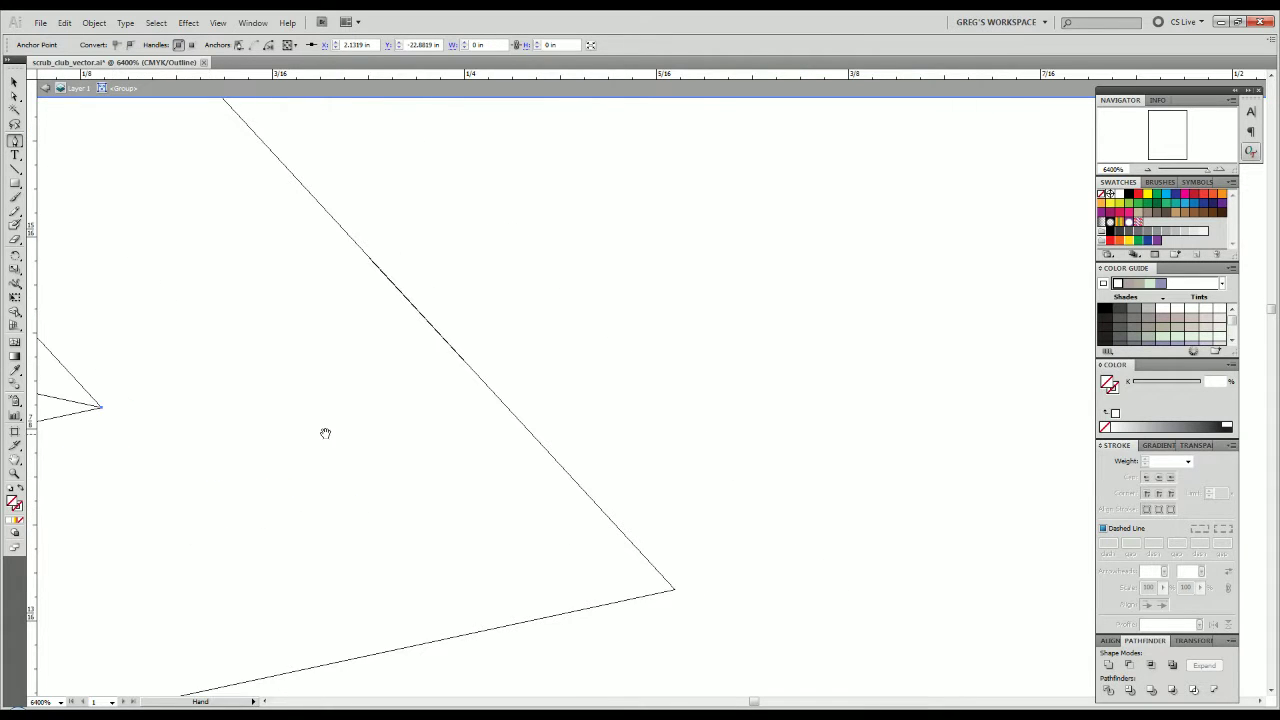
pyautogui.click(675, 595)
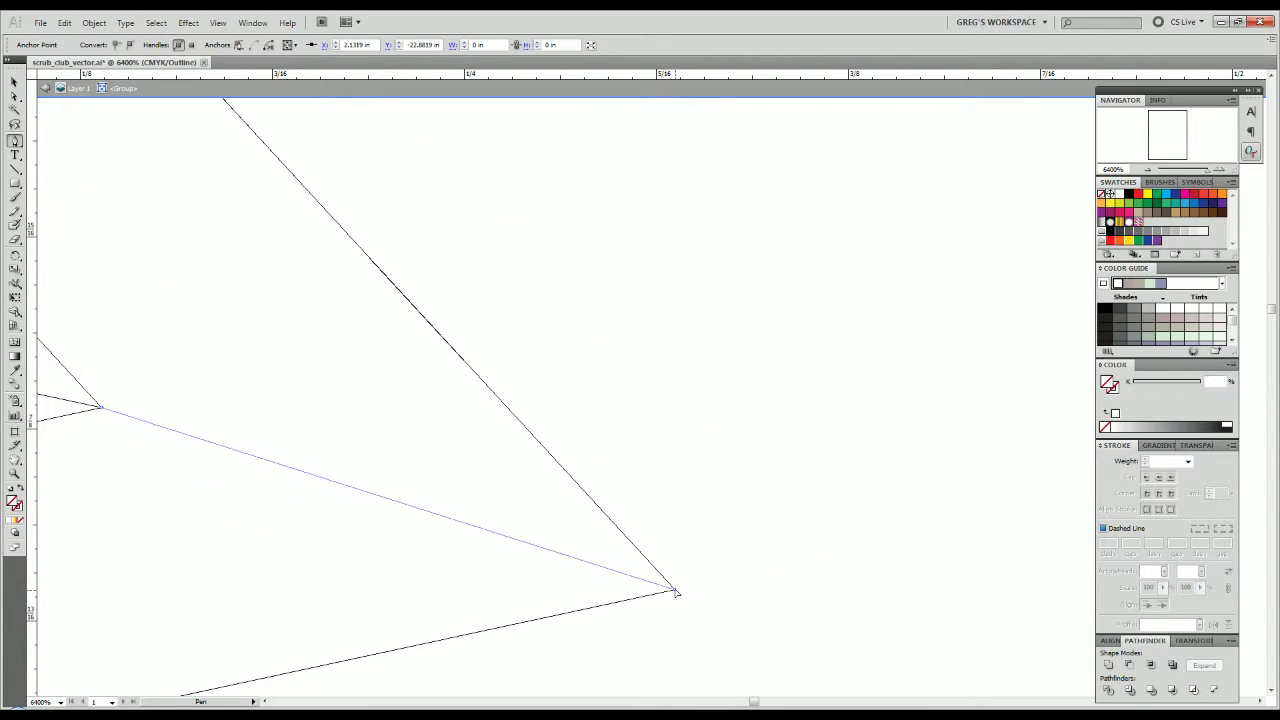
# Run the path up inside the slanted edge and outward across the outline at the lower serif's upper left tip.
pyautogui.scroll(-3, 726, 528)
pyautogui.moveTo(679, 430); pyautogui.dragTo(753, 642)
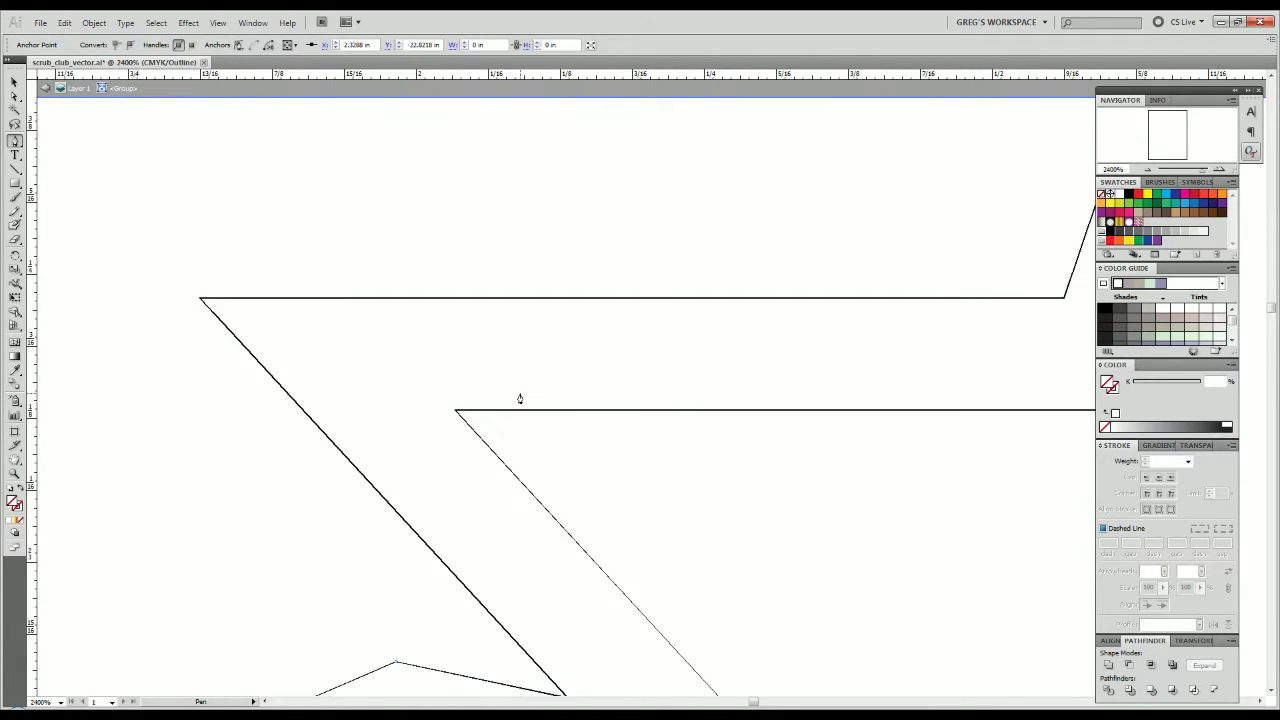
pyautogui.click(518, 393)
pyautogui.hotkey('ctrl', 'z')
pyautogui.click(528, 439)
pyautogui.scroll(3, 481, 409)
pyautogui.moveTo(466, 420); pyautogui.dragTo(709, 569)
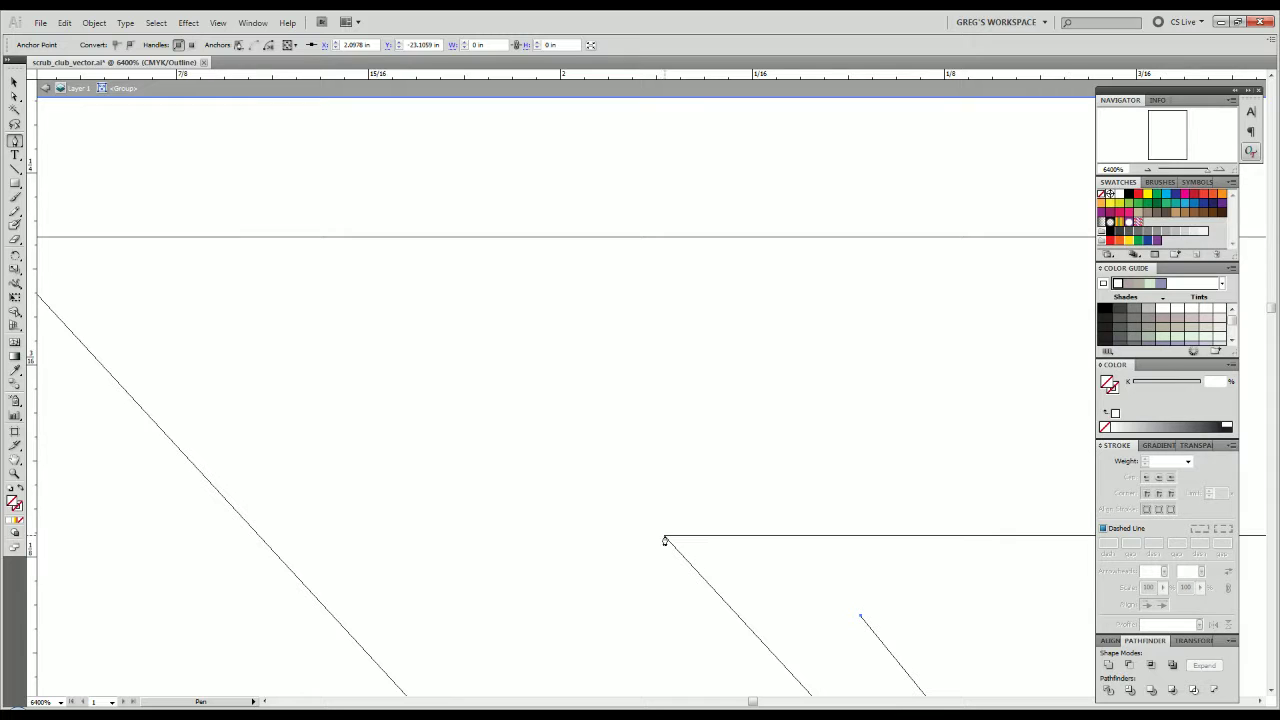
pyautogui.click(665, 537)
pyautogui.moveTo(650, 523); pyautogui.dragTo(806, 583)
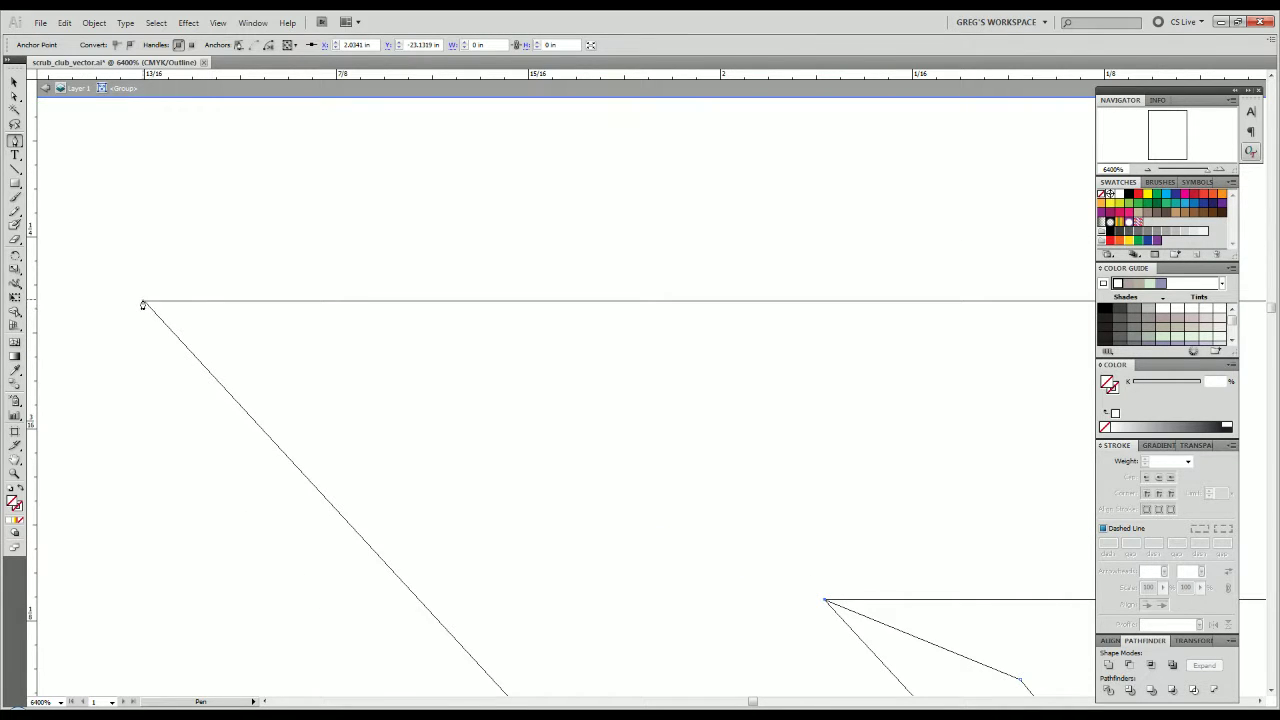
pyautogui.click(145, 301)
pyautogui.click(92, 251)
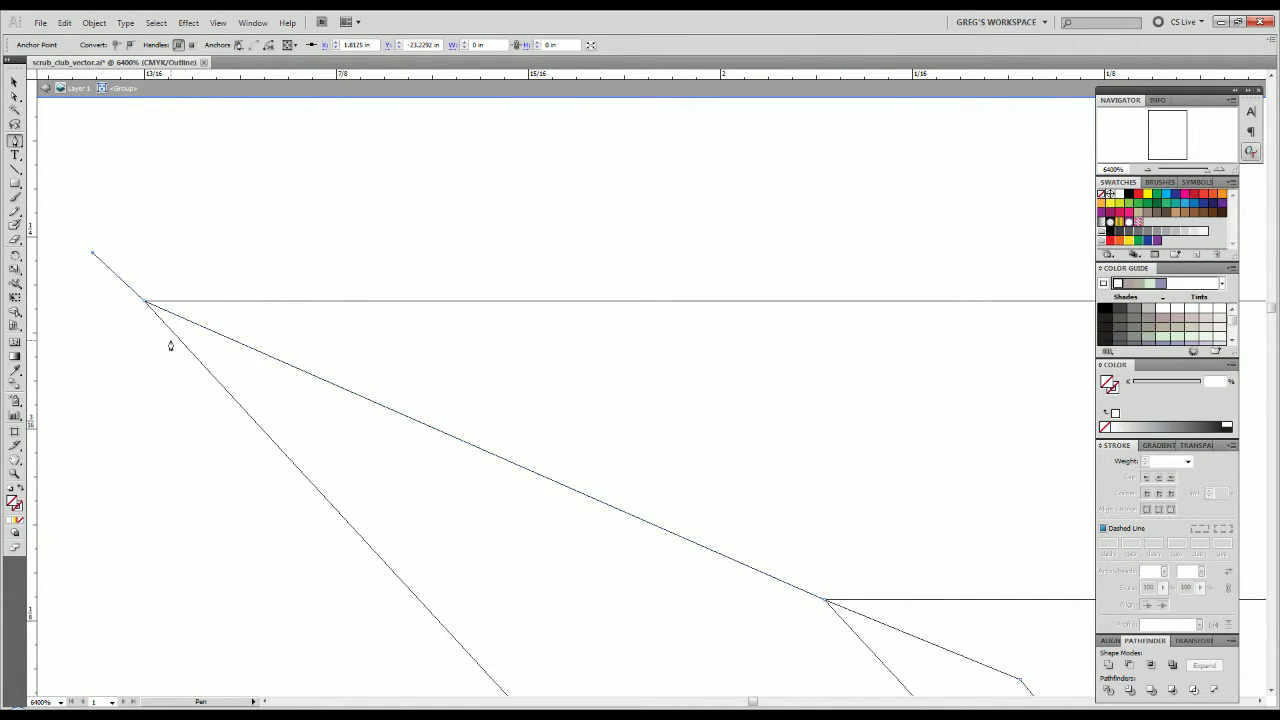
# Loop the path above the lower serif's horizontal top edge and inward across the outline where it meets the stem.
pyautogui.scroll(-4, 173, 350)
pyautogui.click(342, 241)
pyautogui.click(663, 284)
pyautogui.scroll(4, 738, 352)
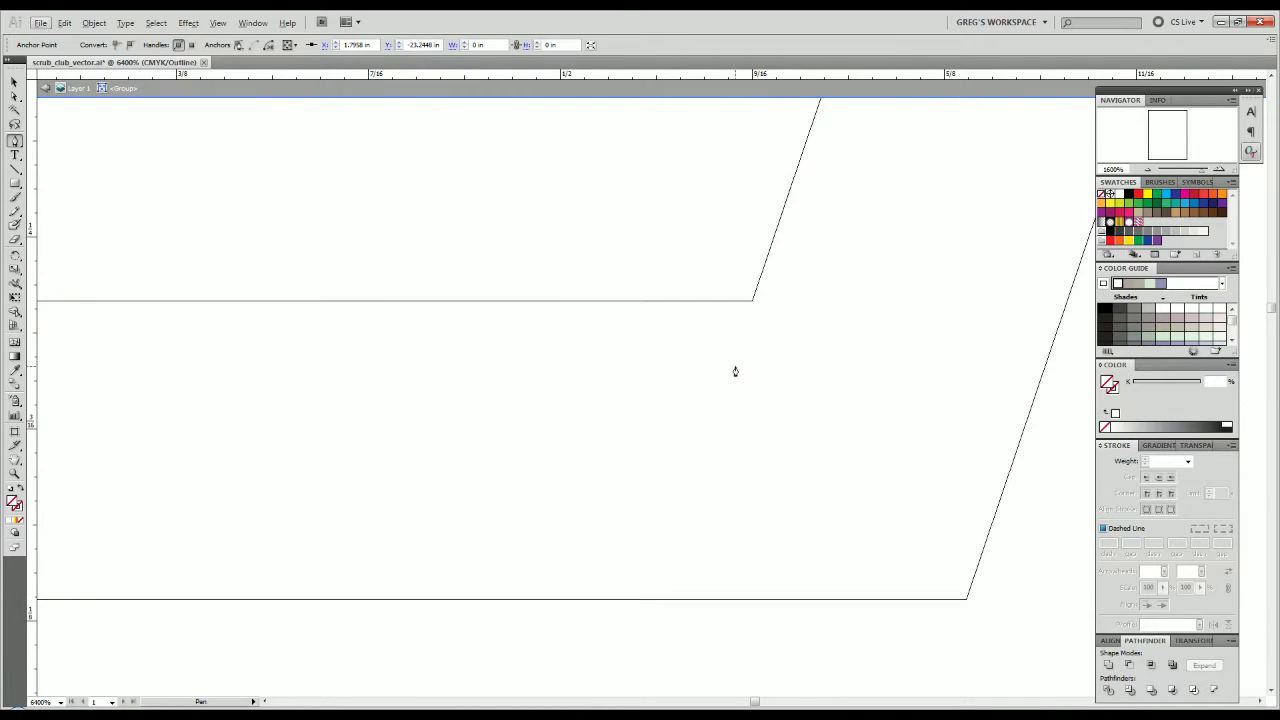
pyautogui.moveTo(714, 366); pyautogui.dragTo(520, 366)
pyautogui.click(560, 301)
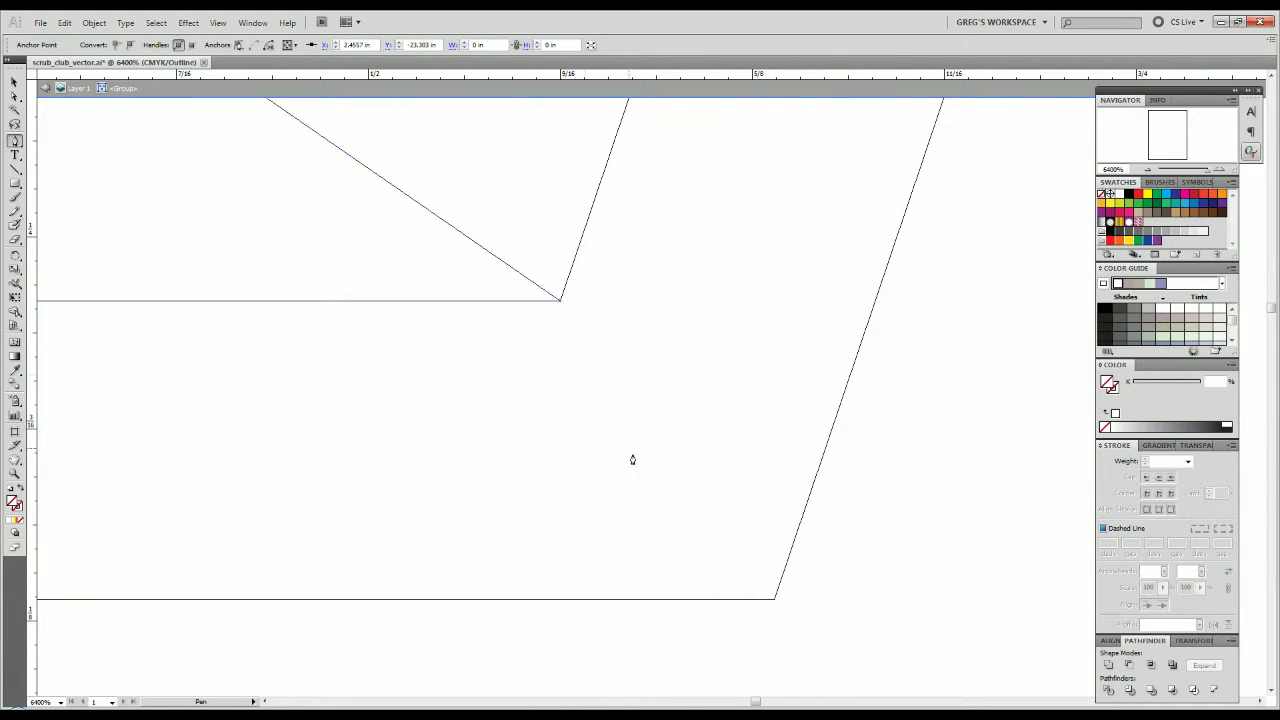
pyautogui.moveTo(774, 604)
pyautogui.mouseDown()
pyautogui.moveTo(777, 622)
pyautogui.moveTo(871, 571)
pyautogui.mouseUp()
pyautogui.scroll(-4, 774, 604)
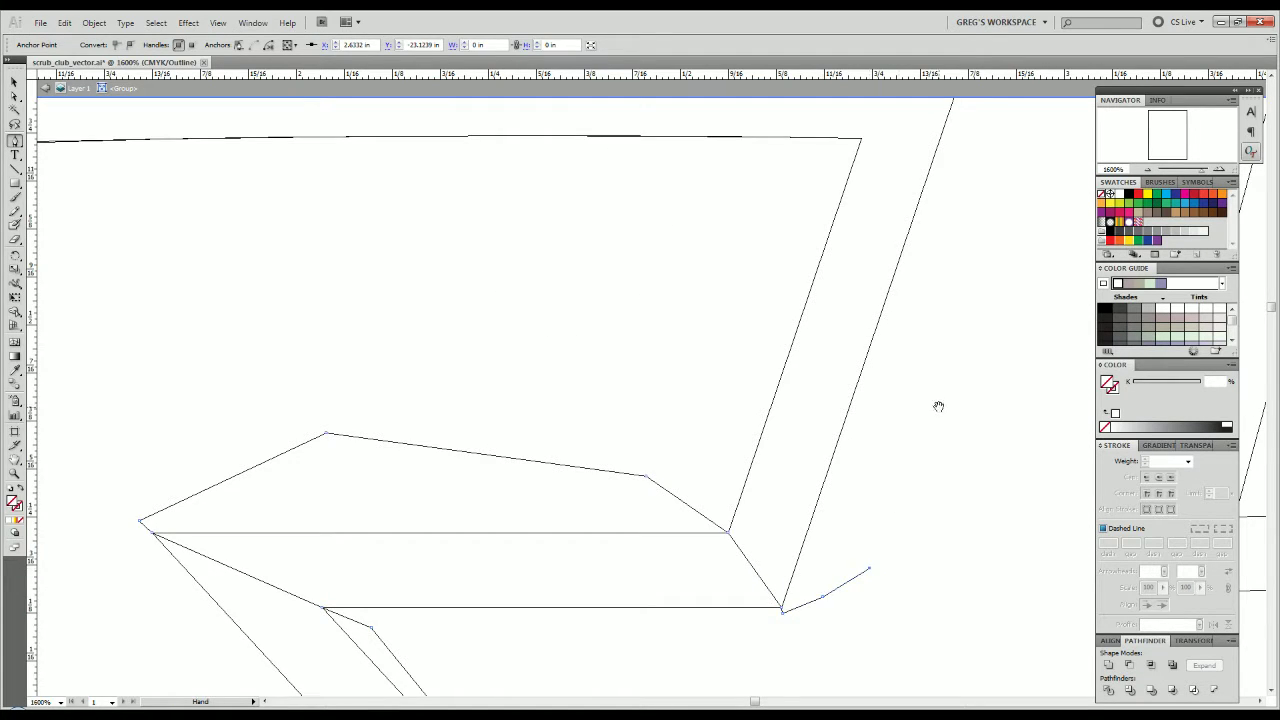
# Run the path up inside the stem and outward across the outline at the corner beneath the upper serif.
pyautogui.scroll(3, 874, 451)
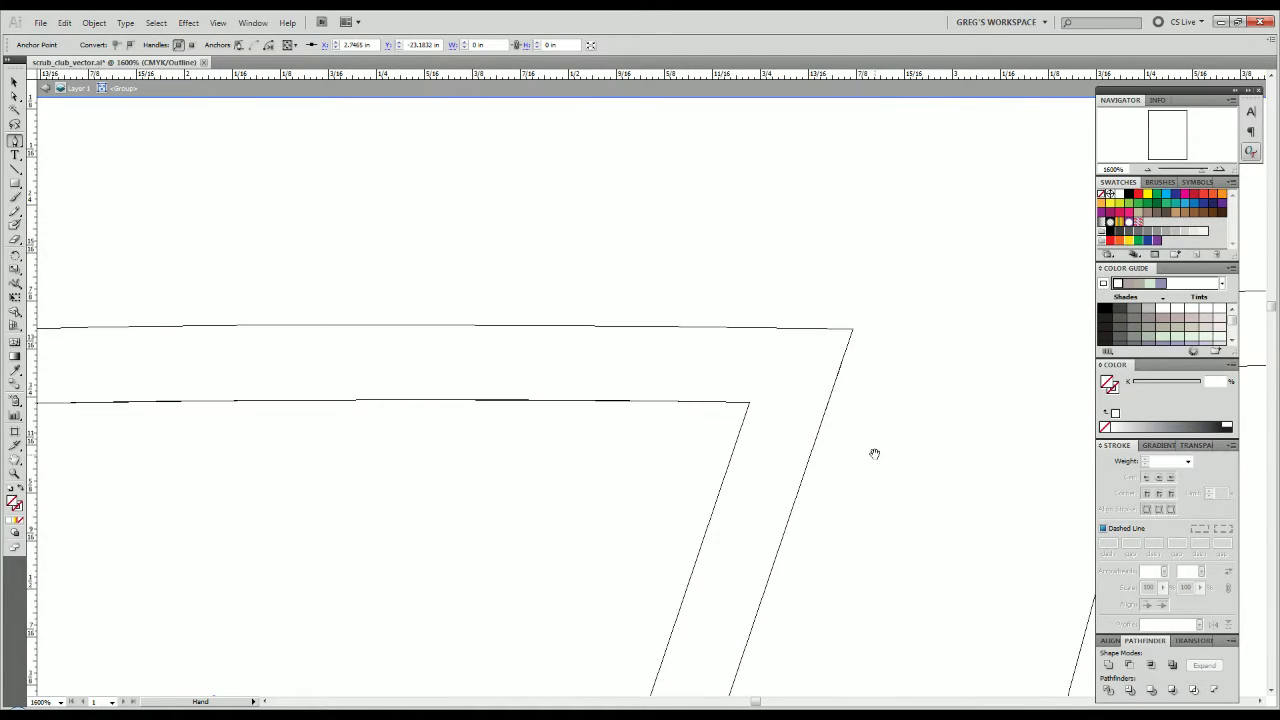
pyautogui.click(808, 306)
pyautogui.click(795, 313)
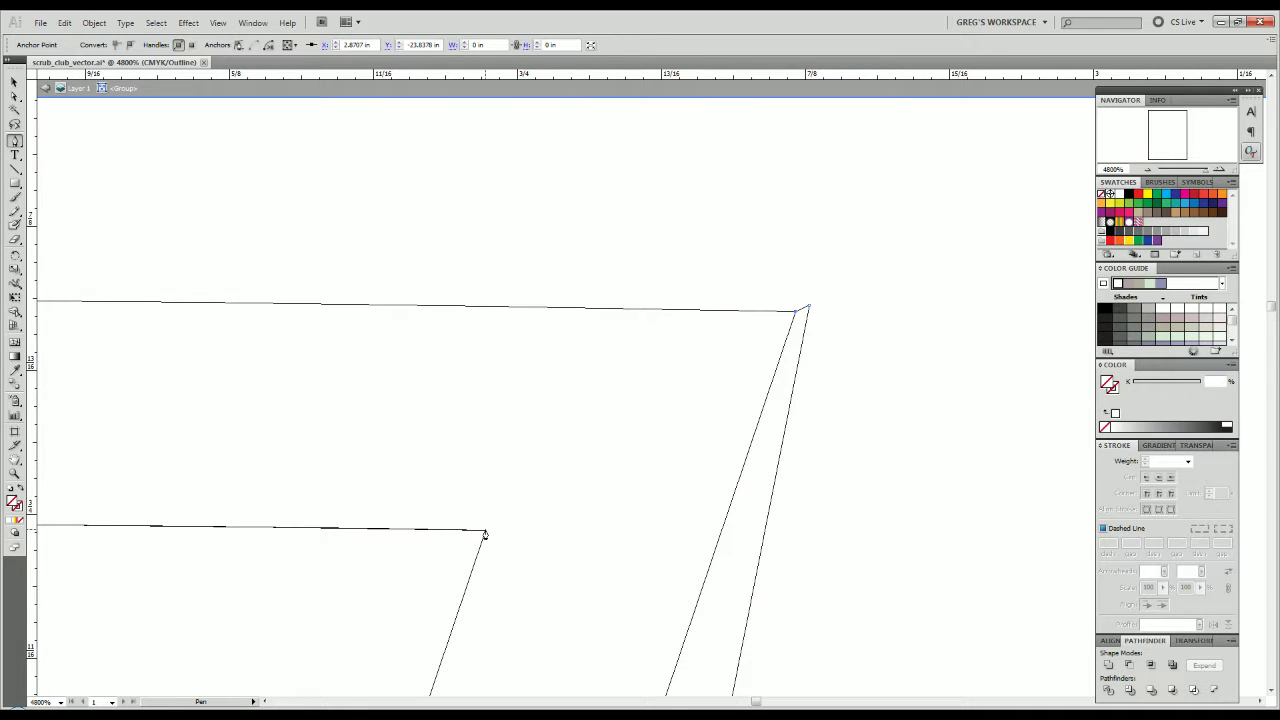
pyautogui.click(484, 535)
# Extend the path outside below the upper serif's long bottom edge and end it beyond the serif's lower left tip.
pyautogui.scroll(-4, 443, 571)
pyautogui.click(395, 598)
pyautogui.moveTo(75, 605); pyautogui.dragTo(911, 492)
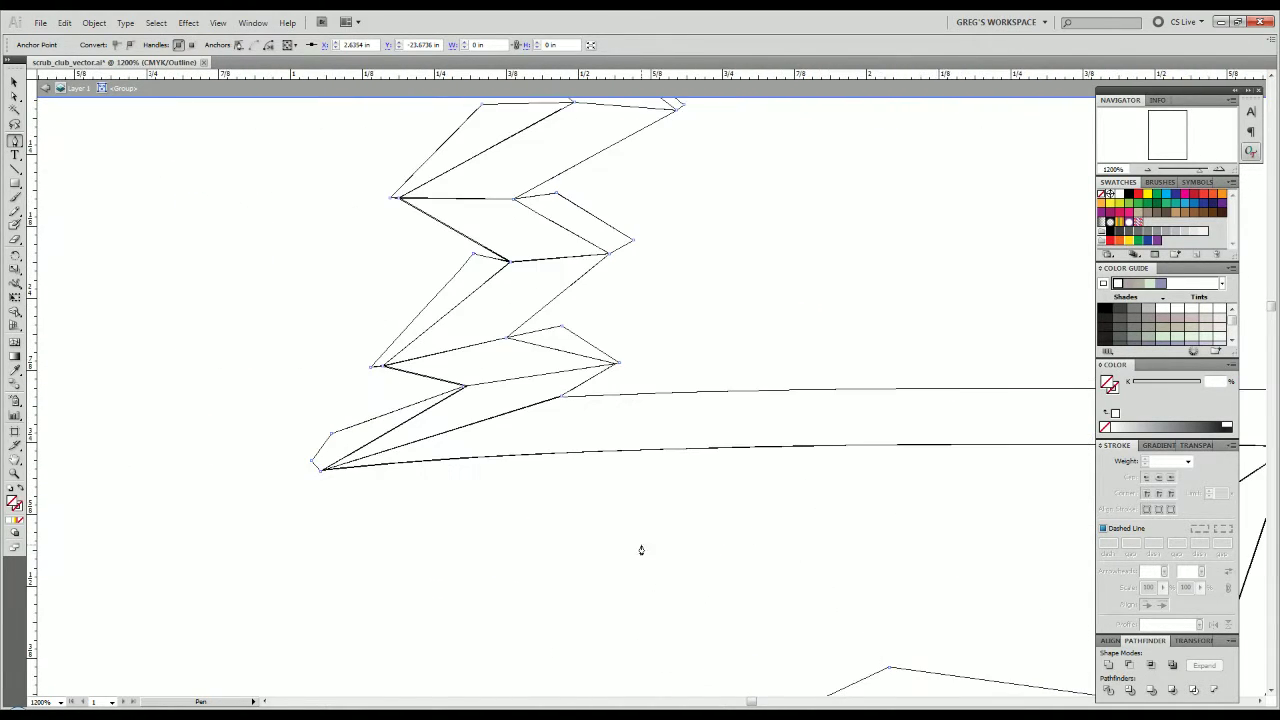
pyautogui.click(480, 564)
pyautogui.press('alt')
pyautogui.click(332, 568)
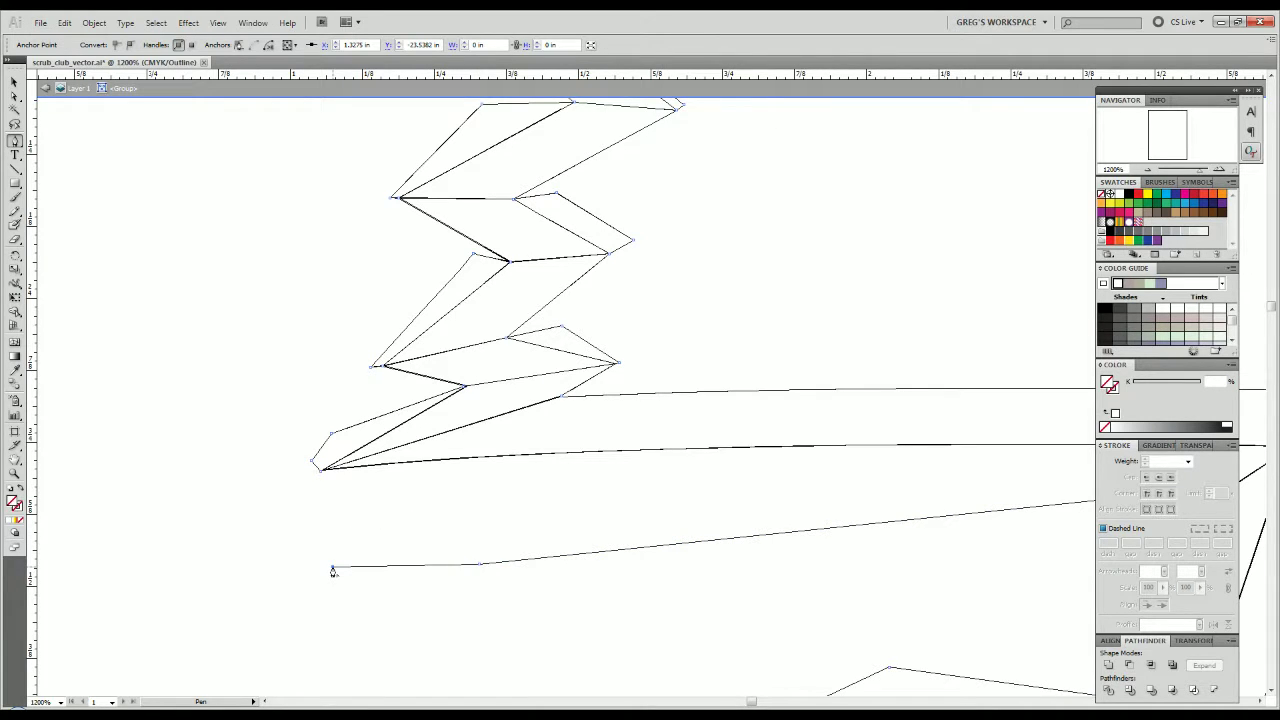
# Divide the R's black outline with the finished cutting path in Preview view and ungroup the resulting pieces.
pyautogui.hotkey('ctrl', 'y')
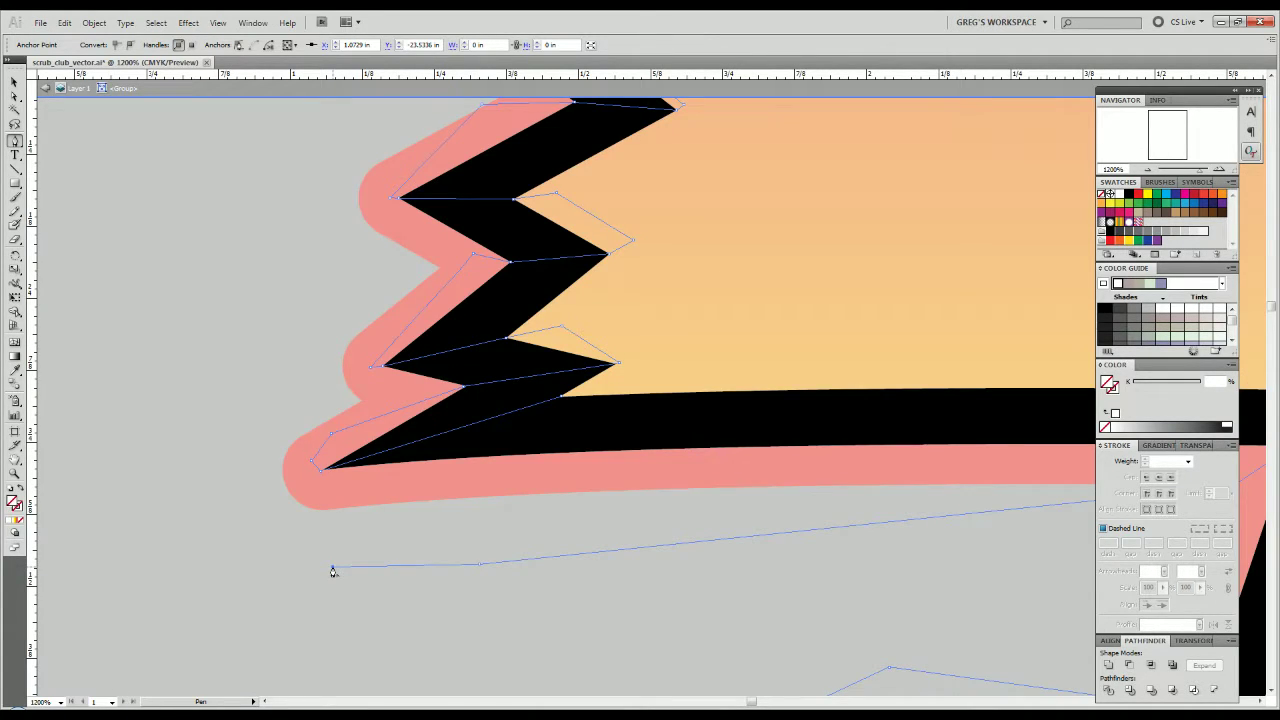
pyautogui.press('ctrl')
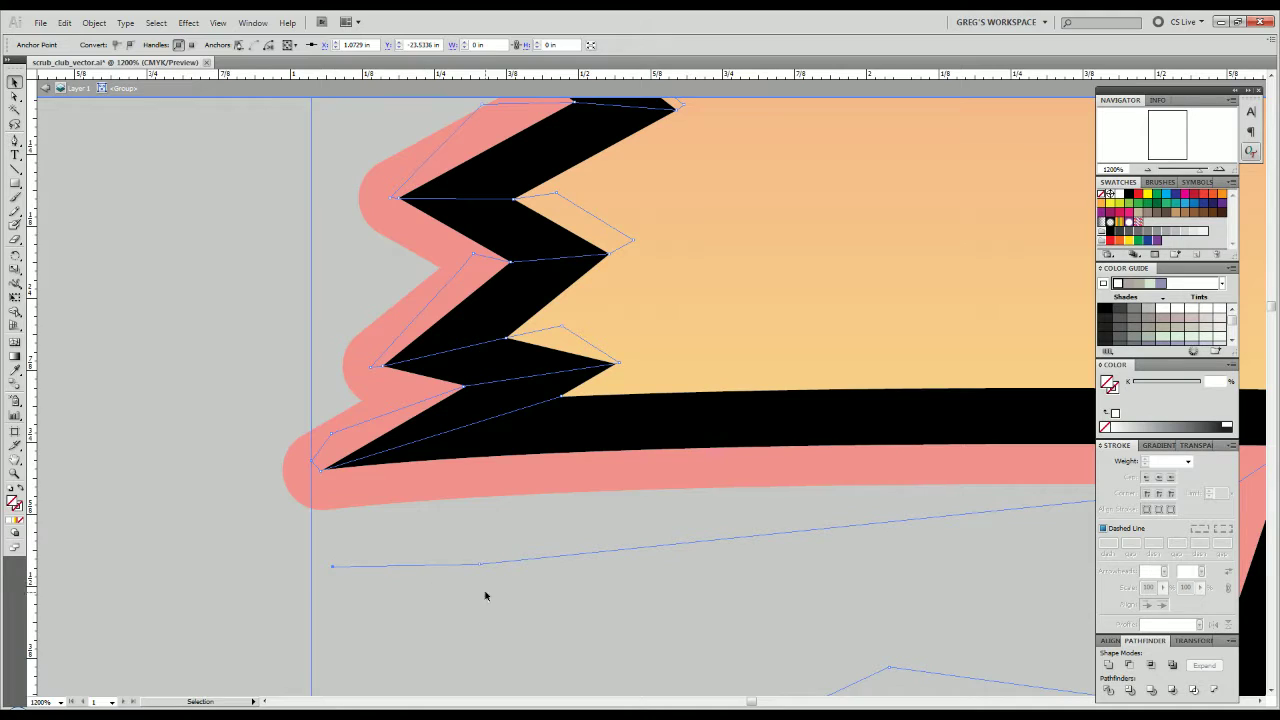
pyautogui.keyDown('ctrl'); pyautogui.click(762, 421); pyautogui.keyUp('ctrl')
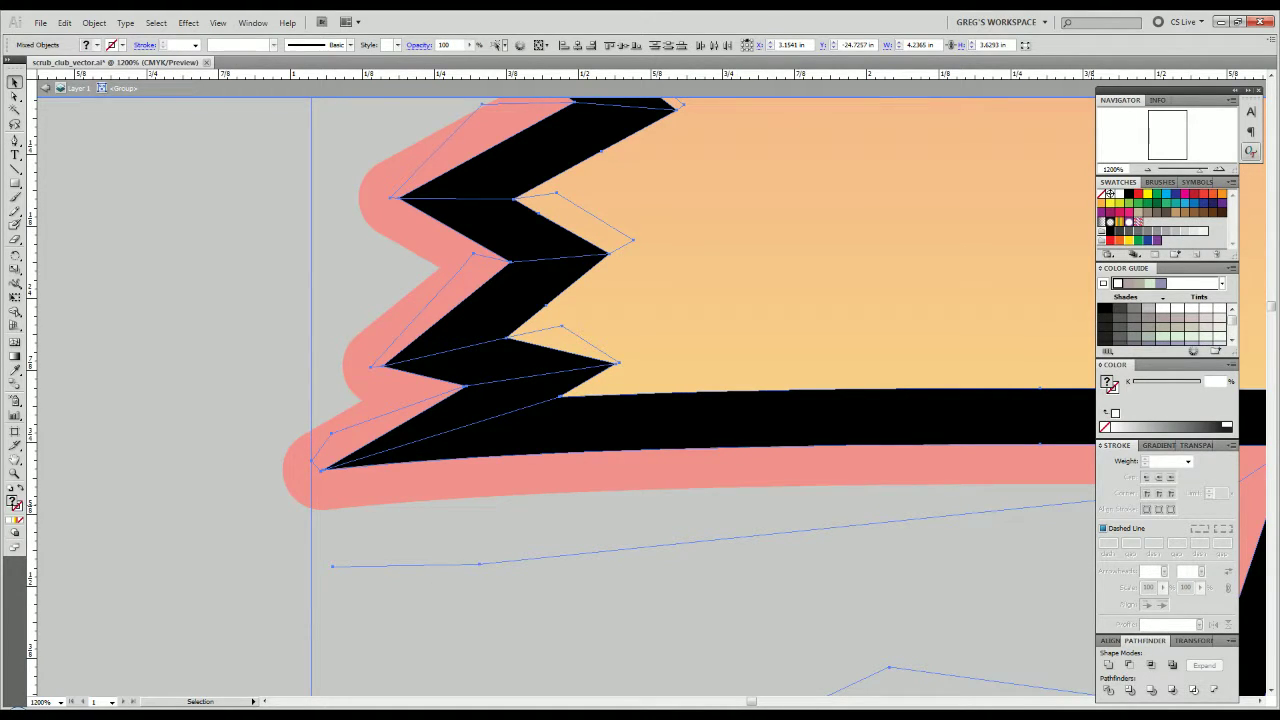
pyautogui.click(1108, 690)
pyautogui.rightClick(651, 433)
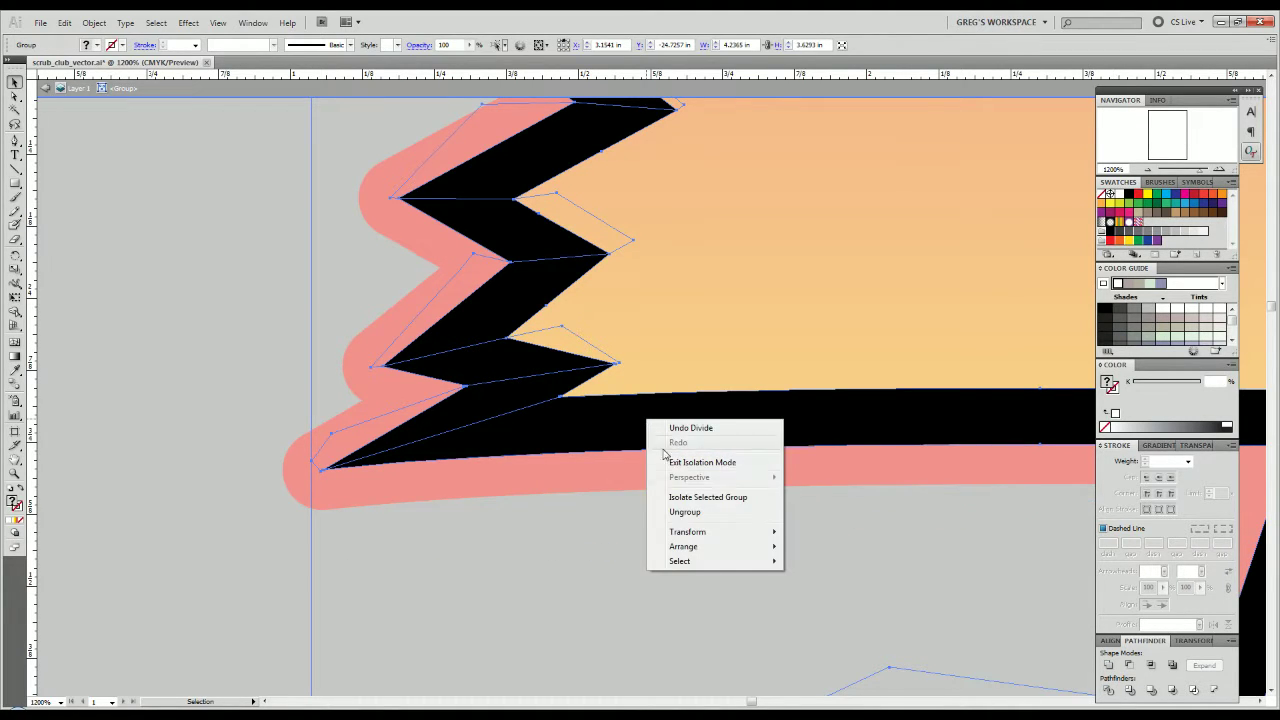
pyautogui.click(684, 512)
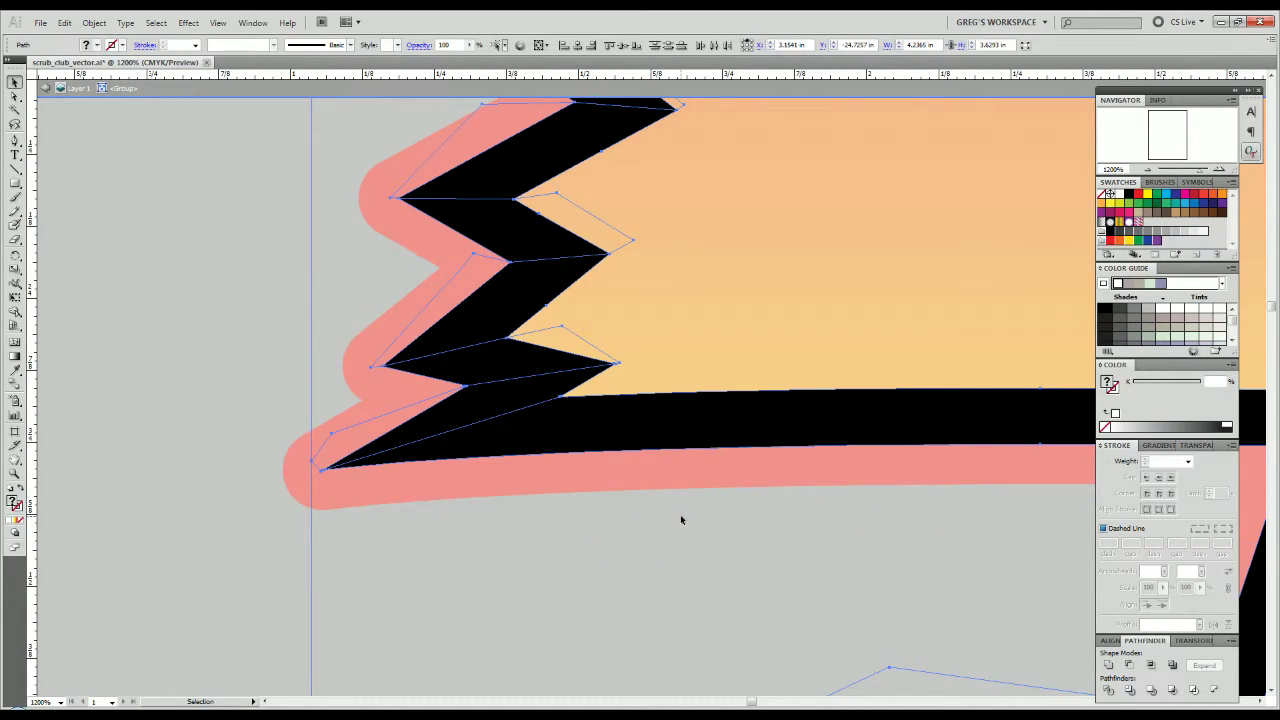
# Select all unfilled, unstroked leftover pieces of the R's divided outline by matching fill and stroke, and check them in Preview view.
pyautogui.hotkey('ctrl', 'y')
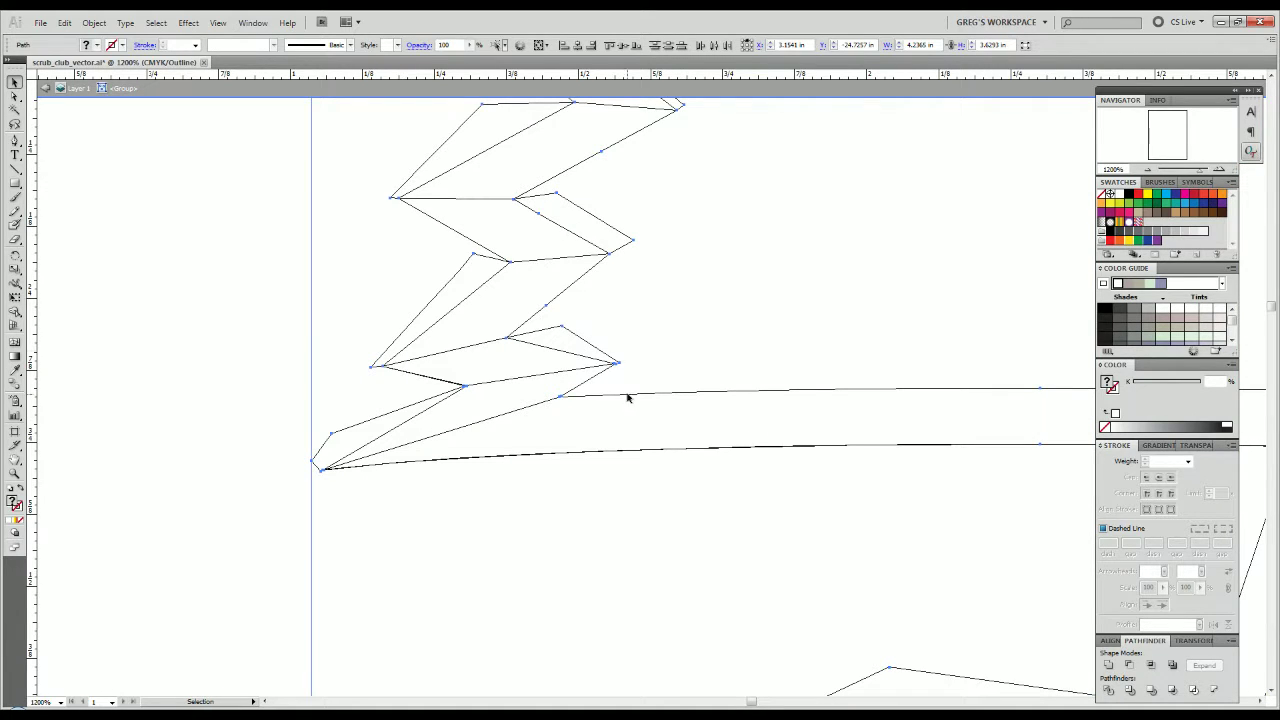
pyautogui.click(605, 347)
pyautogui.click(569, 356)
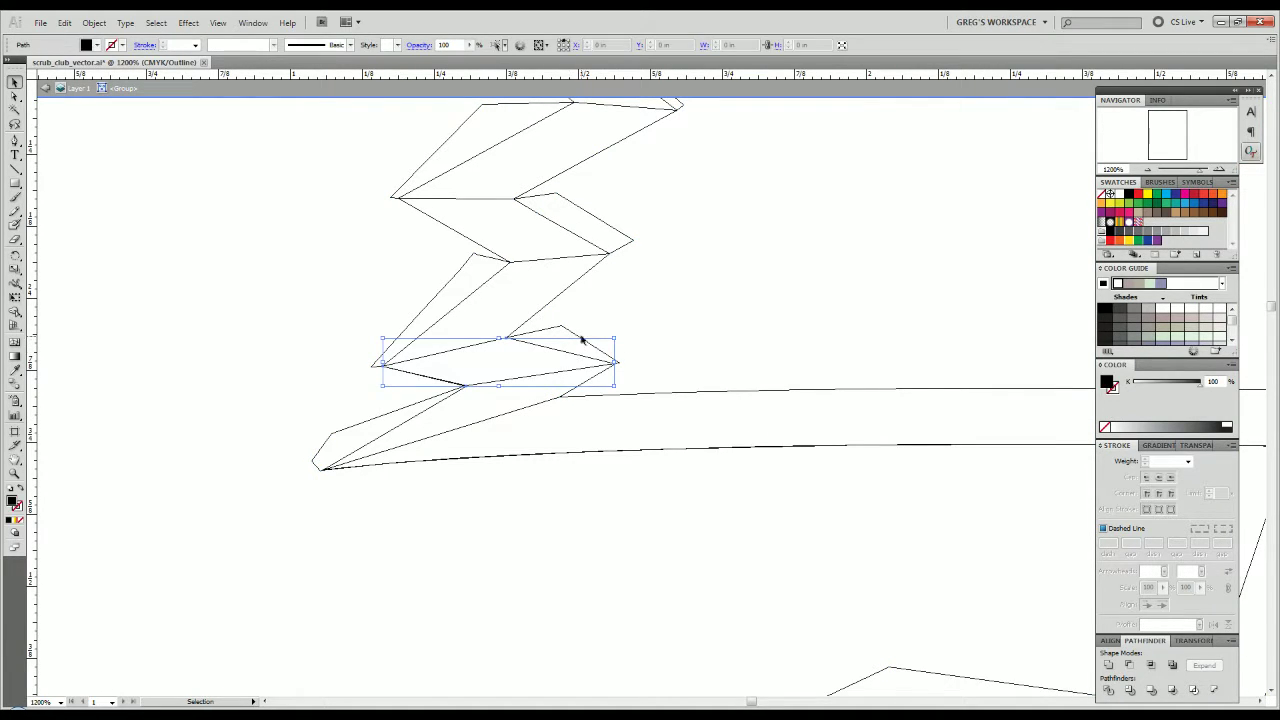
pyautogui.moveTo(607, 308); pyautogui.dragTo(570, 338)
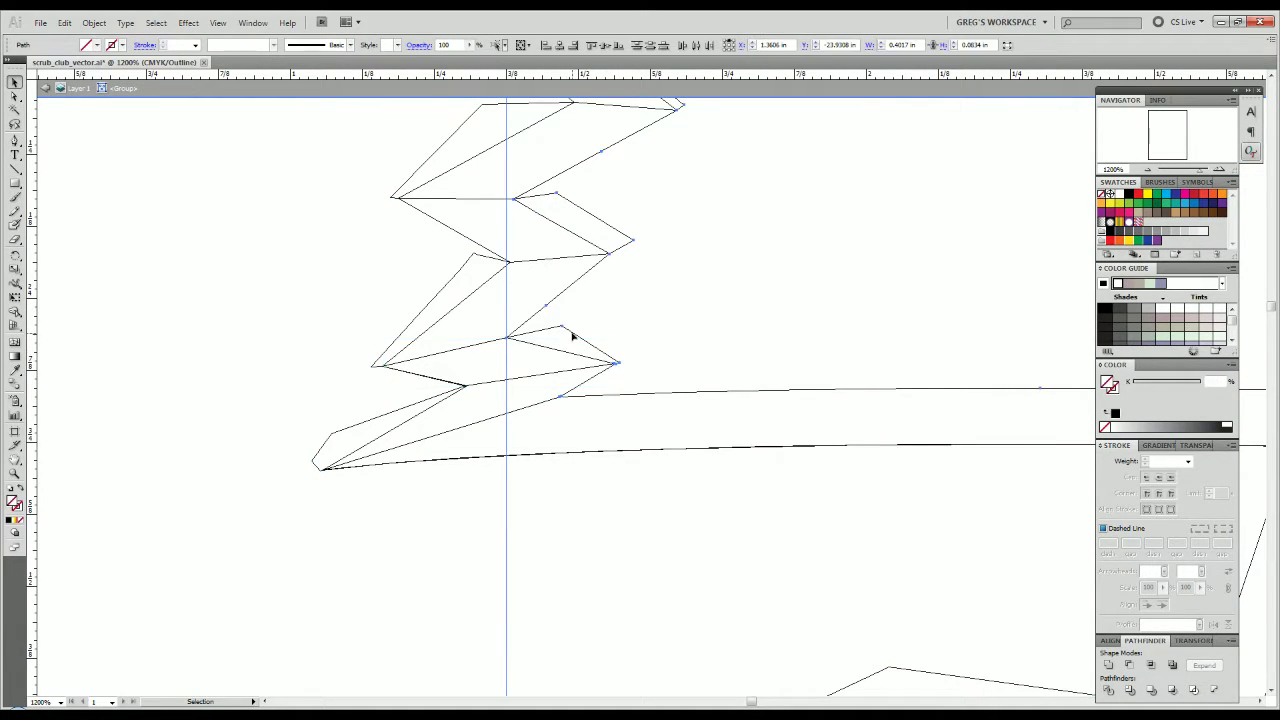
pyautogui.click(157, 22)
pyautogui.moveTo(200, 153)
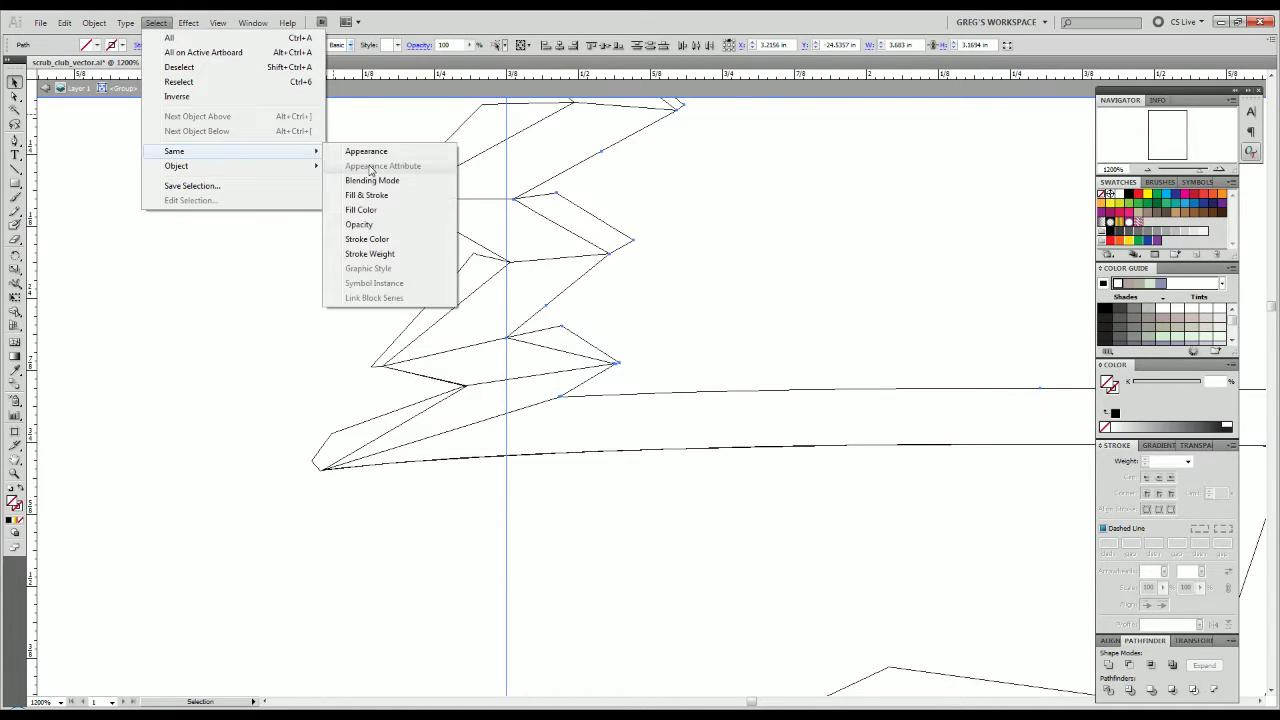
pyautogui.click(364, 197)
pyautogui.hotkey('ctrl', 'y')
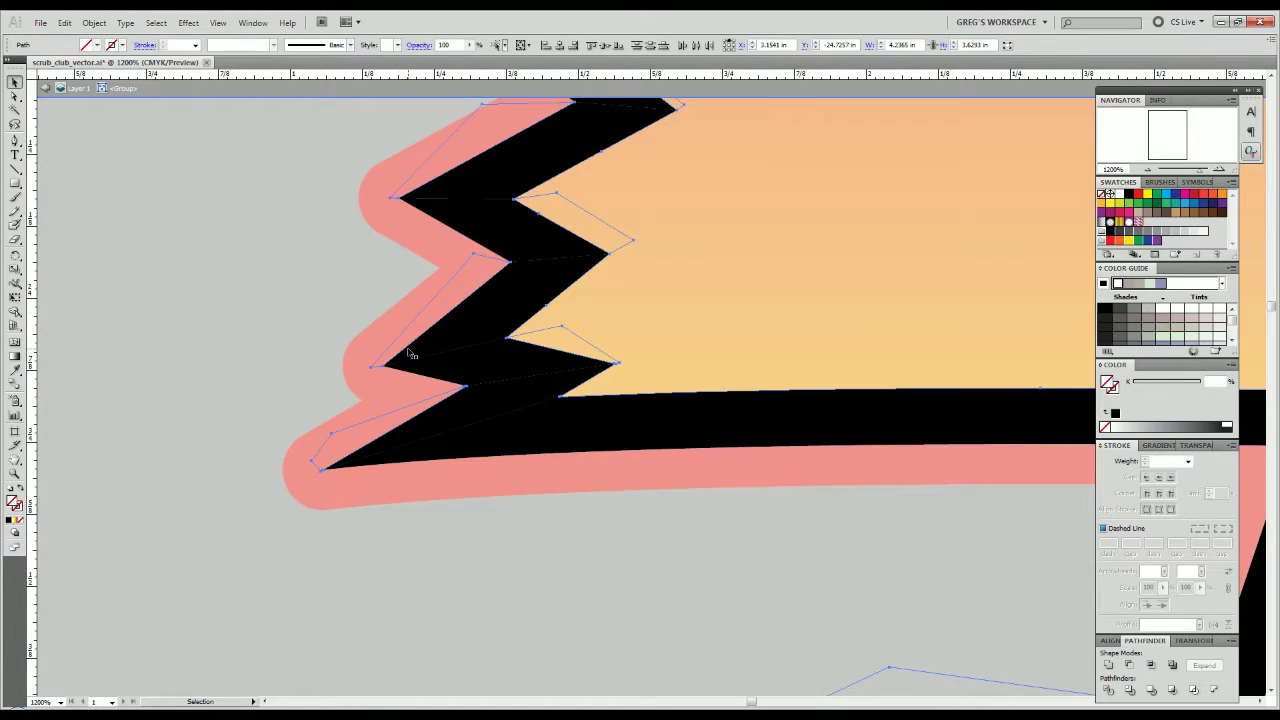
pyautogui.hotkey('ctrl', '0')
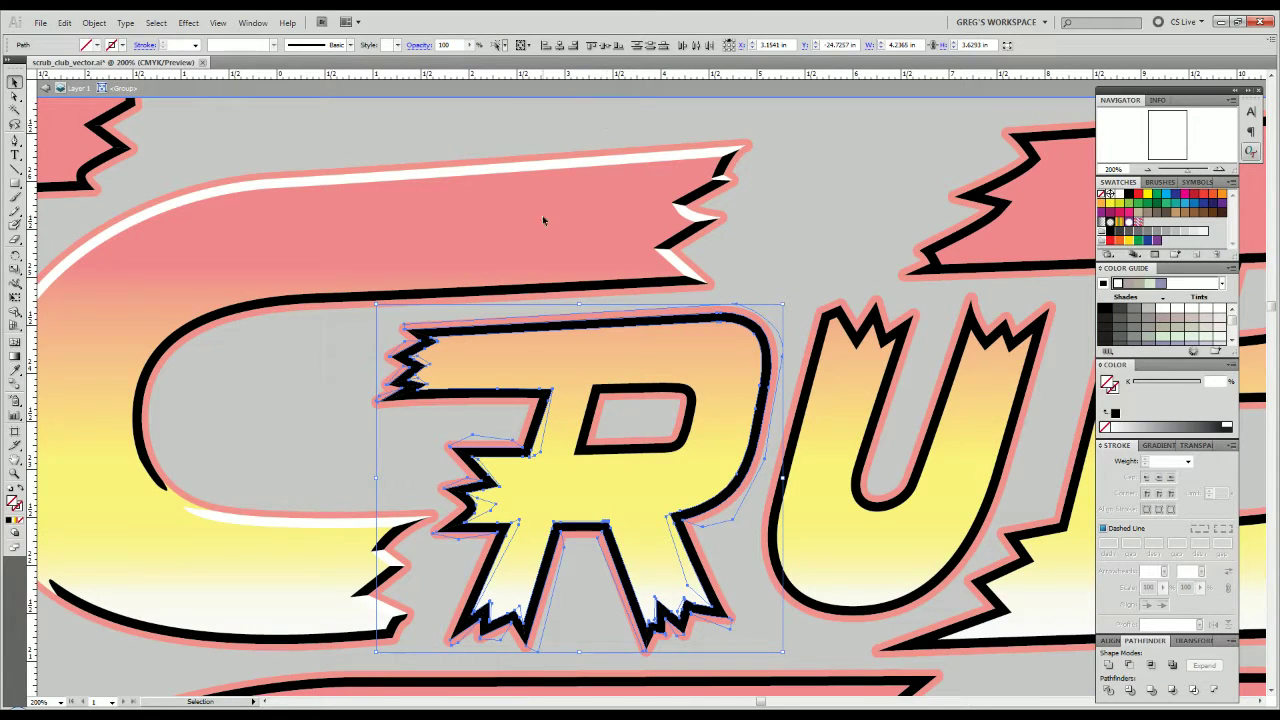
pyautogui.click(520, 246)
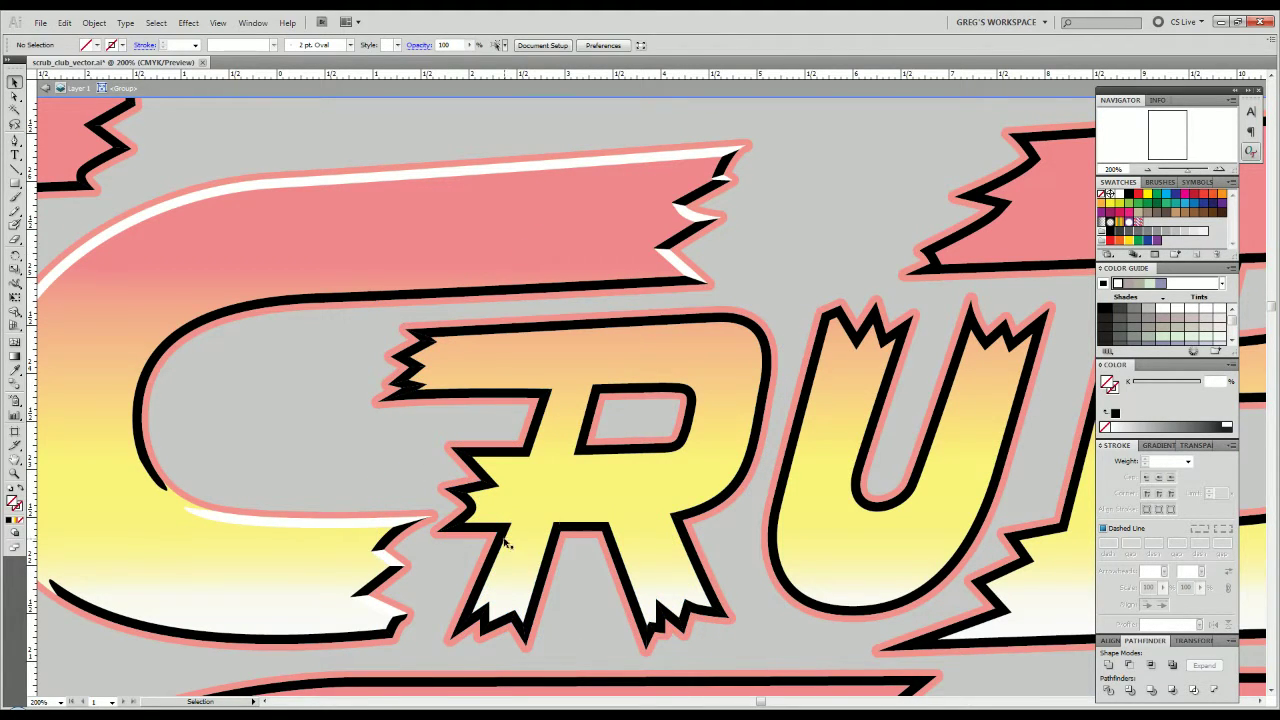
# Fill the upward-facing edges of the R's upper serif teeth and the stem's left edge with white sampled from the C's highlight.
pyautogui.scroll(4, 524, 448)
pyautogui.click(524, 448)
pyautogui.scroll(-3, 524, 448)
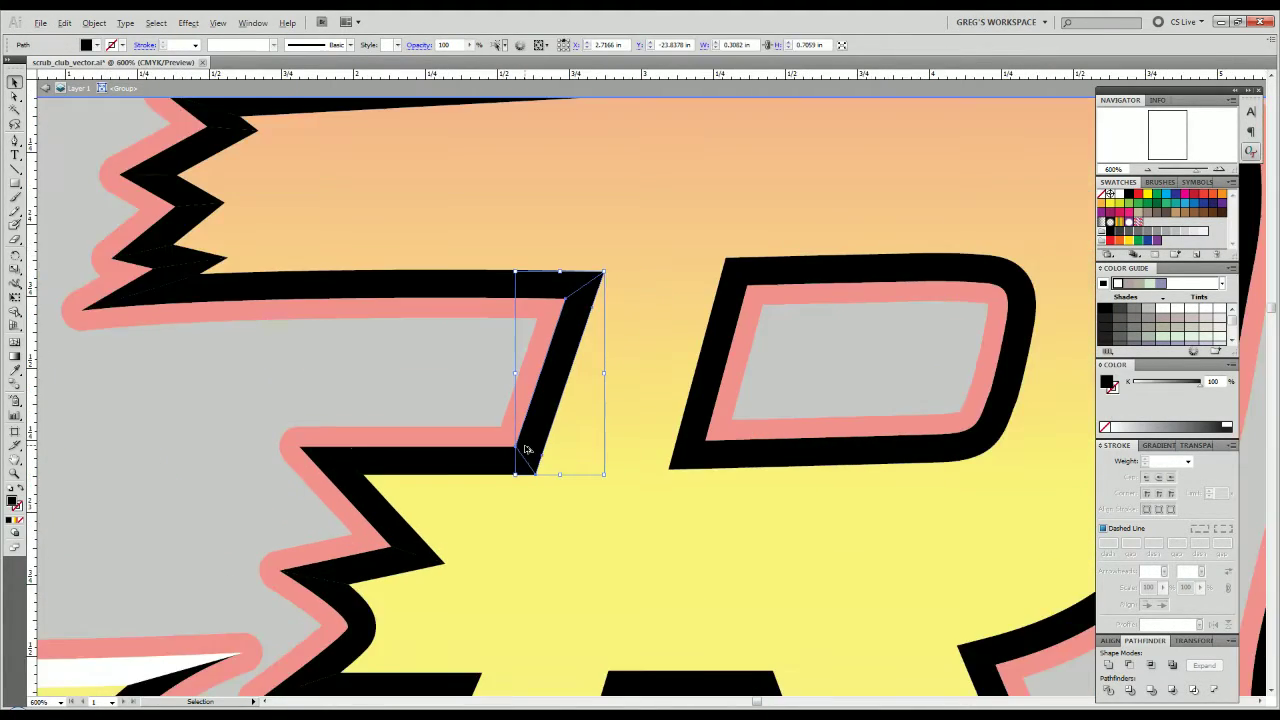
pyautogui.keyDown('shift'); pyautogui.click(293, 333); pyautogui.keyUp('shift')
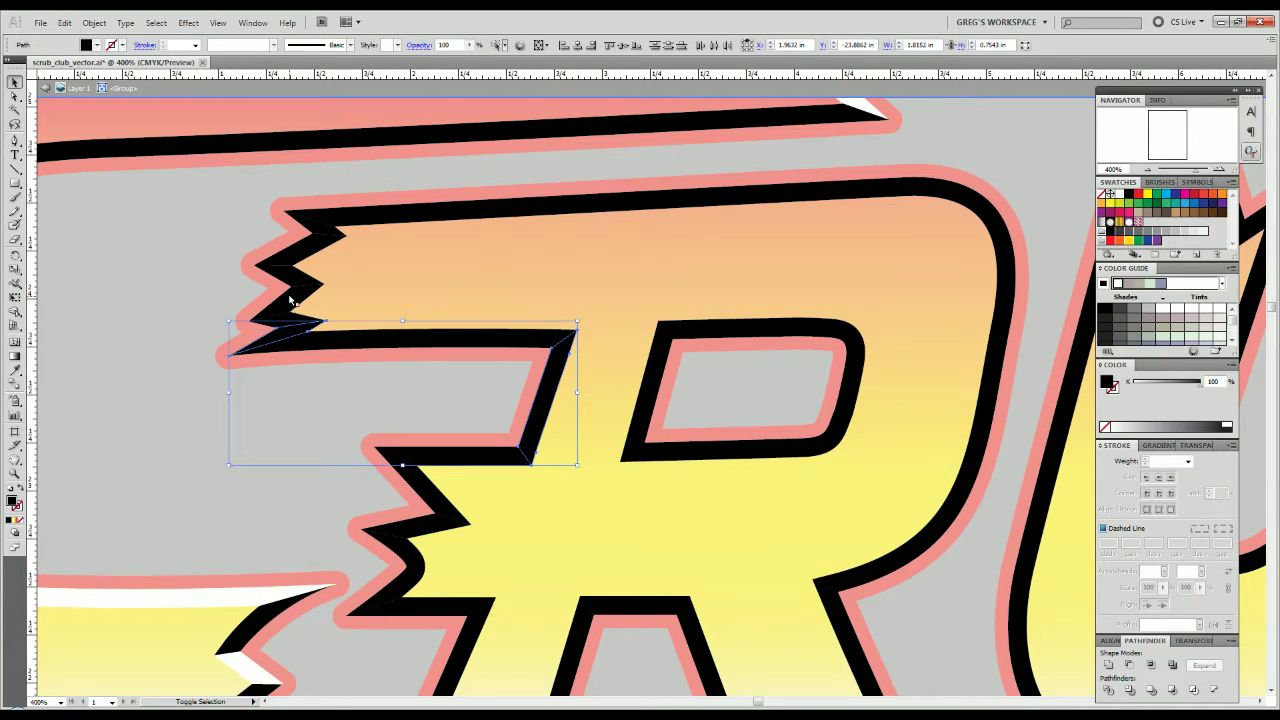
pyautogui.keyDown('shift'); pyautogui.click(292, 299); pyautogui.keyUp('shift')
pyautogui.keyDown('shift'); pyautogui.click(297, 254); pyautogui.keyUp('shift')
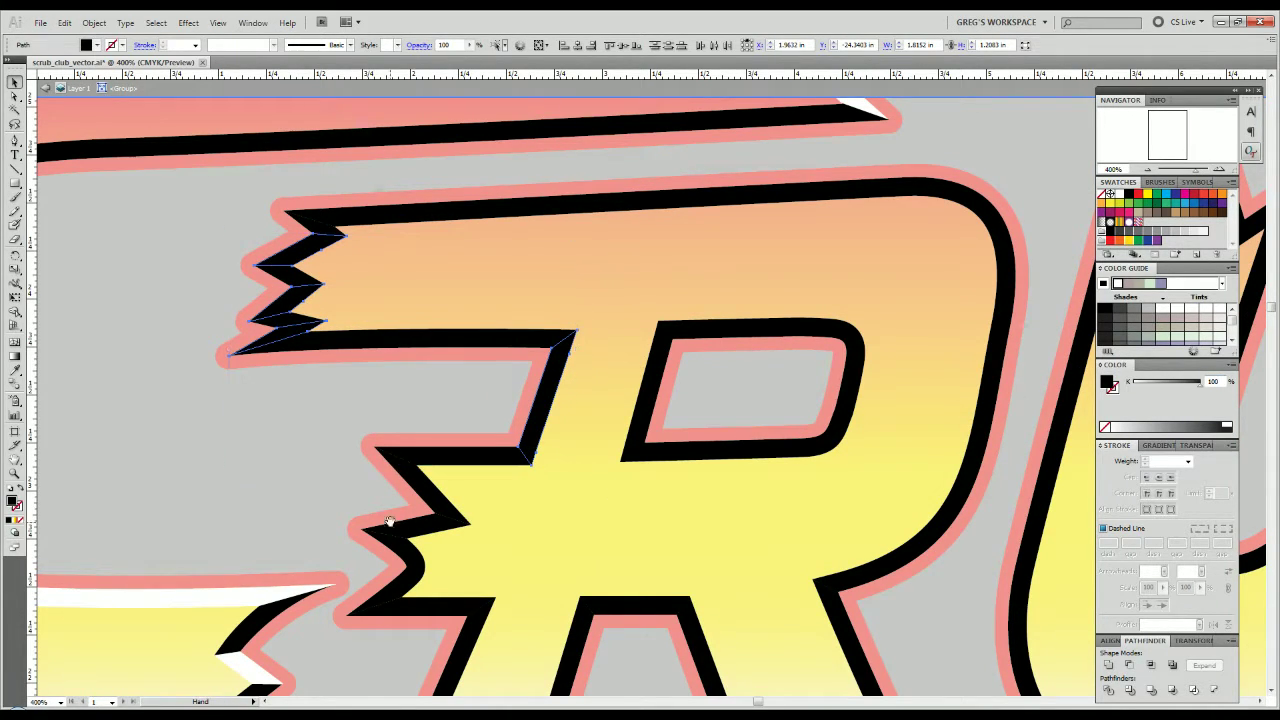
pyautogui.moveTo(391, 523); pyautogui.dragTo(499, 495)
pyautogui.press('i')
pyautogui.click(381, 564)
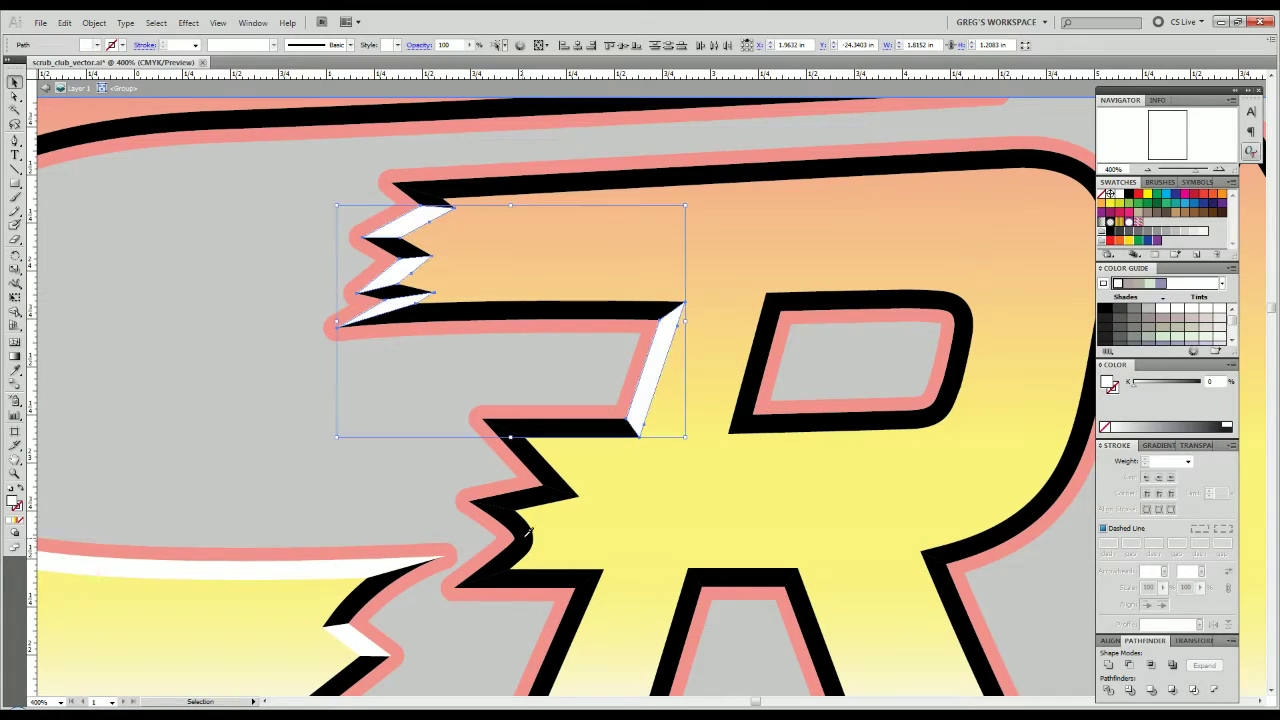
pyautogui.press('v')
pyautogui.click(848, 428)
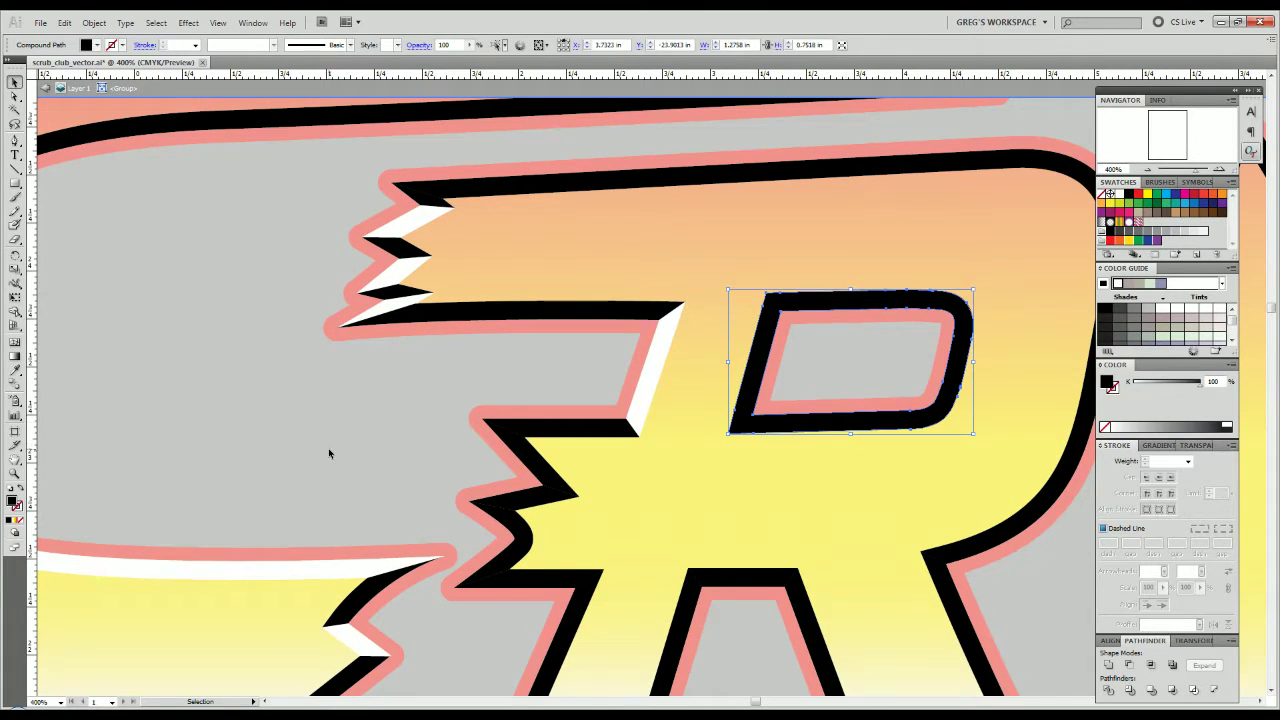
pyautogui.click(359, 433)
pyautogui.click(521, 183)
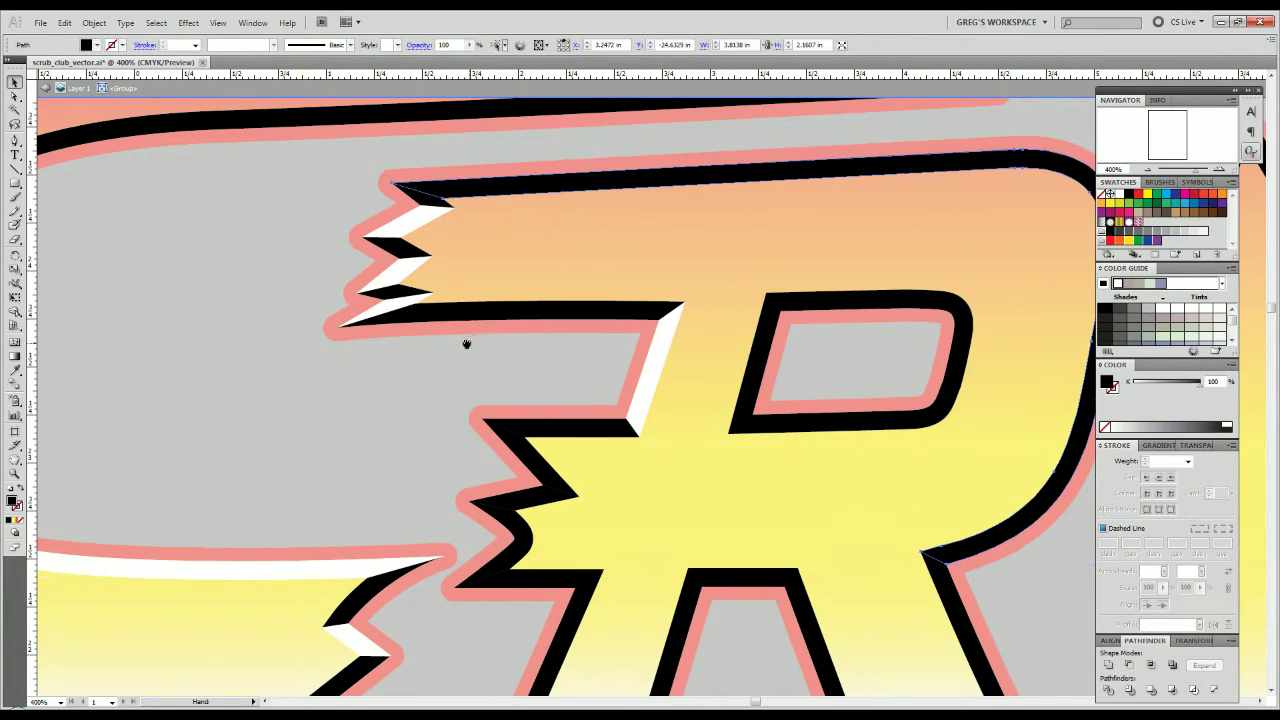
pyautogui.moveTo(466, 343); pyautogui.dragTo(259, 351)
pyautogui.click(198, 456)
# Fill the lower serif's flat upper edge, its tooth's upward-facing edge and the left leg's outer edge with the C highlight's white.
pyautogui.click(376, 415)
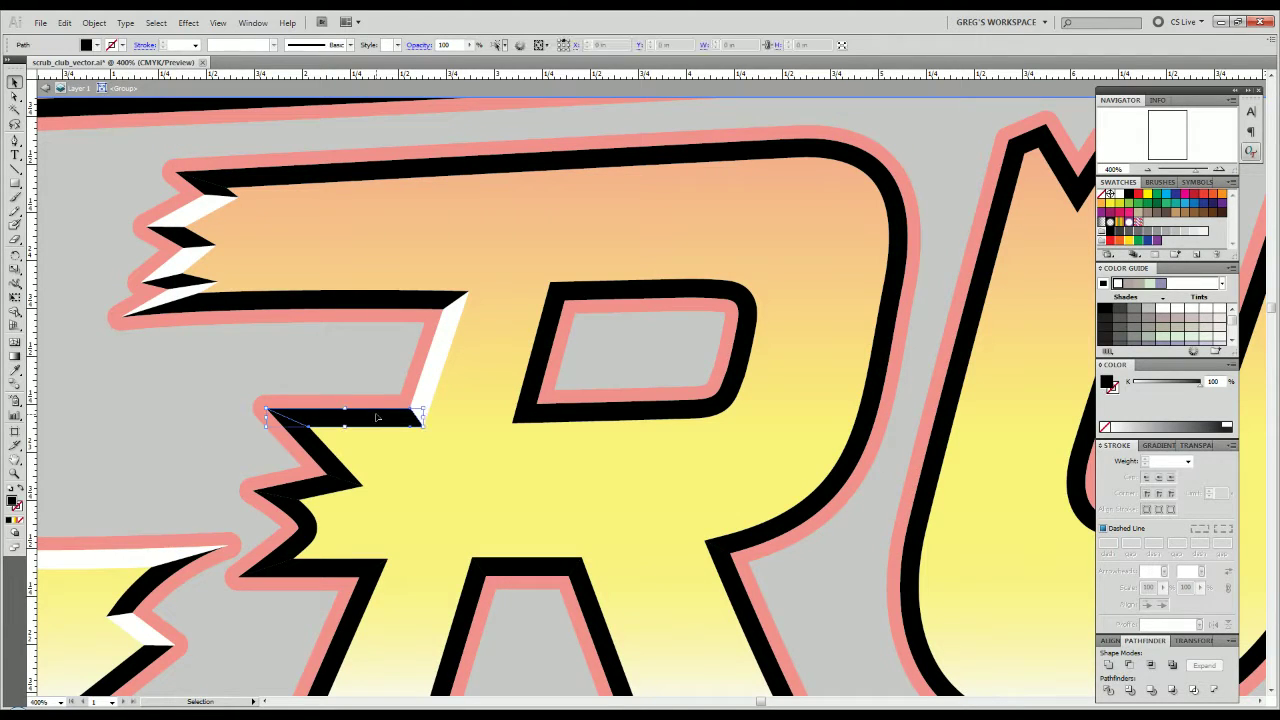
pyautogui.keyDown('shift'); pyautogui.click(319, 482); pyautogui.keyUp('shift')
pyautogui.keyDown('shift'); pyautogui.click(279, 563); pyautogui.keyUp('shift')
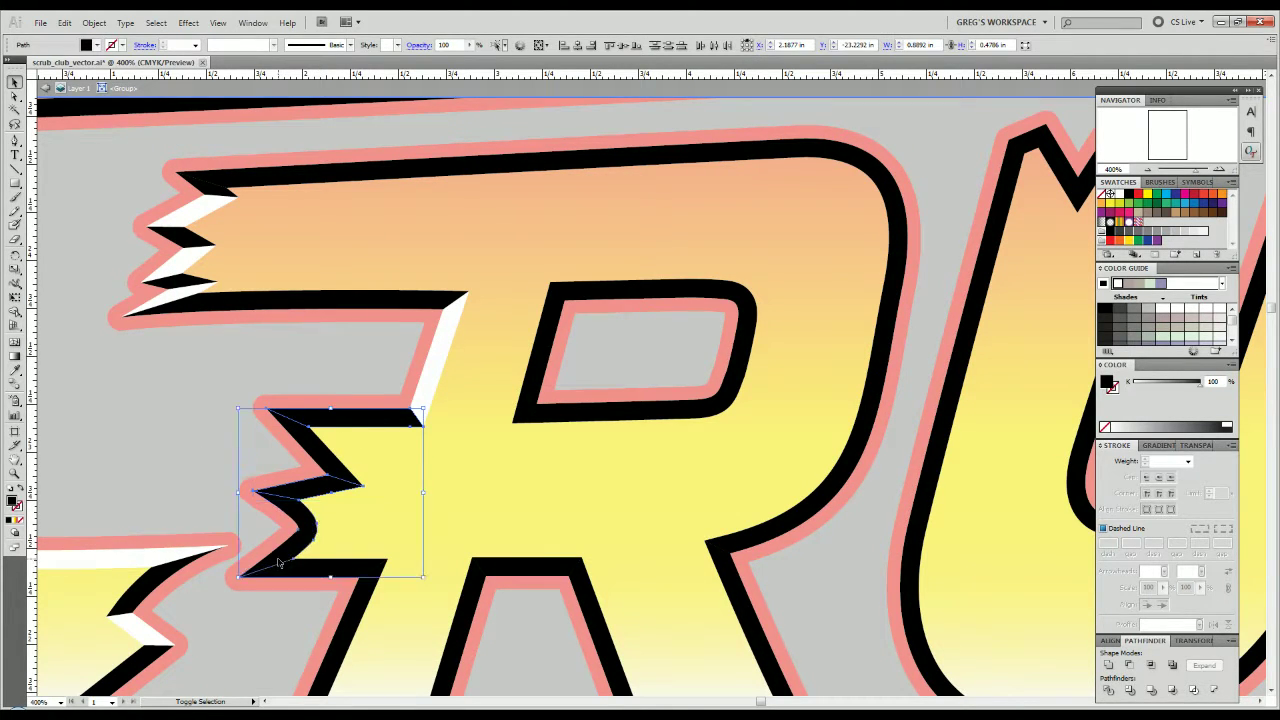
pyautogui.keyDown('shift'); pyautogui.click(285, 561); pyautogui.keyUp('shift')
pyautogui.moveTo(286, 562); pyautogui.dragTo(410, 314)
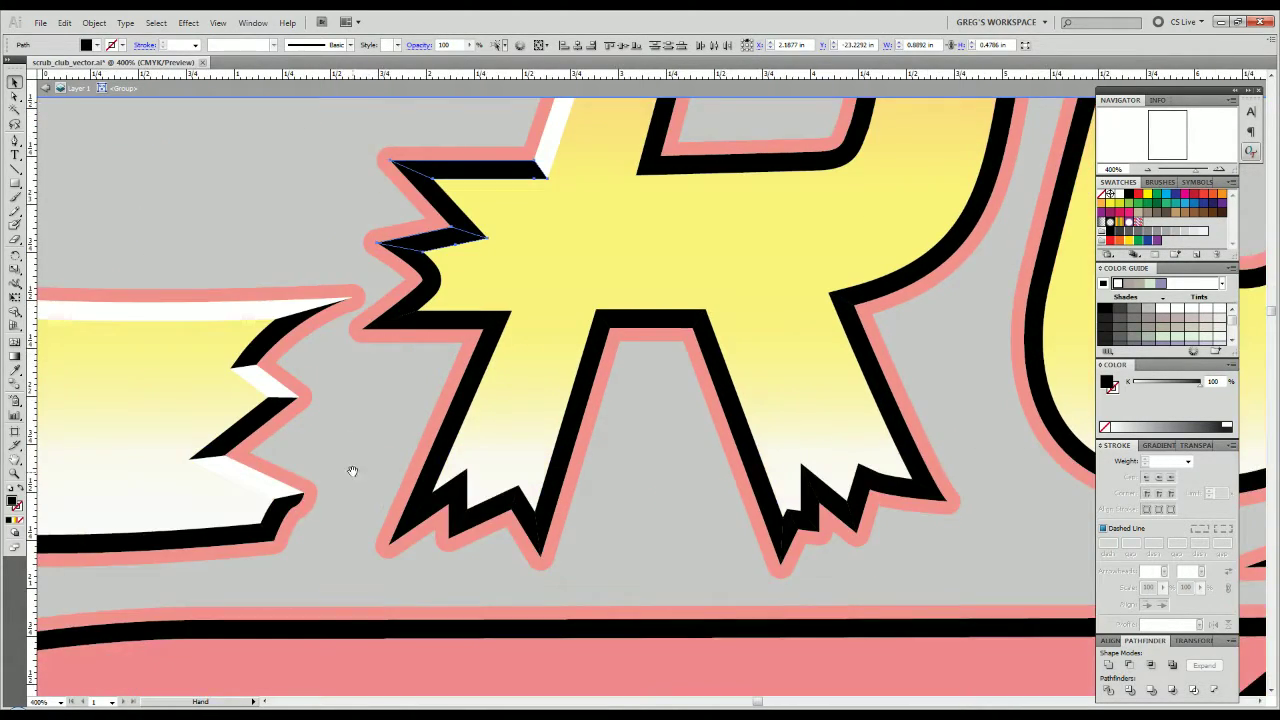
pyautogui.moveTo(457, 414); pyautogui.dragTo(357, 491)
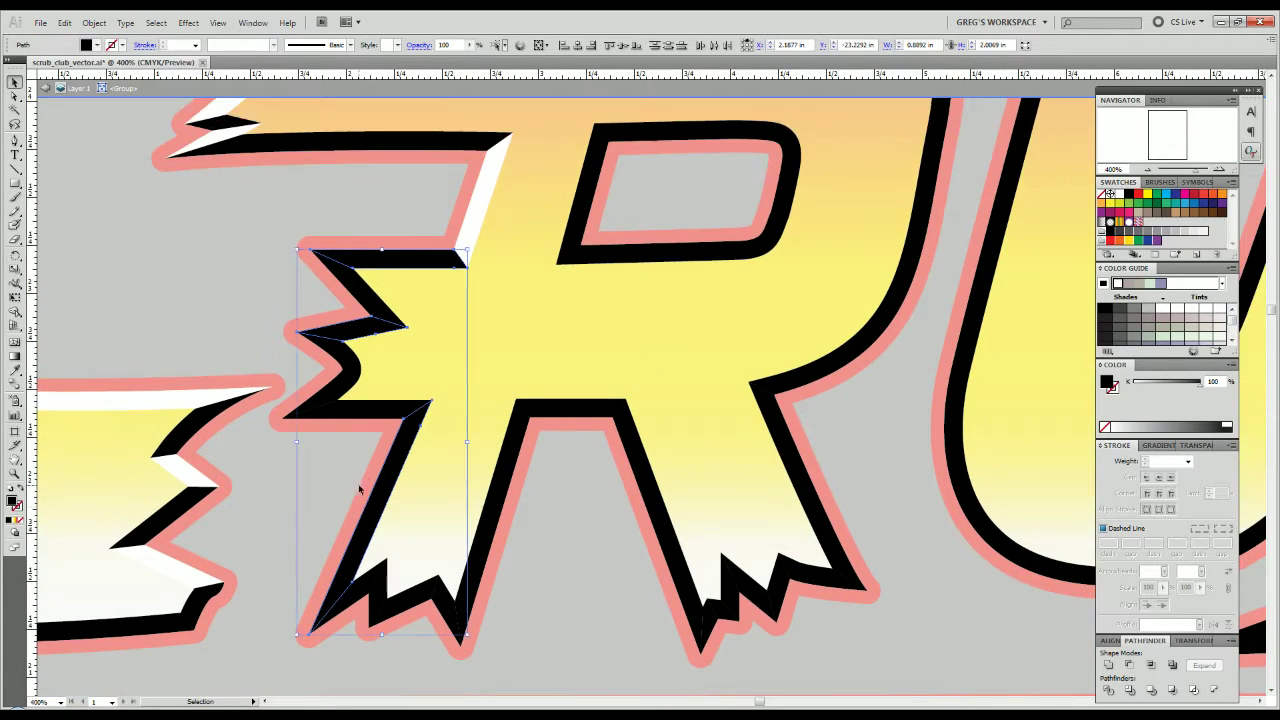
pyautogui.press('i')
pyautogui.click(233, 388)
pyautogui.press('v')
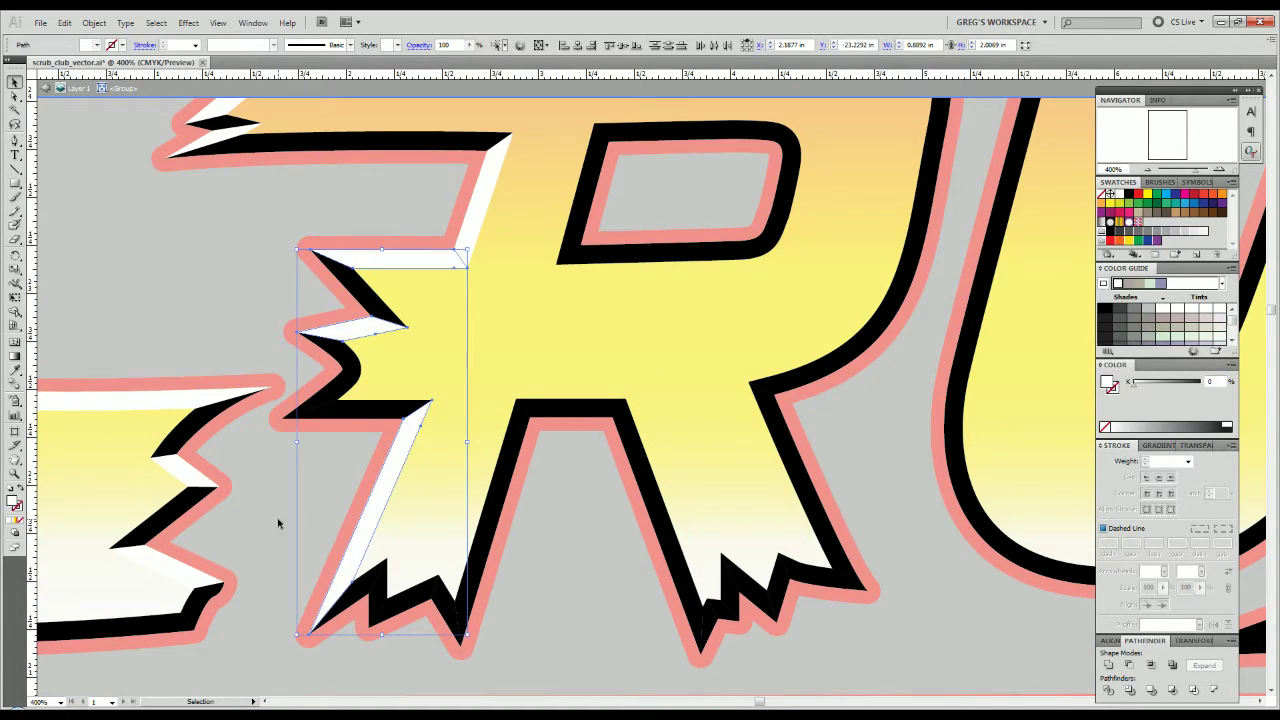
pyautogui.click(278, 520)
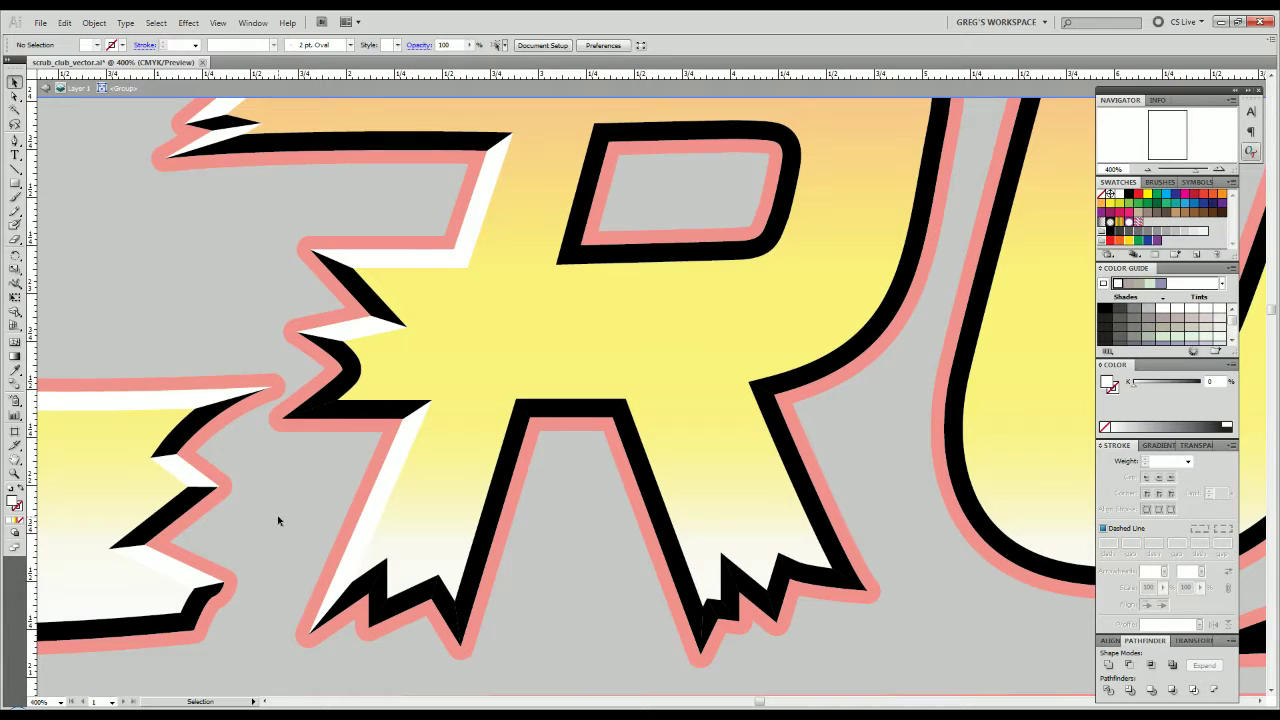
# Divide the lower serif's curved outline piece with a short diagonal line just below its bend and ungroup the result.
pyautogui.scroll(3, 344, 372)
pyautogui.click(352, 380)
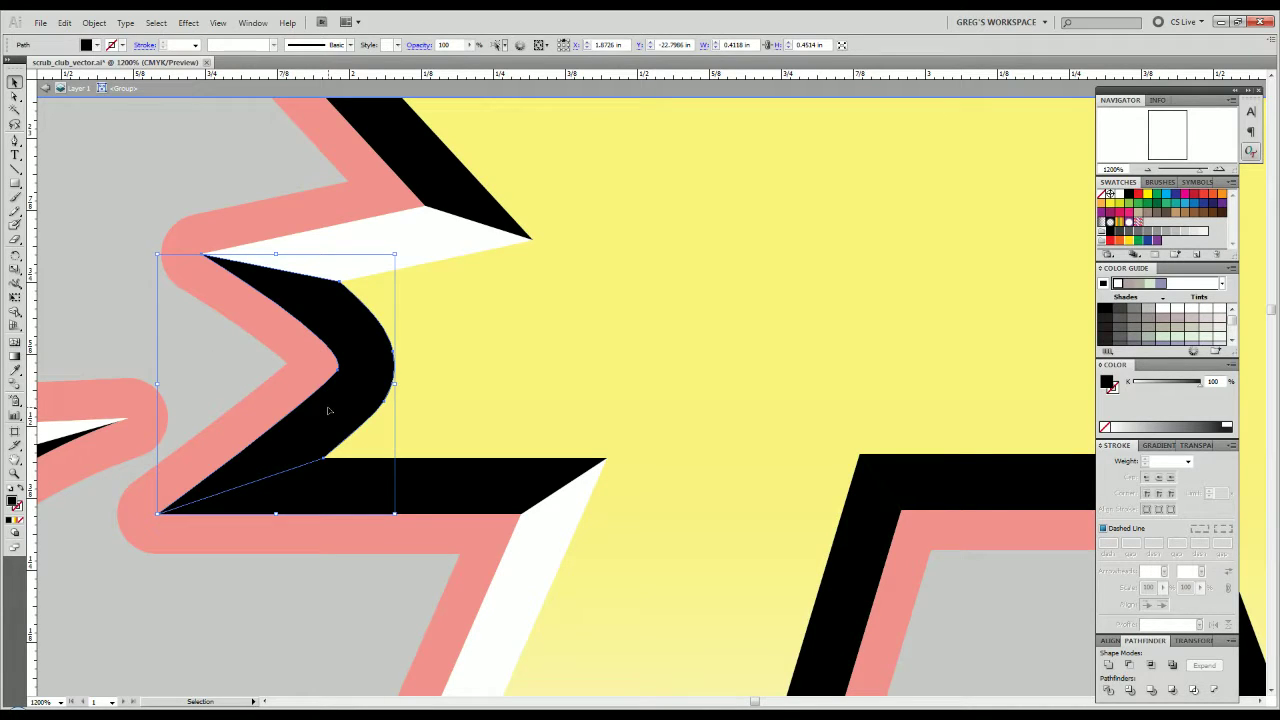
pyautogui.press('p')
pyautogui.keyDown('ctrl'); pyautogui.click(320, 374); pyautogui.keyUp('ctrl')
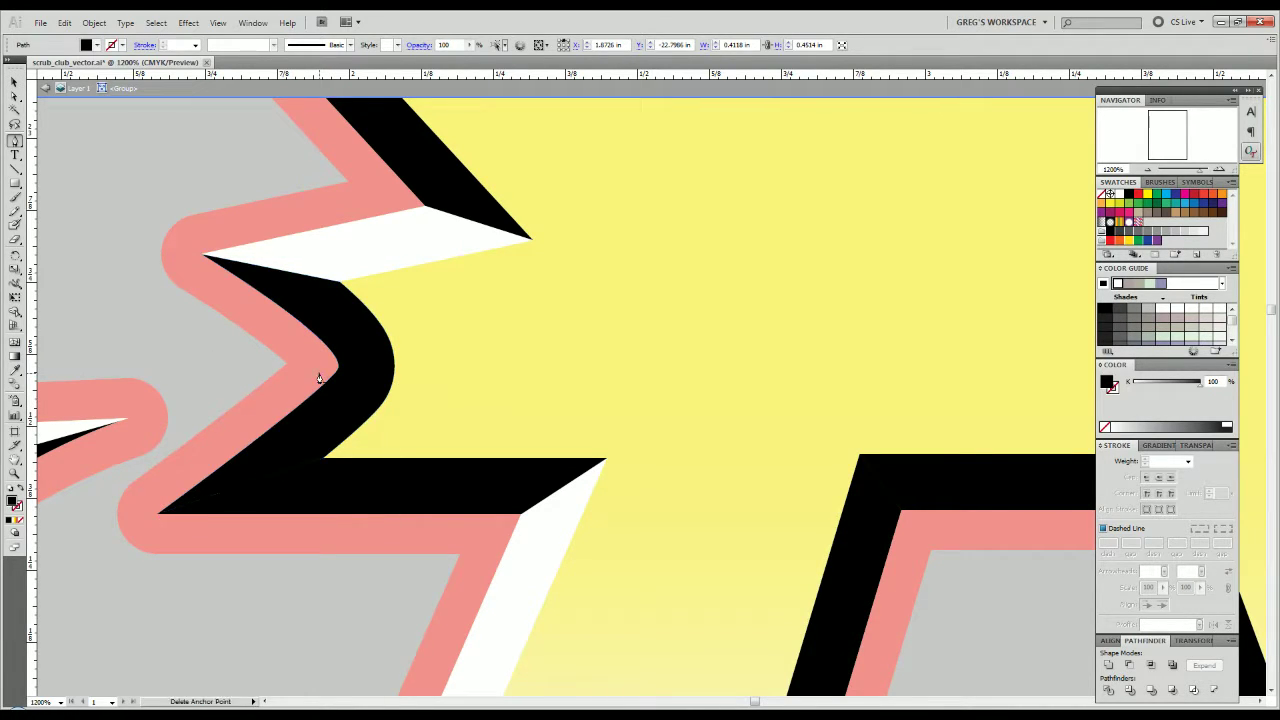
pyautogui.click(320, 374)
pyautogui.click(388, 420)
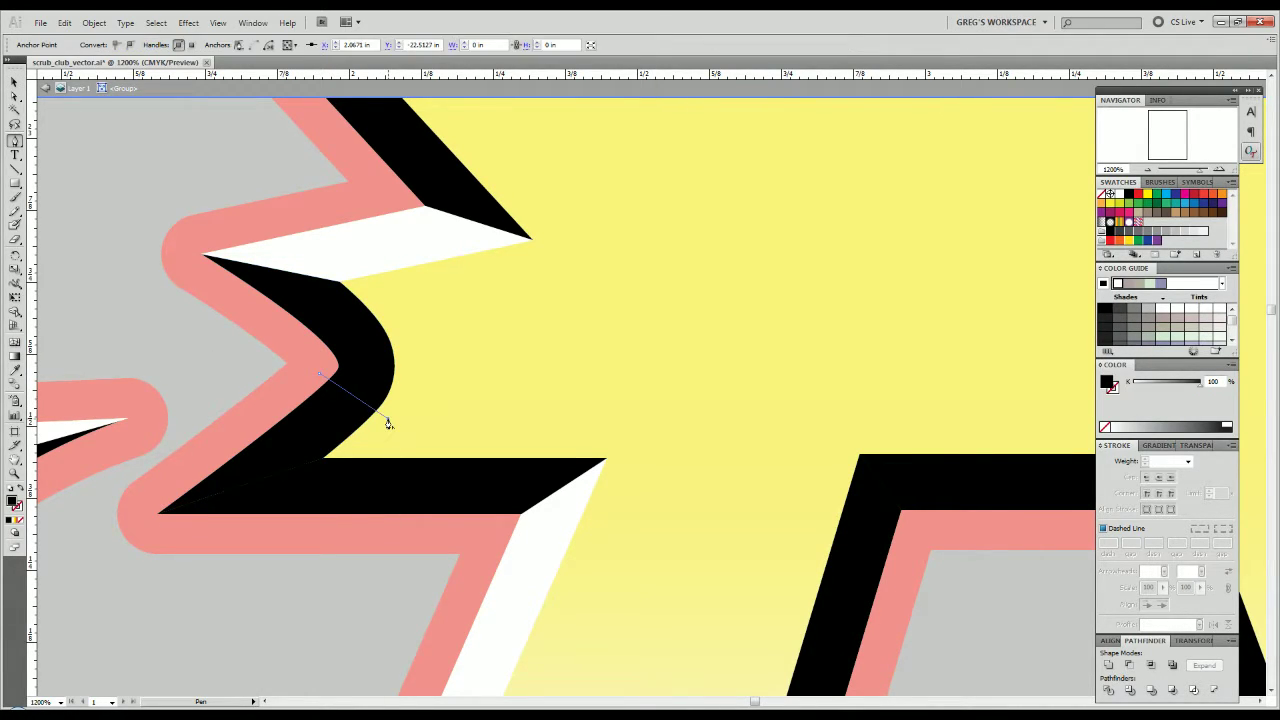
pyautogui.press('v')
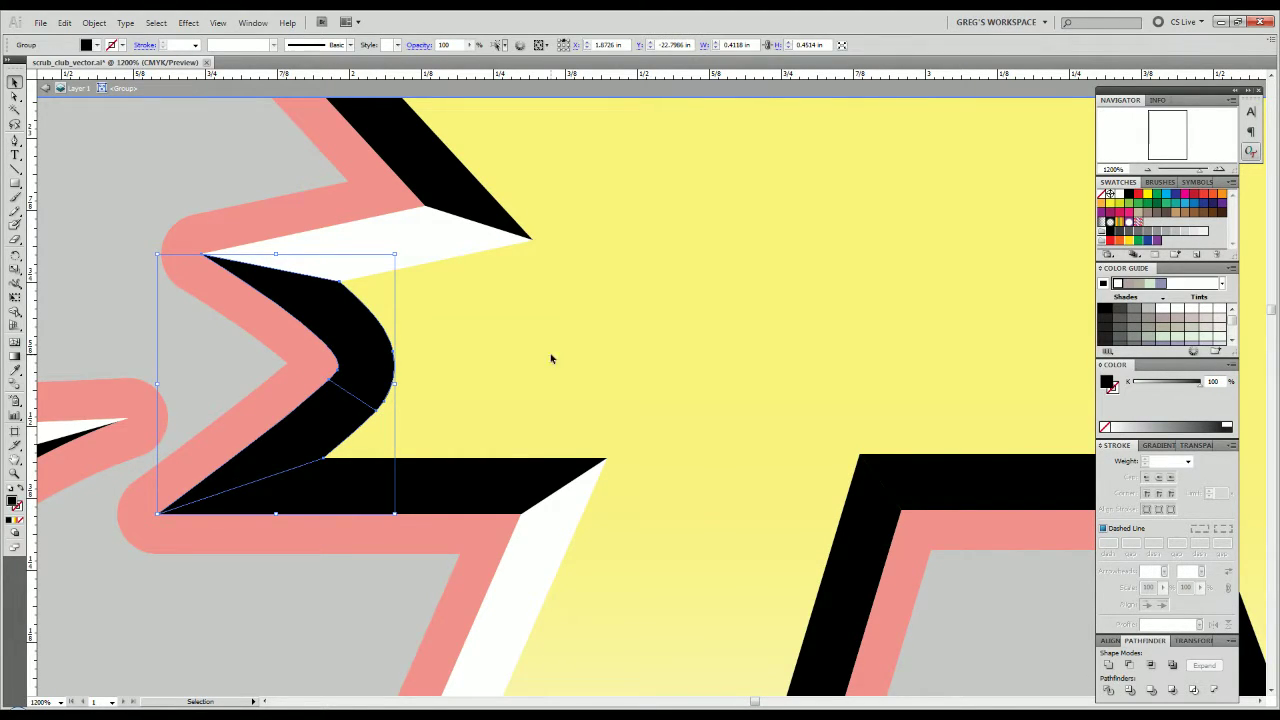
pyautogui.rightClick(429, 321)
pyautogui.click(461, 412)
# Fill the lower half of the divided curved serif piece with white sampled from the adjacent highlight.
pyautogui.click(300, 434)
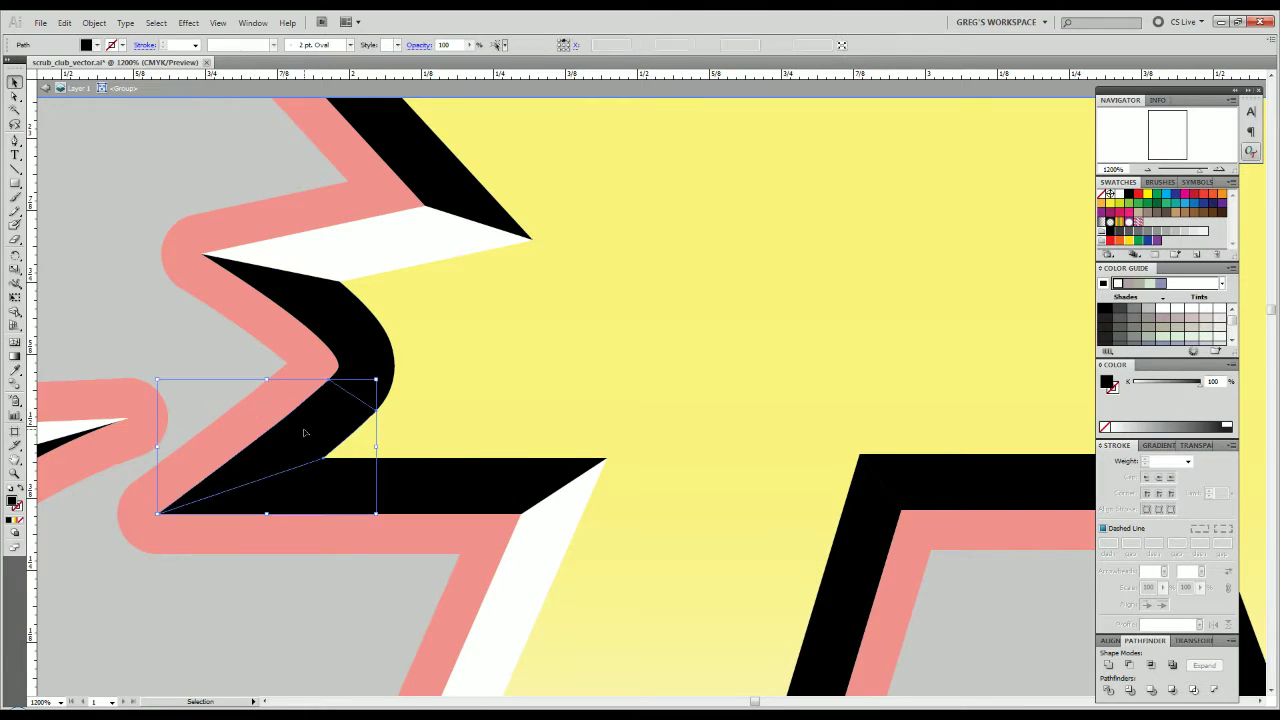
pyautogui.press('i')
pyautogui.click(382, 269)
pyautogui.press('v')
pyautogui.click(204, 418)
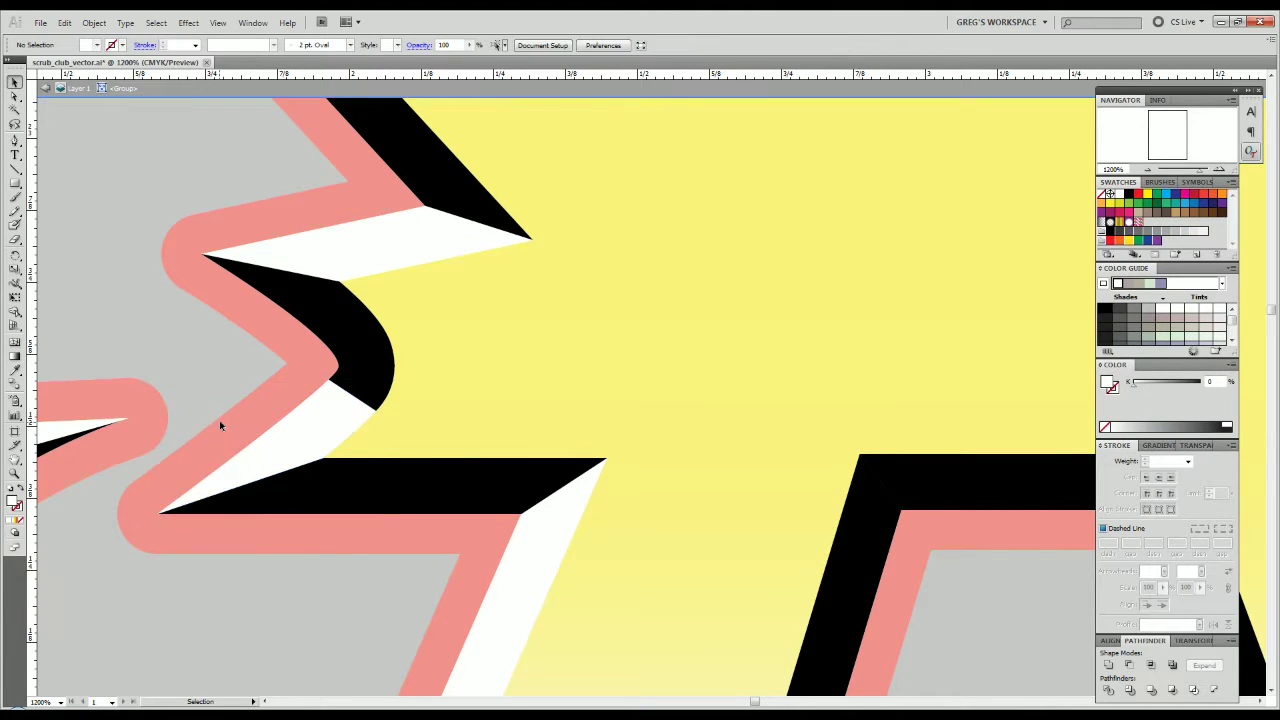
# Fill the two left-facing edges of the jagged teeth on the R's left foot with the leg highlight's white.
pyautogui.scroll(-3, 211, 410)
pyautogui.scroll(-2, 211, 412)
pyautogui.scroll(1, 263, 457)
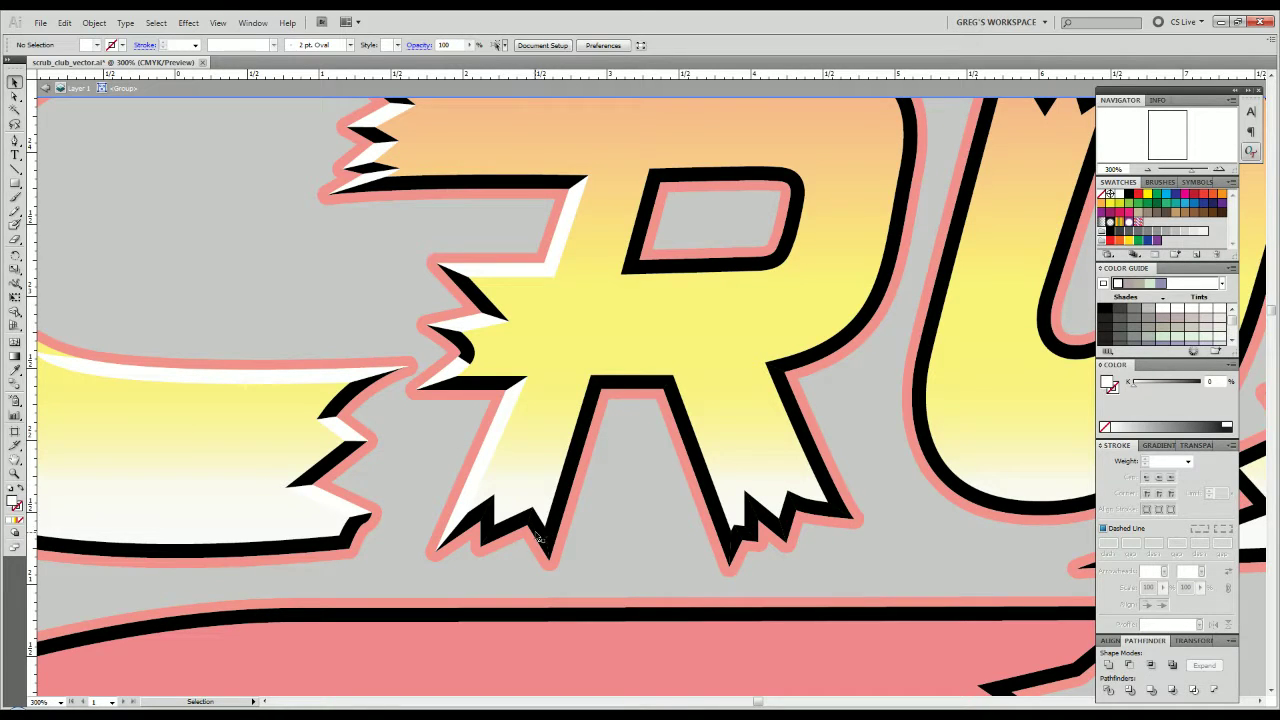
pyautogui.click(486, 525)
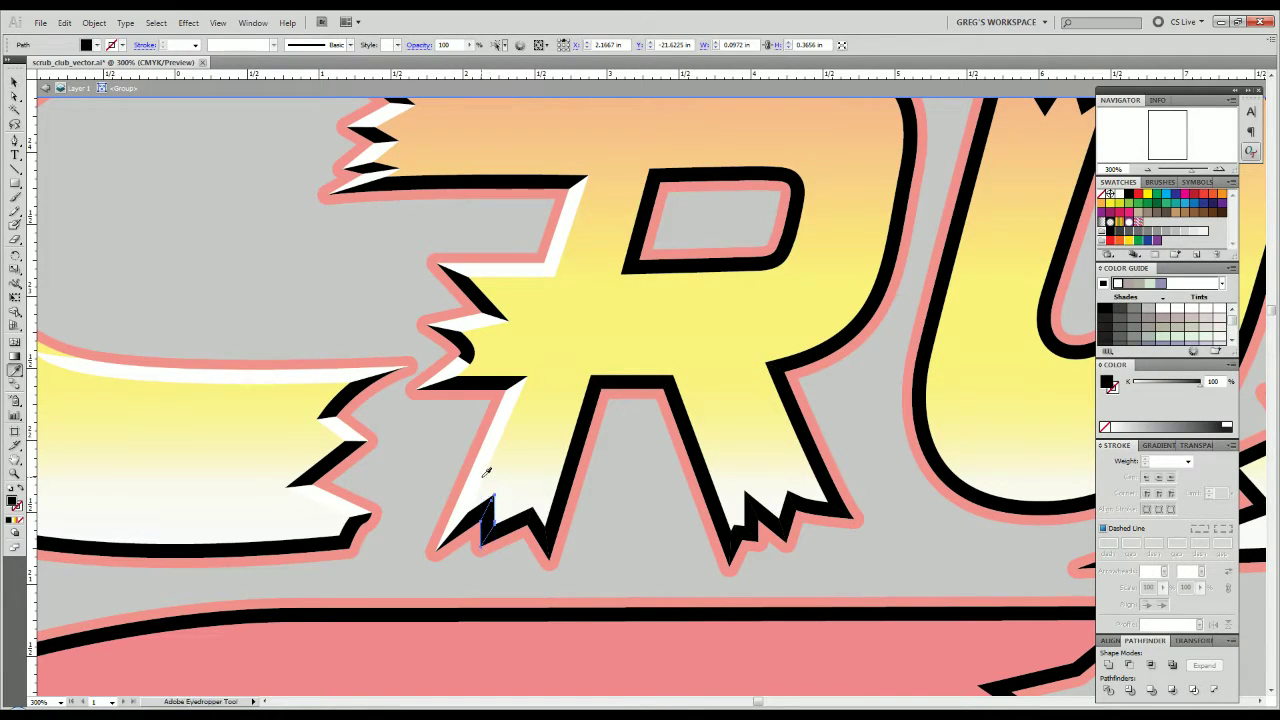
pyautogui.press('Delete')
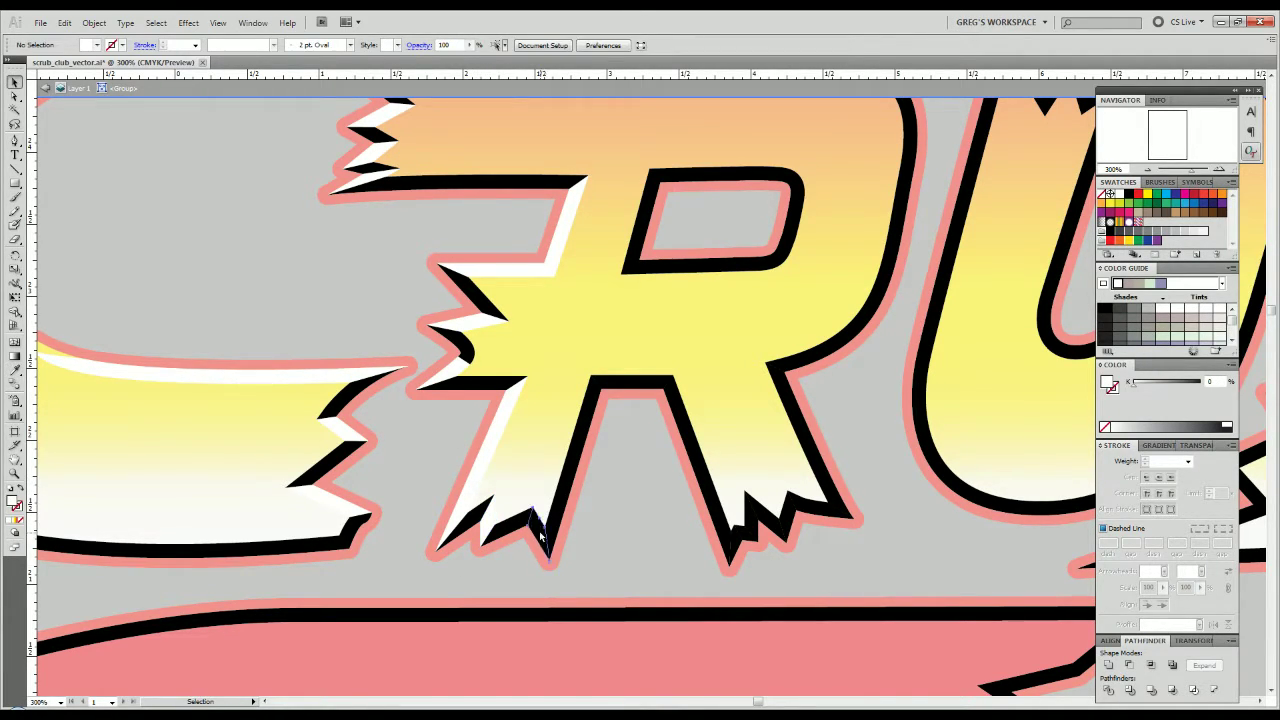
pyautogui.click(538, 528)
pyautogui.press('i')
pyautogui.click(488, 442)
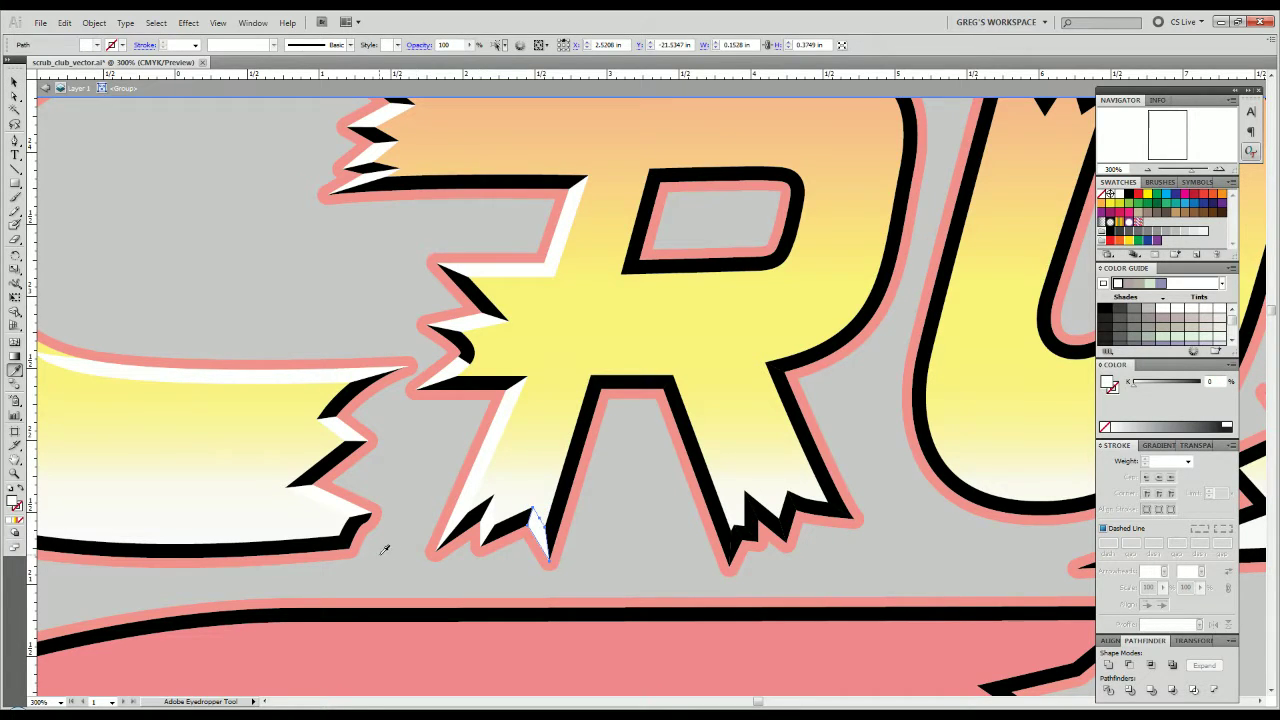
pyautogui.press('v')
pyautogui.click(384, 548)
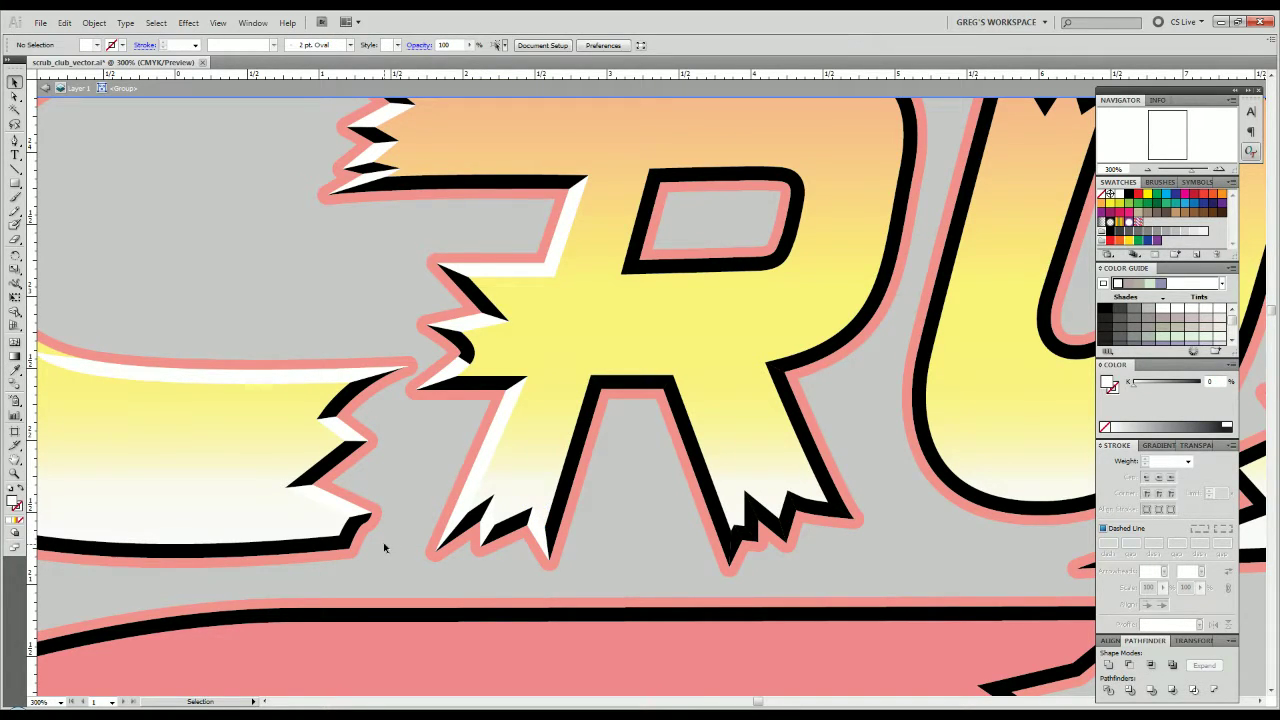
# Fill the inner left edge of the R's right leg with white sampled from the left leg's highlight.
pyautogui.click(664, 413)
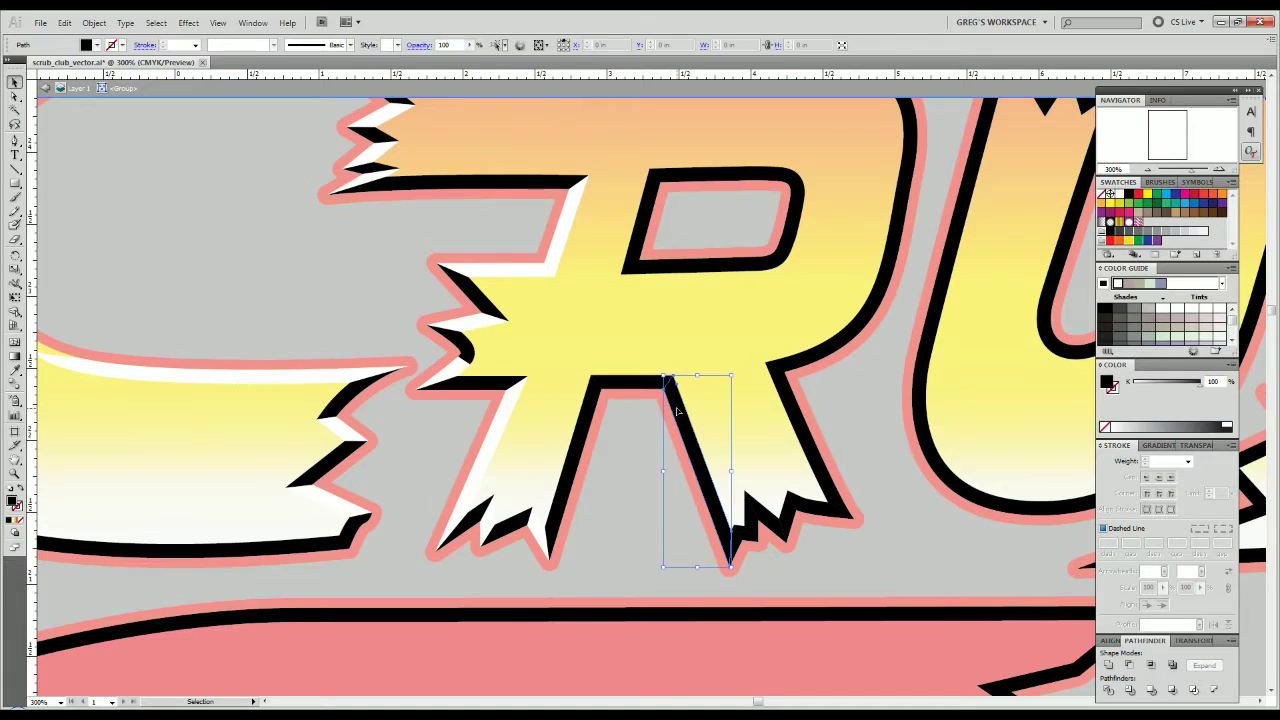
pyautogui.press('i')
pyautogui.click(506, 416)
pyautogui.press('v')
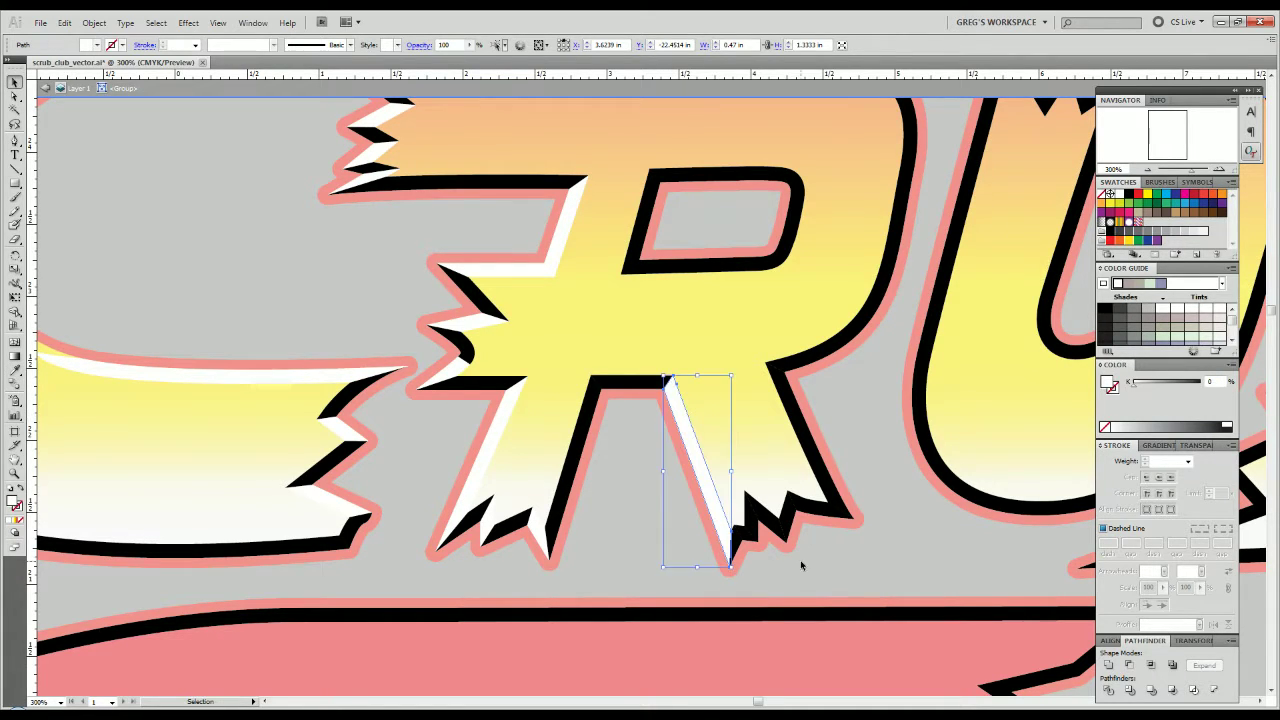
# Inspect the outline pieces on the R's right foot and outer leg edge, and compare the R with its neighbouring letters.
pyautogui.click(750, 534)
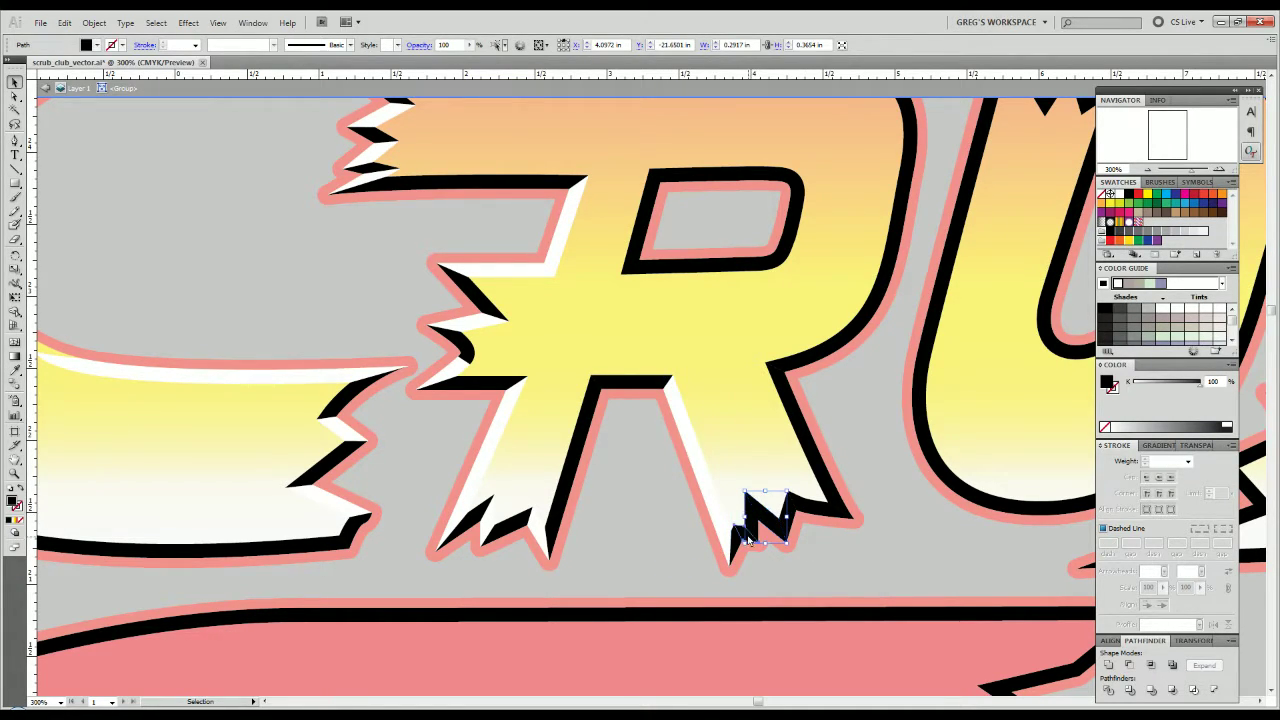
pyautogui.click(793, 586)
pyautogui.moveTo(844, 524); pyautogui.dragTo(779, 604)
pyautogui.click(722, 486)
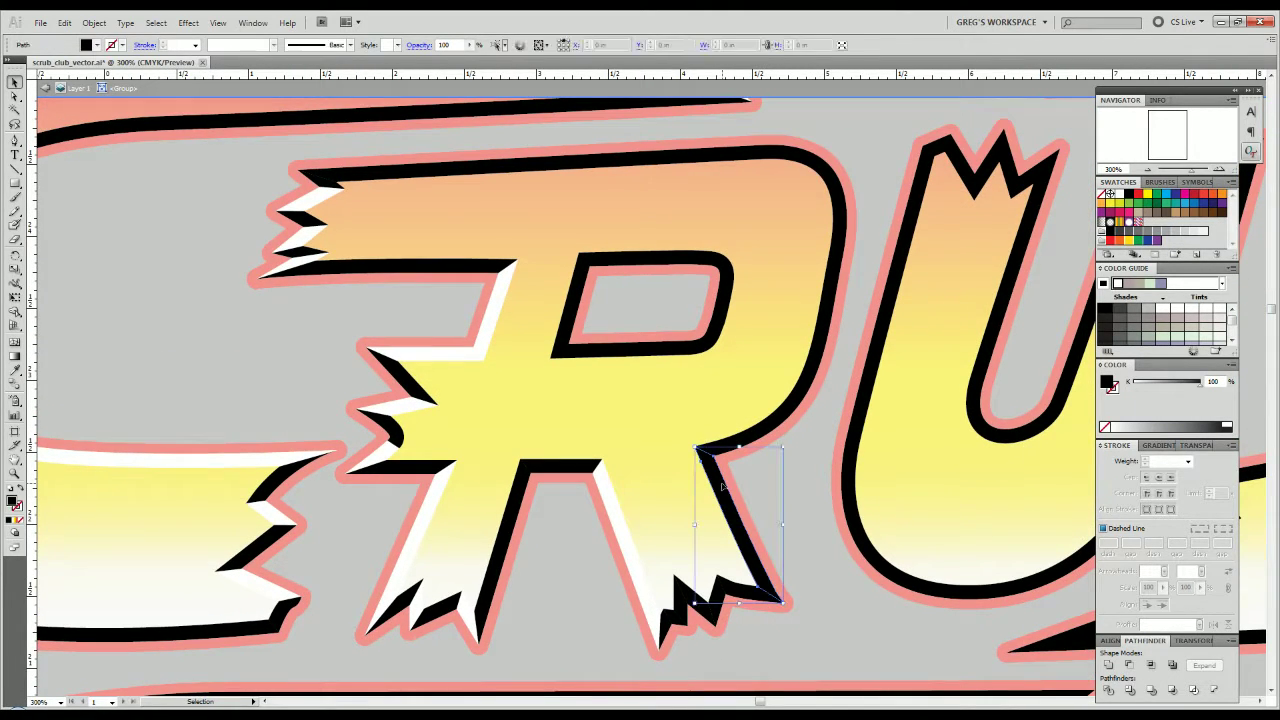
pyautogui.click(766, 436)
pyautogui.click(798, 556)
pyautogui.scroll(-2, 796, 554)
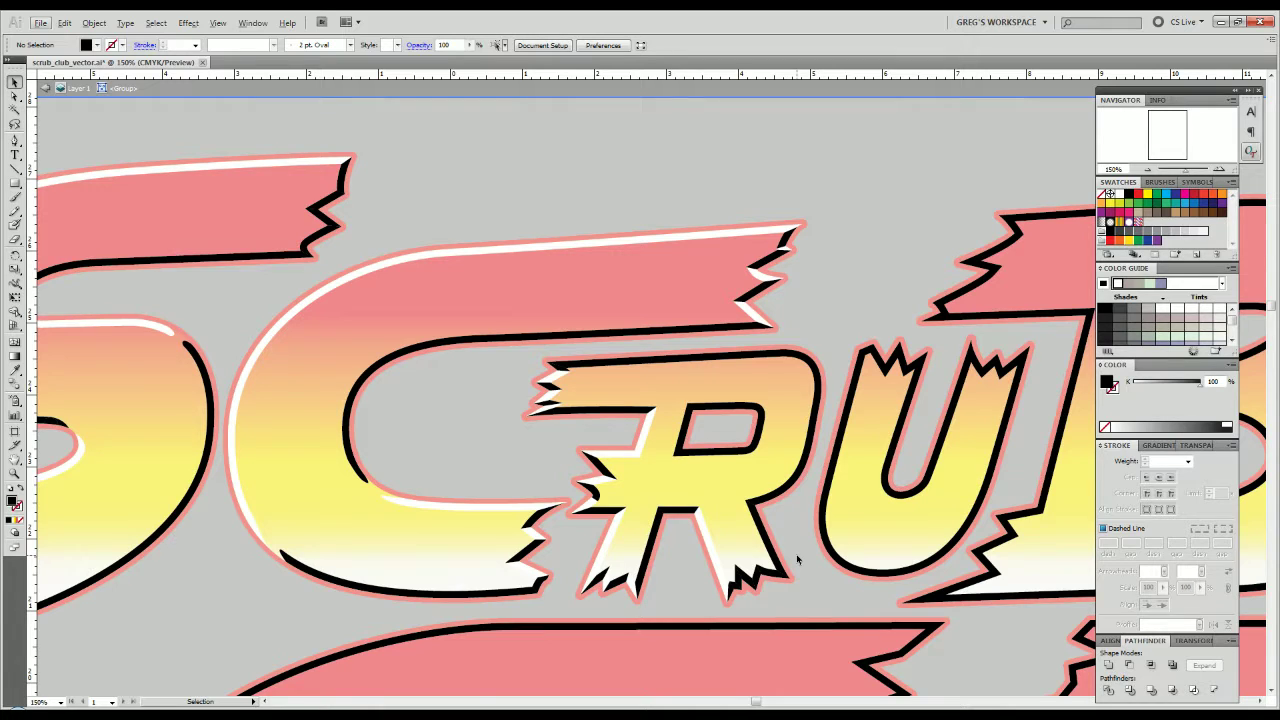
pyautogui.scroll(5, 800, 378)
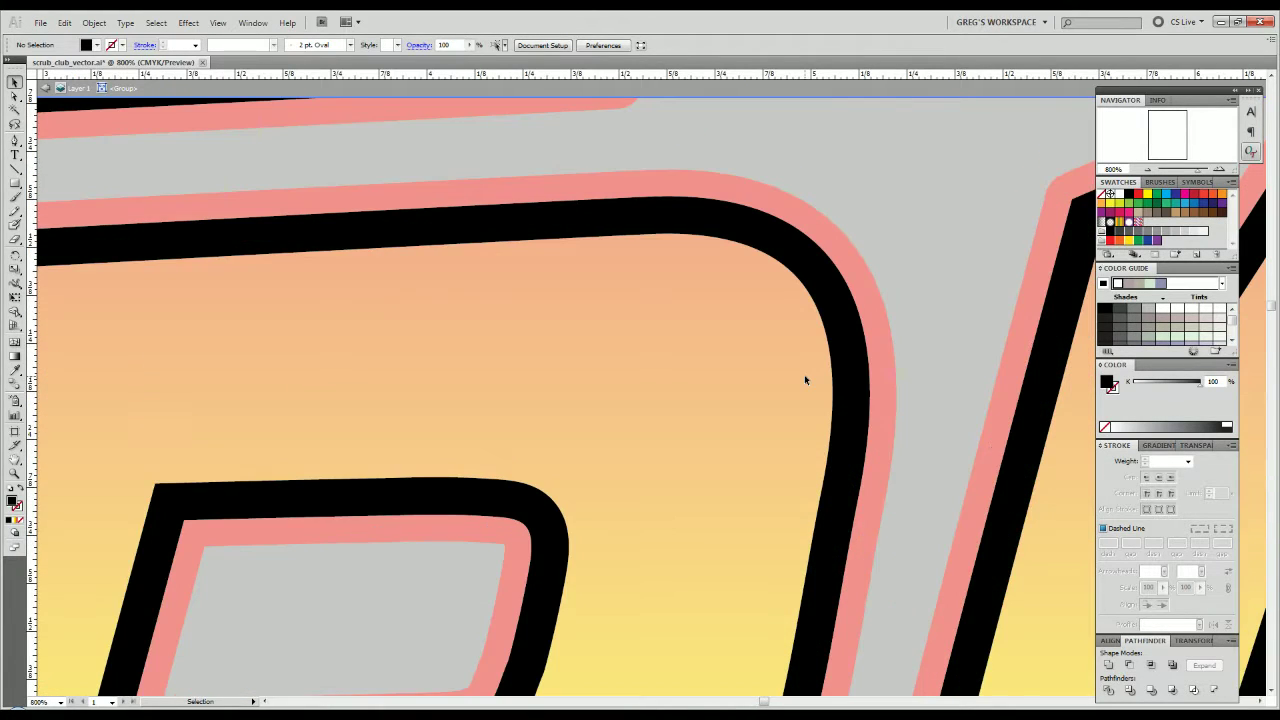
pyautogui.moveTo(909, 277); pyautogui.dragTo(974, 400)
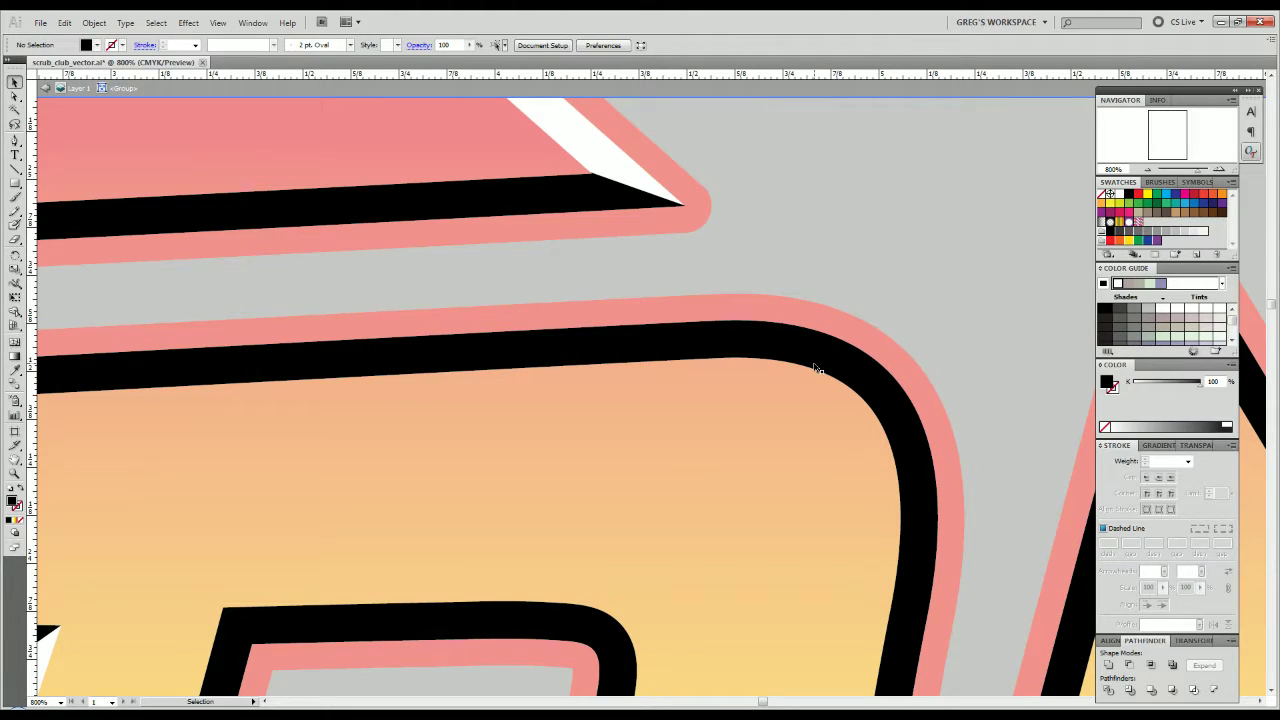
pyautogui.press('p')
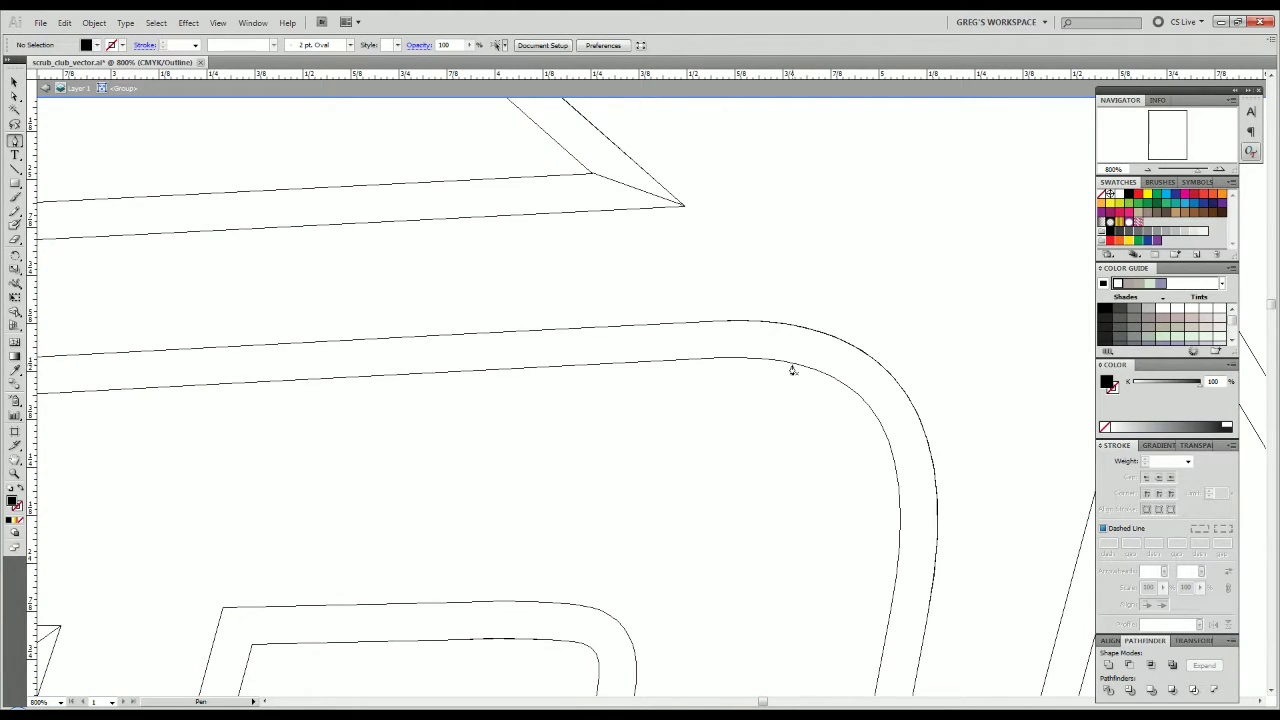
pyautogui.click(868, 406)
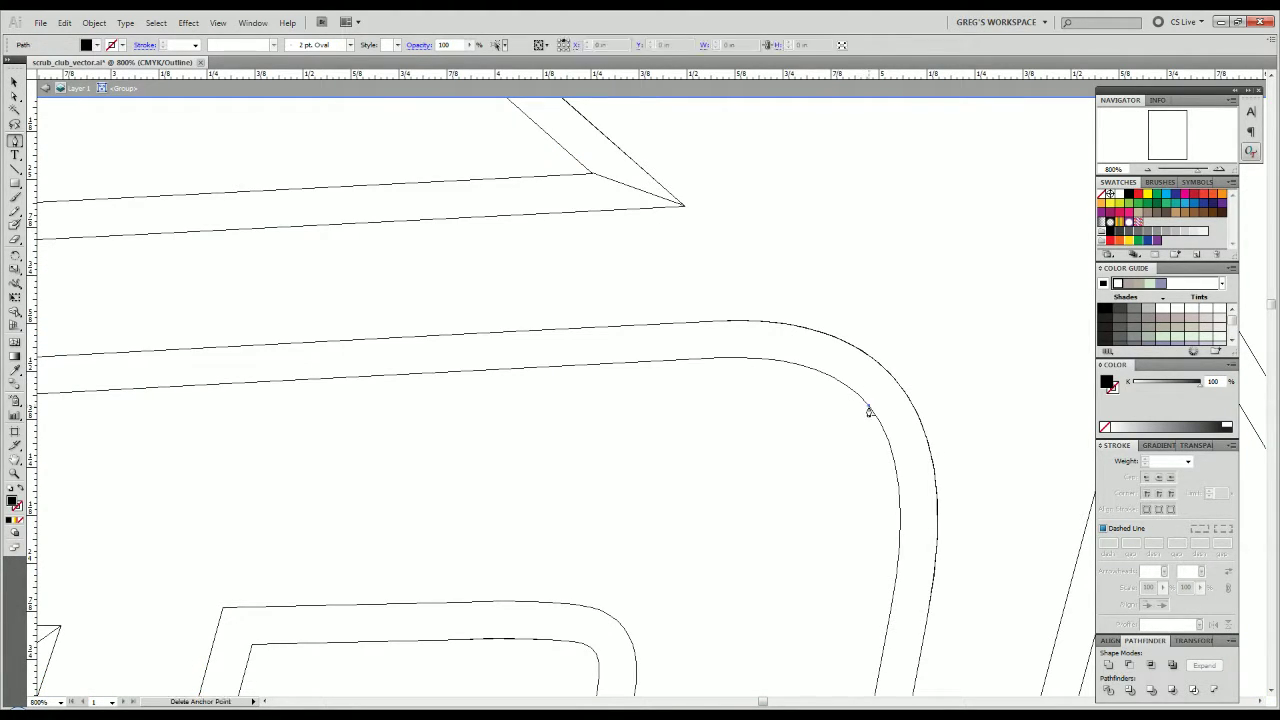
pyautogui.moveTo(899, 507); pyautogui.dragTo(908, 557)
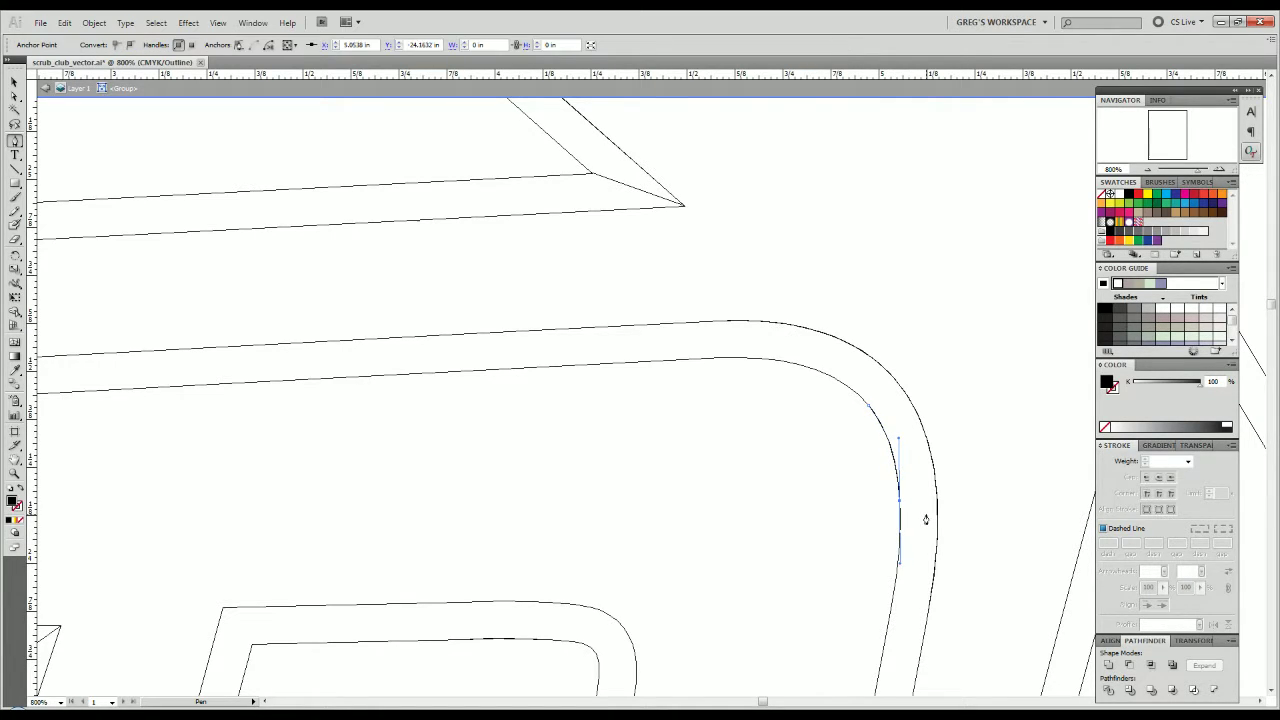
pyautogui.hotkey('ctrl', 'shift', 'a')
pyautogui.hotkey('ctrl', 'y')
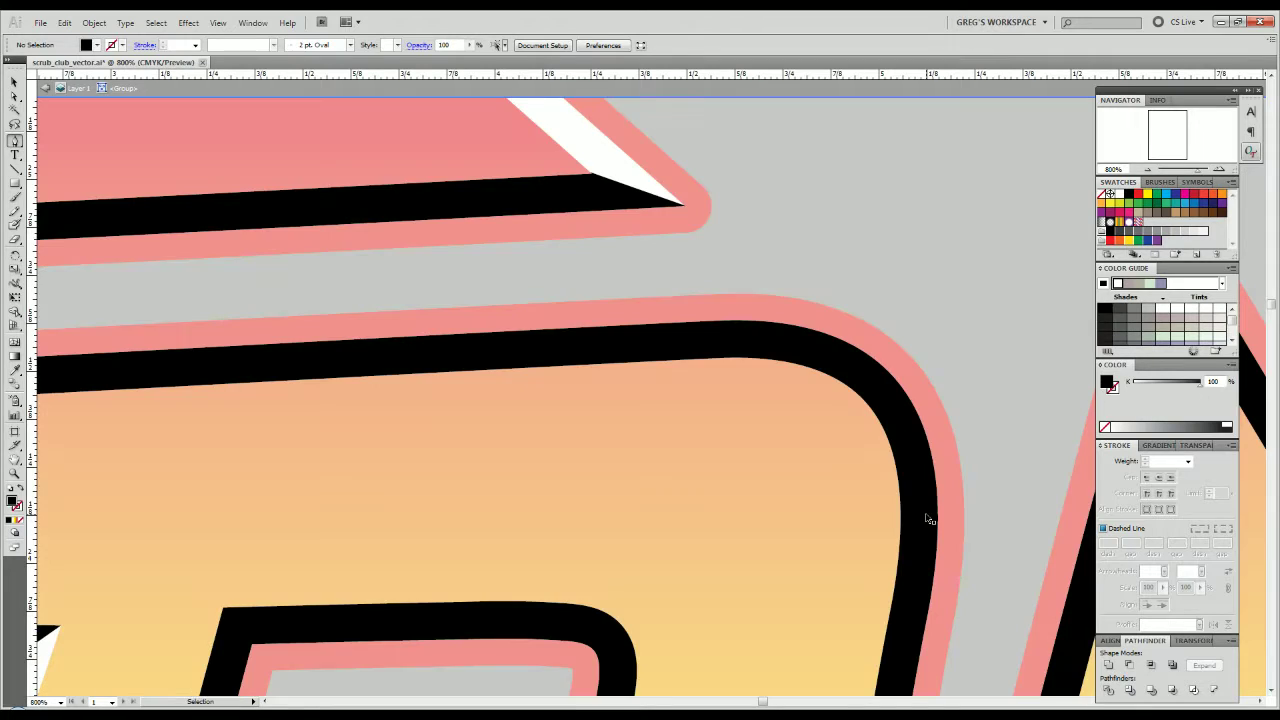
# Draw a closed Pen cutting shape with a rounded tip across the black outline at the R bowl's upper-right corner.
pyautogui.click(864, 406)
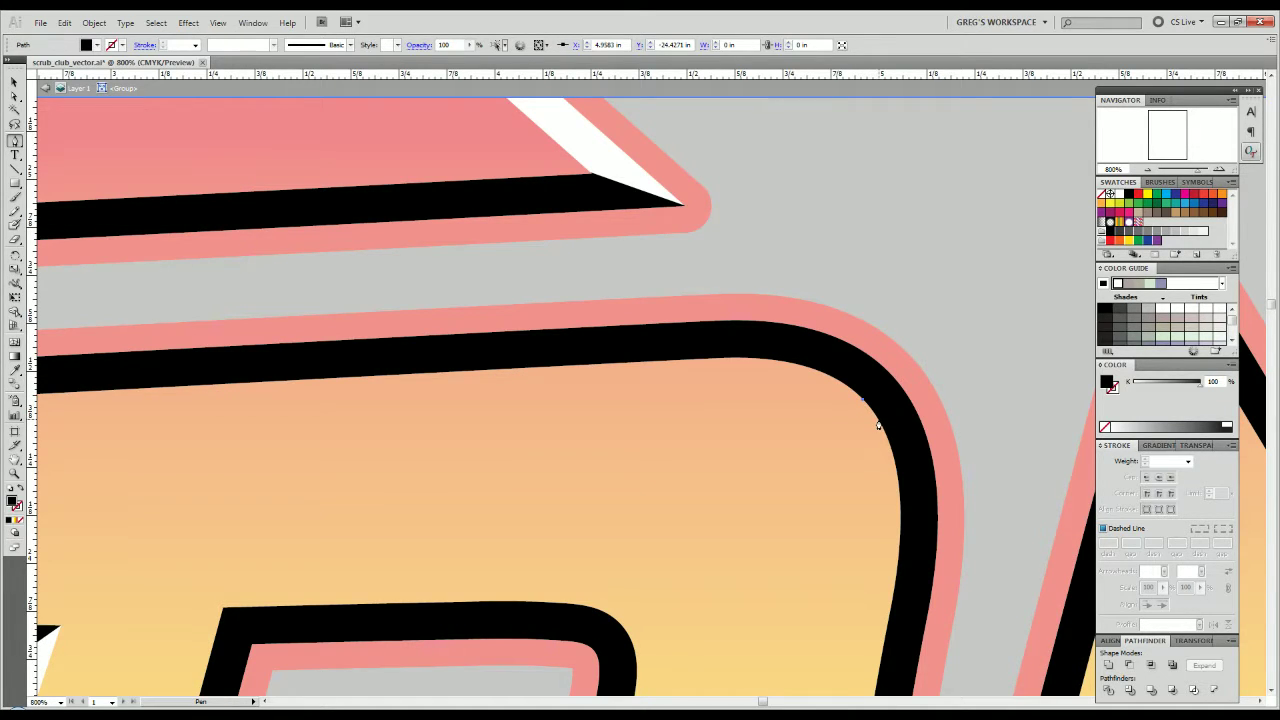
pyautogui.moveTo(886, 420); pyautogui.dragTo(894, 400)
pyautogui.moveTo(845, 346); pyautogui.dragTo(911, 355)
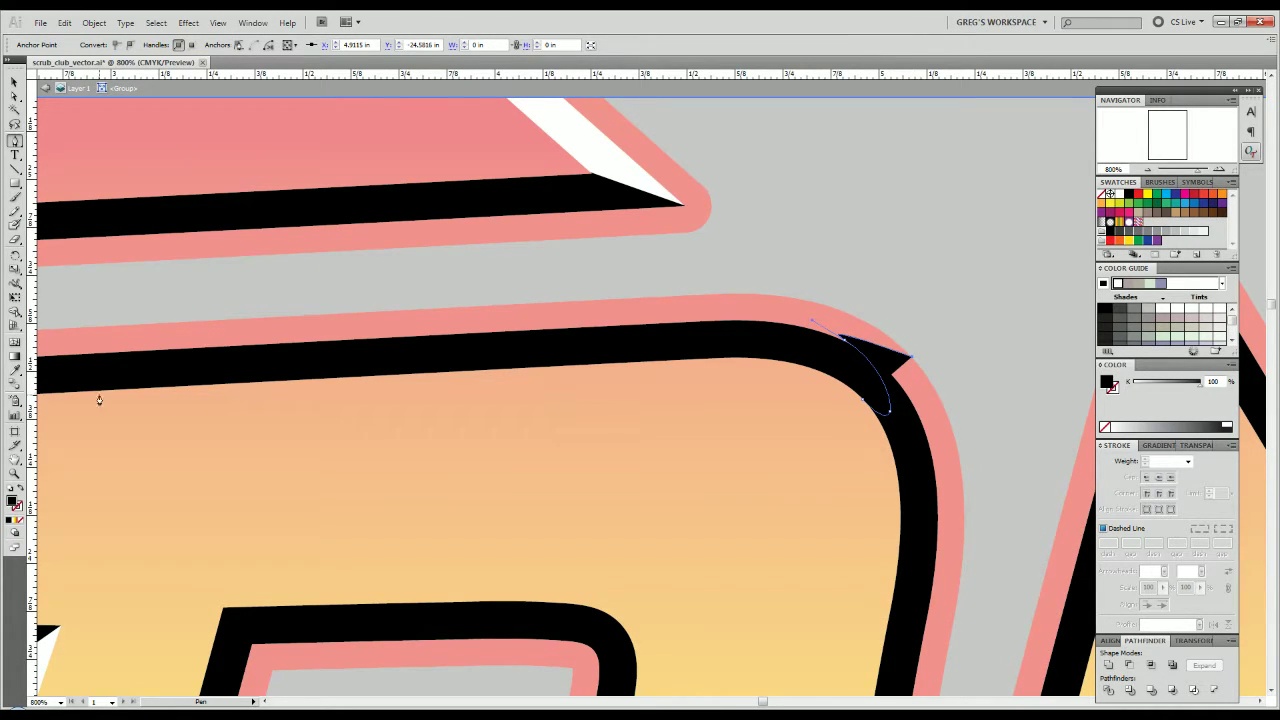
pyautogui.click(22, 520)
pyautogui.moveTo(804, 416); pyautogui.dragTo(588, 312)
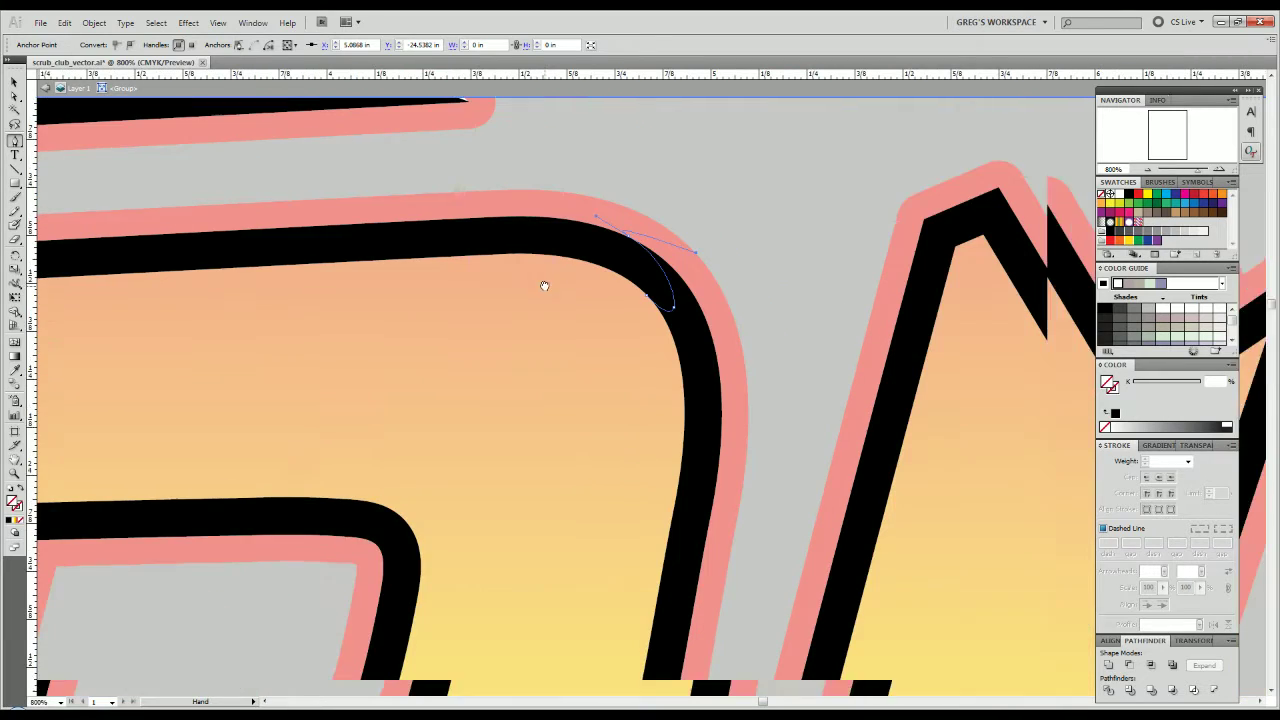
pyautogui.click(706, 314)
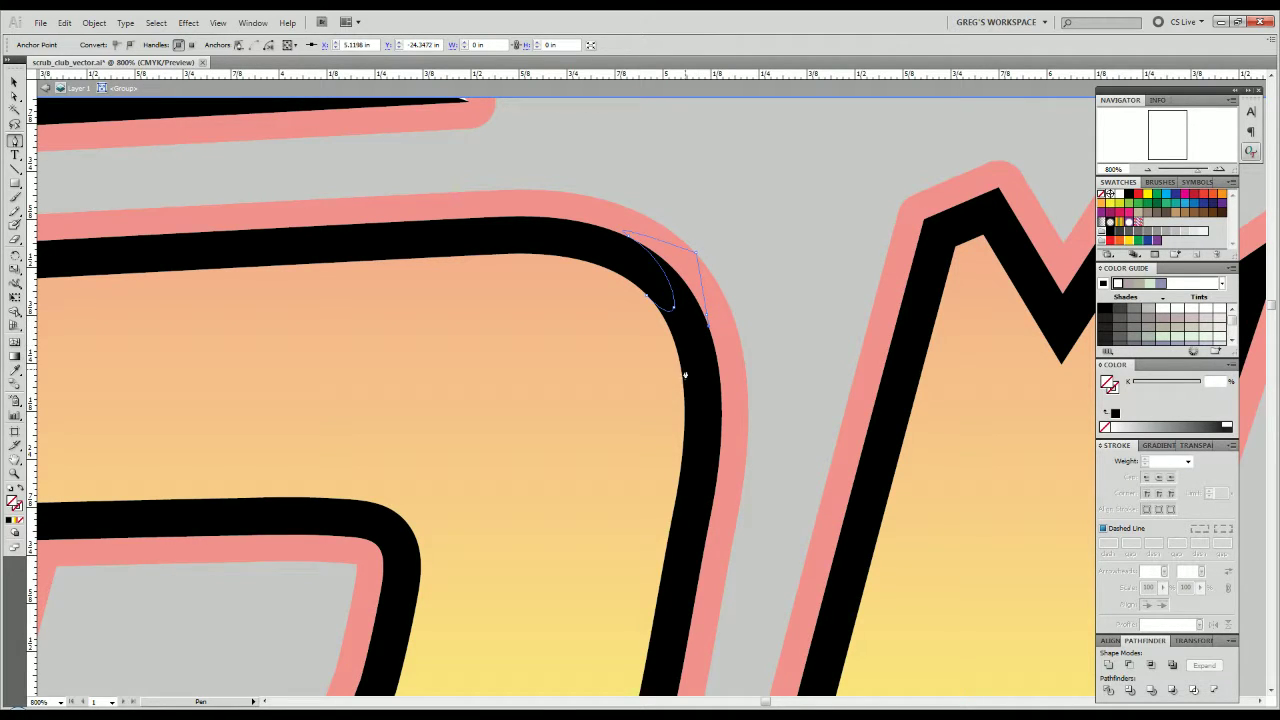
pyautogui.moveTo(684, 400)
pyautogui.mouseDown()
pyautogui.moveTo(660, 434)
pyautogui.moveTo(650, 392)
pyautogui.moveTo(675, 408)
pyautogui.mouseUp()
pyautogui.moveTo(647, 297); pyautogui.dragTo(637, 280)
# Try to divide the R's outline with the cutting shape and delete the leftover pieces at the bowl's corner.
pyautogui.press('v')
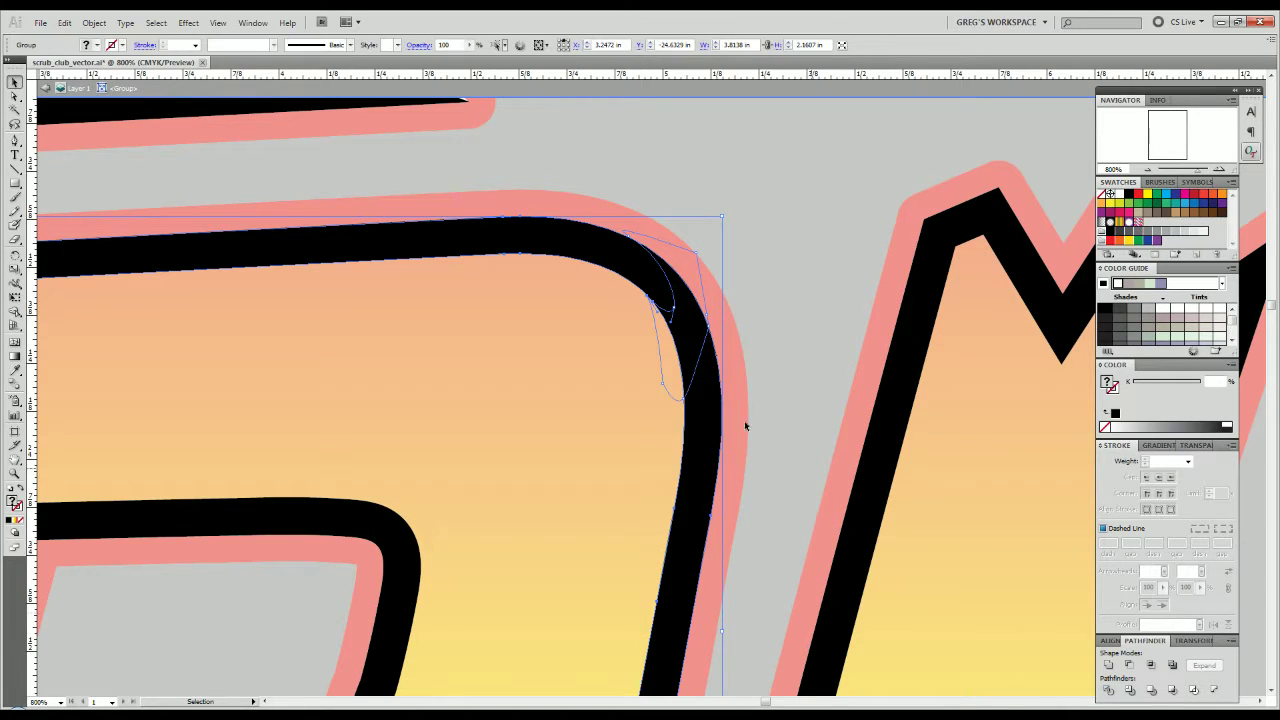
pyautogui.rightClick(668, 341)
pyautogui.click(719, 432)
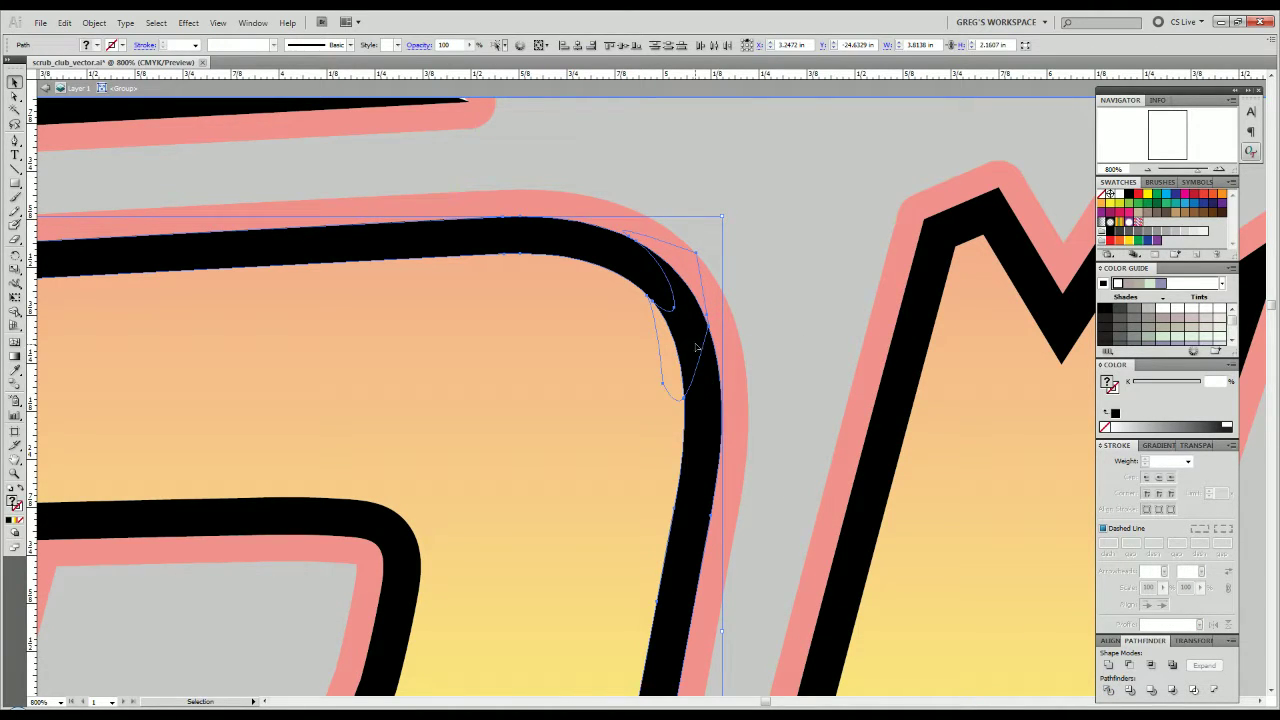
pyautogui.keyDown('shift'); pyautogui.click(668, 298); pyautogui.keyUp('shift')
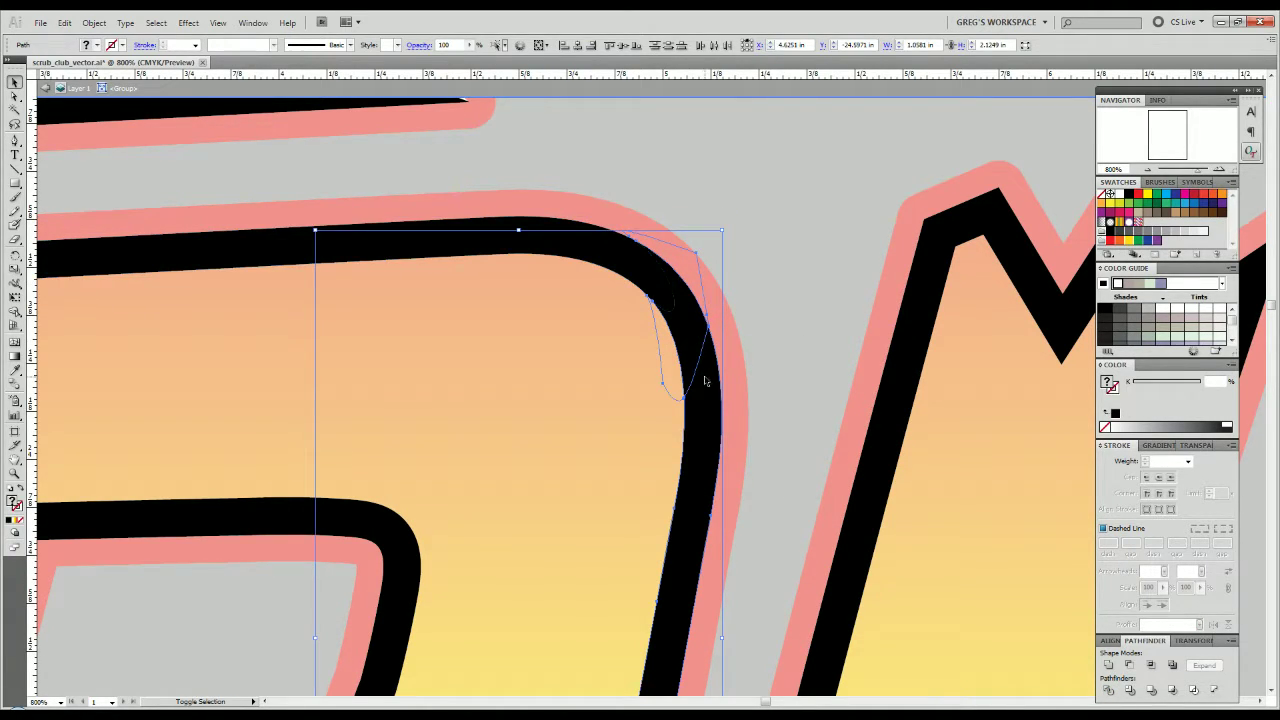
pyautogui.keyDown('shift'); pyautogui.click(705, 381); pyautogui.keyUp('shift')
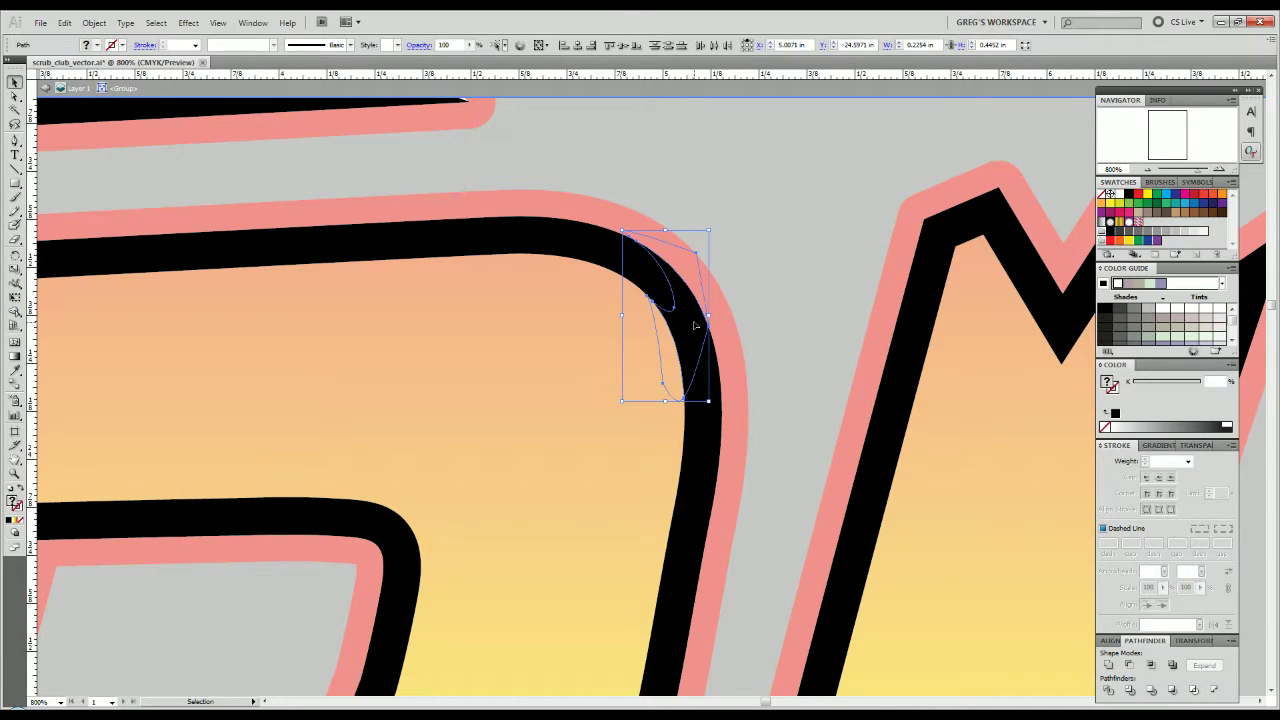
pyautogui.press('Delete')
# Undo the division and piece removal at the R's upper-right corner.
pyautogui.scroll(-4, 745, 350)
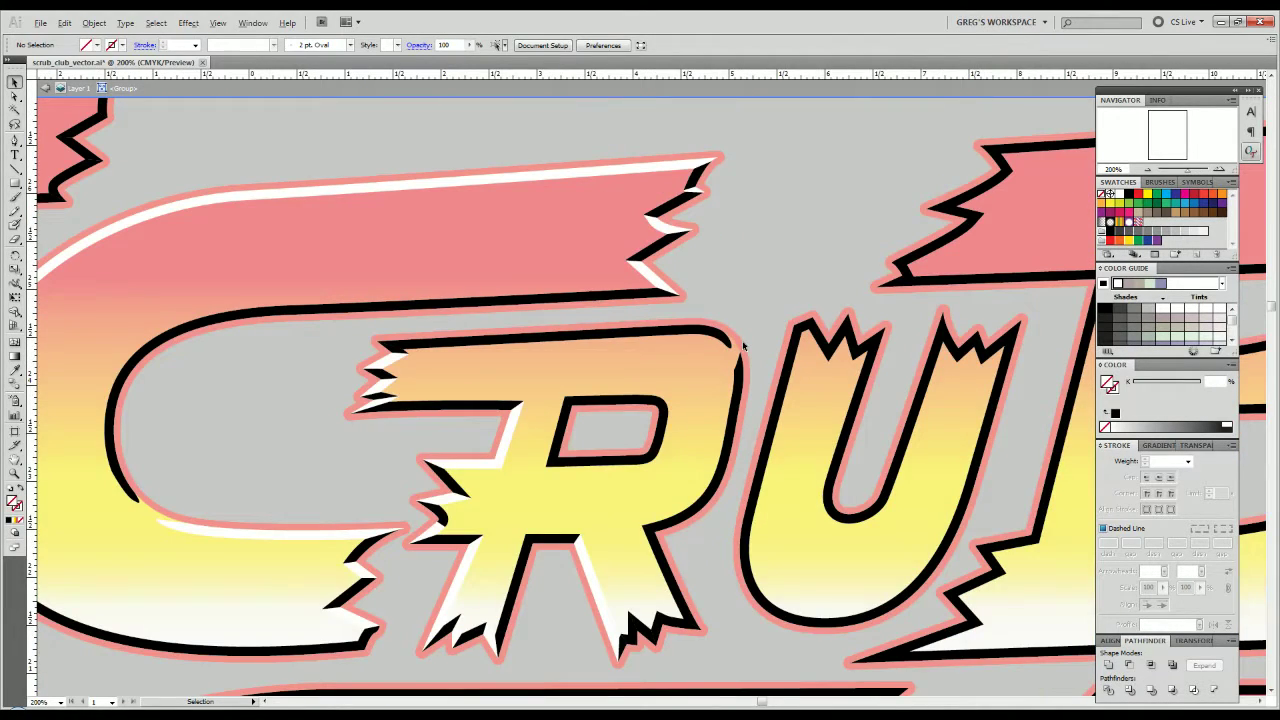
pyautogui.scroll(4, 743, 346)
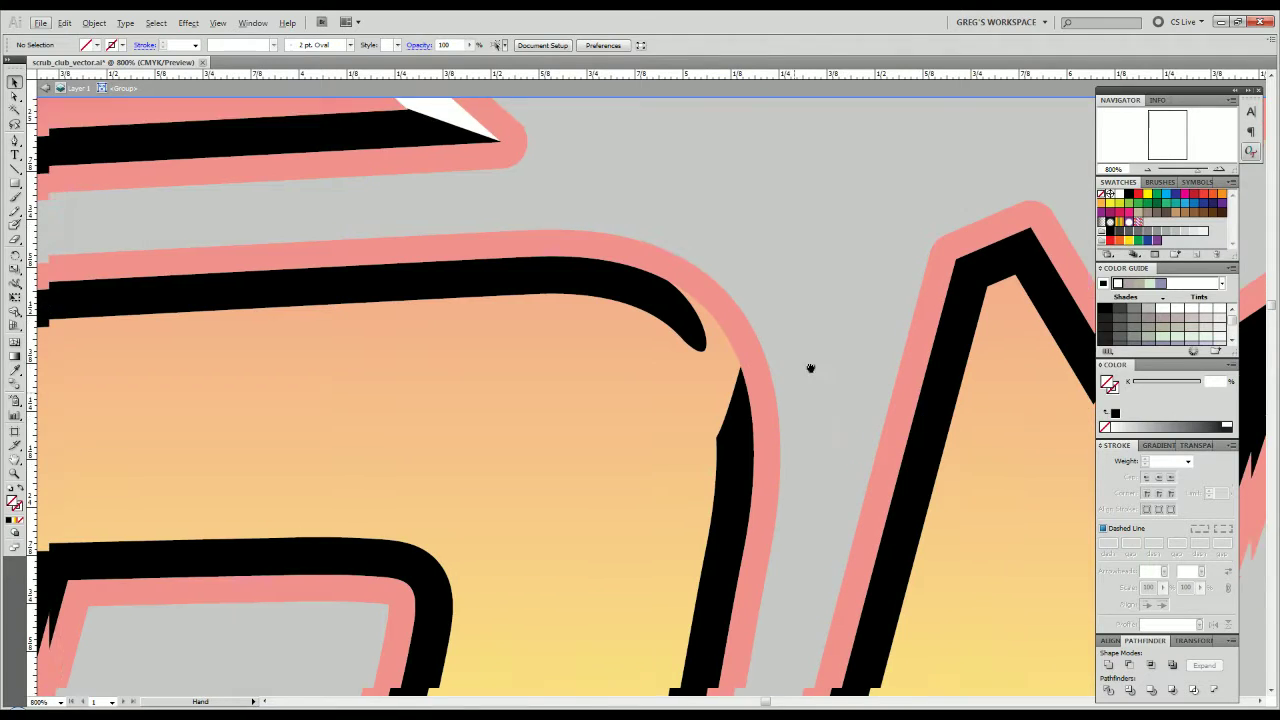
pyautogui.hotkey('ctrl', 'z')
pyautogui.press('a')
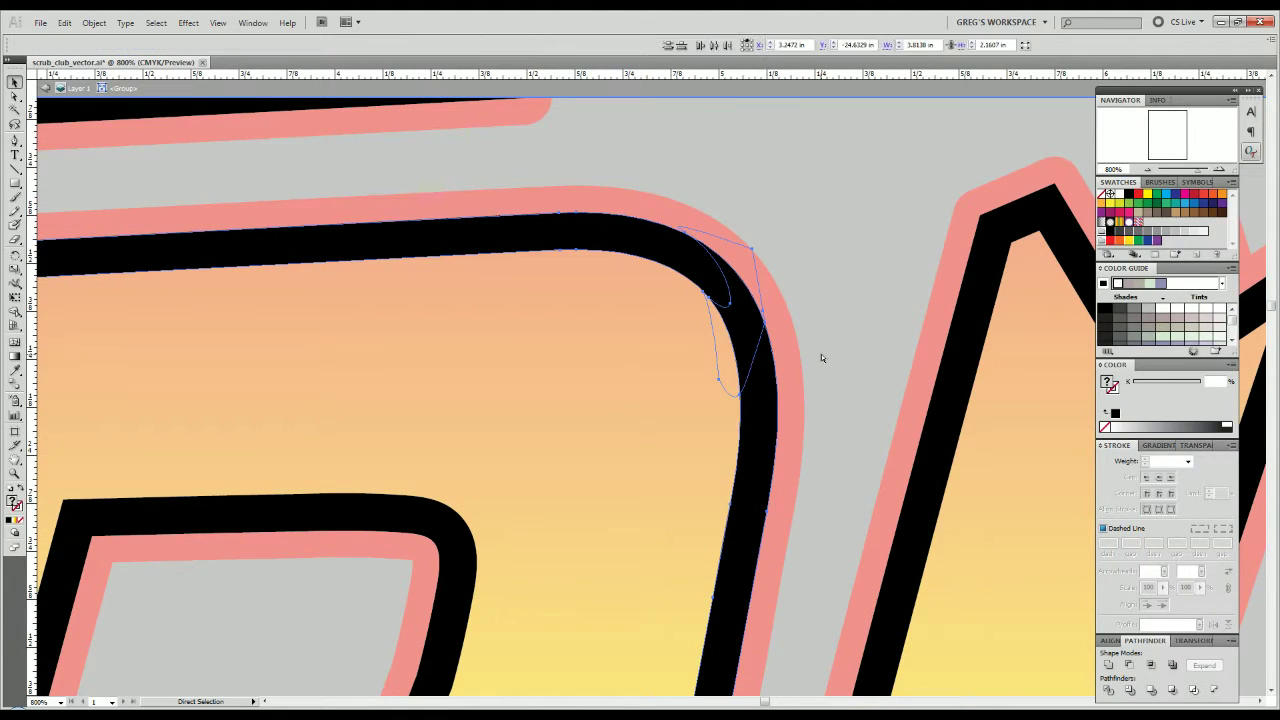
pyautogui.press('v')
pyautogui.hotkey('ctrl', 'shift', 'a')
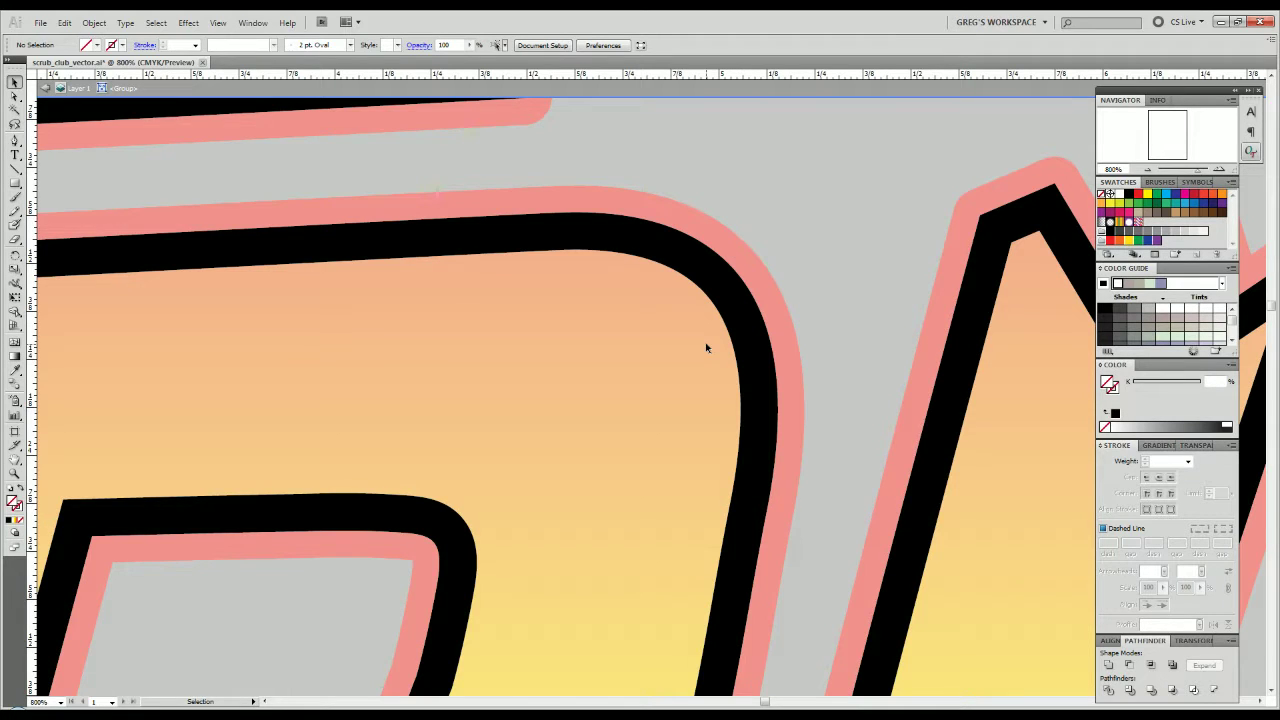
# Try to redraw the lower end of the corner cutting path with the Pen tool, and delete the whole path.
pyautogui.hotkey('ctrl', 'y')
pyautogui.click(766, 272)
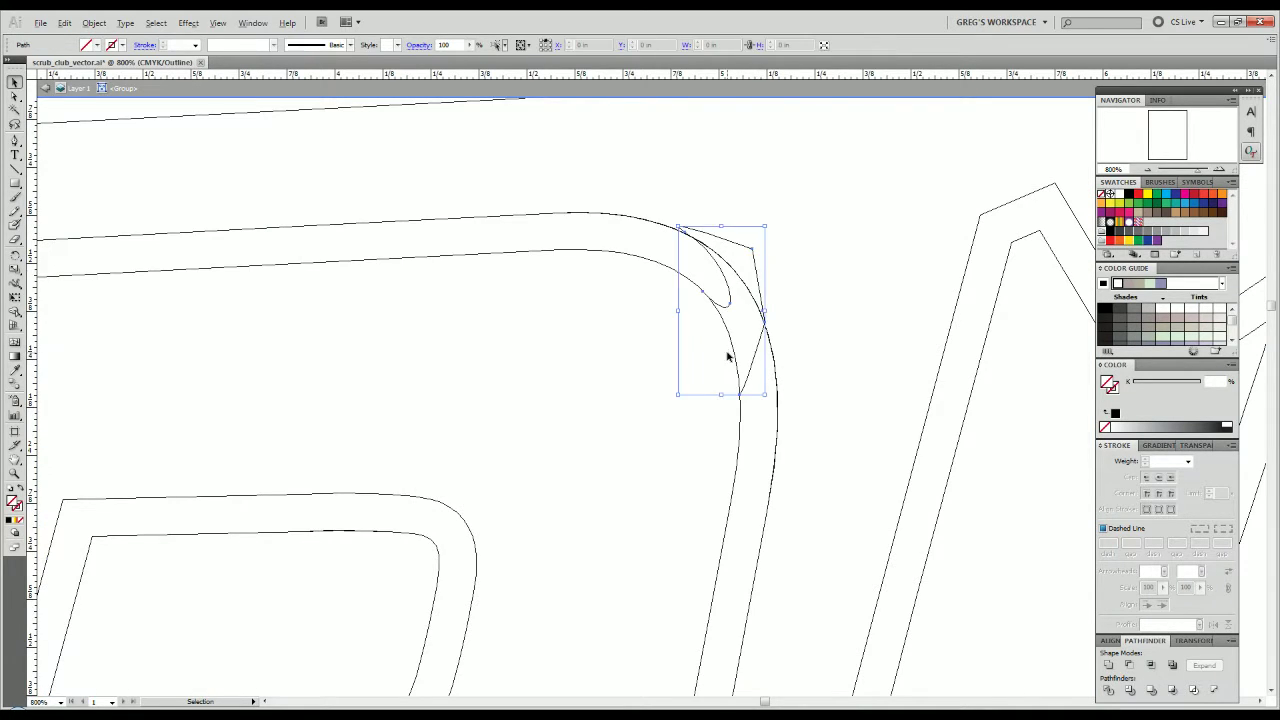
pyautogui.scroll(1, 726, 354)
pyautogui.press('p')
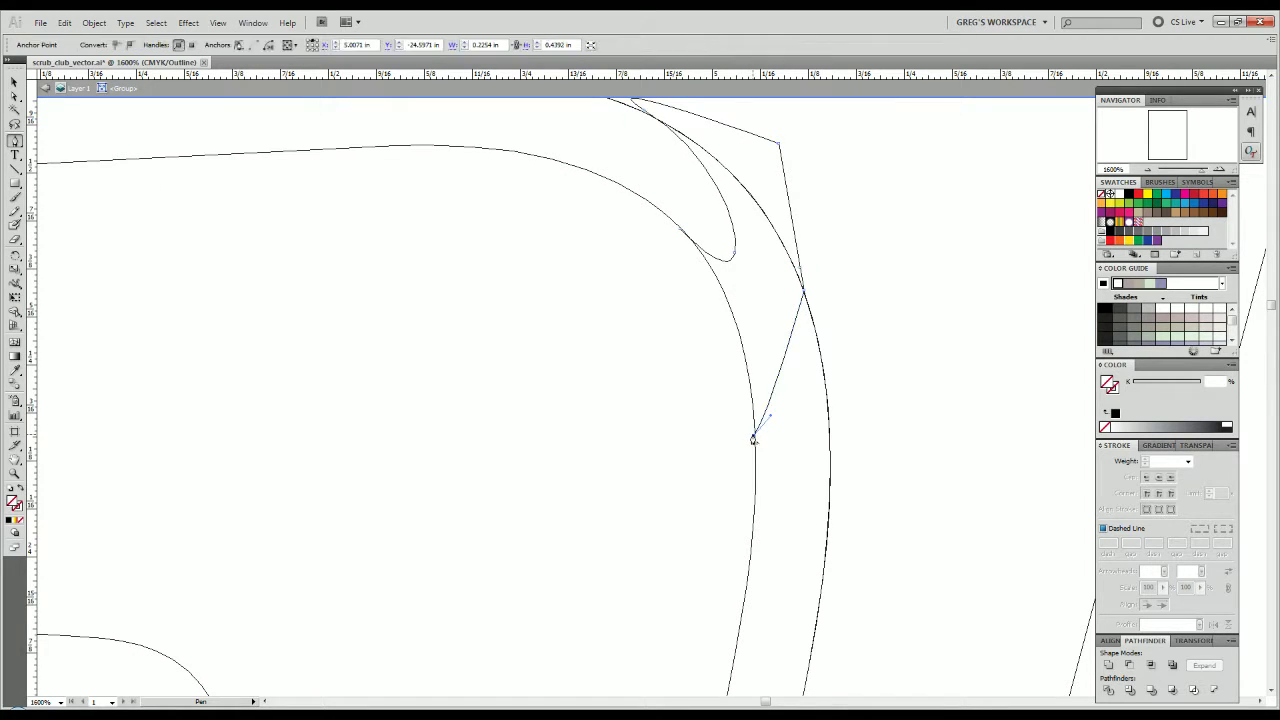
pyautogui.click(753, 438)
pyautogui.press('v')
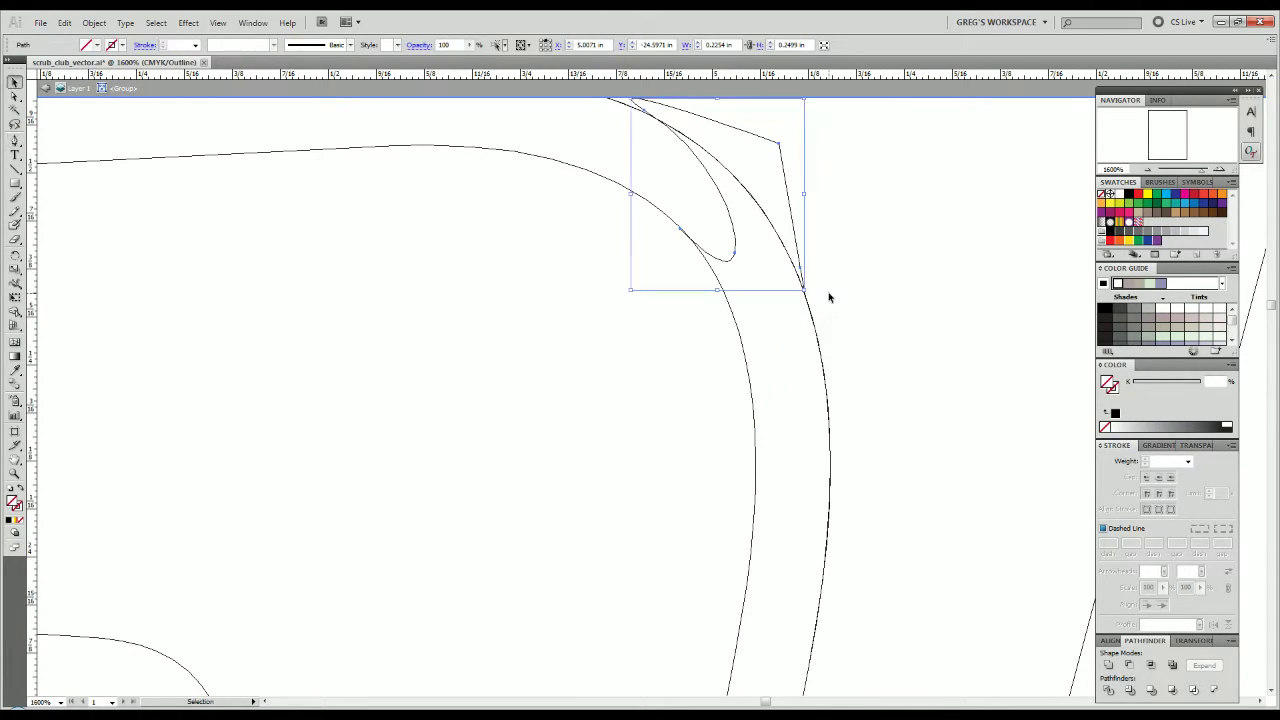
pyautogui.press('p')
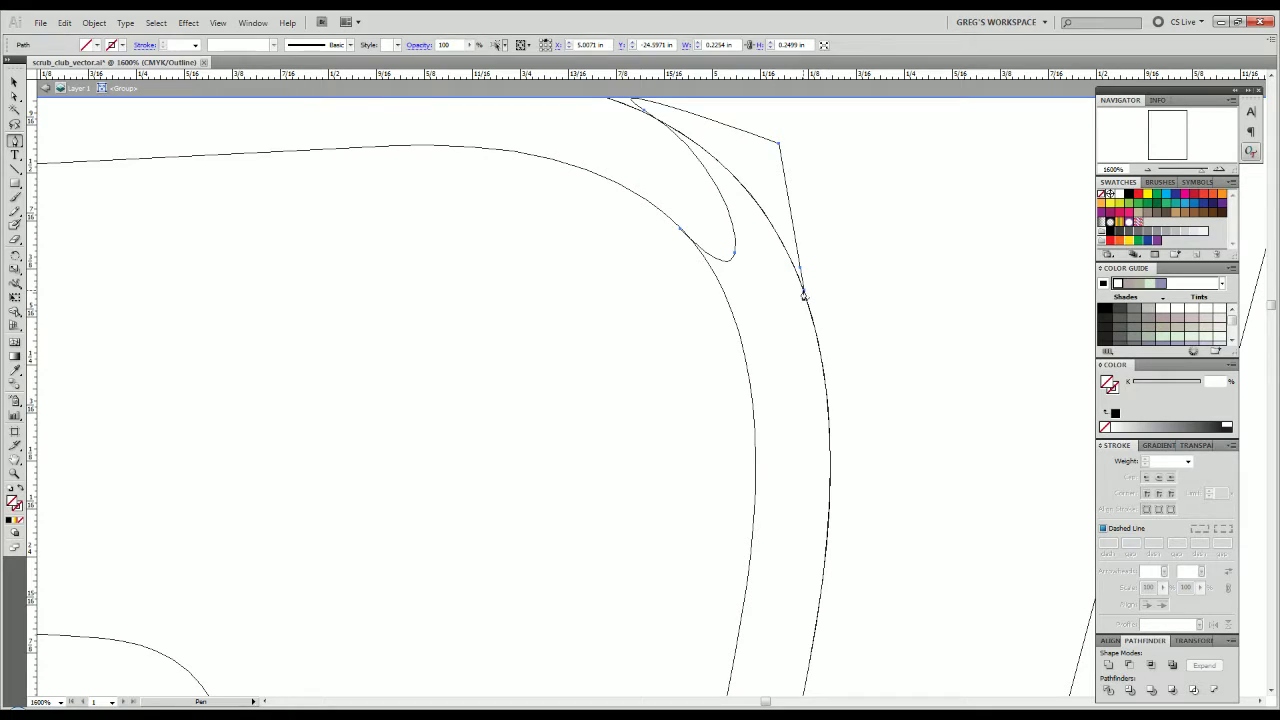
pyautogui.moveTo(803, 295); pyautogui.dragTo(808, 343)
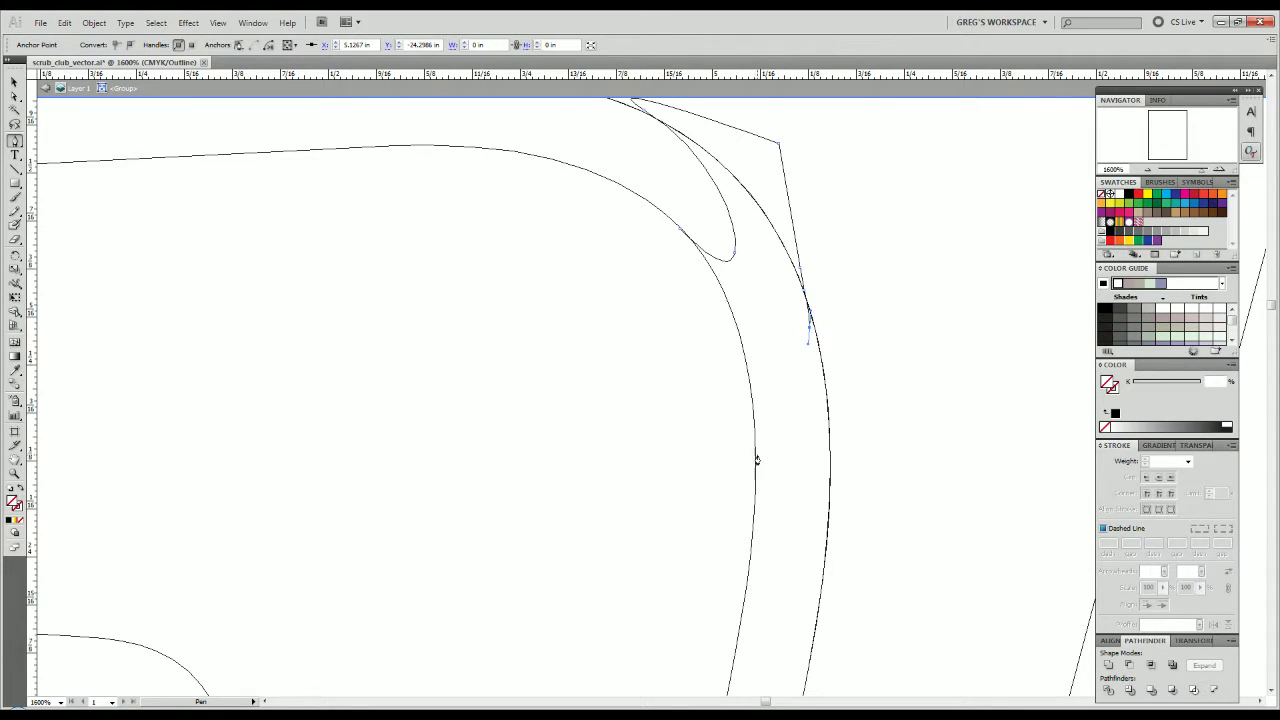
pyautogui.moveTo(755, 462); pyautogui.dragTo(751, 563)
pyautogui.press('Delete')
pyautogui.press('Delete')
# Draw a closed Pen cutting shape at the R bowl's upper-right corner, with a rounded end for the top stroke and a taper for the side.
pyautogui.moveTo(706, 364); pyautogui.dragTo(755, 428)
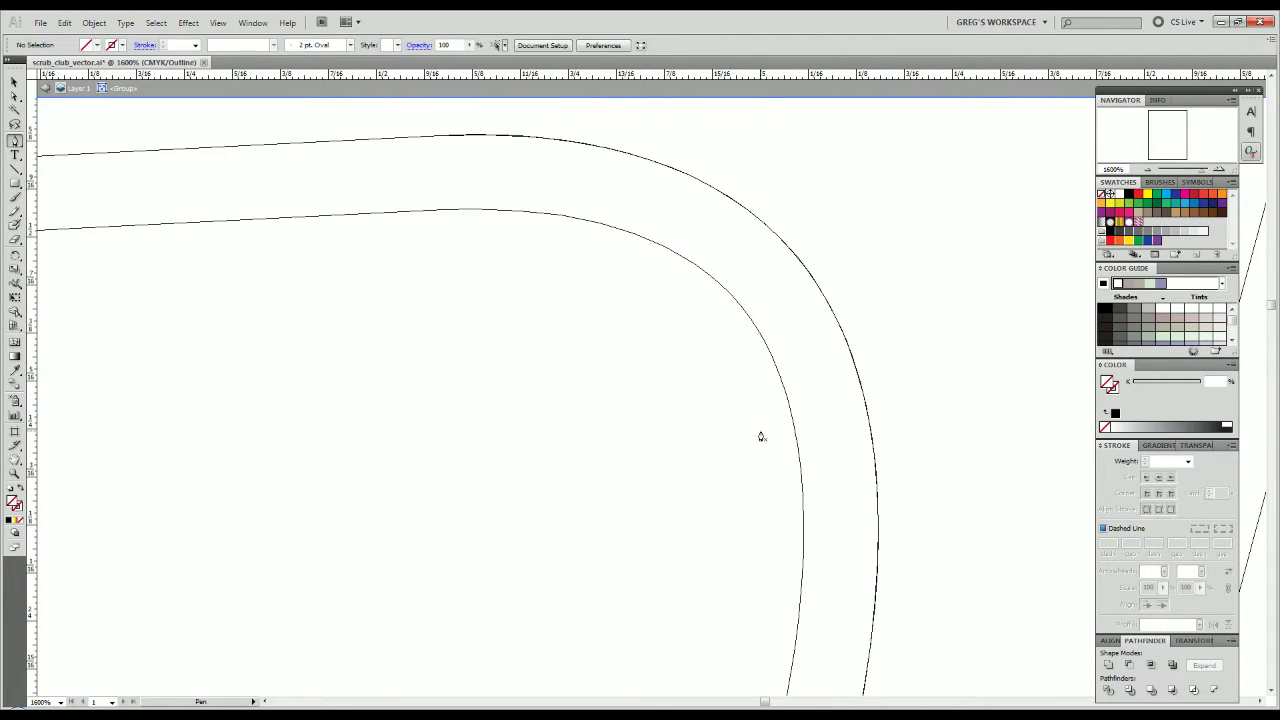
pyautogui.click(803, 509)
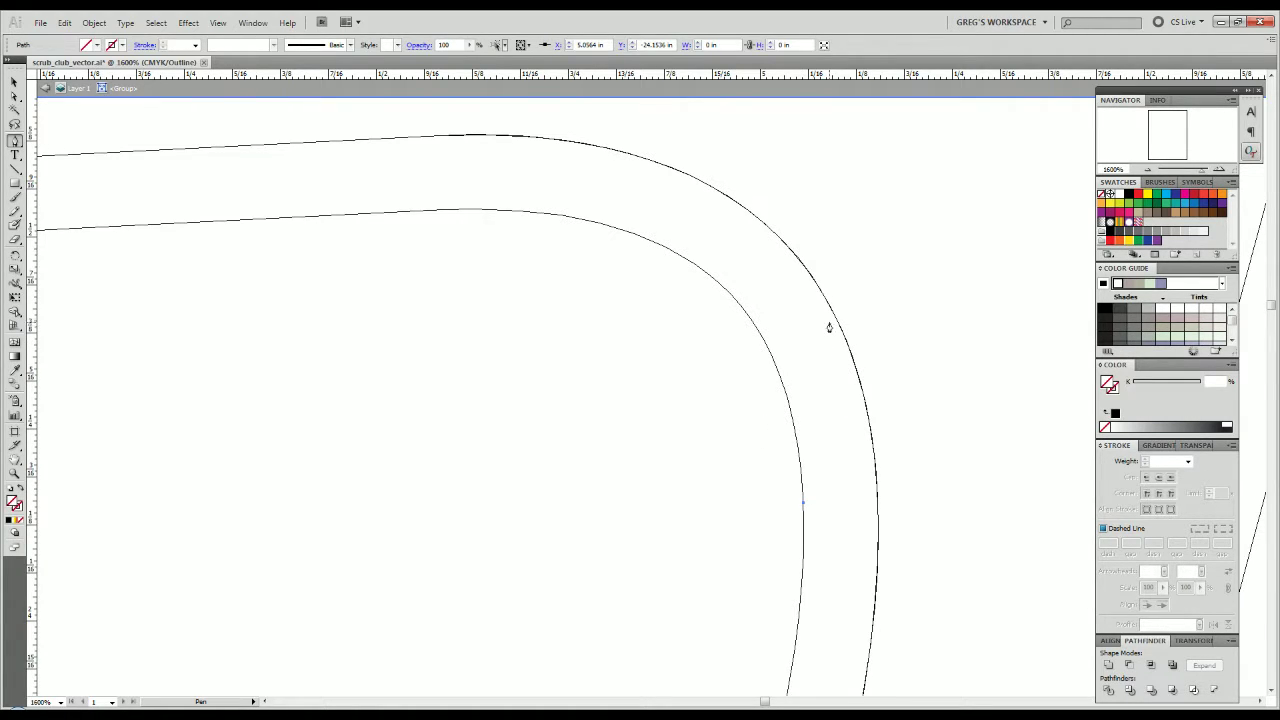
pyautogui.moveTo(829, 305); pyautogui.dragTo(742, 167)
pyautogui.hotkey('ctrl', 'z')
pyautogui.click(800, 260)
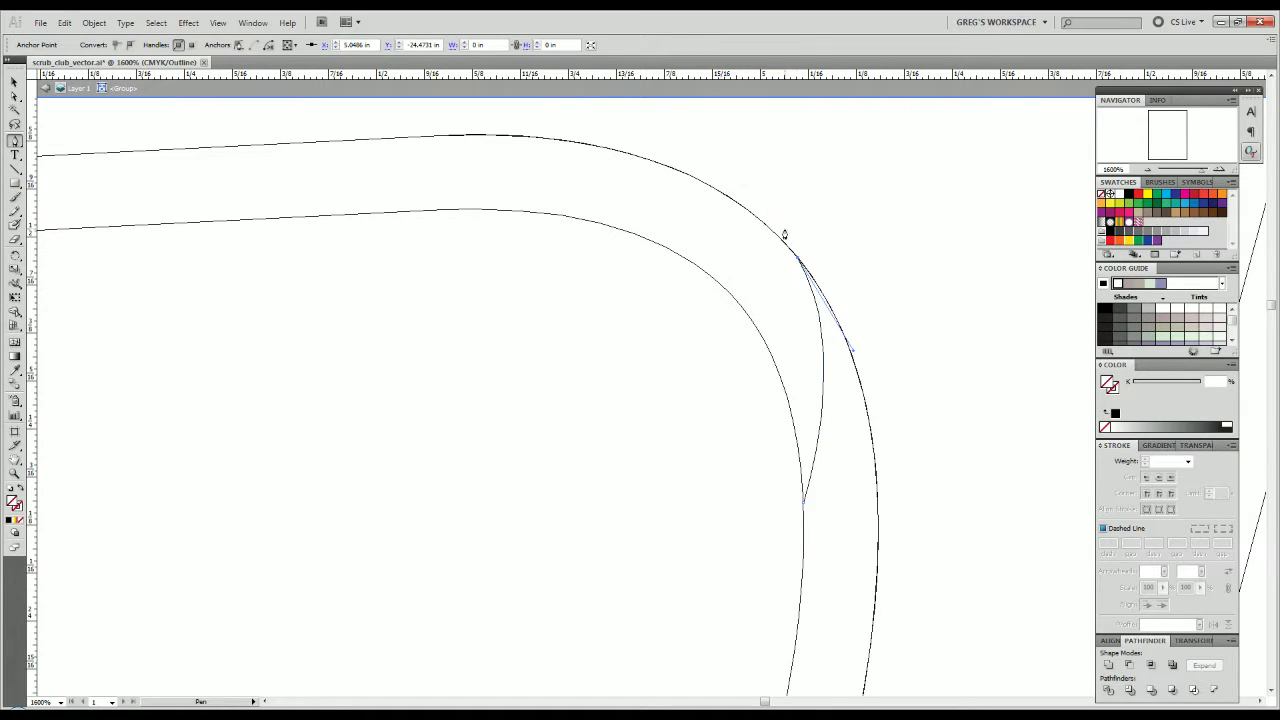
pyautogui.moveTo(774, 210); pyautogui.dragTo(666, 156)
pyautogui.moveTo(727, 294); pyautogui.dragTo(637, 252)
pyautogui.hotkey('ctrl', 'z')
pyautogui.moveTo(764, 273); pyautogui.dragTo(709, 277)
pyautogui.click(697, 300)
pyautogui.click(721, 408)
pyautogui.moveTo(804, 511); pyautogui.dragTo(851, 441)
# Divide the R's outline with the cutting shape and delete the unwanted pieces, leaving a gap at the bowl's upper-right corner.
pyautogui.hotkey('ctrl', 'y')
pyautogui.press('v')
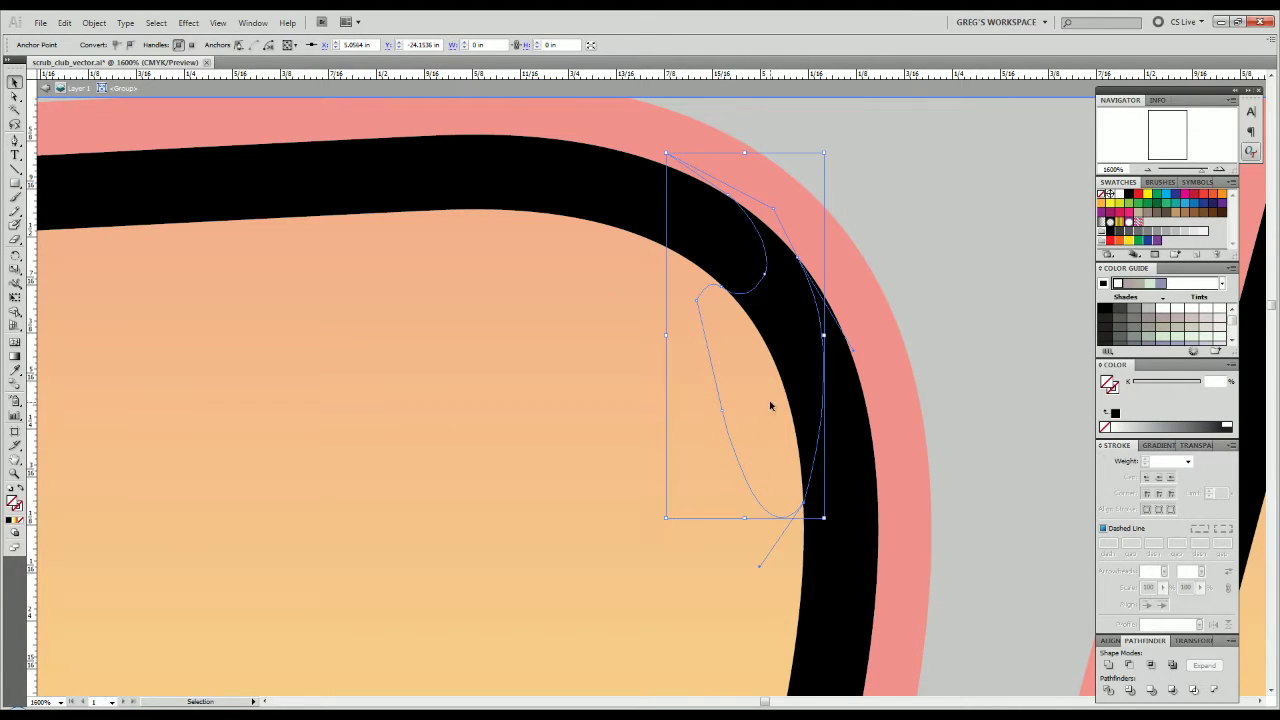
pyautogui.keyDown('shift'); pyautogui.click(796, 371); pyautogui.keyUp('shift')
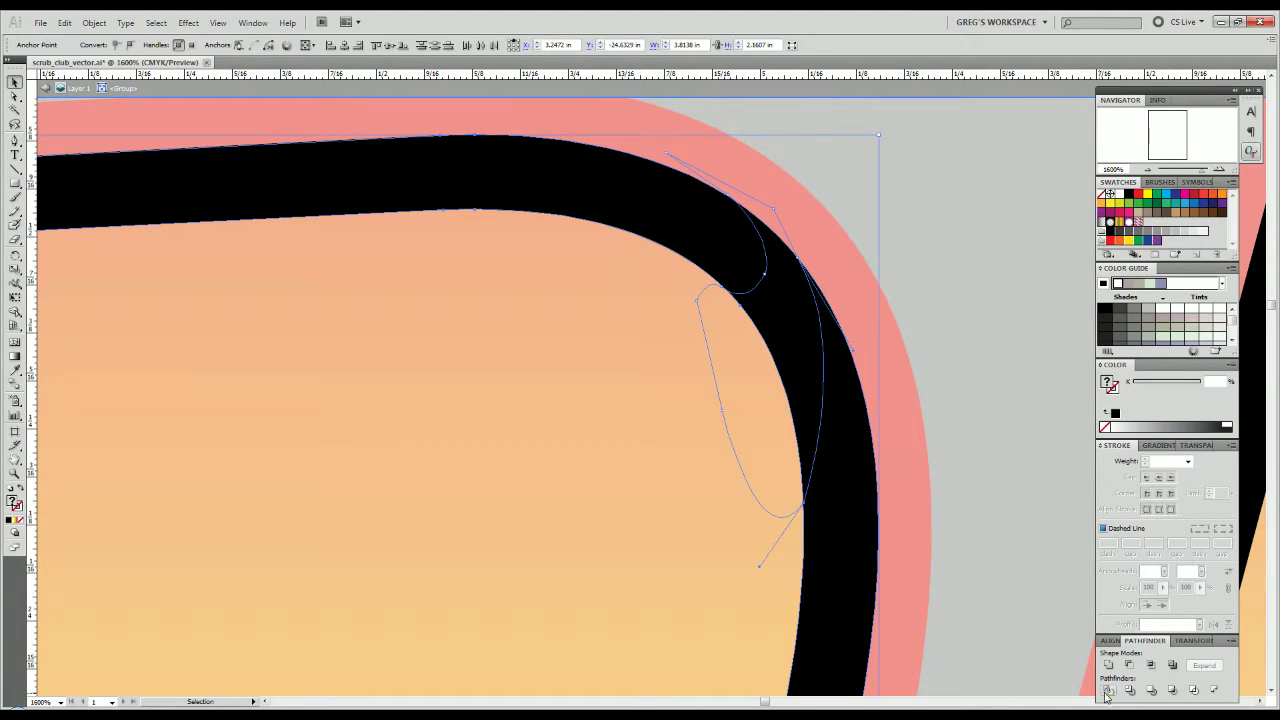
pyautogui.rightClick(818, 394)
pyautogui.click(850, 486)
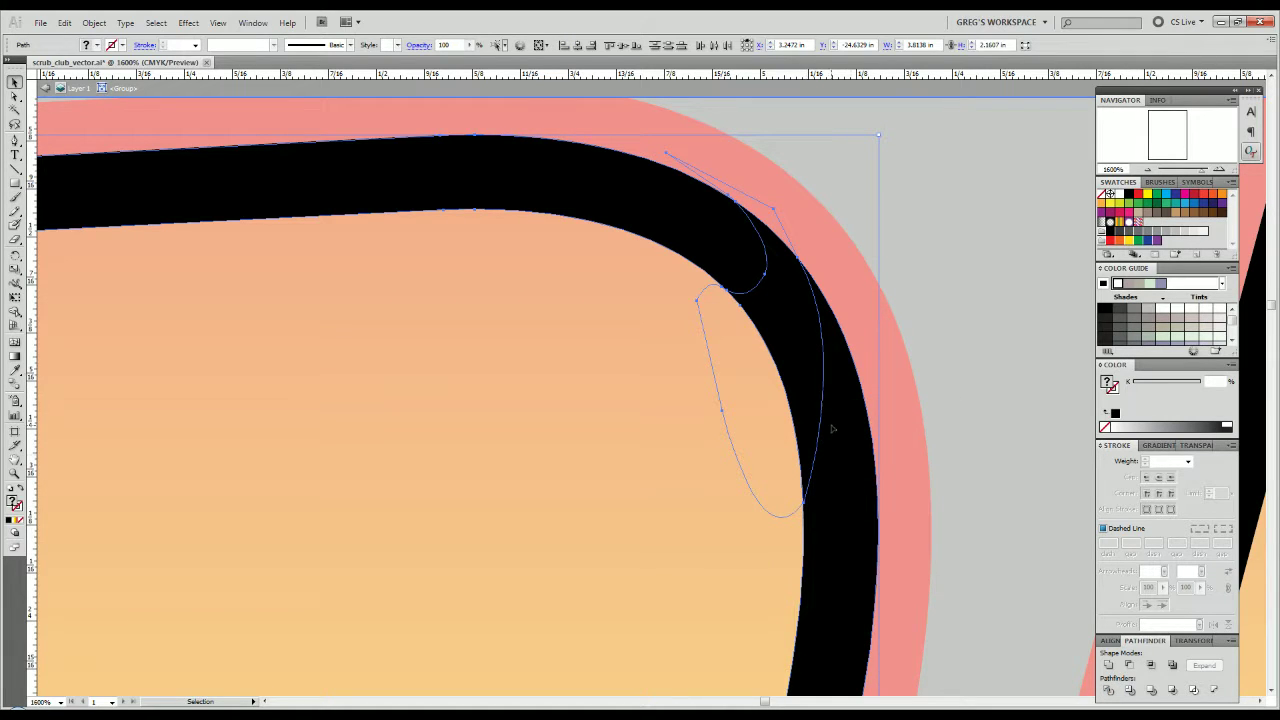
pyautogui.keyDown('shift'); pyautogui.click(851, 457); pyautogui.keyUp('shift')
pyautogui.keyDown('shift'); pyautogui.click(734, 257); pyautogui.keyUp('shift')
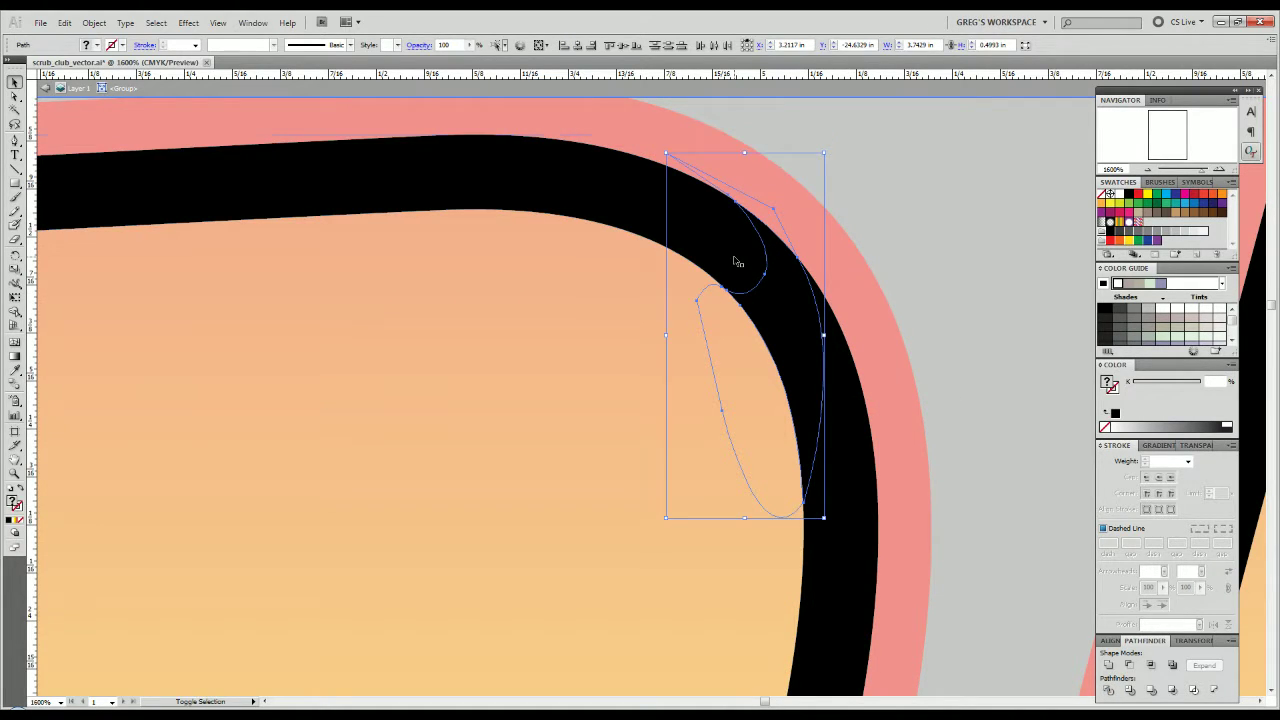
pyautogui.press('Delete')
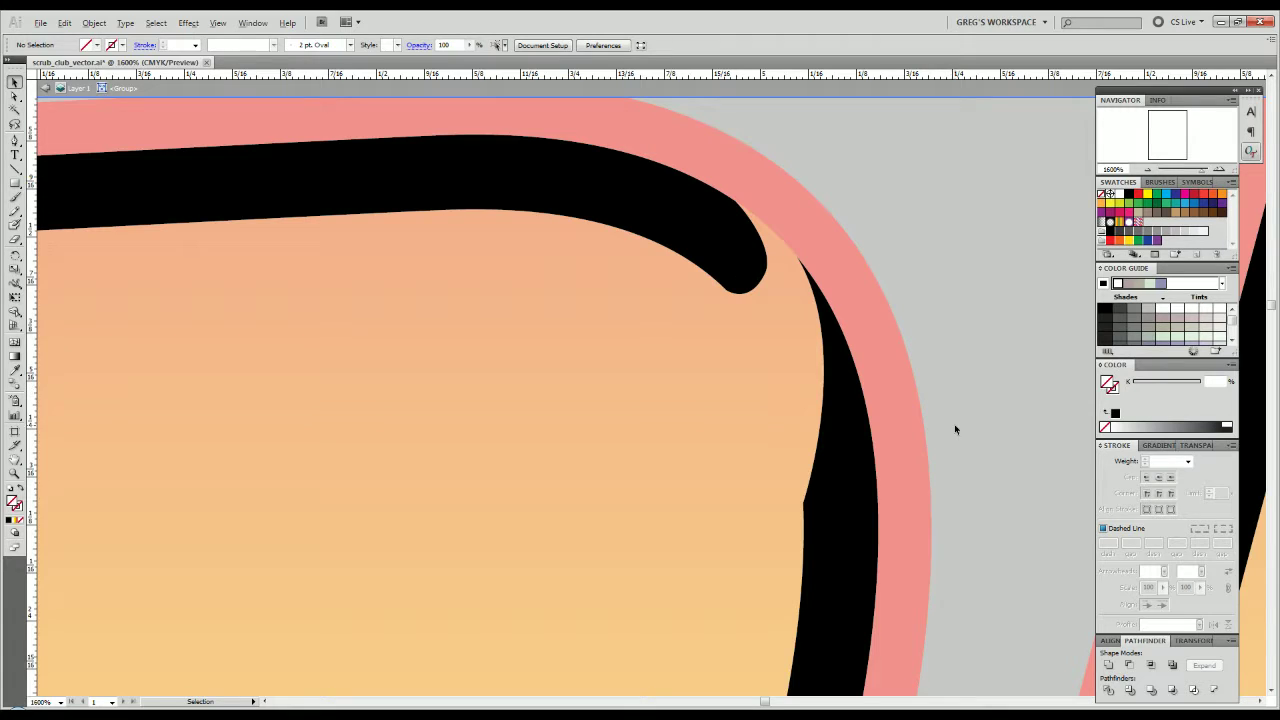
# Fill the R's separated top outline strip with white sampled from the C's jagged-edge highlight.
pyautogui.hotkey('ctrl', '-')
pyautogui.hotkey('ctrl', '-')
pyautogui.hotkey('ctrl', '-')
pyautogui.hotkey('ctrl', '-')
pyautogui.hotkey('ctrl', '-')
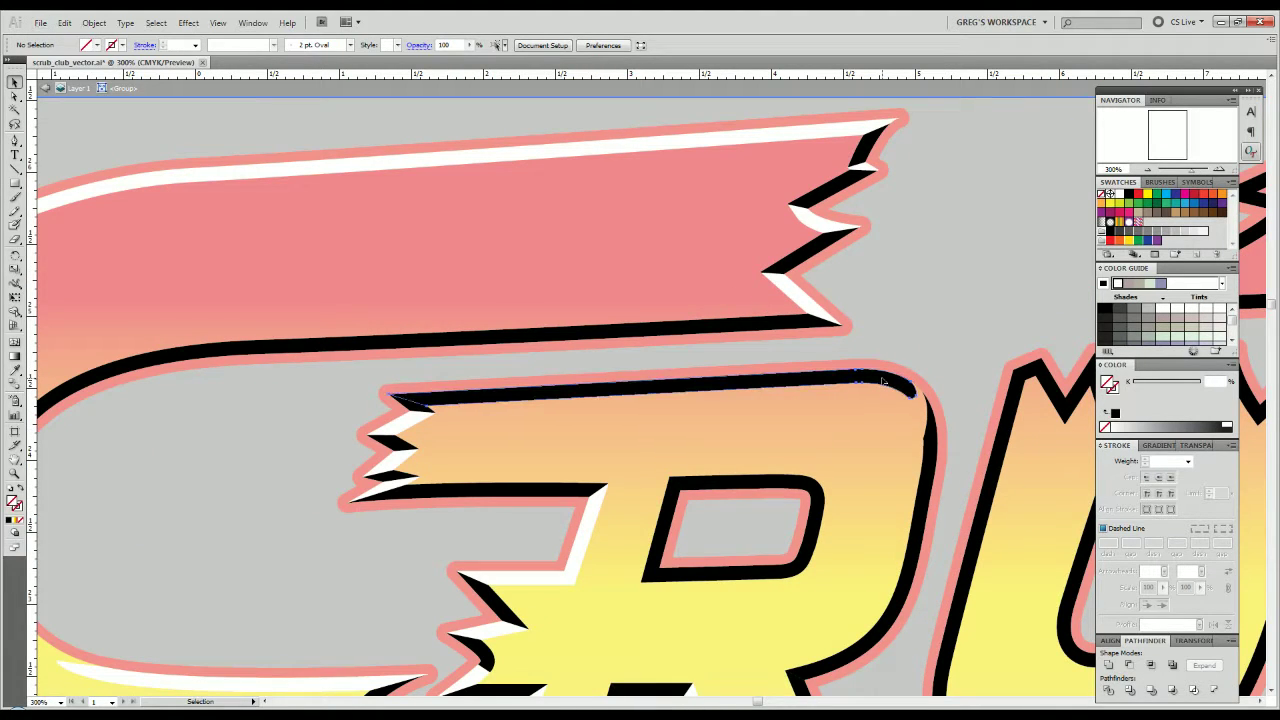
pyautogui.click(882, 381)
pyautogui.press('i')
pyautogui.click(799, 292)
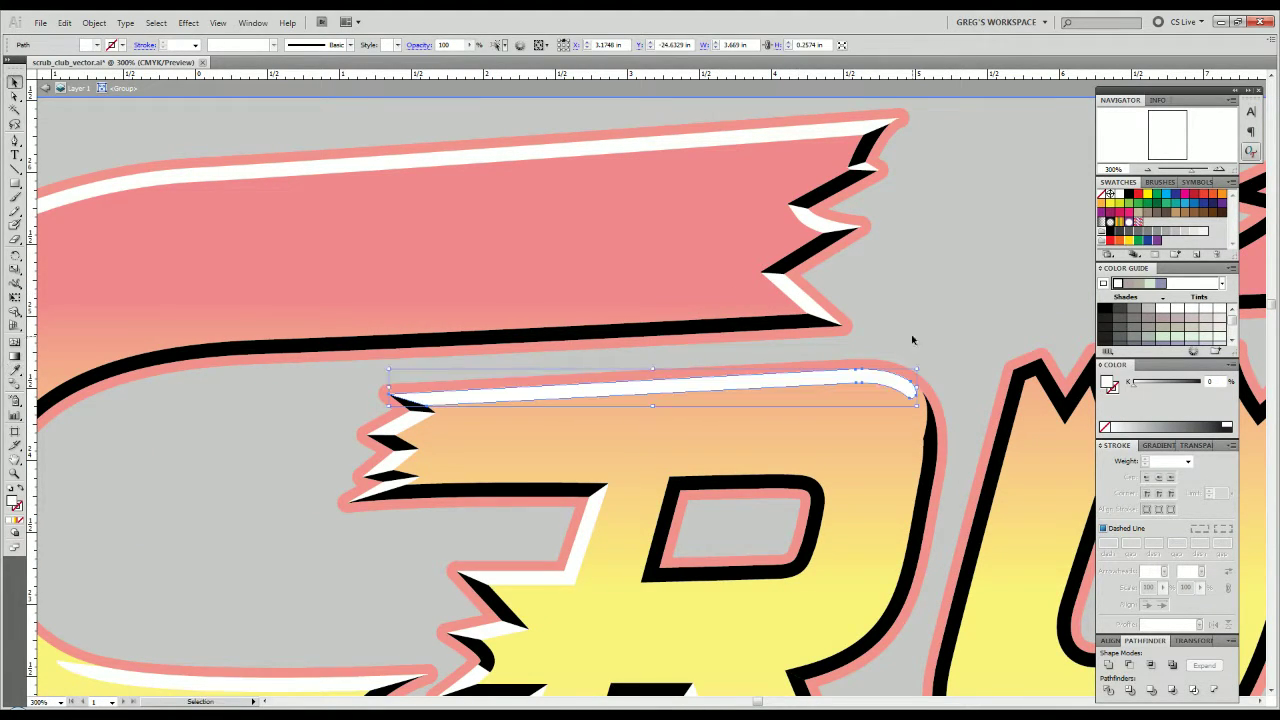
pyautogui.press('v')
pyautogui.click(931, 509)
pyautogui.scroll(-3, 909, 601)
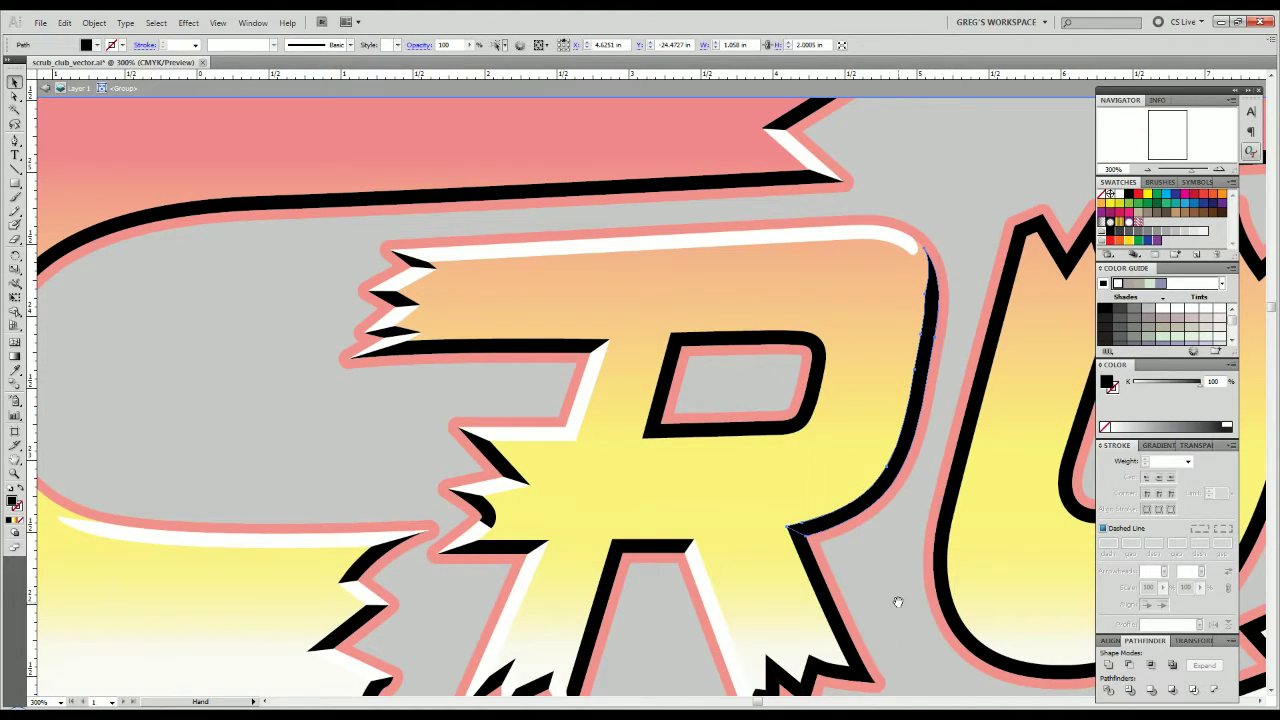
pyautogui.click(895, 600)
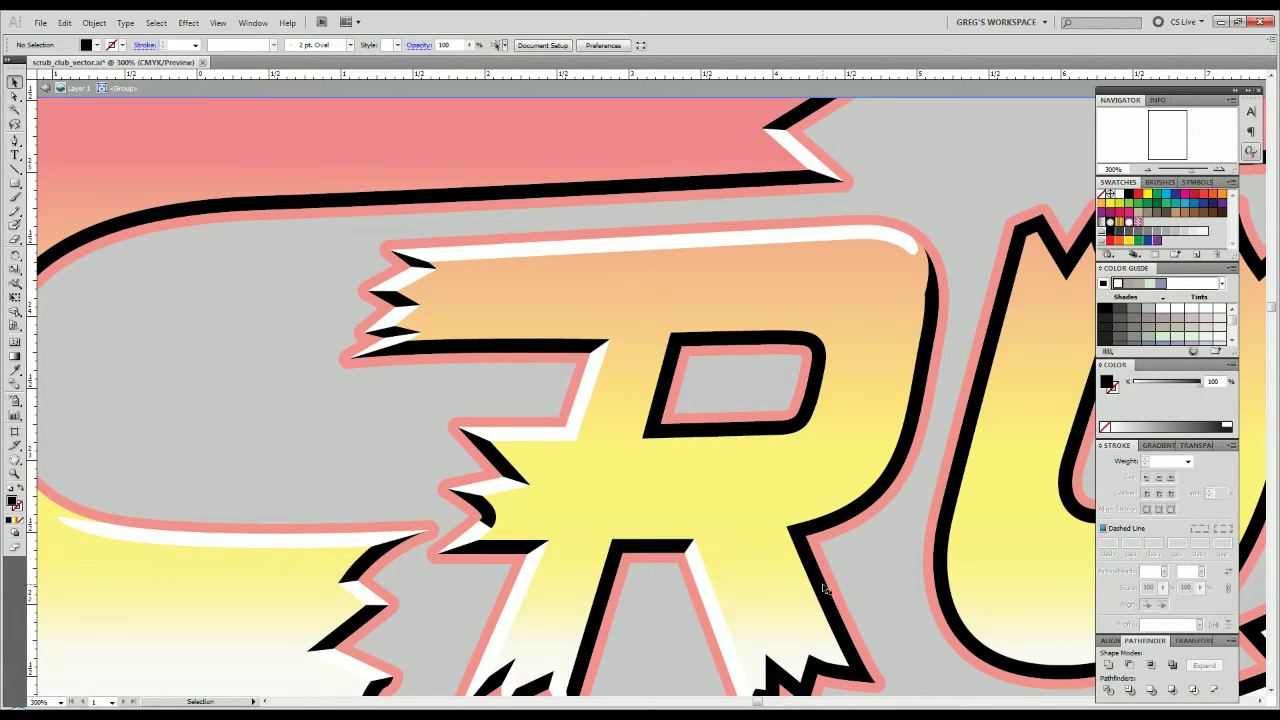
# Draw a closed Pen cutting shape around the left side of the R's counter outline, with mitred edges through its inner and outer corners.
pyautogui.scroll(3, 717, 481)
pyautogui.moveTo(783, 478); pyautogui.dragTo(617, 640)
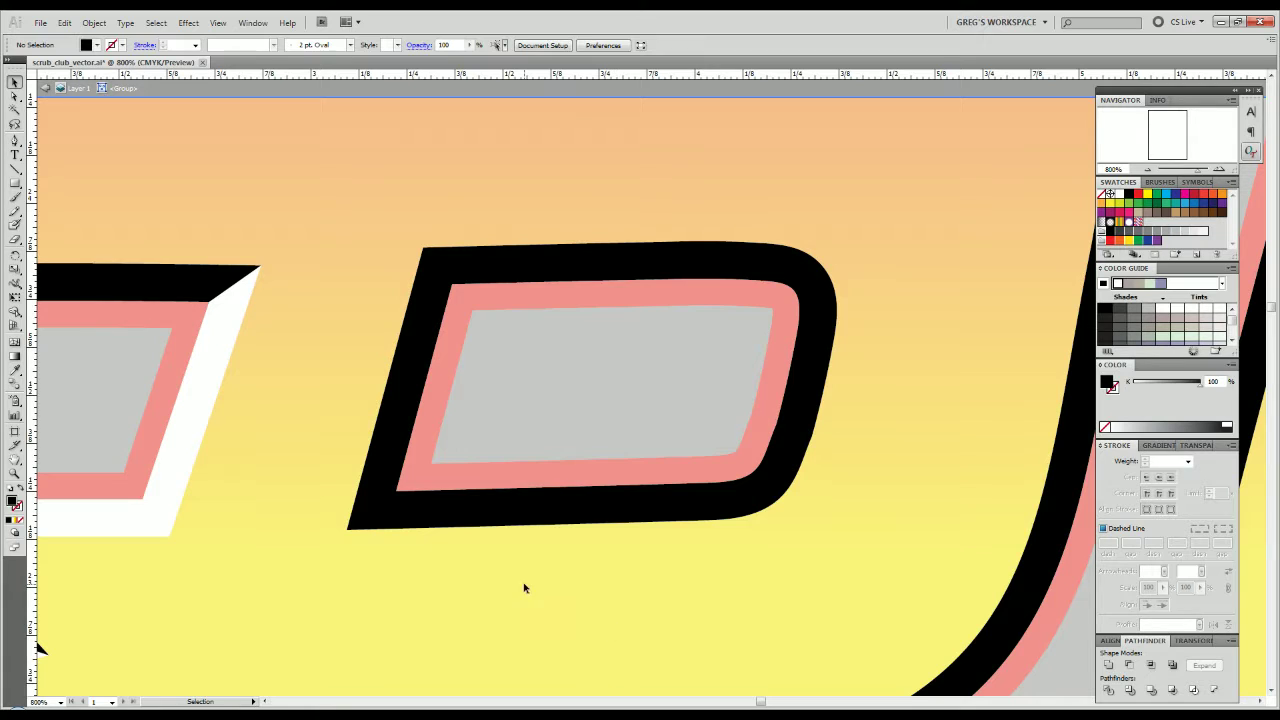
pyautogui.click(417, 294)
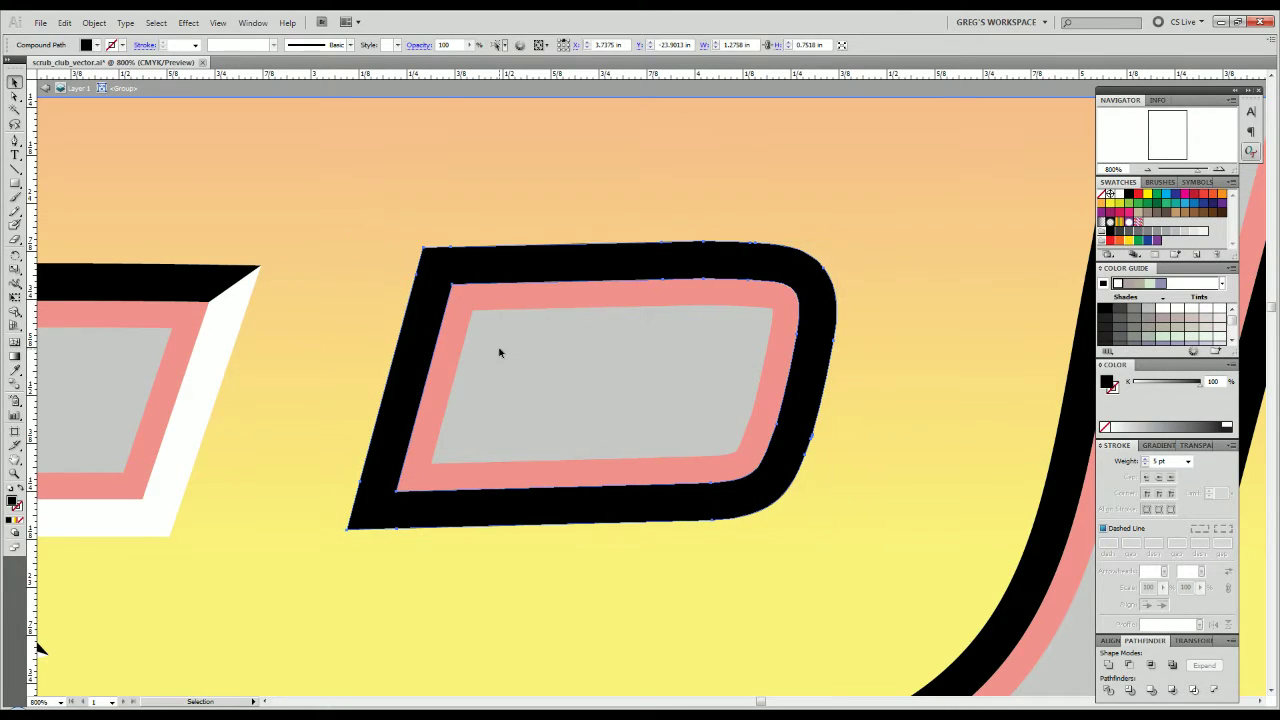
pyautogui.hotkey('ctrl', 'shift', 'a')
pyautogui.press('p')
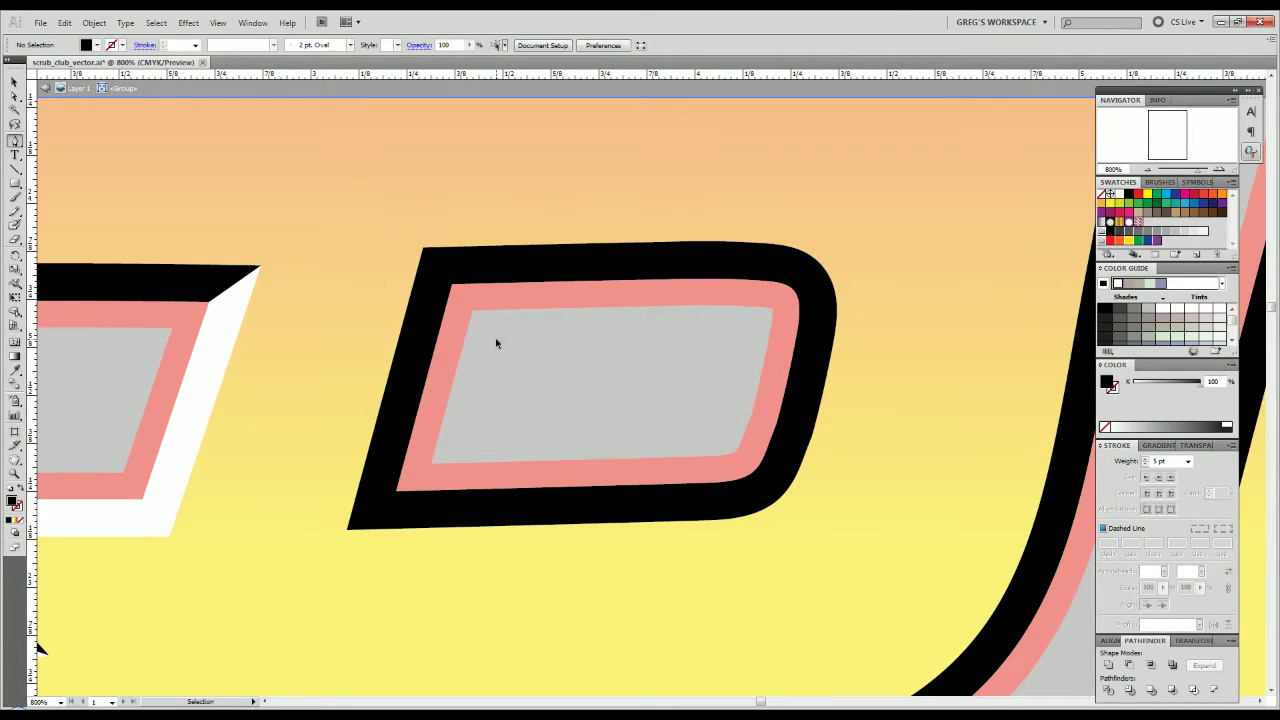
pyautogui.hotkey('ctrl', 'y')
pyautogui.click(421, 247)
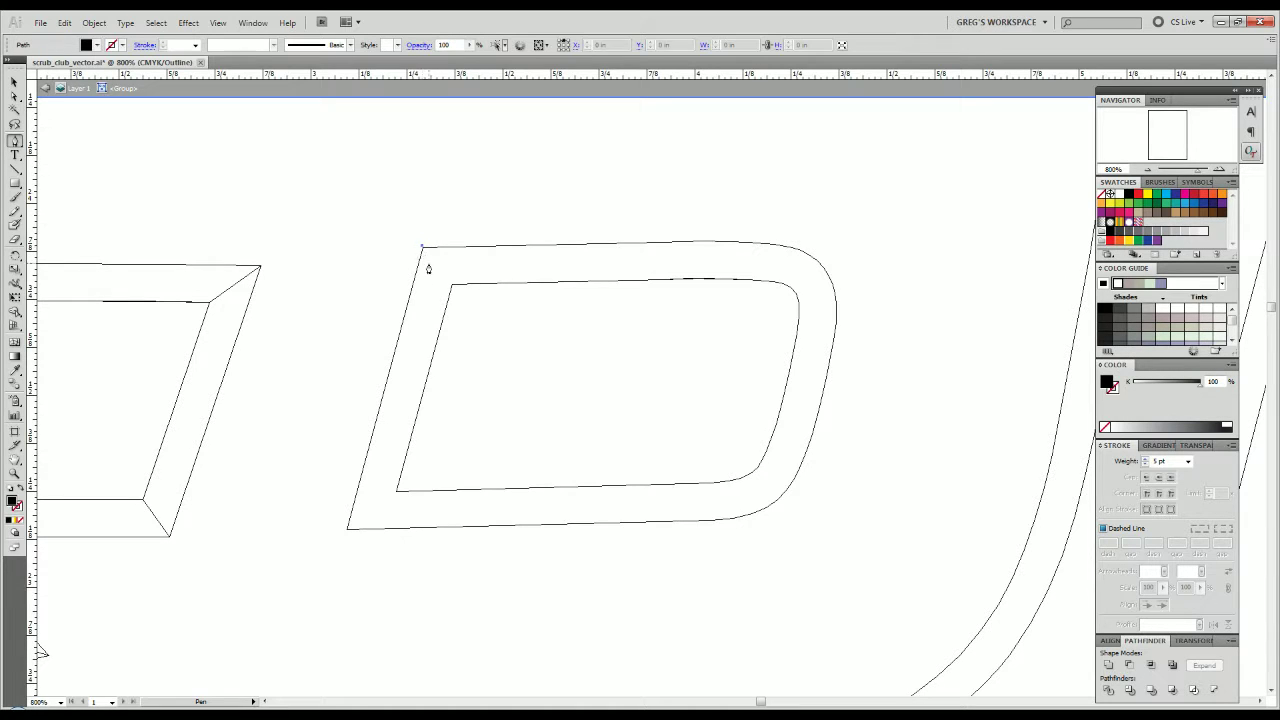
pyautogui.moveTo(452, 286); pyautogui.dragTo(485, 406)
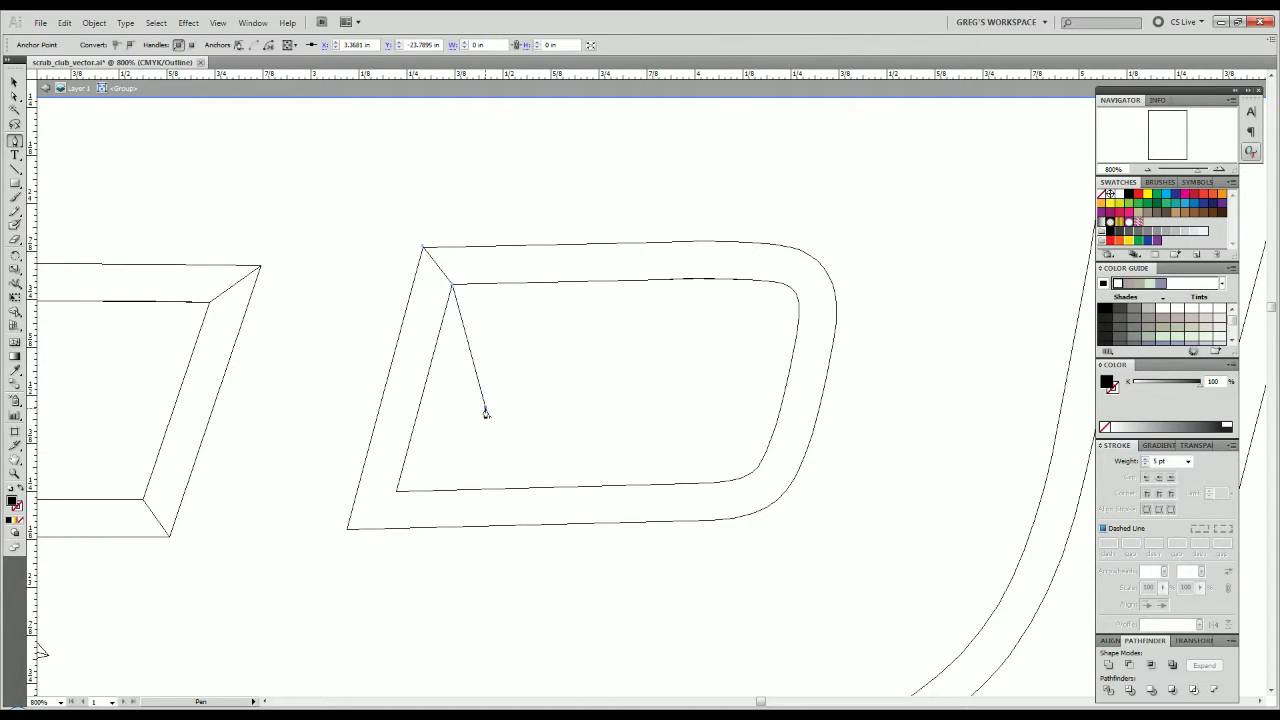
pyautogui.click(397, 491)
pyautogui.click(347, 529)
pyautogui.click(302, 488)
pyautogui.click(338, 384)
pyautogui.click(422, 249)
# Divide the R's counter outline with the cutting shape, ungroup the result and delete the leftover pieces beside the left stroke.
pyautogui.press('v')
pyautogui.moveTo(506, 392); pyautogui.dragTo(405, 430)
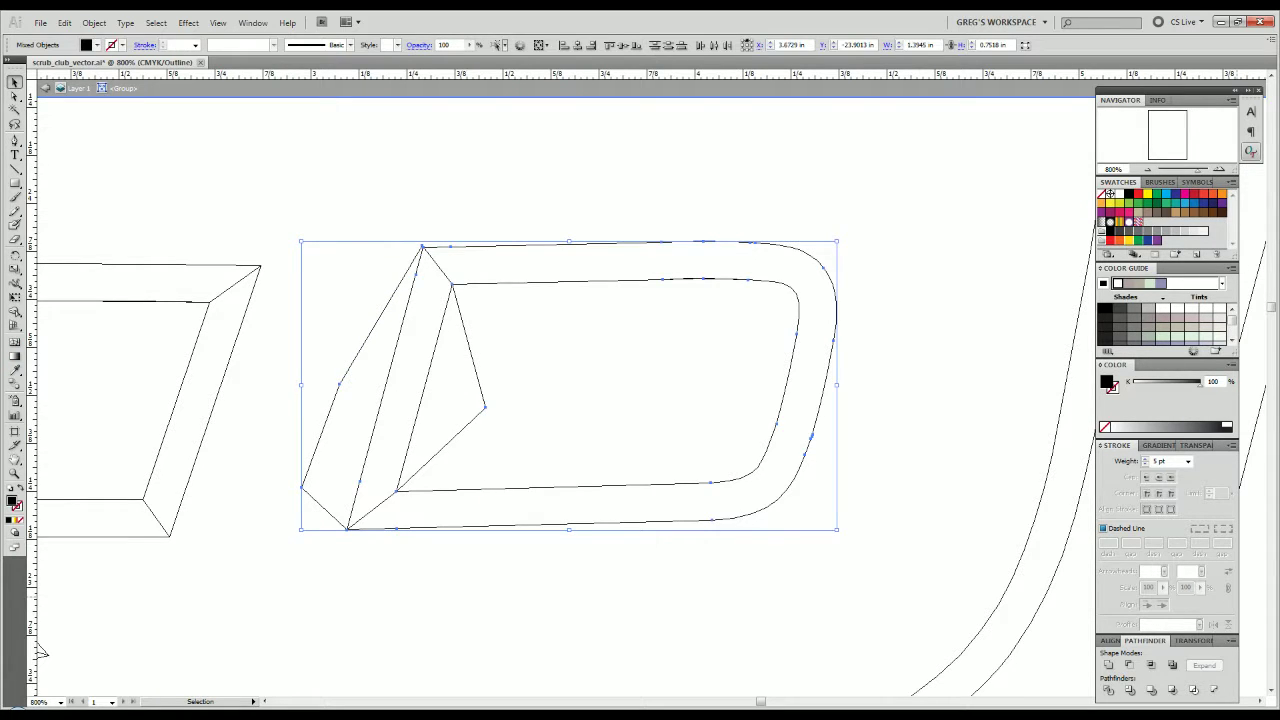
pyautogui.click(1108, 690)
pyautogui.rightClick(532, 391)
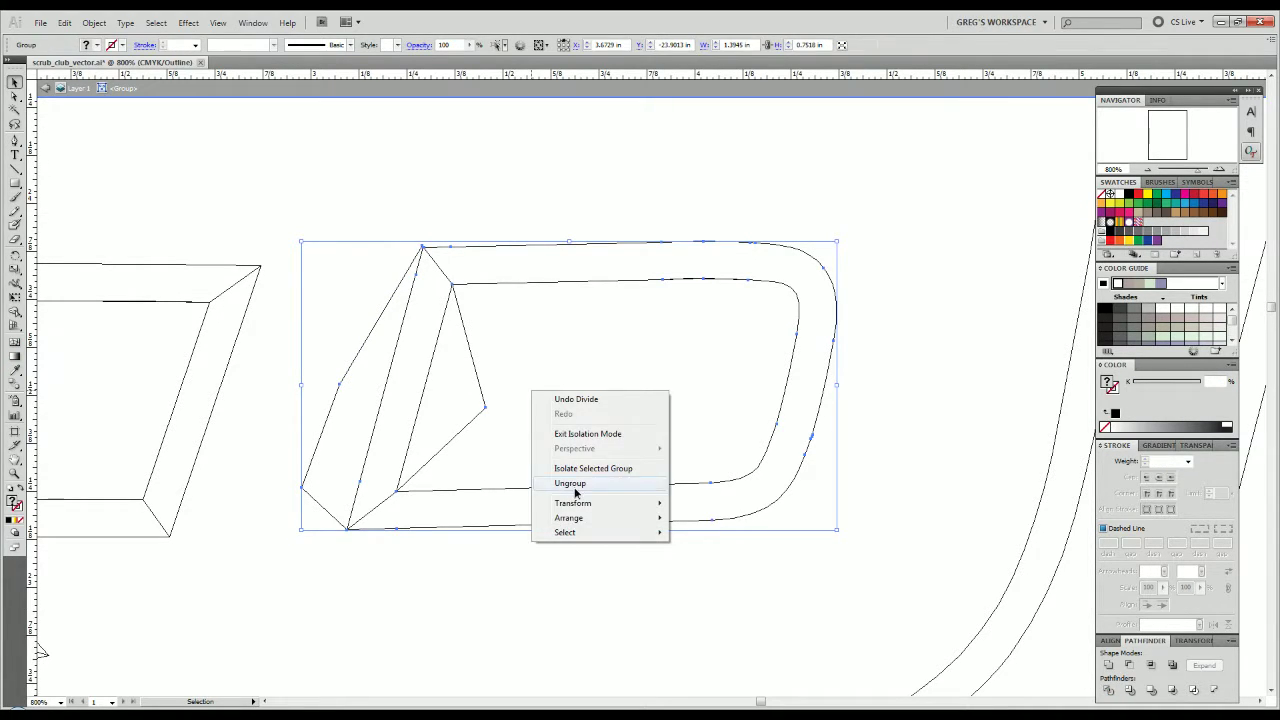
pyautogui.click(570, 483)
pyautogui.click(534, 397)
pyautogui.click(407, 373)
pyautogui.press('Delete')
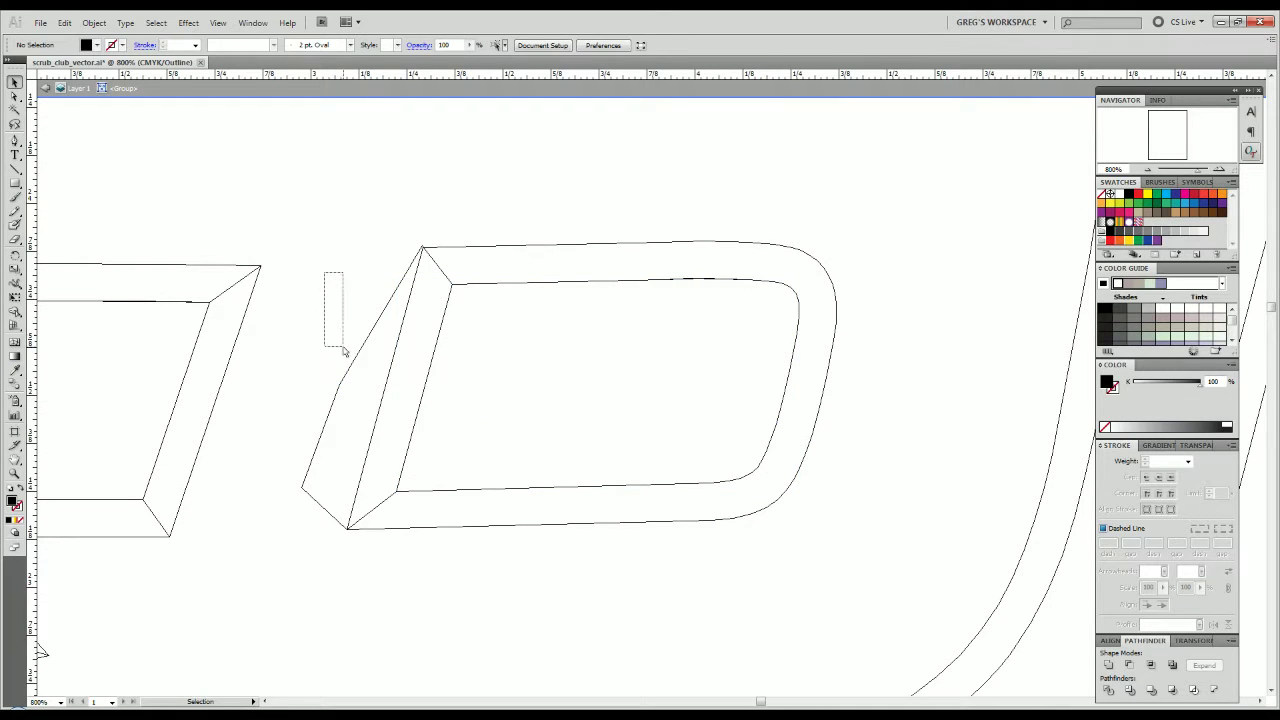
pyautogui.click(367, 381)
pyautogui.press('Delete')
pyautogui.hotkey('ctrl', 'y')
pyautogui.click(522, 522)
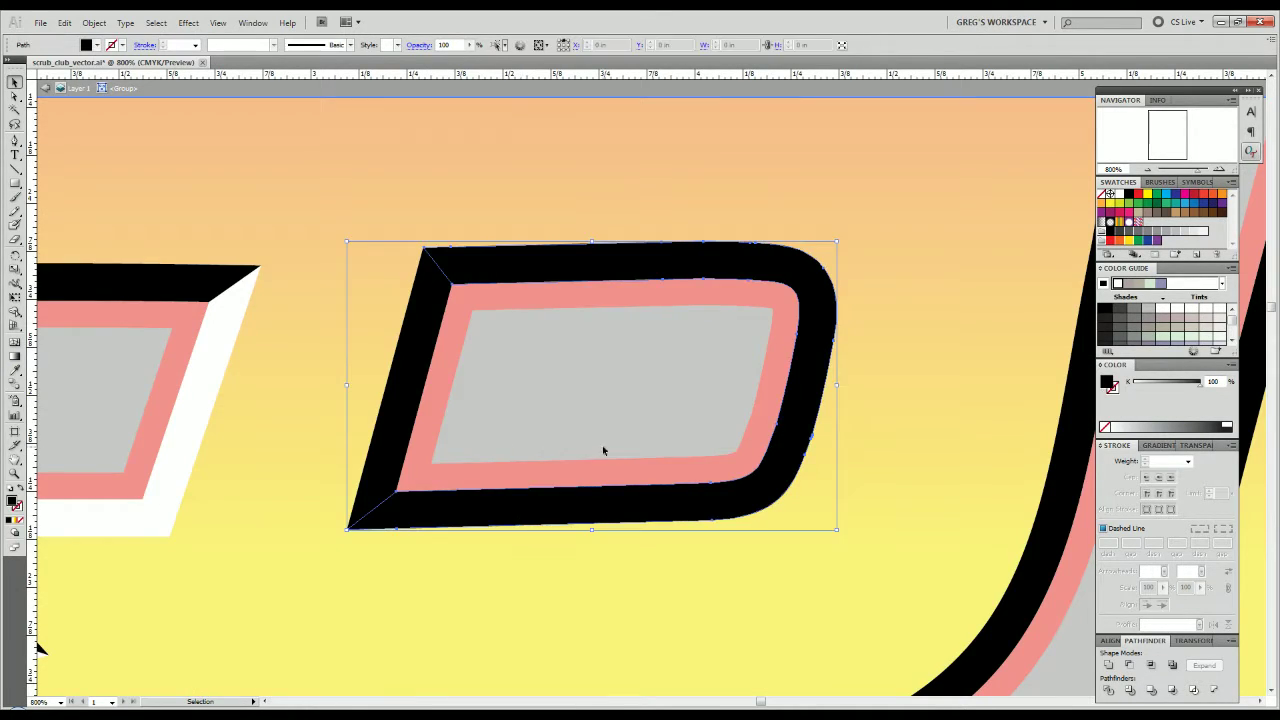
pyautogui.hotkey('ctrl', 'shift', 'a')
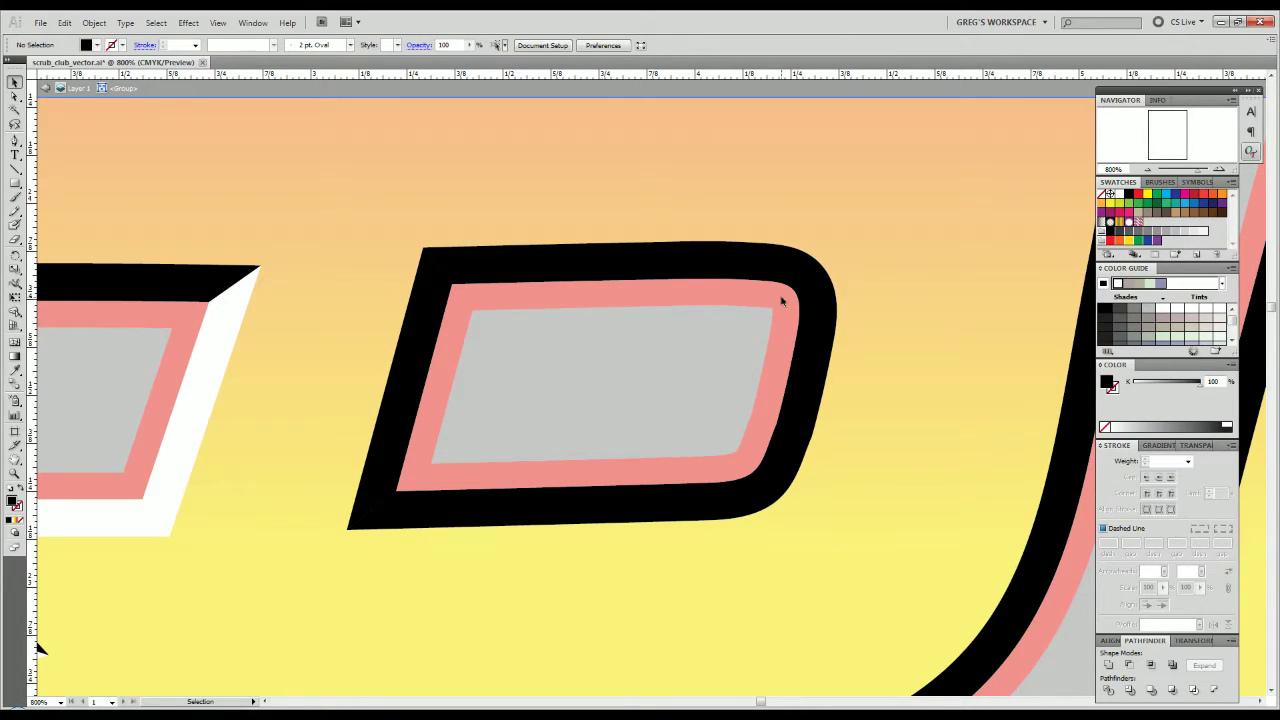
# Draw a closed Pen cutting shape across the counter outline's upper-right corner, with rounded ends for the top and right strokes.
pyautogui.press('p')
pyautogui.scroll(1, 777, 241)
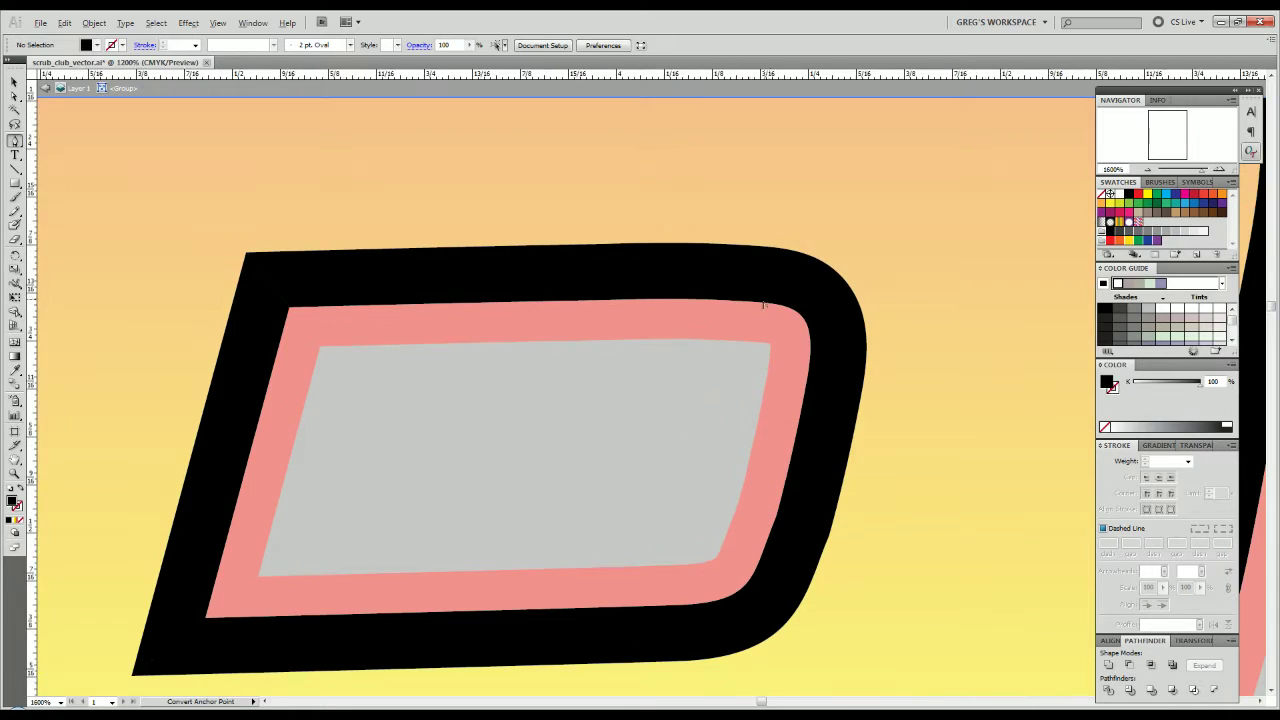
pyautogui.moveTo(750, 305); pyautogui.dragTo(802, 318)
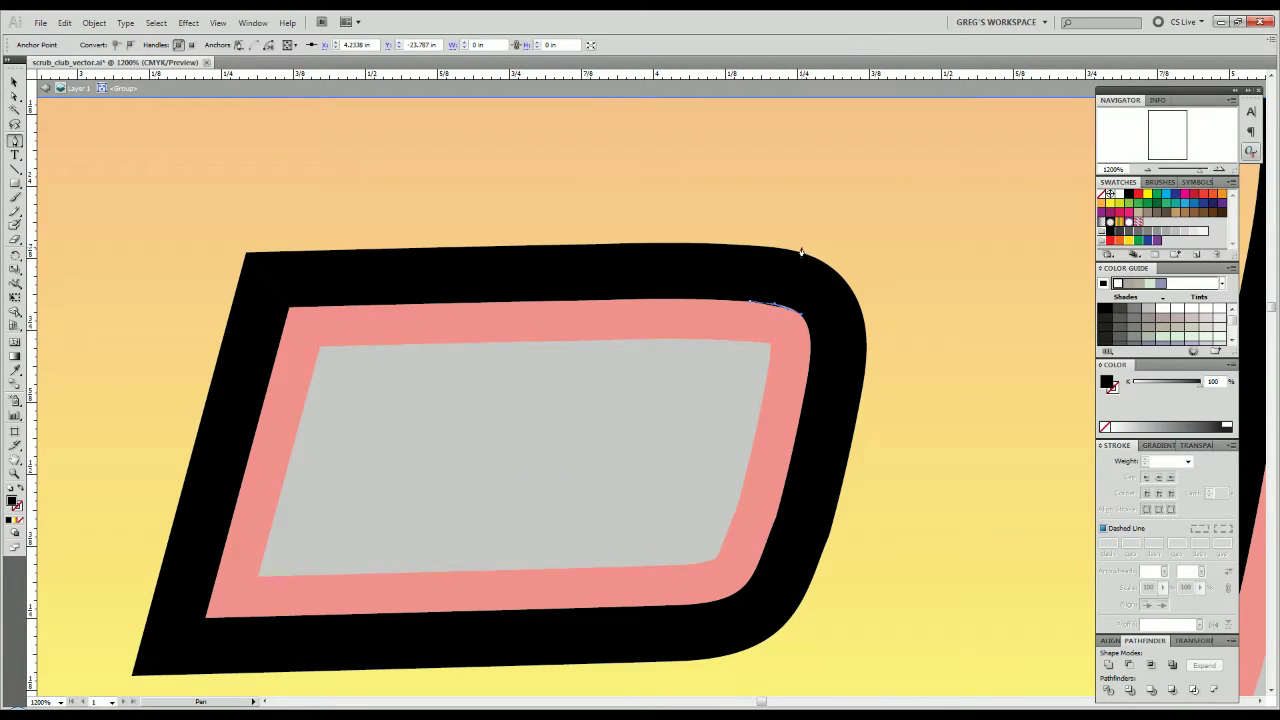
pyautogui.moveTo(793, 248); pyautogui.dragTo(755, 240)
pyautogui.hotkey('ctrl', 'z')
pyautogui.click(883, 296)
pyautogui.hotkey('ctrl', 'z')
pyautogui.moveTo(829, 252); pyautogui.dragTo(848, 262)
pyautogui.click(22, 520)
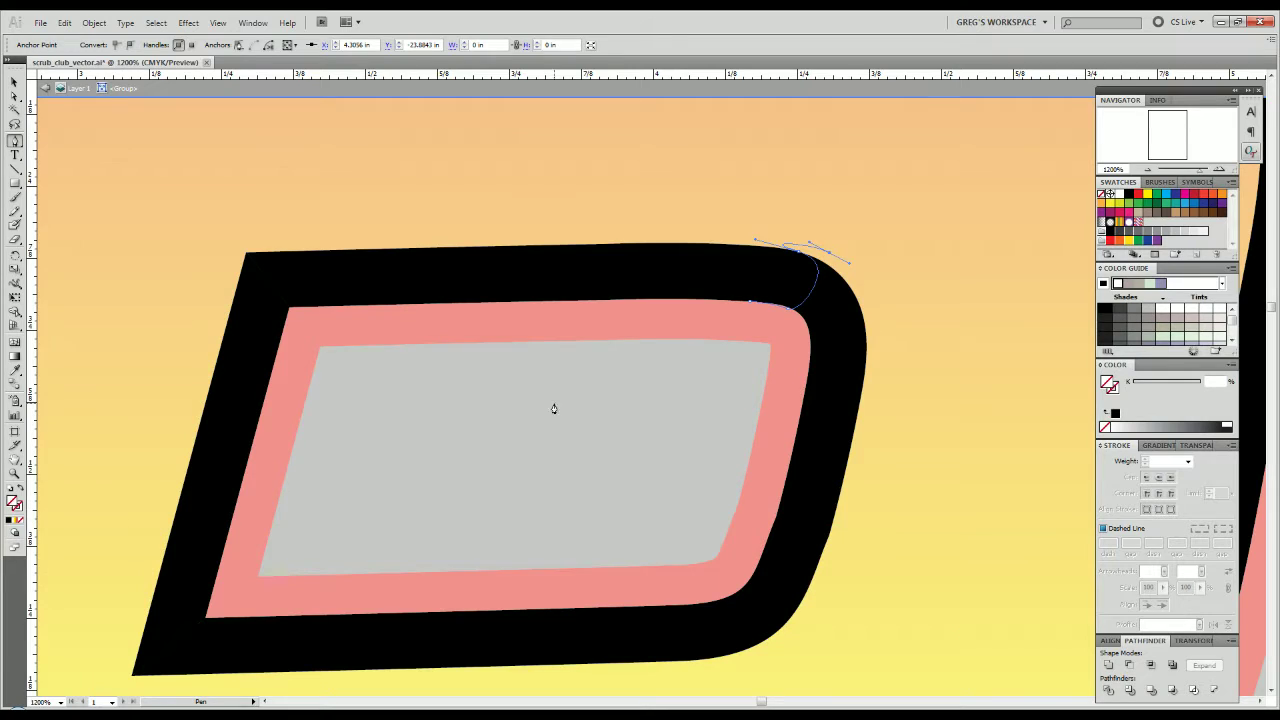
pyautogui.moveTo(865, 301); pyautogui.dragTo(866, 312)
pyautogui.click(866, 321)
pyautogui.click(866, 335)
pyautogui.moveTo(839, 323); pyautogui.dragTo(806, 383)
pyautogui.click(783, 355)
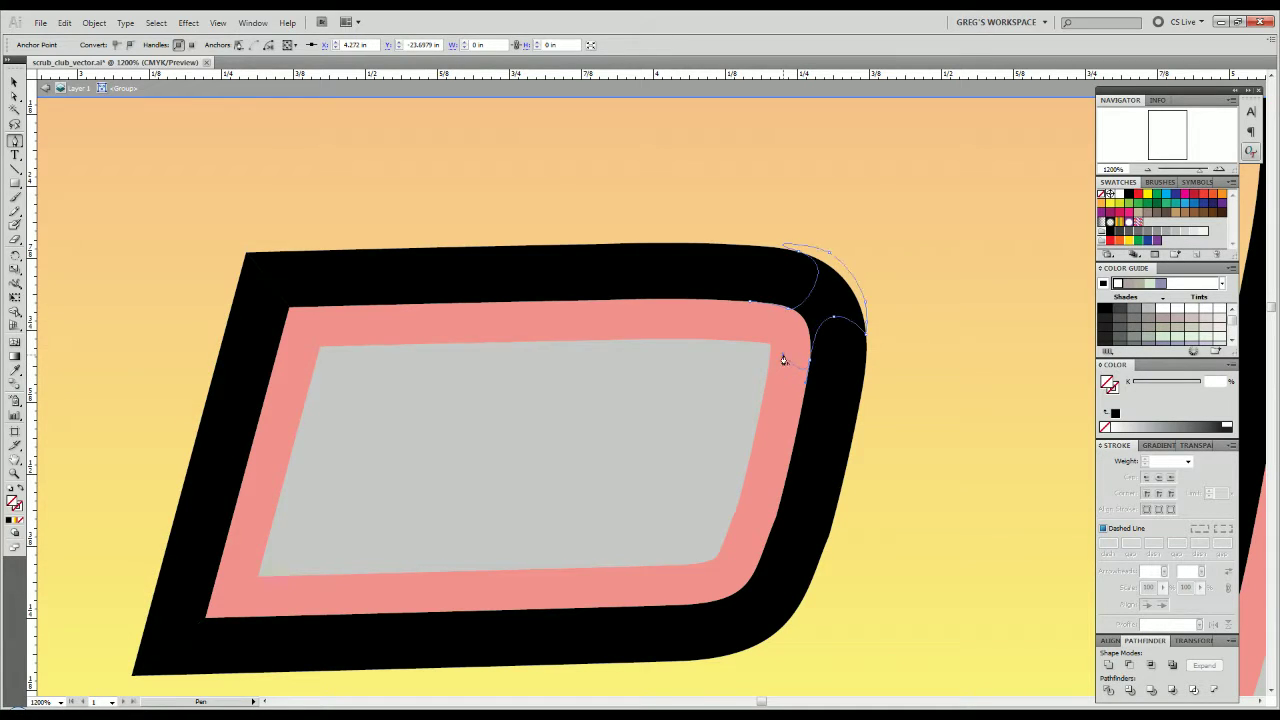
pyautogui.click(750, 302)
# Divide the counter outline with the corner cutting shape, ungroup it and delete the corner pieces to leave a gap between the strokes.
pyautogui.press('v')
pyautogui.click(823, 314)
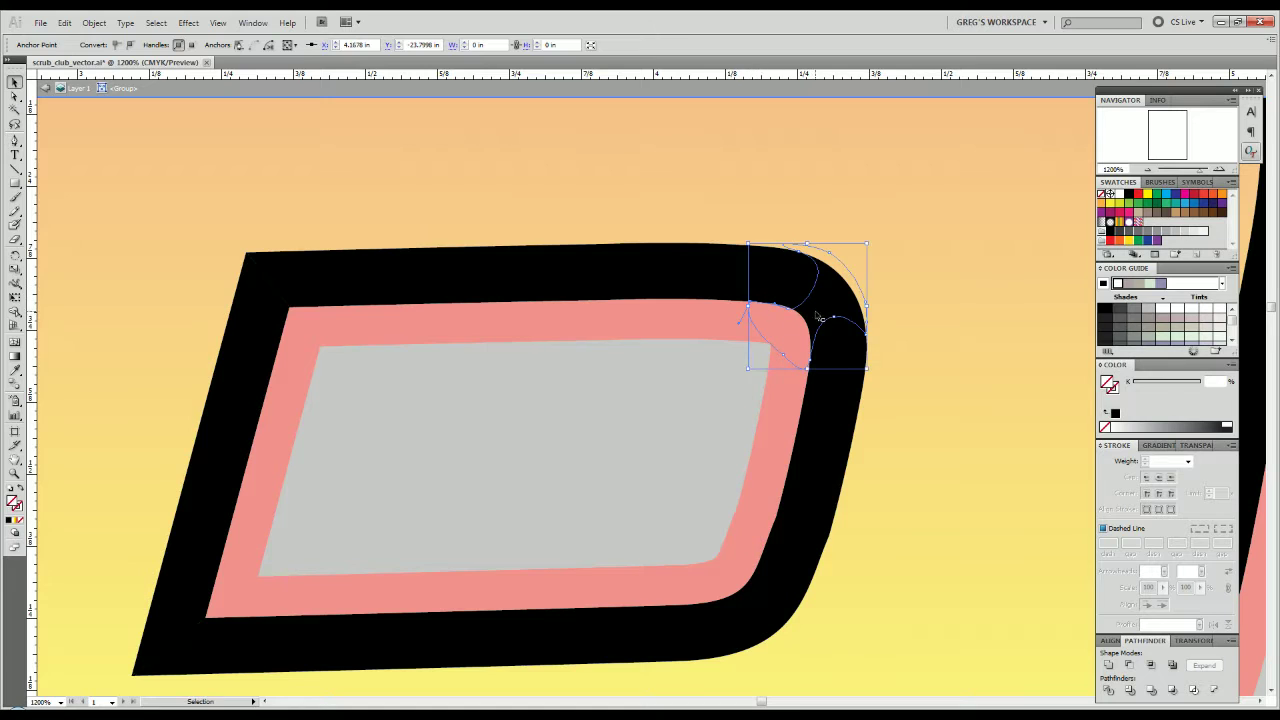
pyautogui.keyDown('shift'); pyautogui.click(853, 287); pyautogui.keyUp('shift')
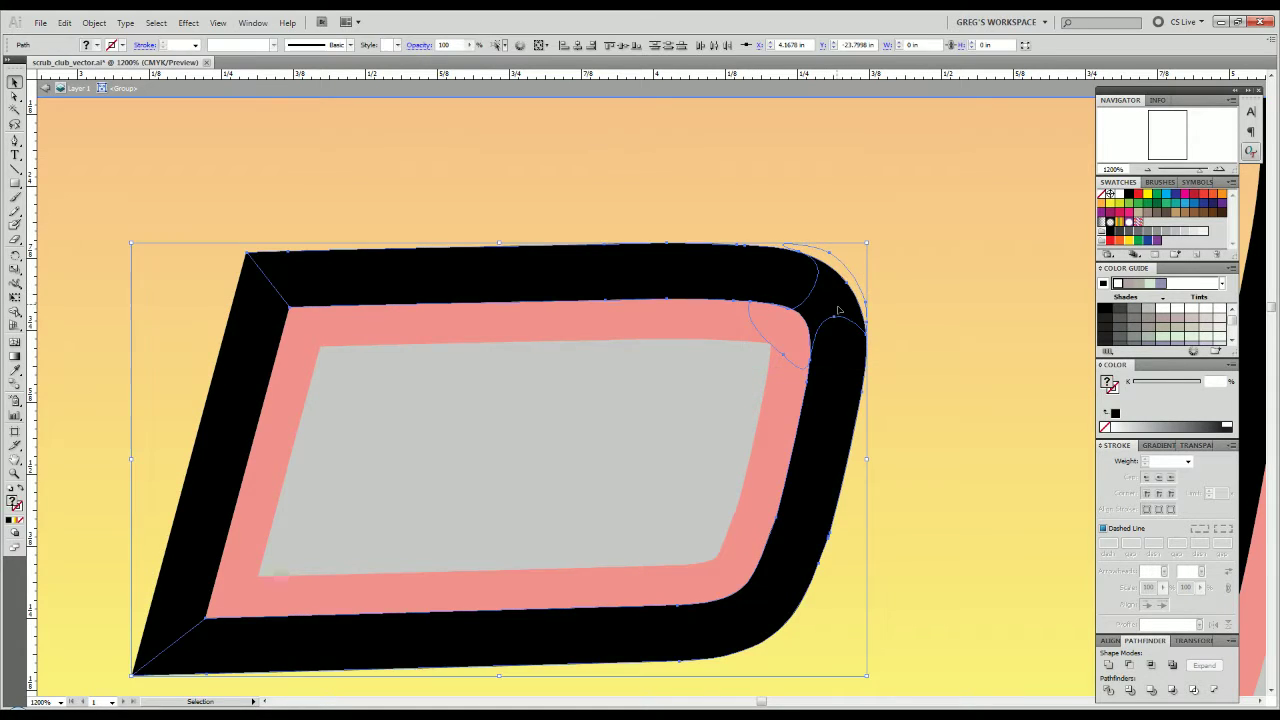
pyautogui.click(1108, 692)
pyautogui.rightClick(886, 457)
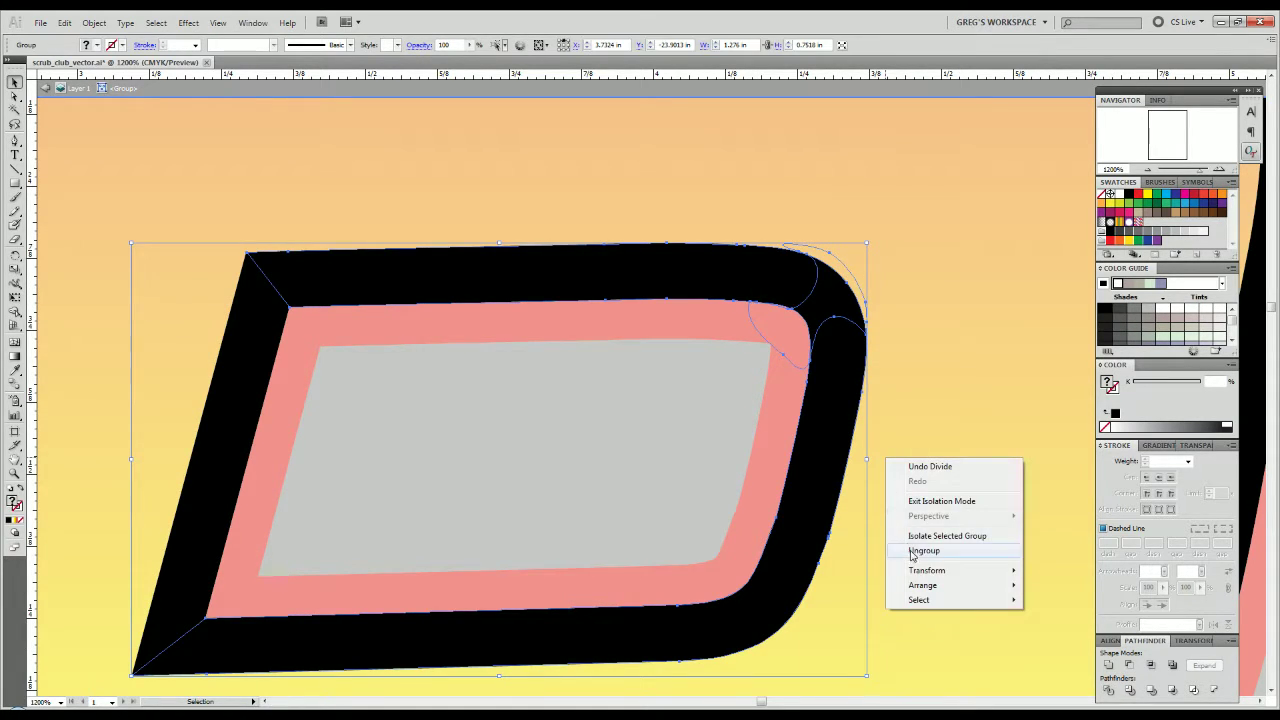
pyautogui.click(900, 545)
pyautogui.click(725, 300)
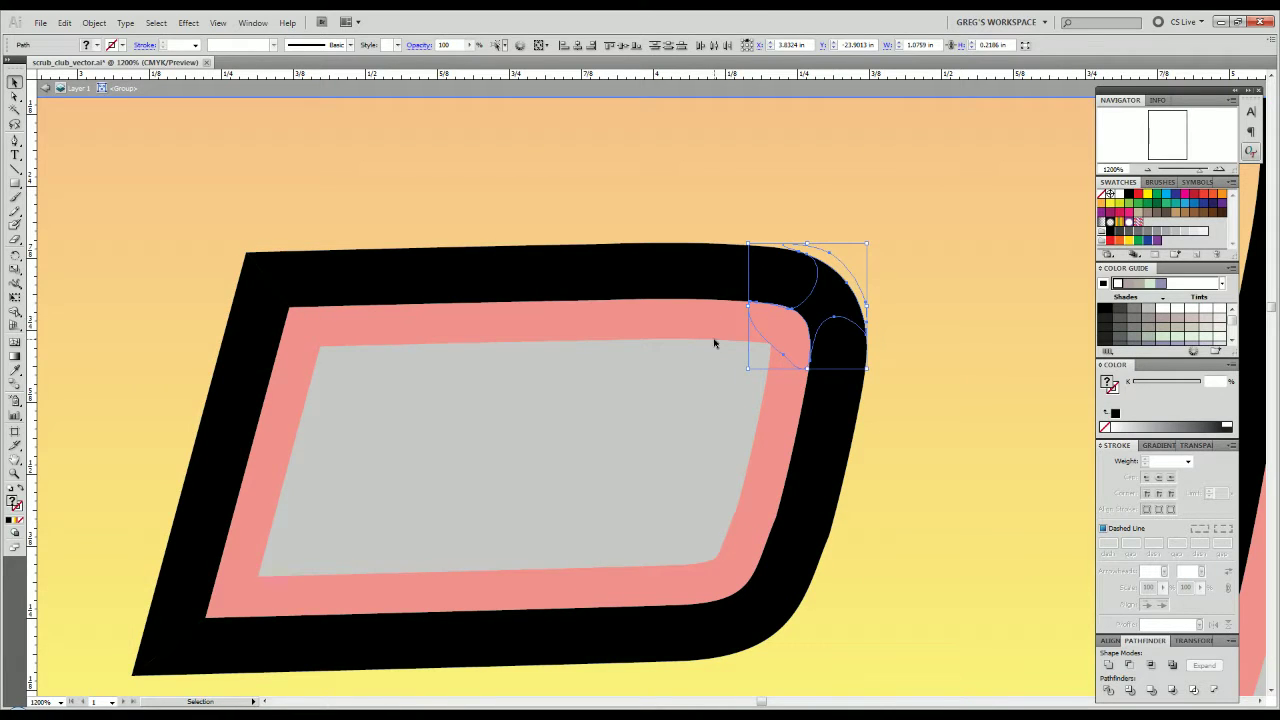
pyautogui.press('Delete')
# Fill the counter outline's bottom and right strip with white sampled from the R's top highlight.
pyautogui.click(810, 576)
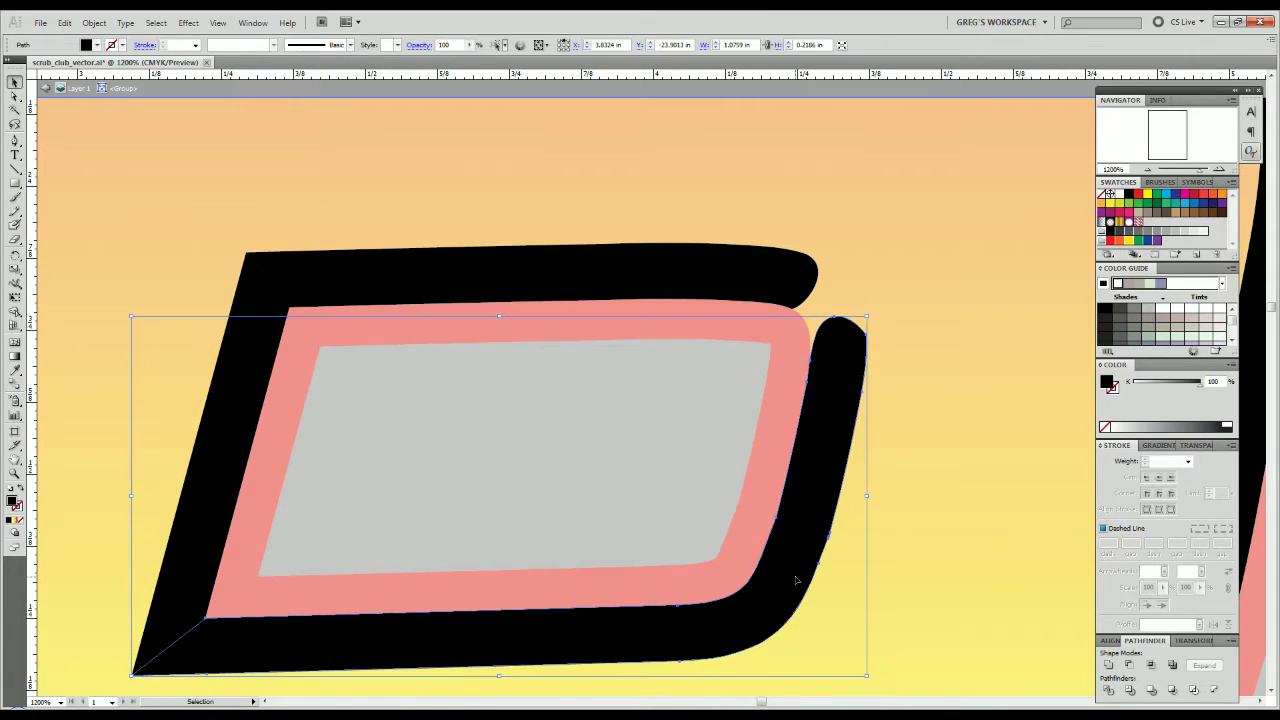
pyautogui.scroll(-3, 748, 423)
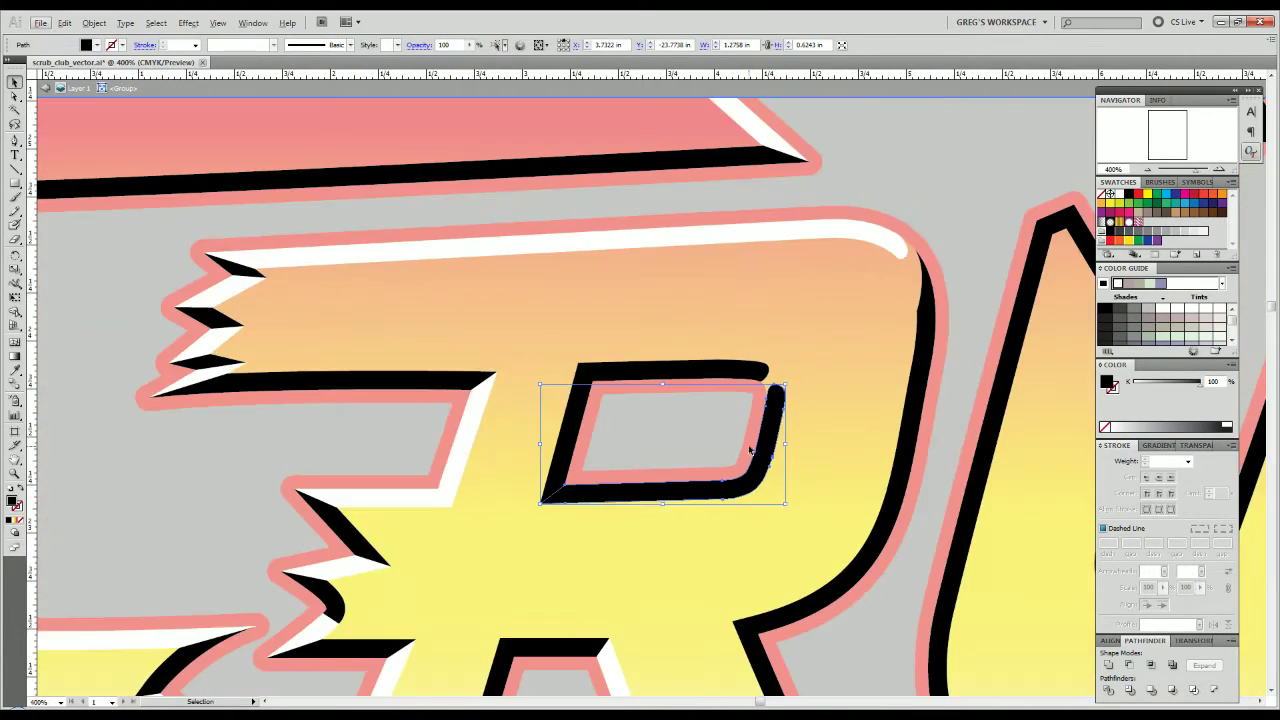
pyautogui.press('i')
pyautogui.click(798, 229)
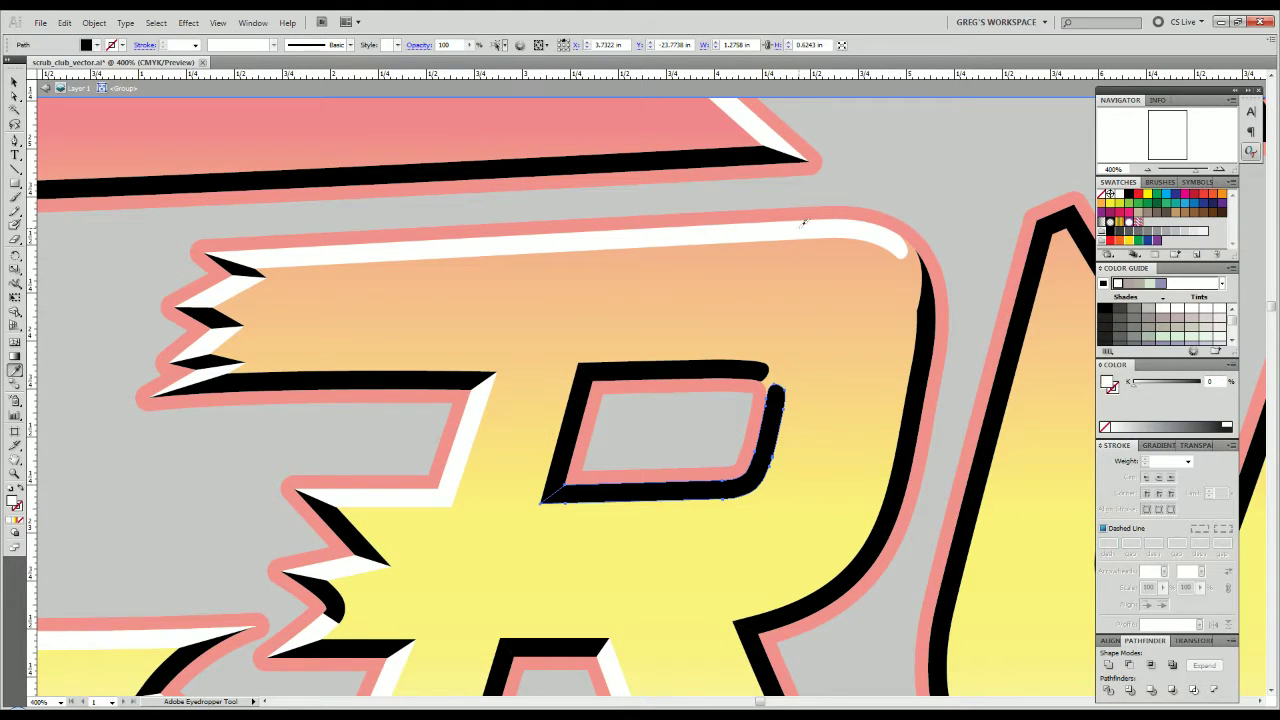
# Recolor the bevel along the lower inner edge of the R's counter white and clear the selection.
pyautogui.press('v')
pyautogui.click(966, 240)
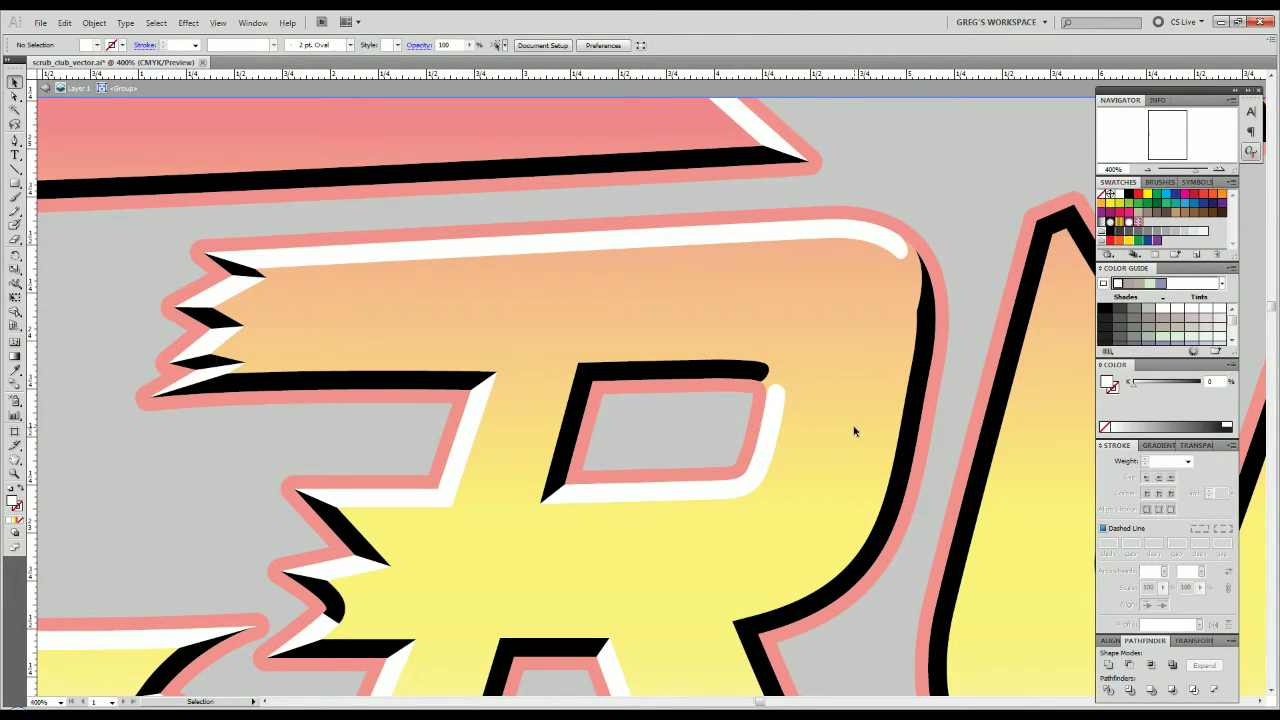
# Try recoloring the two black jagged bevel pieces at the foot of the R's diagonal leg white.
pyautogui.scroll(-2, 851, 429)
pyautogui.moveTo(810, 515); pyautogui.dragTo(717, 440)
pyautogui.click(762, 535)
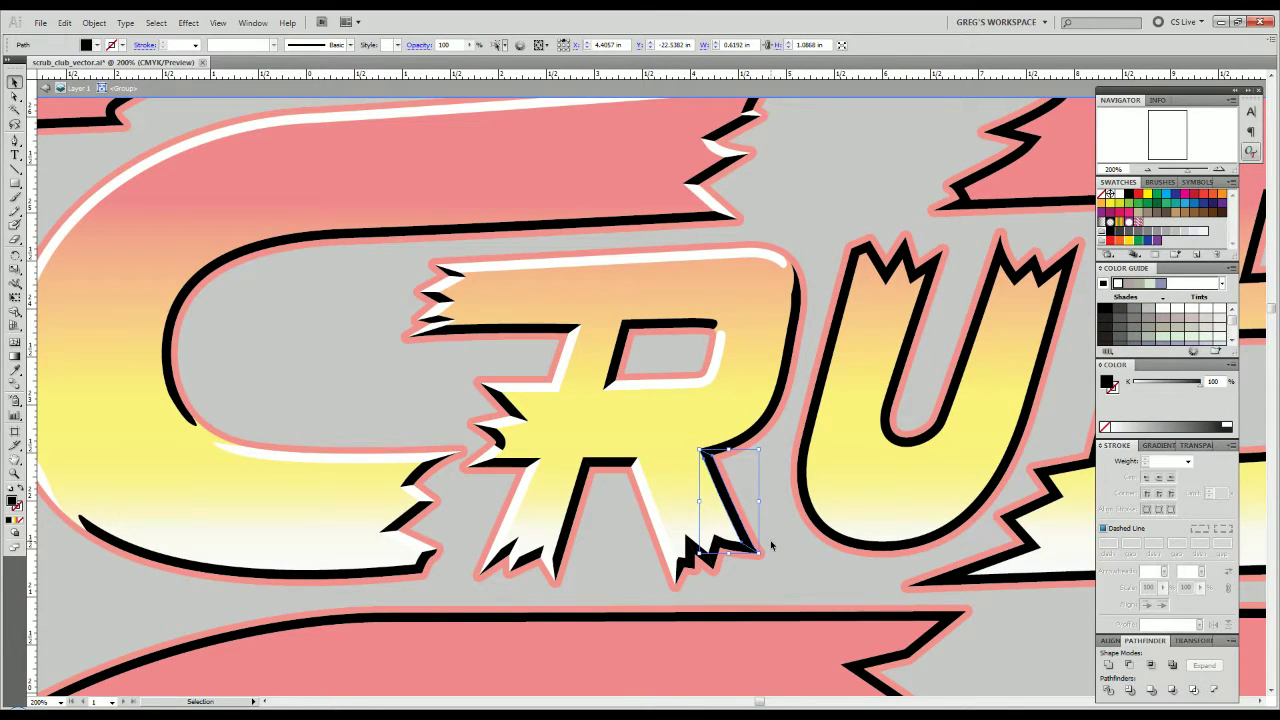
pyautogui.scroll(3, 758, 536)
pyautogui.click(616, 557)
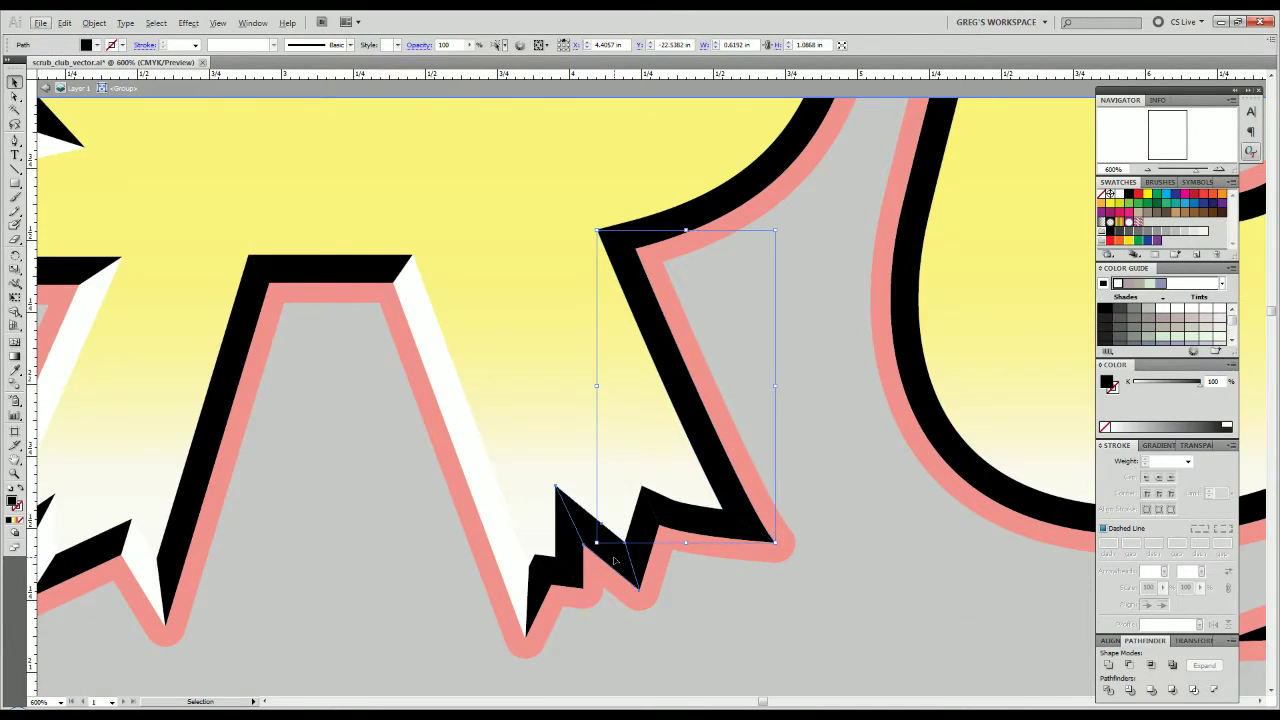
pyautogui.keyDown('shift'); pyautogui.click(566, 588); pyautogui.keyUp('shift')
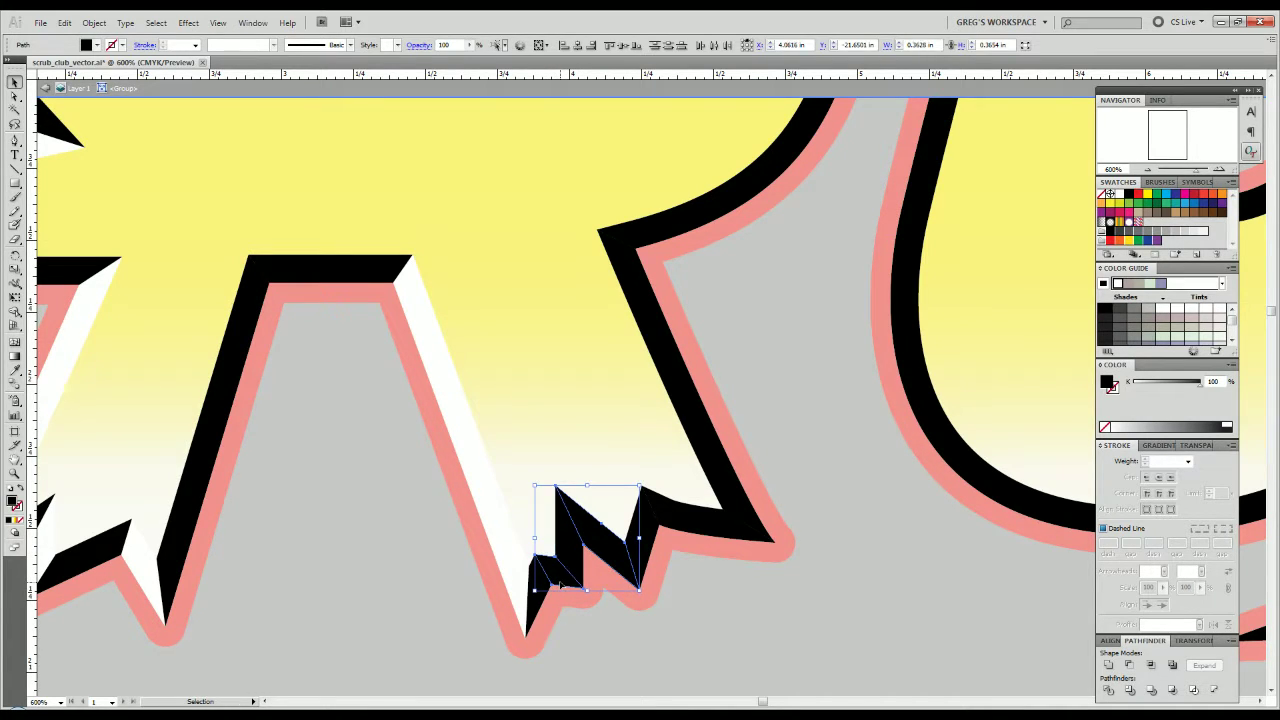
pyautogui.press('i')
pyautogui.click(500, 514)
pyautogui.press('v')
pyautogui.click(434, 623)
pyautogui.scroll(-4, 432, 625)
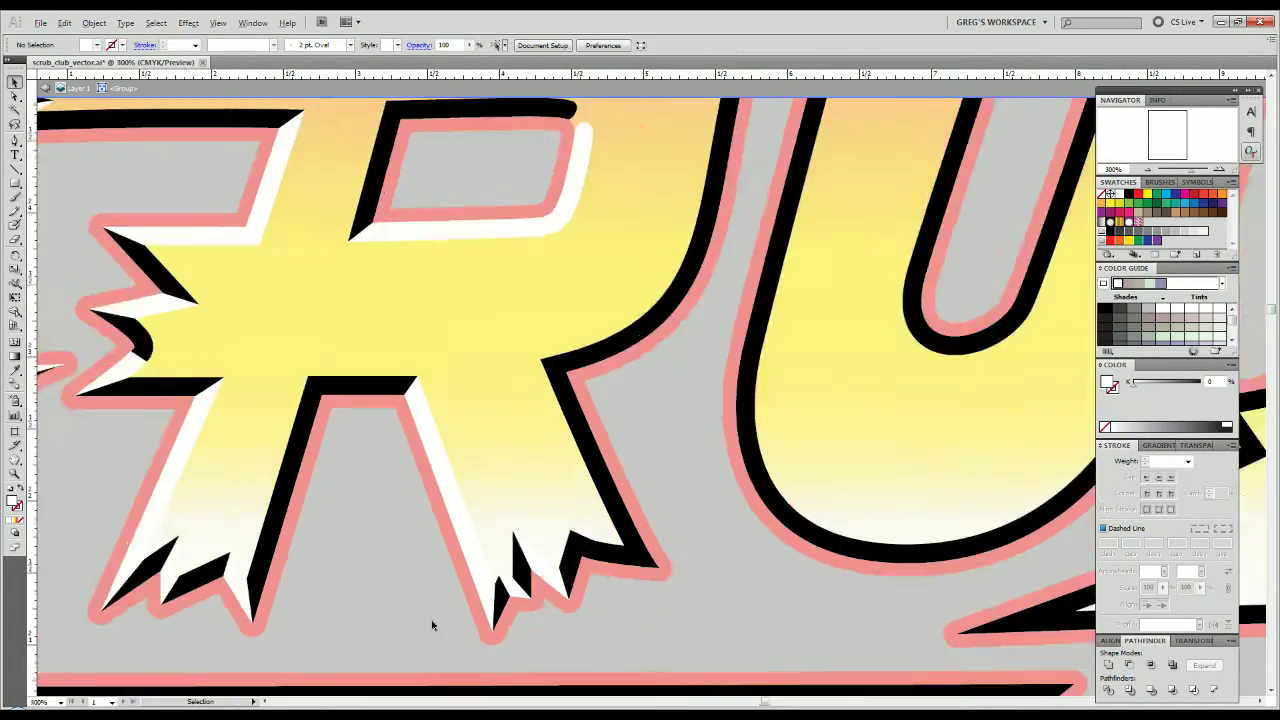
# Undo and reapply the white recolor on the R's foot bevels to compare both versions, leaving nothing selected.
pyautogui.press('space')
pyautogui.moveTo(443, 600); pyautogui.dragTo(614, 500)
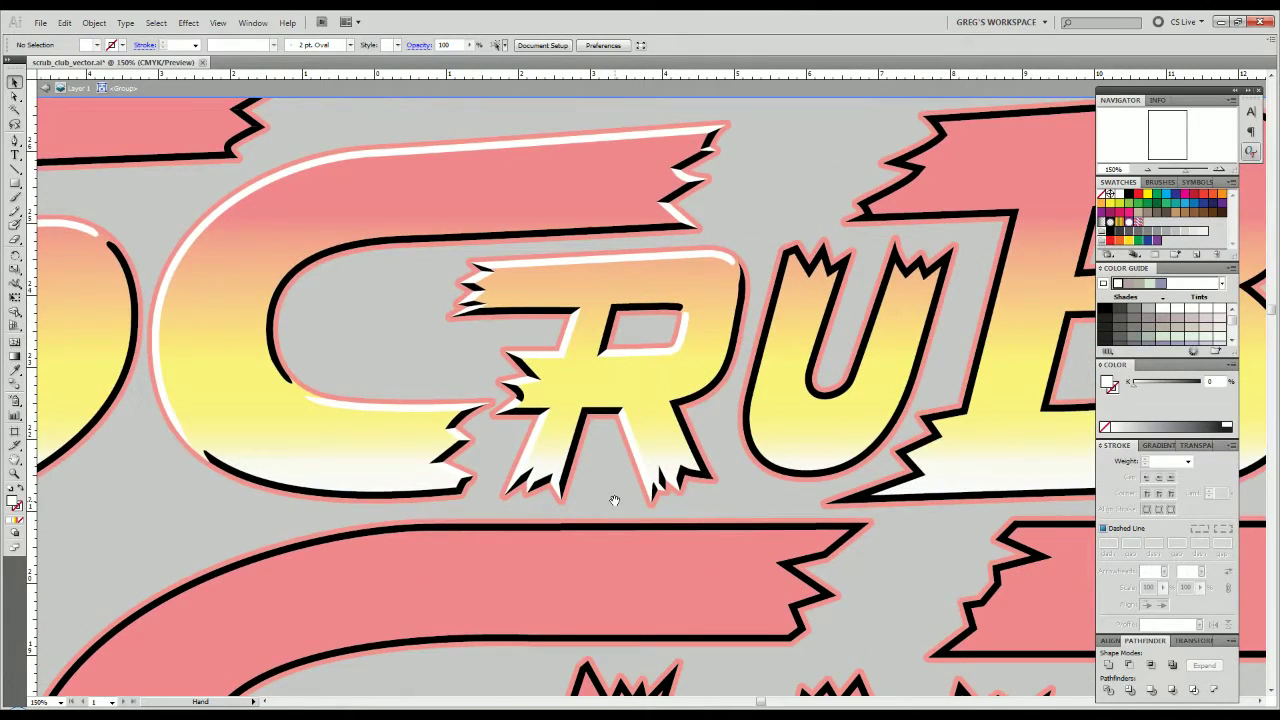
pyautogui.hotkey('ctrl', 'z')
pyautogui.click(785, 506)
pyautogui.hotkey('ctrl', 'shift', 'z')
pyautogui.hotkey('ctrl', 'shift', 'a')
# Examine how the highlights and shadows fall on the R's torn feet in the Street Fighter reference logo.
pyautogui.press('space')
pyautogui.moveTo(198, 452); pyautogui.dragTo(1240, 470)
pyautogui.moveTo(208, 401); pyautogui.dragTo(393, 459)
pyautogui.moveTo(454, 312); pyautogui.dragTo(595, 499)
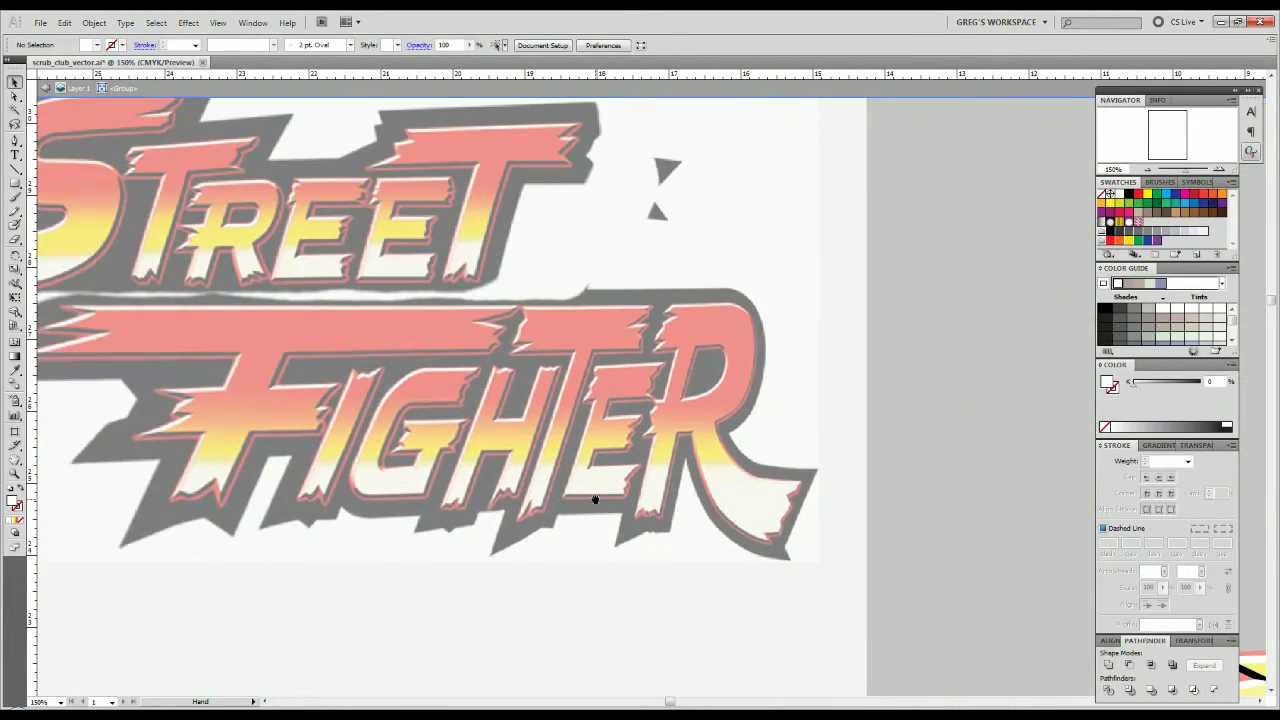
pyautogui.scroll(2, 430, 246)
pyautogui.hotkey('ctrl', '+')
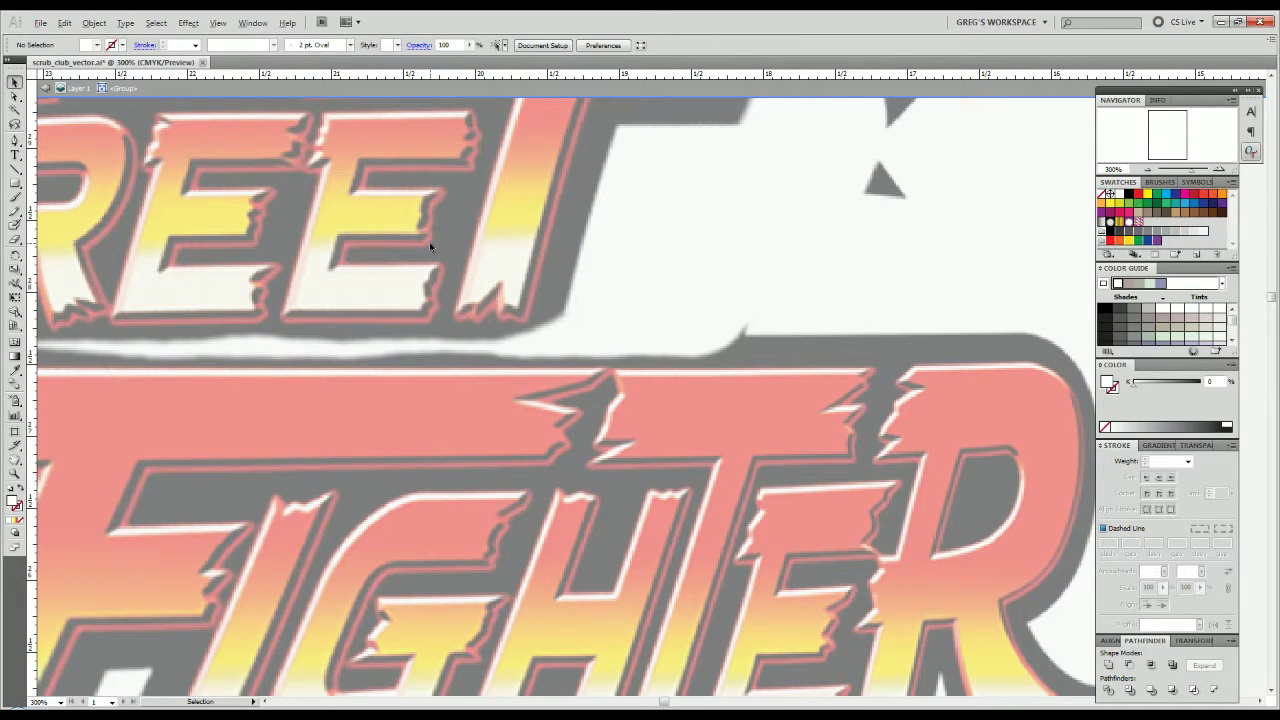
pyautogui.press('space')
pyautogui.moveTo(160, 318); pyautogui.dragTo(446, 371)
pyautogui.scroll(2, 368, 338)
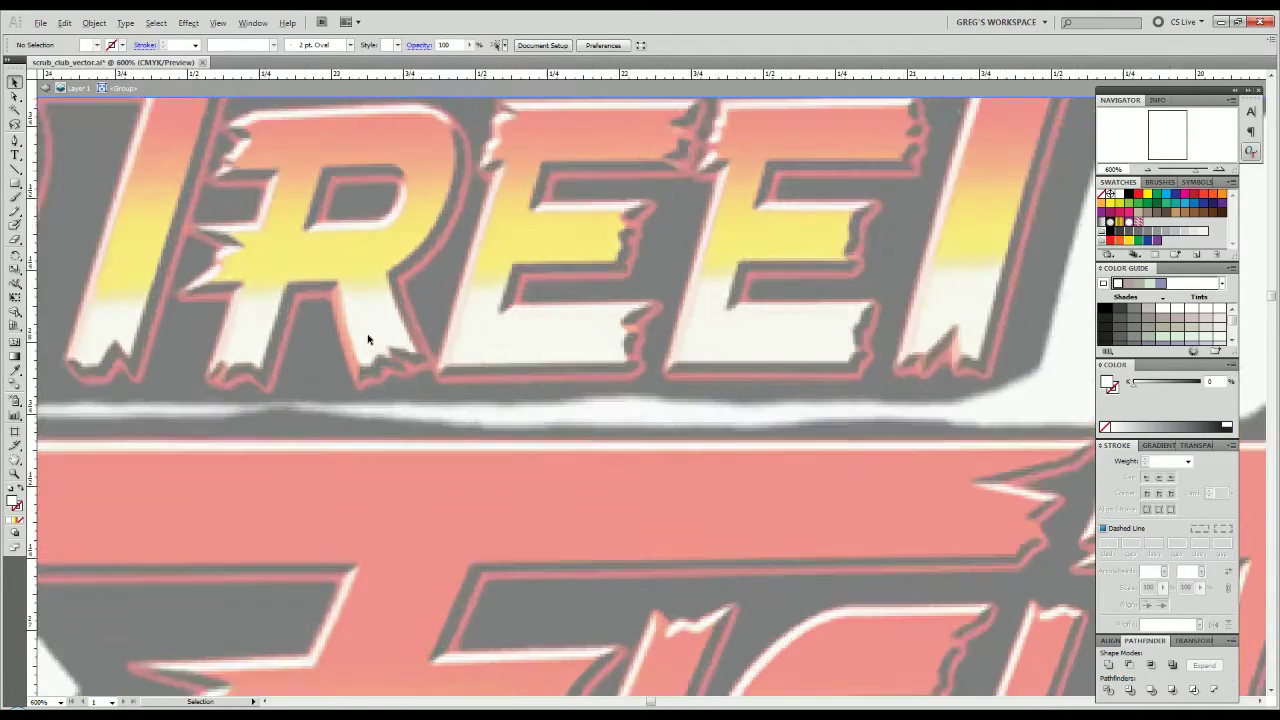
pyautogui.scroll(-4, 368, 339)
pyautogui.press('space')
pyautogui.moveTo(958, 500); pyautogui.dragTo(380, 429)
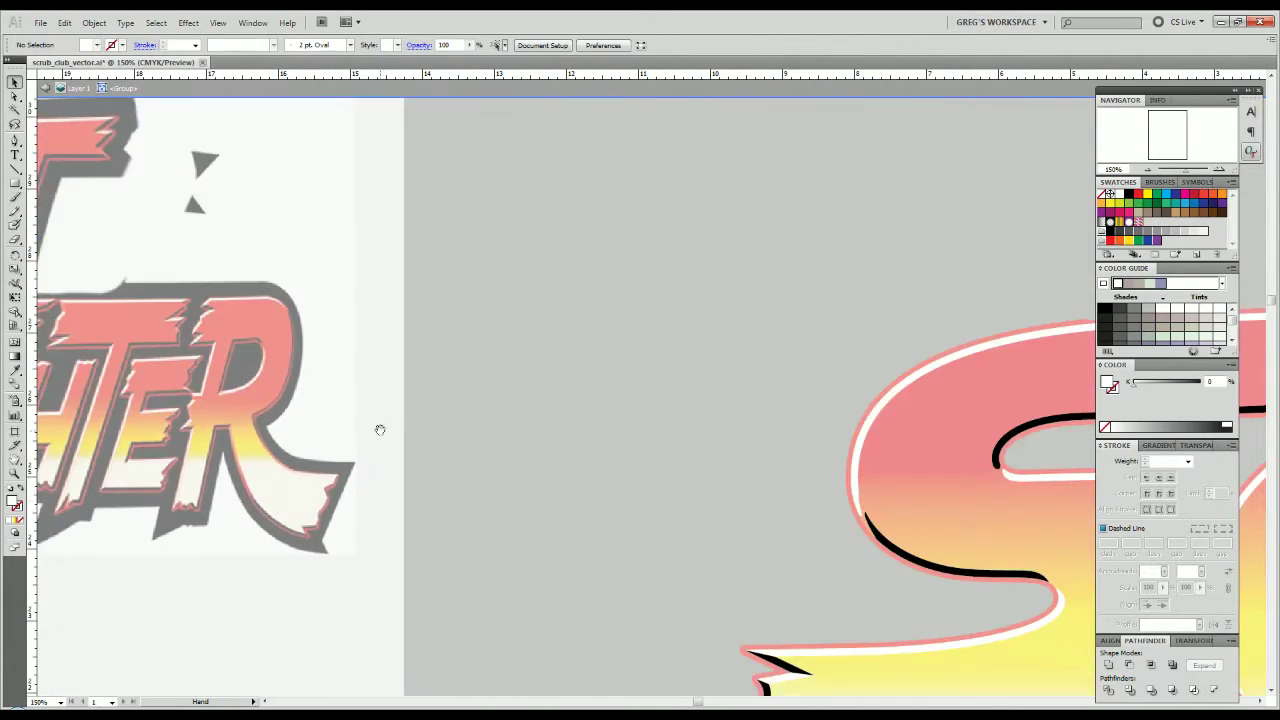
pyautogui.moveTo(950, 540); pyautogui.dragTo(368, 365)
pyautogui.moveTo(846, 464); pyautogui.dragTo(293, 349)
# Undo the white recolor of the R's foot bevels and save the document.
pyautogui.hotkey('ctrl', 'z')
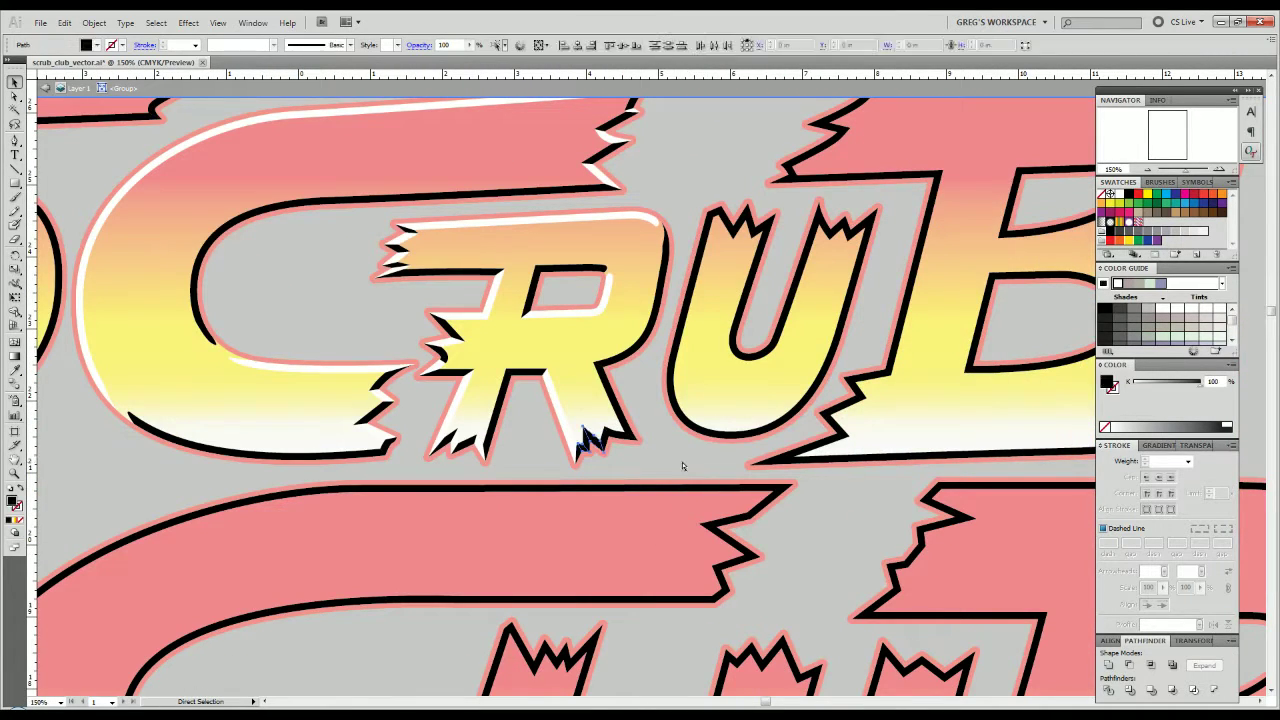
pyautogui.click(683, 478)
pyautogui.hotkey('ctrl', 's')
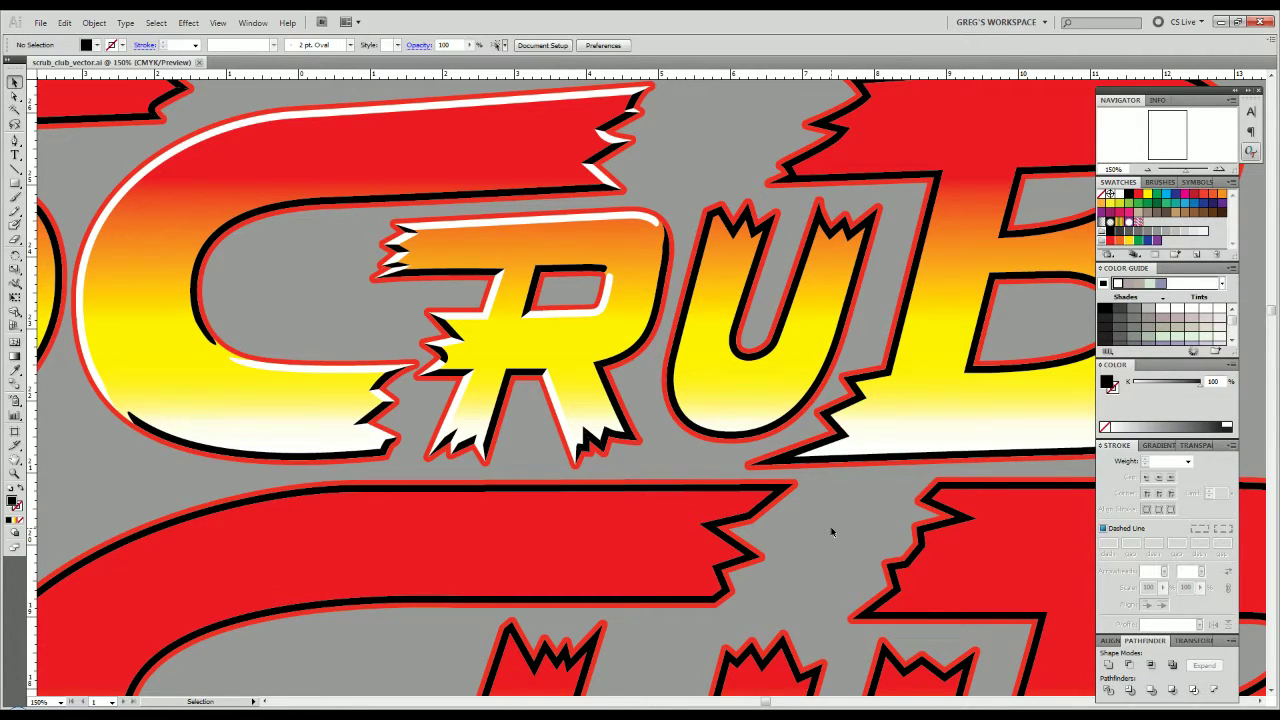
# Duplicate the red outline group behind the lettering and nudge the copy slightly left.
pyautogui.hotkey('ctrl', '-')
pyautogui.hotkey('ctrl', '-')
pyautogui.hotkey('ctrl', '-')
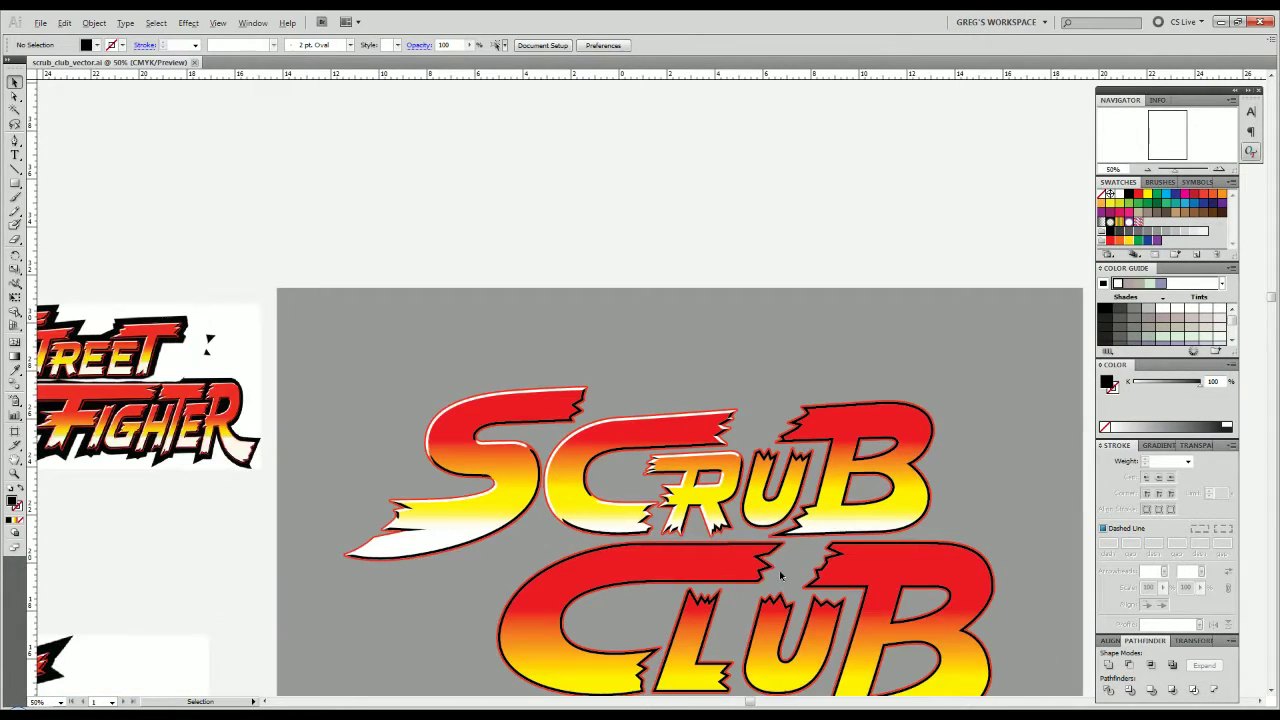
pyautogui.hotkey('ctrl', '+')
pyautogui.hotkey('ctrl', '+')
pyautogui.hotkey('ctrl', '+')
pyautogui.click(614, 440)
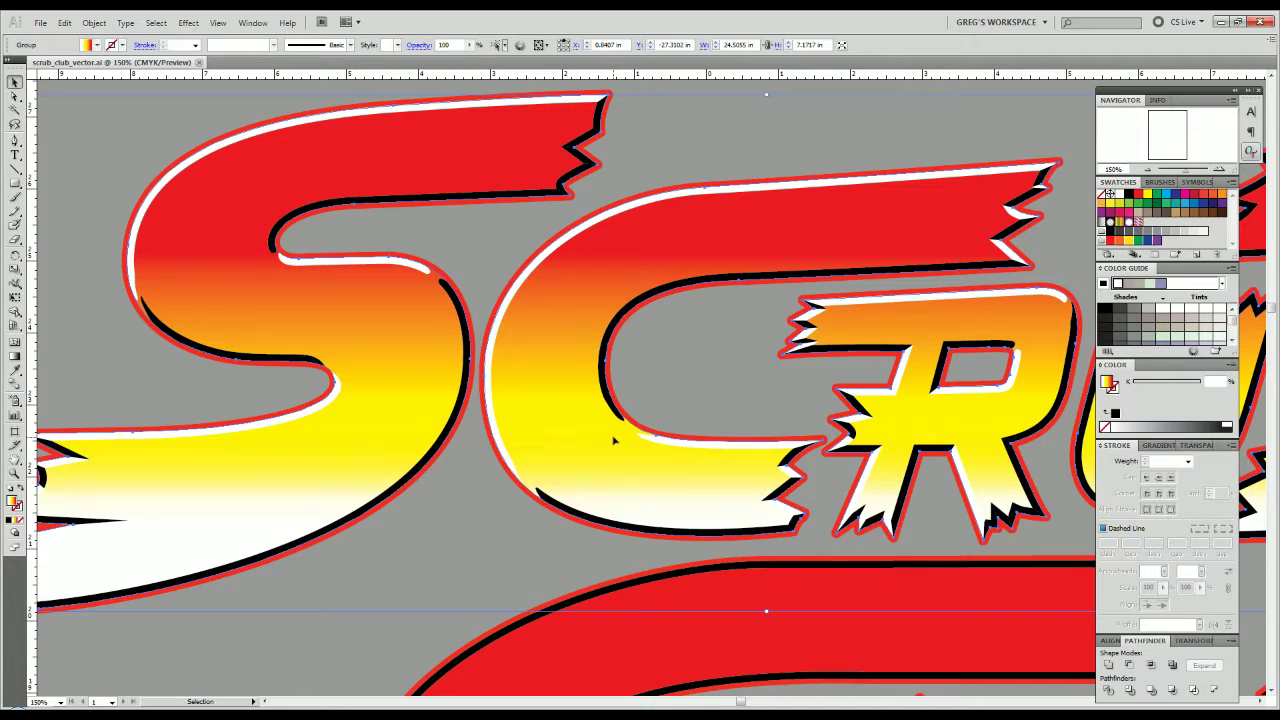
pyautogui.scroll(3, 614, 440)
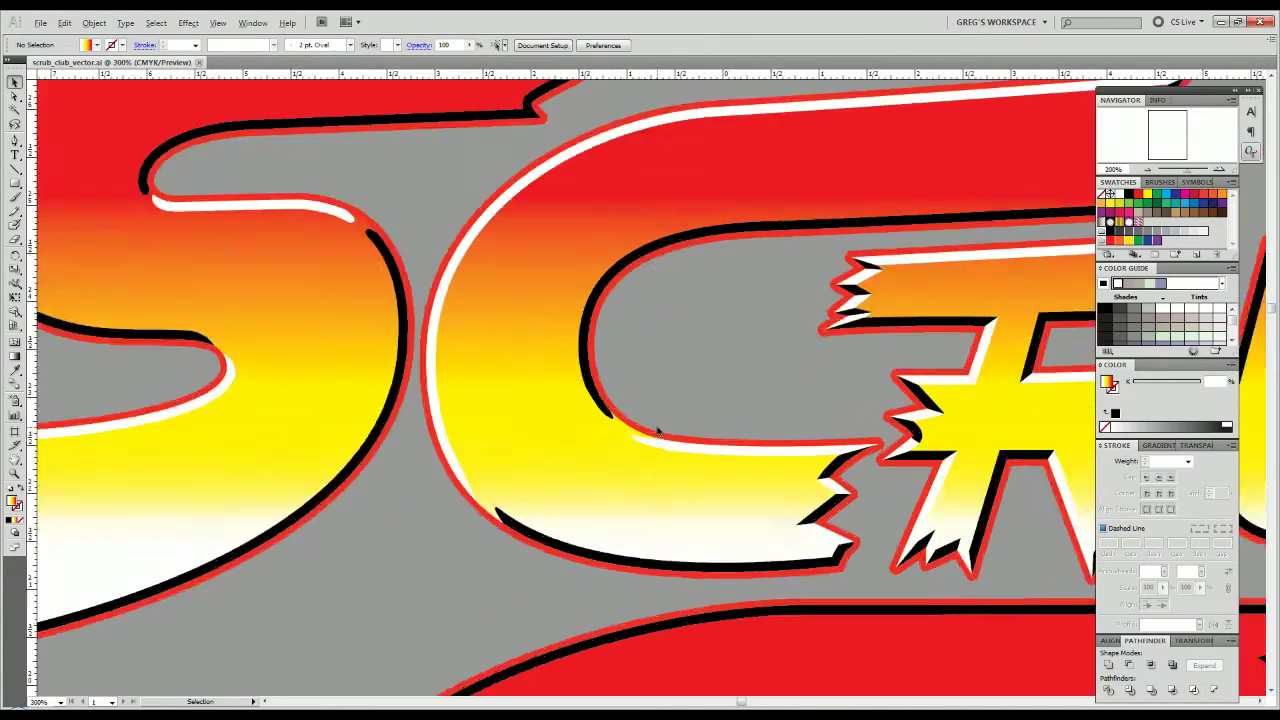
pyautogui.click(599, 433)
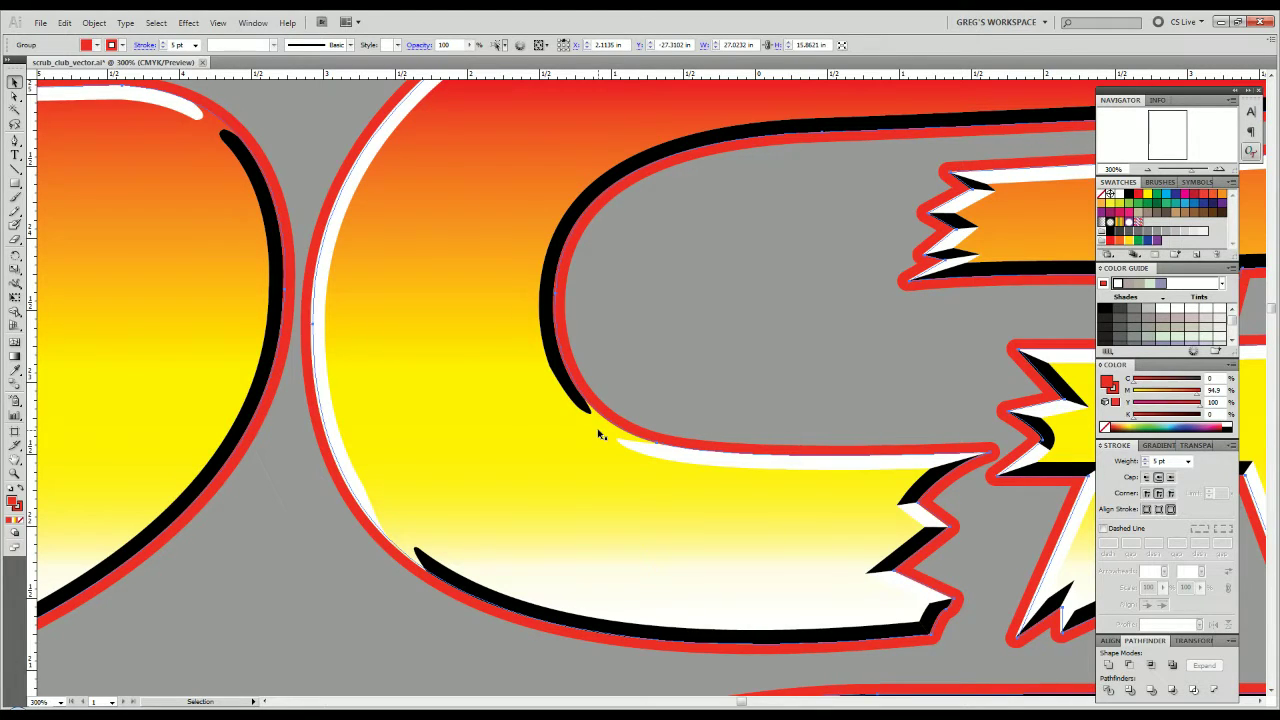
pyautogui.press('Left')
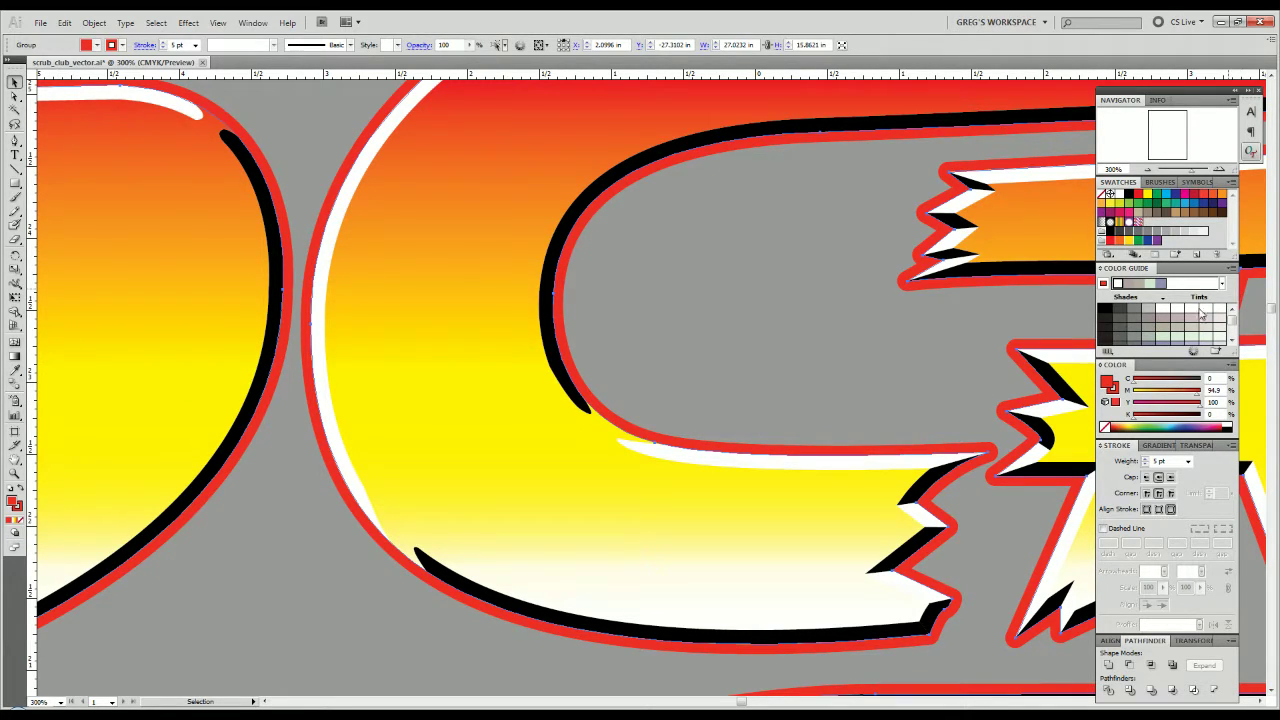
# Set both the fill and the stroke of the outline group's copy to black.
pyautogui.click(1228, 426)
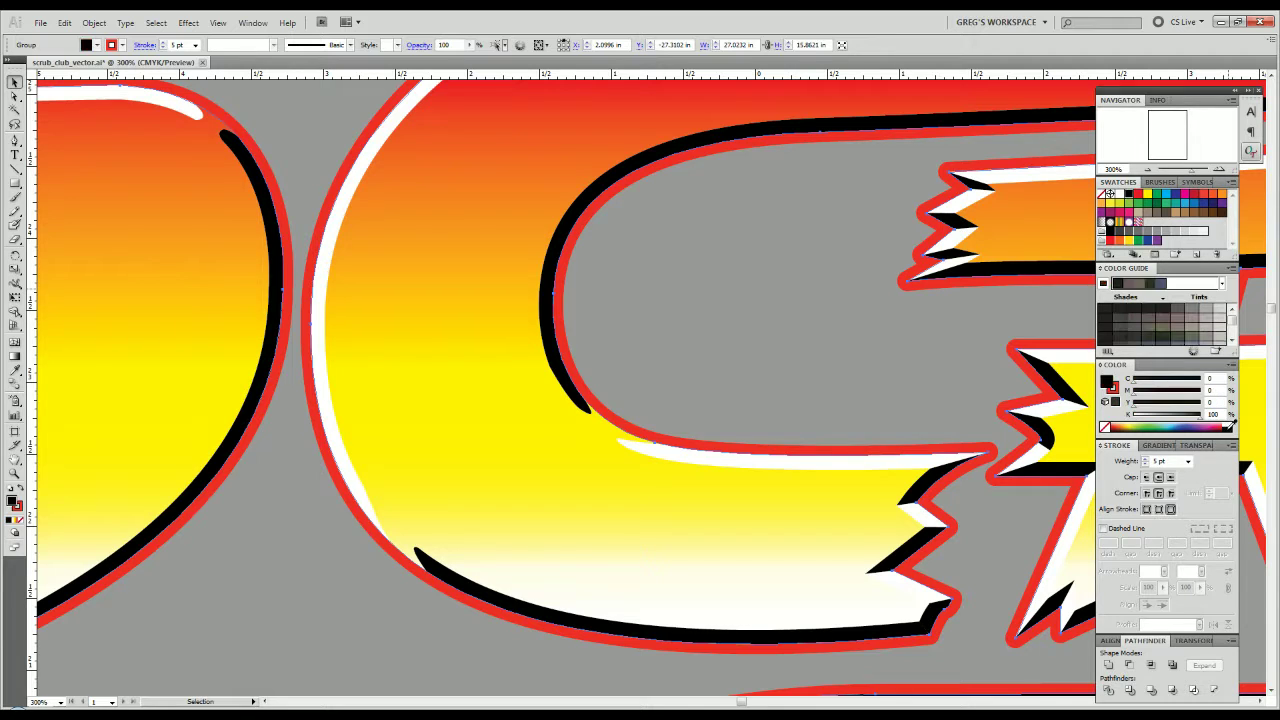
pyautogui.moveTo(10, 500); pyautogui.dragTo(21, 514)
pyautogui.scroll(-5, 273, 527)
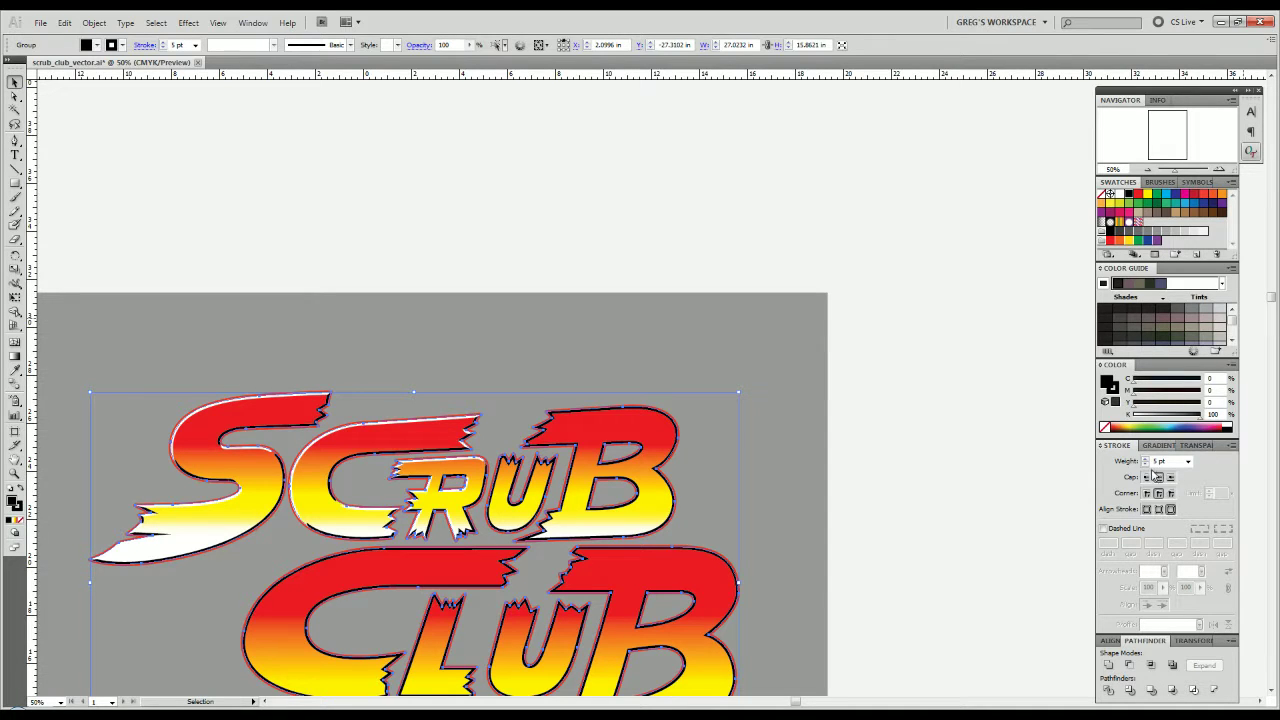
# Increase the black outline's stroke weight to 34 pt.
pyautogui.click(1147, 460)
pyautogui.click(1147, 460)
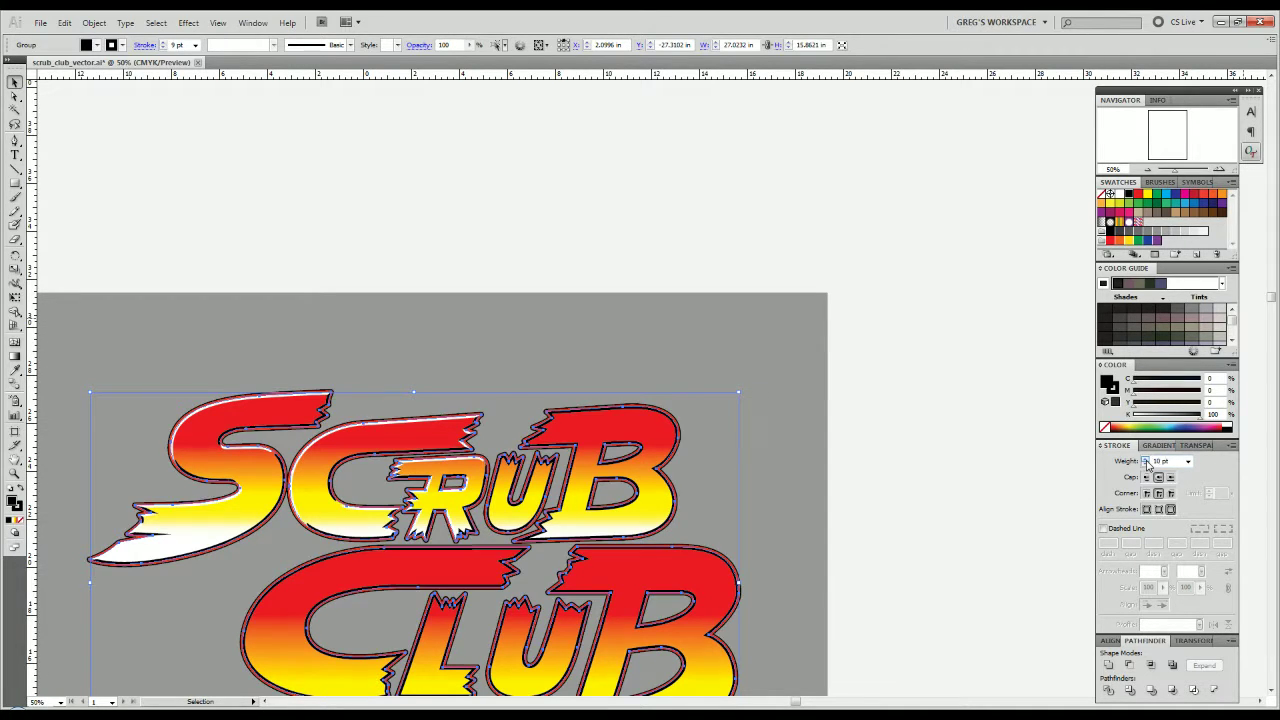
pyautogui.click(1147, 460)
pyautogui.click(1147, 460)
pyautogui.click(1147, 460)
pyautogui.click(1147, 460)
pyautogui.click(1147, 460)
pyautogui.click(1147, 460)
pyautogui.click(1147, 461)
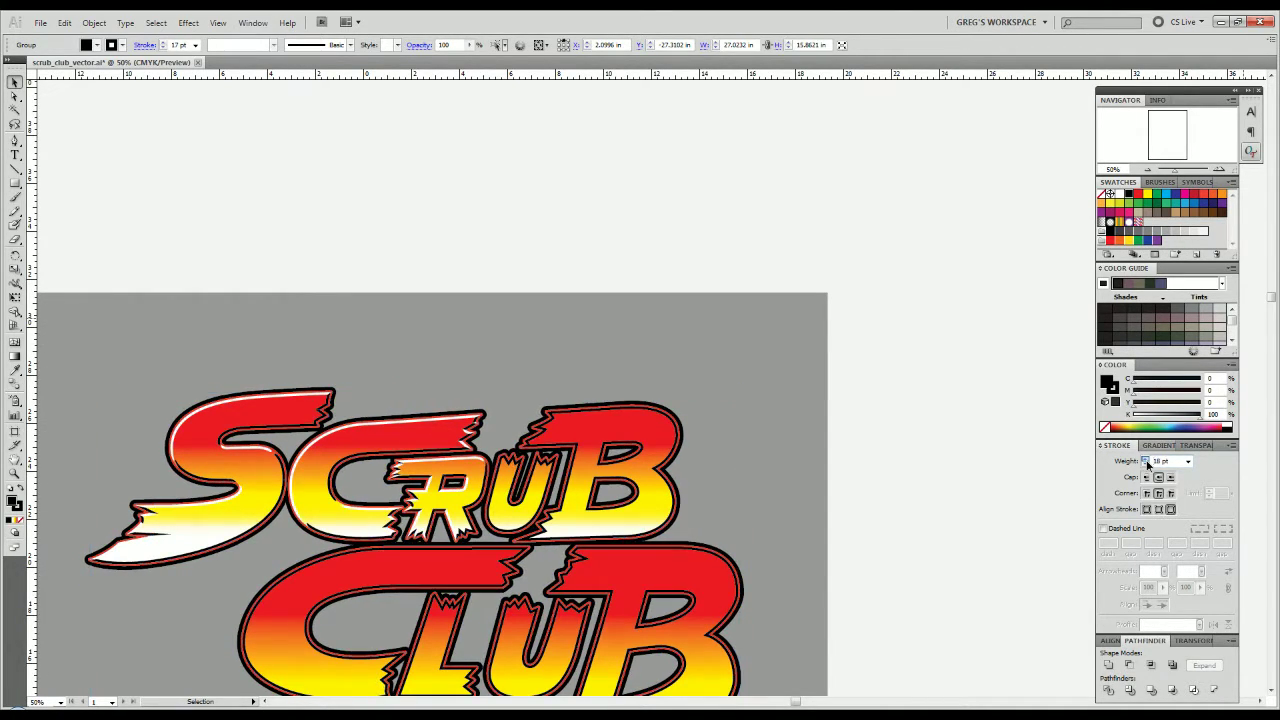
pyautogui.click(1147, 461)
pyautogui.click(1147, 461)
pyautogui.click(1147, 461)
pyautogui.click(1147, 461)
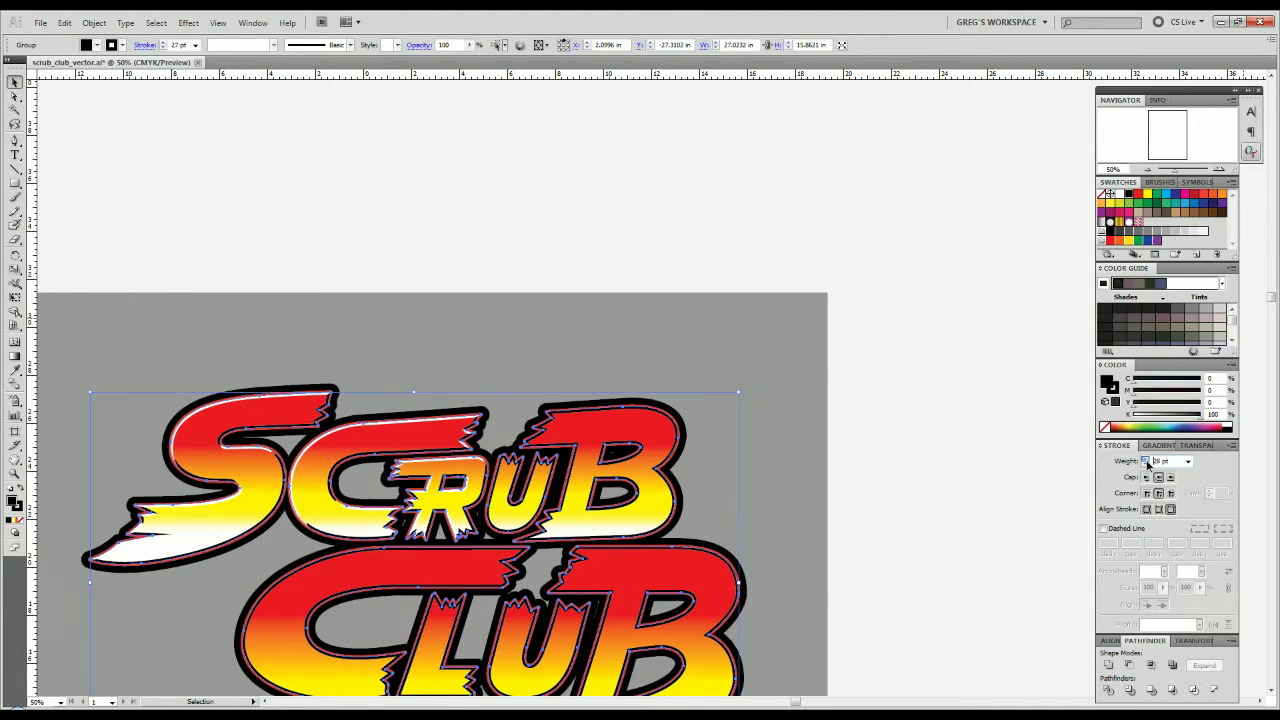
pyautogui.click(1147, 461)
pyautogui.click(1147, 461)
pyautogui.click(1147, 461)
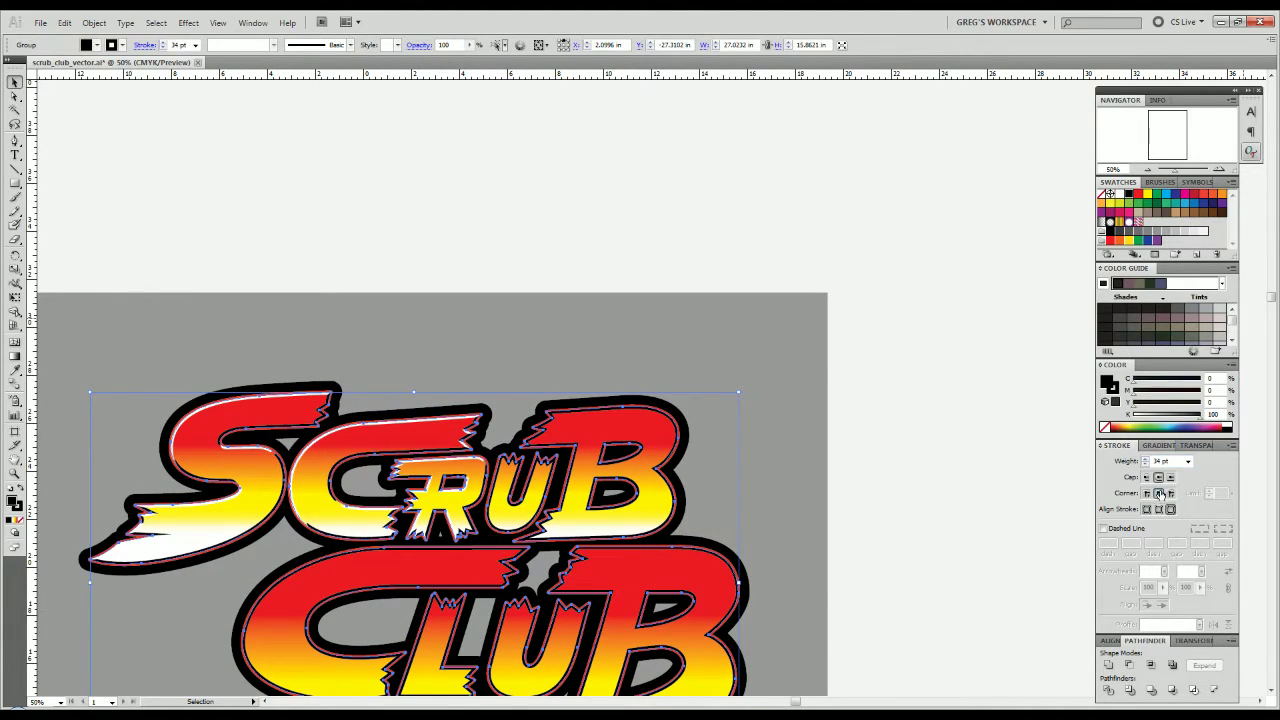
# Give the black outline mitered corners and increase its stroke weight to 61 pt.
pyautogui.click(1146, 493)
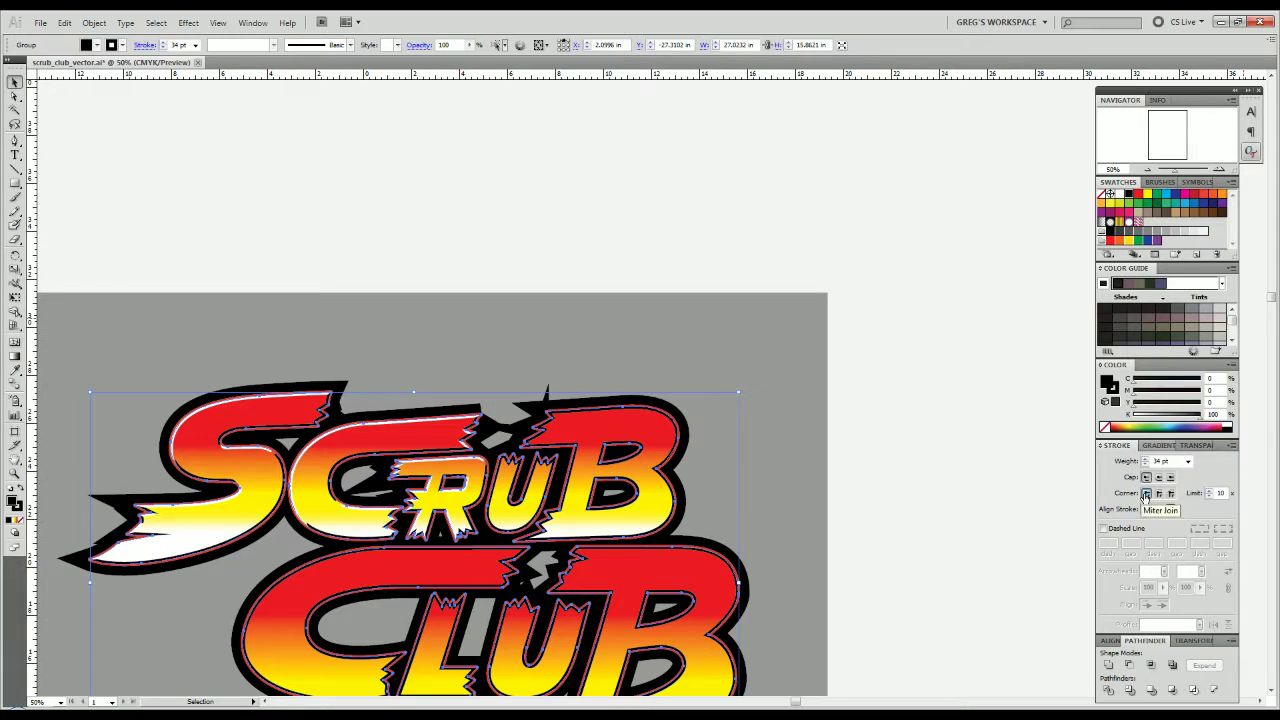
pyautogui.click(1147, 461)
pyautogui.click(1147, 461)
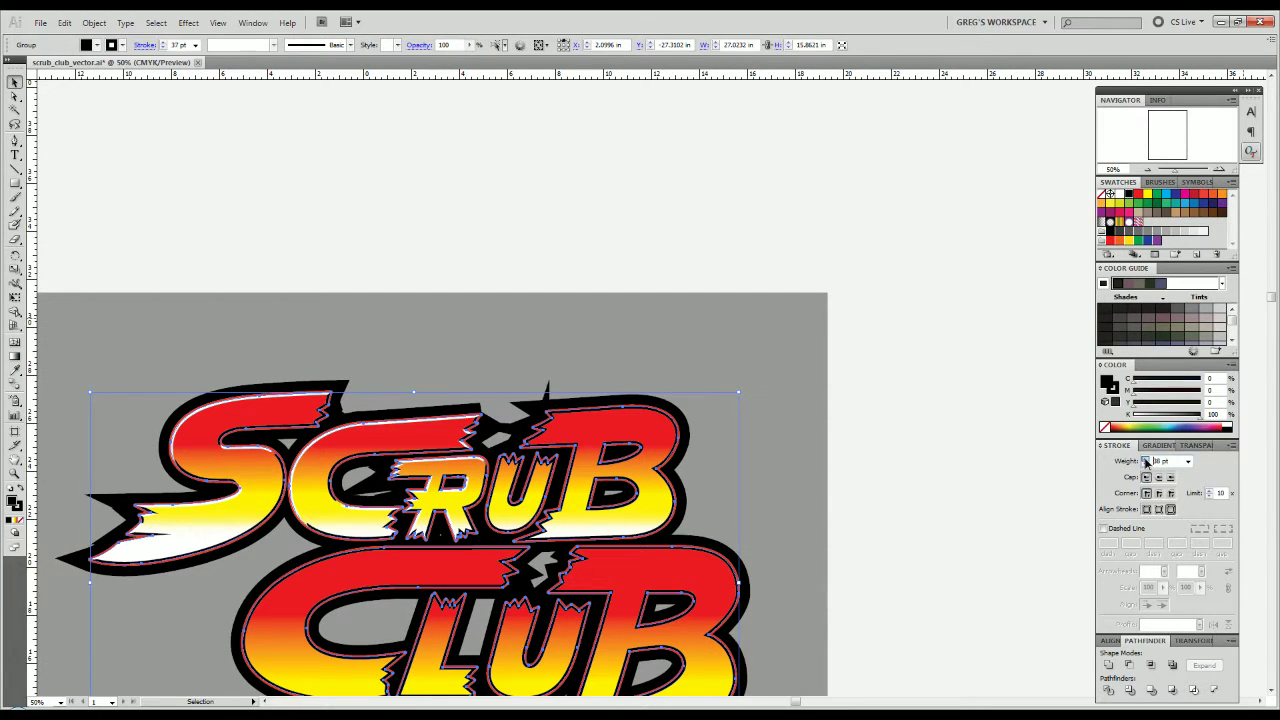
pyautogui.click(1147, 461)
pyautogui.click(1147, 461)
pyautogui.click(1147, 461)
pyautogui.click(1147, 461)
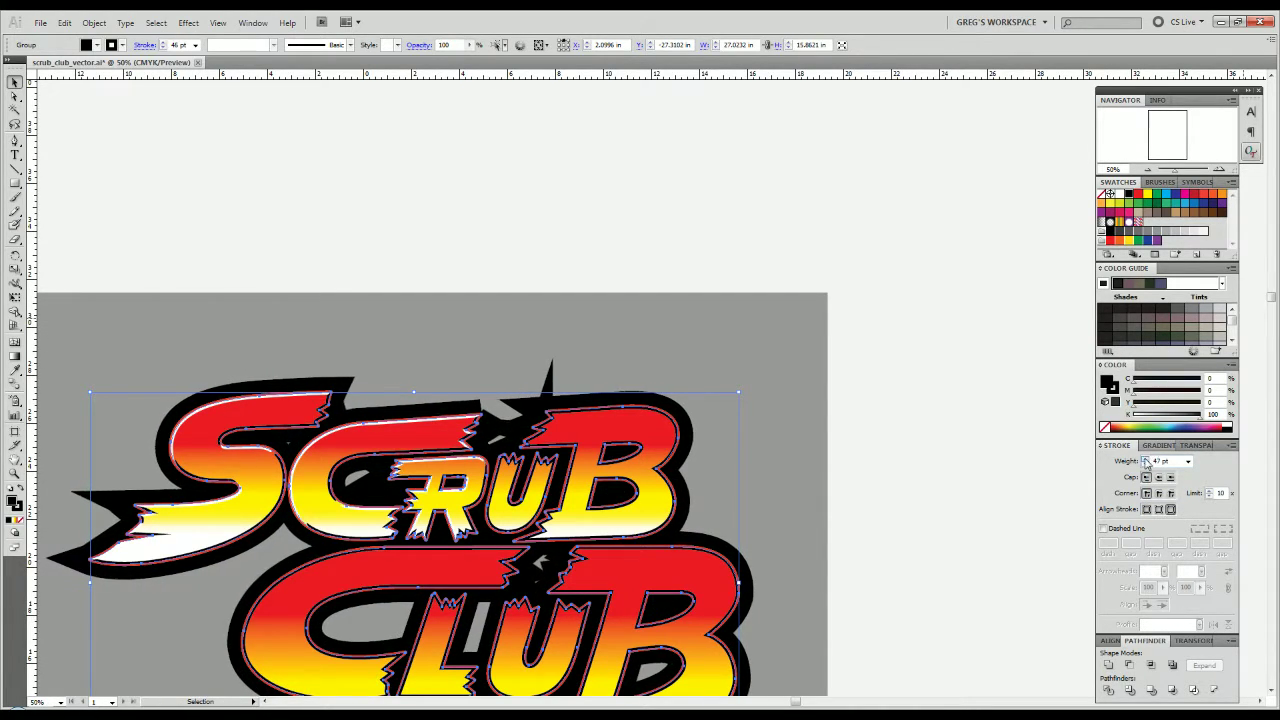
pyautogui.click(1147, 461)
pyautogui.click(1147, 461)
pyautogui.click(1147, 461)
pyautogui.click(1147, 461)
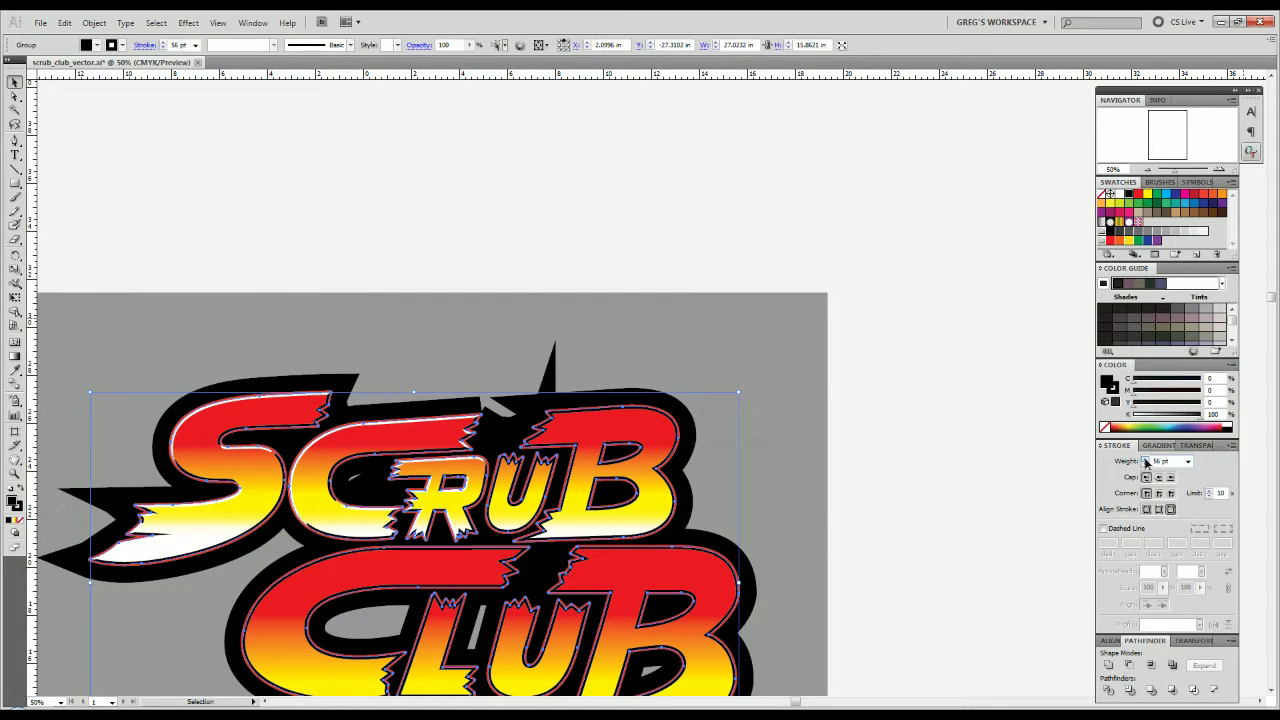
pyautogui.click(1147, 461)
pyautogui.click(1147, 461)
pyautogui.click(1147, 461)
# Compare the thick black outline around the Scrub Club lettering with the Street Fighter reference logos.
pyautogui.moveTo(768, 536); pyautogui.dragTo(925, 430)
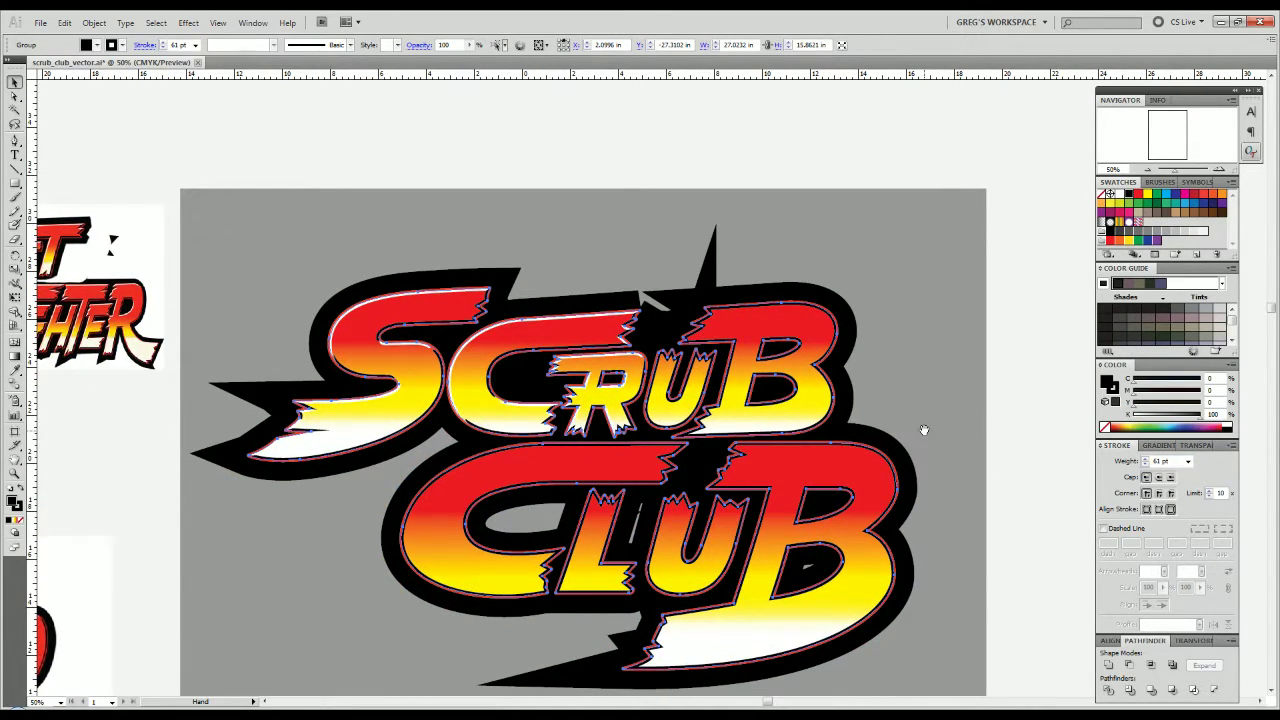
pyautogui.moveTo(518, 466); pyautogui.dragTo(812, 457)
pyautogui.moveTo(683, 452); pyautogui.dragTo(565, 476)
pyautogui.scroll(2, 592, 322)
pyautogui.moveTo(606, 402); pyautogui.dragTo(786, 419)
pyautogui.scroll(-1, 254, 450)
pyautogui.moveTo(214, 427); pyautogui.dragTo(518, 118)
pyautogui.moveTo(432, 330); pyautogui.dragTo(690, 234)
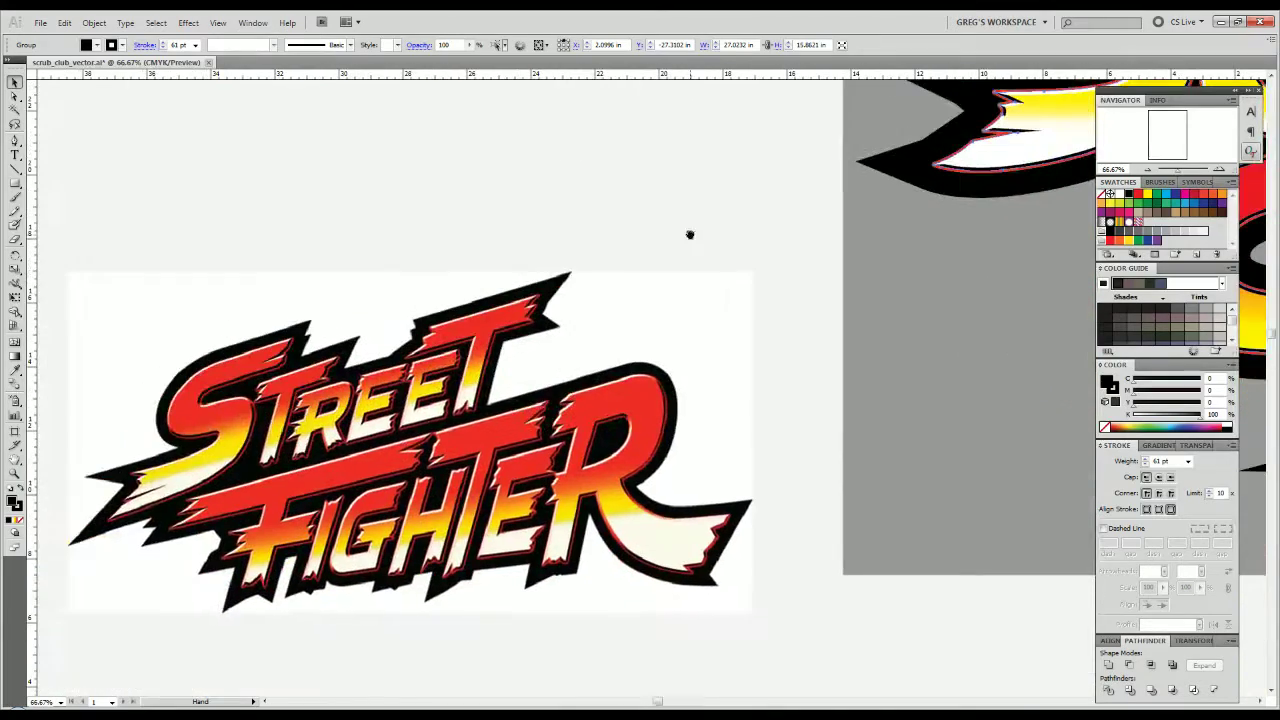
pyautogui.moveTo(772, 227); pyautogui.dragTo(439, 397)
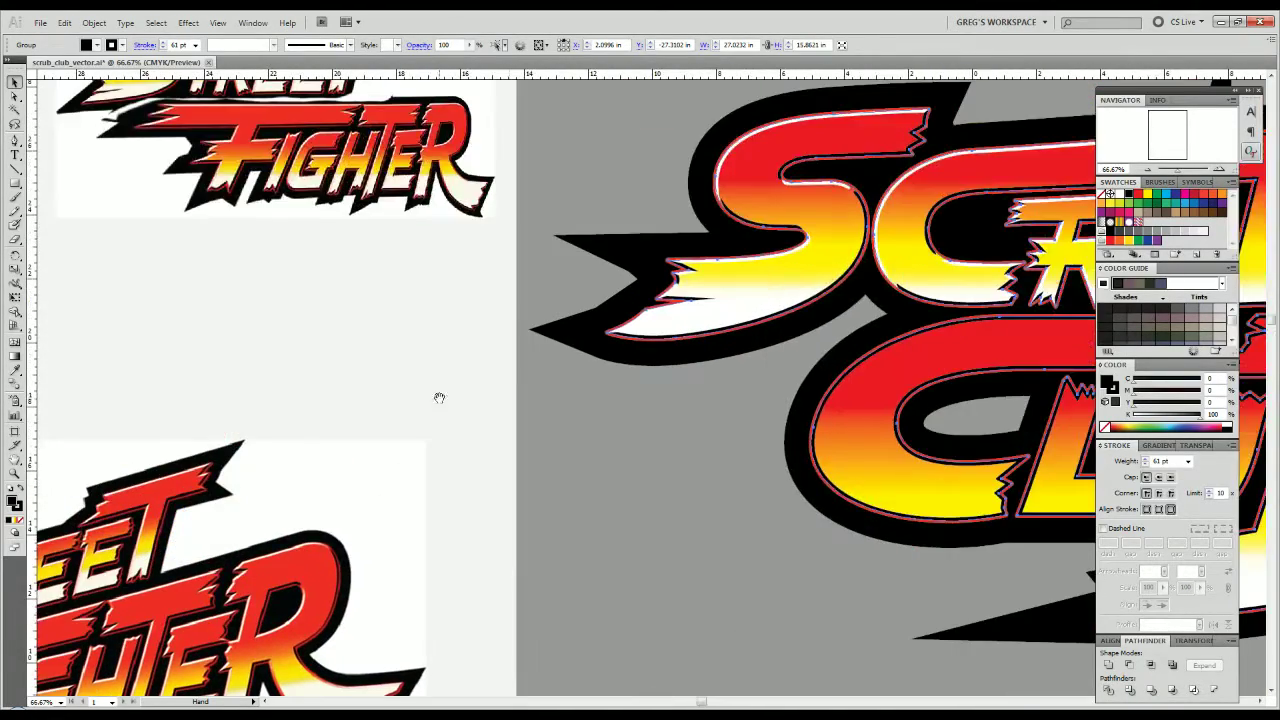
pyautogui.scroll(-2, 685, 360)
pyautogui.moveTo(787, 326); pyautogui.dragTo(476, 382)
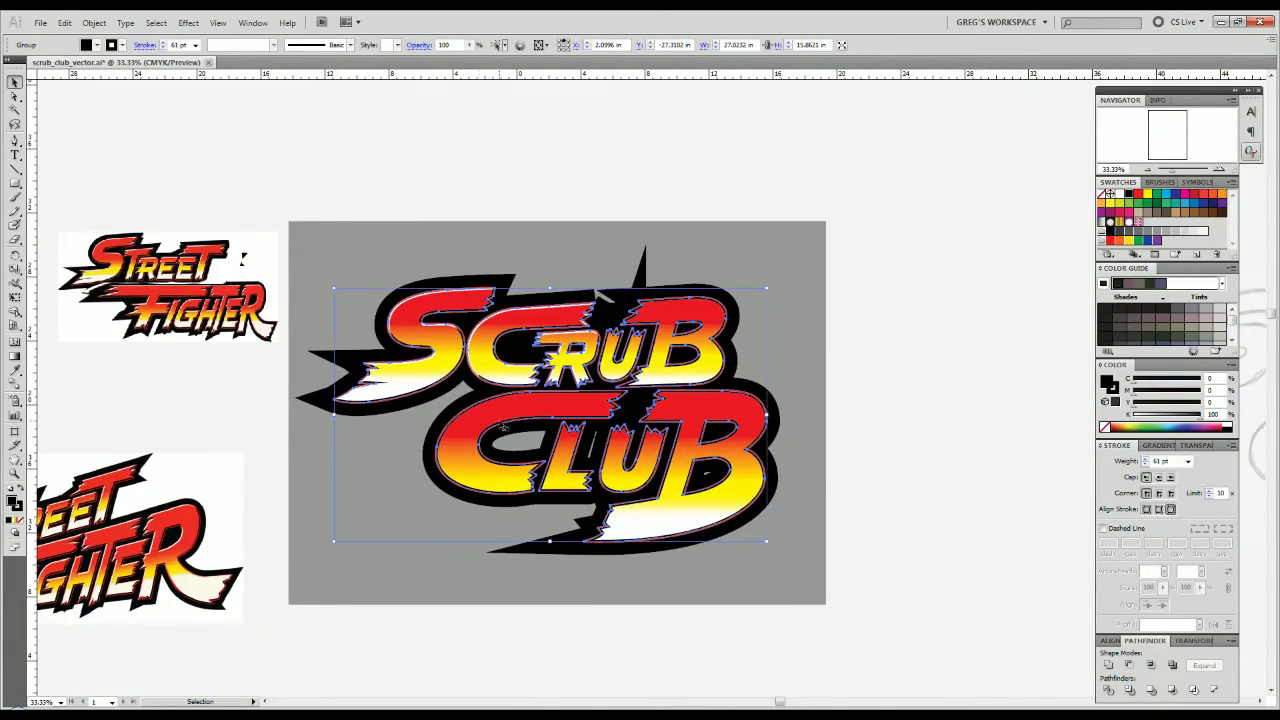
# Inspect the black outline's corners and gaps around the word Scrub, and clear the selection.
pyautogui.hotkey('ctrl', '+')
pyautogui.hotkey('ctrl', '+')
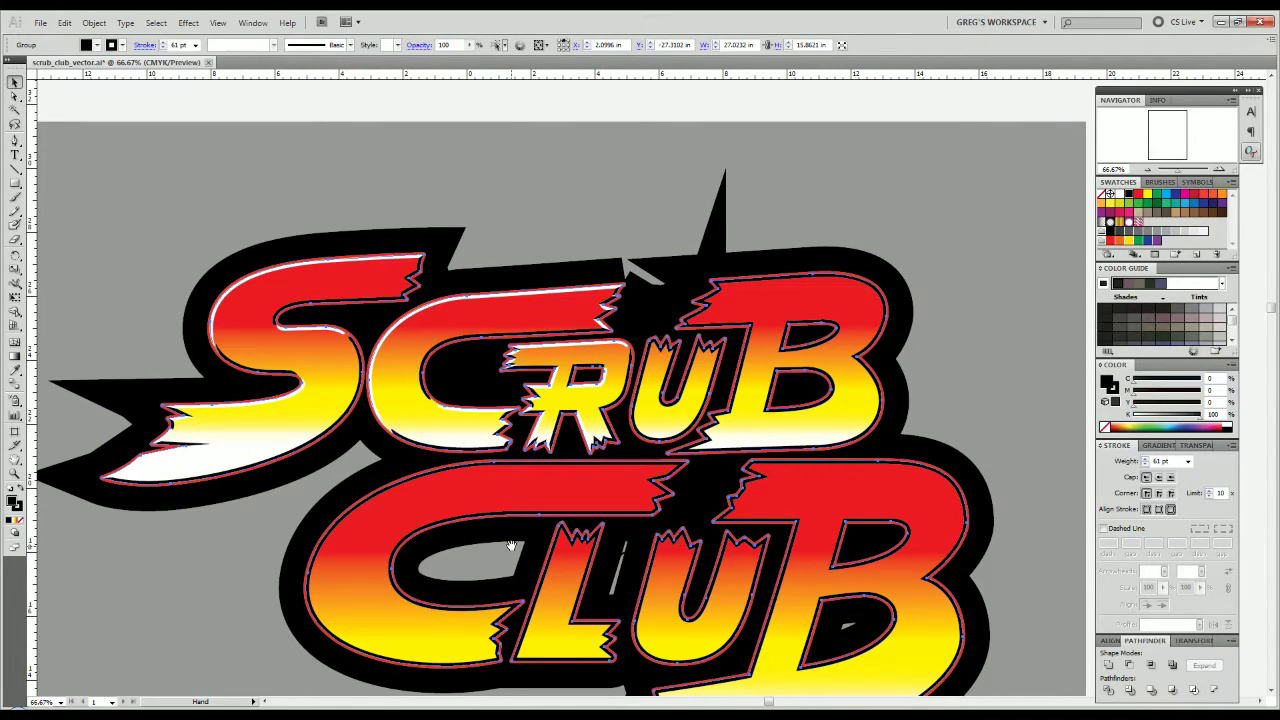
pyautogui.scroll(-1, 511, 545)
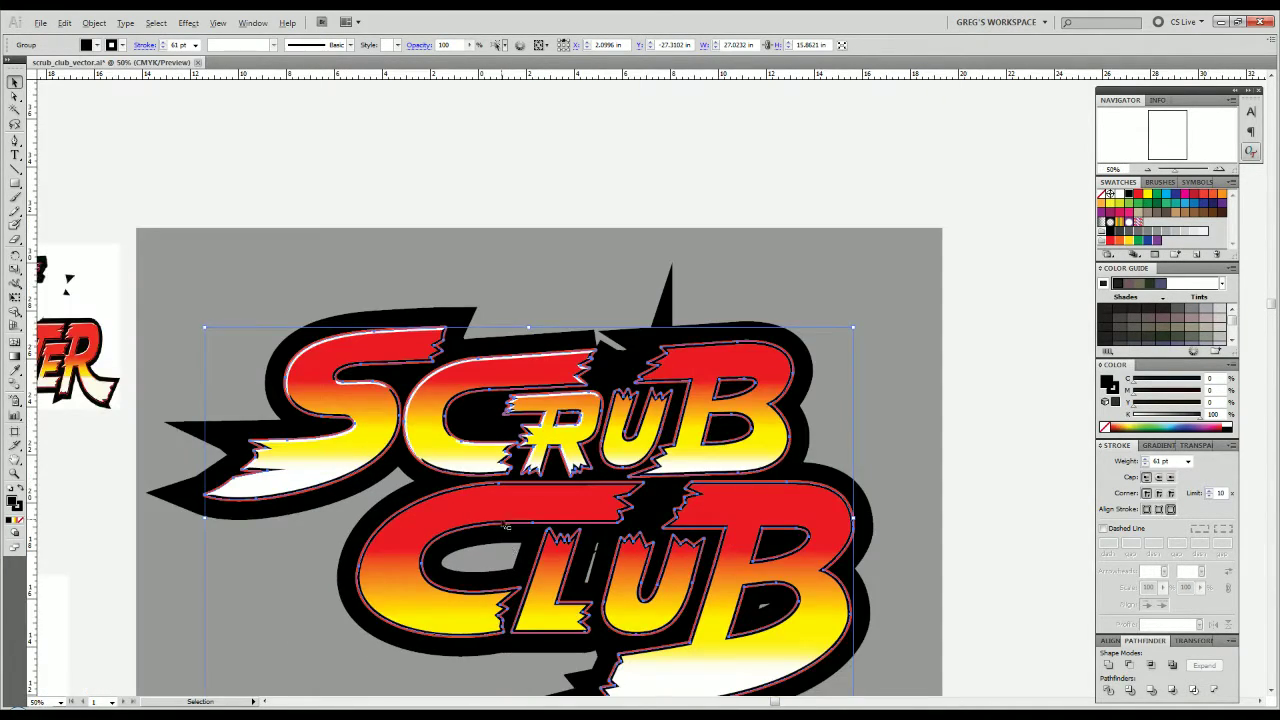
pyautogui.scroll(3, 390, 340)
pyautogui.scroll(-1, 423, 394)
pyautogui.scroll(2, 489, 393)
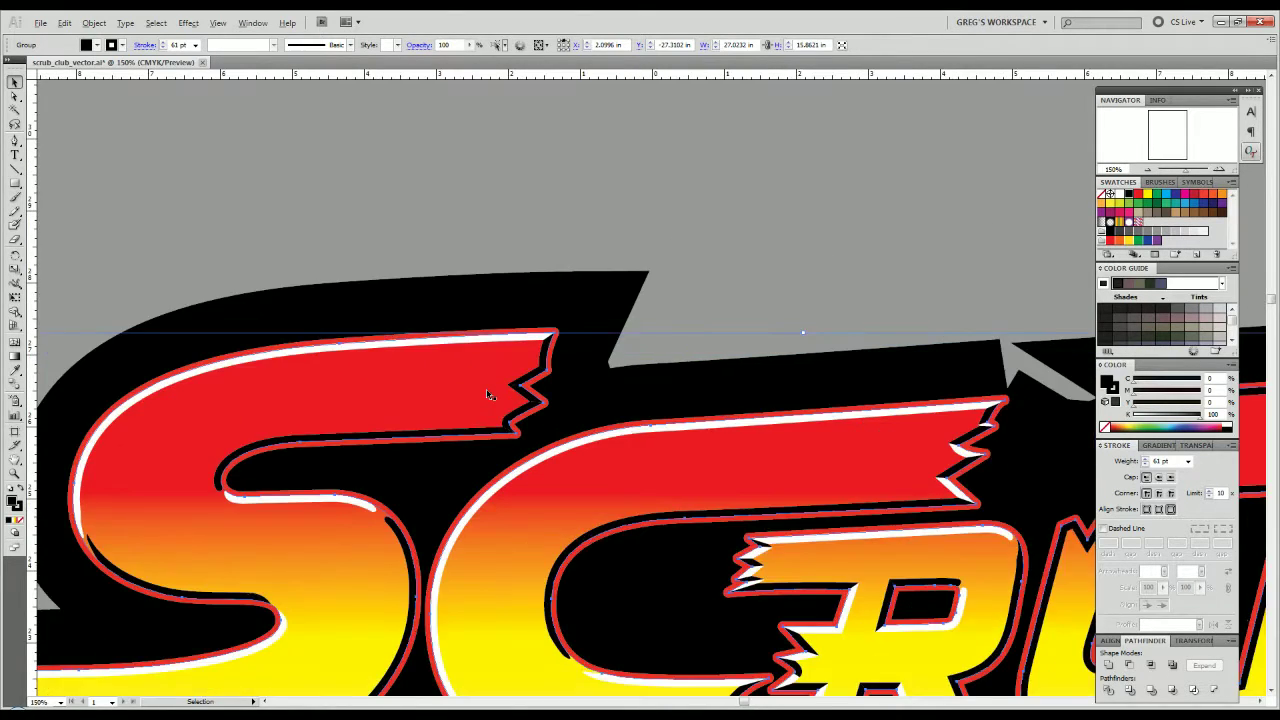
pyautogui.scroll(-1, 489, 393)
pyautogui.click(734, 279)
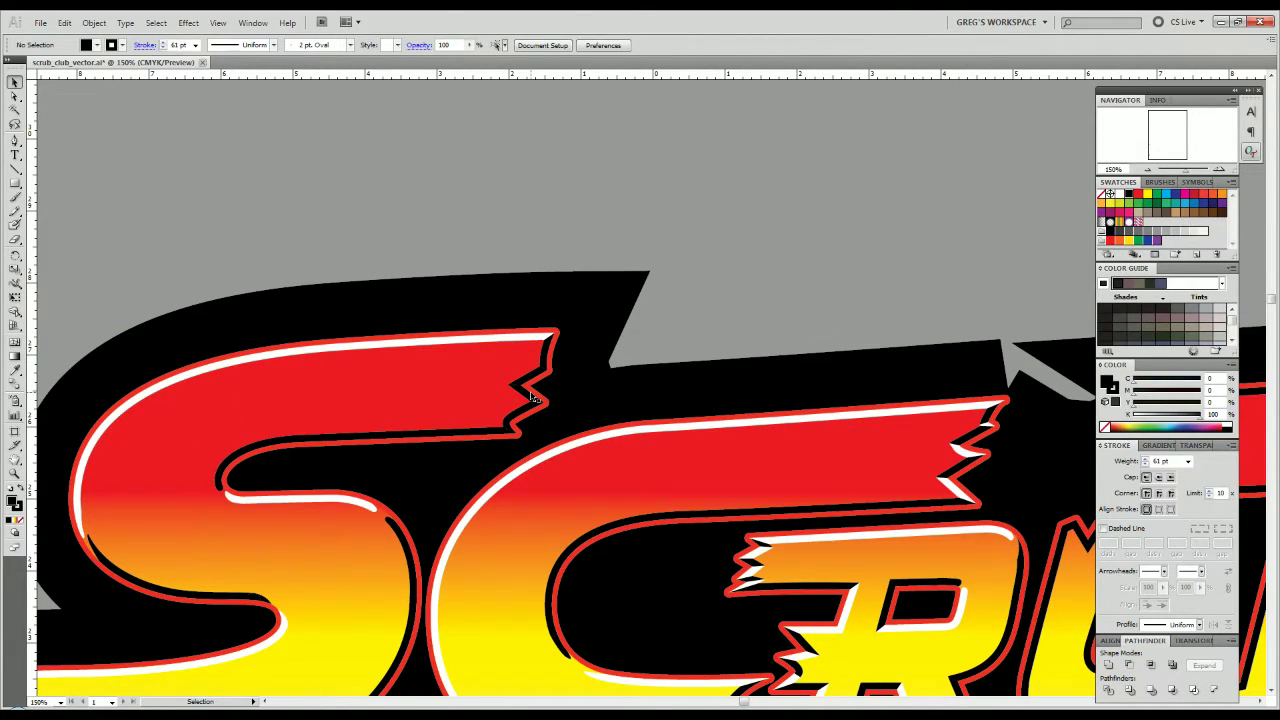
# Recolor the small black bevel facet in the S's torn upper end white and leave group isolation.
pyautogui.click(530, 397)
pyautogui.doubleClick(530, 398)
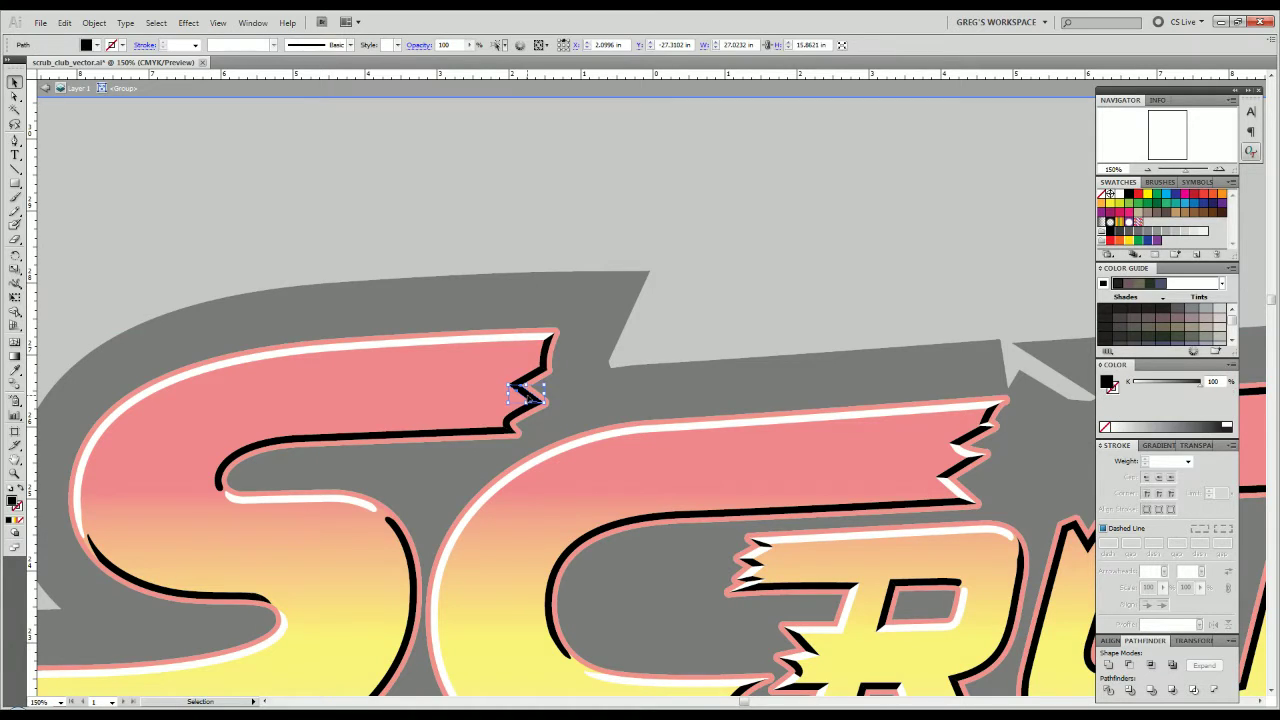
pyautogui.press('i')
pyautogui.click(521, 336)
pyautogui.press('v')
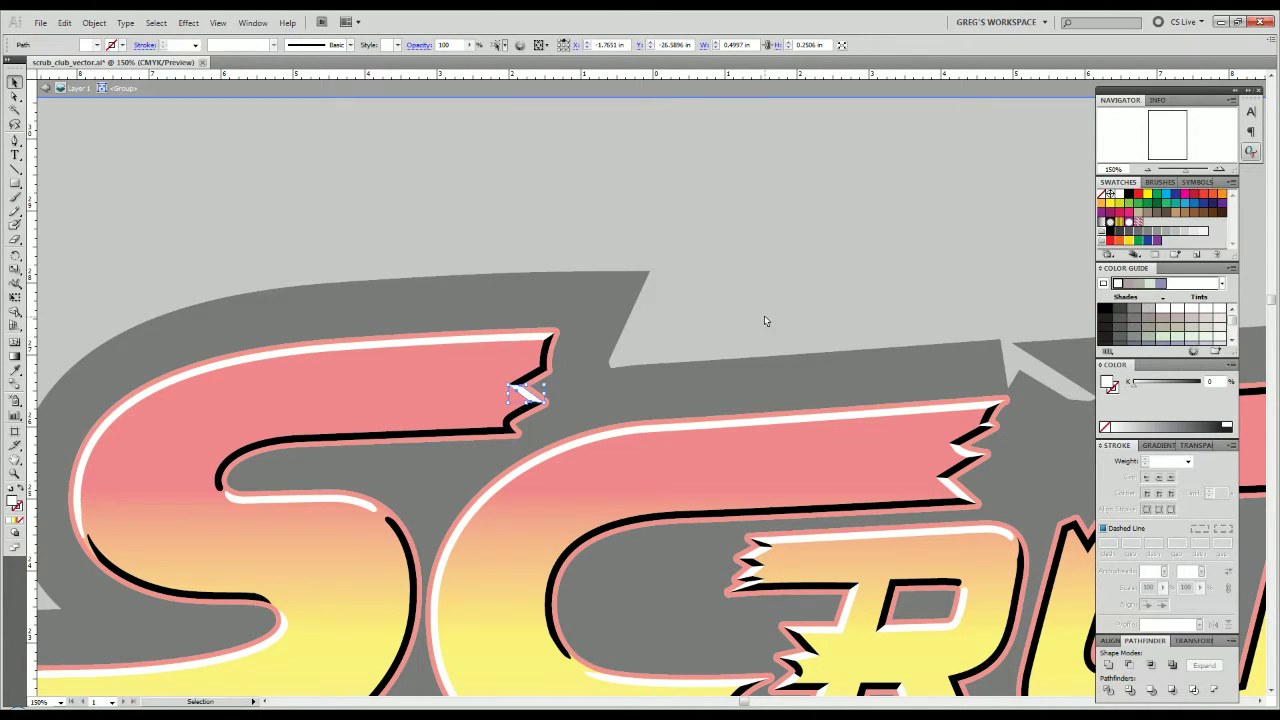
pyautogui.click(766, 320)
pyautogui.scroll(-1, 651, 397)
pyautogui.moveTo(613, 442); pyautogui.dragTo(591, 322)
pyautogui.hotkey('ctrl', '-')
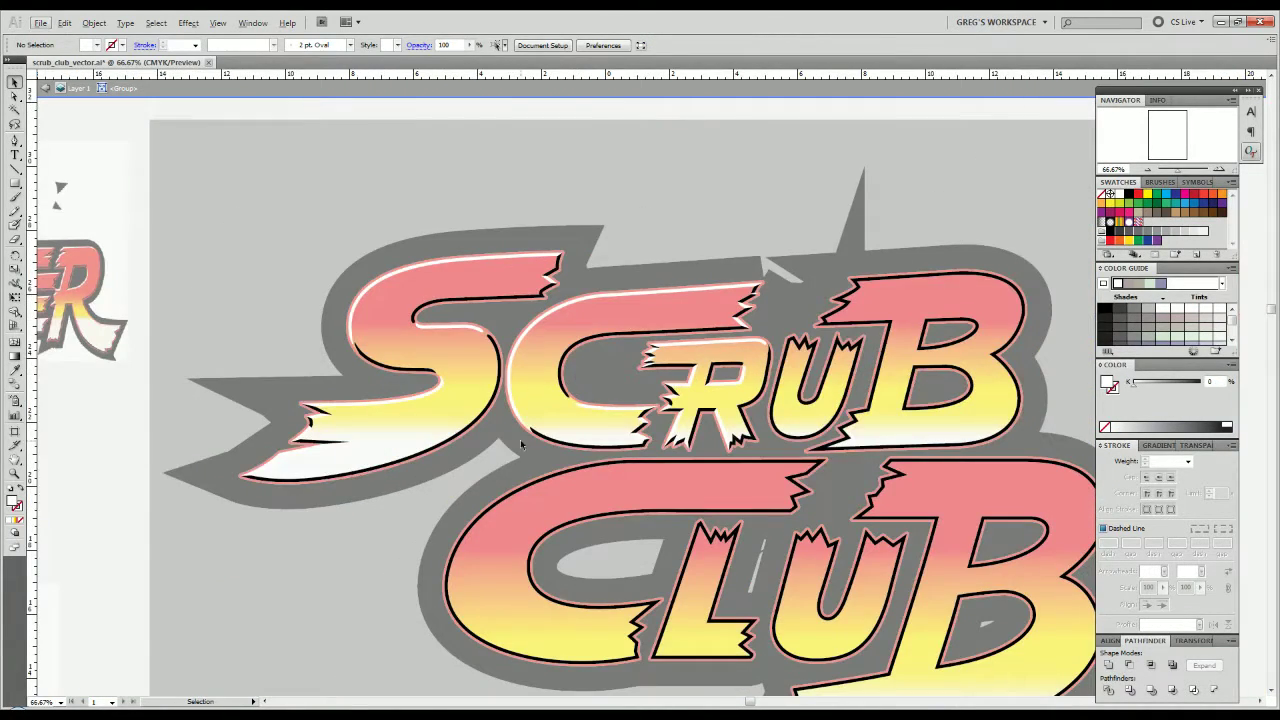
pyautogui.scroll(3, 530, 285)
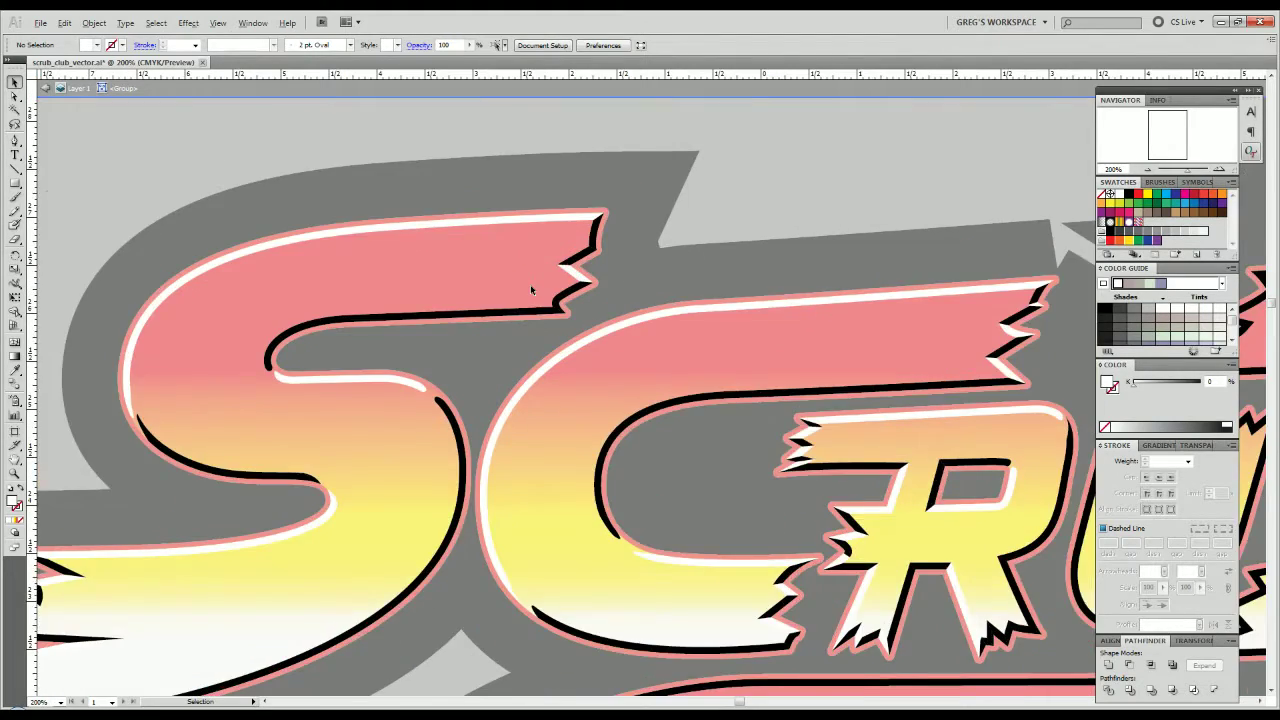
pyautogui.scroll(-1, 530, 285)
pyautogui.doubleClick(828, 212)
# Paste the Street Fighter II Champion Edition title image beside the logo and enlarge it to about 33 in wide.
pyautogui.scroll(-3, 668, 350)
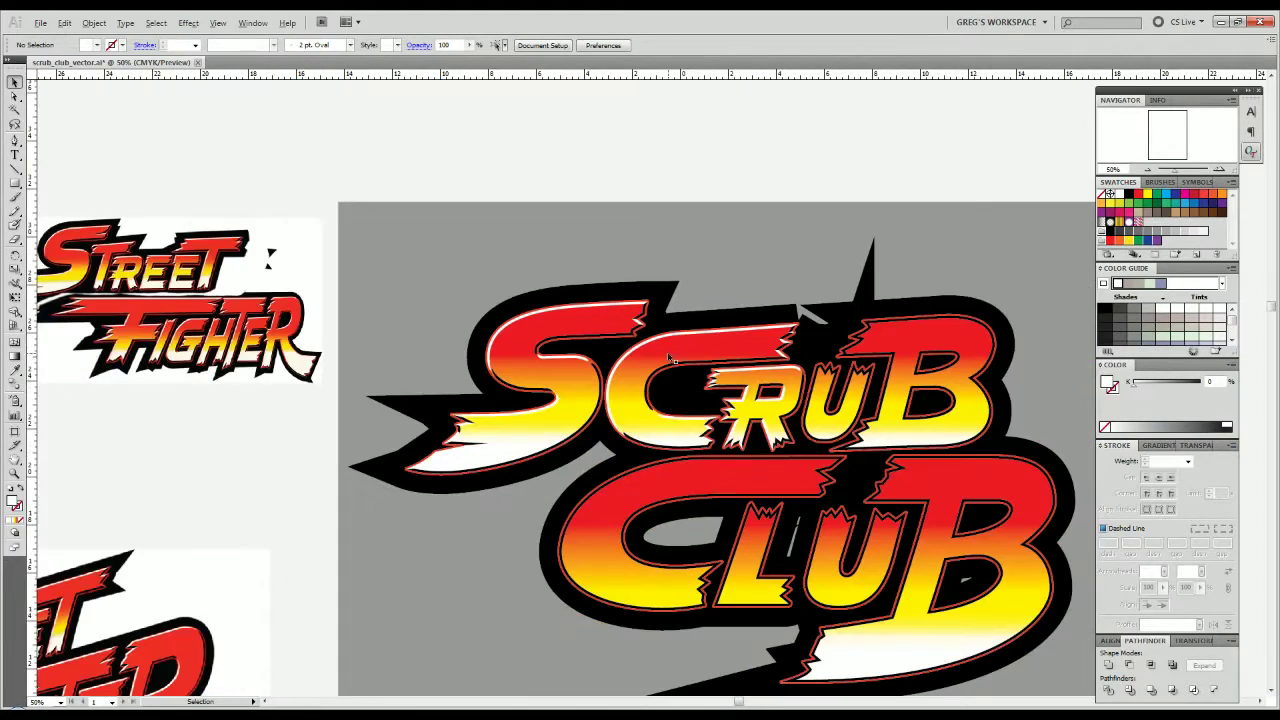
pyautogui.moveTo(687, 434); pyautogui.dragTo(498, 389)
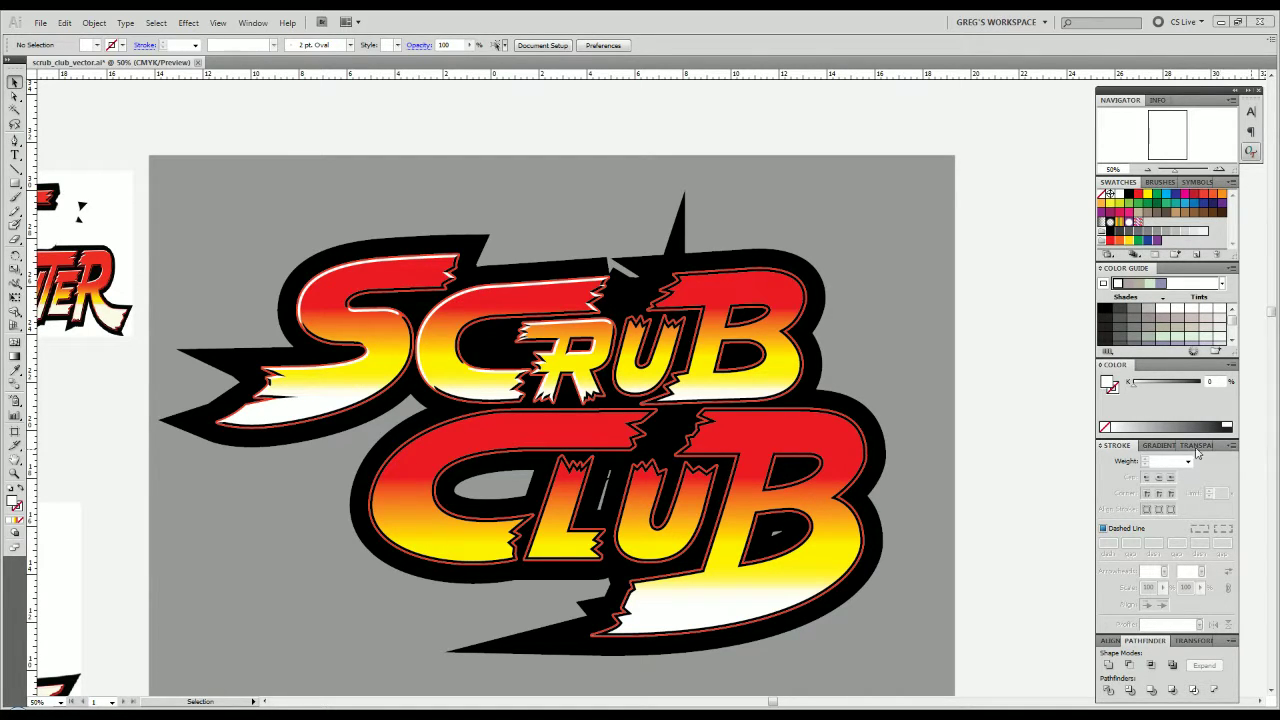
pyautogui.scroll(1, 986, 441)
pyautogui.scroll(-1, 988, 440)
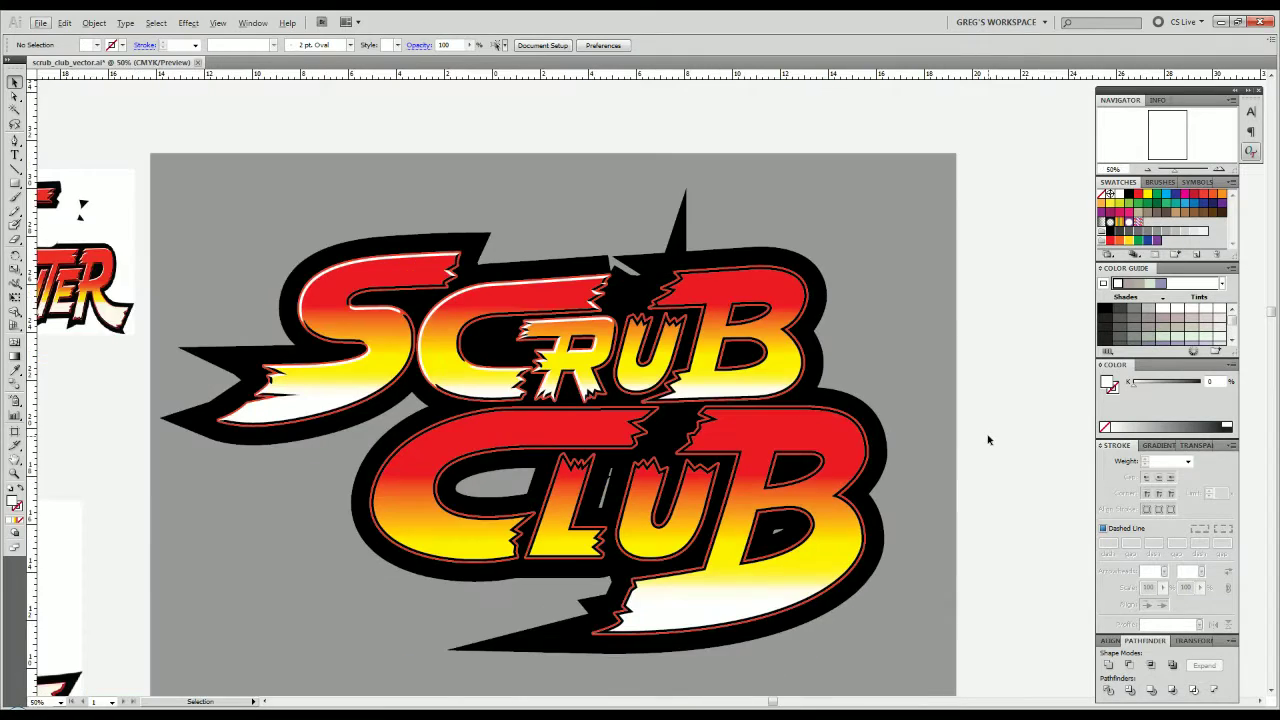
pyautogui.hscroll(5, 823, 429)
pyautogui.hotkey('ctrl', 'v')
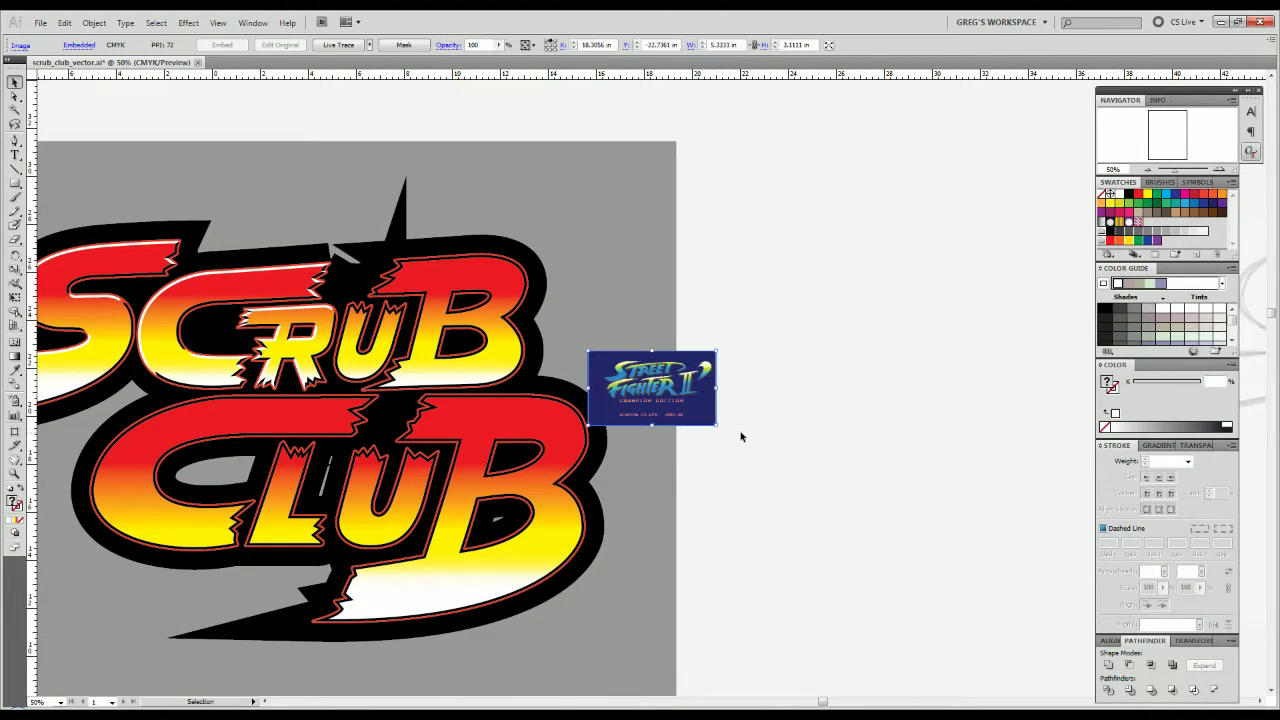
pyautogui.moveTo(716, 425); pyautogui.dragTo(1047, 661)
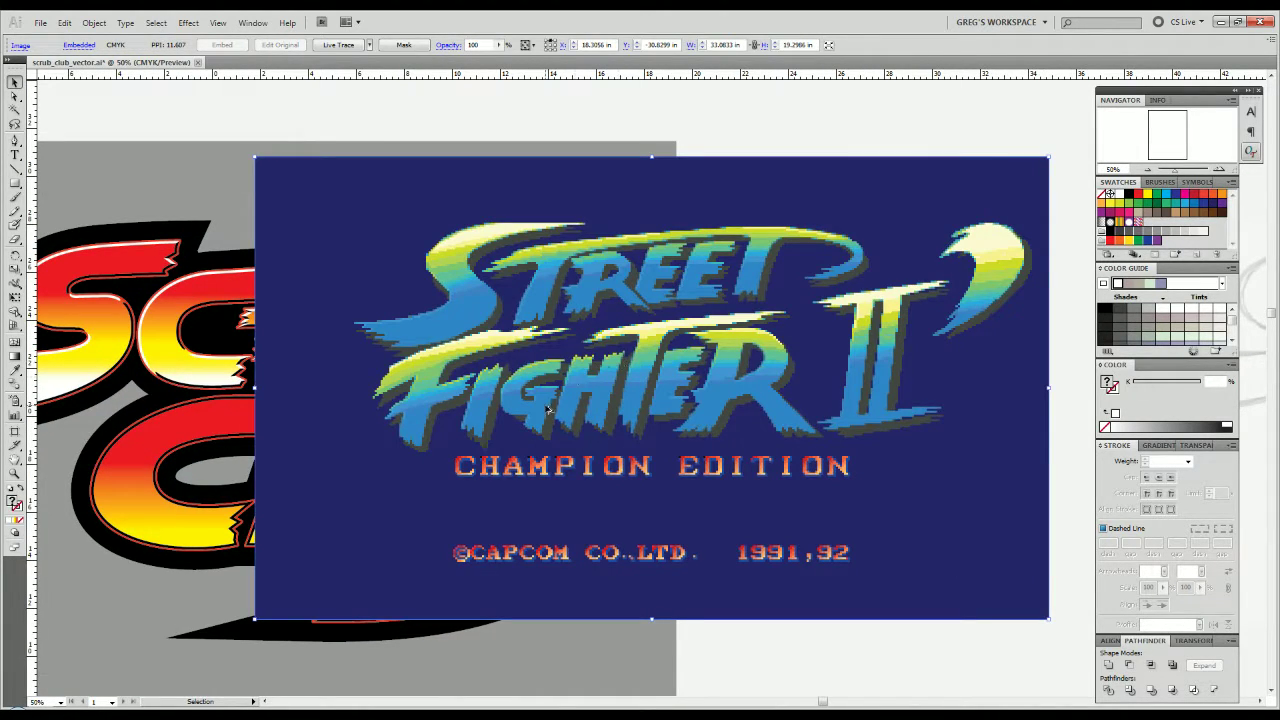
pyautogui.scroll(-1, 577, 402)
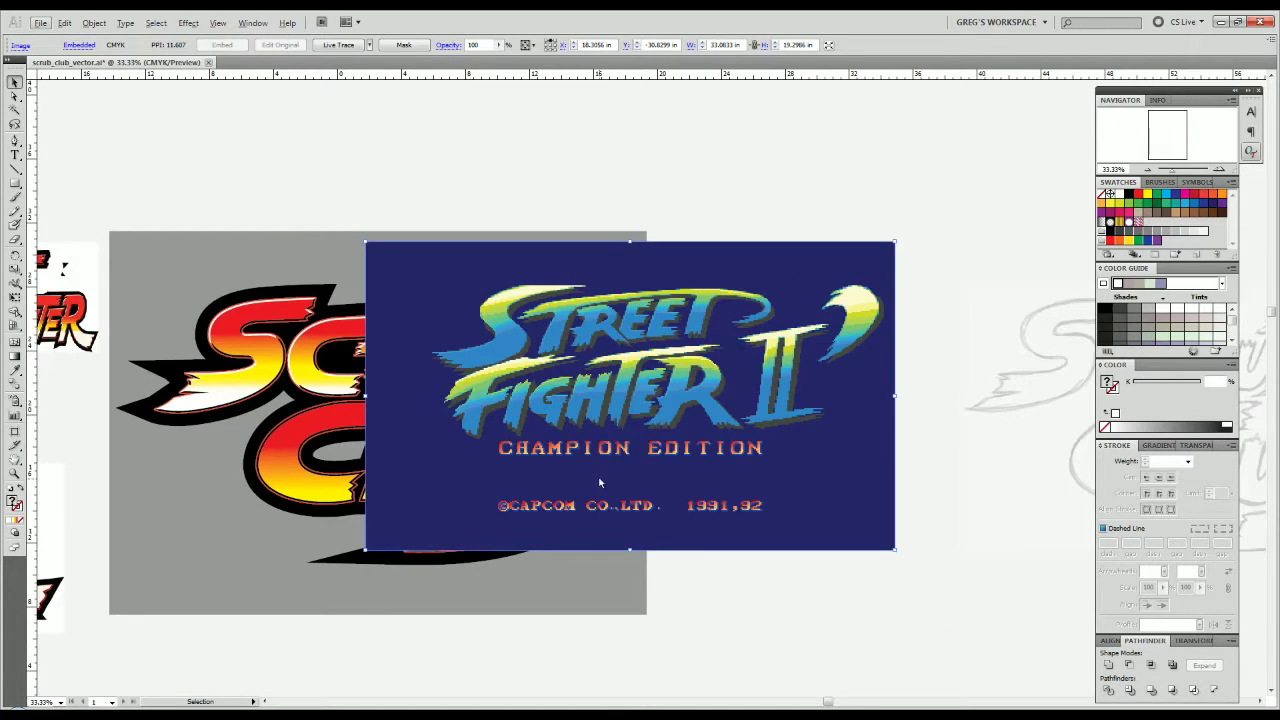
pyautogui.scroll(-1, 722, 491)
# Move the Street Fighter II title image up and away from the colored logo and sketch, and clear the selection.
pyautogui.moveTo(676, 510); pyautogui.dragTo(866, 340)
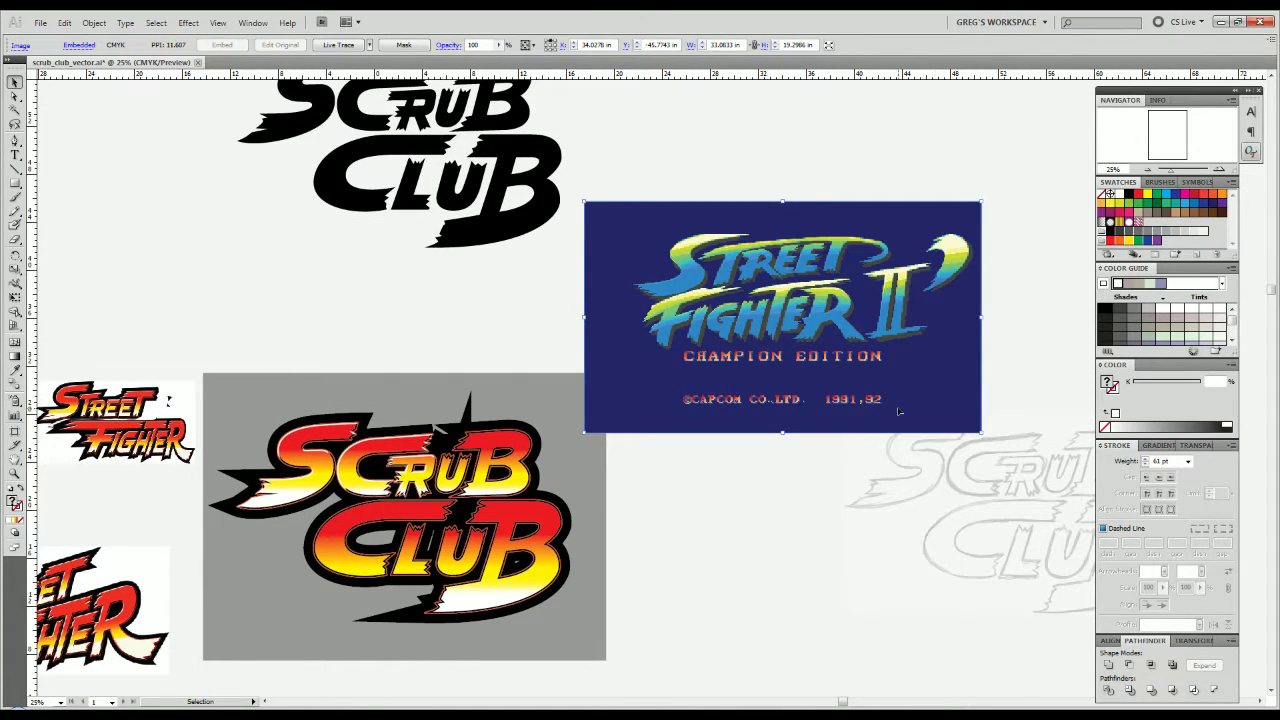
pyautogui.keyDown('shift'); pyautogui.click(985, 440); pyautogui.keyUp('shift')
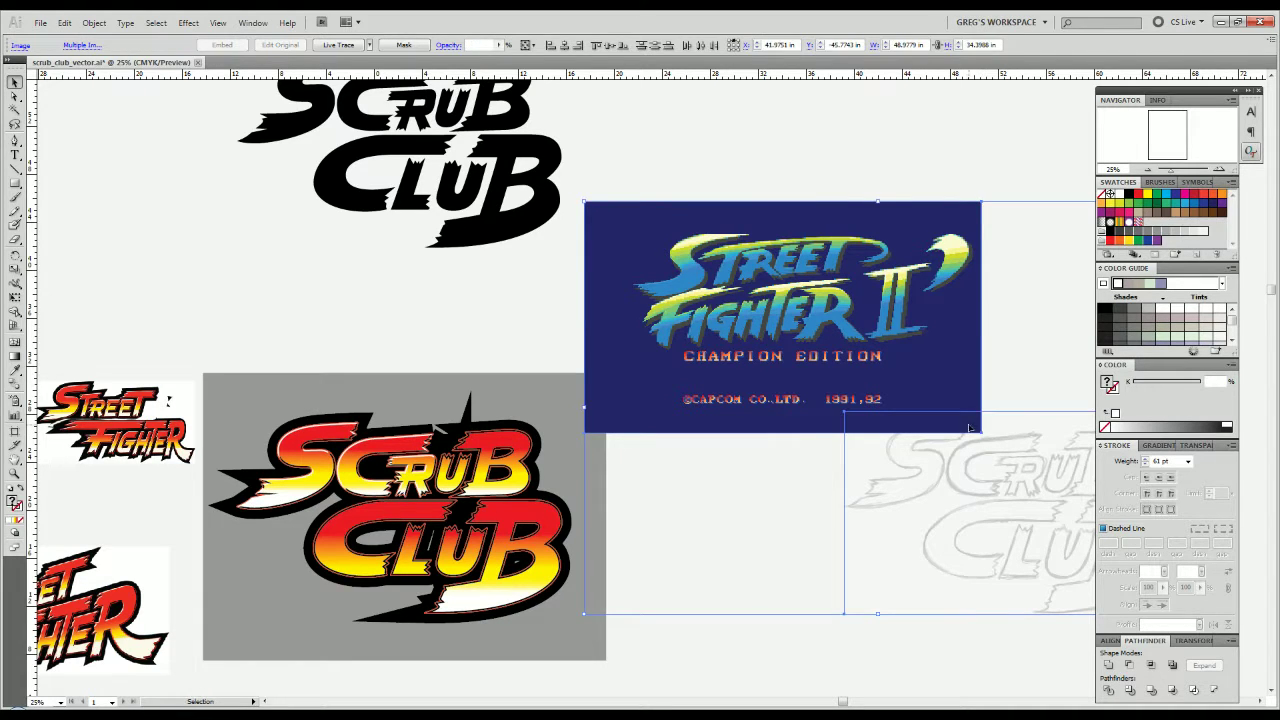
pyautogui.keyDown('shift'); pyautogui.click(875, 392); pyautogui.keyUp('shift')
pyautogui.click(703, 503)
pyautogui.moveTo(705, 415); pyautogui.dragTo(813, 348)
pyautogui.click(647, 565)
pyautogui.scroll(1, 273, 510)
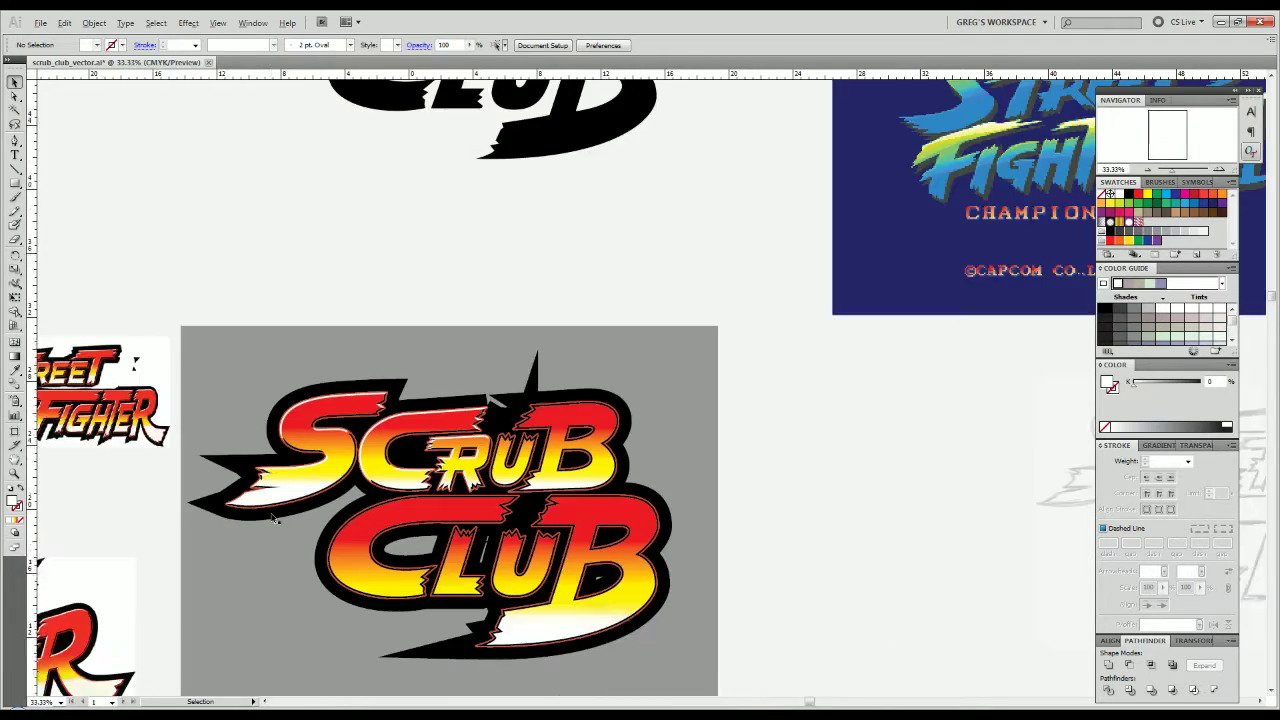
pyautogui.scroll(-1, 275, 518)
pyautogui.scroll(1, 273, 515)
pyautogui.hotkey('alt', 'Tab')
pyautogui.moveTo(791, 591); pyautogui.dragTo(883, 489)
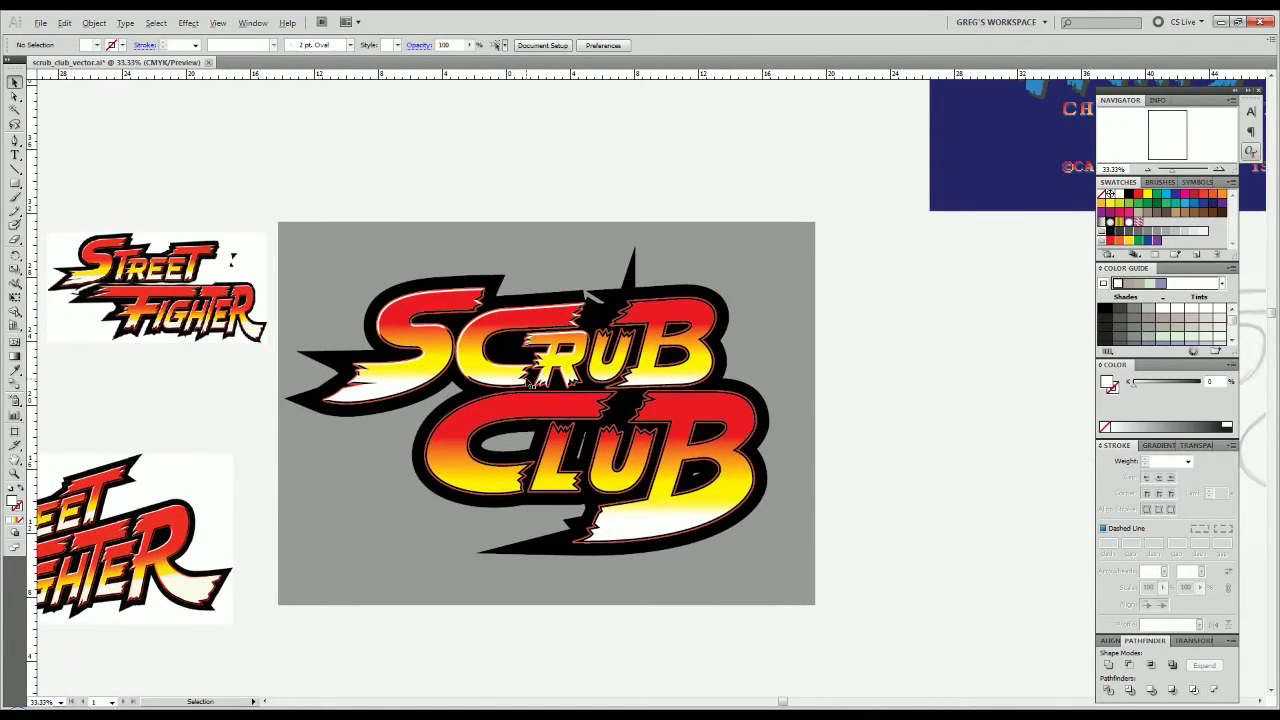
pyautogui.scroll(1, 527, 382)
pyautogui.scroll(-1, 527, 382)
# Isolate the bevel group containing the U of Scrub and show the artwork in outline view.
pyautogui.scroll(2, 683, 335)
pyautogui.scroll(1, 683, 335)
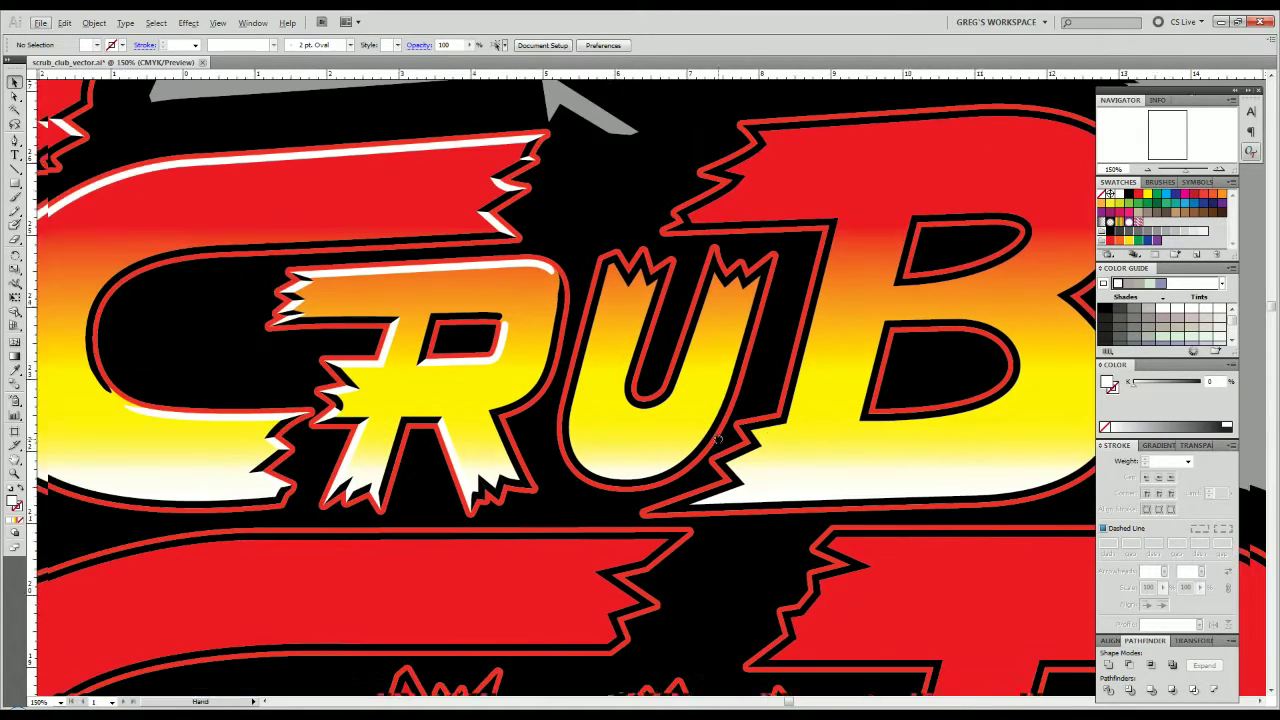
pyautogui.scroll(1, 683, 333)
pyautogui.scroll(3, 686, 320)
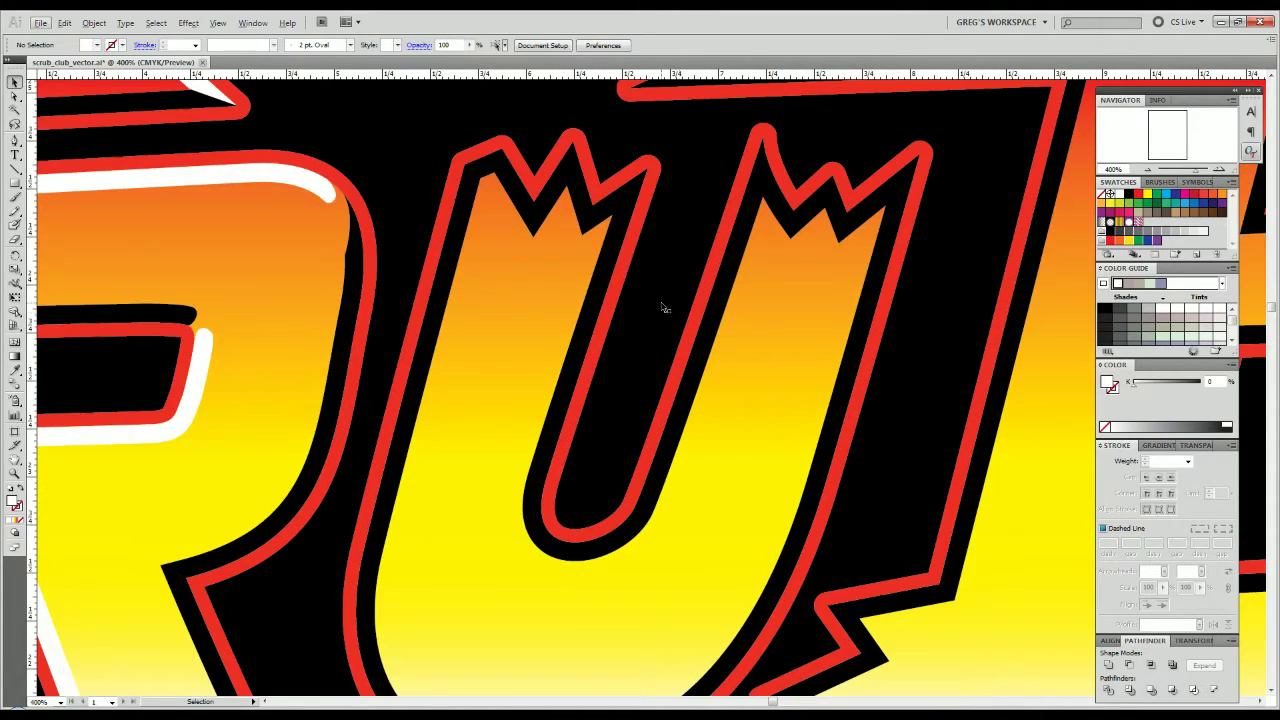
pyautogui.doubleClick(616, 237)
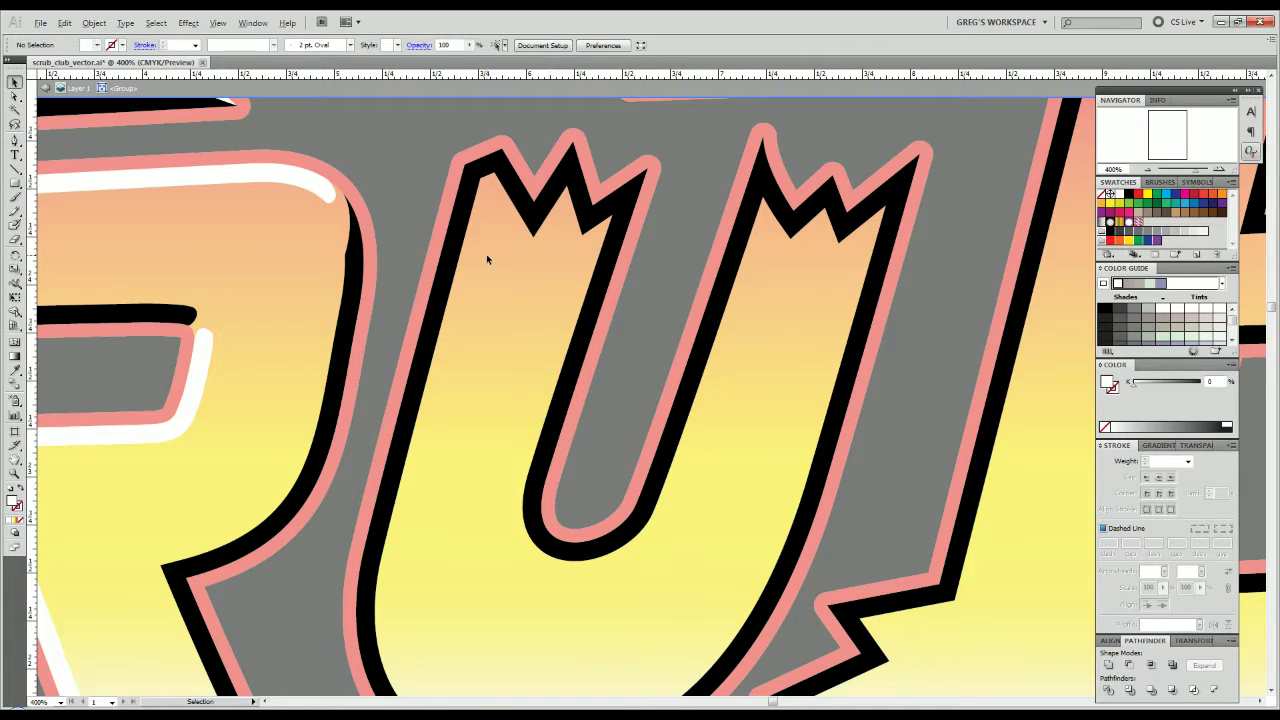
pyautogui.scroll(1, 487, 259)
pyautogui.moveTo(491, 286); pyautogui.dragTo(503, 371)
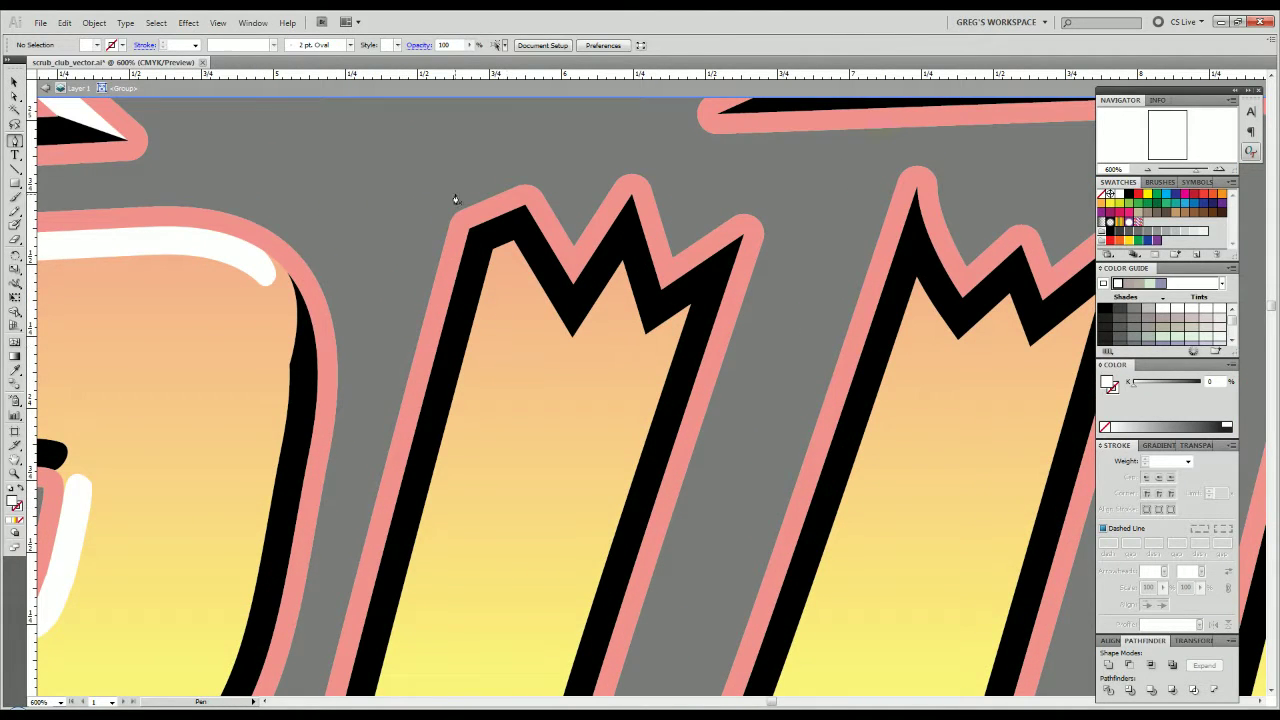
pyautogui.scroll(1, 455, 199)
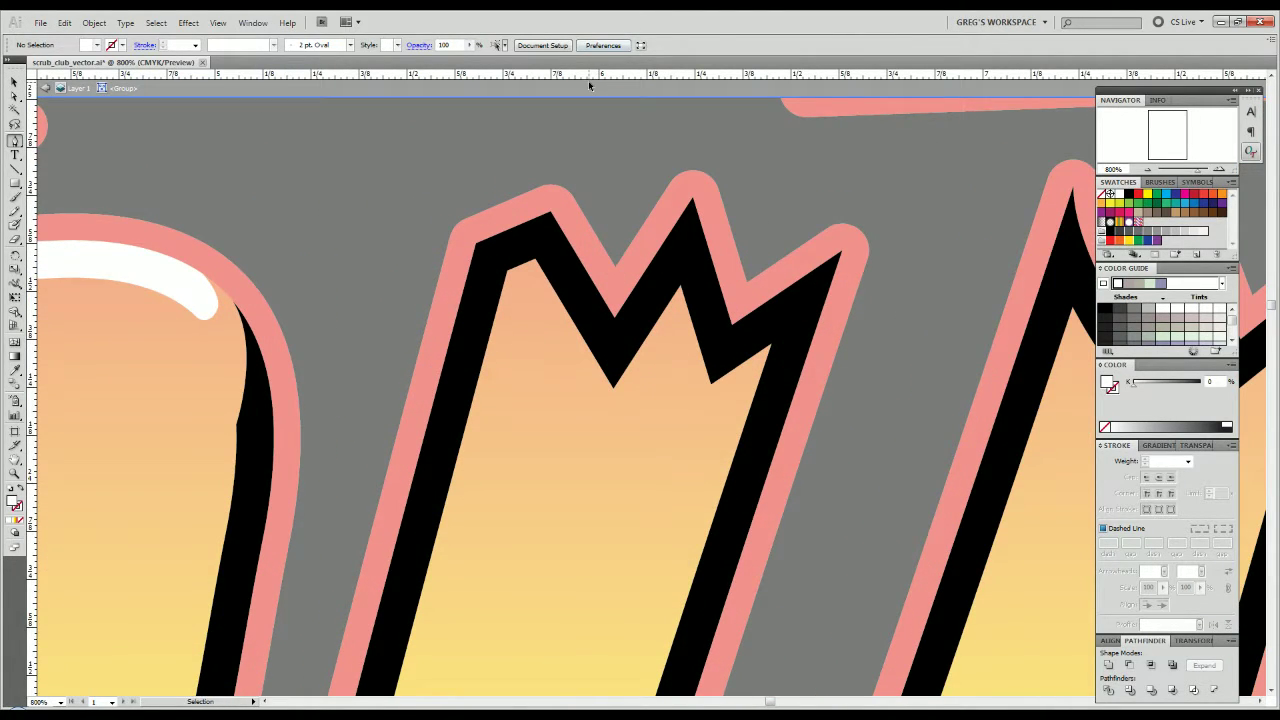
pyautogui.hotkey('ctrl', 'y')
pyautogui.scroll(3, 471, 249)
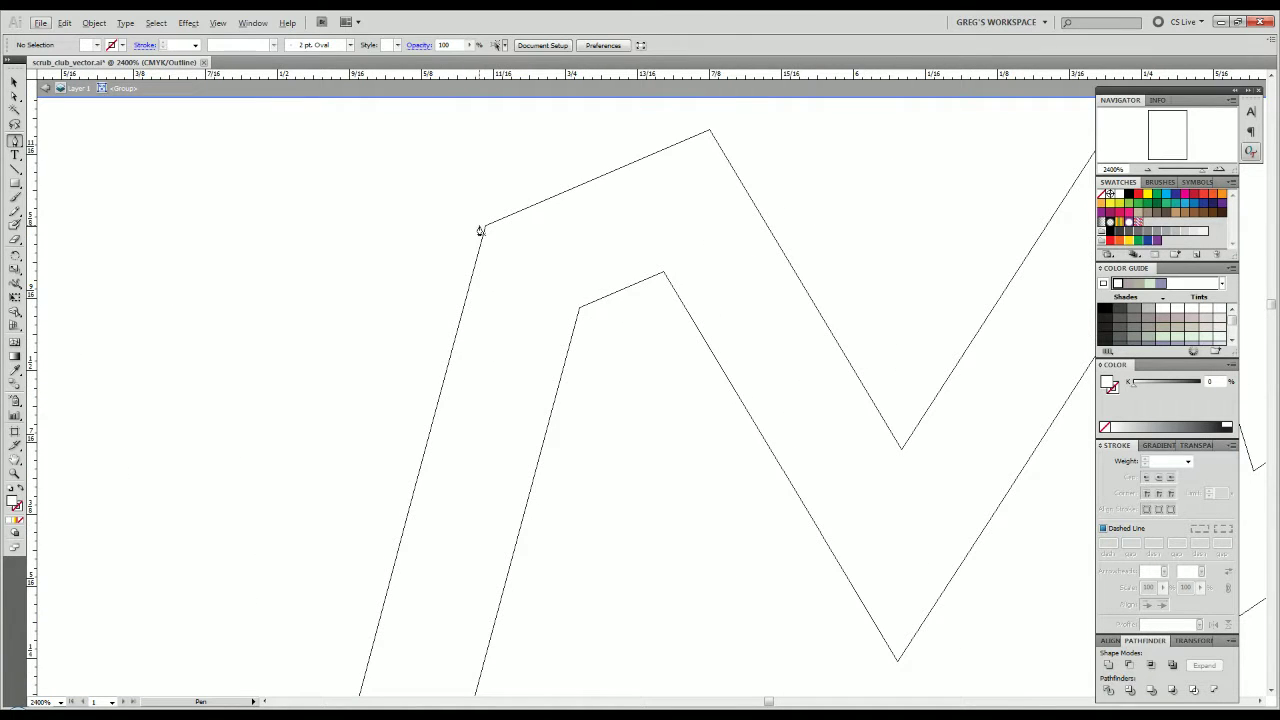
# Start a Pen path on the U's left stem, running from its outer top corner around the inner corner to the first peak.
pyautogui.click(482, 229)
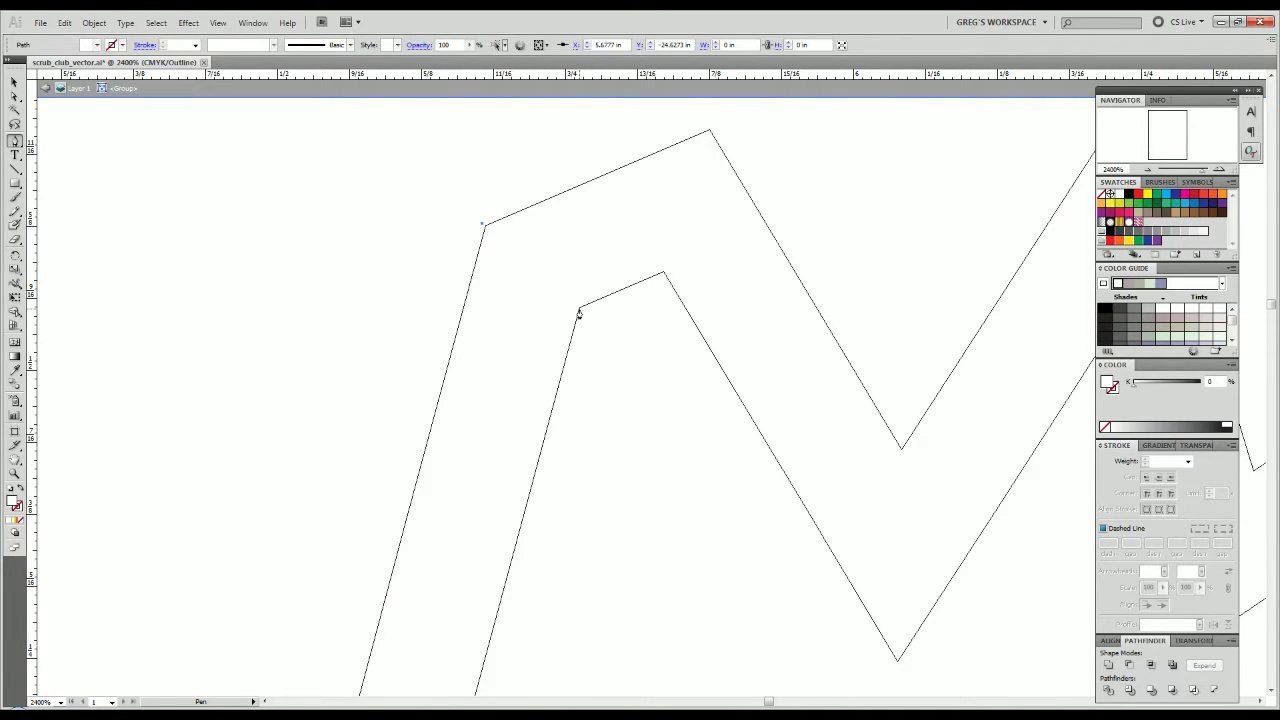
pyautogui.moveTo(578, 312); pyautogui.dragTo(643, 331)
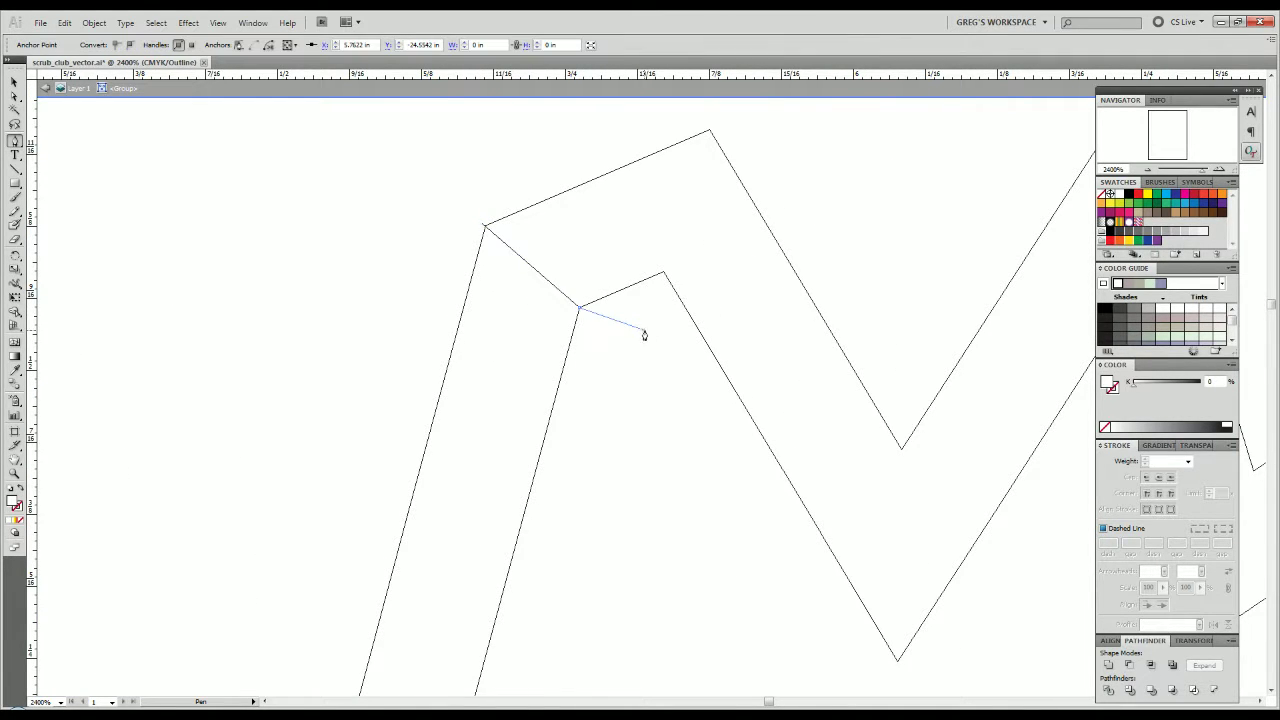
pyautogui.click(662, 275)
pyautogui.press('space')
pyautogui.moveTo(811, 180); pyautogui.dragTo(535, 137)
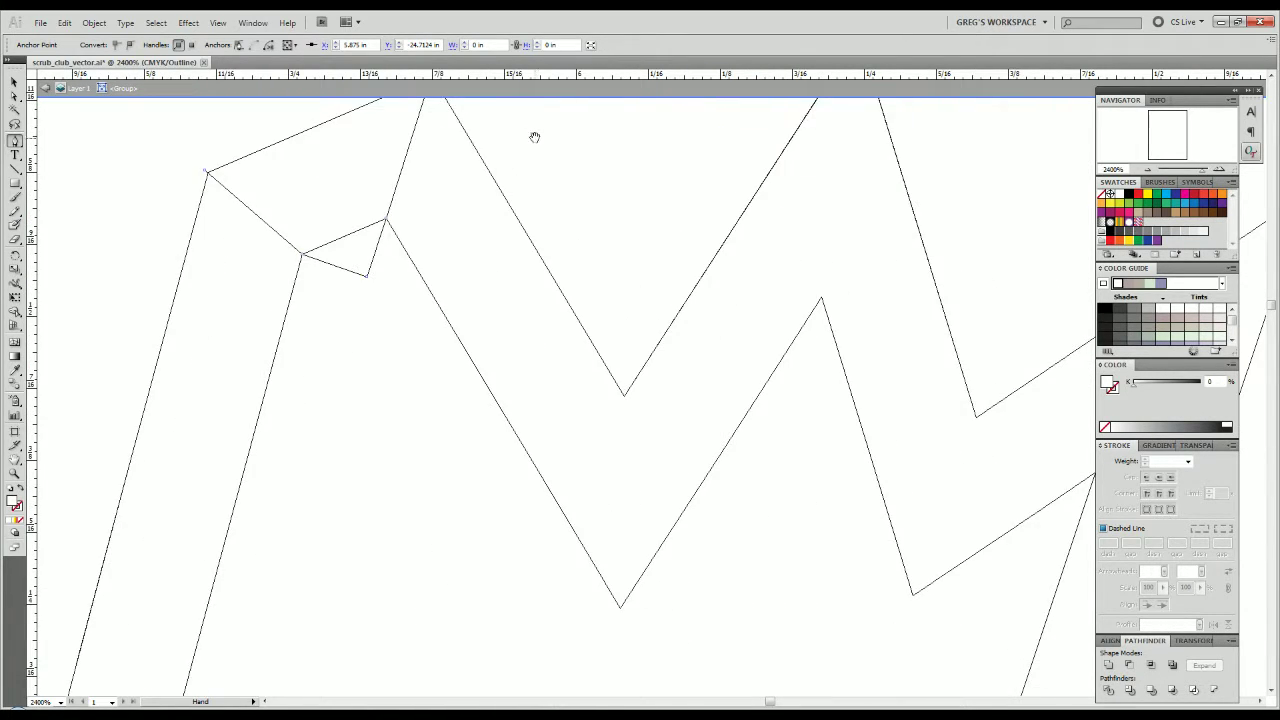
pyautogui.moveTo(577, 251); pyautogui.dragTo(570, 330)
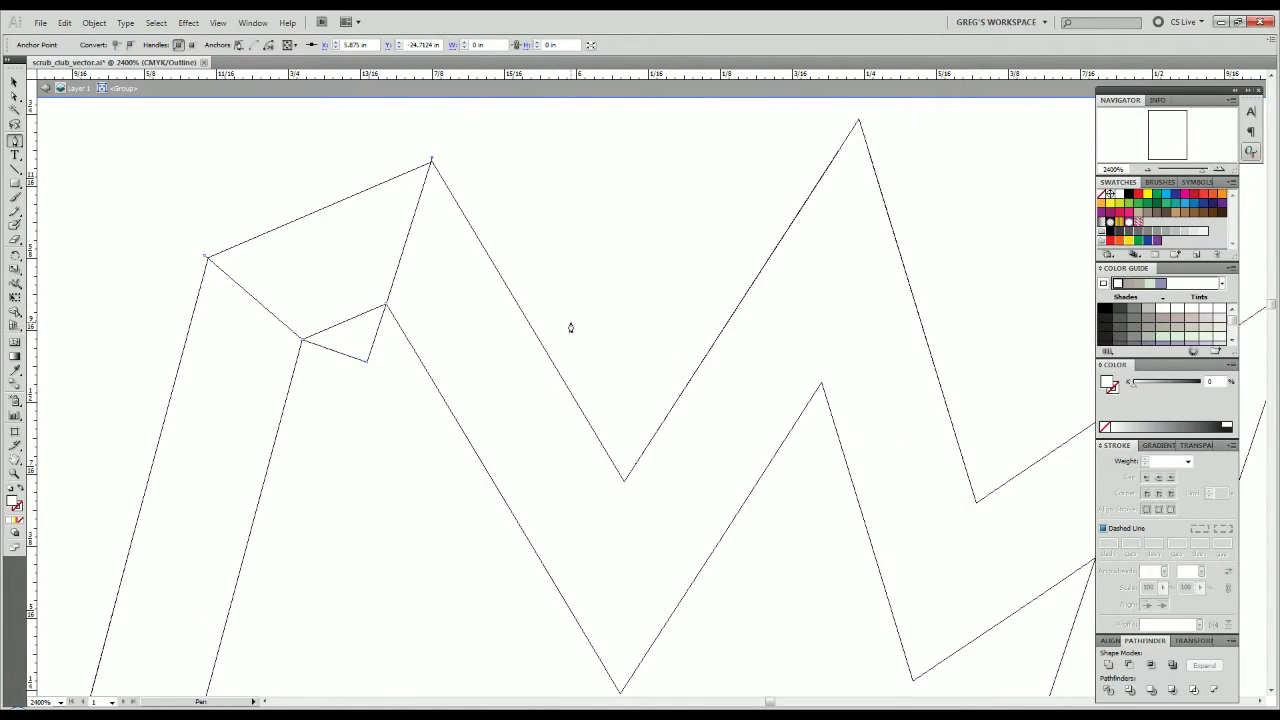
pyautogui.click(434, 152)
# Continue the path down through the outer and inner points of the left stem's first notch, looping just inside the letter.
pyautogui.click(625, 405)
pyautogui.click(624, 486)
pyautogui.moveTo(624, 488); pyautogui.dragTo(620, 314)
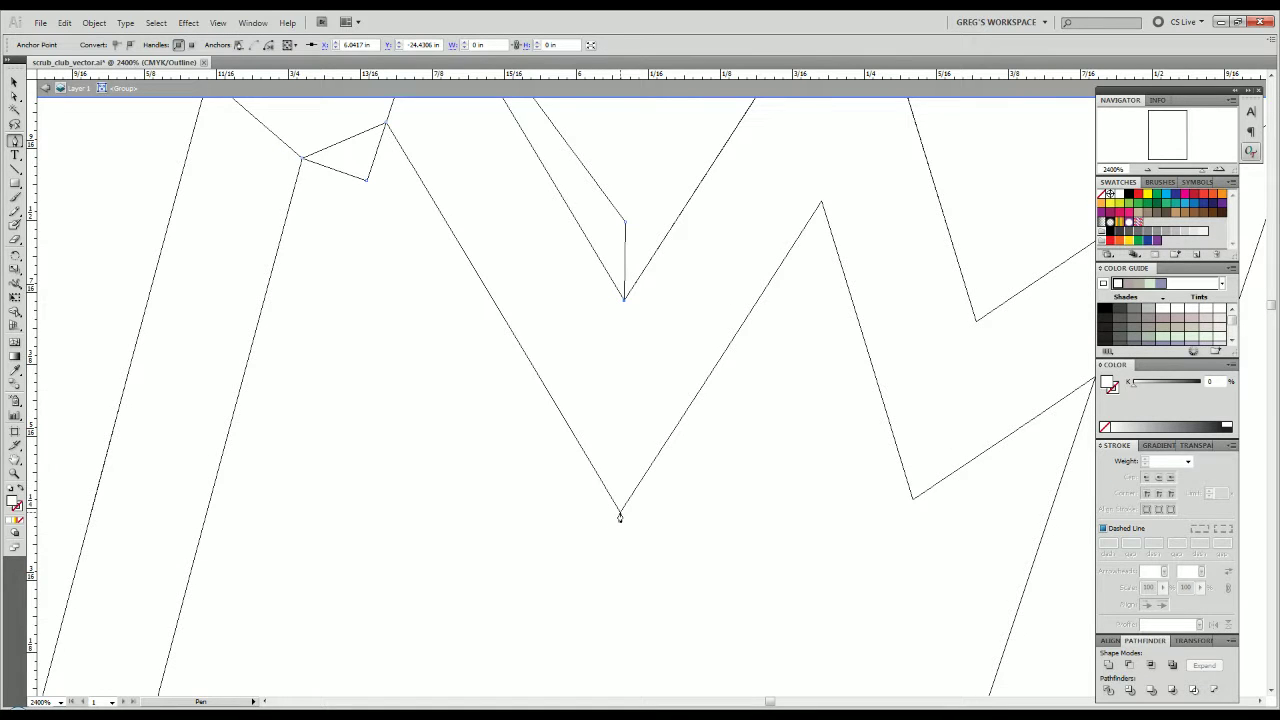
pyautogui.click(620, 513)
pyautogui.click(635, 574)
pyautogui.click(697, 529)
# Carry the path up through the inner and outer points of the left stem's middle peak and just past its tip.
pyautogui.moveTo(806, 378); pyautogui.dragTo(710, 655)
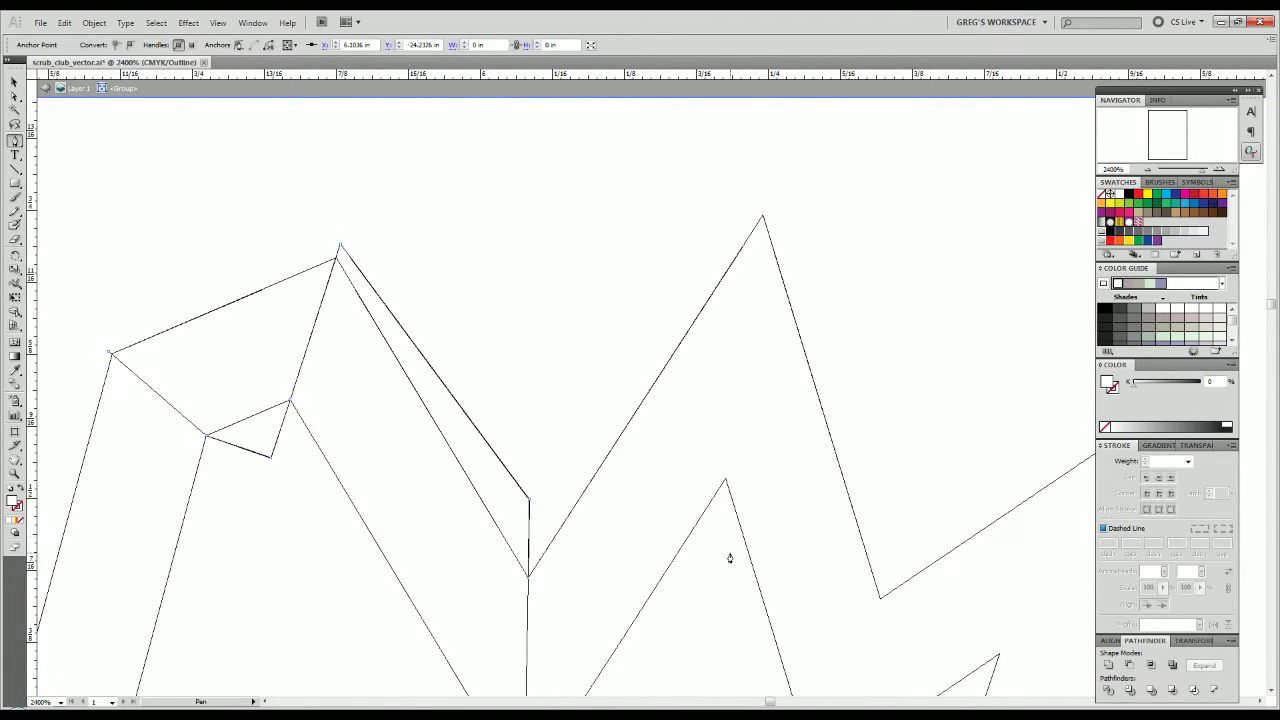
pyautogui.click(721, 520)
pyautogui.scroll(3, 729, 463)
pyautogui.hscroll(1, 729, 463)
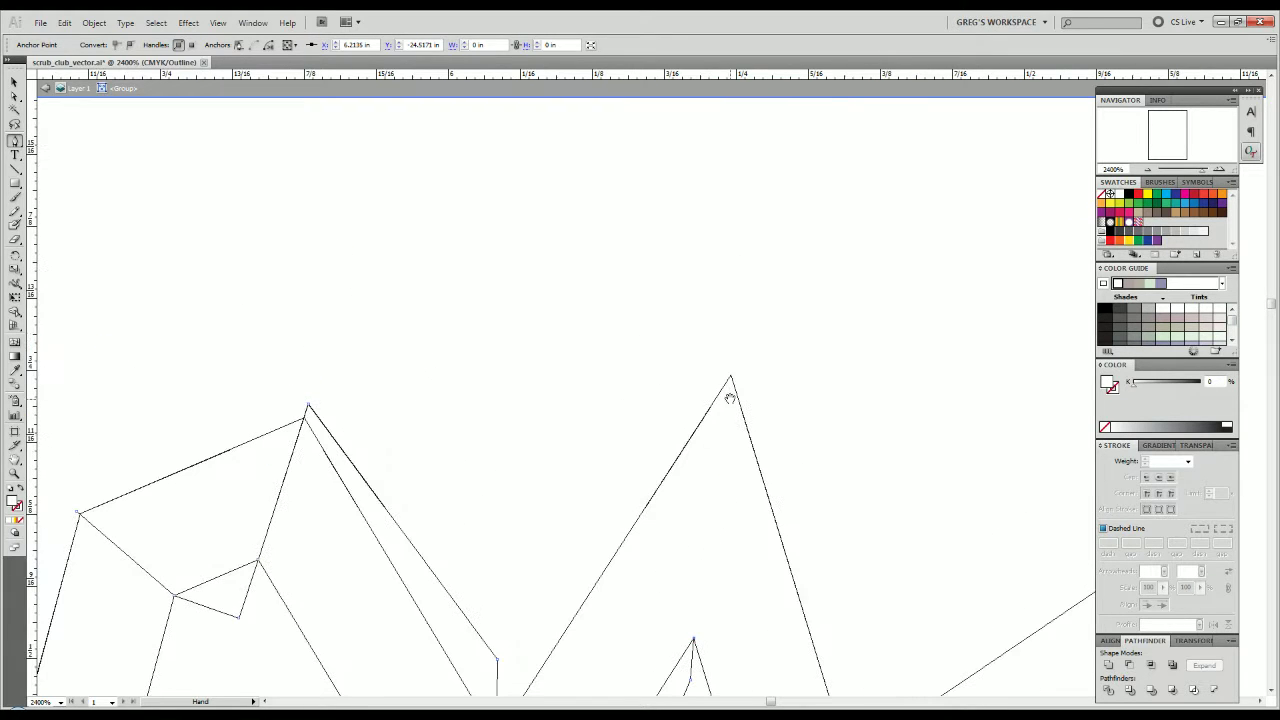
pyautogui.click(732, 368)
pyautogui.click(771, 434)
# Extend the path through the outer and inner points of the left stem's second notch and around below it.
pyautogui.moveTo(820, 460); pyautogui.dragTo(746, 310)
pyautogui.click(752, 469)
pyautogui.moveTo(793, 522); pyautogui.dragTo(738, 298)
pyautogui.click(723, 357)
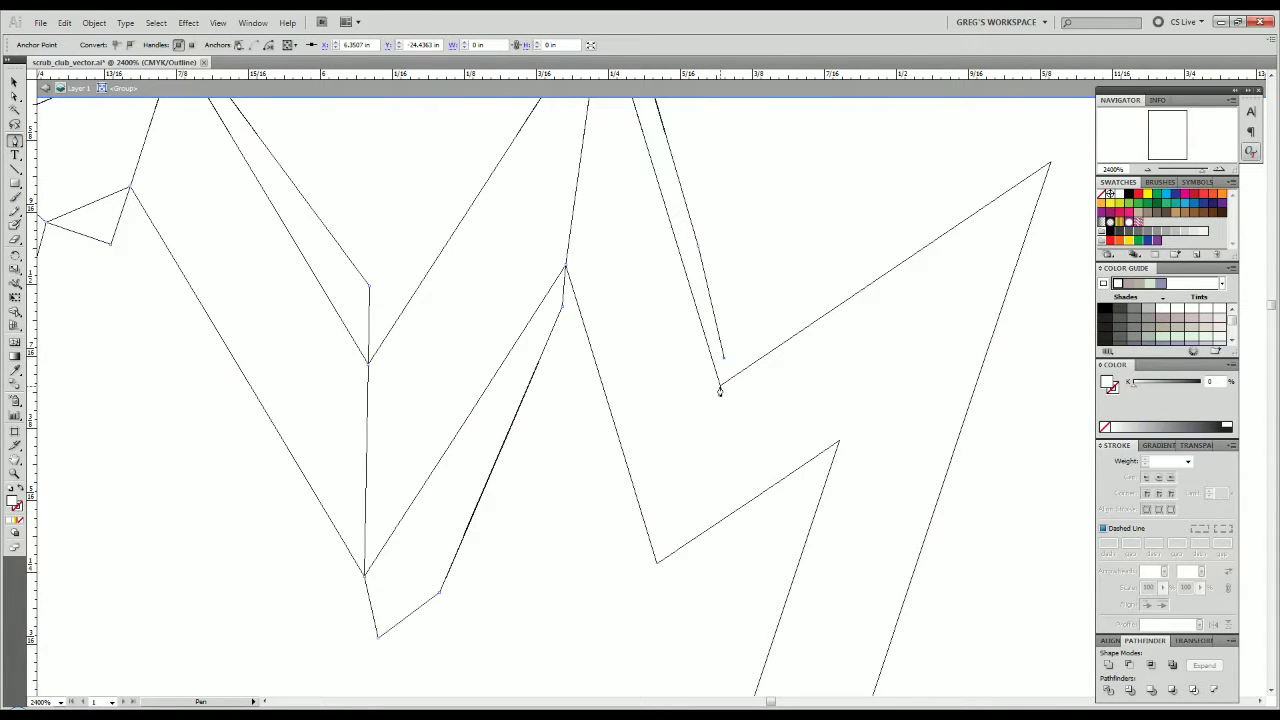
pyautogui.click(719, 386)
pyautogui.click(656, 564)
pyautogui.click(651, 583)
pyautogui.click(716, 564)
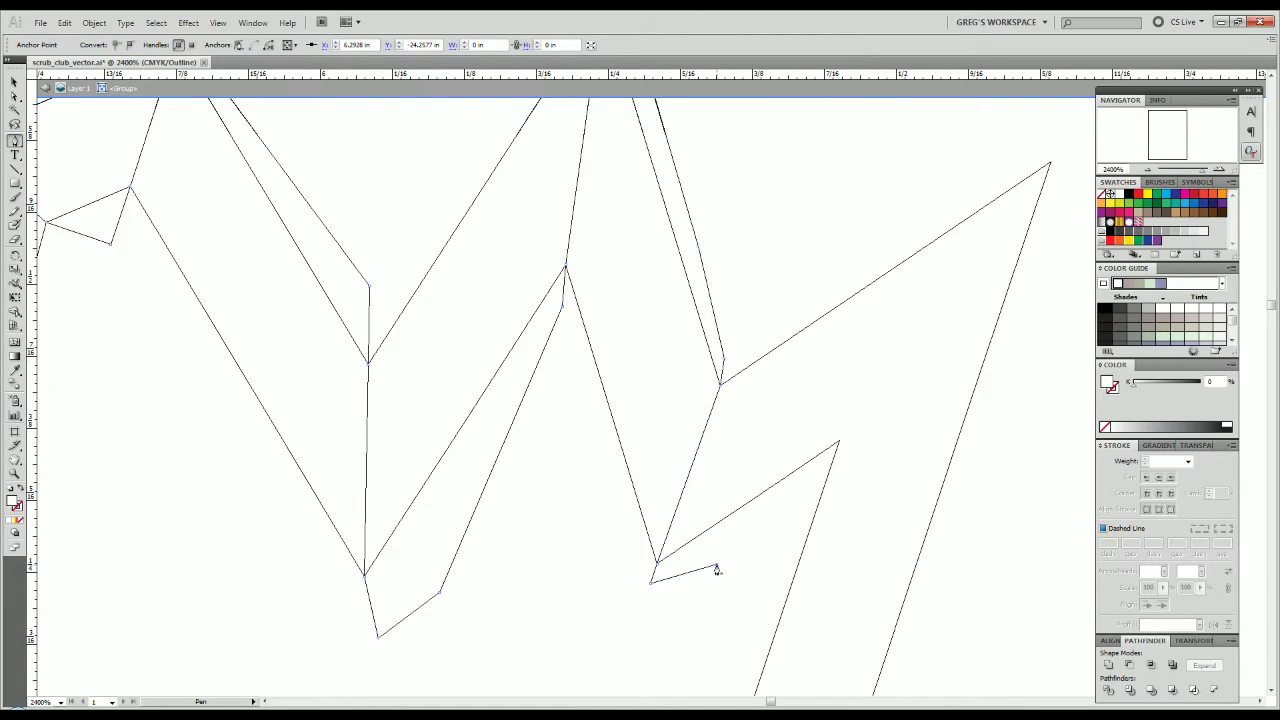
# Continue the path through the inner and outer points of the left stem's last peak and slightly beyond its tip.
pyautogui.moveTo(803, 496); pyautogui.dragTo(610, 624)
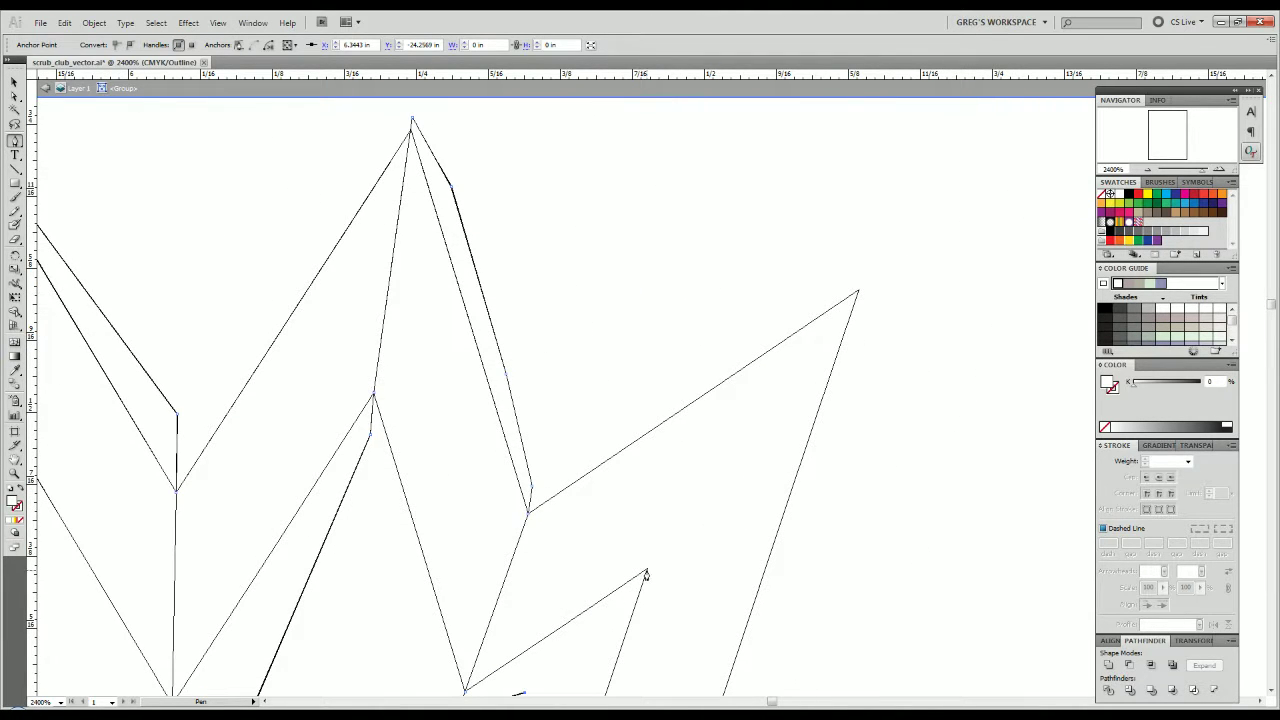
pyautogui.scroll(2, 646, 572)
pyautogui.hscroll(3, 646, 572)
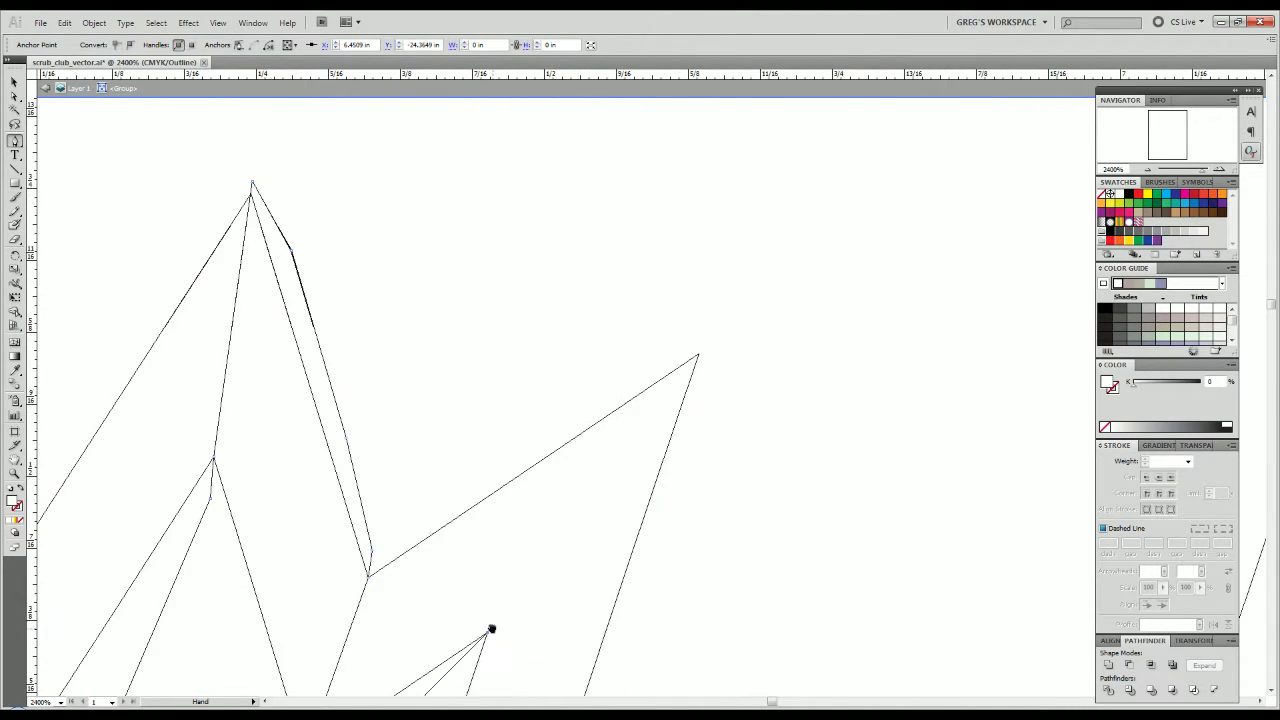
pyautogui.click(698, 358)
pyautogui.click(749, 330)
pyautogui.scroll(-5, 745, 515)
pyautogui.hscroll(-2, 745, 515)
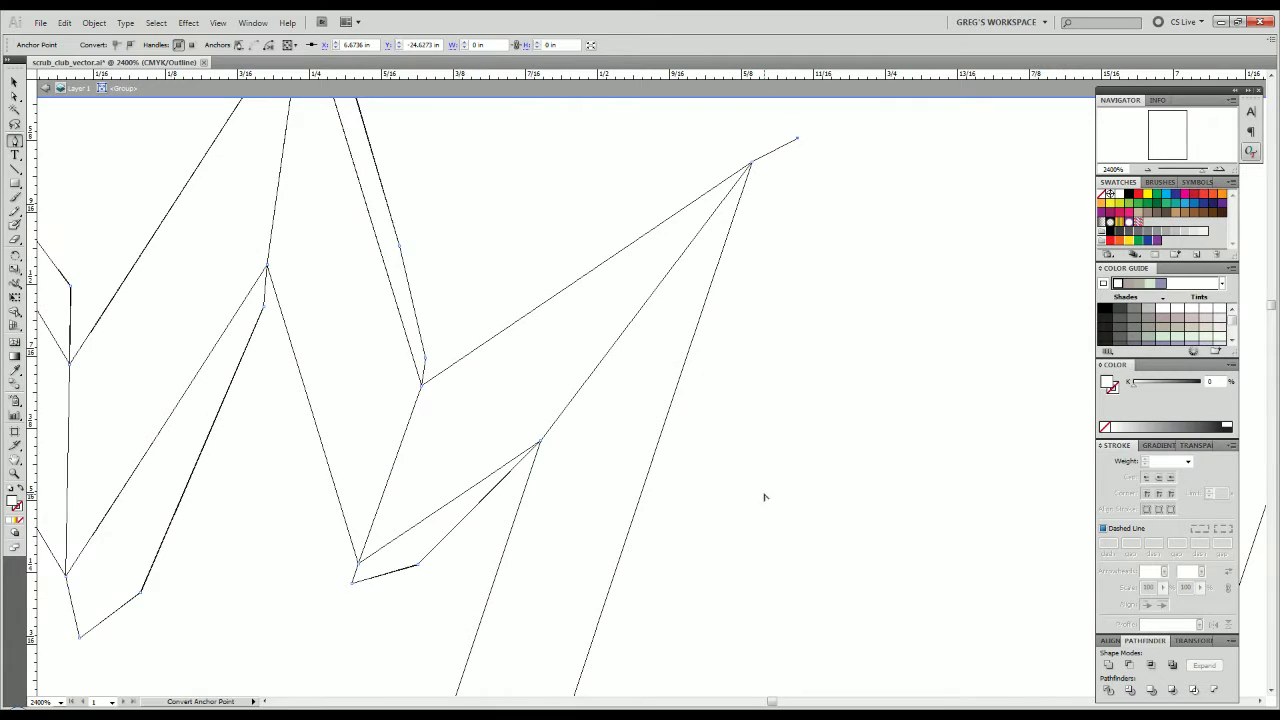
pyautogui.scroll(-4, 766, 500)
pyautogui.moveTo(766, 524); pyautogui.dragTo(760, 389)
pyautogui.click(757, 492)
pyautogui.moveTo(750, 555); pyautogui.dragTo(540, 597)
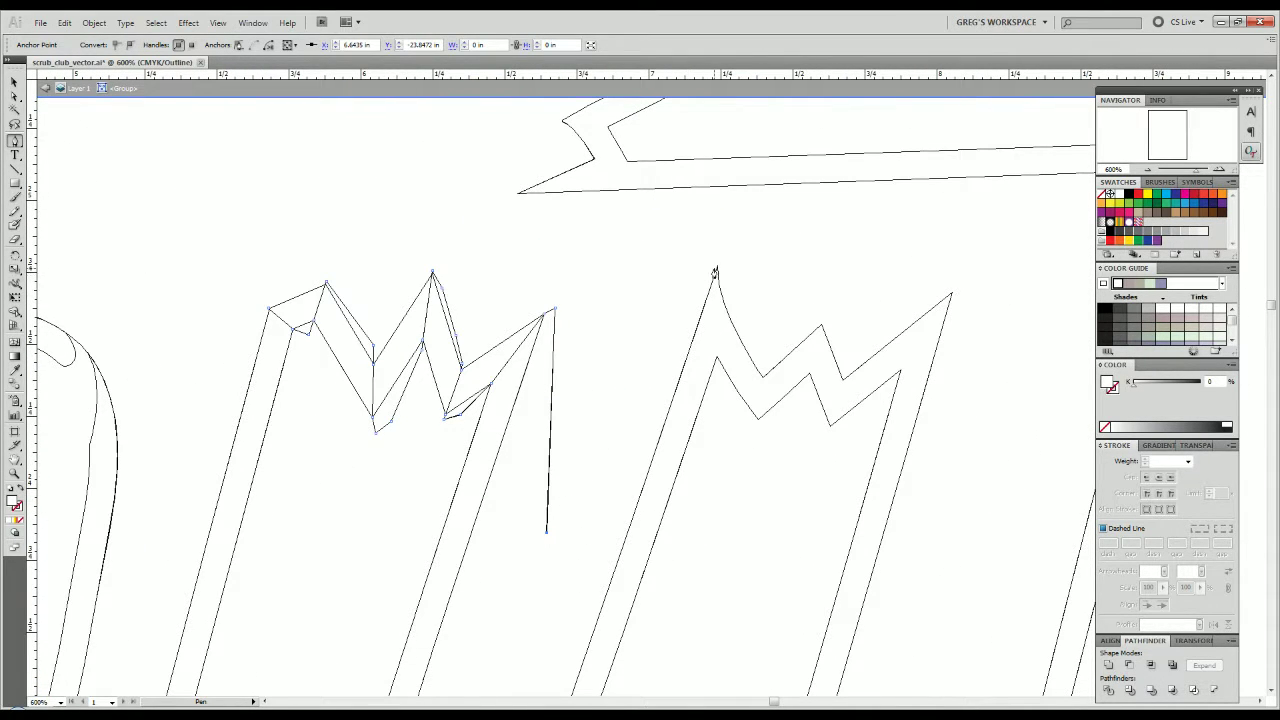
pyautogui.hotkey('ctrl', 'z')
# Run the path across to the right stem's first peak, through its outer and inner points and slightly inside the letter.
pyautogui.click(716, 257)
pyautogui.hotkey('ctrl', '+')
pyautogui.hotkey('ctrl', '+')
pyautogui.hotkey('ctrl', '+')
pyautogui.hotkey('ctrl', '+')
pyautogui.hotkey('ctrl', '+')
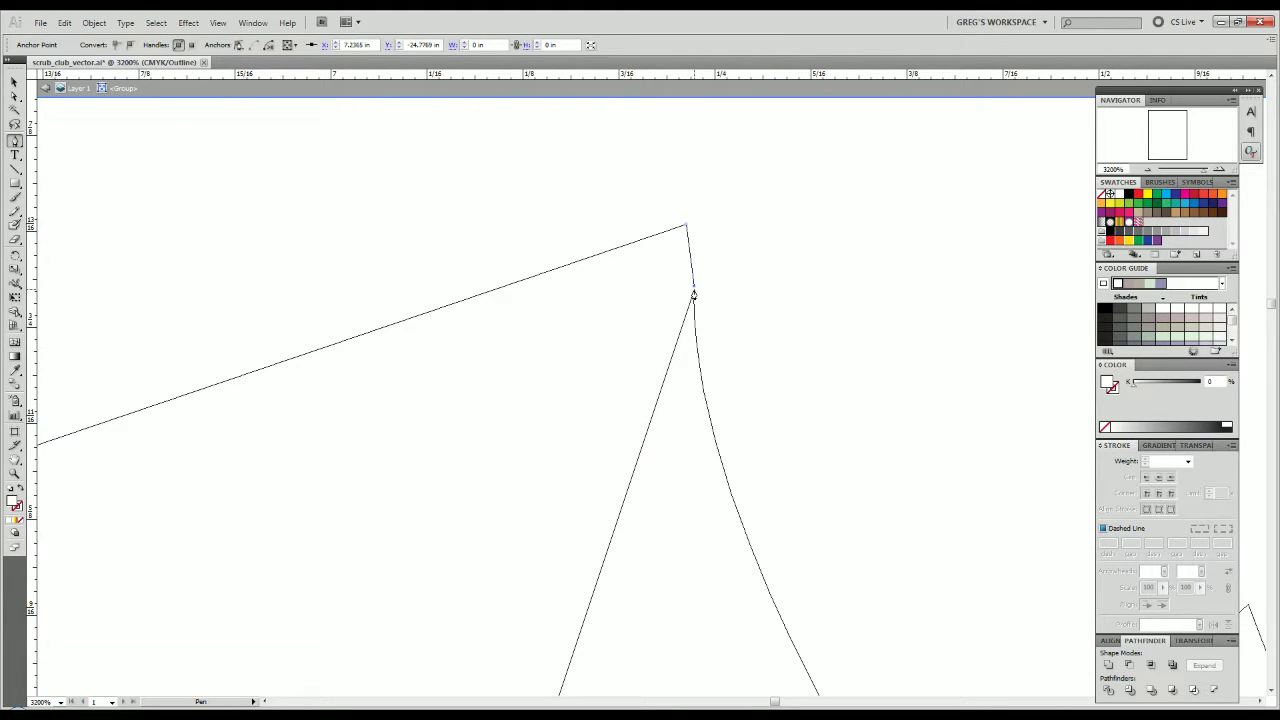
pyautogui.click(694, 292)
pyautogui.moveTo(682, 442); pyautogui.dragTo(683, 254)
pyautogui.scroll(-1, 680, 429)
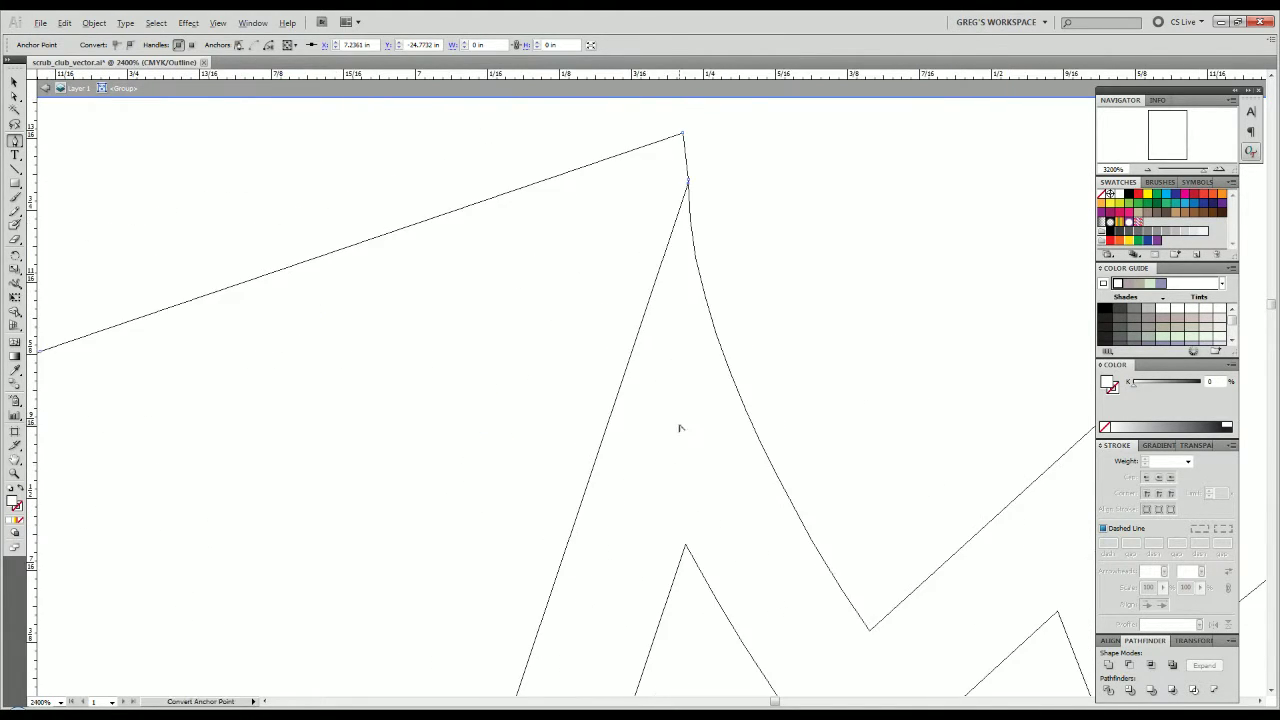
pyautogui.scroll(3, 680, 500)
pyautogui.moveTo(679, 503); pyautogui.dragTo(563, 251)
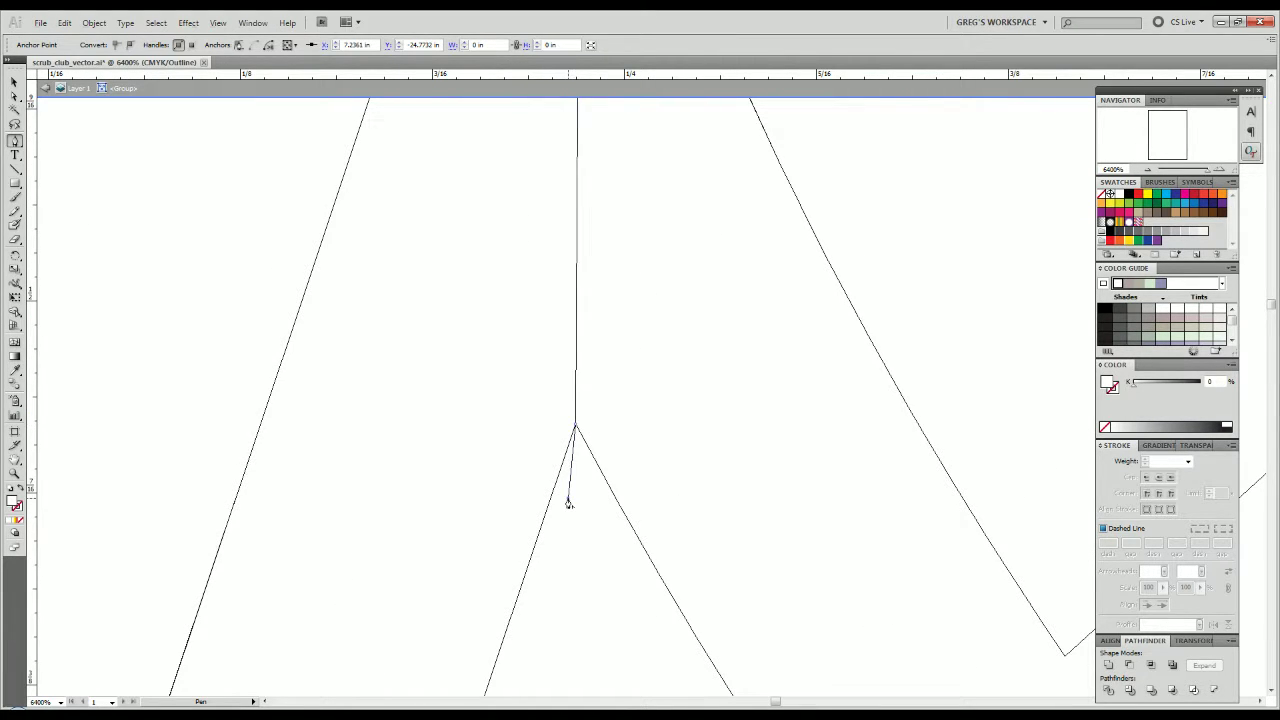
# Loop the path just below the right stem's first notch and up to the notch's inner point.
pyautogui.scroll(-4, 574, 500)
pyautogui.click(566, 465)
pyautogui.click(595, 477)
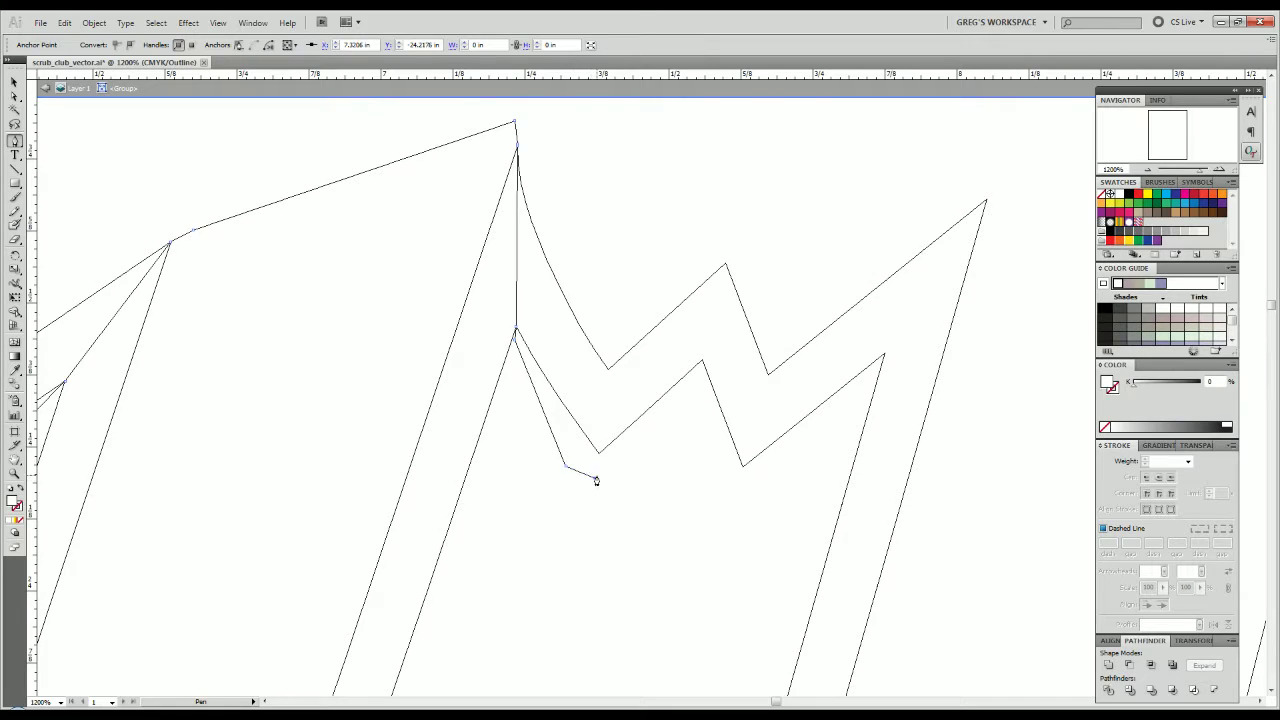
pyautogui.scroll(4, 606, 480)
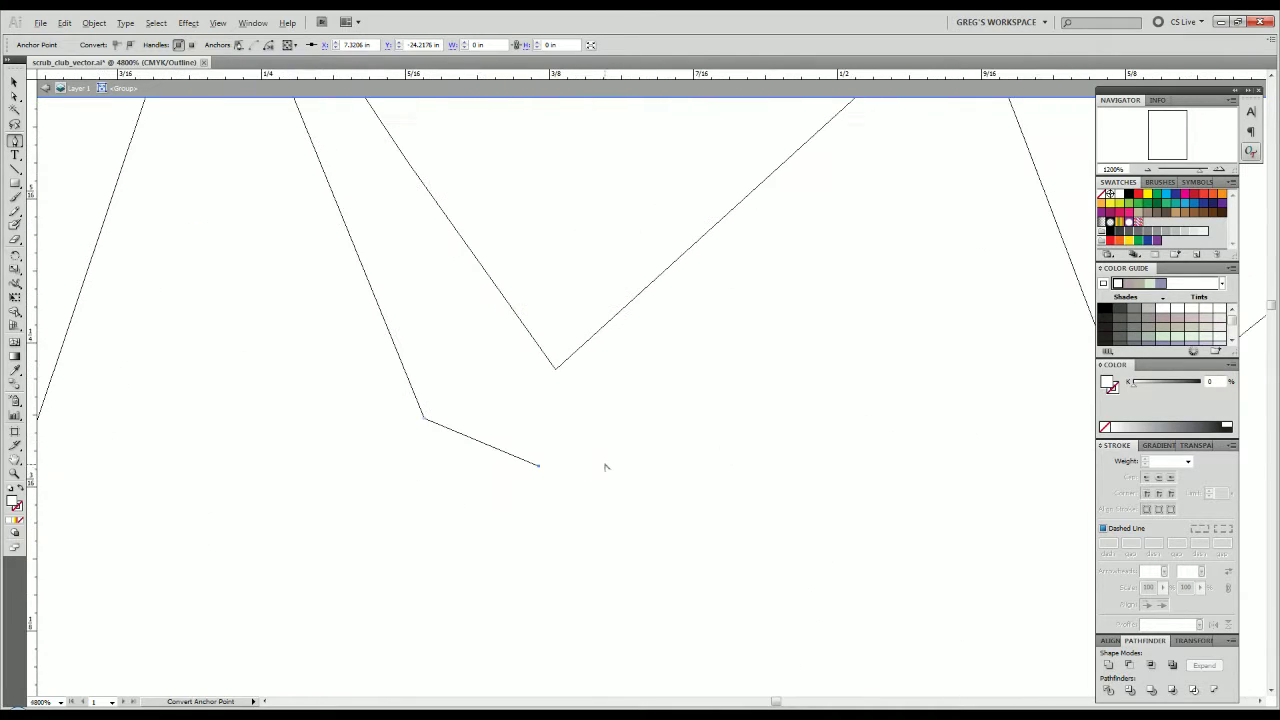
pyautogui.click(554, 372)
pyautogui.scroll(3, 591, 286)
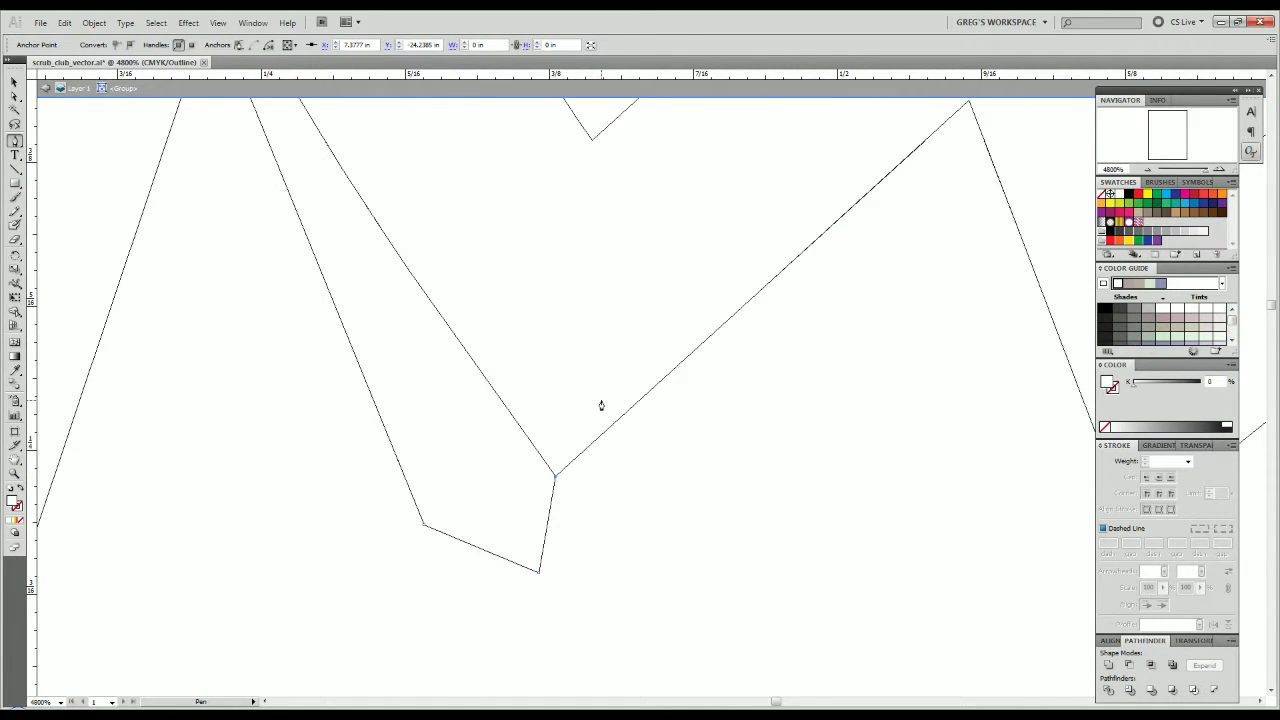
# Carry the path through the outer point of the right stem's first notch and beyond it, above the letter.
pyautogui.scroll(-7, 601, 405)
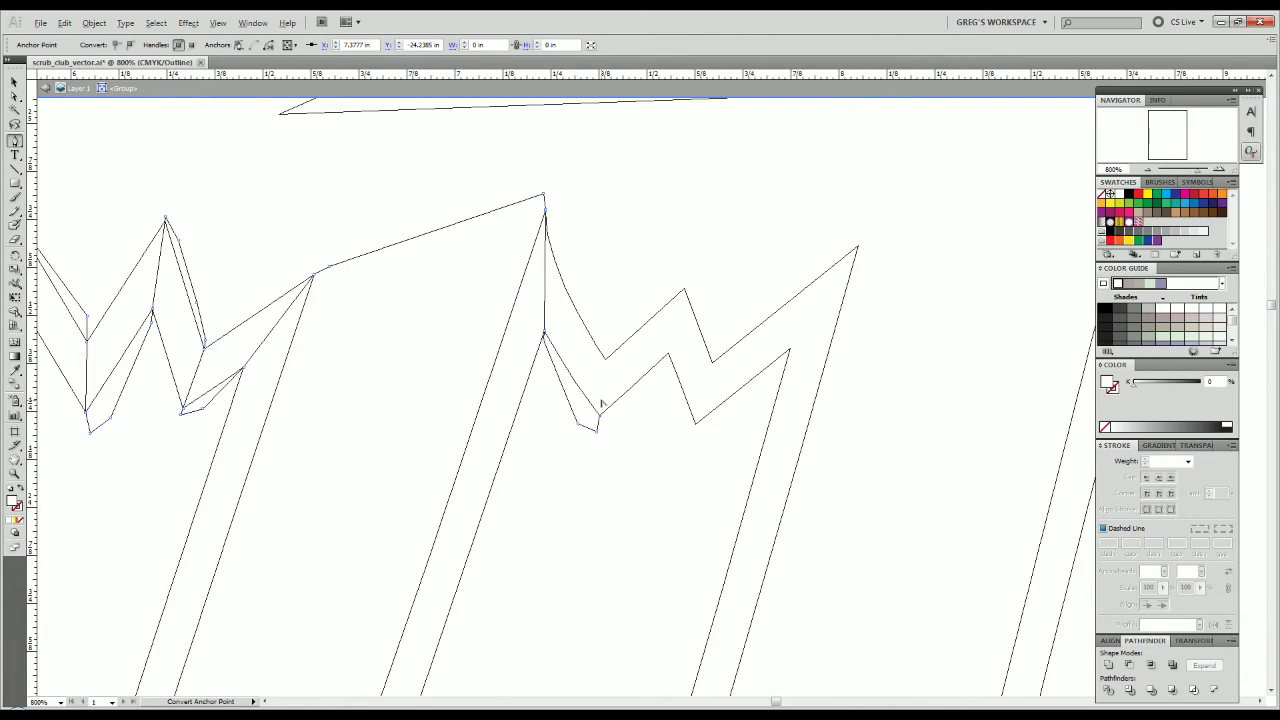
pyautogui.scroll(-4, 601, 405)
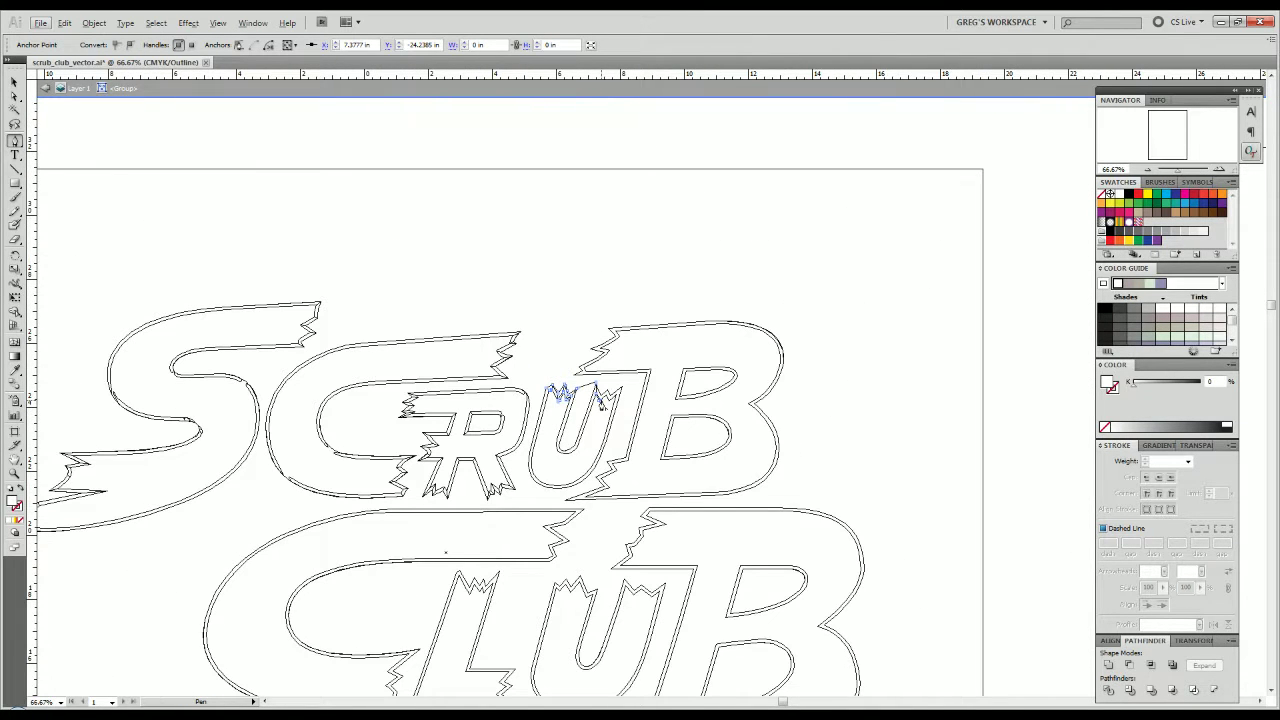
pyautogui.scroll(-2, 601, 405)
pyautogui.scroll(3, 601, 405)
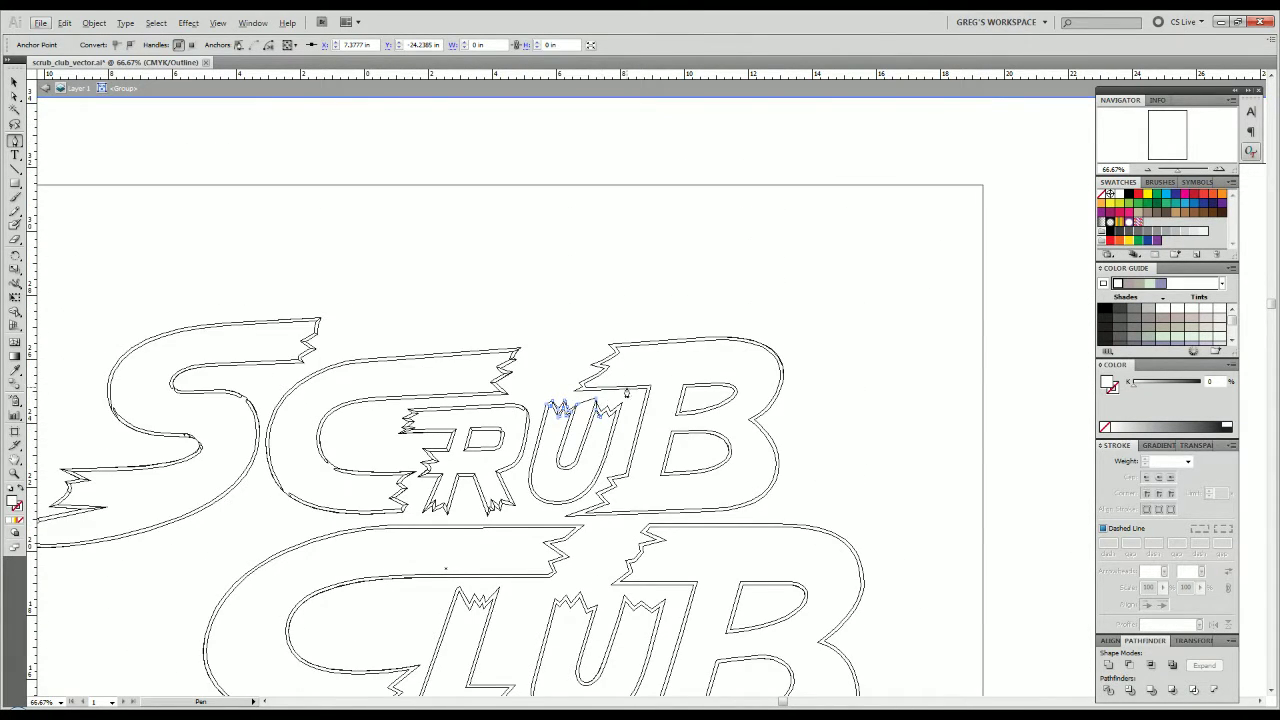
pyautogui.scroll(-2, 578, 472)
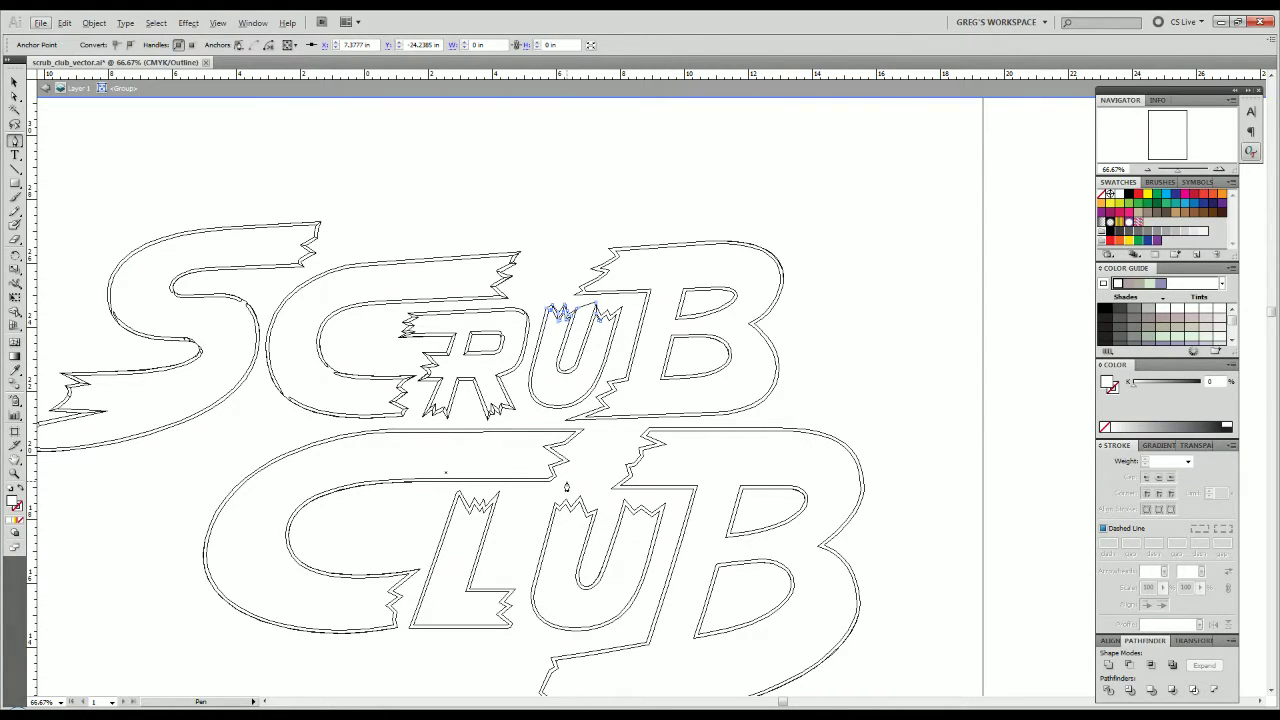
pyautogui.scroll(9, 566, 487)
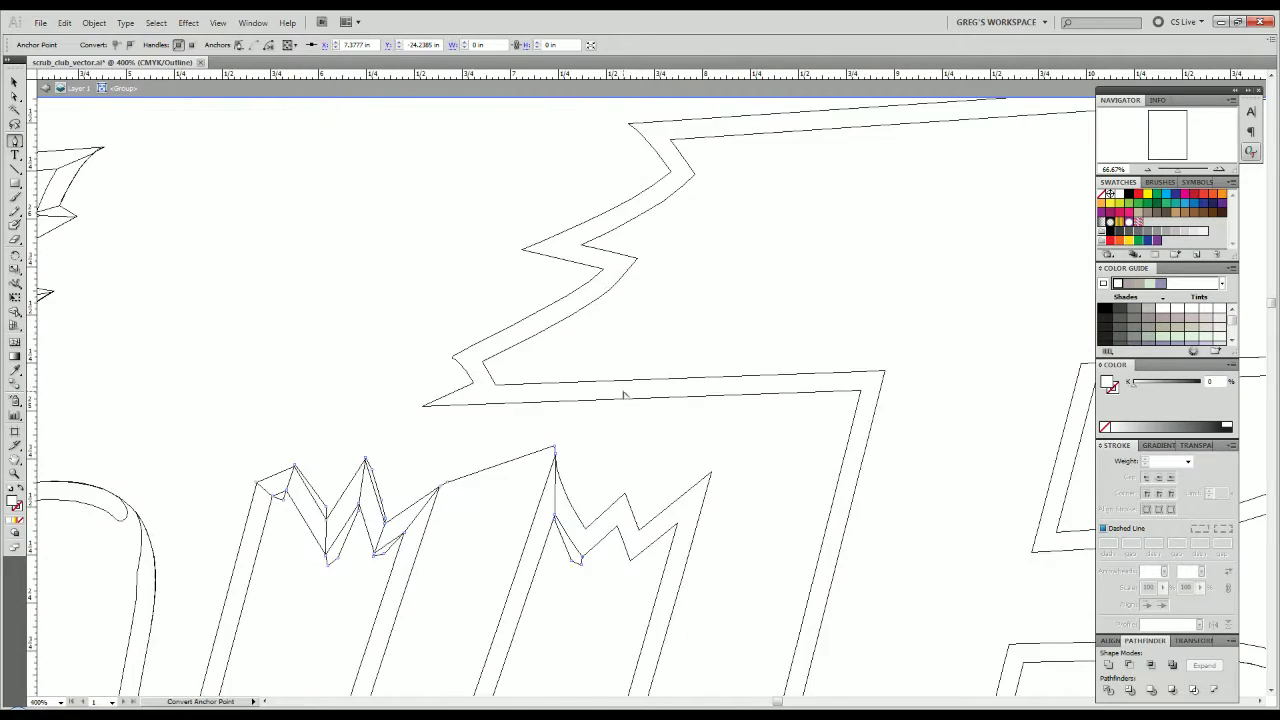
pyautogui.moveTo(541, 466); pyautogui.dragTo(511, 401)
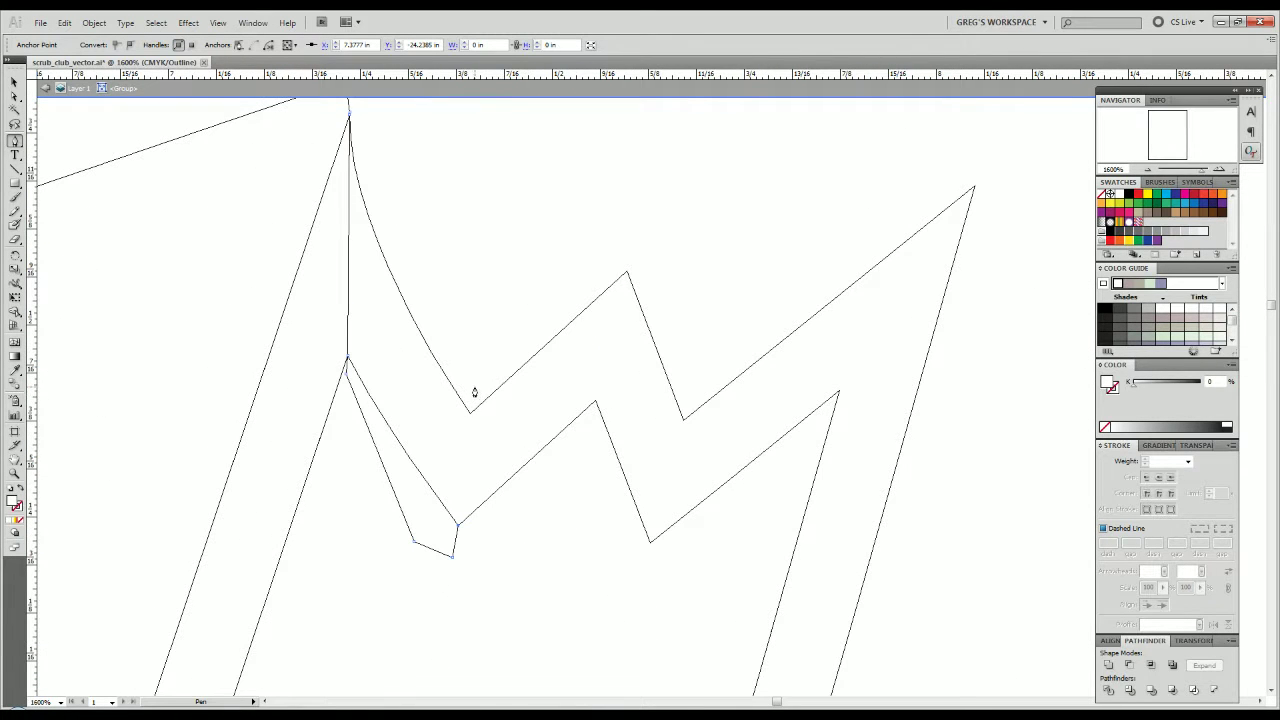
pyautogui.click(470, 411)
pyautogui.scroll(-10, 547, 440)
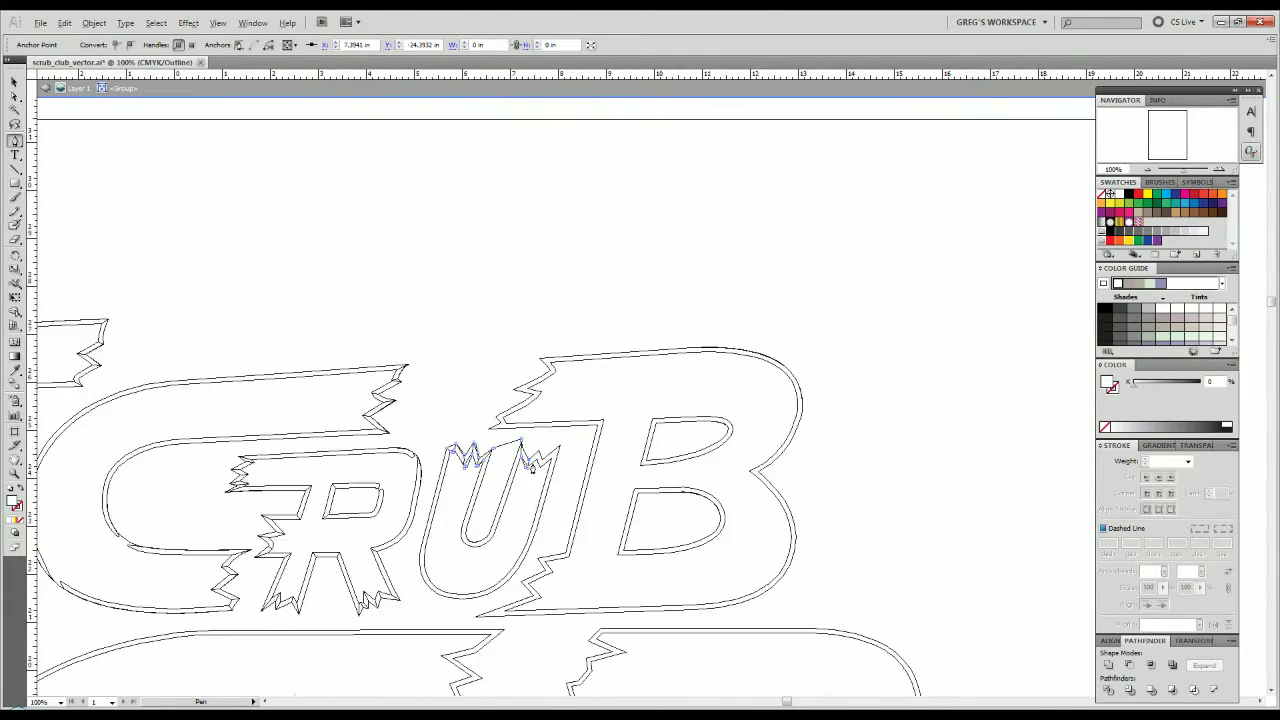
pyautogui.moveTo(519, 519); pyautogui.dragTo(597, 371)
pyautogui.scroll(10, 614, 321)
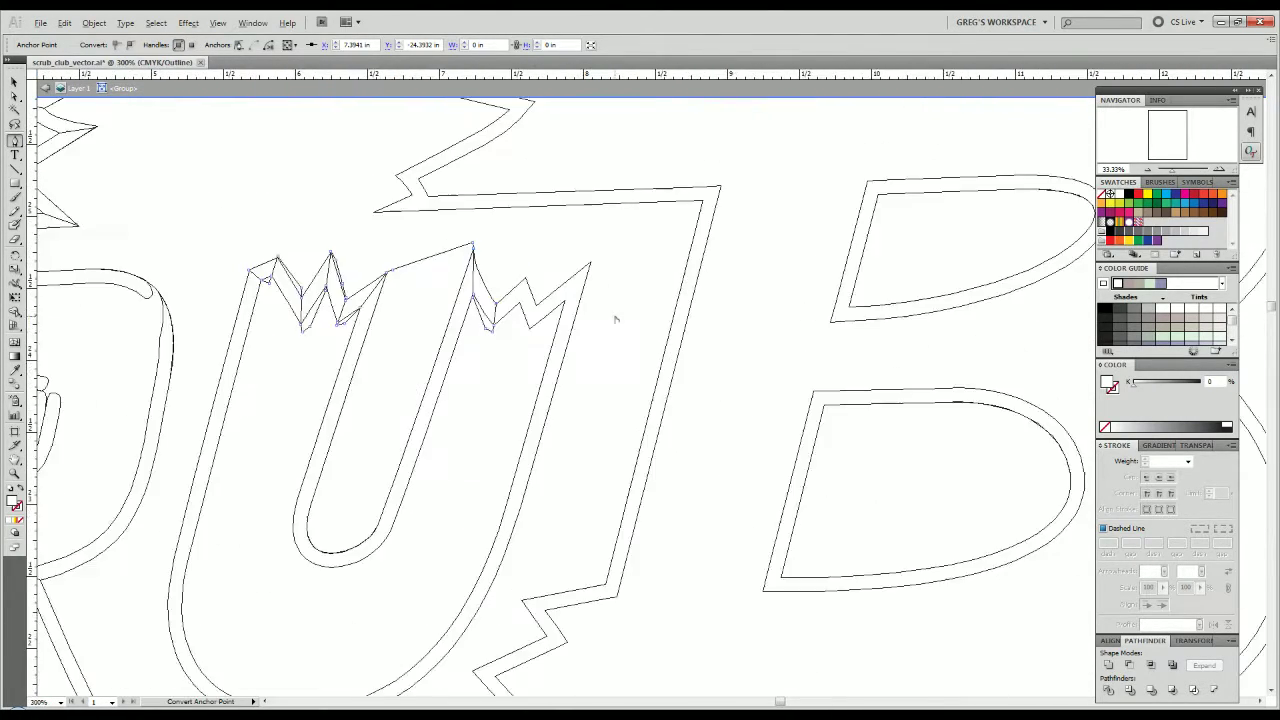
pyautogui.press('p')
pyautogui.click(325, 170)
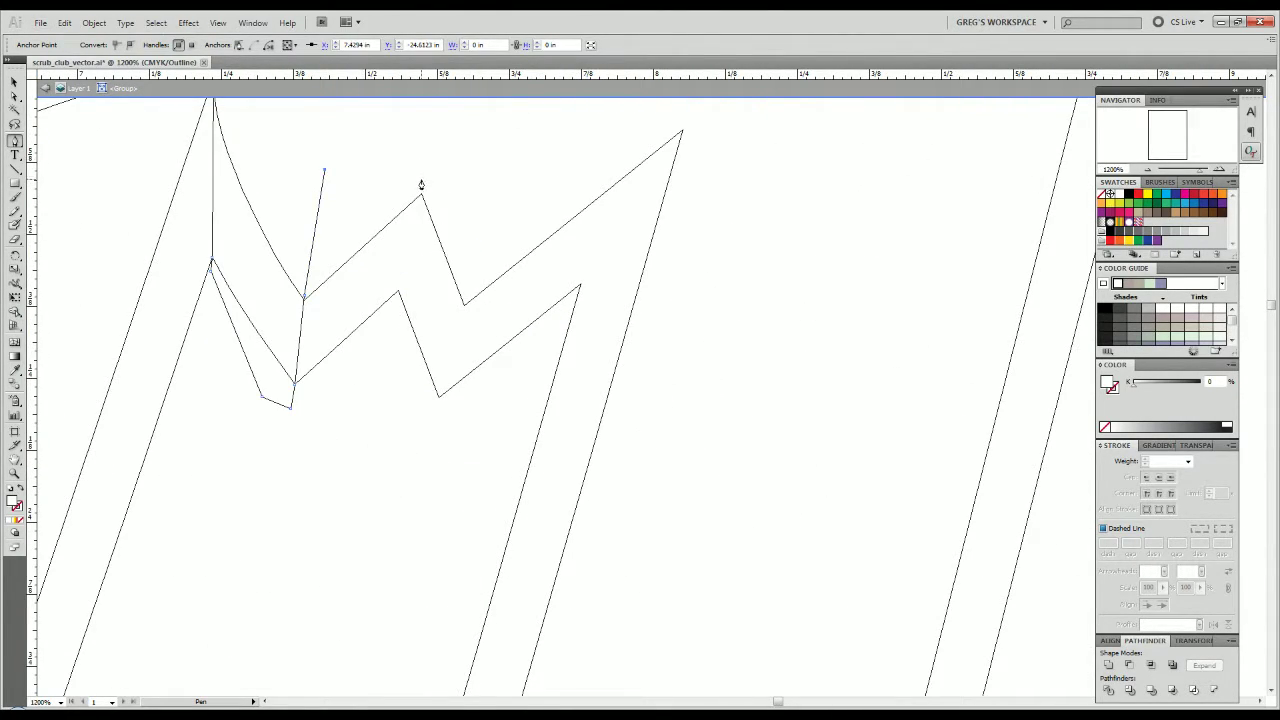
# Continue the path through the outer and inner points of the right stem's middle peak and around to the second notch's inner point.
pyautogui.click(422, 182)
pyautogui.click(421, 195)
pyautogui.click(398, 294)
pyautogui.click(388, 366)
pyautogui.click(389, 410)
pyautogui.click(438, 398)
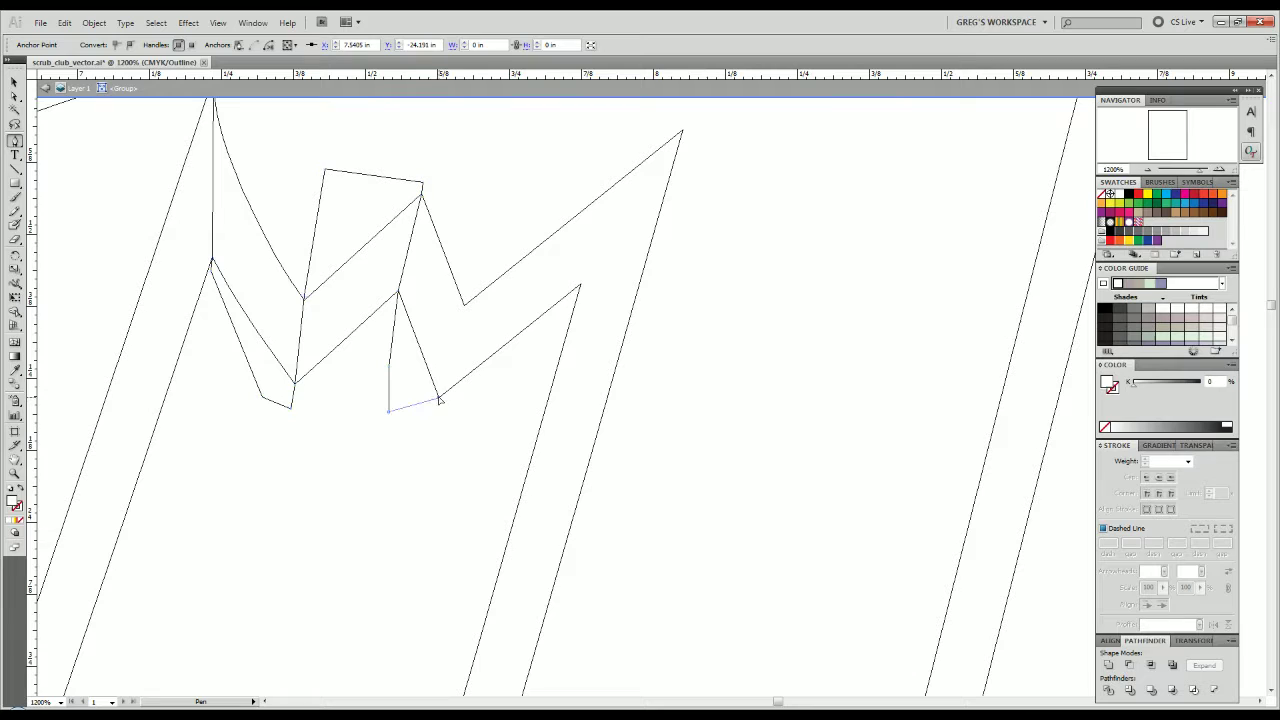
# Extend the path through the second notch's outer point, around and through the last peak's outer and inner points, and into the stem.
pyautogui.click(464, 306)
pyautogui.click(465, 272)
pyautogui.click(678, 113)
pyautogui.click(683, 131)
pyautogui.click(580, 285)
pyautogui.click(510, 446)
# Switch the artwork to colour preview and set the zigzag path over the U to no fill.
pyautogui.scroll(-5, 490, 460)
pyautogui.moveTo(445, 491); pyautogui.dragTo(500, 360)
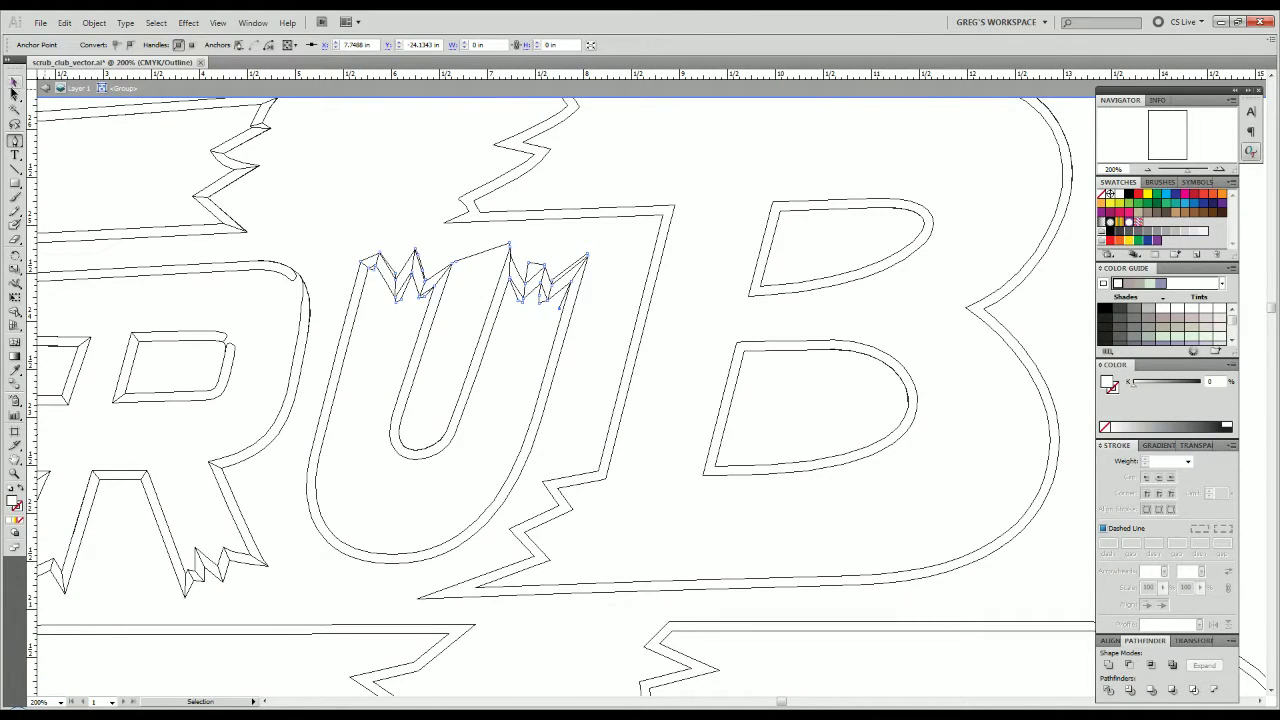
pyautogui.click(15, 82)
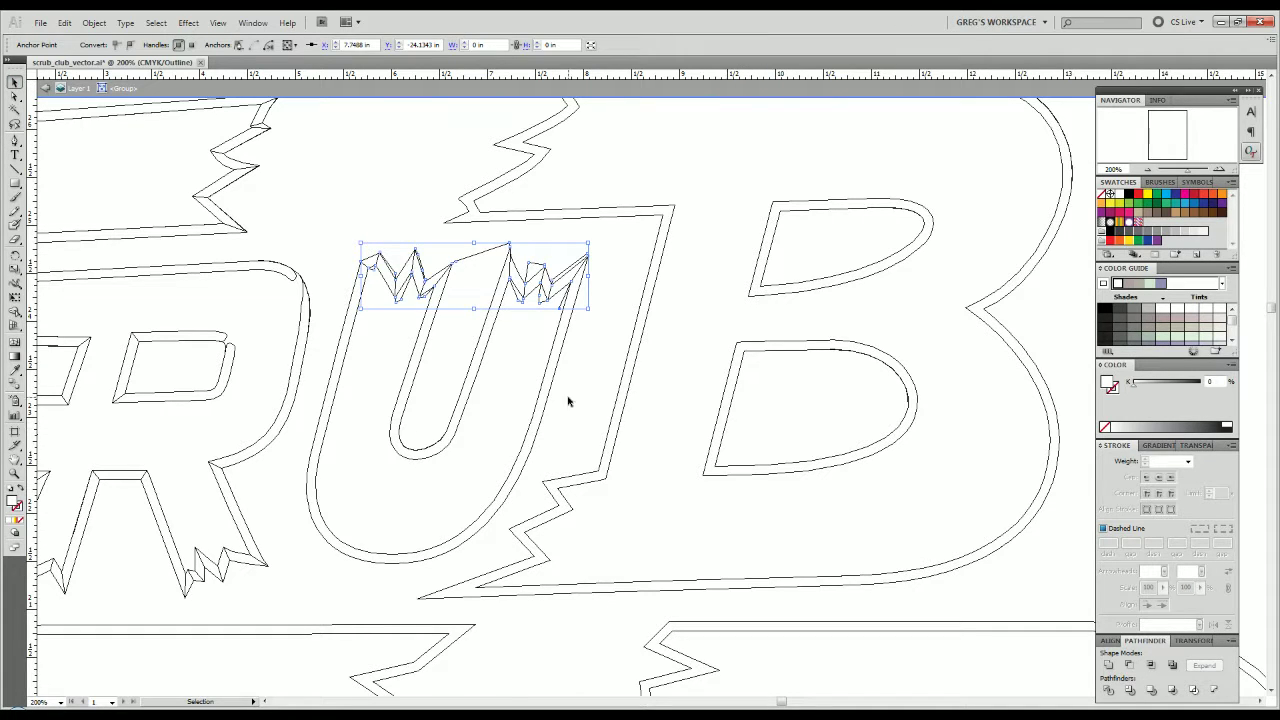
pyautogui.press('a')
pyautogui.hotkey('ctrl', 'y')
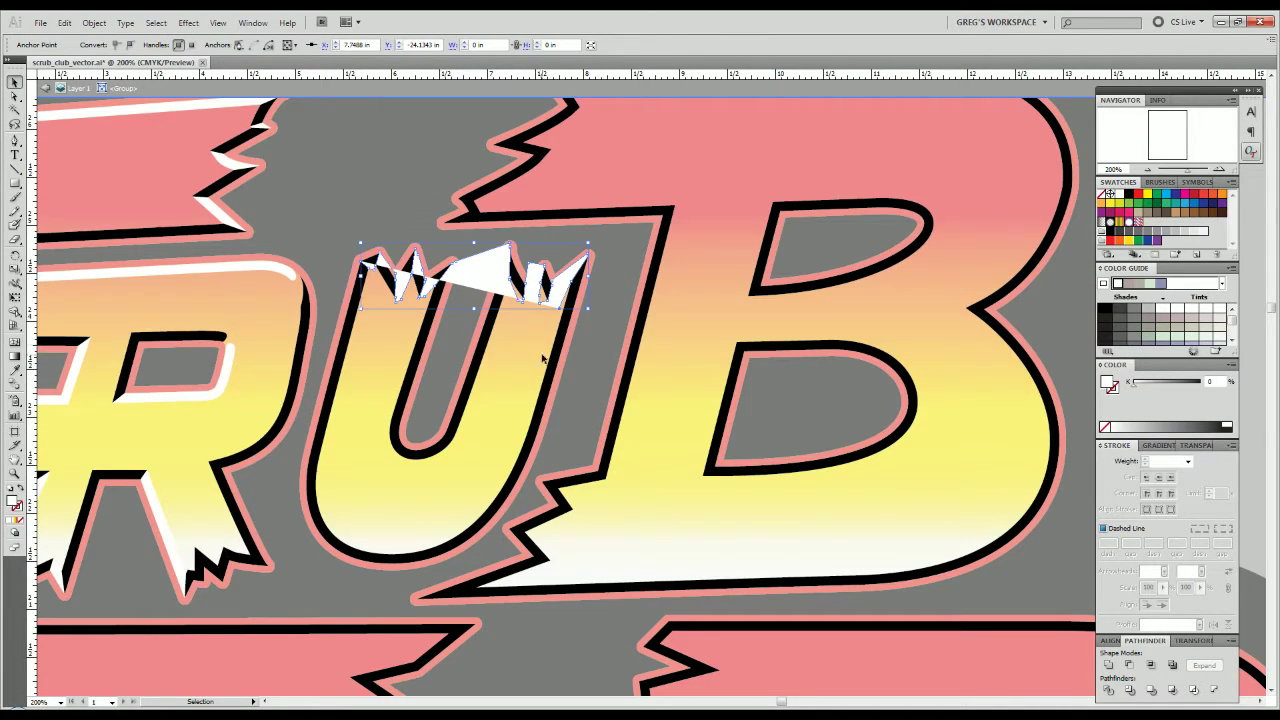
pyautogui.click(19, 521)
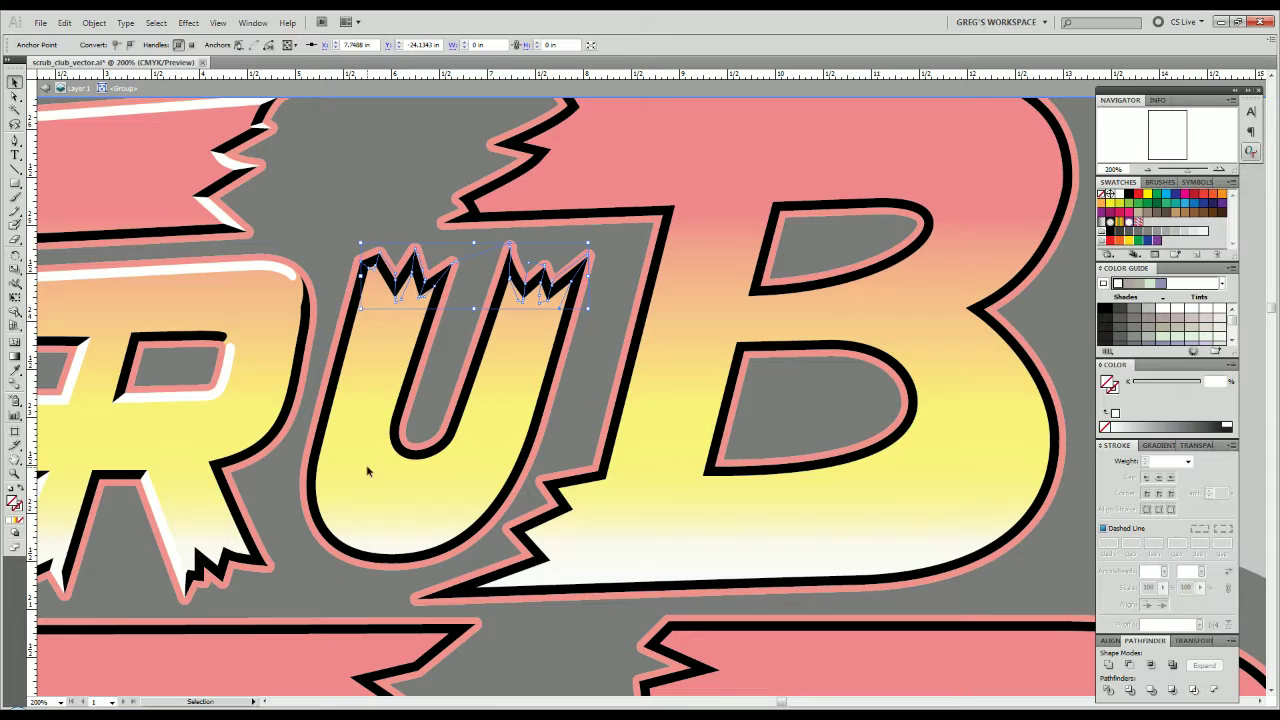
# Divide the U's black bevel with the zigzag path and ungroup the resulting pieces.
pyautogui.keyDown('shift'); pyautogui.click(552, 357); pyautogui.keyUp('shift')
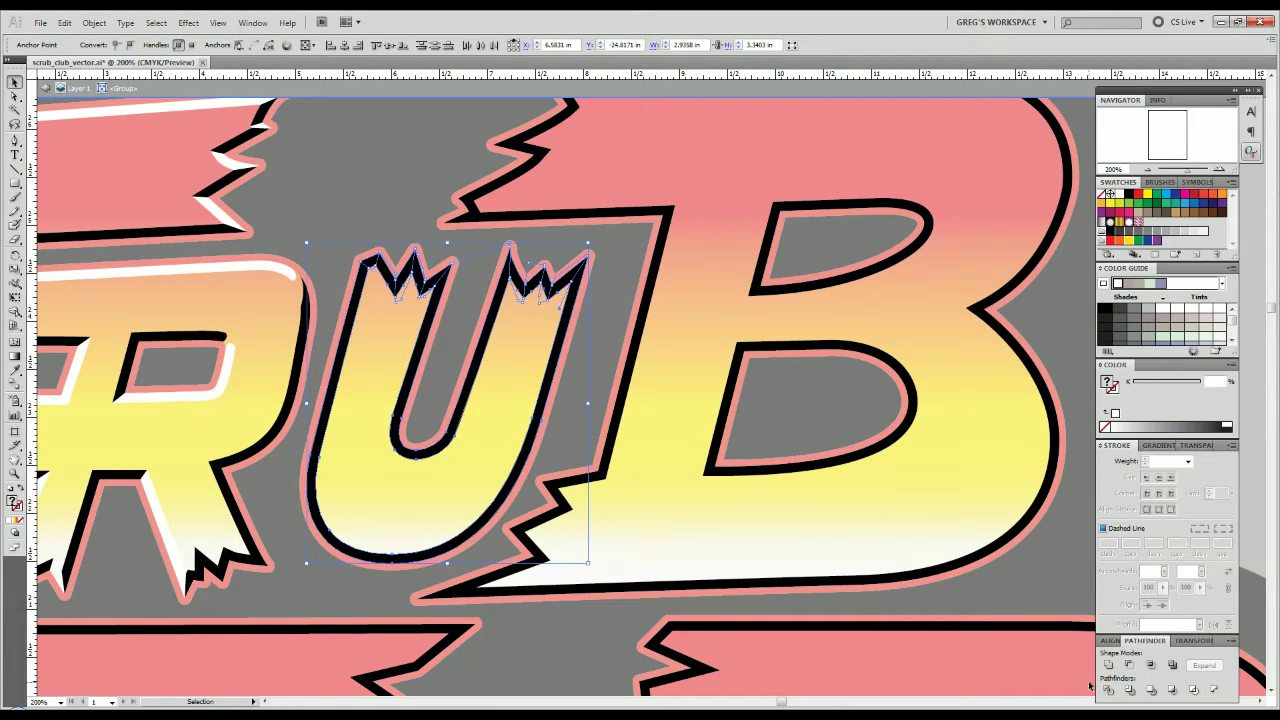
pyautogui.rightClick(594, 420)
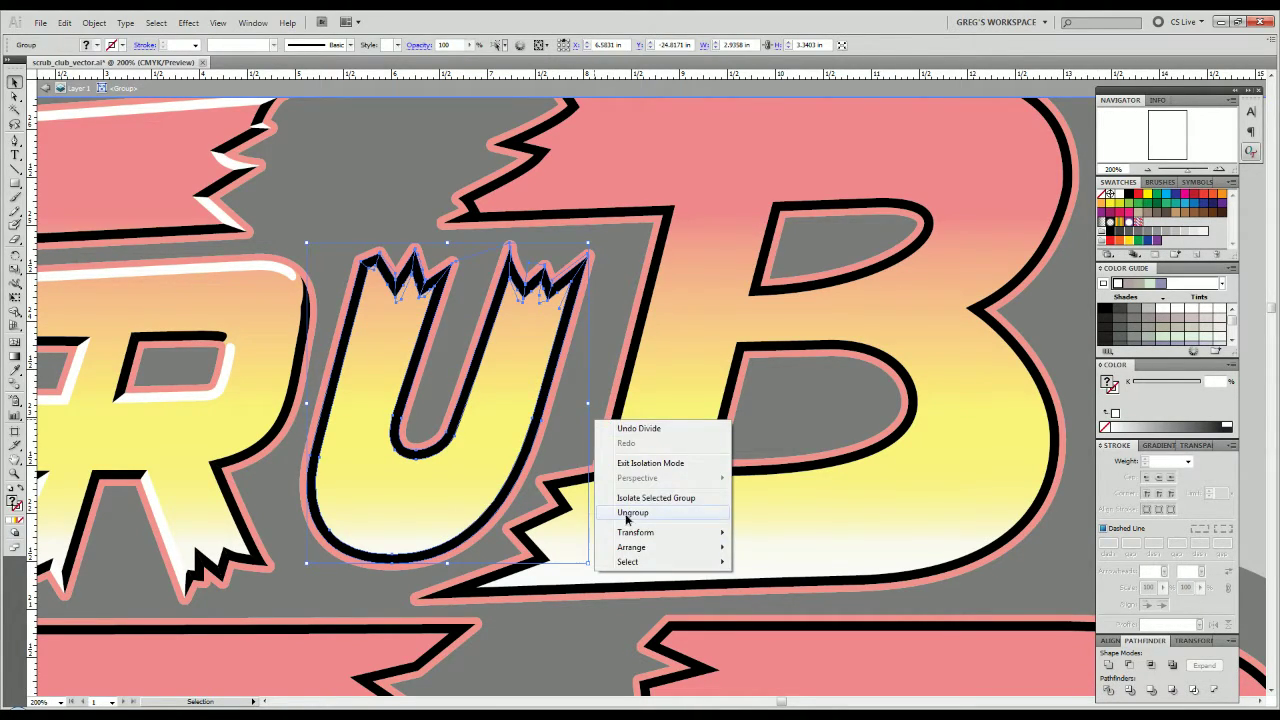
pyautogui.click(626, 516)
# Select the U's unfilled leftover pieces by matching fill and stroke, and remove them.
pyautogui.scroll(4, 550, 288)
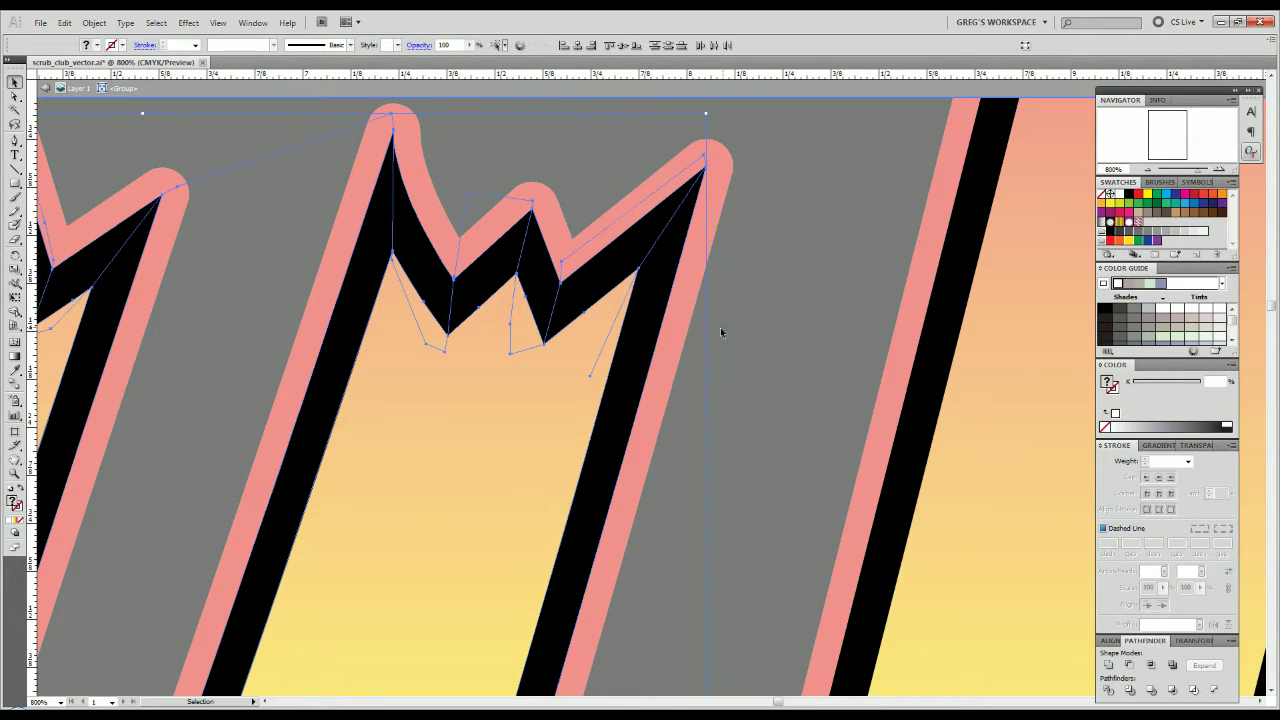
pyautogui.click(721, 332)
pyautogui.click(520, 340)
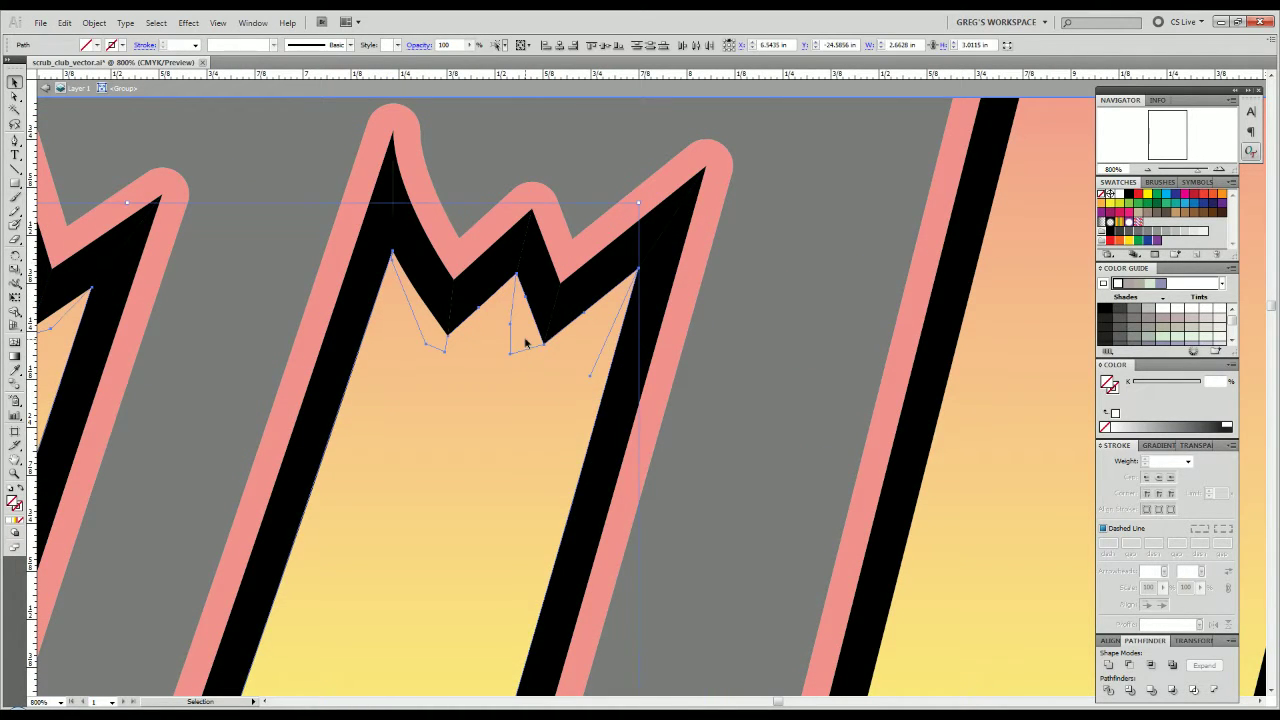
pyautogui.click(156, 22)
pyautogui.moveTo(195, 155)
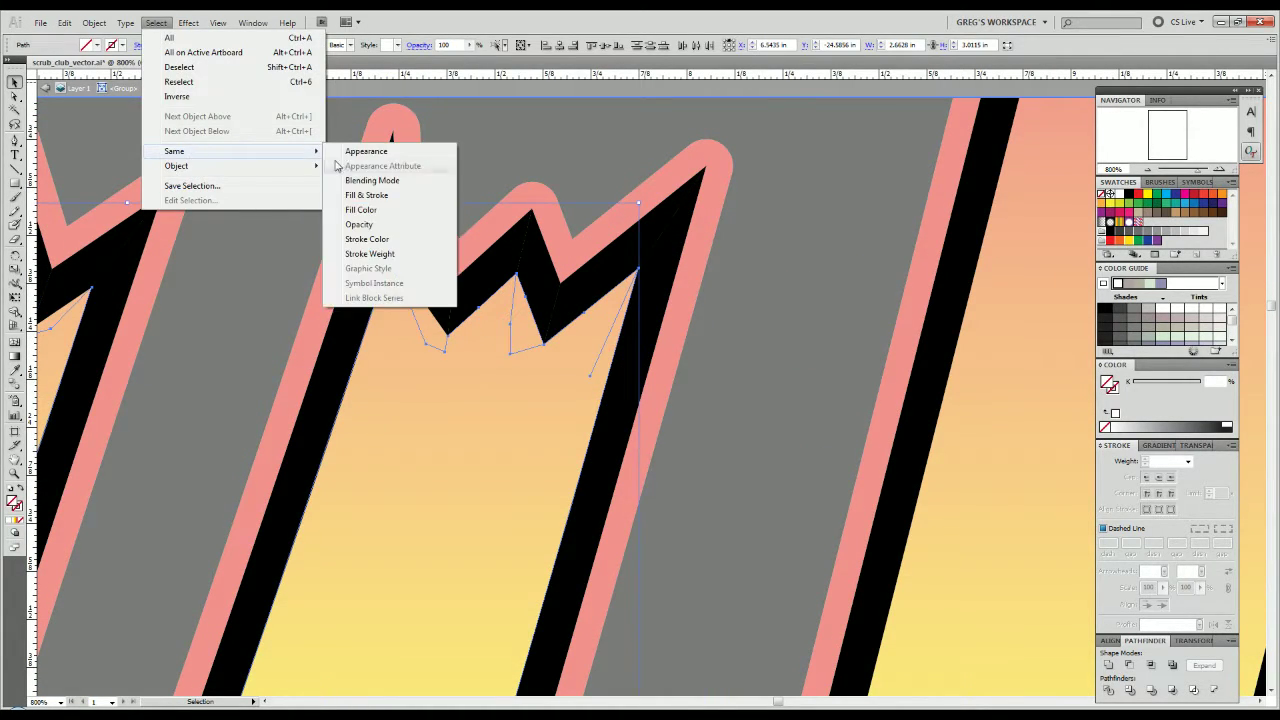
pyautogui.click(355, 195)
pyautogui.click(755, 405)
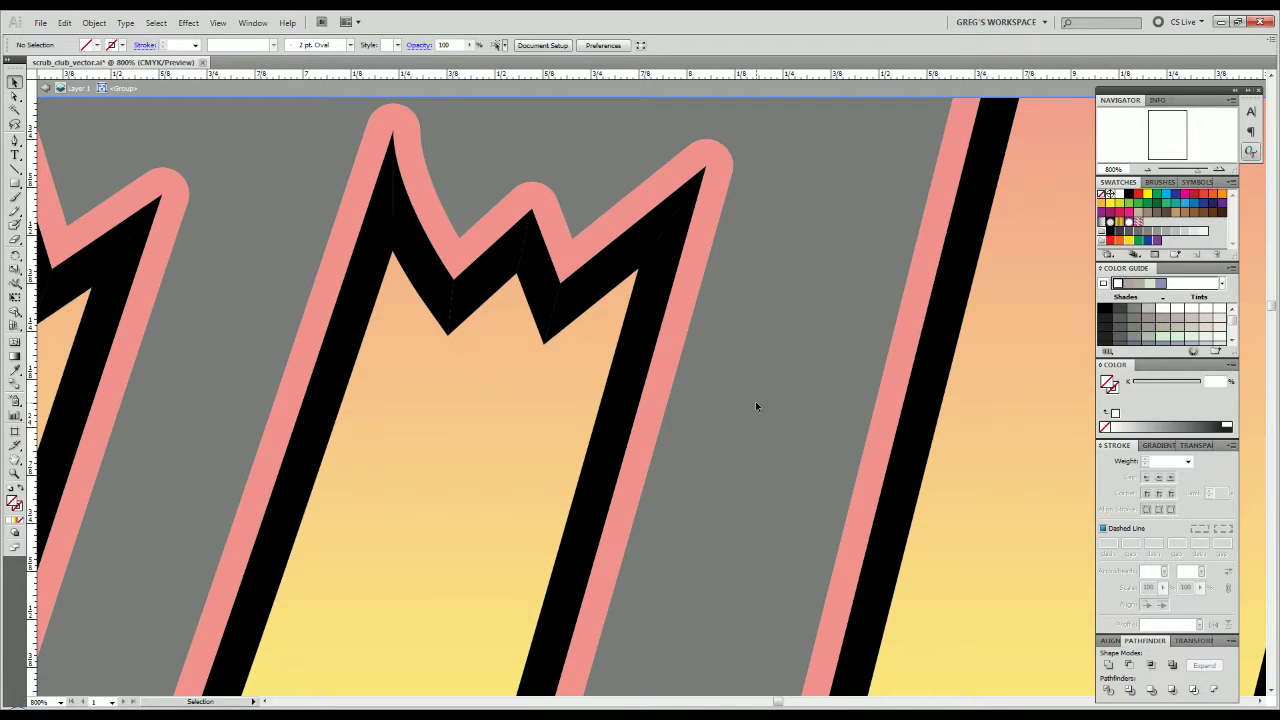
# Exit isolation mode to return to the full Scrub Club logo.
pyautogui.scroll(-5, 755, 405)
pyautogui.scroll(-2, 712, 506)
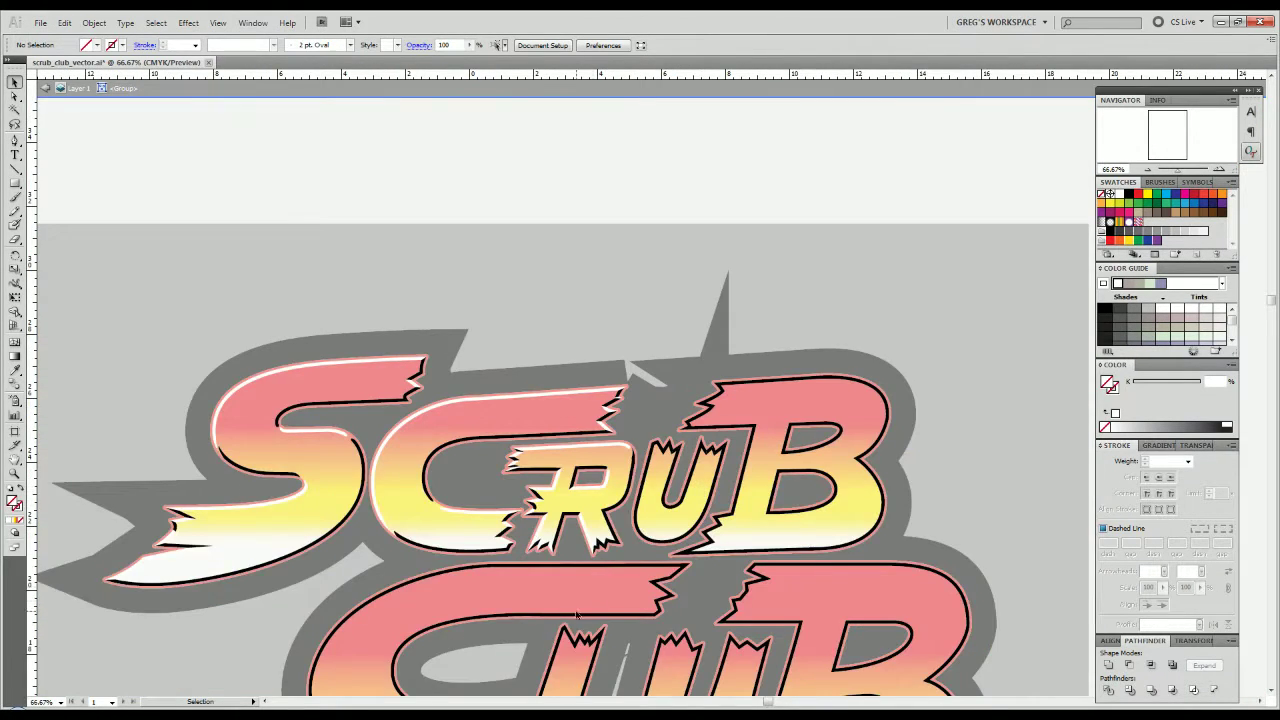
pyautogui.moveTo(497, 593); pyautogui.dragTo(516, 373)
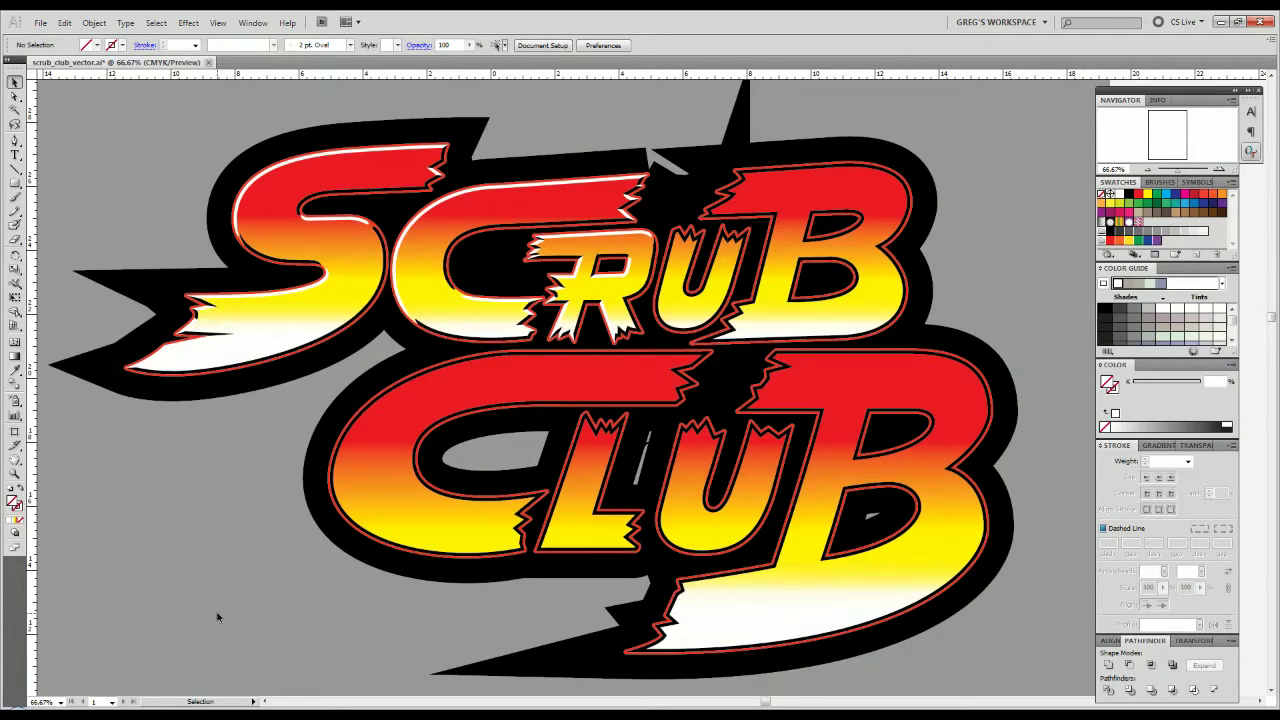
# Redraw the CLUB letters' linear gradient vertically, from white in the B's lower tail up to red across the upper part of the letters.
pyautogui.click(746, 620)
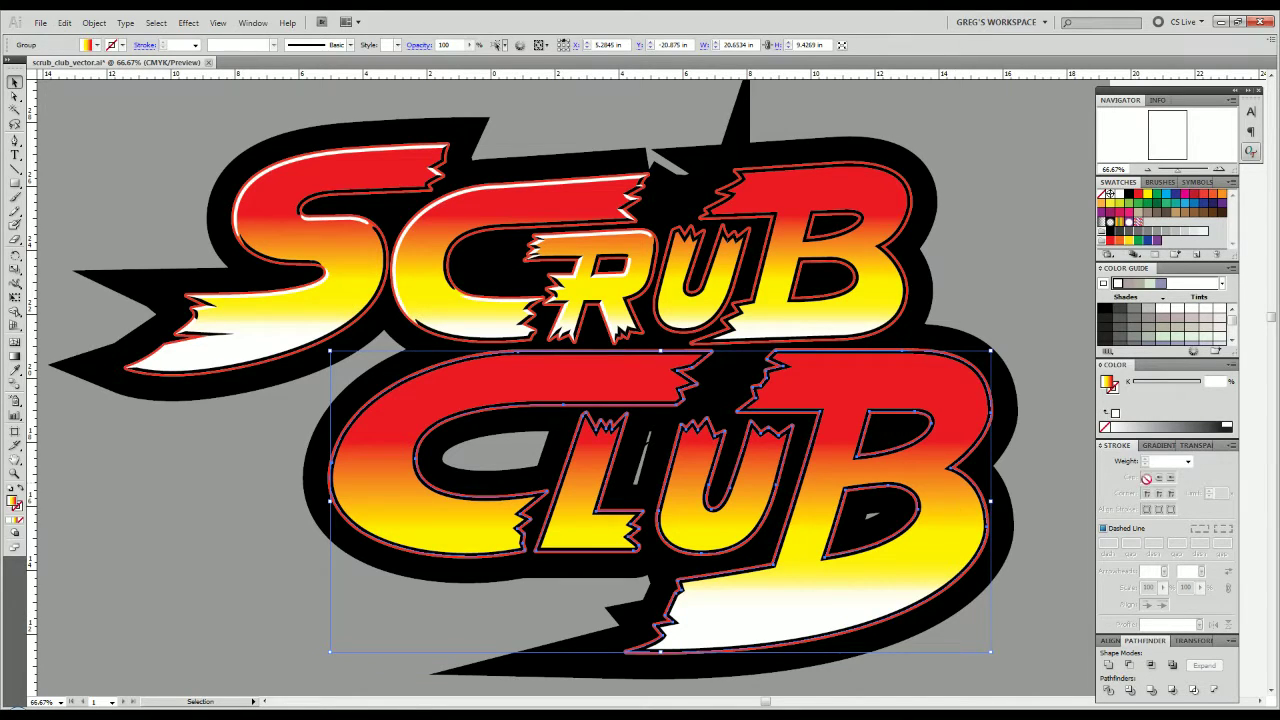
pyautogui.click(1150, 445)
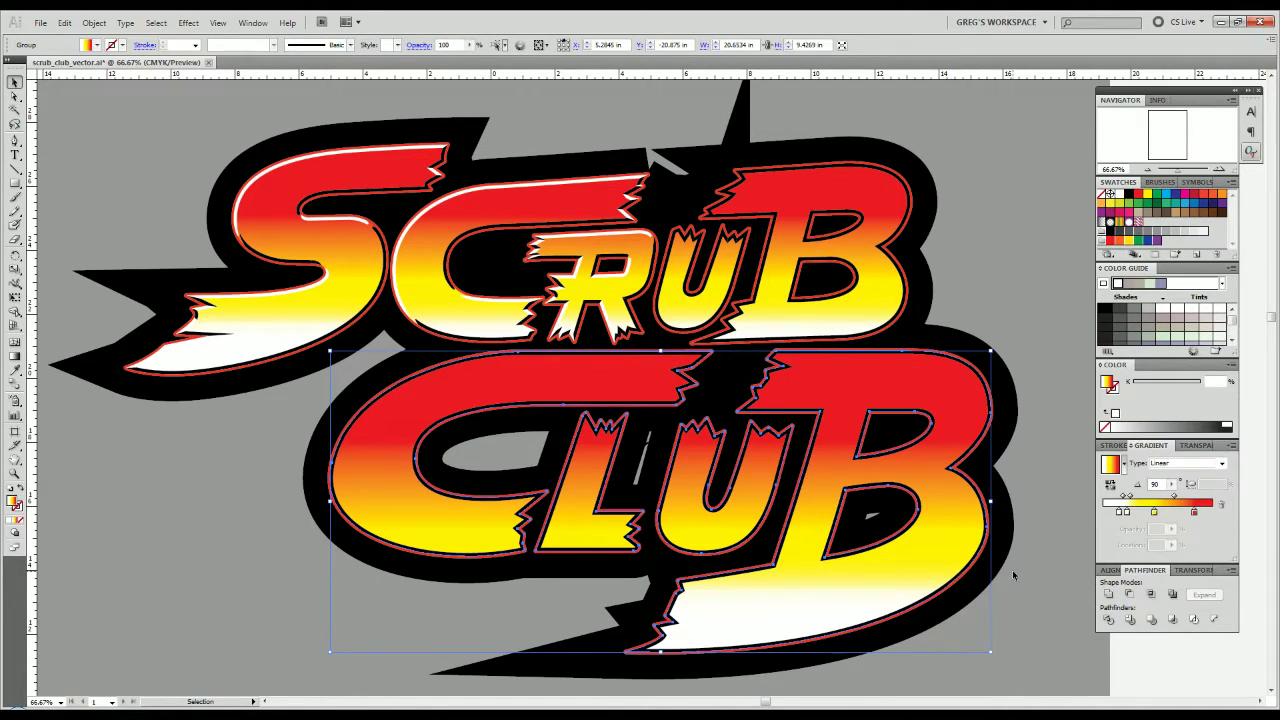
pyautogui.press('g')
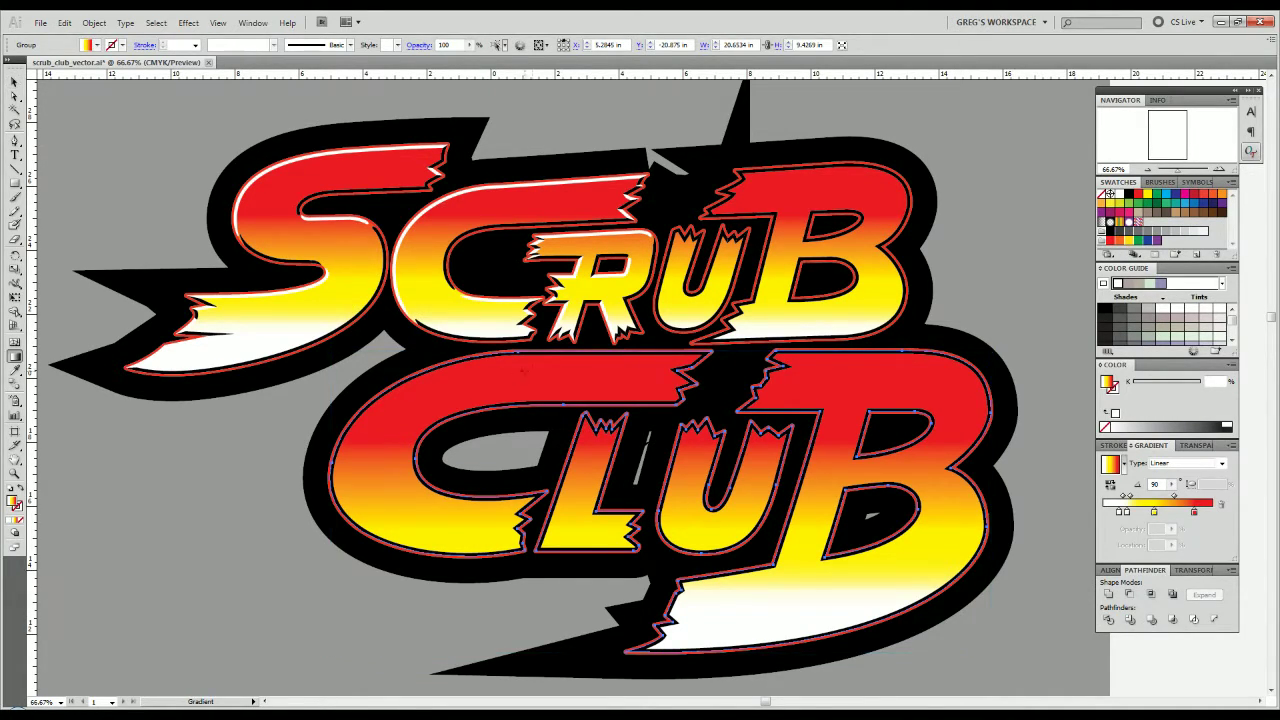
pyautogui.moveTo(561, 365); pyautogui.dragTo(584, 540)
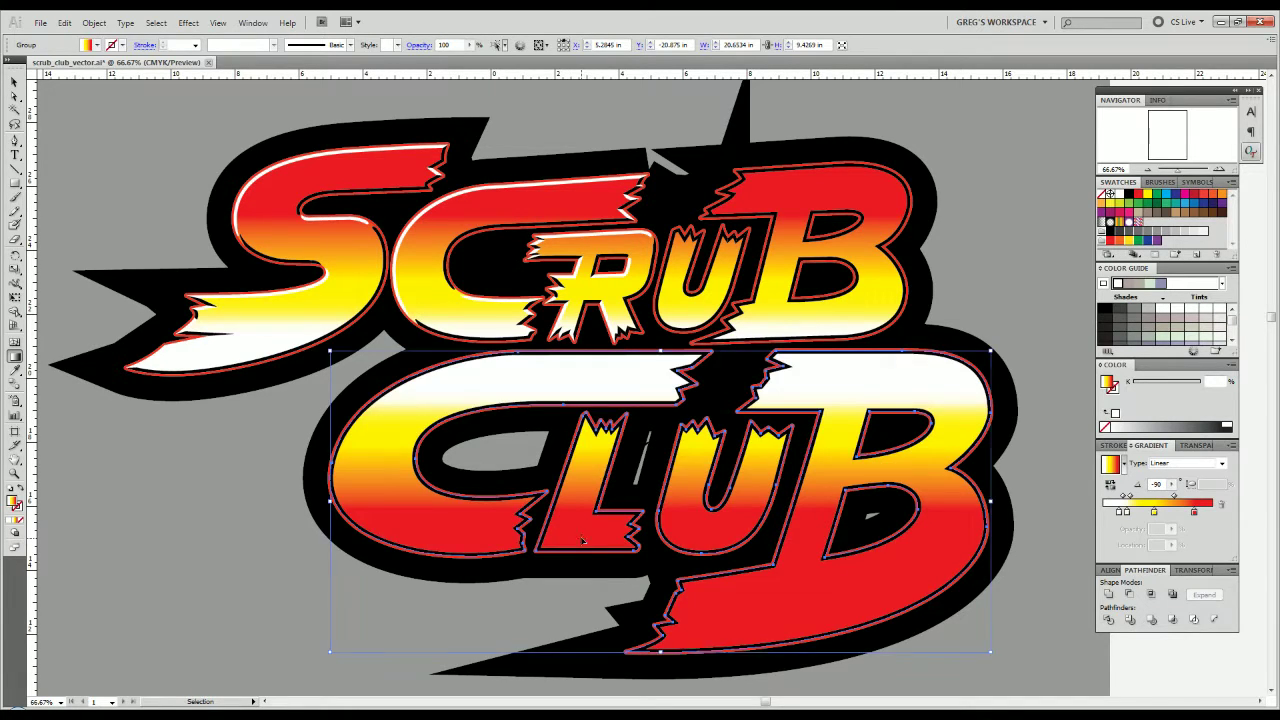
pyautogui.hotkey('ctrl', 'z')
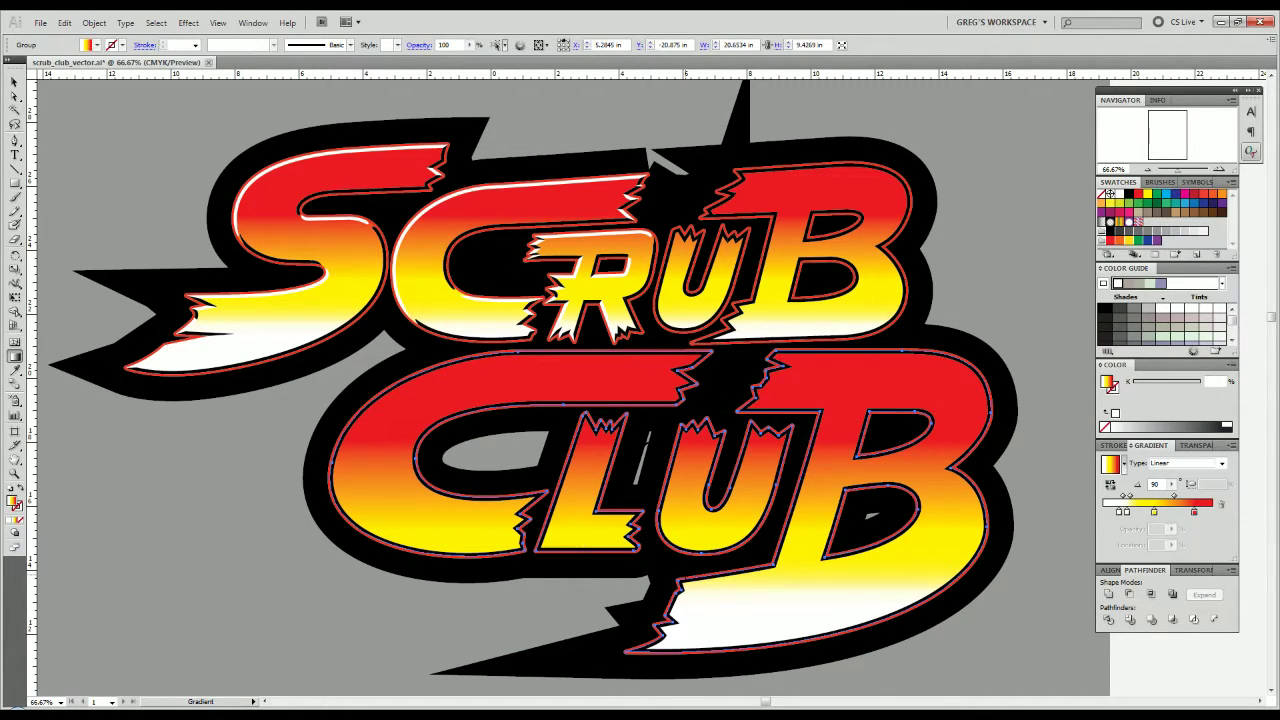
pyautogui.moveTo(638, 584); pyautogui.dragTo(640, 484)
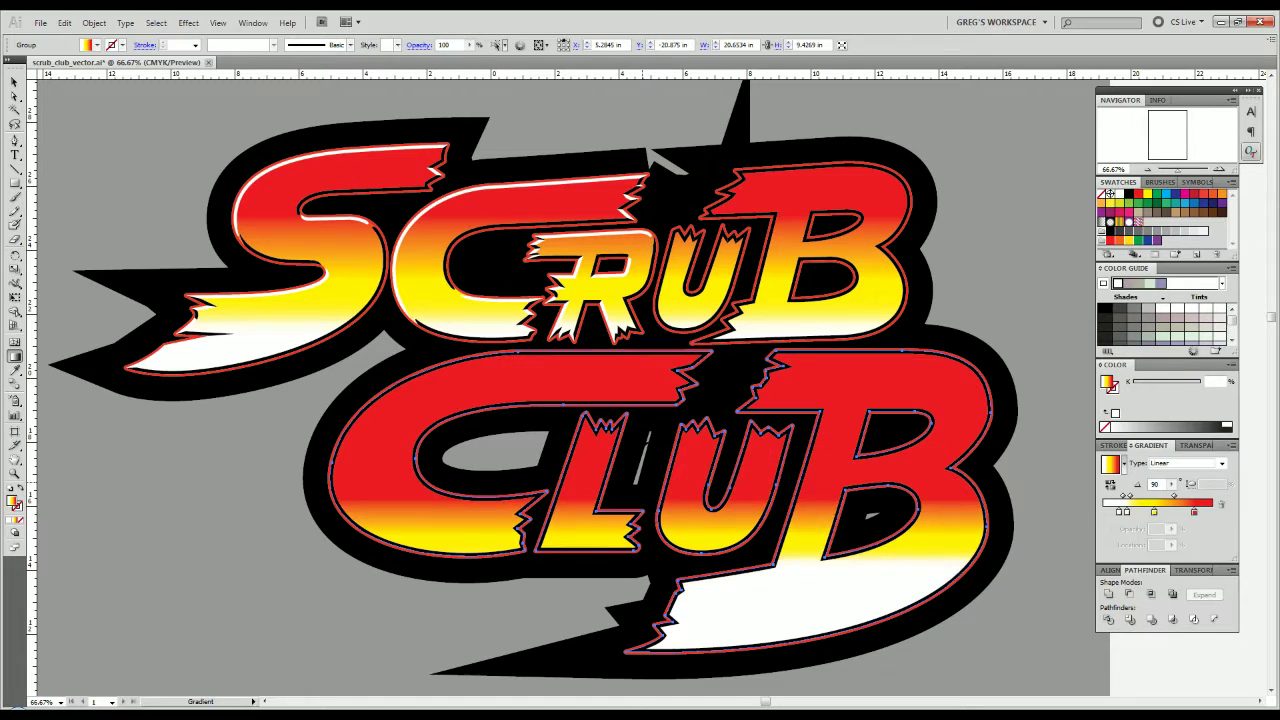
pyautogui.moveTo(667, 594); pyautogui.dragTo(648, 374)
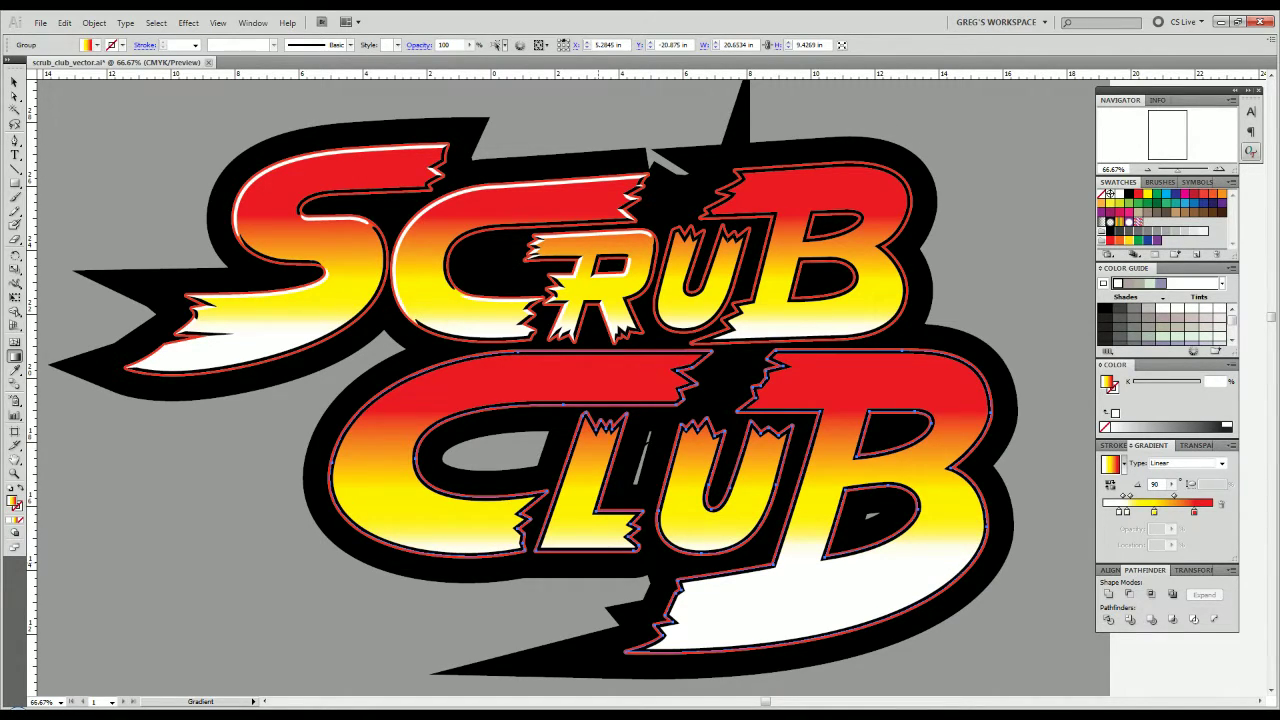
# Redraw the CLUB letters' vertical gradient from just below the L's base to just above its jagged top, and compare with the Street Fighter reference.
pyautogui.moveTo(608, 572); pyautogui.dragTo(606, 426)
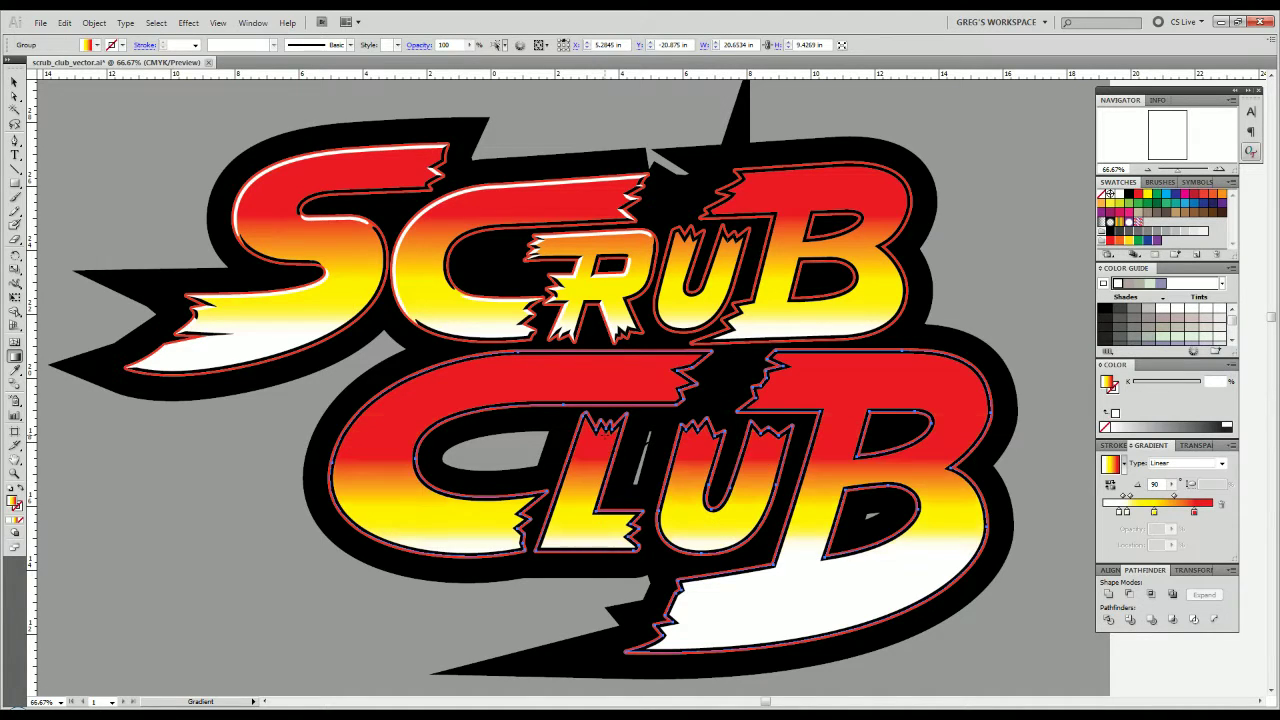
pyautogui.moveTo(597, 585); pyautogui.dragTo(601, 396)
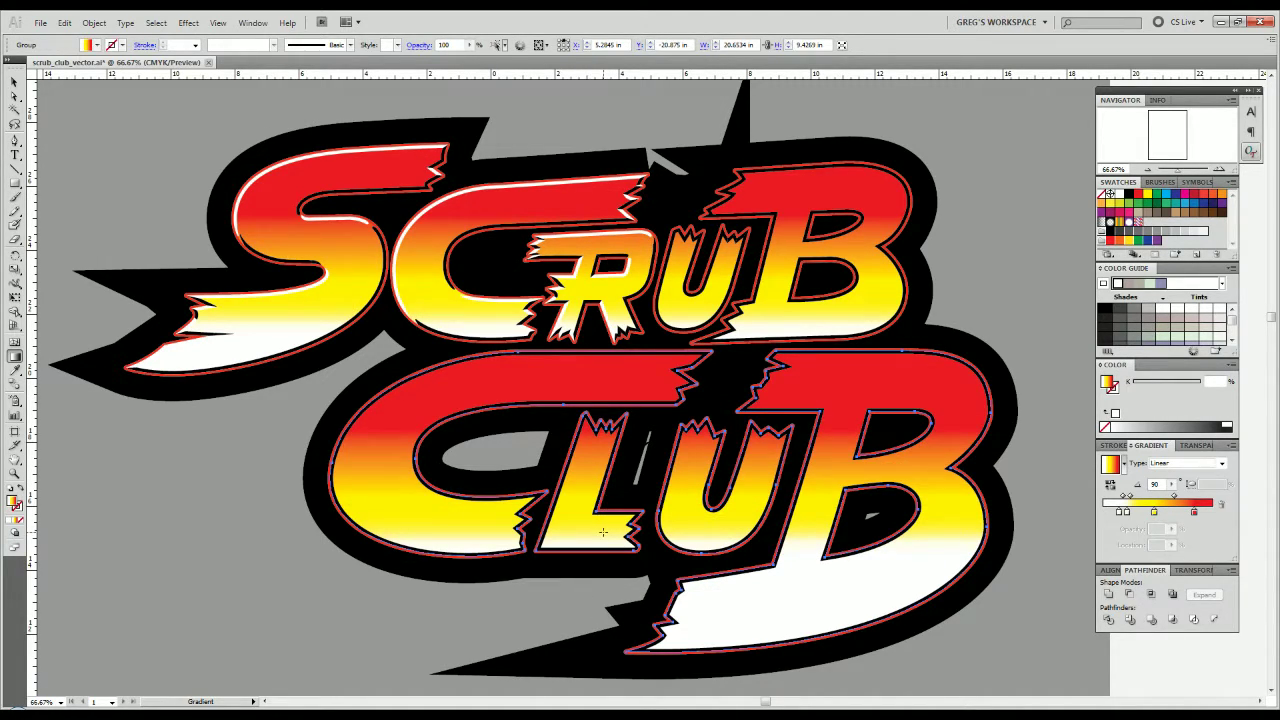
pyautogui.moveTo(463, 543); pyautogui.dragTo(796, 510)
pyautogui.scroll(-1, 663, 606)
pyautogui.moveTo(471, 571); pyautogui.dragTo(678, 400)
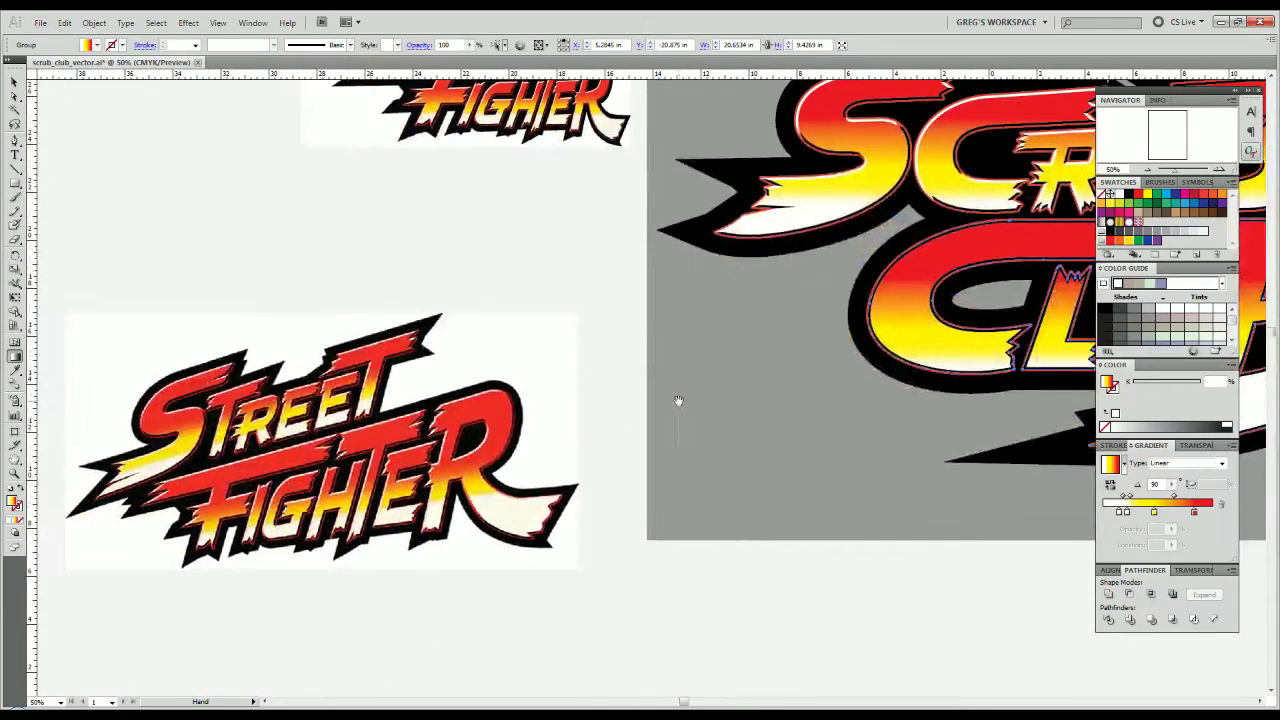
pyautogui.moveTo(783, 486); pyautogui.dragTo(226, 596)
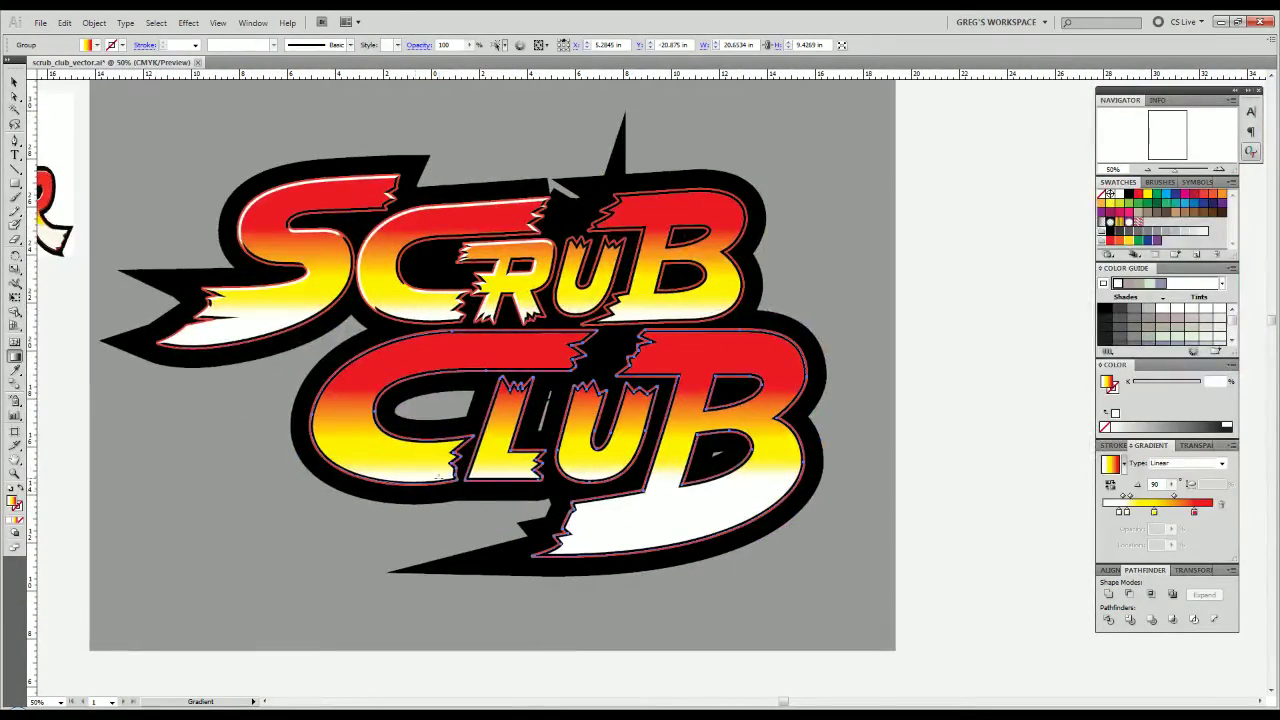
# Try a shorter vertical gradient across the CLUB letters and compare it with the earlier versions.
pyautogui.moveTo(473, 472); pyautogui.dragTo(475, 365)
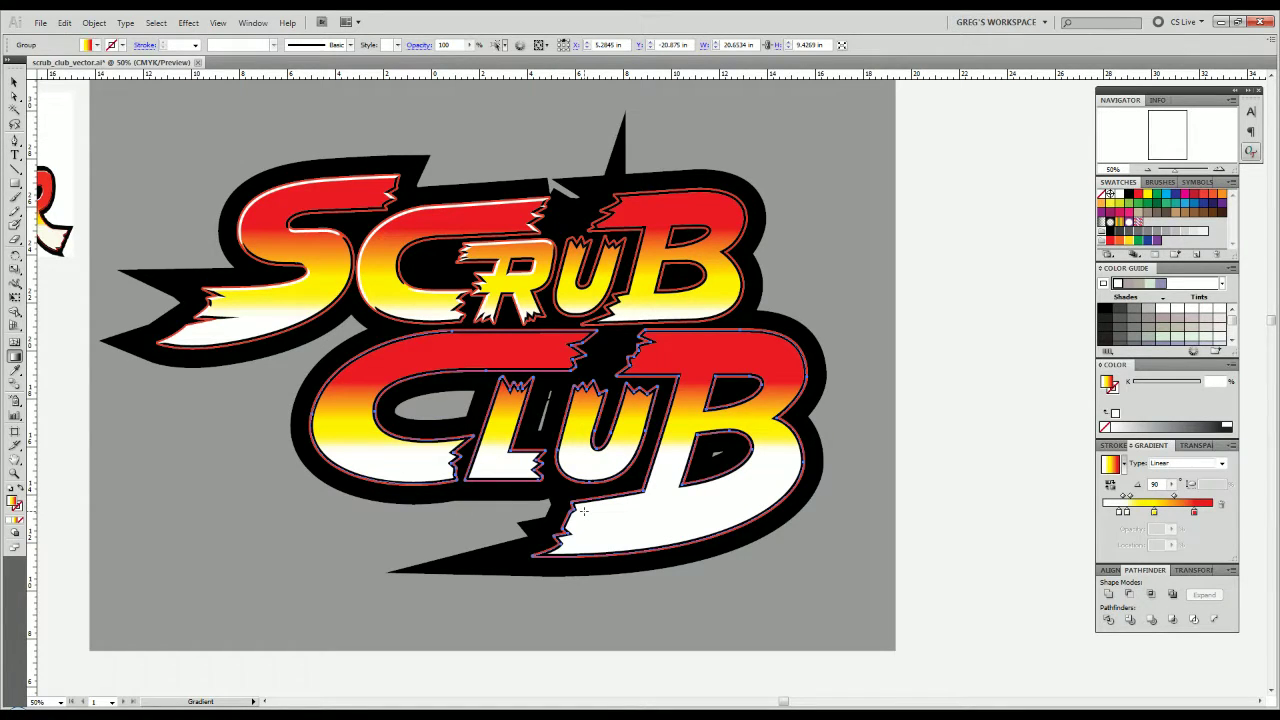
pyautogui.press('v')
pyautogui.hotkey('ctrl', 'z')
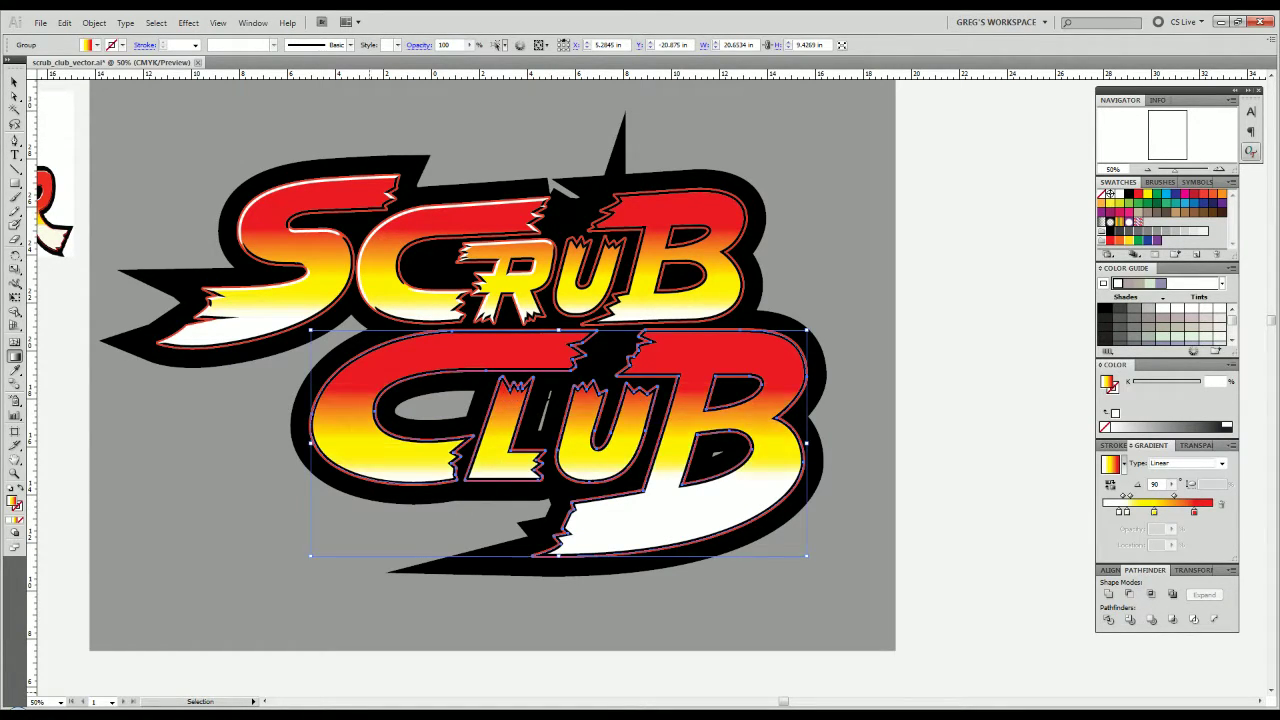
pyautogui.hotkey('ctrl', 'z')
pyautogui.hotkey('ctrl', 'shift', 'z')
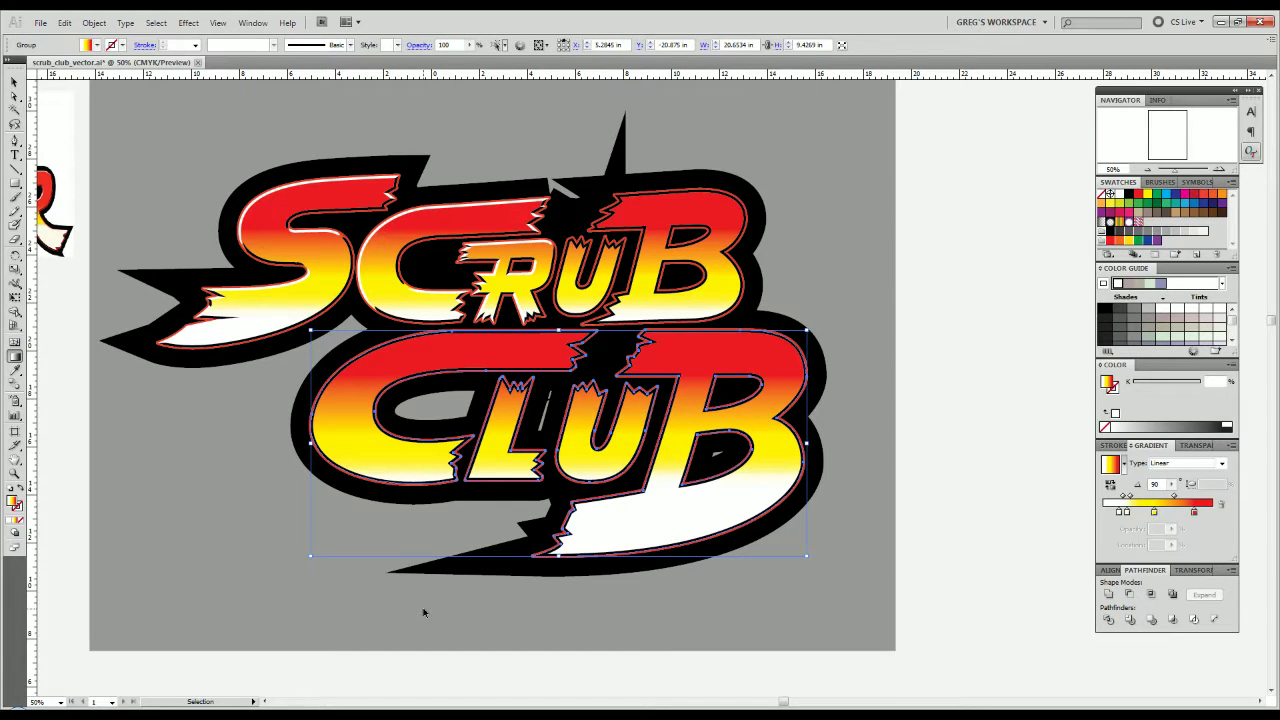
pyautogui.hotkey('ctrl', 'z')
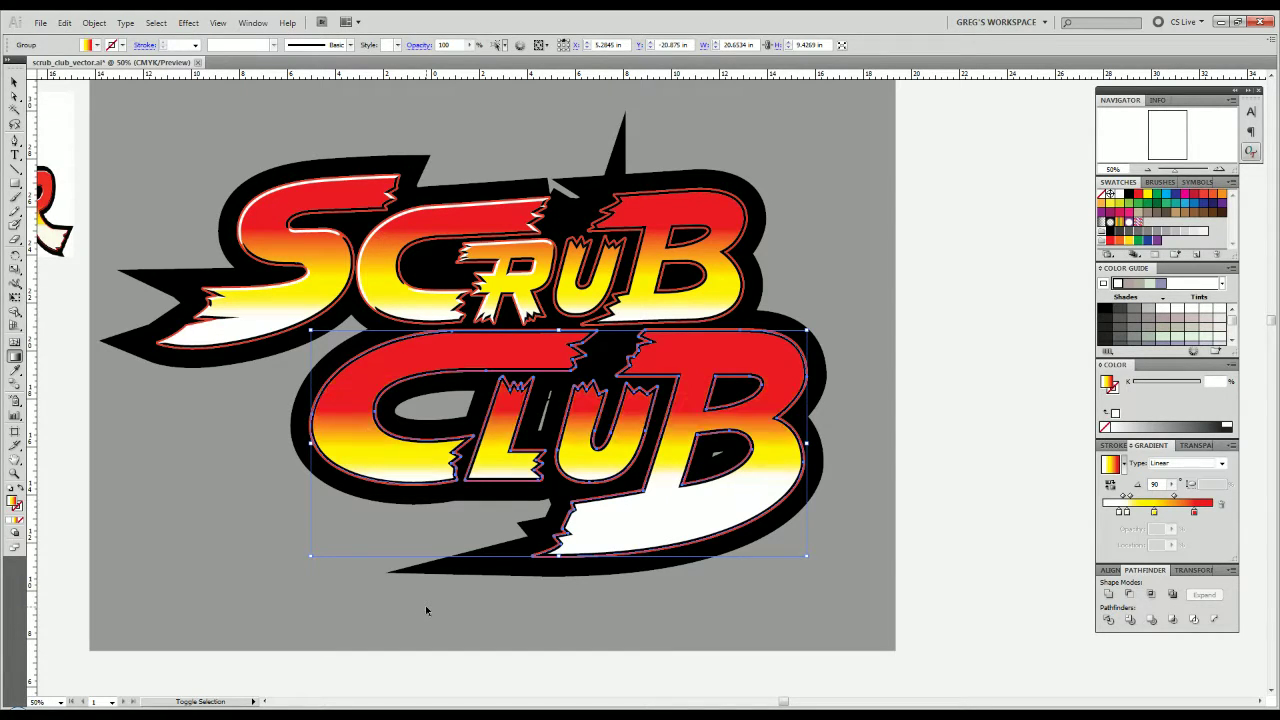
pyautogui.hotkey('ctrl', 'shift', 'z')
pyautogui.press('g')
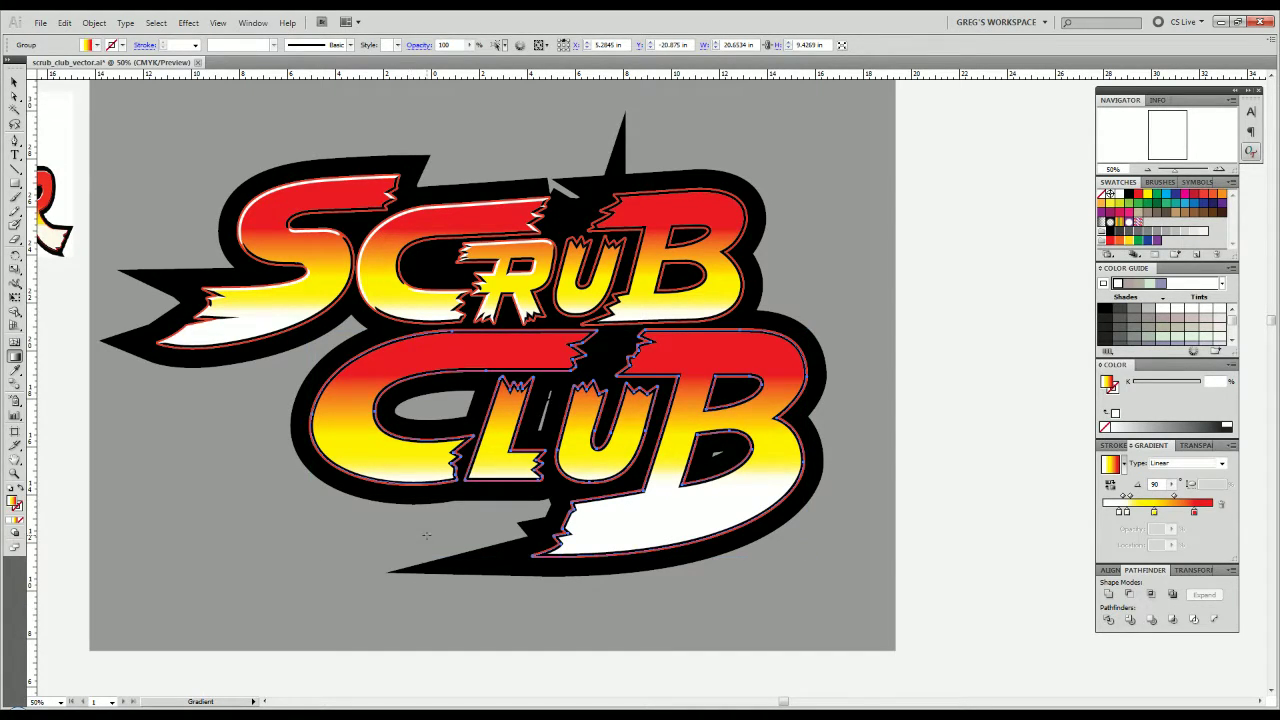
# Examine the CLUB letters' gradient up close and the whole logo beside the Street Fighter references.
pyautogui.press('v')
pyautogui.click(398, 569)
pyautogui.moveTo(317, 577); pyautogui.dragTo(663, 520)
pyautogui.scroll(2, 797, 408)
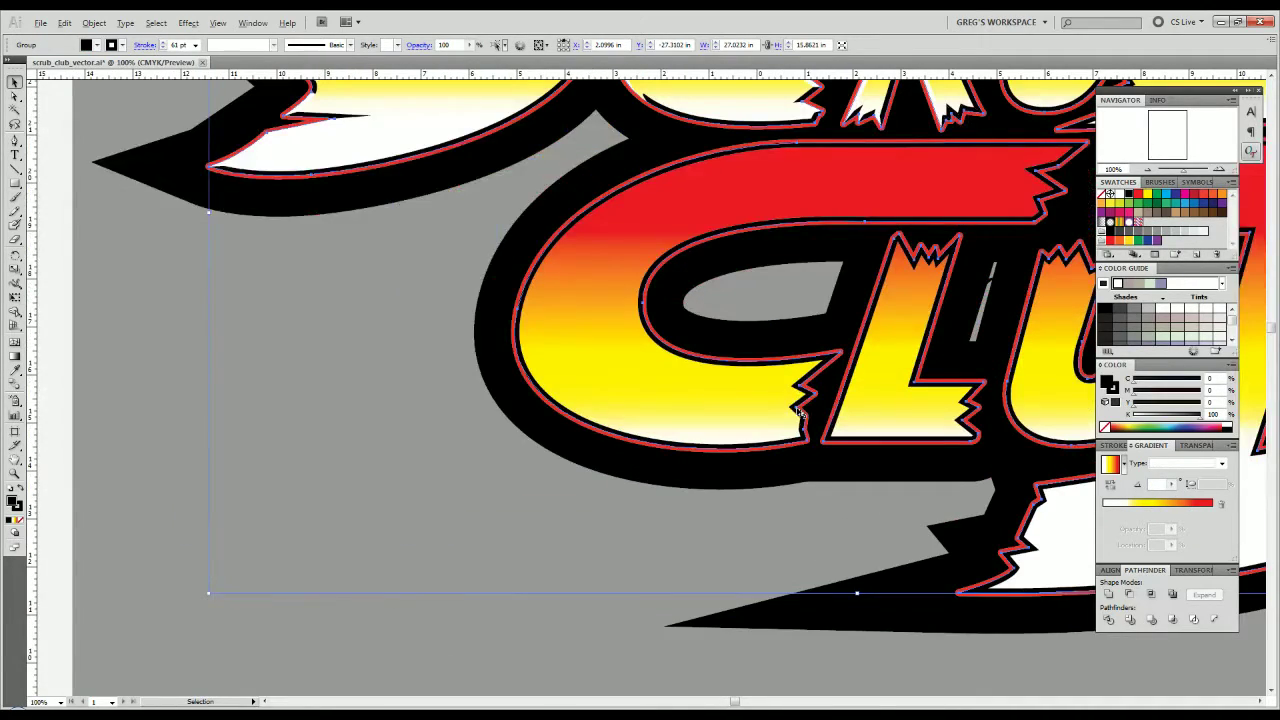
pyautogui.moveTo(798, 410); pyautogui.dragTo(251, 429)
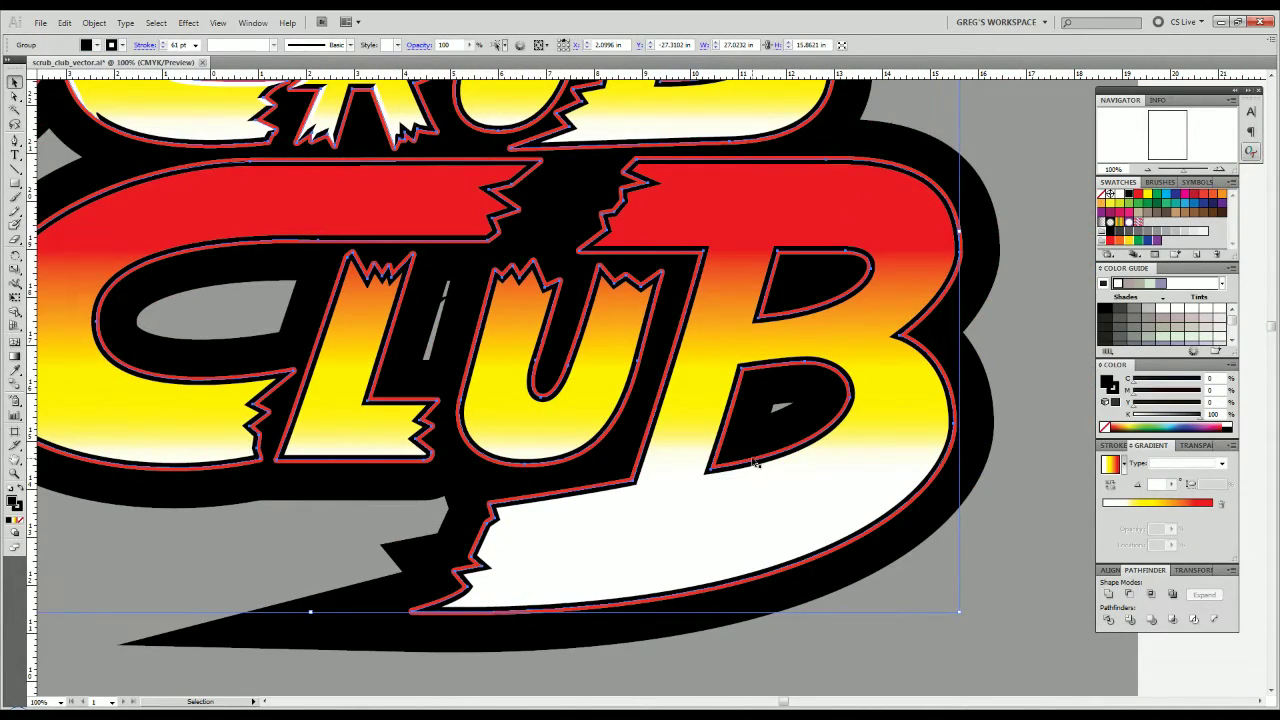
pyautogui.scroll(-3, 349, 591)
pyautogui.click(250, 625)
pyautogui.moveTo(250, 625); pyautogui.dragTo(536, 514)
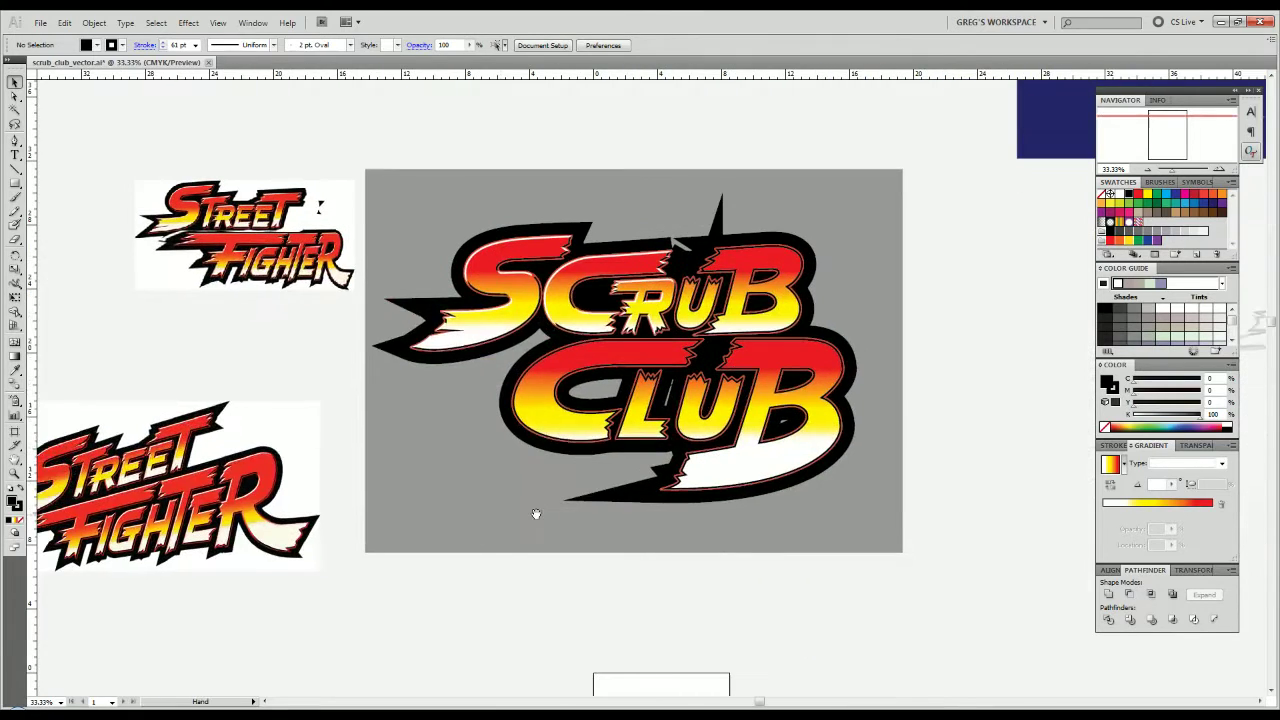
pyautogui.press('space')
pyautogui.scroll(2, 843, 215)
pyautogui.press('alt')
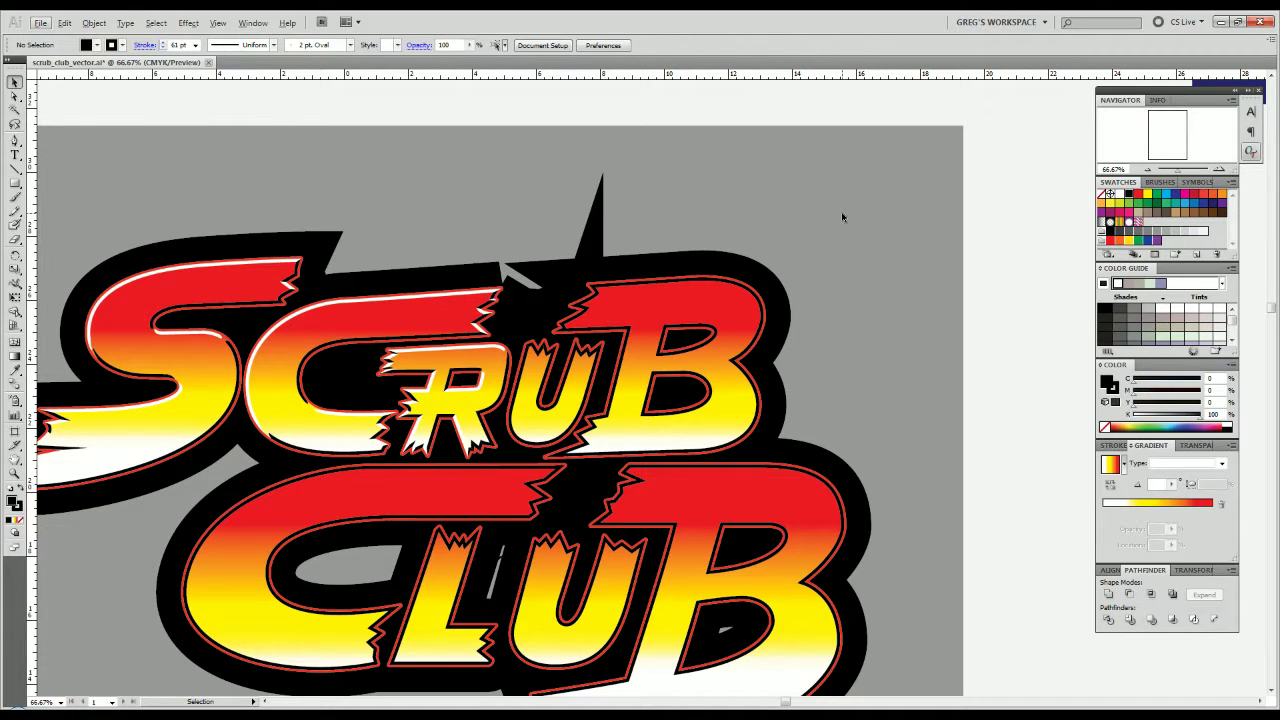
pyautogui.scroll(-3, 908, 335)
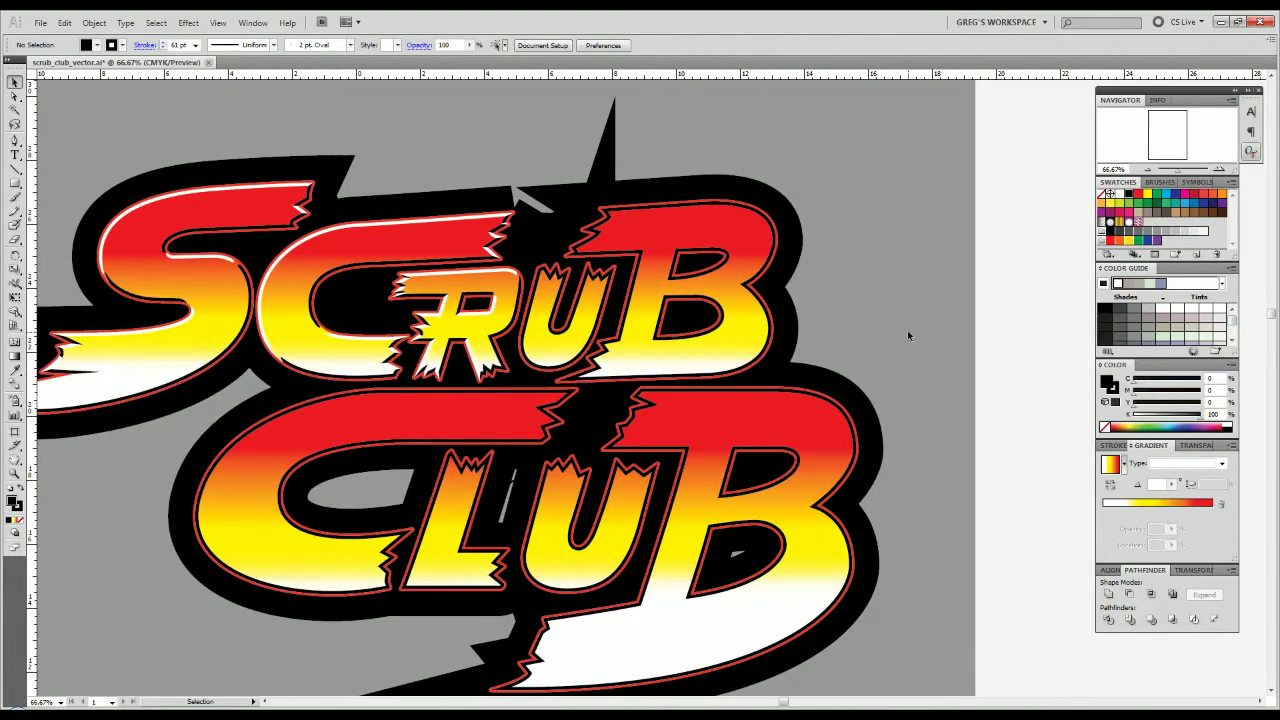
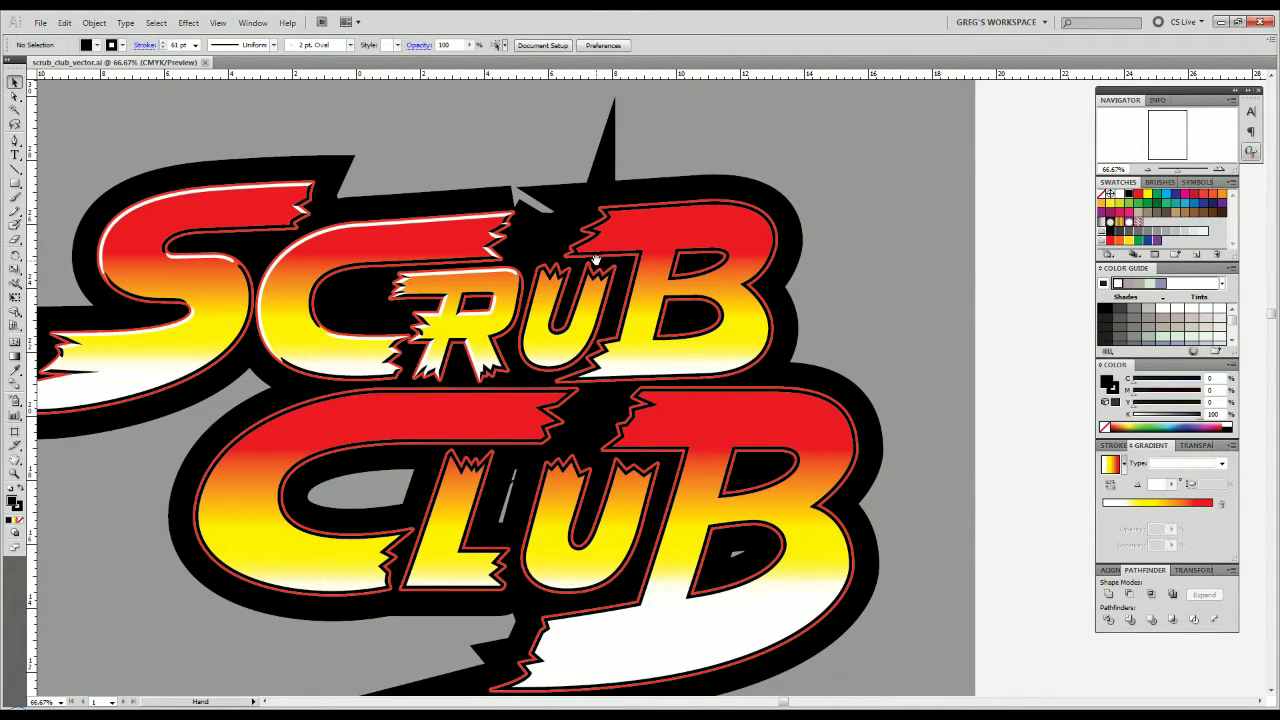
# Isolate the group of black and white bevels around the SCRUB letters for editing.
pyautogui.moveTo(596, 260); pyautogui.dragTo(586, 306)
pyautogui.scroll(2, 533, 258)
pyautogui.click(535, 278)
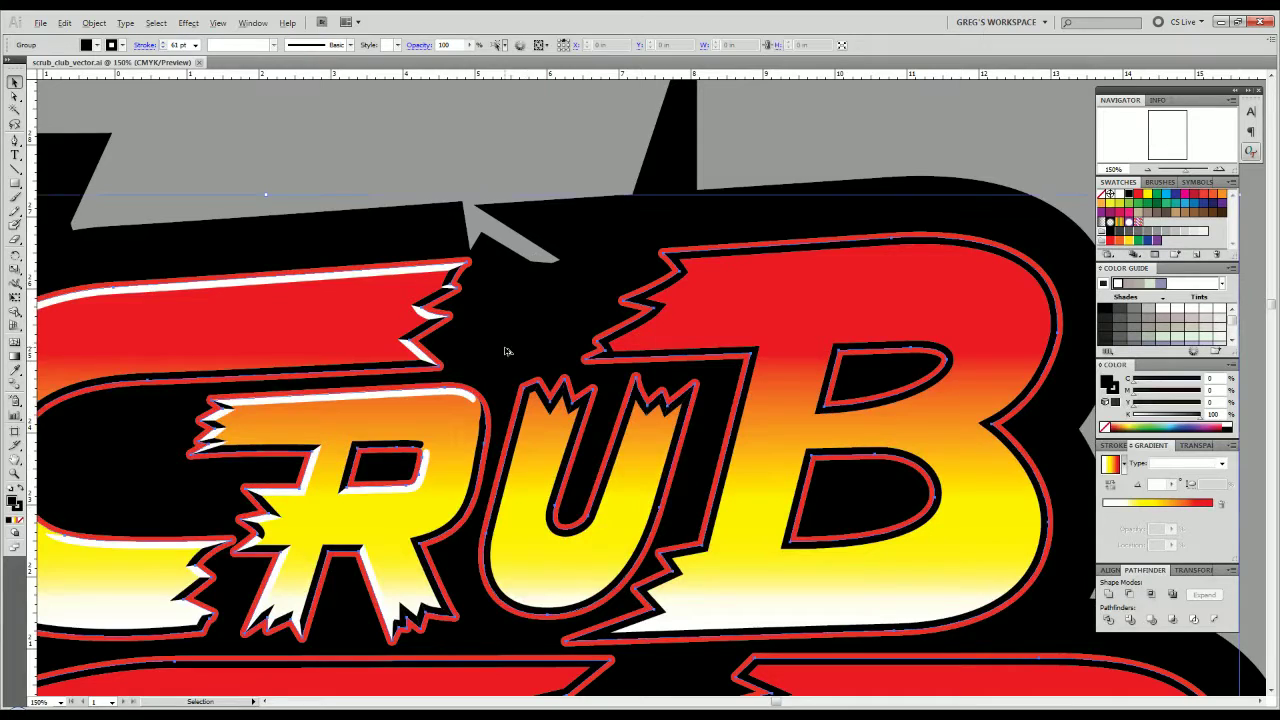
pyautogui.scroll(1, 506, 350)
pyautogui.scroll(-2, 506, 350)
pyautogui.scroll(1, 506, 350)
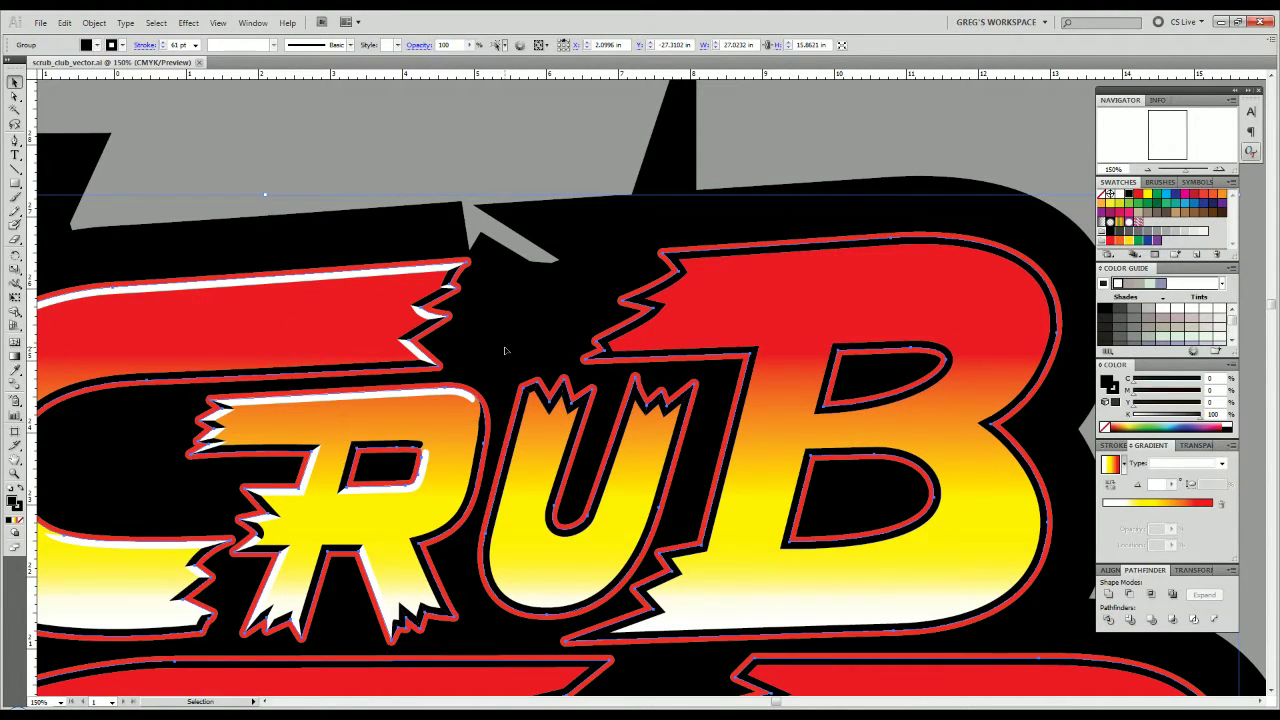
pyautogui.click(548, 404)
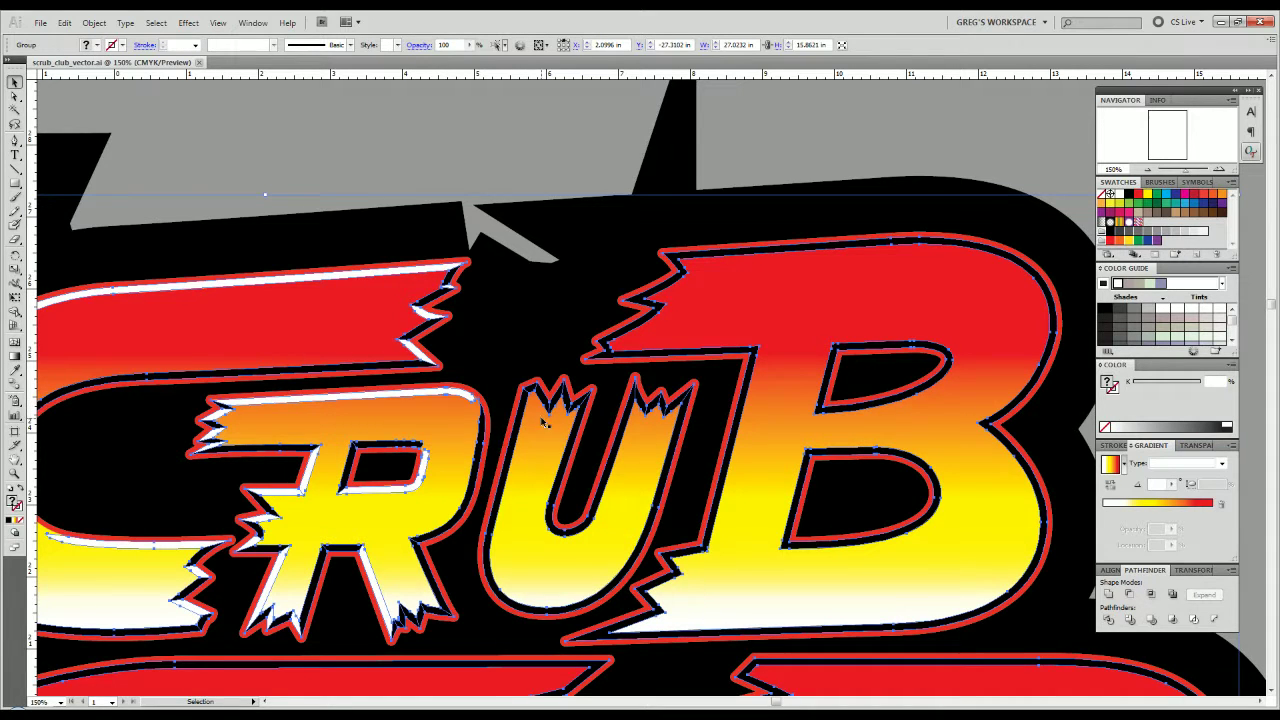
pyautogui.doubleClick(574, 437)
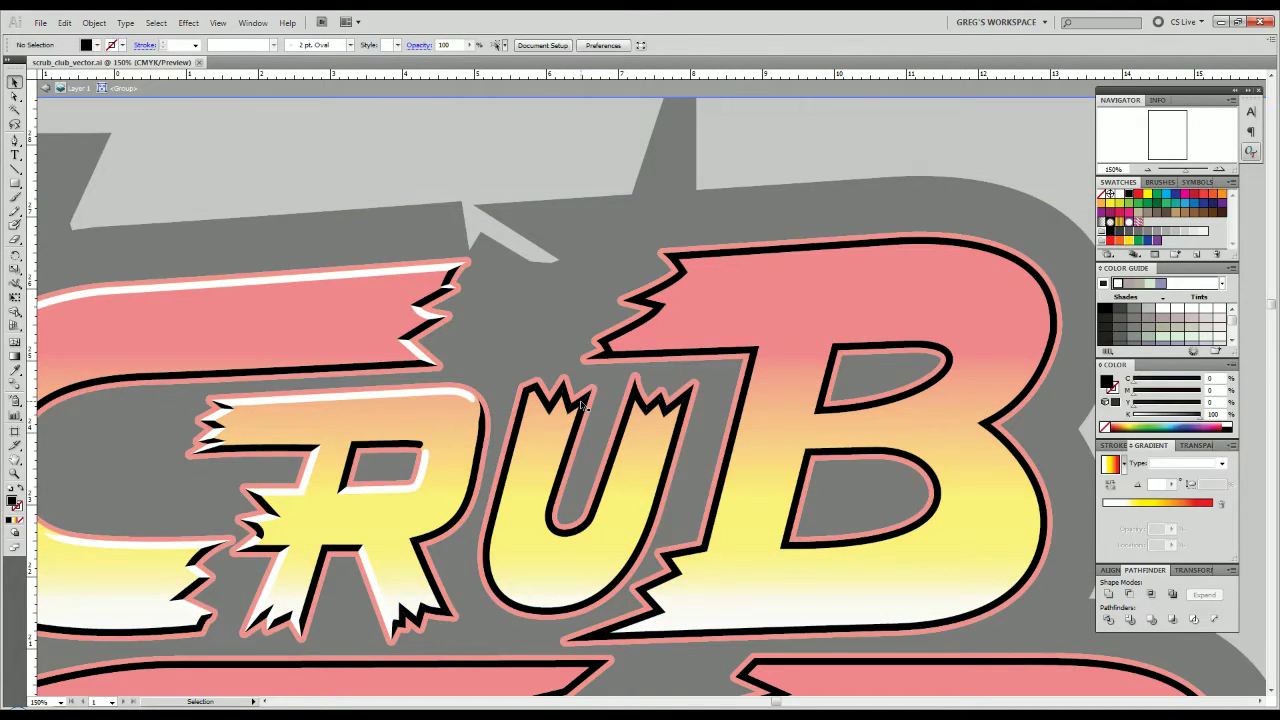
# Recolor three bevel facets on the jagged top of the U's left arm in SCRUB with the white sampled from the C's bevel.
pyautogui.scroll(2, 574, 405)
pyautogui.click(535, 398)
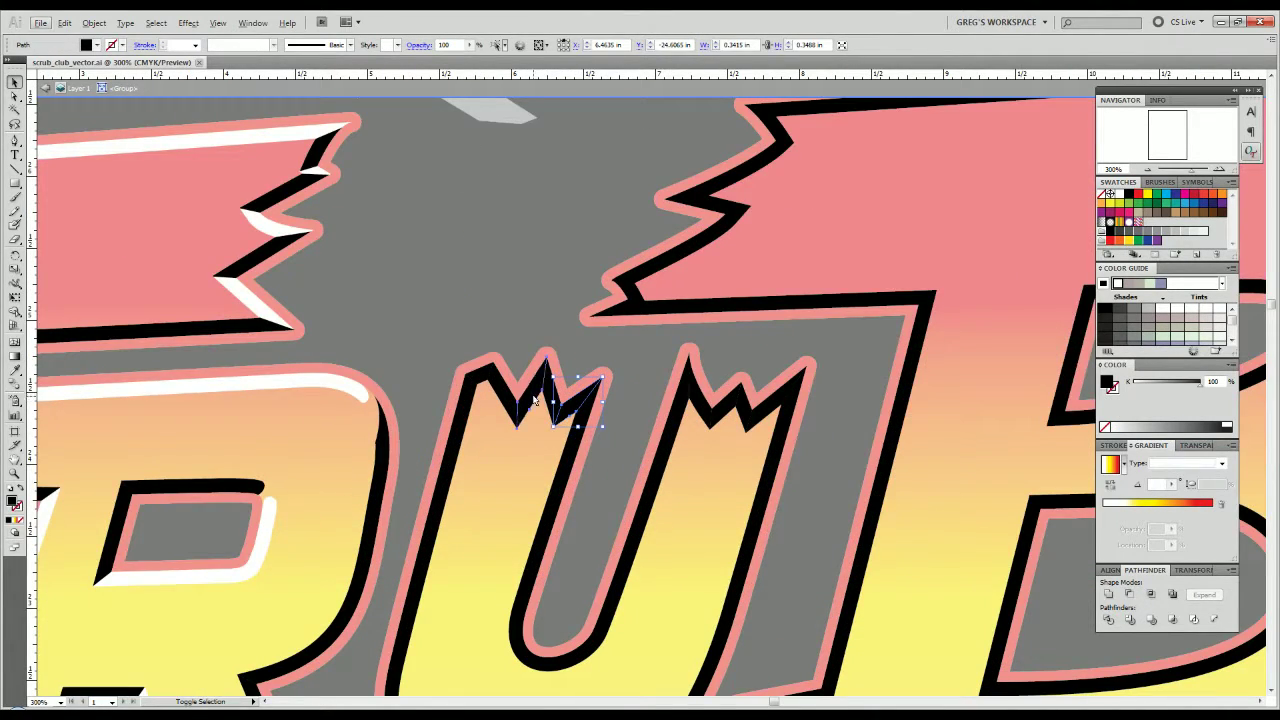
pyautogui.keyDown('shift'); pyautogui.click(503, 403); pyautogui.keyUp('shift')
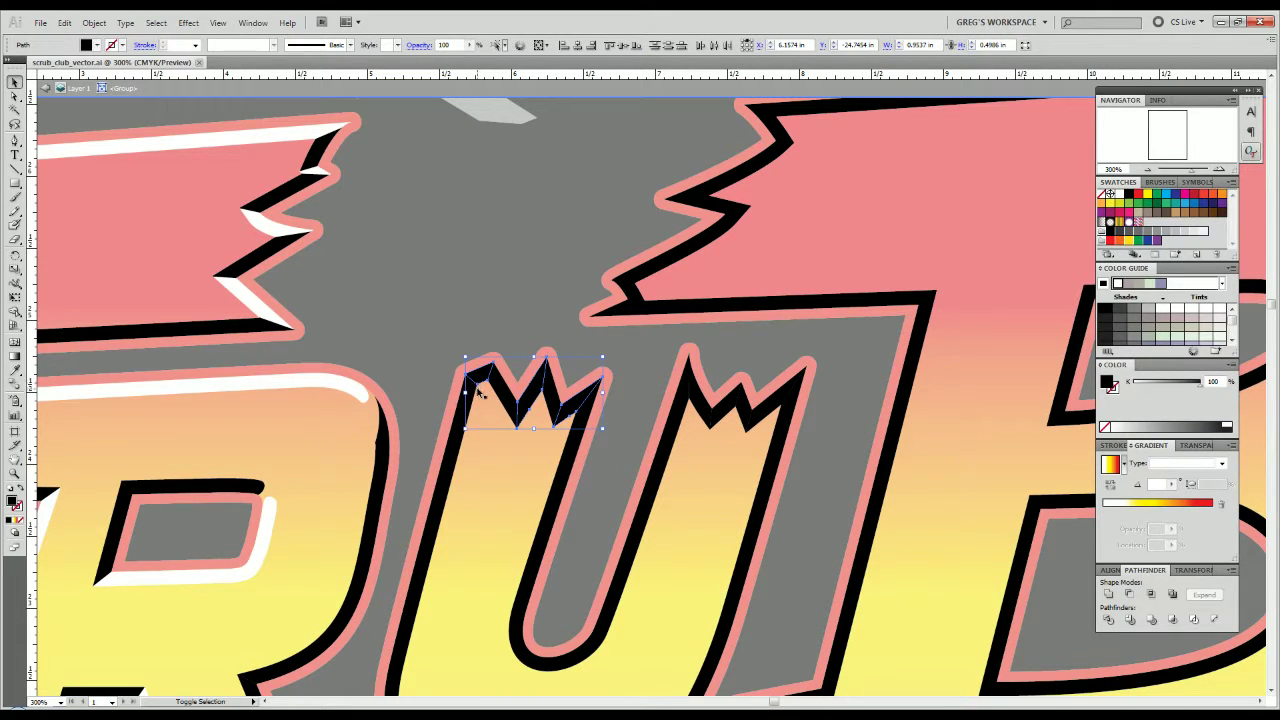
pyautogui.press('i')
pyautogui.click(267, 306)
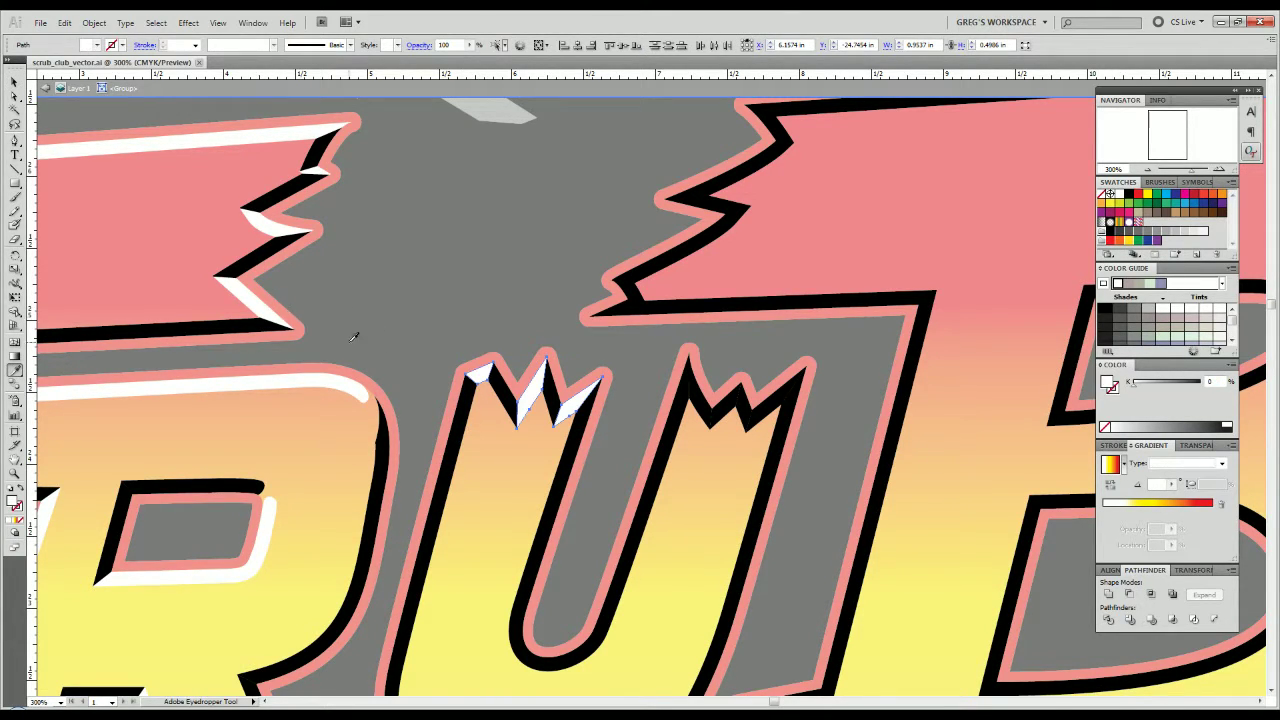
pyautogui.press('v')
# Recolor two bevel facets on the jagged top of the U's right arm with the white sampled from the left arm.
pyautogui.click(737, 403)
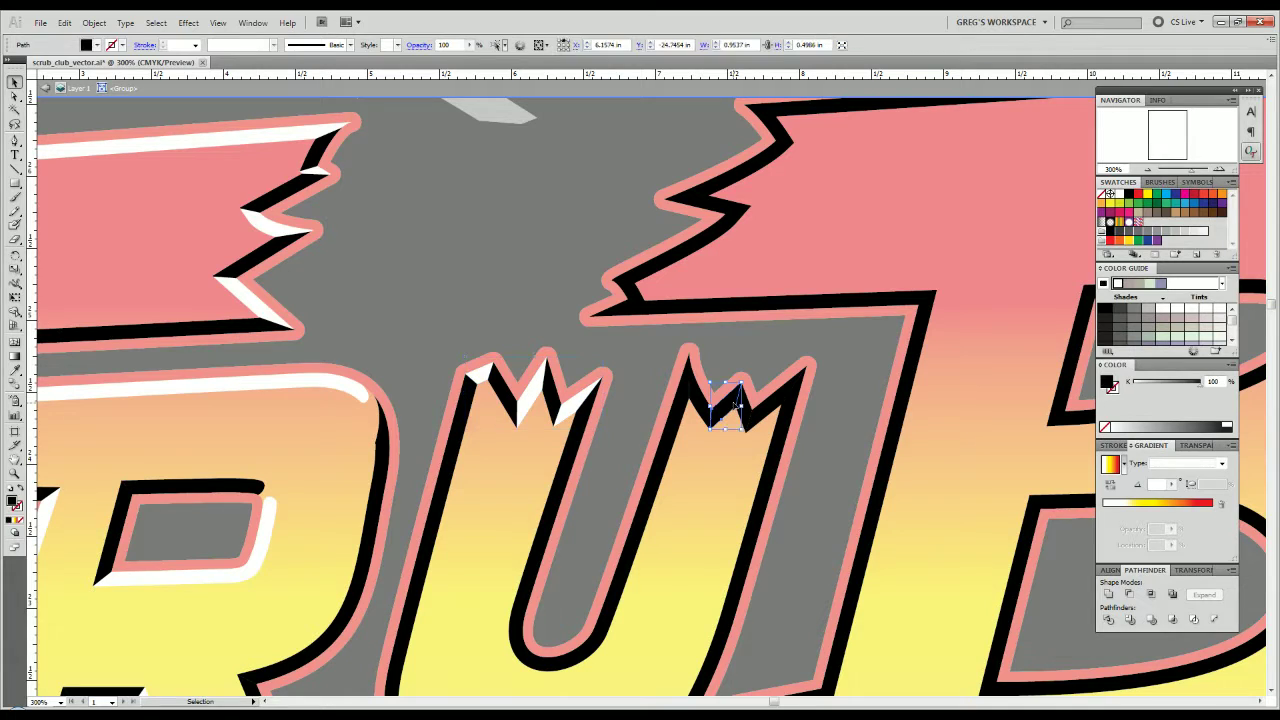
pyautogui.keyDown('shift'); pyautogui.click(778, 403); pyautogui.keyUp('shift')
pyautogui.press('i')
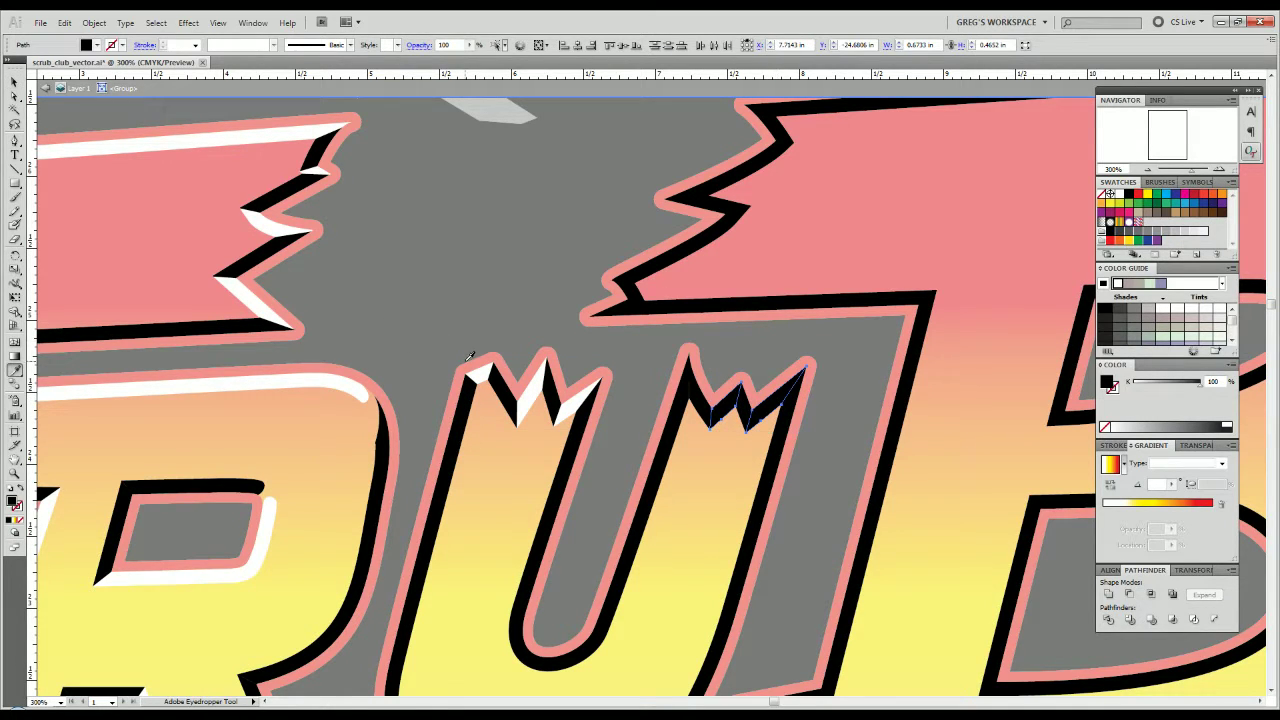
pyautogui.click(487, 367)
pyautogui.press('v')
pyautogui.click(534, 309)
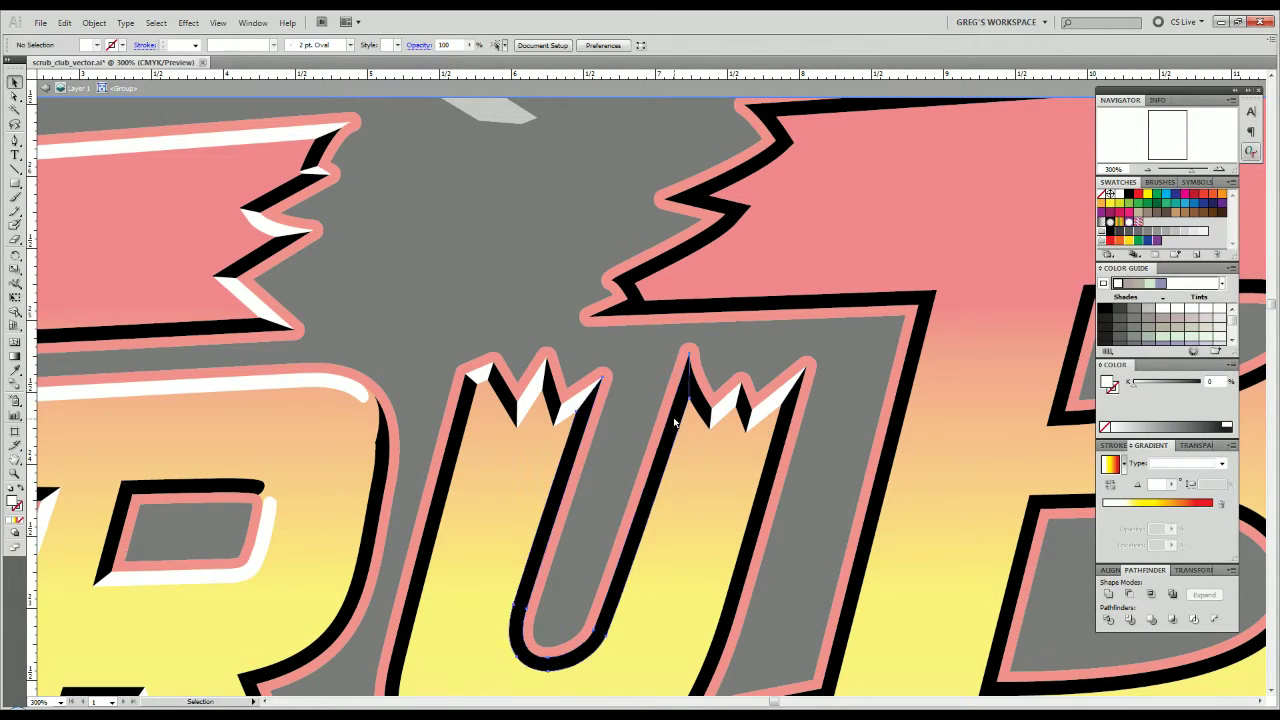
# In outline view, start a Pen tool dividing path with a rounded cut across the bevel at the bottom of the U's inner curve.
pyautogui.click(674, 422)
pyautogui.moveTo(591, 581); pyautogui.dragTo(597, 494)
pyautogui.scroll(2, 597, 494)
pyautogui.click(597, 497)
pyautogui.press('space')
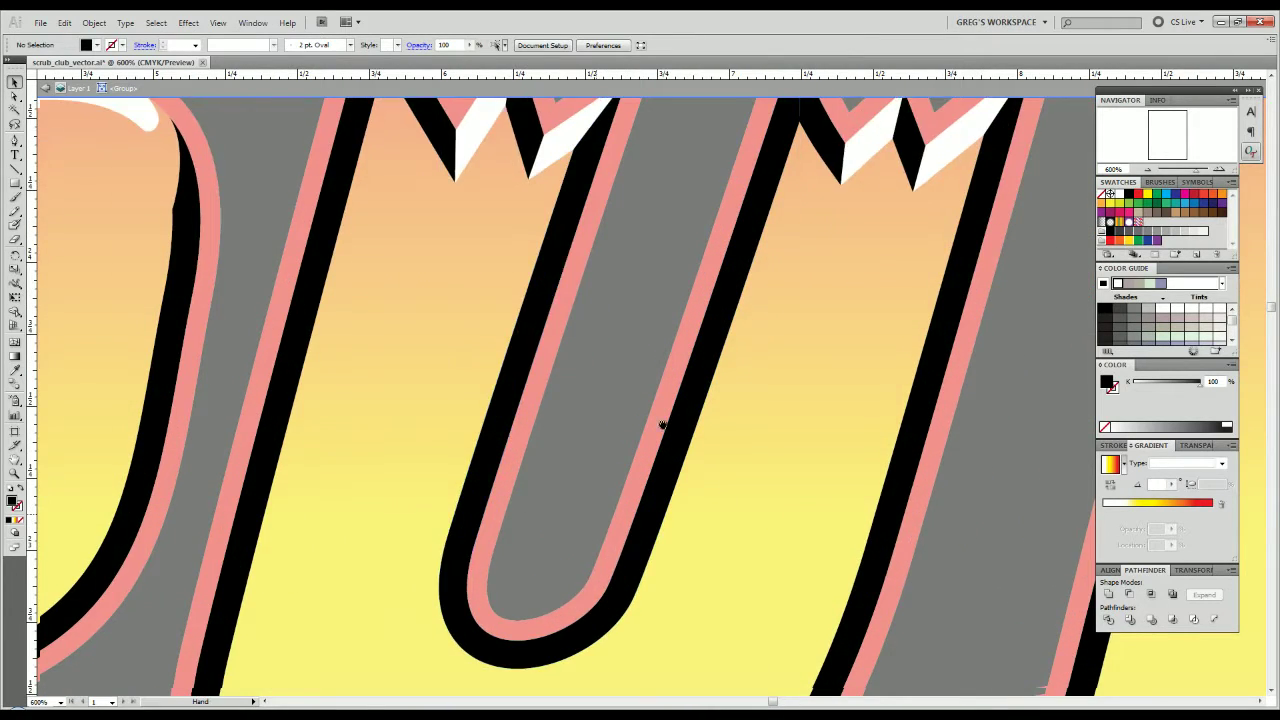
pyautogui.moveTo(662, 425); pyautogui.dragTo(742, 315)
pyautogui.press('p')
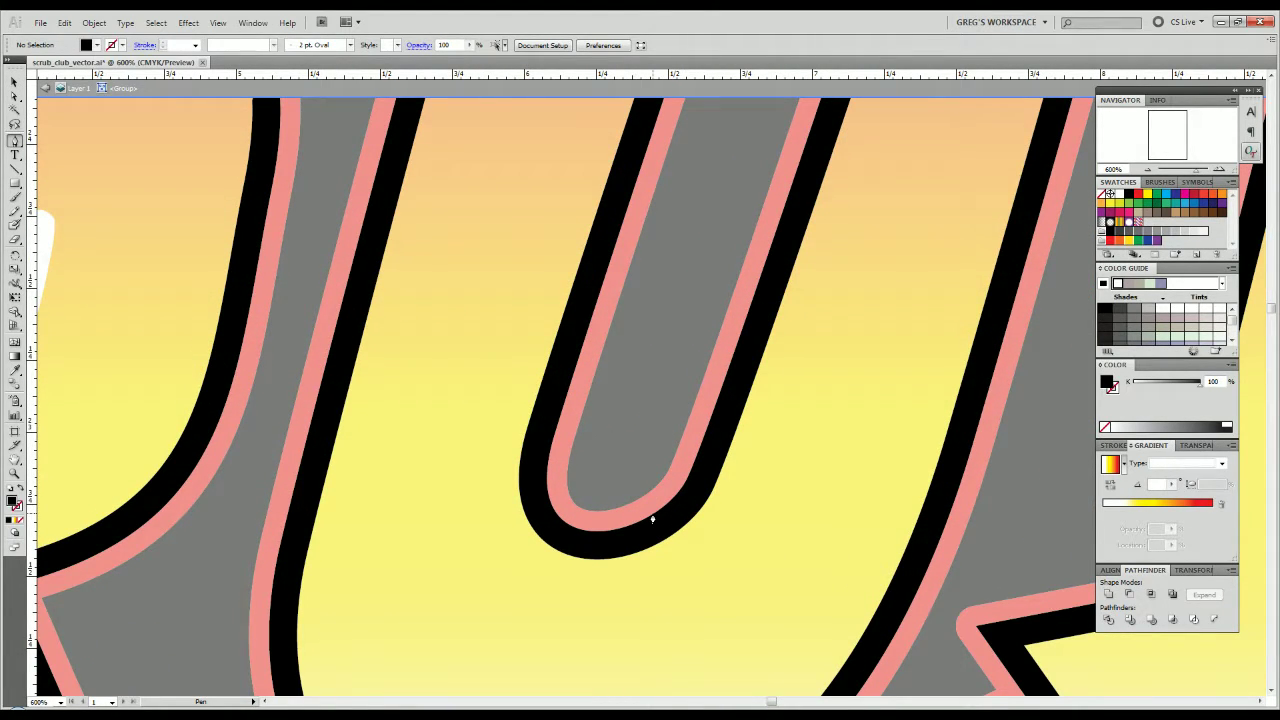
pyautogui.hotkey('ctrl', 'y')
pyautogui.scroll(3, 653, 517)
pyautogui.press('space')
pyautogui.moveTo(660, 494); pyautogui.dragTo(677, 409)
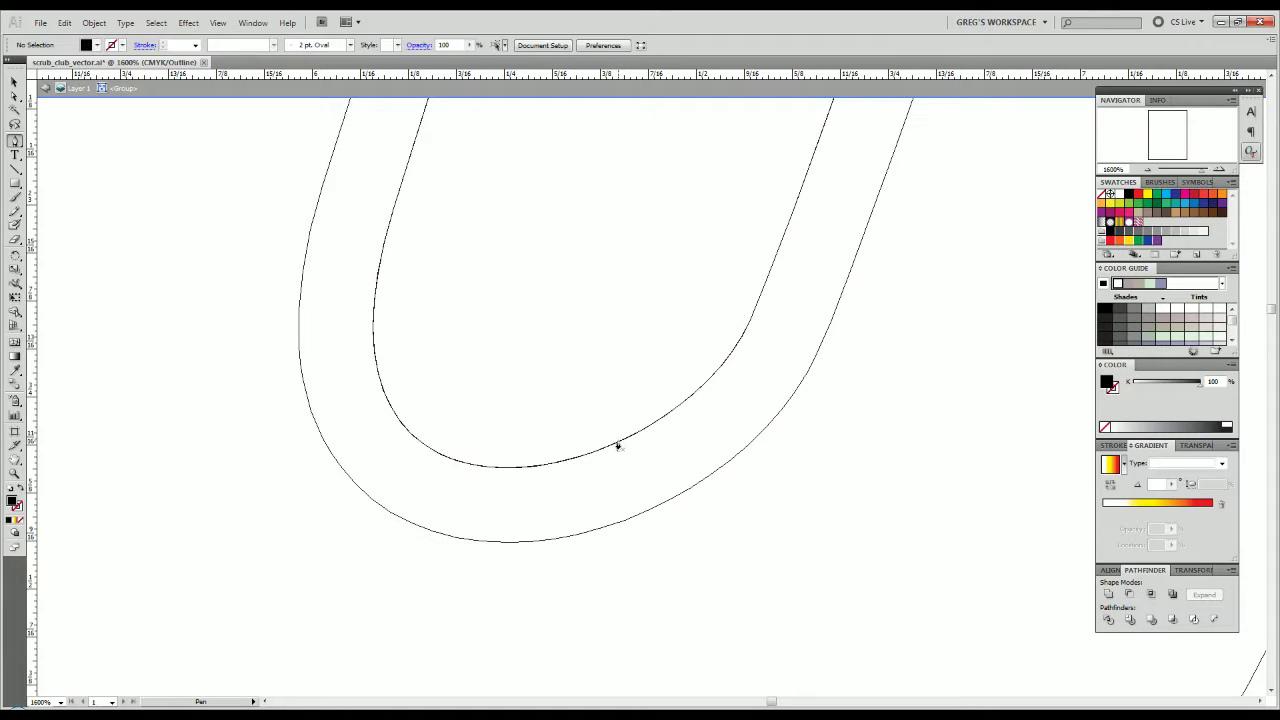
pyautogui.moveTo(618, 446); pyautogui.dragTo(536, 468)
pyautogui.moveTo(549, 540); pyautogui.dragTo(637, 529)
pyautogui.click(730, 535)
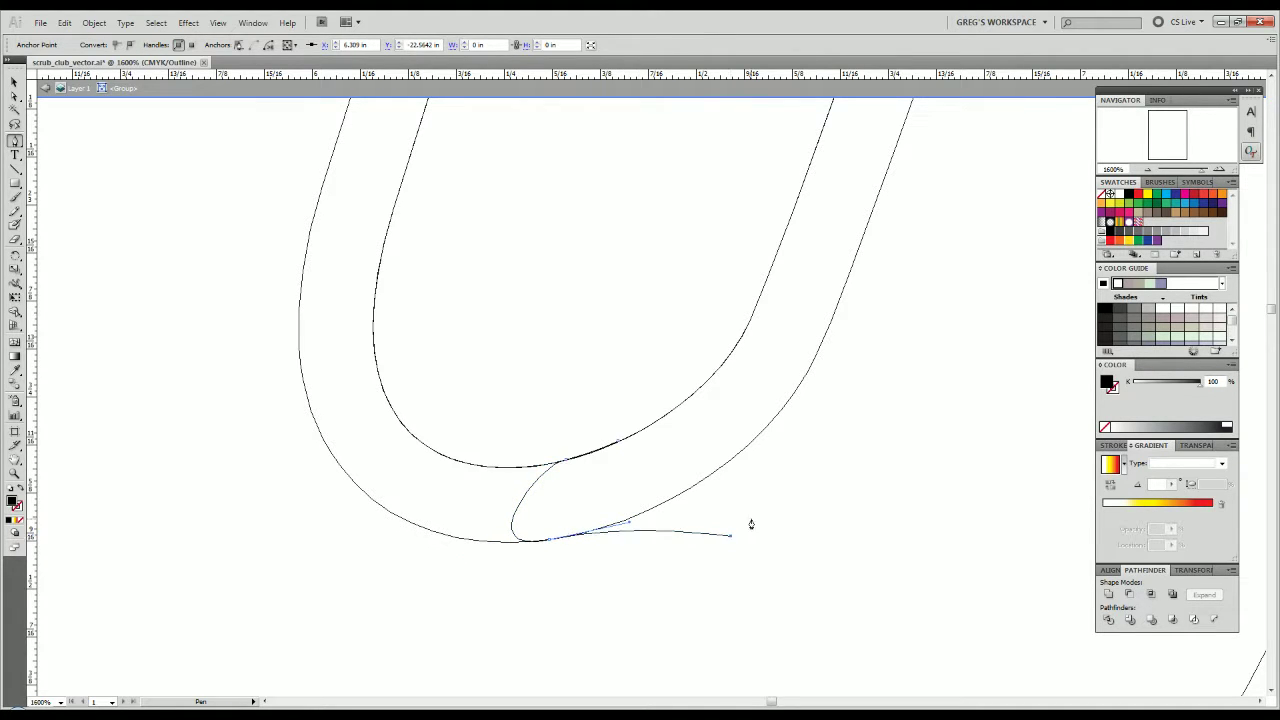
# Continue the dividing path beneath the U's inner curve and bring it back across the bevel's left side with a rounded end.
pyautogui.scroll(-2, 751, 522)
pyautogui.moveTo(766, 480); pyautogui.dragTo(803, 440)
pyautogui.scroll(2, 694, 486)
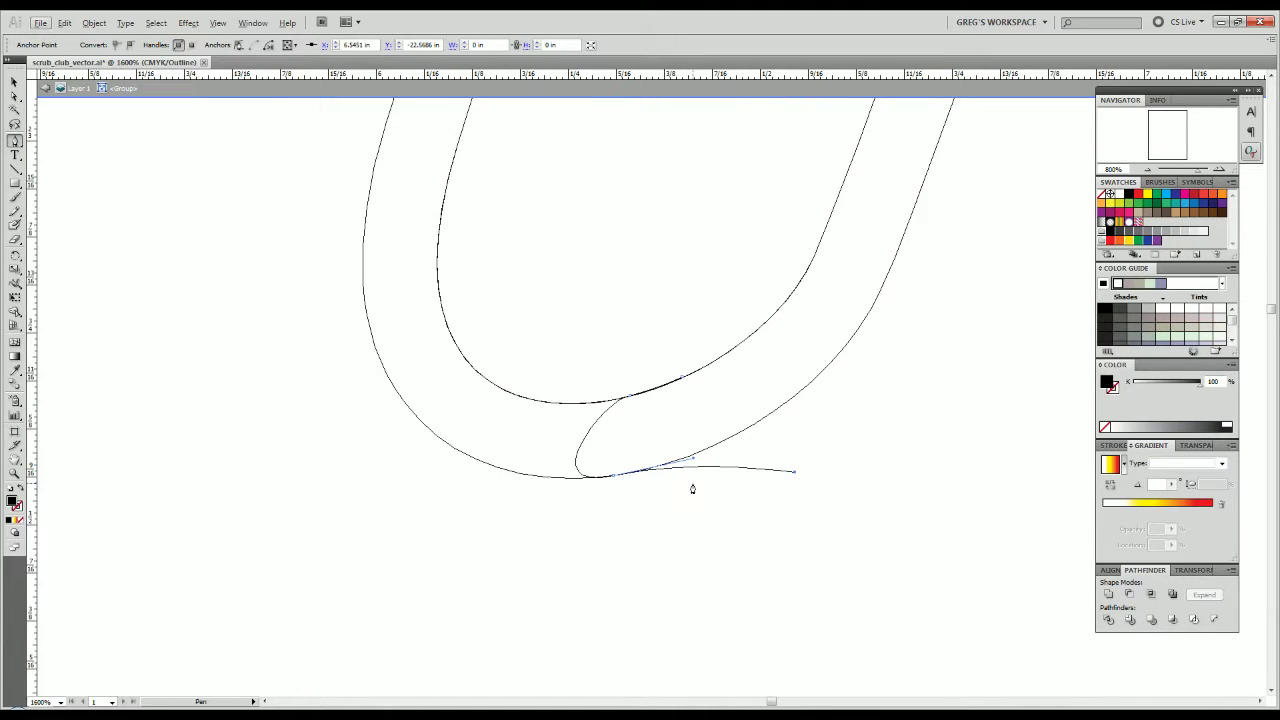
pyautogui.click(624, 524)
pyautogui.click(546, 510)
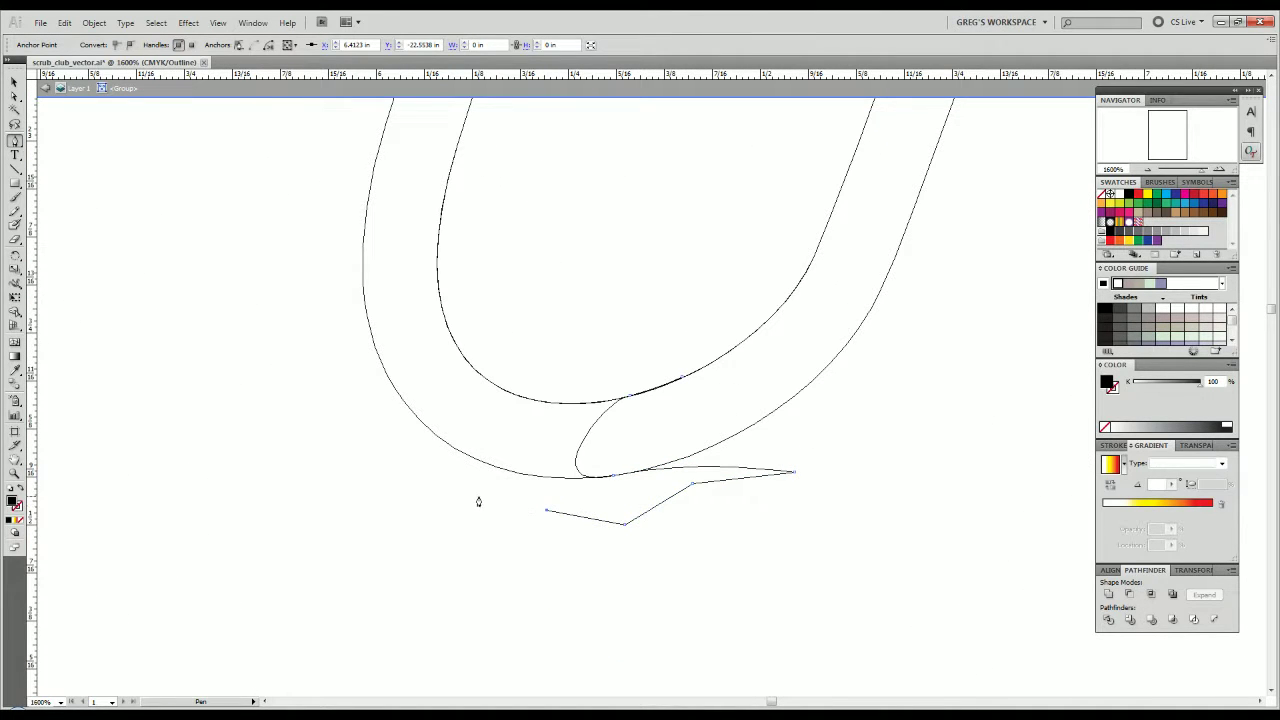
pyautogui.click(437, 452)
pyautogui.moveTo(380, 390); pyautogui.dragTo(388, 390)
pyautogui.click(416, 418)
pyautogui.moveTo(467, 368); pyautogui.dragTo(422, 290)
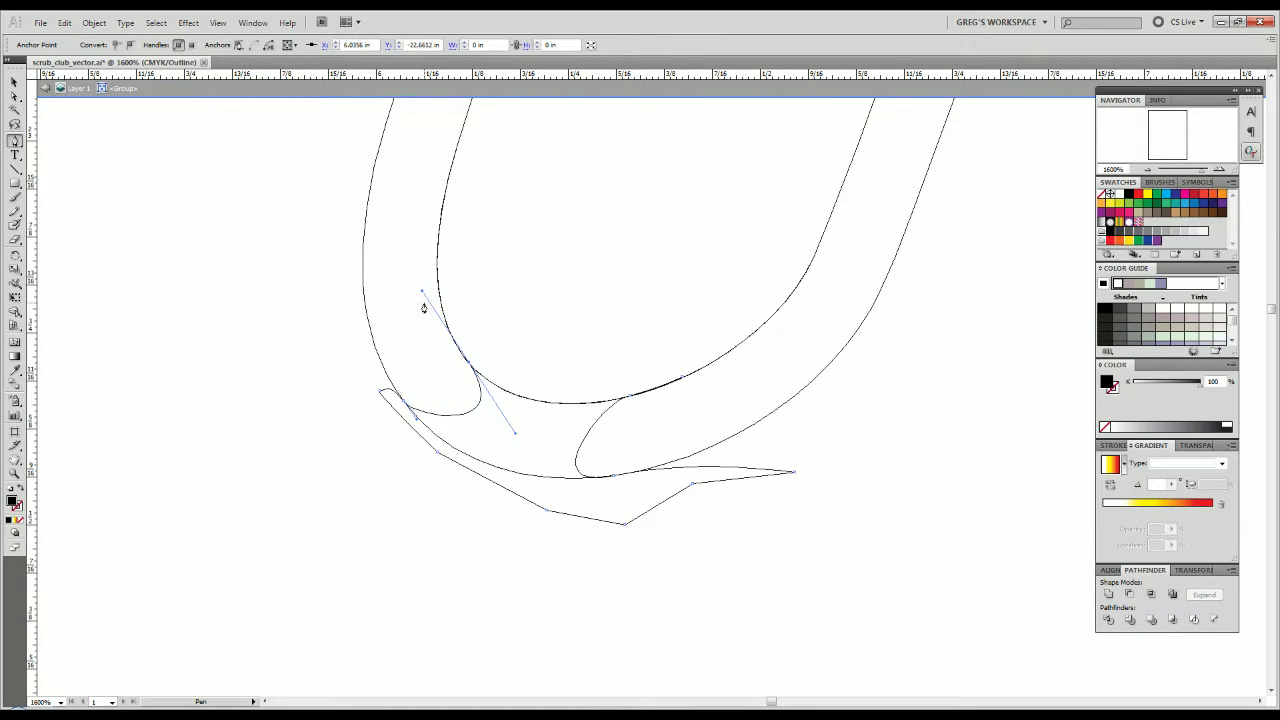
pyautogui.keyDown('alt'); pyautogui.click(467, 368); pyautogui.keyUp('alt')
# Close off the dividing path up inside the U's opening, return to preview and remove the path's fill.
pyautogui.scroll(-2, 465, 295)
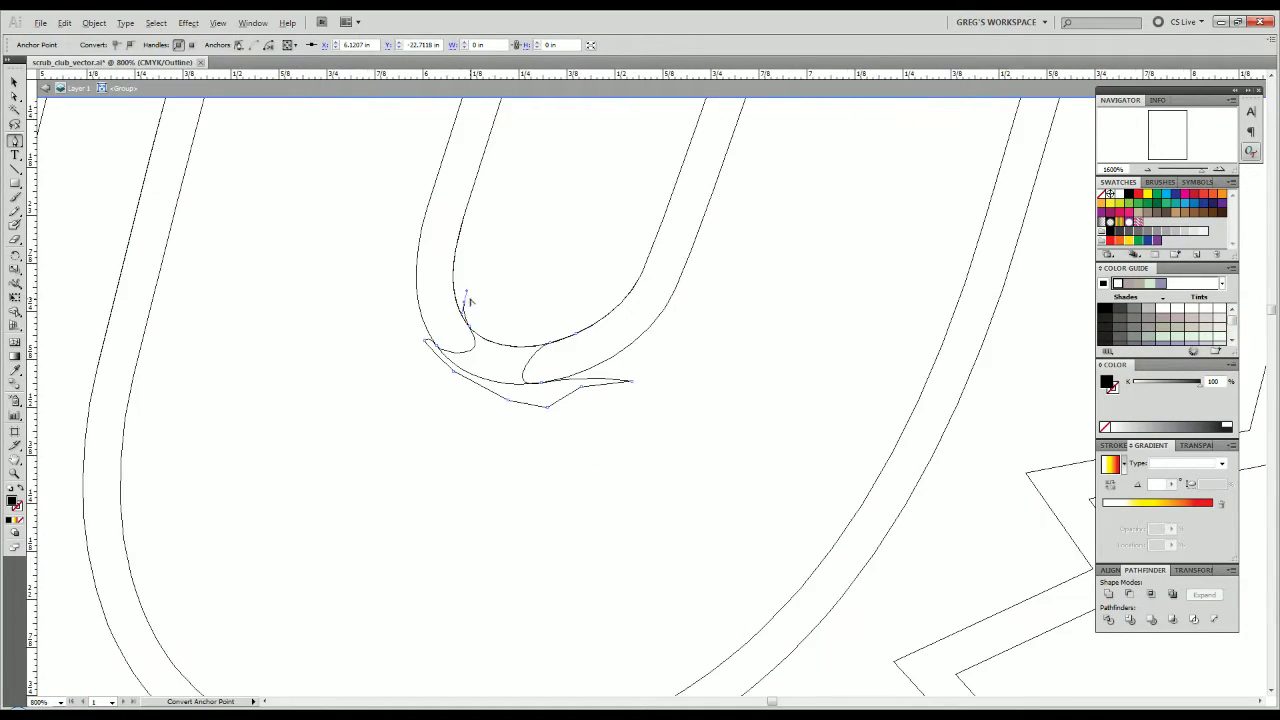
pyautogui.moveTo(497, 194); pyautogui.dragTo(497, 533)
pyautogui.click(583, 393)
pyautogui.scroll(-2, 583, 393)
pyautogui.moveTo(591, 310); pyautogui.dragTo(573, 448)
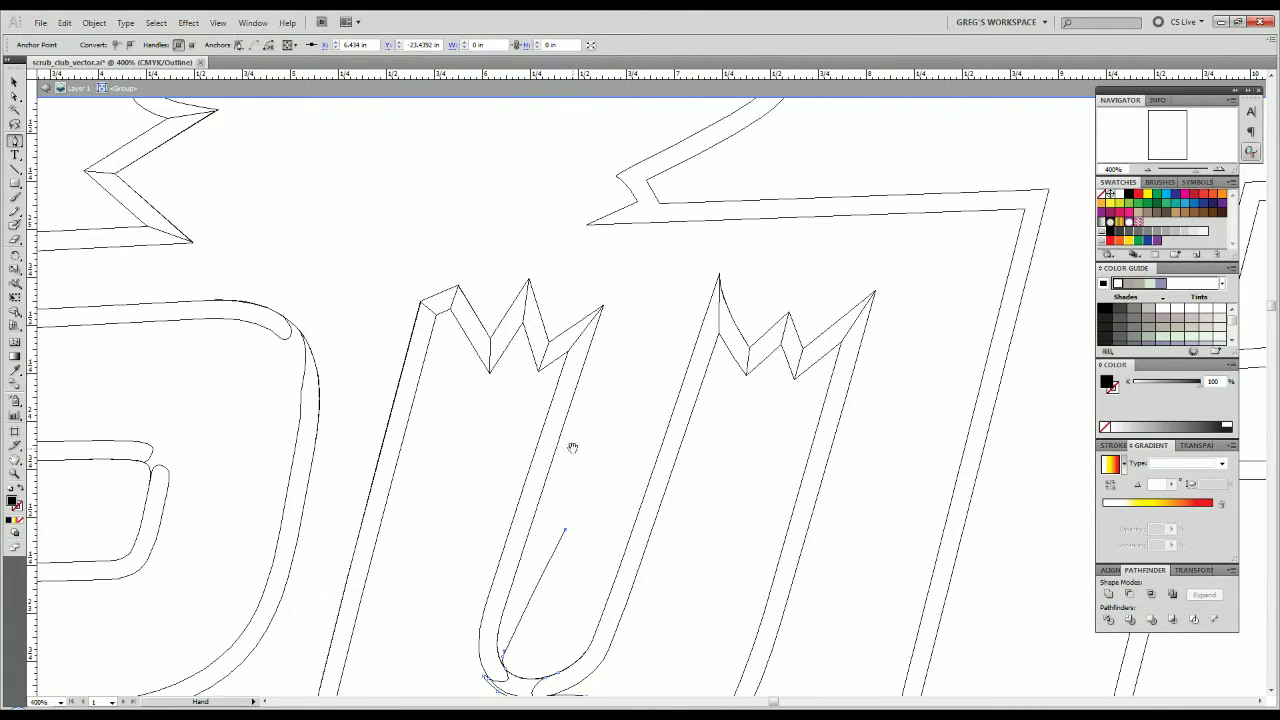
pyautogui.moveTo(589, 503); pyautogui.dragTo(617, 336)
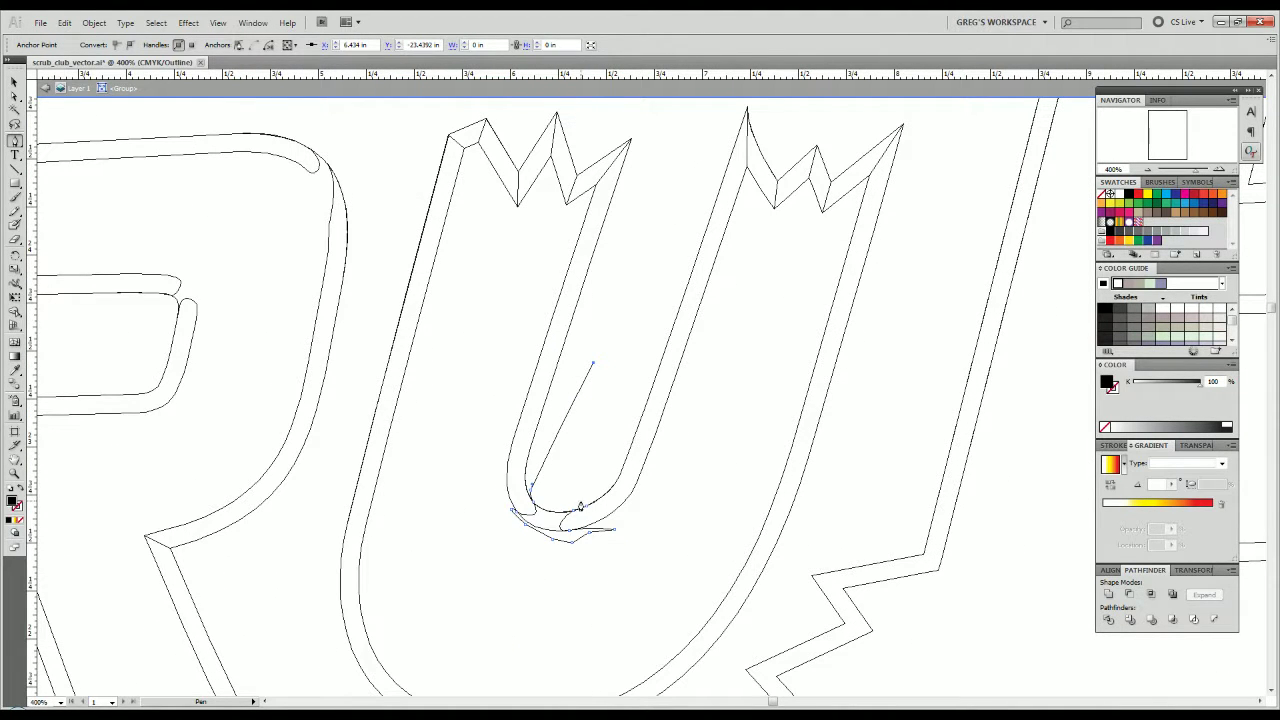
pyautogui.click(586, 507)
pyautogui.press('v')
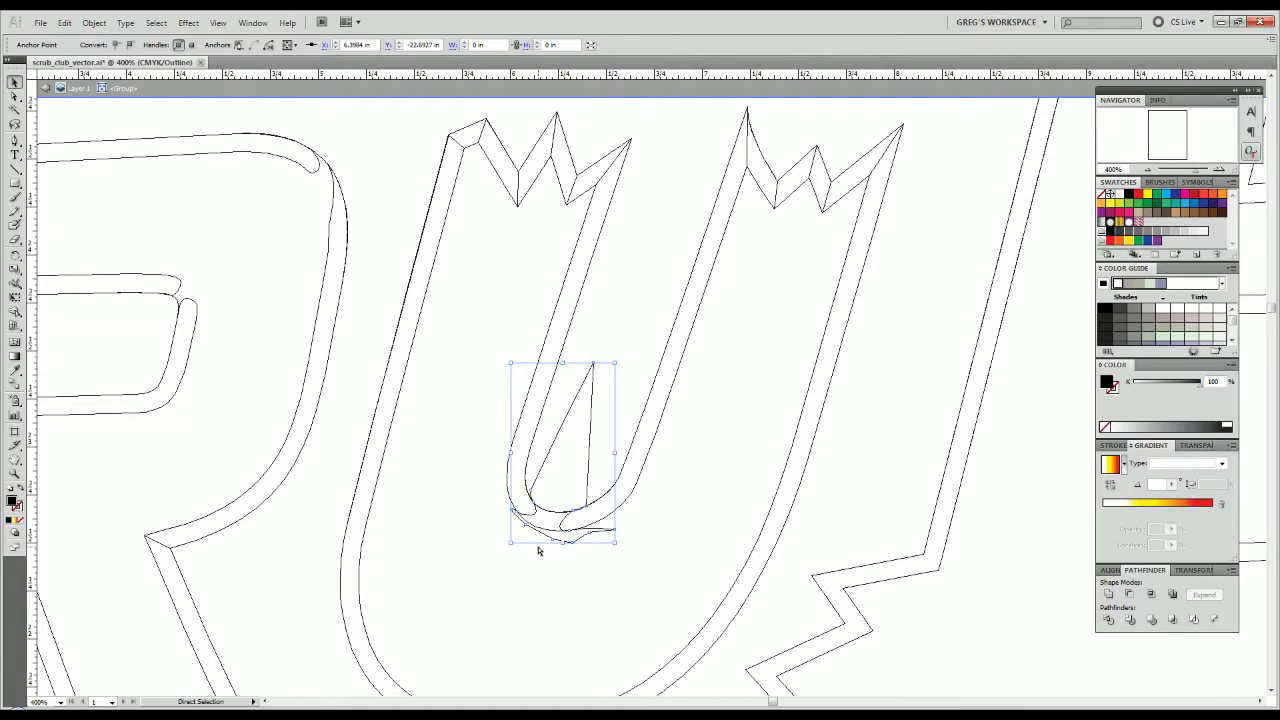
pyautogui.hotkey('ctrl', 'y')
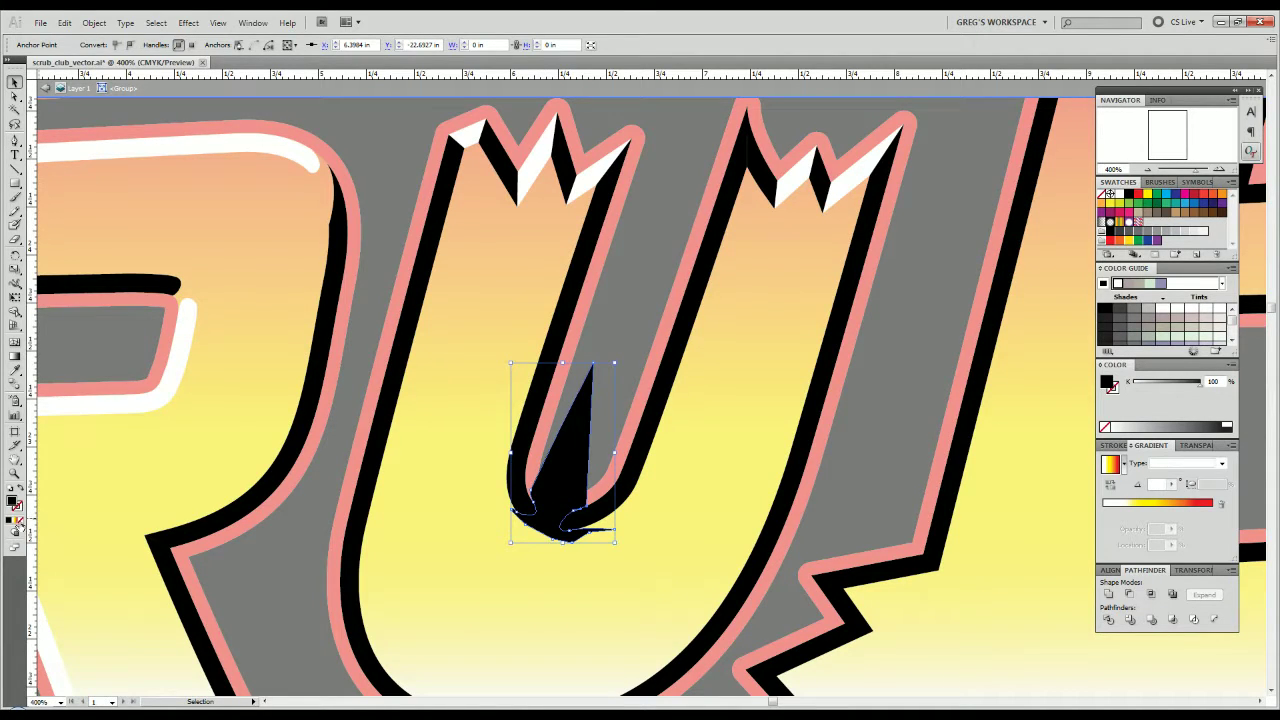
pyautogui.click(20, 521)
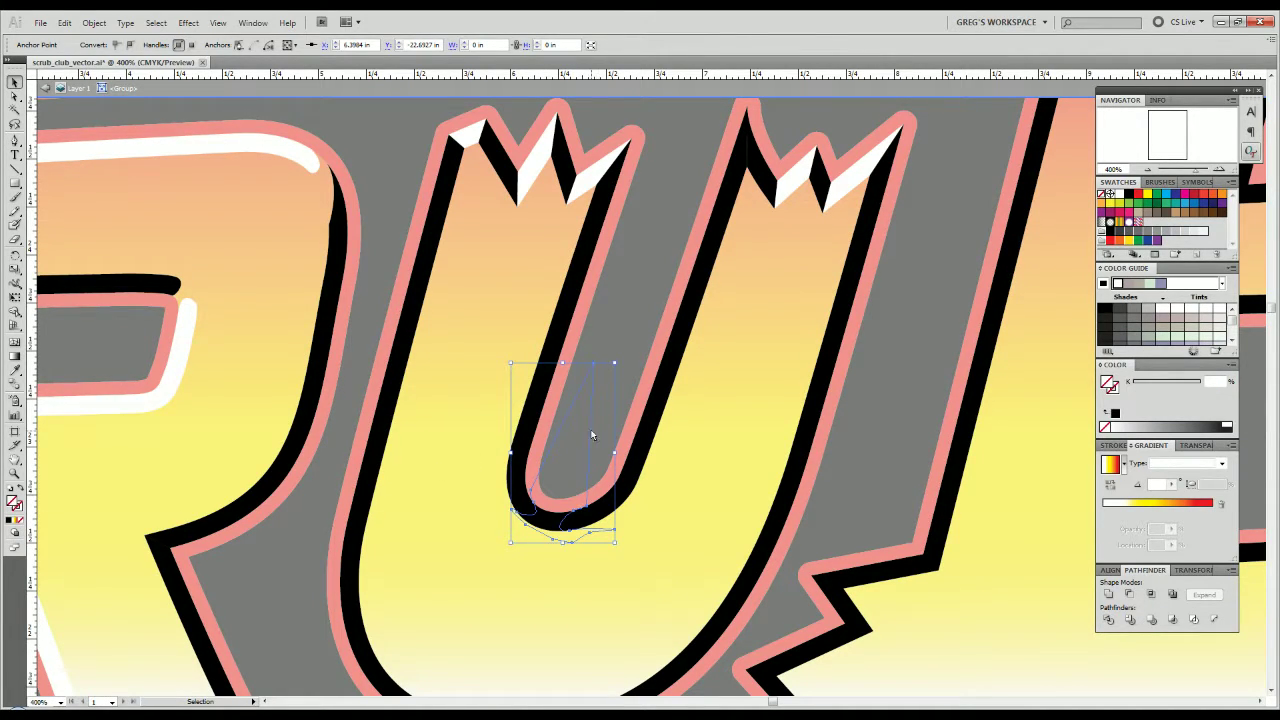
# Divide the U's inner bevel with the path, ungroup the result and delete the pieces between the two rounded cuts.
pyautogui.keyDown('shift'); pyautogui.click(558, 528); pyautogui.keyUp('shift')
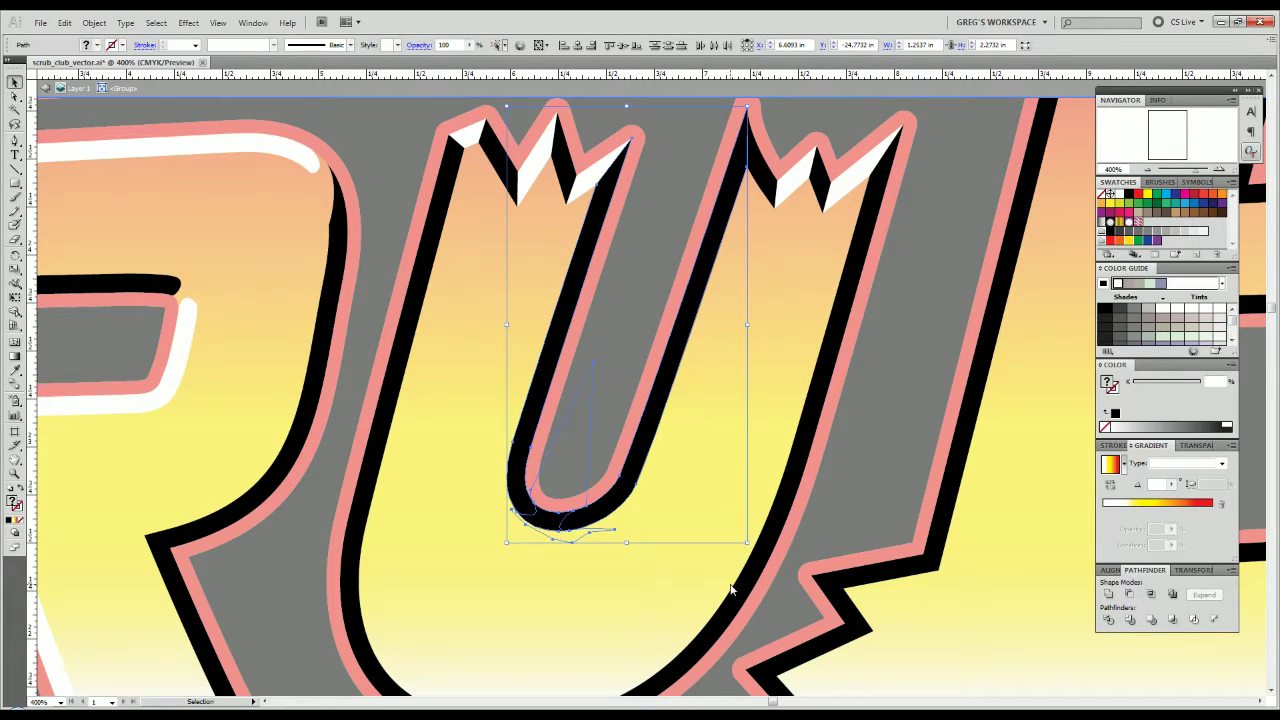
pyautogui.click(1108, 619)
pyautogui.rightClick(648, 527)
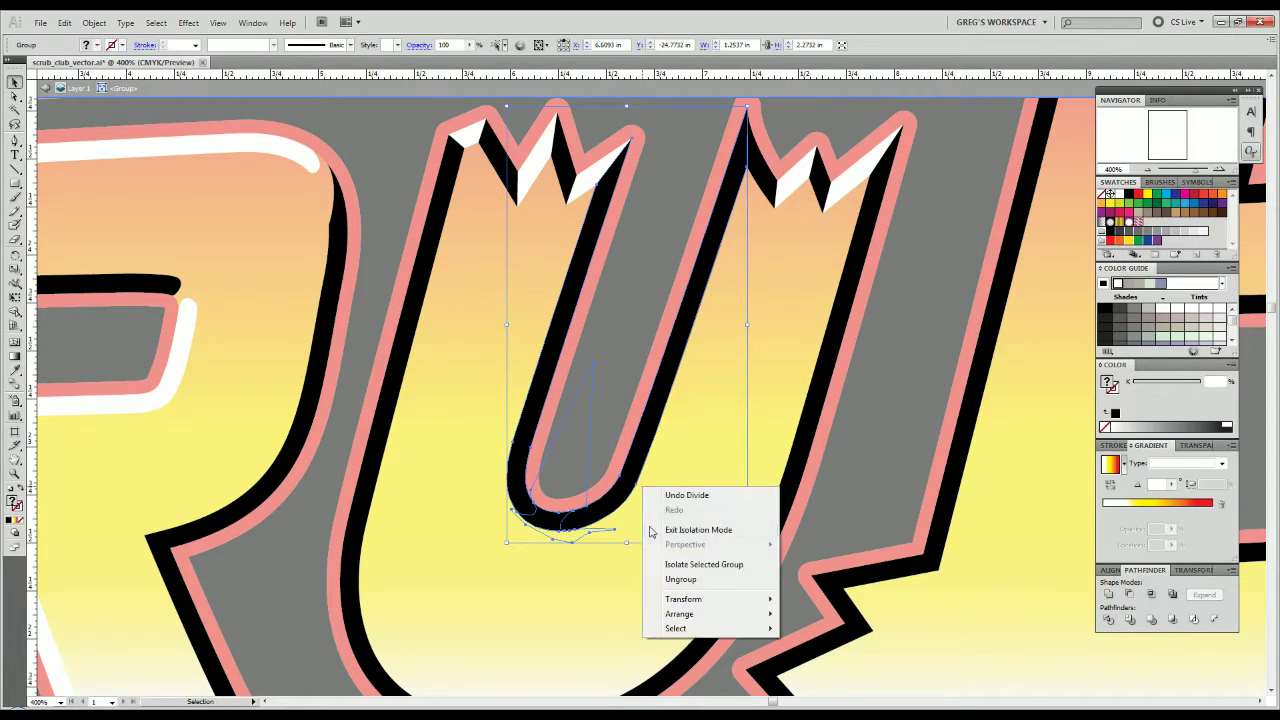
pyautogui.click(680, 579)
pyautogui.keyDown('shift'); pyautogui.click(522, 498); pyautogui.keyUp('shift')
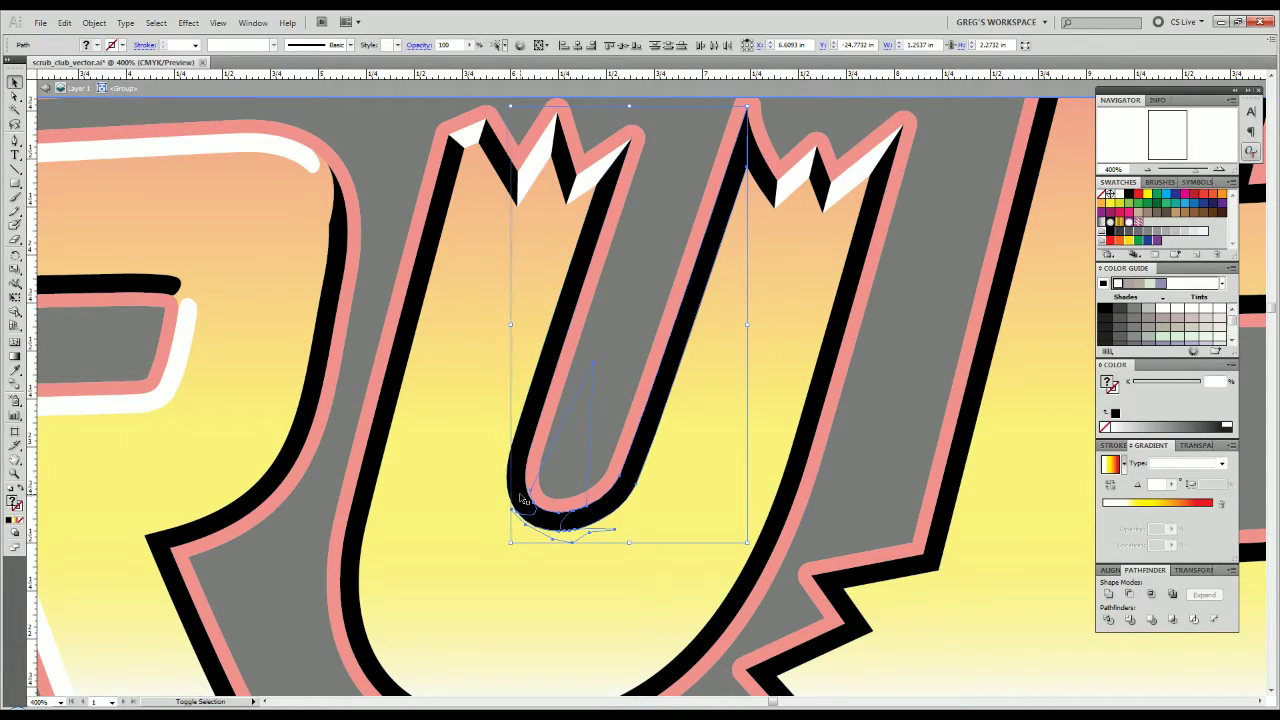
pyautogui.keyDown('shift'); pyautogui.click(614, 516); pyautogui.keyUp('shift')
pyautogui.press('Delete')
# Recolor the bevel on the right side of the U's inner curve with the white sampled from its jagged top.
pyautogui.click(529, 504)
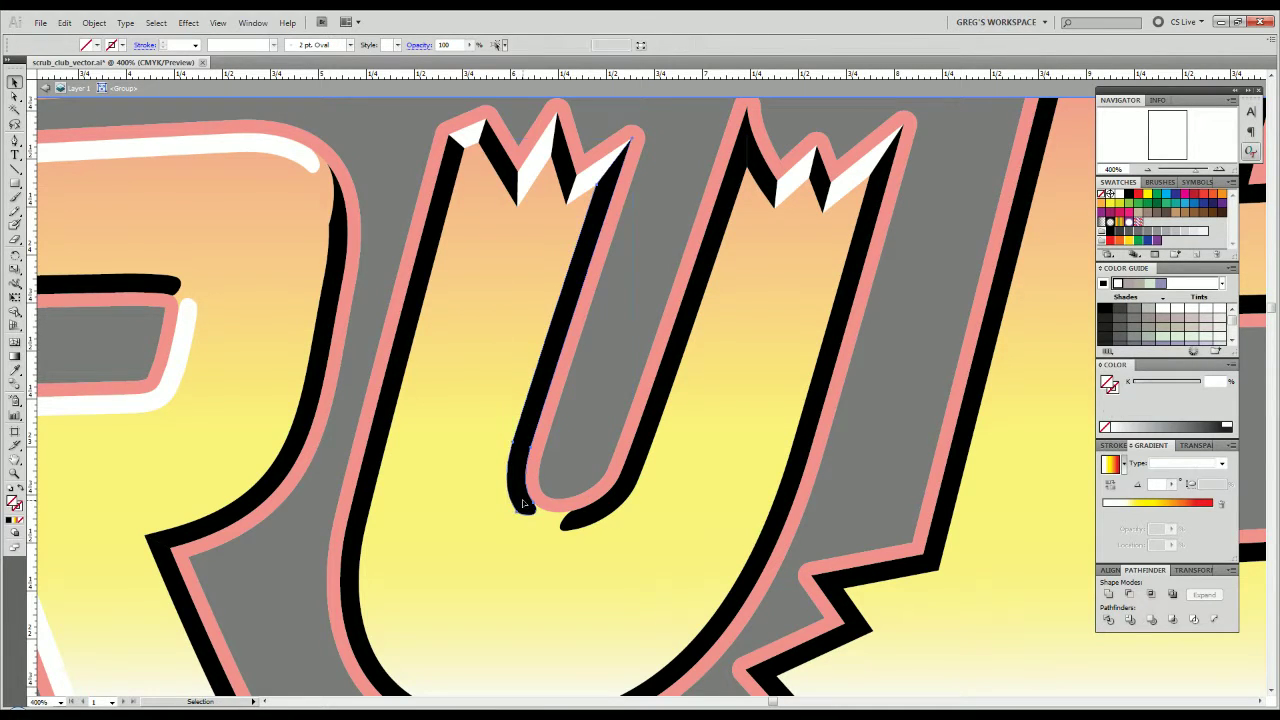
pyautogui.click(624, 503)
pyautogui.press('i')
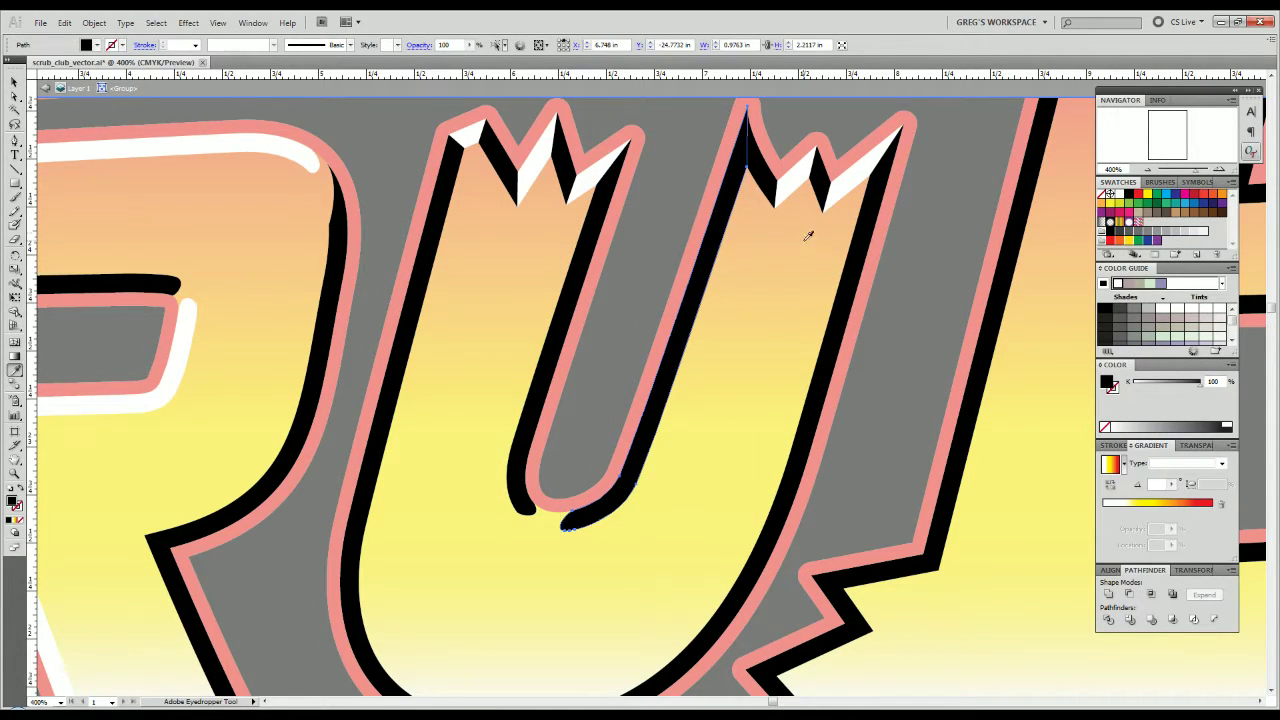
pyautogui.click(794, 180)
pyautogui.press('v')
pyautogui.hotkey('ctrl', '-')
pyautogui.hotkey('ctrl', '-')
pyautogui.hotkey('ctrl', '-')
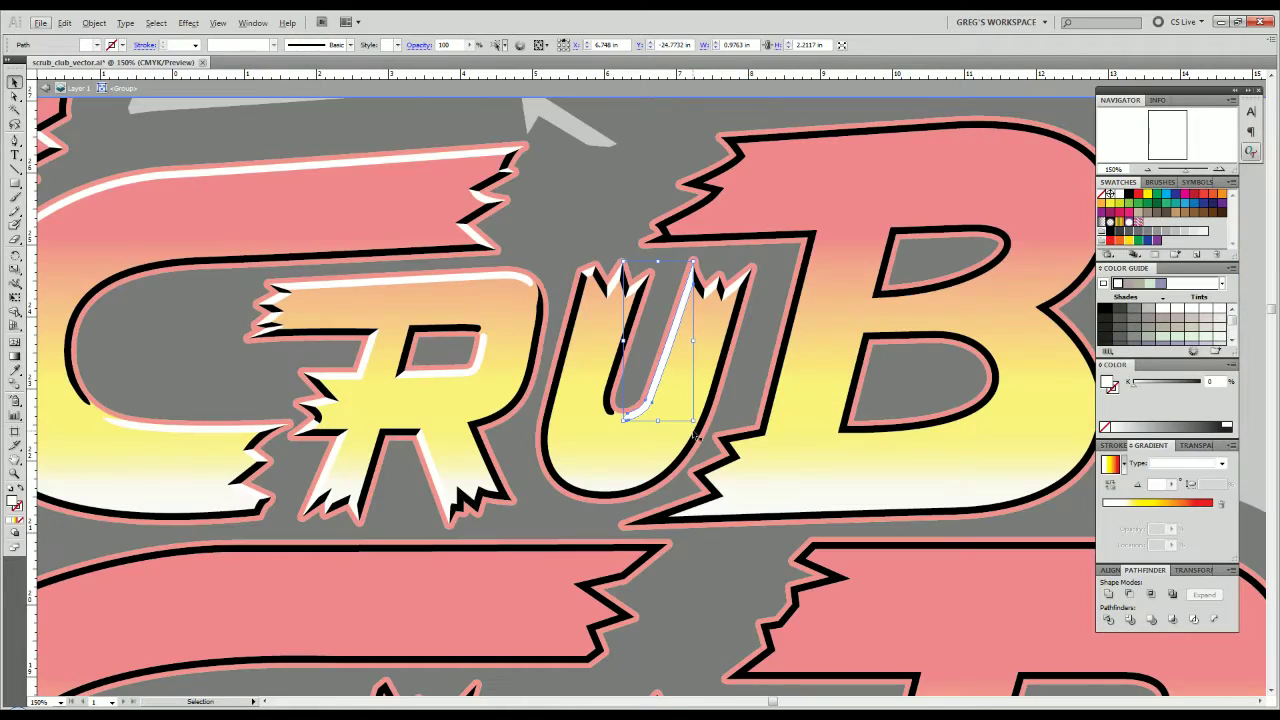
pyautogui.click(743, 361)
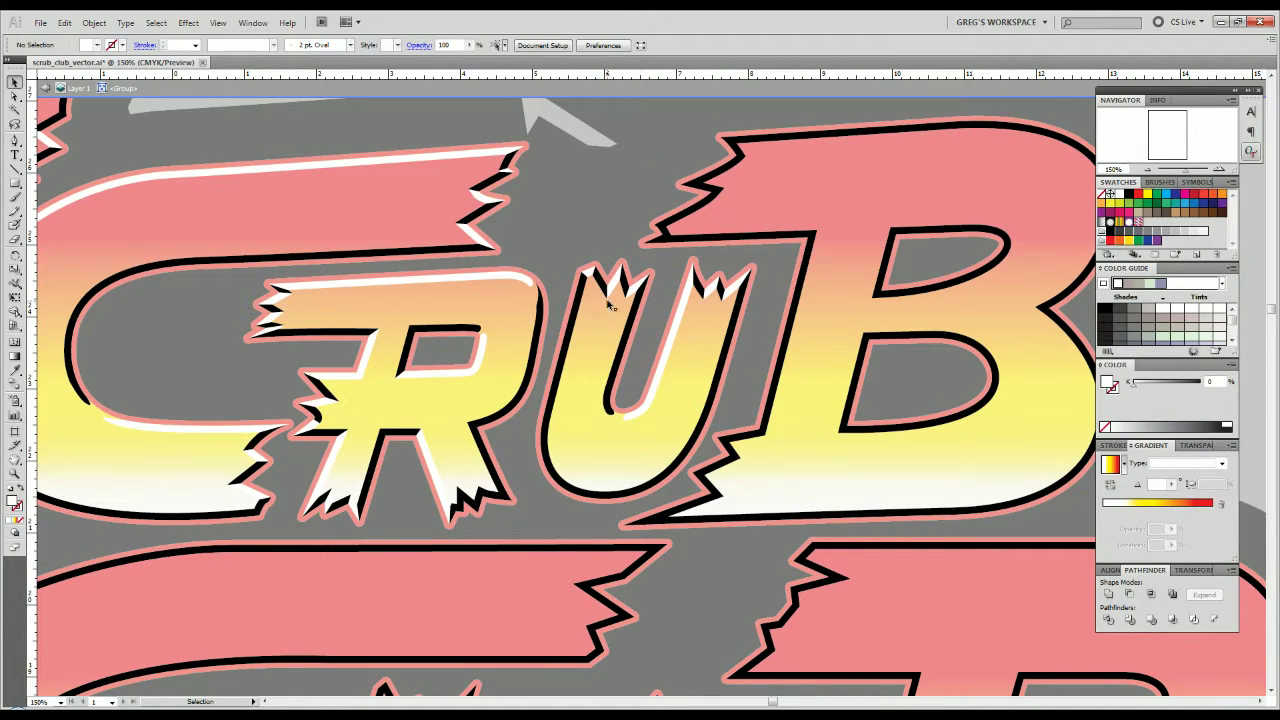
pyautogui.keyDown('alt'); pyautogui.scroll(3, 578, 492); pyautogui.keyUp('alt')
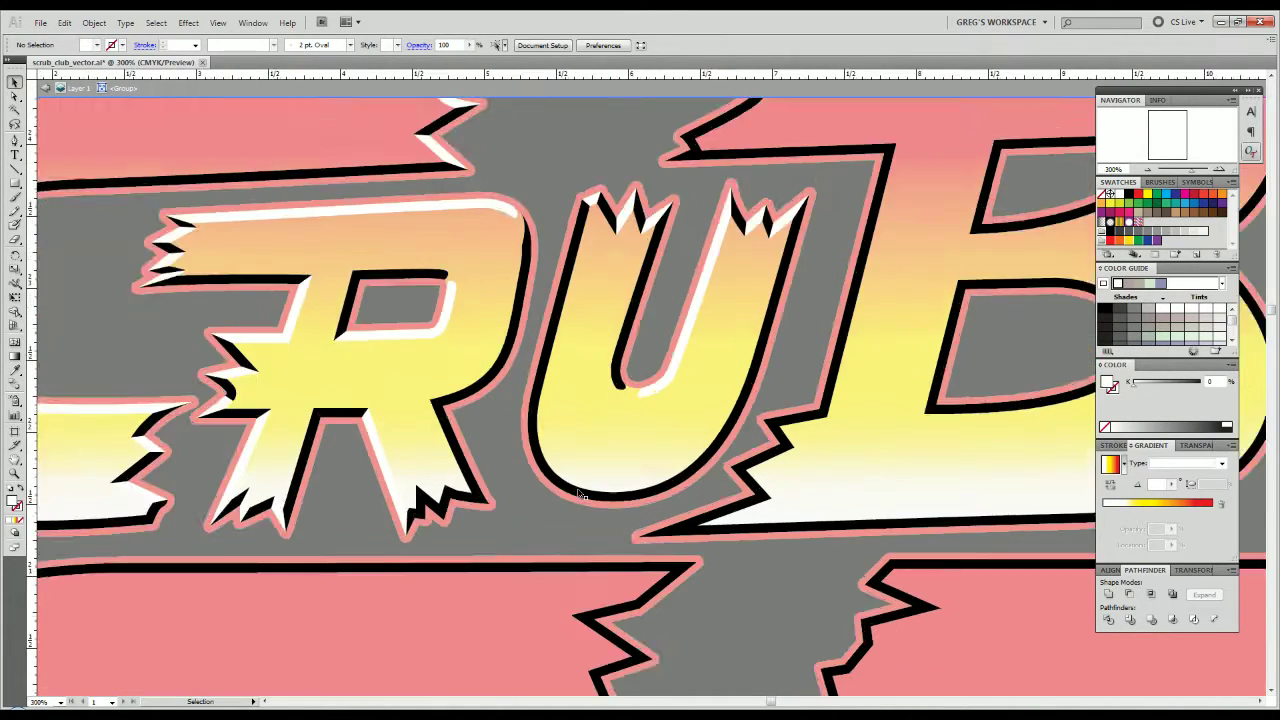
pyautogui.keyDown('alt'); pyautogui.scroll(1, 457, 414); pyautogui.keyUp('alt')
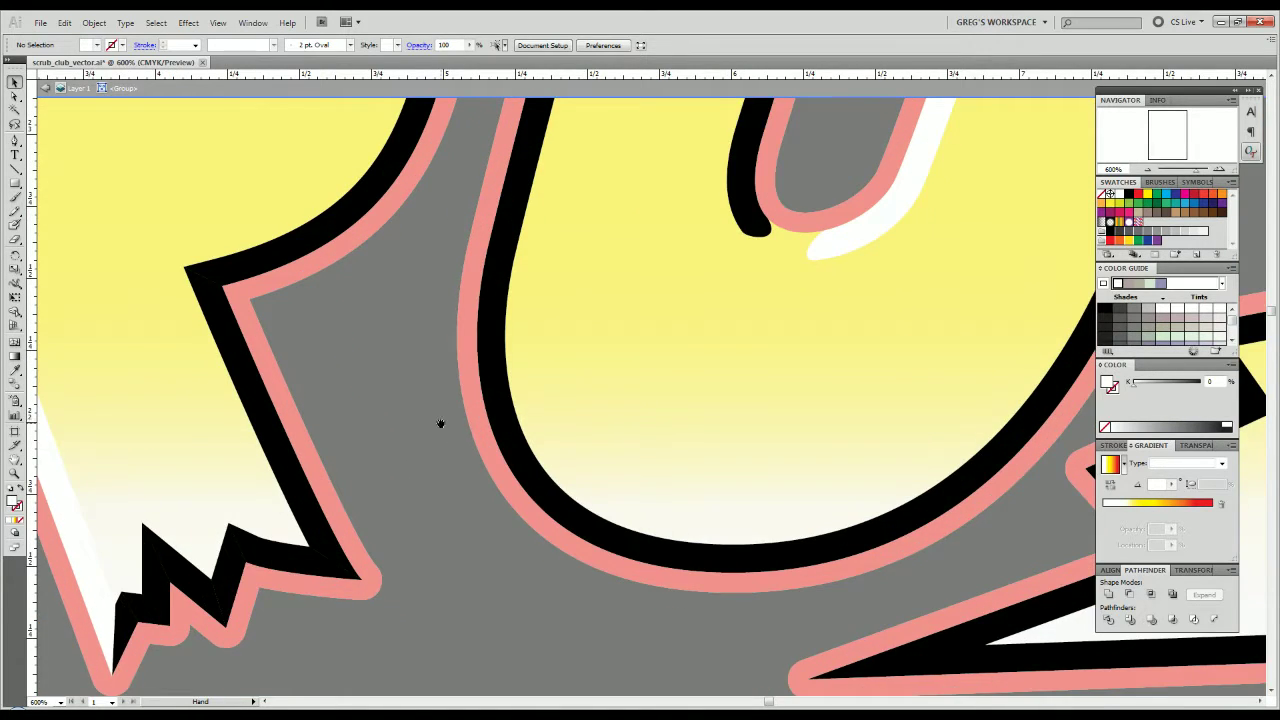
pyautogui.keyDown('alt'); pyautogui.scroll(1, 440, 423); pyautogui.keyUp('alt')
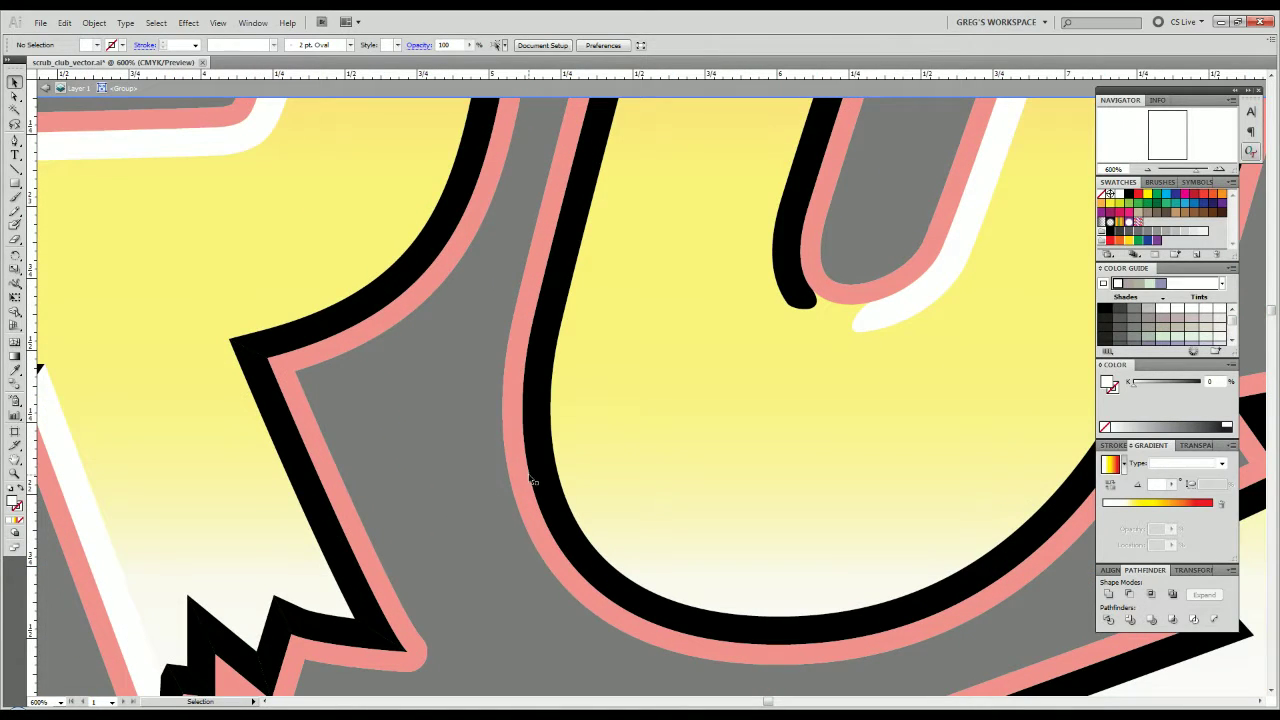
pyautogui.click(521, 400)
pyautogui.moveTo(537, 434); pyautogui.dragTo(548, 439)
pyautogui.hotkey('ctrl', 'z')
pyautogui.hotkey('ctrl', 'z')
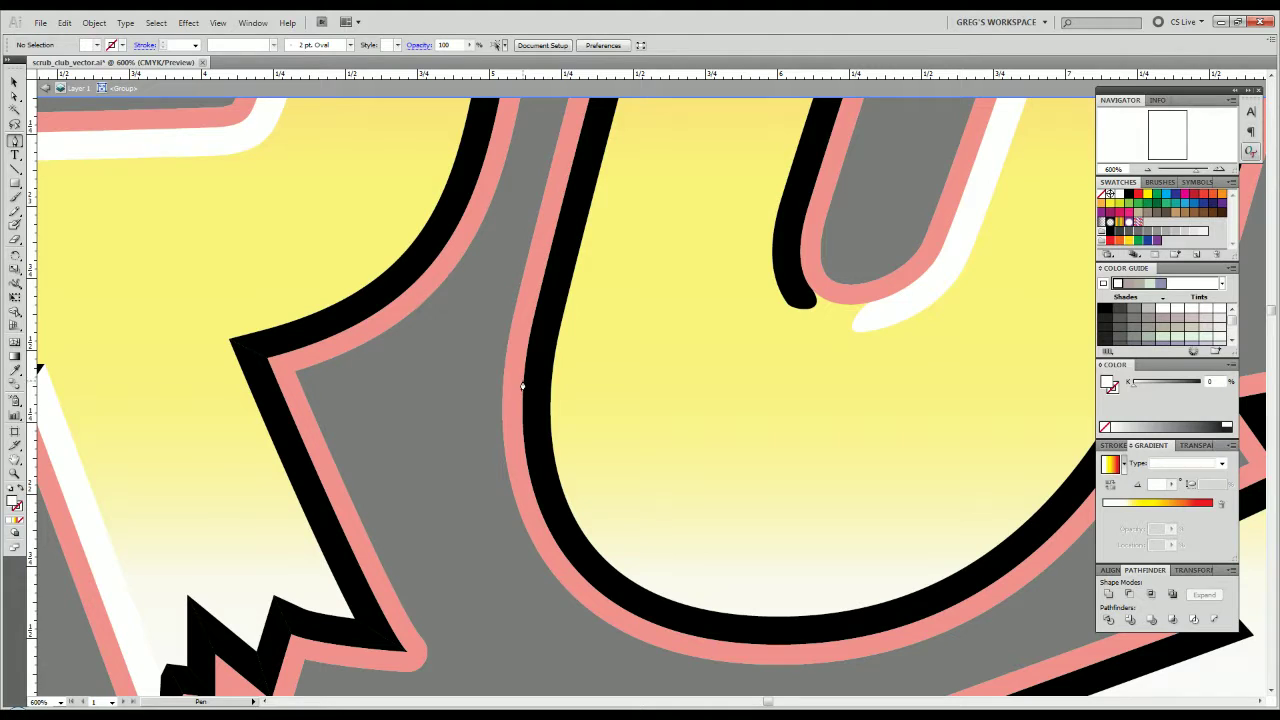
pyautogui.click(522, 386)
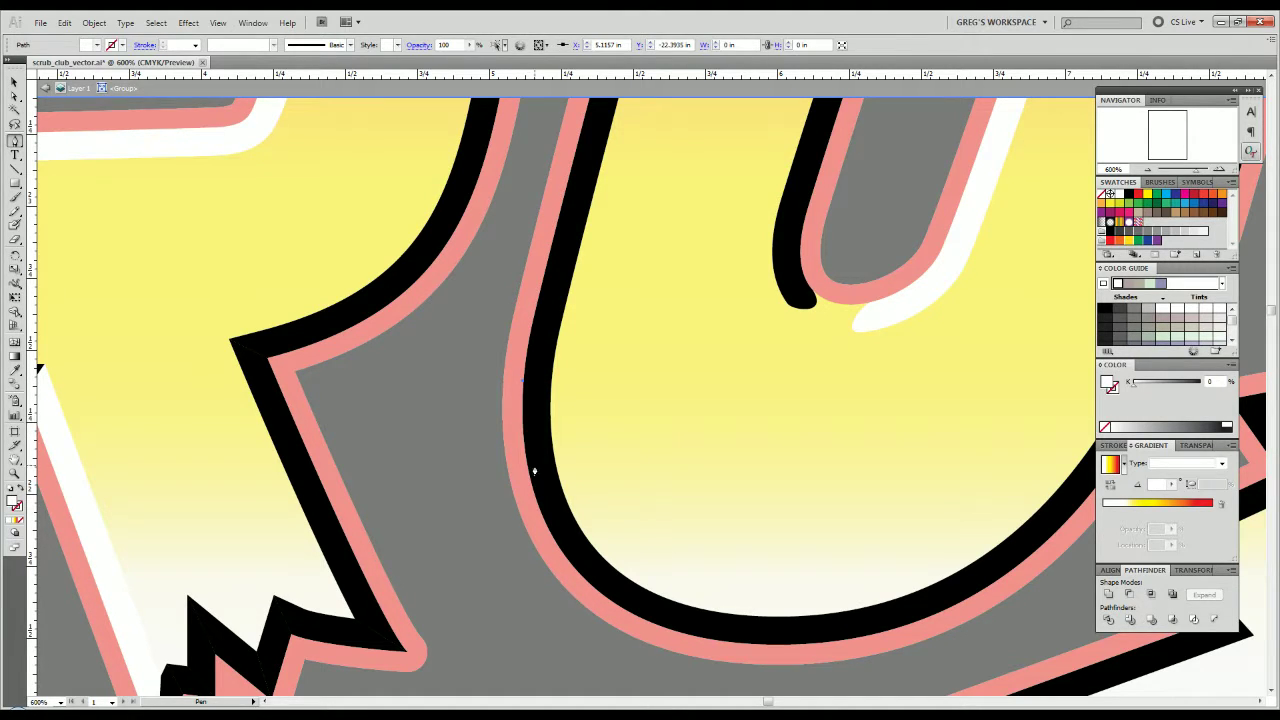
pyautogui.hotkey('ctrl', 'z')
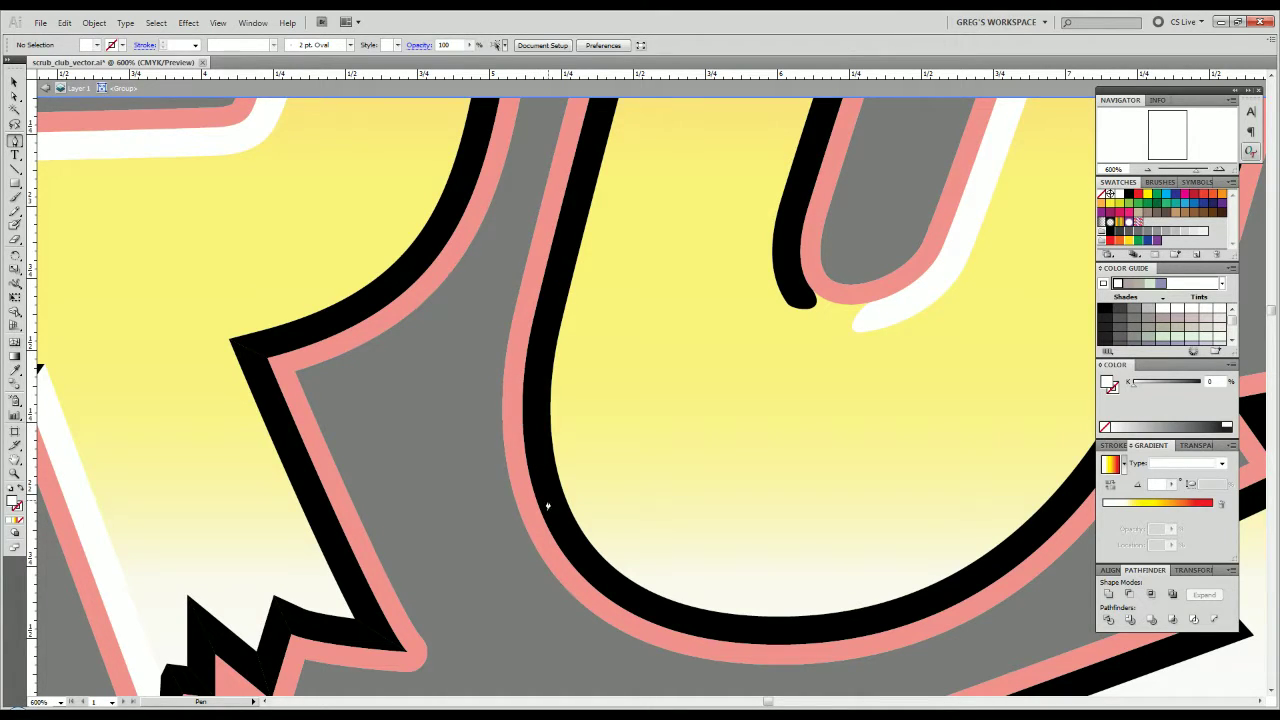
# Draw an unfilled dividing path across the U's lower-left outer bevel, with a rounded cut above and a pointed cut below.
pyautogui.moveTo(534, 497); pyautogui.dragTo(563, 474)
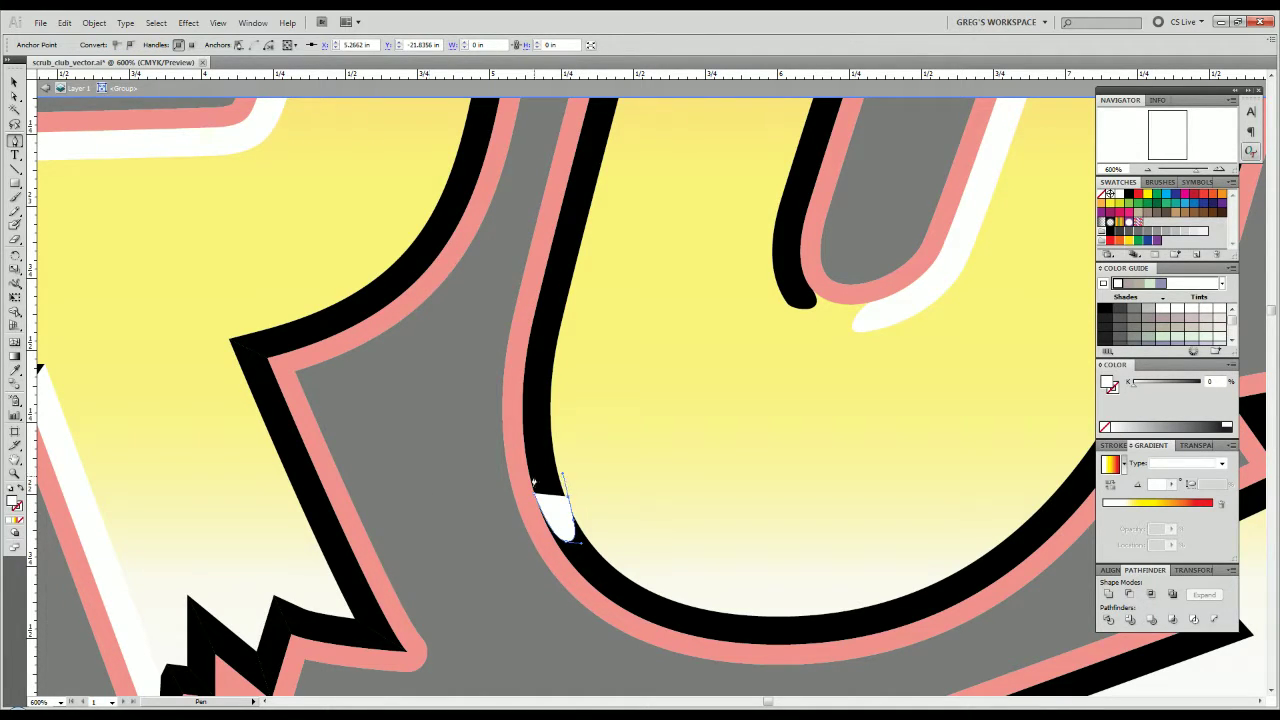
pyautogui.click(19, 519)
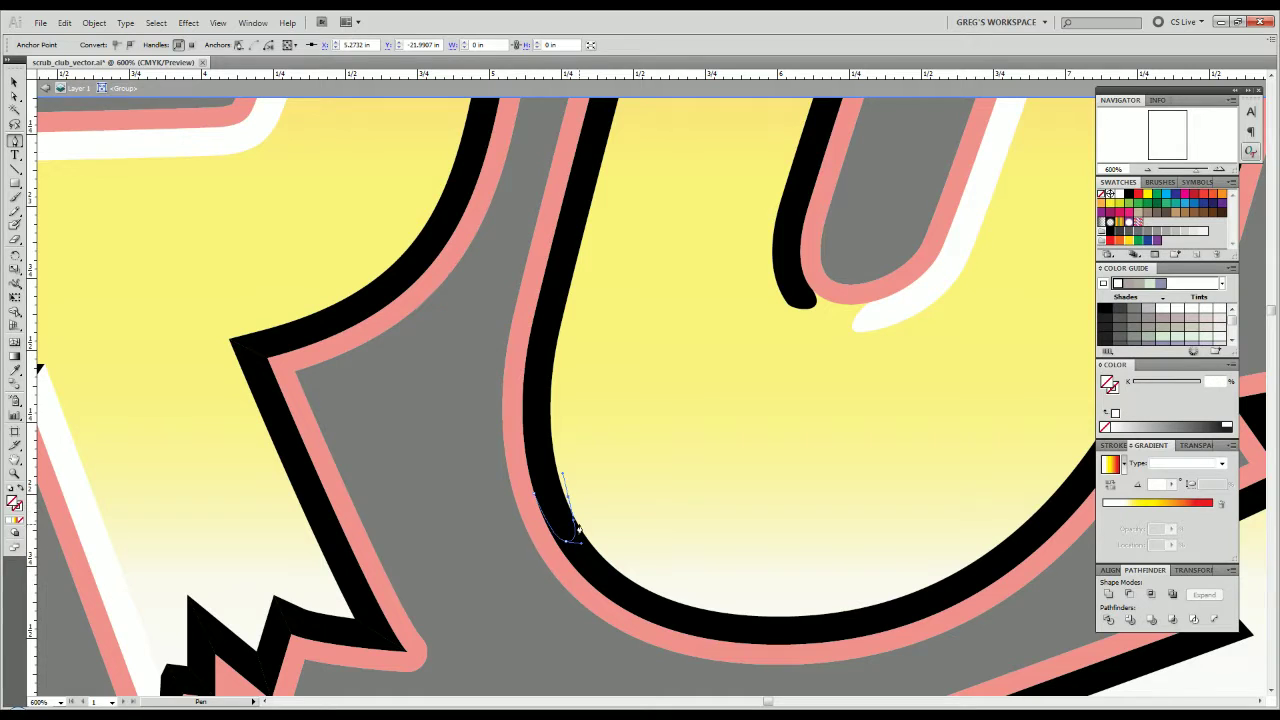
pyautogui.moveTo(597, 539)
pyautogui.mouseDown()
pyautogui.moveTo(586, 531)
pyautogui.moveTo(594, 545)
pyautogui.mouseUp()
pyautogui.moveTo(624, 617); pyautogui.dragTo(655, 638)
pyautogui.hotkey('ctrl', 'z')
pyautogui.moveTo(598, 550); pyautogui.dragTo(603, 557)
pyautogui.moveTo(638, 617); pyautogui.dragTo(668, 633)
pyautogui.click(639, 618)
pyautogui.moveTo(558, 600); pyautogui.dragTo(519, 553)
pyautogui.press('v')
# Divide the U's outer bevel with the path, ungroup the result and delete the pieces between the two cuts.
pyautogui.click(580, 562)
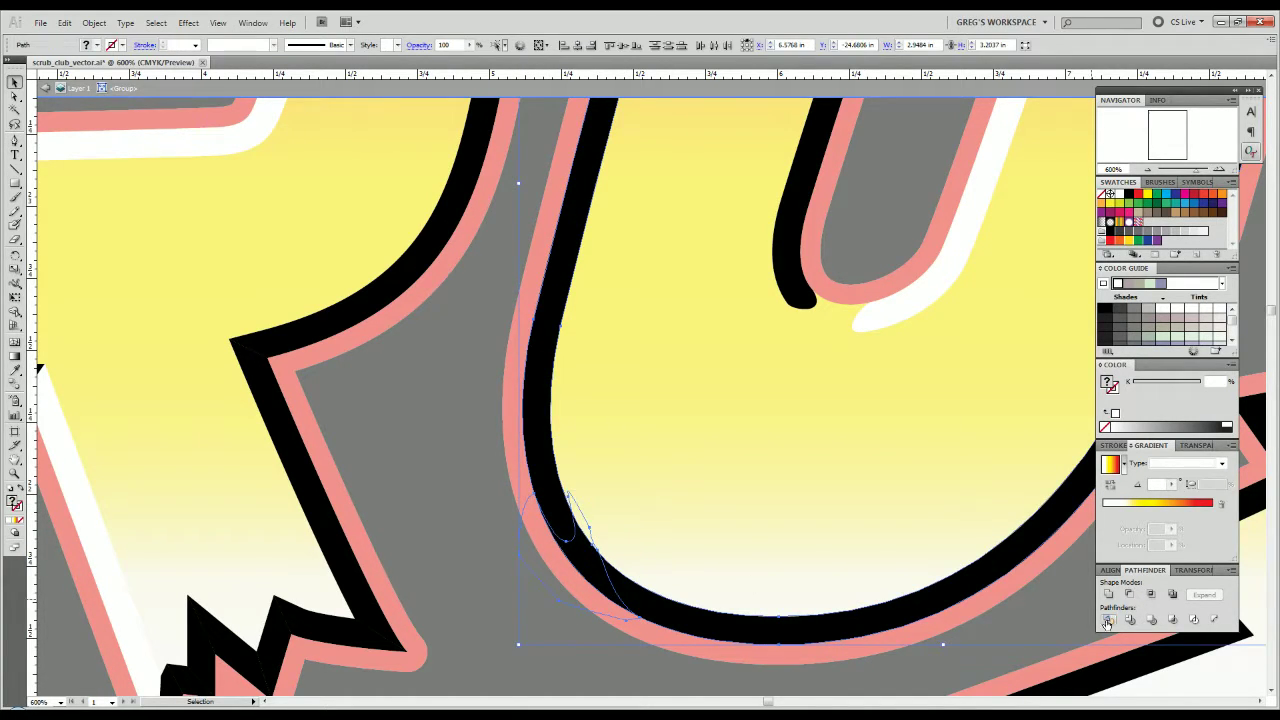
pyautogui.rightClick(501, 461)
pyautogui.click(540, 553)
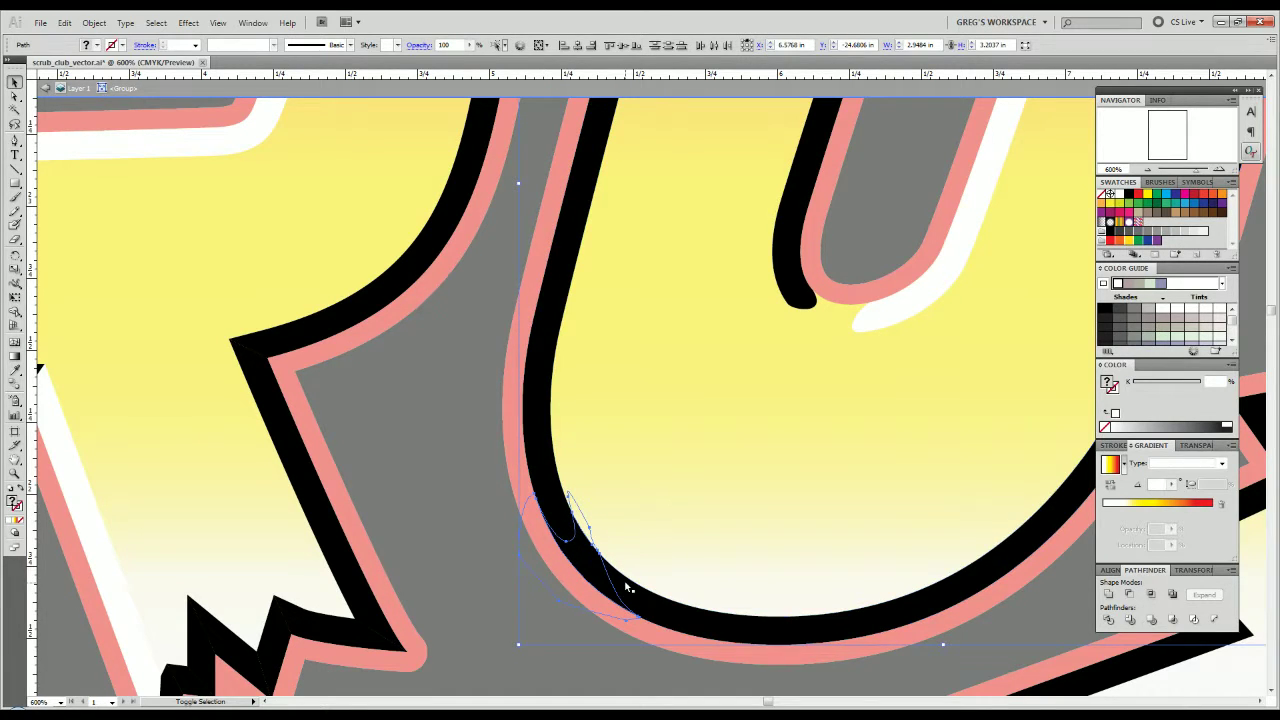
pyautogui.moveTo(540, 490); pyautogui.dragTo(640, 614)
pyautogui.press('Delete')
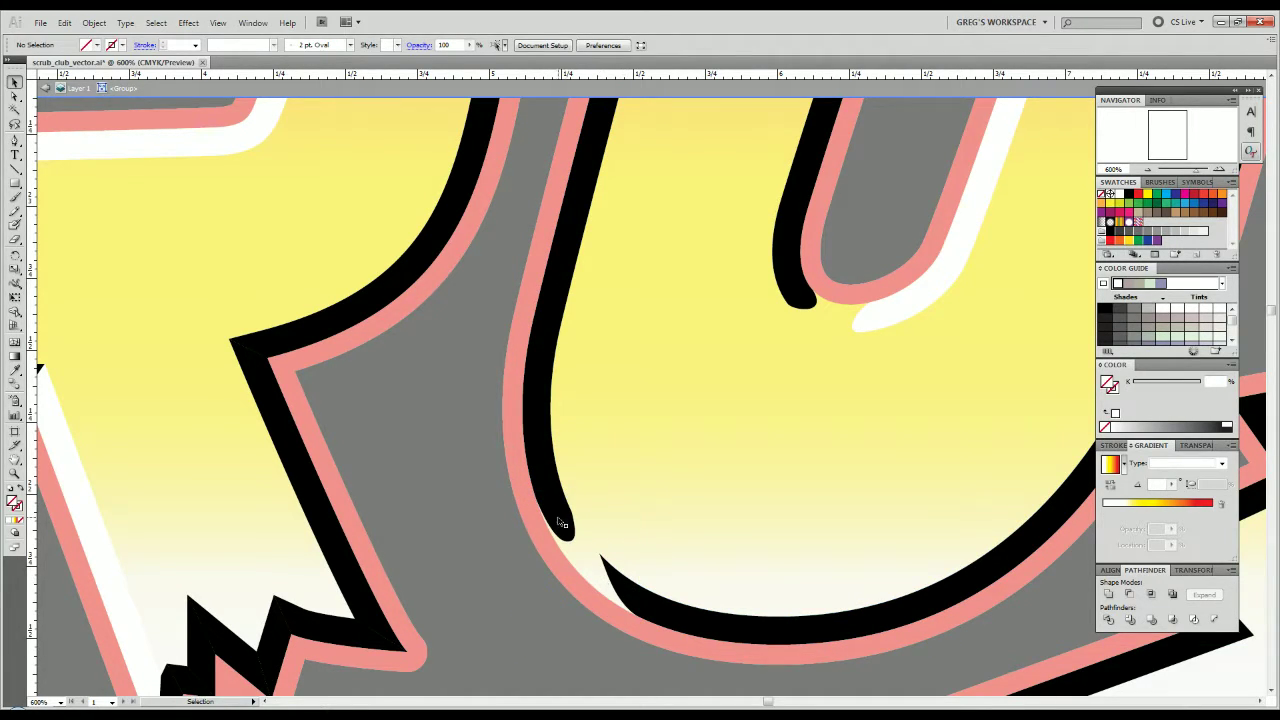
# Recolor the U's left outer bevel with the white sampled from its inner bevel, and deselect it.
pyautogui.click(555, 519)
pyautogui.press('i')
pyautogui.click(864, 324)
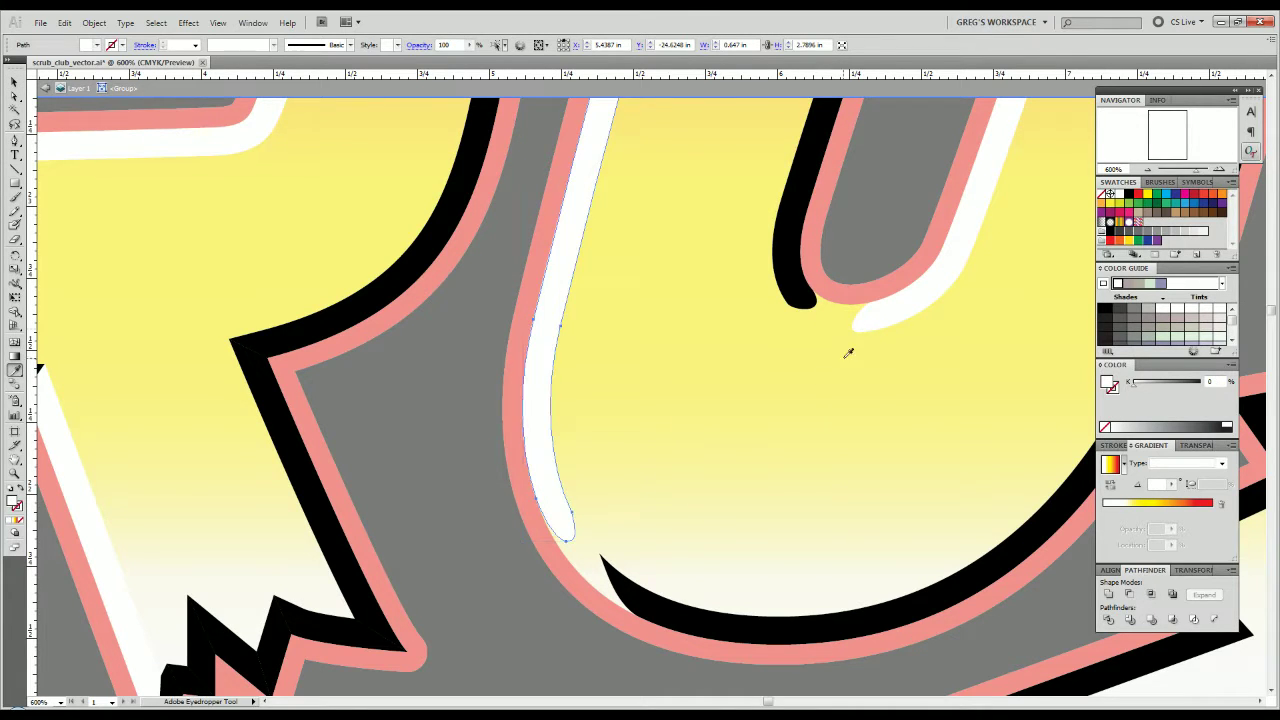
pyautogui.press('v')
pyautogui.click(666, 625)
pyautogui.hotkey('ctrl', '-')
pyautogui.scroll(-2, 502, 586)
pyautogui.click(489, 612)
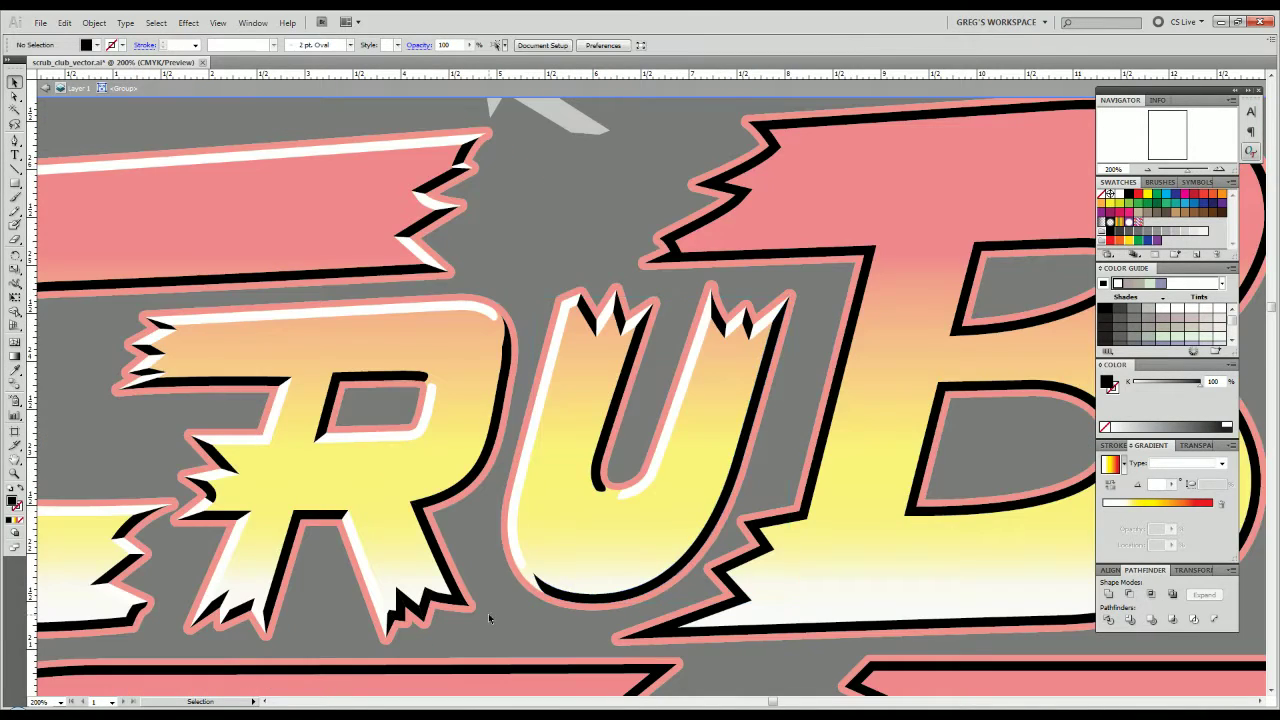
pyautogui.moveTo(710, 602); pyautogui.dragTo(631, 602)
pyautogui.scroll(-1, 681, 486)
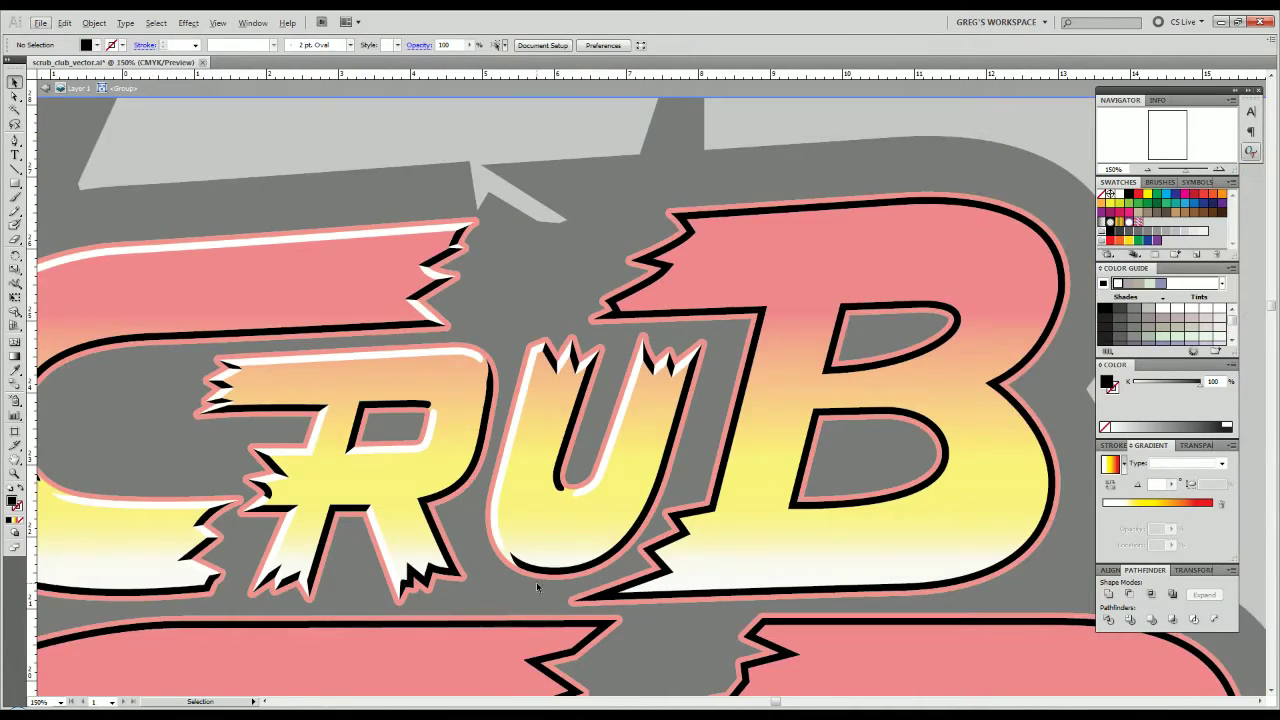
# Save the logo file and isolate the group containing the SCRUB letter bevels again.
pyautogui.hotkey('ctrl', 's')
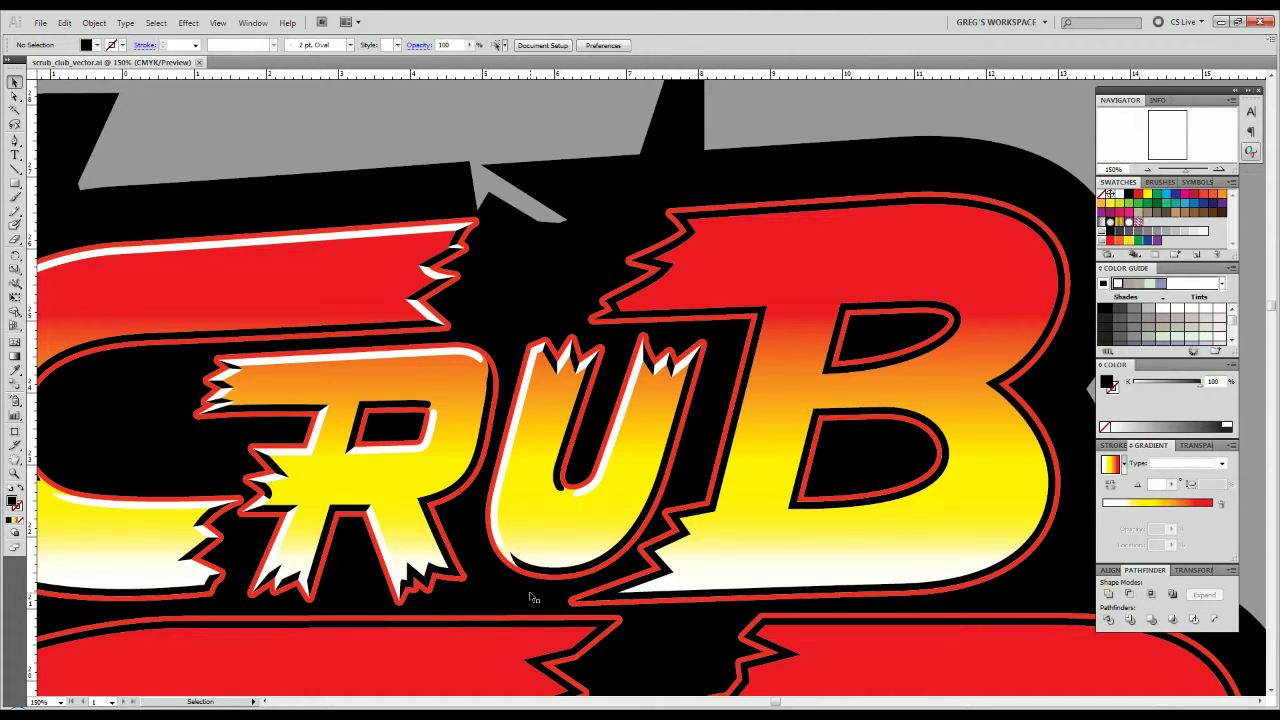
pyautogui.click(613, 318)
pyautogui.doubleClick(613, 318)
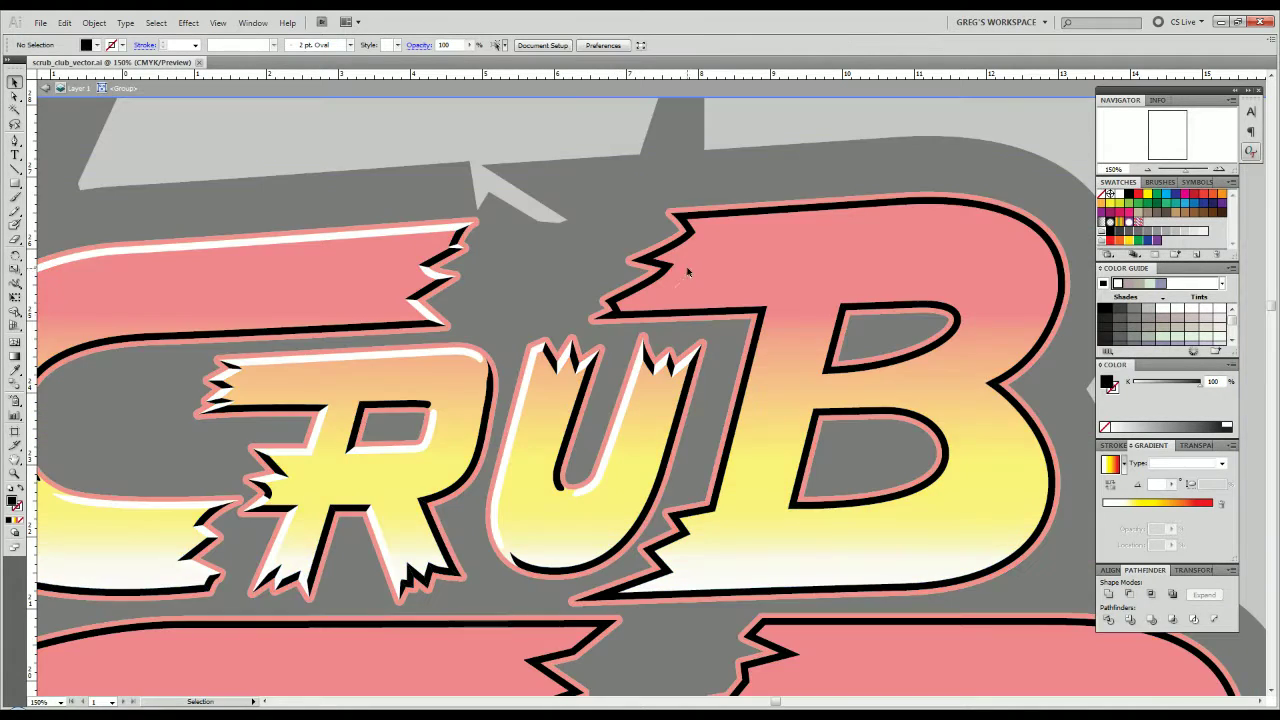
# Start an unfilled dividing path at the B's upper-left tip, crossing its bevel to the inner corner and continuing inside the letter.
pyautogui.scroll(3, 689, 260)
pyautogui.scroll(3, 689, 260)
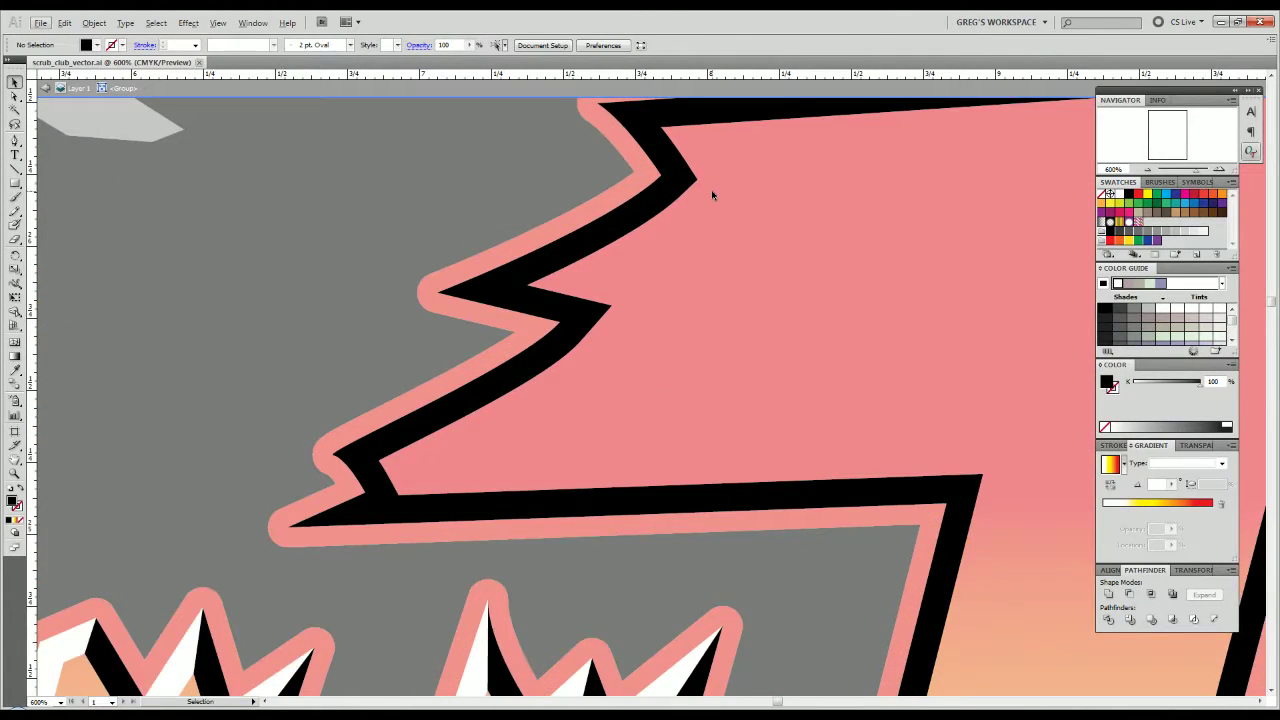
pyautogui.moveTo(677, 355); pyautogui.dragTo(649, 415)
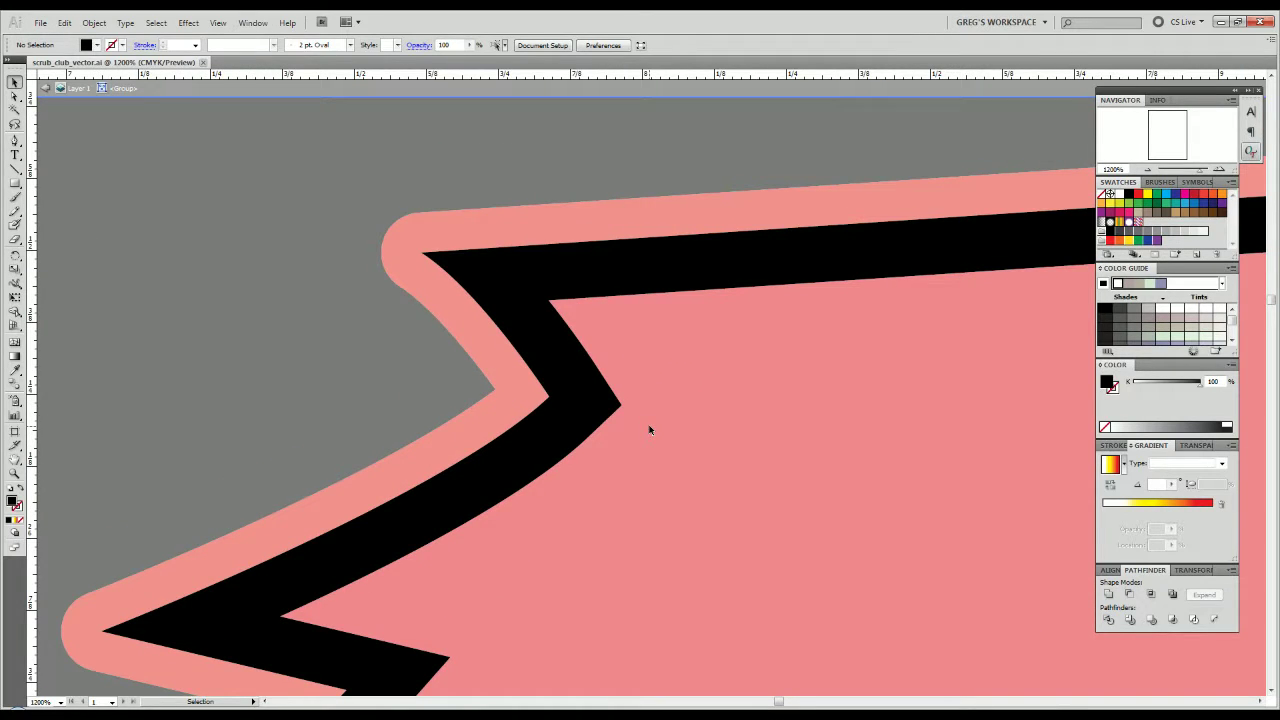
pyautogui.press('p')
pyautogui.click(415, 251)
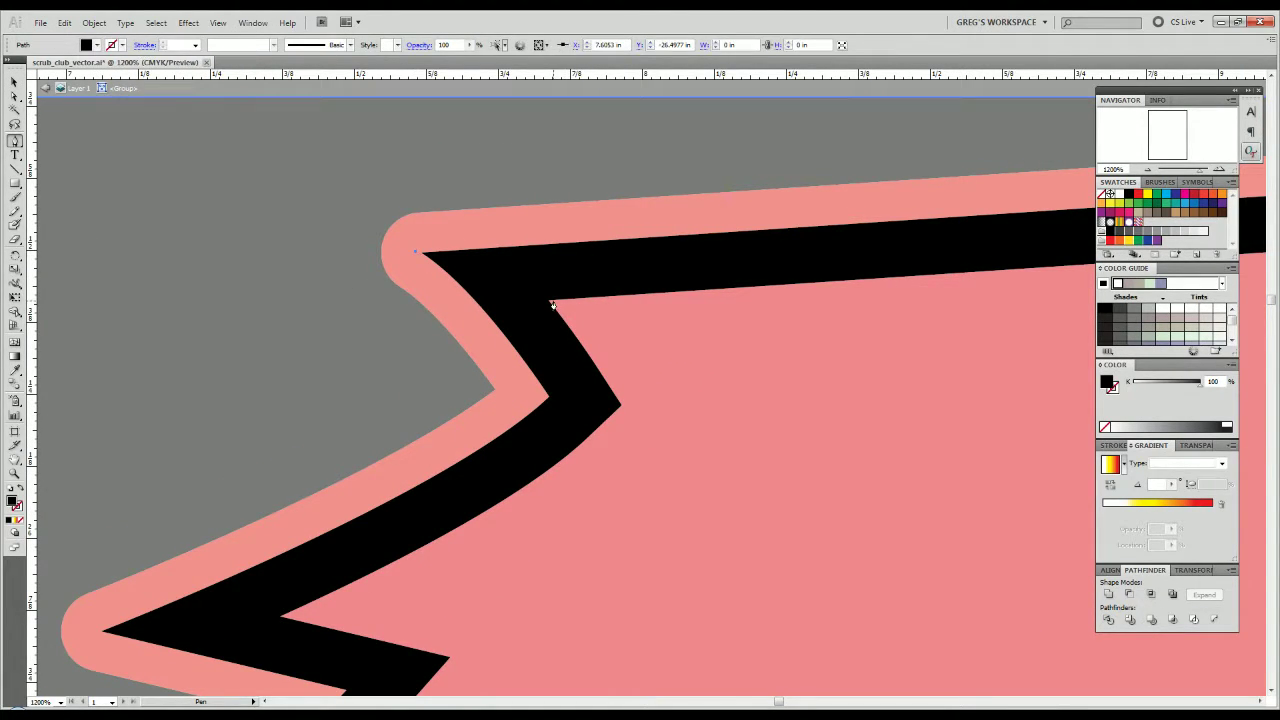
pyautogui.click(552, 301)
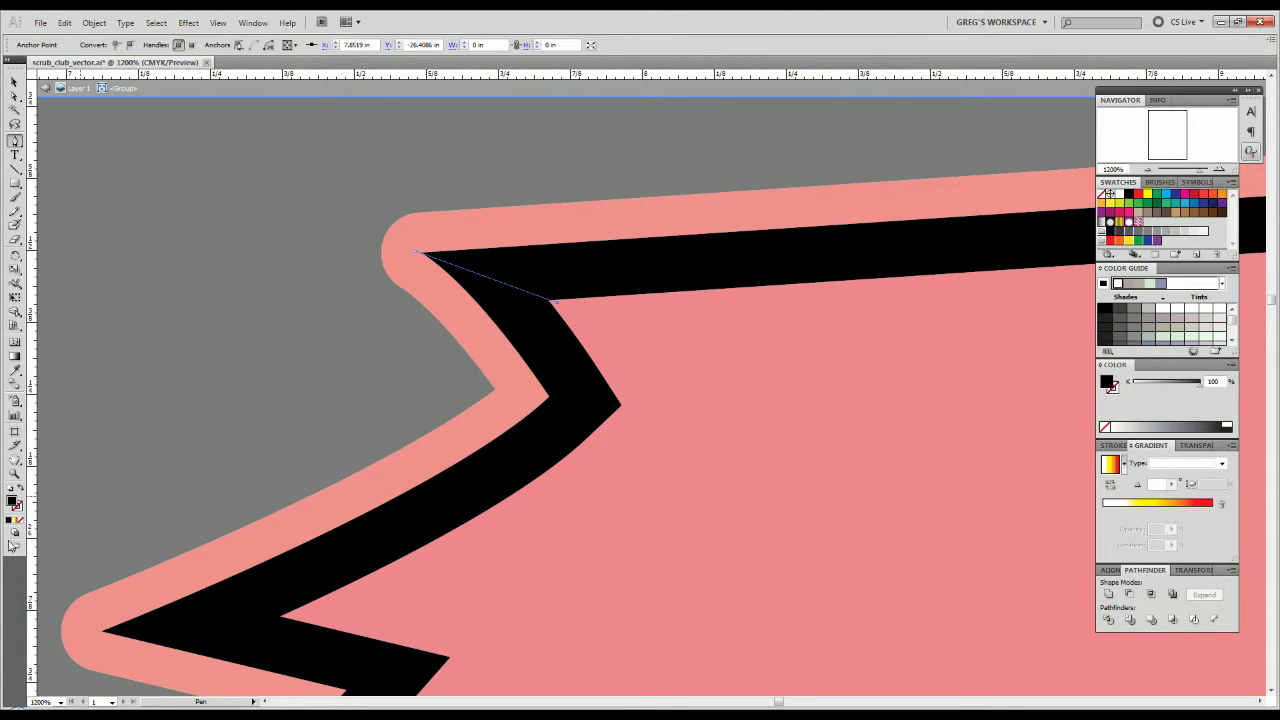
pyautogui.press('x')
pyautogui.click(684, 385)
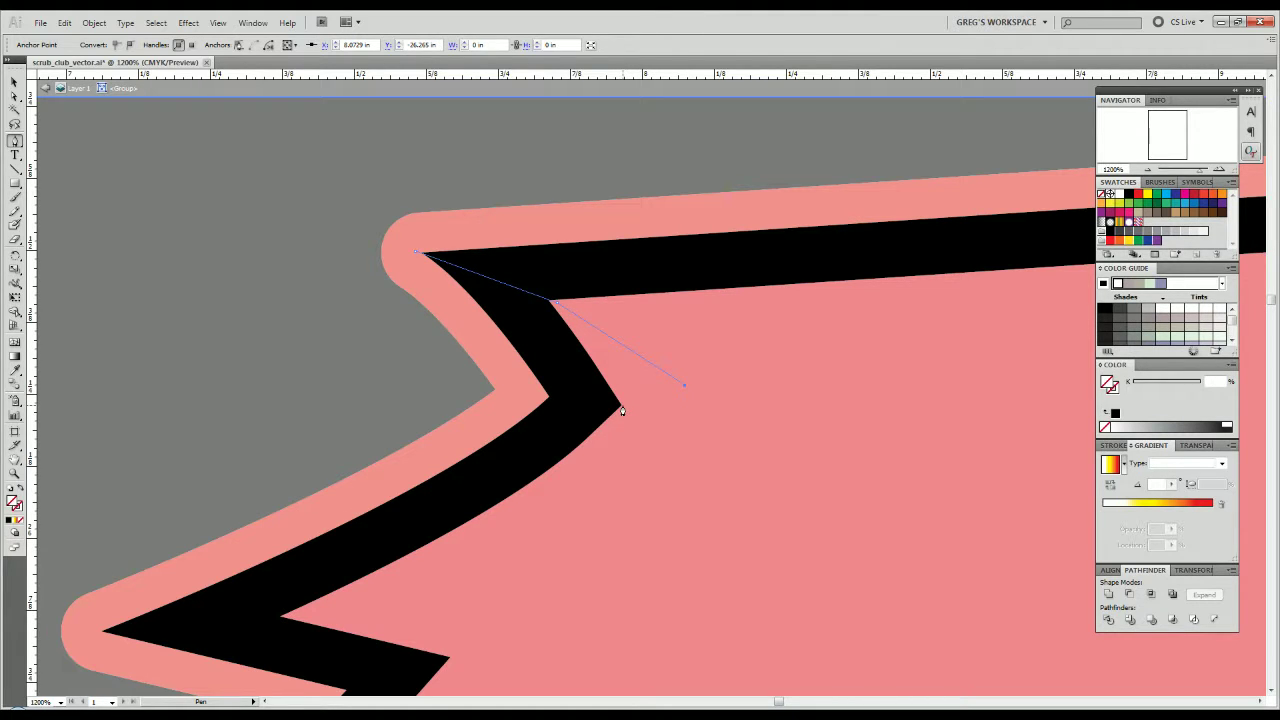
# Switch to outline view and extend the dividing path back across the B's bevel at the uppermost notch.
pyautogui.hotkey('ctrl', 'y')
pyautogui.scroll(3, 621, 406)
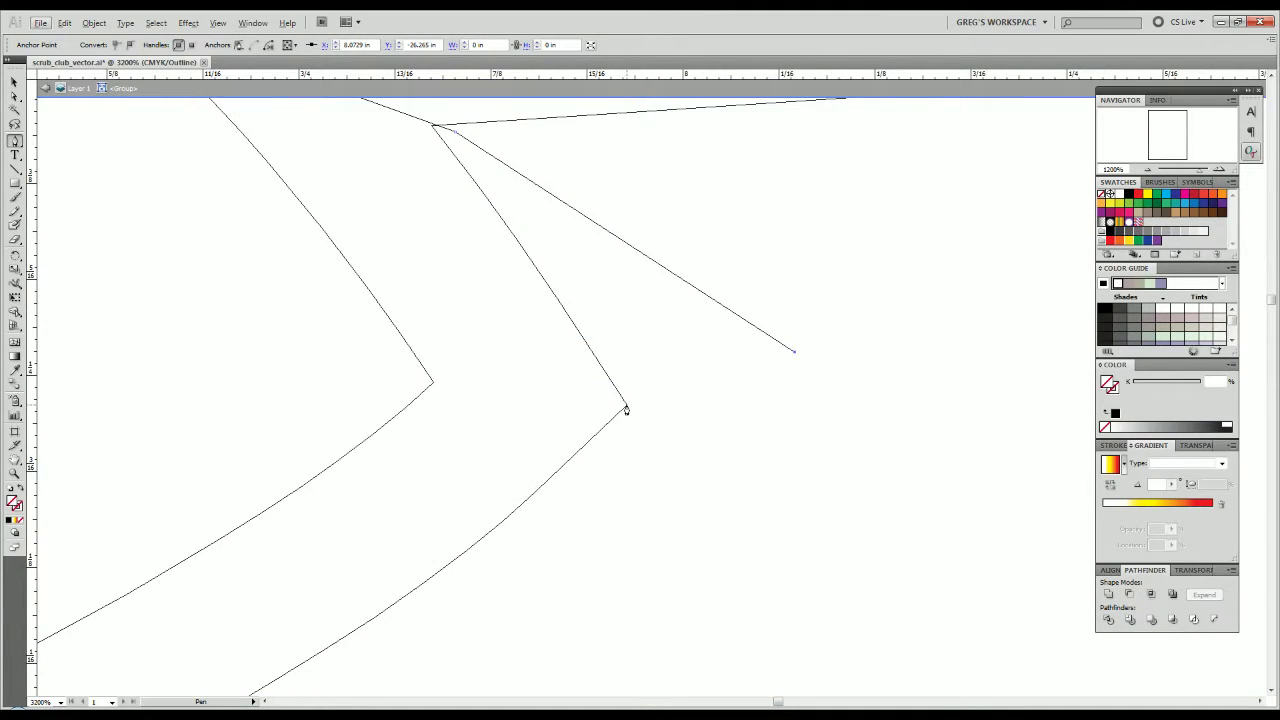
pyautogui.click(627, 409)
pyautogui.click(433, 383)
# Extend the dividing path outside the B's upper jagged edge and cross the bevel inward at the first tooth's tip.
pyautogui.scroll(-3, 389, 407)
pyautogui.moveTo(354, 386); pyautogui.dragTo(636, 261)
pyautogui.click(229, 467)
pyautogui.click(184, 491)
pyautogui.keyDown('ctrl'); pyautogui.click(236, 506); pyautogui.keyUp('ctrl')
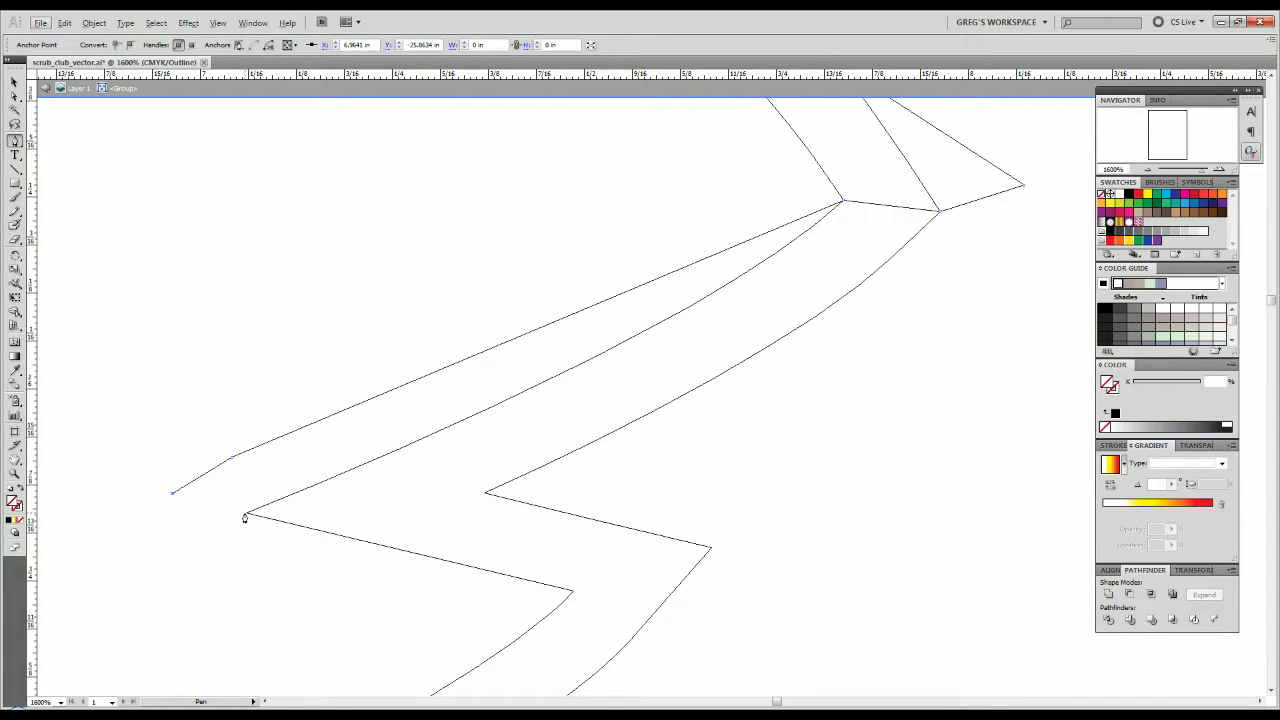
pyautogui.click(245, 514)
pyautogui.click(486, 493)
# Run the dividing path inside the B to the second upper notch and cross the bevel outward there.
pyautogui.moveTo(826, 386); pyautogui.dragTo(554, 534)
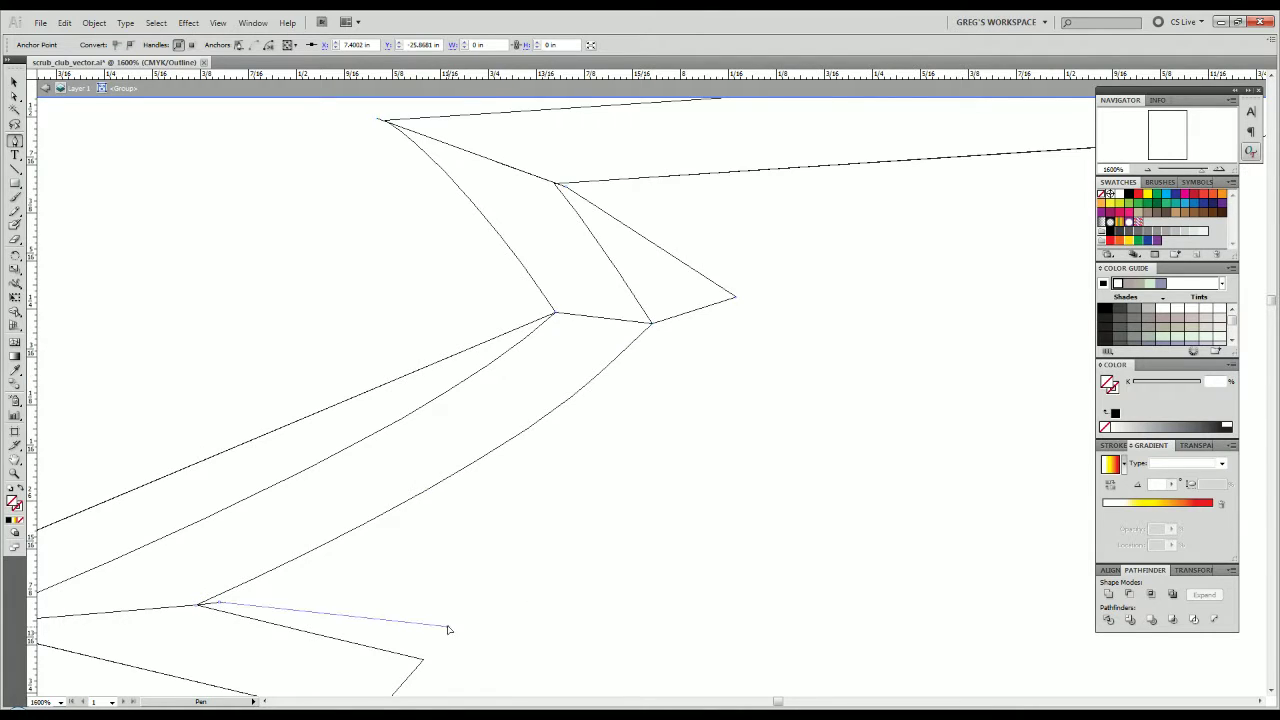
pyautogui.moveTo(448, 629); pyautogui.dragTo(603, 429)
pyautogui.keyDown('ctrl'); pyautogui.click(600, 440); pyautogui.keyUp('ctrl')
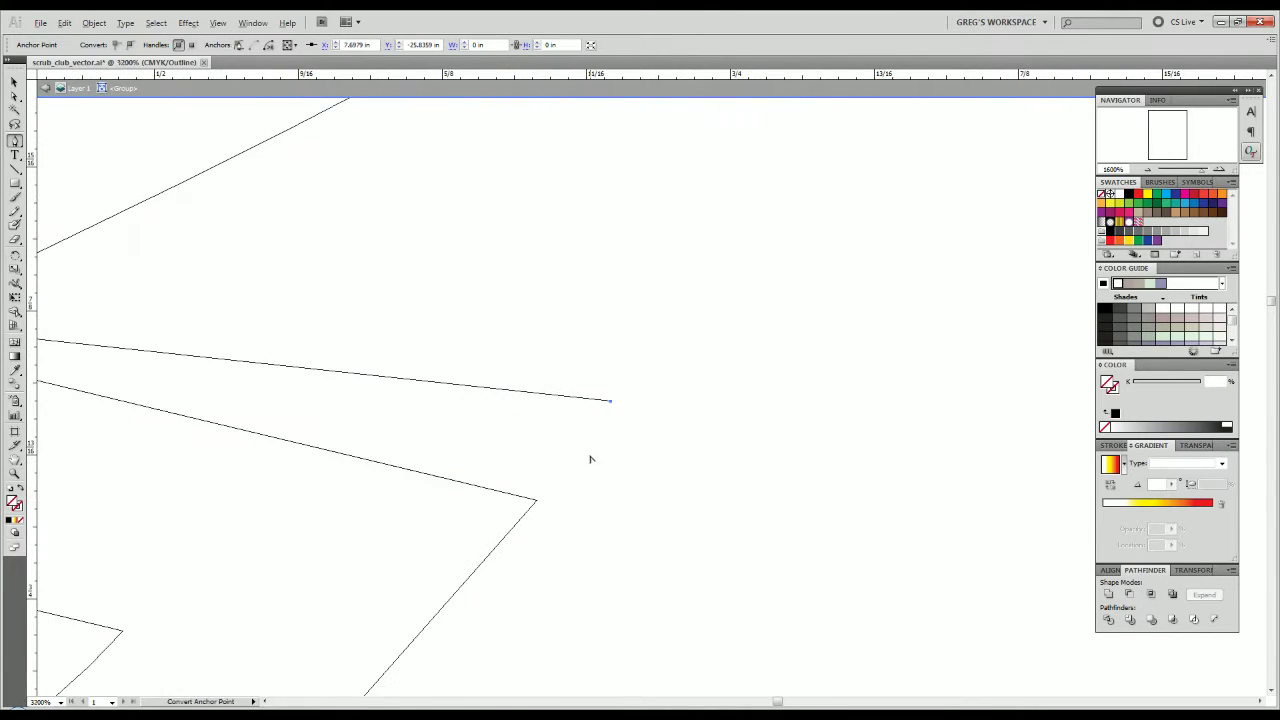
pyautogui.click(537, 503)
pyautogui.moveTo(537, 503); pyautogui.dragTo(834, 320)
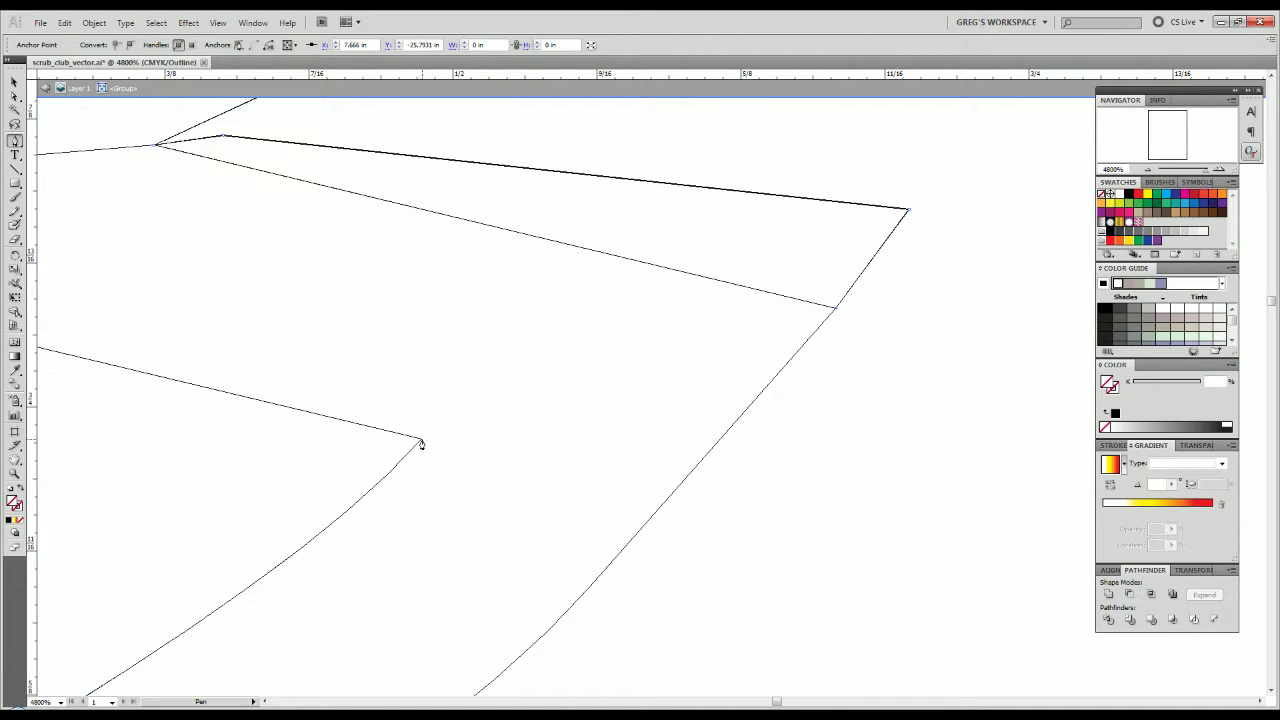
pyautogui.click(422, 440)
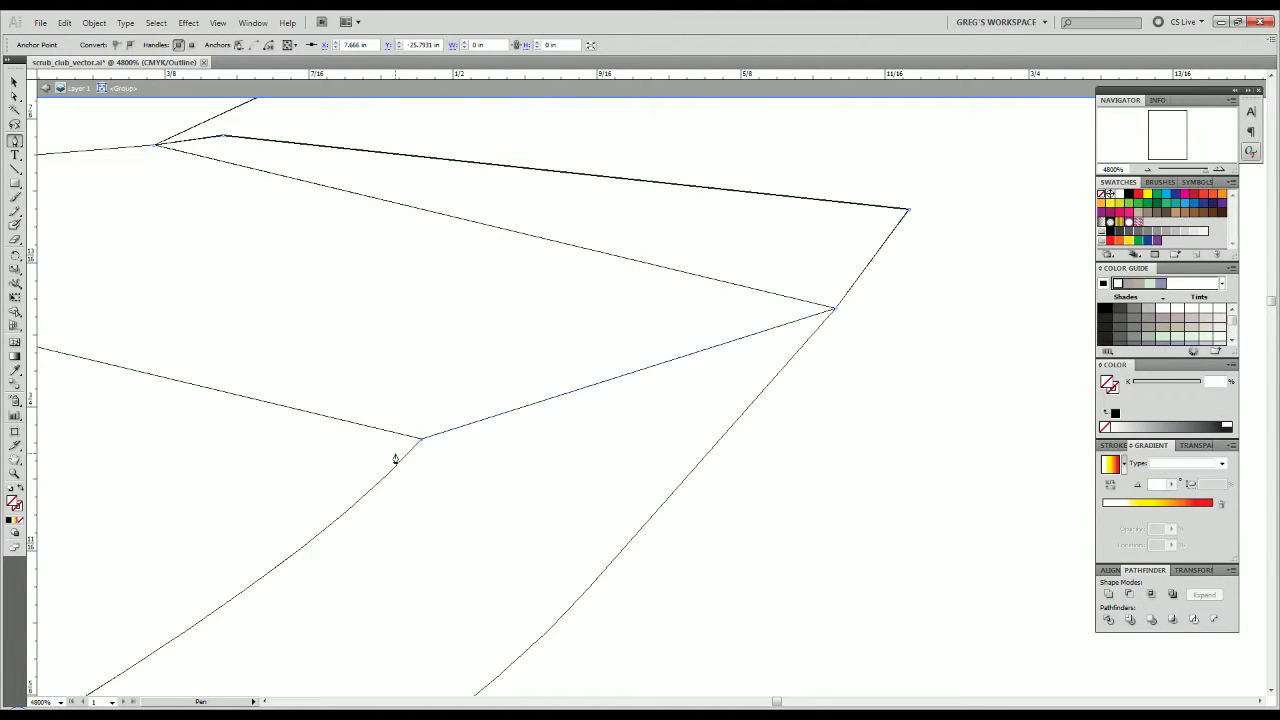
# Continue the dividing path outside the long upper edge and cross the bevel inward at the second tooth's tip.
pyautogui.click(328, 464)
pyautogui.scroll(-4, 329, 464)
pyautogui.moveTo(311, 469); pyautogui.dragTo(543, 318)
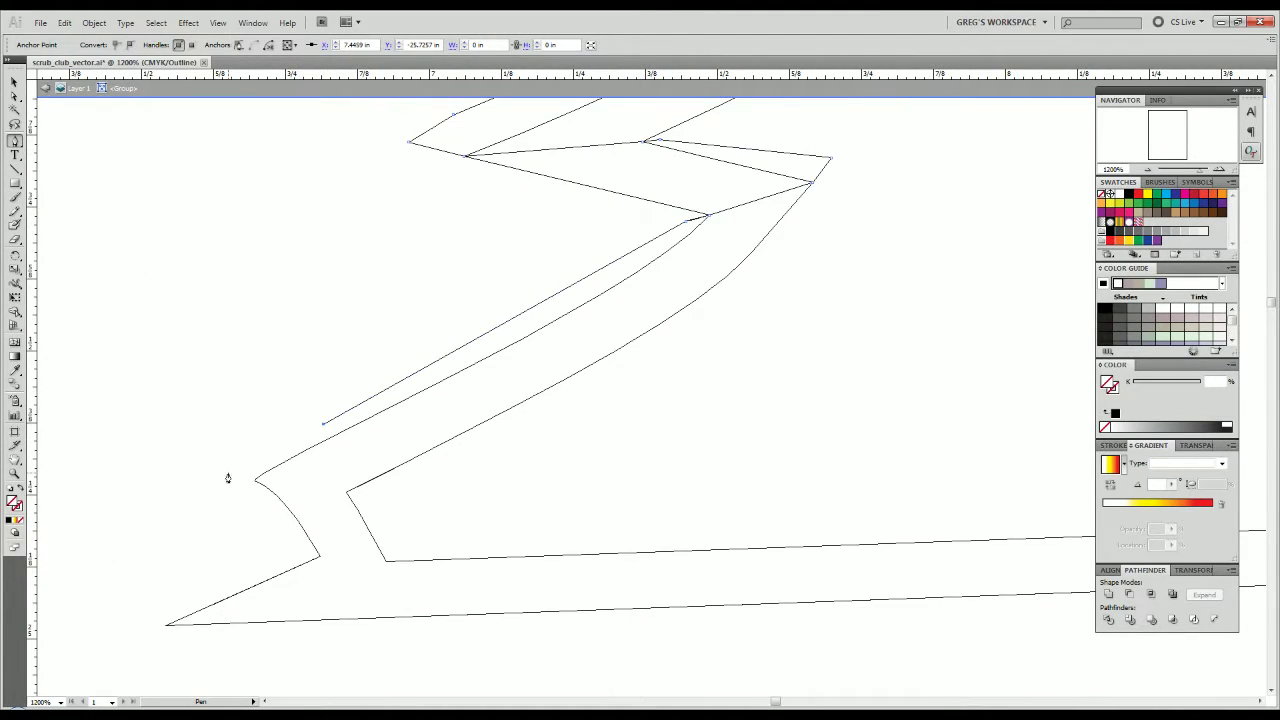
pyautogui.keyDown('ctrl'); pyautogui.click(251, 478); pyautogui.keyUp('ctrl')
pyautogui.click(248, 487)
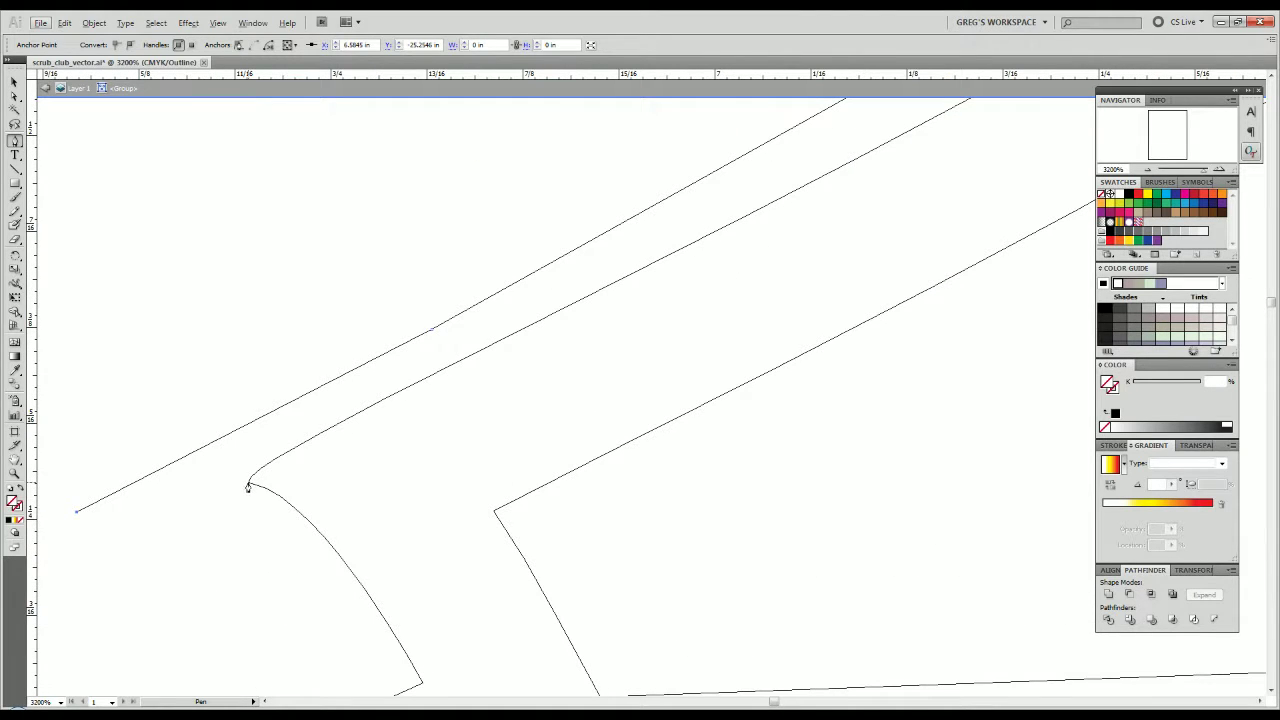
pyautogui.click(250, 487)
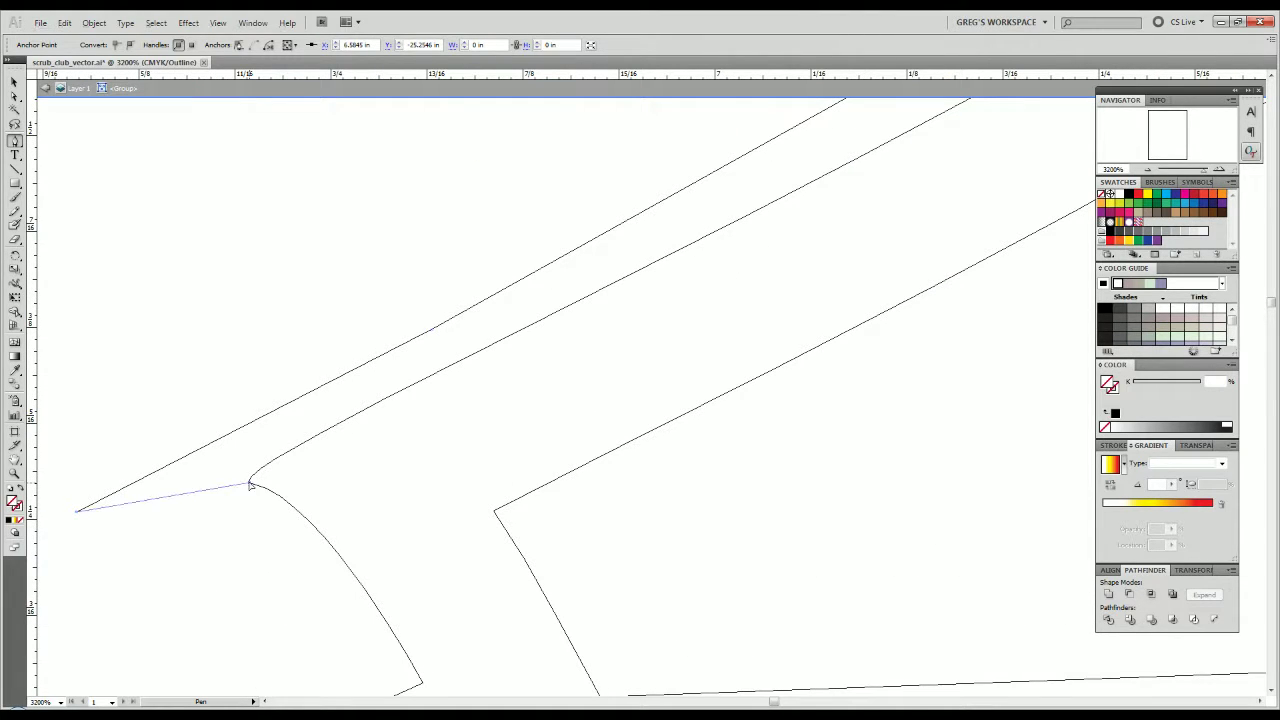
pyautogui.click(494, 512)
# Carry the dividing path along the inside of the short edge and cross the bevel outward at the upper arm's lowest notch.
pyautogui.click(583, 550)
pyautogui.moveTo(608, 554); pyautogui.dragTo(656, 362)
pyautogui.click(685, 477)
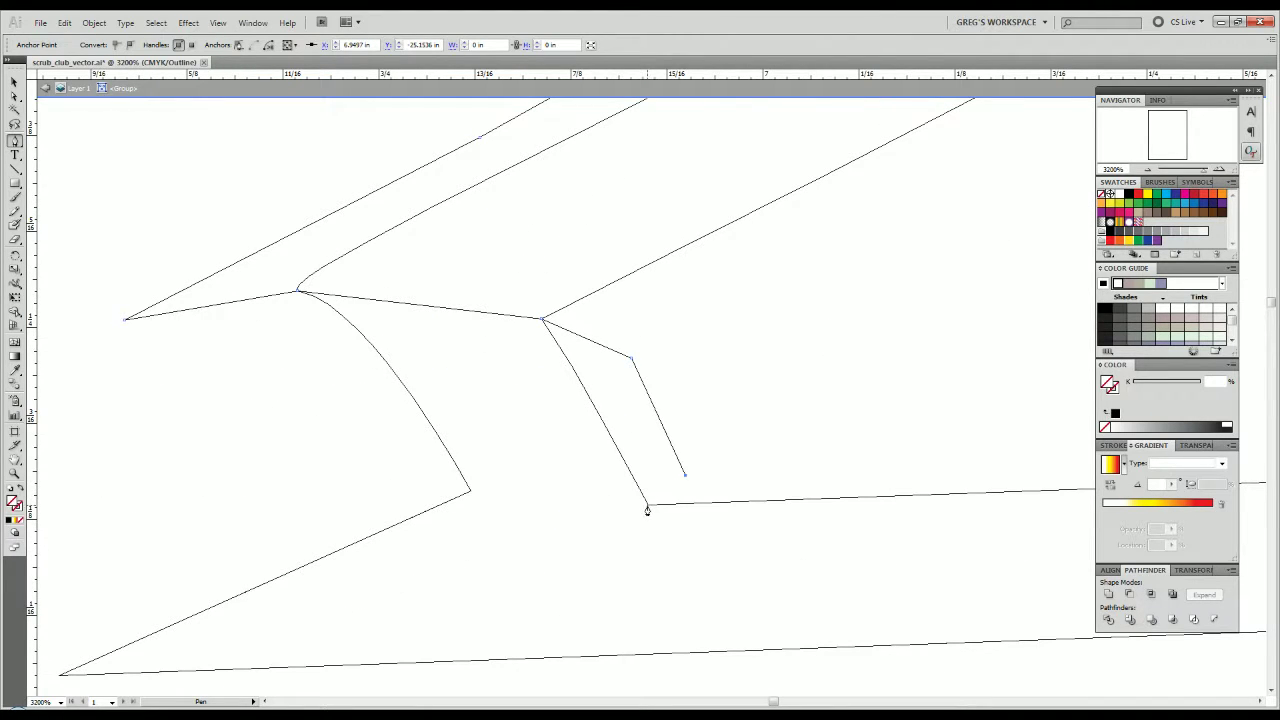
pyautogui.click(647, 507)
pyautogui.click(471, 493)
# Route the dividing path outside around the pointed spike of the B's upper arm and along the arm's underside.
pyautogui.scroll(-3, 470, 492)
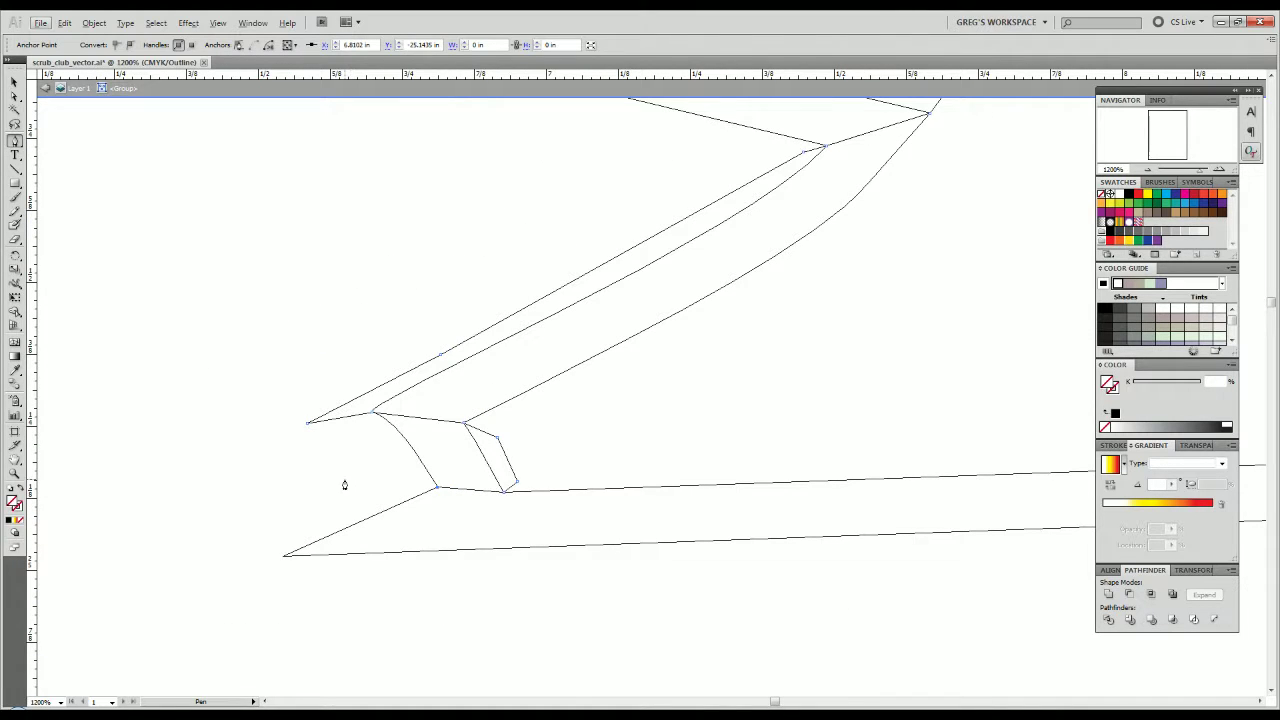
pyautogui.click(344, 480)
pyautogui.click(196, 592)
pyautogui.click(346, 609)
pyautogui.click(886, 600)
pyautogui.moveTo(886, 600); pyautogui.dragTo(369, 591)
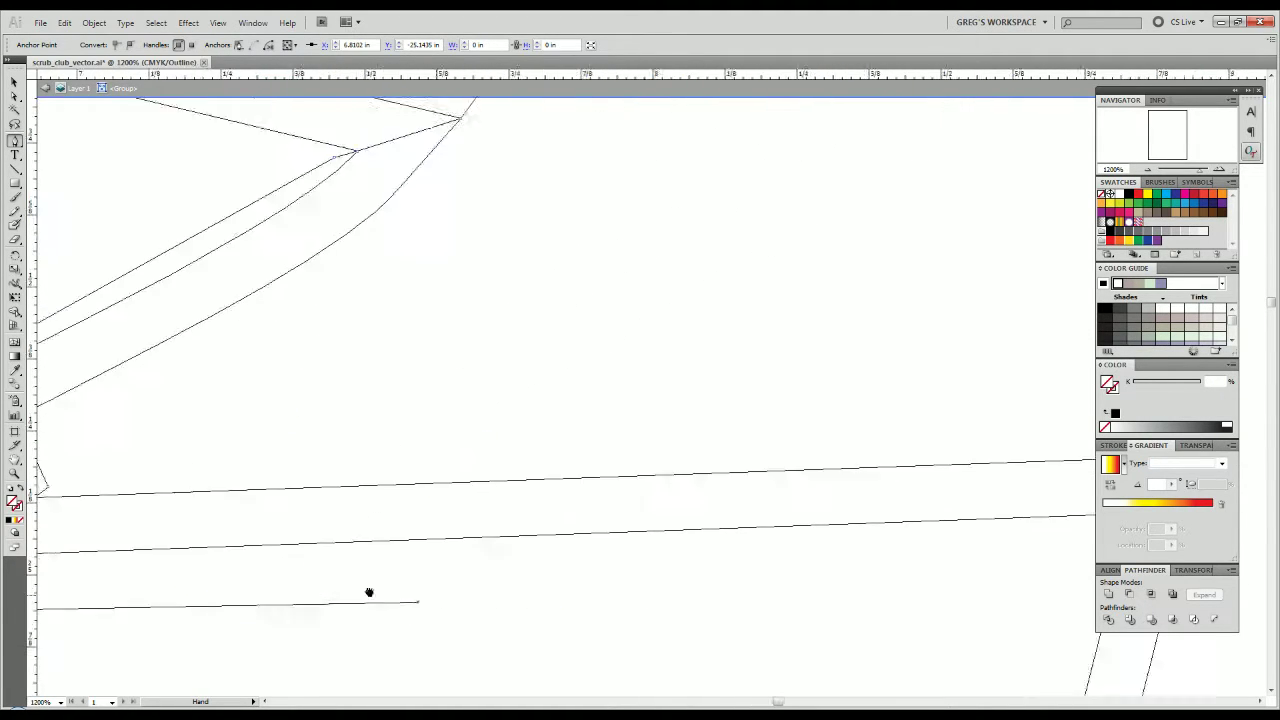
# Extend the dividing path to the corner between the B's upper arm and stem, and cross the bevel inward.
pyautogui.scroll(-1, 369, 591)
pyautogui.click(832, 538)
pyautogui.scroll(6, 829, 537)
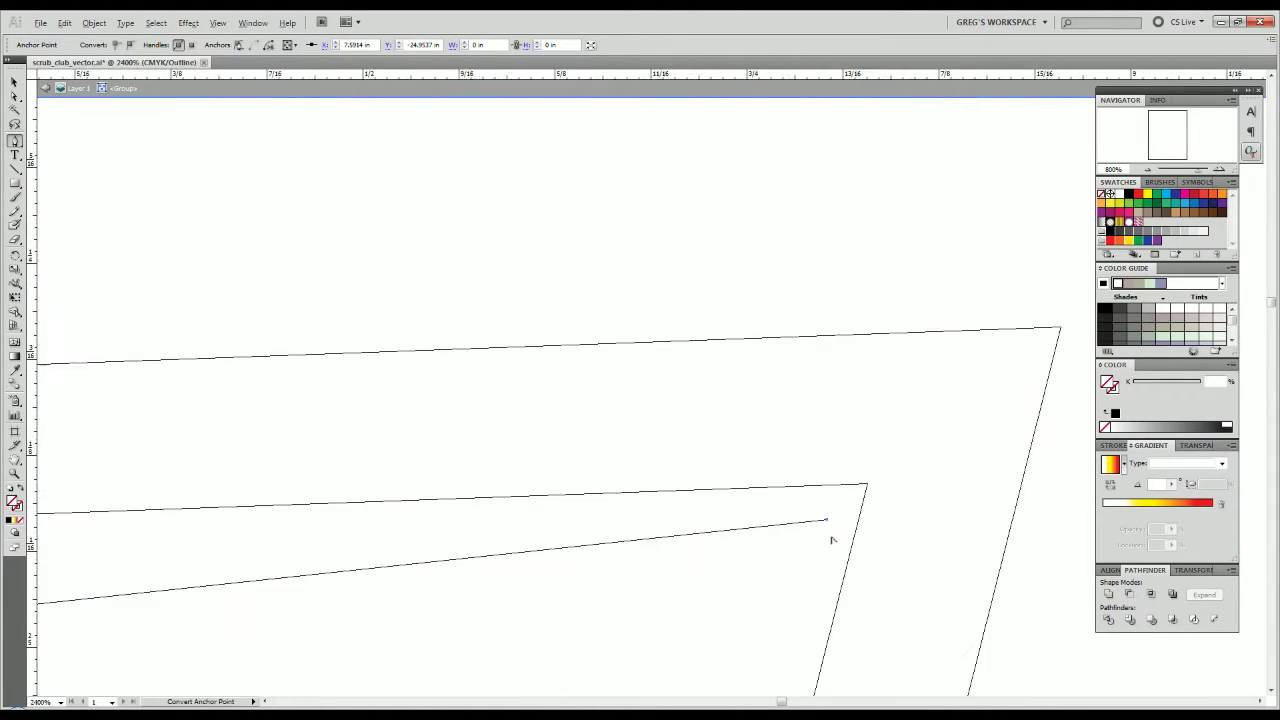
pyautogui.moveTo(815, 530); pyautogui.dragTo(329, 588)
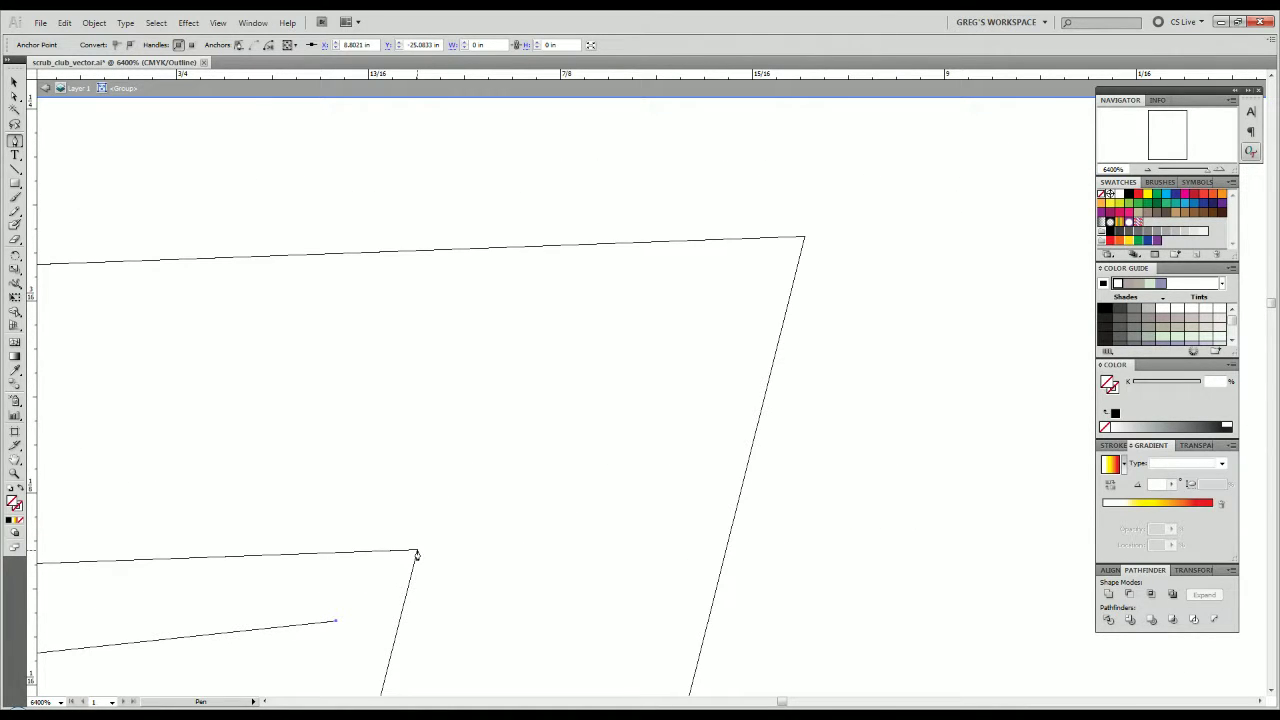
pyautogui.click(417, 551)
pyautogui.click(804, 241)
# Bring the dividing path down inside the B's stem and cross the bevel outward at the stem's lower corner.
pyautogui.scroll(-7, 826, 262)
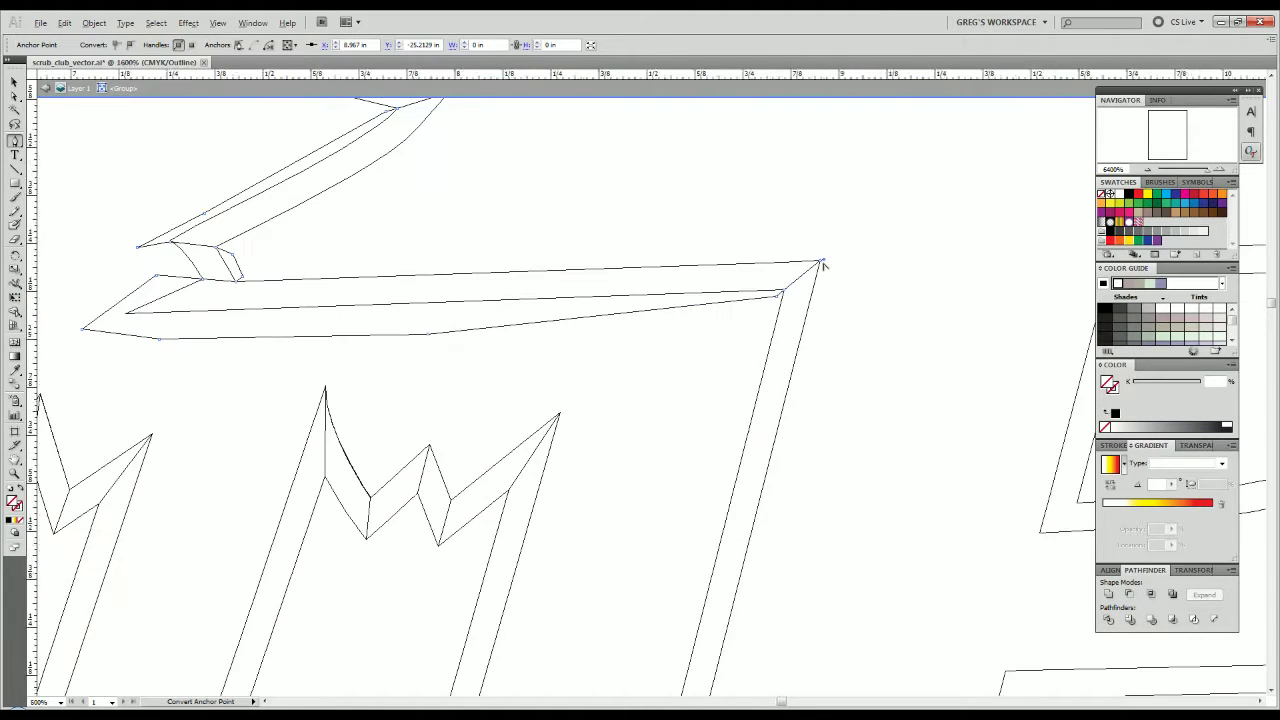
pyautogui.scroll(-5, 850, 300)
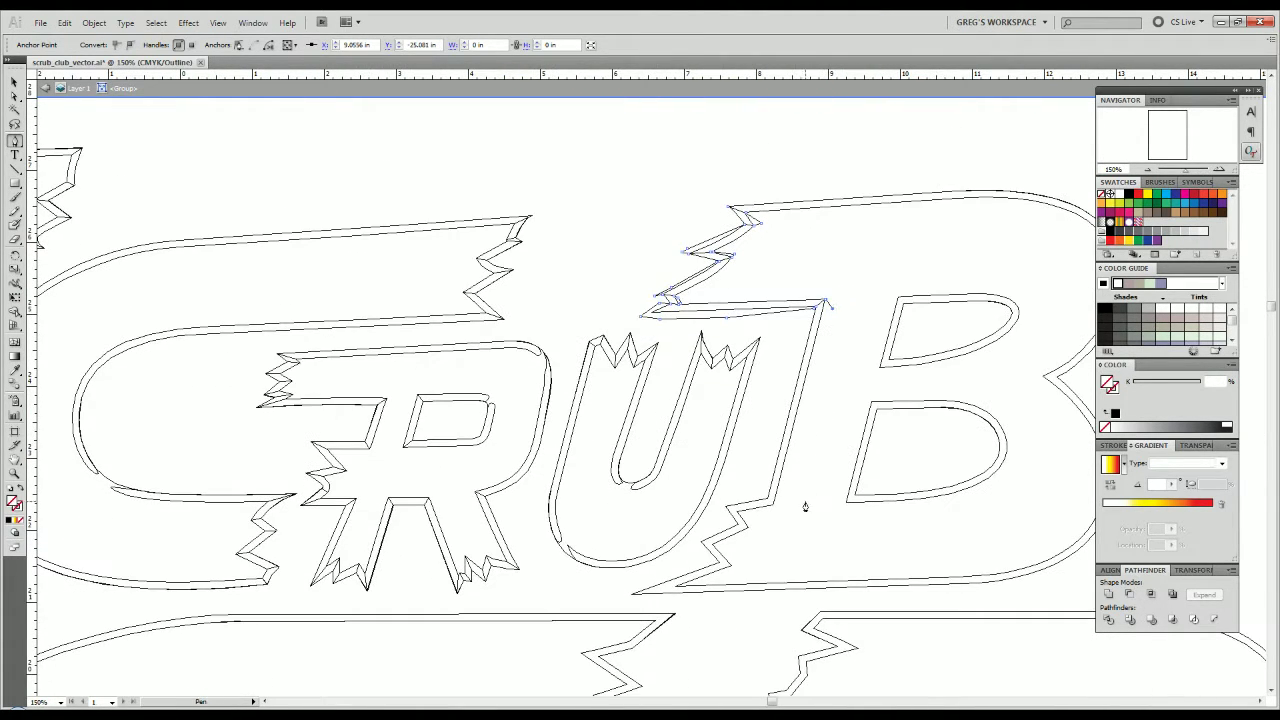
pyautogui.scroll(8, 785, 516)
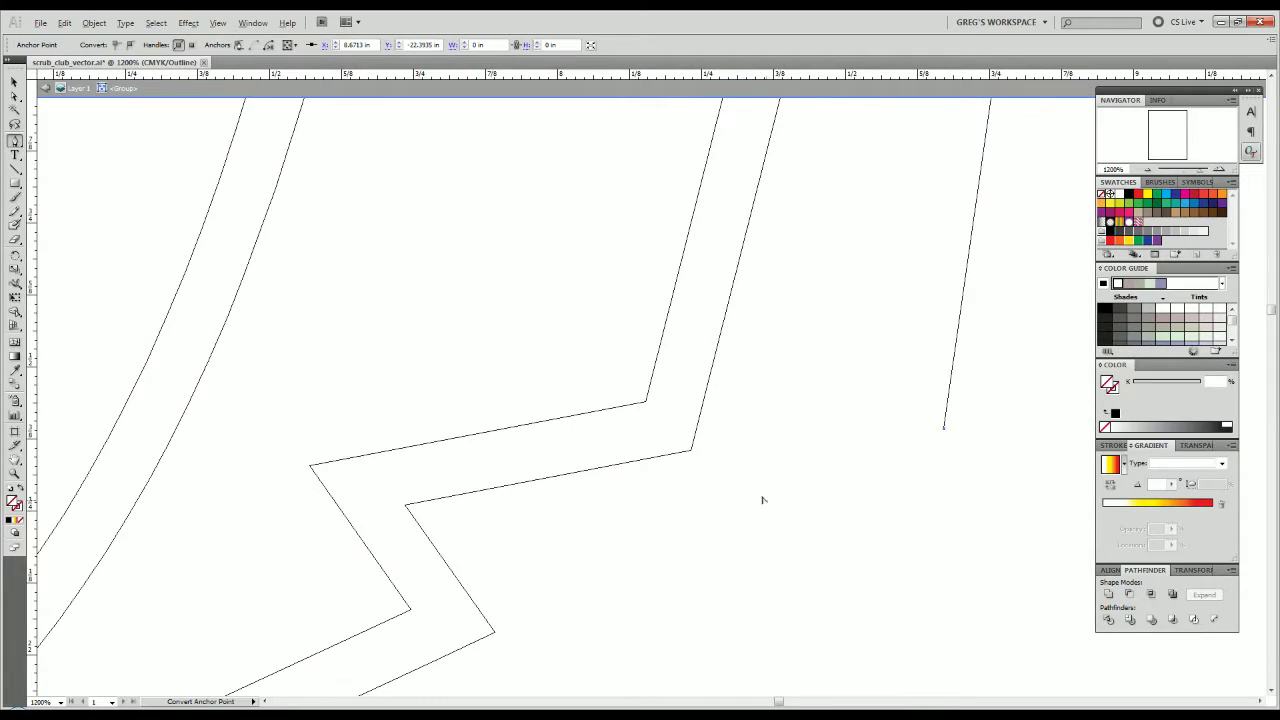
pyautogui.click(680, 473)
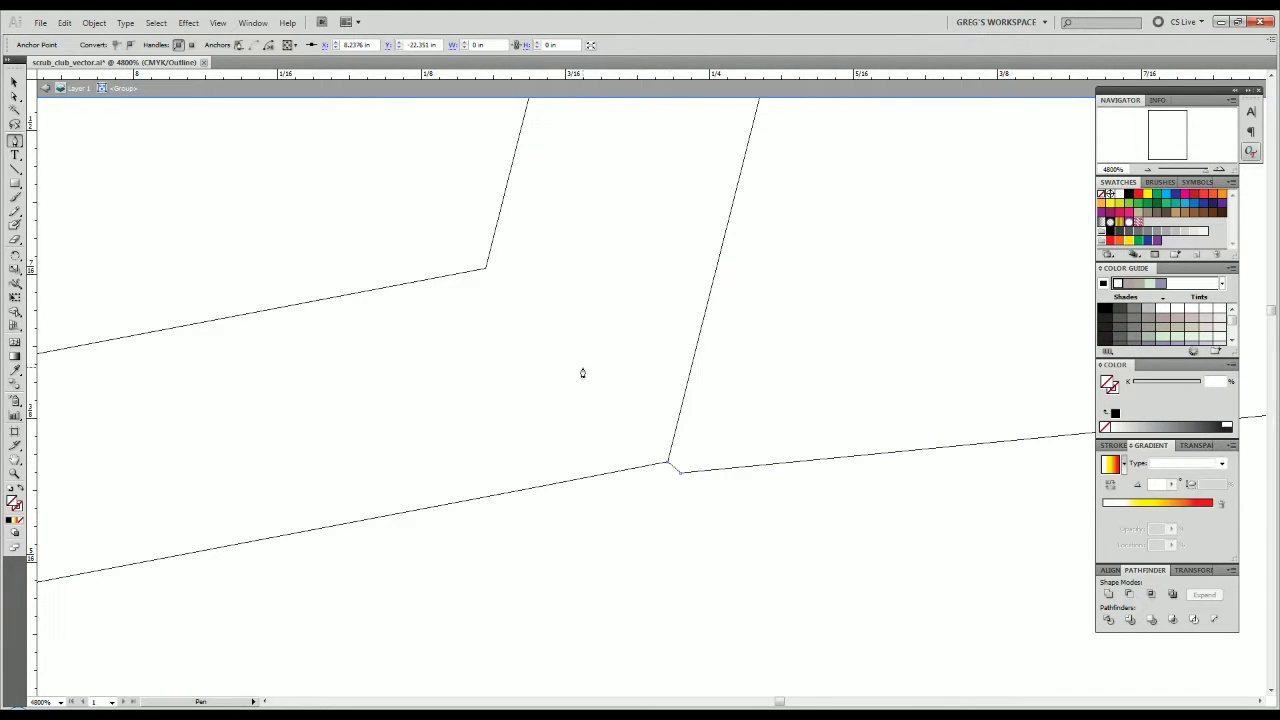
pyautogui.click(486, 269)
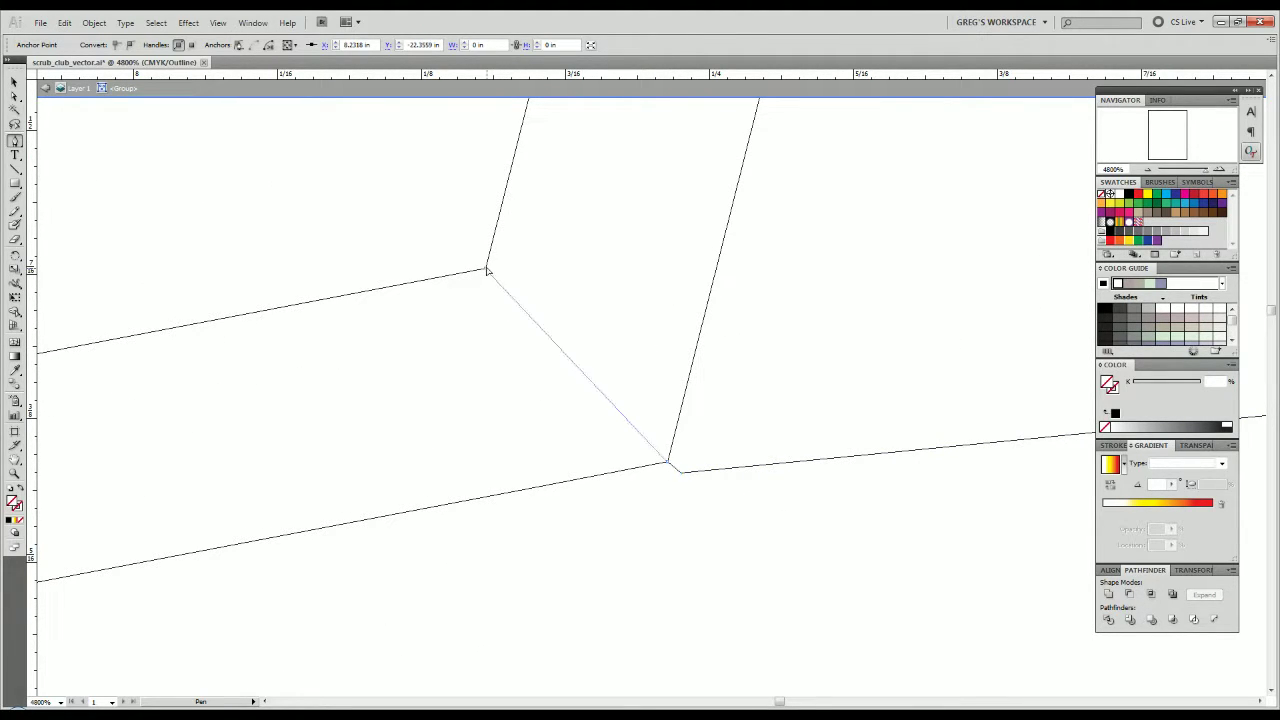
# Run the dividing path outside the short edge below the stem and cross the bevel inward at the first lower tooth's tip.
pyautogui.click(439, 235)
pyautogui.scroll(-3, 444, 281)
pyautogui.moveTo(419, 264); pyautogui.dragTo(1015, 198)
pyautogui.scroll(4, 640, 277)
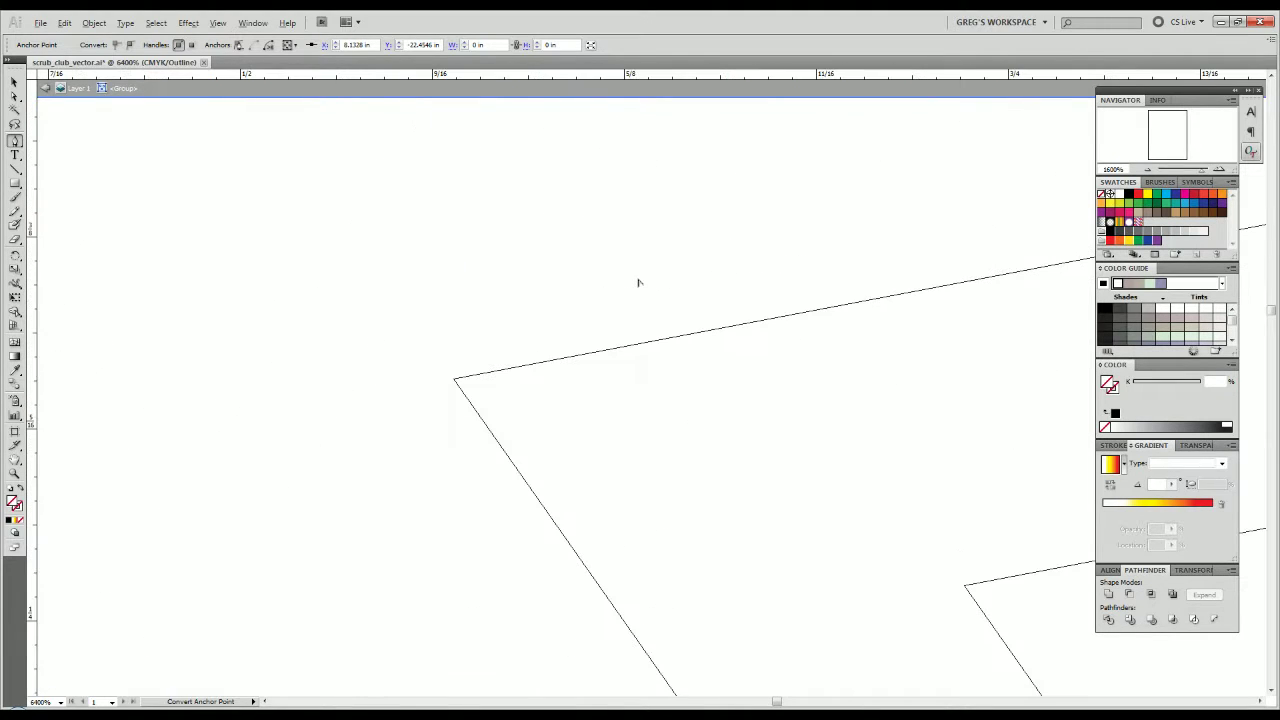
pyautogui.click(408, 377)
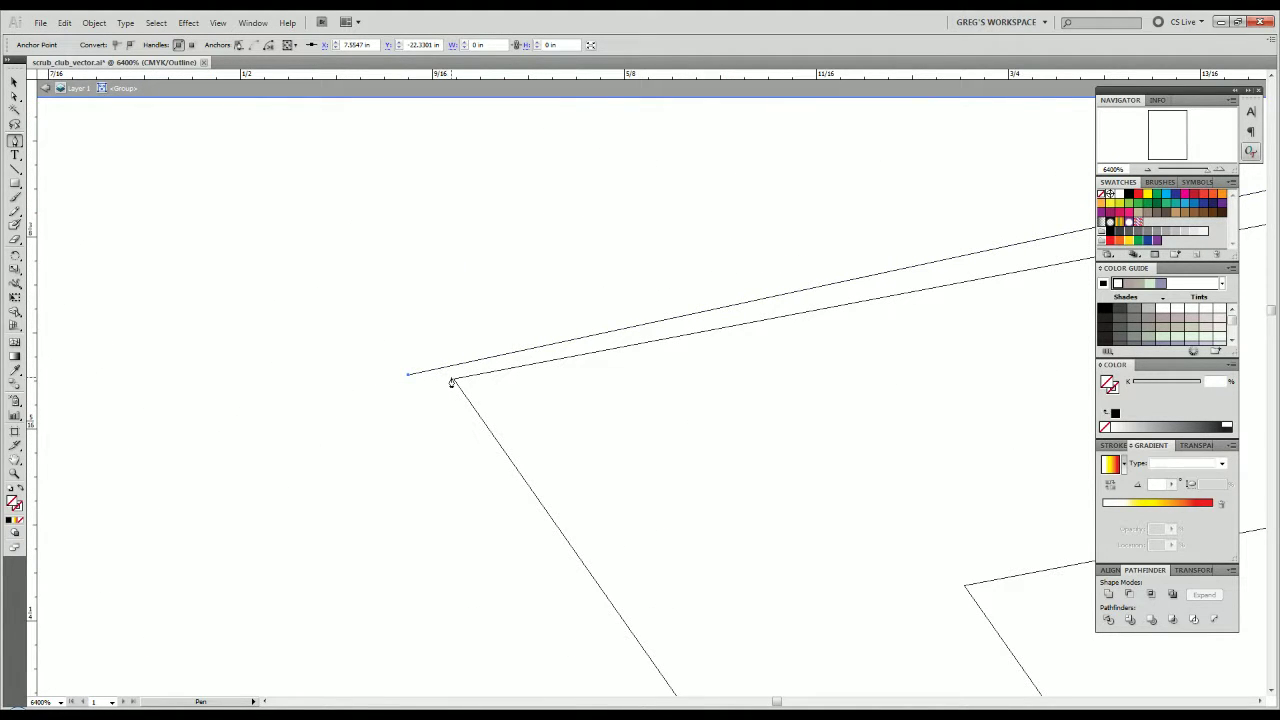
pyautogui.click(455, 381)
pyautogui.click(965, 587)
# Continue the dividing path inside the B and cross the bevel outward at the first notch of the lower jagged edge.
pyautogui.scroll(-3, 990, 603)
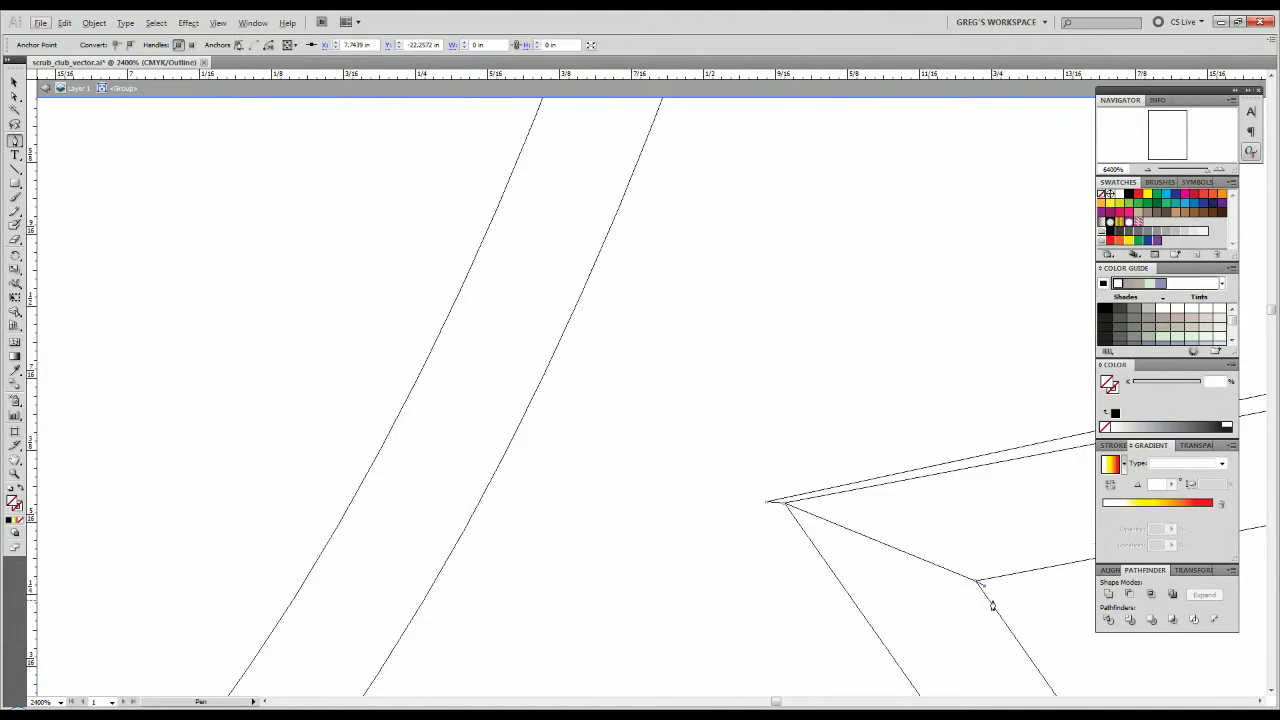
pyautogui.moveTo(991, 606); pyautogui.dragTo(422, 190)
pyautogui.scroll(-1, 583, 285)
pyautogui.click(586, 298)
pyautogui.scroll(4, 600, 356)
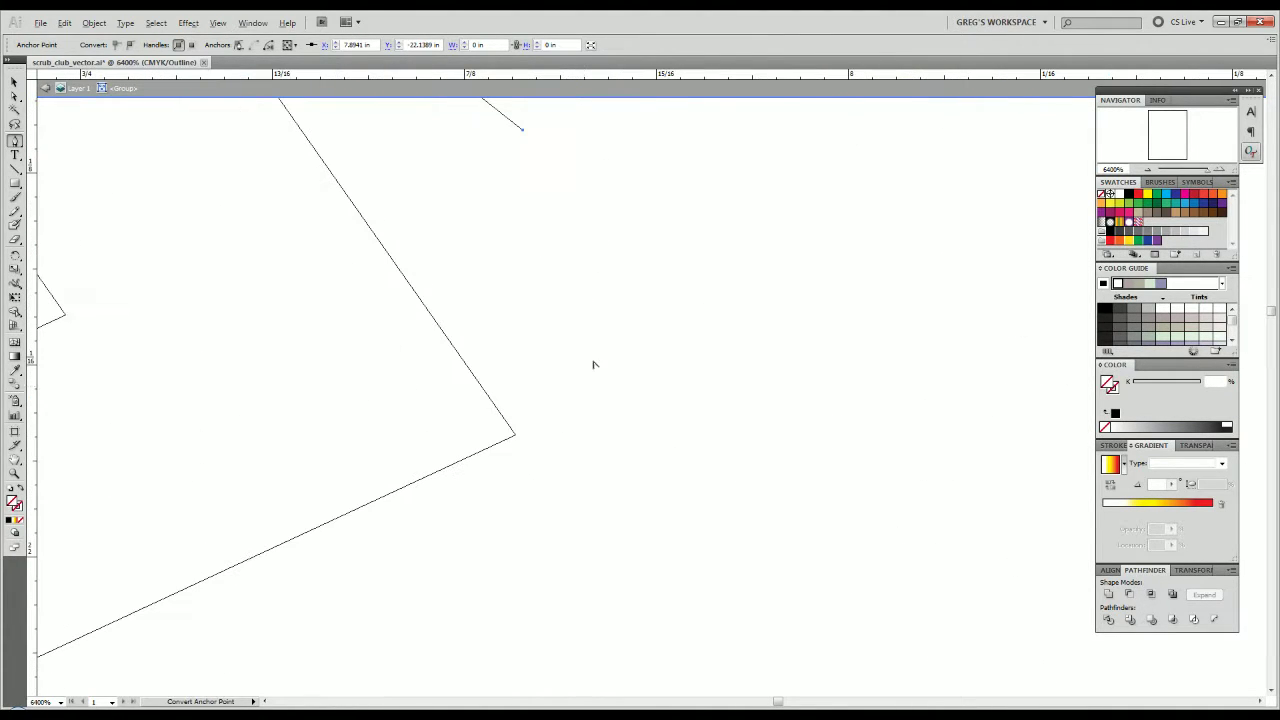
pyautogui.click(571, 429)
pyautogui.scroll(-7, 516, 440)
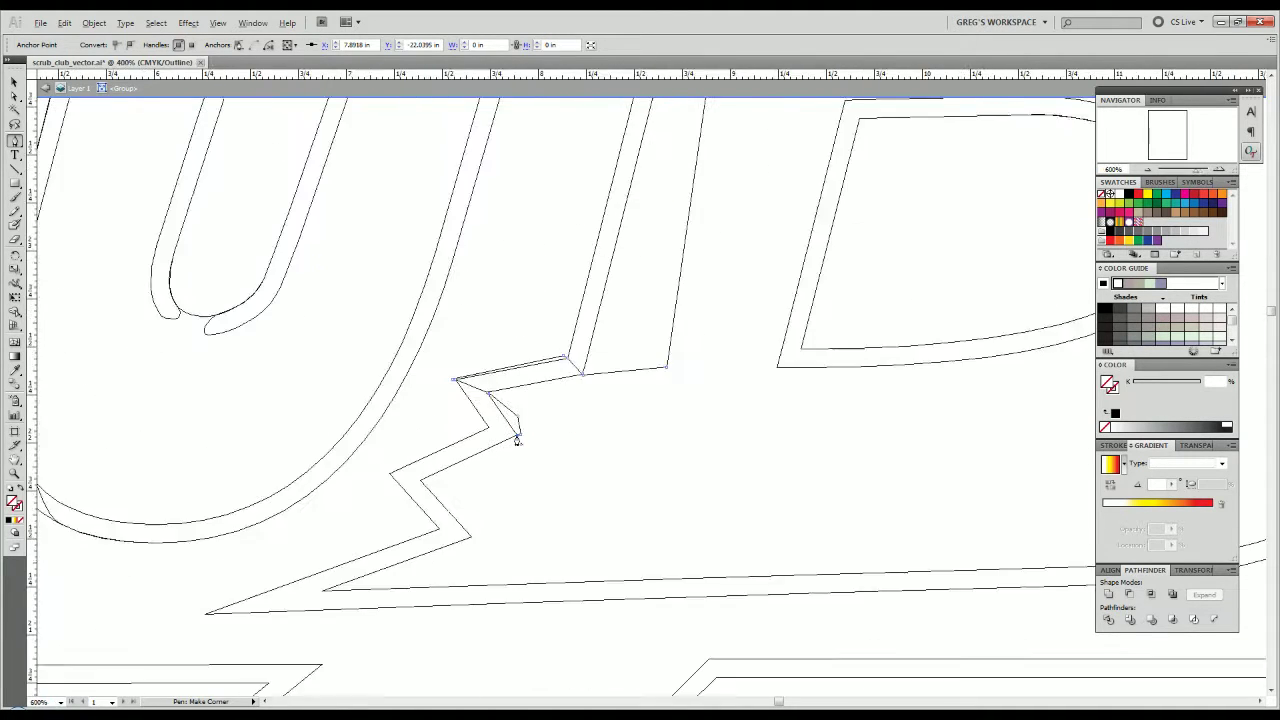
pyautogui.scroll(3, 517, 439)
pyautogui.scroll(2, 517, 439)
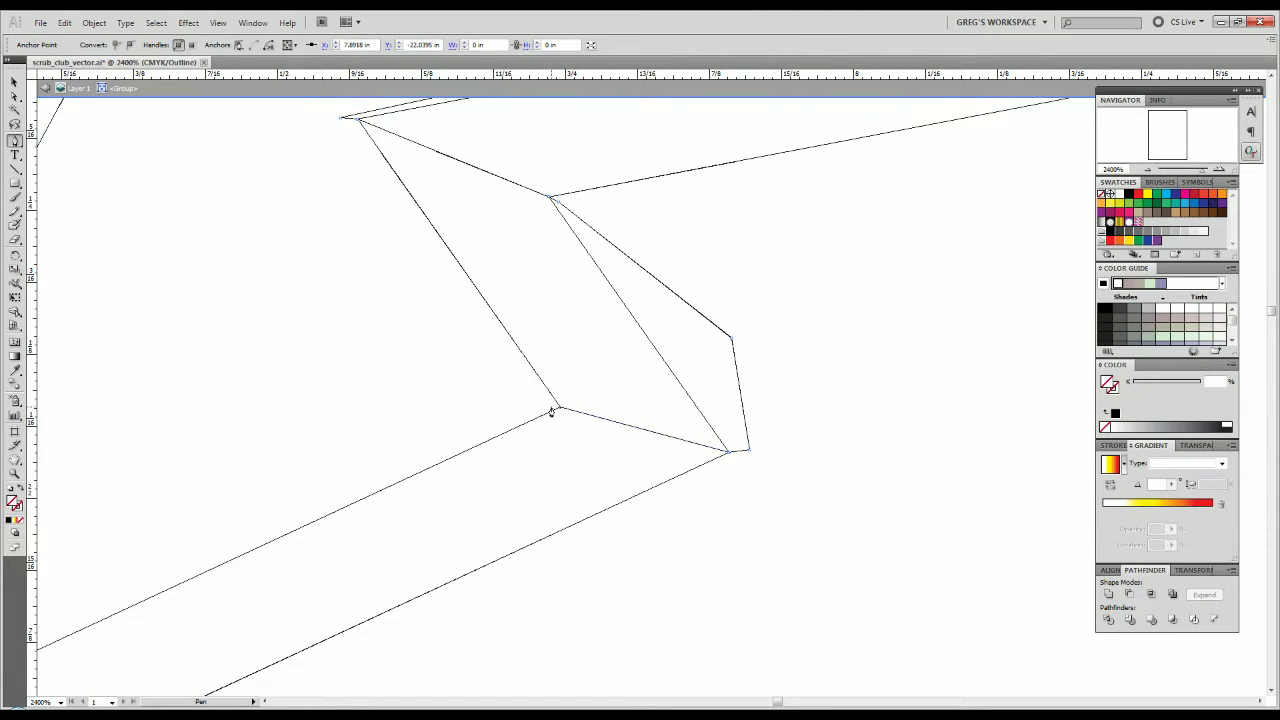
# Extend the dividing path outside the lower jagged edge and cross the bevel inward at the second lower tooth's tip.
pyautogui.scroll(-5, 510, 403)
pyautogui.scroll(5, 405, 392)
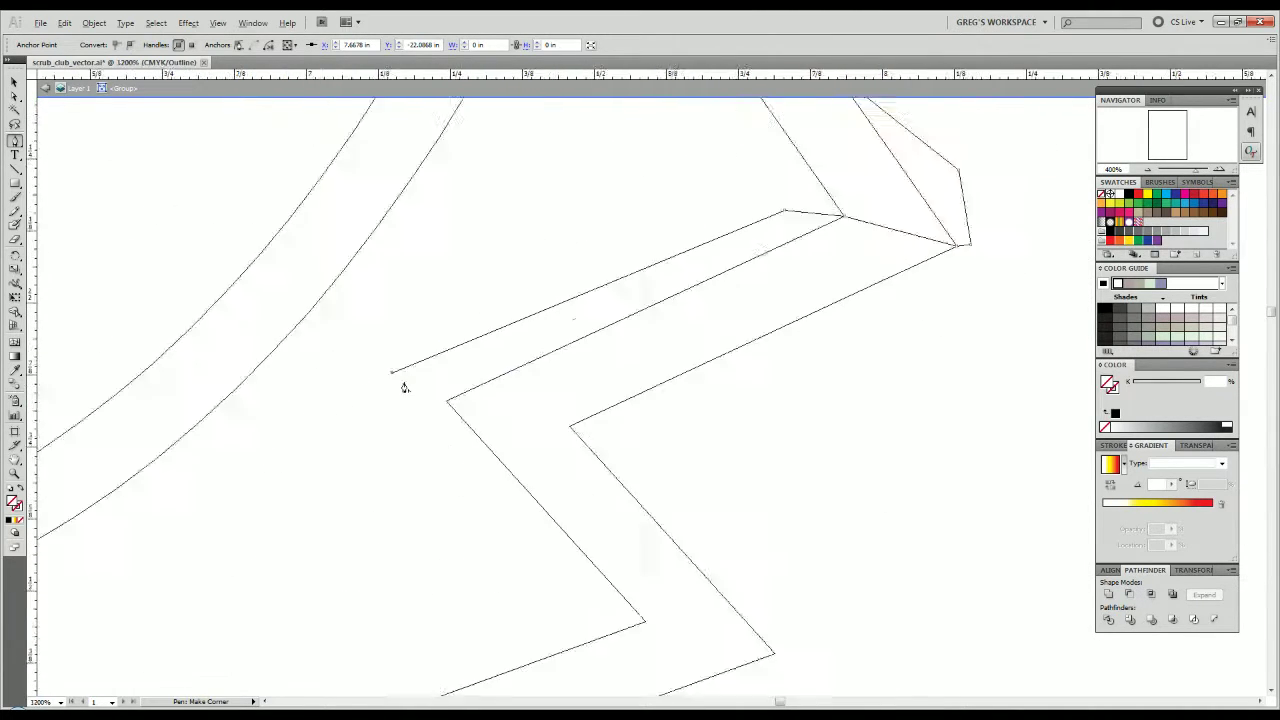
pyautogui.click(487, 417)
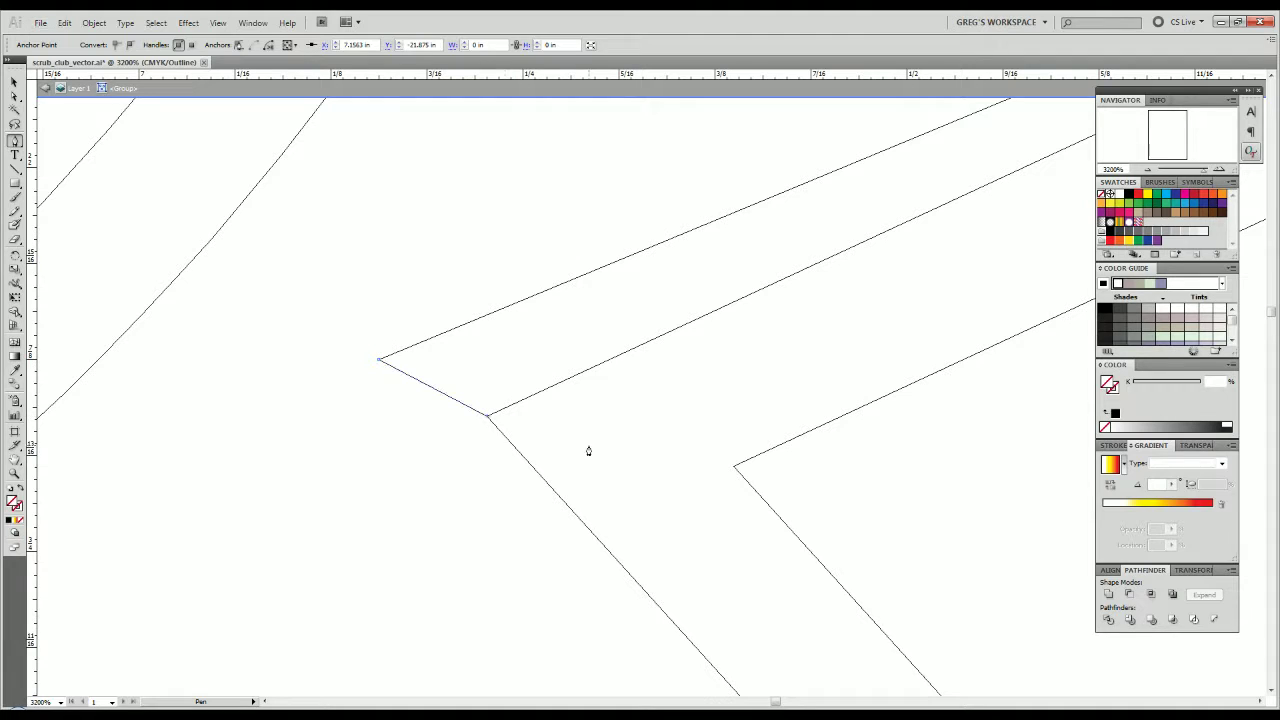
pyautogui.click(733, 470)
# Follow the inner edge with the dividing path and cross the bevel outward at the last notch above the B's bottom spike.
pyautogui.scroll(-3, 749, 466)
pyautogui.scroll(4, 777, 480)
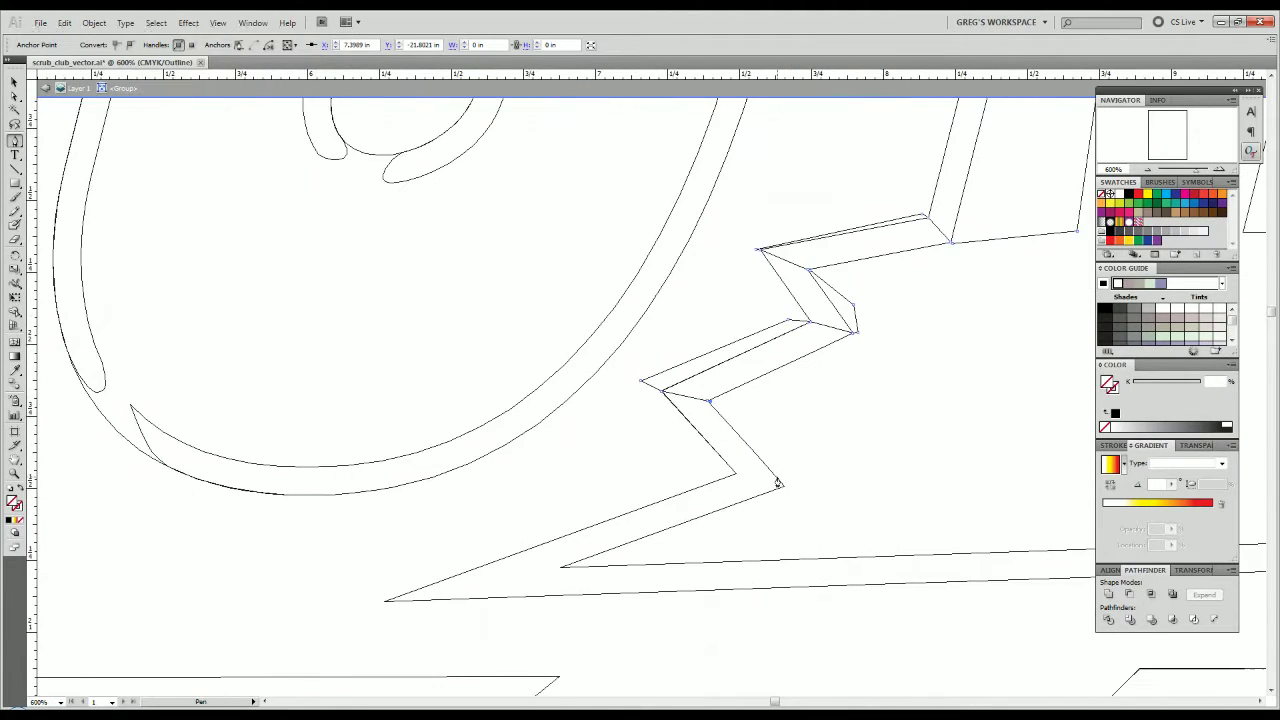
pyautogui.click(831, 516)
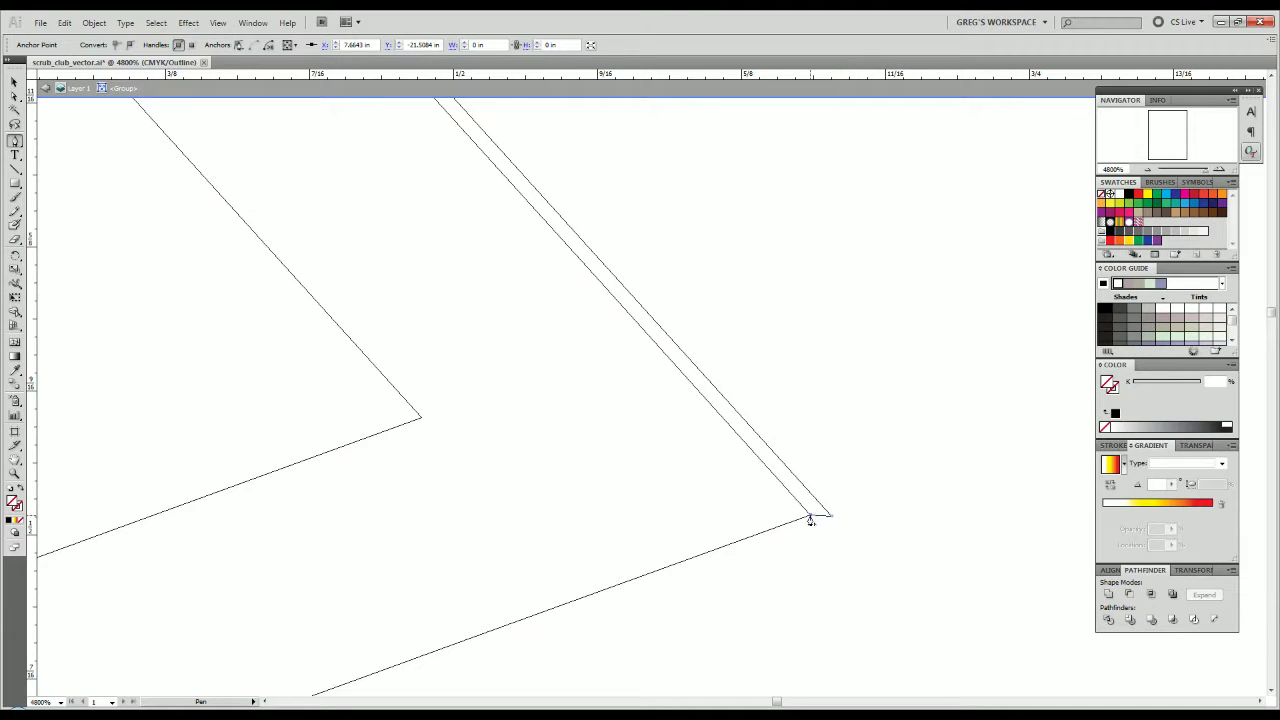
pyautogui.click(810, 518)
pyautogui.click(420, 424)
pyautogui.scroll(-4, 181, 404)
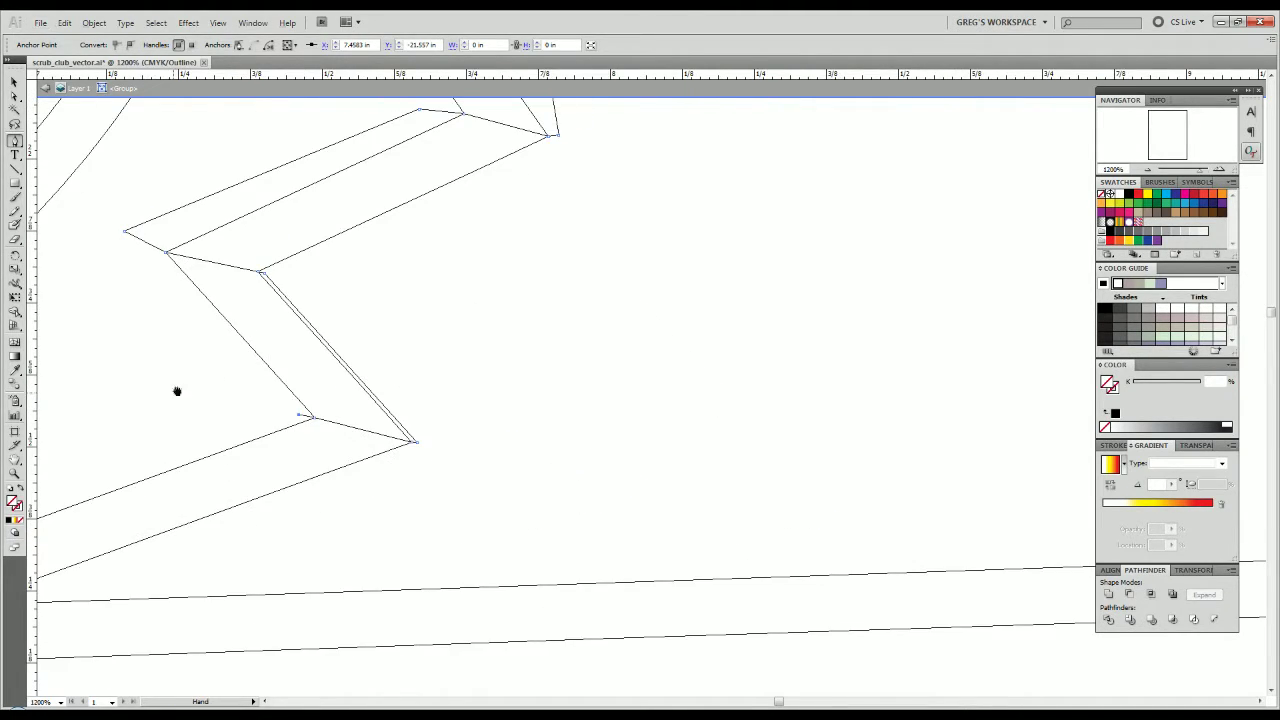
# Run the dividing path outside the upper edge of the B's bottom spike and anchor it at the spike's outer tip.
pyautogui.moveTo(177, 391); pyautogui.dragTo(797, 370)
pyautogui.moveTo(563, 456); pyautogui.dragTo(625, 397)
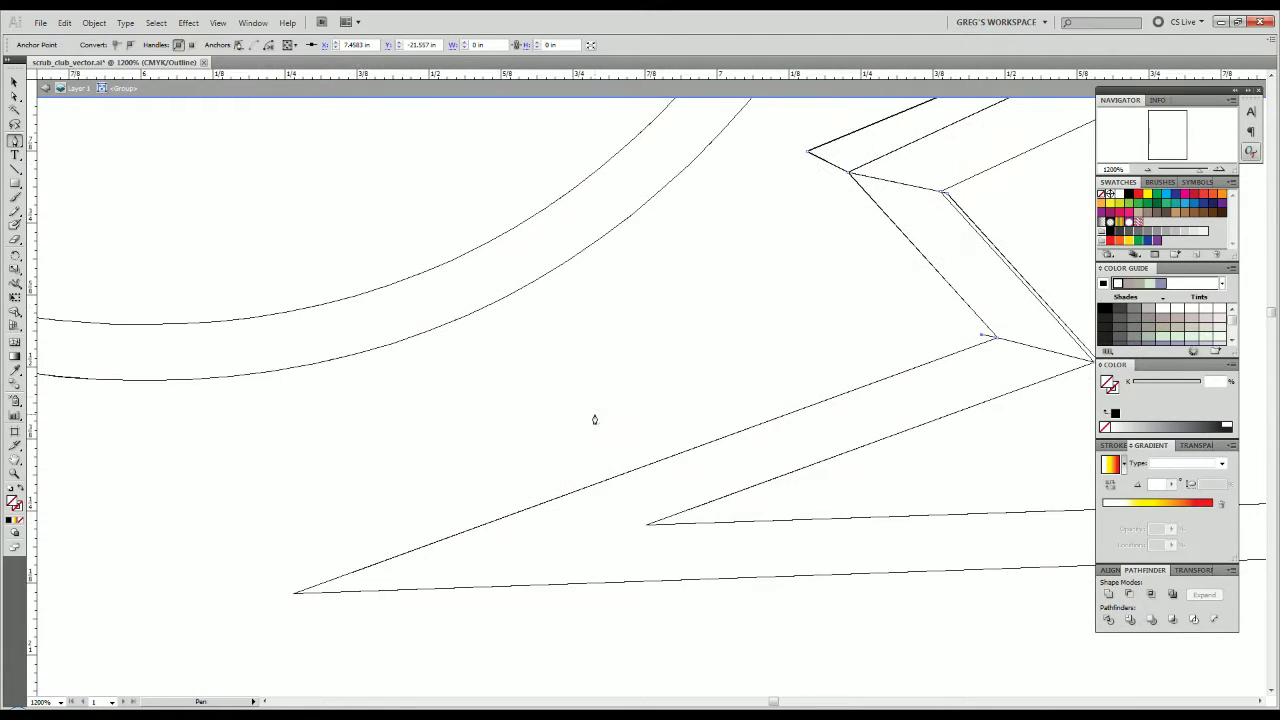
pyautogui.click(497, 444)
pyautogui.scroll(5, 275, 598)
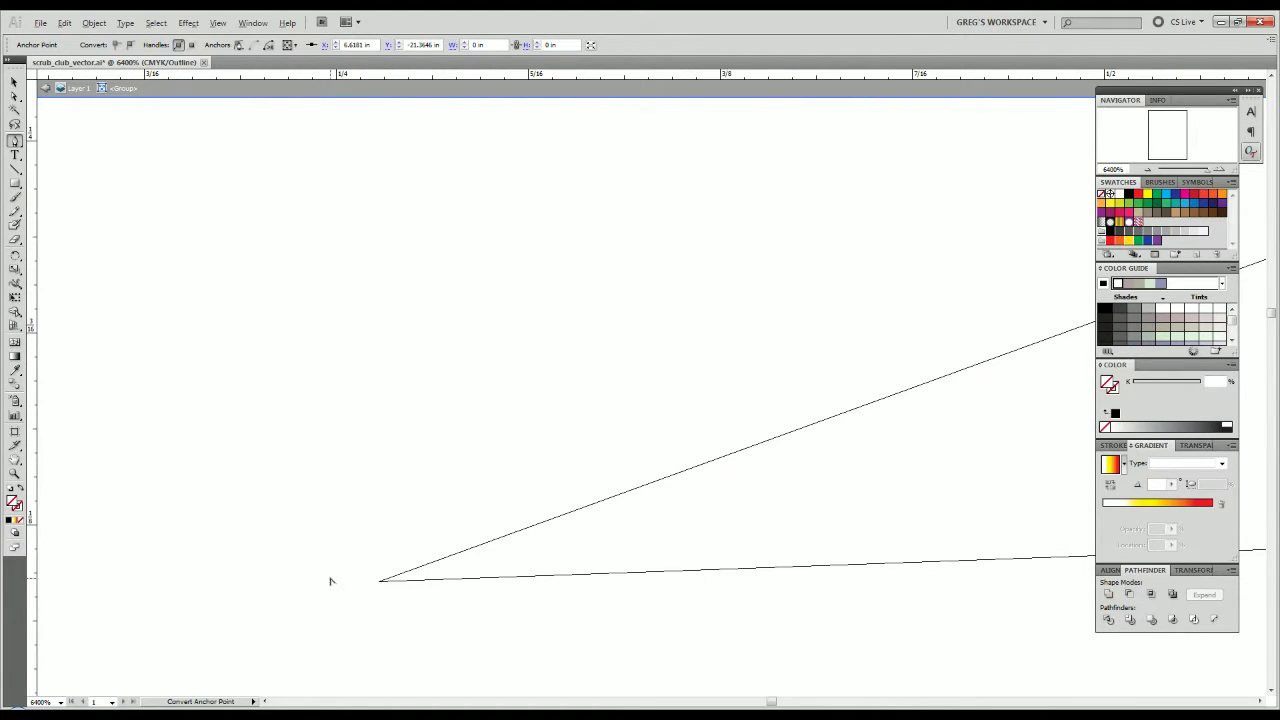
pyautogui.press('p')
pyautogui.click(348, 577)
pyautogui.click(379, 586)
pyautogui.scroll(-9, 380, 586)
pyautogui.scroll(9, 380, 586)
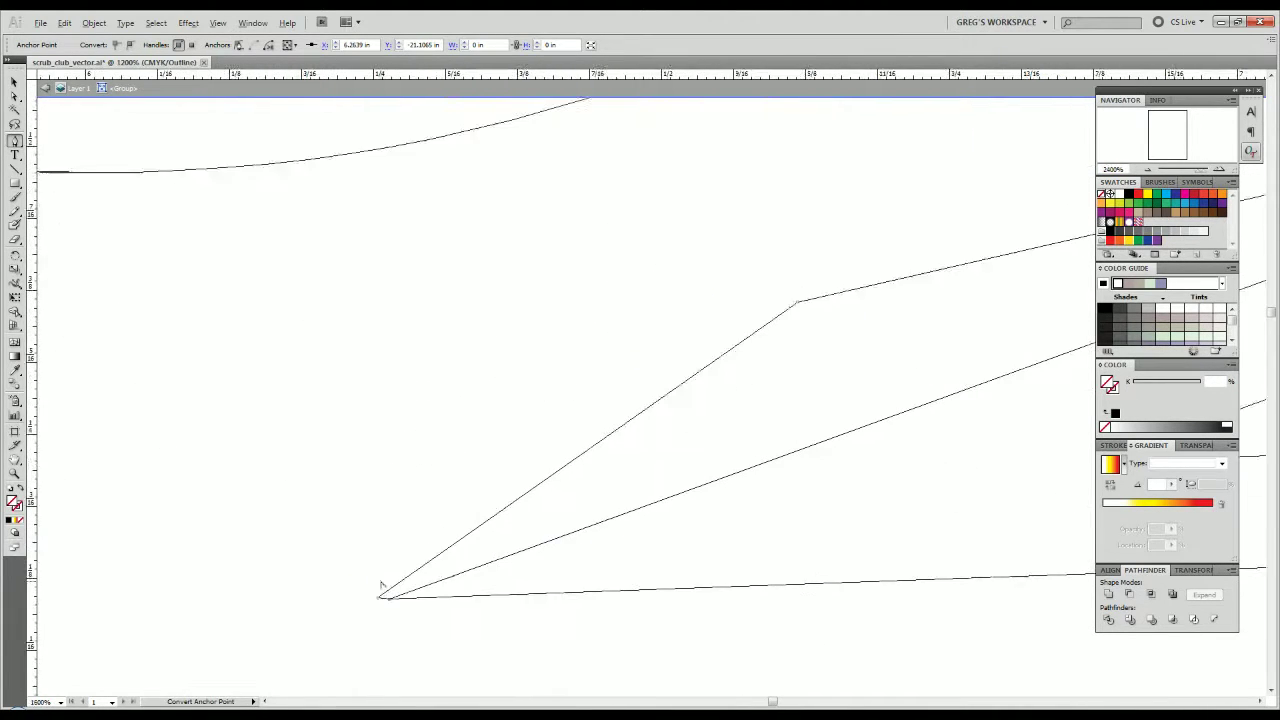
pyautogui.hotkey('shift', 'c')
pyautogui.scroll(-3, 387, 584)
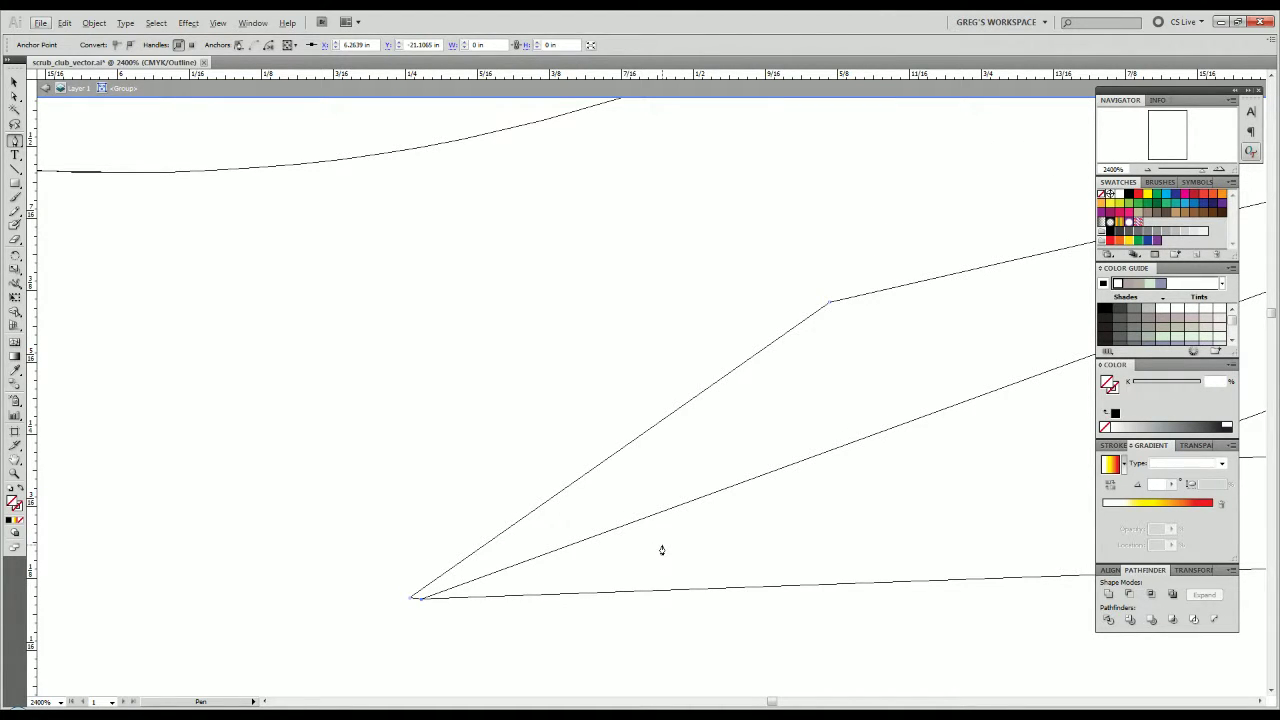
# Cross the bevel inward from the spike's outer tip to its inner tip and continue the dividing path inside the B.
pyautogui.moveTo(760, 551); pyautogui.dragTo(480, 563)
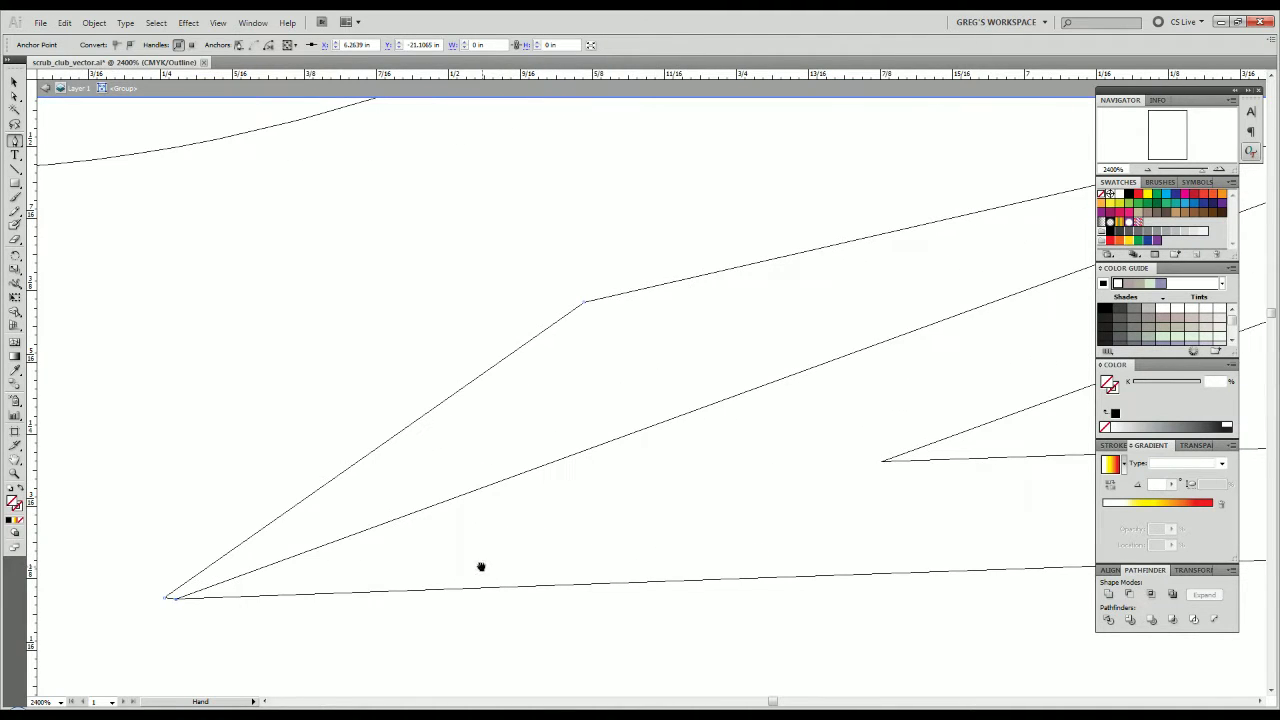
pyautogui.click(605, 531)
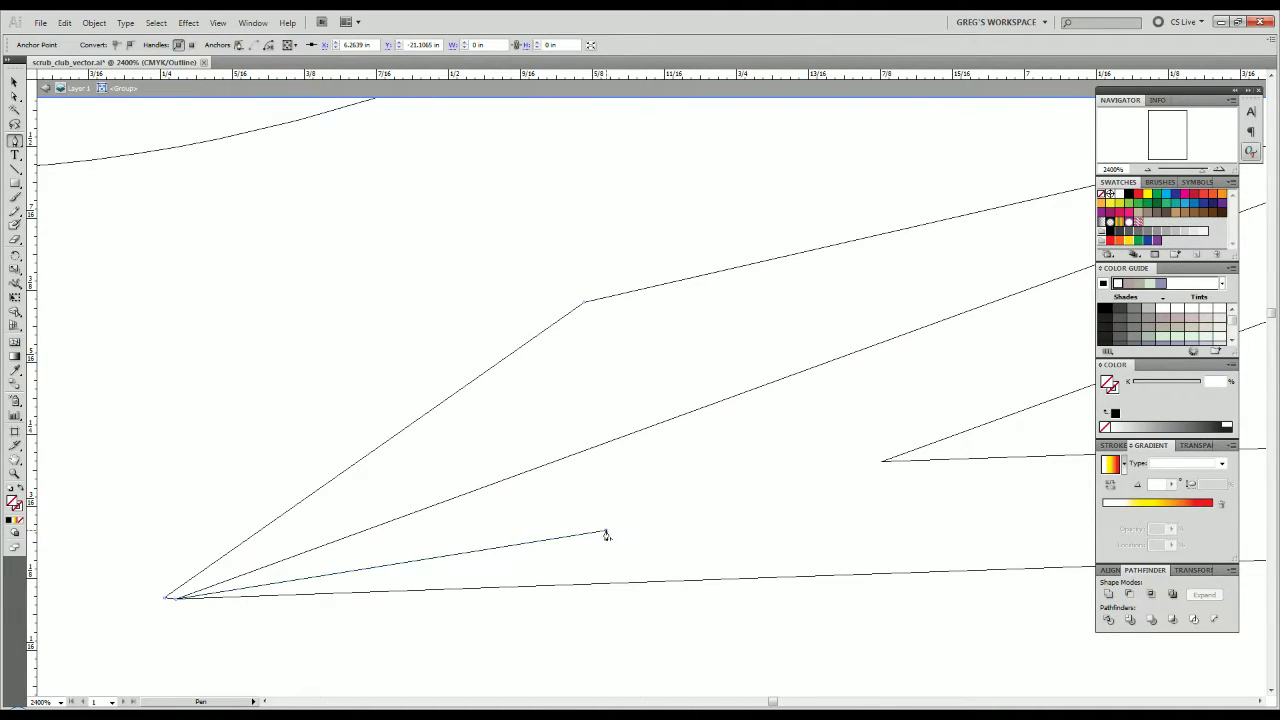
pyautogui.click(882, 466)
pyautogui.moveTo(1073, 463); pyautogui.dragTo(403, 468)
pyautogui.scroll(-4, 569, 466)
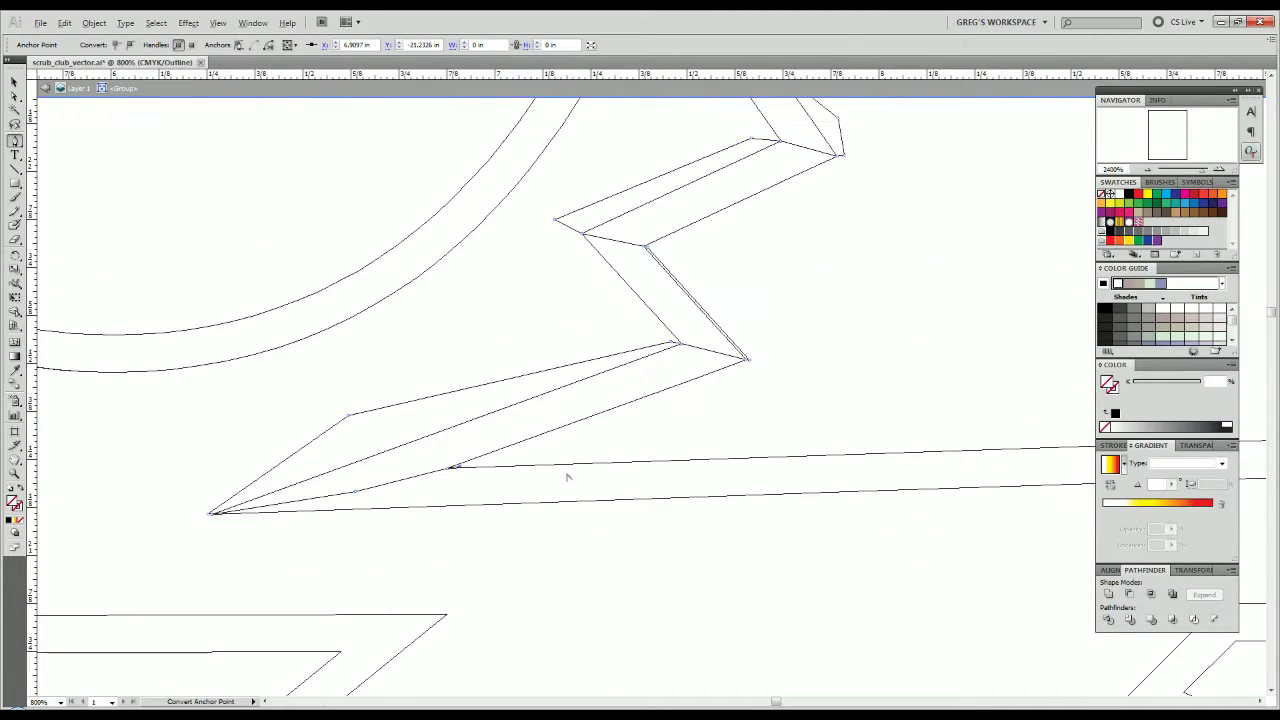
pyautogui.click(706, 443)
# Extend the dividing path inside the lower bowl and cross the bevel outward at the notch between the B's two bowls.
pyautogui.moveTo(841, 433); pyautogui.dragTo(205, 419)
pyautogui.moveTo(782, 407); pyautogui.dragTo(243, 420)
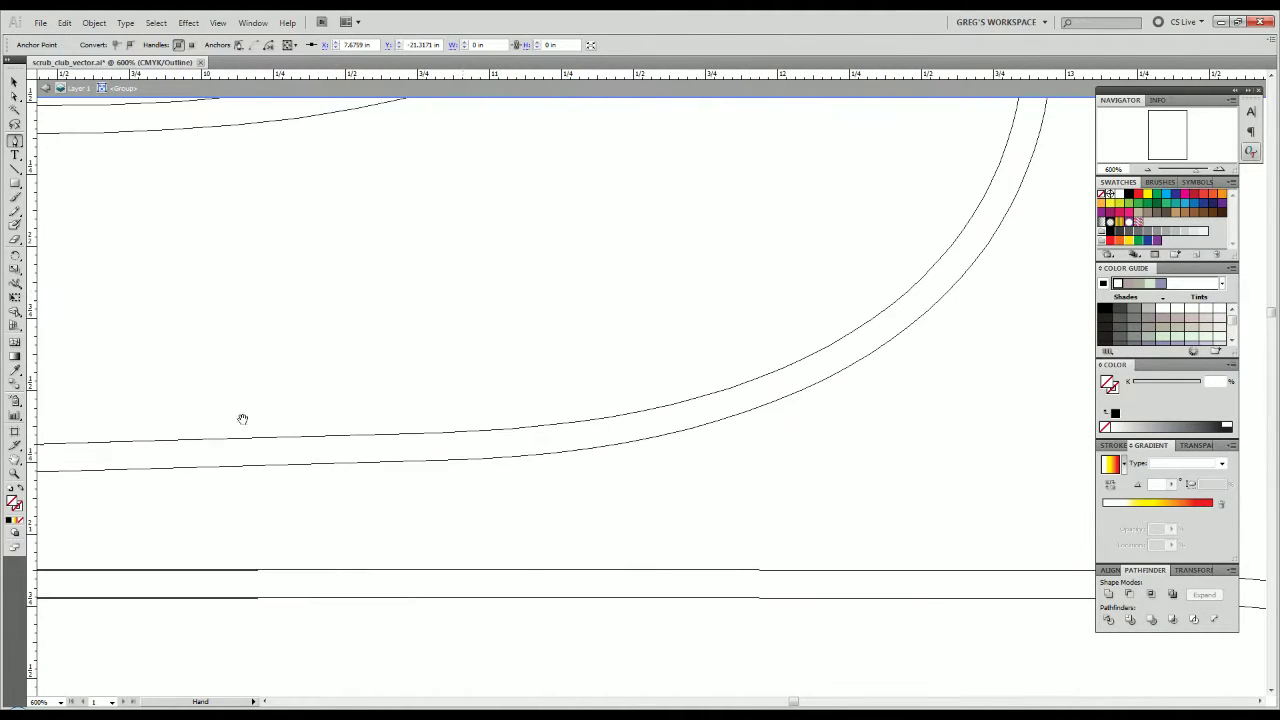
pyautogui.scroll(-4, 496, 390)
pyautogui.moveTo(508, 370); pyautogui.dragTo(473, 426)
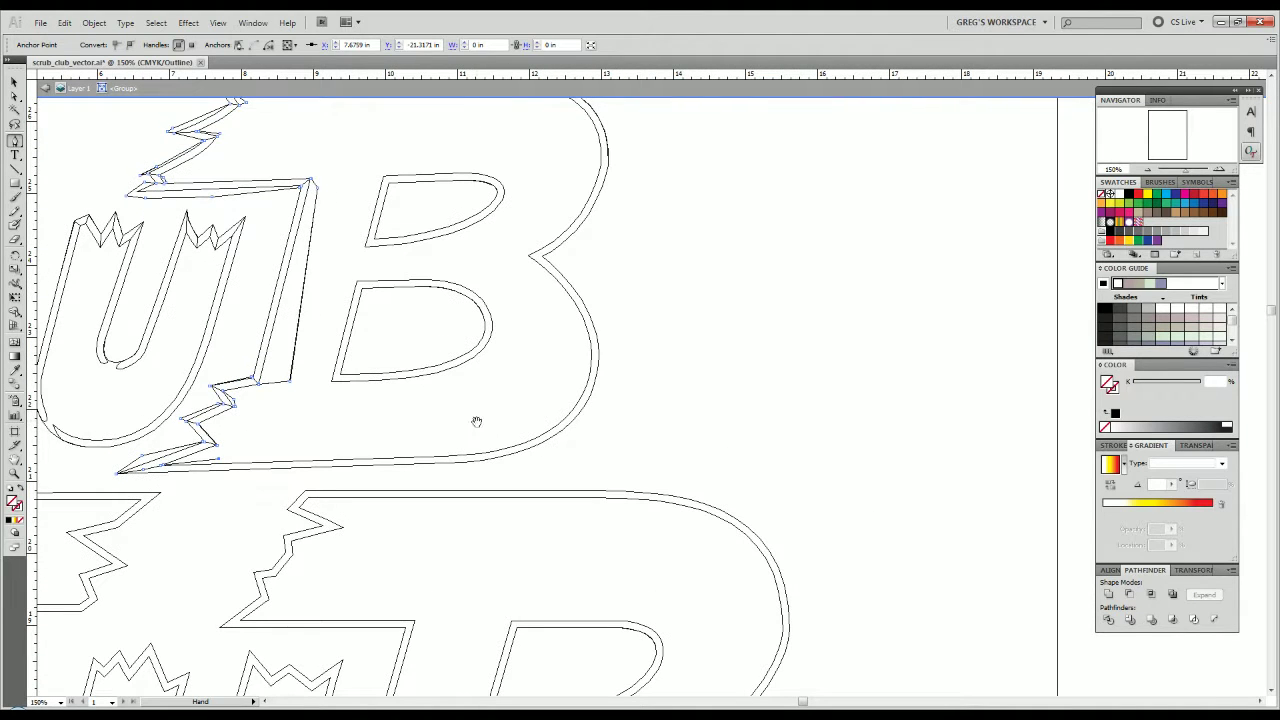
pyautogui.click(494, 401)
pyautogui.click(537, 372)
pyautogui.click(510, 254)
pyautogui.scroll(11, 532, 254)
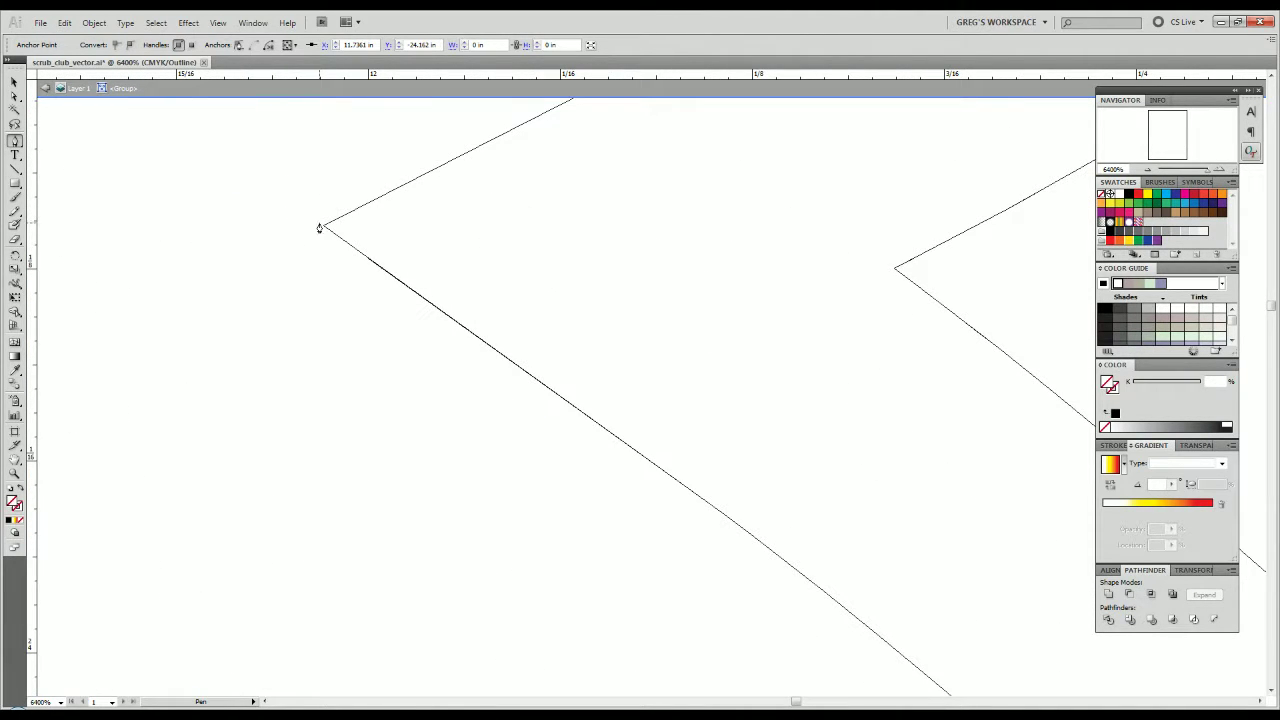
pyautogui.click(322, 228)
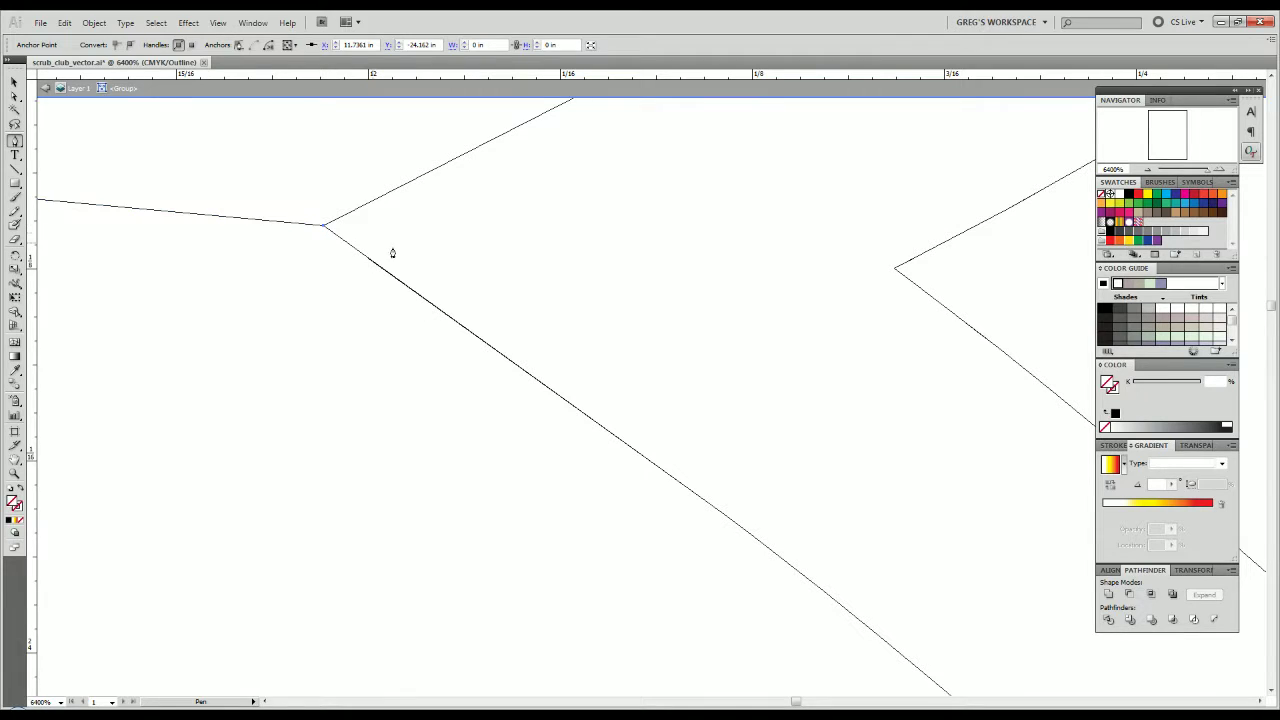
pyautogui.click(895, 272)
# Run the dividing path outside the upper bowl and above the B's top edge, back toward its top-left corner.
pyautogui.scroll(-4, 946, 277)
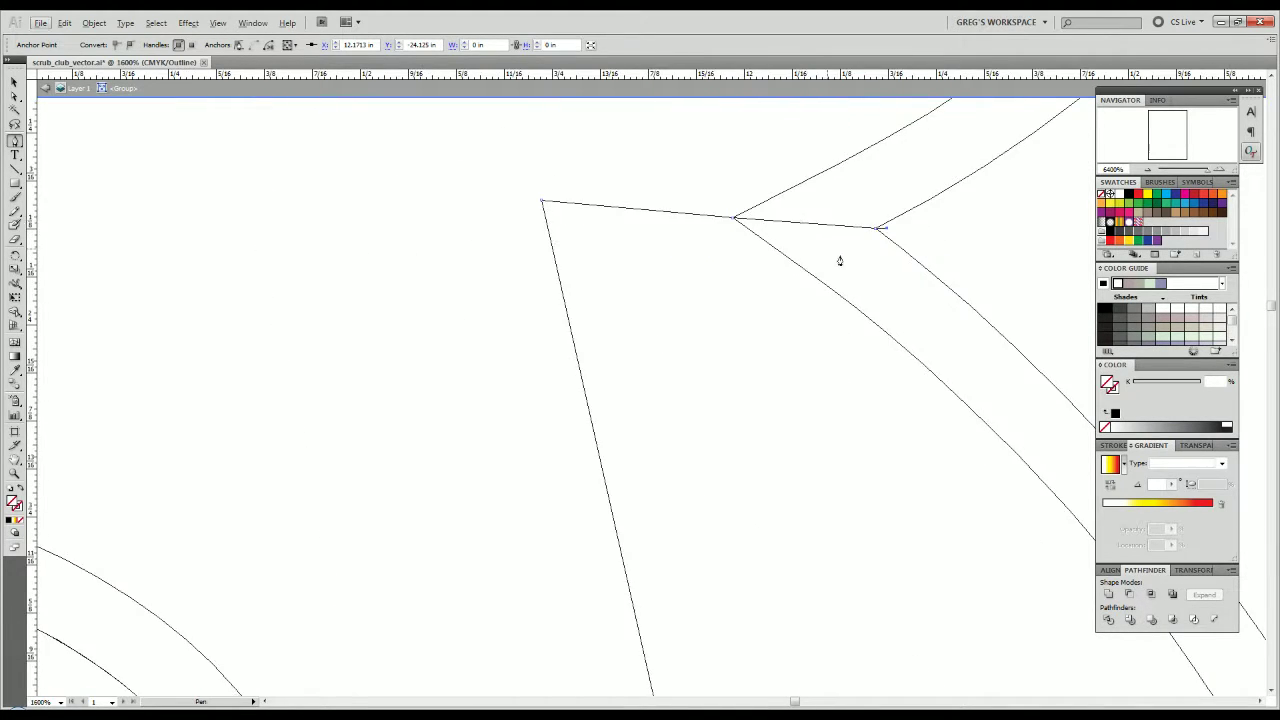
pyautogui.moveTo(837, 260); pyautogui.dragTo(400, 532)
pyautogui.scroll(-2, 400, 532)
pyautogui.scroll(-2, 551, 503)
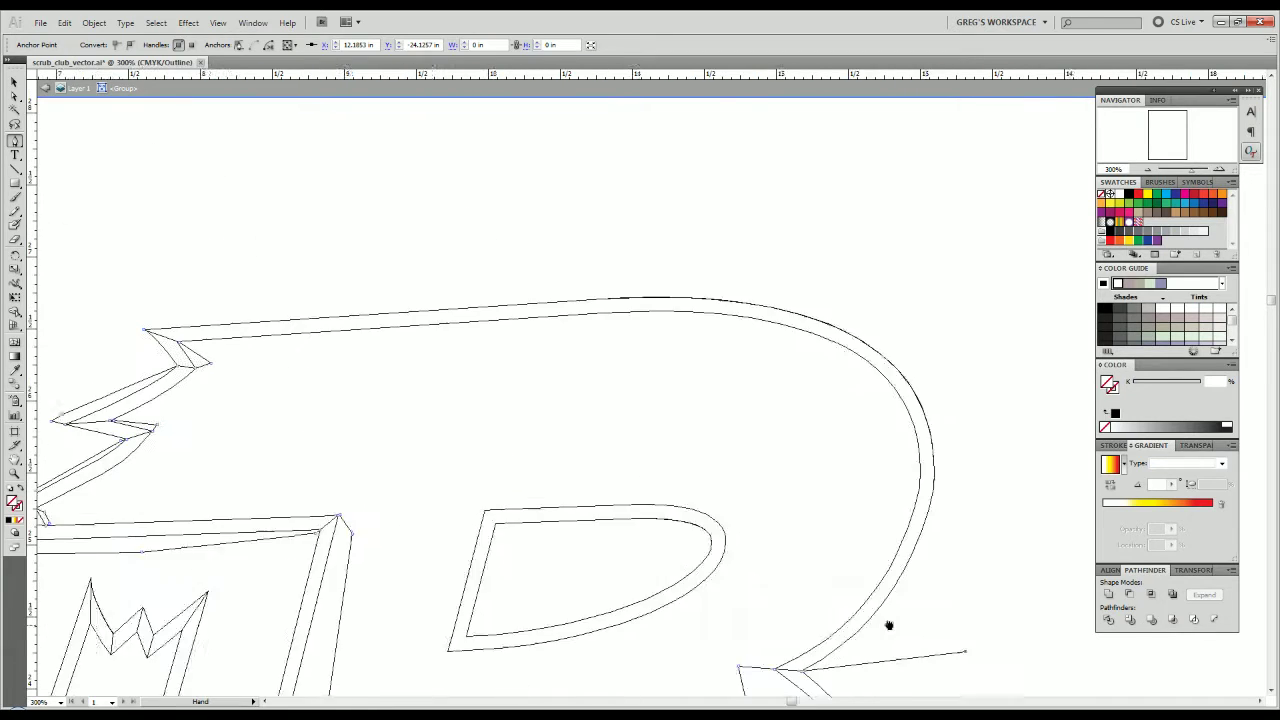
pyautogui.moveTo(889, 623); pyautogui.dragTo(910, 624)
pyautogui.click(1025, 437)
pyautogui.click(996, 323)
pyautogui.click(643, 198)
pyautogui.click(437, 206)
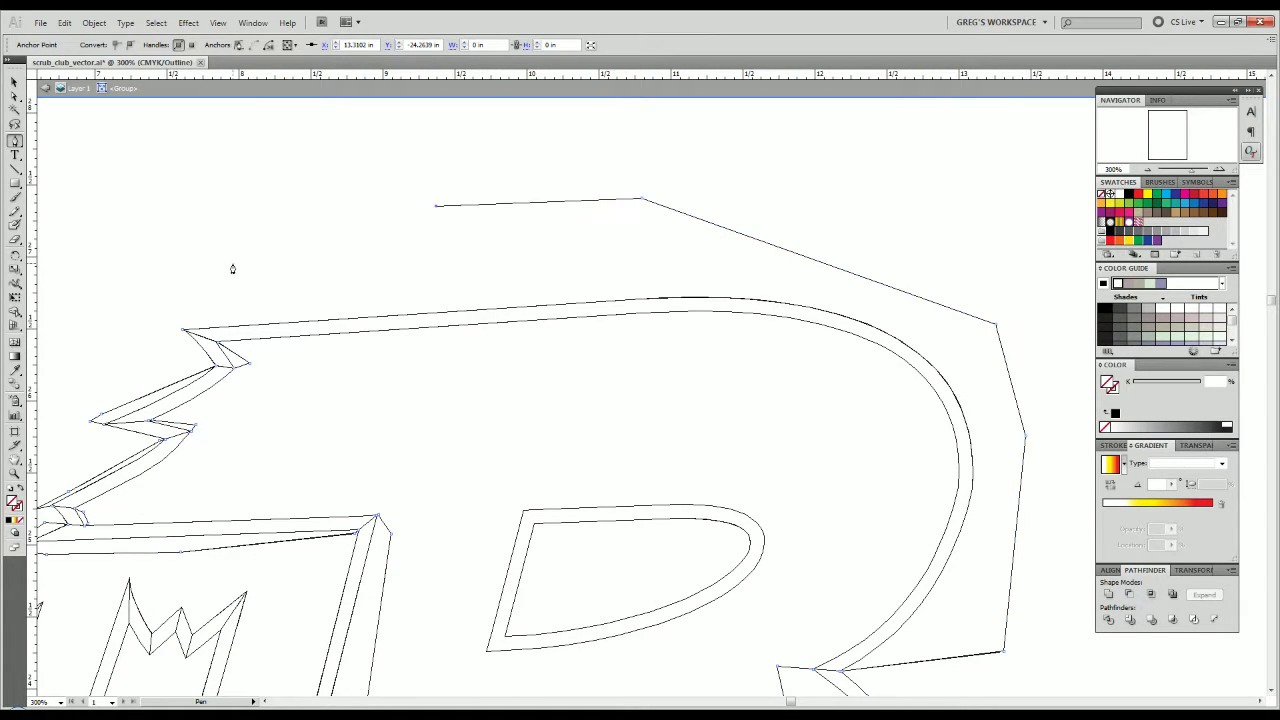
pyautogui.click(230, 263)
# Close the dividing path at its starting point on the B's top-left outer corner.
pyautogui.click(184, 332)
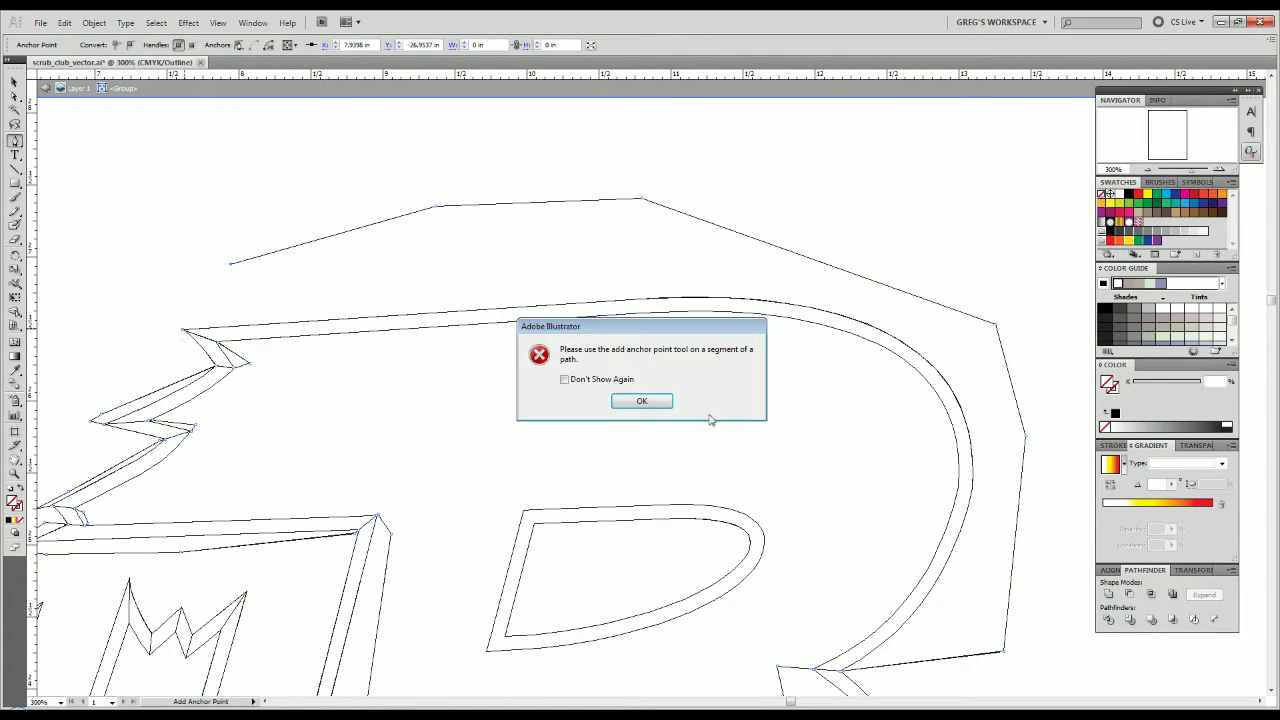
pyautogui.click(655, 402)
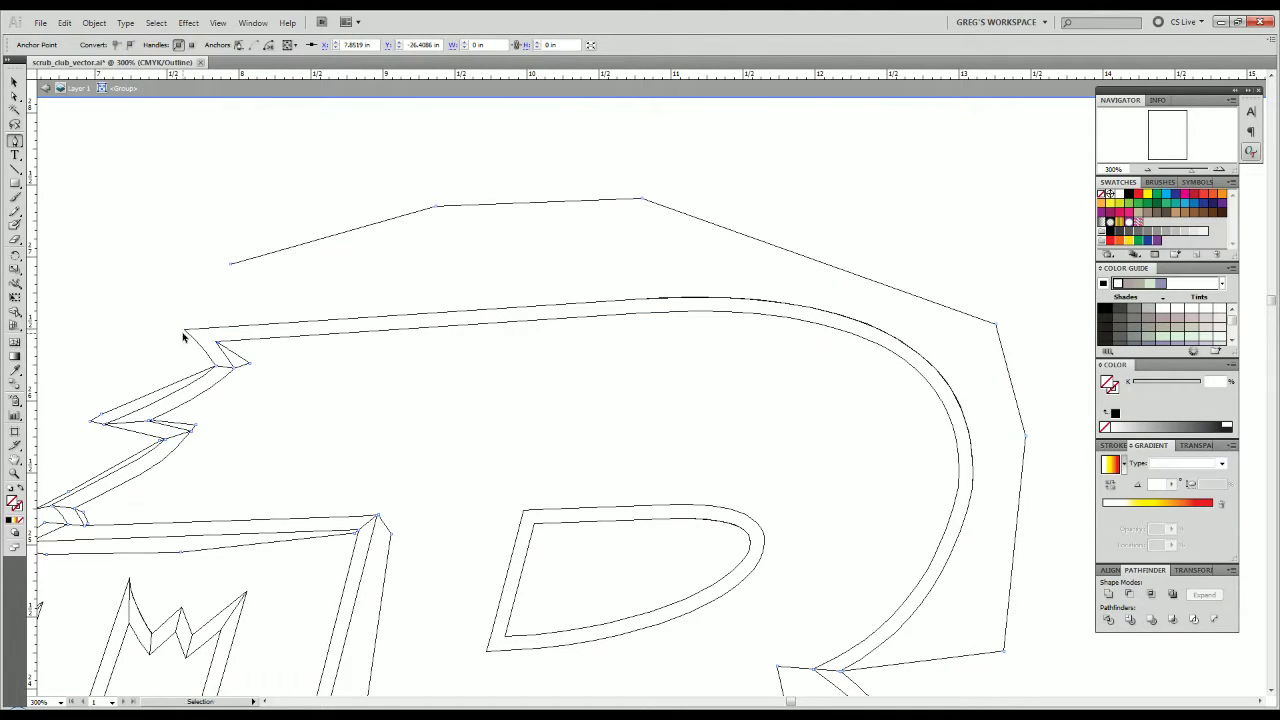
pyautogui.click(183, 332)
pyautogui.click(230, 264)
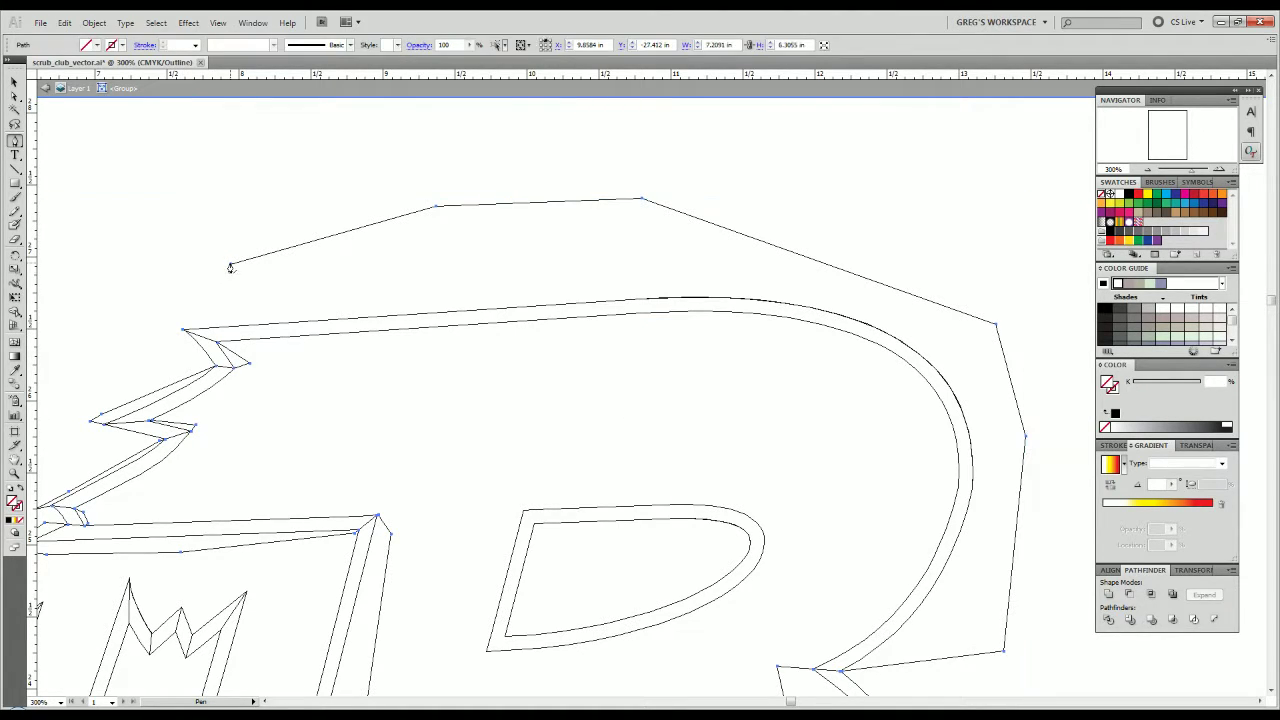
pyautogui.click(183, 331)
pyautogui.moveTo(183, 331); pyautogui.dragTo(205, 361)
pyautogui.press('v')
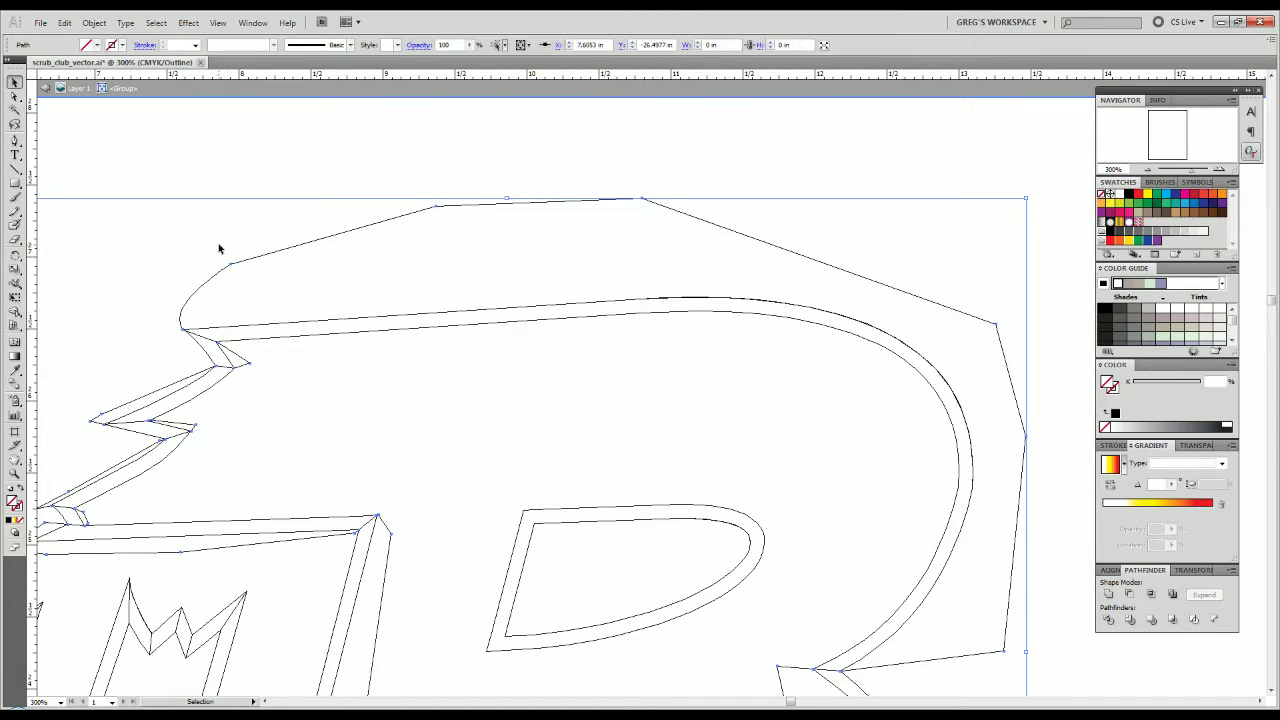
# Return to Preview, divide the B's black bevel with the closed path, and ungroup the resulting pieces.
pyautogui.press('a')
pyautogui.hotkey('ctrl', 'y')
pyautogui.keyDown('shift'); pyautogui.click(288, 335); pyautogui.keyUp('shift')
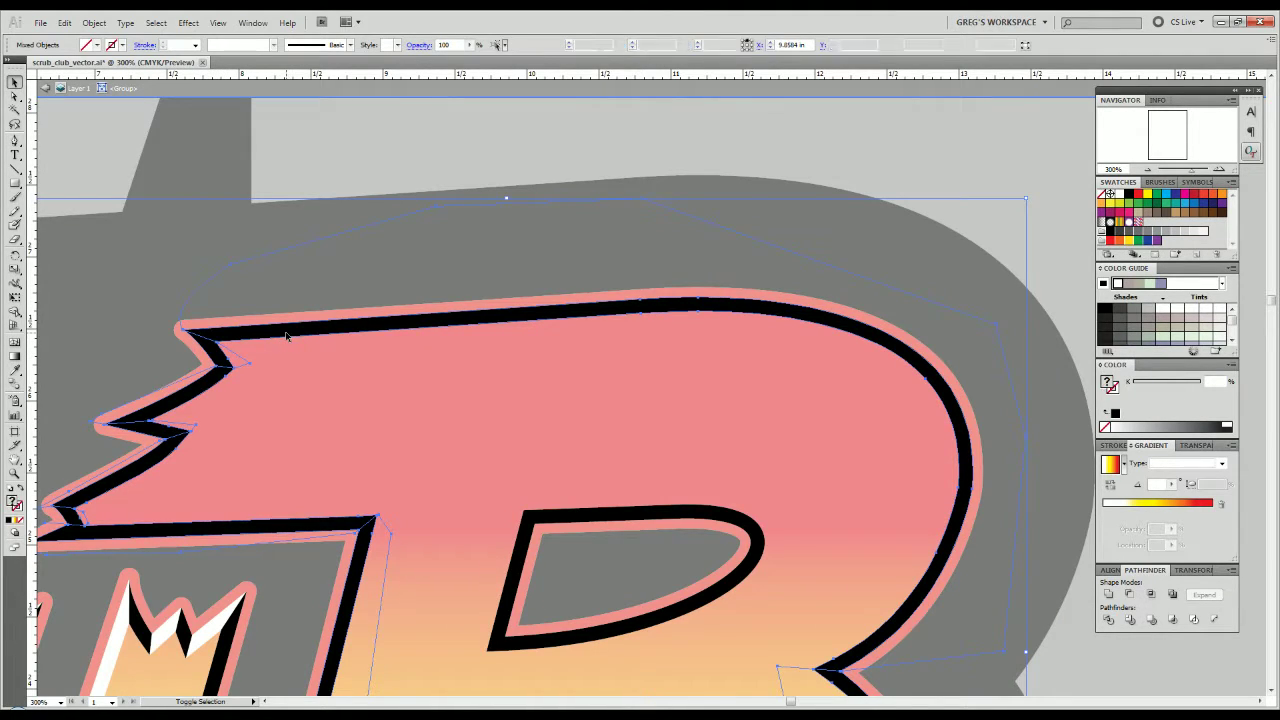
pyautogui.click(872, 532)
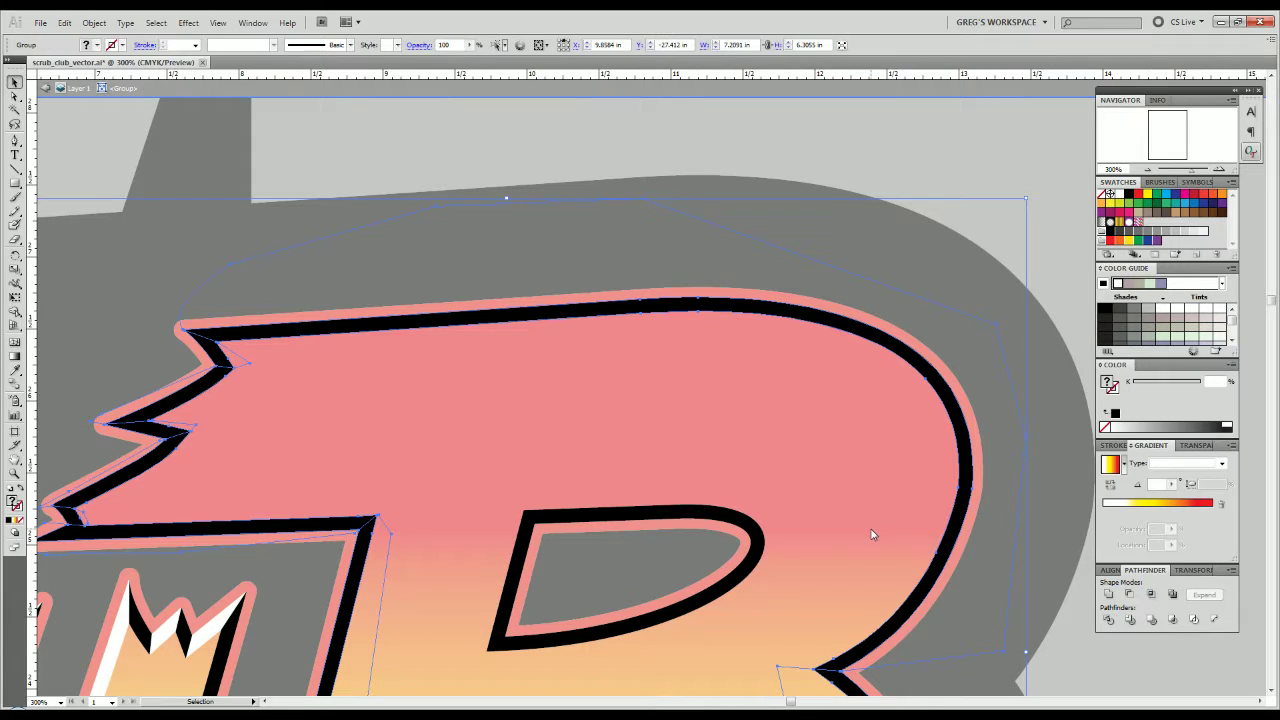
pyautogui.rightClick(643, 474)
pyautogui.click(678, 561)
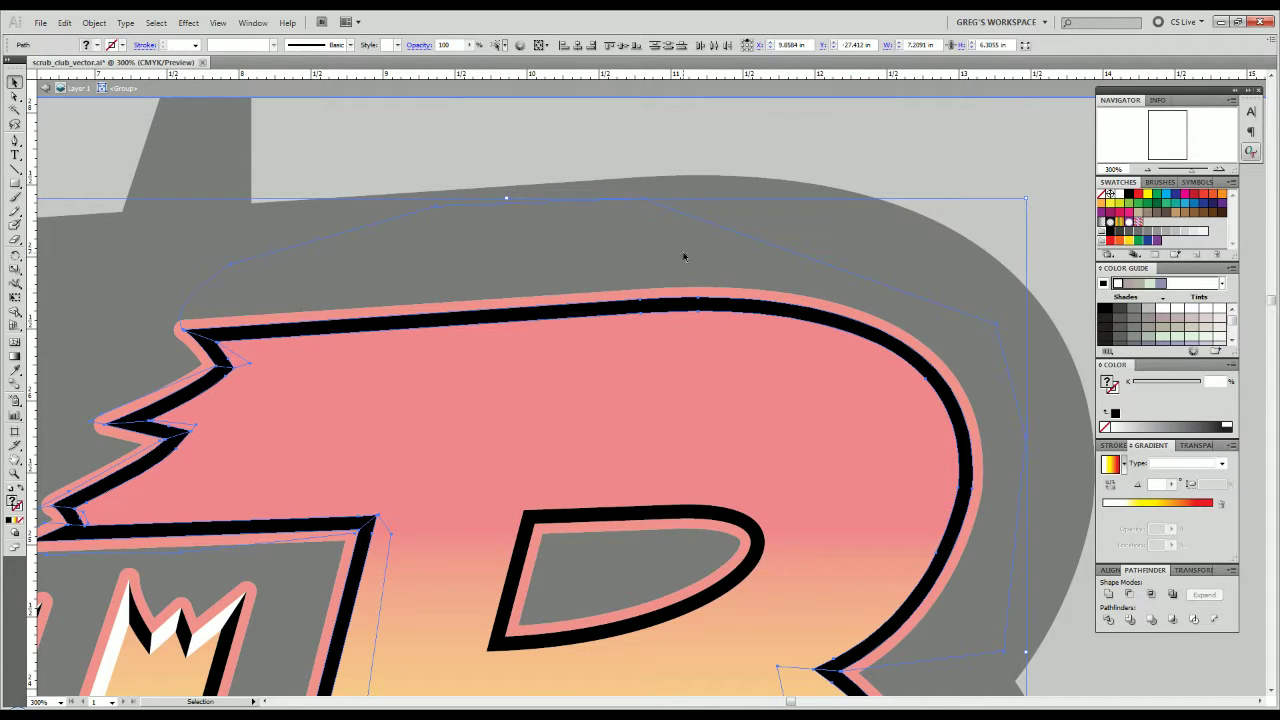
# Delete all unfilled leftover pieces by selecting the same Fill & Stroke, and check the separated bevel piece along the stem.
pyautogui.click(636, 219)
pyautogui.click(156, 22)
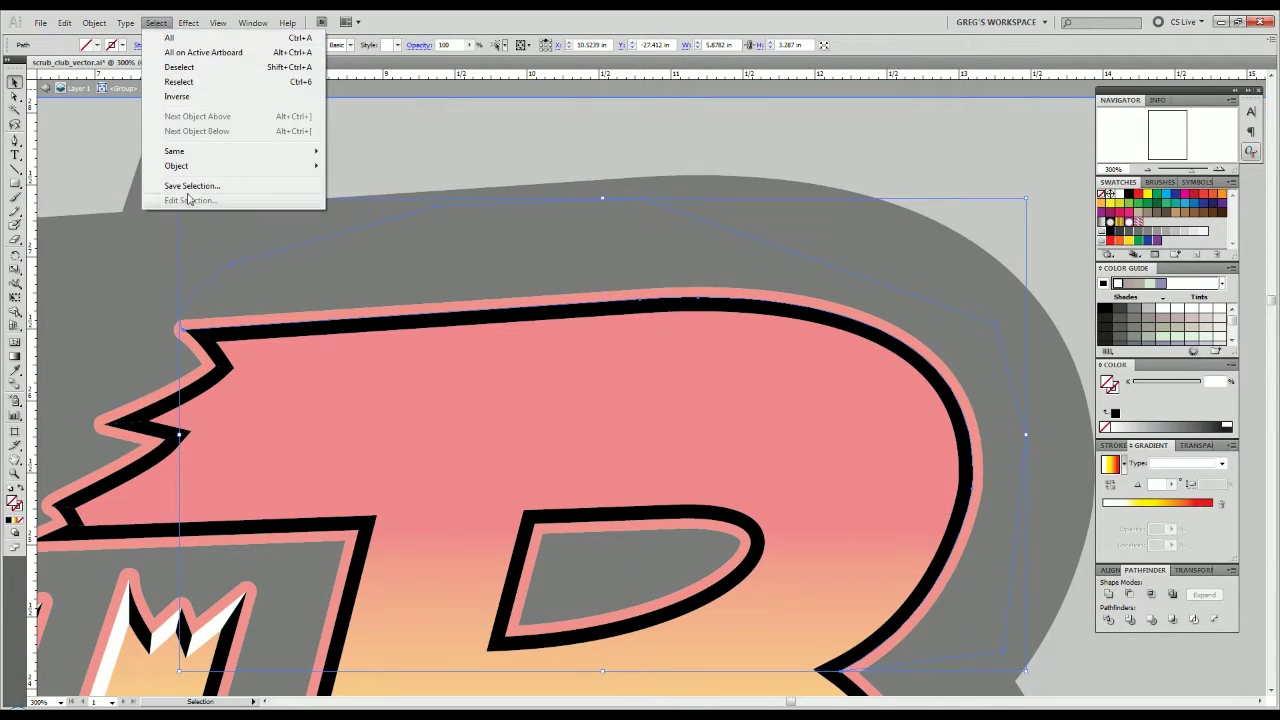
pyautogui.moveTo(203, 152)
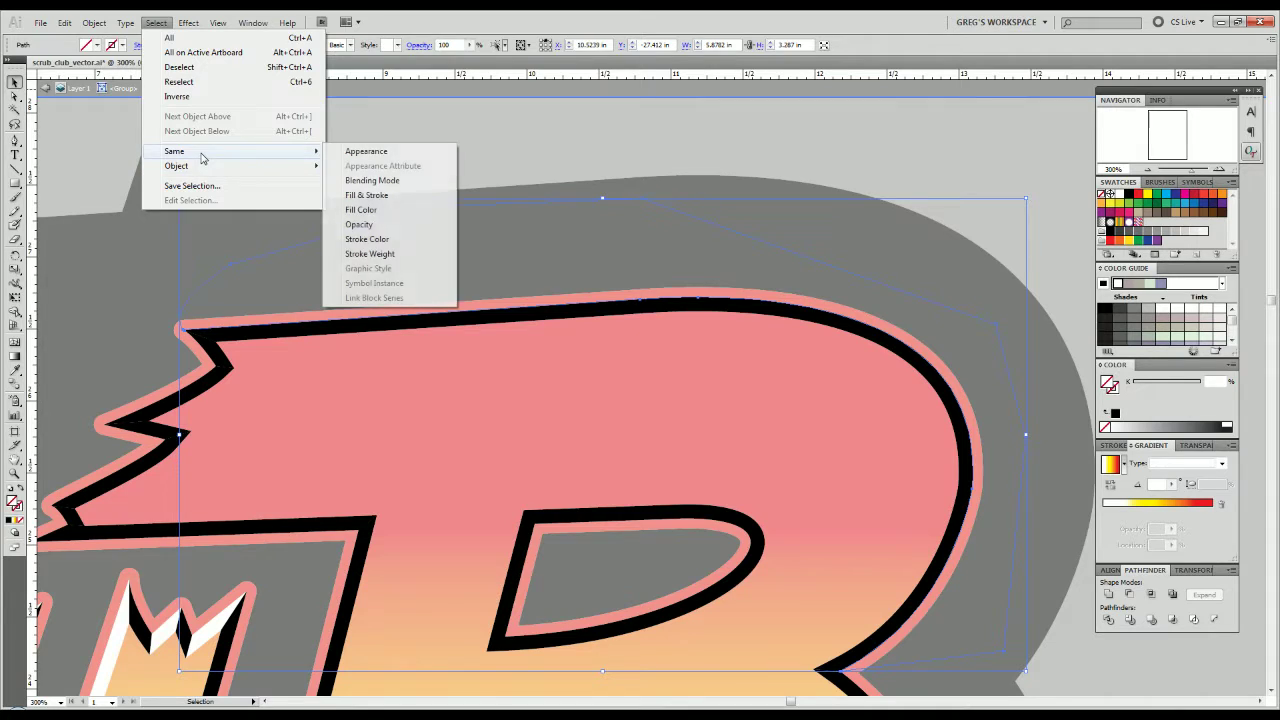
pyautogui.click(352, 197)
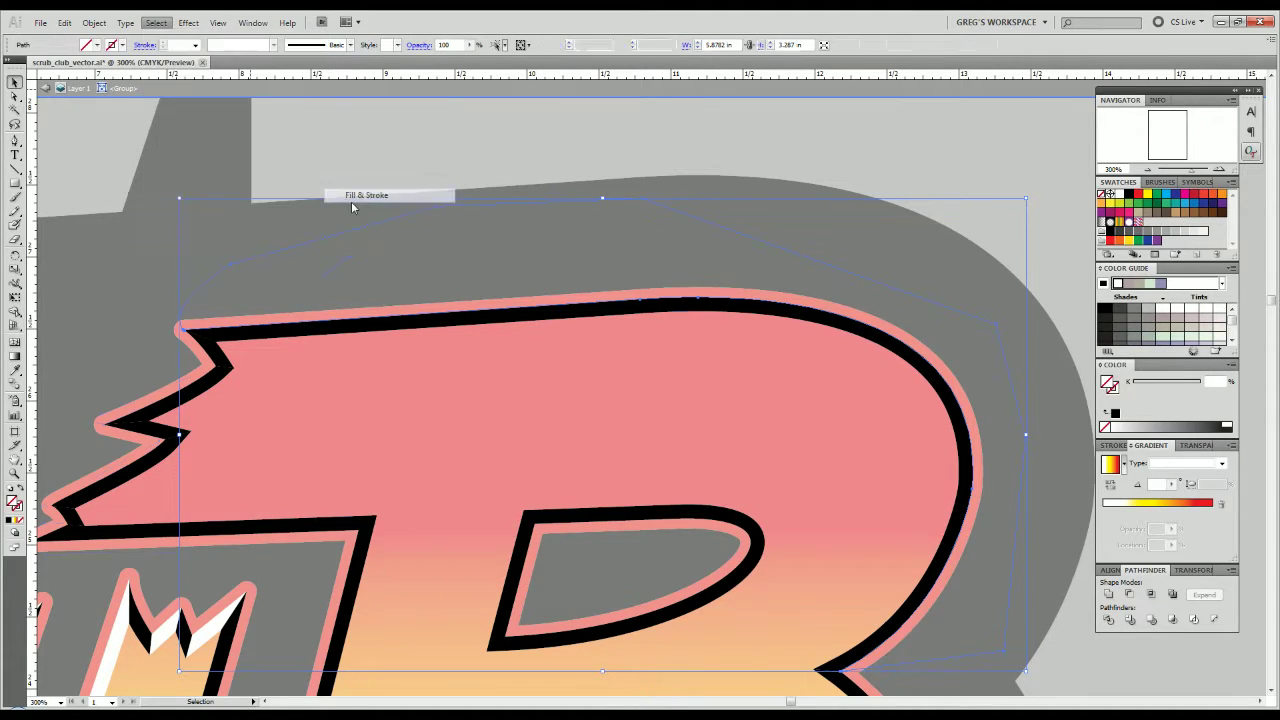
pyautogui.click(338, 262)
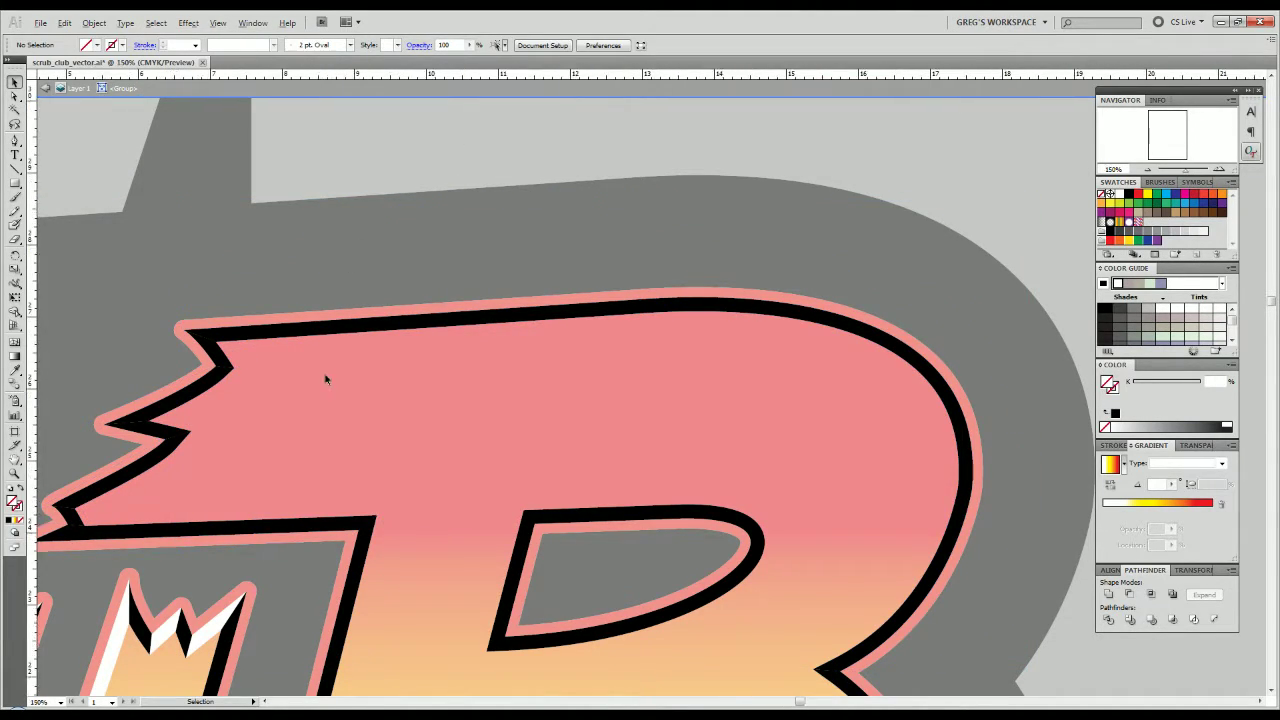
pyautogui.scroll(-3, 325, 378)
pyautogui.click(334, 432)
# In Outline view, start a new dividing path across the bevel at the top-left corner of the B's upper counter.
pyautogui.scroll(2, 371, 453)
pyautogui.scroll(1, 371, 453)
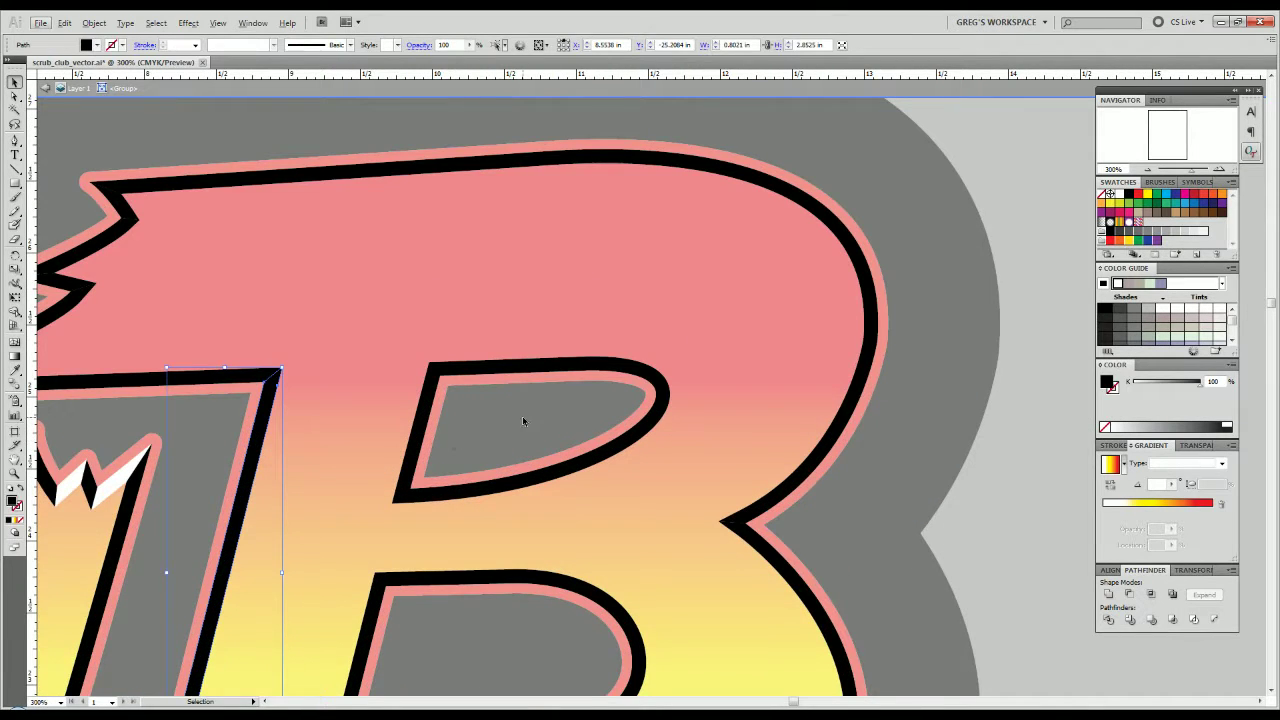
pyautogui.click(522, 416)
pyautogui.scroll(2, 512, 416)
pyautogui.moveTo(488, 434); pyautogui.dragTo(508, 466)
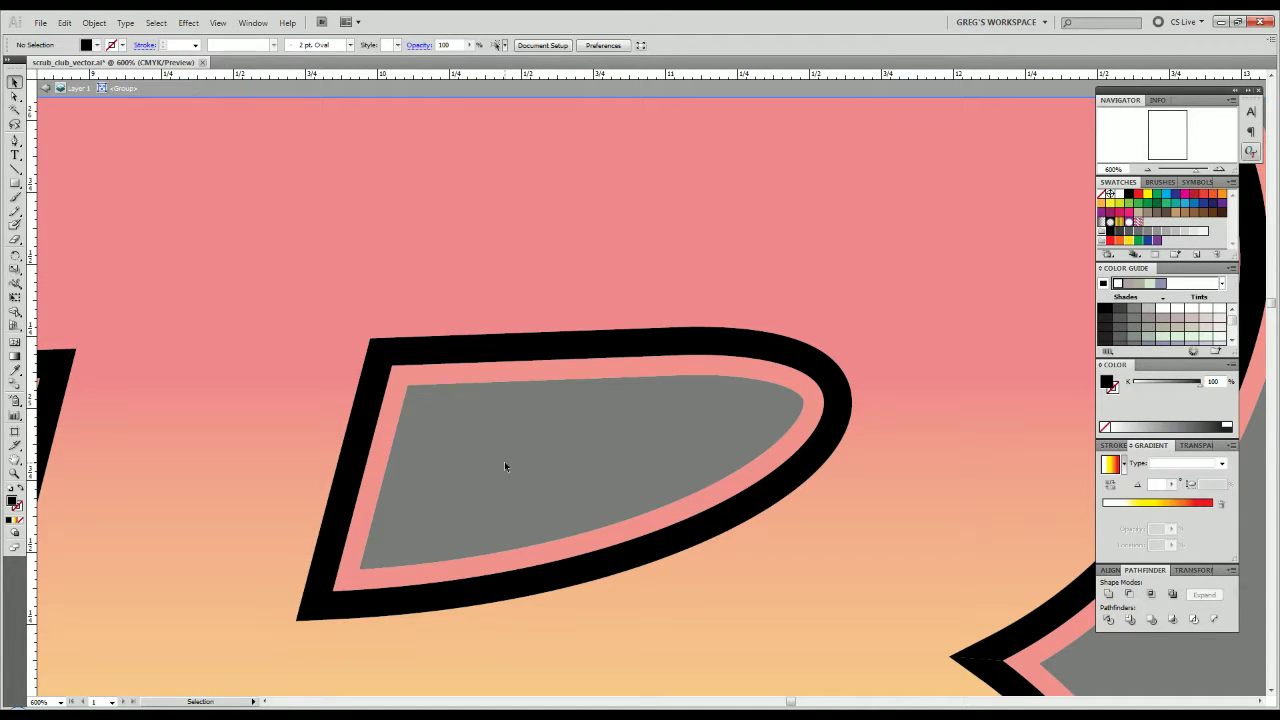
pyautogui.press('p')
pyautogui.hotkey('ctrl', 'y')
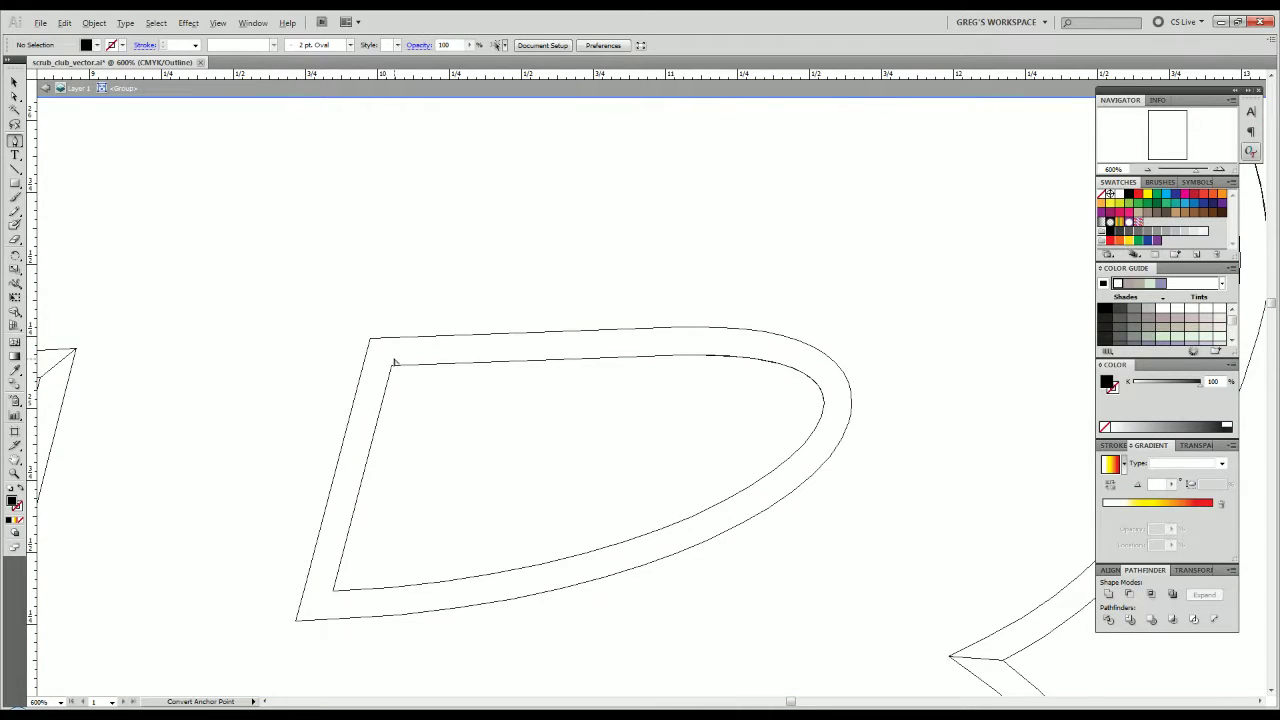
pyautogui.scroll(7, 395, 364)
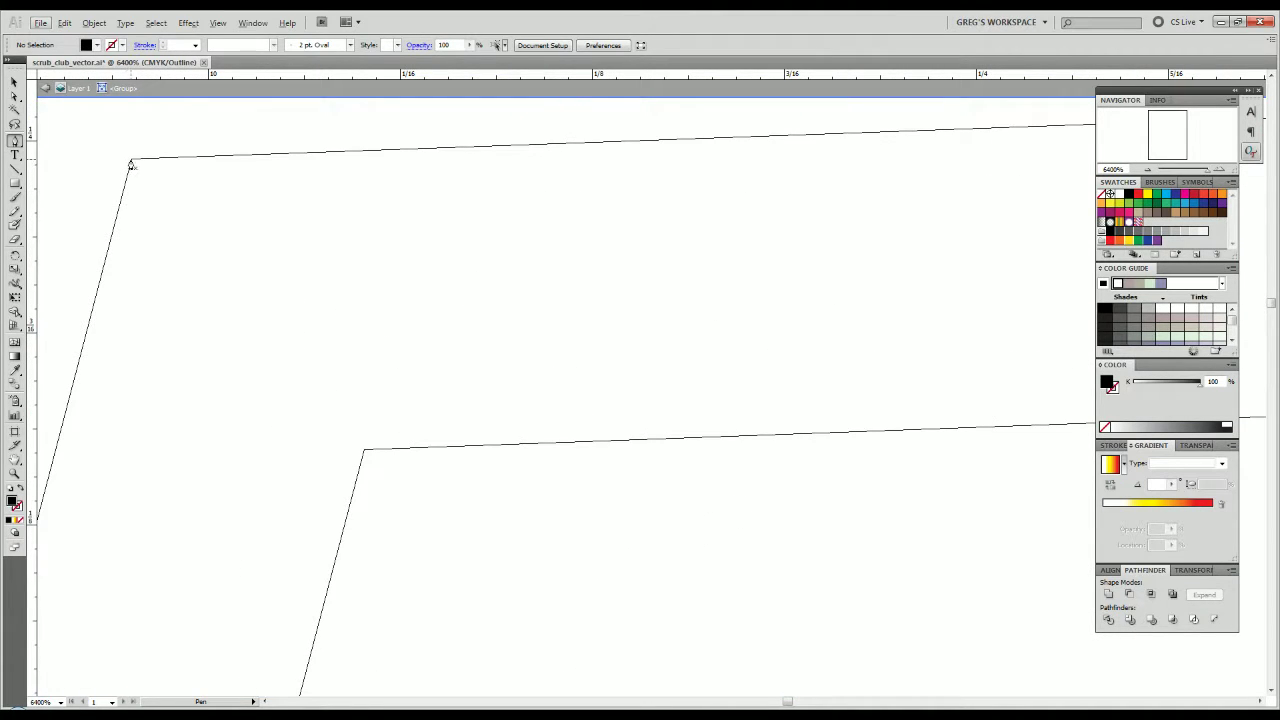
pyautogui.click(131, 159)
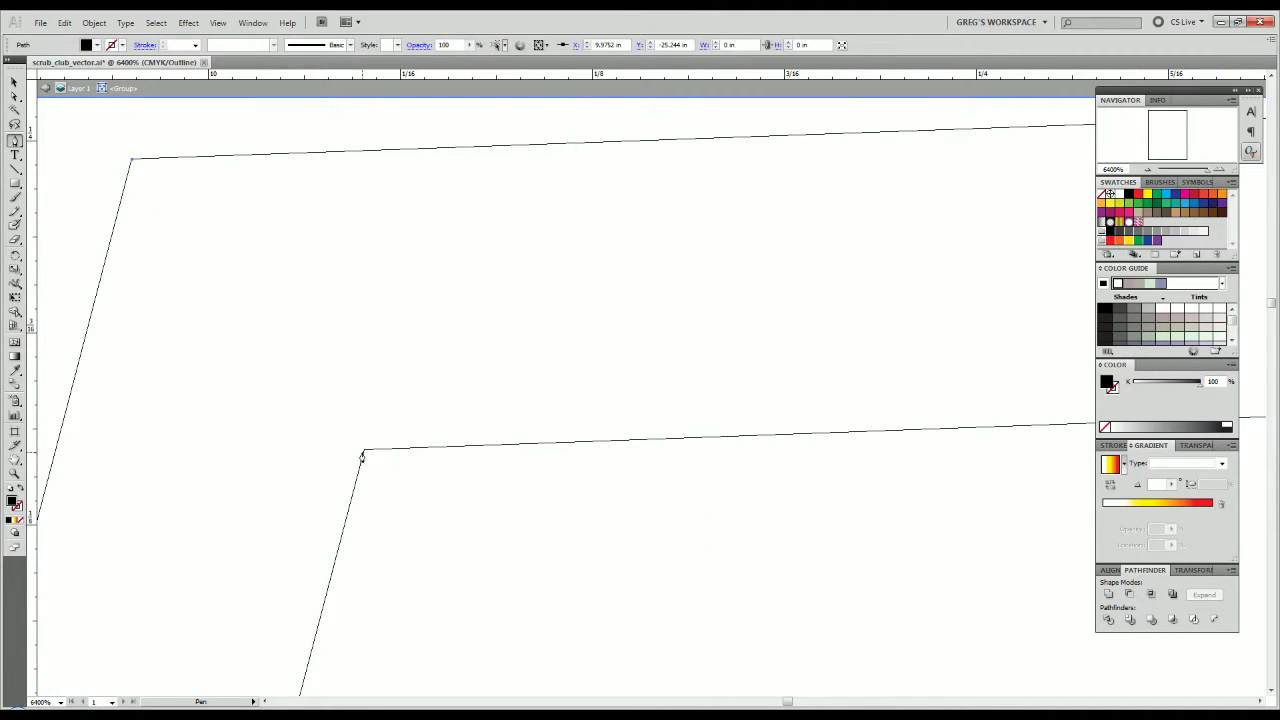
pyautogui.click(364, 453)
# Run the dividing path down inside the upper counter and cross the bevel outward at the counter's bottom-left corner.
pyautogui.scroll(-5, 385, 500)
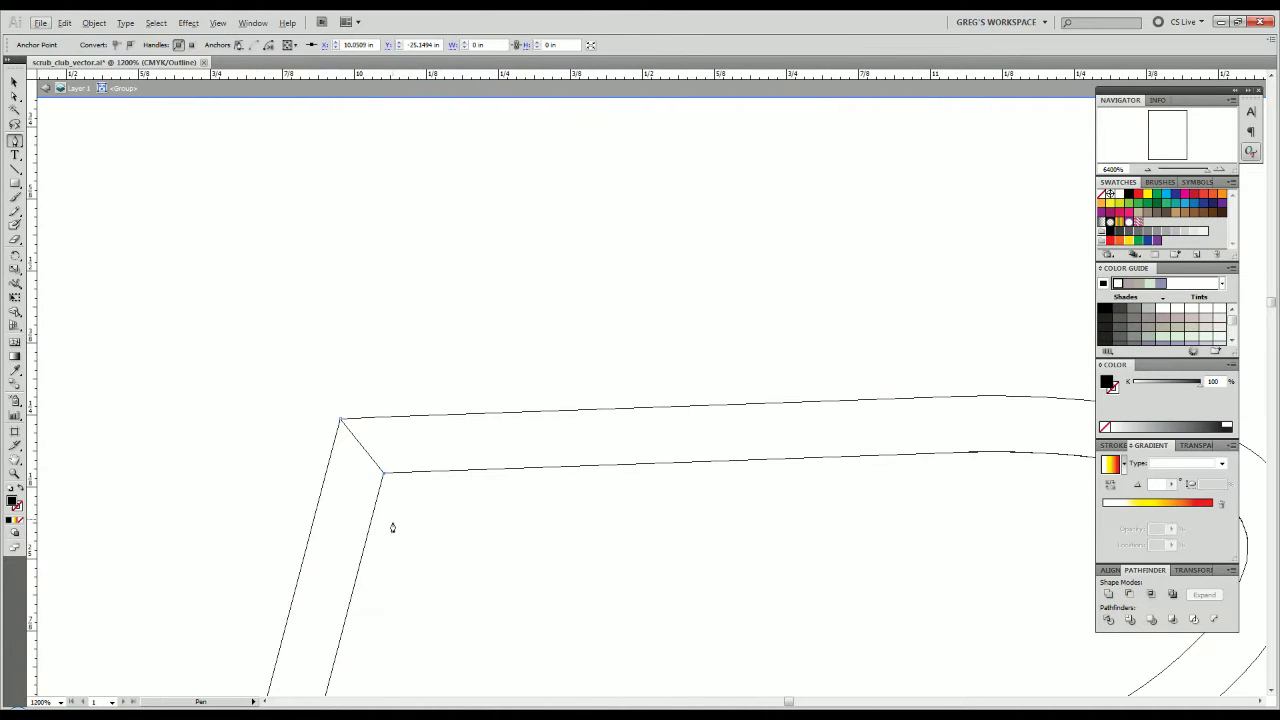
pyautogui.scroll(-3, 425, 550)
pyautogui.scroll(5, 425, 547)
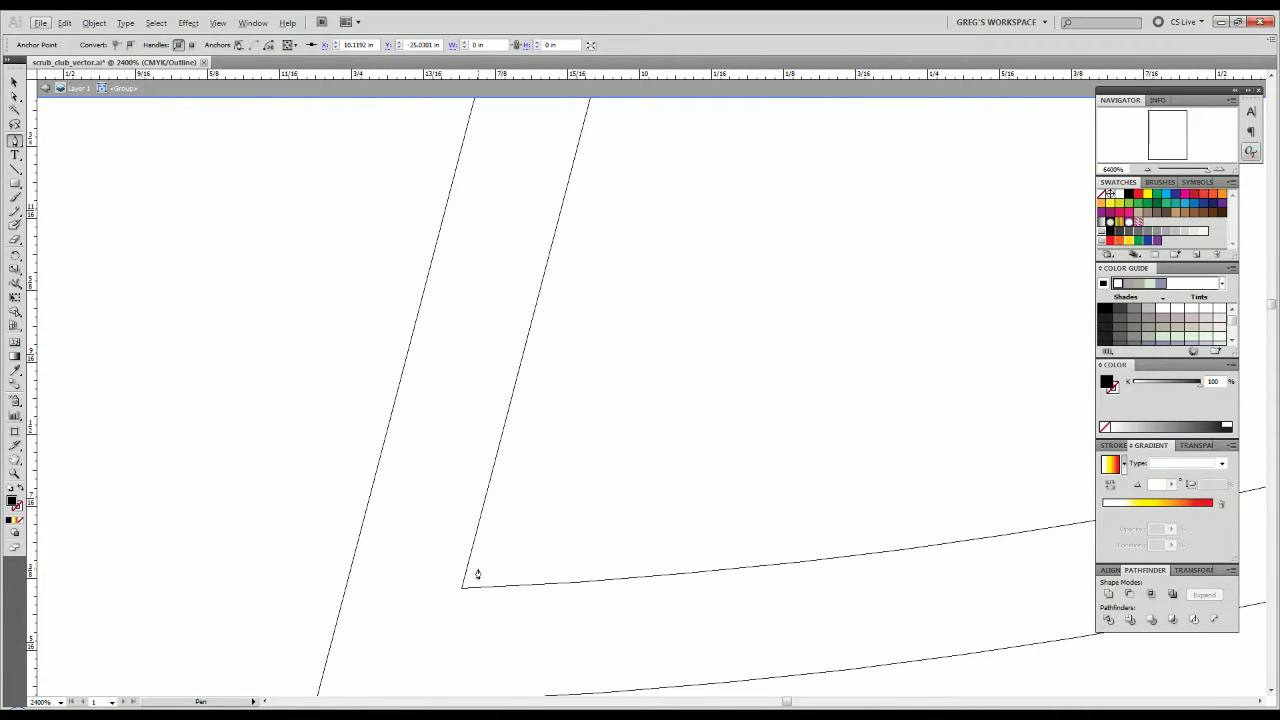
pyautogui.click(483, 571)
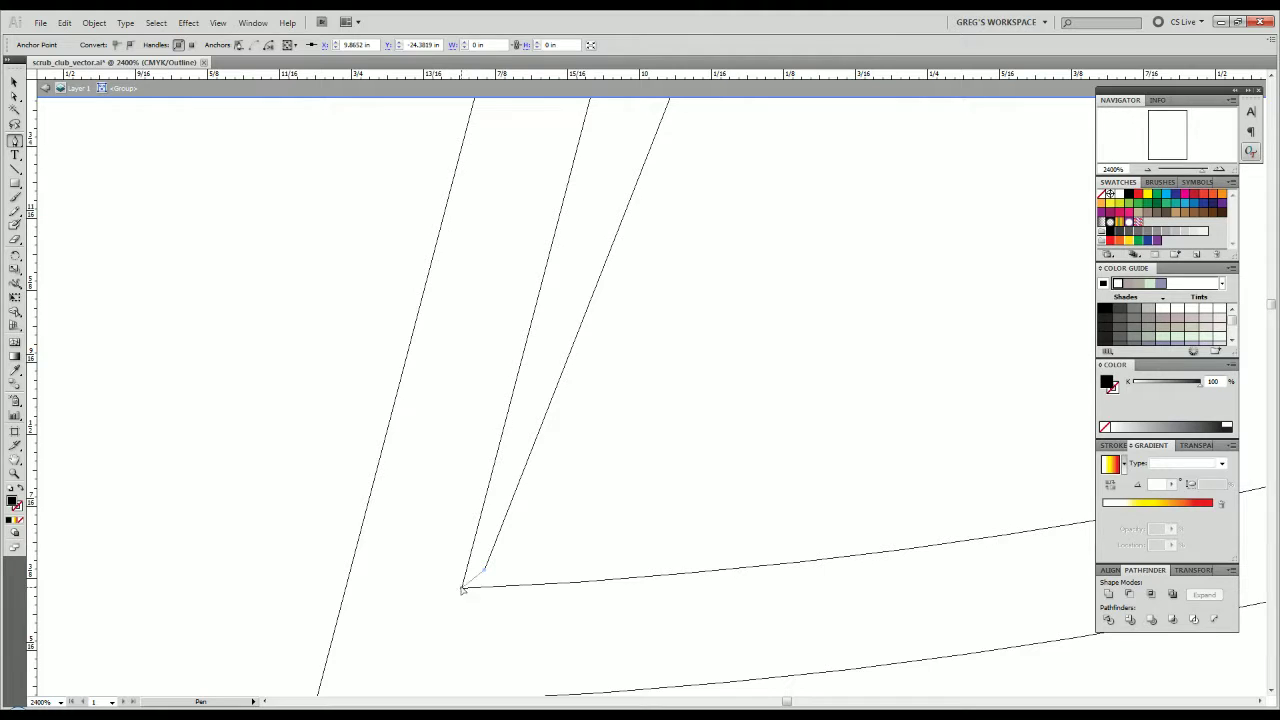
pyautogui.moveTo(462, 590); pyautogui.dragTo(531, 357)
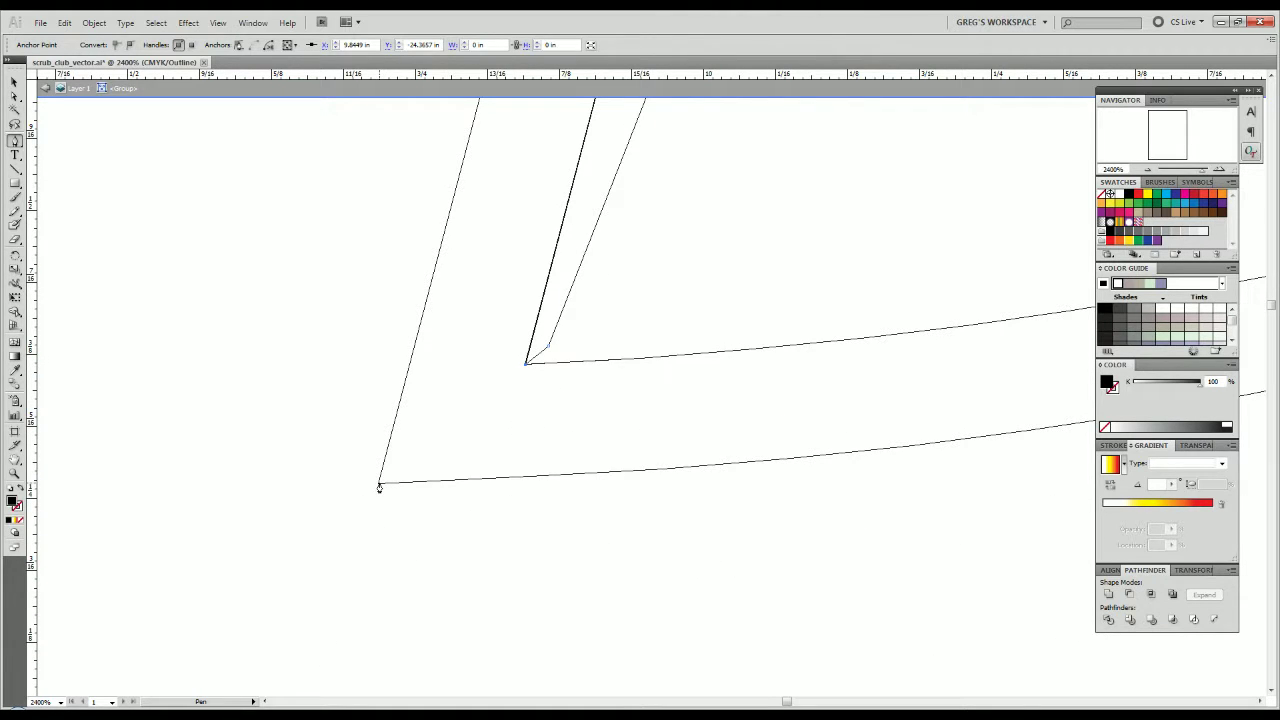
pyautogui.click(378, 486)
pyautogui.scroll(-4, 357, 529)
pyautogui.click(336, 544)
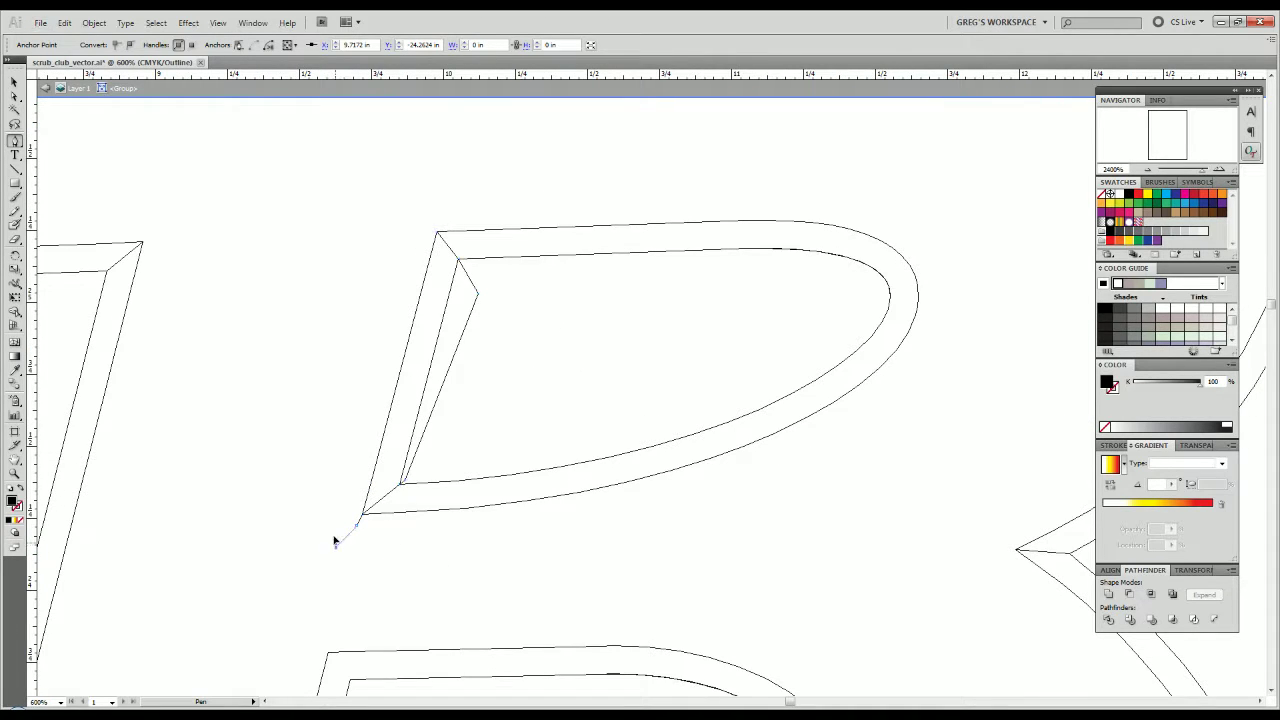
# Close the dividing path outside the upper counter's stem side, select it with the counter bevel, and divide the bevel.
pyautogui.click(300, 418)
pyautogui.click(352, 270)
pyautogui.moveTo(435, 233); pyautogui.dragTo(455, 294)
pyautogui.press('v')
pyautogui.moveTo(474, 400); pyautogui.dragTo(418, 381)
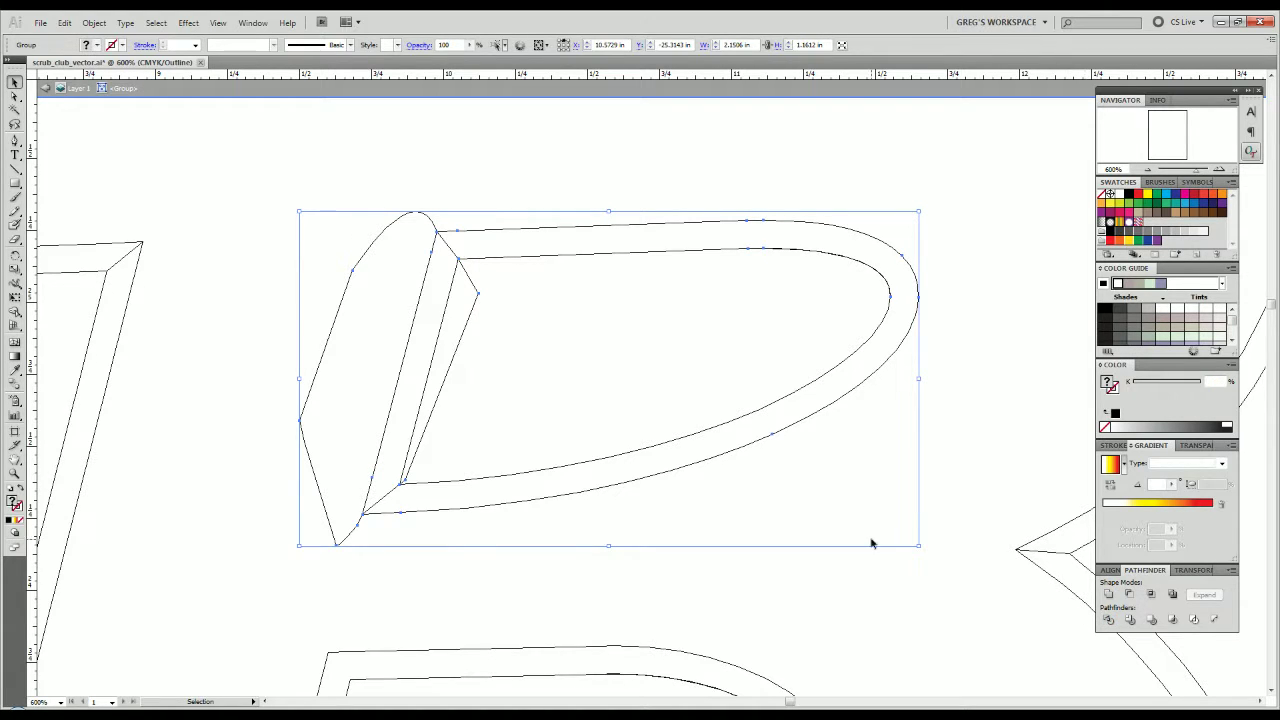
# Ungroup the divided pieces, delete the leftovers beside the stem-side bevel, and check the separated bevel in Preview.
pyautogui.rightClick(328, 490)
pyautogui.click(384, 577)
pyautogui.click(293, 587)
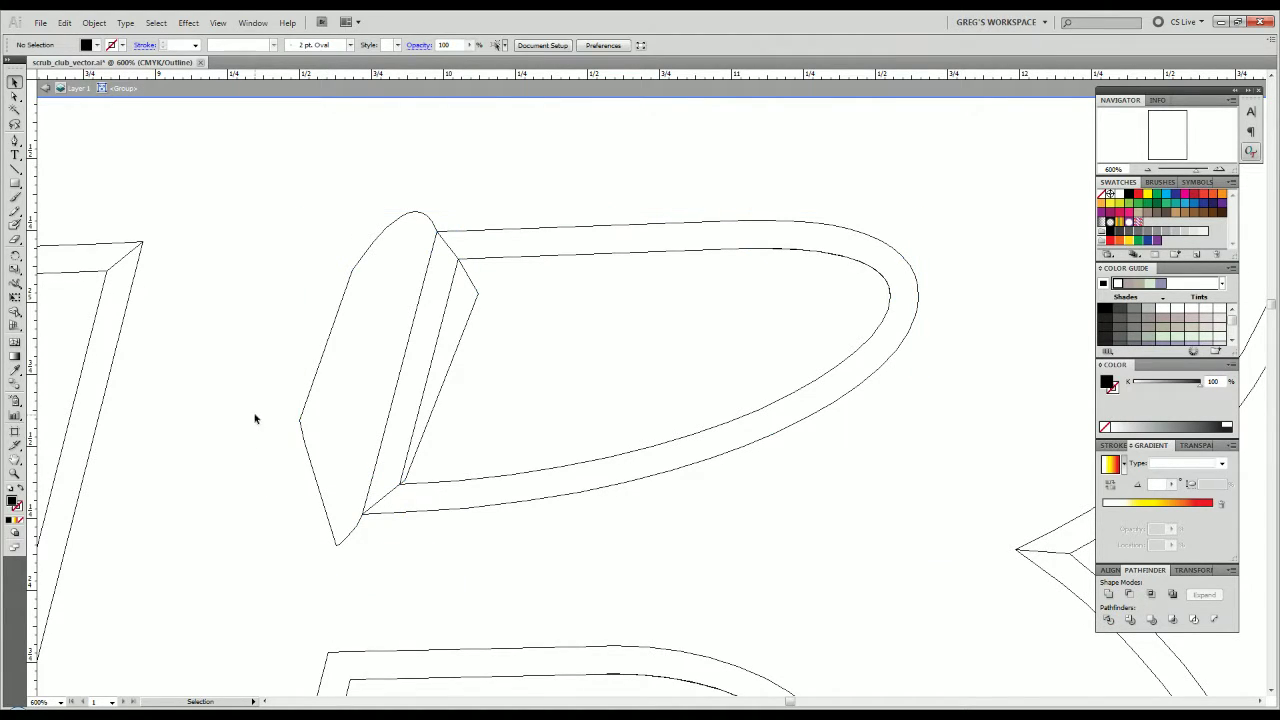
pyautogui.click(306, 391)
pyautogui.press('Delete')
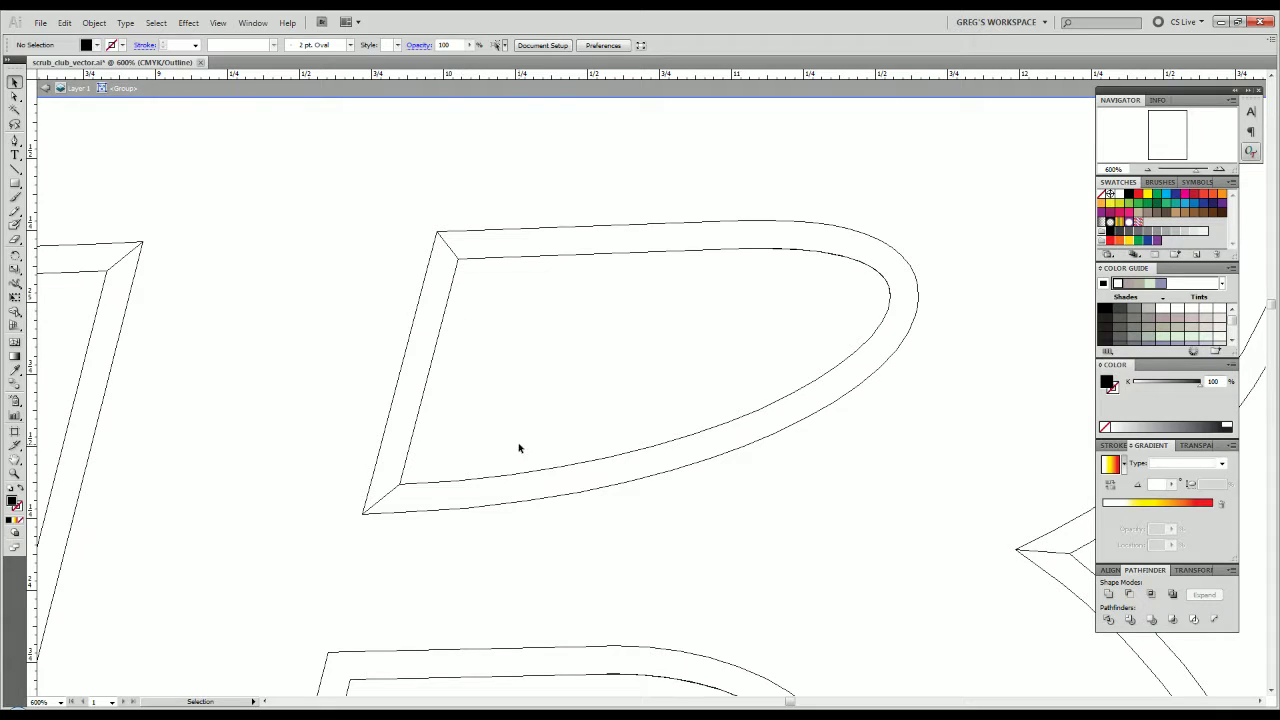
pyautogui.hotkey('ctrl', 'y')
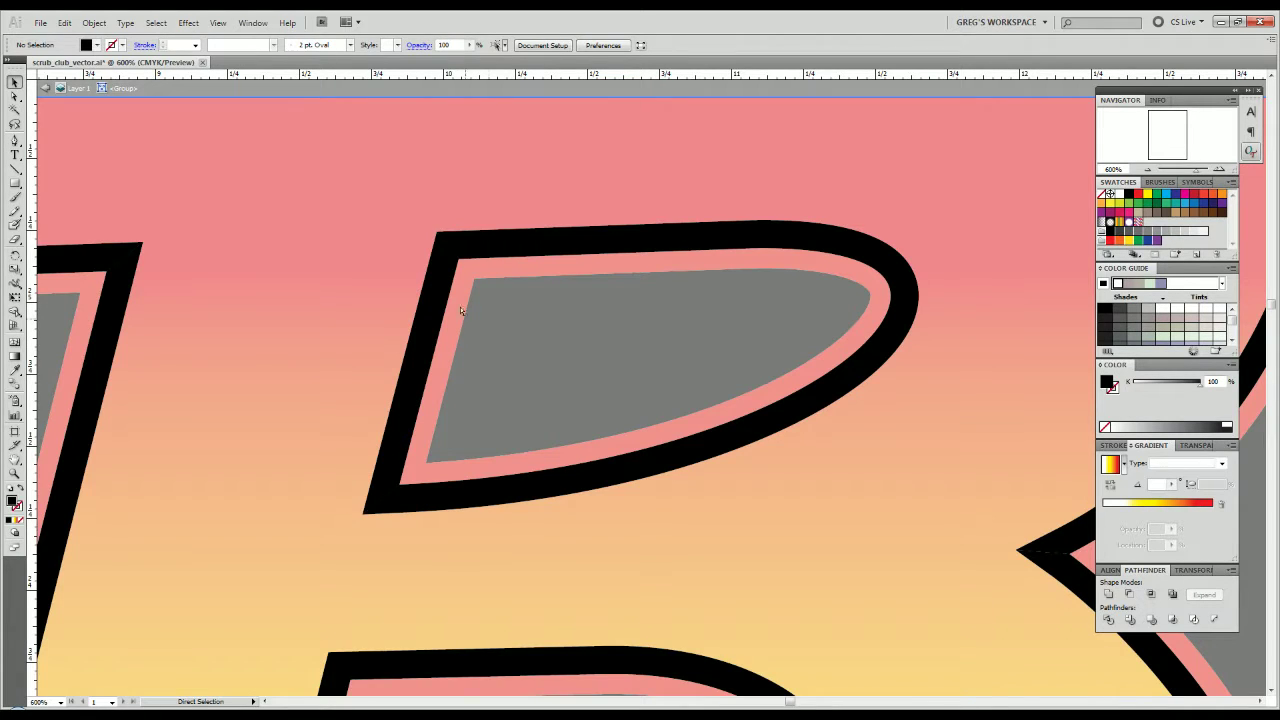
pyautogui.click(443, 276)
pyautogui.click(816, 331)
# In Outline view, start a new dividing path on the outer bevel edge at the upper counter's rounded end.
pyautogui.hotkey('ctrl', 'y')
pyautogui.scroll(2, 917, 262)
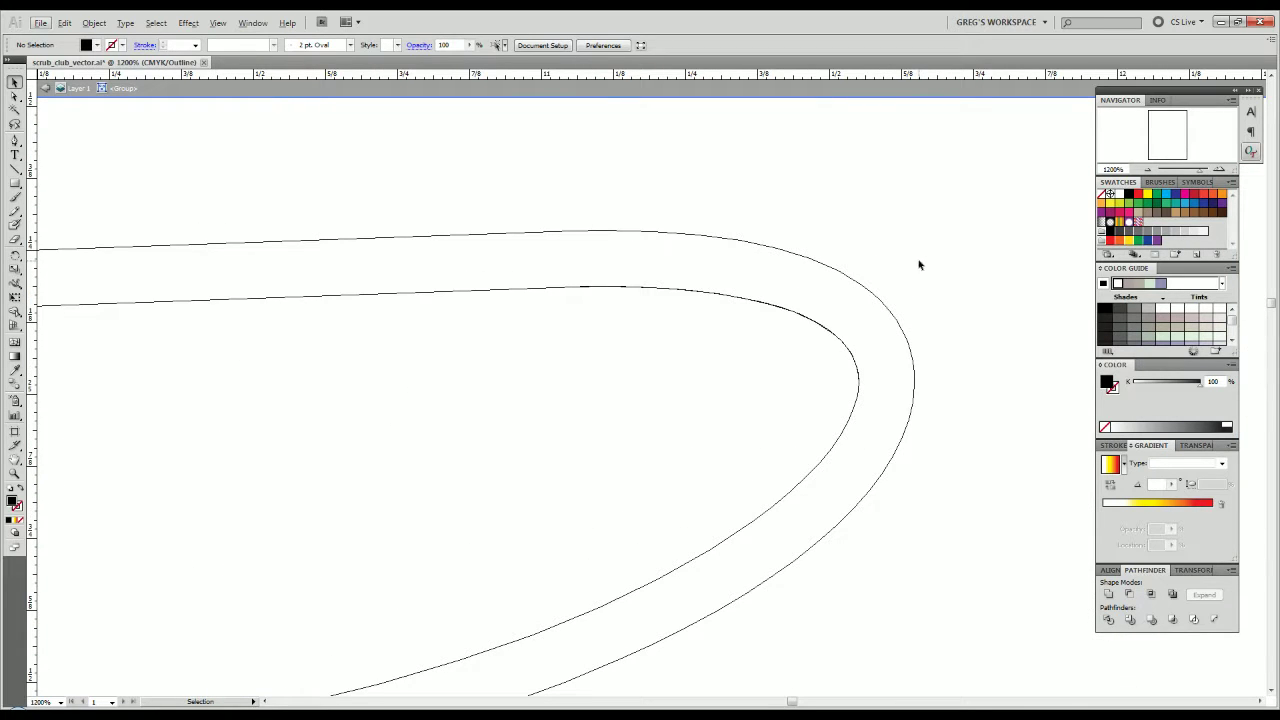
pyautogui.press('Escape')
pyautogui.press('p')
pyautogui.click(822, 268)
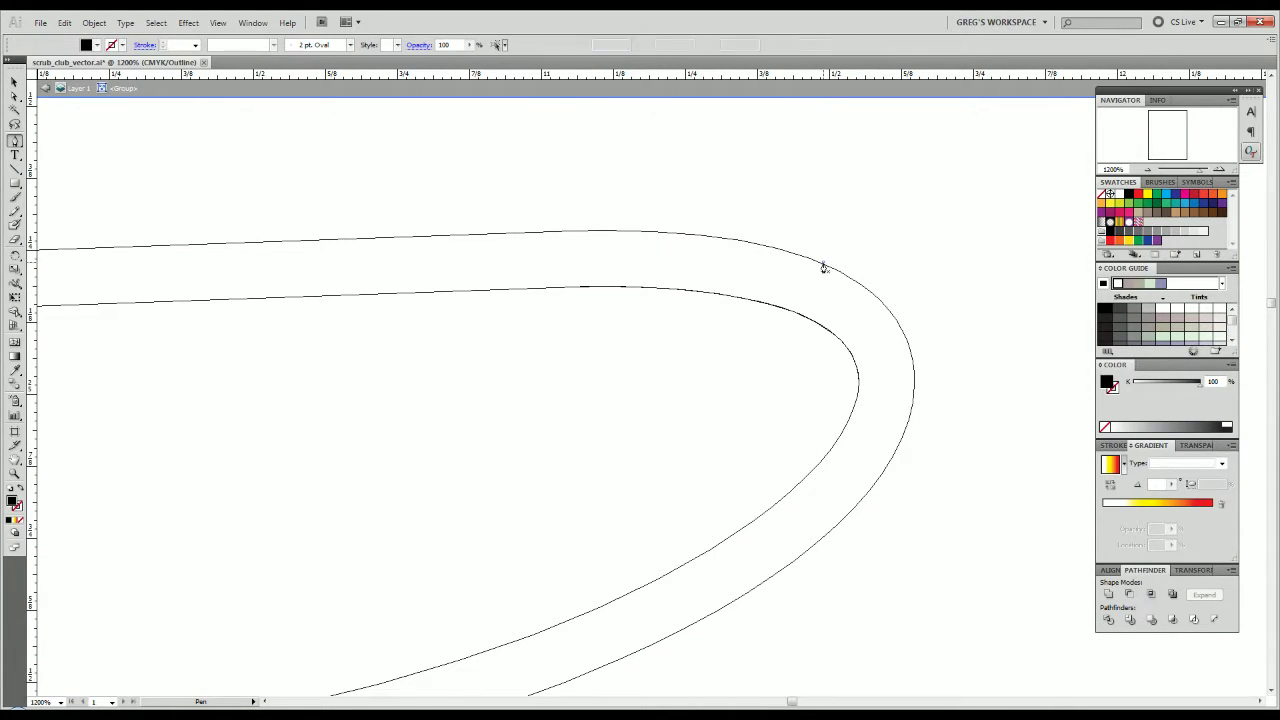
pyautogui.moveTo(856, 290); pyautogui.dragTo(780, 314)
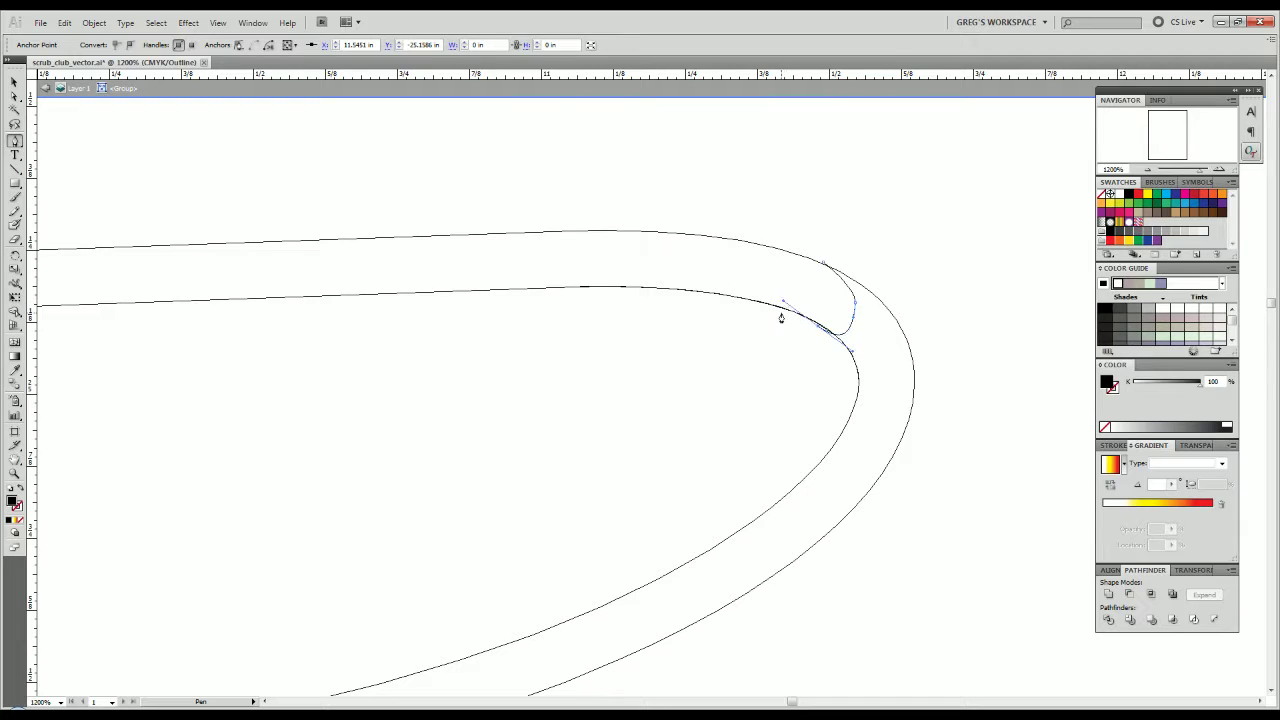
pyautogui.hotkey('ctrl', 'z')
pyautogui.hotkey('ctrl', 'z')
# Curve the path into a rounded bevel tip ending at the inner edge, and continue it down inside the counter.
pyautogui.press('p')
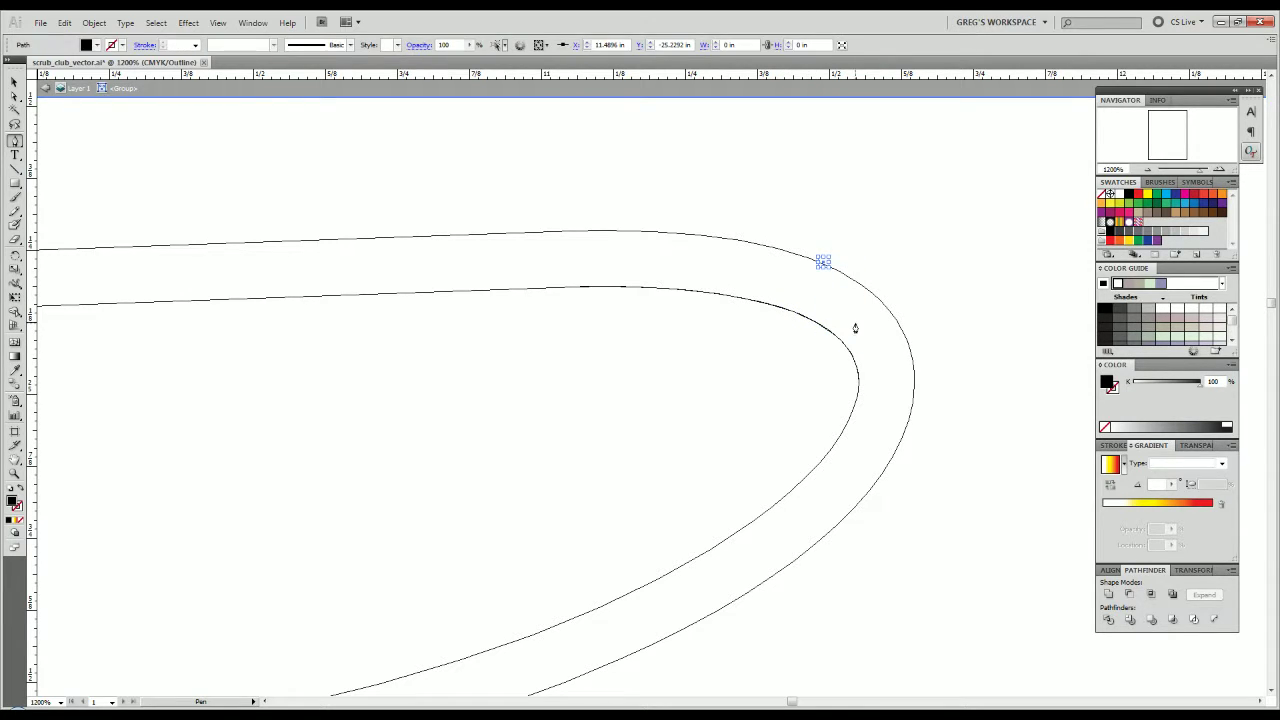
pyautogui.moveTo(860, 323); pyautogui.dragTo(794, 352)
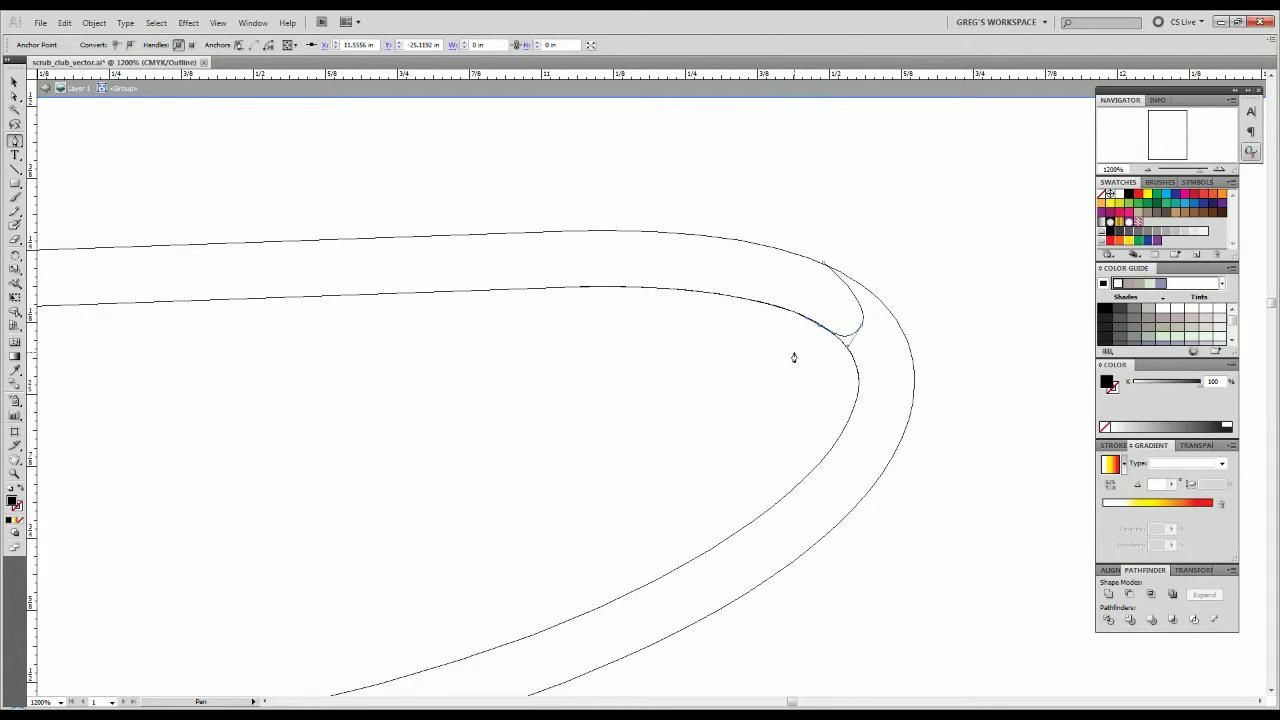
pyautogui.click(819, 389)
pyautogui.press('space')
pyautogui.moveTo(819, 393); pyautogui.dragTo(792, 366)
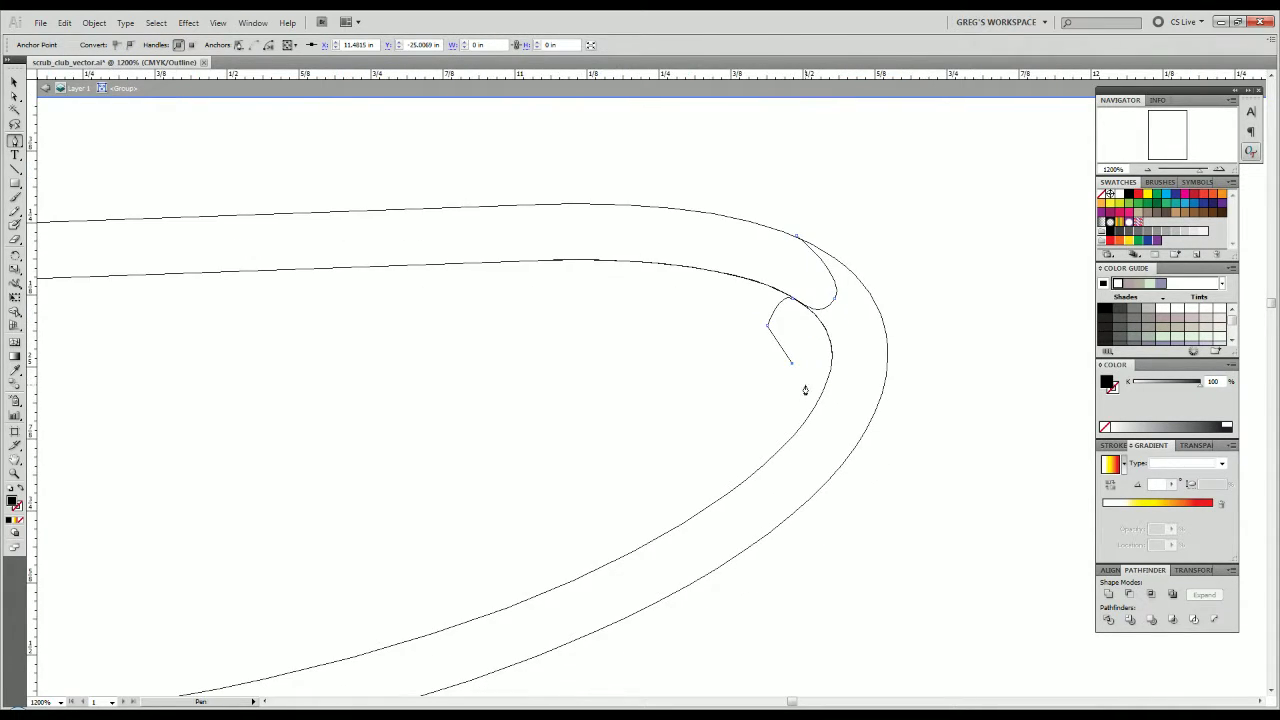
pyautogui.click(806, 386)
pyautogui.click(768, 437)
# Curve the path back across the bevel to a tapered point on its outer edge, and close it outside the bevel.
pyautogui.moveTo(829, 374)
pyautogui.mouseDown()
pyautogui.moveTo(843, 334)
pyautogui.moveTo(840, 360)
pyautogui.mouseUp()
pyautogui.hotkey('ctrl', 'z')
pyautogui.moveTo(857, 279); pyautogui.dragTo(833, 192)
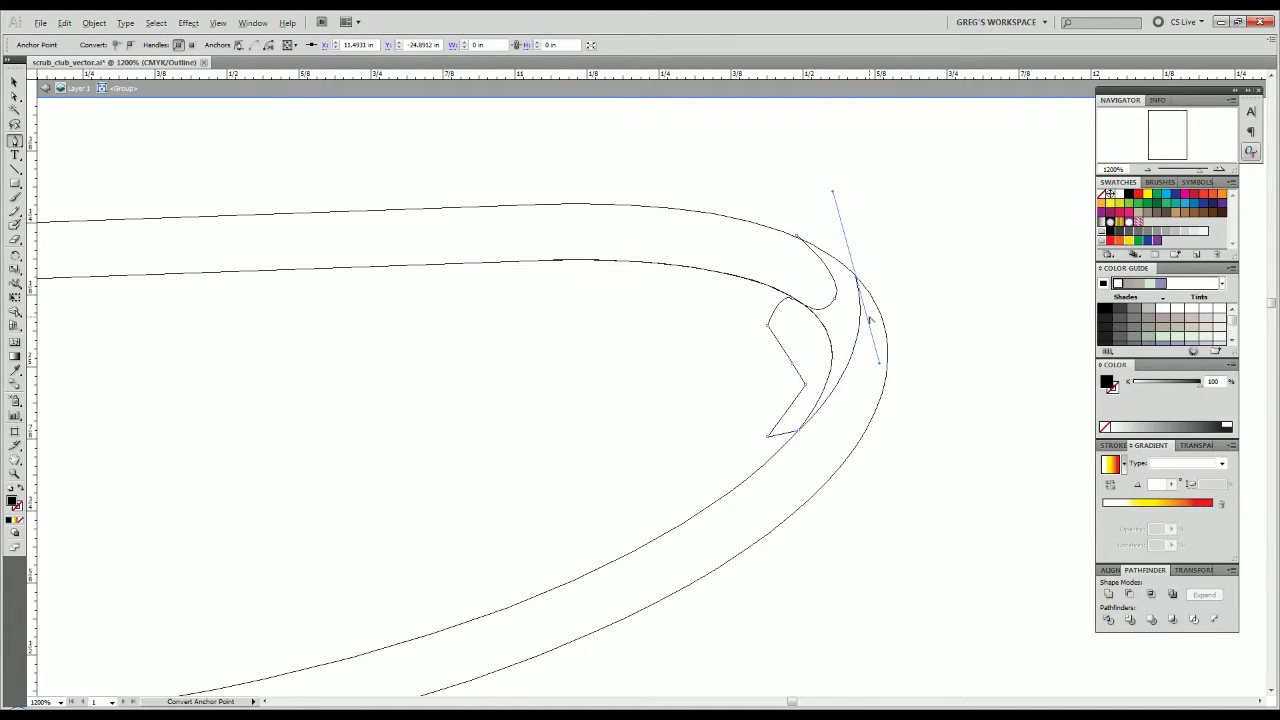
pyautogui.click(855, 281)
pyautogui.moveTo(797, 237); pyautogui.dragTo(790, 281)
pyautogui.press('v')
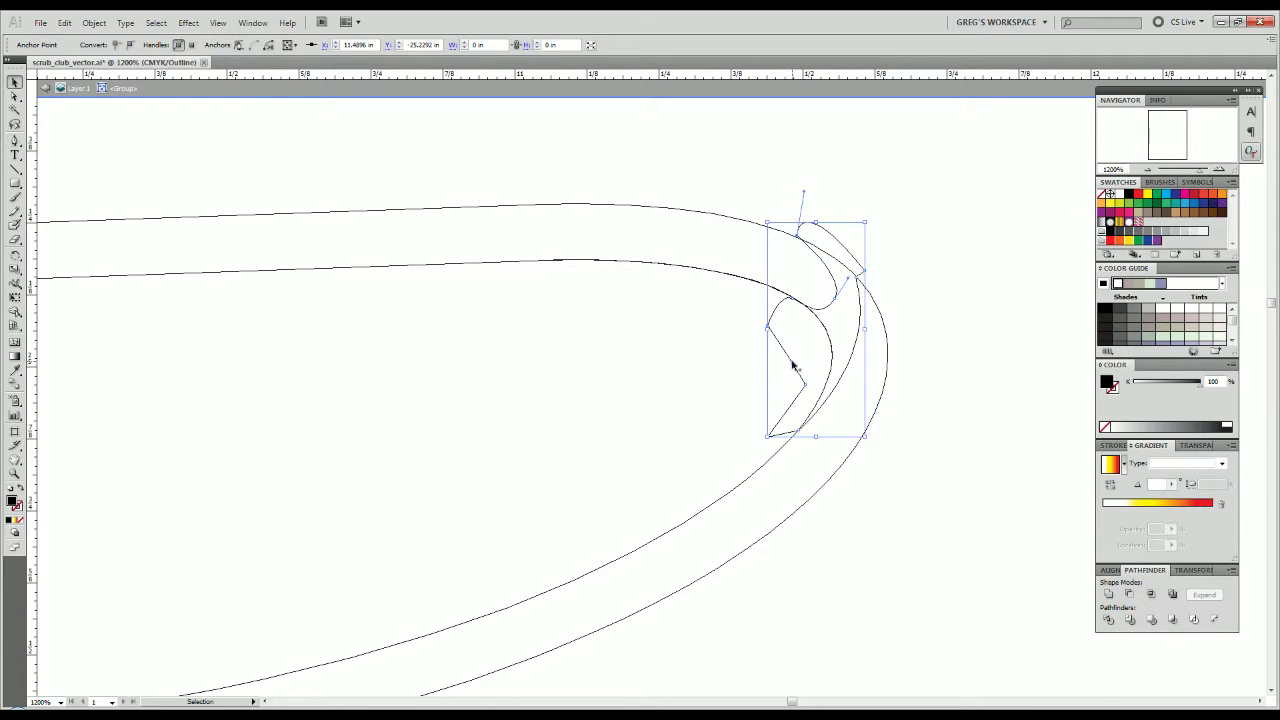
# Divide the counter bevel with the closed path and ungroup the resulting pieces.
pyautogui.moveTo(767, 373); pyautogui.dragTo(831, 337)
pyautogui.click(833, 337)
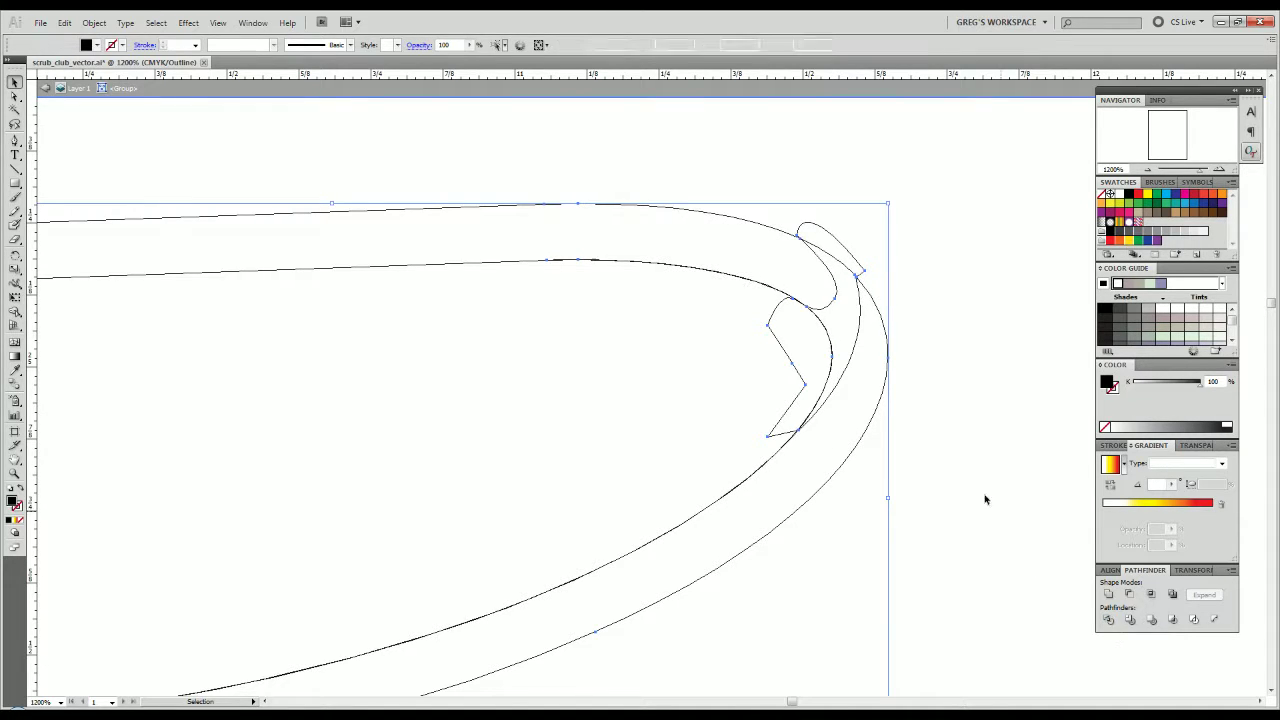
pyautogui.rightClick(730, 265)
pyautogui.click(762, 360)
# Delete the leftover pieces inside the counter and between the rounded and tapered bevel ends, and return to Preview.
pyautogui.moveTo(757, 359); pyautogui.dragTo(838, 332)
pyautogui.press('Delete')
pyautogui.click(837, 249)
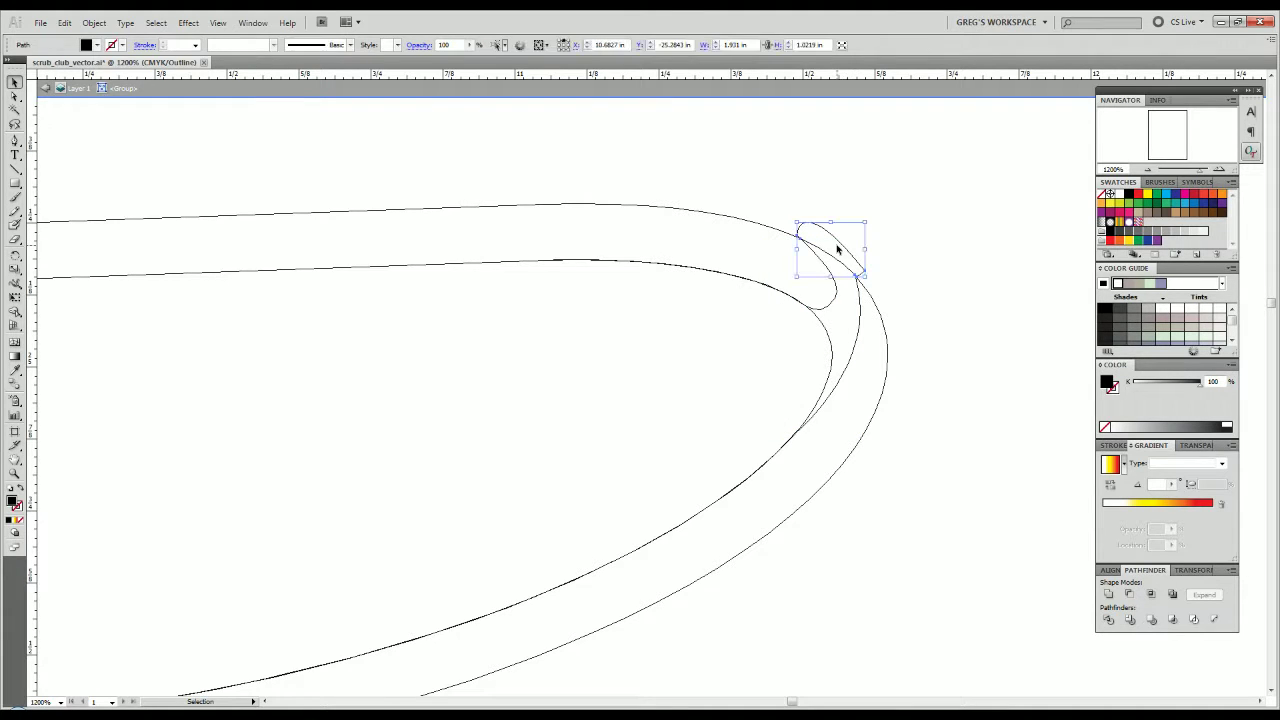
pyautogui.hotkey('ctrl', 'y')
pyautogui.press('Delete')
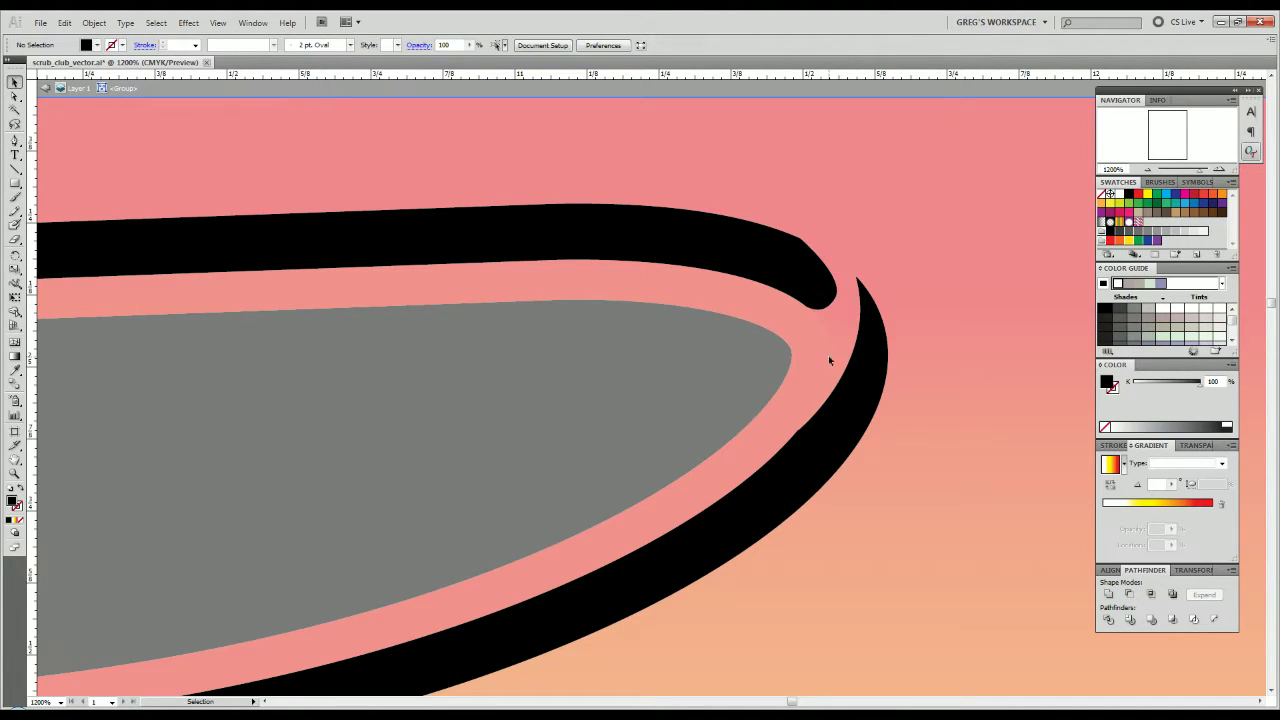
pyautogui.scroll(-4, 640, 416)
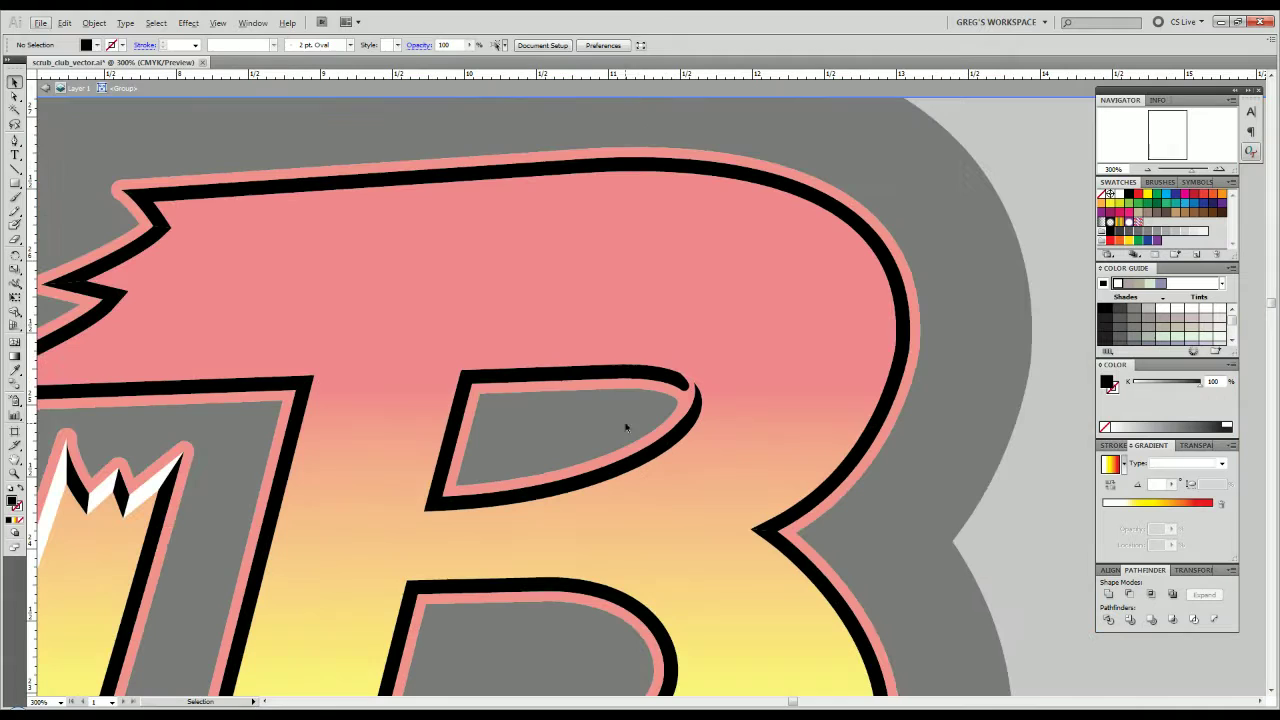
# Fill the lower bevel piece of the B's upper counter with the white sampled from the U's bevel.
pyautogui.click(538, 380)
pyautogui.click(480, 510)
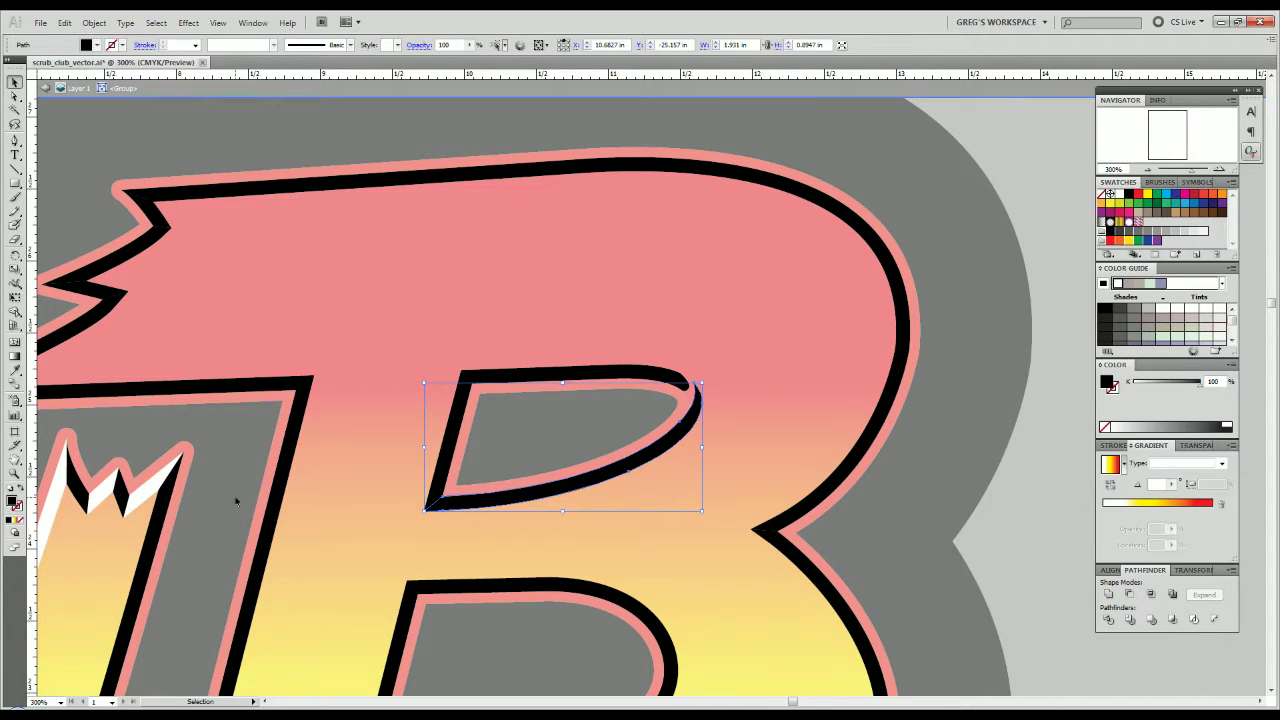
pyautogui.press('i')
pyautogui.click(153, 485)
pyautogui.press('v')
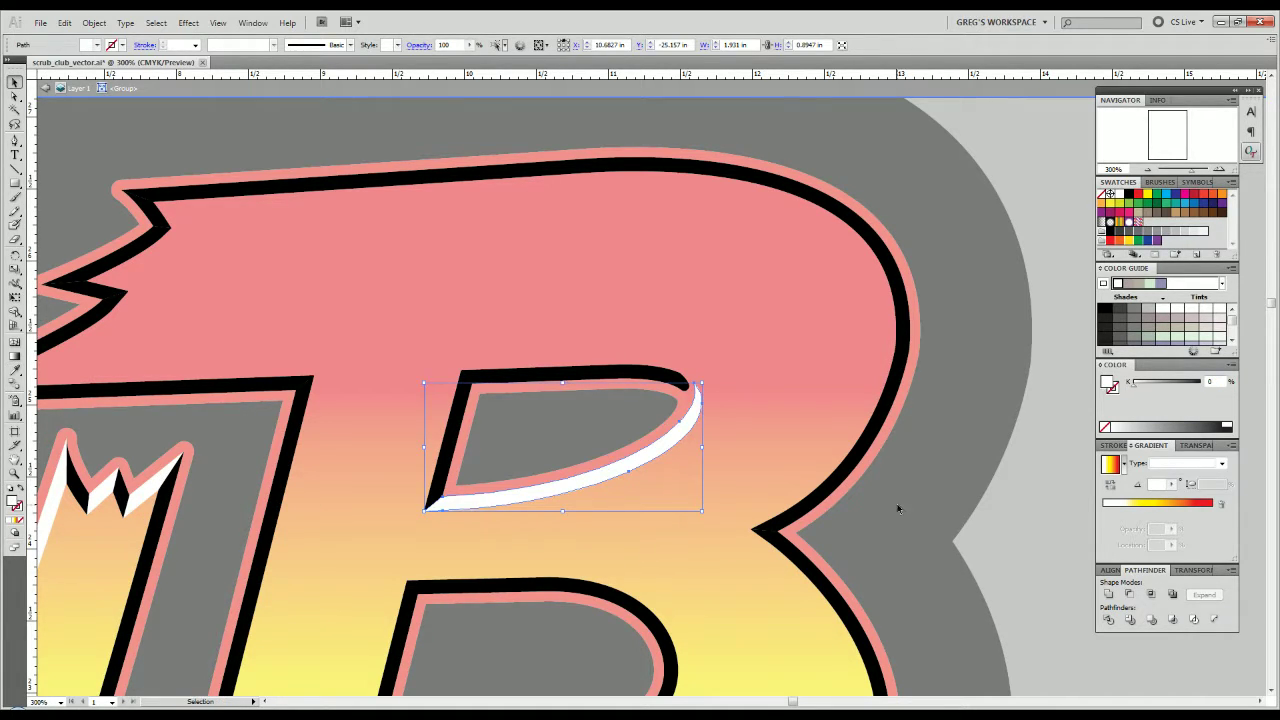
pyautogui.click(897, 517)
# Examine the bevel pieces around the B's upper counter and along its upper jagged edge.
pyautogui.click(469, 404)
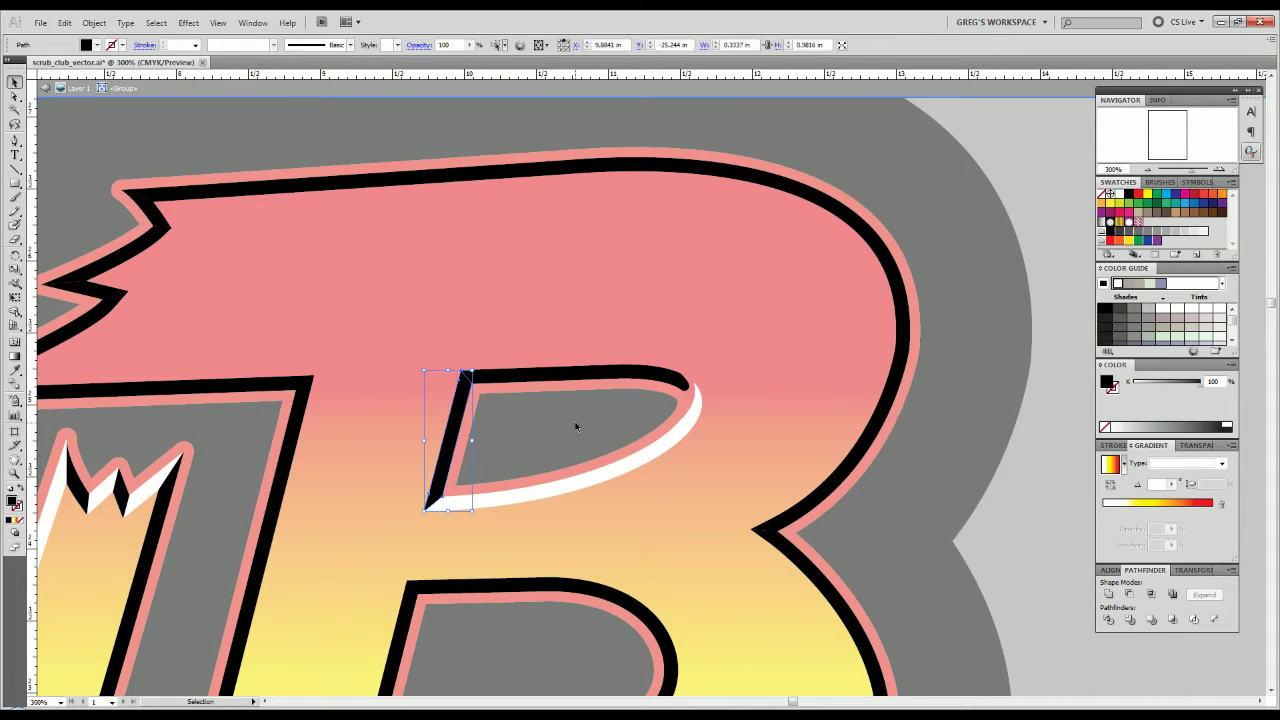
pyautogui.click(577, 426)
pyautogui.moveTo(455, 496); pyautogui.dragTo(572, 287)
pyautogui.scroll(-2, 534, 420)
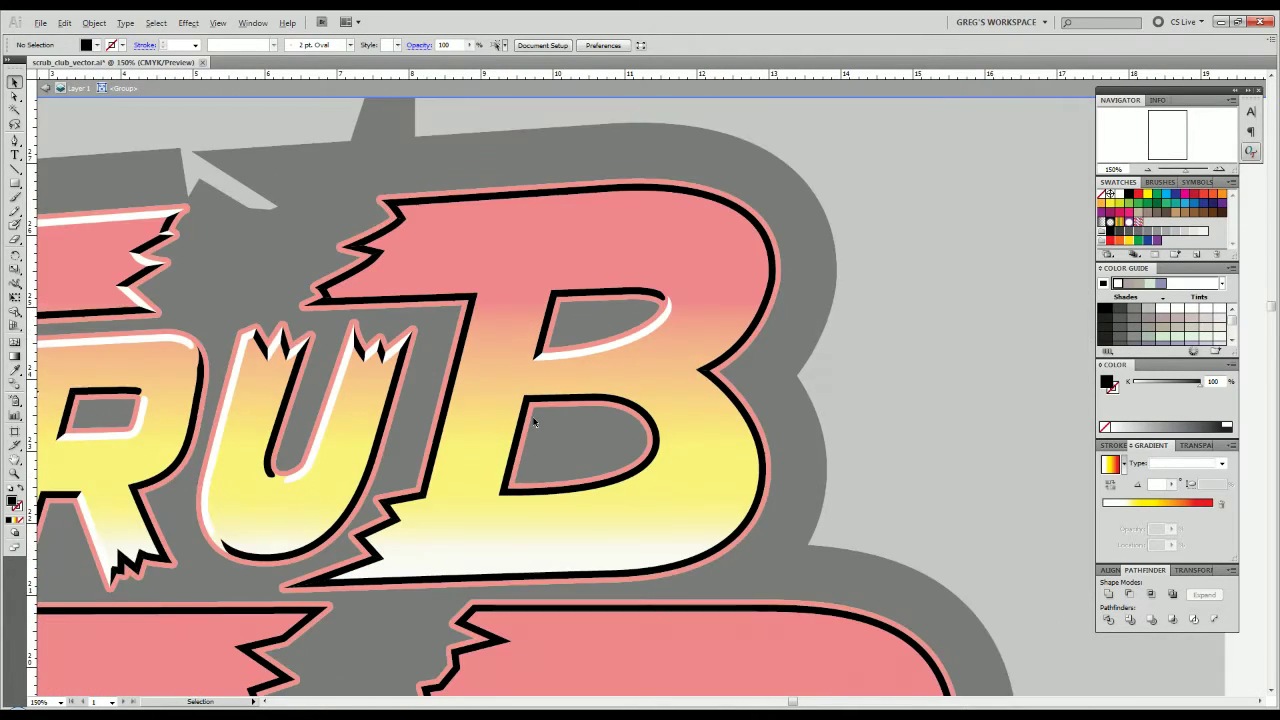
pyautogui.scroll(1, 534, 420)
pyautogui.hotkey('ctrl', '-')
pyautogui.click(650, 358)
pyautogui.hotkey('ctrl', 'shift', 'a')
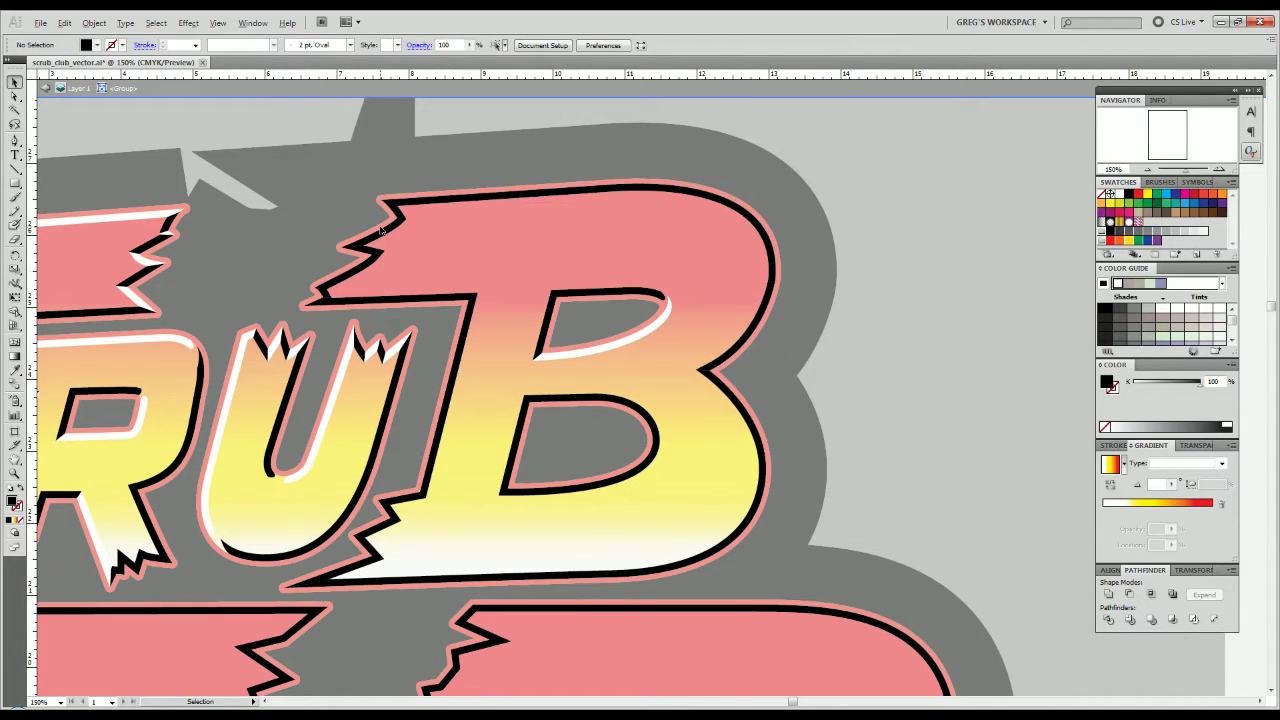
pyautogui.hotkey('ctrl', '+')
pyautogui.hotkey('ctrl', '+')
pyautogui.hotkey('ctrl', '+')
pyautogui.moveTo(450, 200); pyautogui.dragTo(220, 425)
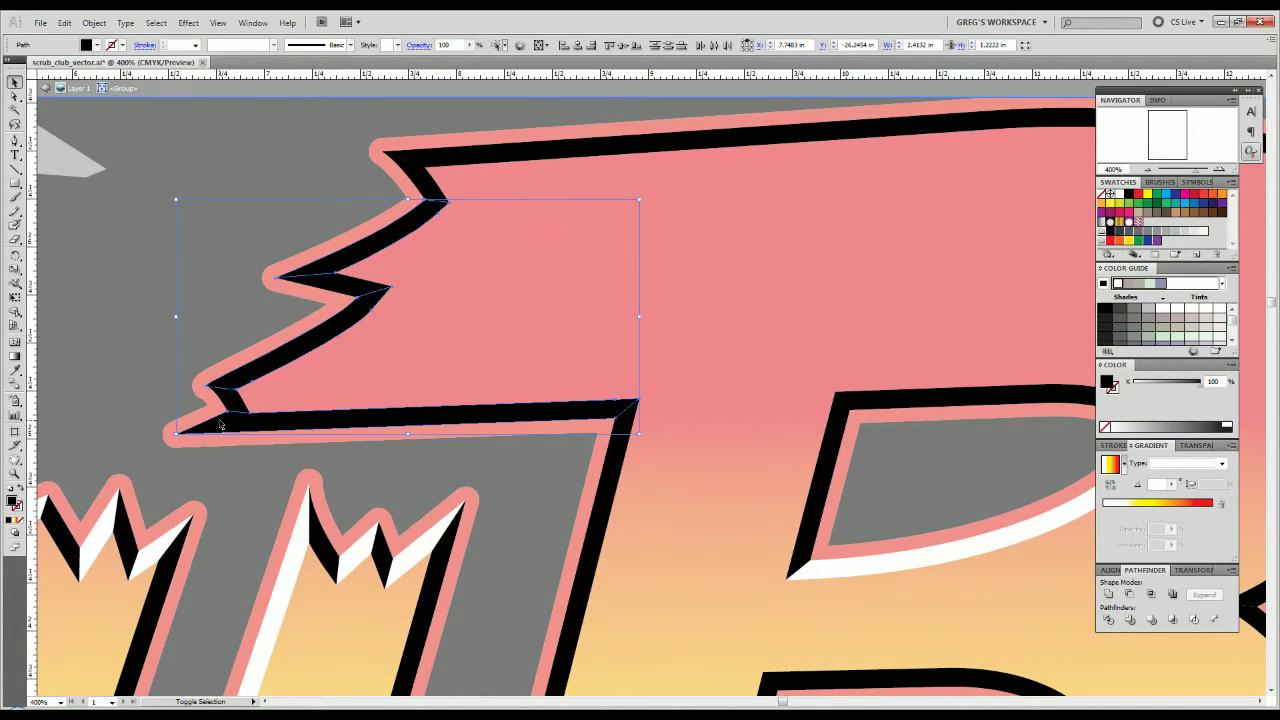
pyautogui.click(137, 401)
# In Outline view, draw a closed dividing path from the lowest spike's inner corner to its tip and around above the spike.
pyautogui.scroll(4, 208, 420)
pyautogui.moveTo(242, 538); pyautogui.dragTo(498, 516)
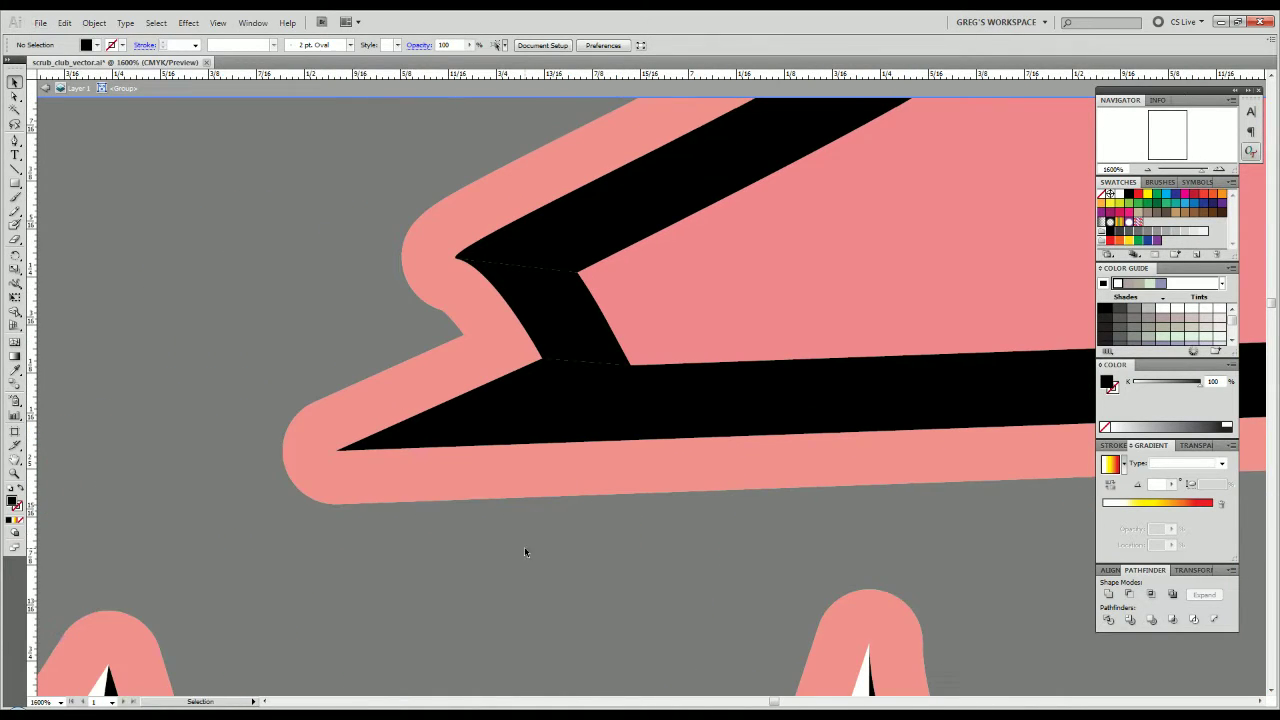
pyautogui.press('p')
pyautogui.hotkey('ctrl', 'y')
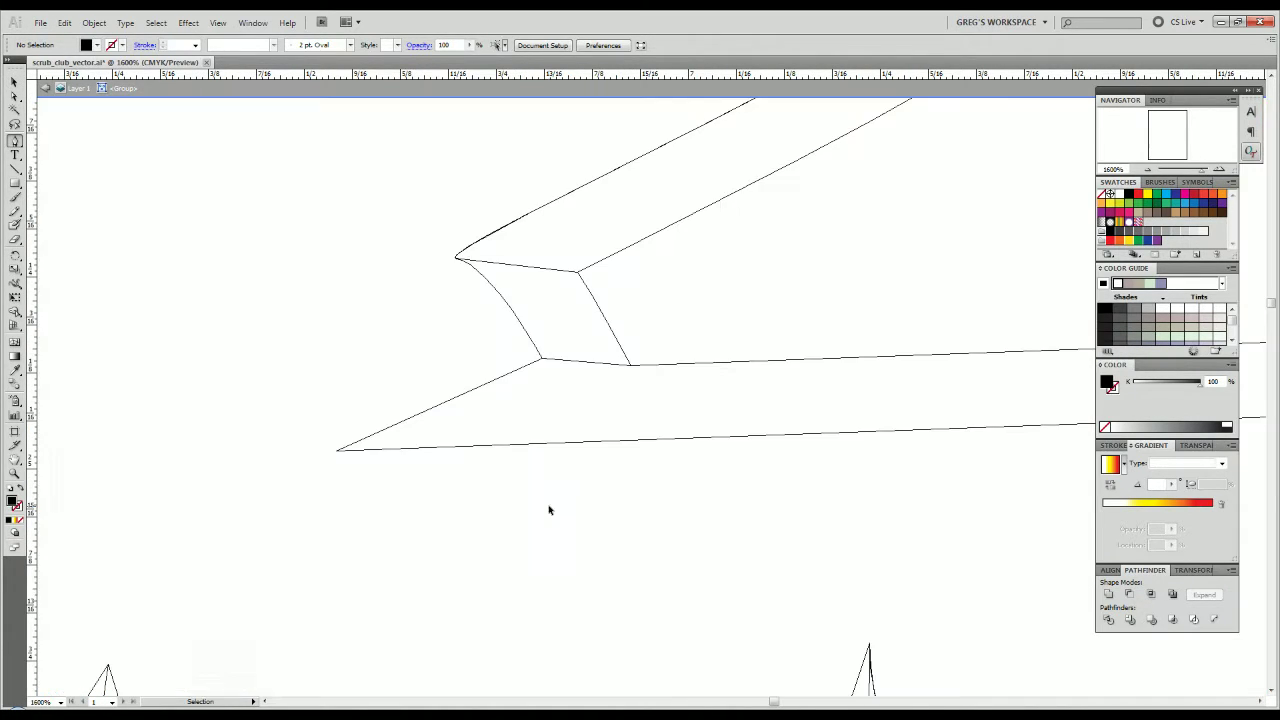
pyautogui.click(630, 366)
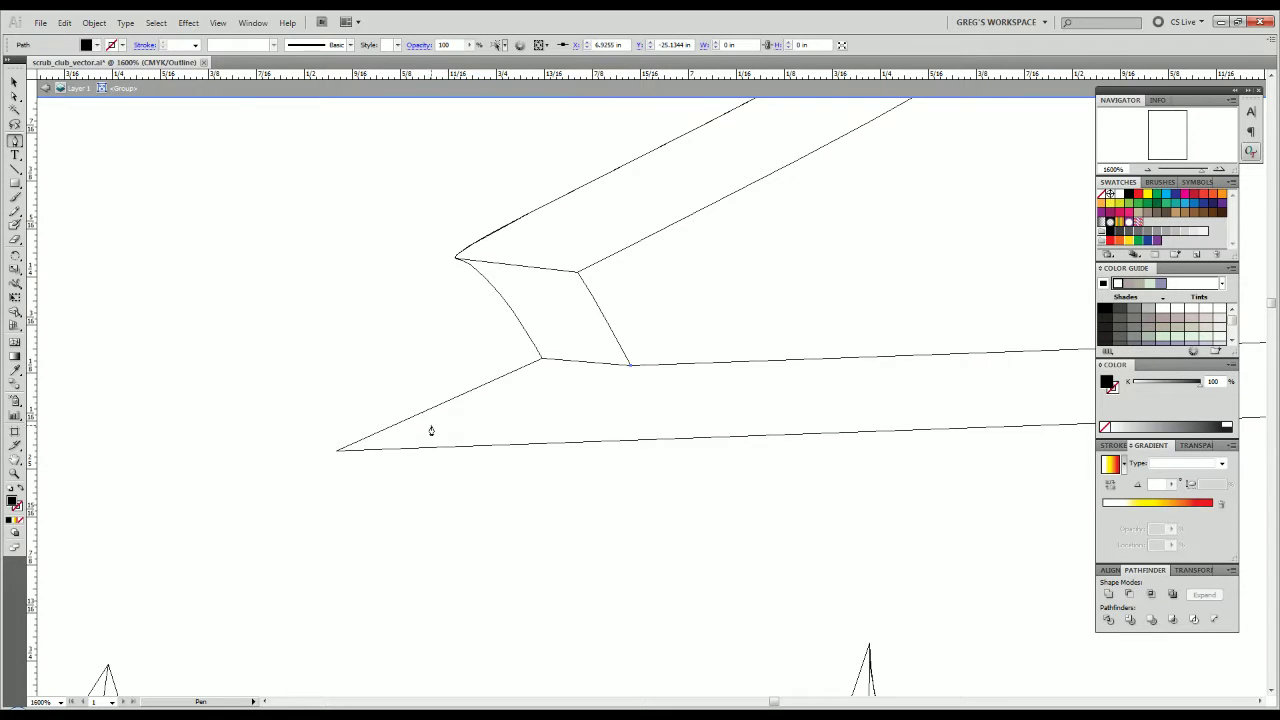
pyautogui.click(335, 452)
pyautogui.click(317, 461)
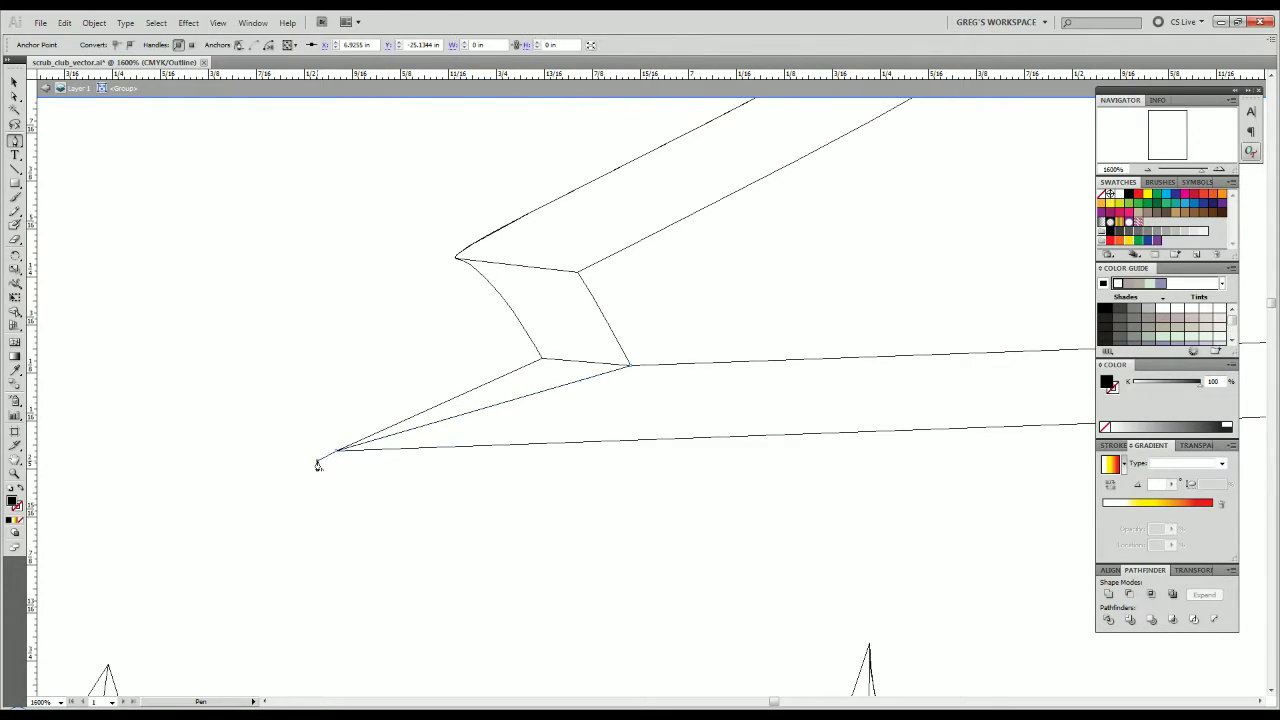
pyautogui.click(292, 378)
pyautogui.click(430, 346)
pyautogui.click(662, 326)
pyautogui.click(630, 367)
pyautogui.press('v')
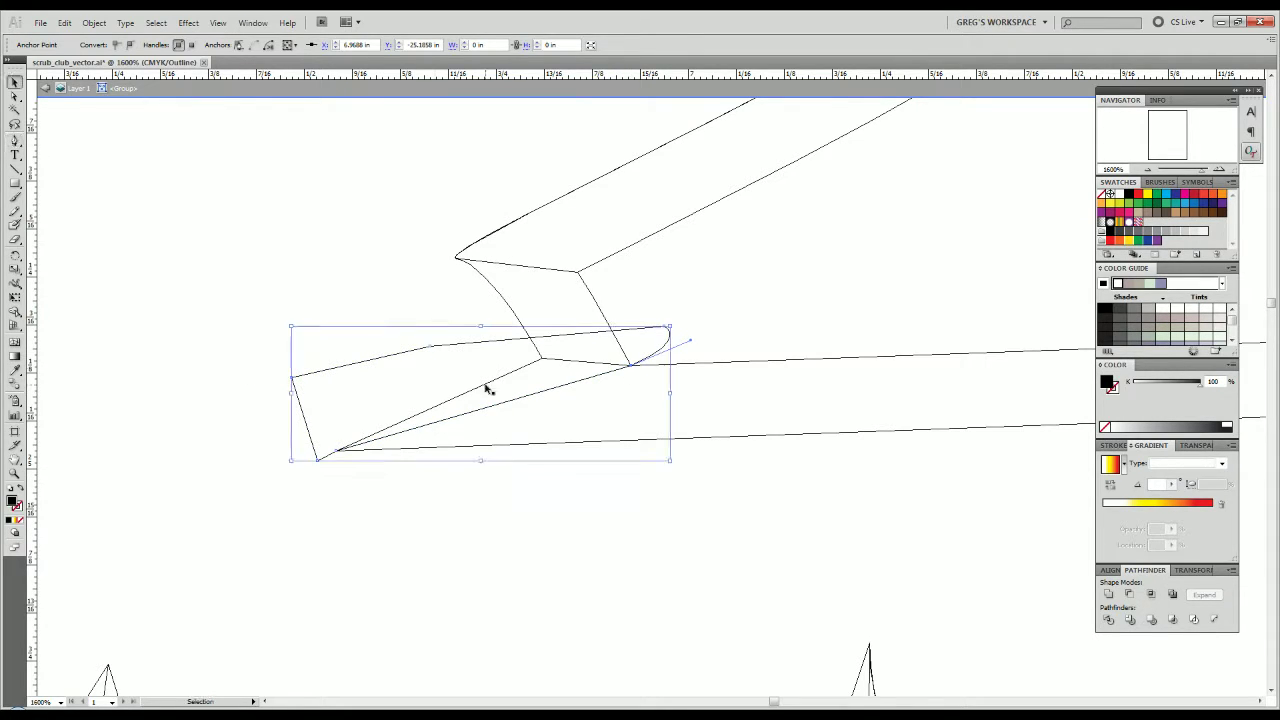
# Divide the lower bevel piece with the path, ungroup the result, and delete the leftover outside the spike.
pyautogui.click(442, 452)
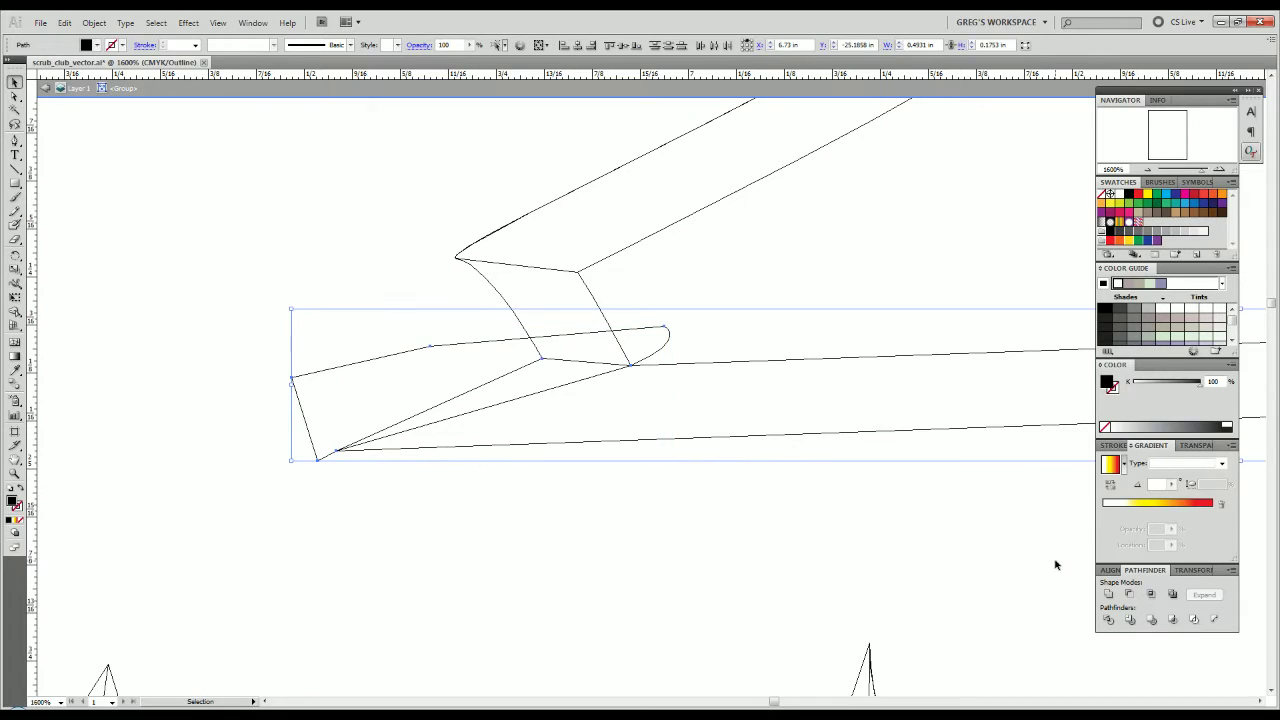
pyautogui.rightClick(586, 412)
pyautogui.click(620, 502)
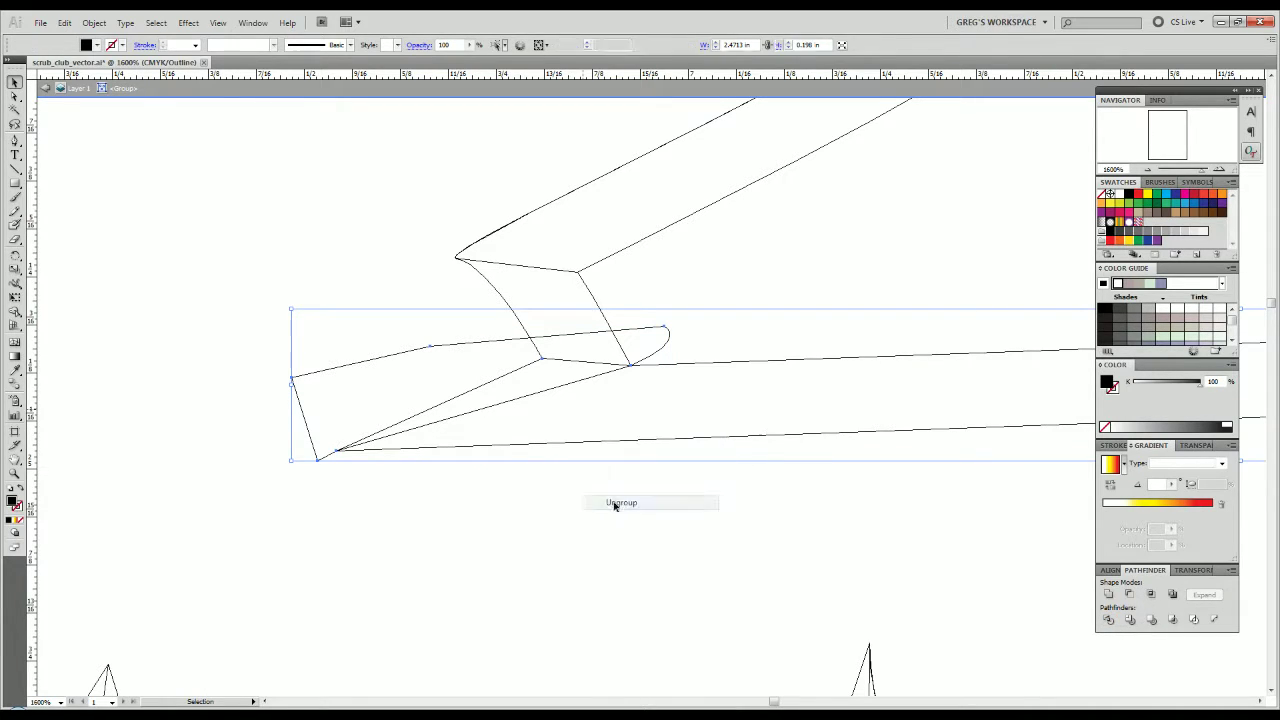
pyautogui.click(429, 377)
pyautogui.moveTo(414, 343); pyautogui.dragTo(452, 376)
pyautogui.press('Delete')
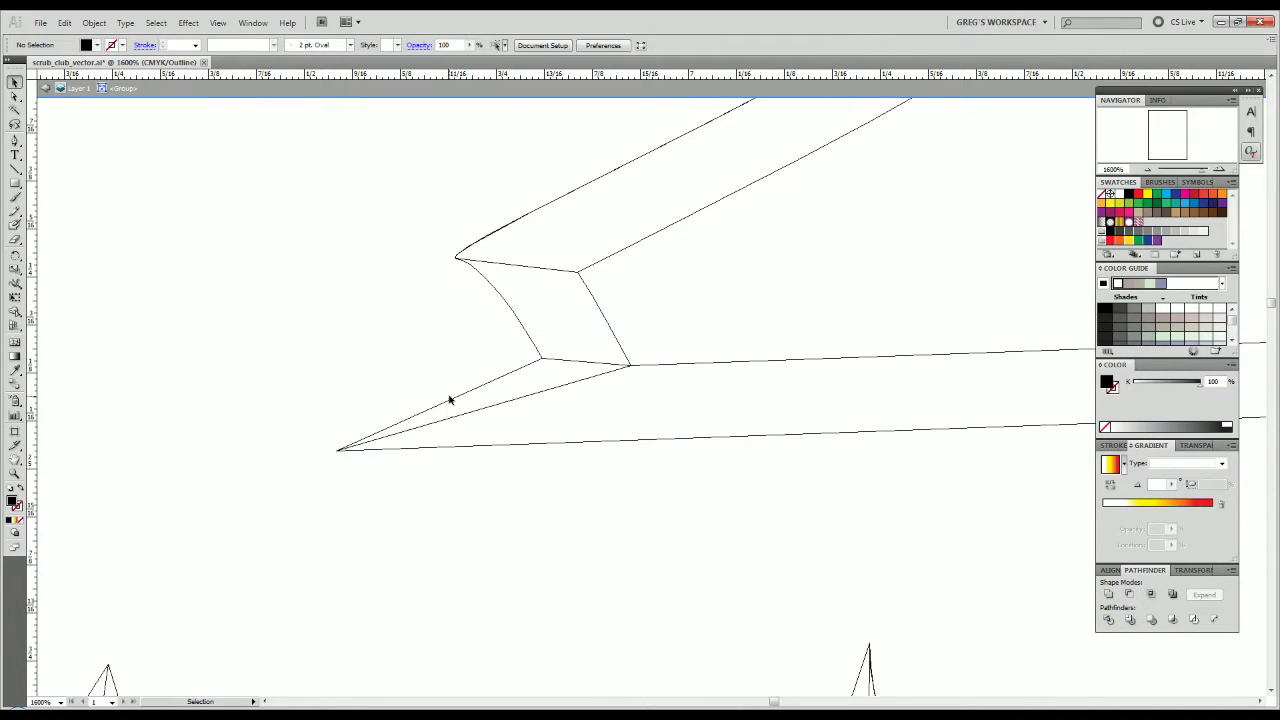
# Return to Preview and fill the narrow upper sliver of the lowest spike with the white sampled from the U's bevel.
pyautogui.hotkey('ctrl', 'y')
pyautogui.click(466, 404)
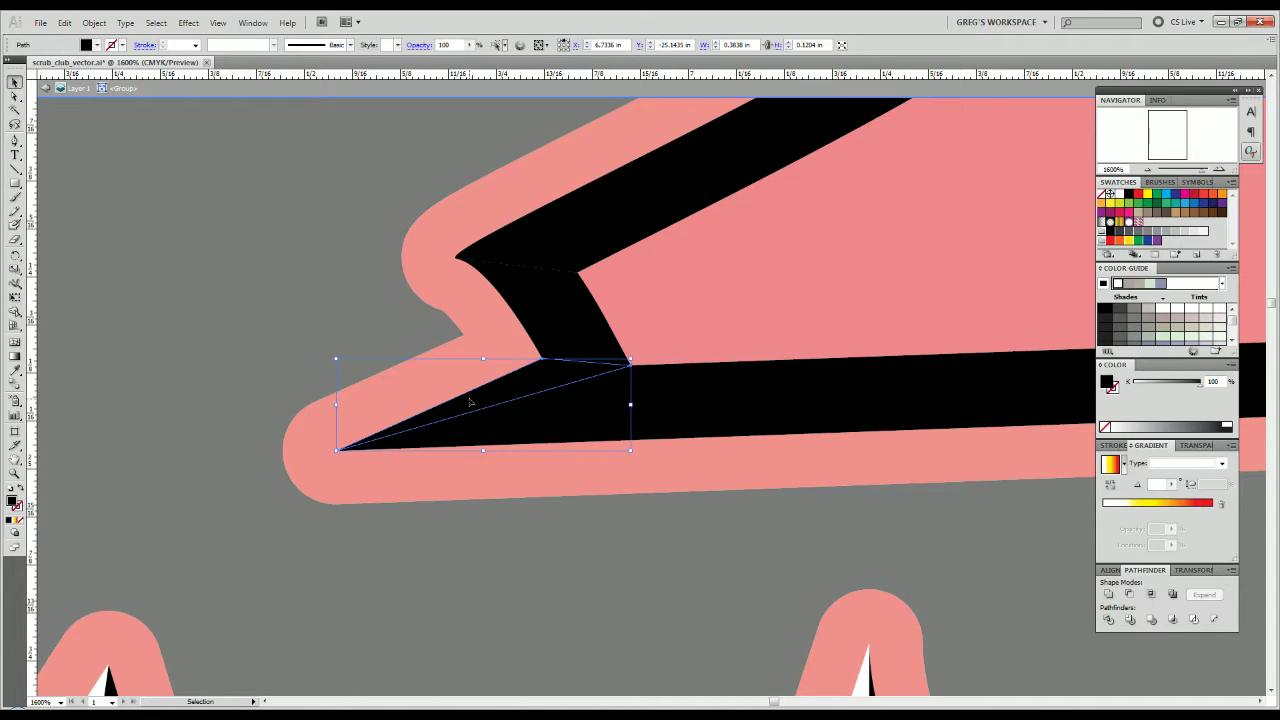
pyautogui.moveTo(476, 491); pyautogui.dragTo(386, 401)
pyautogui.press('i')
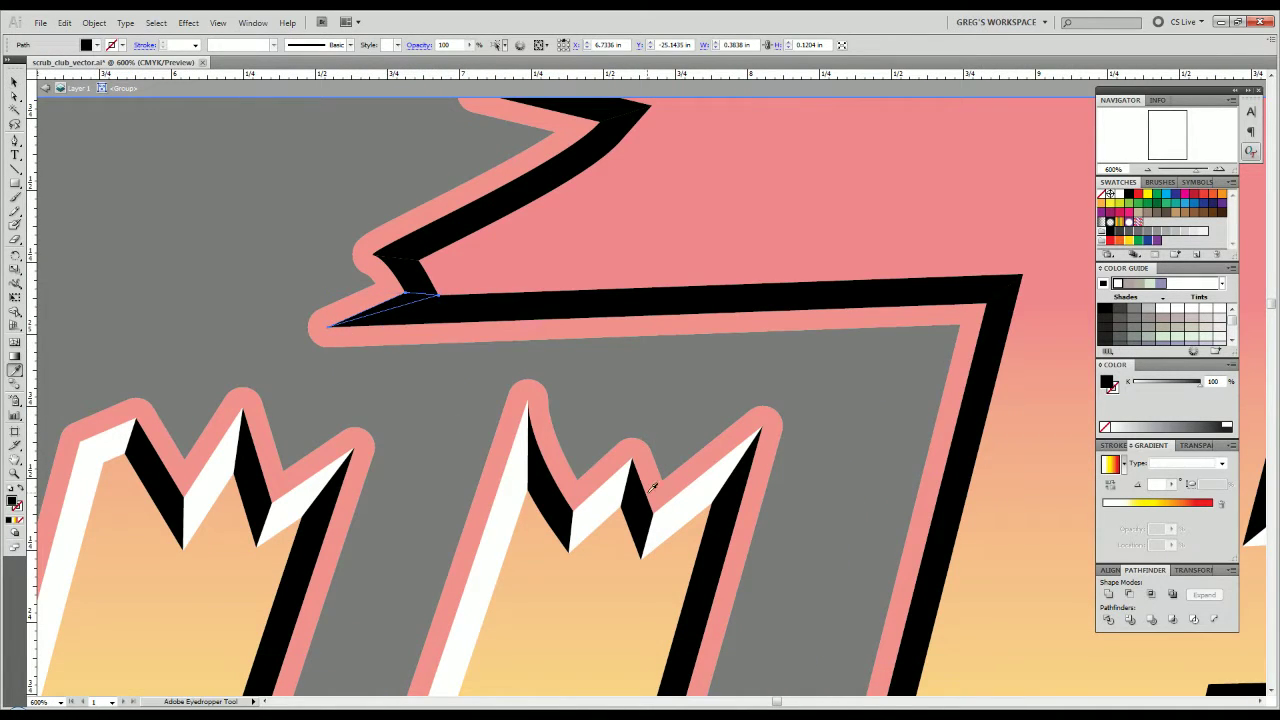
pyautogui.click(661, 512)
pyautogui.press('v')
pyautogui.click(434, 442)
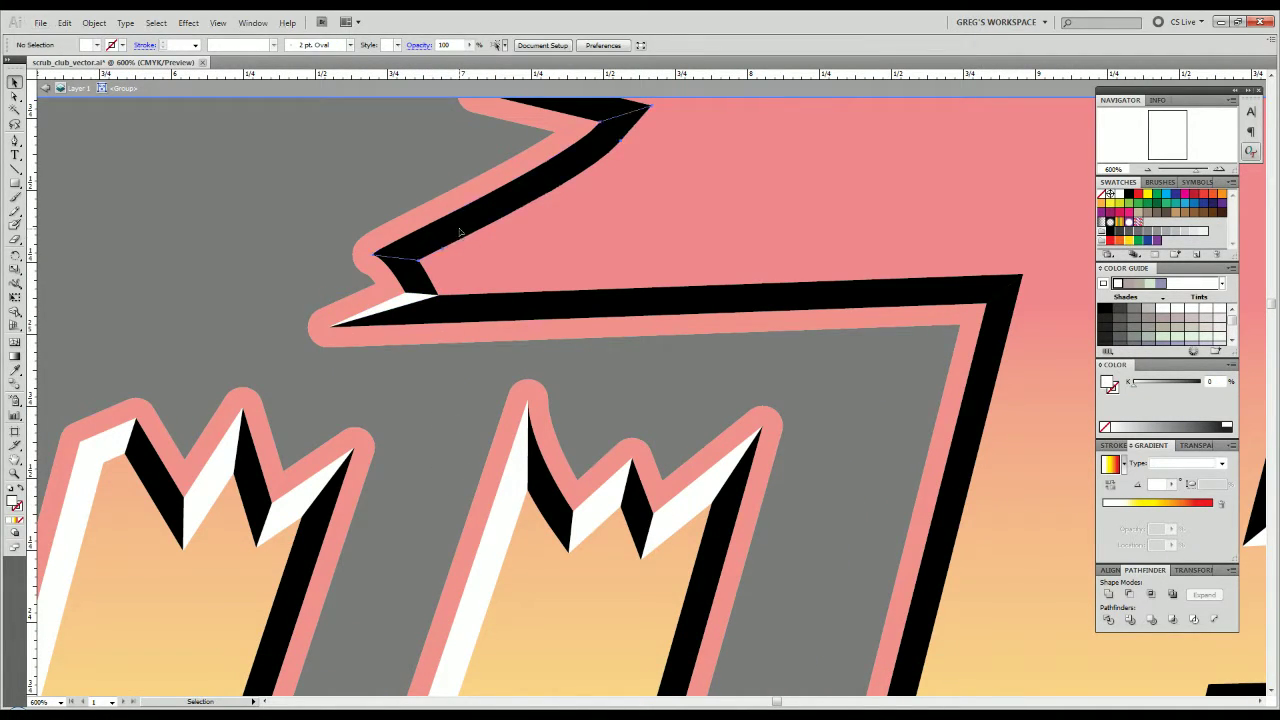
# Fill the two long slanted bevel pieces of the B's upper jagged edge with the sliver's white.
pyautogui.moveTo(458, 230); pyautogui.dragTo(477, 449)
pyautogui.click(586, 288)
pyautogui.keyDown('shift'); pyautogui.click(586, 288); pyautogui.keyUp('shift')
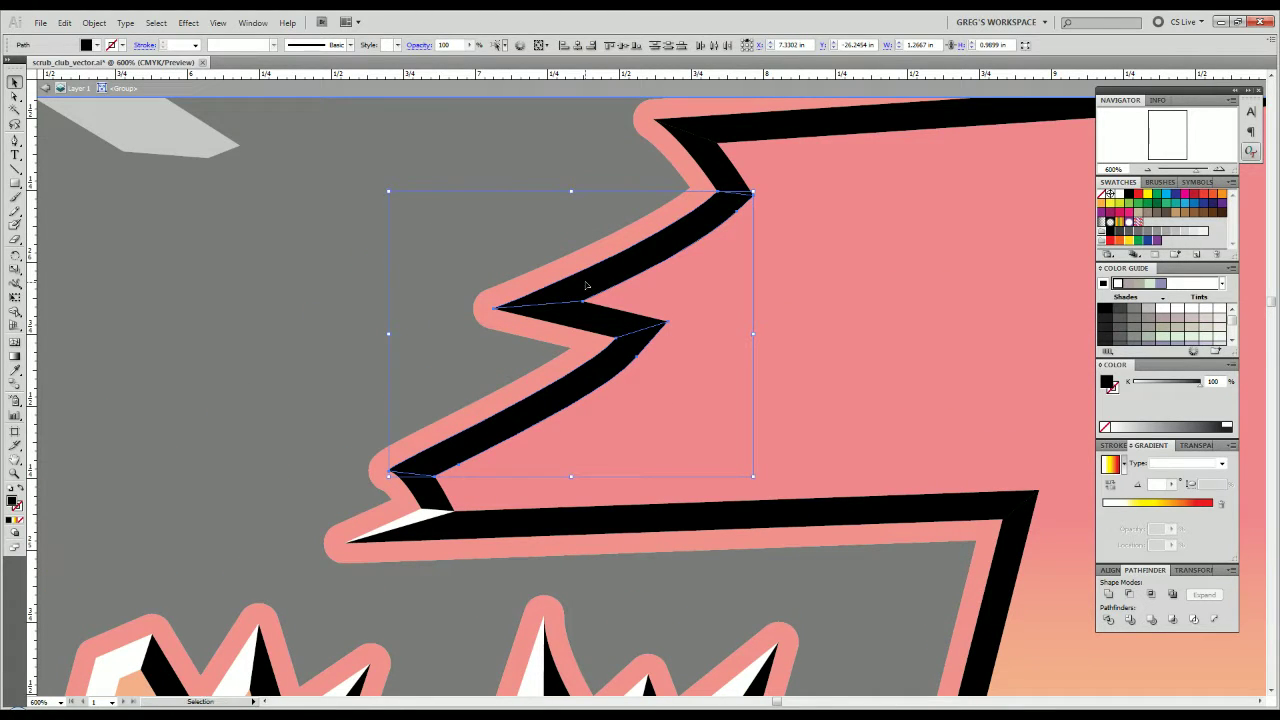
pyautogui.press('i')
pyautogui.click(424, 515)
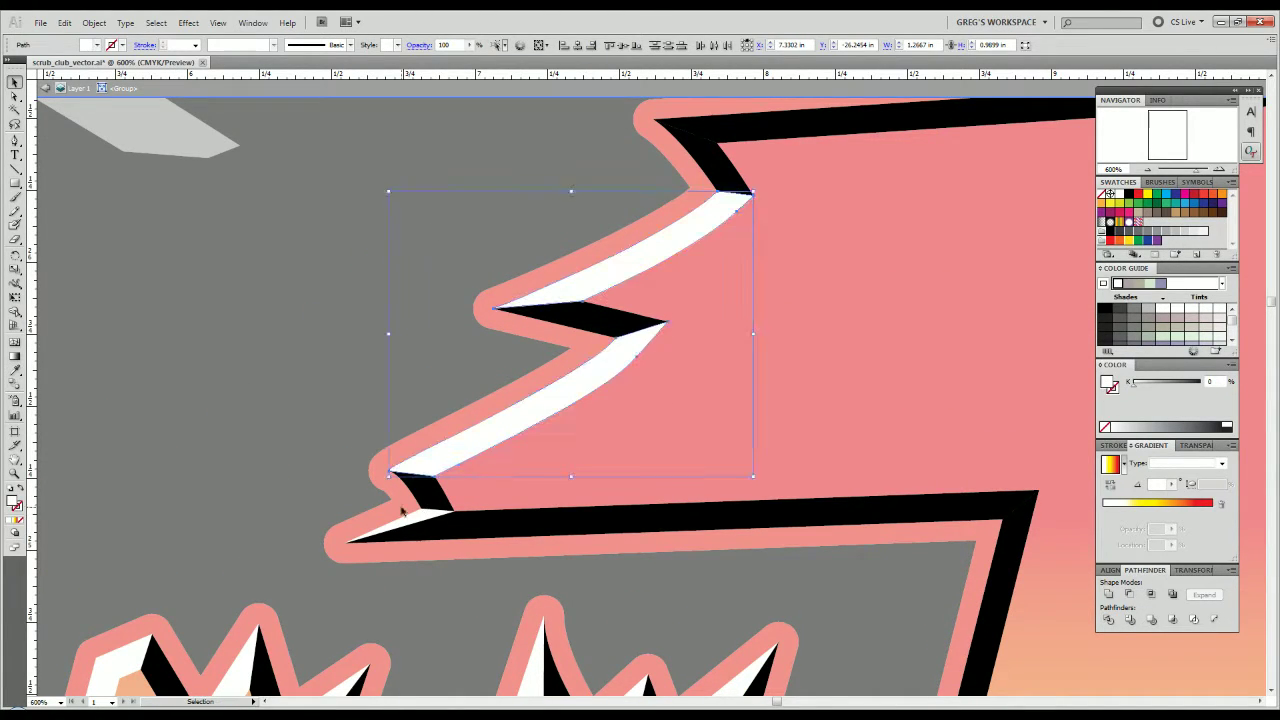
# Review the whole Scrub Club logo and compare its lettering with the Street Fighter reference image.
pyautogui.press('v')
pyautogui.click(354, 474)
pyautogui.scroll(-3, 354, 474)
pyautogui.moveTo(476, 525); pyautogui.dragTo(443, 404)
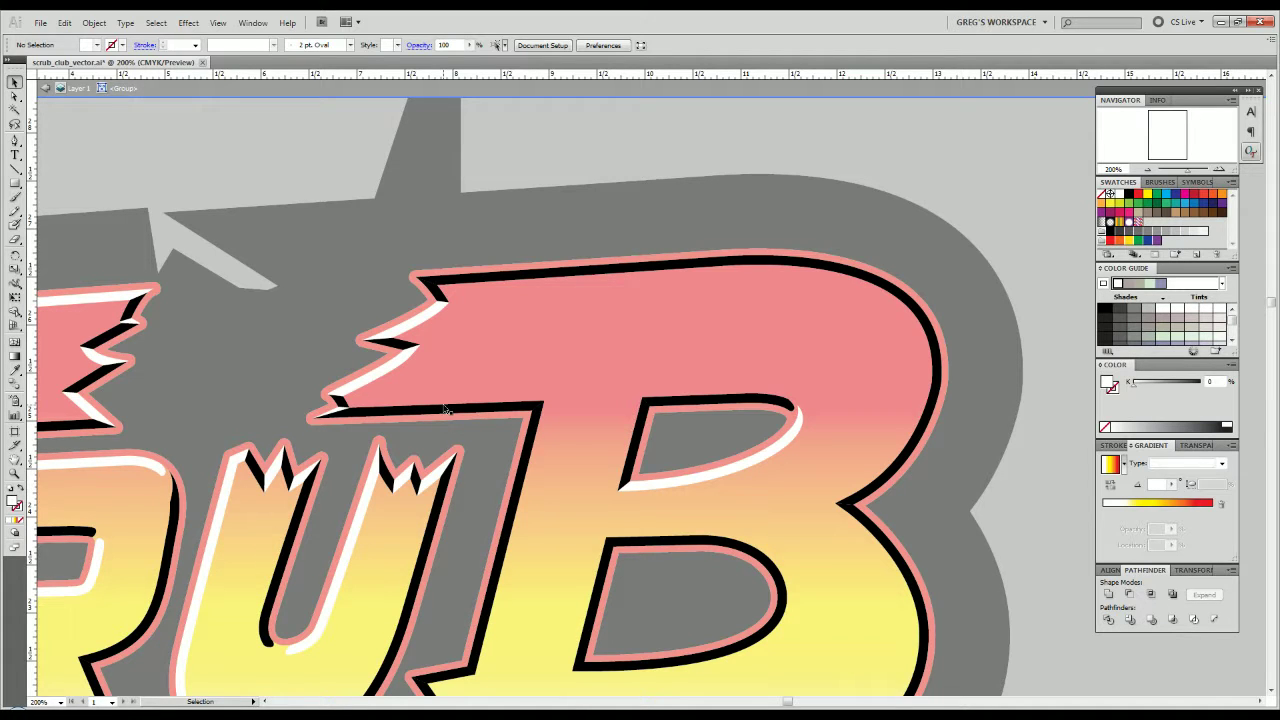
pyautogui.scroll(-4, 497, 446)
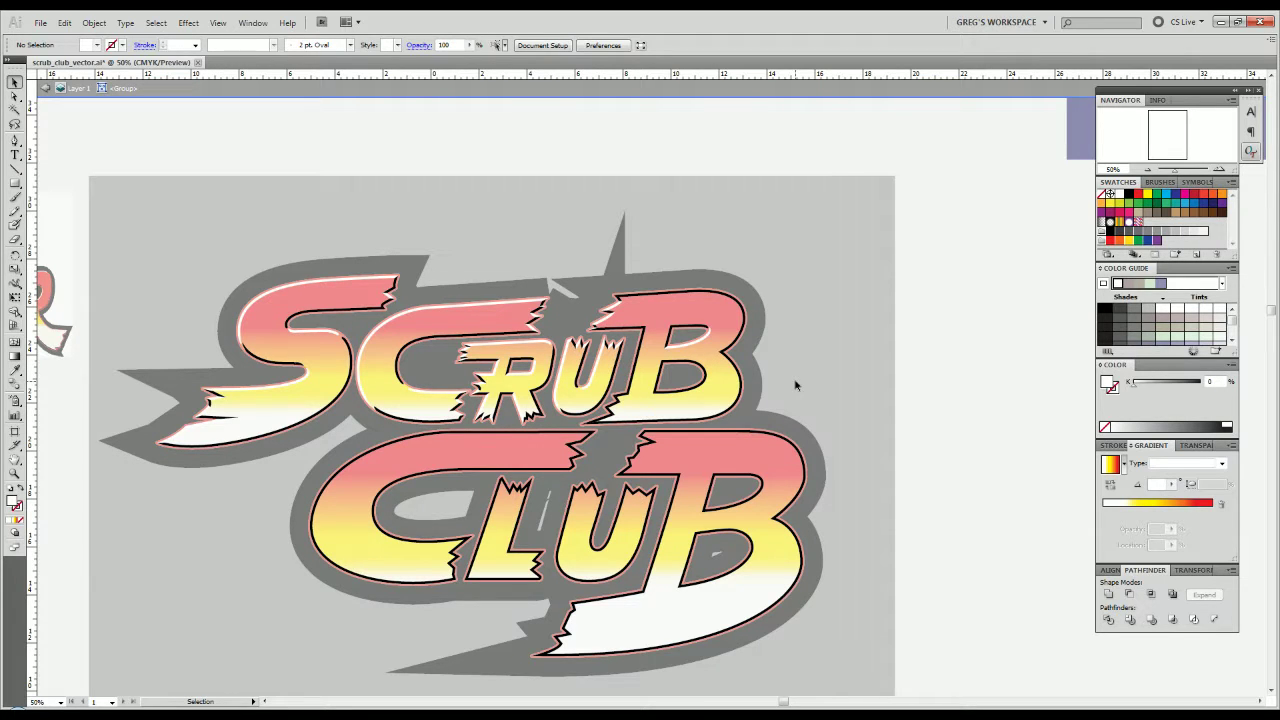
pyautogui.scroll(-3, 285, 577)
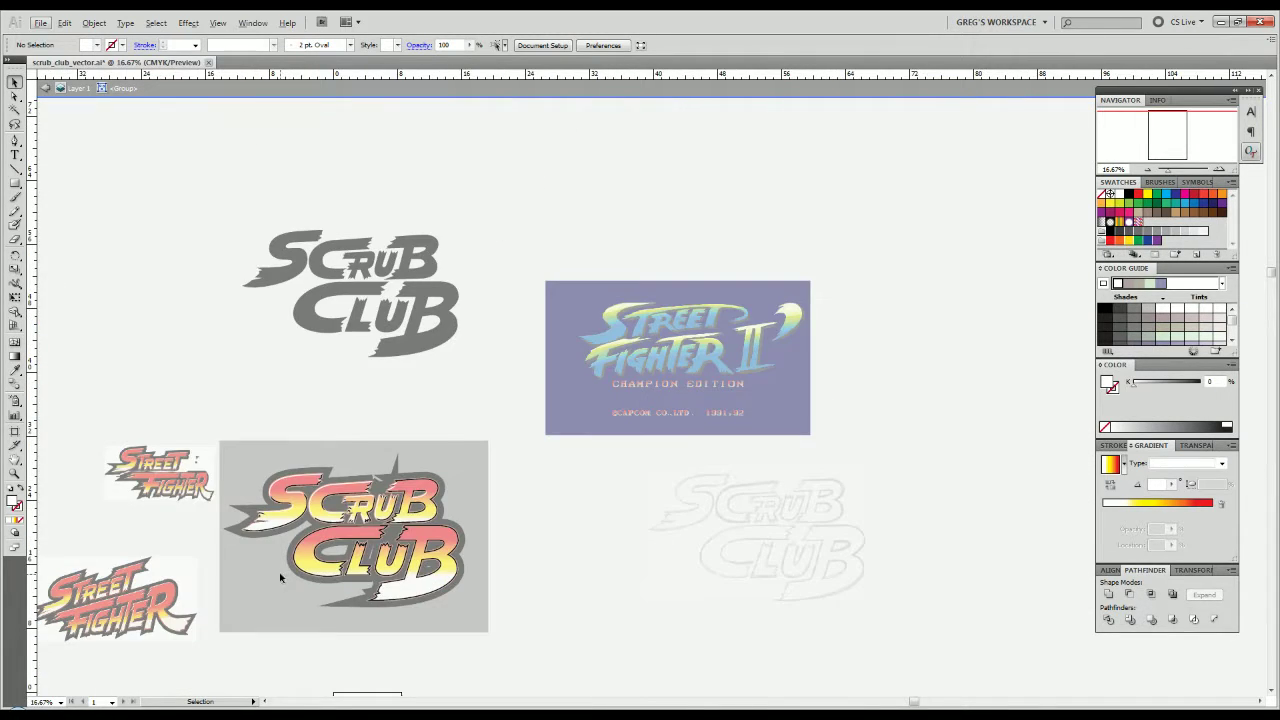
pyautogui.moveTo(281, 577); pyautogui.dragTo(648, 446)
pyautogui.scroll(3, 492, 505)
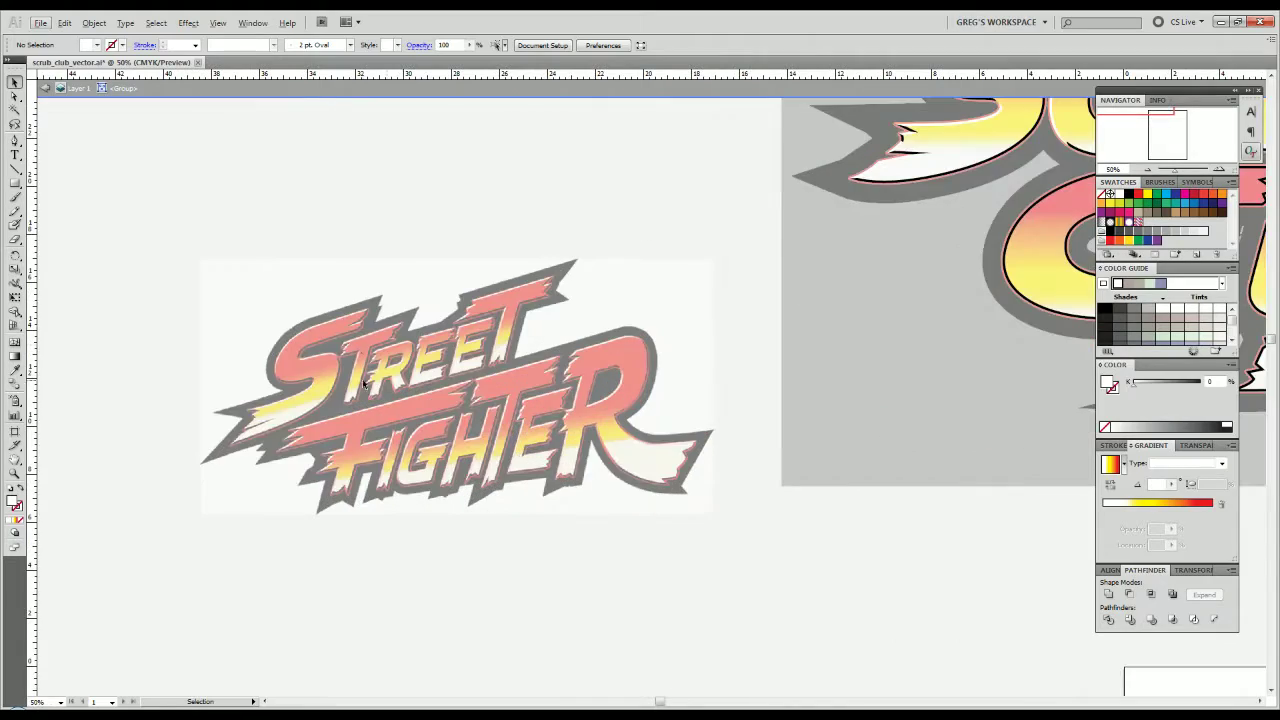
pyautogui.moveTo(820, 389); pyautogui.dragTo(362, 521)
pyautogui.moveTo(538, 512); pyautogui.dragTo(360, 590)
pyautogui.scroll(4, 642, 288)
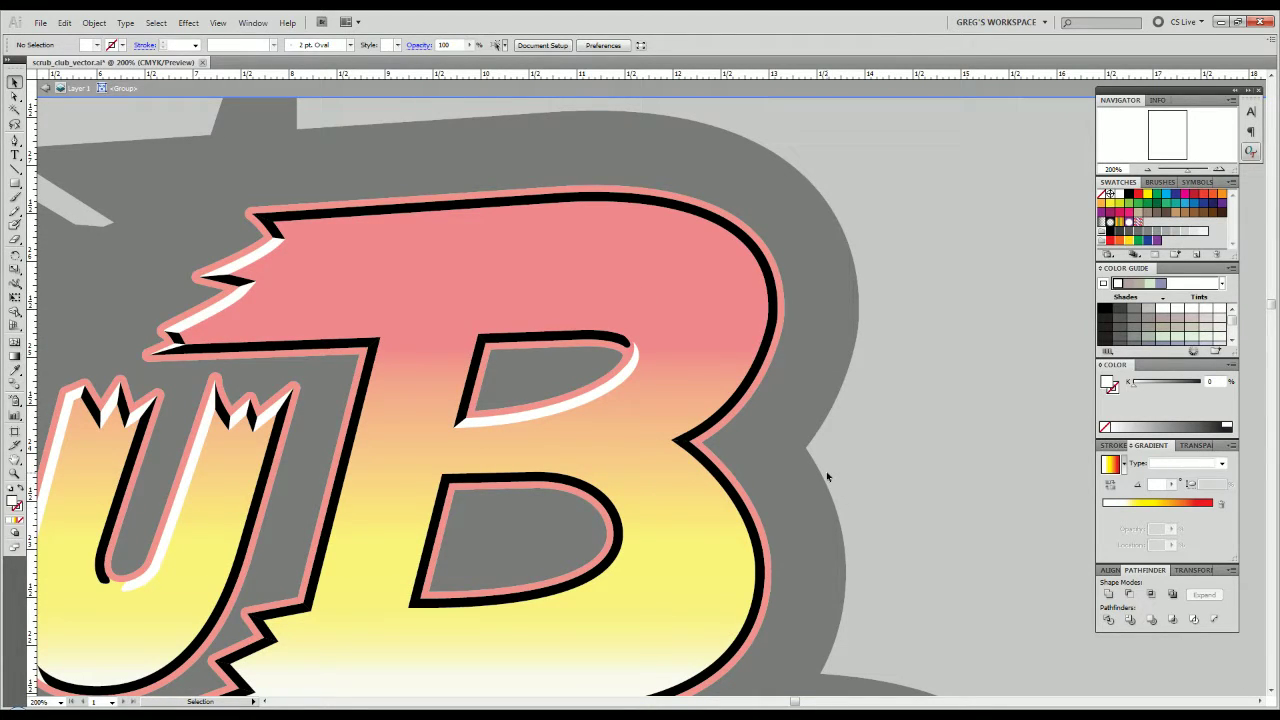
pyautogui.click(766, 372)
pyautogui.scroll(1, 328, 194)
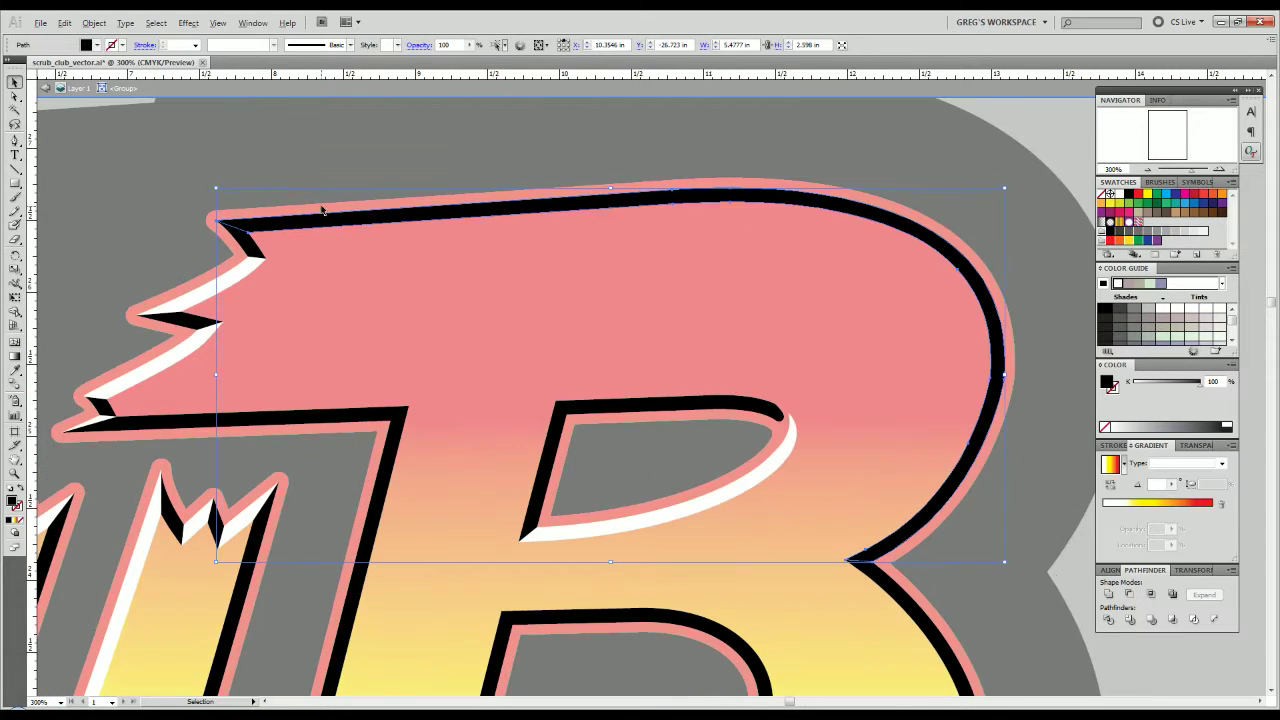
pyautogui.click(888, 188)
pyautogui.scroll(2, 945, 222)
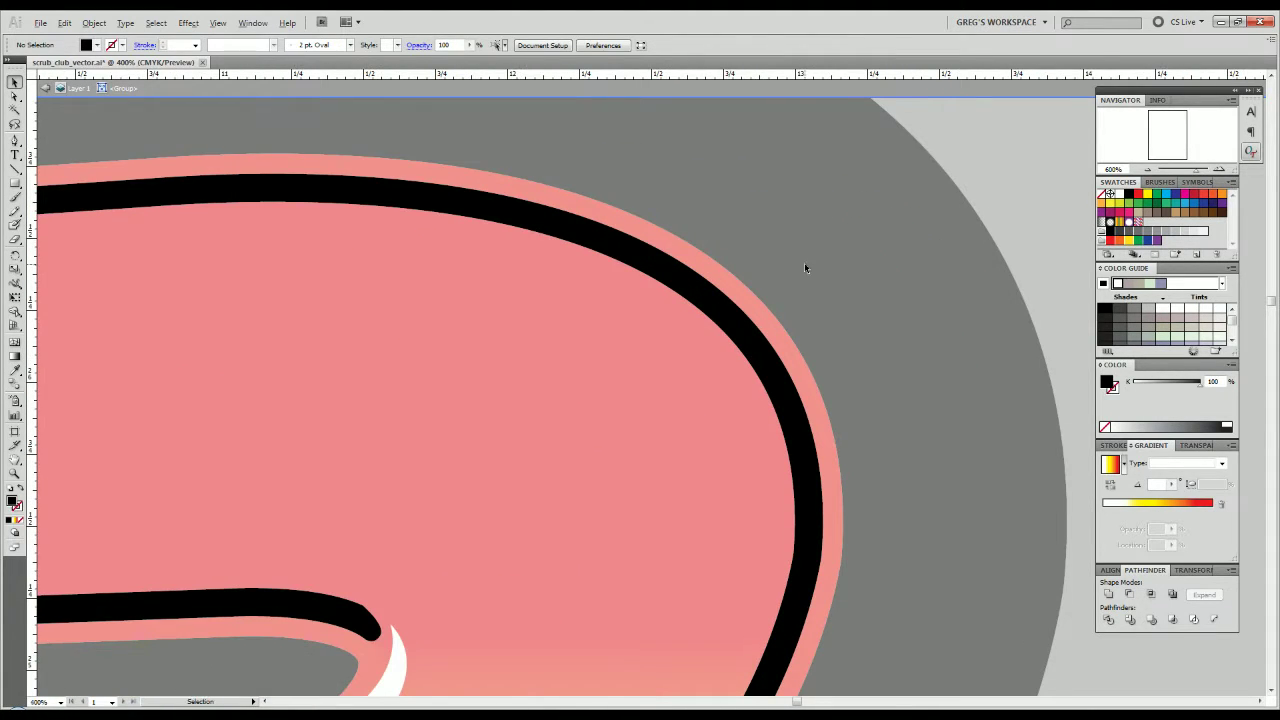
pyautogui.scroll(-1, 805, 268)
pyautogui.press('p')
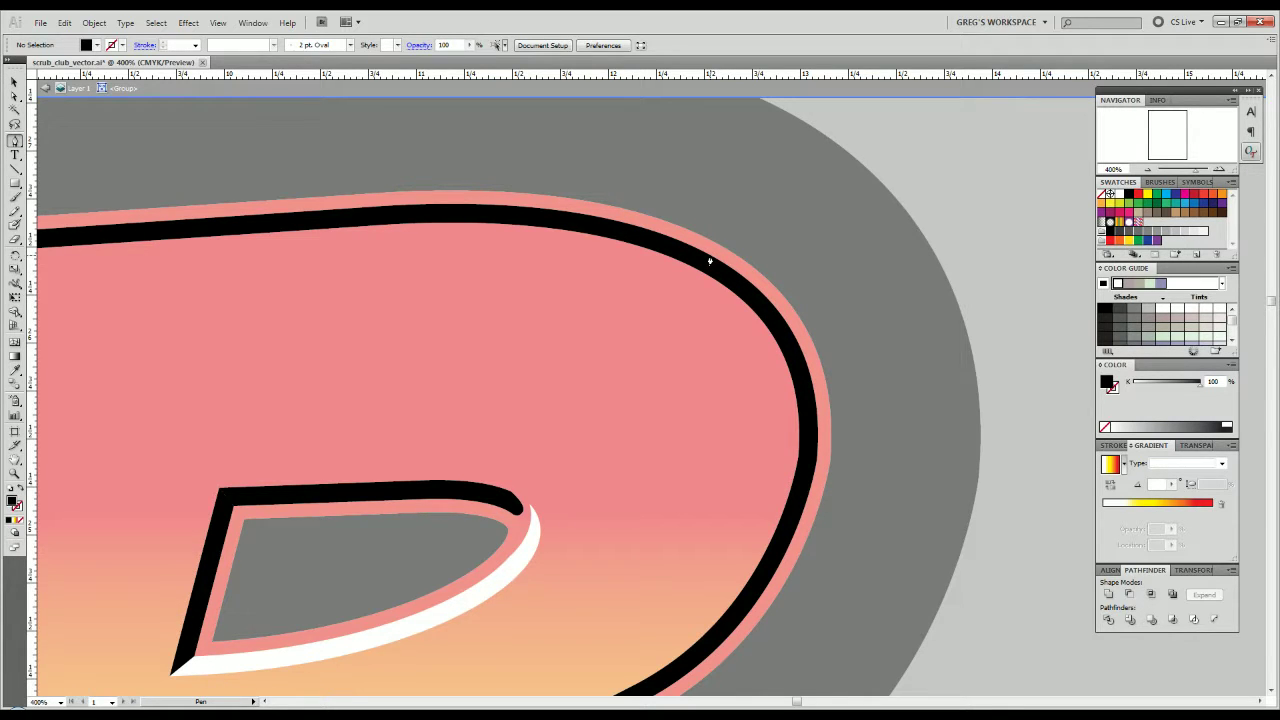
pyautogui.scroll(2, 710, 262)
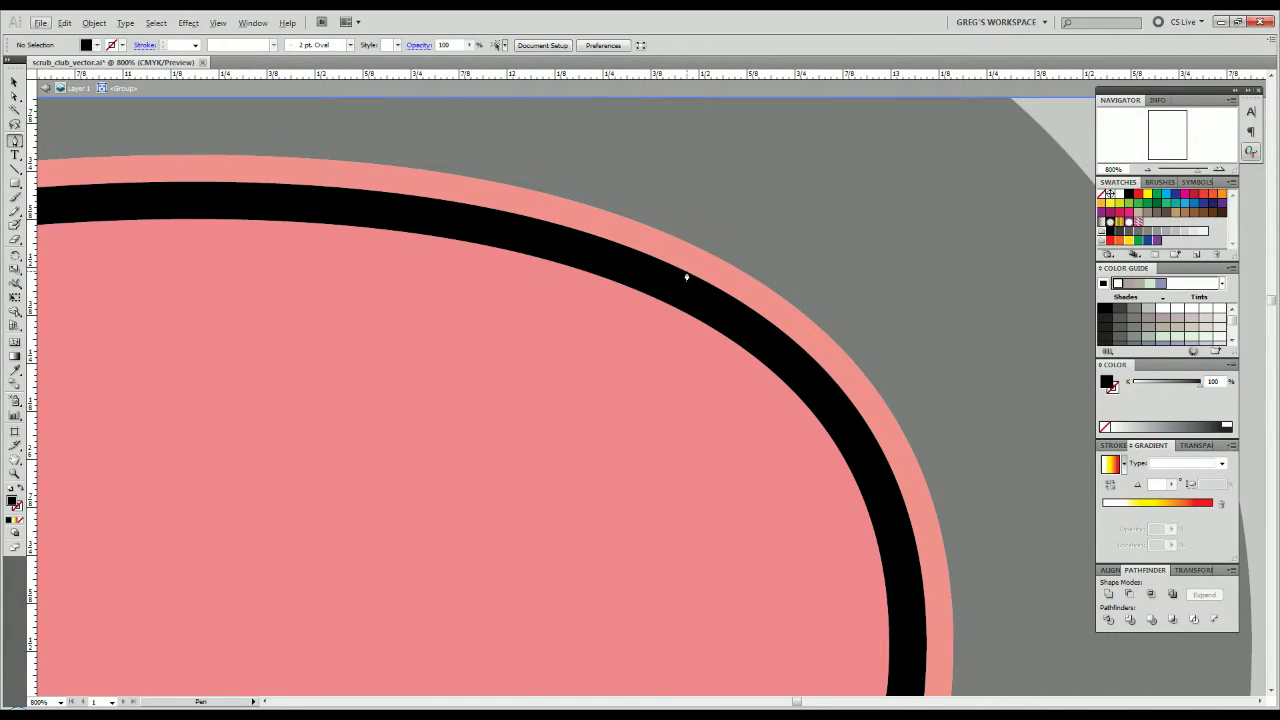
pyautogui.moveTo(694, 277); pyautogui.dragTo(722, 308)
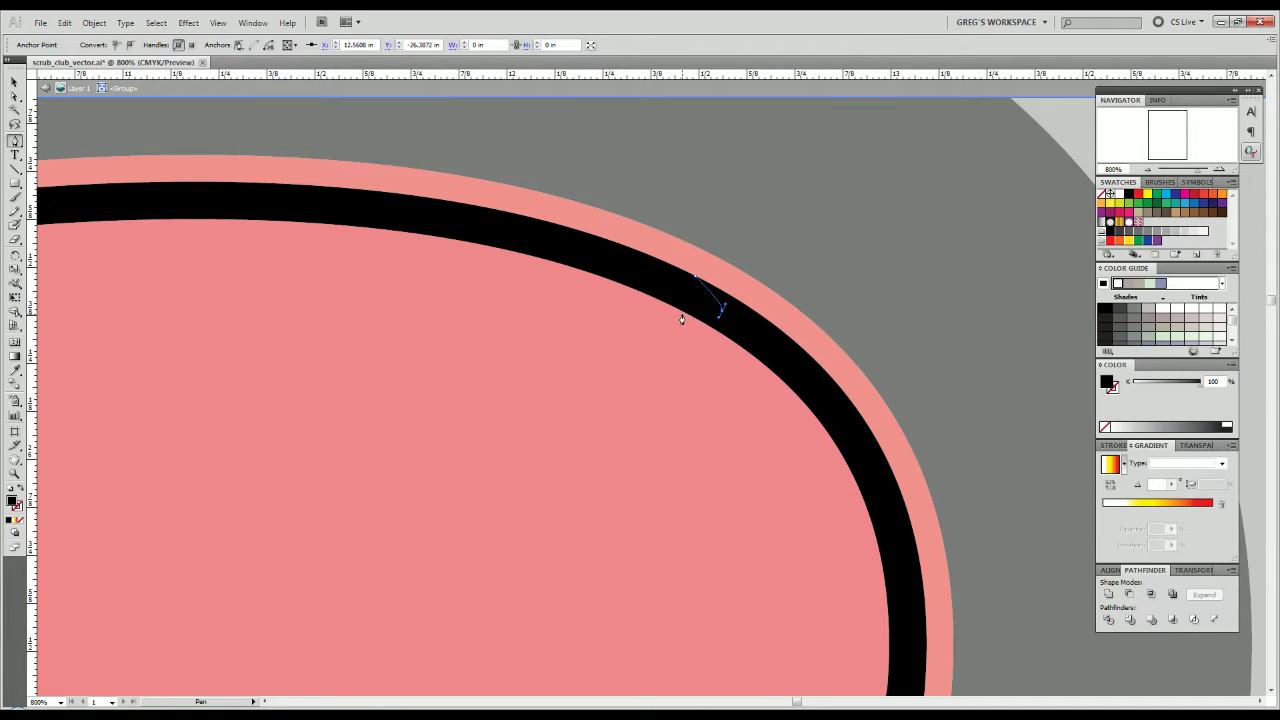
pyautogui.hotkey('ctrl', 'z')
pyautogui.hotkey('ctrl', 'z')
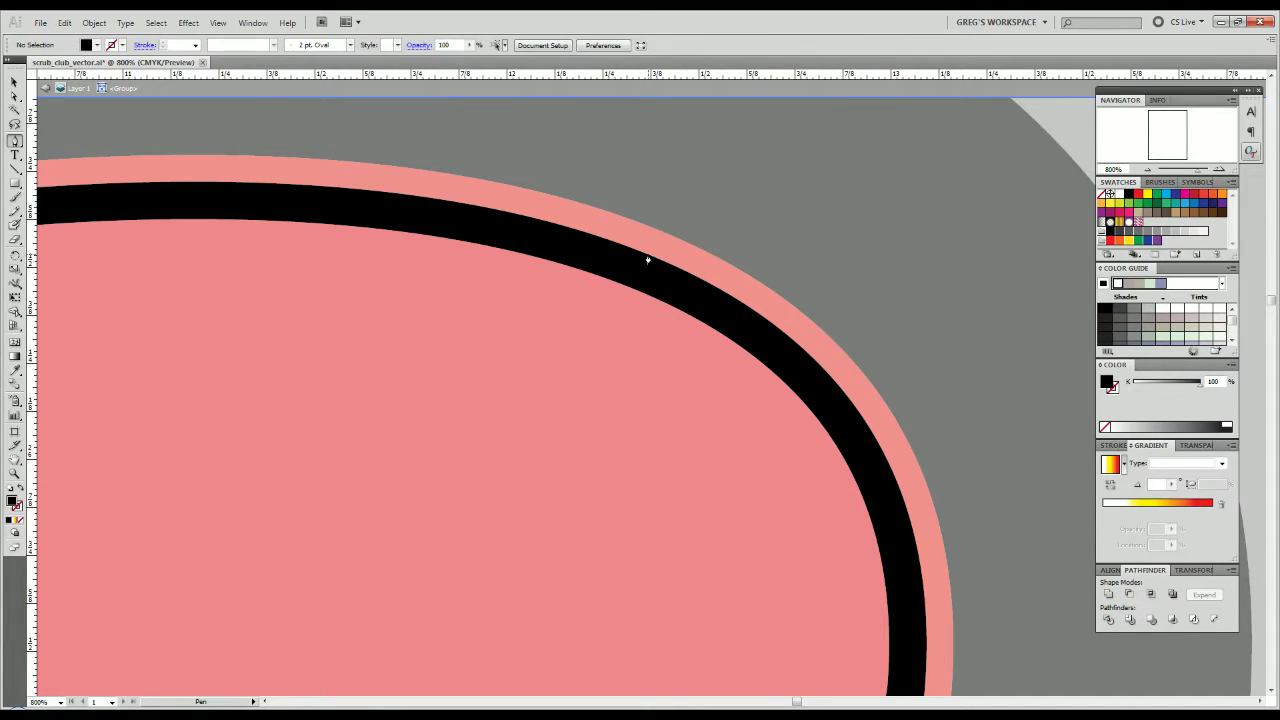
pyautogui.click(647, 260)
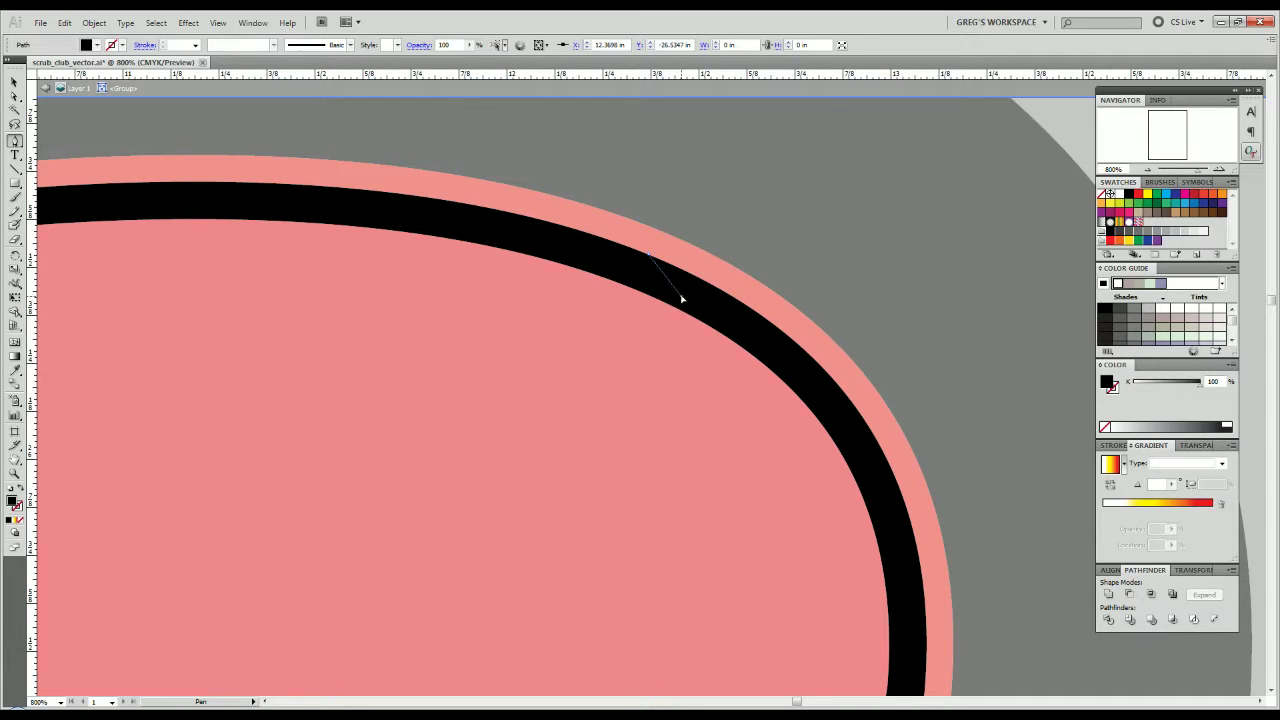
pyautogui.moveTo(682, 290); pyautogui.dragTo(676, 312)
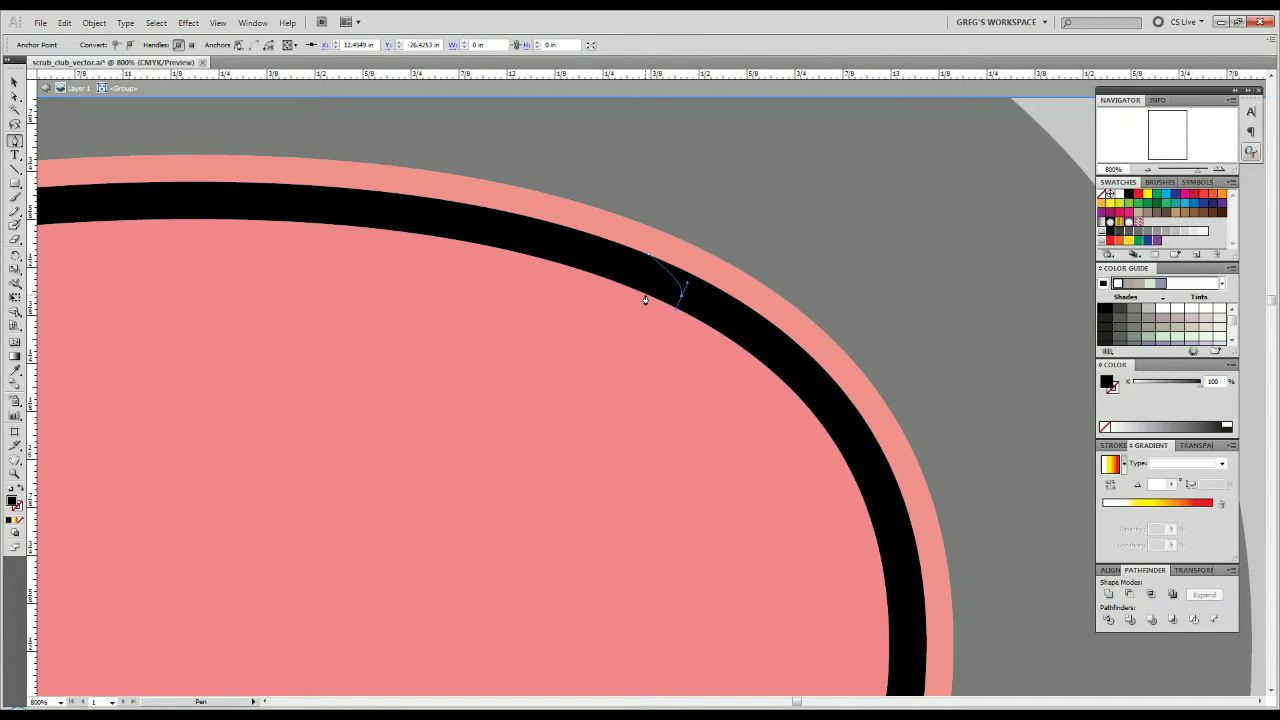
pyautogui.hotkey('ctrl', 'z')
pyautogui.hotkey('ctrl', 'z')
# Start a cutting path with no fill, curving across the bevel at the upper bowl of SCRUB's B and continuing inside the letter.
pyautogui.scroll(-2, 645, 300)
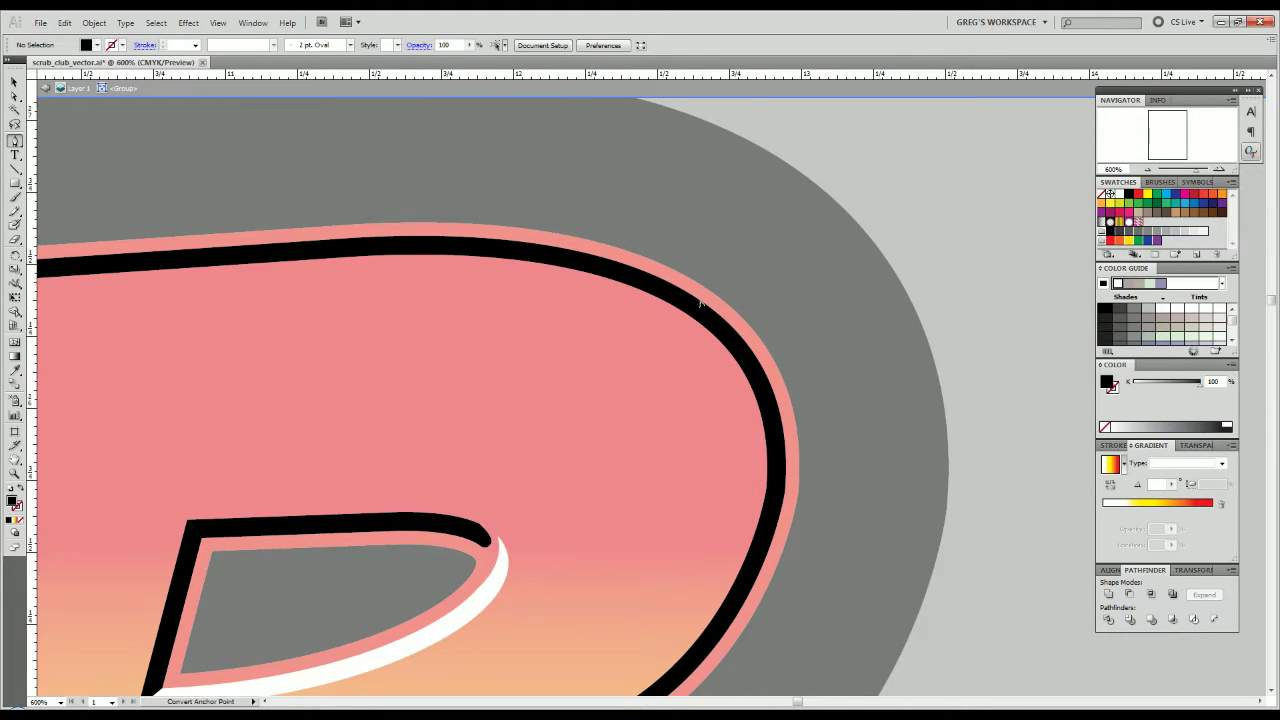
pyautogui.scroll(2, 695, 300)
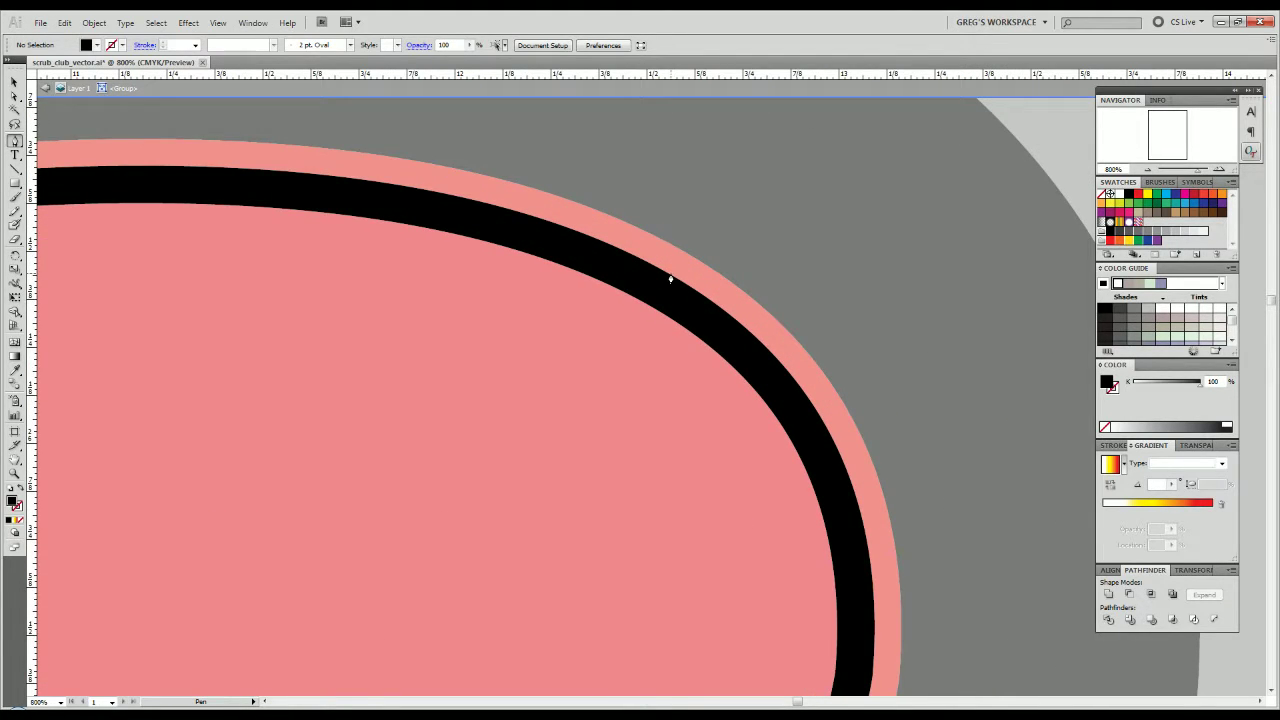
pyautogui.click(669, 273)
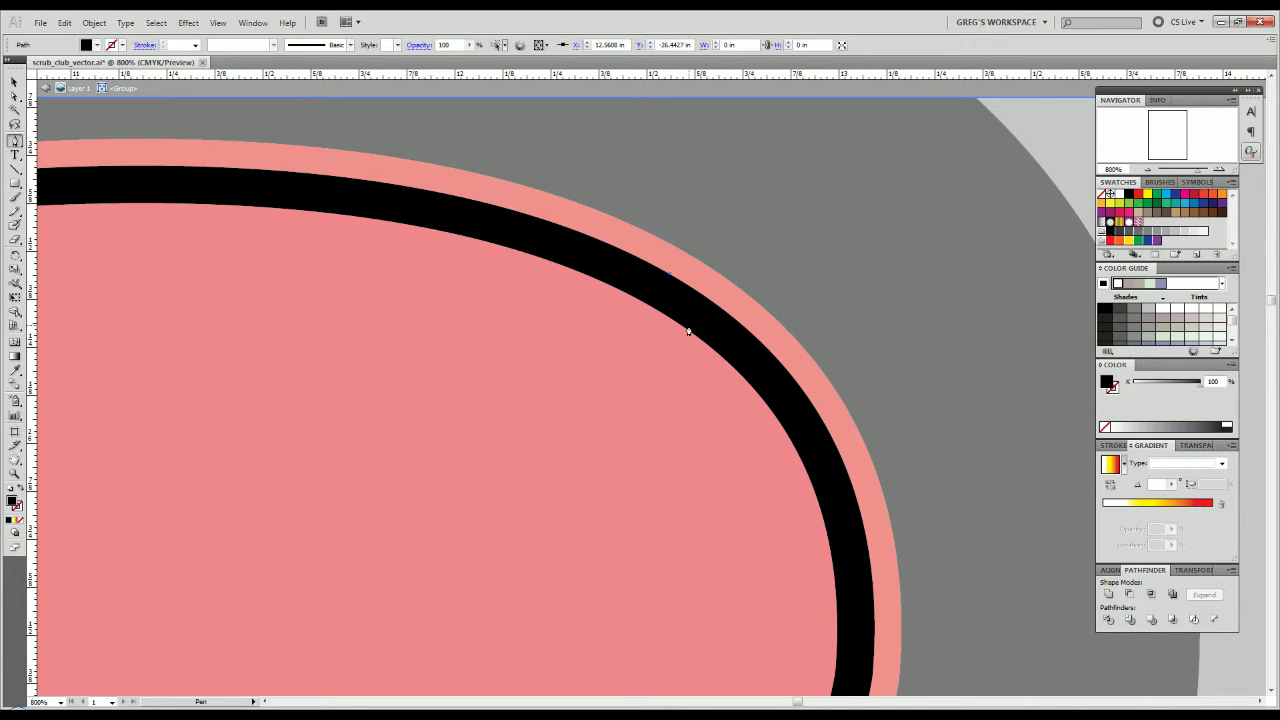
pyautogui.moveTo(682, 326); pyautogui.dragTo(628, 323)
pyautogui.click(681, 326)
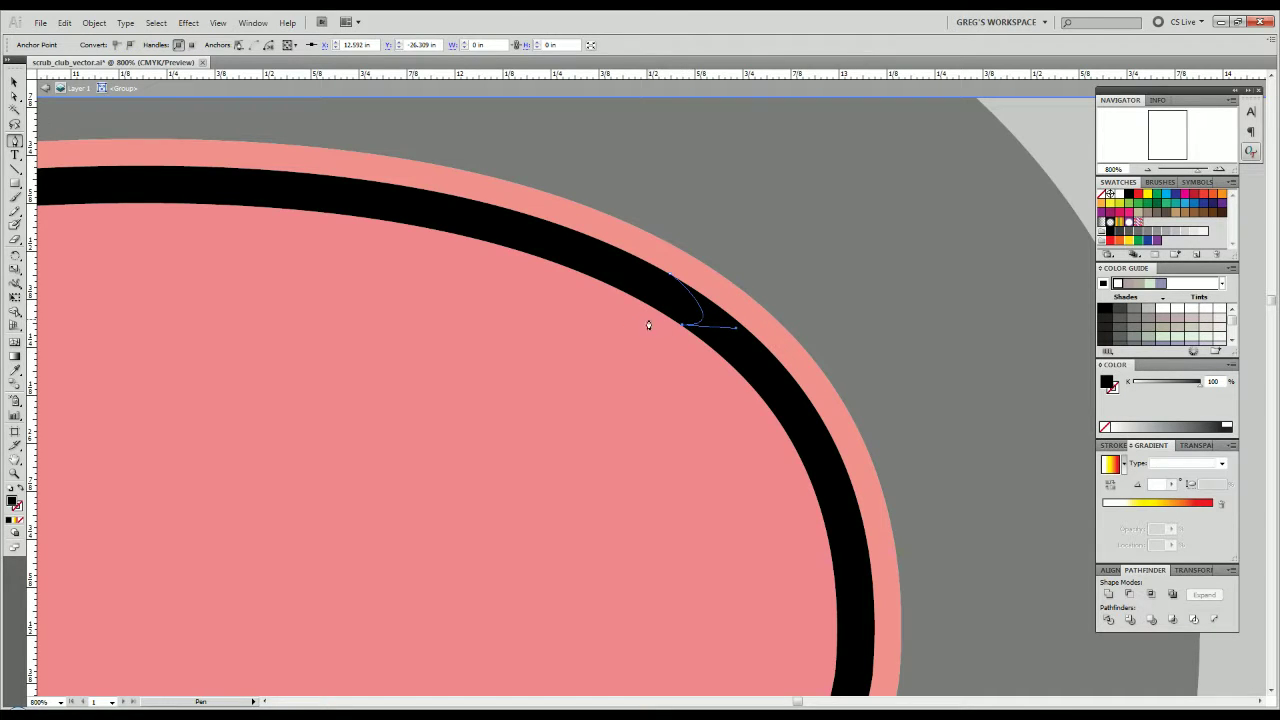
pyautogui.click(634, 309)
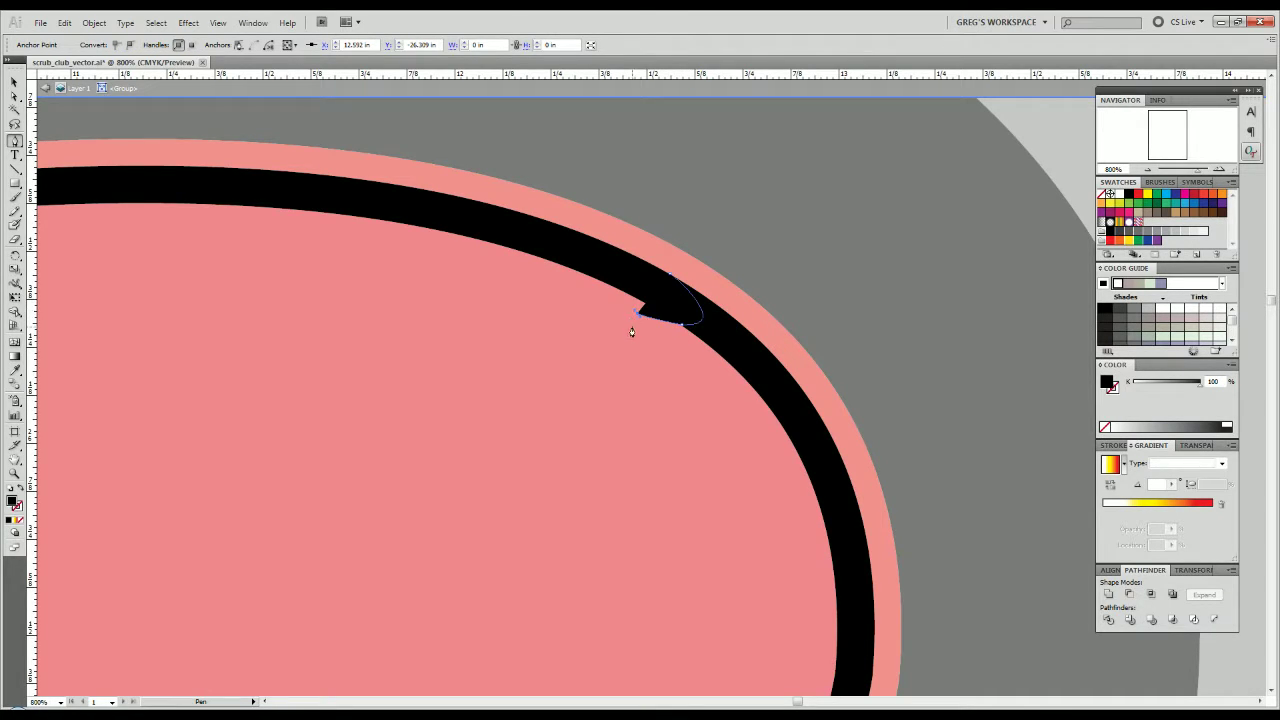
pyautogui.click(21, 521)
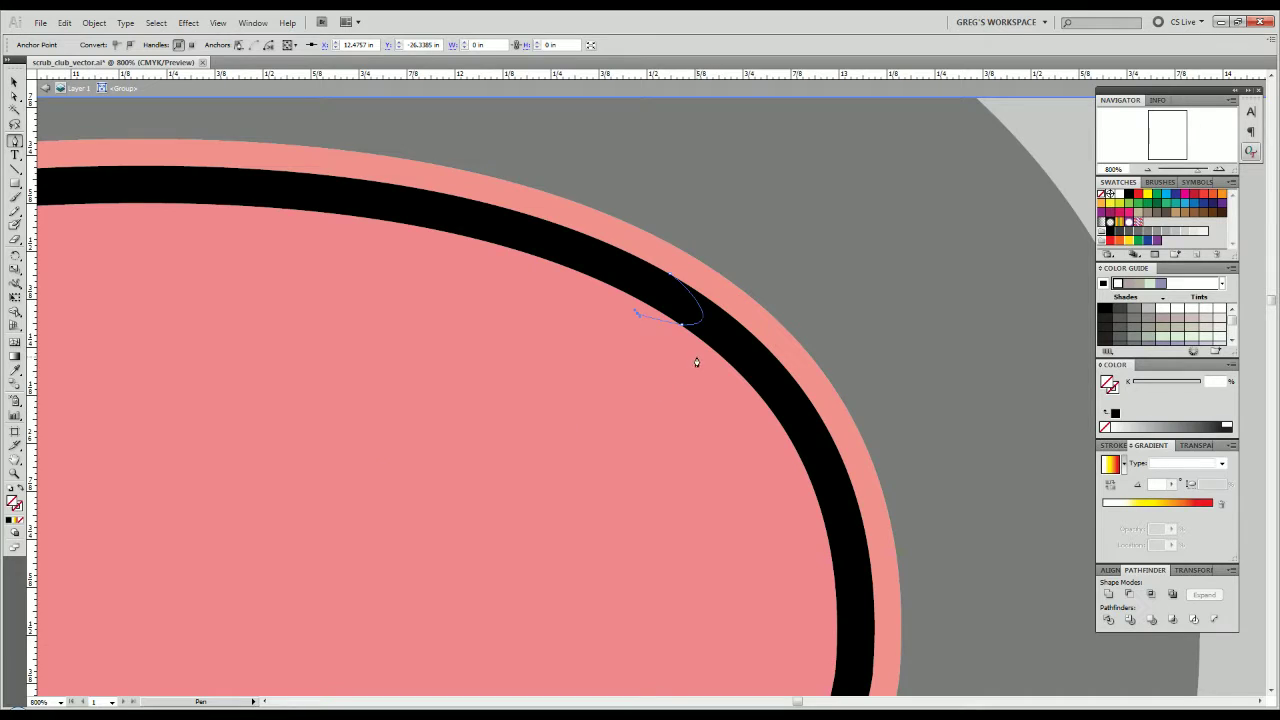
pyautogui.click(739, 401)
pyautogui.moveTo(754, 381); pyautogui.dragTo(752, 373)
pyautogui.moveTo(725, 316); pyautogui.dragTo(678, 270)
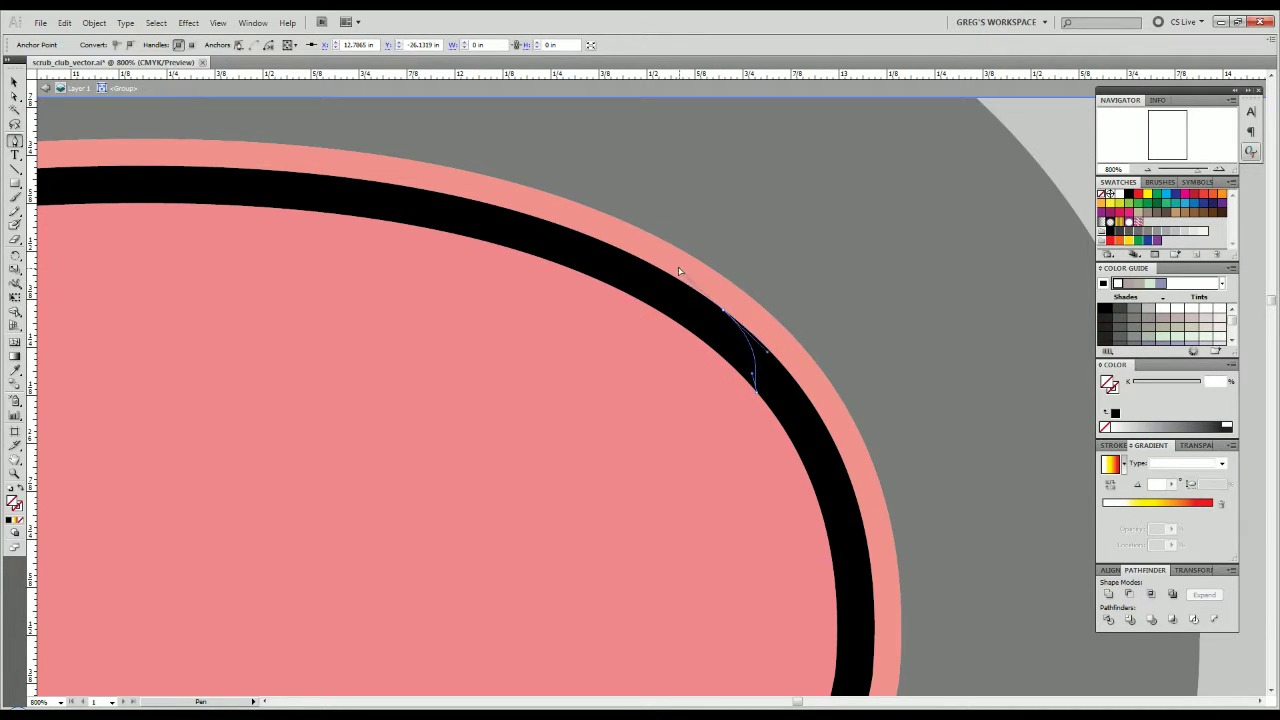
pyautogui.hotkey('ctrl', 'z')
pyautogui.click(758, 399)
pyautogui.moveTo(750, 333); pyautogui.dragTo(735, 306)
pyautogui.keyDown('ctrl'); pyautogui.click(735, 310); pyautogui.keyUp('ctrl')
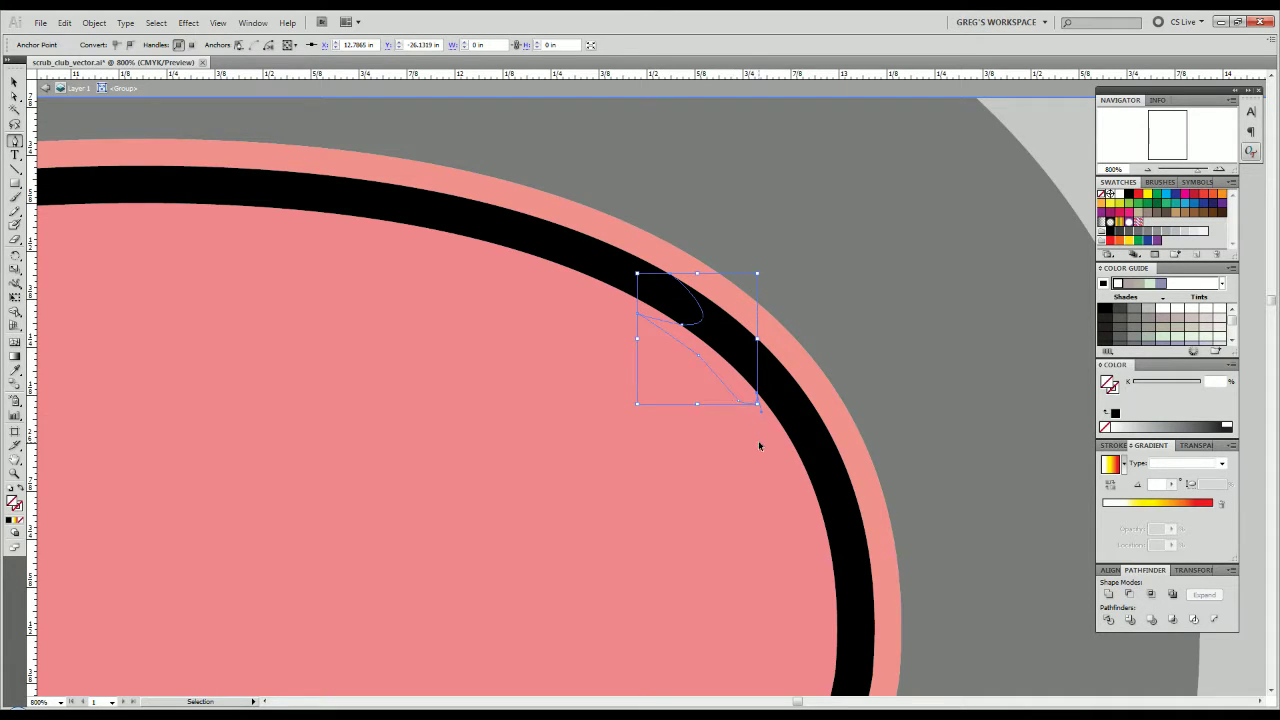
pyautogui.press('z')
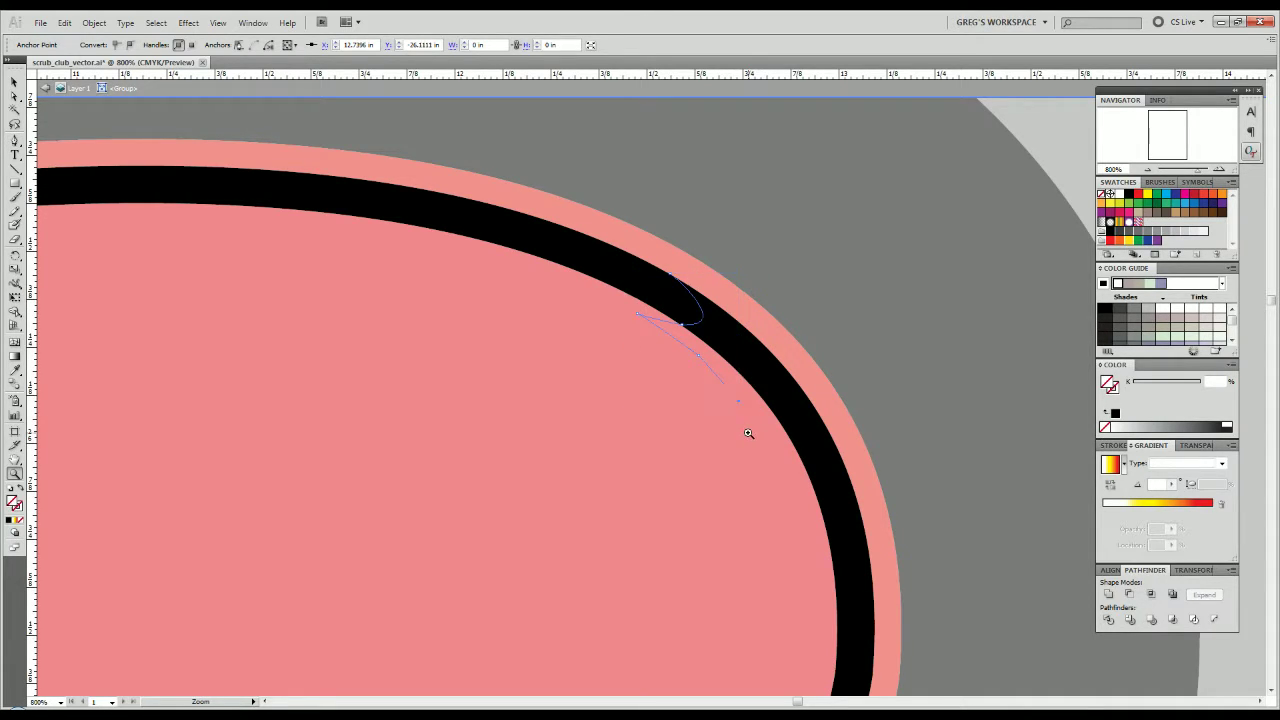
# Finish the cutting path with a second curve across the bevel slightly farther down the bowl, closing it outside at the starting point.
pyautogui.press('p')
pyautogui.click(761, 426)
pyautogui.click(787, 435)
pyautogui.moveTo(764, 346); pyautogui.dragTo(744, 318)
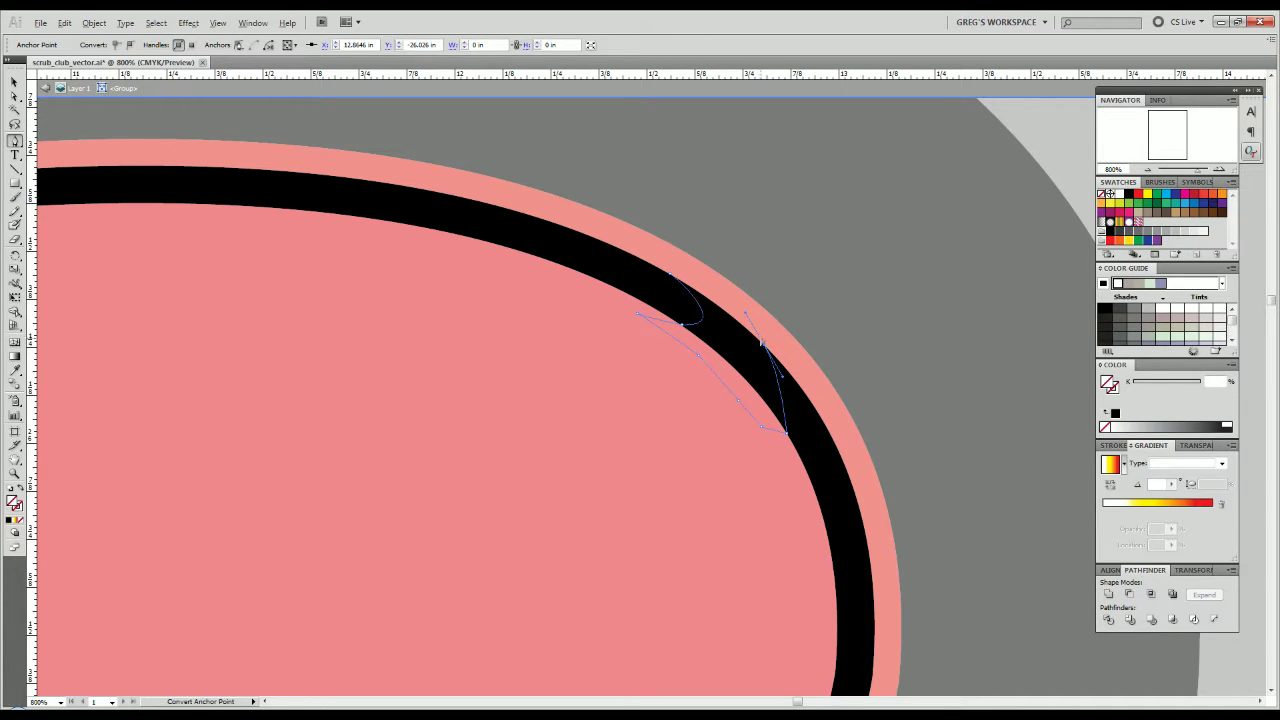
pyautogui.click(737, 293)
pyautogui.moveTo(670, 274); pyautogui.dragTo(664, 285)
# Divide the B's upper bowl bevel with the cutting path, ungroup the result, and delete the section between the two curves.
pyautogui.press('v')
pyautogui.keyDown('shift'); pyautogui.click(732, 351); pyautogui.keyUp('shift')
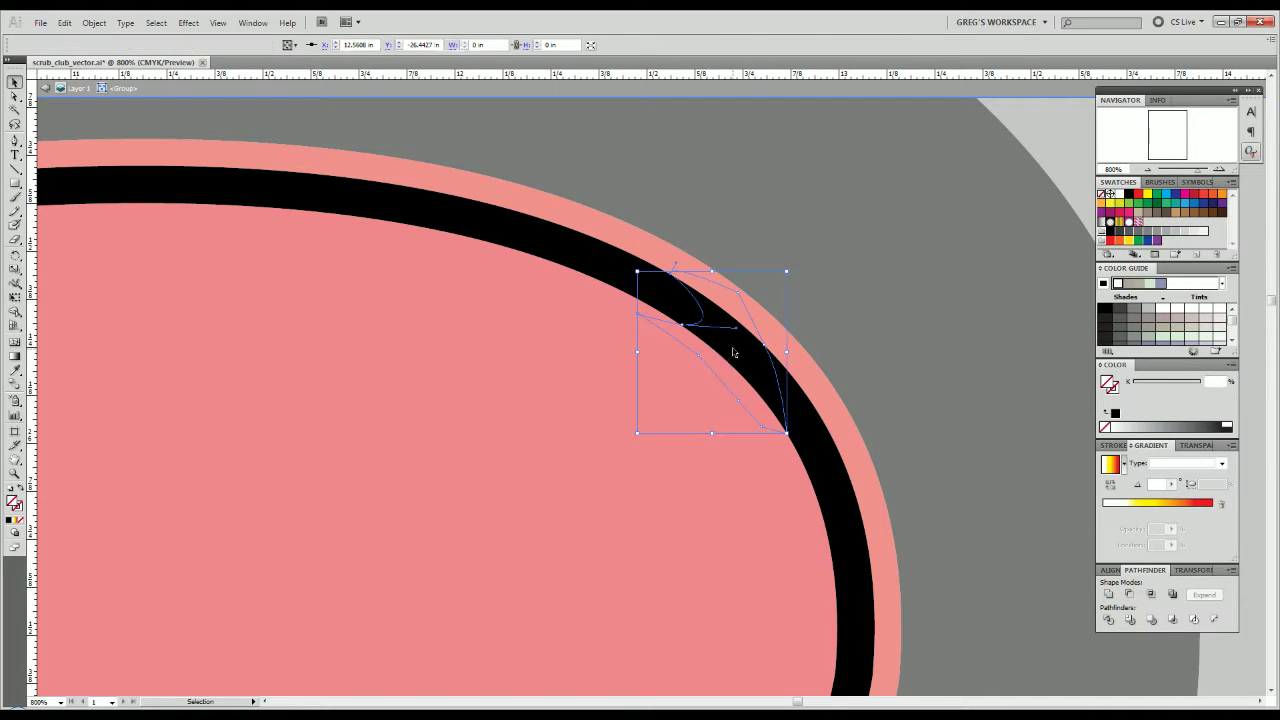
pyautogui.click(1107, 620)
pyautogui.rightClick(793, 461)
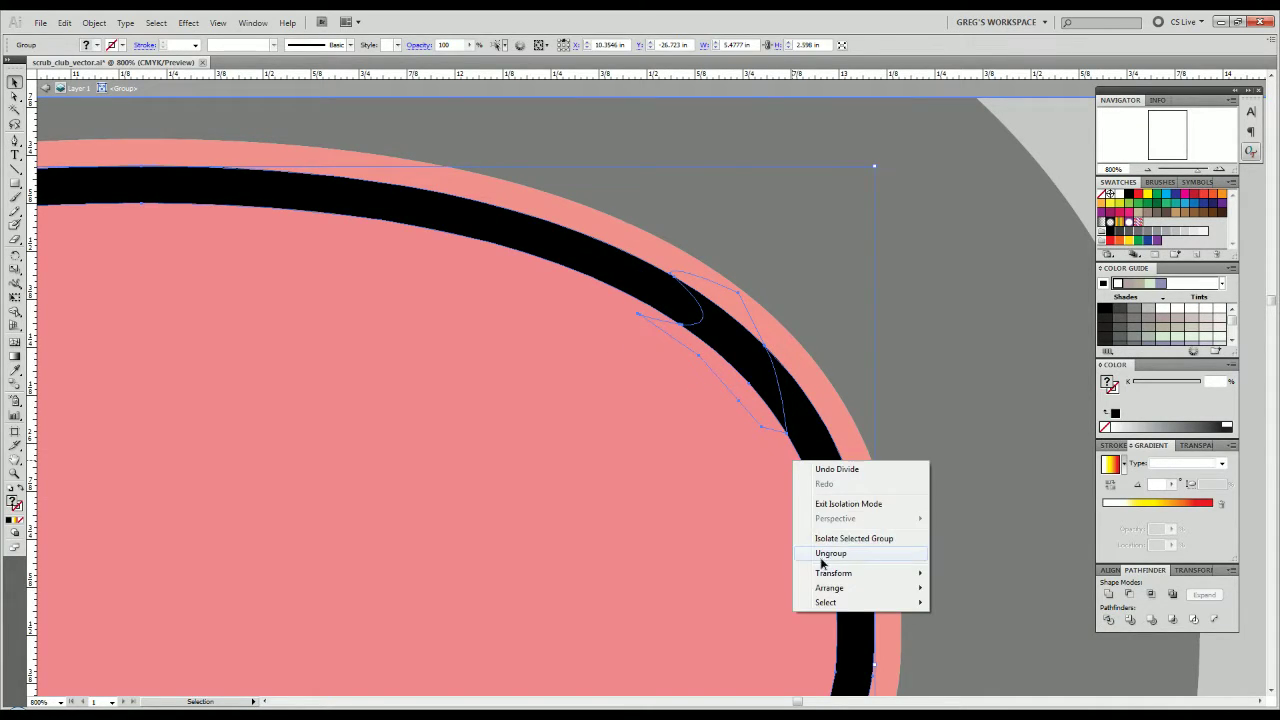
pyautogui.click(828, 554)
pyautogui.click(718, 353)
pyautogui.click(656, 320)
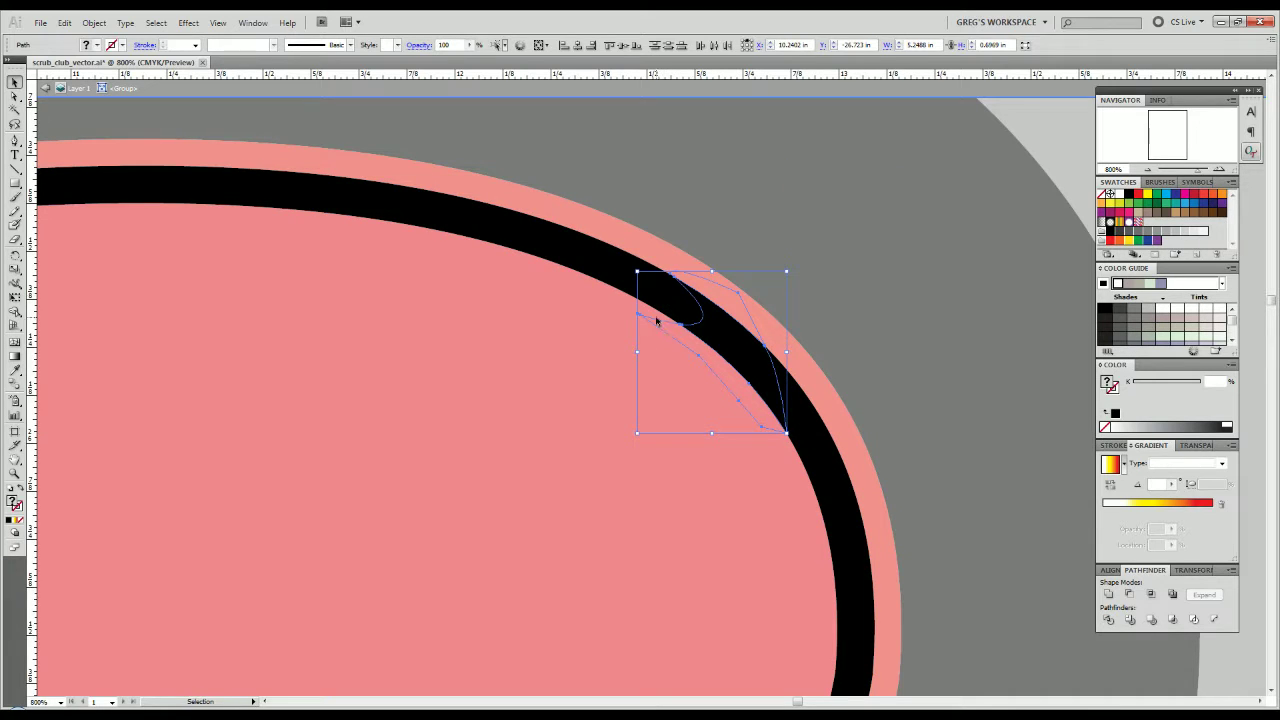
pyautogui.press('Delete')
# Fill the B's long top bevel with the white sampled from its jagged edge.
pyautogui.scroll(-4, 618, 577)
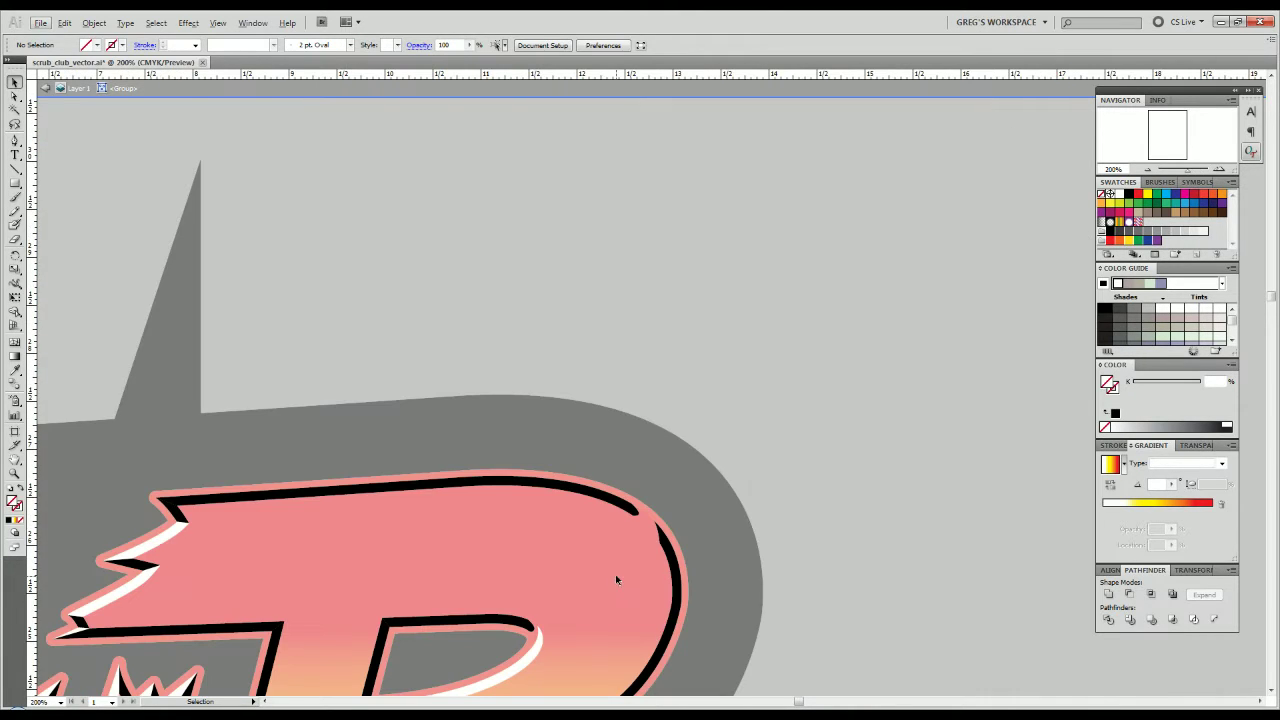
pyautogui.click(615, 504)
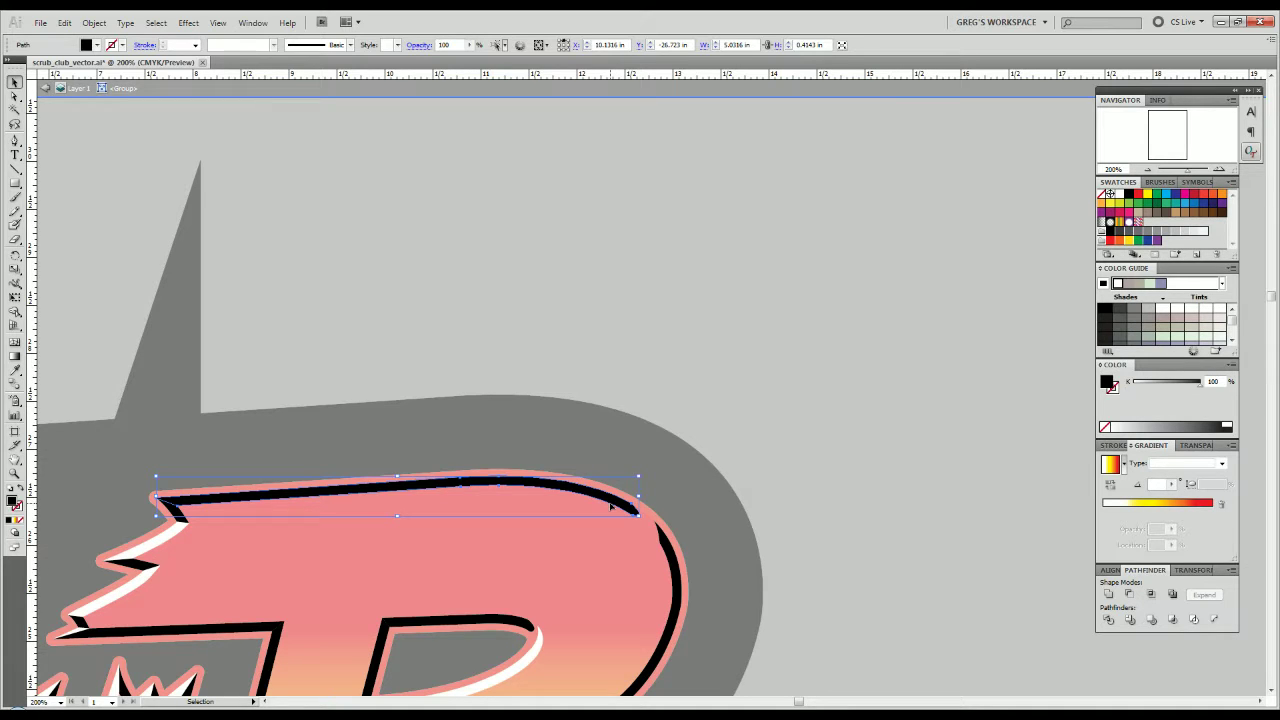
pyautogui.press('i')
pyautogui.click(168, 534)
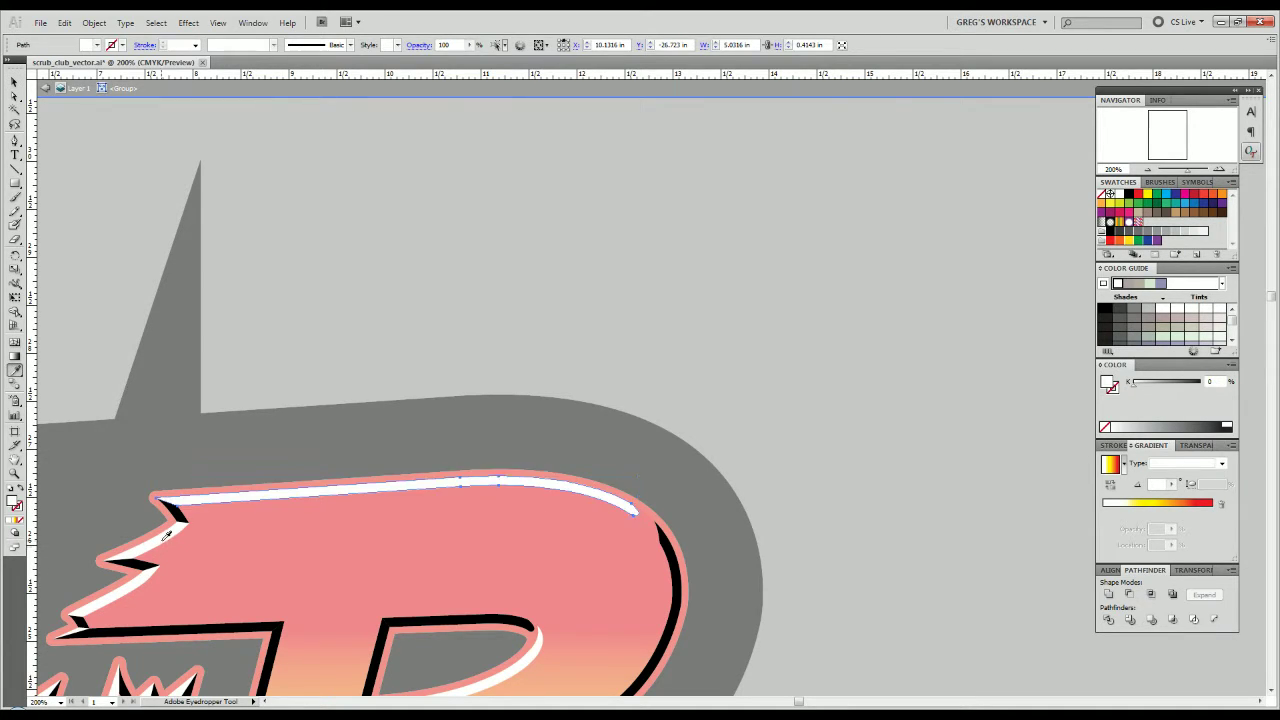
pyautogui.press('v')
pyautogui.moveTo(573, 500); pyautogui.dragTo(669, 317)
pyautogui.click(724, 516)
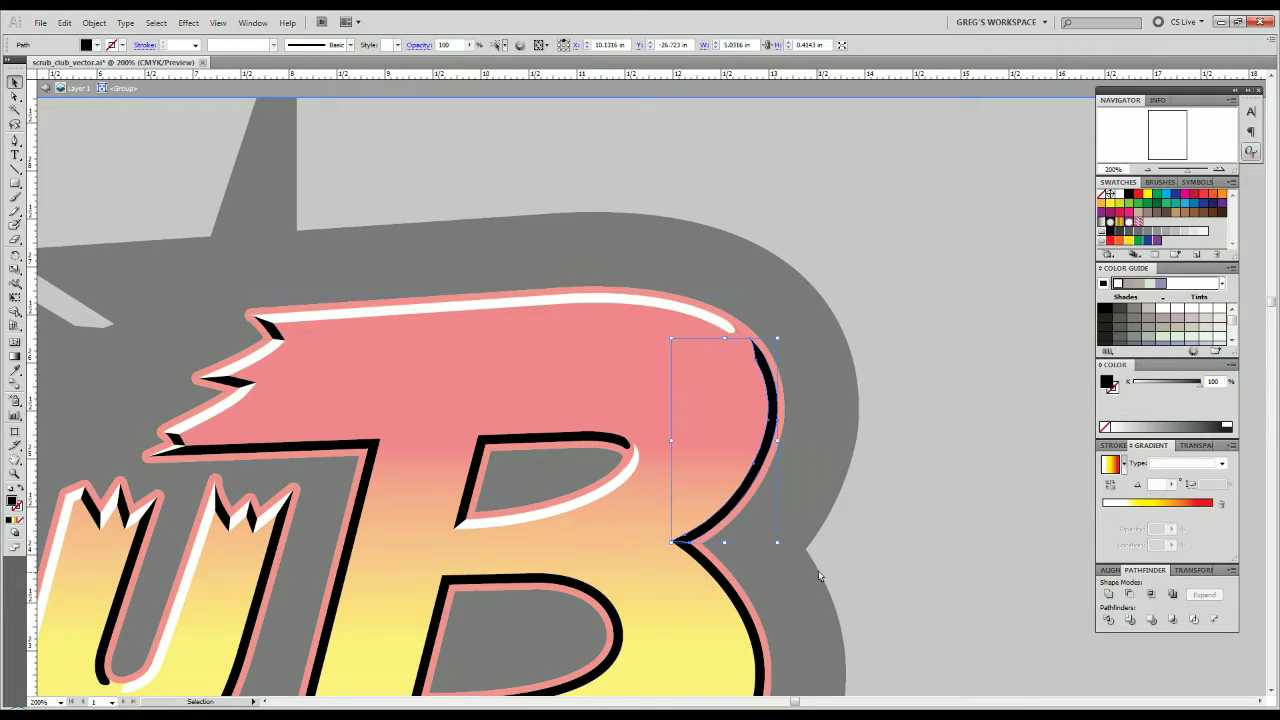
pyautogui.click(822, 574)
# Fill the long bevel along the outer edge of the B's stem with the white sampled from the upper counter's bevel.
pyautogui.moveTo(830, 550); pyautogui.dragTo(929, 435)
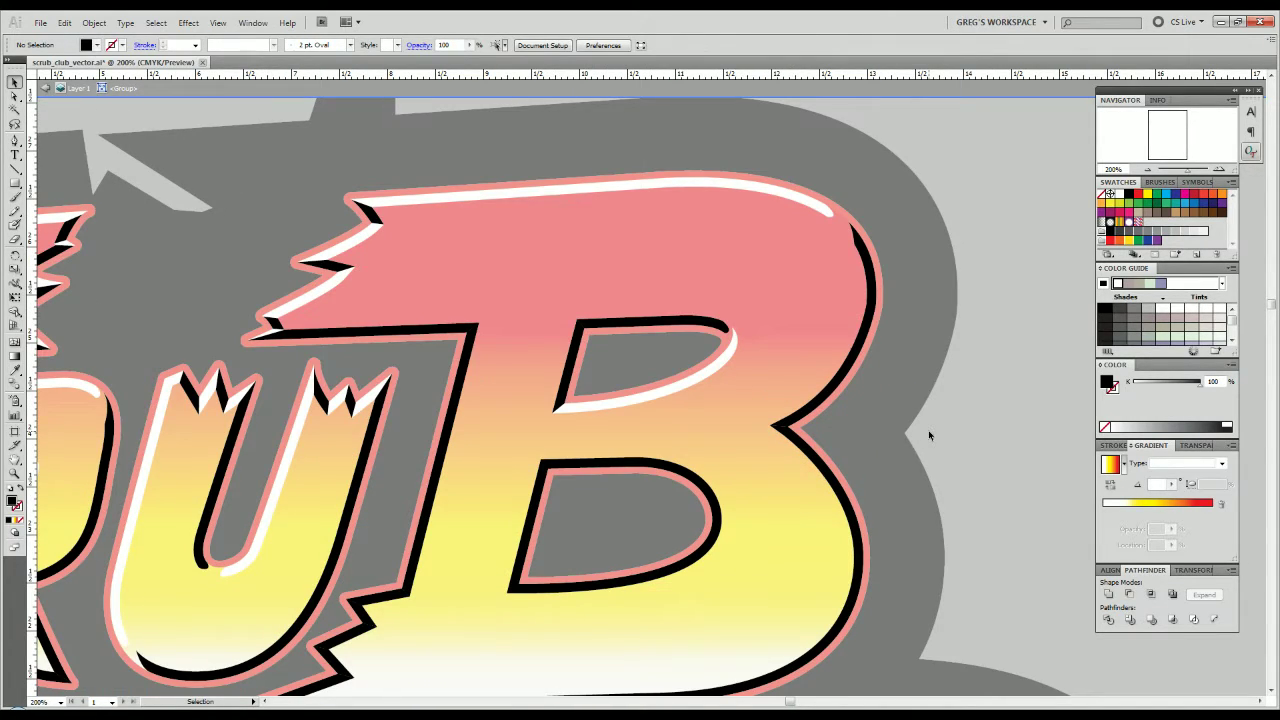
pyautogui.click(460, 385)
pyautogui.press('i')
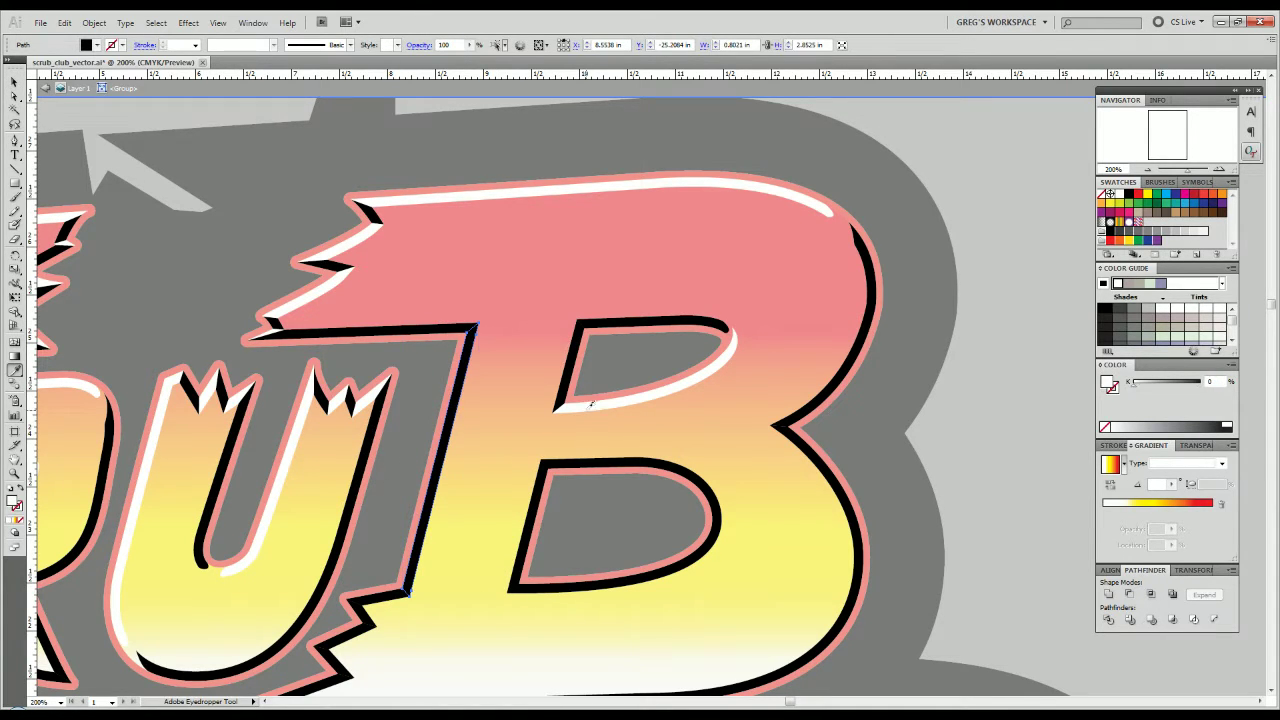
pyautogui.click(587, 404)
pyautogui.press('v')
# Fill the short slanted bevel at the foot of the B's stem with the white sampled from the stem's bevel.
pyautogui.scroll(2, 392, 596)
pyautogui.moveTo(368, 607); pyautogui.dragTo(457, 505)
pyautogui.click(458, 496)
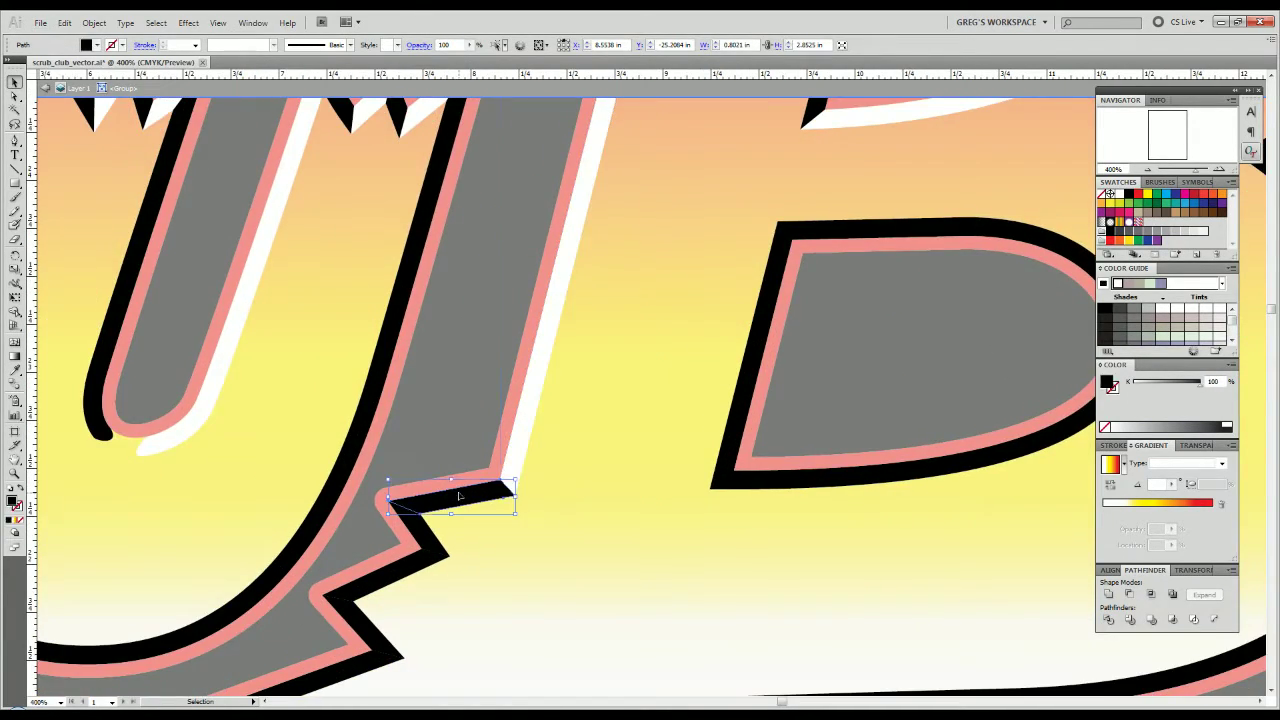
pyautogui.press('i')
pyautogui.click(518, 445)
pyautogui.press('v')
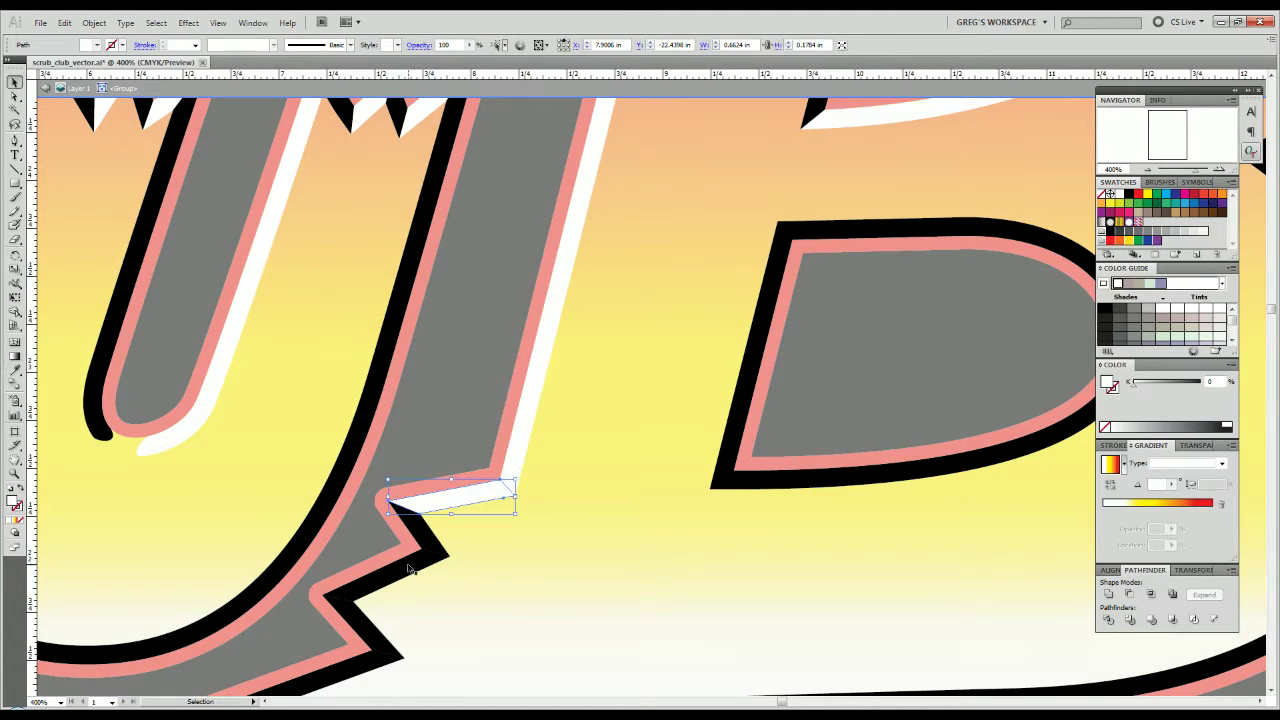
# Fill the two remaining slanted bevels on the B's lower jagged edge with the white sampled from the bevel above them.
pyautogui.click(411, 566)
pyautogui.moveTo(411, 566); pyautogui.dragTo(491, 454)
pyautogui.keyDown('shift'); pyautogui.click(419, 561); pyautogui.keyUp('shift')
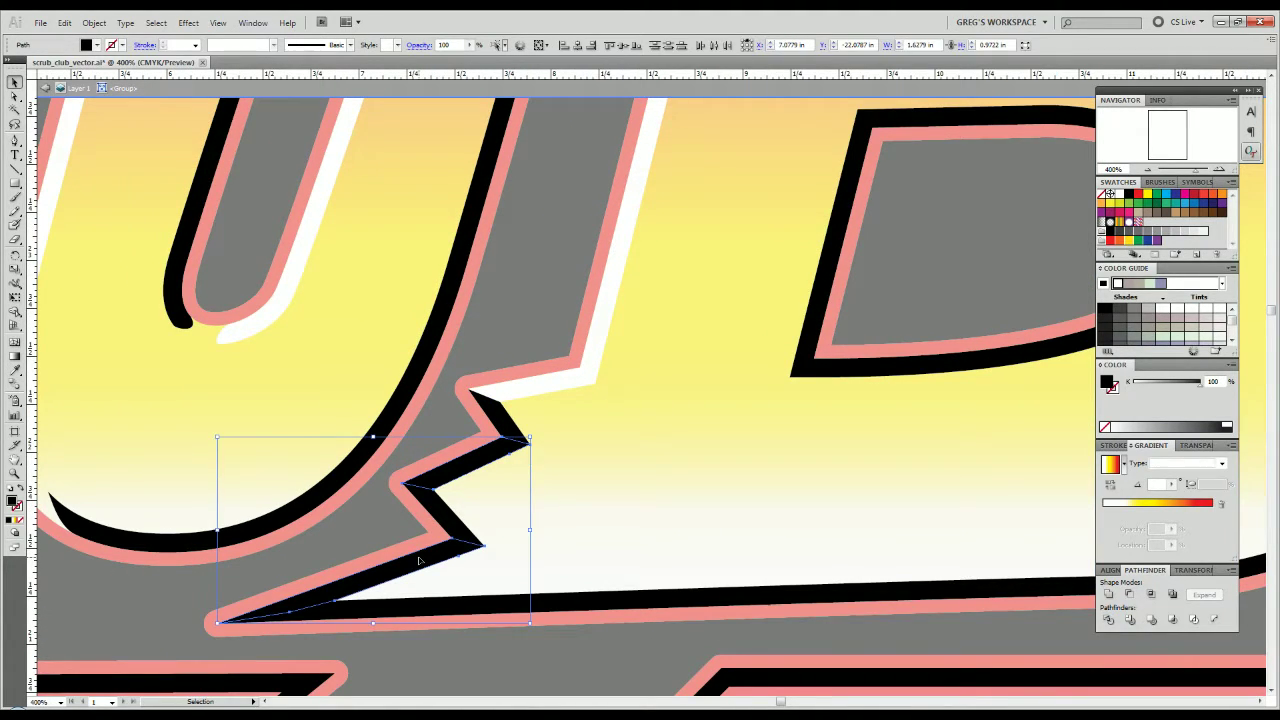
pyautogui.press('i')
pyautogui.click(558, 381)
pyautogui.press('v')
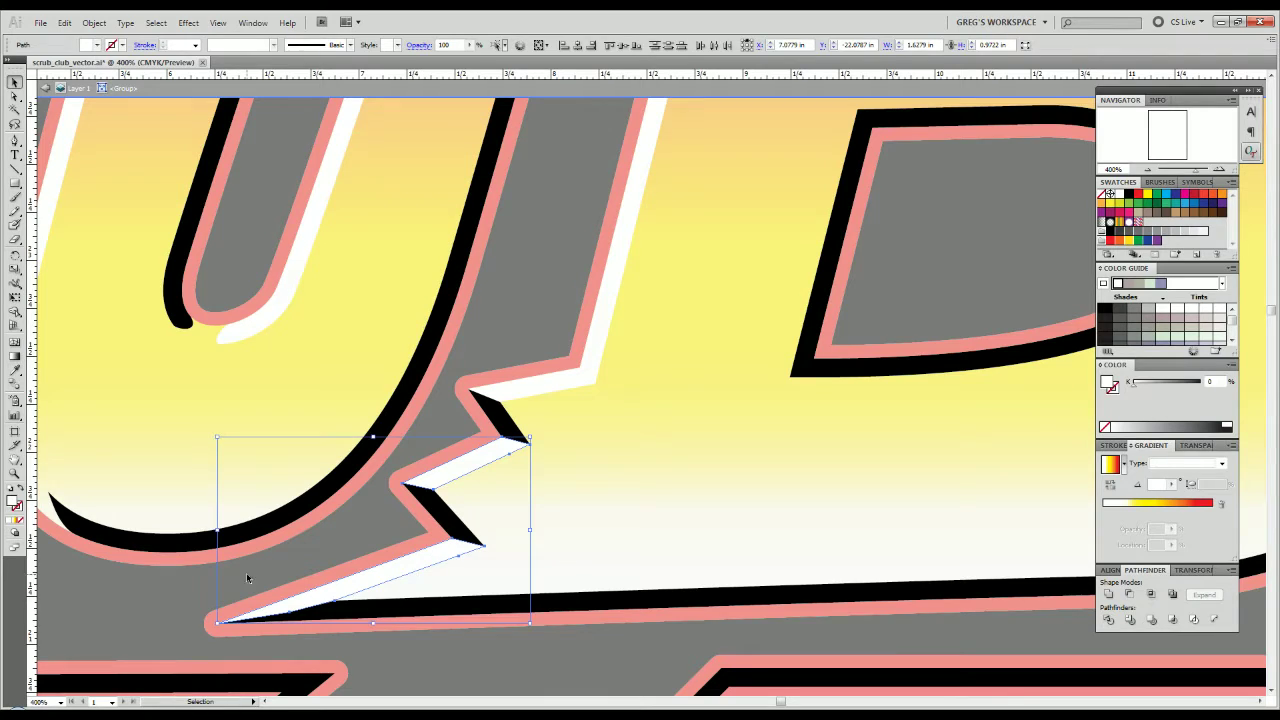
pyautogui.click(249, 577)
pyautogui.scroll(-3, 335, 574)
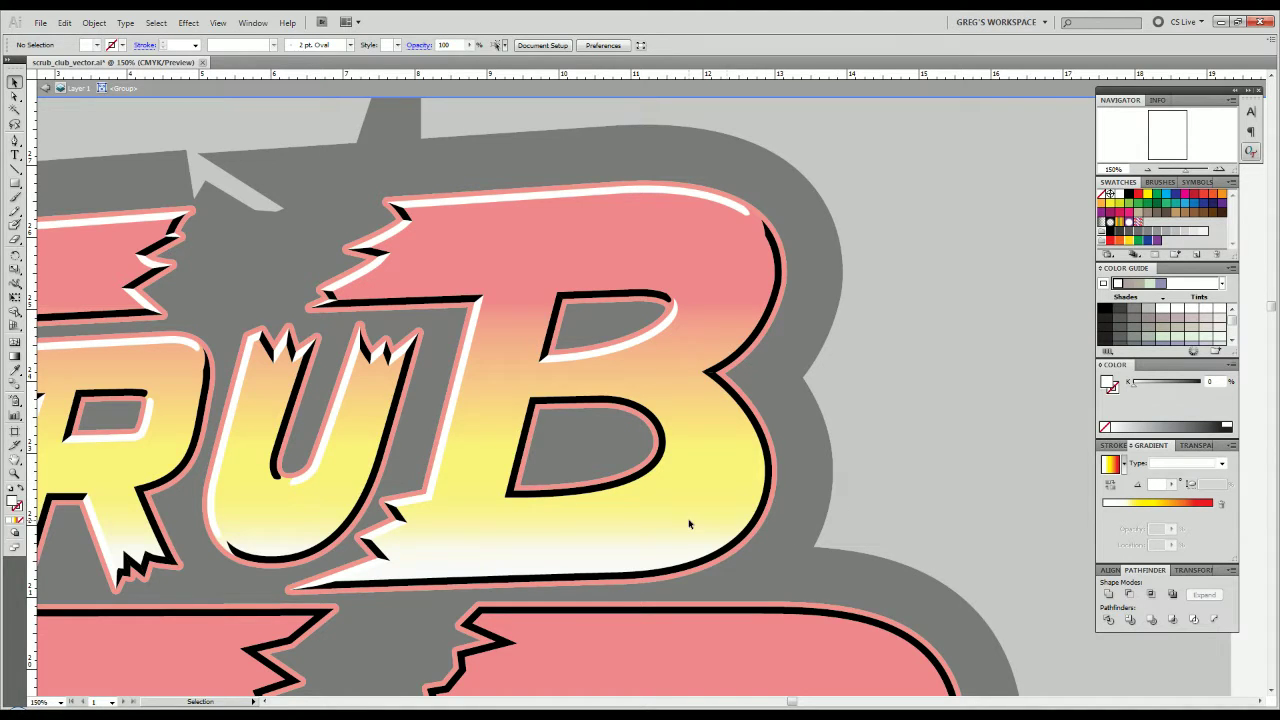
# Examine the black bevels around the B's lower counter, along its outer bowls and at the notch between them.
pyautogui.scroll(2, 689, 524)
pyautogui.click(456, 328)
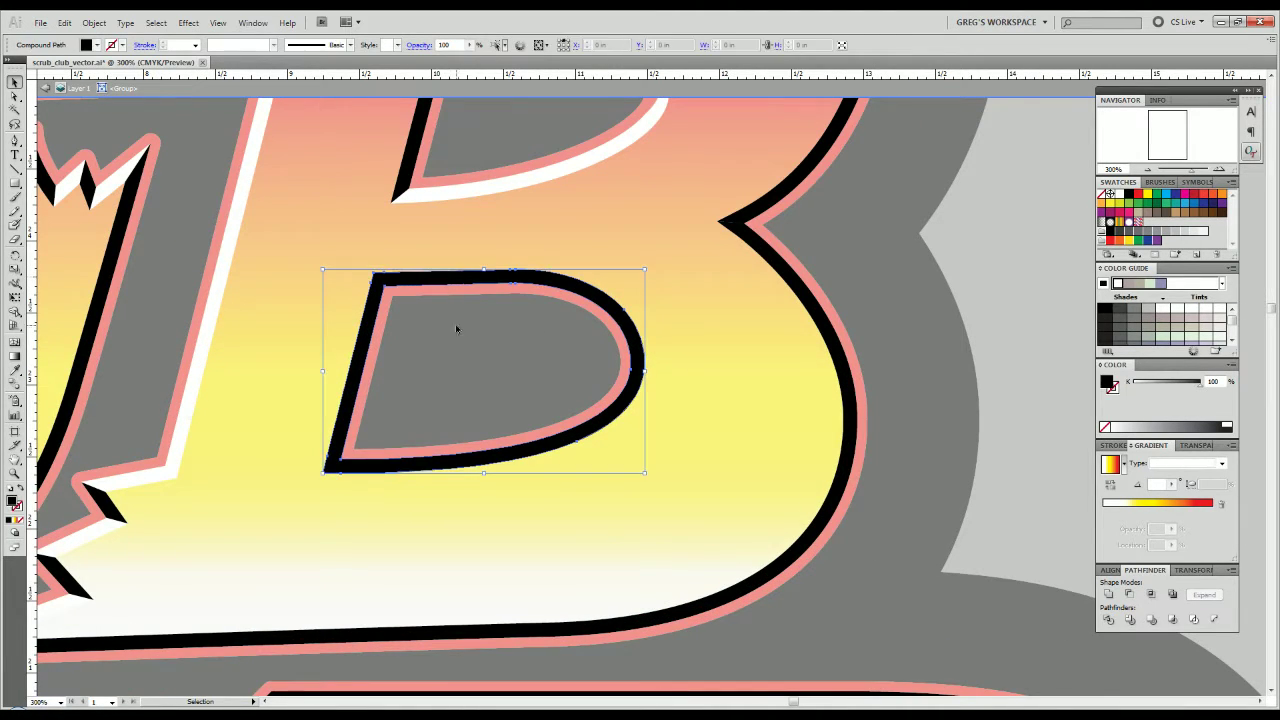
pyautogui.click(477, 346)
pyautogui.press('space')
pyautogui.moveTo(553, 355); pyautogui.dragTo(624, 302)
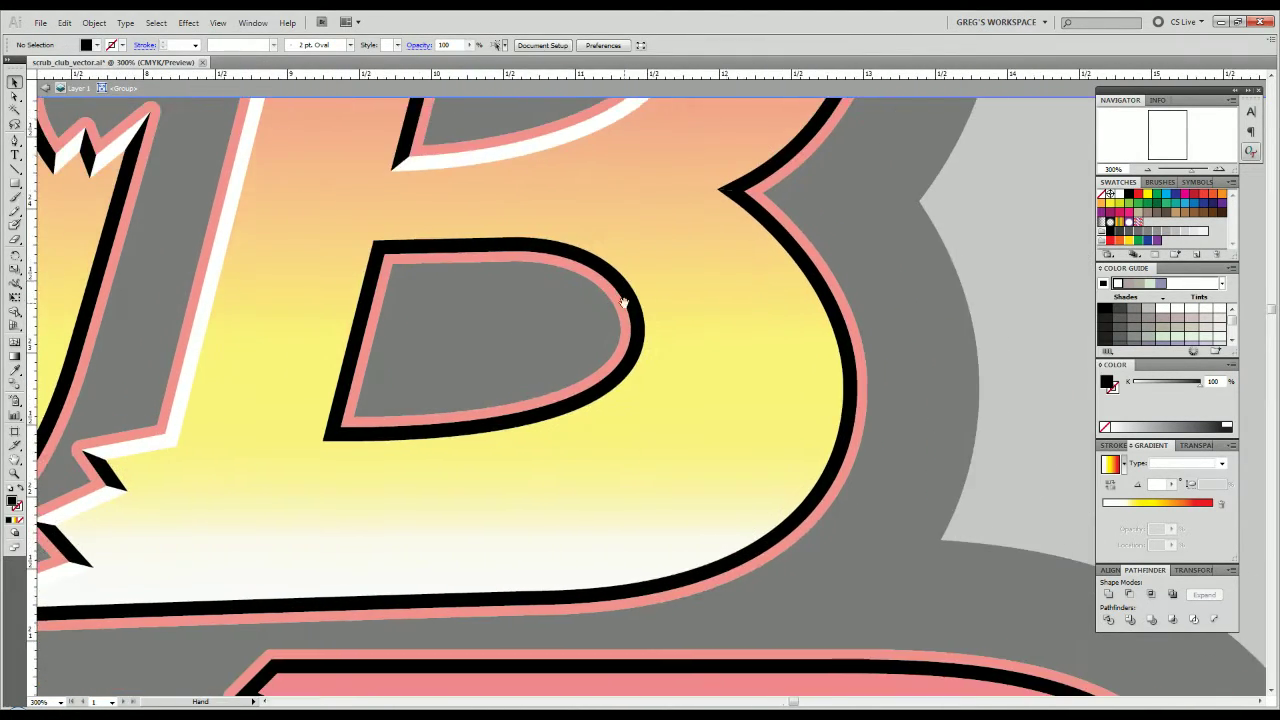
pyautogui.click(793, 246)
pyautogui.press('space')
pyautogui.moveTo(849, 281); pyautogui.dragTo(821, 410)
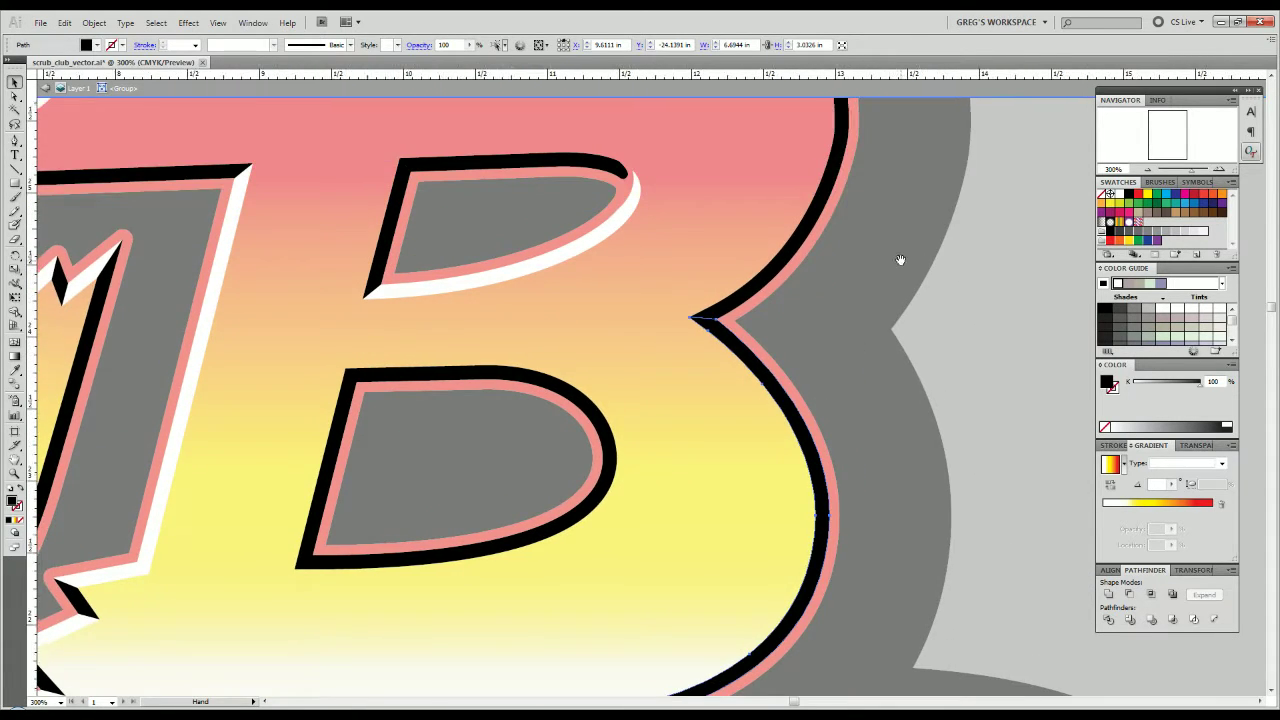
pyautogui.moveTo(900, 260); pyautogui.dragTo(844, 425)
pyautogui.press('v')
pyautogui.click(785, 266)
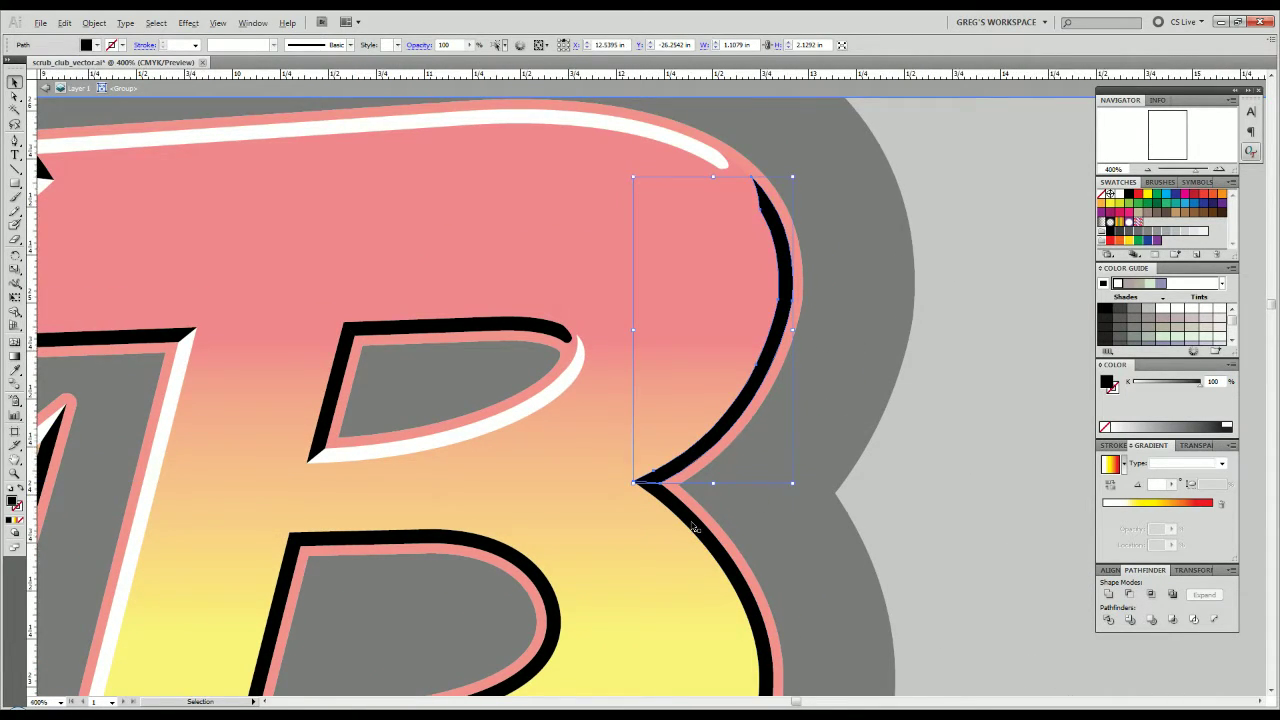
pyautogui.scroll(2, 694, 521)
pyautogui.click(788, 479)
pyautogui.scroll(-2, 780, 480)
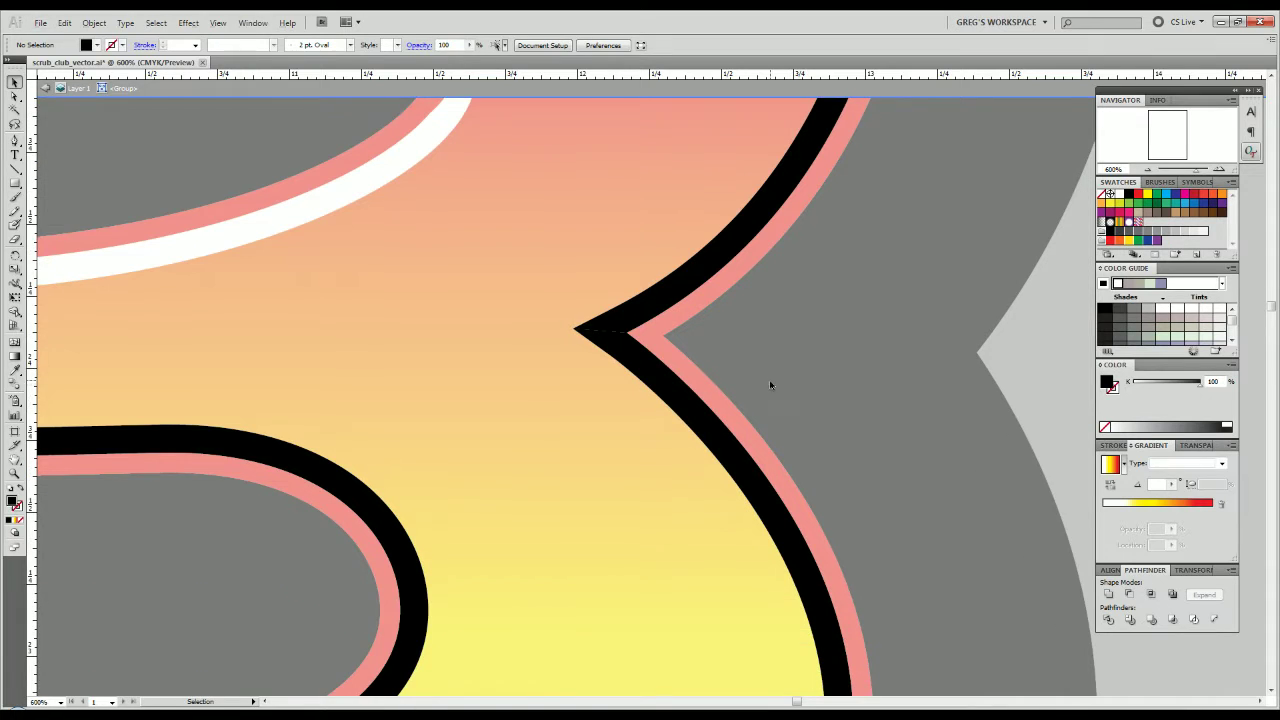
pyautogui.scroll(-1, 457, 400)
pyautogui.scroll(-1, 456, 404)
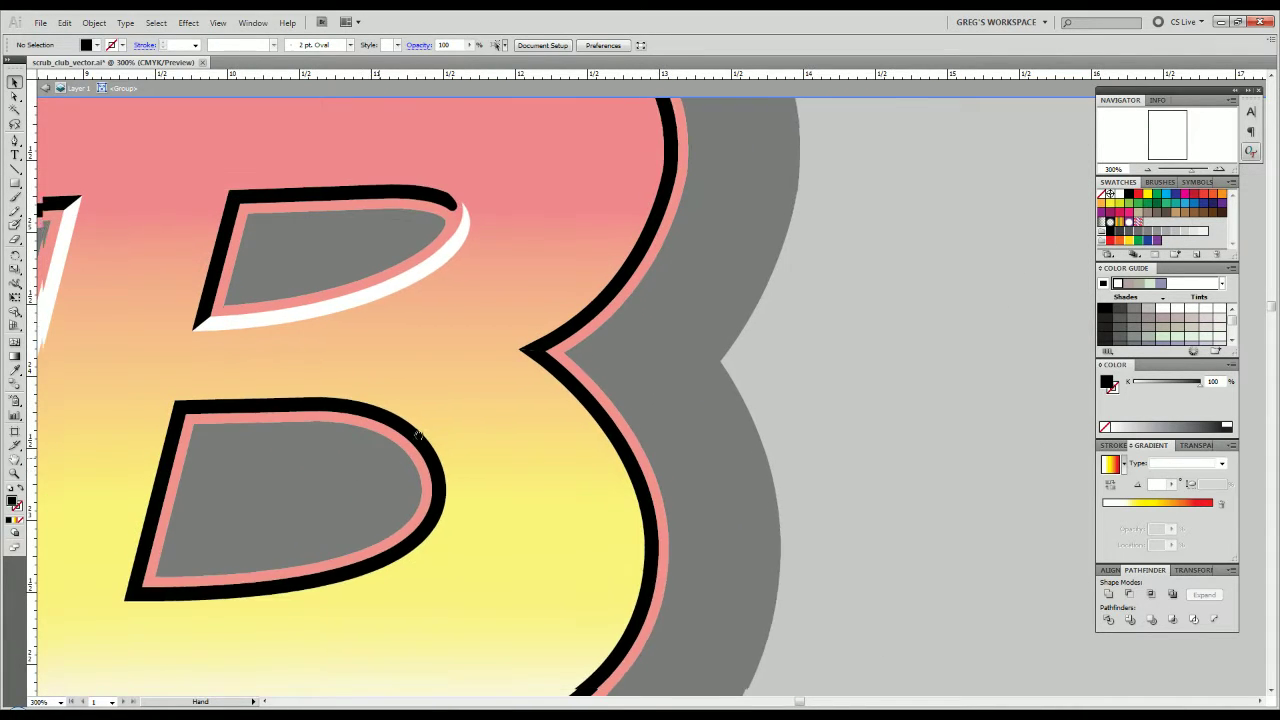
# In outline view, start a Pen cutting path diagonally across the upper-left corner of the B's lower counter bevel.
pyautogui.moveTo(368, 468); pyautogui.dragTo(508, 406)
pyautogui.click(347, 362)
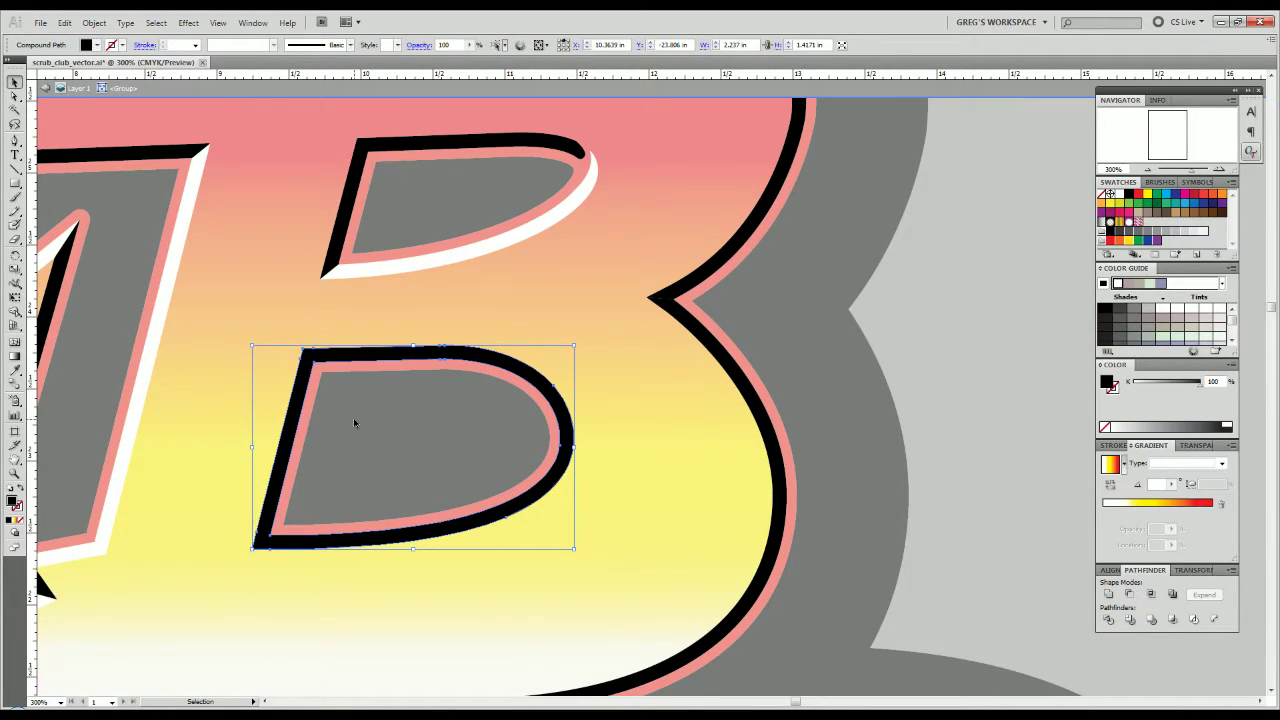
pyautogui.hotkey('ctrl', 'y')
pyautogui.hotkey('shift', 'c')
pyautogui.scroll(3, 294, 349)
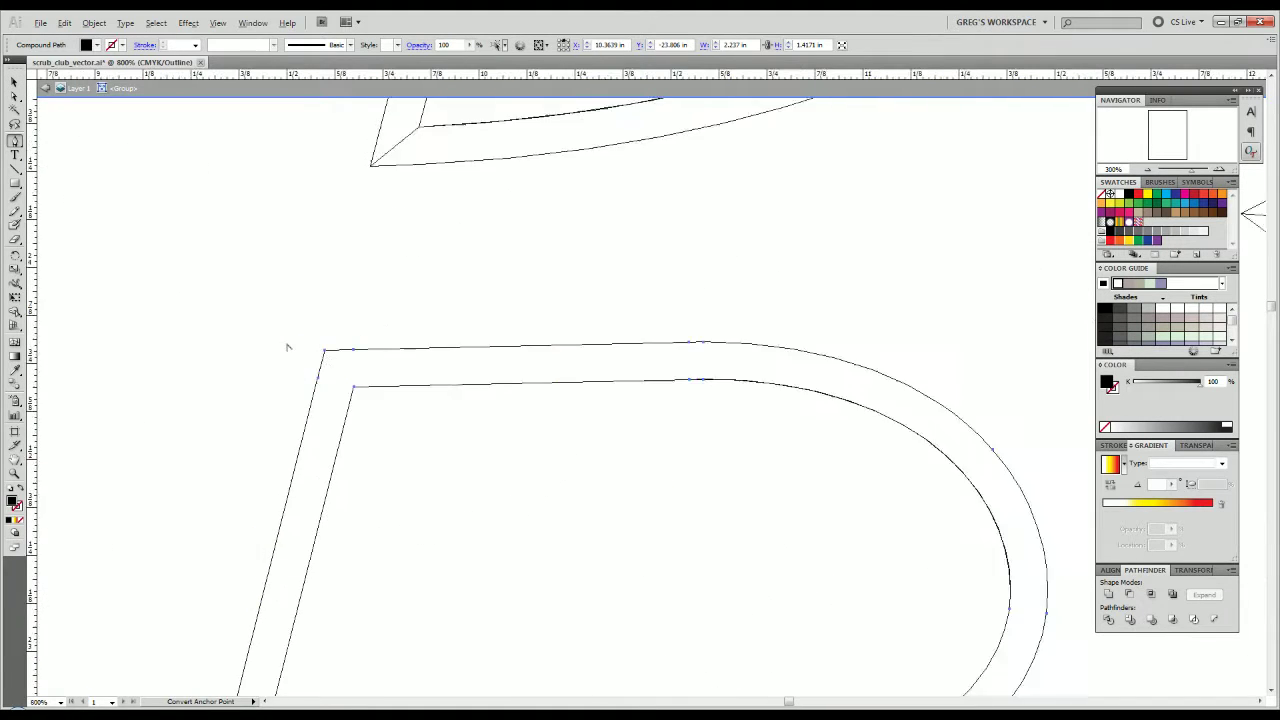
pyautogui.scroll(1, 288, 347)
pyautogui.click(327, 327)
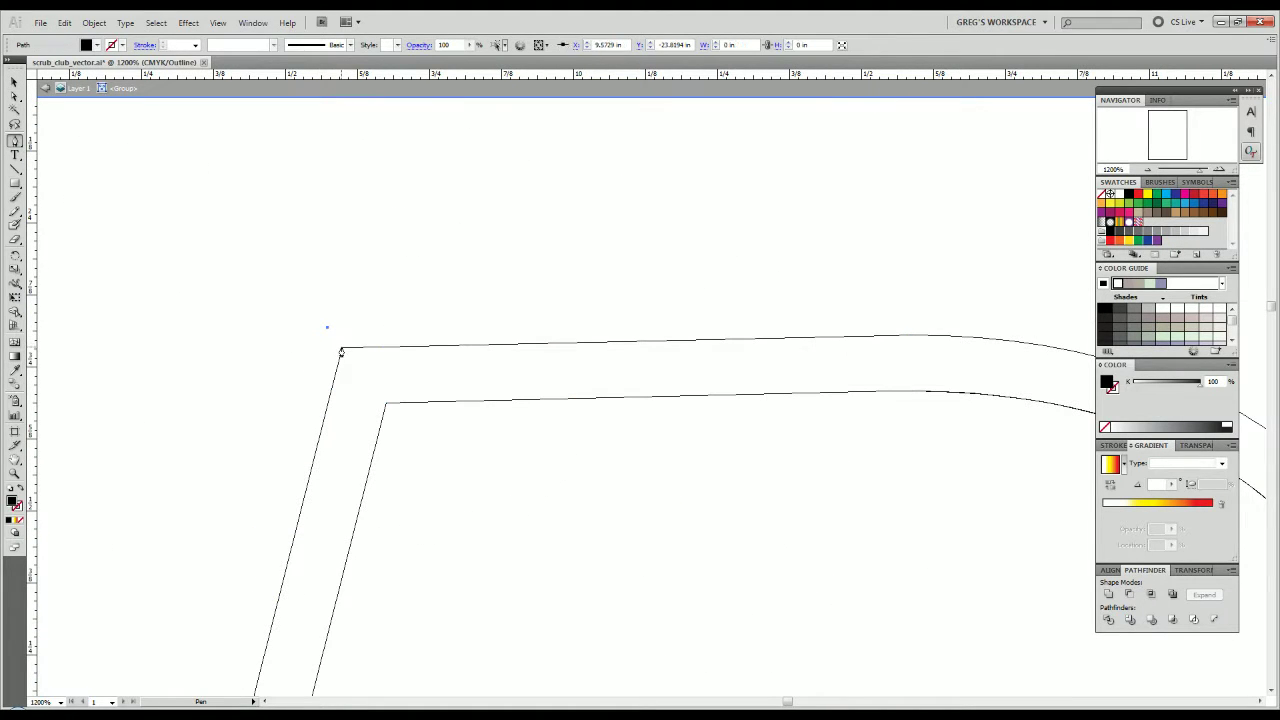
pyautogui.click(341, 349)
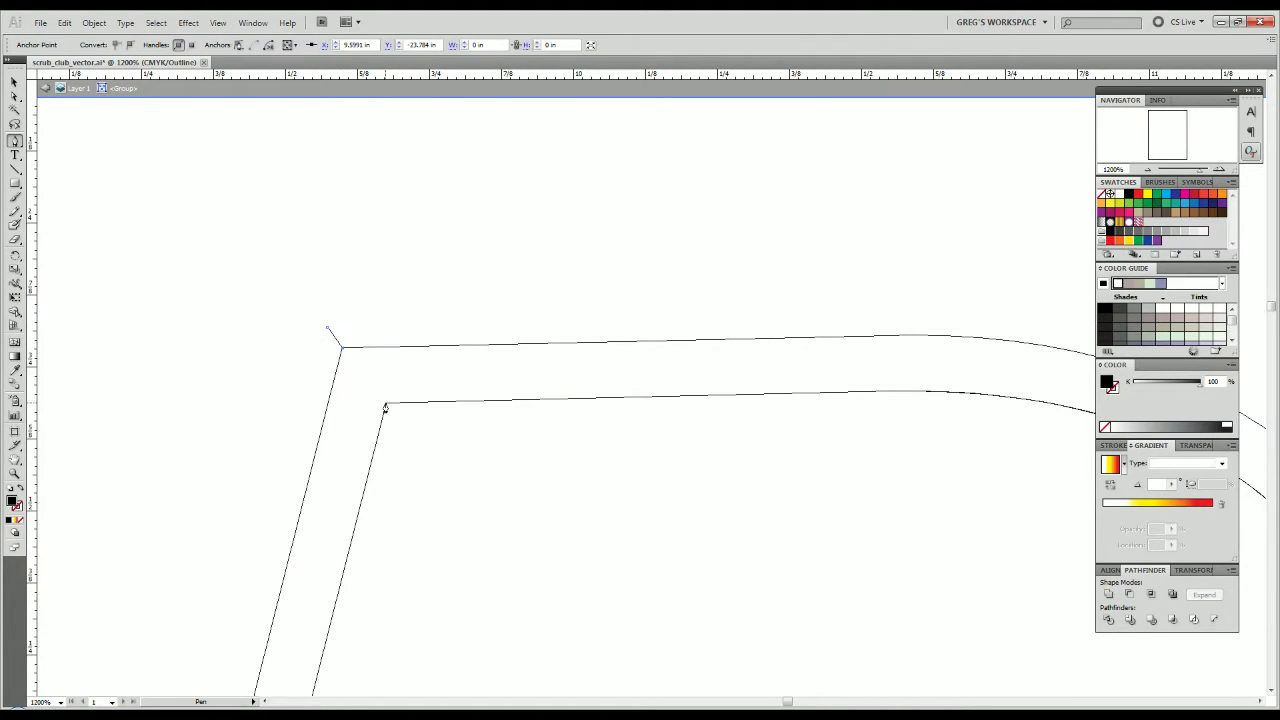
pyautogui.moveTo(385, 408); pyautogui.dragTo(417, 451)
# Continue the cutting path diagonally across the lower counter bevel's lower-left corner and close it around the outside of the straight side.
pyautogui.scroll(-2, 420, 455)
pyautogui.moveTo(449, 517); pyautogui.dragTo(572, 271)
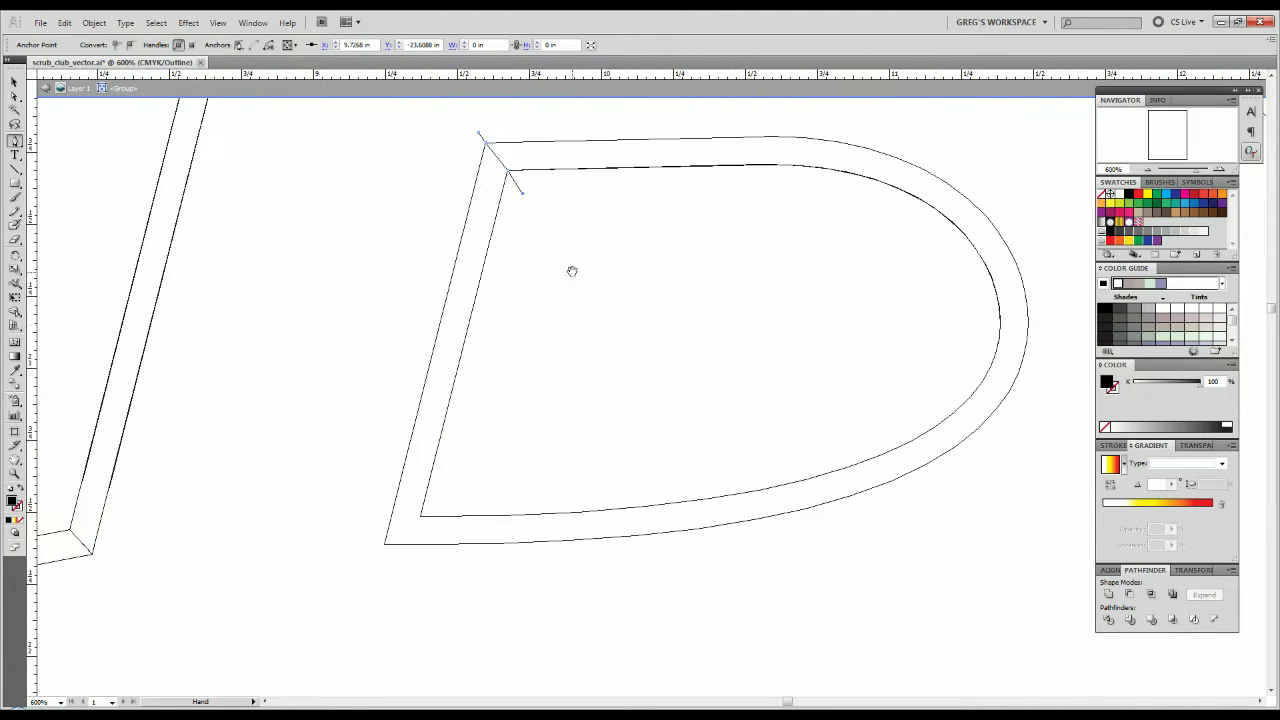
pyautogui.click(472, 468)
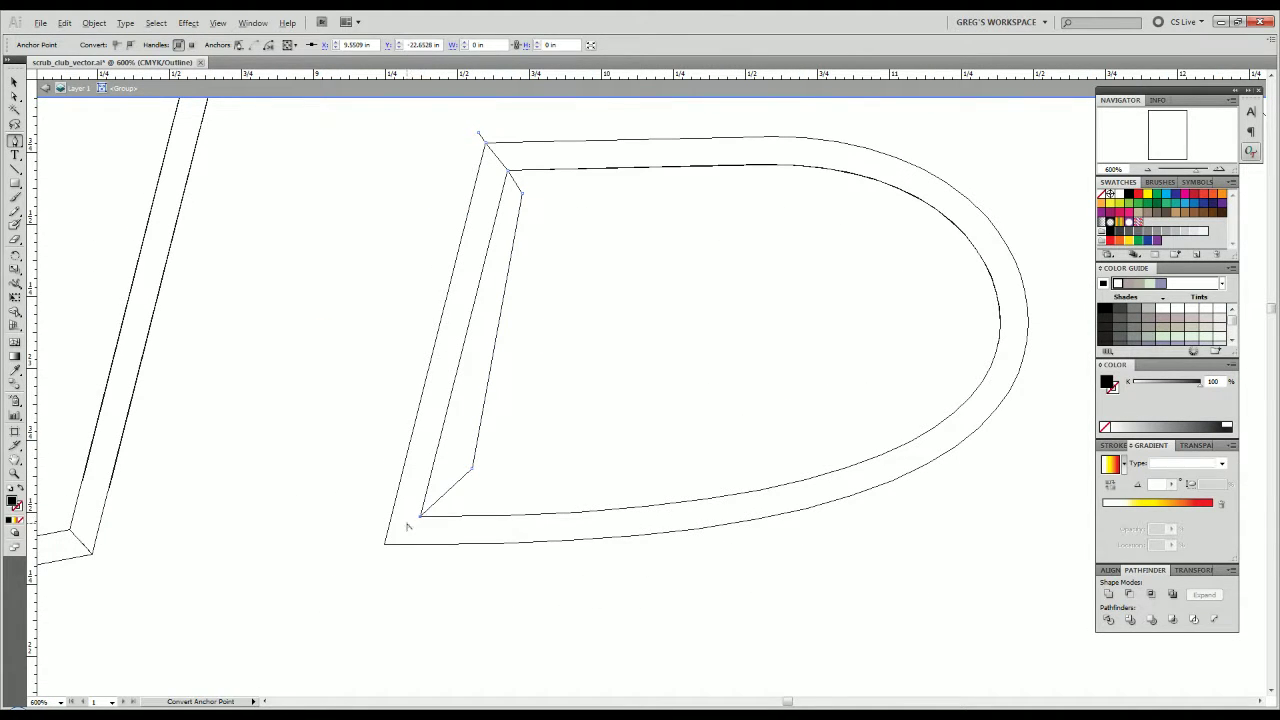
pyautogui.scroll(4, 418, 524)
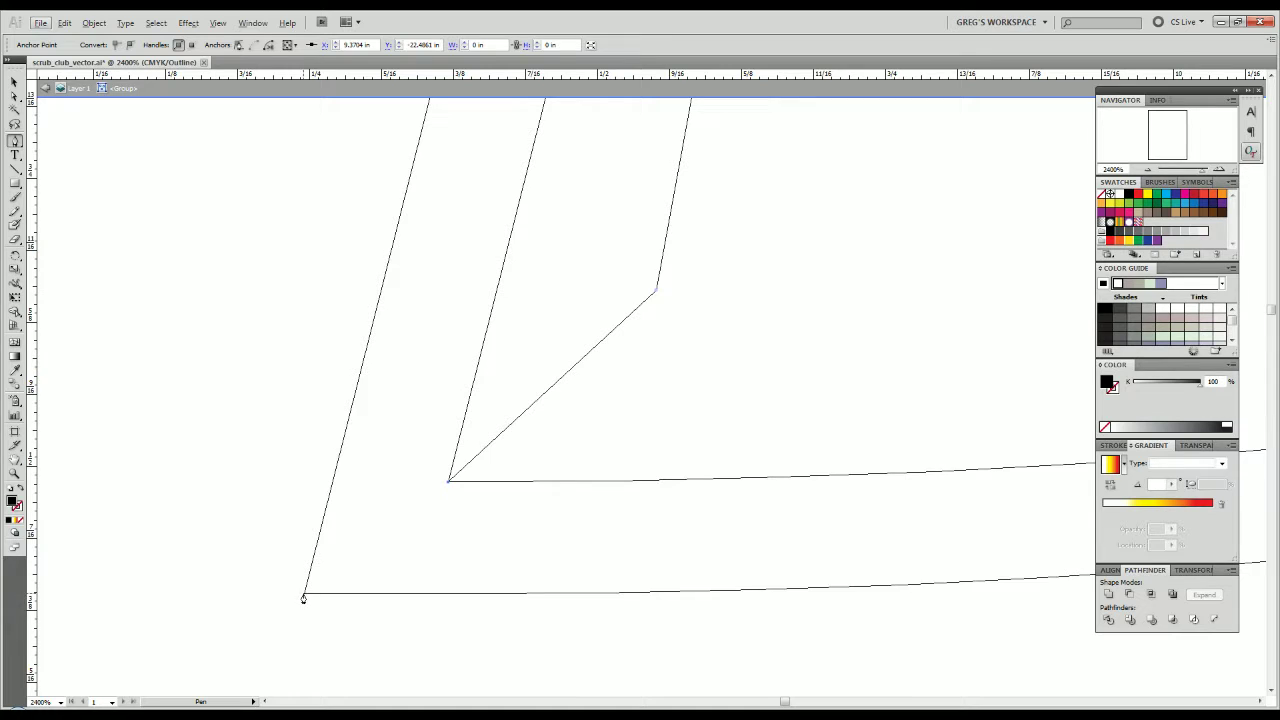
pyautogui.scroll(-4, 303, 598)
pyautogui.moveTo(296, 513); pyautogui.dragTo(305, 356)
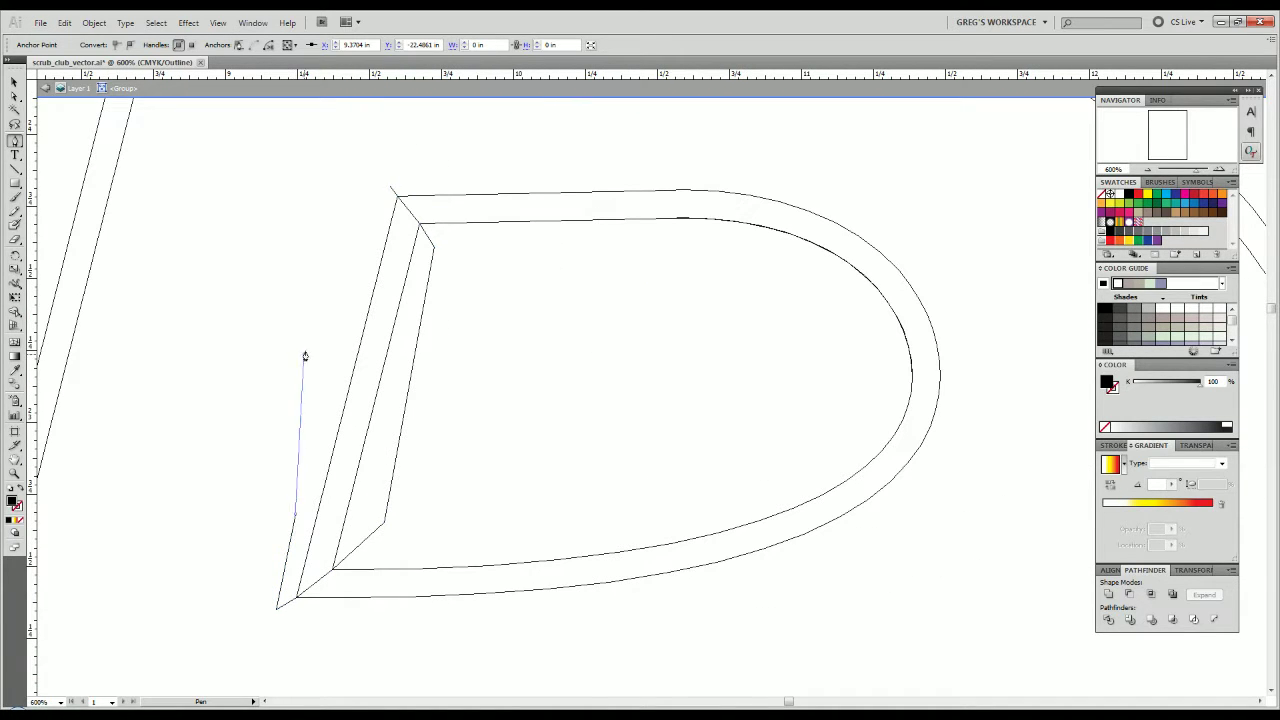
pyautogui.click(304, 354)
pyautogui.click(389, 187)
pyautogui.press('v')
pyautogui.click(288, 345)
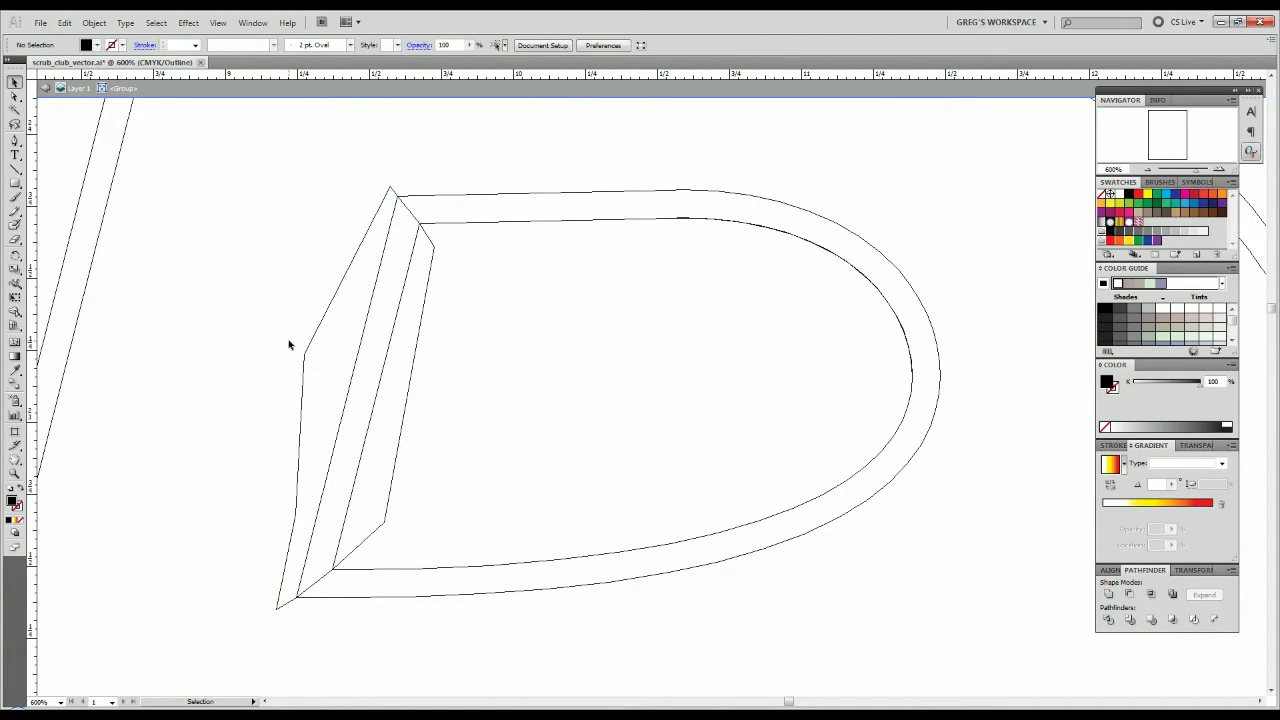
# Divide the B's lower counter bevel with the cutting path, ungroup the result, and delete the leftover pieces on both sides of the bevel.
pyautogui.hotkey('ctrl', 'y')
pyautogui.click(334, 360)
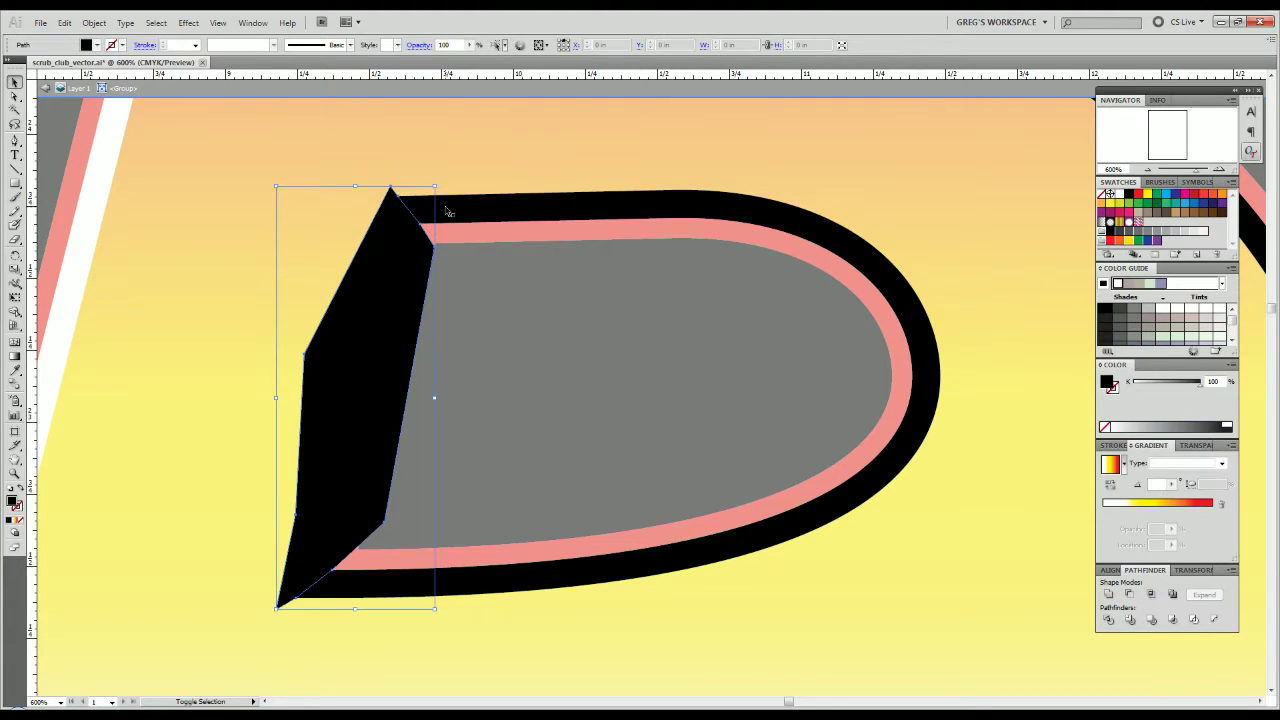
pyautogui.keyDown('shift'); pyautogui.click(470, 236); pyautogui.keyUp('shift')
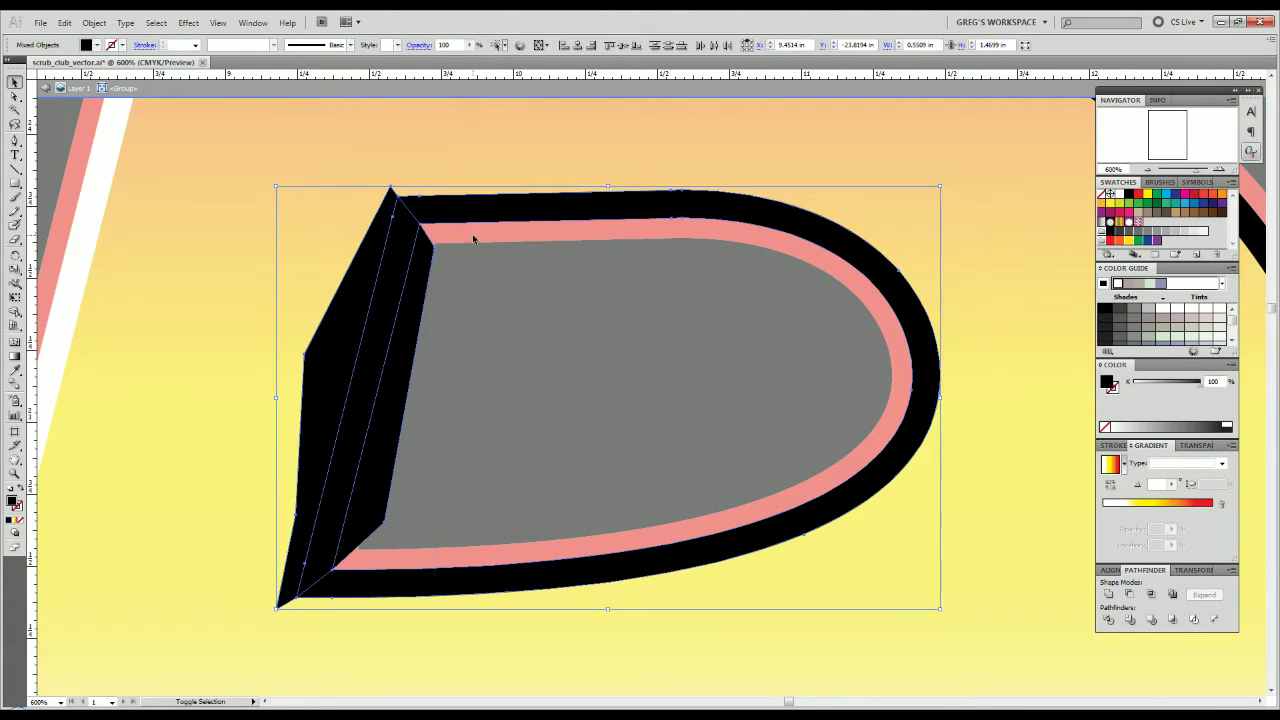
pyautogui.rightClick(825, 541)
pyautogui.click(870, 630)
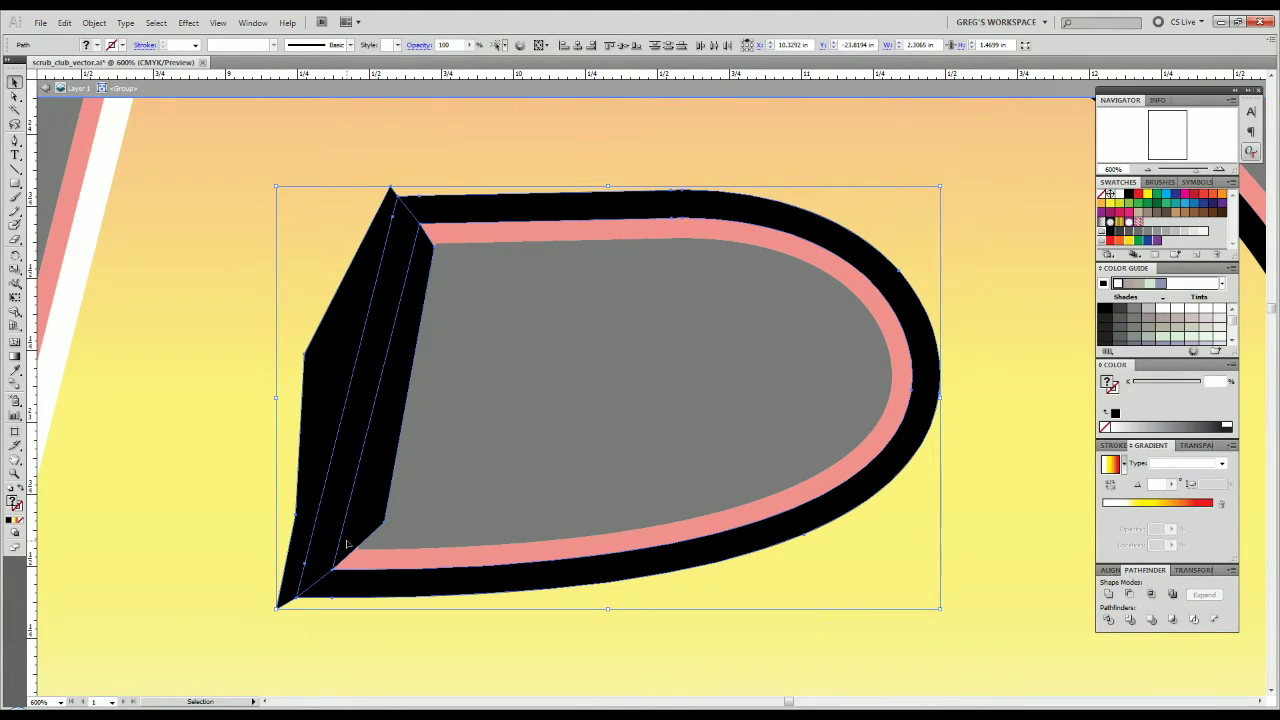
pyautogui.hotkey('ctrl', 'y')
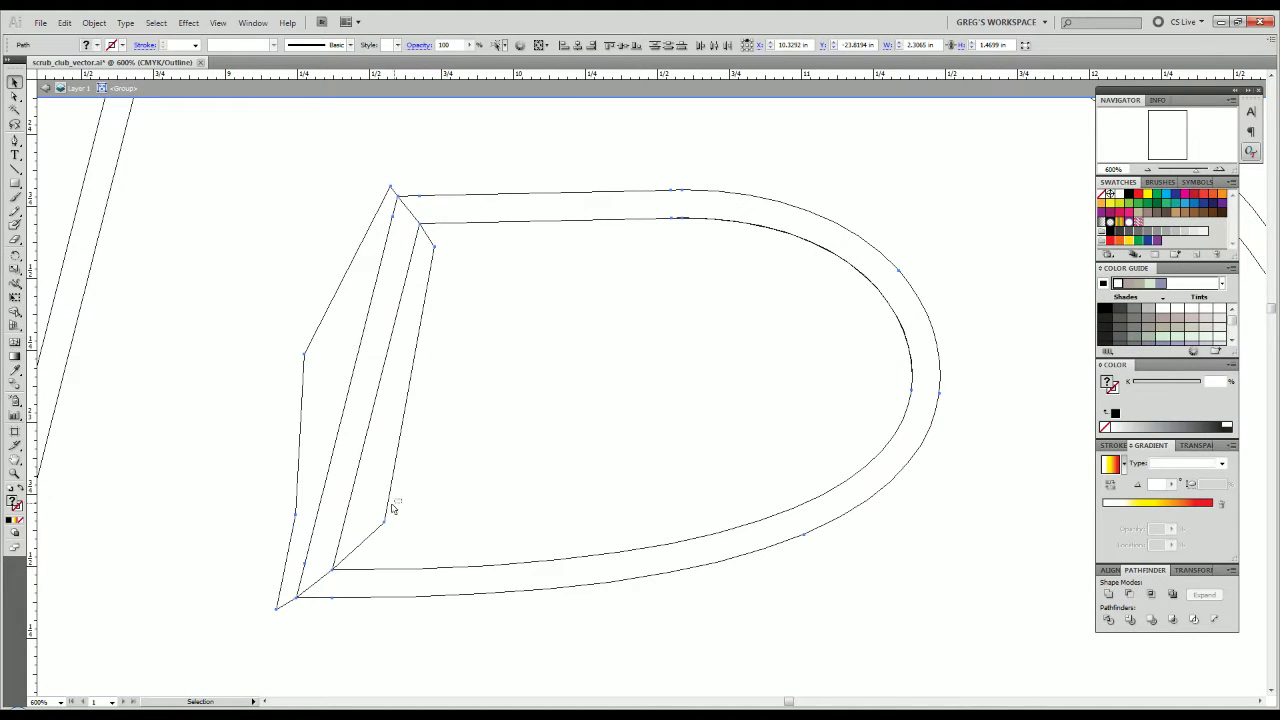
pyautogui.click(380, 518)
pyautogui.press('Delete')
pyautogui.moveTo(251, 310); pyautogui.dragTo(323, 375)
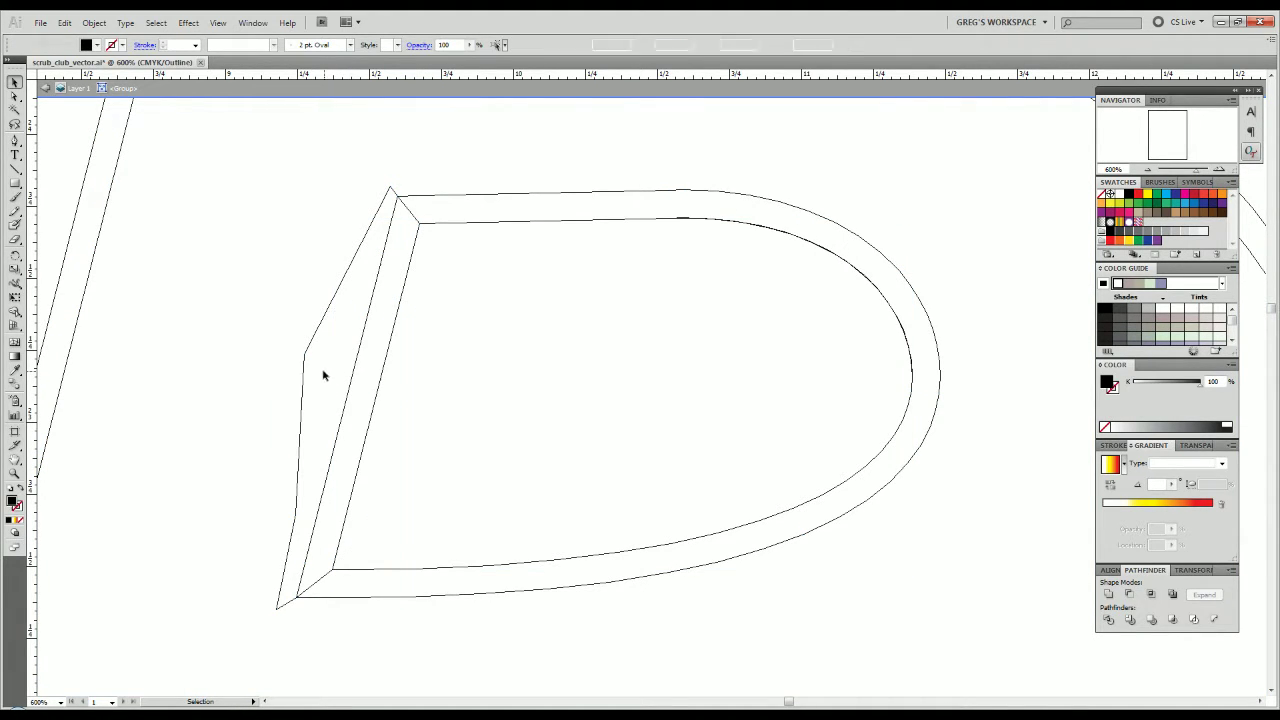
pyautogui.press('Delete')
# Draw a closed curved cutting path with the Pen tool across the upper-right curve of the B's lower counter bevel.
pyautogui.moveTo(788, 311); pyautogui.dragTo(673, 472)
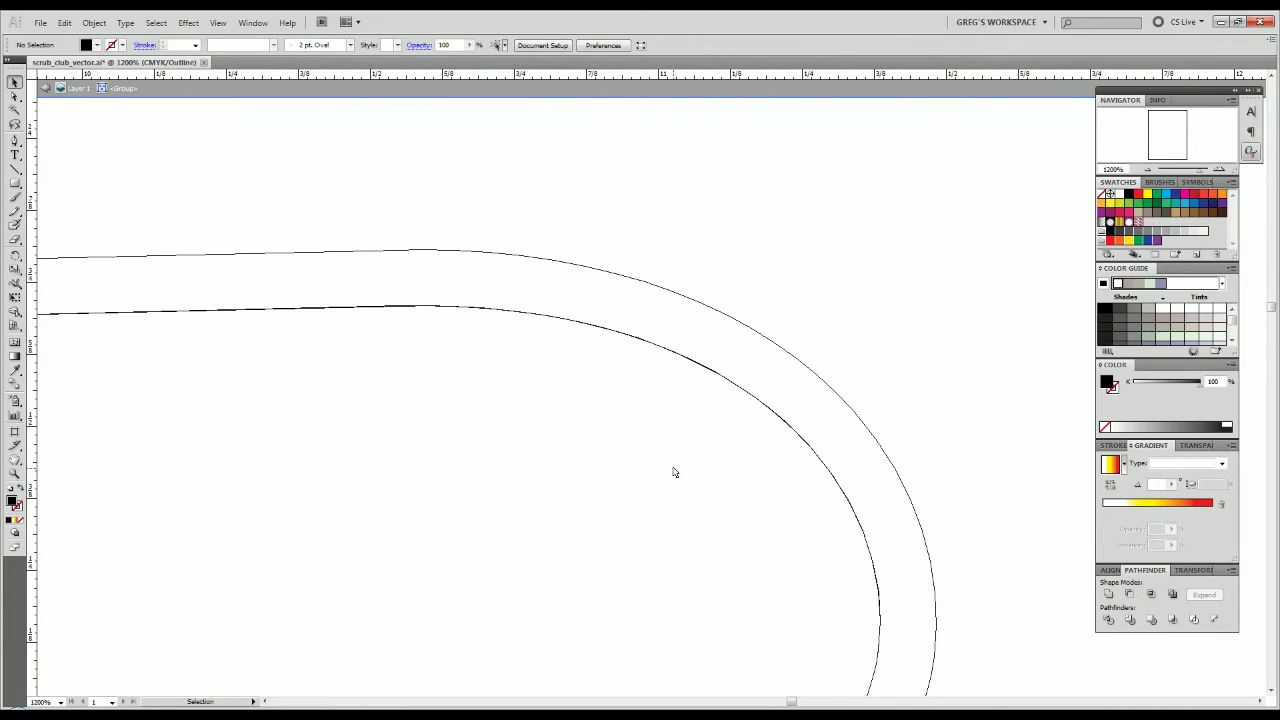
pyautogui.press('p')
pyautogui.moveTo(705, 305); pyautogui.dragTo(678, 366)
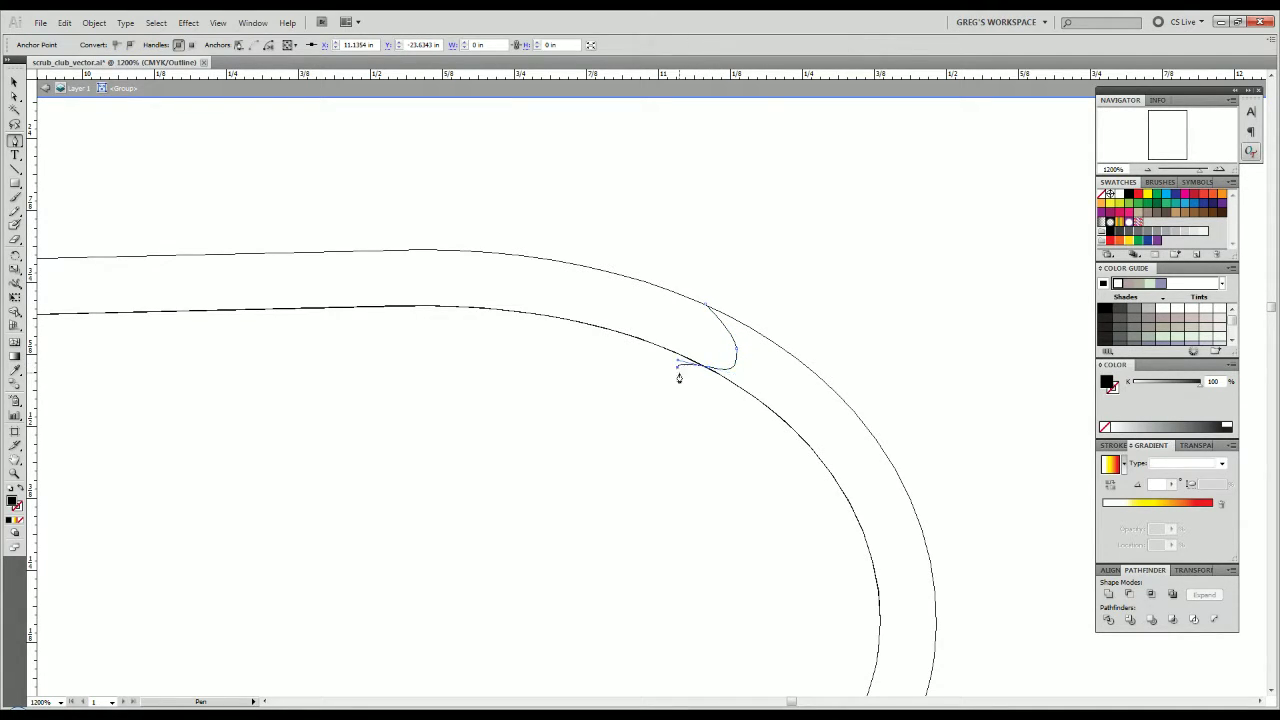
pyautogui.click(786, 471)
pyautogui.click(809, 489)
pyautogui.moveTo(824, 474); pyautogui.dragTo(817, 443)
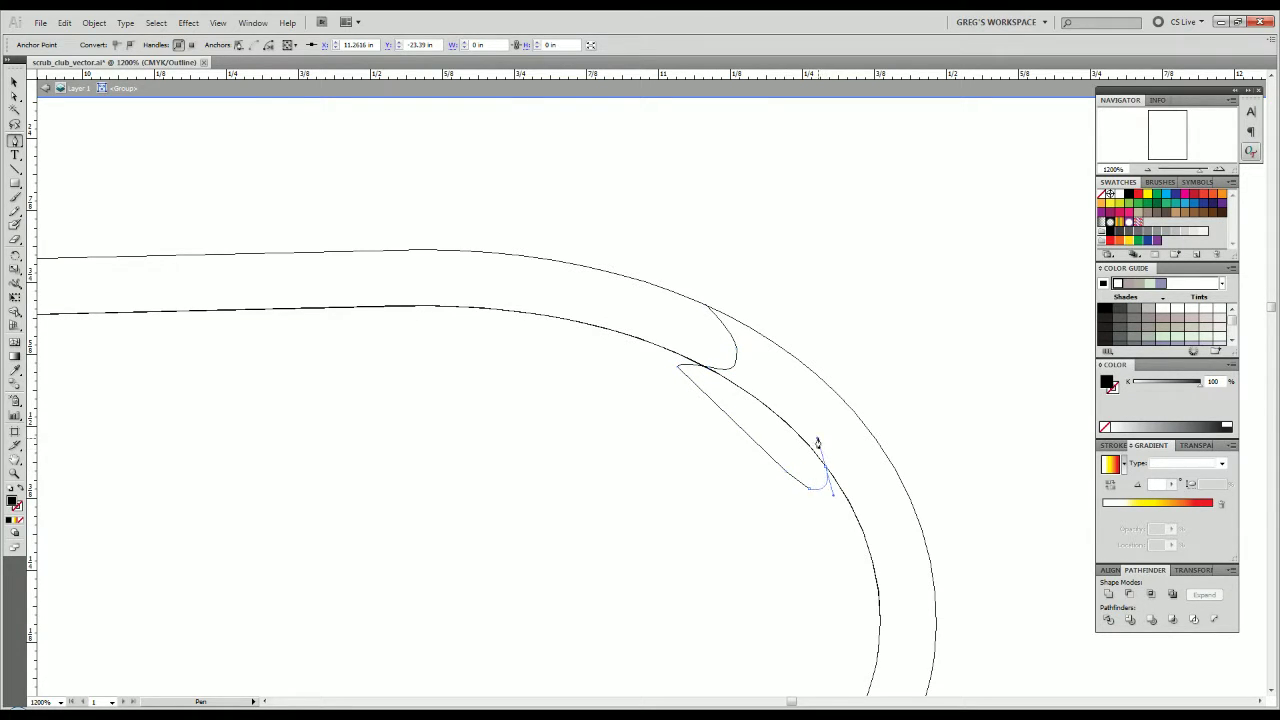
pyautogui.click(786, 351)
pyautogui.moveTo(786, 351); pyautogui.dragTo(689, 326)
# Remove the cutting path's fill, divide the lower counter bevel with it, ungroup the result, and delete the section between the two curves.
pyautogui.hotkey('ctrl', 'y')
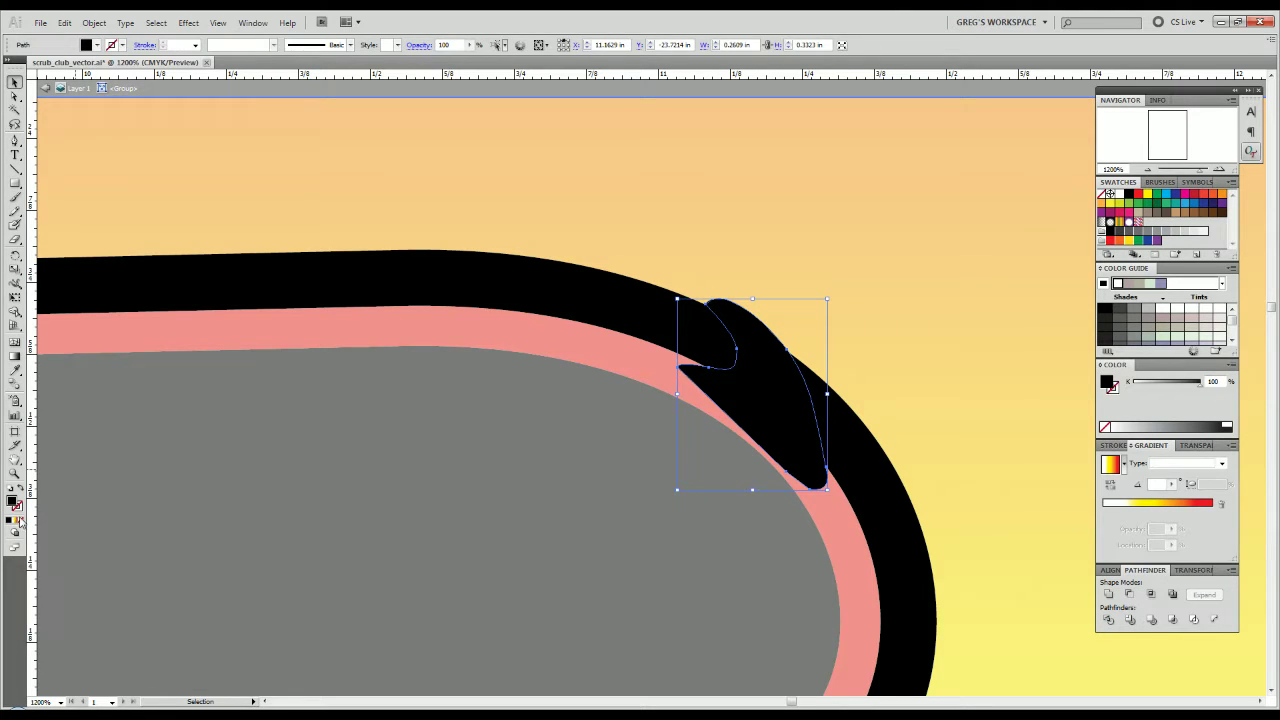
pyautogui.click(23, 521)
pyautogui.click(846, 458)
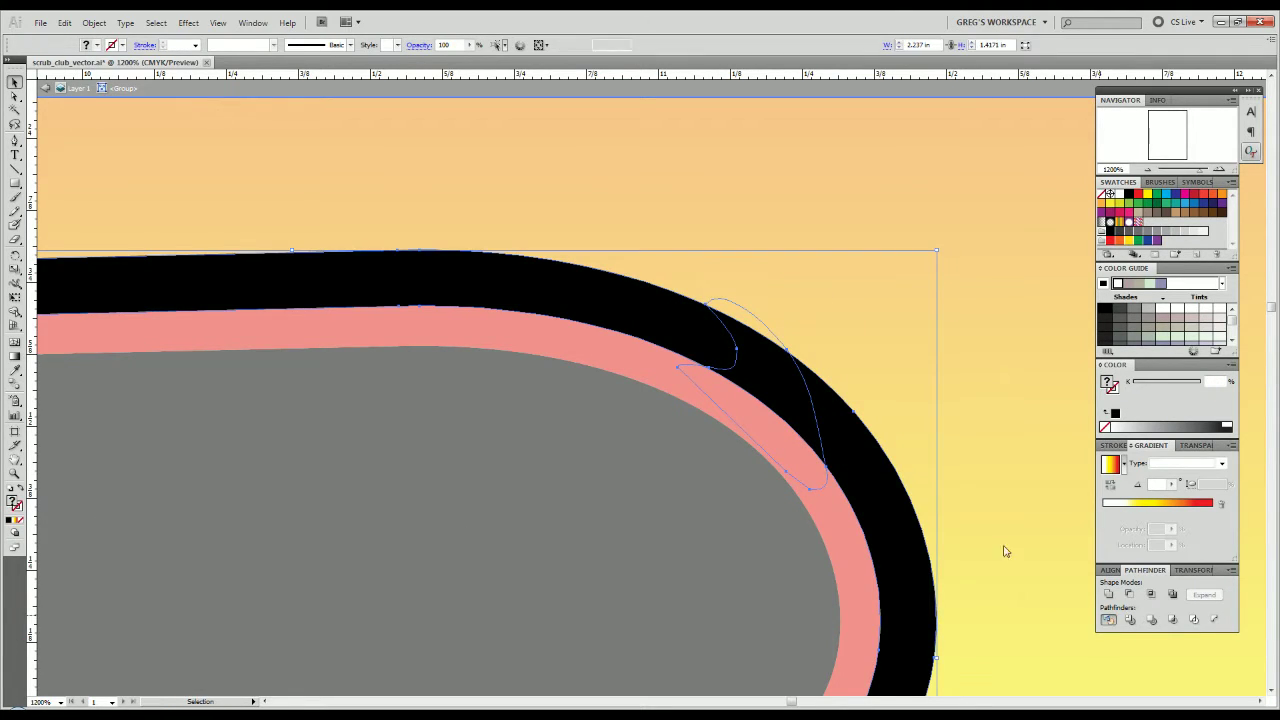
pyautogui.rightClick(823, 437)
pyautogui.click(849, 528)
pyautogui.click(691, 345)
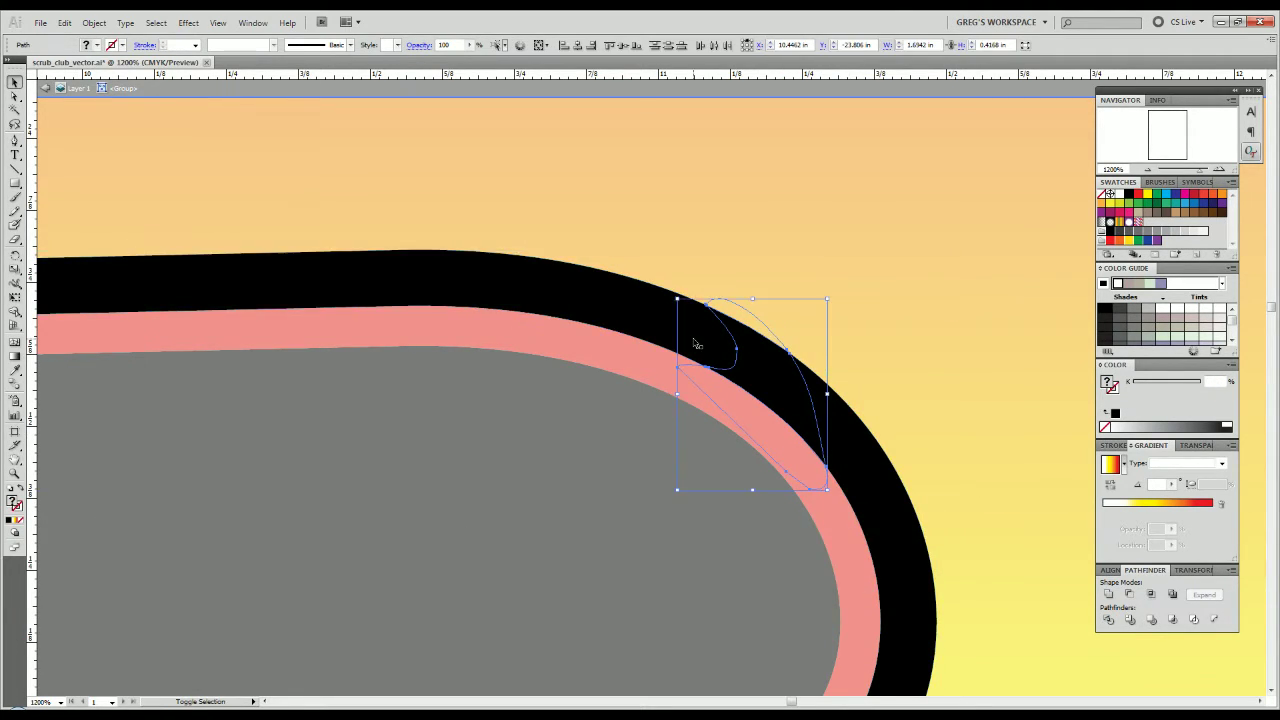
pyautogui.press('Delete')
pyautogui.hotkey('ctrl', '-')
pyautogui.hotkey('ctrl', '-')
pyautogui.hotkey('ctrl', '-')
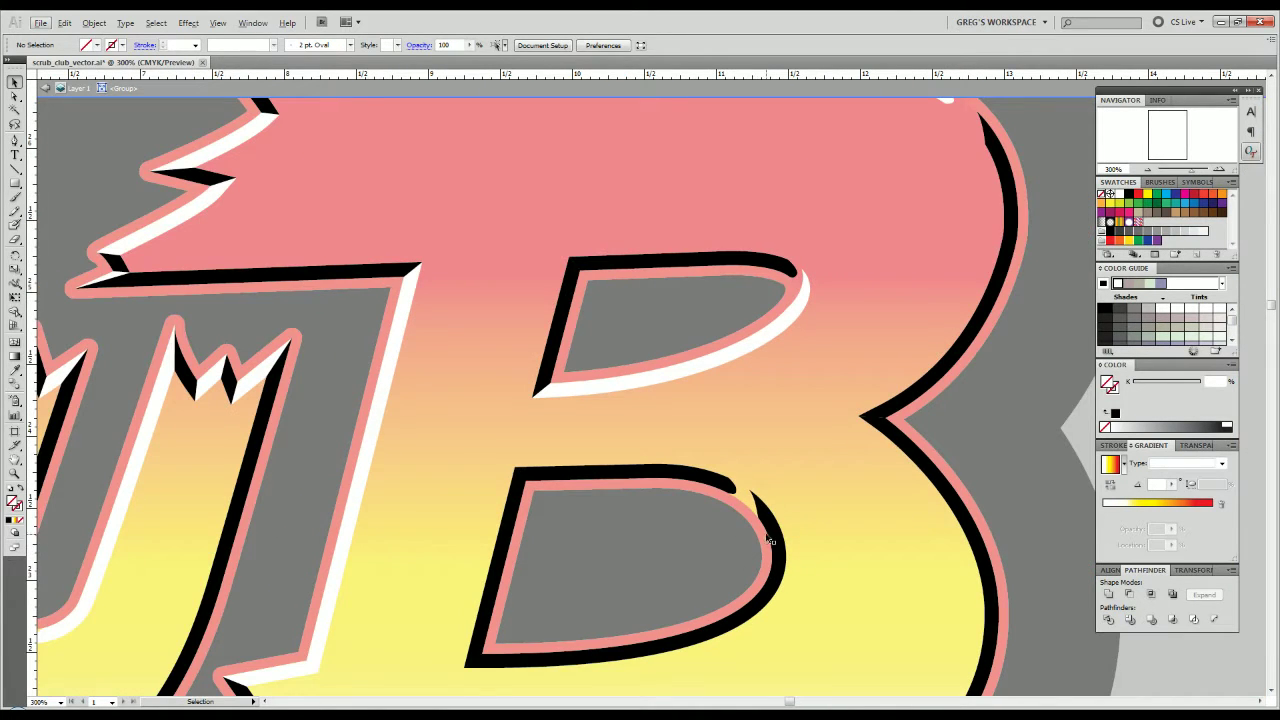
# Fill the bevel along the lower counter's right and bottom curve with the white sampled from the B's upper counter bevel.
pyautogui.click(780, 527)
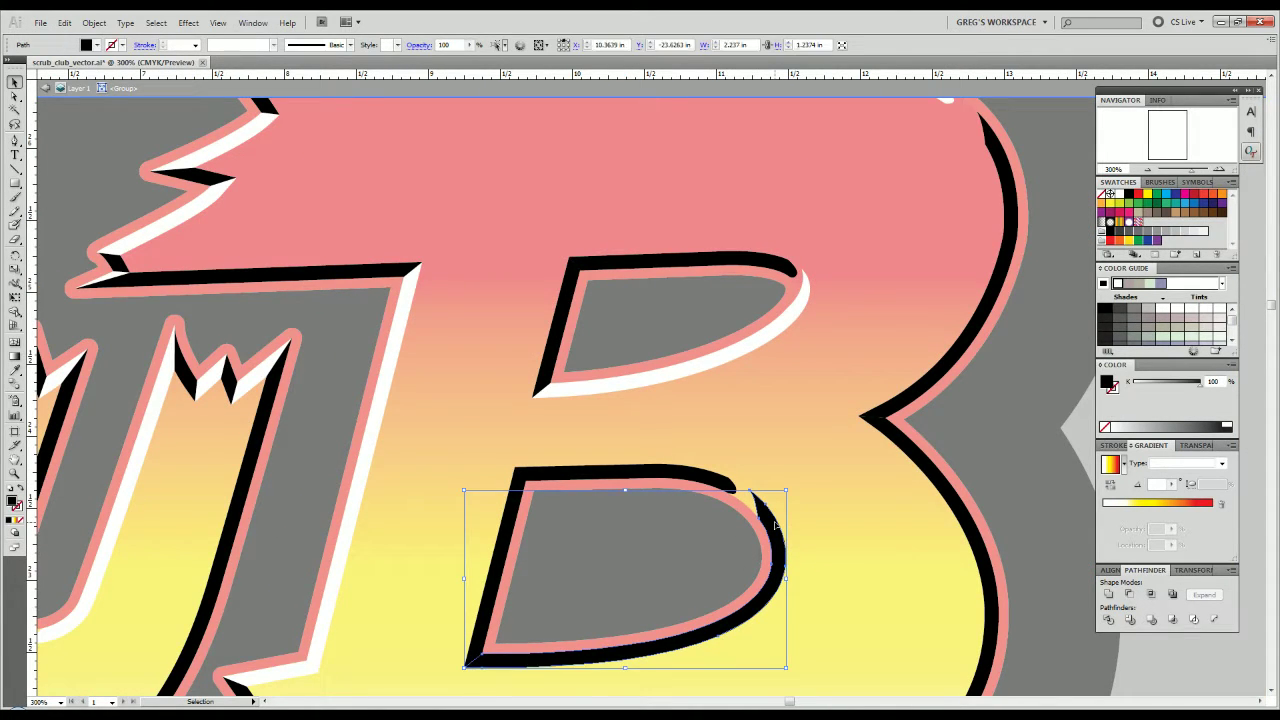
pyautogui.press('i')
pyautogui.click(785, 331)
pyautogui.press('v')
pyautogui.click(630, 589)
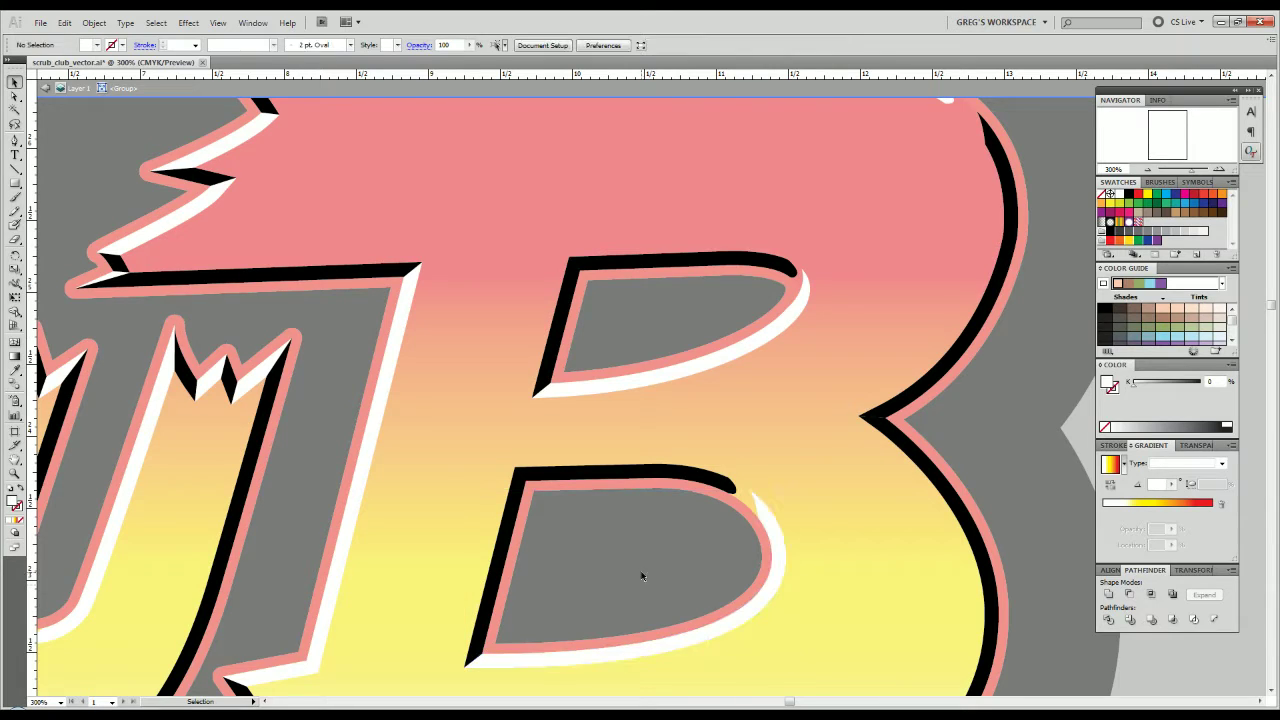
# Review the B's black-and-white bevels up close and alongside the neighbouring letters.
pyautogui.click(720, 488)
pyautogui.click(651, 585)
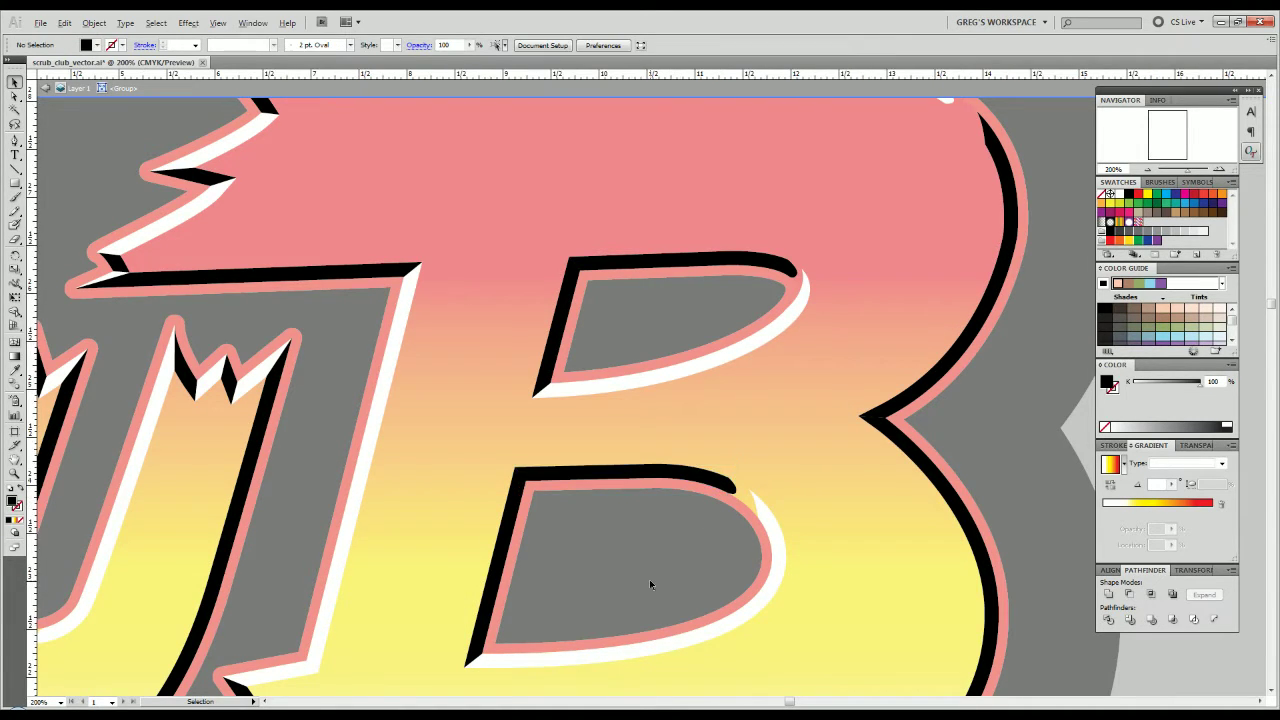
pyautogui.hotkey('ctrl', '-')
pyautogui.hotkey('ctrl', '-')
pyautogui.hotkey('ctrl', '-')
pyautogui.scroll(-2, 791, 471)
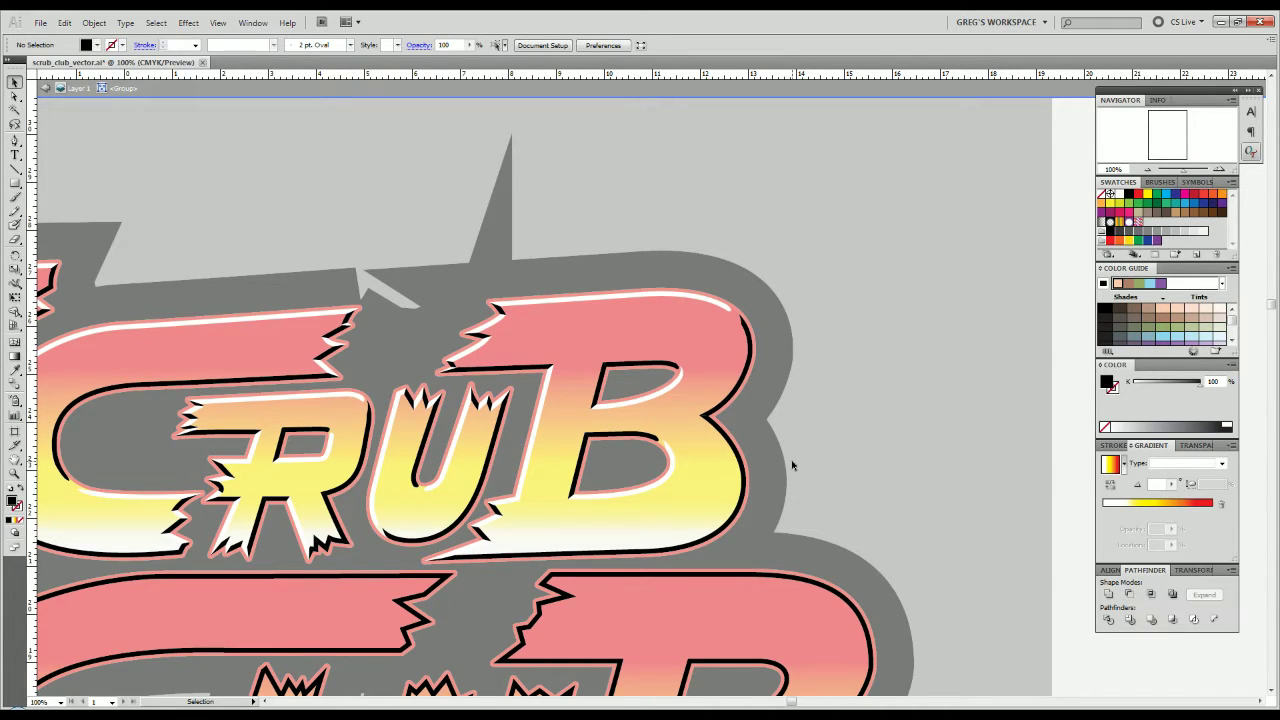
pyautogui.scroll(1, 702, 457)
pyautogui.scroll(1, 702, 457)
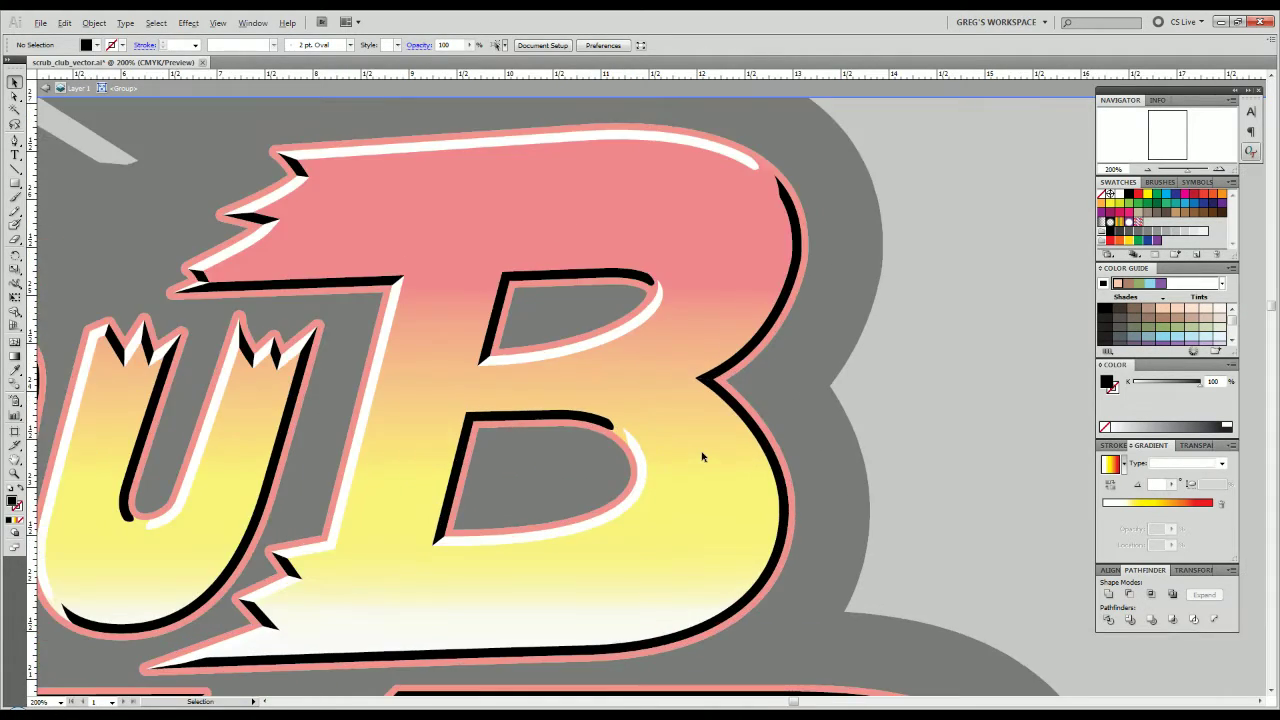
# Check the black bevel paths along the B's outer right edge and exit the letter group's isolation mode.
pyautogui.click(722, 368)
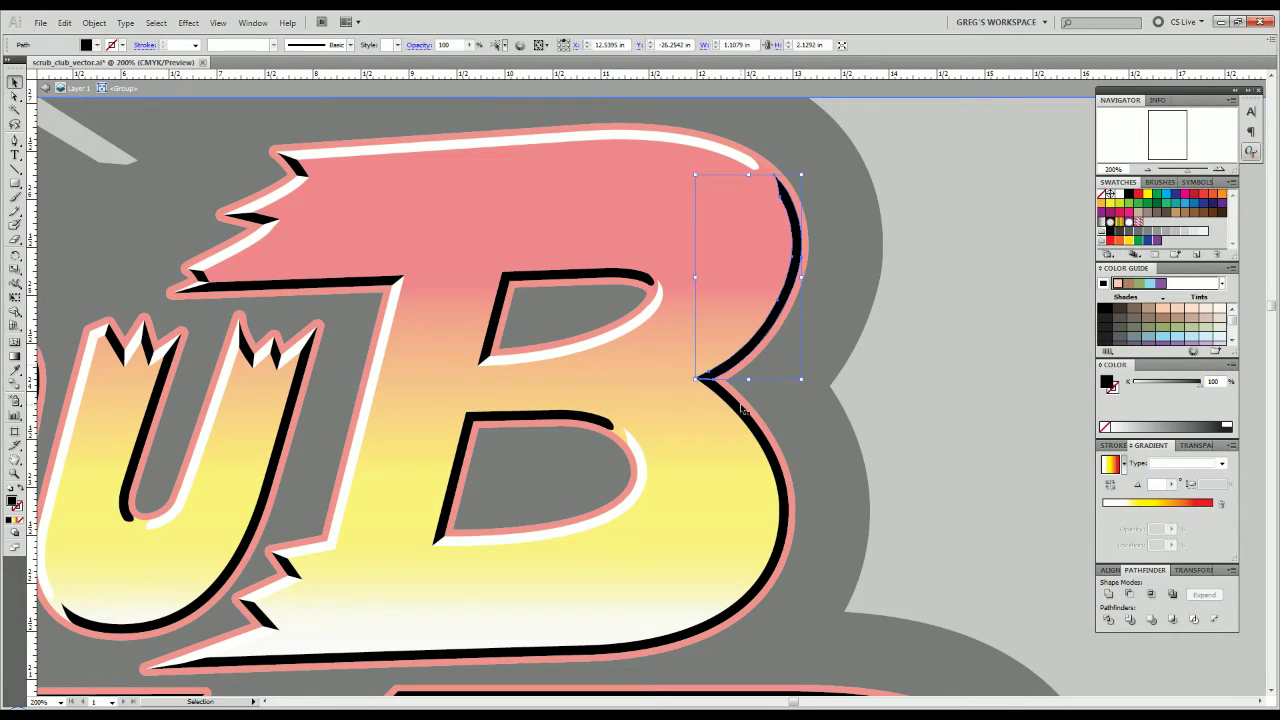
pyautogui.click(750, 425)
pyautogui.scroll(-1, 903, 363)
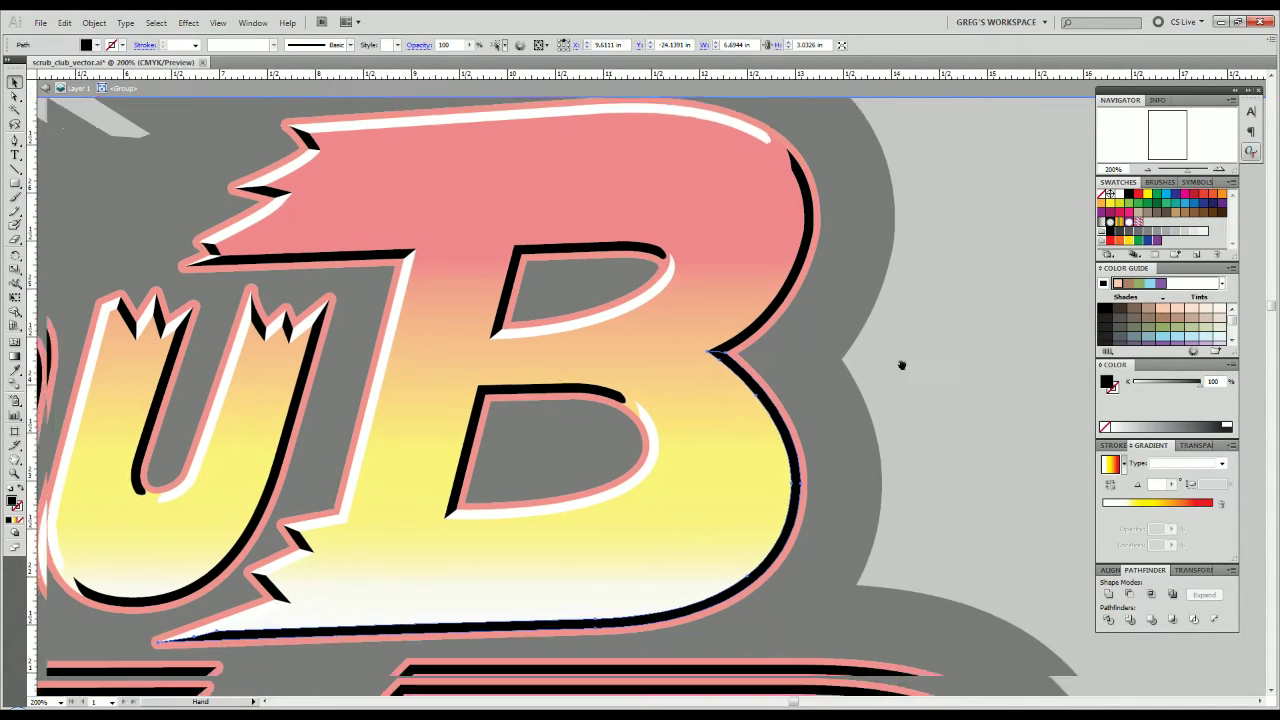
pyautogui.scroll(-1, 914, 349)
pyautogui.click(969, 389)
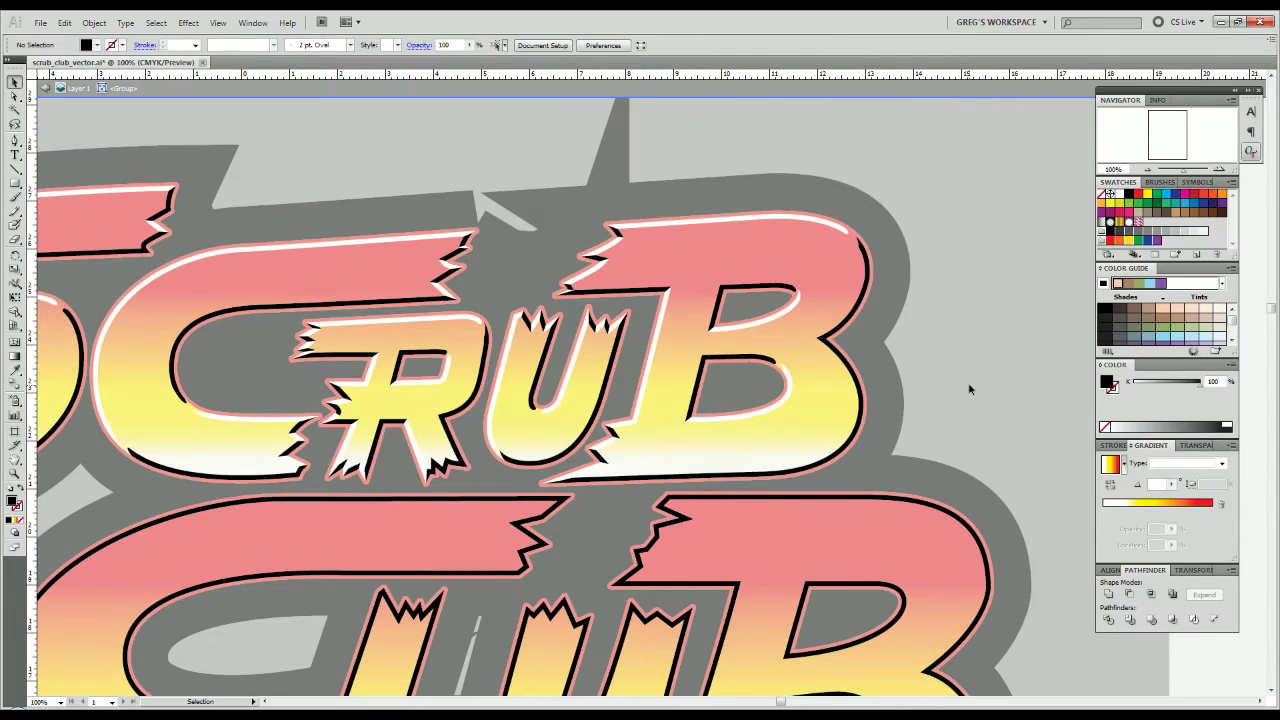
pyautogui.scroll(2, 855, 343)
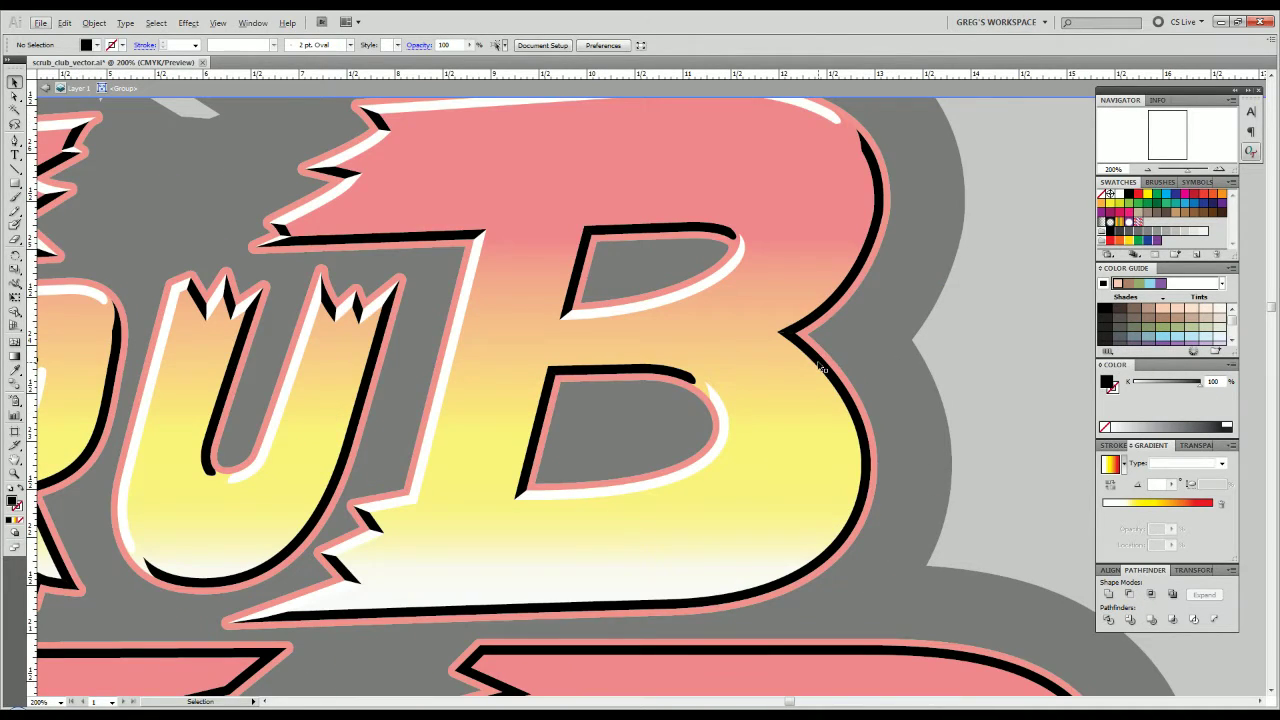
pyautogui.click(794, 343)
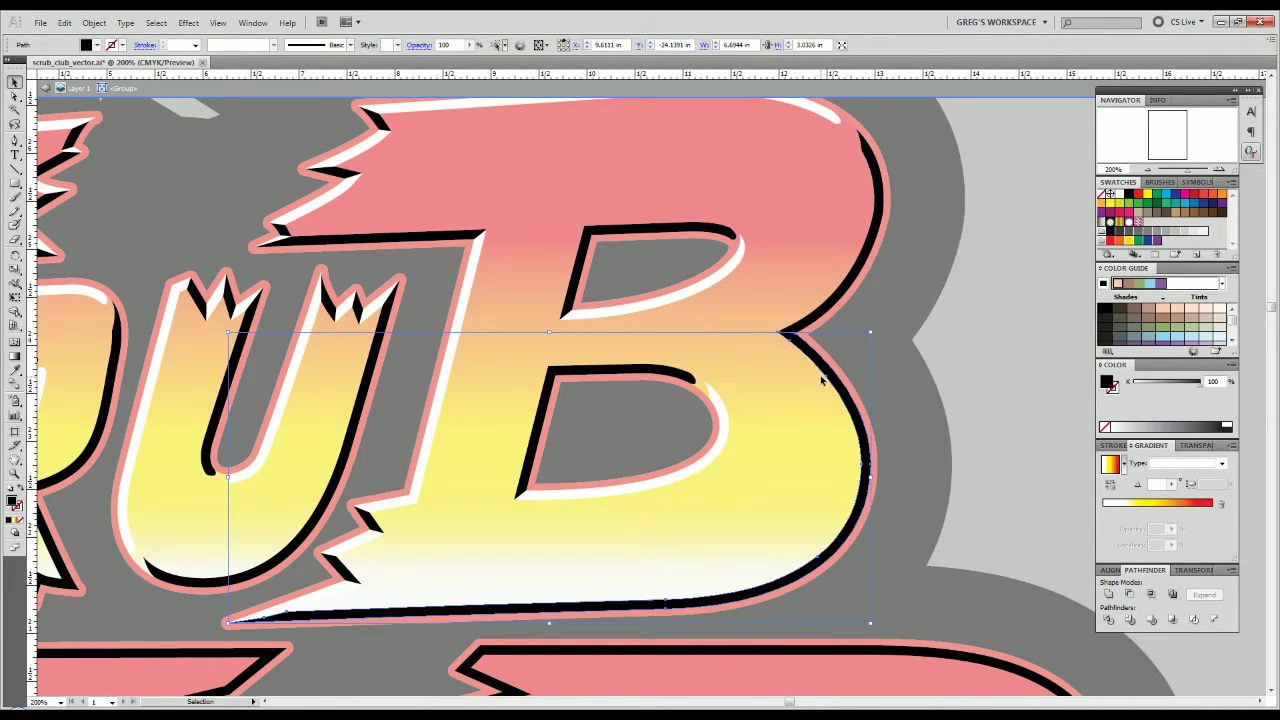
pyautogui.click(1006, 450)
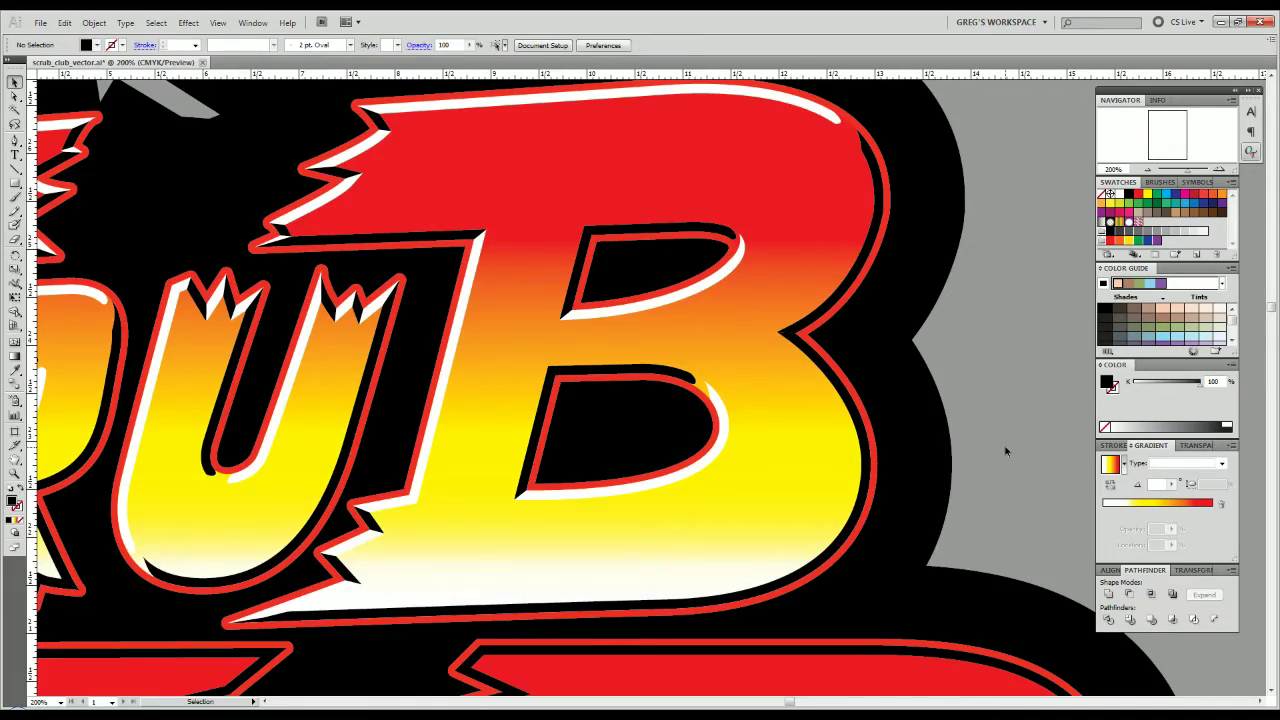
# Review the SCRUB bevels against the unbevelled CLUB lettering in full colour, and save the document.
pyautogui.scroll(-3, 1006, 450)
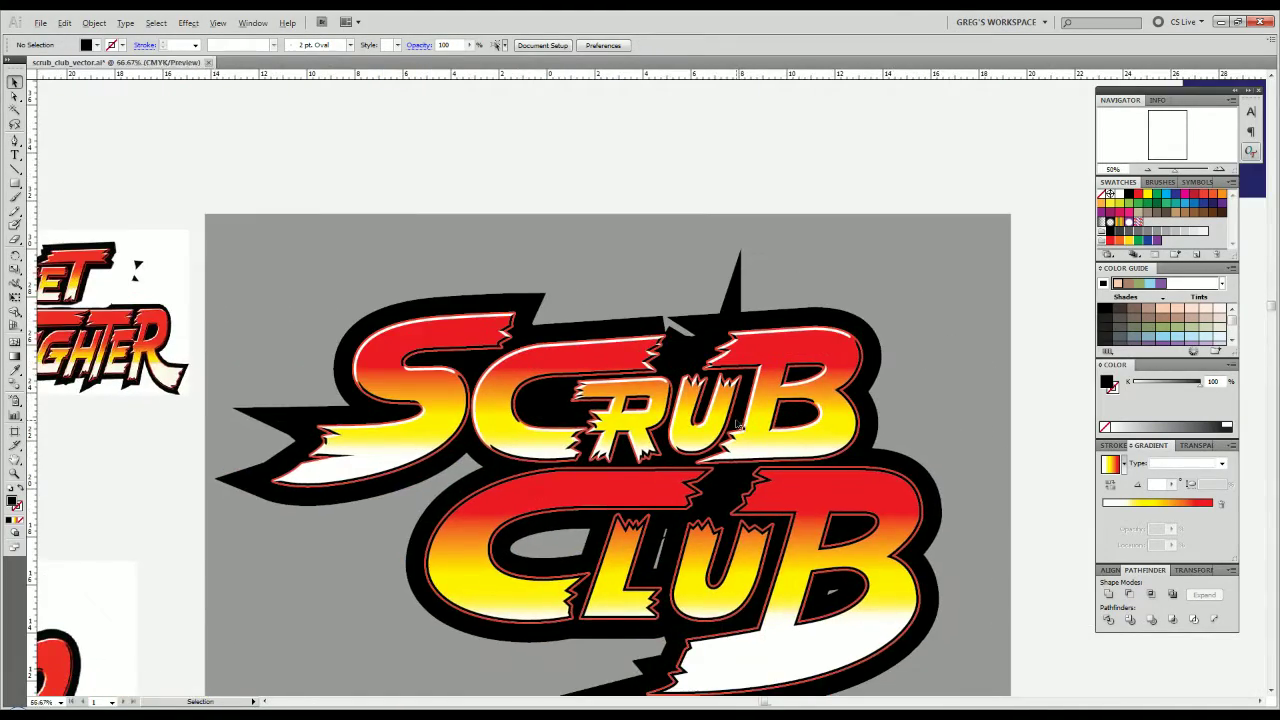
pyautogui.scroll(3, 737, 424)
pyautogui.scroll(-2, 737, 424)
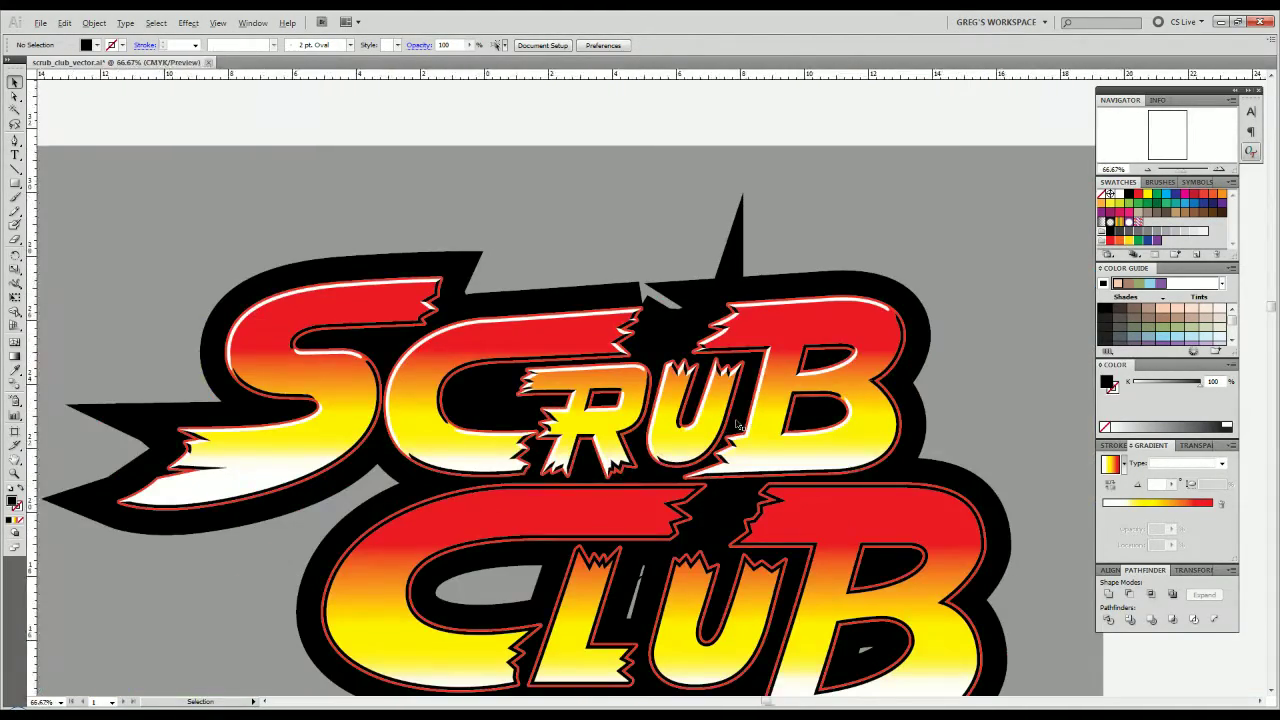
pyautogui.moveTo(686, 454); pyautogui.dragTo(730, 438)
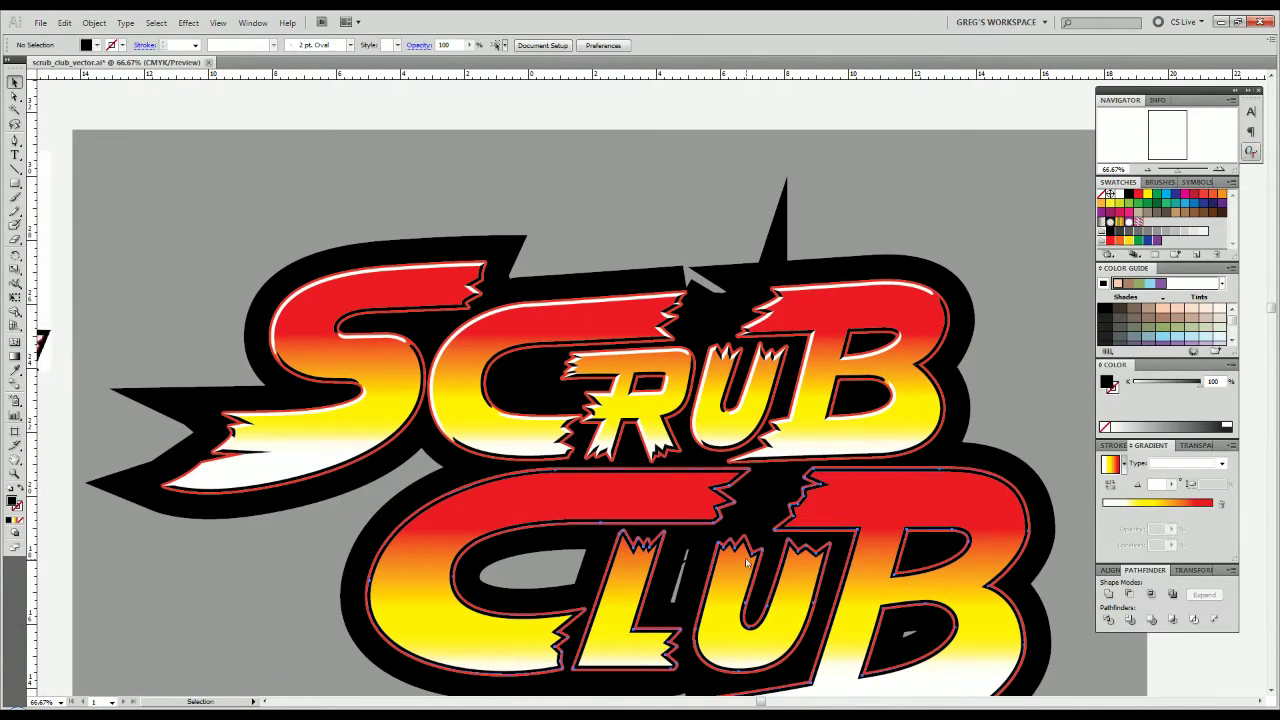
pyautogui.click(745, 562)
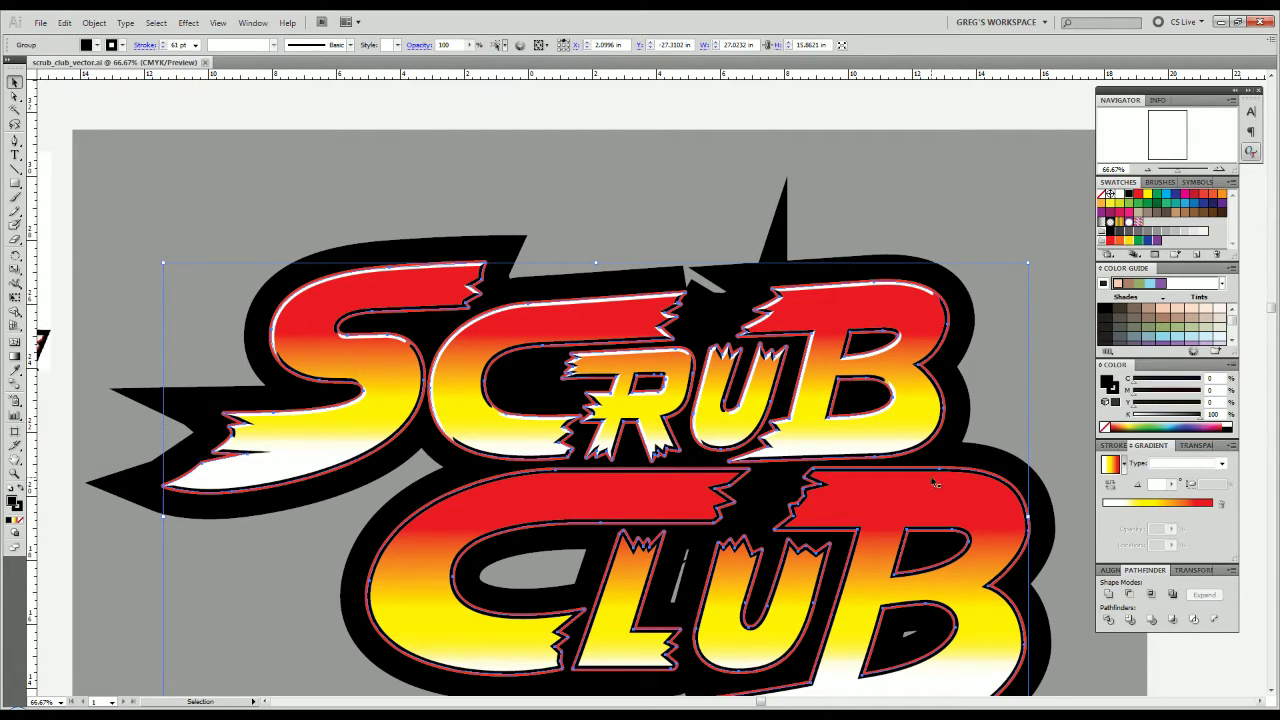
pyautogui.click(1015, 450)
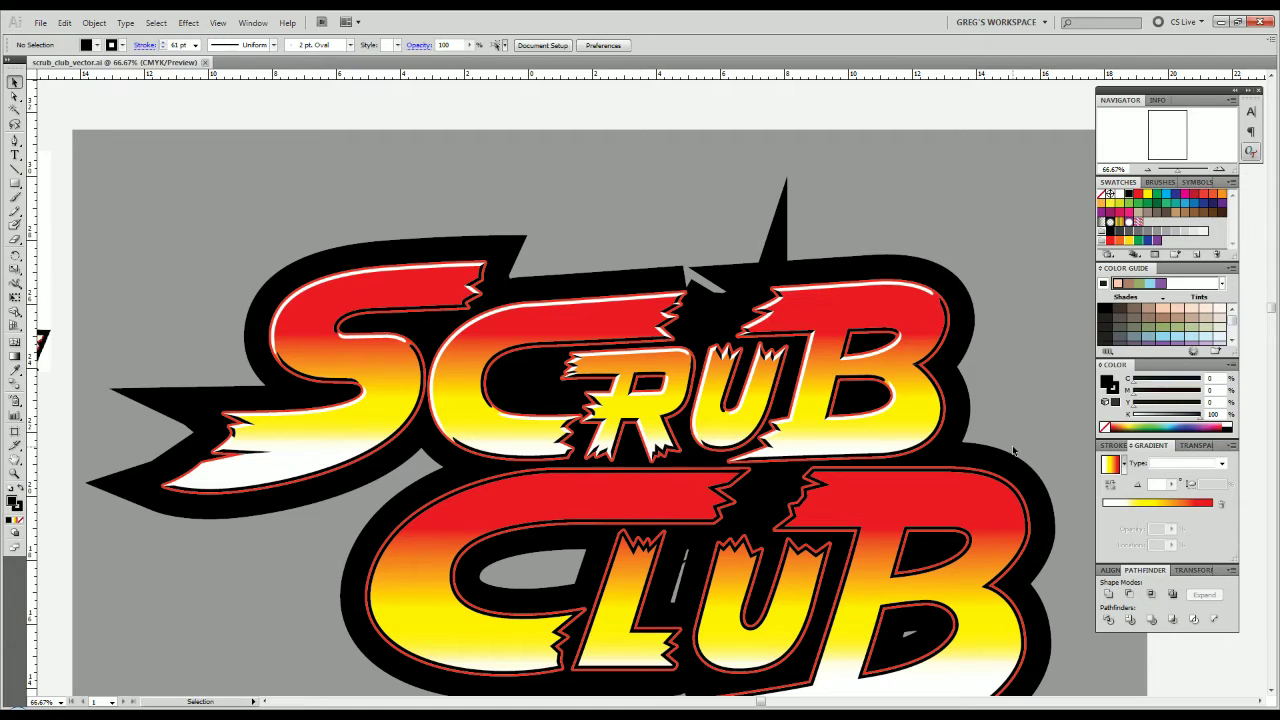
# Compare the whole Scrub Club logo with the Street Fighter reference logos beside it.
pyautogui.scroll(-3, 1013, 451)
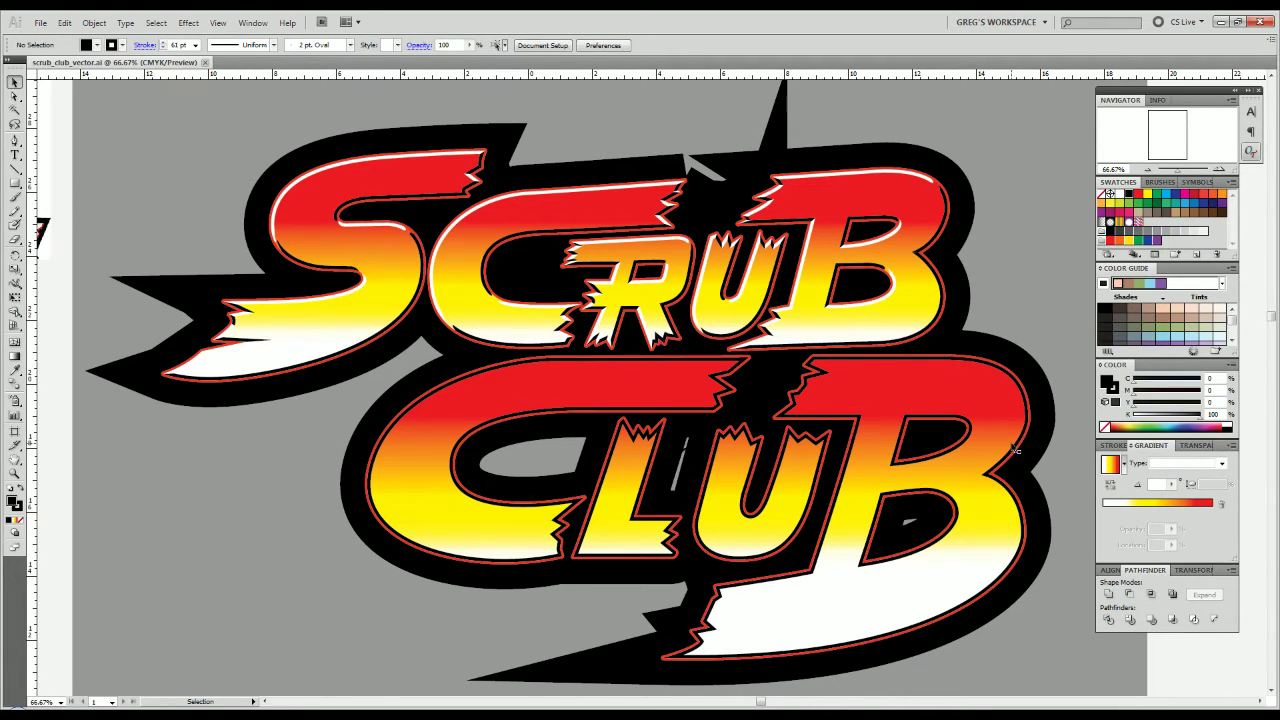
pyautogui.scroll(-3, 338, 592)
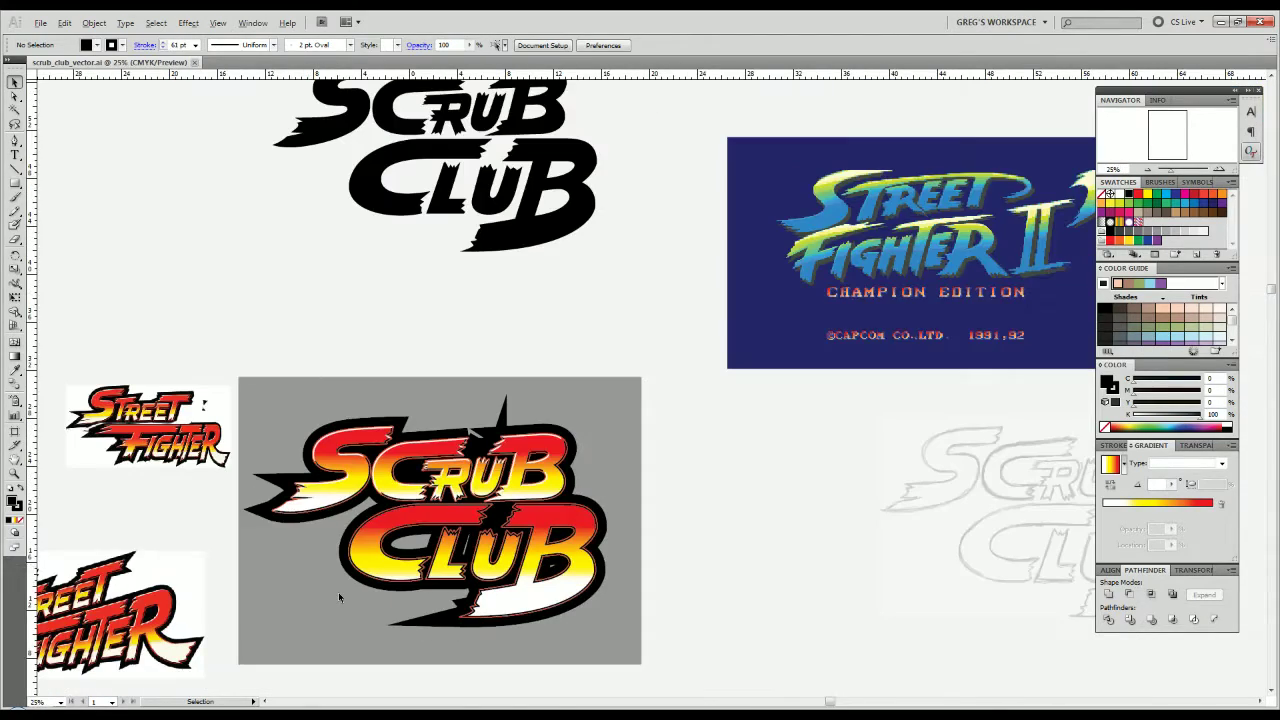
pyautogui.click(372, 514)
pyautogui.moveTo(307, 579); pyautogui.dragTo(573, 440)
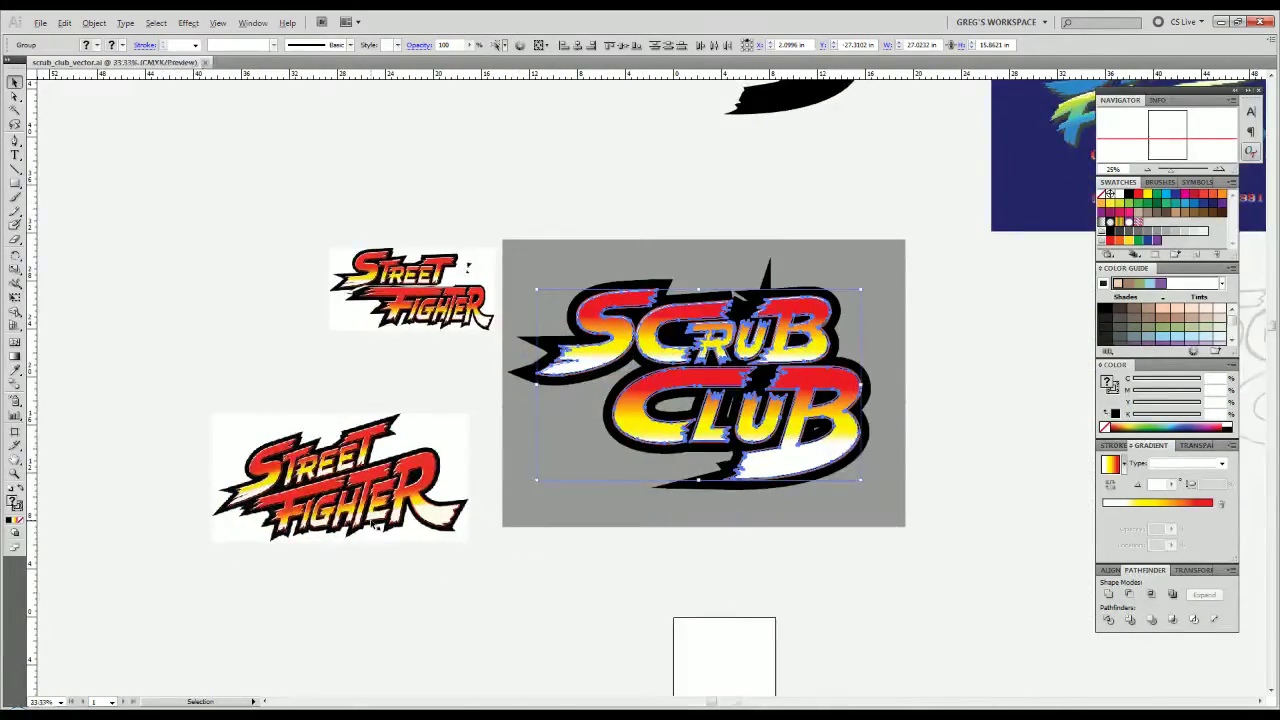
pyautogui.hotkey('ctrl', '+')
pyautogui.hotkey('ctrl', '+')
pyautogui.hotkey('ctrl', '+')
pyautogui.moveTo(738, 336); pyautogui.dragTo(366, 560)
pyautogui.moveTo(493, 461); pyautogui.dragTo(310, 477)
pyautogui.scroll(-1, 358, 510)
pyautogui.click(372, 535)
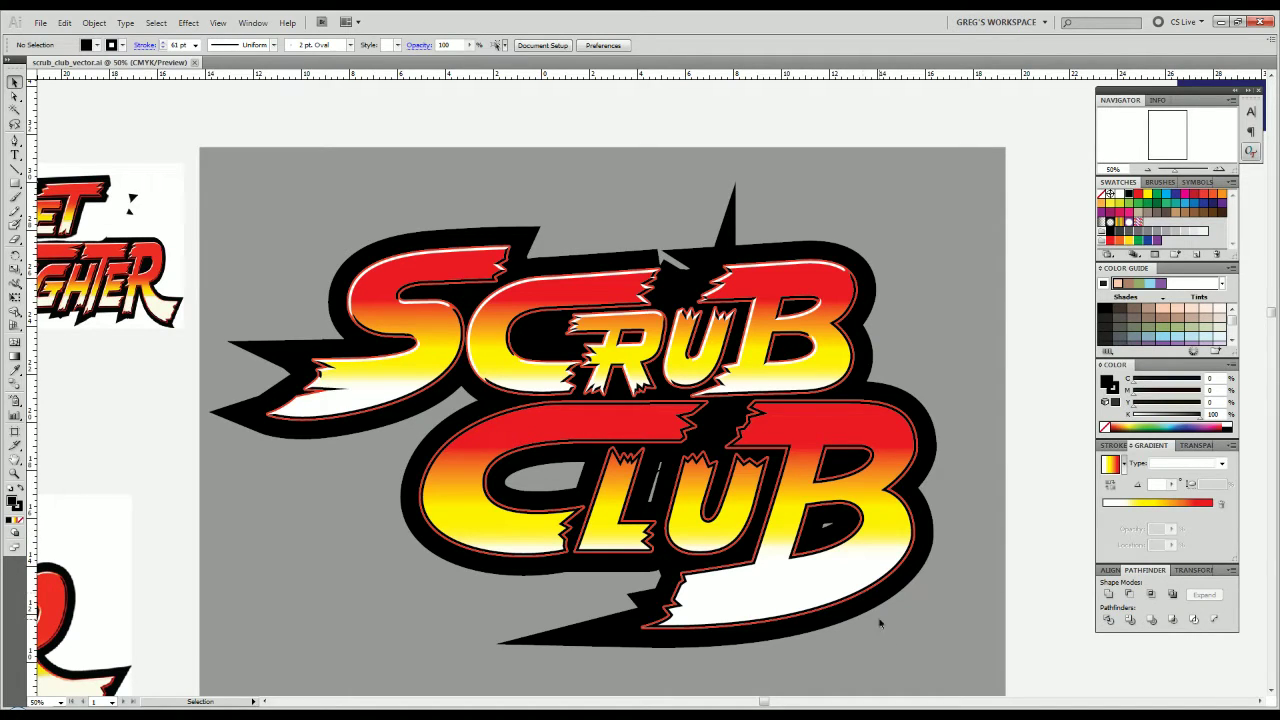
pyautogui.click(1141, 714)
pyautogui.scroll(-2, 1006, 160)
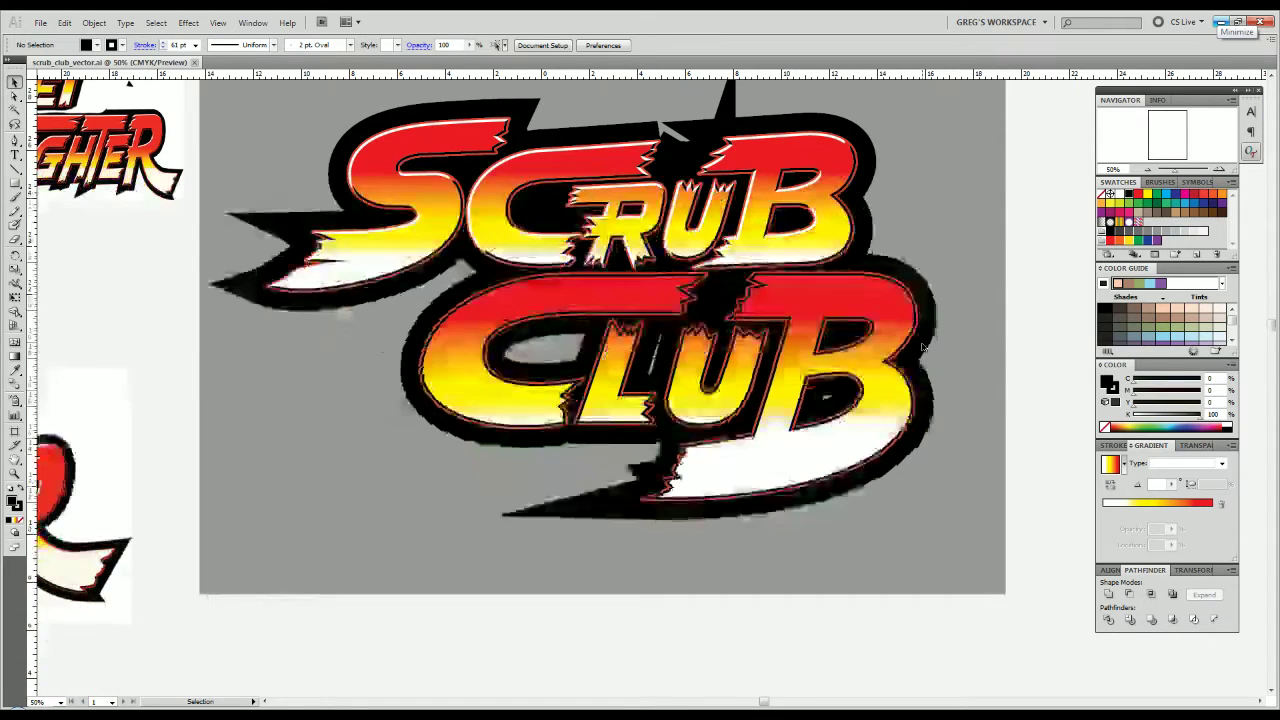
pyautogui.scroll(-3, 922, 347)
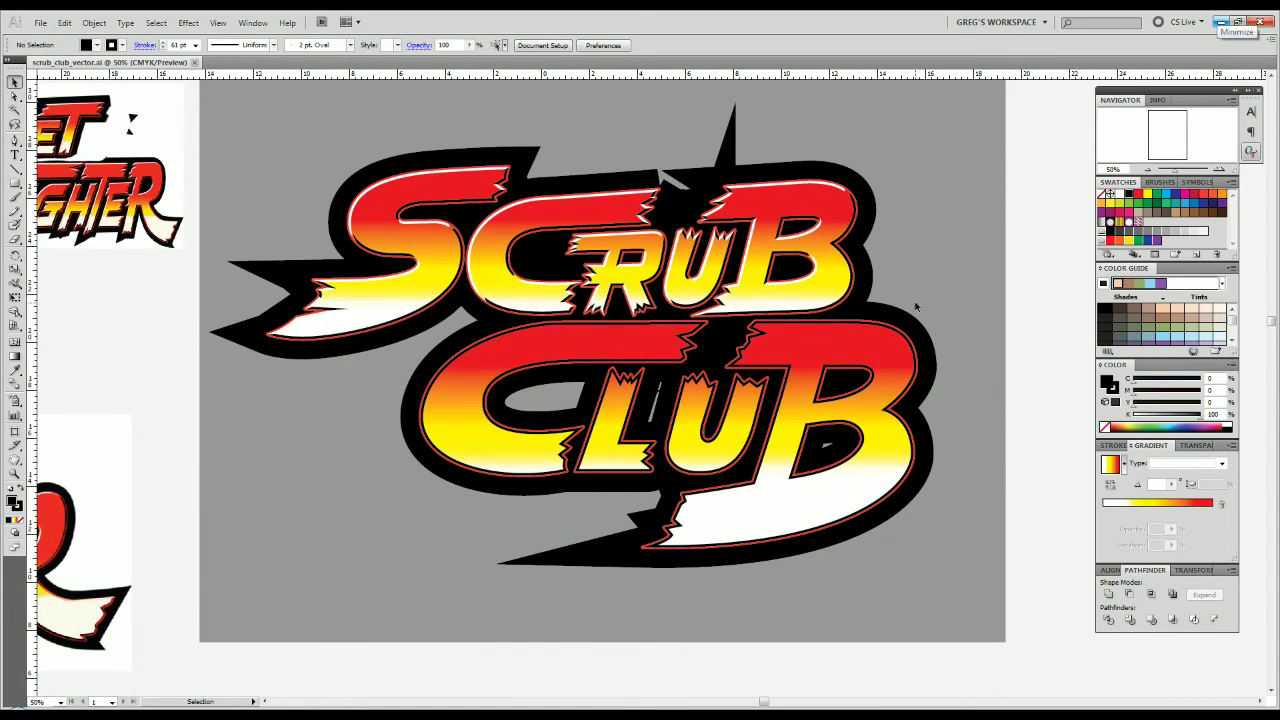